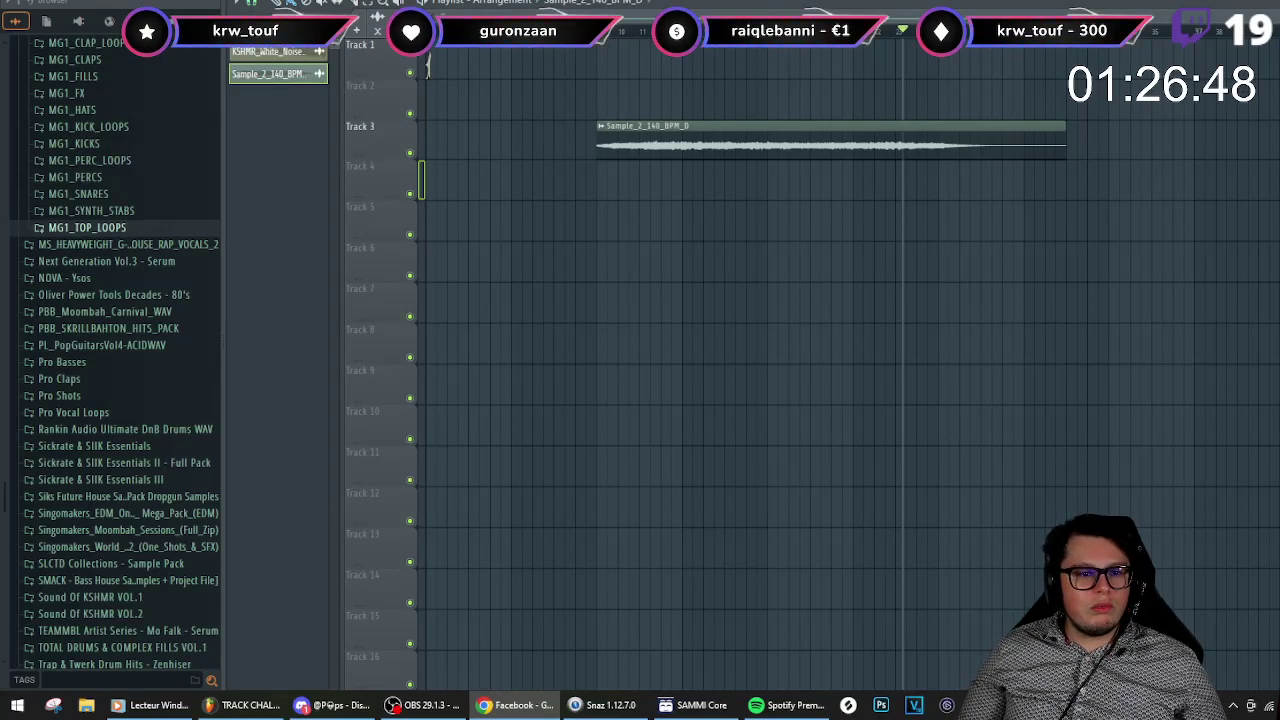
# - Bring the Facebook browser window onto this screen, maximize it and view the identity upload request page
pyautogui.moveTo(1279, 131); pyautogui.dragTo(806, 131)
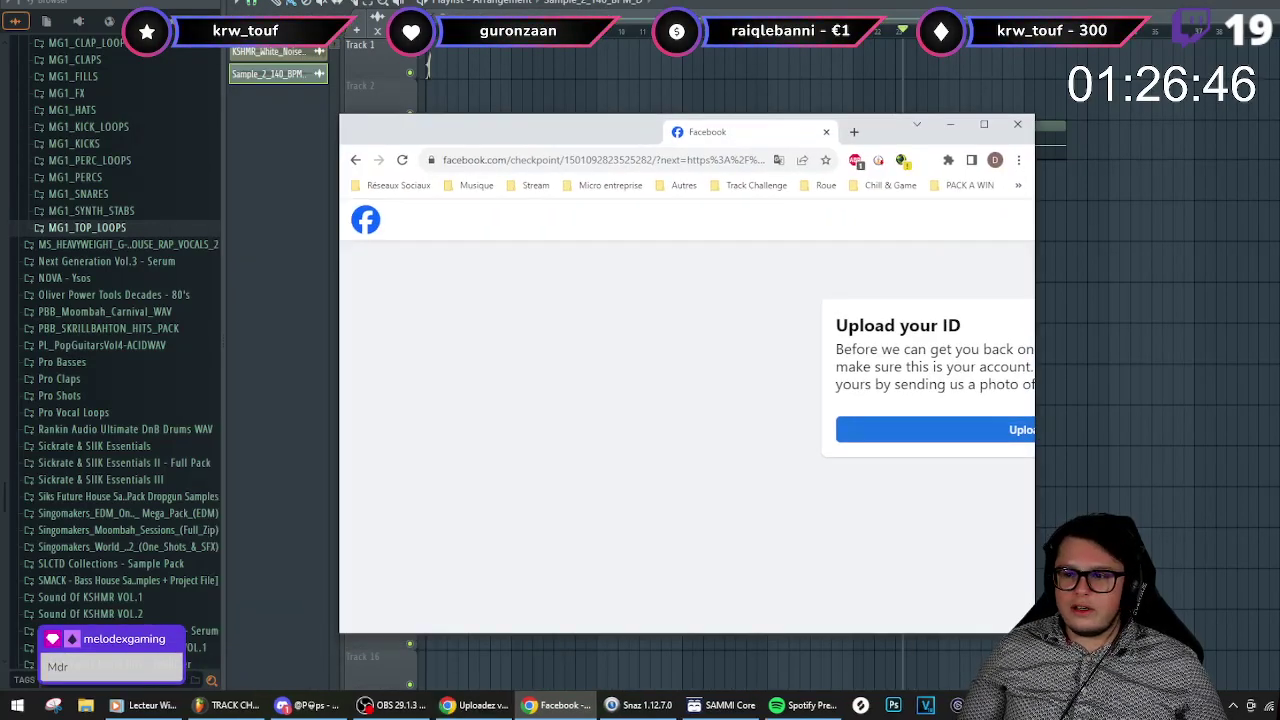
pyautogui.doubleClick(806, 131)
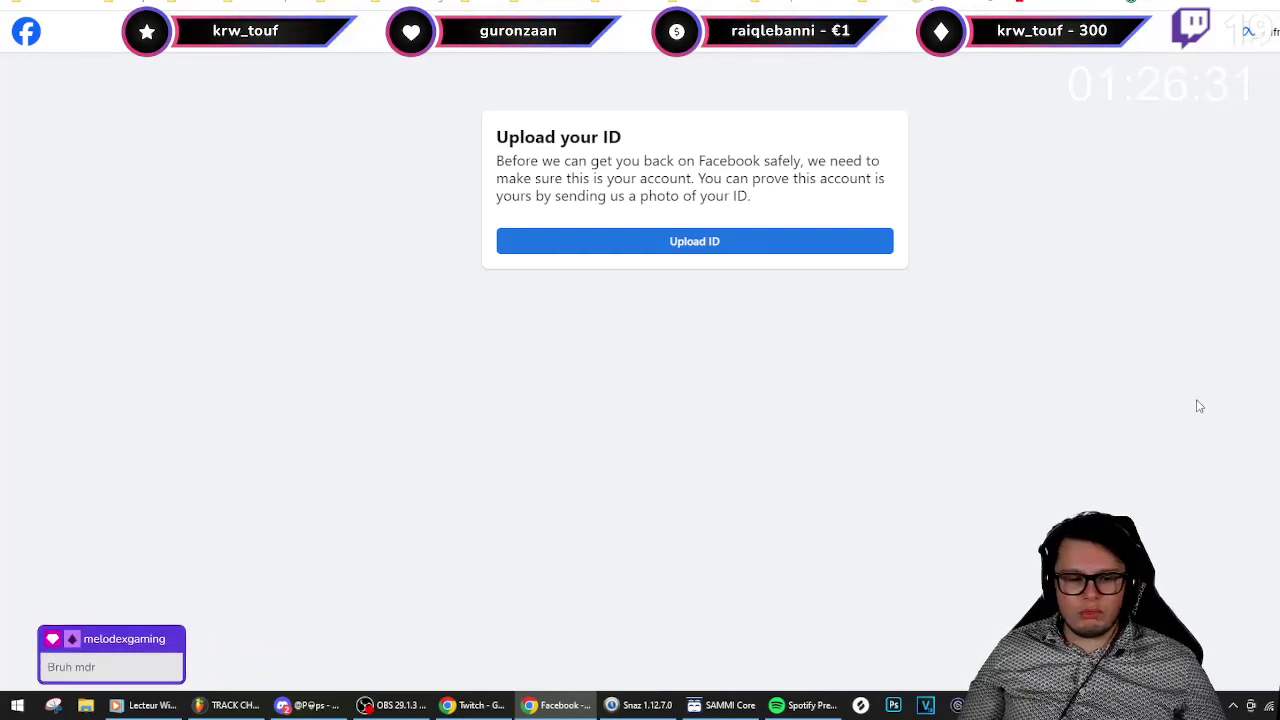
pyautogui.hotkey('alt', 'Tab')
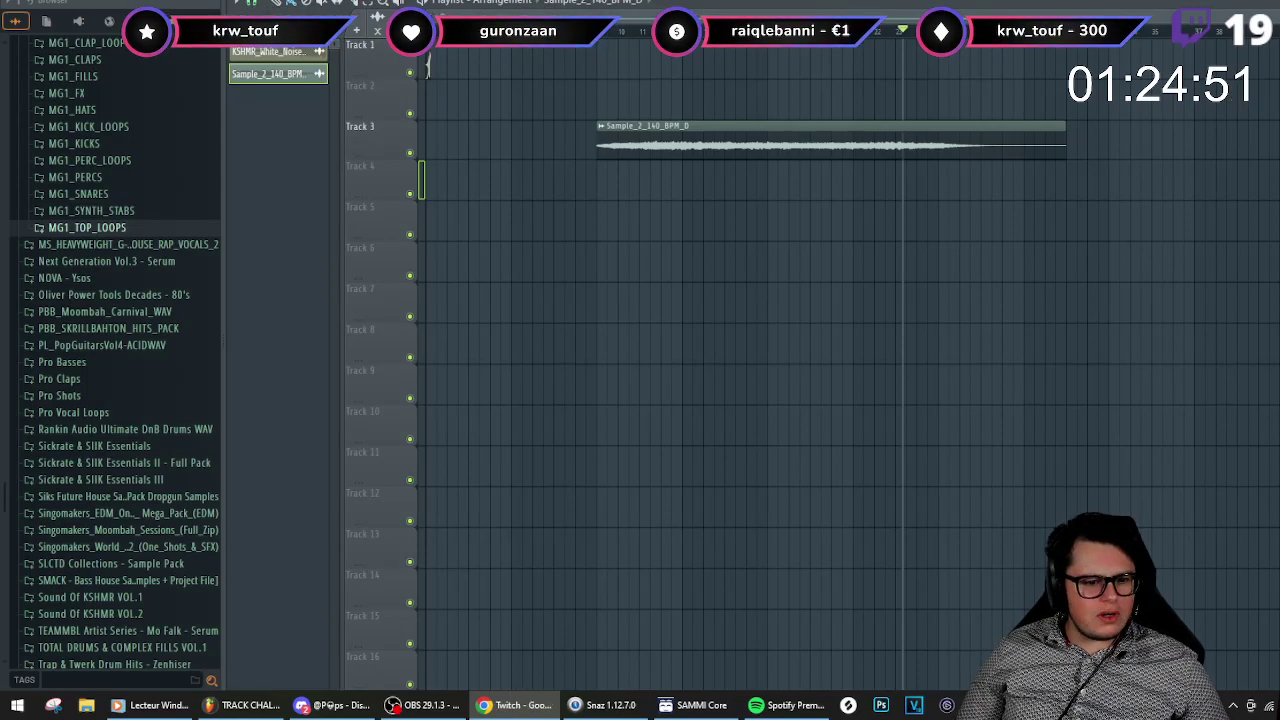
pyautogui.click(330, 705)
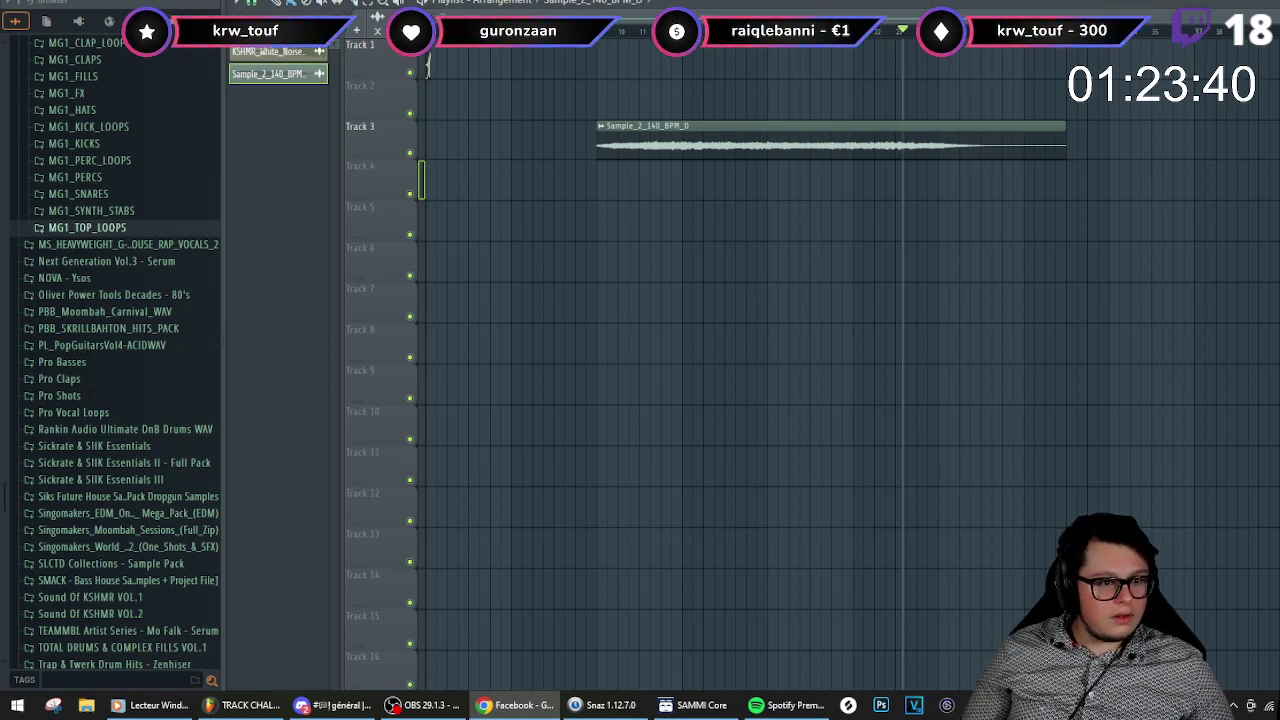
pyautogui.hotkey('ctrl', 't')
pyautogui.press('Return')
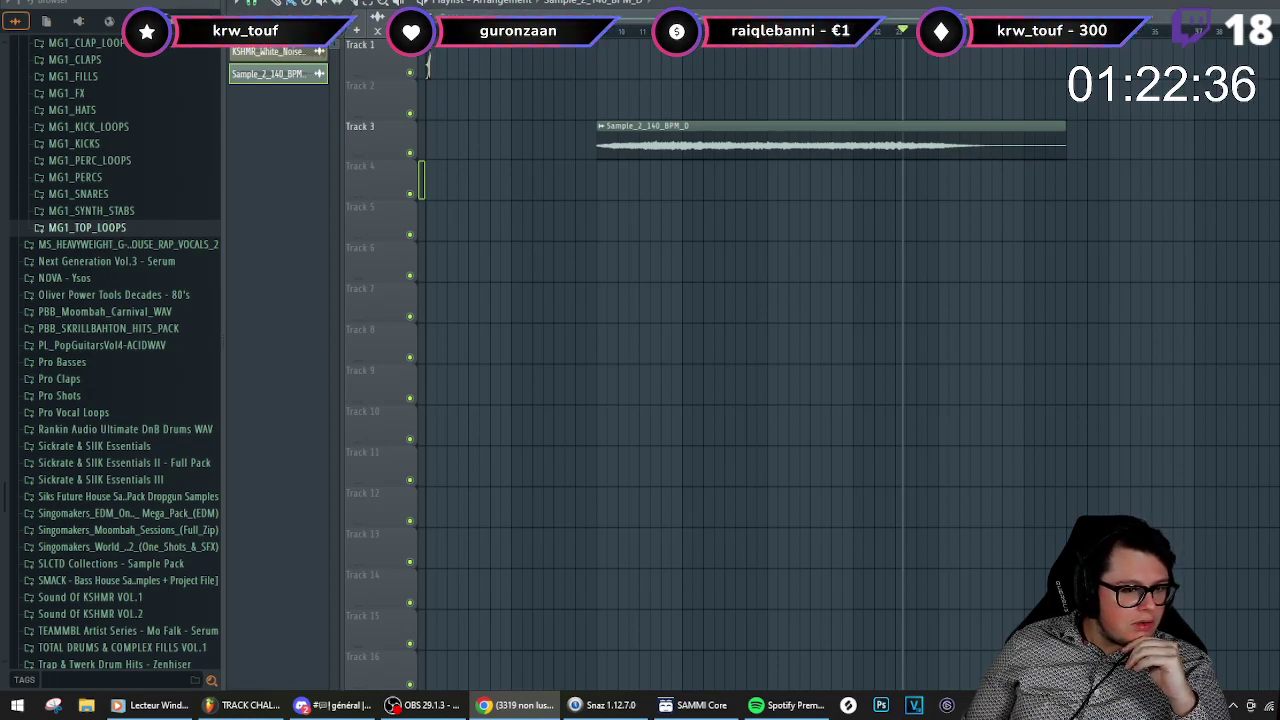
pyautogui.click(1235, 706)
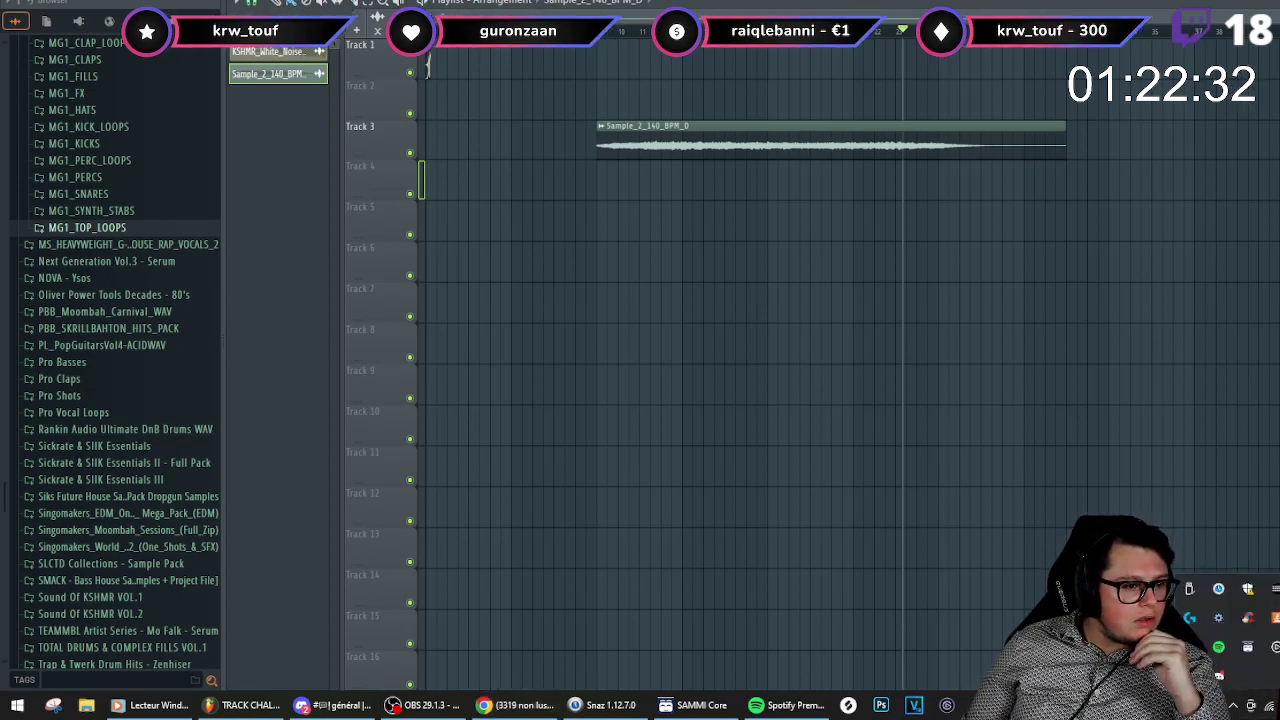
pyautogui.hotkey('alt', 'Tab')
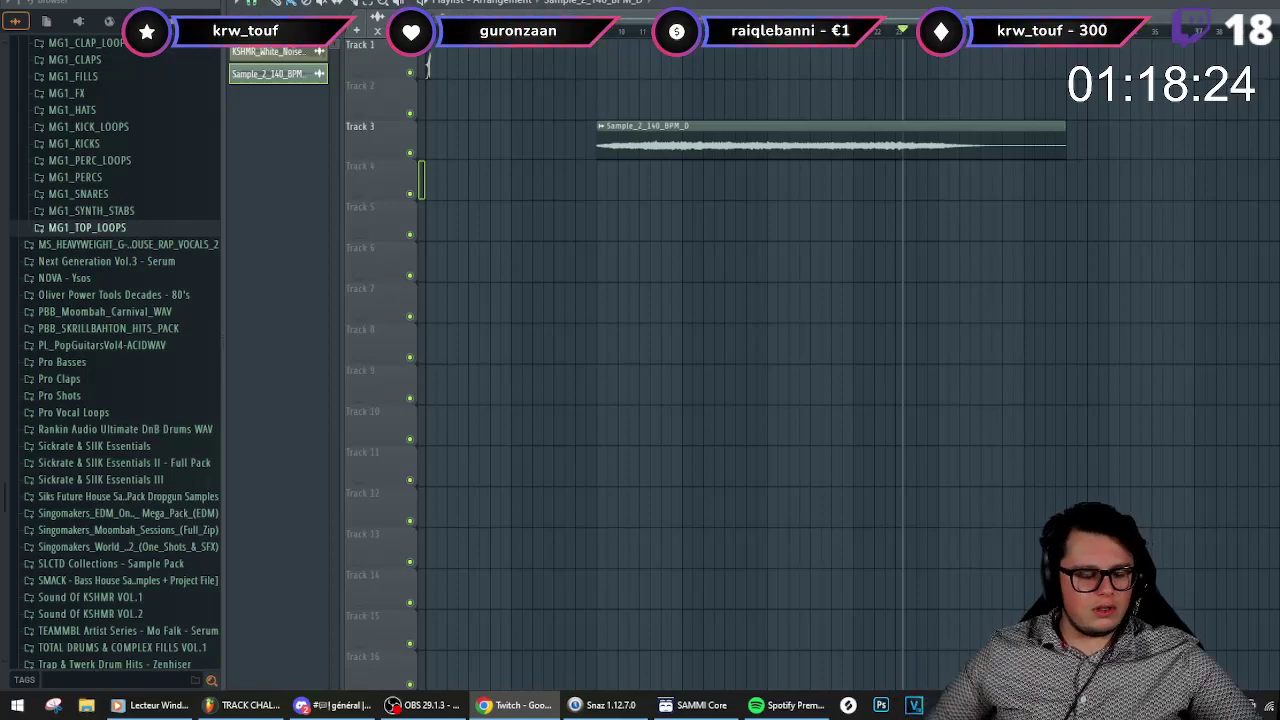
pyautogui.hotkey('alt', 'Tab')
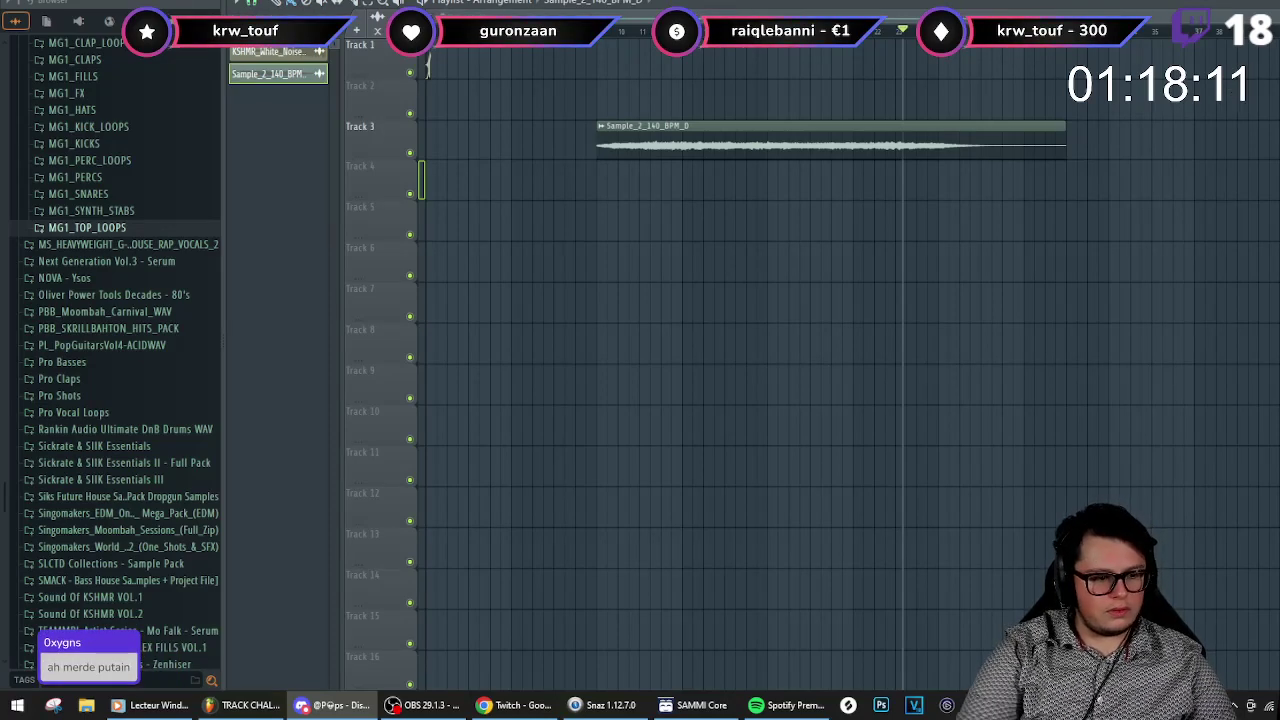
pyautogui.hotkey('alt', 'Tab')
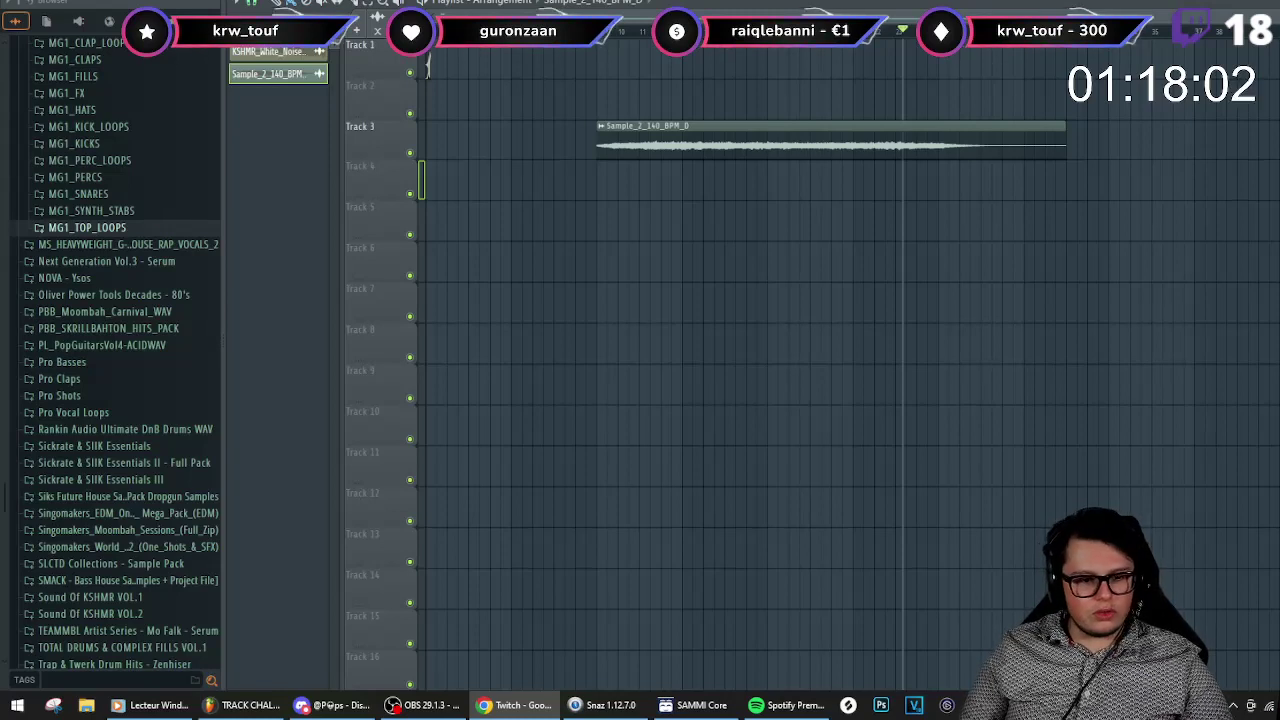
# - Switch to FL Studio and place the playback position at the start of the Sample_2_140_BPM_D clip, bar 9
pyautogui.click(606, 32)
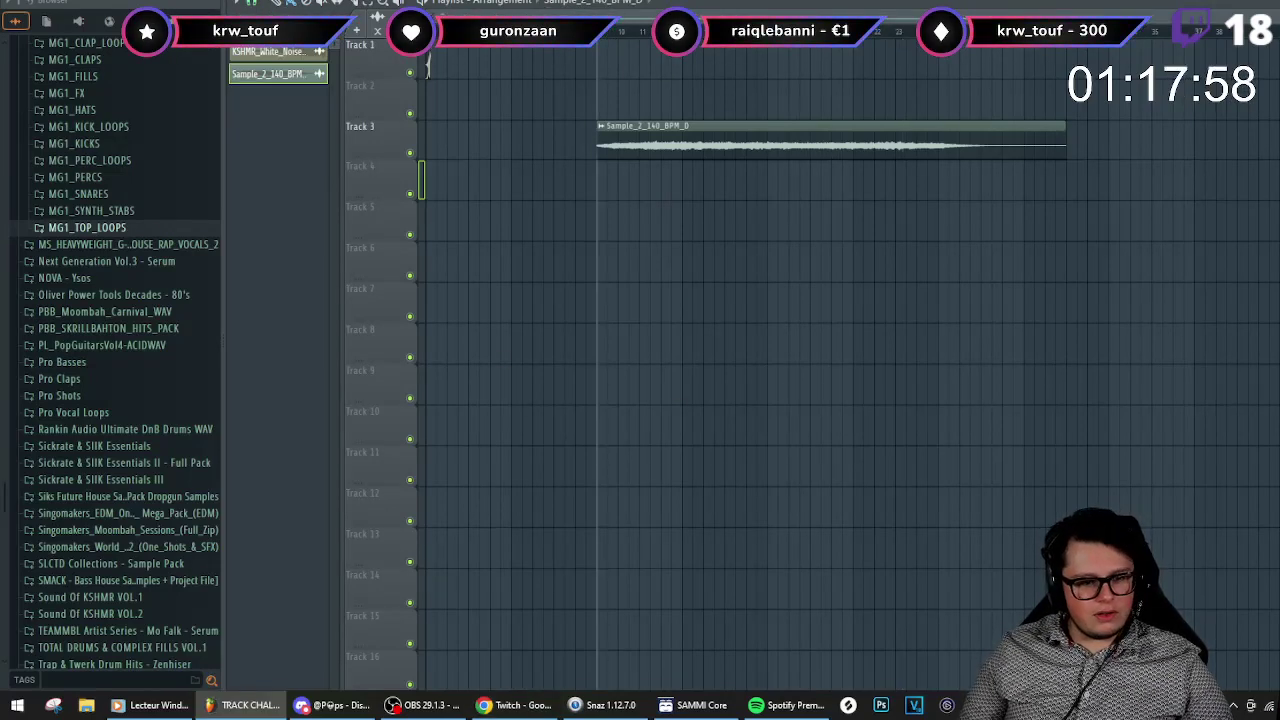
pyautogui.hotkey('alt', 'Tab')
pyautogui.hotkey('alt', 'Tab')
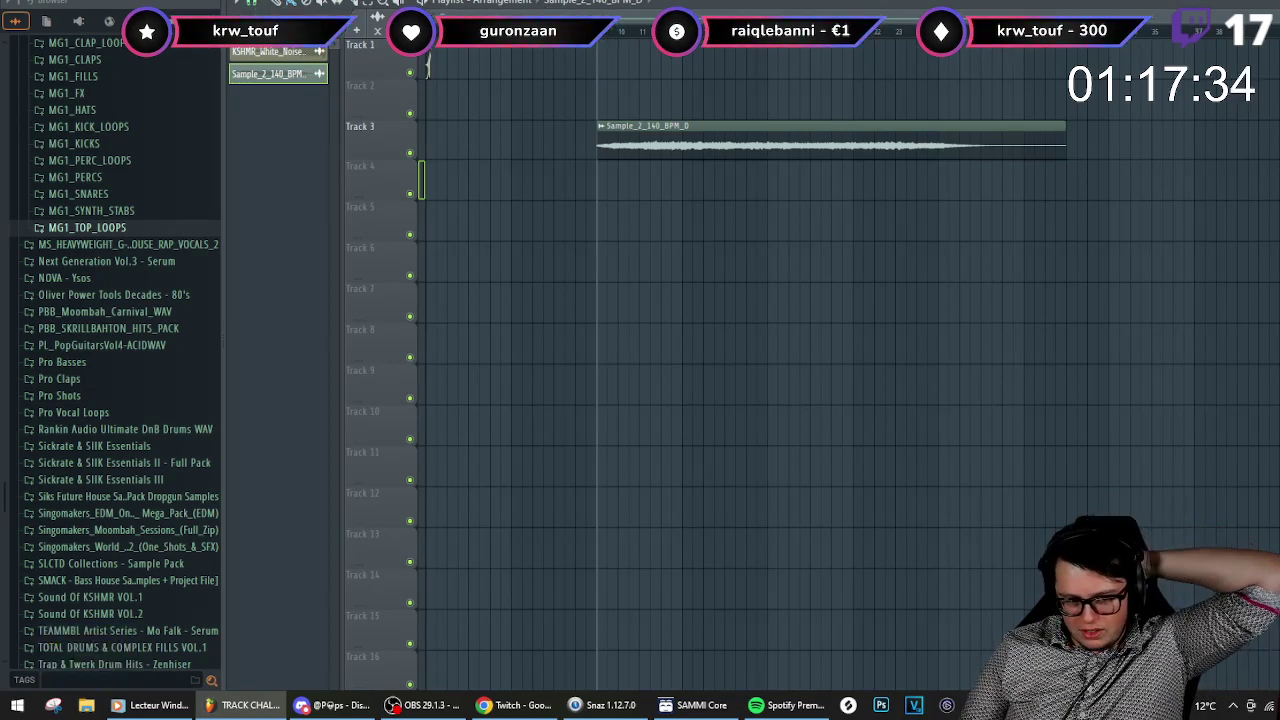
pyautogui.hotkey('ctrl', 't')
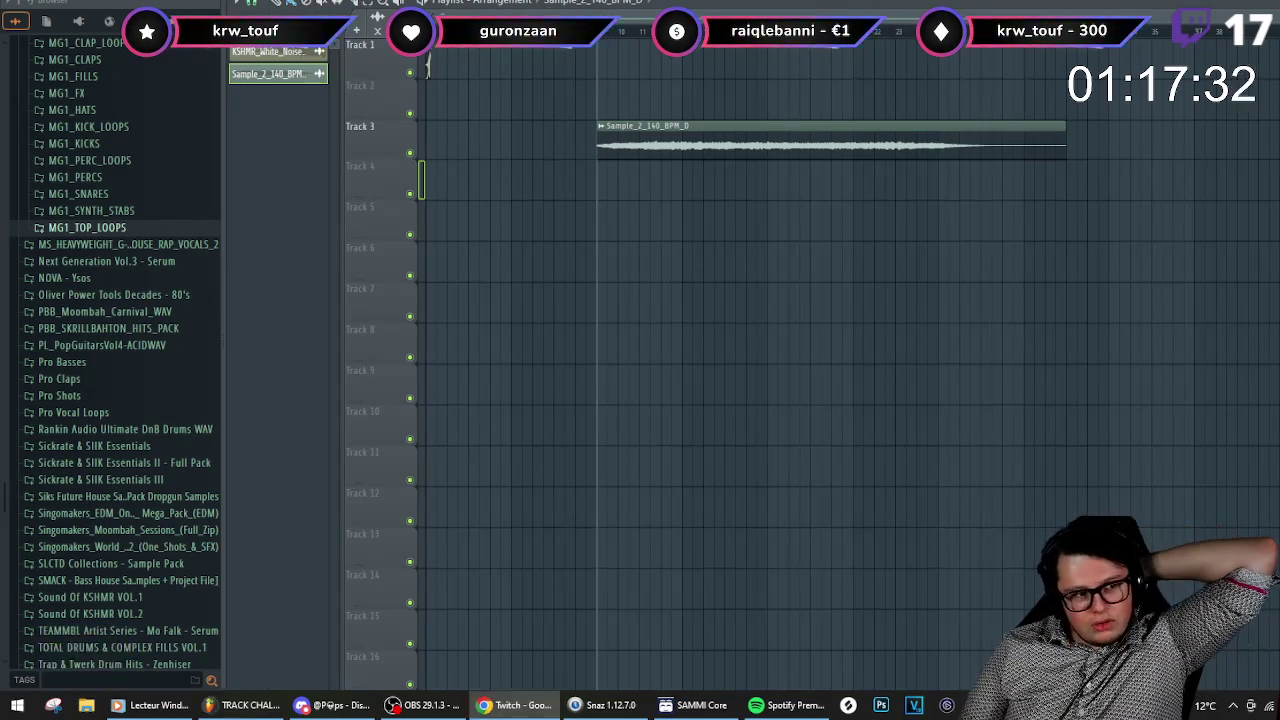
pyautogui.press('Return')
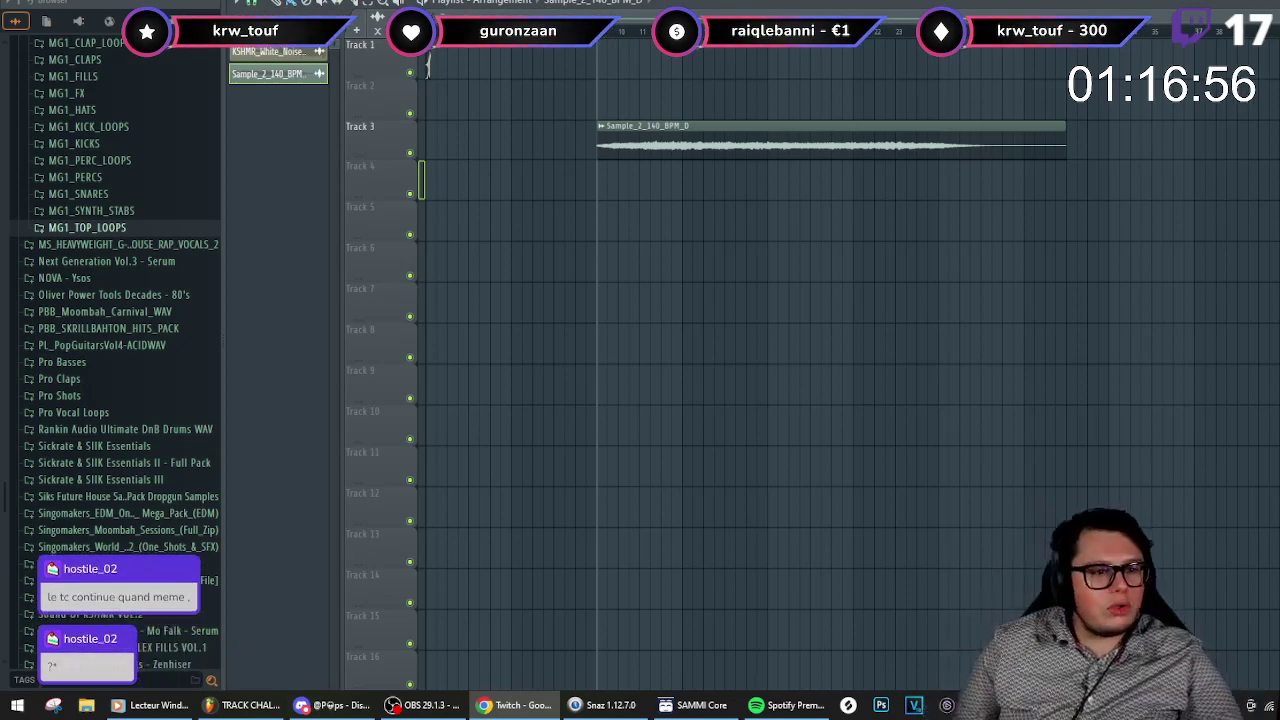
# - Return to the FL Studio playlist and listen to the opening bars of the Sample_2_140_BPM_D clip on Track 3
pyautogui.click(607, 32)
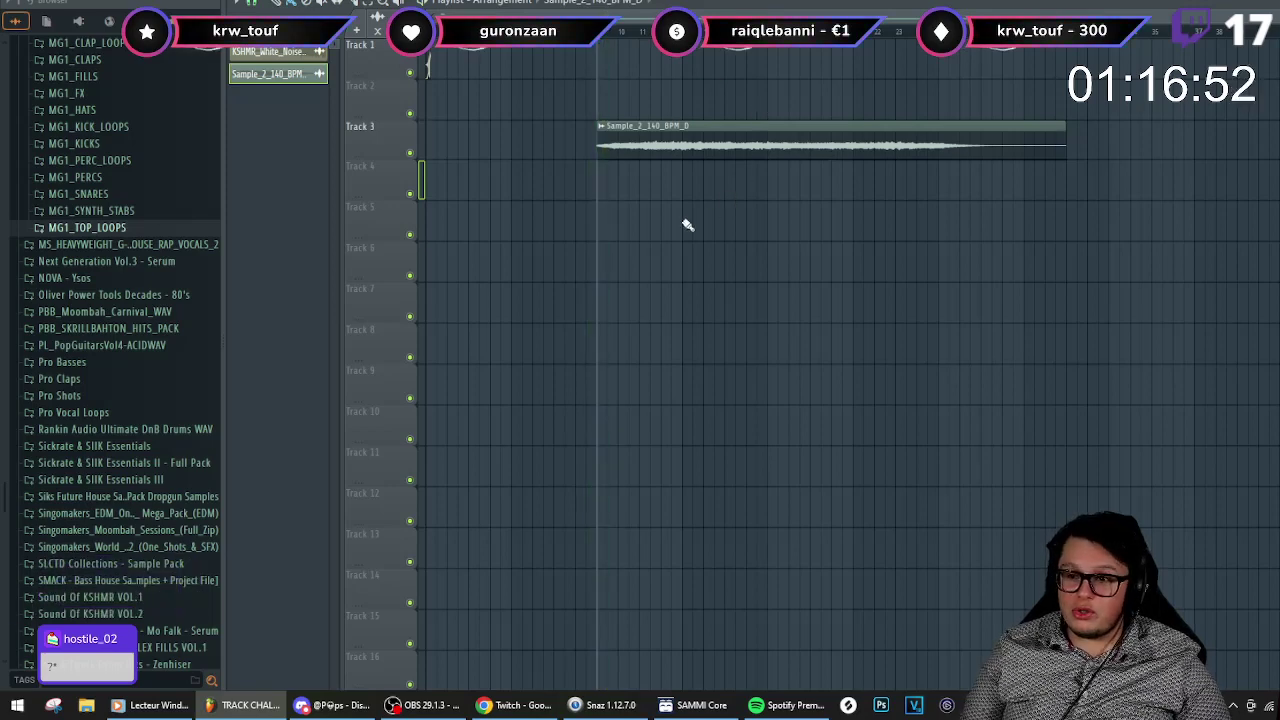
pyautogui.scroll(2, 672, 229)
pyautogui.press('space')
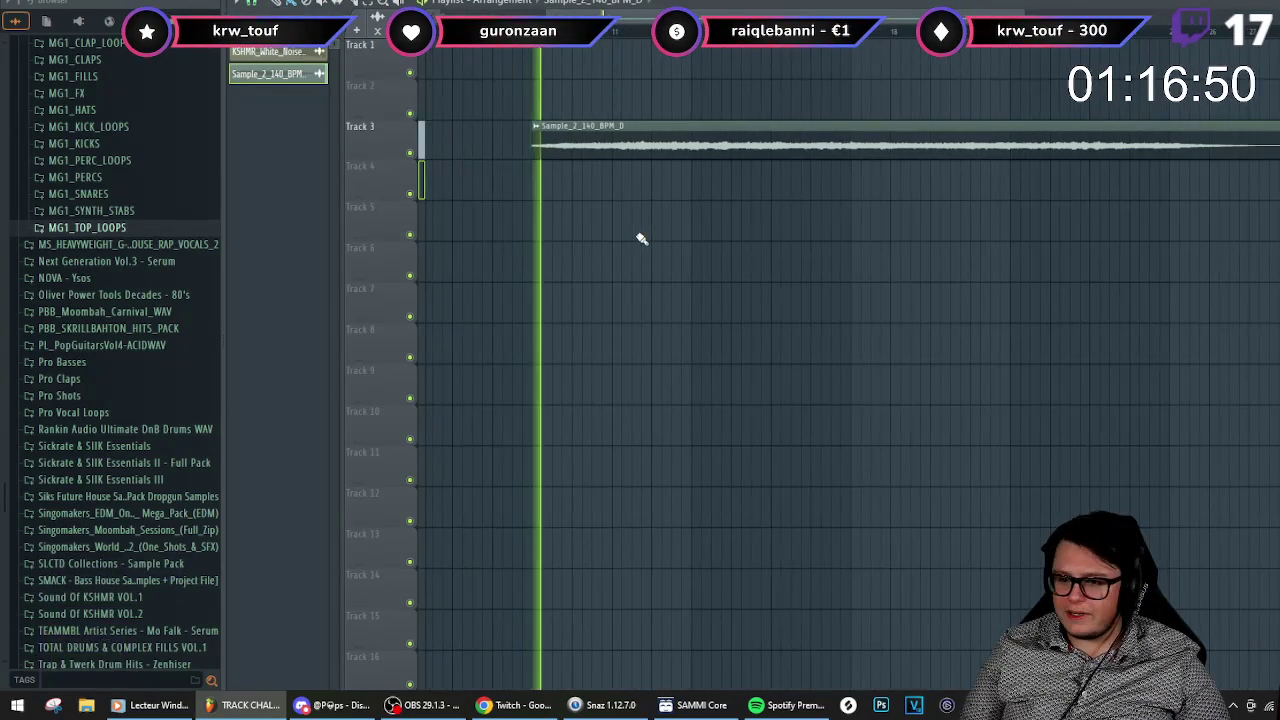
pyautogui.scroll(-2, 650, 225)
pyautogui.scroll(2, 683, 226)
pyautogui.scroll(-2, 708, 233)
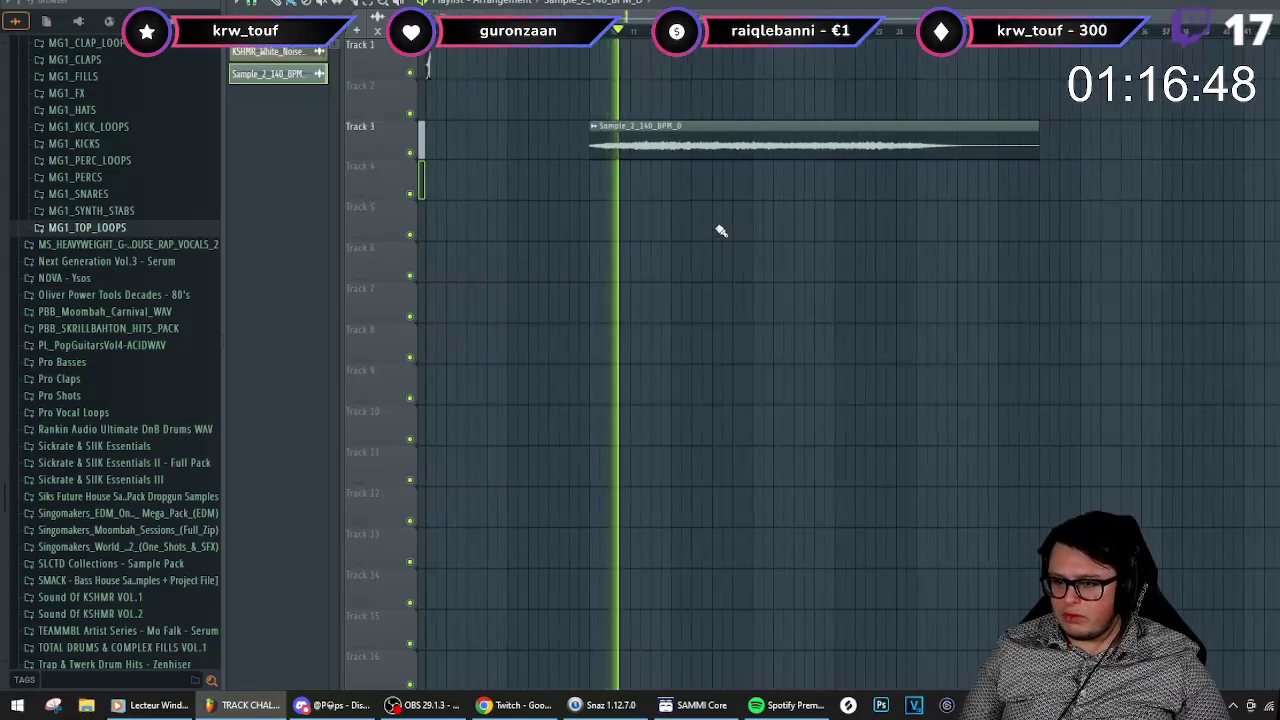
pyautogui.scroll(1, 686, 239)
pyautogui.scroll(-1, 686, 239)
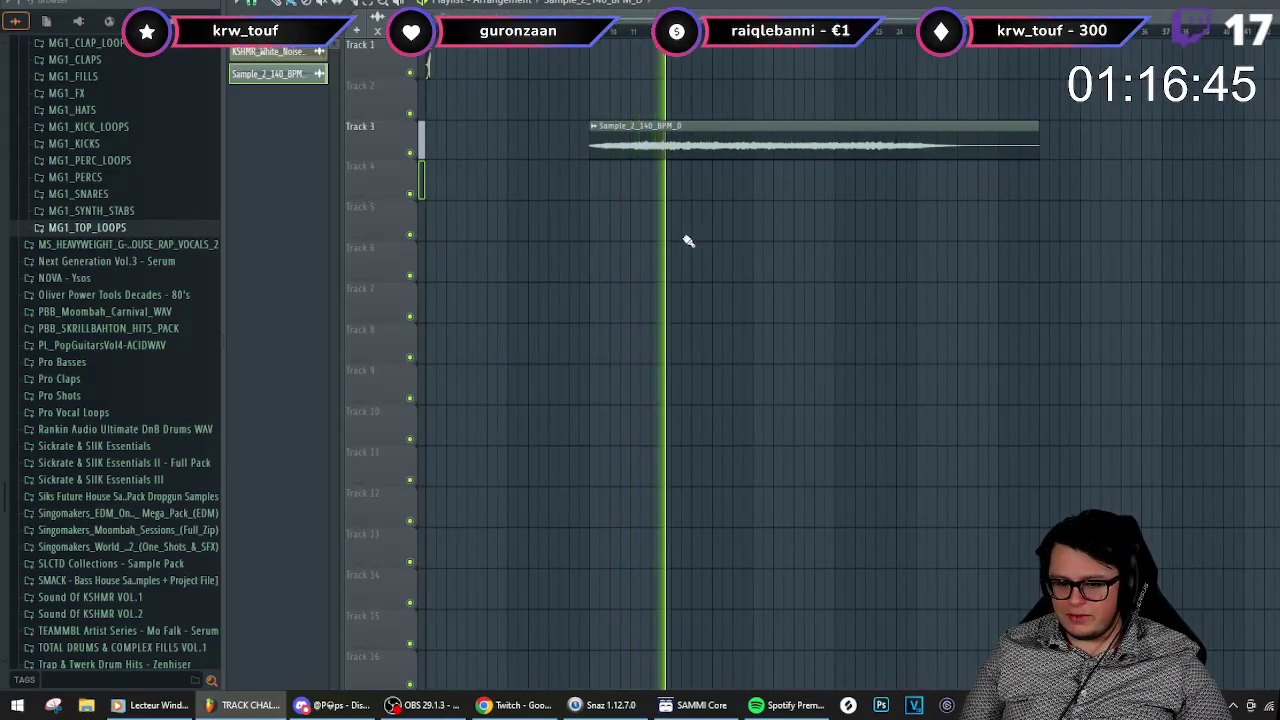
pyautogui.press('space')
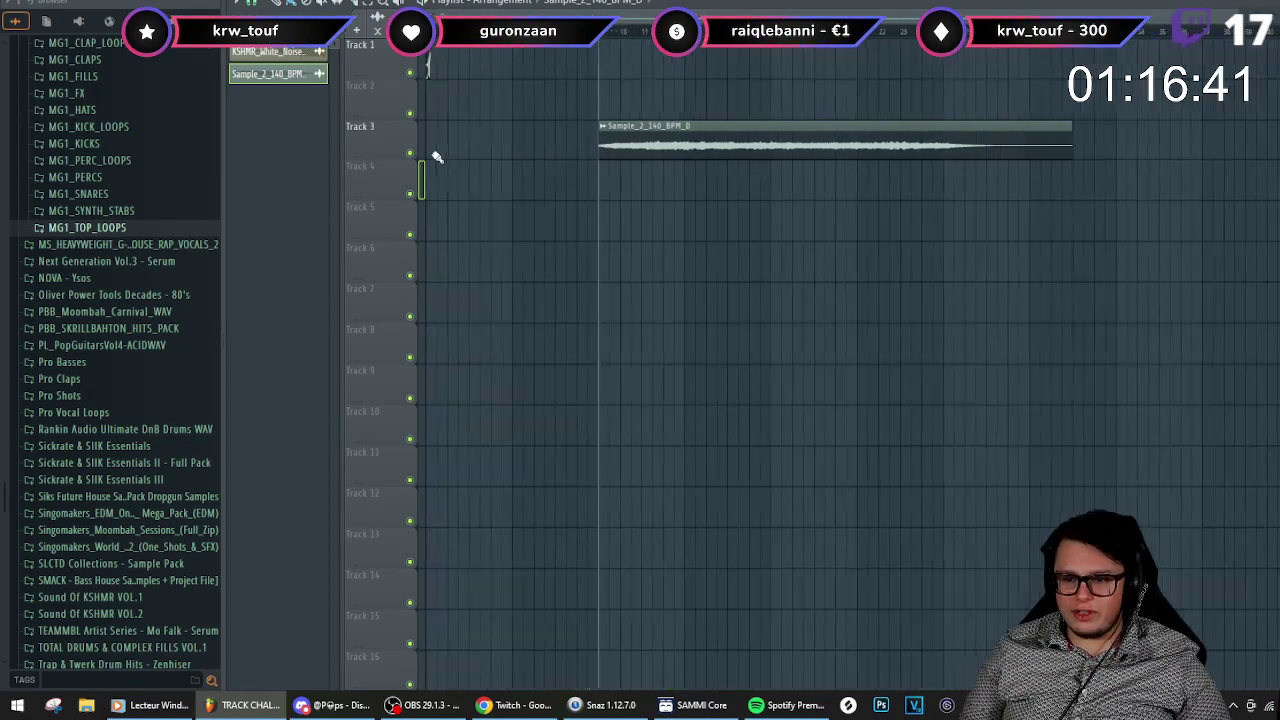
# - Move the Sample_2_140_BPM_D clip earlier on Track 3 so it starts at bar 5
pyautogui.scroll(3, 437, 157)
pyautogui.scroll(-2, 731, 137)
pyautogui.moveTo(743, 140); pyautogui.dragTo(625, 147)
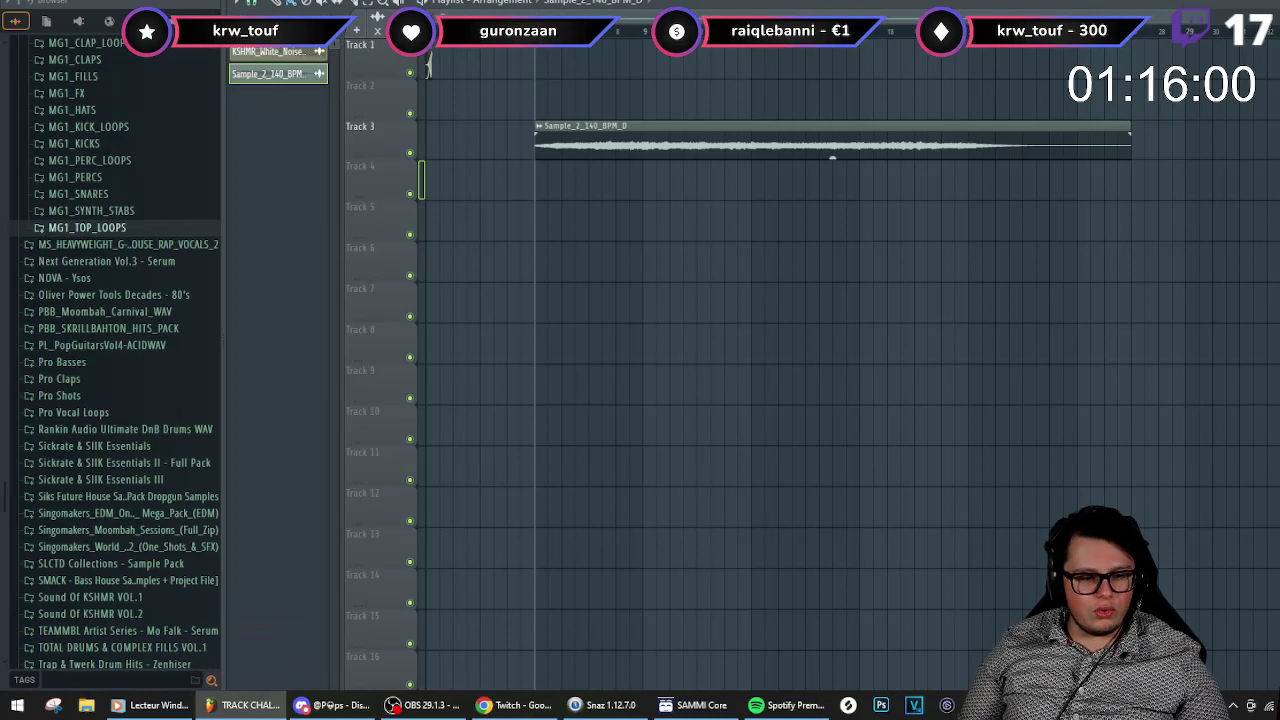
# - Play the moved Track 3 clip from its start, skip ahead to its later parts and stop playback
pyautogui.scroll(-2, 517, 194)
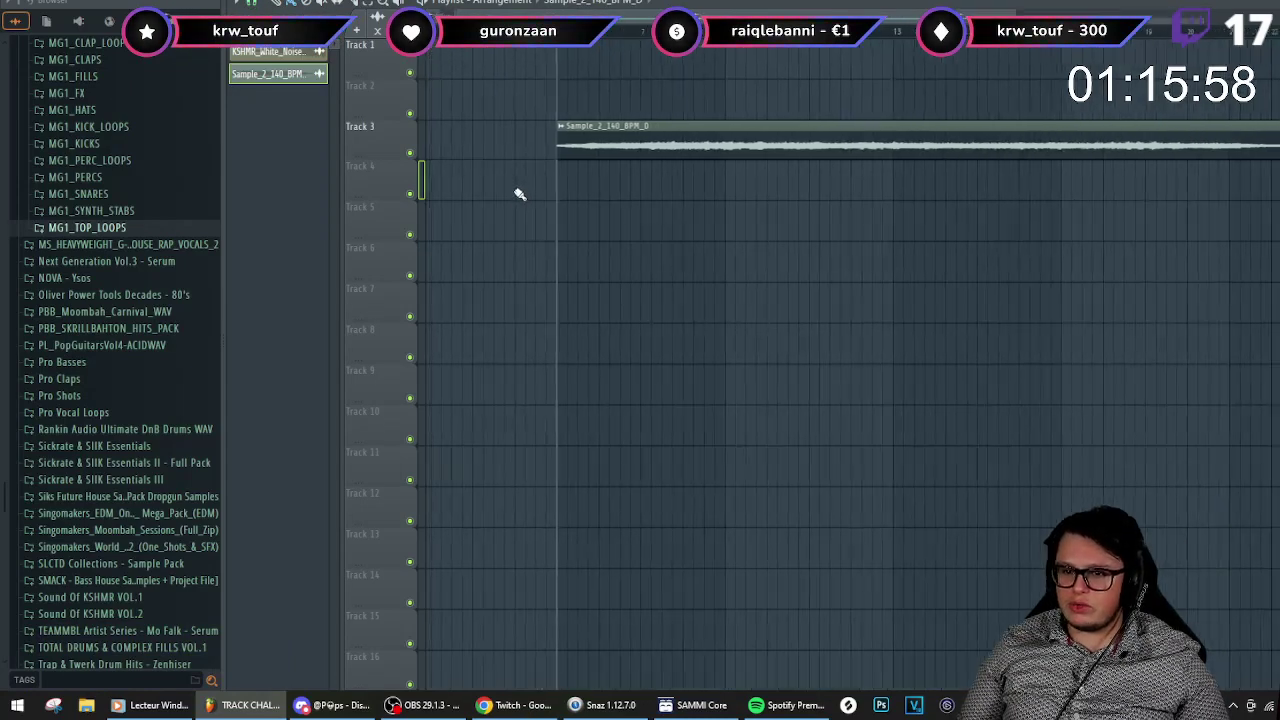
pyautogui.press('space')
pyautogui.press('space')
pyautogui.scroll(2, 588, 168)
pyautogui.scroll(-2, 588, 165)
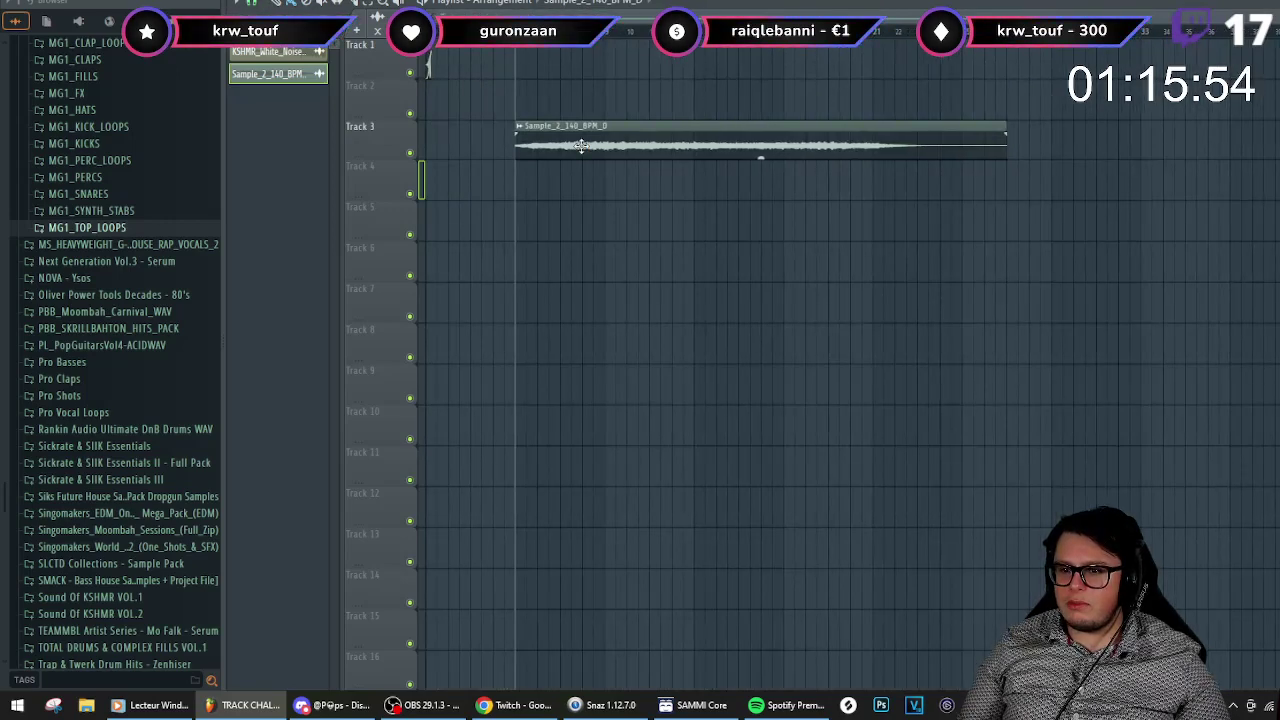
pyautogui.press('space')
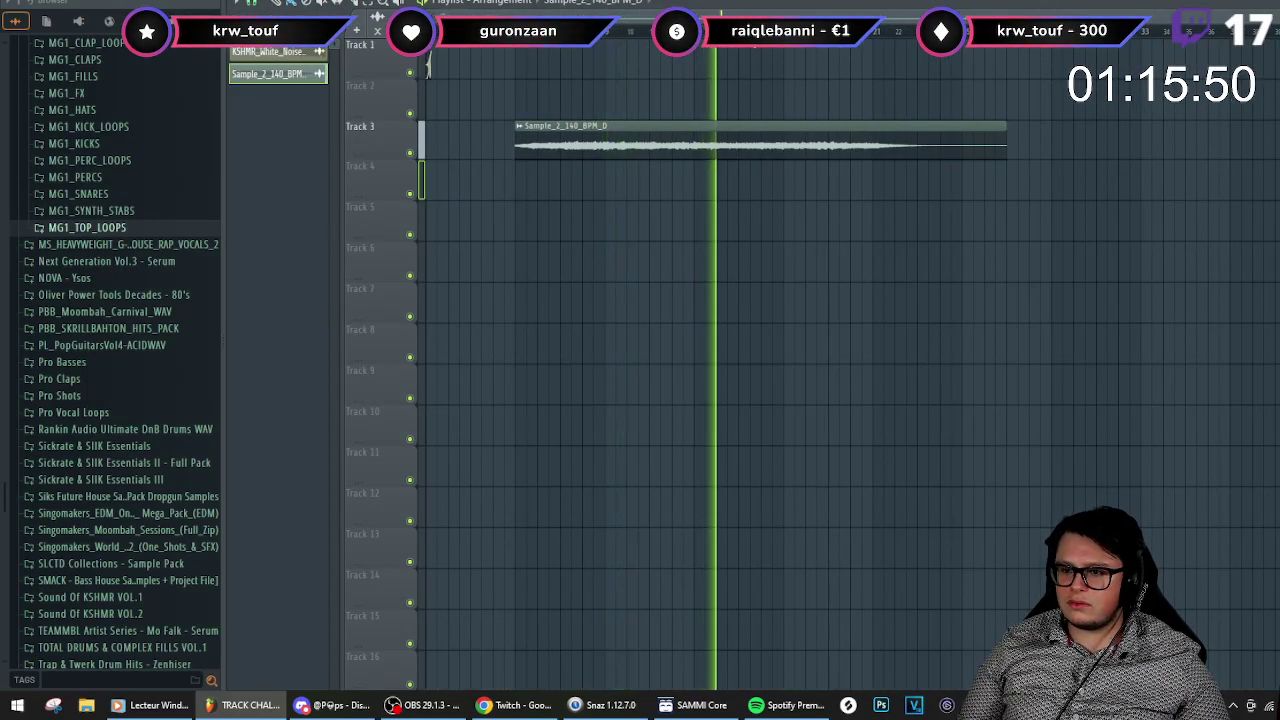
pyautogui.click(783, 31)
pyautogui.click(875, 30)
pyautogui.press('space')
# - Replay the Track 3 clip from bar 5, skip ahead to listen from bar 13 and stop there
pyautogui.click(504, 31)
pyautogui.click(515, 31)
pyautogui.press('space')
pyautogui.scroll(3, 520, 170)
pyautogui.scroll(-1, 568, 176)
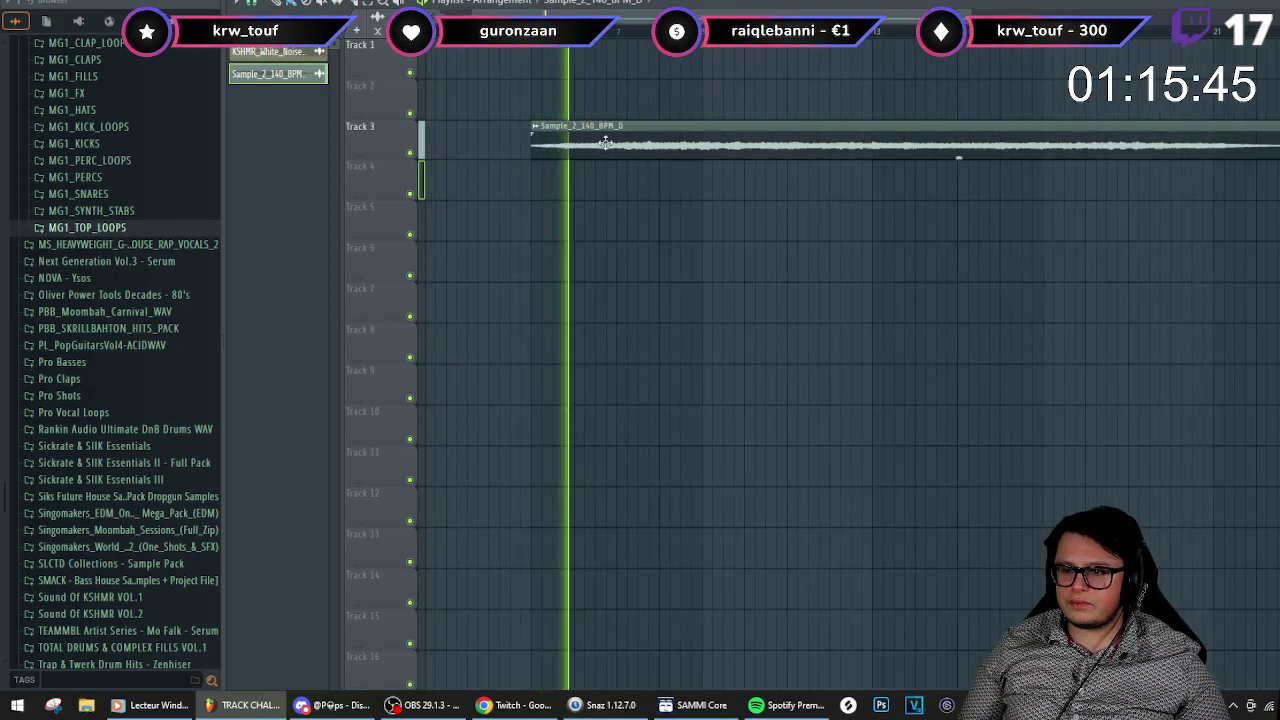
pyautogui.click(697, 31)
pyautogui.scroll(-1, 700, 57)
pyautogui.click(833, 31)
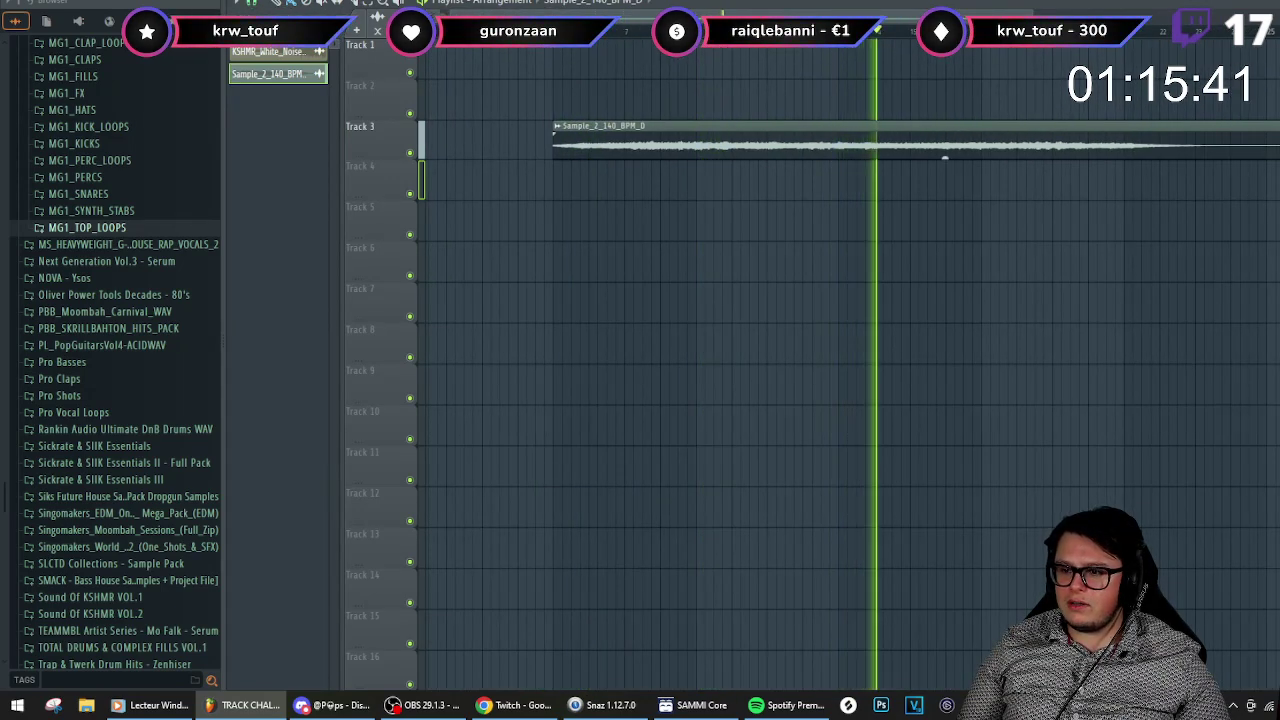
pyautogui.press('space')
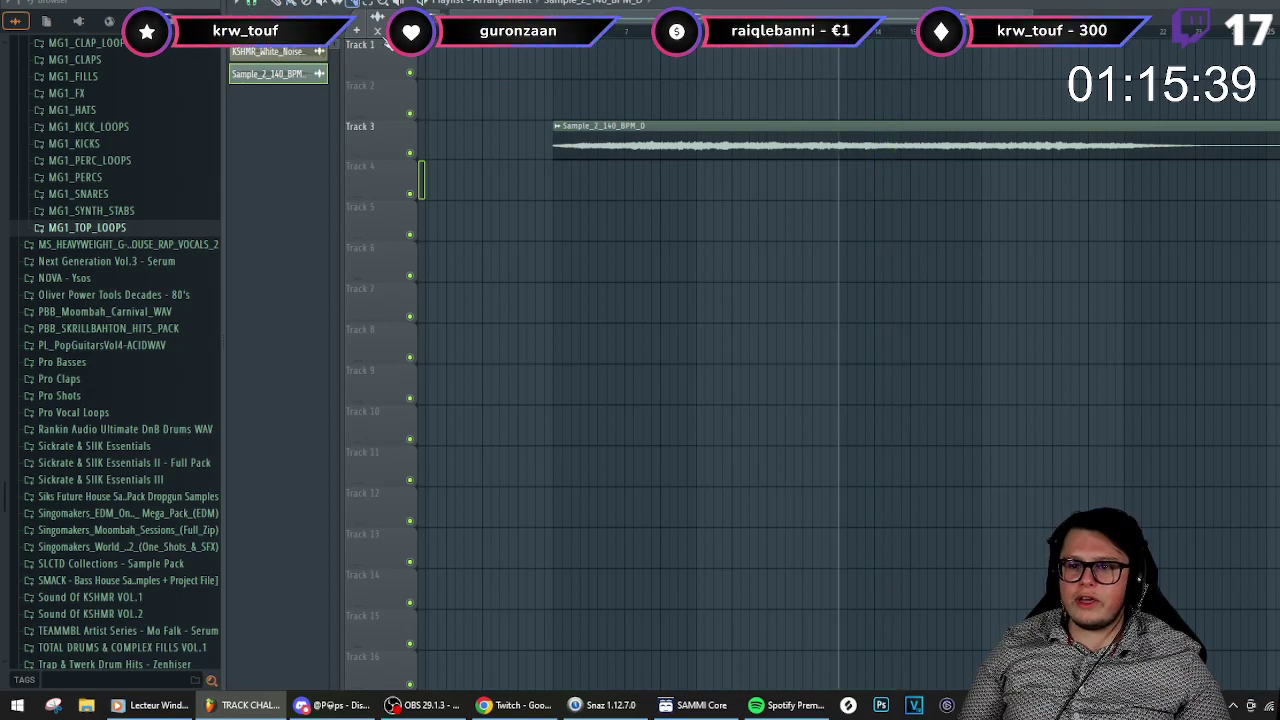
# - Slice the Sample_2_140_BPM_D clip at bar 13 and remove the portion before the cut
pyautogui.moveTo(846, 133); pyautogui.dragTo(846, 190)
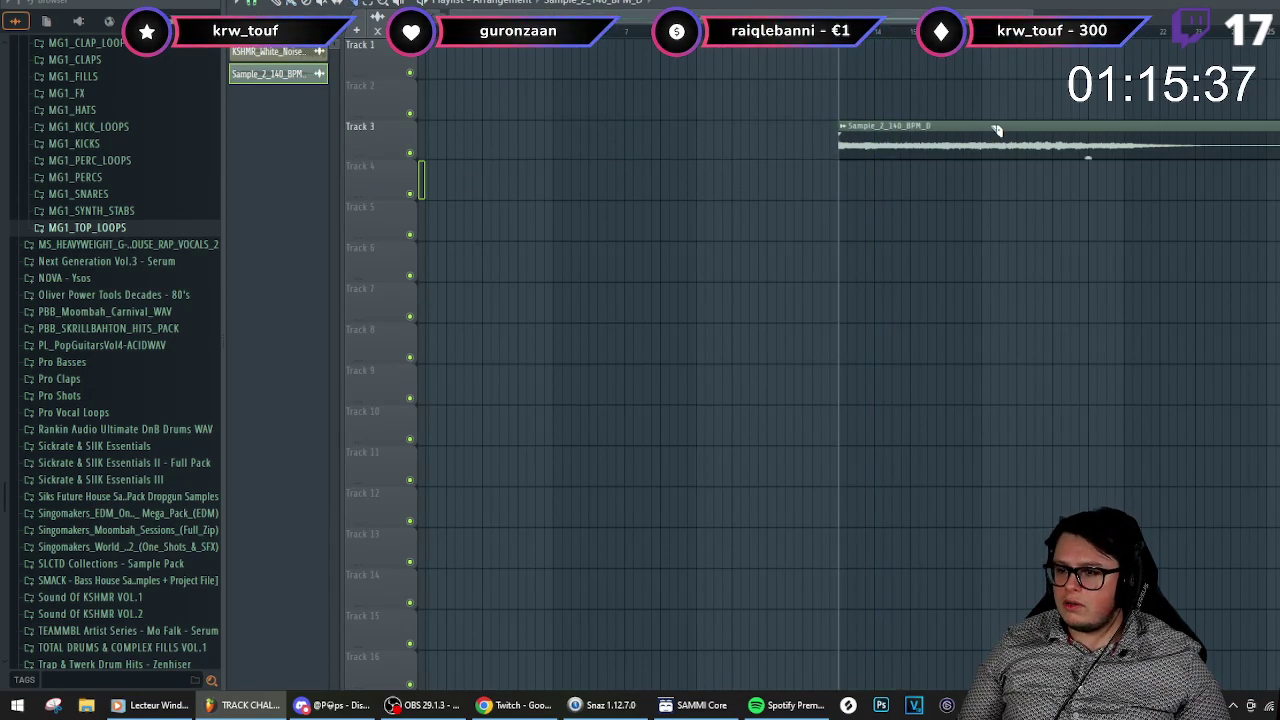
pyautogui.hotkey('ctrl', 'z')
pyautogui.scroll(3, 993, 178)
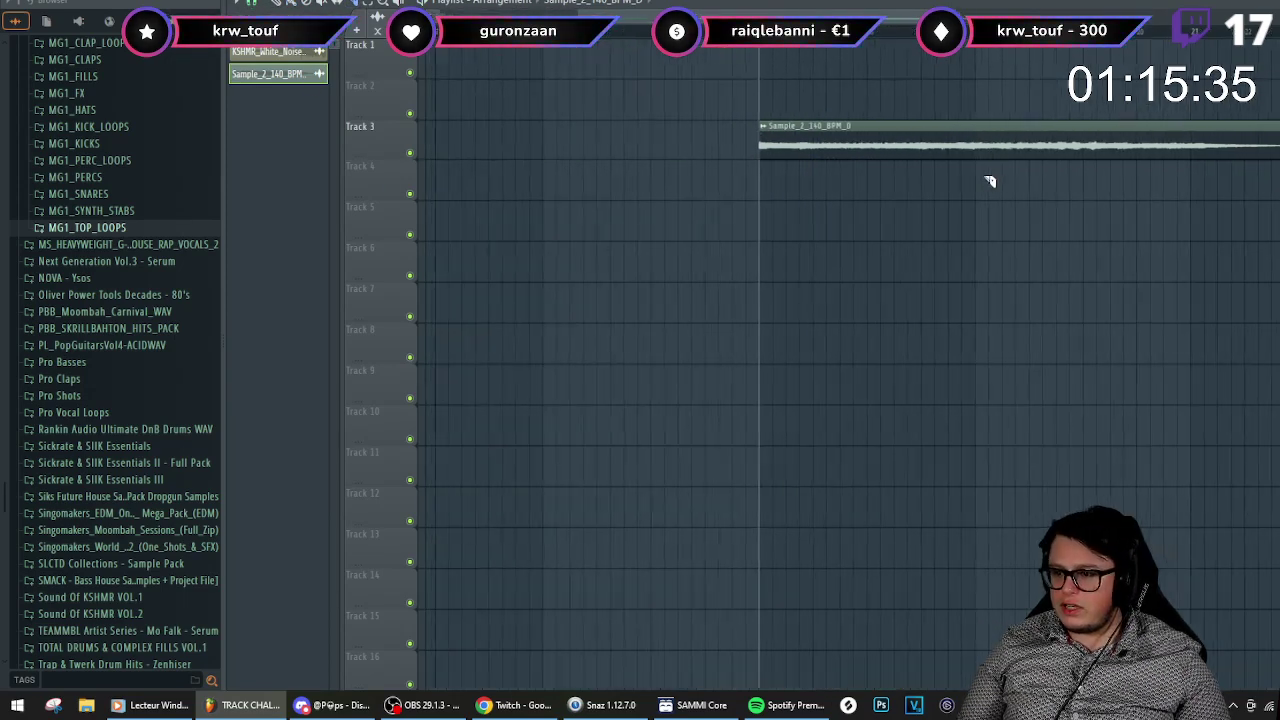
pyautogui.scroll(-2, 975, 175)
# - Slice the Track 3 clip at bar 17 and delete the portion after the cut
pyautogui.moveTo(975, 168); pyautogui.dragTo(981, 125)
pyautogui.hotkey('ctrl', 'z')
pyautogui.keyDown('ctrl'); pyautogui.click(1037, 133); pyautogui.keyUp('ctrl')
pyautogui.press('Delete')
# - Listen to the isolated four-bar section of the clip between bars 13 and 17, then stop playback
pyautogui.press('space')
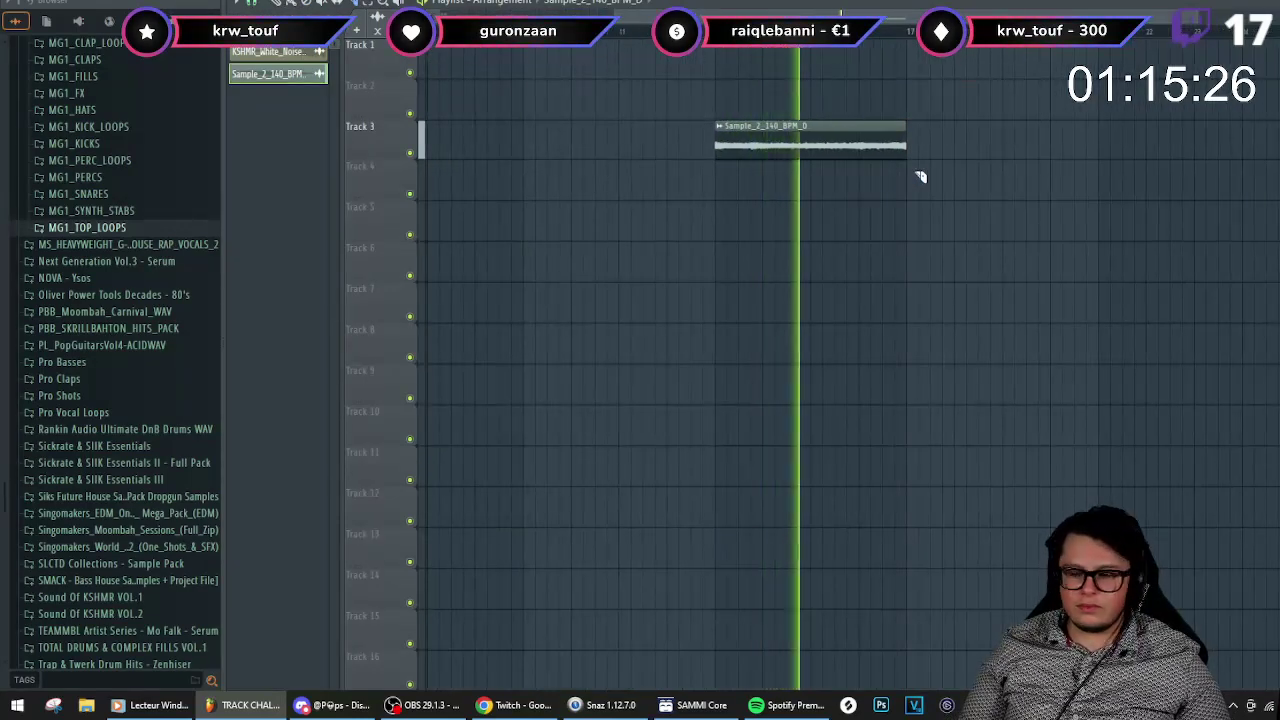
pyautogui.click(292, 3)
pyautogui.scroll(-2, 720, 177)
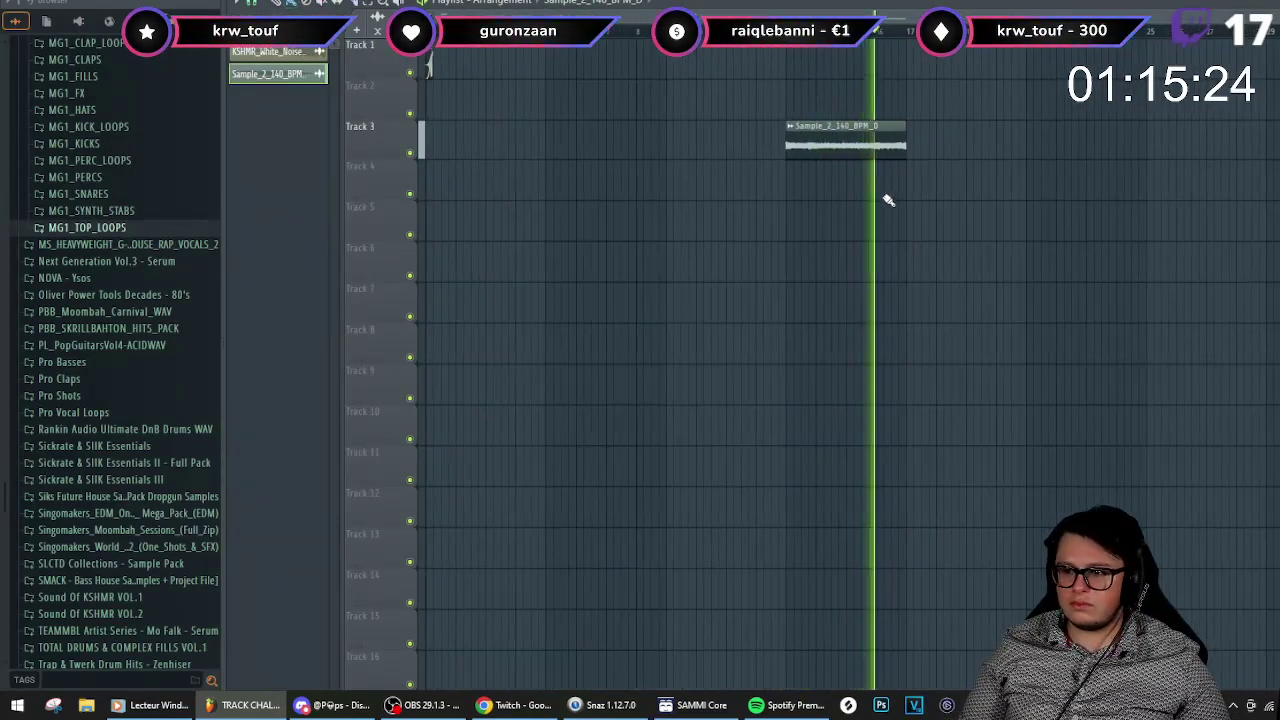
pyautogui.press('space')
# - Undo the slices, the deletions and the clip's move, restoring the whole sample at bar 9 on Track 3
pyautogui.hotkey('ctrl', 'z')
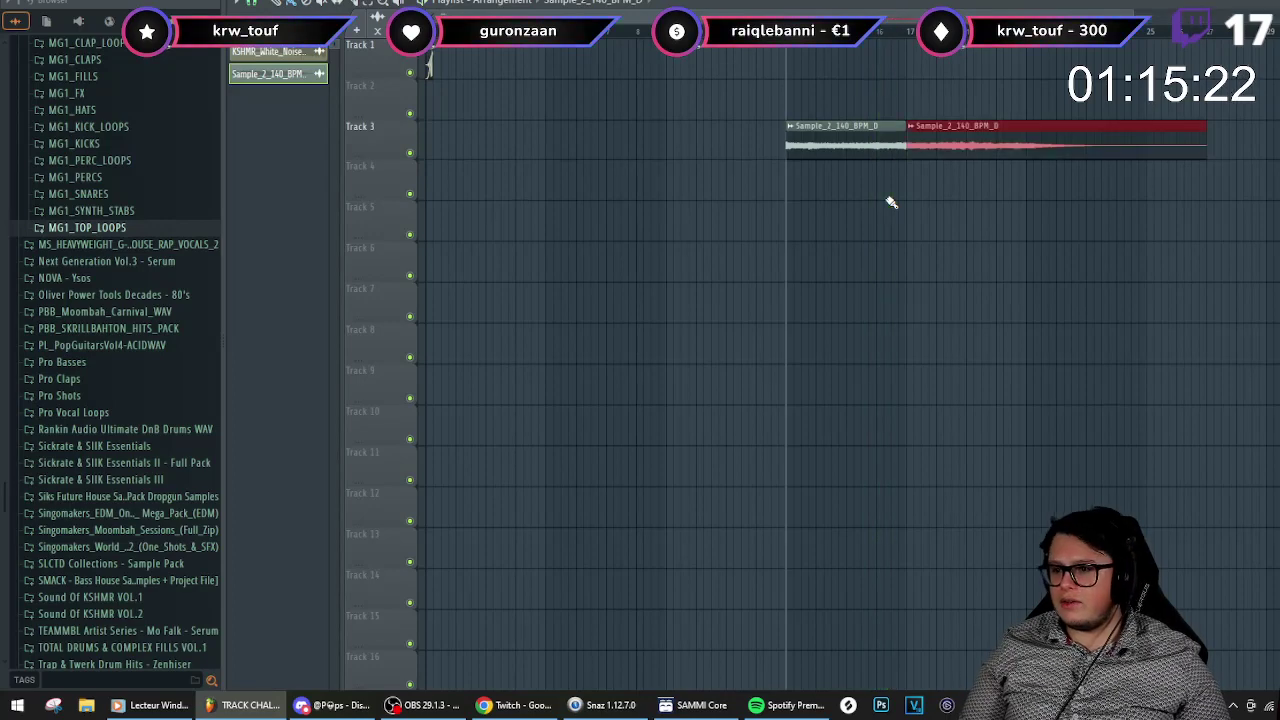
pyautogui.hotkey('ctrl', 'z')
pyautogui.hotkey('ctrl', 'z')
pyautogui.hotkey('ctrl', 'z')
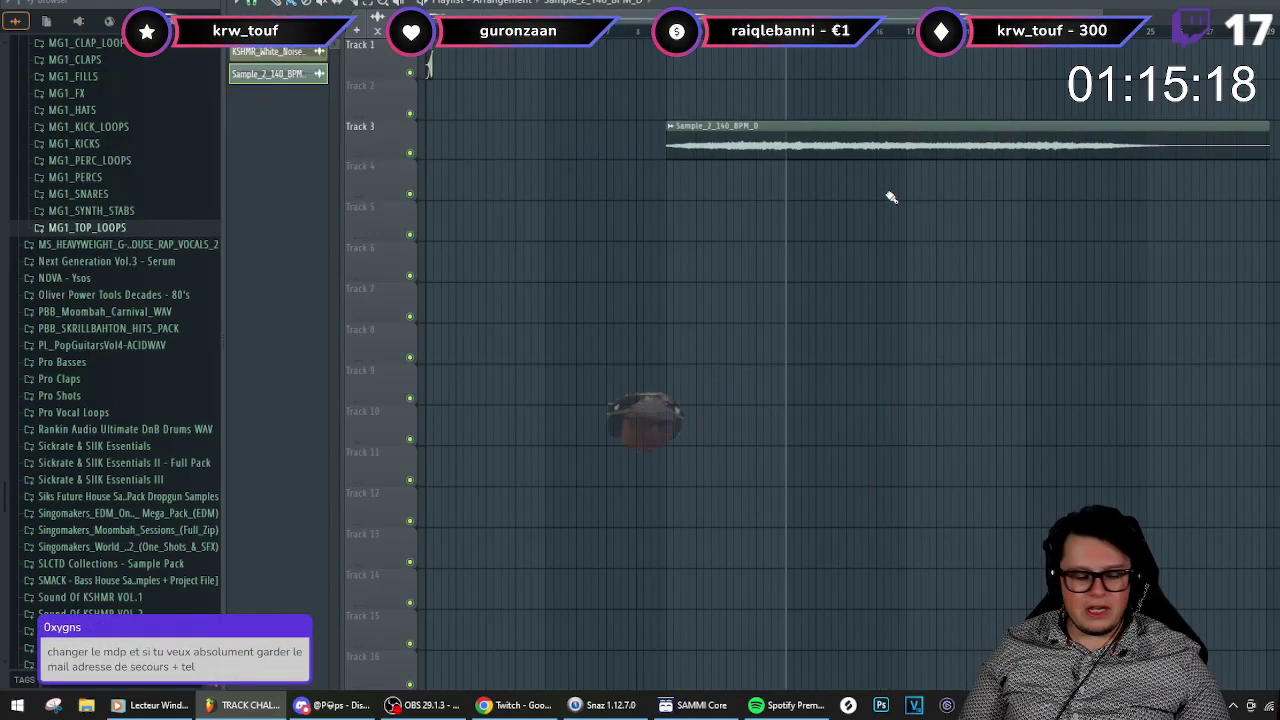
# - Open the Sample_2_140_BPM_D clip's channel settings to check its time stretching and effects options, then close them
pyautogui.doubleClick(777, 126)
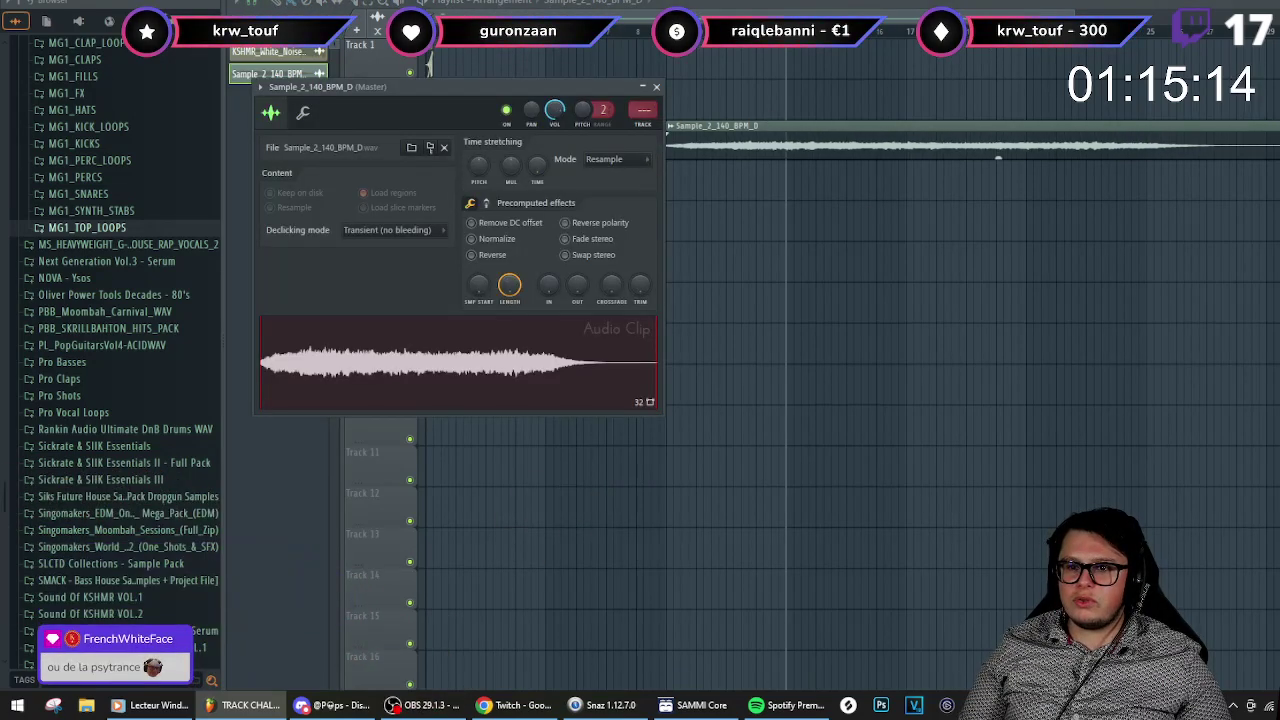
pyautogui.click(657, 88)
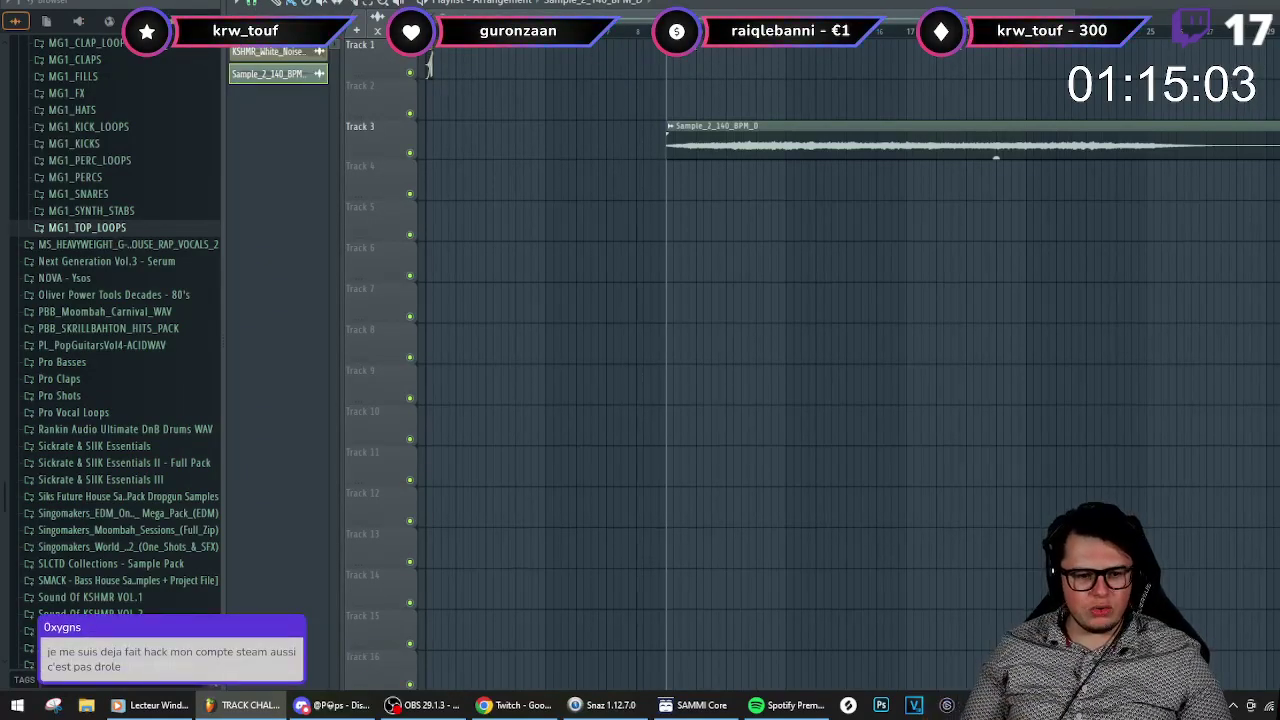
# - Listen to the Track 3 sample from bar 9 and again from bar 13, and stop playback
pyautogui.hotkey('ctrl', 't')
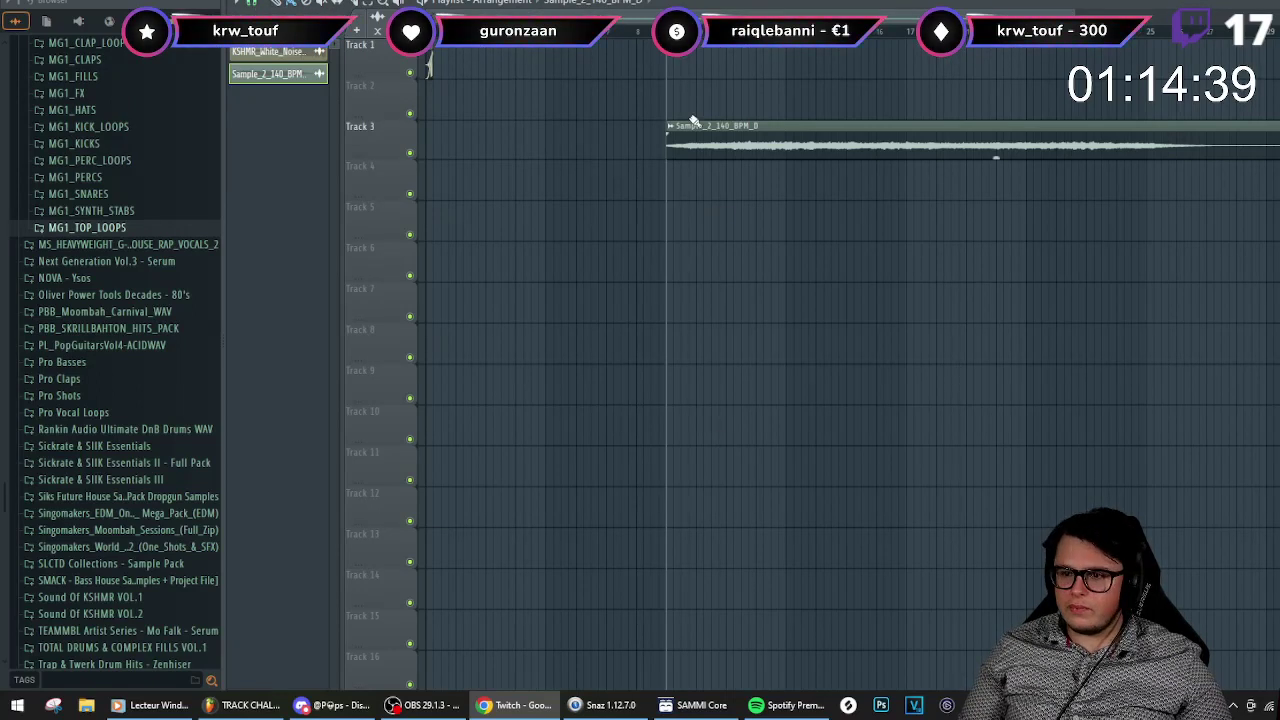
pyautogui.press('space')
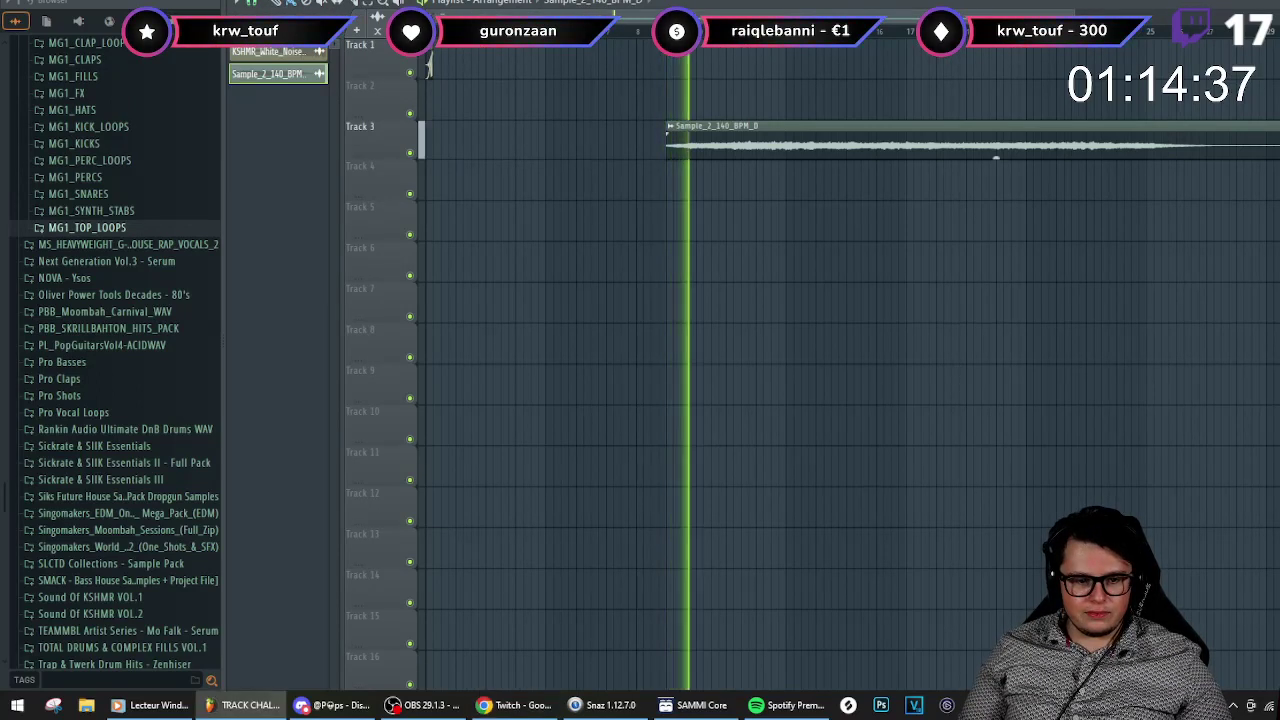
pyautogui.scroll(3, 783, 223)
pyautogui.scroll(-2, 782, 225)
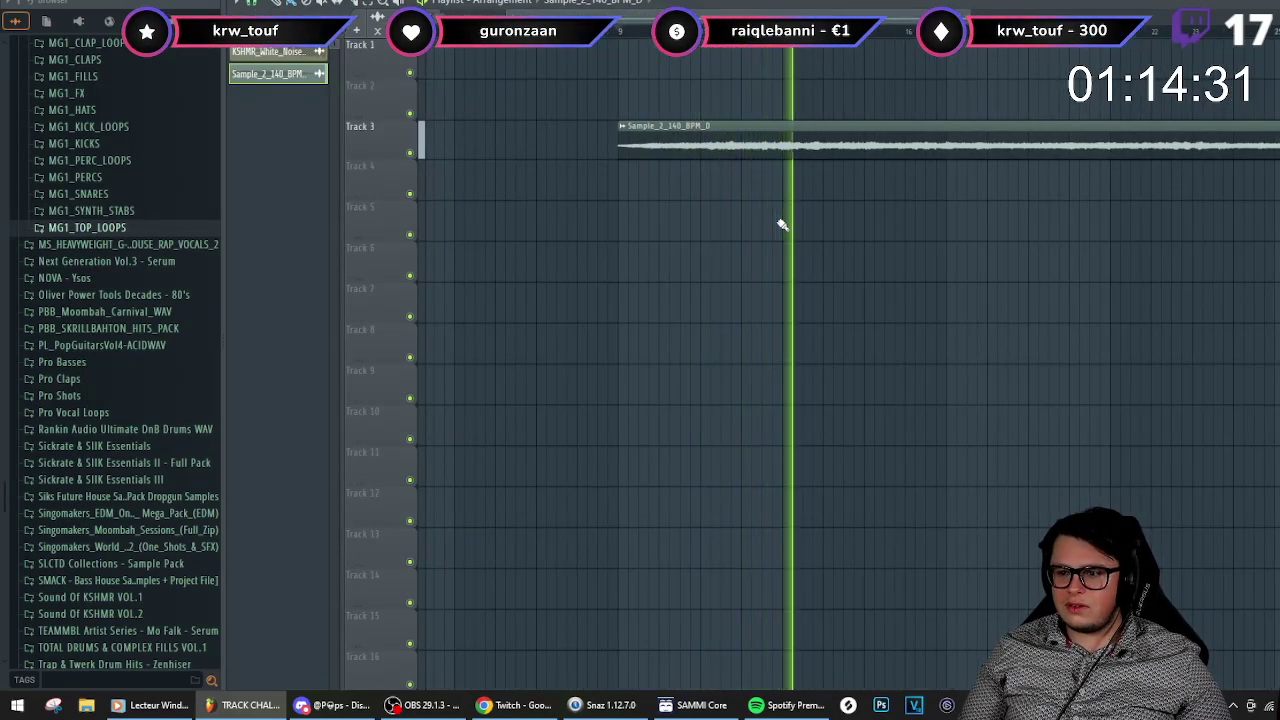
pyautogui.press('space')
pyautogui.press('space')
pyautogui.scroll(-2, 769, 223)
pyautogui.click(665, 31)
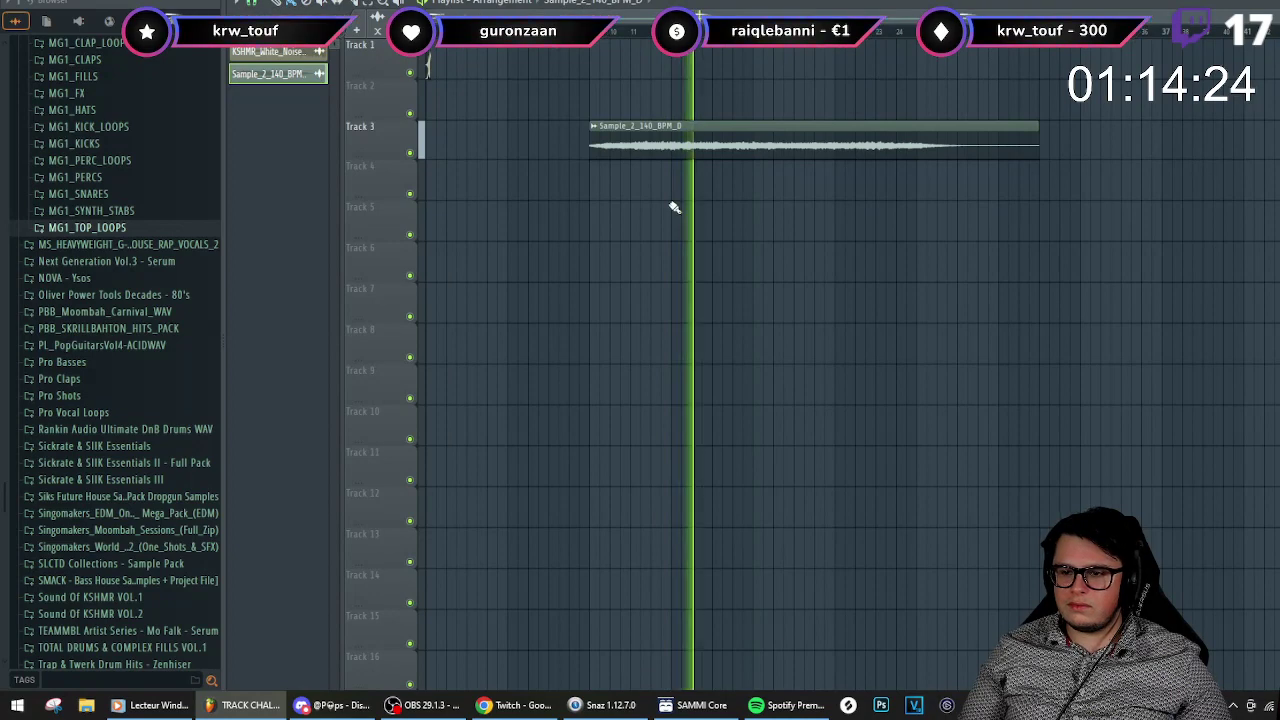
pyautogui.press('space')
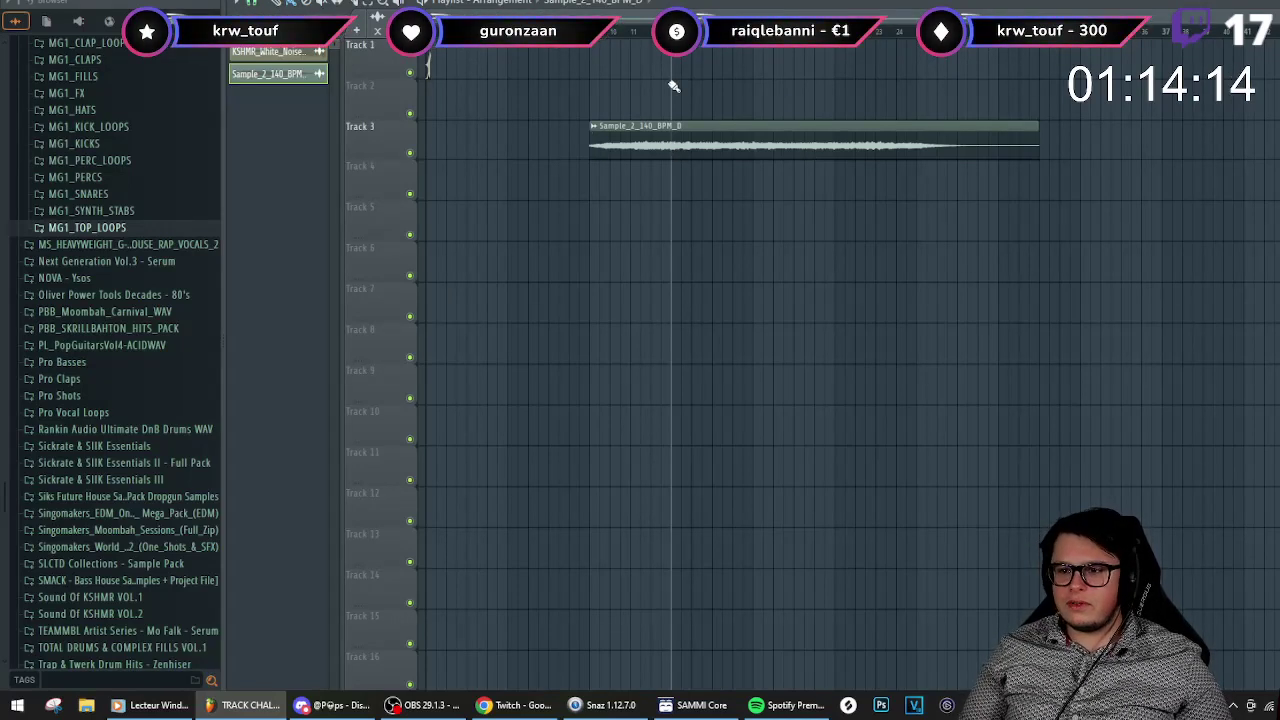
# - Open the Sample_2_140_BPM_D clip's channel settings and set its time stretching mode to Stretch
pyautogui.doubleClick(672, 146)
pyautogui.click(604, 159)
pyautogui.click(627, 190)
# - Route the sample's channel to mixer insert 23 and load Gross Beat in that insert's first effect slot
pyautogui.press('F9')
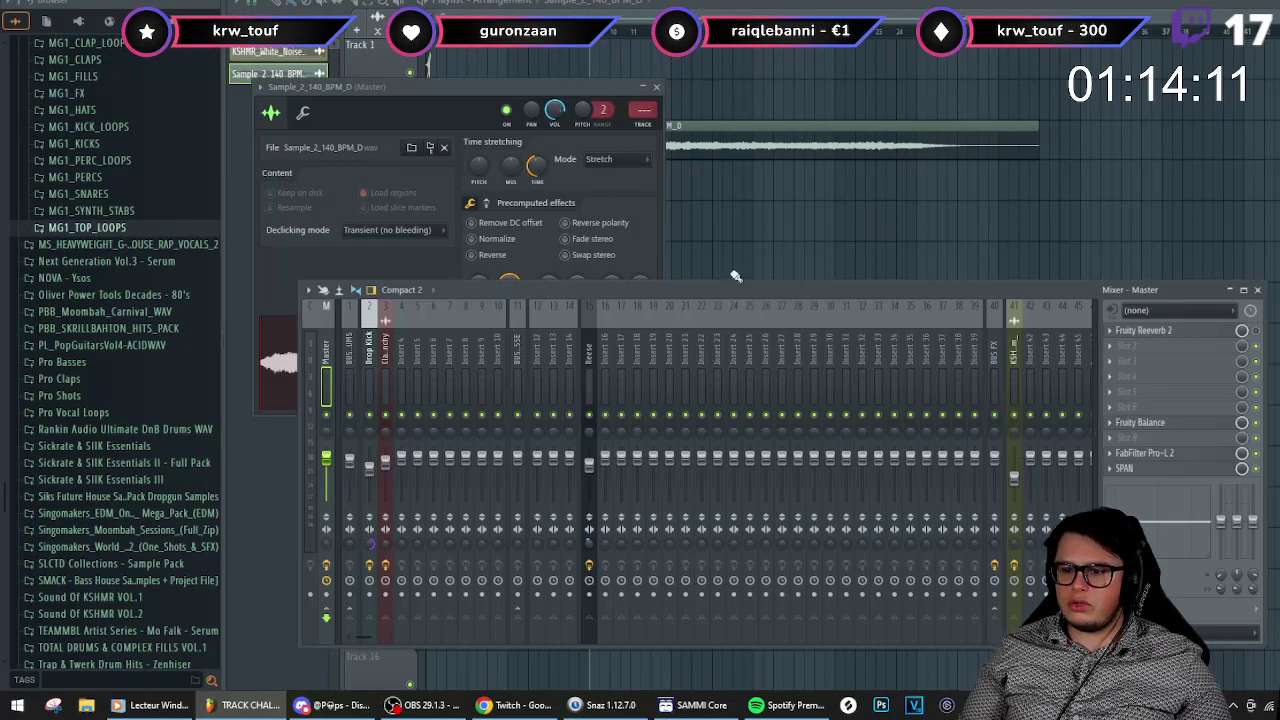
pyautogui.click(716, 377)
pyautogui.hotkey('ctrl', 'l')
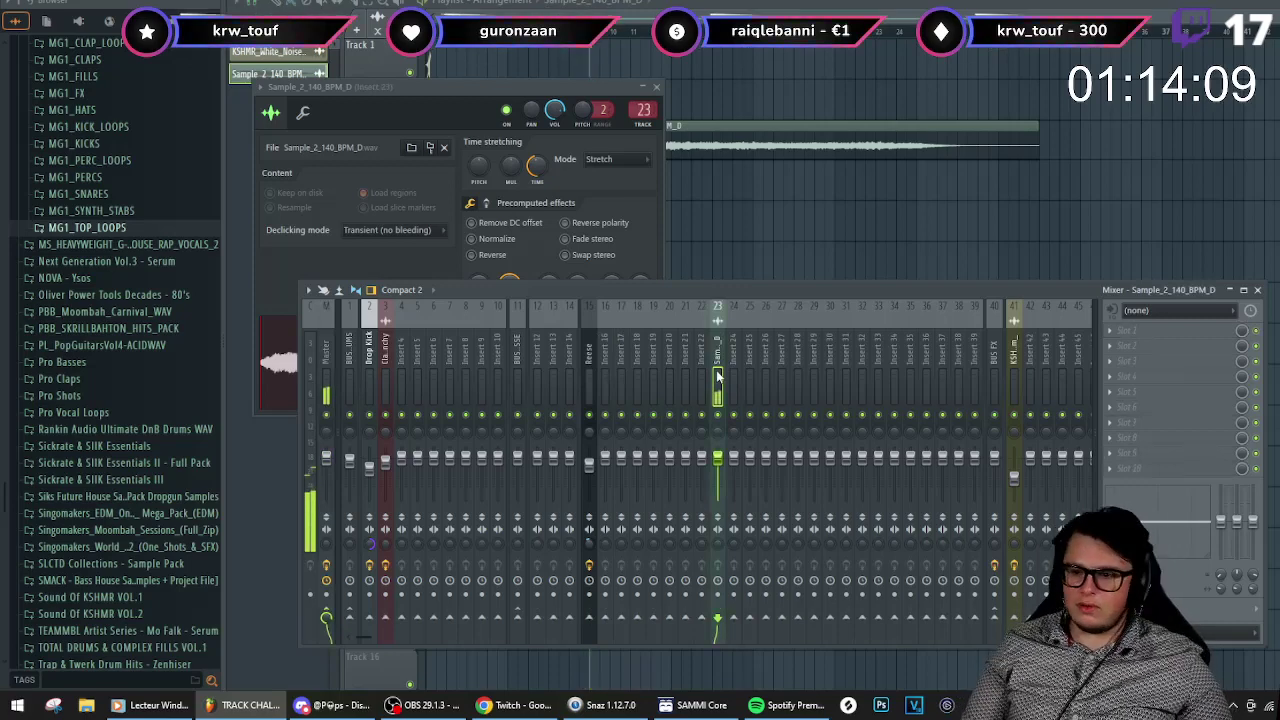
pyautogui.click(1145, 340)
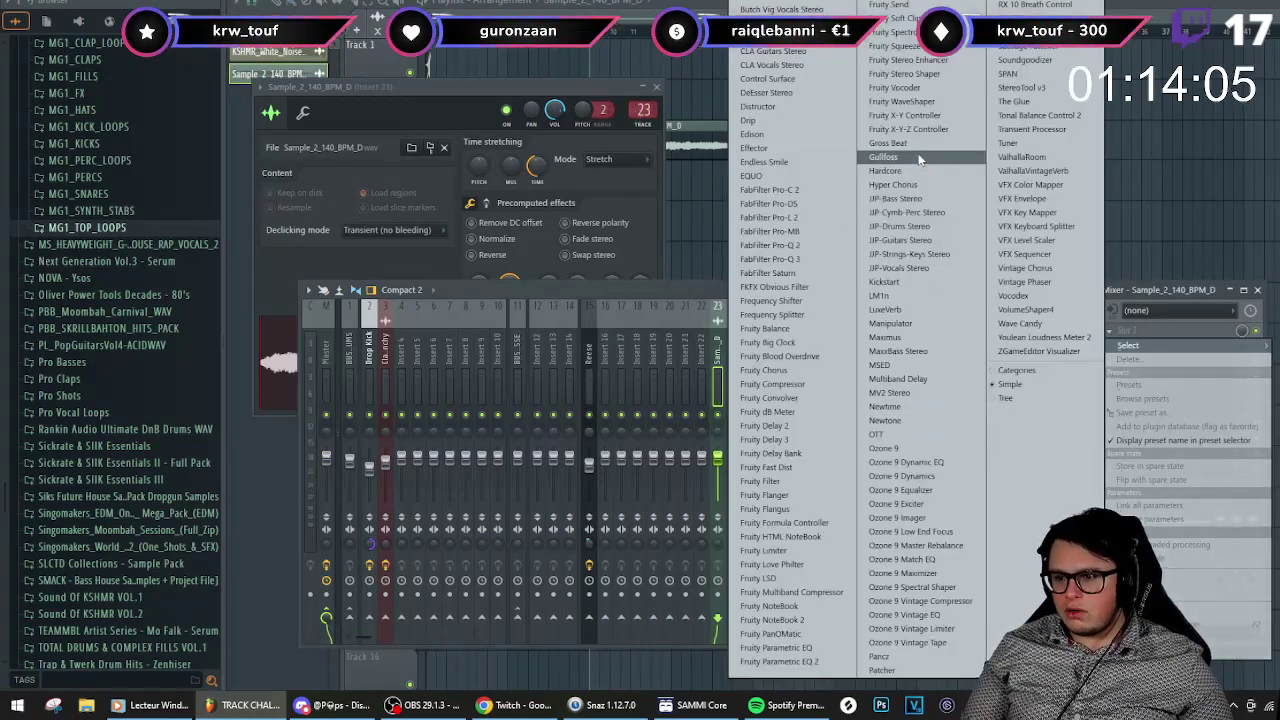
pyautogui.click(887, 143)
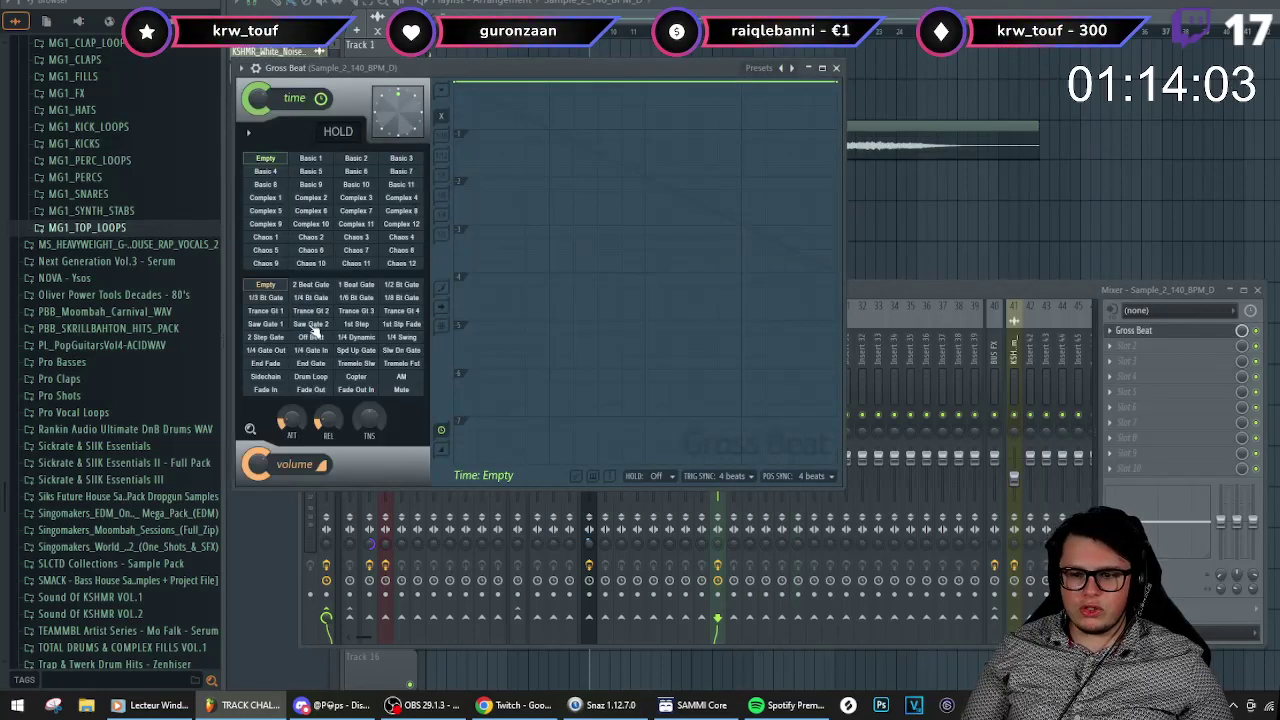
# - Try Gross Beat's Saw Gate 2 and Saw Gate 1 volume patterns, followed by its Stutter preset
pyautogui.click(311, 327)
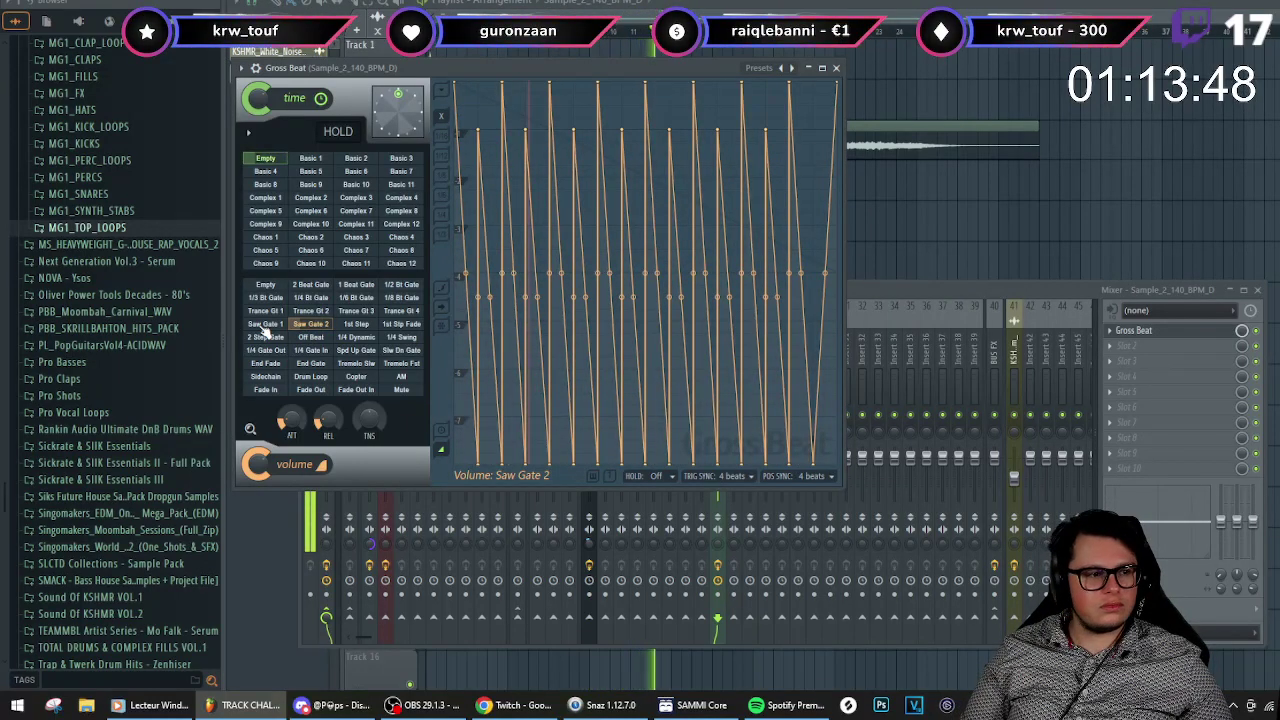
pyautogui.click(264, 326)
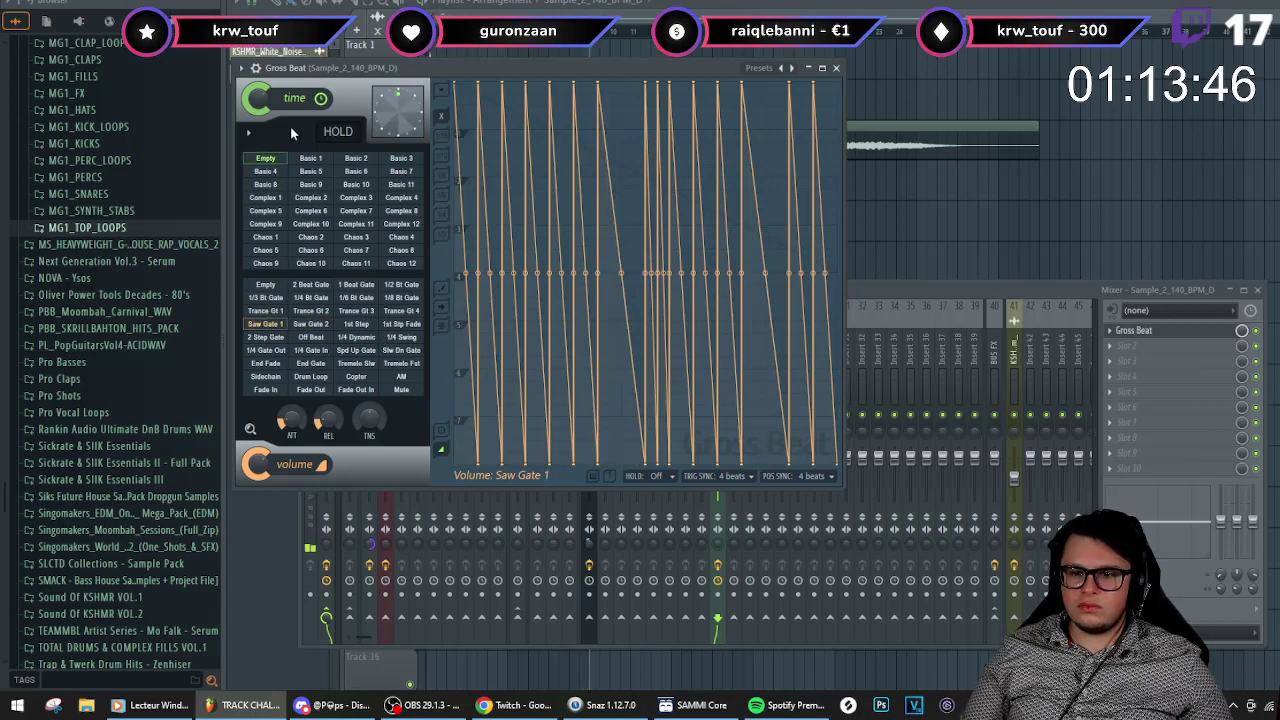
pyautogui.click(241, 68)
pyautogui.moveTo(330, 123)
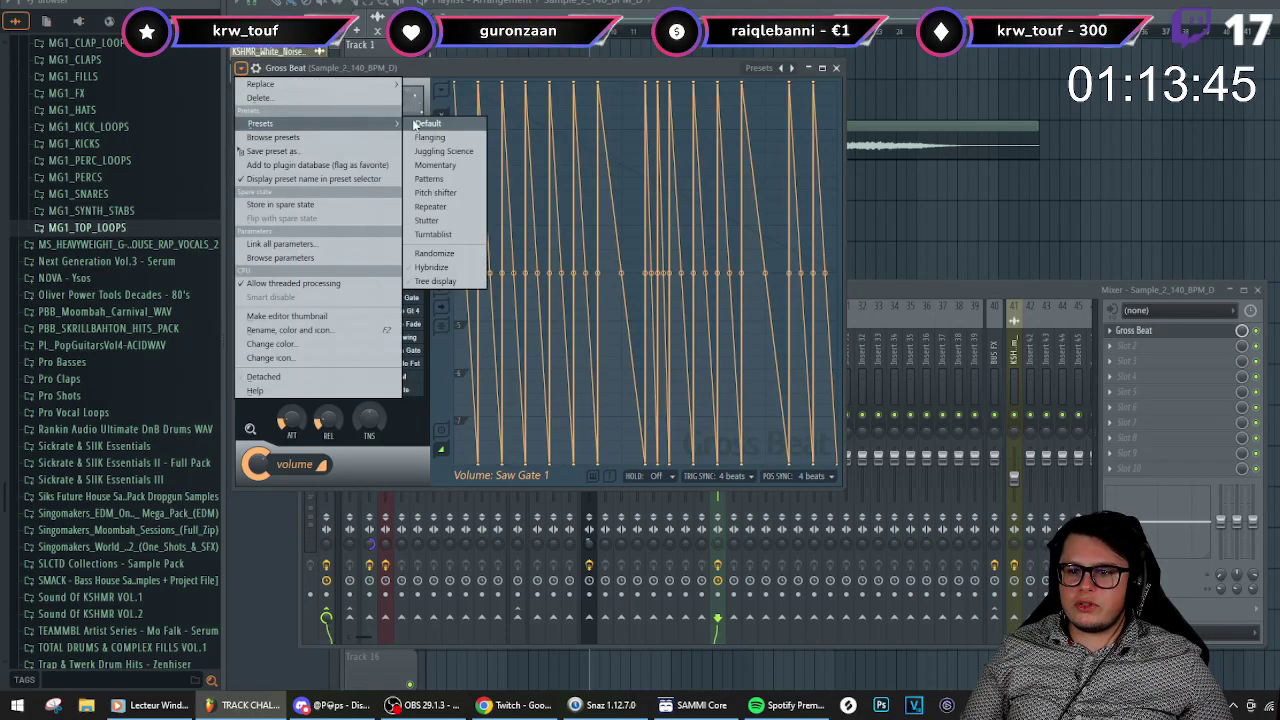
pyautogui.click(449, 223)
# - Load Gross Beat's Repeater preset and activate the Saw gate a volume pattern
pyautogui.click(241, 68)
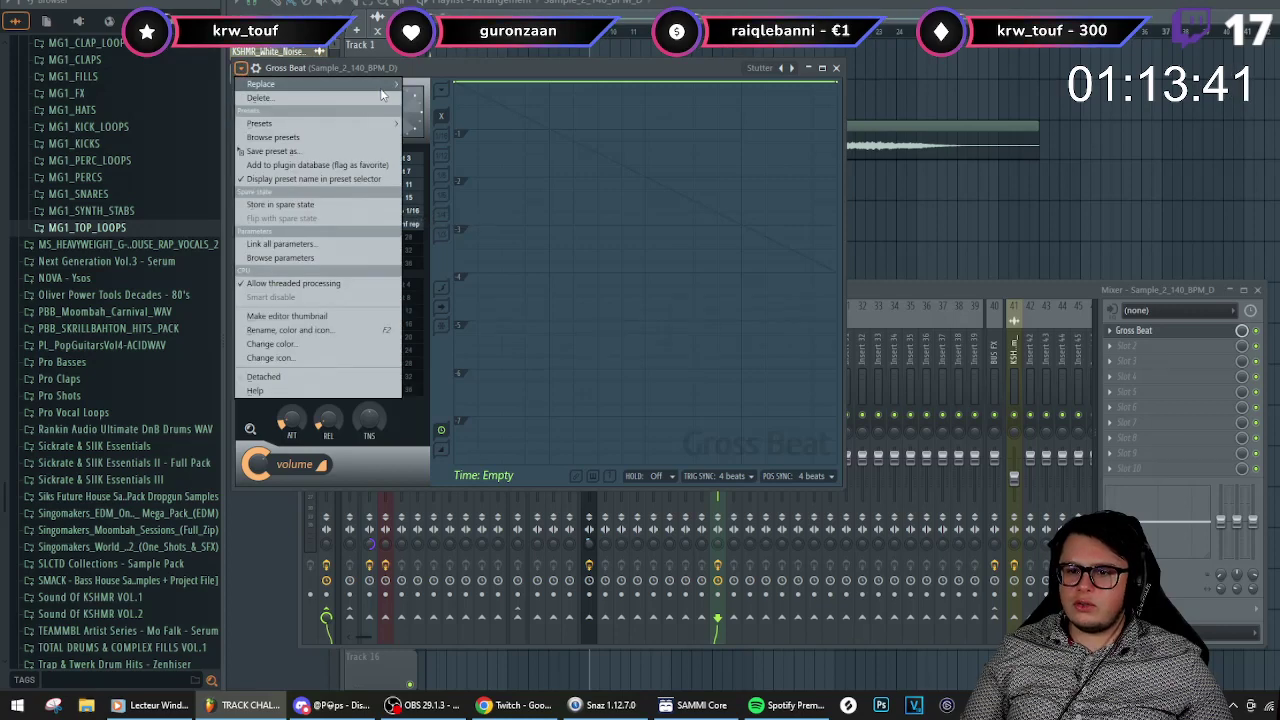
pyautogui.moveTo(381, 90)
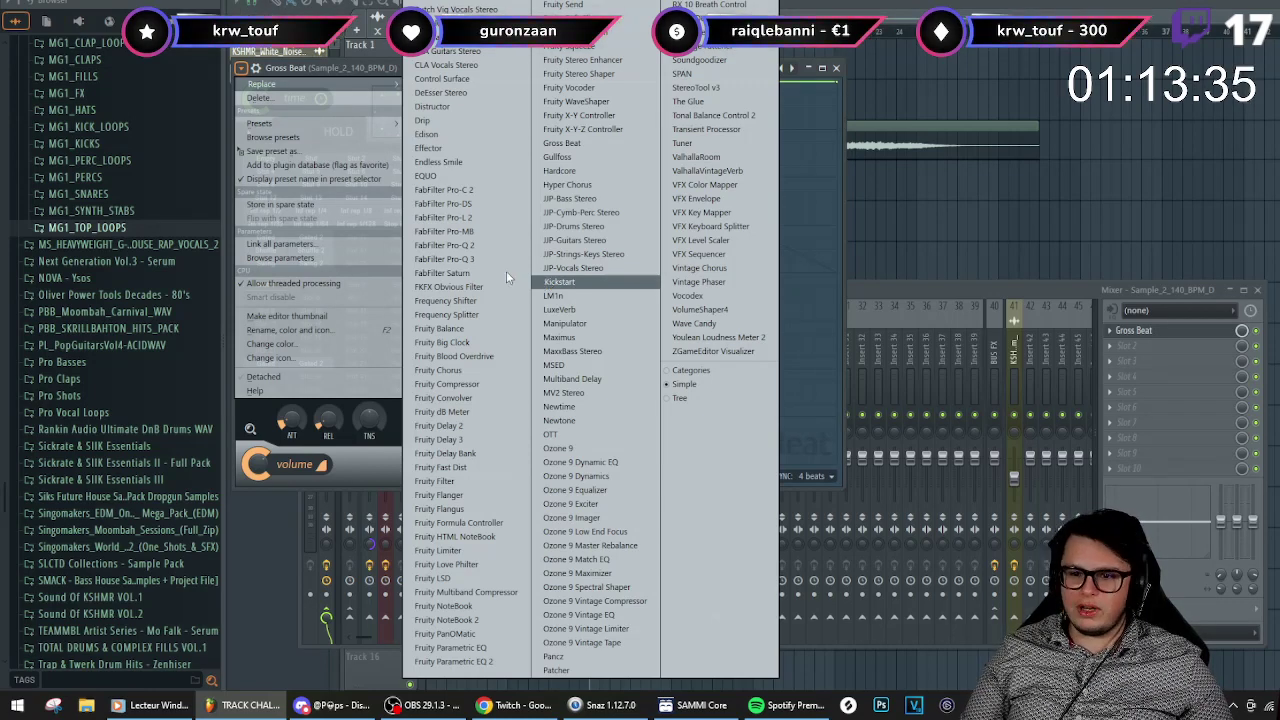
pyautogui.moveTo(328, 128)
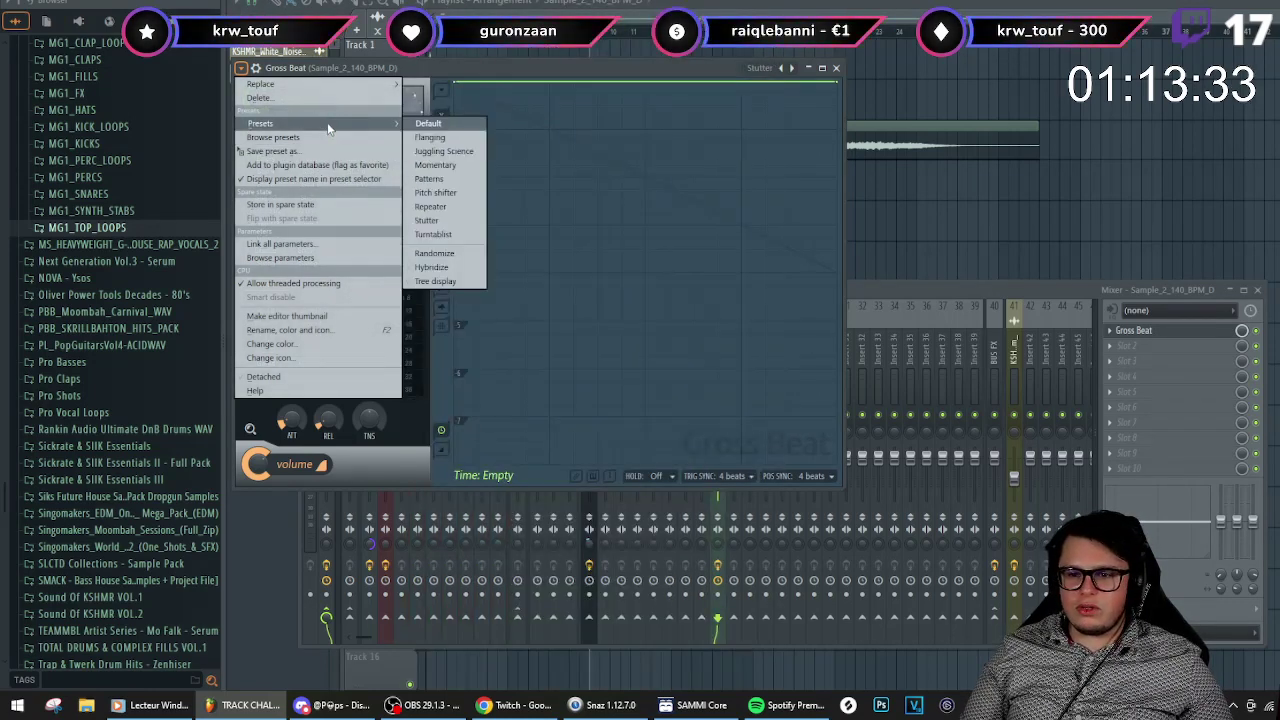
pyautogui.click(452, 206)
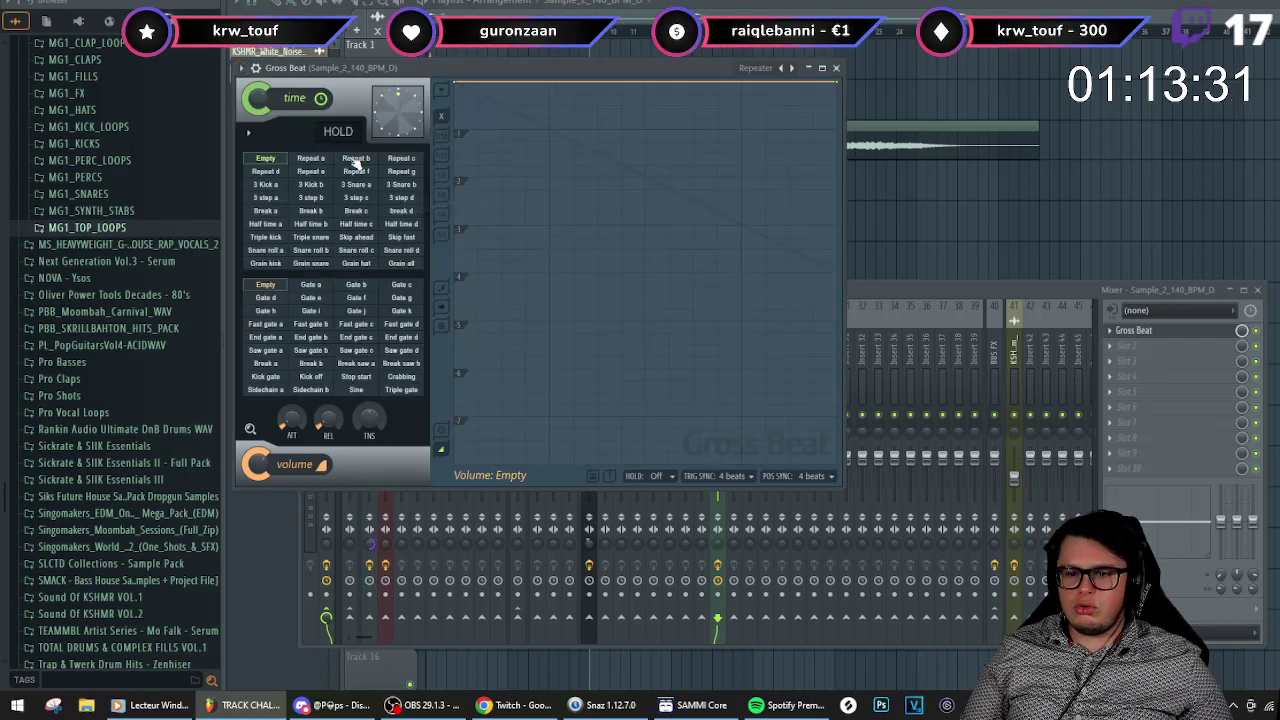
pyautogui.click(266, 354)
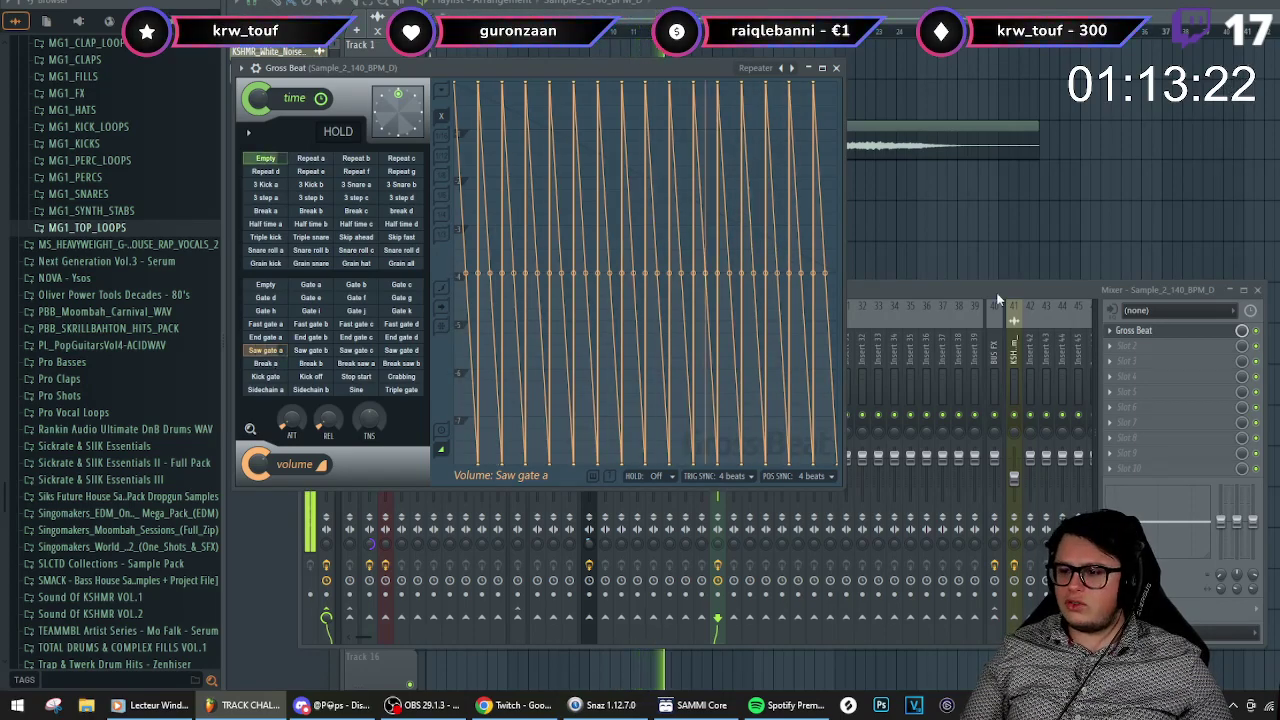
# - Add Kickstart in slot 10 of the sample's mixer insert and move Gross Beat down to slot 9
pyautogui.click(935, 342)
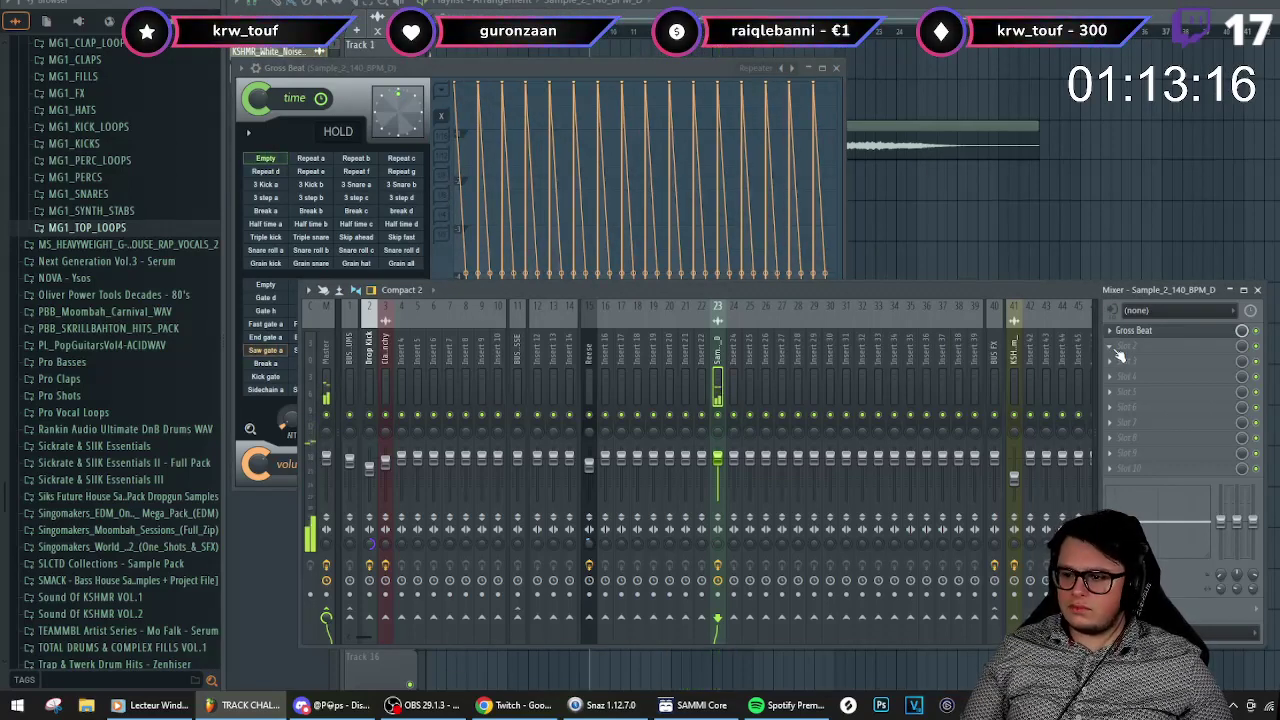
pyautogui.click(1132, 470)
pyautogui.click(955, 283)
pyautogui.press('space')
pyautogui.scroll(-3, 1149, 334)
pyautogui.moveTo(1150, 380); pyautogui.dragTo(1152, 456)
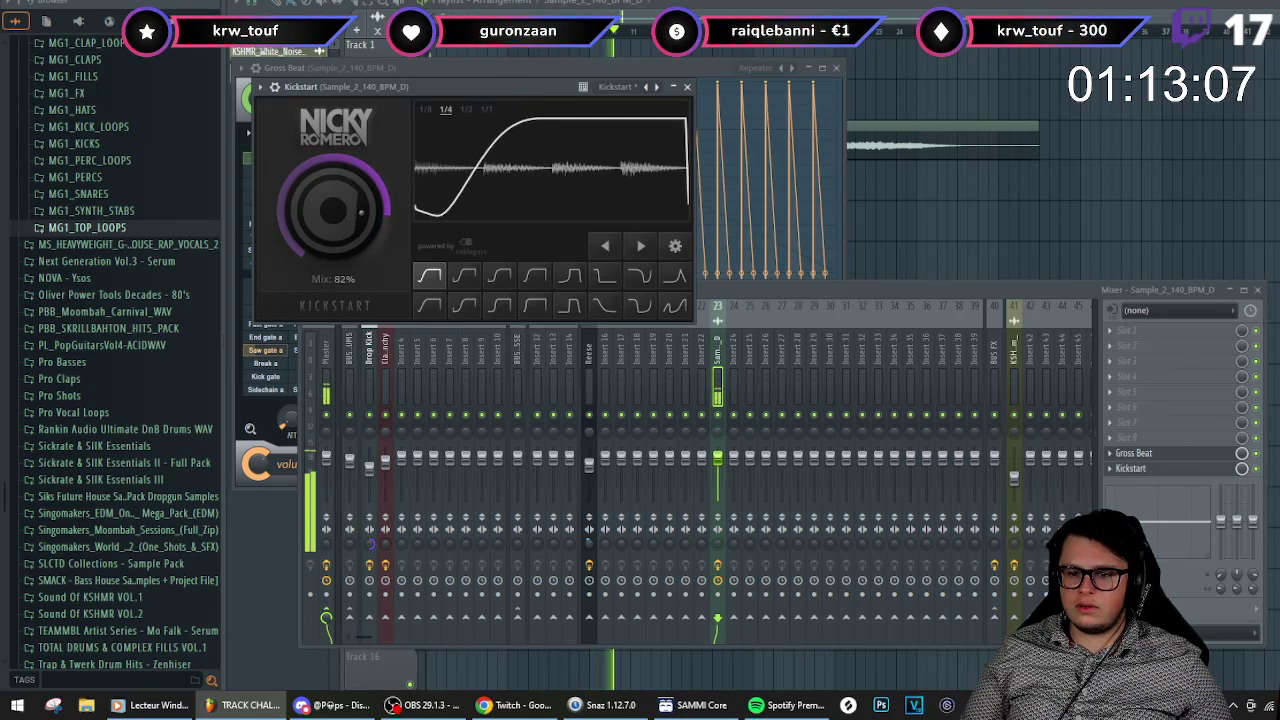
# - Add Fruity Chorus, Fruity Blood Overdrive and Soundgoodizer in slots 1 to 3 of insert 23 and lower its fader slightly
pyautogui.click(1125, 342)
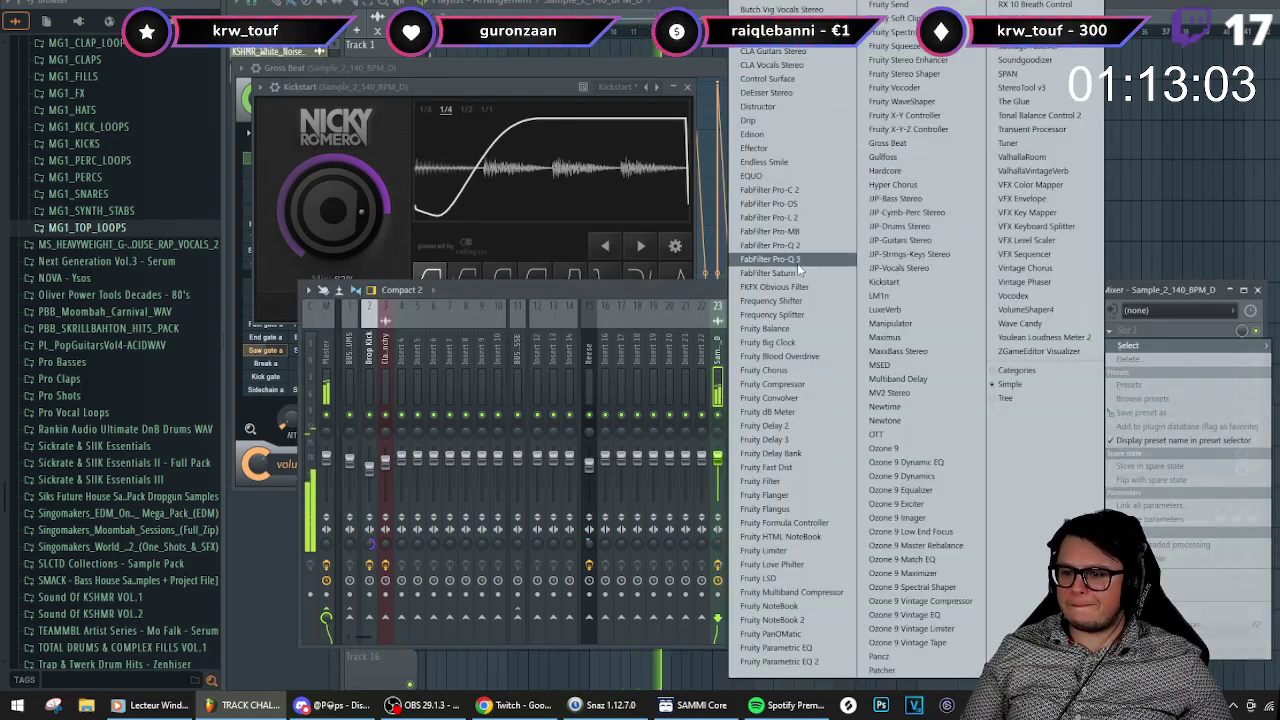
pyautogui.click(778, 370)
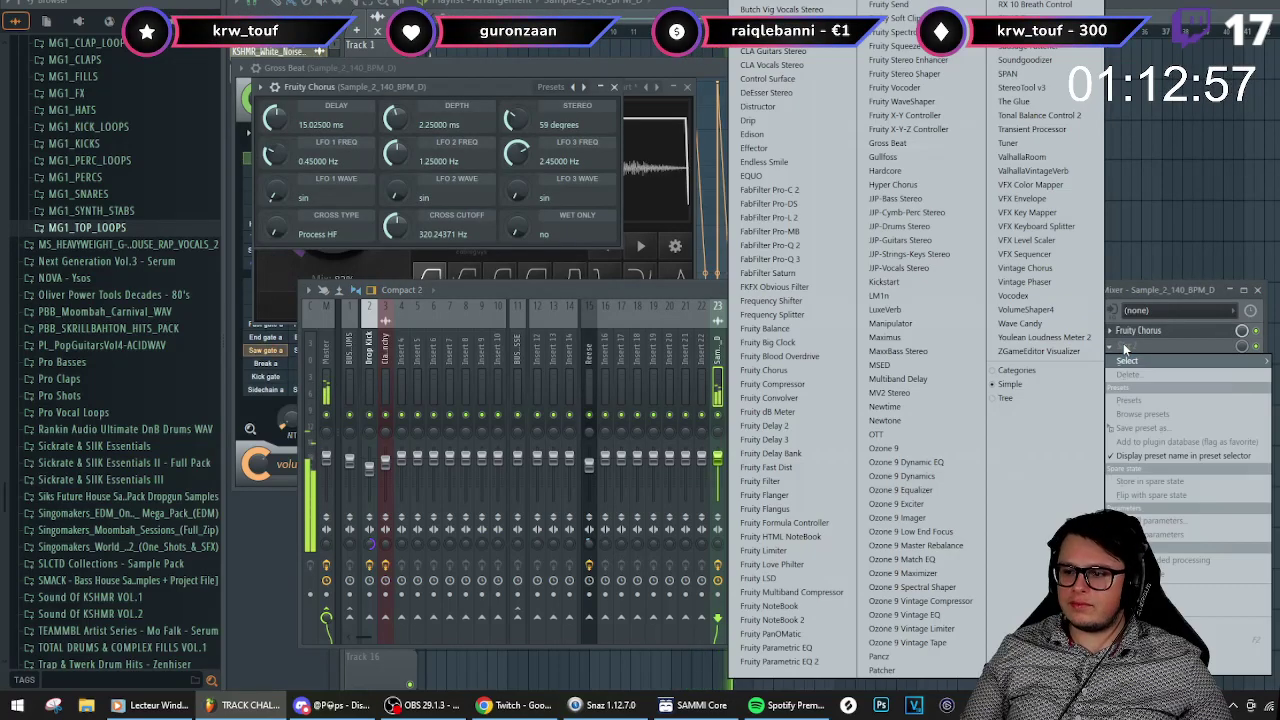
pyautogui.click(1125, 345)
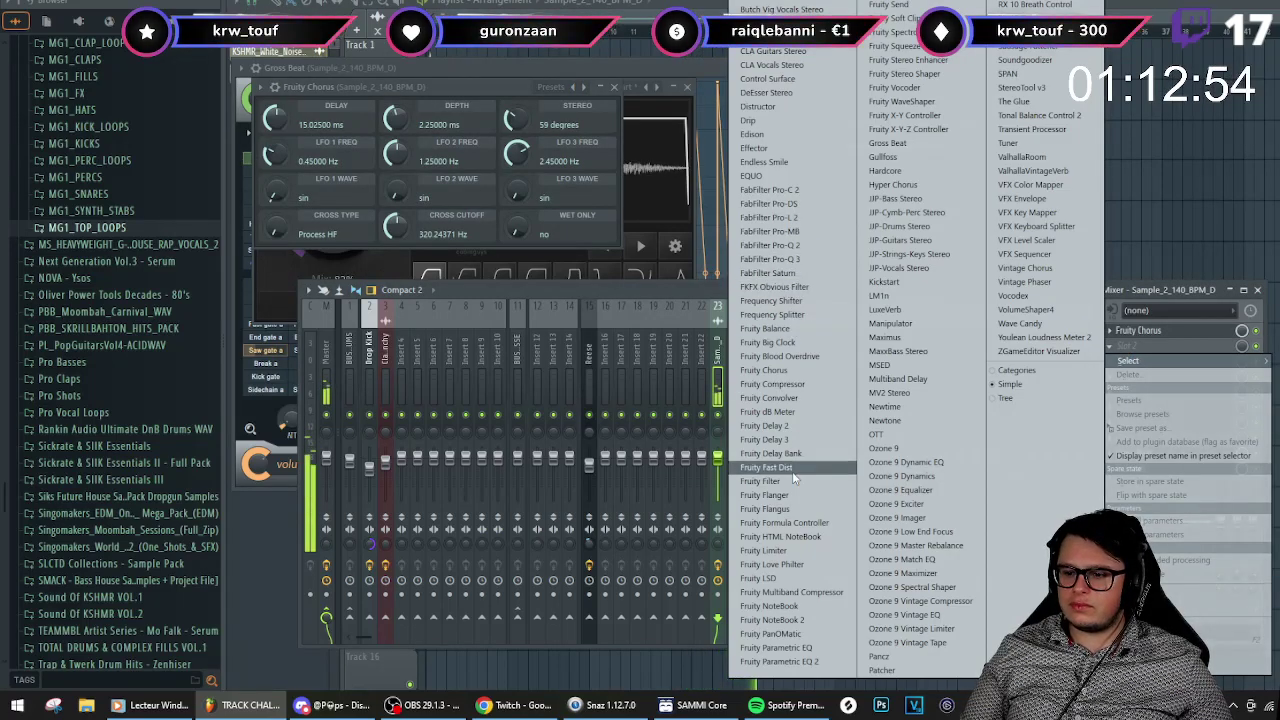
pyautogui.click(792, 356)
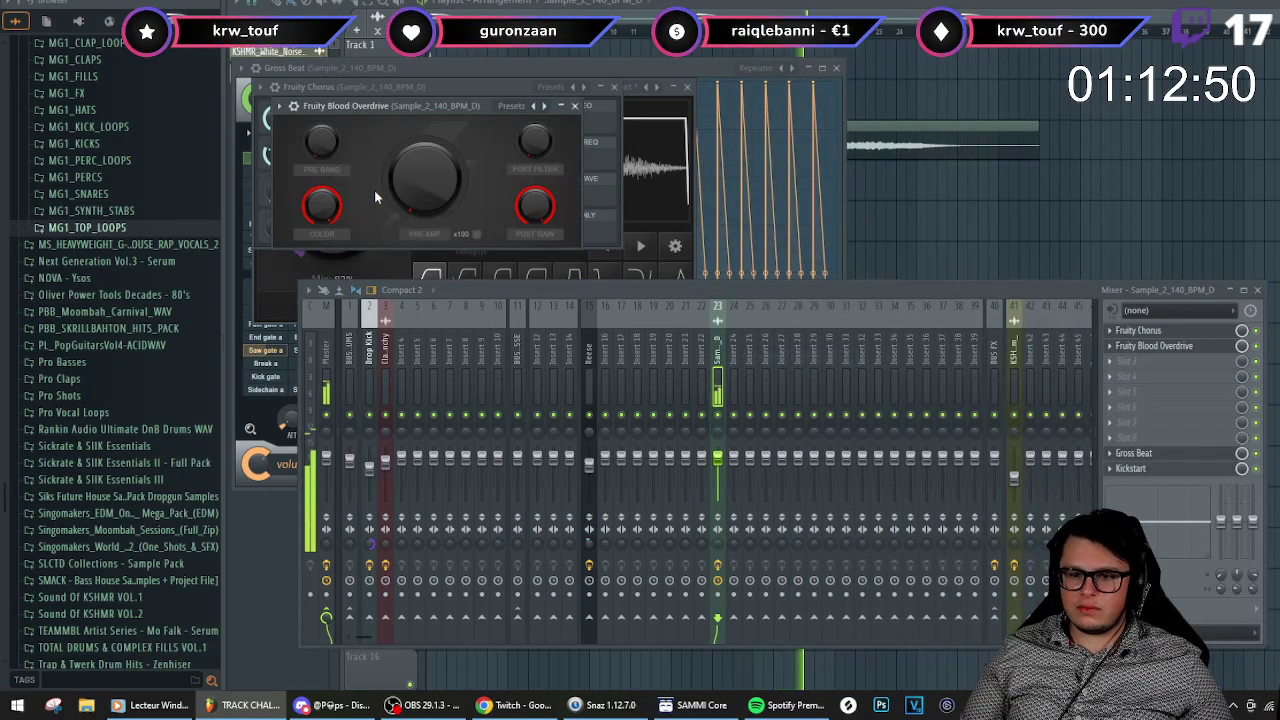
pyautogui.click(1132, 365)
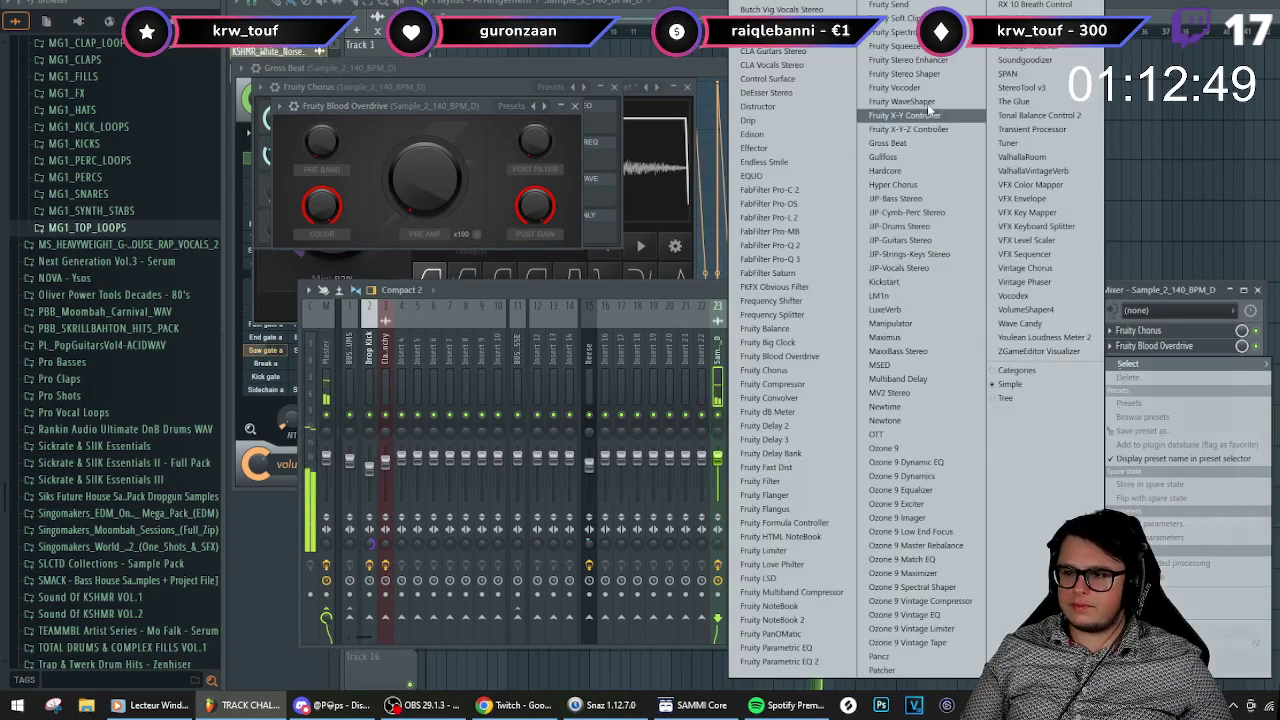
pyautogui.click(1020, 55)
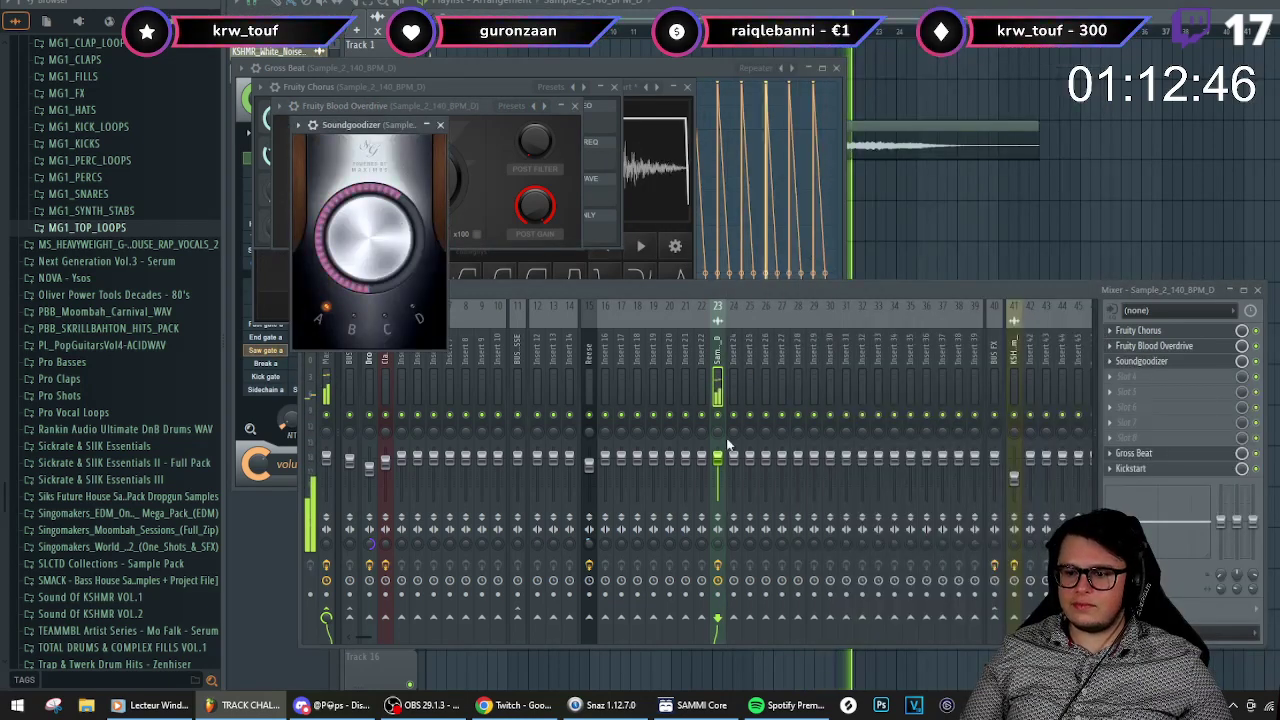
pyautogui.moveTo(717, 457); pyautogui.dragTo(717, 461)
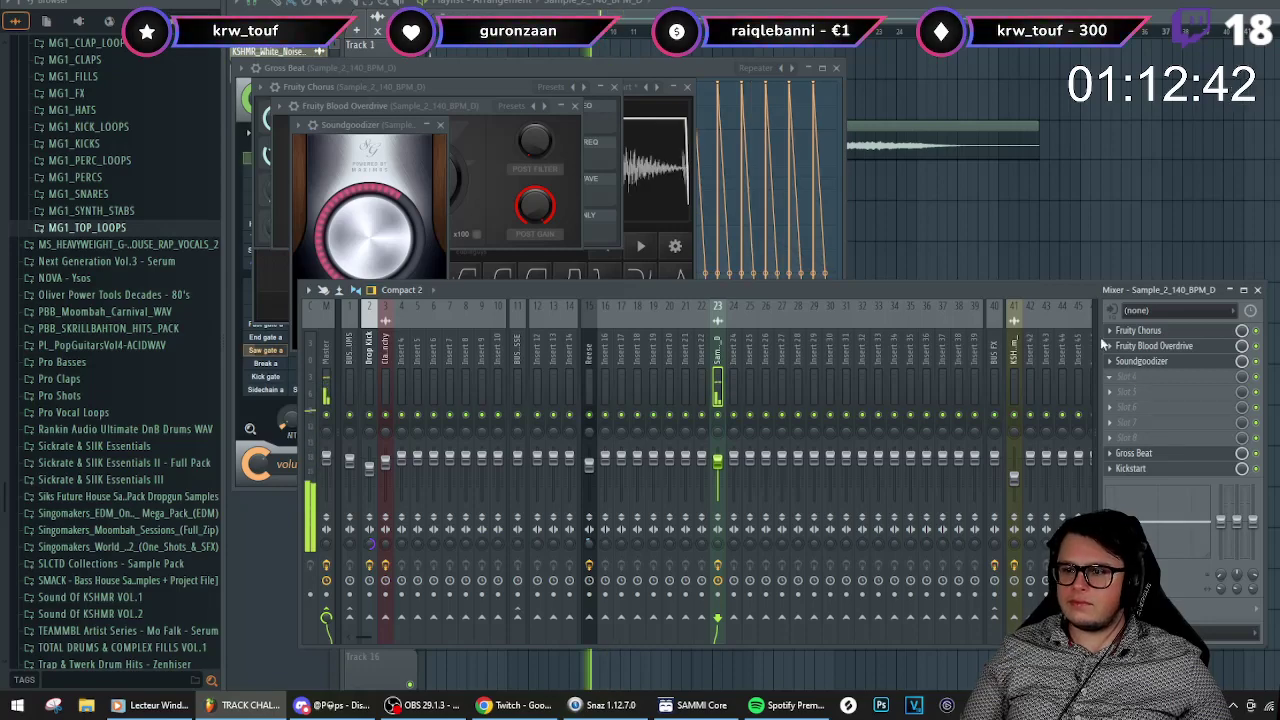
# - Slice the Track 3 clip at bars 10 and 11 and replace its opening bar with a copy of the bar 10 slice
pyautogui.click(885, 8)
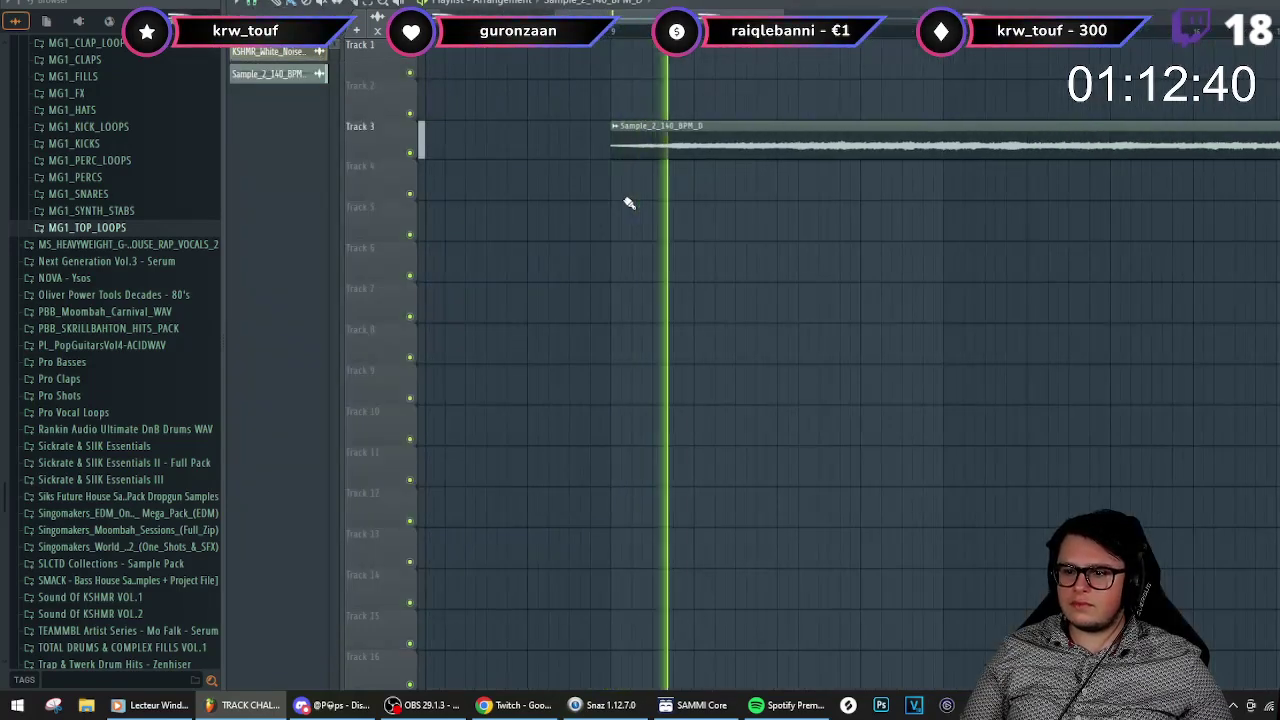
pyautogui.press('space')
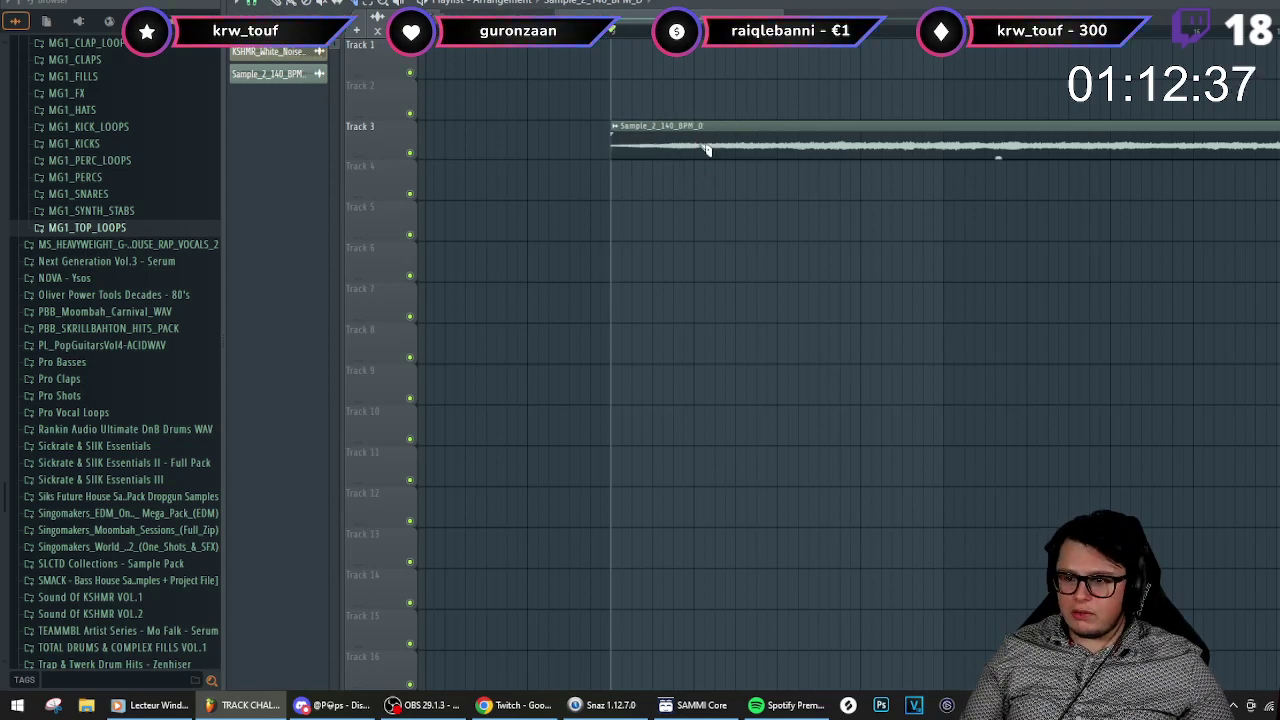
pyautogui.click(662, 130)
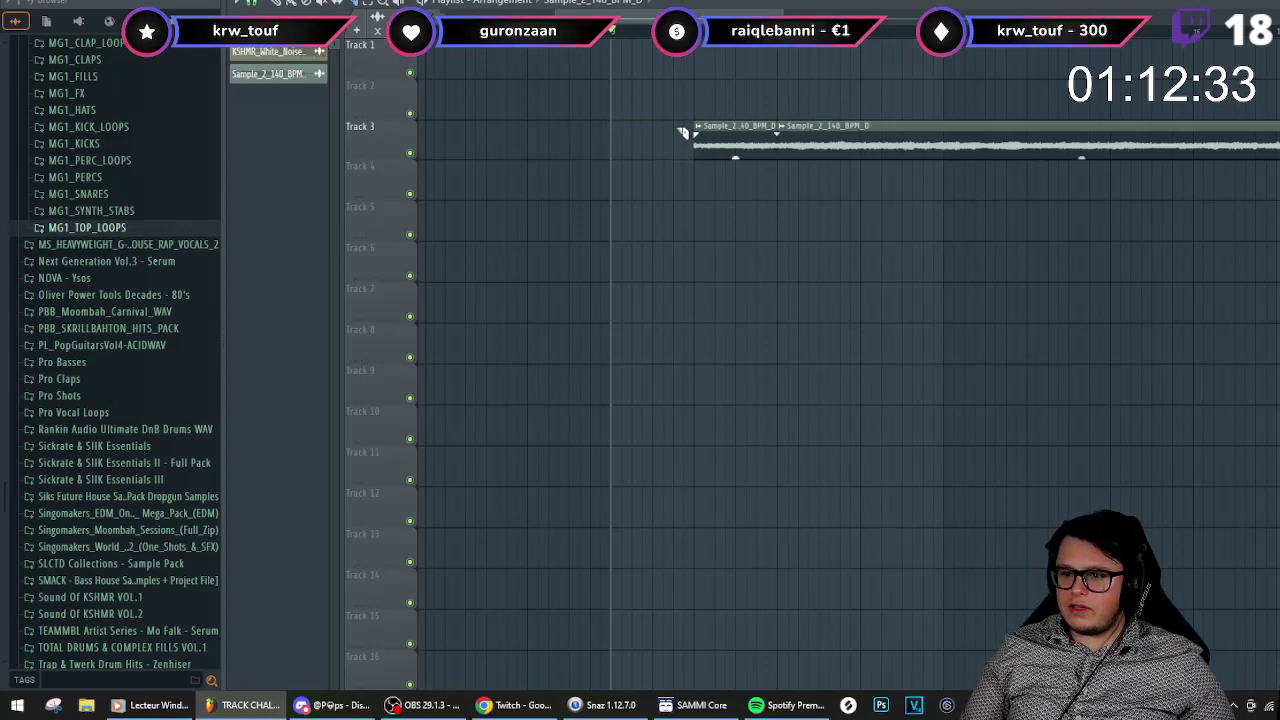
pyautogui.keyDown('shift'); pyautogui.moveTo(711, 144); pyautogui.dragTo(634, 142); pyautogui.keyUp('shift')
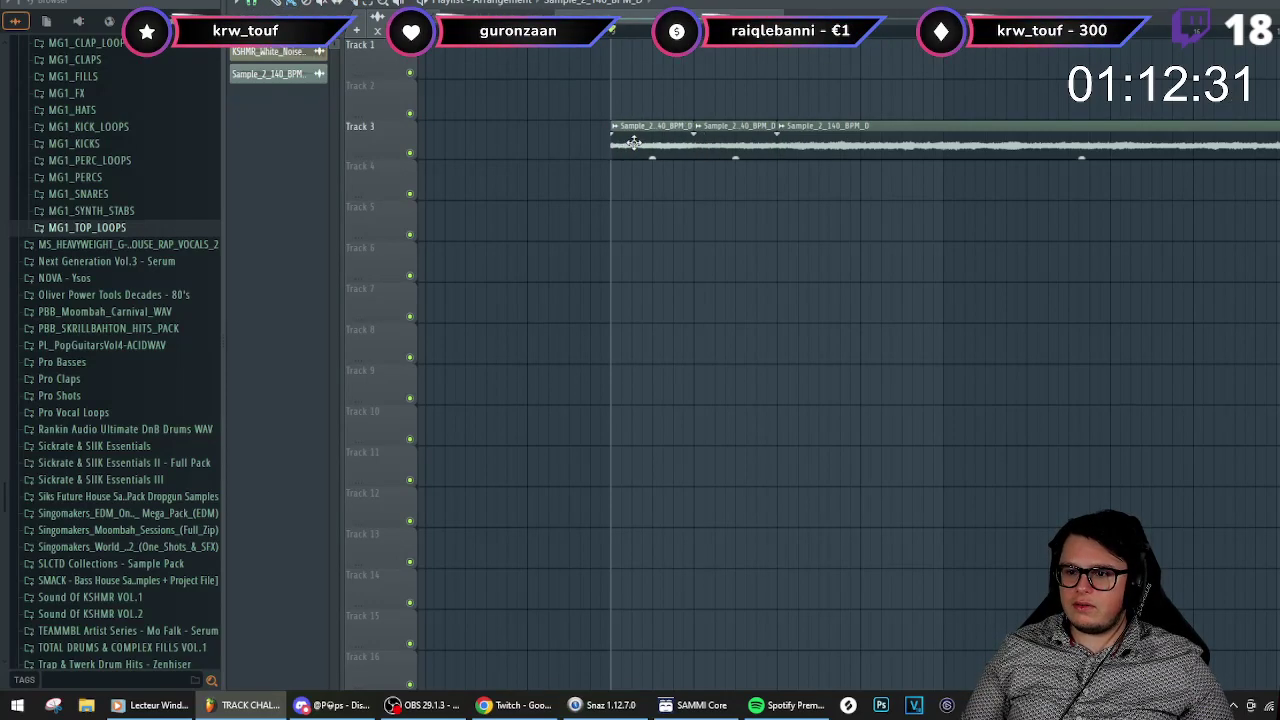
# - Play the edited sample from bar 9 and trim the end of the long Track 3 clip back to bar 25
pyautogui.press('space')
pyautogui.scroll(-1, 661, 230)
pyautogui.scroll(-4, 656, 229)
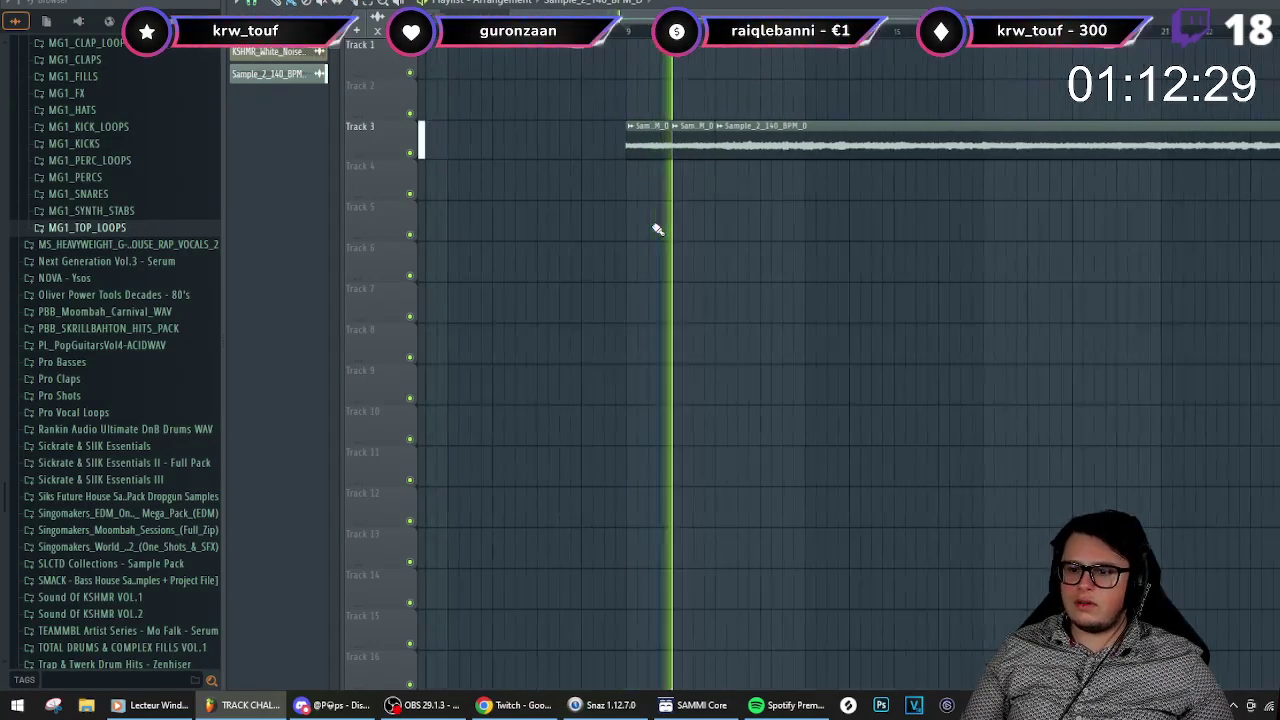
pyautogui.scroll(1, 693, 206)
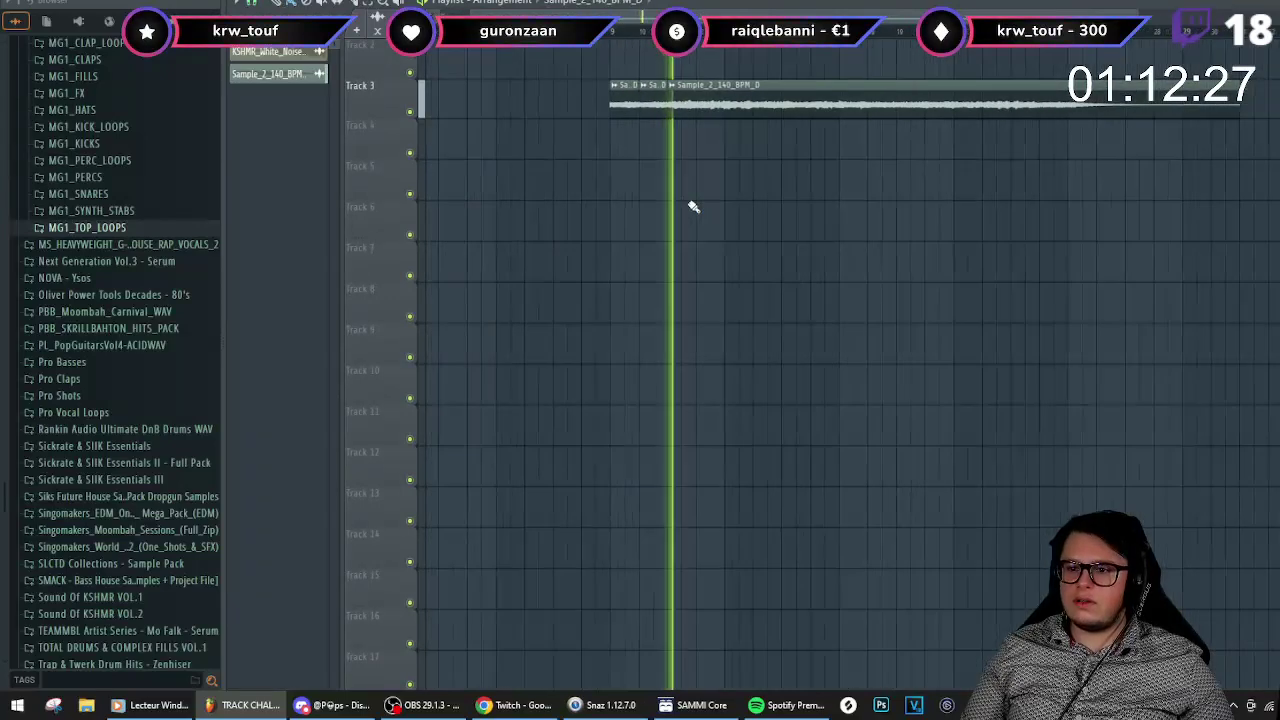
pyautogui.scroll(1, 697, 208)
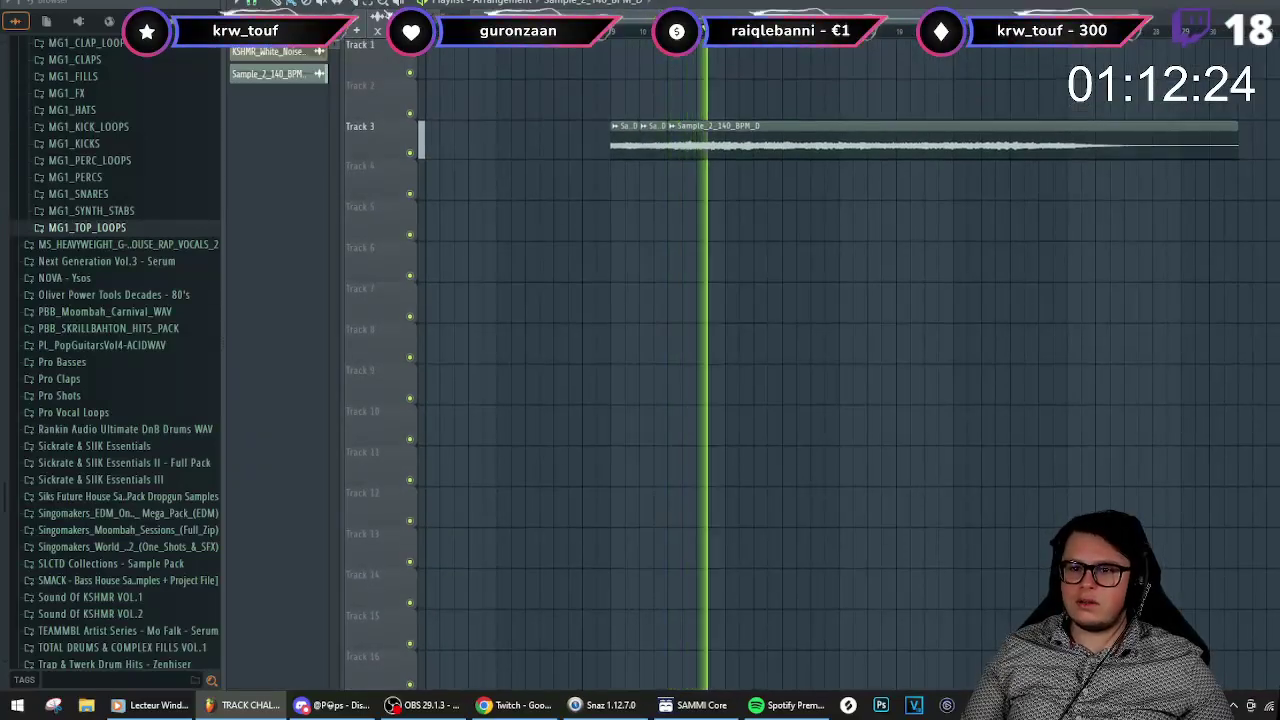
pyautogui.moveTo(1080, 133); pyautogui.dragTo(1068, 134)
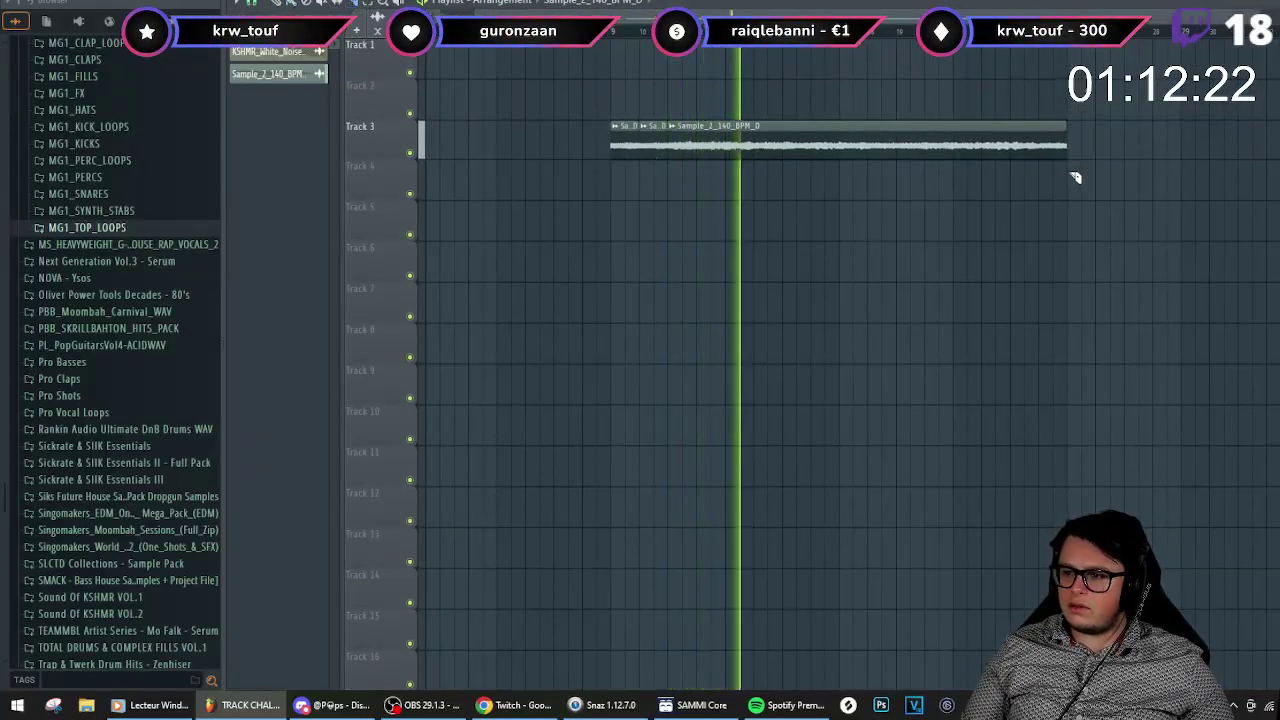
# - Load FabFilter Pro-Q 3 in slot 4 of the sample's mixer insert and add a 48 dB/oct low cut at about 223 Hz
pyautogui.doubleClick(783, 134)
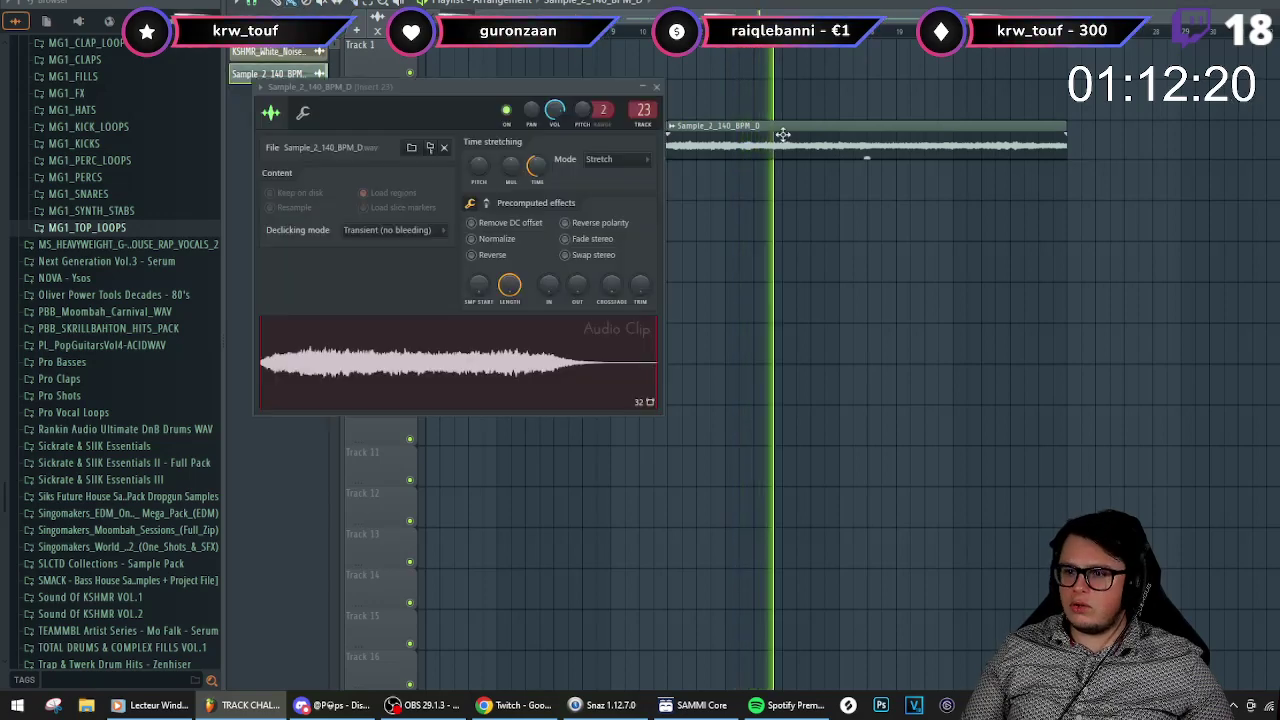
pyautogui.press('F9')
pyautogui.click(1126, 376)
pyautogui.click(790, 291)
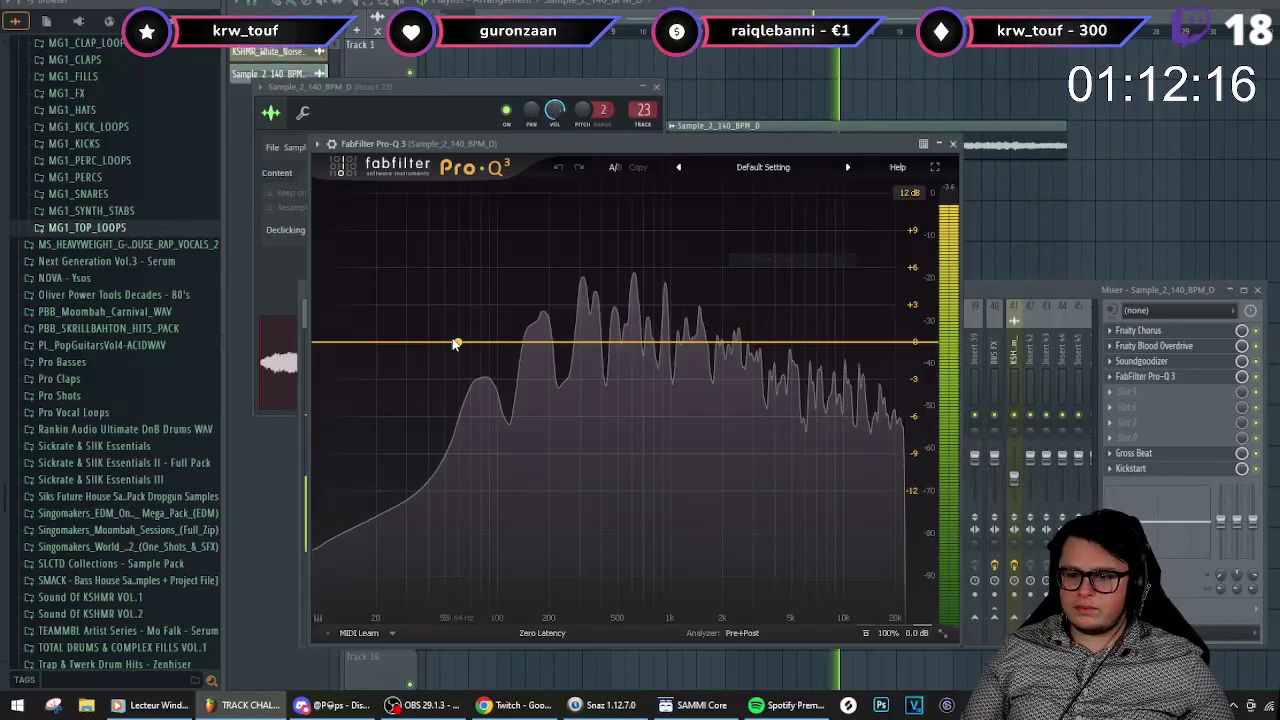
pyautogui.click(328, 343)
pyautogui.moveTo(326, 343); pyautogui.dragTo(557, 345)
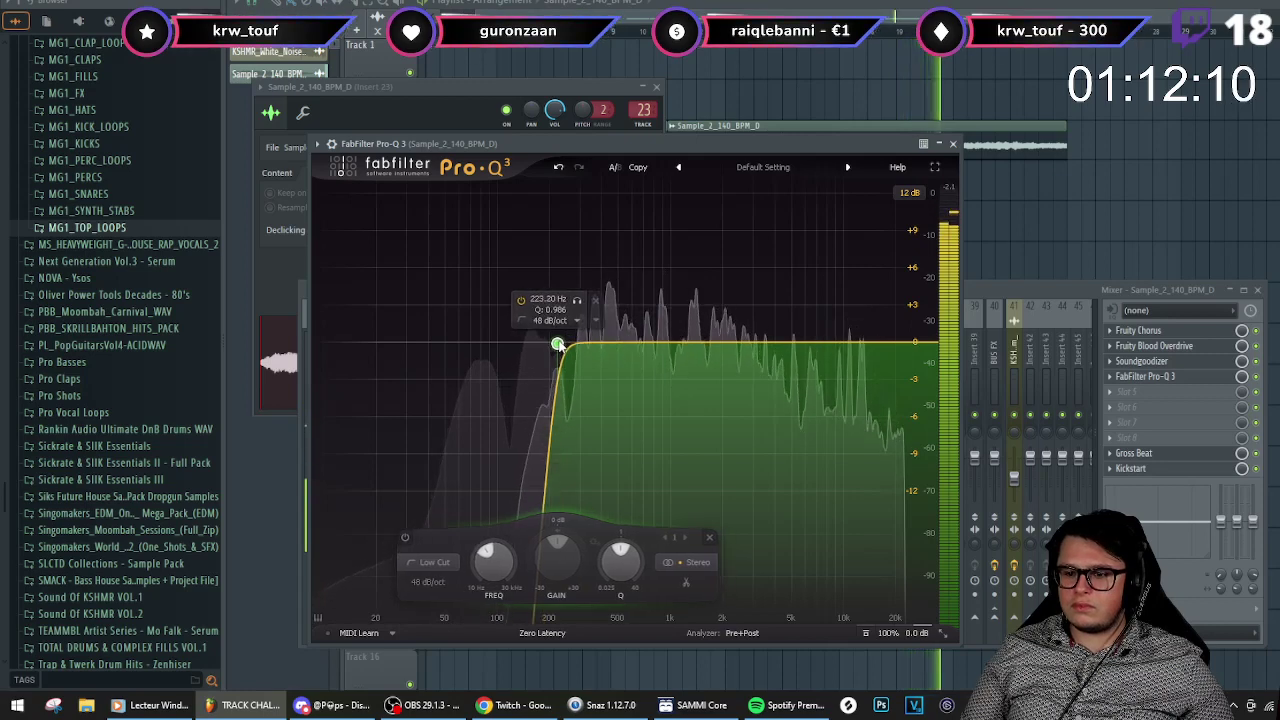
# - Add a 36 dB/oct high cut at about 11.8 kHz in Pro-Q 3
pyautogui.click(920, 343)
pyautogui.scroll(3, 920, 343)
pyautogui.moveTo(920, 343); pyautogui.dragTo(784, 340)
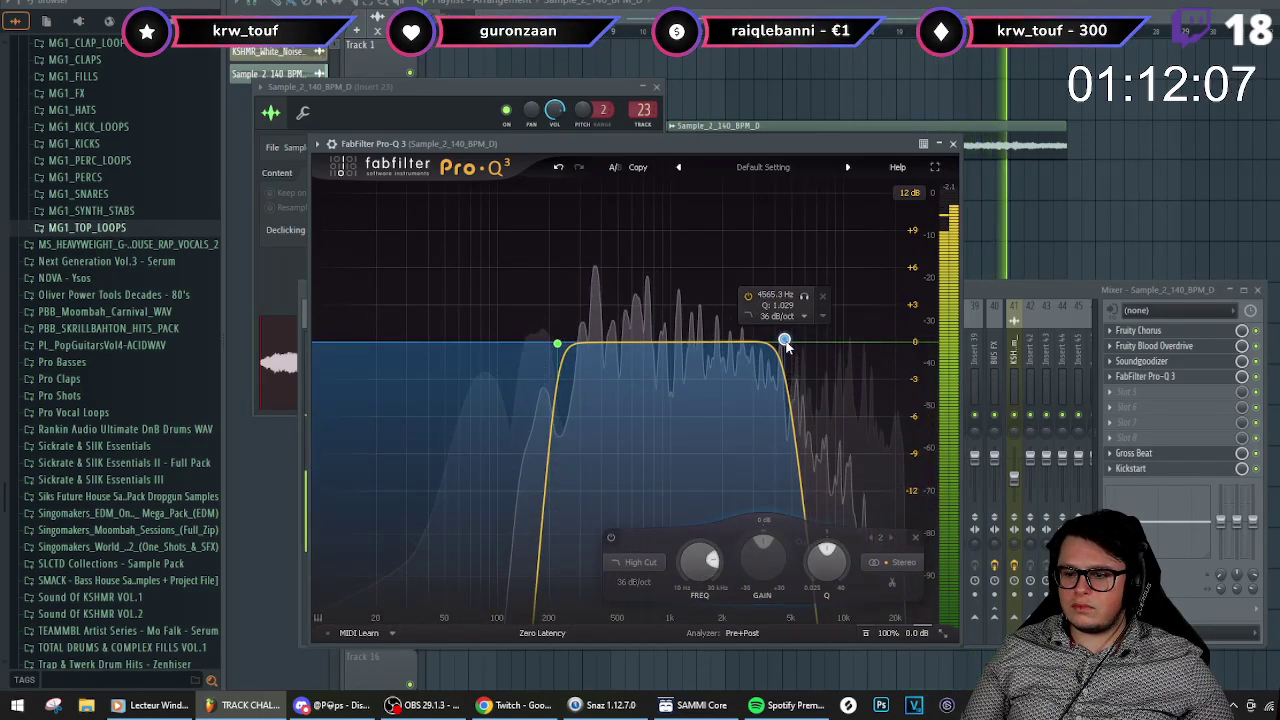
pyautogui.moveTo(785, 341); pyautogui.dragTo(856, 342)
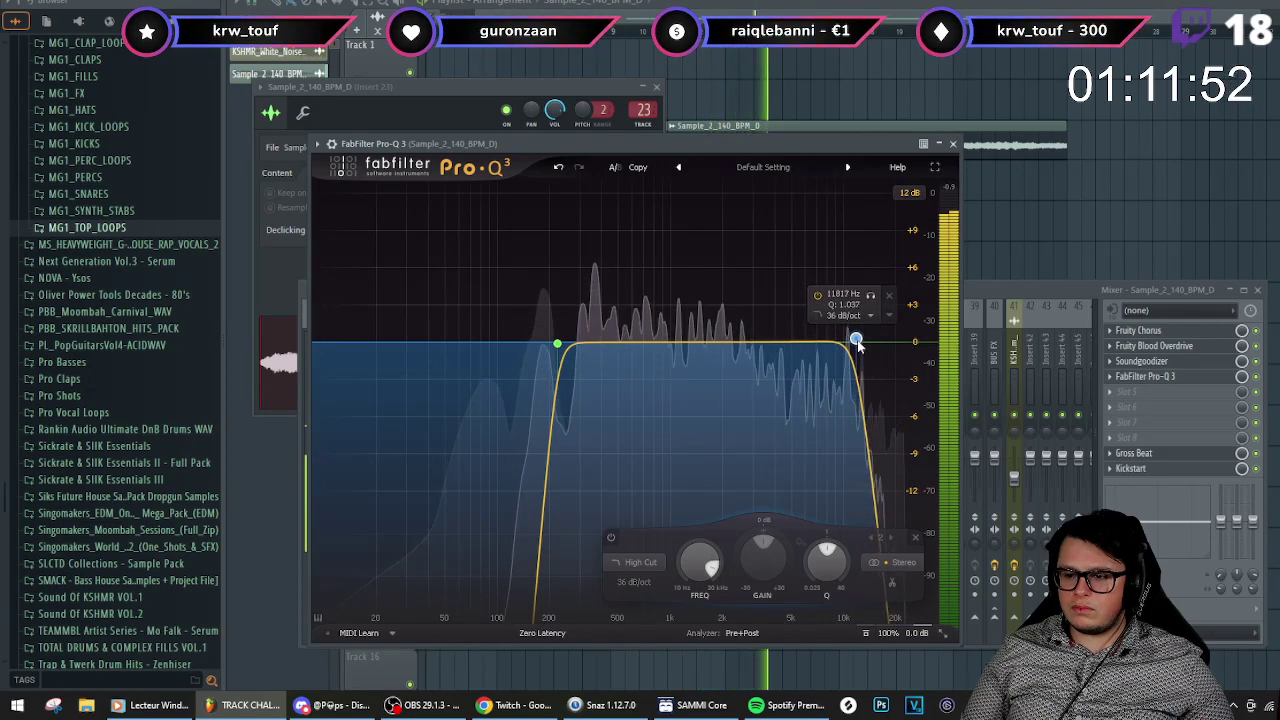
# - Add a narrow bell band with Q 40 at about 389 Hz and cut it by about 10 dB
pyautogui.doubleClick(594, 209)
pyautogui.scroll(10, 594, 209)
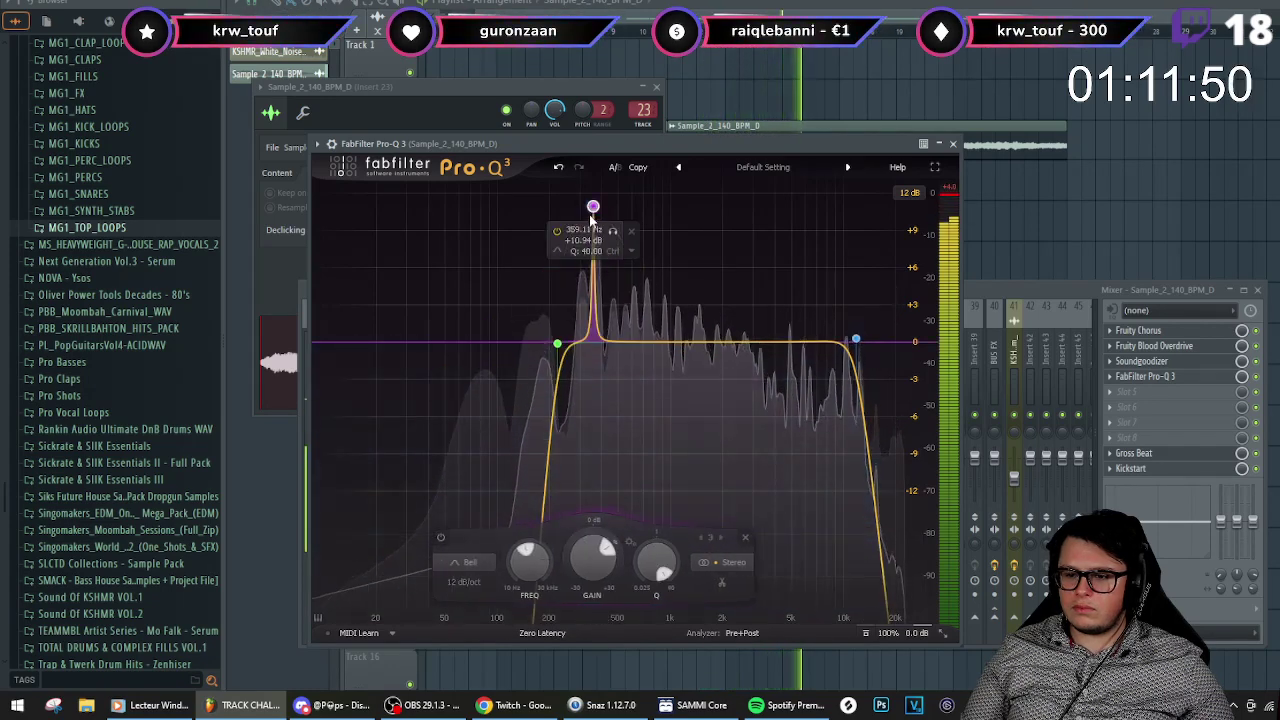
pyautogui.press('space')
pyautogui.moveTo(594, 209); pyautogui.dragTo(595, 155)
pyautogui.press('space')
pyautogui.moveTo(595, 560); pyautogui.dragTo(563, 692)
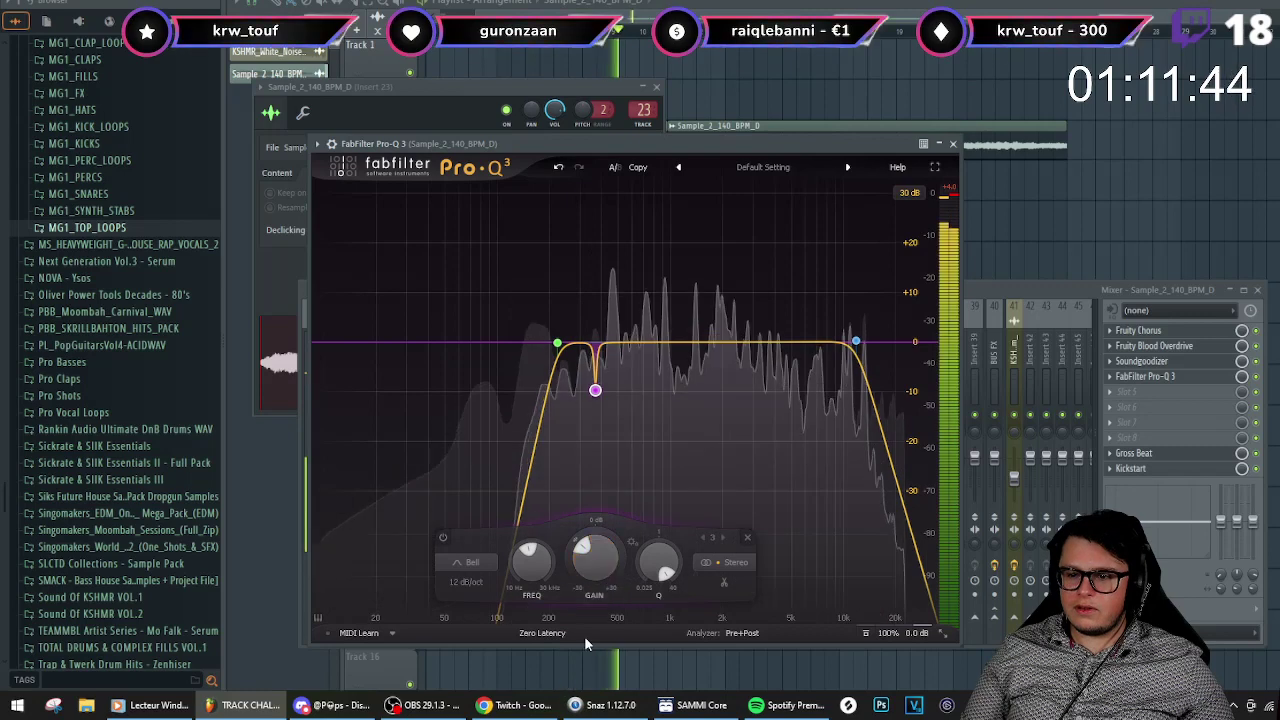
# - Find the resonance just below 500 Hz with a narrow boosted bell and cut it by about 11 dB
pyautogui.doubleClick(620, 198)
pyautogui.scroll(10, 619, 197)
pyautogui.moveTo(618, 196); pyautogui.dragTo(603, 673)
pyautogui.press('space')
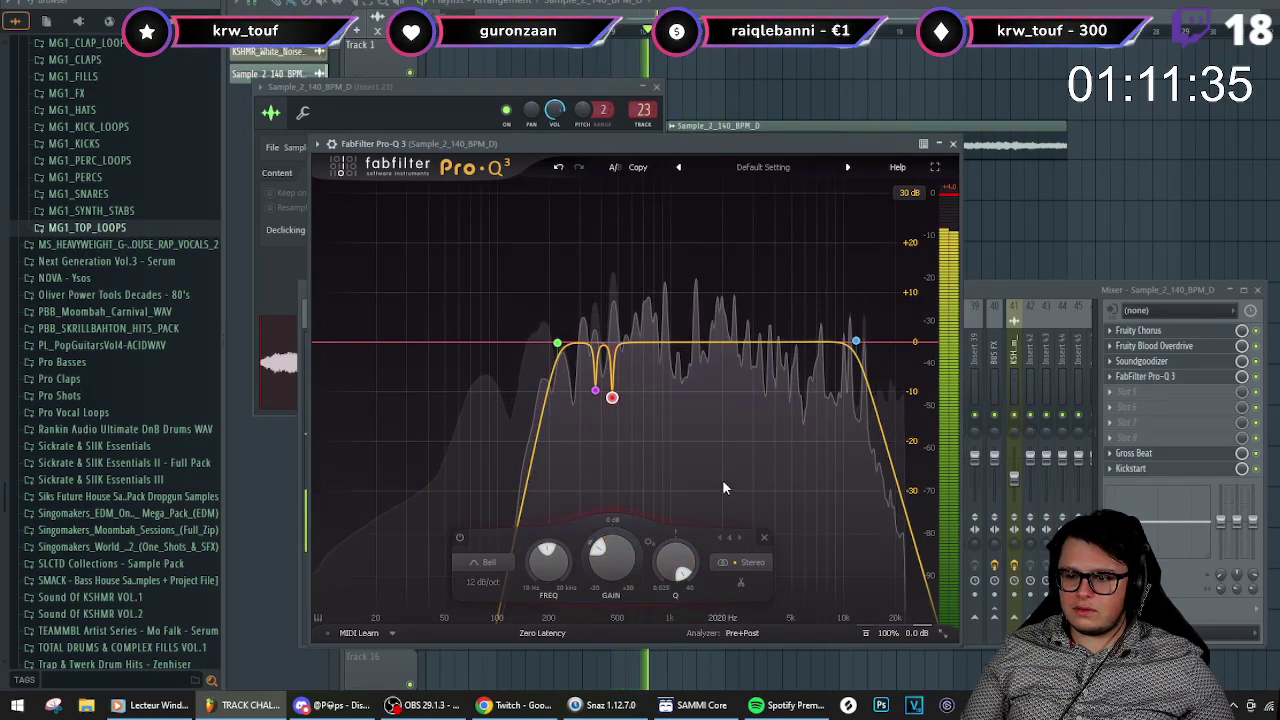
# - Add narrow bell bands with Q 40 at about 912 Hz and 1397 Hz and cut both resonances
pyautogui.doubleClick(663, 204)
pyautogui.scroll(10, 666, 203)
pyautogui.moveTo(665, 203); pyautogui.dragTo(662, 125)
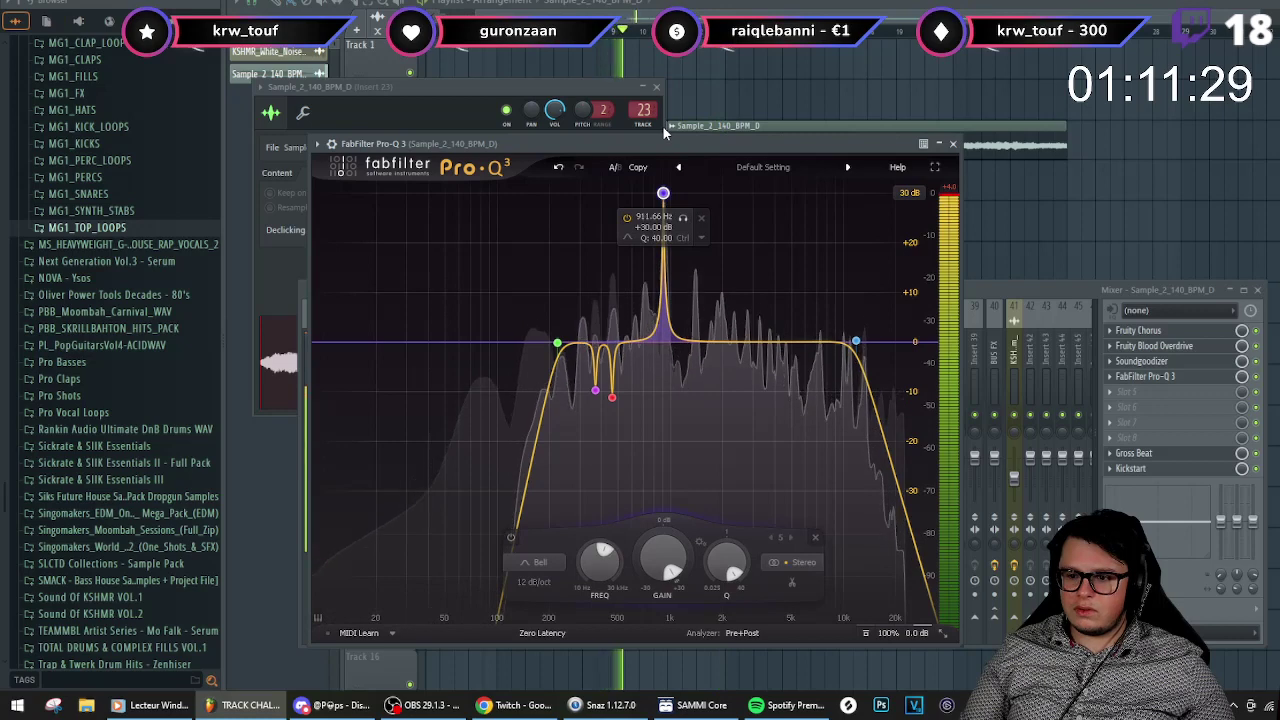
pyautogui.moveTo(664, 553); pyautogui.dragTo(652, 668)
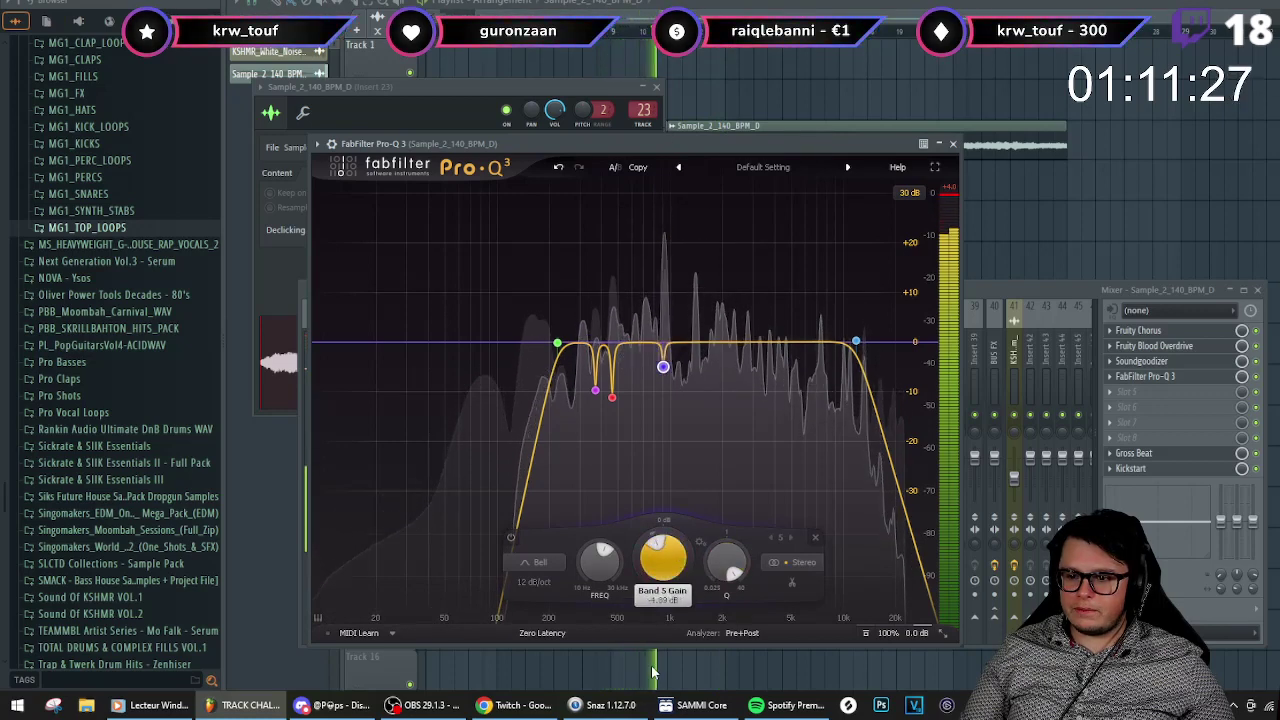
pyautogui.moveTo(700, 343); pyautogui.dragTo(695, 160)
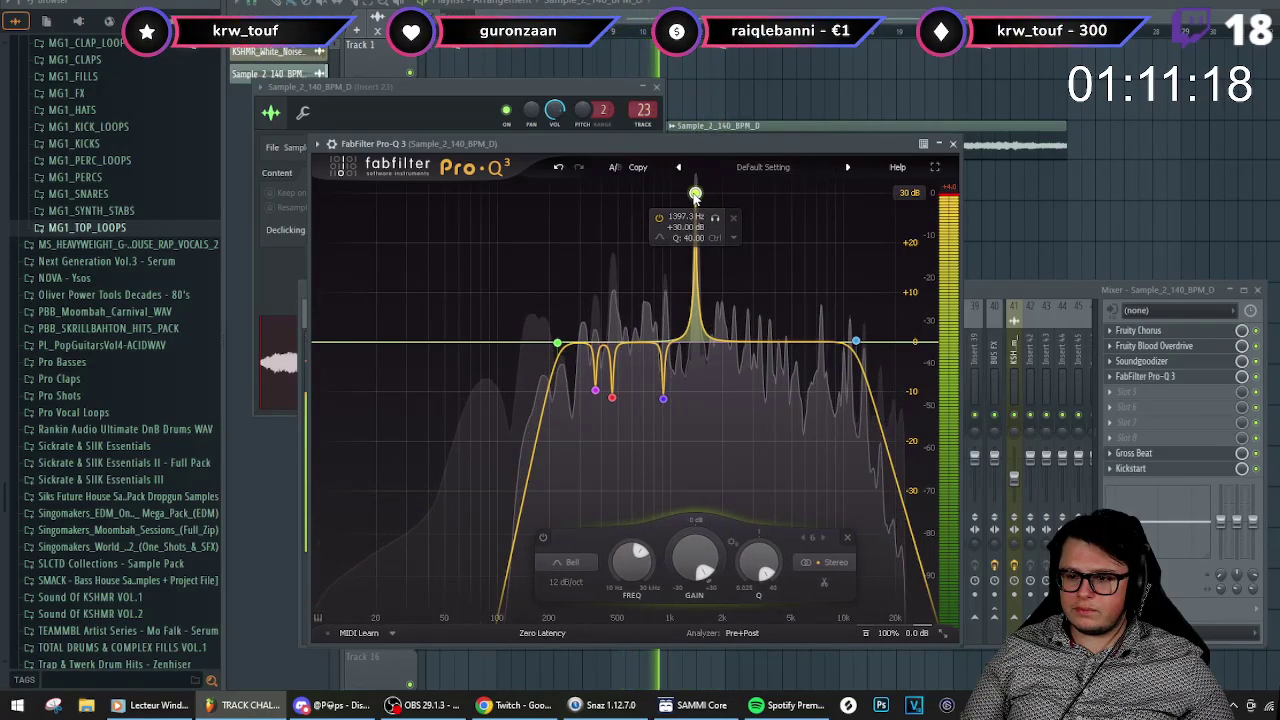
pyautogui.moveTo(702, 549); pyautogui.dragTo(692, 690)
# - Check the Kickstart mix setting on insert 23 and play the sample from bar 9
pyautogui.click(1010, 302)
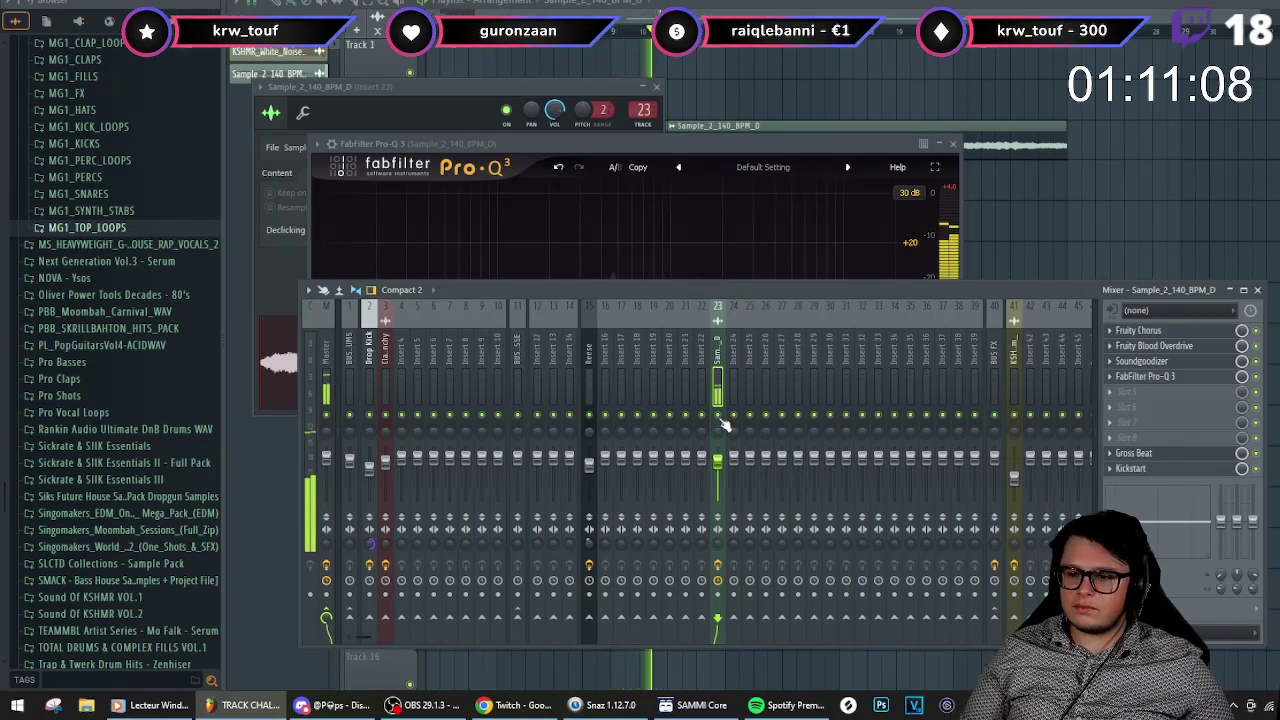
pyautogui.click(1158, 469)
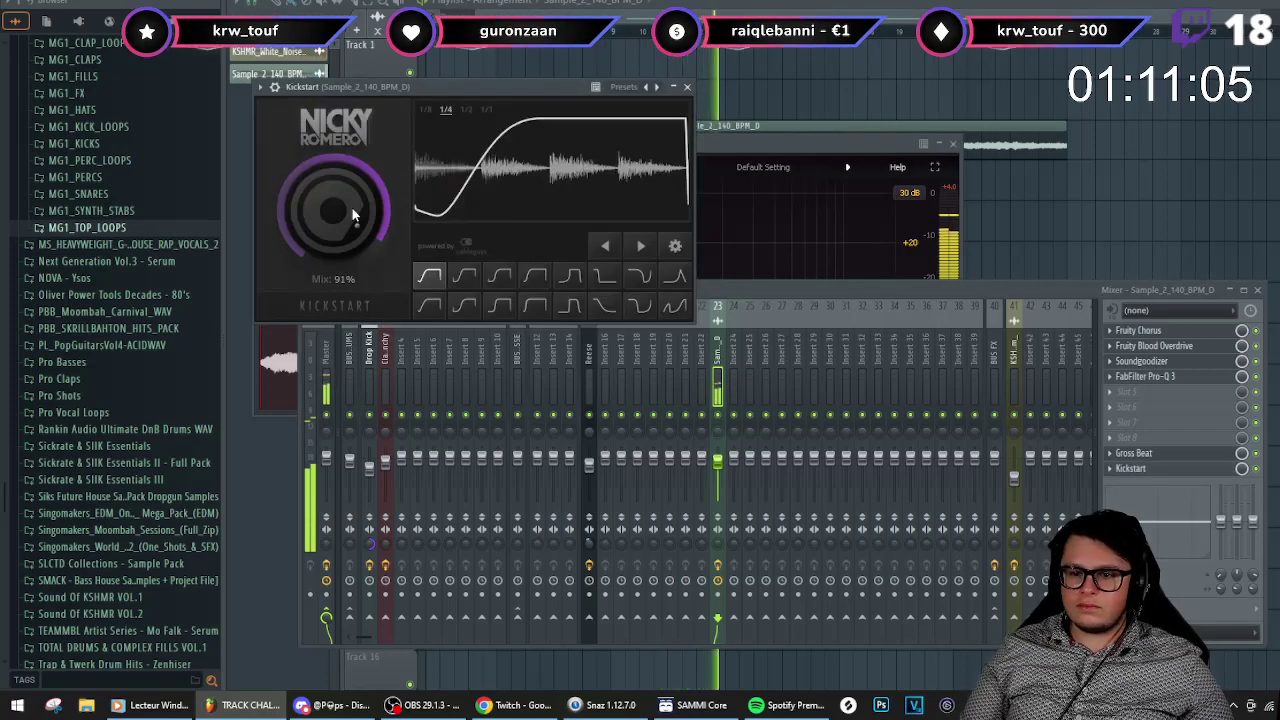
pyautogui.click(687, 87)
pyautogui.press('F5')
pyautogui.press('space')
pyautogui.press('space')
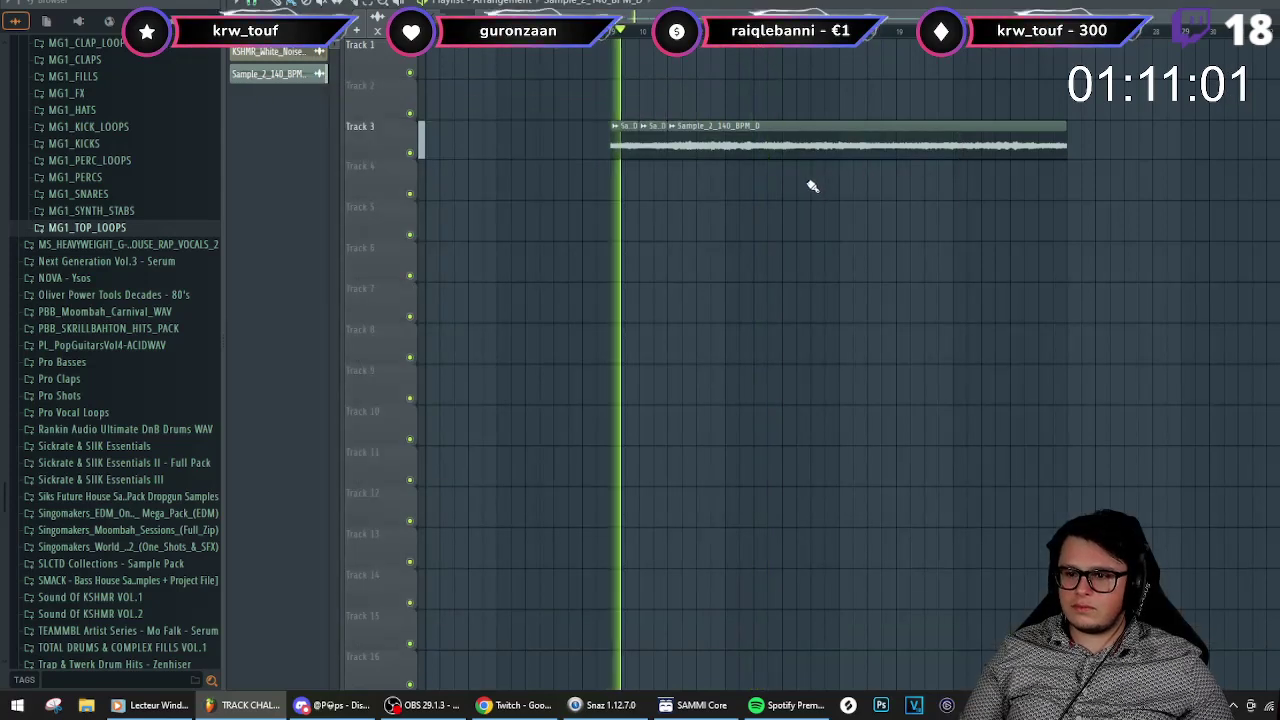
pyautogui.press('space')
pyautogui.press('space')
# - Reset the volume fader of insert 23 to its default and listen to the level
pyautogui.press('F9')
pyautogui.rightClick(722, 446)
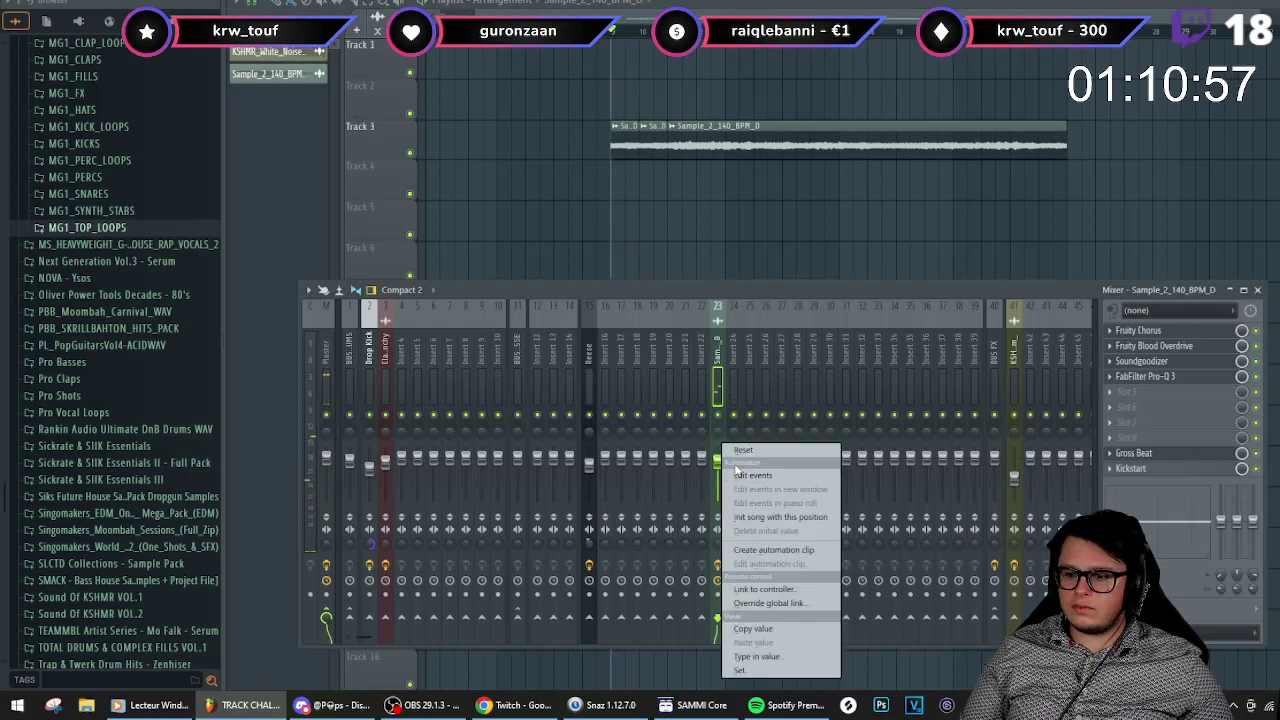
pyautogui.click(745, 450)
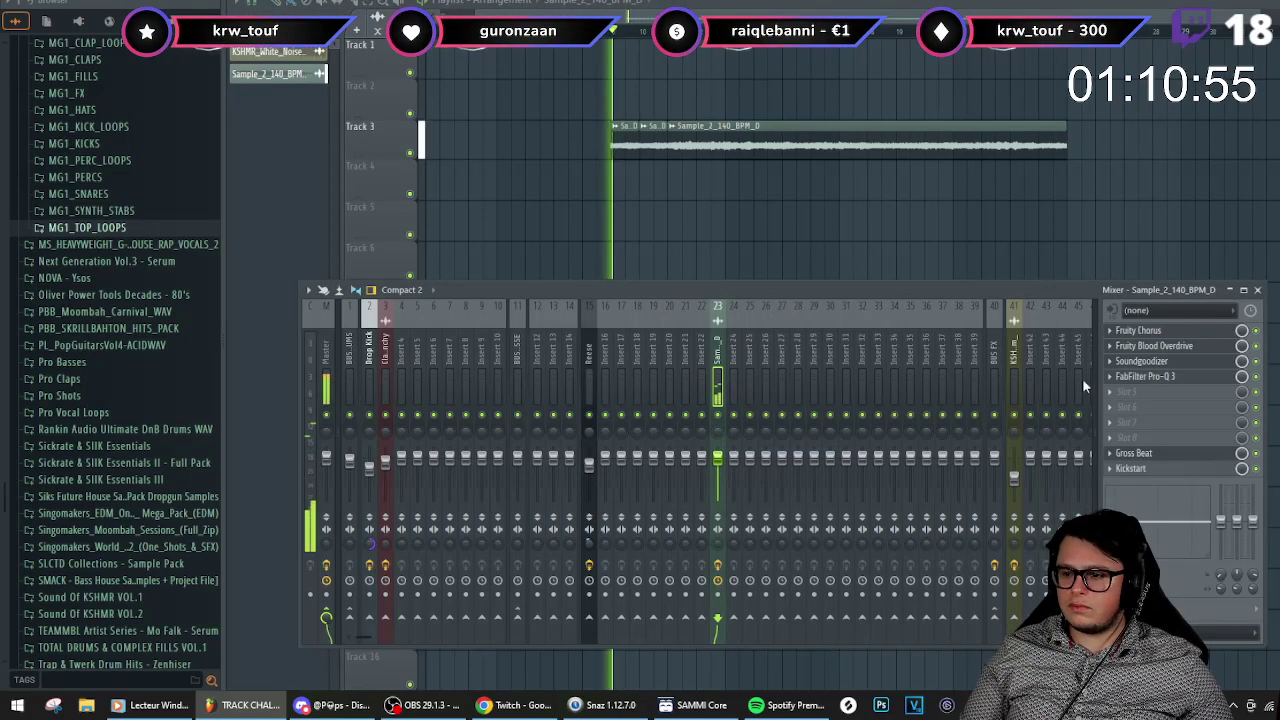
pyautogui.press('space')
# - Load CamelCrusher in slot 5 of insert 23, choose the British Clean preset and listen to it
pyautogui.click(1146, 401)
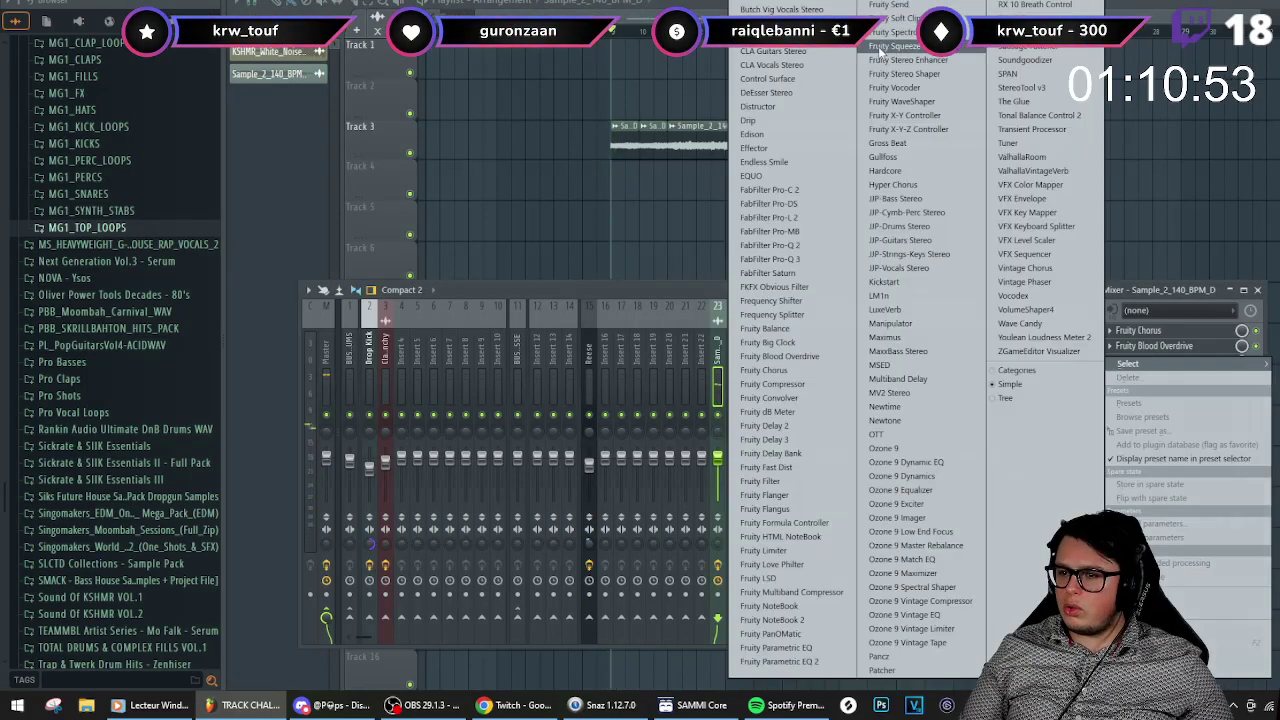
pyautogui.click(770, 23)
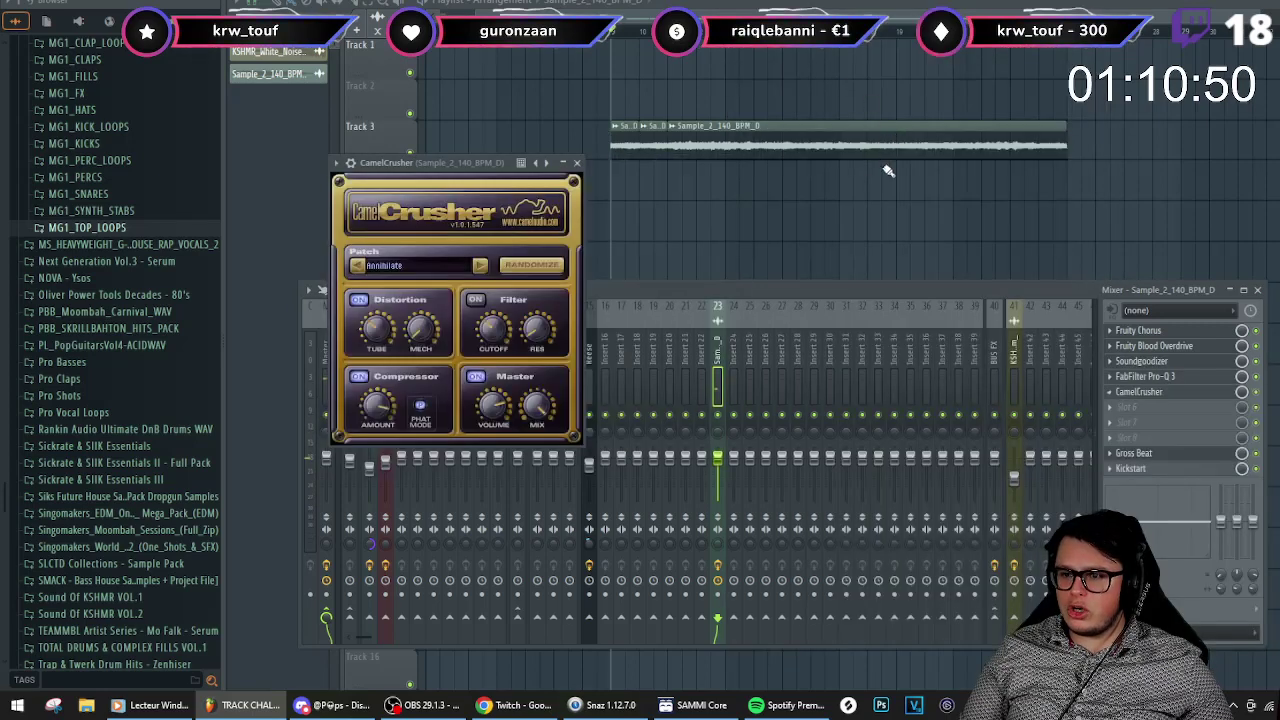
pyautogui.click(415, 268)
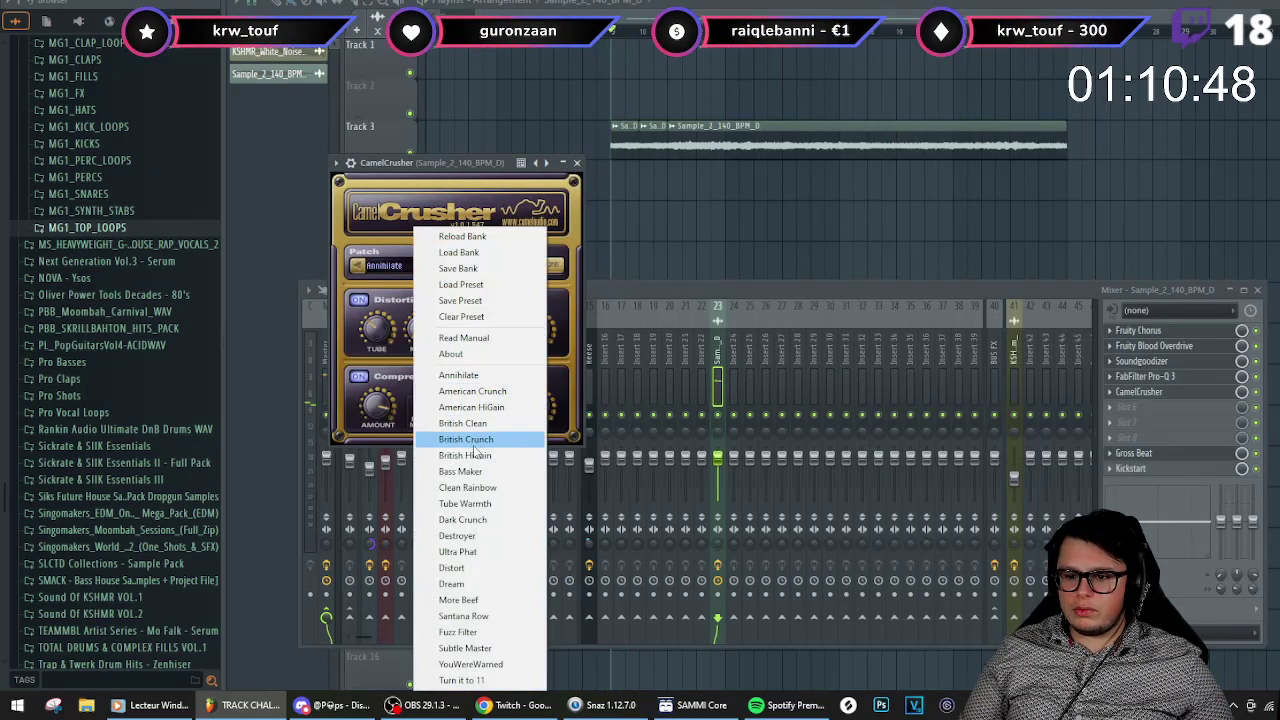
pyautogui.click(463, 423)
pyautogui.press('space')
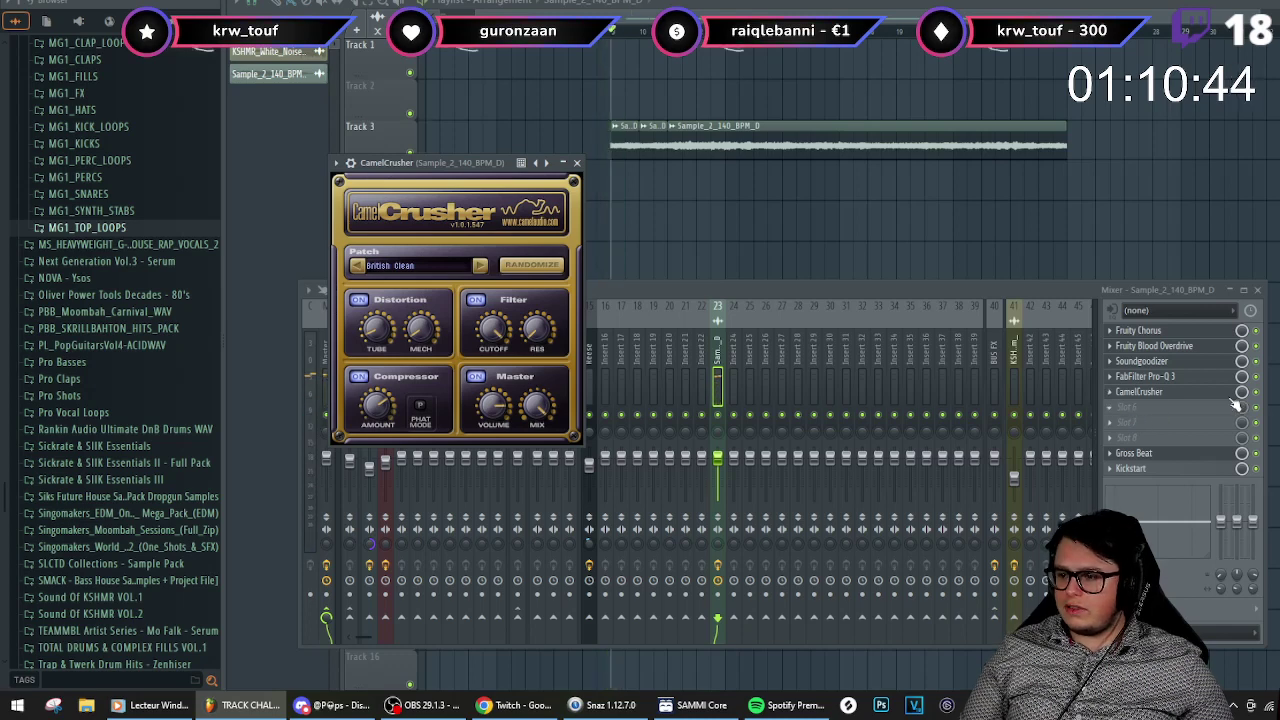
# - Try FabFilter Saturn in slot 6 with a split high band set to Old Tape
pyautogui.click(1155, 408)
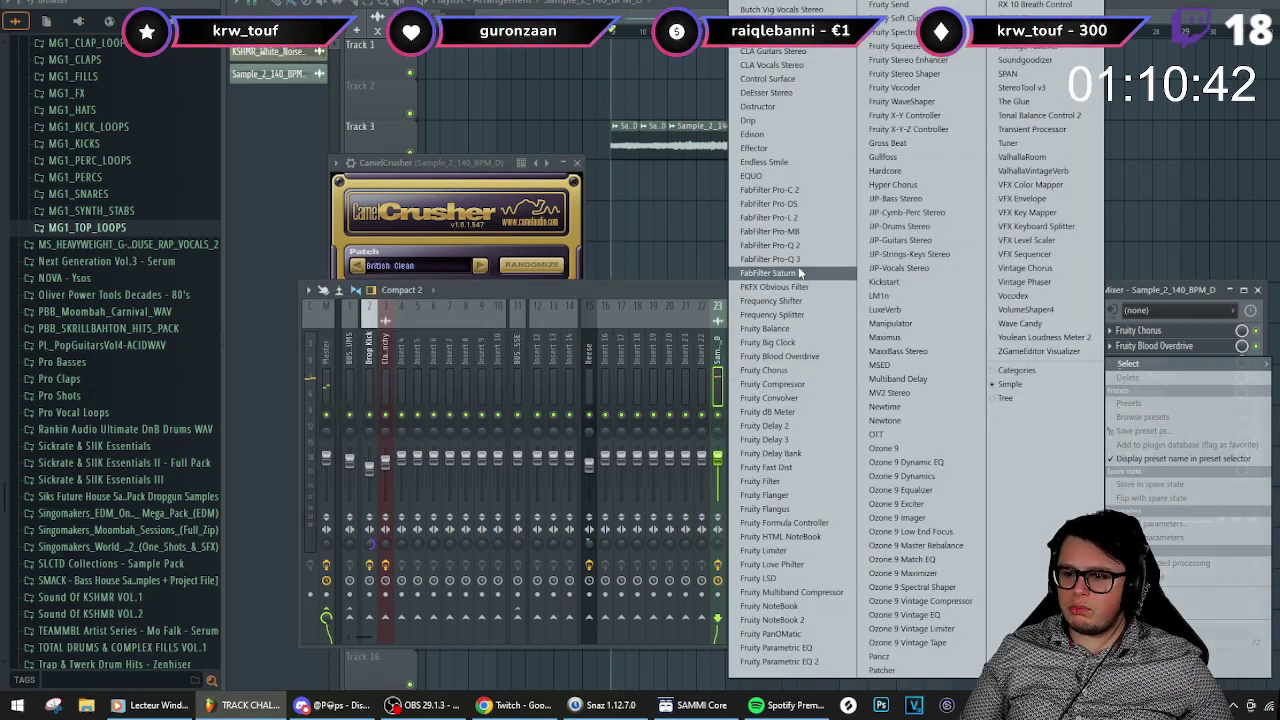
pyautogui.click(801, 271)
pyautogui.click(771, 210)
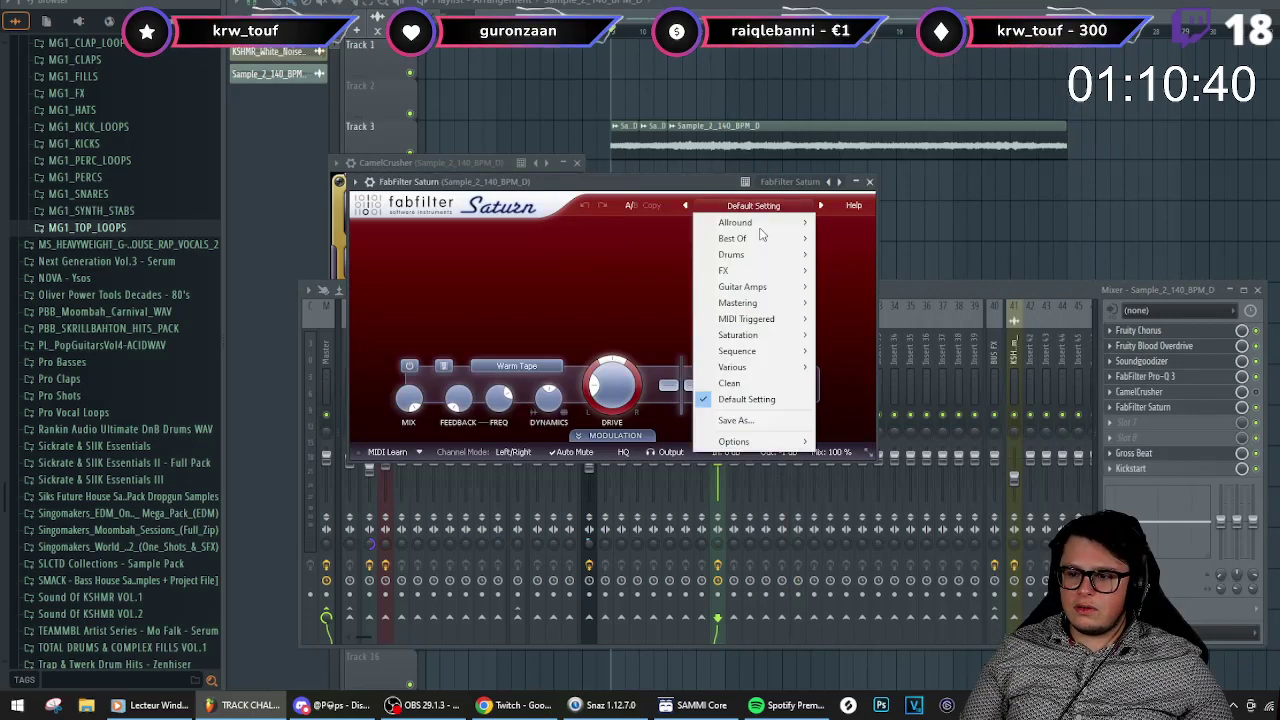
pyautogui.click(688, 275)
pyautogui.click(751, 232)
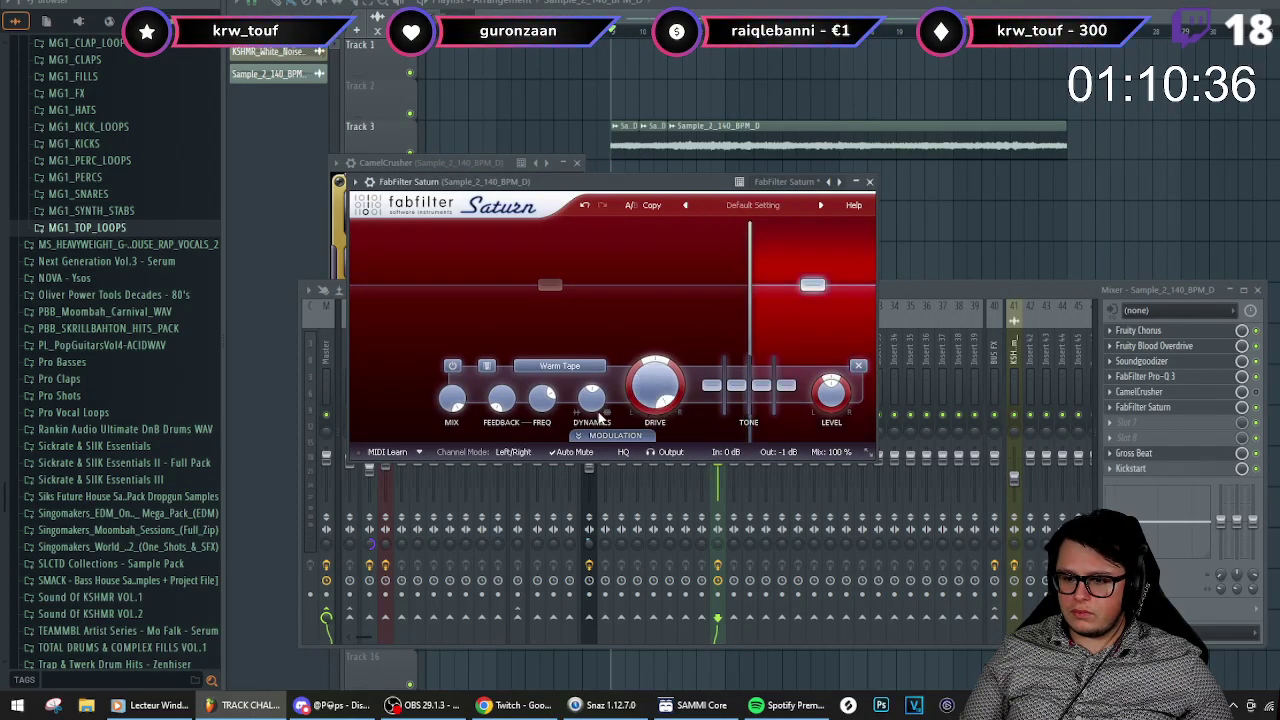
pyautogui.click(559, 366)
pyautogui.click(566, 464)
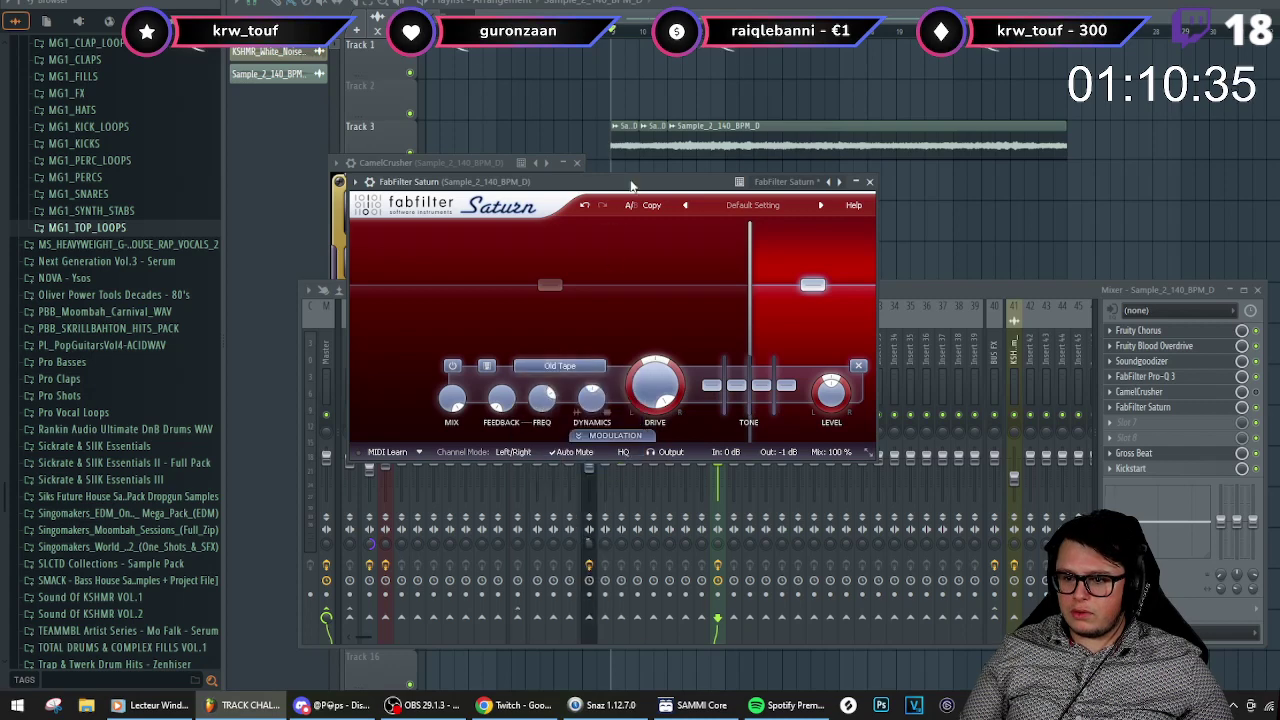
# - Play the sample with Saturn, remove Saturn from slot 6 and listen again
pyautogui.press('space')
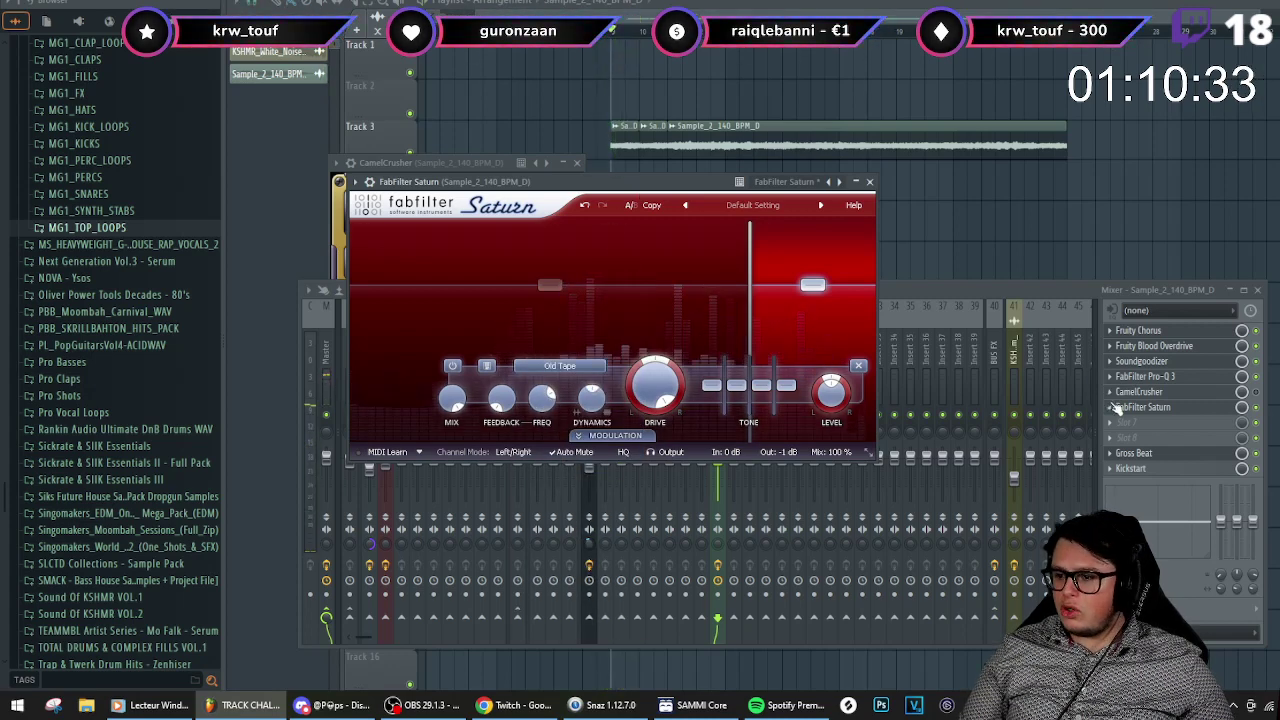
pyautogui.click(1112, 407)
pyautogui.click(1137, 378)
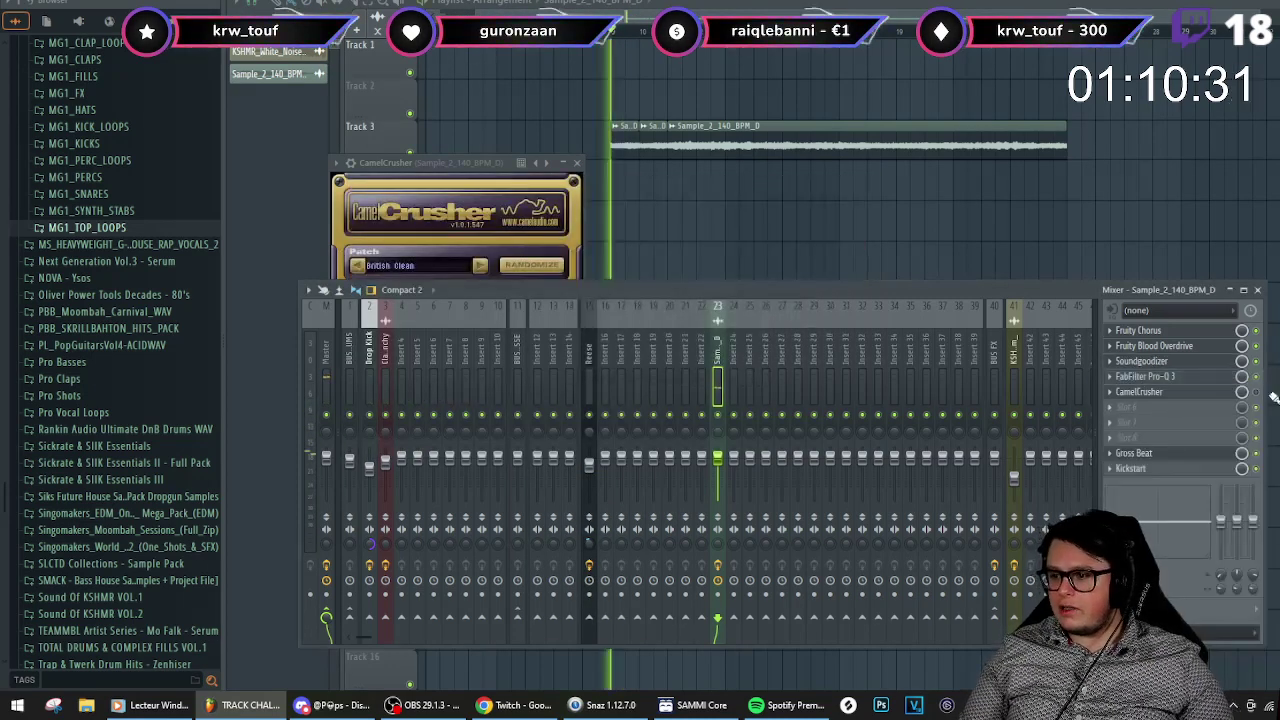
pyautogui.press('space')
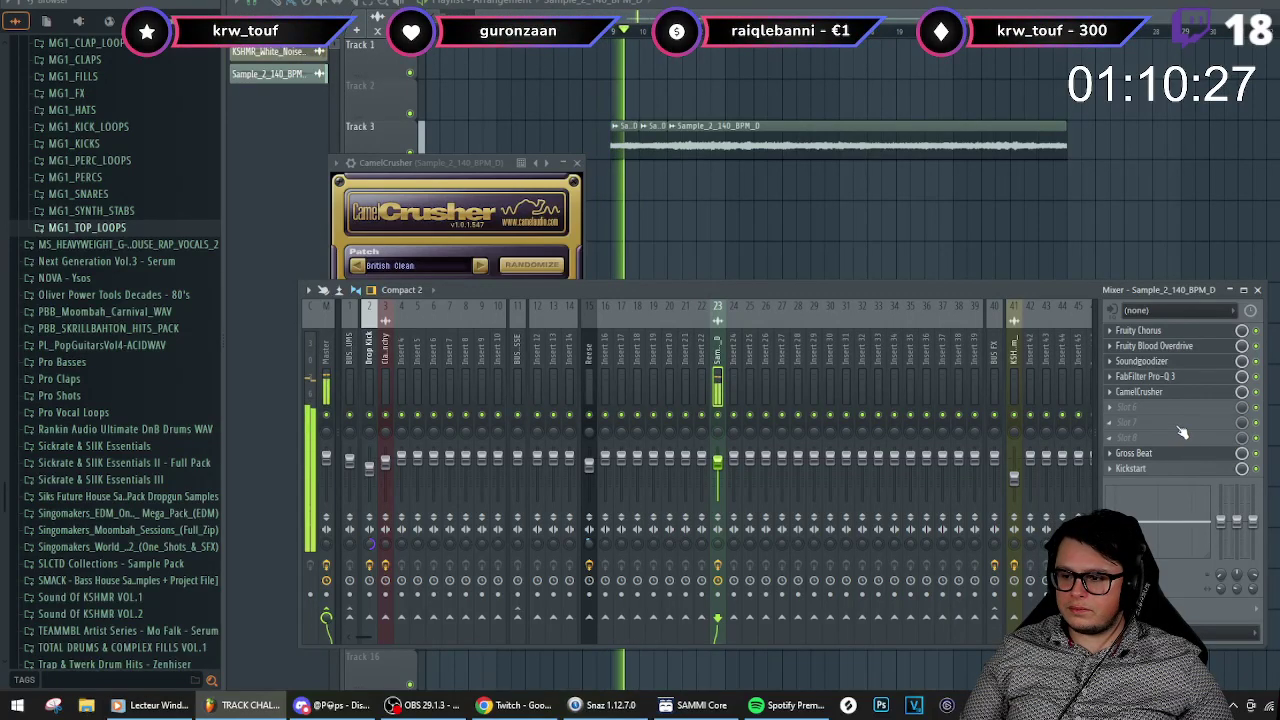
# - Load FabFilter Pro-Q 3 in slot 6 of insert 23, in place of a mistakenly chosen Pro-Q 2
pyautogui.click(1136, 406)
pyautogui.click(814, 248)
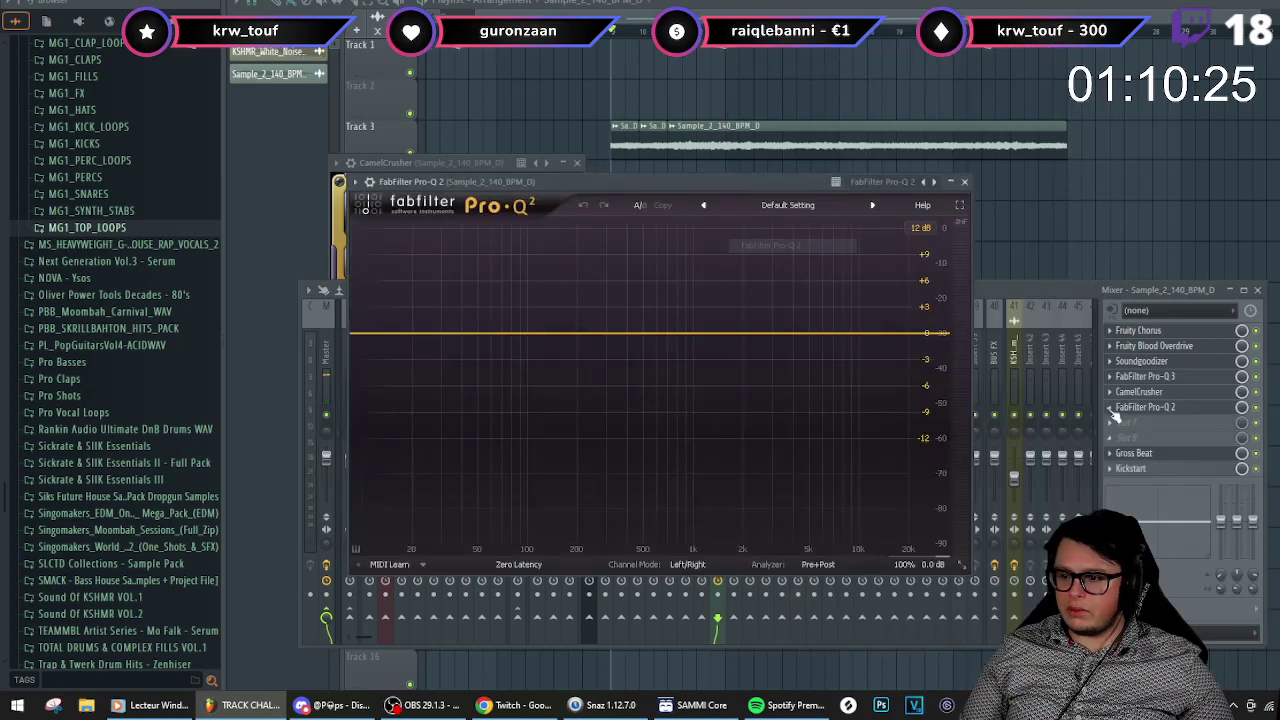
pyautogui.click(1111, 408)
pyautogui.moveTo(1137, 368)
pyautogui.click(815, 261)
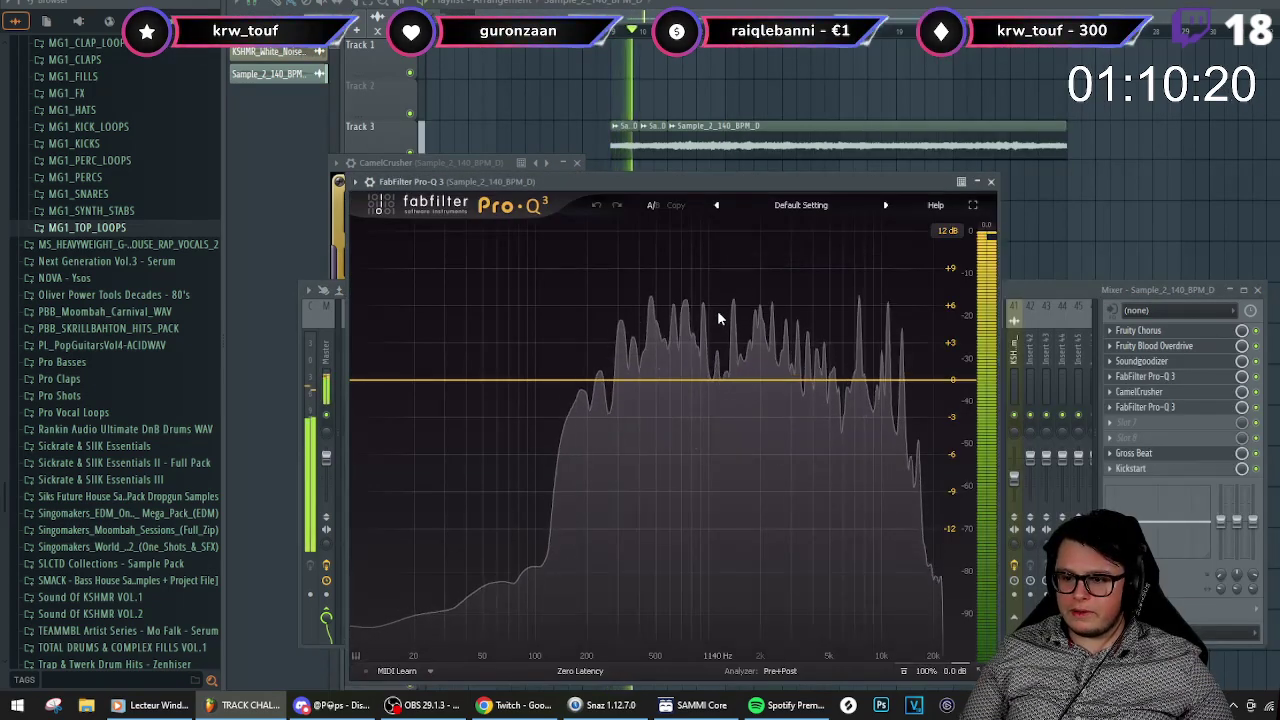
# - Try a dynamic high-shelf band at about 9.8 kHz in the second Pro-Q 3 and delete it
pyautogui.click(879, 381)
pyautogui.rightClick(879, 381)
pyautogui.click(911, 424)
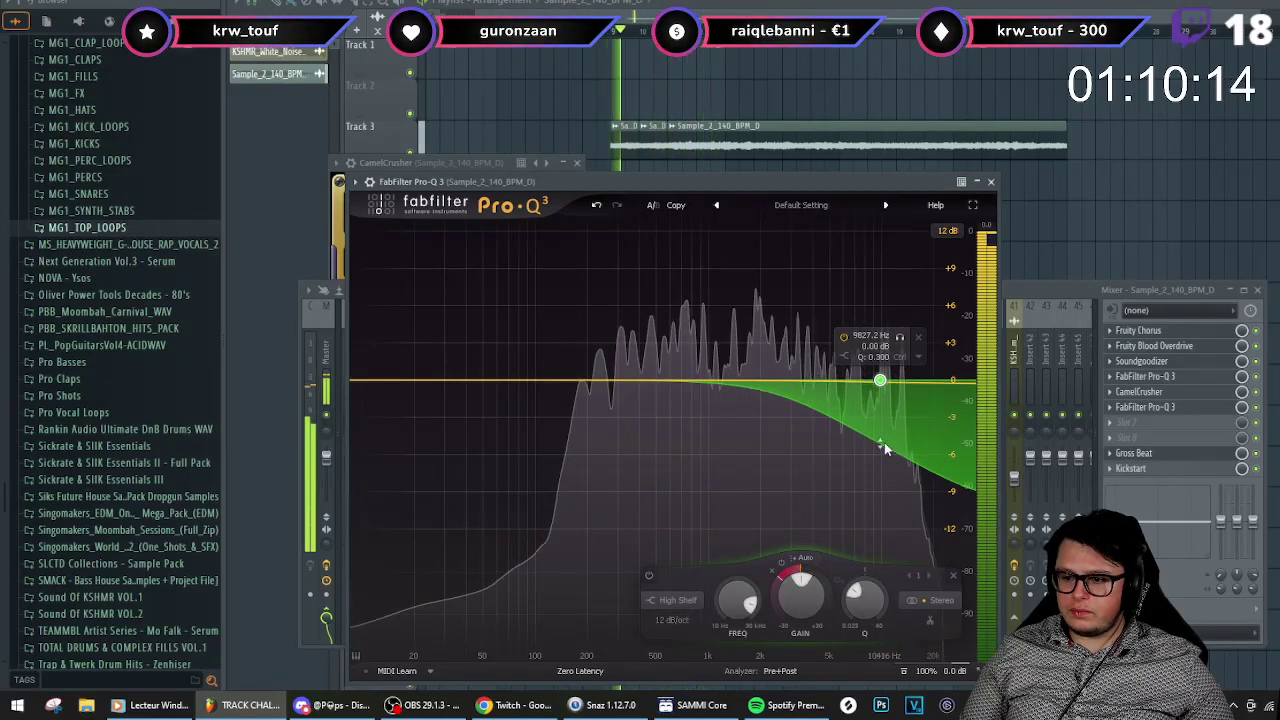
pyautogui.rightClick(879, 381)
pyautogui.click(920, 524)
# - Add a dynamic bell band at about 11 kHz with a downward range of about 5 dB
pyautogui.click(841, 381)
pyautogui.rightClick(889, 379)
pyautogui.moveTo(885, 380); pyautogui.dragTo(874, 439)
pyautogui.click(914, 423)
pyautogui.press('space')
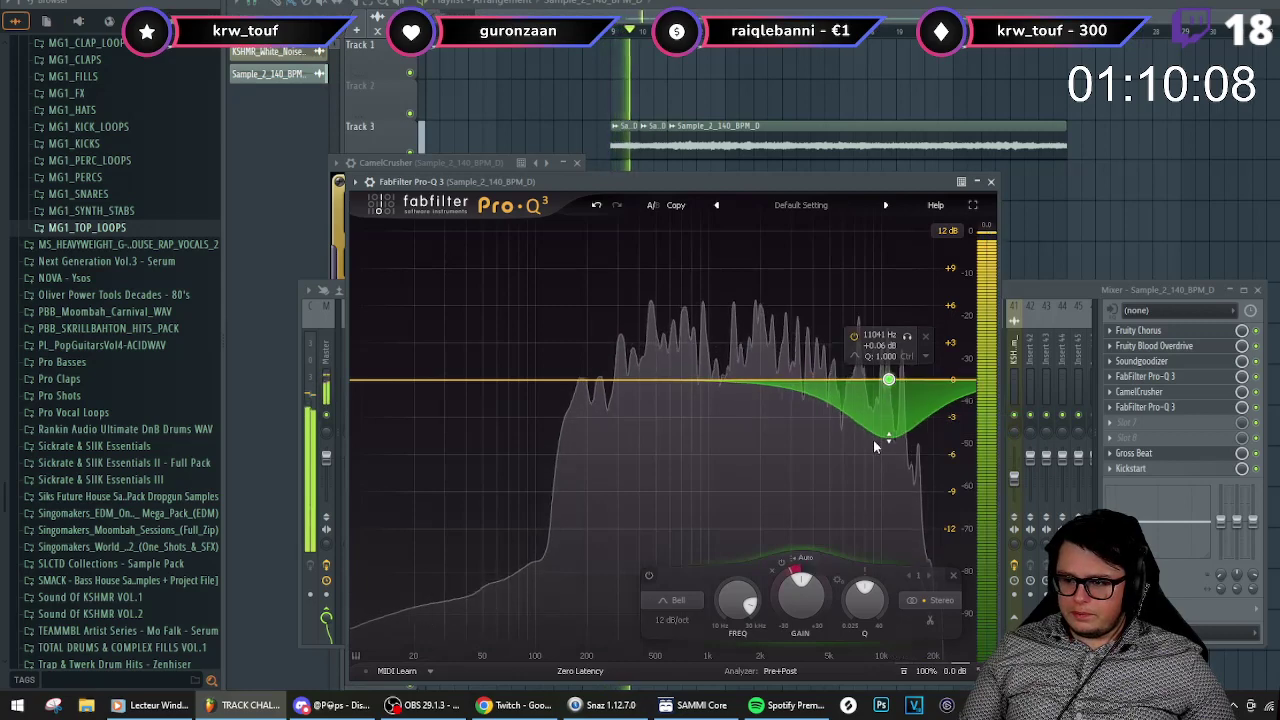
# - Move the dynamic bell to about 9 kHz, deepen its range to about -7 dB and narrow its Q to about 1.98
pyautogui.moveTo(888, 380); pyautogui.dragTo(869, 383)
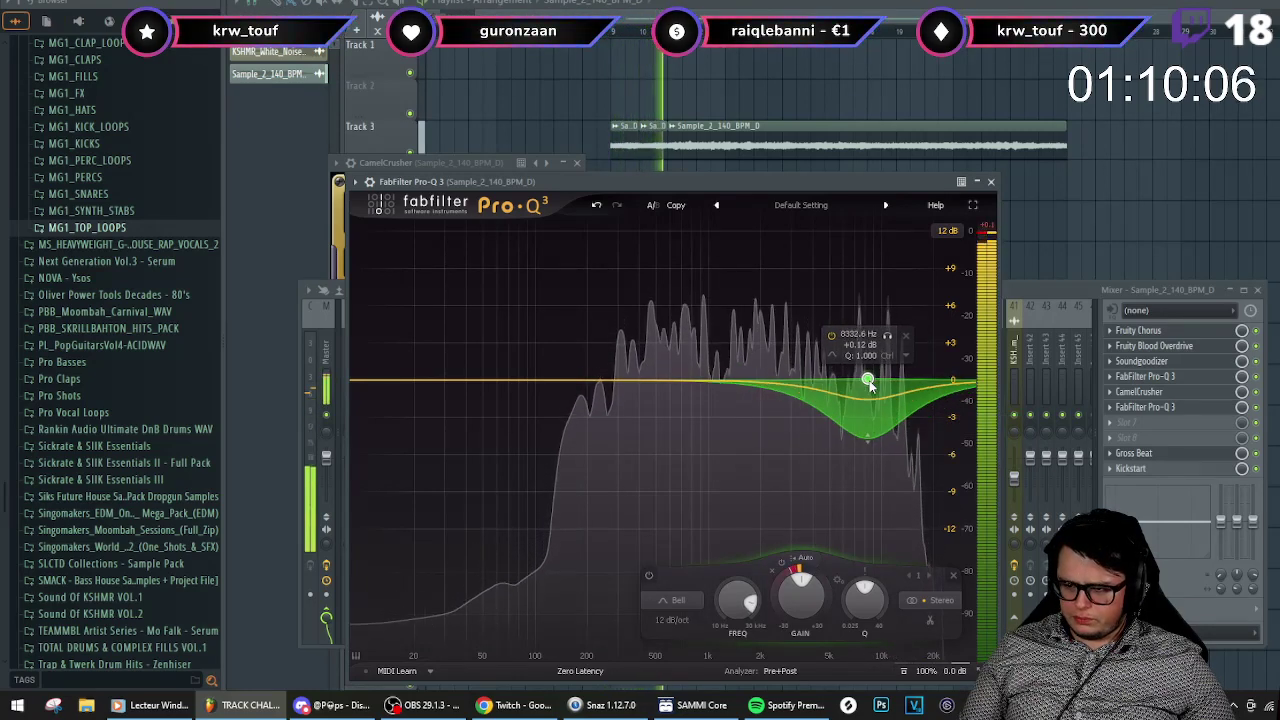
pyautogui.moveTo(872, 450); pyautogui.dragTo(873, 462)
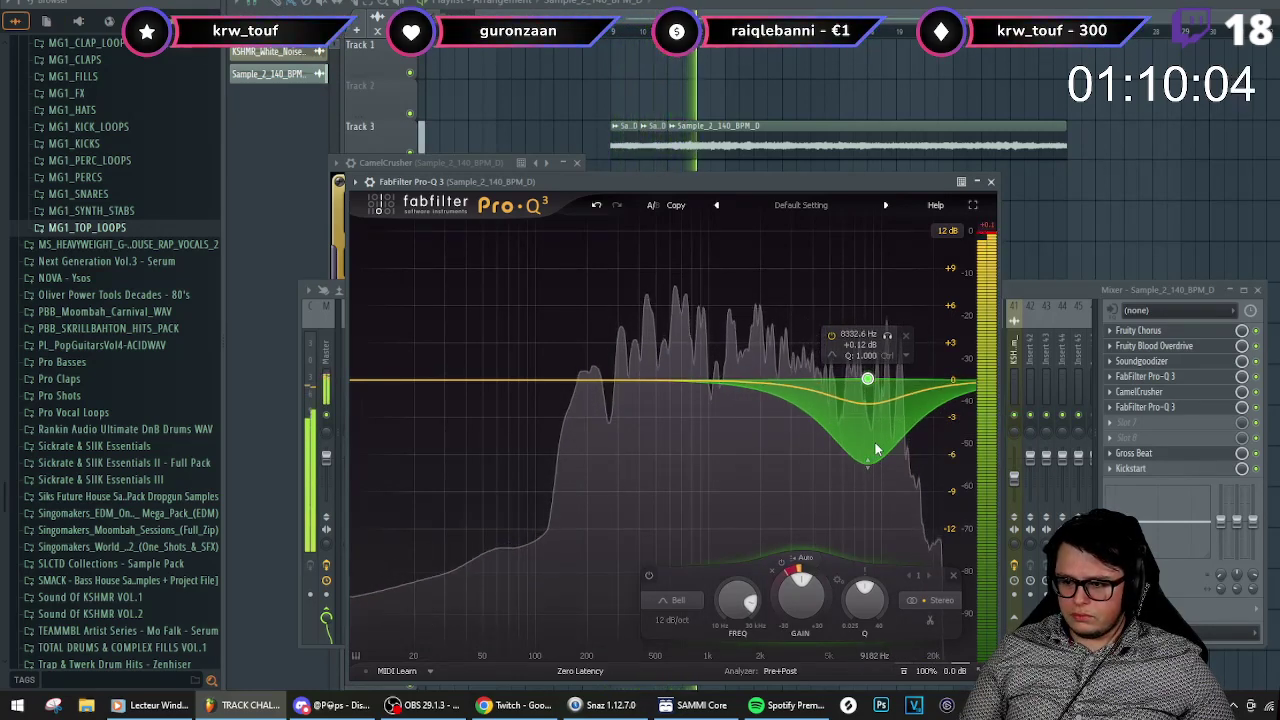
pyautogui.moveTo(868, 379); pyautogui.dragTo(873, 378)
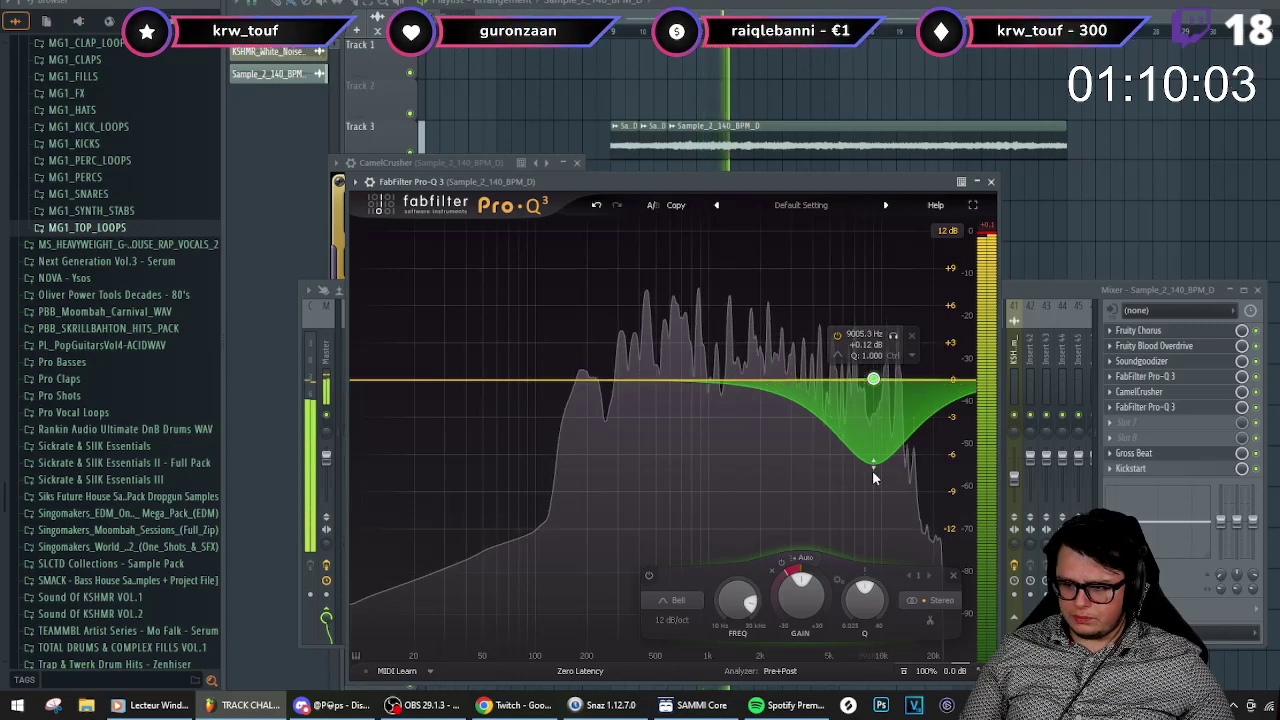
pyautogui.scroll(4, 875, 467)
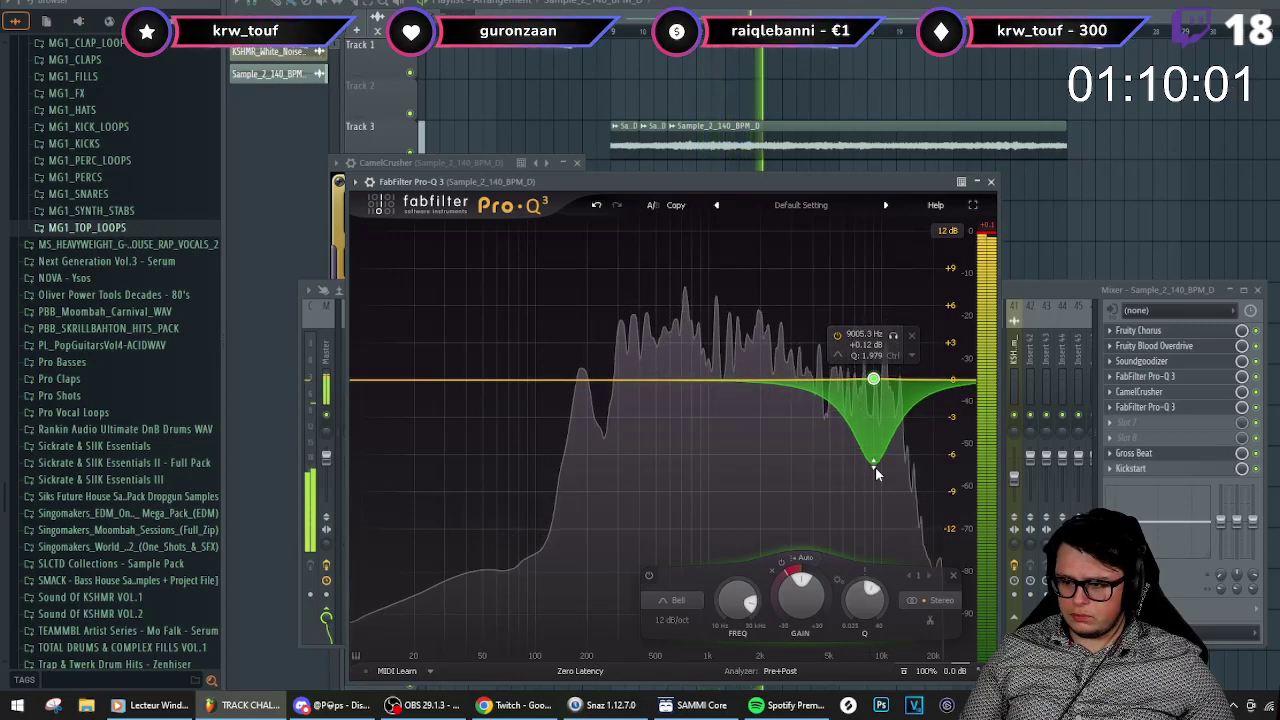
# - Deepen the 9 kHz dynamic bell's range to about -9 dB and add a 48 dB/oct low cut at about 200 Hz
pyautogui.moveTo(875, 467); pyautogui.dragTo(875, 493)
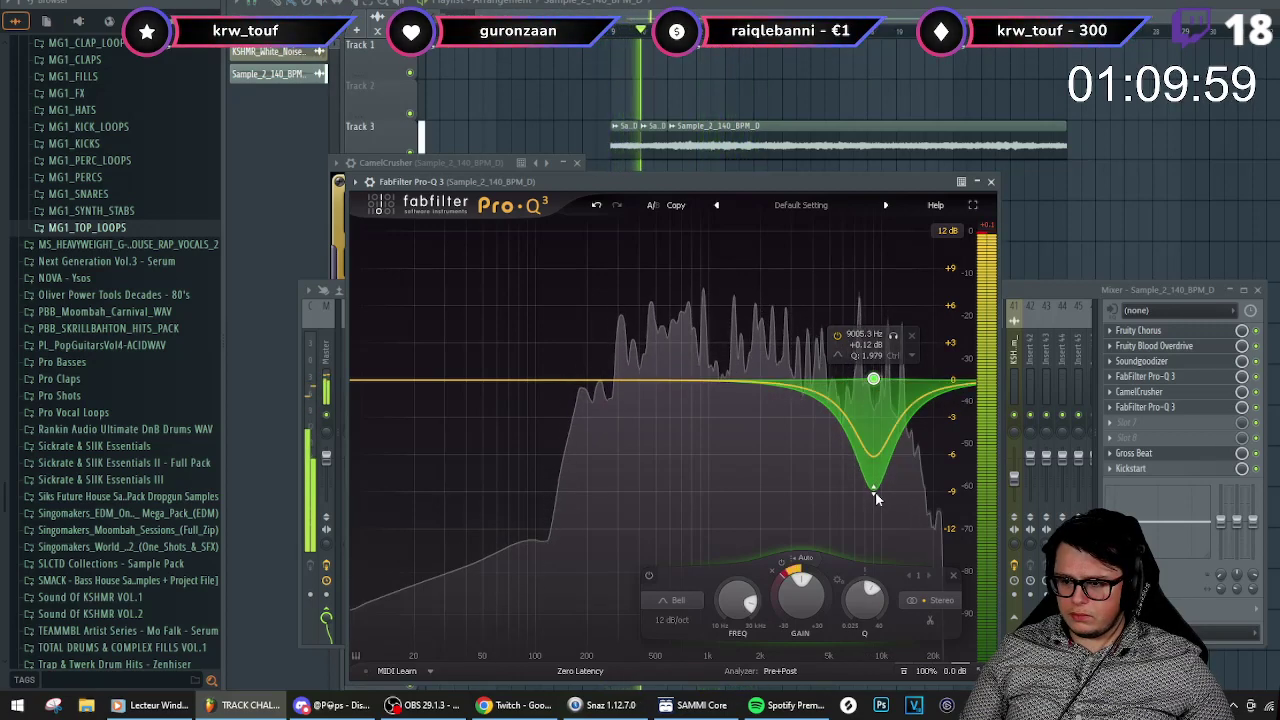
pyautogui.doubleClick(371, 381)
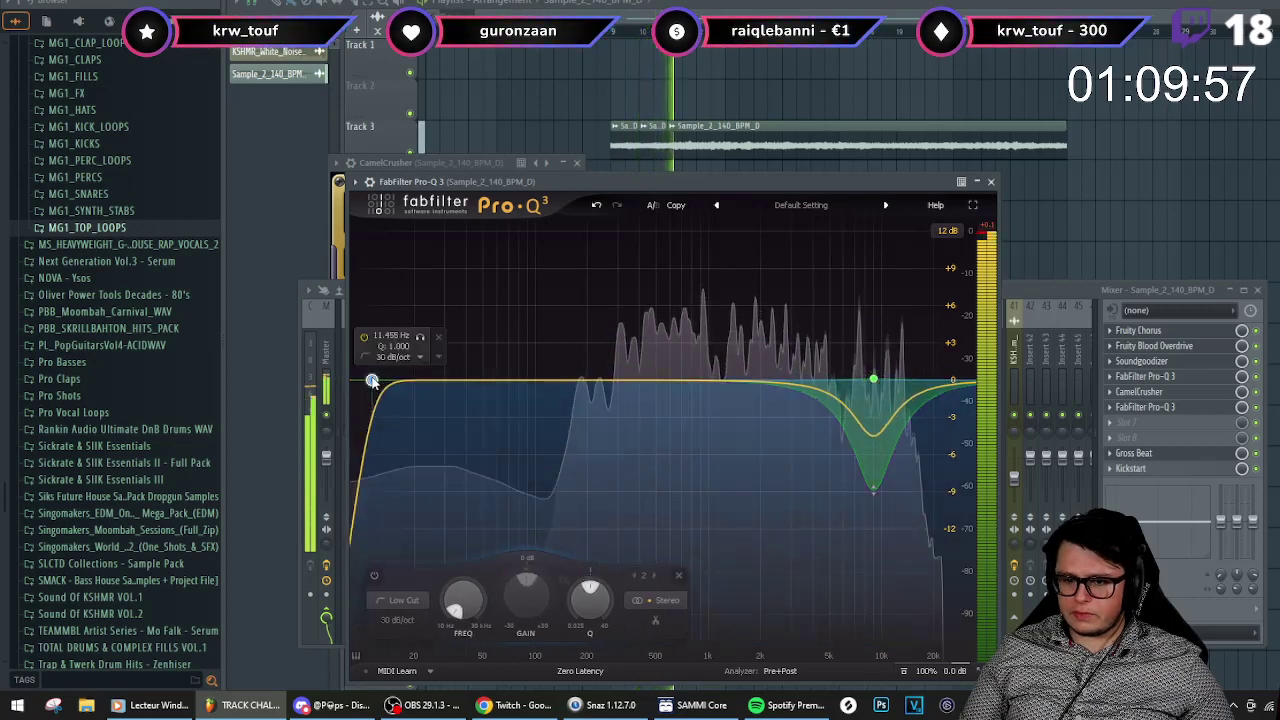
pyautogui.moveTo(371, 381); pyautogui.dragTo(587, 385)
pyautogui.press('space')
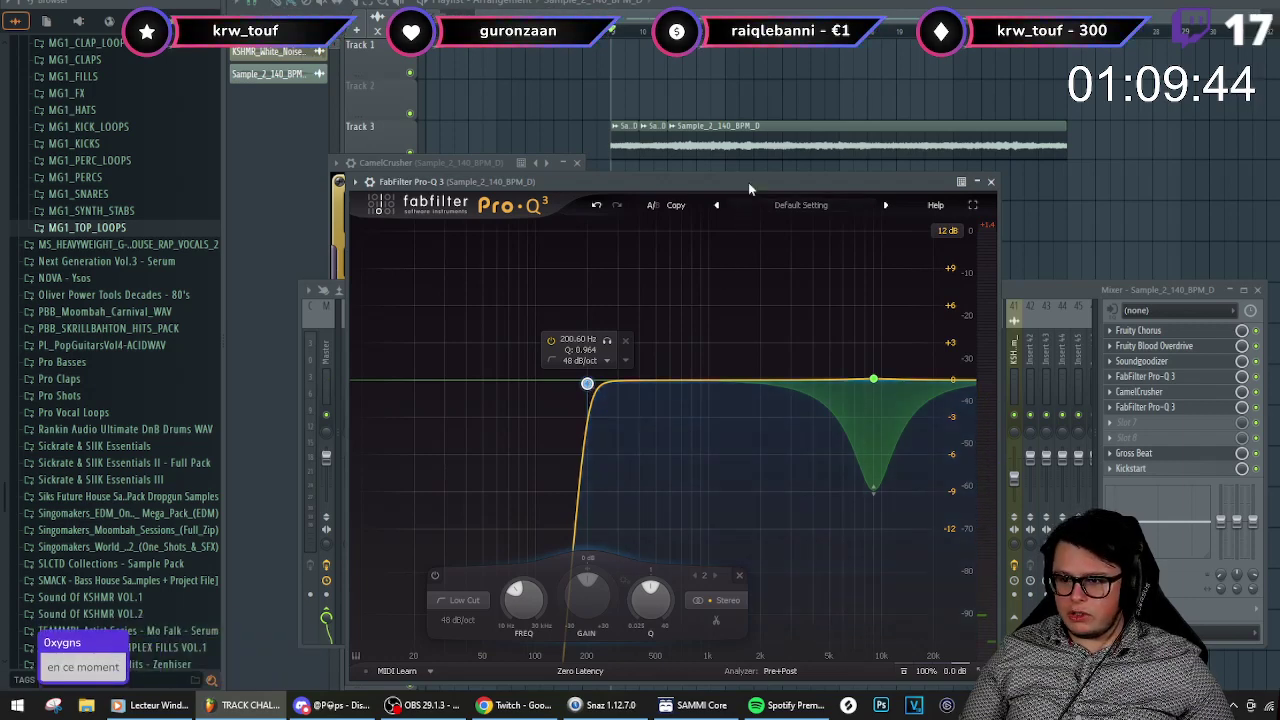
pyautogui.press('space')
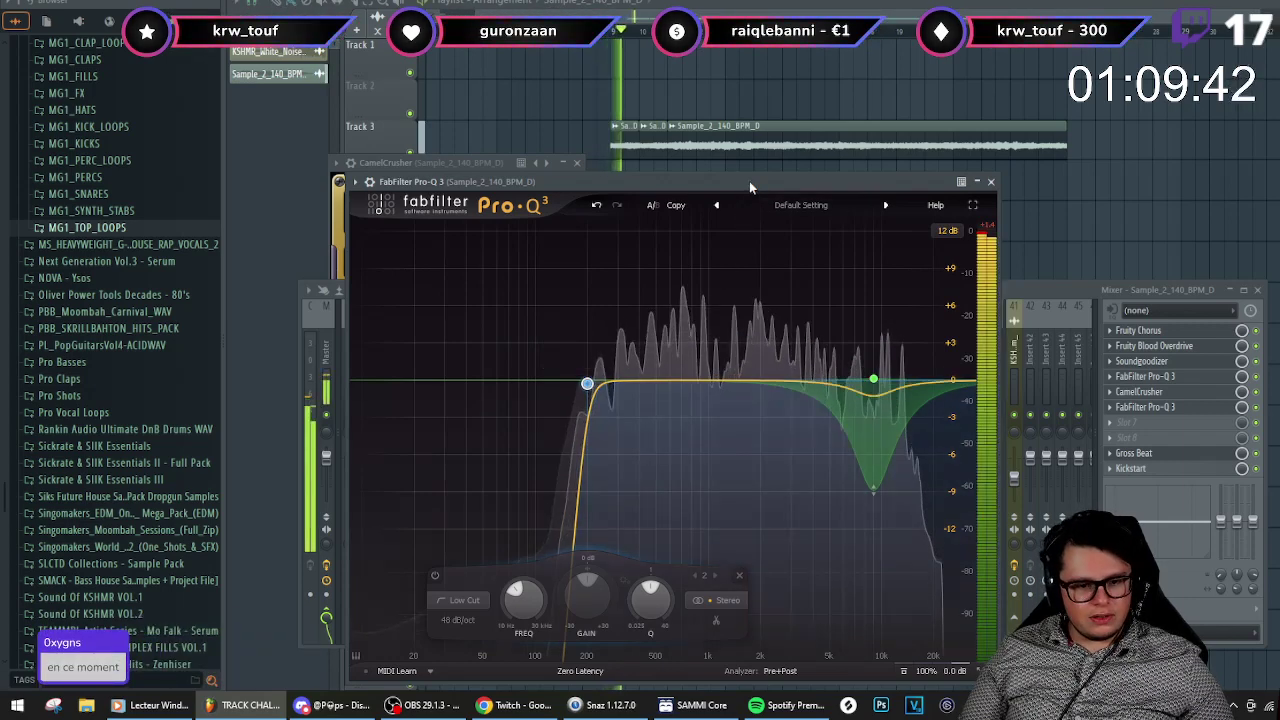
pyautogui.click(991, 181)
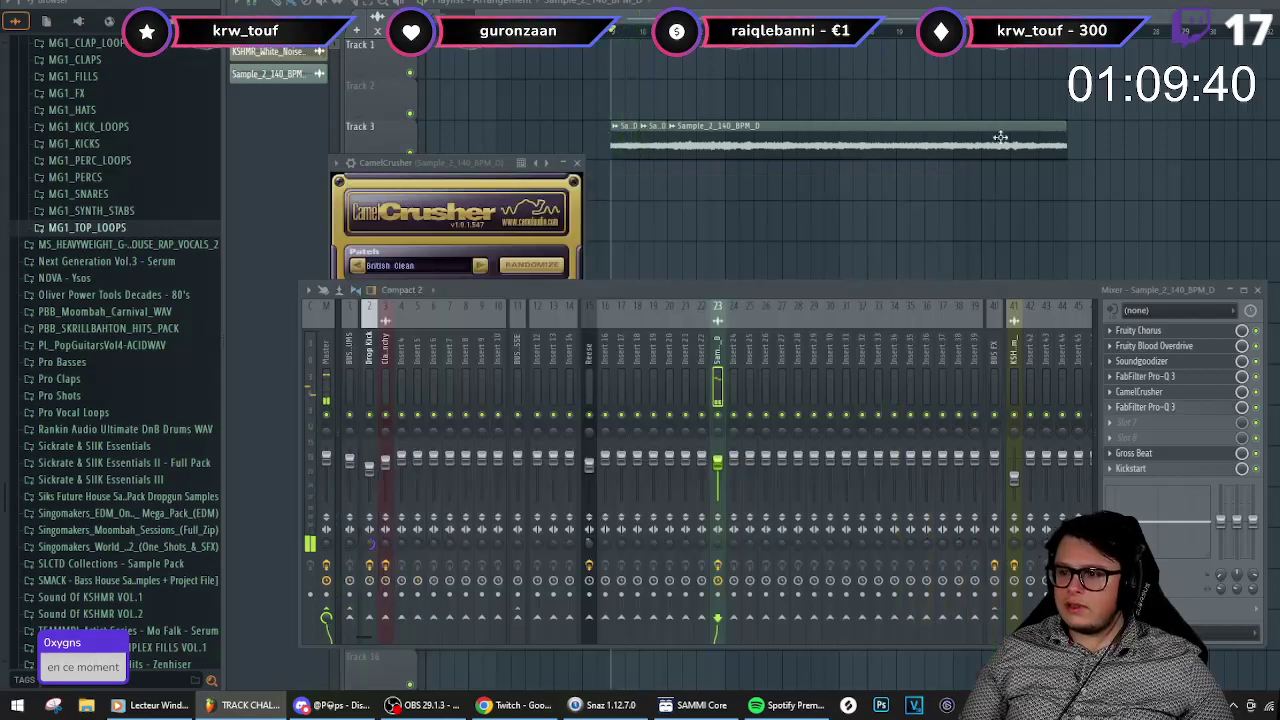
pyautogui.press('F12')
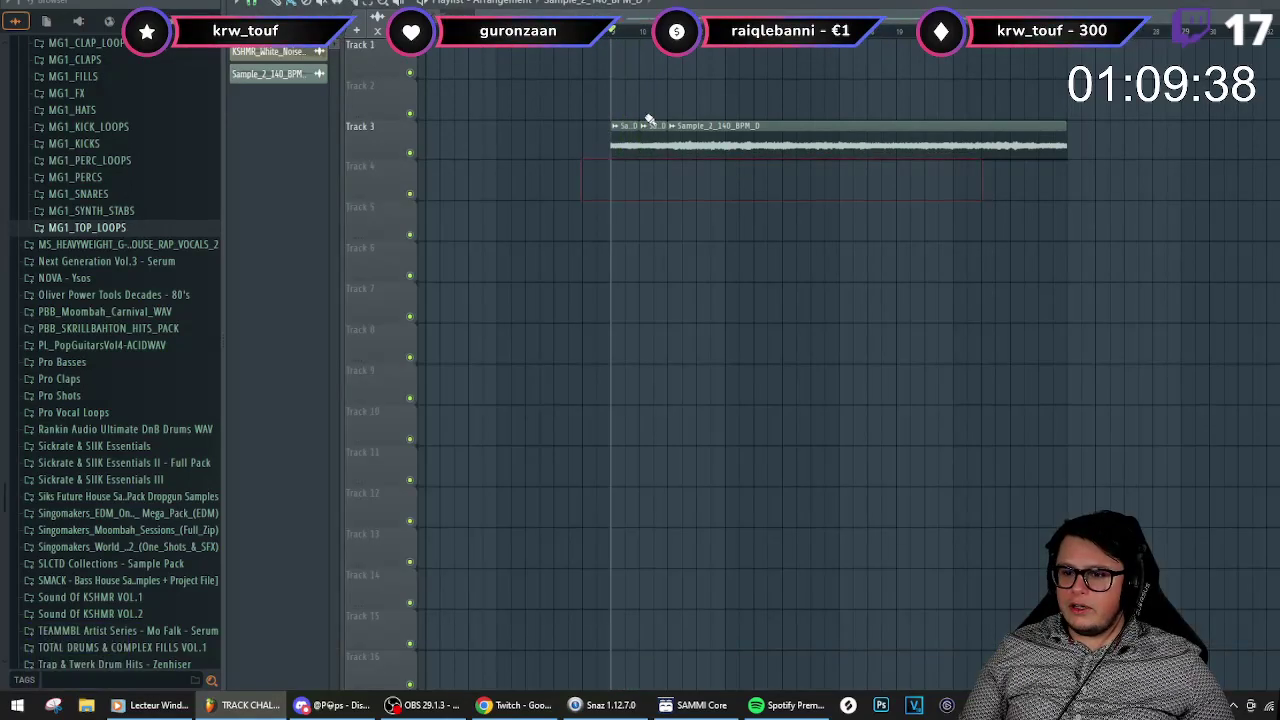
# - Place the Techno Kick sample from KOLBEIN SAMPLES > KICK on Track 4, starting where the Track 3 sample begins
pyautogui.scroll(3, 131, 291)
pyautogui.click(111, 194)
pyautogui.scroll(4, 124, 302)
pyautogui.scroll(-5, 120, 310)
pyautogui.click(85, 335)
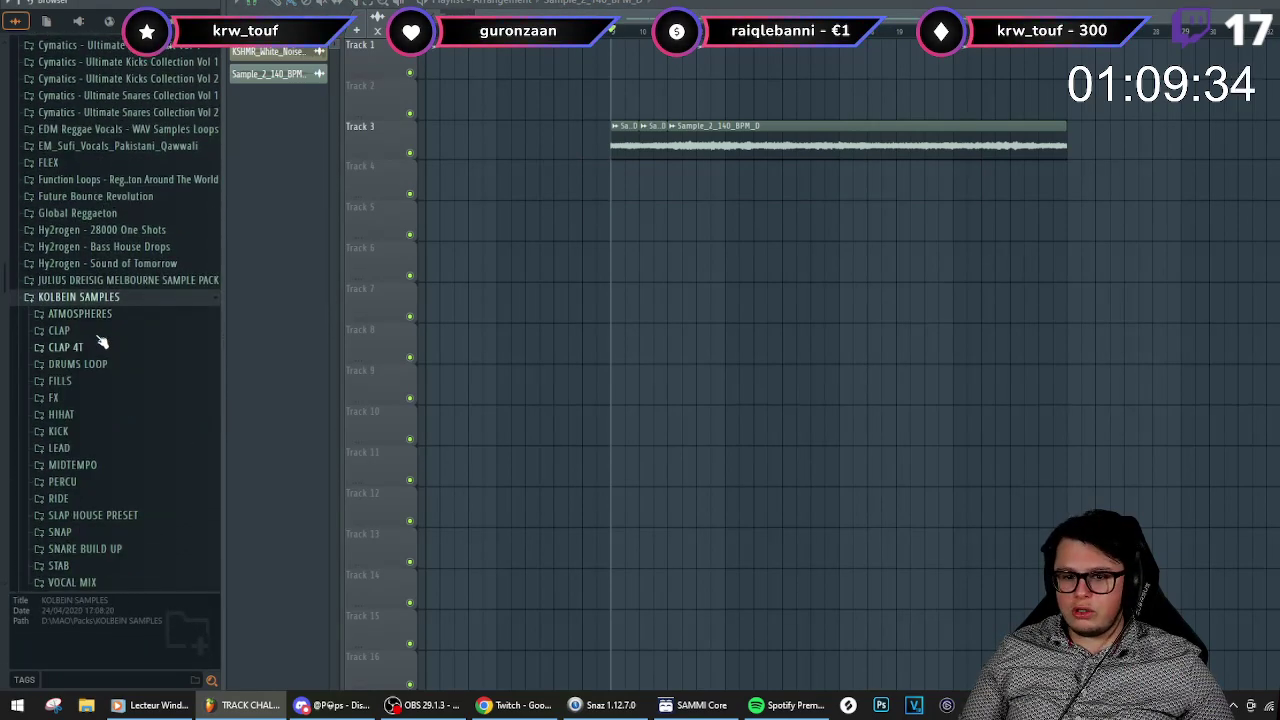
pyautogui.scroll(-1, 90, 328)
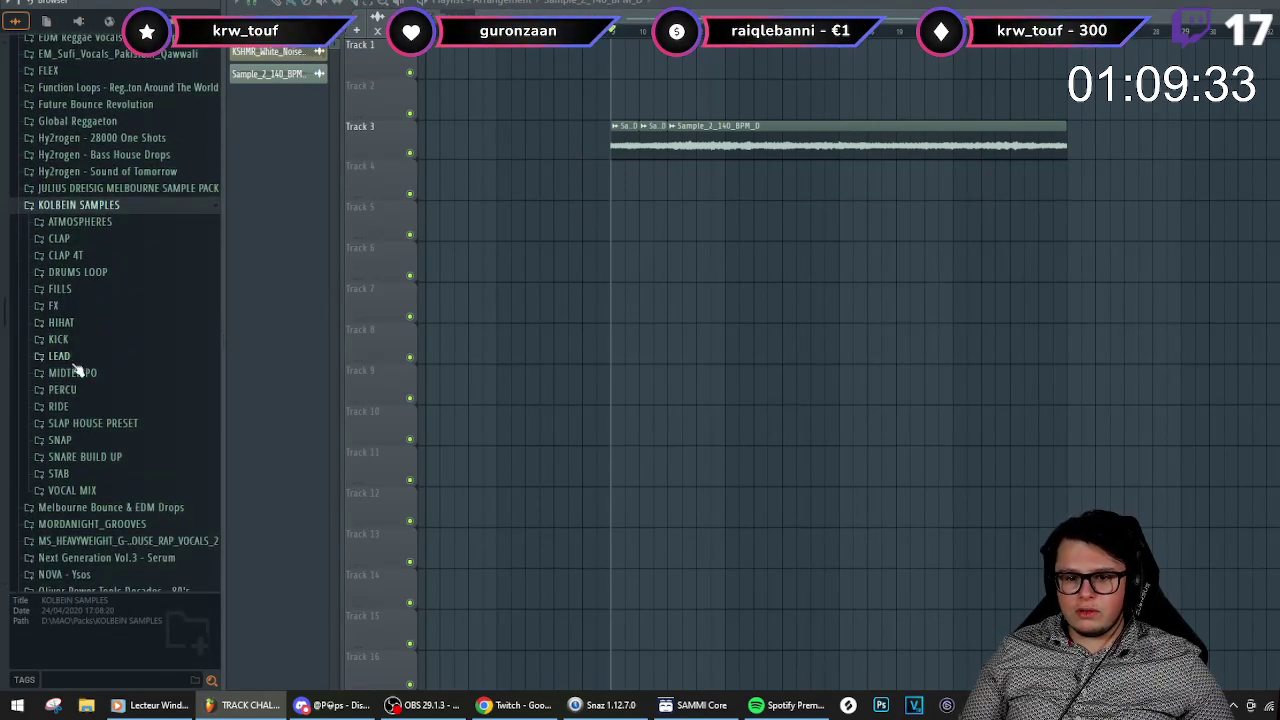
pyautogui.click(76, 341)
pyautogui.click(90, 448)
pyautogui.moveTo(621, 196); pyautogui.dragTo(624, 198)
pyautogui.scroll(4, 640, 209)
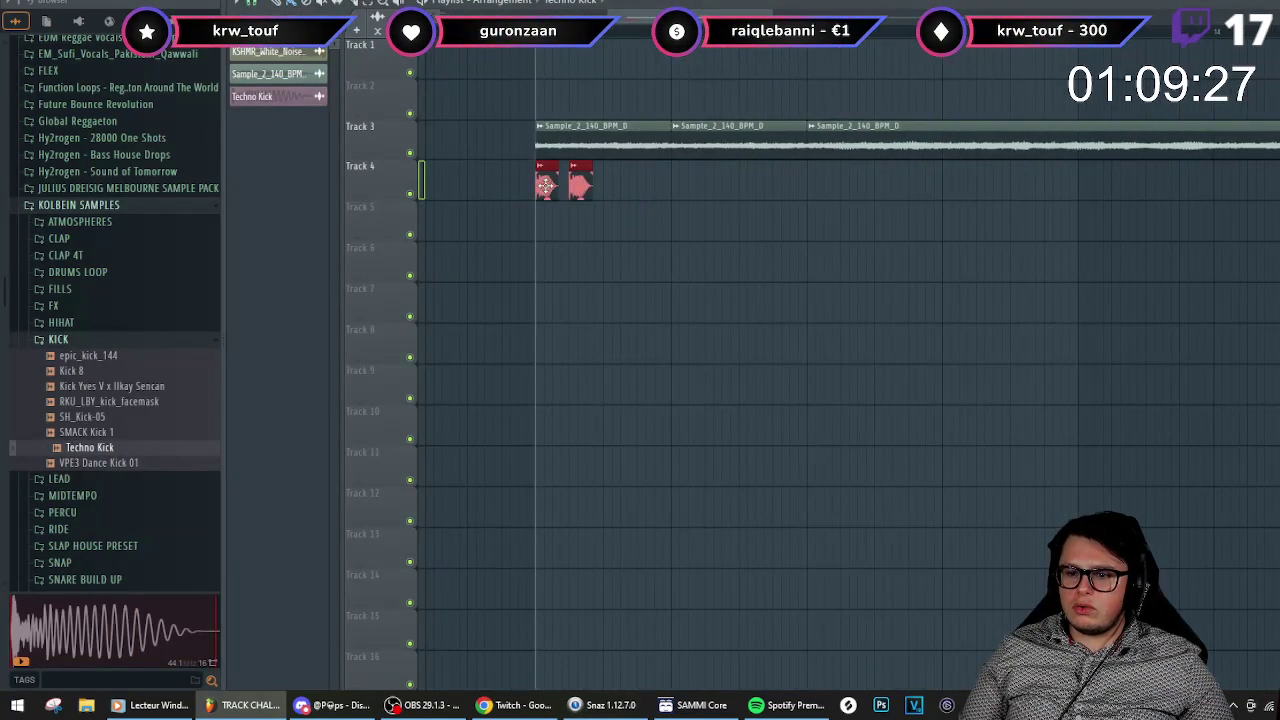
# - Repeat the Techno Kick clips at even spacing along Track 4 up to the end of the Track 3 sample
pyautogui.press('space')
pyautogui.moveTo(782, 195); pyautogui.dragTo(633, 183)
pyautogui.scroll(-3, 940, 200)
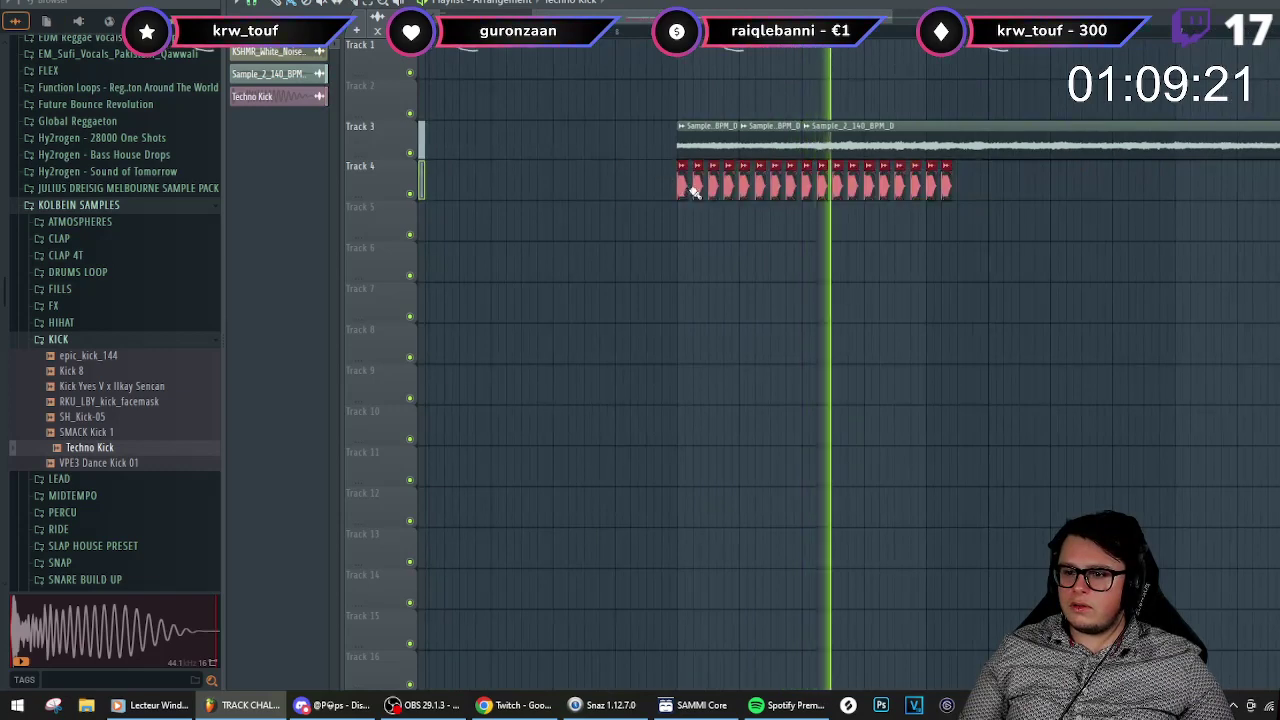
pyautogui.hotkey('ctrl', 'b')
pyautogui.scroll(-2, 829, 268)
pyautogui.hscroll(3, 851, 206)
pyautogui.moveTo(829, 195)
pyautogui.mouseDown()
pyautogui.moveTo(746, 197)
pyautogui.moveTo(864, 183)
pyautogui.moveTo(831, 187)
pyautogui.mouseUp()
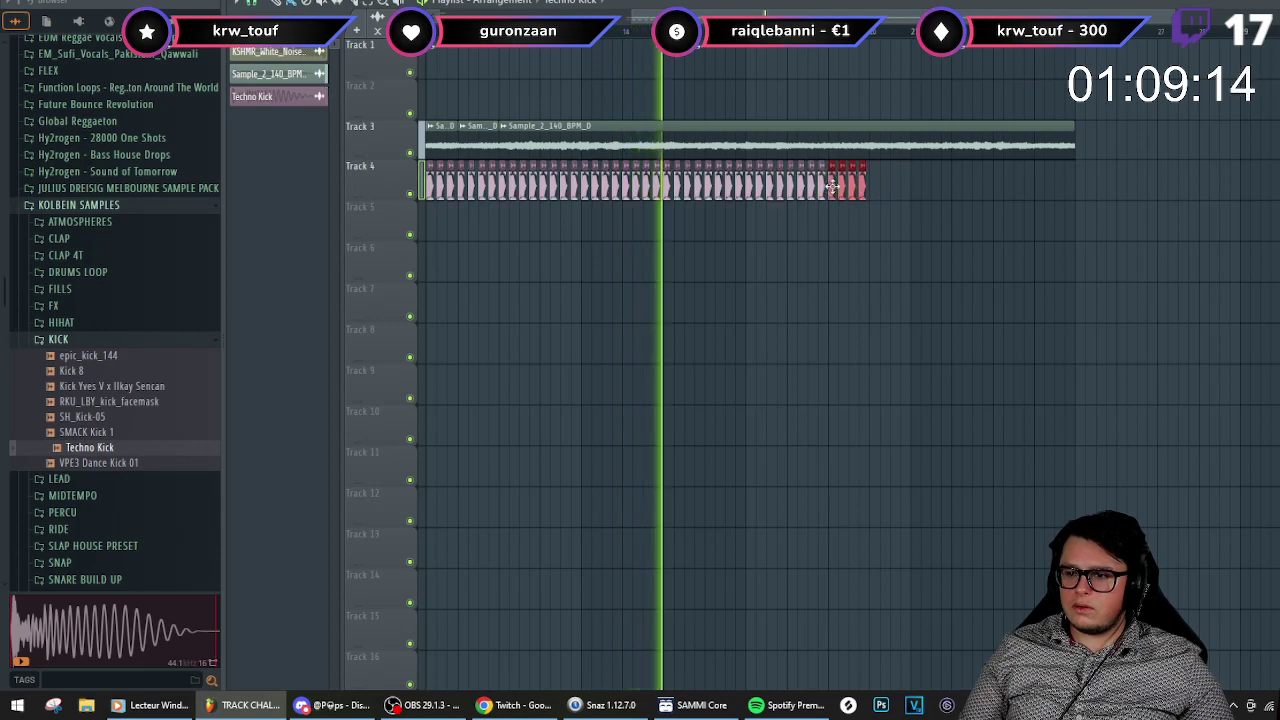
pyautogui.moveTo(894, 189); pyautogui.dragTo(746, 188)
pyautogui.moveTo(782, 185); pyautogui.dragTo(903, 185)
pyautogui.moveTo(1045, 197); pyautogui.dragTo(987, 191)
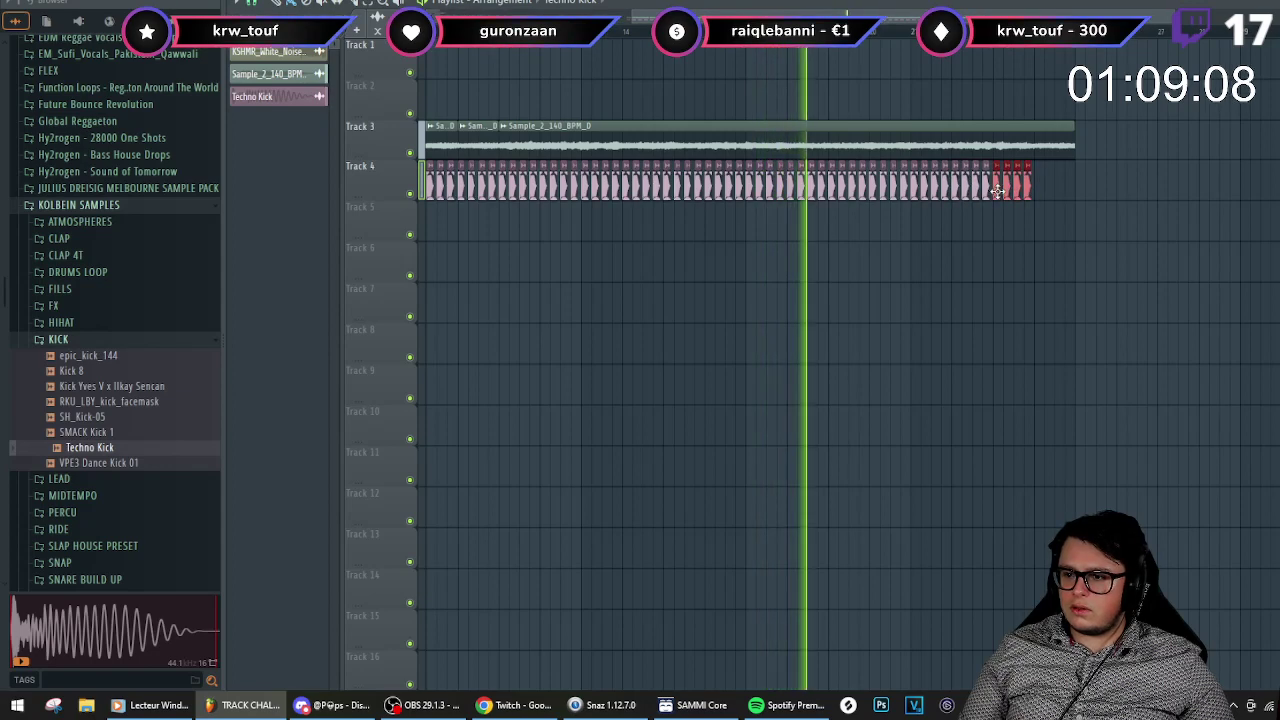
pyautogui.hotkey('ctrl', 'b')
pyautogui.press('space')
pyautogui.press('space')
pyautogui.scroll(-2, 793, 30)
# - Add a 72 dB/oct high cut at about 4.3 kHz to the Pro-Q 3 in slot 6 of insert 23
pyautogui.press('F9')
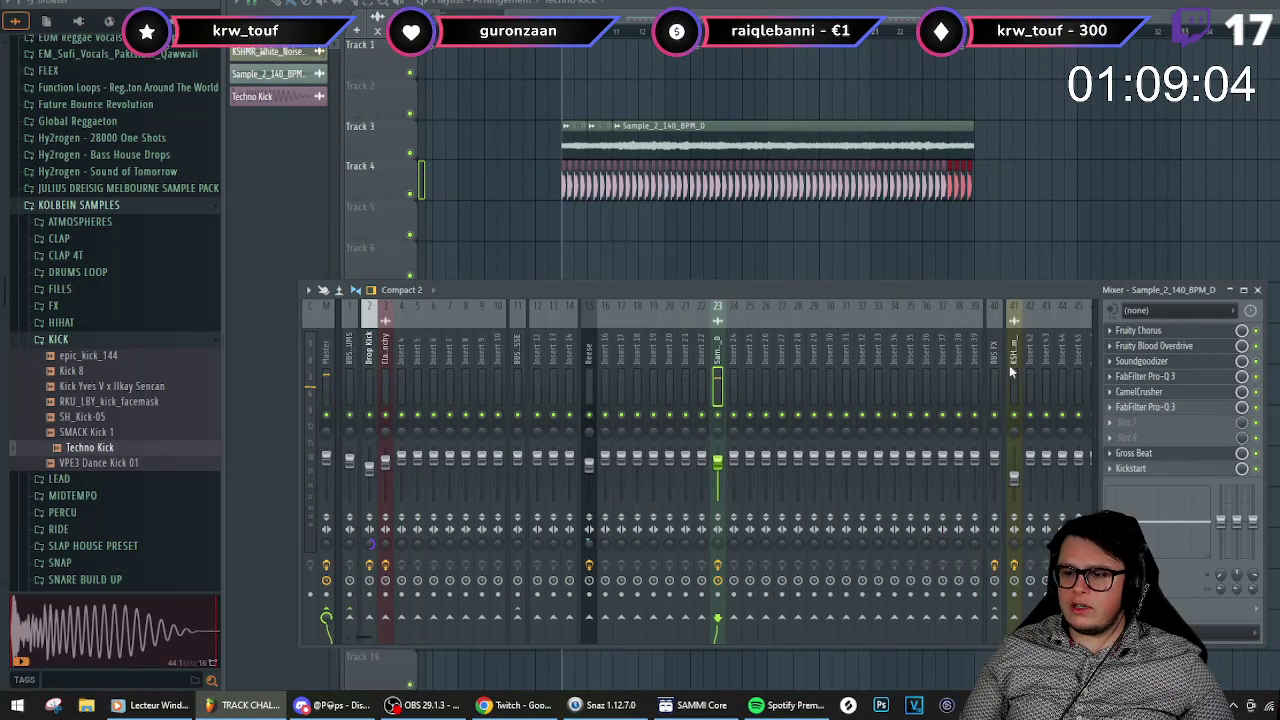
pyautogui.click(1203, 410)
pyautogui.click(954, 382)
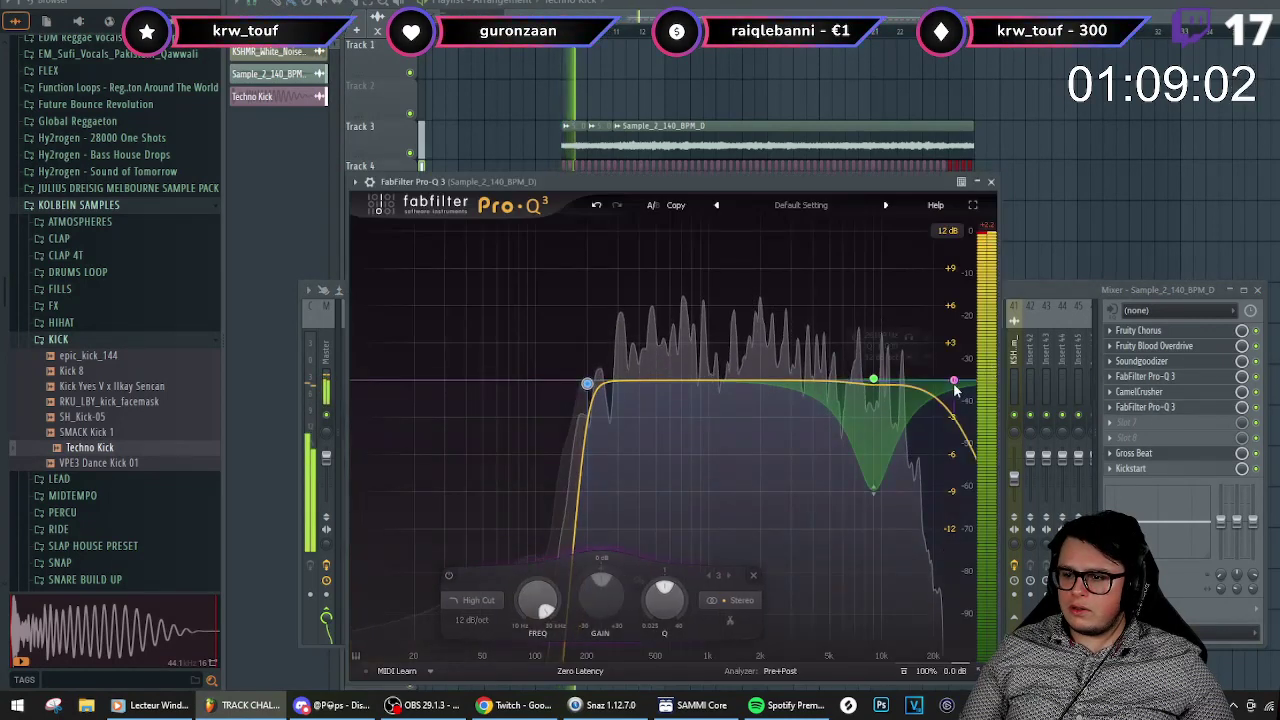
pyautogui.moveTo(955, 386); pyautogui.dragTo(818, 374)
pyautogui.scroll(2, 838, 377)
pyautogui.scroll(-1, 818, 374)
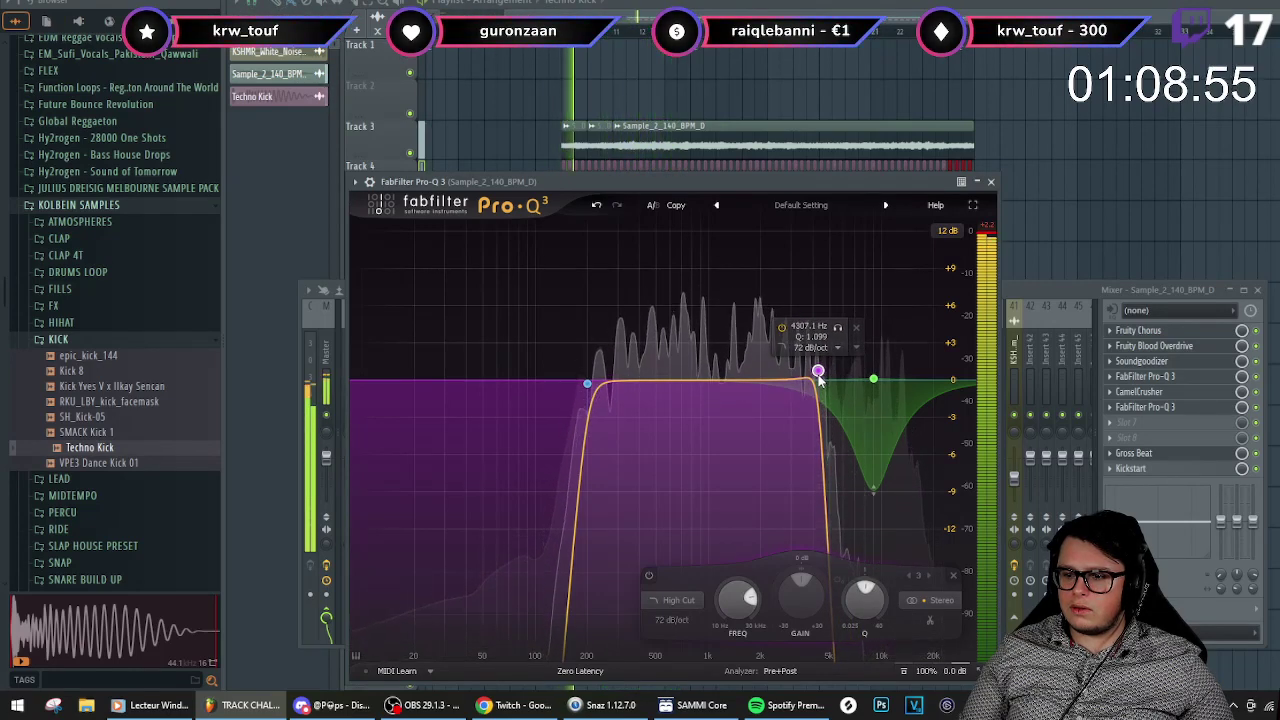
# - Load Effector in slot 7 of insert 23, choose Lo-Fi, turn off bypass and reduce its X and Y parameters
pyautogui.click(1128, 437)
pyautogui.moveTo(1128, 363)
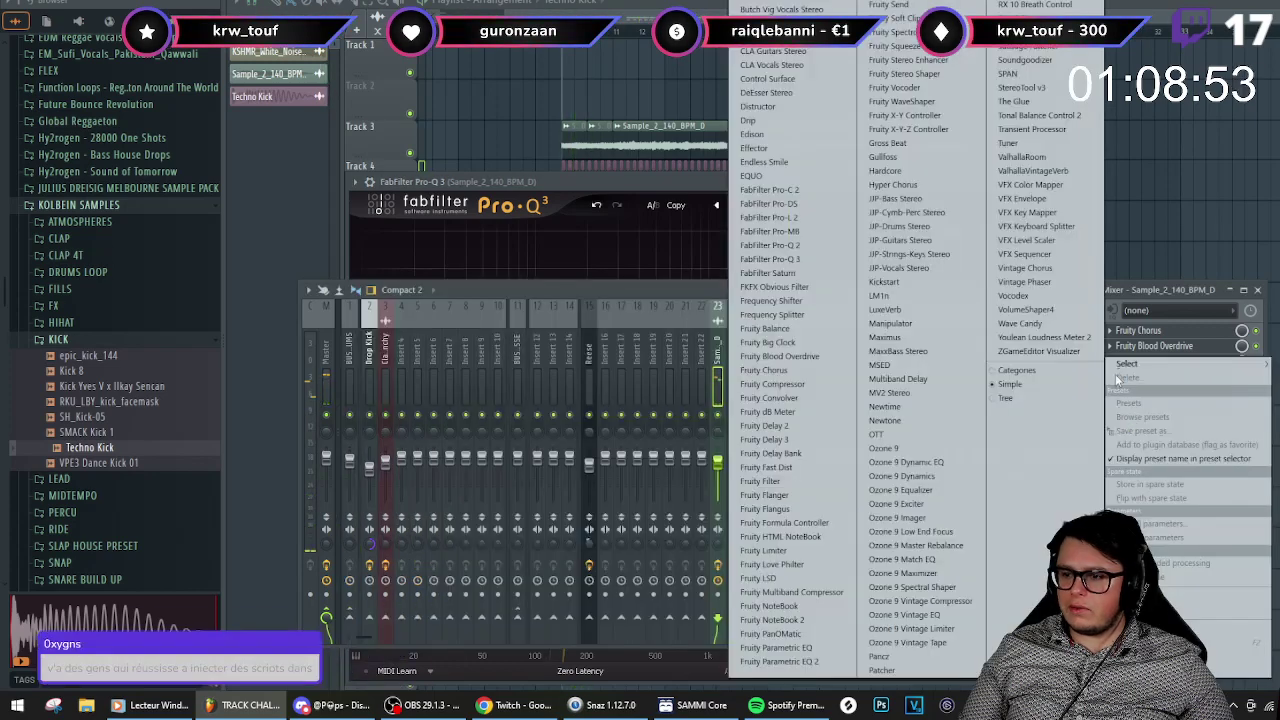
pyautogui.click(789, 147)
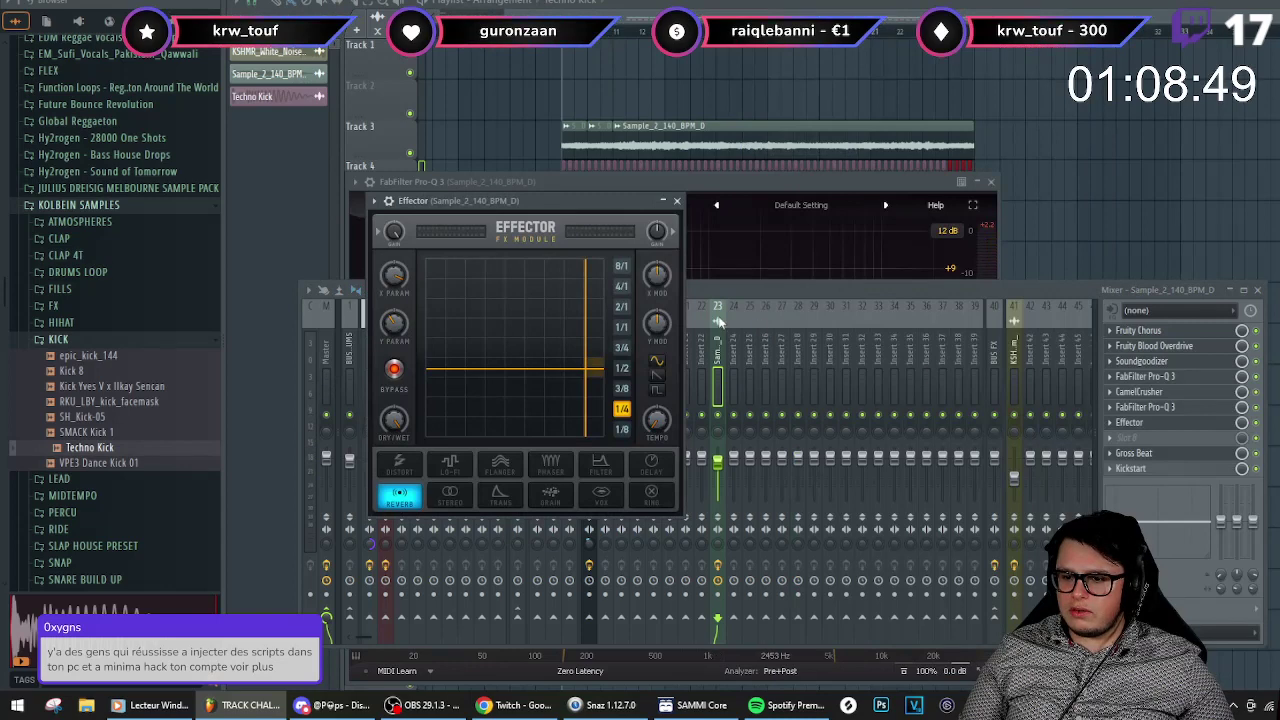
pyautogui.click(450, 466)
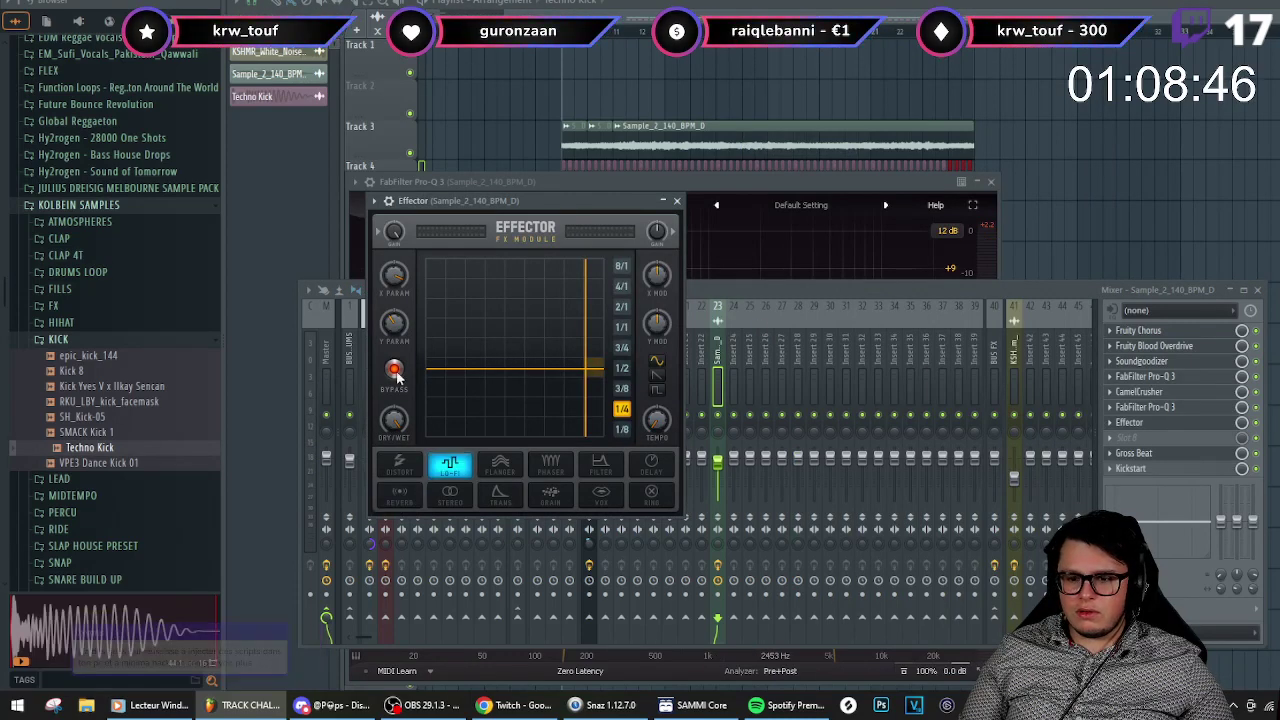
pyautogui.moveTo(501, 379); pyautogui.dragTo(493, 391)
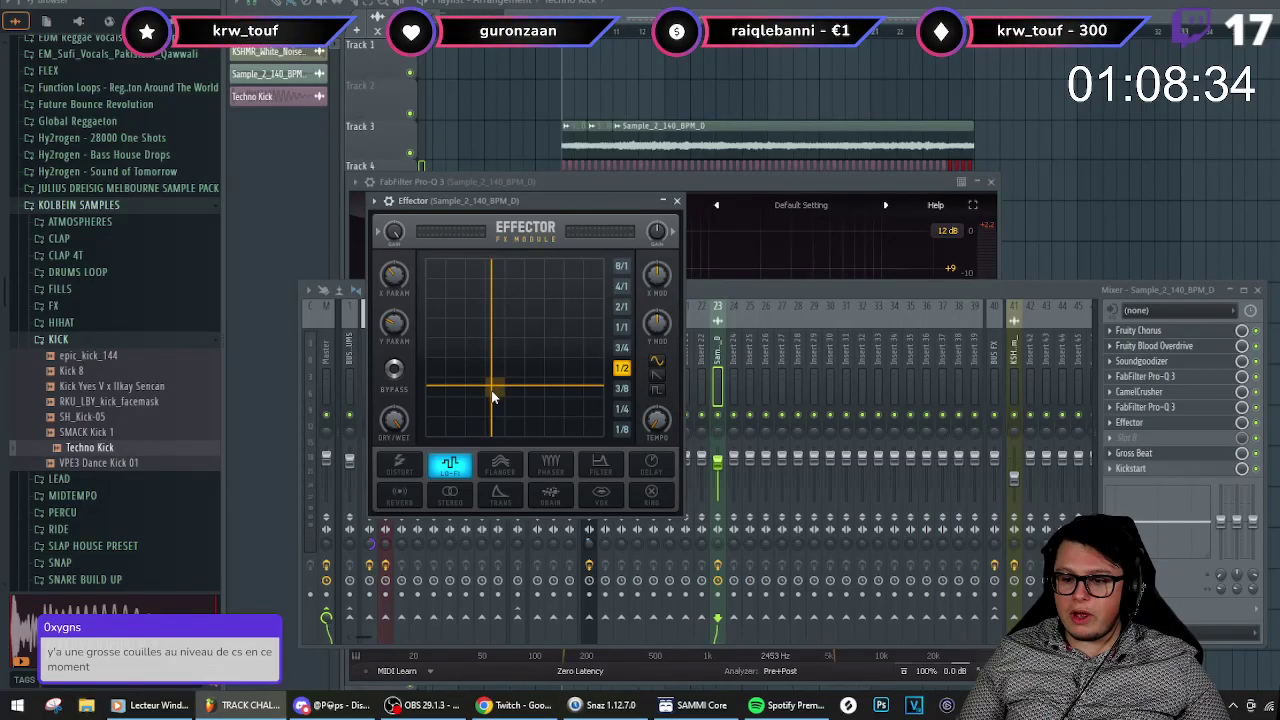
pyautogui.press('space')
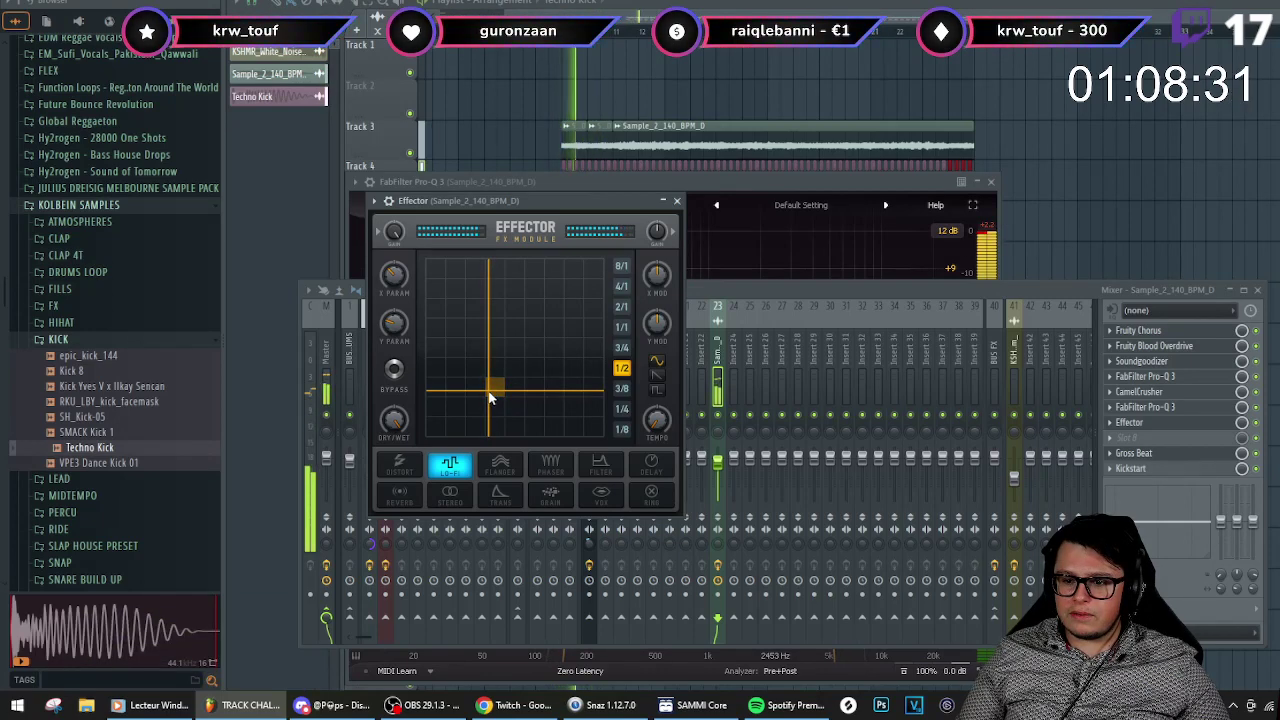
# - Sweep a soloed bell boost of about 9.65 dB from 374 to 688 Hz in the slot 6 Pro-Q 3 and delete it
pyautogui.click(1150, 406)
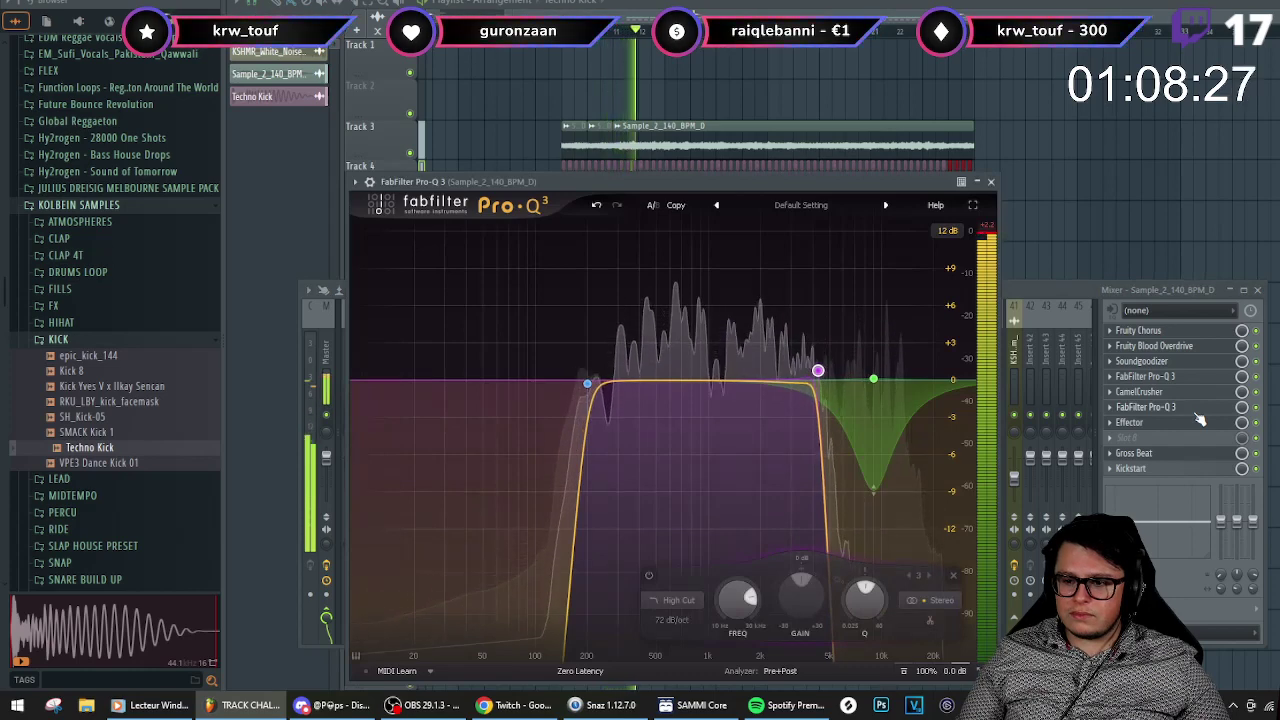
pyautogui.click(655, 264)
pyautogui.rightClick(657, 262)
pyautogui.click(657, 262)
pyautogui.moveTo(676, 287); pyautogui.dragTo(649, 289)
pyautogui.press('space')
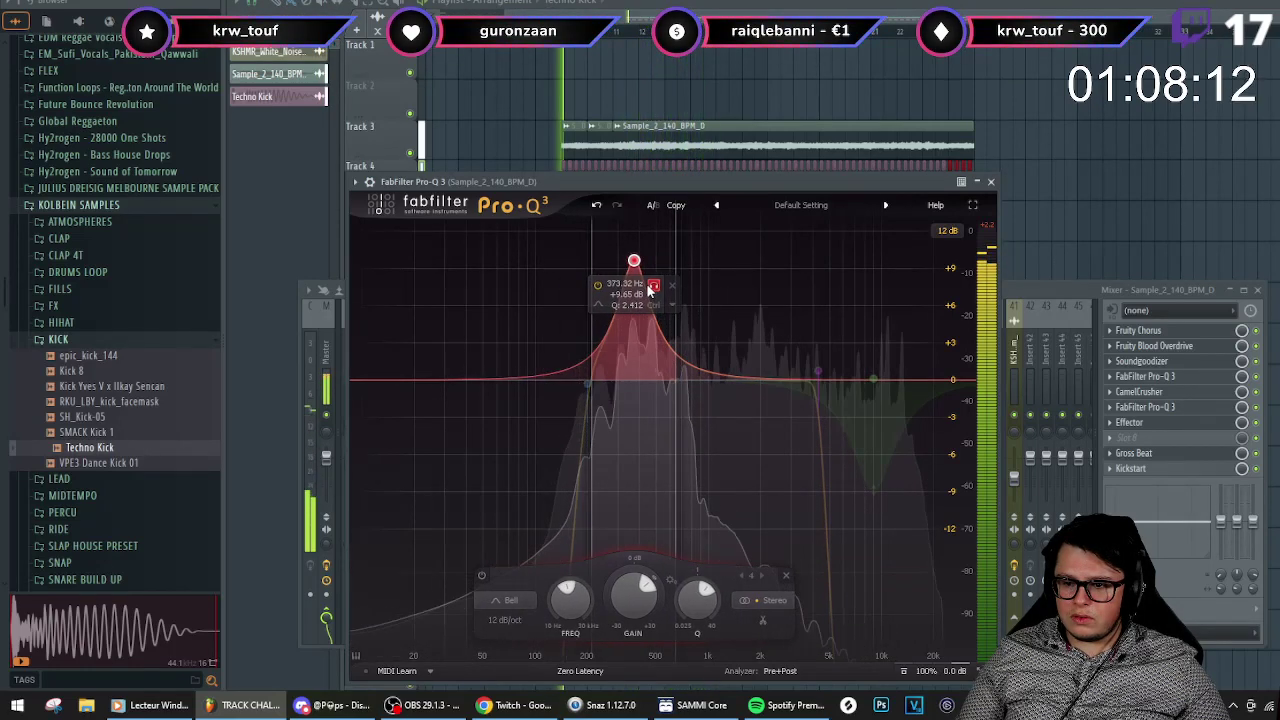
pyautogui.moveTo(650, 289); pyautogui.dragTo(696, 288)
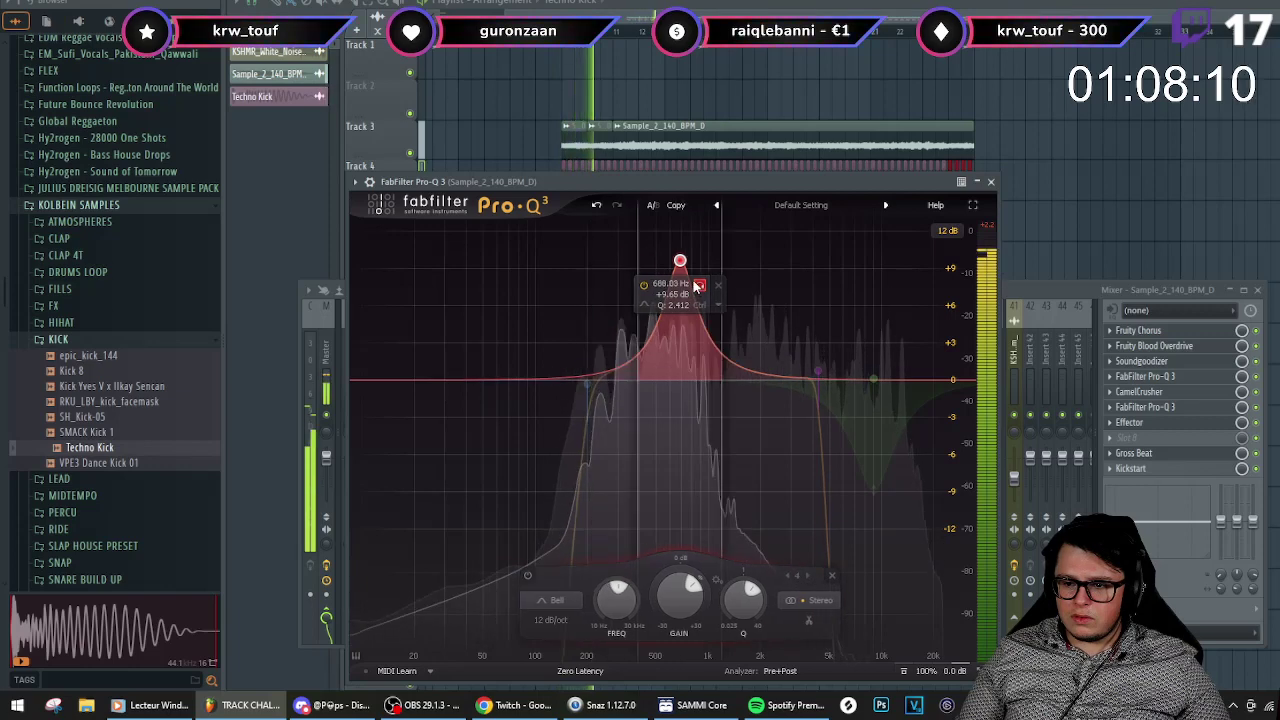
pyautogui.click(698, 286)
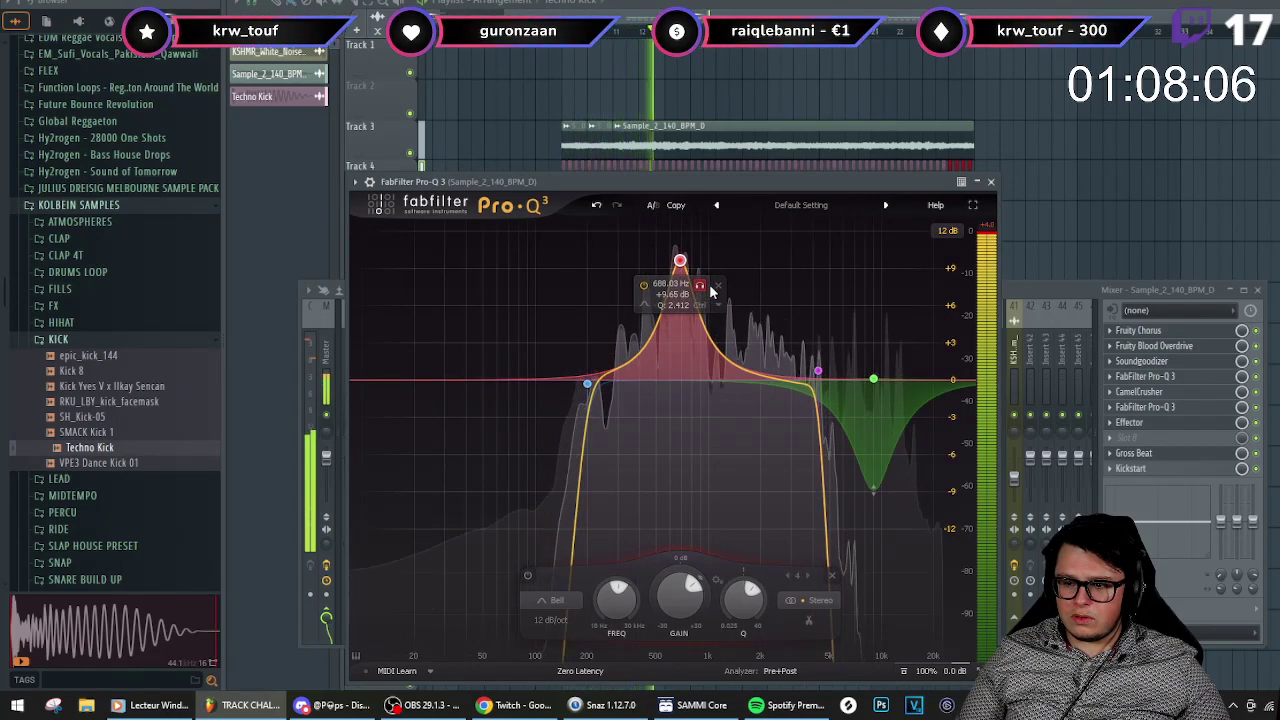
pyautogui.click(717, 286)
# - Narrow the passband by raising the low cut and lowering the high cut to about 2.76 kHz with a Q of 0.964
pyautogui.moveTo(588, 385); pyautogui.dragTo(628, 372)
pyautogui.moveTo(818, 374); pyautogui.dragTo(722, 382)
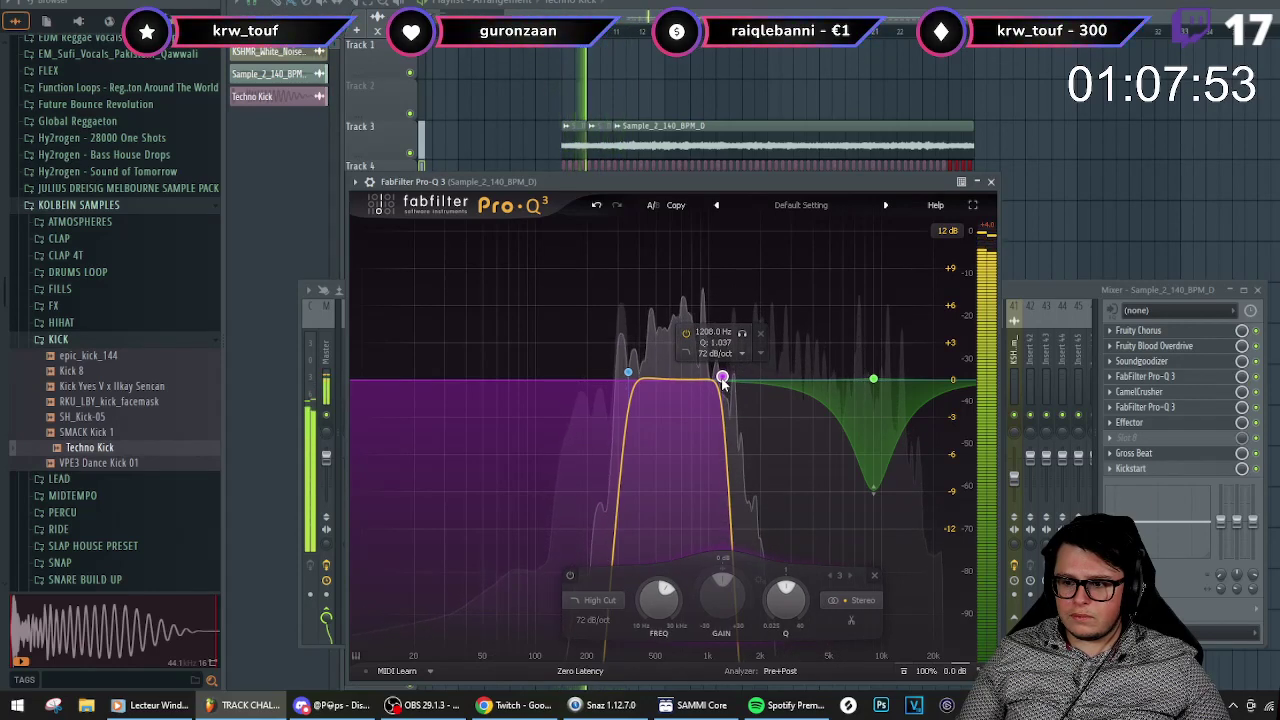
pyautogui.moveTo(722, 380); pyautogui.dragTo(752, 379)
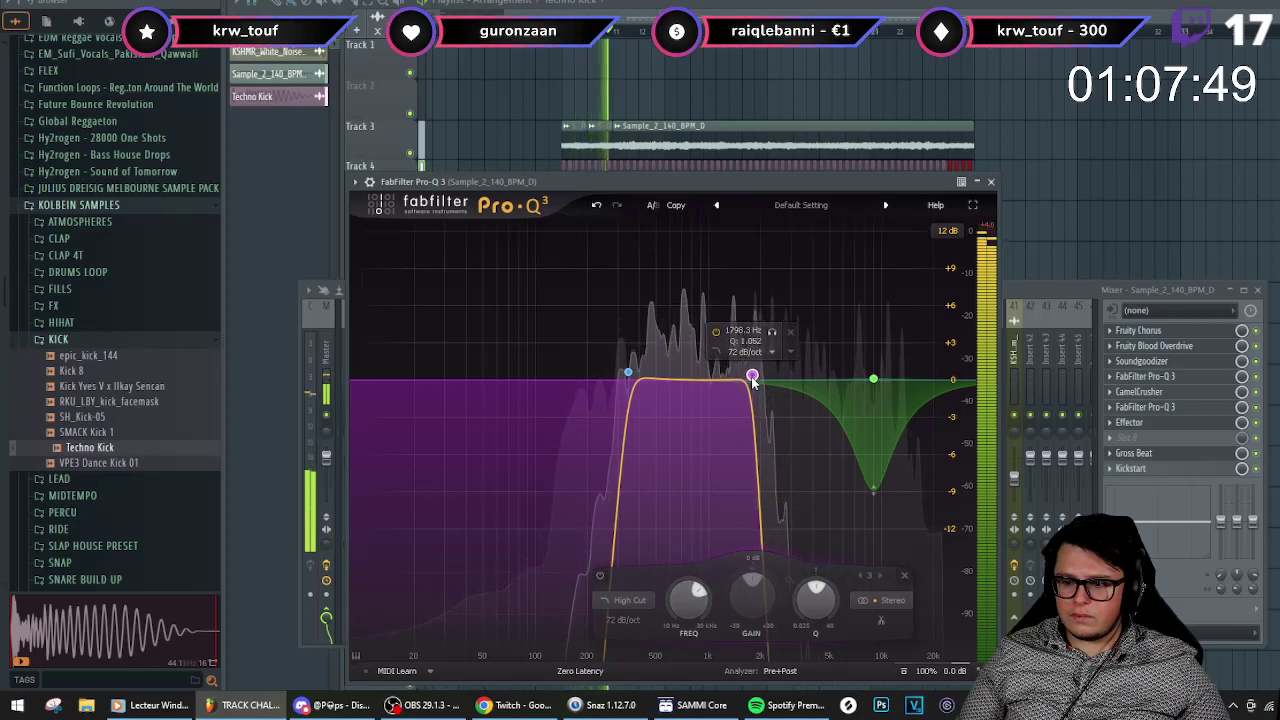
pyautogui.moveTo(752, 379); pyautogui.dragTo(785, 377)
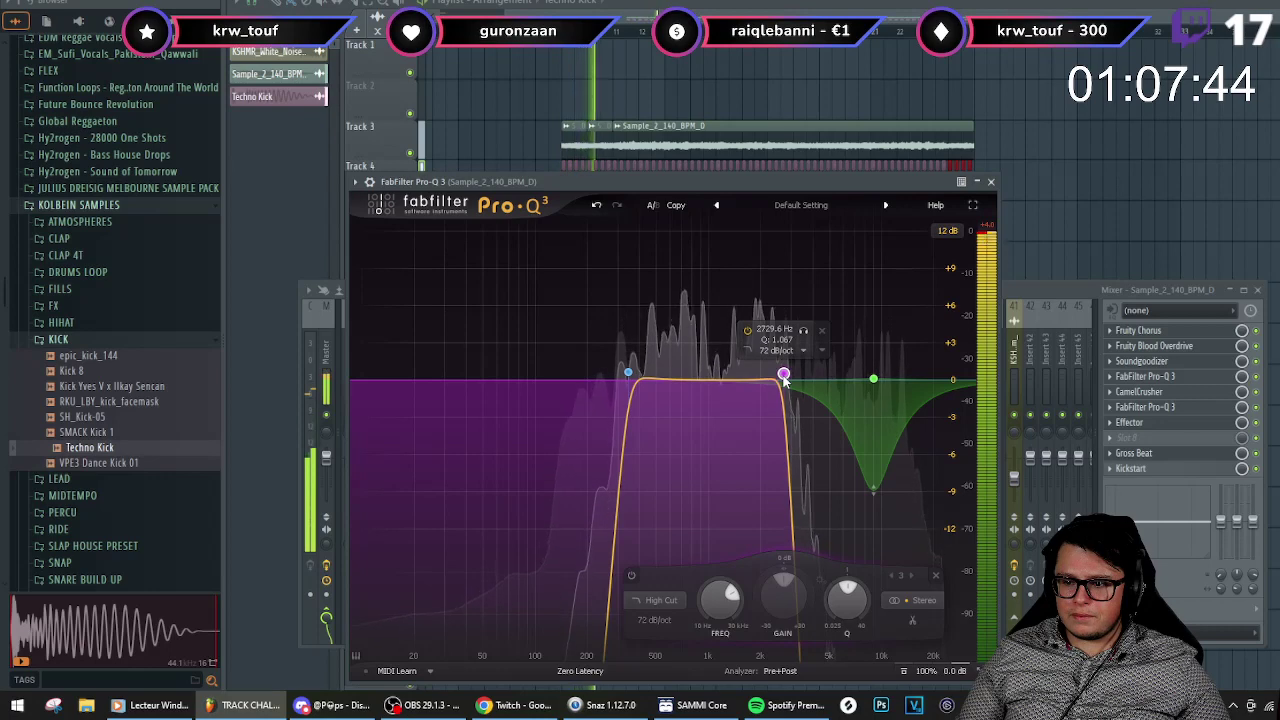
pyautogui.moveTo(785, 388); pyautogui.dragTo(786, 392)
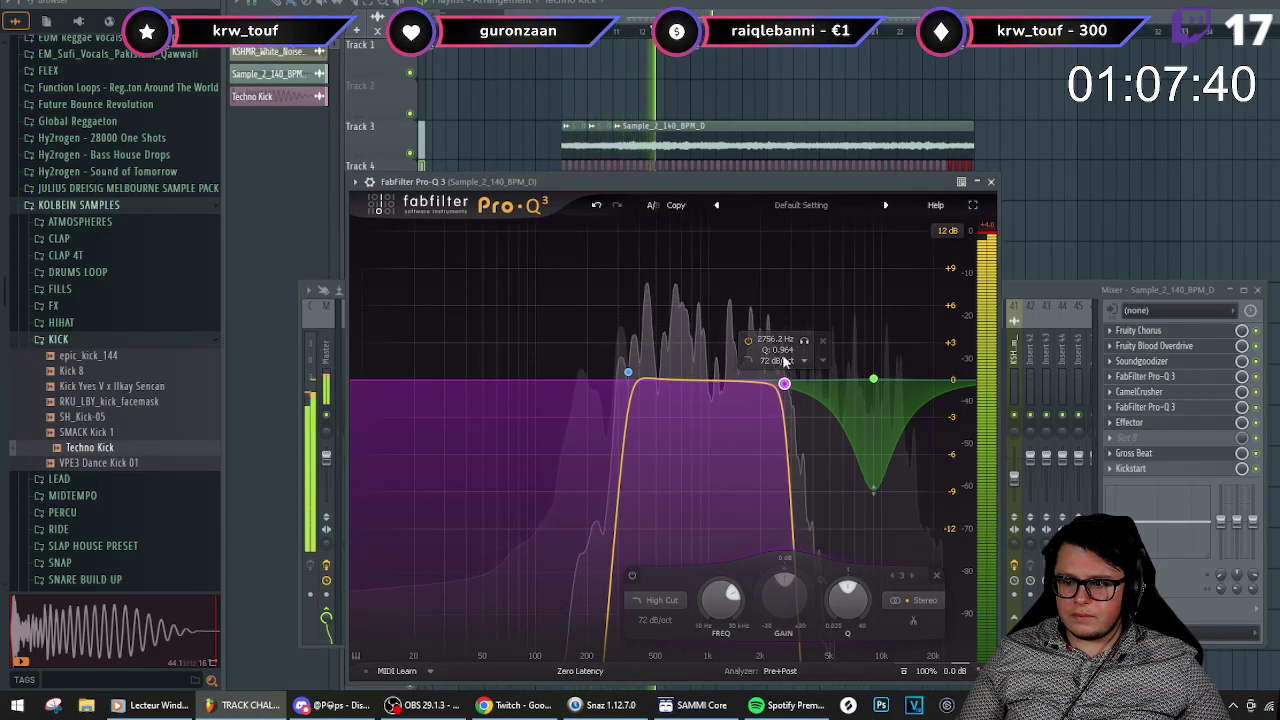
# - Sweep a soloed bell boost to about 637 Hz and turn it into a dynamic cut of -20.55 dB with a Q of 12.21
pyautogui.click(781, 247)
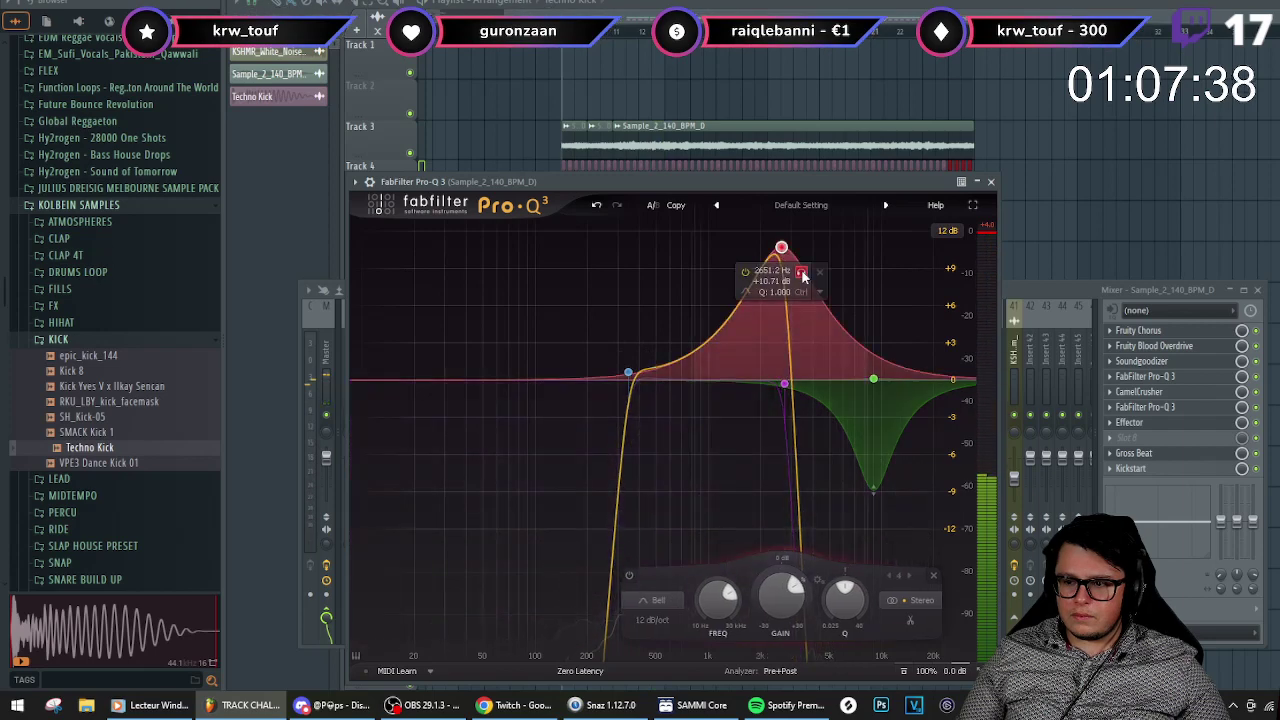
pyautogui.click(801, 273)
pyautogui.press('space')
pyautogui.scroll(8, 781, 253)
pyautogui.moveTo(781, 250); pyautogui.dragTo(674, 231)
pyautogui.press('space')
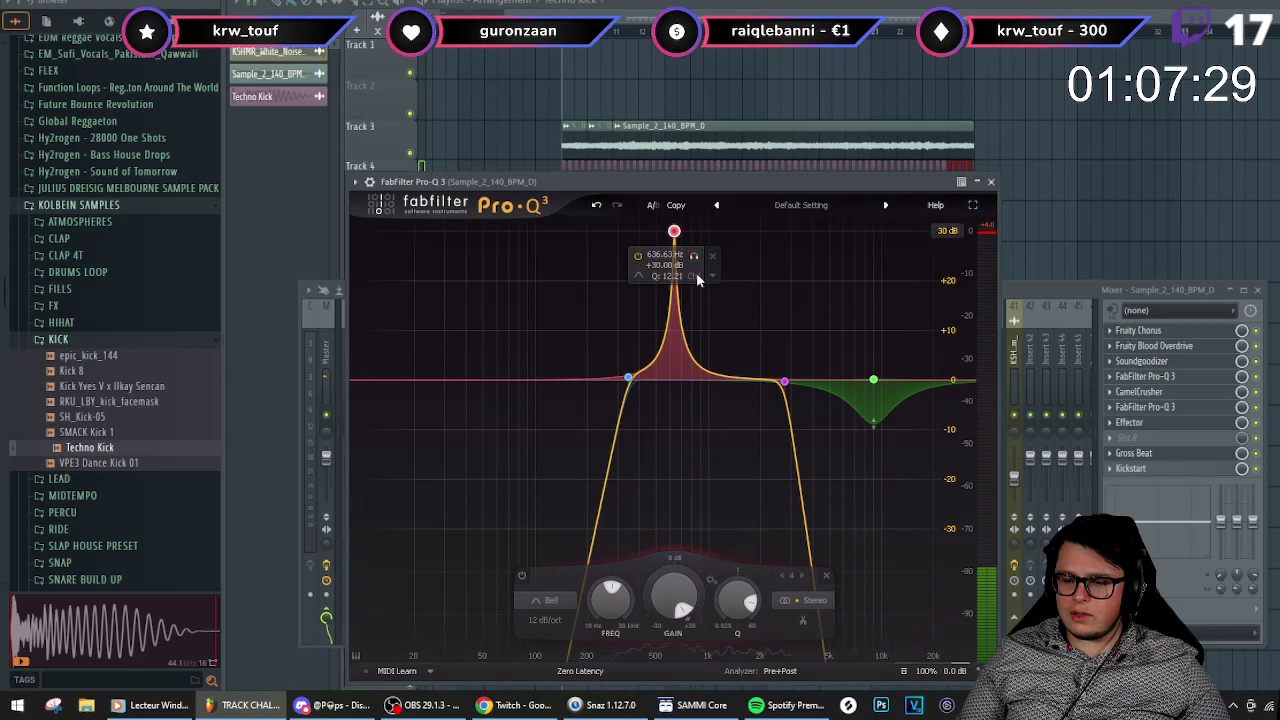
pyautogui.moveTo(690, 608); pyautogui.dragTo(674, 608)
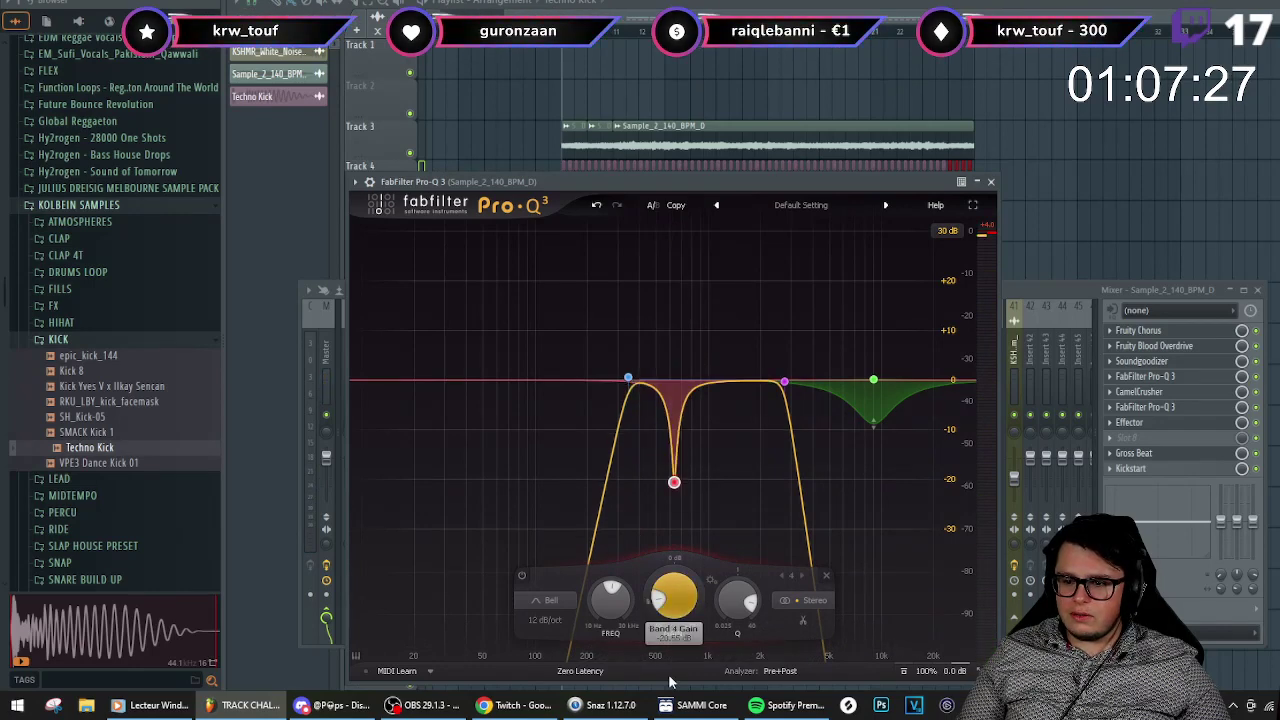
pyautogui.press('space')
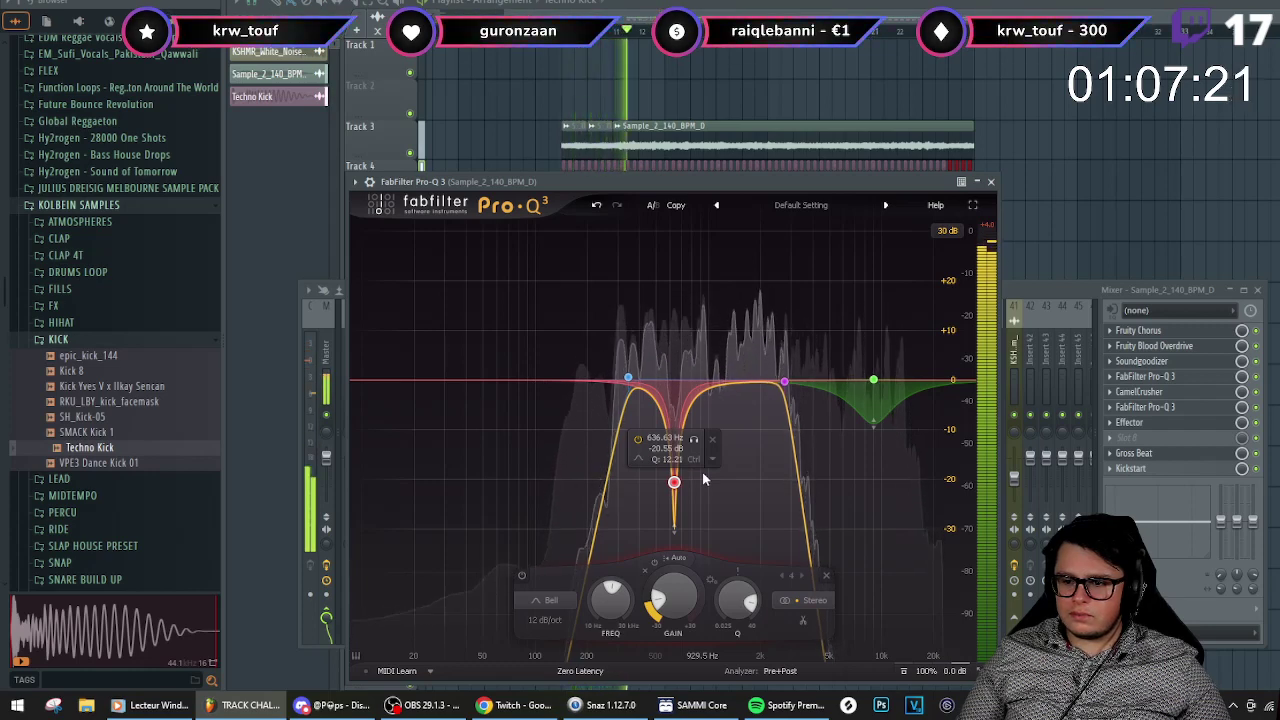
# - Disable Fruity Chorus and load a Pro-Q 3 in slot 8 with a 36 dB/oct high cut at about 3.65 kHz
pyautogui.click(1266, 344)
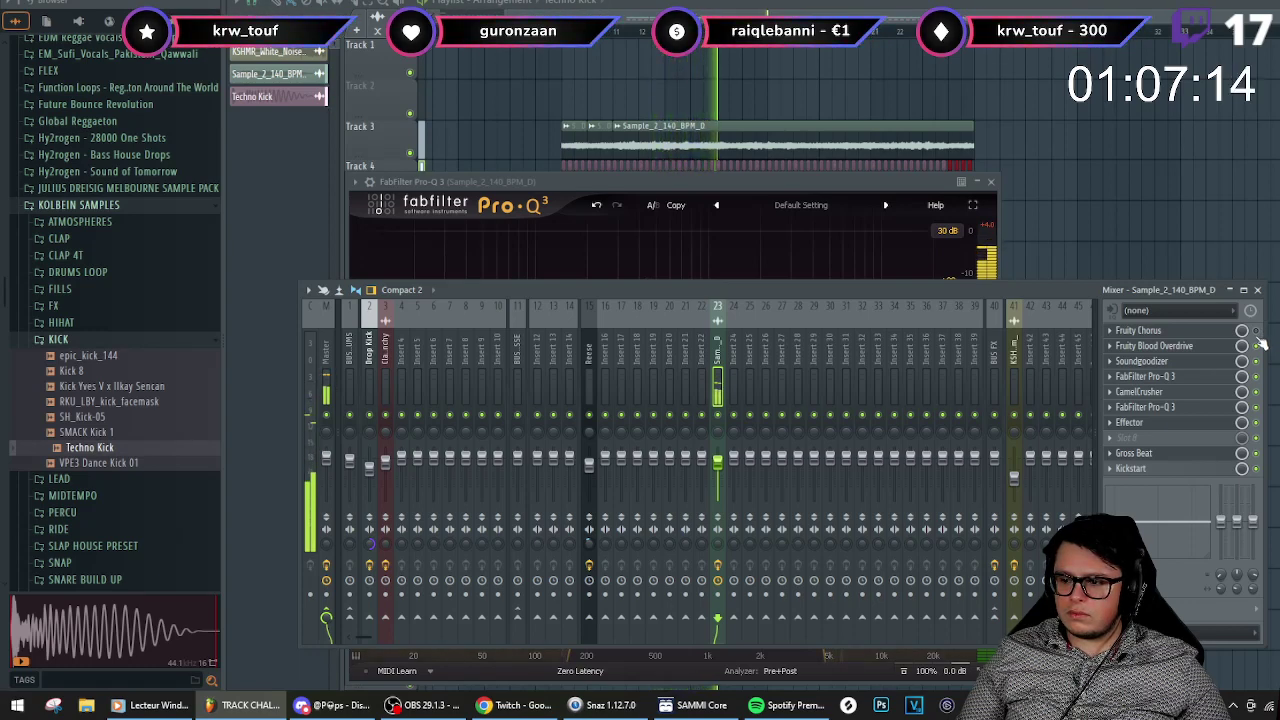
pyautogui.click(1145, 437)
pyautogui.click(785, 260)
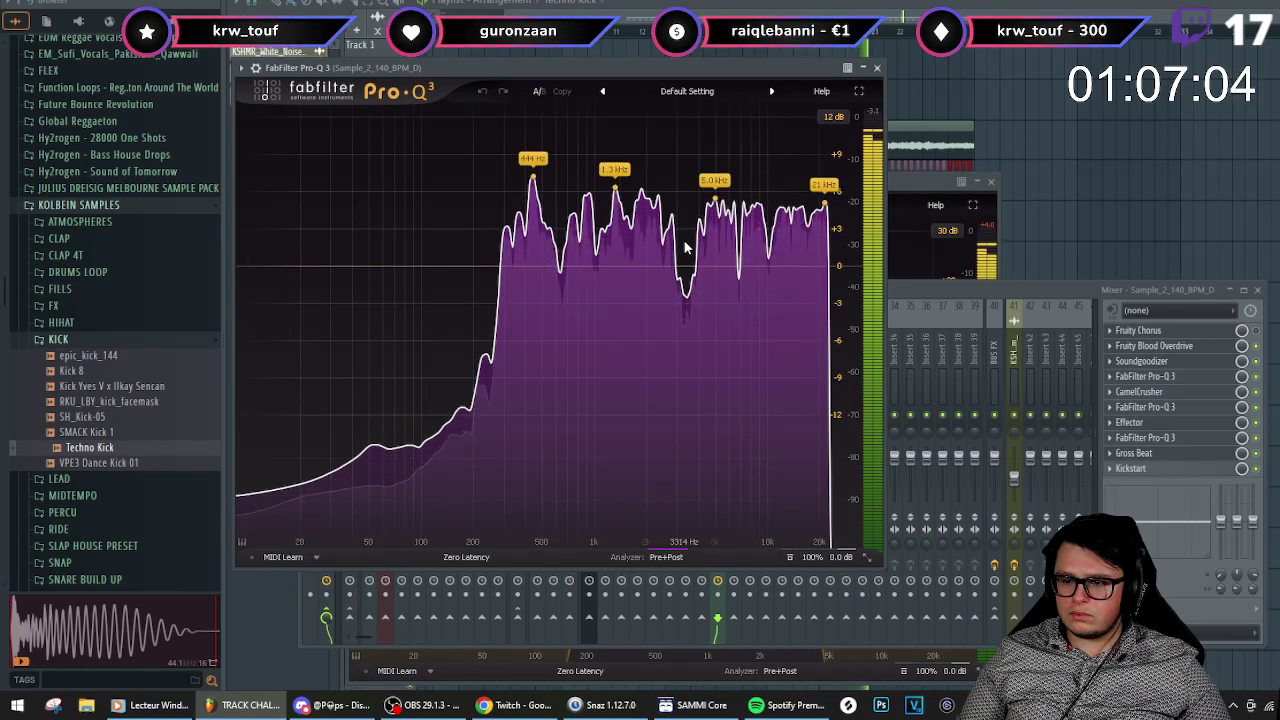
pyautogui.doubleClick(813, 268)
pyautogui.moveTo(813, 268); pyautogui.dragTo(691, 270)
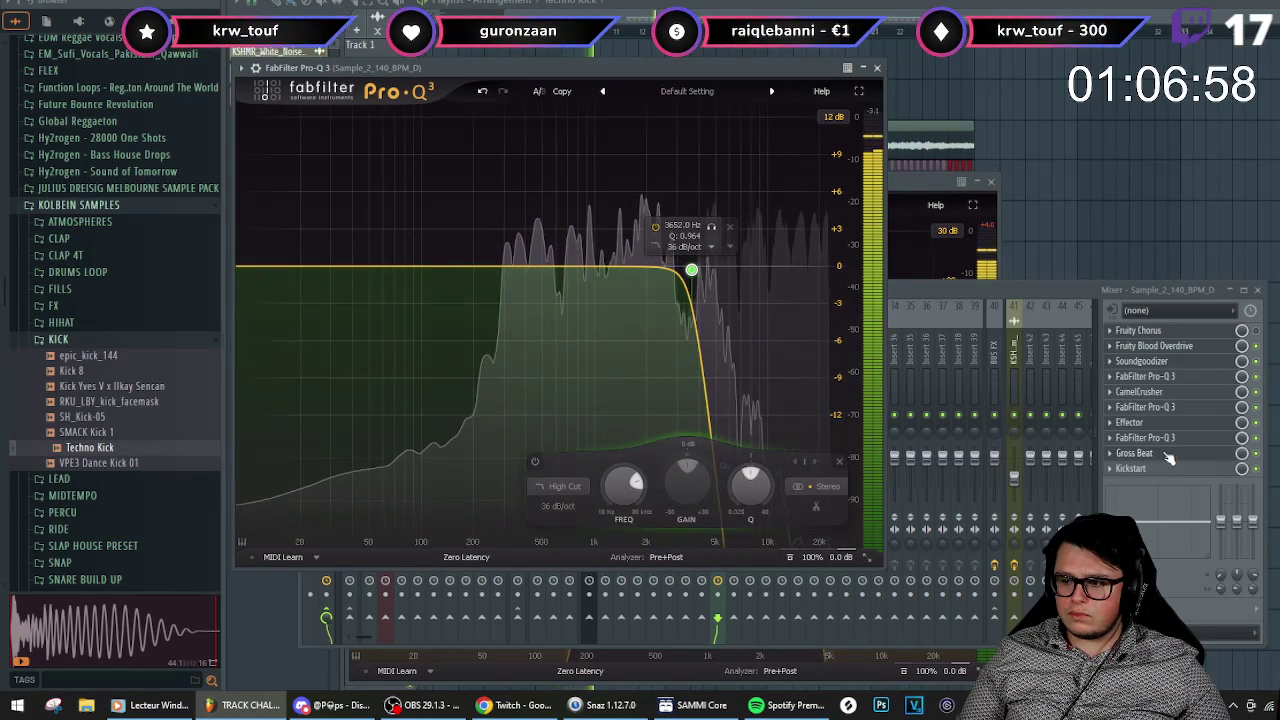
# - Move the slot 8 Pro-Q 3 ahead of Effector and band-limit it with a 3096.6 Hz high cut and a 48 dB/oct low cut
pyautogui.scroll(-1, 1162, 430)
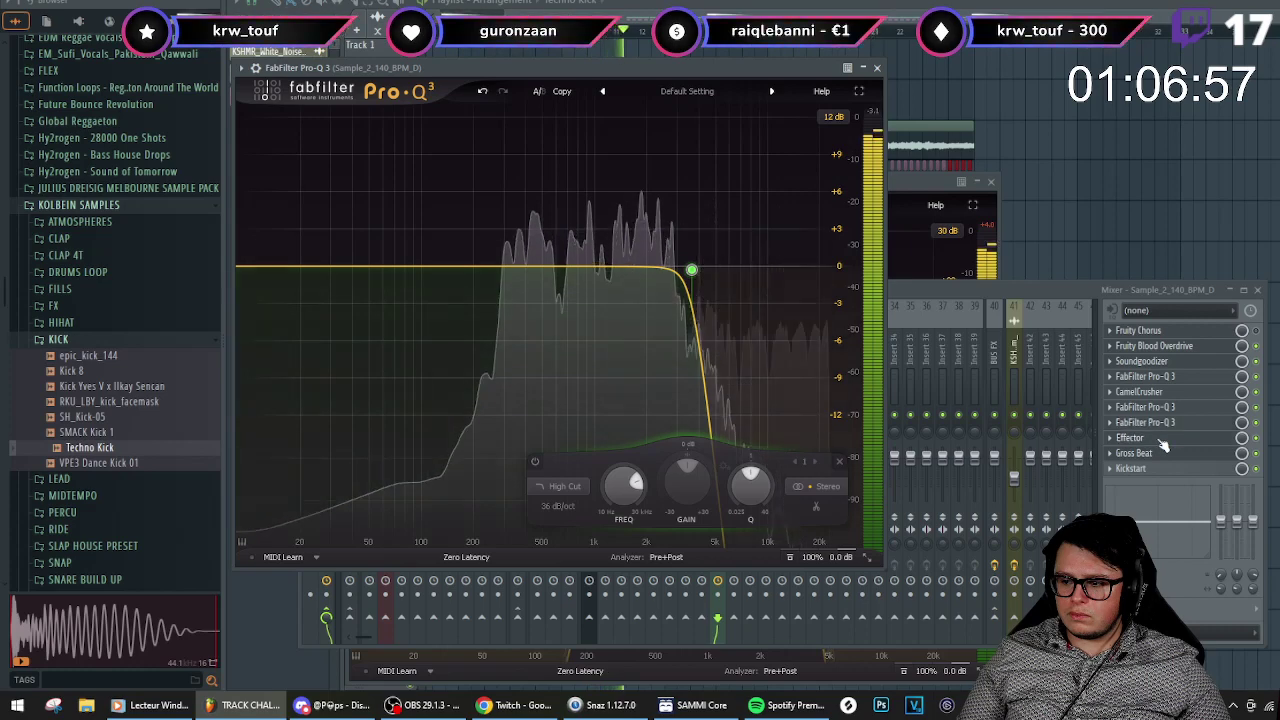
pyautogui.moveTo(691, 269); pyautogui.dragTo(679, 269)
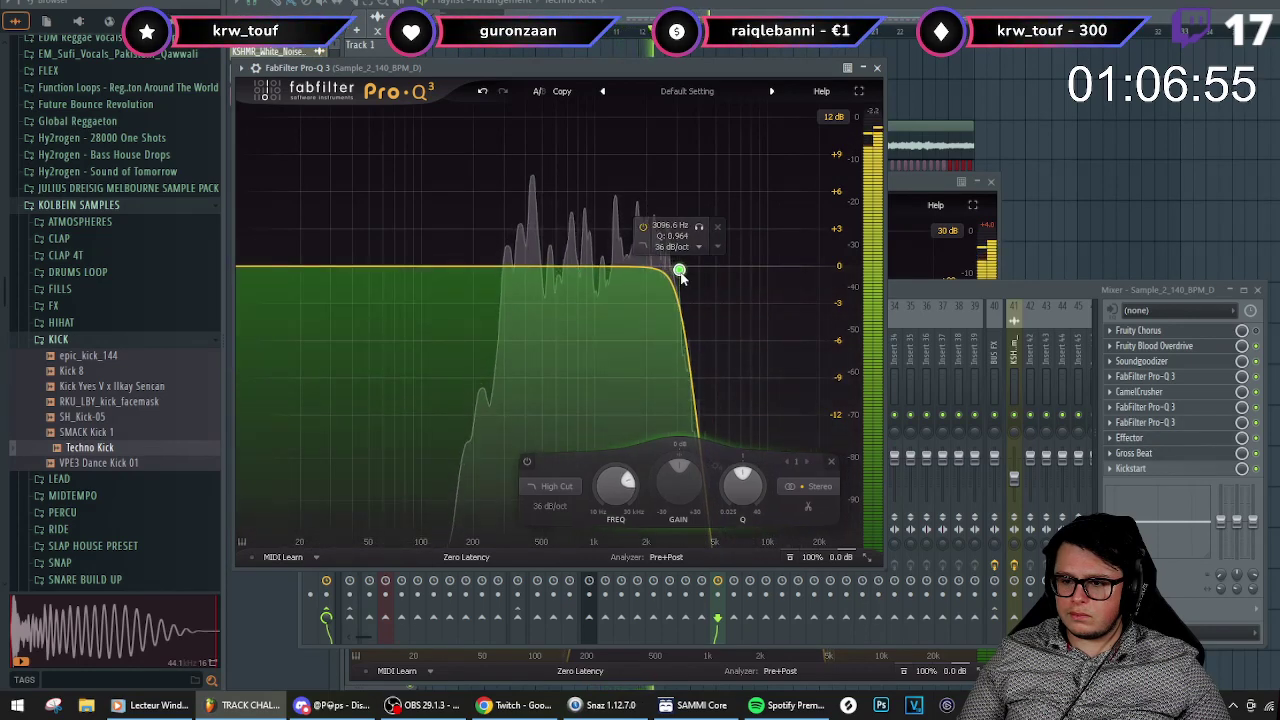
pyautogui.click(247, 270)
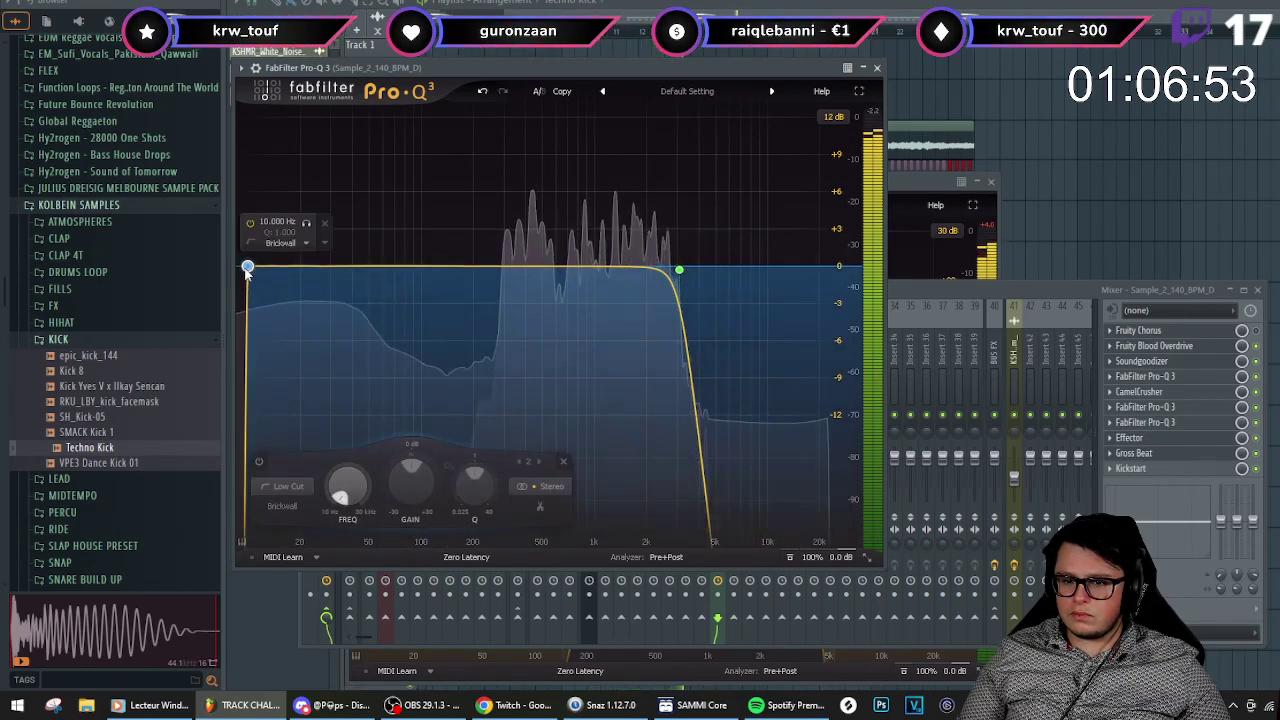
pyautogui.moveTo(246, 270); pyautogui.dragTo(493, 272)
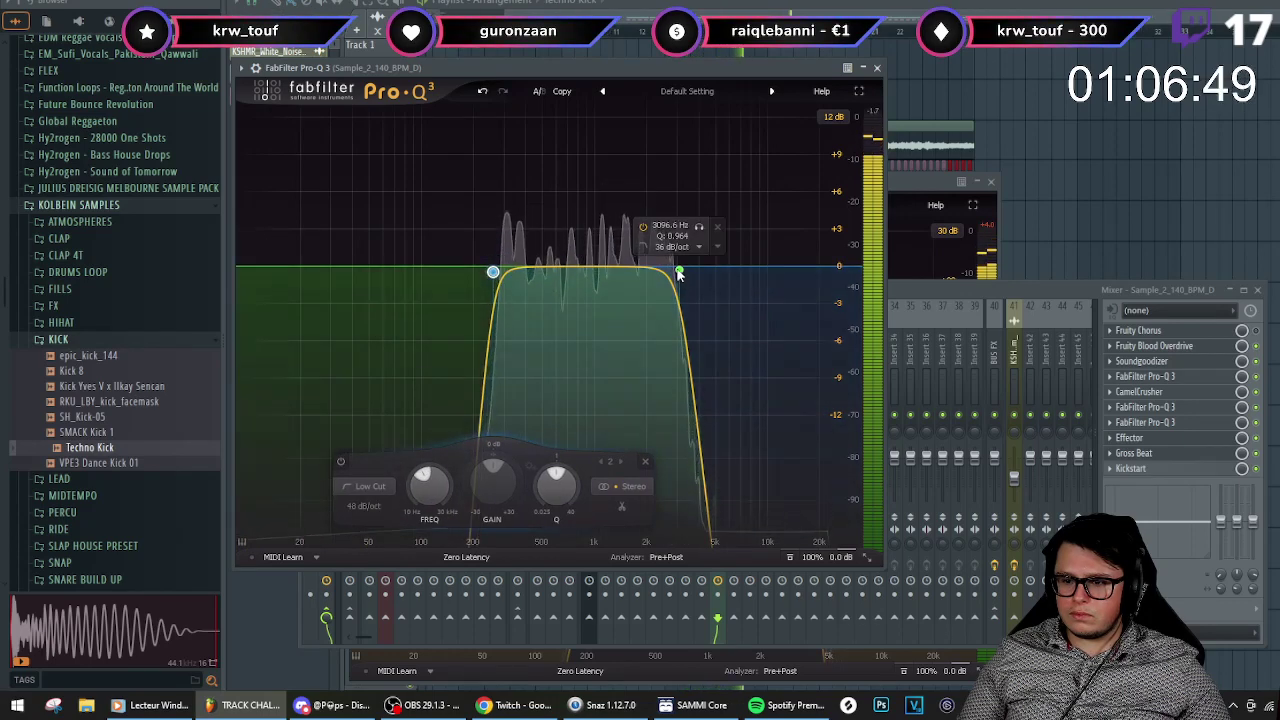
# - Re-enable Fruity Chorus, play back the processed sample, and clear the Pro-Q 3 and mixer windows from the playlist
pyautogui.click(1256, 330)
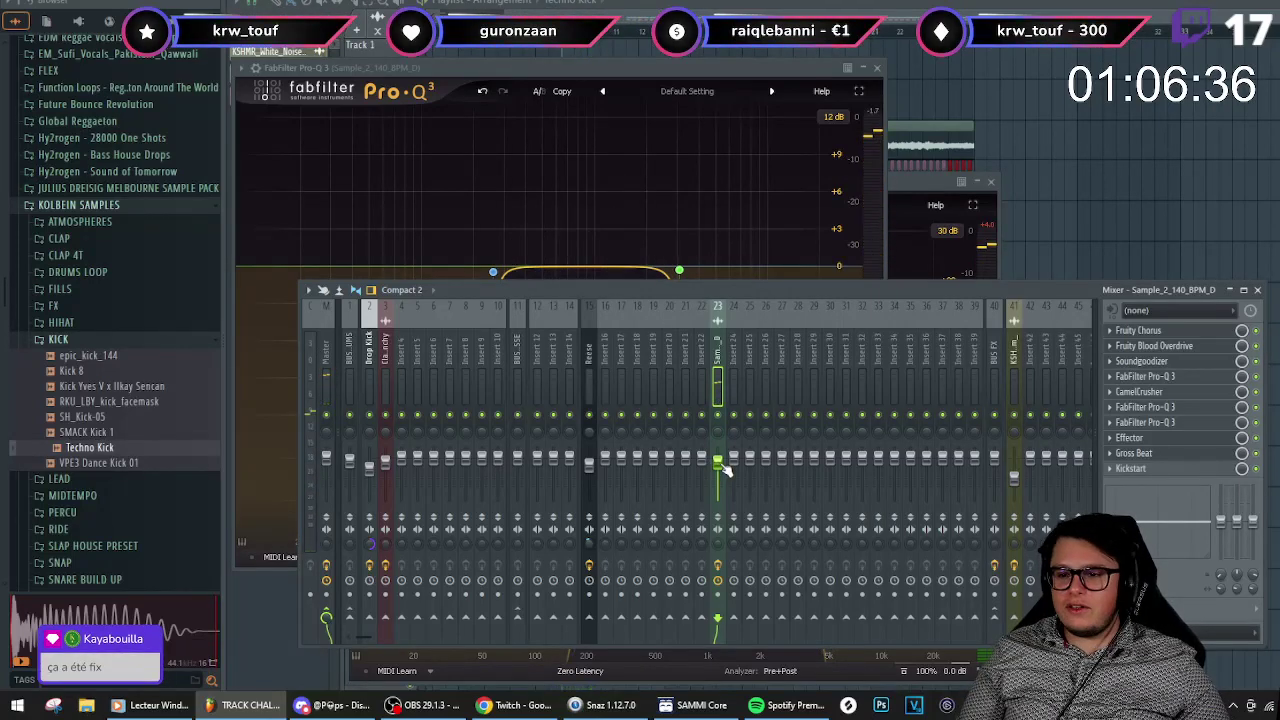
pyautogui.click(601, 111)
pyautogui.press('space')
pyautogui.click(877, 68)
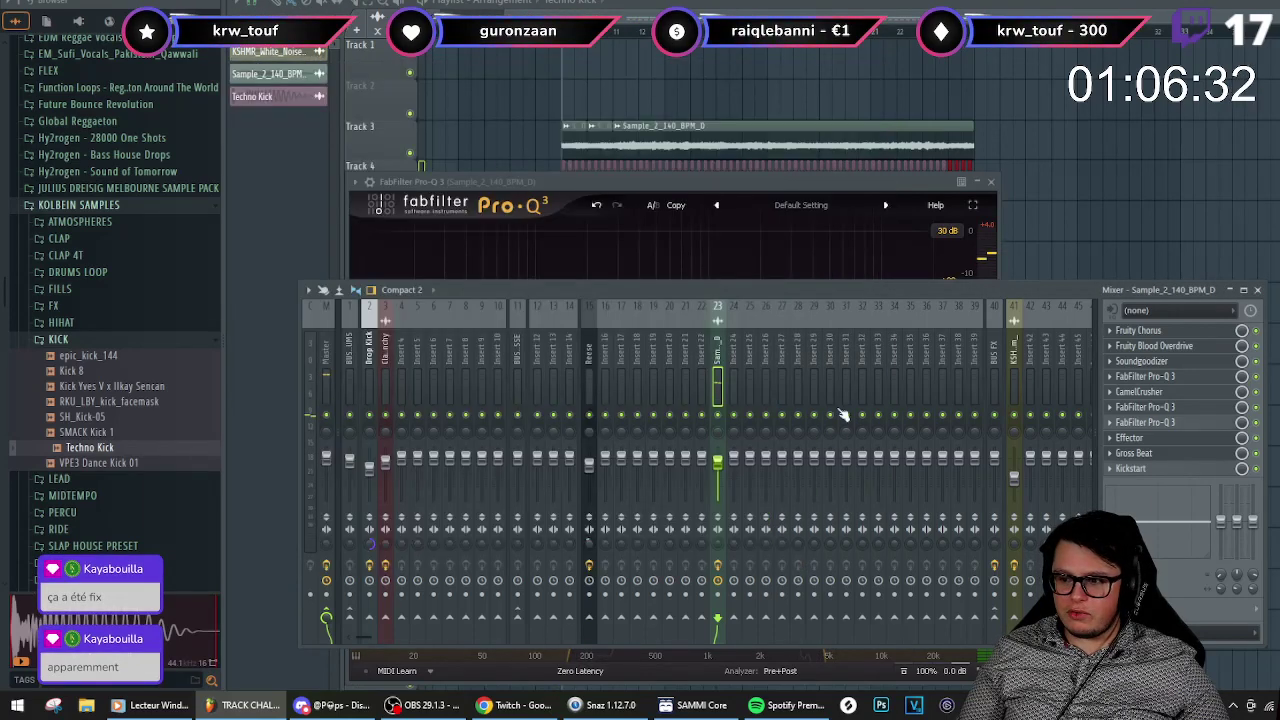
pyautogui.press('space')
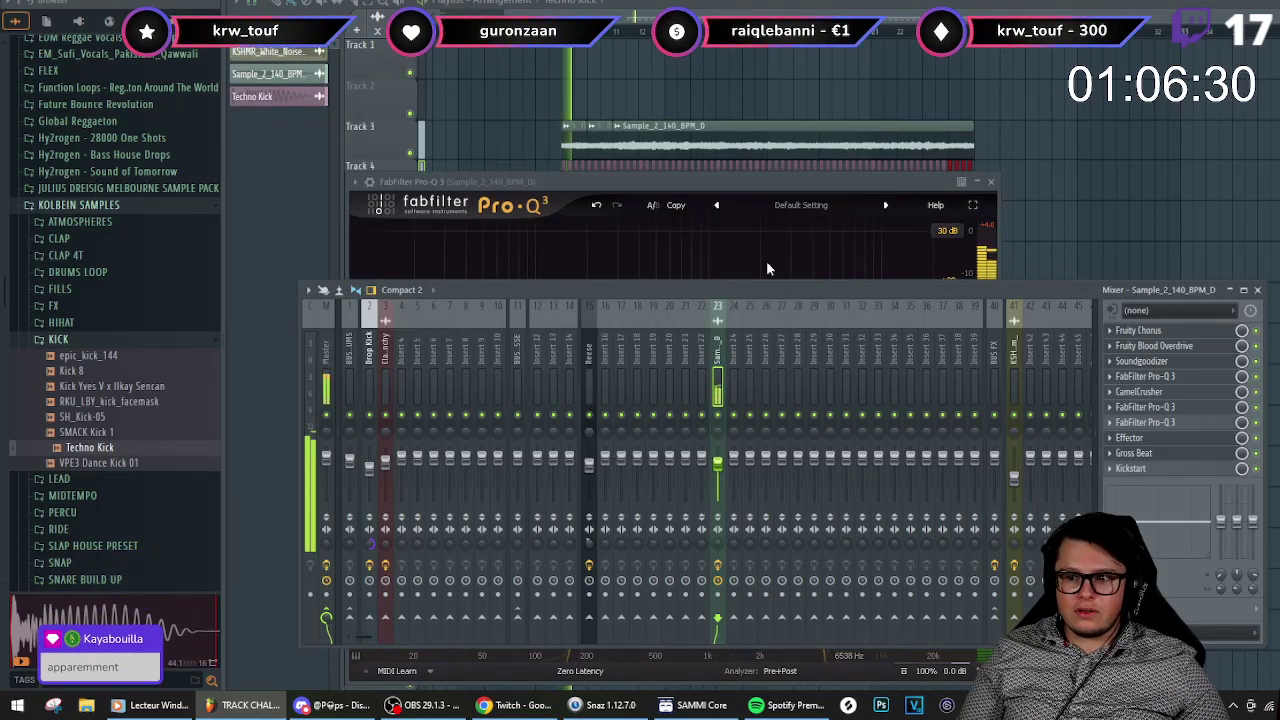
pyautogui.click(779, 2)
pyautogui.press('space')
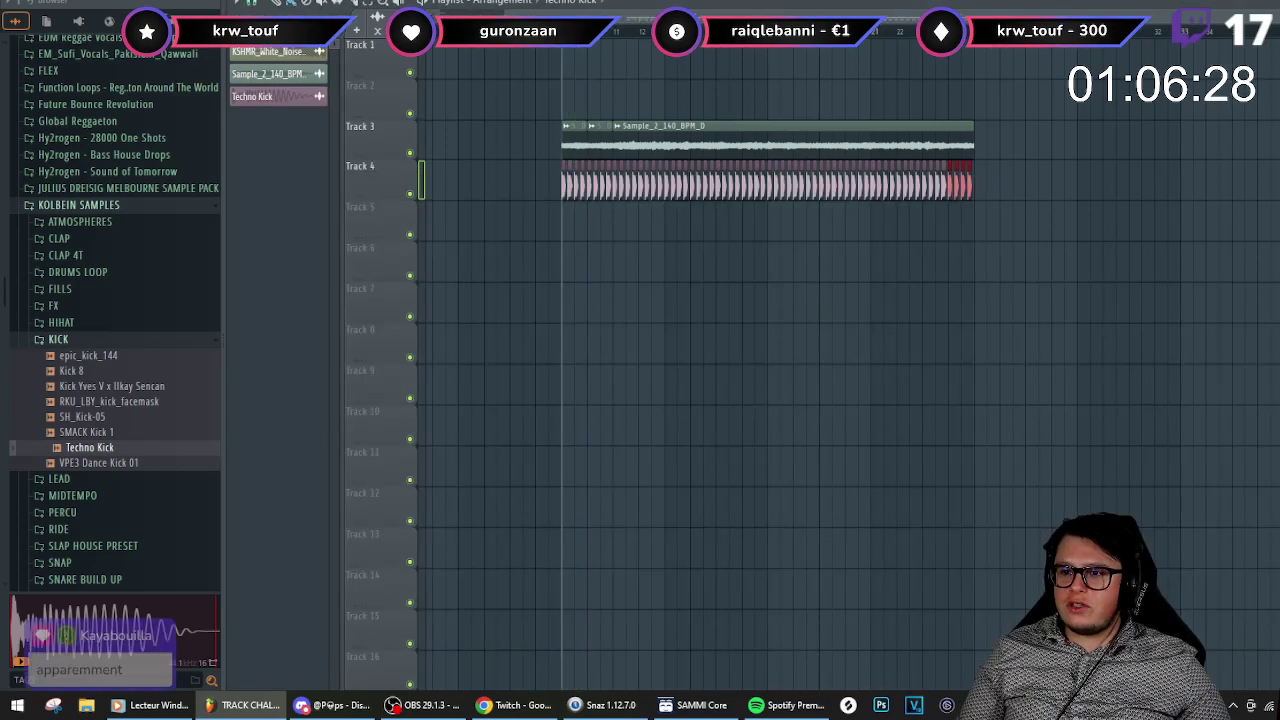
# - Create a new channel rack filter group named BASSE
pyautogui.press('F6')
pyautogui.rightClick(790, 289)
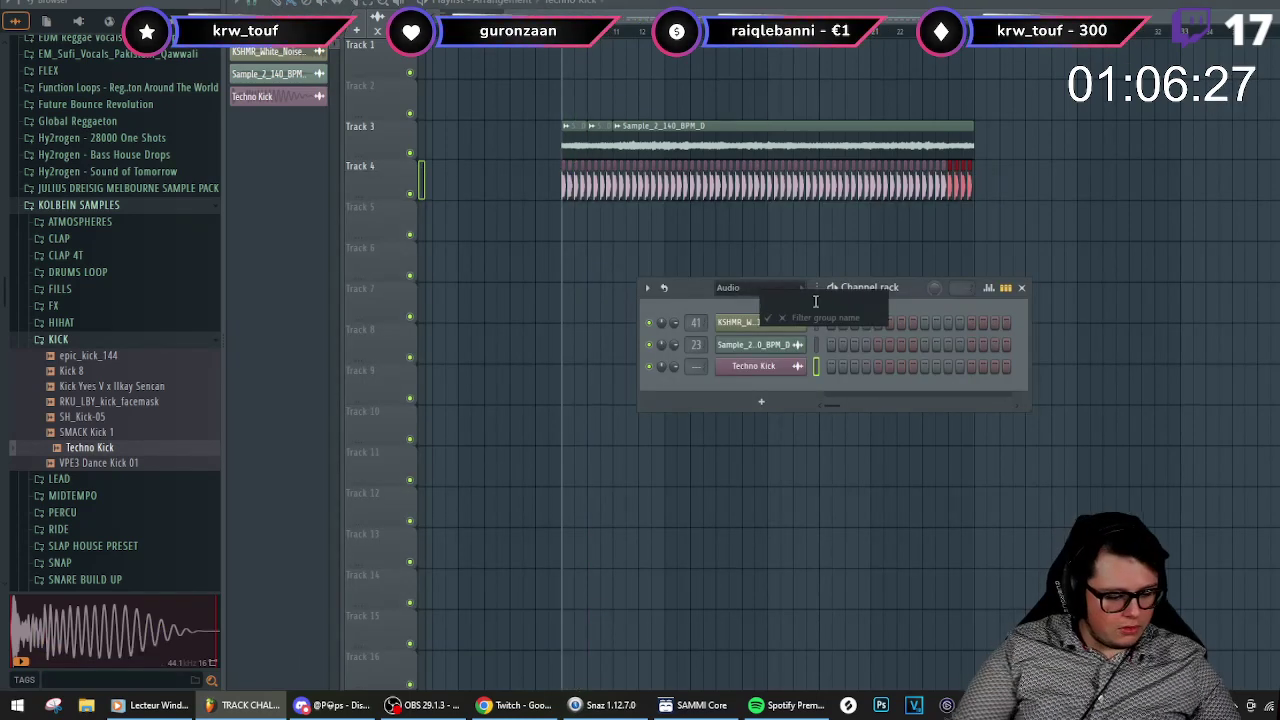
pyautogui.write('BASSE')
pyautogui.press('Return')
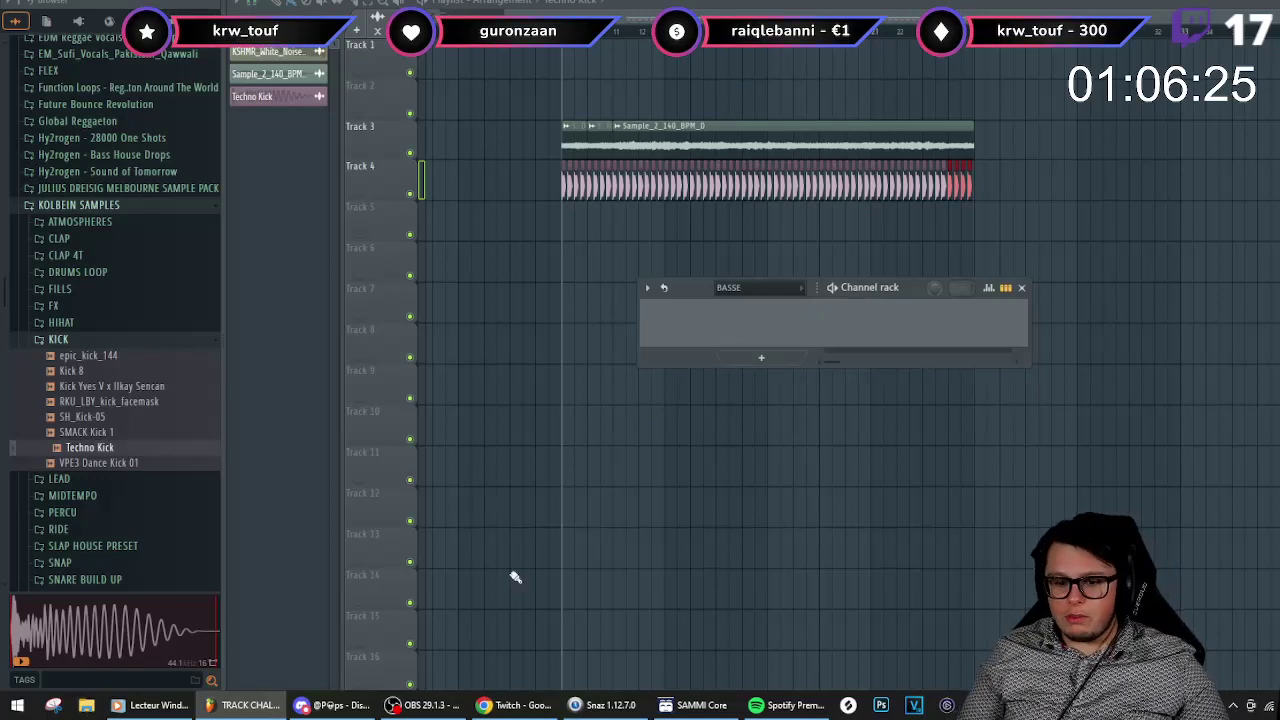
# - Open the TECHNO folder in File Explorer and add a Serum instrument to the BASSE group
pyautogui.click(87, 710)
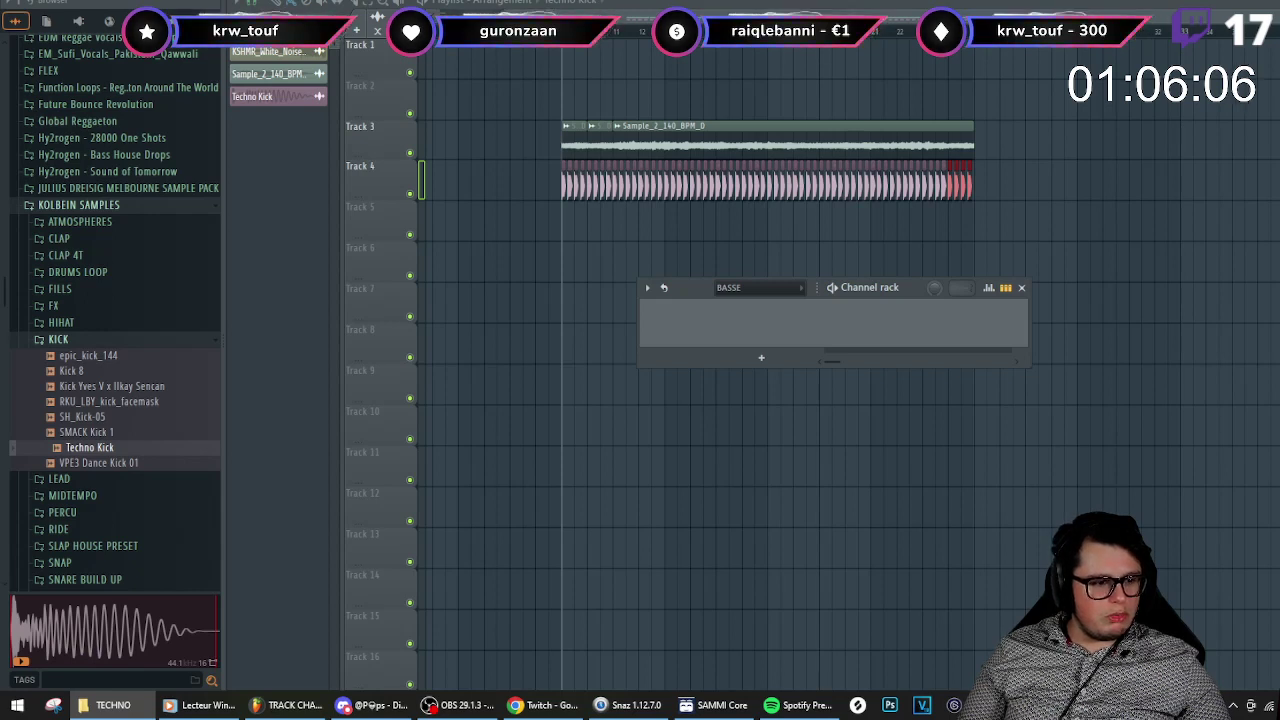
pyautogui.click(761, 357)
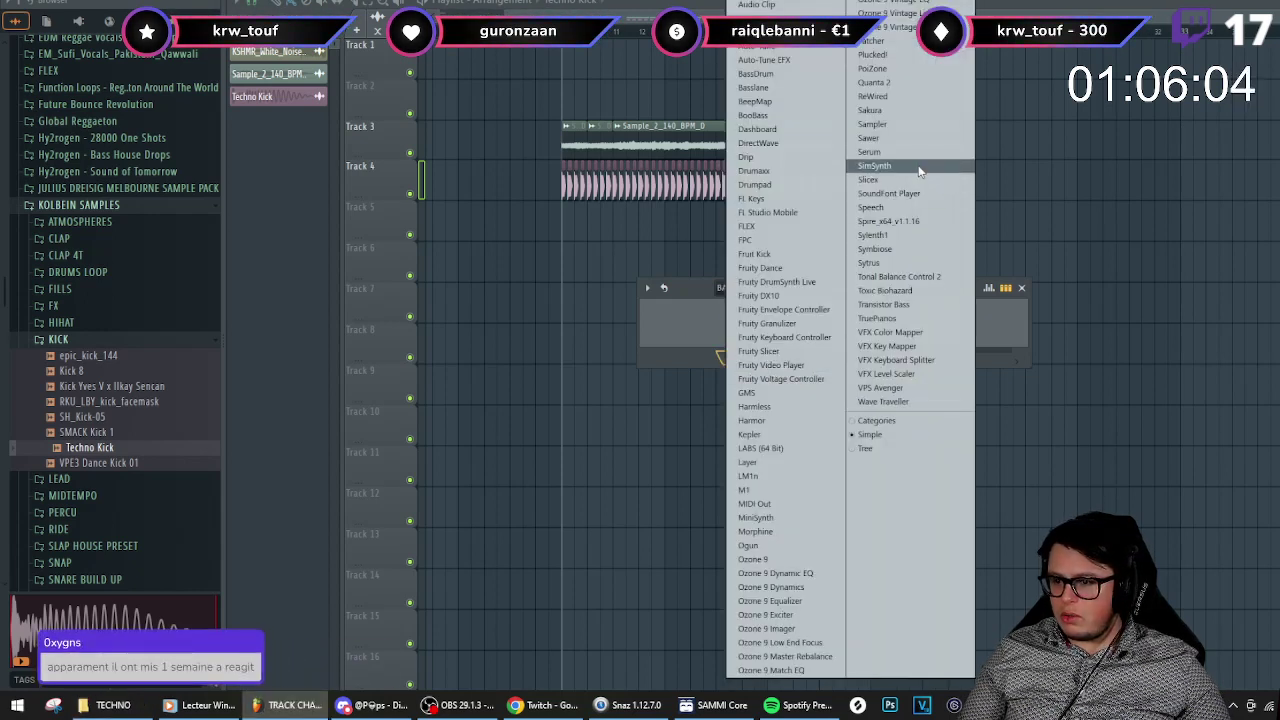
pyautogui.click(870, 152)
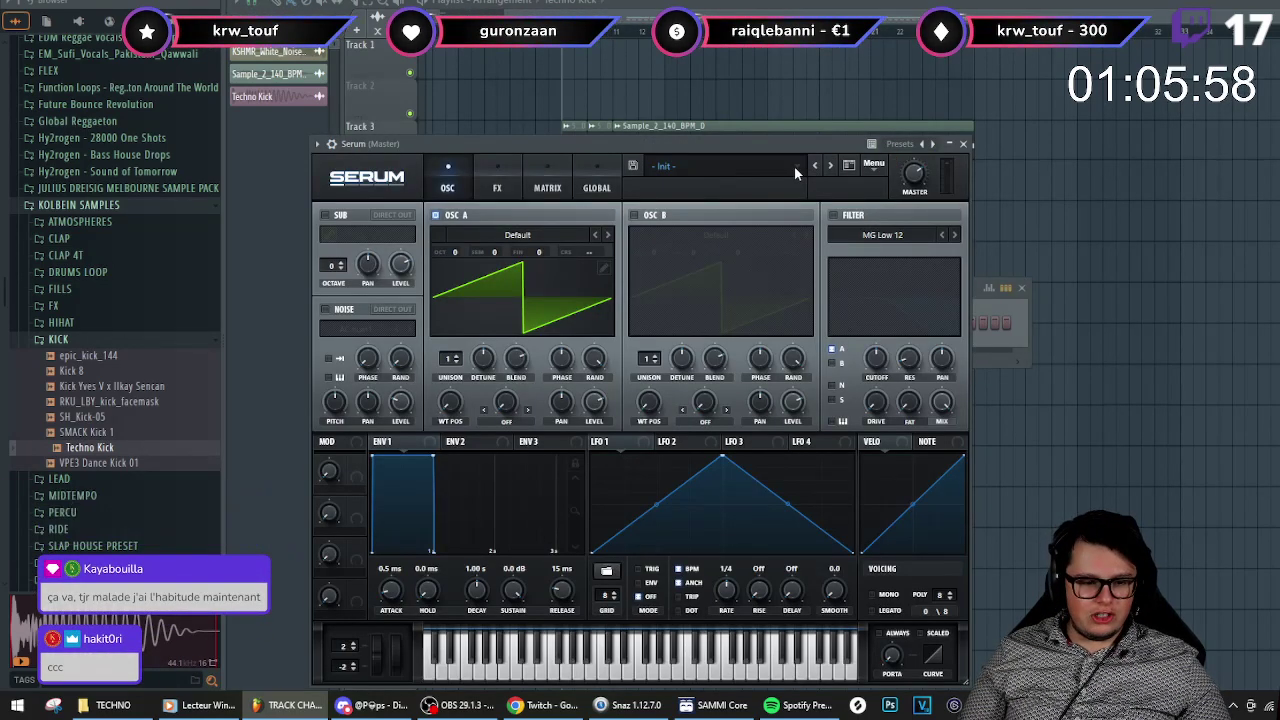
# - Load the BS Kobi [main] preset into Serum from the TECHNO folder in NEW LAYERS and close the synth window
pyautogui.click(873, 165)
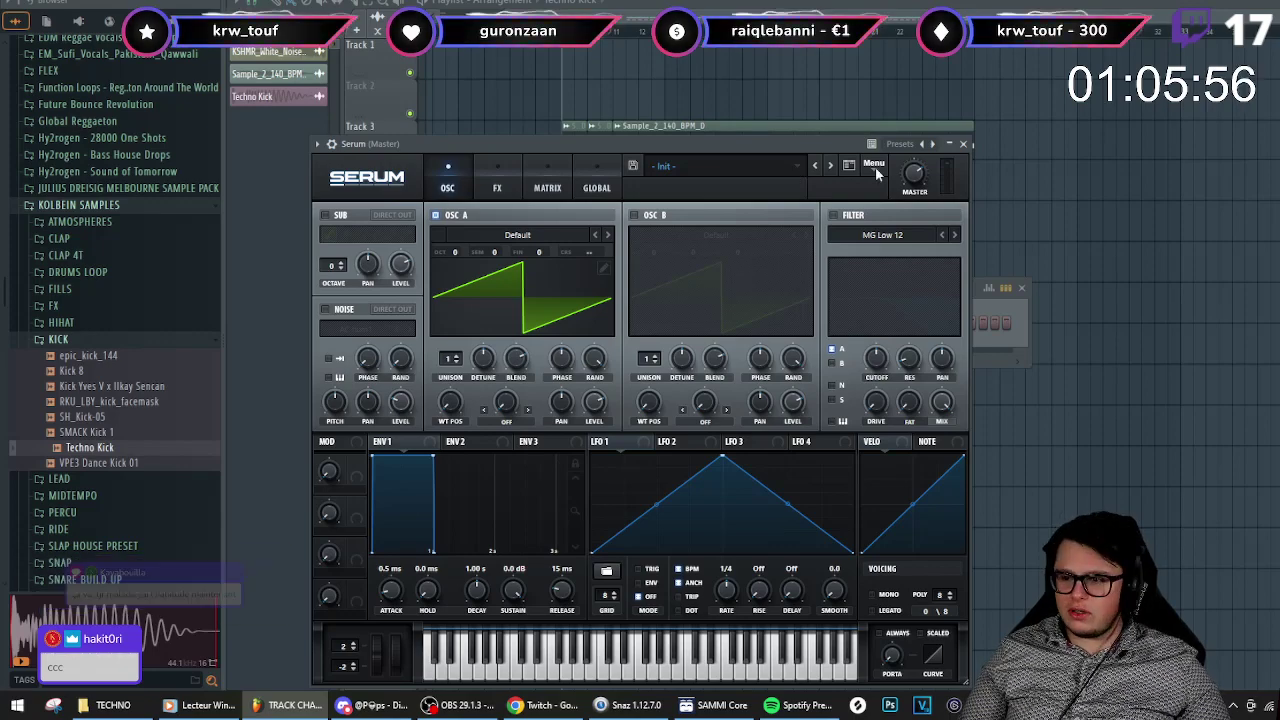
pyautogui.click(910, 215)
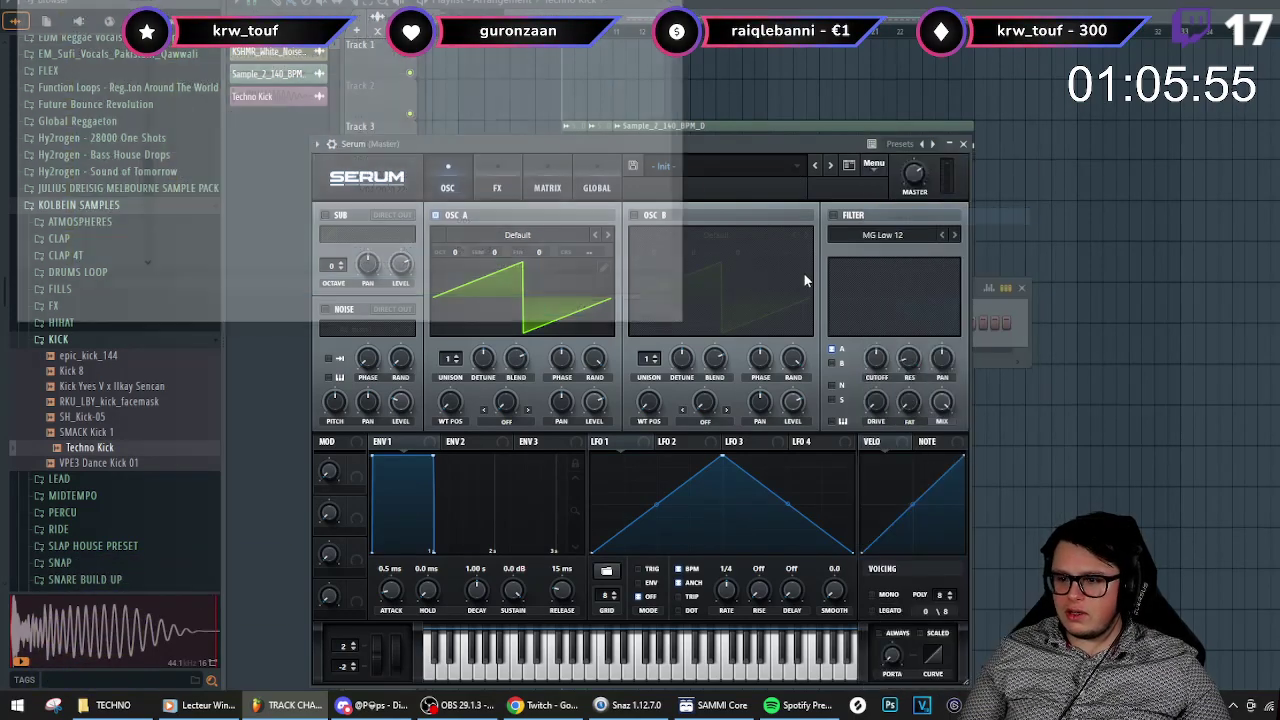
pyautogui.scroll(10, 125, 178)
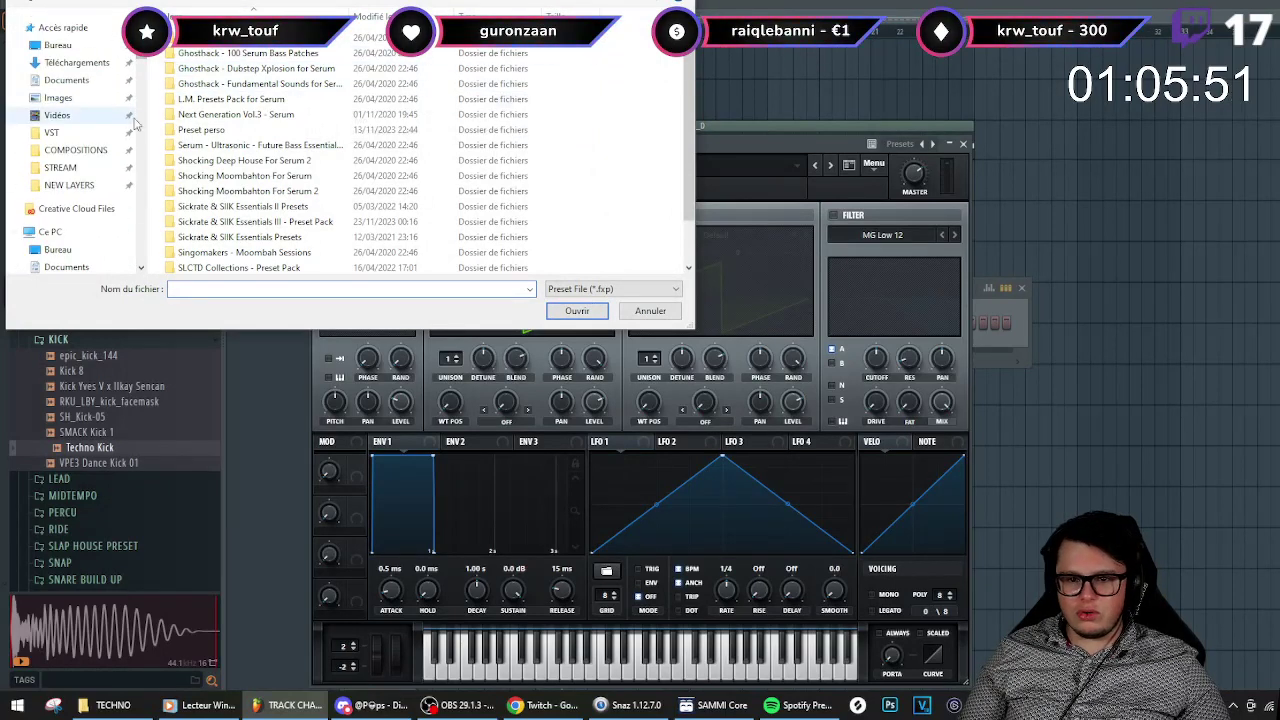
pyautogui.click(69, 185)
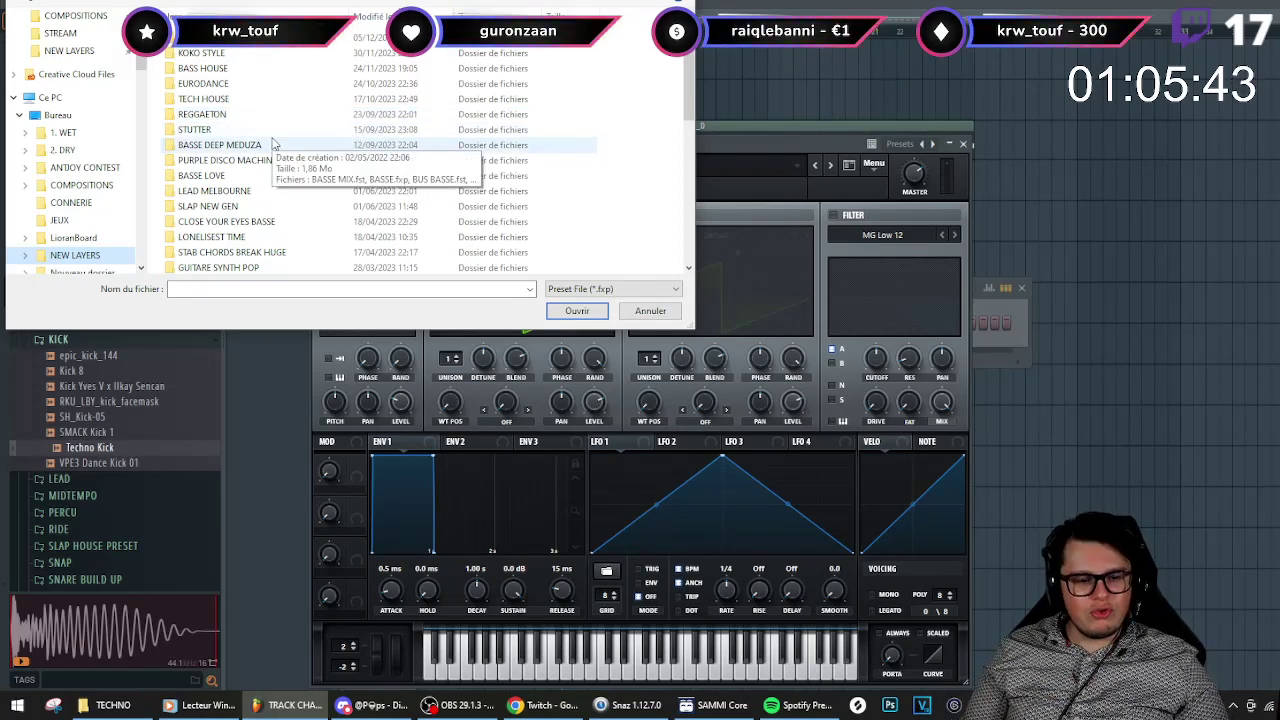
pyautogui.scroll(-10, 285, 157)
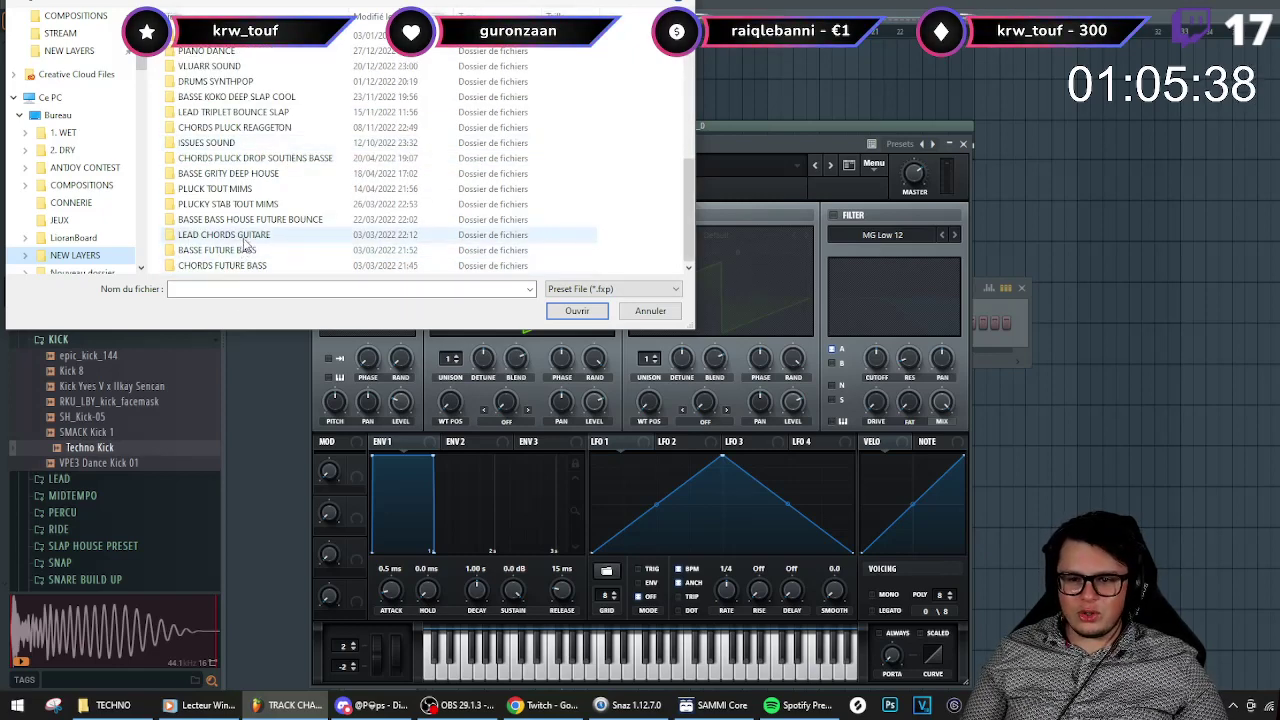
pyautogui.scroll(10, 245, 245)
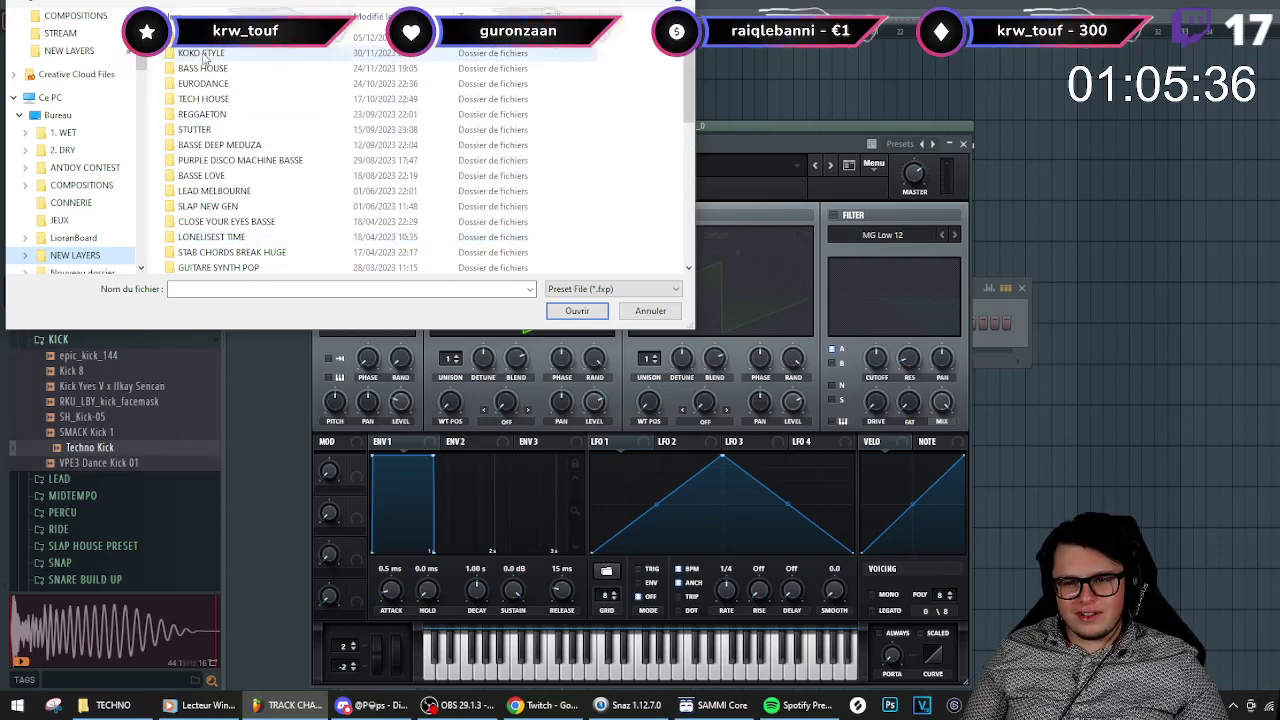
pyautogui.doubleClick(245, 37)
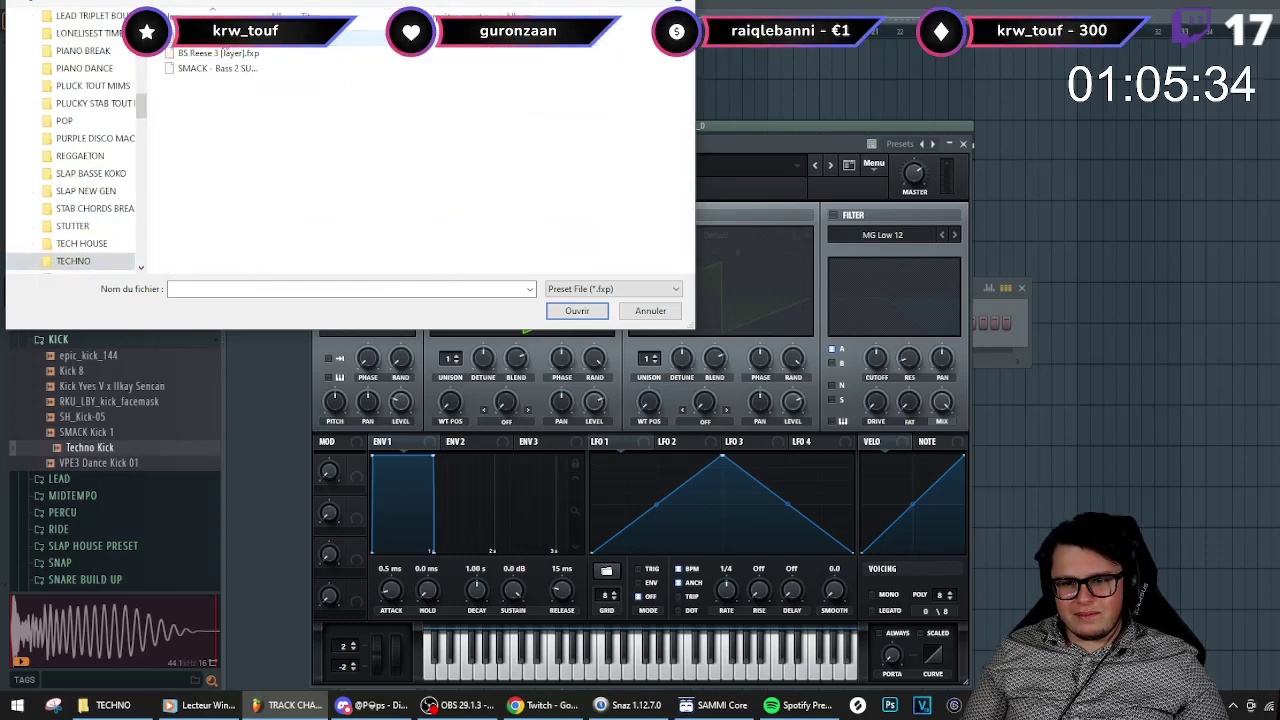
pyautogui.doubleClick(222, 52)
pyautogui.click(850, 396)
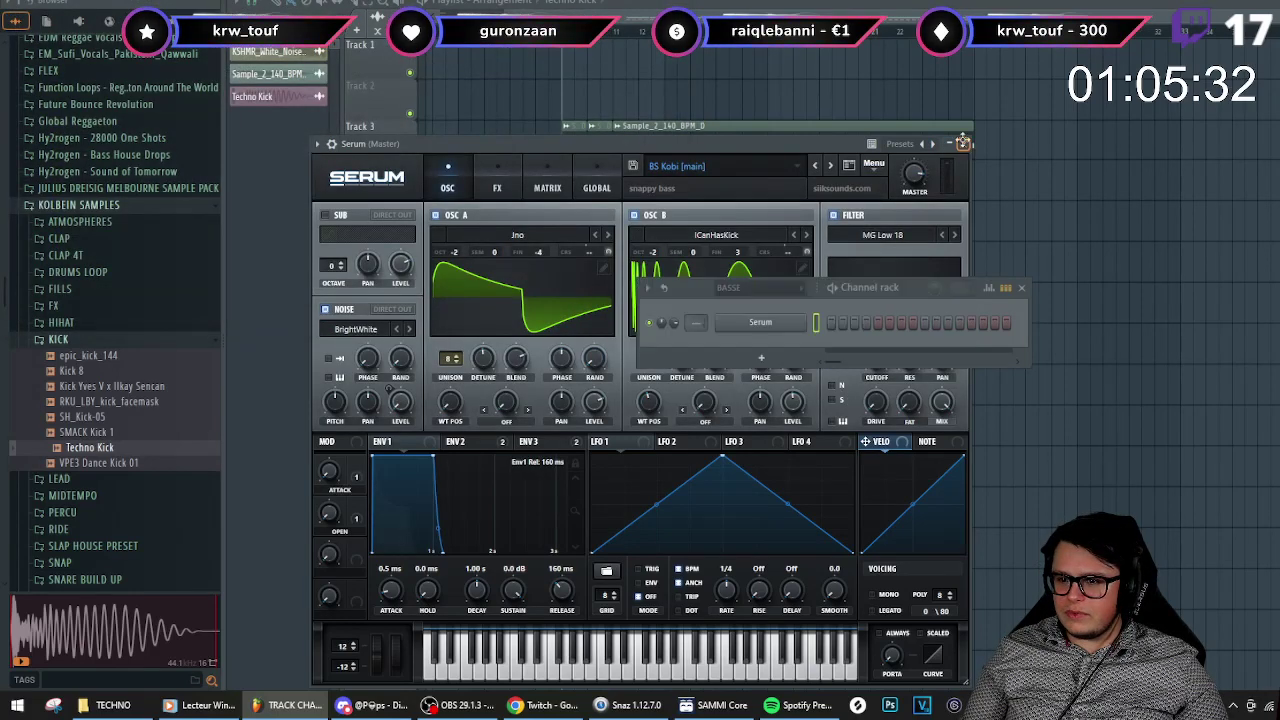
pyautogui.click(965, 144)
# - Load the BUS BASSE mixer preset on track 11 and the Basse mixer preset on Insert 12
pyautogui.press('F9')
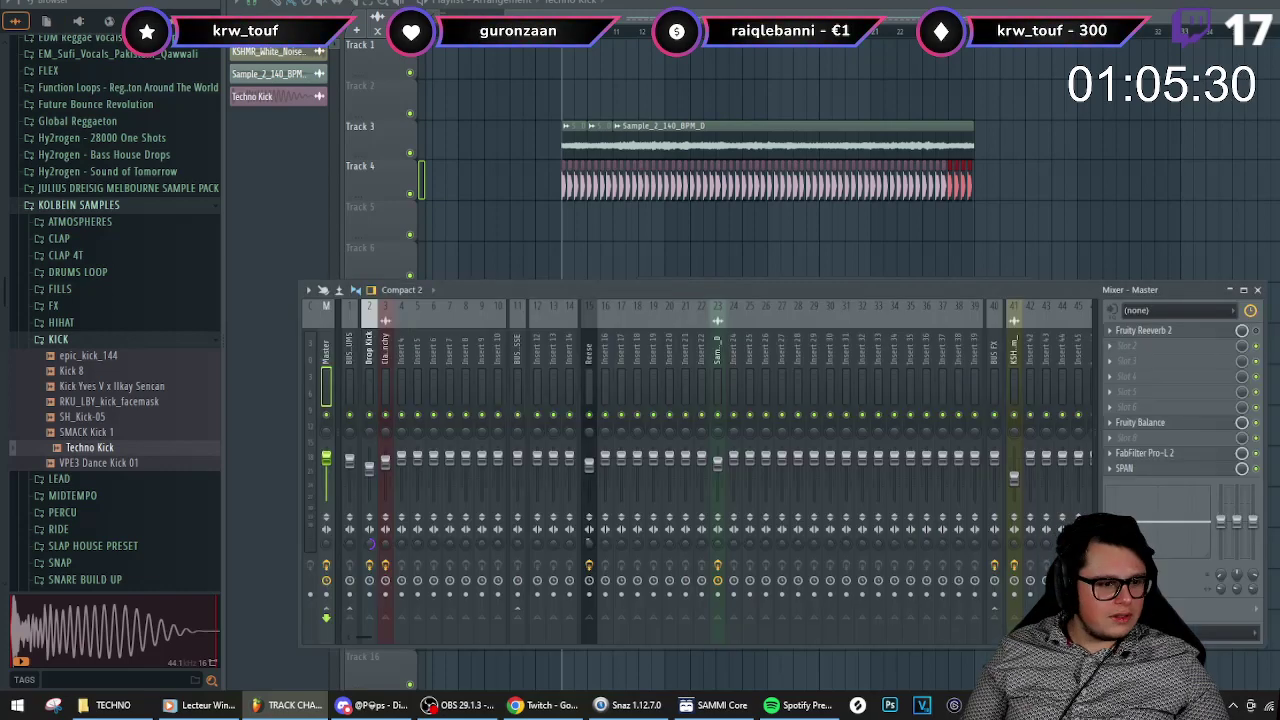
pyautogui.click(517, 380)
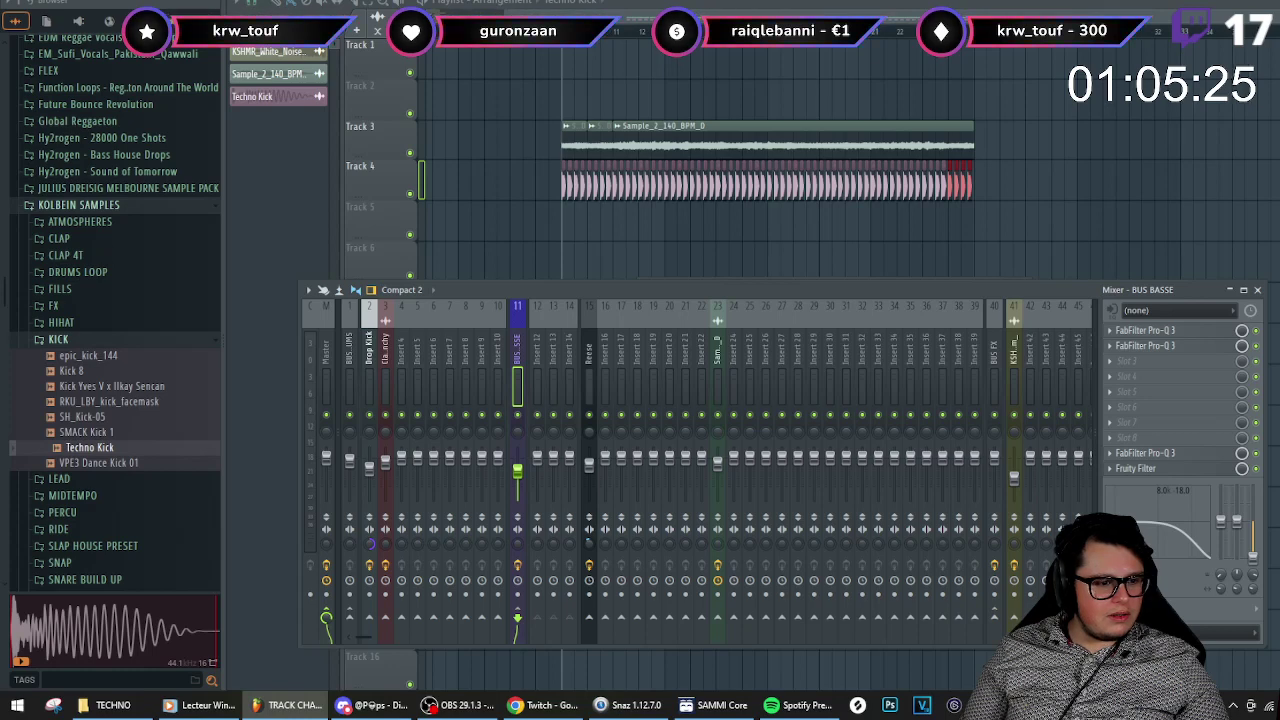
pyautogui.click(536, 385)
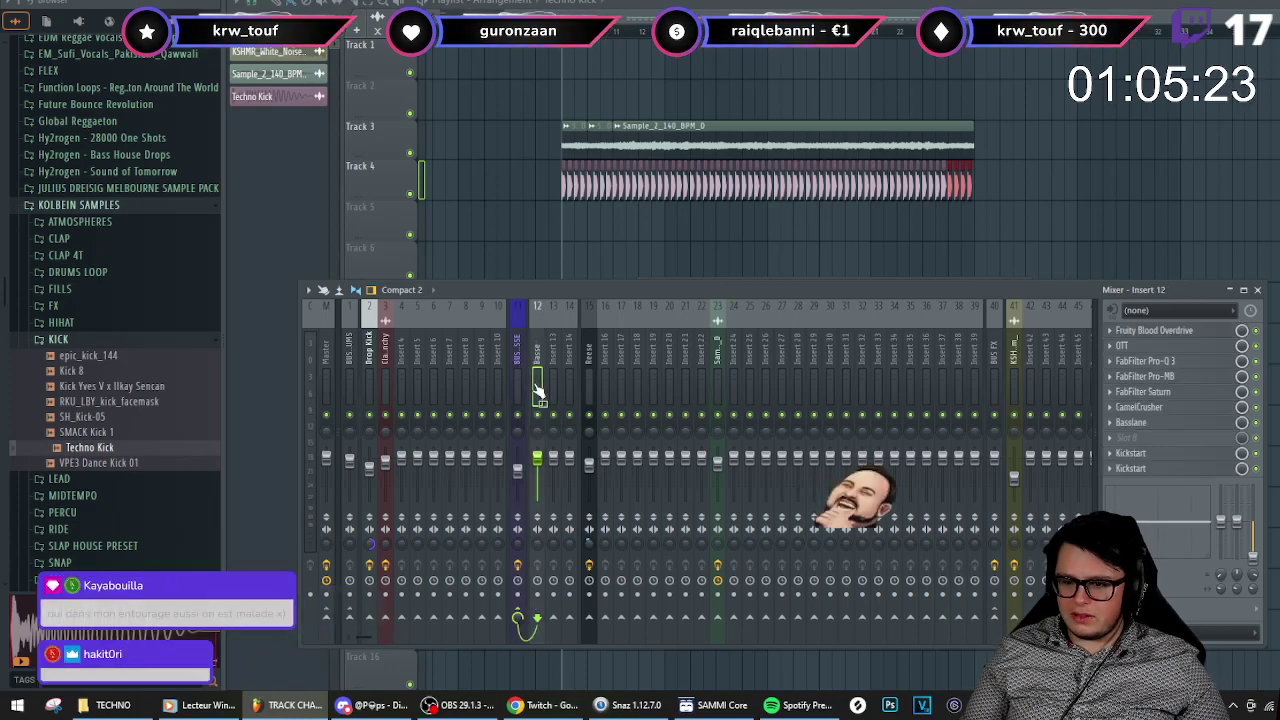
pyautogui.press('space')
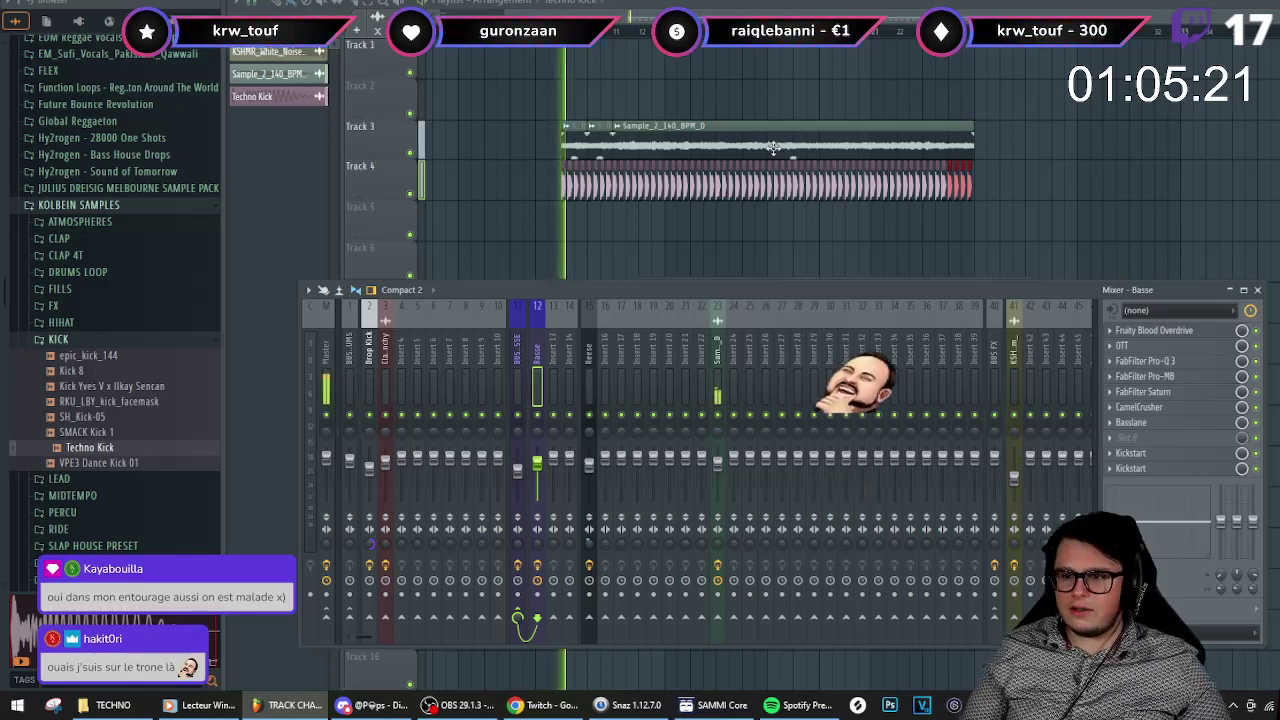
# - Route Serum to mixer track 12 and draw a single sustained four-bar note just above C4 in its piano roll
pyautogui.press('F6')
pyautogui.rightClick(784, 325)
pyautogui.click(826, 321)
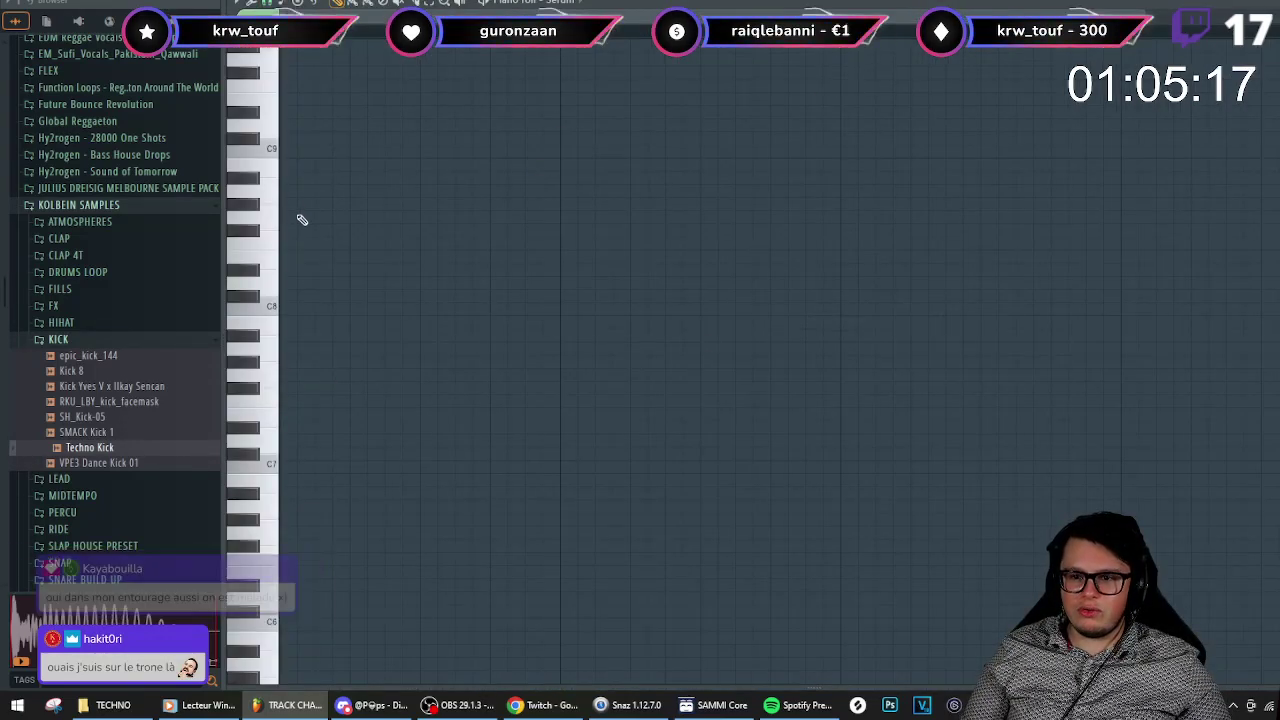
pyautogui.scroll(-2, 302, 208)
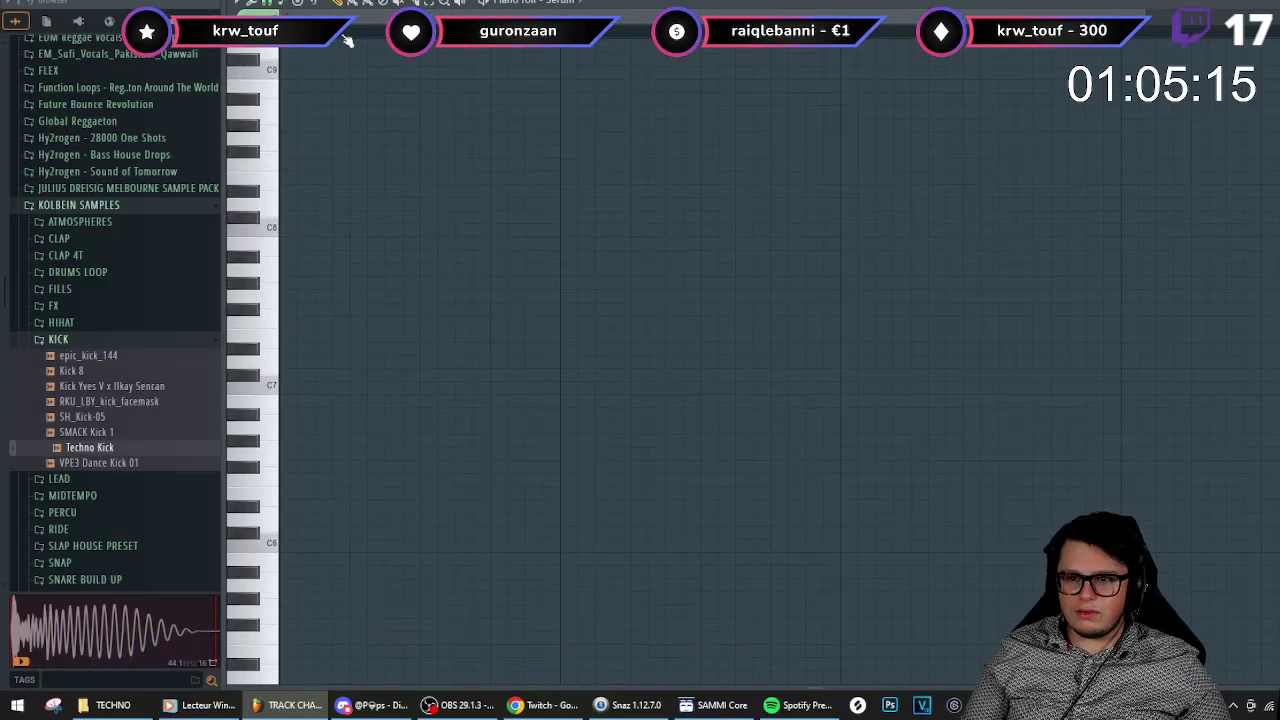
pyautogui.scroll(-12, 302, 444)
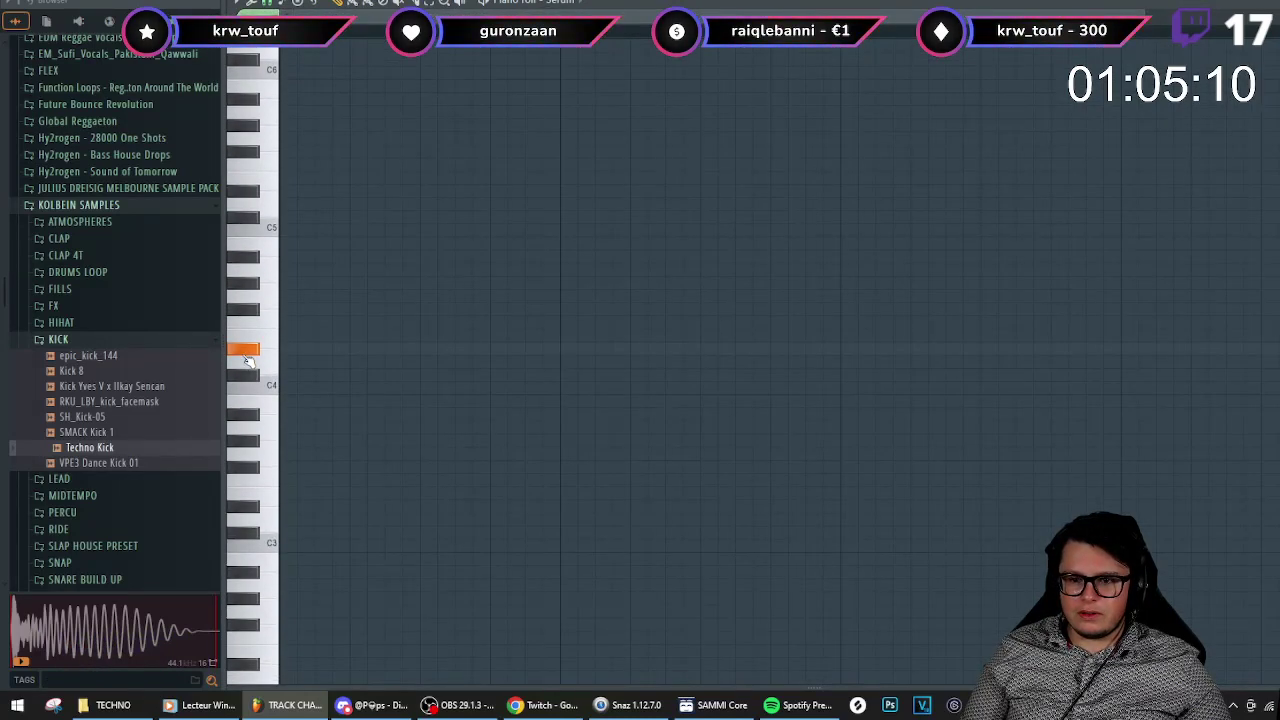
pyautogui.moveTo(288, 354); pyautogui.dragTo(1279, 356)
pyautogui.press('Escape')
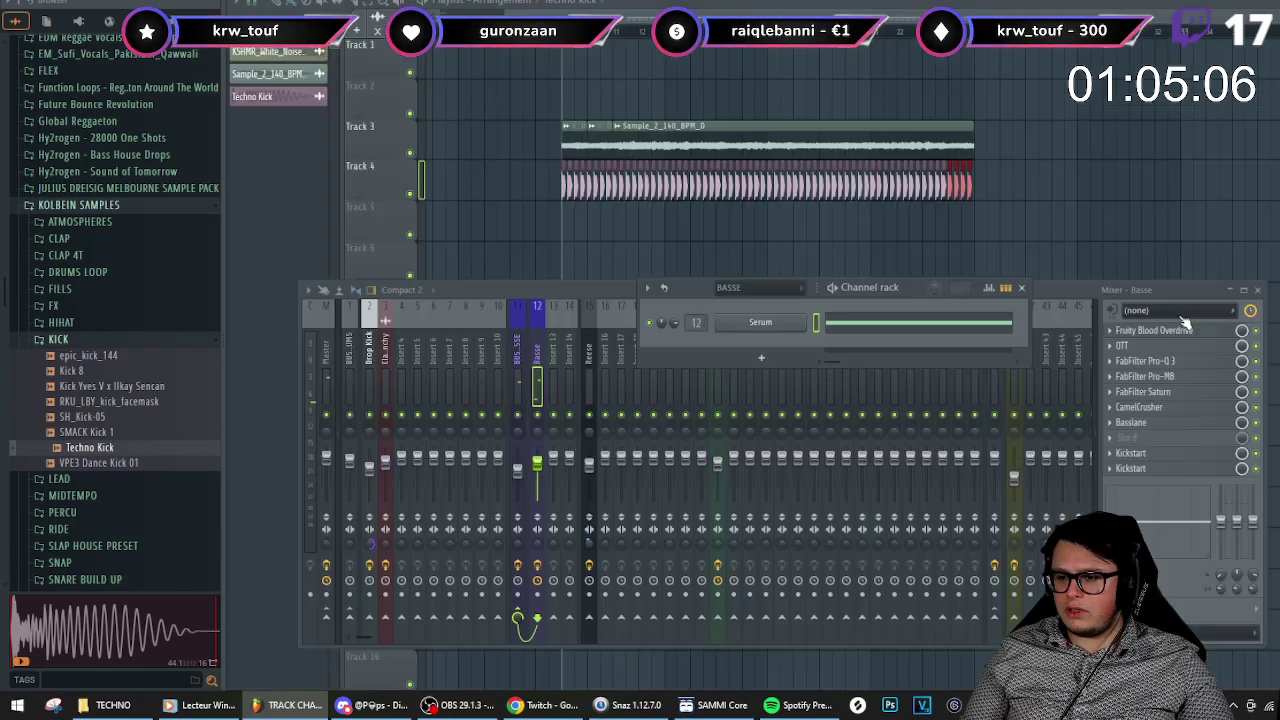
# - Check the Fruity Filter on BUS BASSE and reset the mixer track's built-in EQ to flat
pyautogui.click(518, 372)
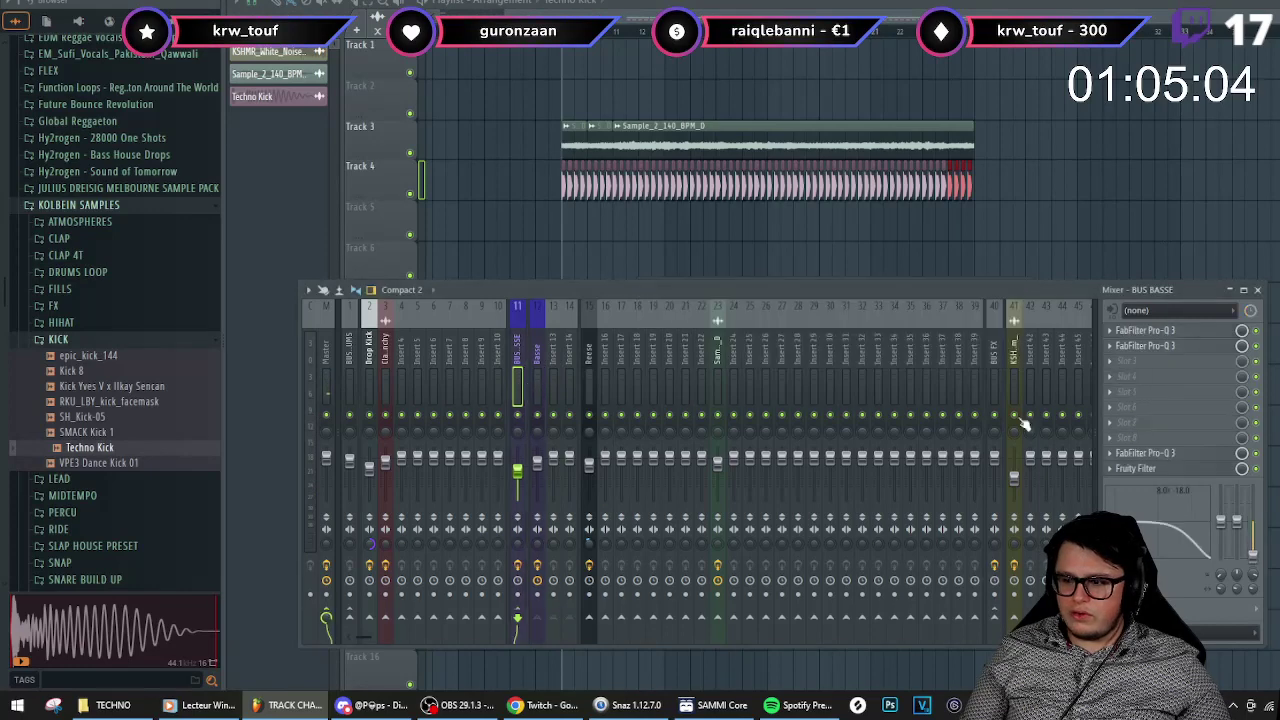
pyautogui.click(1181, 470)
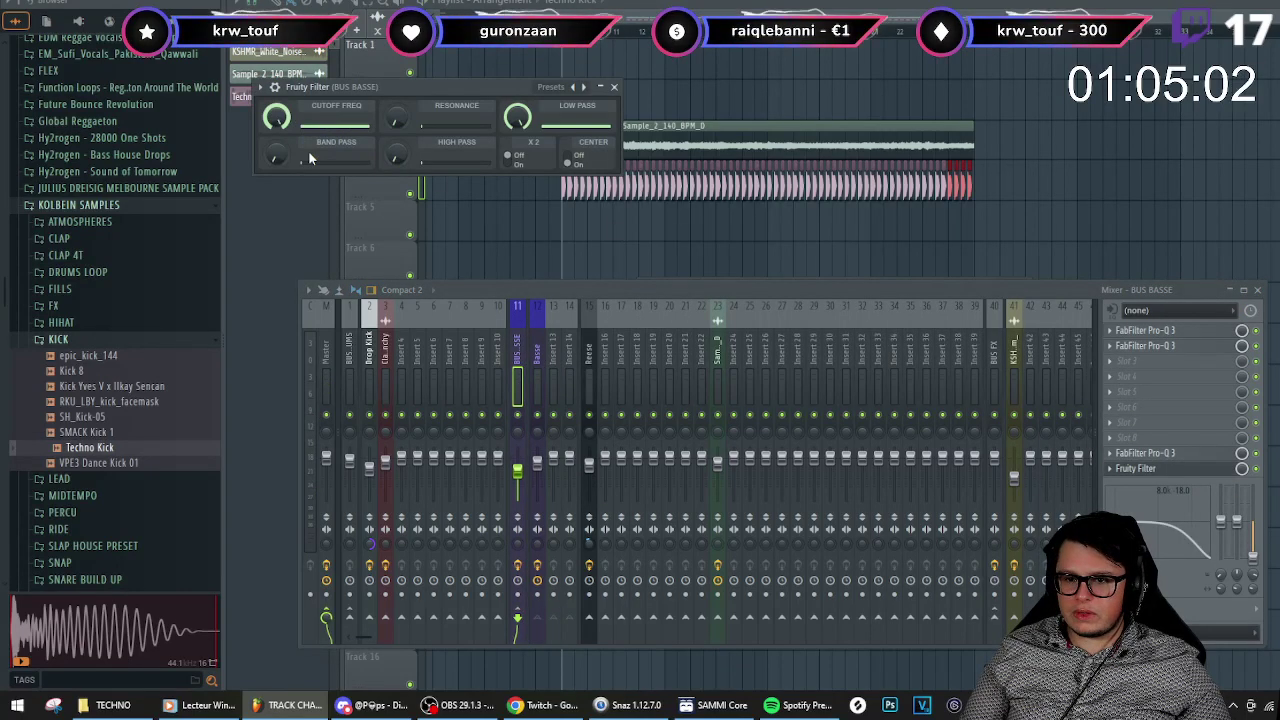
pyautogui.press('space')
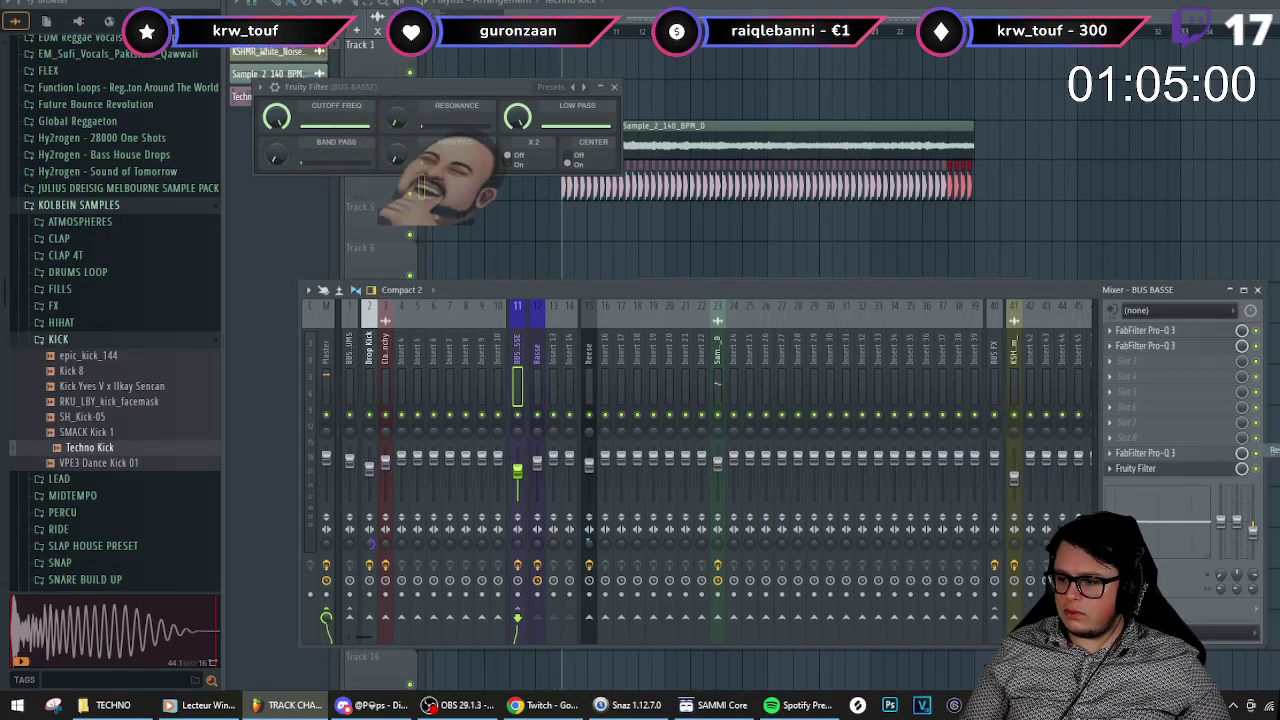
# - Place Pattern 1 on playlist Track 5 at the start of the Sample_2_140_BPM_D clip and play the section
pyautogui.click(676, 180)
pyautogui.click(578, 220)
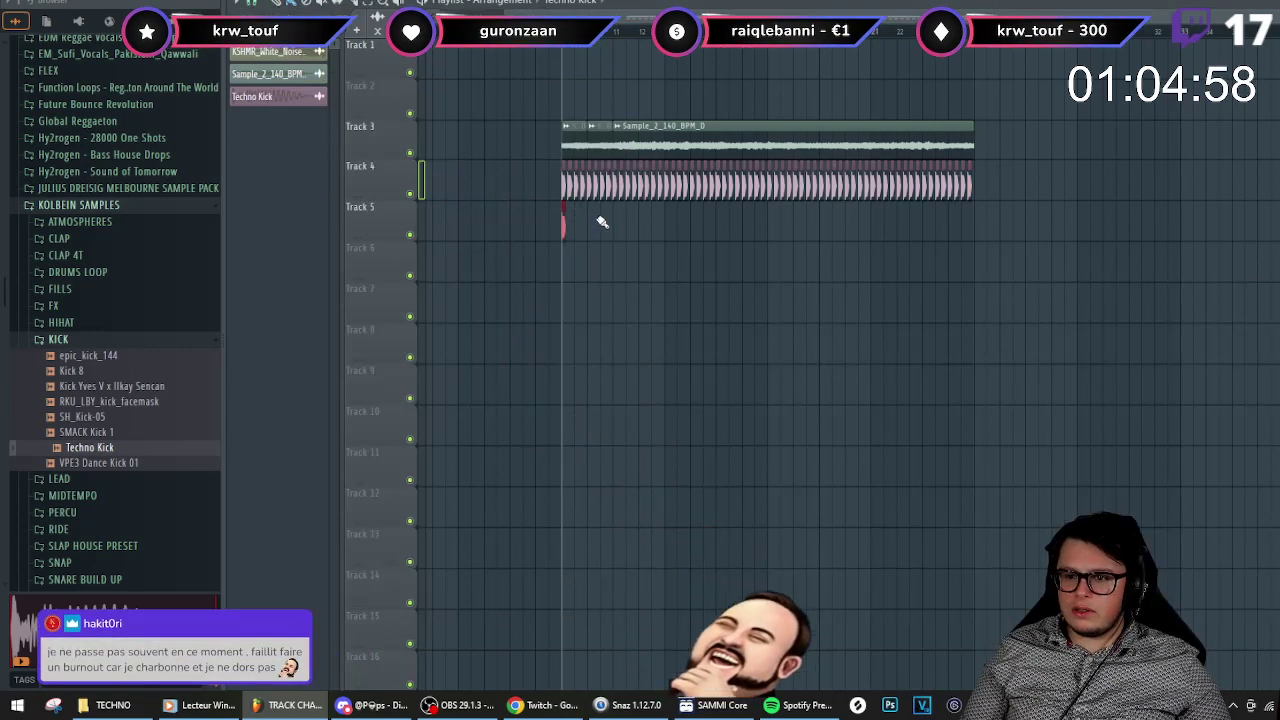
pyautogui.hotkey('ctrl', 'z')
pyautogui.click(578, 214)
pyautogui.press('space')
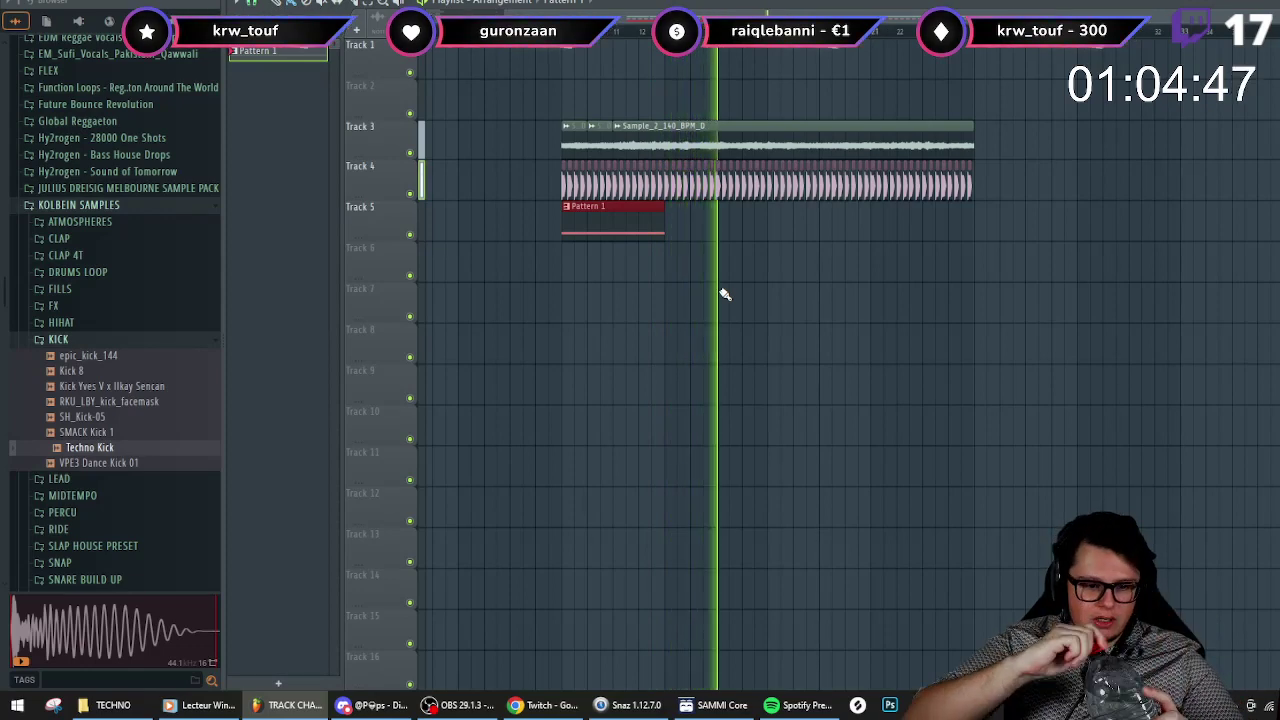
pyautogui.press('space')
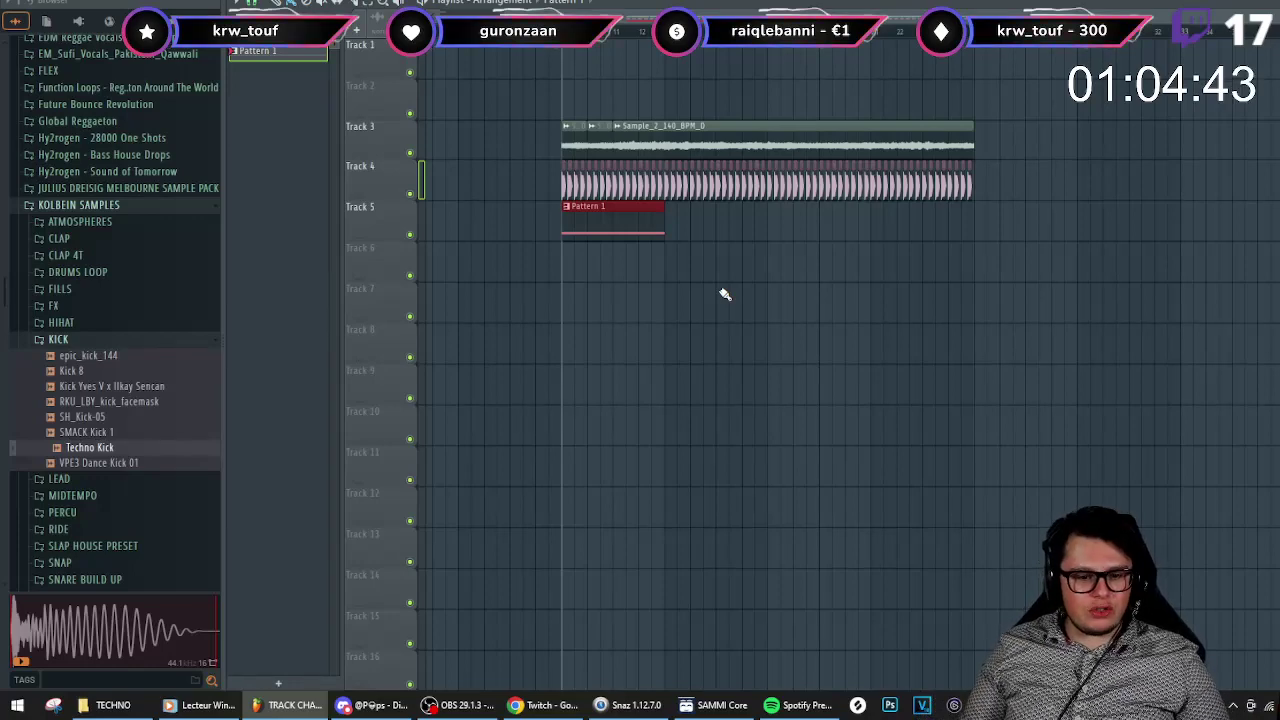
pyautogui.scroll(3, 605, 266)
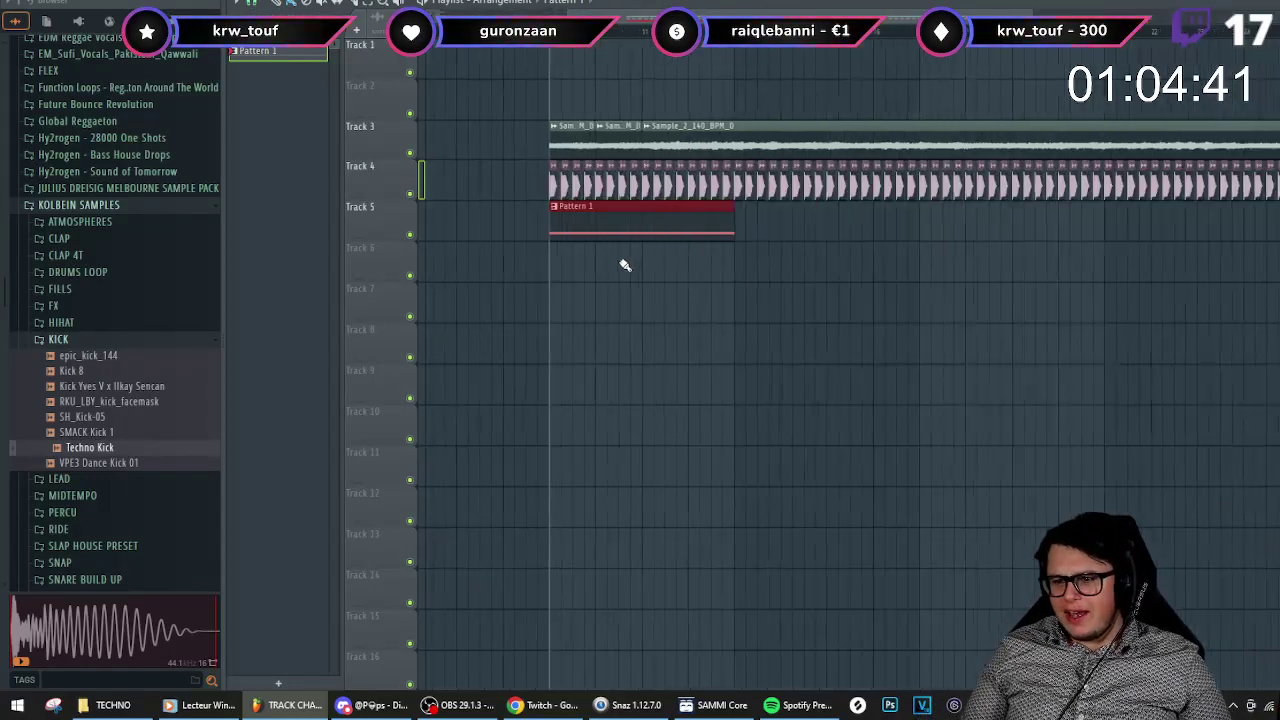
pyautogui.scroll(-2, 620, 238)
pyautogui.moveTo(617, 223); pyautogui.dragTo(740, 225)
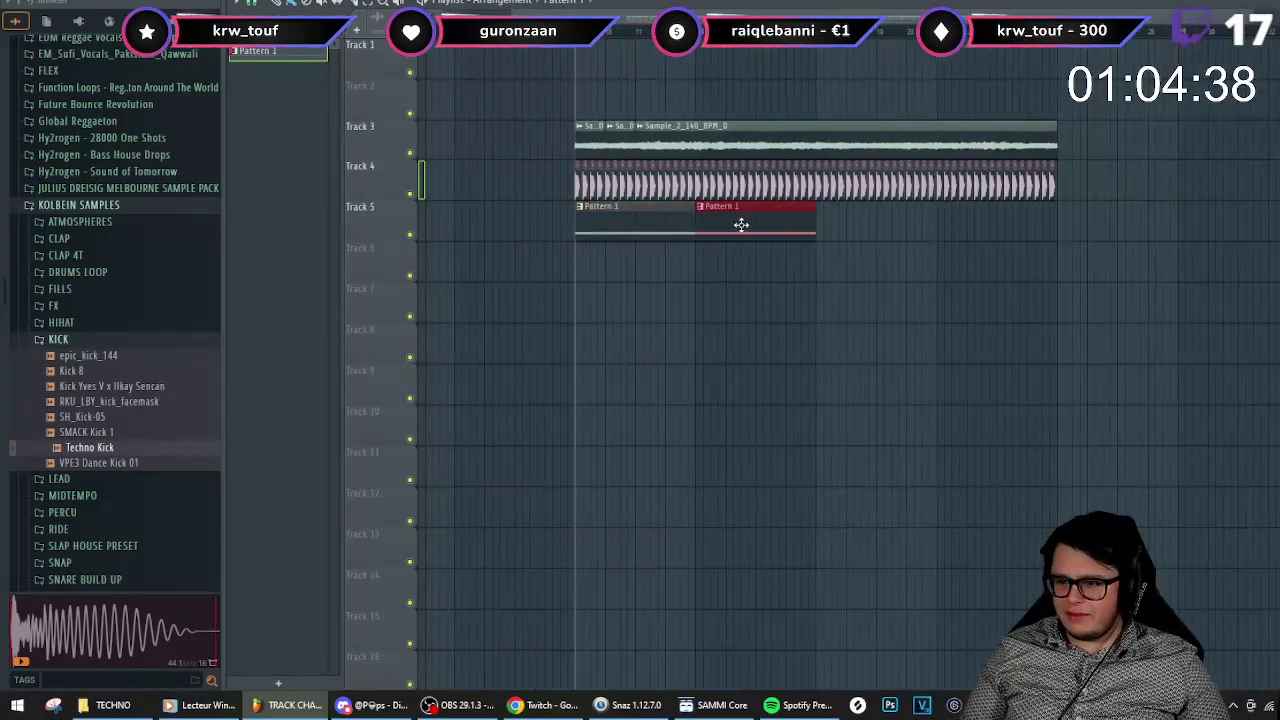
pyautogui.rightClick(735, 229)
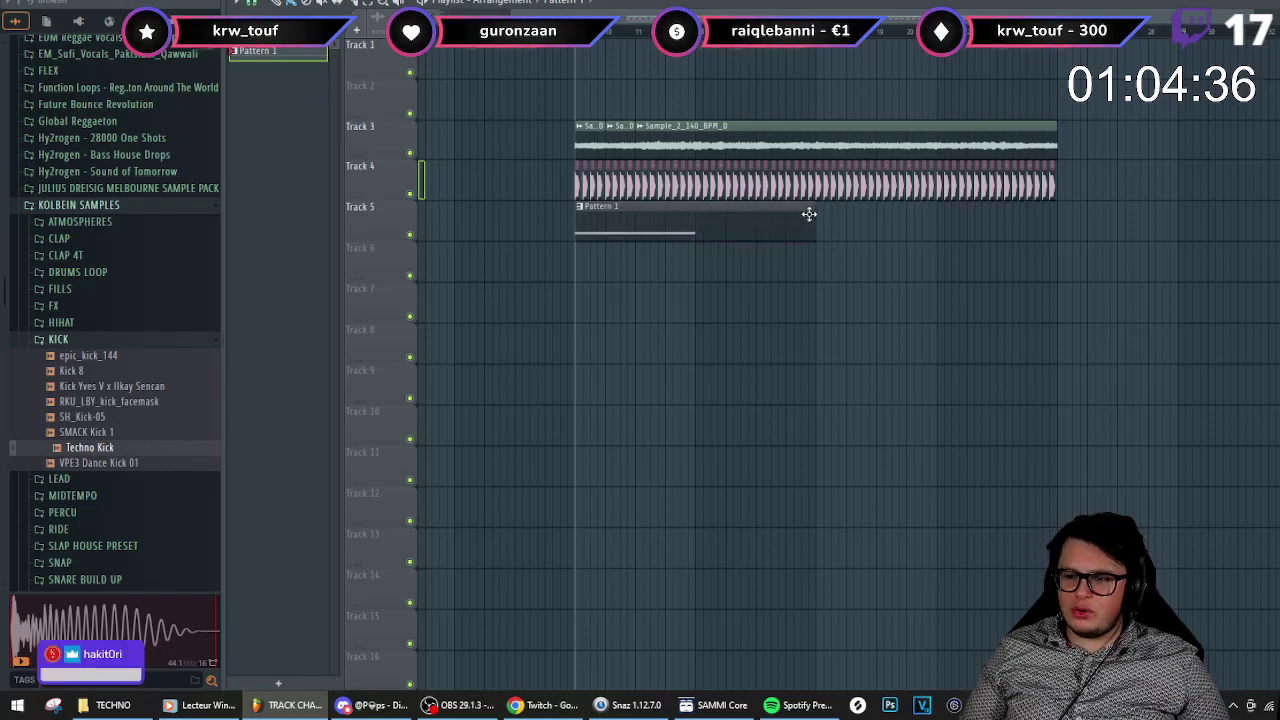
# - Extend the sustained Serum note in Pattern 1 to eight bars and play the section
pyautogui.doubleClick(780, 232)
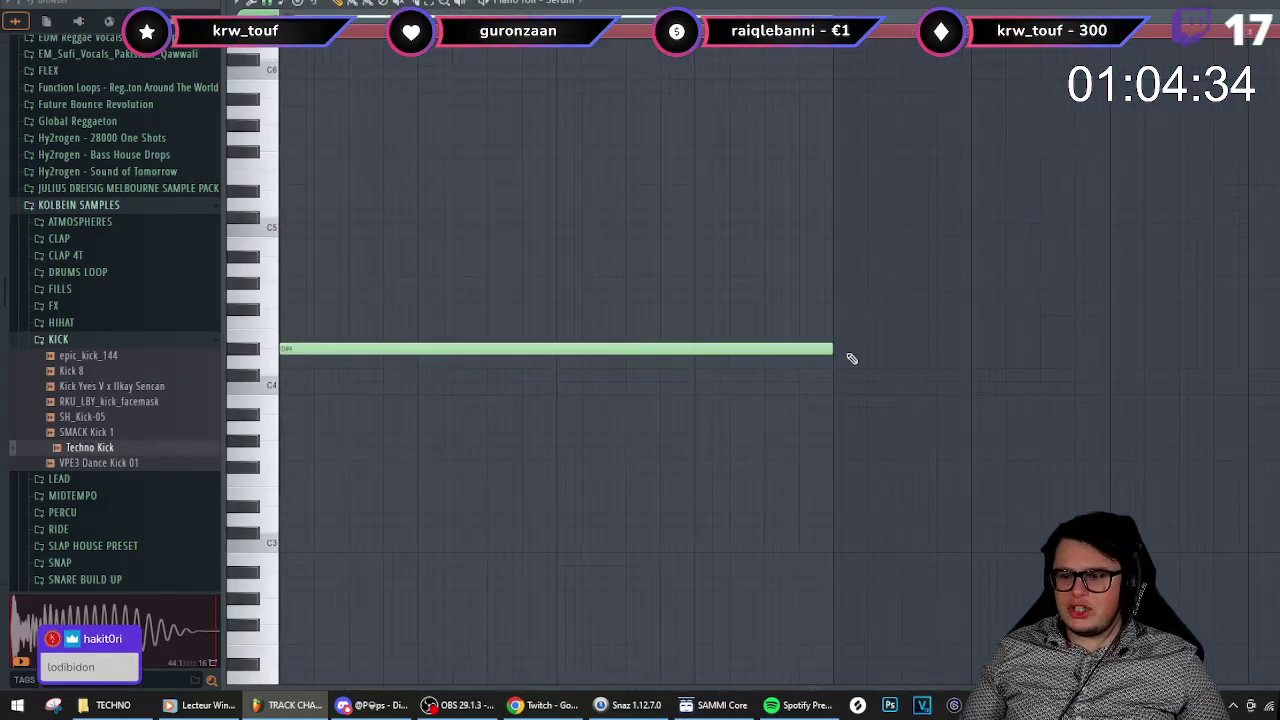
pyautogui.moveTo(1014, 347); pyautogui.dragTo(1279, 347)
pyautogui.press('Escape')
pyautogui.press('space')
pyautogui.scroll(-1, 782, 312)
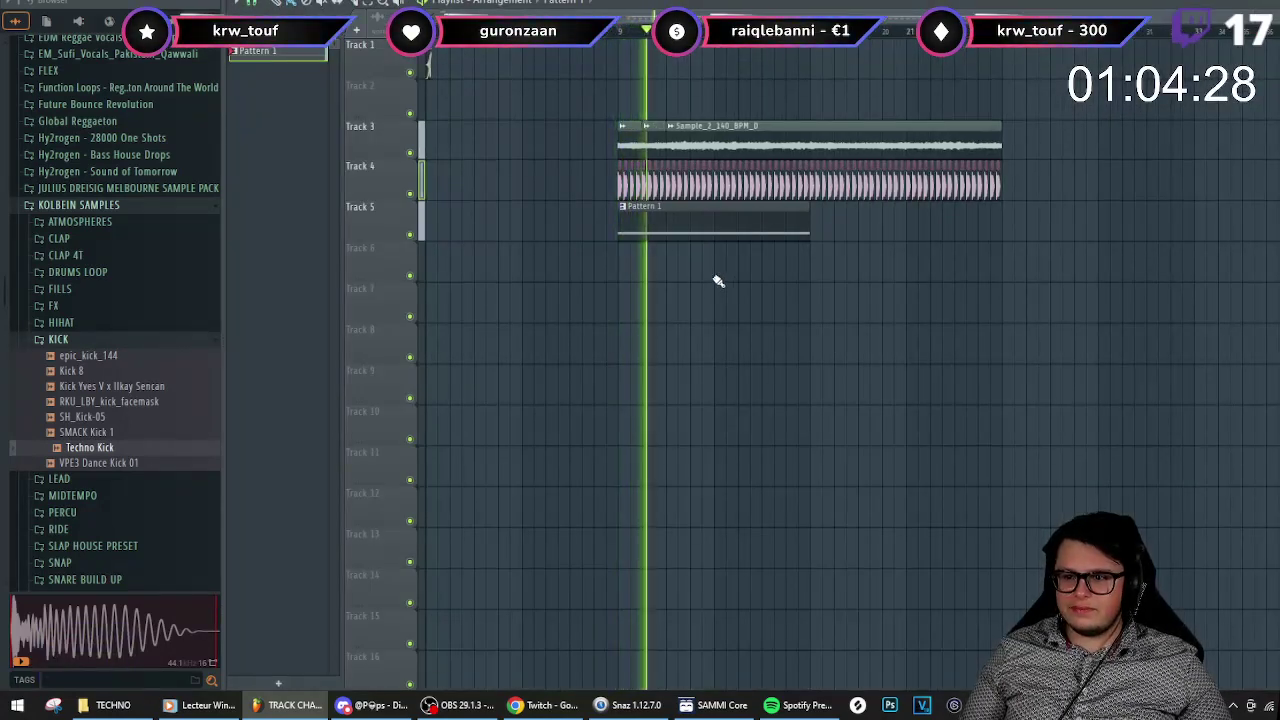
# - Duplicate the eight-bar Pattern 1 clip on Track 5 directly after itself to fill the 16-bar section
pyautogui.keyDown('shift'); pyautogui.moveTo(695, 224); pyautogui.dragTo(886, 212); pyautogui.keyUp('shift')
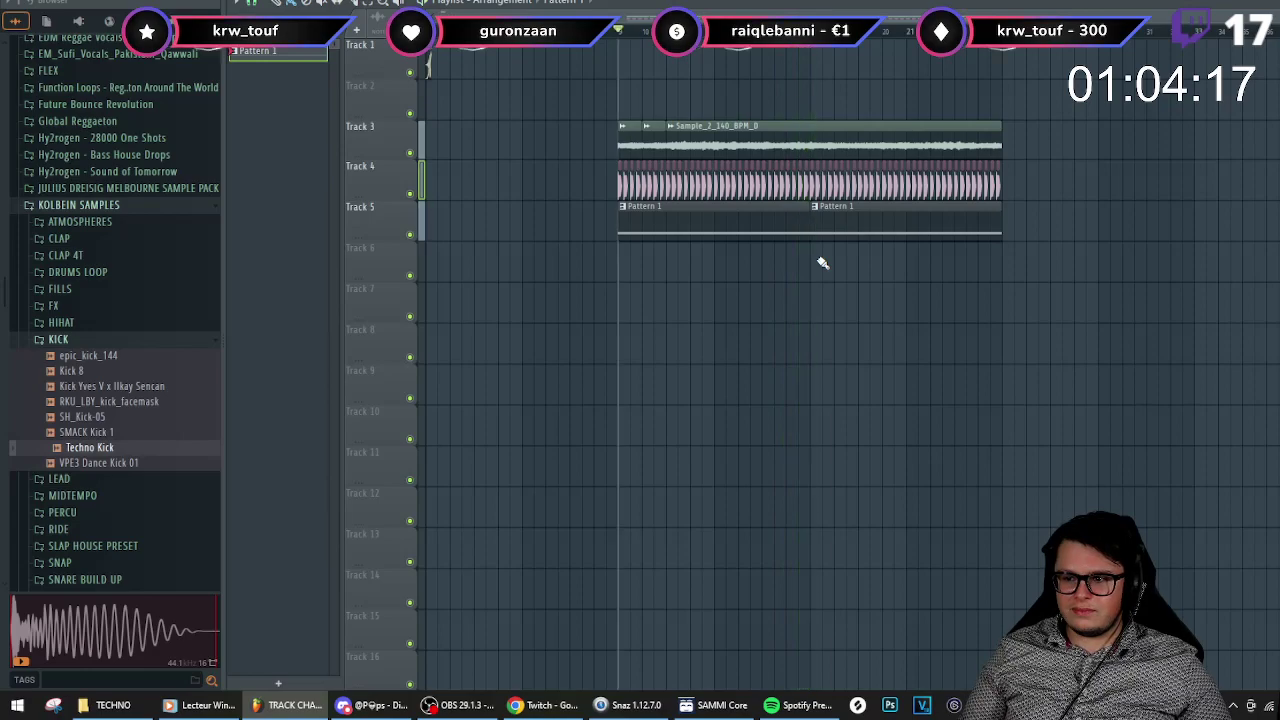
pyautogui.scroll(2, 818, 258)
pyautogui.scroll(1, 815, 255)
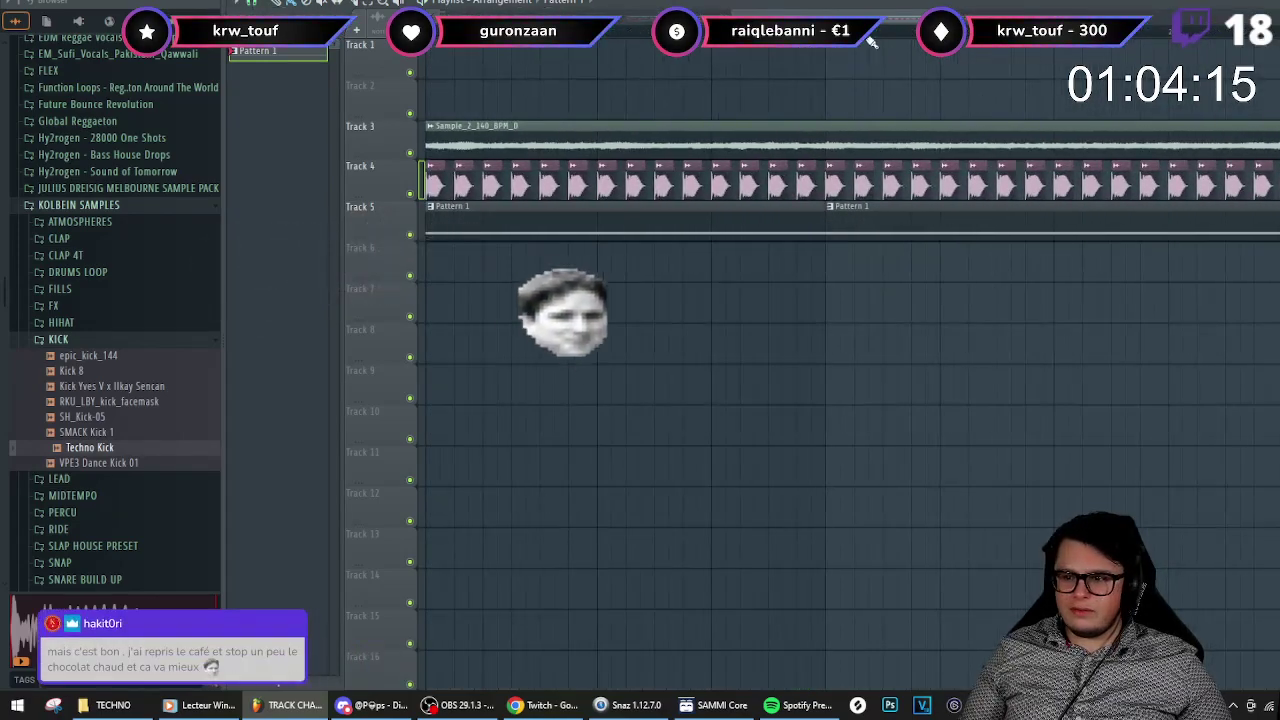
pyautogui.scroll(-3, 818, 123)
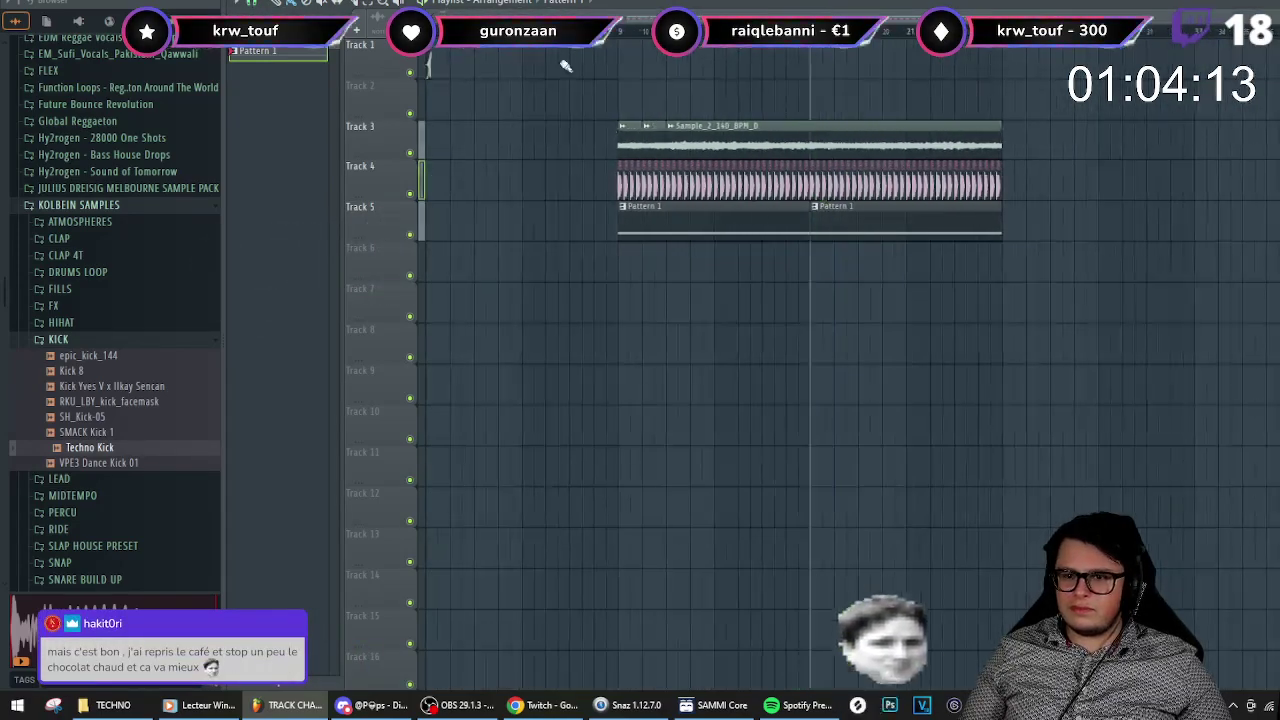
# - Replace the second half of the Sample_2_140_BPM_D audio on Track 3 with a copy of its first eight bars and play the section
pyautogui.moveTo(817, 142); pyautogui.dragTo(462, 104)
pyautogui.hotkey('ctrl', 'z')
pyautogui.rightClick(845, 141)
pyautogui.moveTo(697, 140); pyautogui.dragTo(886, 134)
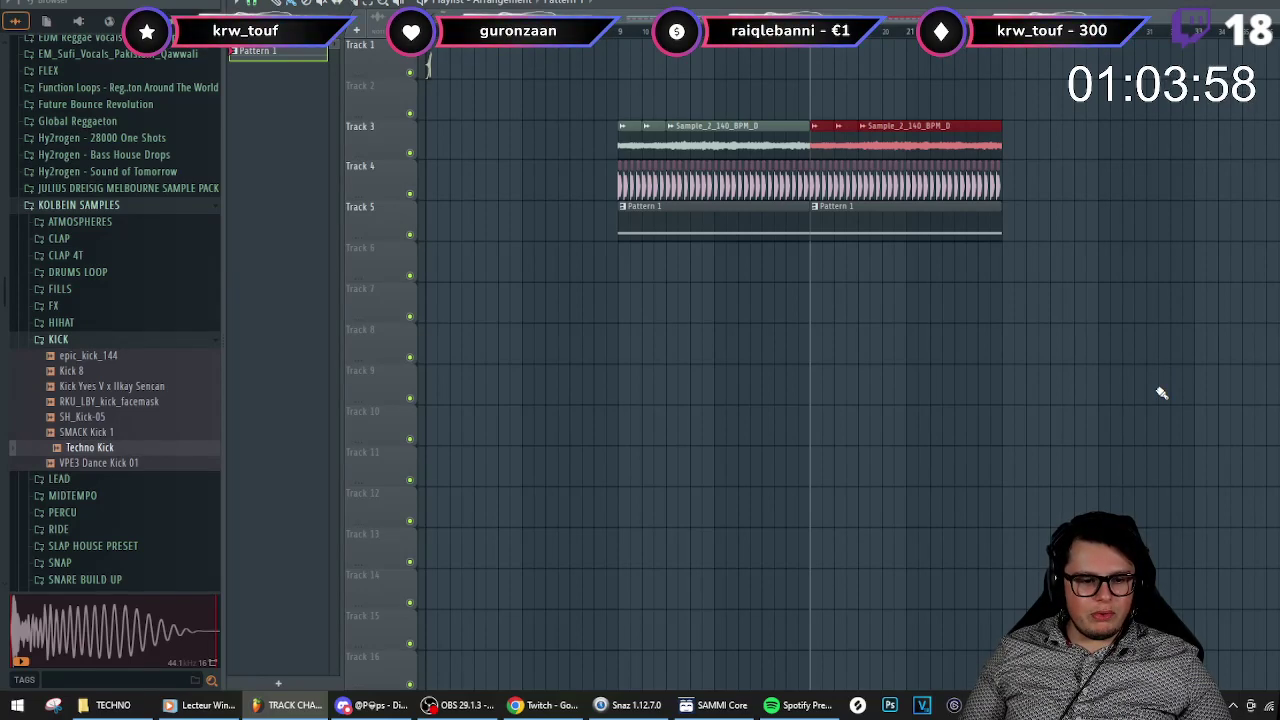
pyautogui.scroll(5, 663, 343)
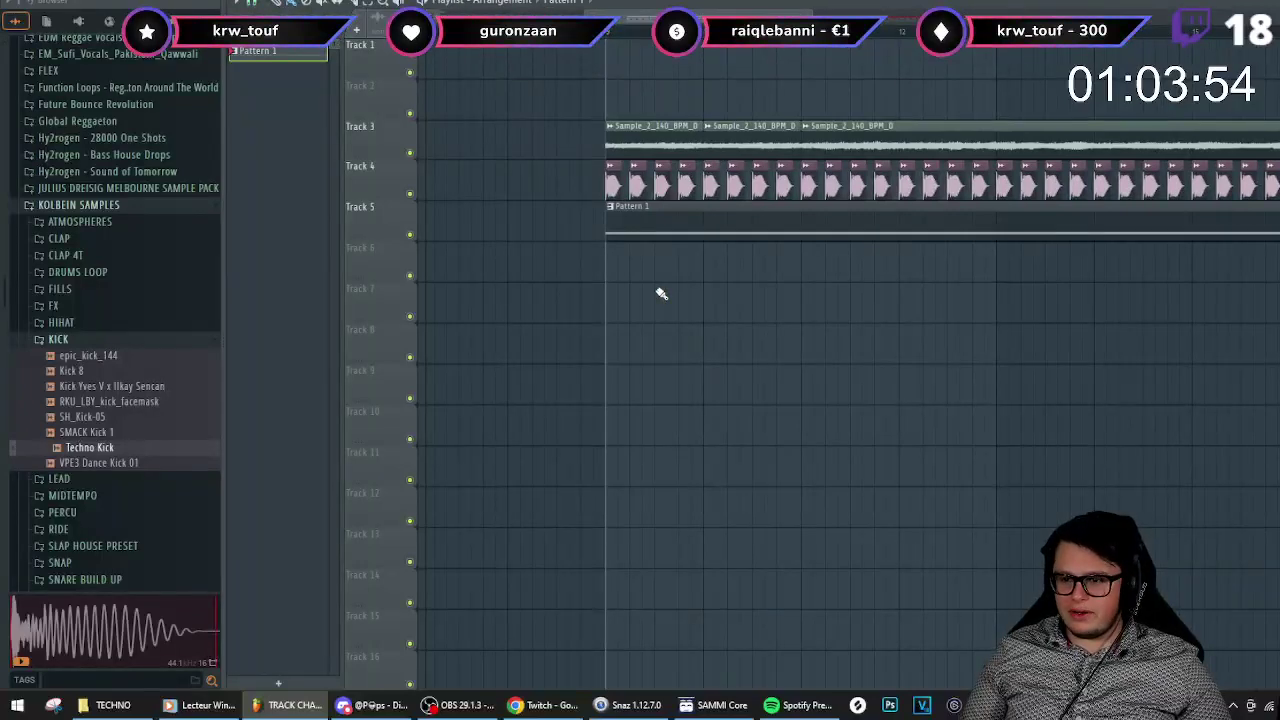
pyautogui.scroll(-2, 657, 289)
pyautogui.press('space')
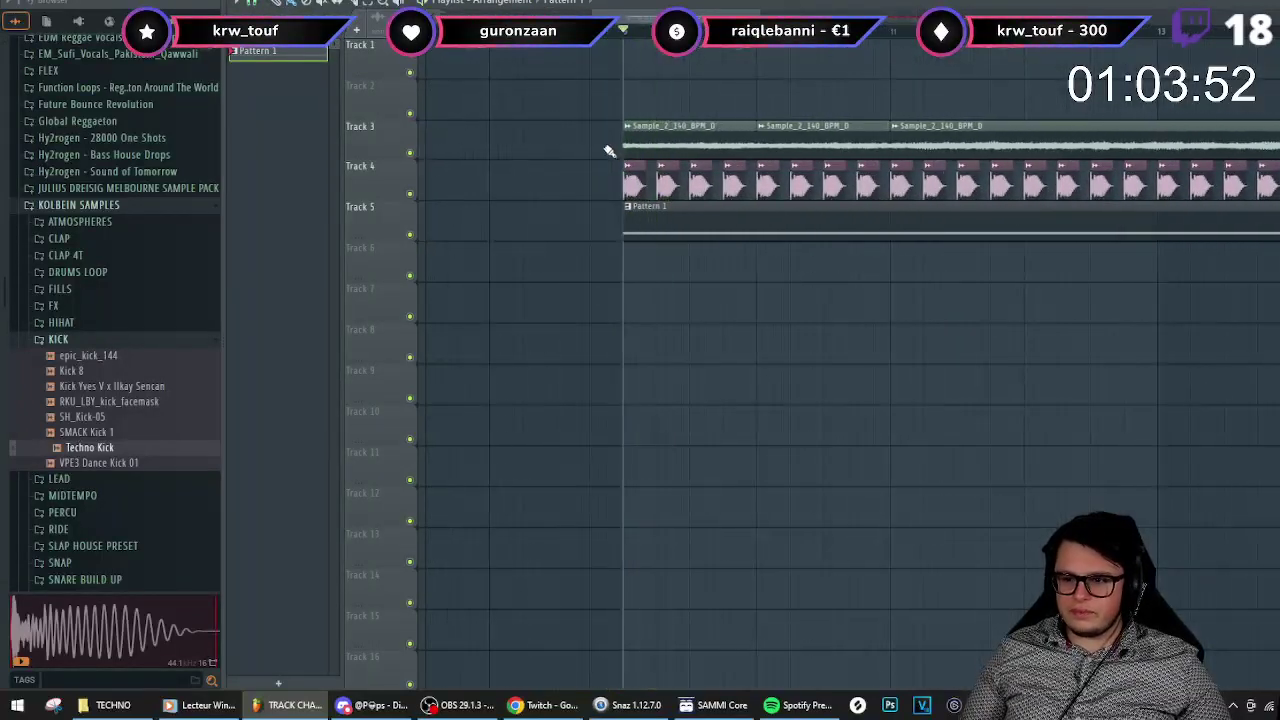
# - Place the Stab Am sample from the KOLBEIN SAMPLES STAB folder on Track 6 at the start of the section
pyautogui.click(88, 341)
pyautogui.click(75, 308)
pyautogui.scroll(-3, 100, 340)
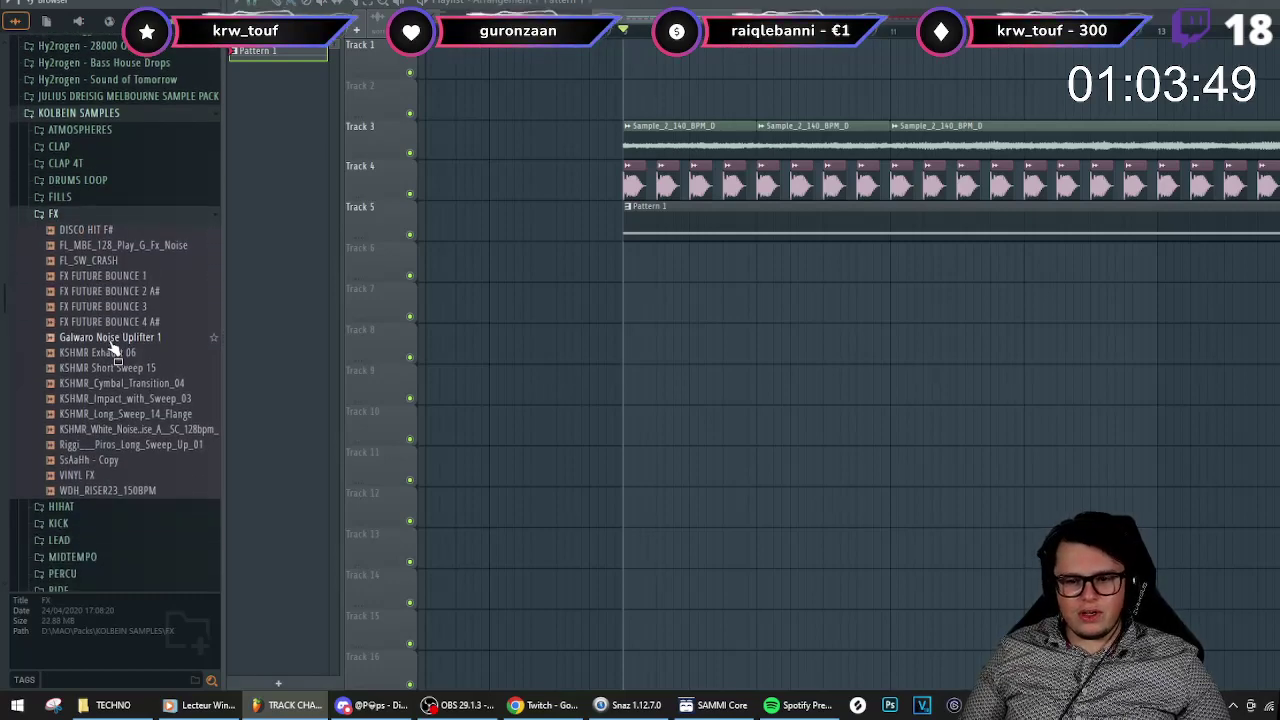
pyautogui.click(95, 214)
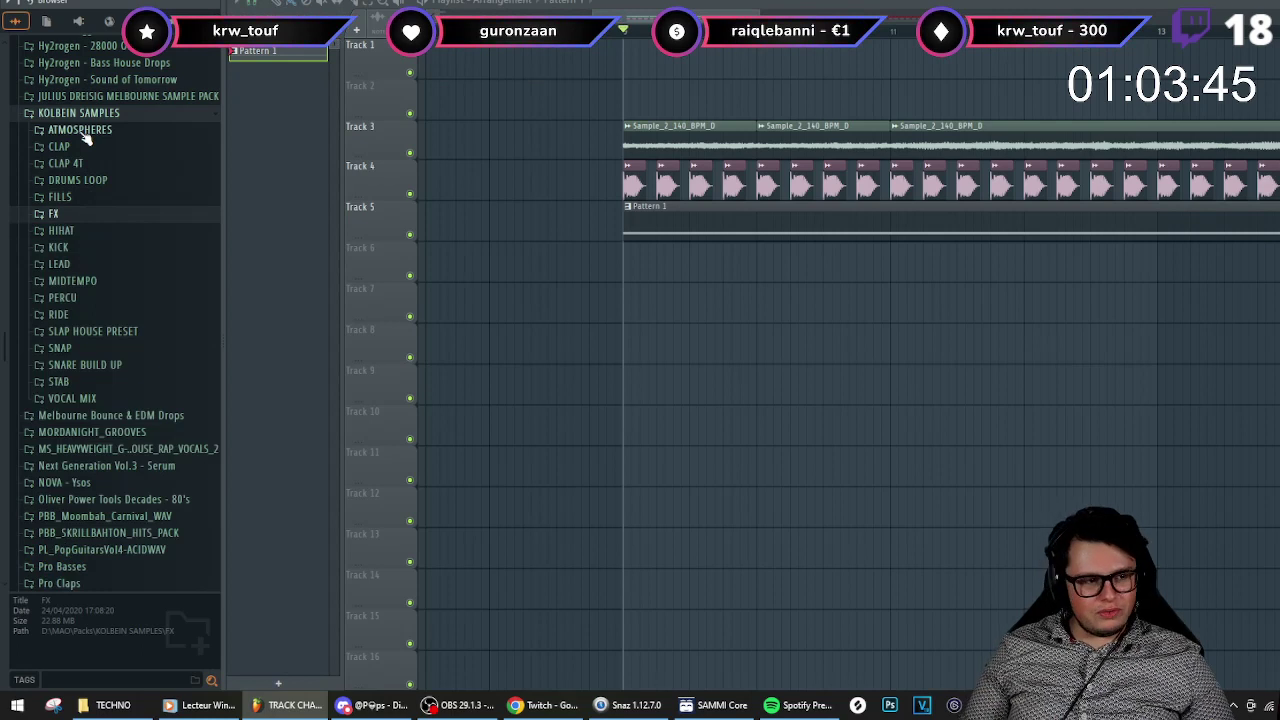
pyautogui.click(70, 383)
pyautogui.scroll(-3, 95, 400)
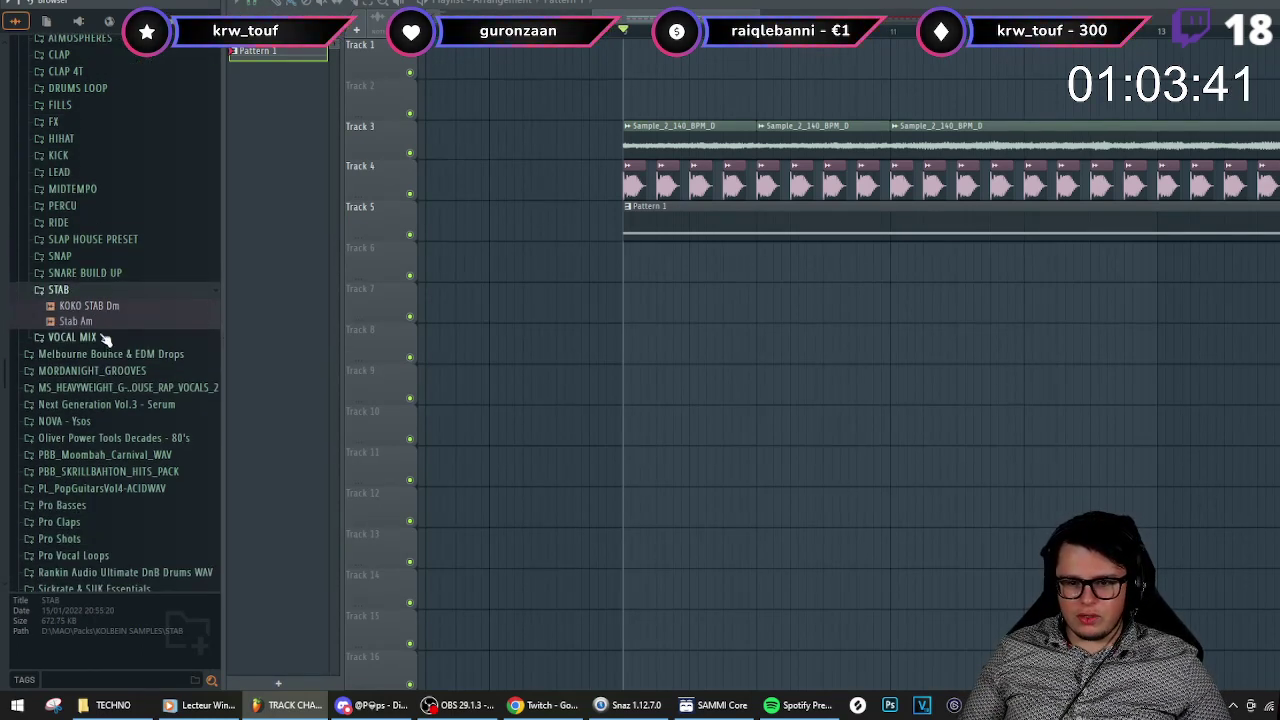
pyautogui.click(84, 322)
pyautogui.moveTo(238, 333); pyautogui.dragTo(627, 265)
pyautogui.keyDown('ctrl'); pyautogui.scroll(2, 645, 324); pyautogui.keyUp('ctrl')
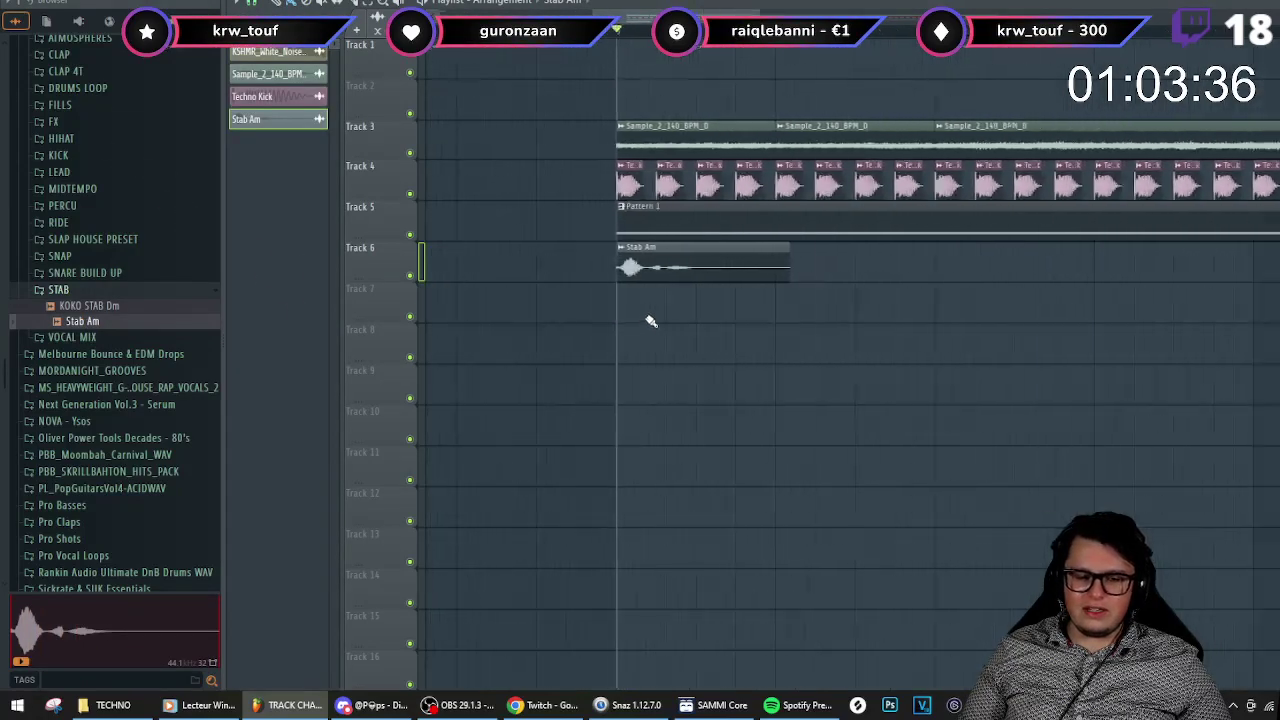
# - Set the time-stretching mode of the Stab Am clip to Stretch Pro
pyautogui.doubleClick(651, 268)
pyautogui.click(693, 236)
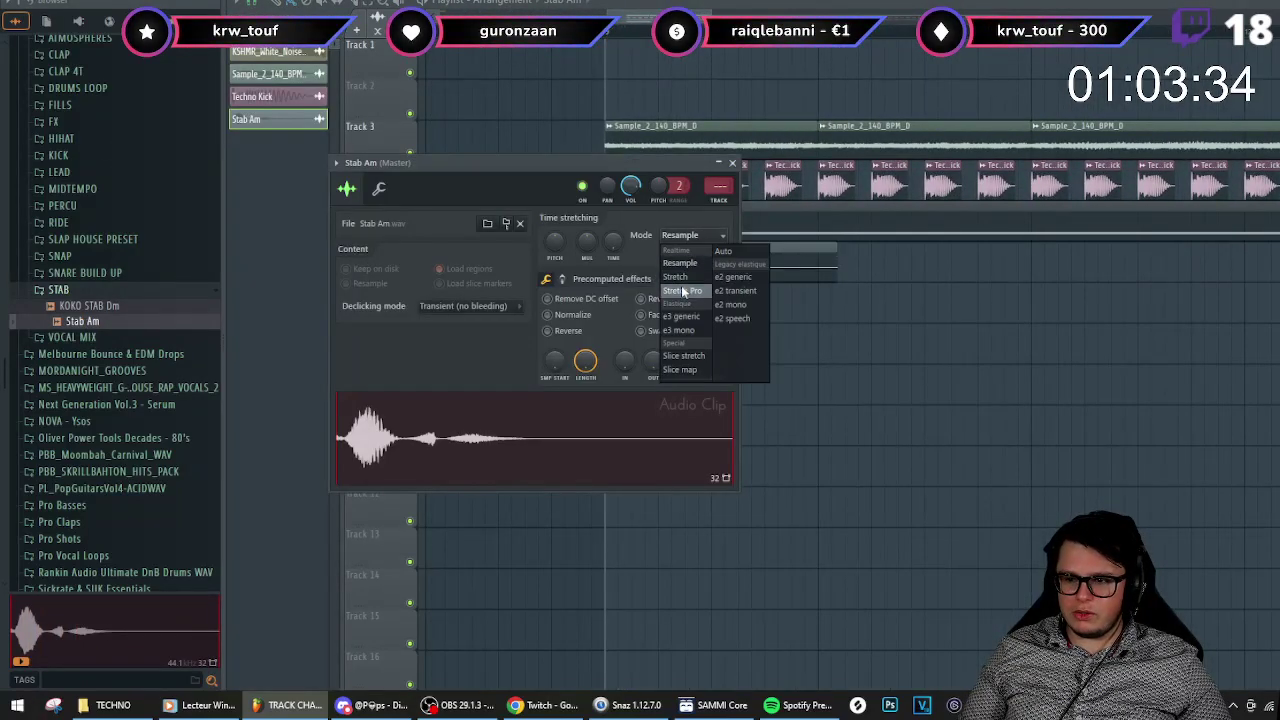
pyautogui.click(380, 188)
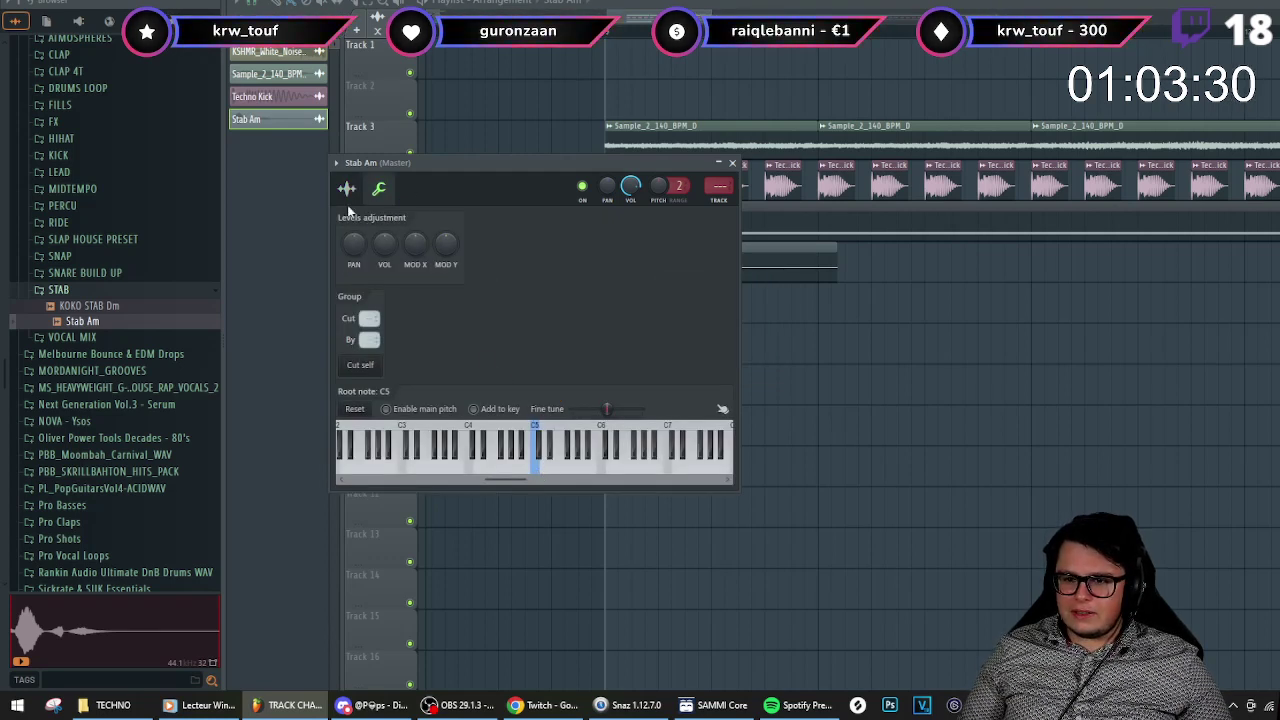
pyautogui.click(347, 188)
pyautogui.click(676, 237)
pyautogui.click(684, 278)
pyautogui.click(688, 237)
pyautogui.click(694, 292)
pyautogui.click(380, 188)
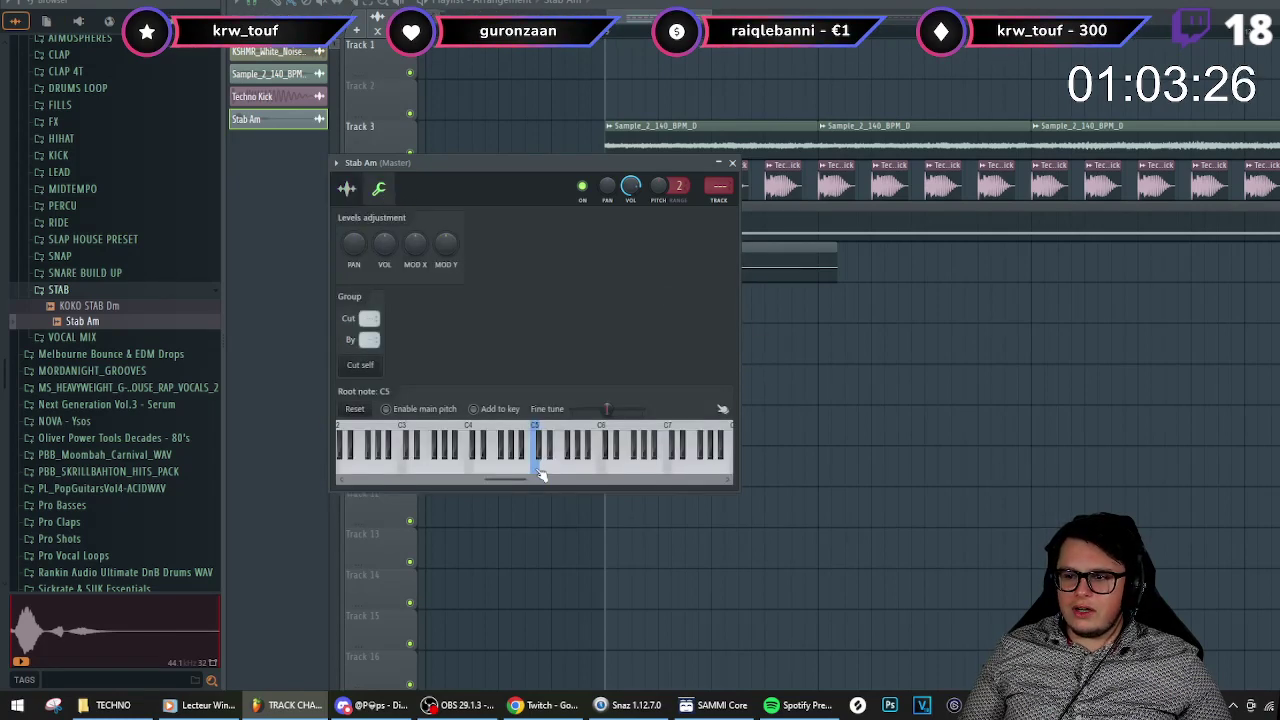
# - Try G#4 and A4 as the root note of the Sample_2_140_BPM_D clip during playback
pyautogui.doubleClick(771, 134)
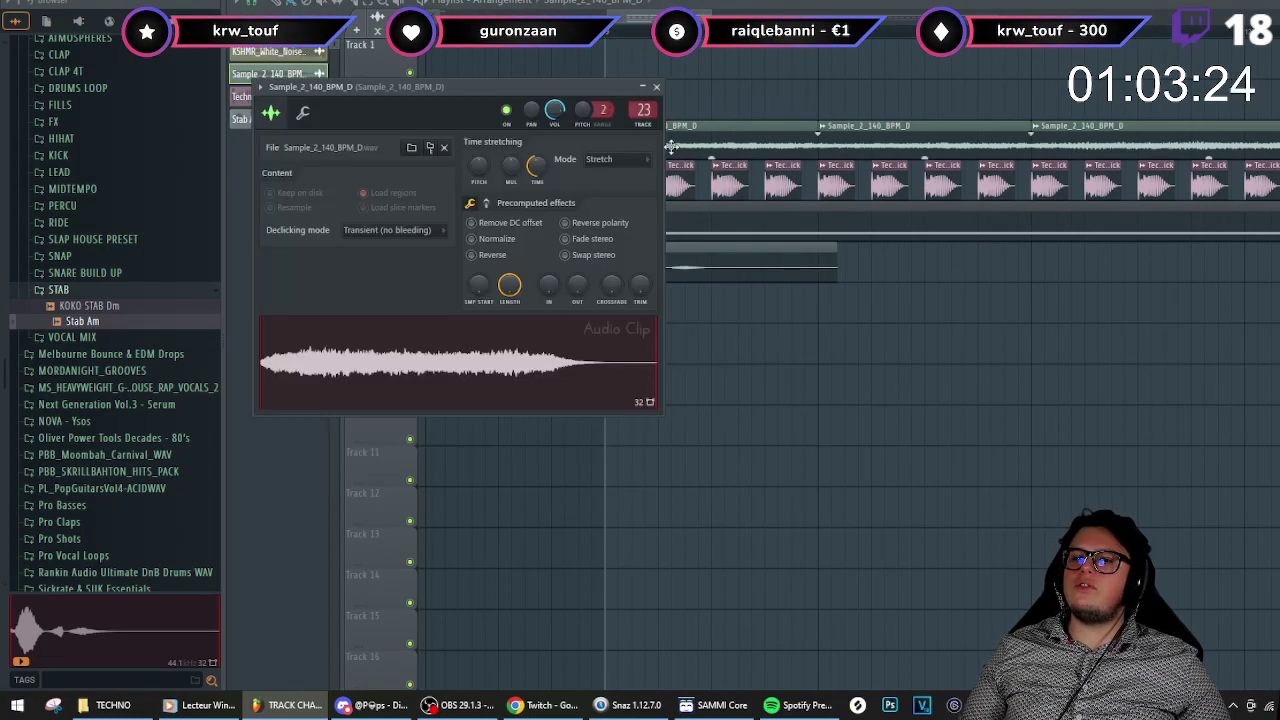
pyautogui.click(303, 113)
pyautogui.click(440, 375)
pyautogui.press('space')
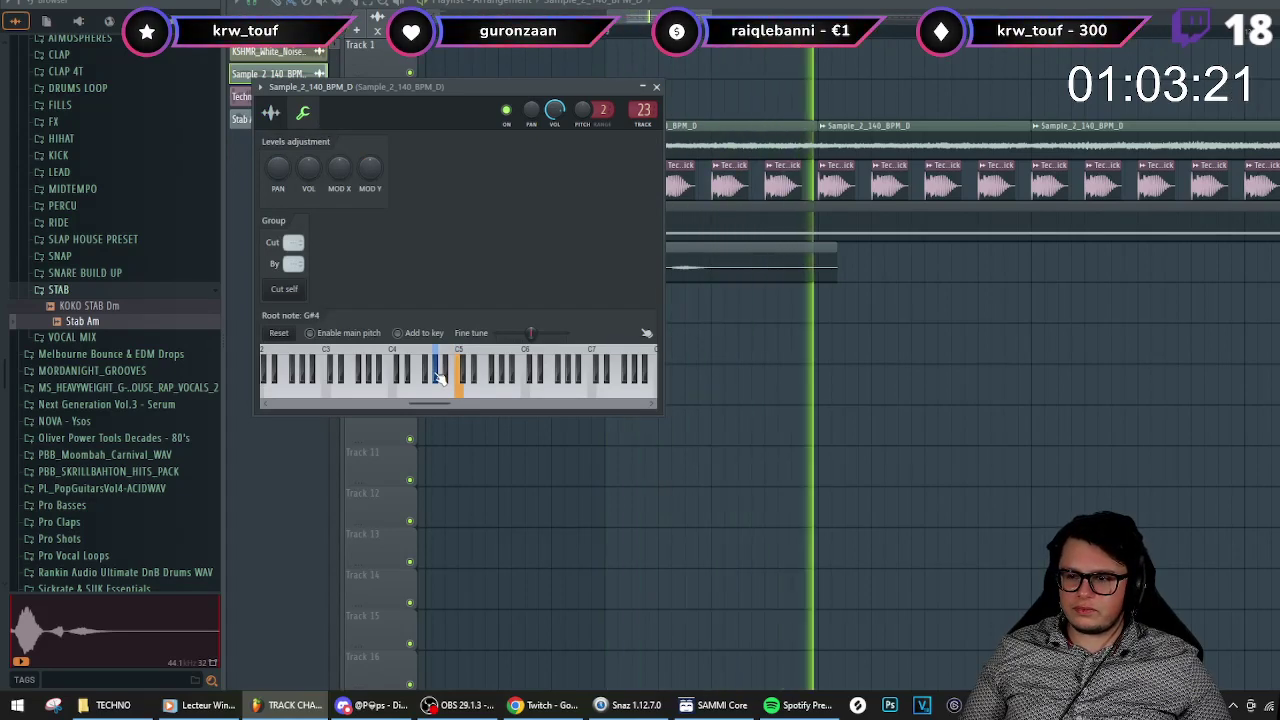
pyautogui.click(445, 390)
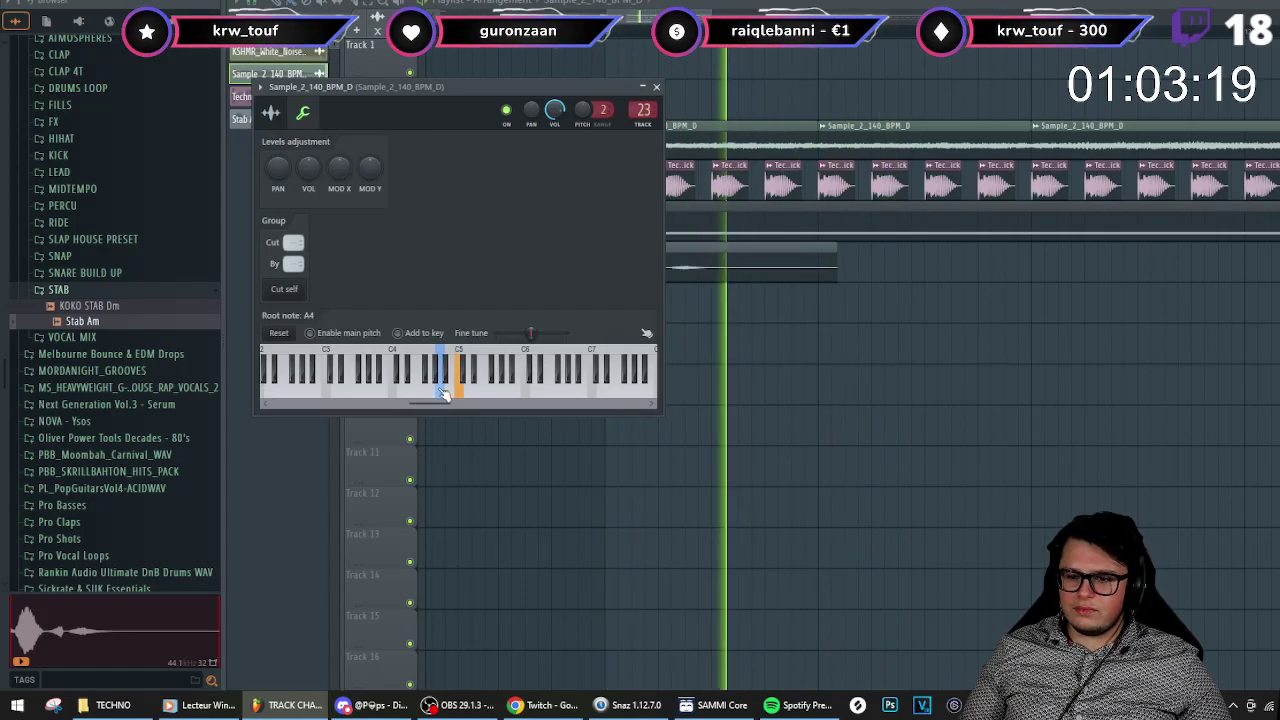
# - Try Stretch Pro as the time-stretching mode of the Sample_2_140_BPM_D clip and return it to Stretch
pyautogui.click(270, 113)
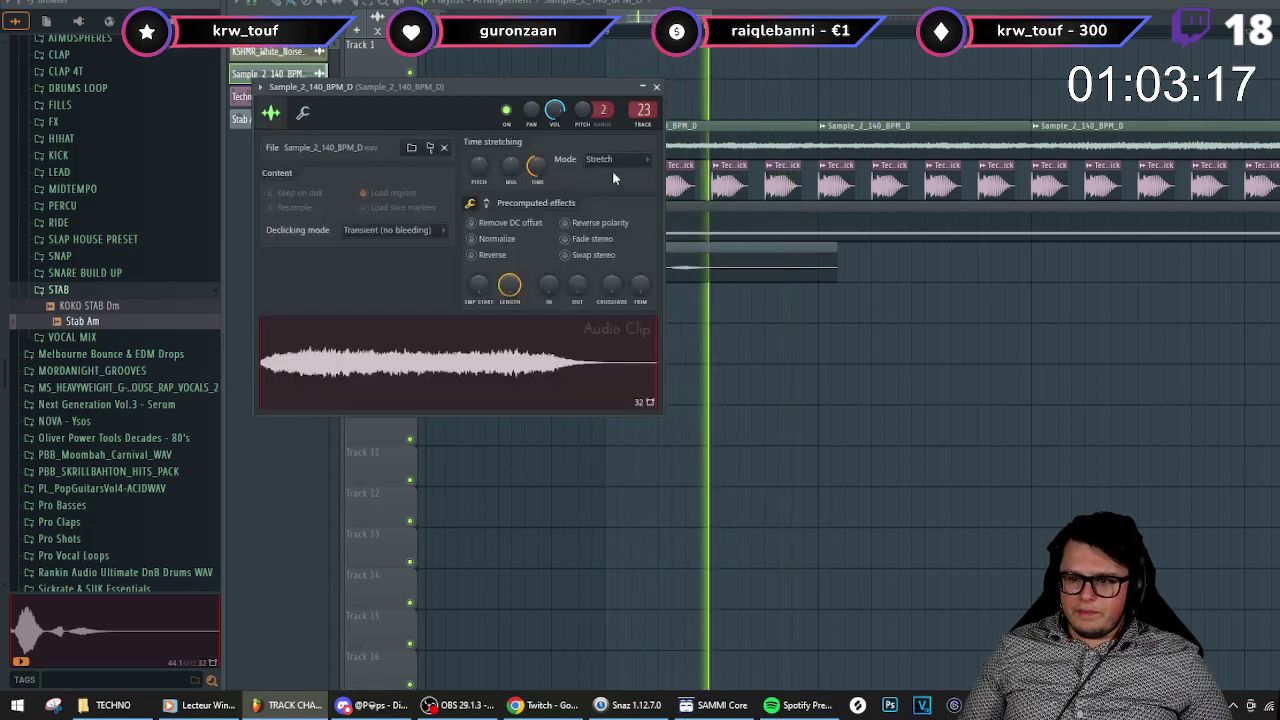
pyautogui.click(606, 160)
pyautogui.click(628, 210)
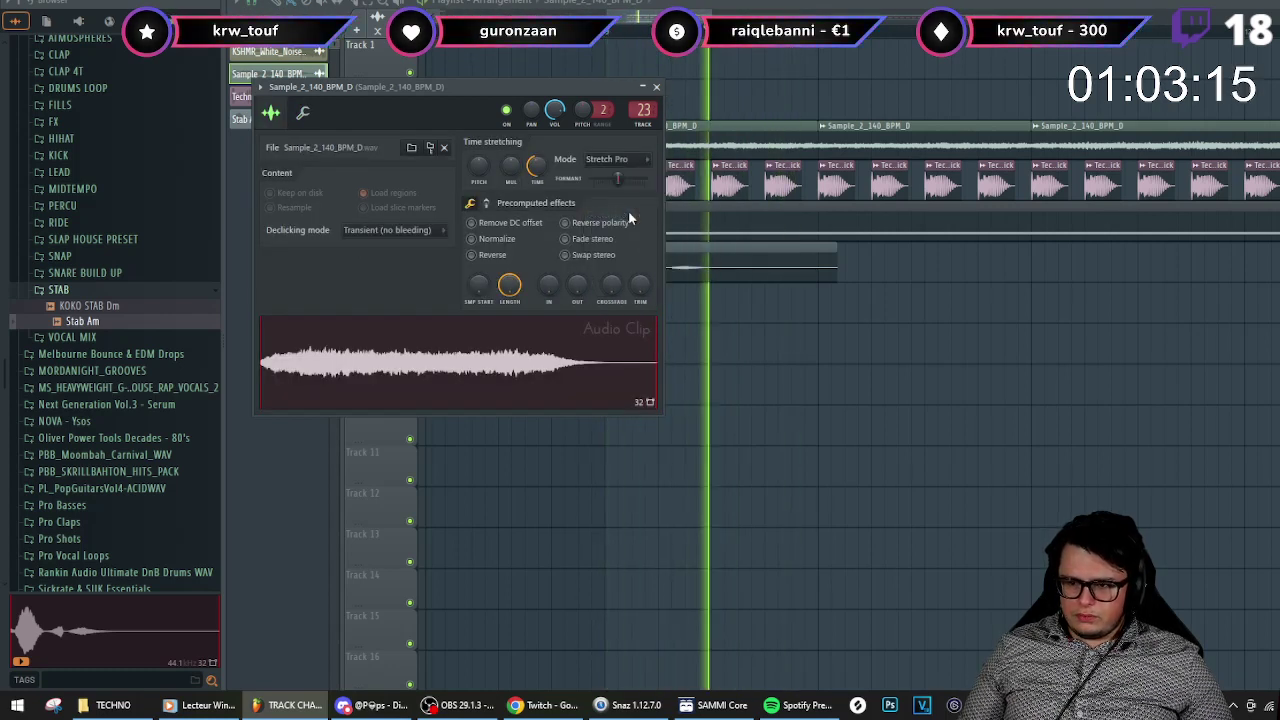
pyautogui.click(636, 155)
pyautogui.click(622, 201)
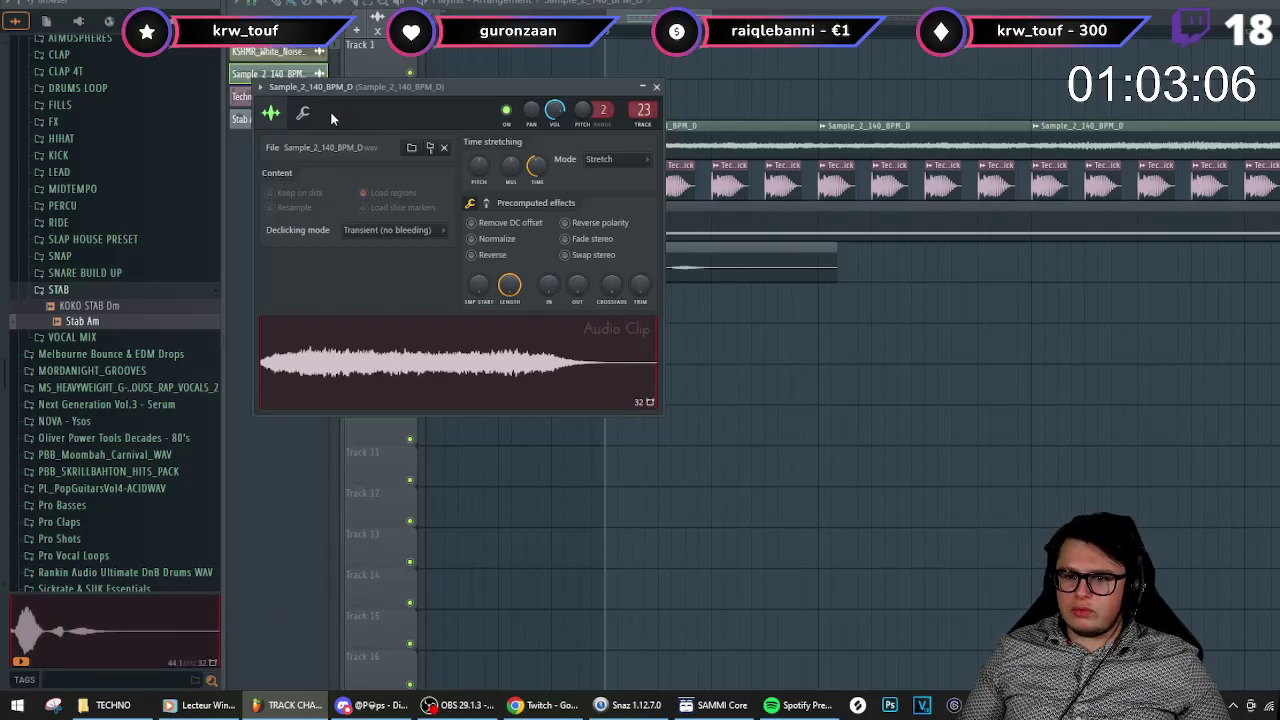
# - Play the section and set the root note of the Sample_2_140_BPM_D clip to A4
pyautogui.click(303, 112)
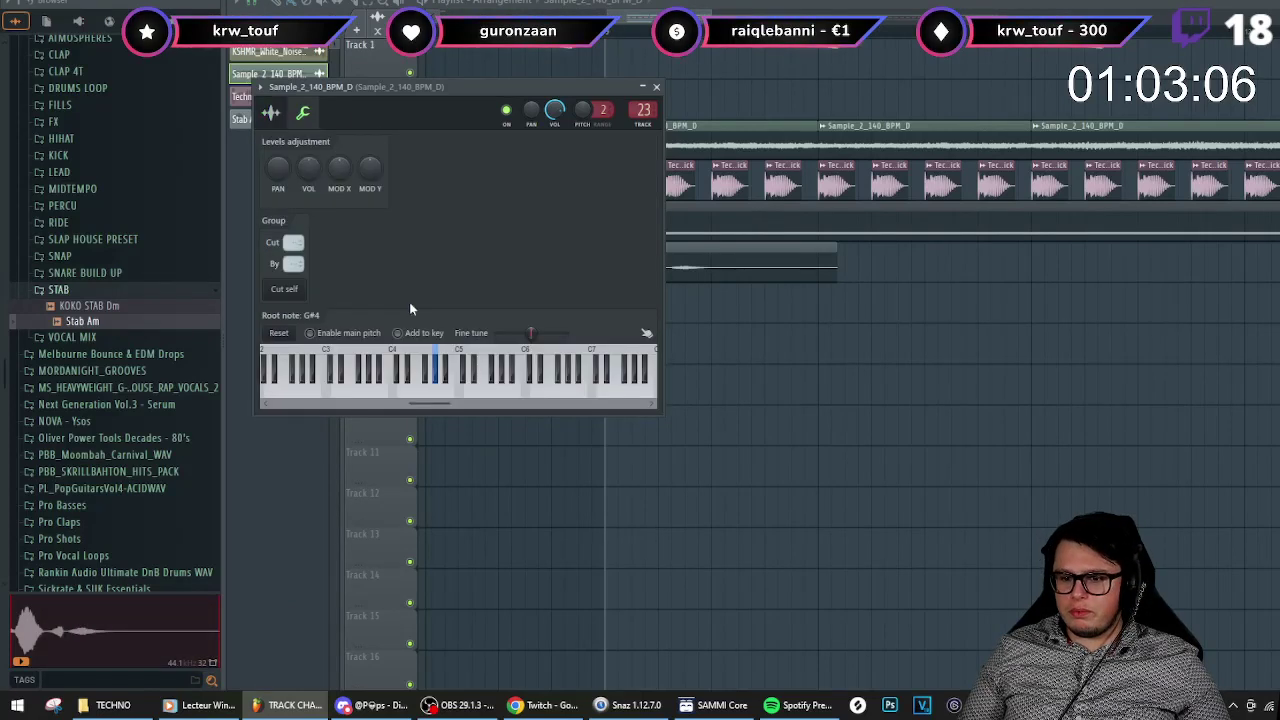
pyautogui.press('space')
pyautogui.rightClick(432, 388)
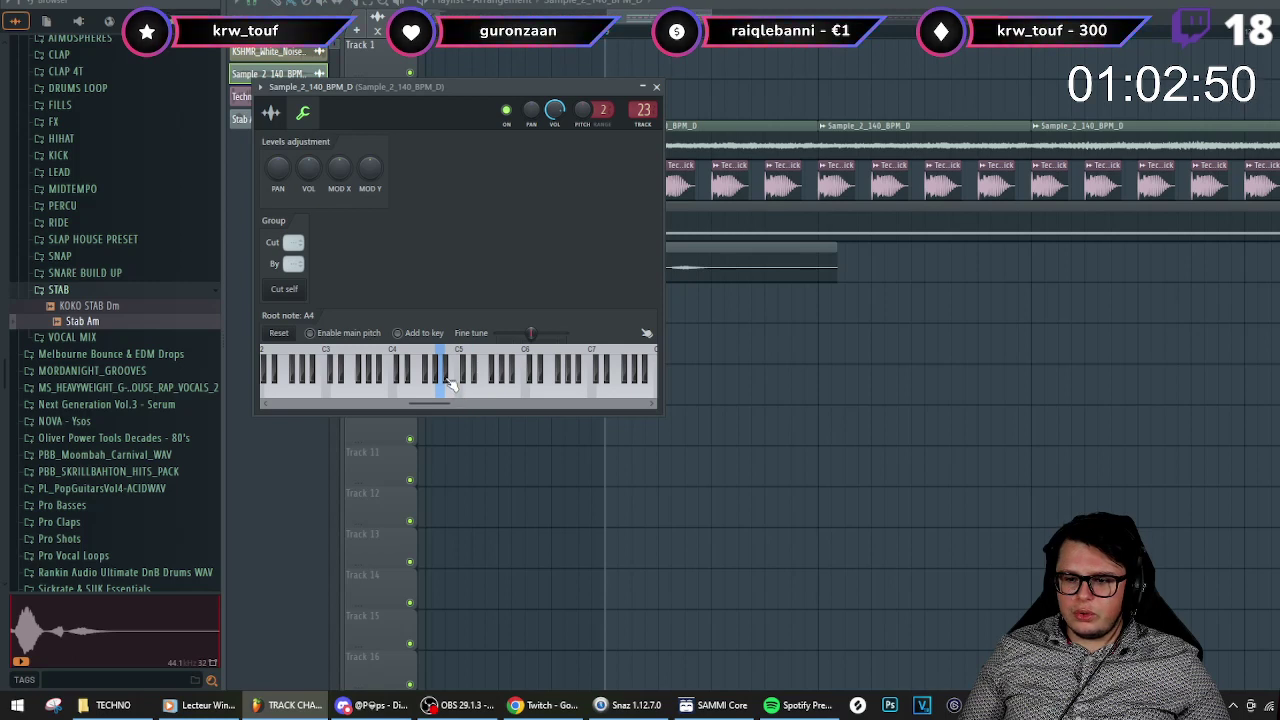
# - Set the root note of the Stab Am clip to D#5 and audition it within the section
pyautogui.doubleClick(738, 276)
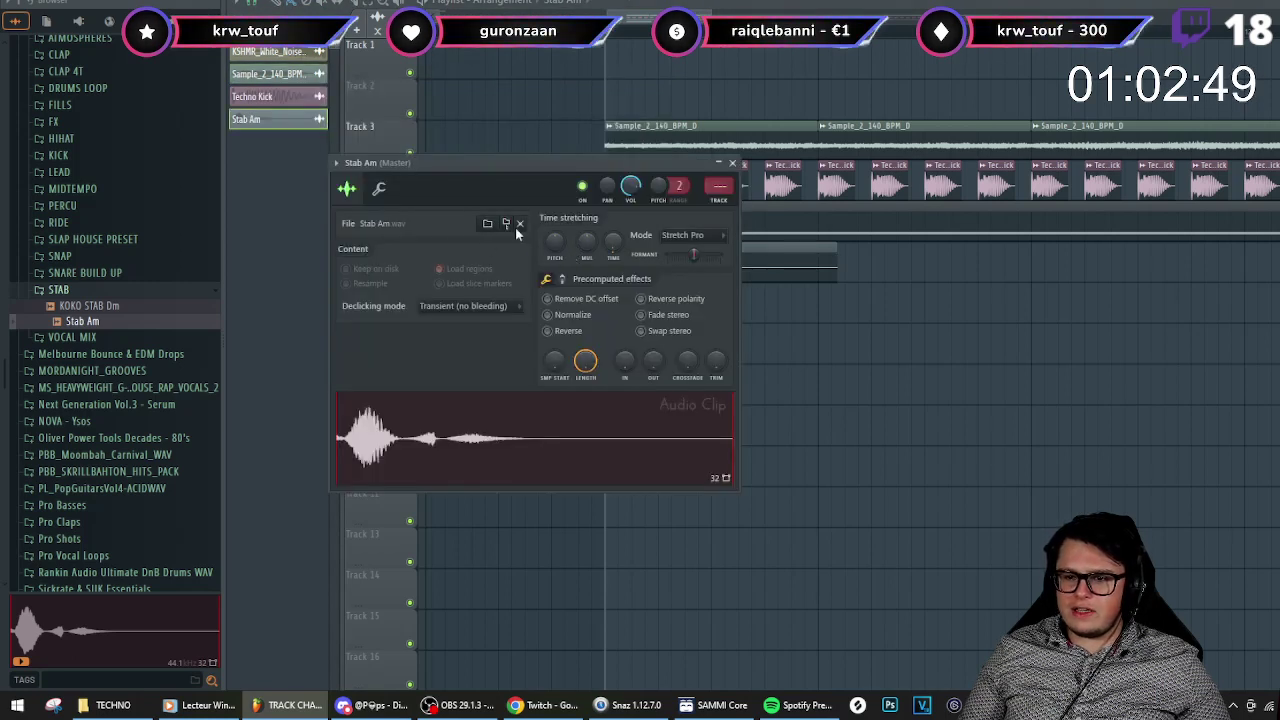
pyautogui.click(379, 189)
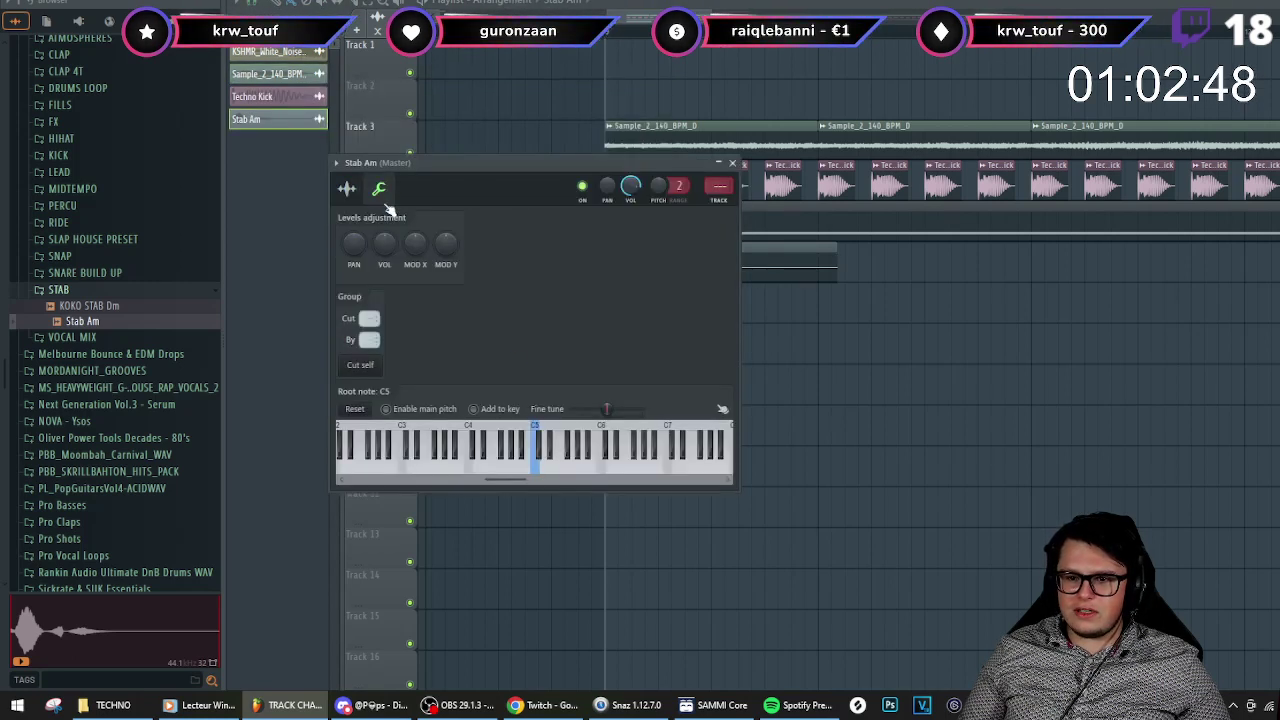
pyautogui.click(550, 447)
pyautogui.press('space')
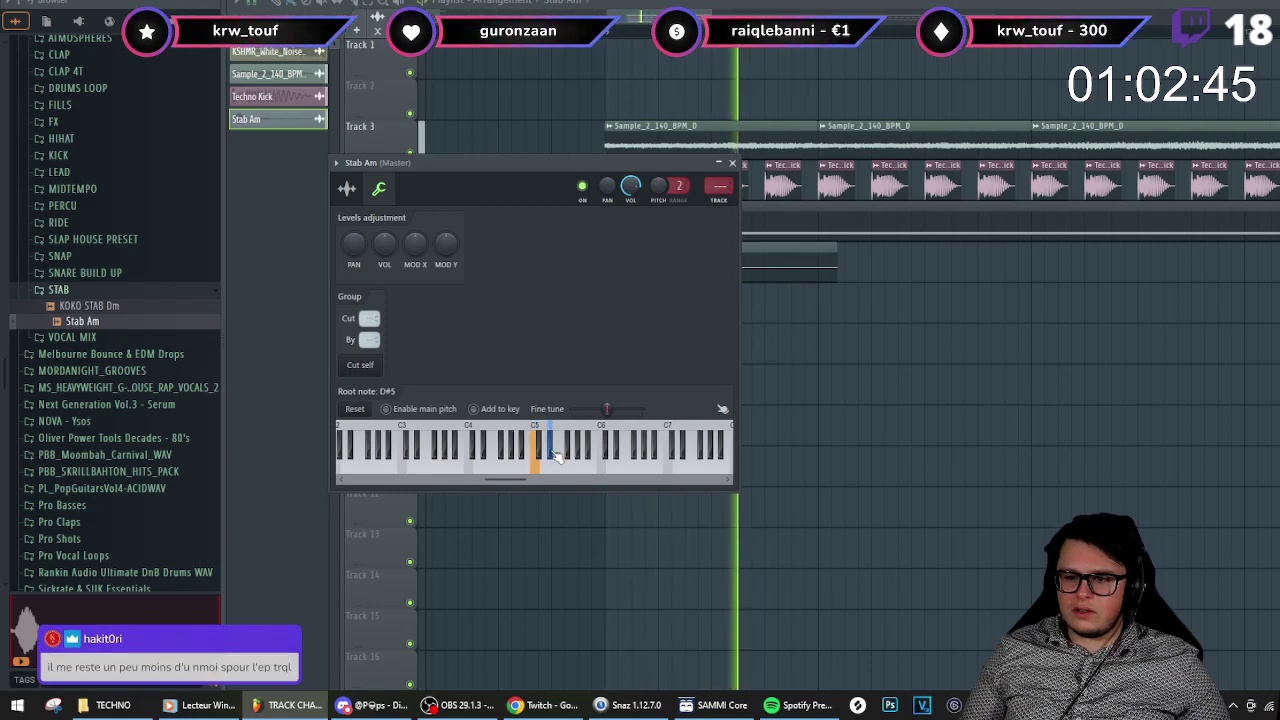
pyautogui.press('space')
pyautogui.press('space')
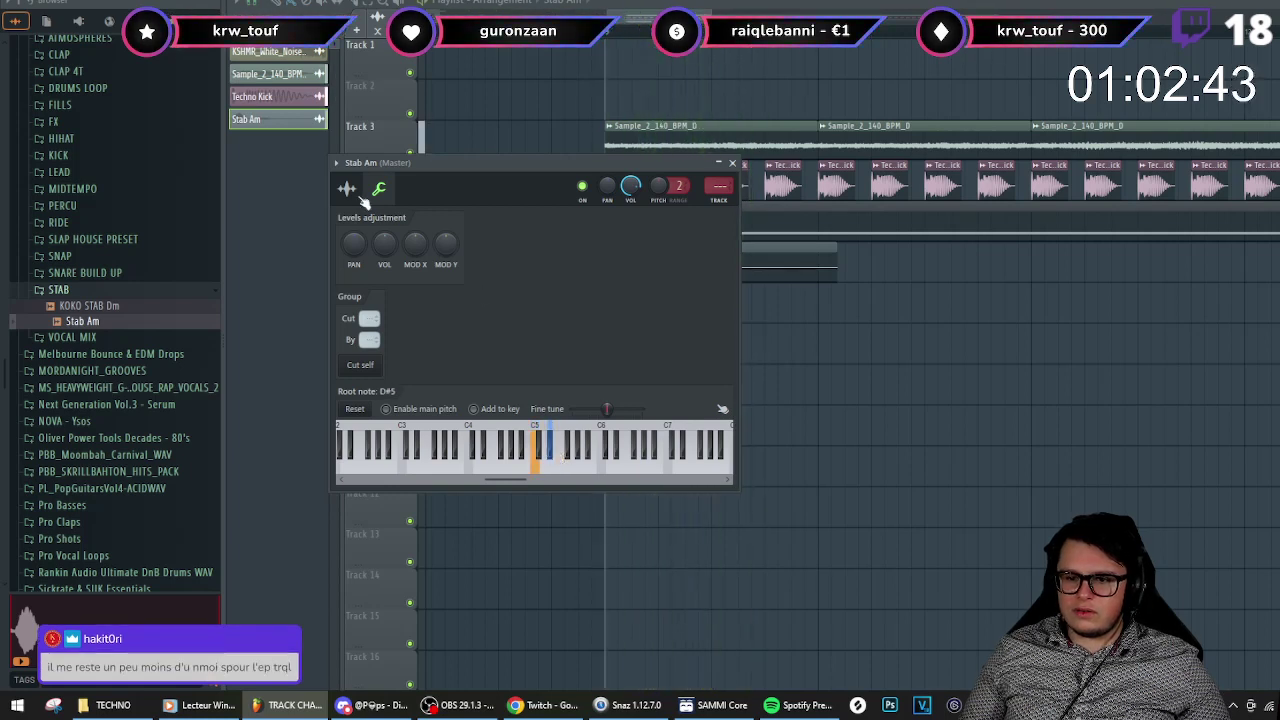
# - Try Stretch as the time-stretching mode of the Stab Am clip and return it to Stretch Pro
pyautogui.click(346, 188)
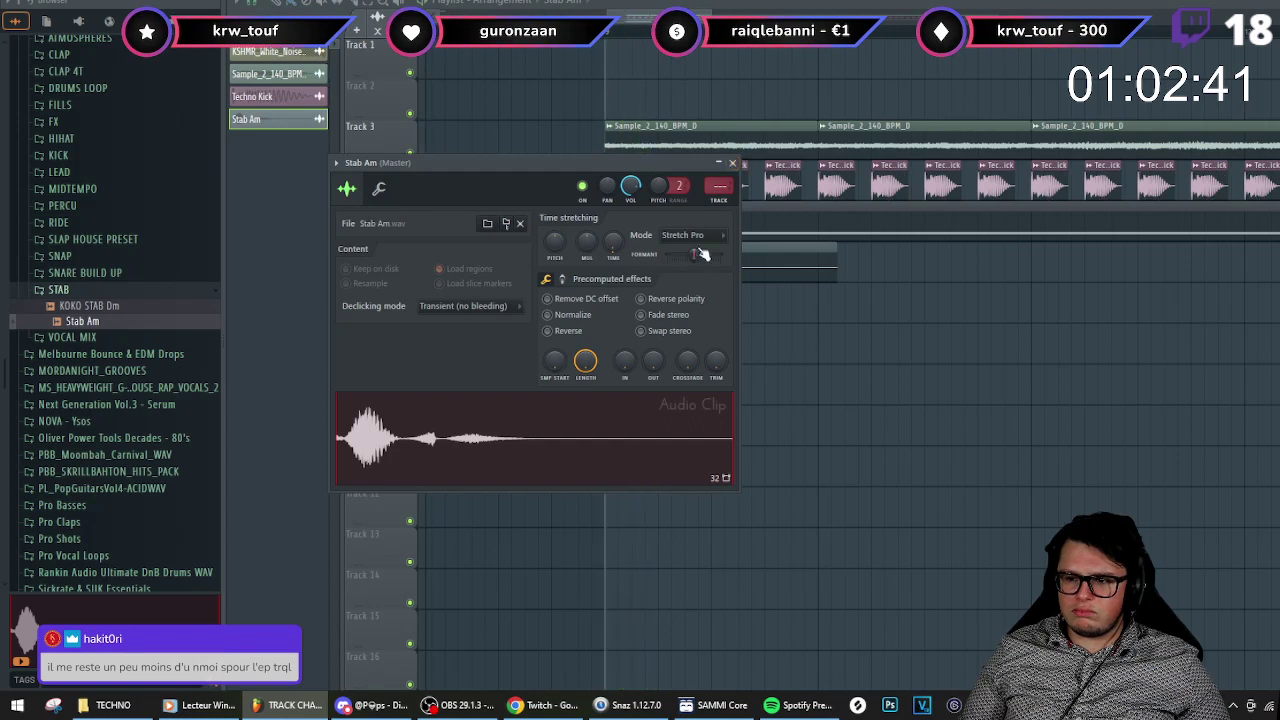
pyautogui.click(685, 235)
pyautogui.click(699, 277)
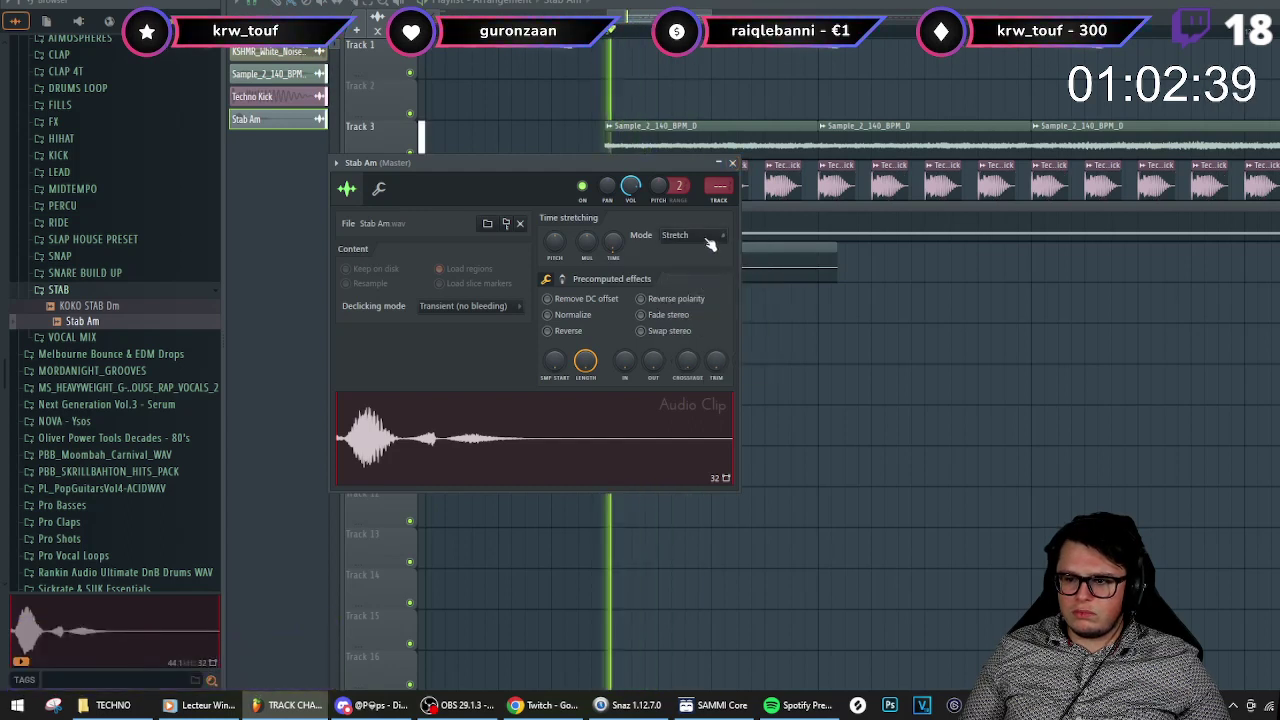
pyautogui.click(702, 235)
pyautogui.click(699, 290)
# - Set the root note of the Sample_2_140_BPM_D clip to A#4 and return to the Stab Am clip
pyautogui.click(703, 155)
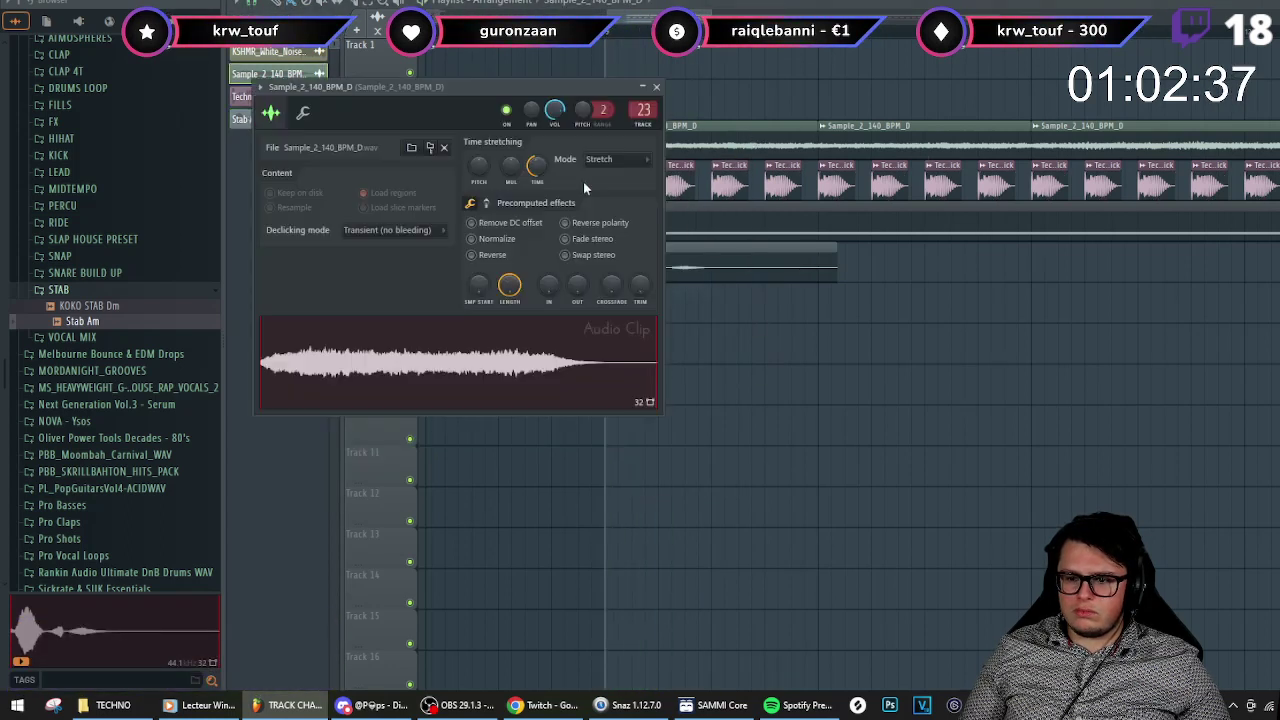
pyautogui.click(307, 112)
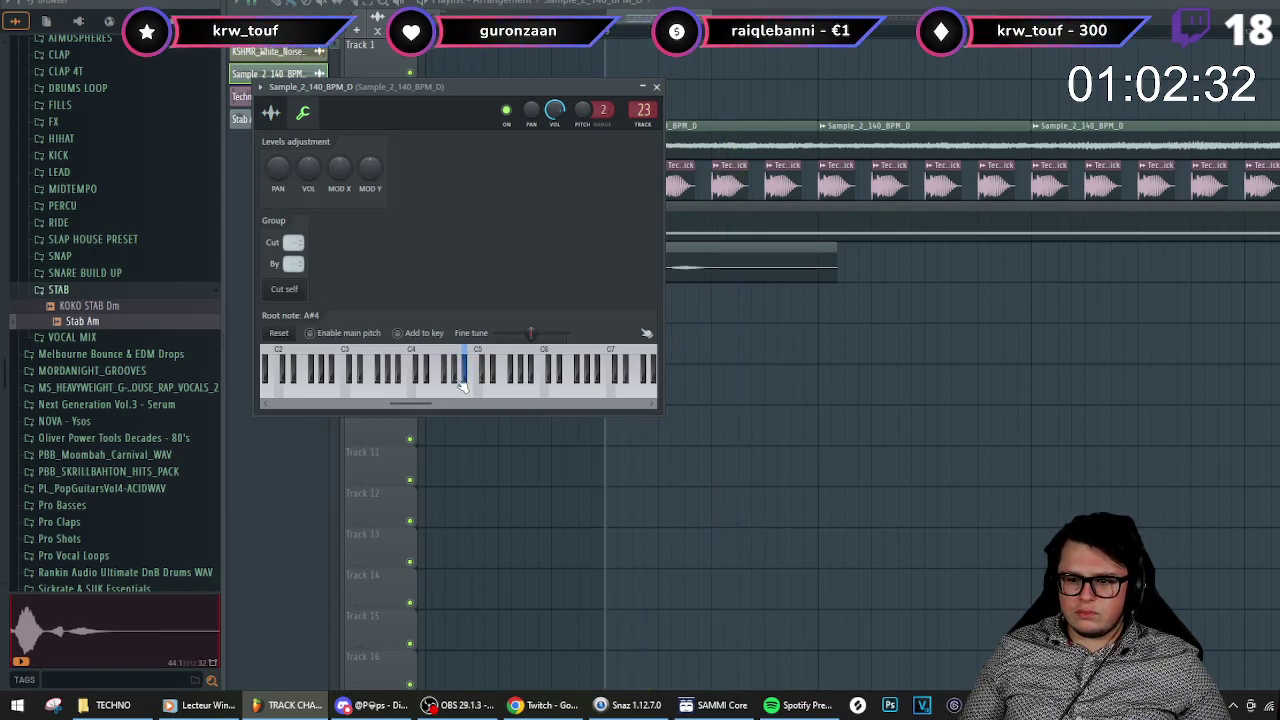
pyautogui.click(703, 265)
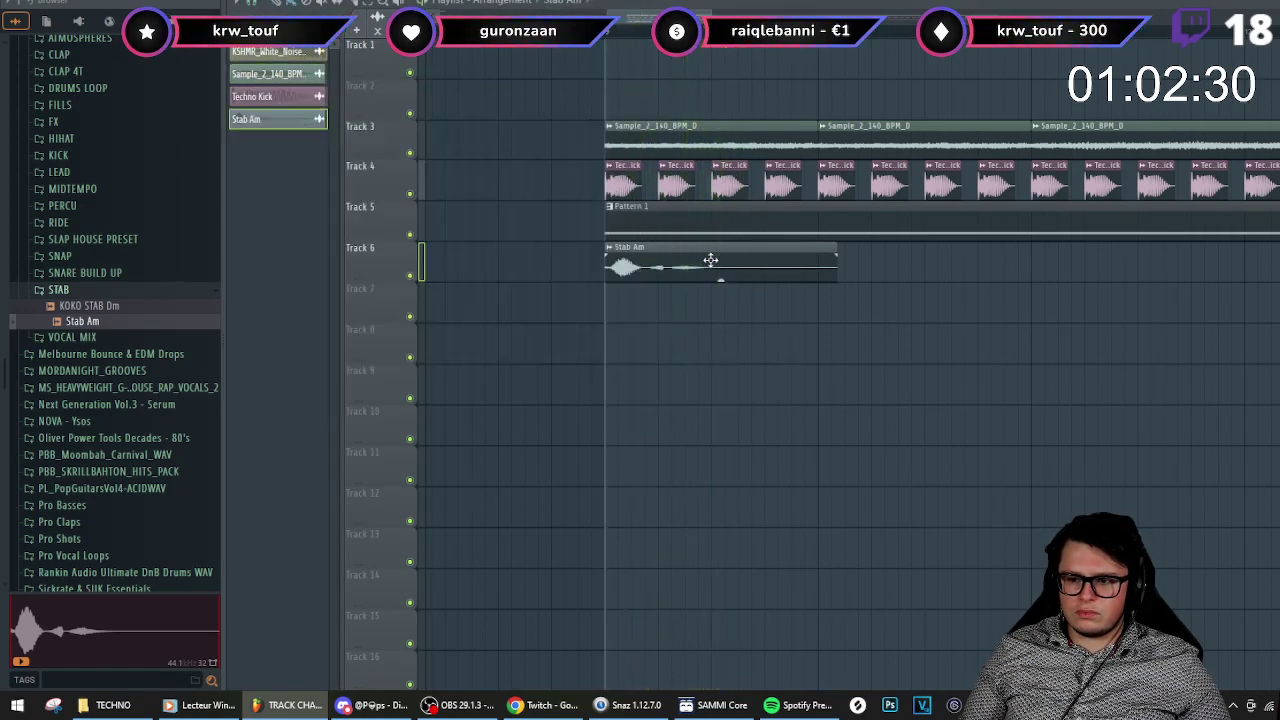
# - Set the root note of the Stab Am clip to C#5 and its time-stretching mode to Stretch
pyautogui.click(379, 189)
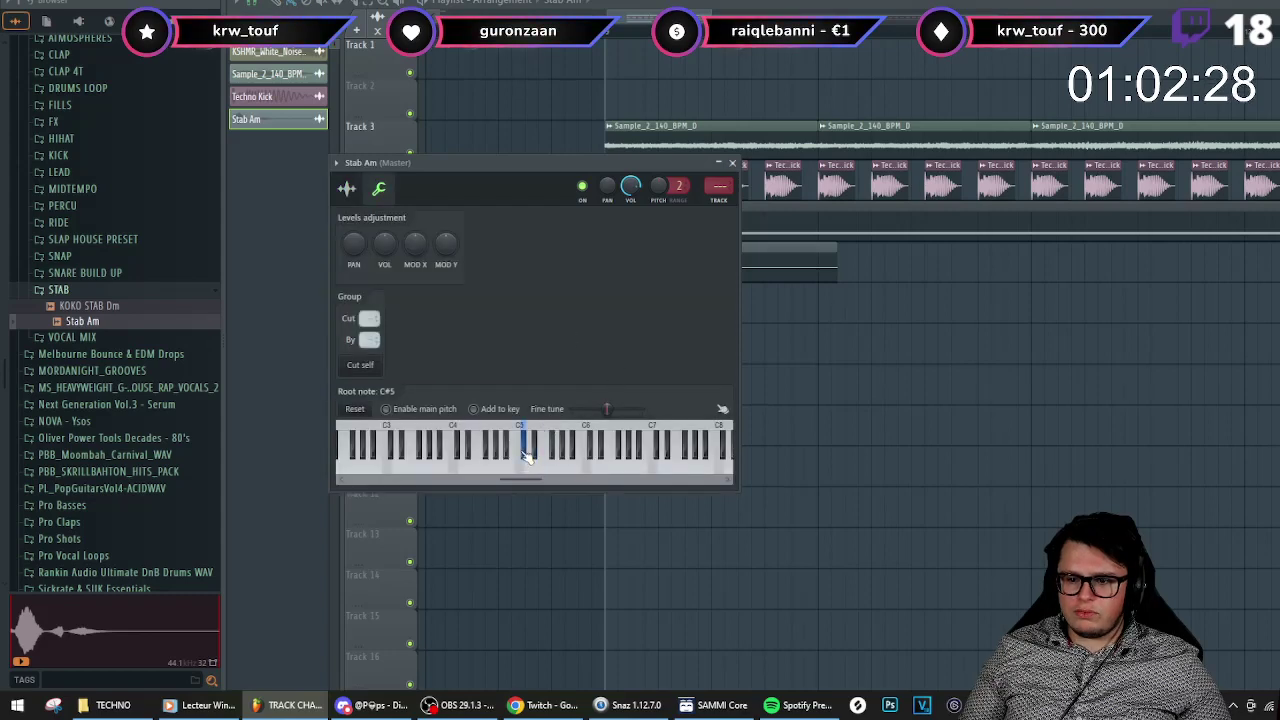
pyautogui.click(347, 188)
pyautogui.click(693, 235)
pyautogui.click(703, 277)
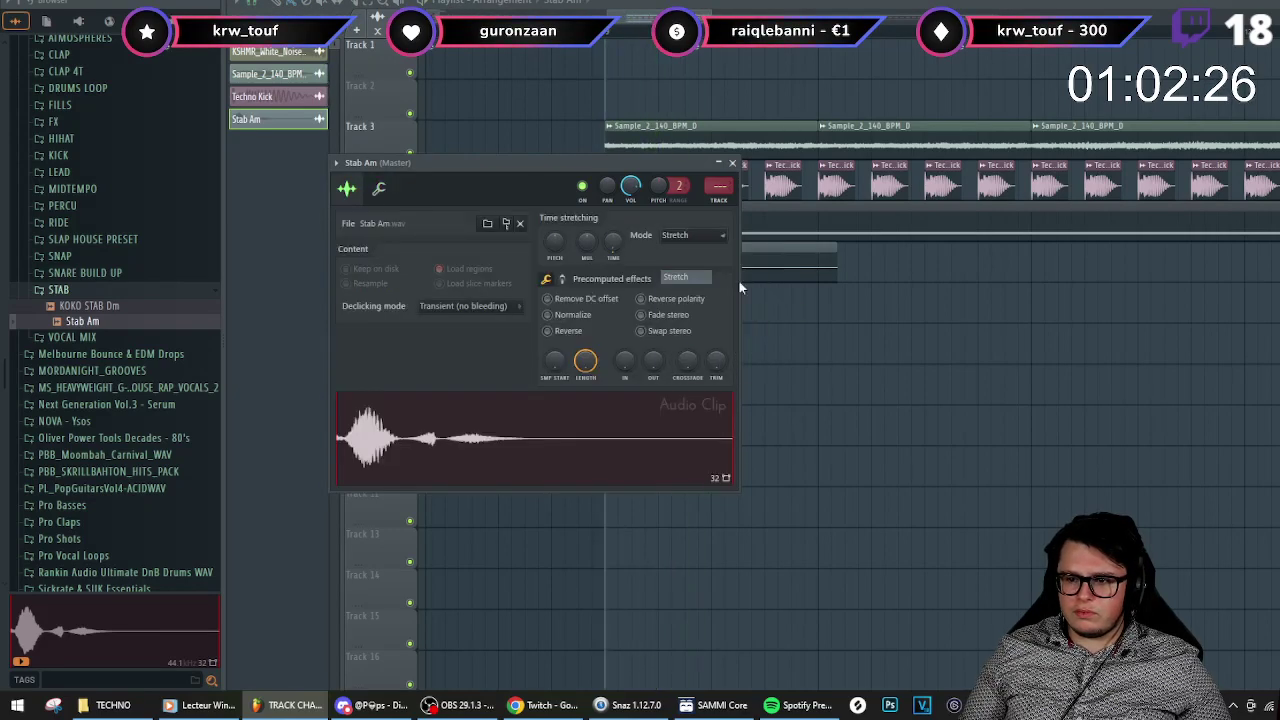
pyautogui.click(732, 163)
# - Mute Track 3 and transpose all notes of Pattern 1 up by five semitones while playing the section
pyautogui.click(410, 154)
pyautogui.press('space')
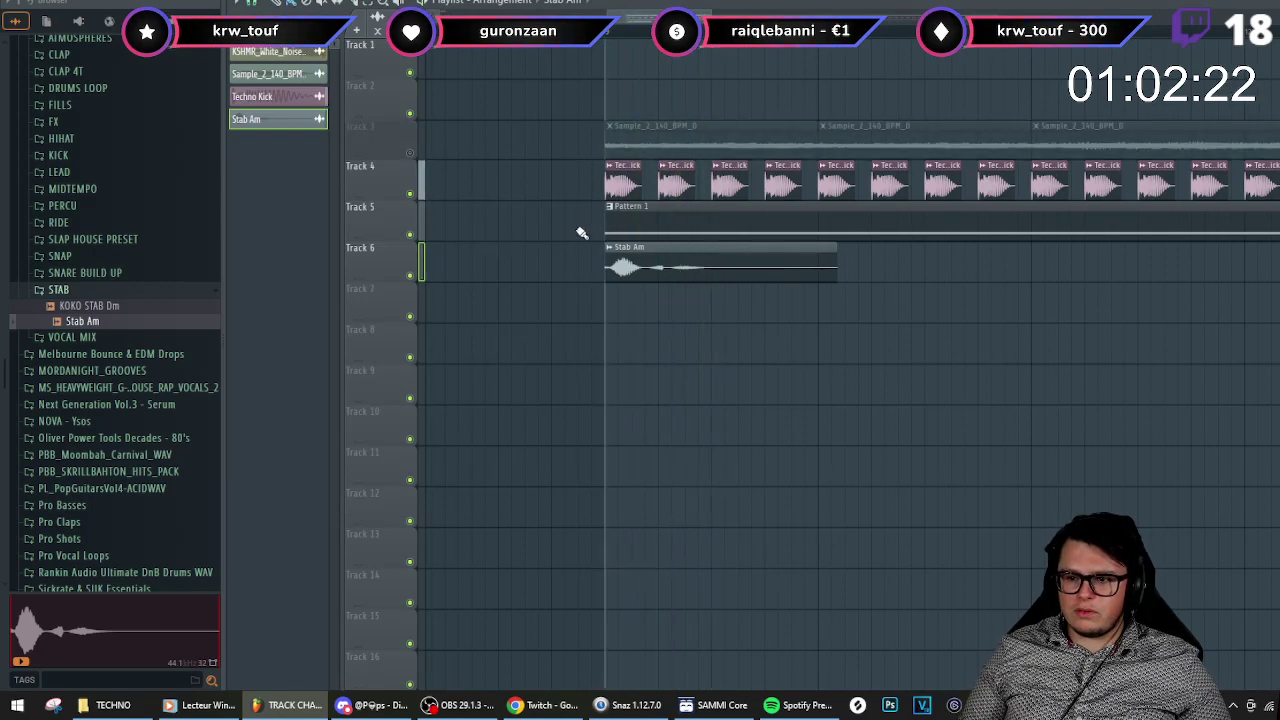
pyautogui.doubleClick(649, 223)
pyautogui.scroll(-2, 640, 260)
pyautogui.hotkey('ctrl', 'a')
pyautogui.hotkey('shift', 'Up')
pyautogui.hotkey('shift', 'Up')
pyautogui.hotkey('shift', 'Up')
pyautogui.hotkey('shift', 'Up')
pyautogui.hotkey('shift', 'Up')
pyautogui.hotkey('shift', 'Up')
pyautogui.hotkey('shift', 'Down')
pyautogui.press('space')
pyautogui.press('Escape')
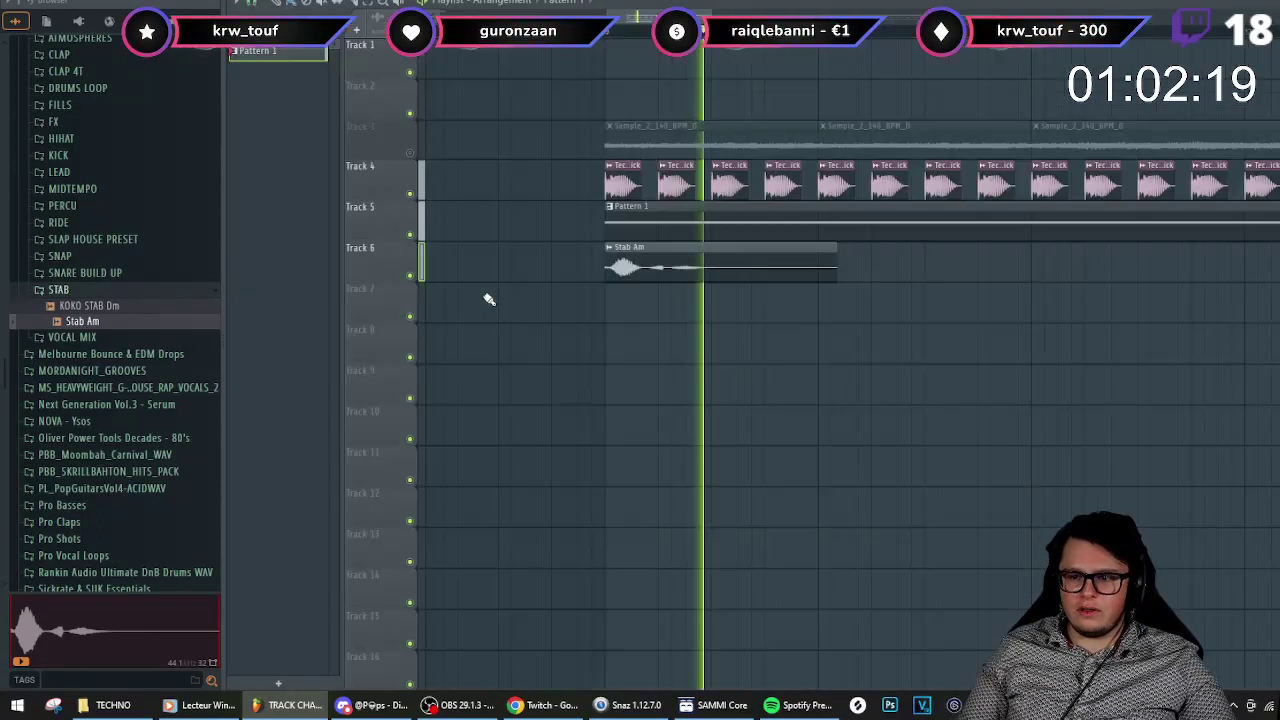
# - Unmute Track 3 and listen to the sample together with the kick, bass and stab
pyautogui.click(412, 153)
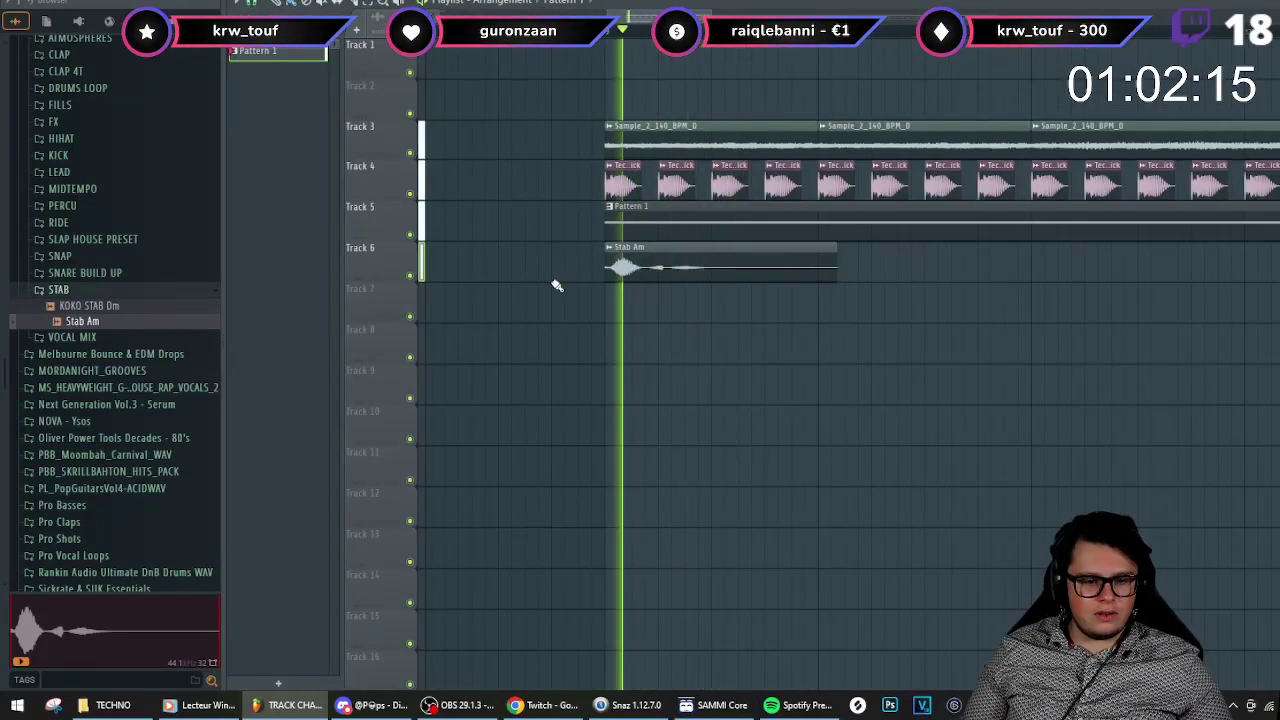
pyautogui.press('space')
pyautogui.scroll(2, 646, 292)
pyautogui.scroll(-2, 646, 292)
pyautogui.scroll(-1, 646, 290)
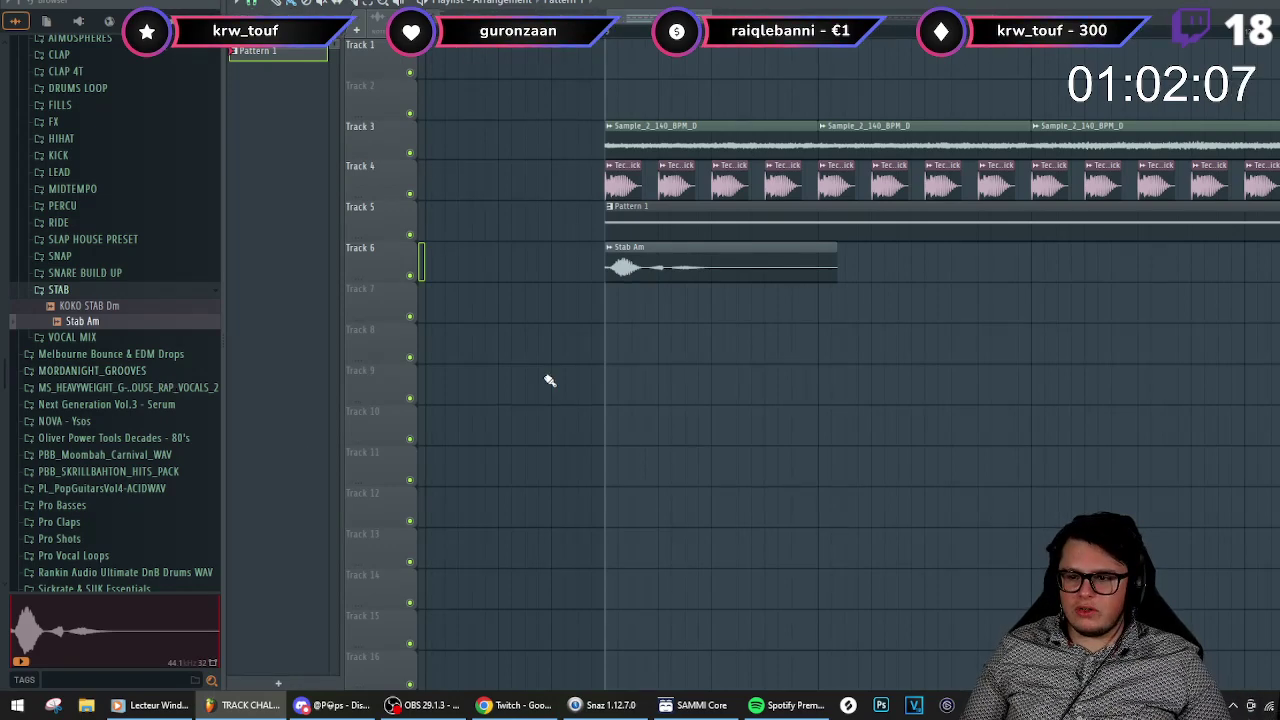
# - Trim the start of the first Sample_2_140_BPM_D clip on Track 3 so it begins at the second Techno Kick
pyautogui.scroll(4, 671, 286)
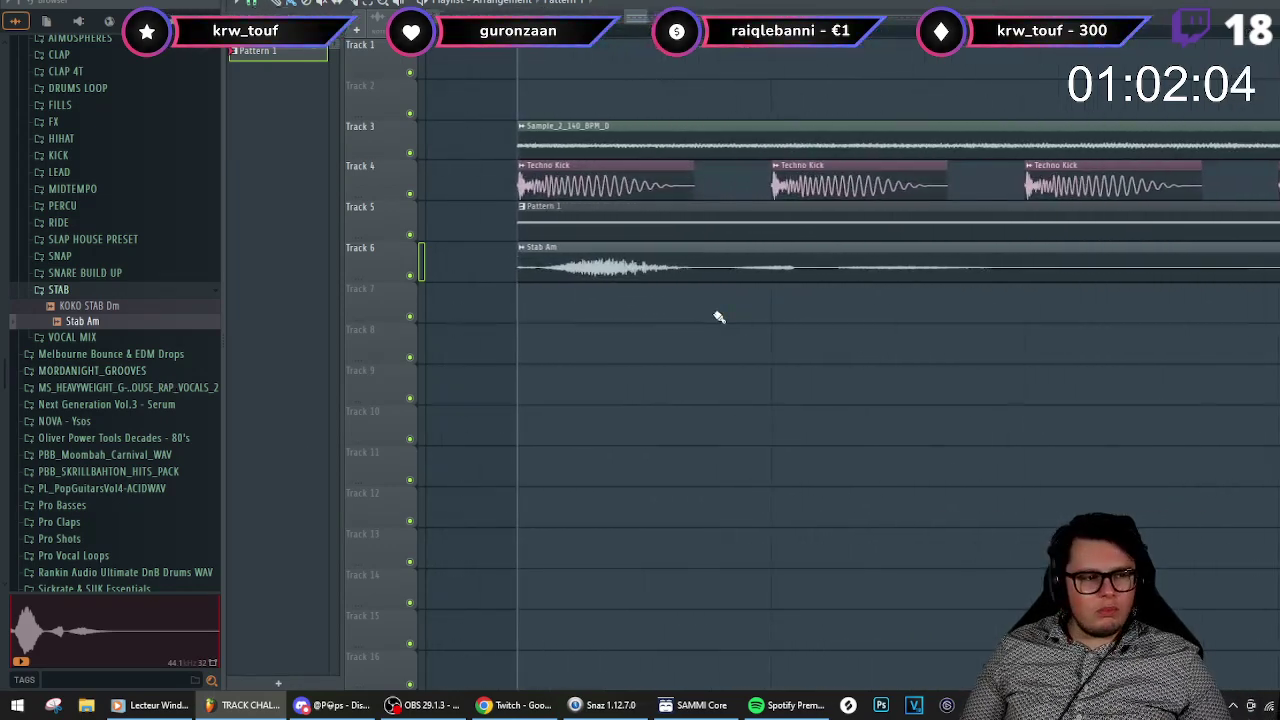
pyautogui.scroll(-4, 651, 306)
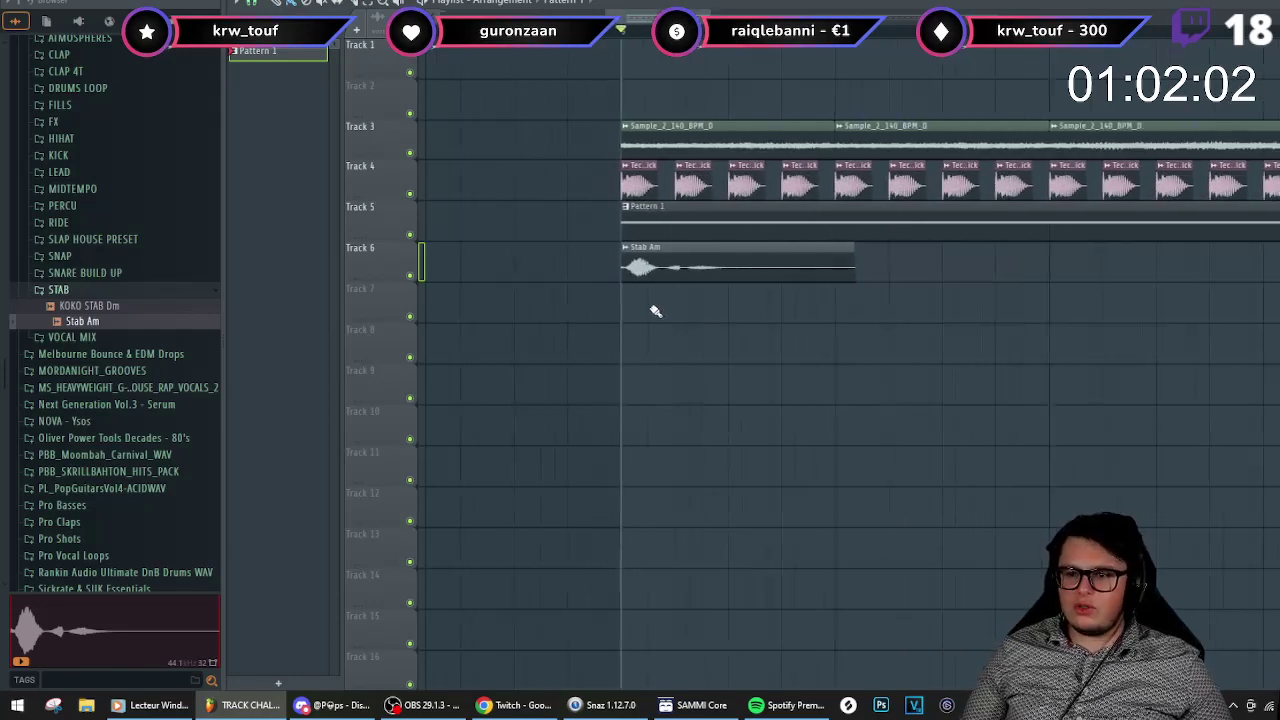
pyautogui.scroll(2, 623, 127)
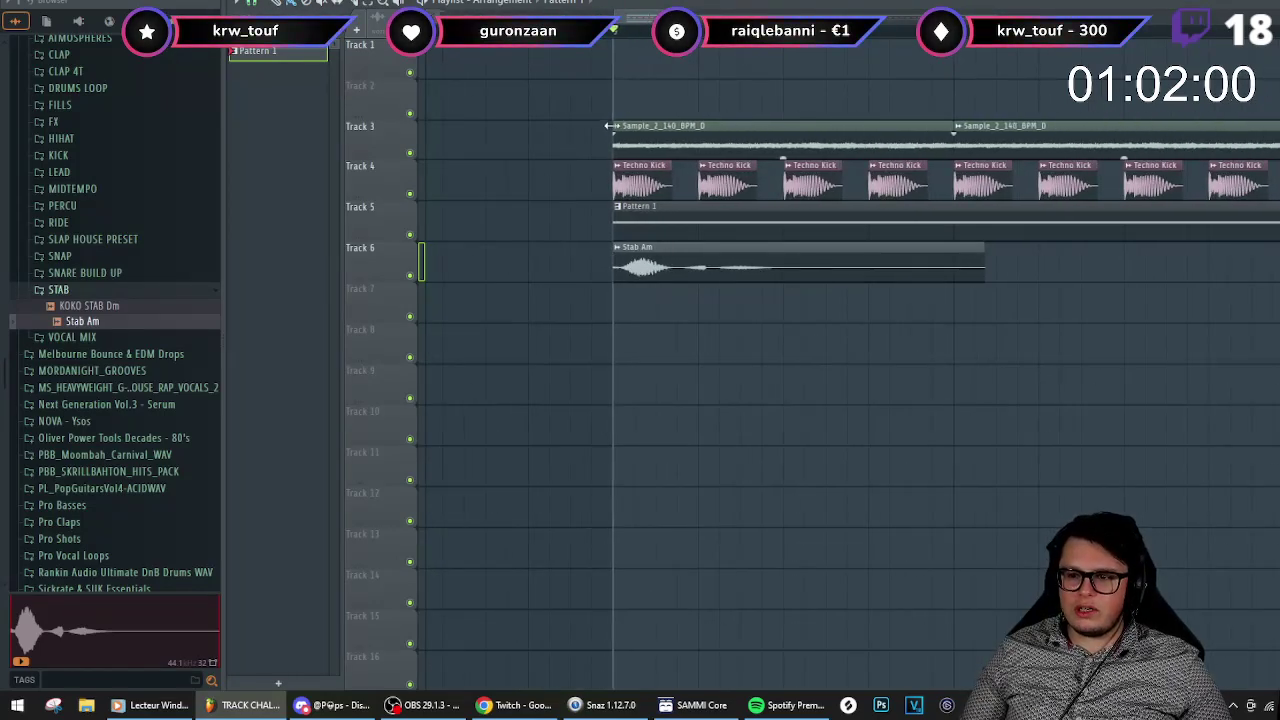
pyautogui.press('space')
pyautogui.press('space')
pyautogui.moveTo(701, 160); pyautogui.dragTo(701, 164)
# - Play the opening of the section repeatedly to judge the delayed sample entry against the kick and stab
pyautogui.press('space')
pyautogui.press('space')
pyautogui.press('space')
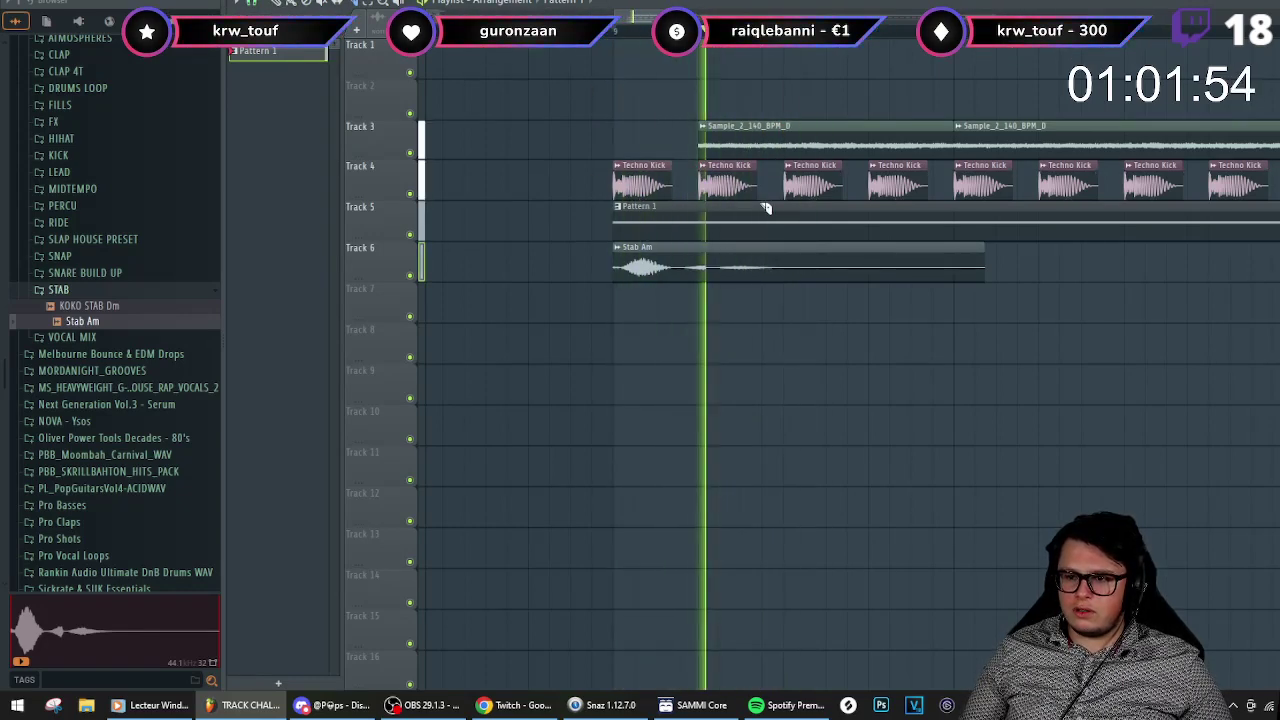
pyautogui.press('space')
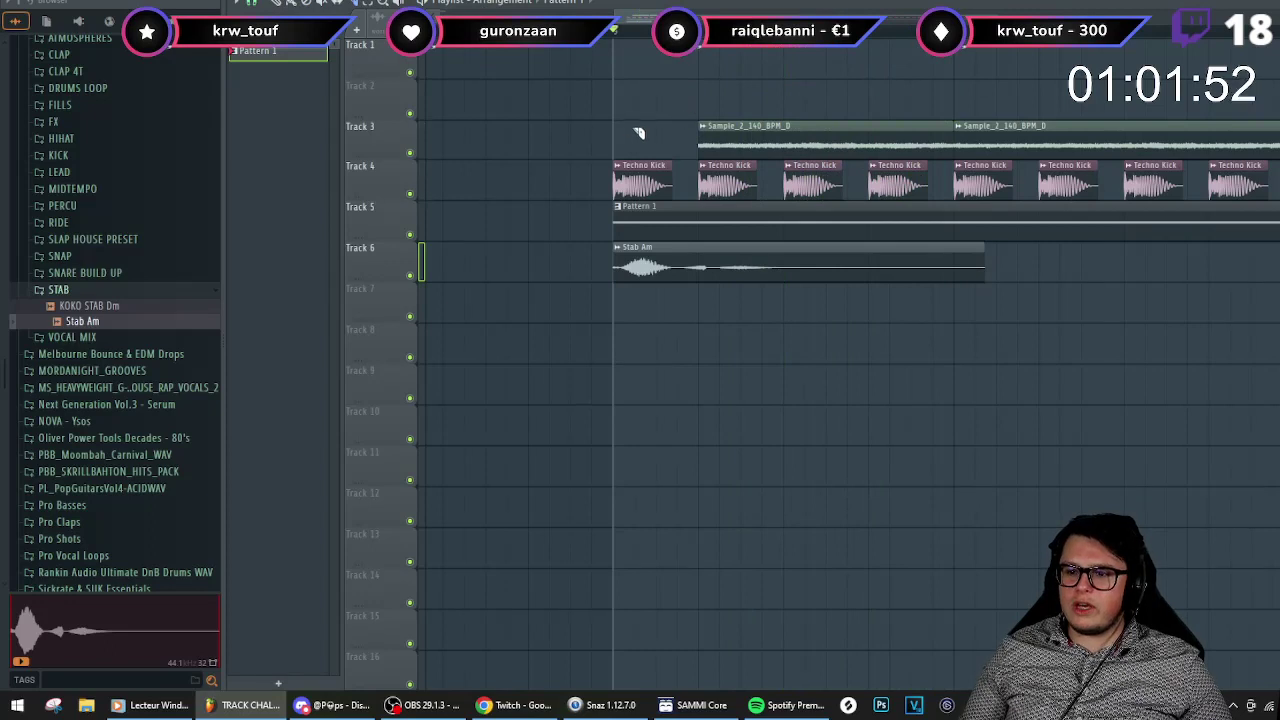
pyautogui.press('space')
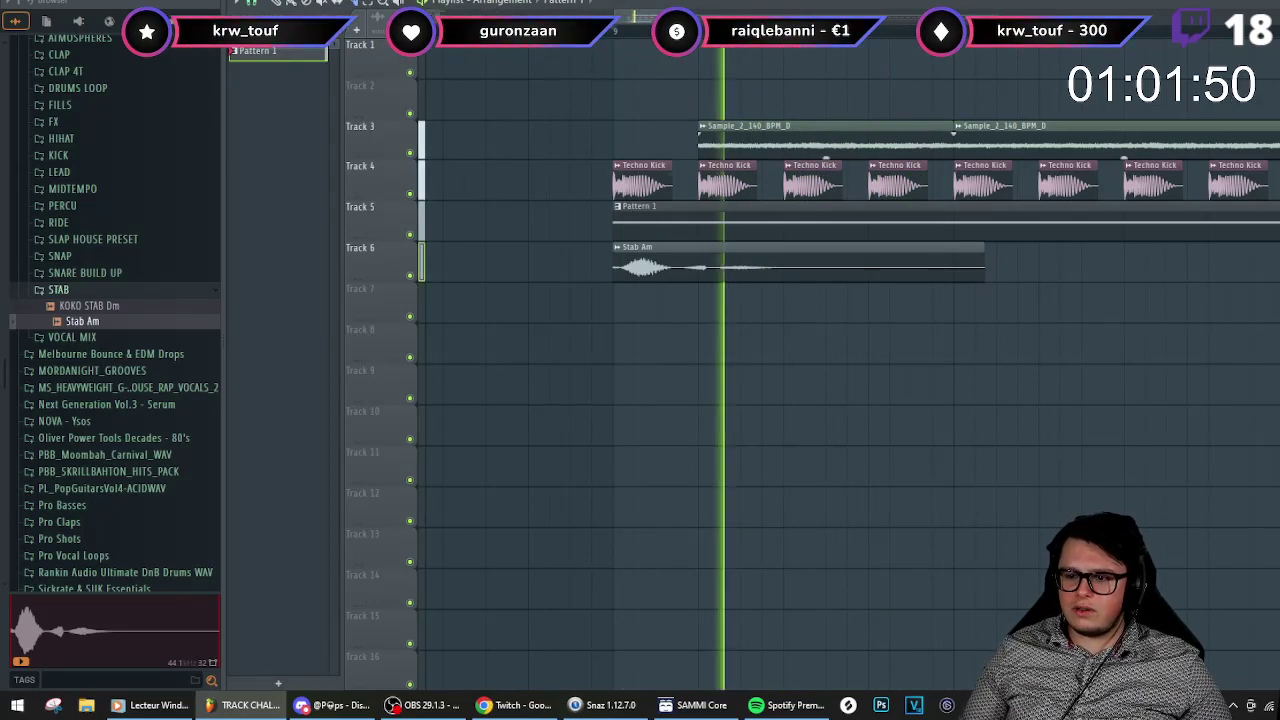
pyautogui.press('space')
pyautogui.press('space')
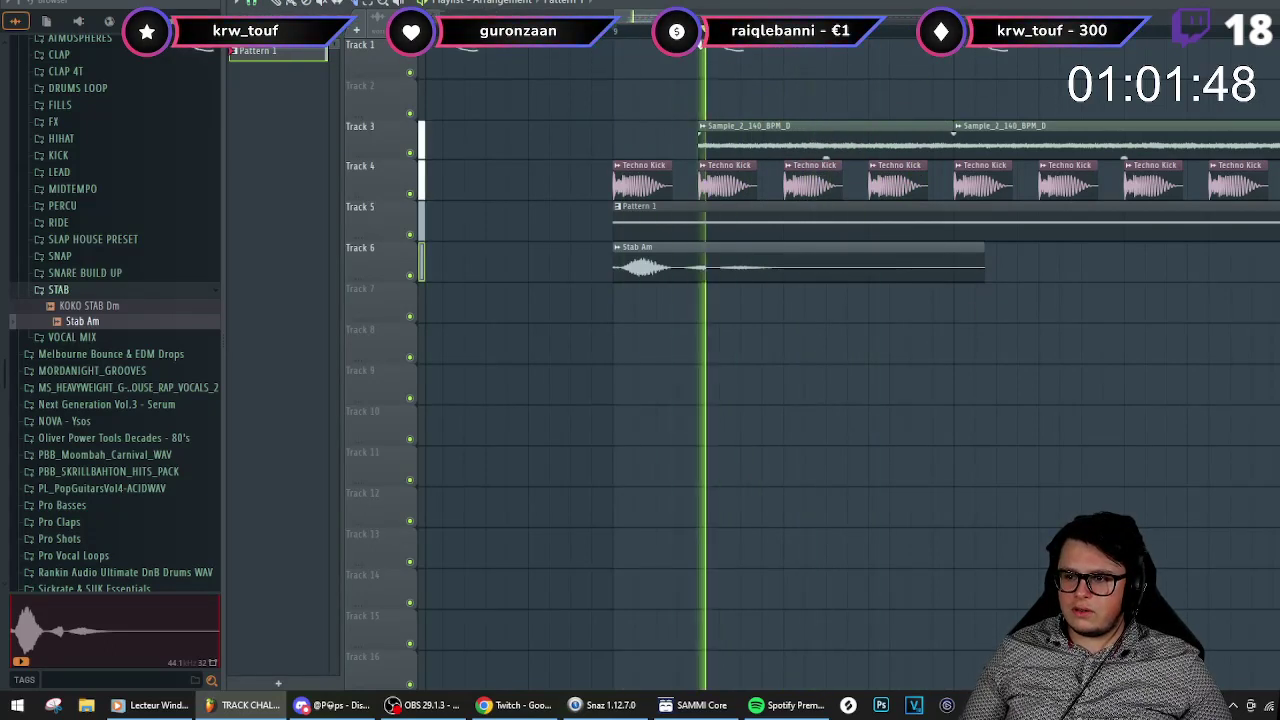
pyautogui.press('space')
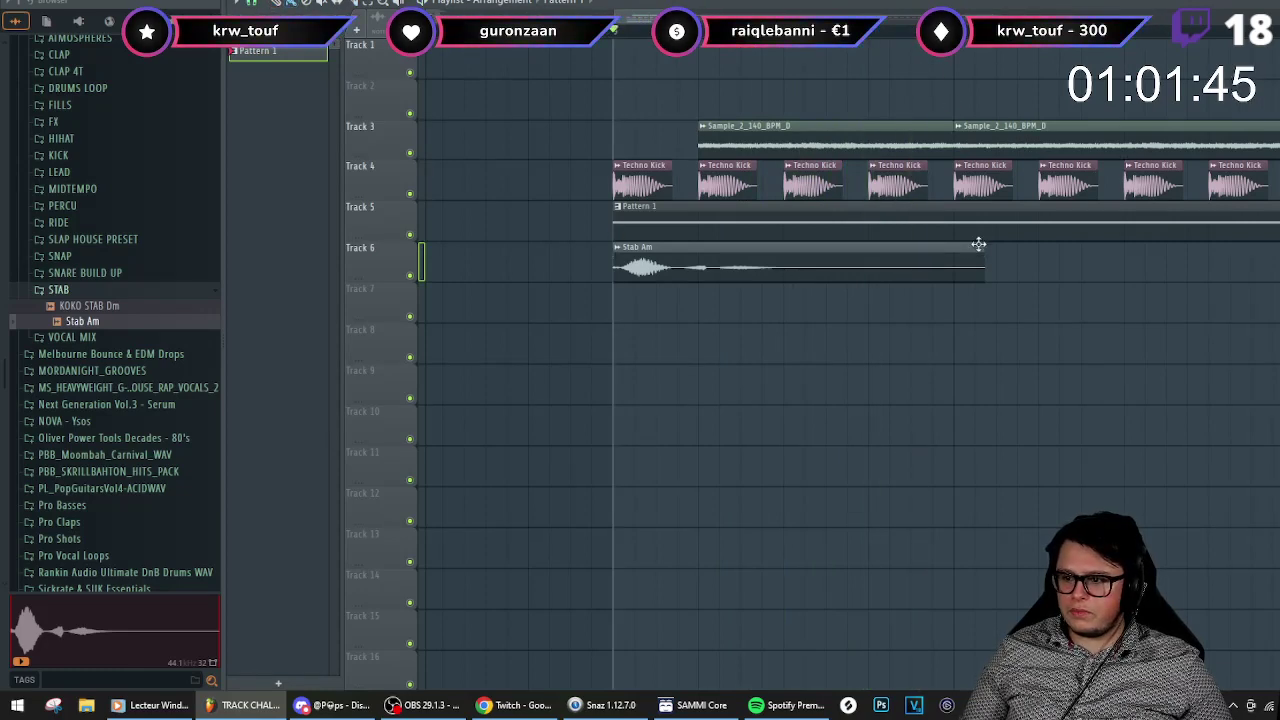
# - Collapse the KOLBEIN SAMPLES folder and open MG1_SYNTH_STABS inside the MORDANIGHT_GROOVES pack
pyautogui.scroll(6, 130, 337)
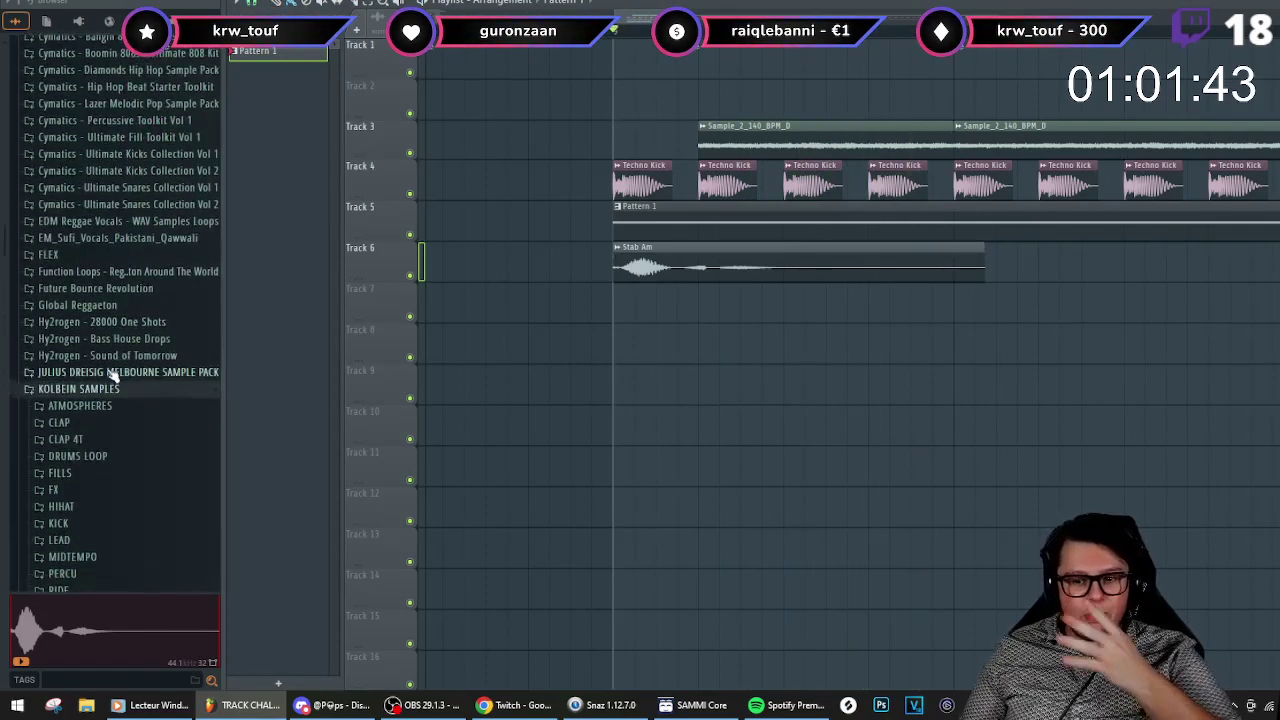
pyautogui.click(105, 380)
pyautogui.scroll(-4, 105, 370)
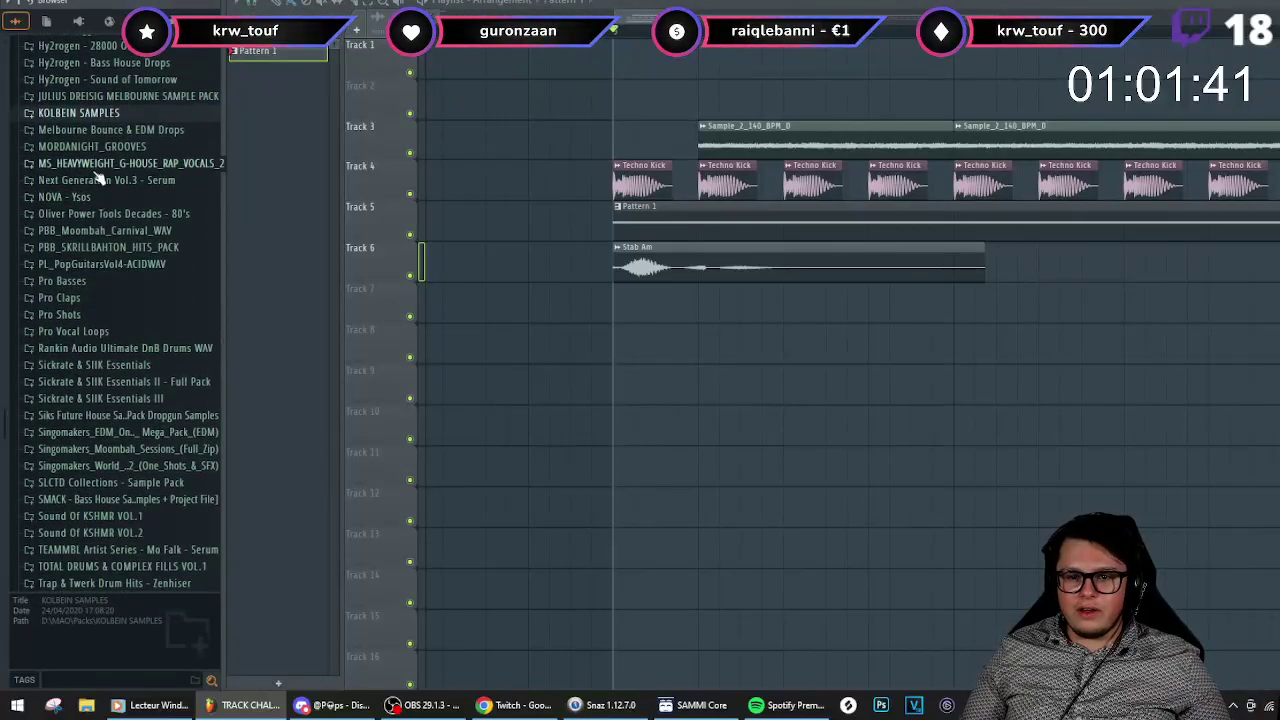
pyautogui.click(110, 147)
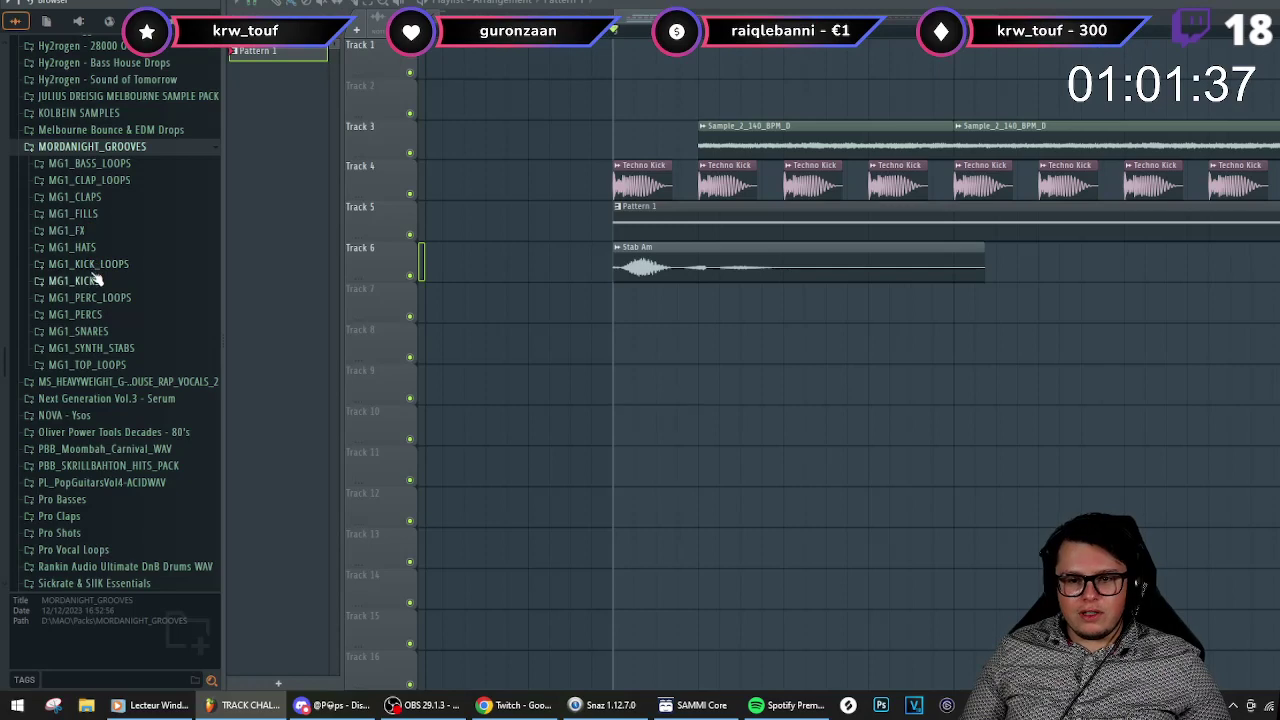
pyautogui.click(130, 348)
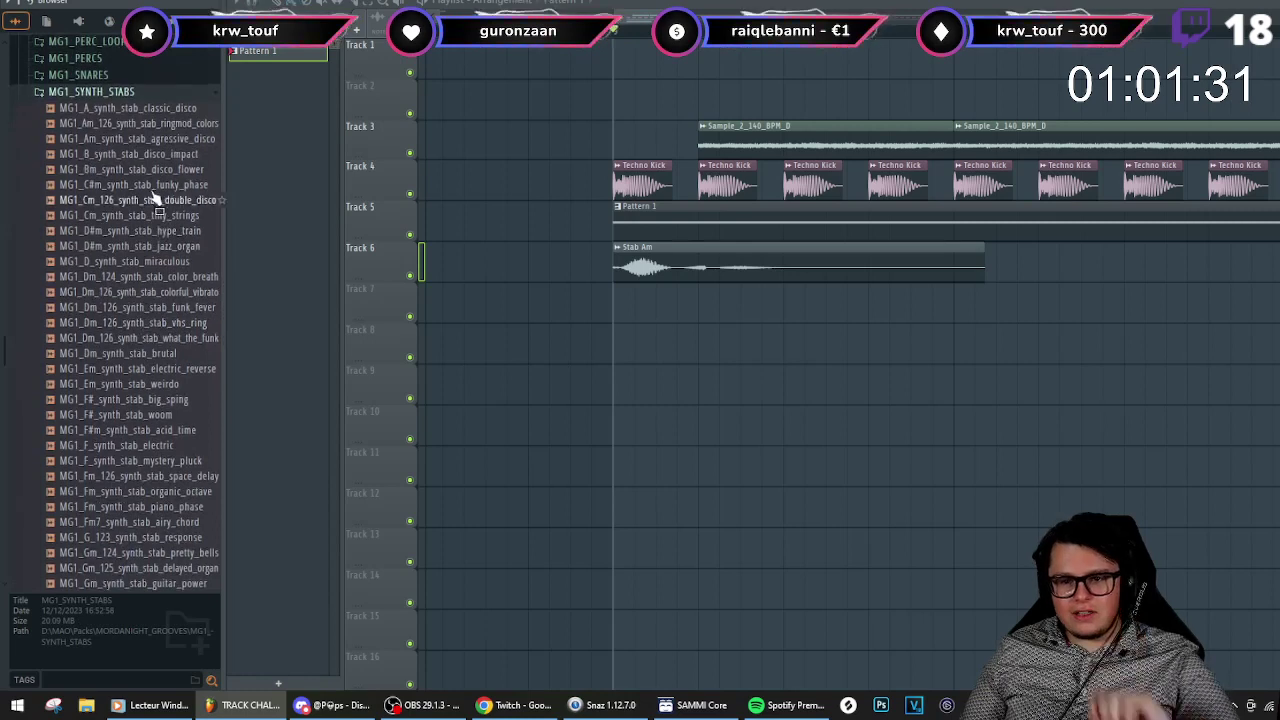
# - Audition the synth stabs from MG1_A_synth_stab_classic_disco down to MG1_D#m_synth_stab_jazz_organ
pyautogui.click(150, 108)
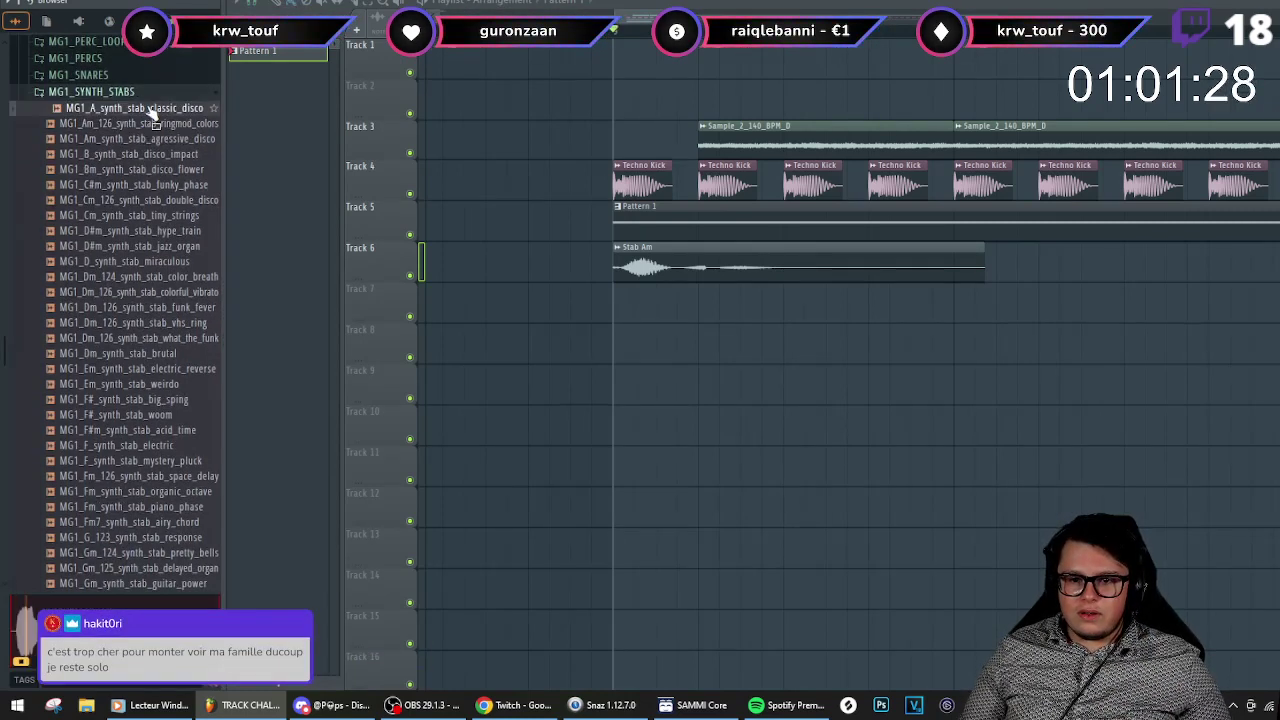
pyautogui.click(153, 124)
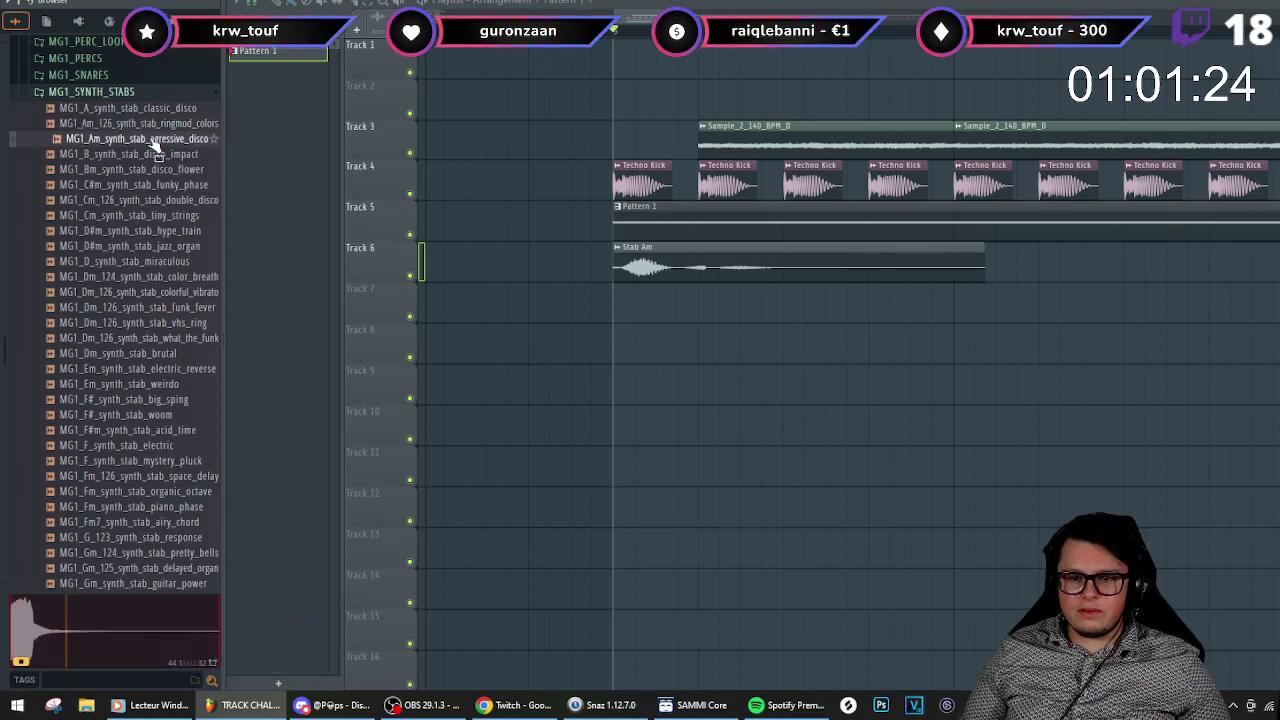
pyautogui.click(157, 155)
pyautogui.click(155, 169)
pyautogui.click(155, 185)
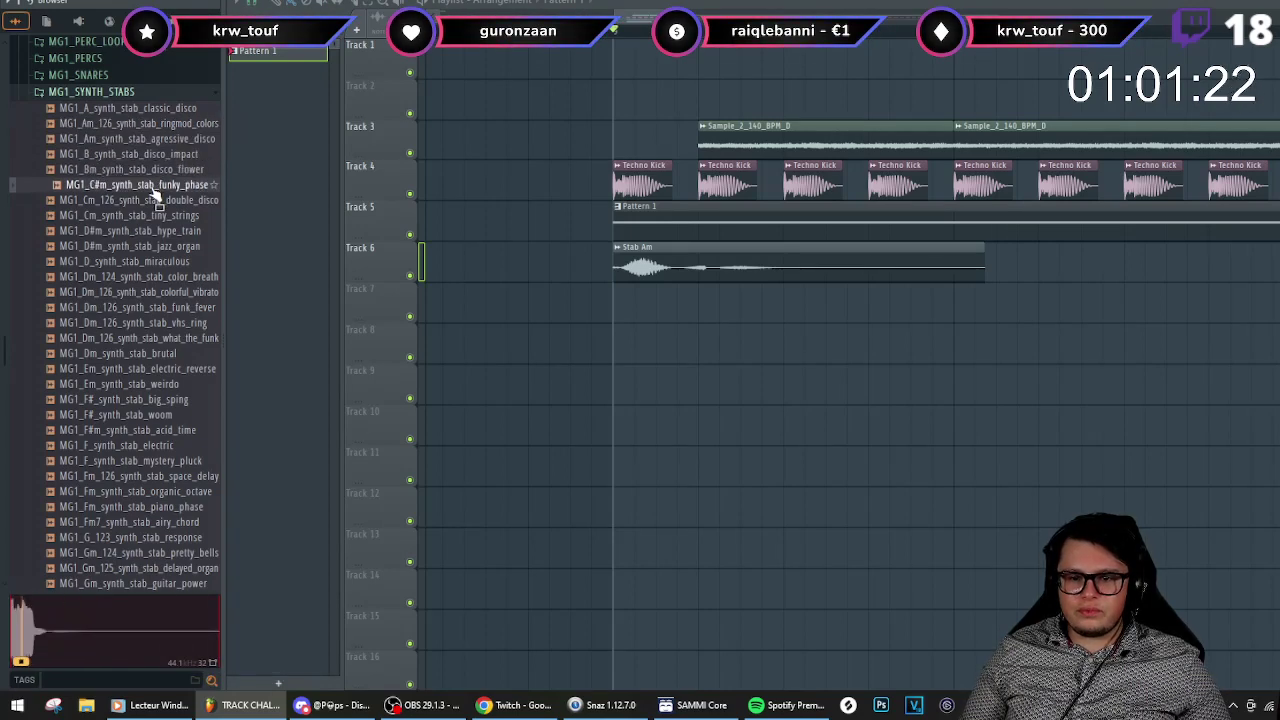
pyautogui.click(155, 200)
pyautogui.click(152, 230)
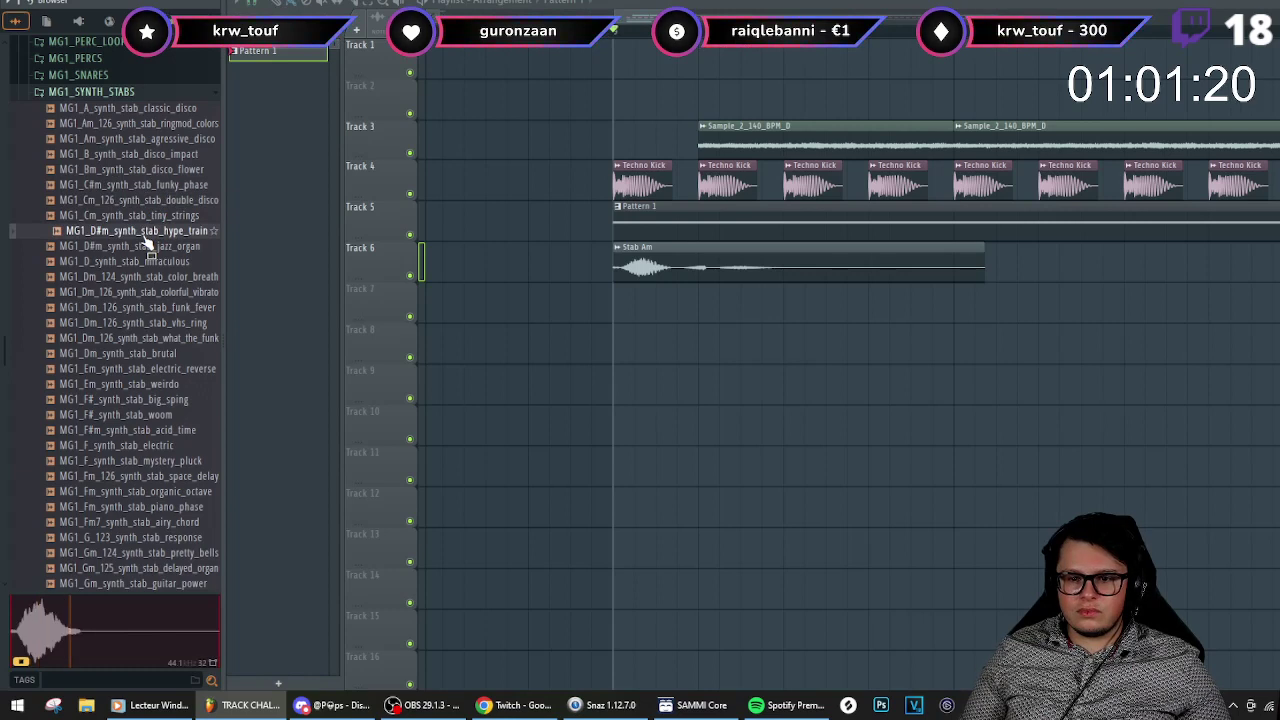
pyautogui.click(147, 247)
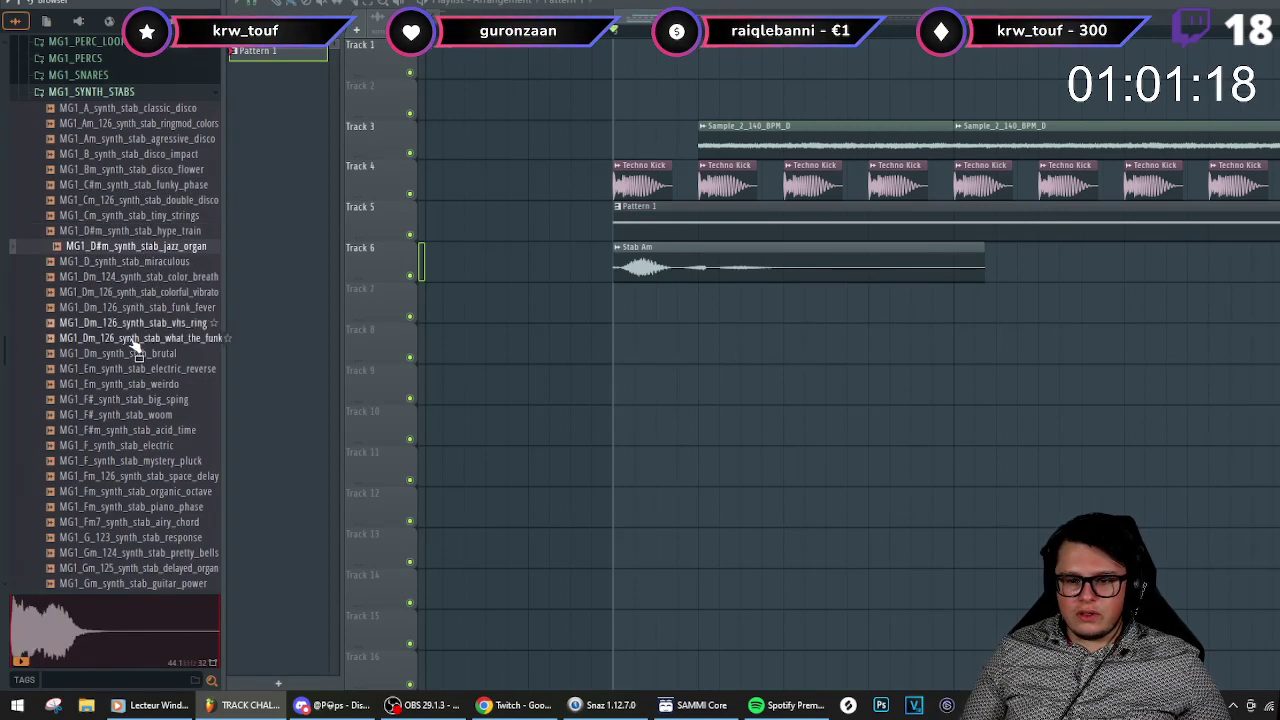
# - Audition the last synth stabs in the folder, from MG1_Gm_synth_stab_guitar_power back up to MG1_Fm7_synth_stab_airy_chord
pyautogui.scroll(-3, 127, 360)
pyautogui.click(120, 492)
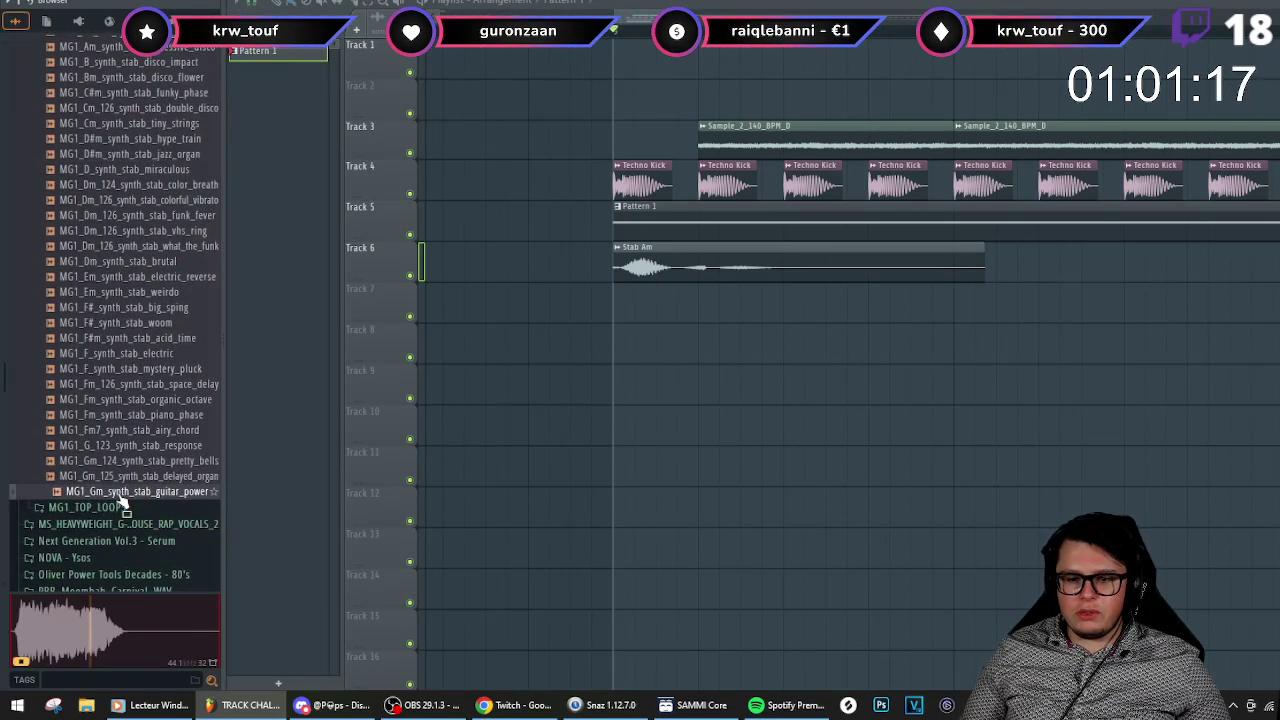
pyautogui.click(124, 477)
pyautogui.click(131, 462)
pyautogui.click(139, 446)
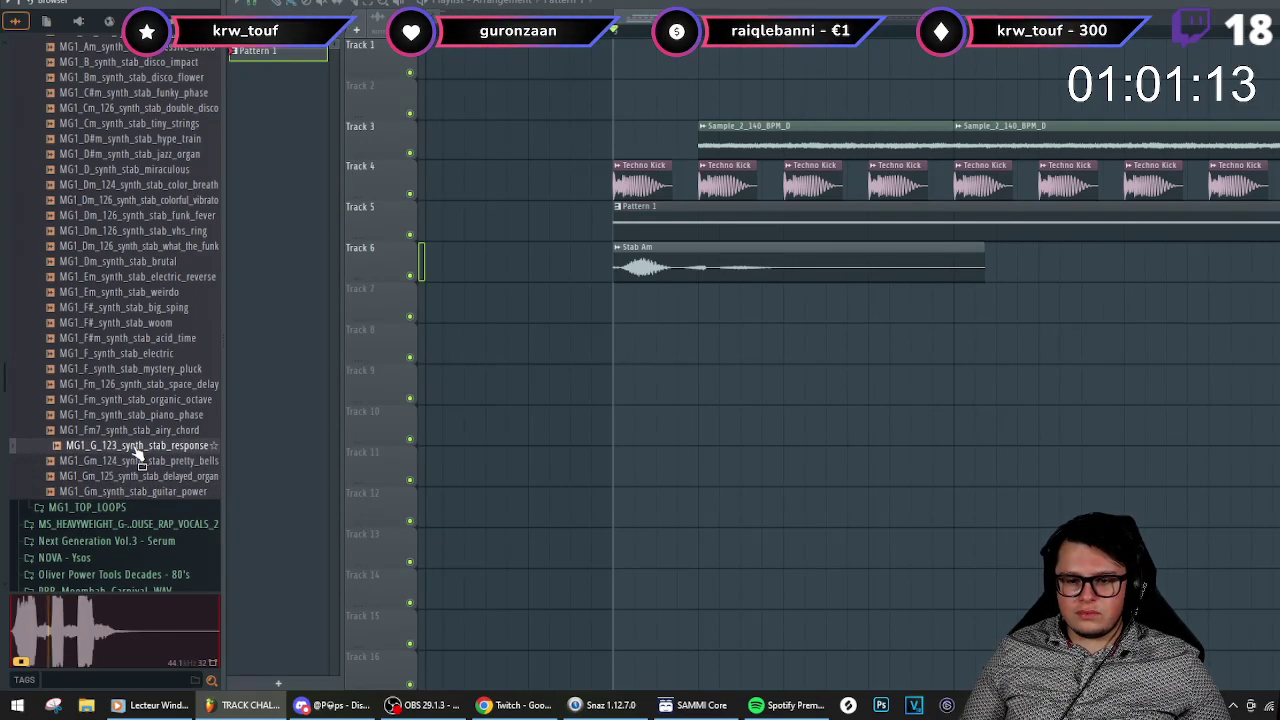
pyautogui.click(140, 431)
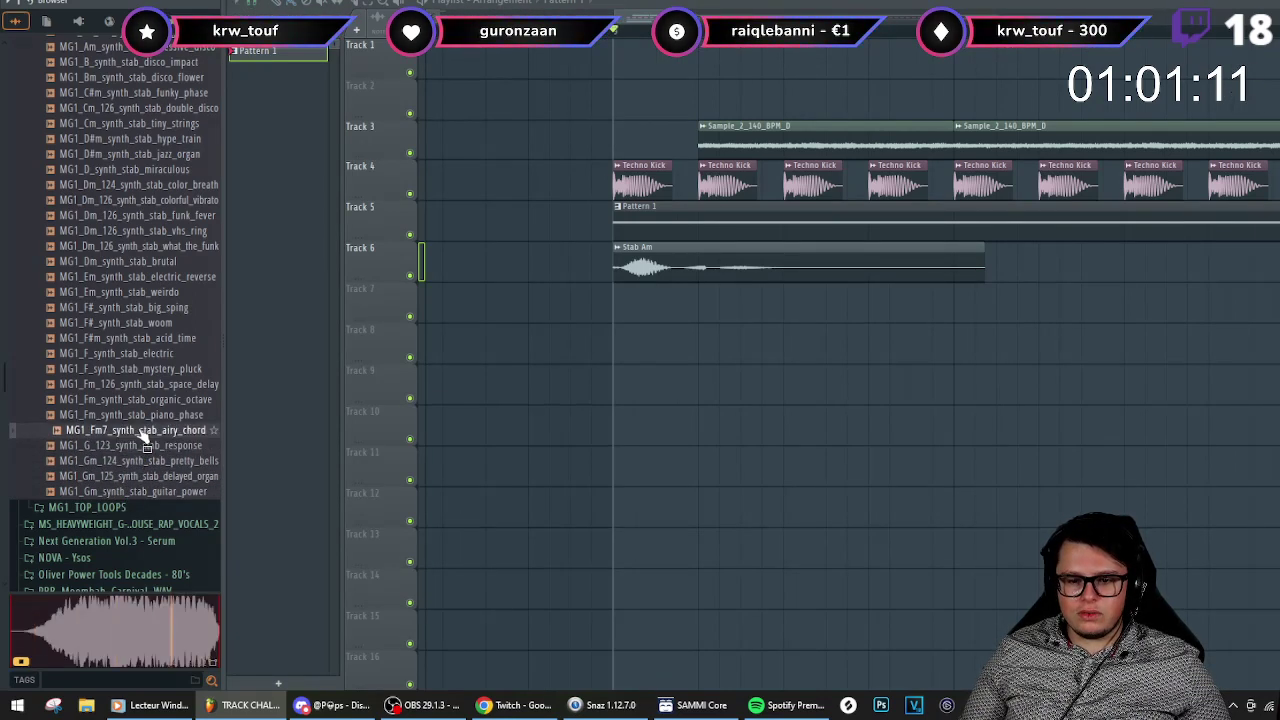
# - Audition the middle synth stabs from MG1_Fm_synth_stab_piano_phase up to MG1_Dm_synth_stab_brutal
pyautogui.press('Up')
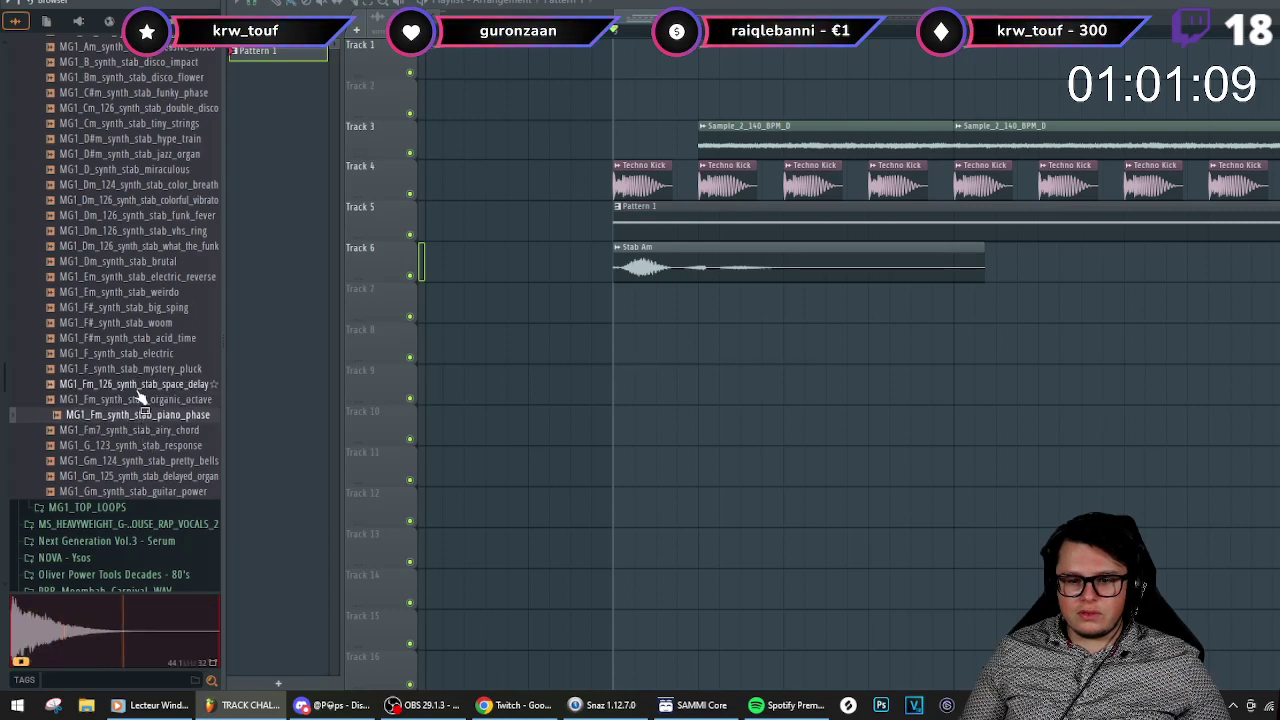
pyautogui.press('Up')
pyautogui.press('Up')
pyautogui.press('Up')
pyautogui.press('Up')
pyautogui.press('Up')
pyautogui.press('Up')
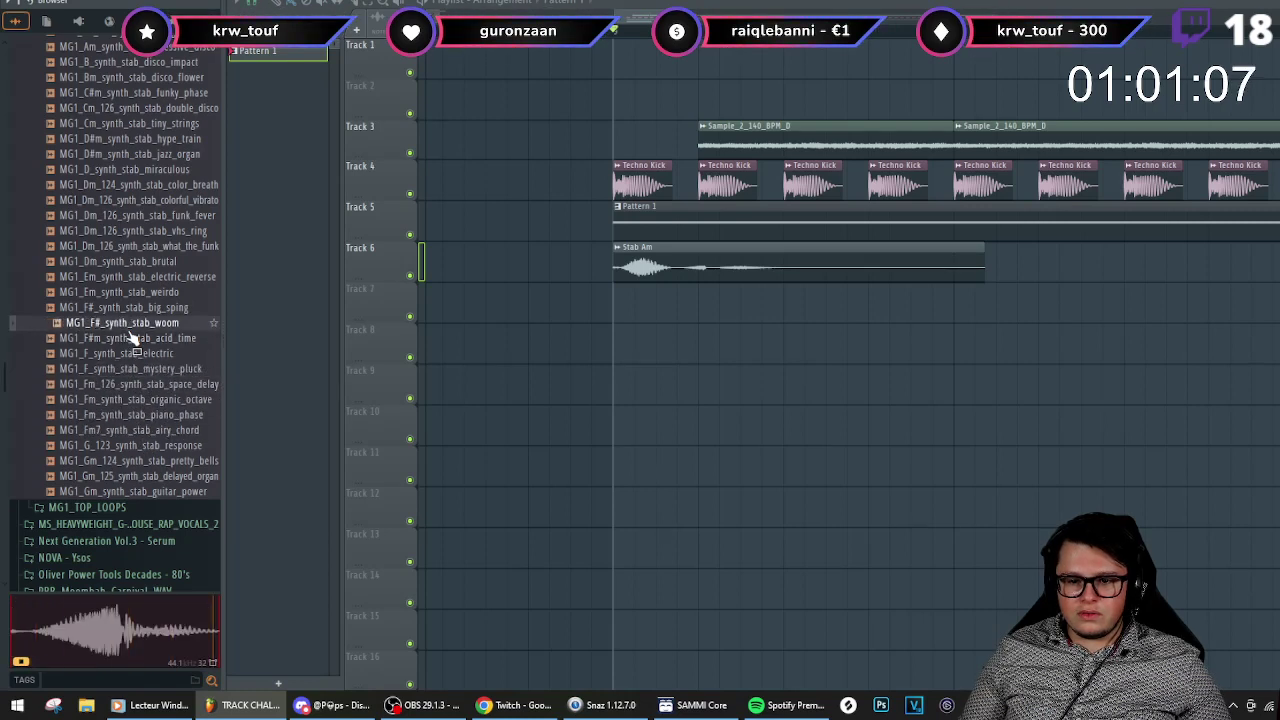
pyautogui.press('Down')
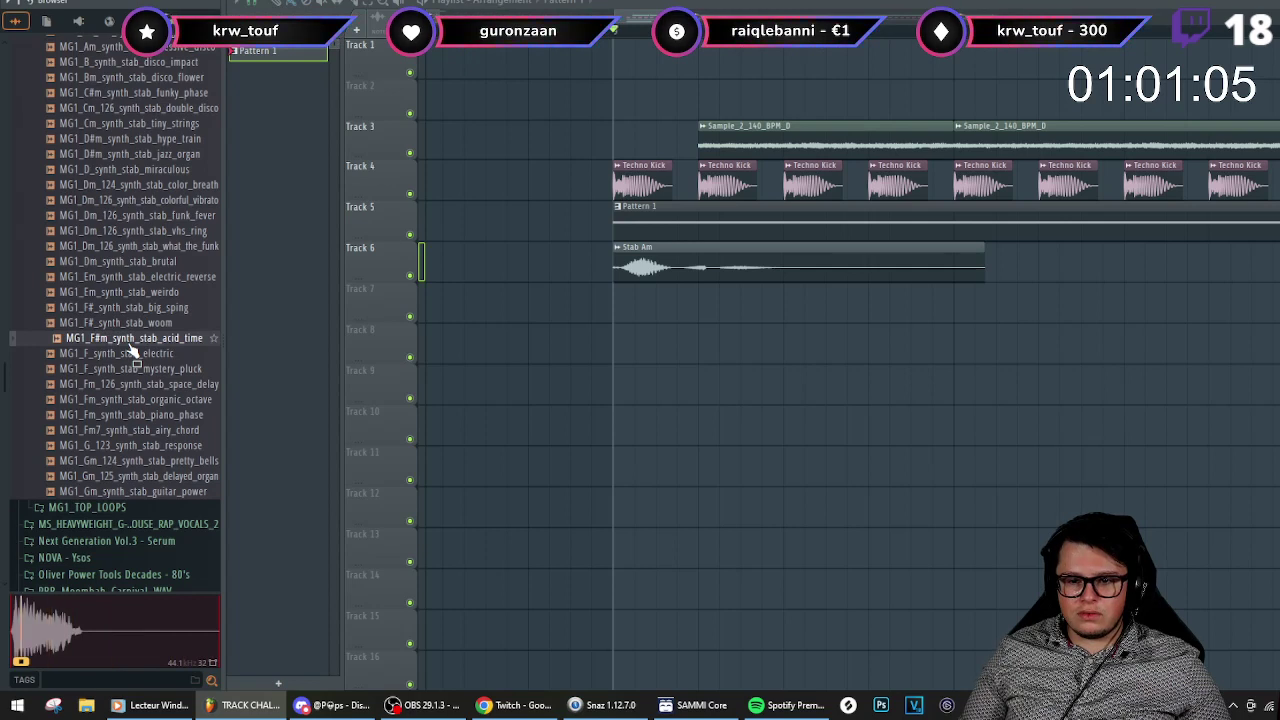
pyautogui.press('Up')
pyautogui.press('Up')
pyautogui.press('Up')
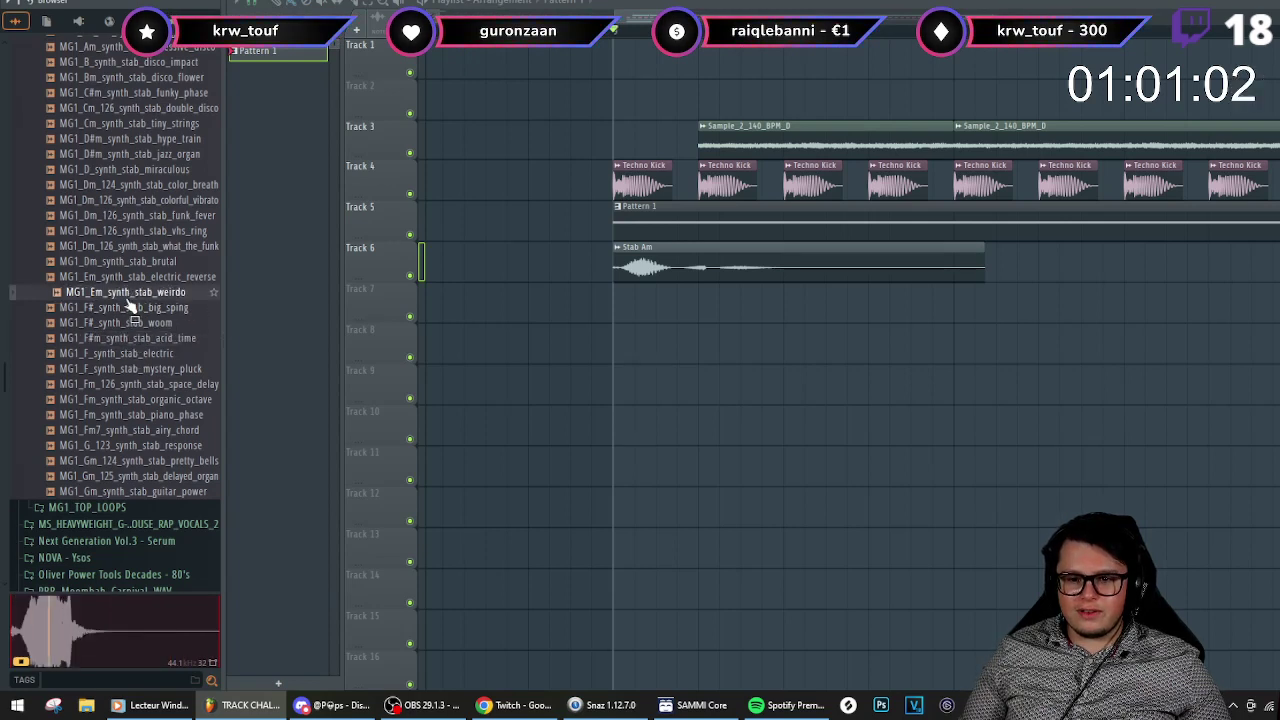
pyautogui.press('Up')
pyautogui.press('Up')
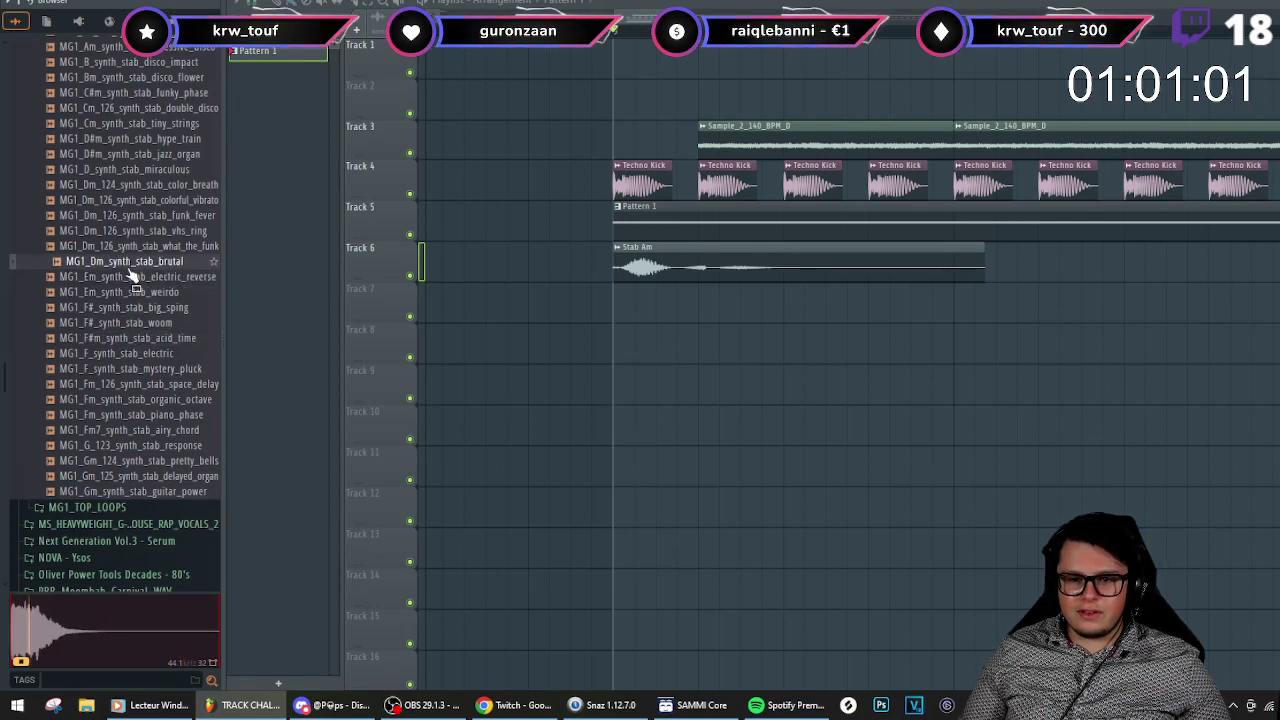
# - Audition the synth stabs from MG1_Cm_synth_stab_tiny_strings up to MG1_C#m_synth_stab_funky_phase
pyautogui.click(113, 124)
pyautogui.press('Up')
pyautogui.scroll(2, 115, 120)
pyautogui.press('Up')
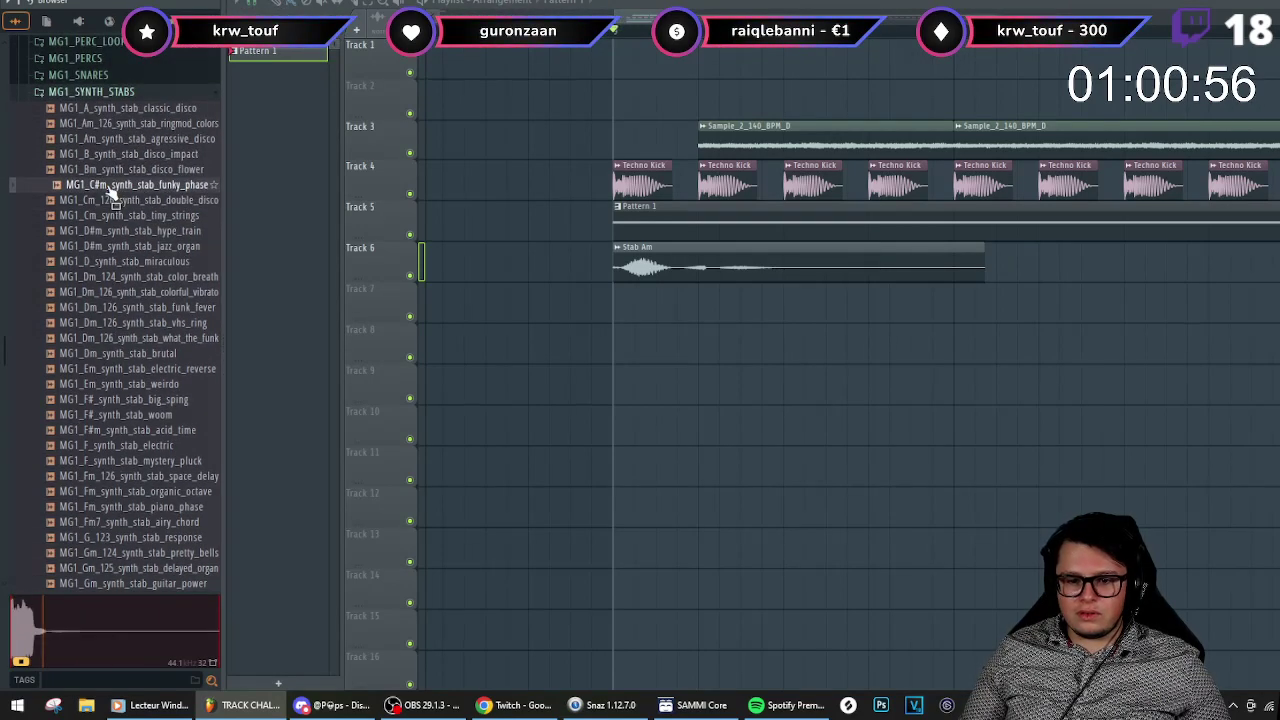
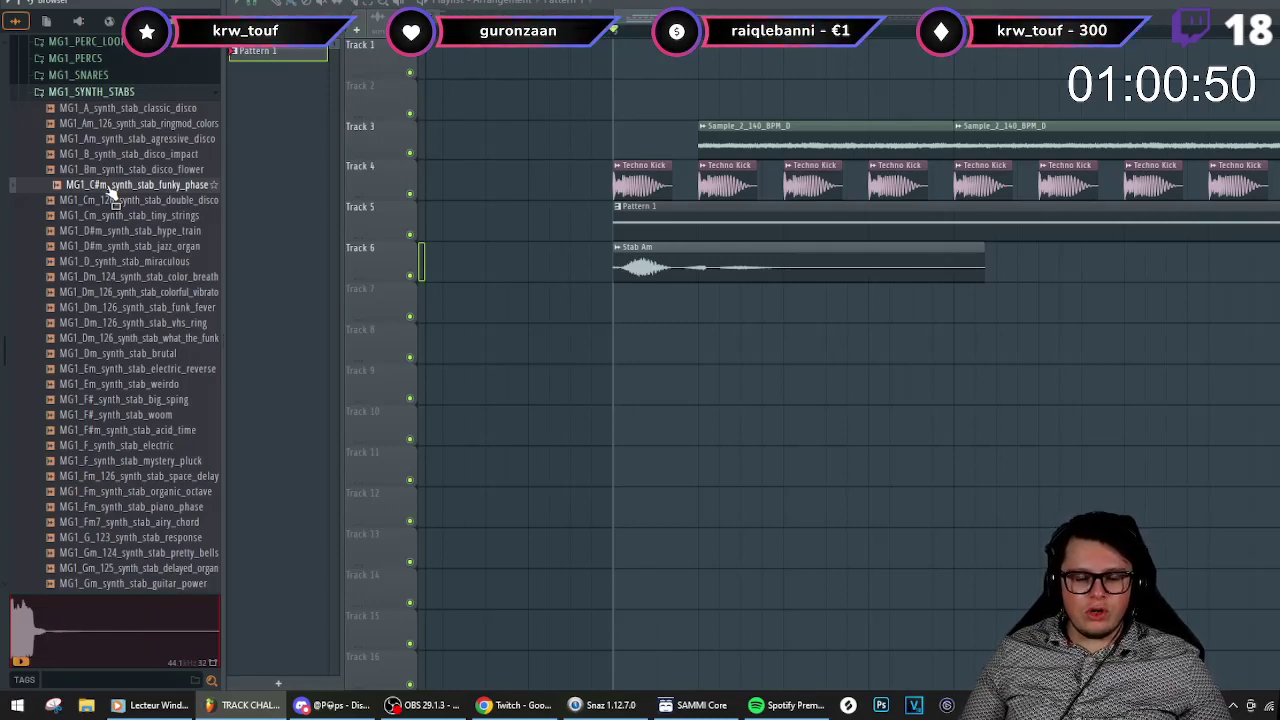
# - Audition MG1_Gm_synth_stab_guitar_power and MG1_Gm_125_synth_stab_delayed_organ again
pyautogui.scroll(-4, 114, 290)
pyautogui.click(115, 398)
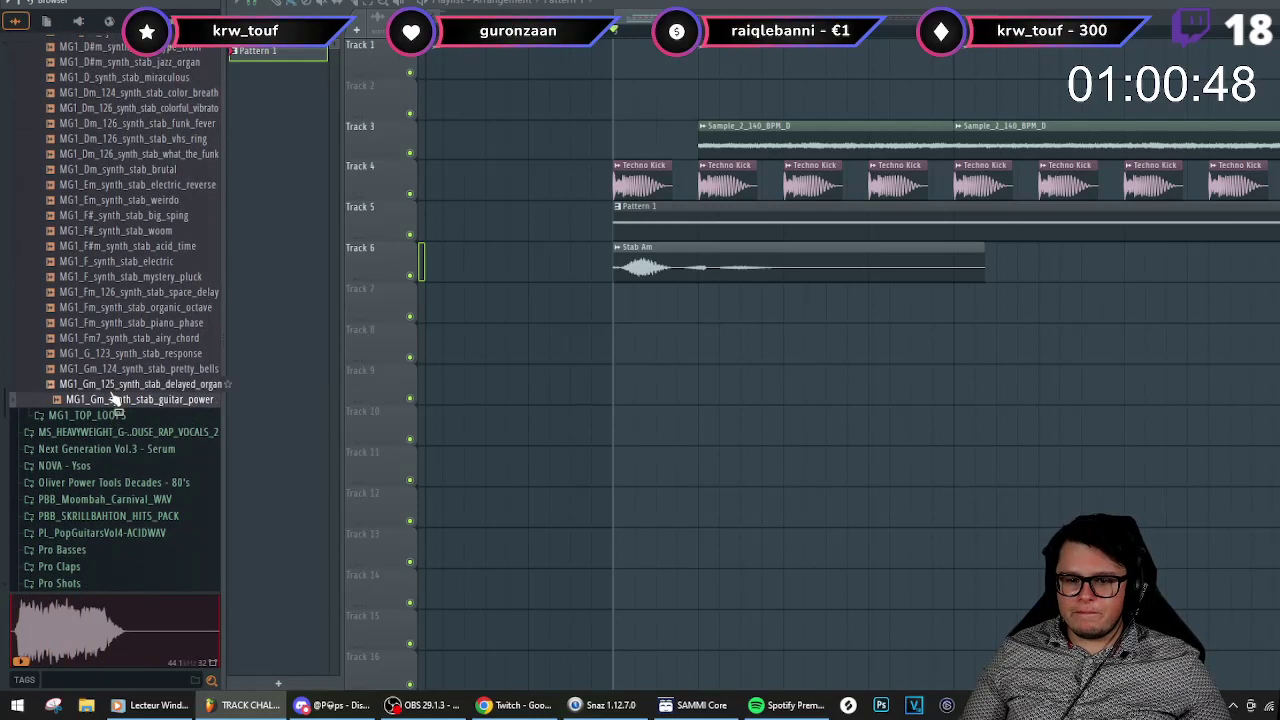
pyautogui.press('Up')
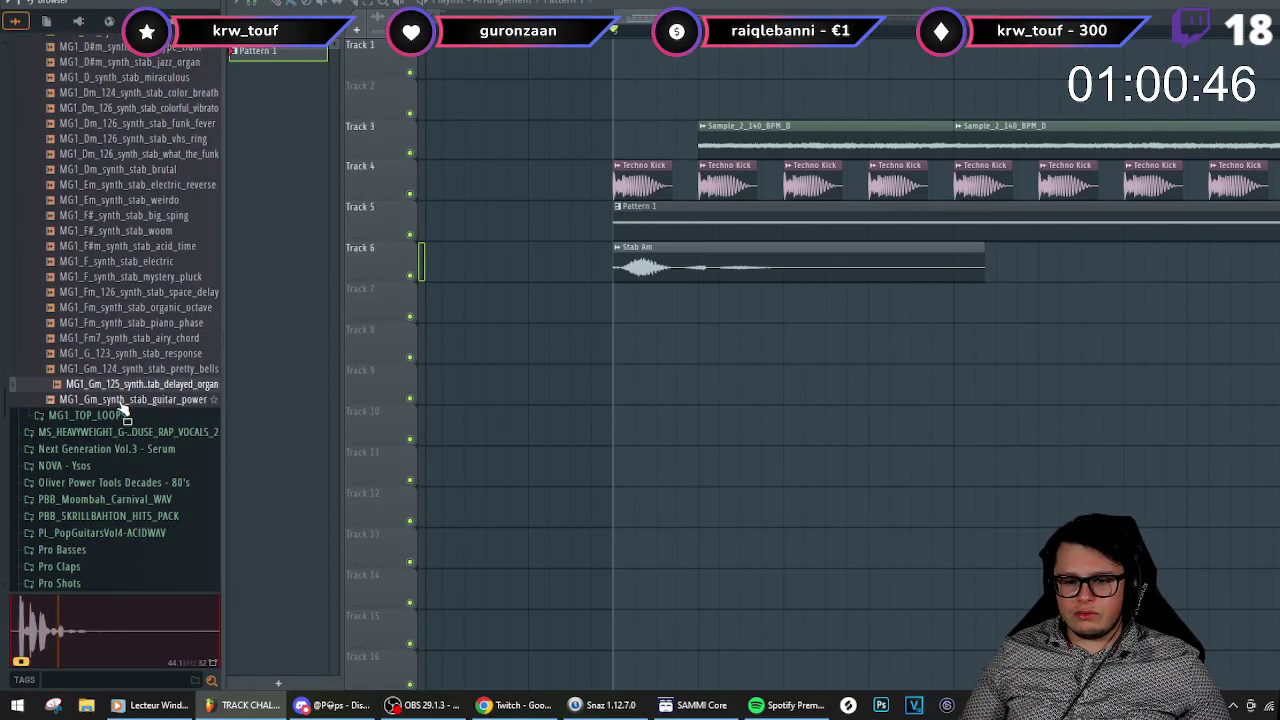
# - Move the Stab Am clip about three beats later on Track 6 and audition the last synth stabs up to MG1_Fm7_synth_stab_airy_chord
pyautogui.press('Down')
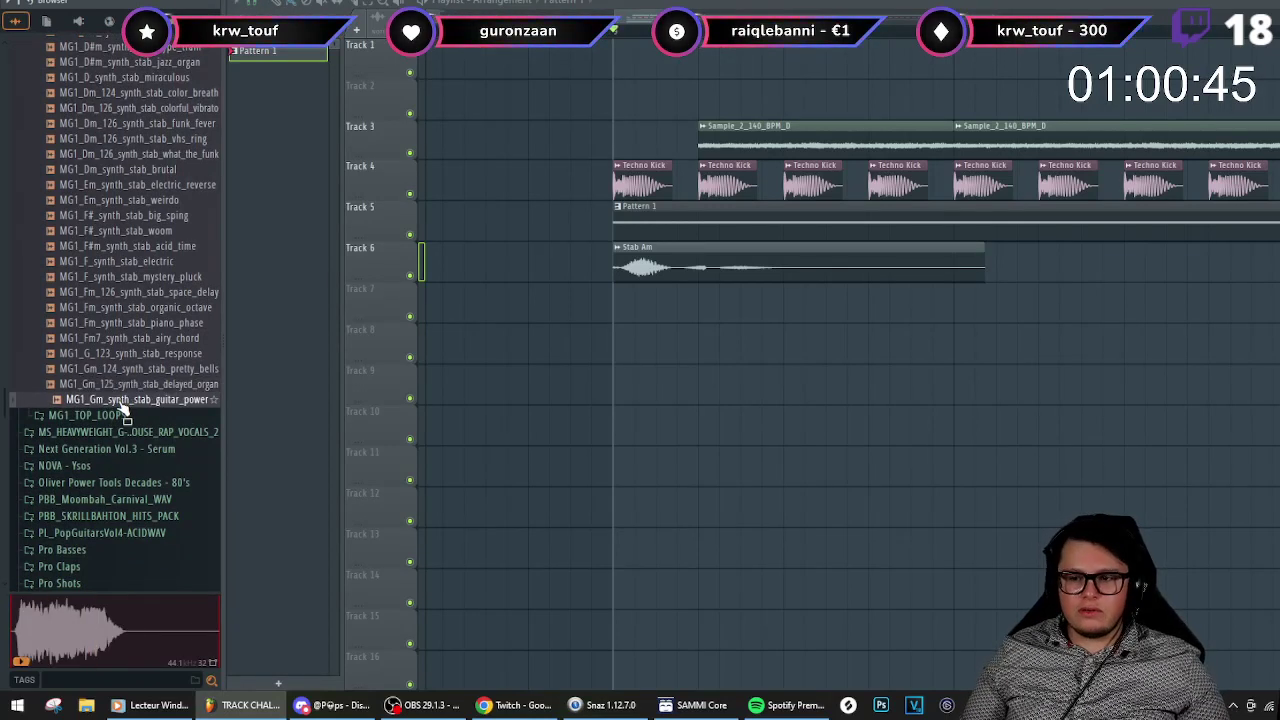
pyautogui.moveTo(670, 263); pyautogui.dragTo(948, 264)
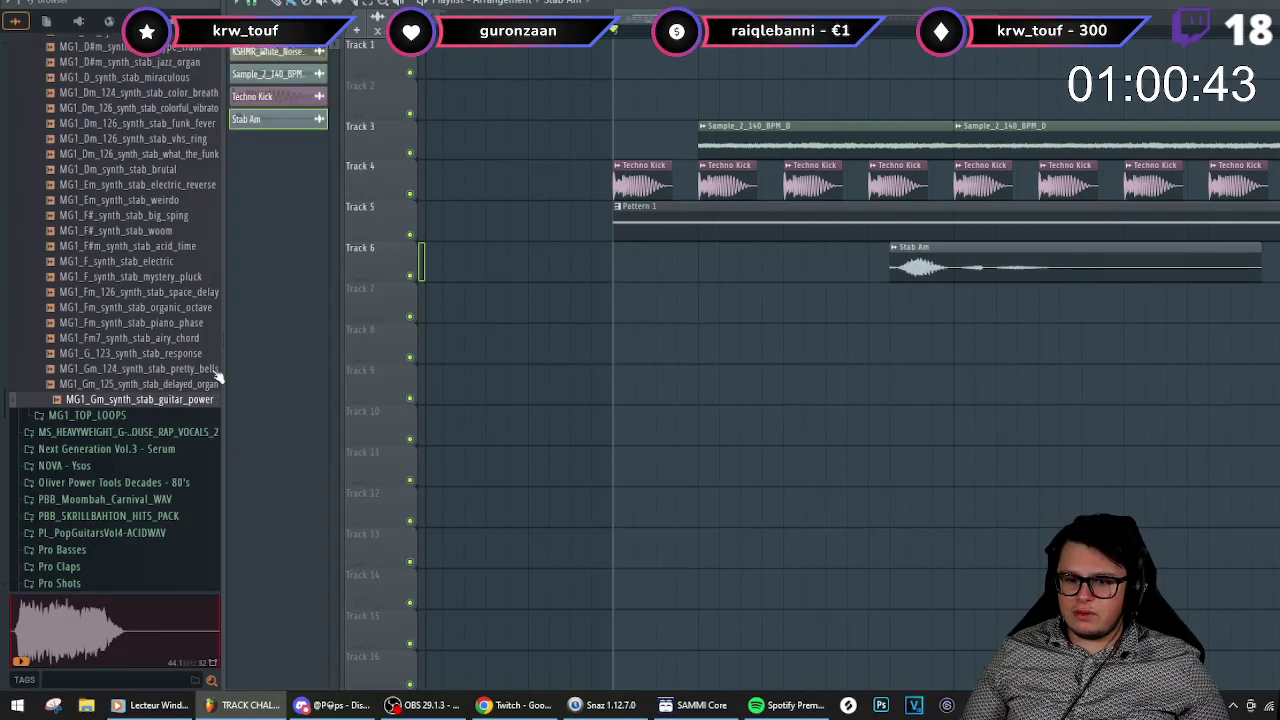
pyautogui.click(184, 386)
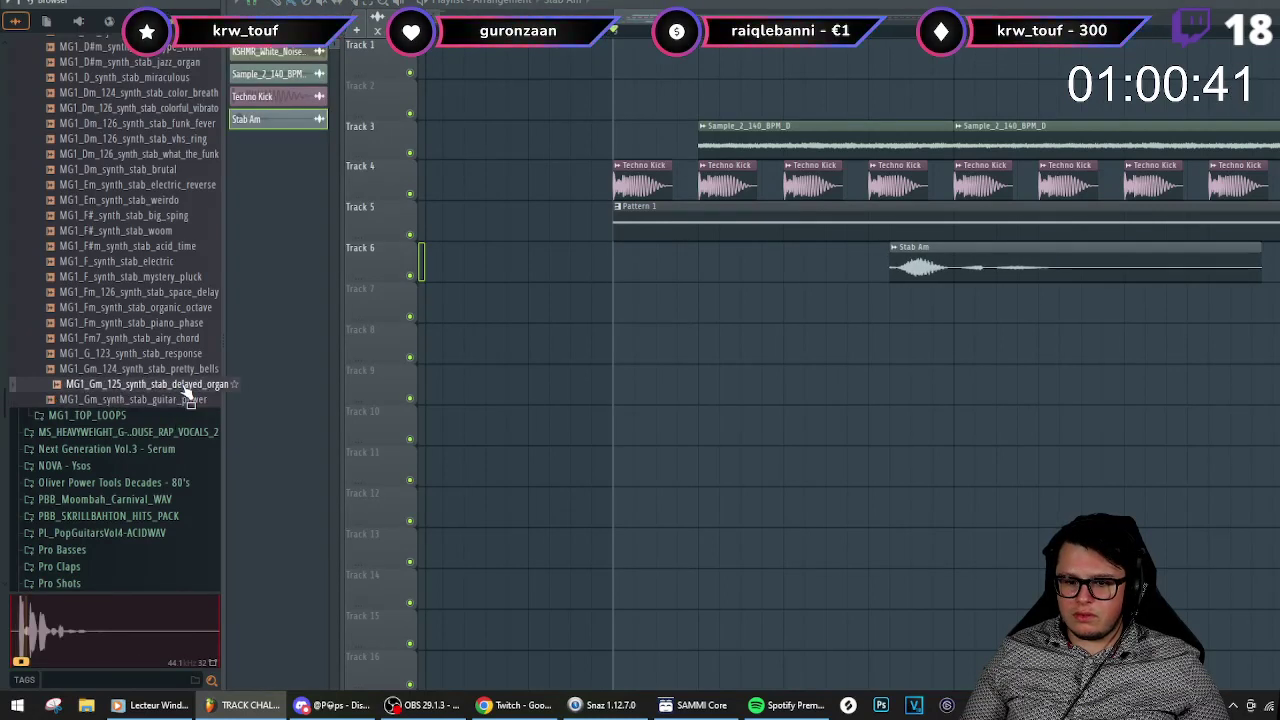
pyautogui.click(151, 370)
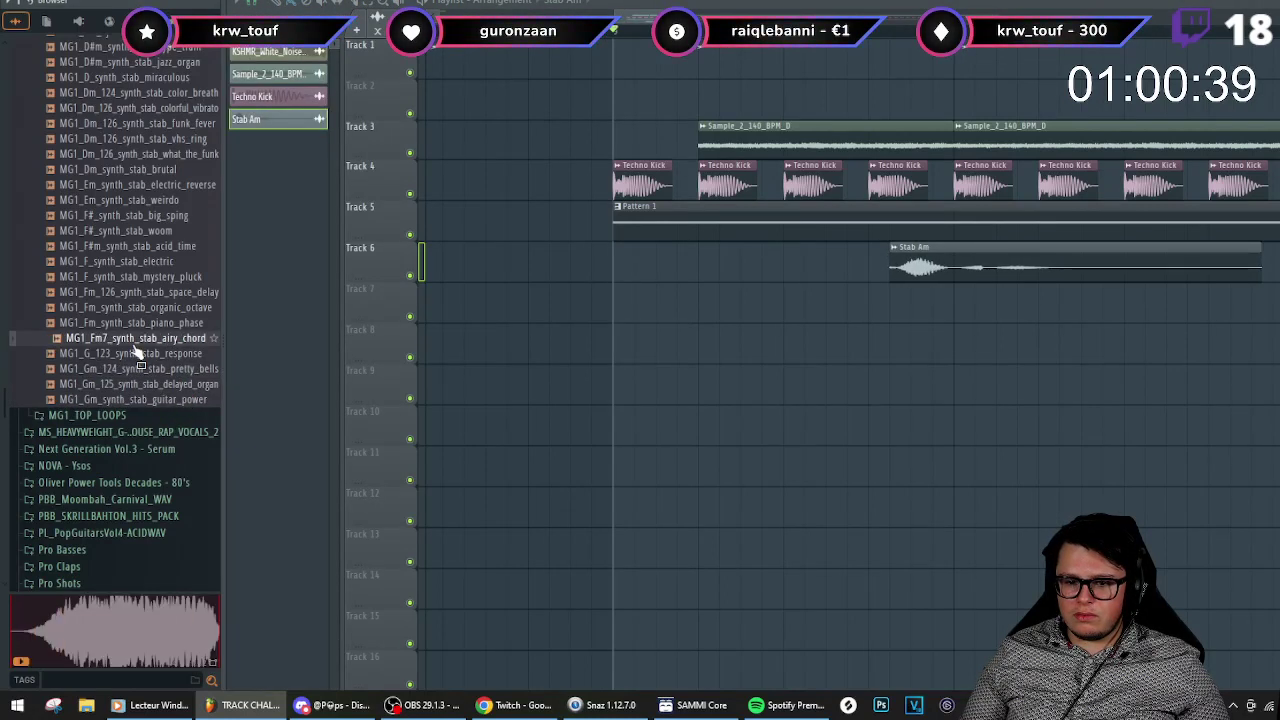
# - Audition the synth stabs from MG1_A_synth_stab_classic_disco to MG1_Am_synth_stab_agressive_disco and move the Stab Am clip back to the start of the section
pyautogui.scroll(6, 135, 352)
pyautogui.click(133, 201)
pyautogui.click(133, 217)
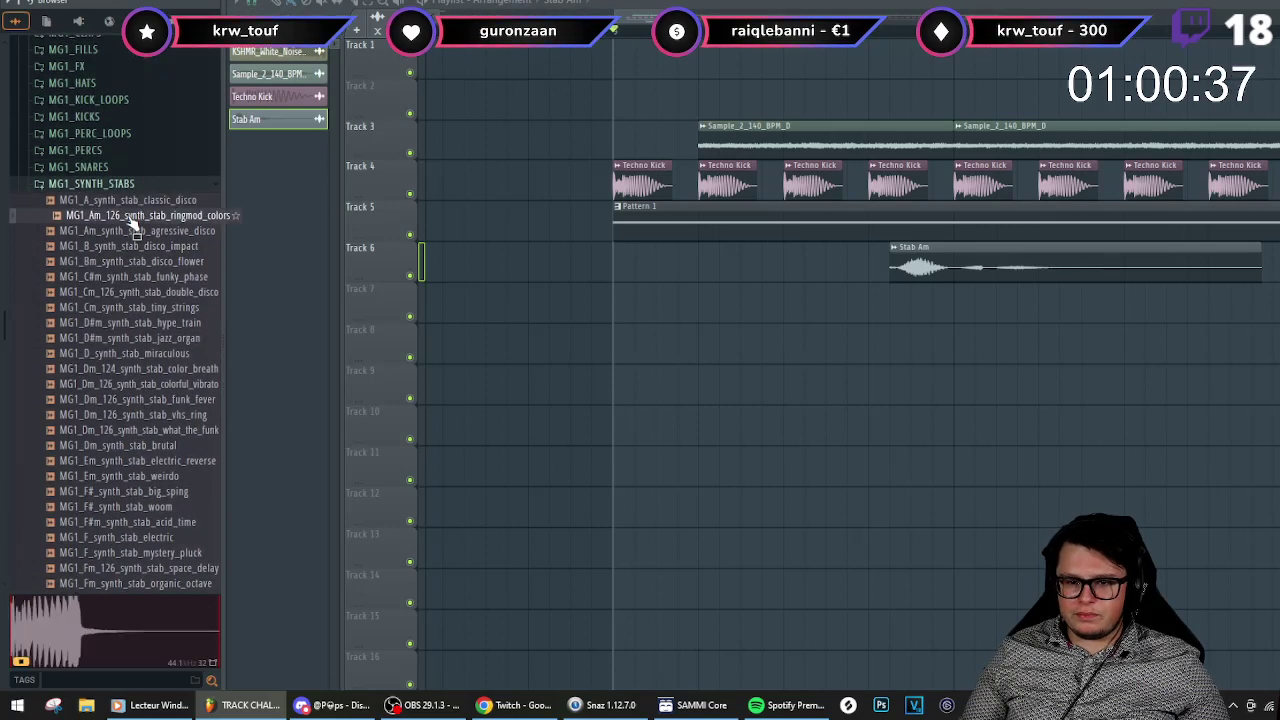
pyautogui.click(135, 230)
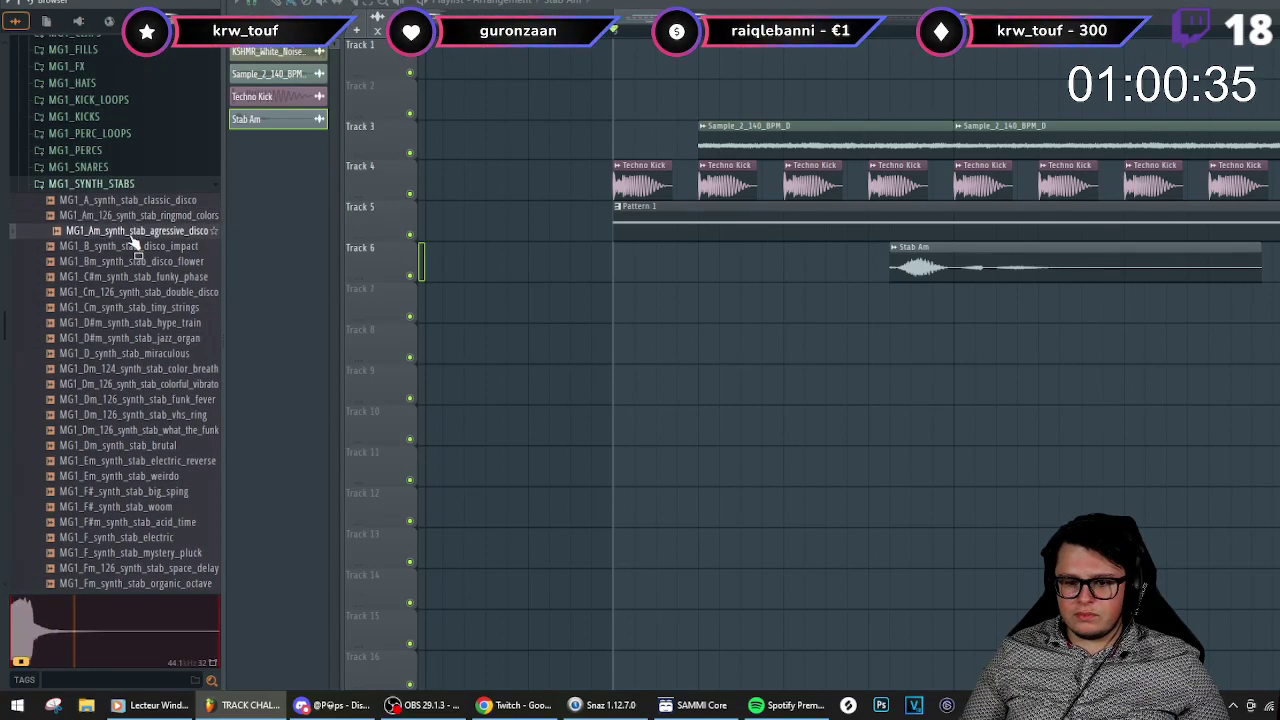
pyautogui.click(138, 217)
pyautogui.moveTo(989, 271); pyautogui.dragTo(695, 267)
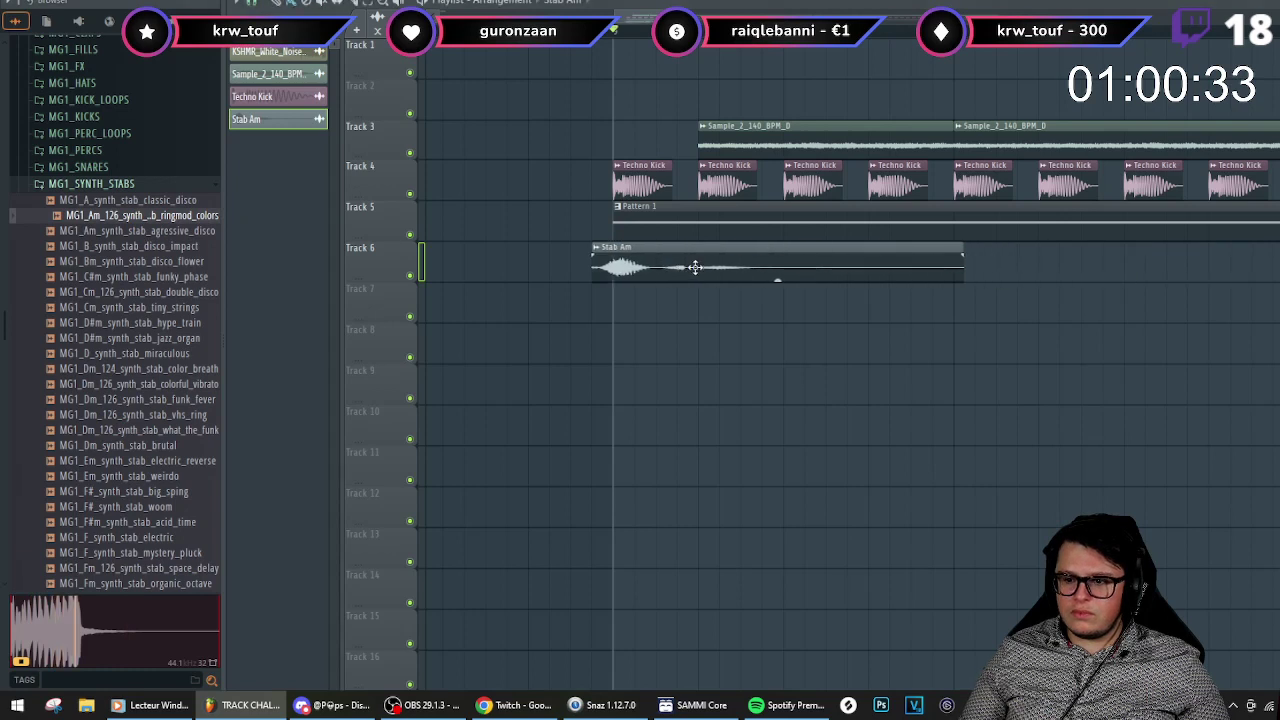
# - Place MG1_Am_126_synth_stab_ringmod_colors on Track 7 and set its time-stretching mode to Stretch
pyautogui.moveTo(157, 237); pyautogui.dragTo(860, 305)
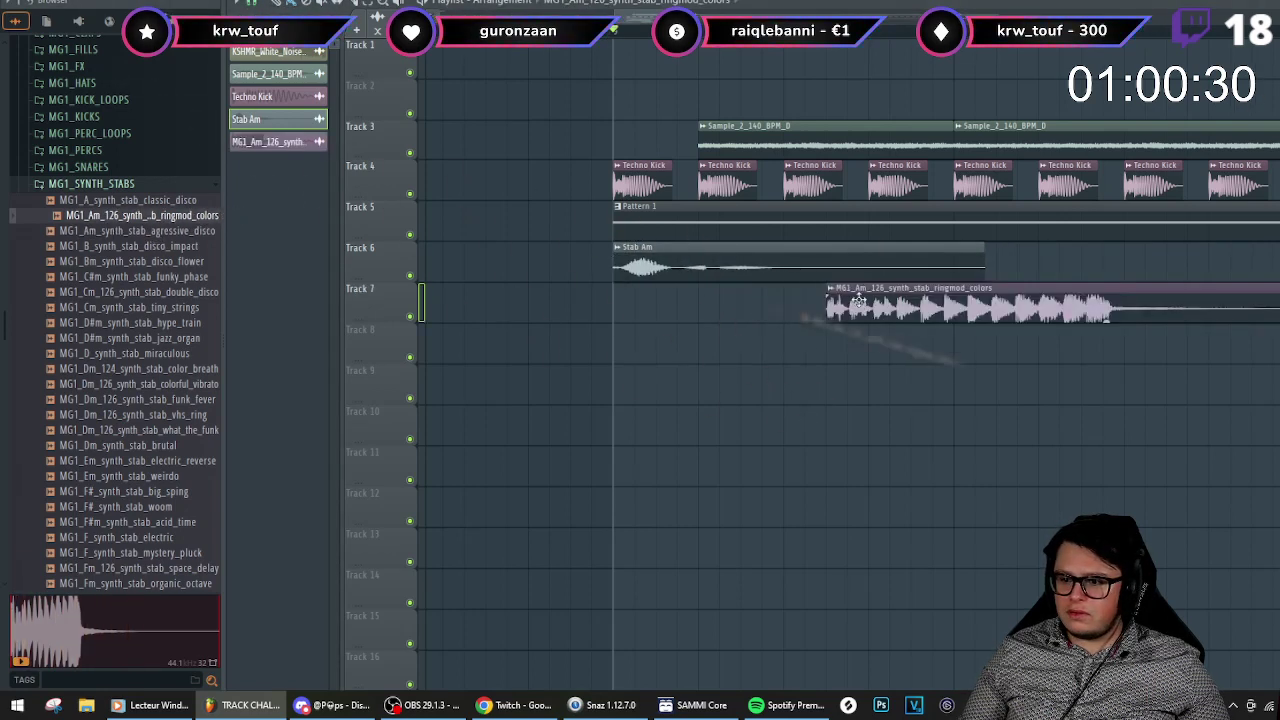
pyautogui.doubleClick(849, 296)
pyautogui.click(695, 254)
pyautogui.click(699, 296)
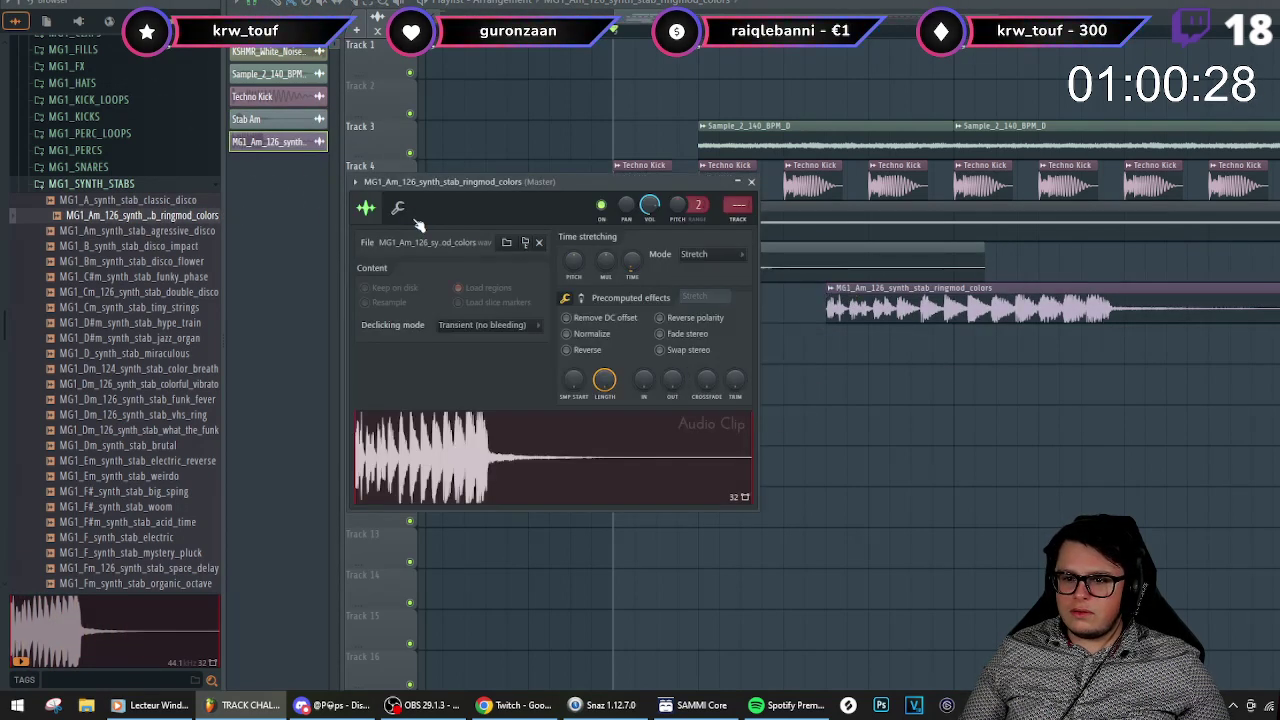
# - Fit the MG1_Am_126_synth_stab_ringmod_colors clip to the project tempo, giving its original tempo as 126 BPM
pyautogui.click(830, 290)
pyautogui.click(962, 395)
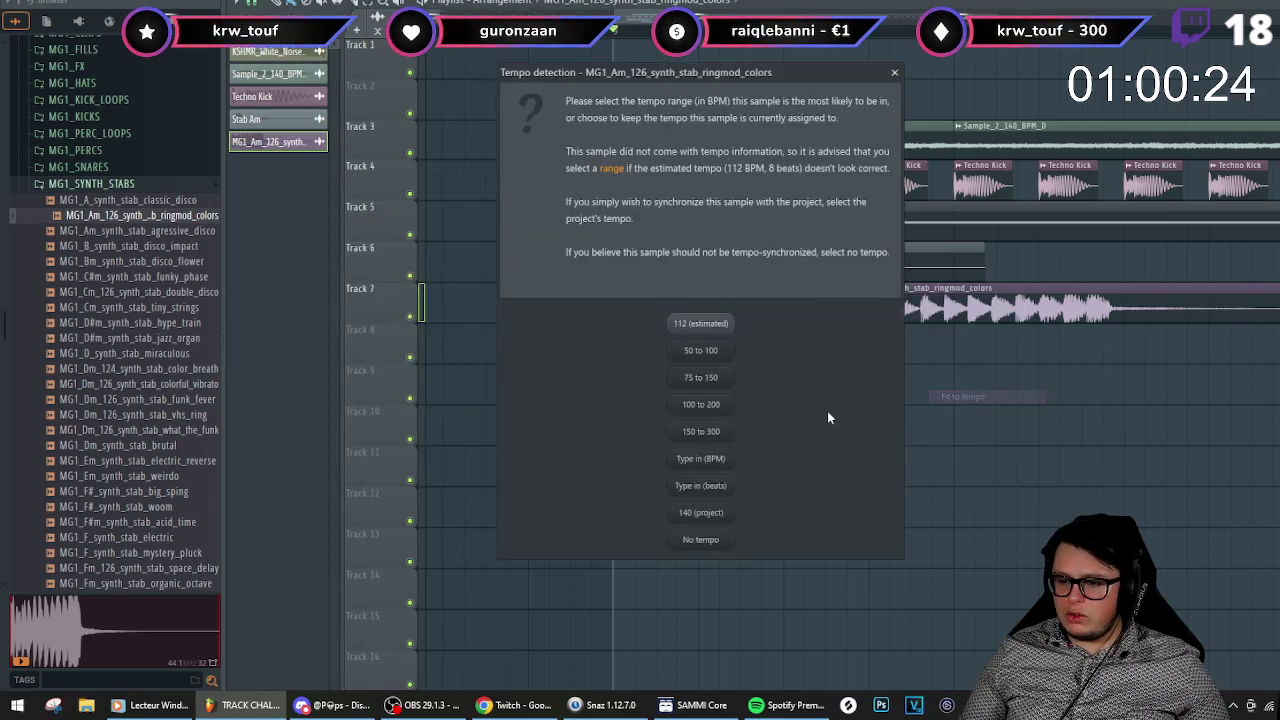
pyautogui.click(729, 459)
pyautogui.write('126')
pyautogui.press('Return')
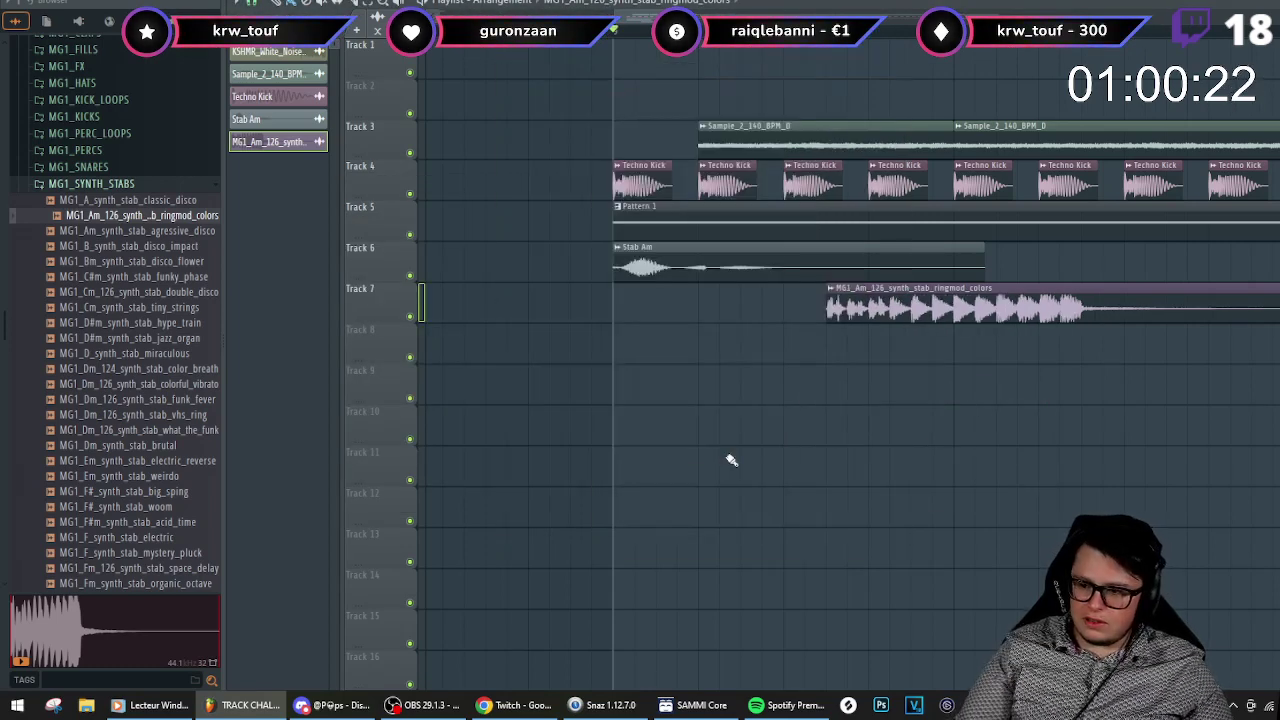
# - Move the ringmod_colors clip to the section's third beat on Track 7 and play it with the arrangement
pyautogui.doubleClick(960, 289)
pyautogui.click(398, 208)
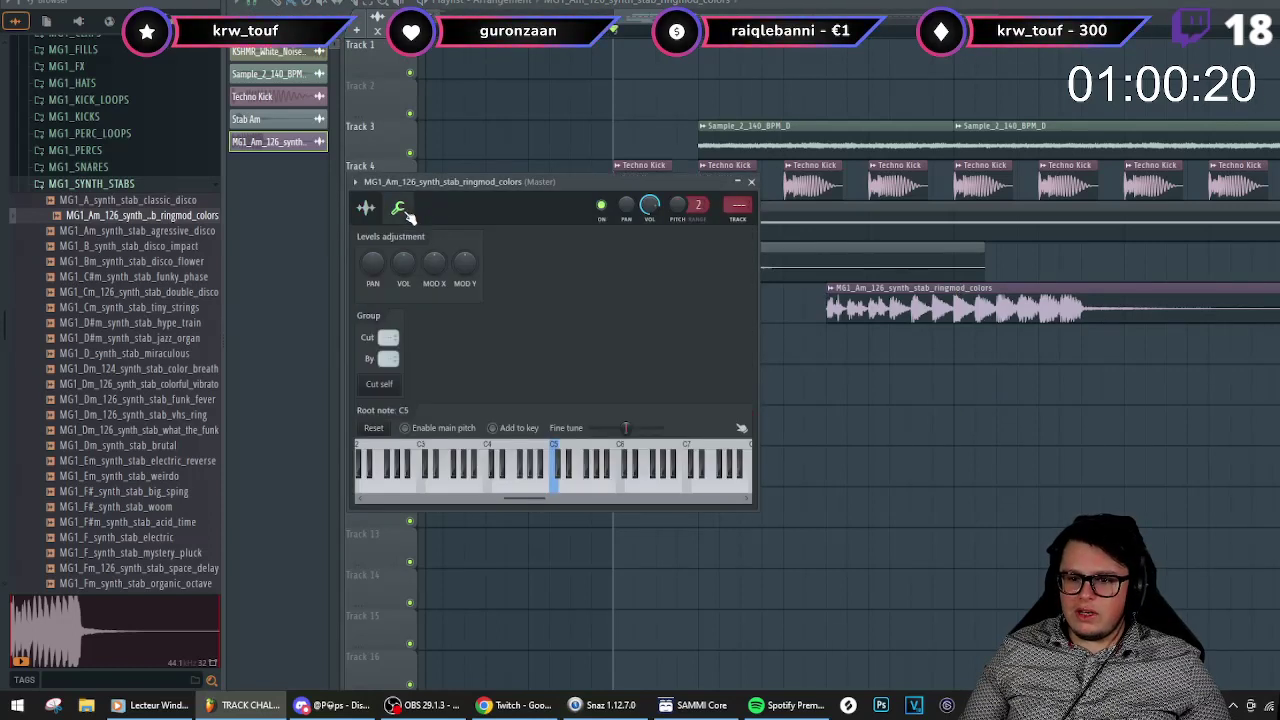
pyautogui.click(845, 315)
pyautogui.press('space')
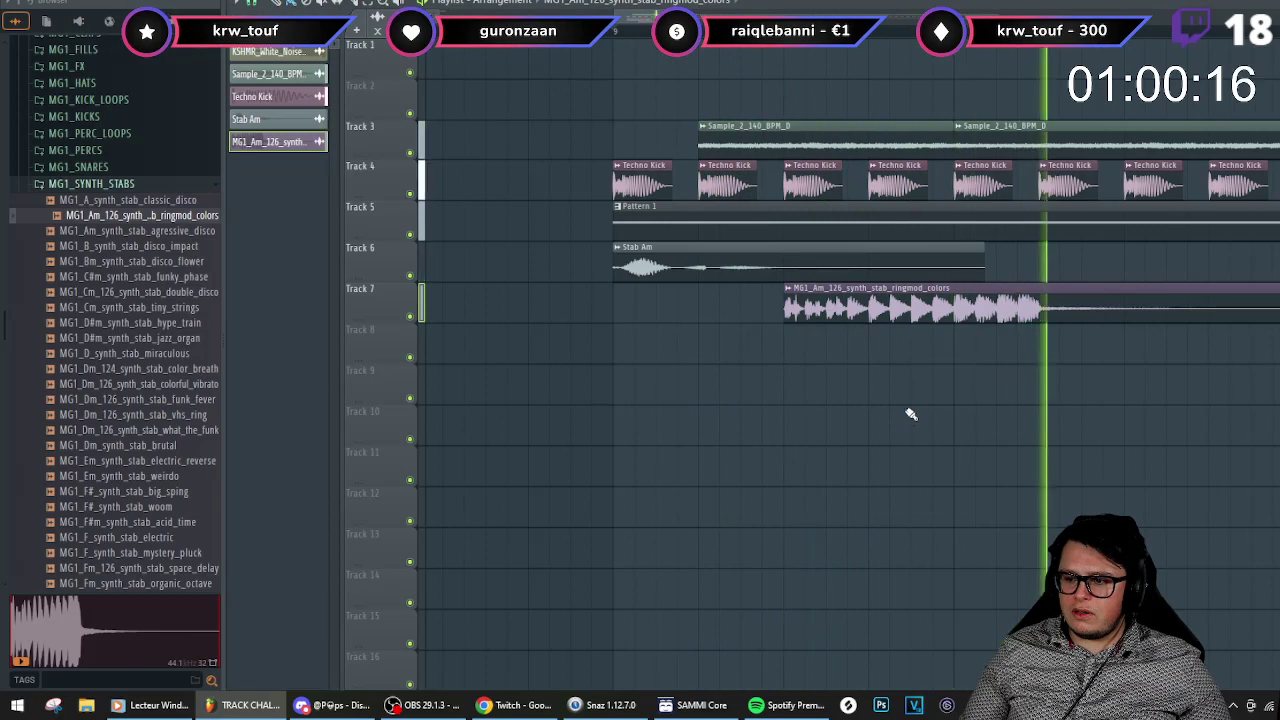
pyautogui.scroll(-2, 930, 340)
pyautogui.press('space')
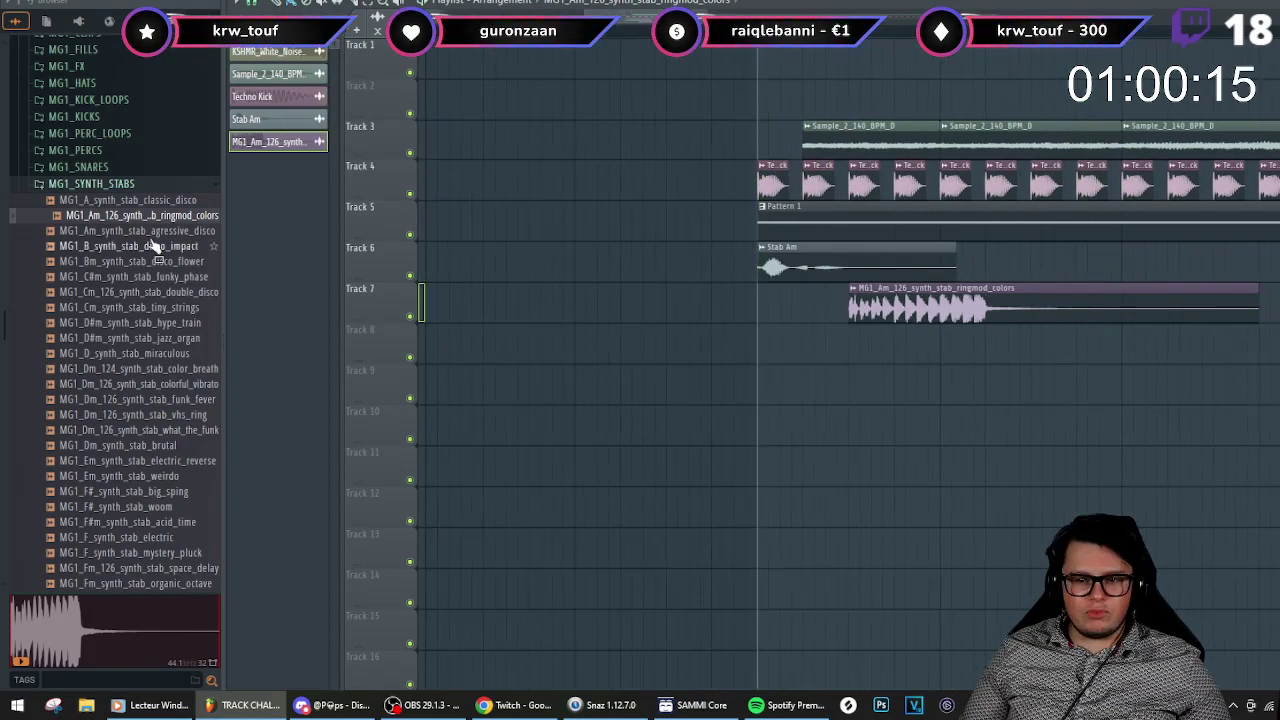
# - Audition the synth stabs from MG1_Am_synth_stab_agressive_disco down to MG1_C#m_synth_stab_funky_phase
pyautogui.click(147, 234)
pyautogui.click(145, 248)
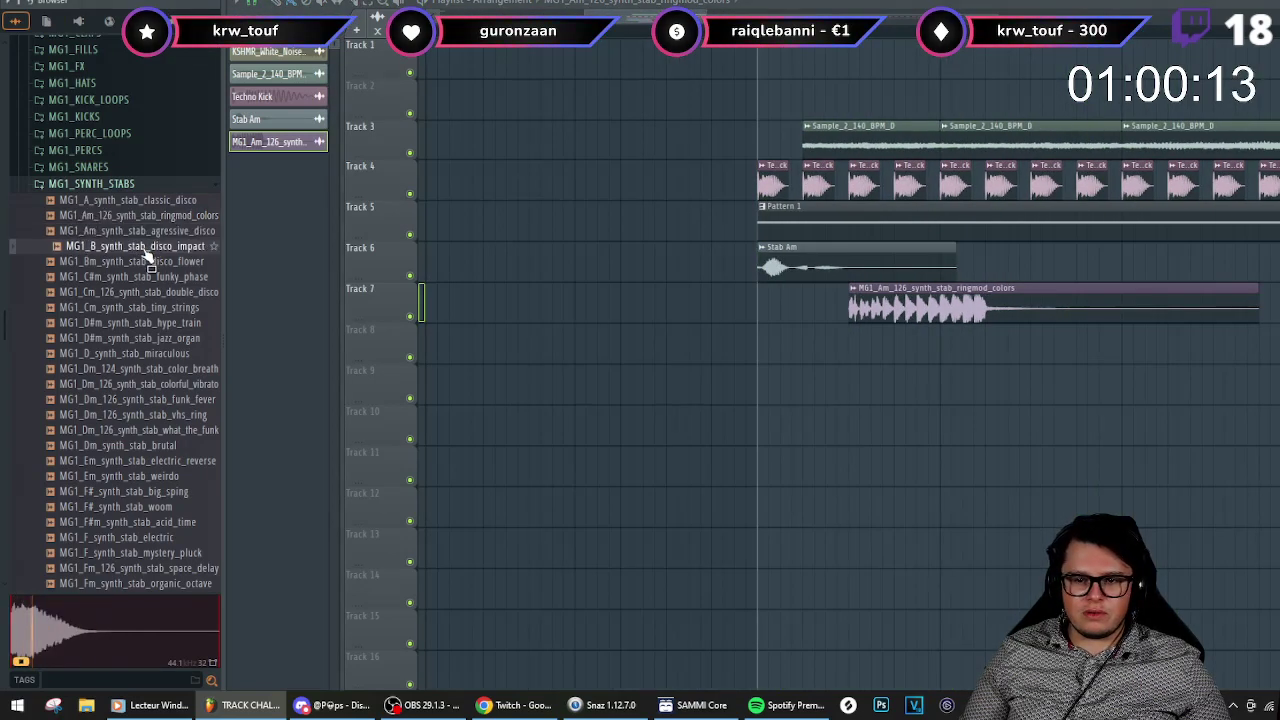
pyautogui.click(140, 263)
pyautogui.click(139, 277)
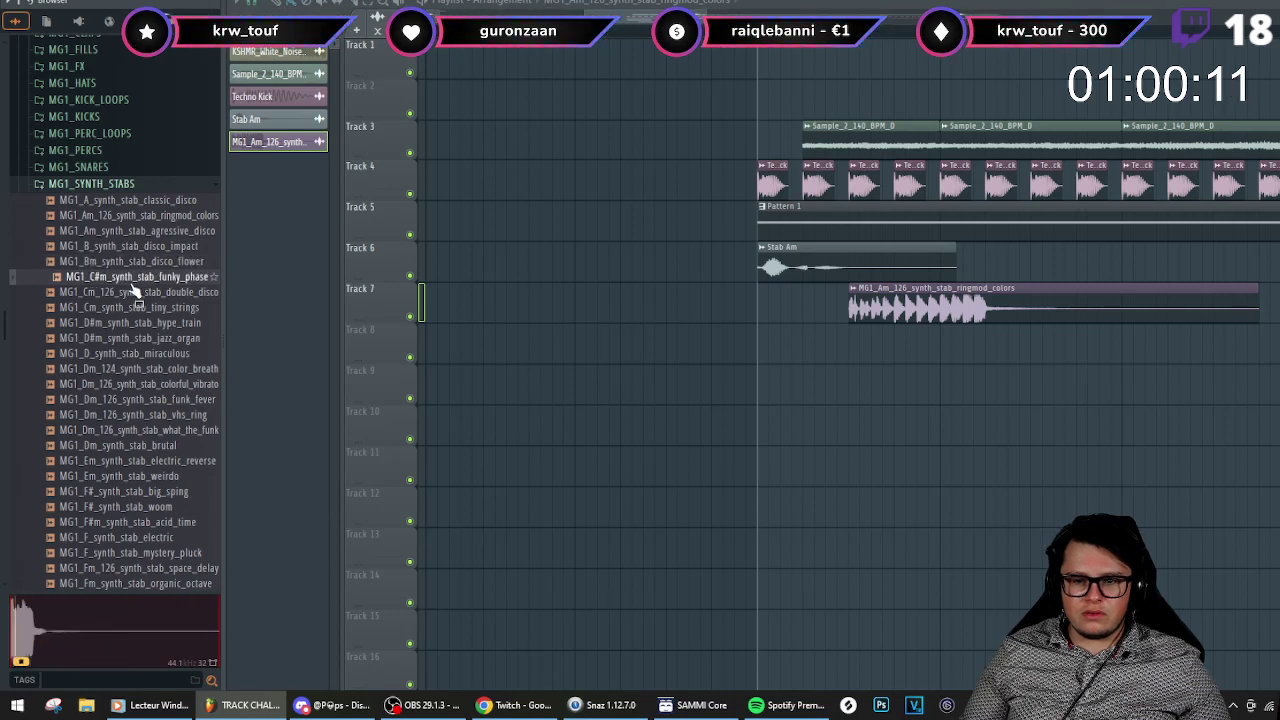
# - Replace the Track 7 stab with MG1_C#m_synth_stab_funky_phase at the section start and set its time-stretching mode to Stretch Pro
pyautogui.moveTo(140, 281); pyautogui.dragTo(820, 305)
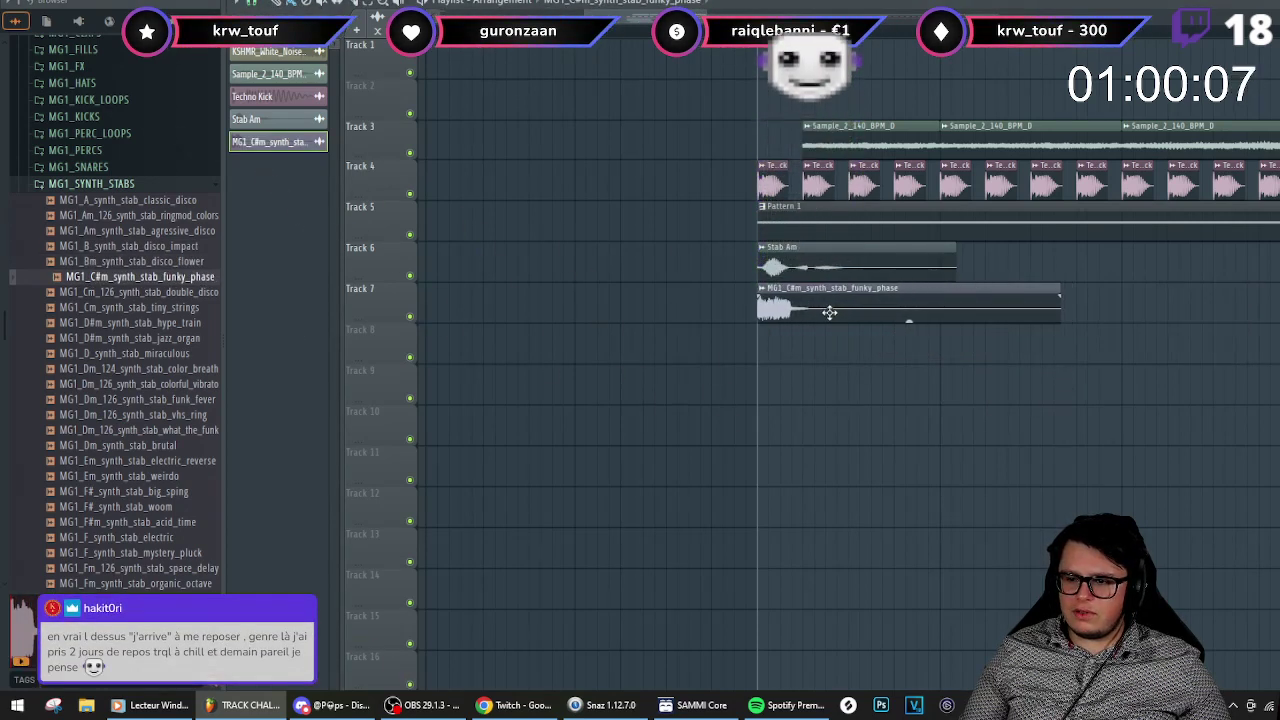
pyautogui.doubleClick(820, 305)
pyautogui.click(714, 256)
pyautogui.click(709, 310)
# - Set the funky_phase stab's root note to F5, mute Track 6 and play the arrangement
pyautogui.click(397, 207)
pyautogui.click(559, 466)
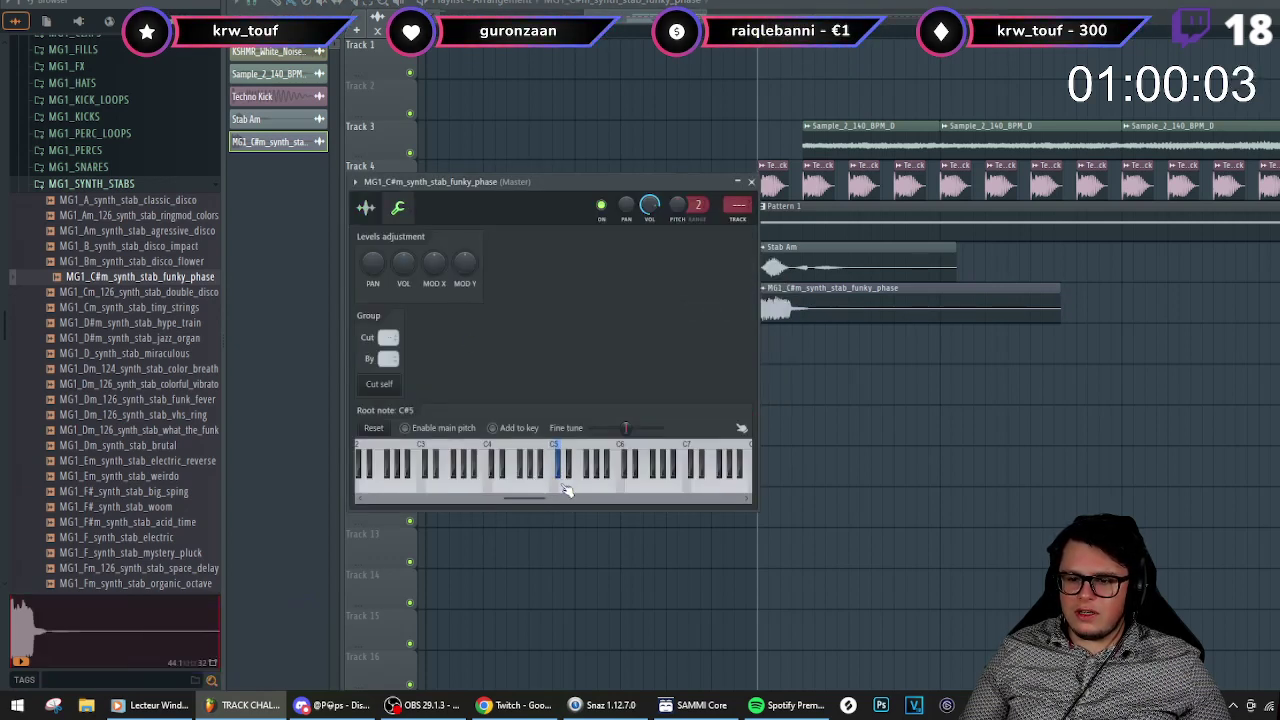
pyautogui.press('space')
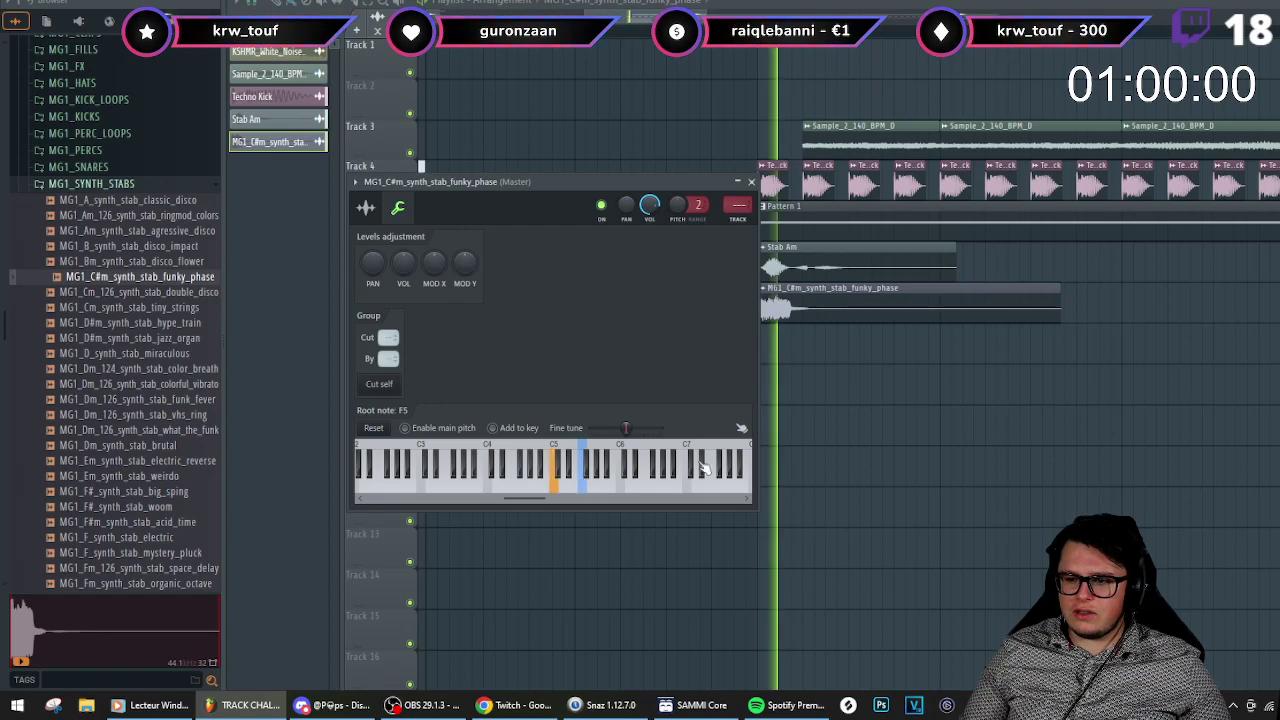
pyautogui.click(751, 182)
pyautogui.click(409, 275)
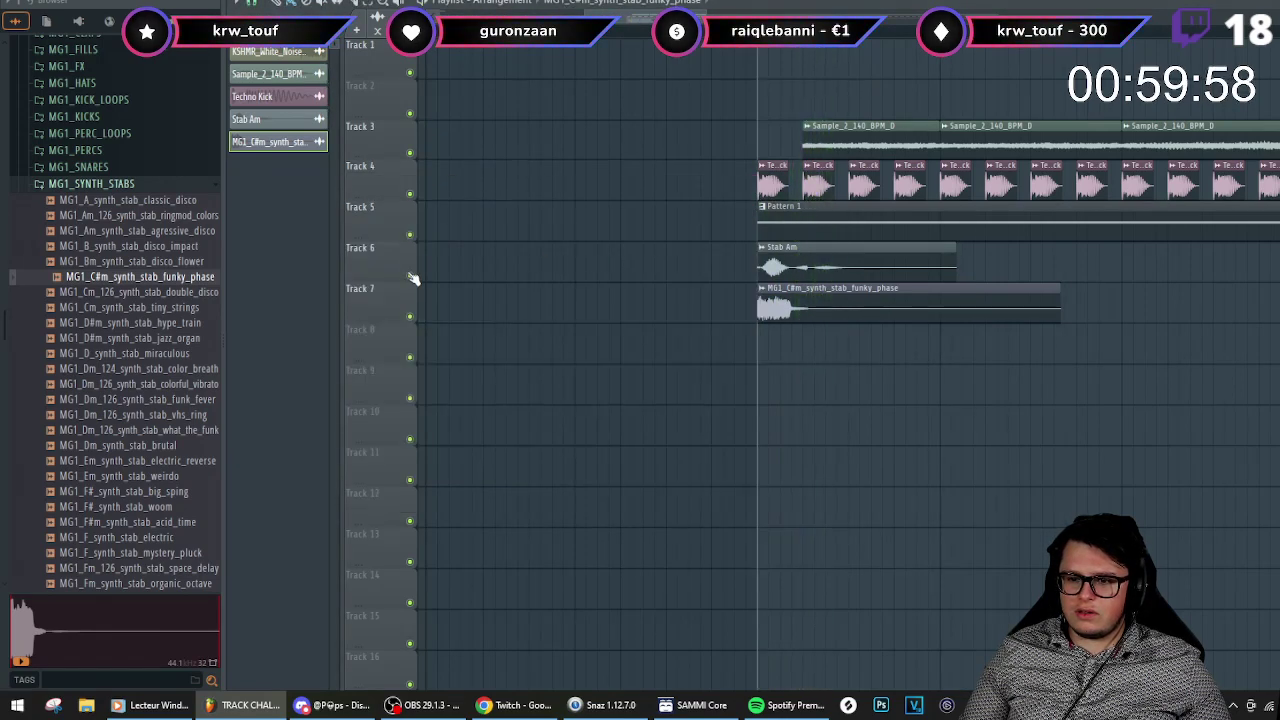
pyautogui.press('space')
# - Try the root notes D#5 and F5 on the funky_phase stab while playing the arrangement
pyautogui.doubleClick(767, 298)
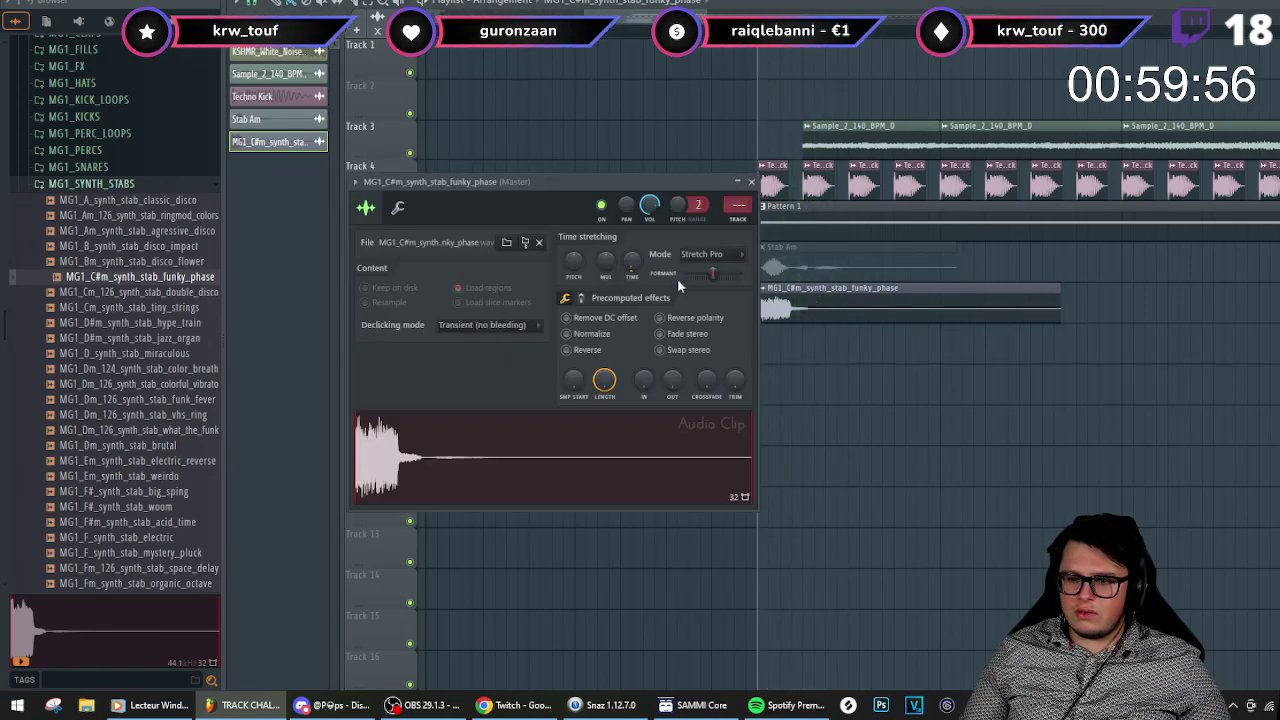
pyautogui.click(397, 207)
pyautogui.click(532, 490)
pyautogui.click(537, 486)
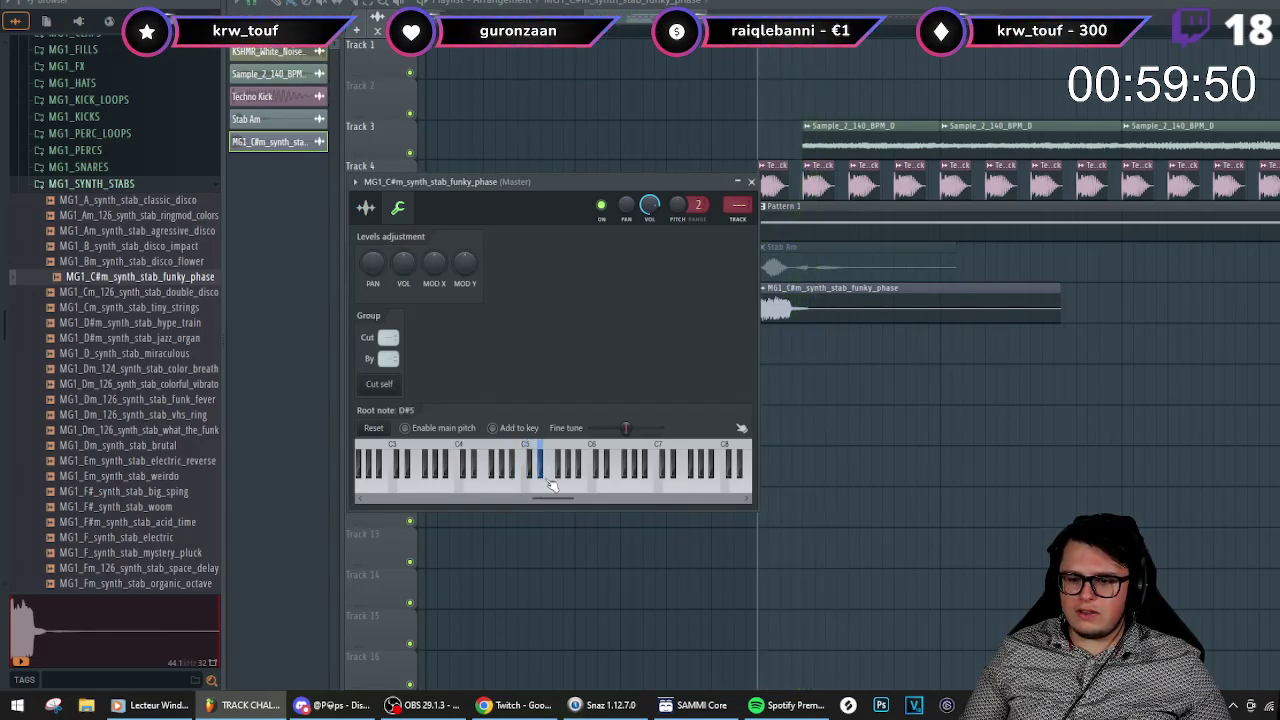
pyautogui.press('space')
pyautogui.press('space')
pyautogui.press('space')
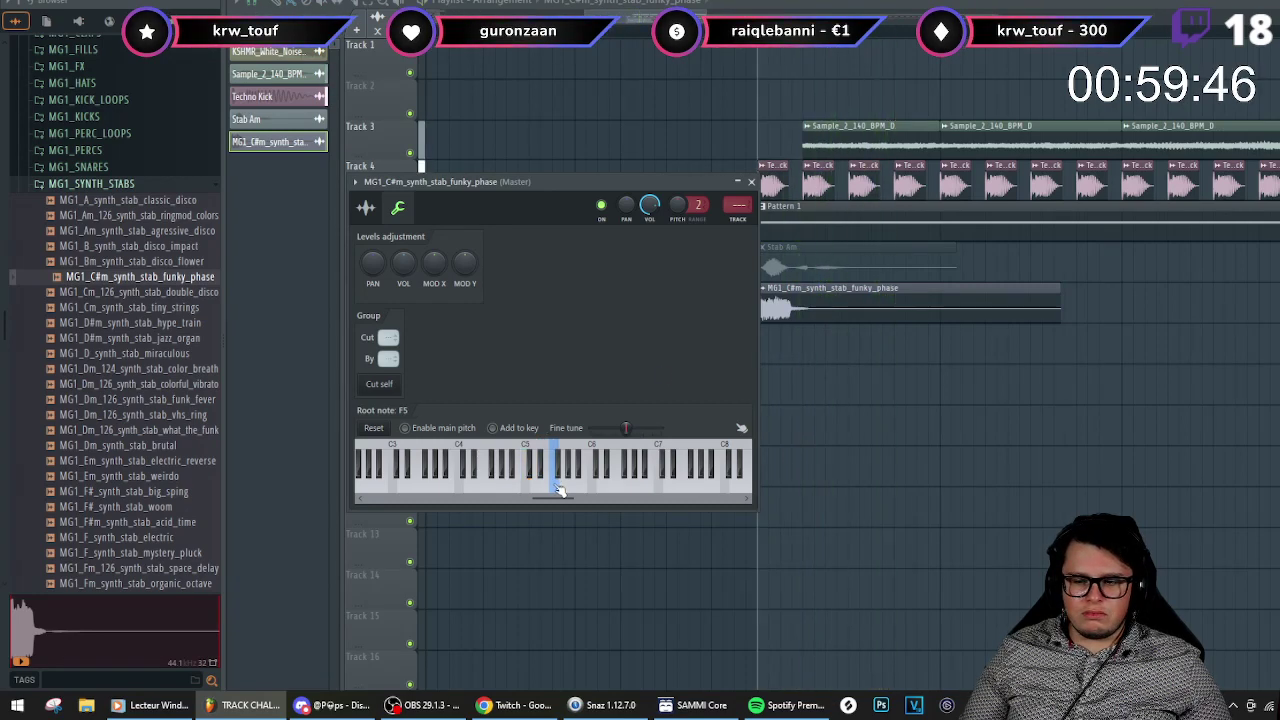
pyautogui.click(751, 182)
pyautogui.doubleClick(763, 295)
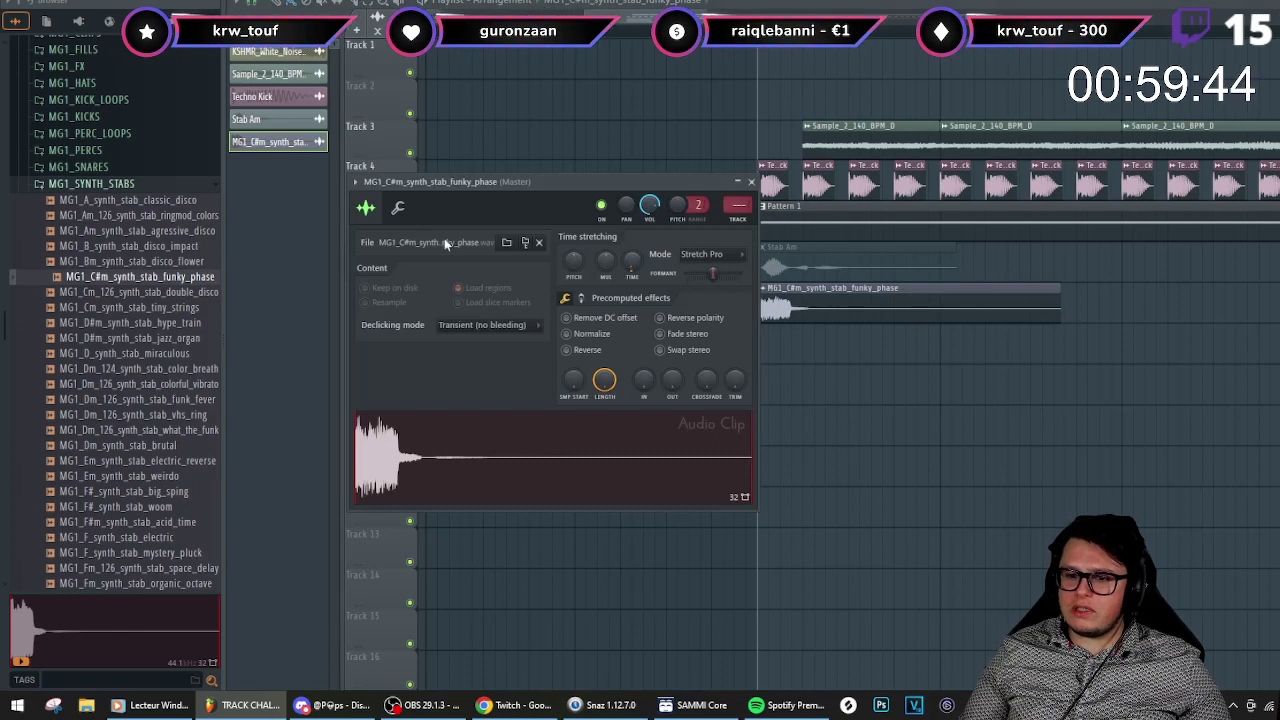
# - Audition the synth stabs from MG1_Cm_126_synth_stab_double_disco down to MG1_D_synth_stab_miraculous
pyautogui.click(128, 292)
pyautogui.click(125, 307)
pyautogui.click(120, 323)
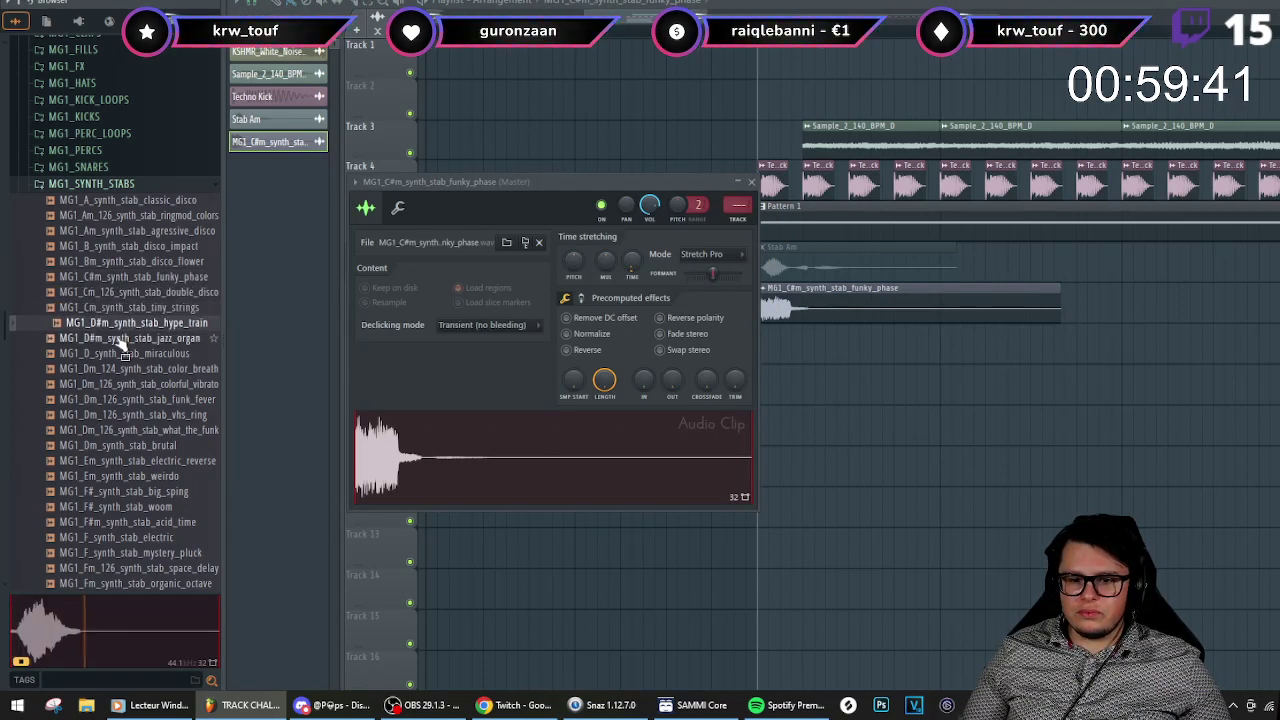
pyautogui.click(120, 338)
pyautogui.click(119, 354)
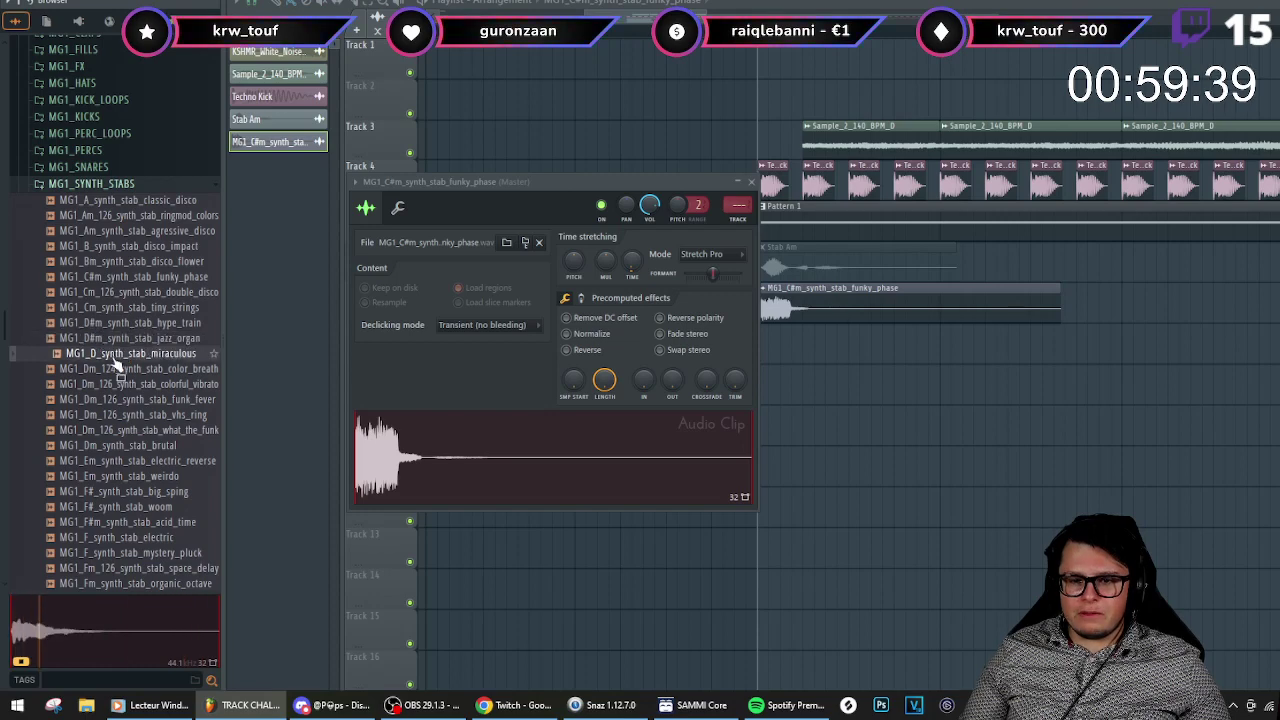
# - Collapse the MG1_SYNTH_STABS folder and delete the MG1_C#m_synth_stab_funky_phase audio clip from the project
pyautogui.scroll(4, 120, 378)
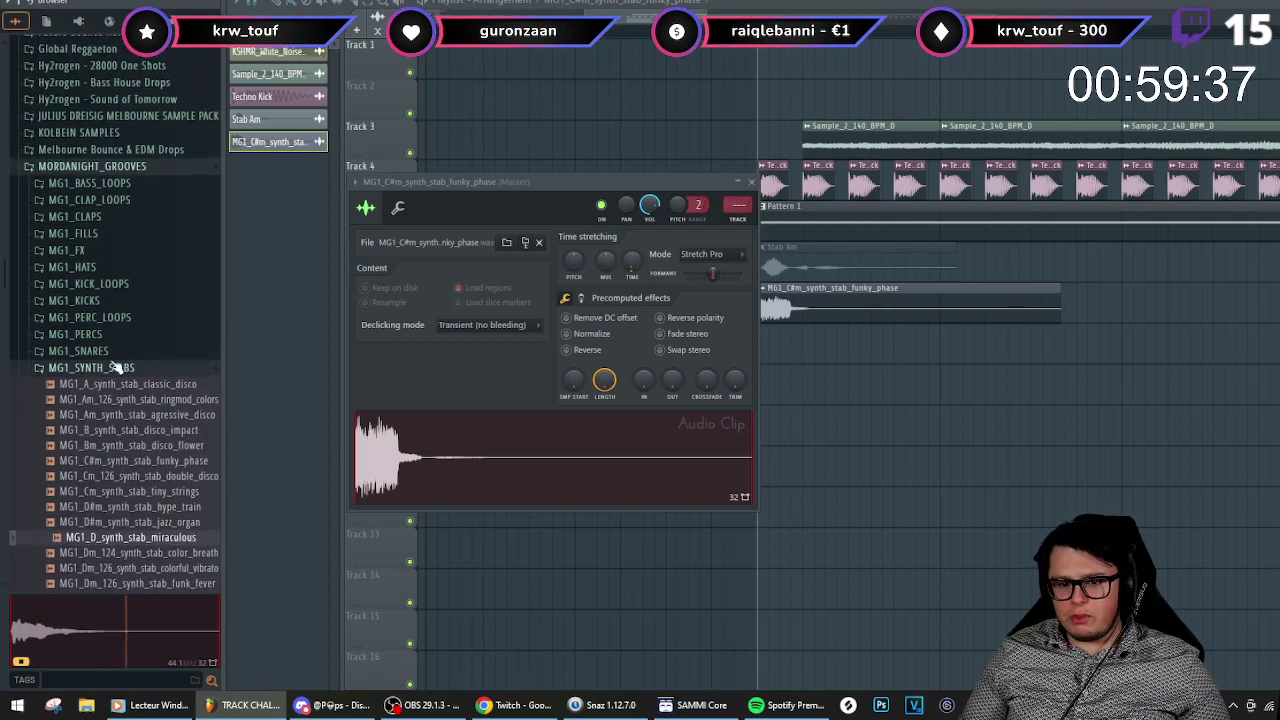
pyautogui.click(118, 368)
pyautogui.click(751, 183)
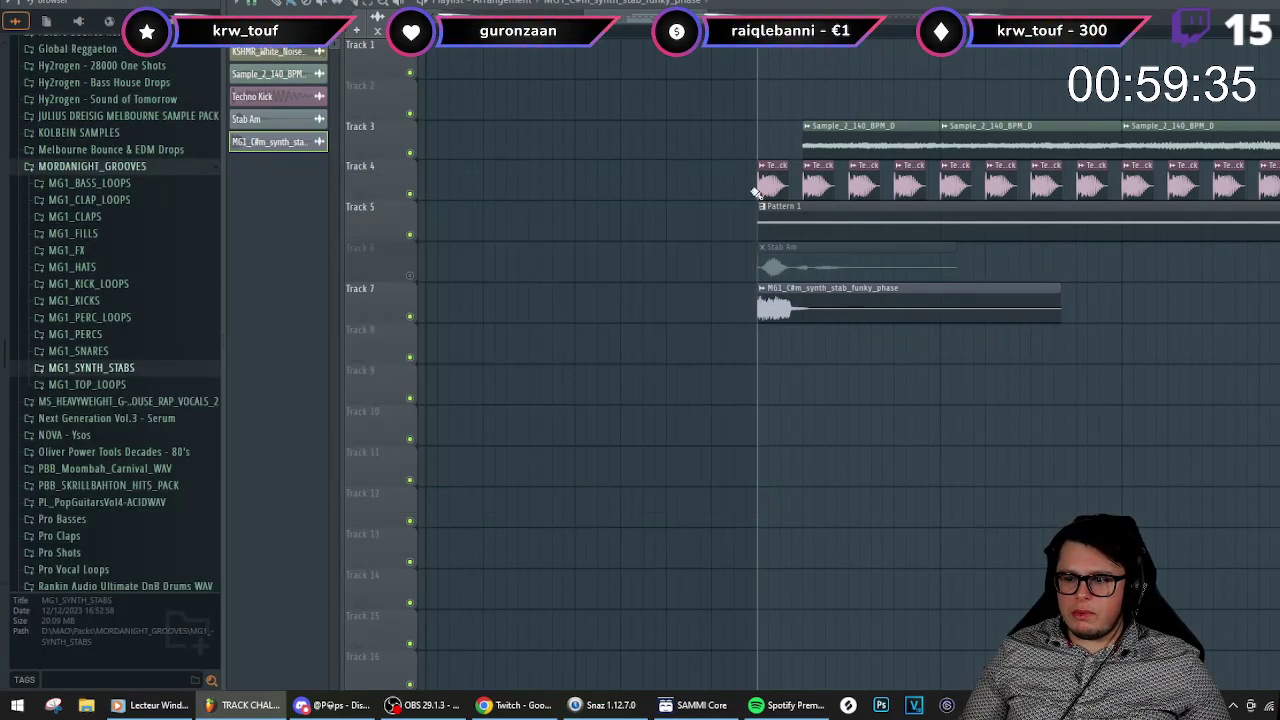
pyautogui.rightClick(258, 146)
pyautogui.click(279, 306)
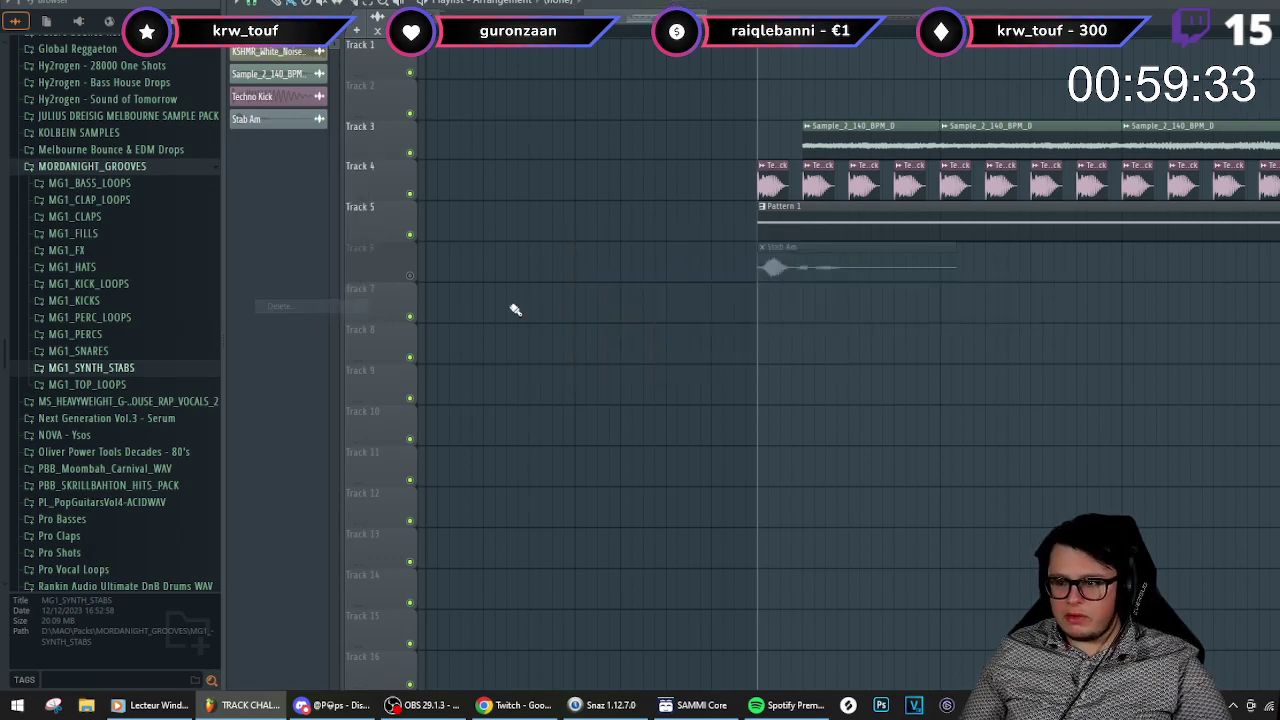
# - Unmute Track 6 and play the arrangement with the Stab Am clip
pyautogui.click(410, 275)
pyautogui.press('space')
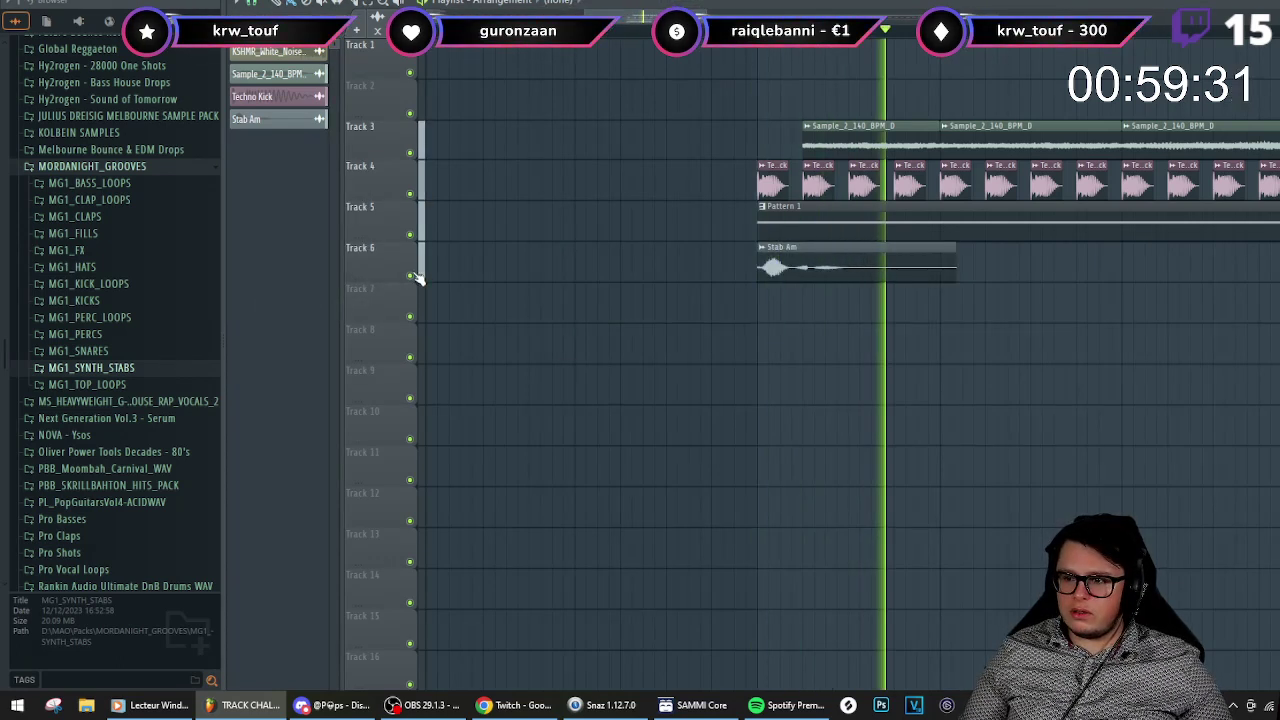
pyautogui.press('space')
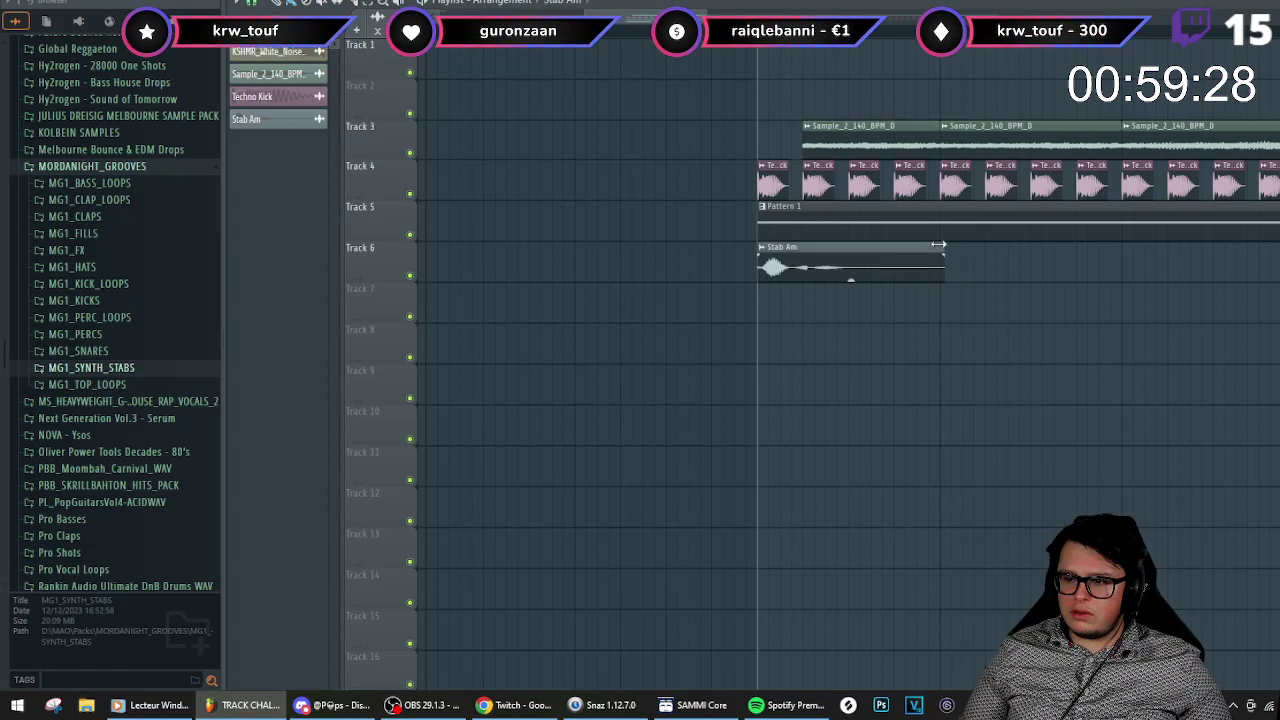
# - Shorten the Stab Am clip to just under one bar, duplicate it at the next bar on Track 6 and play both
pyautogui.moveTo(820, 260); pyautogui.dragTo(987, 261)
pyautogui.press('space')
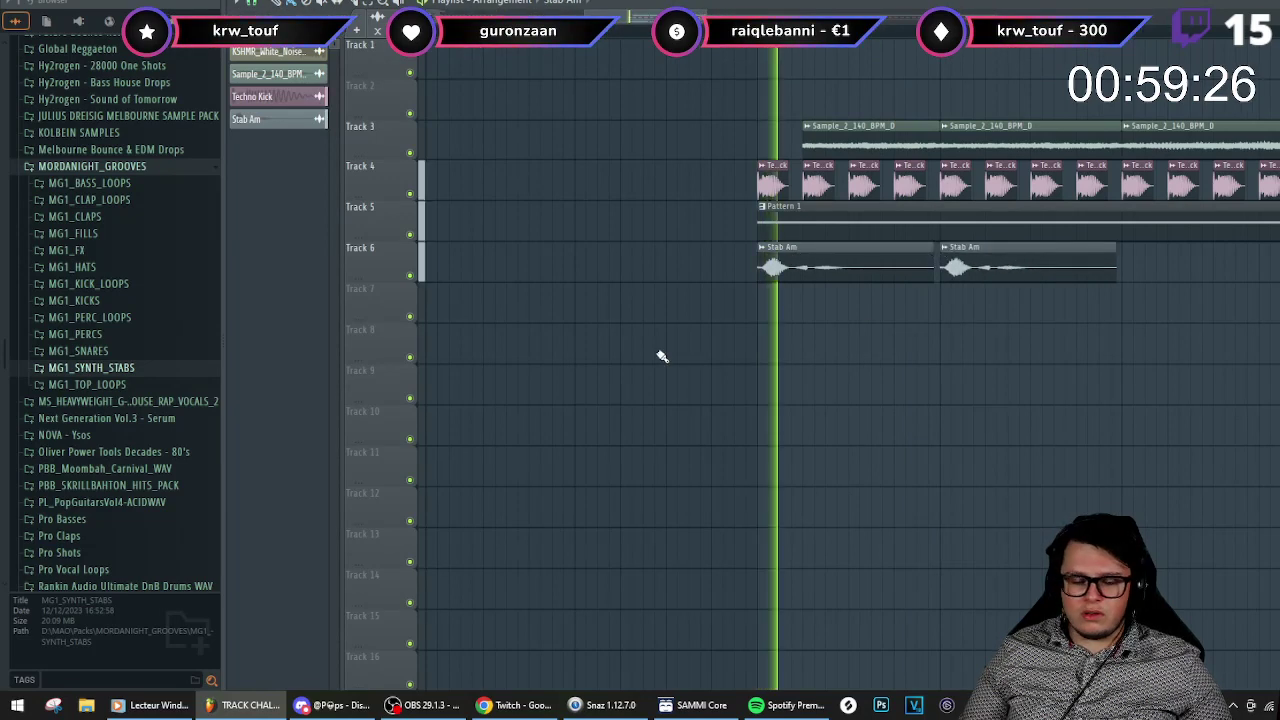
pyautogui.scroll(-2, 645, 352)
pyautogui.press('space')
# - Trim the start of the second Sample_2_140_BPM_D clip to leave a one-beat gap under the second stab, and play the section
pyautogui.scroll(2, 810, 170)
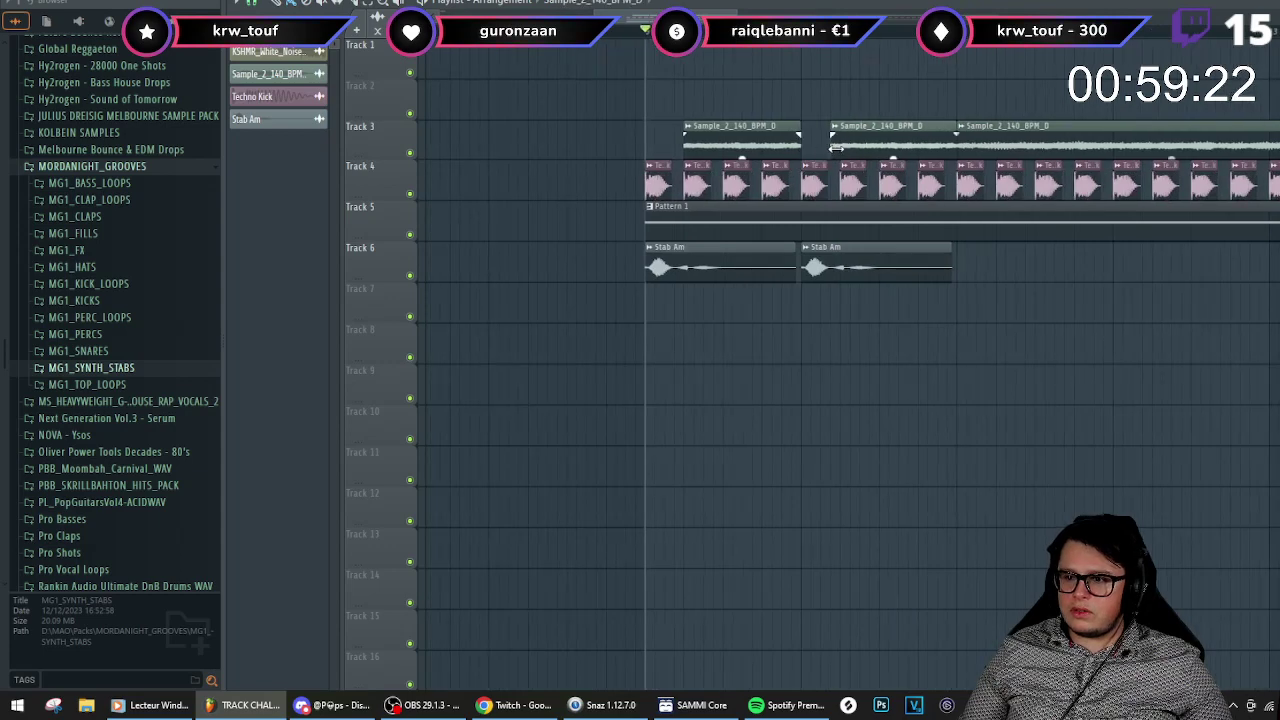
pyautogui.scroll(-1, 845, 147)
pyautogui.press('space')
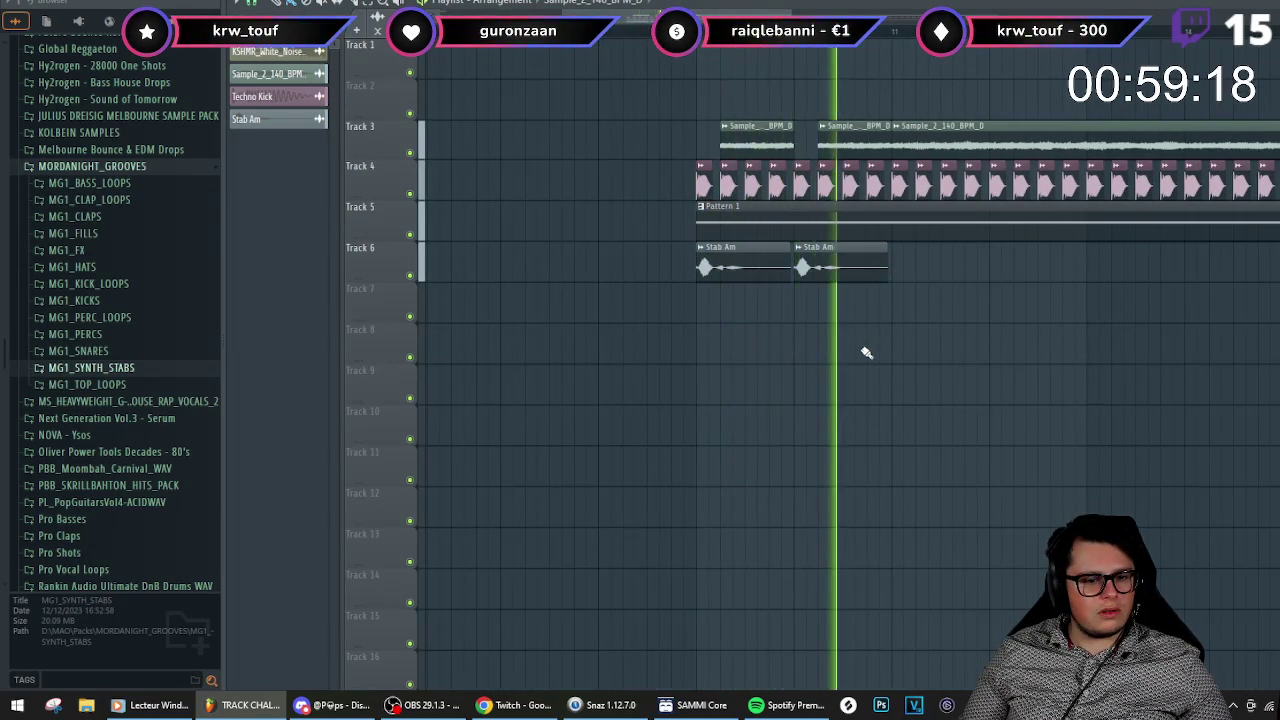
pyautogui.press('space')
pyautogui.scroll(-1, 818, 204)
pyautogui.scroll(2, 845, 250)
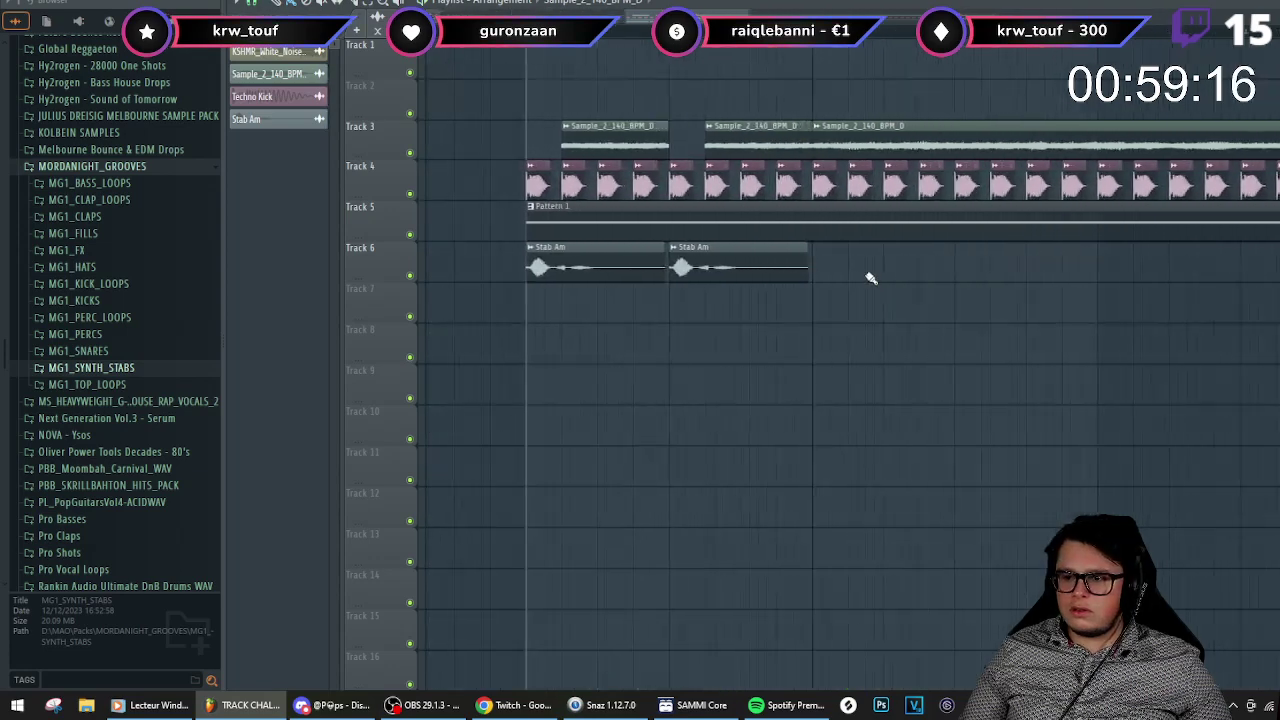
# - Split the long G#4 bass note in Pattern 1 at bar 3, lower the second part to E4 and play it
pyautogui.press('space')
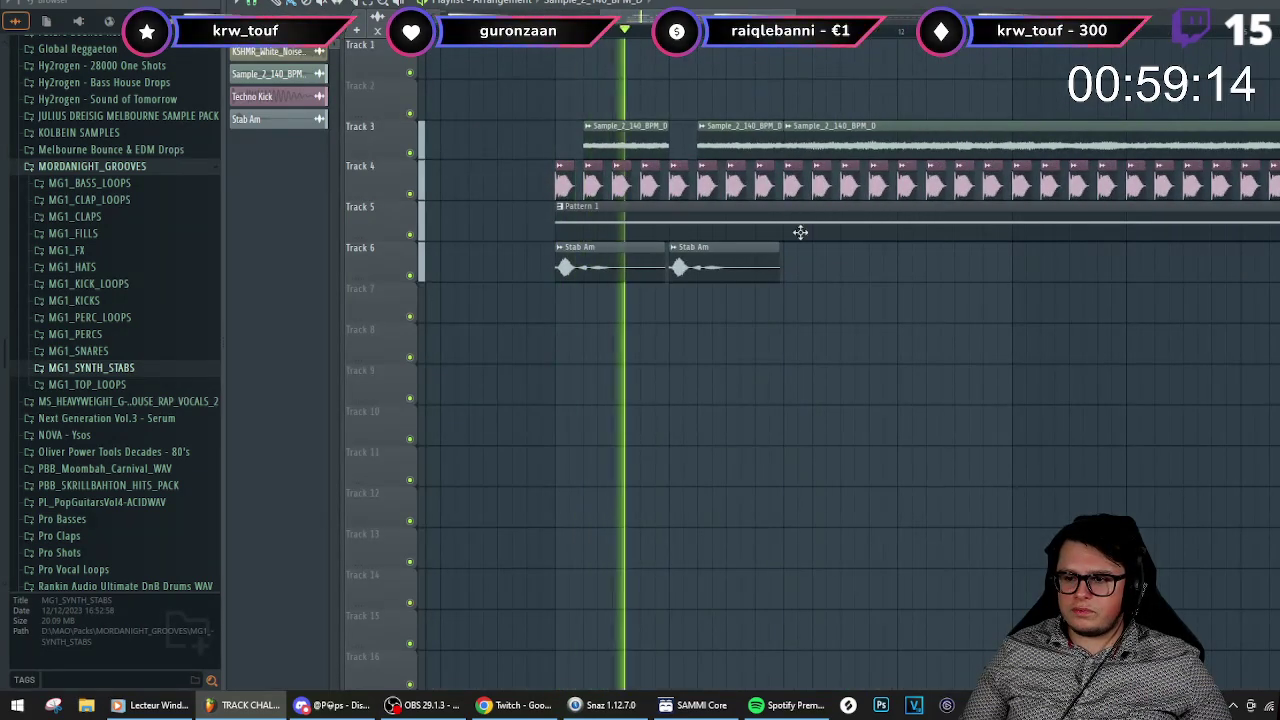
pyautogui.doubleClick(800, 236)
pyautogui.scroll(1, 587, 310)
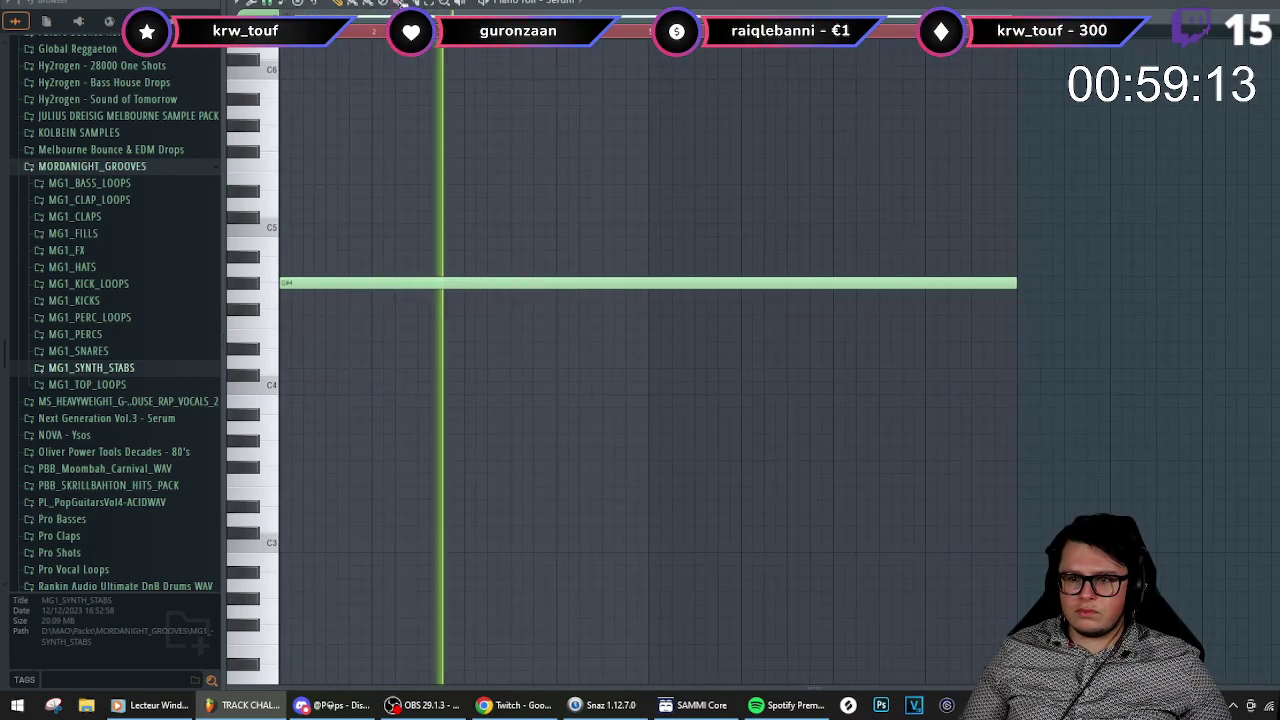
pyautogui.press('space')
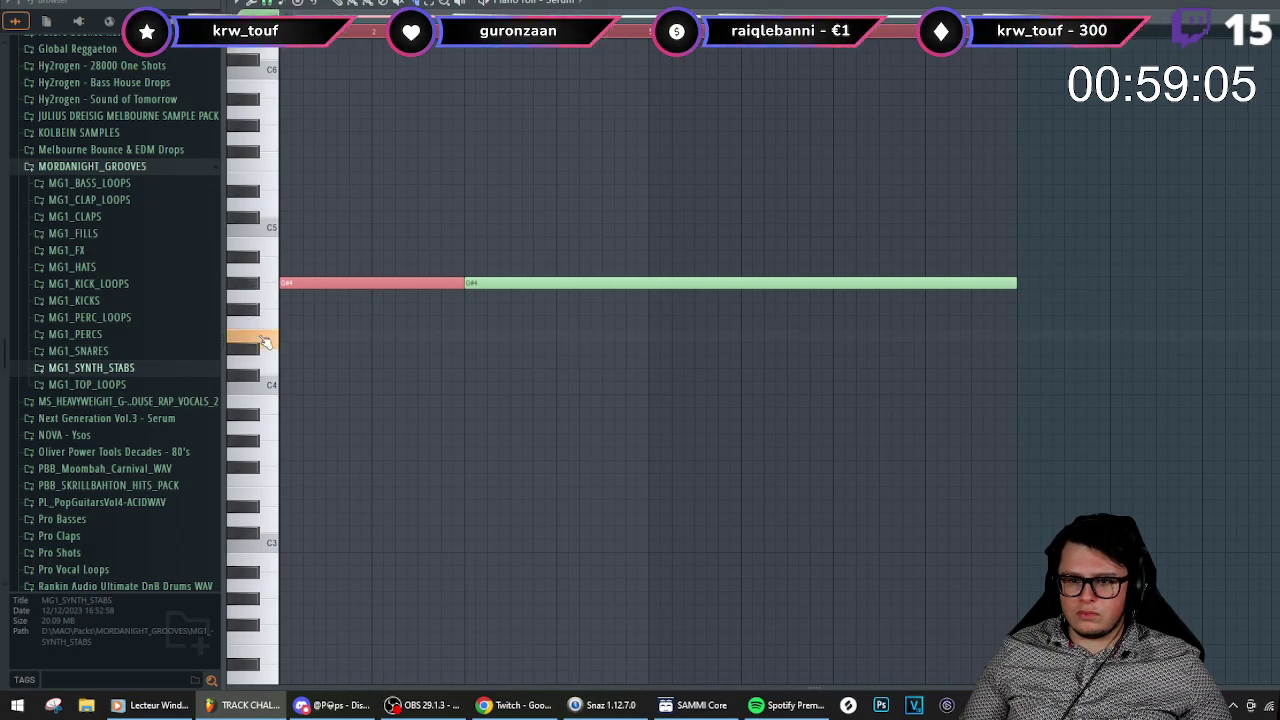
pyautogui.press('space')
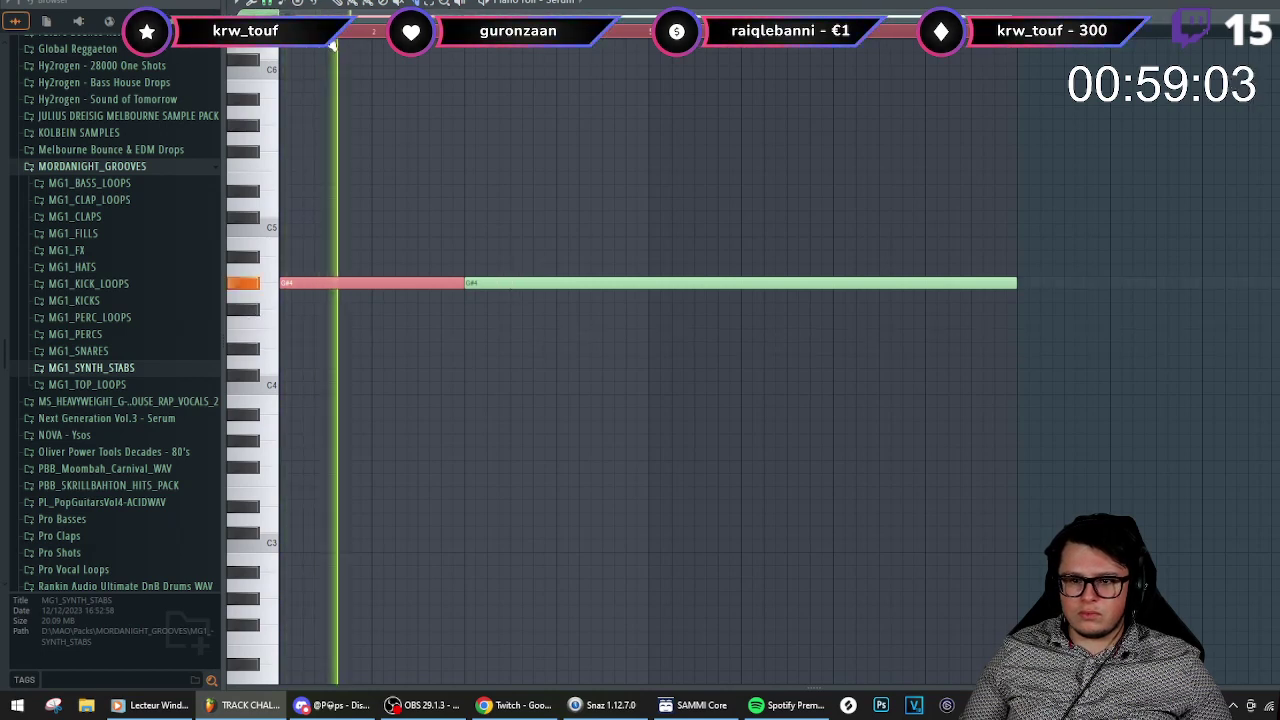
pyautogui.moveTo(536, 282); pyautogui.dragTo(537, 338)
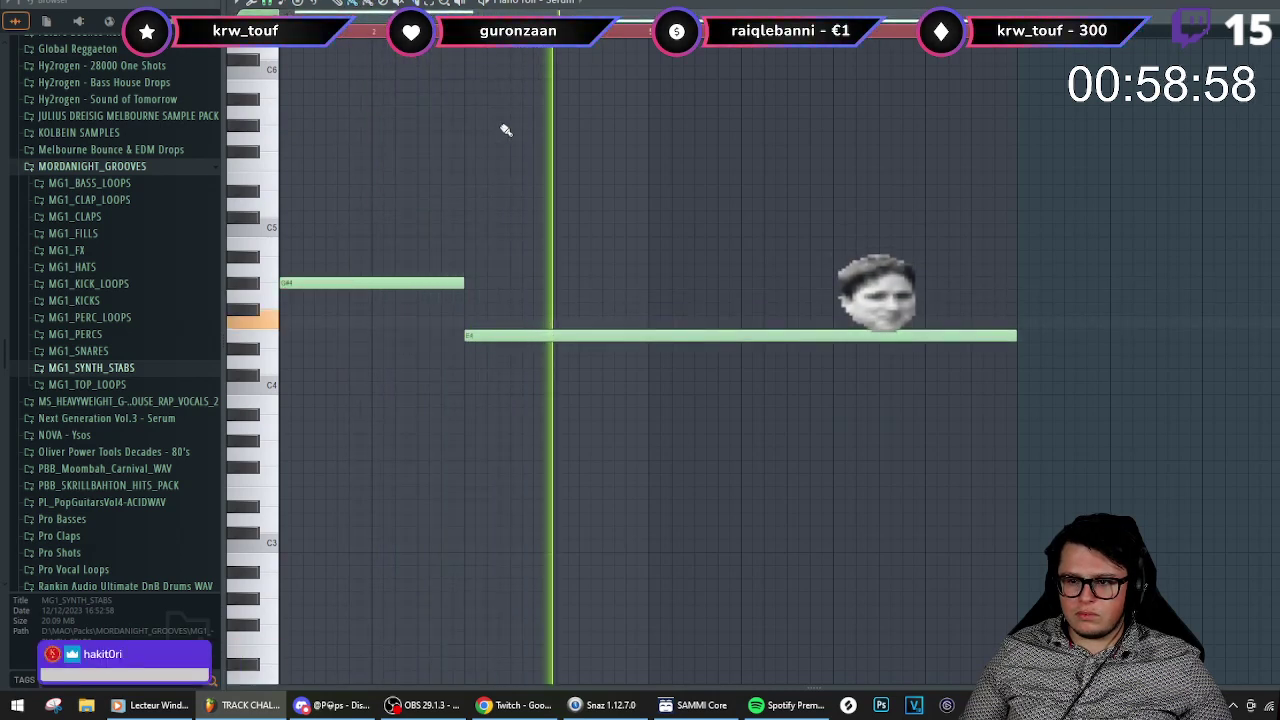
pyautogui.click(470, 34)
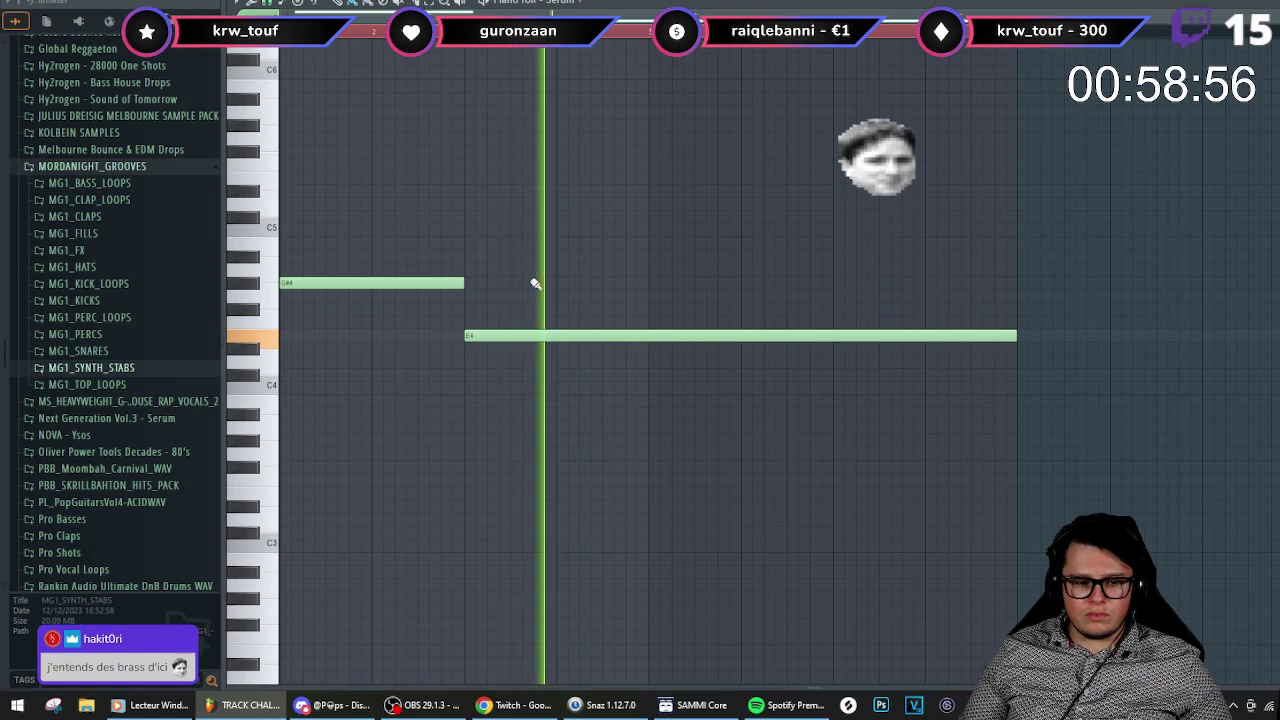
# - Lower the second part of the bass note to D#4 and play the change
pyautogui.press('space')
pyautogui.moveTo(518, 340); pyautogui.dragTo(521, 353)
pyautogui.press('space')
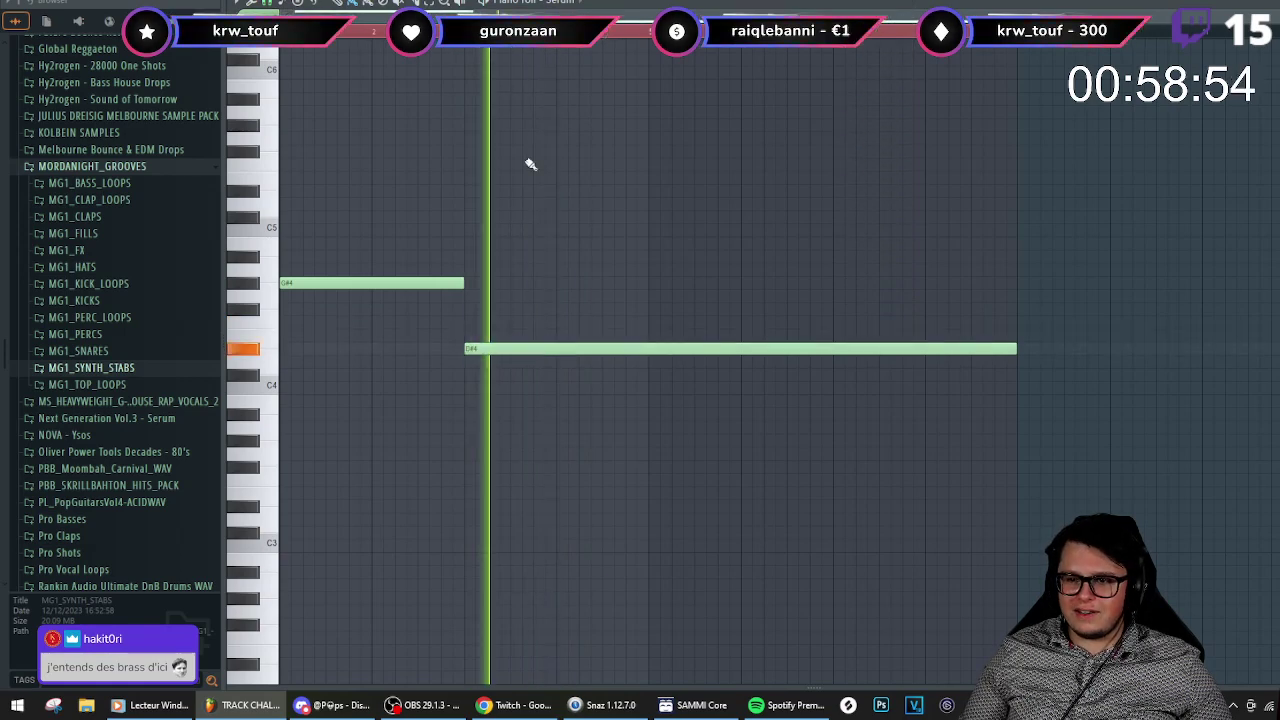
pyautogui.press('space')
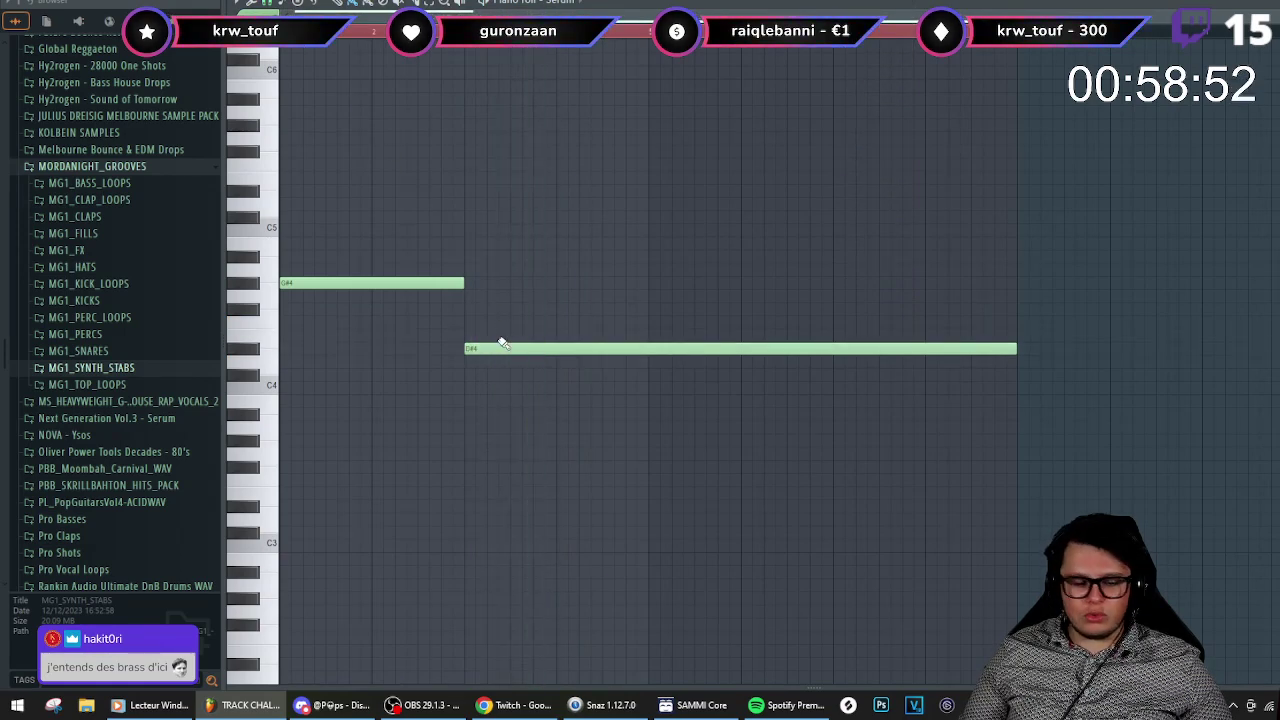
# - Undo the pitch changes and the split so the bass is one G#4 note, and play it
pyautogui.hotkey('ctrl', 'alt', 'z')
pyautogui.hotkey('ctrl', 'alt', 'z')
pyautogui.hotkey('ctrl', 'alt', 's')
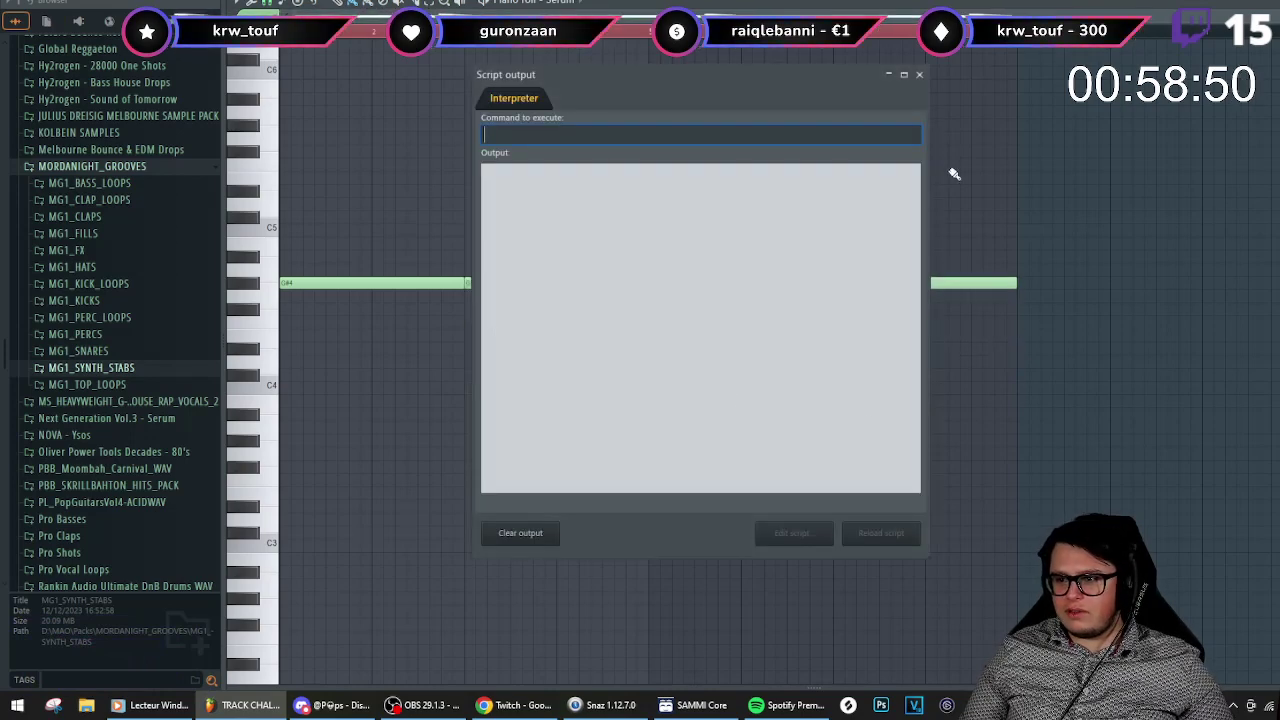
pyautogui.click(919, 75)
pyautogui.press('space')
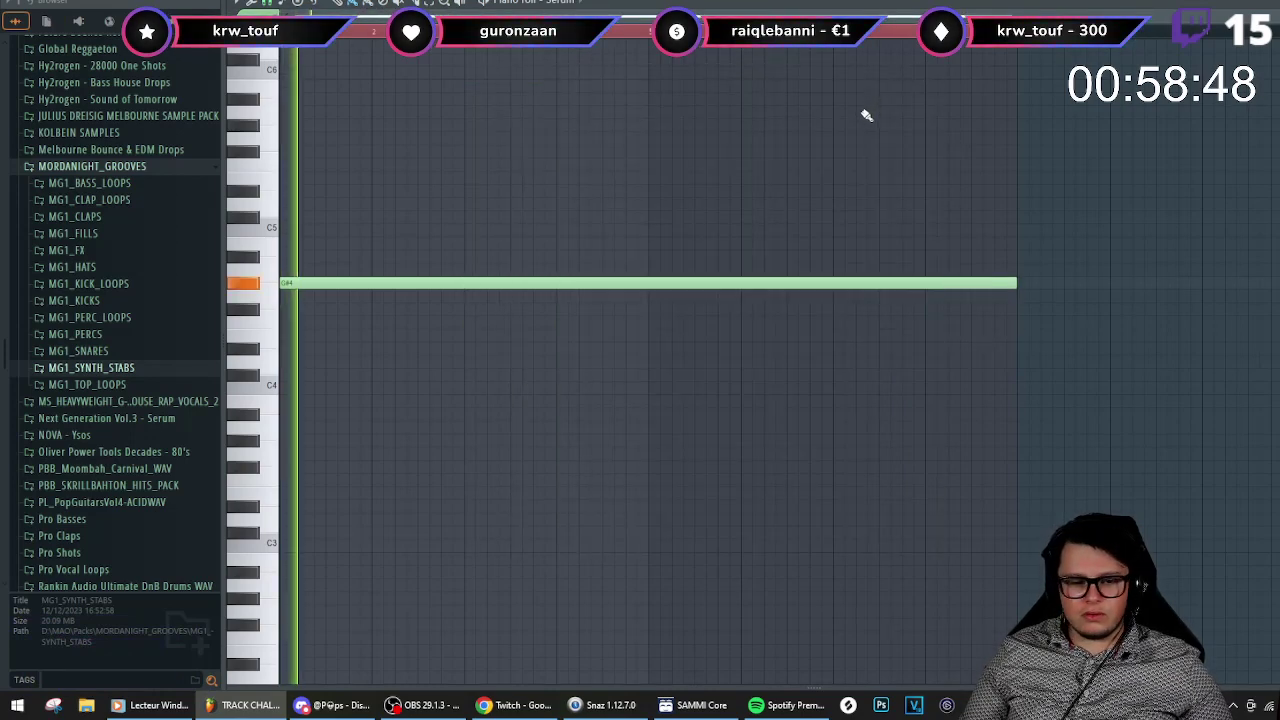
# - Shorten the second Stab Am clip on Track 6 to about 3.4 beats and cut the first to about one beat
pyautogui.press('F5')
pyautogui.press('space')
pyautogui.moveTo(777, 249); pyautogui.dragTo(757, 249)
pyautogui.moveTo(661, 247); pyautogui.dragTo(592, 247)
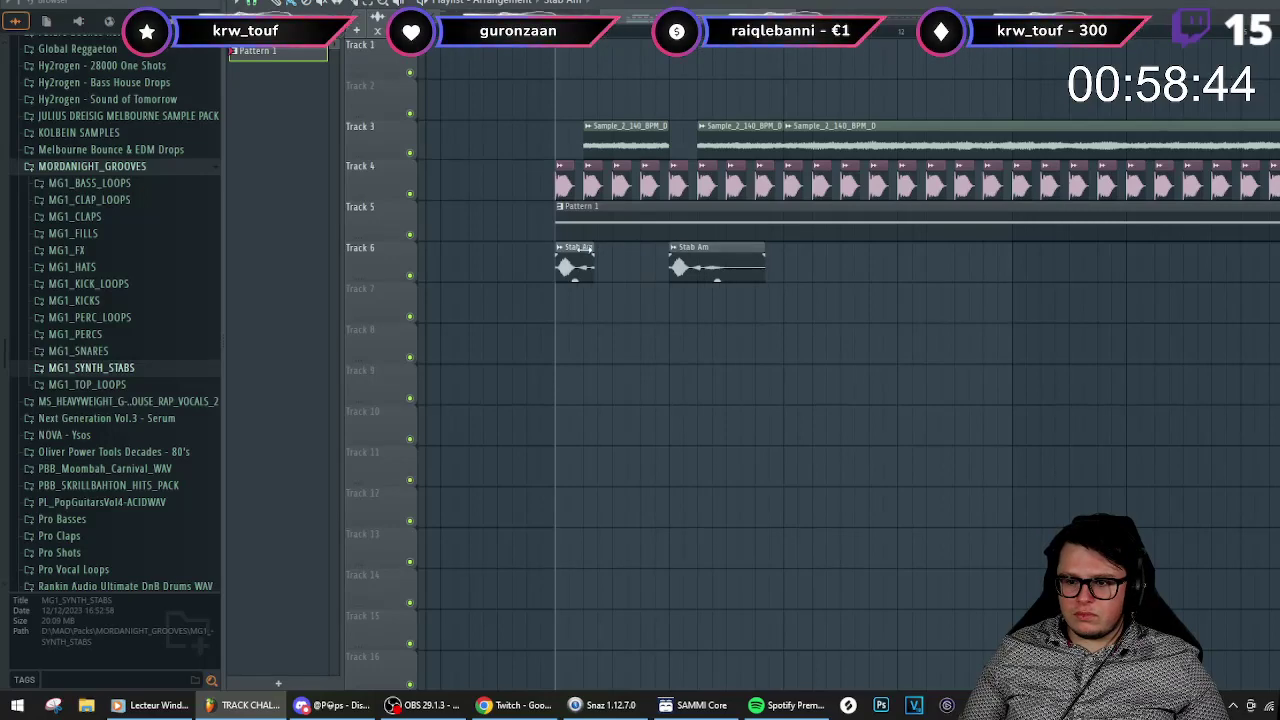
# - Shorten the first Stab Am clip further to about three quarters of a beat and play it
pyautogui.press('space')
pyautogui.press('space')
pyautogui.scroll(5, 546, 263)
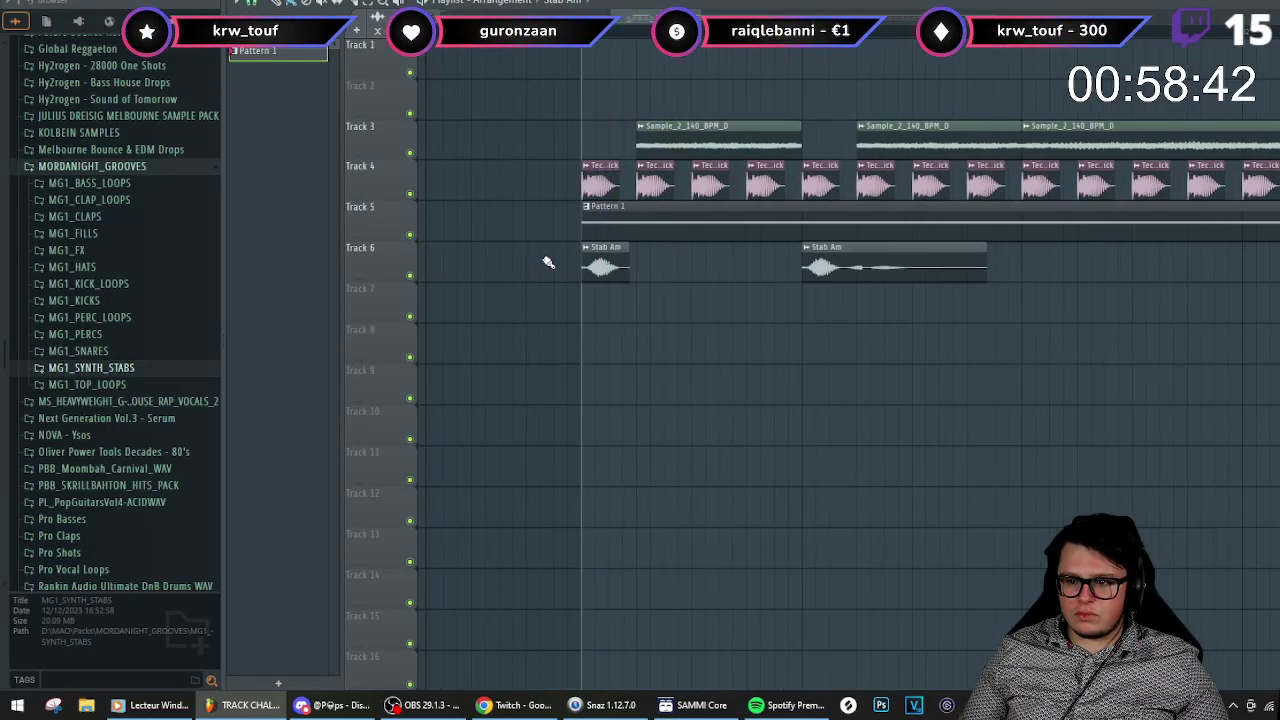
pyautogui.scroll(2, 775, 280)
pyautogui.moveTo(1243, 251); pyautogui.dragTo(1176, 251)
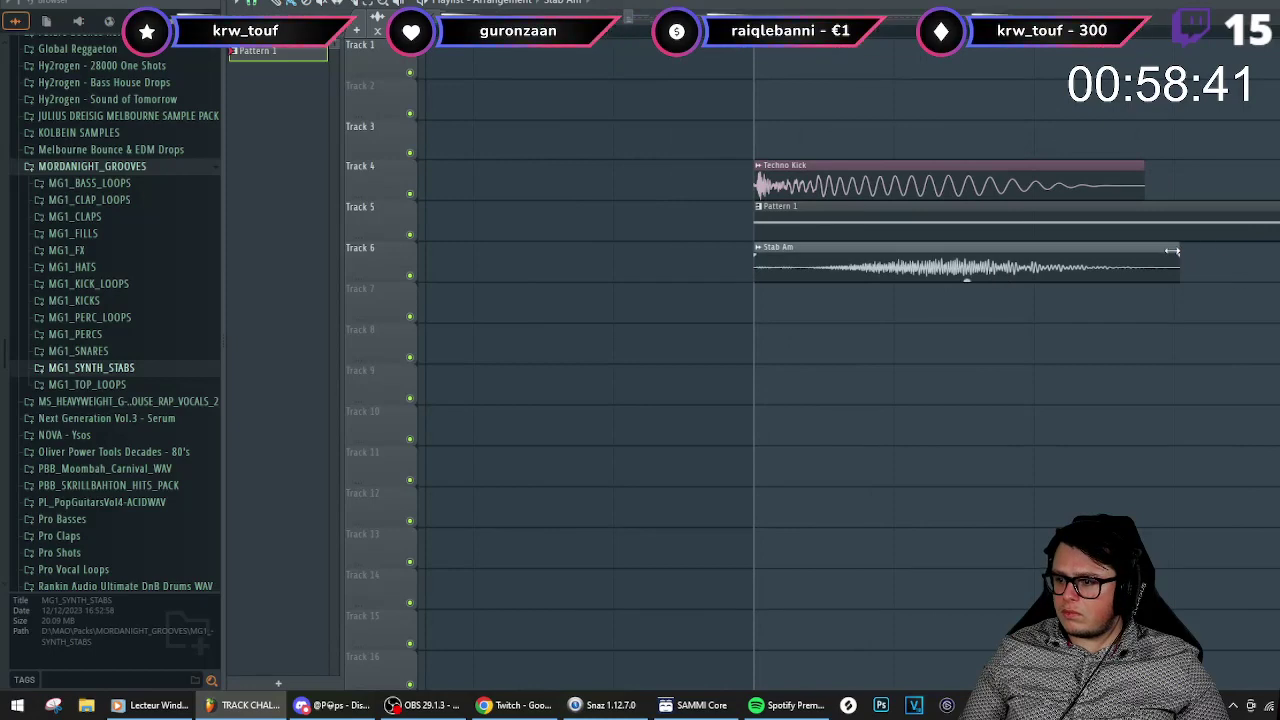
pyautogui.press('space')
# - Replace the short first Stab Am clip on Track 6 with a copy matching the second clip's length
pyautogui.scroll(-7, 1040, 330)
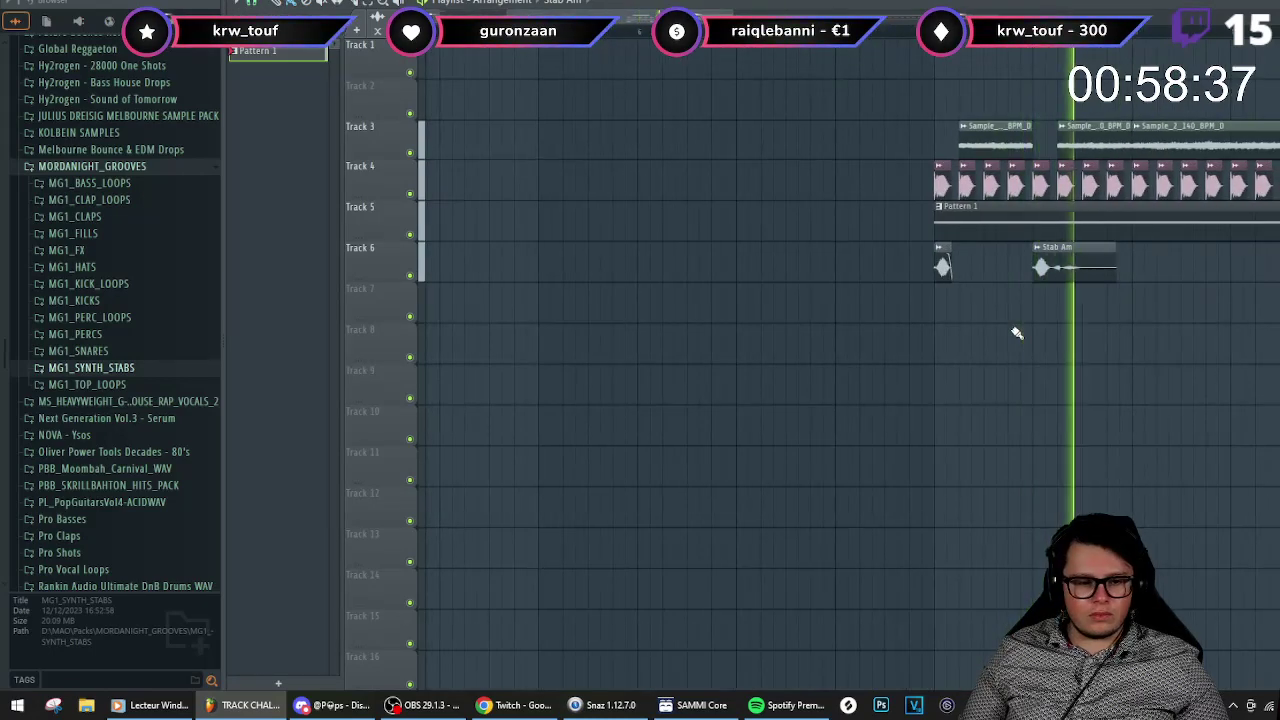
pyautogui.scroll(-2, 995, 318)
pyautogui.scroll(3, 935, 308)
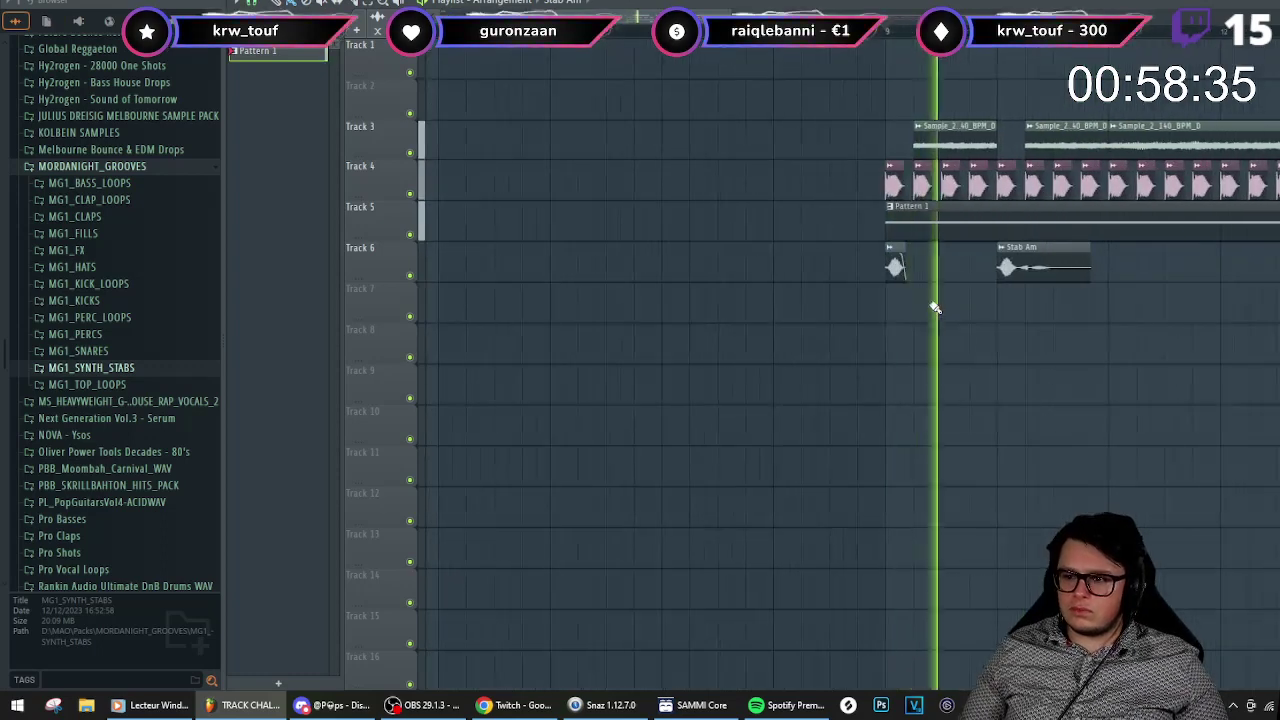
pyautogui.scroll(2, 920, 300)
pyautogui.rightClick(877, 266)
pyautogui.press('space')
pyautogui.click(990, 262)
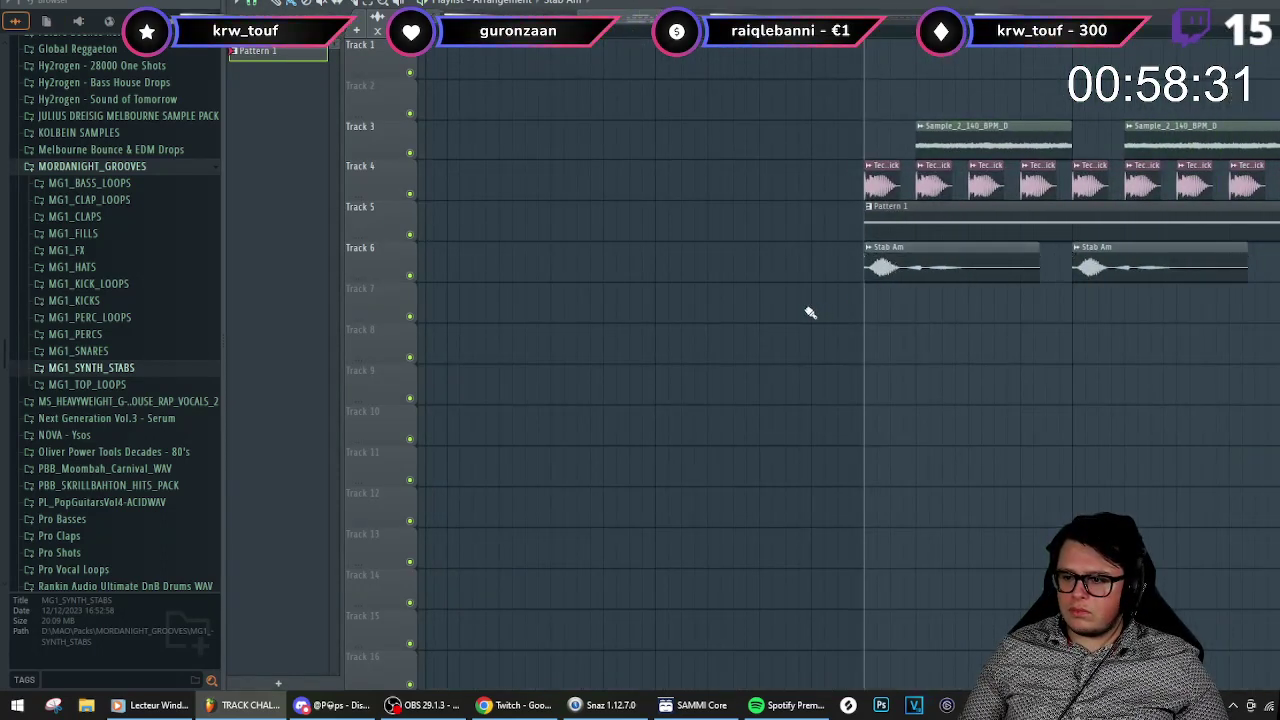
pyautogui.scroll(-5, 814, 314)
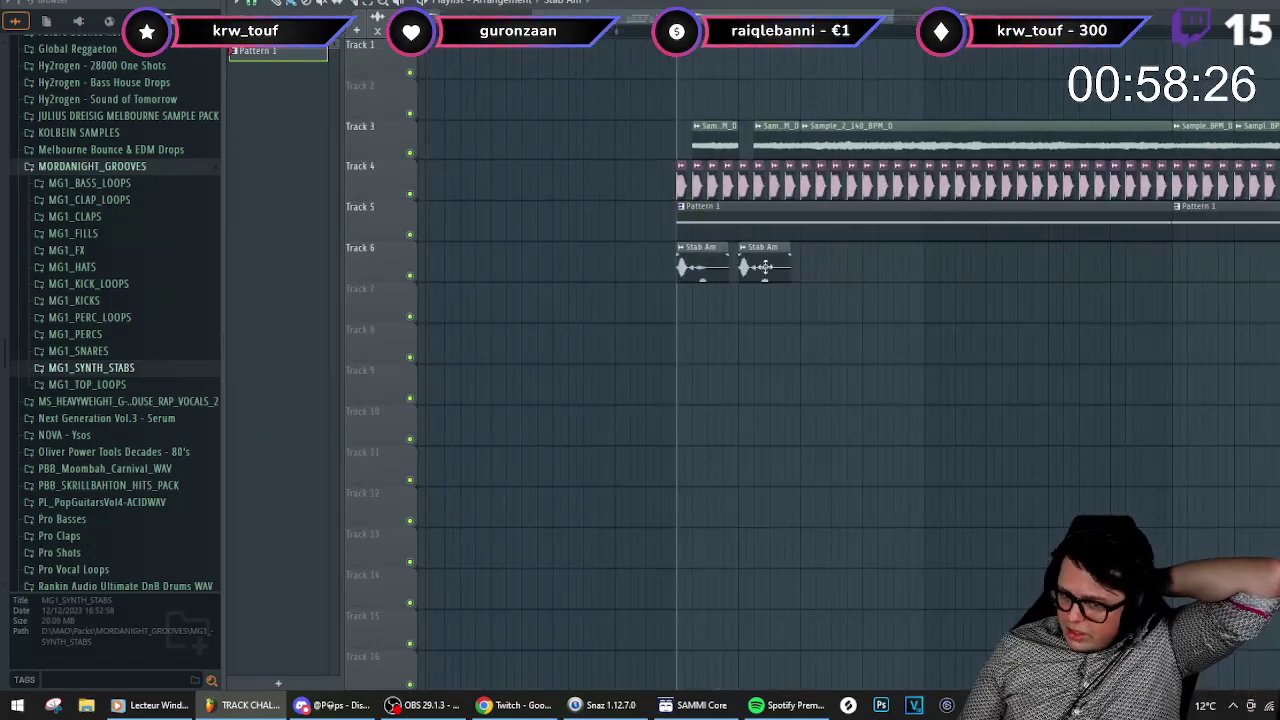
# - Preview Clayne_Top_Loops_19_-_135_BPM from the KOLBEIN SAMPLES DRUMS LOOP folder and place it on Track 7 at the start of the section
pyautogui.click(108, 167)
pyautogui.click(92, 225)
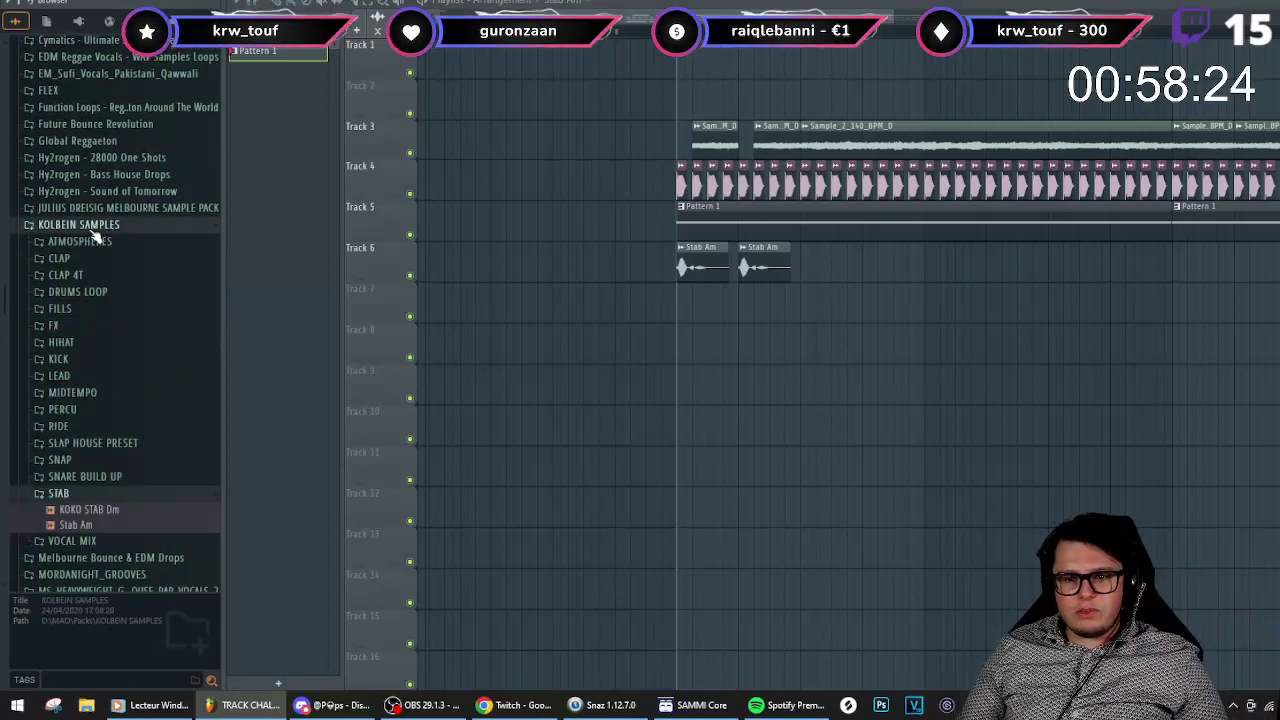
pyautogui.click(76, 296)
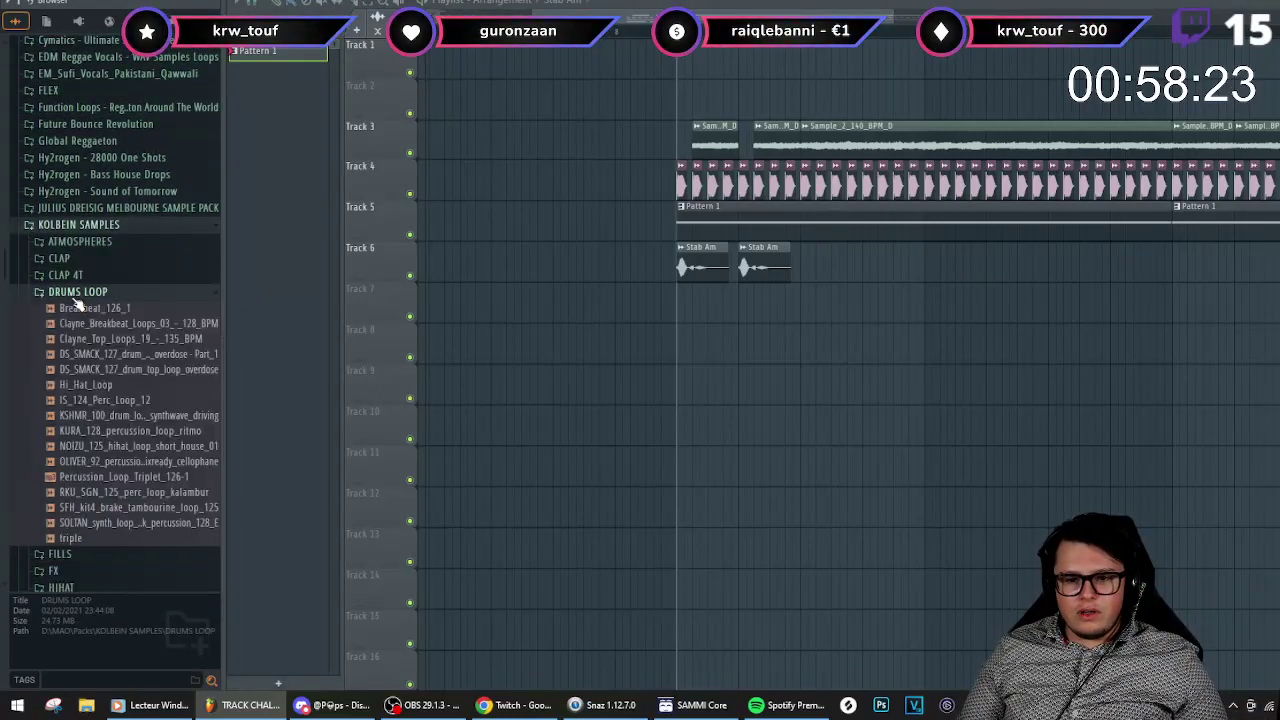
pyautogui.click(125, 340)
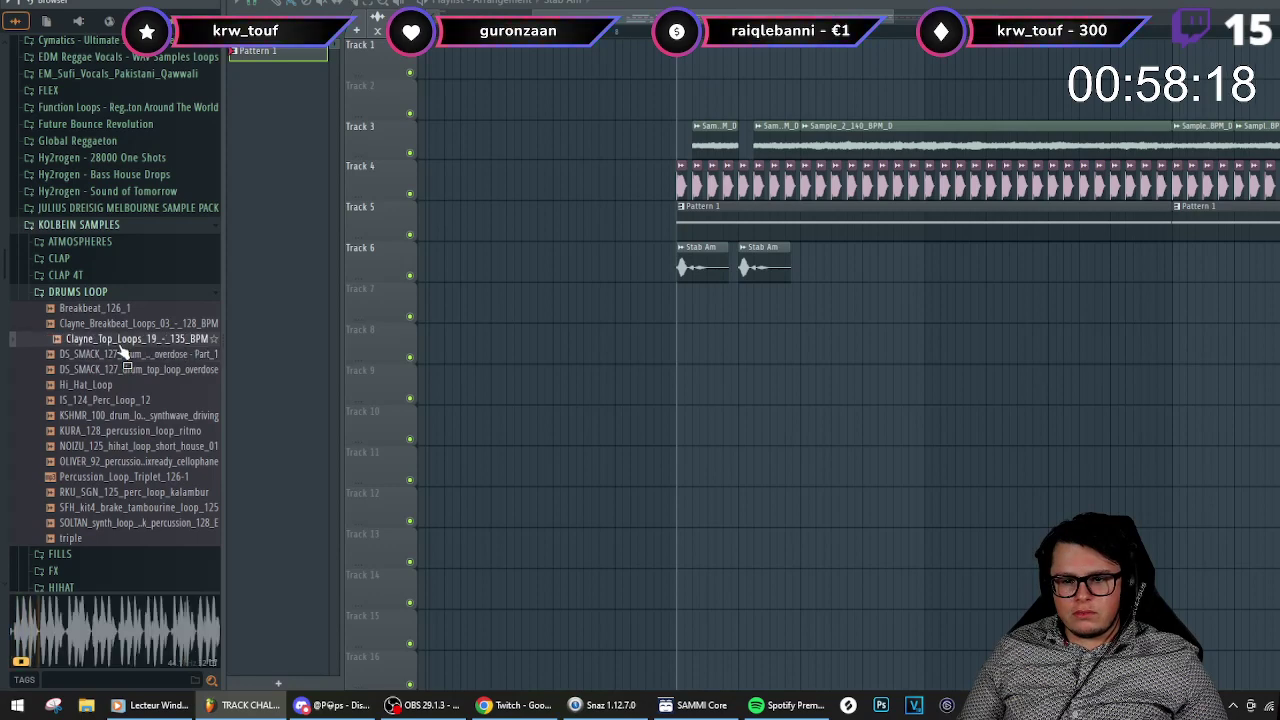
pyautogui.moveTo(125, 343); pyautogui.dragTo(682, 302)
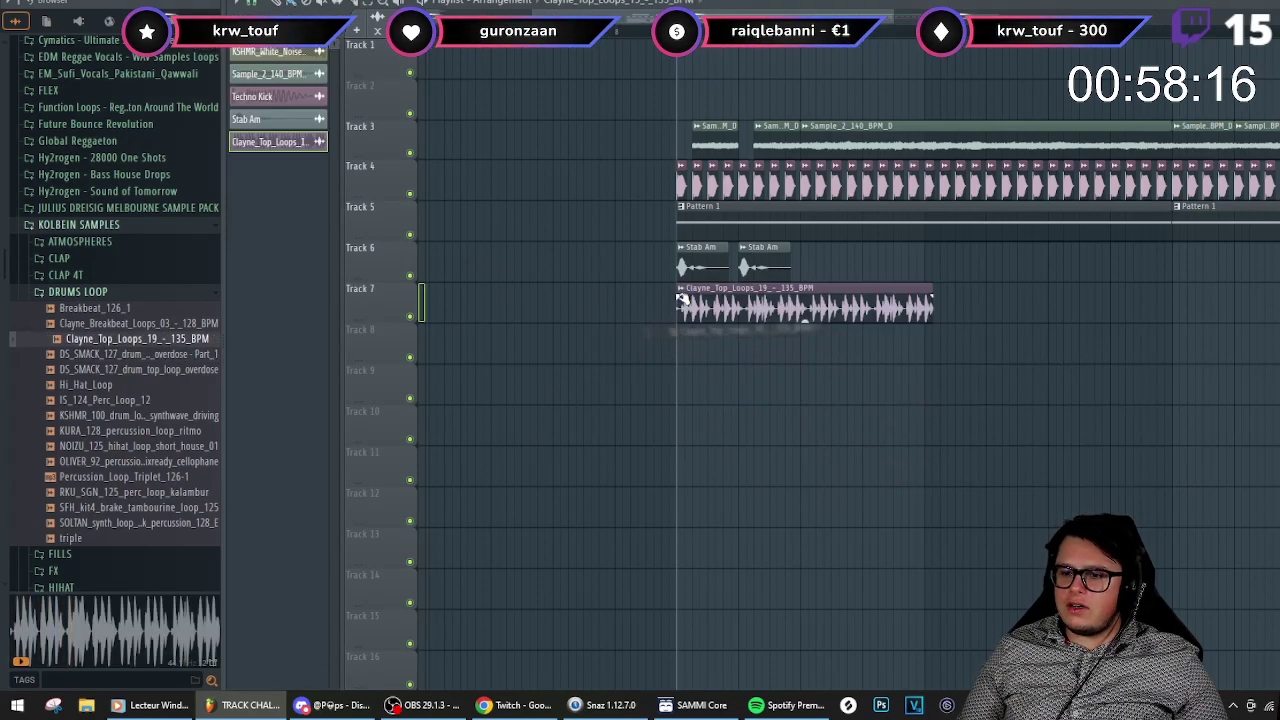
# - Fit the Clayne top loop to the project tempo using its BPM value and set its time-stretching mode to Stretch
pyautogui.click(680, 292)
pyautogui.click(814, 396)
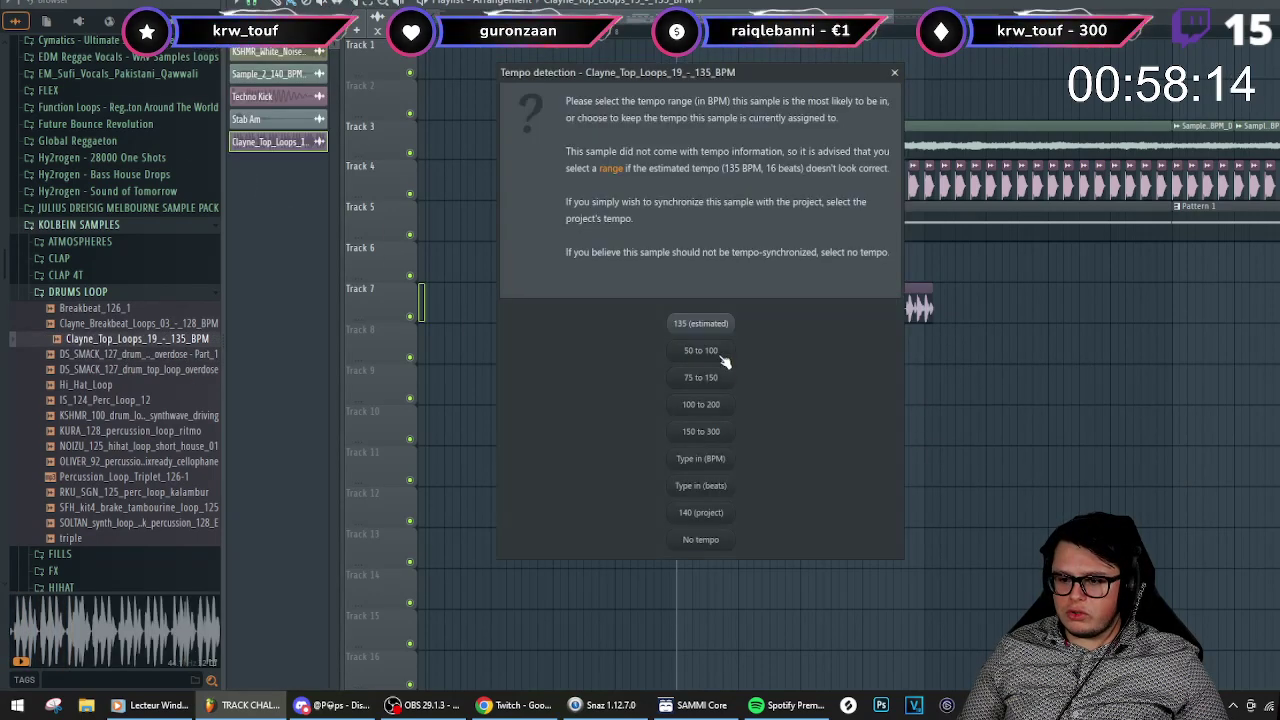
pyautogui.click(717, 450)
pyautogui.press('Return')
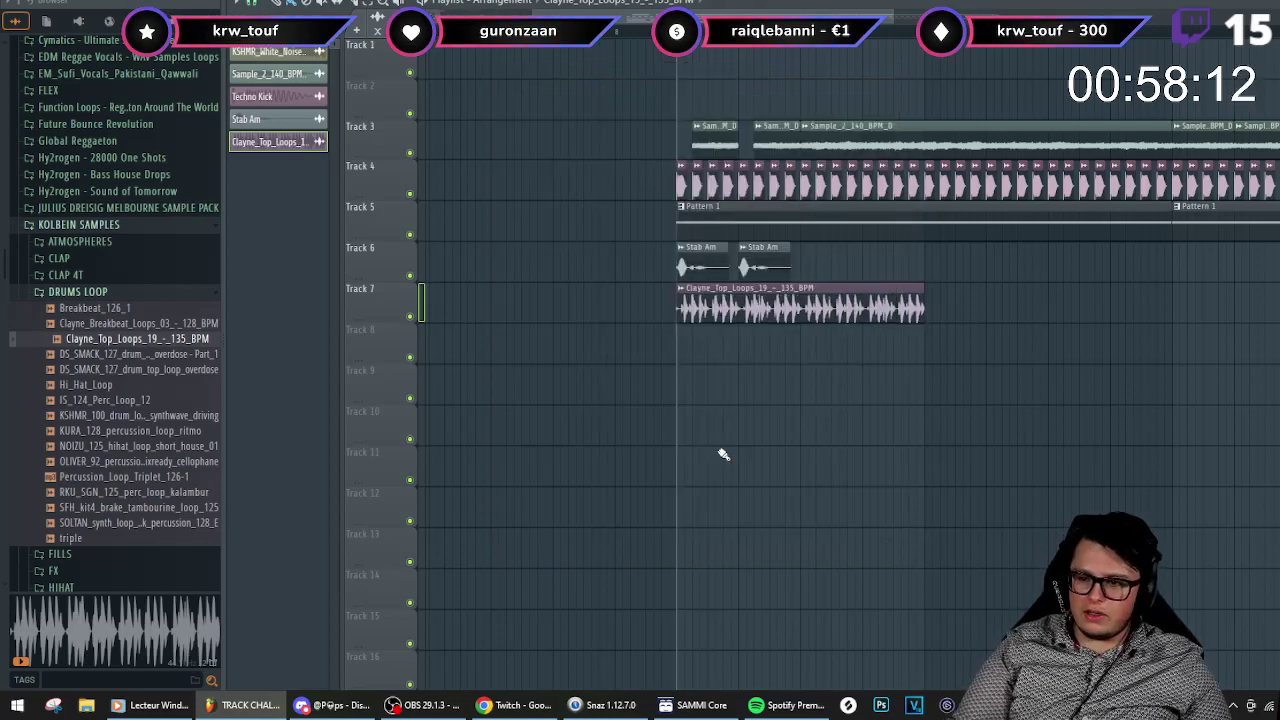
pyautogui.doubleClick(810, 310)
pyautogui.click(735, 272)
pyautogui.click(765, 335)
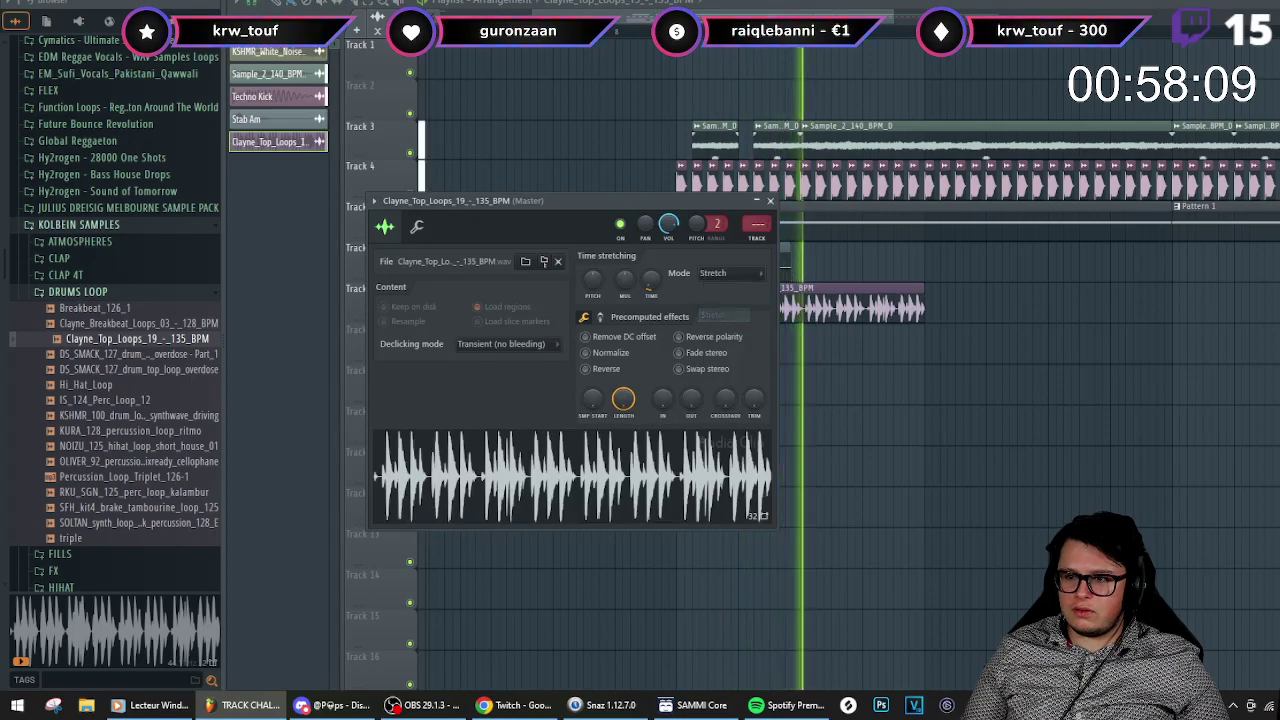
# - Route the top loop on Track 7 to mixer track 3 and play the section with it
pyautogui.press('F9')
pyautogui.click(384, 386)
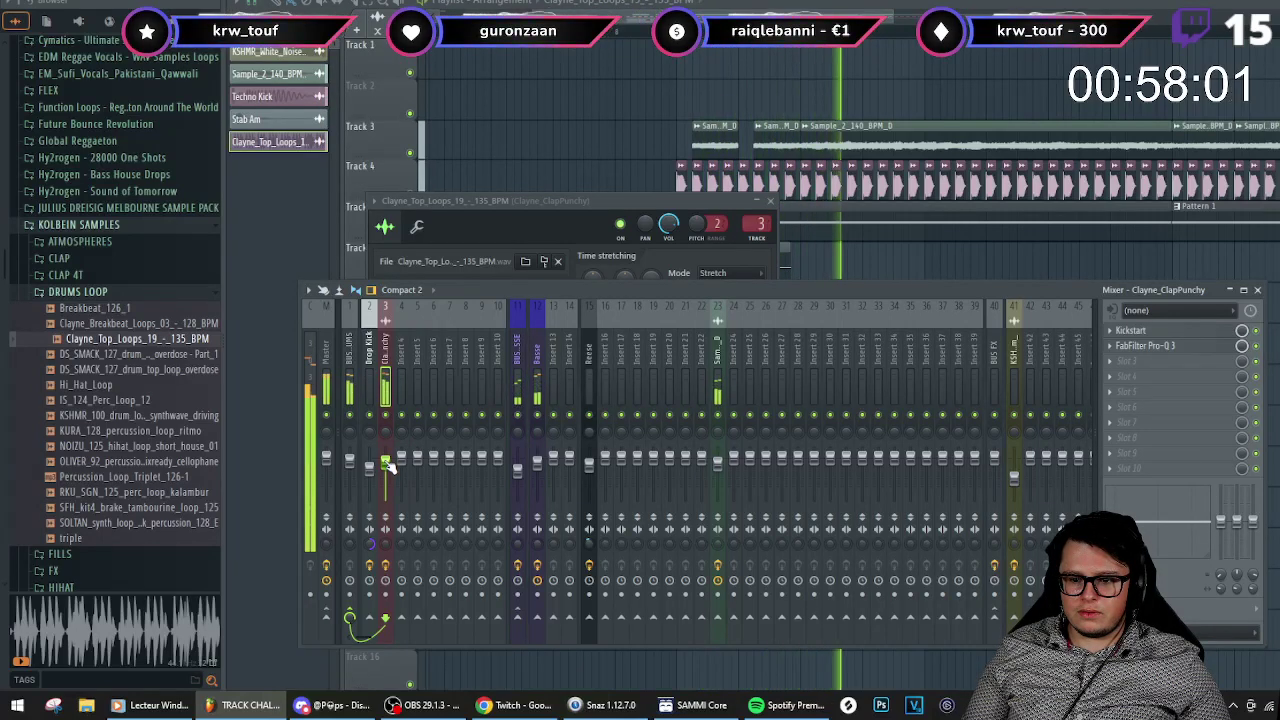
pyautogui.click(922, 5)
pyautogui.press('space')
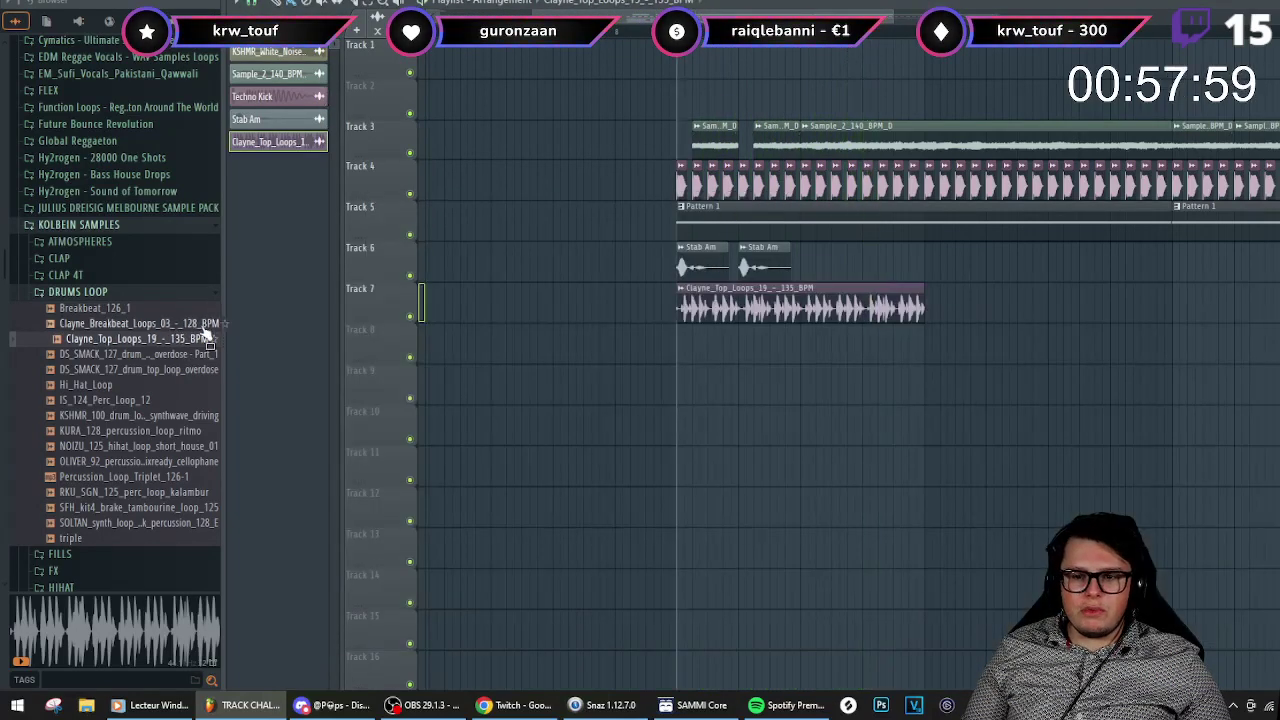
# - Preview DS_SMACK_127_drum_top_loop_overdose and swap it in as the sample of the Track 7 loop clip
pyautogui.hotkey('alt', 'F8')
pyautogui.press('F9')
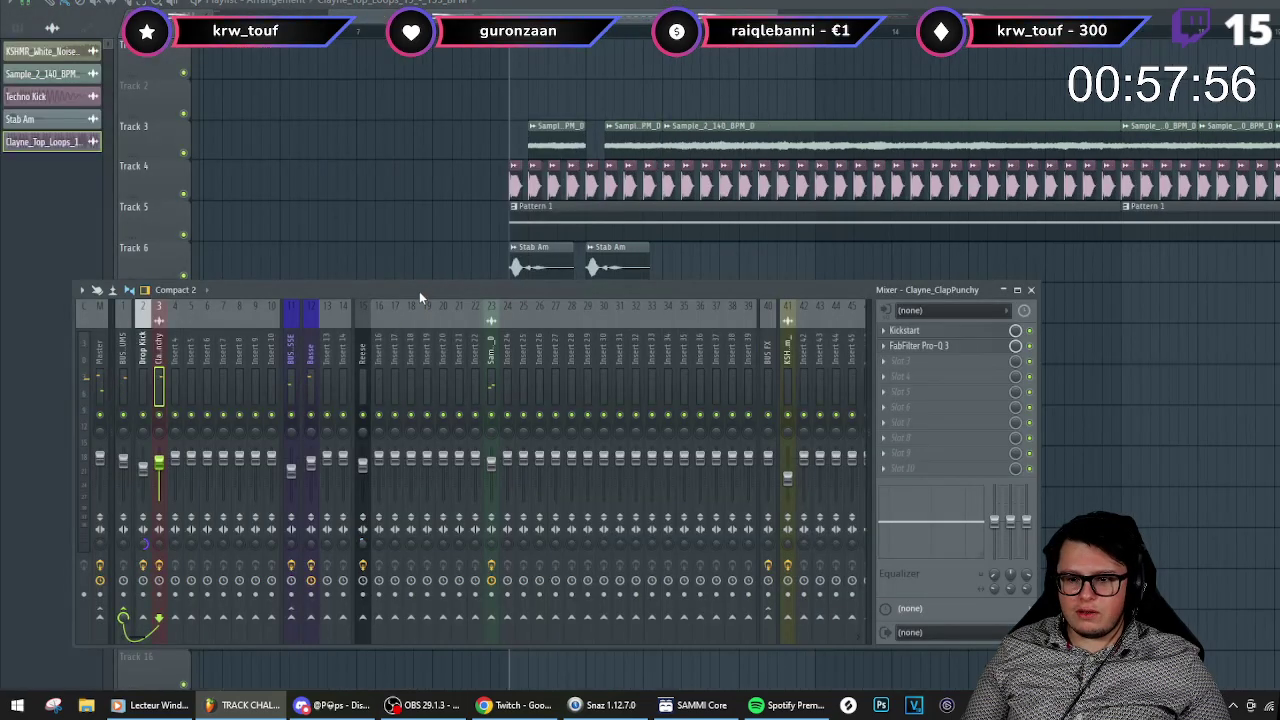
pyautogui.moveTo(420, 283); pyautogui.dragTo(420, 295)
pyautogui.hotkey('alt', 'F8')
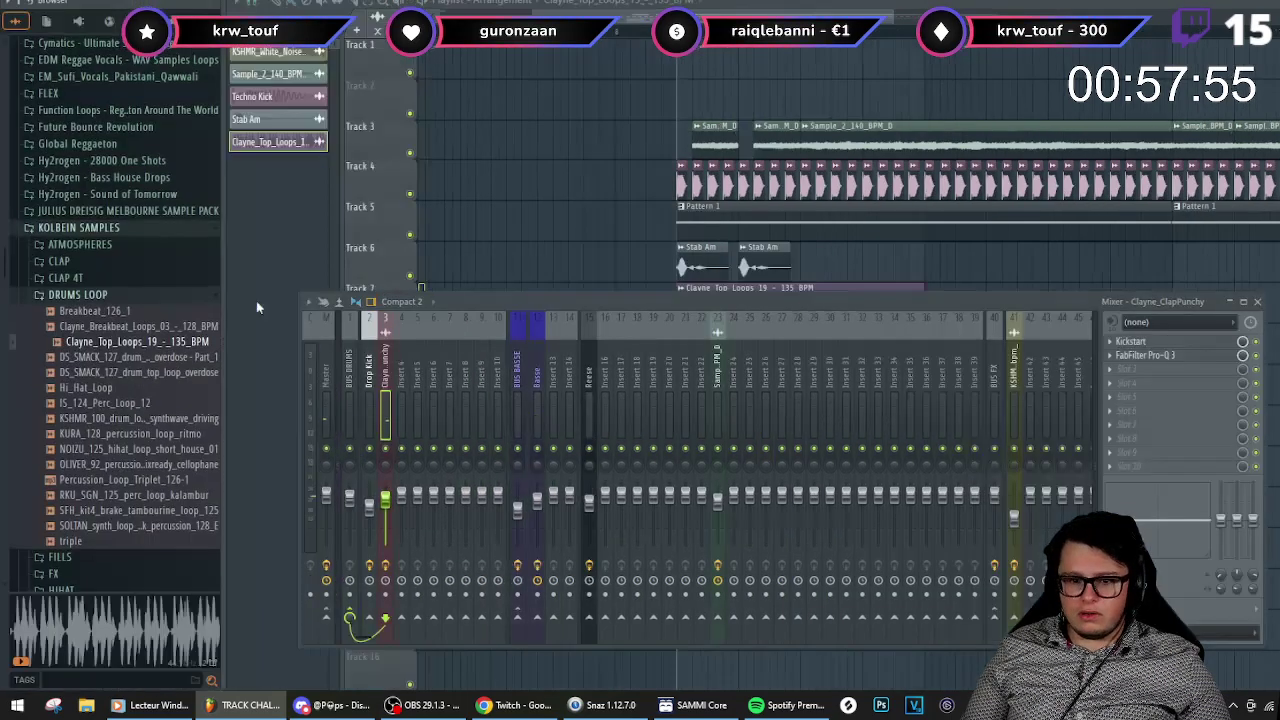
pyautogui.click(165, 372)
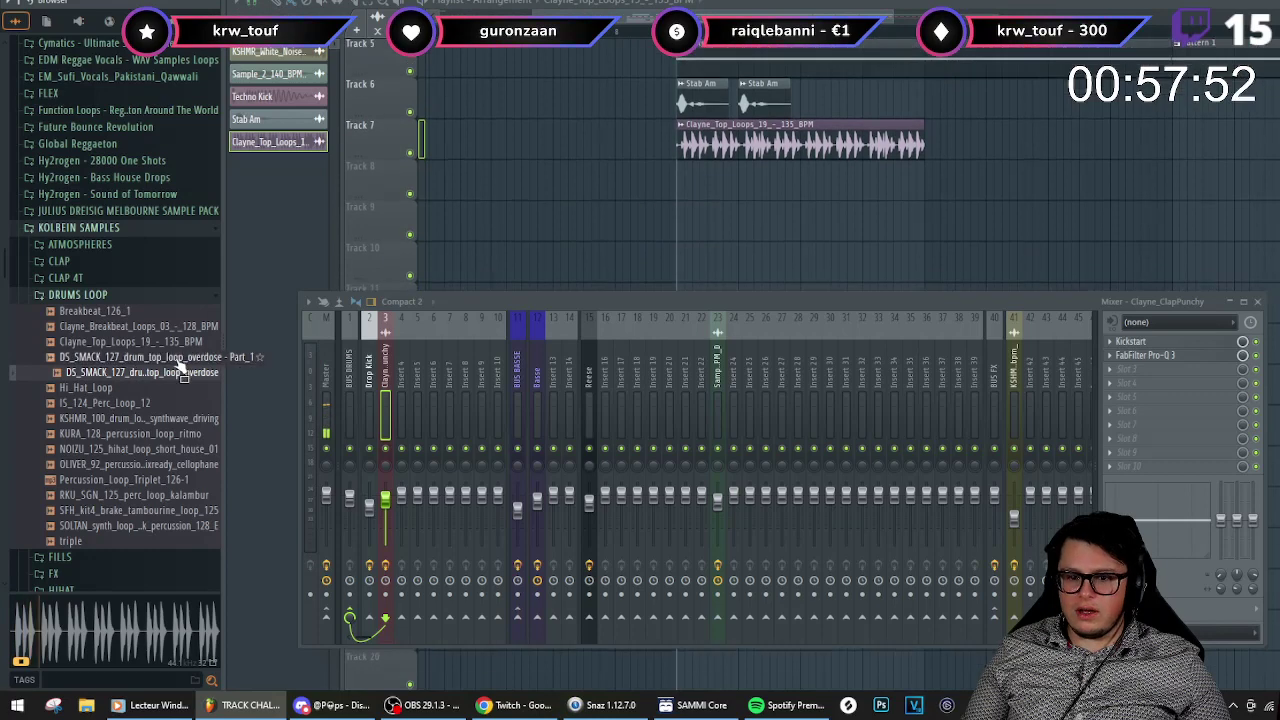
pyautogui.moveTo(650, 258); pyautogui.dragTo(793, 145)
# - Fit the DS_SMACK drum top loop to the project tempo with a source tempo of 127 BPM and play it
pyautogui.click(682, 122)
pyautogui.click(720, 232)
pyautogui.click(707, 455)
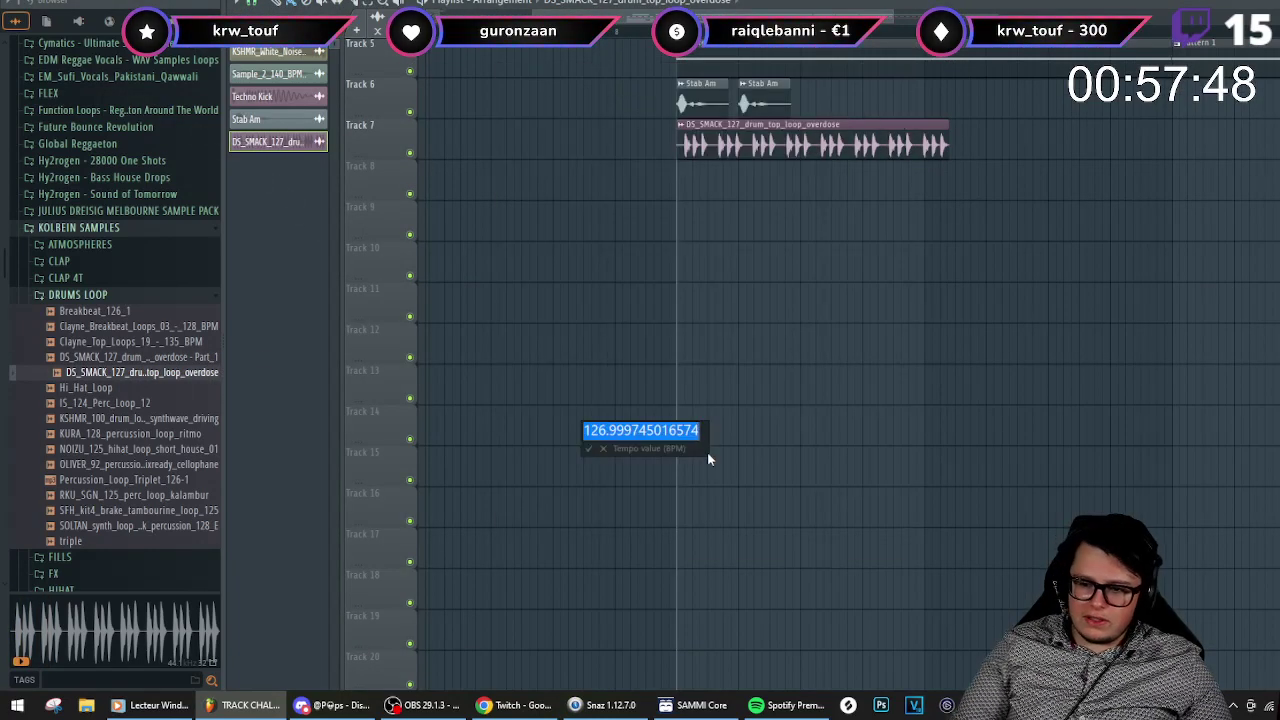
pyautogui.write('127')
pyautogui.press('Return')
pyautogui.press('space')
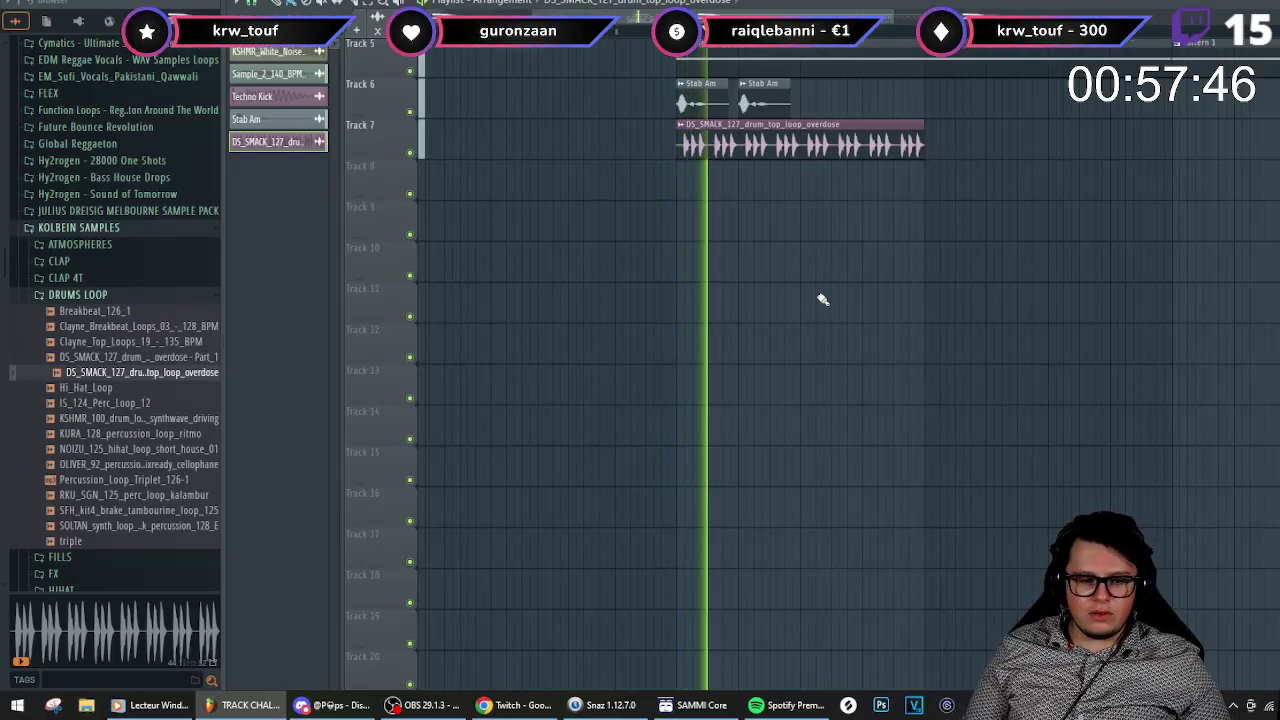
# - Clear the effects from mixer track 3, name it after the DS_SMACK drum loop and listen to the arrangement
pyautogui.doubleClick(770, 139)
pyautogui.press('F9')
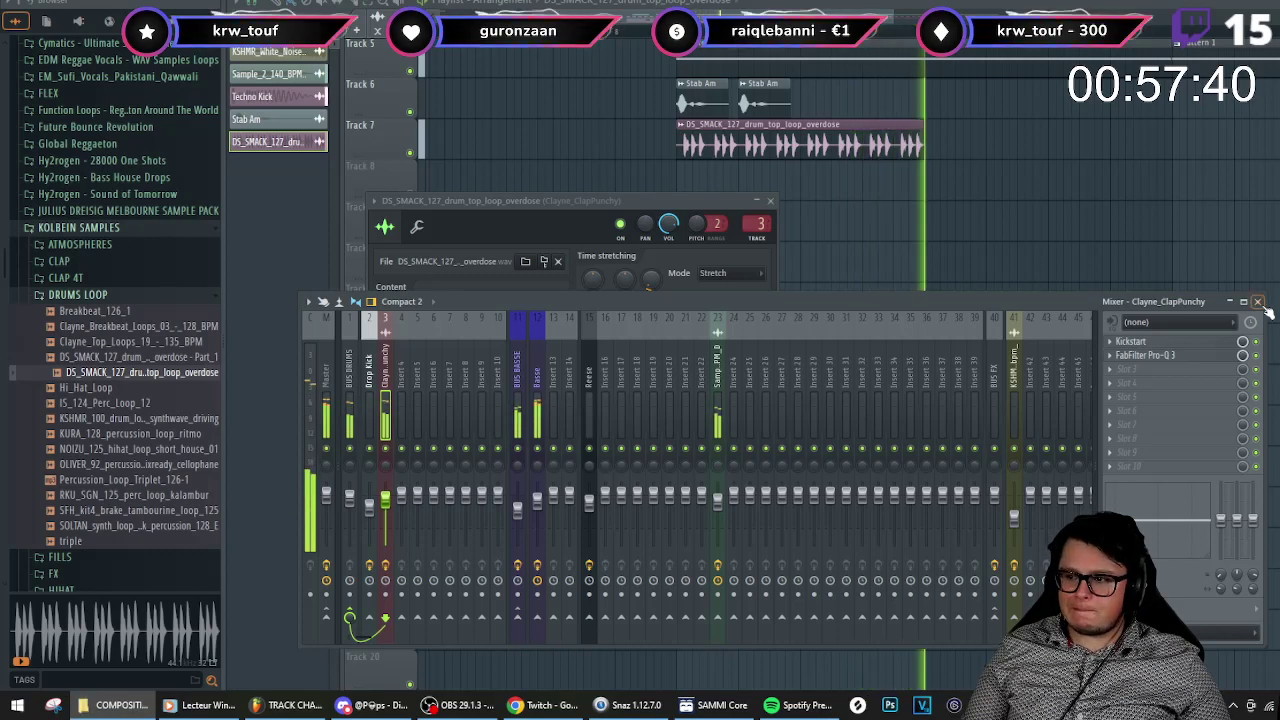
pyautogui.press('F9')
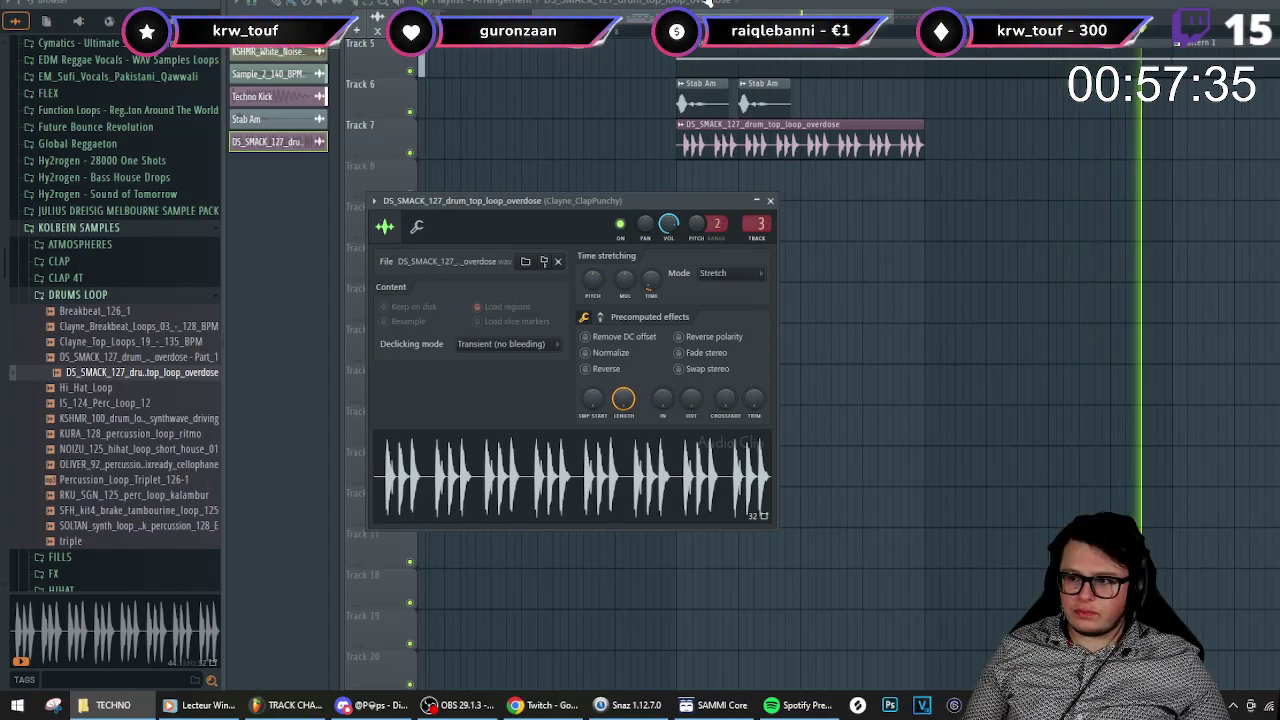
pyautogui.press('F9')
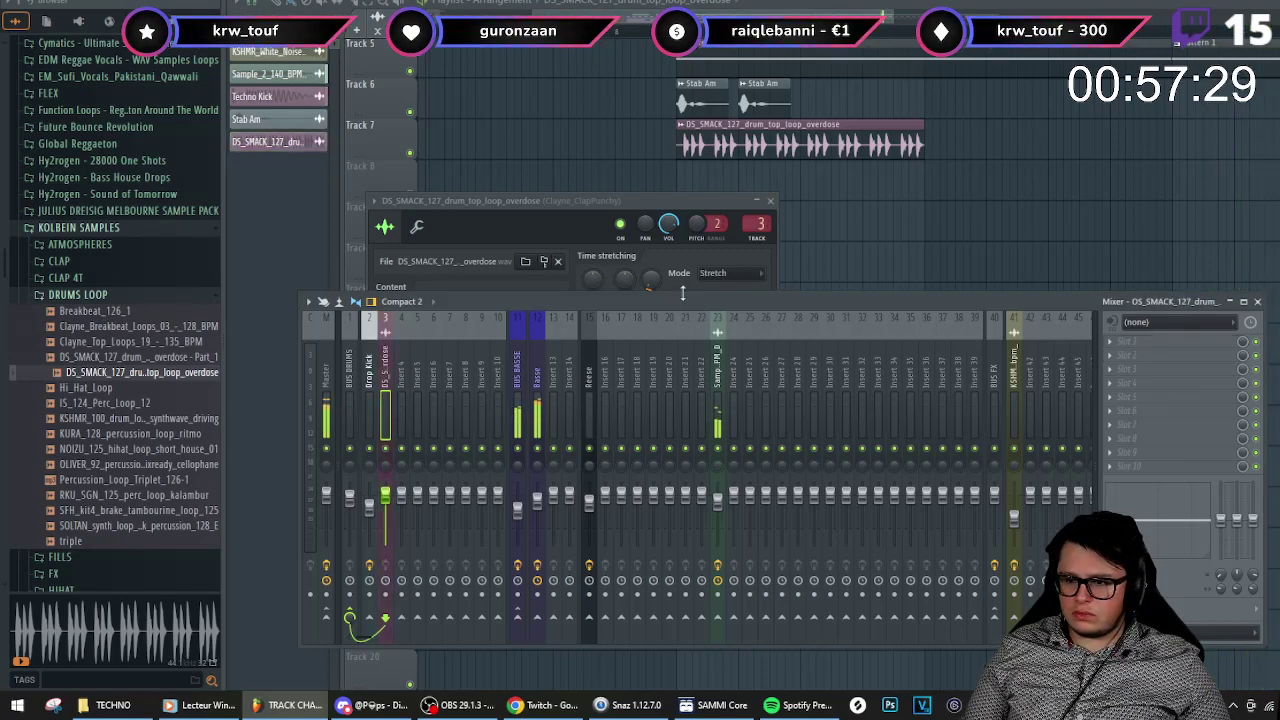
pyautogui.moveTo(682, 295); pyautogui.dragTo(685, 342)
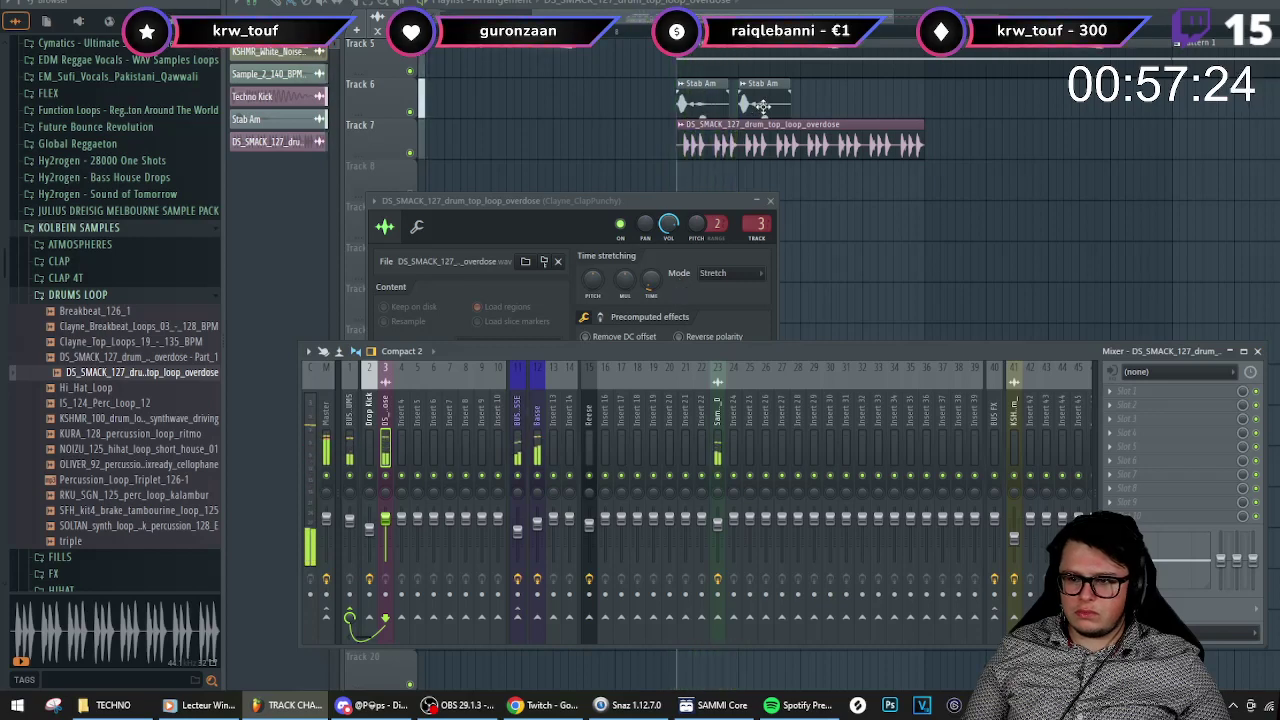
# - Stop playback and set the Techno Kick clip's time-stretching mode to Stretch
pyautogui.scroll(3, 803, 160)
pyautogui.press('space')
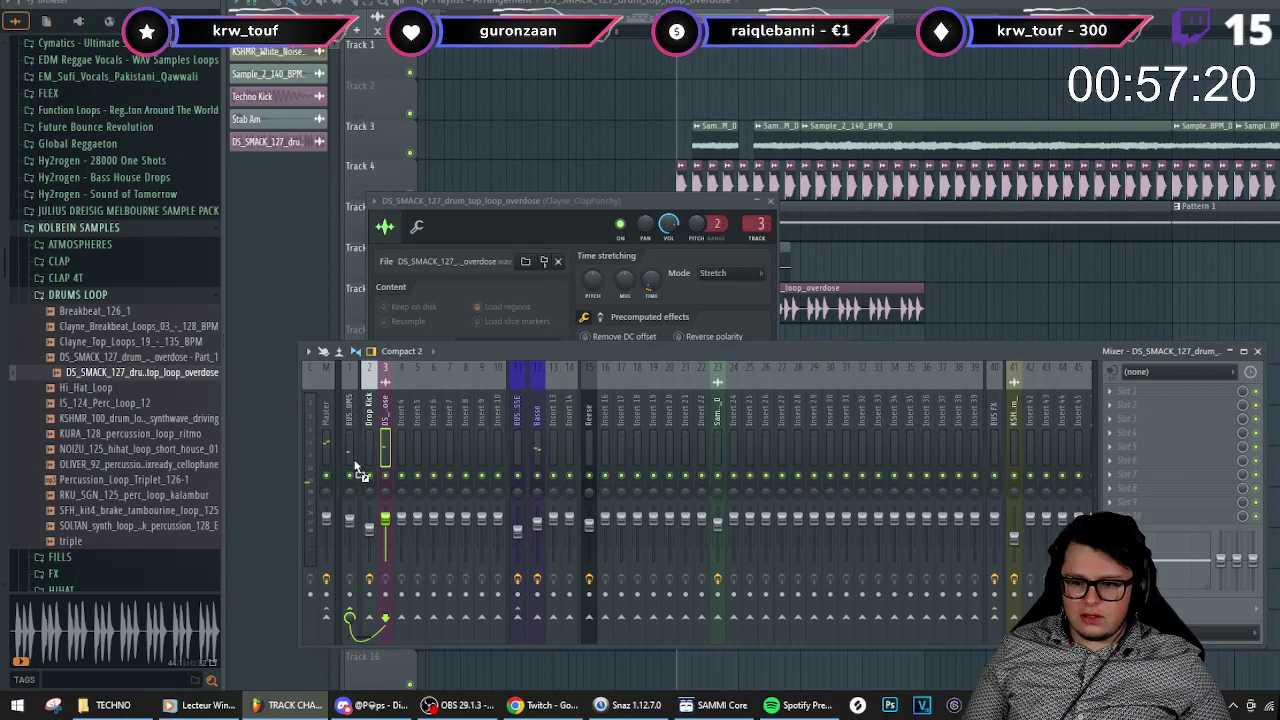
pyautogui.doubleClick(878, 188)
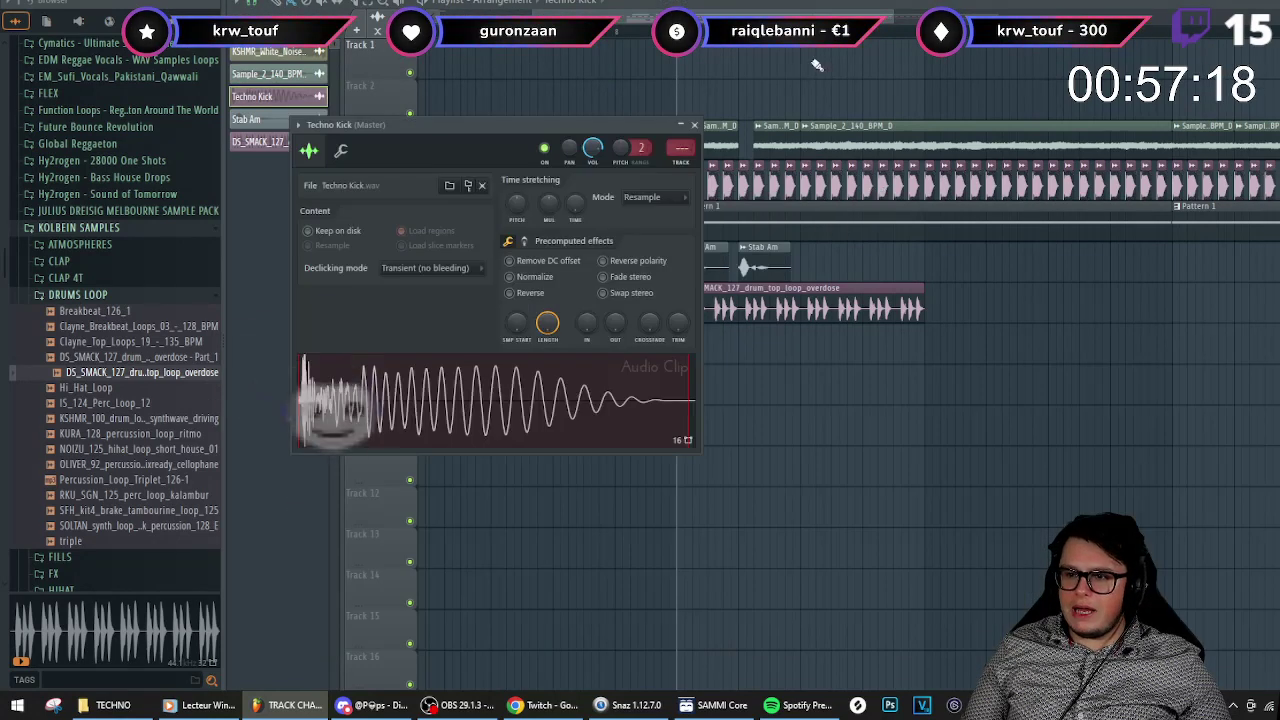
pyautogui.click(654, 196)
pyautogui.click(651, 241)
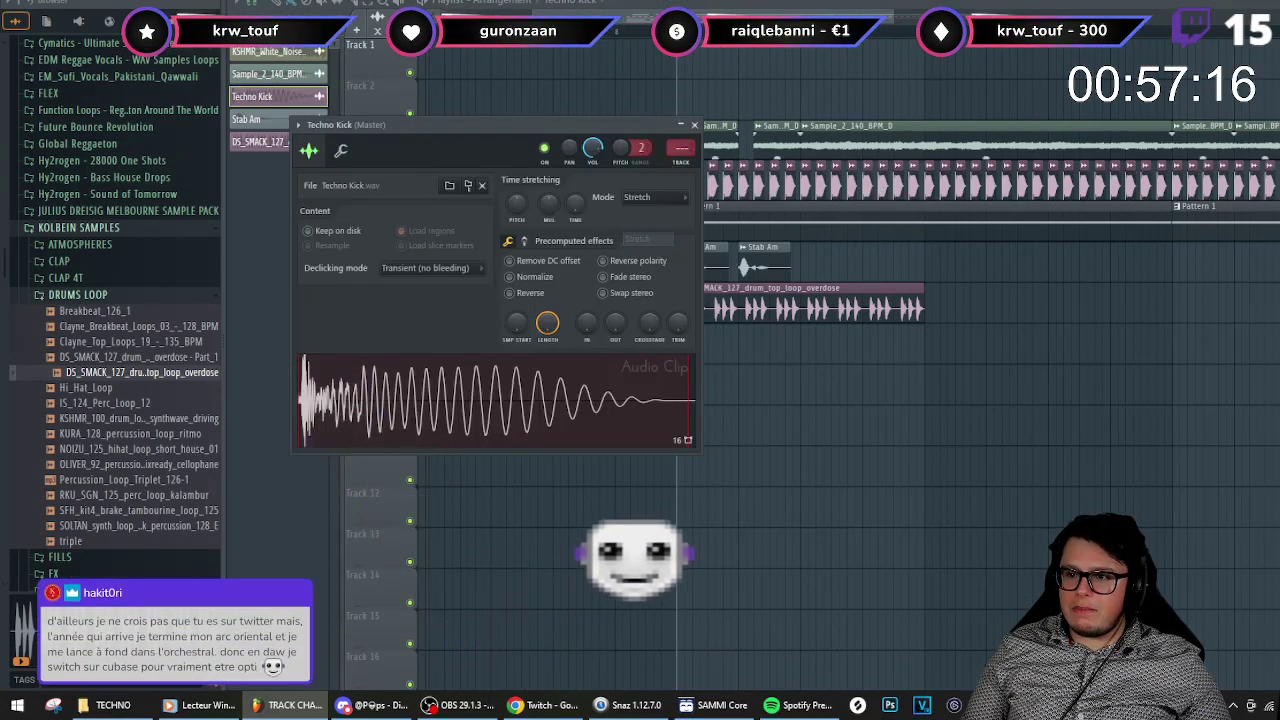
# - Route the Techno Kick channel to the Drop Kick mixer track and start playback
pyautogui.press('F9')
pyautogui.hotkey('ctrl', 'l')
pyautogui.press('space')
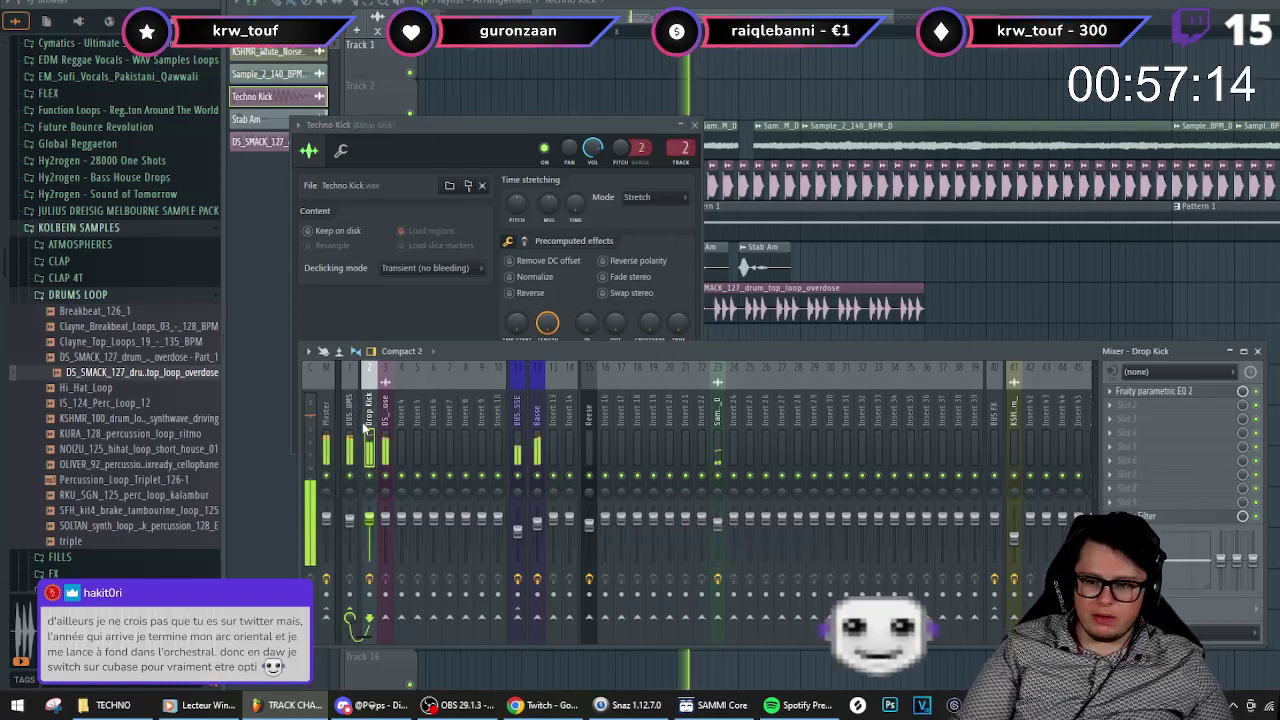
# - Raise the cutoff frequency of the Fruity Filter on the Drop Kick mixer track to maximum, and close the plugin and mixer windows
pyautogui.press('space')
pyautogui.click(1189, 520)
pyautogui.click(1189, 520)
pyautogui.click(1189, 520)
pyautogui.moveTo(392, 230); pyautogui.dragTo(392, 212)
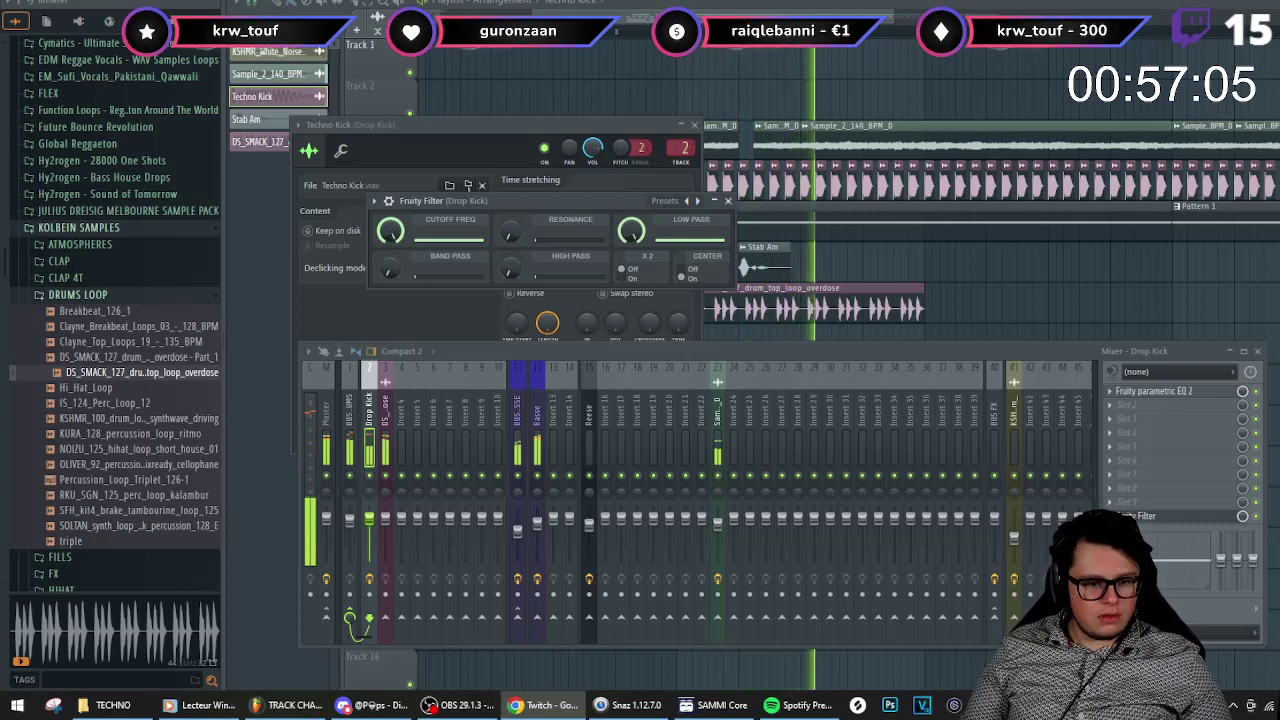
pyautogui.click(881, 20)
pyautogui.press('space')
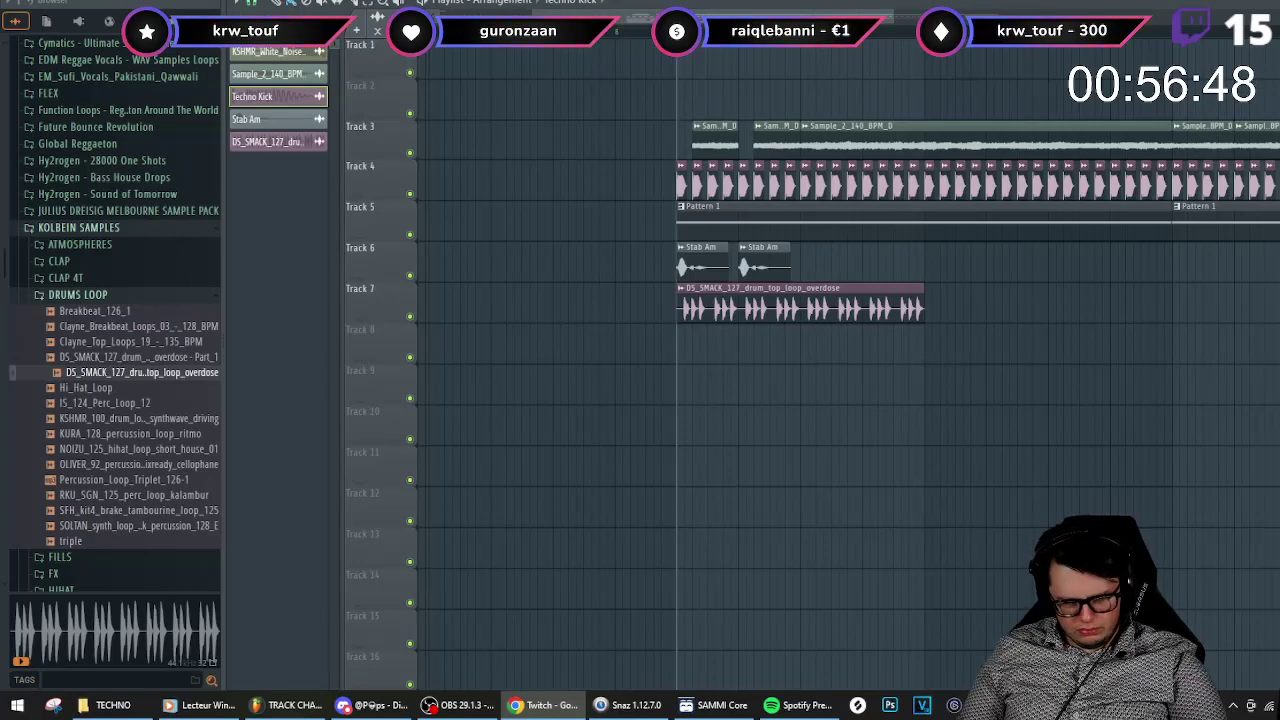
# - Duplicate the DS_SMACK_127_drum_top_loop_overdose clip on Track 7 directly after the original and play back the section
pyautogui.click(670, 31)
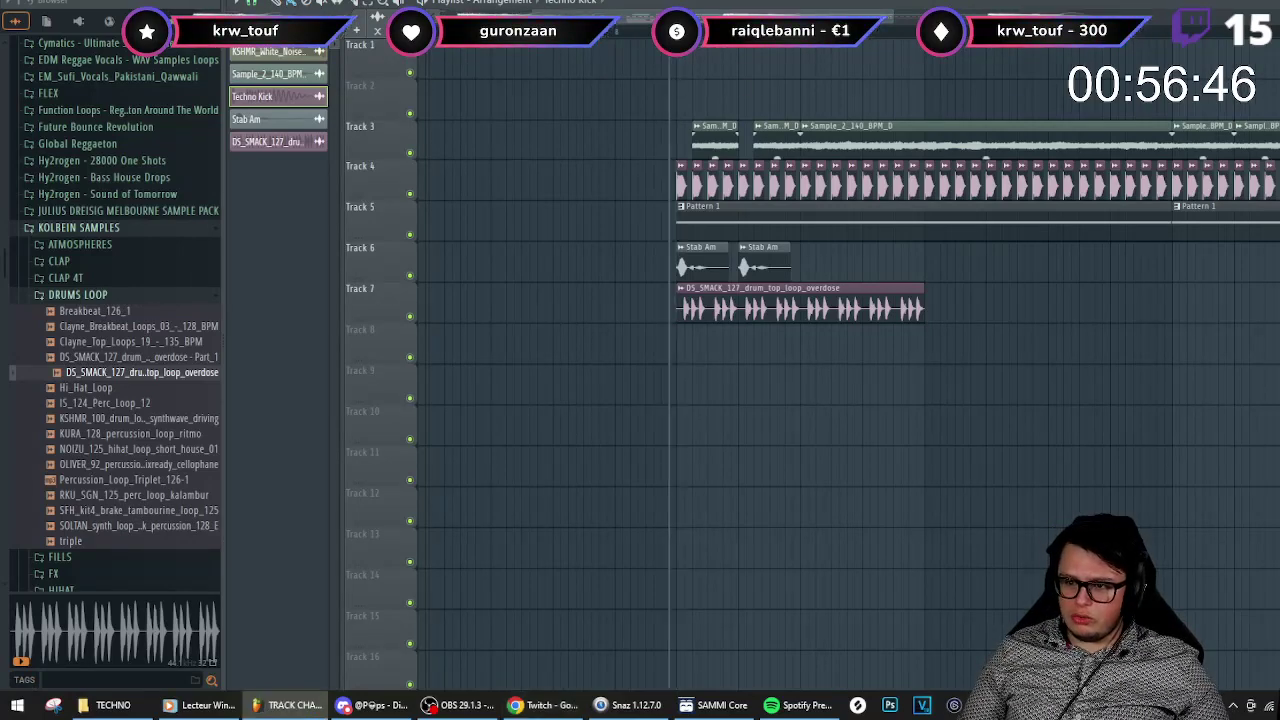
pyautogui.press('space')
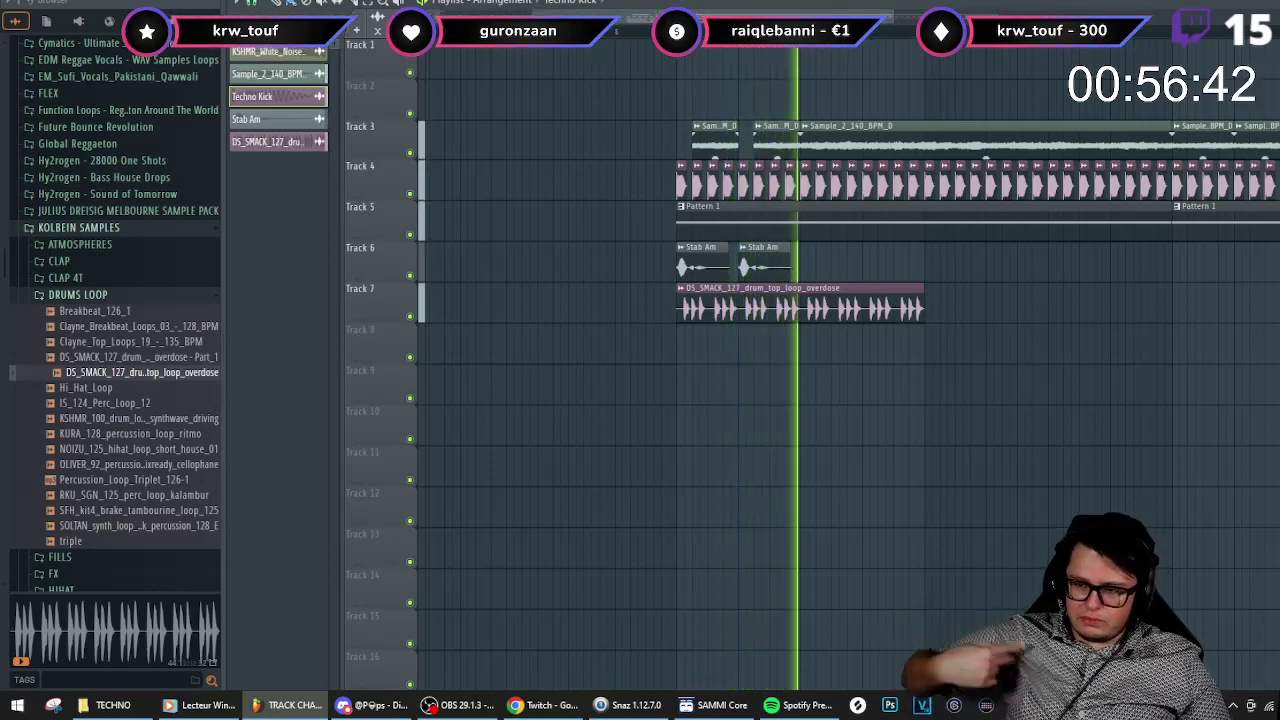
pyautogui.keyDown('shift'); pyautogui.moveTo(801, 306); pyautogui.dragTo(1028, 305); pyautogui.keyUp('shift')
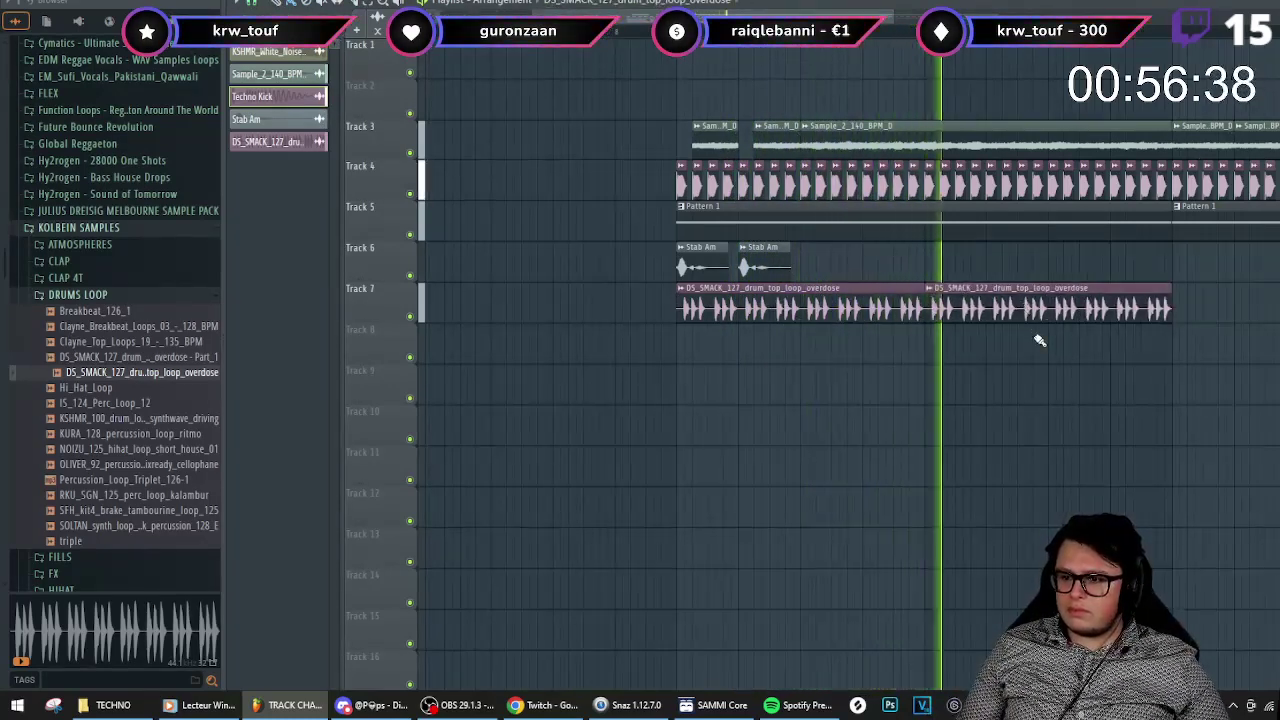
pyautogui.press('space')
pyautogui.press('space')
# - Delete the second Stab Am clip on Track 6 and play back the section
pyautogui.press('space')
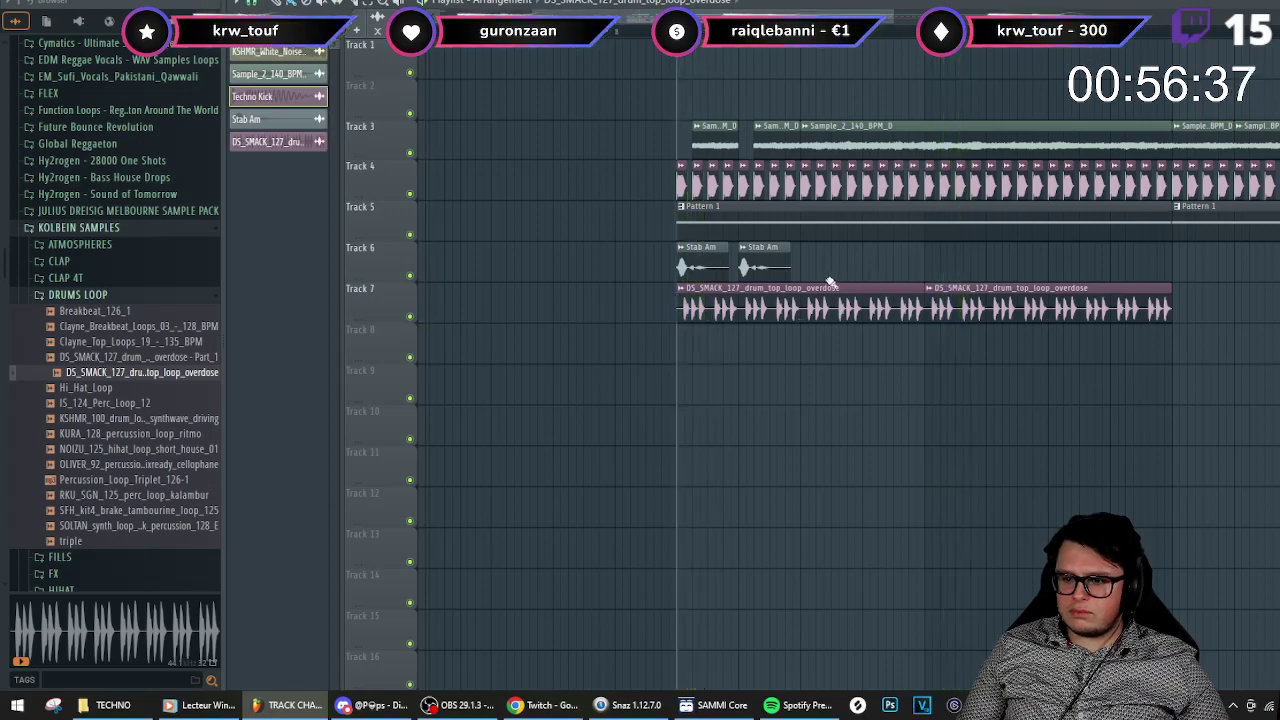
pyautogui.press('space')
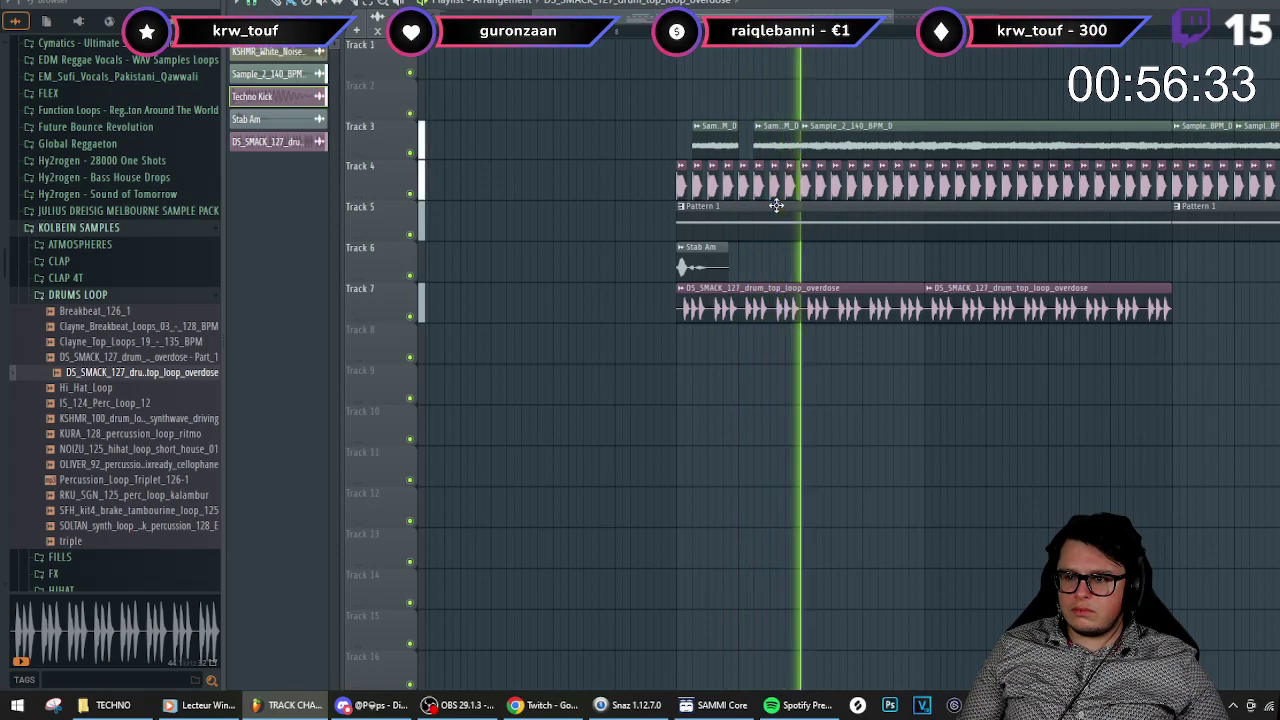
pyautogui.press('space')
pyautogui.scroll(3, 679, 226)
pyautogui.press('space')
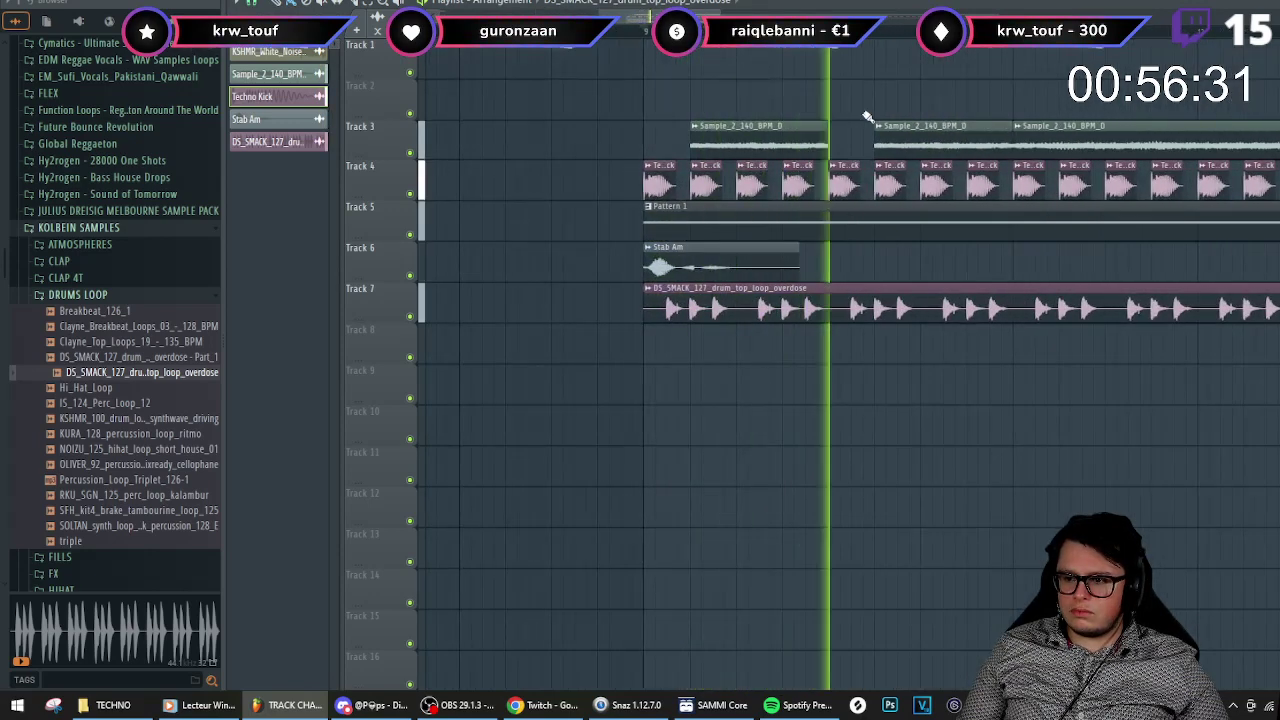
# - Slice the first drum top loop clip on Track 7 and remove the piece beneath the gap between the Track 3 samples
pyautogui.press('space')
pyautogui.press('space')
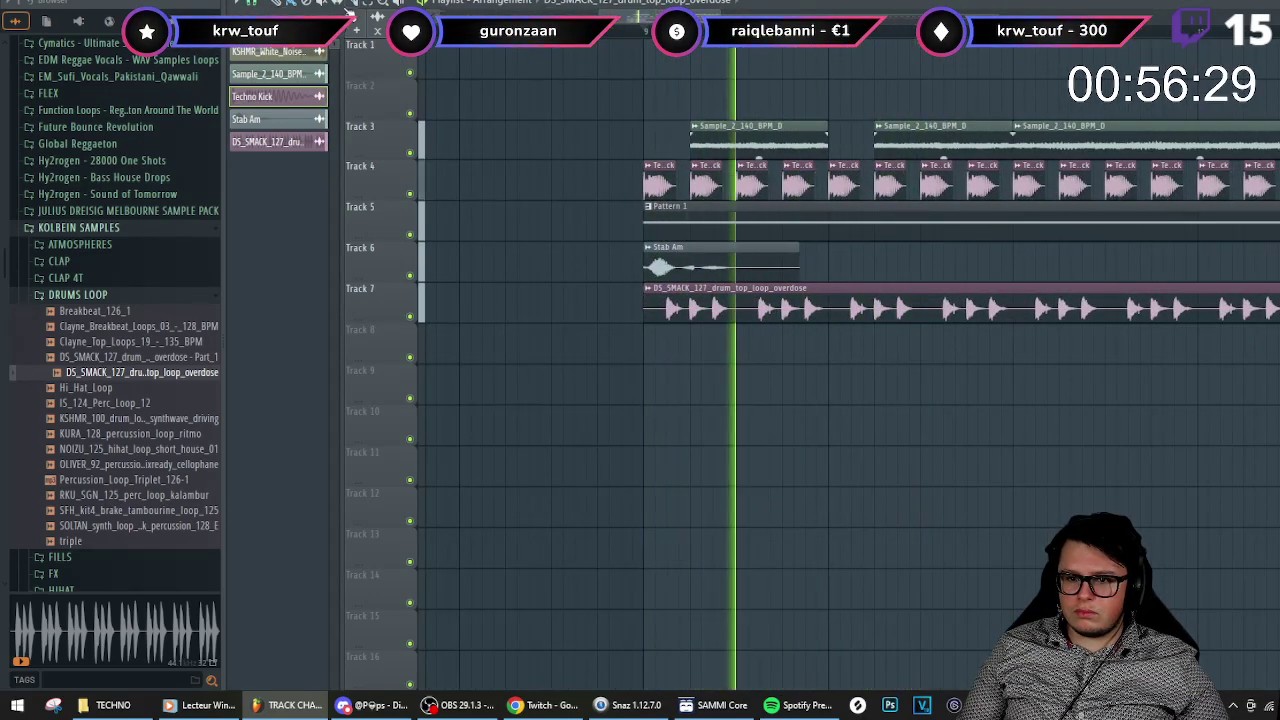
pyautogui.scroll(2, 900, 310)
pyautogui.press('space')
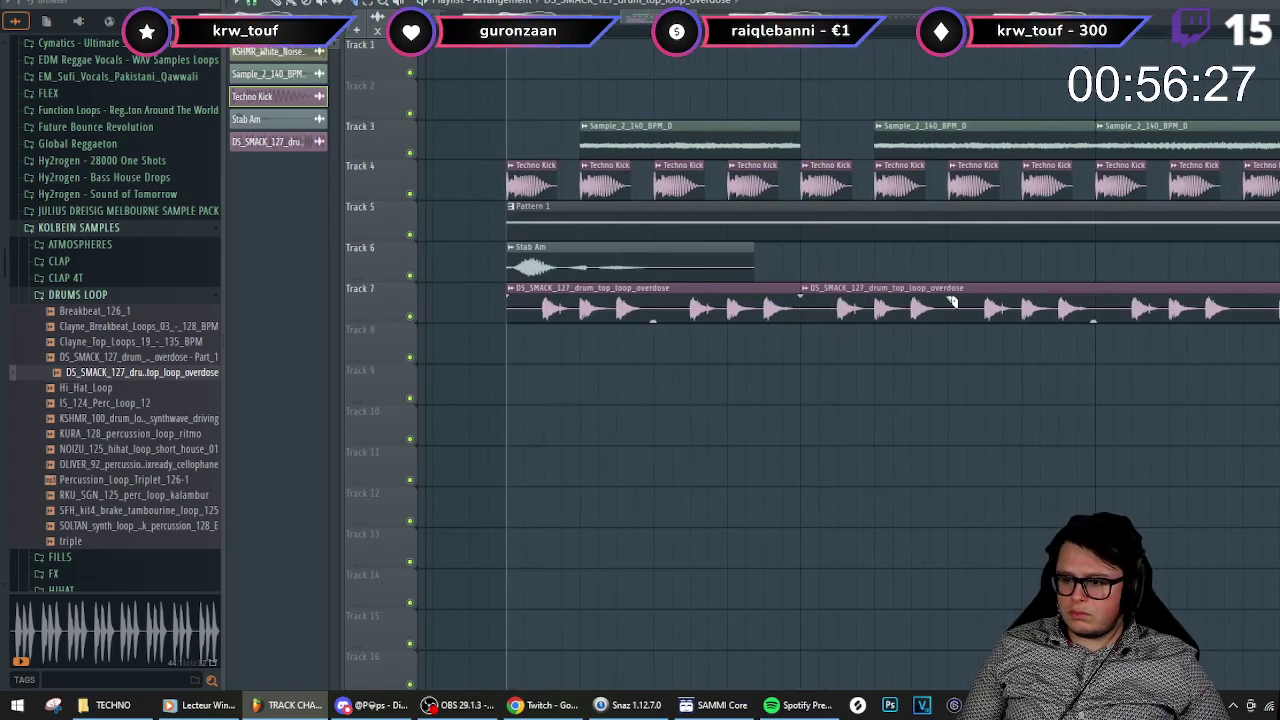
pyautogui.press('space')
pyautogui.moveTo(880, 290); pyautogui.dragTo(885, 330)
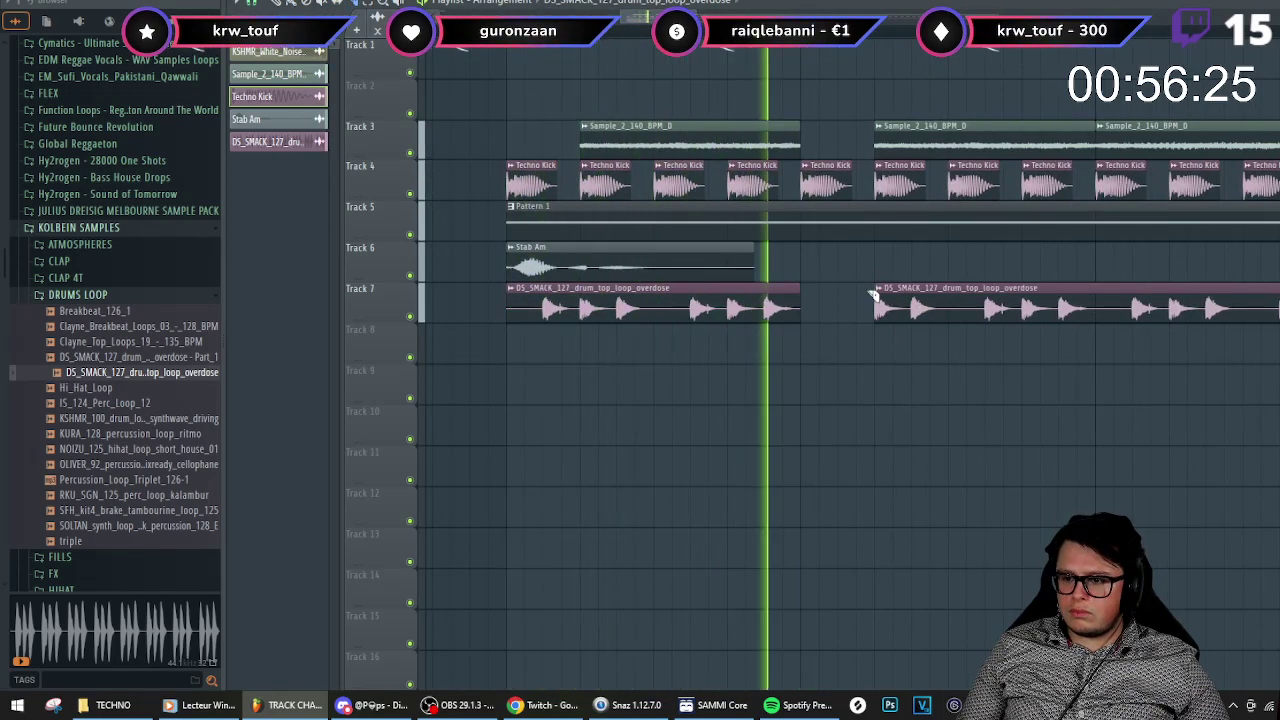
# - Place an extra Techno Kick on Track 4 halfway through the gap, between the two existing kicks
pyautogui.press('space')
pyautogui.press('space')
pyautogui.moveTo(828, 180); pyautogui.dragTo(865, 180)
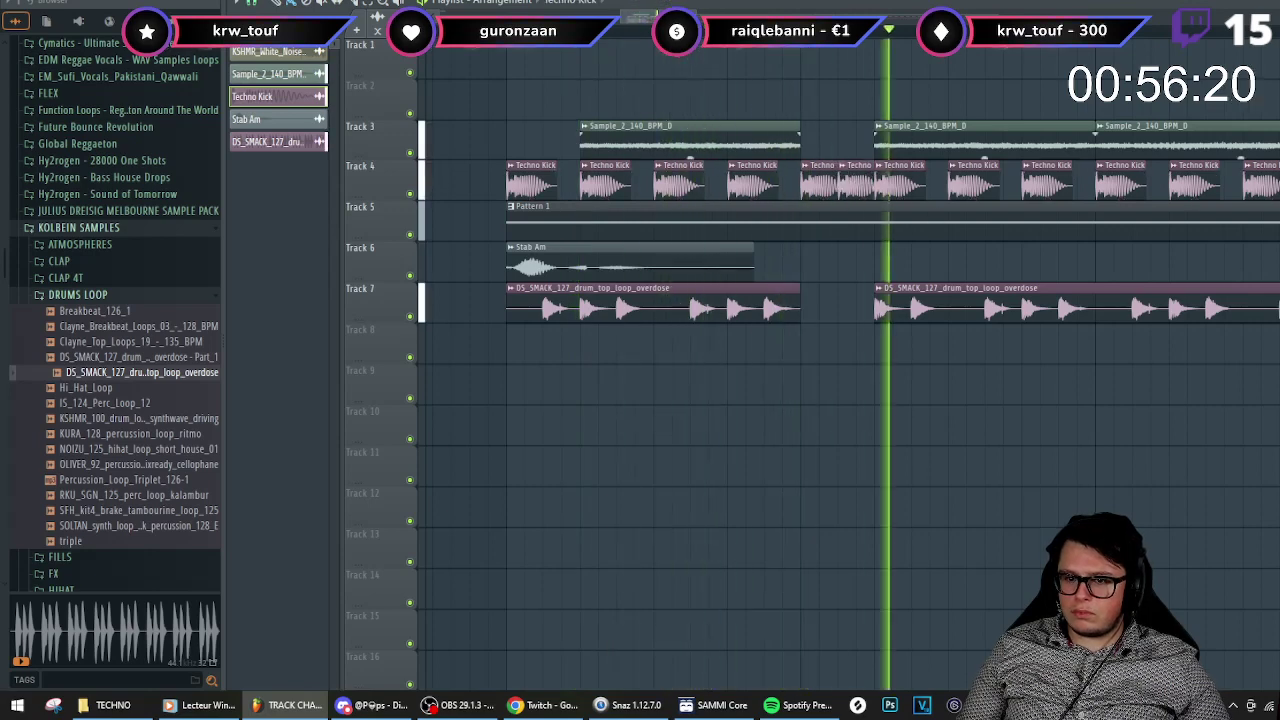
# - Slice Pattern 1 on Track 5 at both edges of the gap and remove the piece between the cuts
pyautogui.press('space')
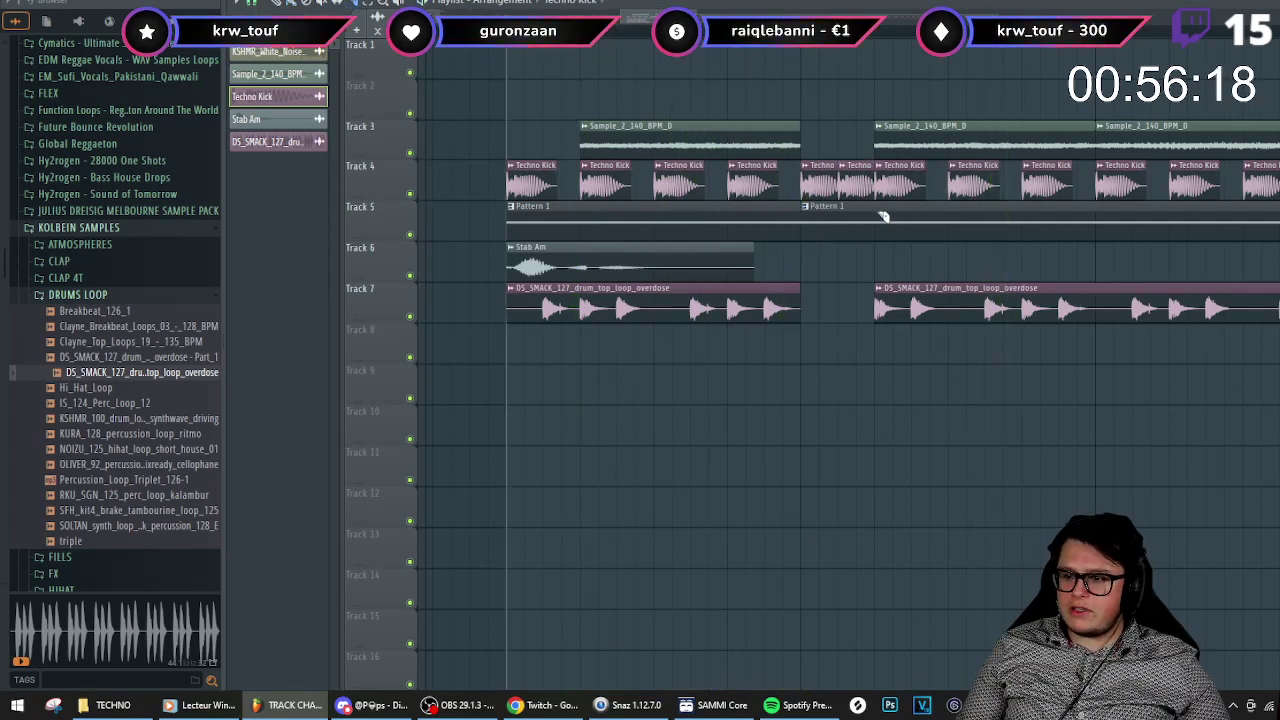
pyautogui.press('space')
pyautogui.scroll(-3, 814, 258)
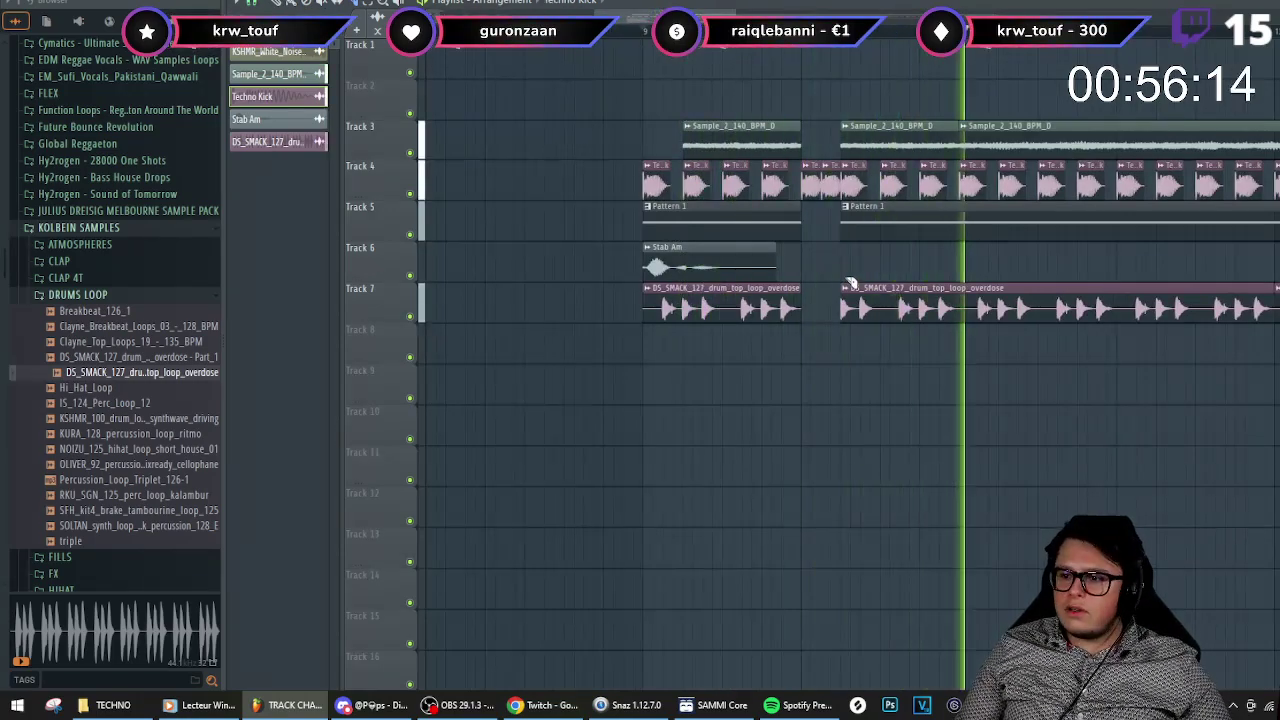
pyautogui.scroll(-1, 818, 261)
pyautogui.scroll(-2, 822, 255)
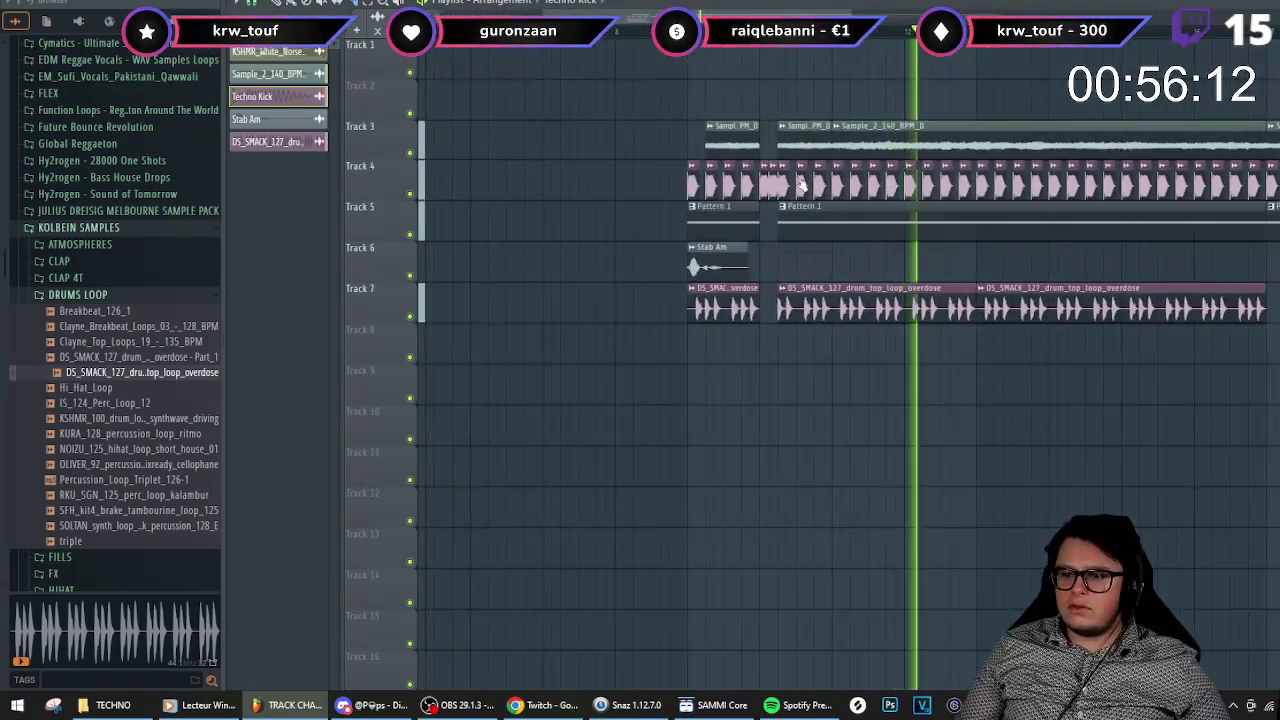
# - Play back the drop repeatedly from its start to check the short break and extra kick across Tracks 3 to 7
pyautogui.press('space')
pyautogui.press('space')
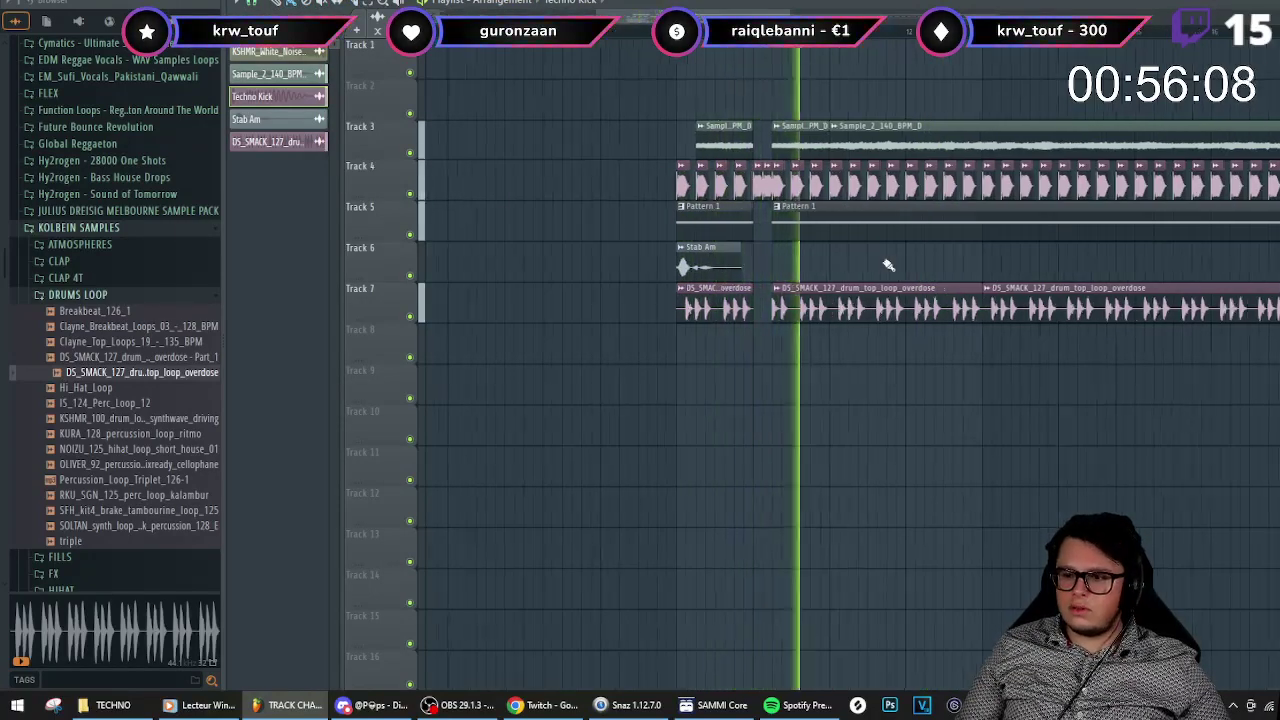
pyautogui.scroll(2, 705, 200)
pyautogui.scroll(-1, 705, 200)
pyautogui.press('space')
pyautogui.press('space')
pyautogui.scroll(2, 717, 208)
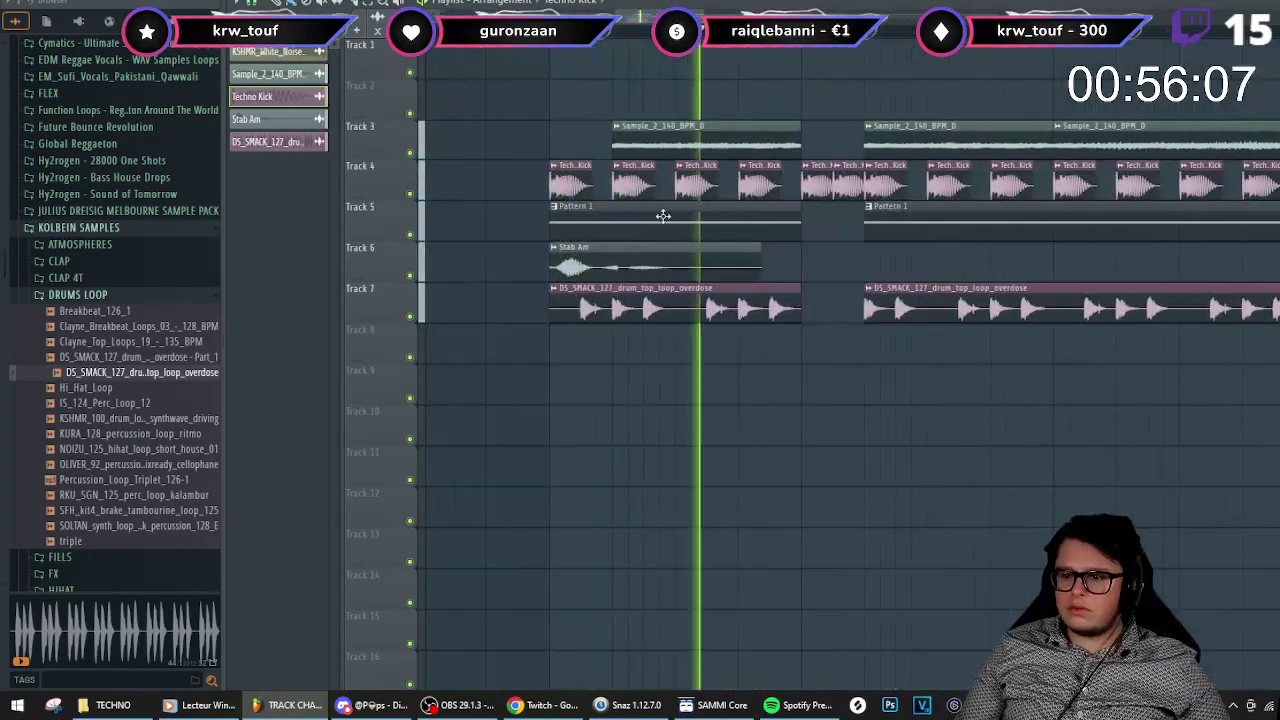
pyautogui.scroll(-1, 785, 243)
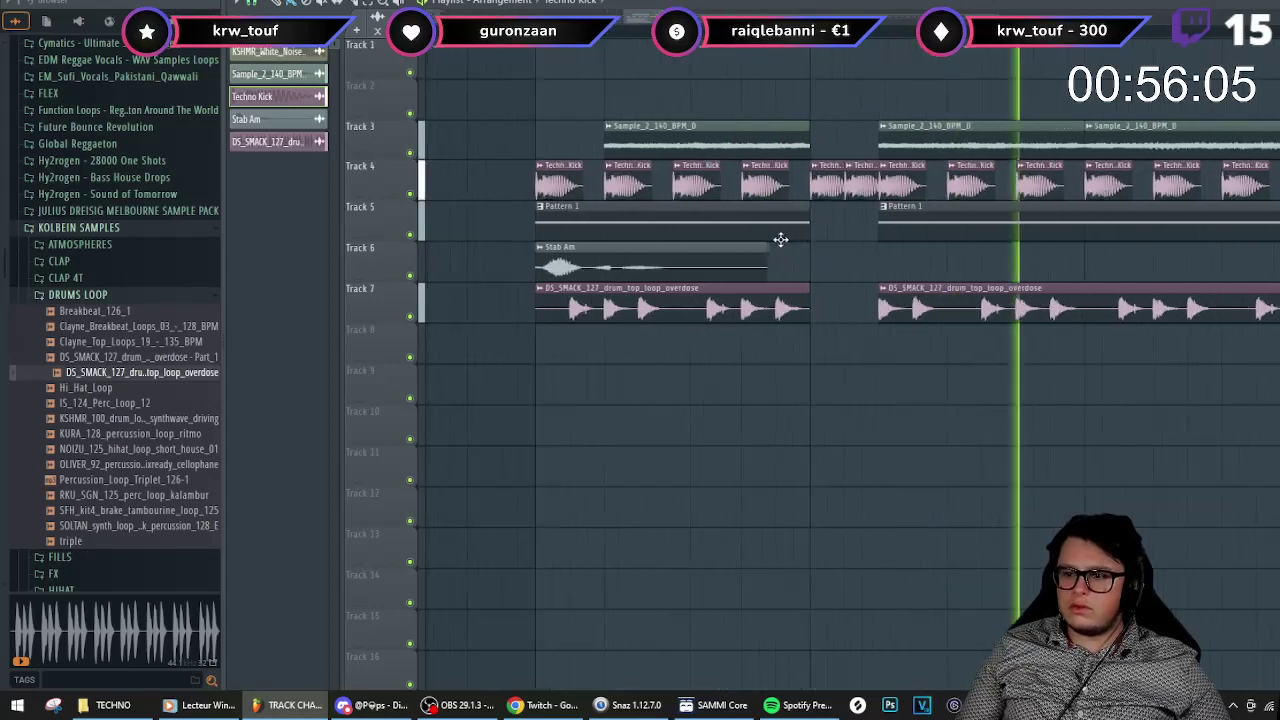
pyautogui.scroll(-1, 790, 246)
pyautogui.scroll(-1, 790, 250)
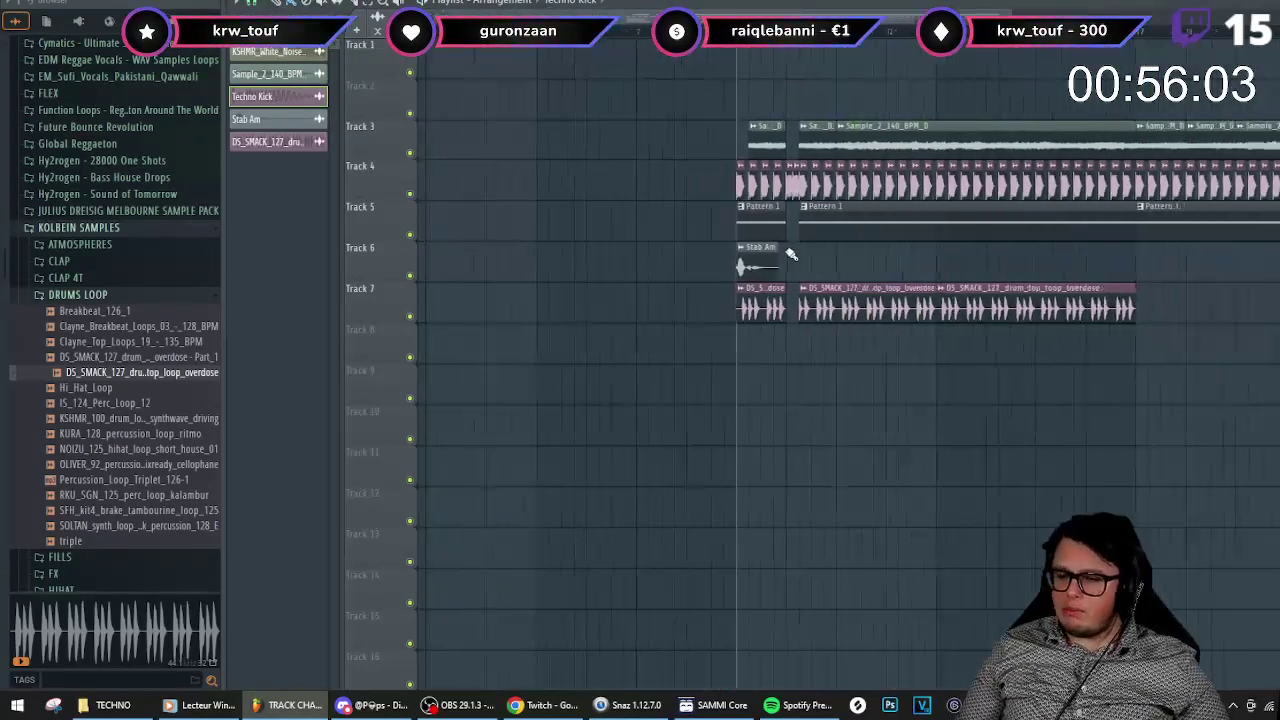
pyautogui.press('space')
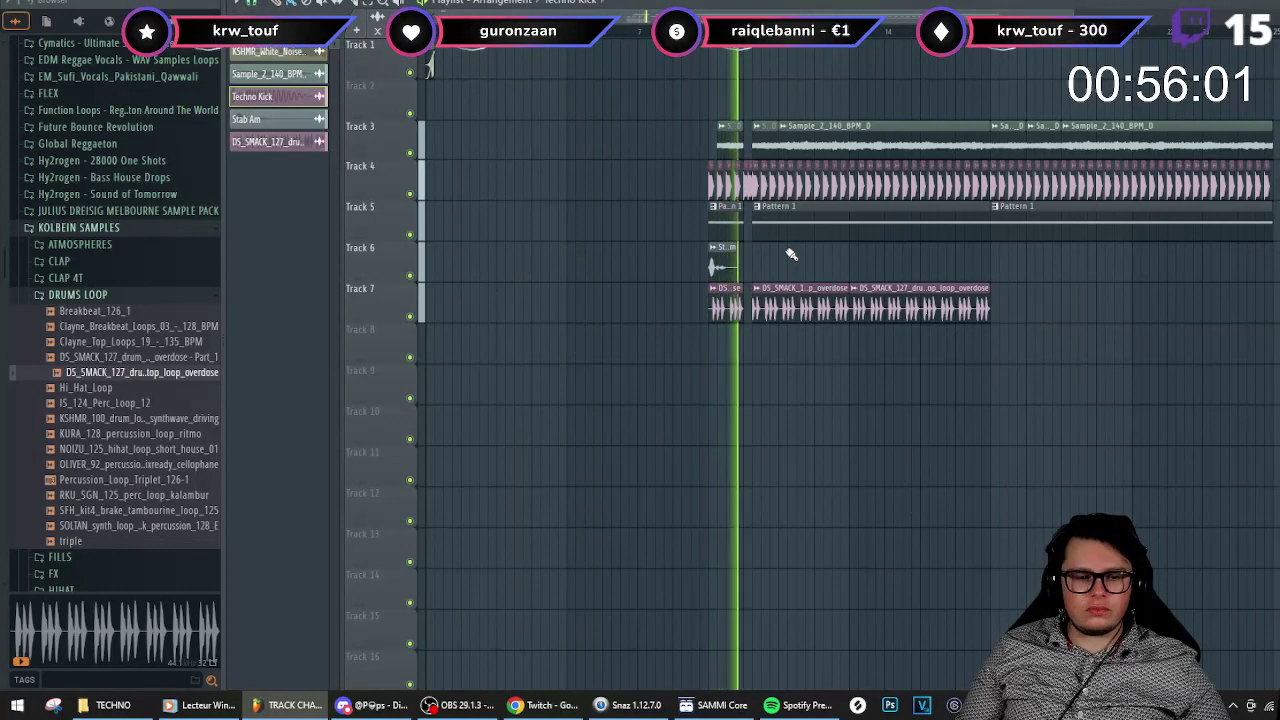
pyautogui.press('space')
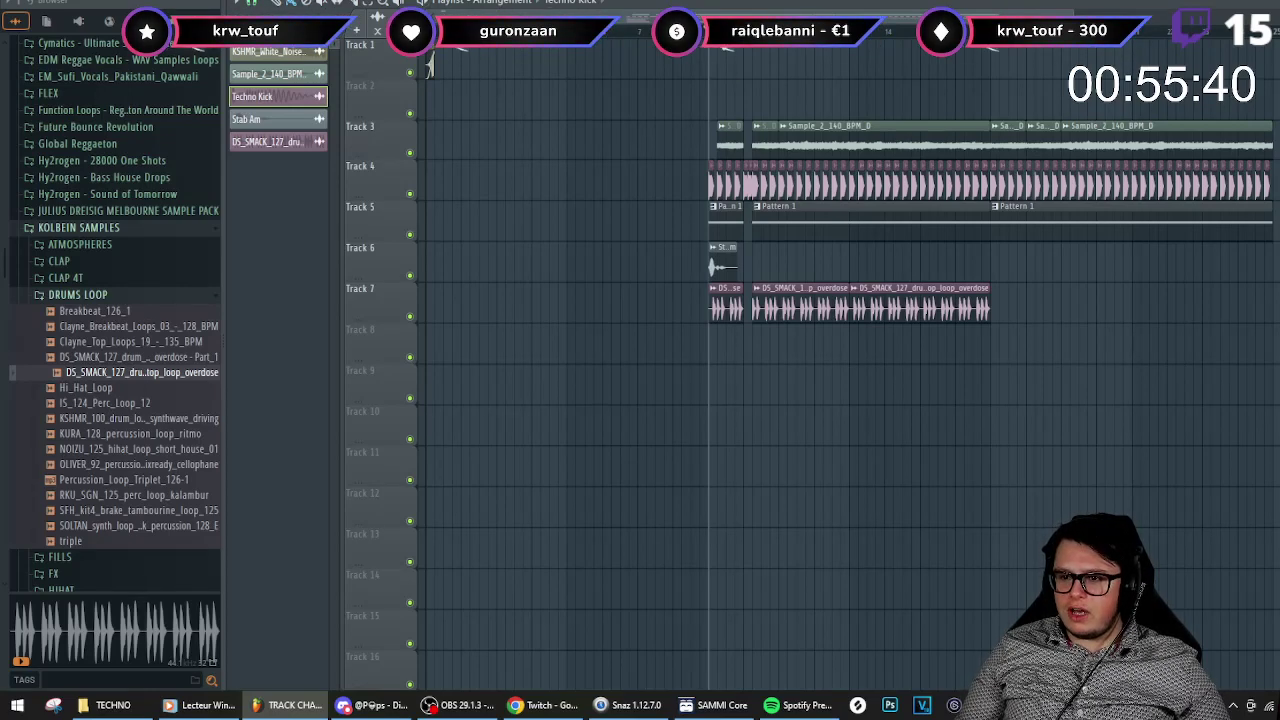
pyautogui.scroll(2, 776, 399)
pyautogui.press('space')
pyautogui.press('space')
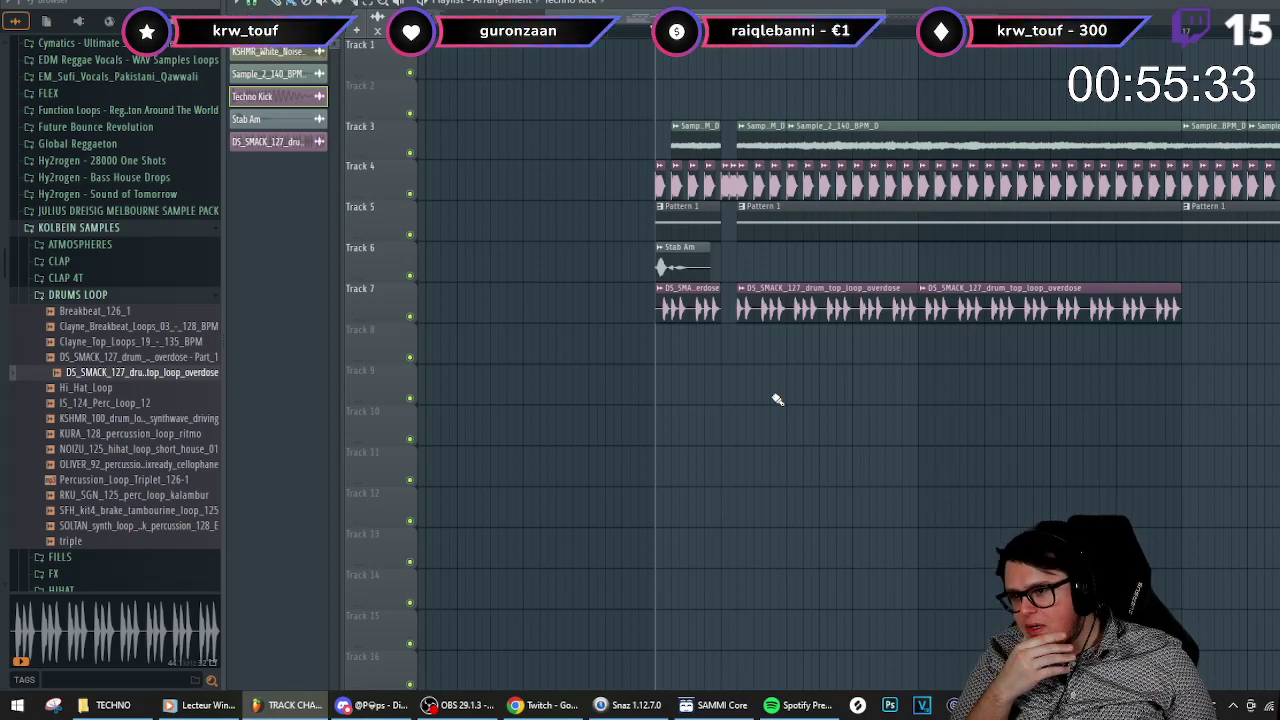
pyautogui.press('space')
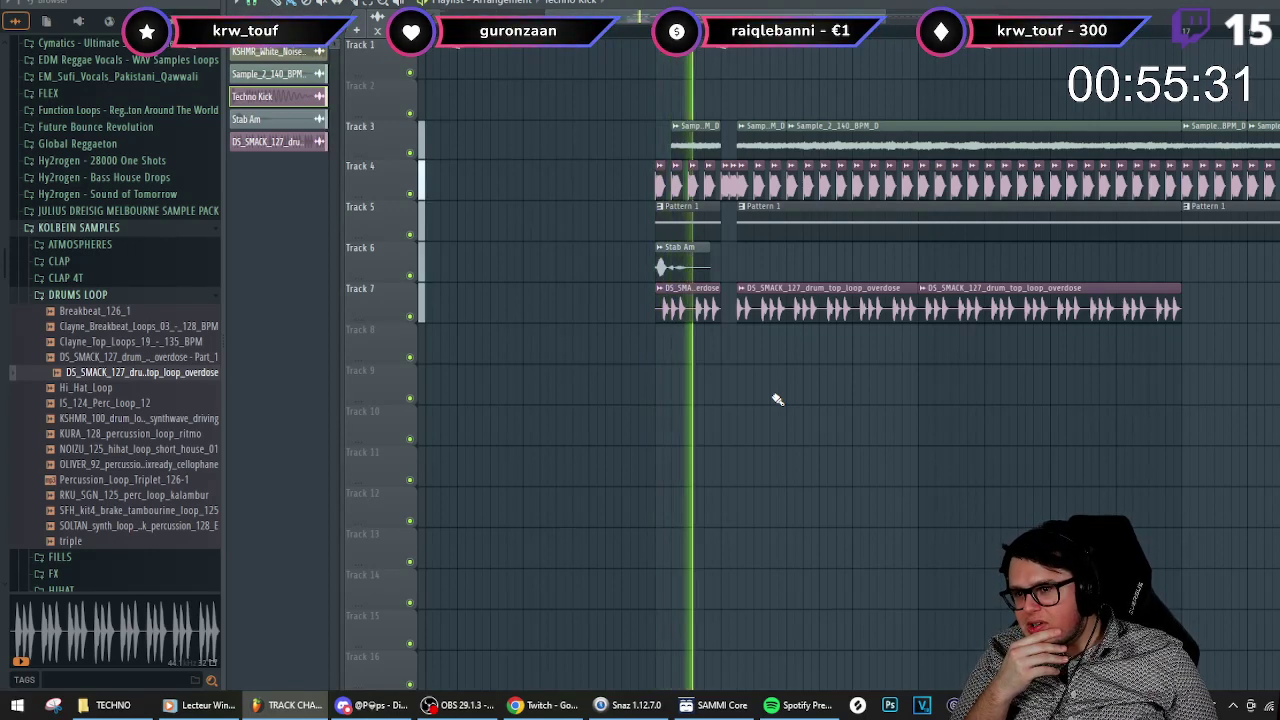
pyautogui.press('space')
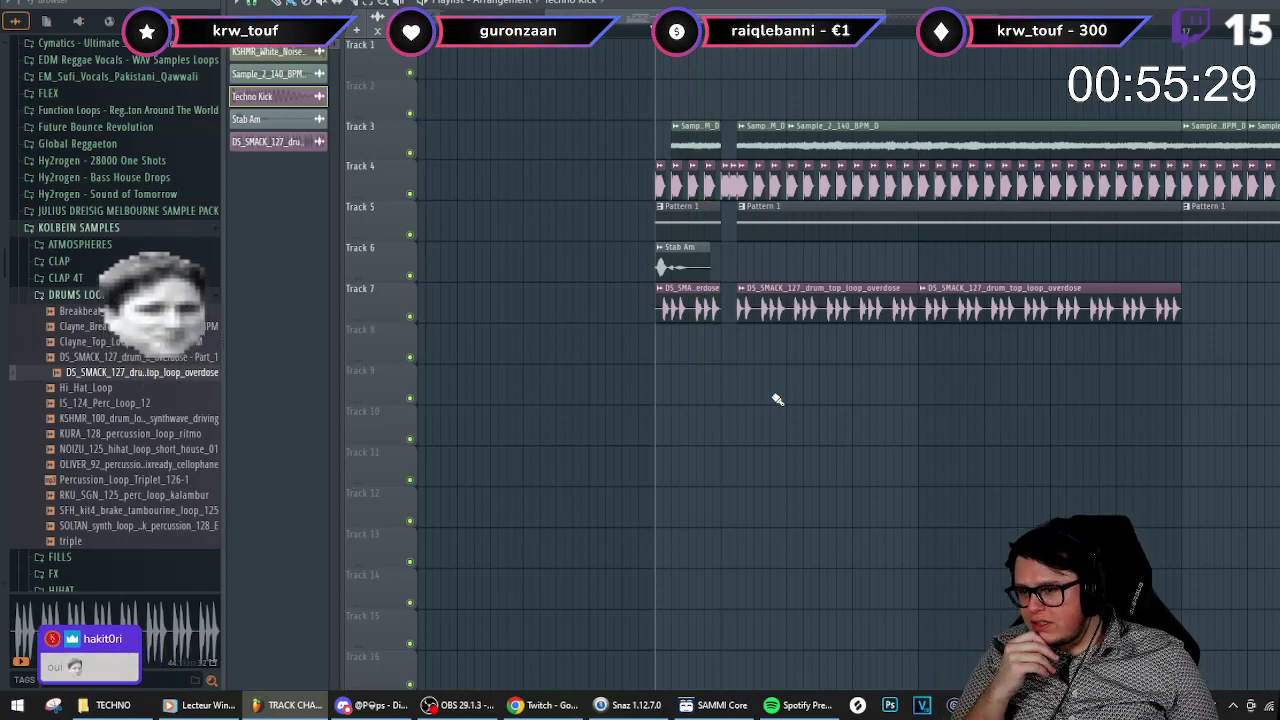
pyautogui.press('space')
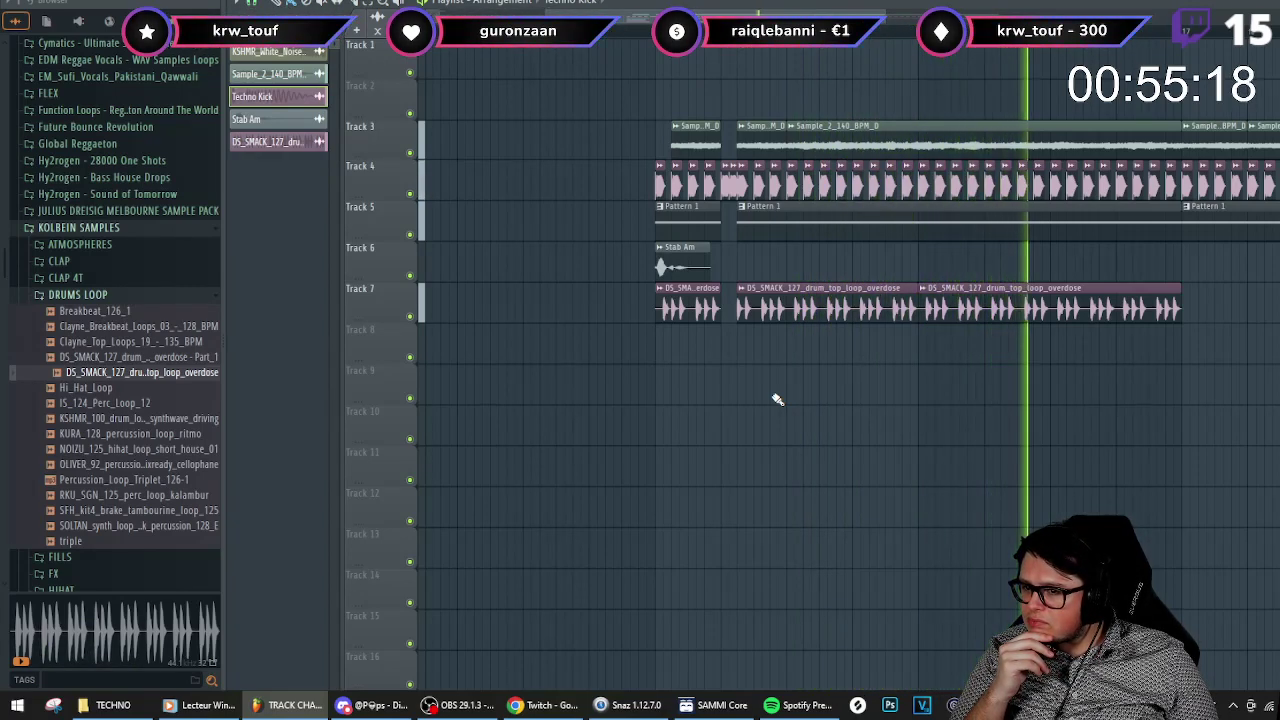
pyautogui.press('space')
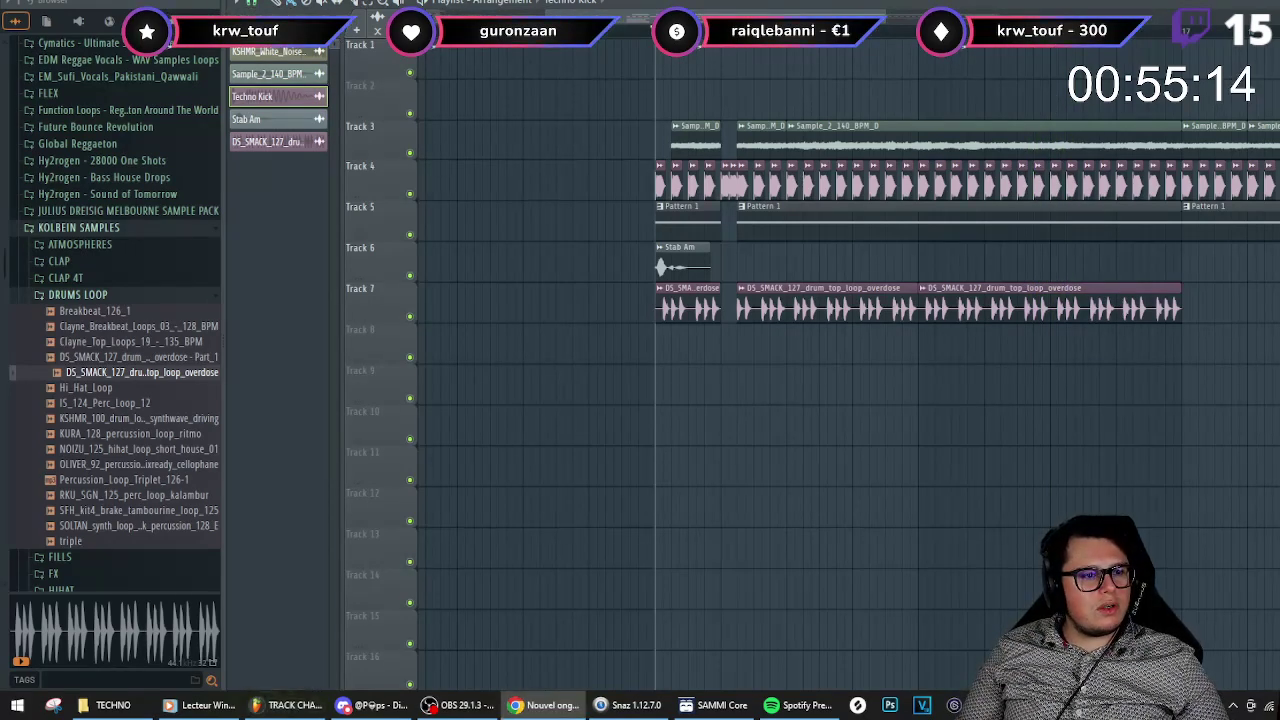
# - Switch to Chrome and open the Sounds browse page on Splice
pyautogui.moveTo(0, 108); pyautogui.dragTo(586, 100)
pyautogui.doubleClick(586, 100)
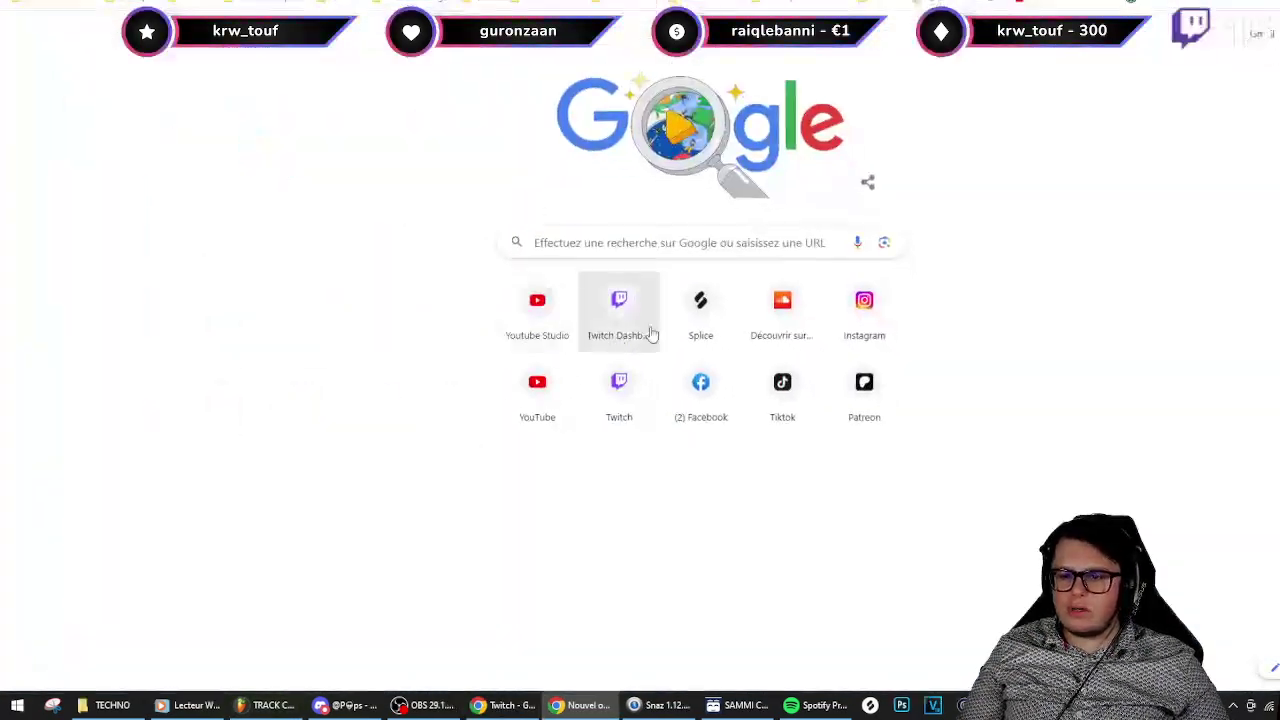
pyautogui.click(745, 313)
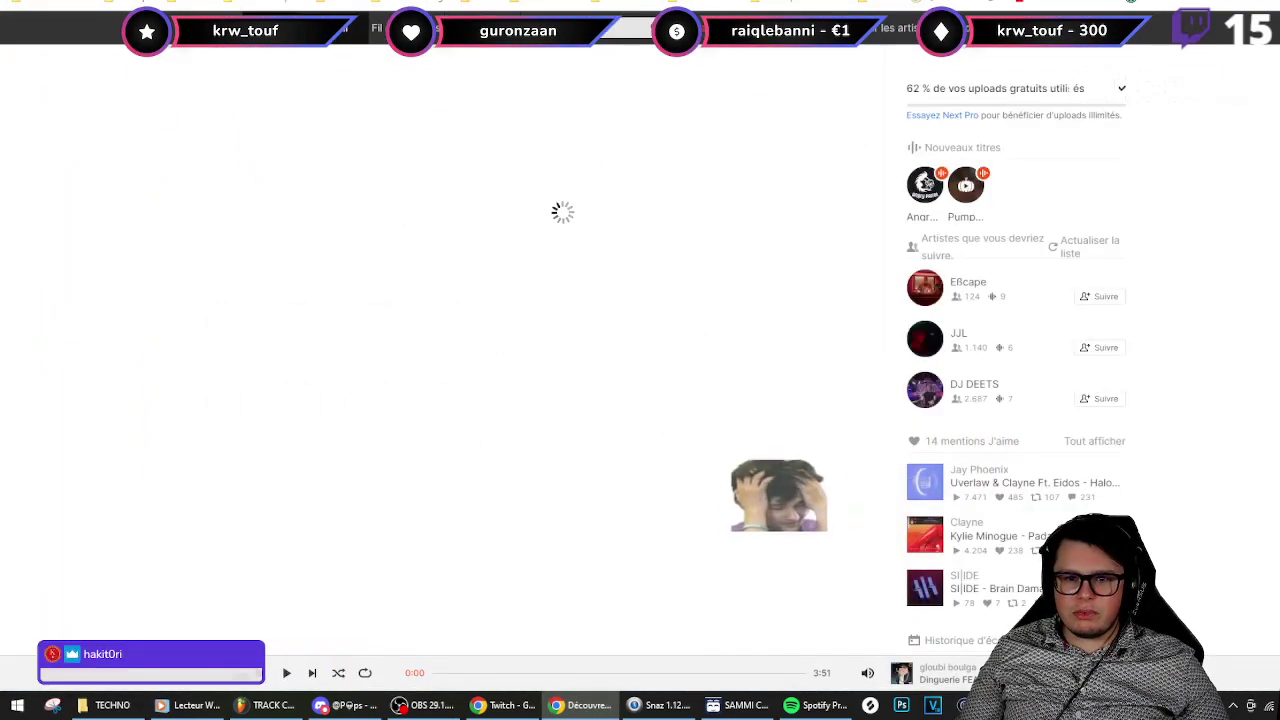
pyautogui.hotkey('alt', 'Left')
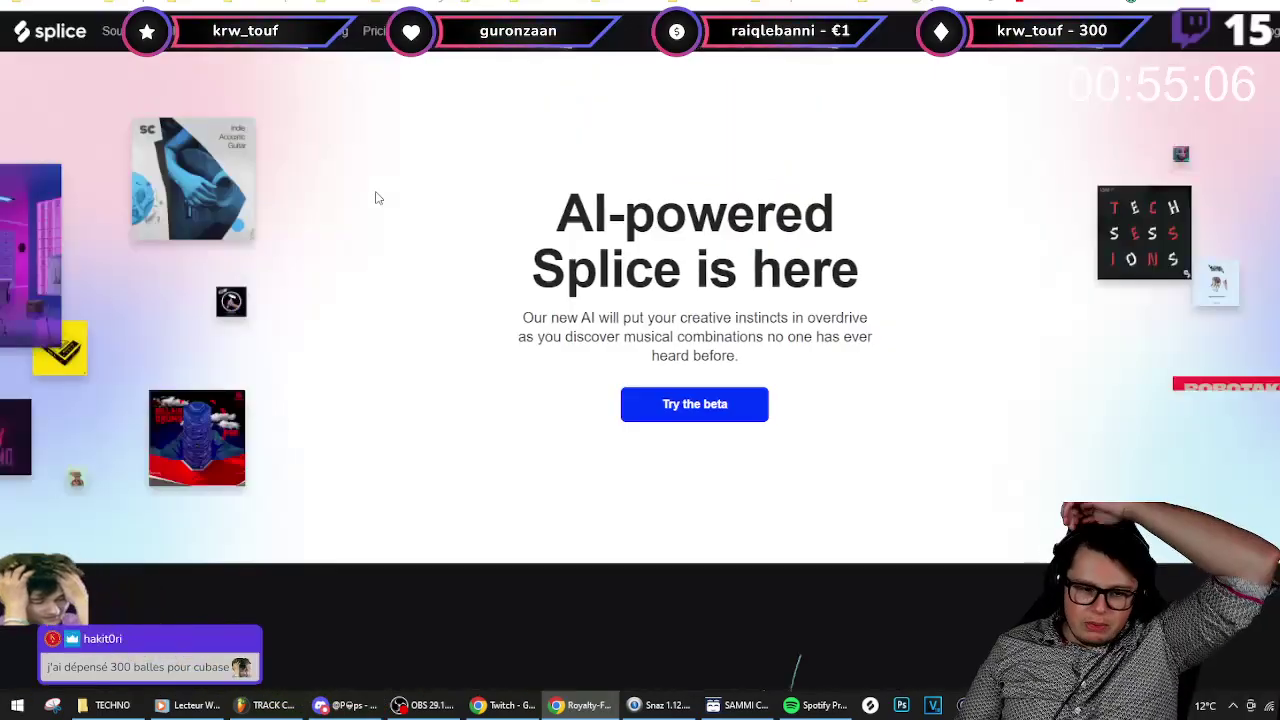
pyautogui.moveTo(1147, 3); pyautogui.dragTo(0, 3)
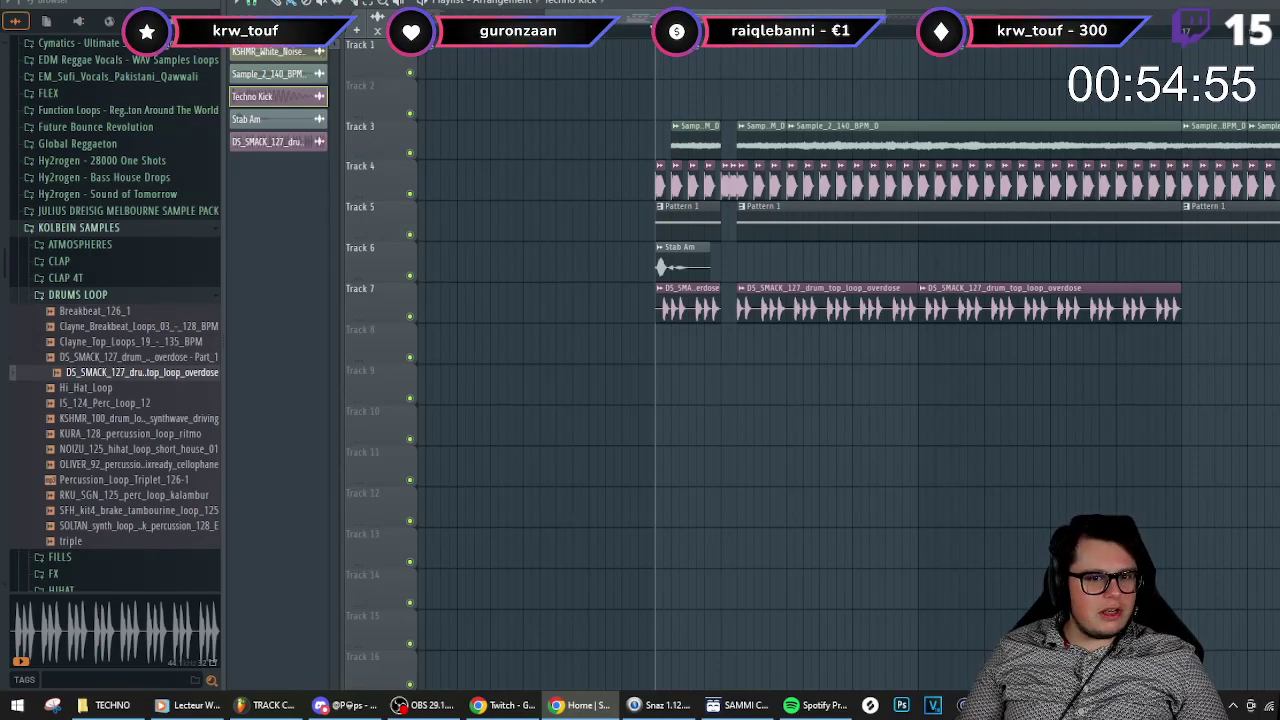
pyautogui.moveTo(0, 37); pyautogui.dragTo(777, 91)
pyautogui.doubleClick(781, 91)
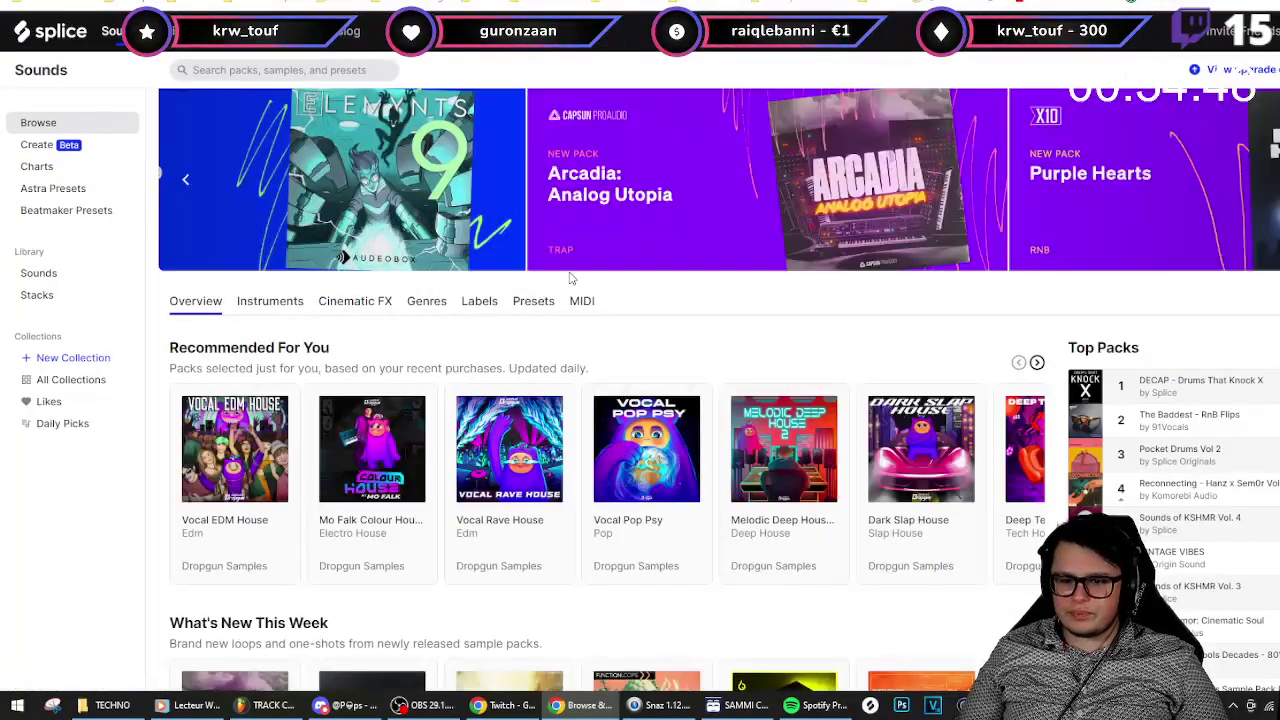
# - Open the Vocal EDM House pack from the recommended packs and look through its samples
pyautogui.scroll(-2, 520, 340)
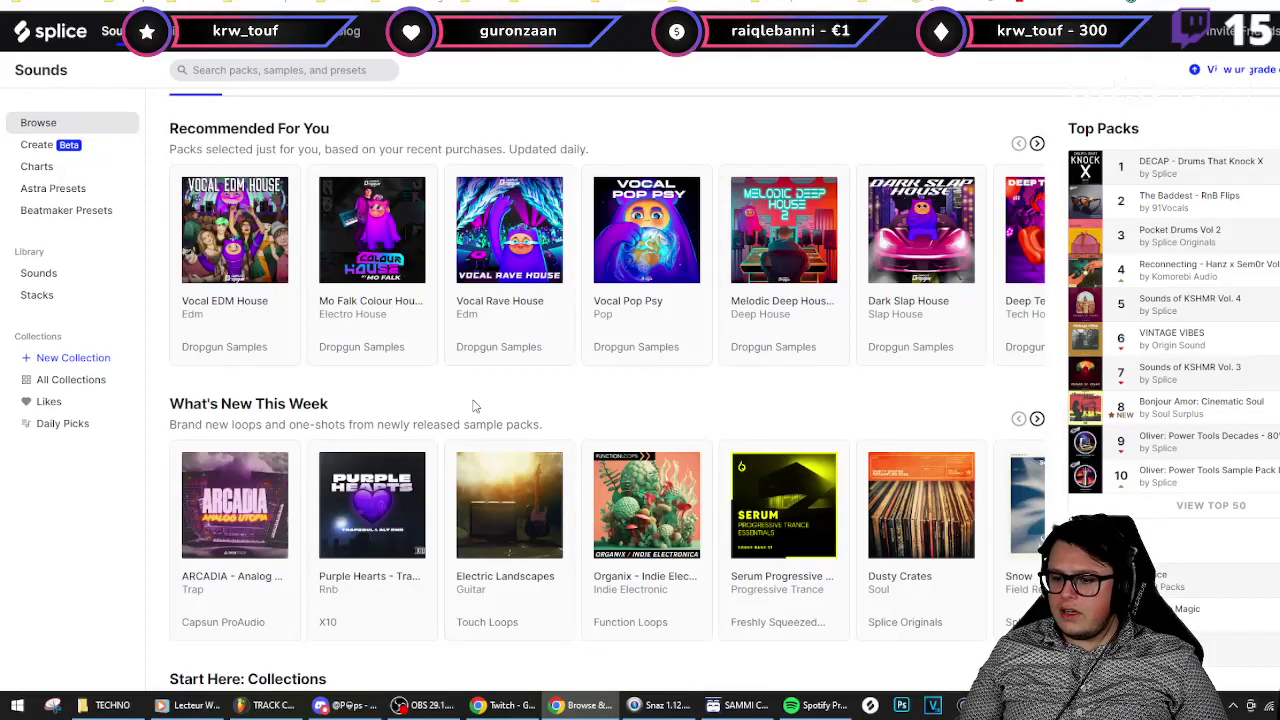
pyautogui.click(249, 311)
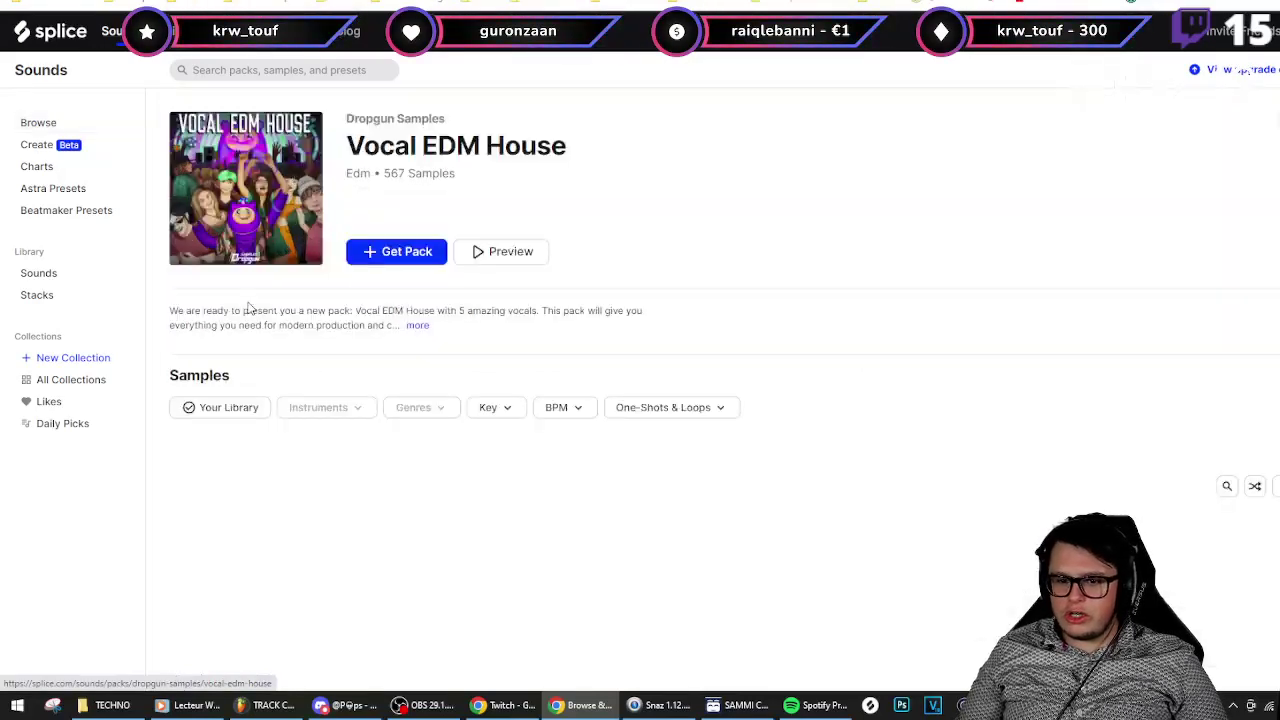
pyautogui.scroll(-5, 805, 333)
pyautogui.scroll(4, 804, 334)
pyautogui.scroll(3, 262, 236)
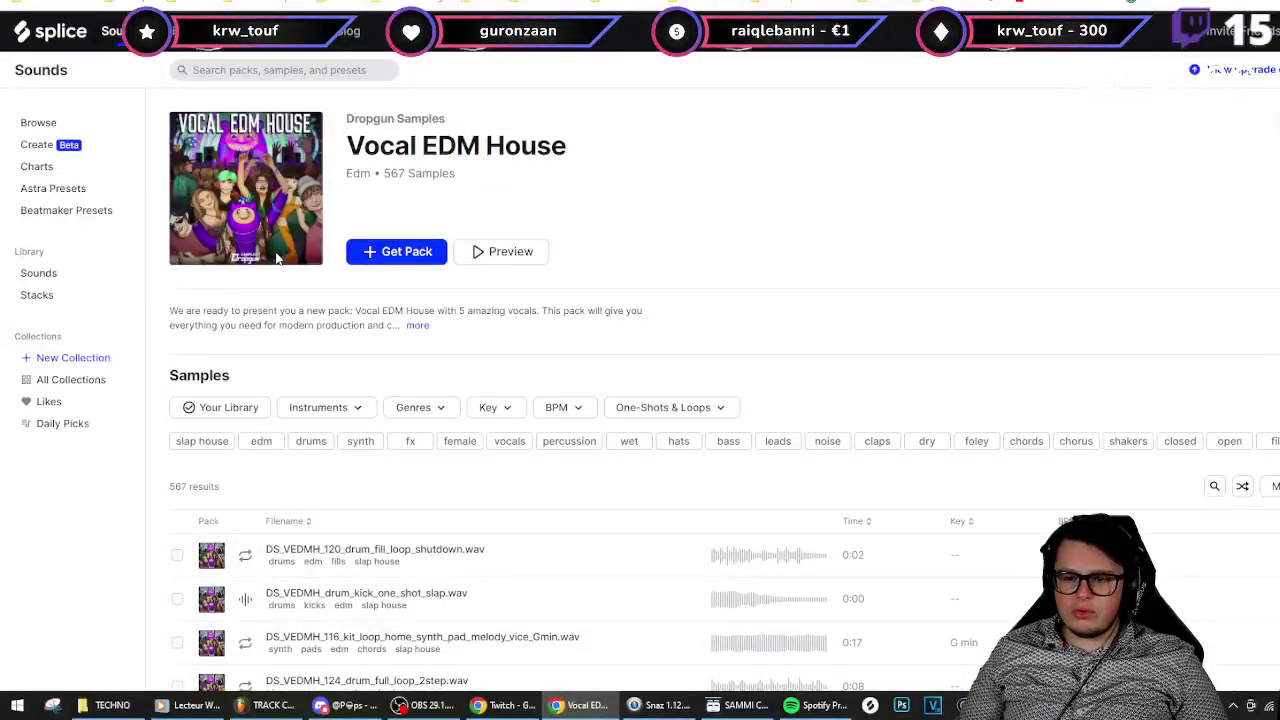
# - Filter the Vocal EDM House samples by the vocals, wet and chorus tags and sort them by key
pyautogui.scroll(-1, 278, 257)
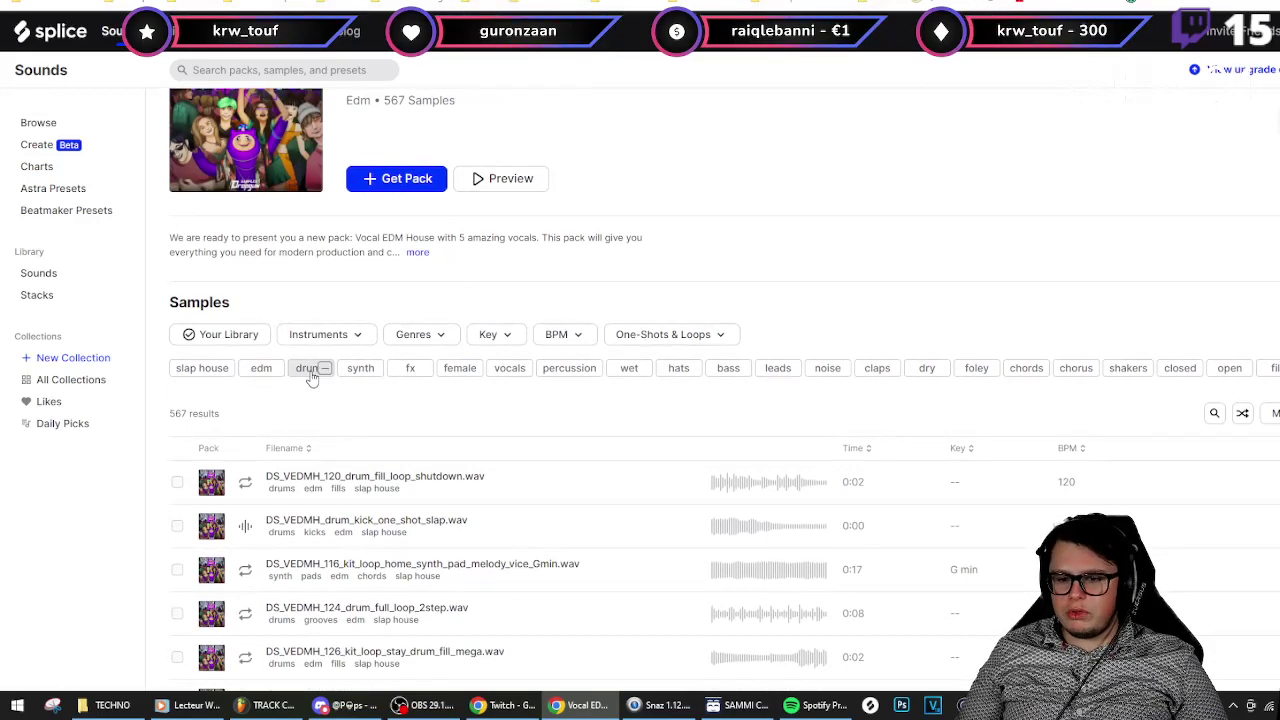
pyautogui.click(508, 368)
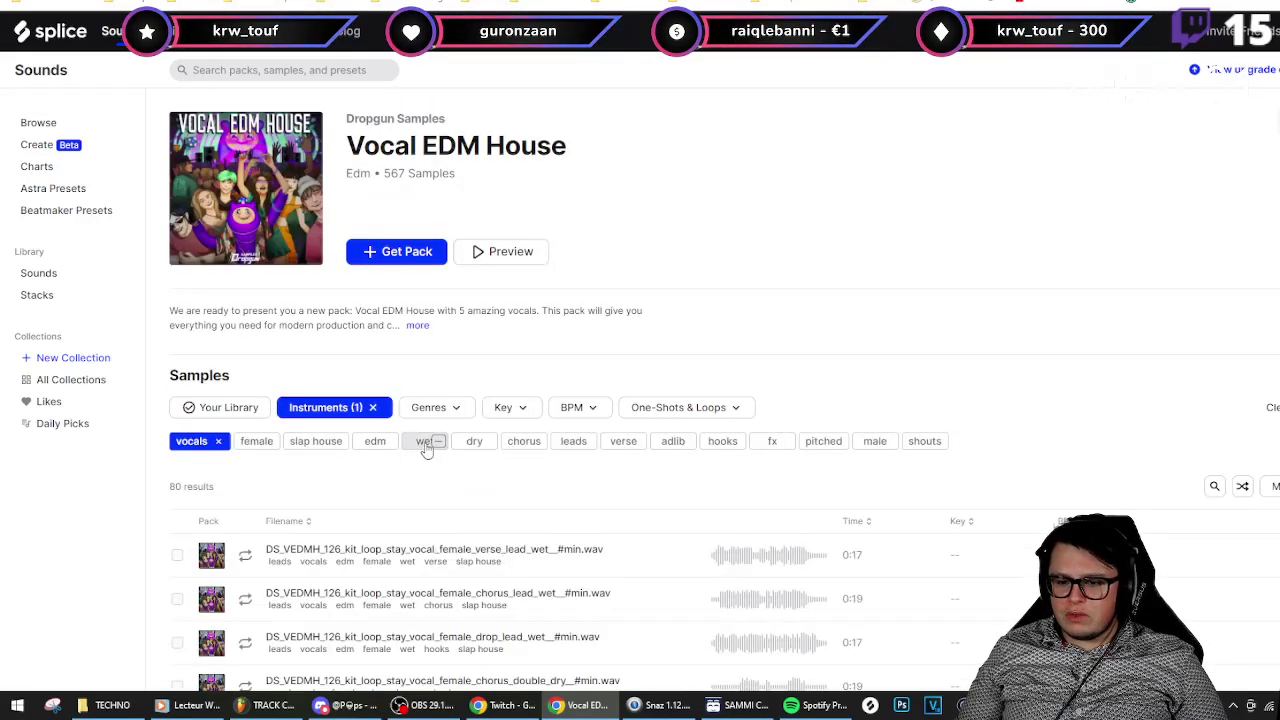
pyautogui.click(425, 444)
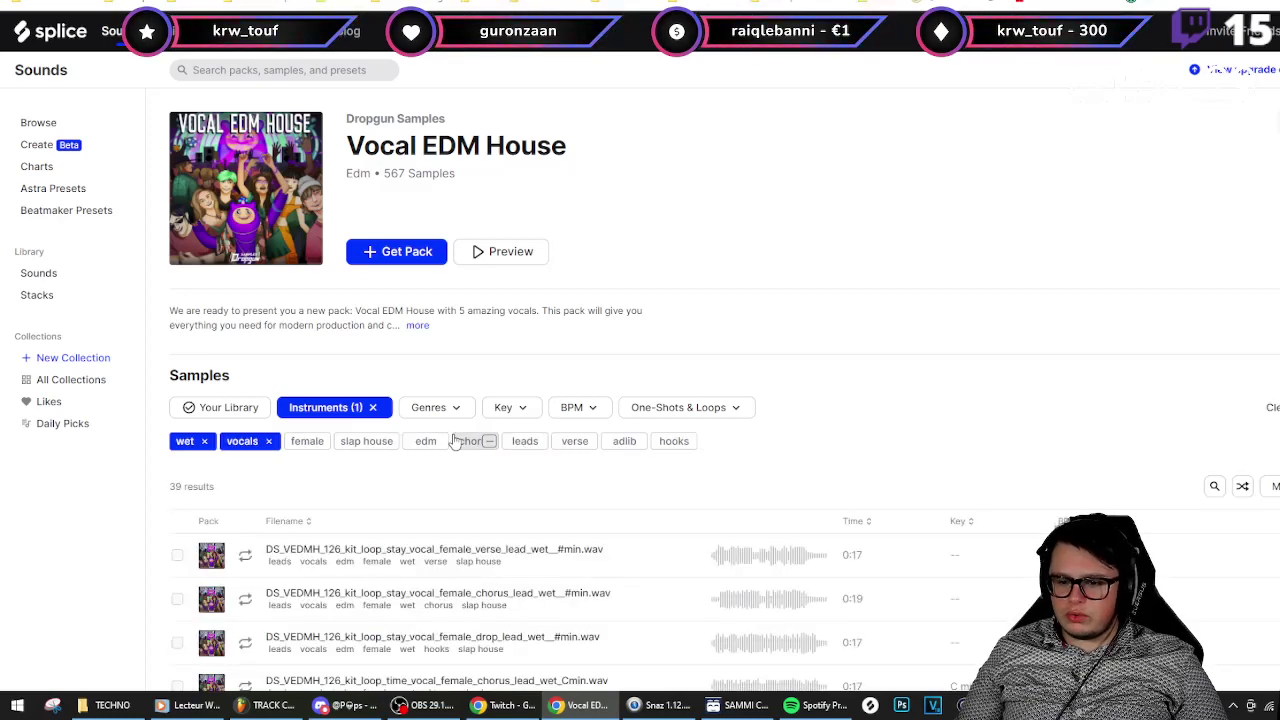
pyautogui.click(458, 441)
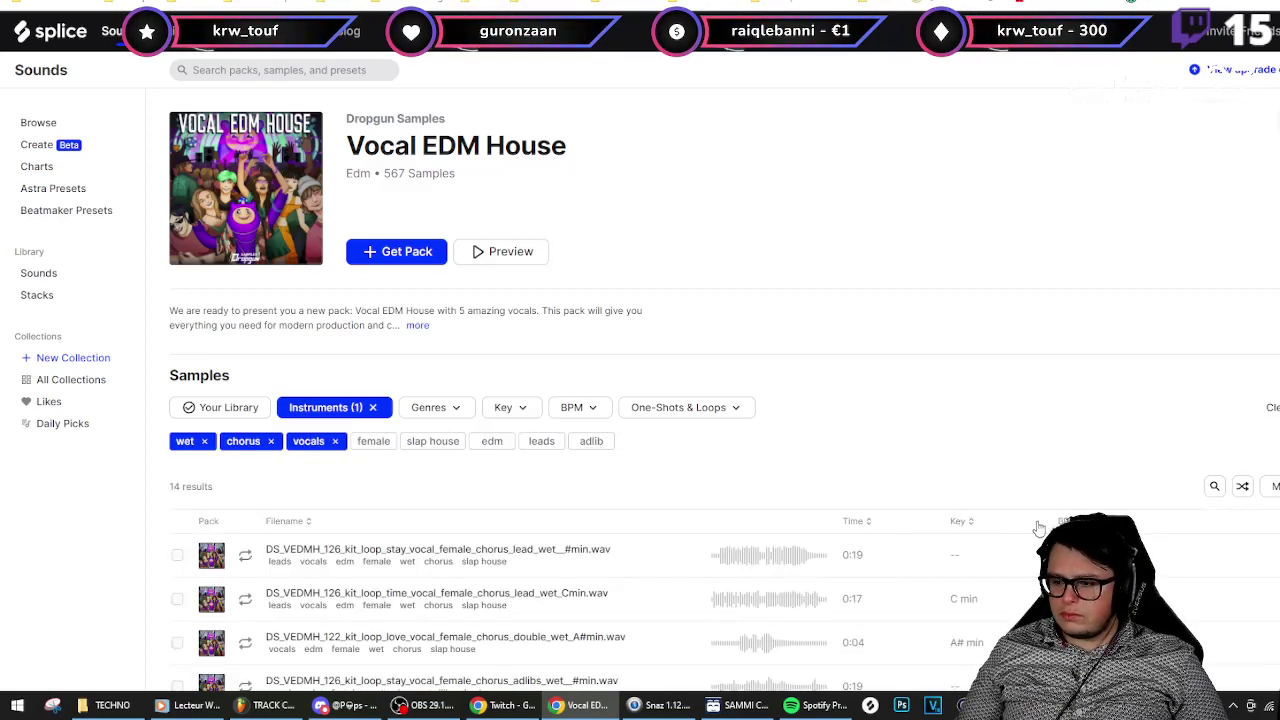
pyautogui.click(960, 521)
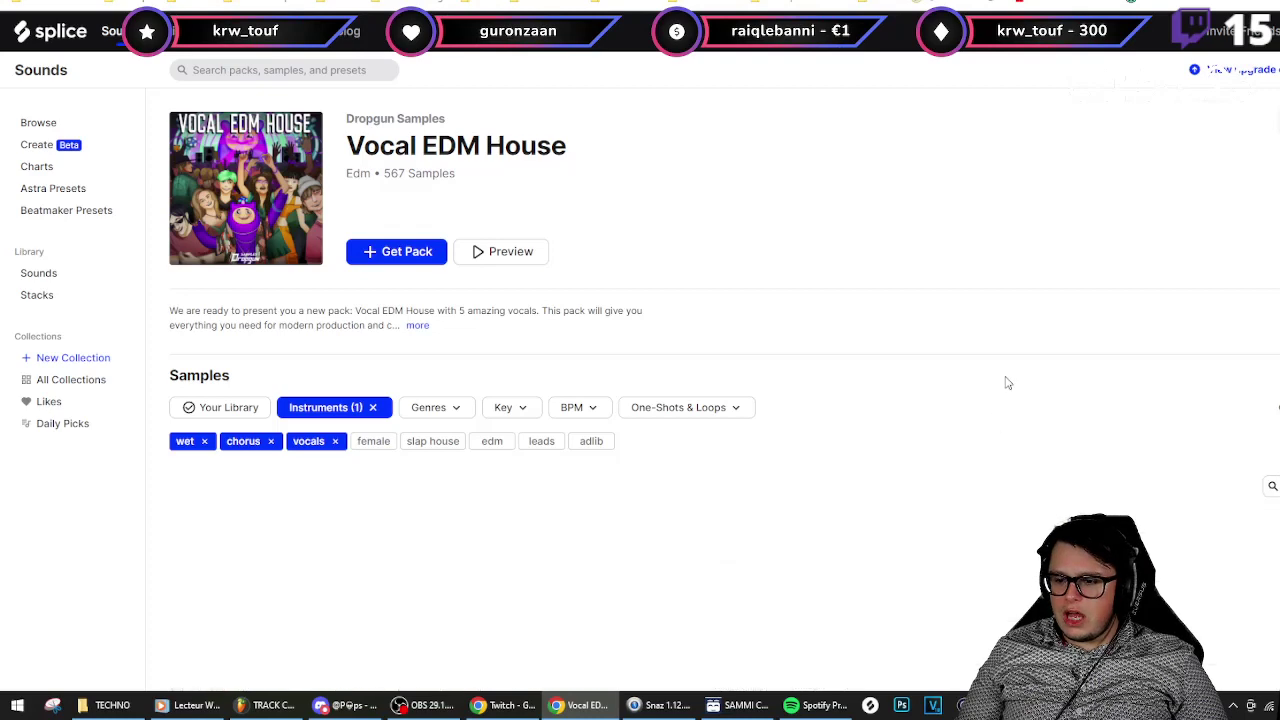
# - Audition the wet chorus vocals in different keys, including the Home, Feeling, Time and Love loops
pyautogui.scroll(-2, 1003, 380)
pyautogui.click(245, 410)
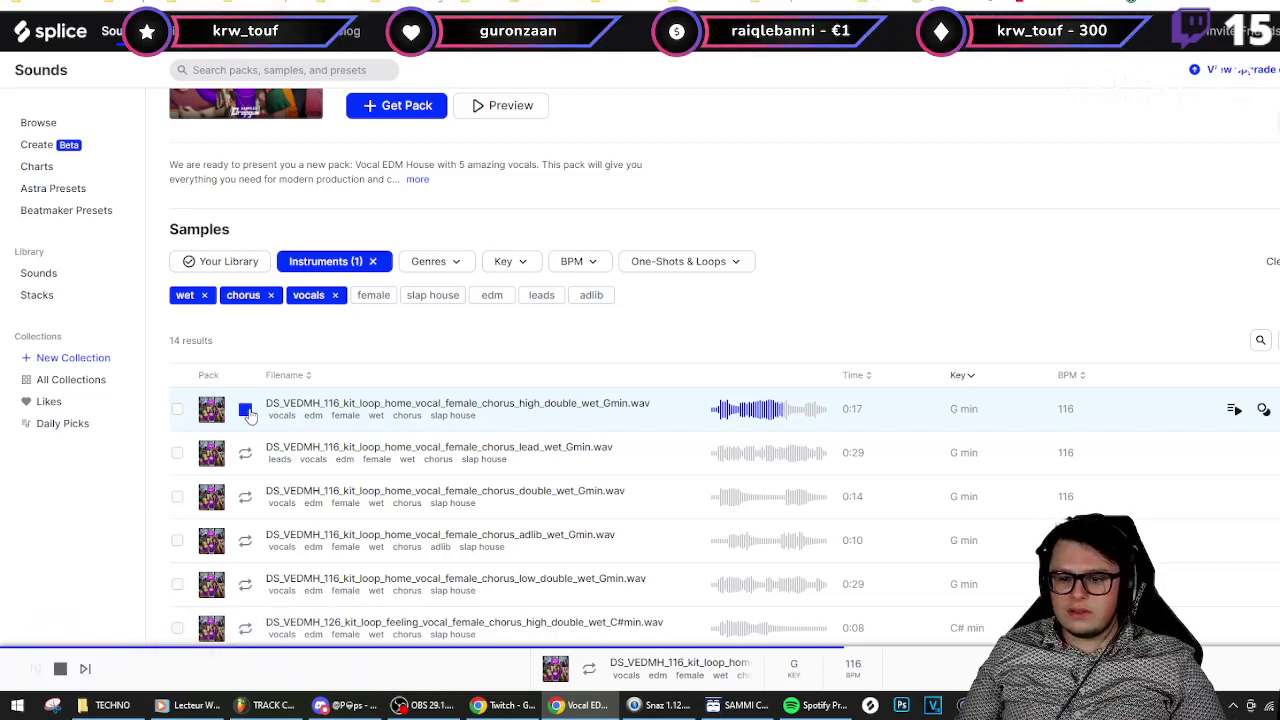
pyautogui.scroll(-3, 248, 412)
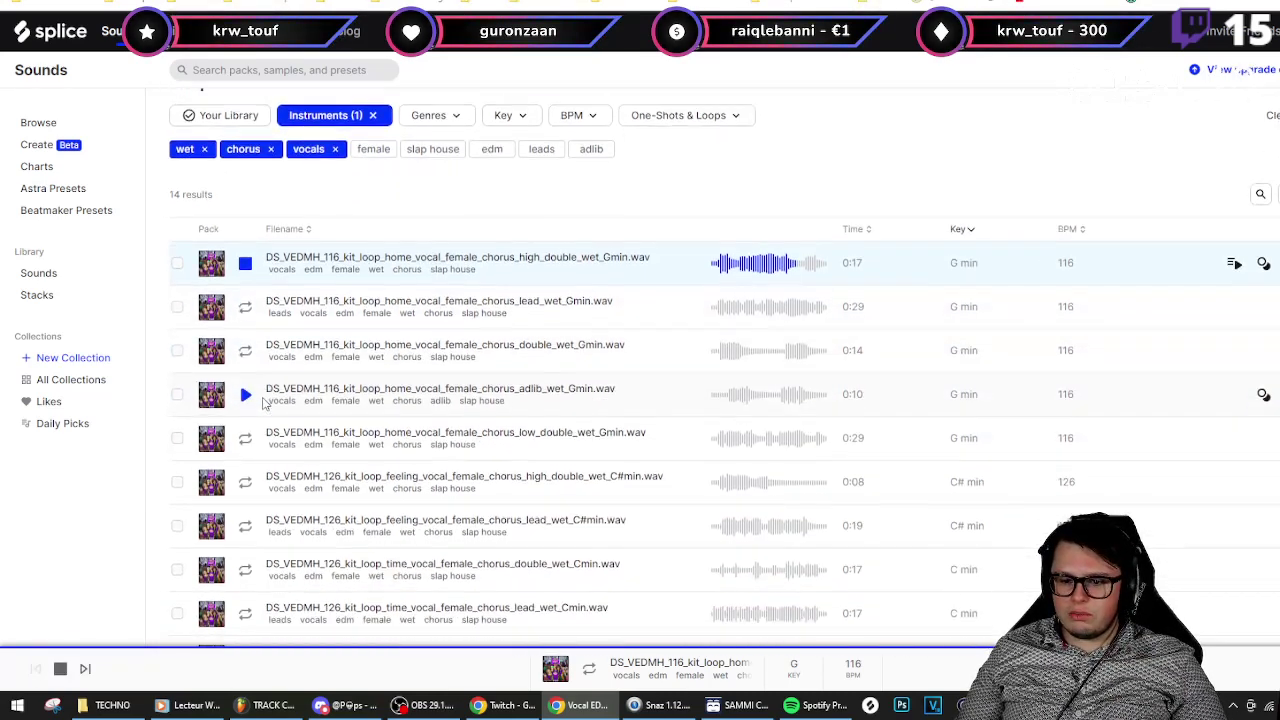
pyautogui.click(245, 525)
pyautogui.scroll(-2, 245, 520)
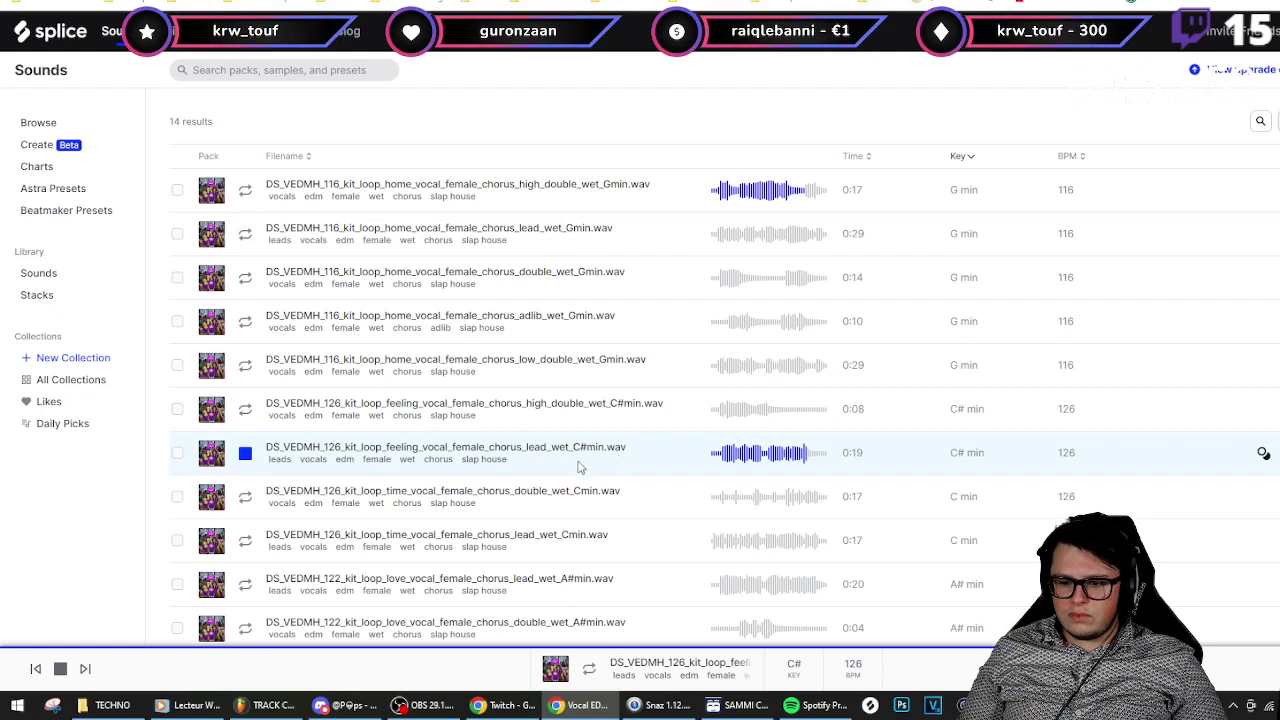
pyautogui.click(245, 497)
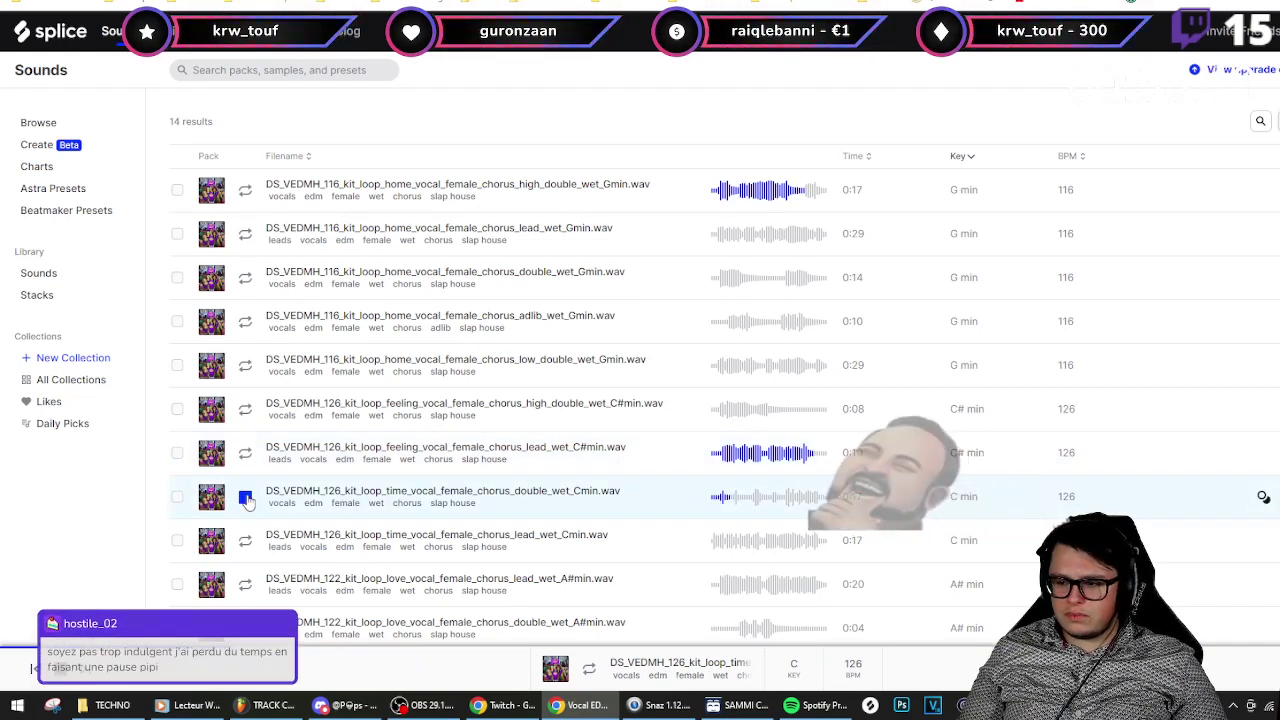
pyautogui.click(245, 410)
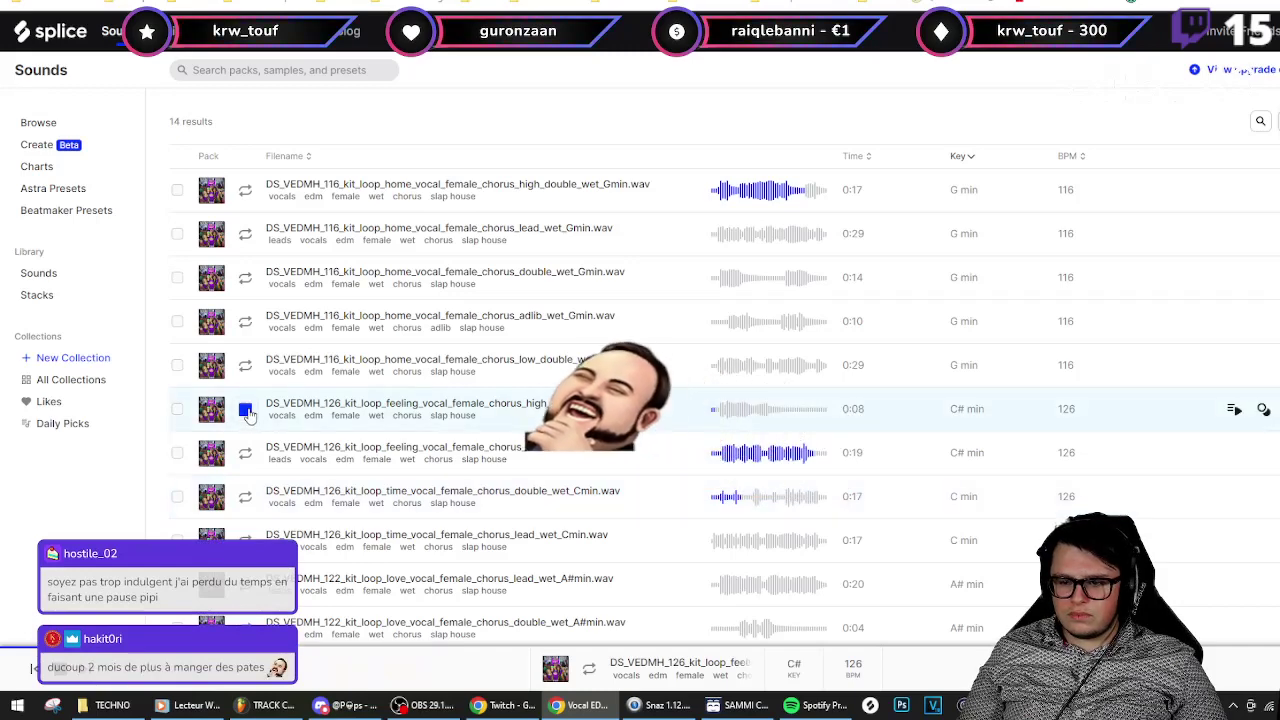
pyautogui.click(247, 452)
pyautogui.scroll(-1, 249, 452)
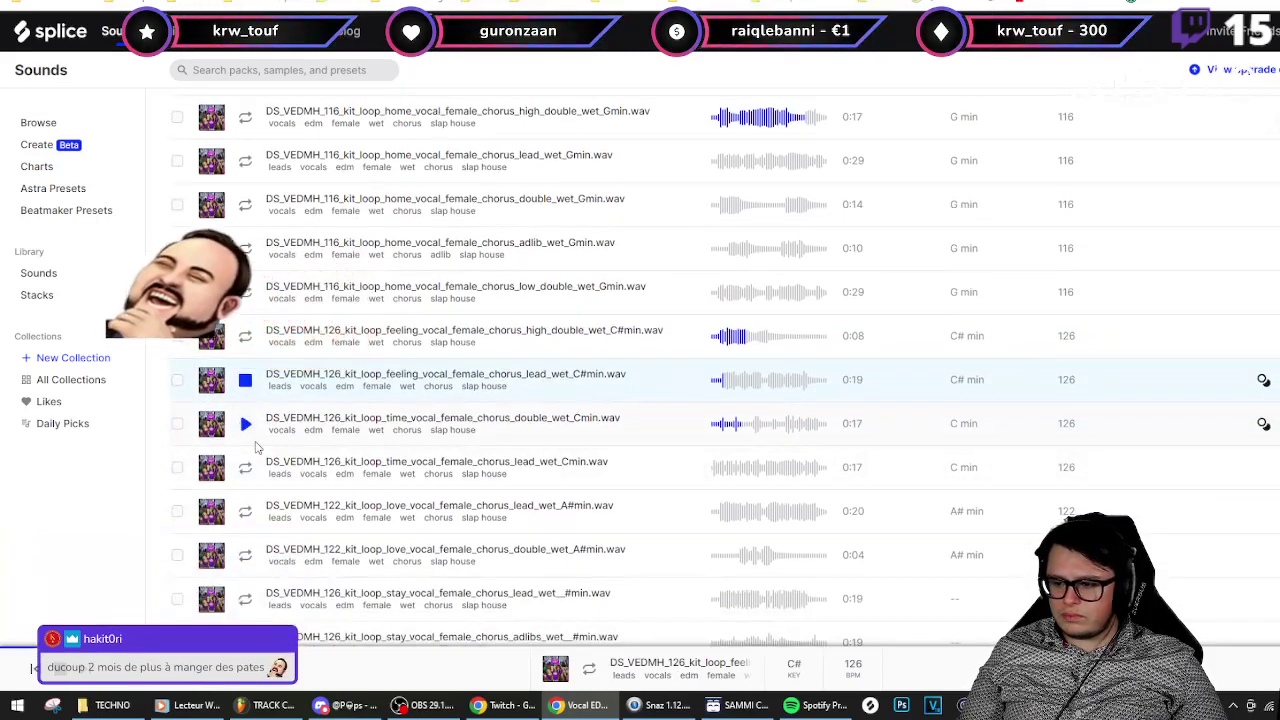
pyautogui.scroll(-1, 253, 450)
pyautogui.click(245, 439)
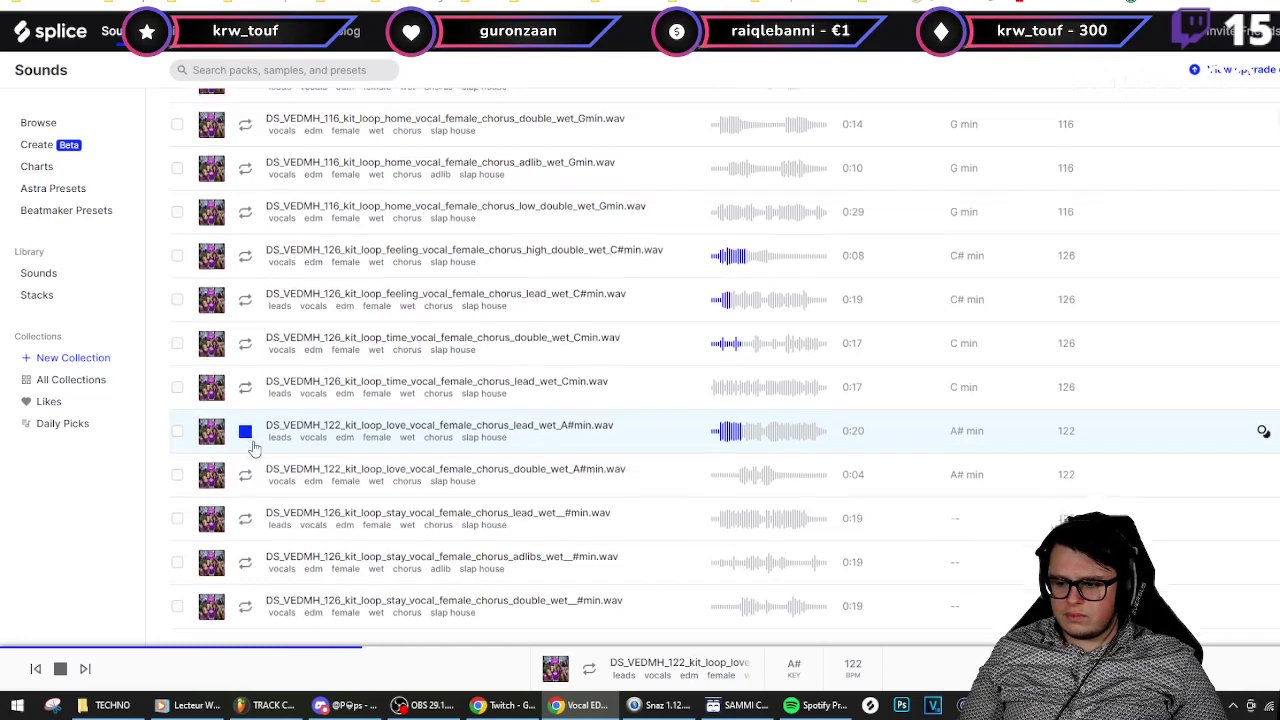
pyautogui.scroll(1, 253, 448)
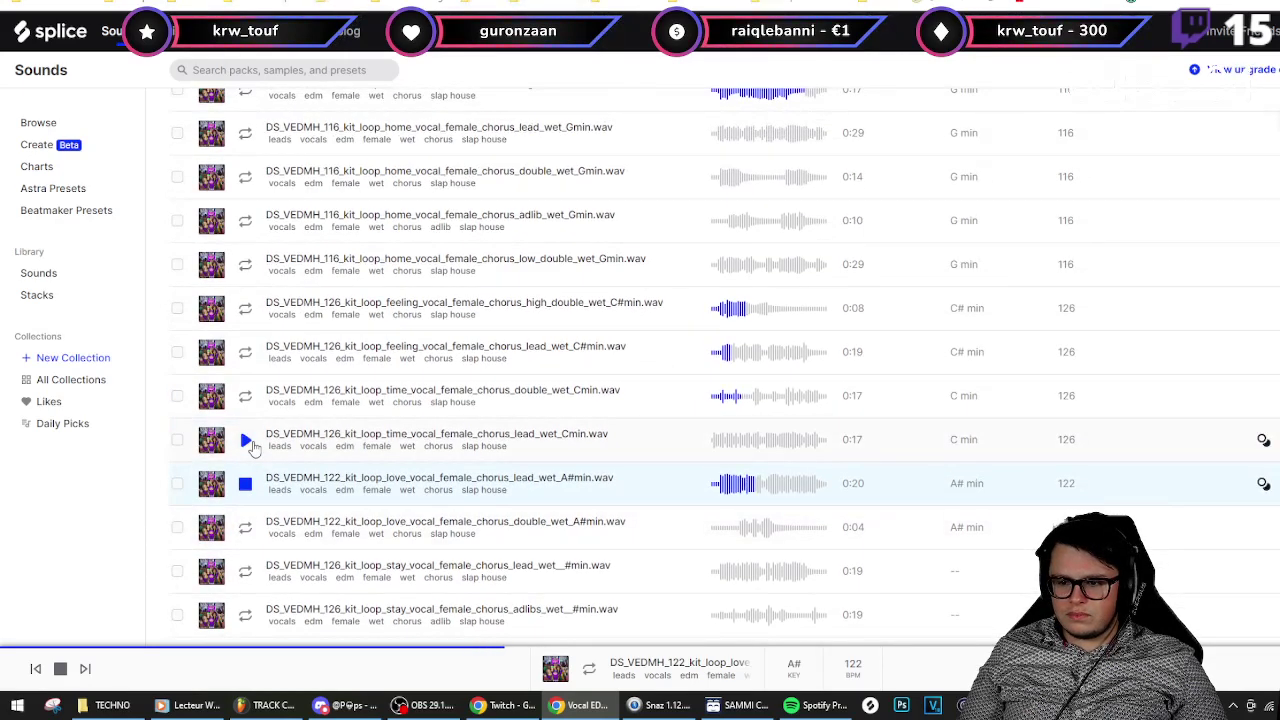
# - Restrict the vocals to C# minor at exactly 126 BPM and download the Feeling chorus lead loop in the Splice desktop app
pyautogui.scroll(5, 1000, 363)
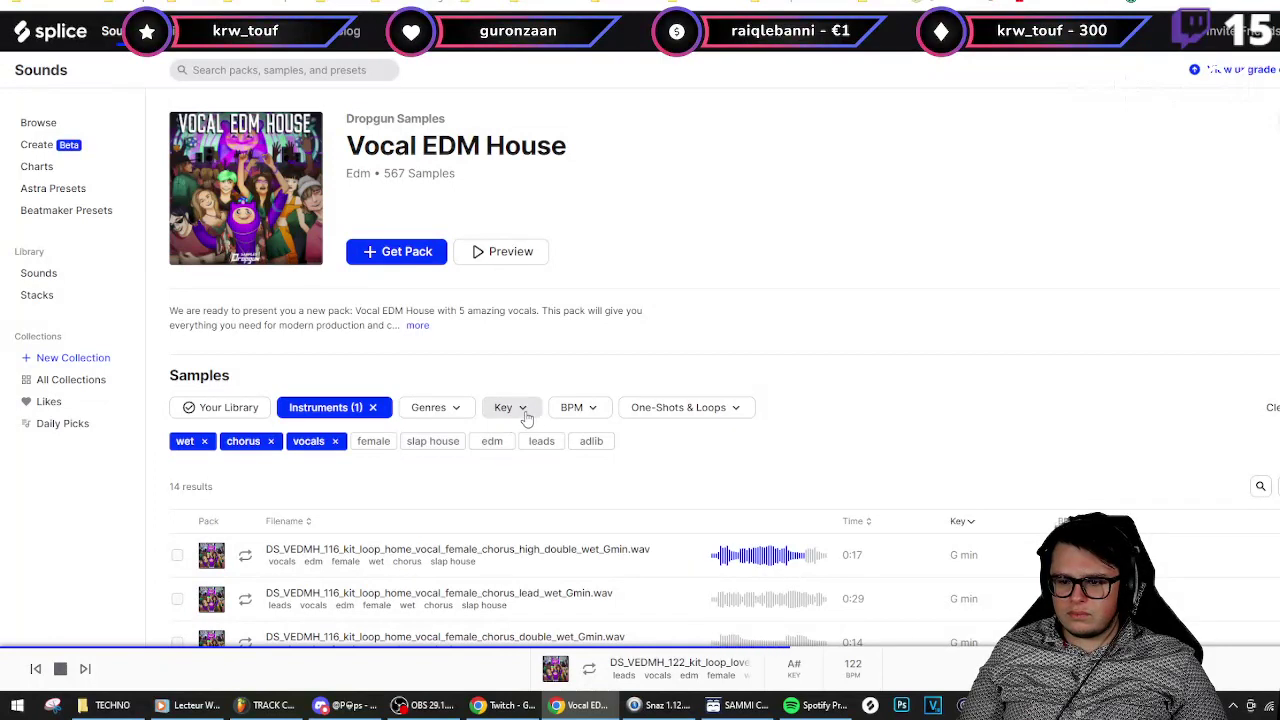
pyautogui.click(524, 411)
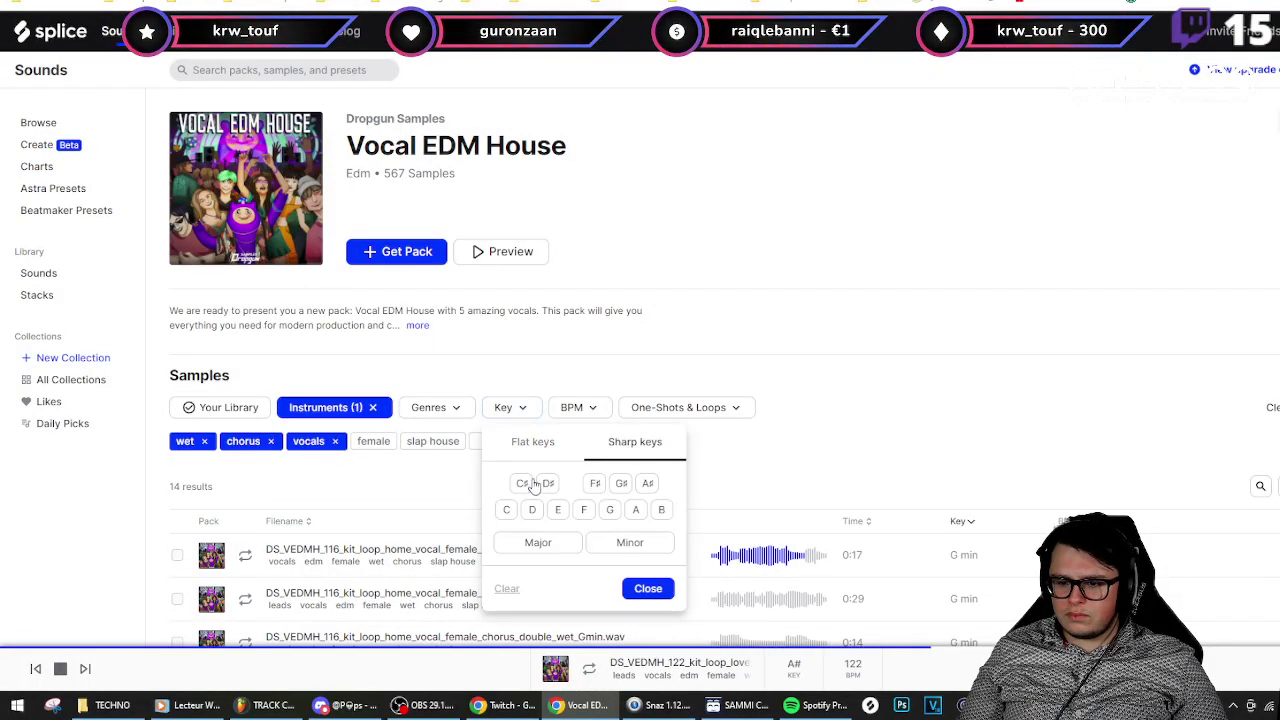
pyautogui.click(524, 483)
pyautogui.click(656, 592)
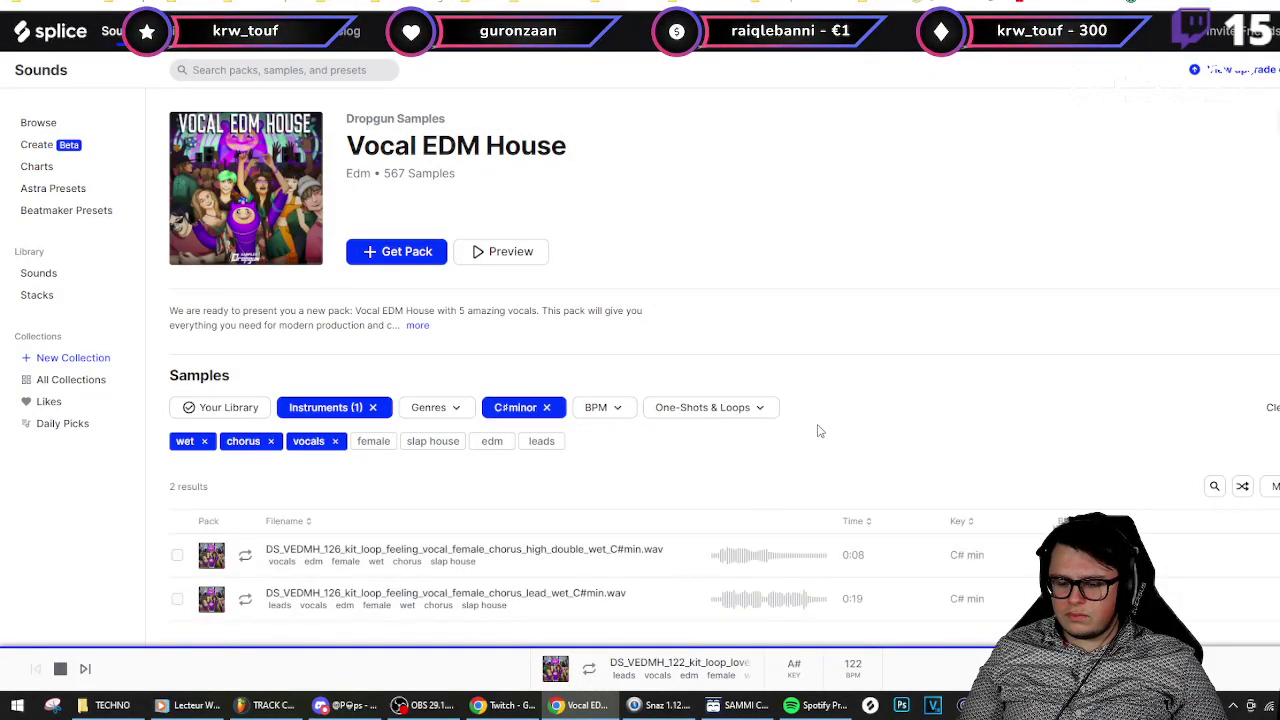
pyautogui.click(617, 411)
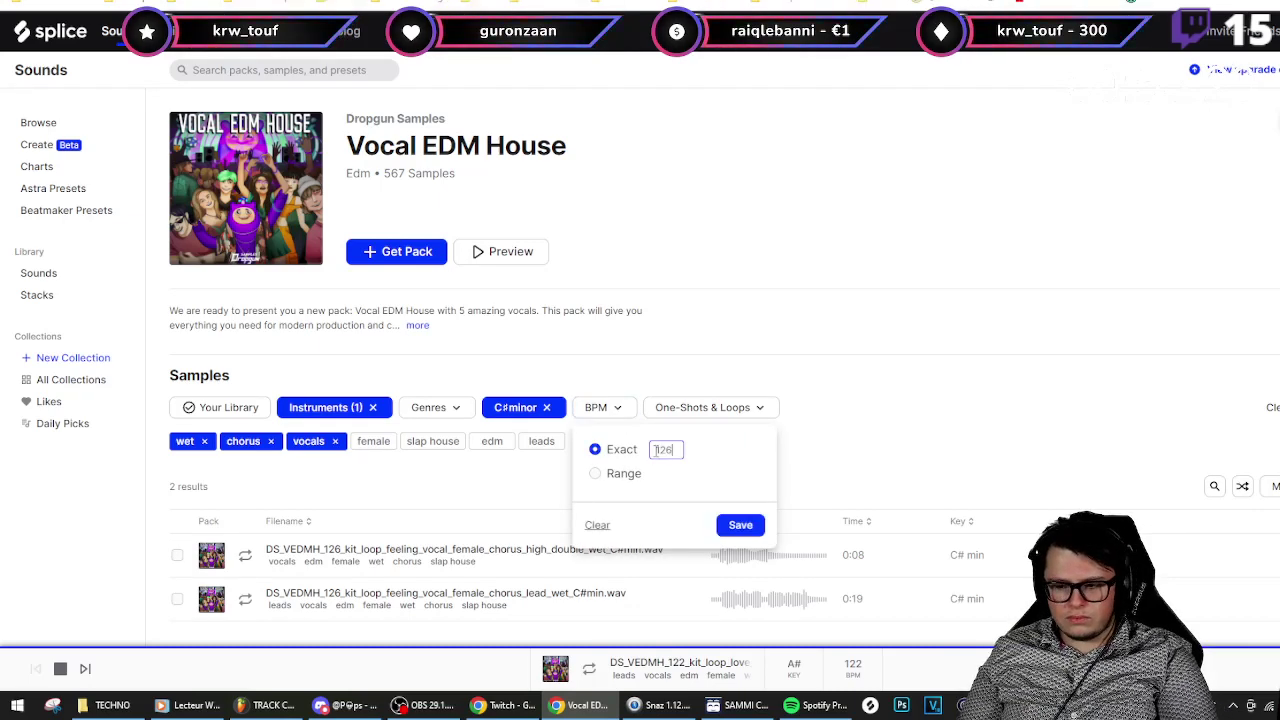
pyautogui.press('Return')
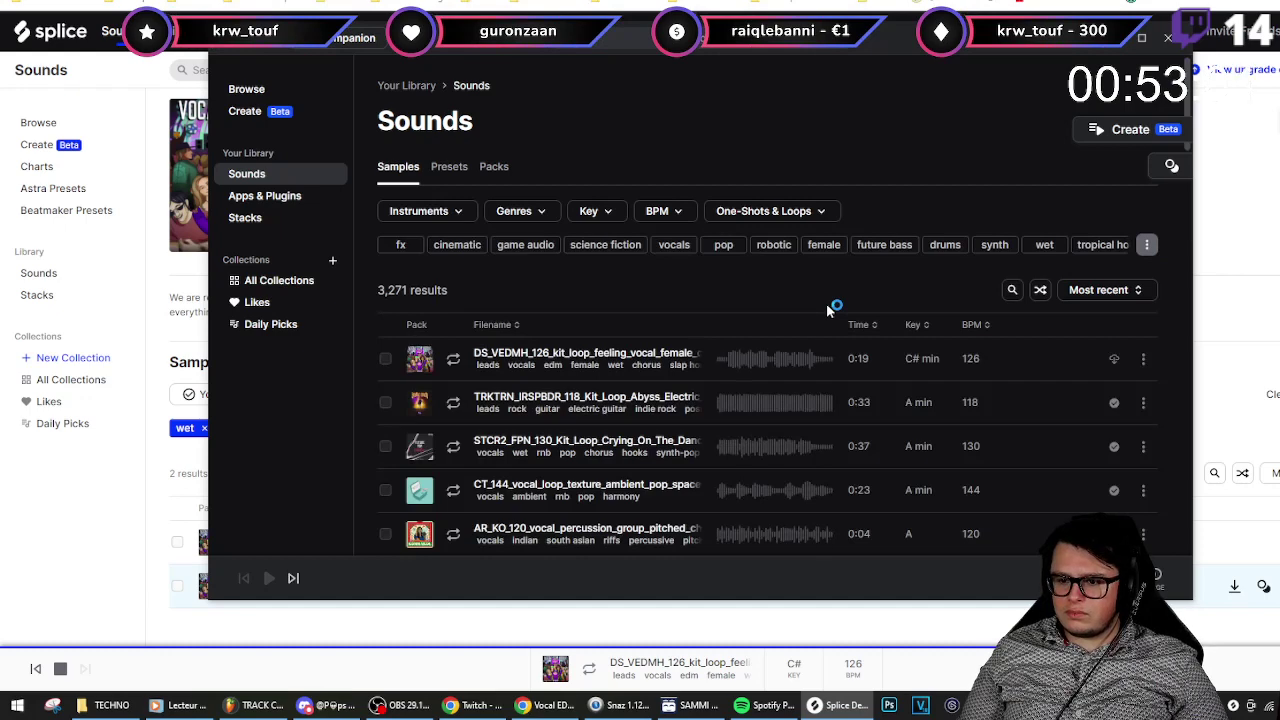
pyautogui.click(1113, 358)
# - Switch to FL Studio and move the long Serum note of Pattern 1 to C#5 in the piano roll
pyautogui.click(255, 705)
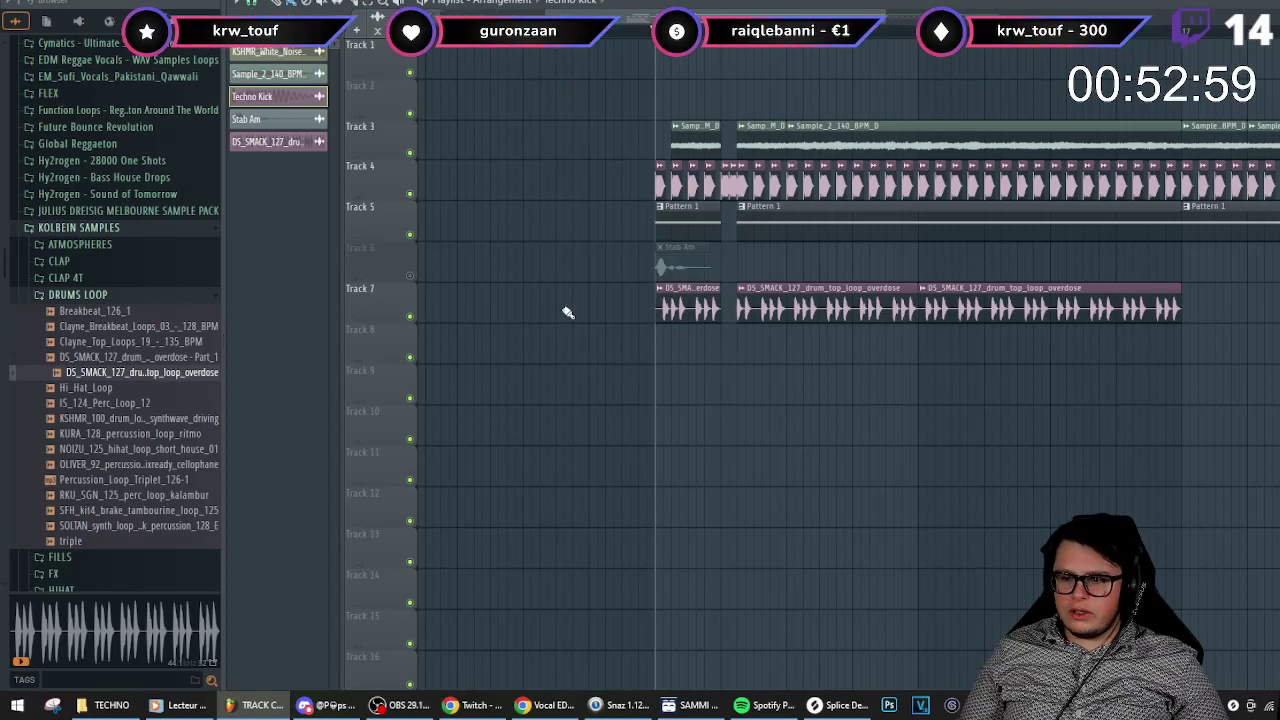
pyautogui.press('space')
pyautogui.doubleClick(786, 211)
pyautogui.moveTo(302, 300); pyautogui.dragTo(303, 229)
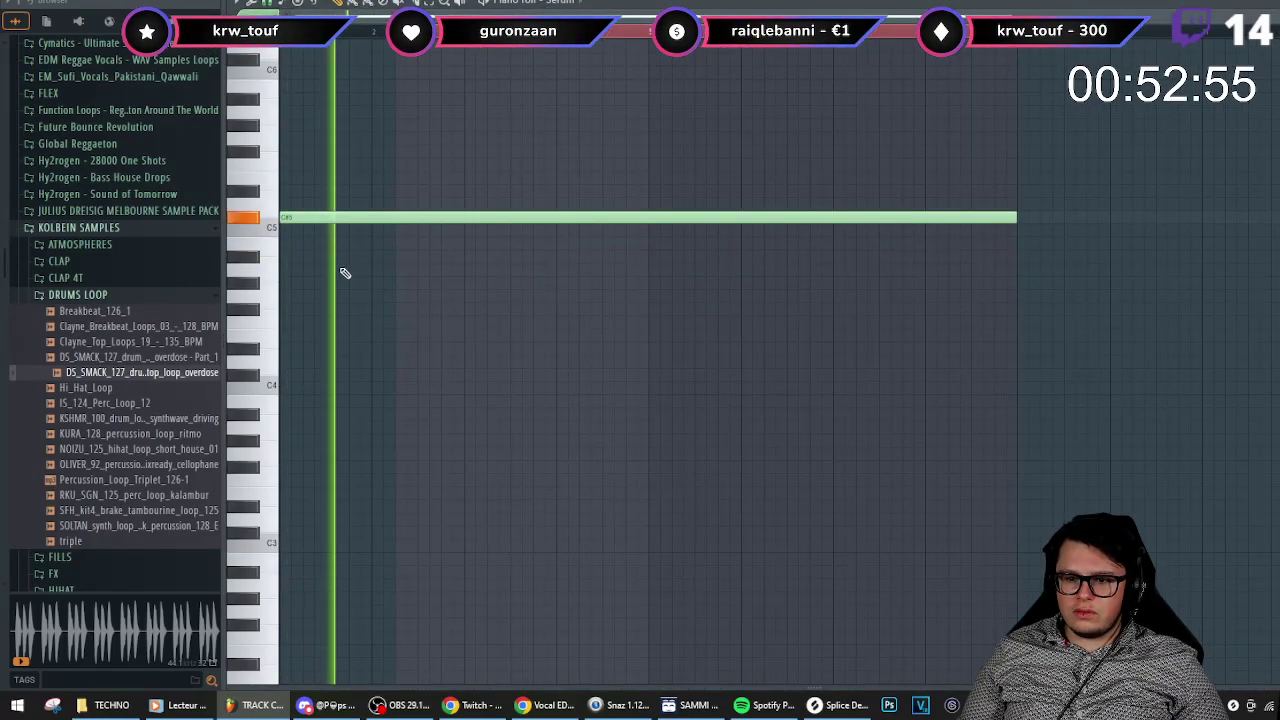
pyautogui.press('Escape')
pyautogui.press('space')
# - Set the root note of the Sample_2_140_BPM_D clip to D4 and its time-stretching mode to Stretch Pro
pyautogui.doubleClick(795, 154)
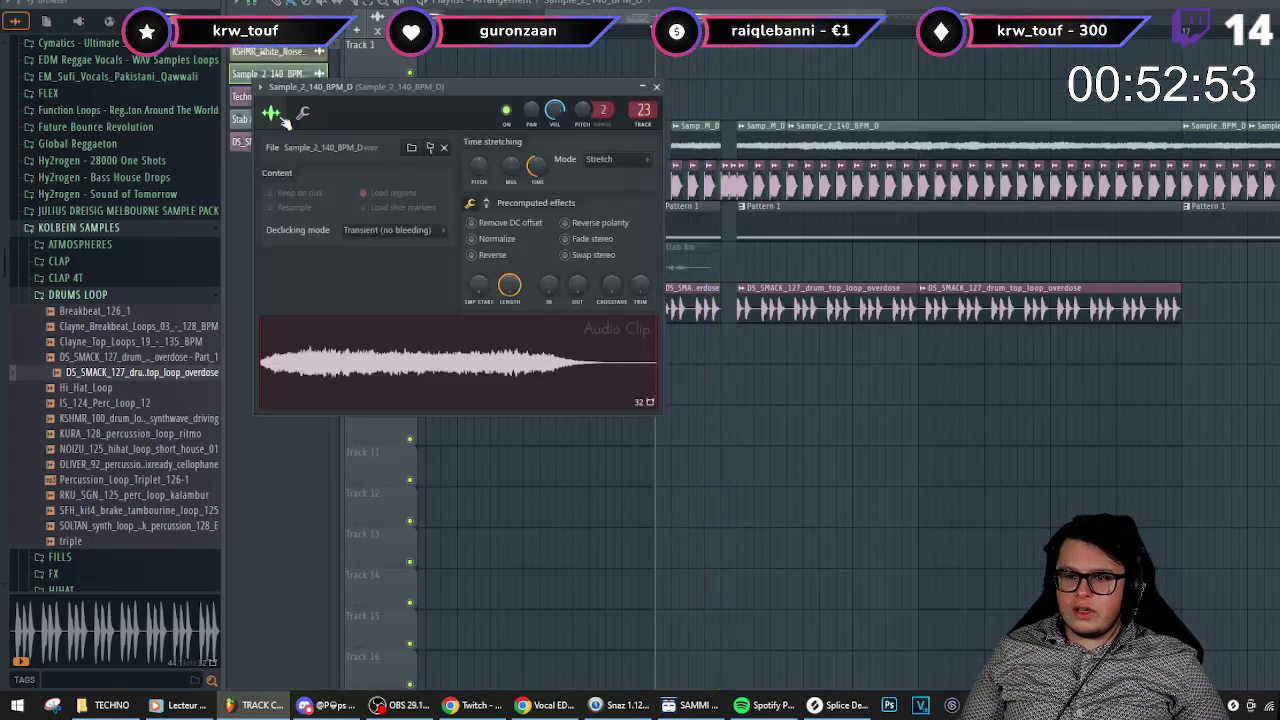
pyautogui.click(303, 113)
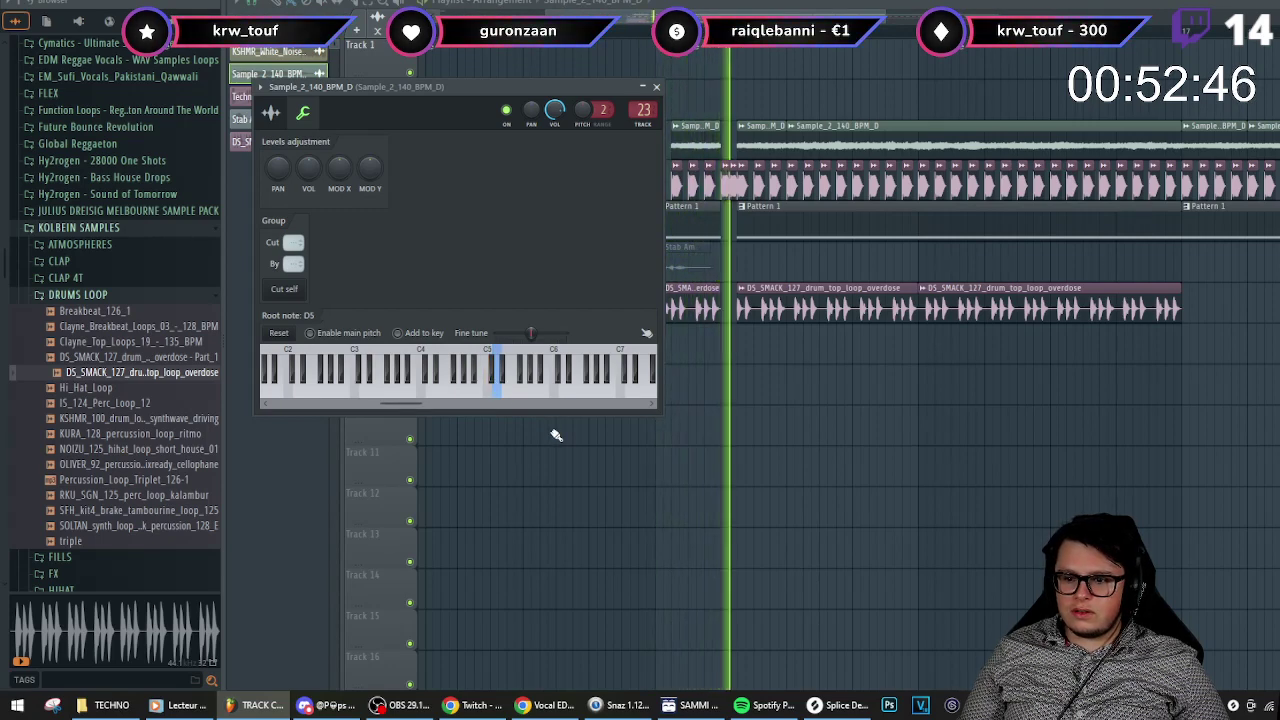
pyautogui.click(430, 385)
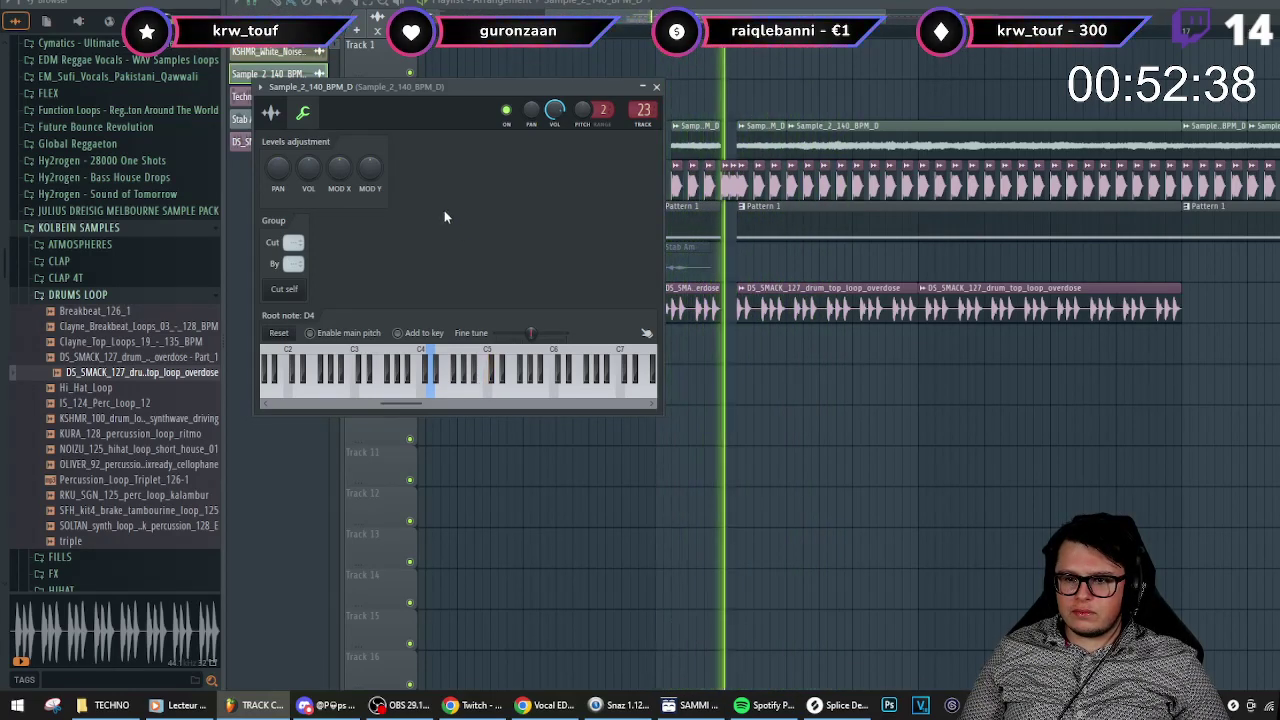
pyautogui.click(270, 112)
pyautogui.click(605, 159)
pyautogui.click(606, 214)
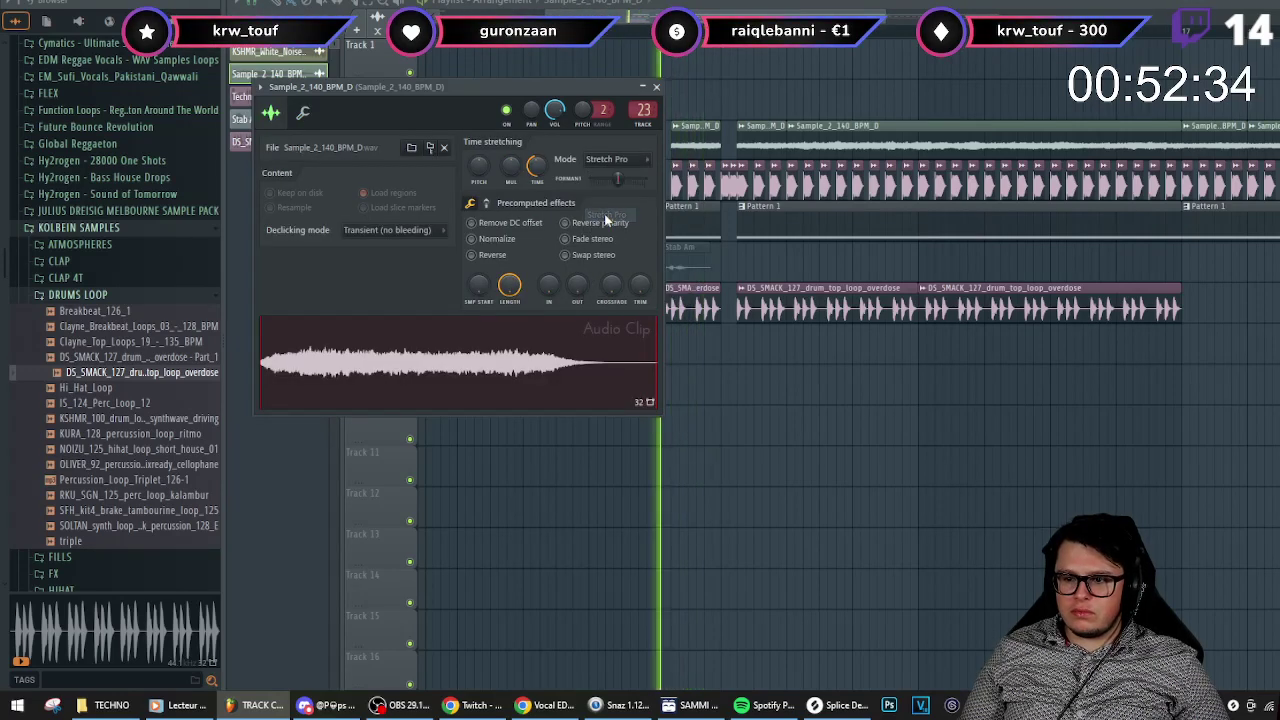
pyautogui.press('space')
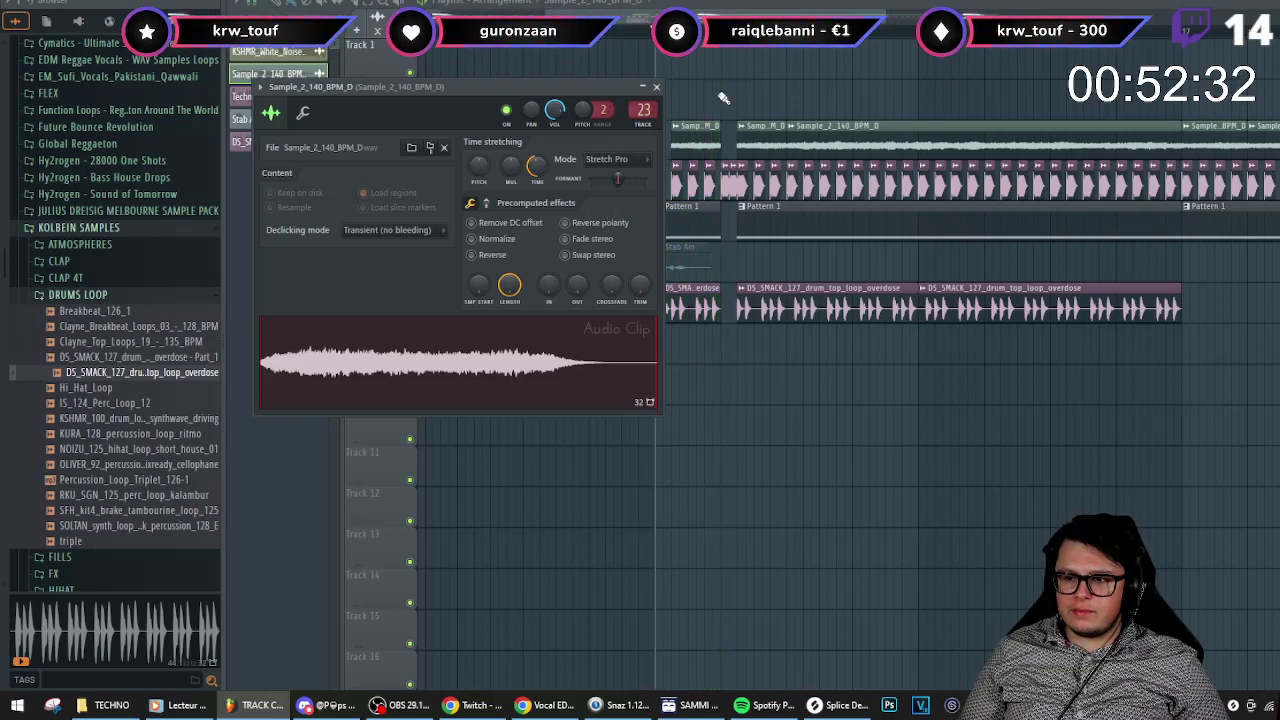
pyautogui.press('Escape')
pyautogui.press('space')
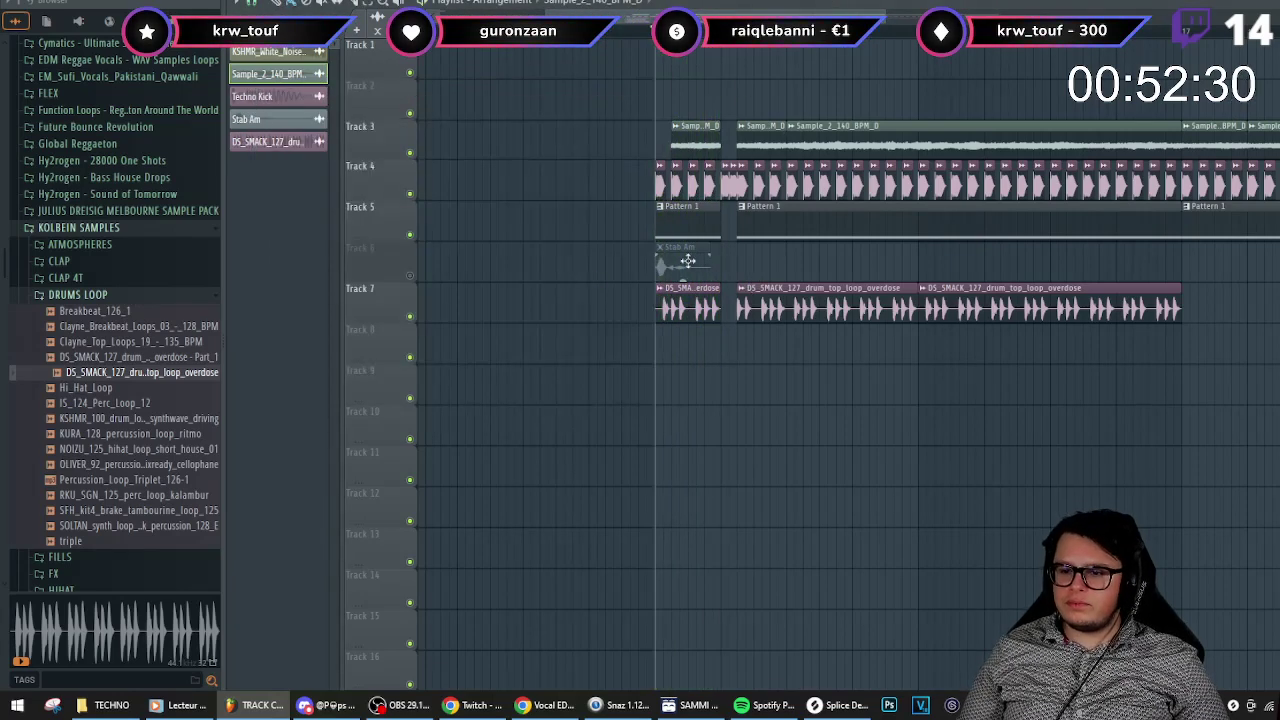
# - Set the root note of the Stab Am clip to G#4 and choose Stretch as its time-stretching mode
pyautogui.doubleClick(708, 264)
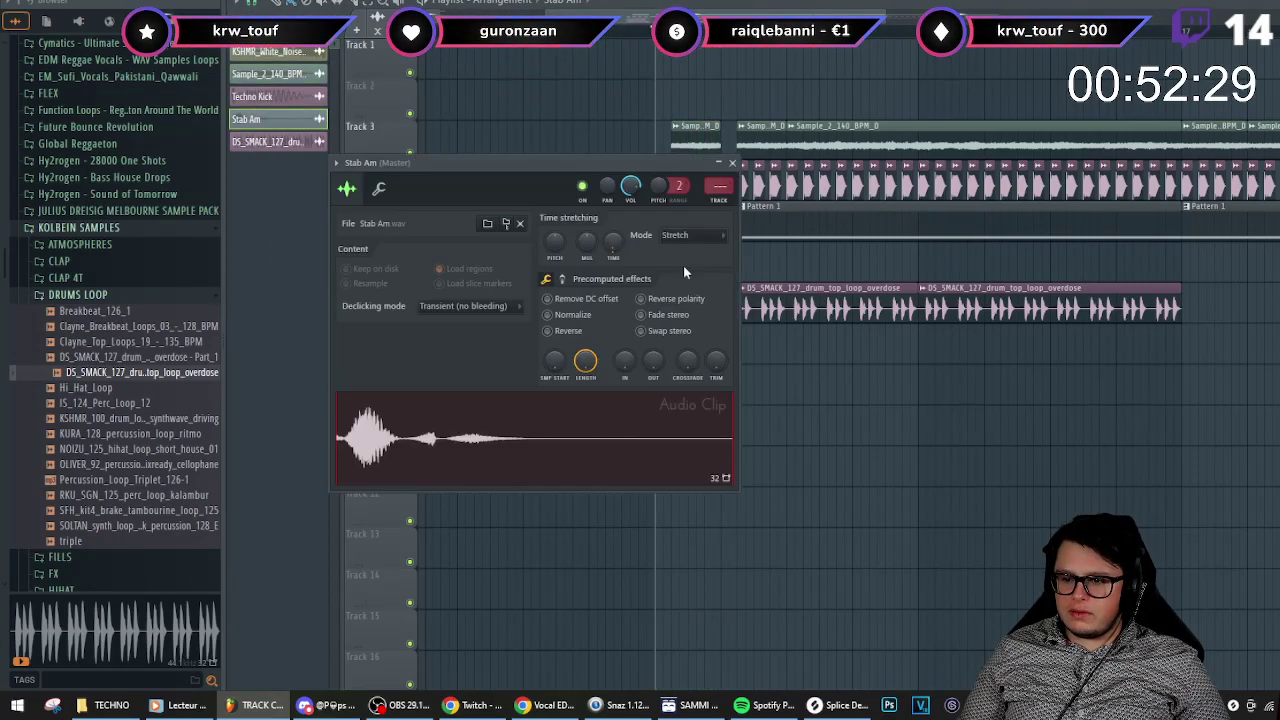
pyautogui.click(374, 197)
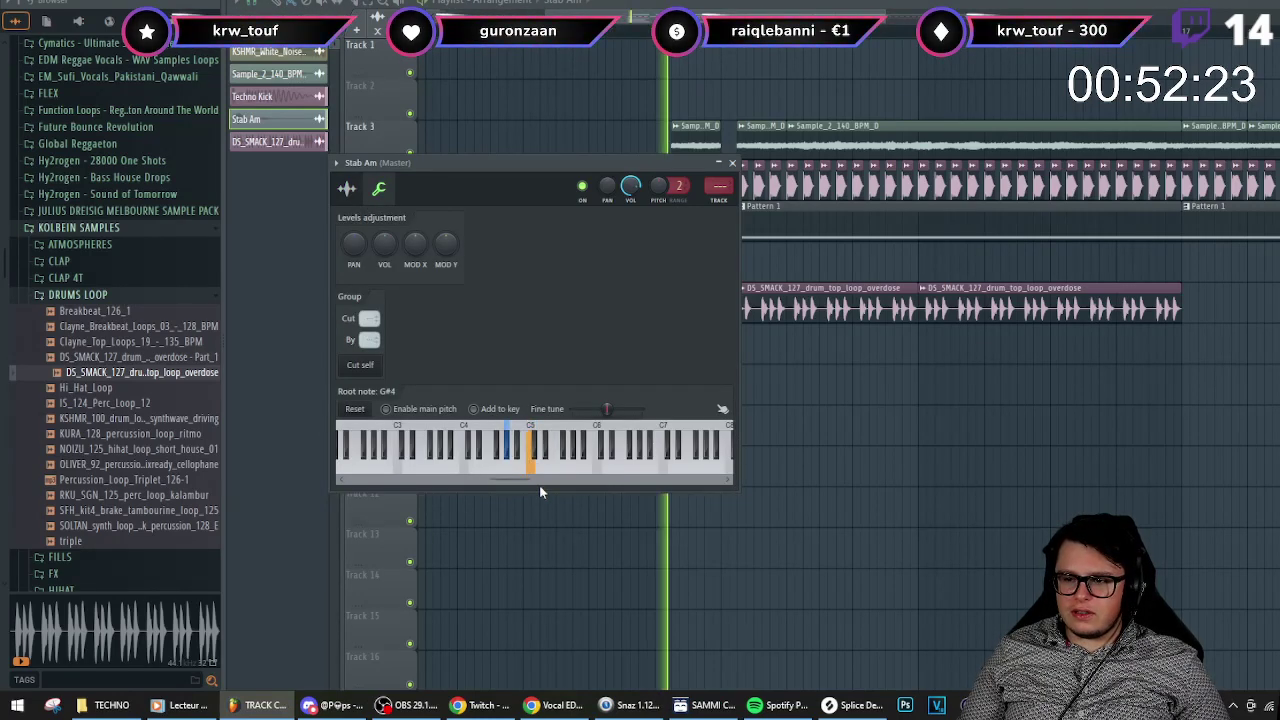
pyautogui.click(346, 188)
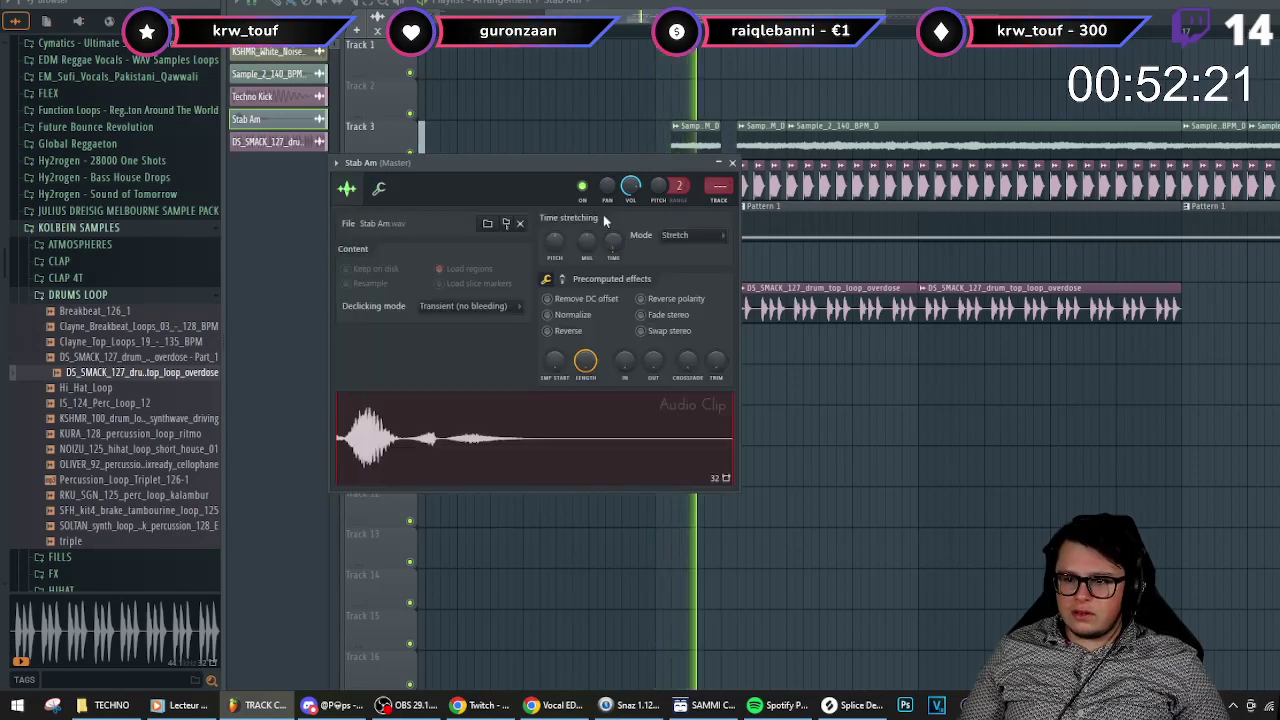
pyautogui.click(685, 235)
pyautogui.click(680, 282)
pyautogui.click(688, 235)
pyautogui.click(677, 277)
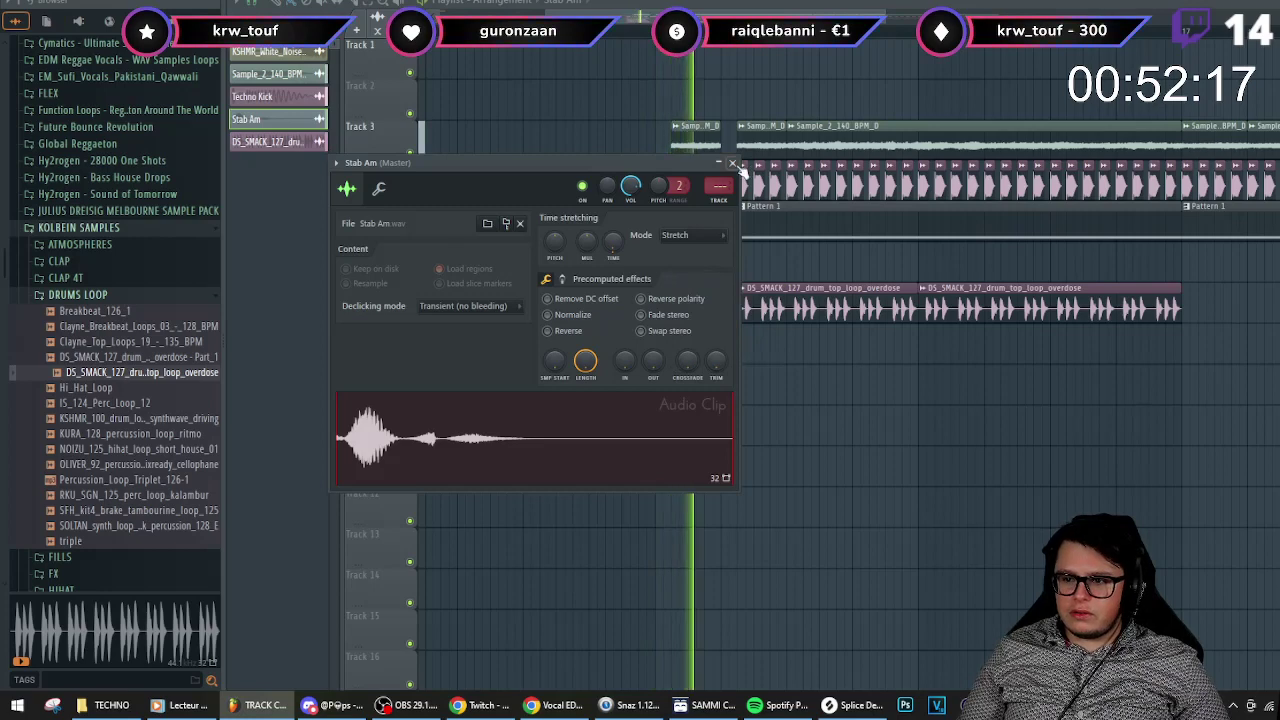
pyautogui.click(733, 163)
# - Play back the start of the drop to check the Sample_2_140_BPM_D and Stab Am clips against the kick and bass
pyautogui.scroll(2, 710, 140)
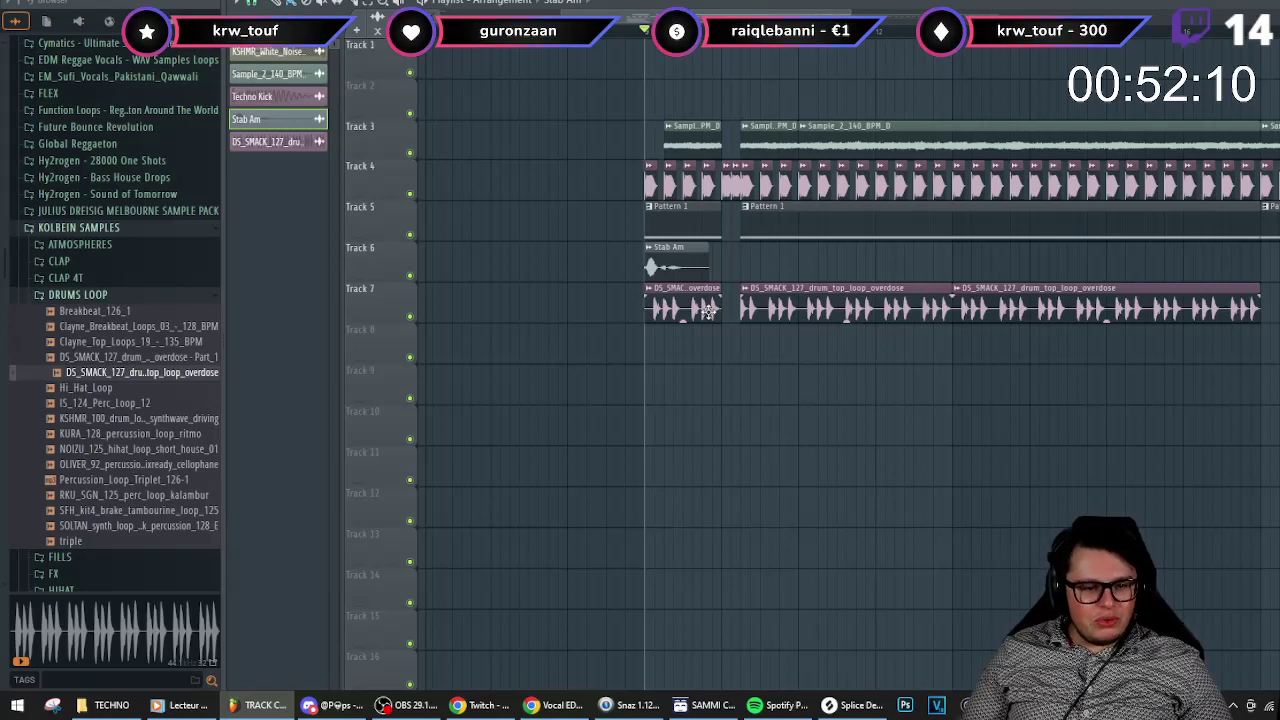
pyautogui.press('space')
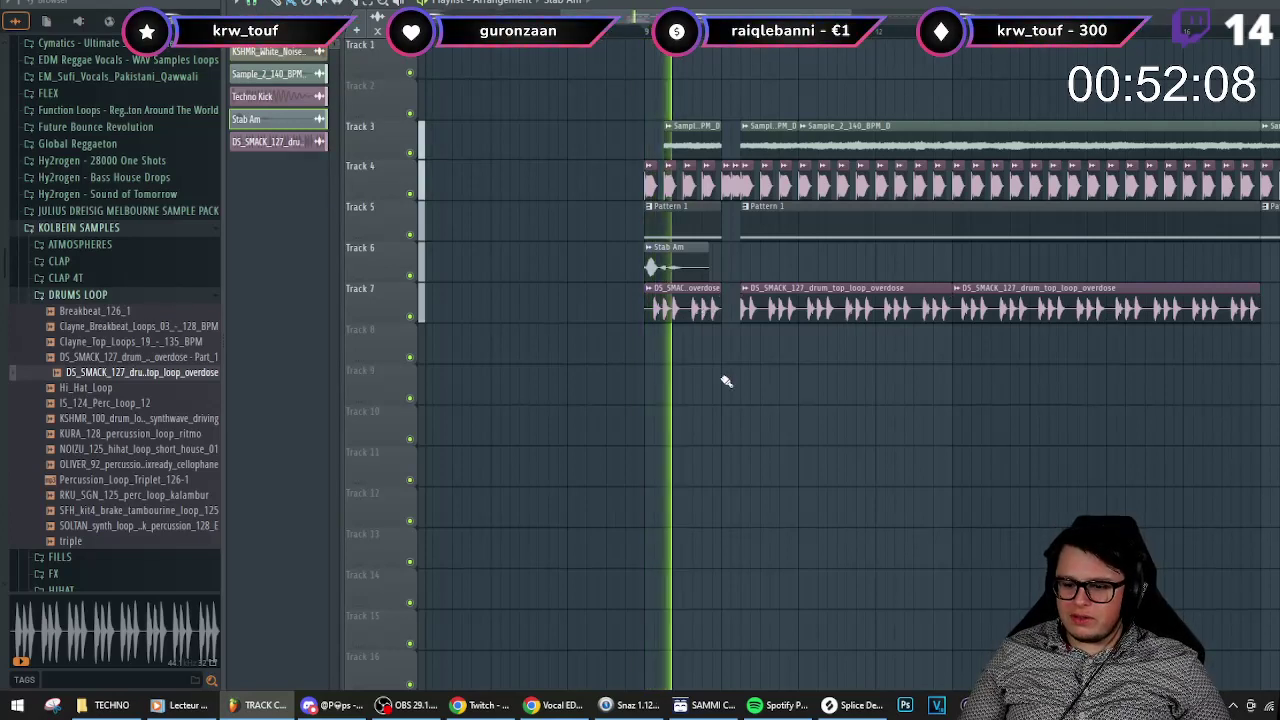
pyautogui.press('space')
pyautogui.press('space')
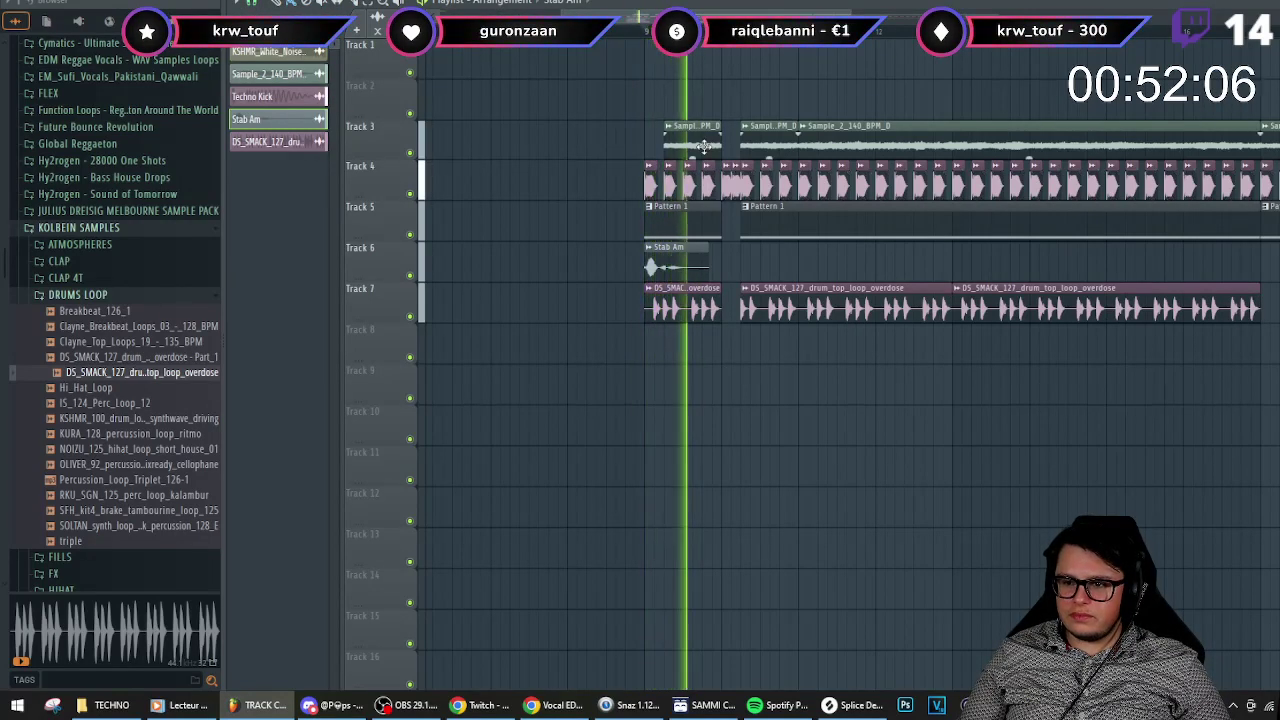
pyautogui.press('space')
# - Open the Sample_2_140_BPM_D clip settings and its mixer track, and allow Splice through the Windows firewall
pyautogui.click(704, 136)
pyautogui.doubleClick(704, 136)
pyautogui.press('F9')
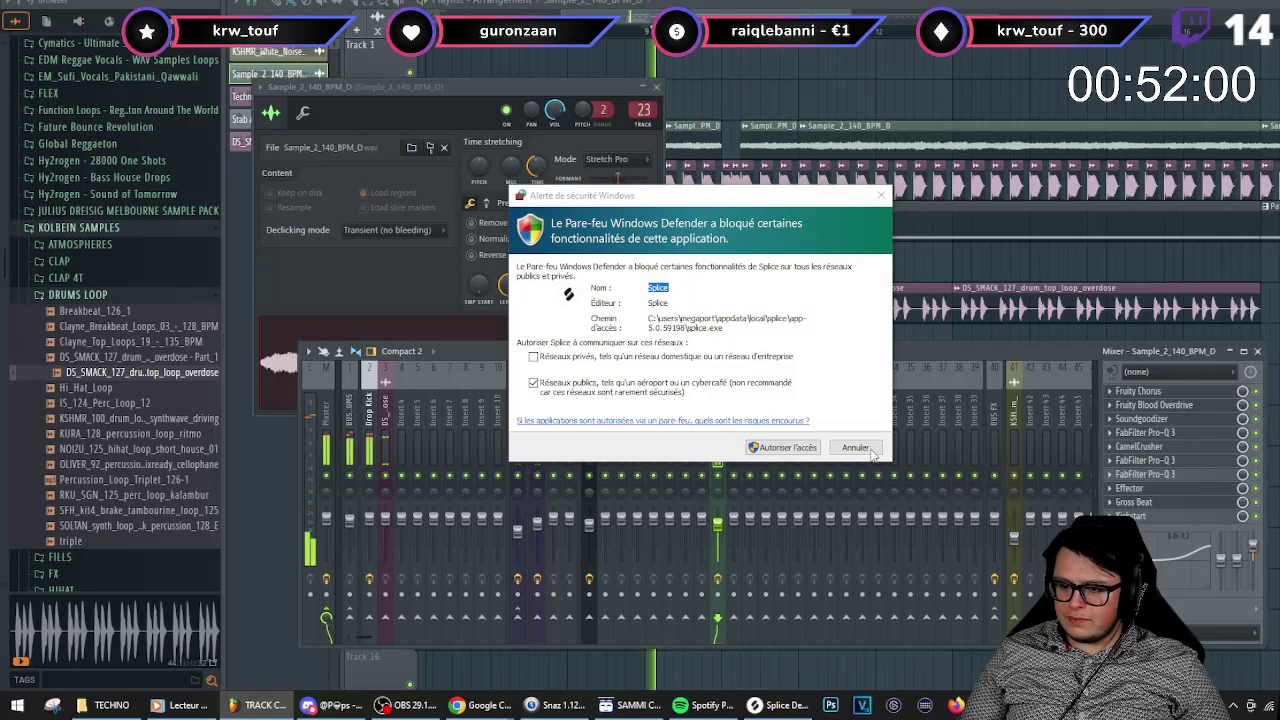
pyautogui.click(781, 447)
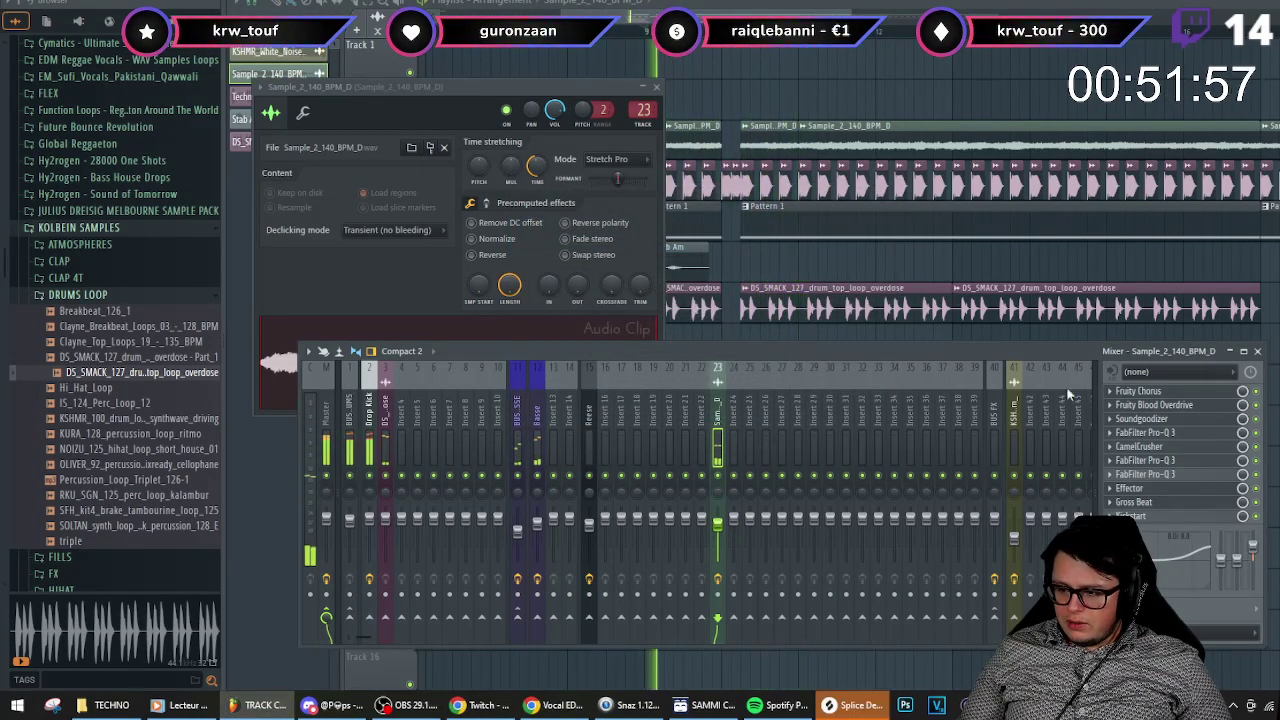
# - Bring the downloaded DS_VEDMH_126 female chorus vocal from Splice onto Track 8 at the start of the drop
pyautogui.moveTo(988, 343); pyautogui.dragTo(994, 331)
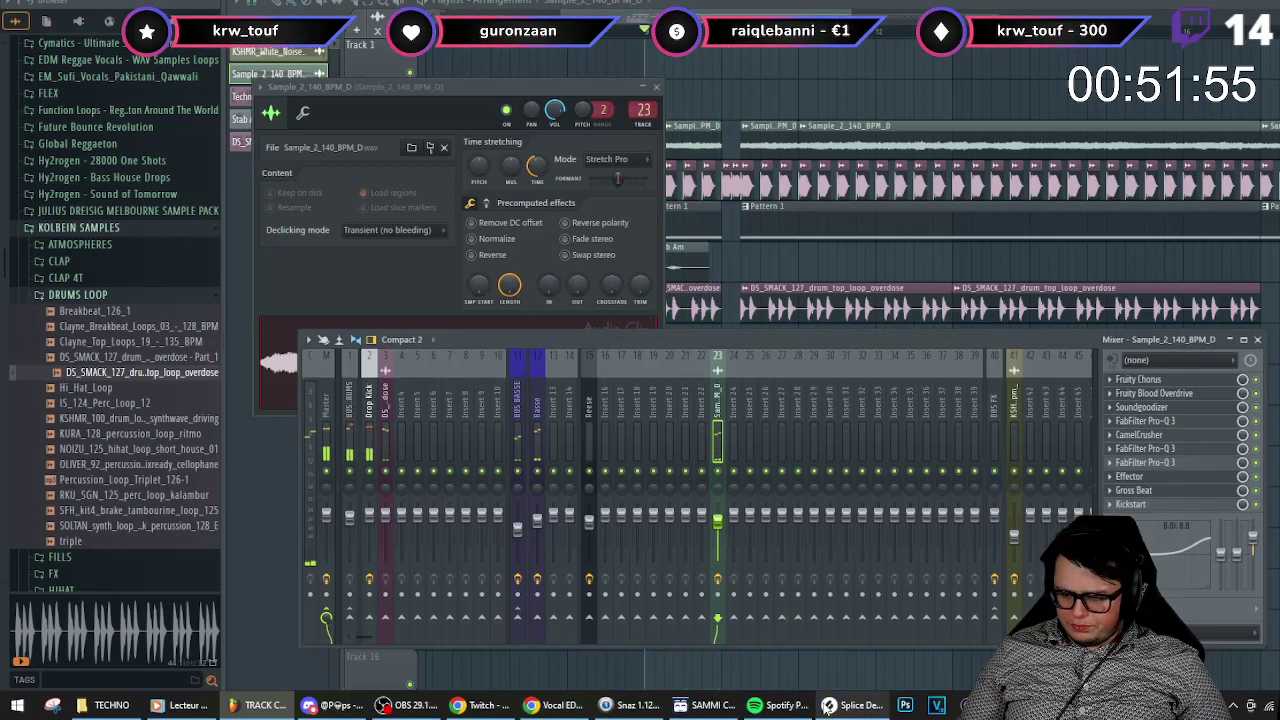
pyautogui.click(828, 708)
pyautogui.moveTo(592, 356); pyautogui.dragTo(1274, 344)
pyautogui.moveTo(421, 345); pyautogui.dragTo(857, 340)
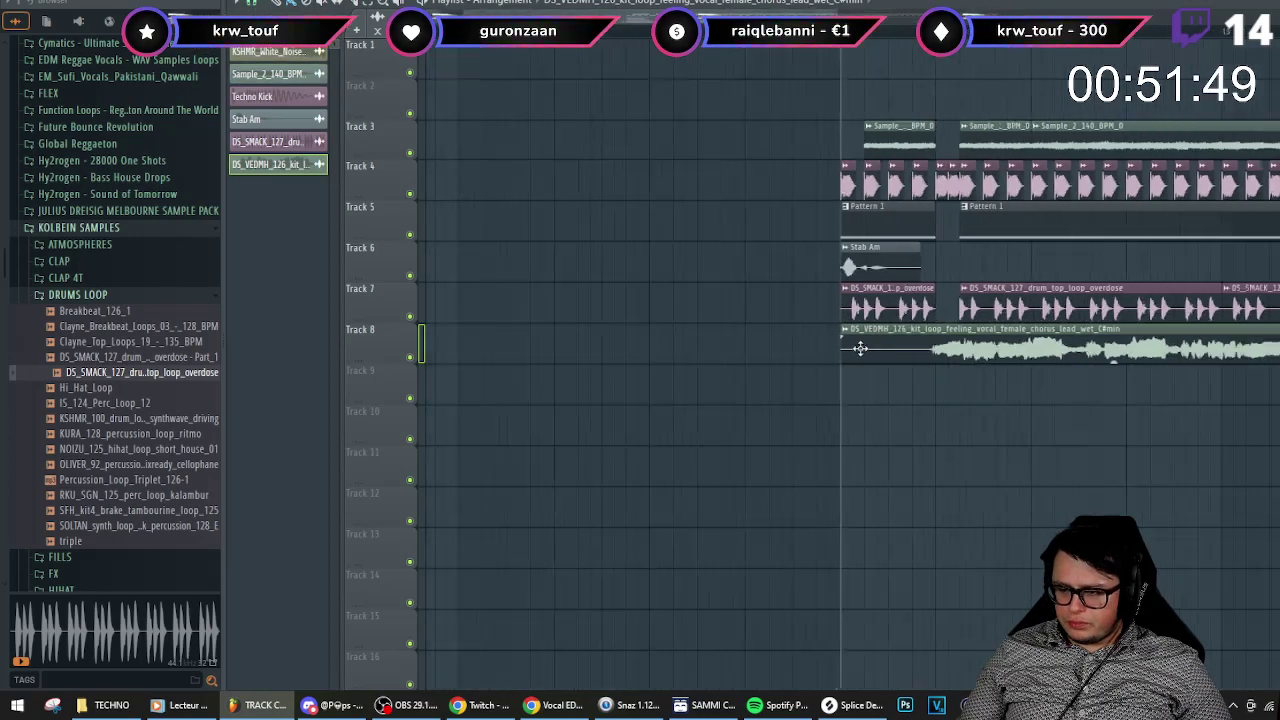
# - Fit the vocal clip on Track 8 to the project tempo with an original tempo of 126 BPM
pyautogui.click(850, 330)
pyautogui.click(984, 440)
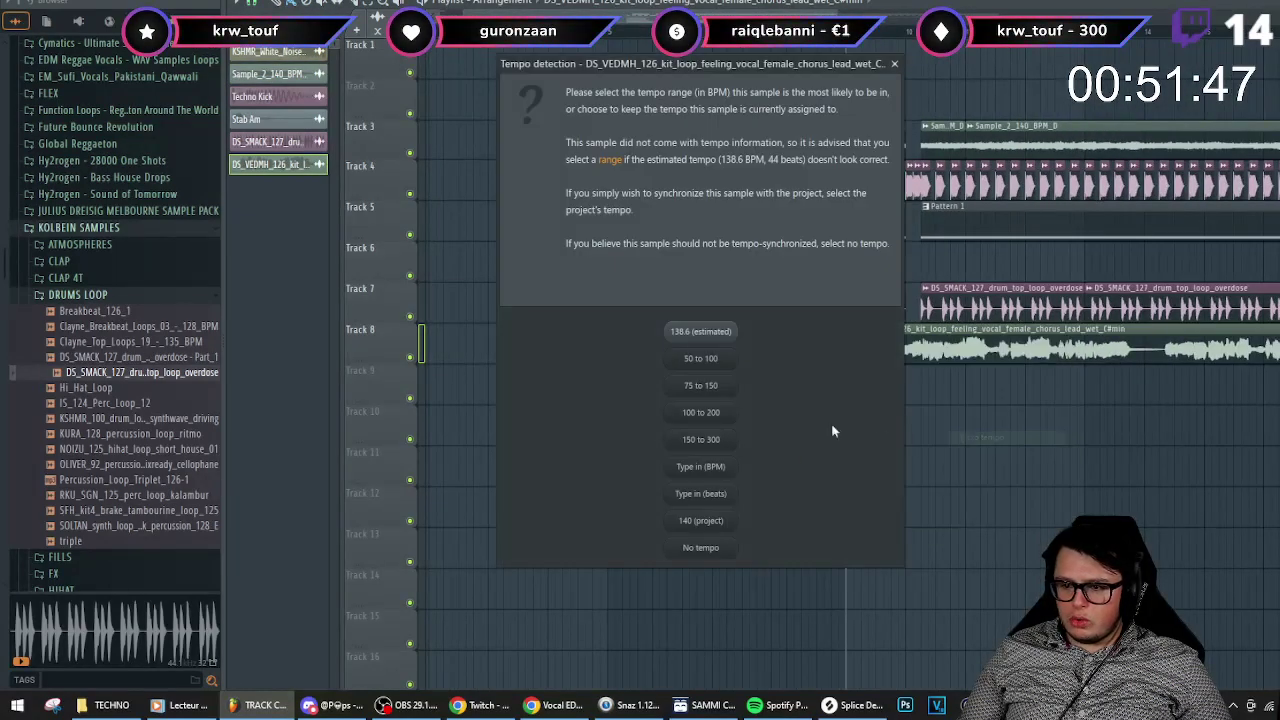
pyautogui.click(716, 467)
pyautogui.write('128')
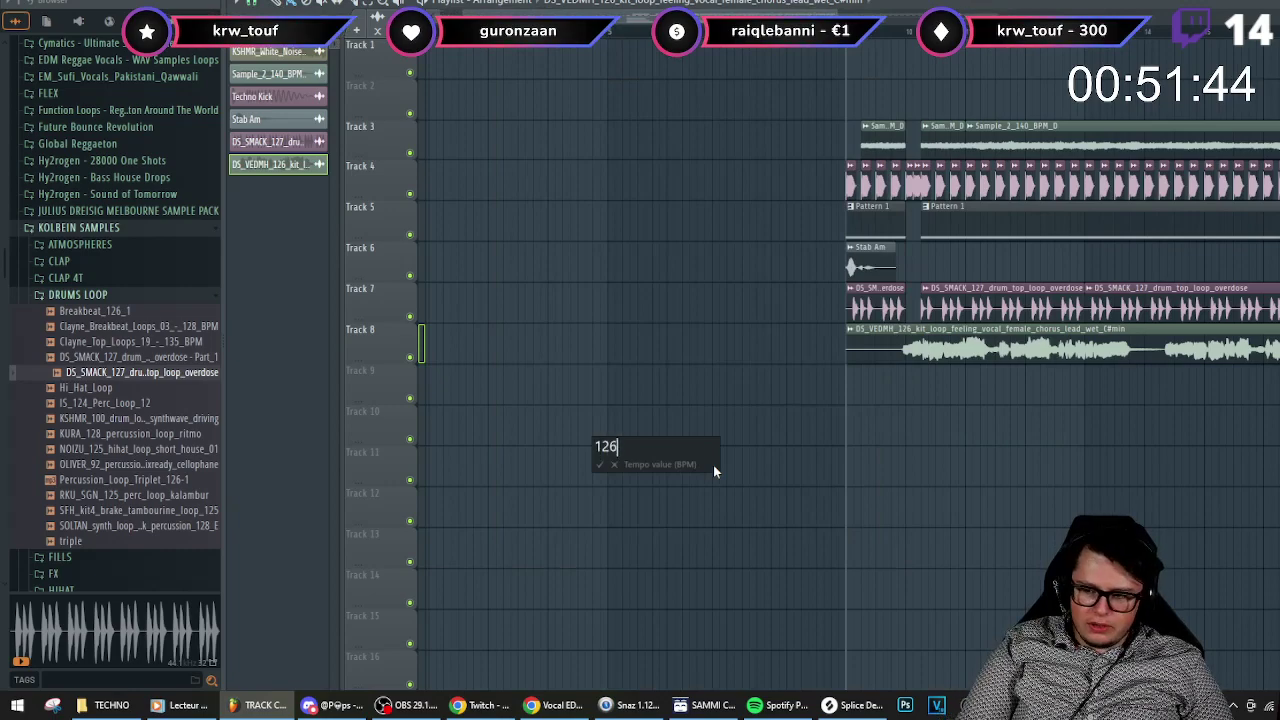
pyautogui.press('Return')
pyautogui.scroll(-3, 718, 469)
pyautogui.scroll(1, 740, 340)
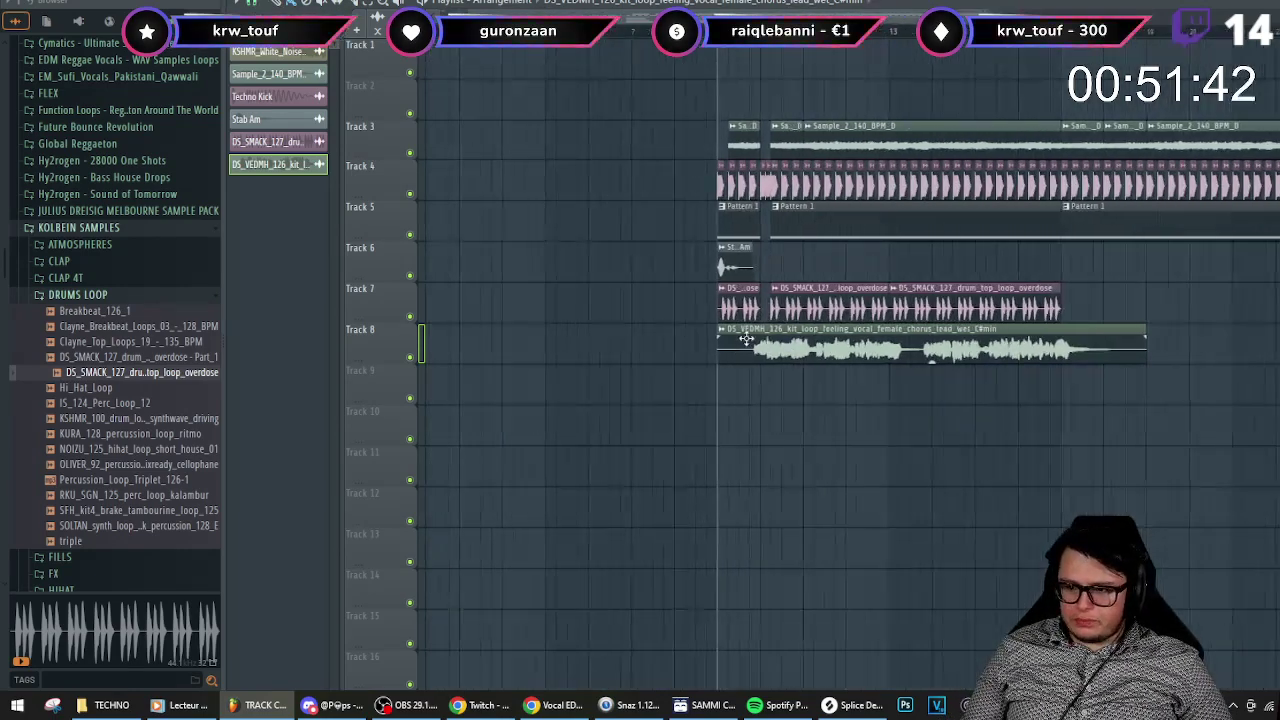
# - Shift the vocal clip about one bar earlier on Track 8 and play it with the drop
pyautogui.moveTo(746, 340); pyautogui.dragTo(699, 341)
pyautogui.press('space')
pyautogui.scroll(-2, 771, 394)
pyautogui.scroll(4, 745, 395)
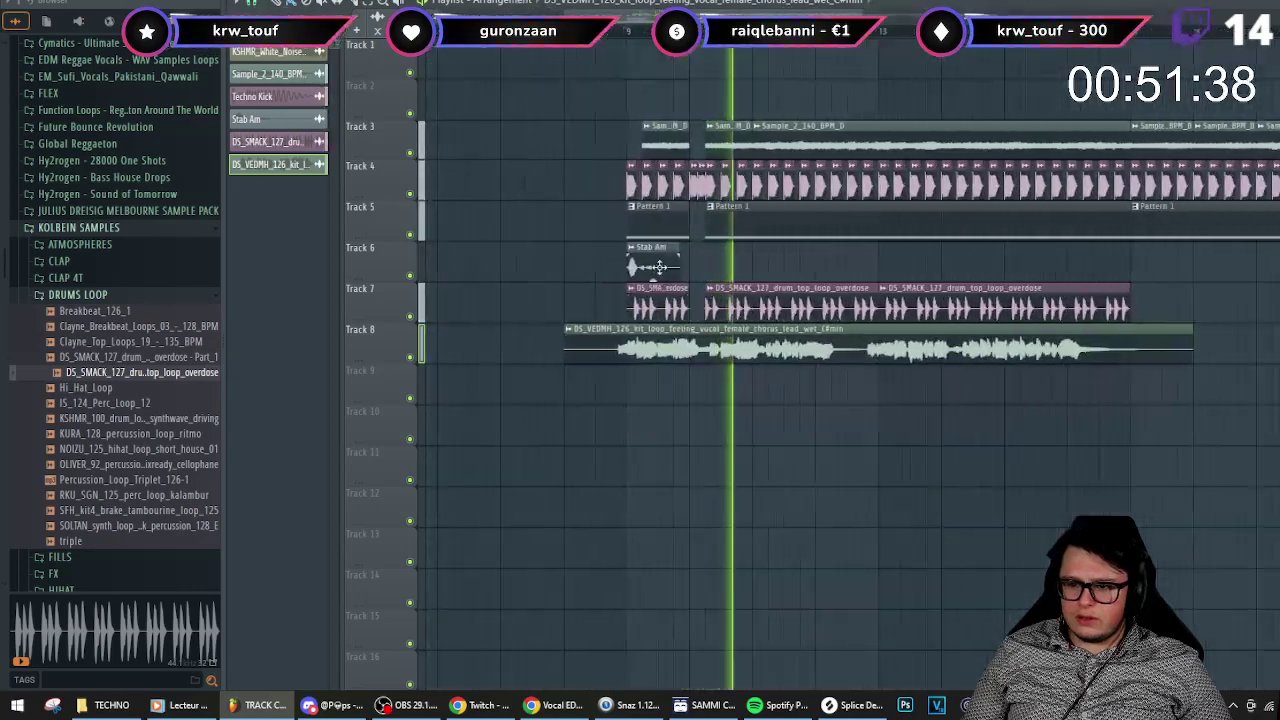
pyautogui.scroll(-3, 745, 222)
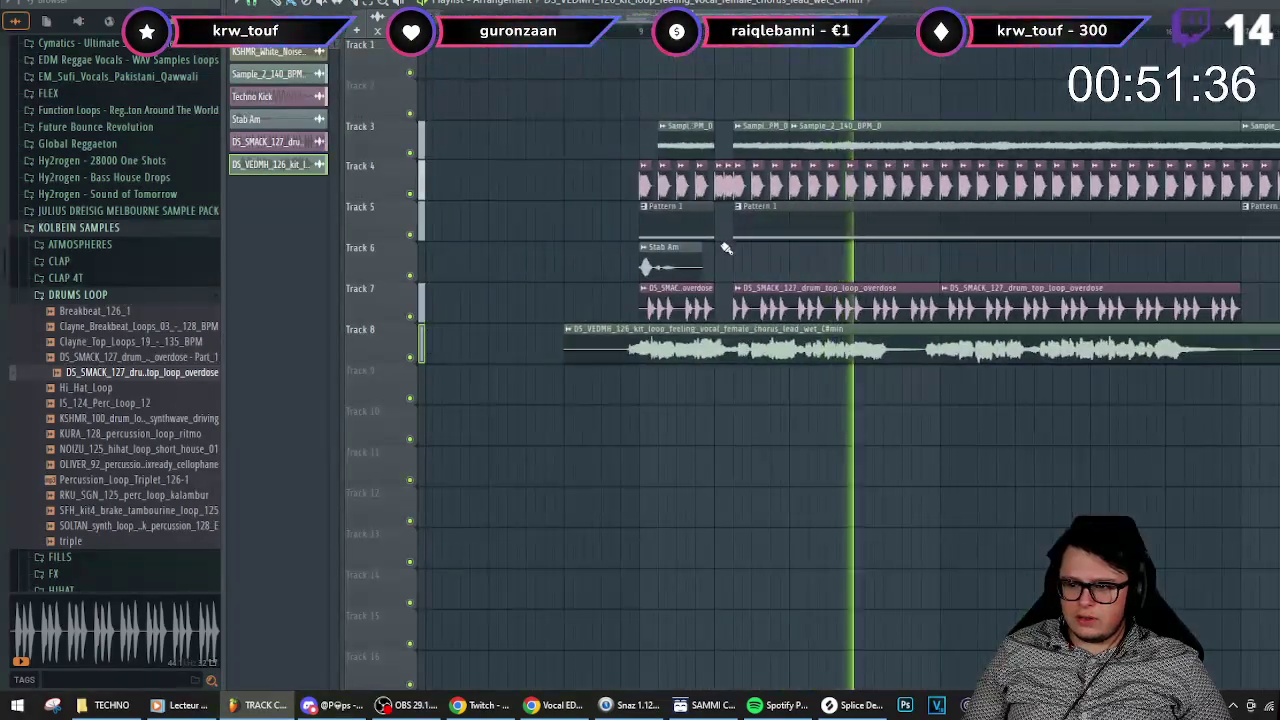
# - Mute Track 3 and listen to the vocal over the kick, bass and drum loop
pyautogui.click(410, 153)
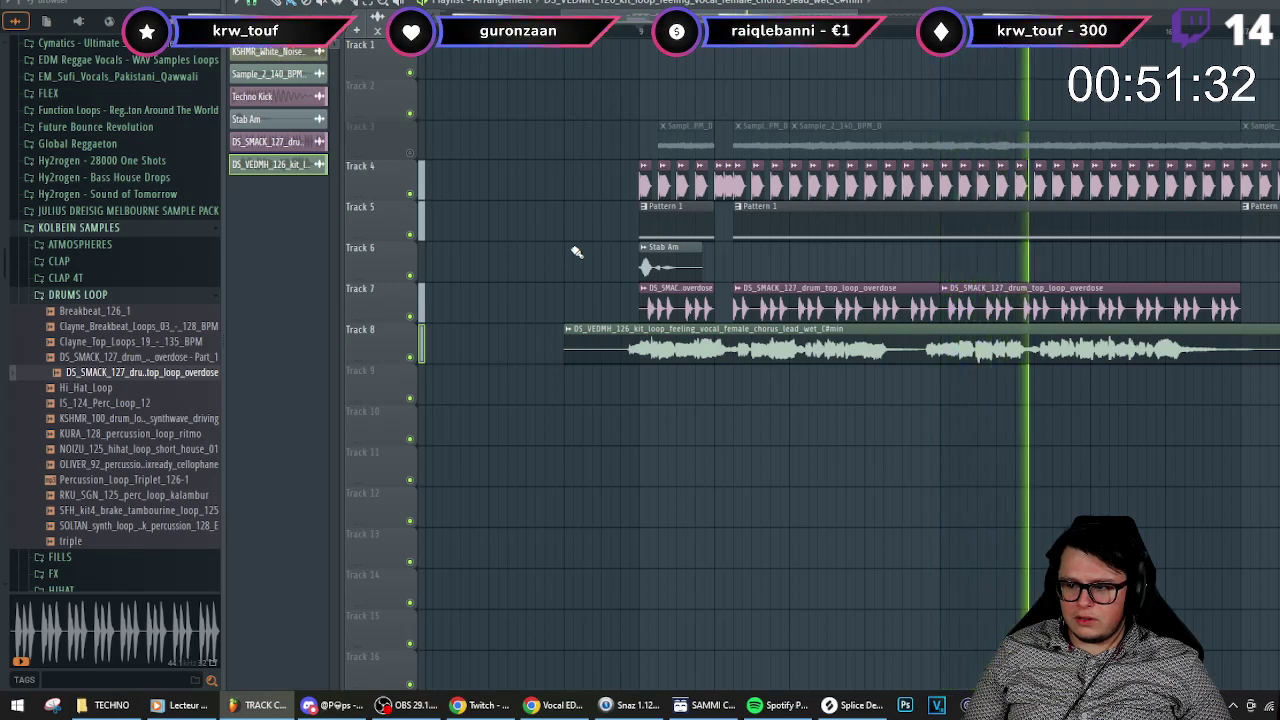
pyautogui.scroll(-2, 574, 252)
pyautogui.scroll(-2, 559, 303)
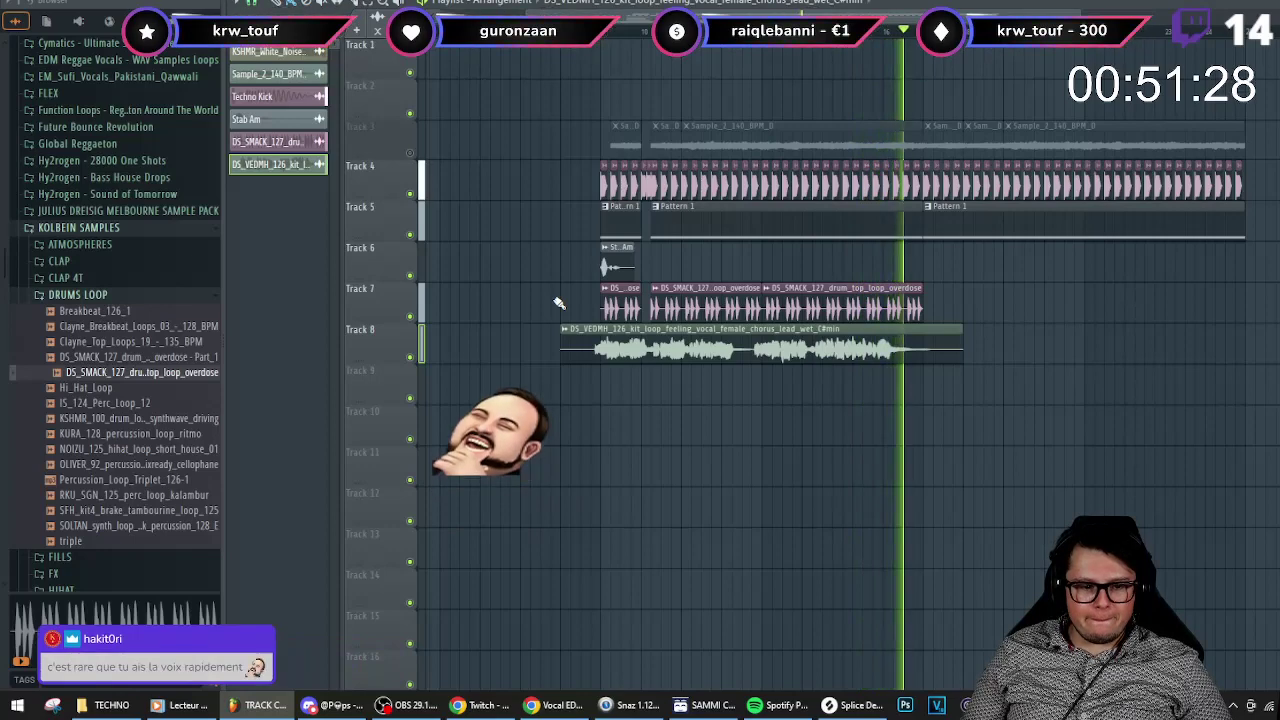
pyautogui.press('space')
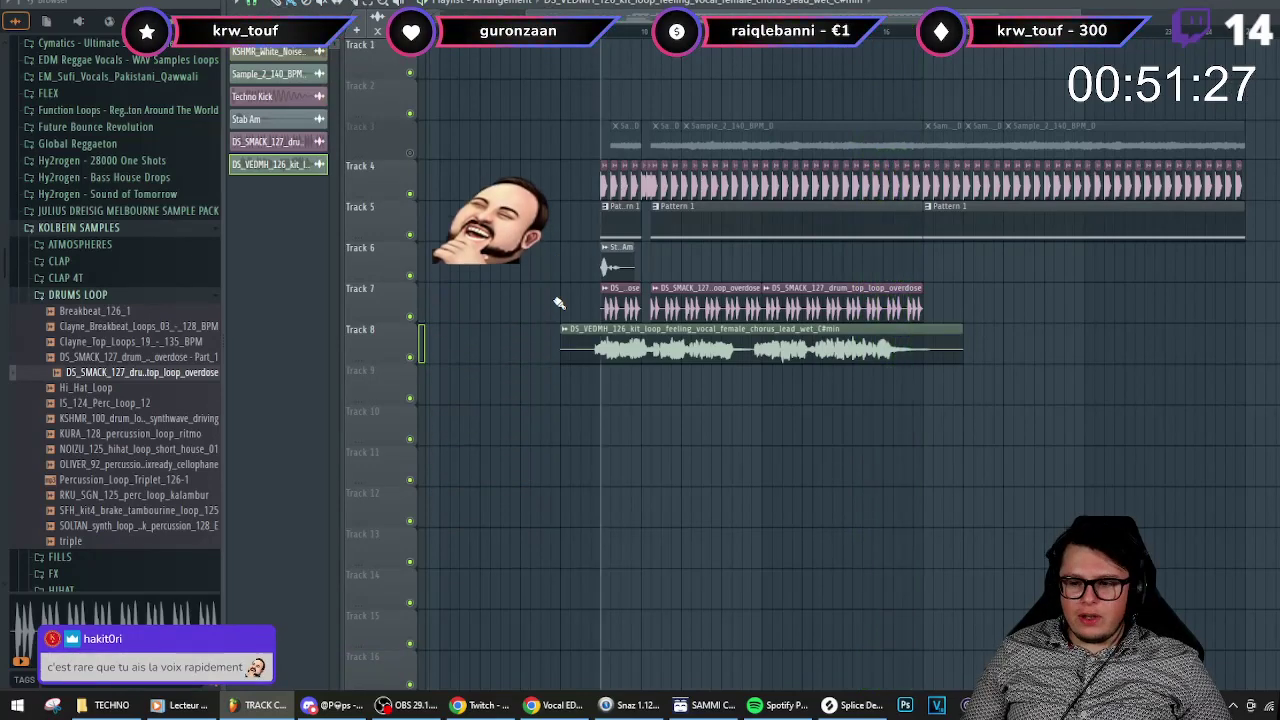
pyautogui.scroll(3, 559, 303)
# - Shift the vocal clip about another half bar earlier and play back the start of the drop
pyautogui.click(641, 37)
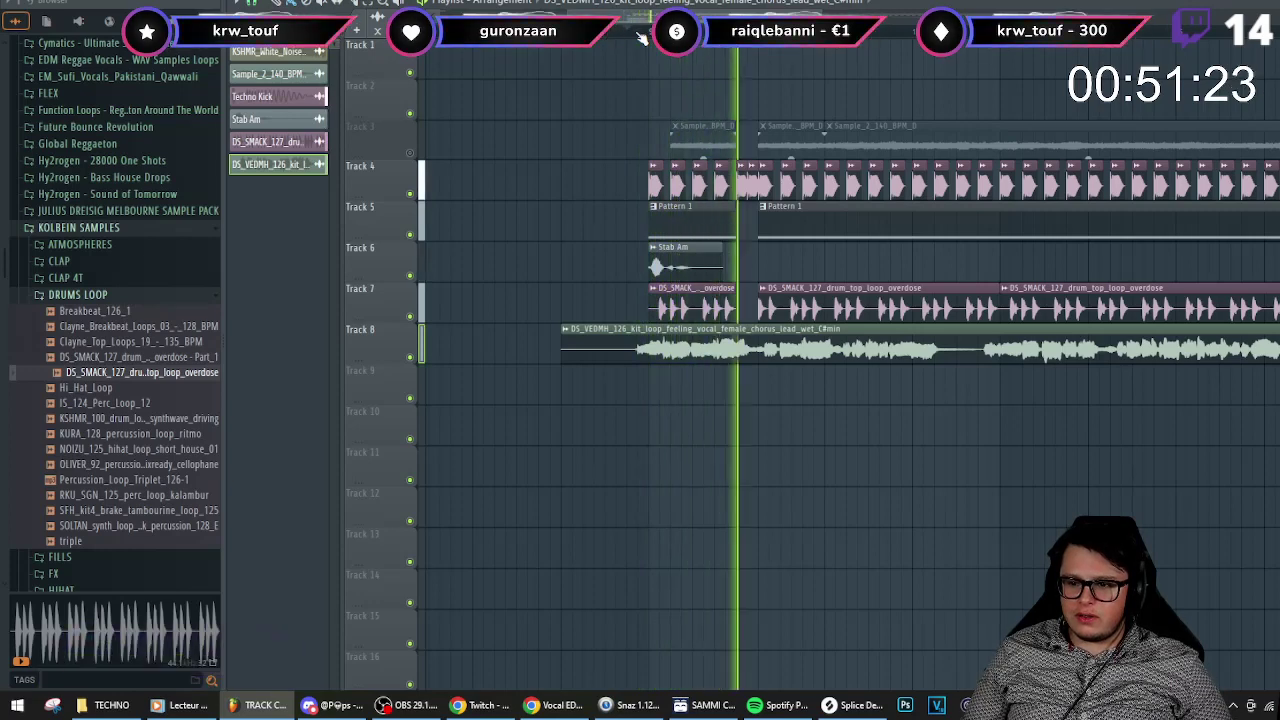
pyautogui.scroll(-2, 590, 340)
pyautogui.press('space')
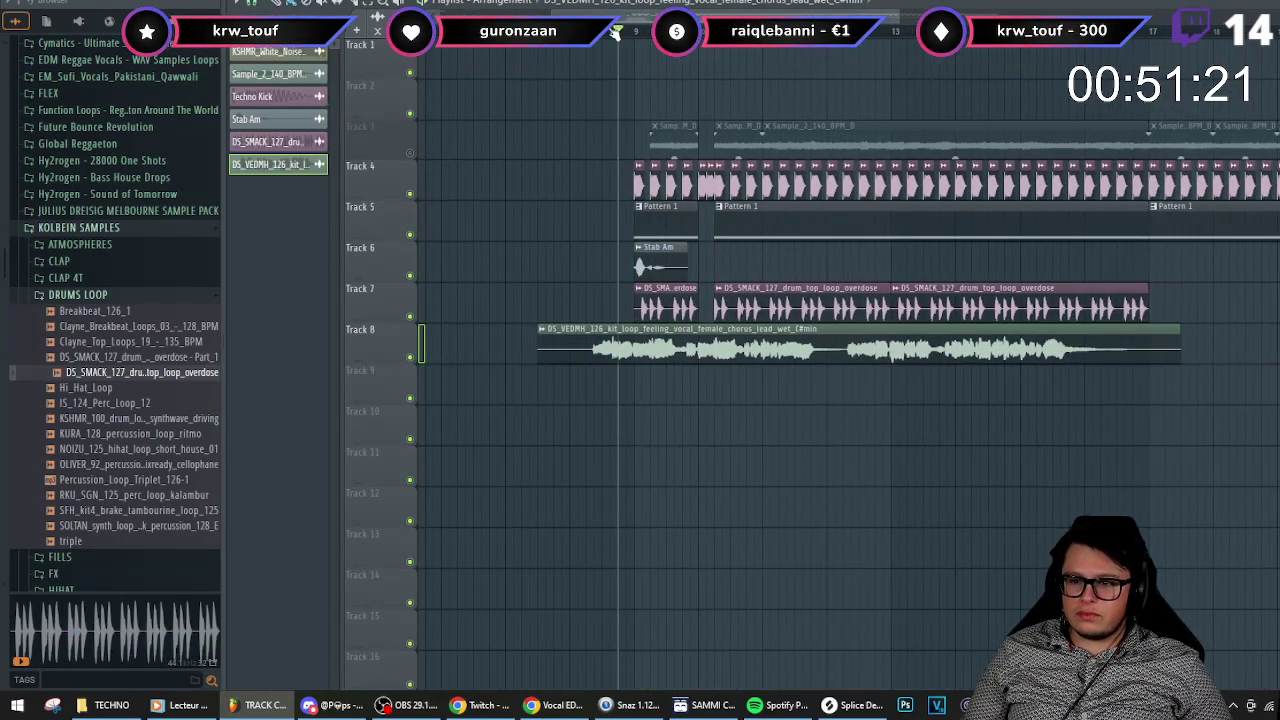
pyautogui.press('space')
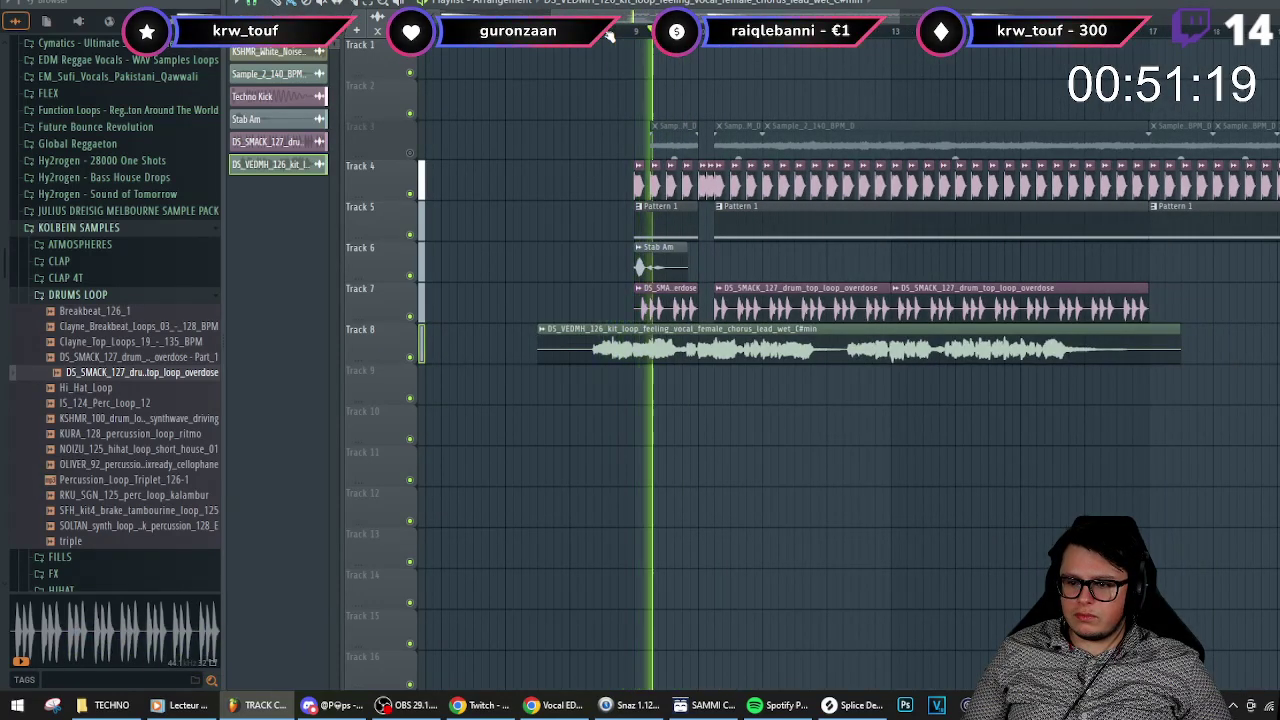
pyautogui.scroll(2, 566, 282)
pyautogui.scroll(-3, 566, 285)
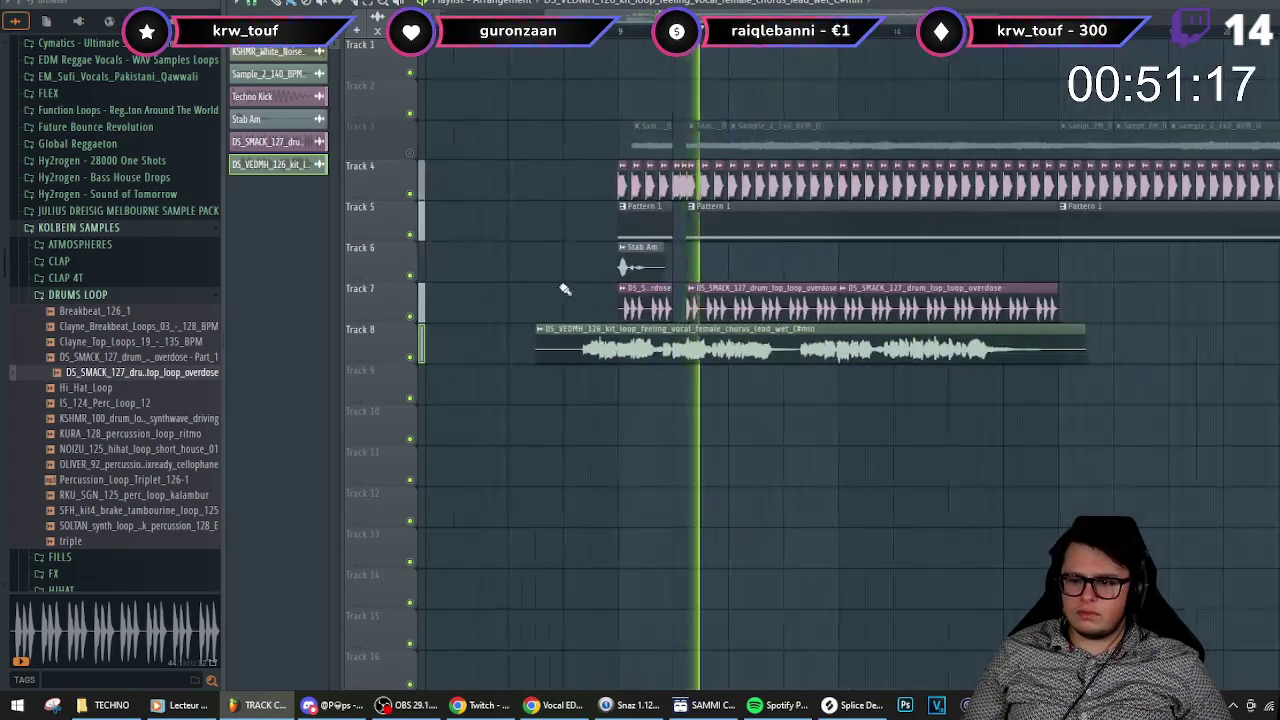
# - Delete the extra Techno Kick clips of the fill on Track 4, leaving one kick per beat, and play back the section
pyautogui.scroll(4, 565, 290)
pyautogui.scroll(-1, 566, 293)
pyautogui.scroll(4, 760, 200)
pyautogui.click(772, 168)
pyautogui.click(782, 152)
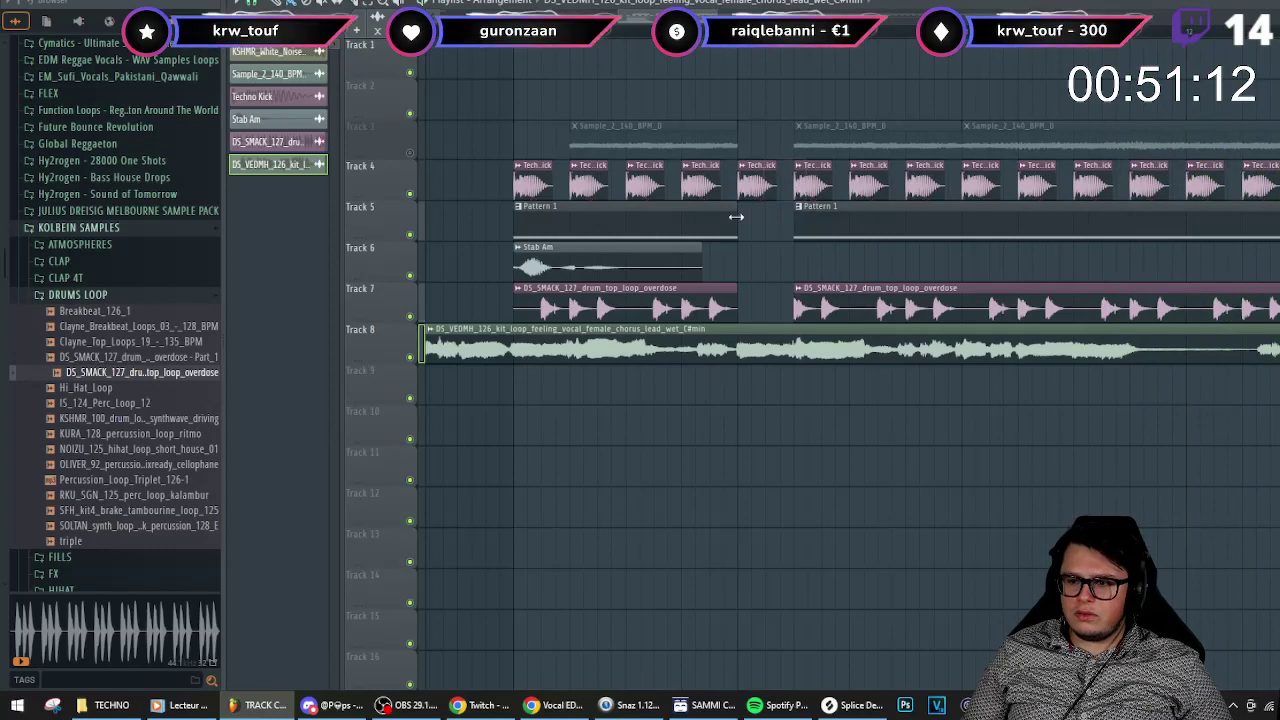
pyautogui.scroll(-3, 800, 215)
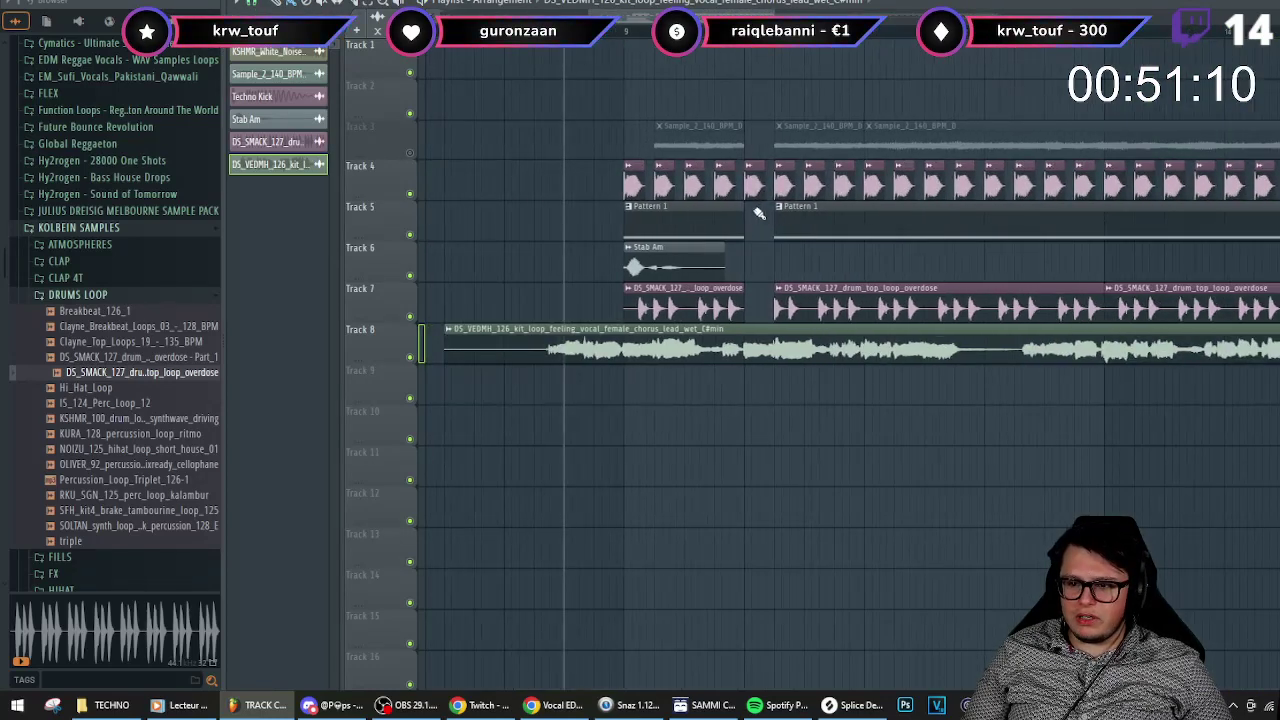
pyautogui.scroll(1, 770, 222)
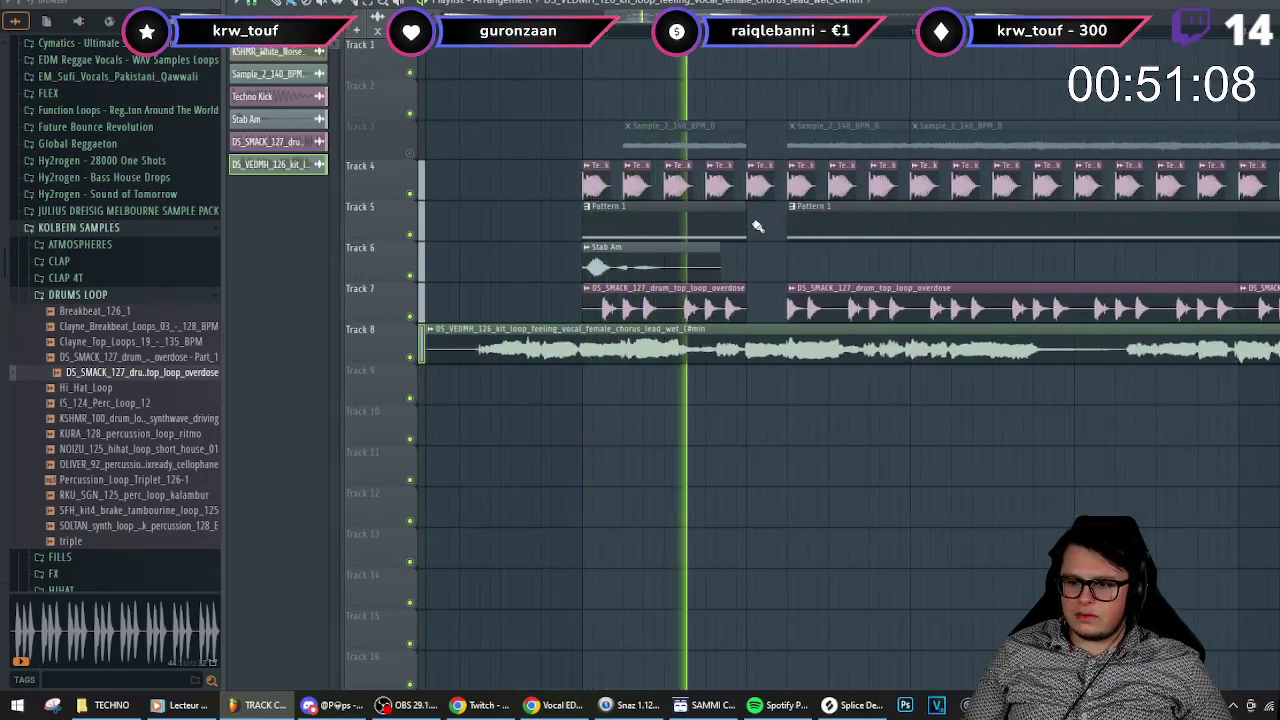
# - Delete the short first Pattern 1 clip on Track 5 and extend the following one back to the start of the drop
pyautogui.rightClick(742, 222)
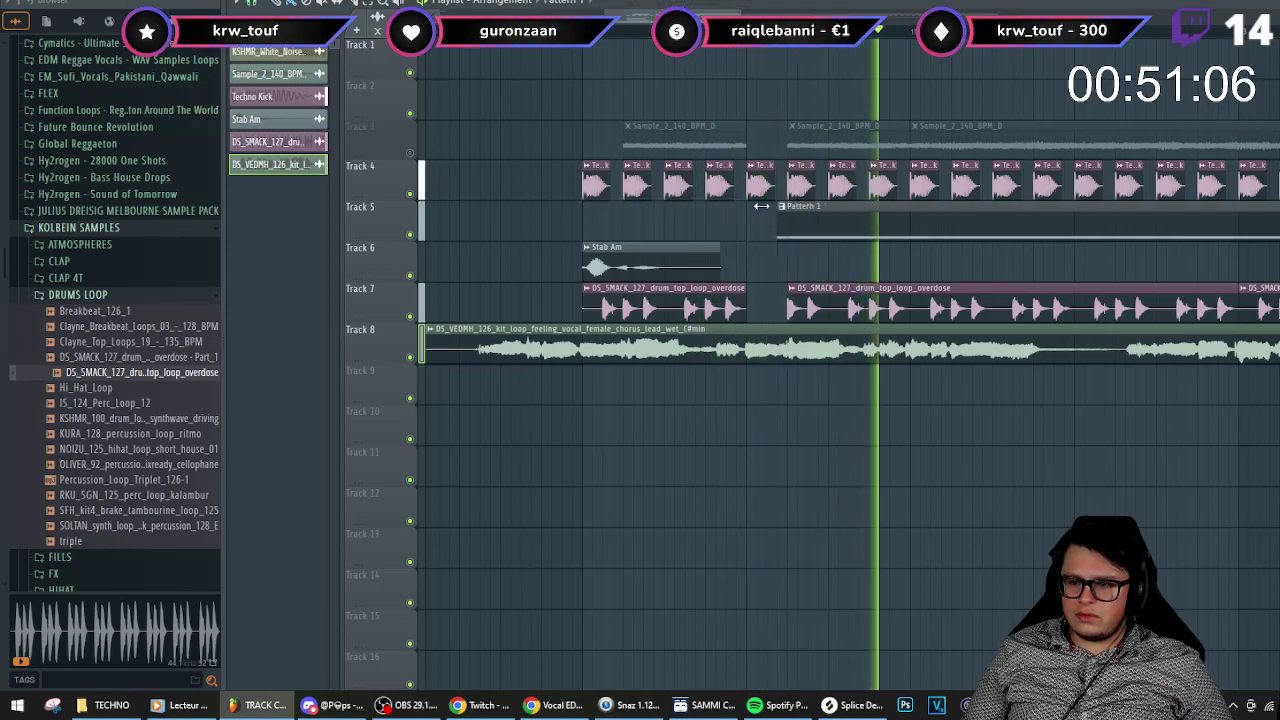
pyautogui.moveTo(779, 207); pyautogui.dragTo(583, 207)
pyautogui.scroll(-4, 457, 251)
# - Try the Pattern 1 bass note one octave lower in the piano roll
pyautogui.doubleClick(597, 226)
pyautogui.press('space')
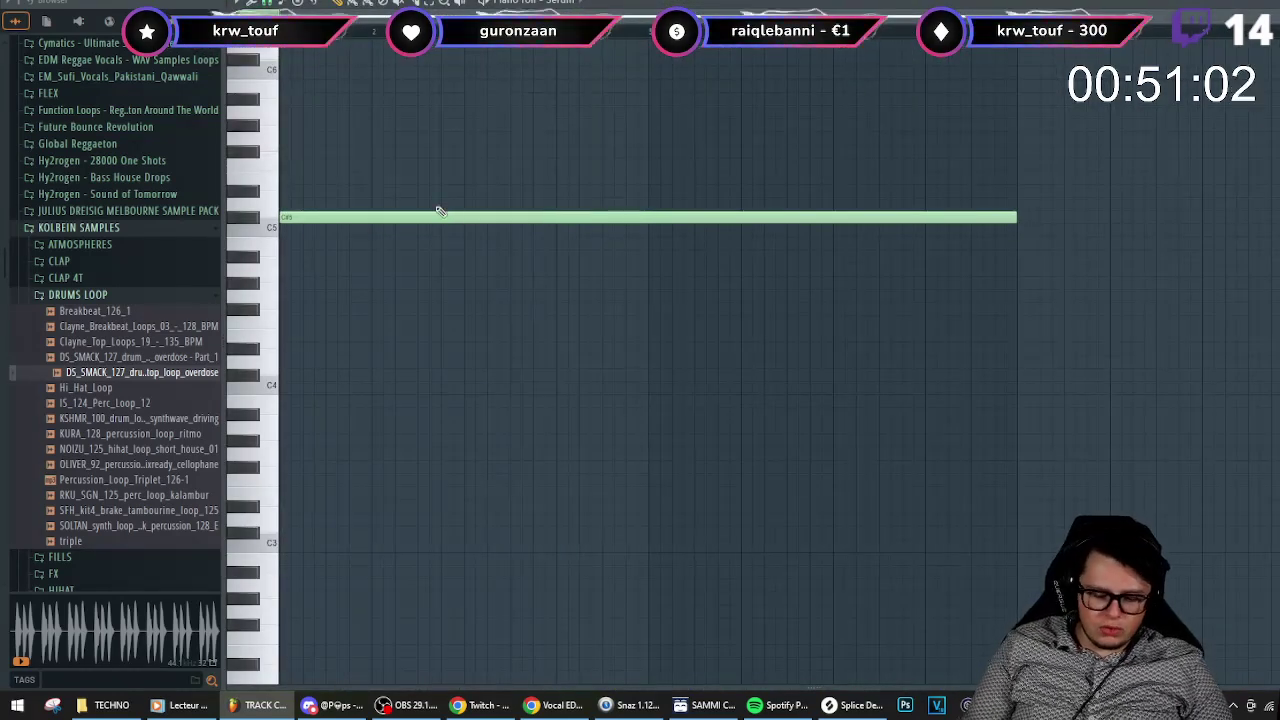
pyautogui.hotkey('ctrl', 'a')
pyautogui.hotkey('ctrl', 'Down')
pyautogui.press('space')
pyautogui.press('space')
pyautogui.hotkey('ctrl', 'Up')
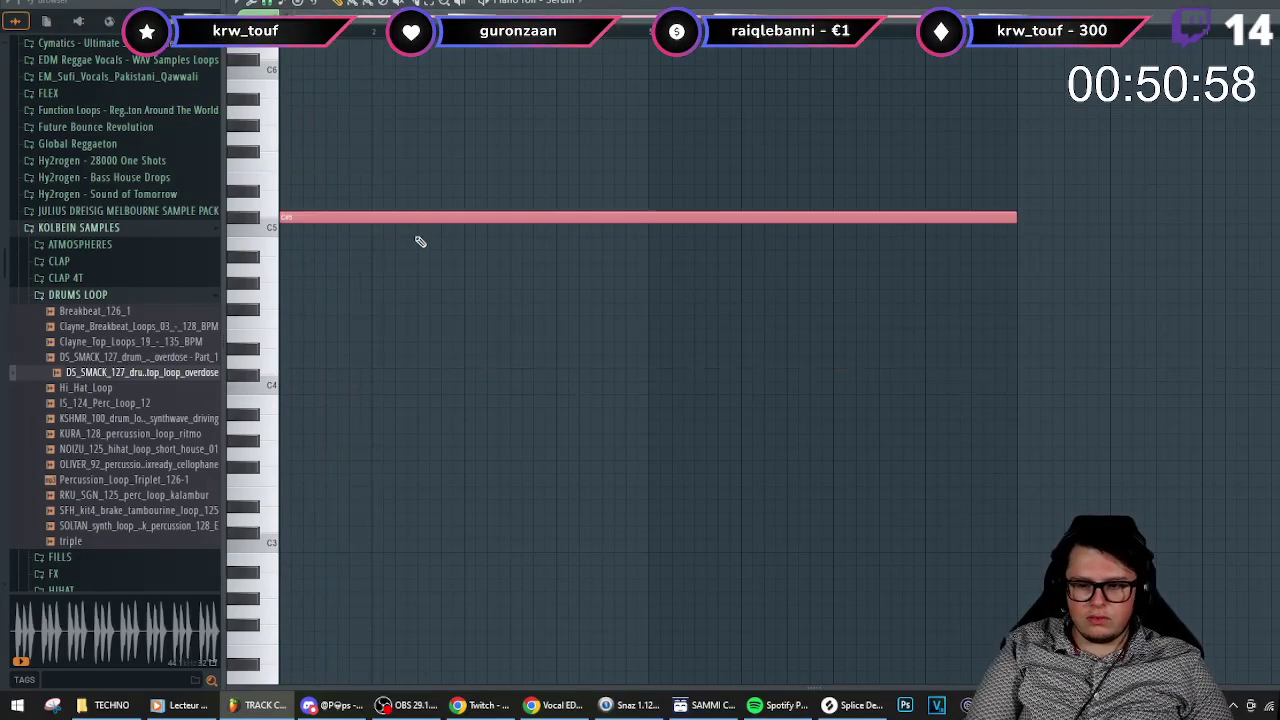
pyautogui.press('Escape')
# - Play back the drop while switching Track 3 on and off to compare it with and without the Sample_2_140_BPM_D clips
pyautogui.press('space')
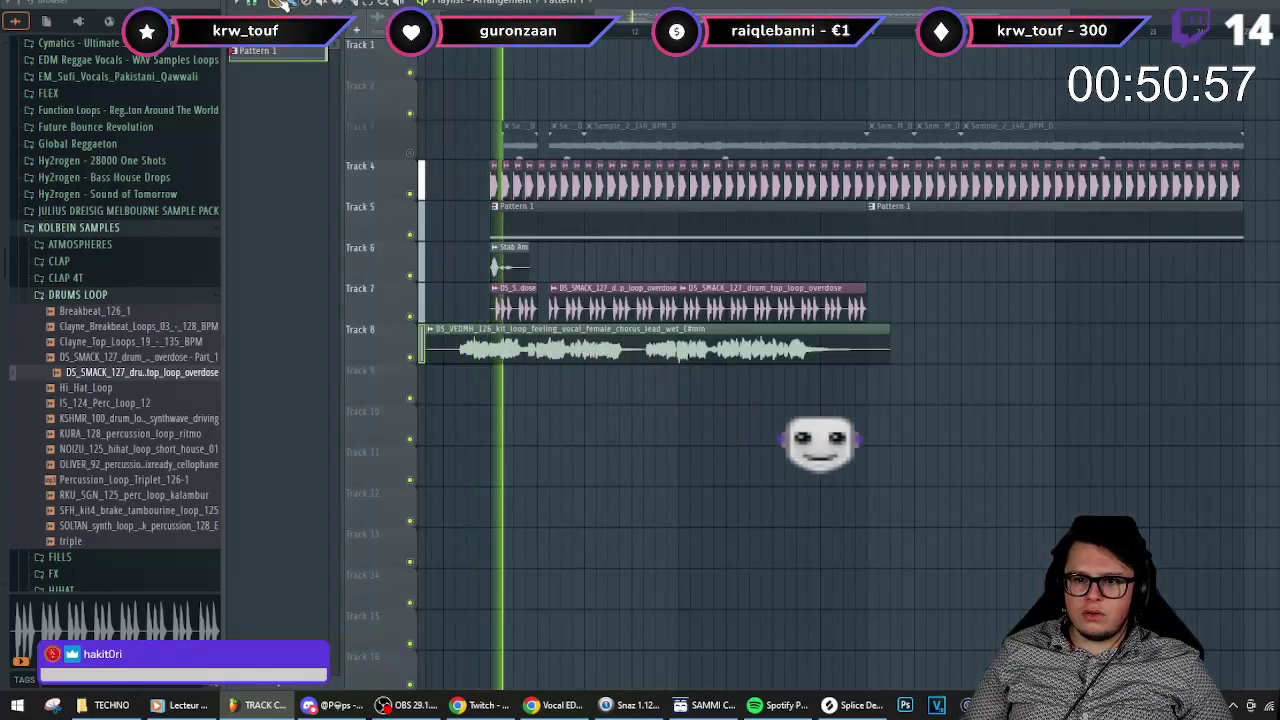
pyautogui.scroll(2, 483, 230)
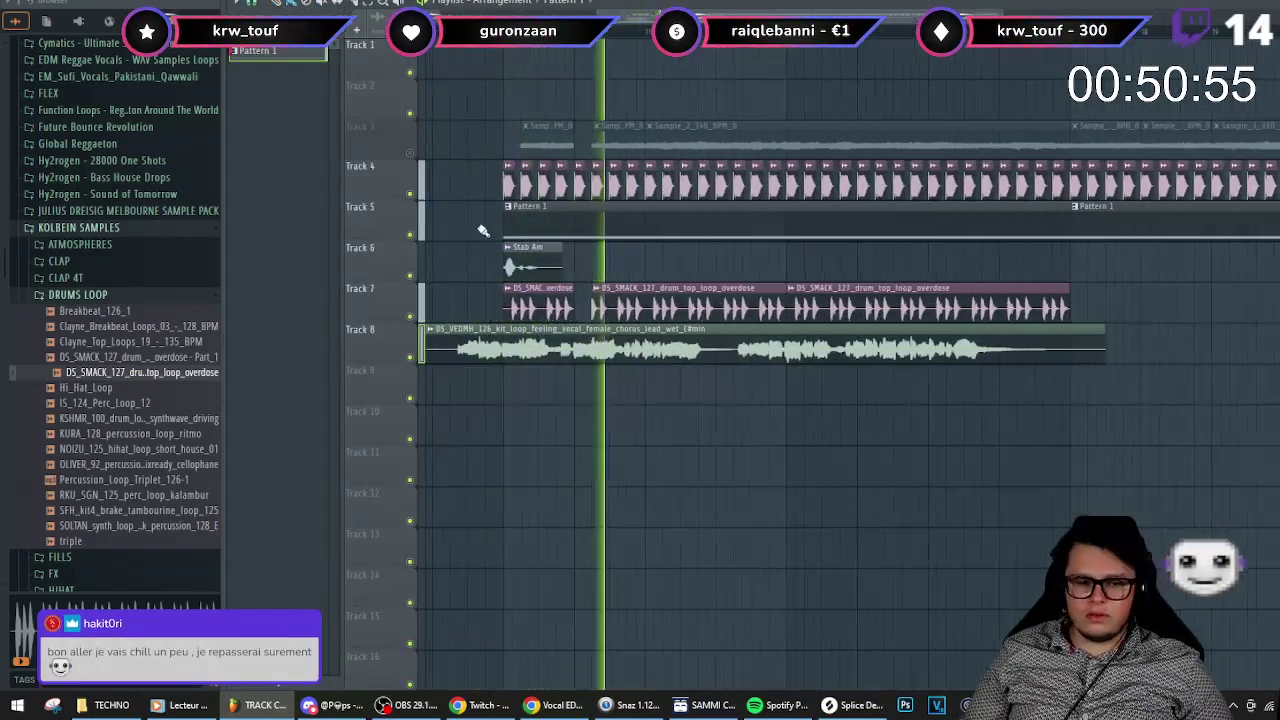
pyautogui.scroll(-1, 481, 230)
pyautogui.press('space')
pyautogui.scroll(3, 434, 260)
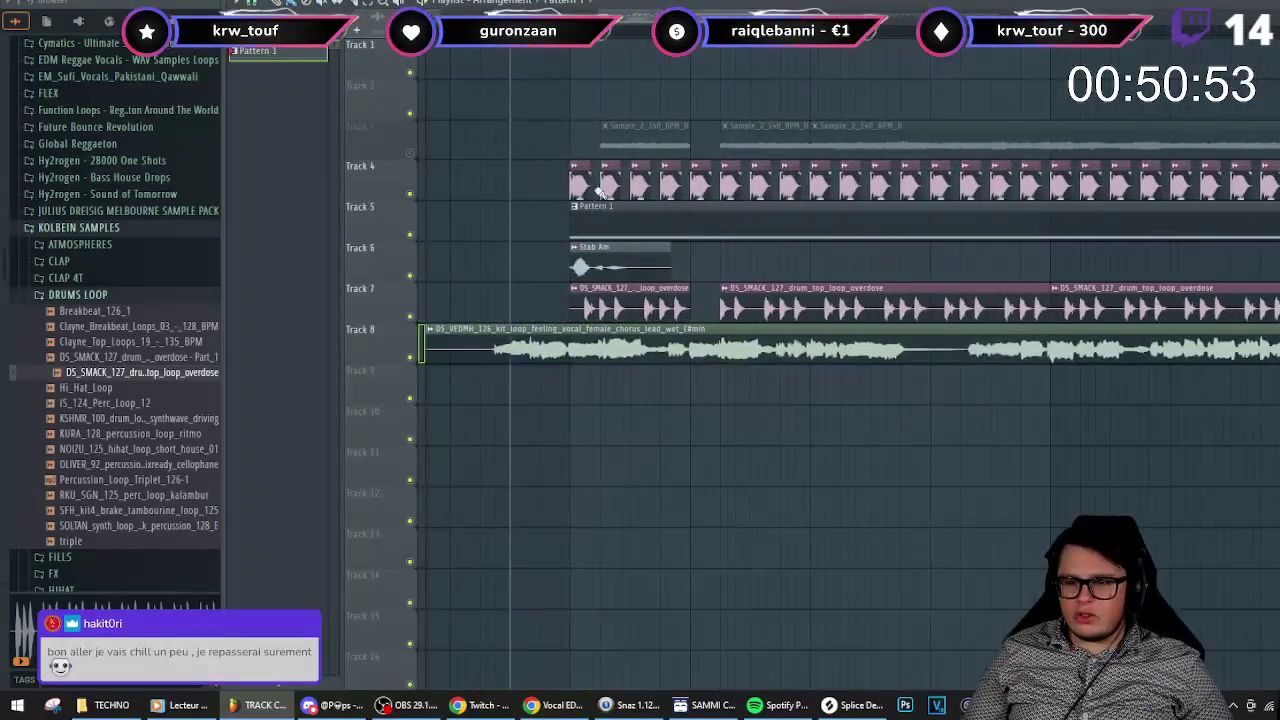
pyautogui.click(411, 153)
pyautogui.click(411, 153)
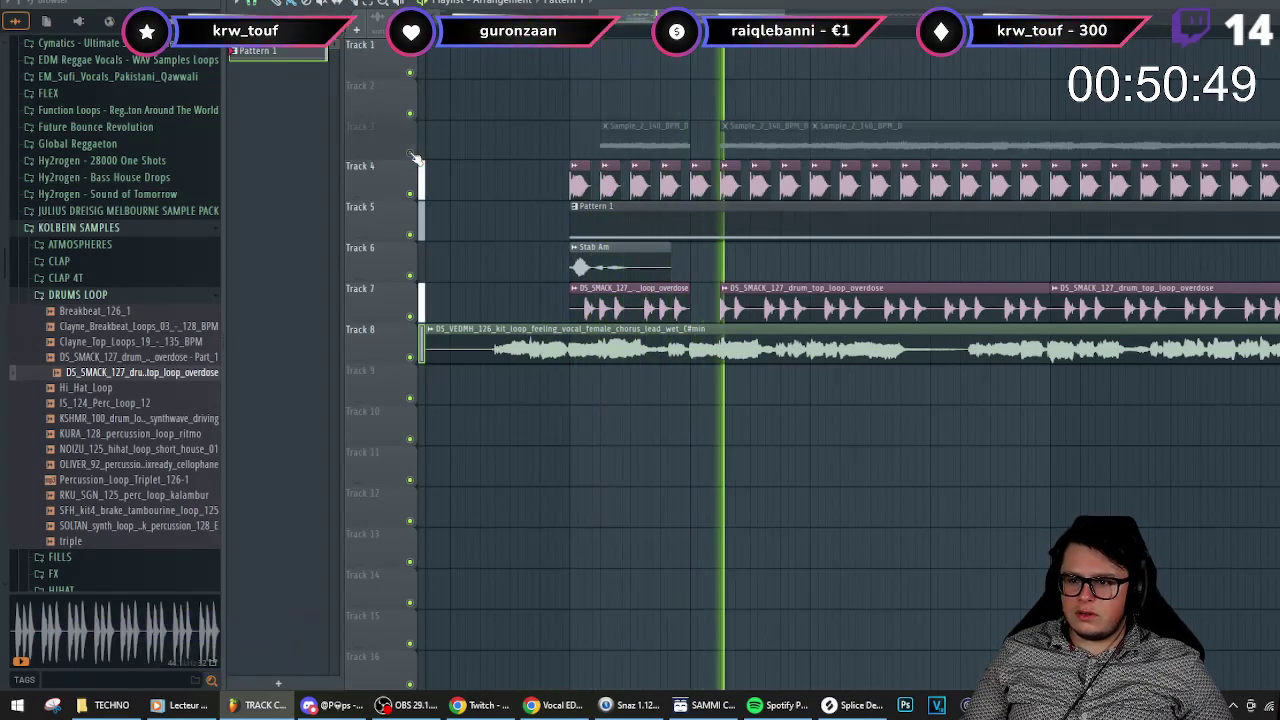
pyautogui.click(411, 153)
pyautogui.click(411, 153)
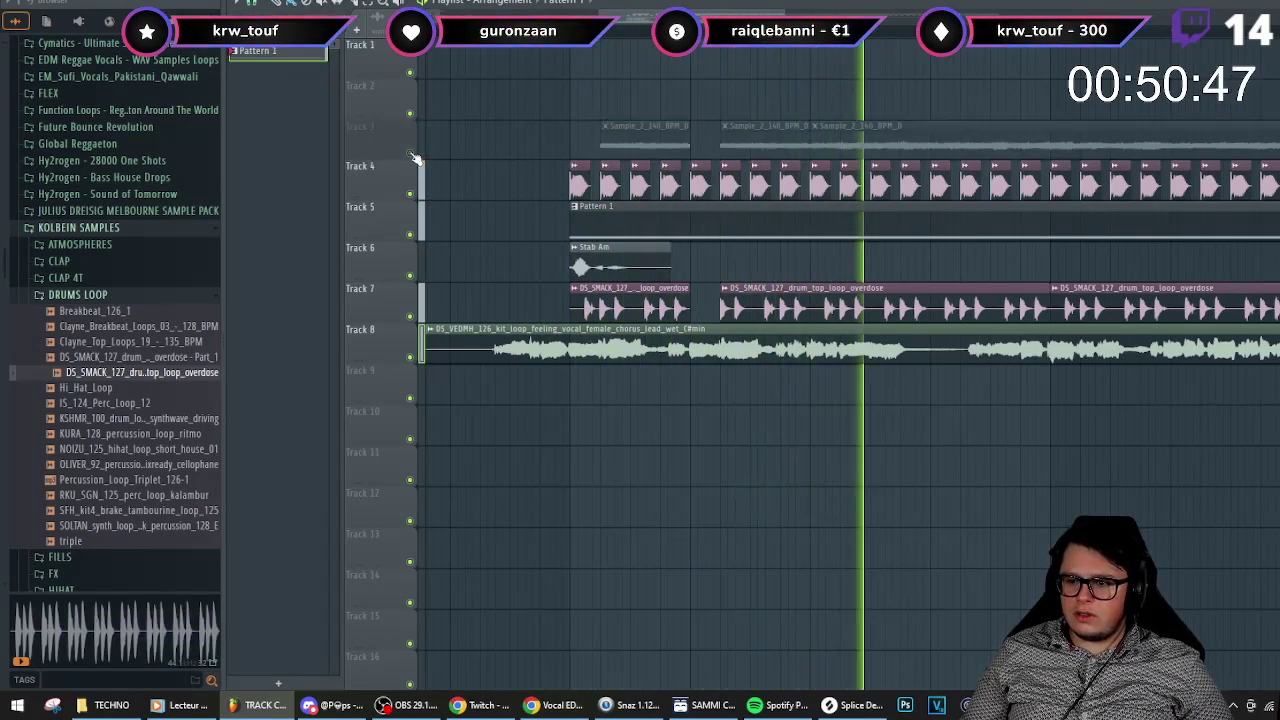
pyautogui.click(411, 153)
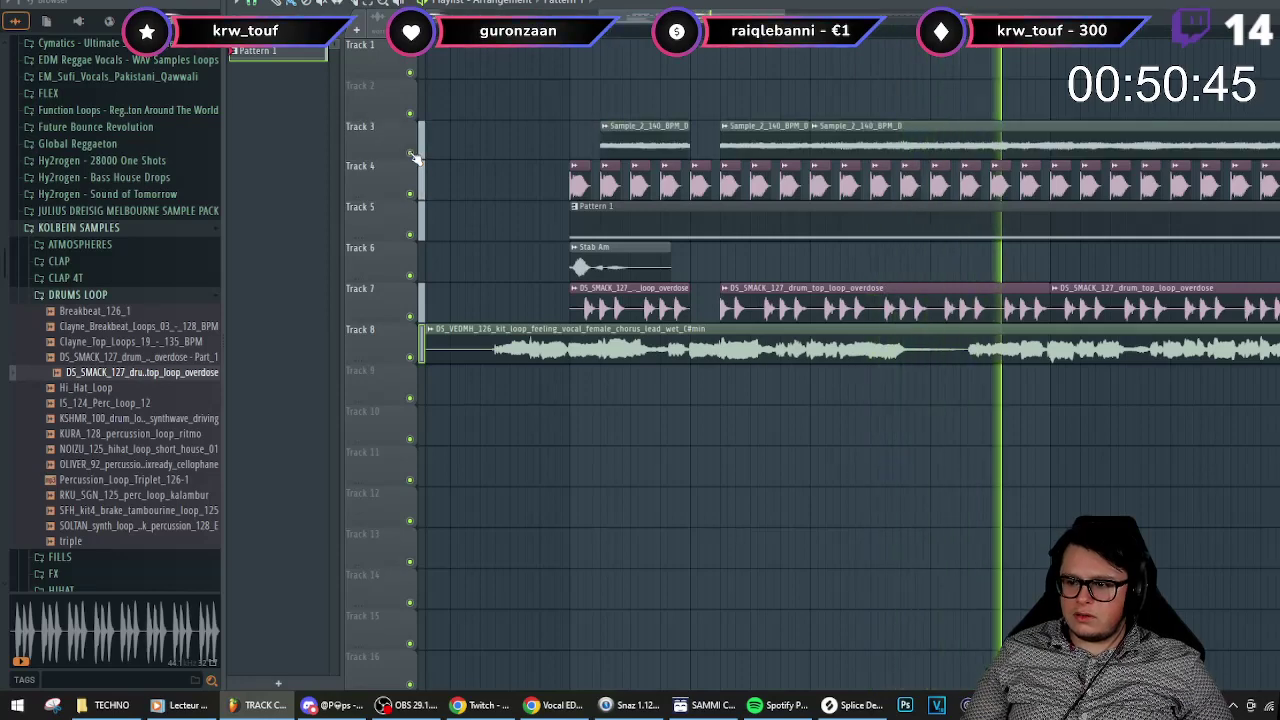
pyautogui.click(411, 153)
pyautogui.press('space')
# - Delete the long Sample_2_140_BPM_D clip in the first half of the drop, unmute Track 3 and play back the result
pyautogui.scroll(-2, 762, 127)
pyautogui.rightClick(844, 131)
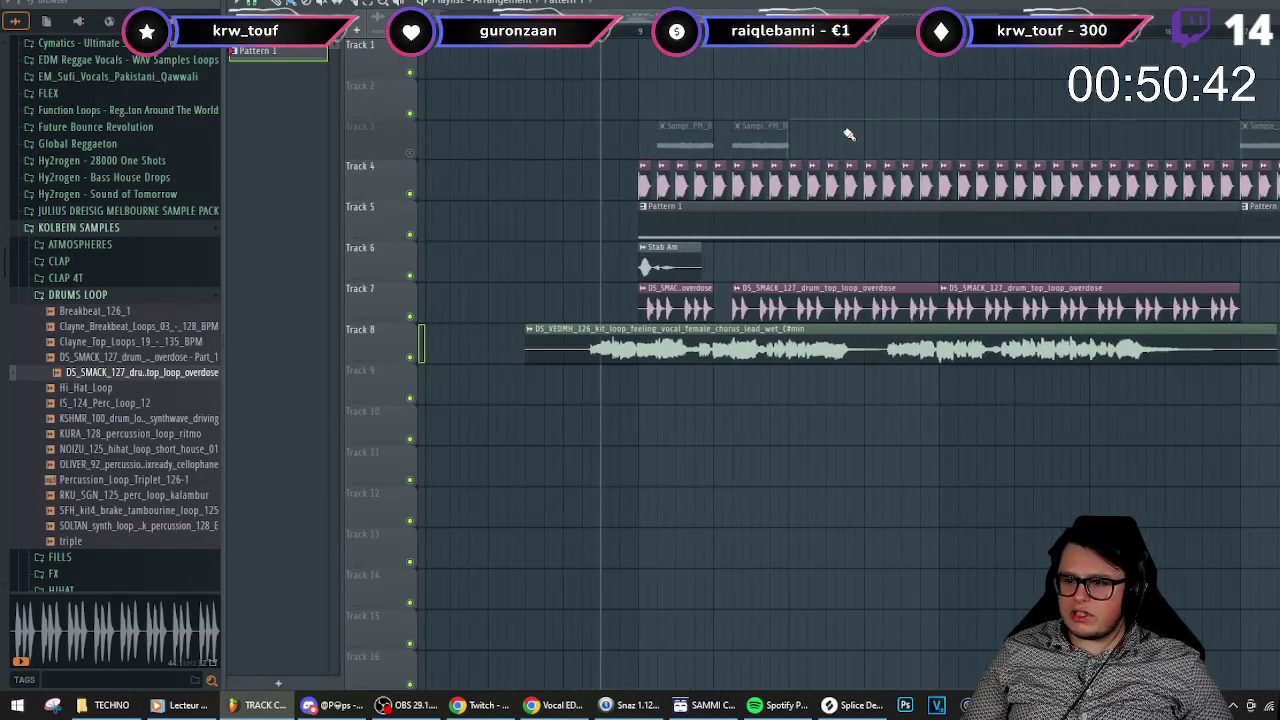
pyautogui.click(411, 153)
pyautogui.scroll(2, 590, 130)
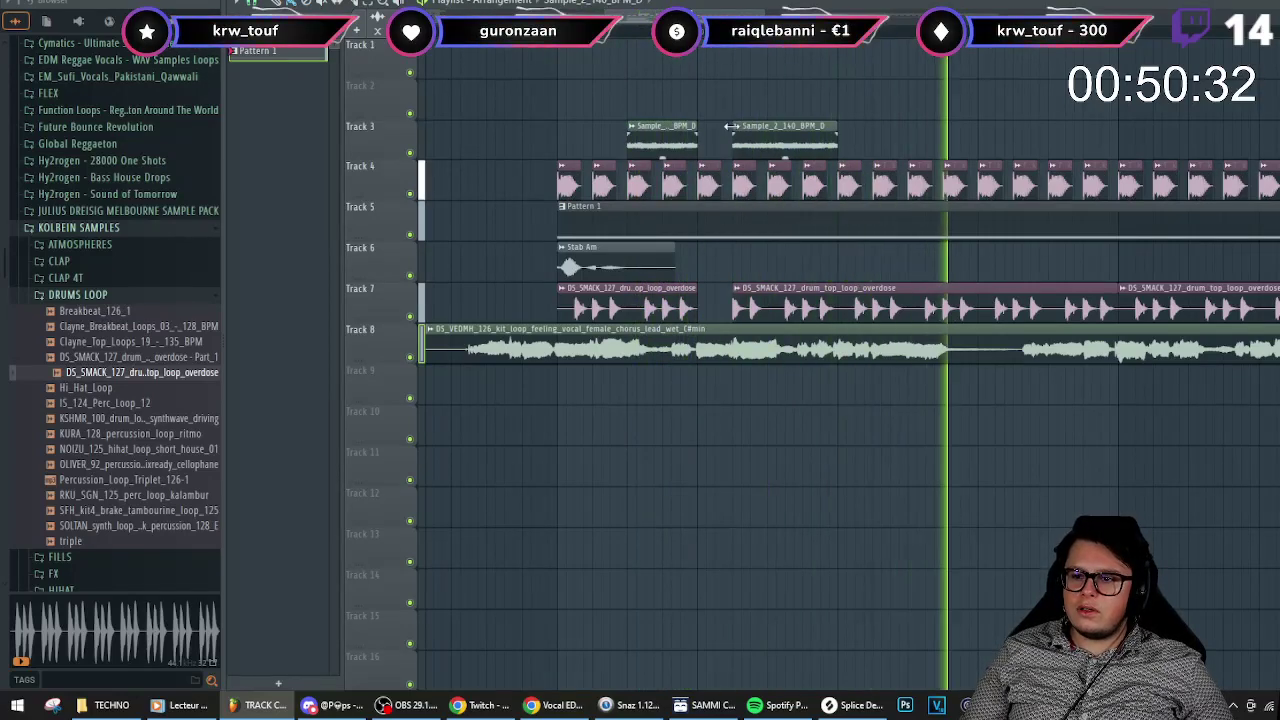
# - Trim and space out the short Sample_2_140_BPM_D clips on Track 3, and add three more copies after them
pyautogui.scroll(-2, 715, 137)
pyautogui.click(820, 135)
pyautogui.press('space')
pyautogui.press('space')
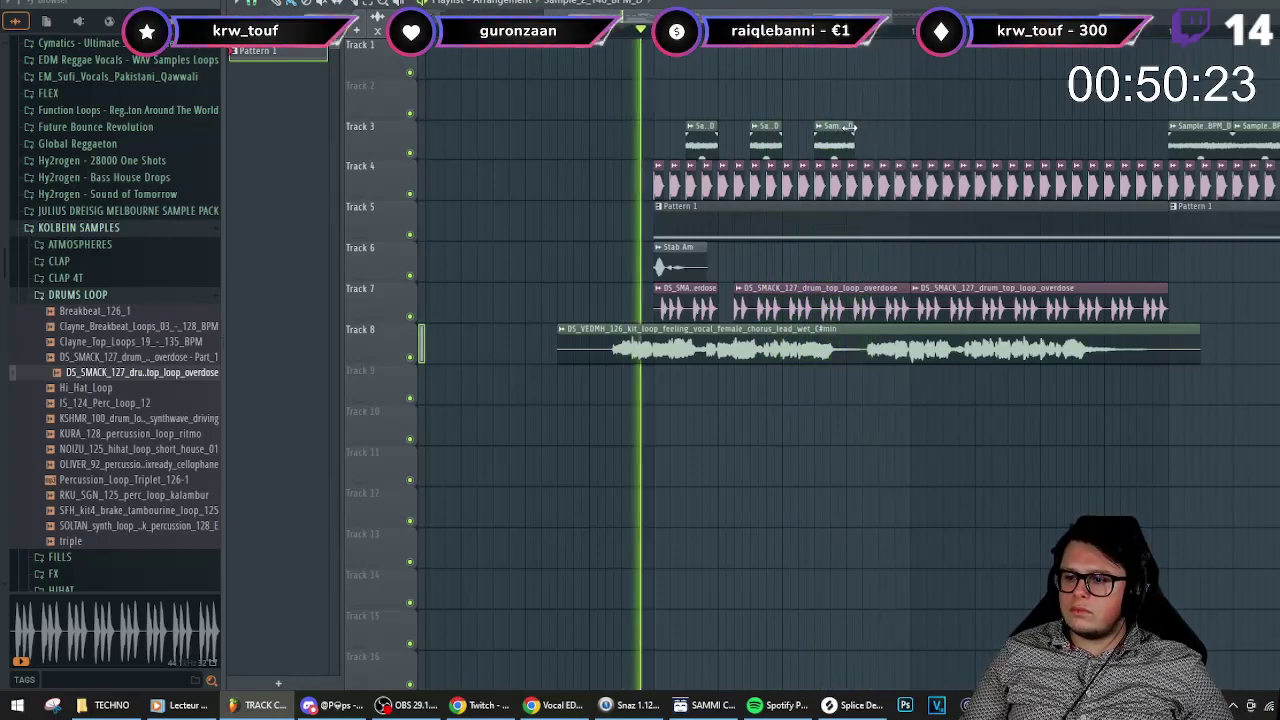
pyautogui.click(859, 137)
pyautogui.click(880, 137)
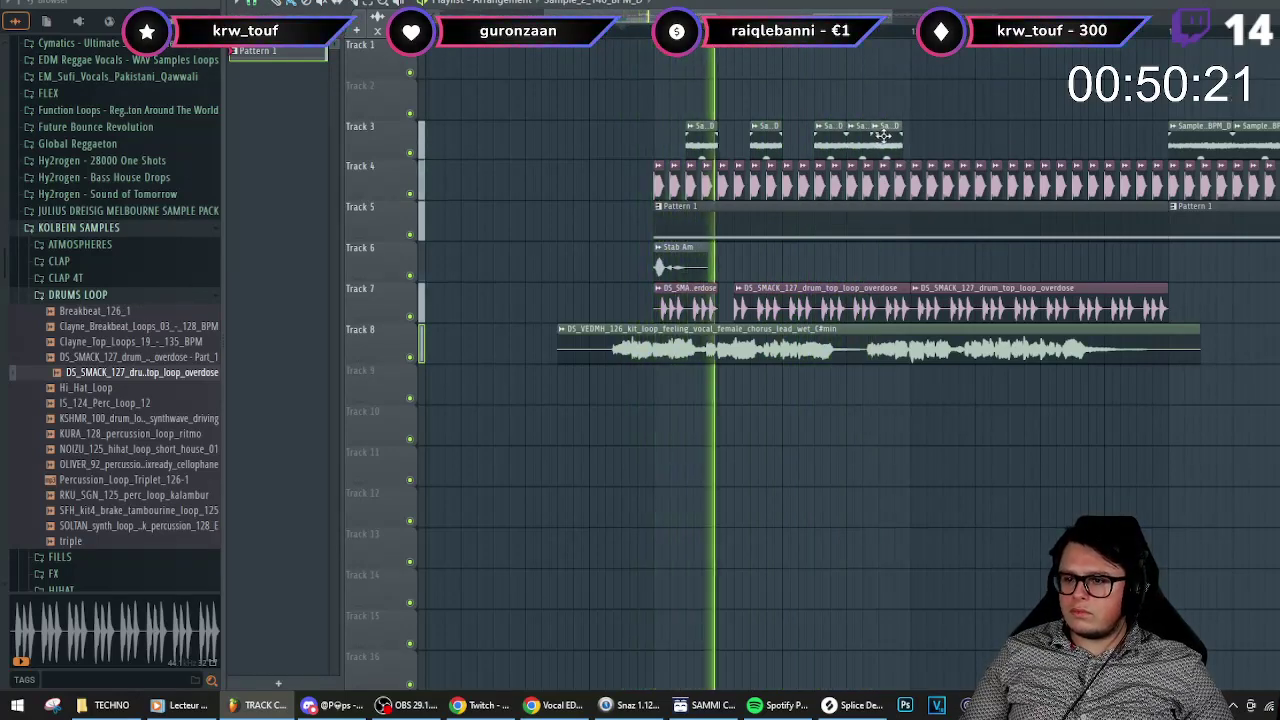
# - Delete the remaining Sample_2_140_BPM_D clips over the second half of the drop on Track 3
pyautogui.scroll(-2, 885, 154)
pyautogui.scroll(1, 898, 149)
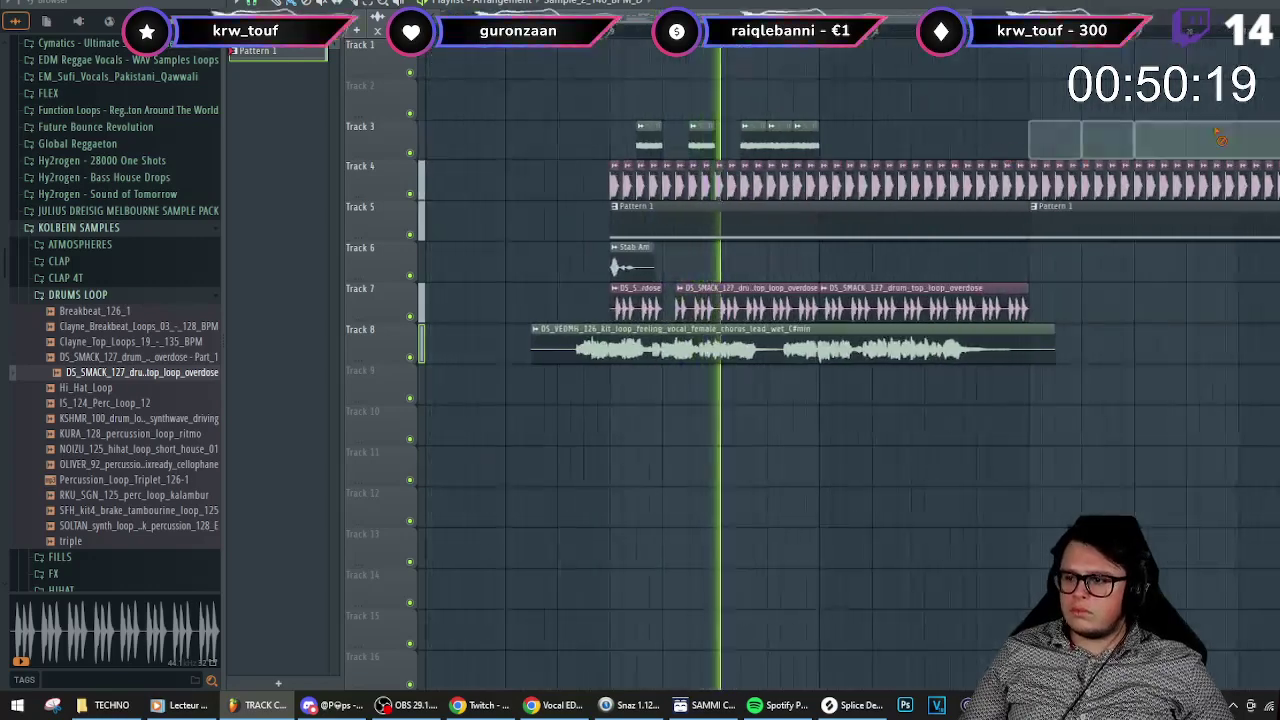
pyautogui.scroll(-2, 986, 126)
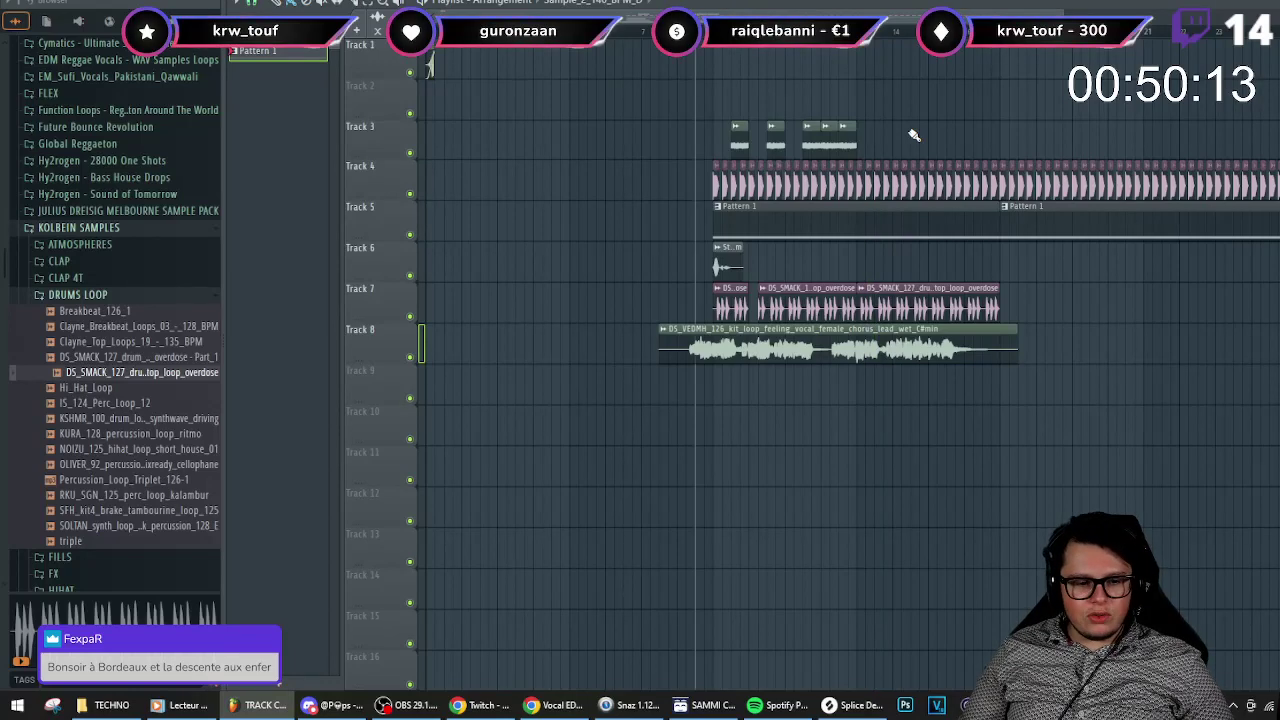
# - Play back the drop from its start and from the third Sample_2_140_BPM_D clip to check the new sample rhythm
pyautogui.scroll(3, 871, 143)
pyautogui.scroll(-4, 790, 143)
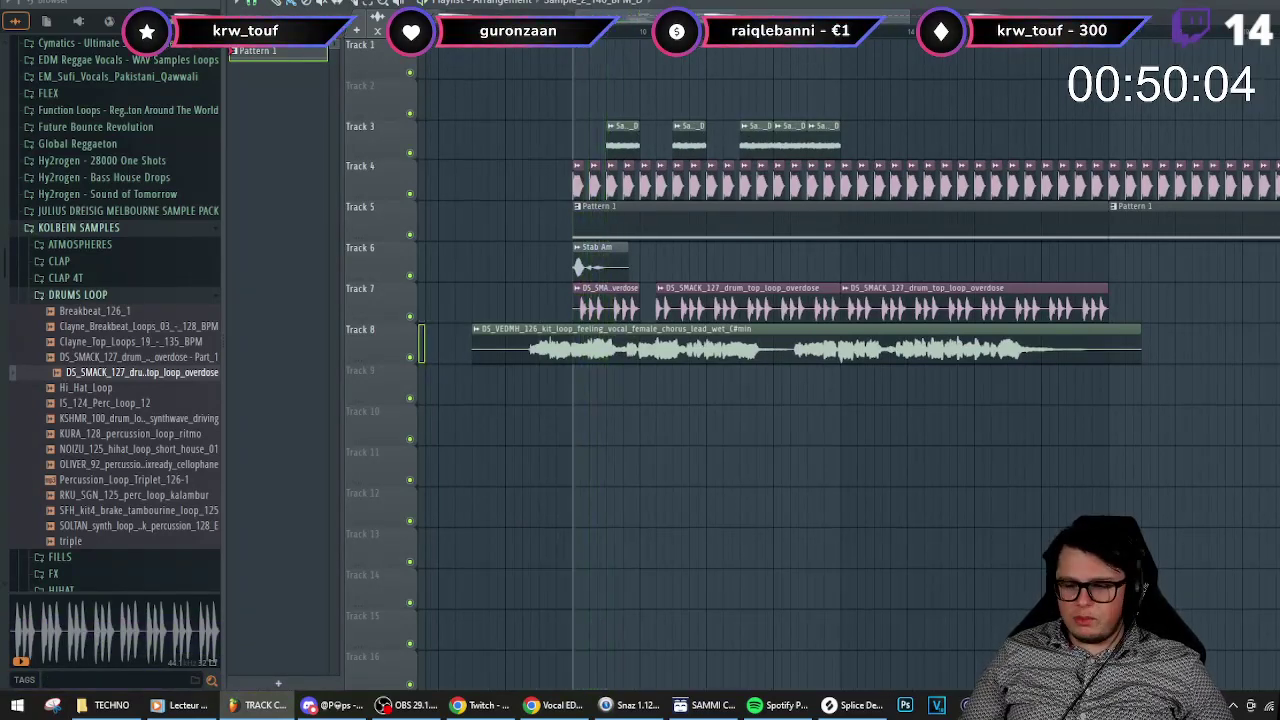
pyautogui.press('space')
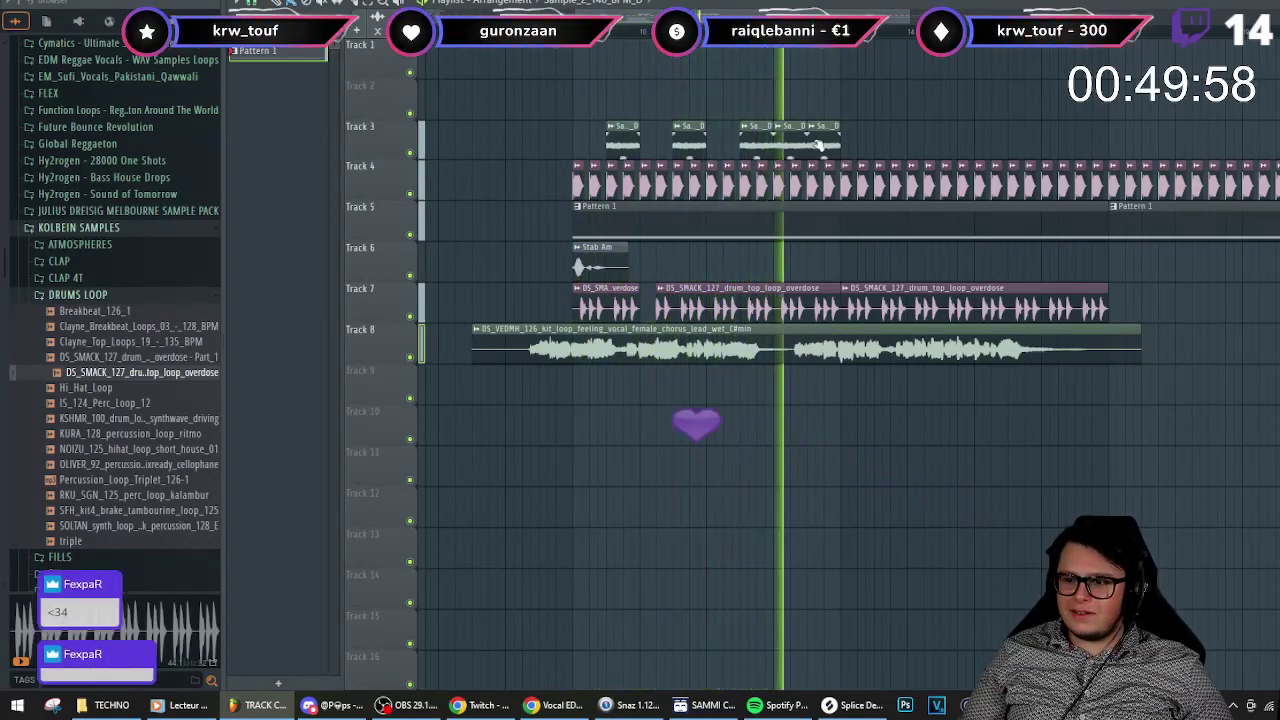
pyautogui.click(576, 22)
pyautogui.click(742, 22)
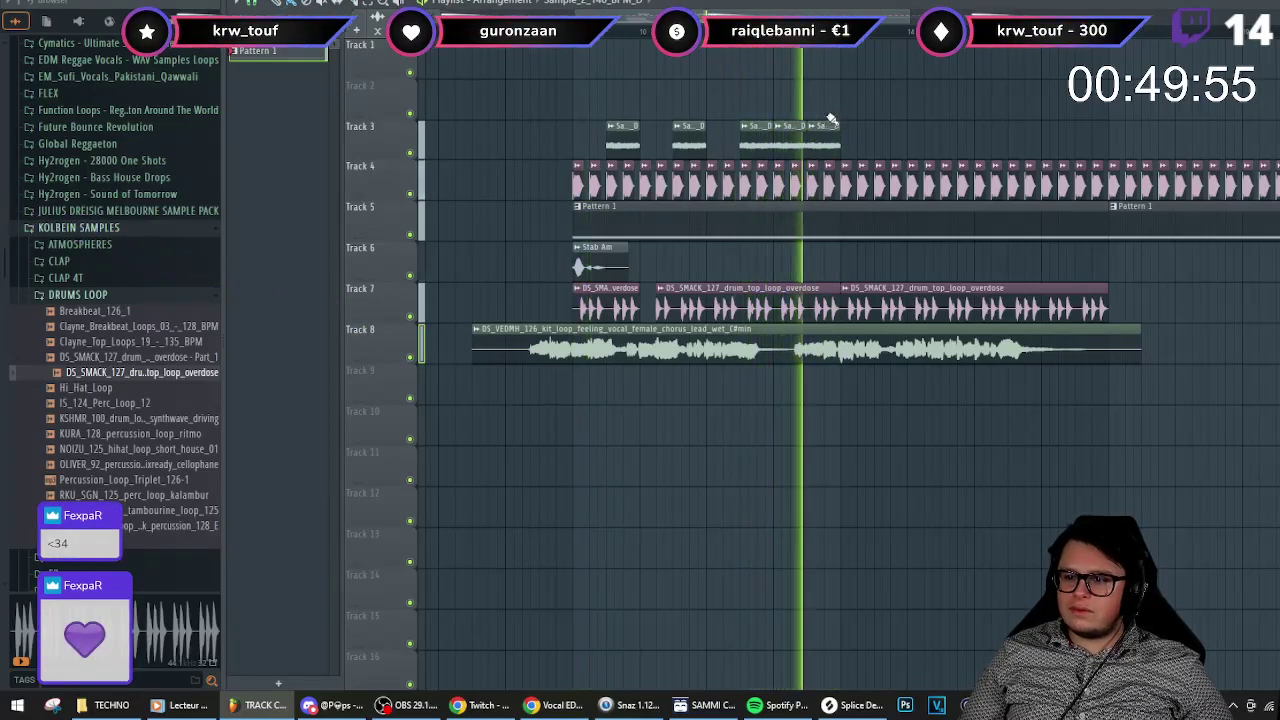
# - Duplicate the short Sample_2_140_BPM_D clips on Track 3 into the drop's second half, and add a Stab Am clip at its start on Track 6
pyautogui.press('space')
pyautogui.scroll(3, 781, 363)
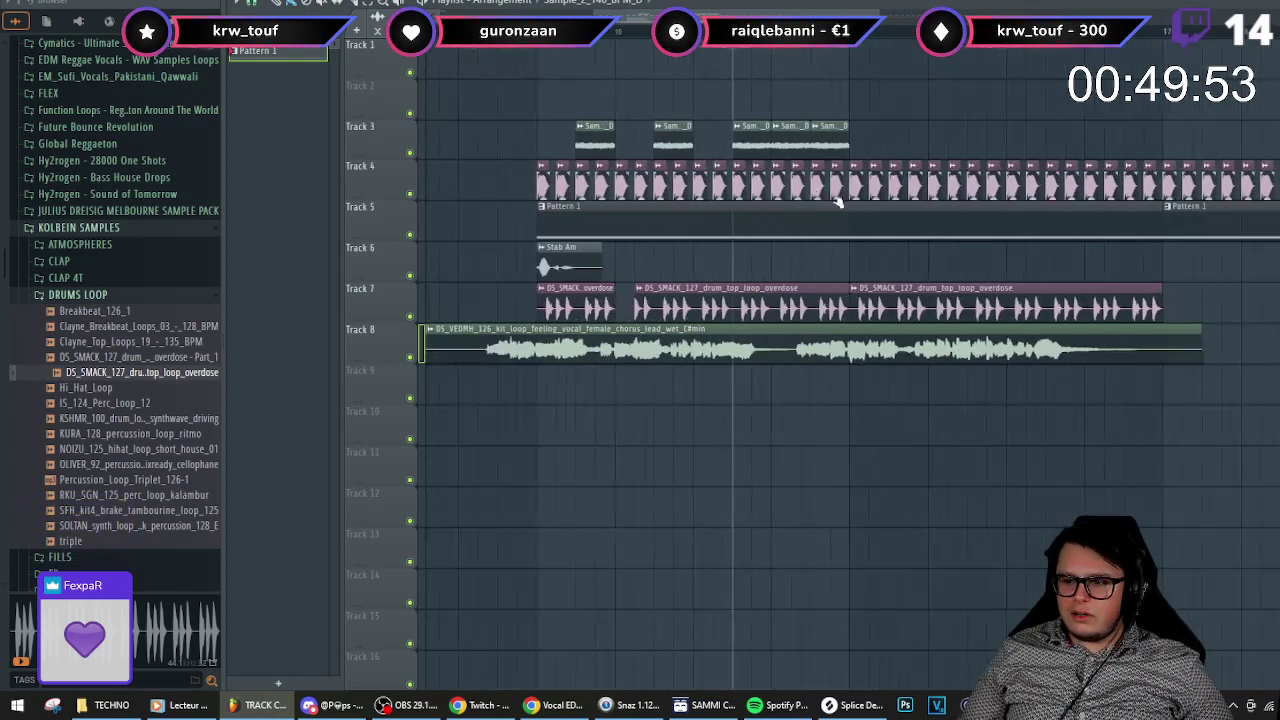
pyautogui.press('space')
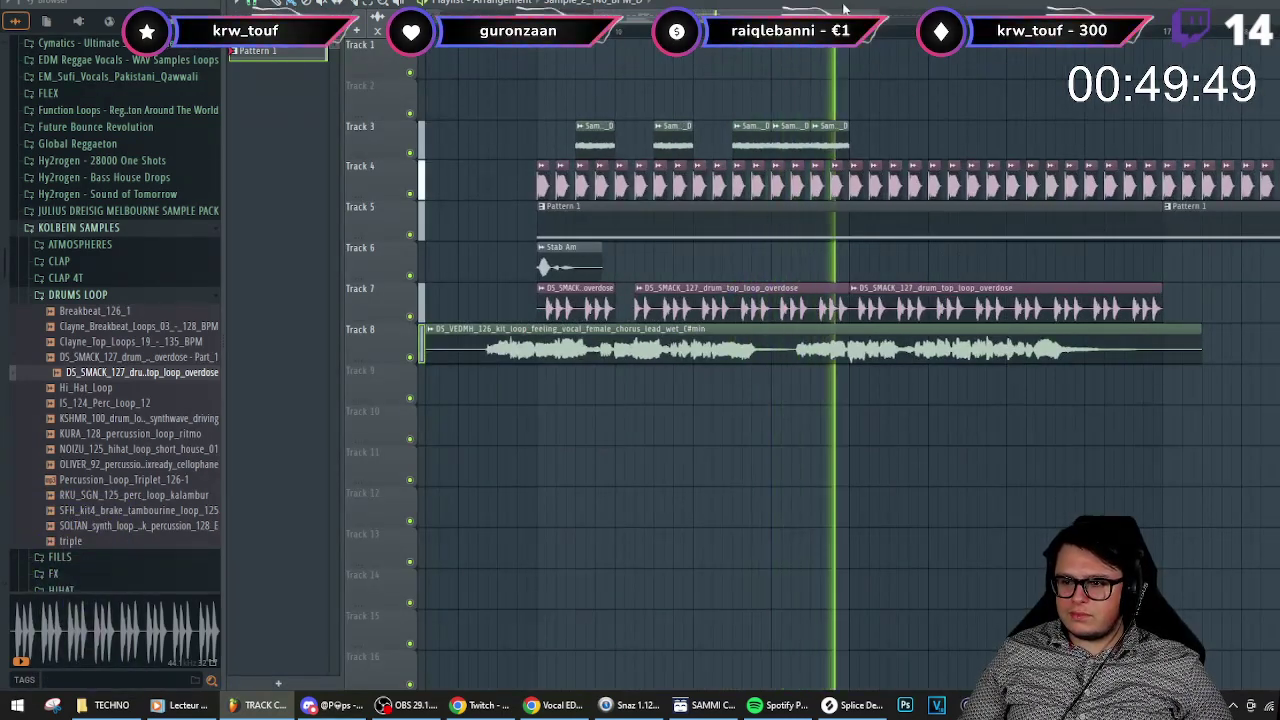
pyautogui.scroll(-1, 807, 119)
pyautogui.moveTo(849, 128); pyautogui.dragTo(614, 146)
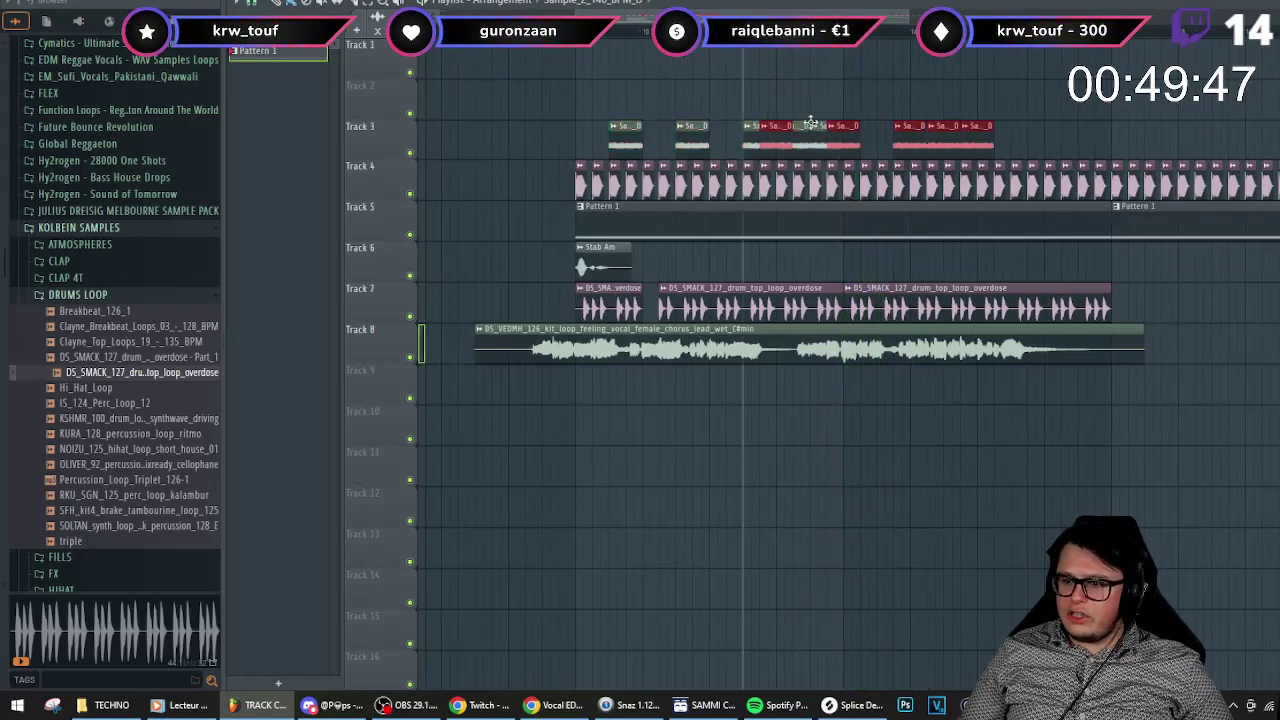
pyautogui.moveTo(760, 122); pyautogui.dragTo(910, 113)
pyautogui.press('space')
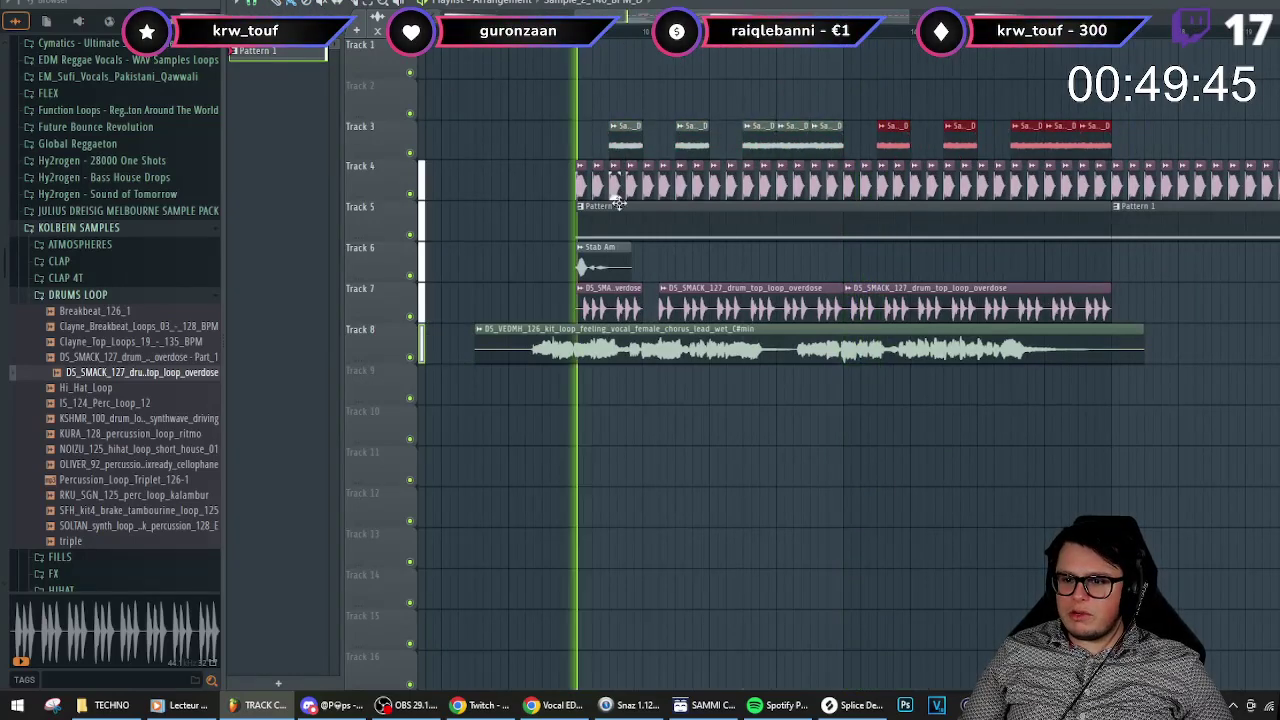
pyautogui.click(877, 250)
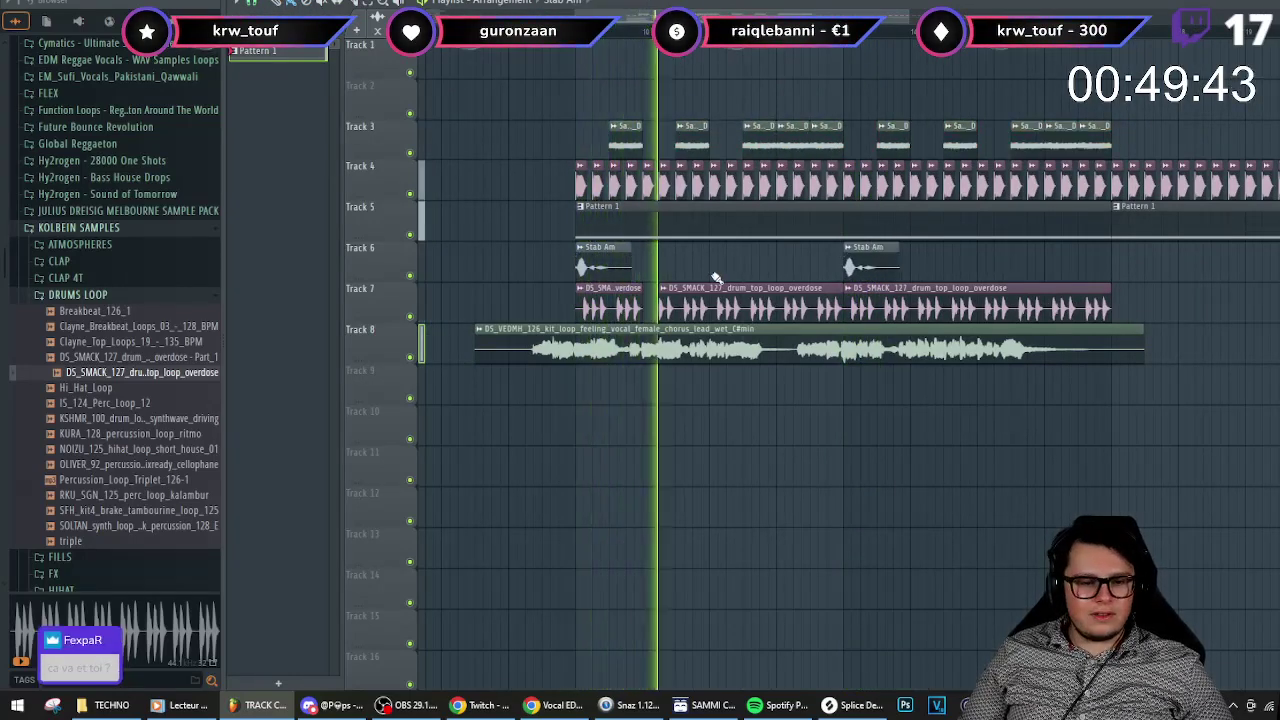
pyautogui.press('space')
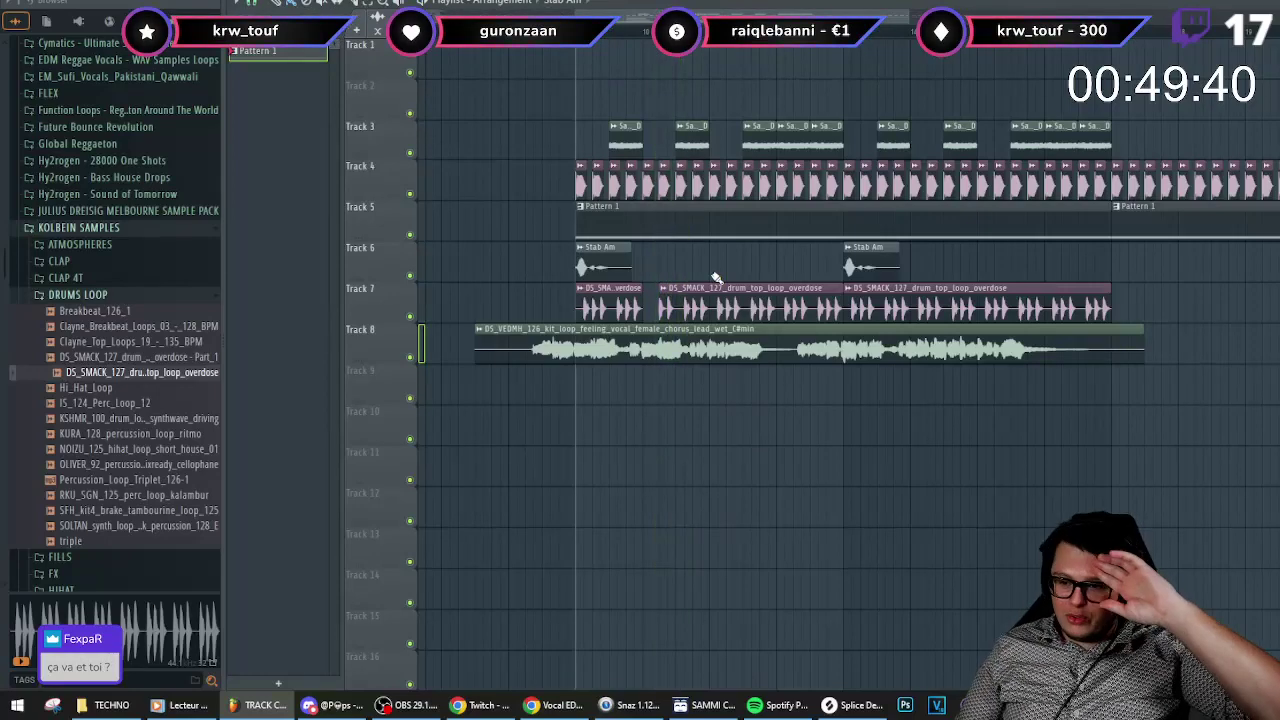
# - Replace the second-half drum loop on Track 7 with a copy of the first half's two loop clips, keeping the short break between them
pyautogui.scroll(4, 664, 296)
pyautogui.scroll(-7, 664, 298)
pyautogui.rightClick(920, 308)
pyautogui.scroll(1, 814, 313)
pyautogui.scroll(1, 814, 313)
pyautogui.moveTo(822, 312)
pyautogui.mouseDown()
pyautogui.moveTo(553, 303)
pyautogui.moveTo(823, 302)
pyautogui.mouseUp()
pyautogui.scroll(-1, 682, 260)
pyautogui.scroll(1, 656, 260)
pyautogui.press('space')
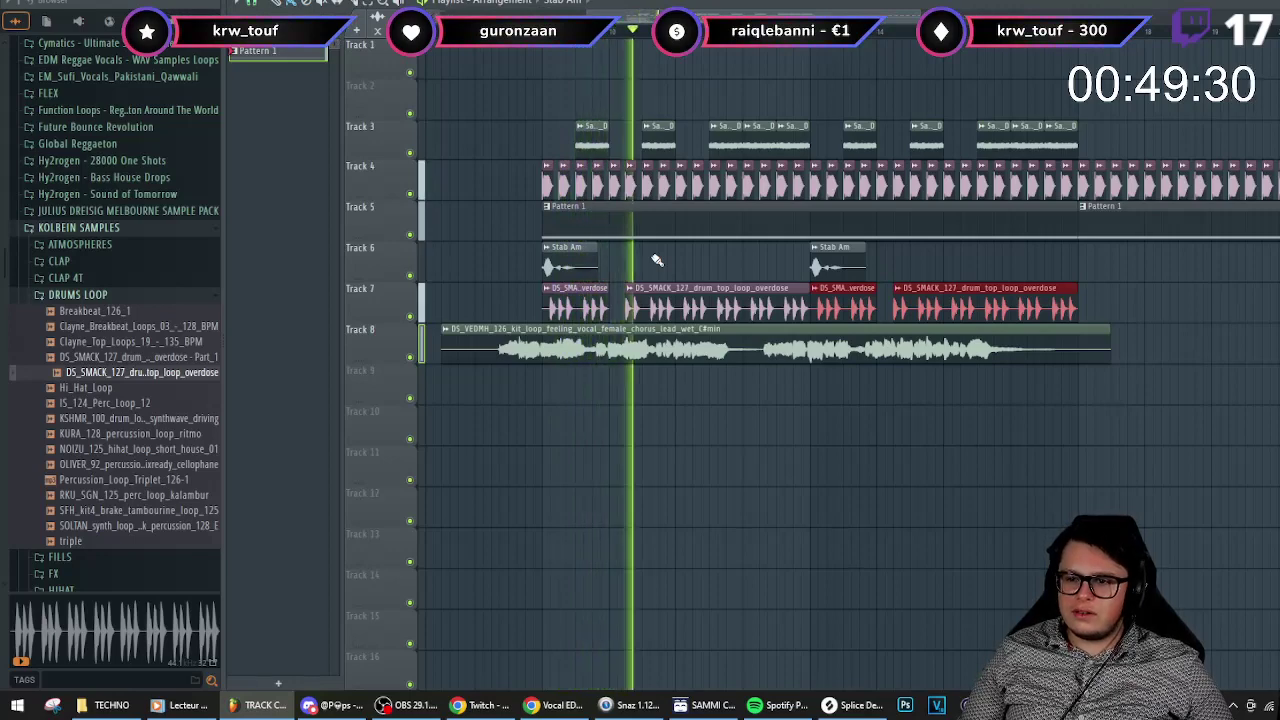
# - Cut a short gap into Pattern 1 on Track 5 in the drop's first half, matching the drum loop break on Track 7
pyautogui.scroll(2, 602, 247)
pyautogui.scroll(2, 635, 236)
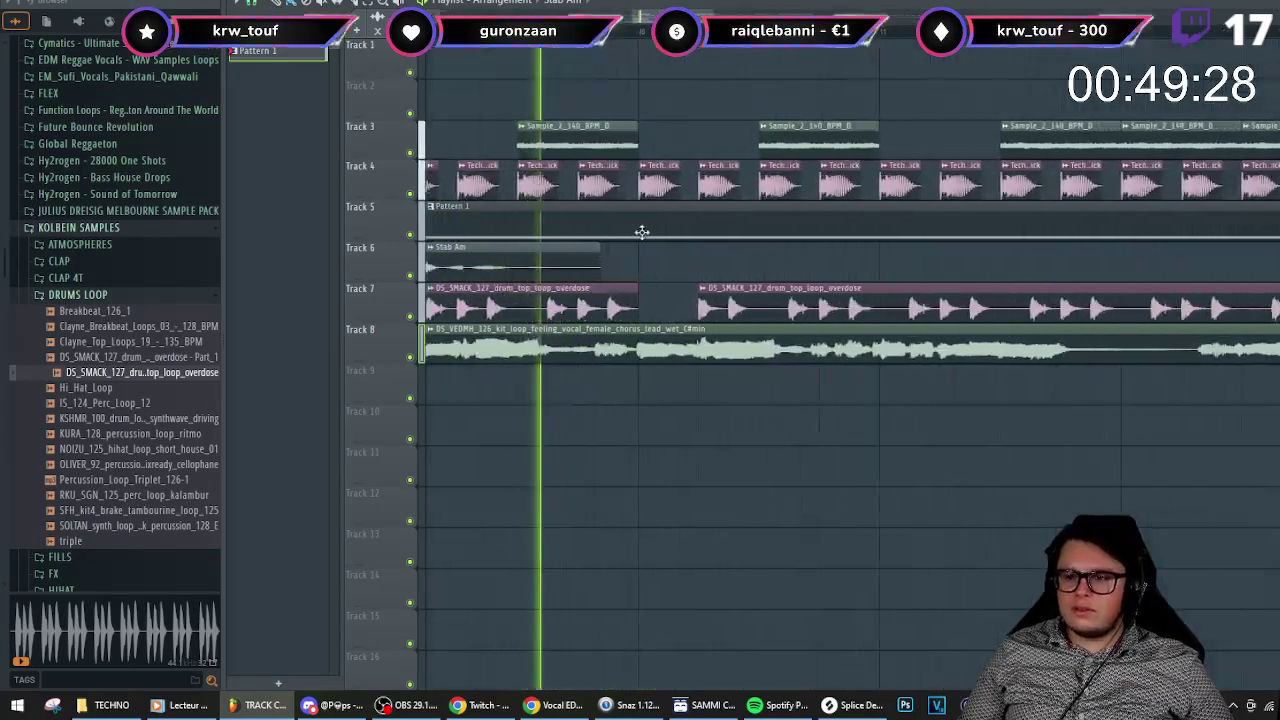
pyautogui.scroll(-2, 660, 225)
pyautogui.click(355, 3)
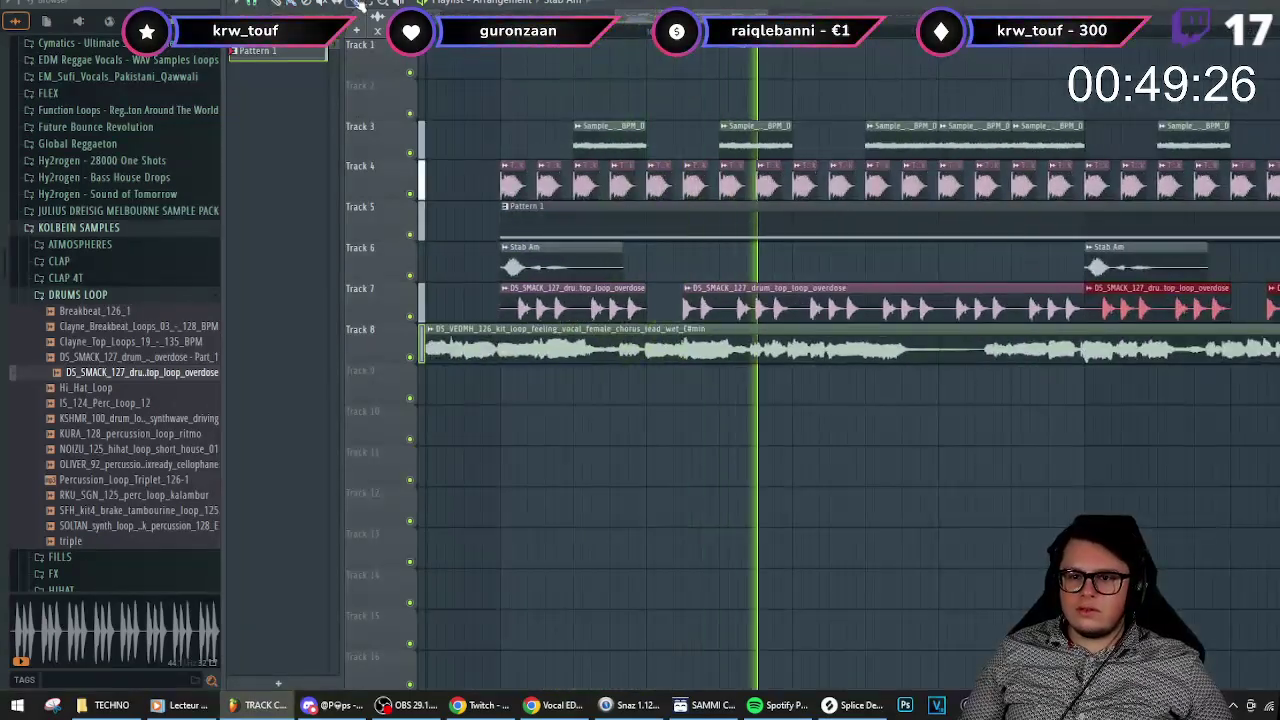
pyautogui.press('space')
pyautogui.scroll(2, 547, 130)
pyautogui.press('space')
# - Cut a matching gap into Pattern 1 on Track 5 at the drum loop break in the drop's second half
pyautogui.scroll(-3, 734, 262)
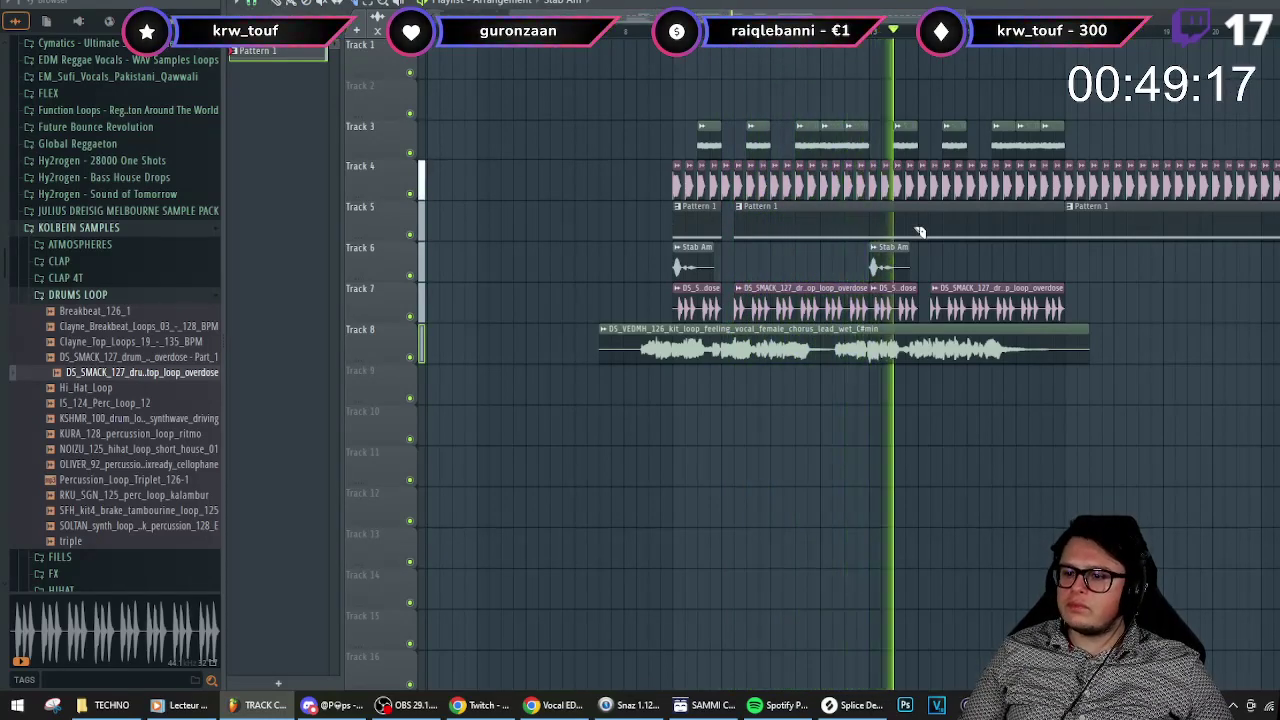
pyautogui.scroll(2, 913, 232)
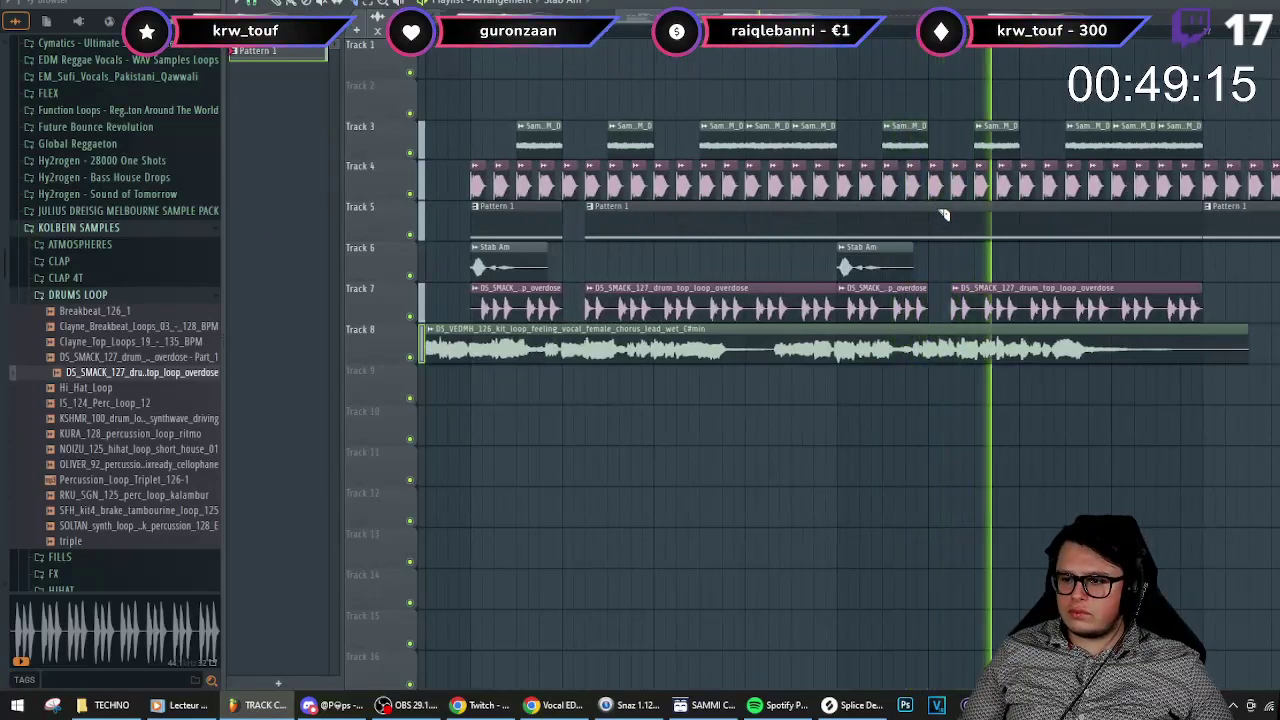
pyautogui.press('space')
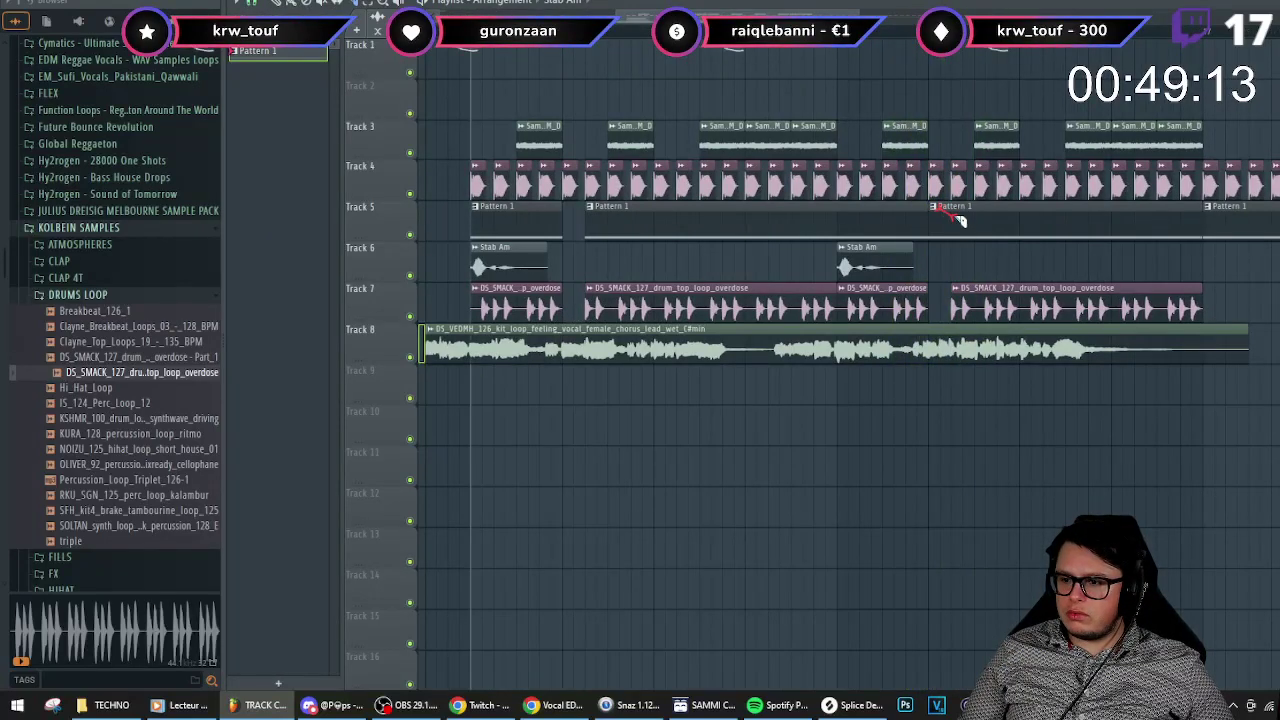
pyautogui.scroll(-2, 960, 248)
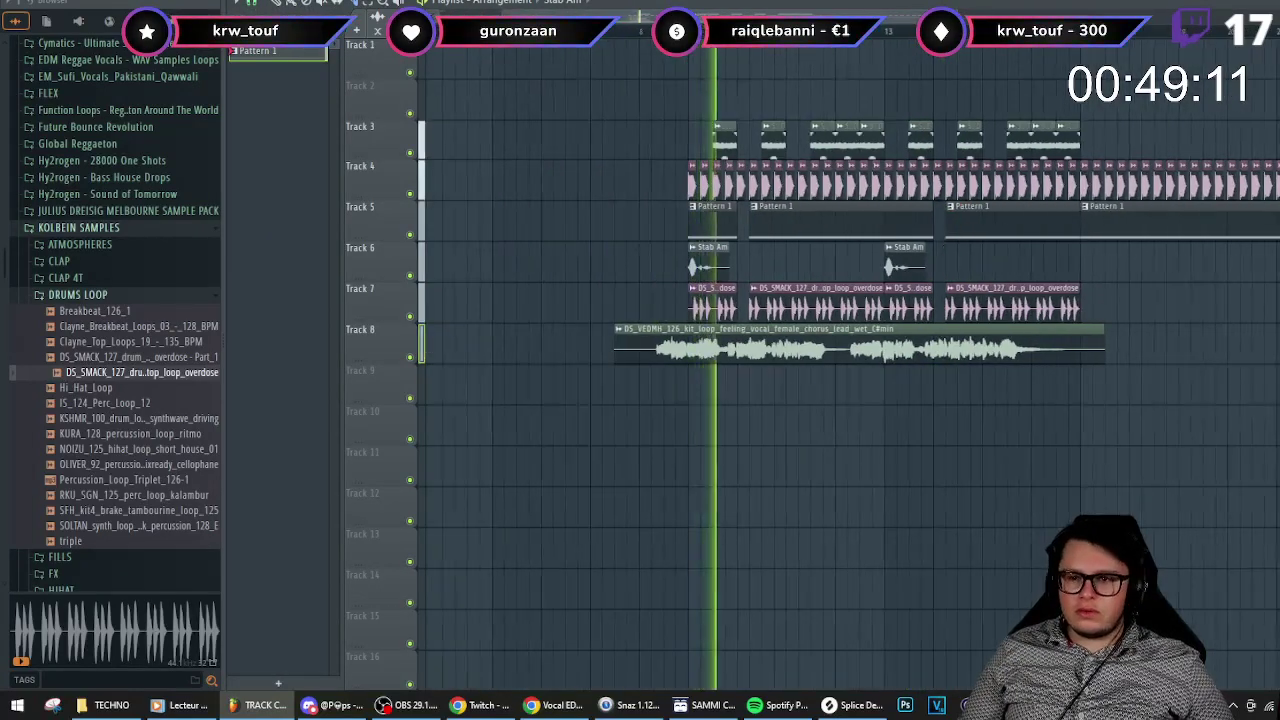
# - Play back both halves of the drop to check the new breaks in Pattern 1 and the drum loop
pyautogui.scroll(2, 774, 345)
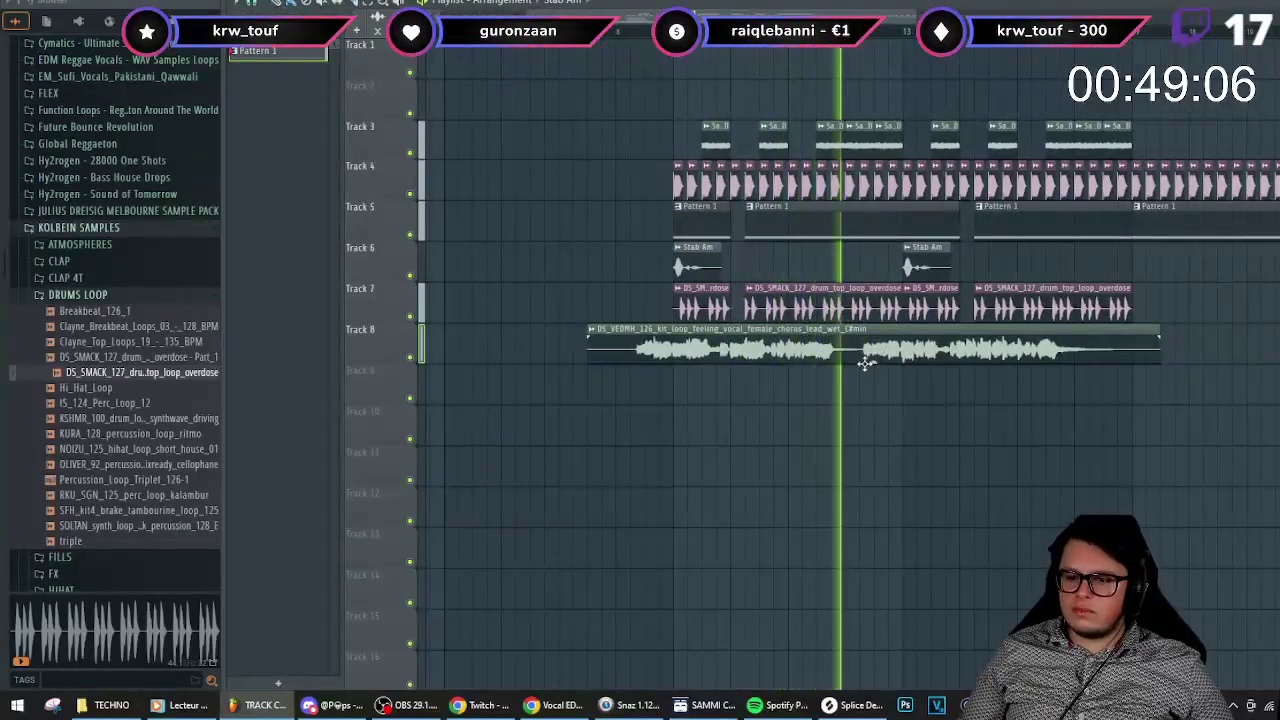
pyautogui.press('alt')
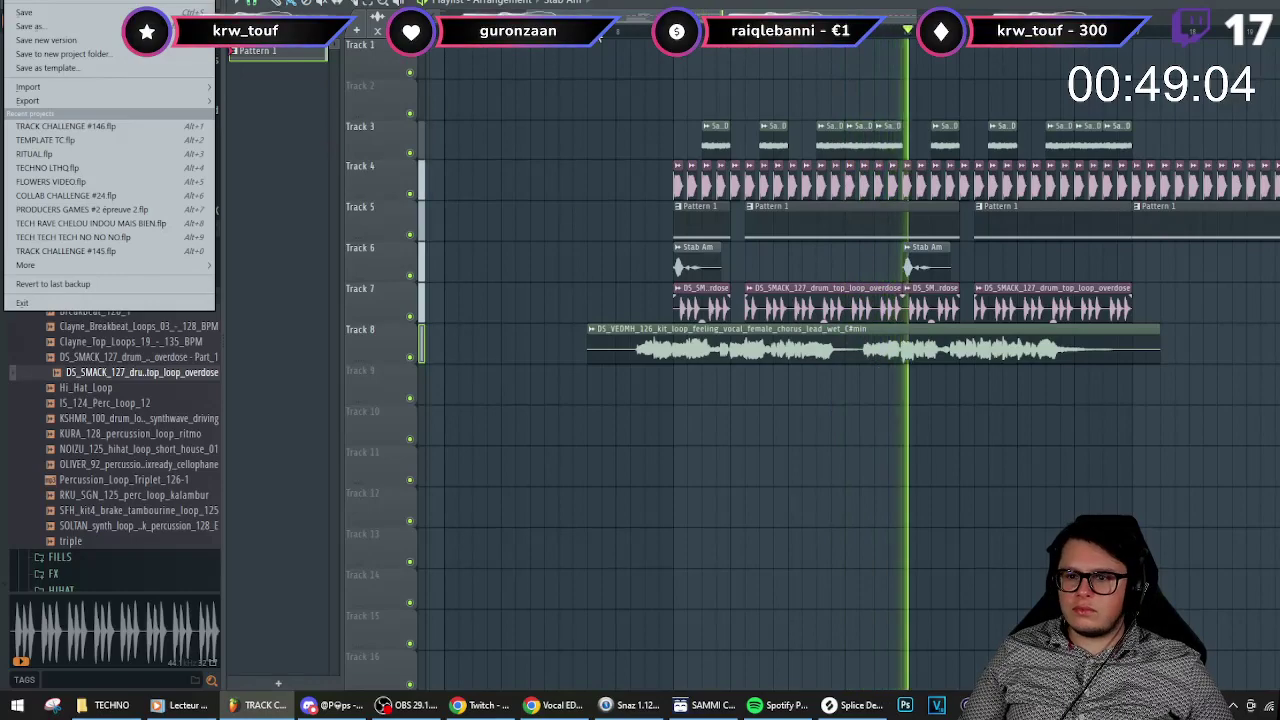
pyautogui.press('Escape')
pyautogui.scroll(-2, 843, 268)
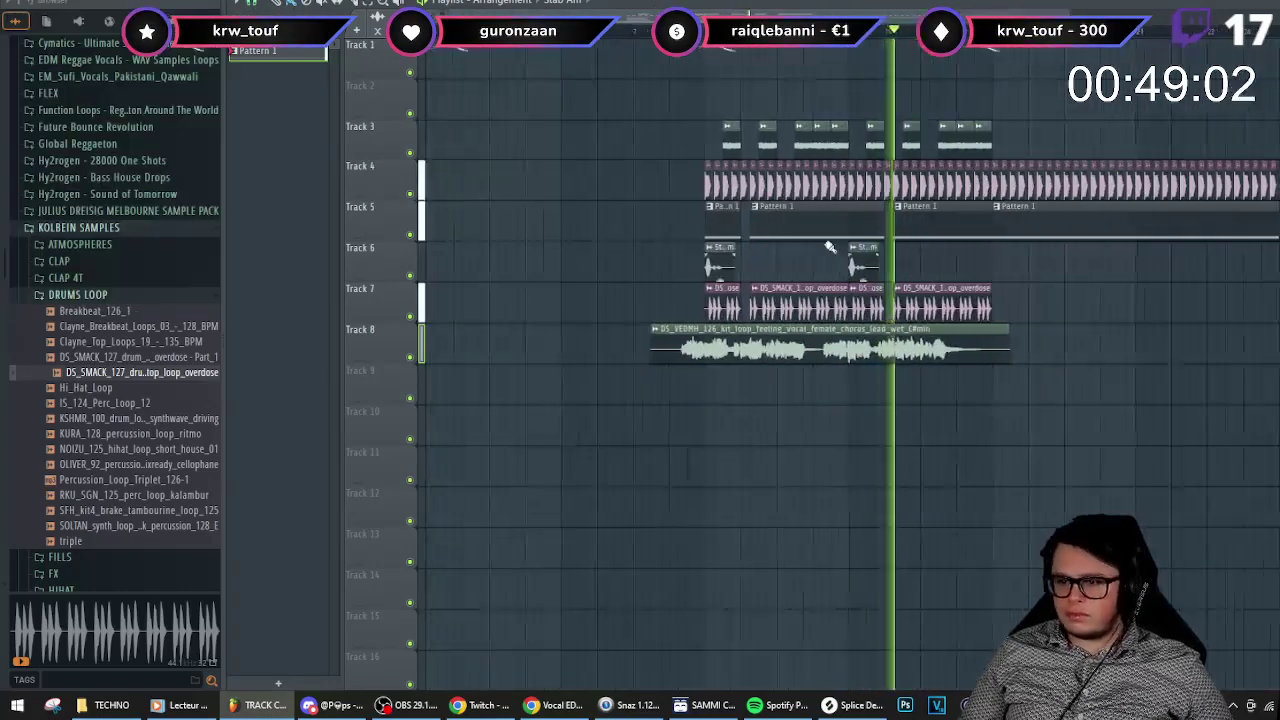
pyautogui.scroll(2, 834, 266)
pyautogui.scroll(-2, 701, 262)
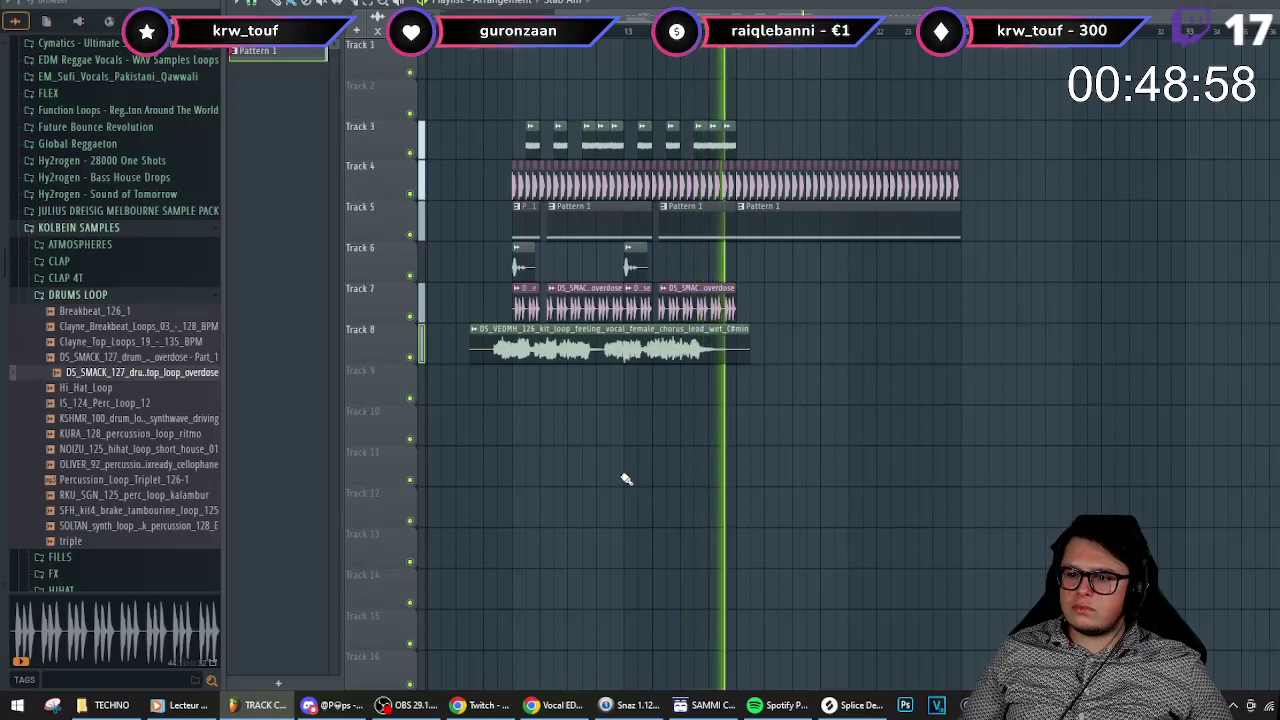
# - Insert two extra shortened Techno Kick clips on Track 4 as a fill just before bar 17, and play back the drop
pyautogui.scroll(4, 746, 214)
pyautogui.scroll(2, 677, 205)
pyautogui.scroll(1, 742, 185)
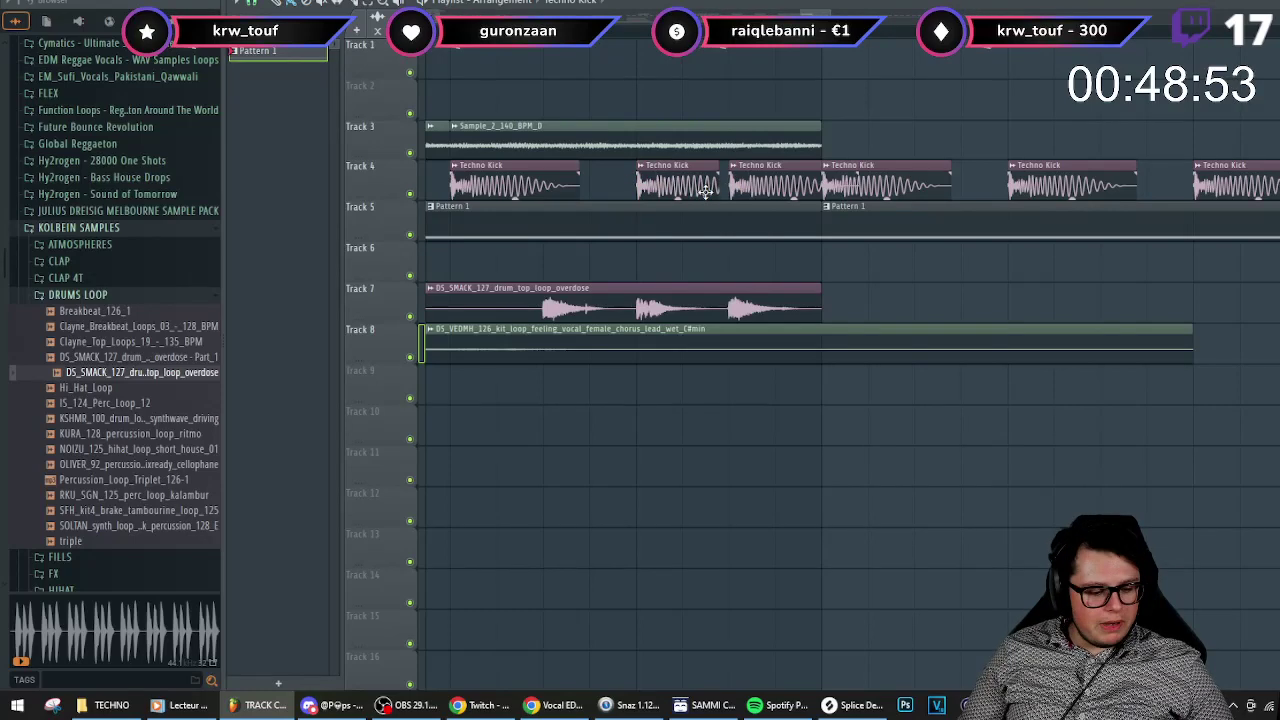
pyautogui.scroll(2, 740, 180)
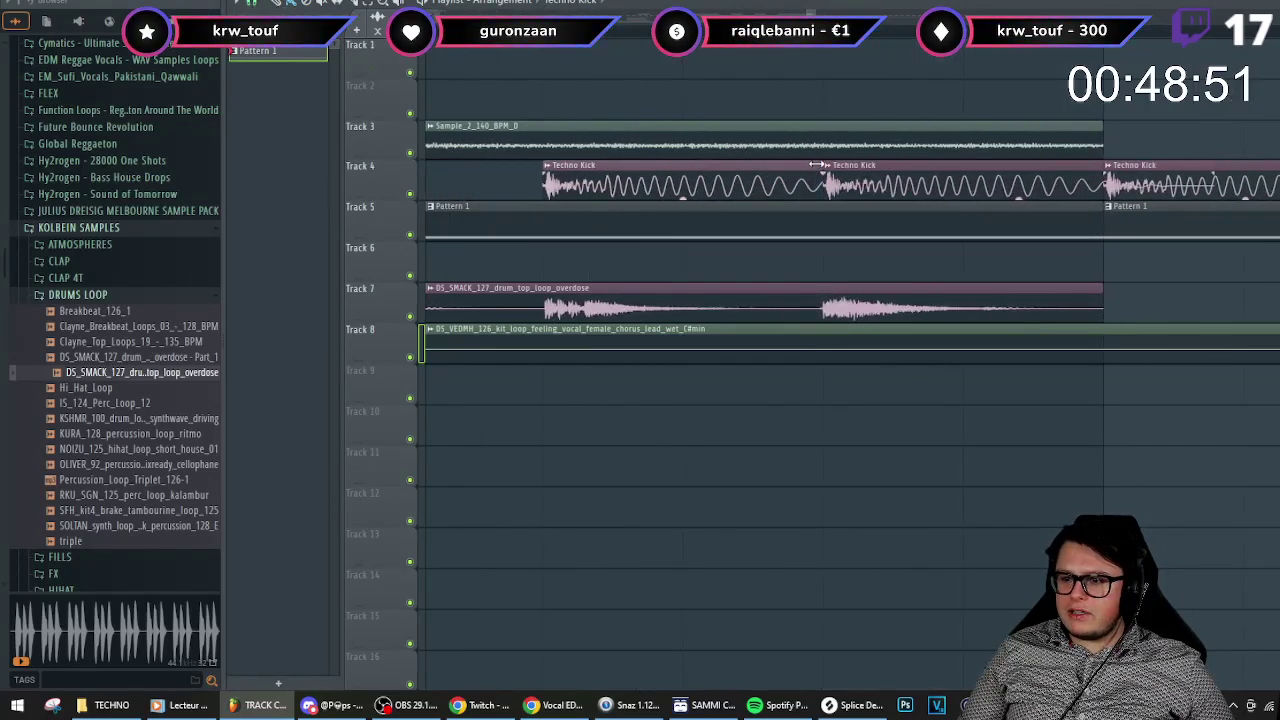
pyautogui.scroll(-1, 815, 165)
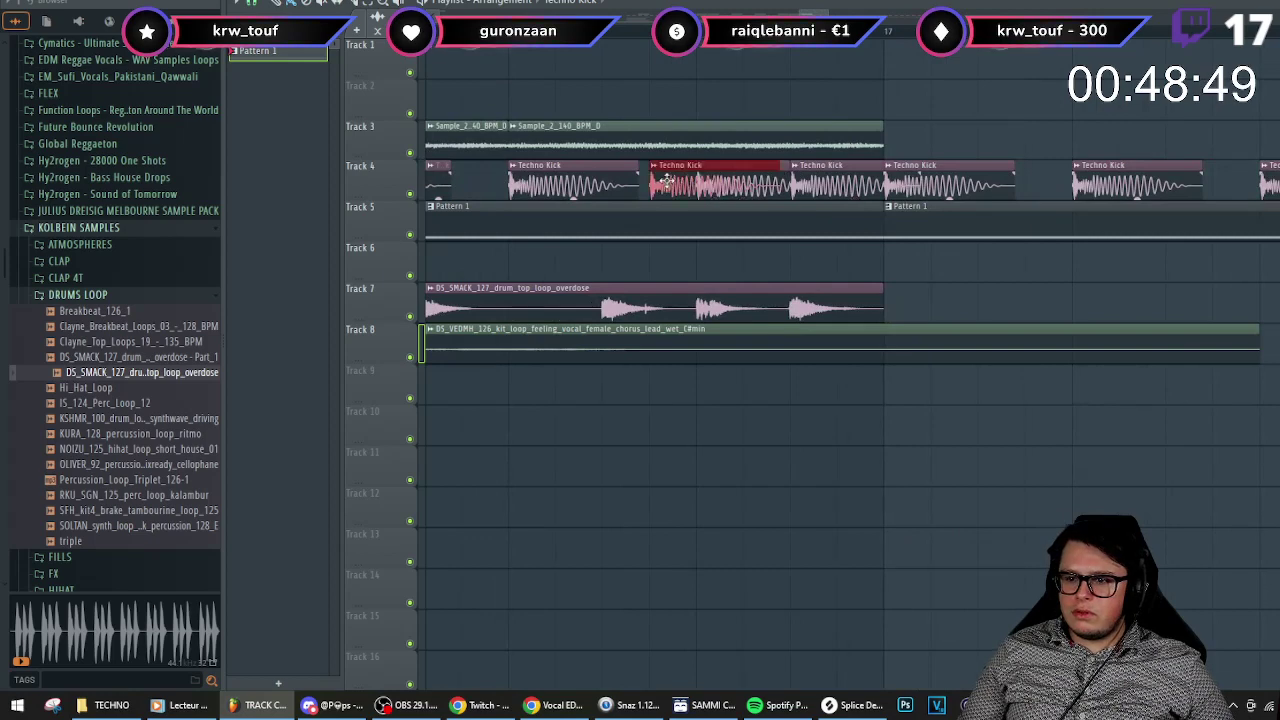
pyautogui.scroll(2, 674, 193)
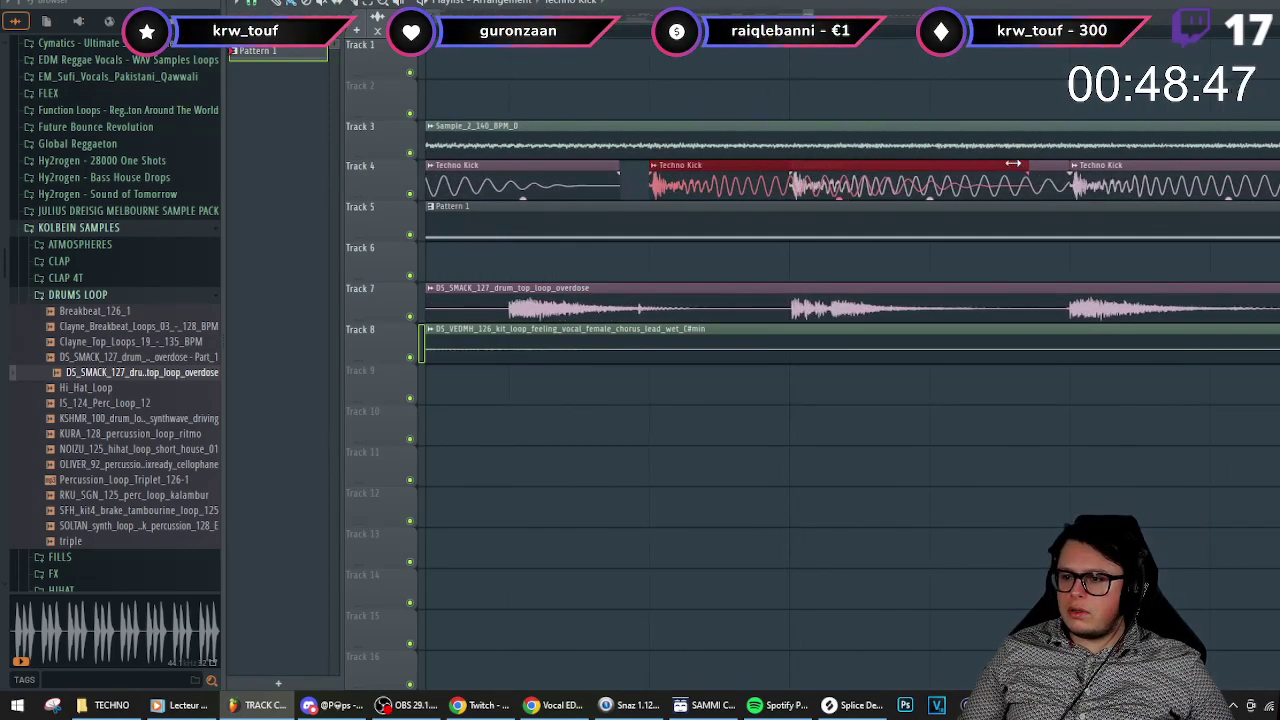
pyautogui.scroll(-4, 760, 200)
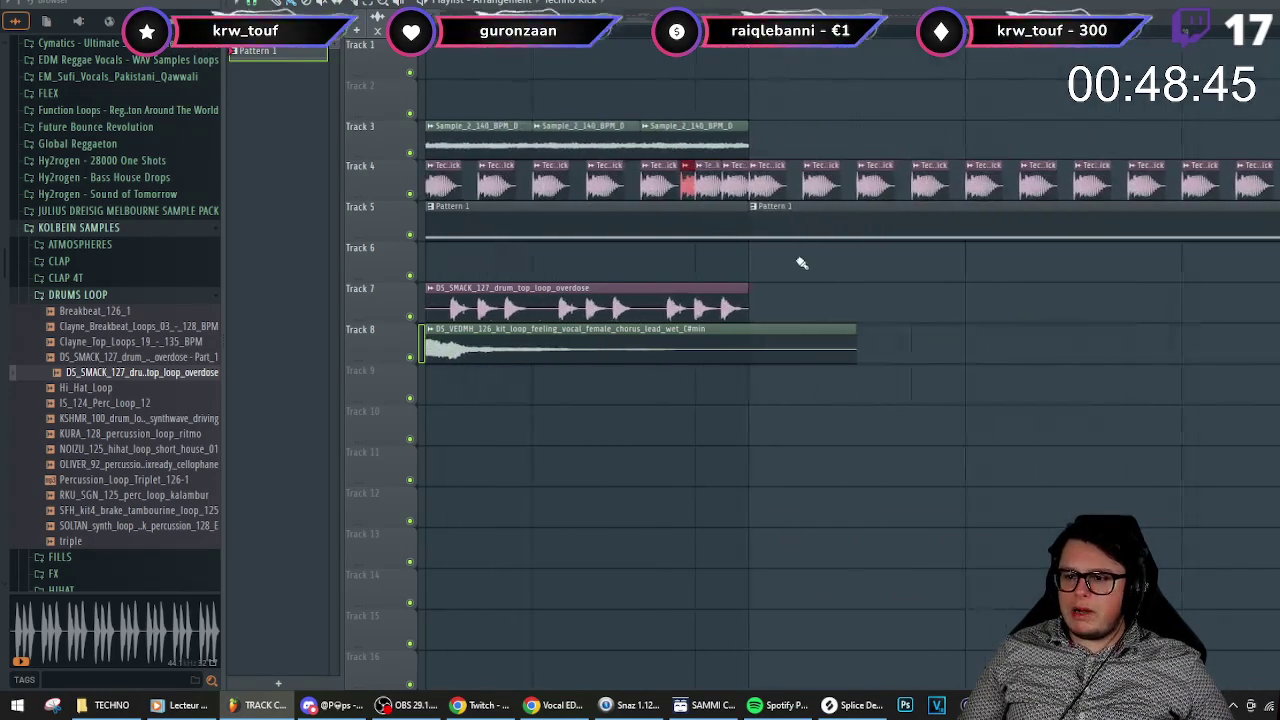
pyautogui.scroll(-1, 790, 271)
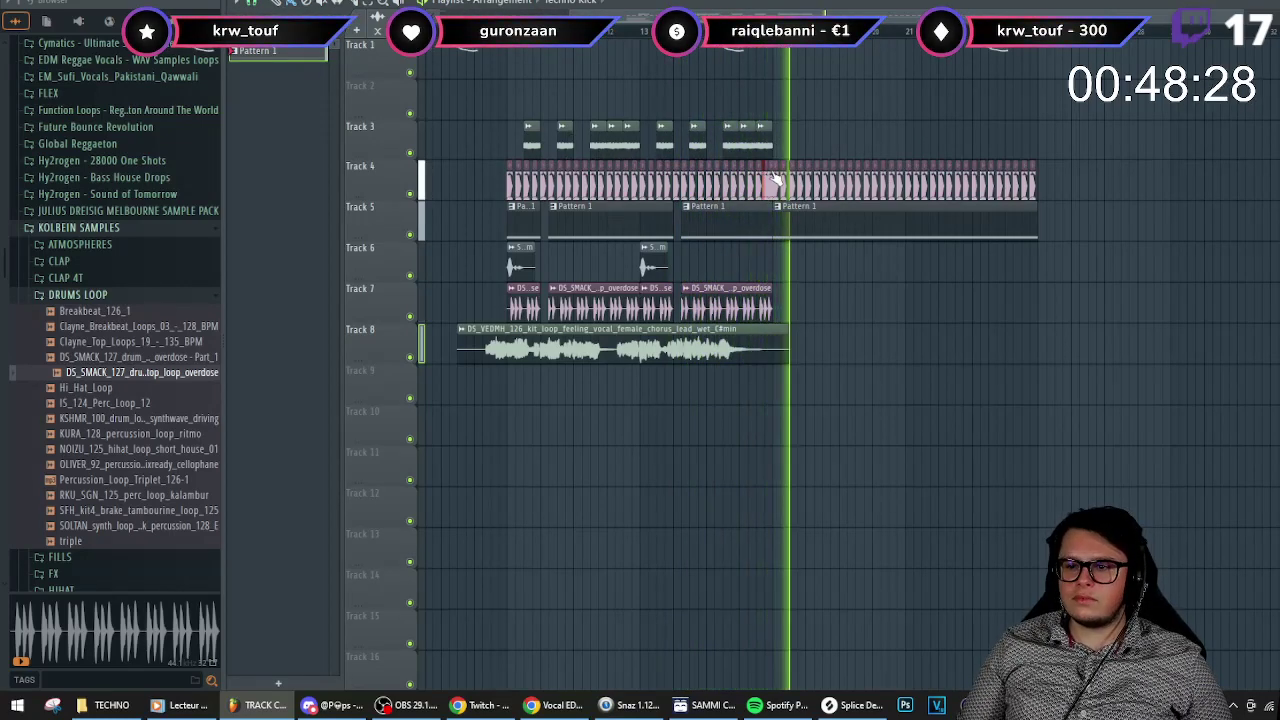
pyautogui.press('space')
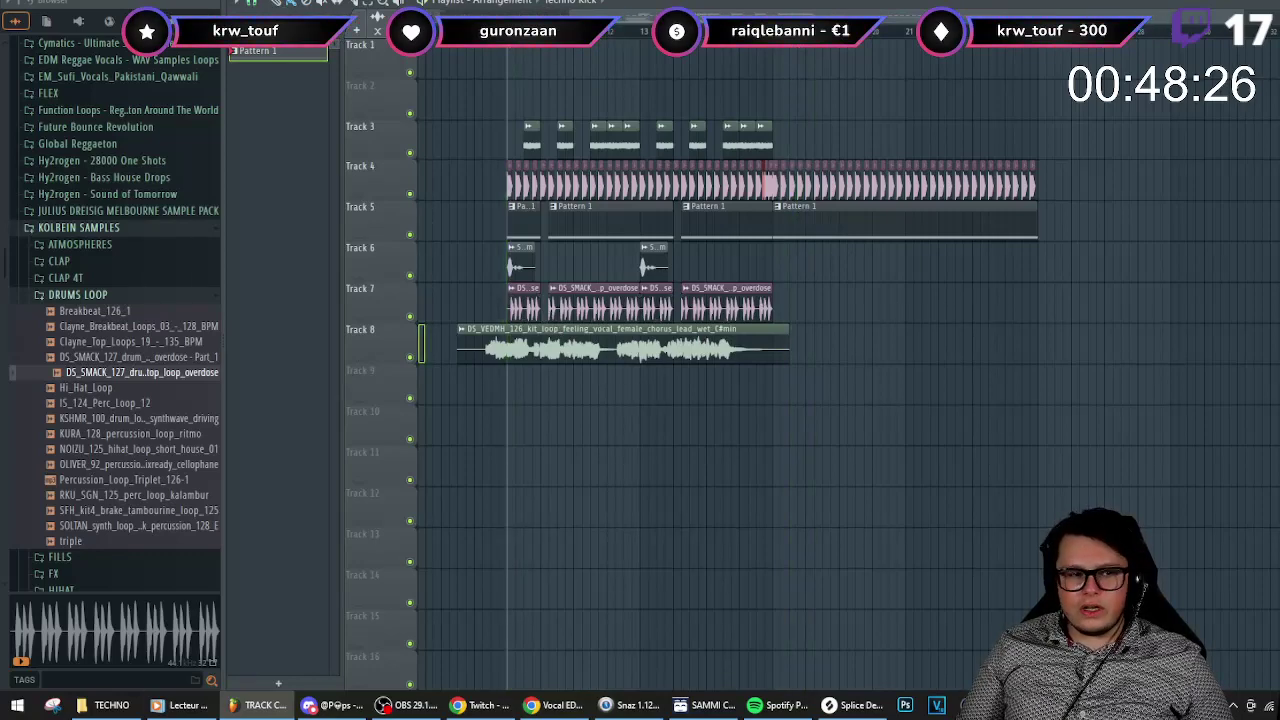
# - Switch to Splice in the browser, remove the chorus tag filter and audition the other wet C# minor vocals of Vocal EDM House
pyautogui.click(542, 712)
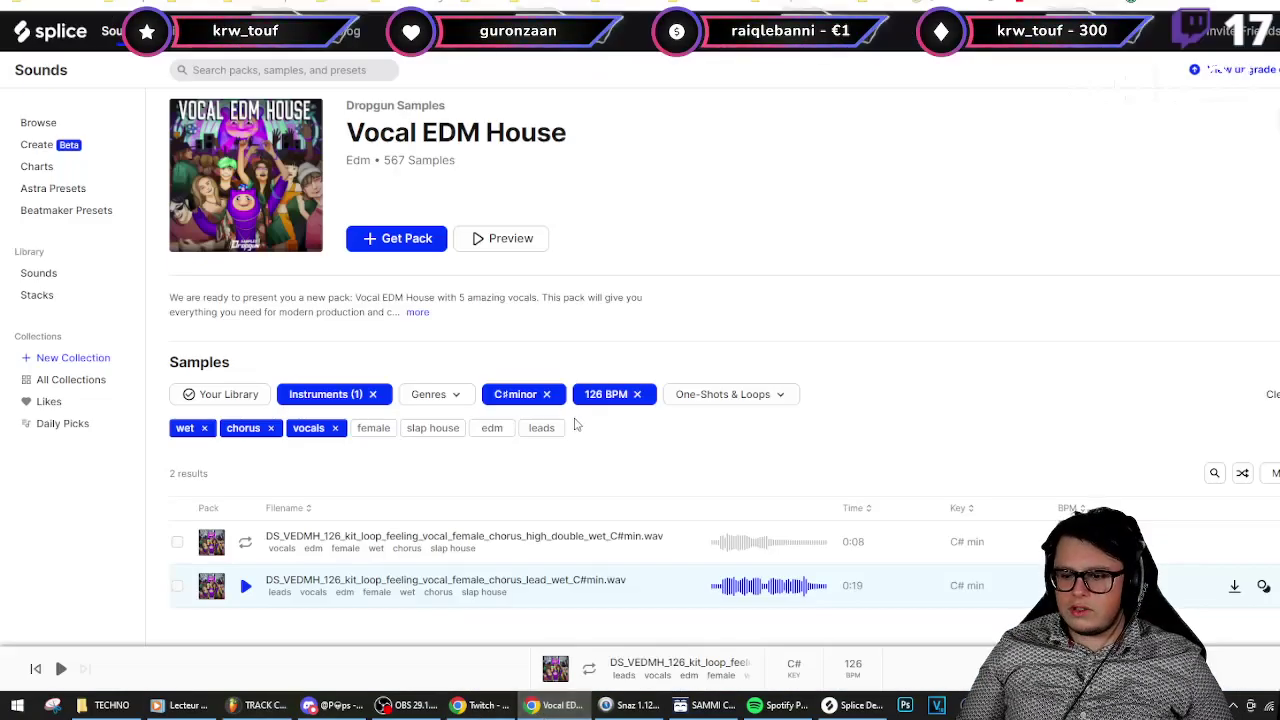
pyautogui.click(270, 428)
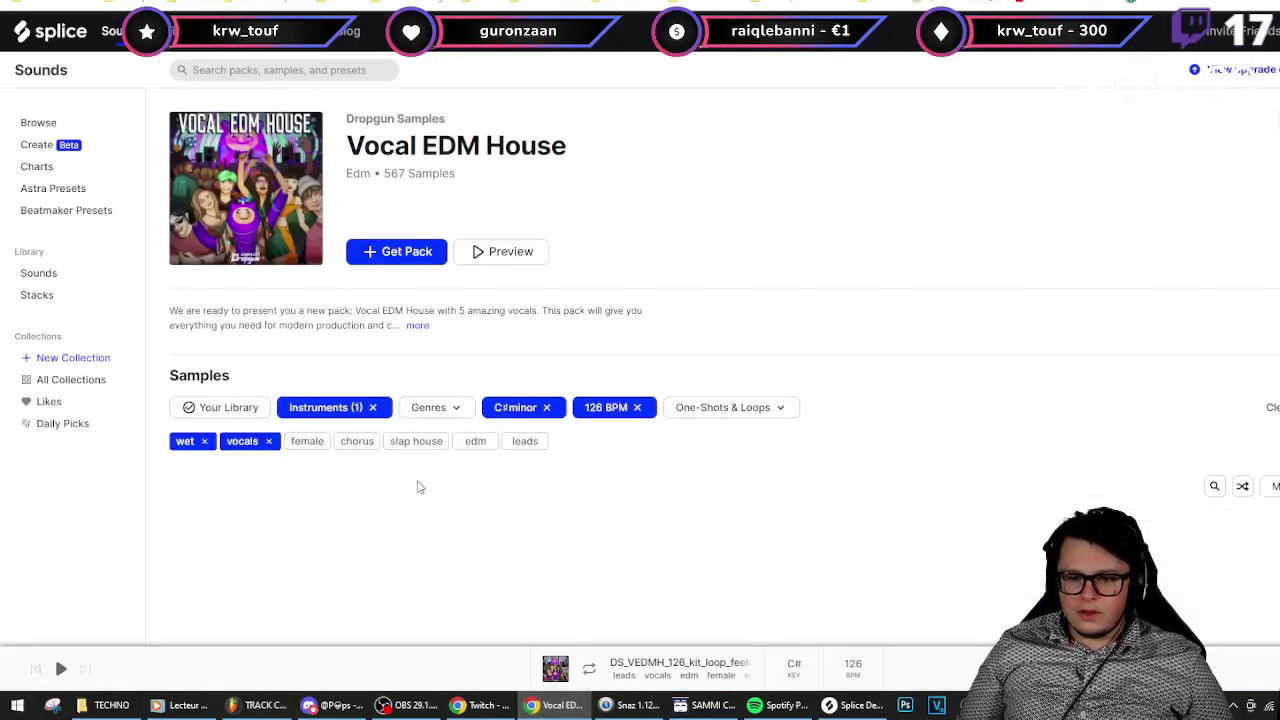
pyautogui.scroll(-2, 470, 508)
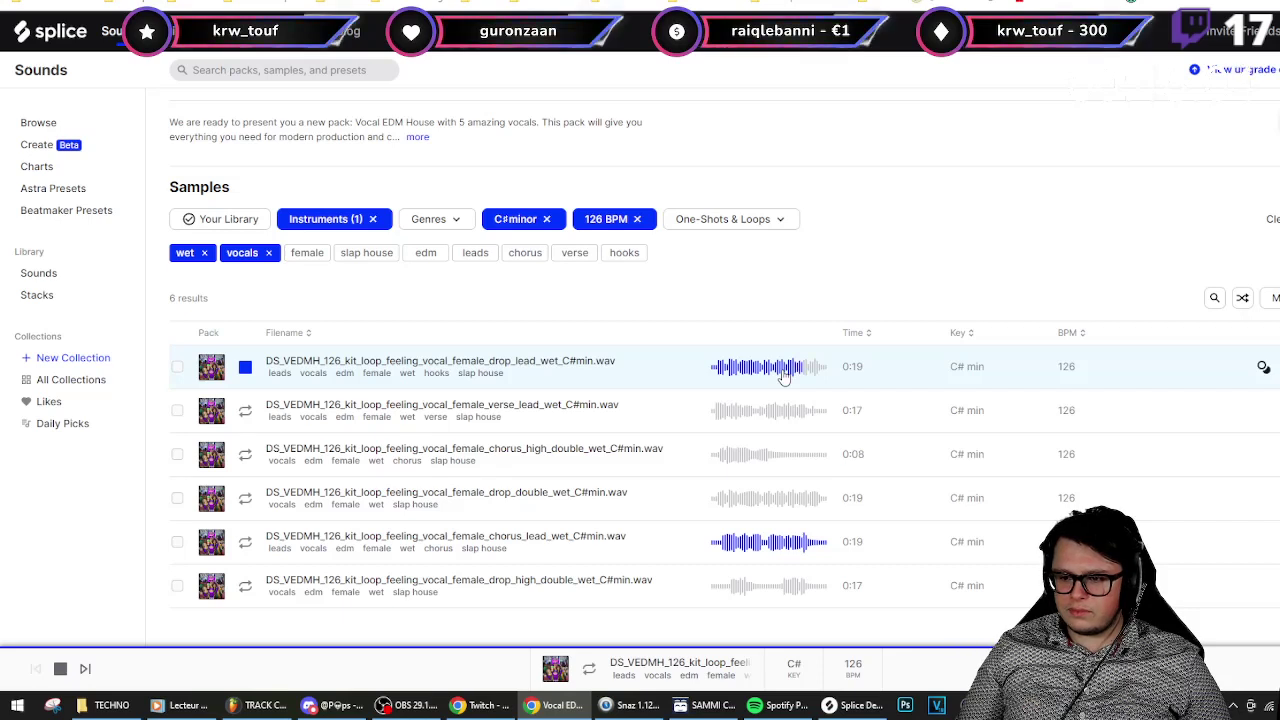
pyautogui.click(246, 368)
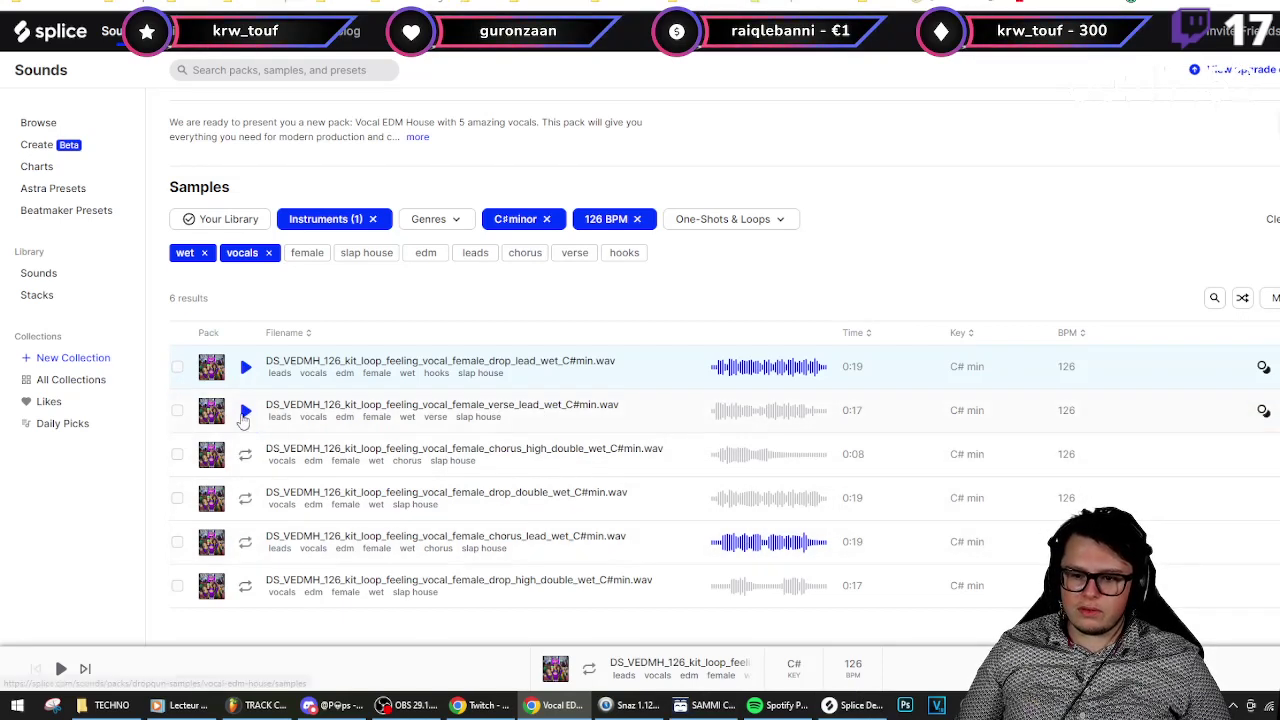
pyautogui.click(243, 412)
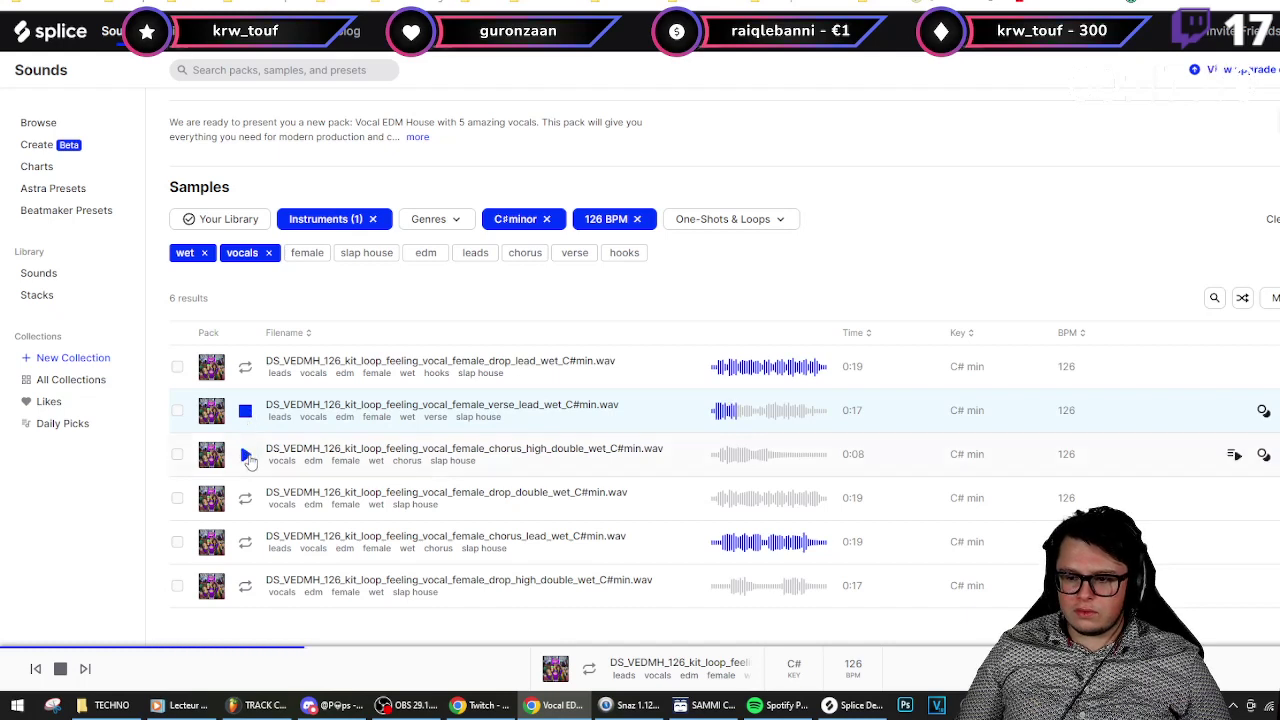
pyautogui.click(246, 499)
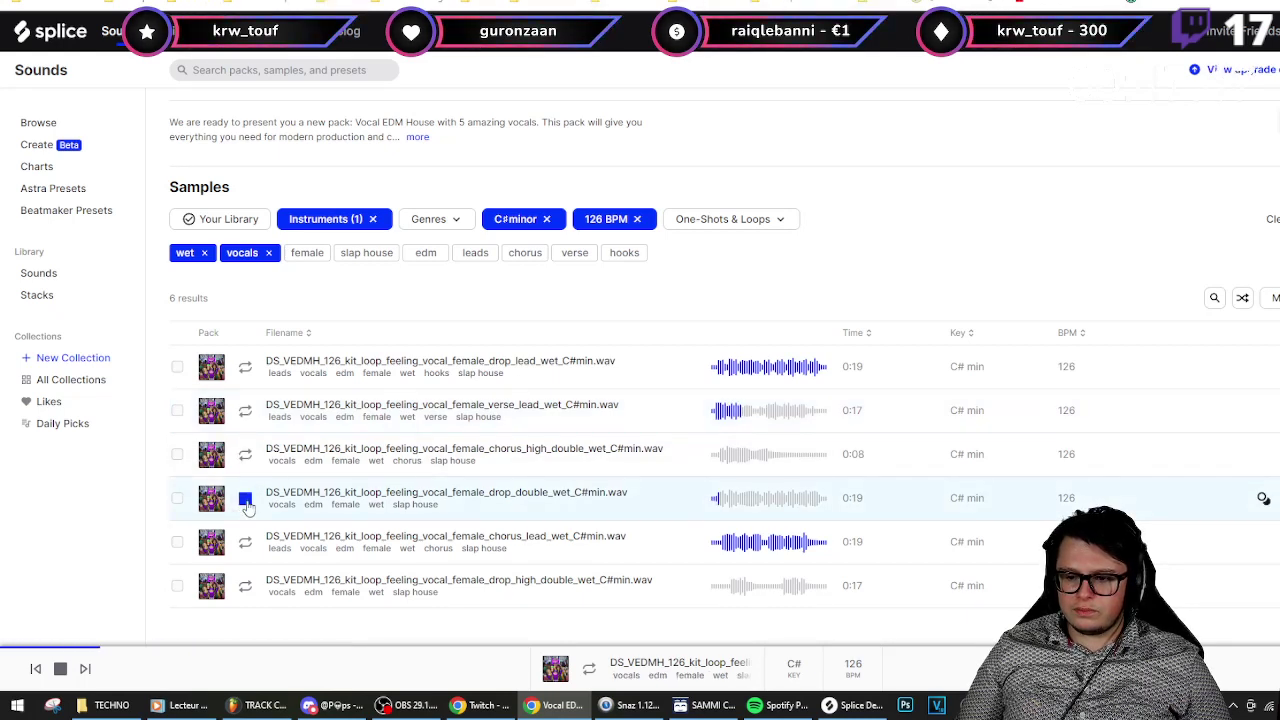
pyautogui.click(243, 585)
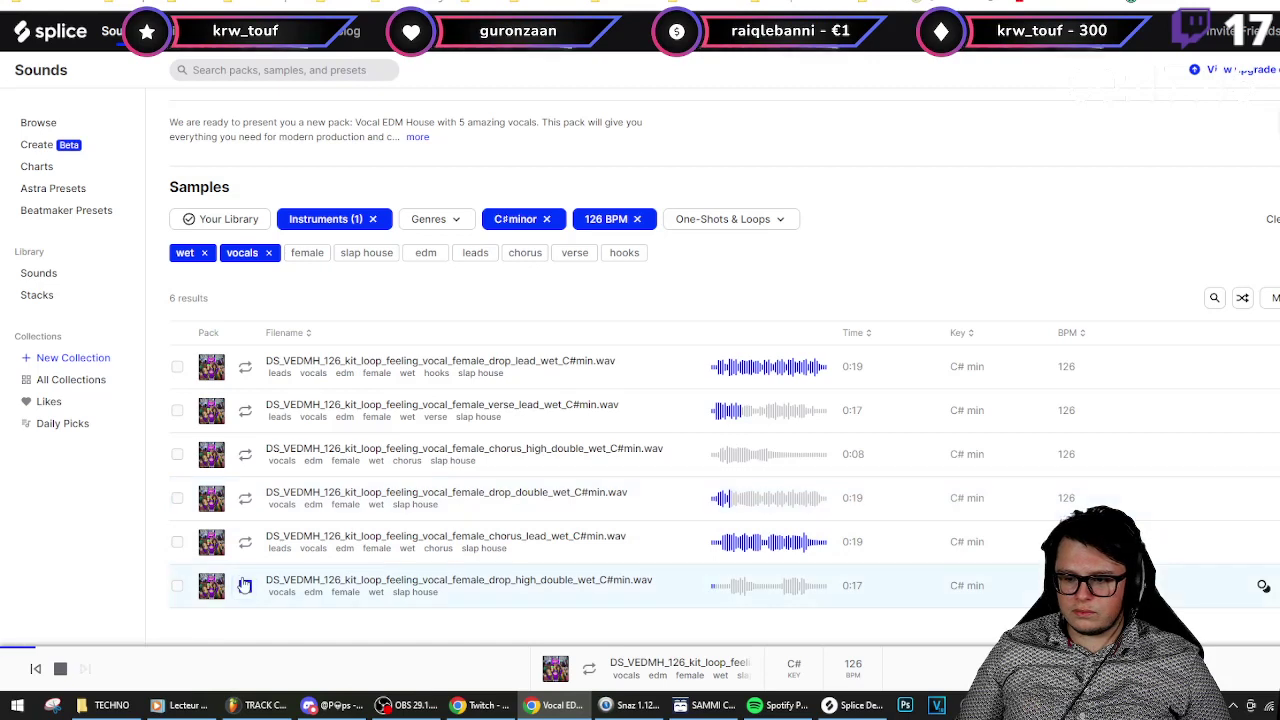
# - Add DS_VEDMH_126_kit_loop_feeling_vocal_female_drop_lead_wet_C#min.wav to the Splice library and import it into the FL Studio project from the Splice desktop app
pyautogui.click(340, 376)
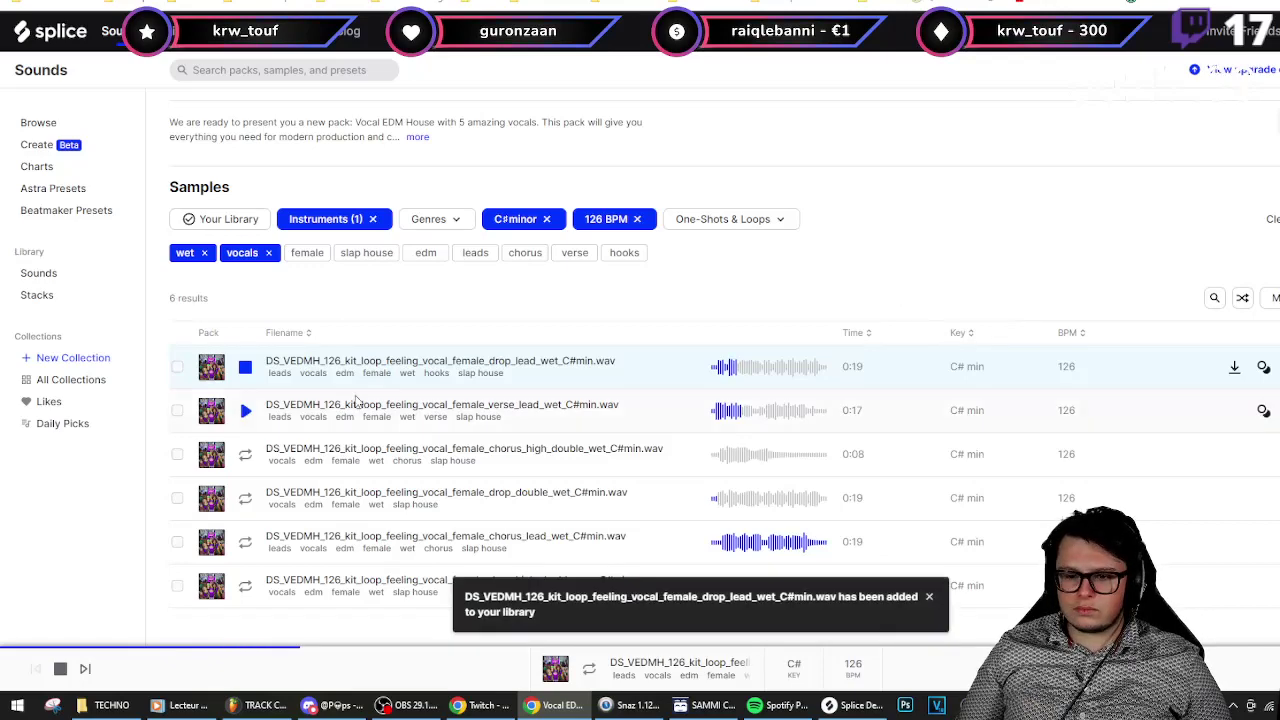
pyautogui.click(263, 705)
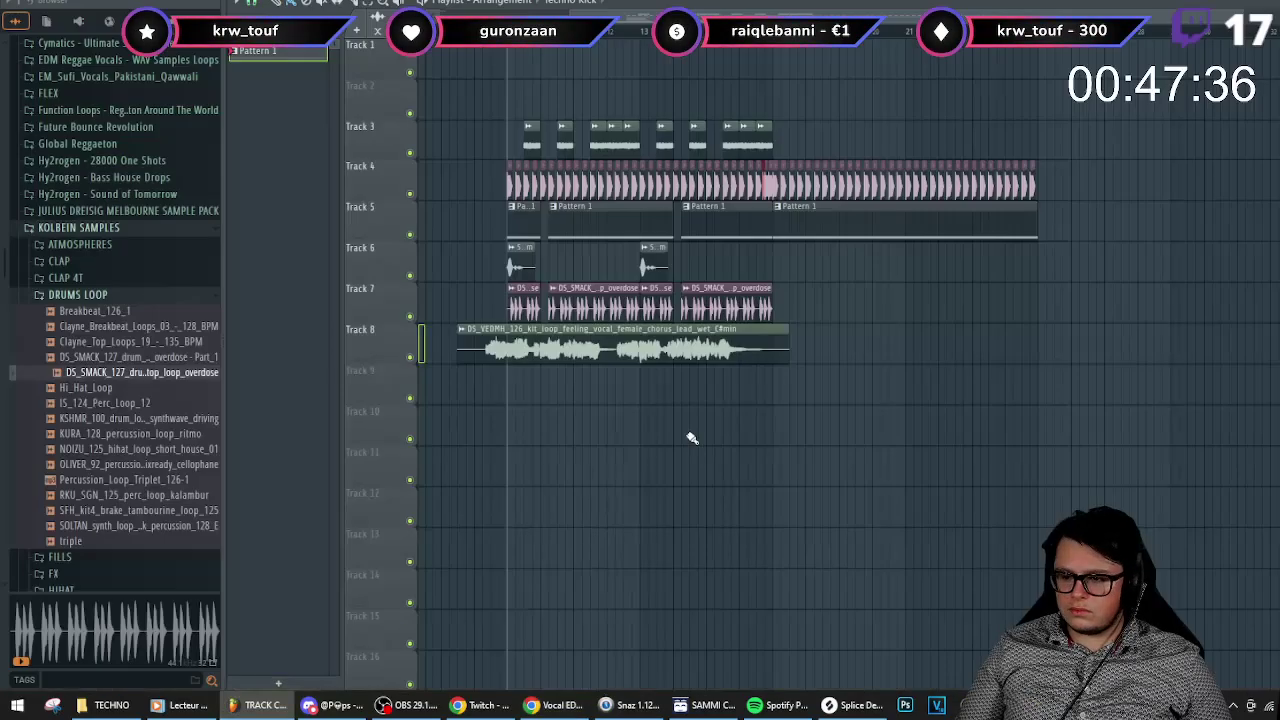
pyautogui.click(855, 705)
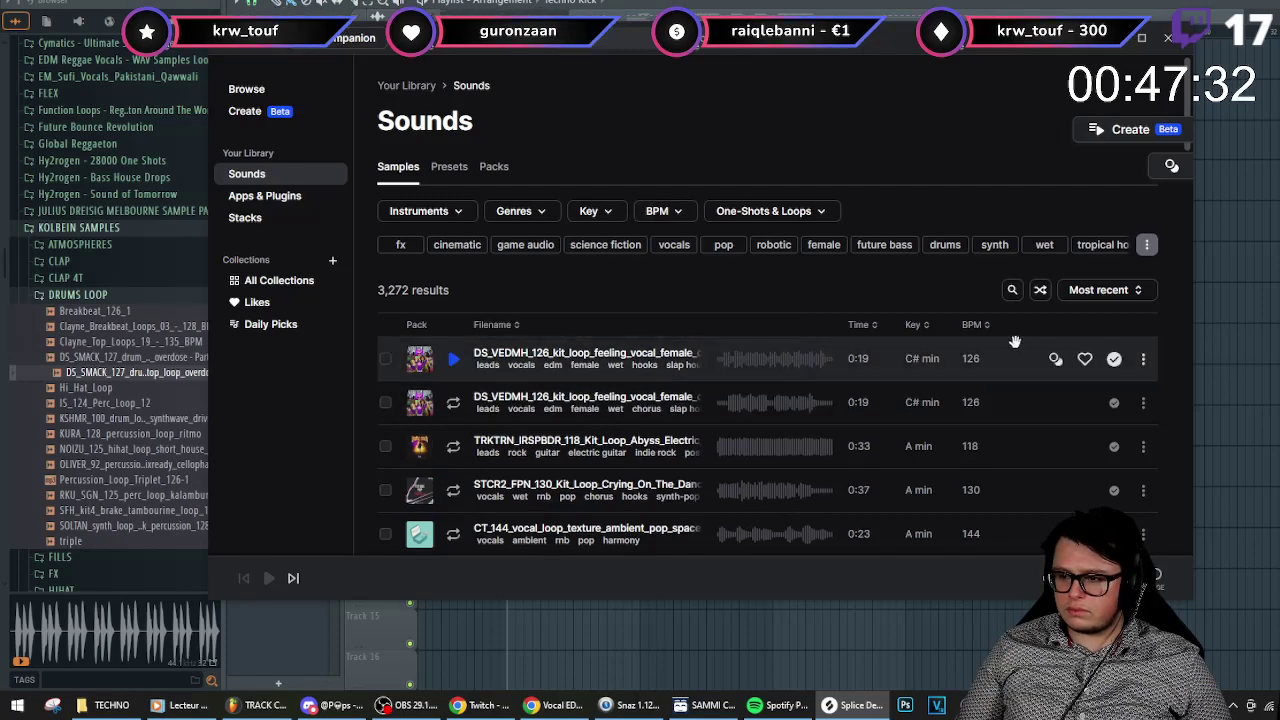
pyautogui.moveTo(532, 349); pyautogui.dragTo(1215, 422)
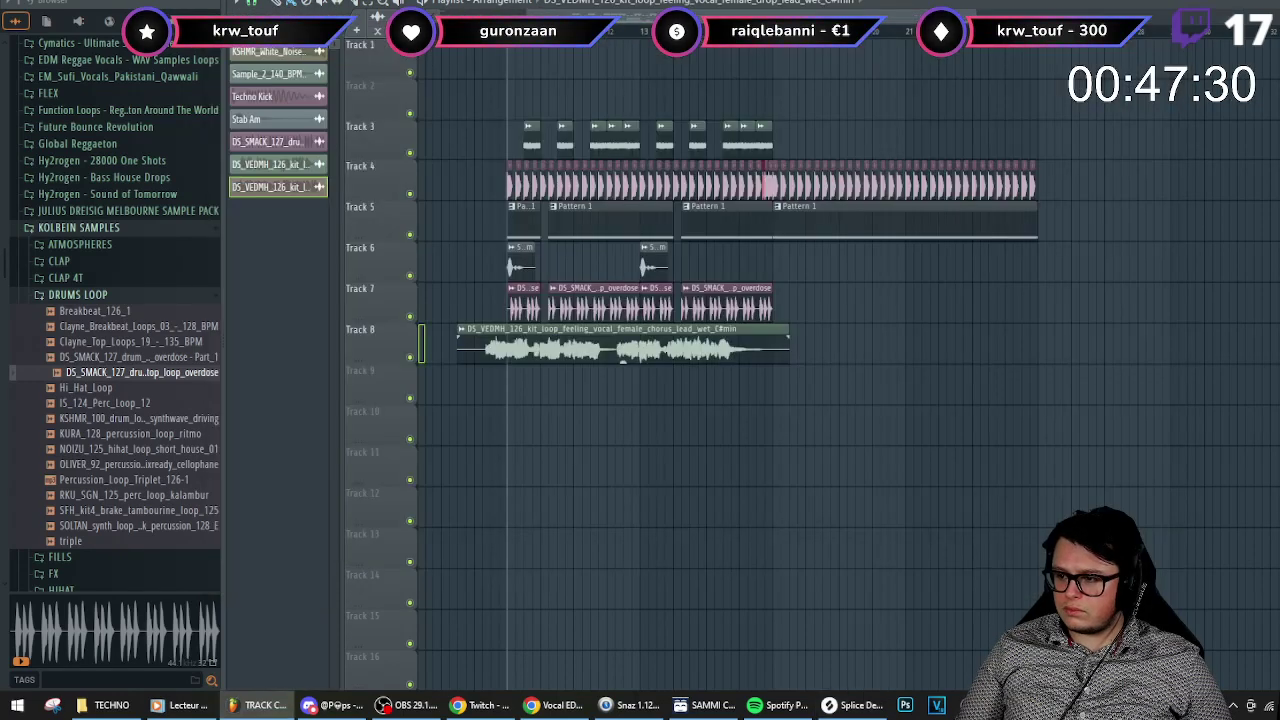
# - Place the DS_VEDMH_126 drop lead vocal on Track 8 after the chorus vocal and fit it to tempo from 126 BPM
pyautogui.moveTo(422, 345); pyautogui.dragTo(913, 330)
pyautogui.click(903, 338)
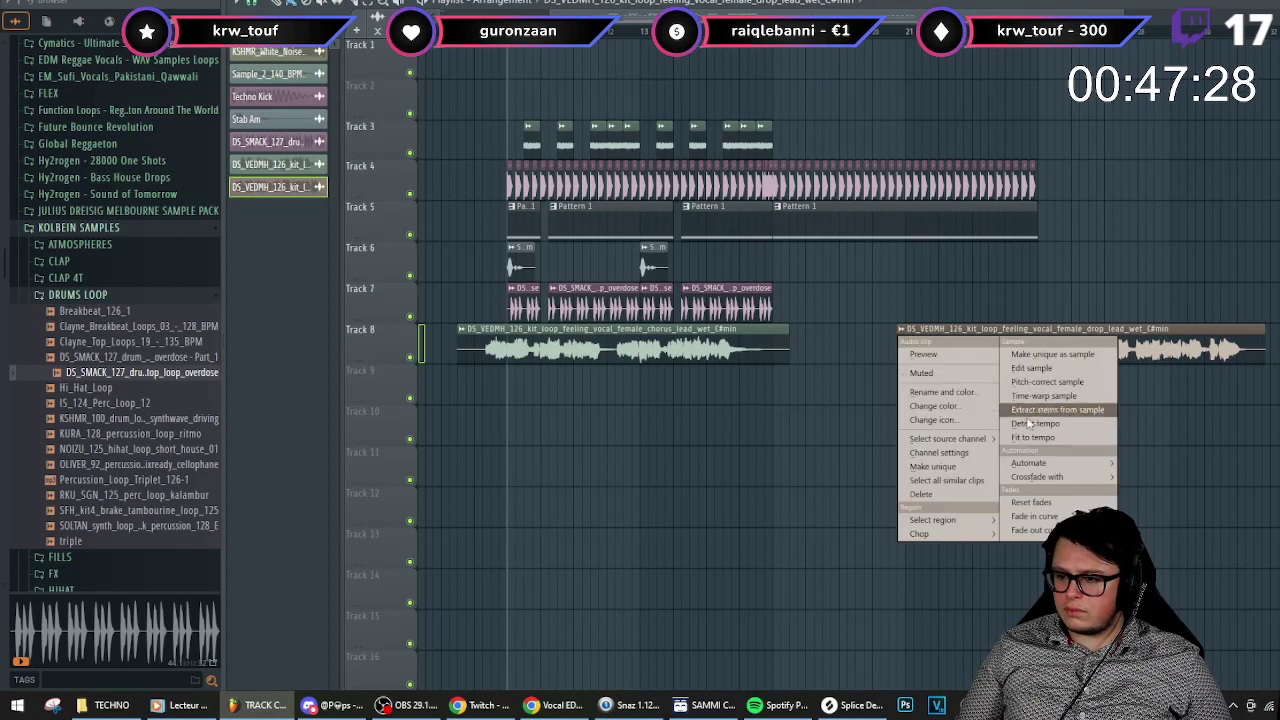
pyautogui.click(1033, 437)
pyautogui.click(714, 464)
pyautogui.write('126')
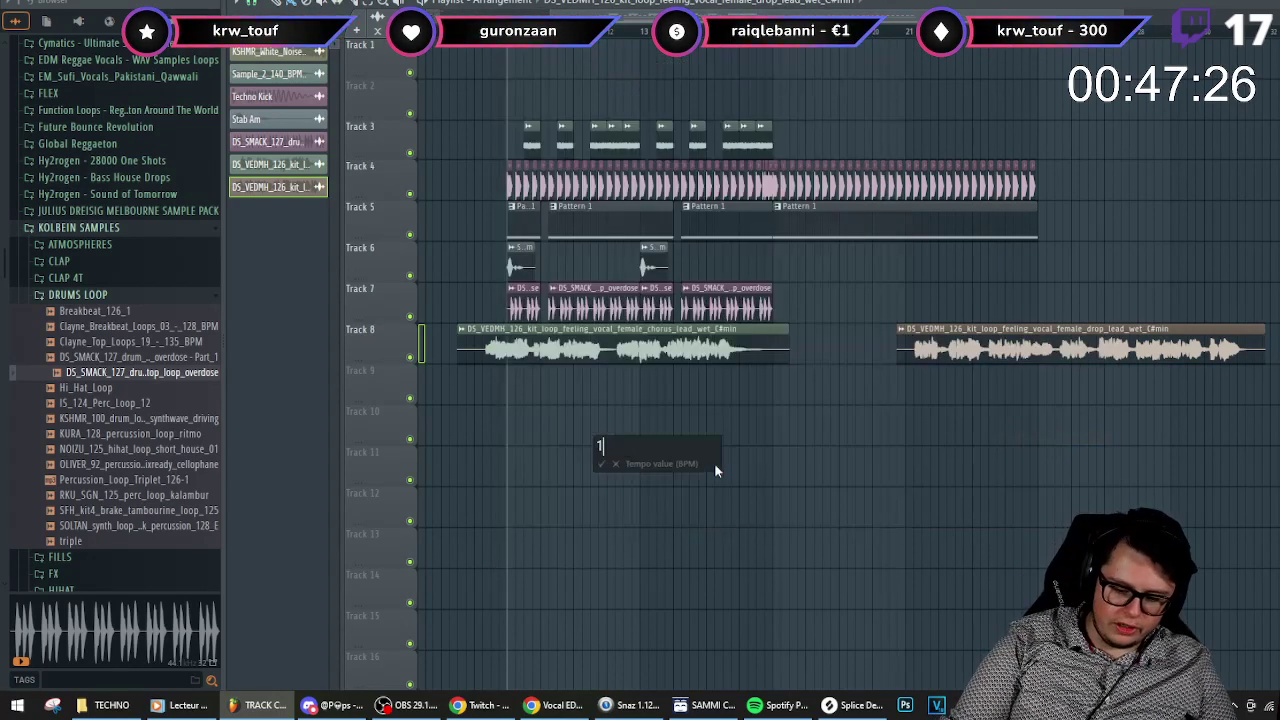
pyautogui.press('Return')
# - Move the drop vocal to Track 9 starting at bar 16, and copy the two Stab Am clips on Track 6 to bars 17 and 21
pyautogui.moveTo(930, 351); pyautogui.dragTo(824, 393)
pyautogui.click(791, 35)
pyautogui.press('space')
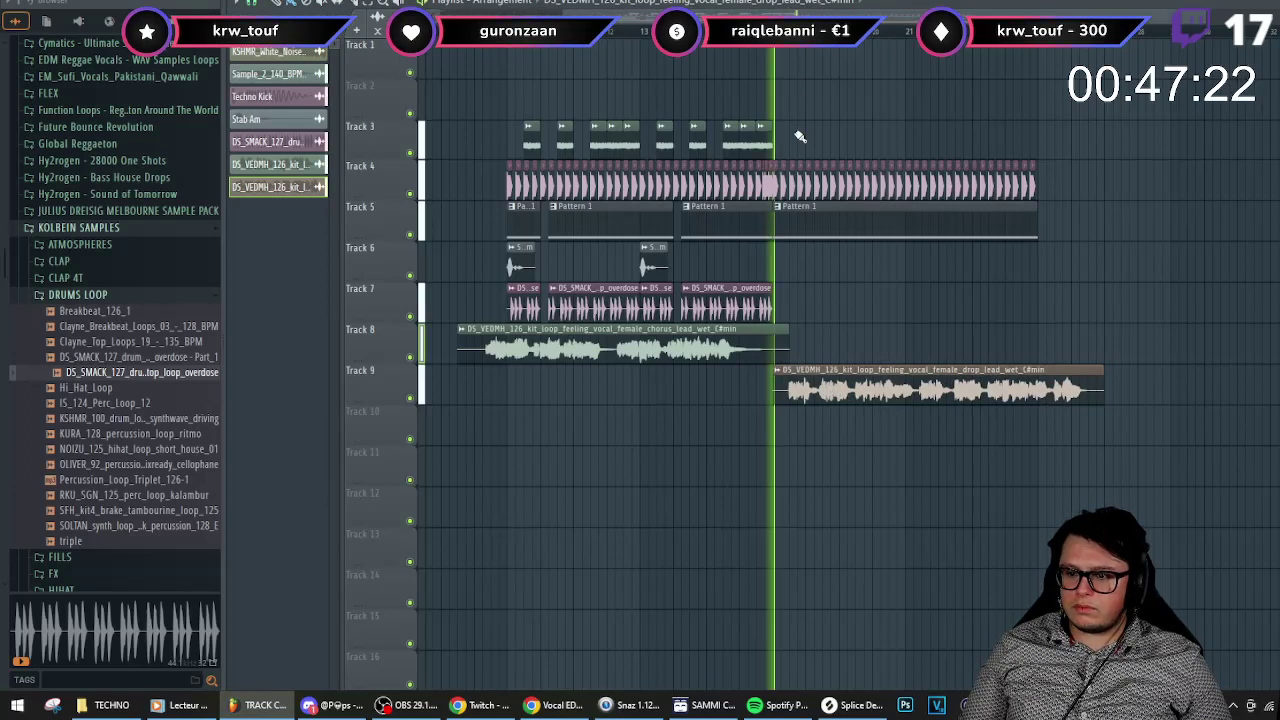
pyautogui.press('space')
pyautogui.moveTo(815, 381); pyautogui.dragTo(776, 388)
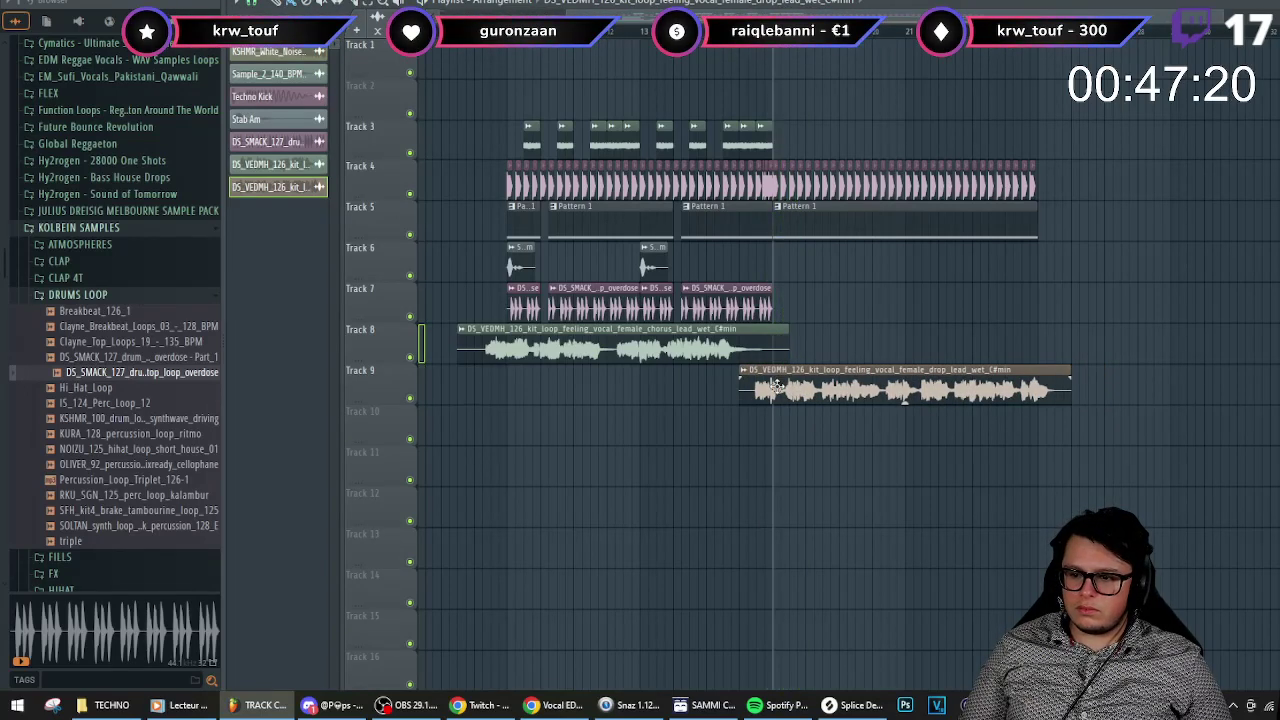
pyautogui.moveTo(679, 272); pyautogui.dragTo(783, 262)
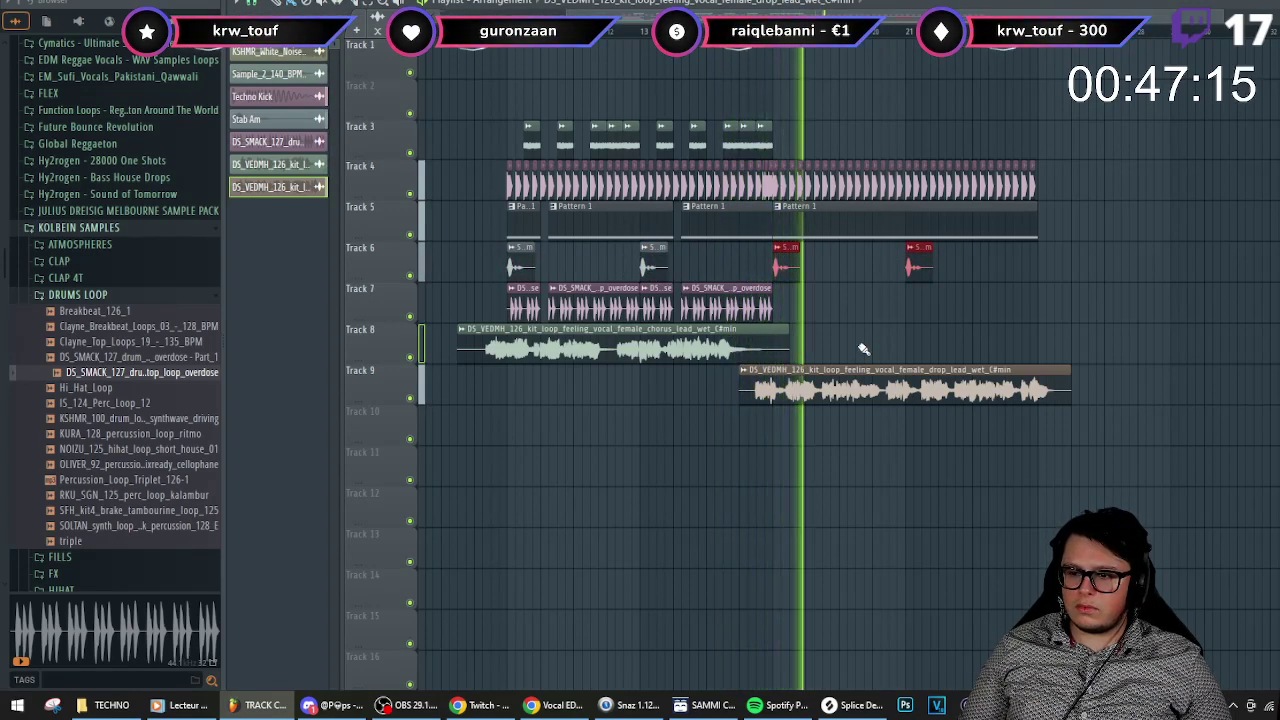
# - Play back the second half with the drop vocal, and move that vocal clip to Track 10 past the end of the arrangement
pyautogui.scroll(-3, 826, 353)
pyautogui.scroll(4, 728, 374)
pyautogui.scroll(-3, 728, 374)
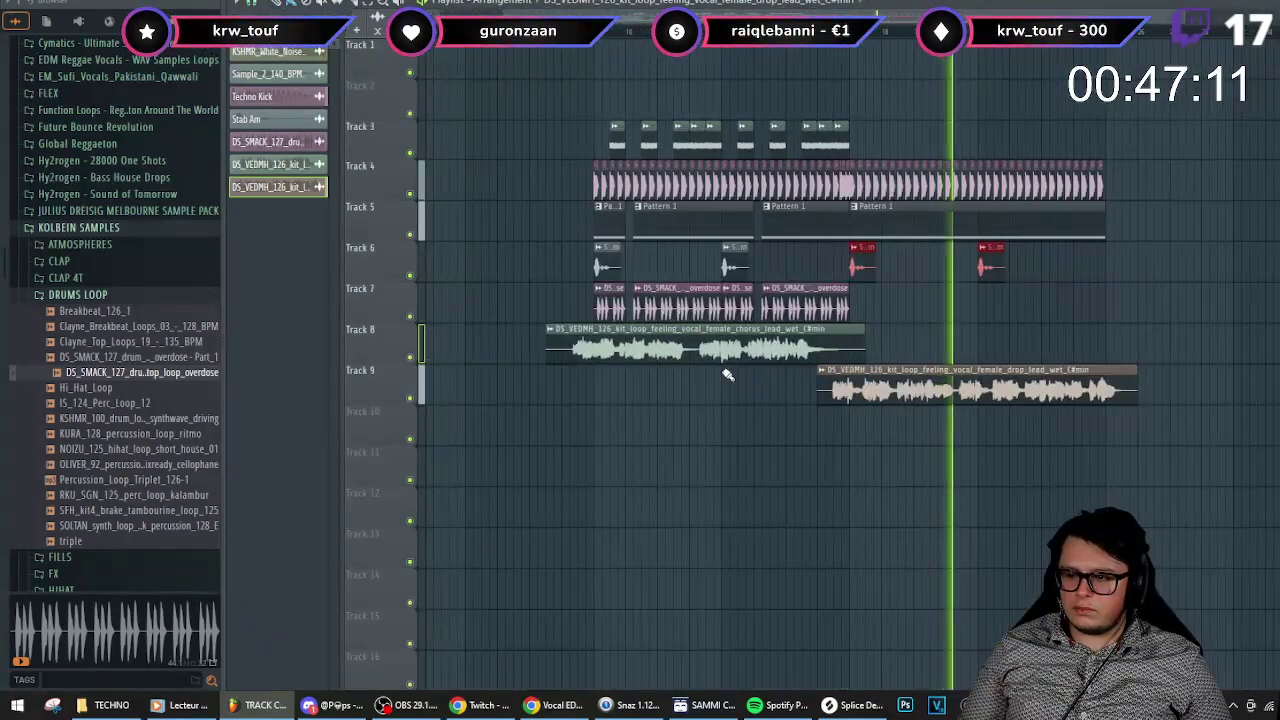
pyautogui.scroll(-2, 728, 368)
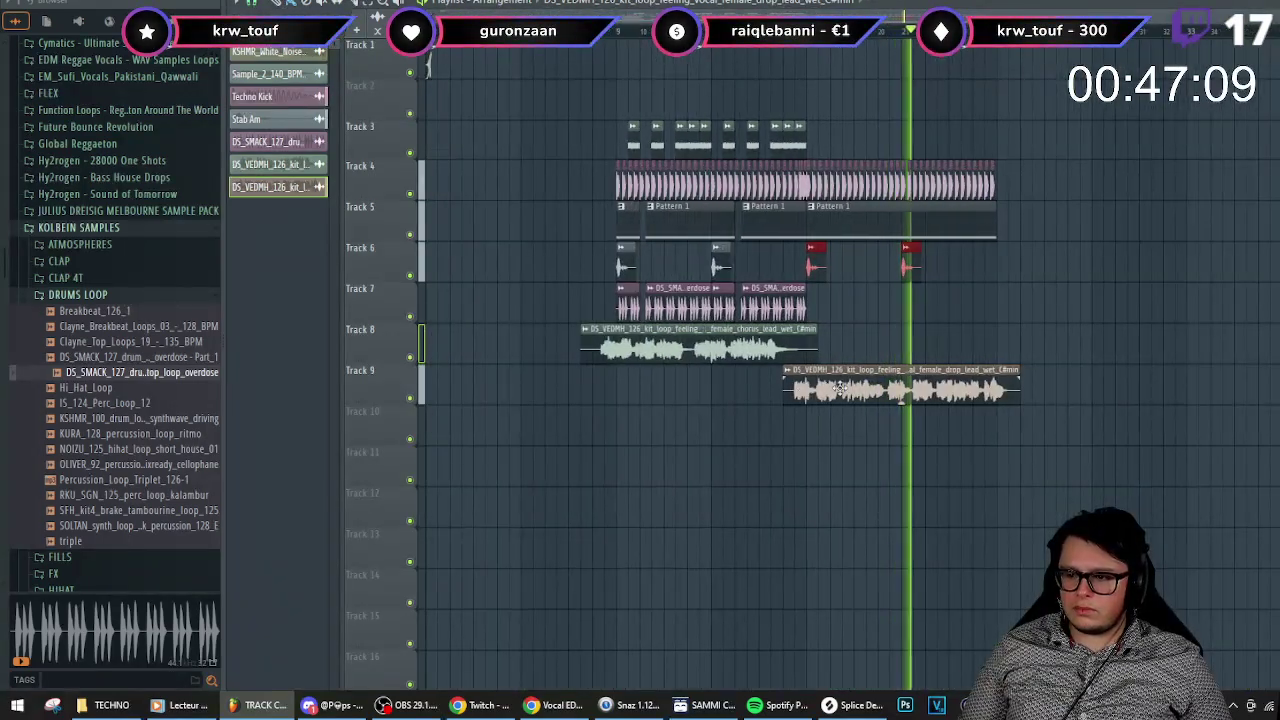
pyautogui.press('space')
pyautogui.moveTo(836, 390); pyautogui.dragTo(1279, 428)
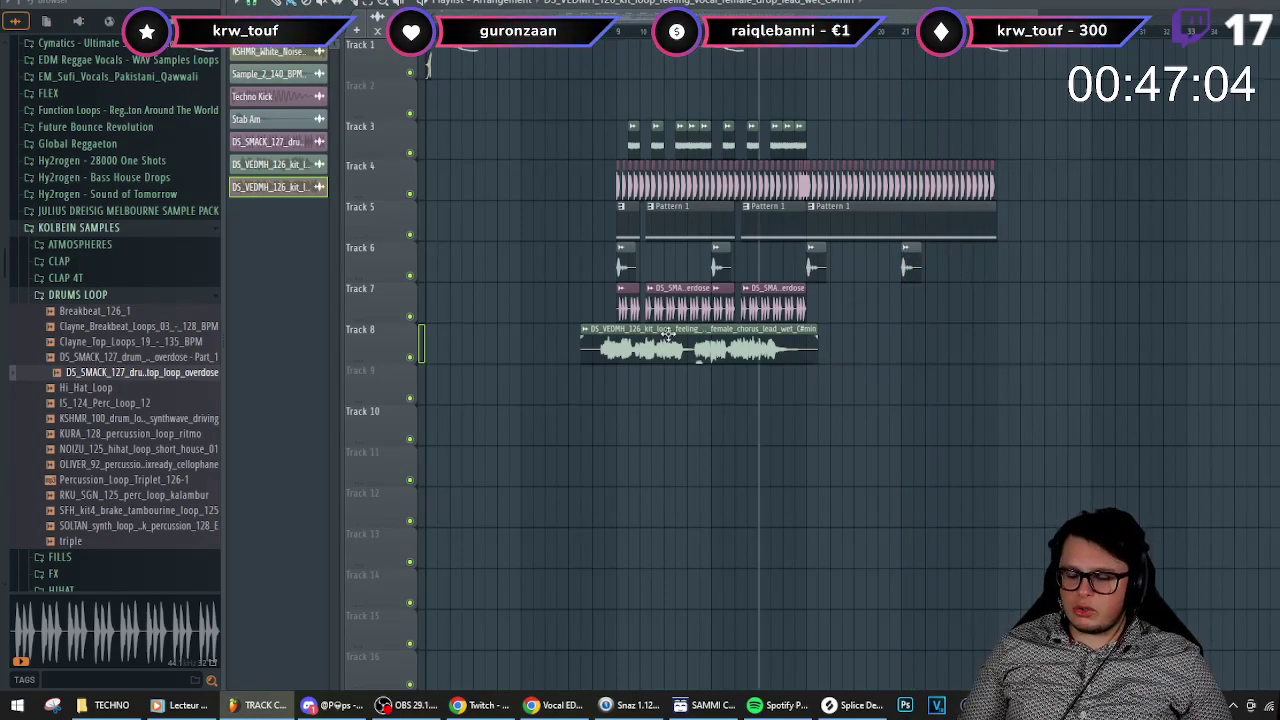
# - Play back the drop from bar 9 with the chorus vocal and replay the section from bar 12
pyautogui.scroll(2, 610, 64)
pyautogui.press('space')
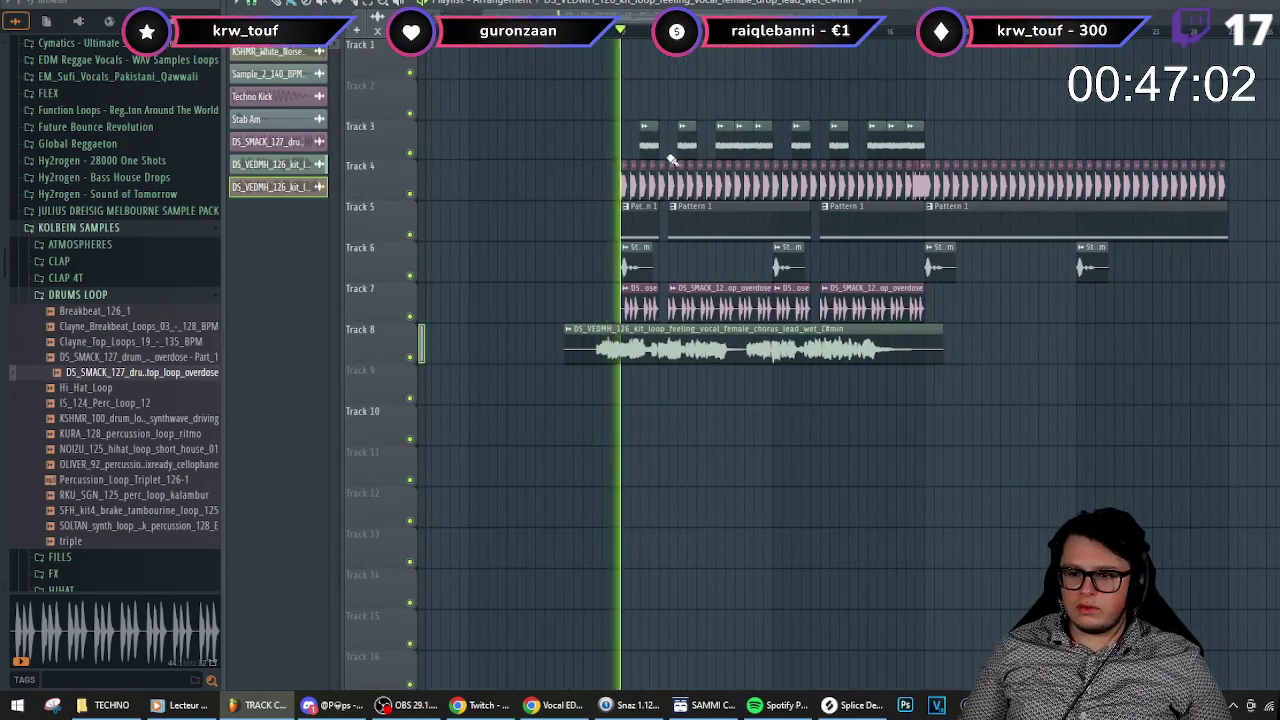
pyautogui.scroll(2, 584, 215)
pyautogui.scroll(2, 584, 215)
pyautogui.scroll(-4, 711, 226)
pyautogui.scroll(2, 832, 228)
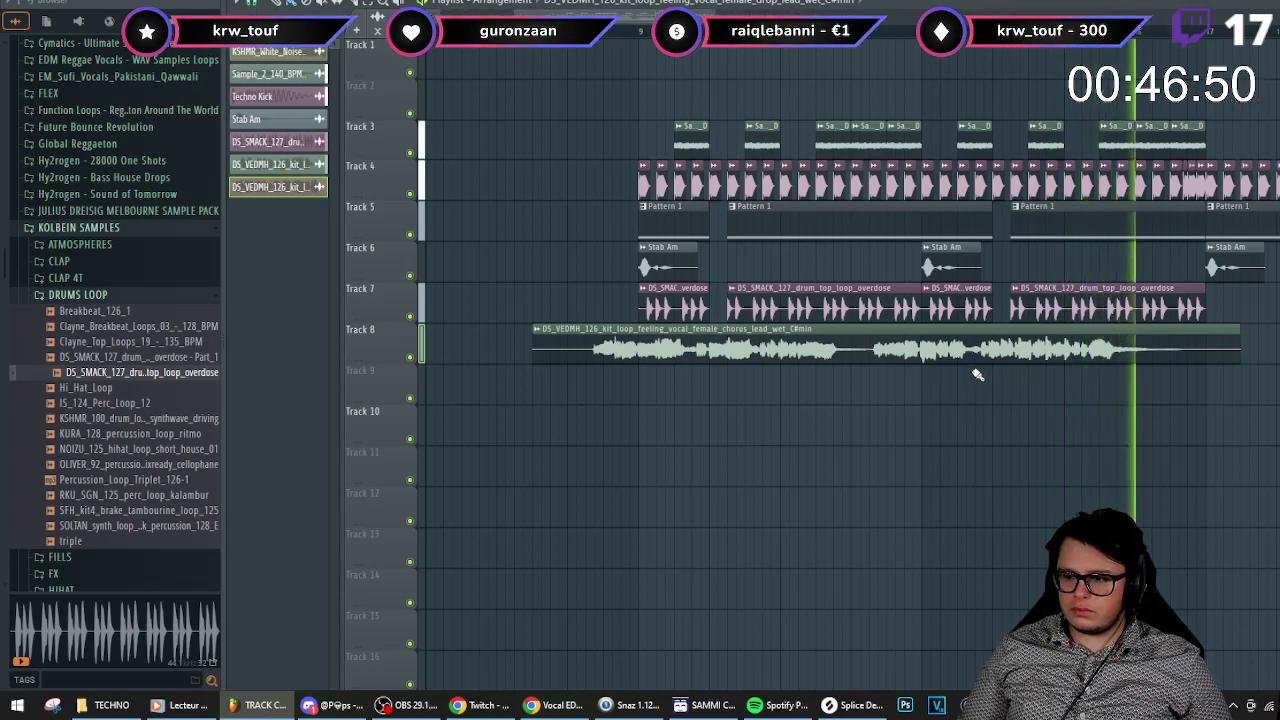
pyautogui.click(880, 33)
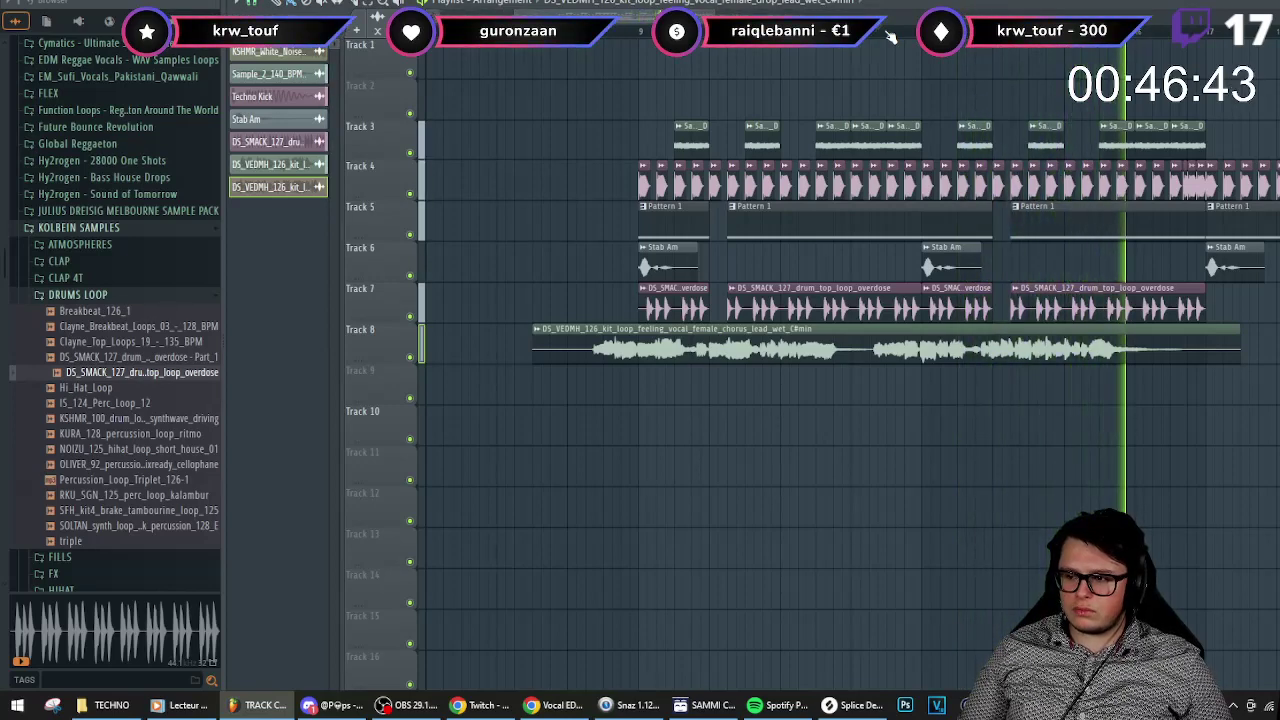
pyautogui.click(884, 33)
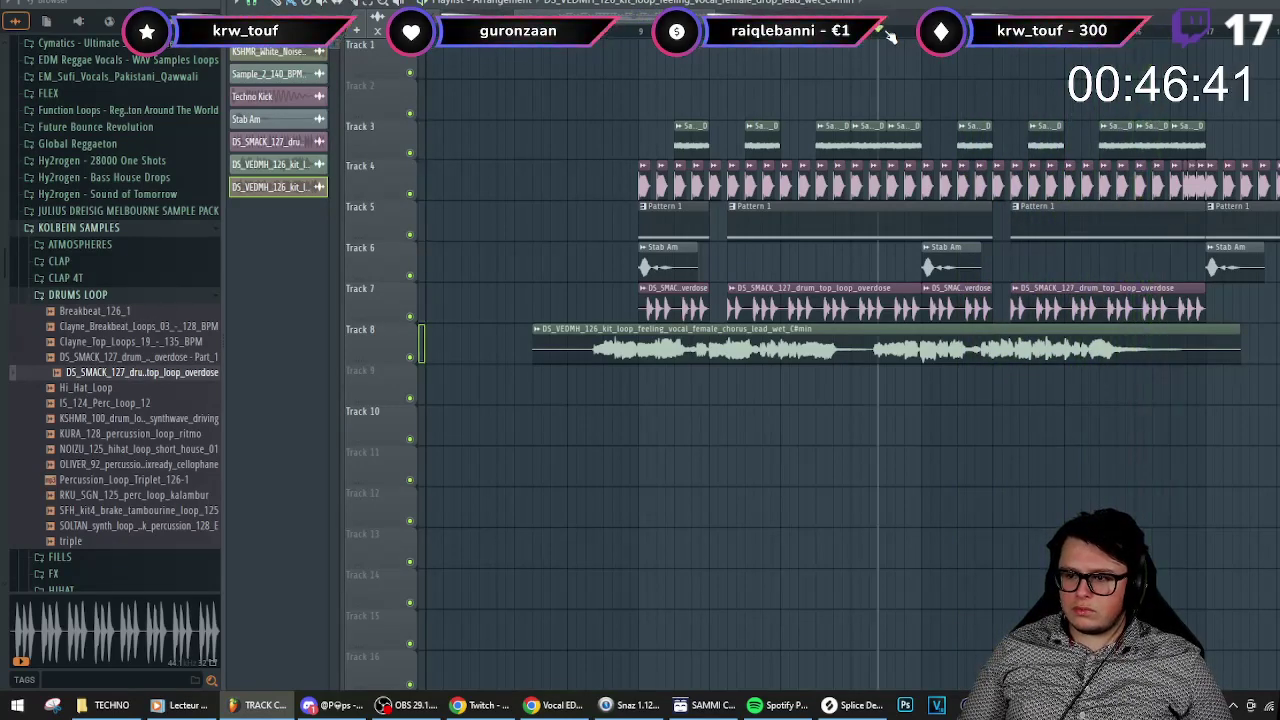
# - Insert an empty Track 4 above the kick track and group it with Track 3
pyautogui.rightClick(391, 189)
pyautogui.click(416, 456)
pyautogui.rightClick(405, 178)
pyautogui.click(460, 322)
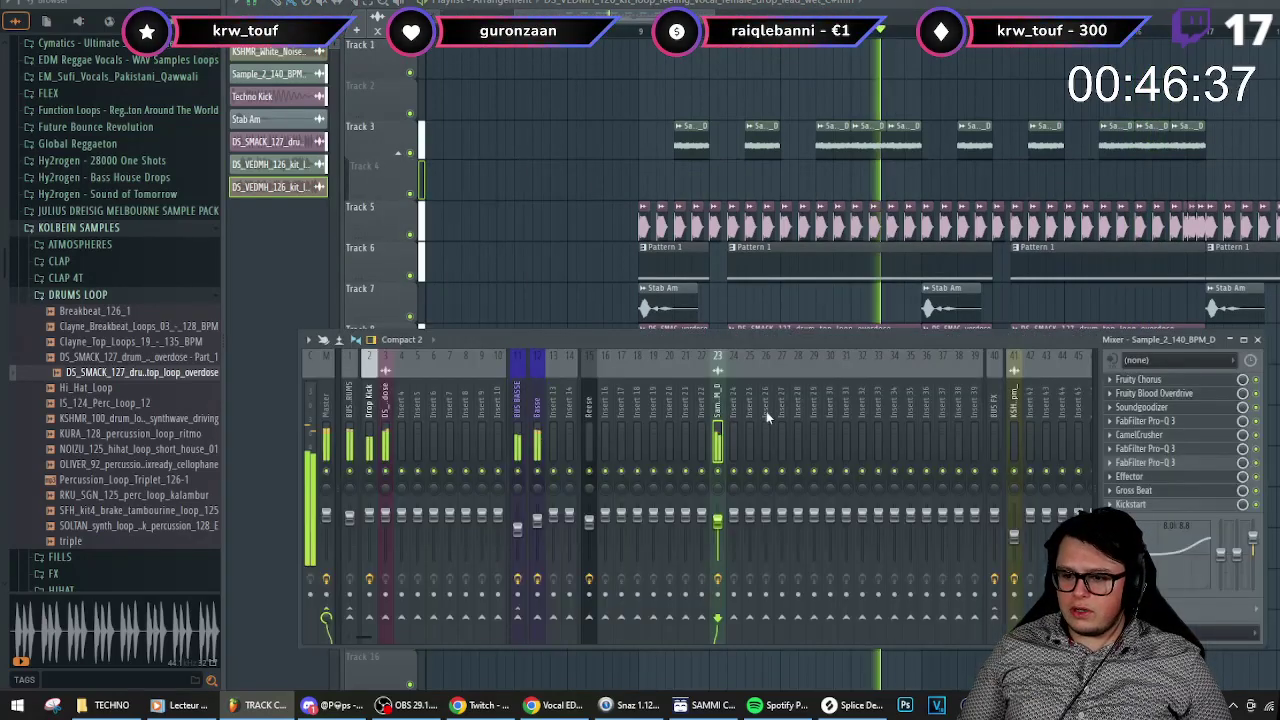
# - Create a mixer group named BUS SAMPLE on Insert 22 and route the Sample_2_140_BPM_D mixer track to it
pyautogui.rightClick(702, 436)
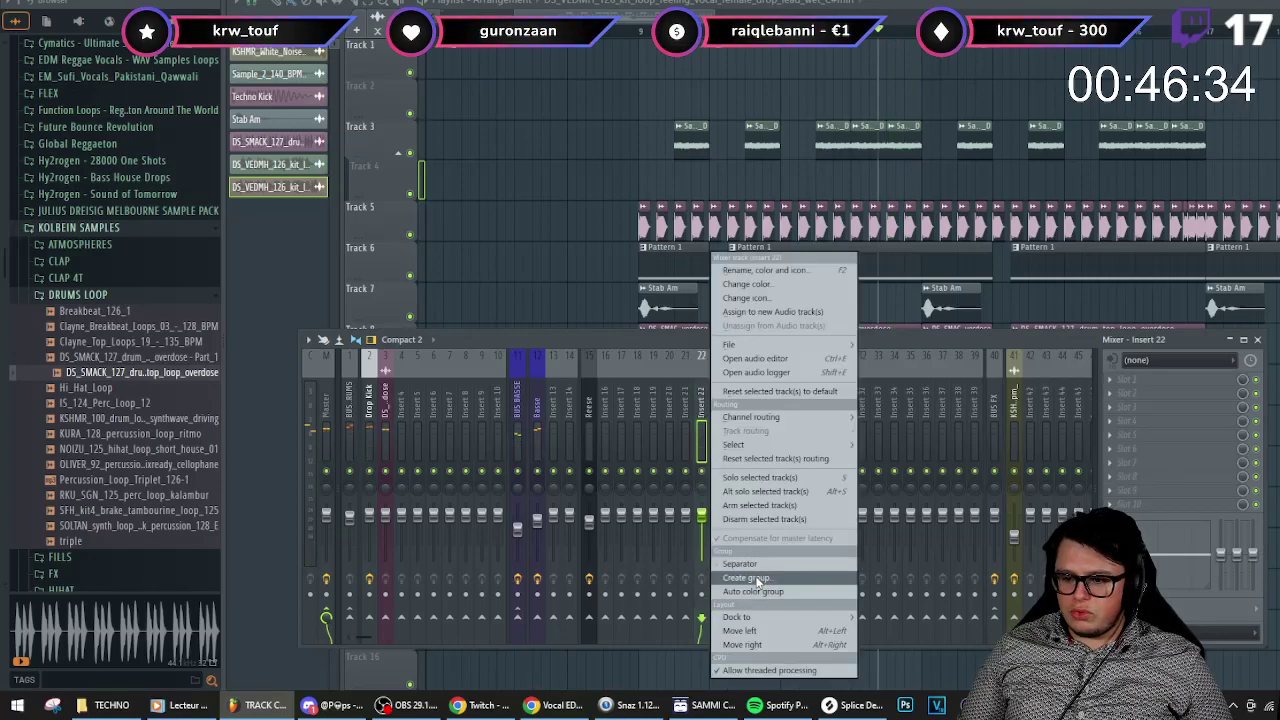
pyautogui.click(746, 578)
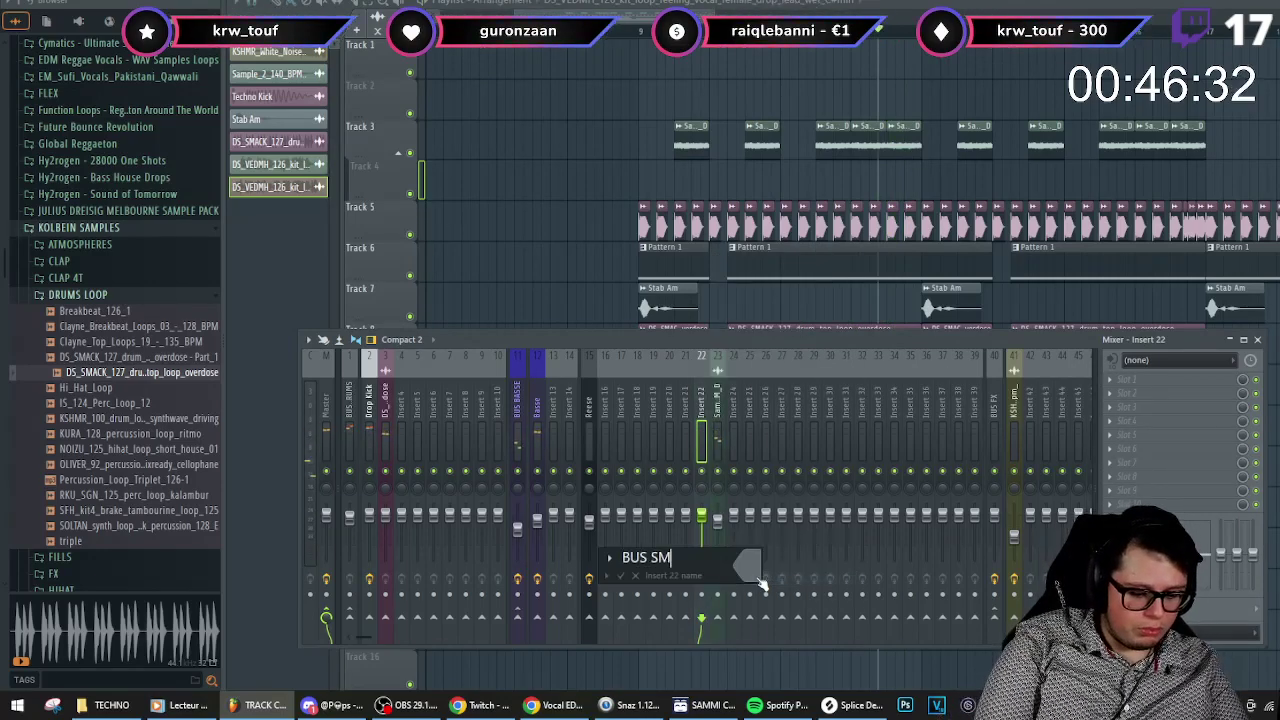
pyautogui.write('BUS SAMPLE')
pyautogui.press('Return')
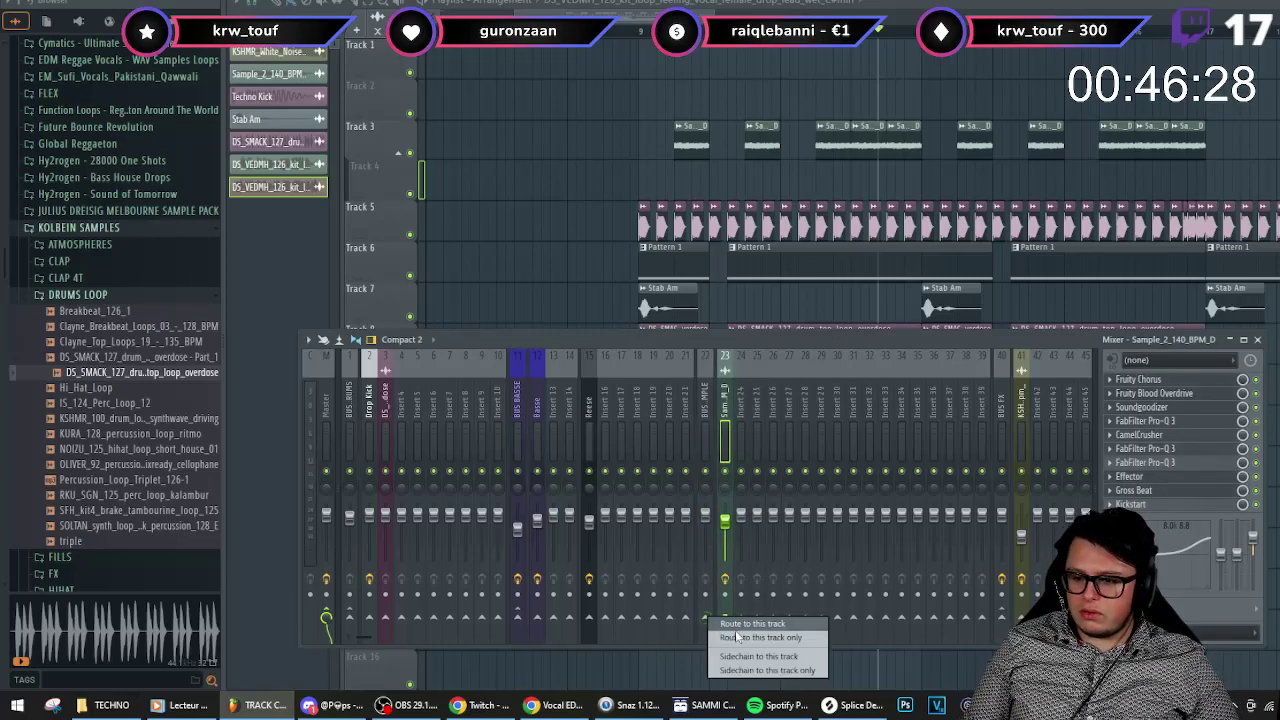
# - Load FabFilter Pro-Q 3 on BUS SAMPLE and add a low-cut band at 30 Hz
pyautogui.click(1122, 392)
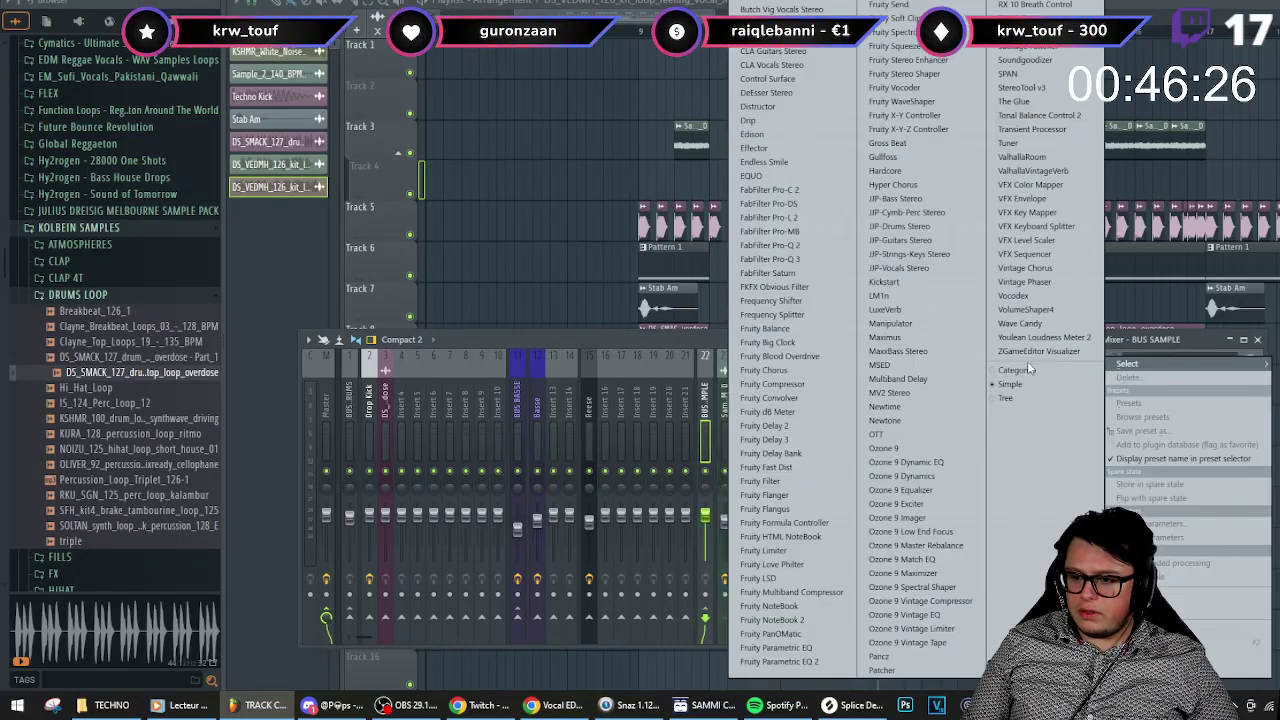
pyautogui.click(800, 245)
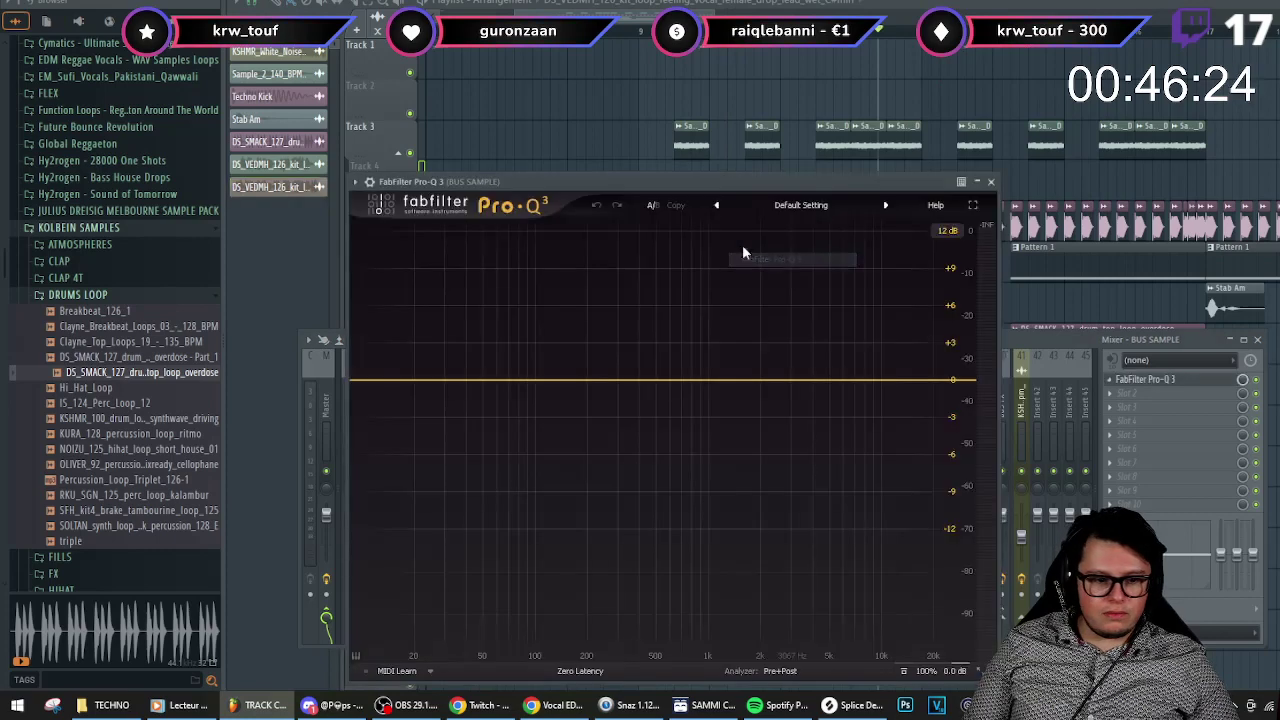
pyautogui.click(373, 383)
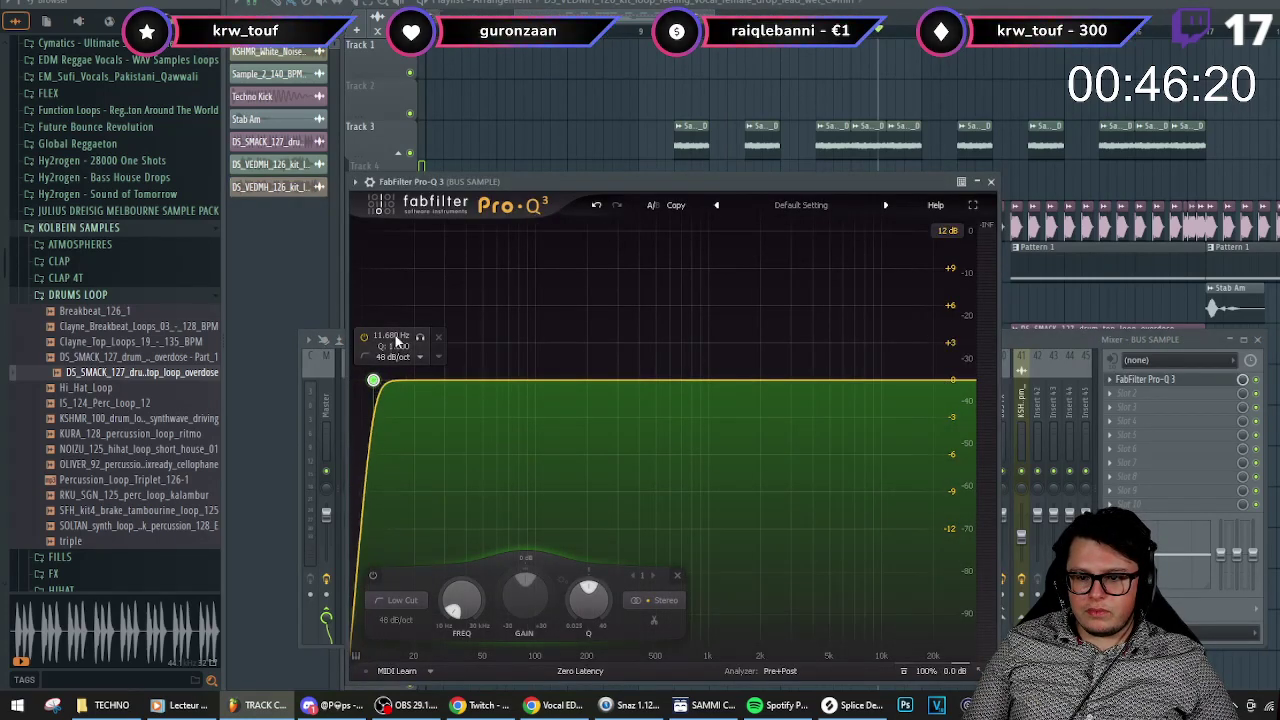
pyautogui.write('30')
pyautogui.press('Return')
# - Create an automation clip for the Pro-Q 3 Band 1 frequency and place it on Track 4 at bar 9
pyautogui.rightClick(469, 603)
pyautogui.click(544, 549)
pyautogui.click(1031, 3)
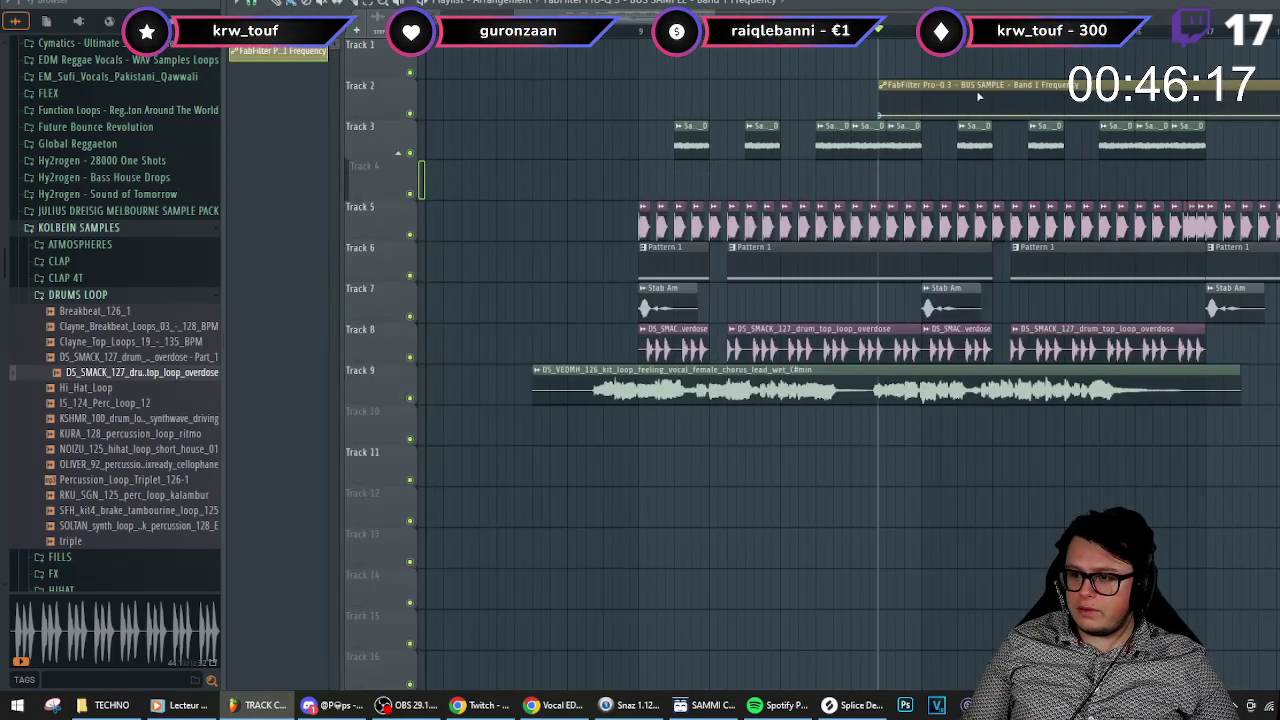
pyautogui.moveTo(976, 90); pyautogui.dragTo(831, 183)
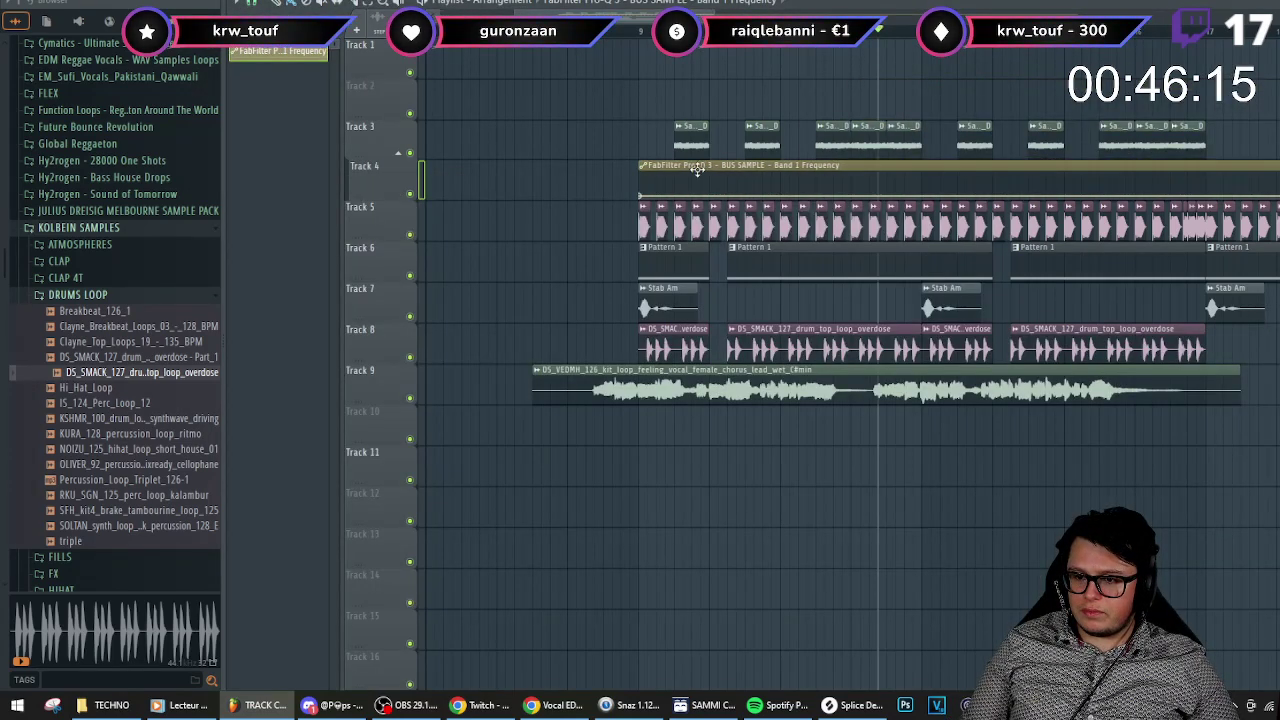
# - Add an automation point midway through bar 11 with the first point's copied value, and a rise from it to a peak at bar 13
pyautogui.rightClick(641, 199)
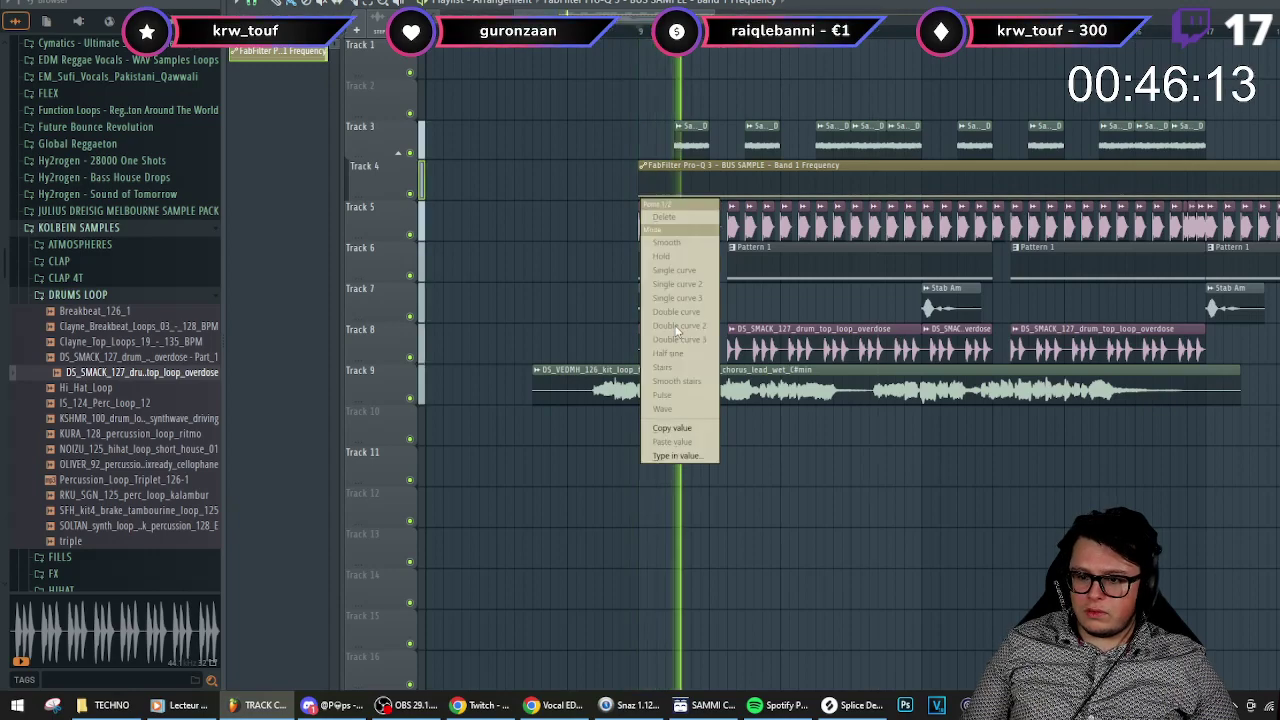
pyautogui.click(670, 427)
pyautogui.scroll(2, 805, 208)
pyautogui.scroll(2, 810, 208)
pyautogui.scroll(1, 832, 200)
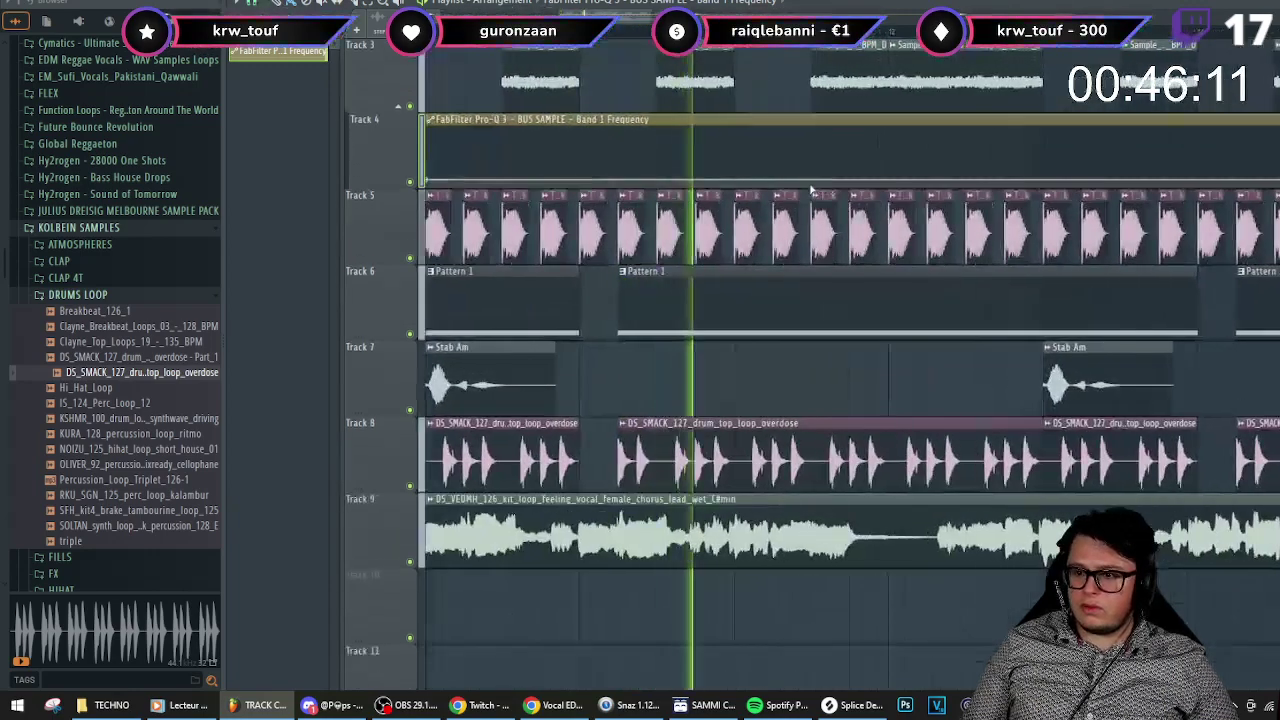
pyautogui.rightClick(811, 180)
pyautogui.rightClick(811, 180)
pyautogui.click(857, 428)
pyautogui.moveTo(1038, 158); pyautogui.dragTo(1043, 124)
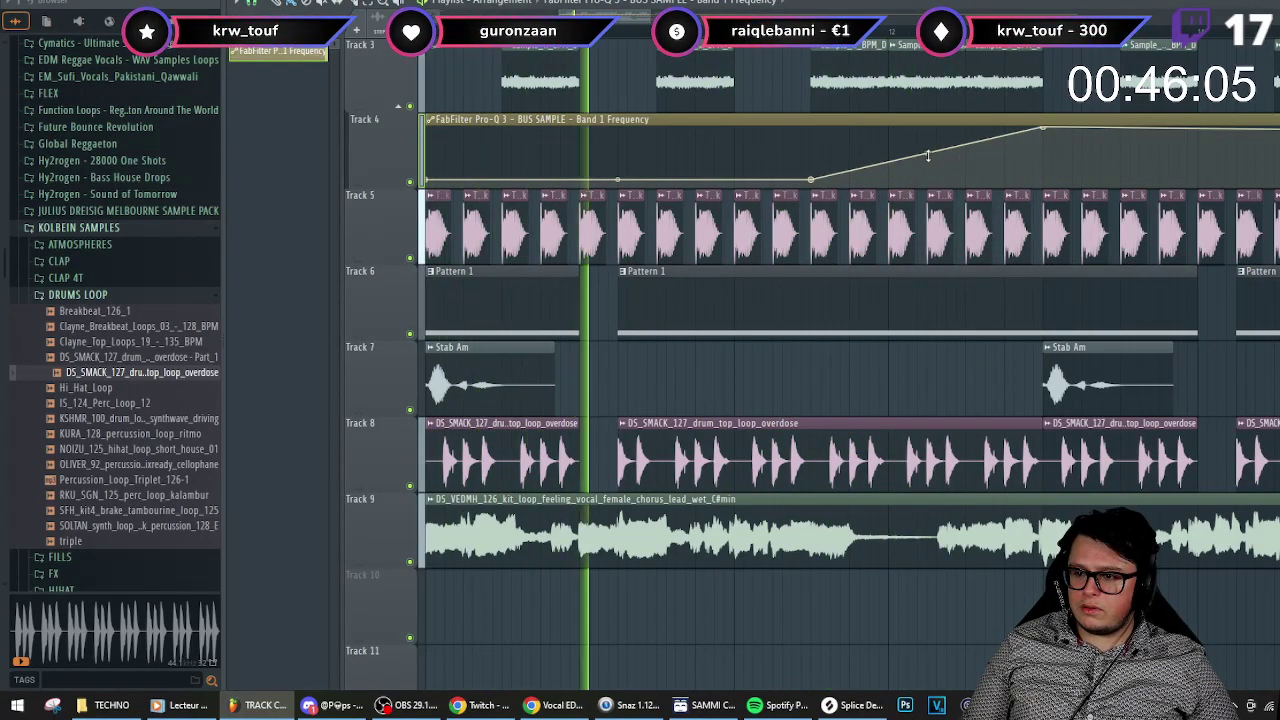
# - Add a return point at bar 13 with the copied base value and bend the rising segment into a slow-starting curve
pyautogui.click(1044, 175)
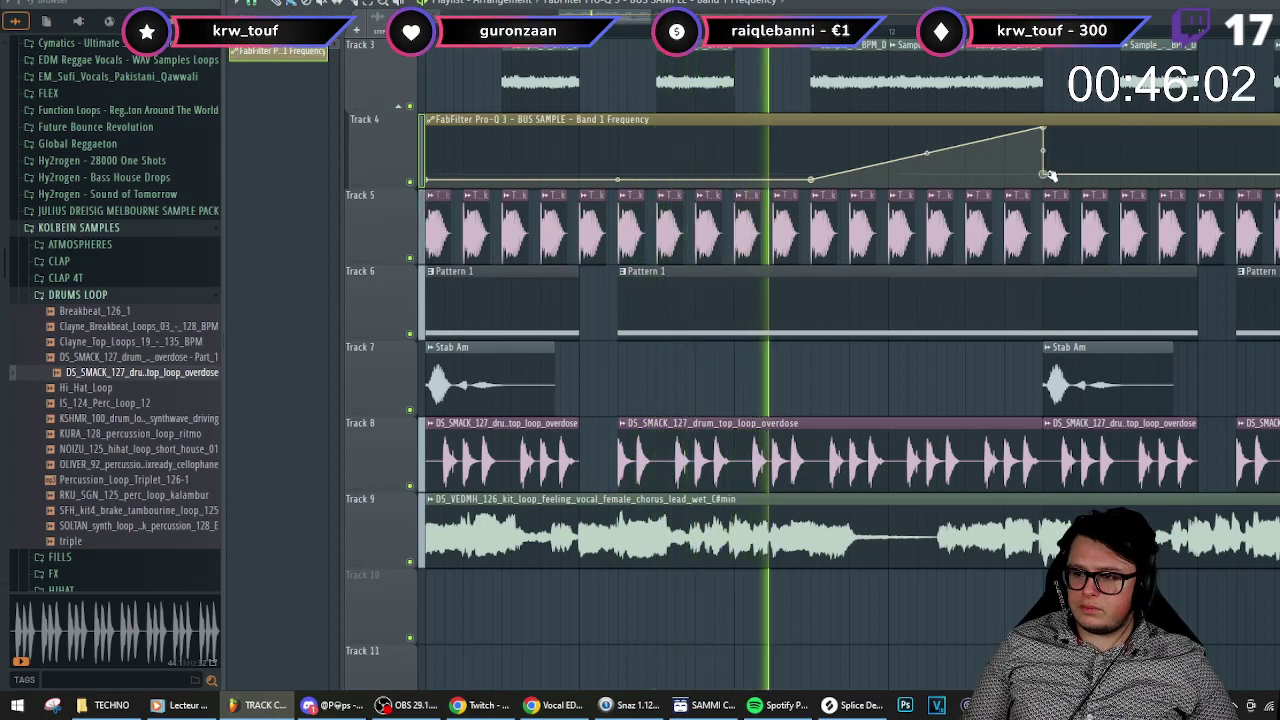
pyautogui.rightClick(1045, 175)
pyautogui.click(1080, 420)
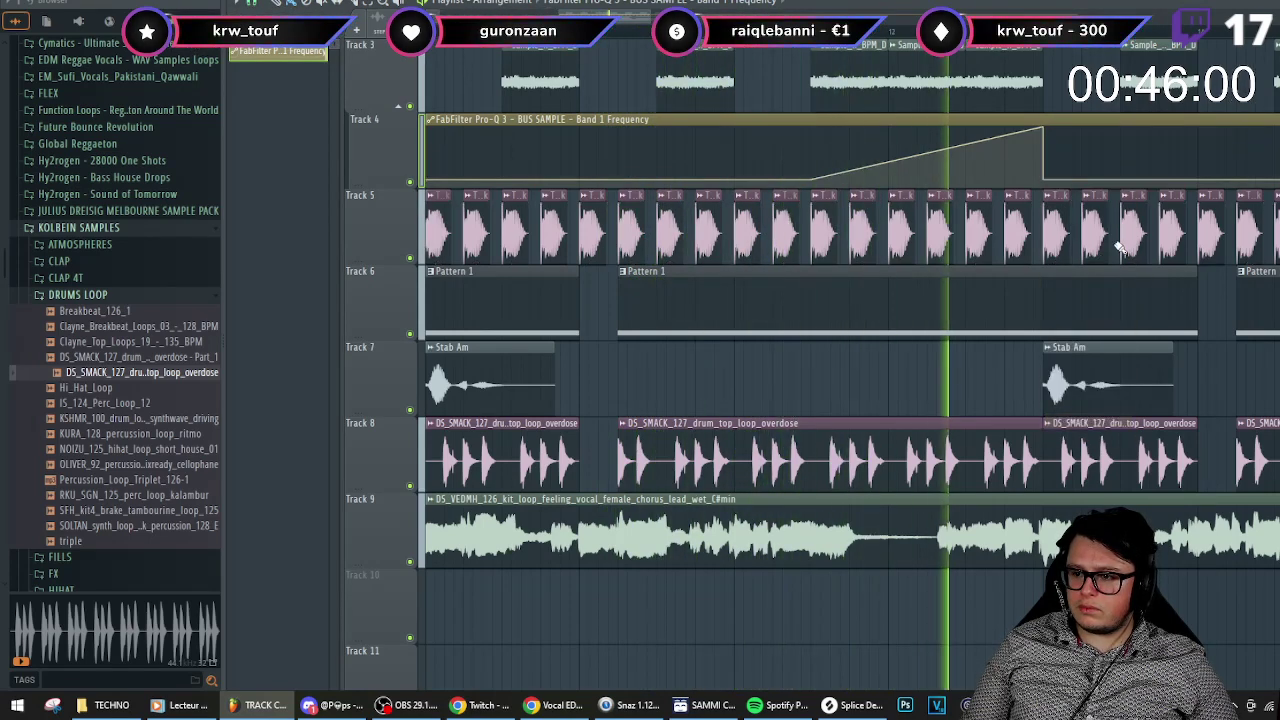
pyautogui.moveTo(926, 153); pyautogui.dragTo(926, 170)
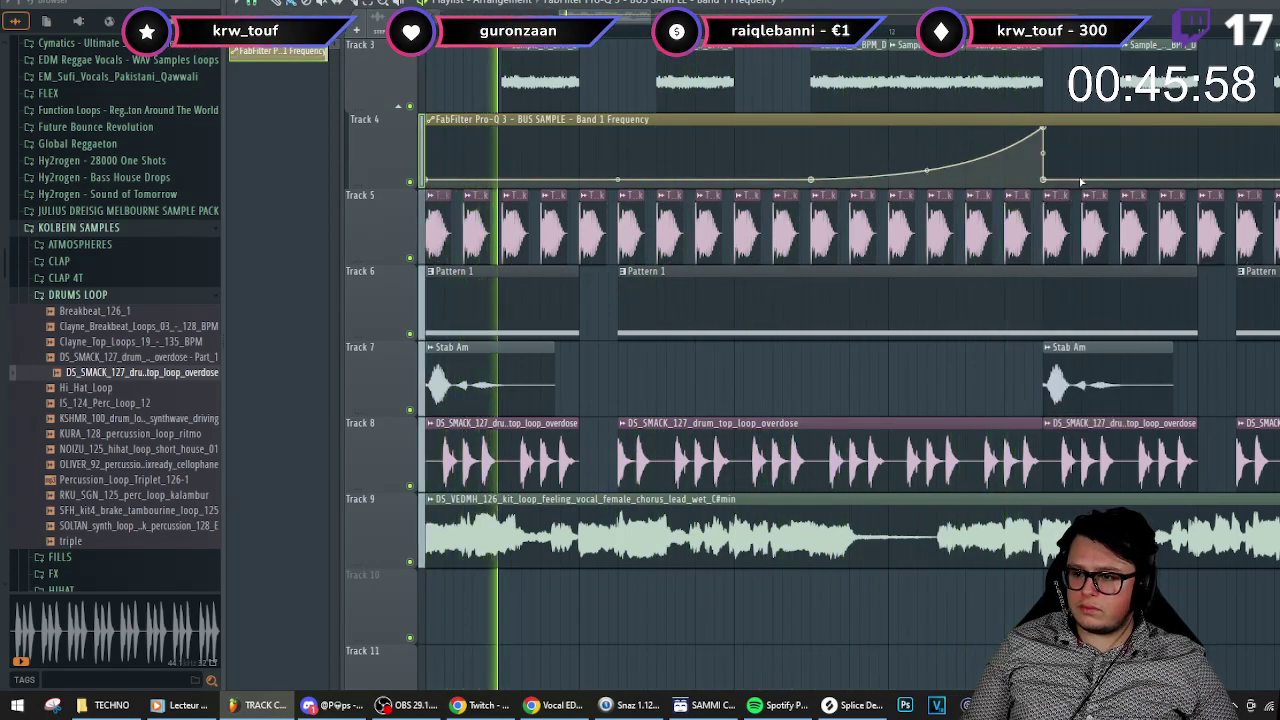
# - Shift the return point to mid-bar 13 at the copied base value, soften the rising curve, and play back the filter sweep
pyautogui.moveTo(1043, 181); pyautogui.dragTo(1120, 183)
pyautogui.rightClick(1121, 184)
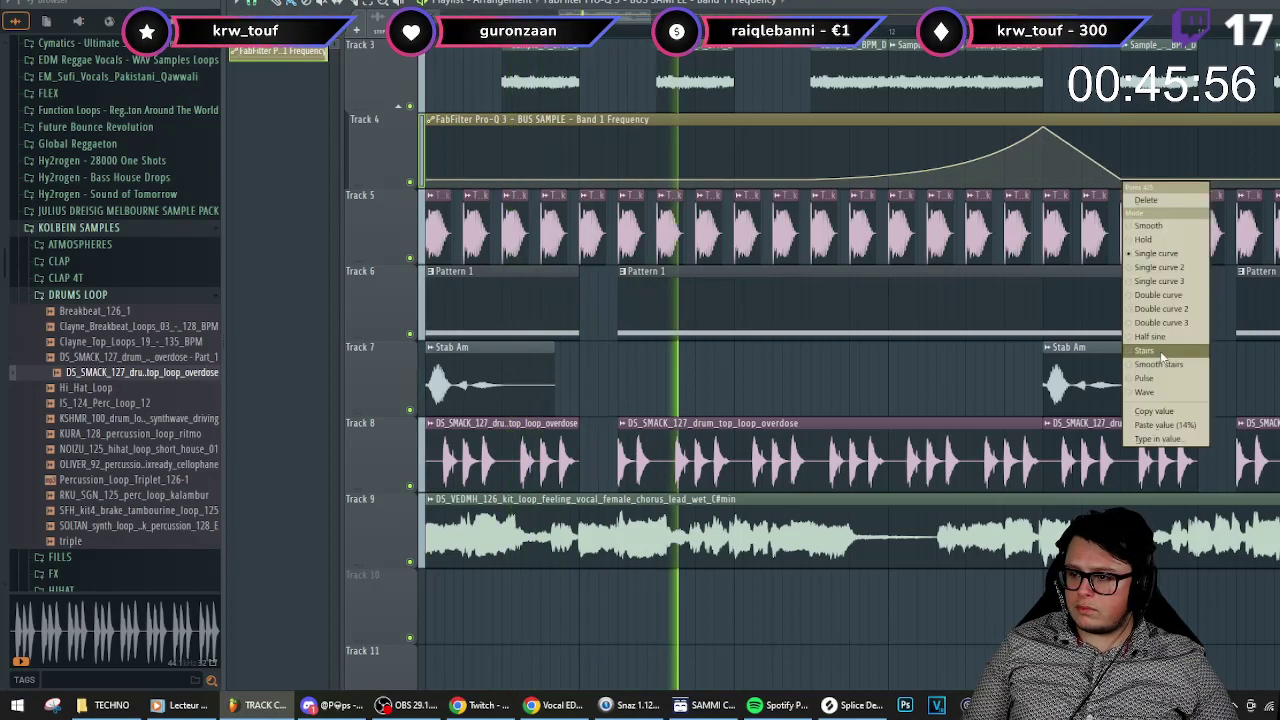
pyautogui.click(1164, 425)
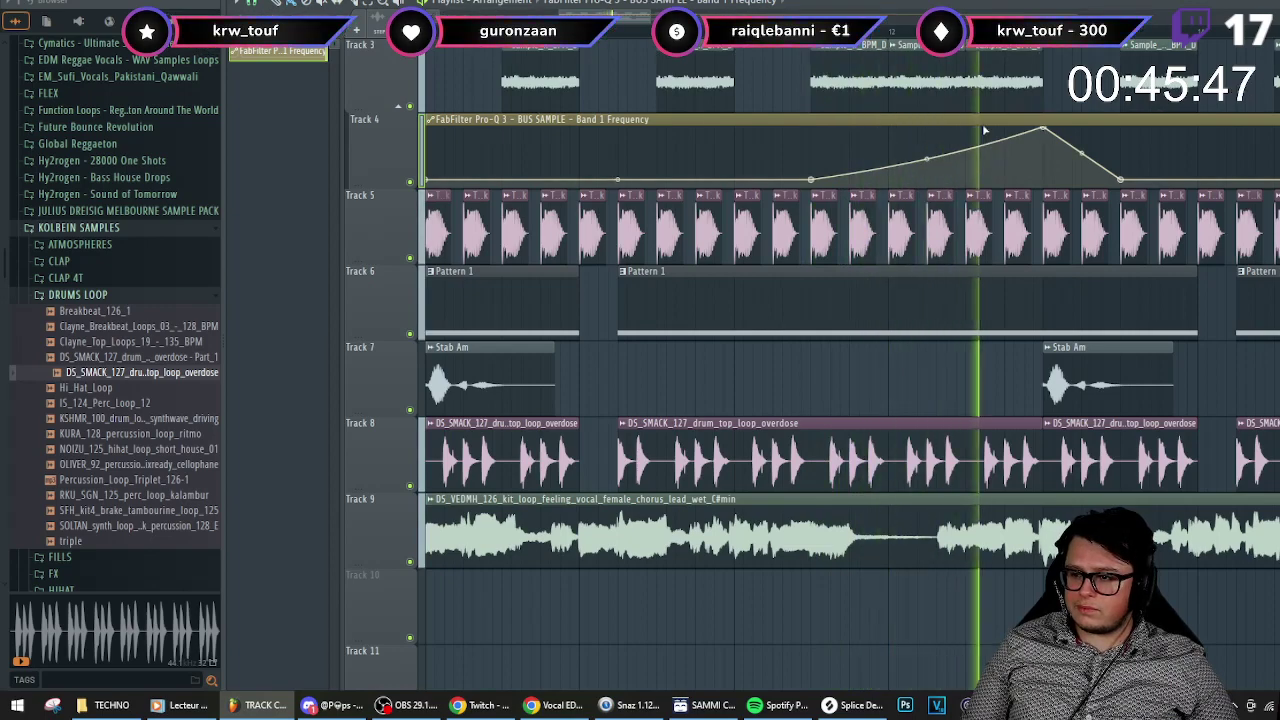
pyautogui.scroll(-5, 983, 141)
pyautogui.scroll(-4, 873, 255)
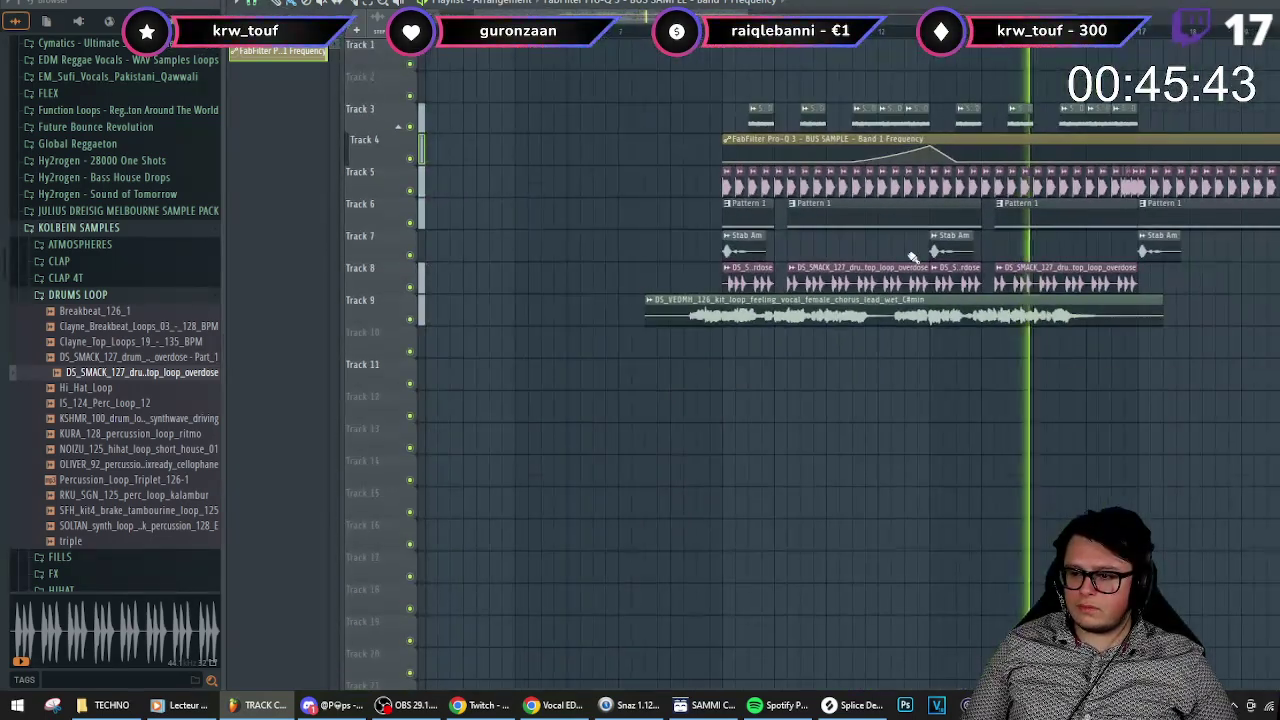
pyautogui.press('space')
# - Open the FX > Atmospheres > Tonal Reverses folder of the Sickrate & SIIK Essentials III sample pack
pyautogui.scroll(-2, 128, 257)
pyautogui.click(114, 137)
pyautogui.scroll(-2, 140, 189)
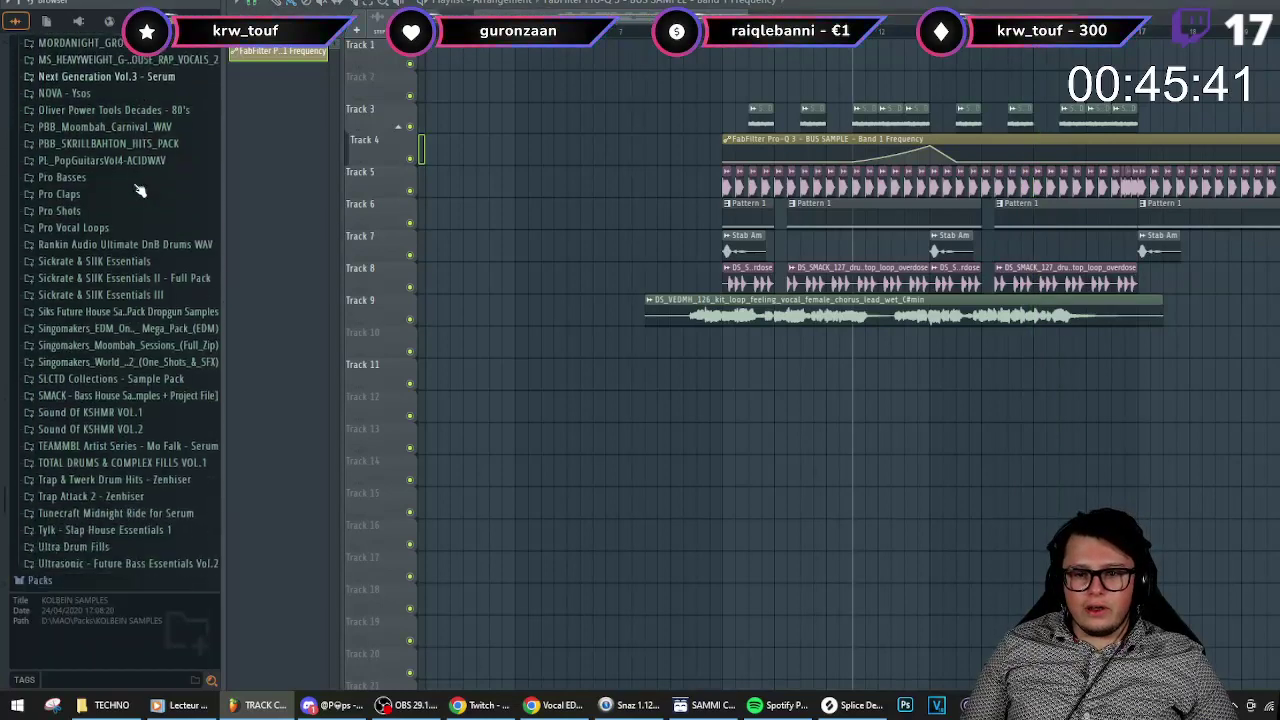
pyautogui.scroll(-2, 140, 190)
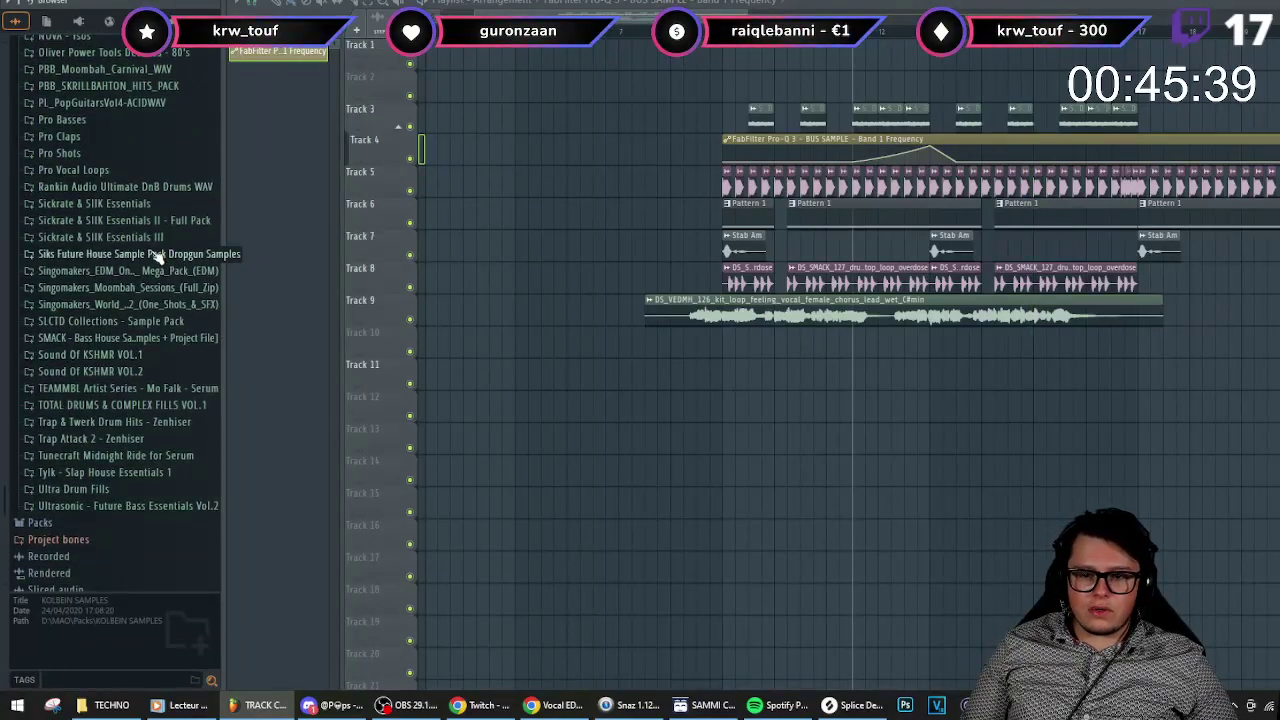
pyautogui.click(158, 240)
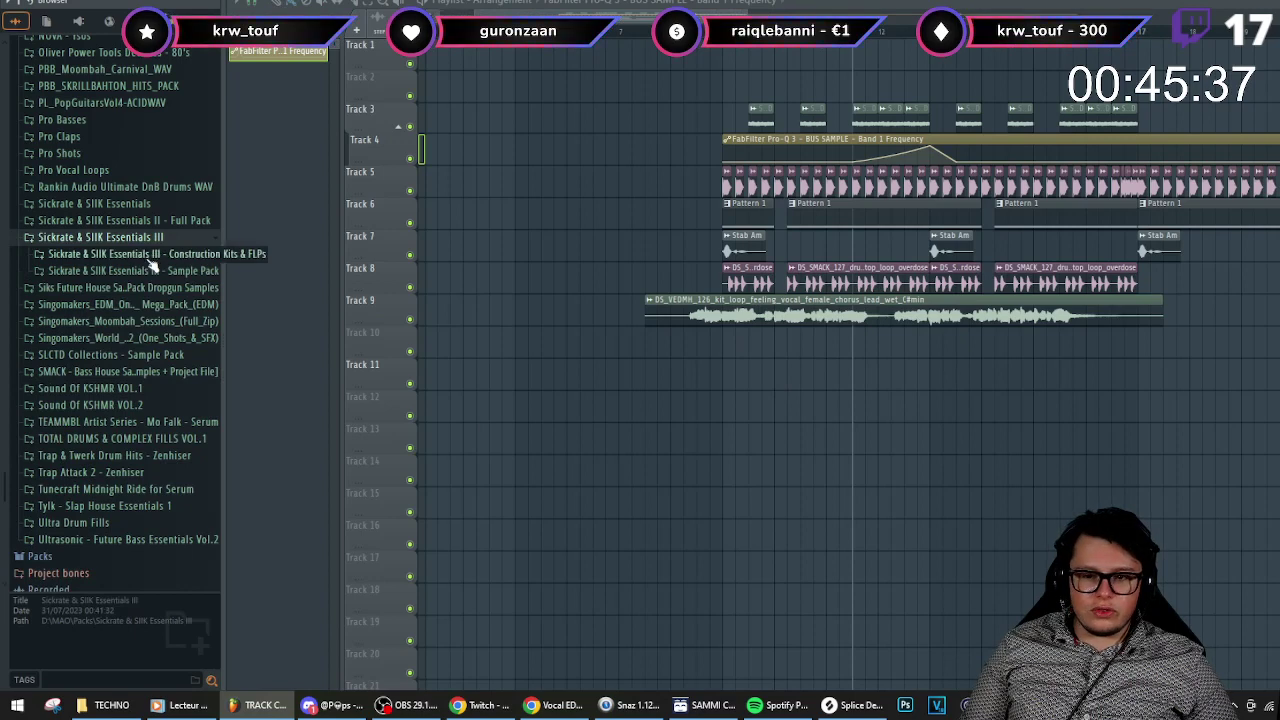
pyautogui.click(150, 271)
pyautogui.click(76, 340)
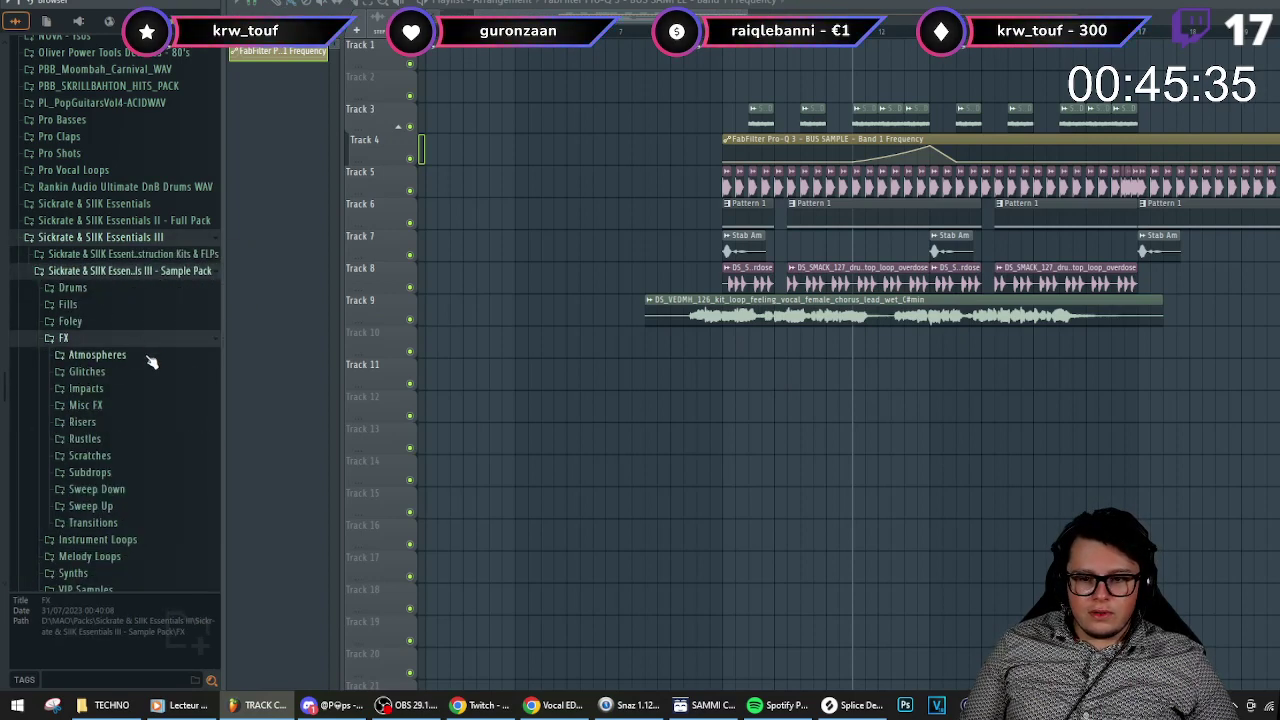
pyautogui.click(148, 356)
pyautogui.click(105, 506)
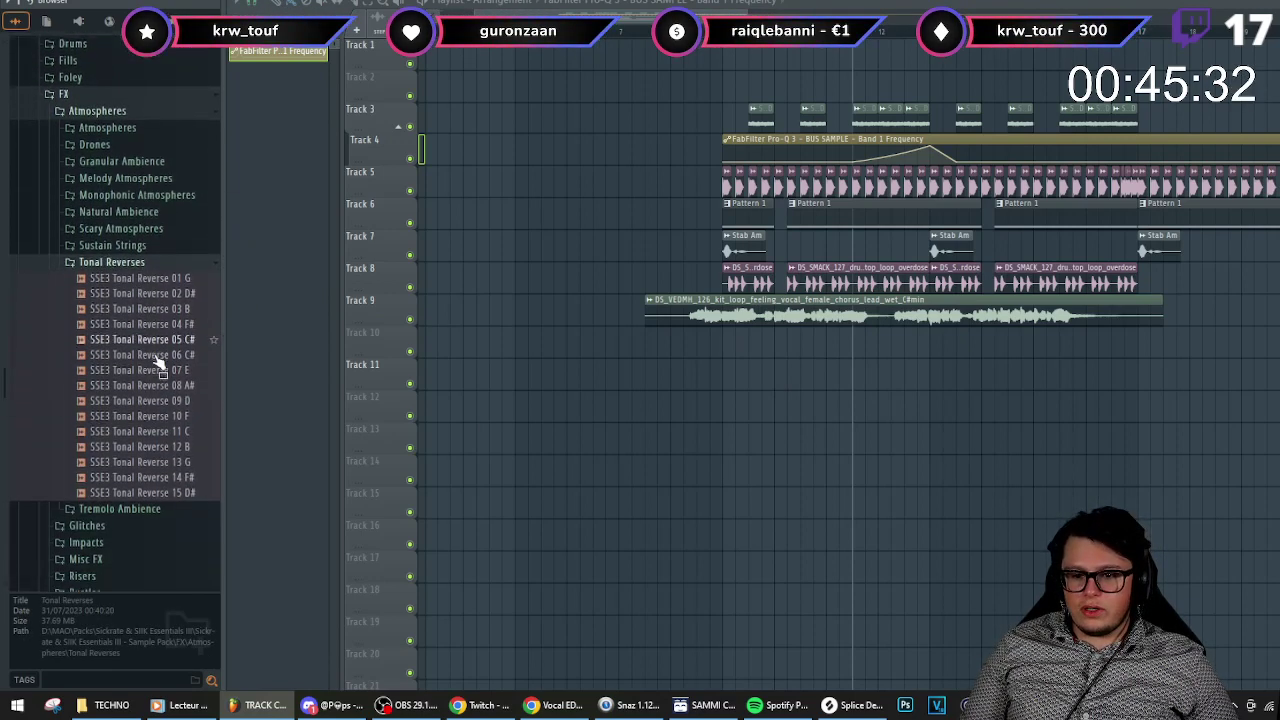
# - Place SSE3 Tonal Reverse 06 C# on Track 11 at bar 9 and fit it to the project tempo with a manually entered BPM
pyautogui.click(172, 338)
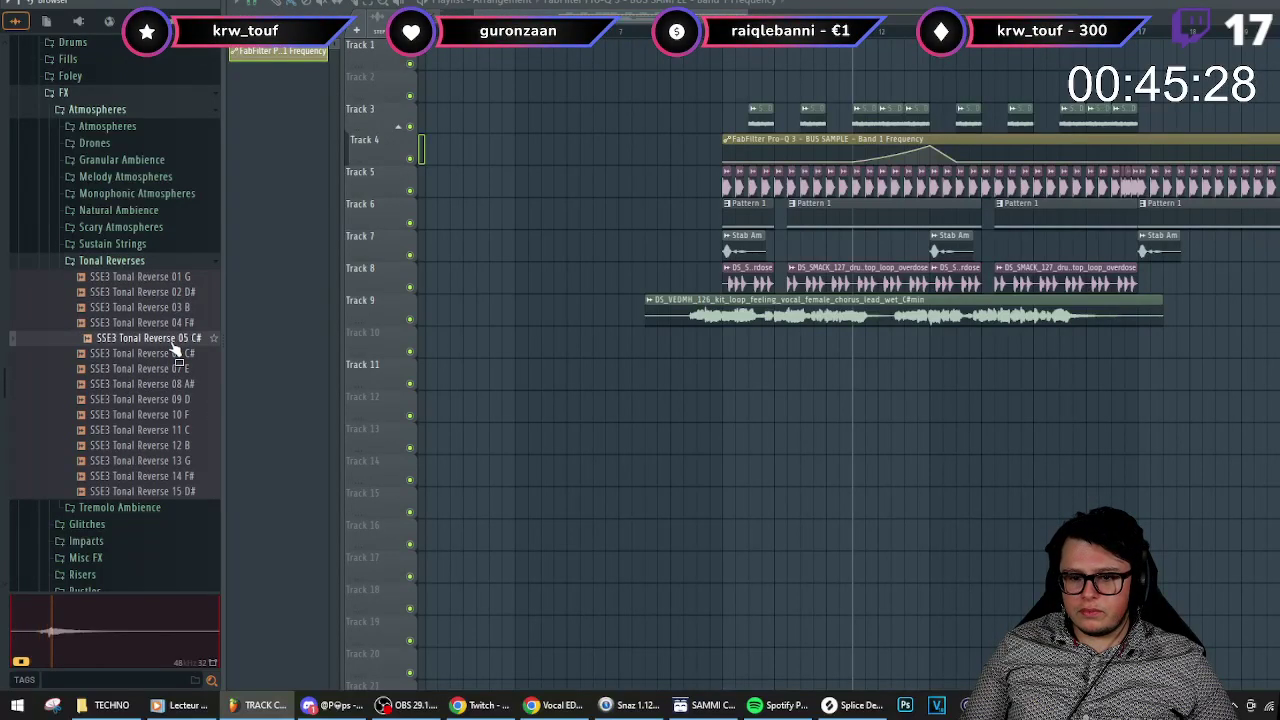
pyautogui.click(177, 355)
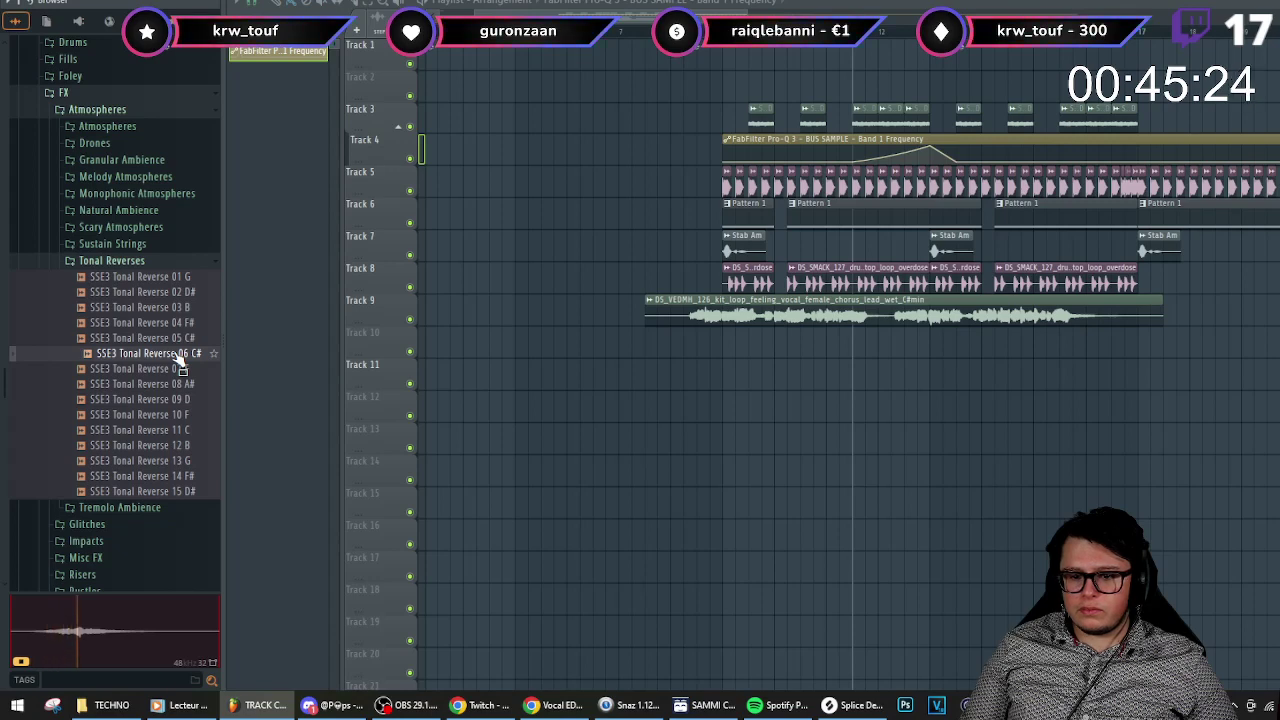
pyautogui.moveTo(180, 362); pyautogui.dragTo(826, 364)
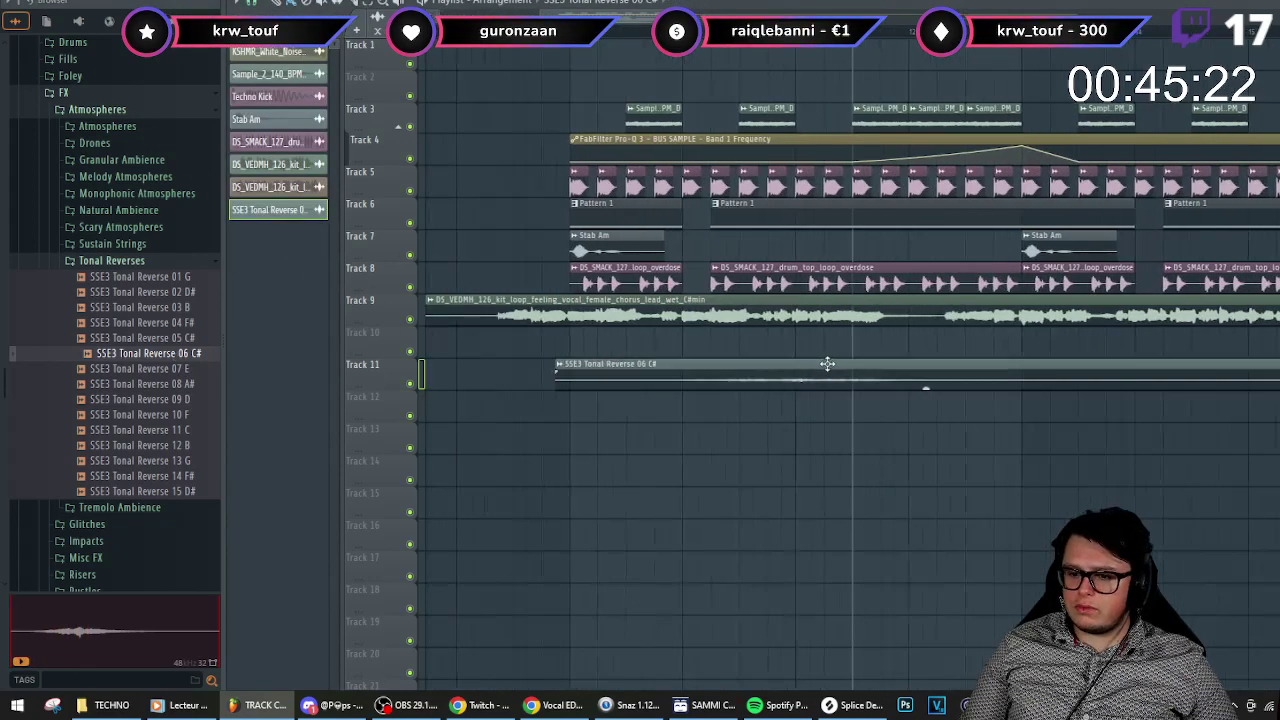
pyautogui.click(576, 364)
pyautogui.click(745, 493)
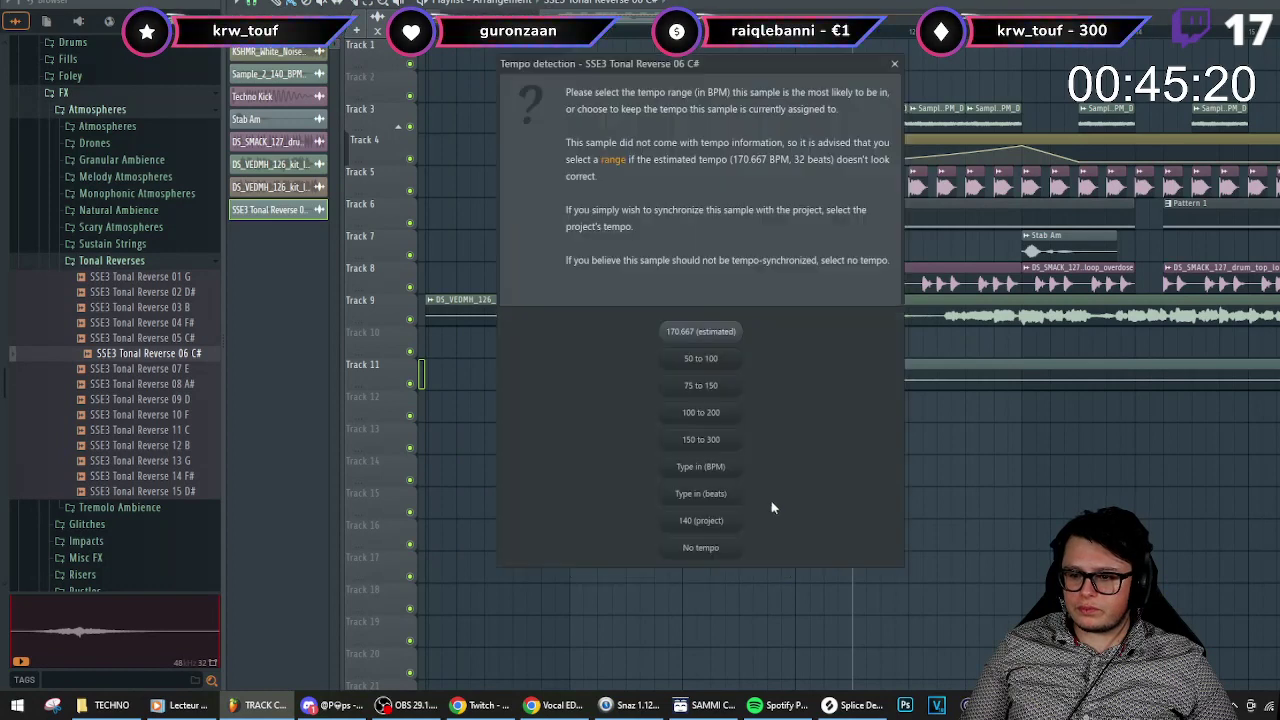
pyautogui.click(727, 469)
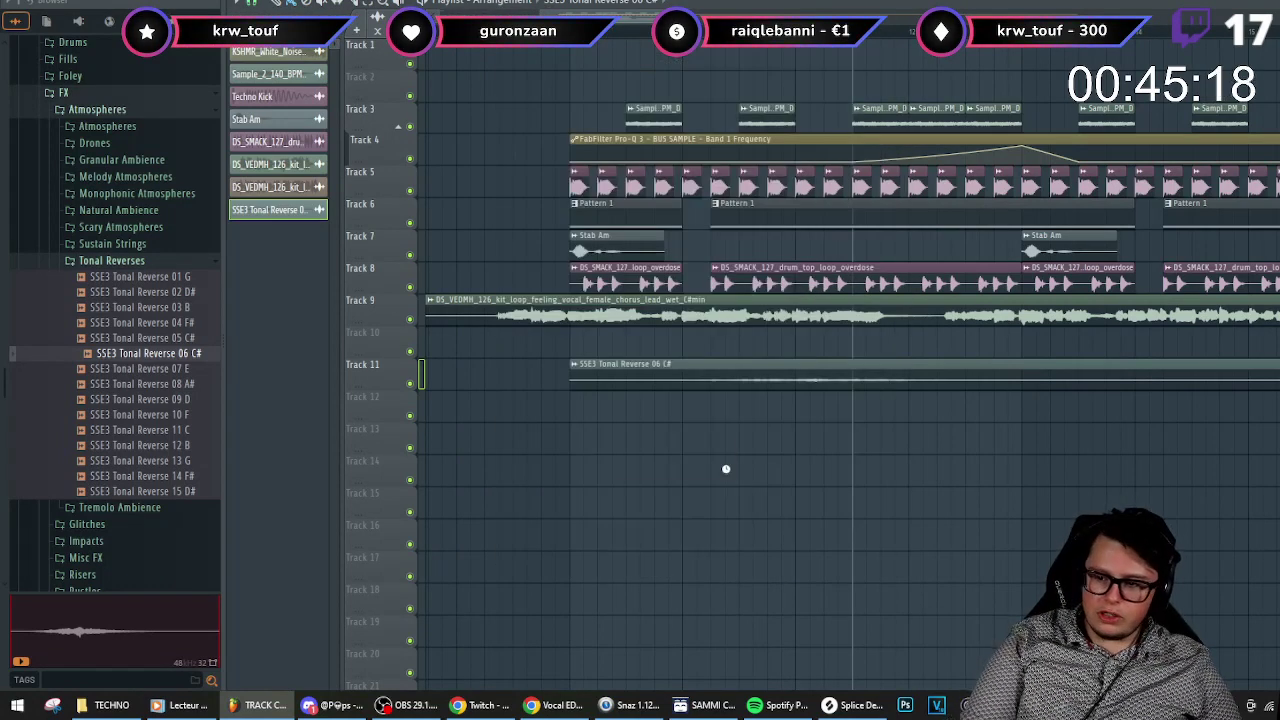
# - Move the tonal reverse clip on Track 11 to start at bar 11 and play back the transition into bar 13
pyautogui.scroll(-2, 680, 391)
pyautogui.moveTo(675, 375); pyautogui.dragTo(821, 376)
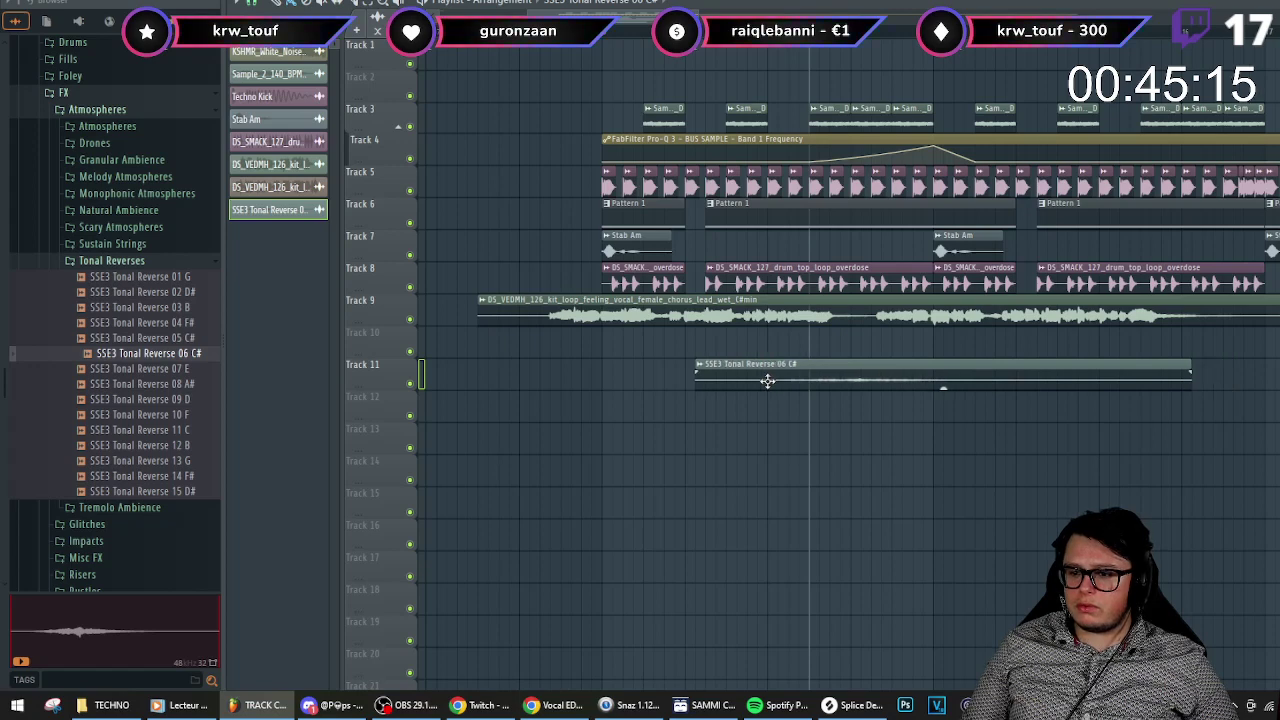
pyautogui.press('space')
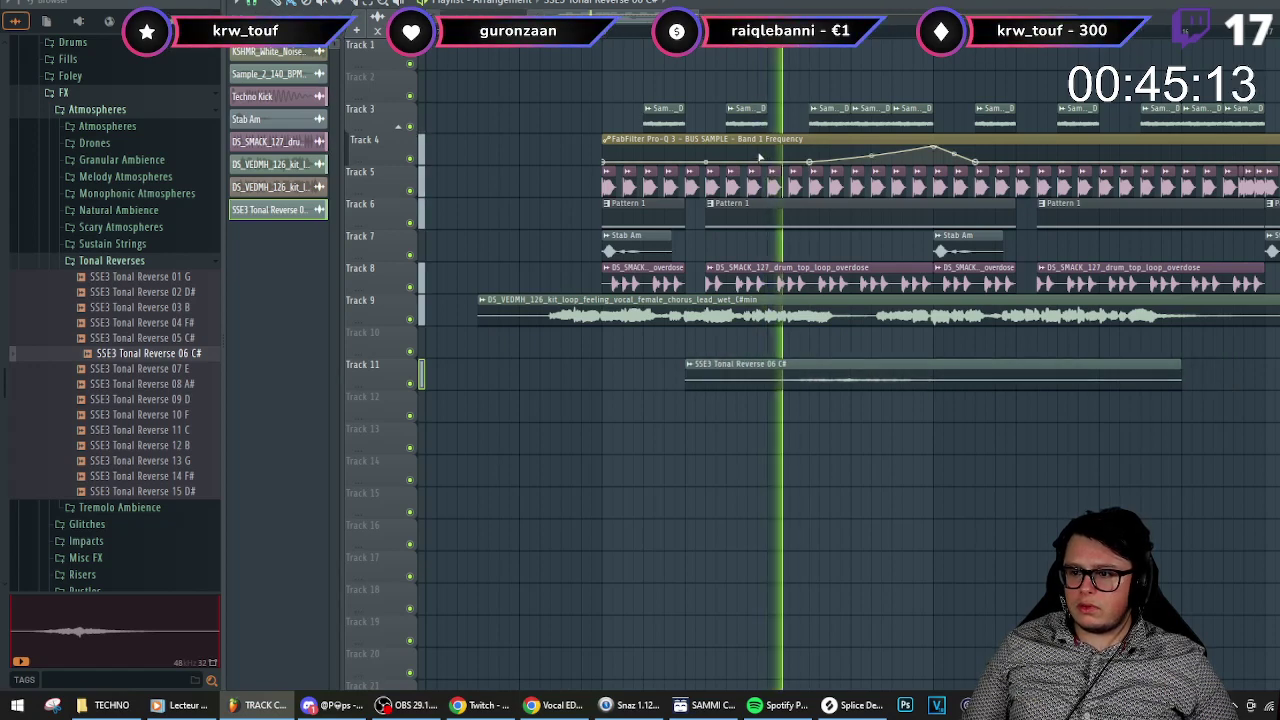
pyautogui.press('space')
pyautogui.moveTo(891, 363); pyautogui.dragTo(967, 363)
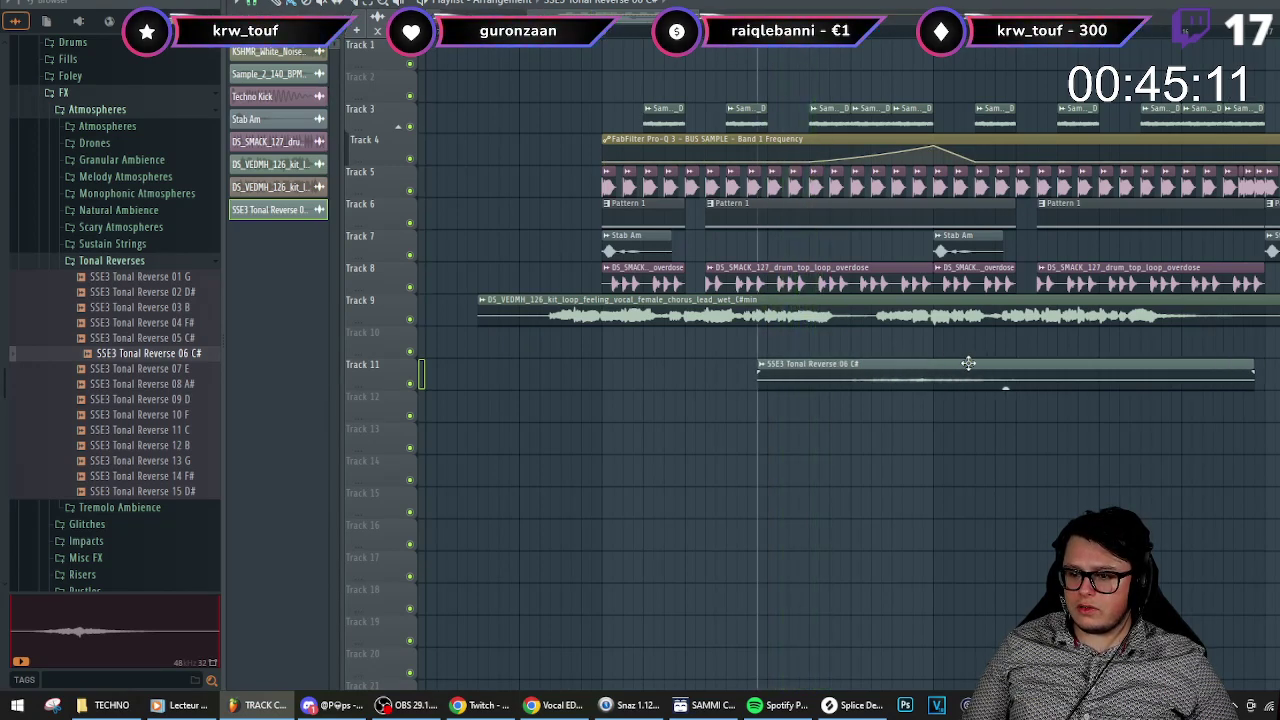
pyautogui.press('space')
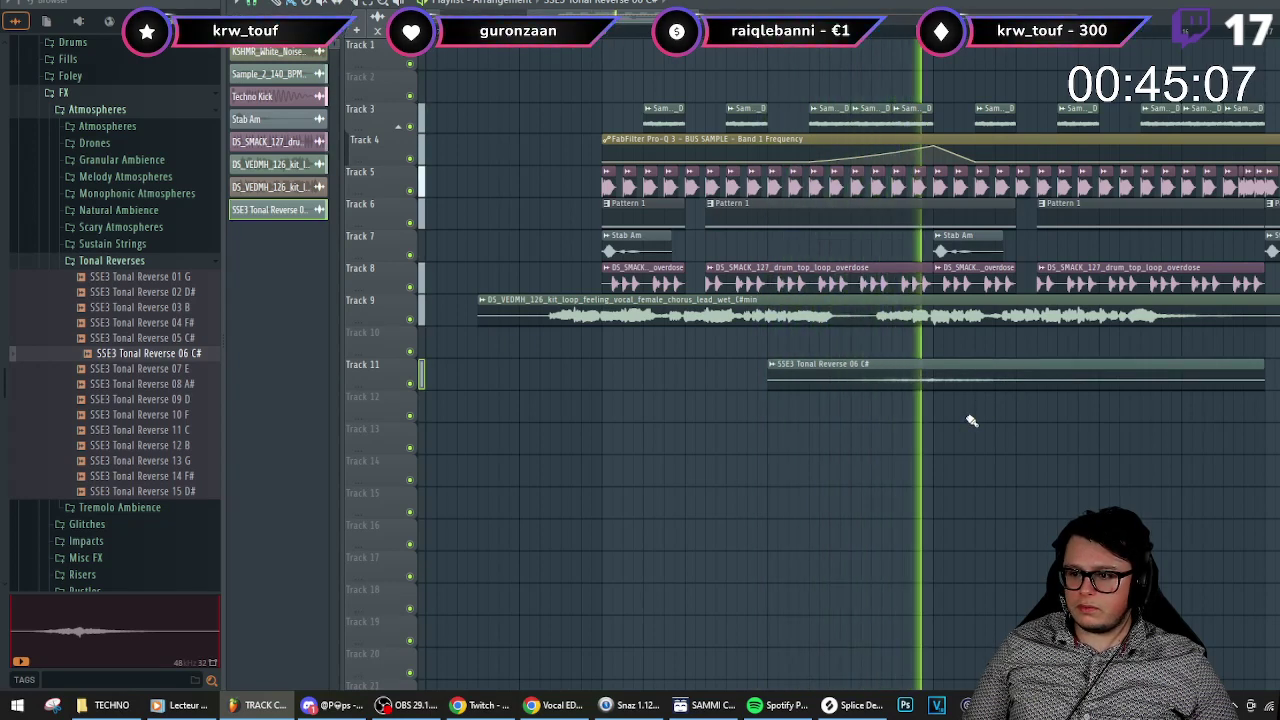
pyautogui.press('space')
# - Set the tonal reverse clip to Stretch mode with Normalize enabled, and route it to mixer track 42
pyautogui.doubleClick(949, 371)
pyautogui.click(674, 199)
pyautogui.click(650, 242)
pyautogui.click(510, 276)
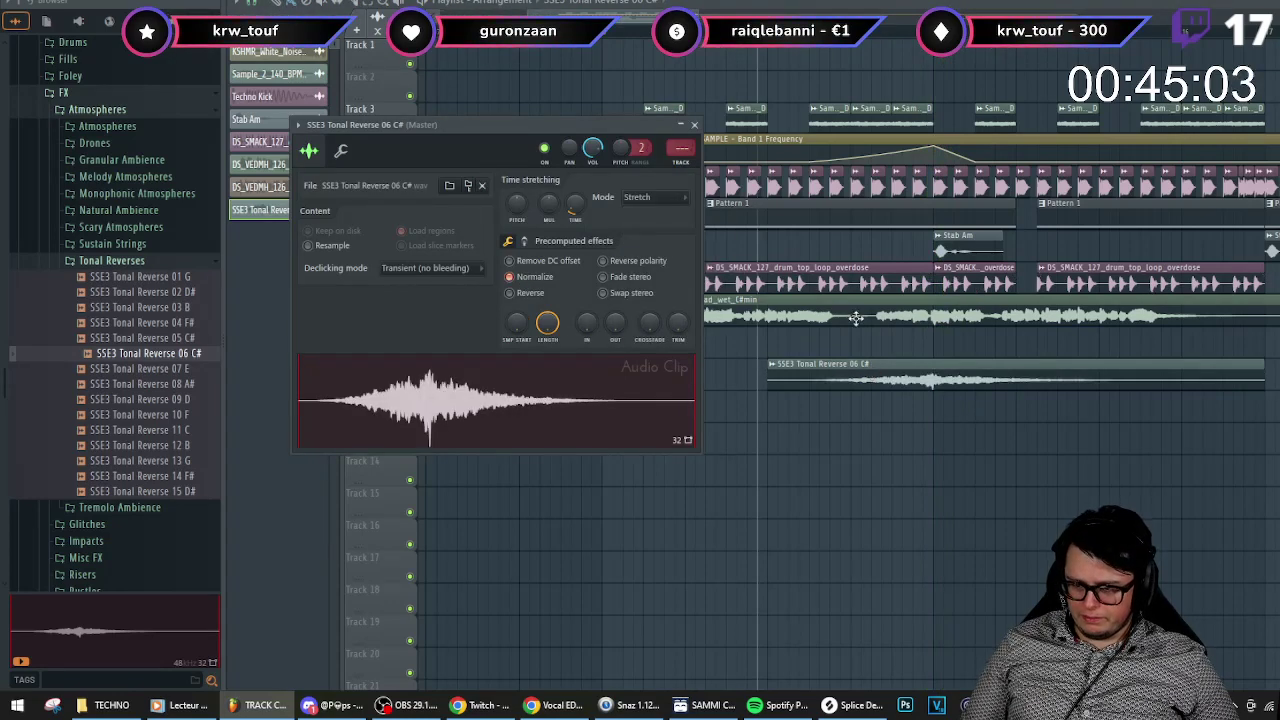
pyautogui.press('space')
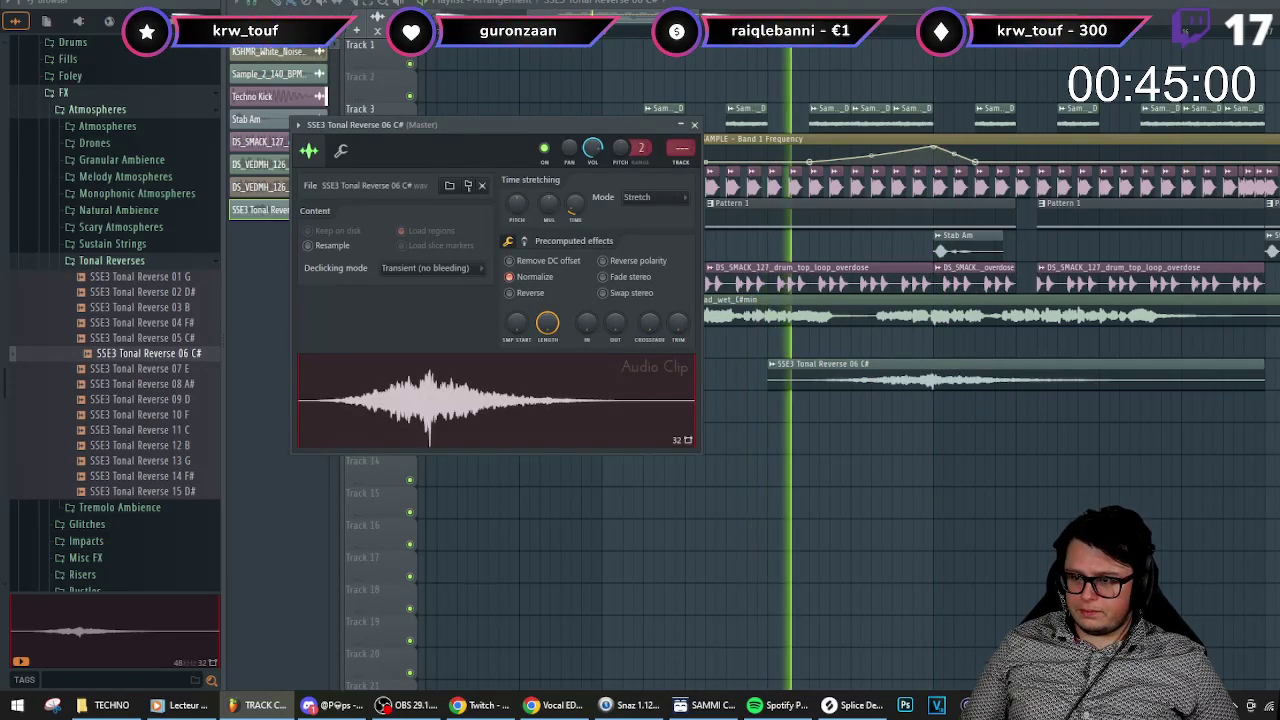
pyautogui.press('F9')
pyautogui.hotkey('ctrl', 'l')
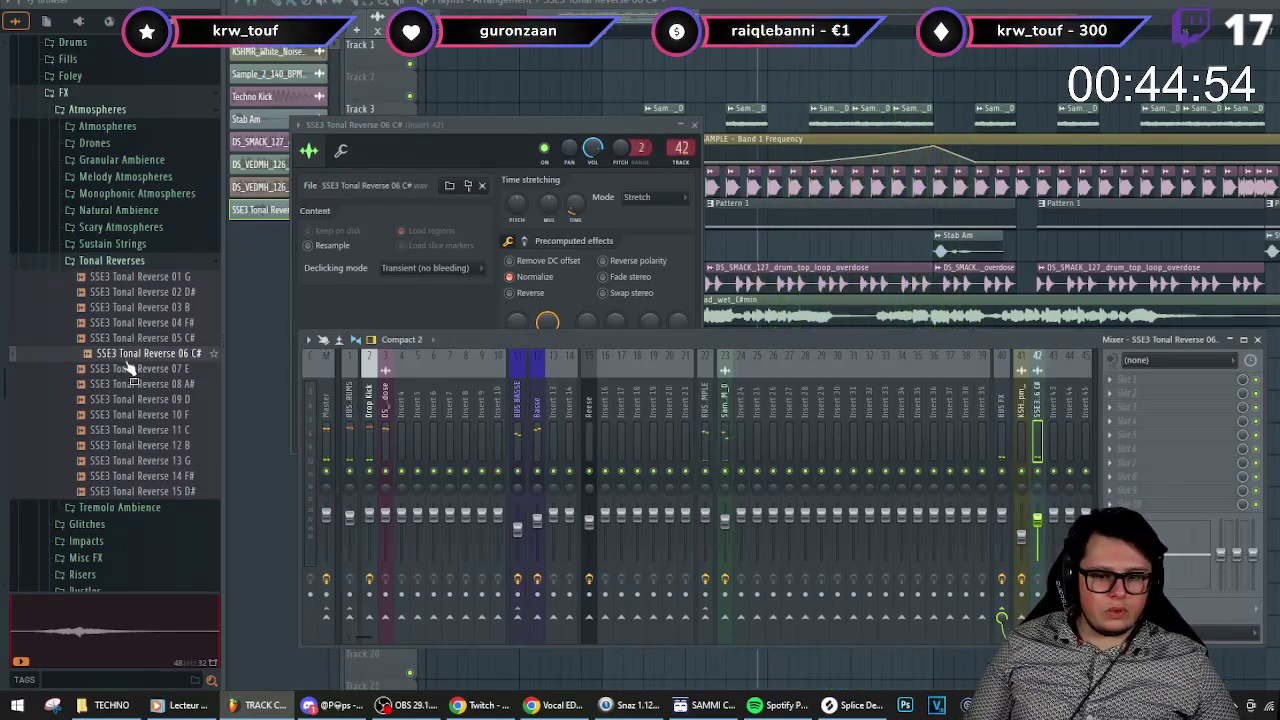
# - Open the FX > Atmospheres > Tonal Reverses sample folder of the Sickrate & SIIK Essentials II pack
pyautogui.scroll(4, 88, 270)
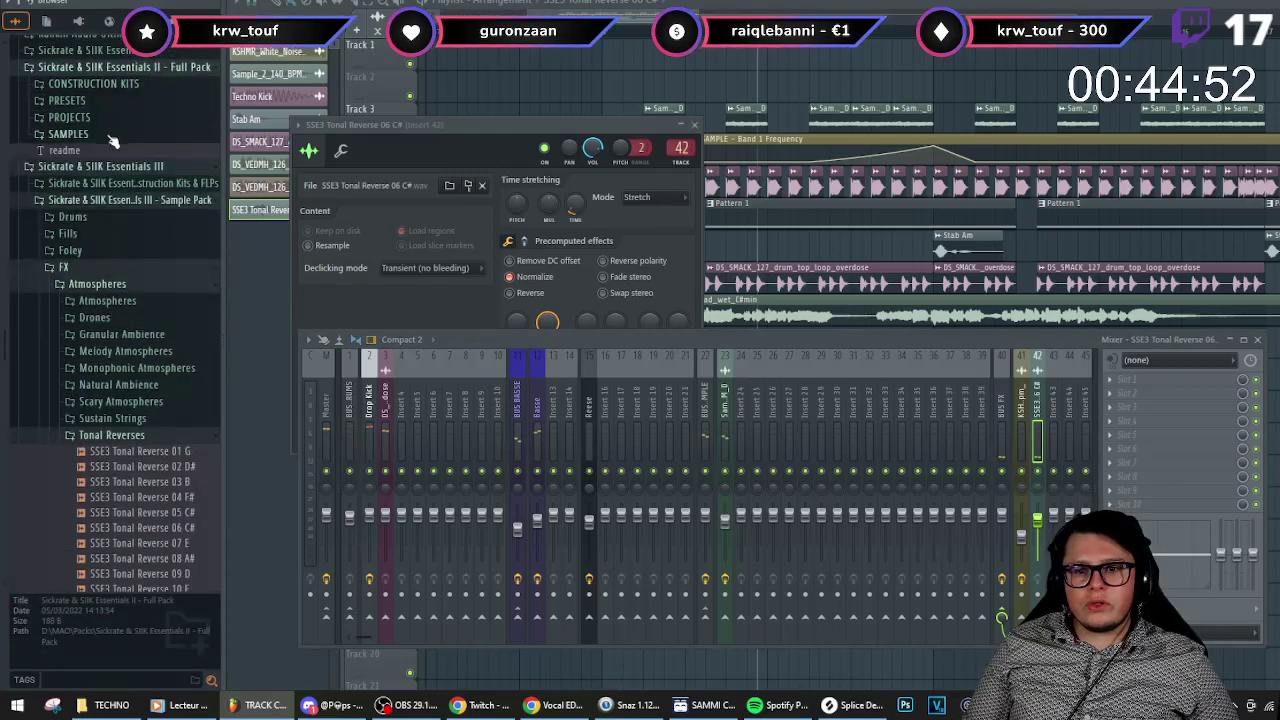
pyautogui.click(70, 134)
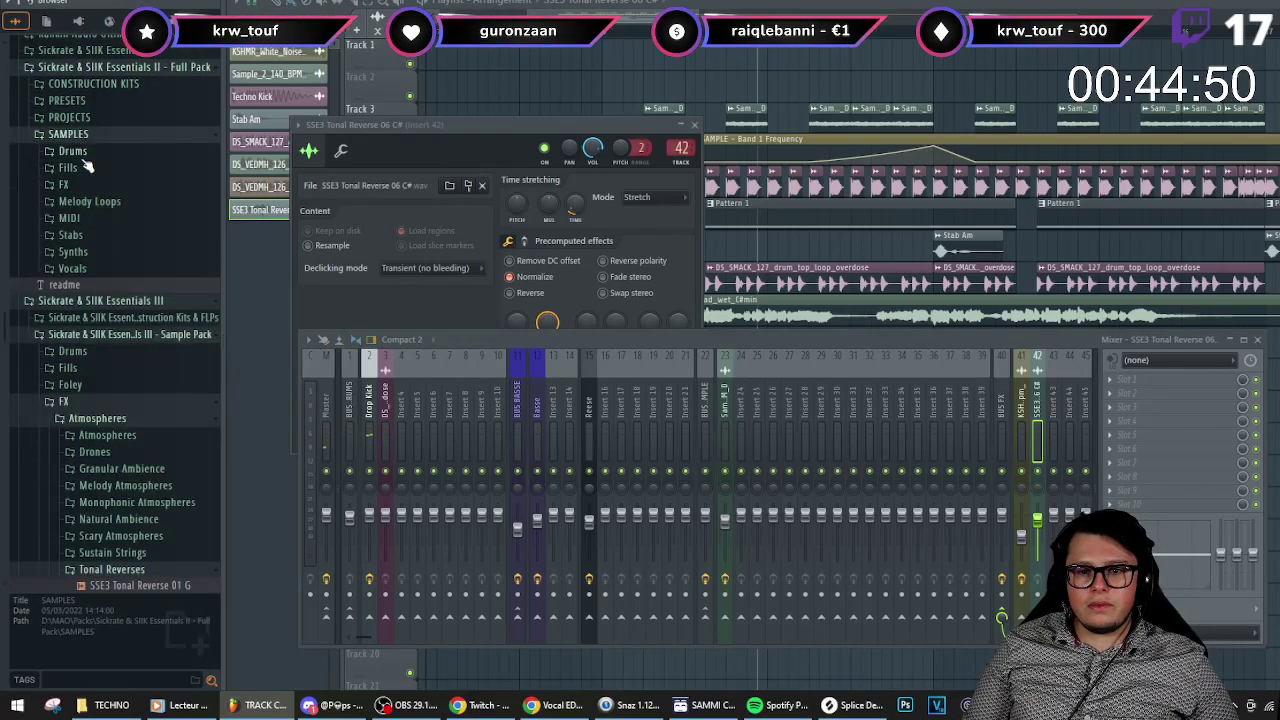
pyautogui.click(70, 184)
pyautogui.click(97, 201)
pyautogui.click(141, 285)
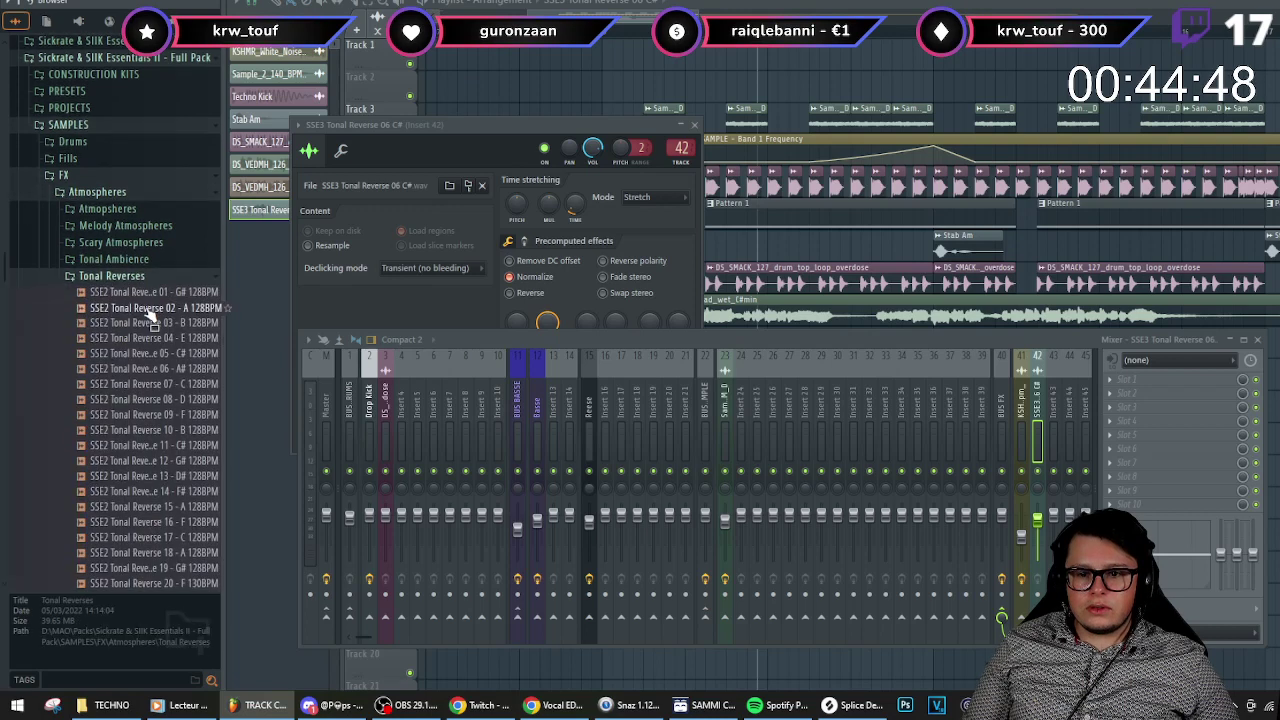
# - Audition the two C# tonal reverses, 05 and 11, and replace the Track 11 clip's sample with SSE2 Tonal Reverse 05
pyautogui.click(131, 354)
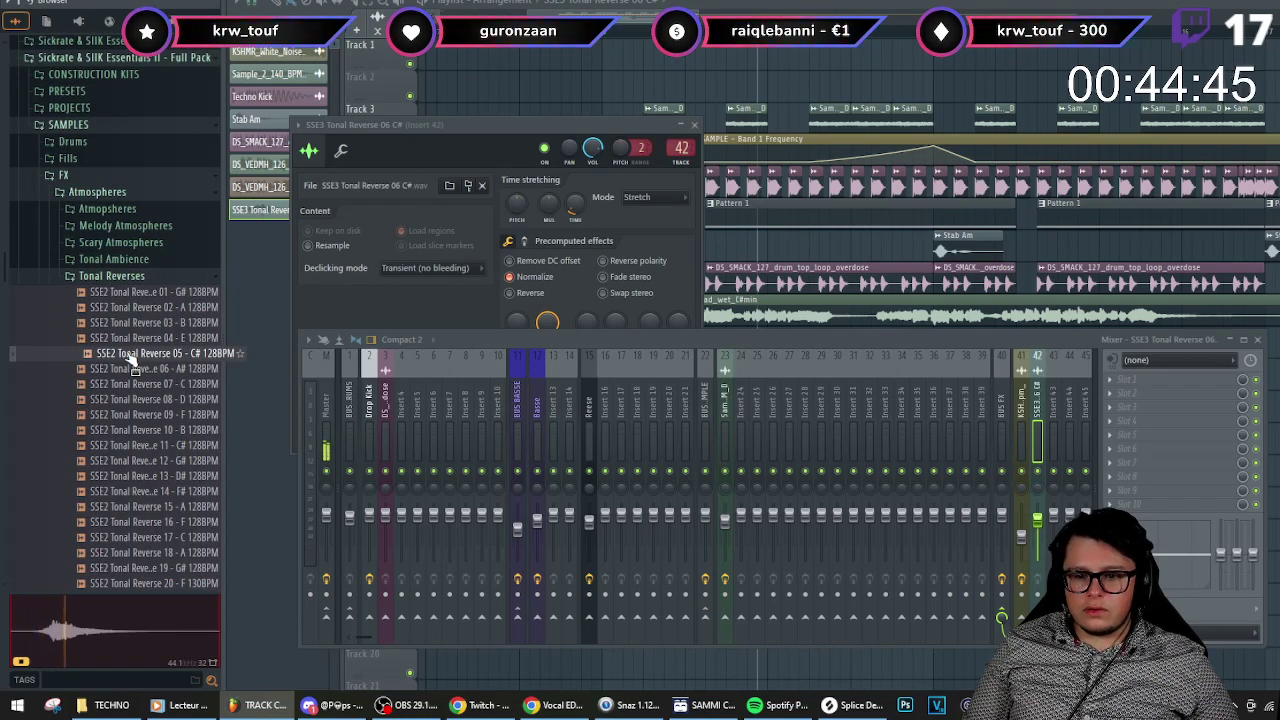
pyautogui.click(143, 445)
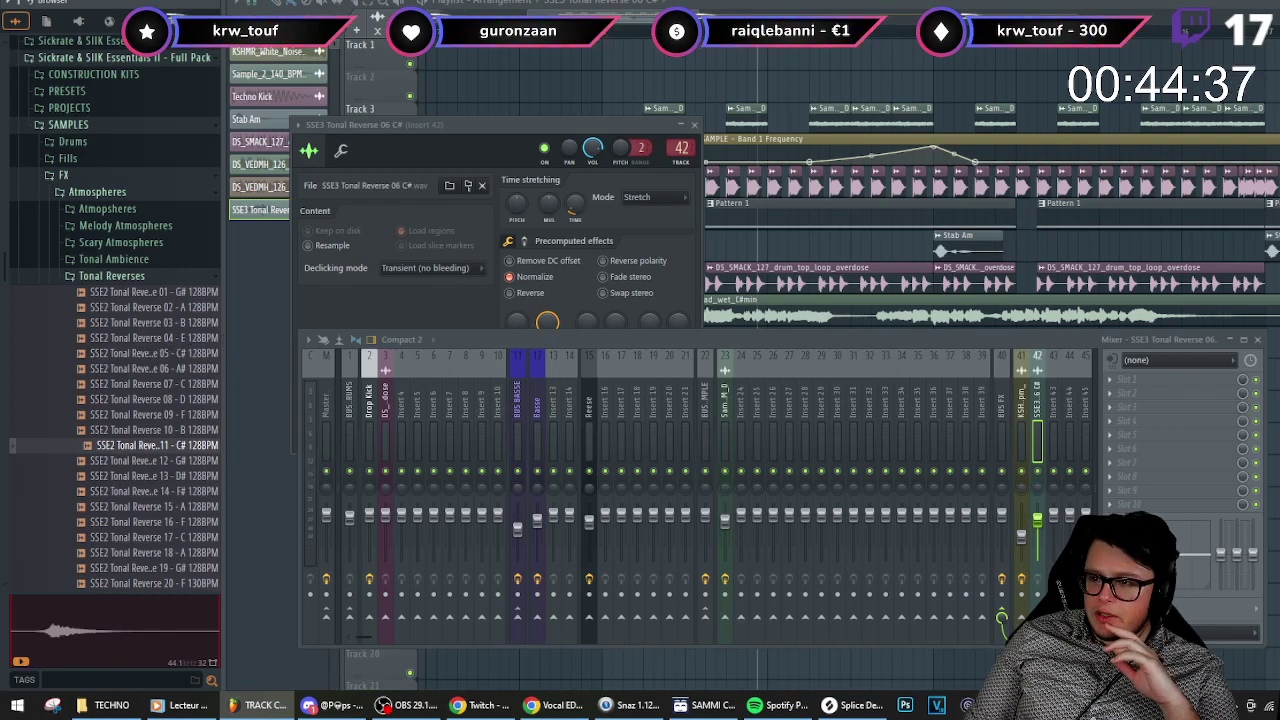
pyautogui.click(975, 2)
pyautogui.moveTo(180, 355); pyautogui.dragTo(860, 376)
pyautogui.doubleClick(870, 374)
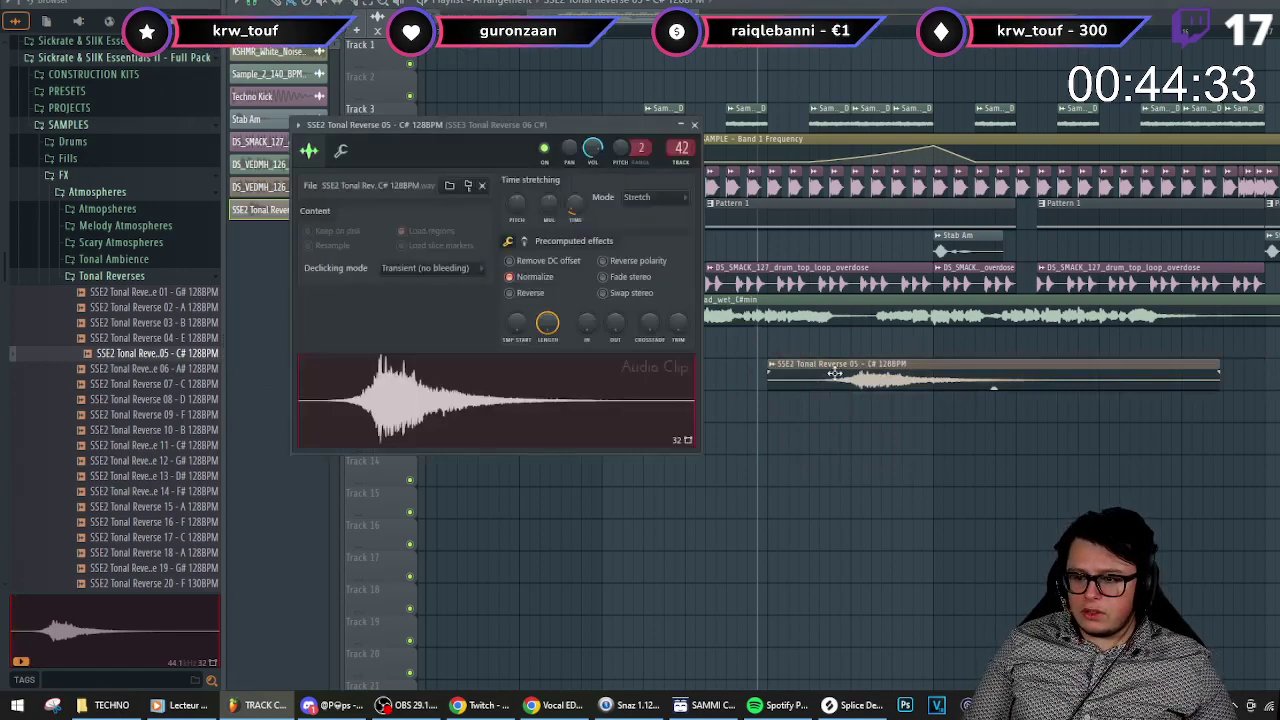
# - Fit the SSE2 Tonal Reverse 05 clip to the project tempo using a source tempo of 128 BPM
pyautogui.click(773, 364)
pyautogui.click(904, 472)
pyautogui.click(711, 451)
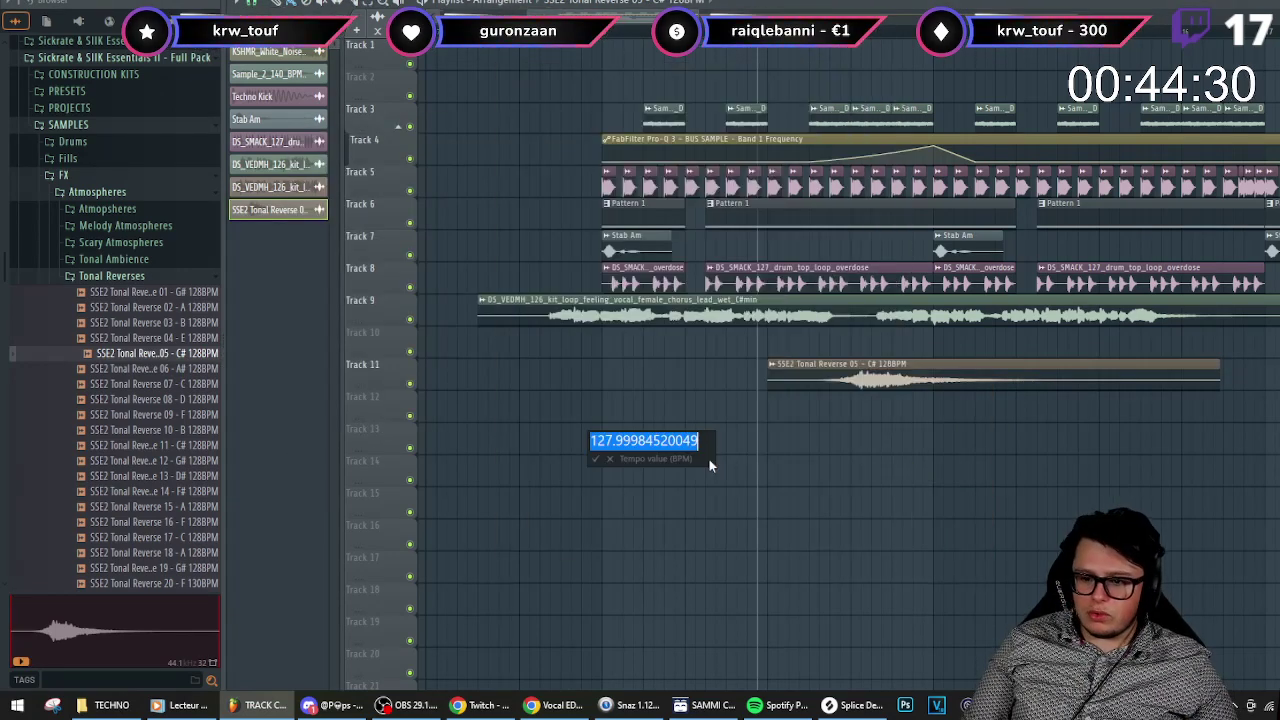
pyautogui.write('128')
pyautogui.press('Return')
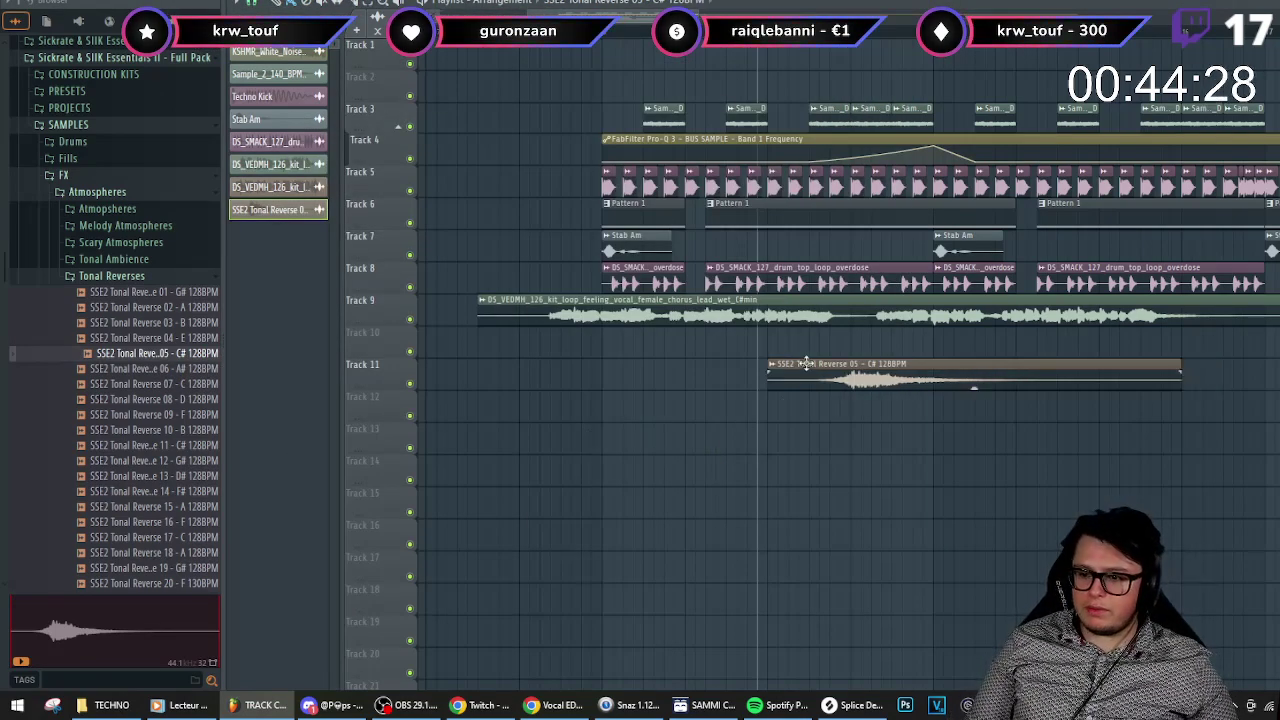
# - Move the tonal reverse clip to start at bar 12 so its swell peaks at bar 13, and play it back
pyautogui.doubleClick(866, 375)
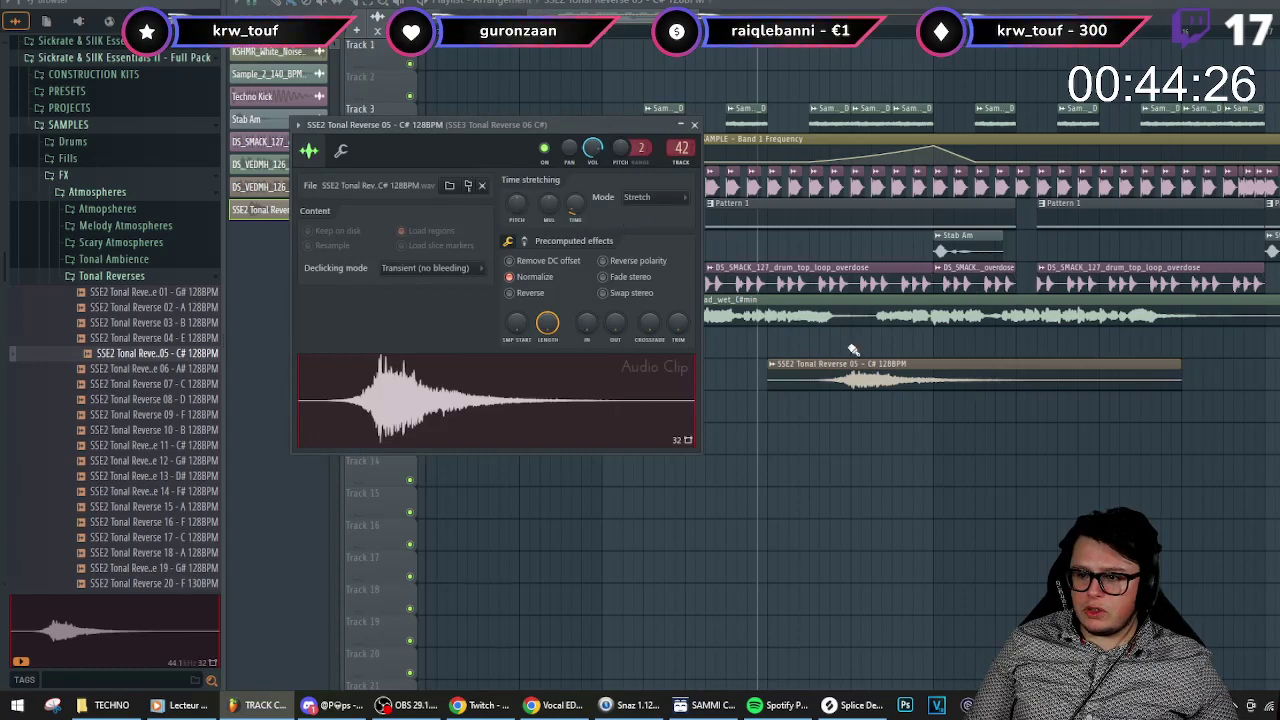
pyautogui.moveTo(877, 375); pyautogui.dragTo(918, 376)
pyautogui.press('space')
# - Replace the Track 11 clip's sample with SSE2 Tonal Reverse 11 - C# 128BPM
pyautogui.doubleClick(982, 376)
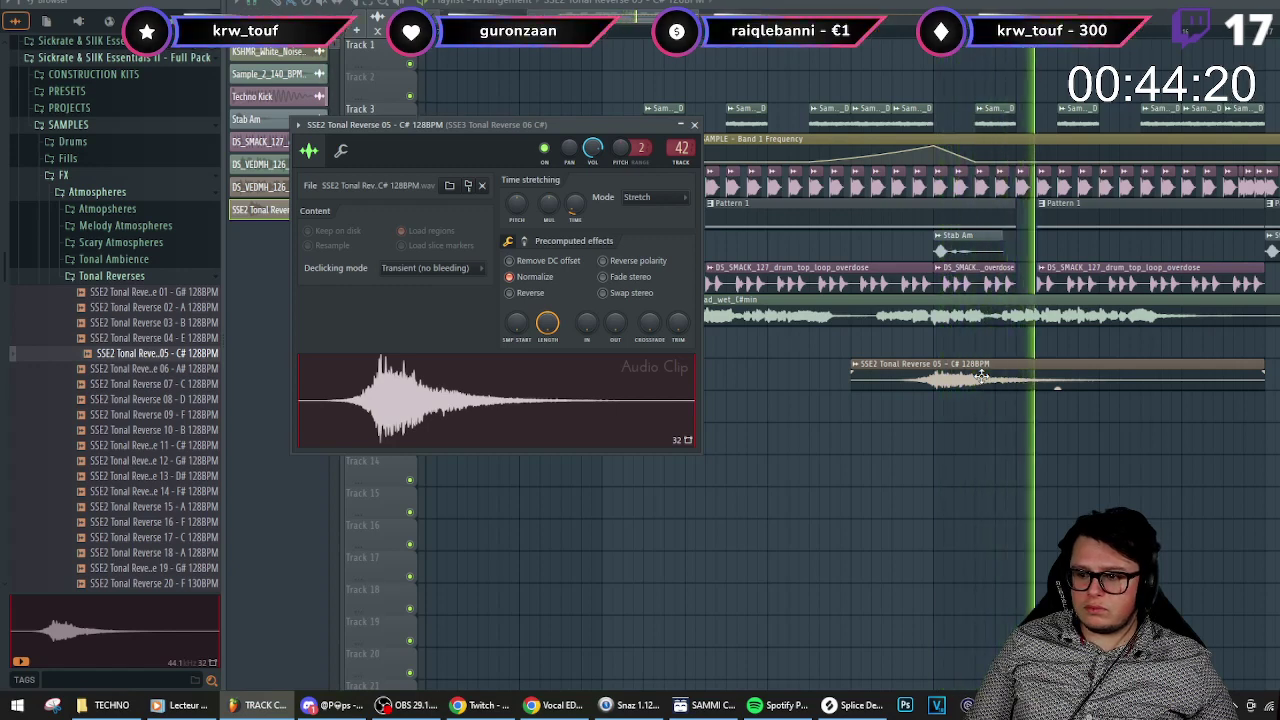
pyautogui.press('space')
pyautogui.click(186, 448)
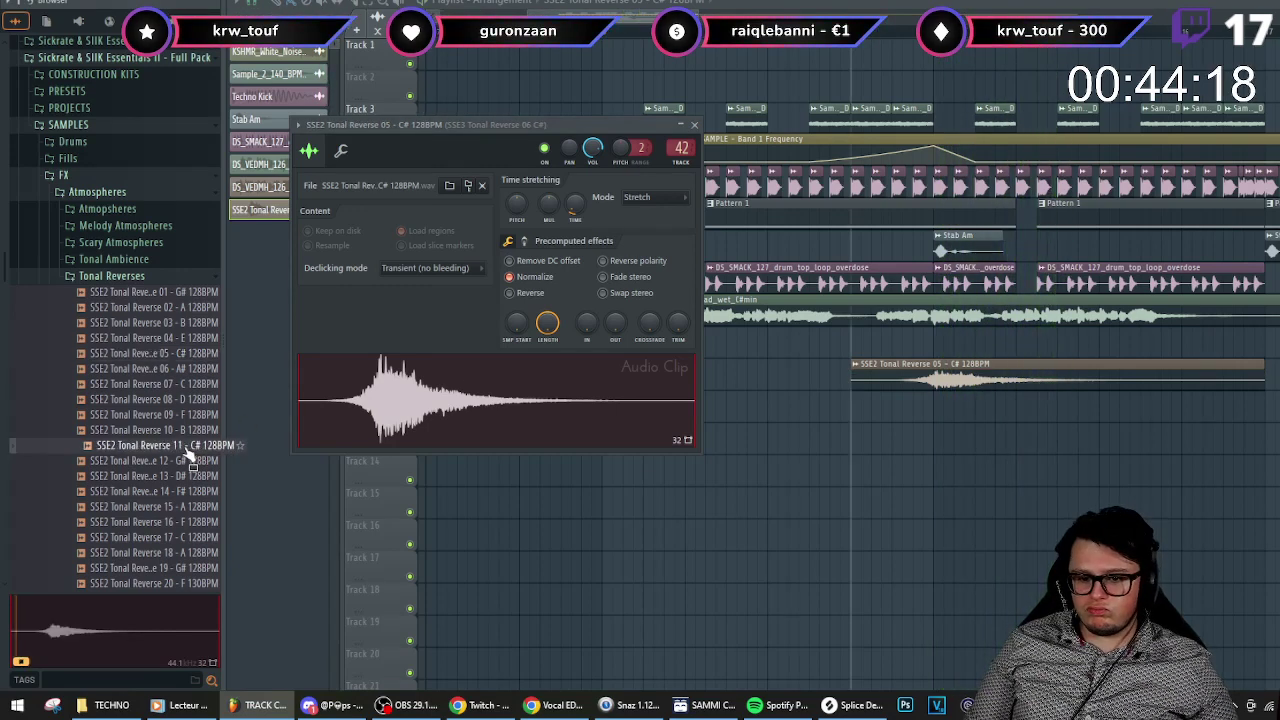
pyautogui.moveTo(190, 452); pyautogui.dragTo(430, 415)
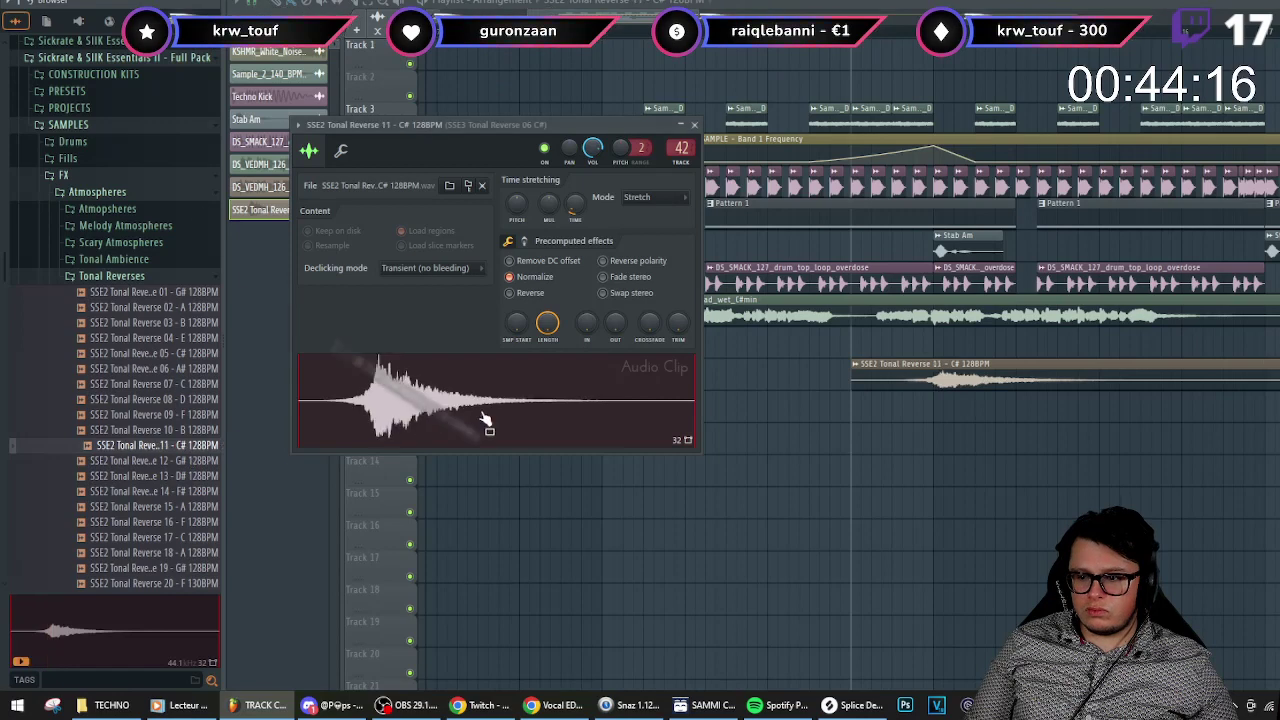
pyautogui.click(853, 365)
pyautogui.click(979, 463)
pyautogui.press('Escape')
# - Fit the SSE2 Tonal Reverse 11 clip to the project tempo with a source tempo of 128 BPM, and play back the transition
pyautogui.click(853, 366)
pyautogui.click(971, 468)
pyautogui.click(712, 458)
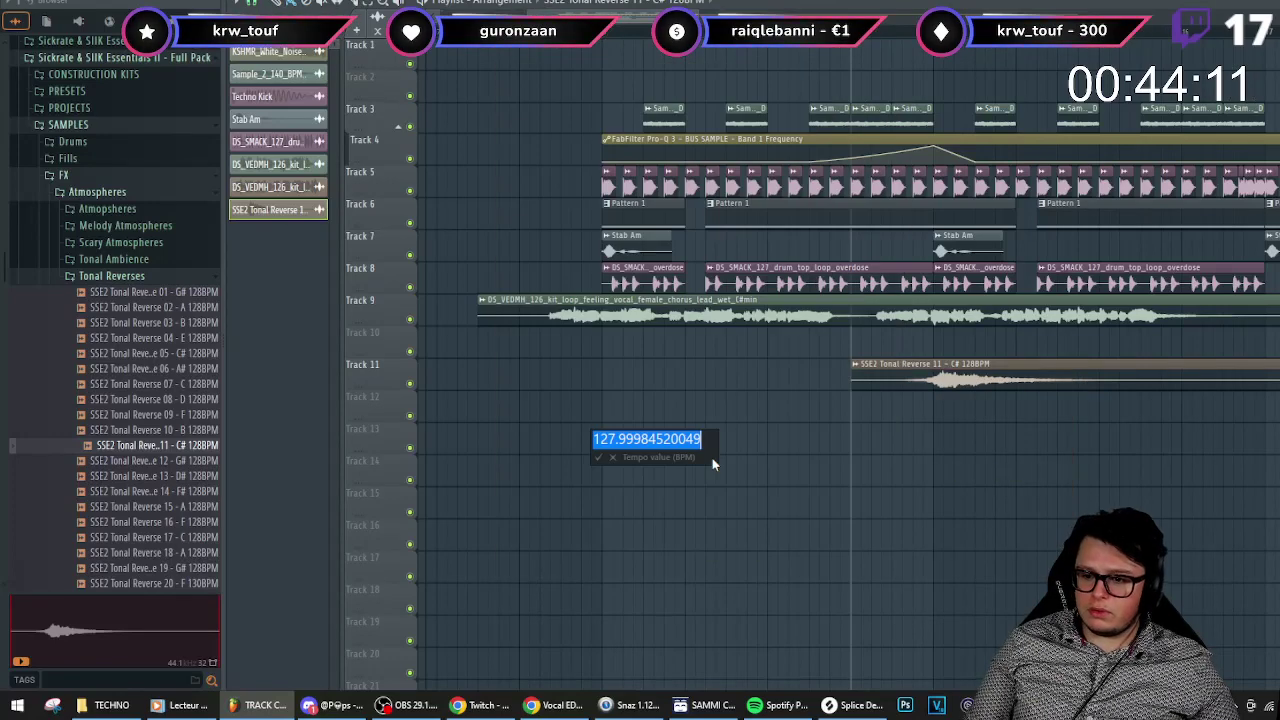
pyautogui.write('128')
pyautogui.press('Return')
pyautogui.press('space')
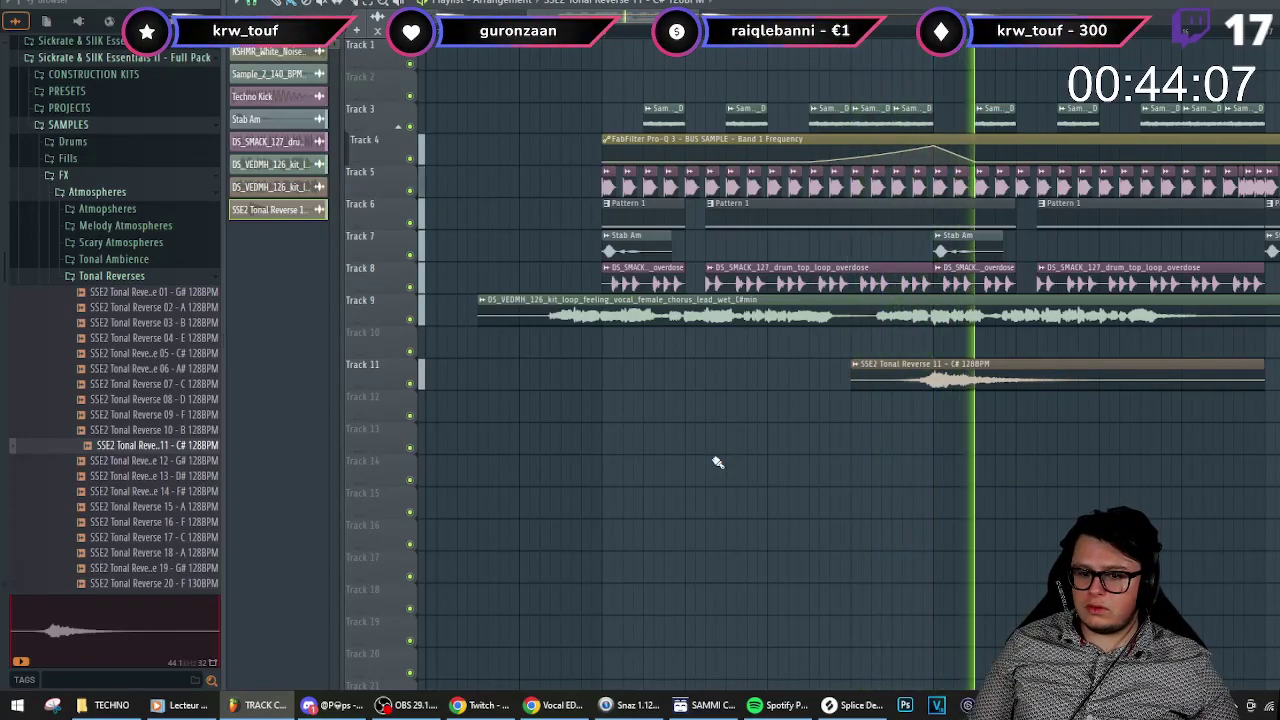
pyautogui.press('space')
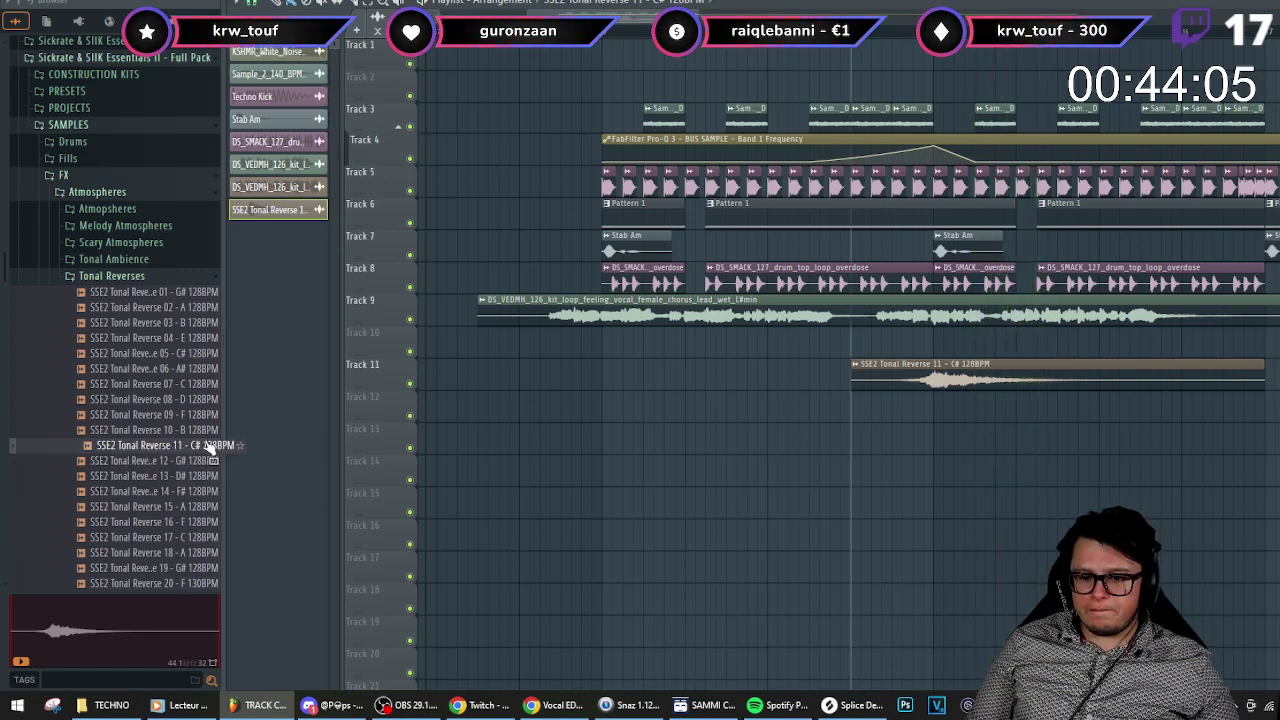
# - Audition SSE2 Tonal Reverse 17, 18 and 06 as alternatives in the pack's tonal reverses
pyautogui.click(190, 537)
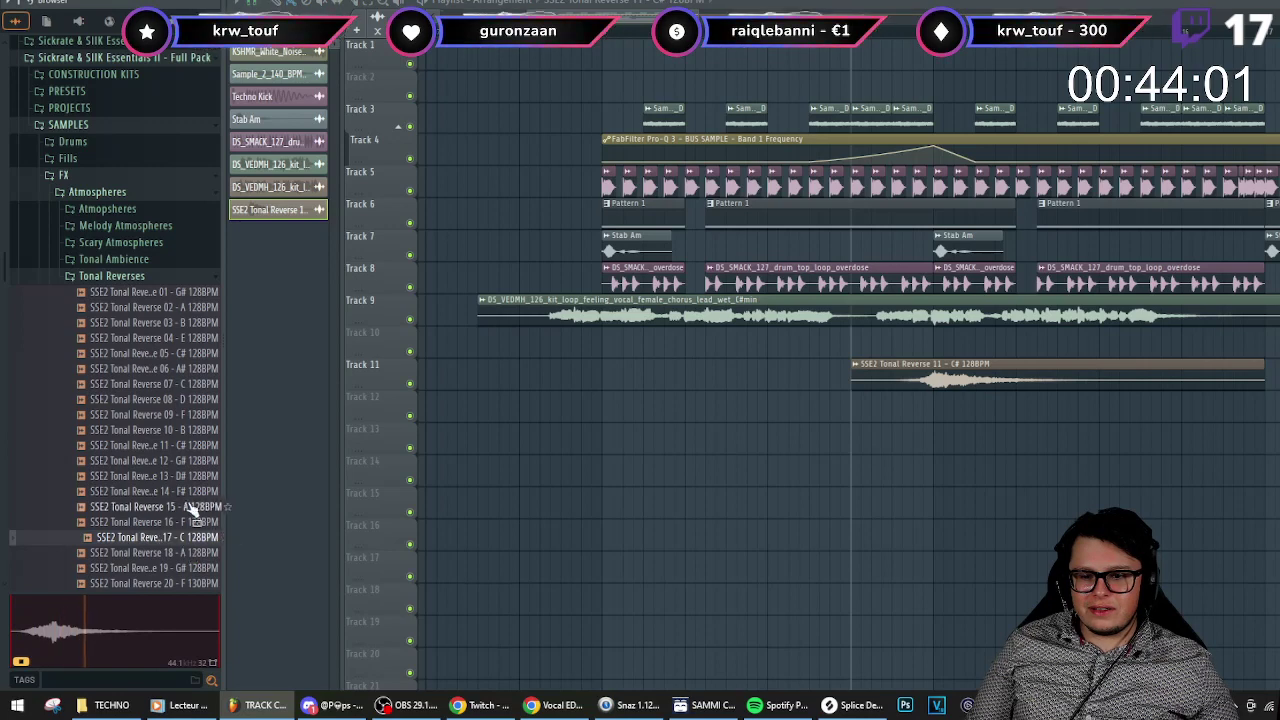
pyautogui.click(197, 556)
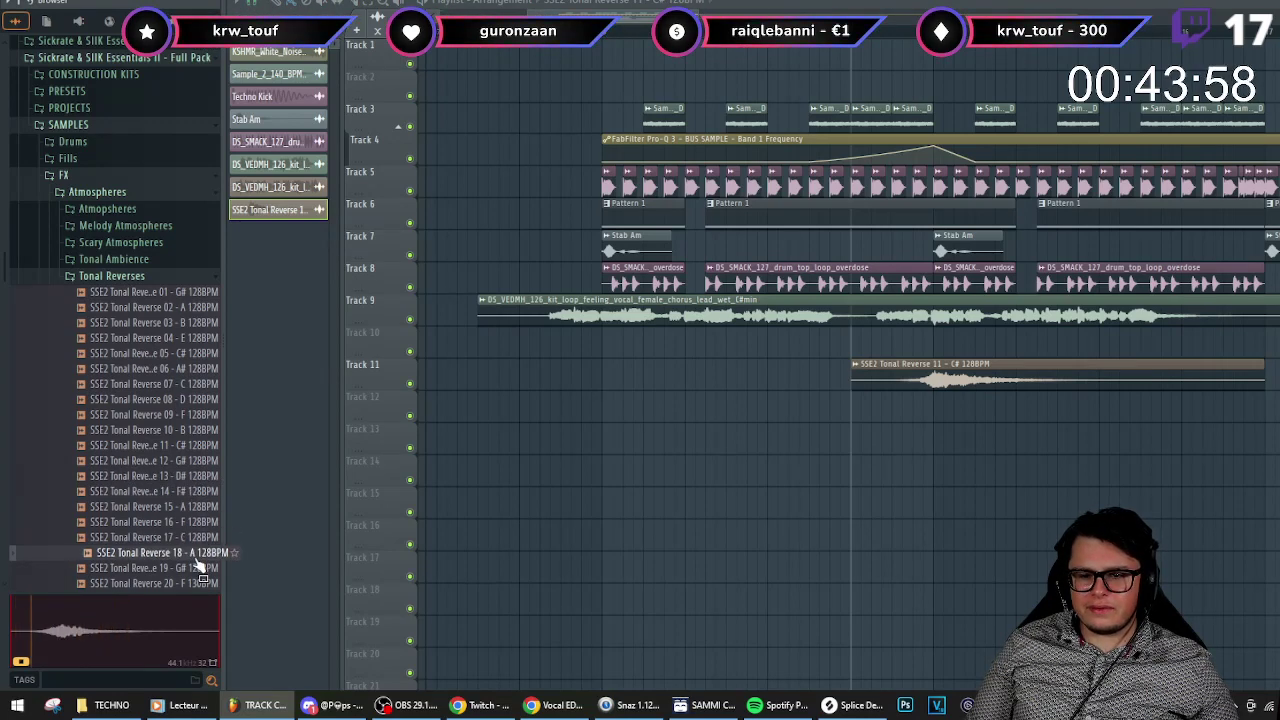
pyautogui.click(188, 370)
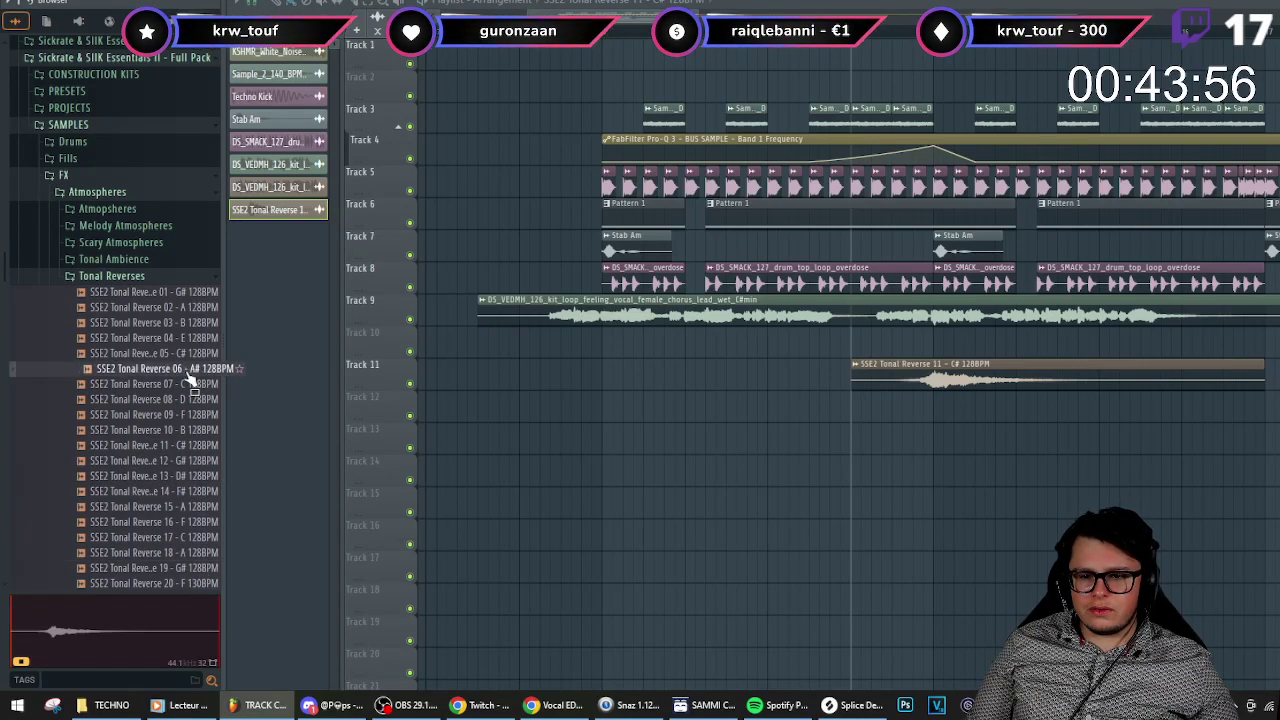
# - Replace the Track 11 clip's sample with SSE2 Tonal Reverse 03 - B 128BPM and turn off its normalization
pyautogui.click(192, 325)
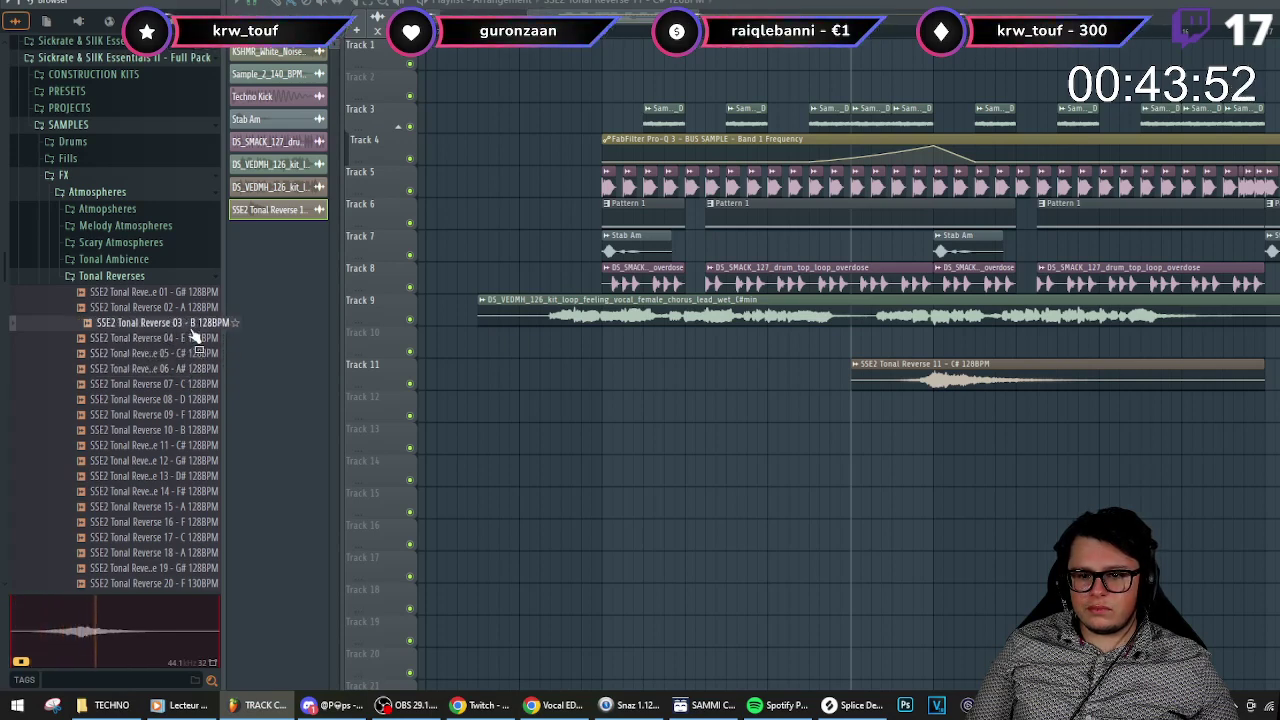
pyautogui.moveTo(197, 335); pyautogui.dragTo(960, 372)
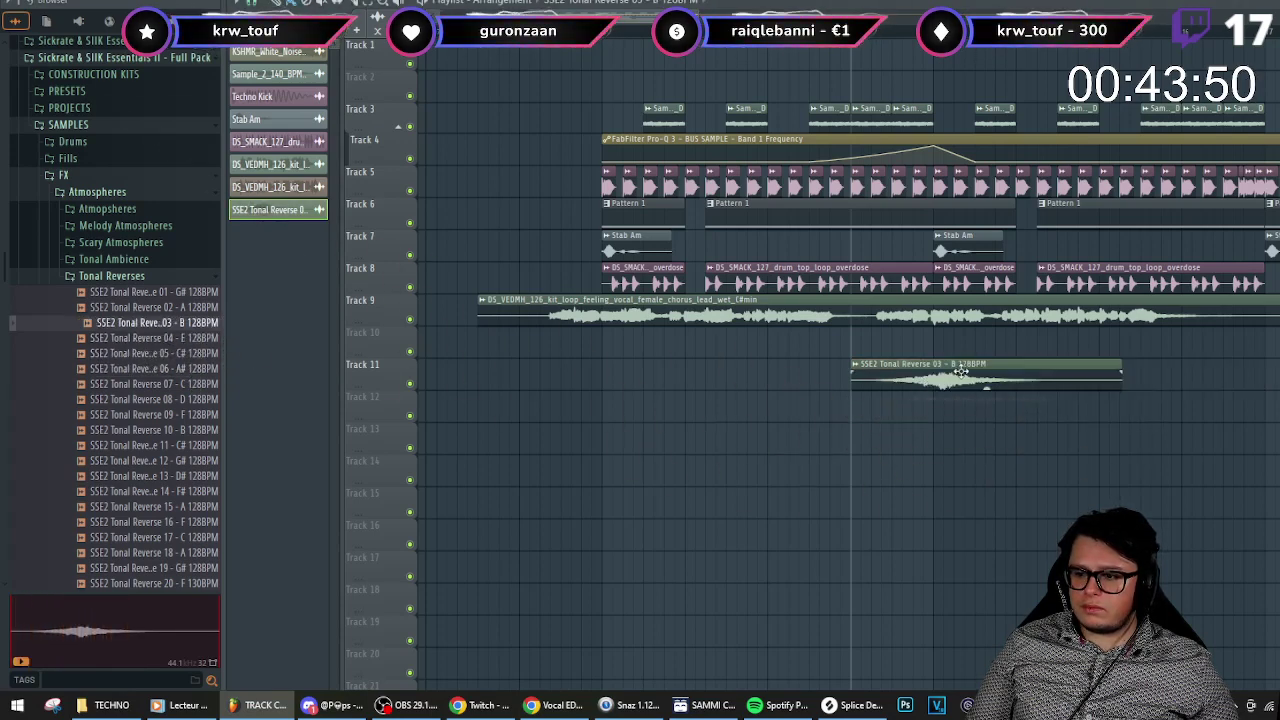
pyautogui.doubleClick(885, 373)
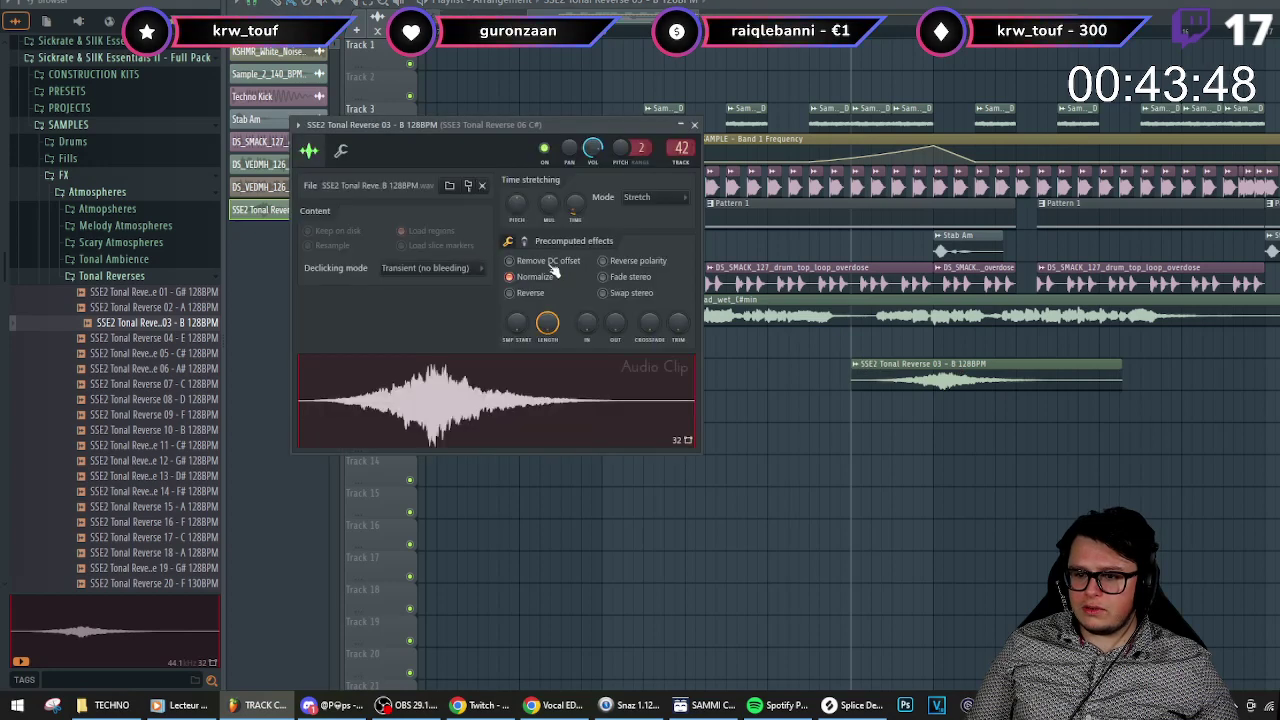
# - Fit the SSE2 Tonal Reverse 03 clip to the project tempo with a source tempo of 128 BPM
pyautogui.click(857, 366)
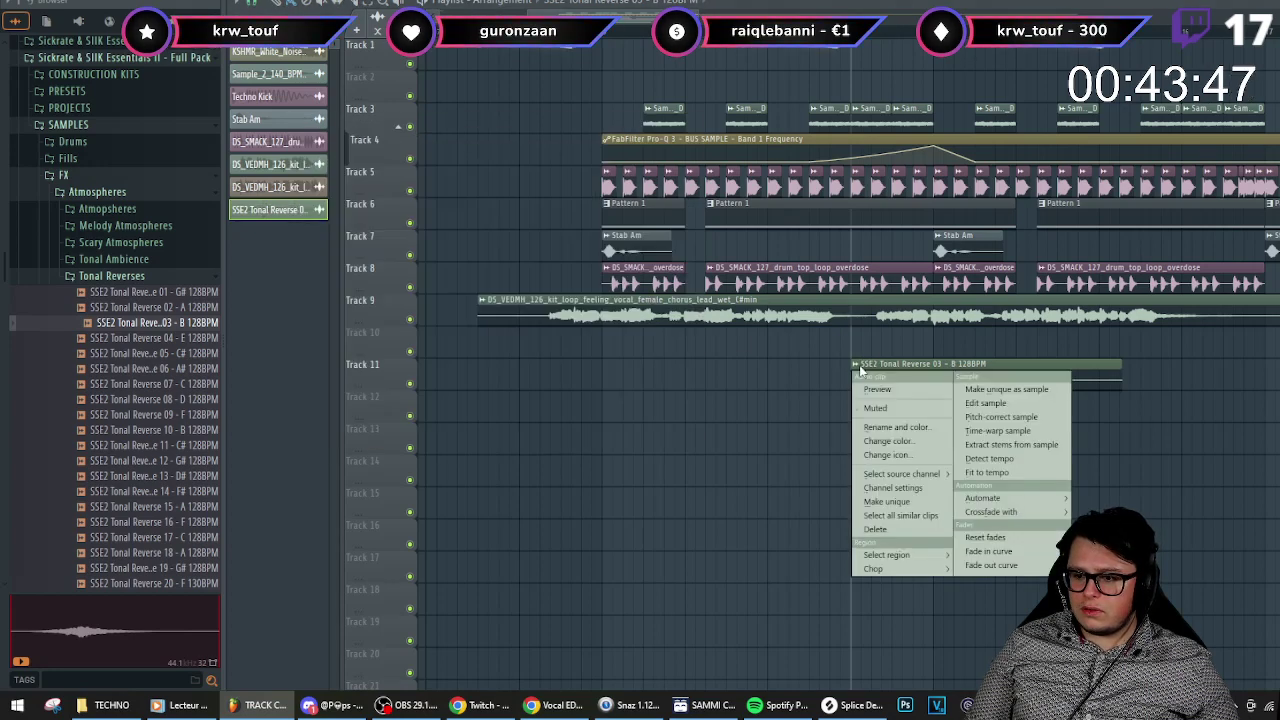
pyautogui.click(1000, 473)
pyautogui.click(714, 466)
pyautogui.write('128')
pyautogui.press('Return')
# - Transpose the Tonal Reverse 03 sample by setting its root note to A#4, and play back the transition
pyautogui.doubleClick(903, 378)
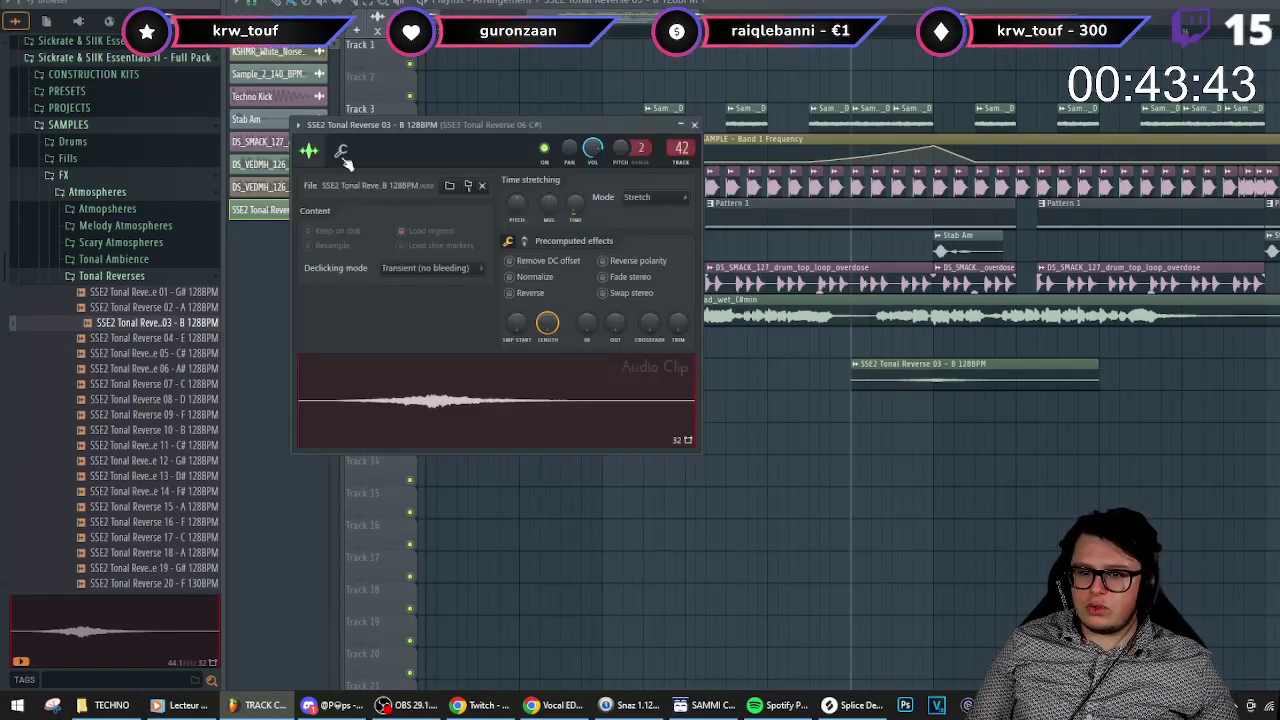
pyautogui.click(341, 151)
pyautogui.press('space')
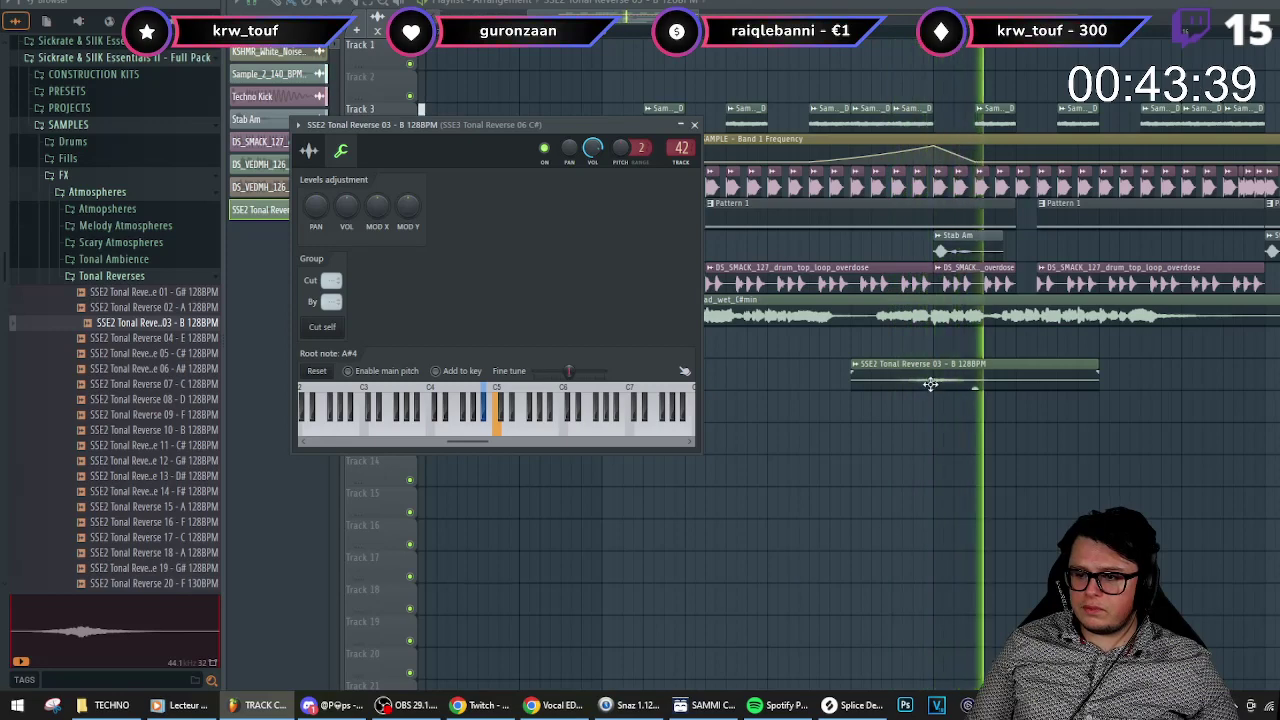
pyautogui.click(309, 151)
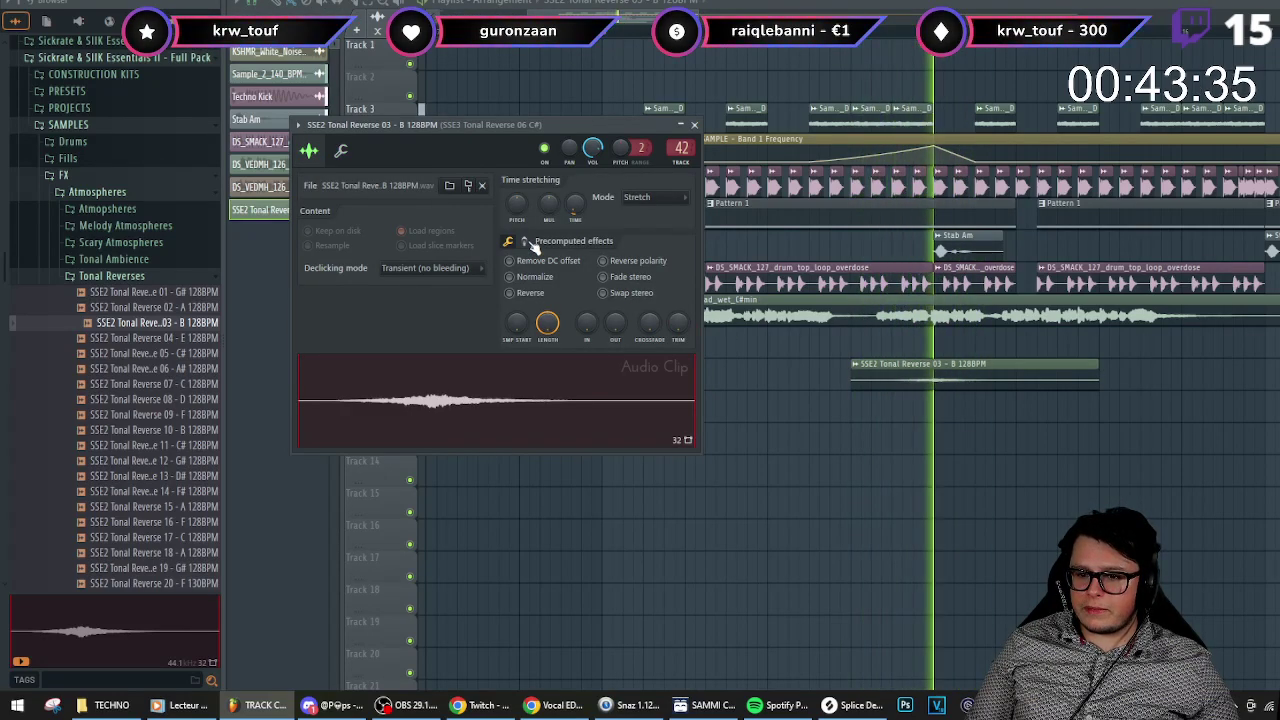
# - Raise the gain of the Tonal Reverse 03 clip on Track 11 to 3.6 dB and replay the transition
pyautogui.press('space')
pyautogui.scroll(3, 982, 384)
pyautogui.moveTo(975, 399); pyautogui.dragTo(977, 403)
pyautogui.press('space')
pyautogui.press('space')
pyautogui.press('space')
pyautogui.doubleClick(978, 341)
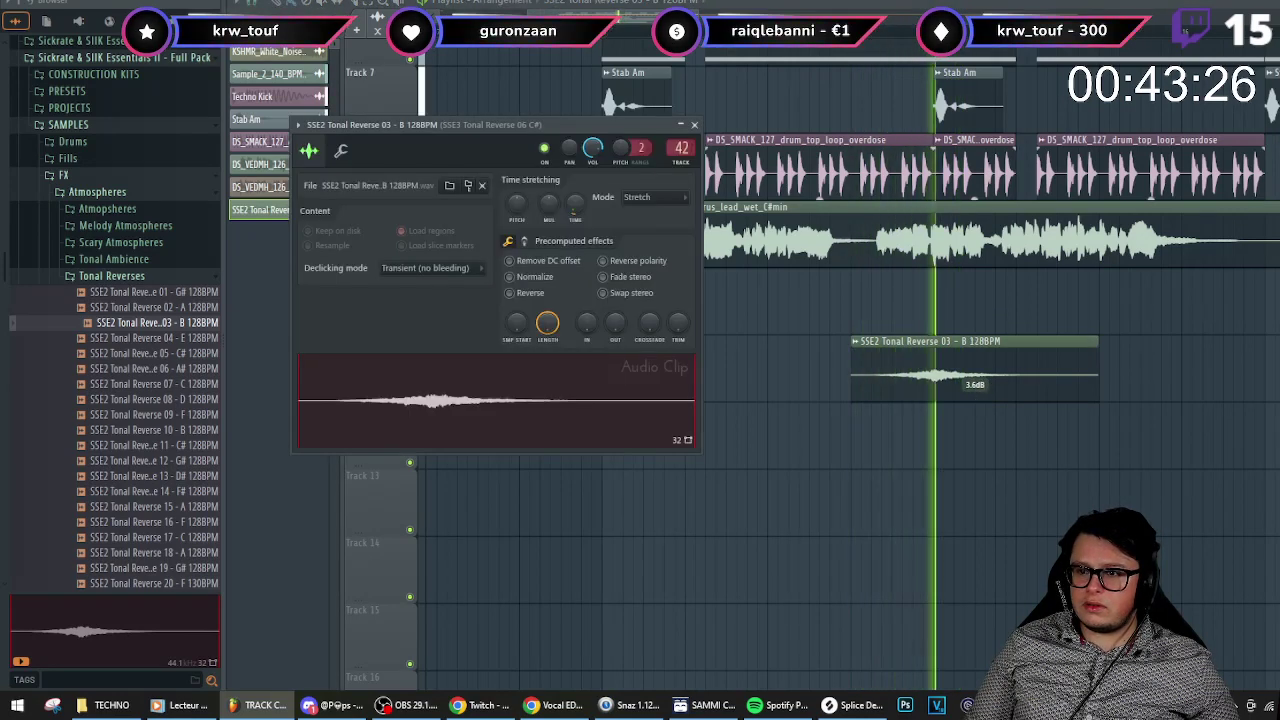
# - Reset the volume fader of mixer insert 42, which carries the tonal reverse
pyautogui.press('F9')
pyautogui.rightClick(1040, 522)
pyautogui.click(1078, 455)
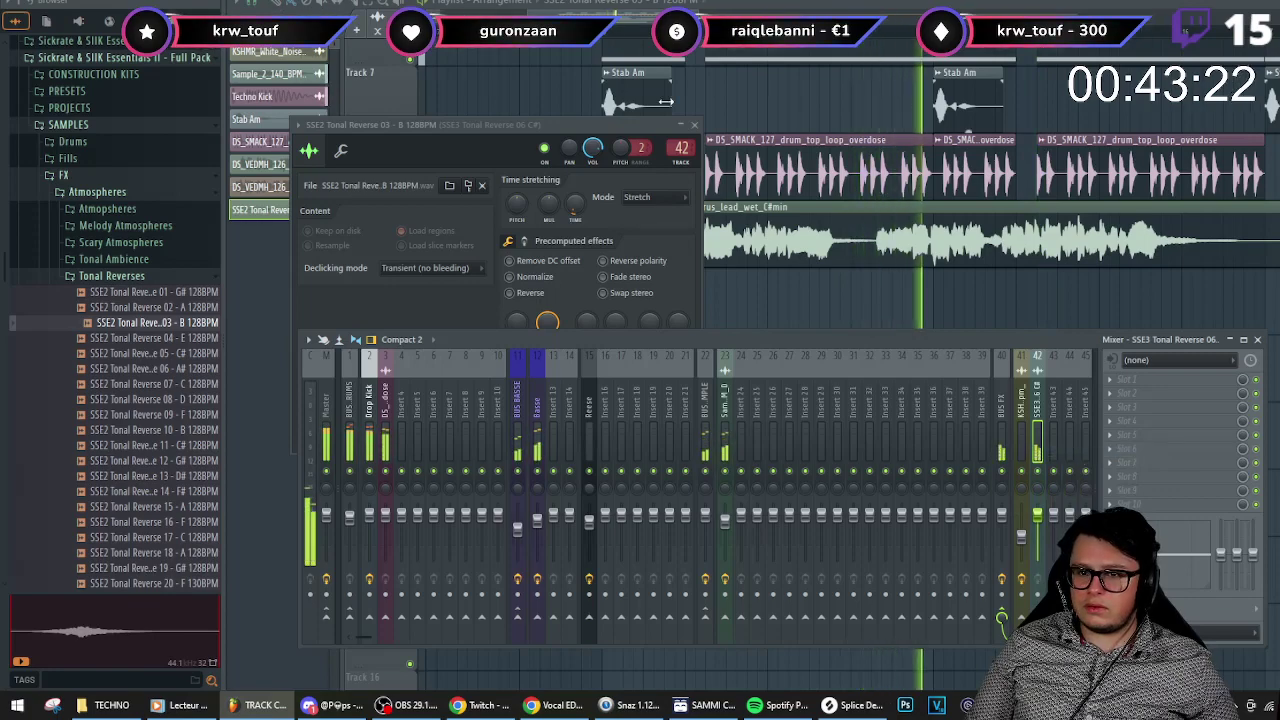
pyautogui.click(1110, 14)
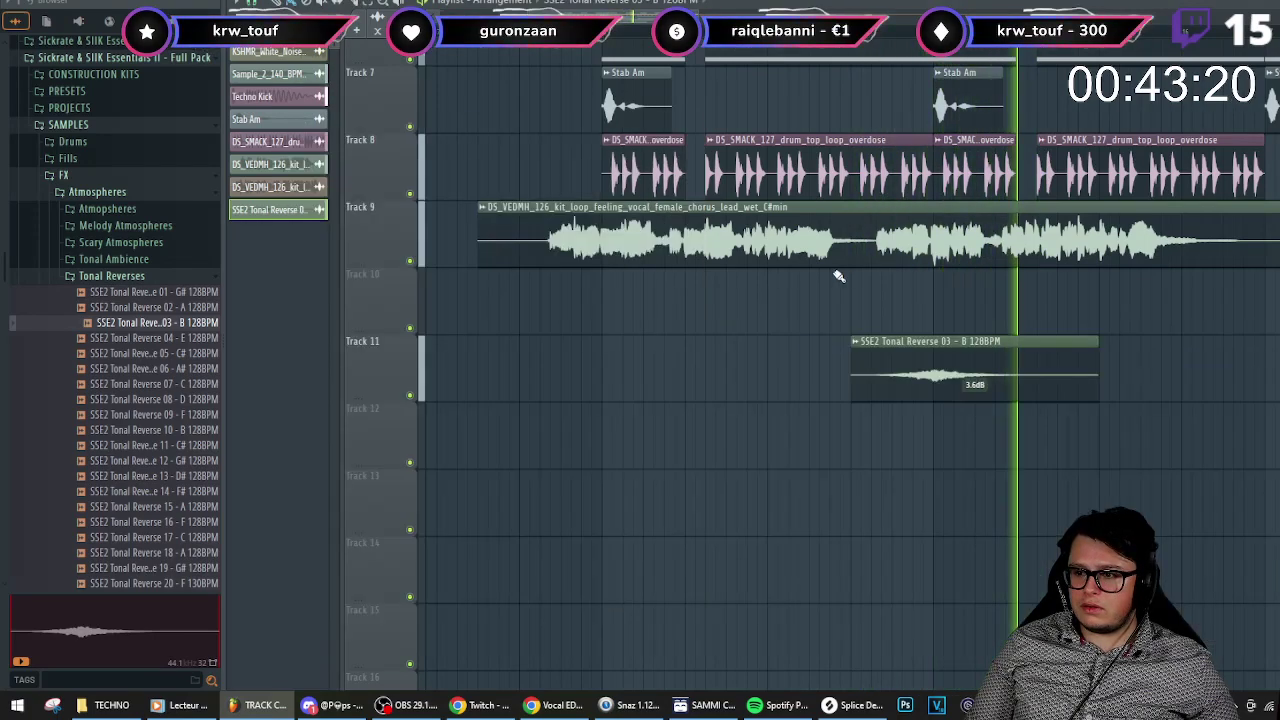
# - Play back the arrangement from bar 9 to hear the tonal reverse in the context of the whole drop
pyautogui.scroll(2, 848, 277)
pyautogui.scroll(-3, 920, 340)
pyautogui.scroll(-4, 932, 354)
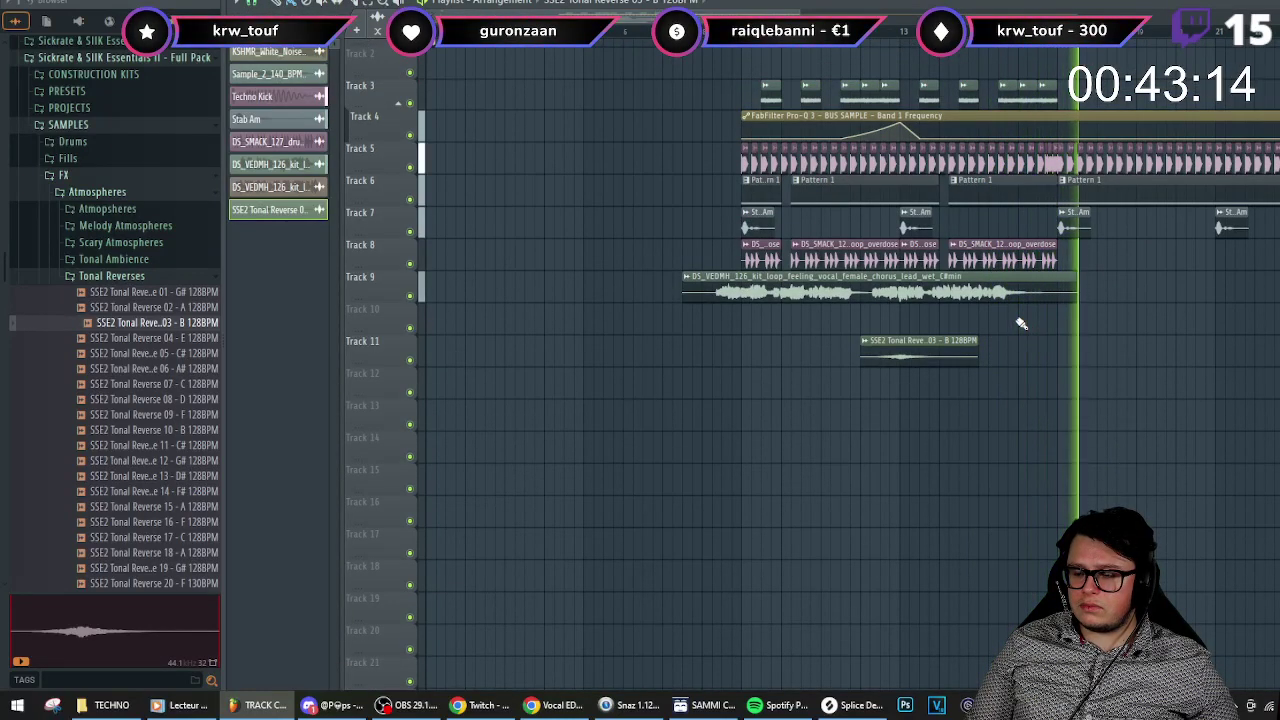
pyautogui.click(858, 31)
pyautogui.click(752, 31)
pyautogui.click(740, 31)
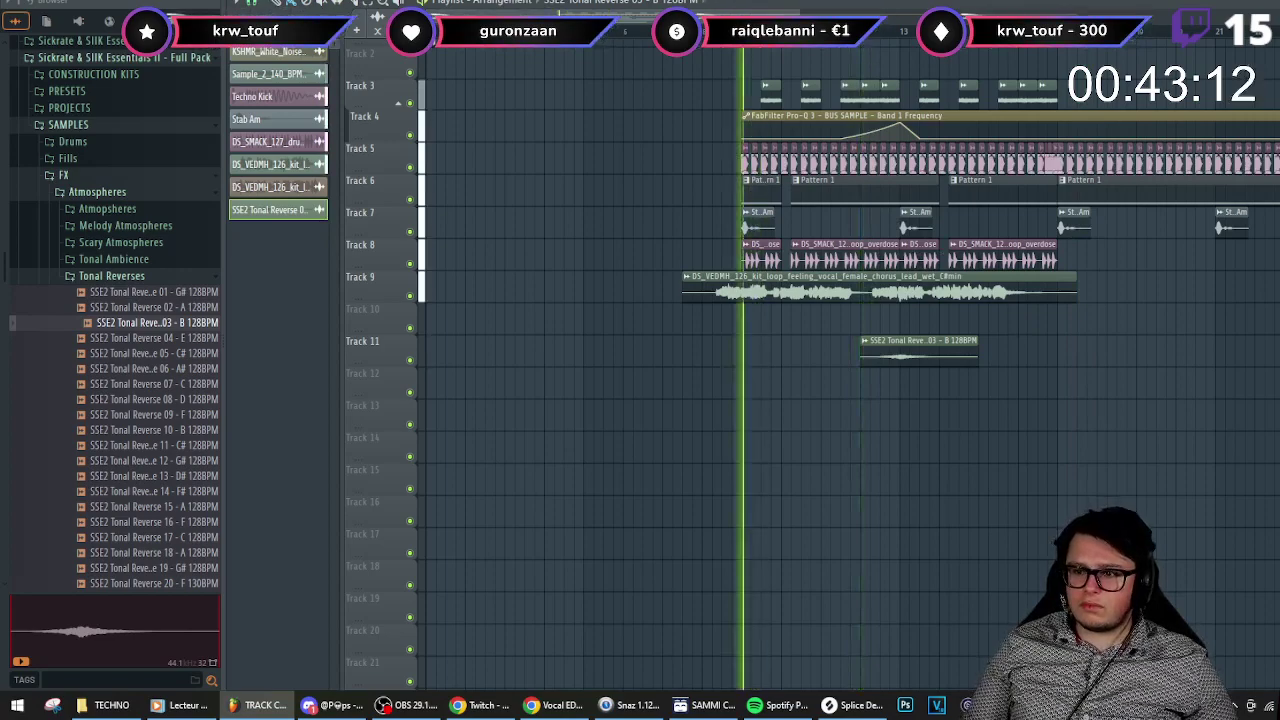
pyautogui.scroll(2, 767, 285)
pyautogui.scroll(-3, 631, 366)
pyautogui.scroll(3, 626, 358)
pyautogui.scroll(-1, 600, 362)
pyautogui.scroll(3, 600, 358)
pyautogui.scroll(-3, 616, 346)
# - Inspect the effects chain of the Sample_2_140_BPM_D channel on mixer insert 23 during playback
pyautogui.press('F9')
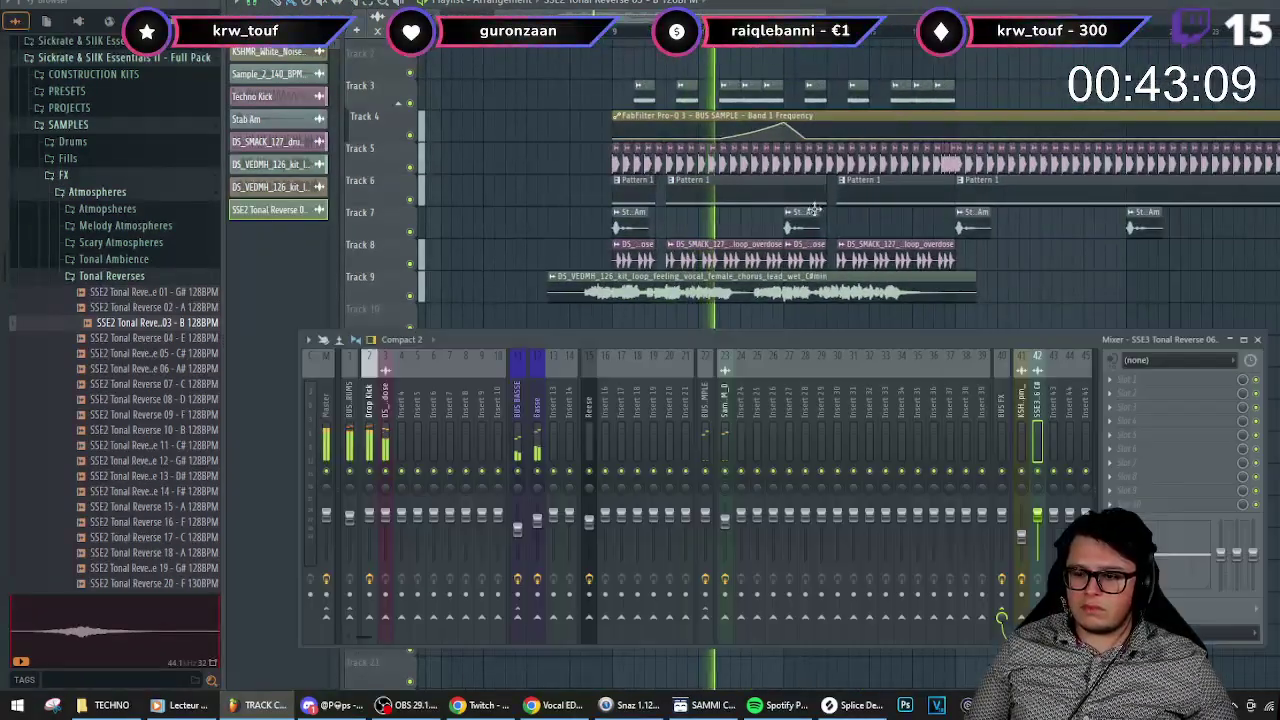
pyautogui.click(722, 490)
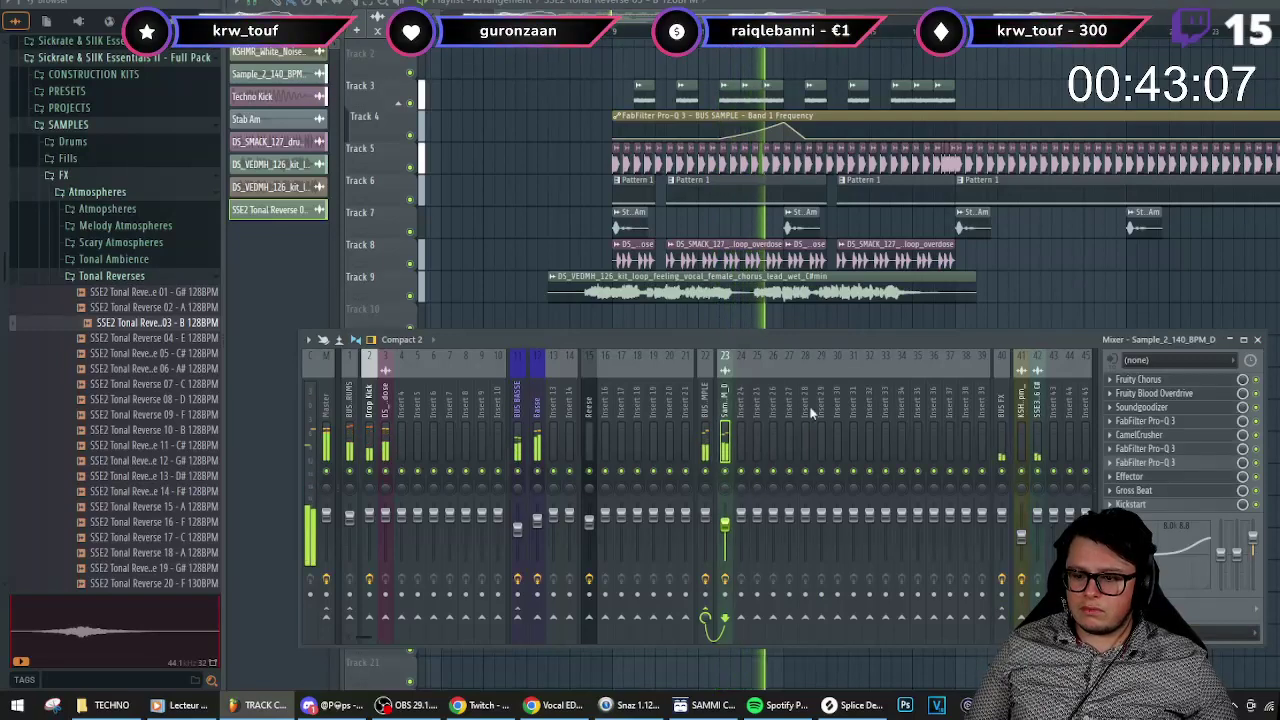
pyautogui.press('F9')
pyautogui.scroll(2, 744, 176)
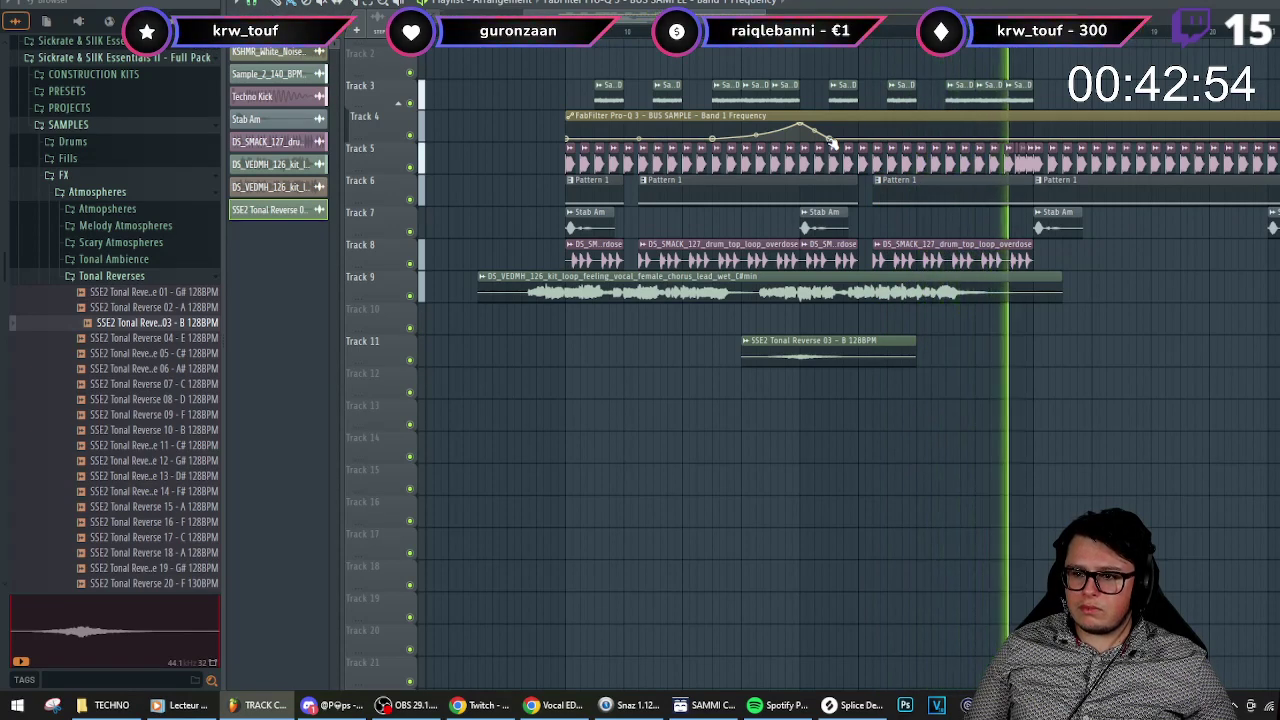
# - Collapse the Track 4 filter automation lane under Track 3 and replay the drop
pyautogui.press('space')
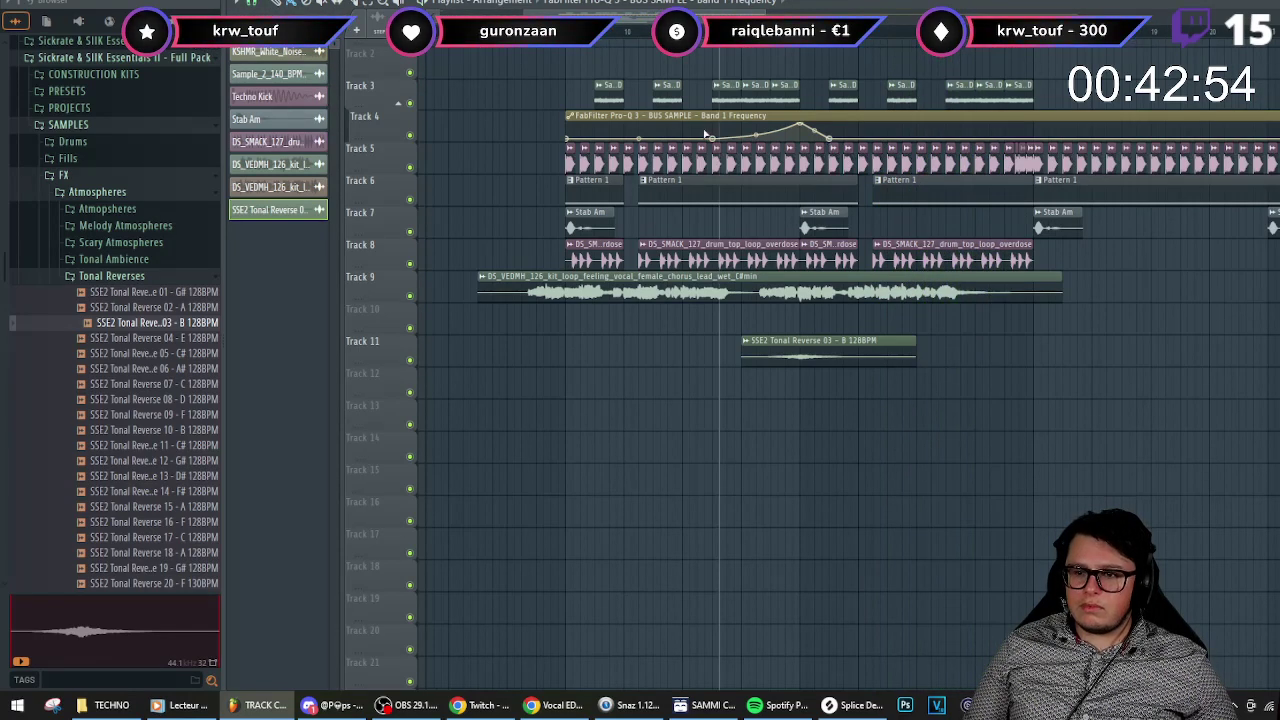
pyautogui.click(398, 104)
pyautogui.press('space')
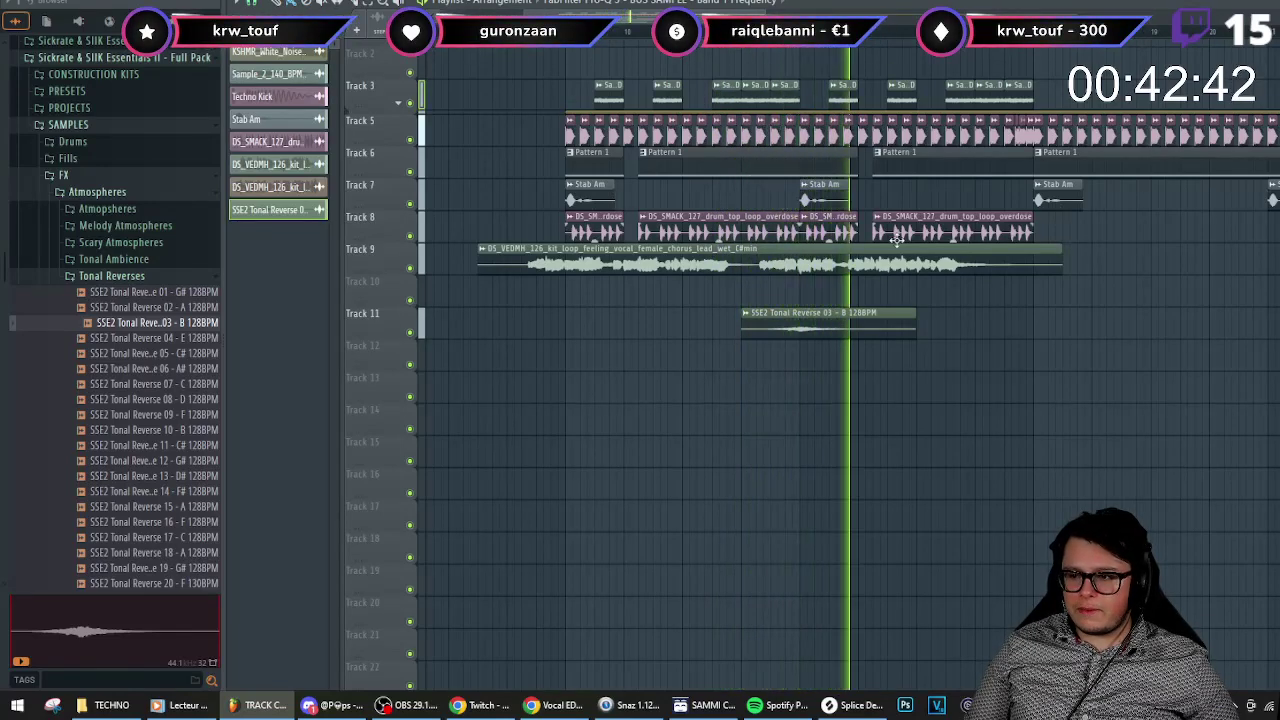
pyautogui.scroll(-3, 800, 252)
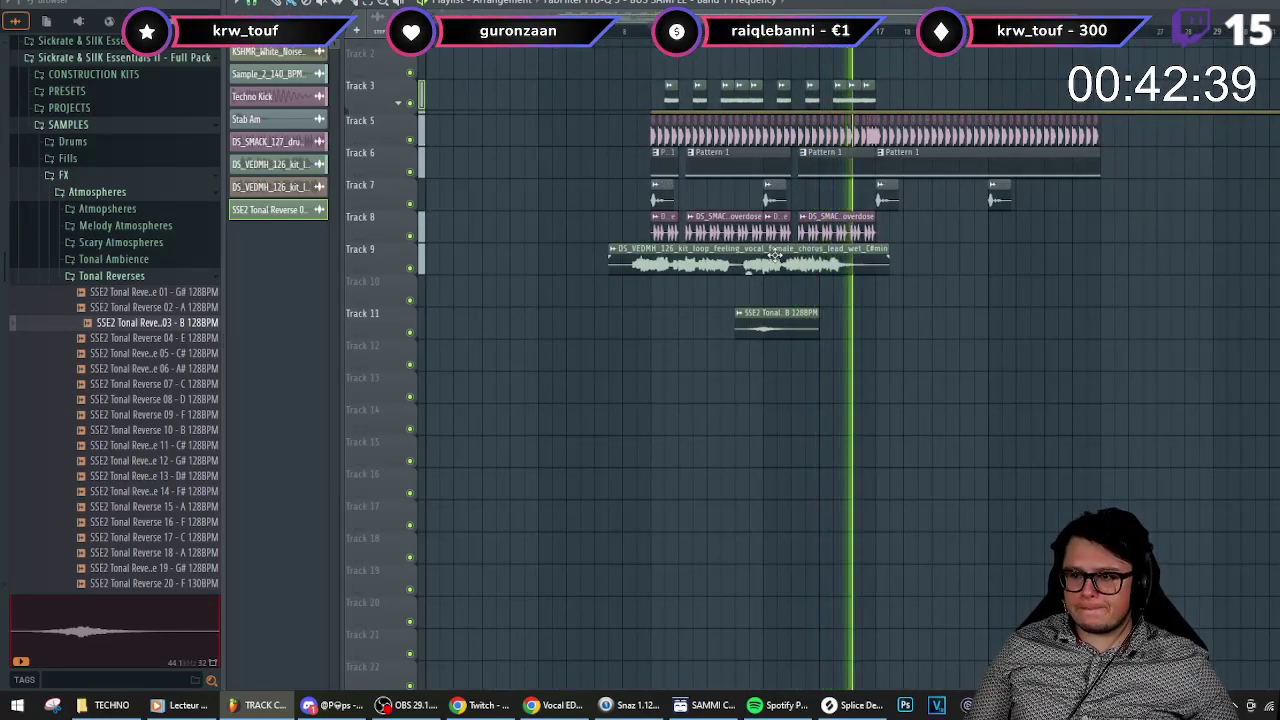
pyautogui.press('space')
pyautogui.scroll(1, 860, 255)
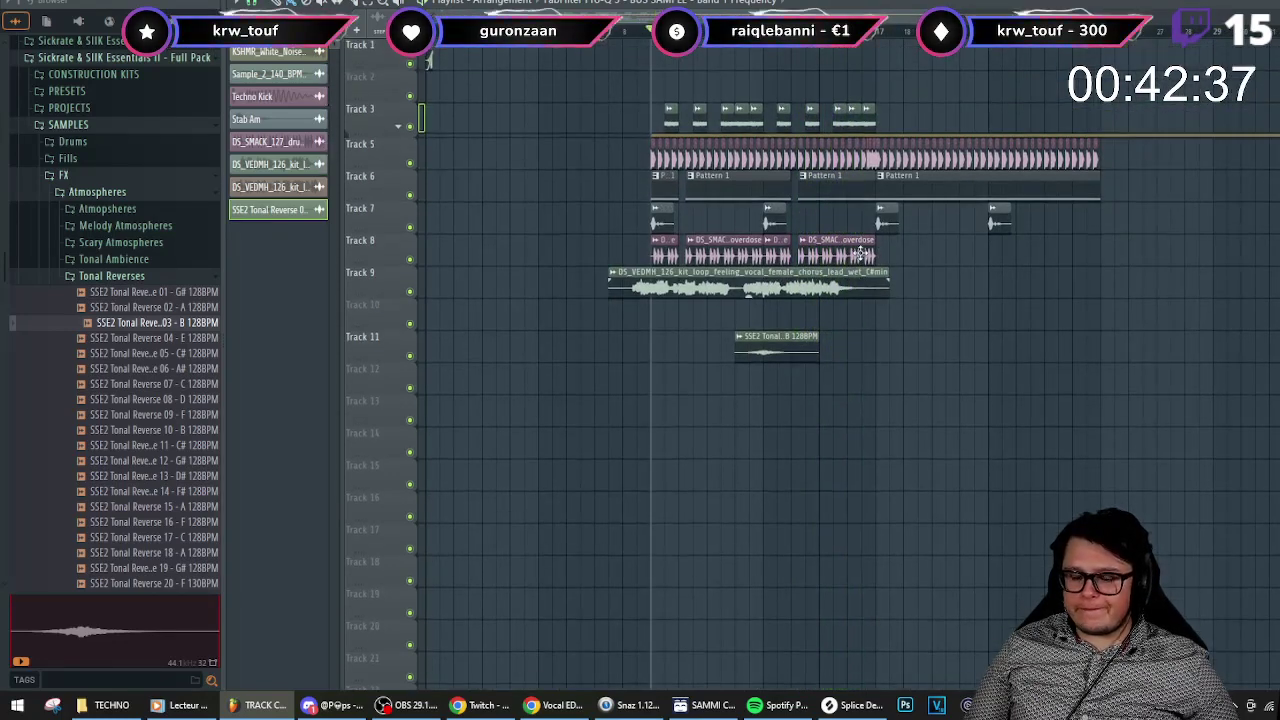
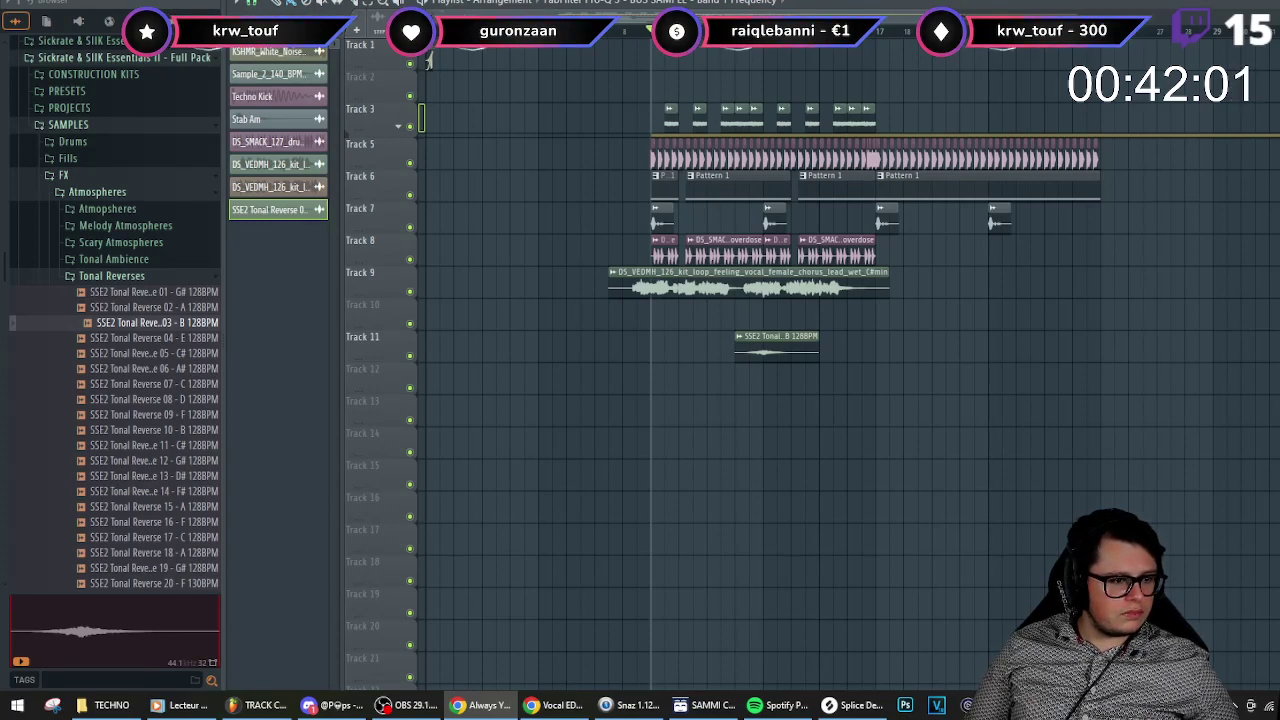
# - Clear the Track 5 kicks in the bar before bar 13 and copy the kick fill from before bar 17 there
pyautogui.keyDown('ctrl'); pyautogui.scroll(3, 800, 204); pyautogui.keyUp('ctrl')
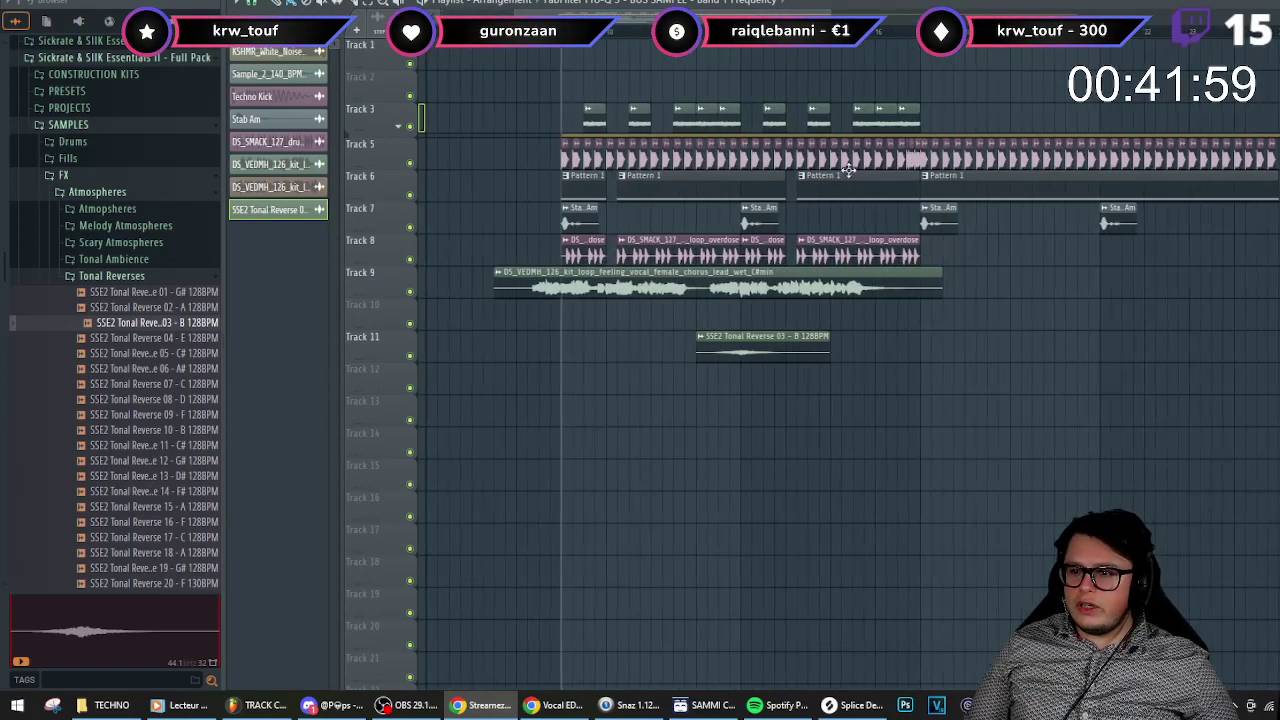
pyautogui.keyDown('ctrl'); pyautogui.scroll(3, 783, 157); pyautogui.keyUp('ctrl')
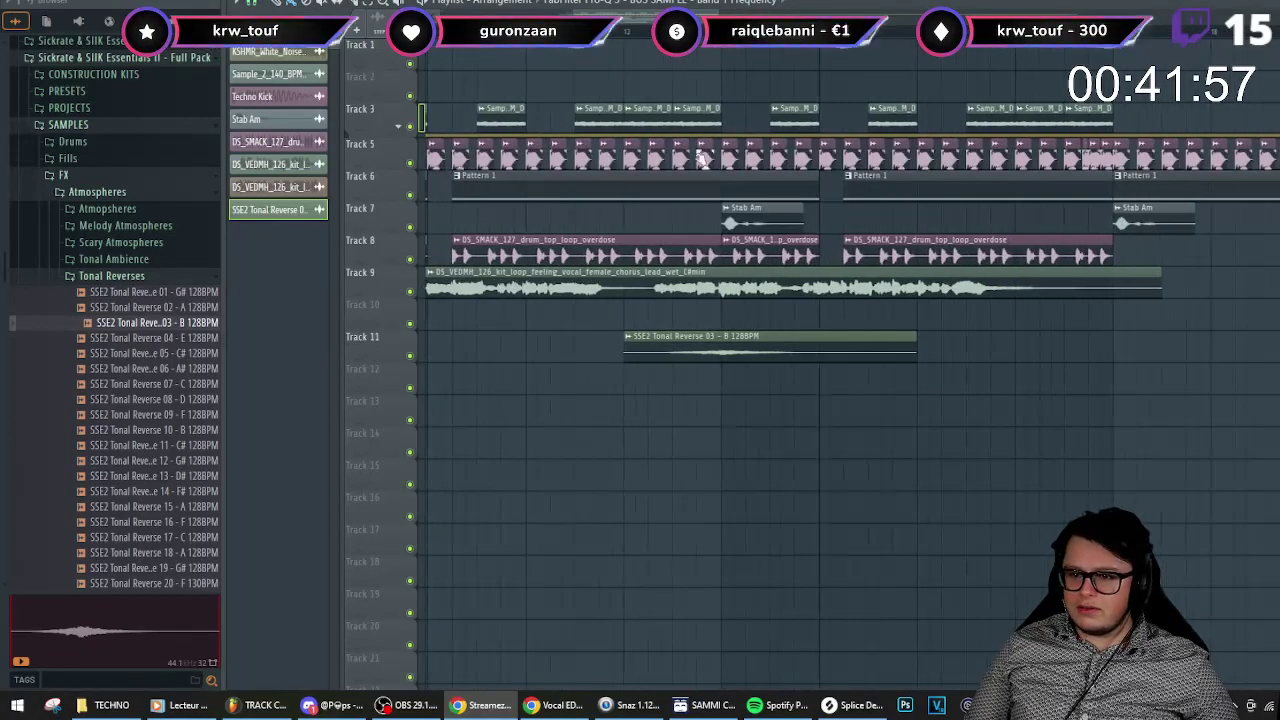
pyautogui.keyDown('alt'); pyautogui.scroll(3, 700, 160); pyautogui.keyUp('alt')
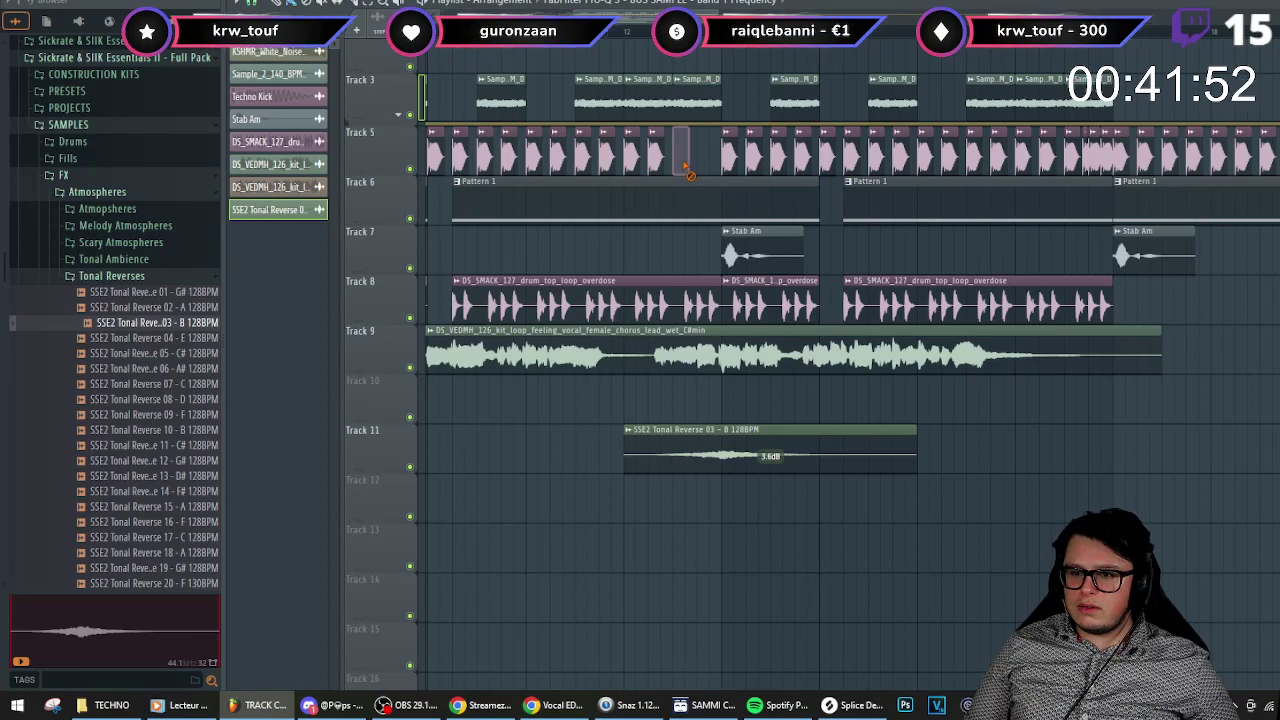
pyautogui.keyDown('ctrl'); pyautogui.scroll(3, 1121, 148); pyautogui.keyUp('ctrl')
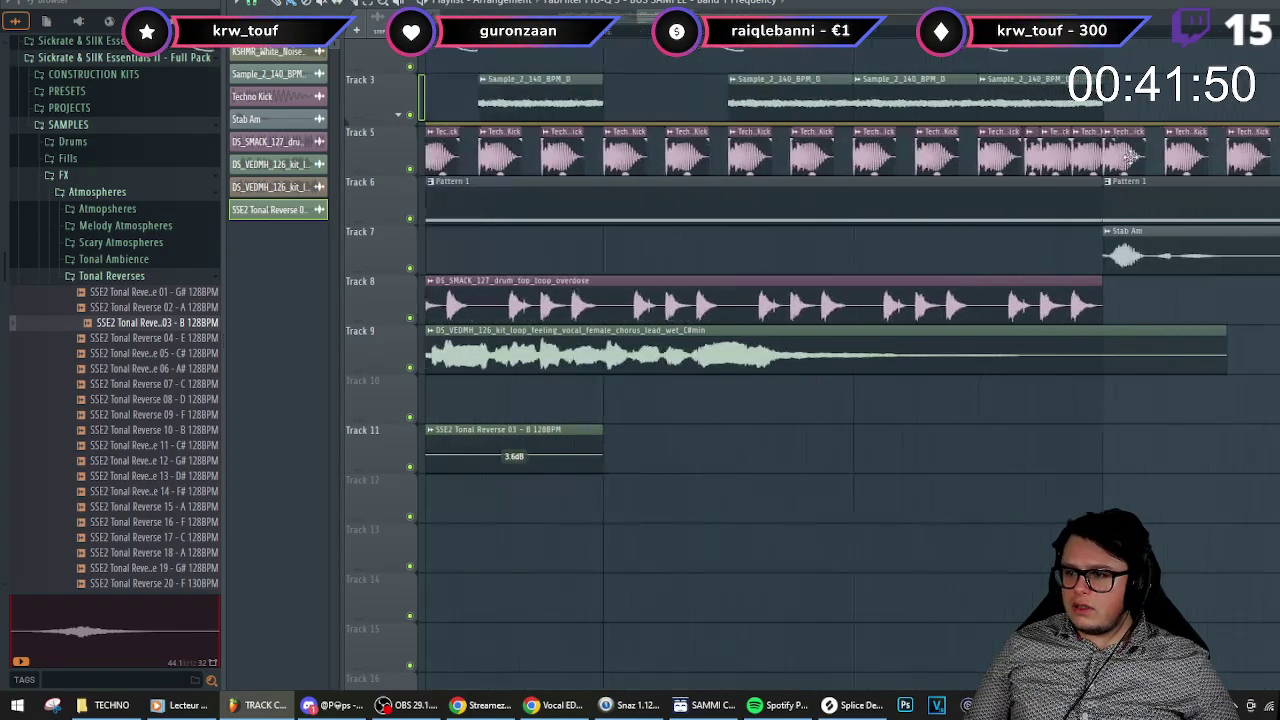
pyautogui.keyDown('ctrl'); pyautogui.scroll(-2, 1124, 156); pyautogui.keyUp('ctrl')
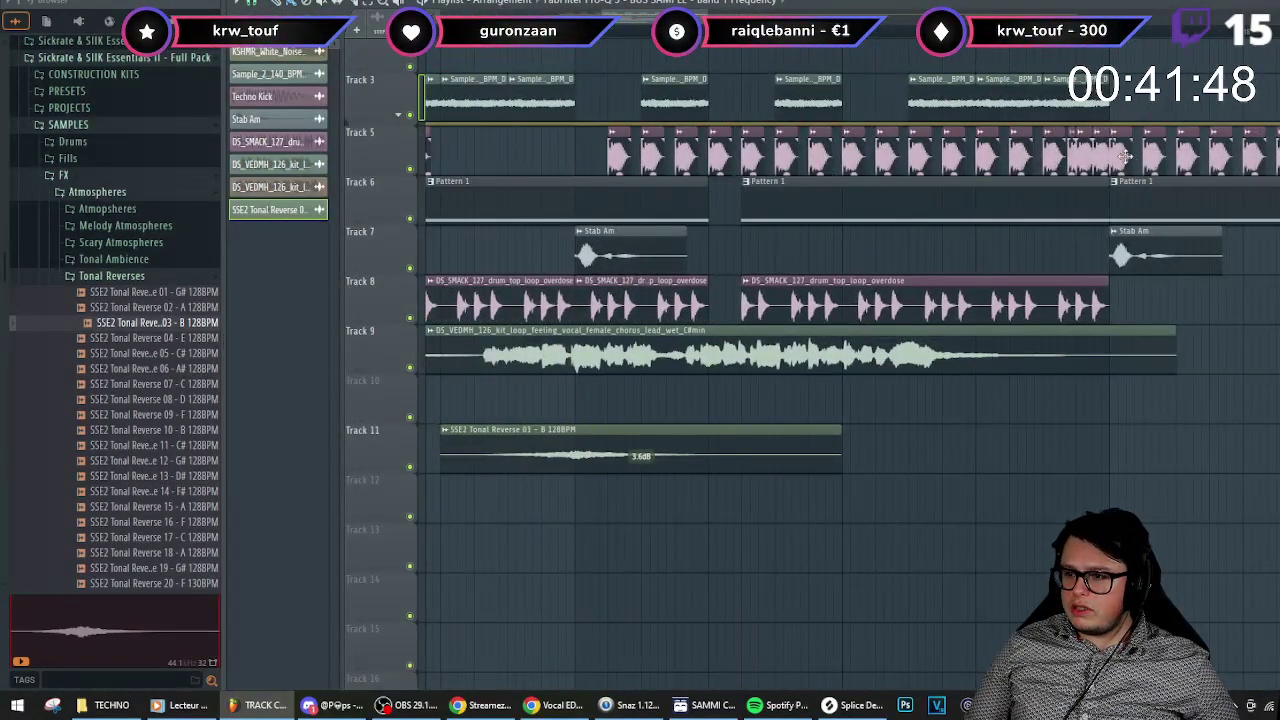
pyautogui.moveTo(1003, 165); pyautogui.dragTo(446, 148)
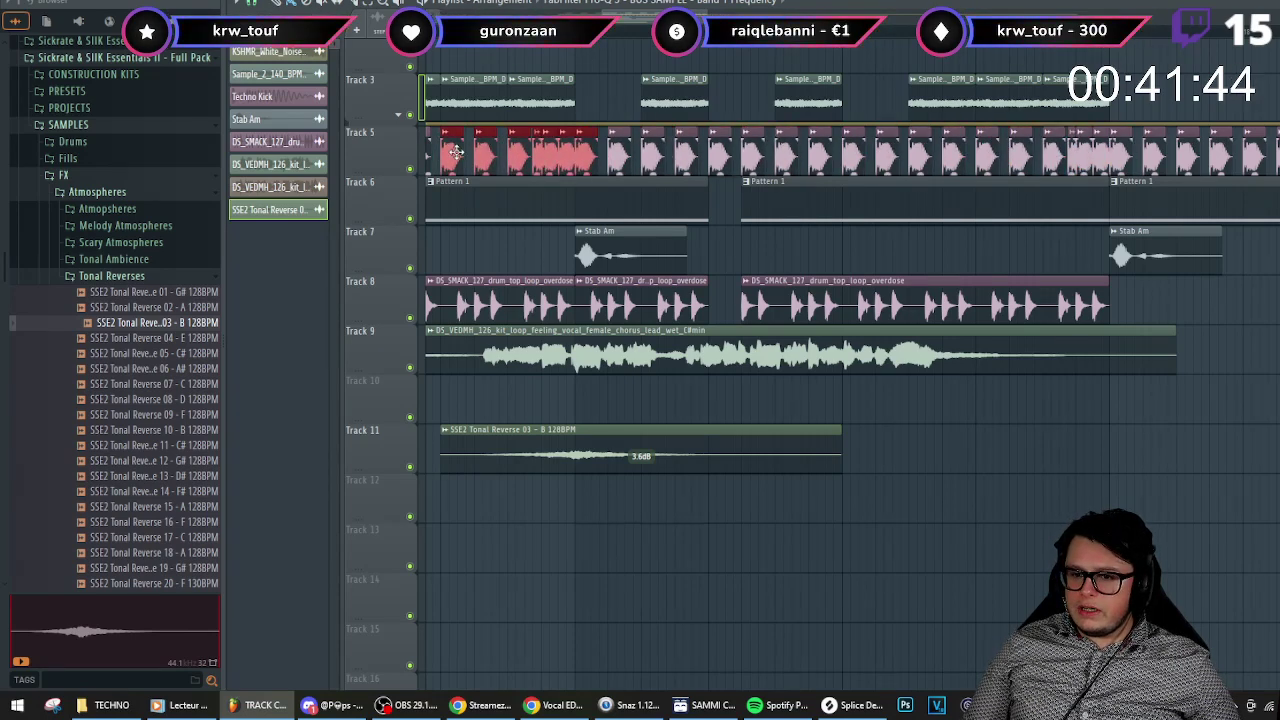
# - Remove the Track 5 kicks just before the bar 17 fill and shorten the Track 6 Pattern 1 clip to match the gap
pyautogui.keyDown('ctrl'); pyautogui.scroll(-3, 456, 152); pyautogui.keyUp('ctrl')
pyautogui.keyDown('ctrl'); pyautogui.scroll(4, 774, 180); pyautogui.keyUp('ctrl')
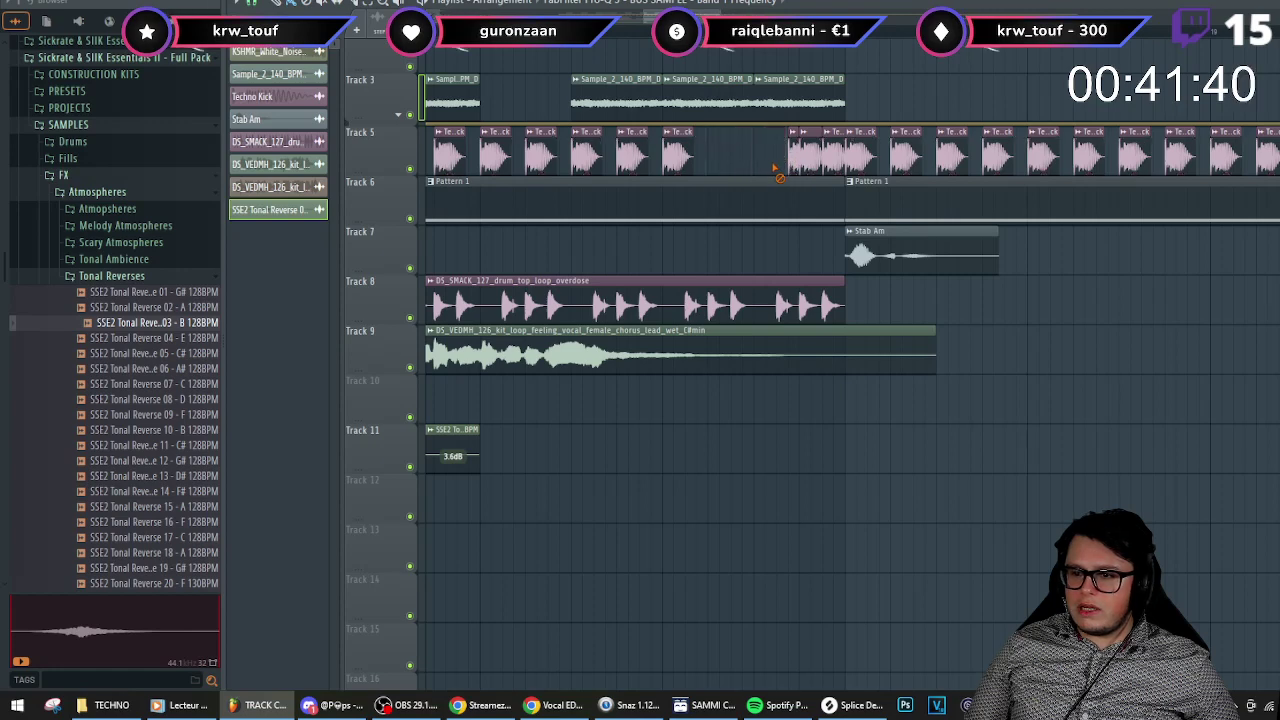
pyautogui.keyDown('ctrl'); pyautogui.scroll(-2, 769, 284); pyautogui.keyUp('ctrl')
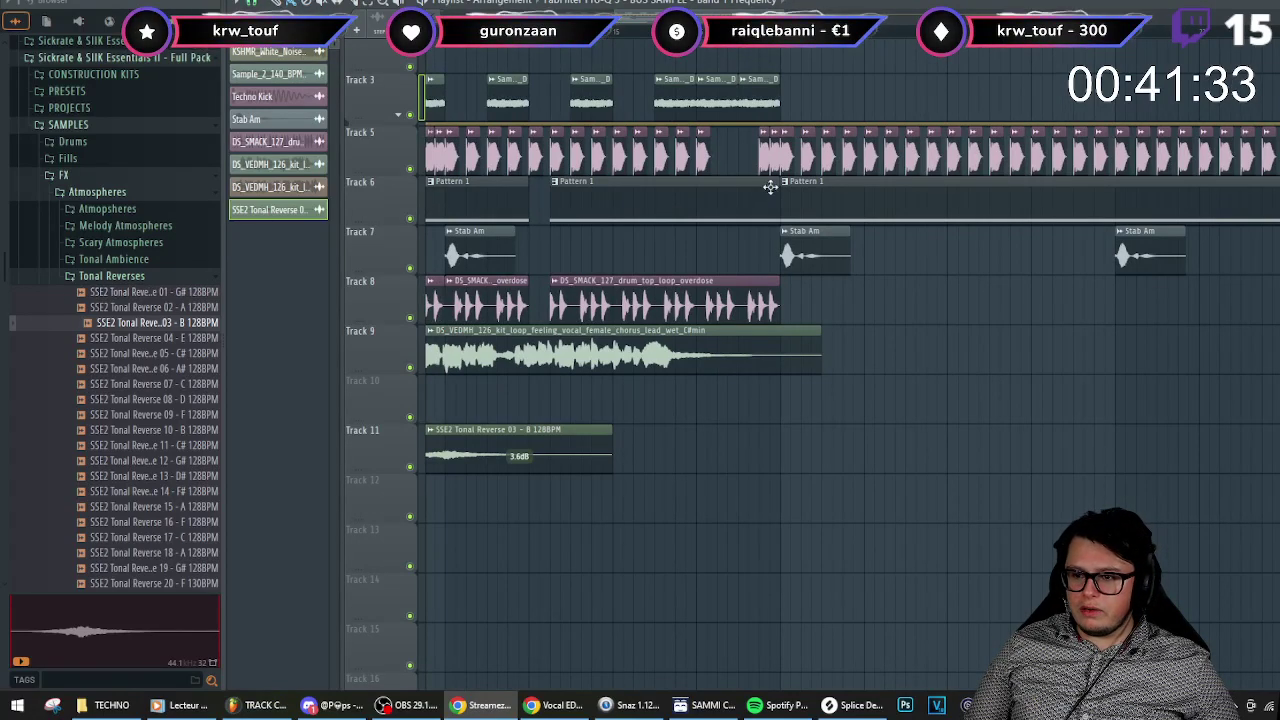
pyautogui.moveTo(768, 190); pyautogui.dragTo(706, 181)
# - Play back the drop through both kick fills up to bar 17
pyautogui.keyDown('ctrl'); pyautogui.scroll(-3, 706, 182); pyautogui.keyUp('ctrl')
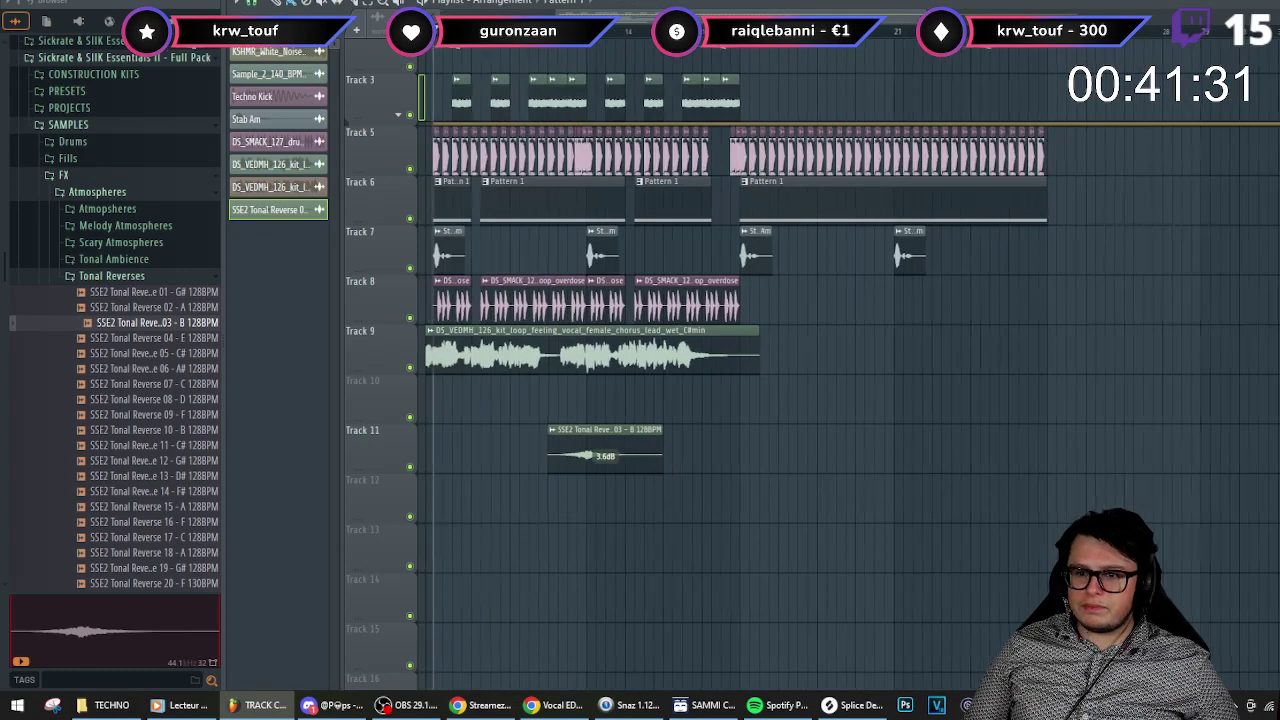
pyautogui.keyDown('ctrl'); pyautogui.scroll(-2, 484, 191); pyautogui.keyUp('ctrl')
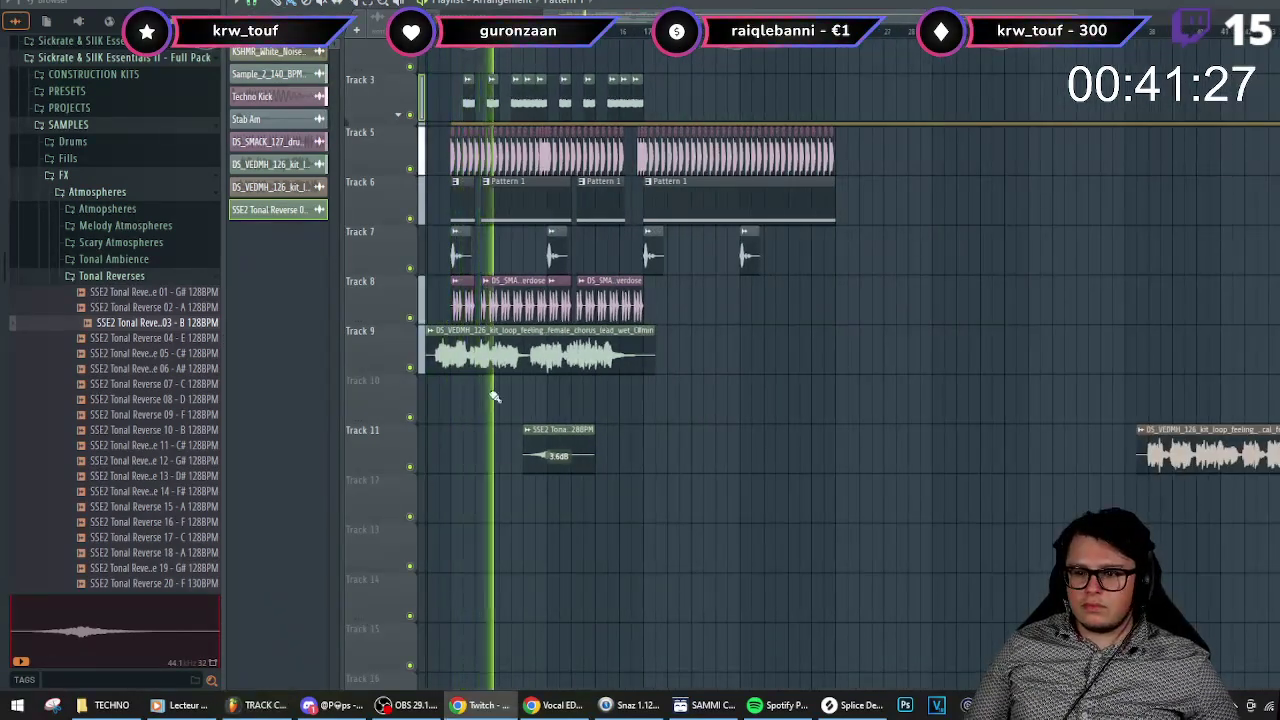
pyautogui.scroll(3, 500, 400)
pyautogui.scroll(-1, 493, 378)
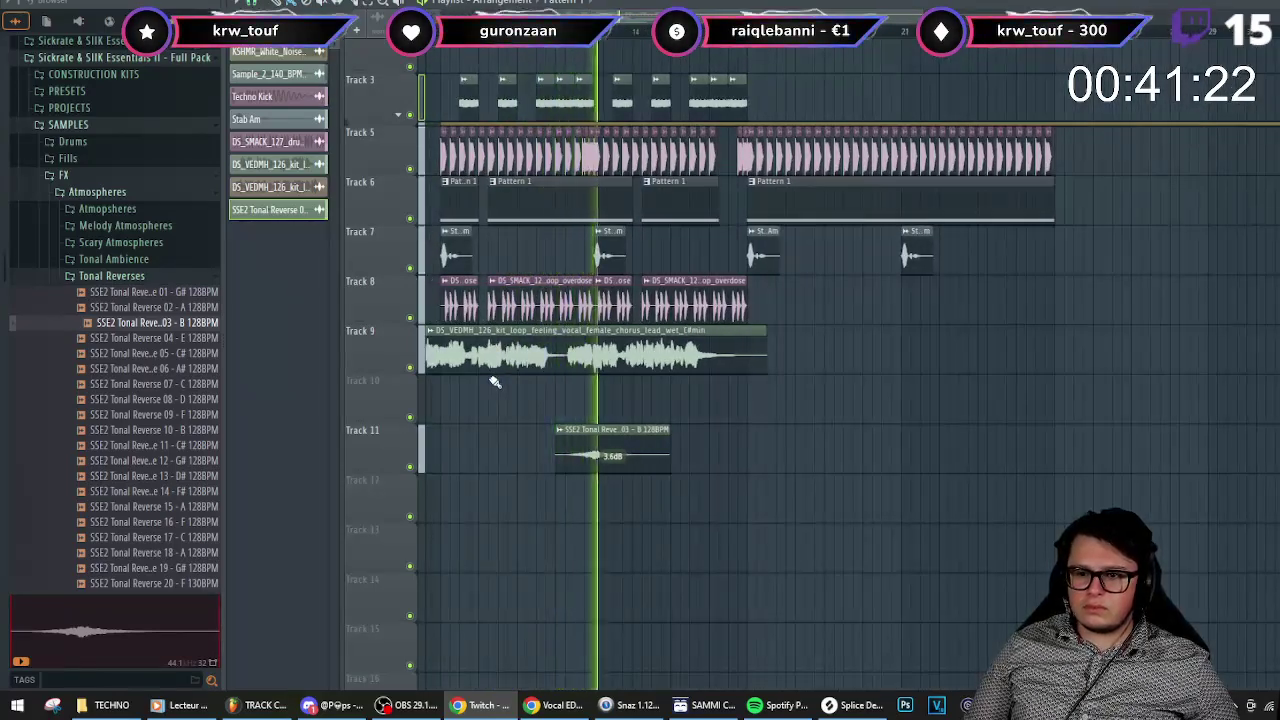
pyautogui.scroll(2, 608, 209)
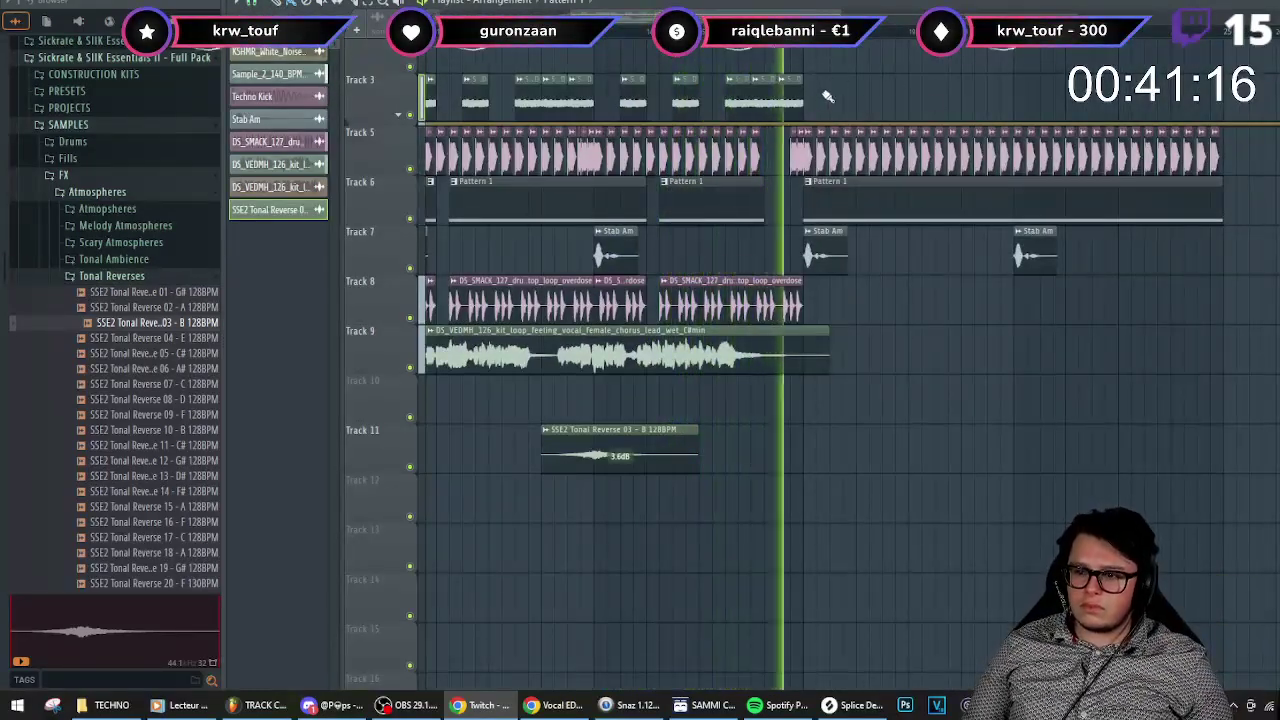
# - Cut the Track 3 samples, Track 6 pattern and Track 8 drum loop at bar 16, and replay the break into bar 17
pyautogui.scroll(2, 790, 165)
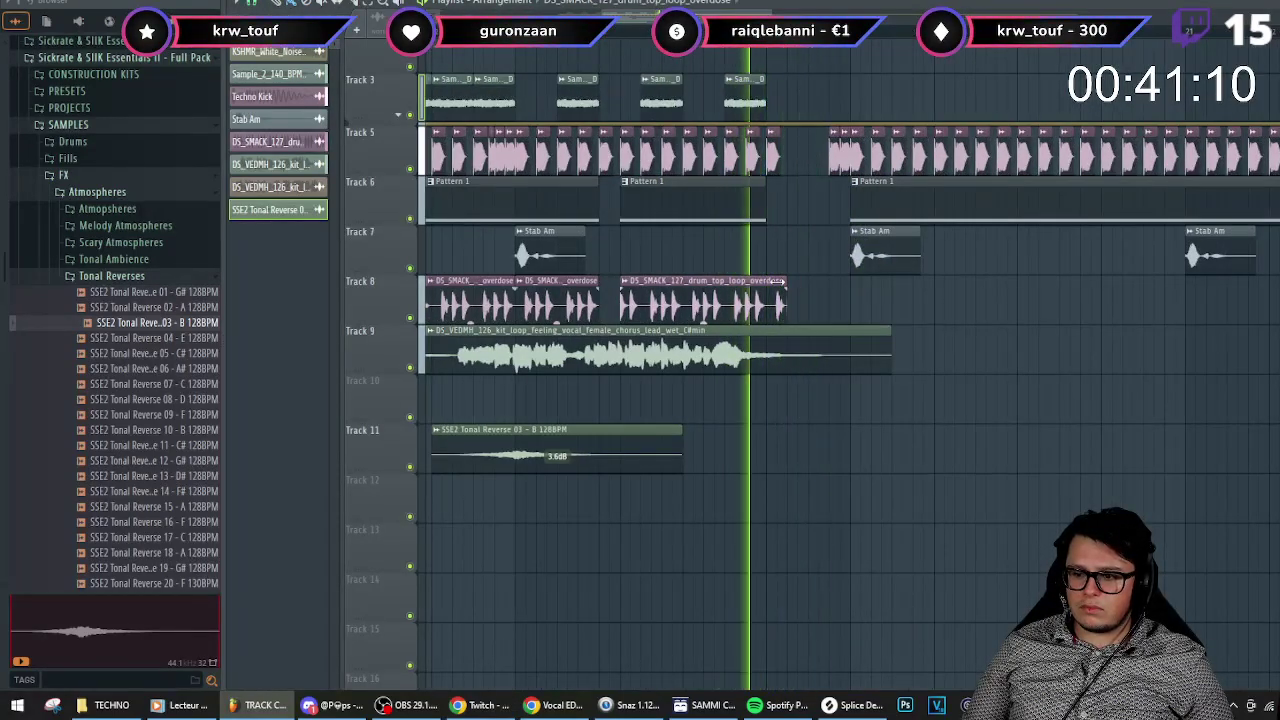
pyautogui.scroll(-3, 800, 318)
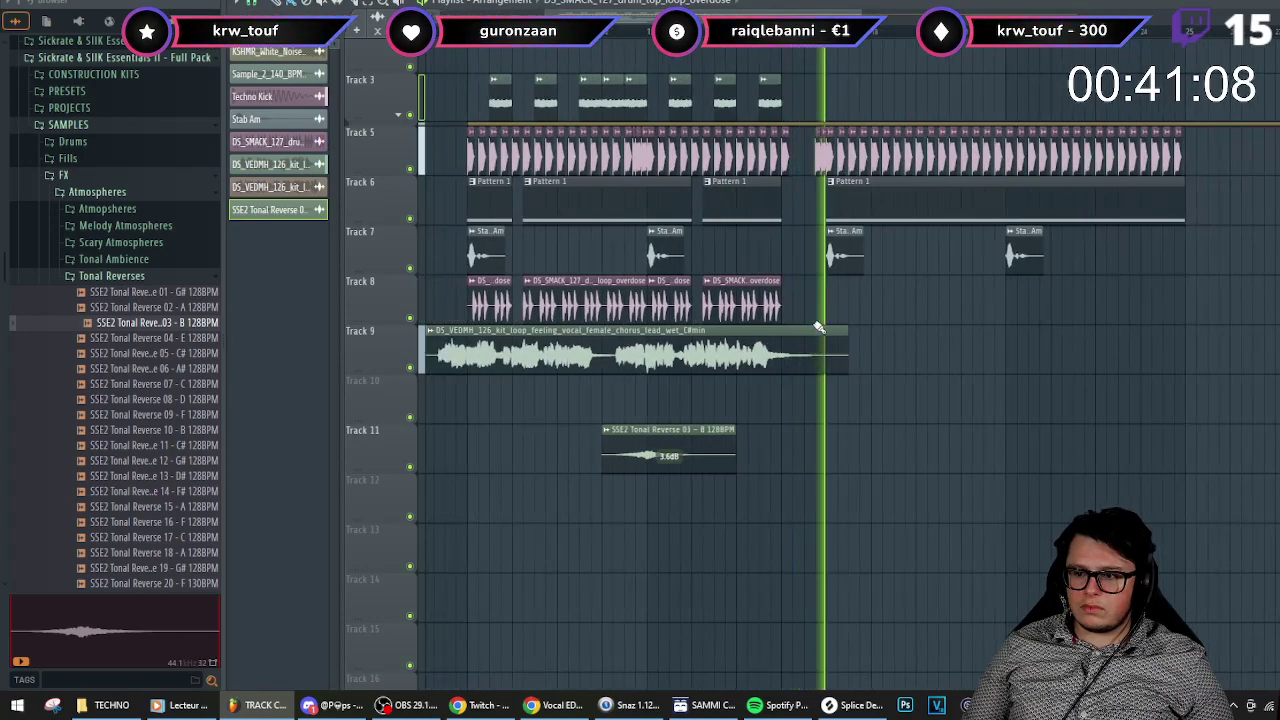
pyautogui.scroll(-3, 812, 330)
pyautogui.scroll(2, 674, 400)
pyautogui.press('space')
pyautogui.click(573, 32)
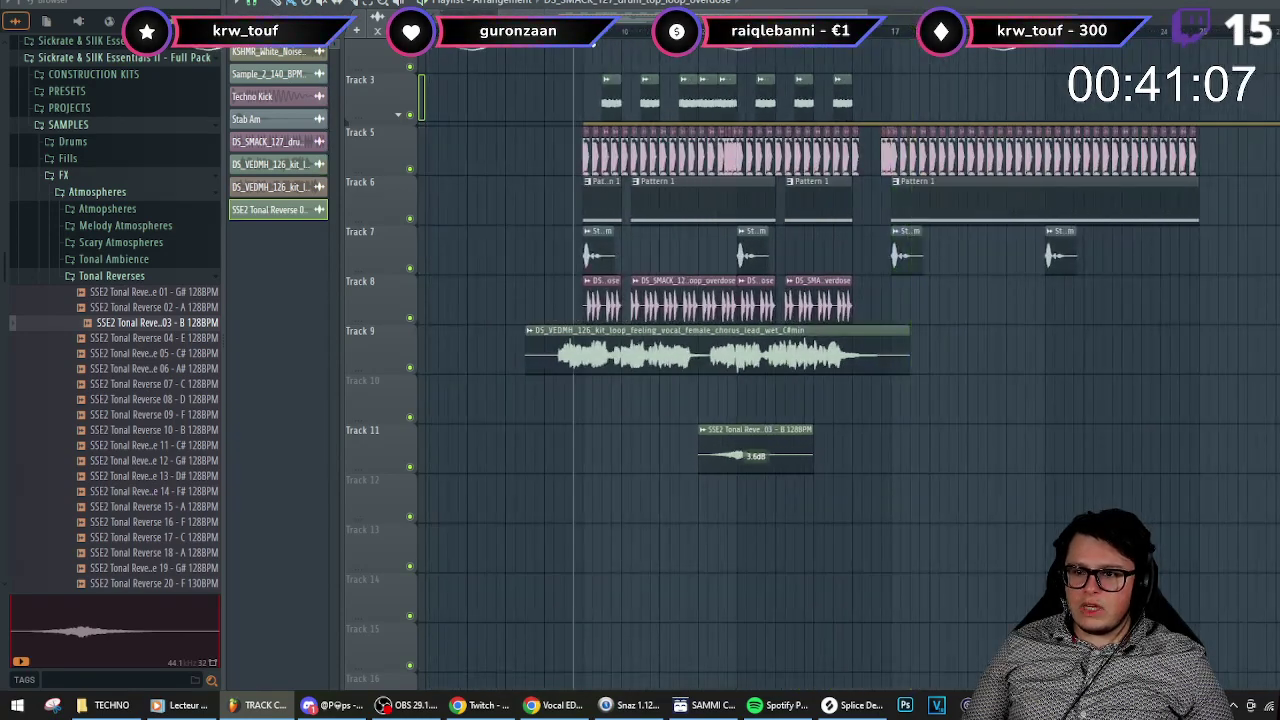
# - Play the drop from the intro and expand the Track 3 group to reveal the Track 4 automation
pyautogui.scroll(4, 570, 185)
pyautogui.scroll(-4, 572, 175)
pyautogui.scroll(3, 575, 163)
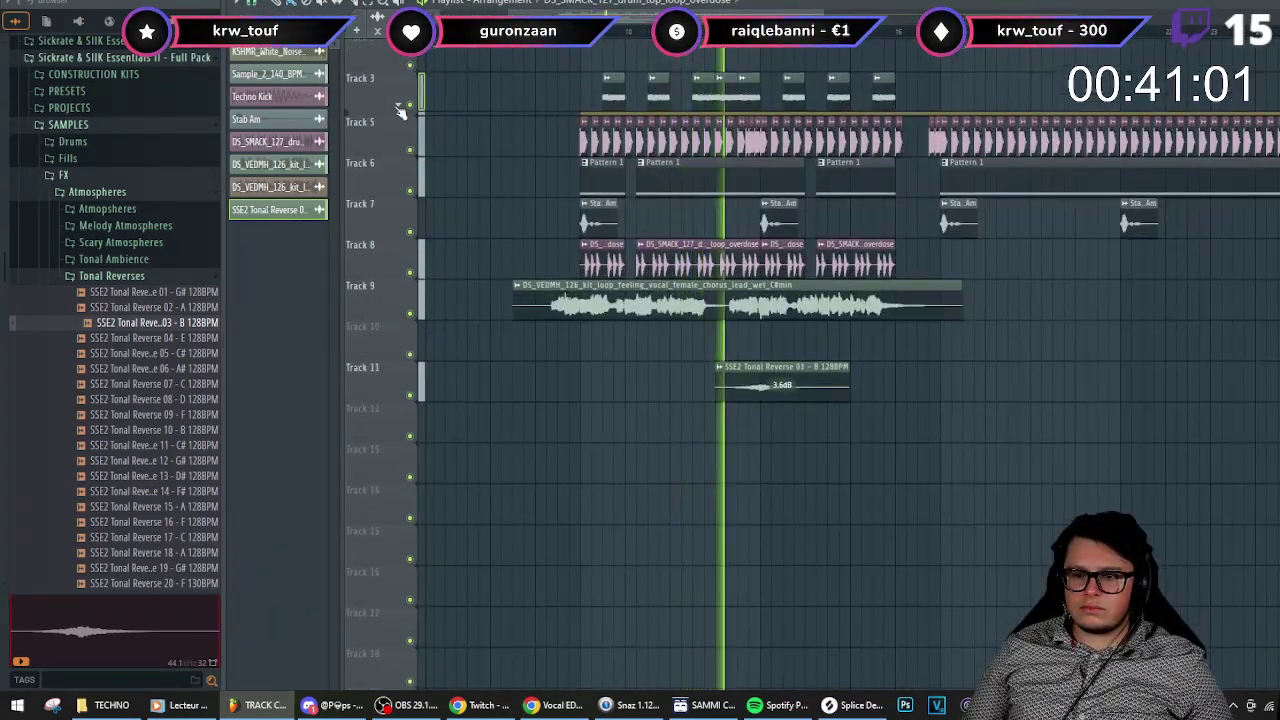
pyautogui.click(399, 106)
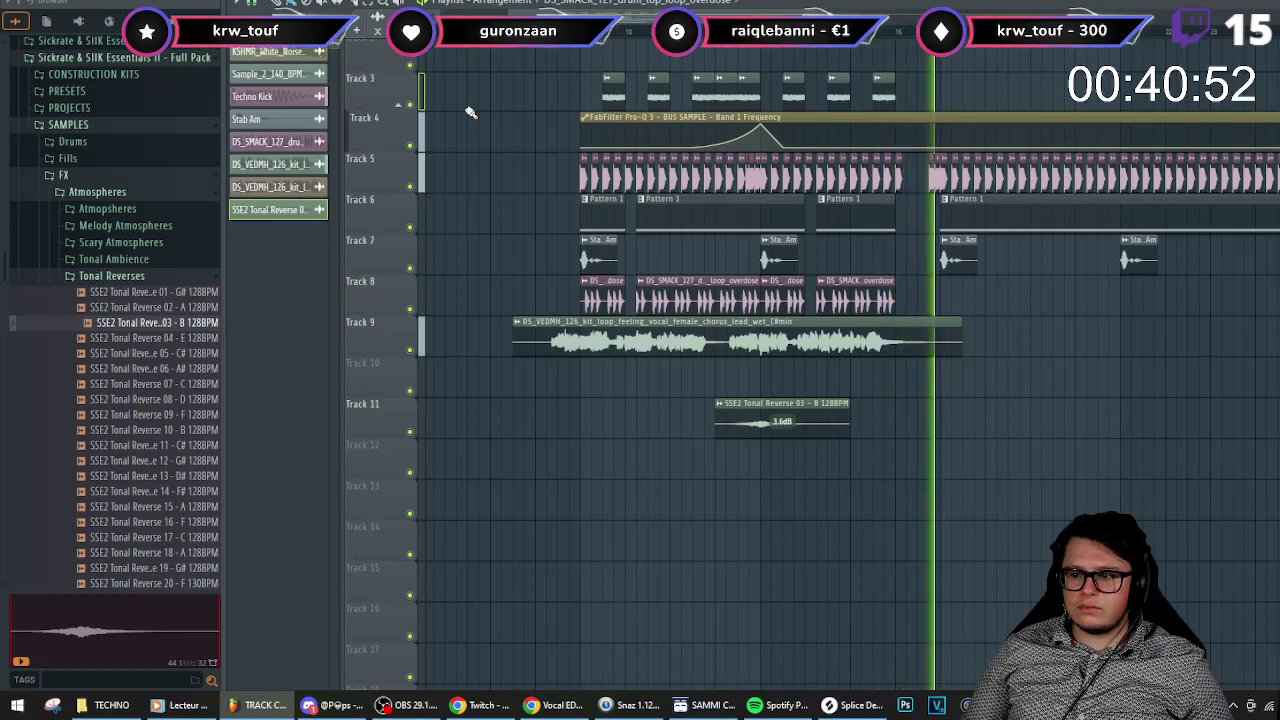
# - Shift the Track 9 vocal clip half a bar later, checking its timing against the drop
pyautogui.press('space')
pyautogui.moveTo(541, 332); pyautogui.dragTo(586, 333)
pyautogui.press('space')
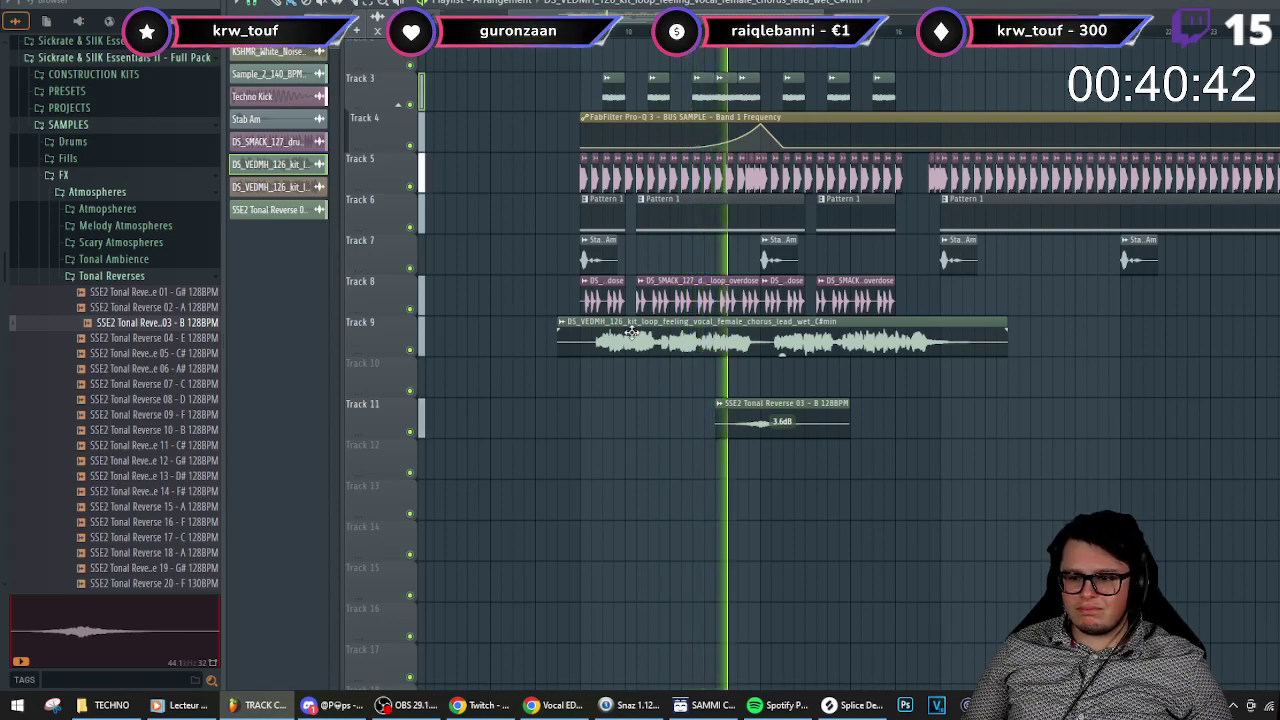
pyautogui.moveTo(632, 333); pyautogui.dragTo(610, 334)
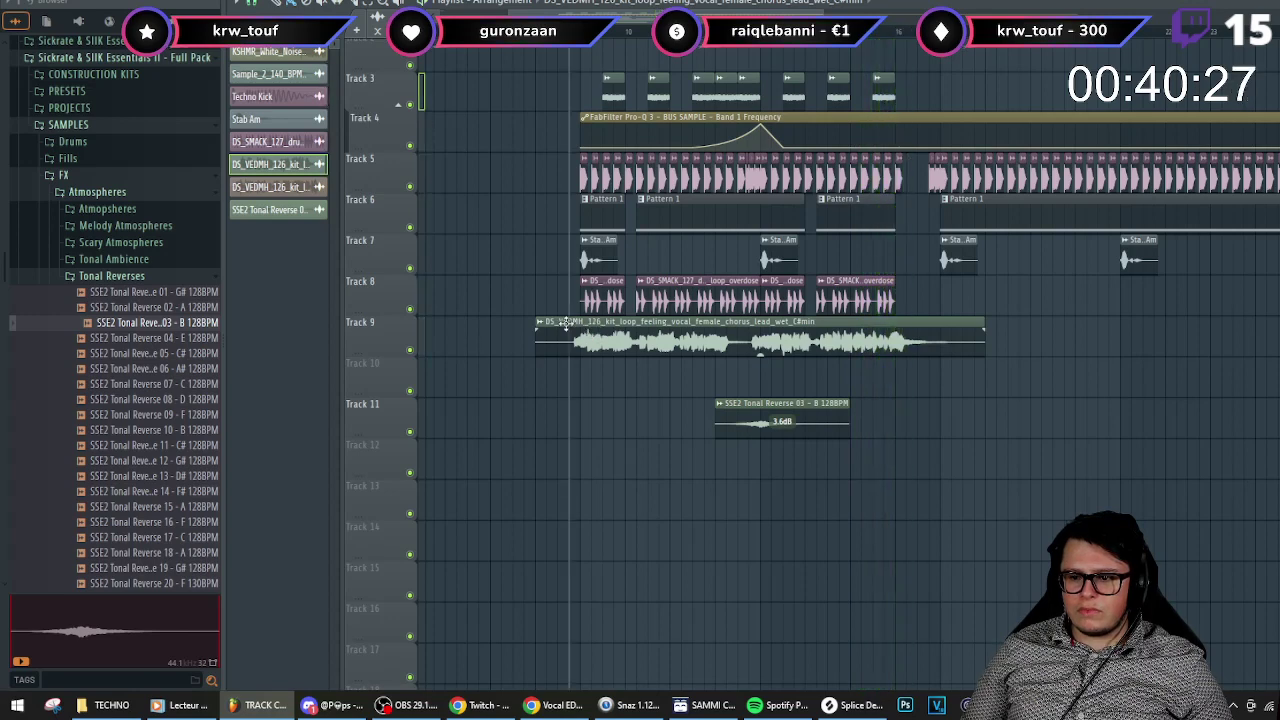
# - Mute the FabFilter Pro-Q 3 Band 1 Frequency automation clip on Track 4 and replay the start of the drop
pyautogui.scroll(3, 592, 286)
pyautogui.scroll(-1, 581, 296)
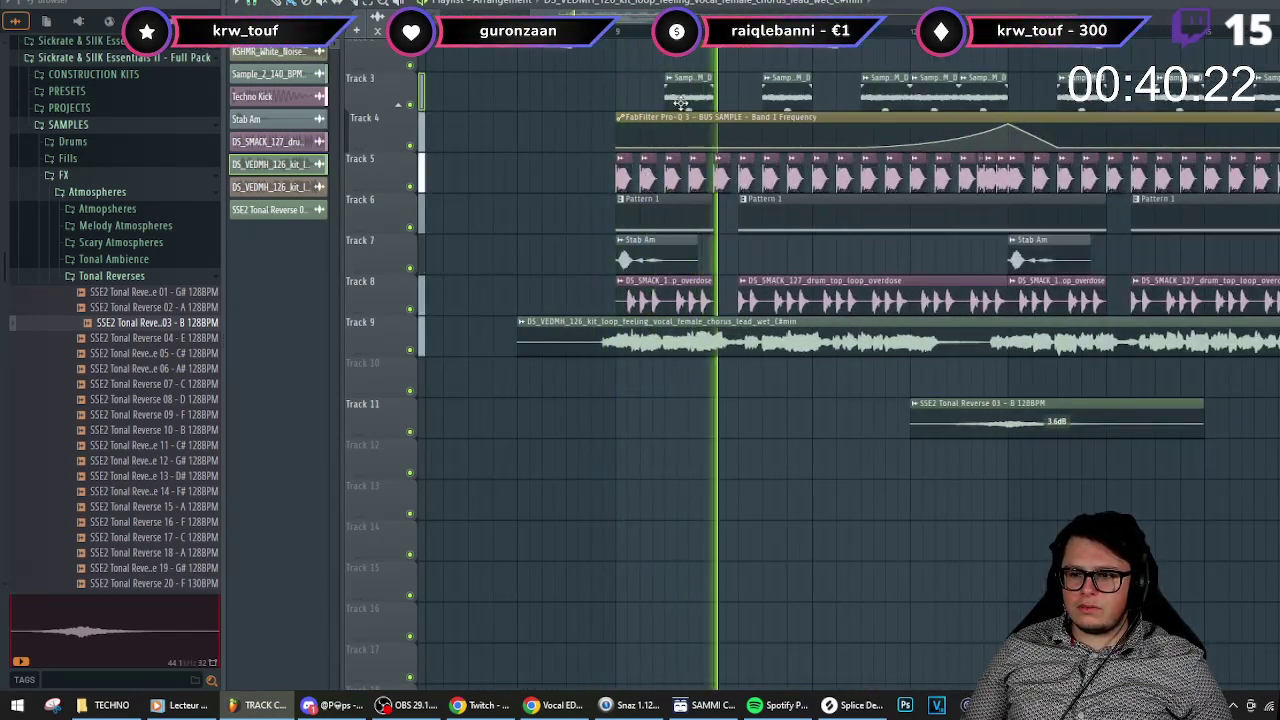
pyautogui.press('space')
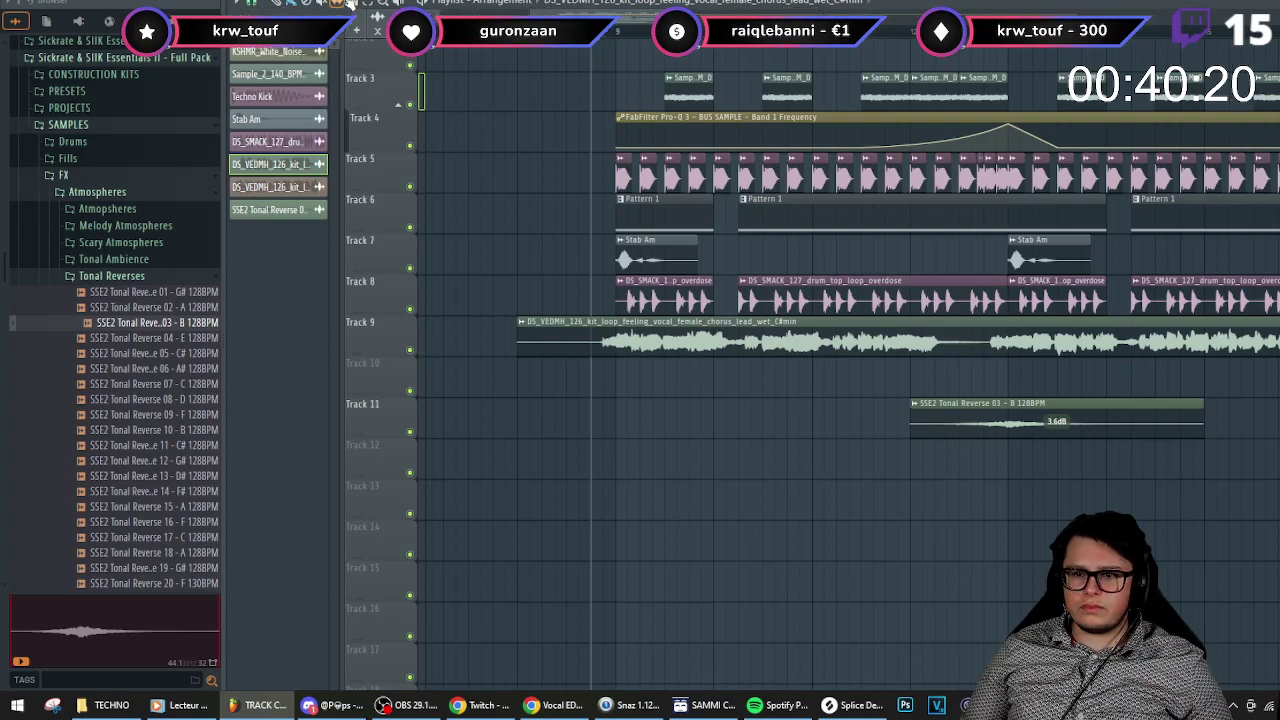
pyautogui.press('space')
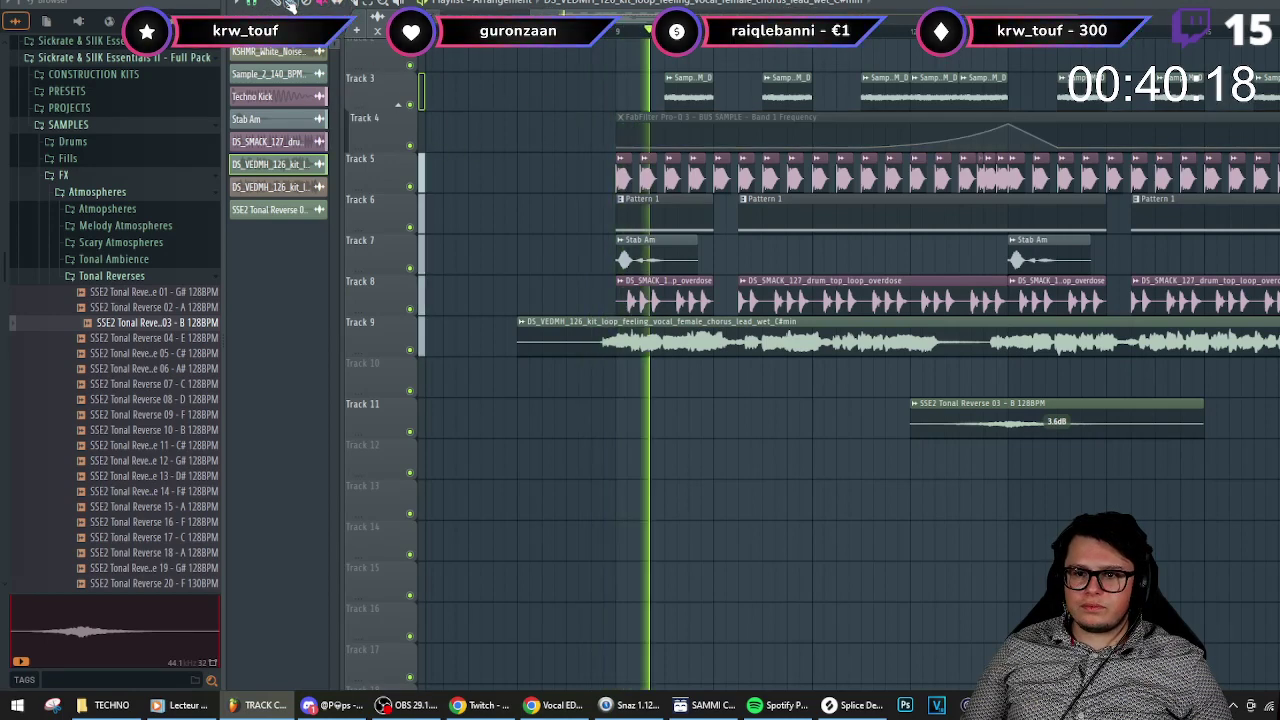
pyautogui.scroll(-2, 525, 62)
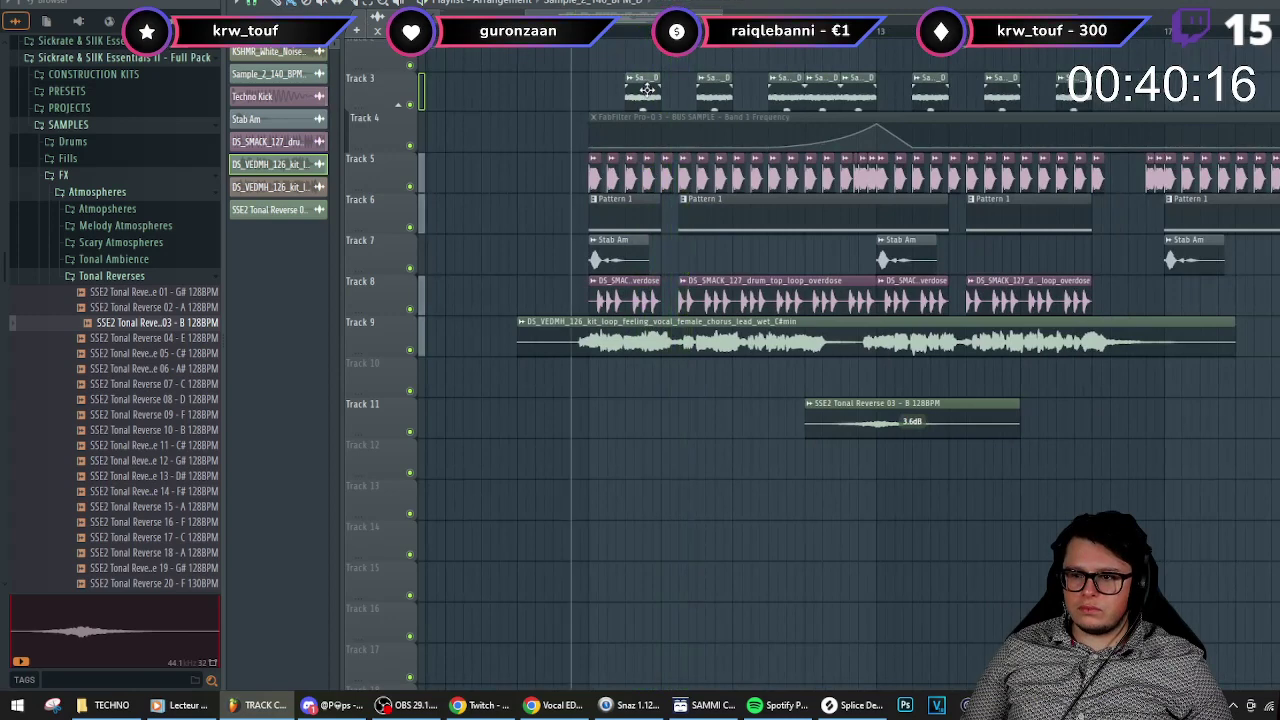
# - Thin out the Track 3 samples, keeping only a one-beat hit at bar 10 and the full bar before bar 13
pyautogui.rightClick(706, 86)
pyautogui.press('space')
pyautogui.rightClick(922, 88)
pyautogui.rightClick(998, 88)
pyautogui.rightClick(1068, 88)
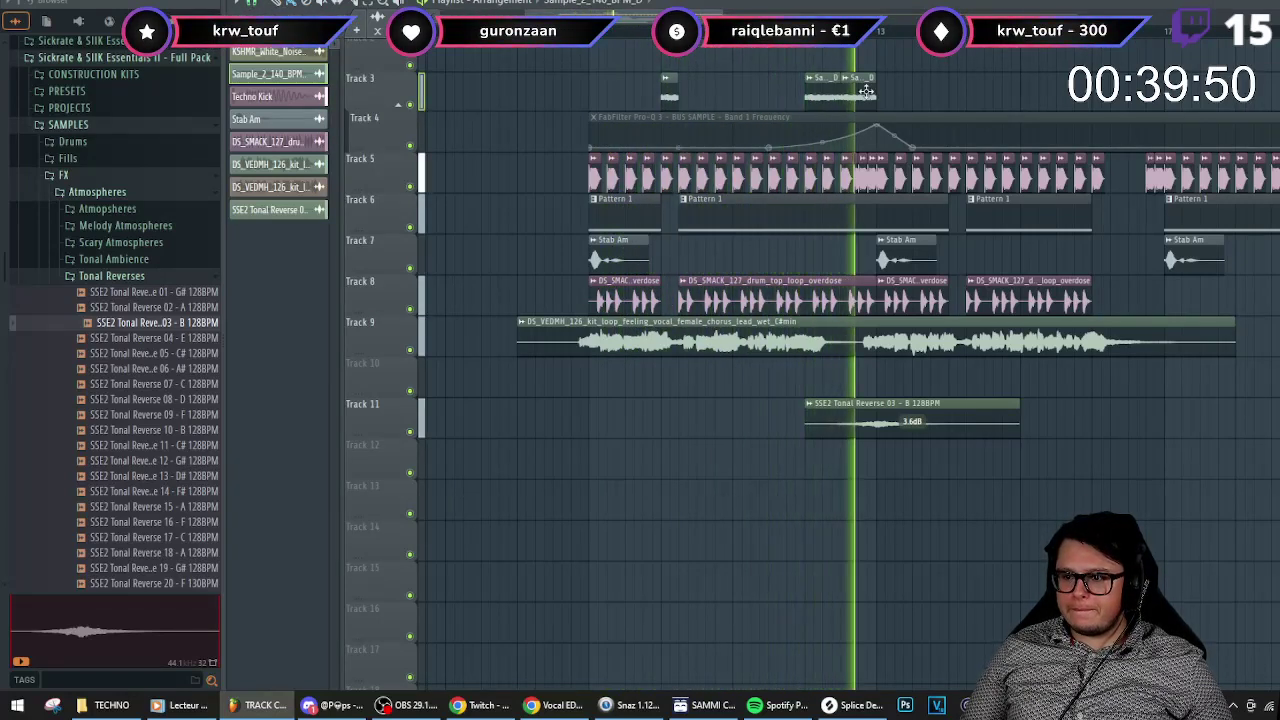
# - Copy the remaining Track 3 samples four bars later and play through to the break at bar 16
pyautogui.moveTo(876, 95); pyautogui.dragTo(590, 92)
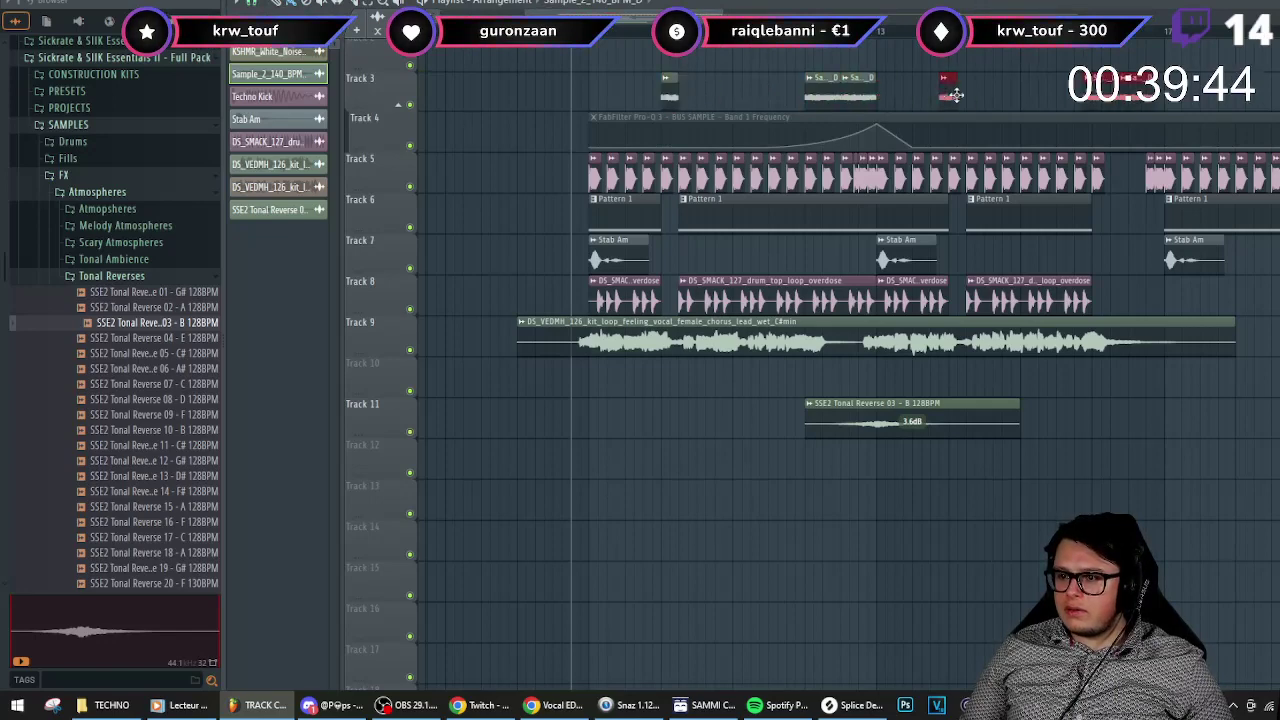
pyautogui.scroll(-2, 714, 105)
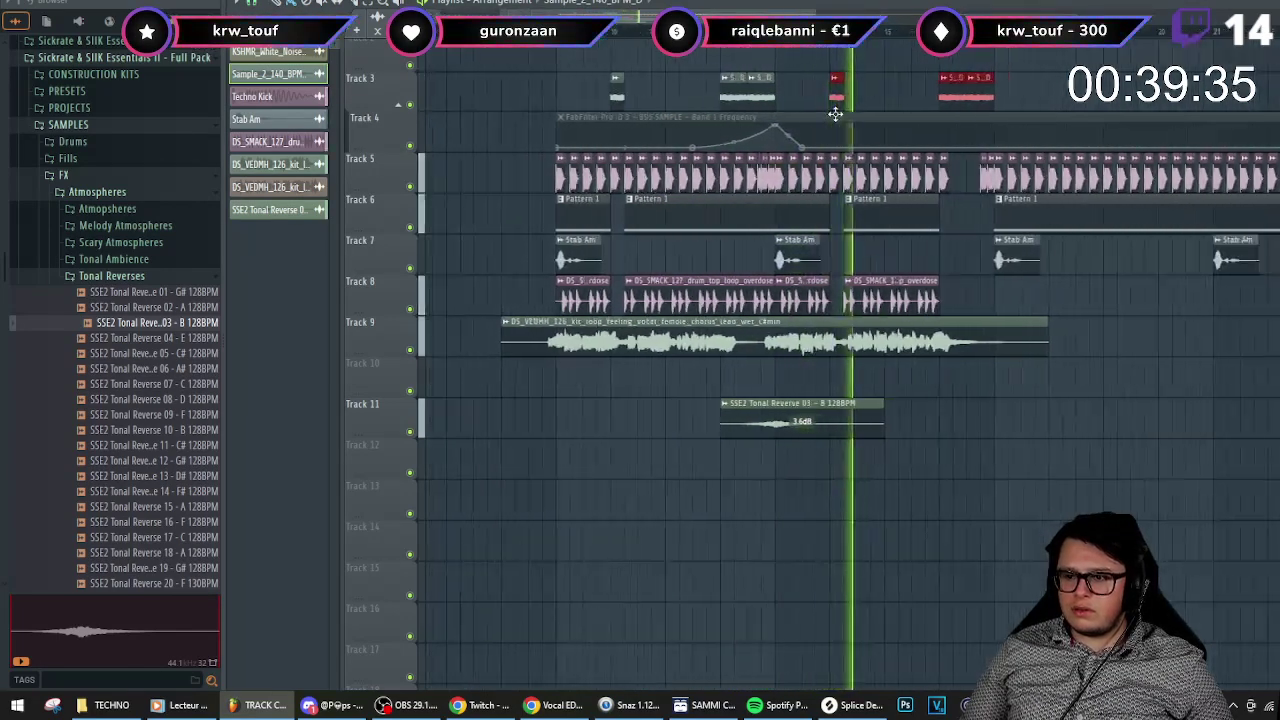
pyautogui.scroll(-2, 814, 148)
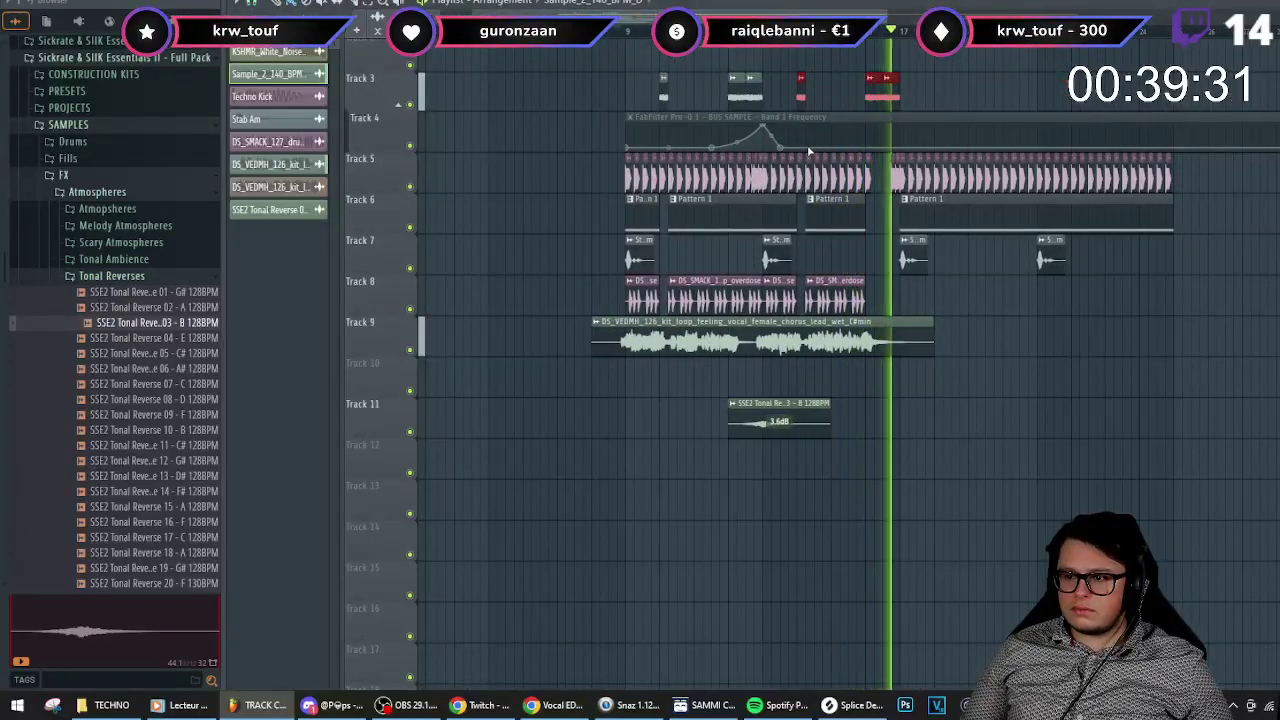
pyautogui.click(875, 33)
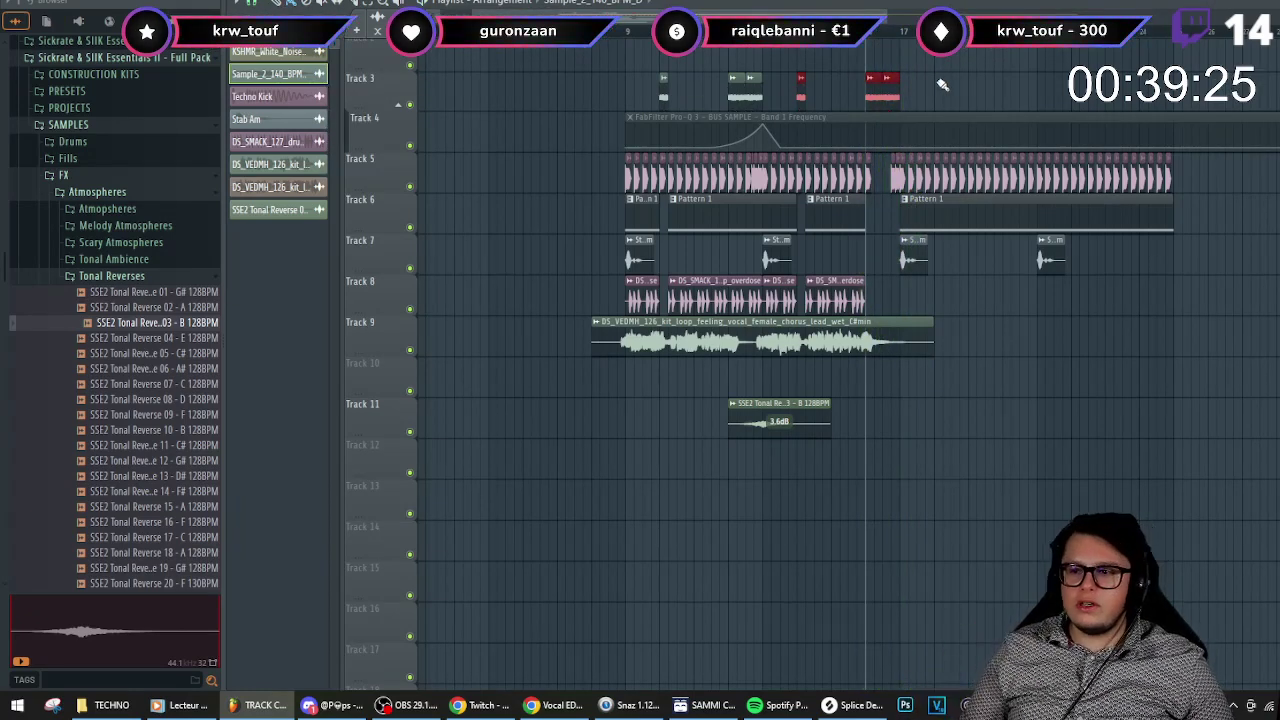
# - Delete the FabFilter Pro-Q 3 Band 1 Frequency automation clip from the project
pyautogui.doubleClick(814, 113)
pyautogui.rightClick(268, 54)
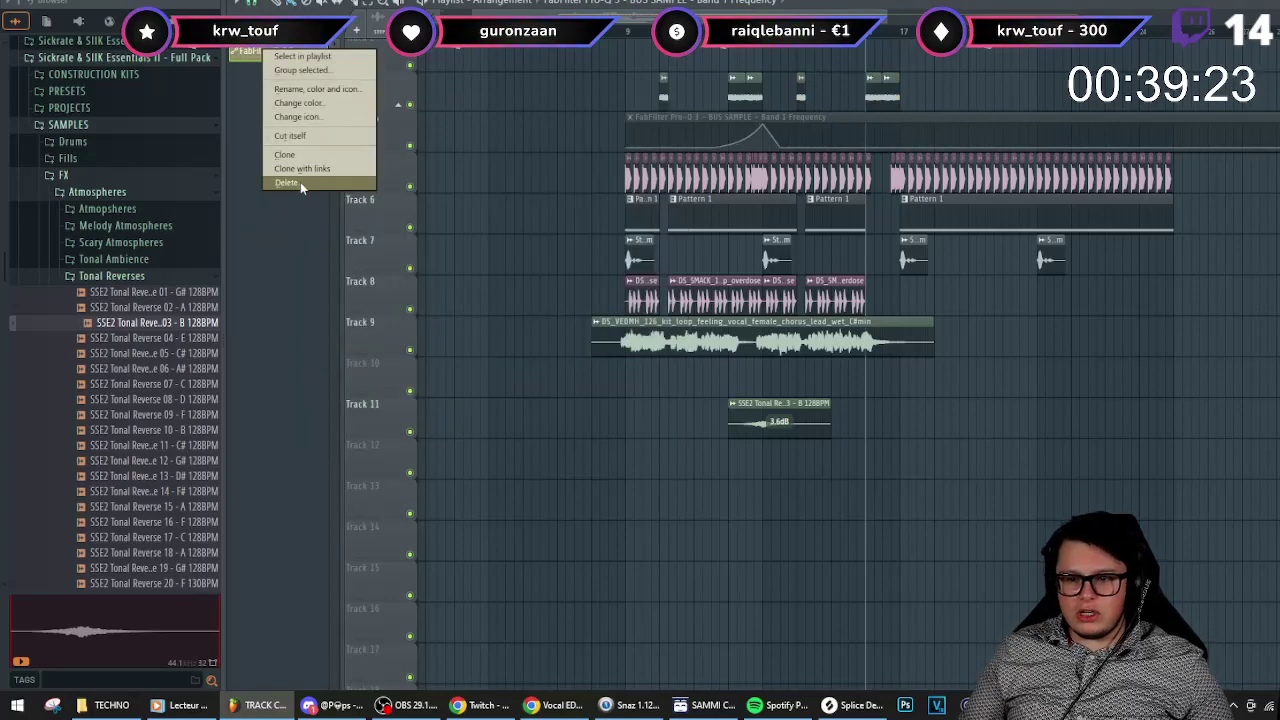
pyautogui.click(285, 178)
pyautogui.press('Return')
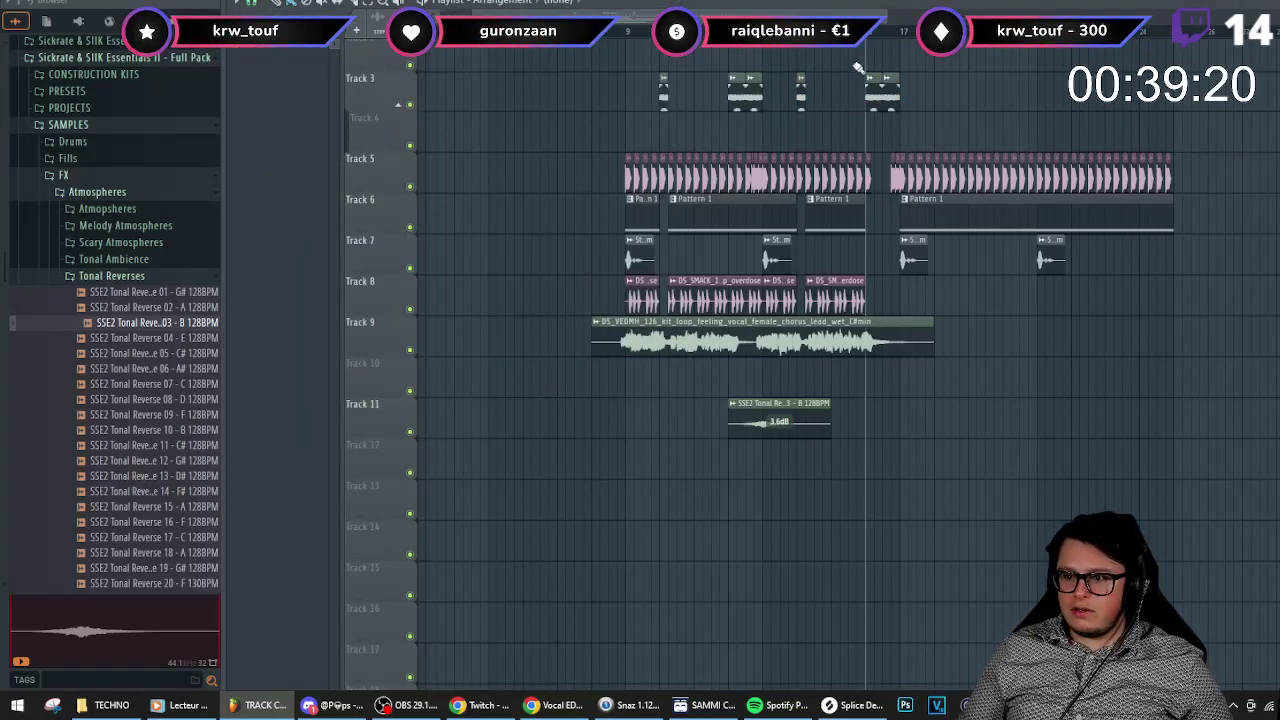
# - Create an automation clip for Kickstart's Mix level on the Sample_2_140_BPM_D mixer insert and place it on Track 4 at bar 9
pyautogui.press('F9')
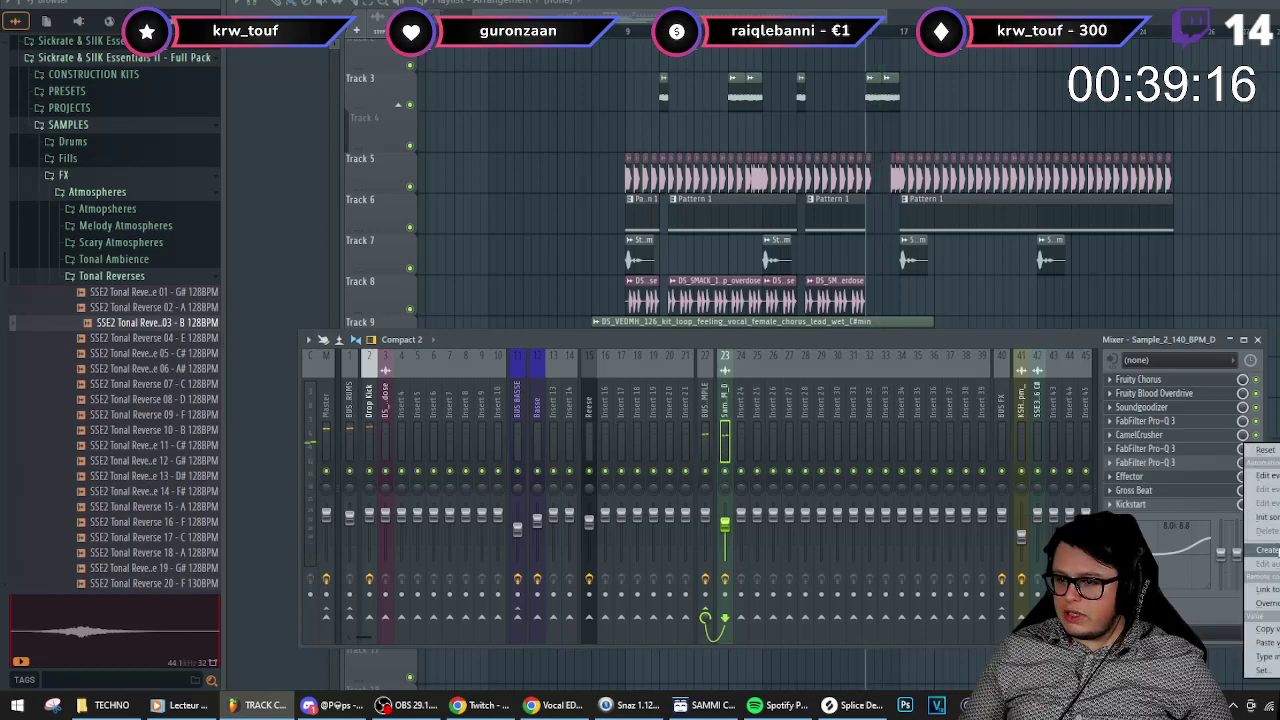
pyautogui.click(1265, 550)
pyautogui.moveTo(930, 56); pyautogui.dragTo(688, 151)
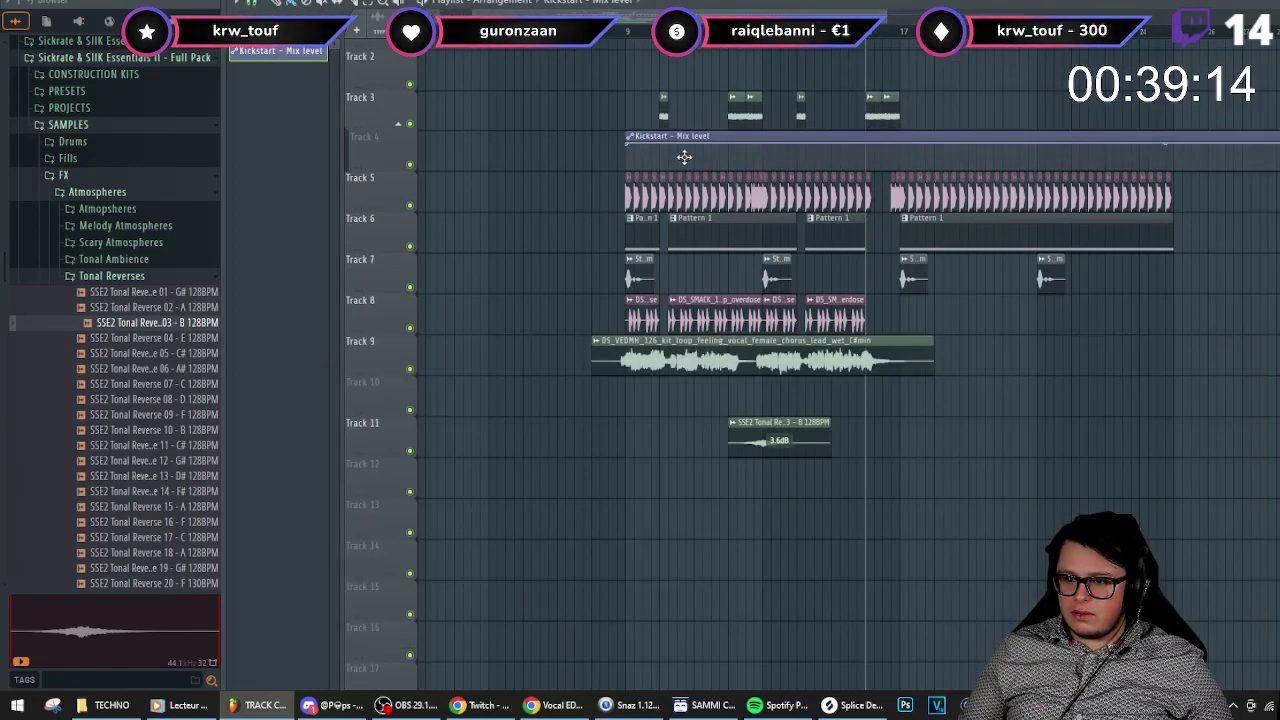
# - Shape the Kickstart Mix level automation to fall to zero just after bar 16 and jump back up at bar 17, auditioning the break
pyautogui.scroll(5, 871, 146)
pyautogui.scroll(1, 888, 158)
pyautogui.rightClick(886, 163)
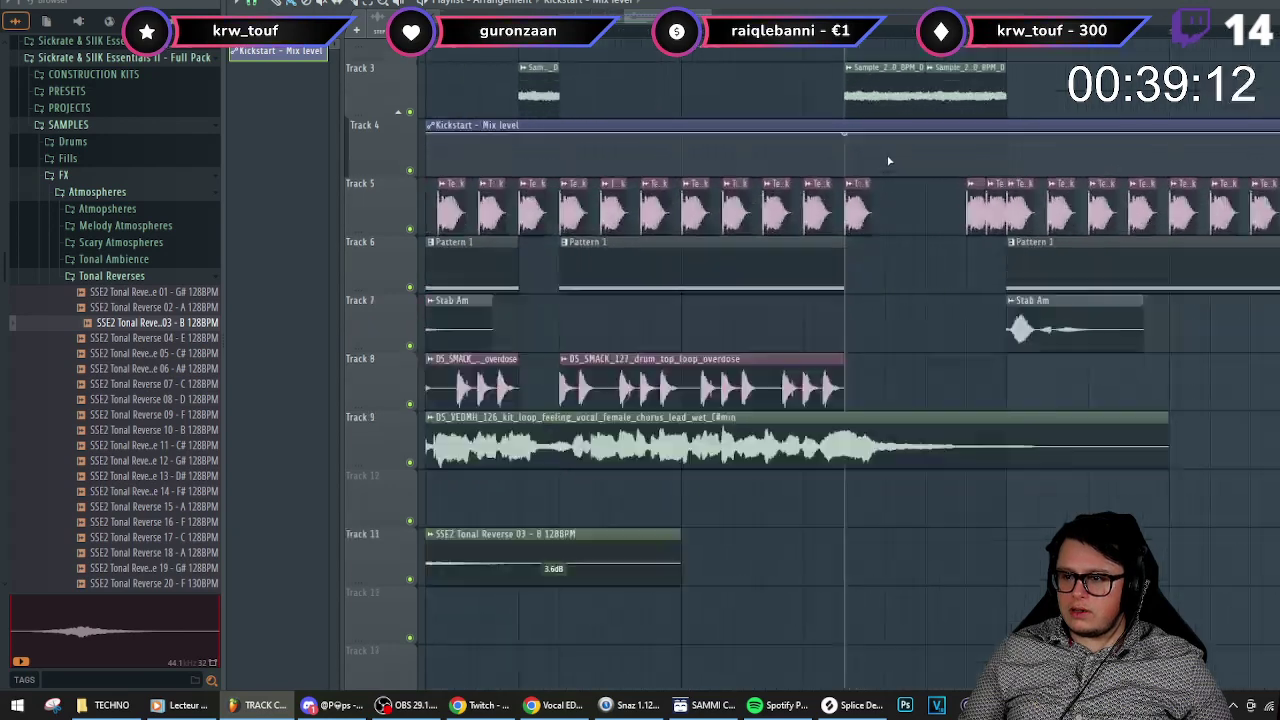
pyautogui.rightClick(877, 148)
pyautogui.click(883, 164)
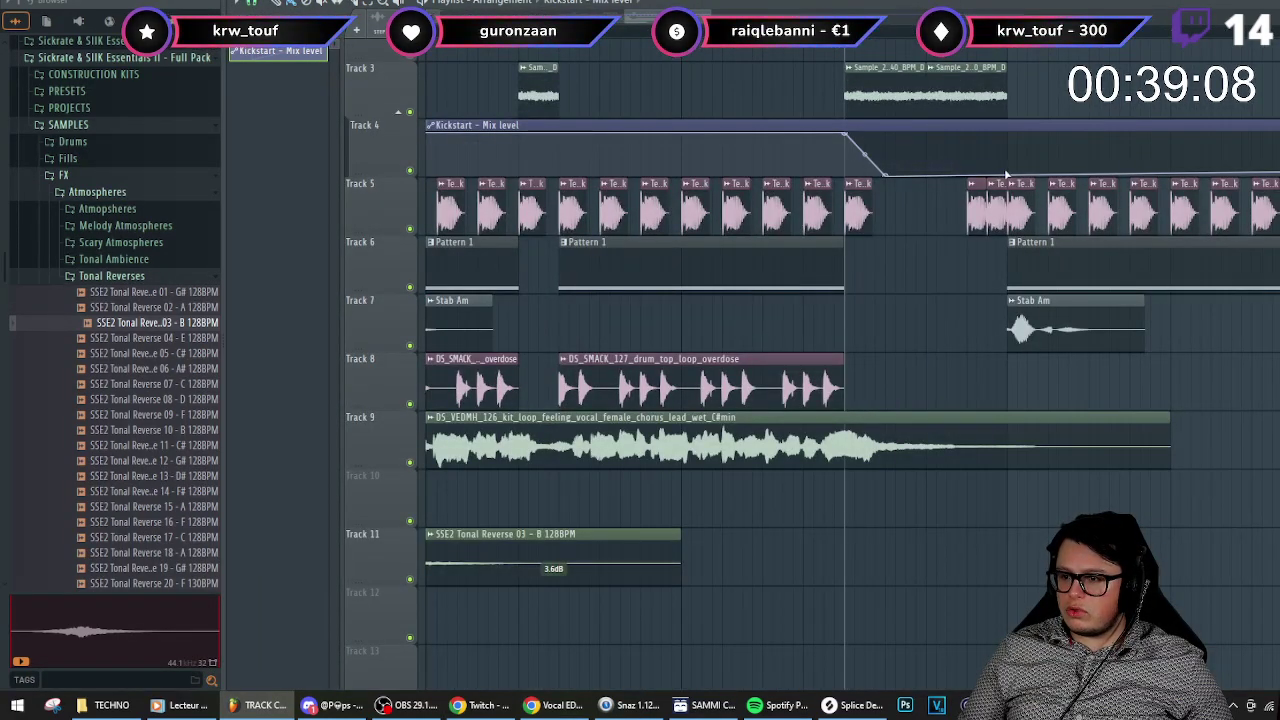
pyautogui.press('space')
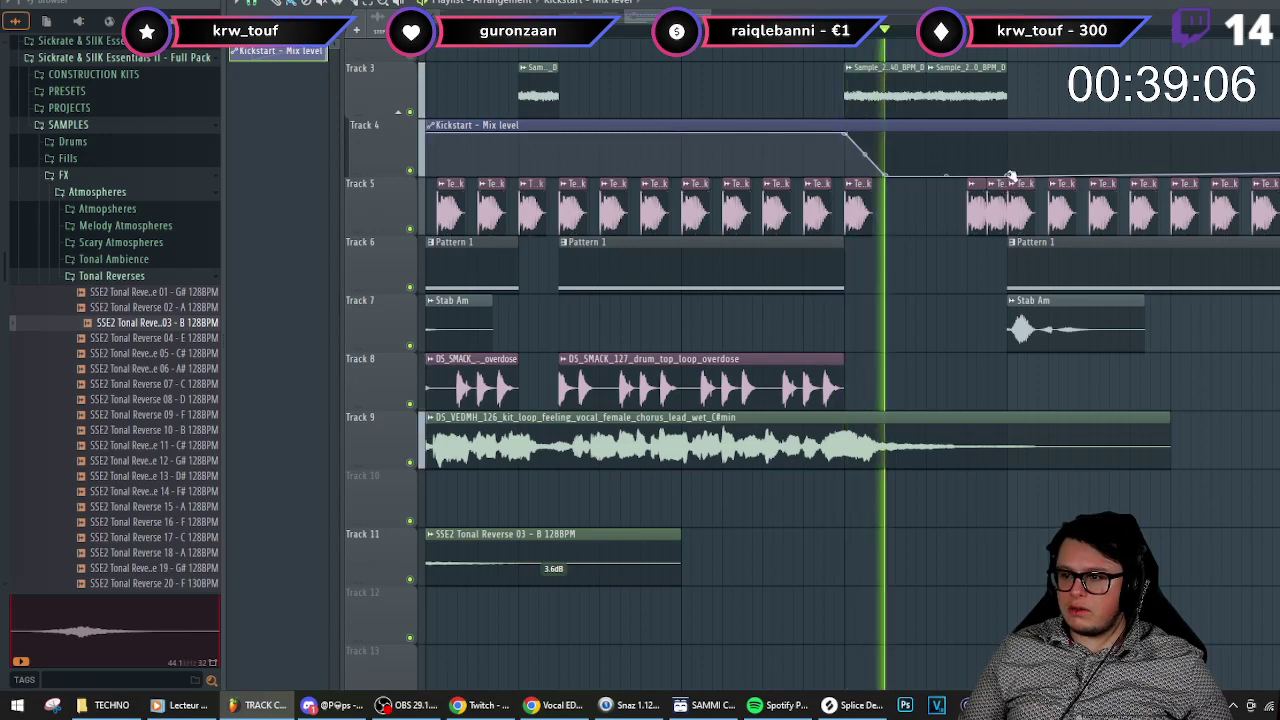
pyautogui.press('space')
pyautogui.click(1009, 145)
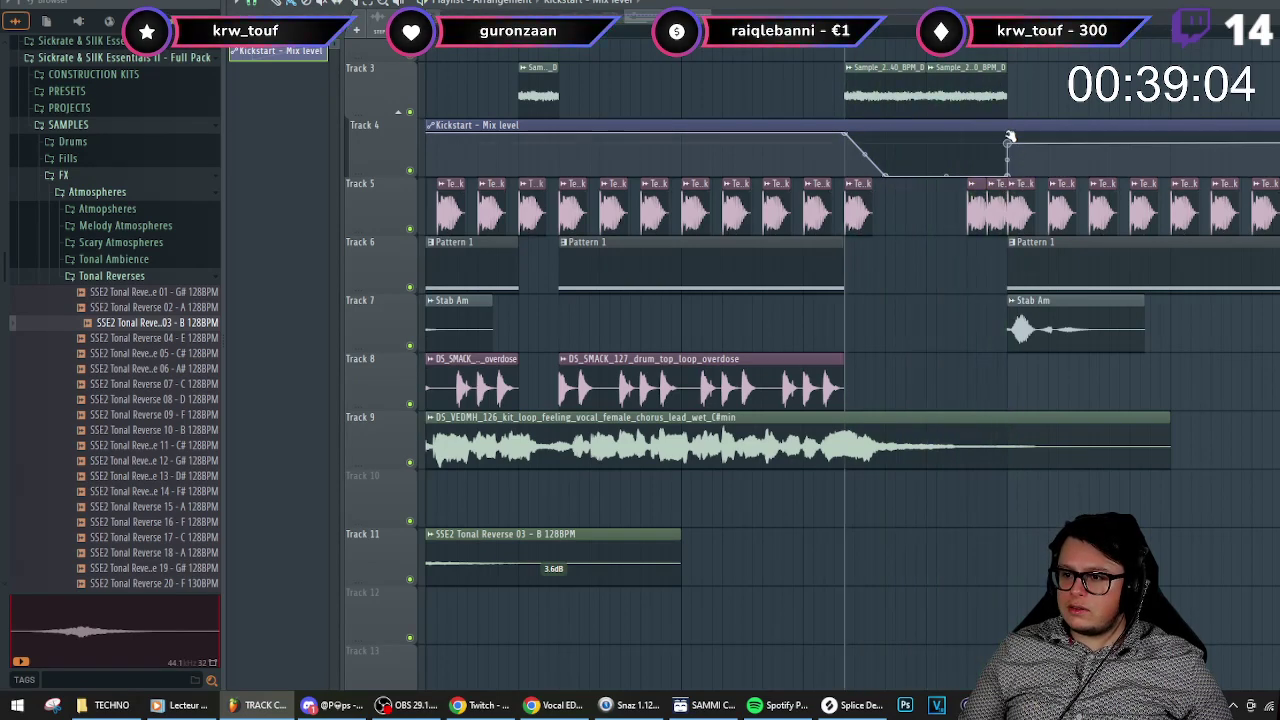
pyautogui.scroll(-2, 871, 140)
pyautogui.press('space')
# - Insert a track above the Kickstart automation and add a Channel pitch automation clip for Sample_2_140_BPM_D there, starting at bar 9
pyautogui.rightClick(399, 119)
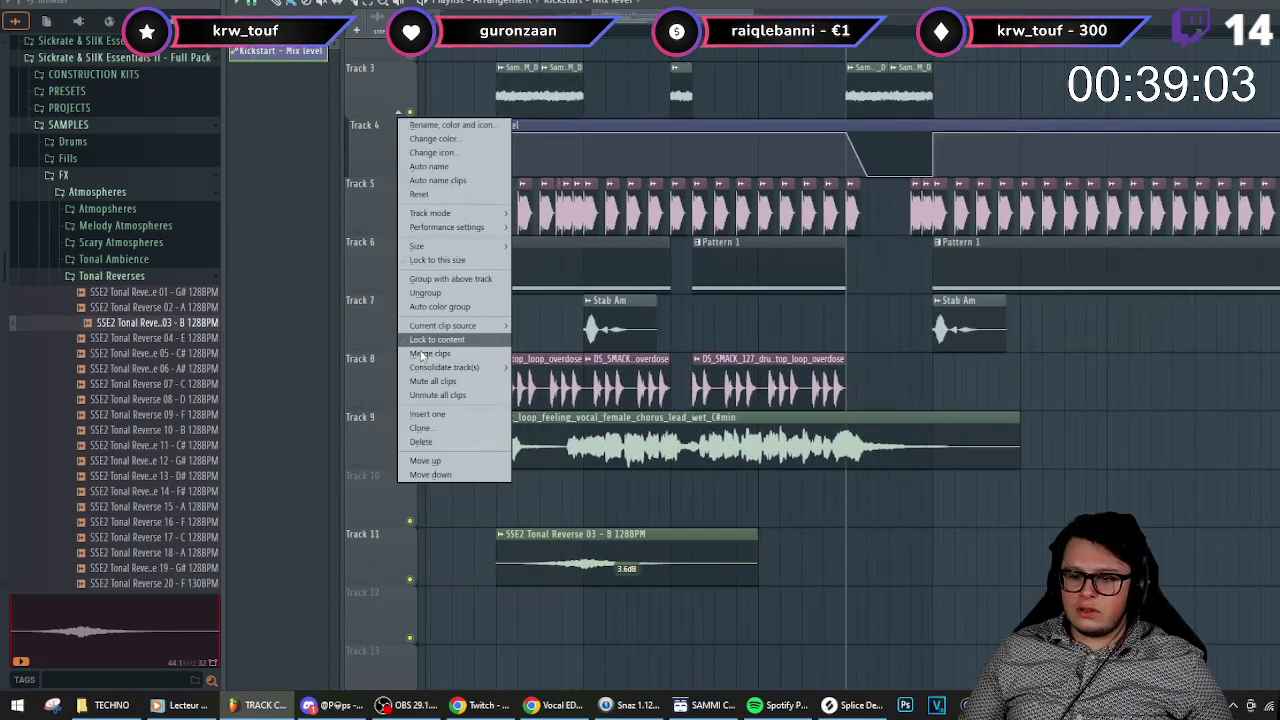
pyautogui.click(425, 415)
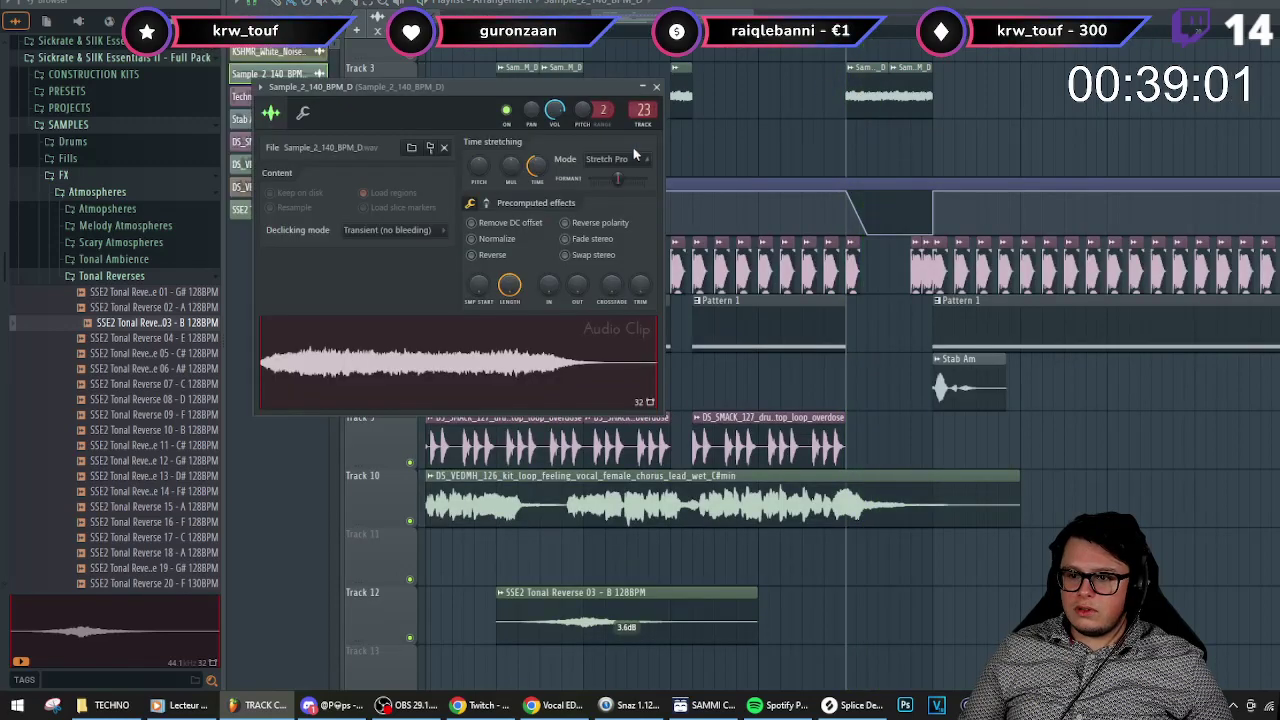
pyautogui.rightClick(585, 112)
pyautogui.click(633, 219)
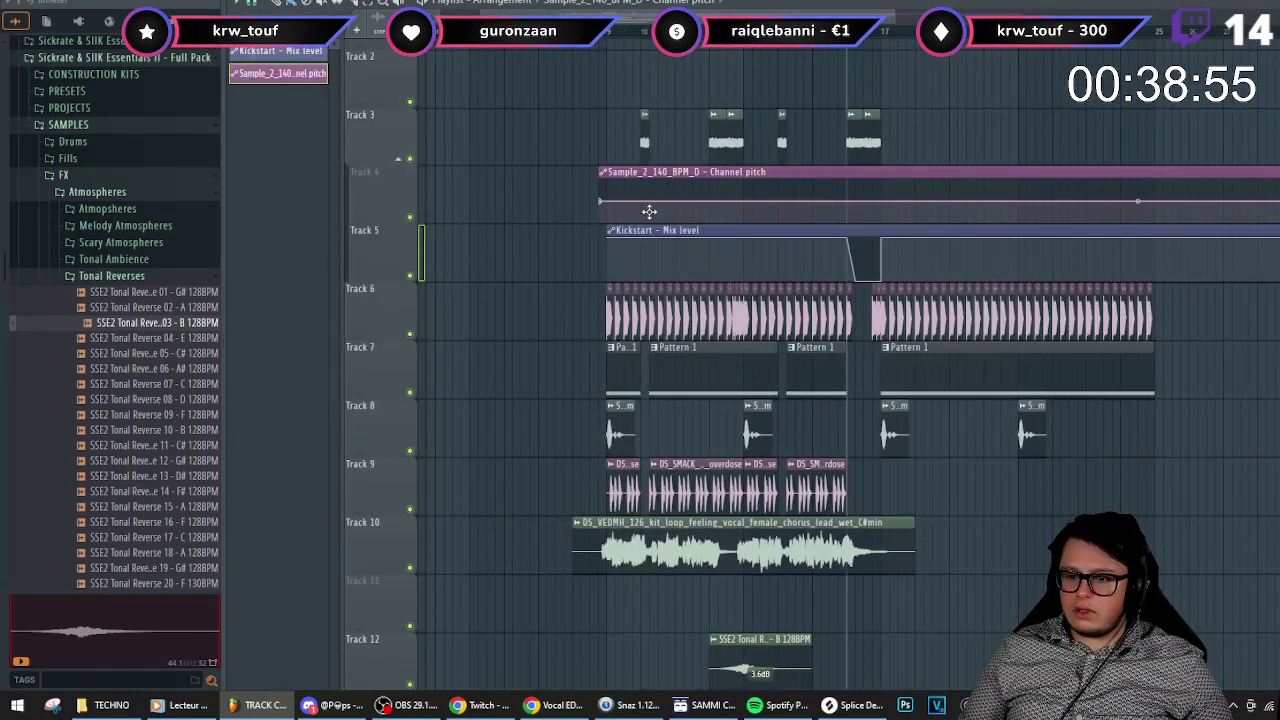
# - Hold the Channel pitch automation at its starting value up to bar 16, then add a point dropping it to the minimum there
pyautogui.rightClick(610, 206)
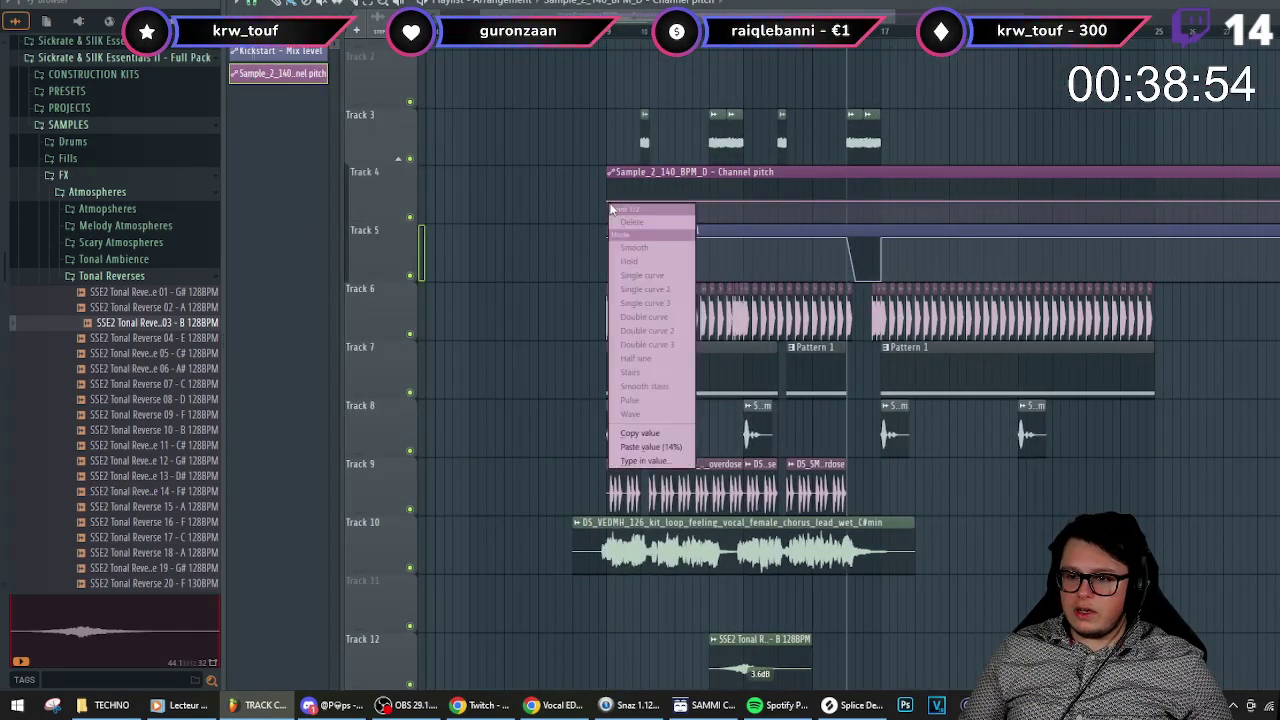
pyautogui.click(639, 432)
pyautogui.scroll(2, 841, 205)
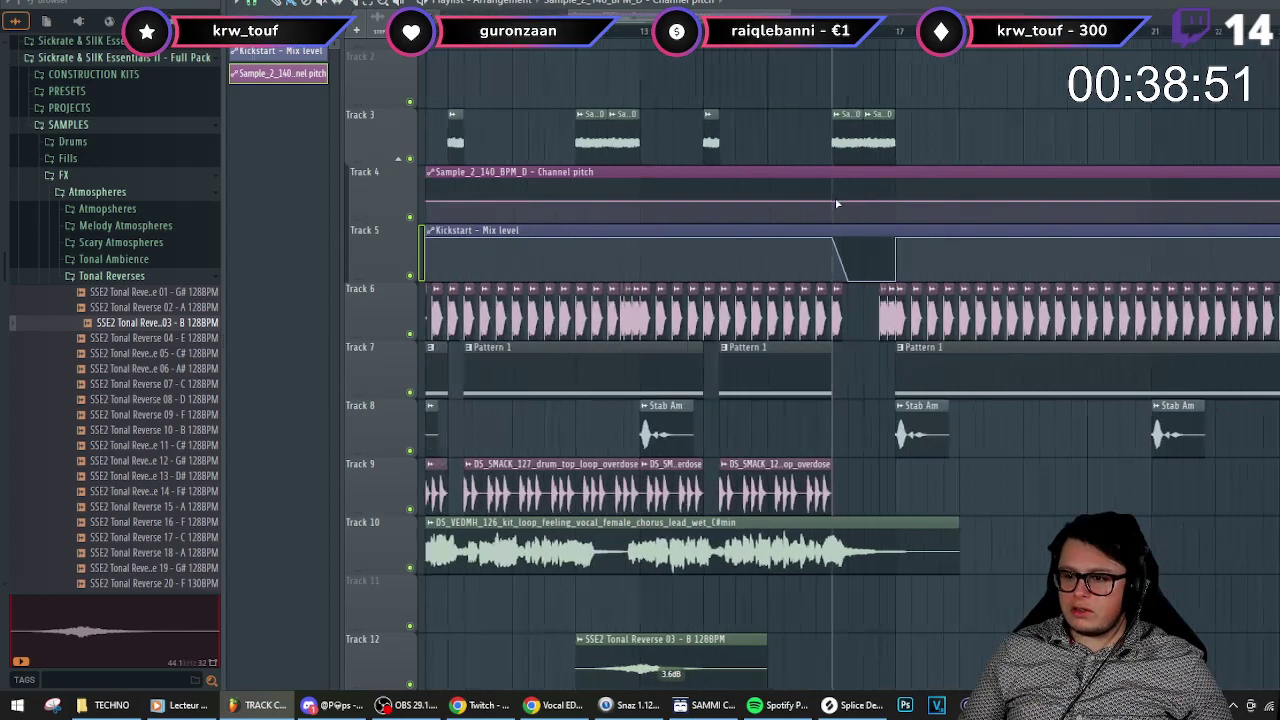
pyautogui.rightClick(834, 203)
pyautogui.click(874, 446)
pyautogui.scroll(2, 831, 219)
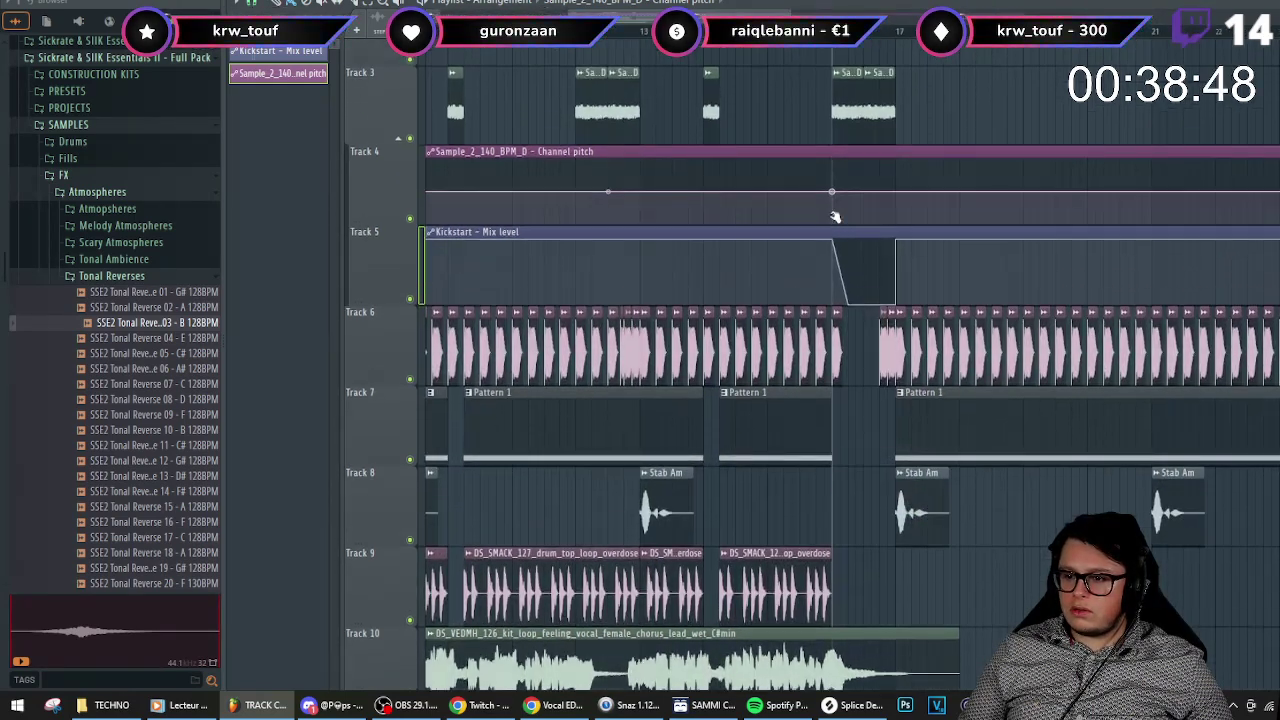
pyautogui.rightClick(830, 217)
pyautogui.click(836, 243)
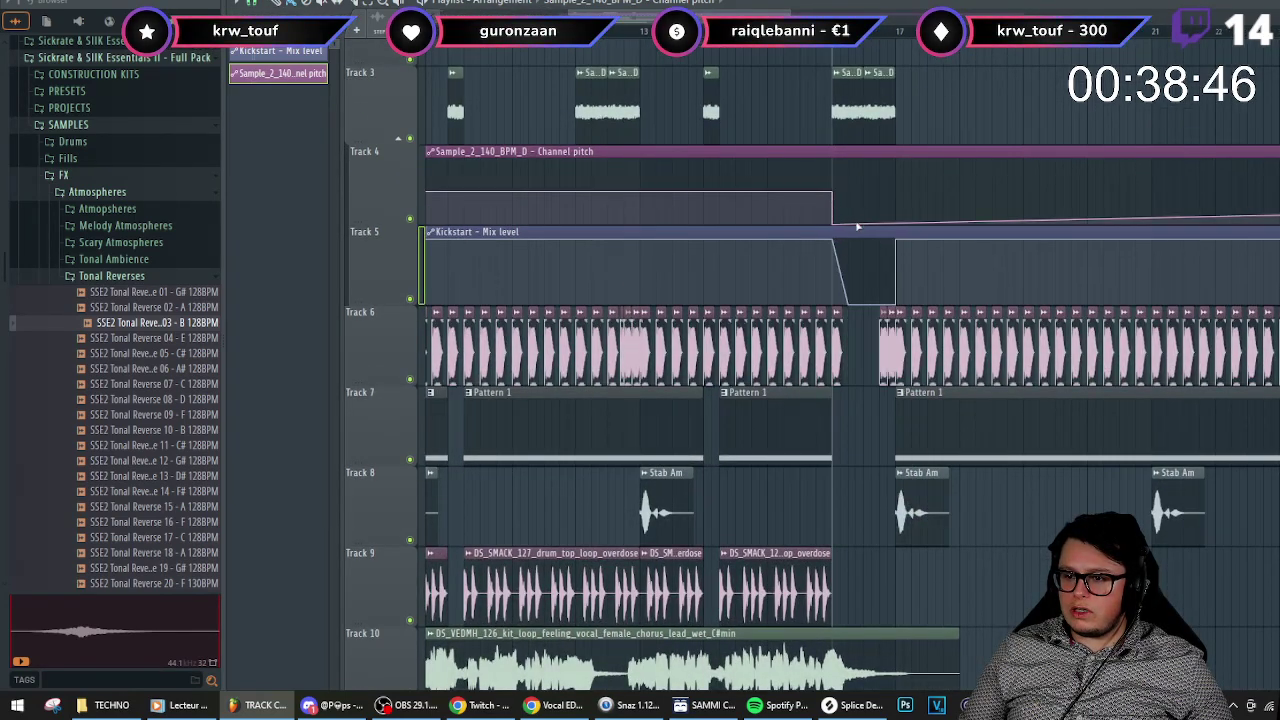
# - Add a Channel pitch point at bar 17 with the copied starting value, ramping the pitch up through the break
pyautogui.rightClick(897, 193)
pyautogui.rightClick(897, 193)
pyautogui.click(934, 440)
pyautogui.press('space')
pyautogui.press('space')
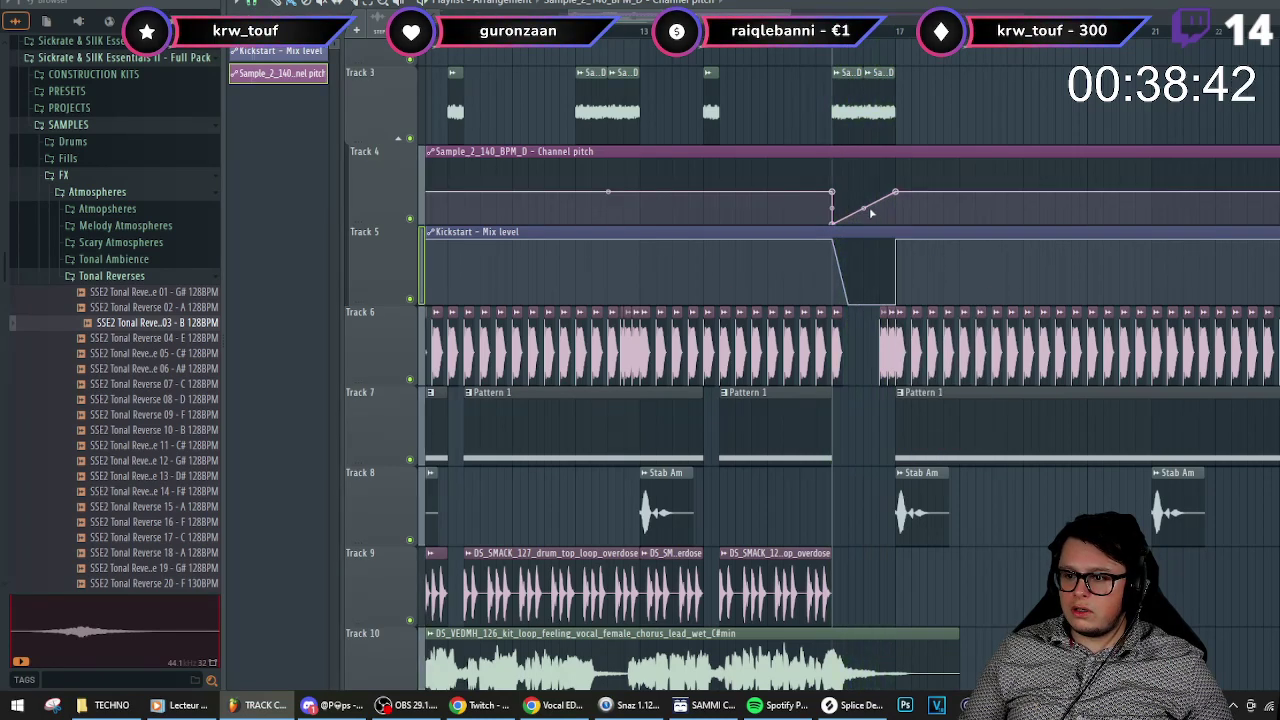
# - Bend the pitch ramp between bars 16 and 17 into a curve that rises slowly at first, and play it back past bar 17
pyautogui.press('space')
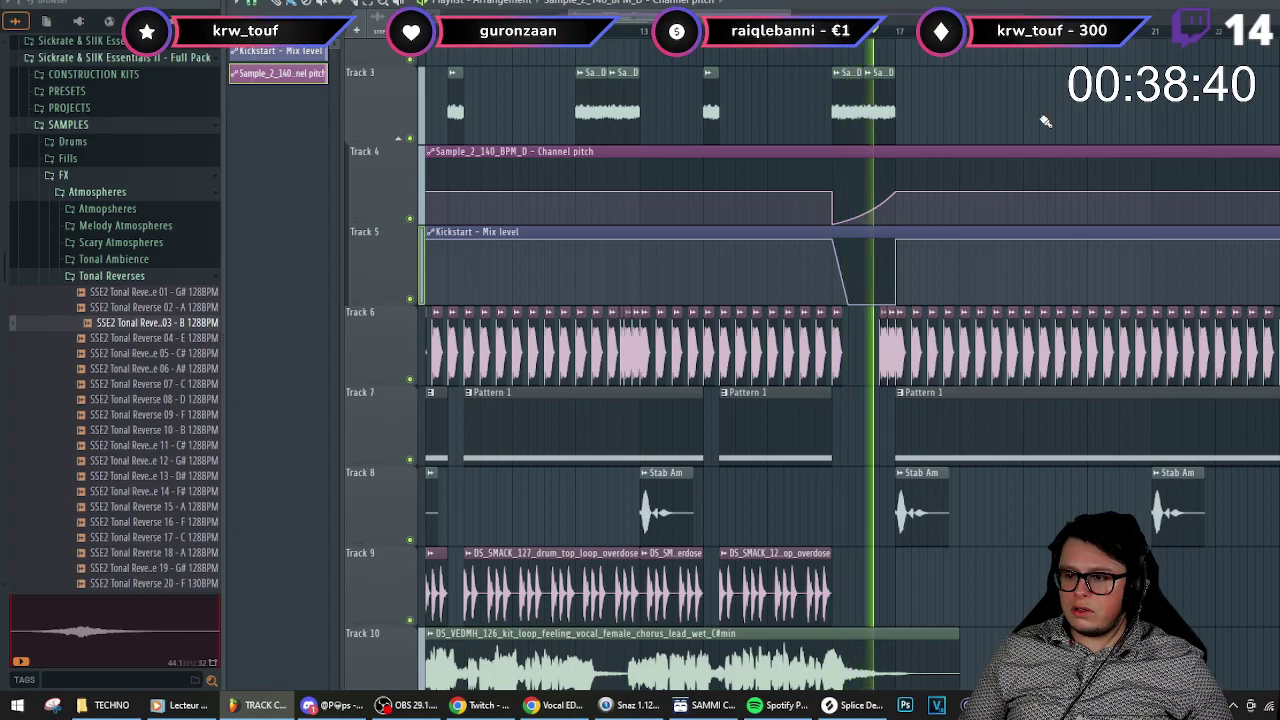
pyautogui.scroll(-3, 917, 149)
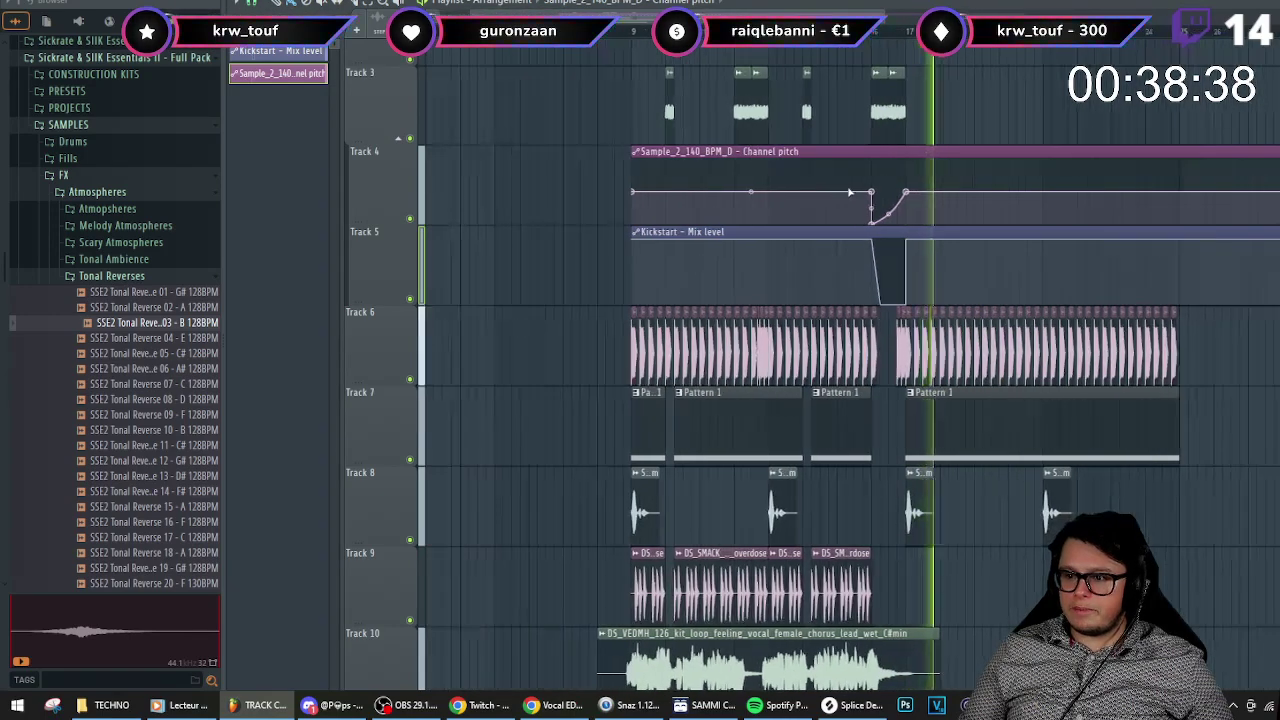
pyautogui.scroll(-2, 864, 176)
pyautogui.scroll(5, 865, 177)
pyautogui.press('space')
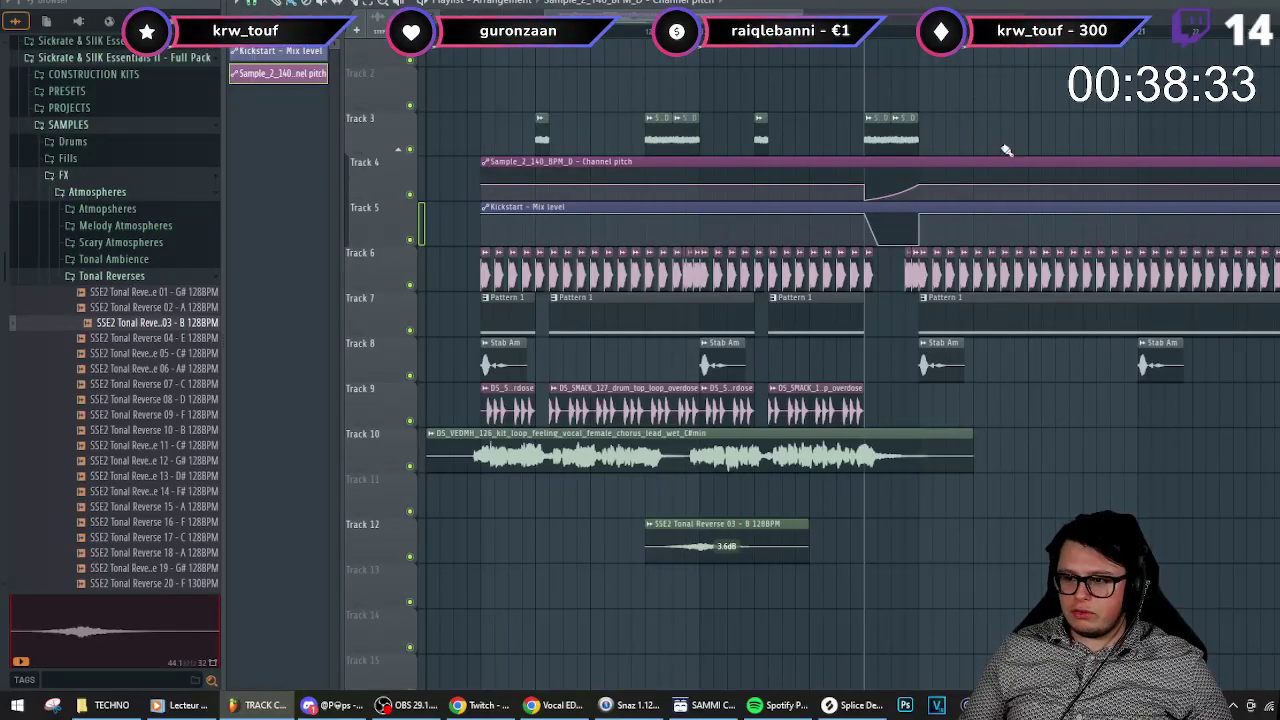
# - Add a half-bar Sample_2_140_BPM_D clip on Track 3 half a bar after bar 17 and replay the transition from bar 16
pyautogui.press('space')
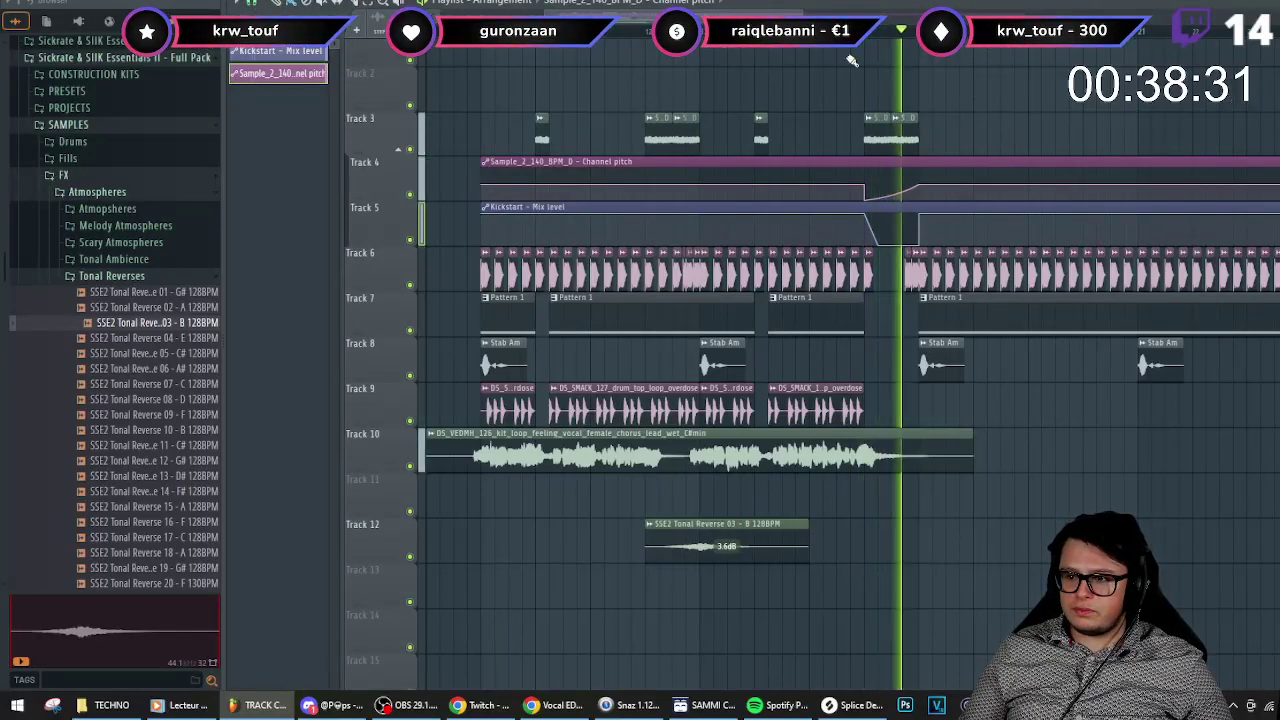
pyautogui.press('space')
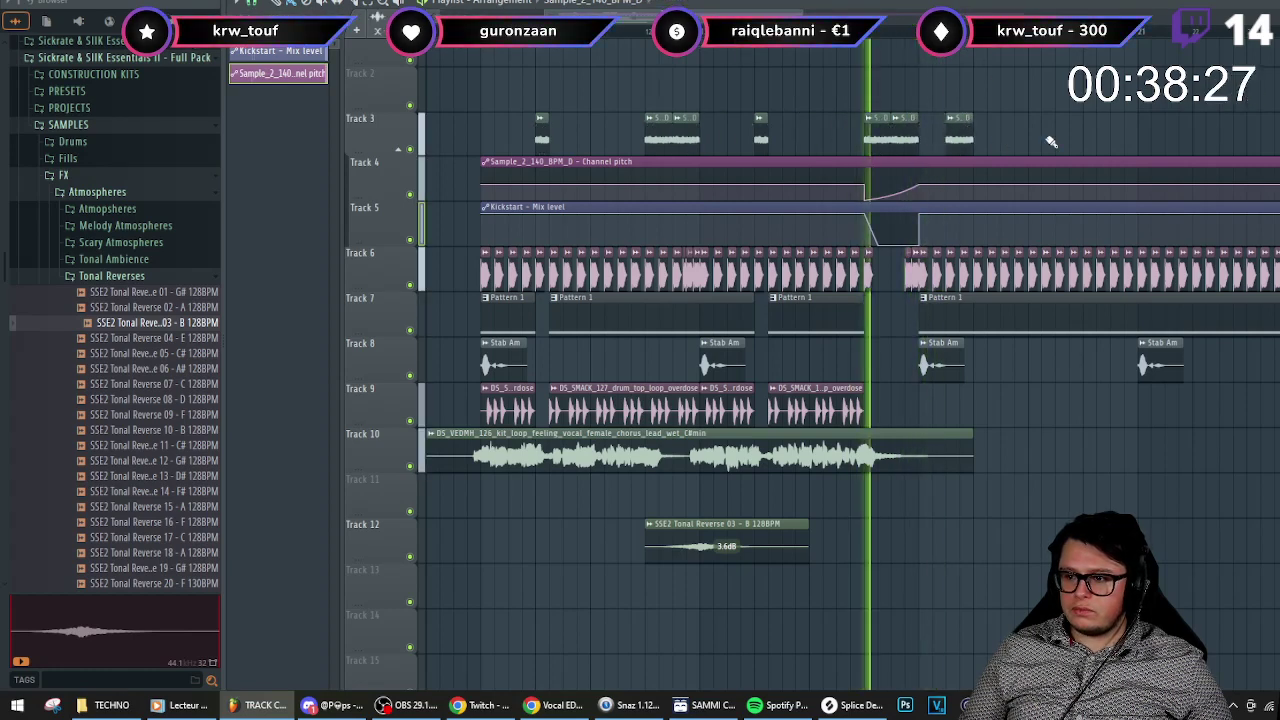
pyautogui.press('space')
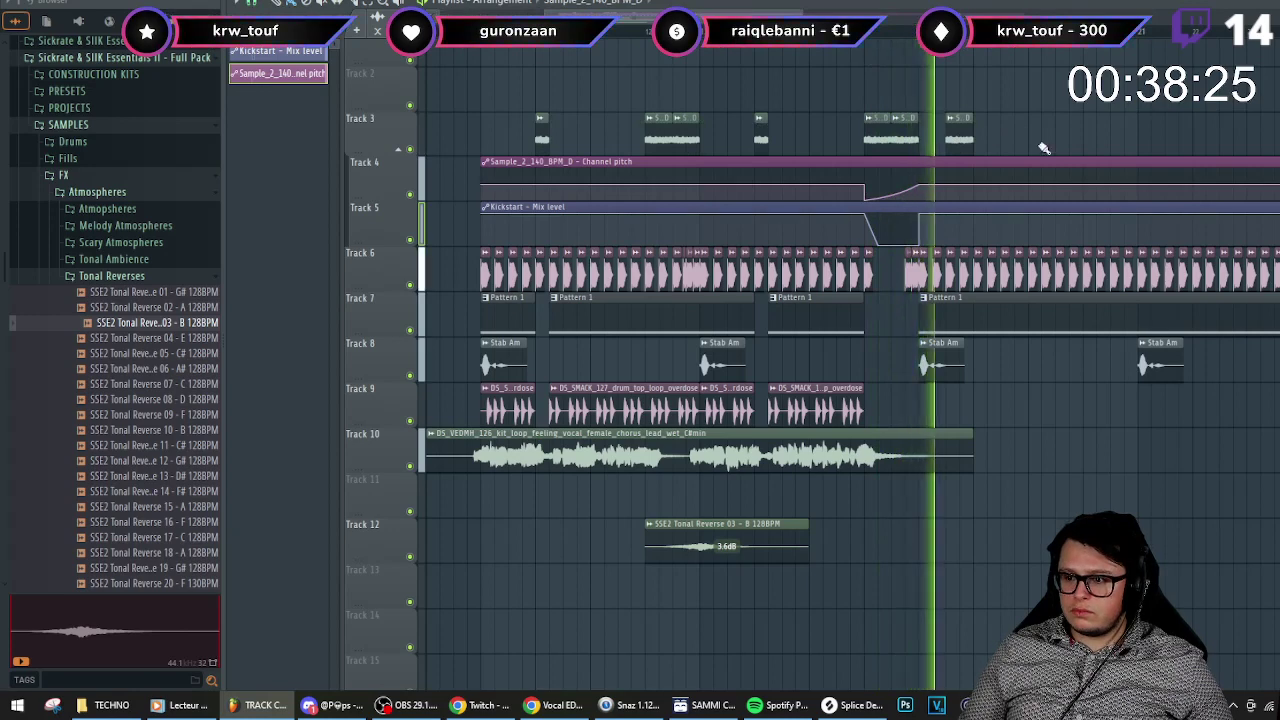
# - Resize the Track 3 sample clip after bar 17 to three beats, starting one beat after the bar
pyautogui.scroll(2, 955, 128)
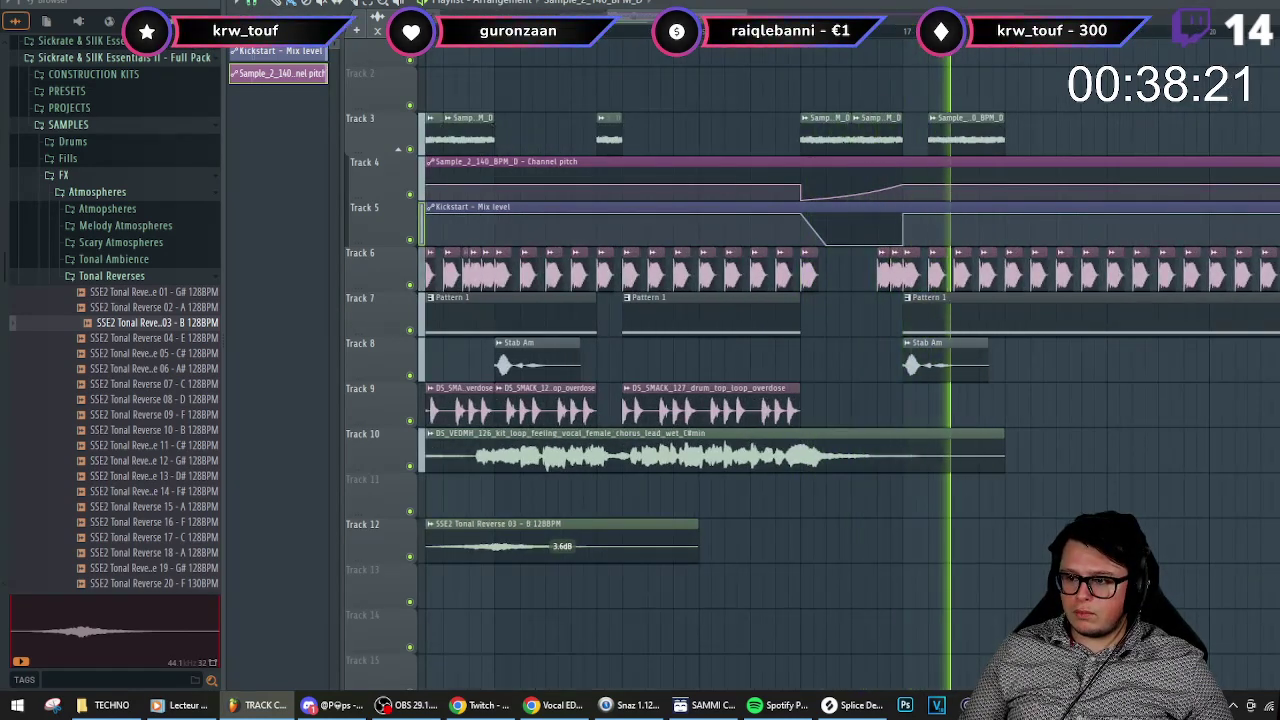
pyautogui.moveTo(1003, 128); pyautogui.dragTo(978, 128)
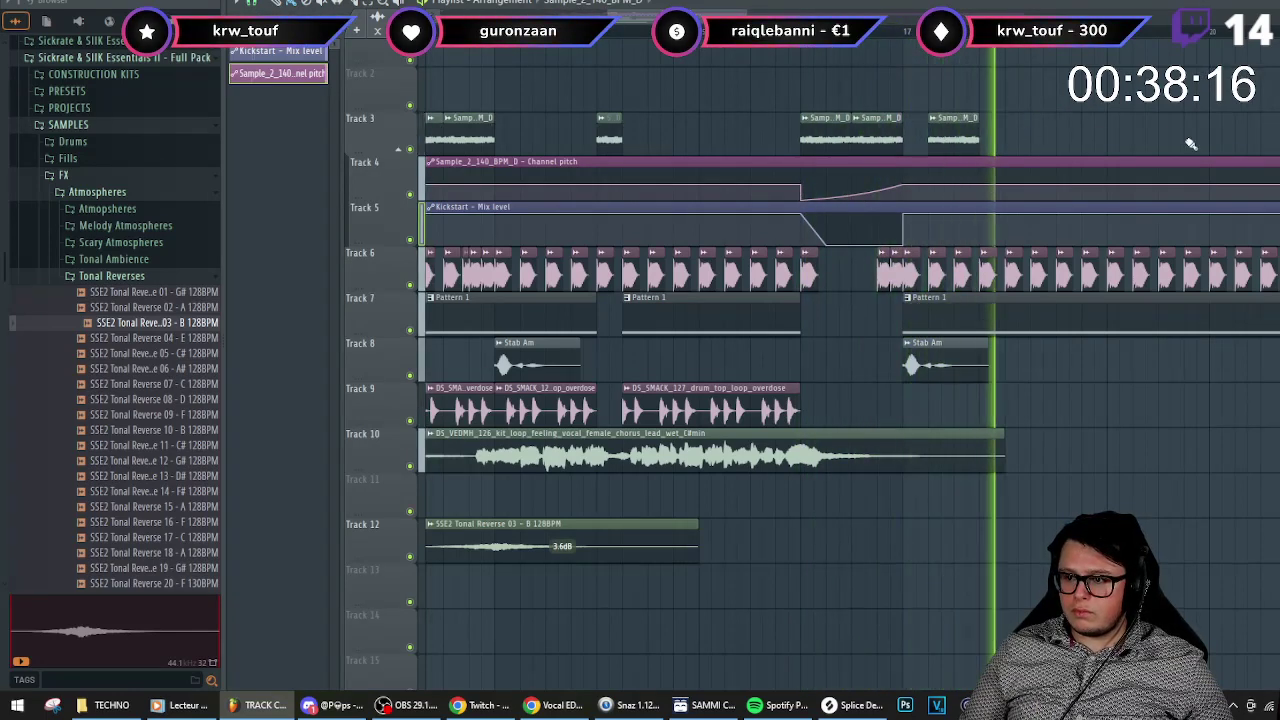
pyautogui.press('space')
pyautogui.moveTo(978, 133); pyautogui.dragTo(1004, 133)
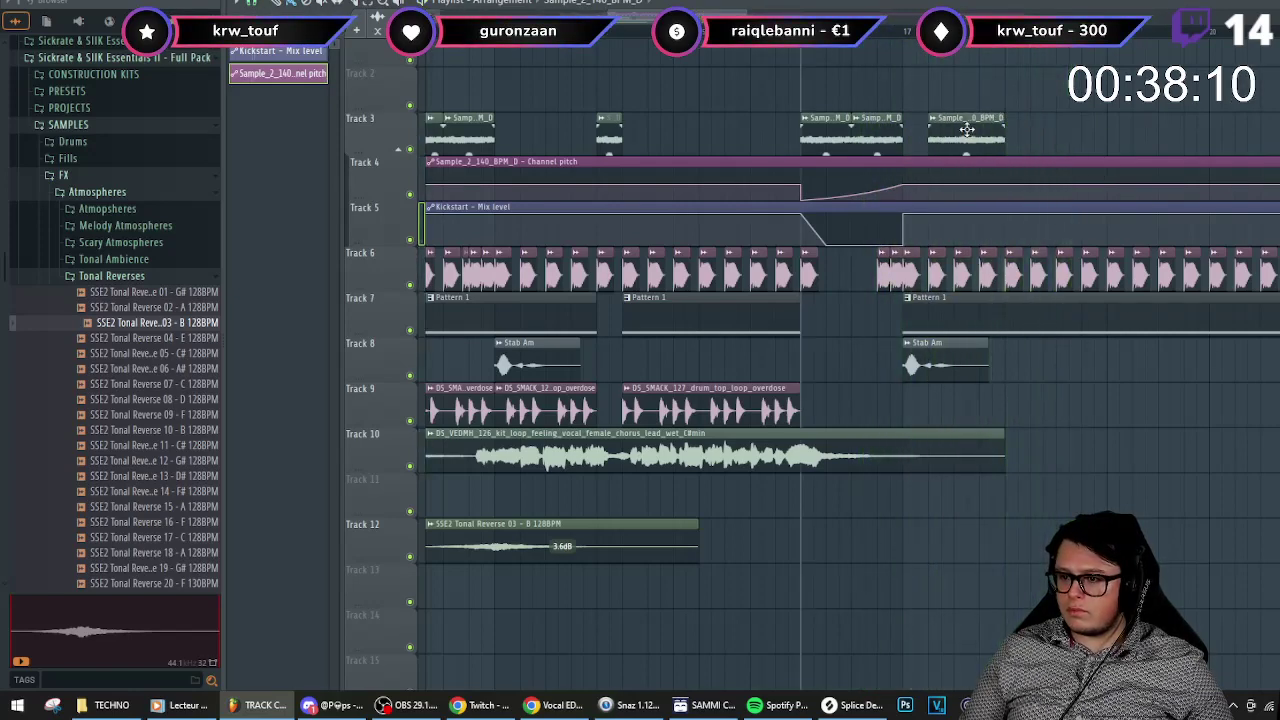
# - Copy the three-beat sample clip on Track 3 to one beat after bars 18 and 19, checking the rhythm in playback
pyautogui.press('space')
pyautogui.scroll(-4, 986, 149)
pyautogui.scroll(5, 1023, 225)
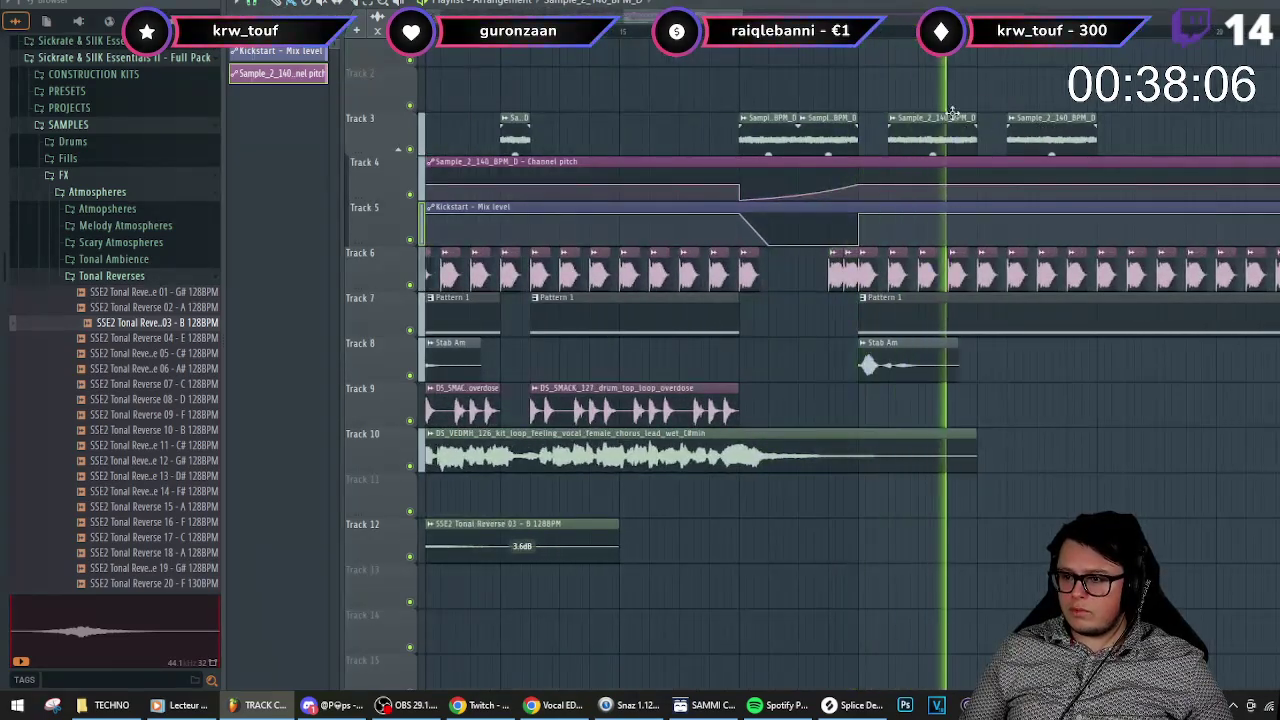
pyautogui.scroll(-2, 1035, 95)
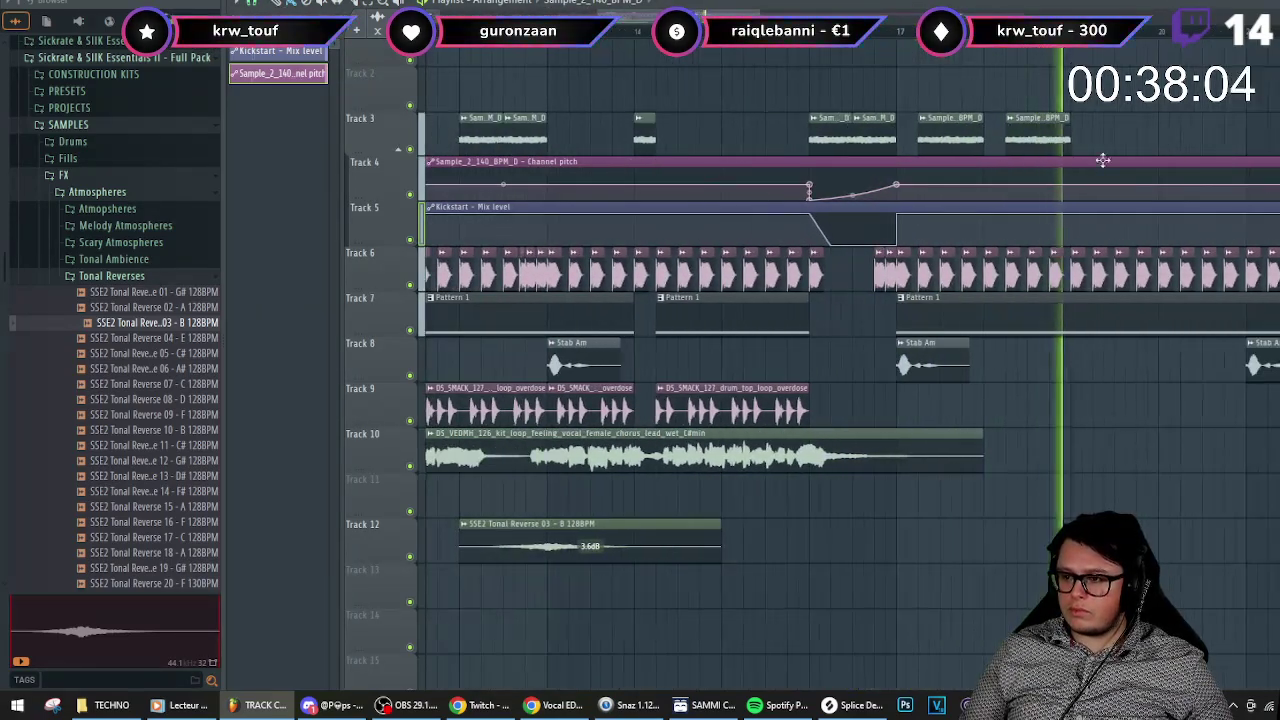
pyautogui.press('space')
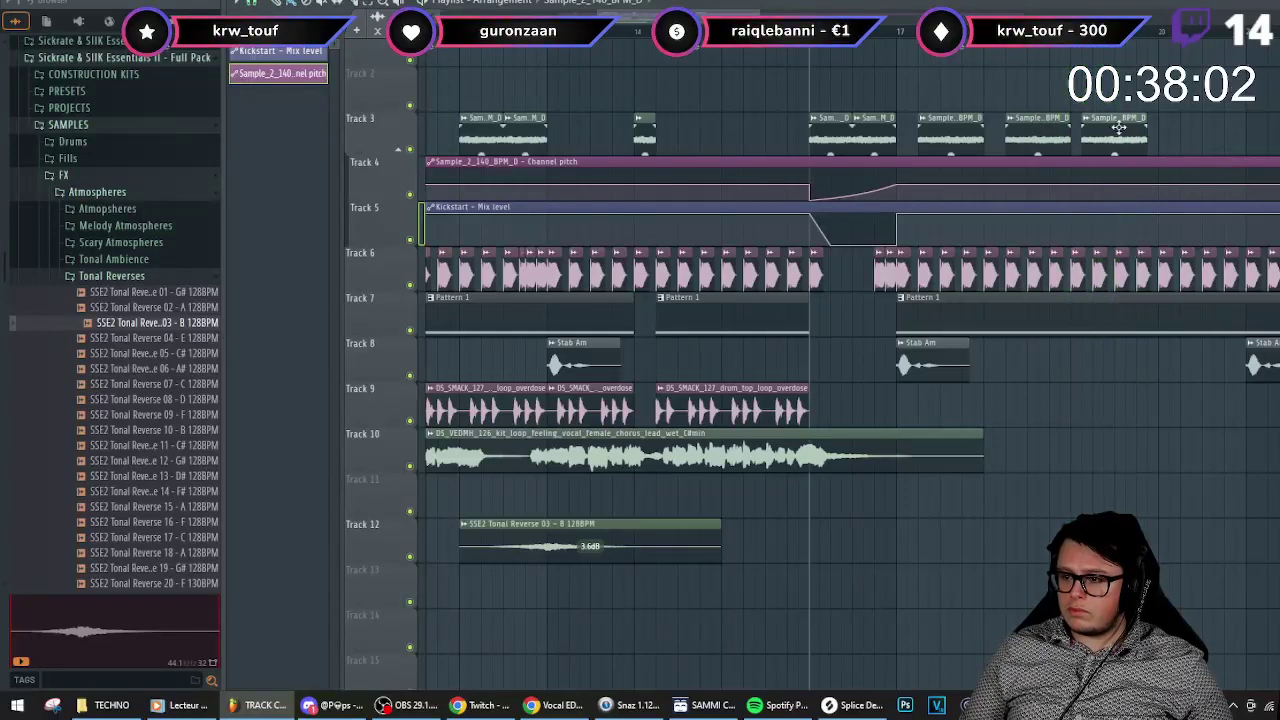
# - Copy the DS_SMACK_127_drum_top_loop_overdose clip on Track 9 to bar 17, extend it to bar 21 and start playback
pyautogui.scroll(-2, 1060, 110)
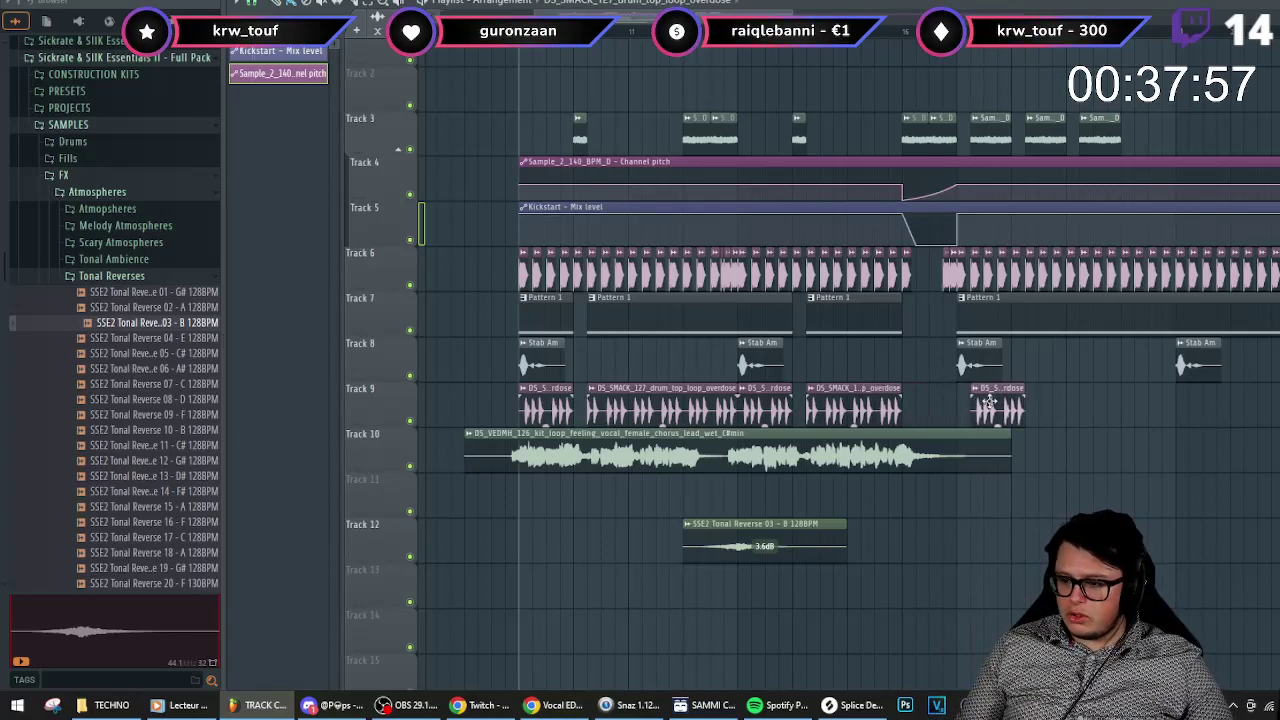
pyautogui.moveTo(1006, 392); pyautogui.dragTo(1172, 410)
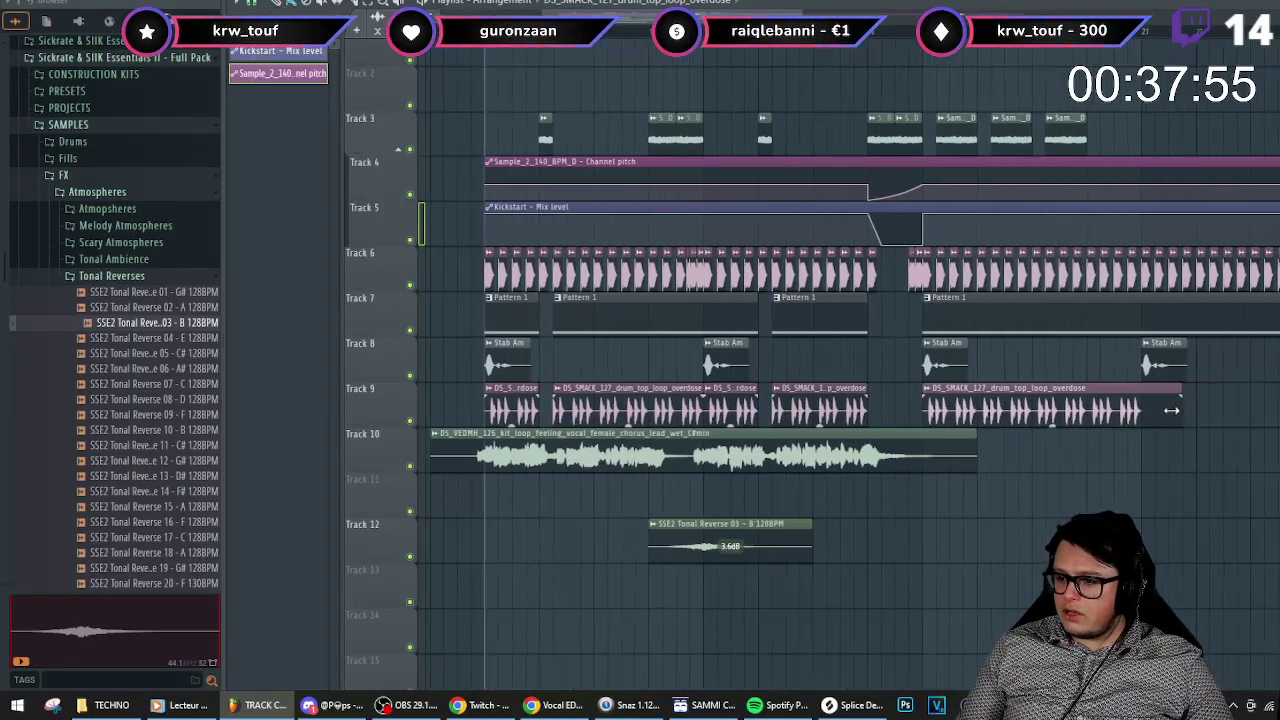
pyautogui.press('space')
pyautogui.scroll(-2, 585, 367)
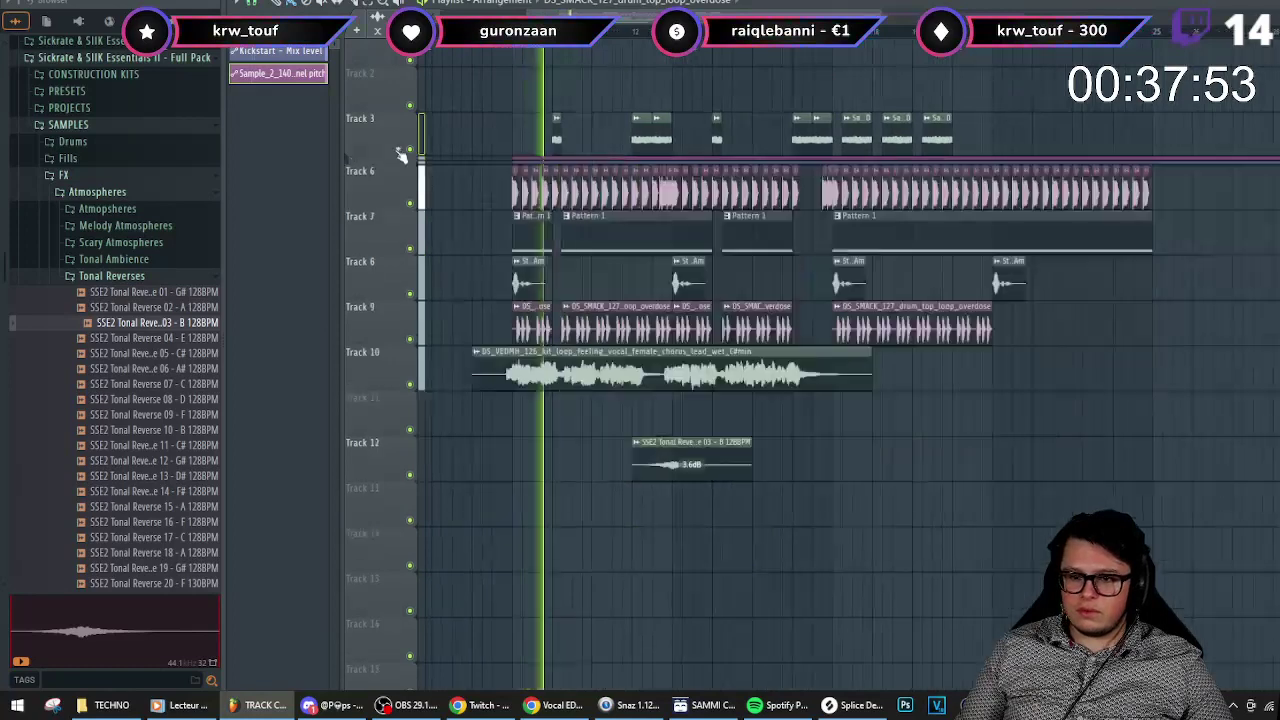
# - Set the Track 10 vocal clip's time-stretching mode to Stretch and route its channel to mixer insert 31
pyautogui.doubleClick(585, 367)
pyautogui.click(613, 147)
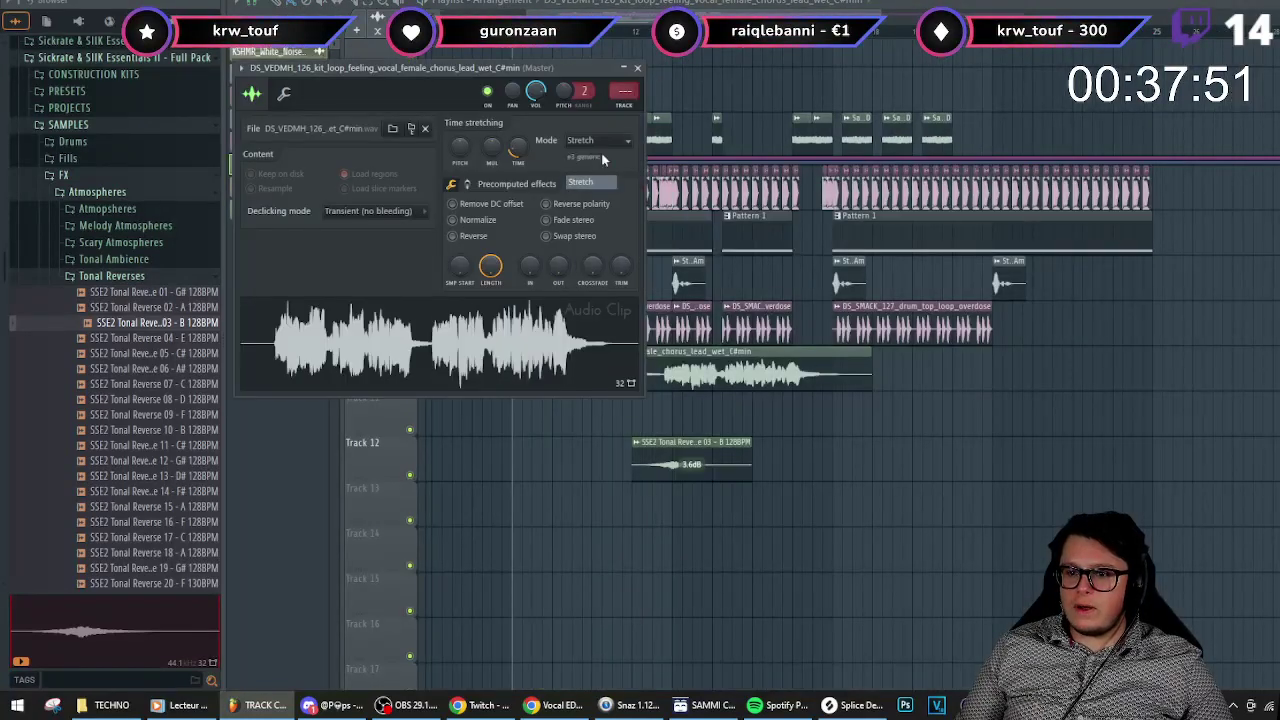
pyautogui.click(600, 182)
pyautogui.press('F9')
pyautogui.click(850, 420)
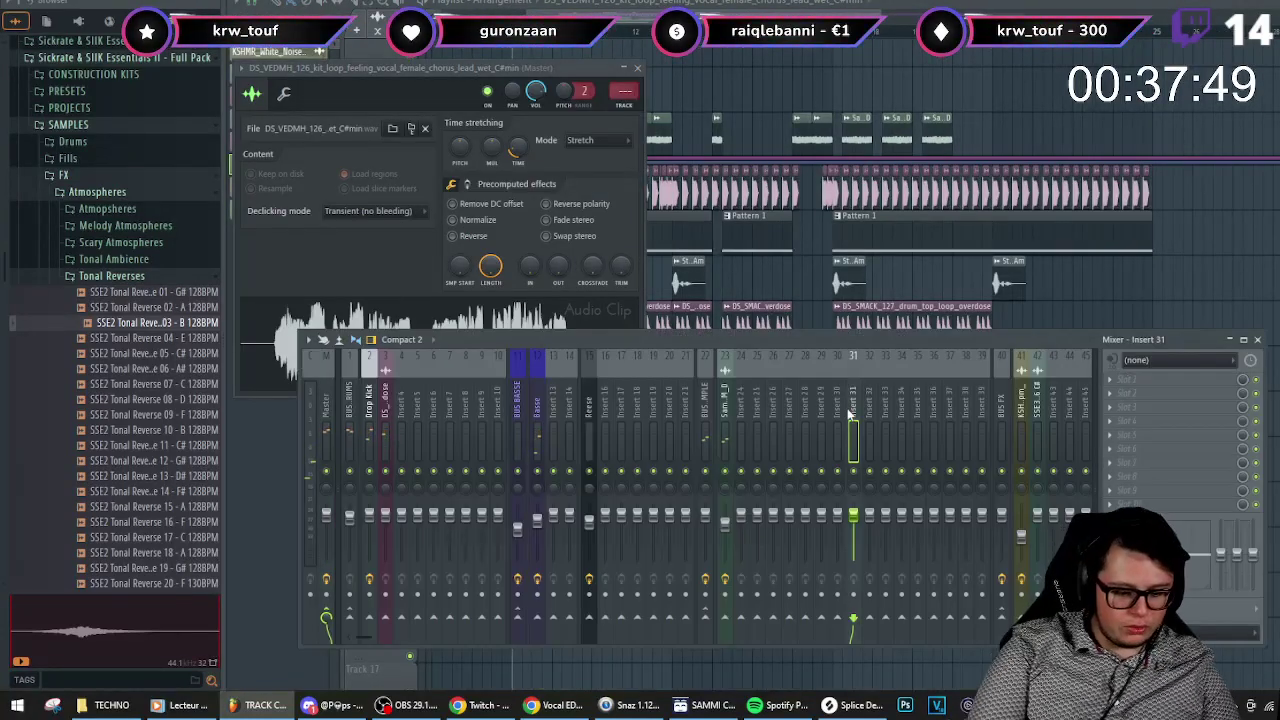
# - Load Kickstart in the last effect slot of the vocal's mixer insert and reduce its Mix amount
pyautogui.click(1160, 379)
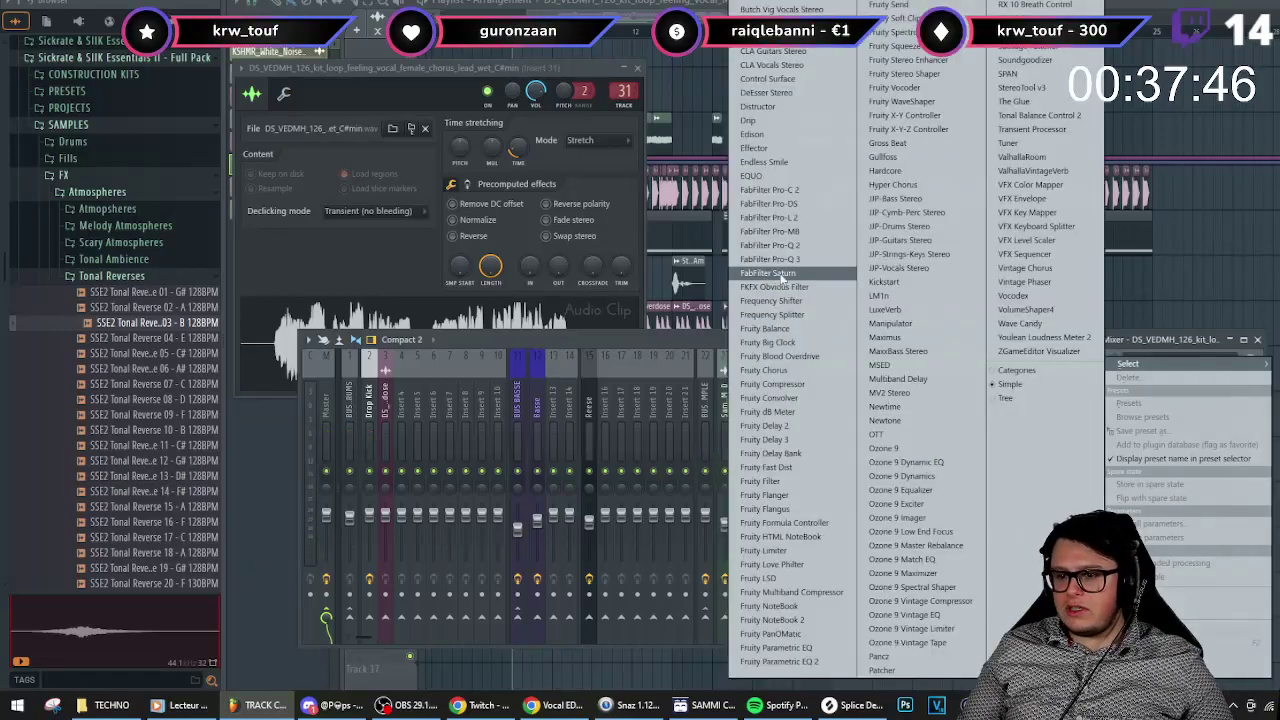
pyautogui.click(884, 281)
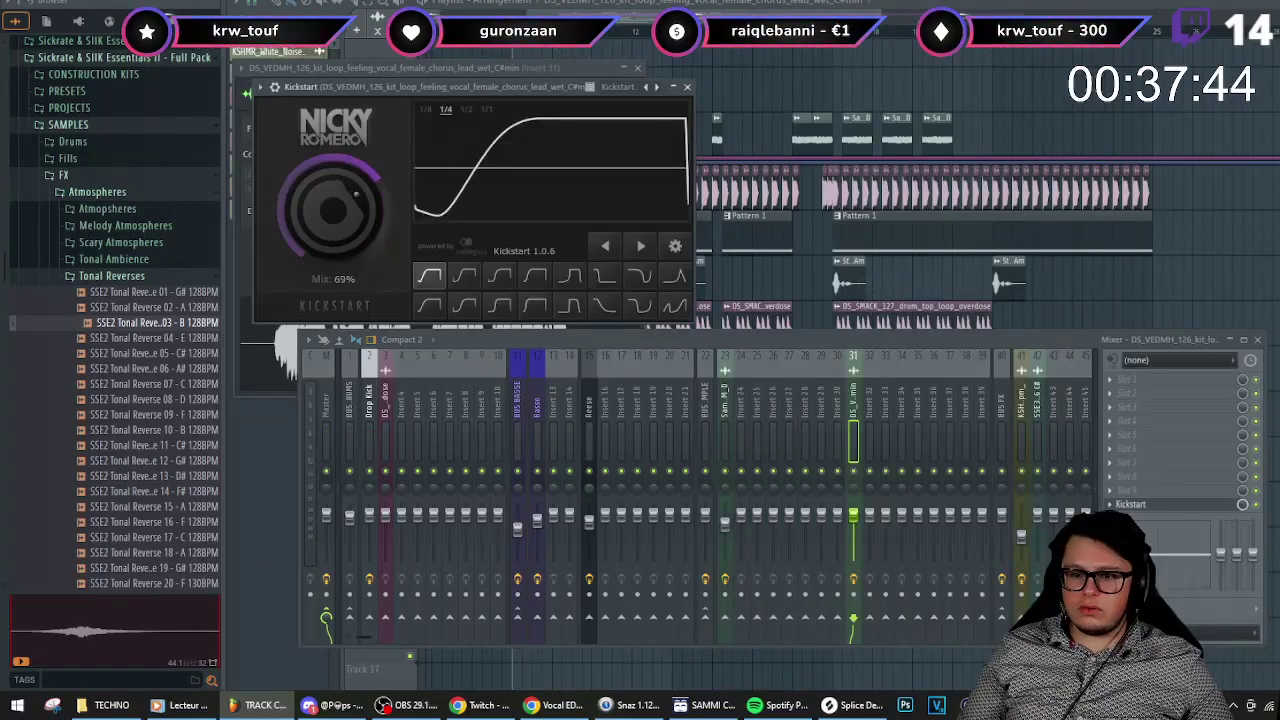
pyautogui.moveTo(385, 198); pyautogui.dragTo(367, 210)
pyautogui.click(686, 87)
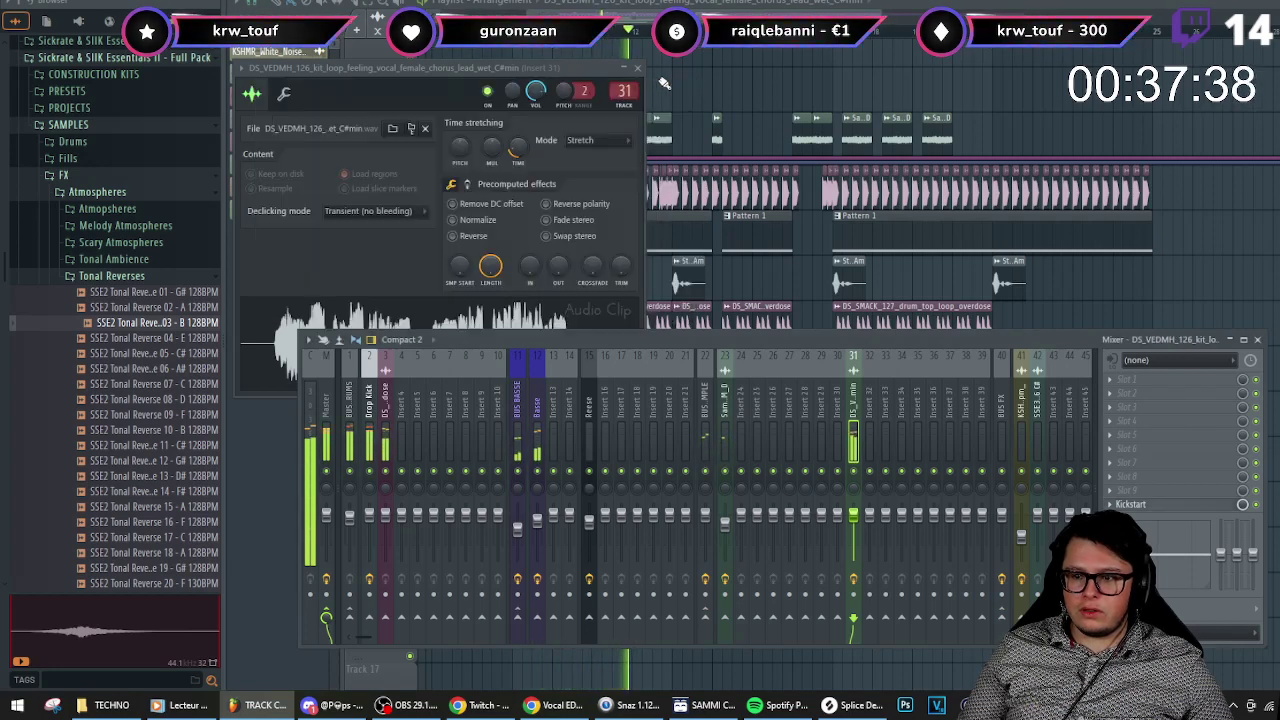
pyautogui.click(637, 68)
pyautogui.press('F9')
# - Listen to the sidechained vocal through the drop and examine the clip arrangement up to bar 21
pyautogui.scroll(-2, 638, 258)
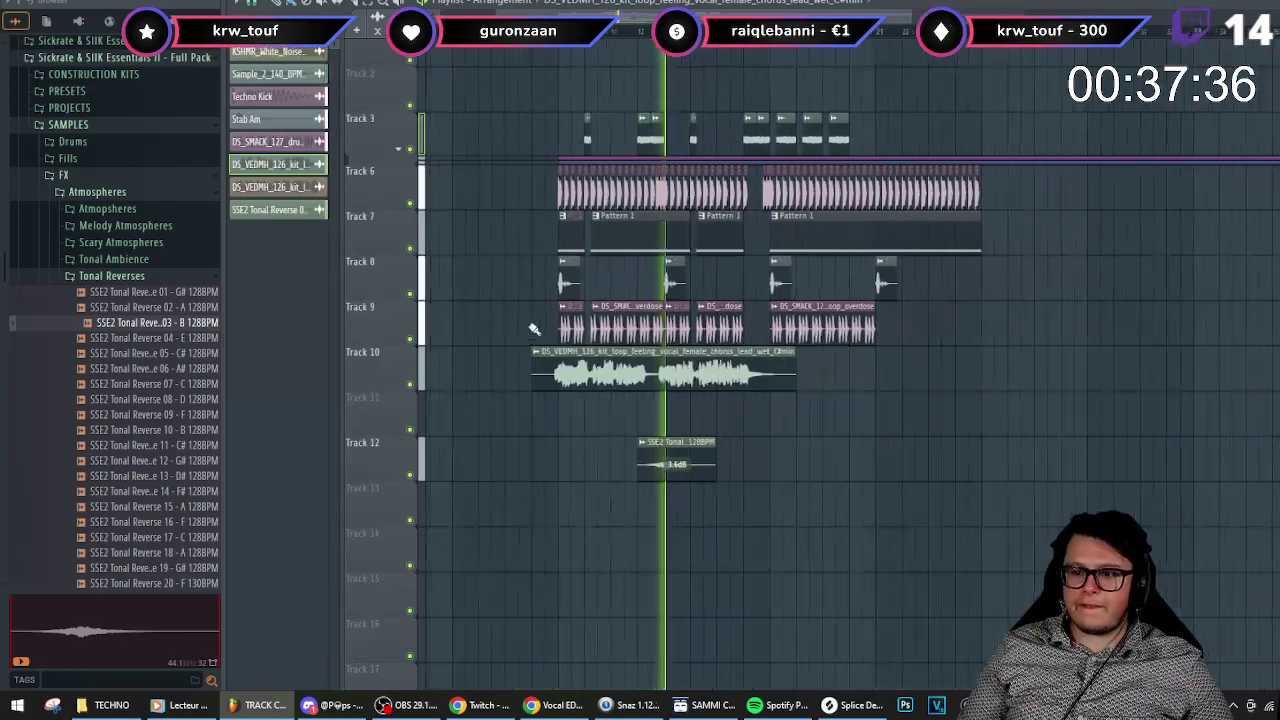
pyautogui.scroll(4, 523, 332)
pyautogui.scroll(-2, 538, 322)
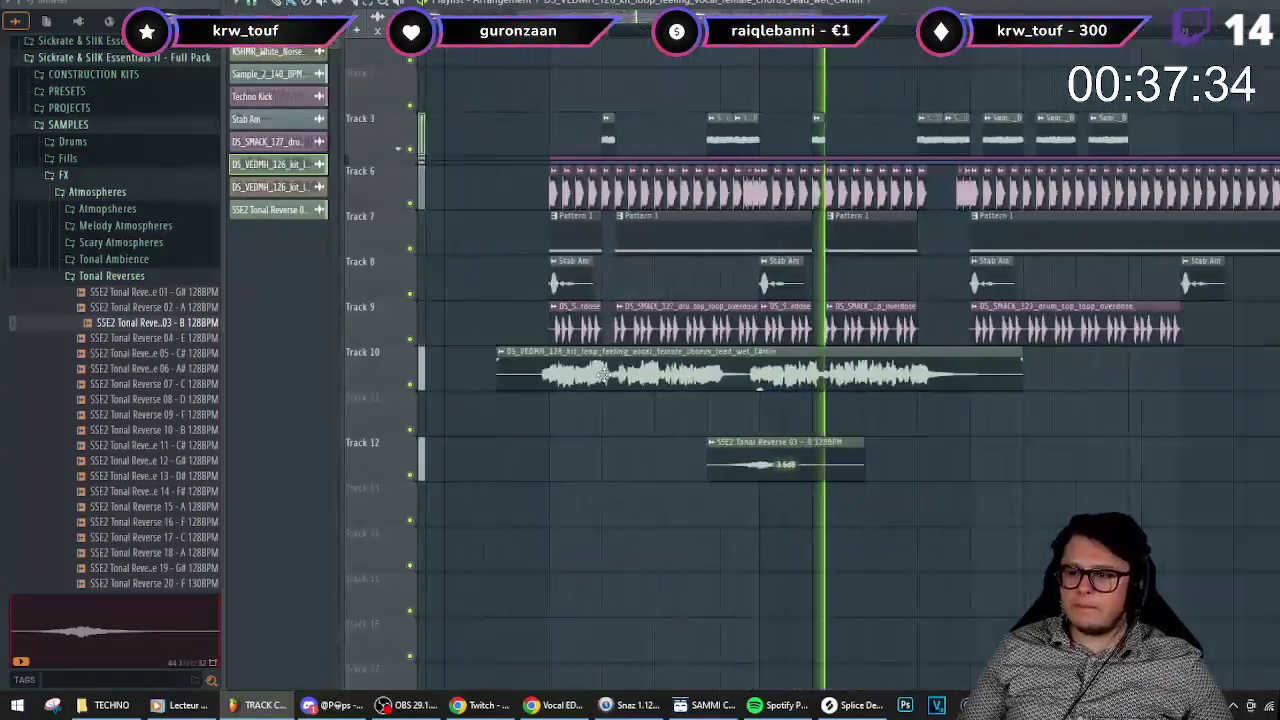
pyautogui.scroll(3, 608, 372)
pyautogui.scroll(-2, 608, 372)
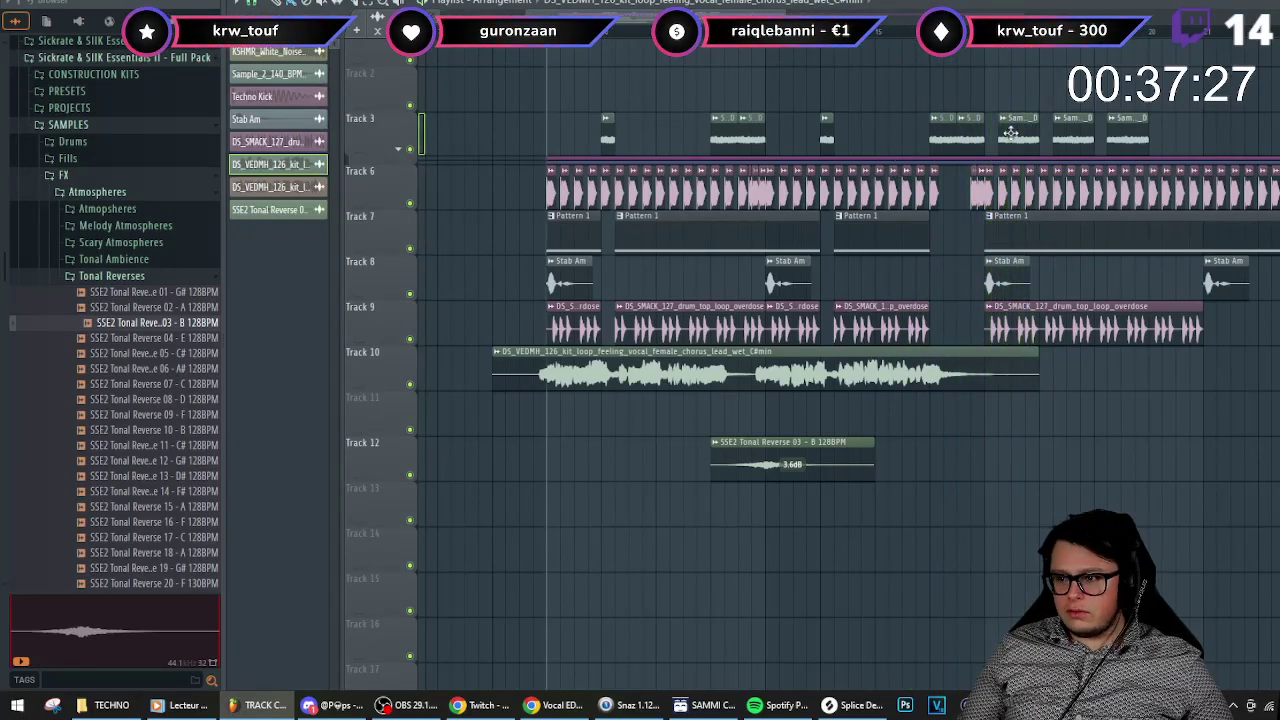
pyautogui.scroll(-1, 1011, 133)
pyautogui.scroll(3, 1090, 149)
pyautogui.scroll(-2, 1037, 149)
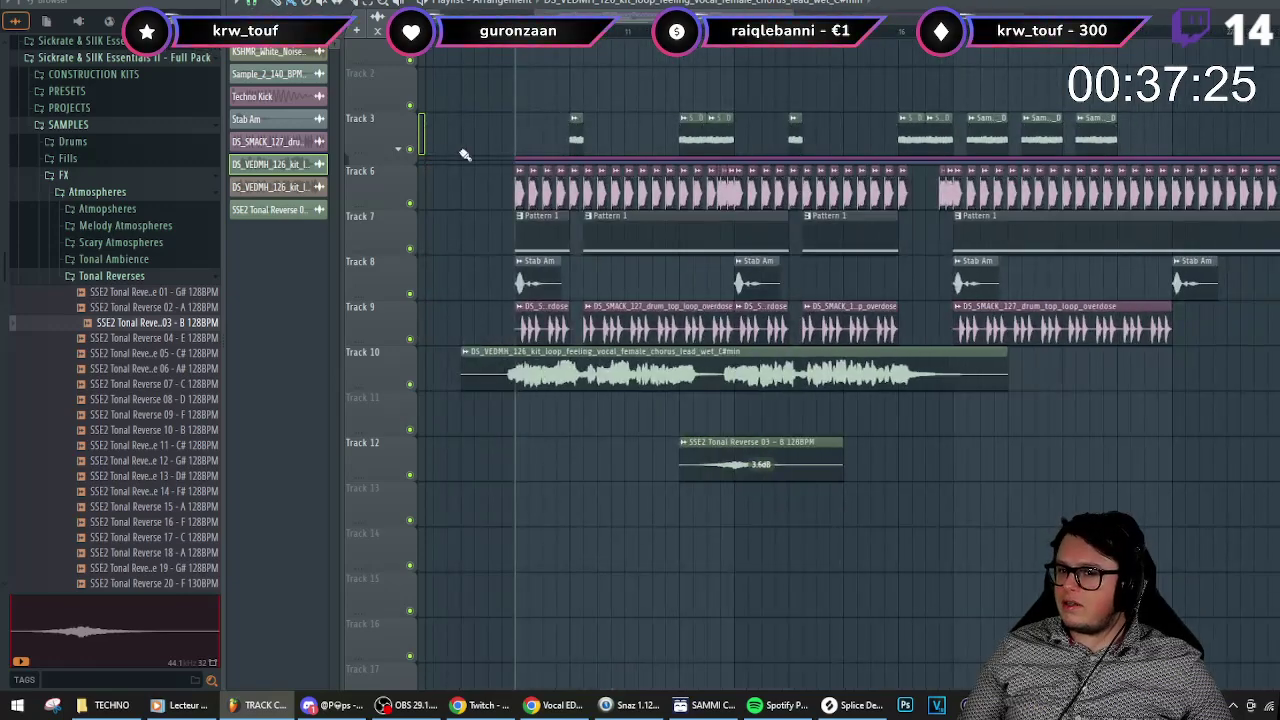
# - Expand the automation tracks grouped under Track 3, play the drop and move the SSE2 Tonal Reverse 03 clip to bar 16
pyautogui.click(398, 152)
pyautogui.press('space')
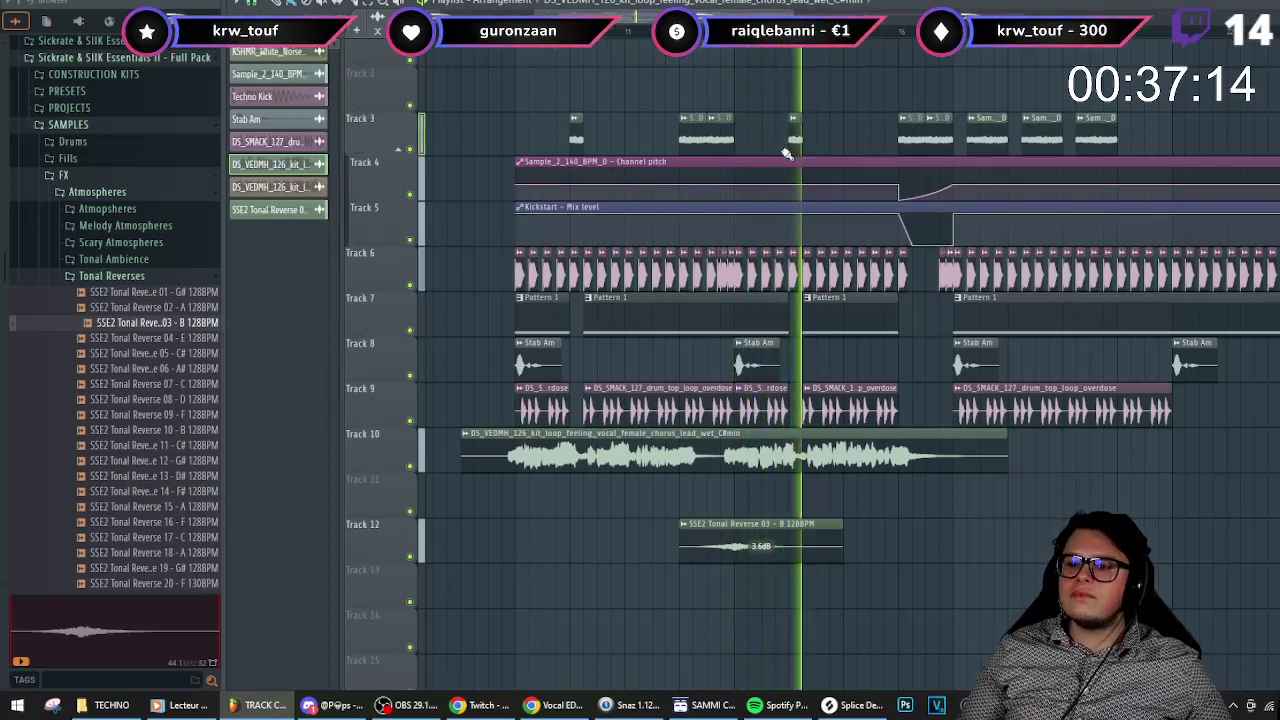
pyautogui.moveTo(822, 516); pyautogui.dragTo(1010, 515)
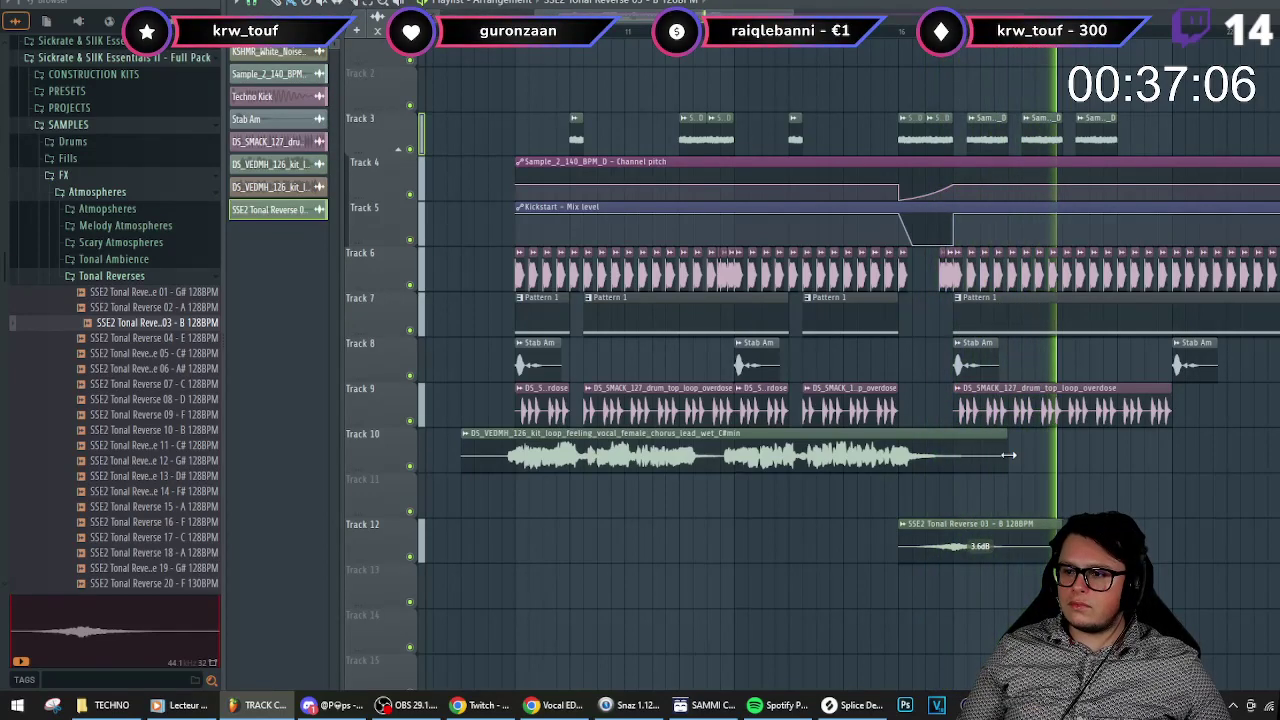
# - Try a fill of extra Techno Kick hits on Track 6 around bar 19
pyautogui.scroll(3, 1025, 194)
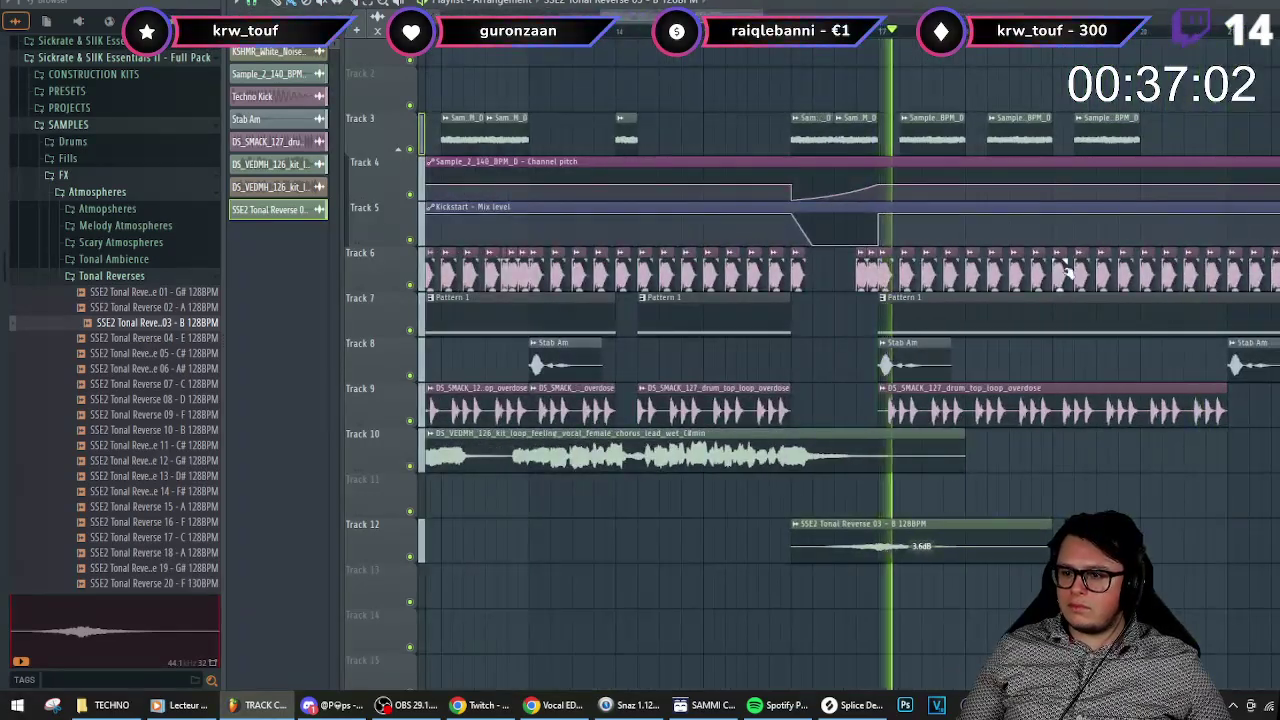
pyautogui.scroll(3, 1063, 278)
pyautogui.scroll(2, 1063, 278)
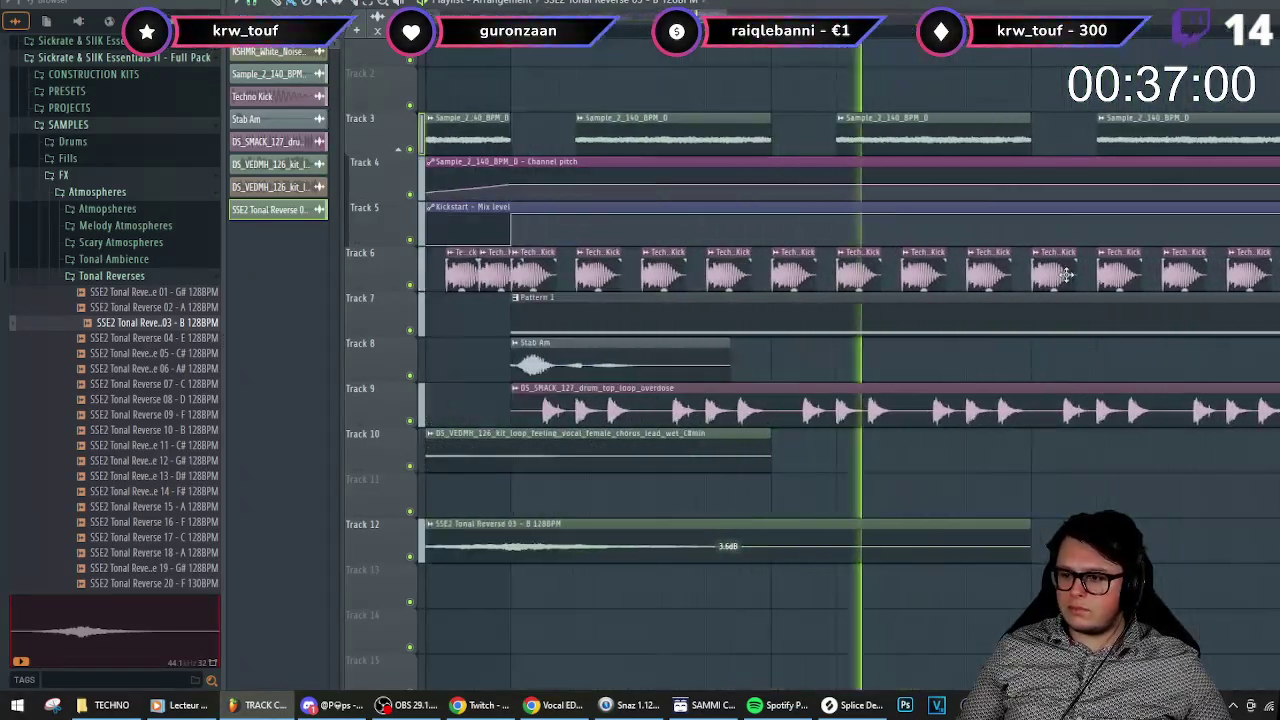
pyautogui.scroll(2, 1070, 274)
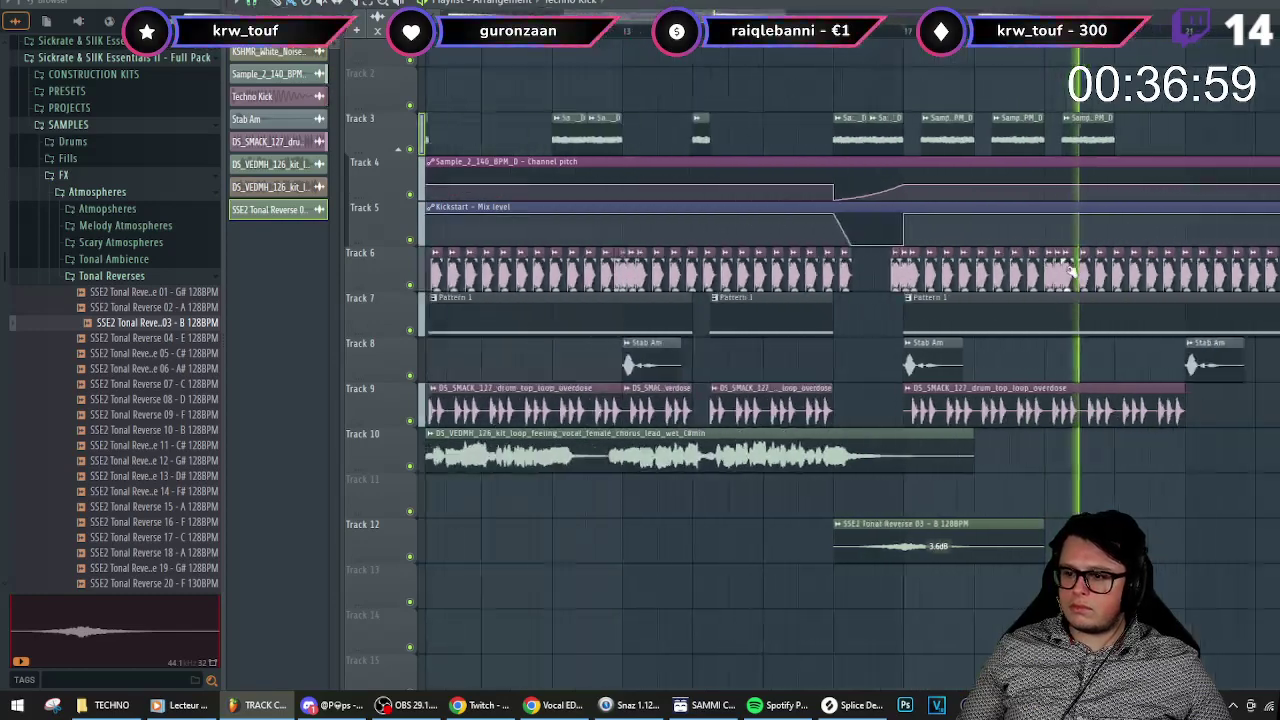
pyautogui.scroll(-4, 1063, 250)
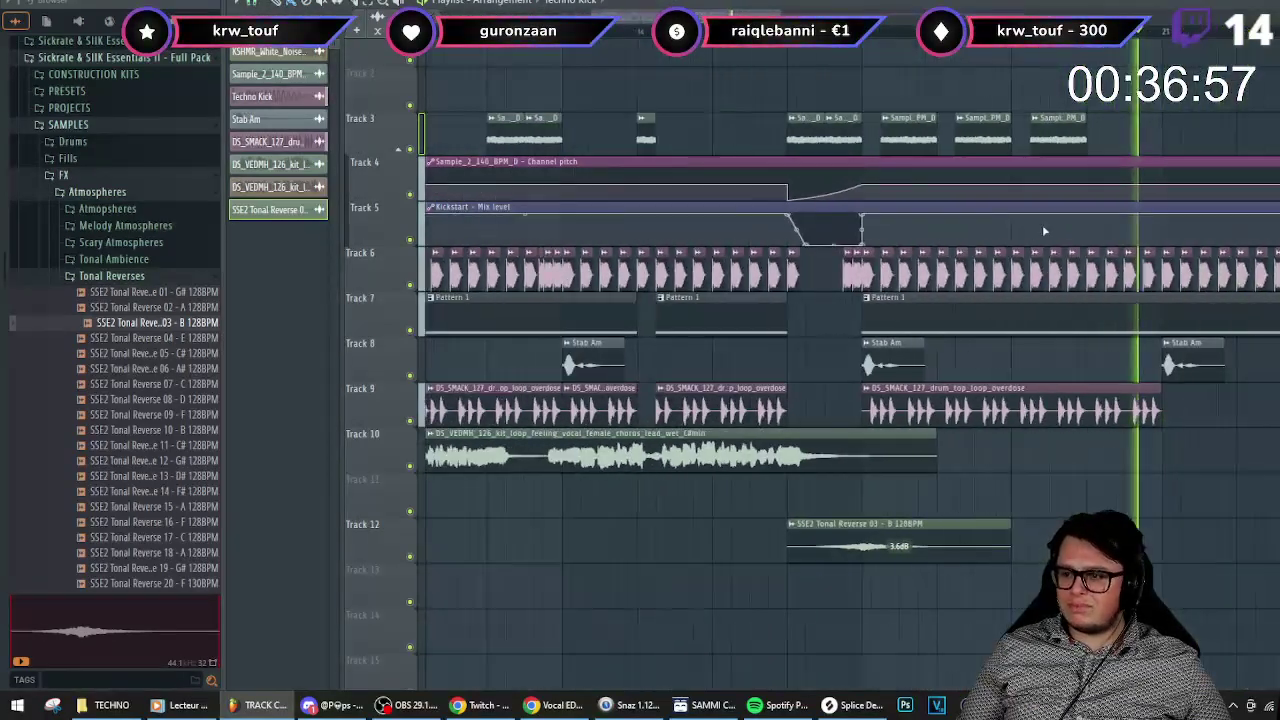
# - Play back the repeated sample clips after bar 17, then replay the drop from bar 9
pyautogui.scroll(-2, 1076, 155)
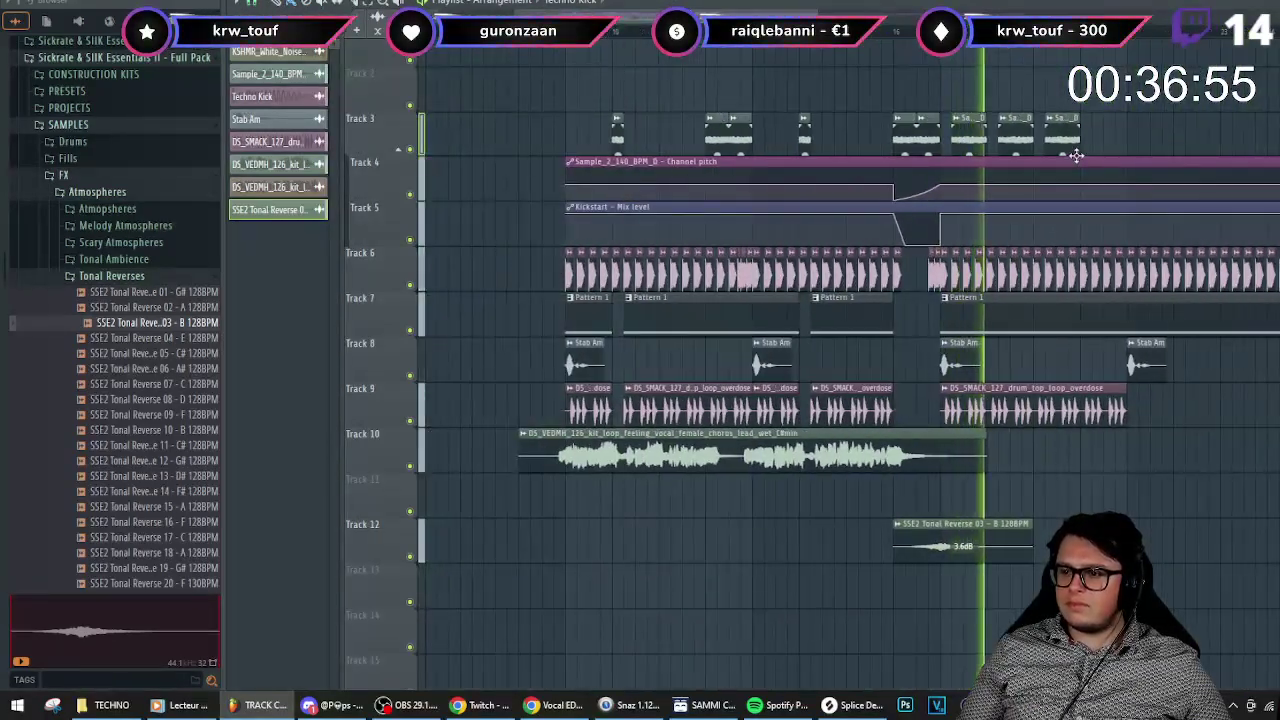
pyautogui.scroll(4, 1075, 153)
pyautogui.scroll(-3, 1064, 140)
pyautogui.scroll(2, 1063, 139)
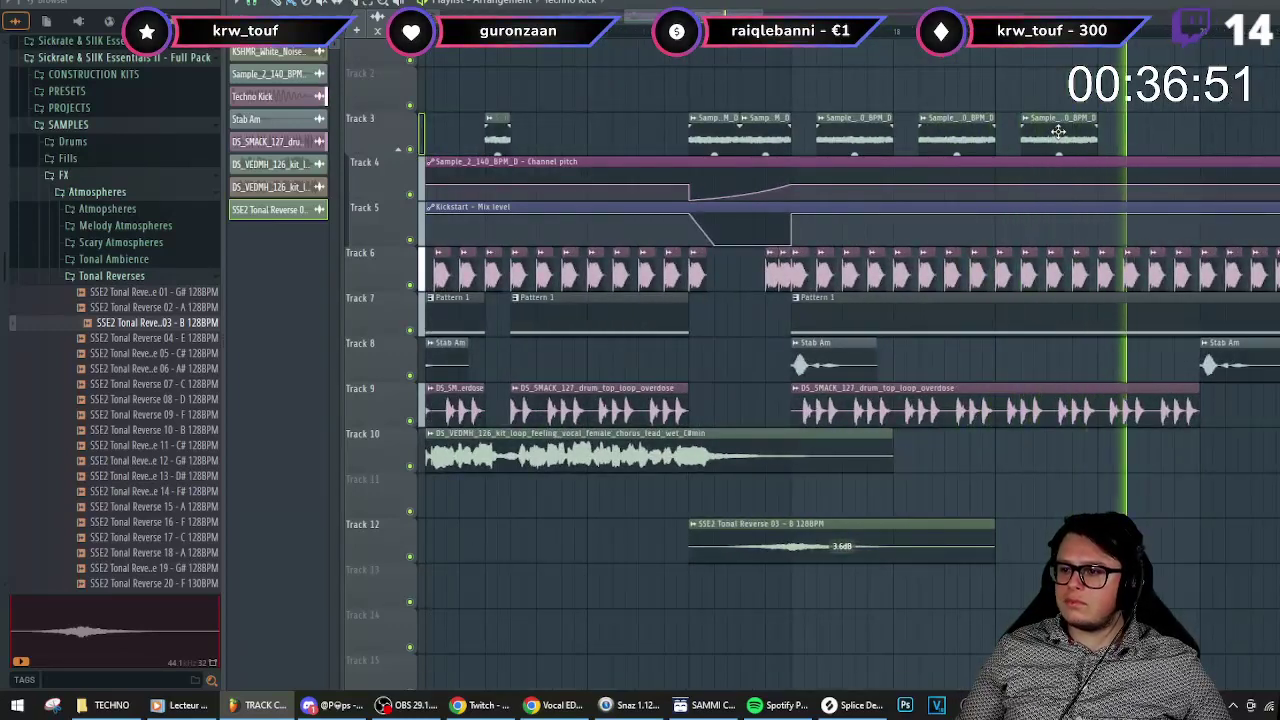
pyautogui.press('space')
pyautogui.scroll(-5, 1040, 125)
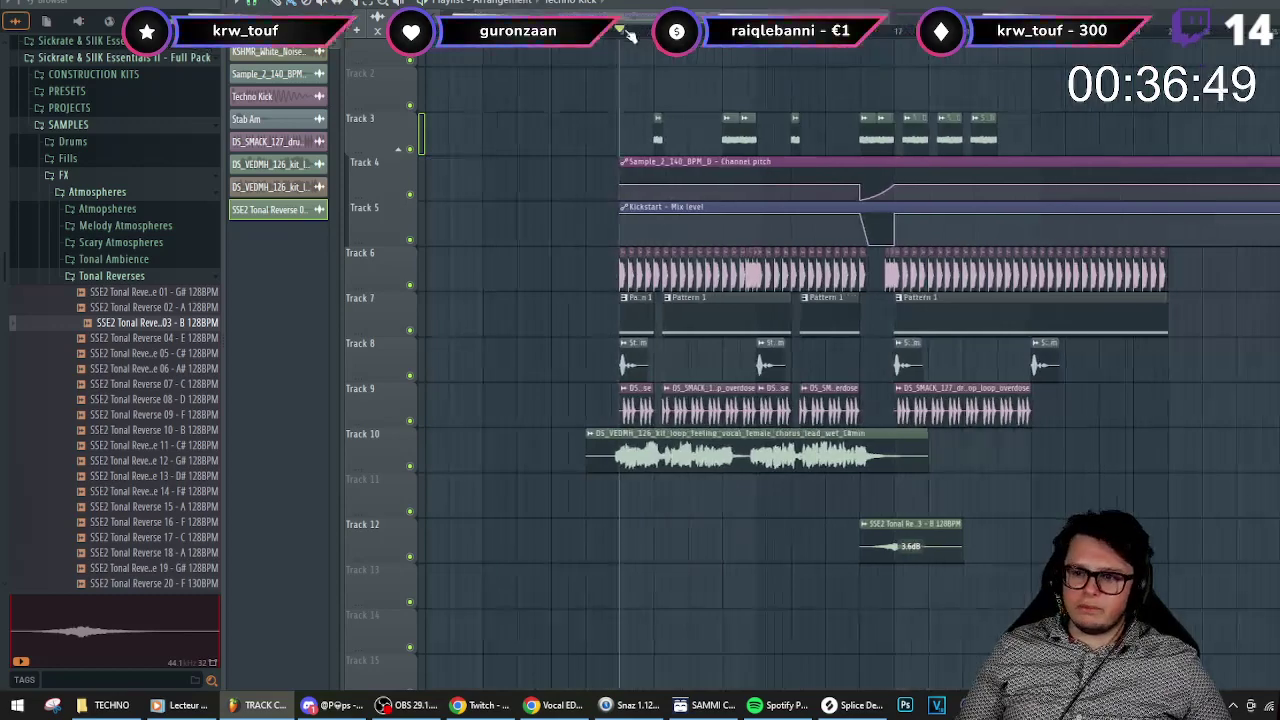
pyautogui.click(622, 30)
pyautogui.press('space')
pyautogui.scroll(2, 643, 200)
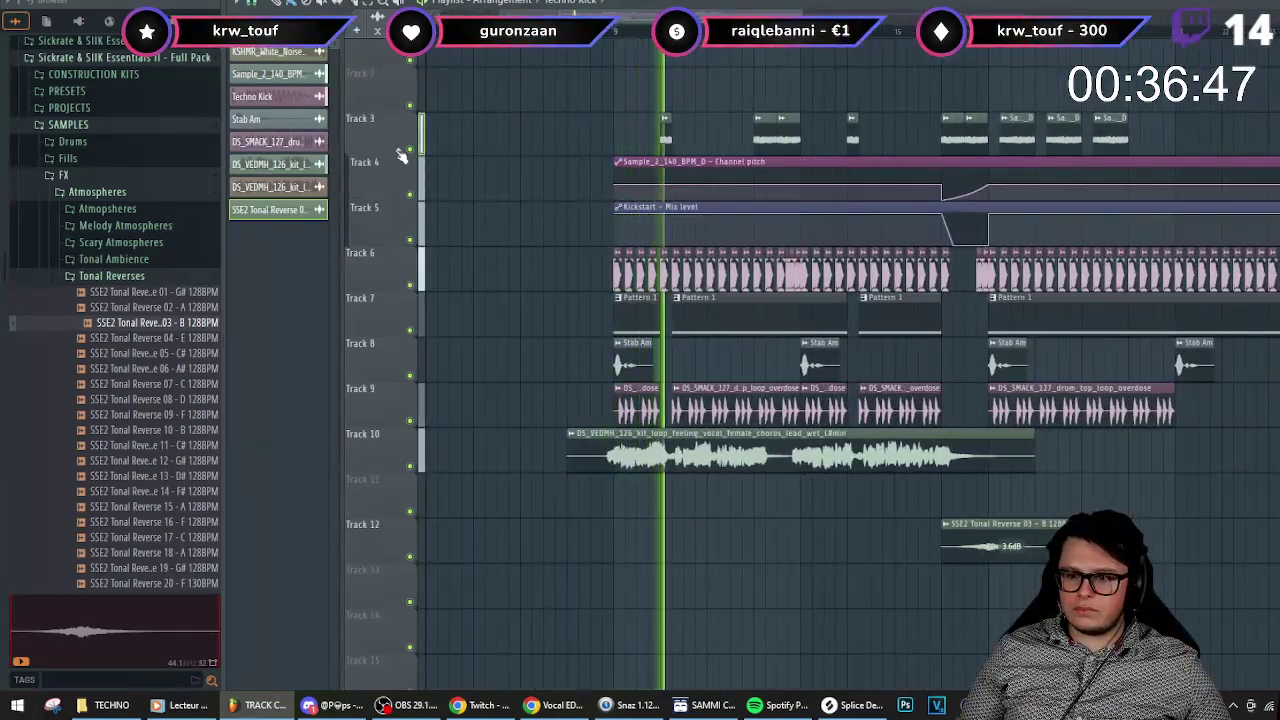
# - Stop playback and insert an empty playlist track directly above the Channel pitch automation
pyautogui.press('space')
pyautogui.rightClick(393, 157)
pyautogui.click(418, 451)
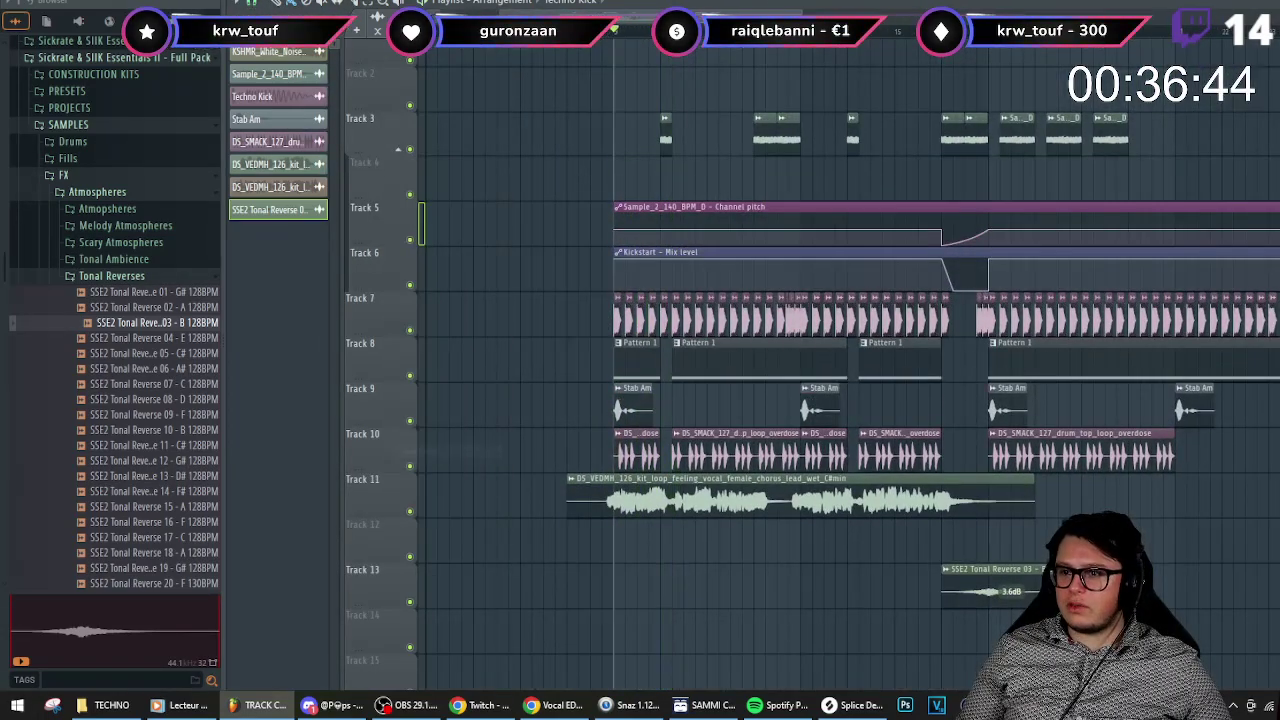
# - Load Fruity Filter in the last effect slot of the BUS SAMPLE mixer track
pyautogui.press('F9')
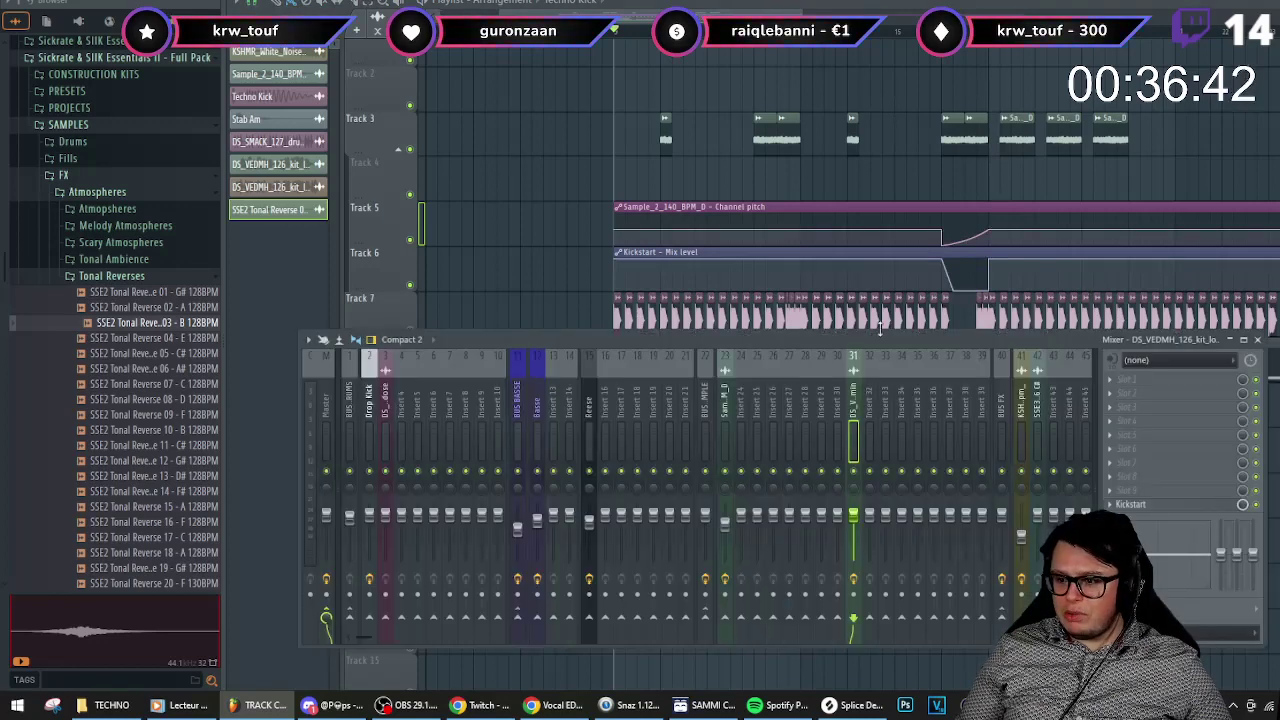
pyautogui.click(707, 430)
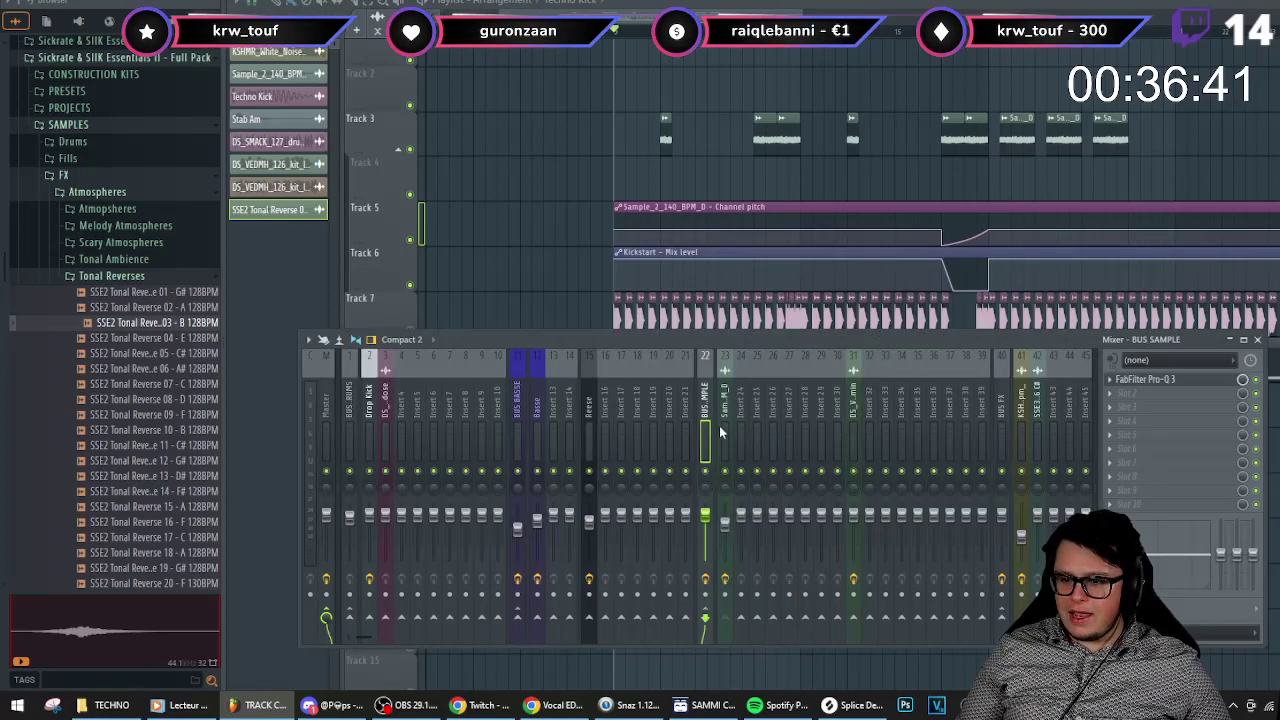
pyautogui.click(1153, 506)
pyautogui.click(770, 481)
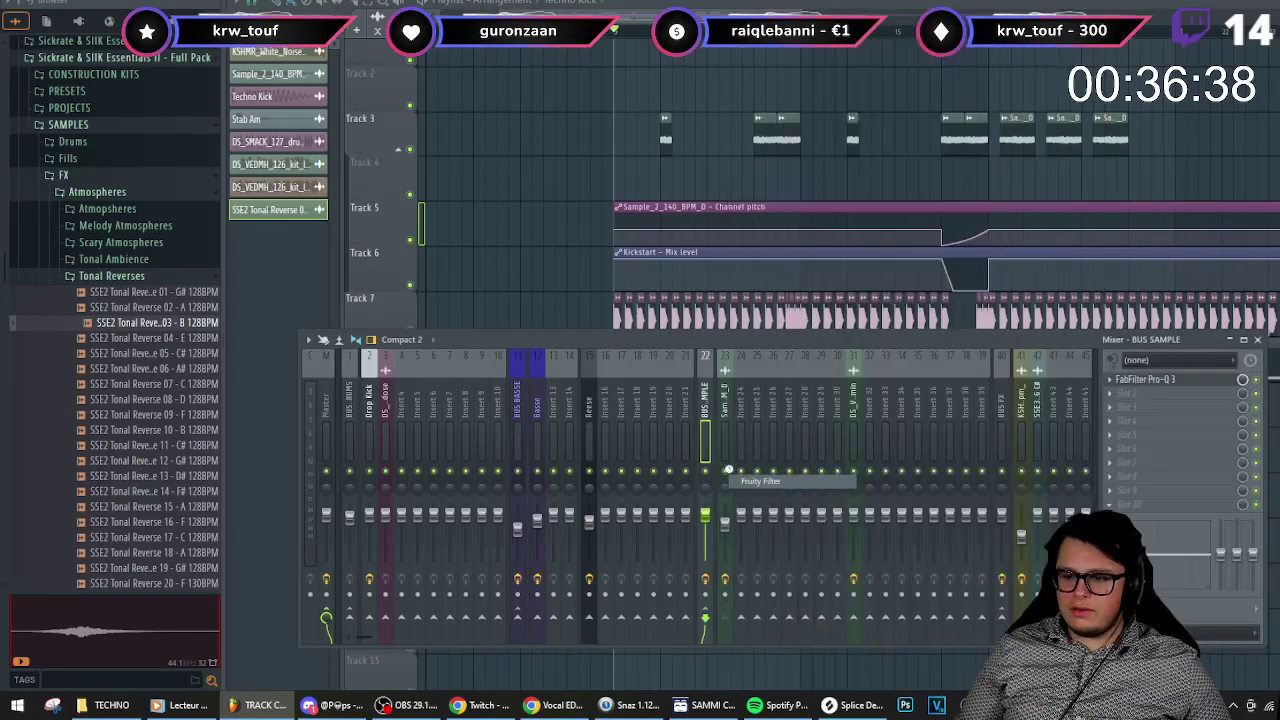
# - Create an automation clip for the BUS SAMPLE filter's cutoff frequency and place it on Track 4 from bar 9
pyautogui.rightClick(388, 229)
pyautogui.click(431, 341)
pyautogui.click(869, 4)
pyautogui.moveTo(635, 72); pyautogui.dragTo(626, 190)
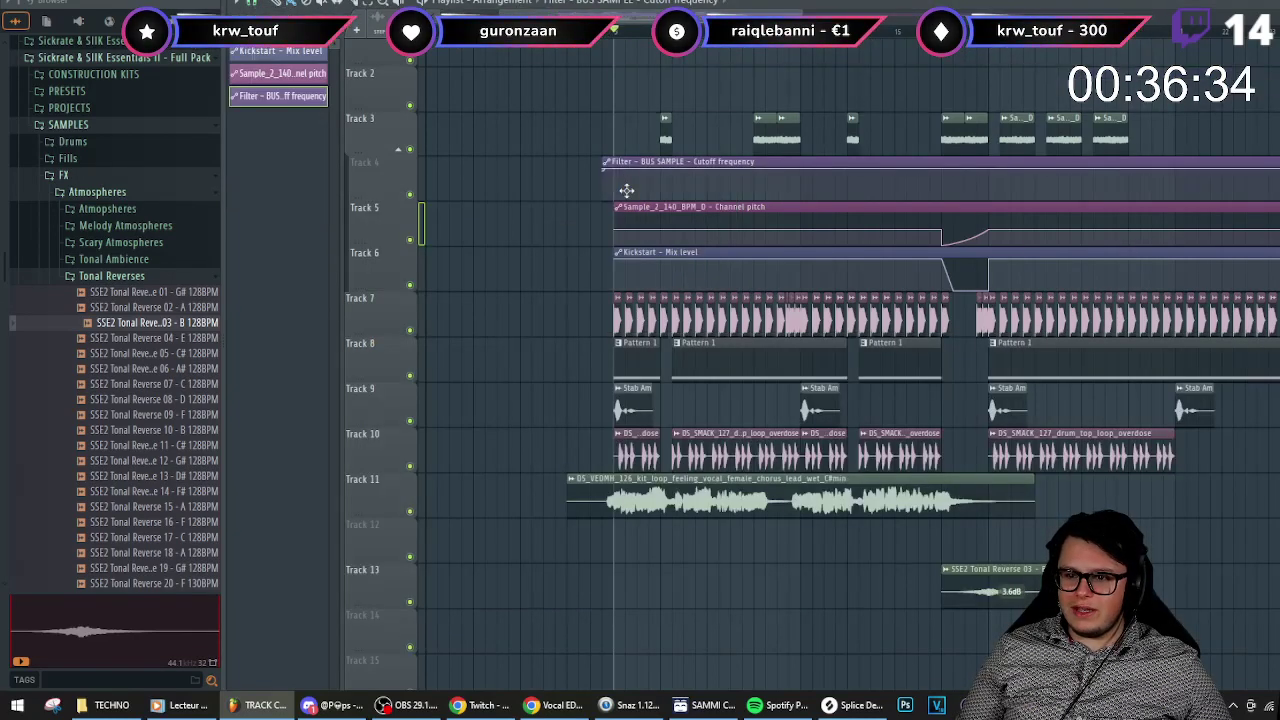
# - Shape the Cutoff frequency automation to drop sharply at bar 16 and curve back up to its starting value at bar 17
pyautogui.scroll(2, 655, 181)
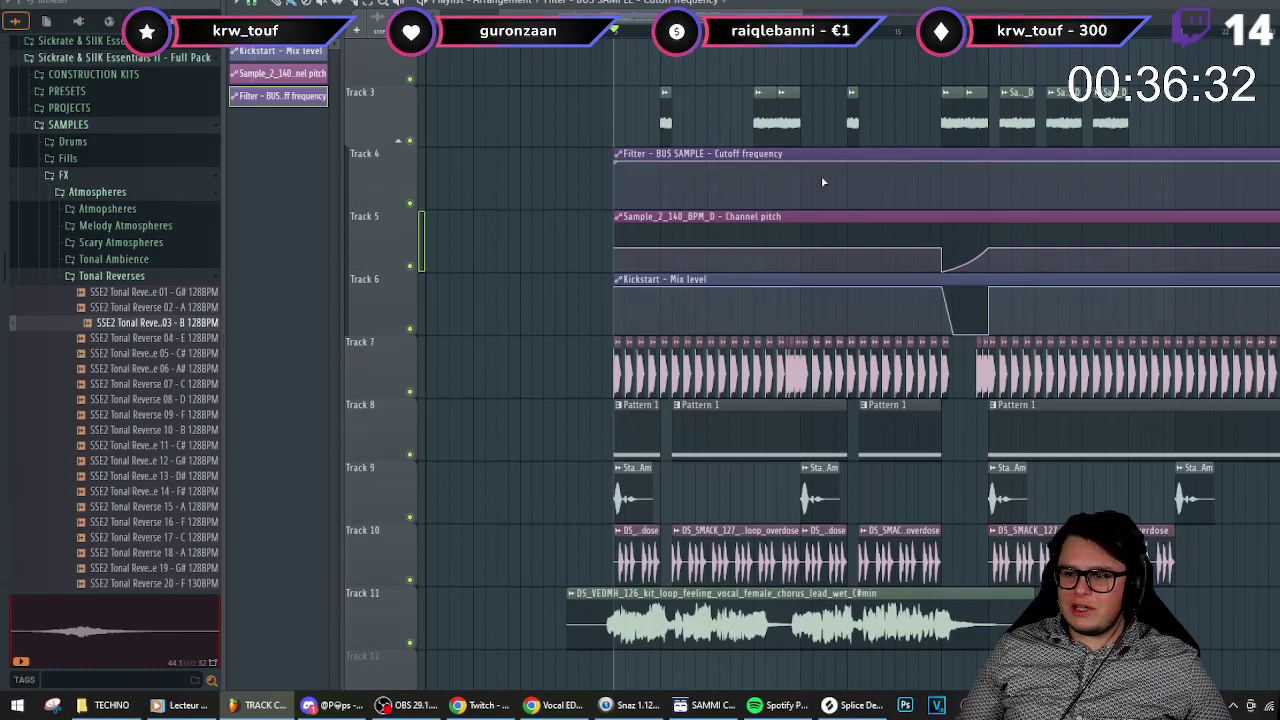
pyautogui.scroll(2, 955, 190)
pyautogui.rightClick(937, 166)
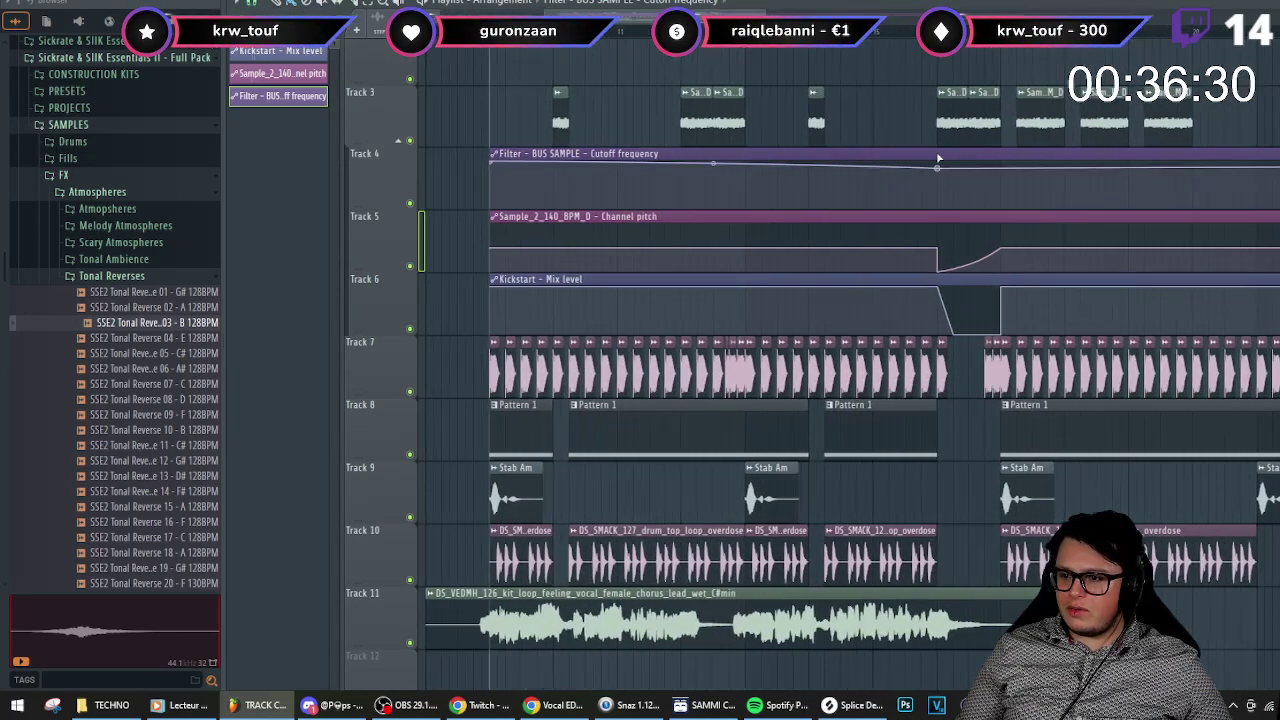
pyautogui.moveTo(940, 168); pyautogui.dragTo(945, 194)
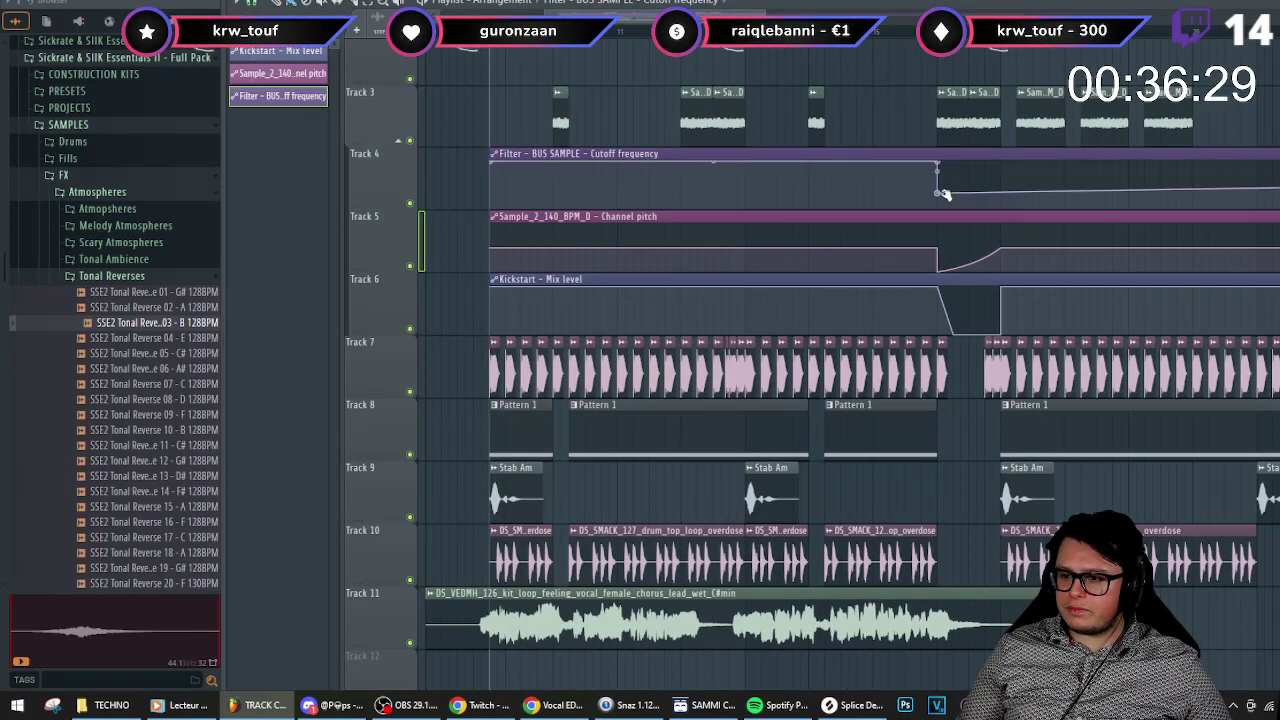
pyautogui.rightClick(1001, 164)
# - Play the filtered sample break from just before bar 16 through the sample clips after bar 17
pyautogui.press('space')
pyautogui.click(916, 30)
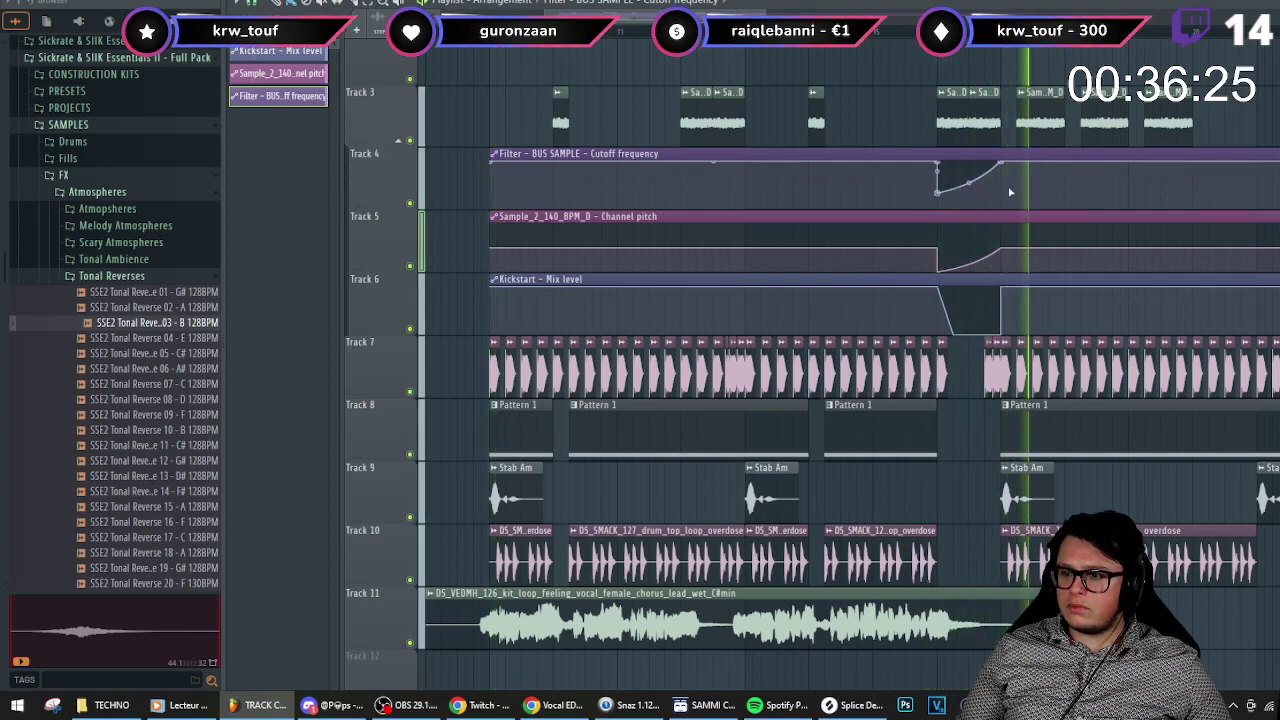
pyautogui.scroll(-2, 1020, 186)
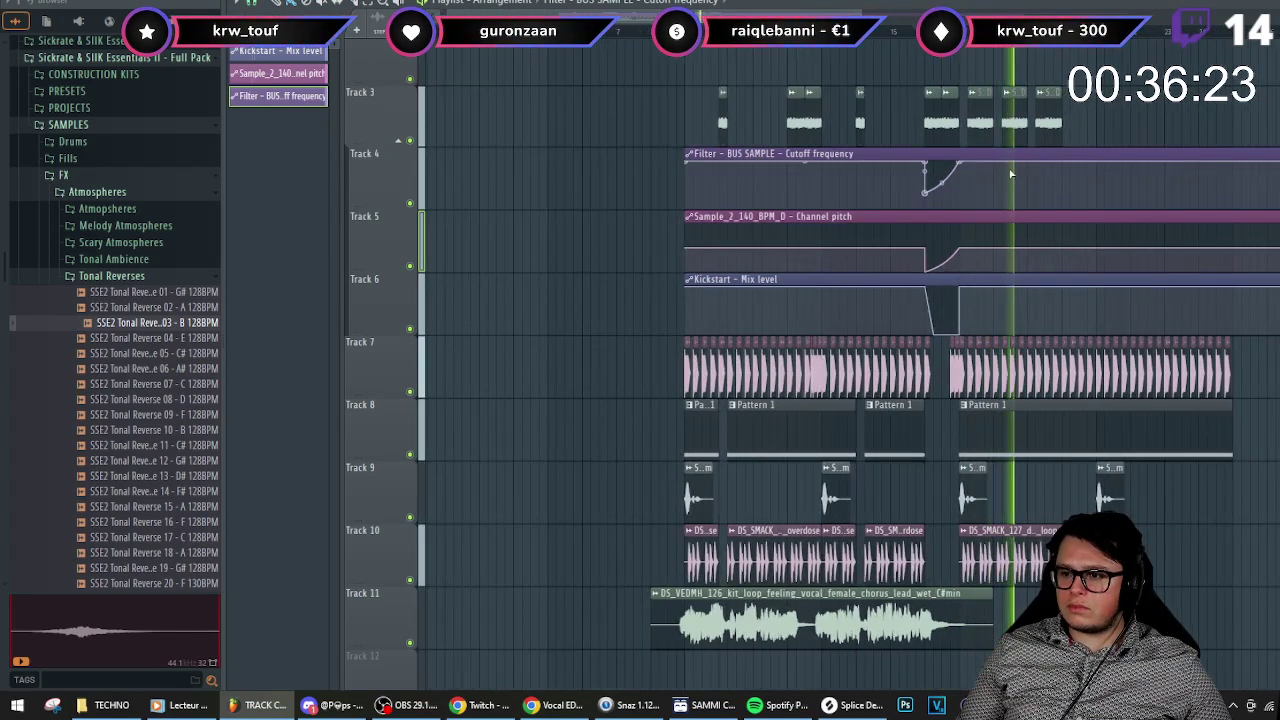
pyautogui.scroll(2, 1015, 137)
pyautogui.scroll(1, 1040, 132)
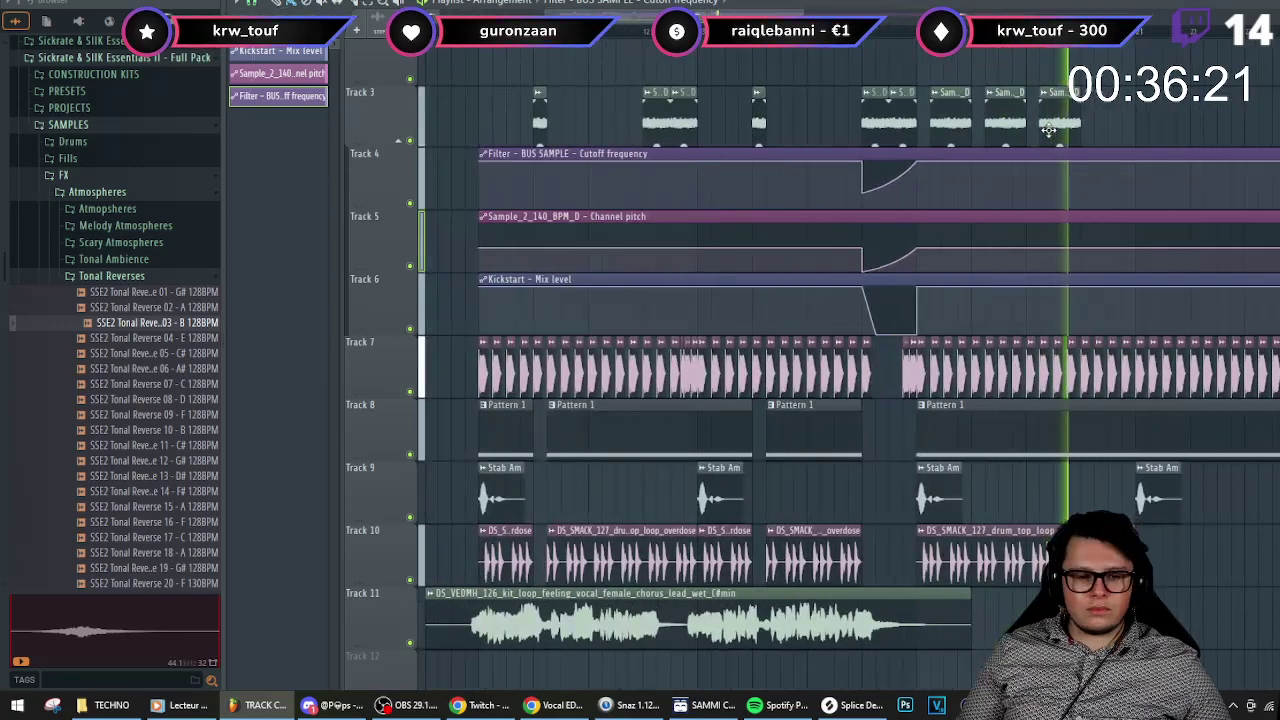
pyautogui.press('space')
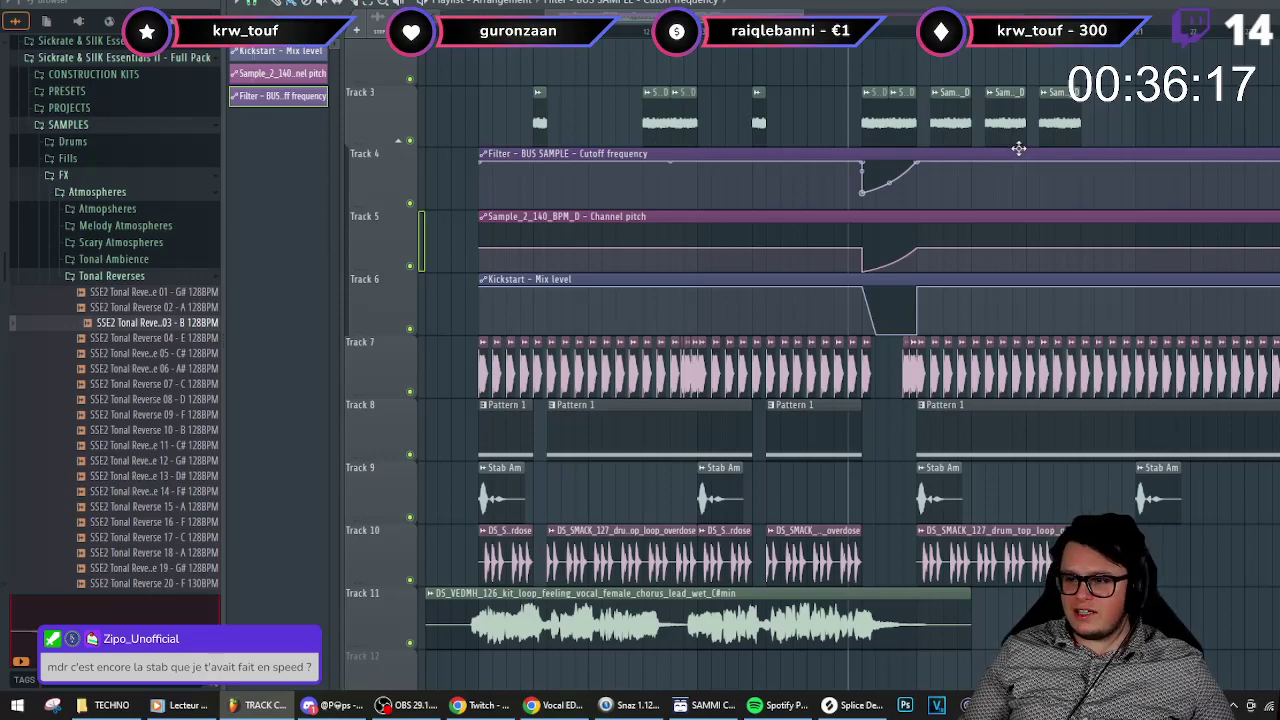
# - Lengthen the last sample clip on Track 3 up to the start of the last Stab Am clip and play it back
pyautogui.scroll(-3, 1017, 146)
pyautogui.scroll(3, 955, 158)
pyautogui.press('space')
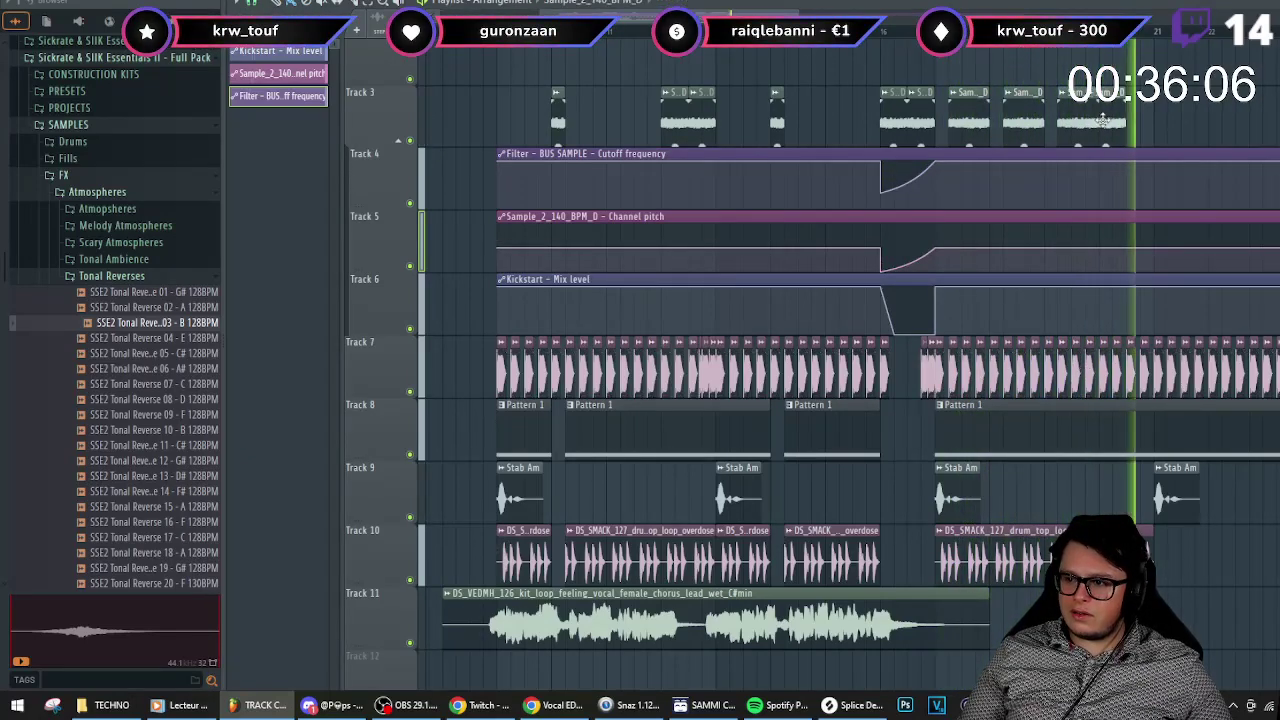
pyautogui.moveTo(1124, 126); pyautogui.dragTo(1133, 118)
pyautogui.press('space')
pyautogui.press('space')
pyautogui.scroll(2, 1133, 118)
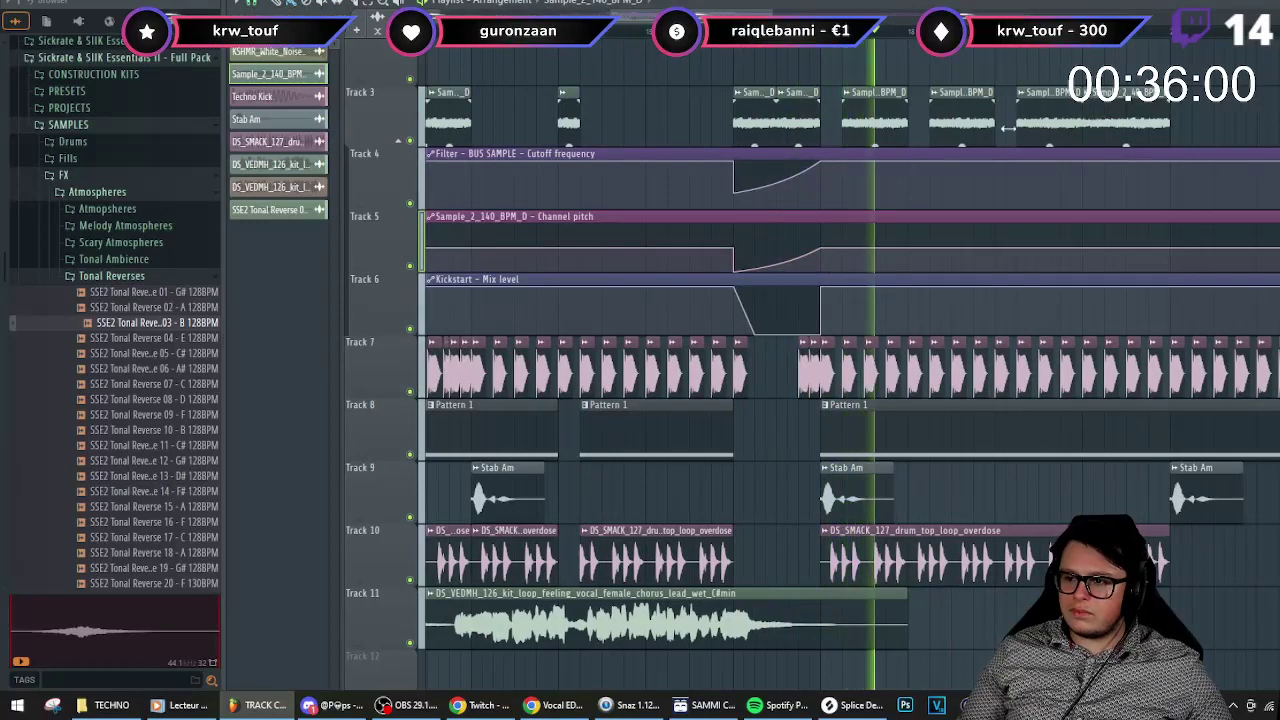
pyautogui.scroll(-2, 1047, 125)
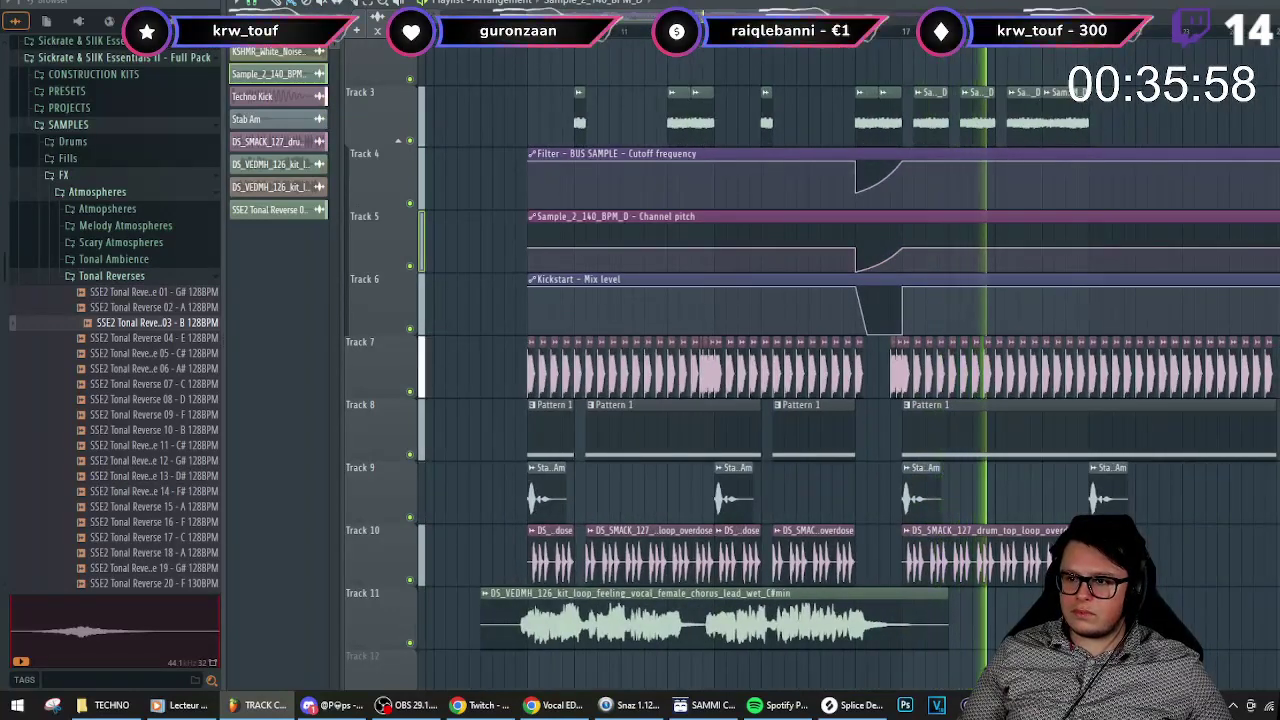
# - Check the mixer levels and play the arrangement again from the start of the drop
pyautogui.press('F9')
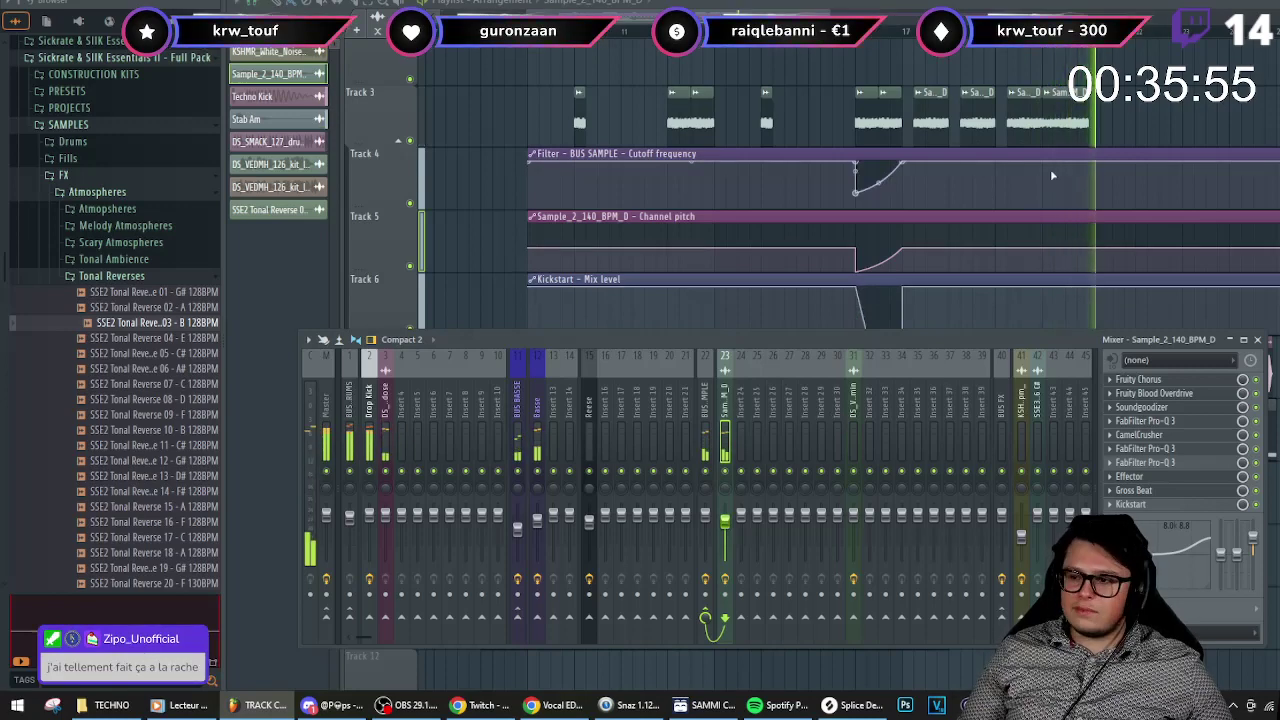
pyautogui.press('F9')
pyautogui.press('space')
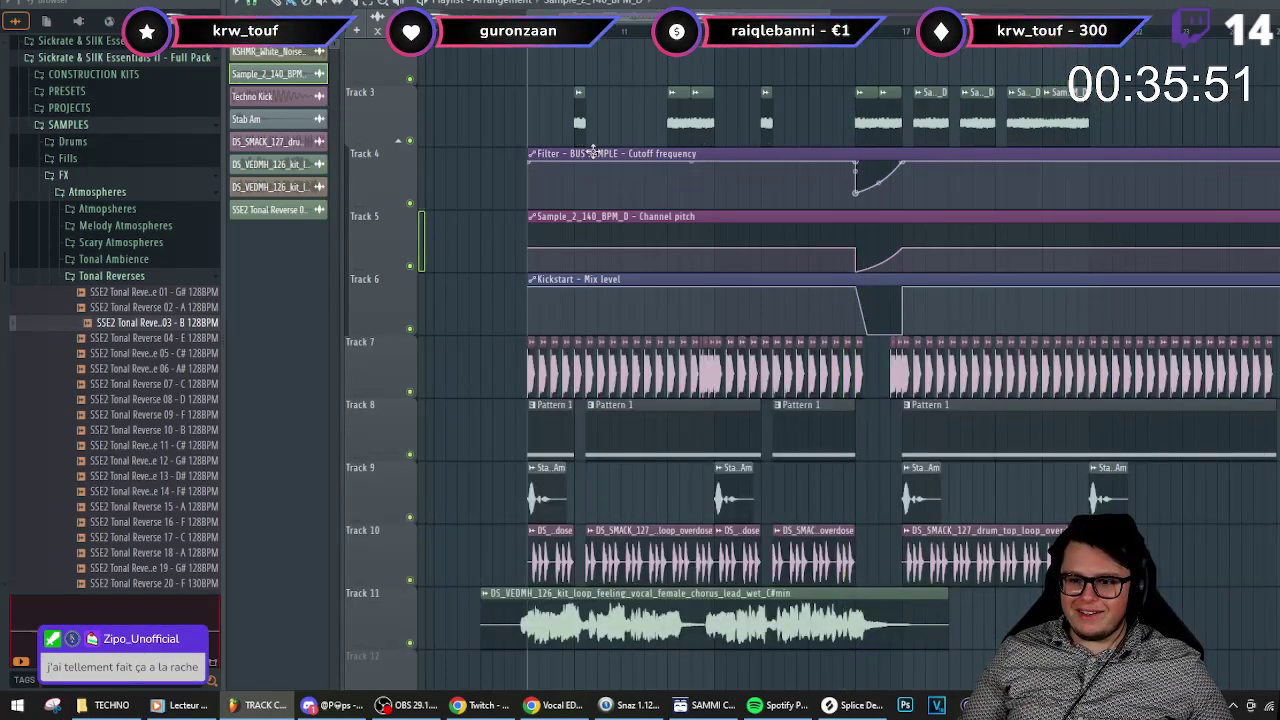
pyautogui.press('space')
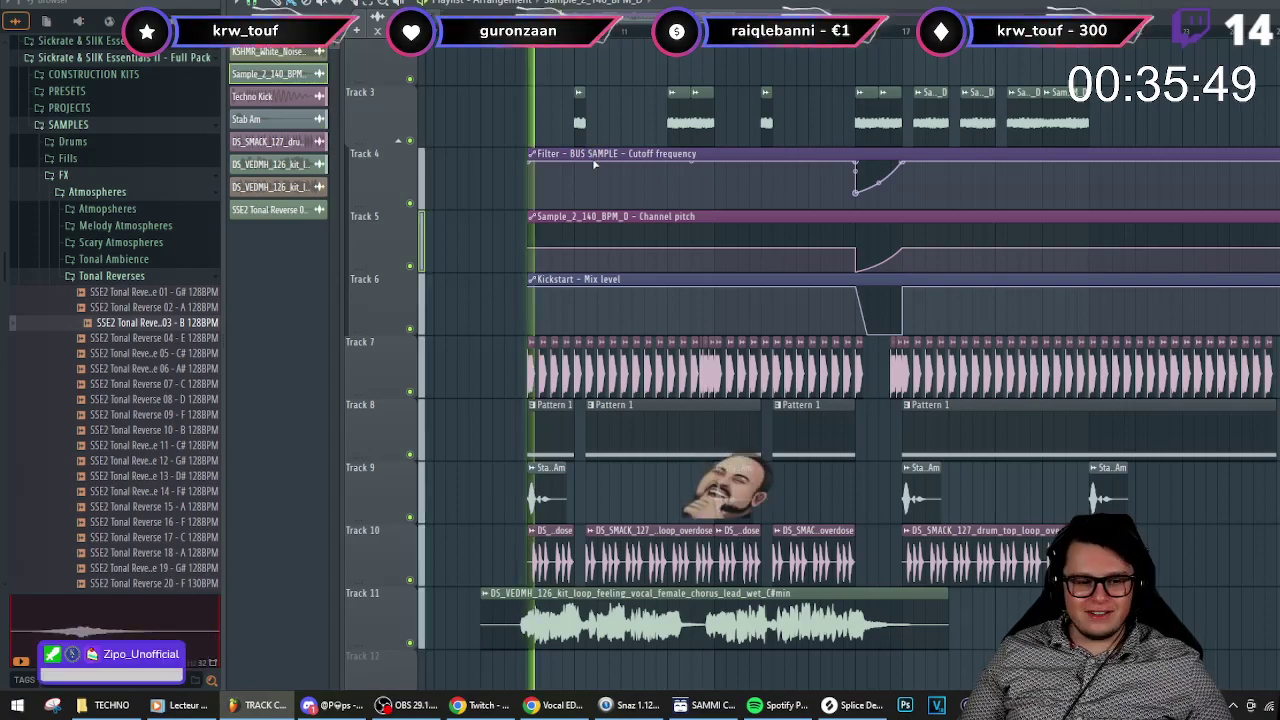
pyautogui.press('space')
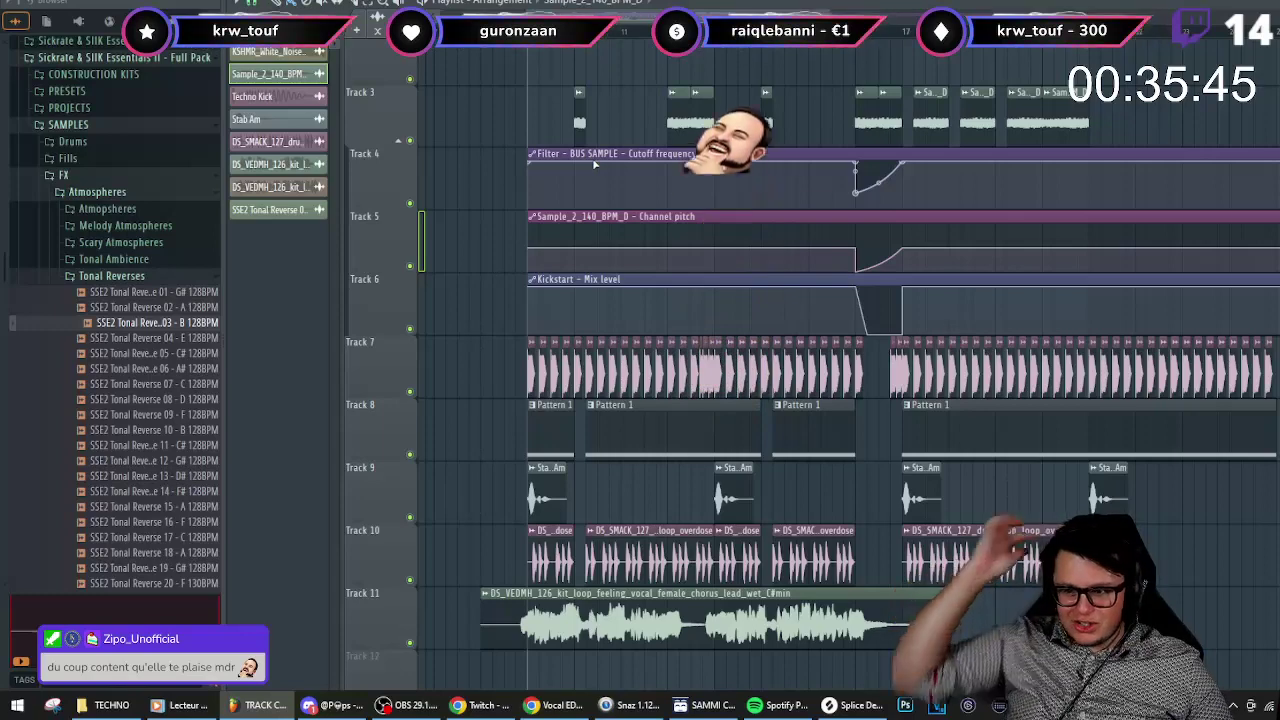
pyautogui.press('space')
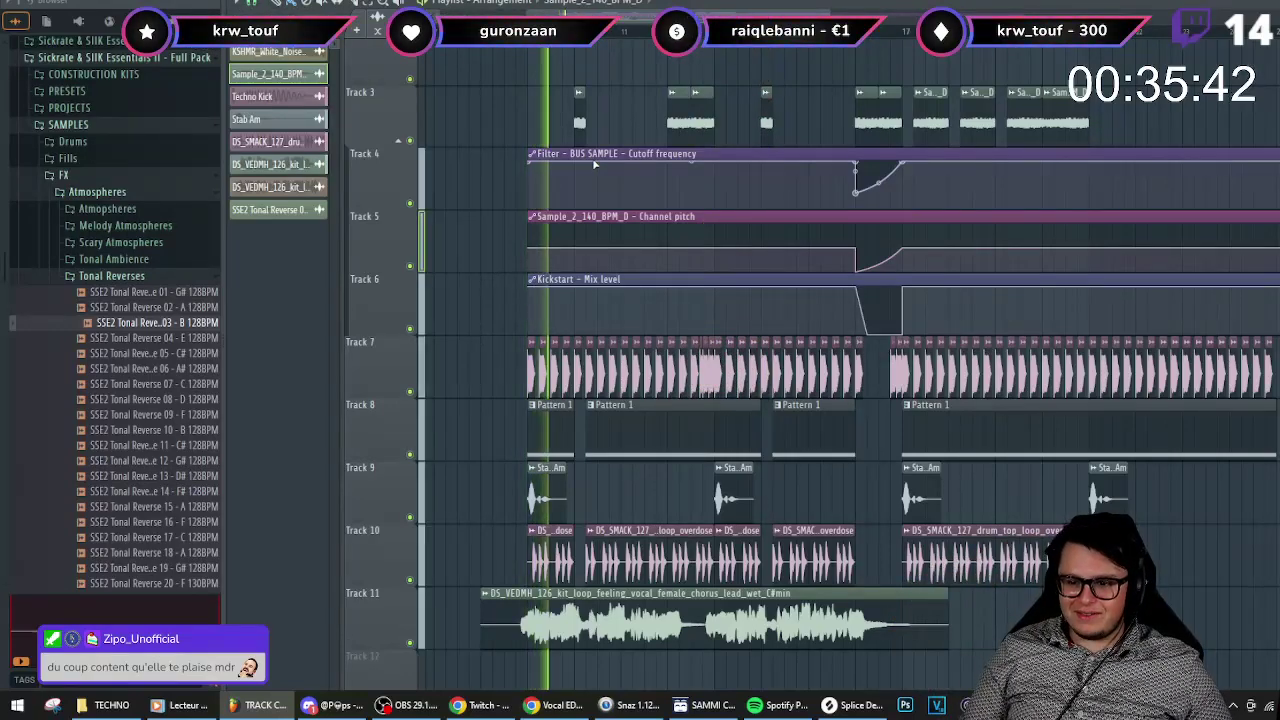
# - Open Pattern 1 from Track 8 and add a second Serum channel to the BASSE group
pyautogui.scroll(-3, 493, 405)
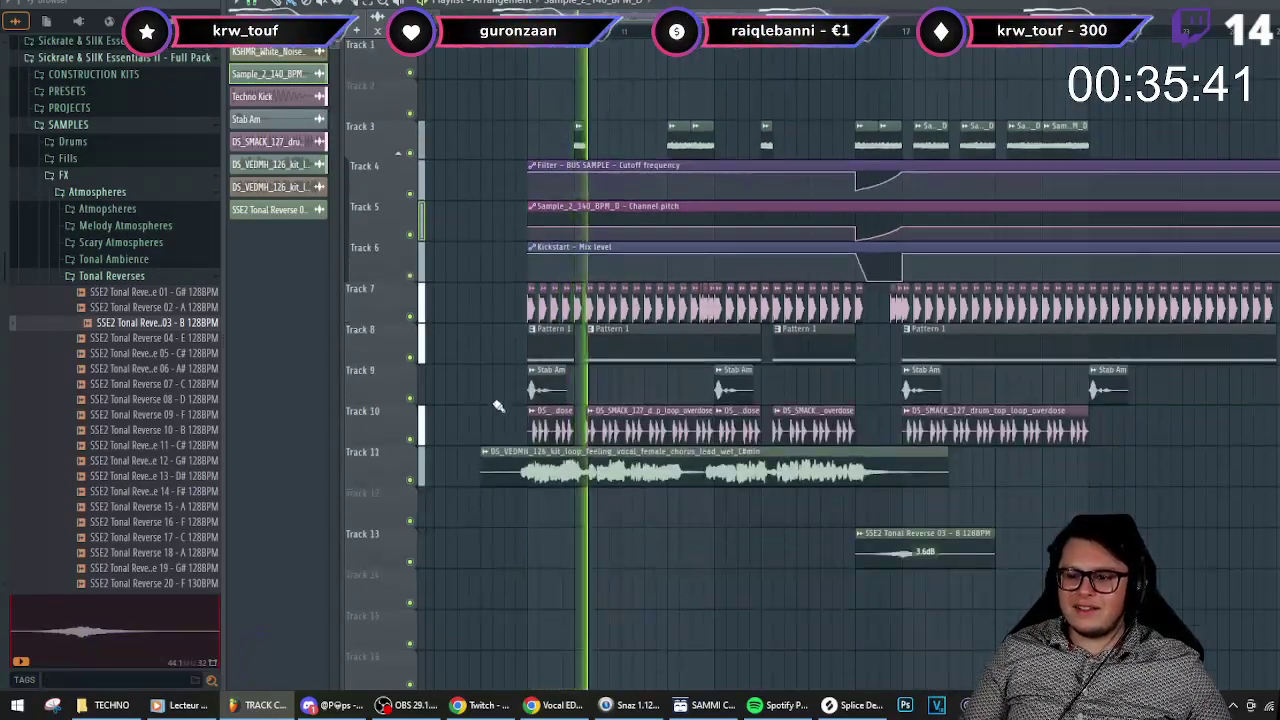
pyautogui.doubleClick(614, 343)
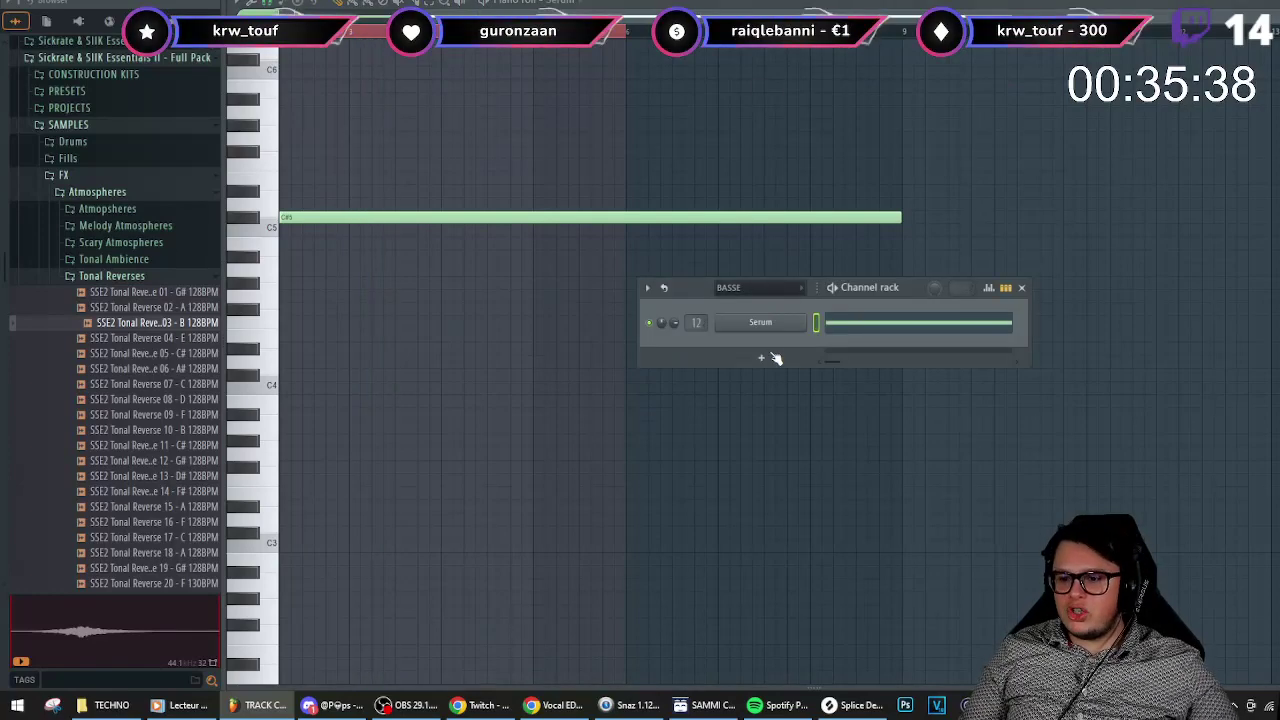
pyautogui.click(766, 354)
pyautogui.click(862, 156)
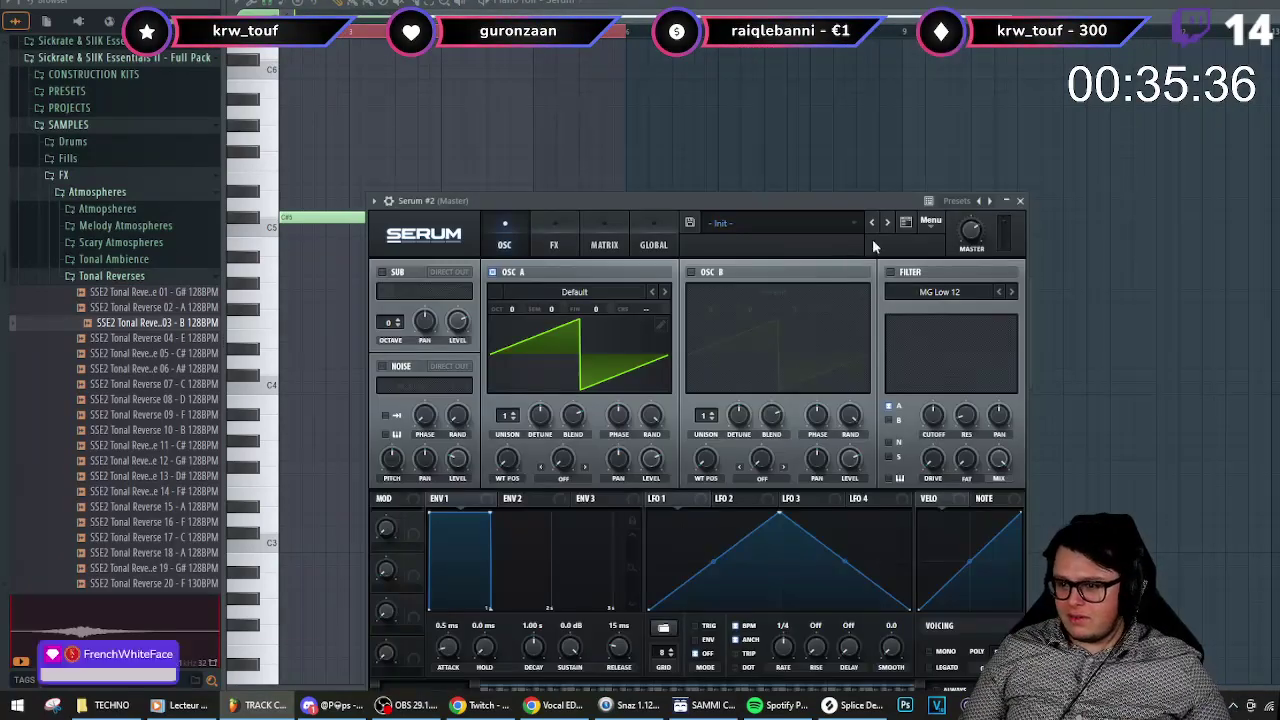
# - Load the BS Reese 3 [layer] preset from the NEW LAYERS folder into Serum #2
pyautogui.click(906, 222)
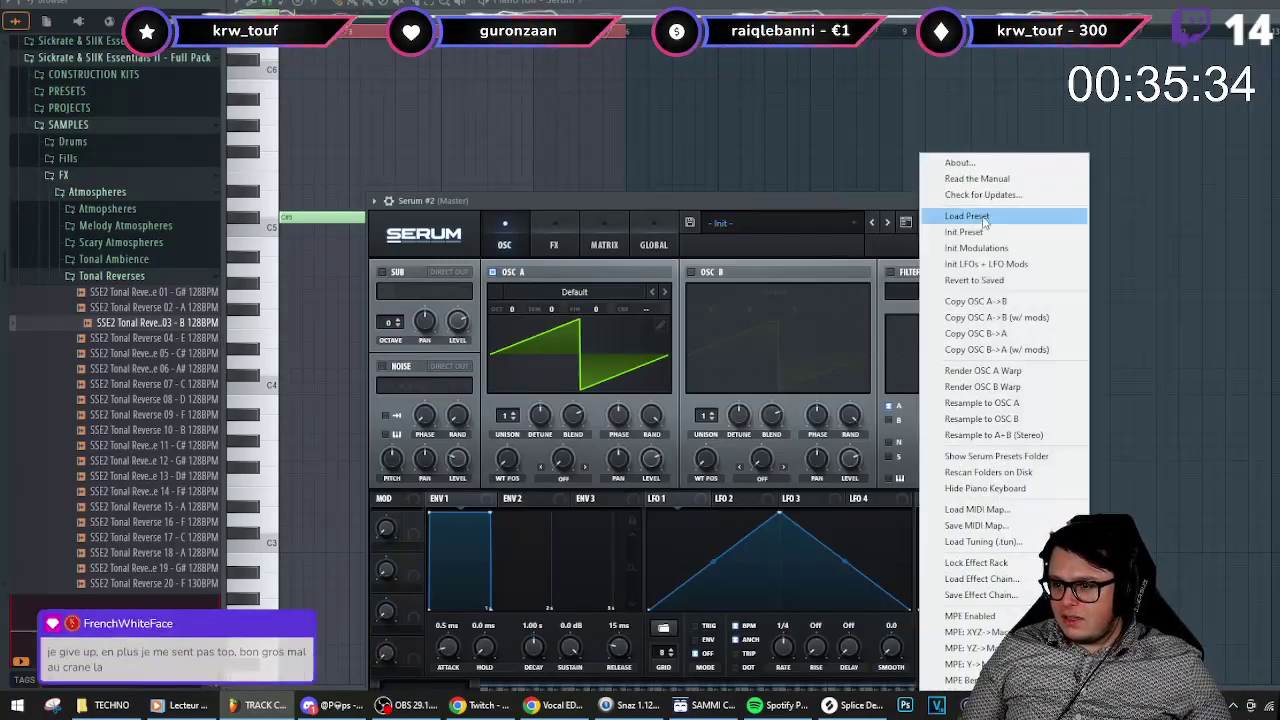
pyautogui.click(984, 218)
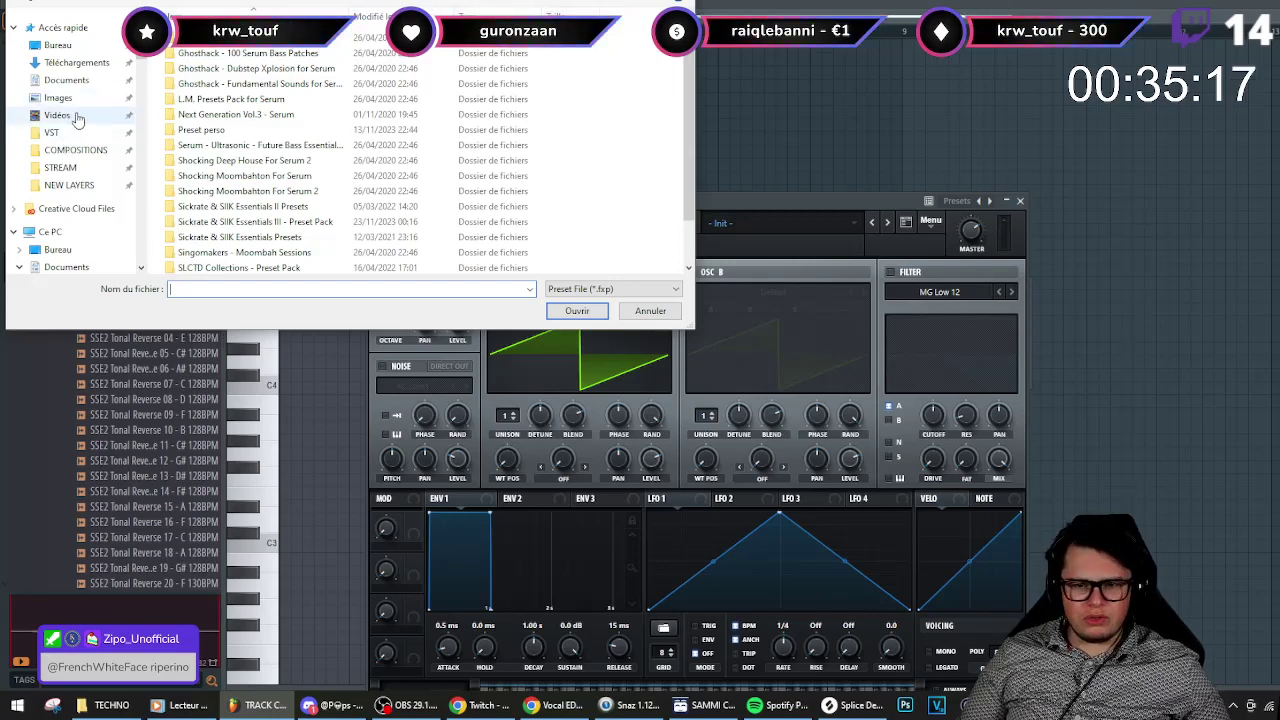
pyautogui.click(68, 186)
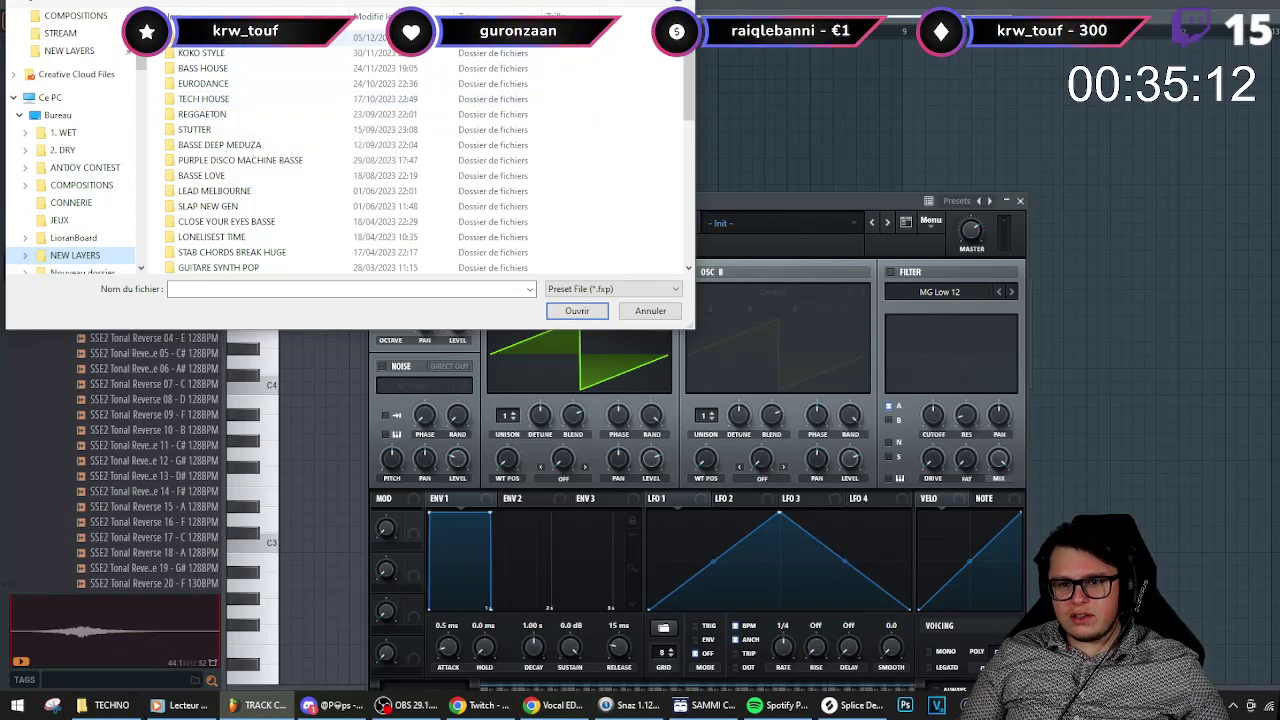
pyautogui.doubleClick(214, 52)
pyautogui.doubleClick(214, 52)
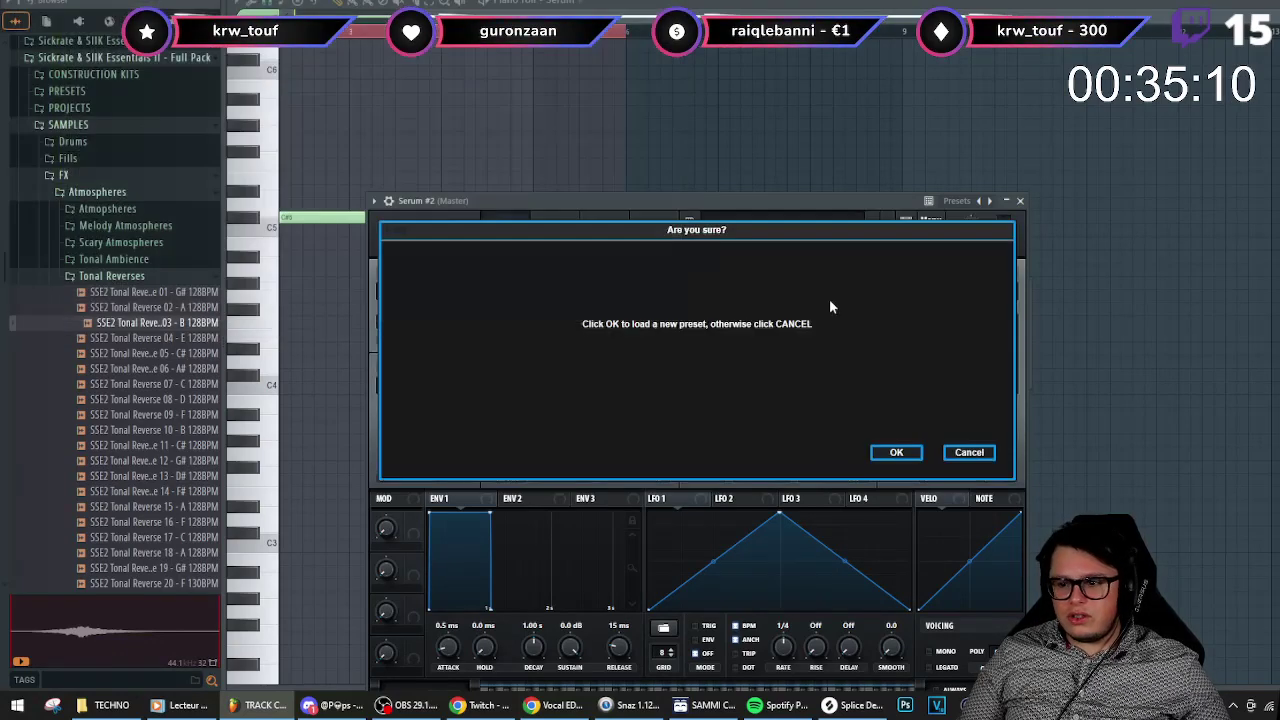
pyautogui.click(895, 453)
# - Set up mixer inserts 13 and 14 as Basse layer and Sub basse with their effect chains
pyautogui.press('F9')
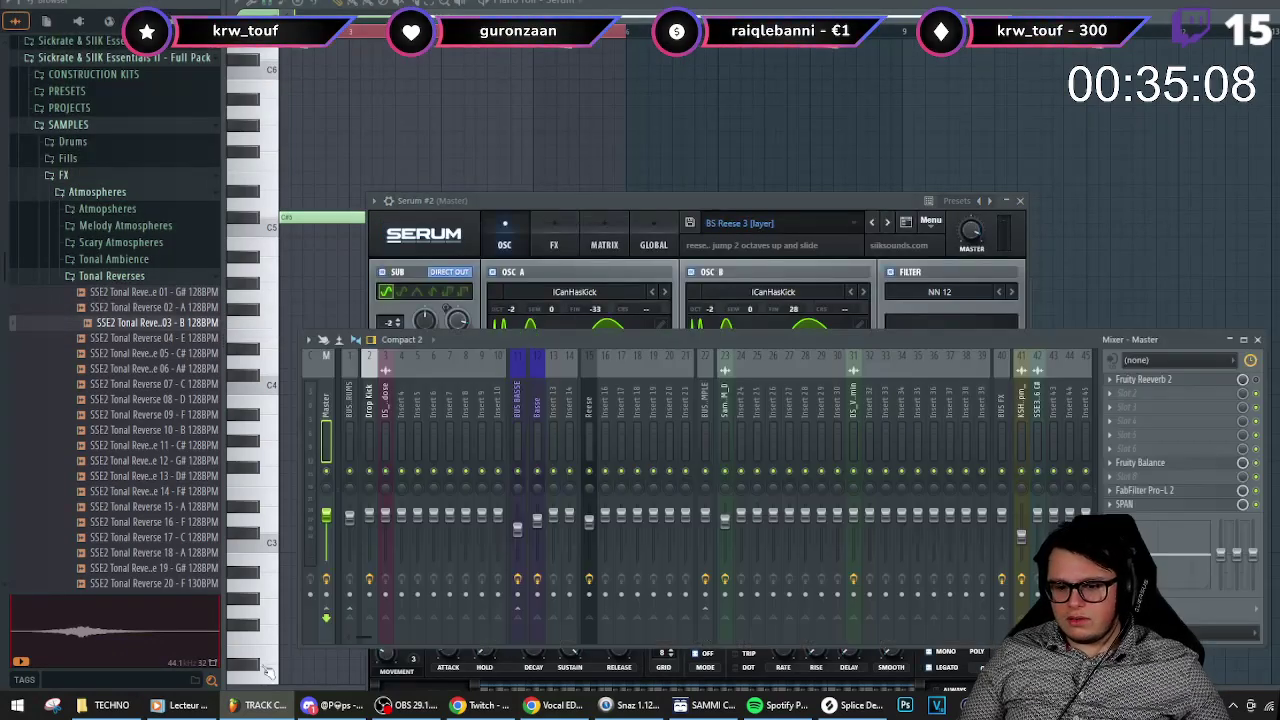
pyautogui.press('F9')
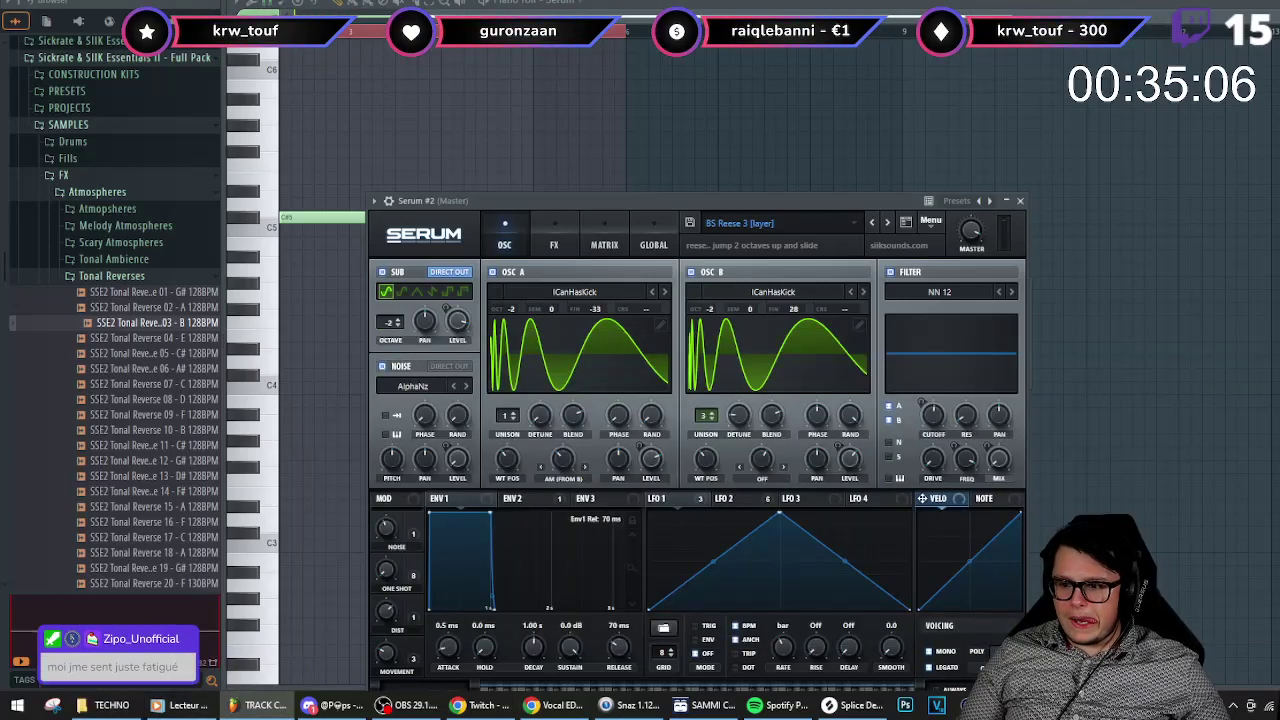
pyautogui.press('F9')
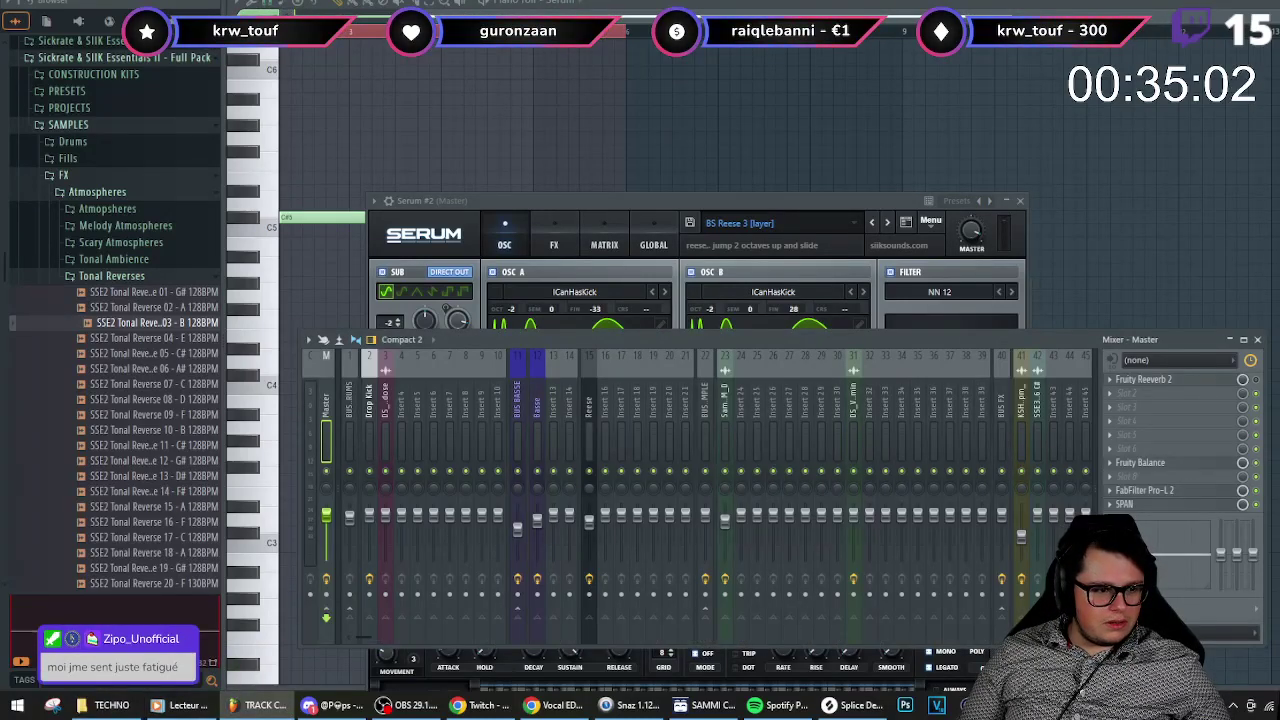
pyautogui.click(558, 440)
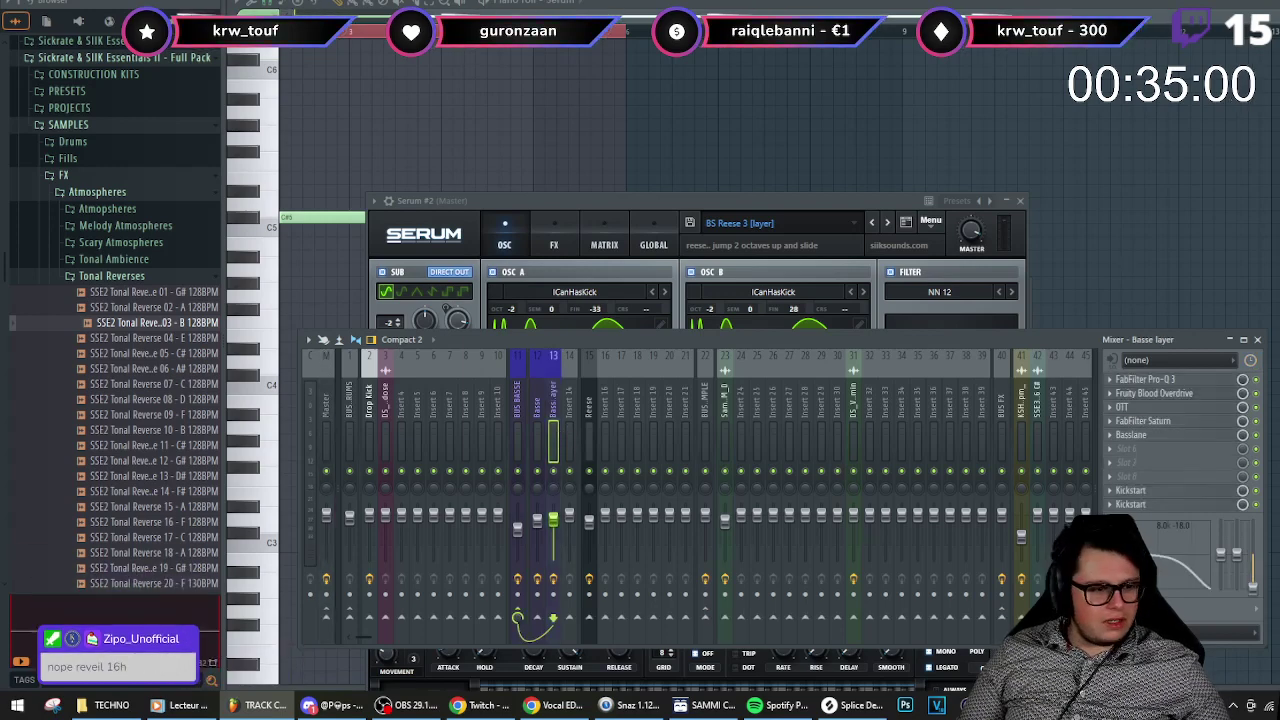
pyautogui.click(576, 428)
# - Add a third Serum channel to the BASSE group
pyautogui.press('F6')
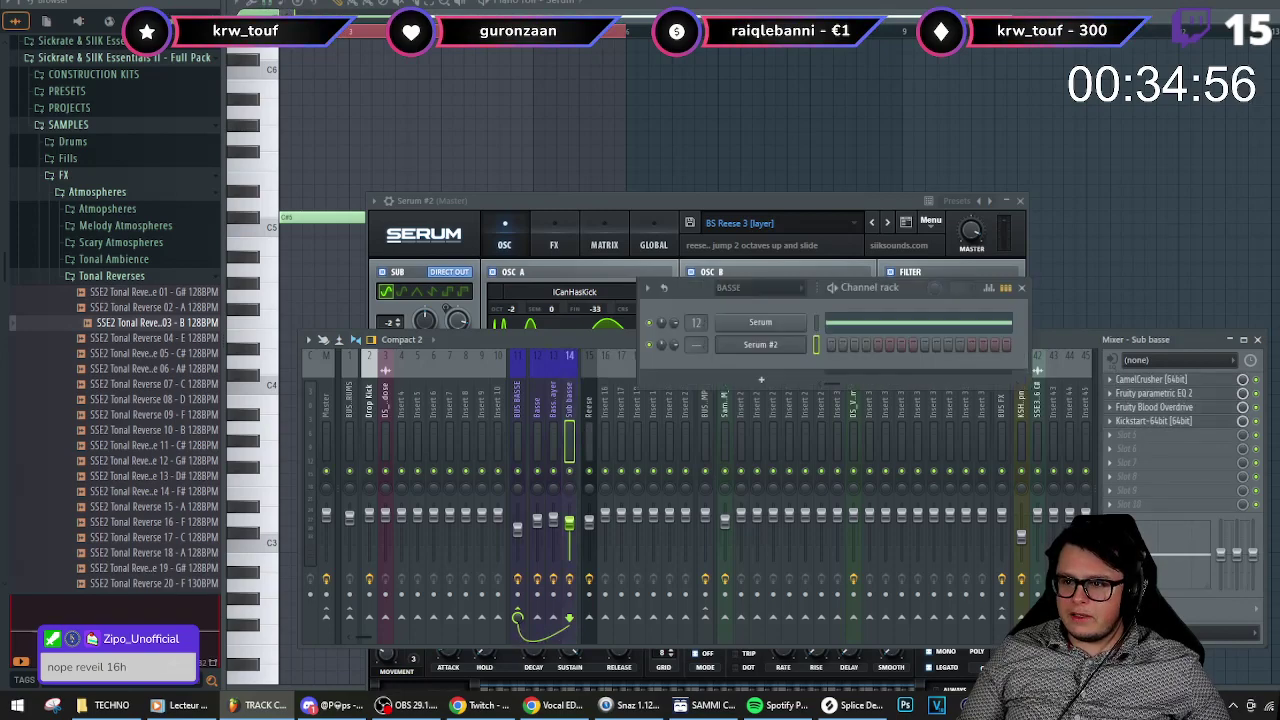
pyautogui.click(766, 379)
pyautogui.click(889, 154)
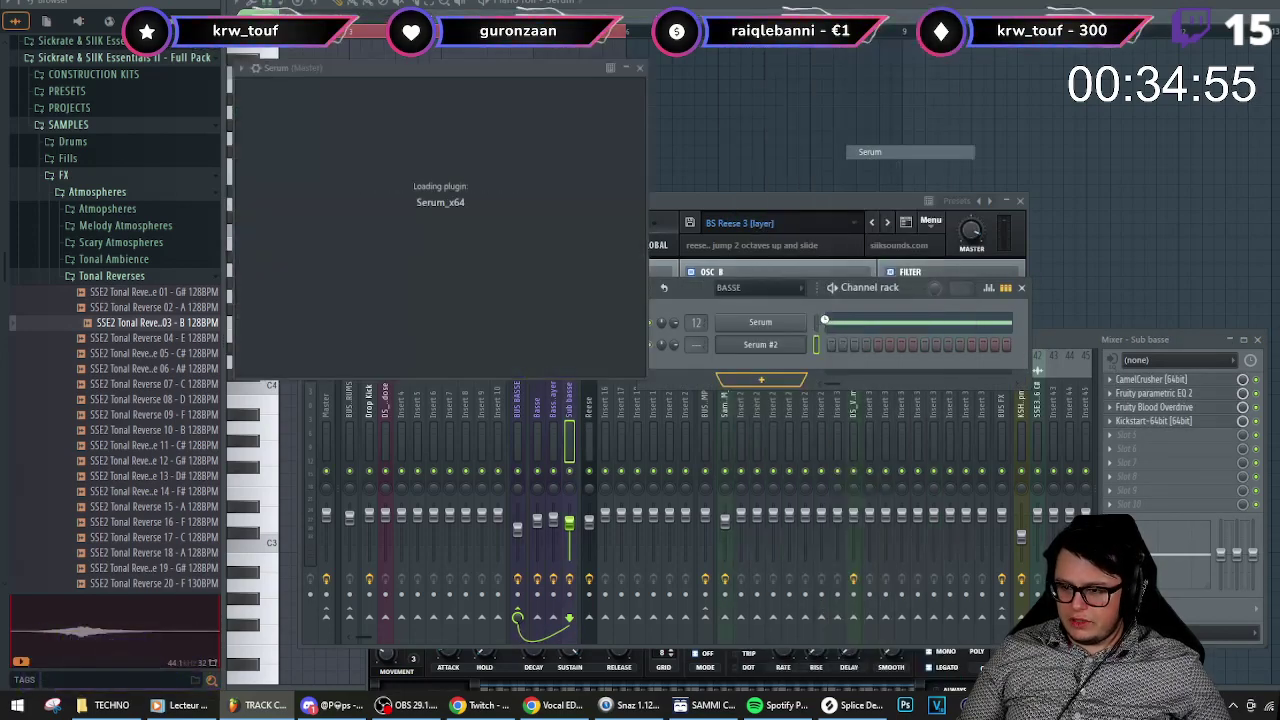
# - Load the SMACK - Bass 2 SUB preset from the NEW LAYERS folder into Serum #3
pyautogui.click(797, 88)
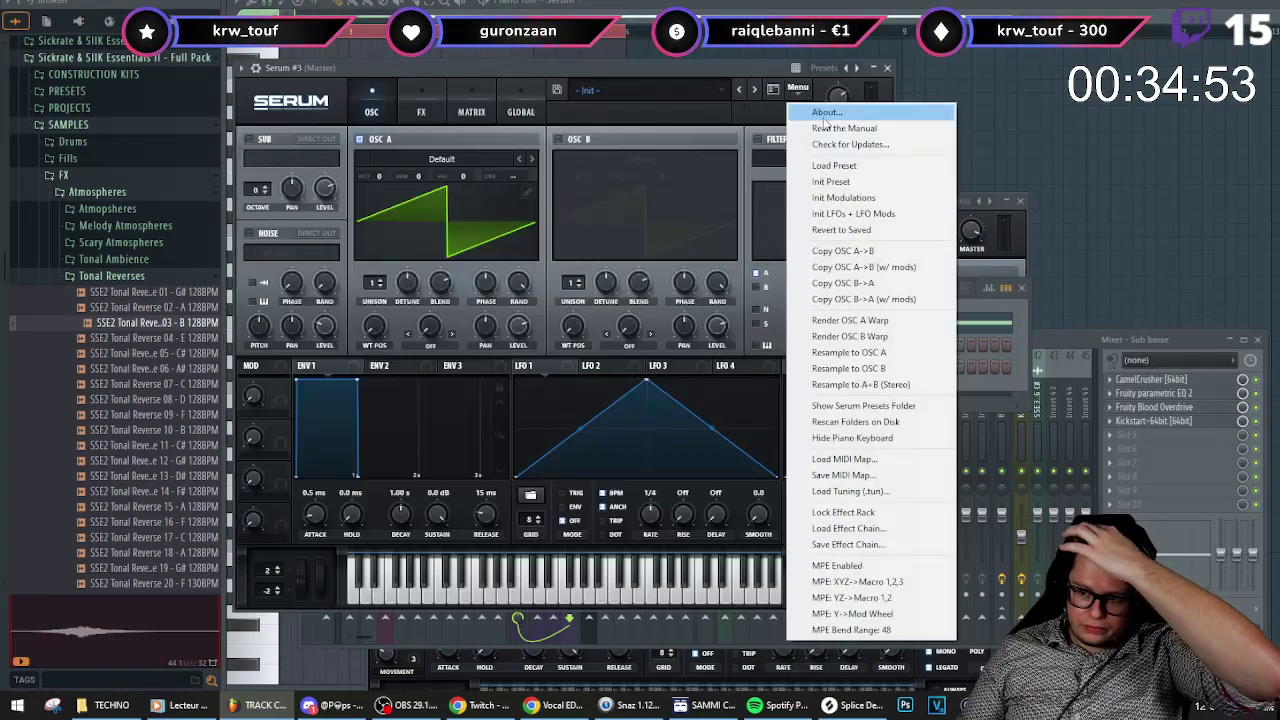
pyautogui.click(840, 166)
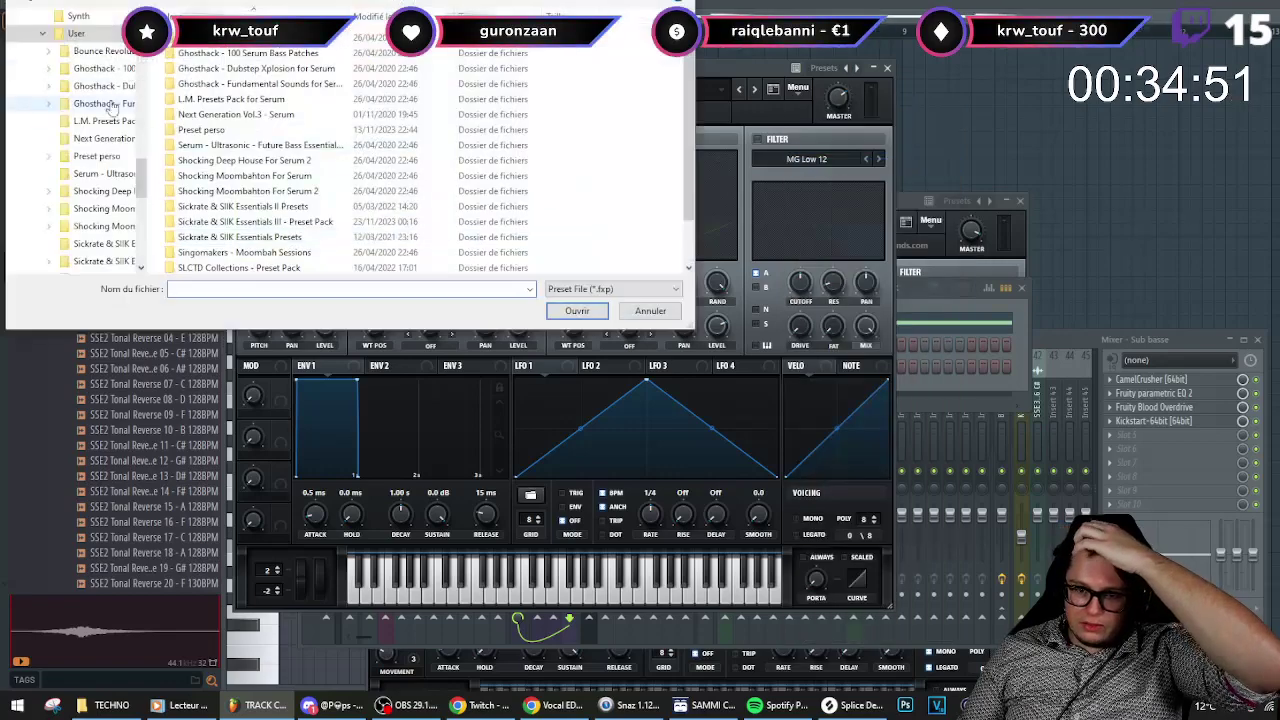
pyautogui.click(80, 186)
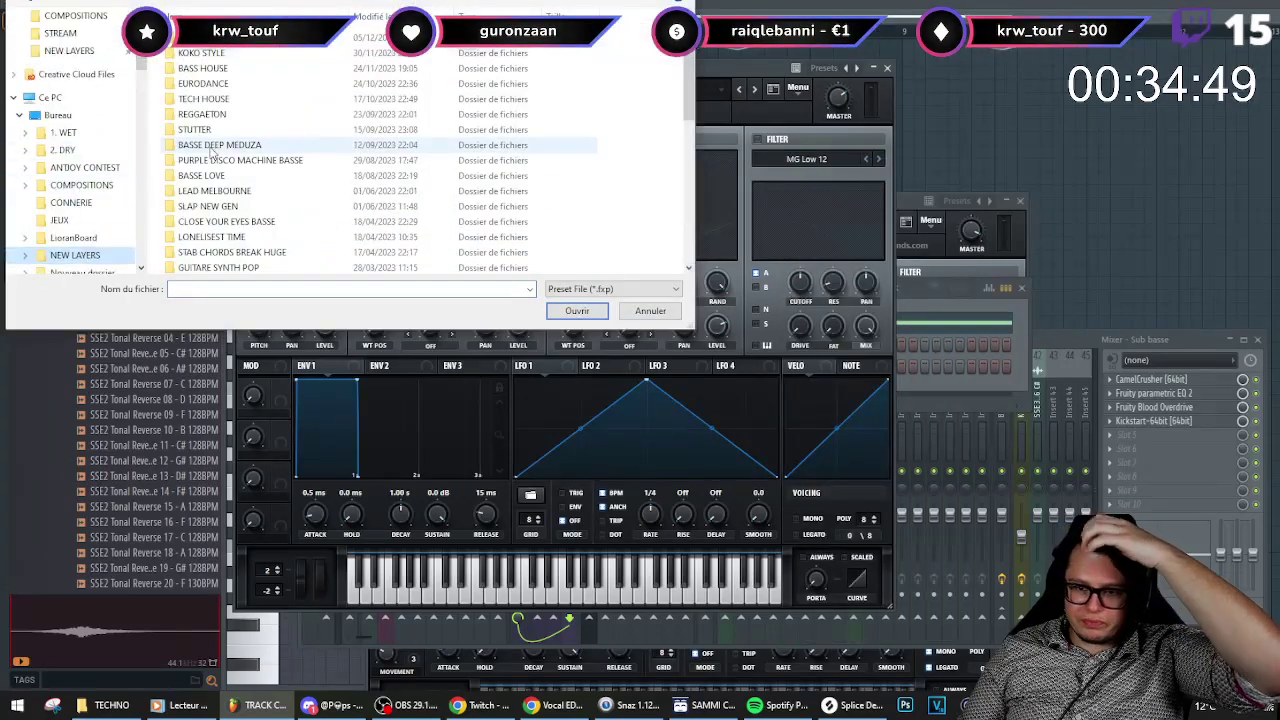
pyautogui.scroll(-10, 233, 158)
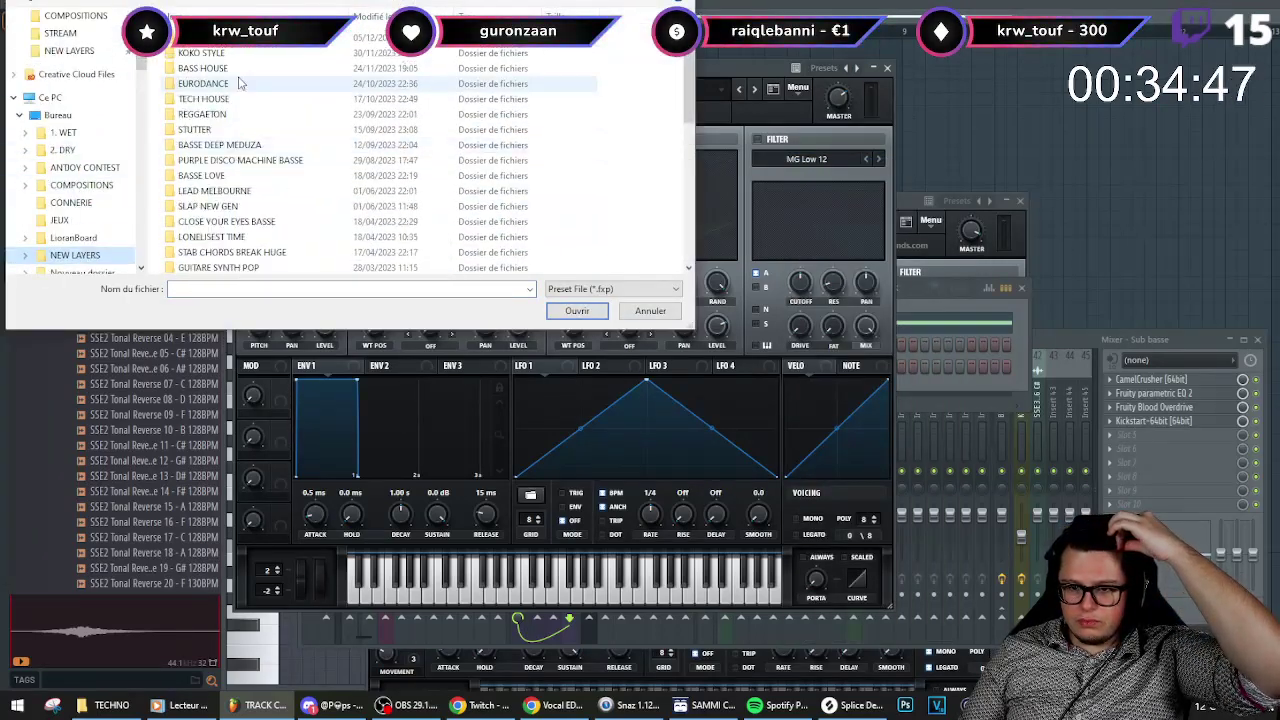
pyautogui.doubleClick(237, 80)
pyautogui.doubleClick(238, 67)
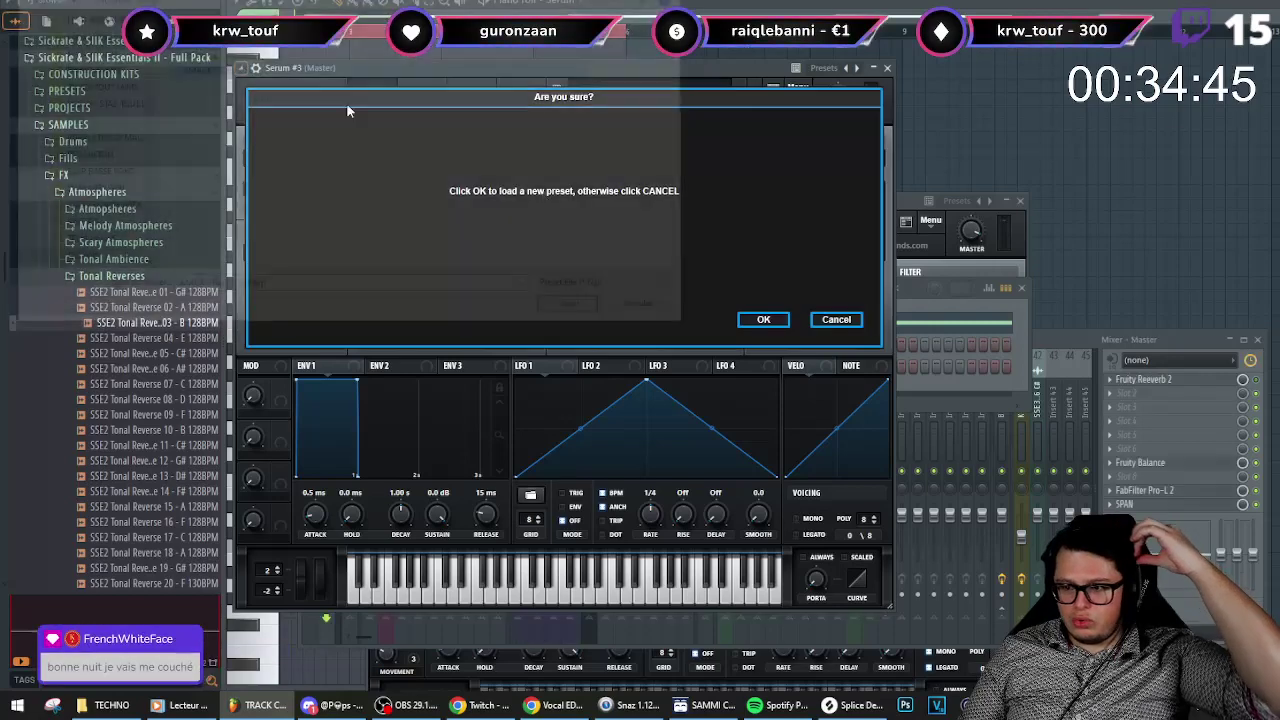
pyautogui.click(764, 319)
# - Route Serum #2 to the Basse layer mixer track 13 and Serum #3 to the Sub basse track 14
pyautogui.click(917, 313)
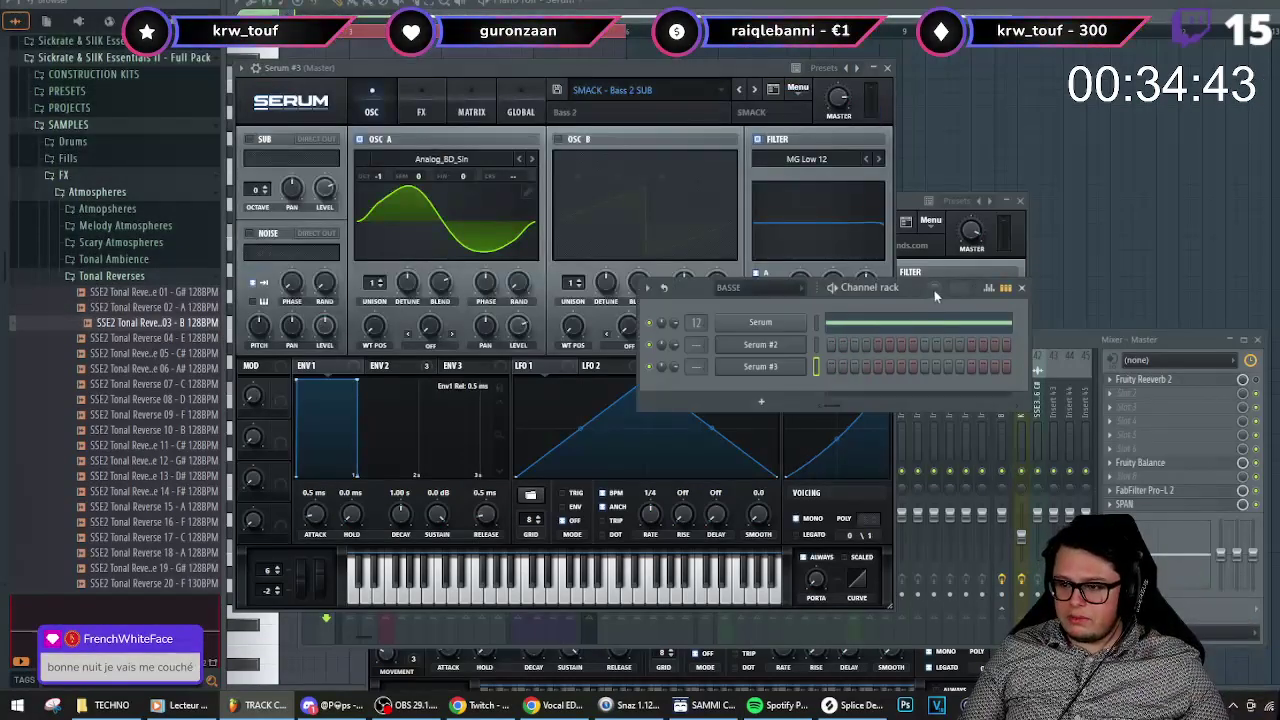
pyautogui.click(793, 346)
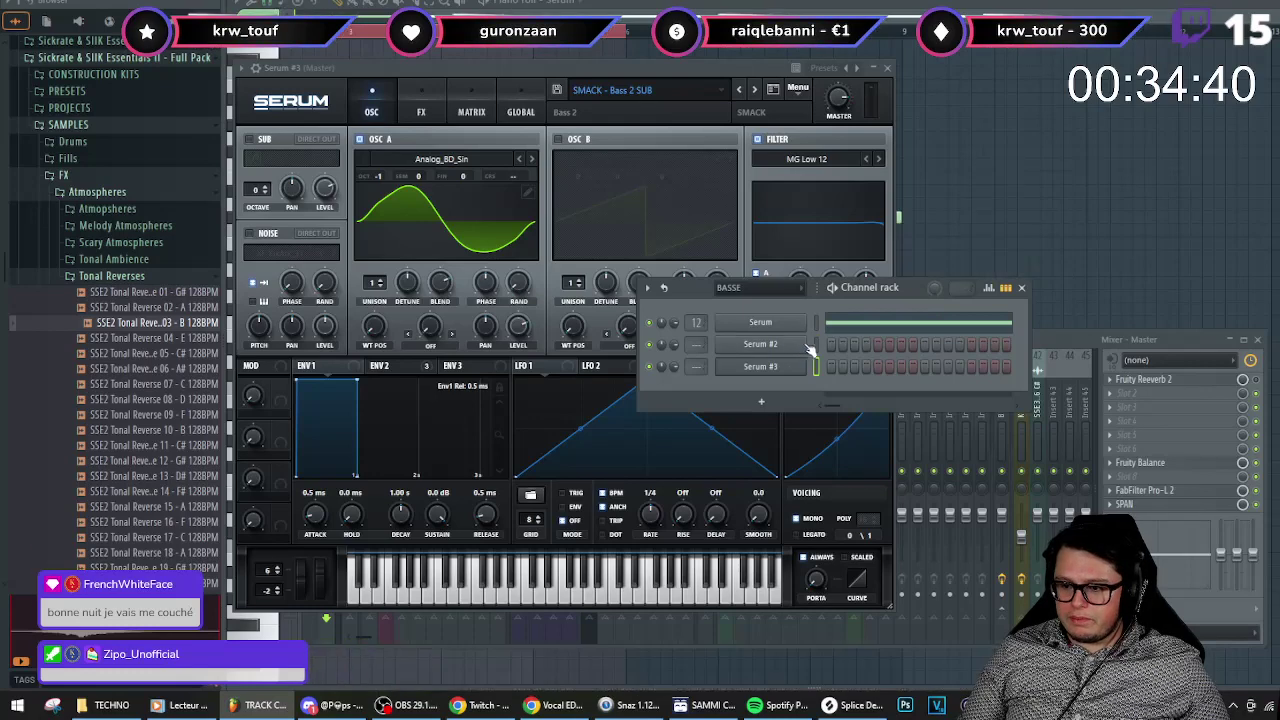
pyautogui.click(1045, 352)
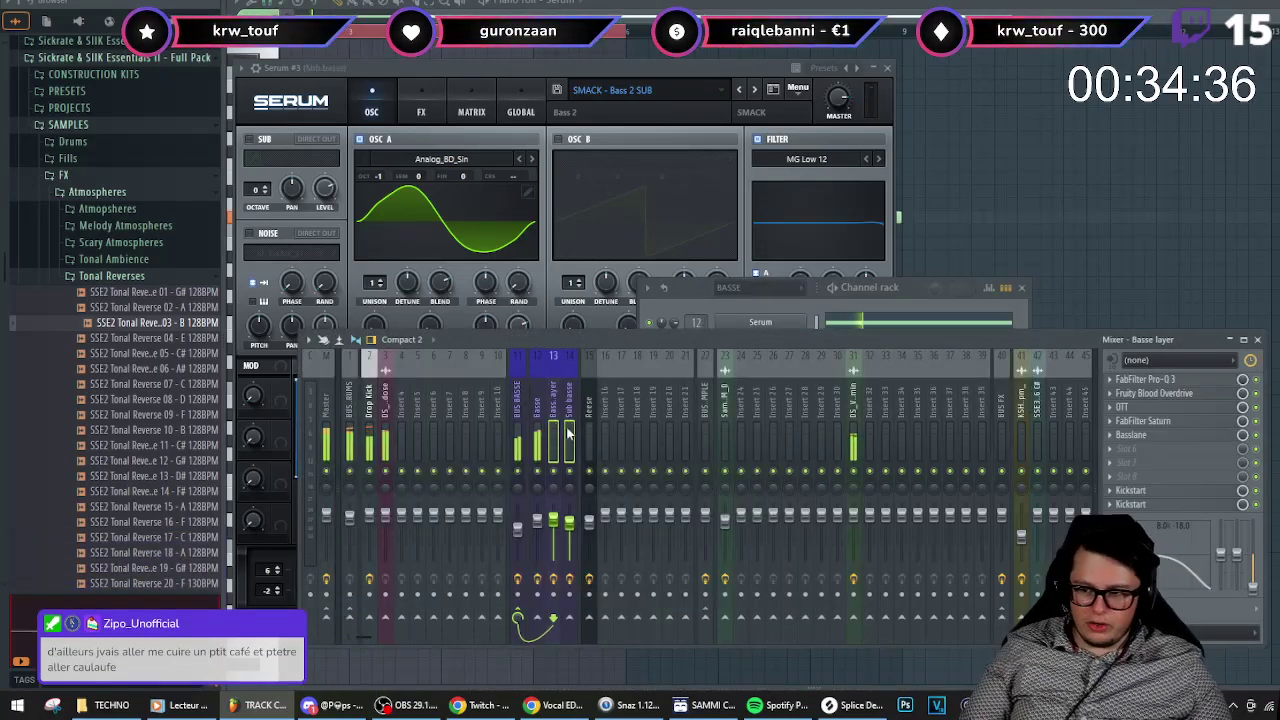
# - Copy the bass note from the Serum channel into the Serum #2 and Serum #3 channels
pyautogui.rightClick(785, 322)
pyautogui.click(961, 336)
pyautogui.rightClick(786, 344)
pyautogui.click(979, 380)
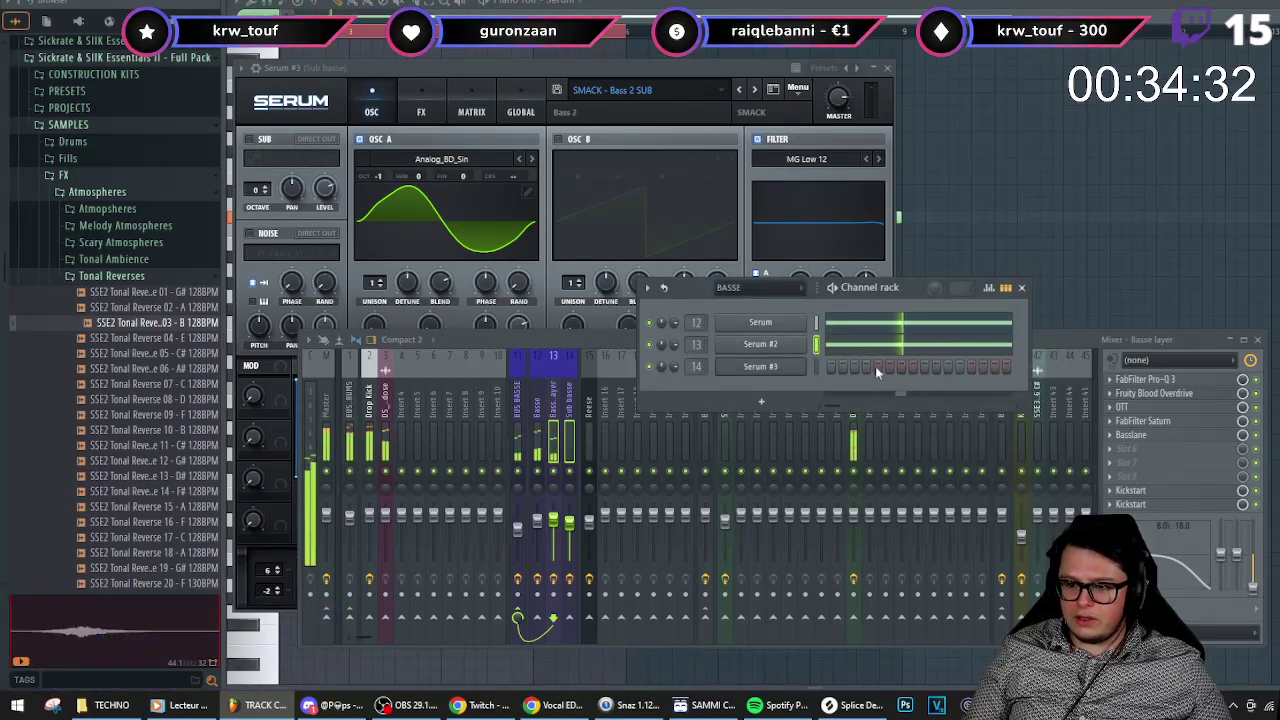
pyautogui.rightClick(805, 360)
pyautogui.click(979, 394)
# - Transpose the Serum #3 note down one octave to C#4
pyautogui.rightClick(806, 361)
pyautogui.click(886, 368)
pyautogui.hotkey('ctrl', 'Down')
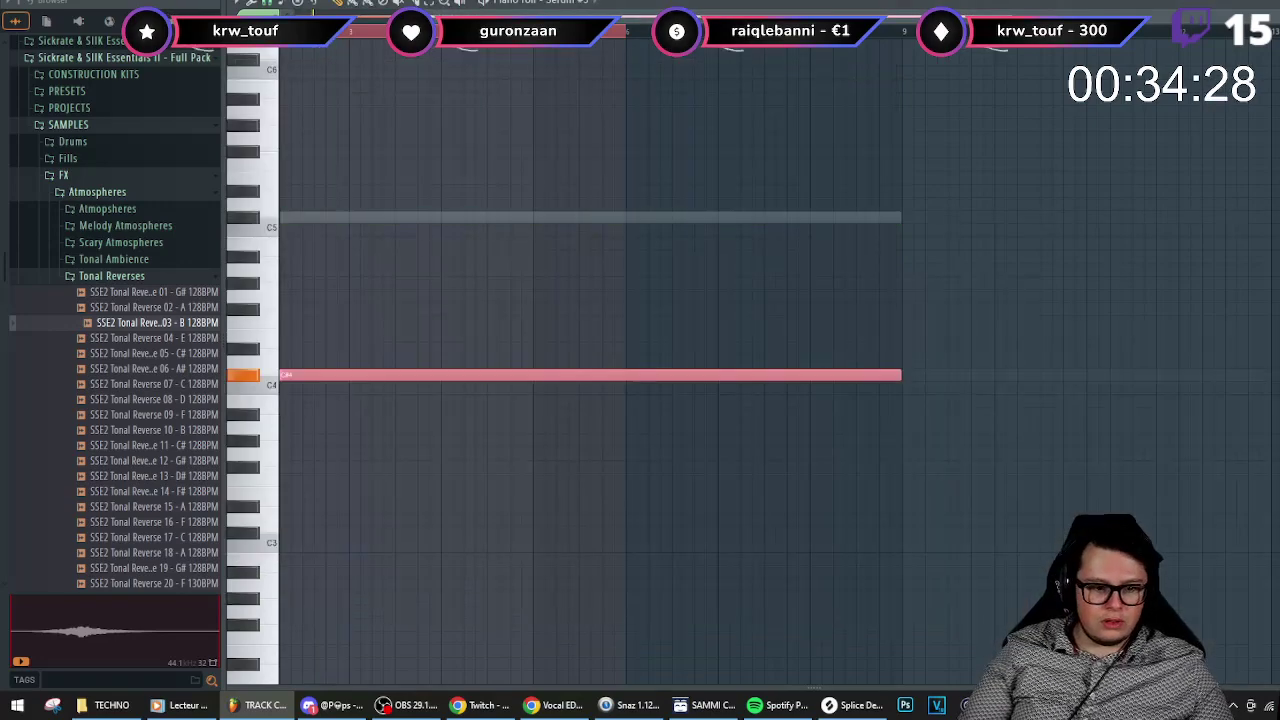
# - Play the arrangement with only the Serum #2 bass layer active and inspect its patch
pyautogui.press('space')
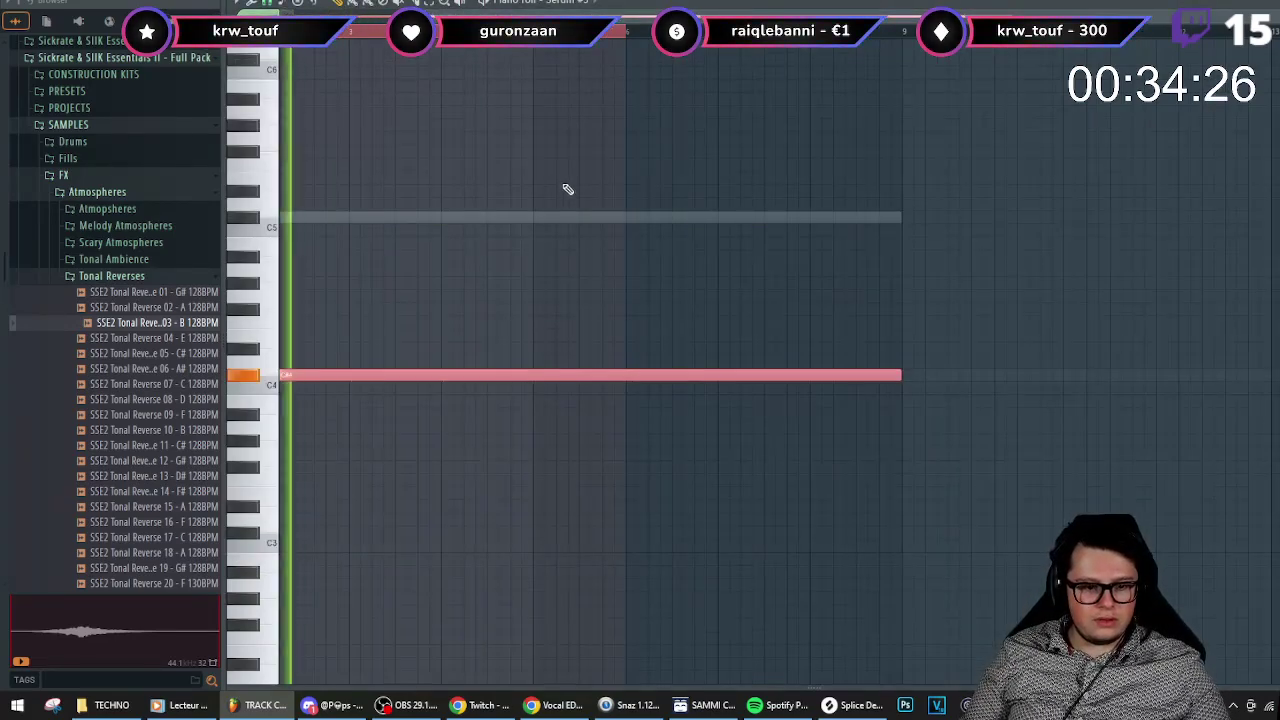
pyautogui.press('Escape')
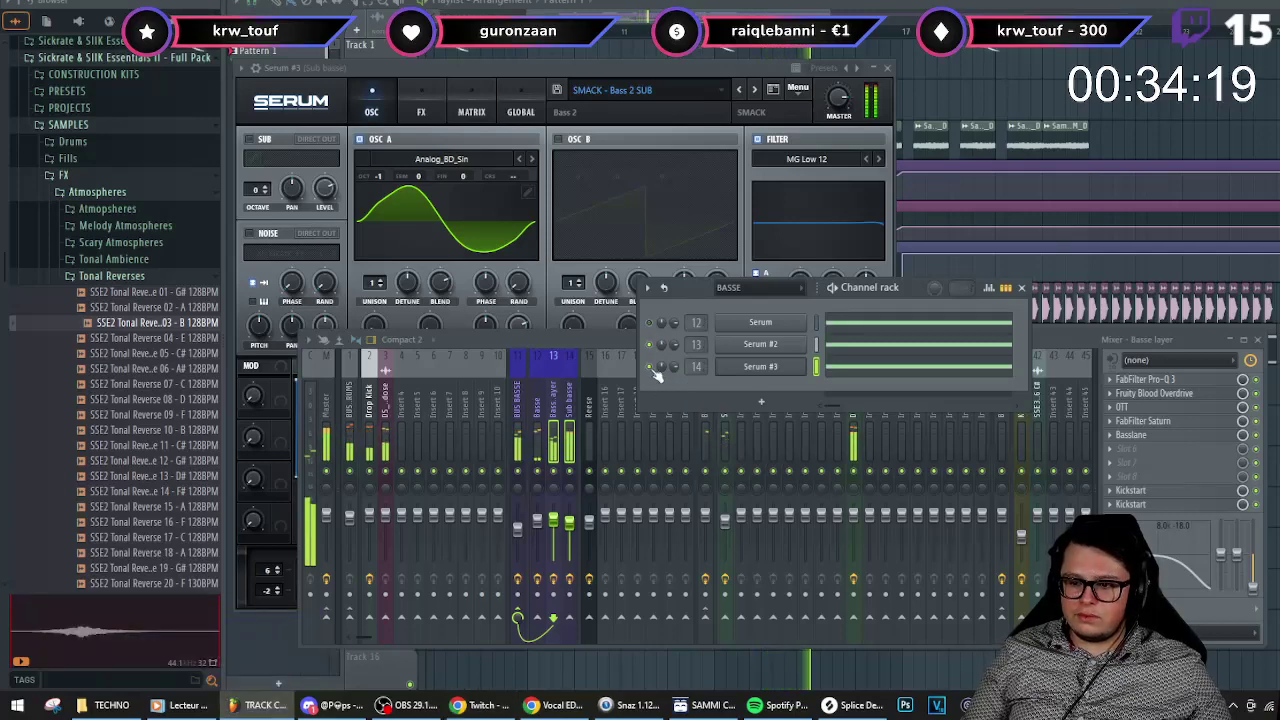
pyautogui.click(780, 349)
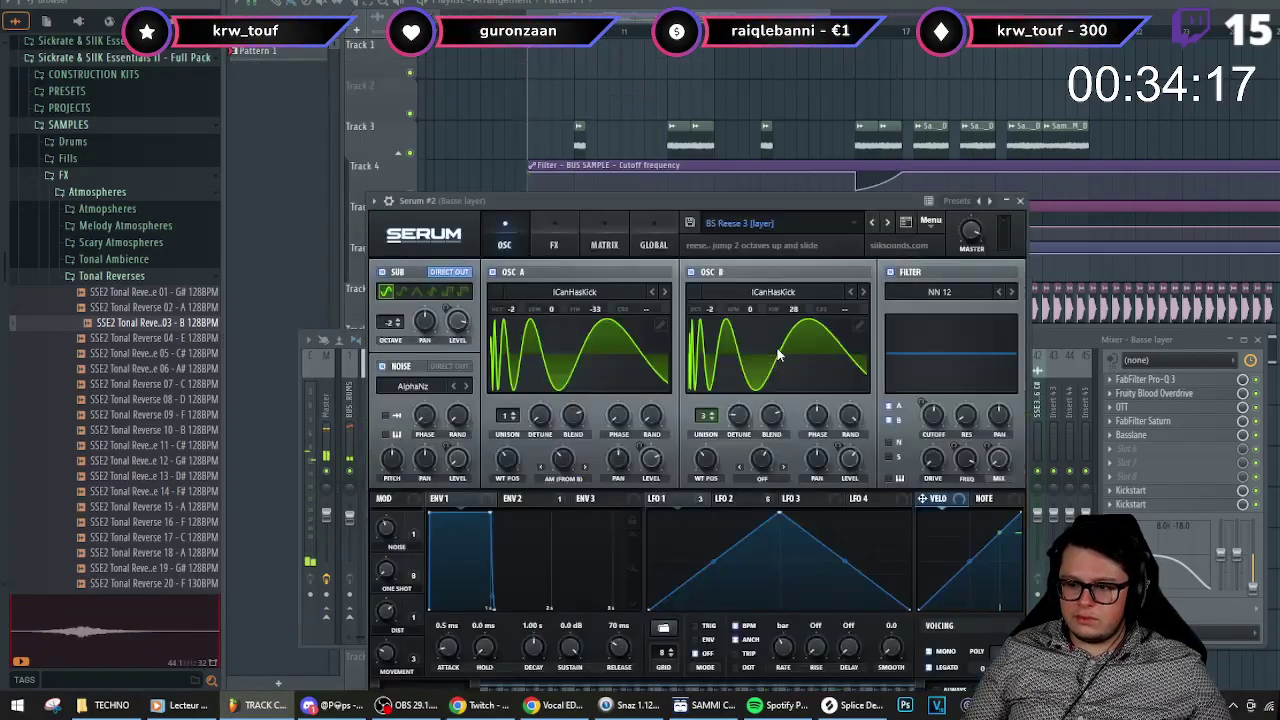
pyautogui.click(1020, 200)
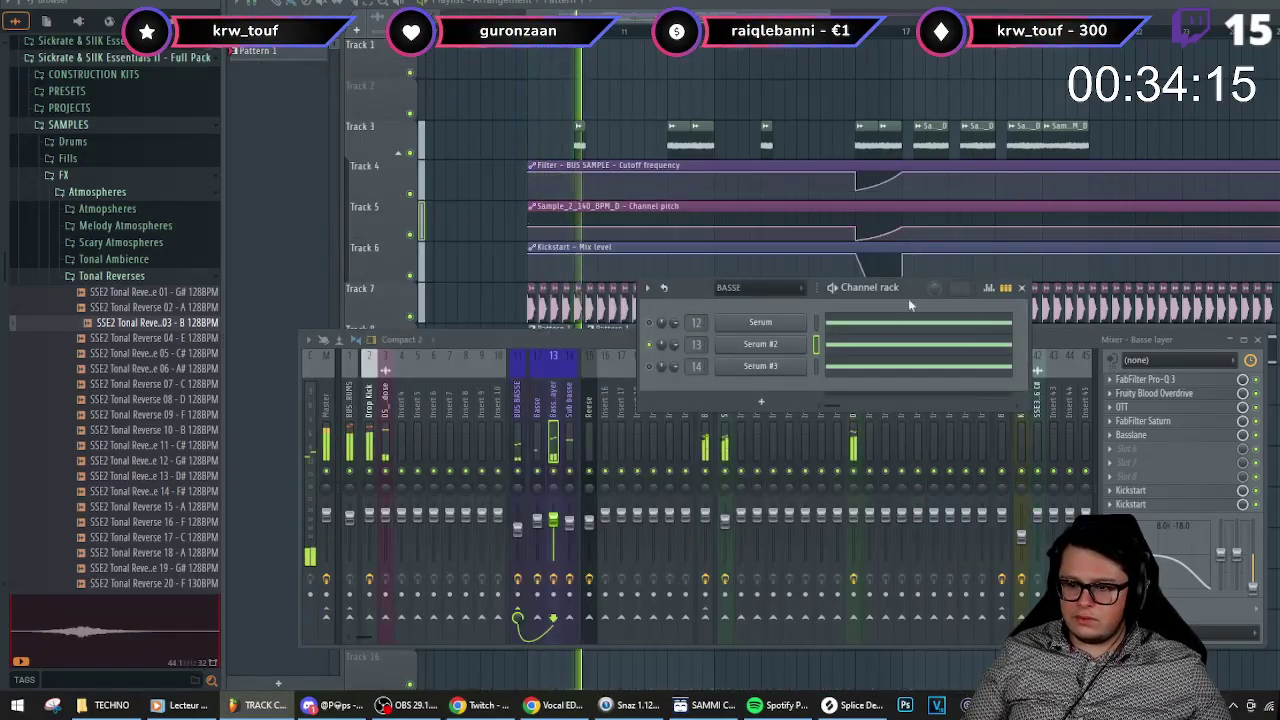
# - Solo the Basse layer mixer track and play the arrangement to hear that layer alone
pyautogui.click(558, 478)
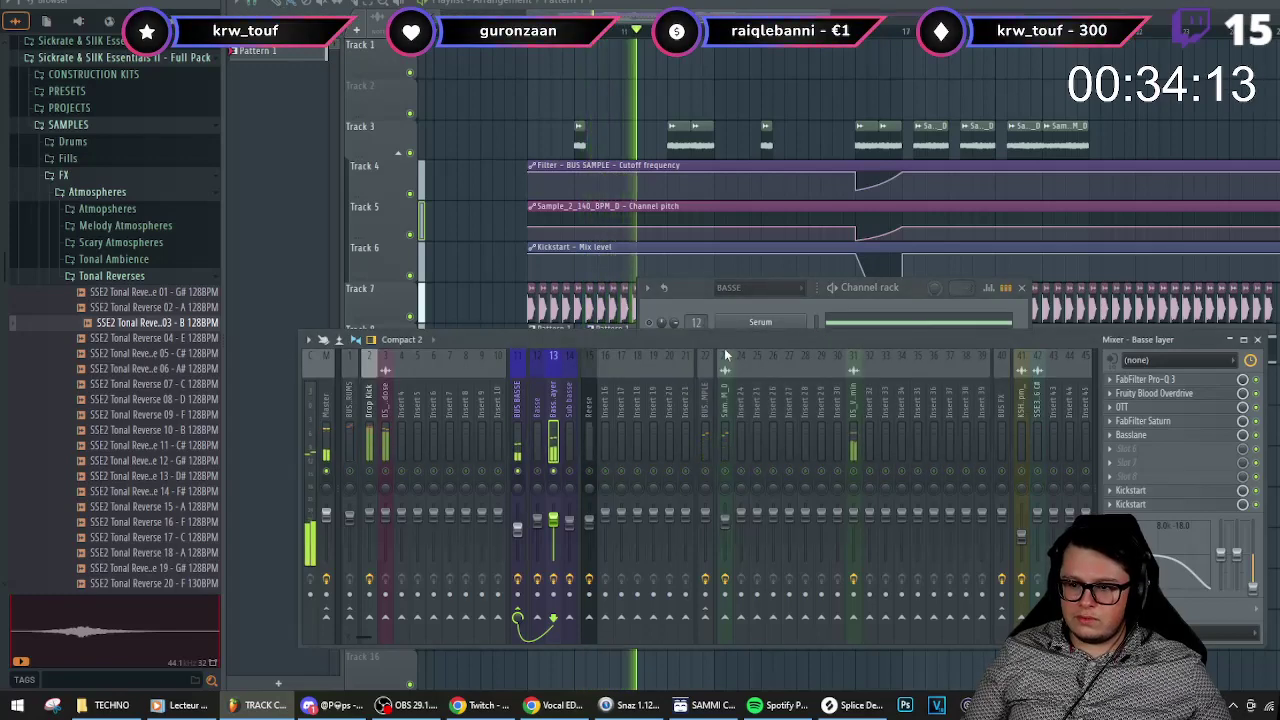
pyautogui.click(753, 306)
pyautogui.press('space')
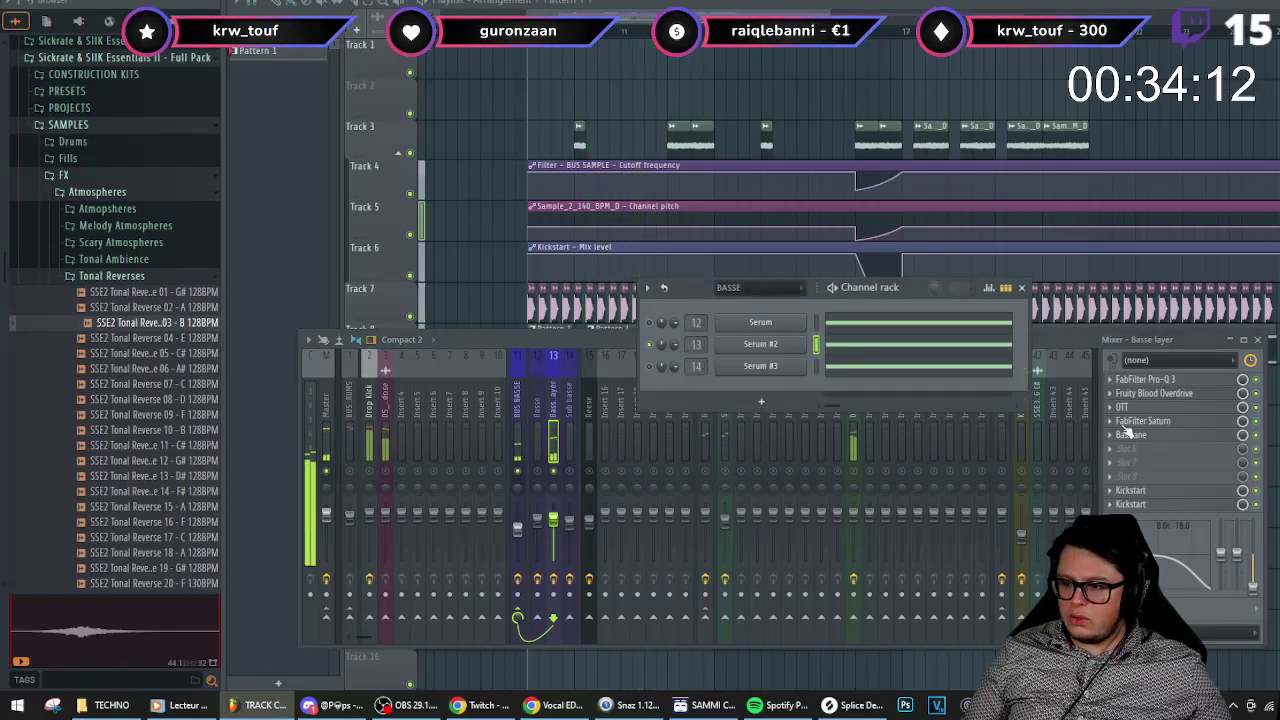
# - Raise the Side Harmonics amount in Basslane on the Basse layer mixer track while playing
pyautogui.click(556, 453)
pyautogui.click(1165, 436)
pyautogui.press('space')
pyautogui.moveTo(910, 432); pyautogui.dragTo(912, 414)
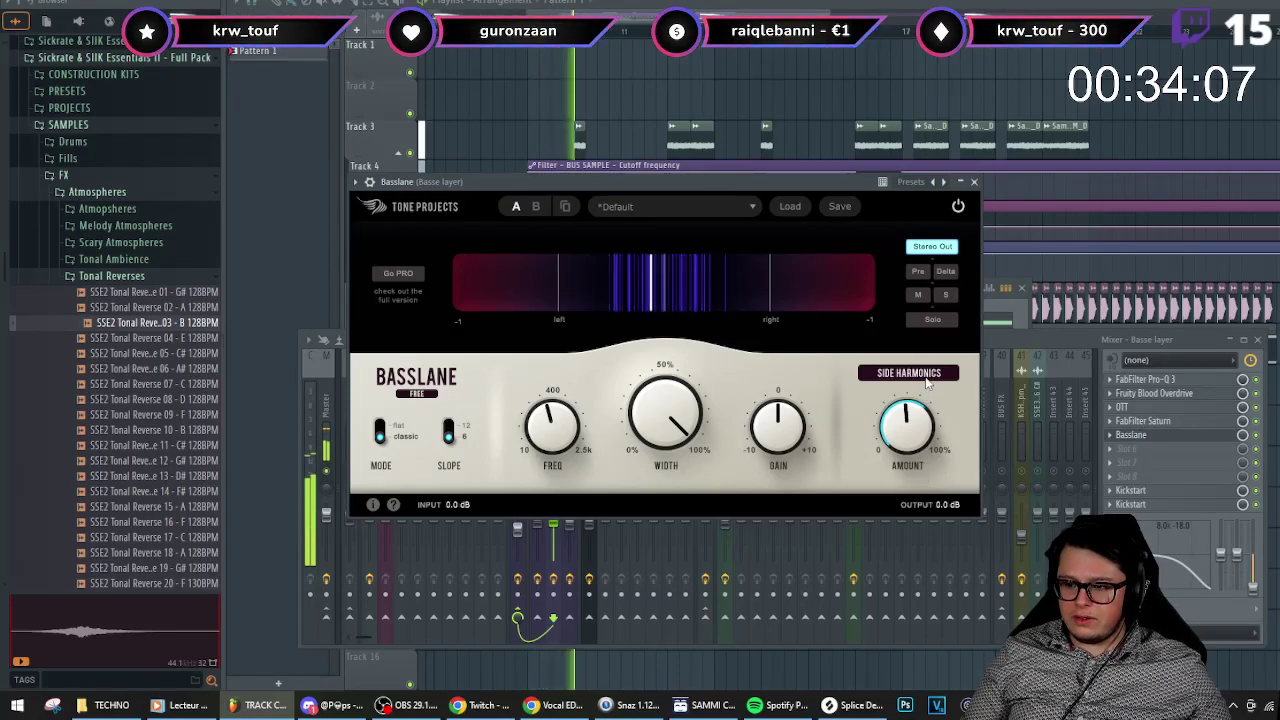
pyautogui.click(974, 182)
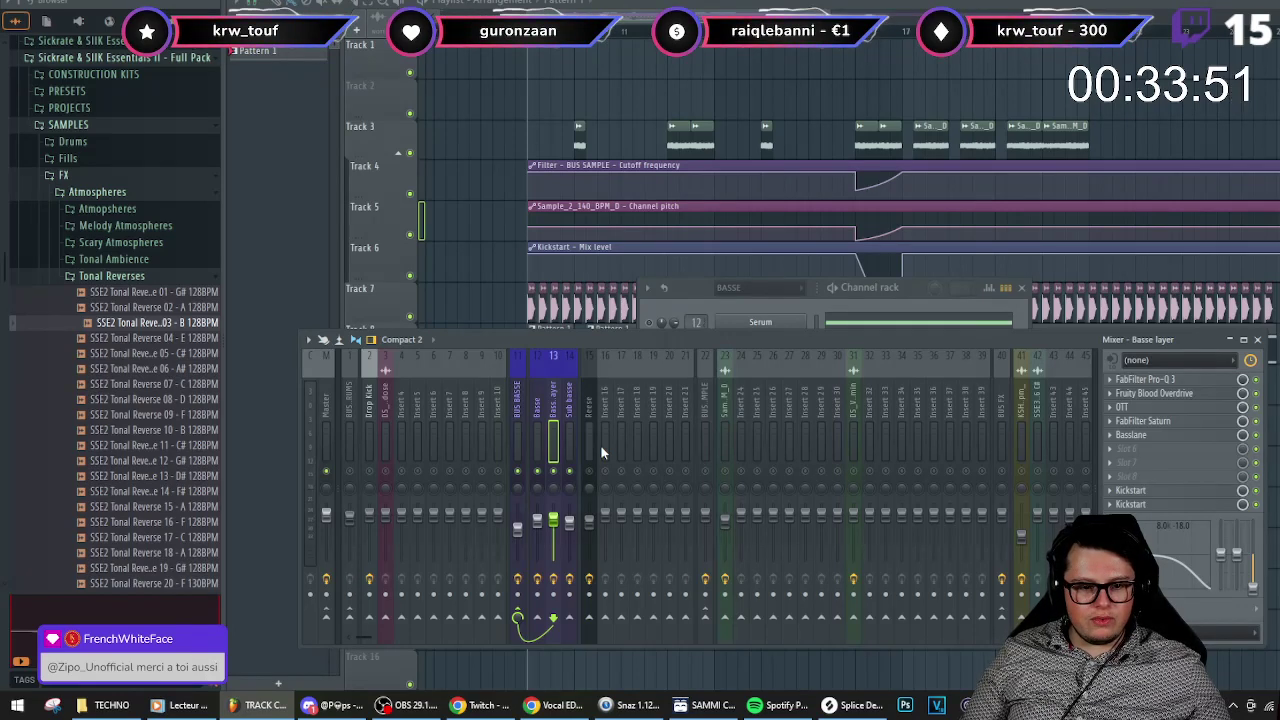
# - Unsolo the Basse layer mixer track and bypass its Basslane effect
pyautogui.rightClick(559, 472)
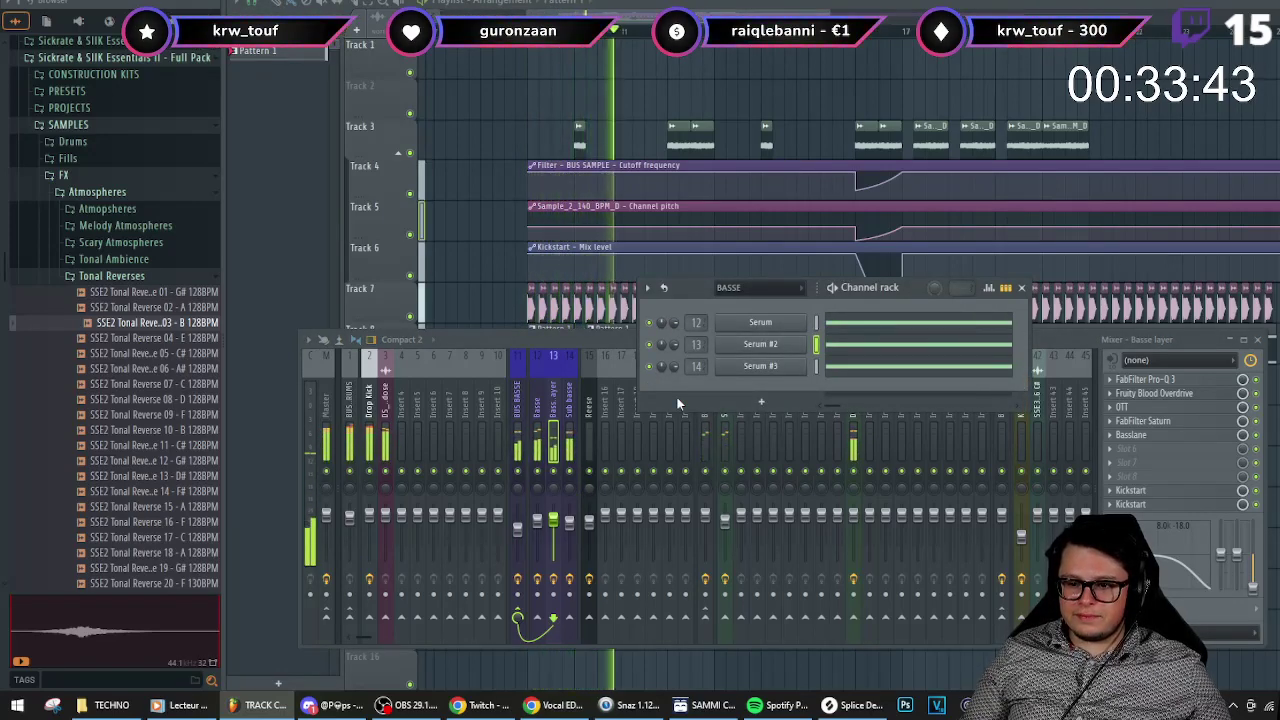
pyautogui.click(1265, 447)
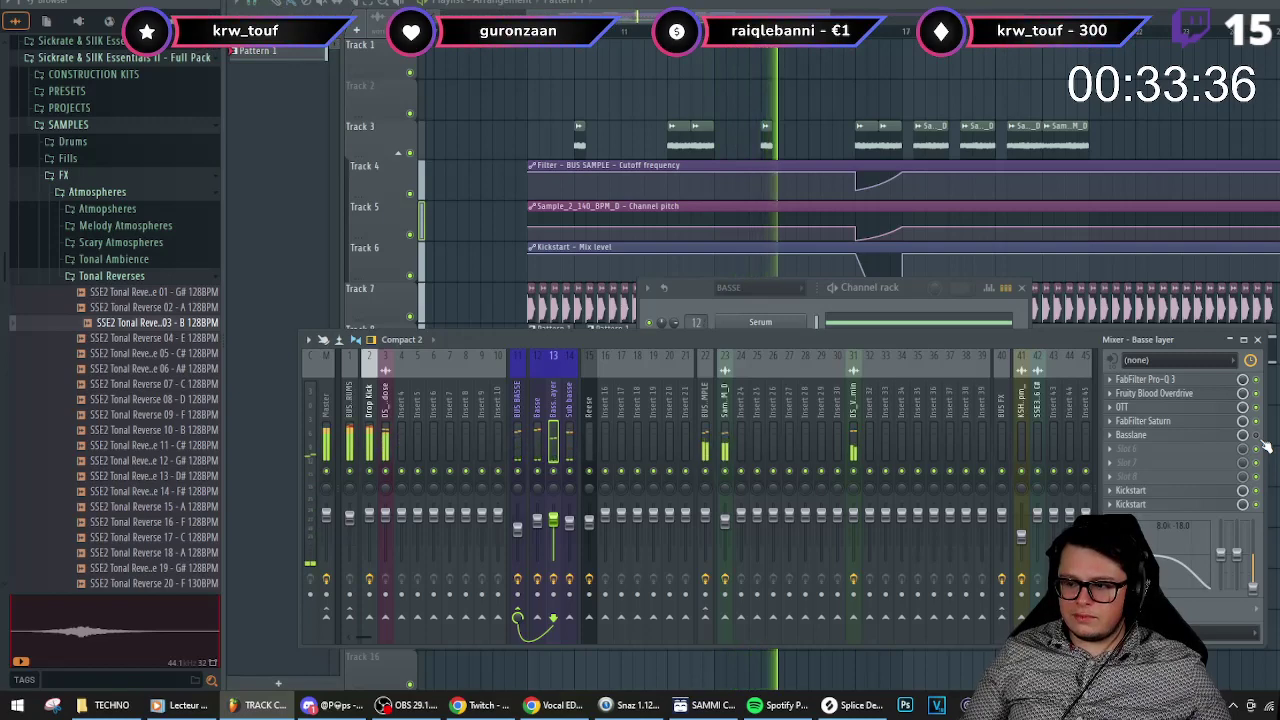
# - Collapse the automation tracks under Track 3 and set the first sample clip after bar 17 to 3.0 dB gain
pyautogui.click(401, 149)
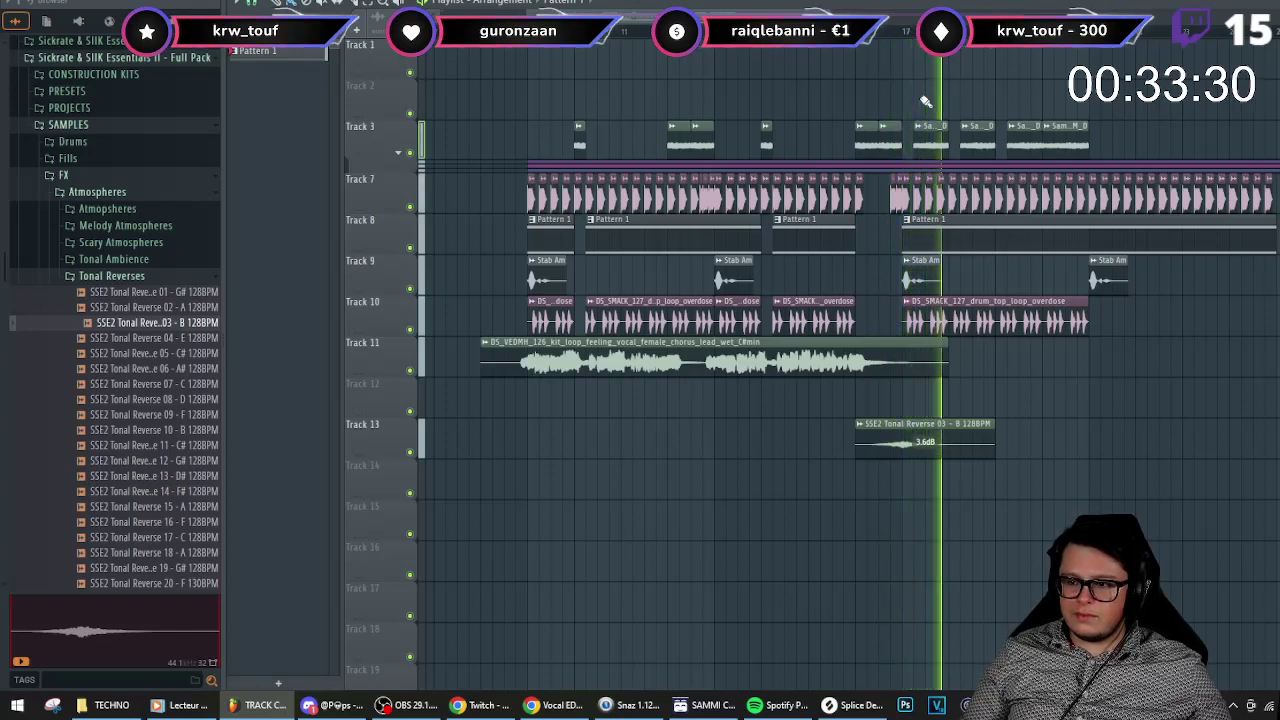
pyautogui.rightClick(933, 153)
pyautogui.click(965, 205)
pyautogui.write('3.6')
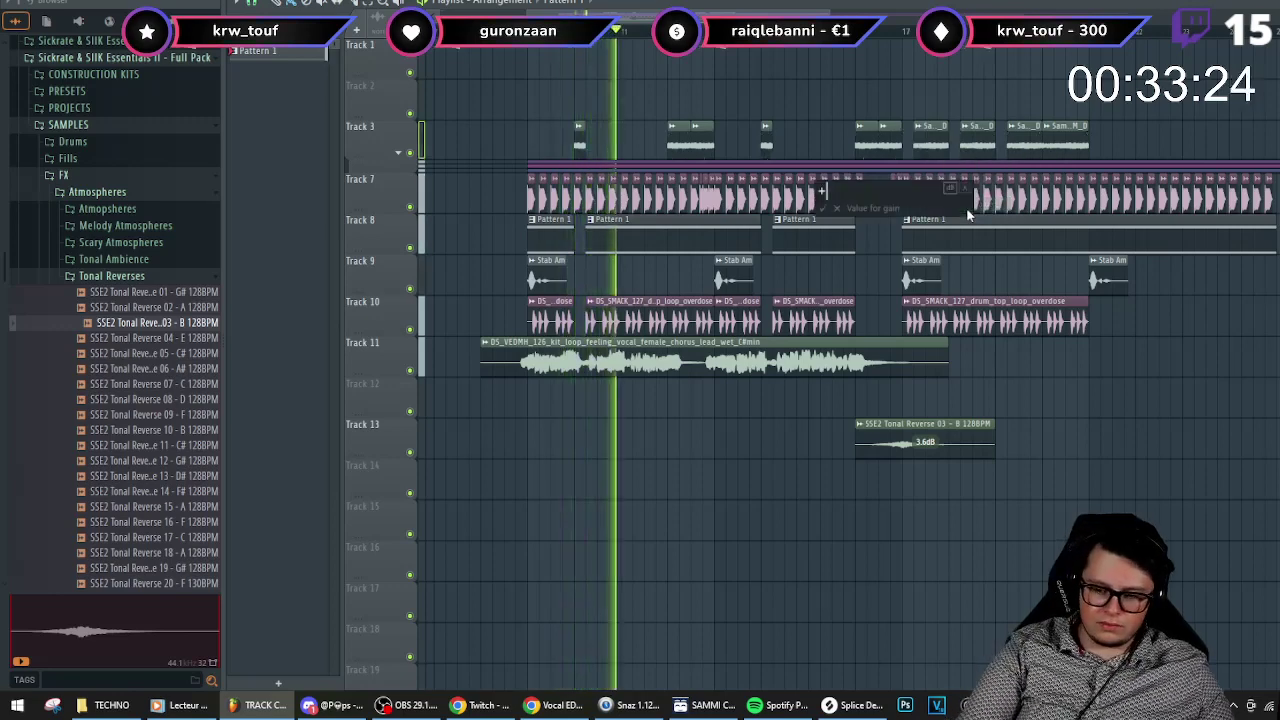
pyautogui.press('Return')
# - Copy that clip's gain value and paste it onto the three sample clips that follow on Track 3
pyautogui.rightClick(933, 153)
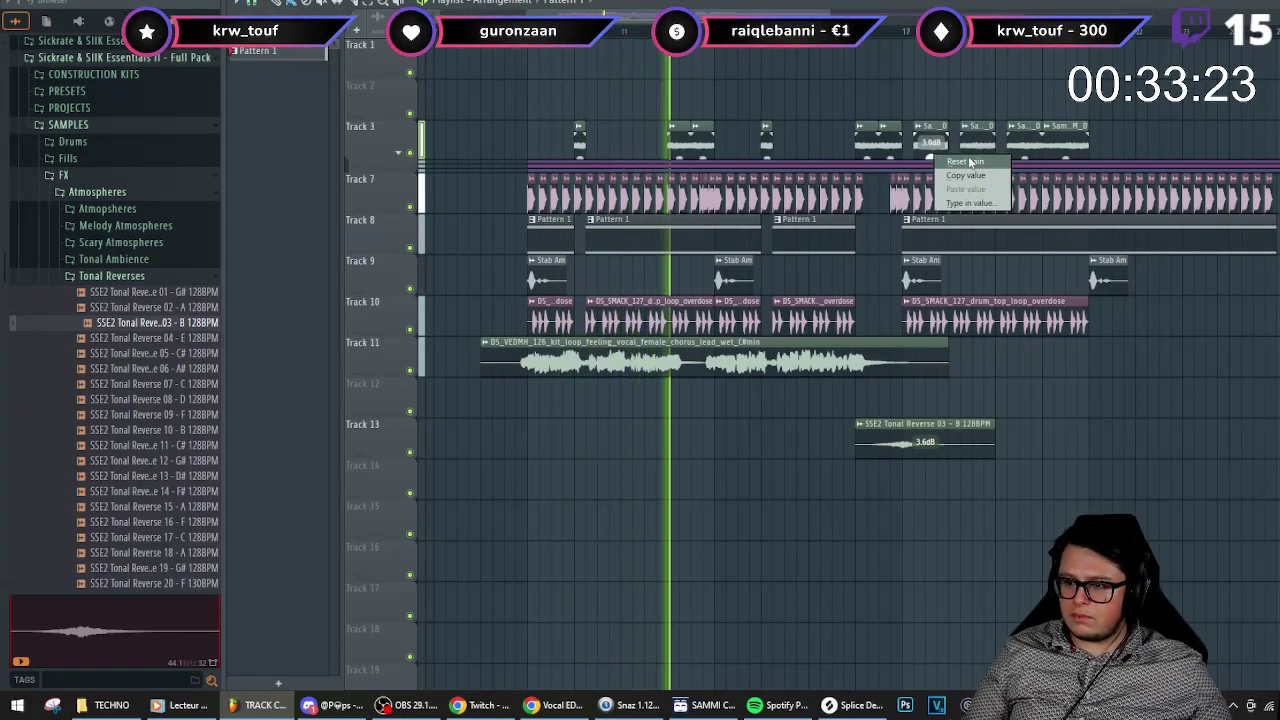
pyautogui.click(966, 176)
pyautogui.rightClick(978, 155)
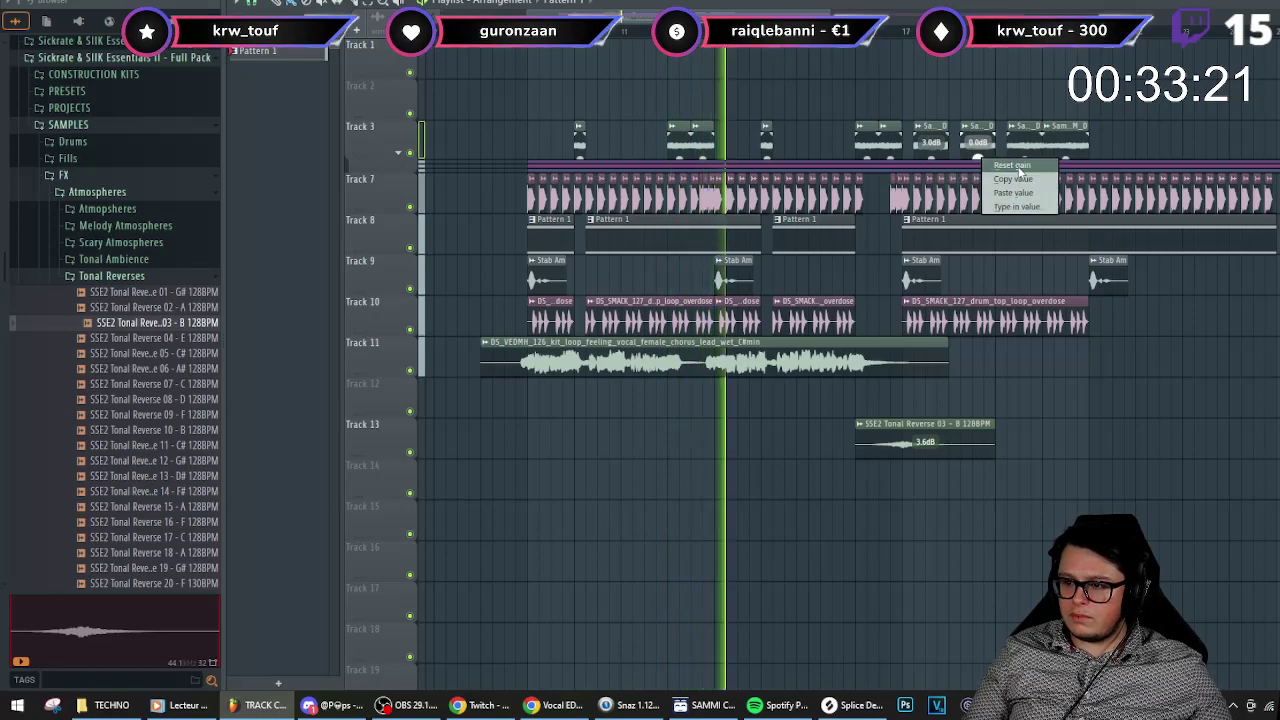
pyautogui.click(1020, 193)
pyautogui.rightClick(1024, 158)
pyautogui.click(1060, 195)
pyautogui.rightClick(1068, 158)
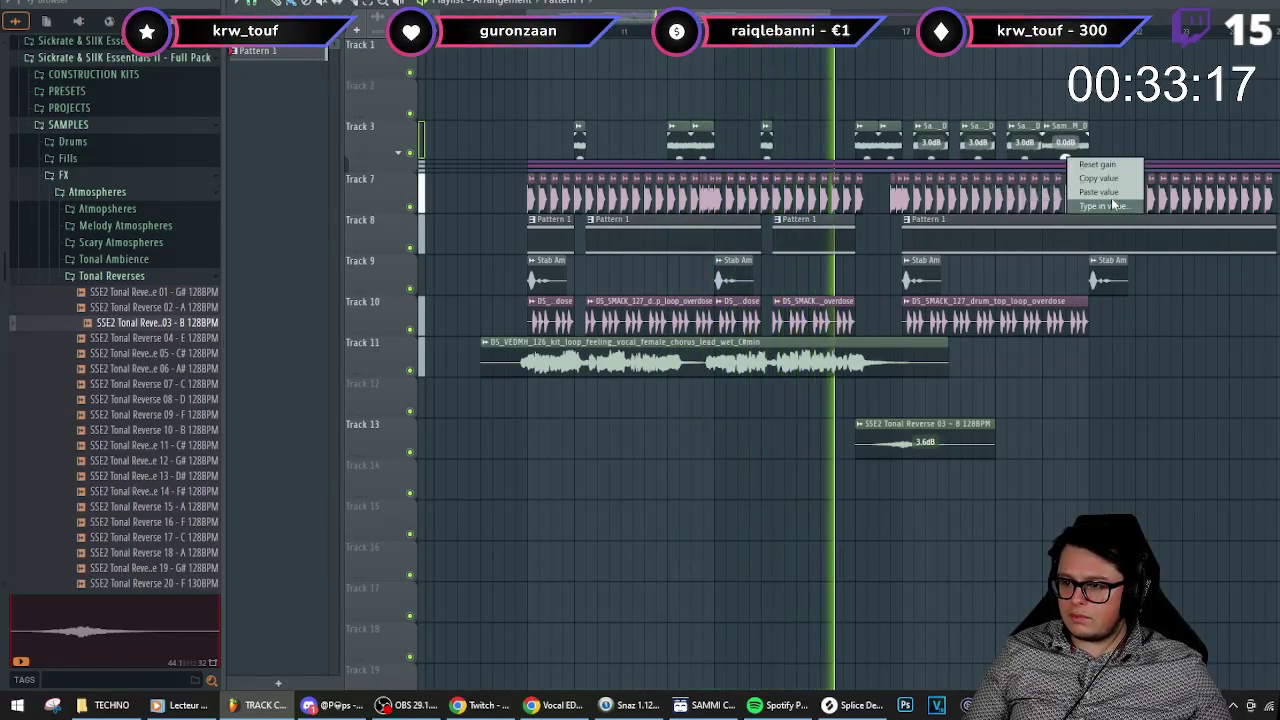
pyautogui.click(1100, 194)
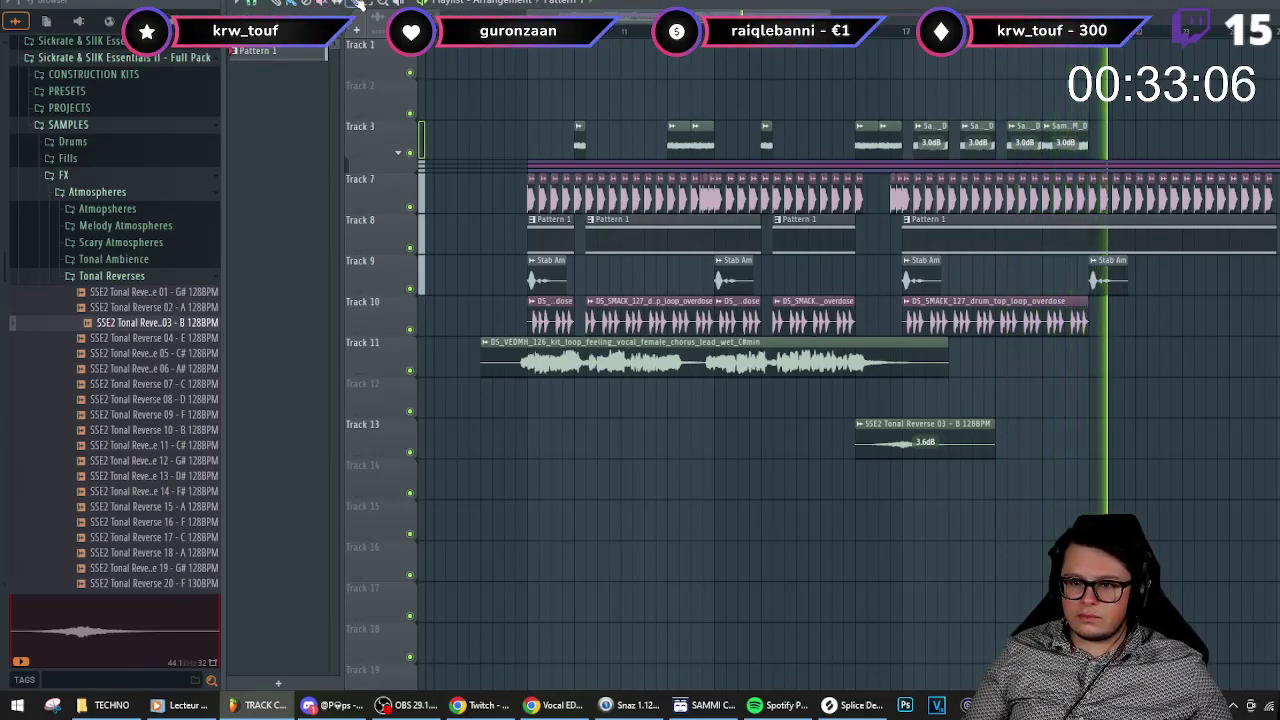
# - Move the SSE2 Tonal Reverse 03 clip on Track 13 earlier to start with Track 3's clip pair at bar 12
pyautogui.scroll(3, 889, 469)
pyautogui.scroll(-4, 912, 428)
pyautogui.keyDown('ctrl'); pyautogui.click(912, 428); pyautogui.keyUp('ctrl')
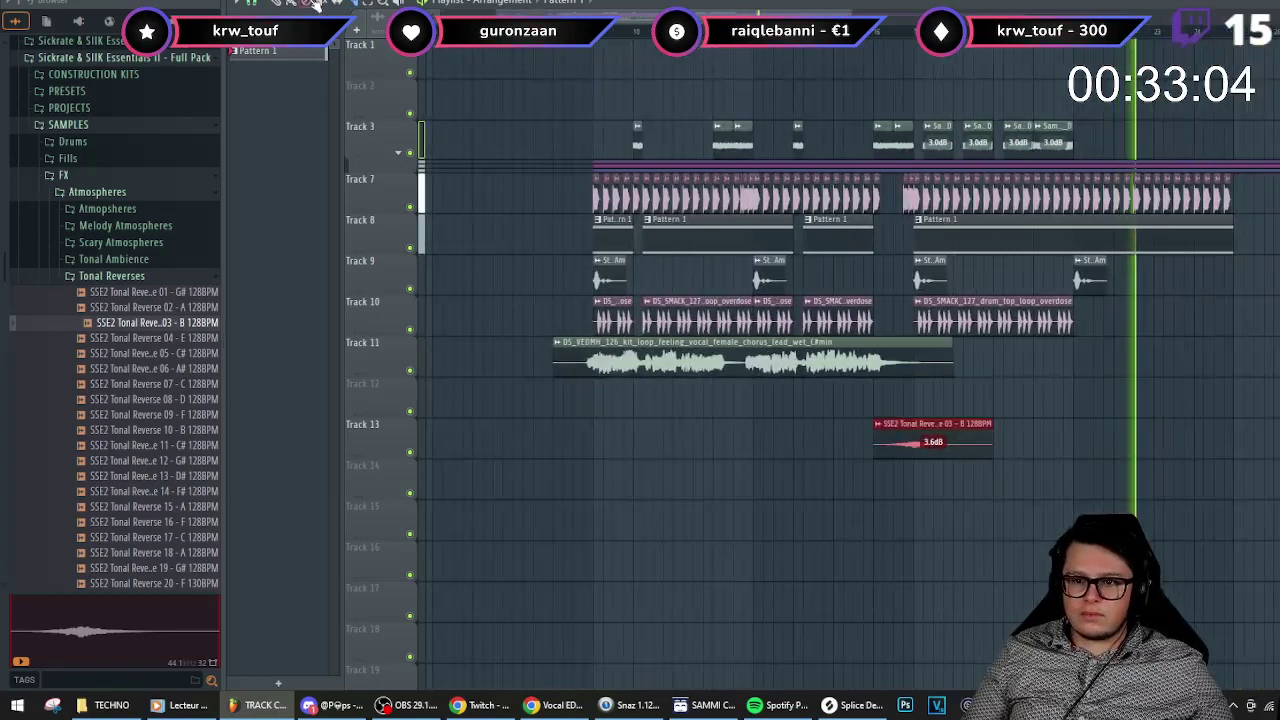
pyautogui.moveTo(893, 438); pyautogui.dragTo(754, 470)
# - Slice the Tonal Reverse clip on Track 13 at its peak and try its tail at two spots after bar 17
pyautogui.click(353, 4)
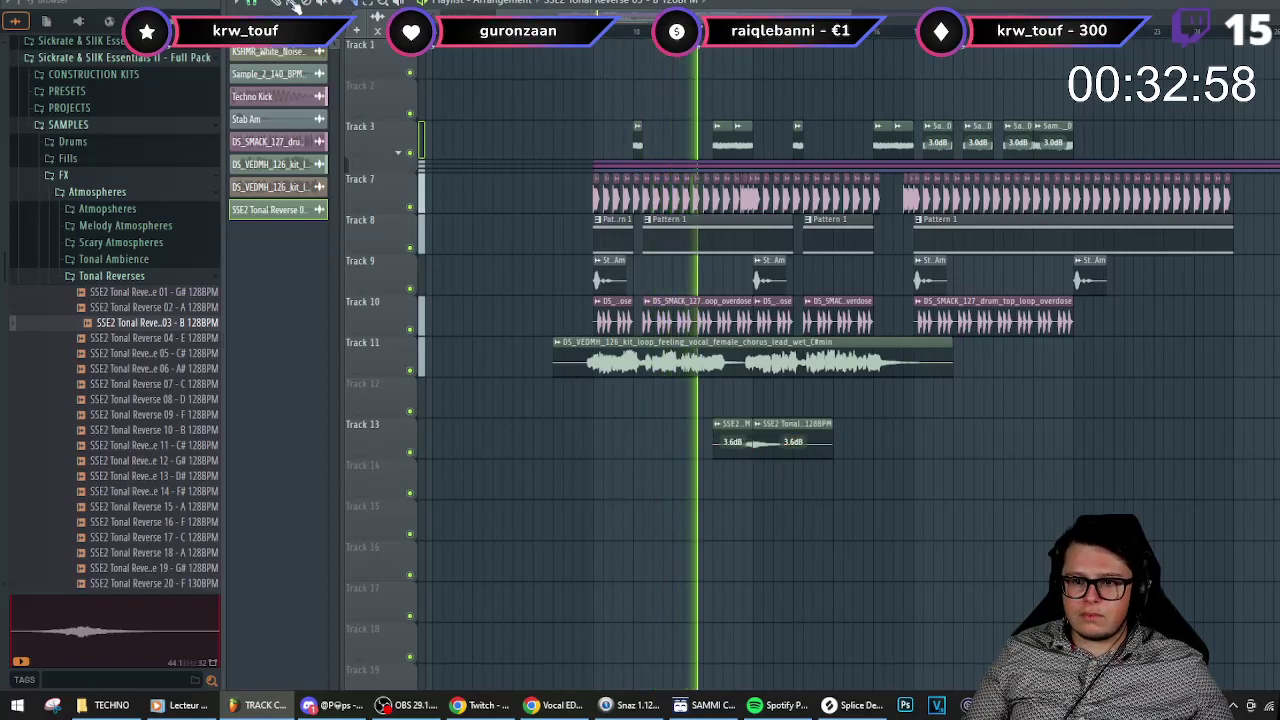
pyautogui.moveTo(1034, 430); pyautogui.dragTo(982, 432)
pyautogui.click(905, 30)
pyautogui.scroll(1, 975, 303)
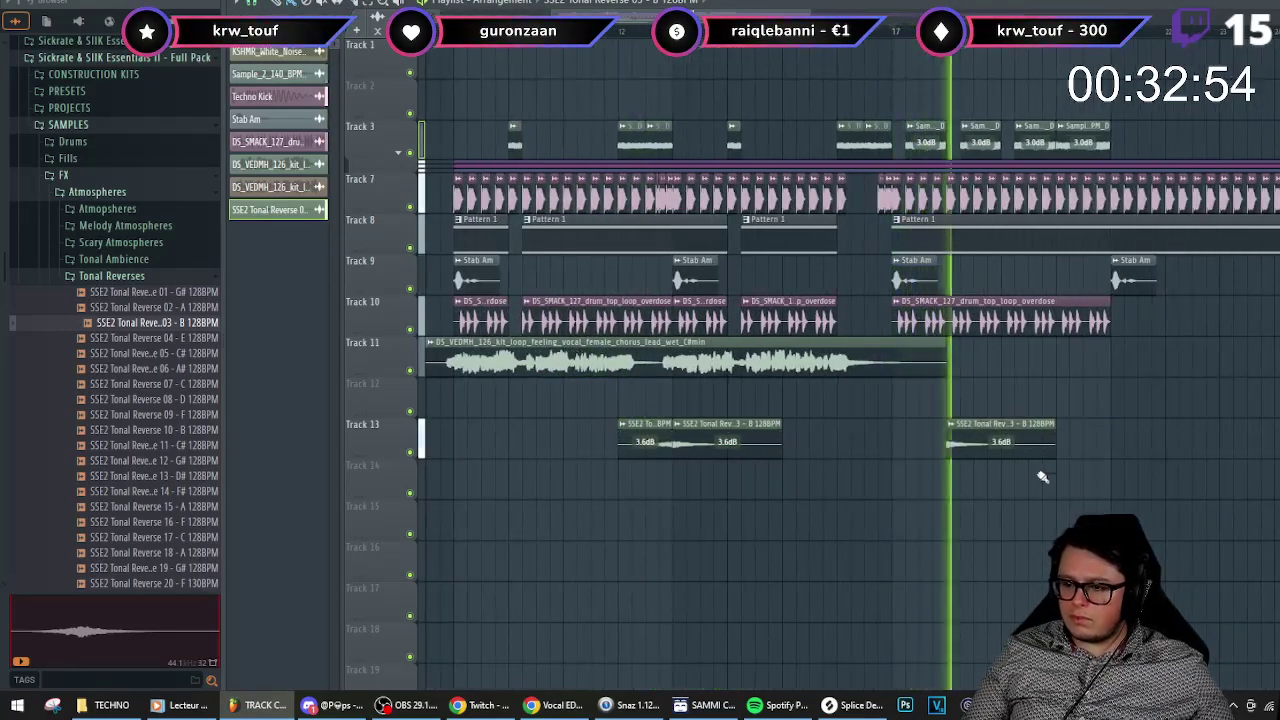
pyautogui.rightClick(978, 428)
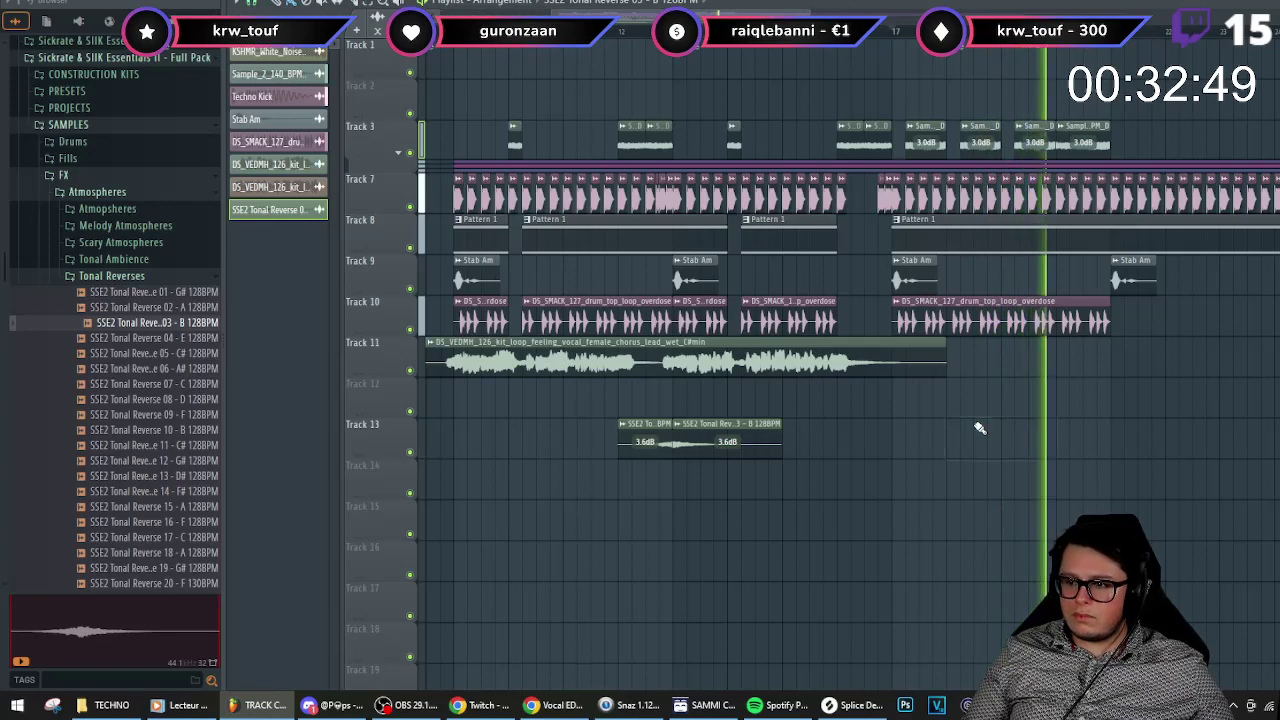
pyautogui.click(1006, 434)
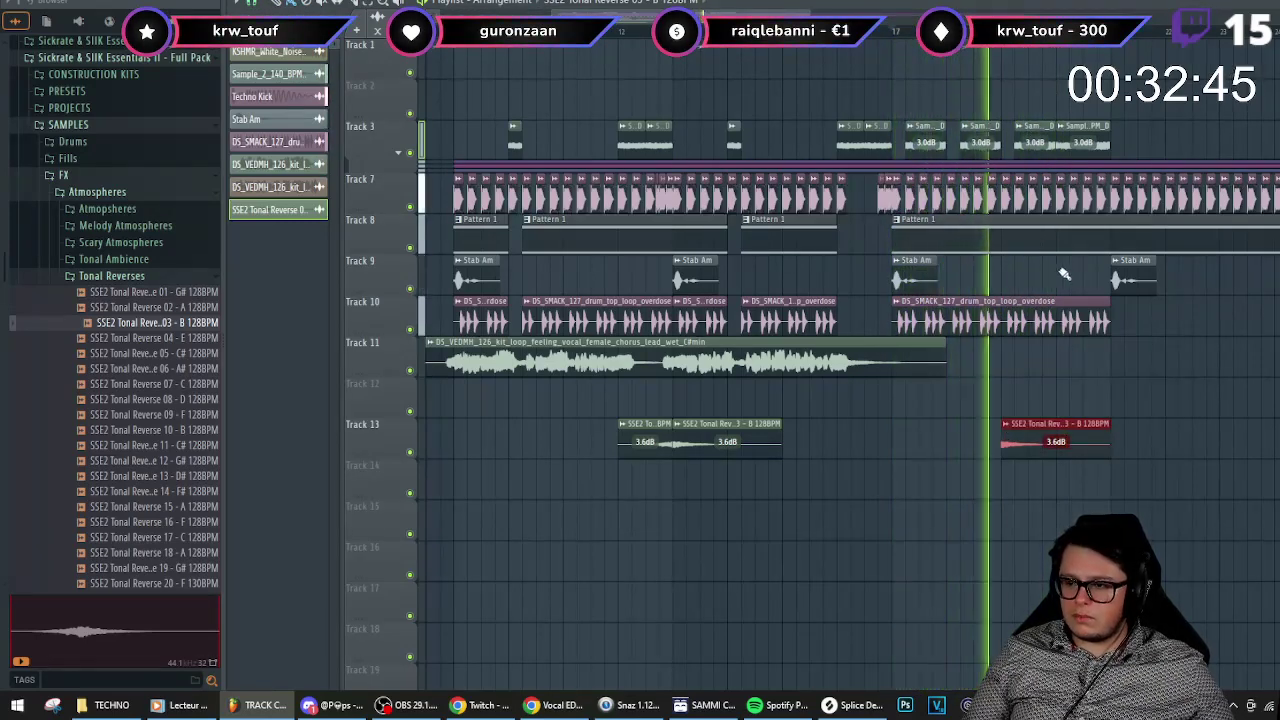
pyautogui.rightClick(1036, 432)
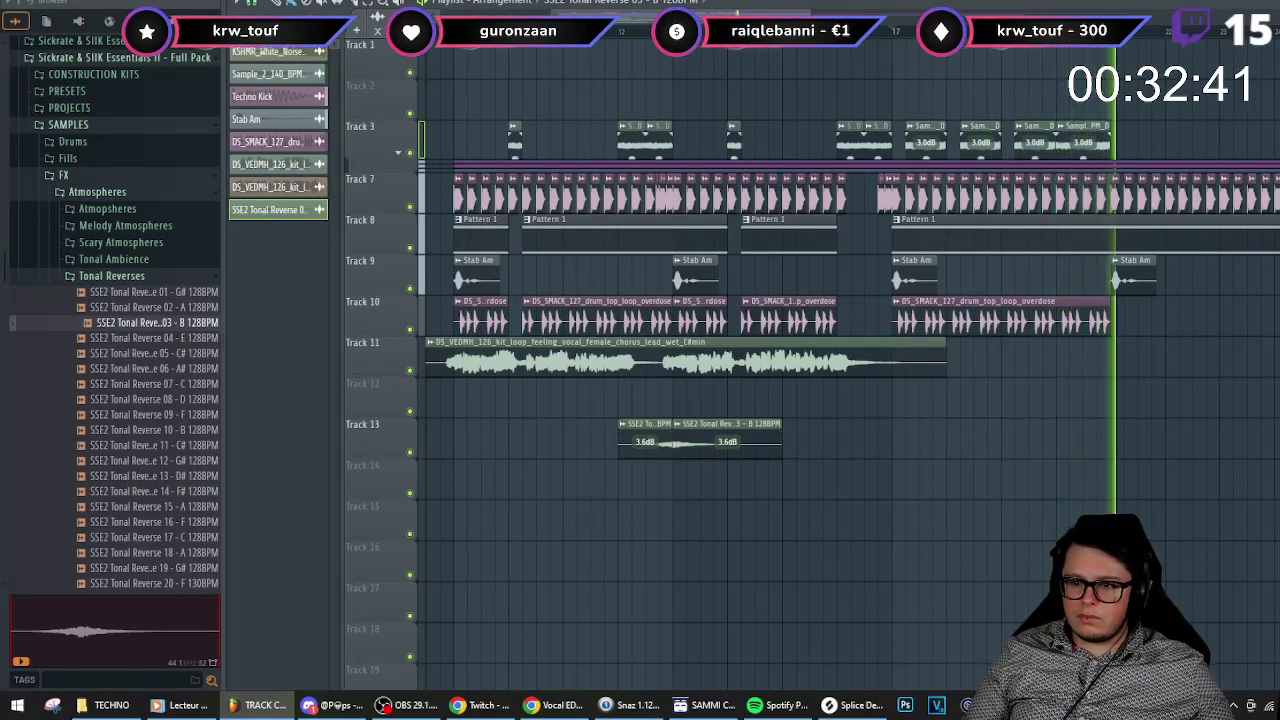
# - Delete the sliced tail of the Tonal Reverse clip and extend the remaining piece back to full length
pyautogui.rightClick(704, 441)
pyautogui.moveTo(670, 426); pyautogui.dragTo(783, 426)
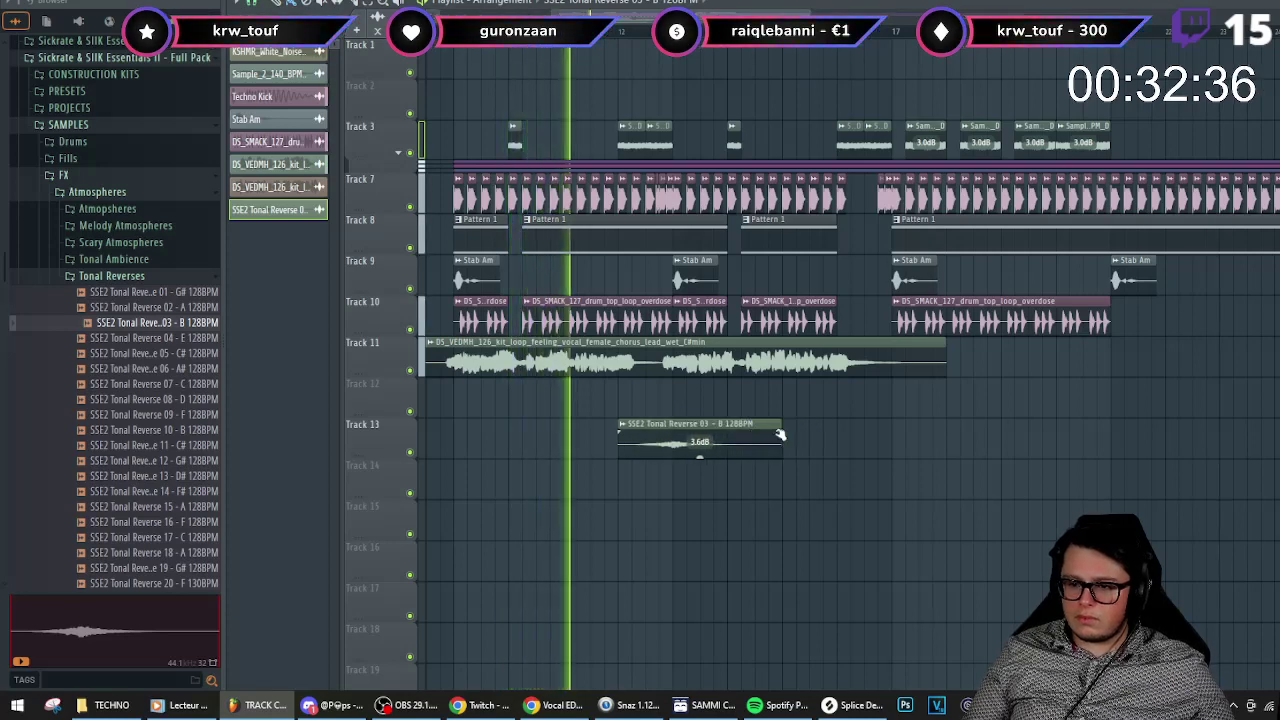
# - Add Kickstart to the last effect slot of the Tonal Reverse clip's mixer track 42
pyautogui.scroll(-2, 651, 471)
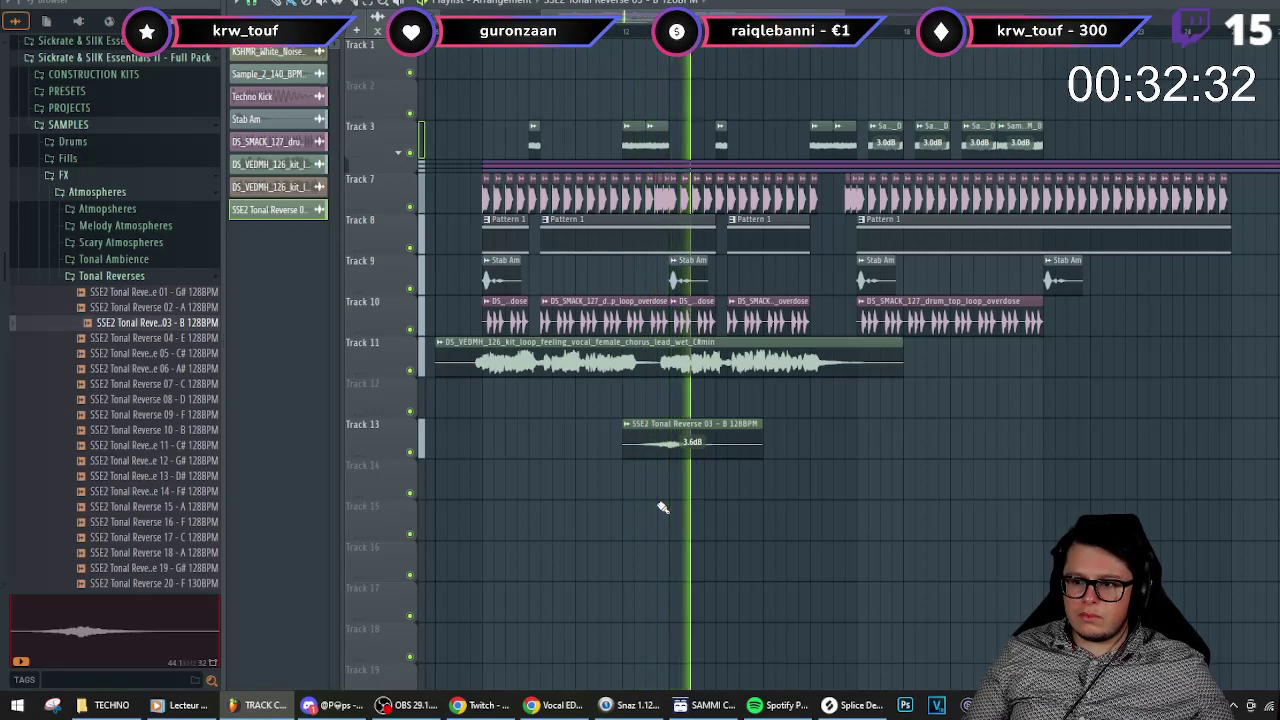
pyautogui.doubleClick(660, 440)
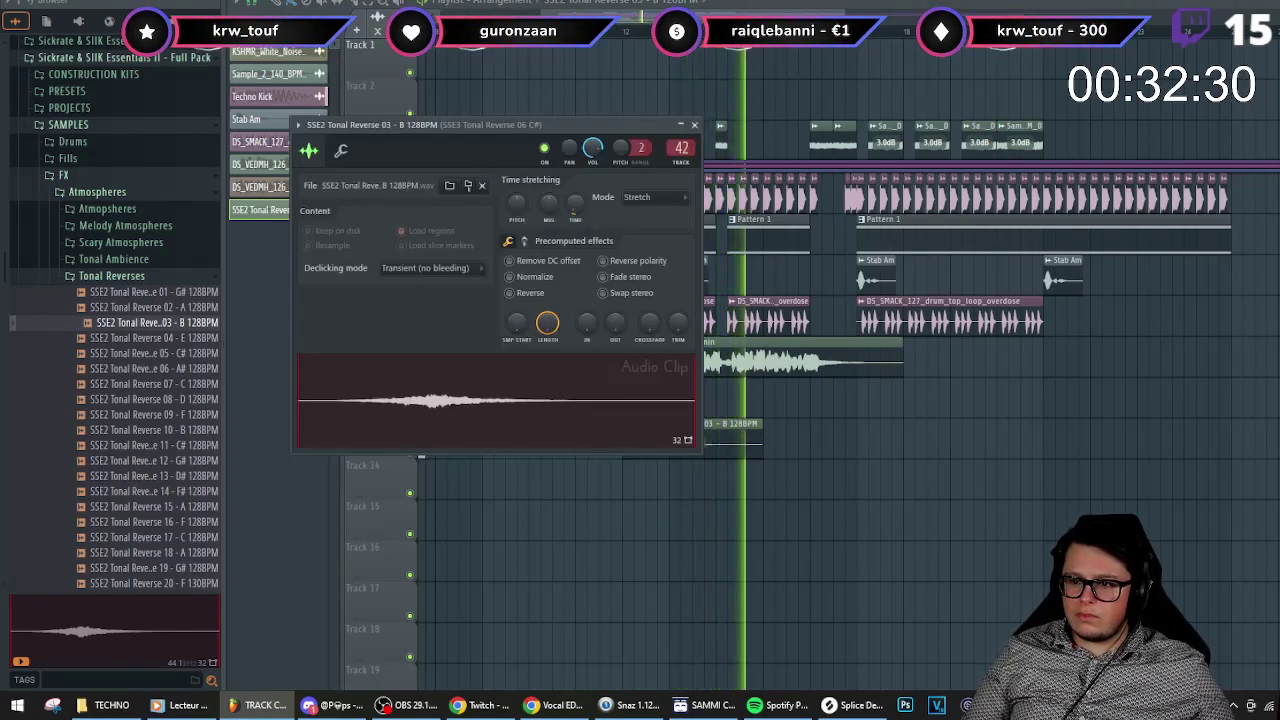
pyautogui.press('F9')
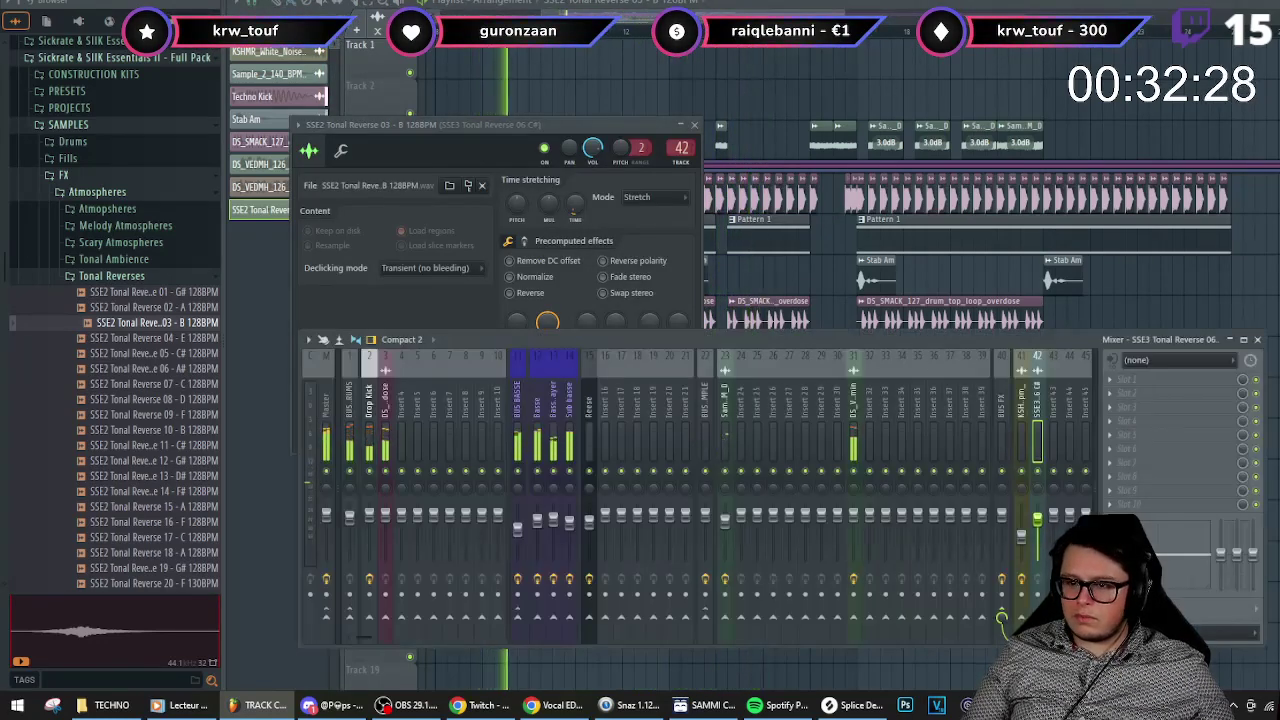
pyautogui.click(650, 31)
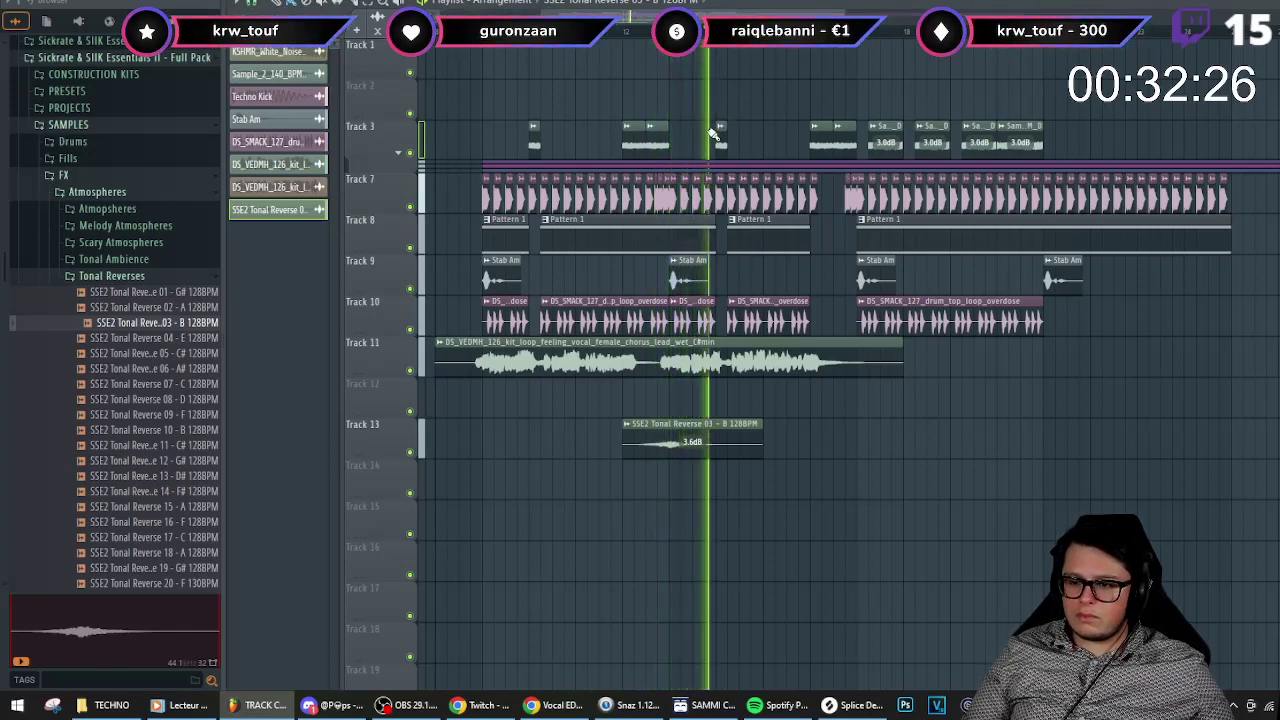
pyautogui.press('F9')
pyautogui.click(1147, 500)
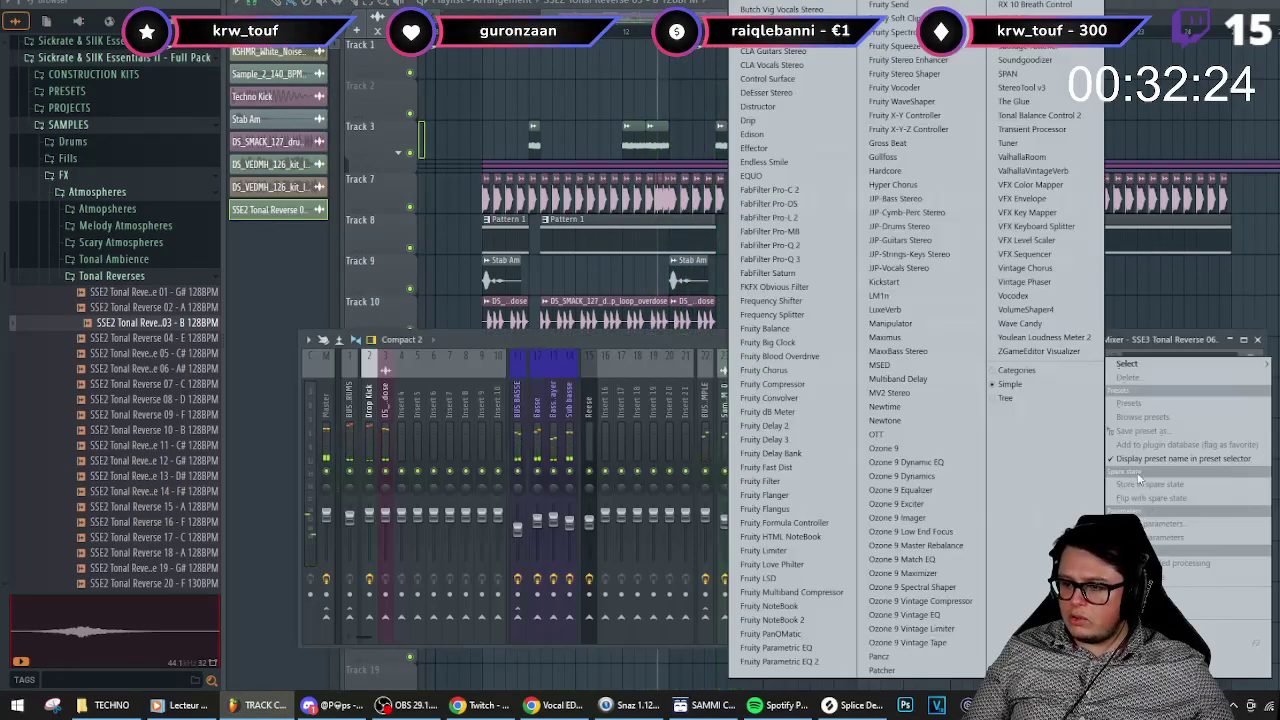
pyautogui.click(900, 282)
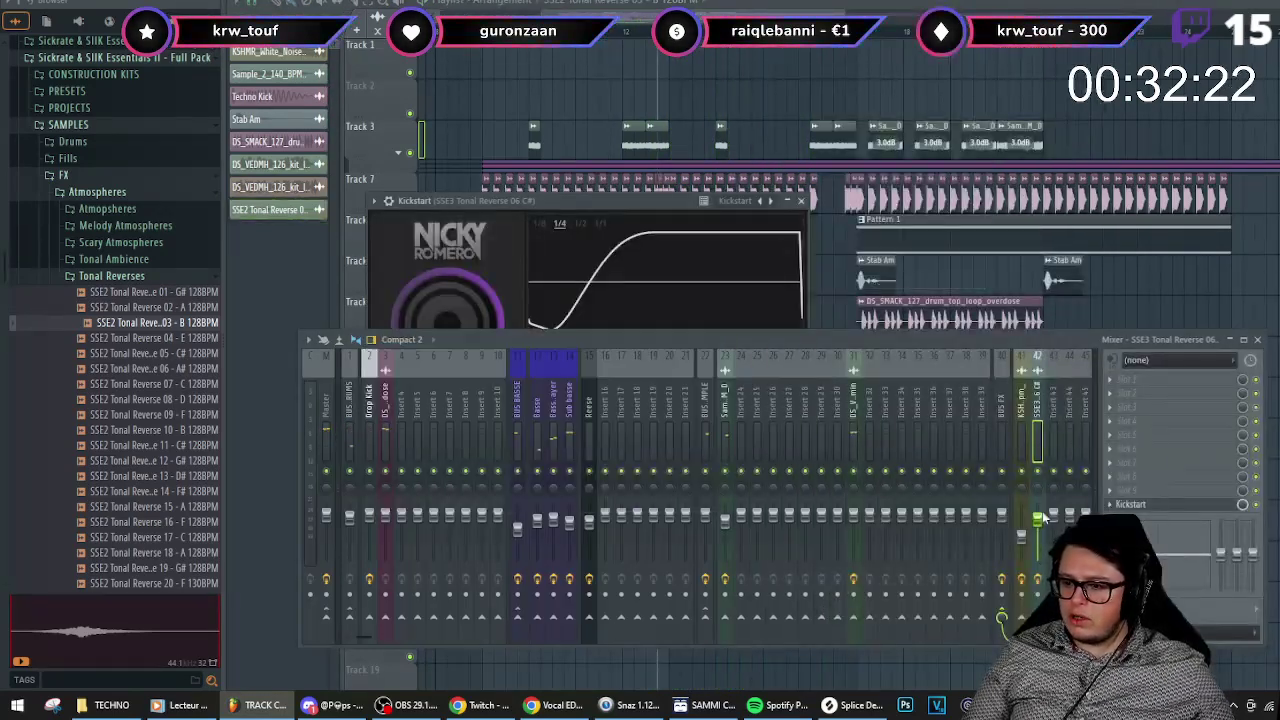
pyautogui.rightClick(1045, 447)
pyautogui.click(1079, 451)
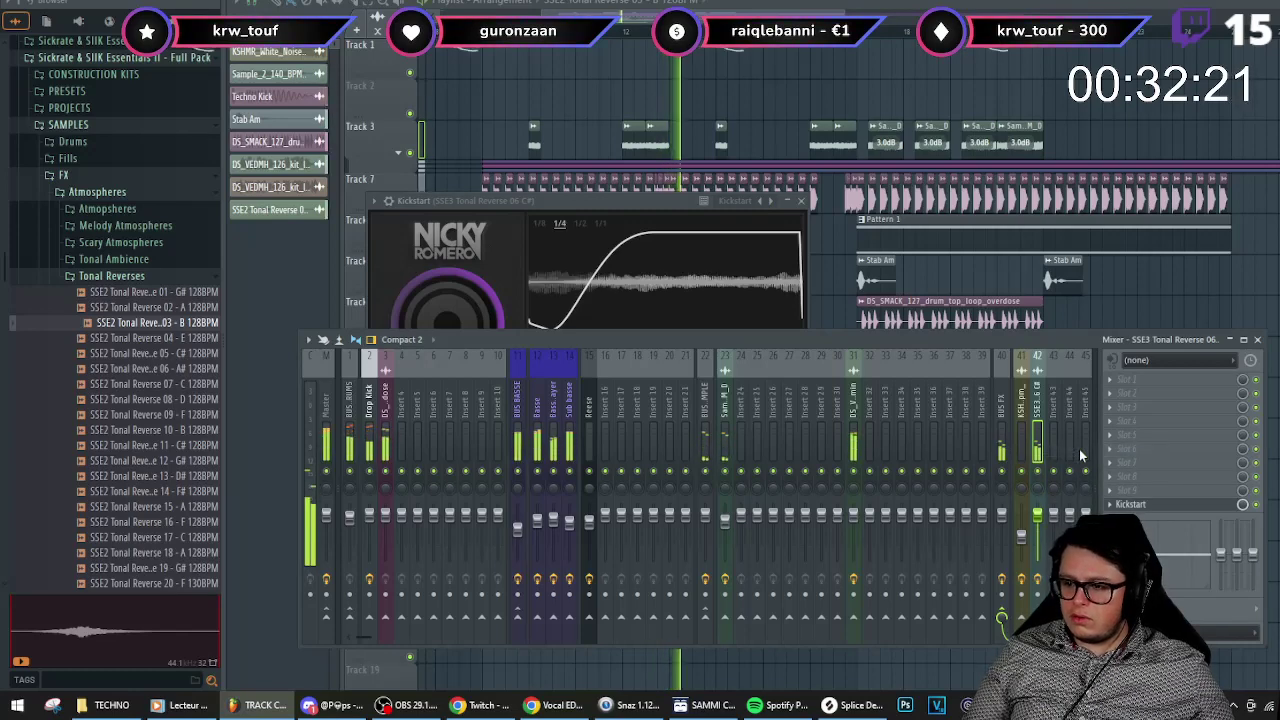
# - Play the arrangement from bar 12 and review how the reverse effect and boosted sample clips sit in the drop
pyautogui.click(620, 38)
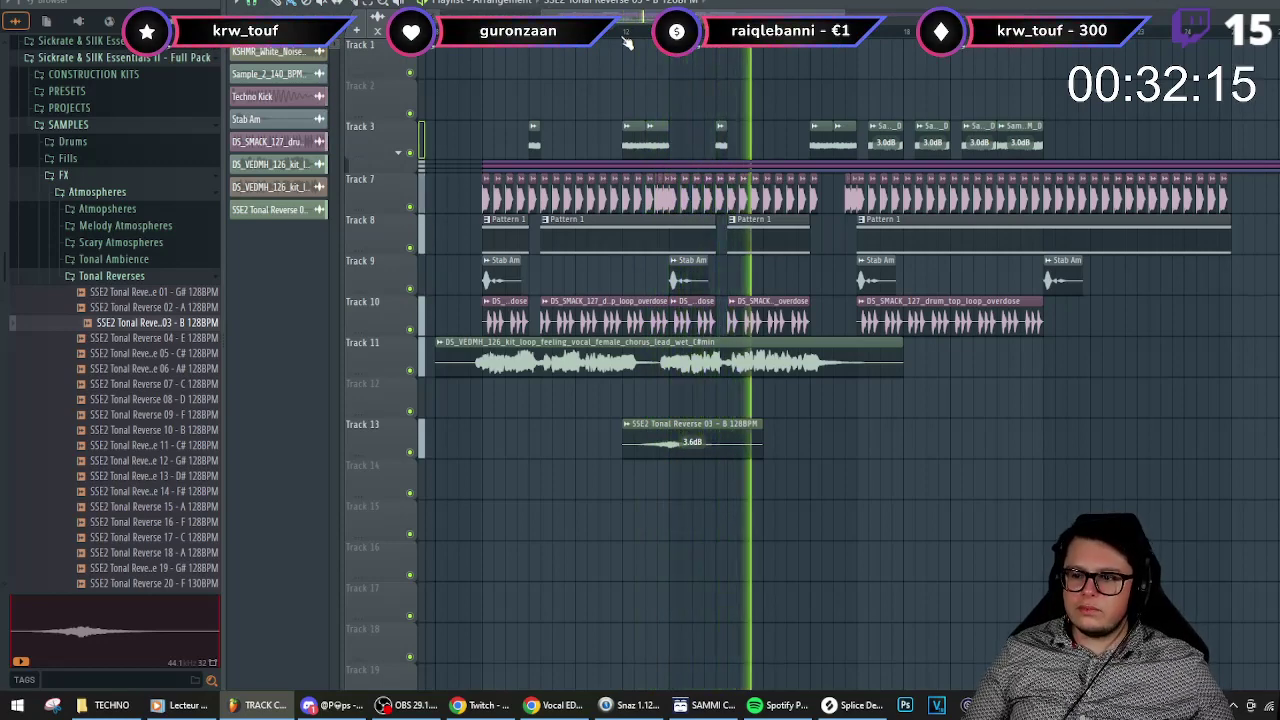
pyautogui.scroll(-2, 727, 238)
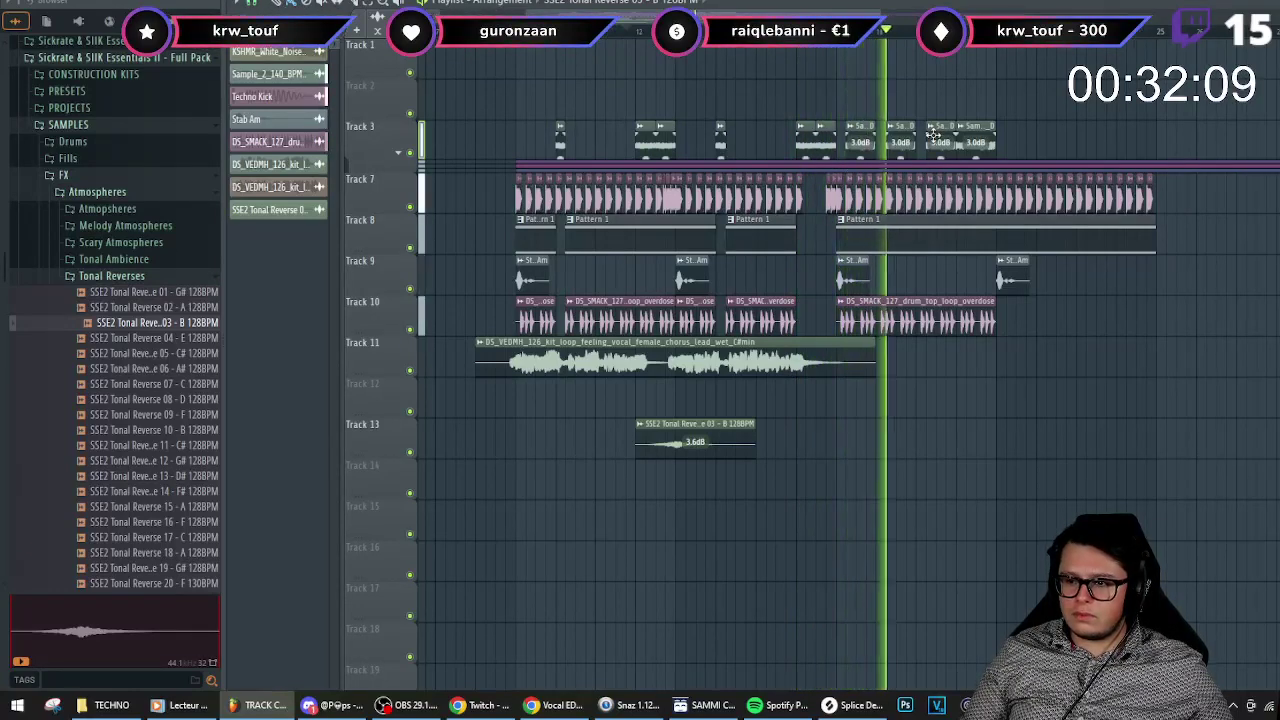
pyautogui.press('space')
pyautogui.scroll(2, 888, 340)
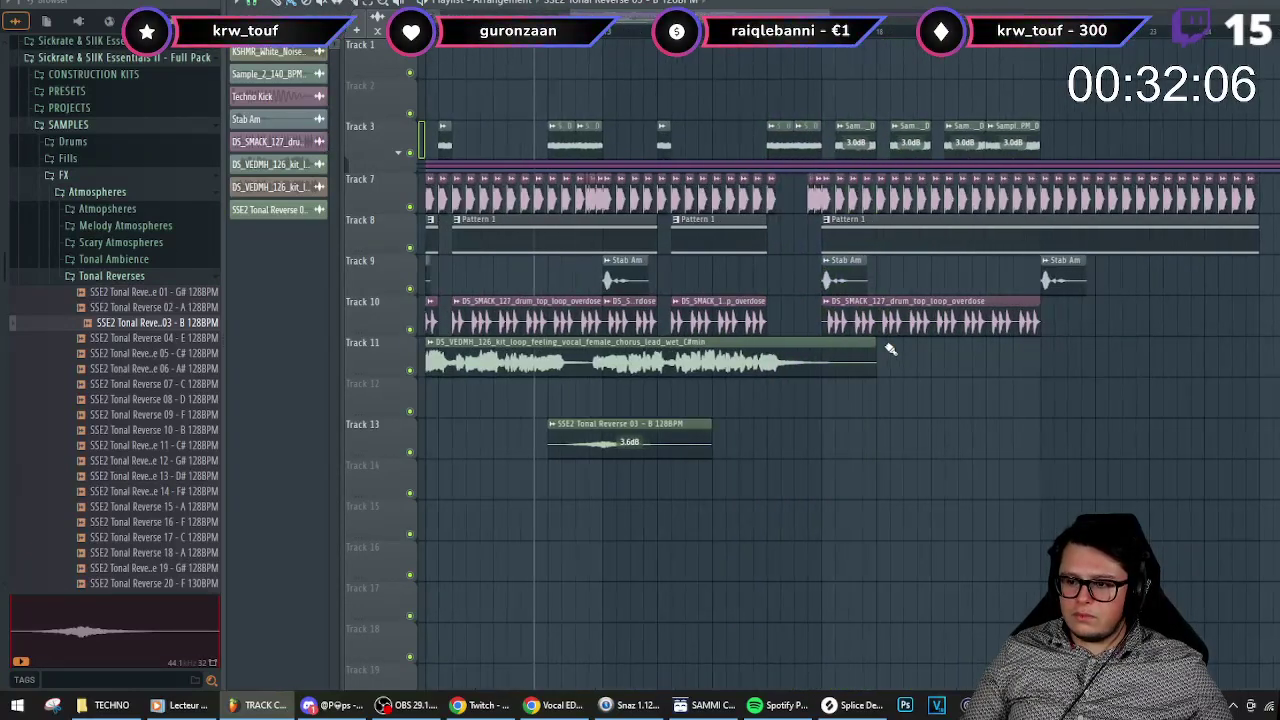
pyautogui.scroll(1, 892, 358)
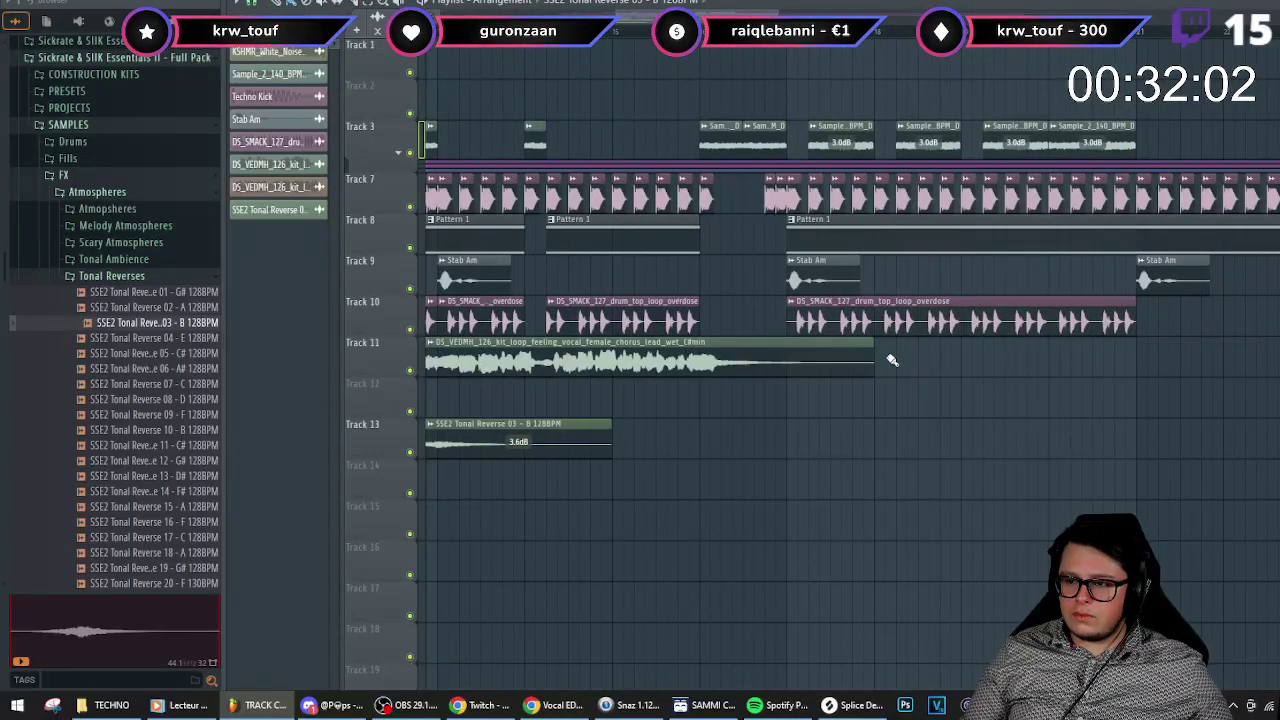
pyautogui.scroll(-2, 890, 360)
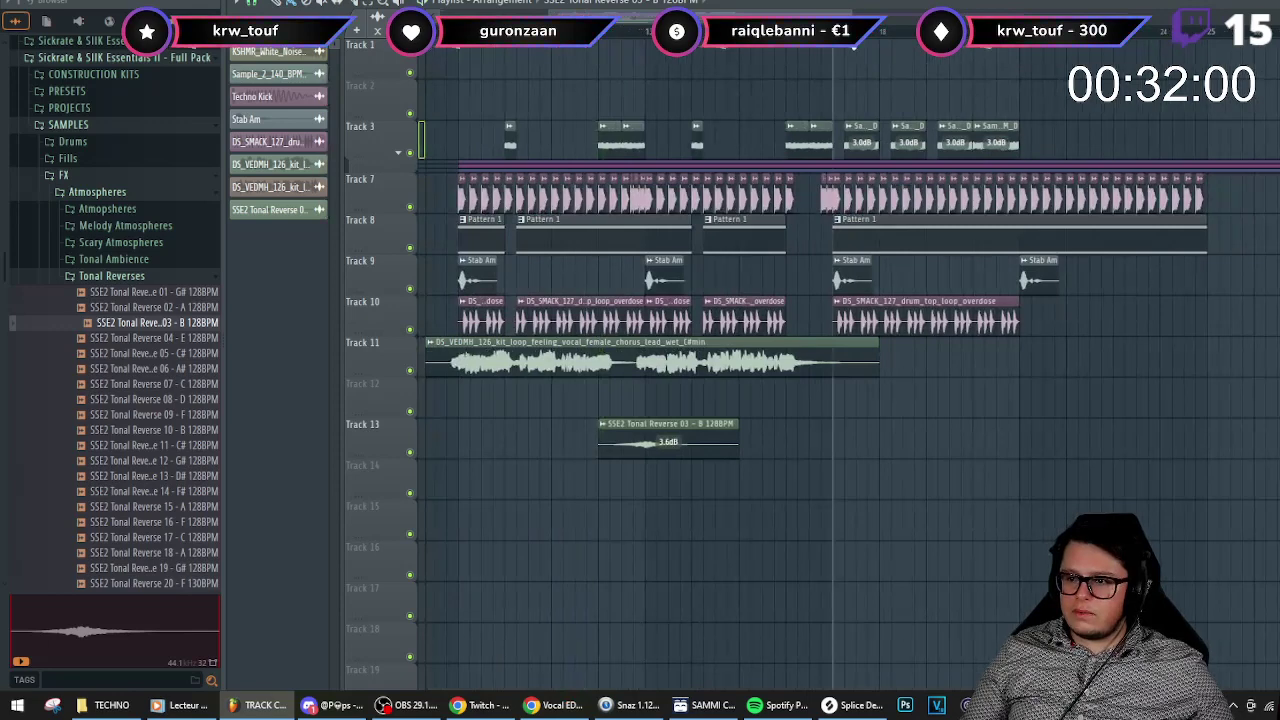
pyautogui.press('space')
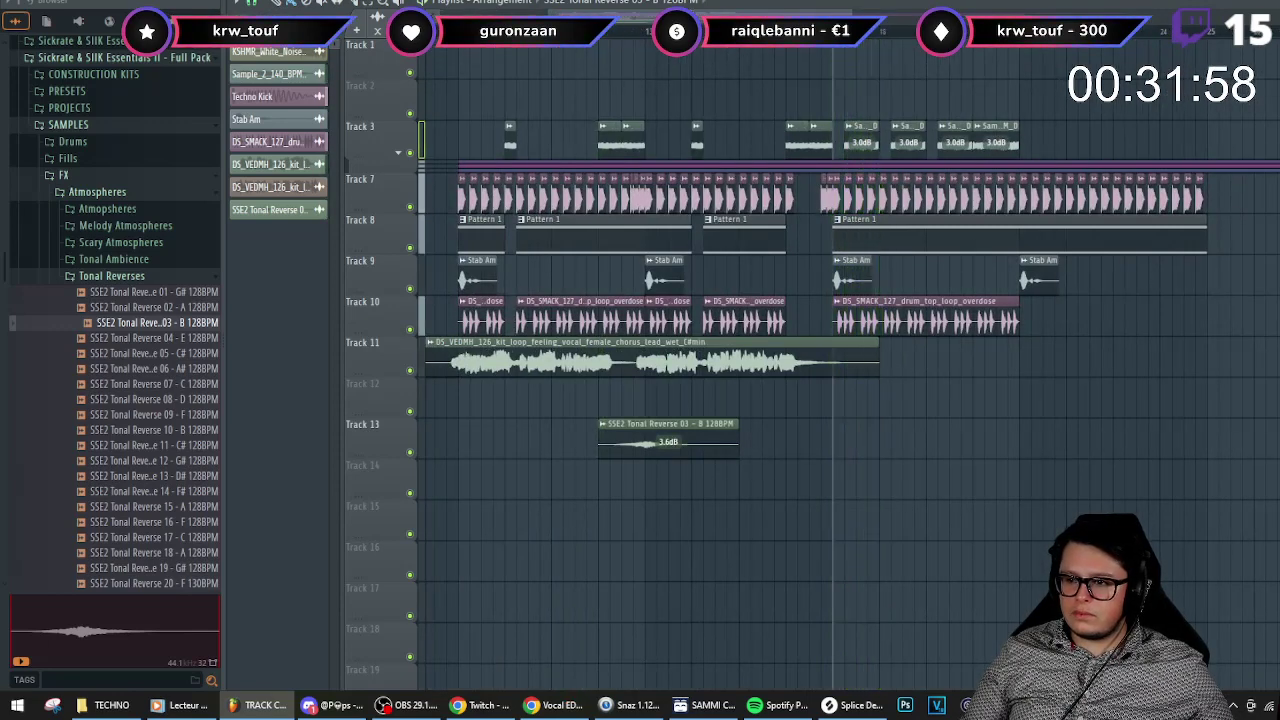
# - Create a channel rack group named LEAD and add a Serum instance to it
pyautogui.press('F9')
pyautogui.press('F6')
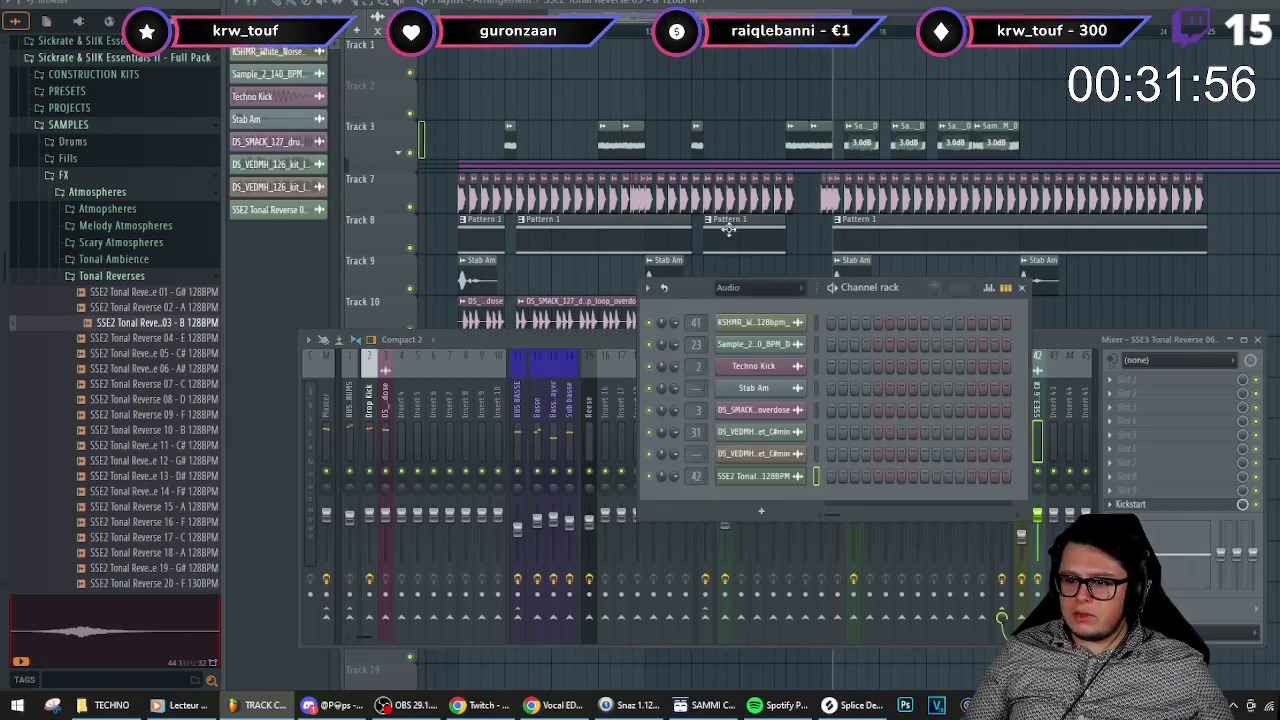
pyautogui.click(791, 298)
pyautogui.write('LEAD')
pyautogui.press('Return')
pyautogui.click(789, 357)
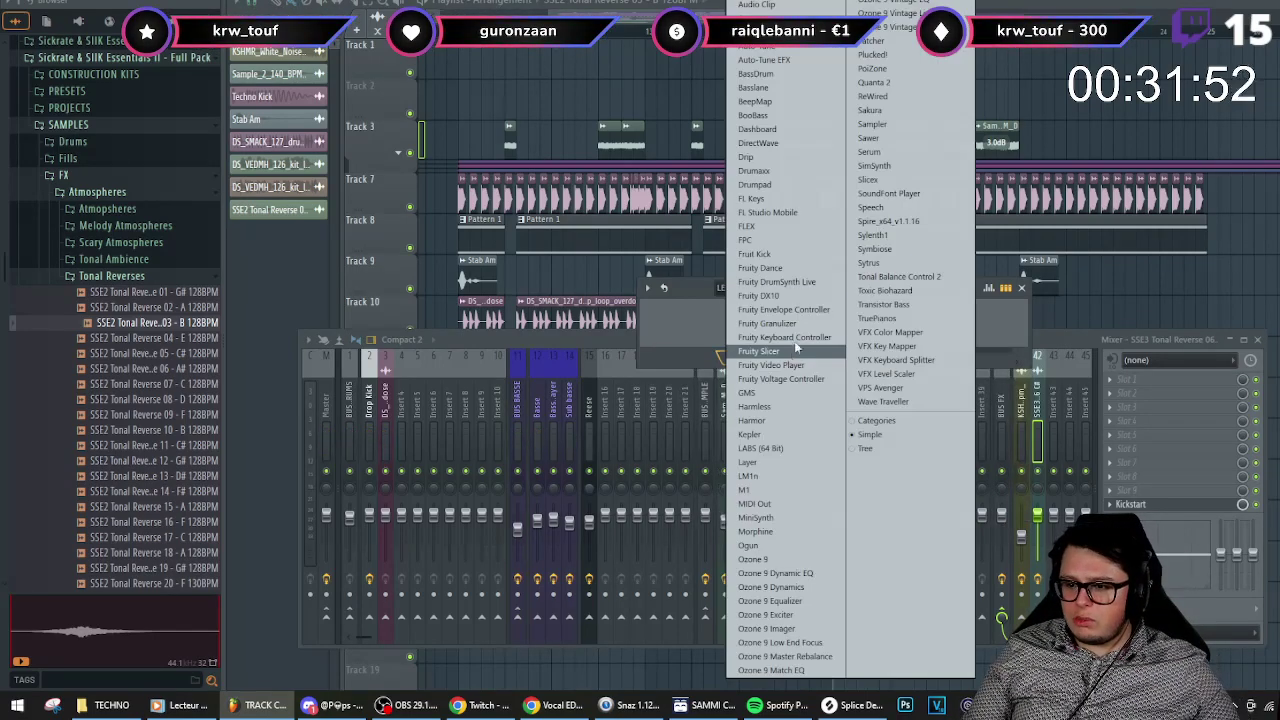
pyautogui.click(889, 153)
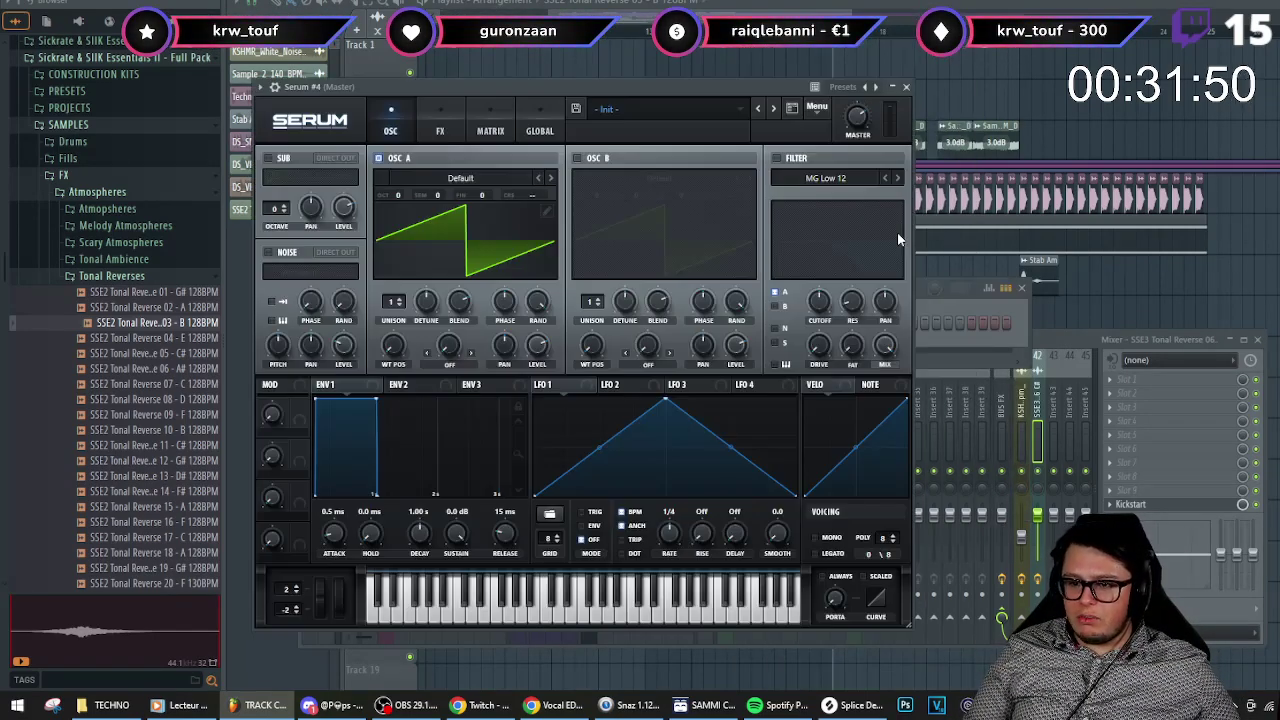
# - Load the sm_rr_lead_orch_stab preset from the user's Techno presets into Serum #4
pyautogui.click(691, 110)
pyautogui.moveTo(683, 274)
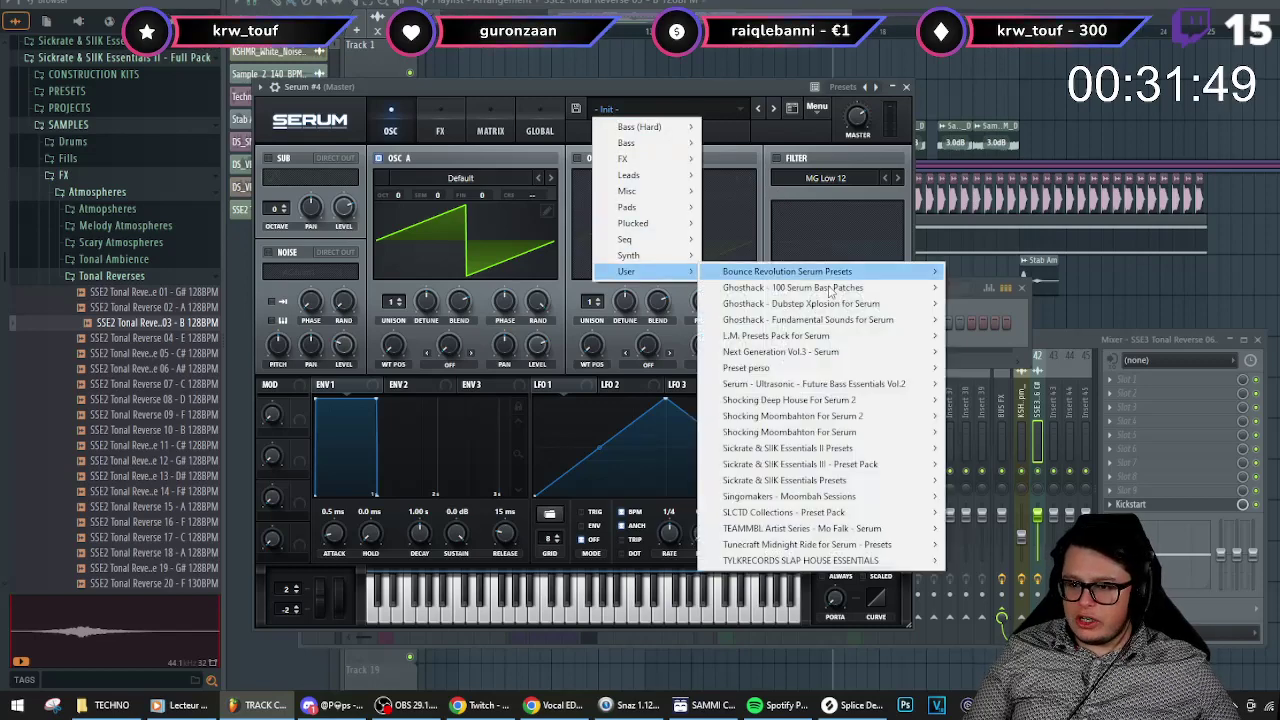
pyautogui.moveTo(863, 368)
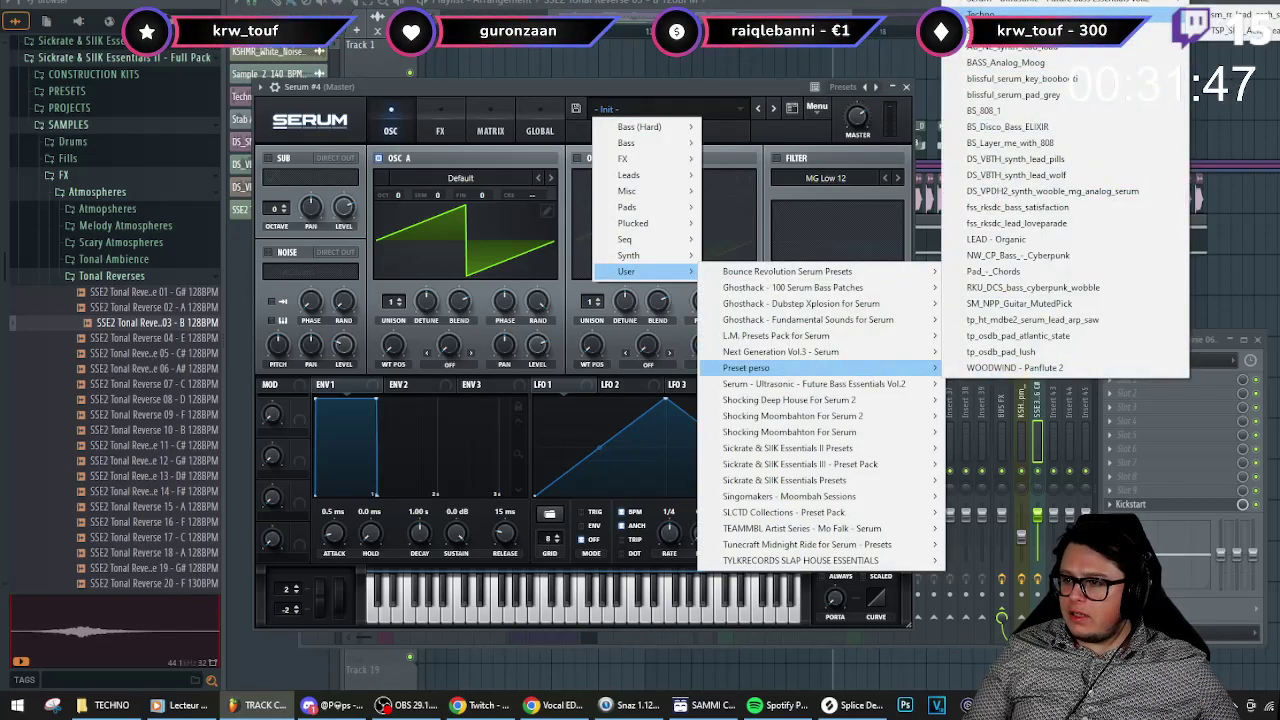
pyautogui.click(1236, 14)
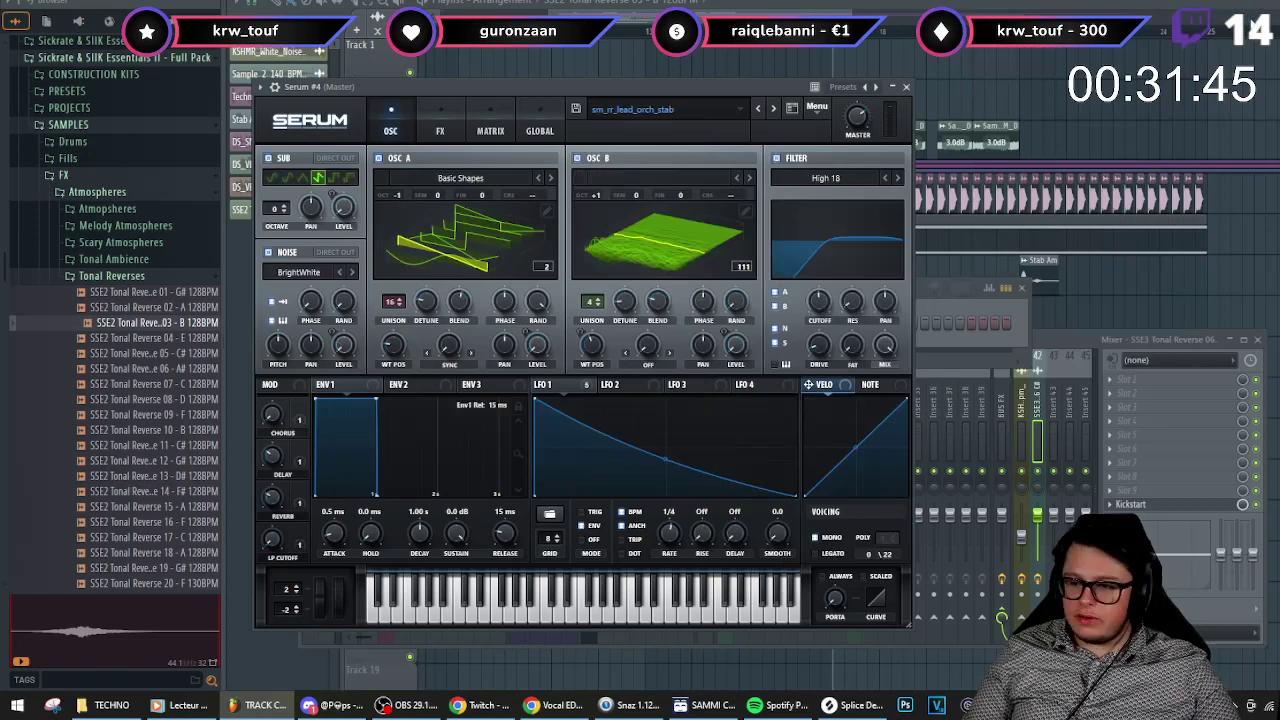
# - Route Serum #4 to mixer track 27 and add Kickstart to the track's last effect slot
pyautogui.click(968, 310)
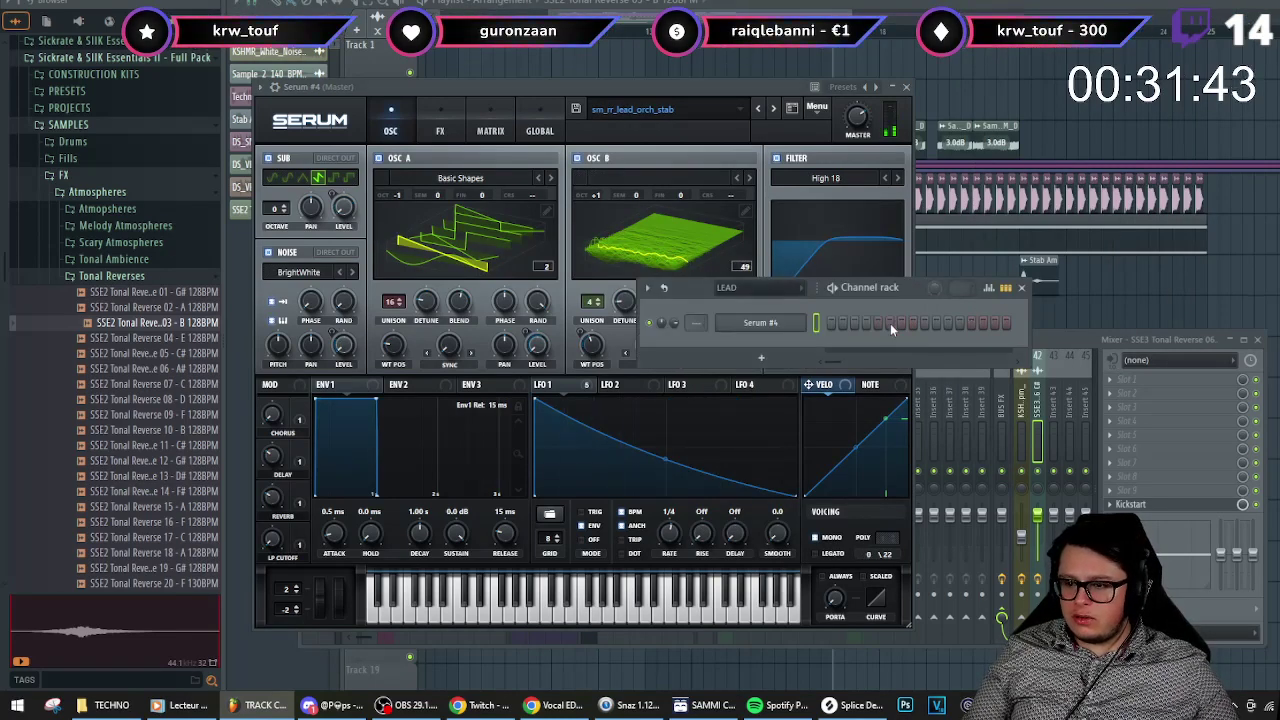
pyautogui.press('F9')
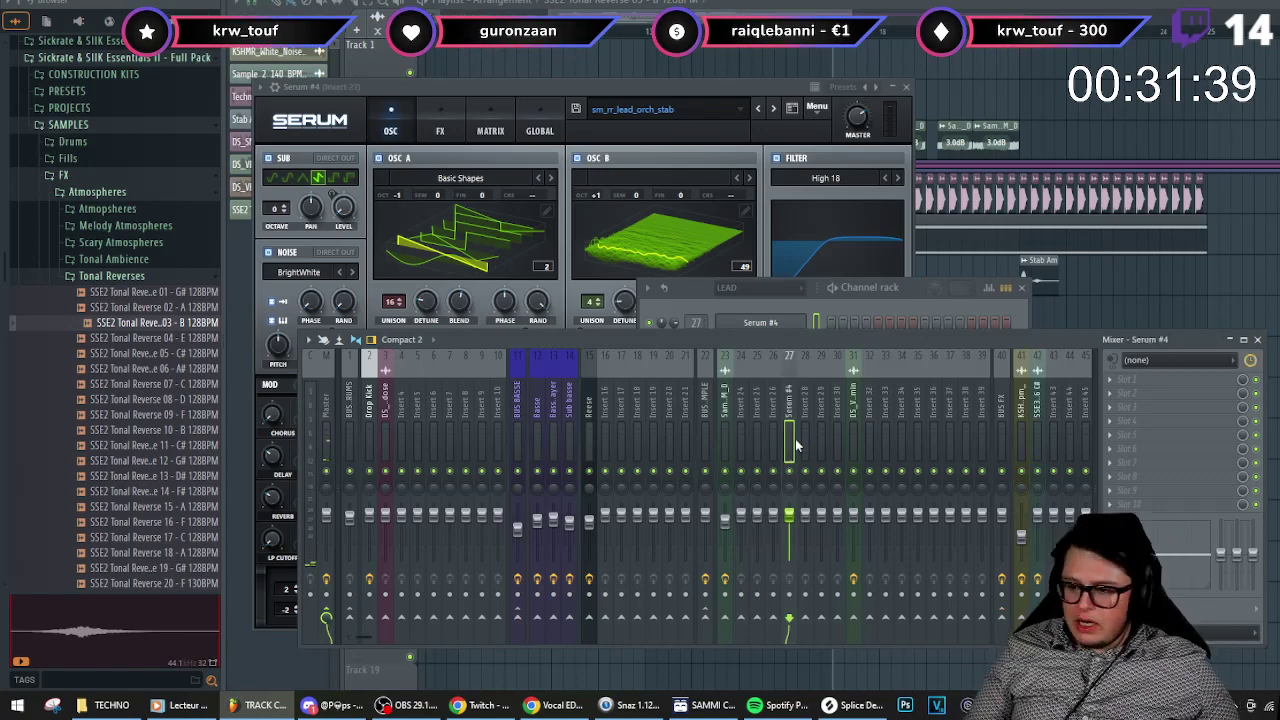
pyautogui.click(1126, 505)
pyautogui.click(934, 303)
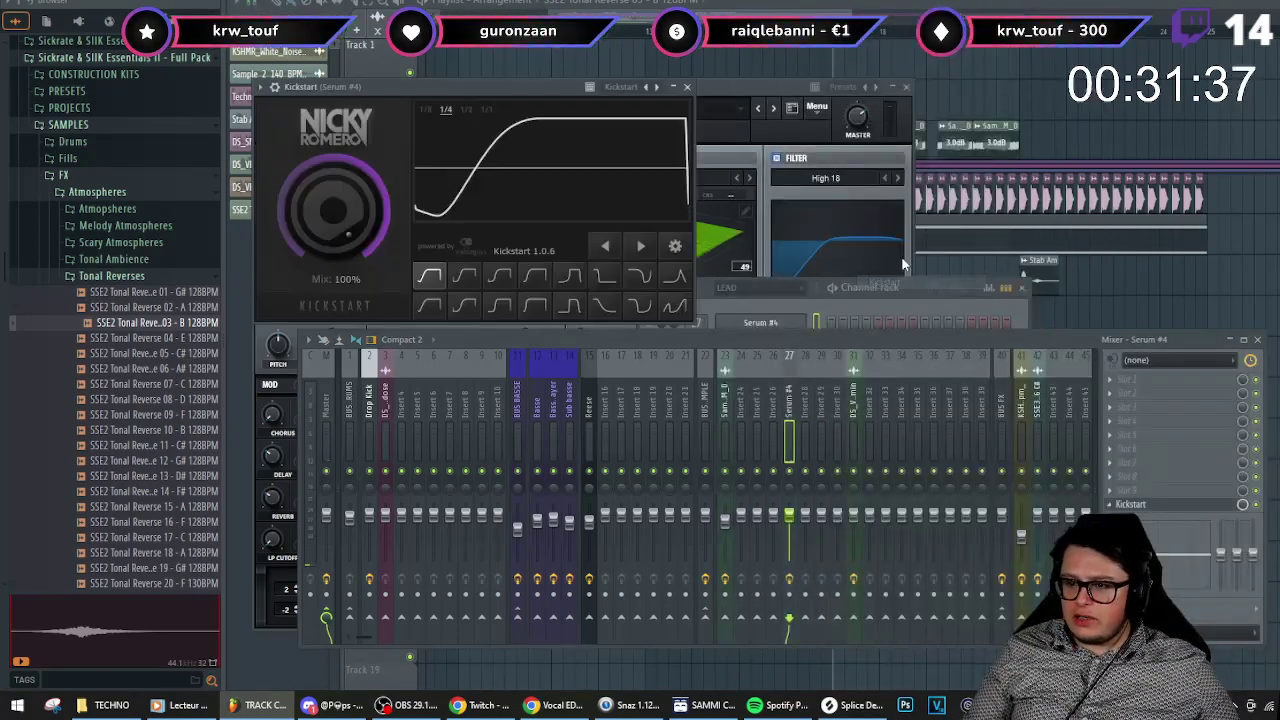
# - Write a short C#5 note followed by an equally short note an octave higher in Serum #4's piano roll
pyautogui.rightClick(799, 318)
pyautogui.click(830, 321)
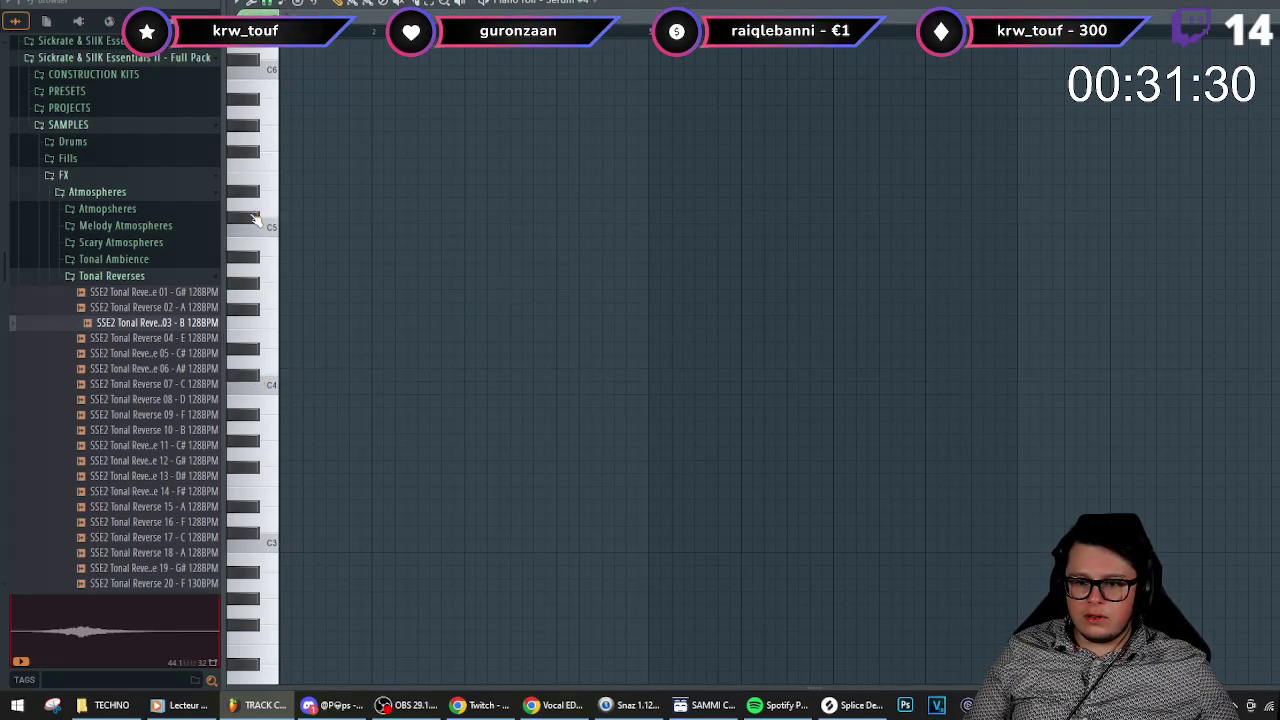
pyautogui.scroll(2, 270, 240)
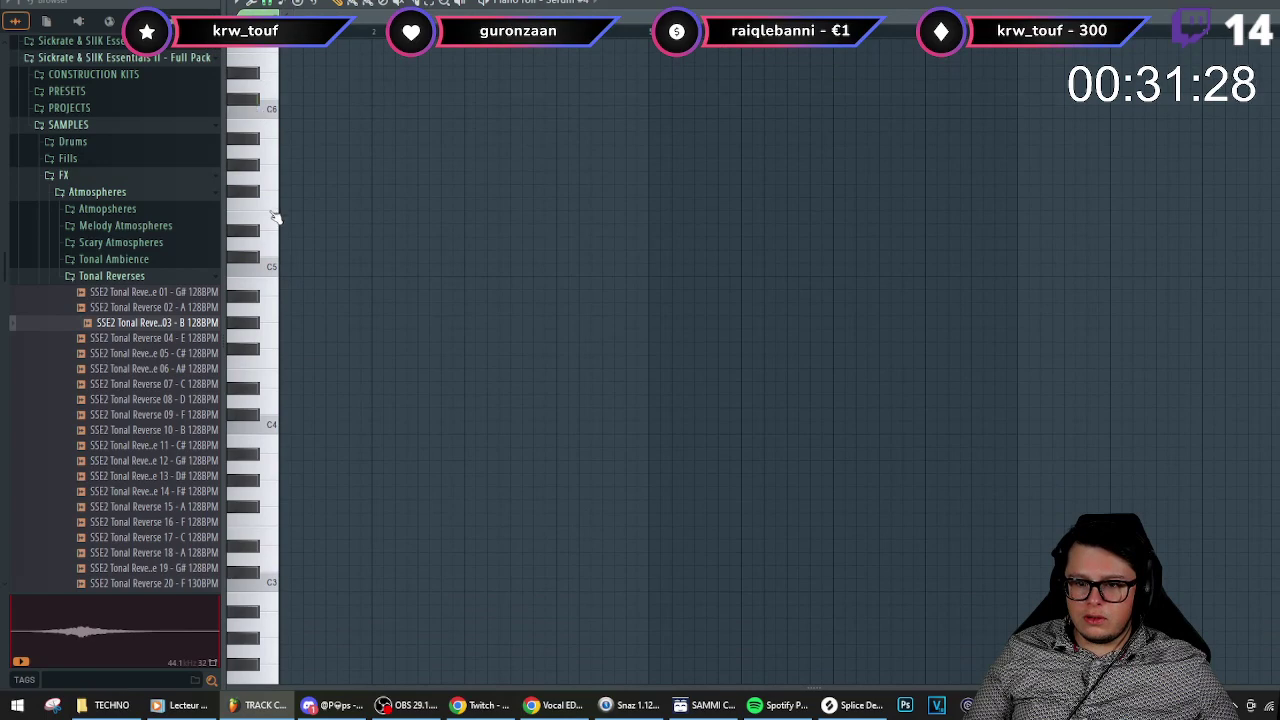
pyautogui.click(290, 257)
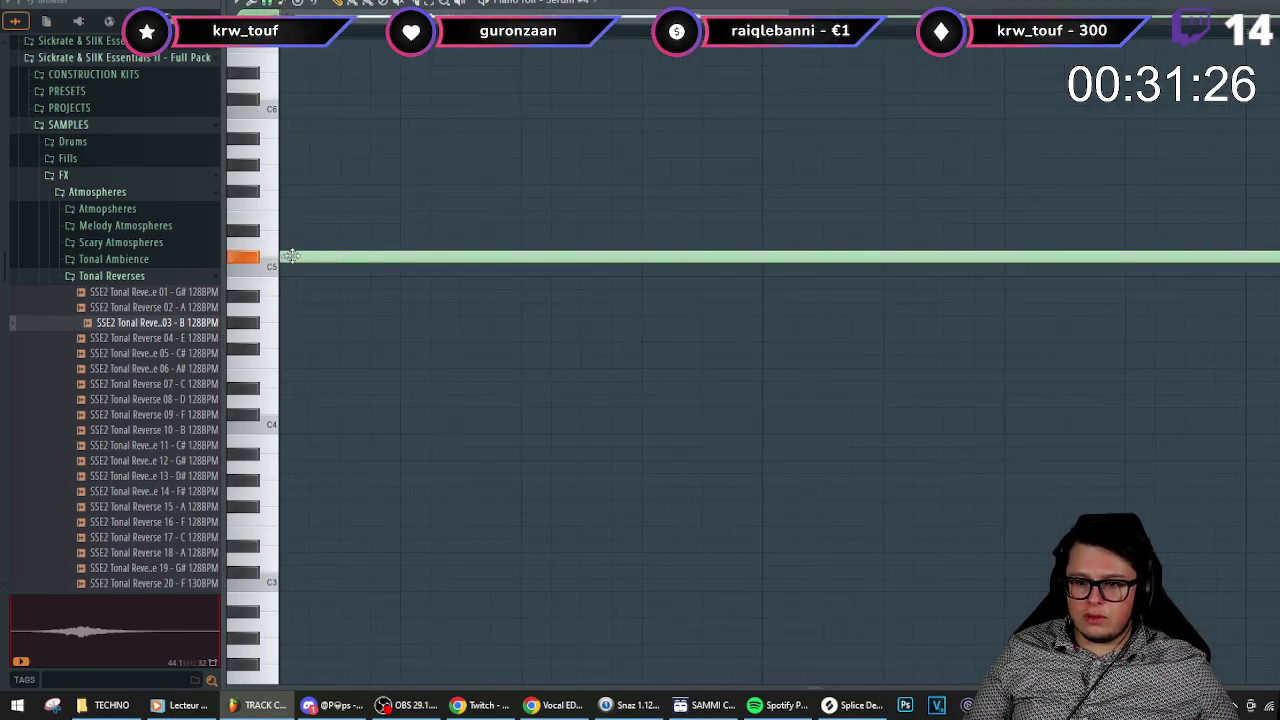
pyautogui.scroll(-3, 347, 256)
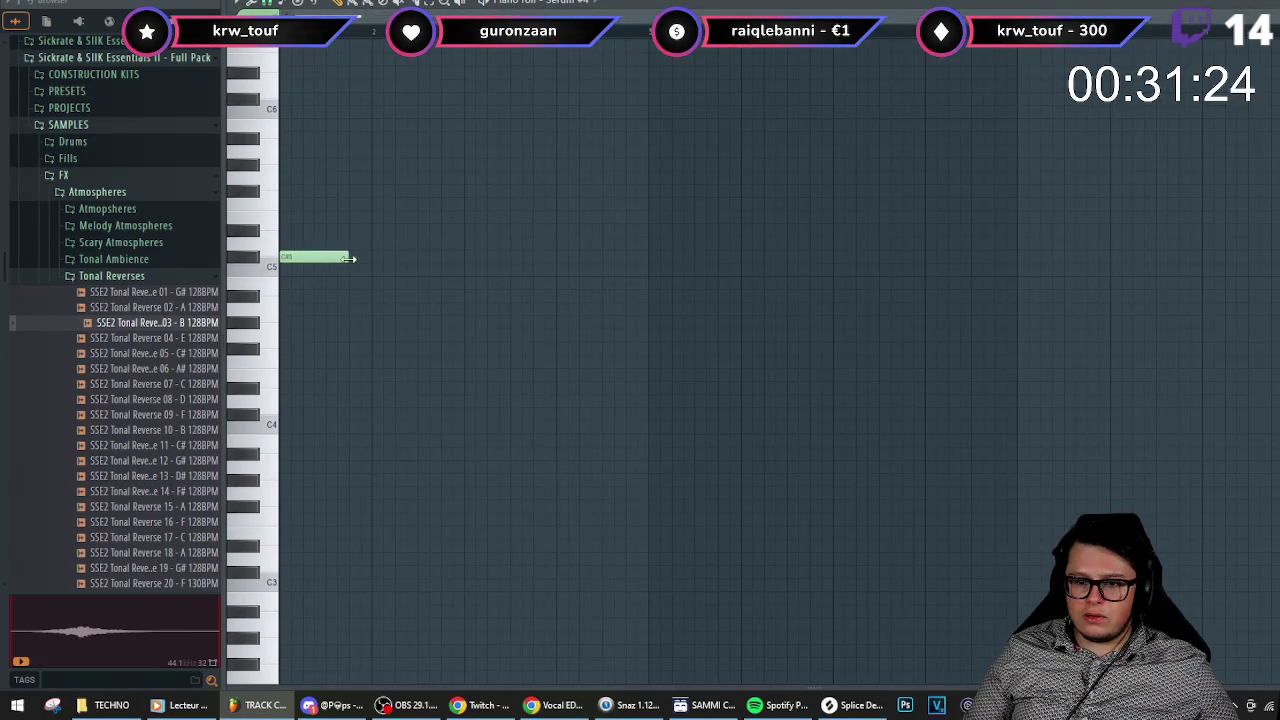
pyautogui.moveTo(288, 257); pyautogui.dragTo(327, 258)
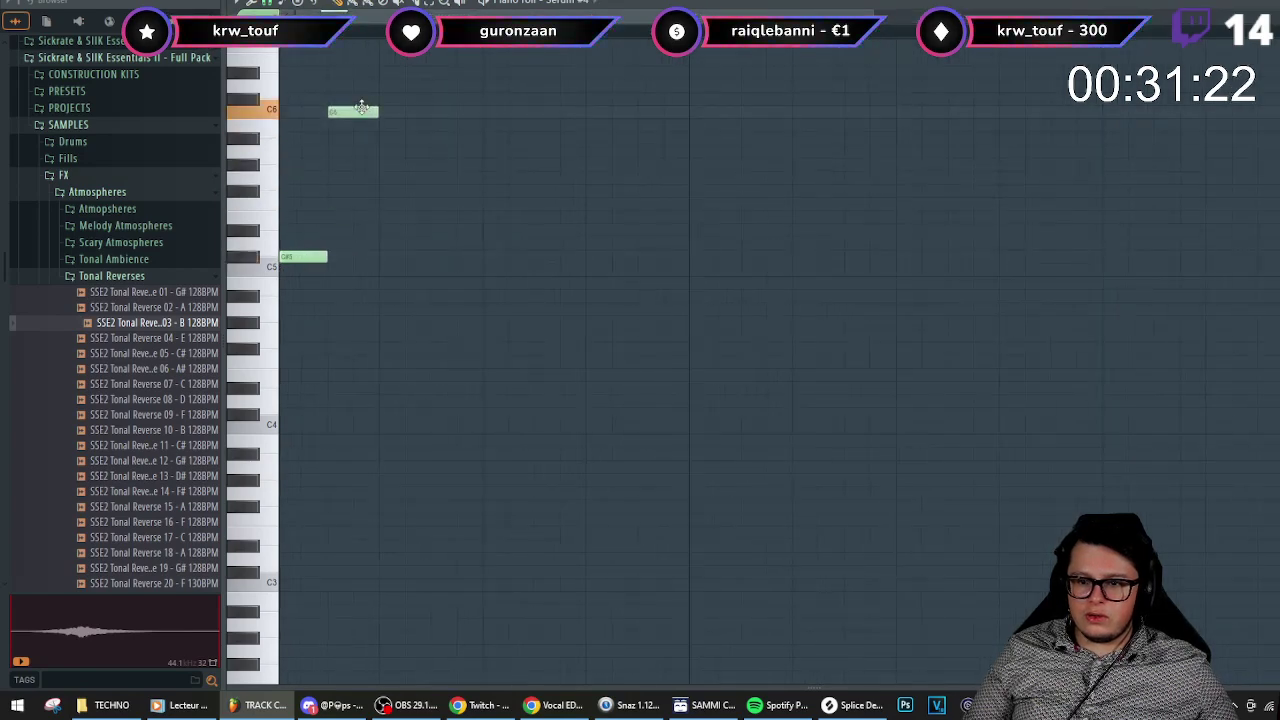
pyautogui.moveTo(362, 101); pyautogui.dragTo(362, 99)
# - Place Pattern 2 on Track 12 at bar 18, where the vocal clip ends, and play the arrangement
pyautogui.press('F7')
pyautogui.click(885, 4)
pyautogui.scroll(2, 930, 391)
pyautogui.click(880, 391)
pyautogui.press('space')
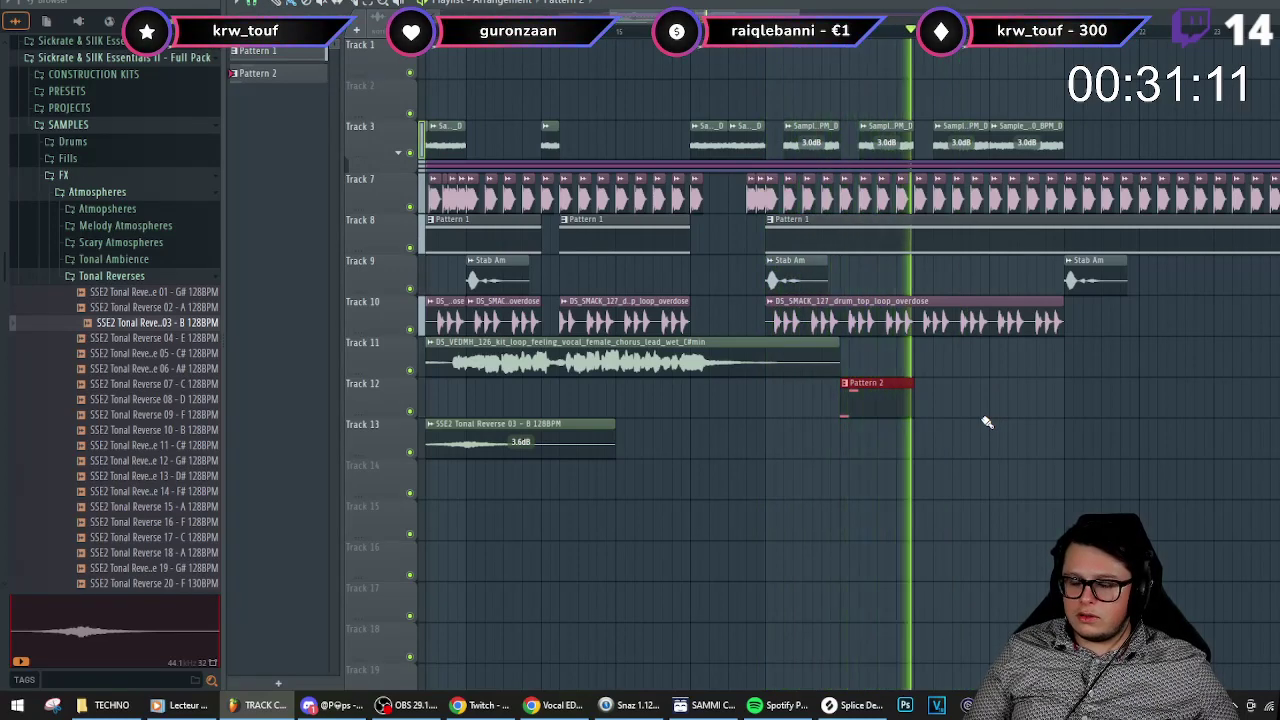
# - Reverse Pattern 2's octave order so C#6 comes first and C#5 second, and audition it in the arrangement
pyautogui.doubleClick(884, 408)
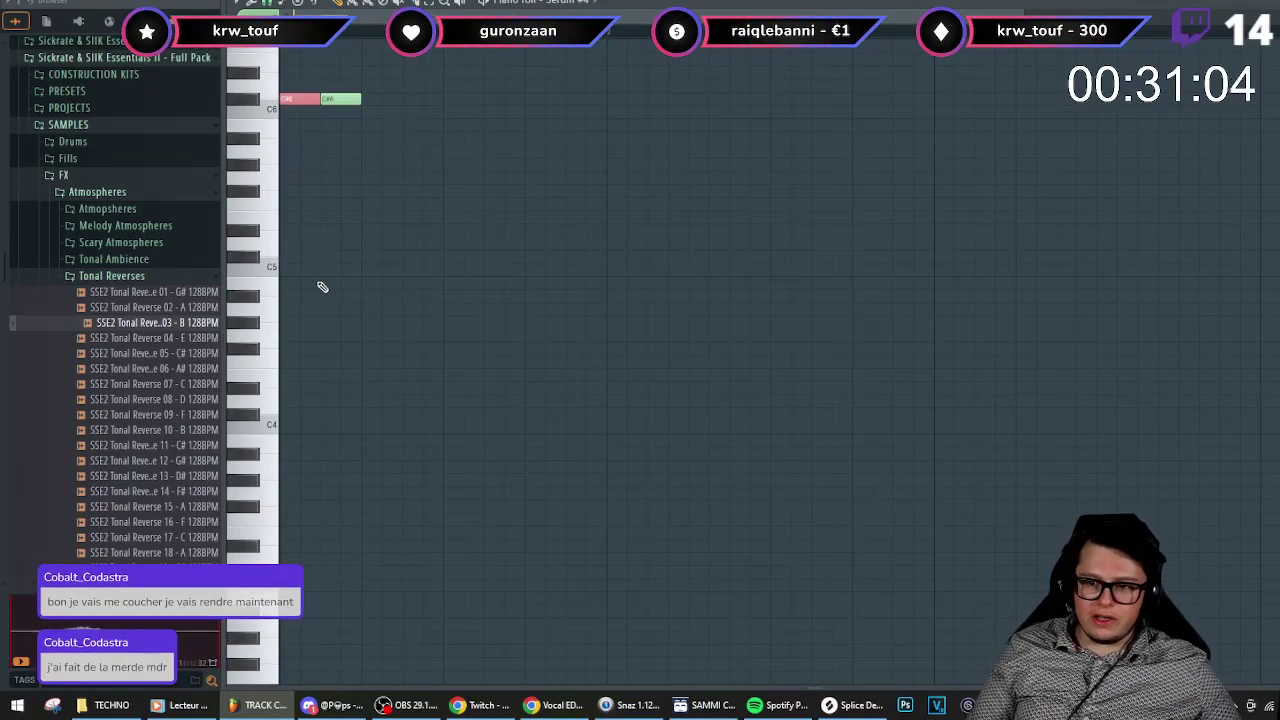
pyautogui.hotkey('ctrl', 'Down')
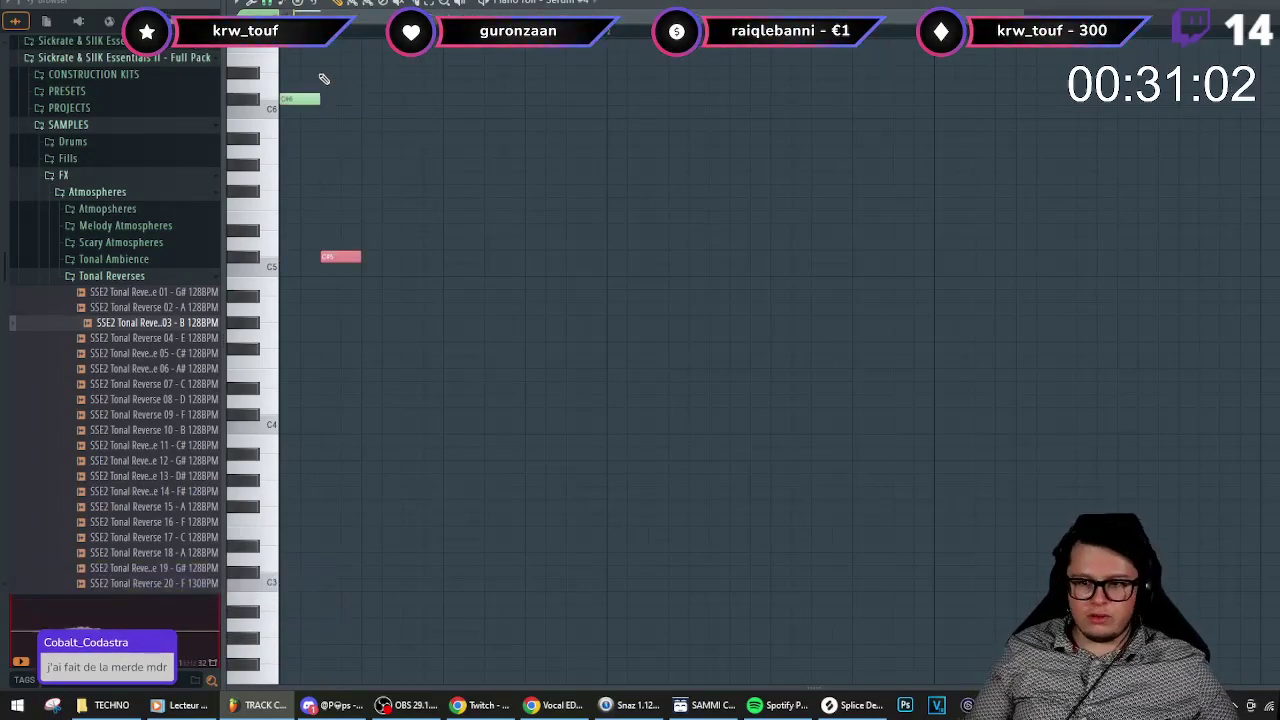
pyautogui.press('space')
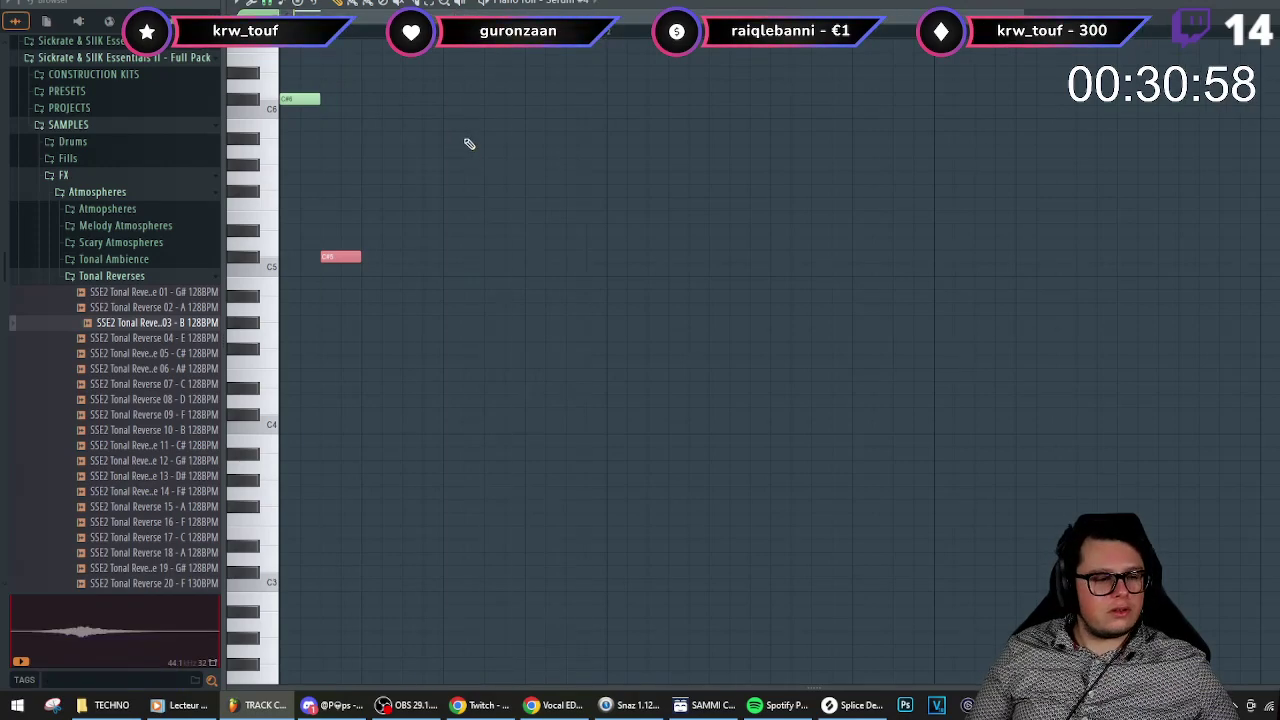
pyautogui.press('F5')
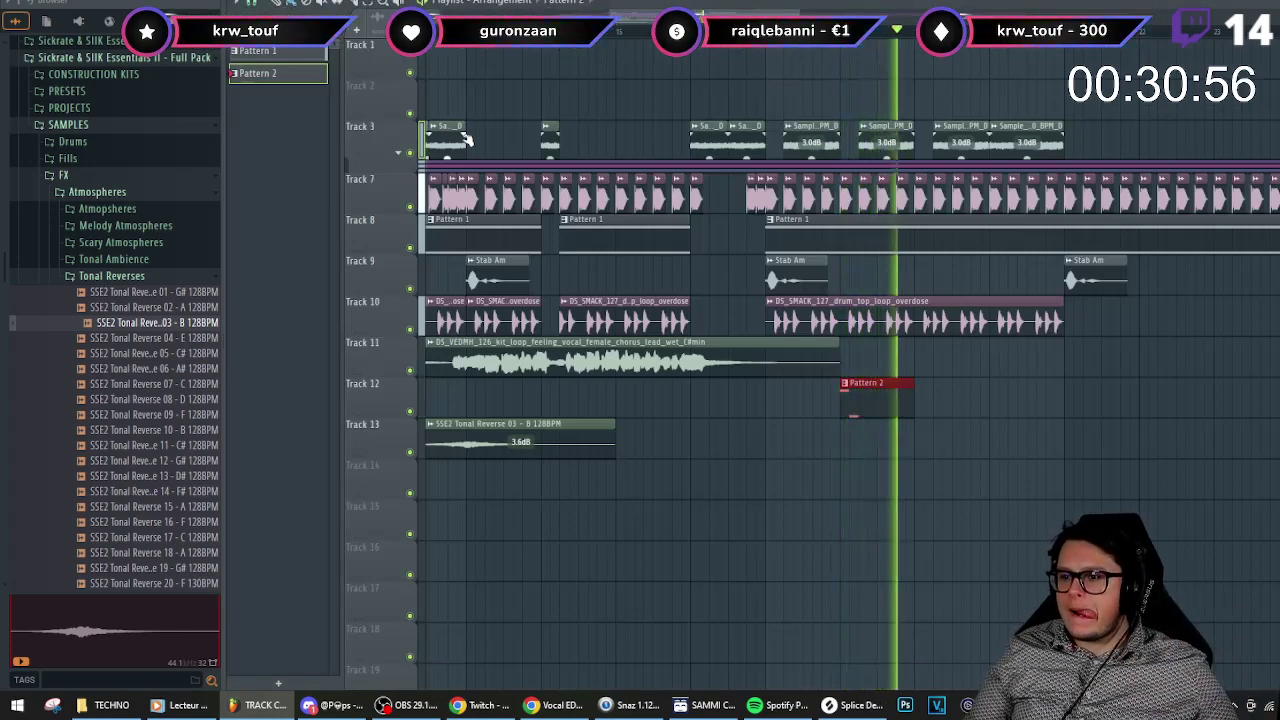
pyautogui.press('space')
# - Add a second Serum to the LEAD group and load the TSP_SRP_Acid_Lead_chemical preset from the user presets
pyautogui.press('F6')
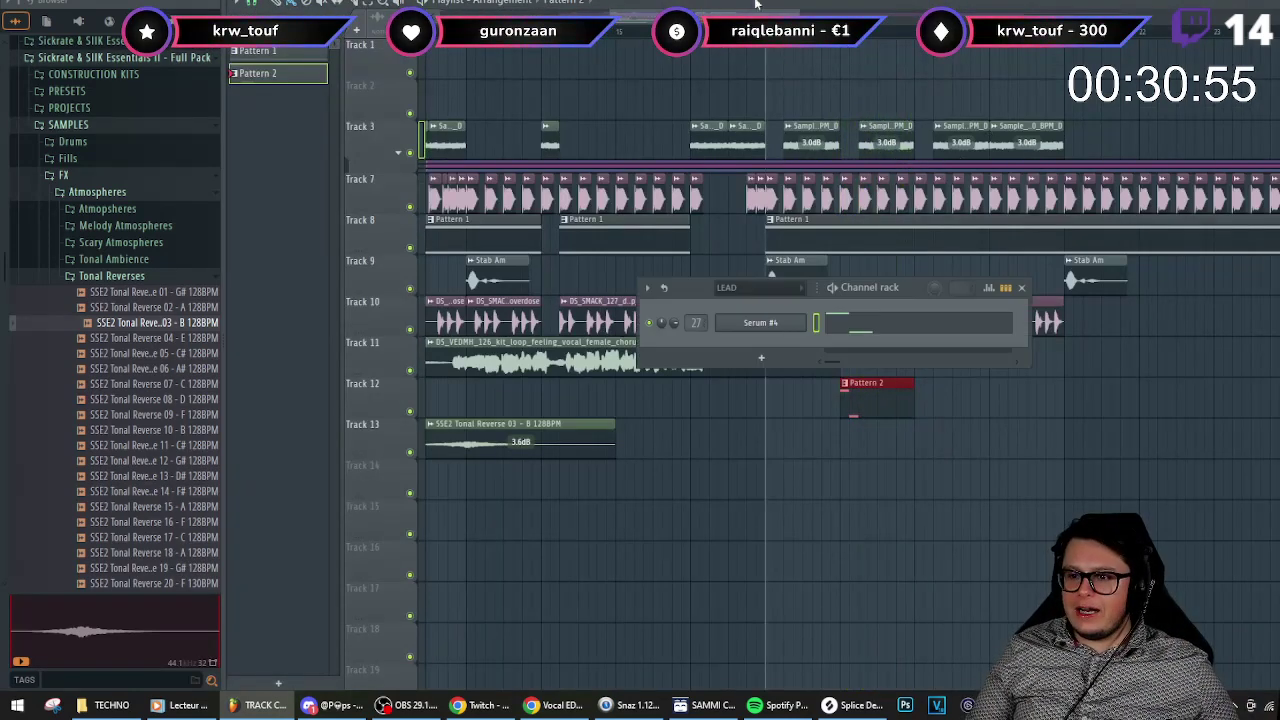
pyautogui.click(761, 357)
pyautogui.click(930, 153)
pyautogui.click(628, 128)
pyautogui.moveTo(680, 290)
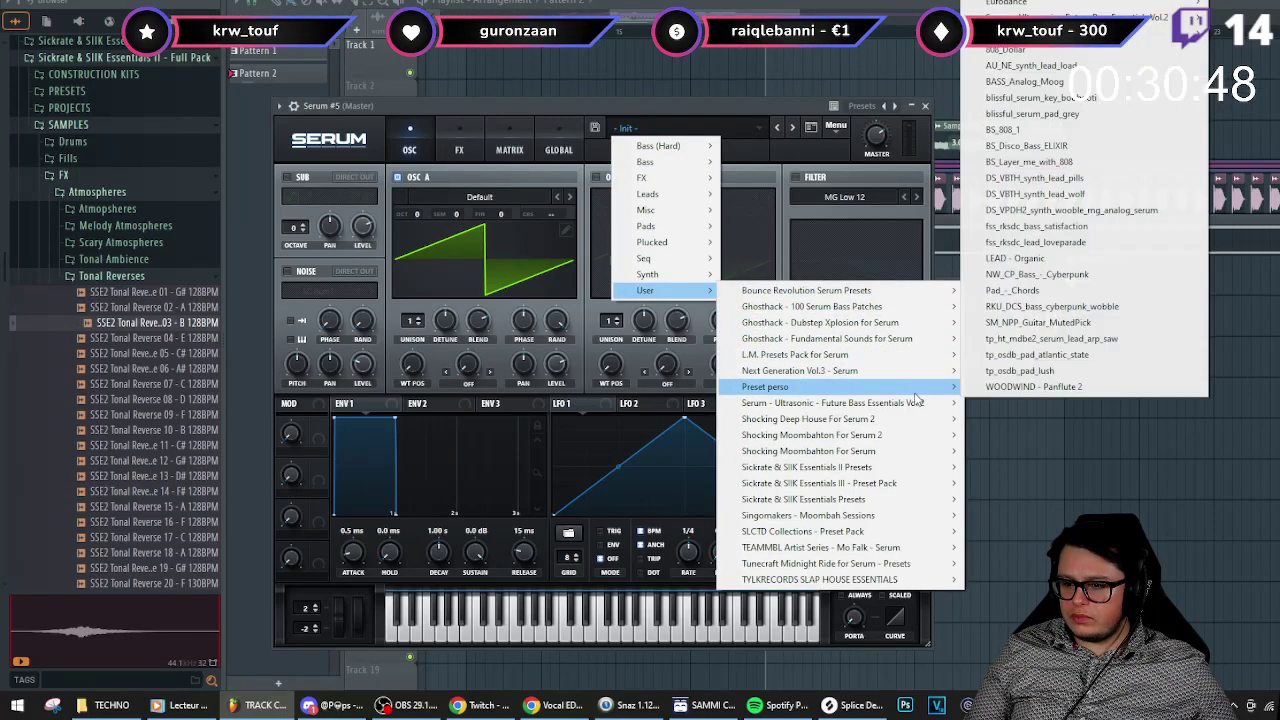
pyautogui.moveTo(930, 465)
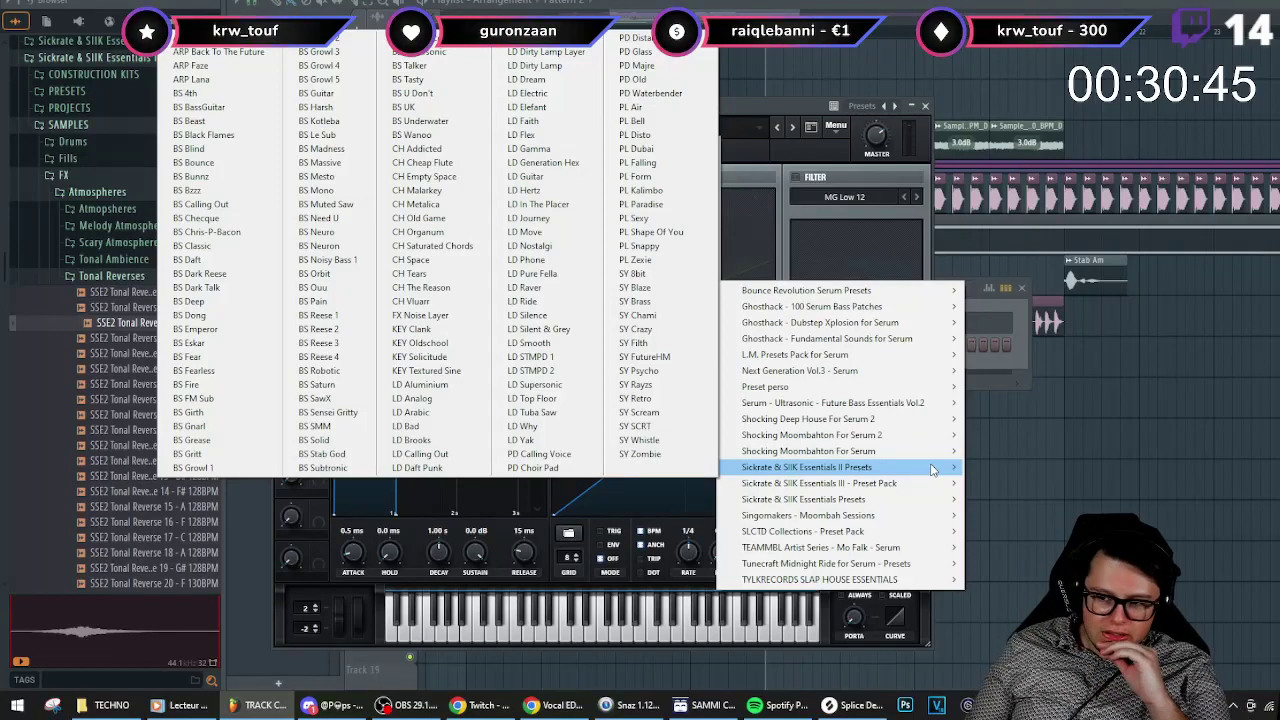
pyautogui.moveTo(920, 397)
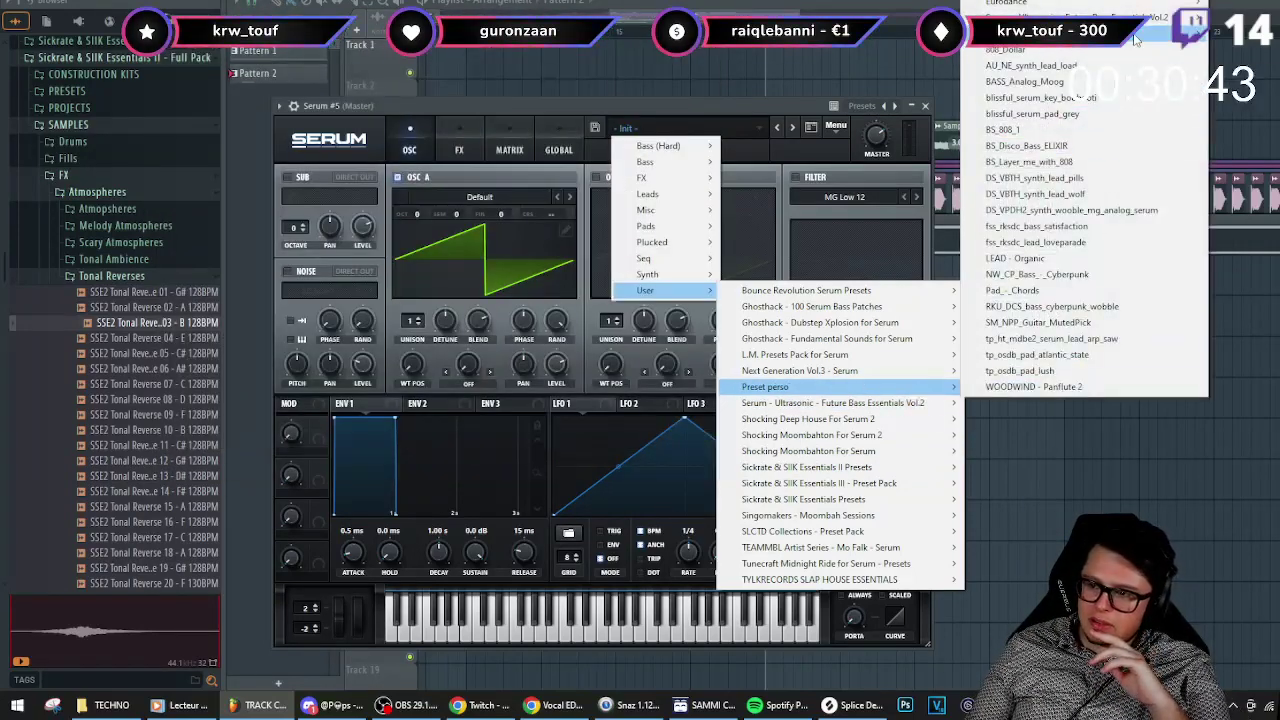
pyautogui.click(1268, 49)
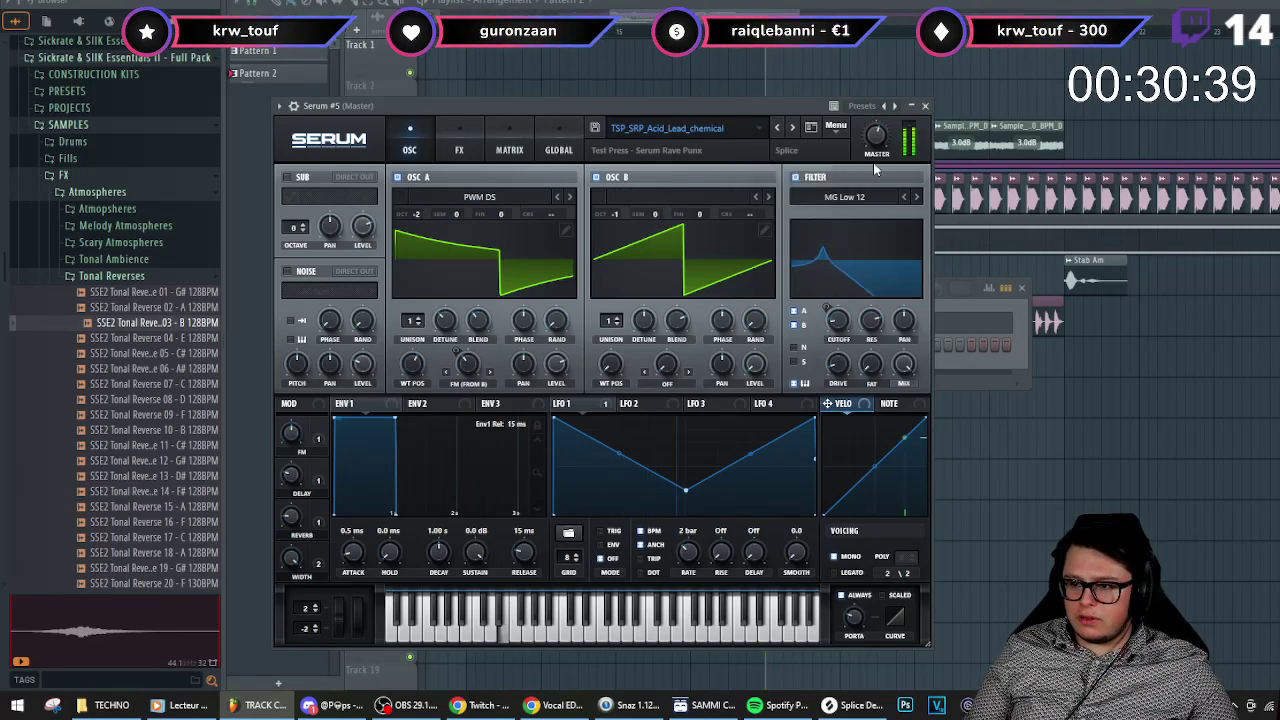
# - Route Serum #5 to mixer track 28 and add Kickstart to its ninth effect slot
pyautogui.click(955, 310)
pyautogui.press('F9')
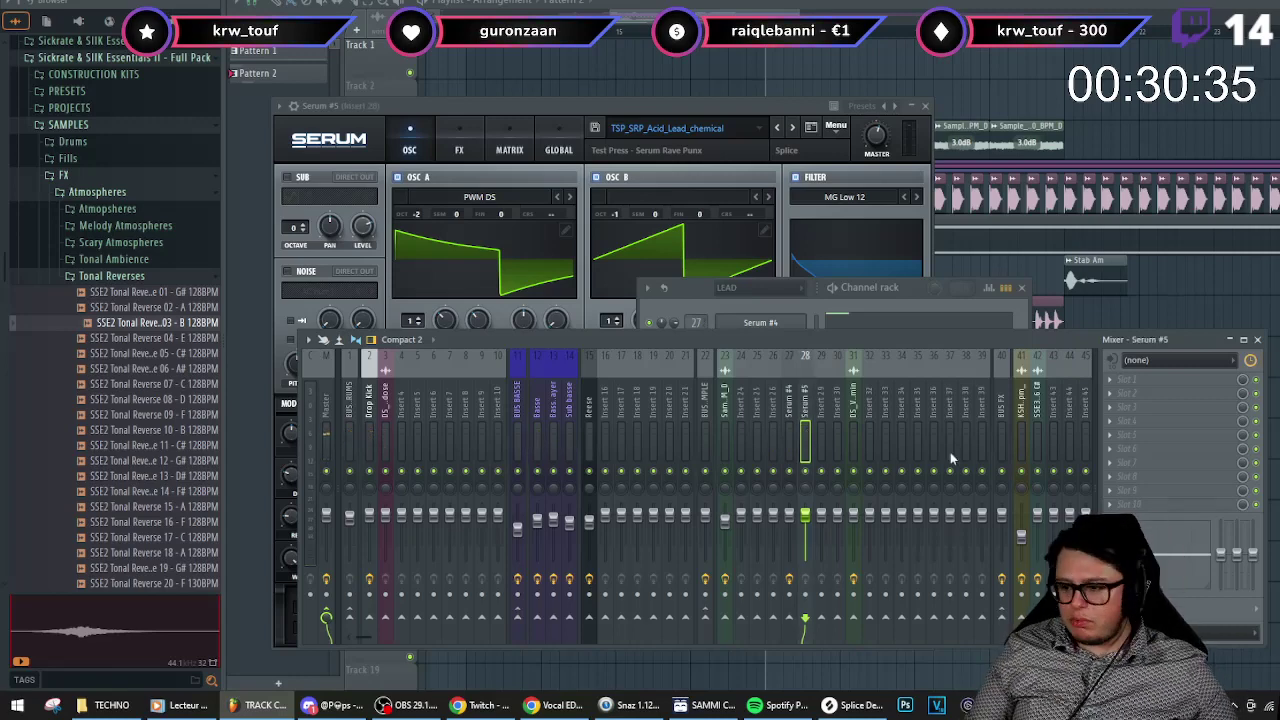
pyautogui.click(1130, 380)
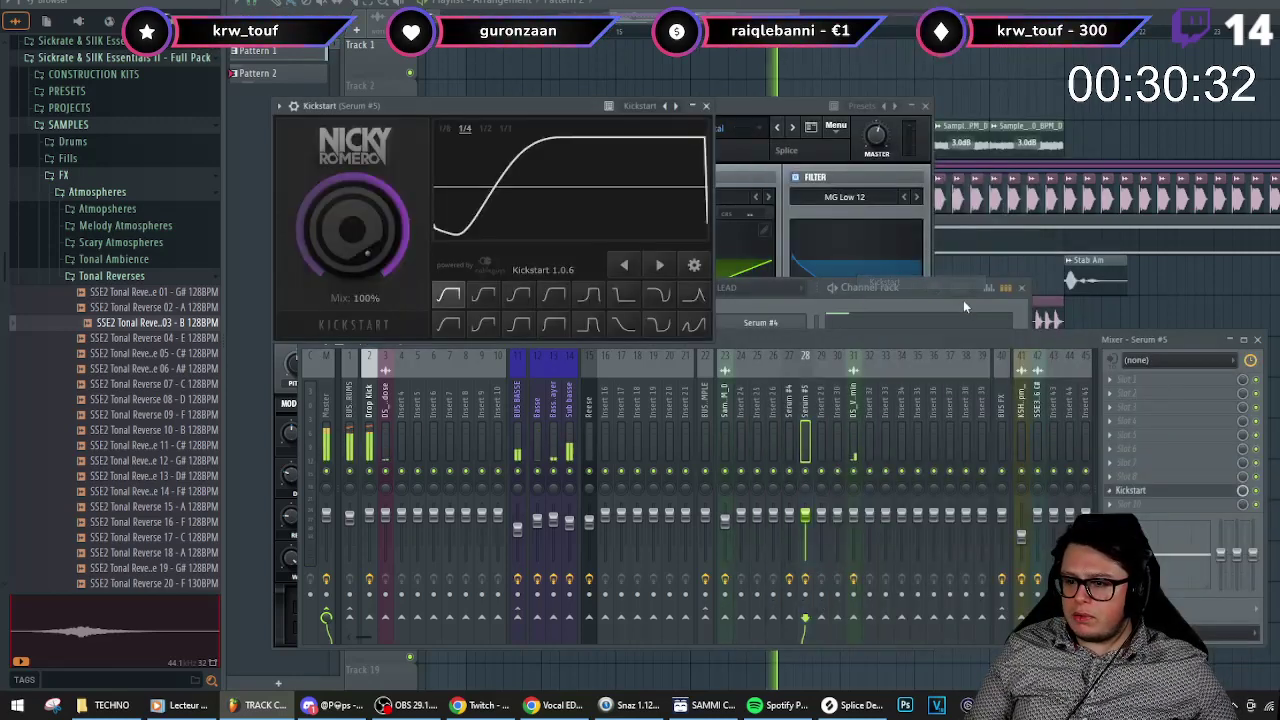
# - Write a single C#6 note for Serum #5 at the start of the new Pattern 3
pyautogui.rightClick(801, 341)
pyautogui.click(811, 345)
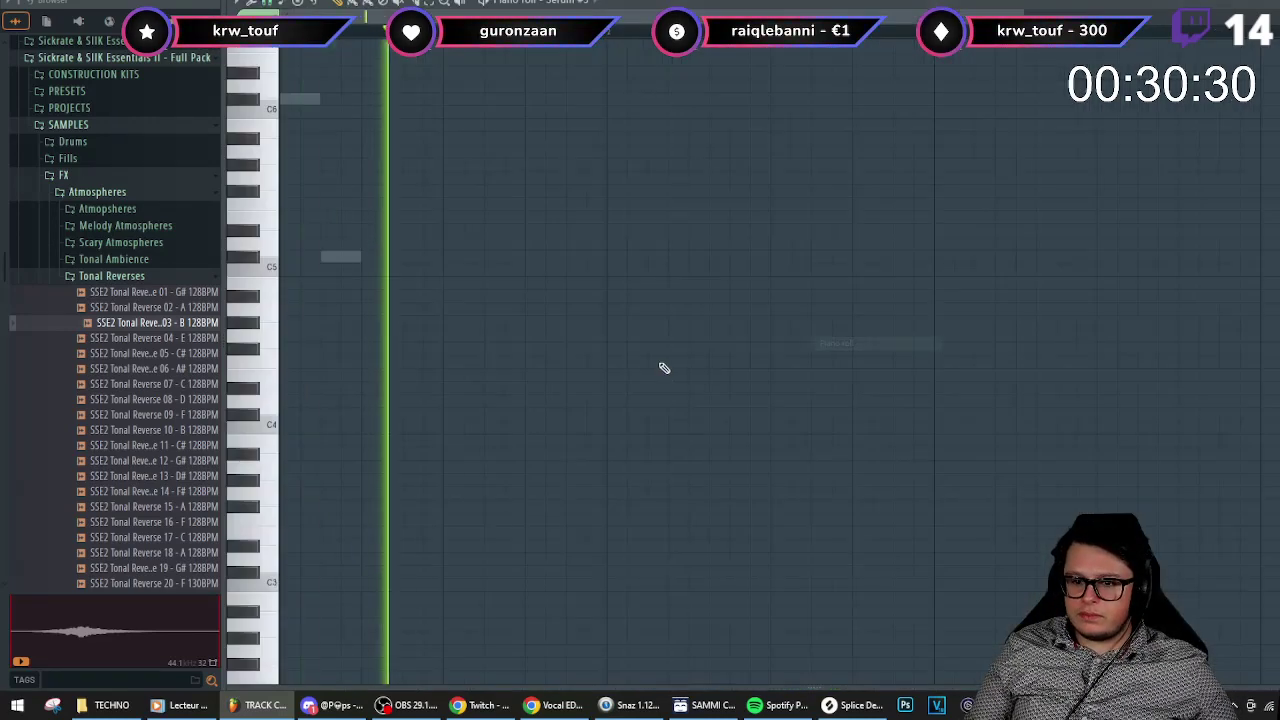
pyautogui.press('space')
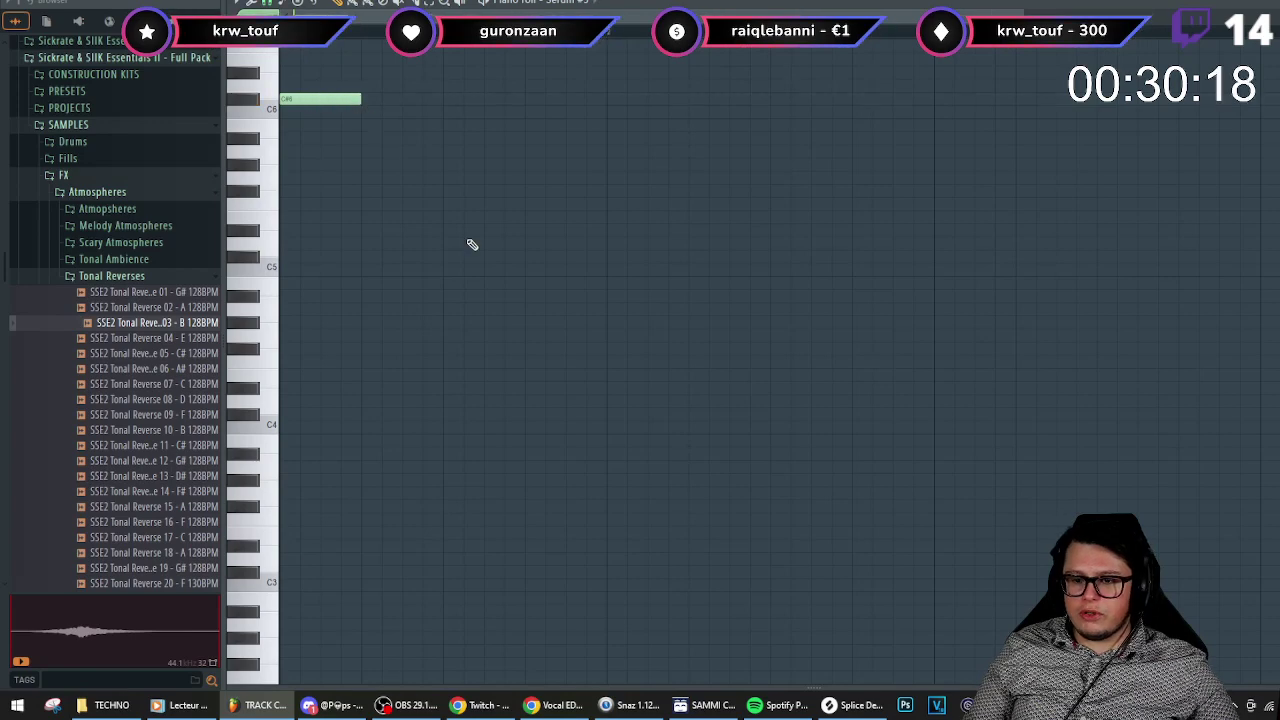
pyautogui.press('Escape')
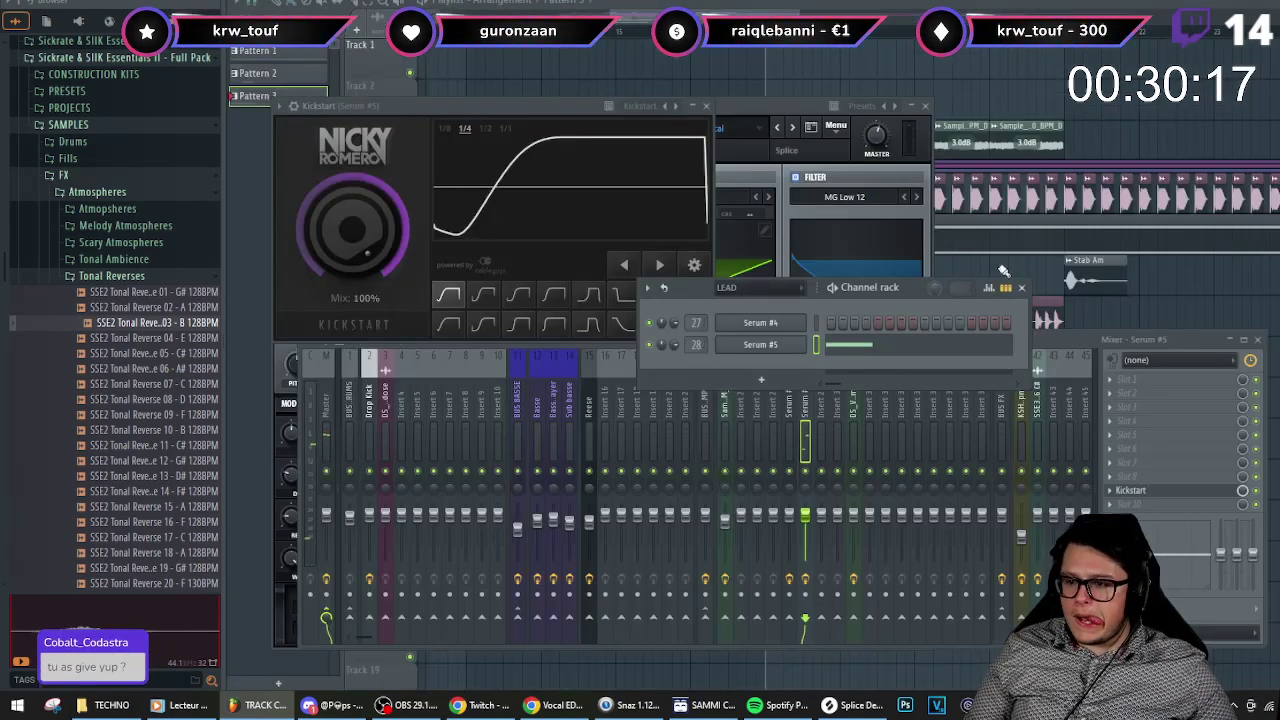
# - Place Pattern 3 on Track 13 at bar 19, directly after the Pattern 2 clip, during playback
pyautogui.press('F12')
pyautogui.press('space')
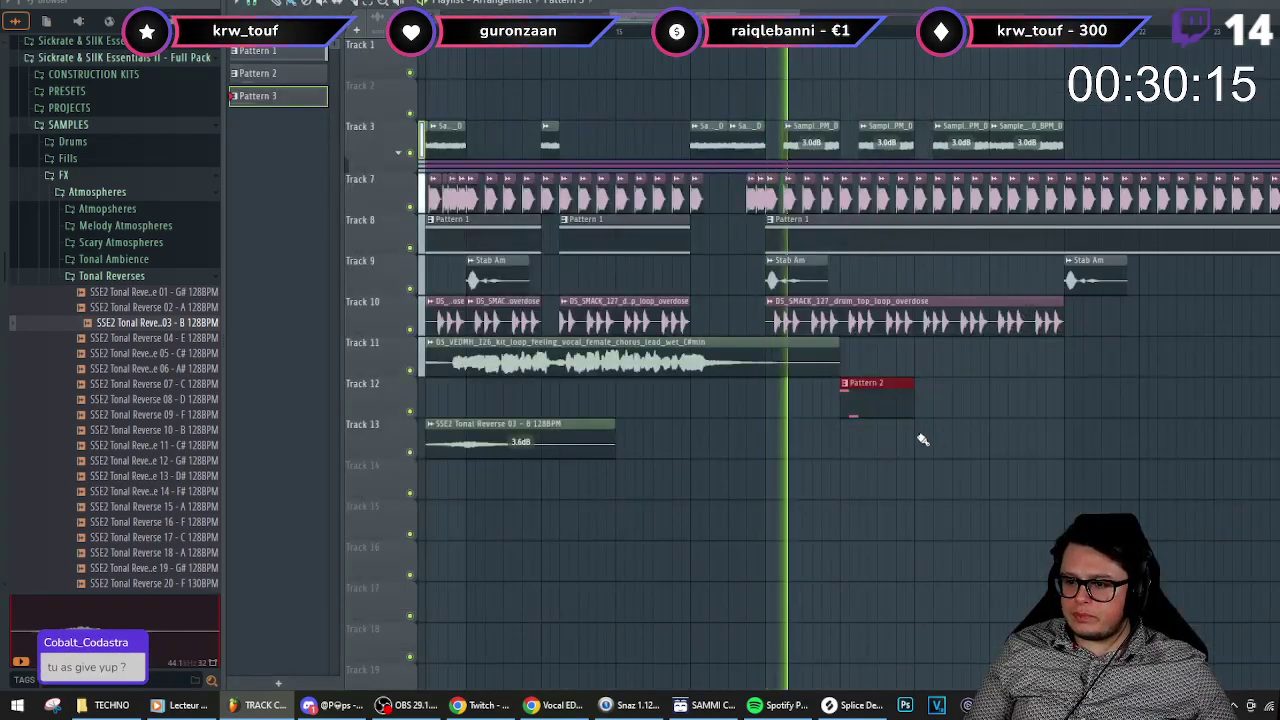
pyautogui.click(920, 437)
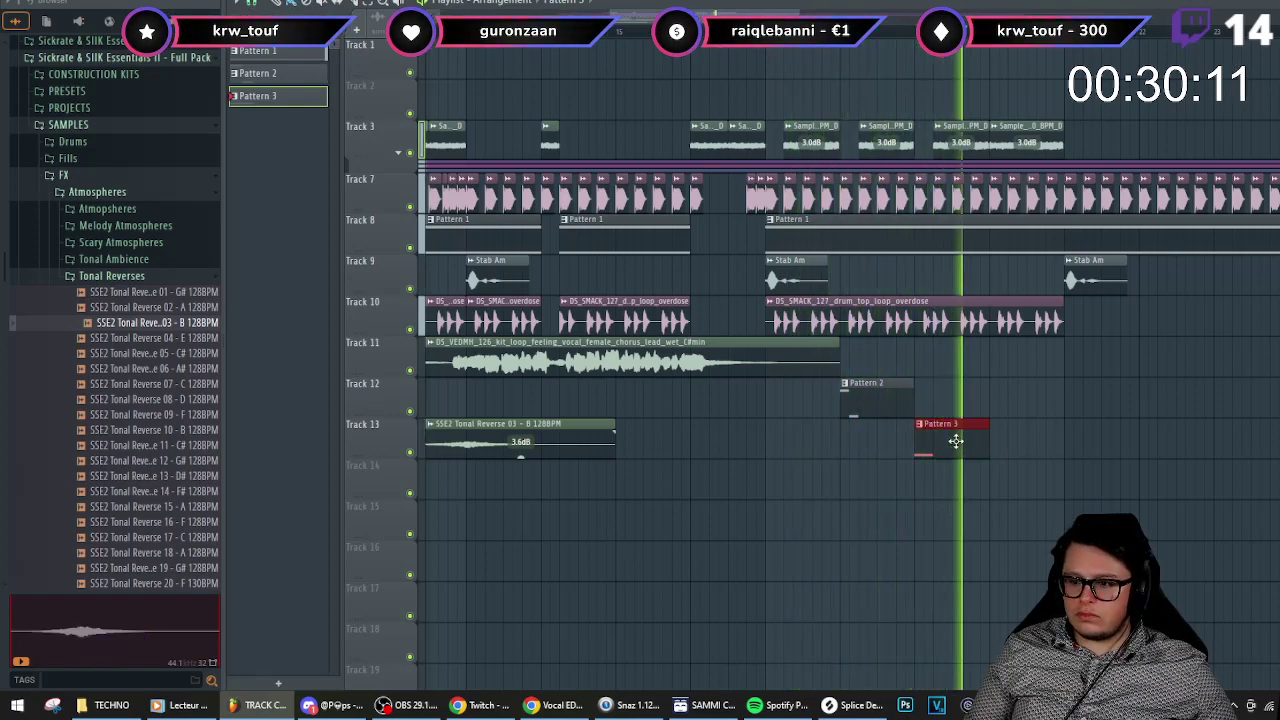
# - Replace Pattern 3's C#6 note with one C#5 note of the same length and replay the arrangement
pyautogui.doubleClick(954, 437)
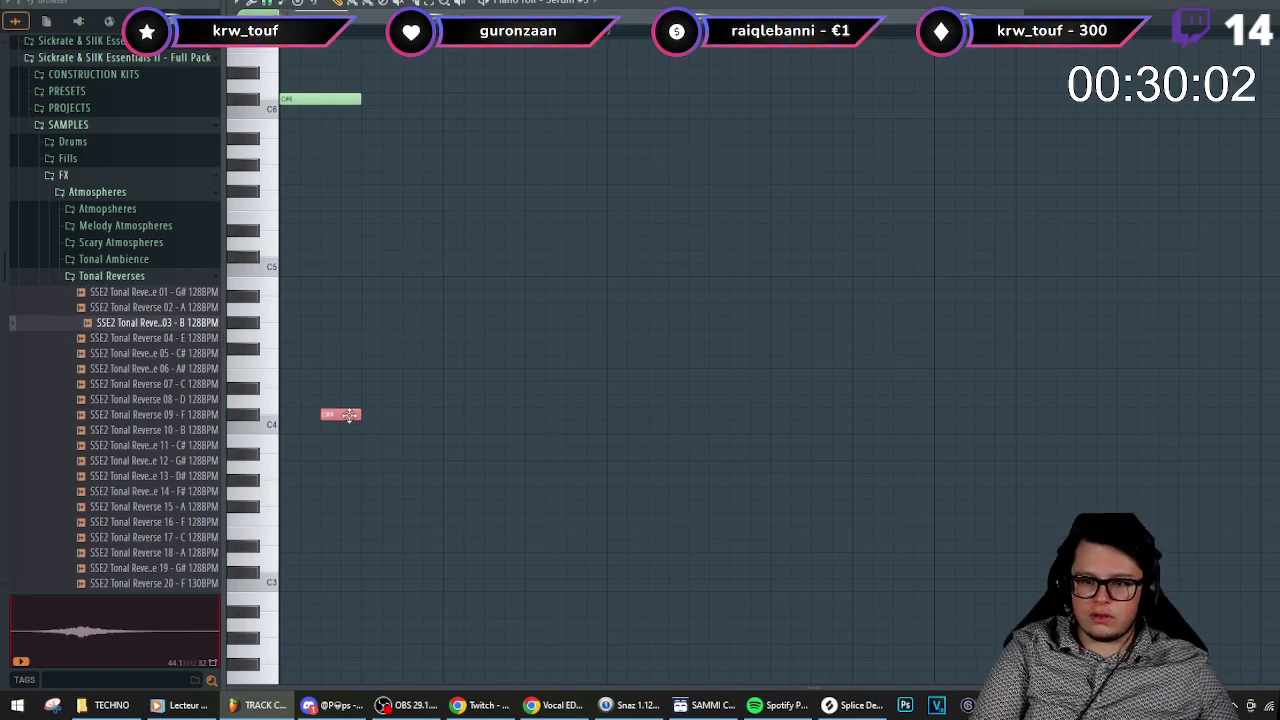
pyautogui.press('space')
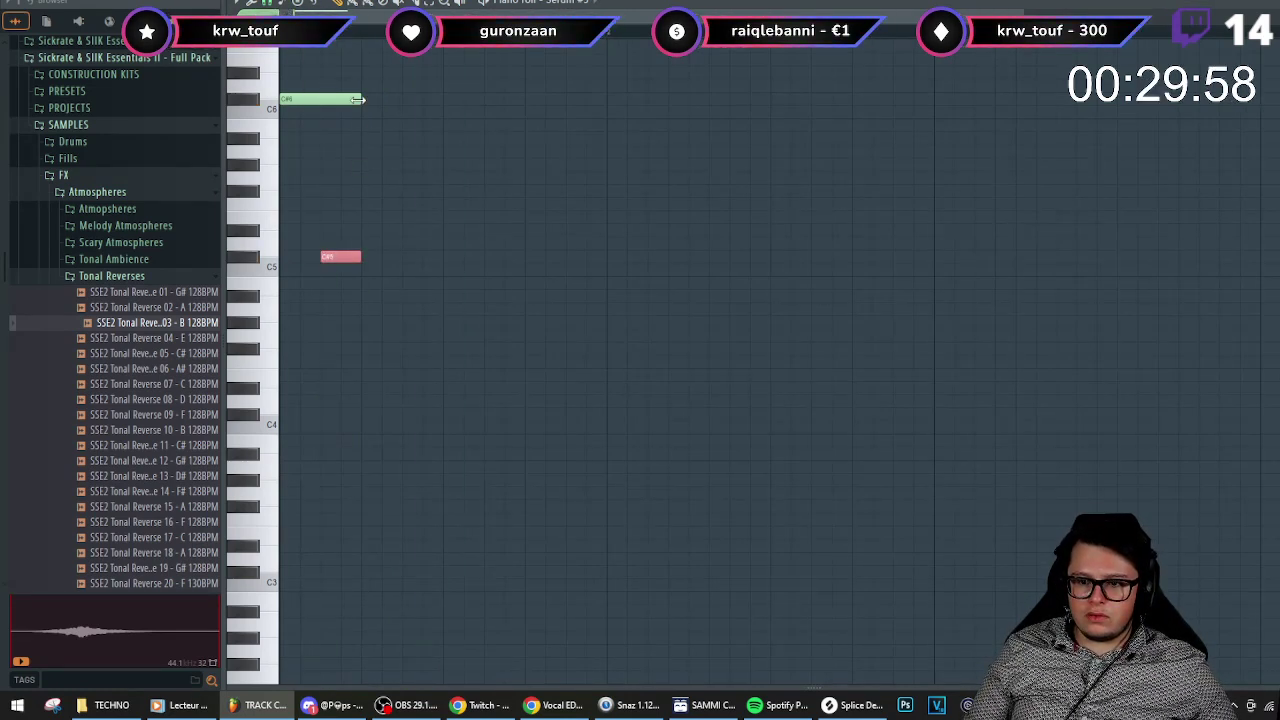
pyautogui.press('space')
pyautogui.hotkey('ctrl', 'z')
pyautogui.press('space')
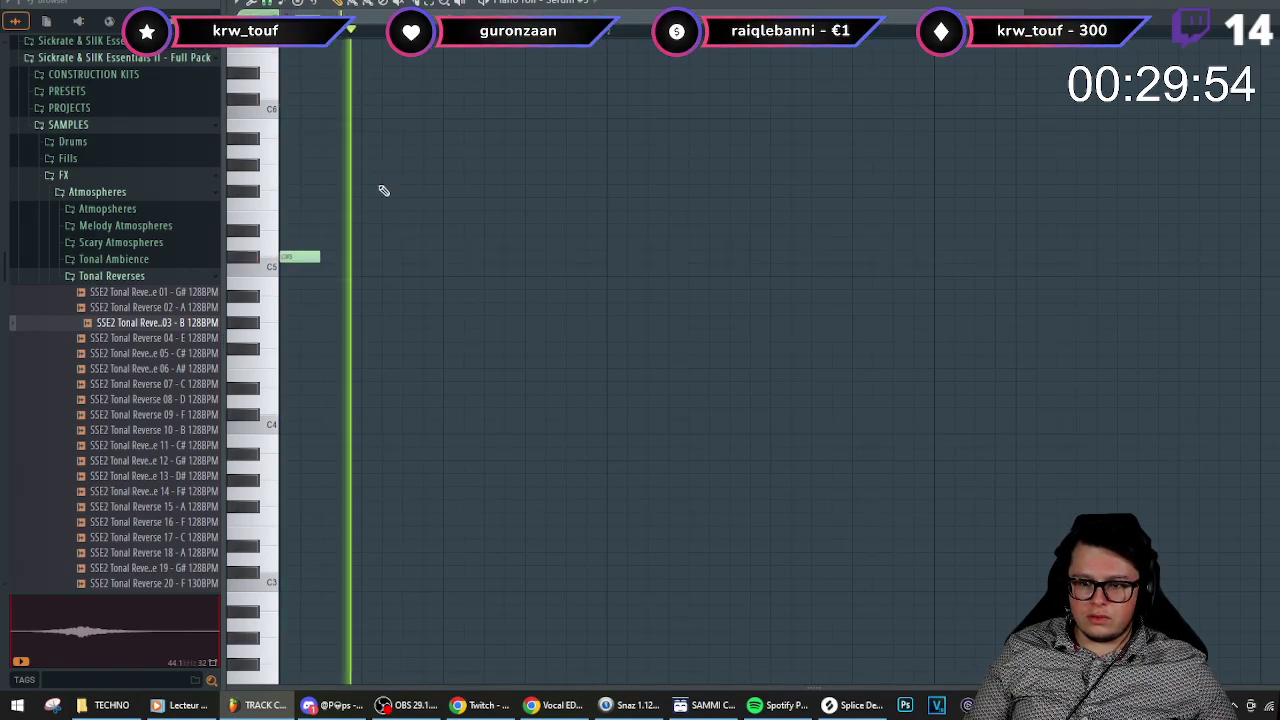
pyautogui.moveTo(340, 257); pyautogui.dragTo(362, 258)
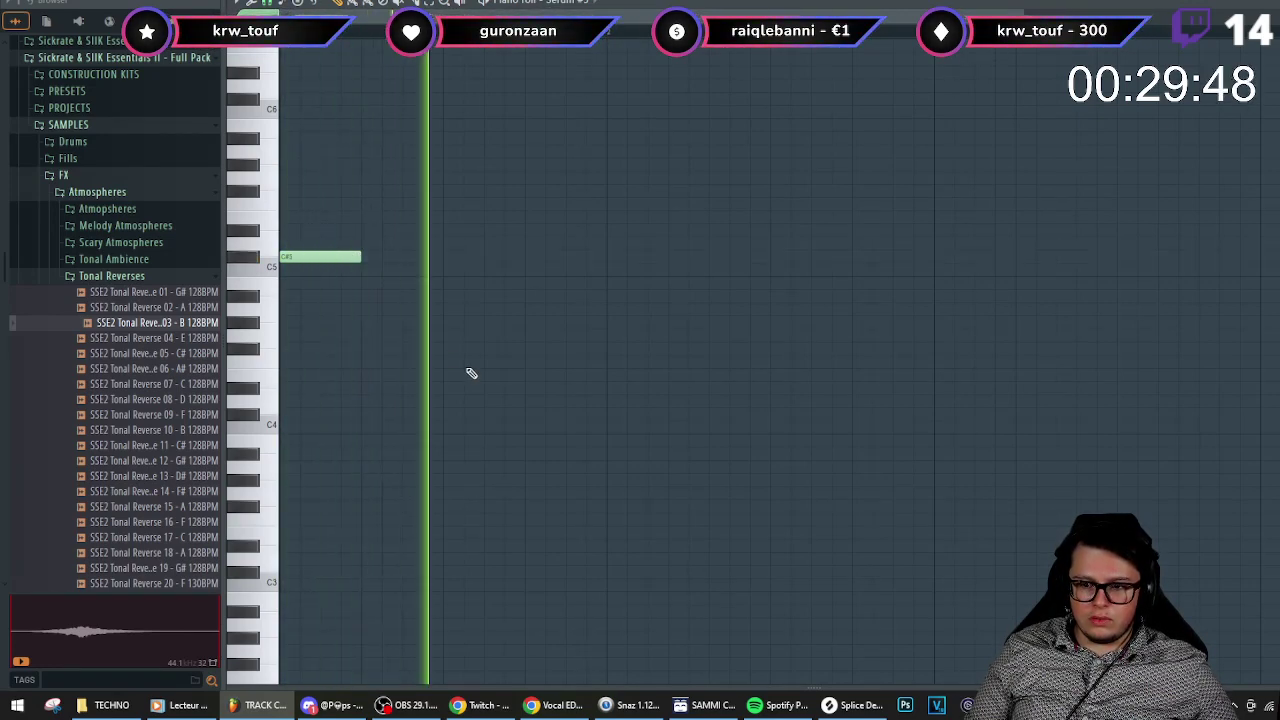
pyautogui.press('Escape')
pyautogui.press('l')
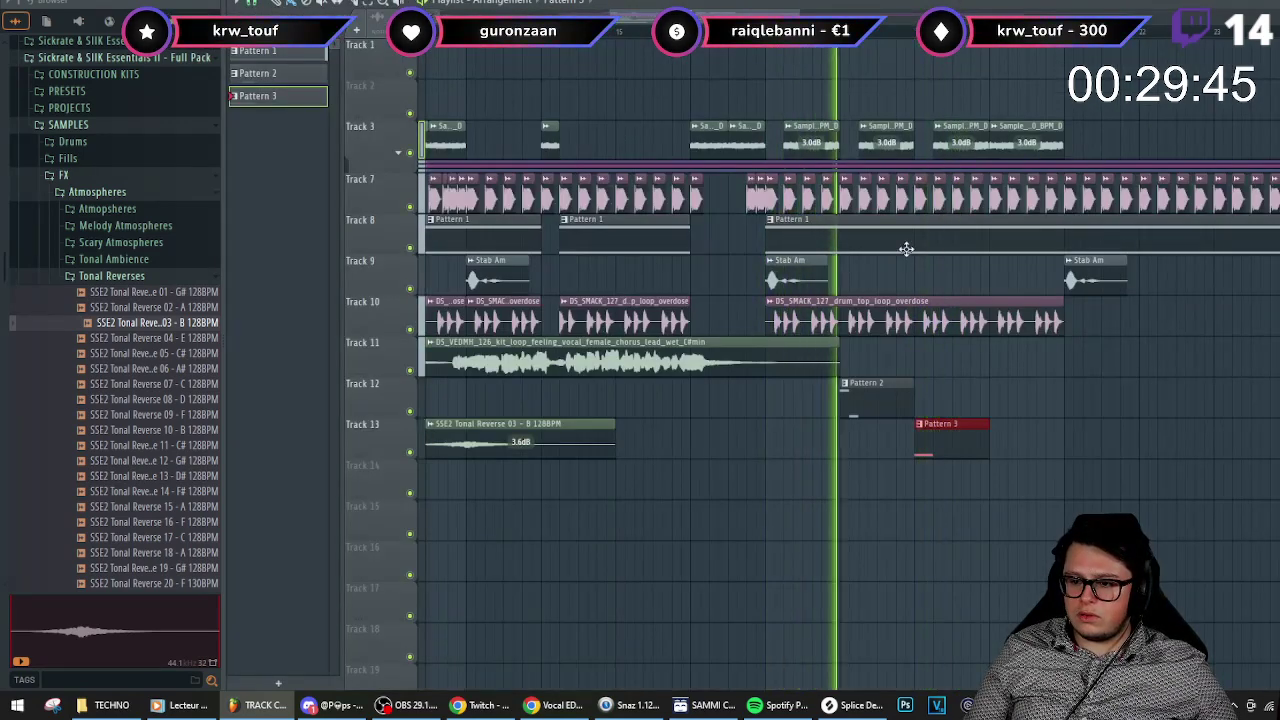
# - Review Pattern 3's Serum #5 note and the Serum #5 mixer track while the arrangement plays
pyautogui.doubleClick(943, 434)
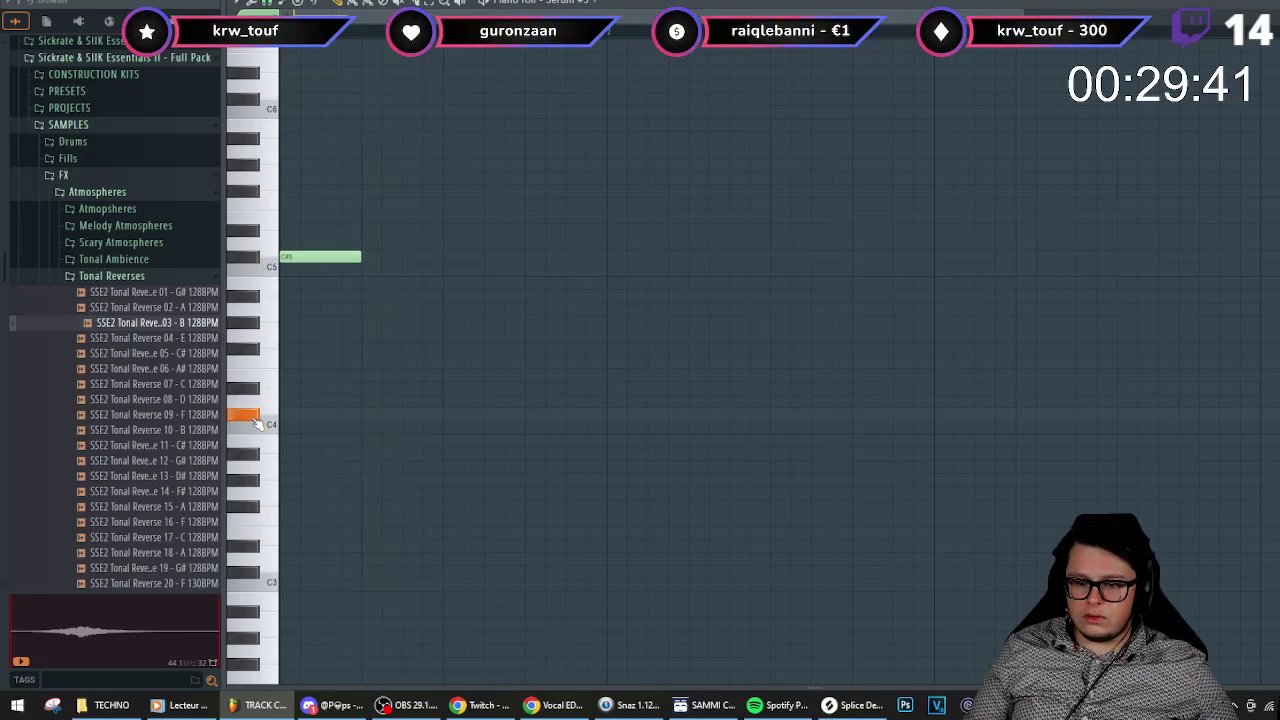
pyautogui.press('F9')
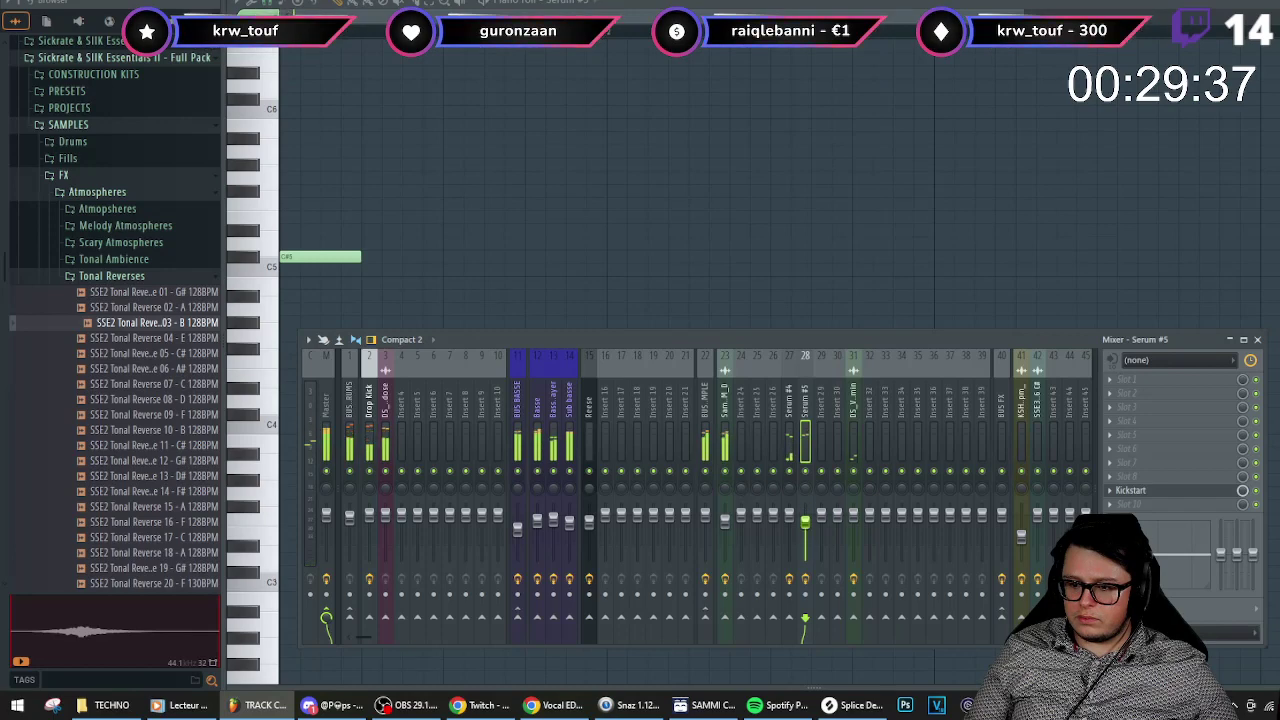
pyautogui.press('space')
pyautogui.press('F9')
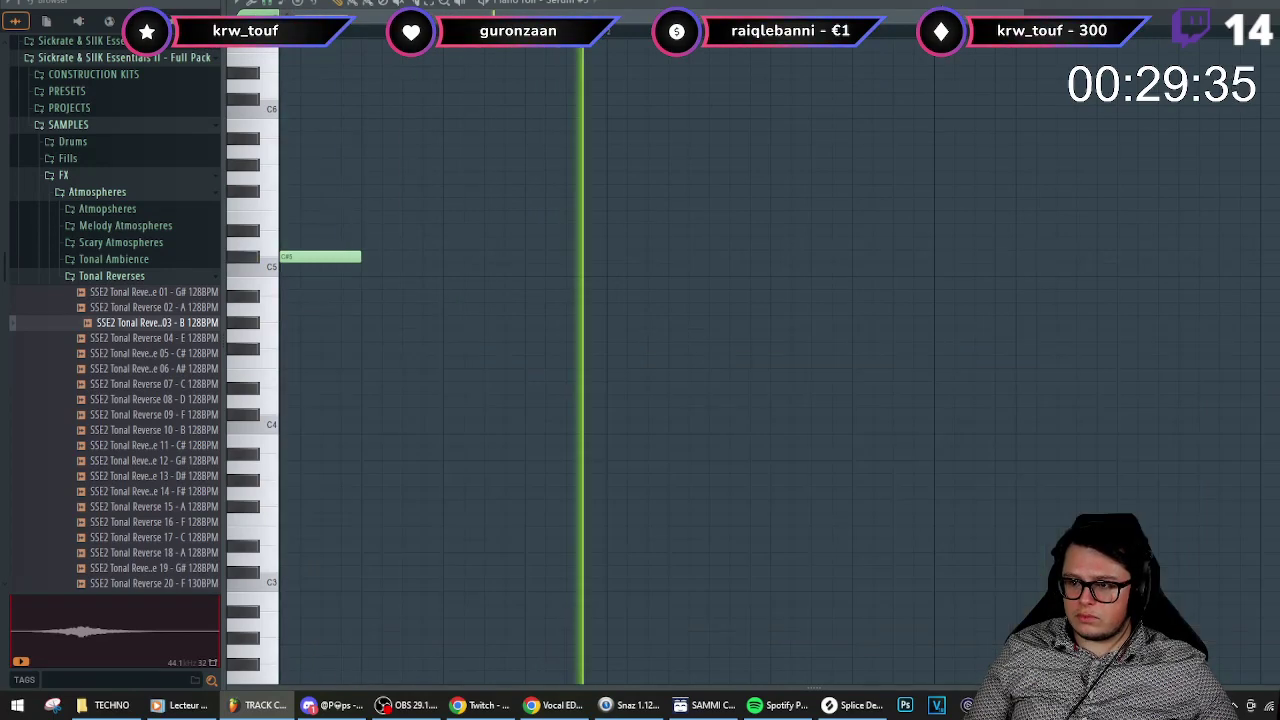
pyautogui.press('F7')
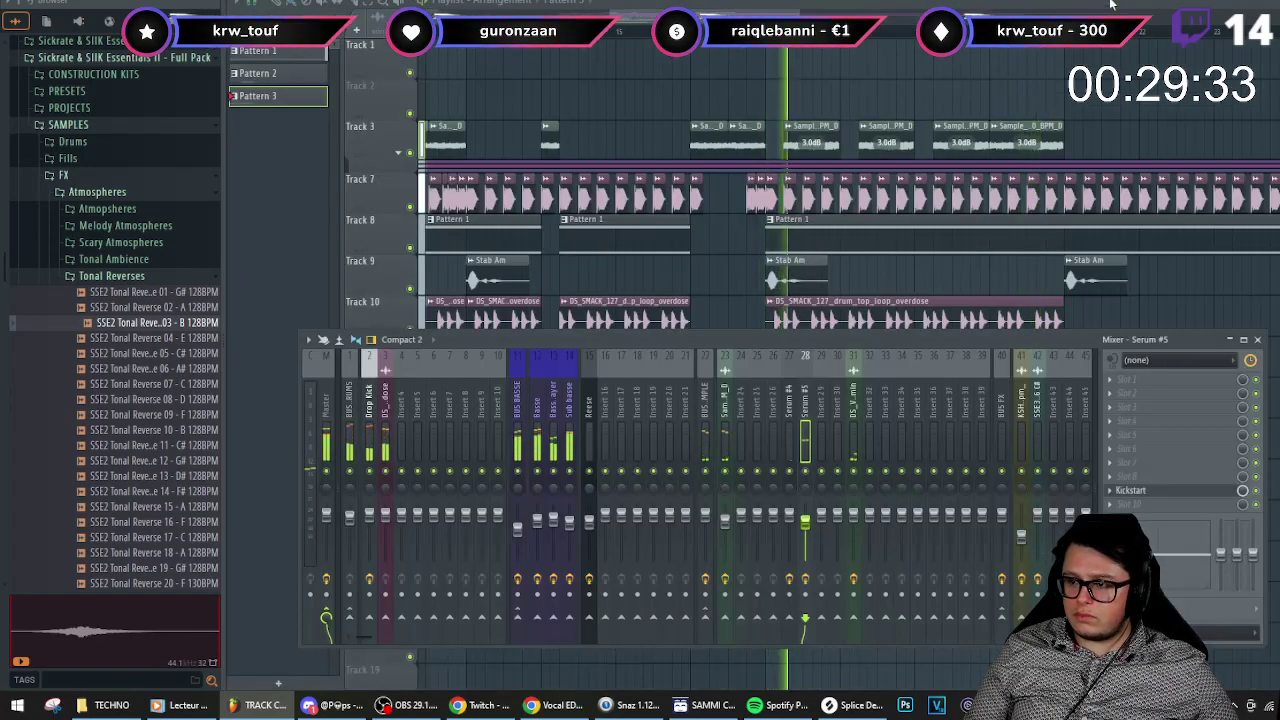
pyautogui.press('F9')
# - Try an additional Pattern 3 clip on Track 13 at bar 17, and remove it again
pyautogui.click(799, 442)
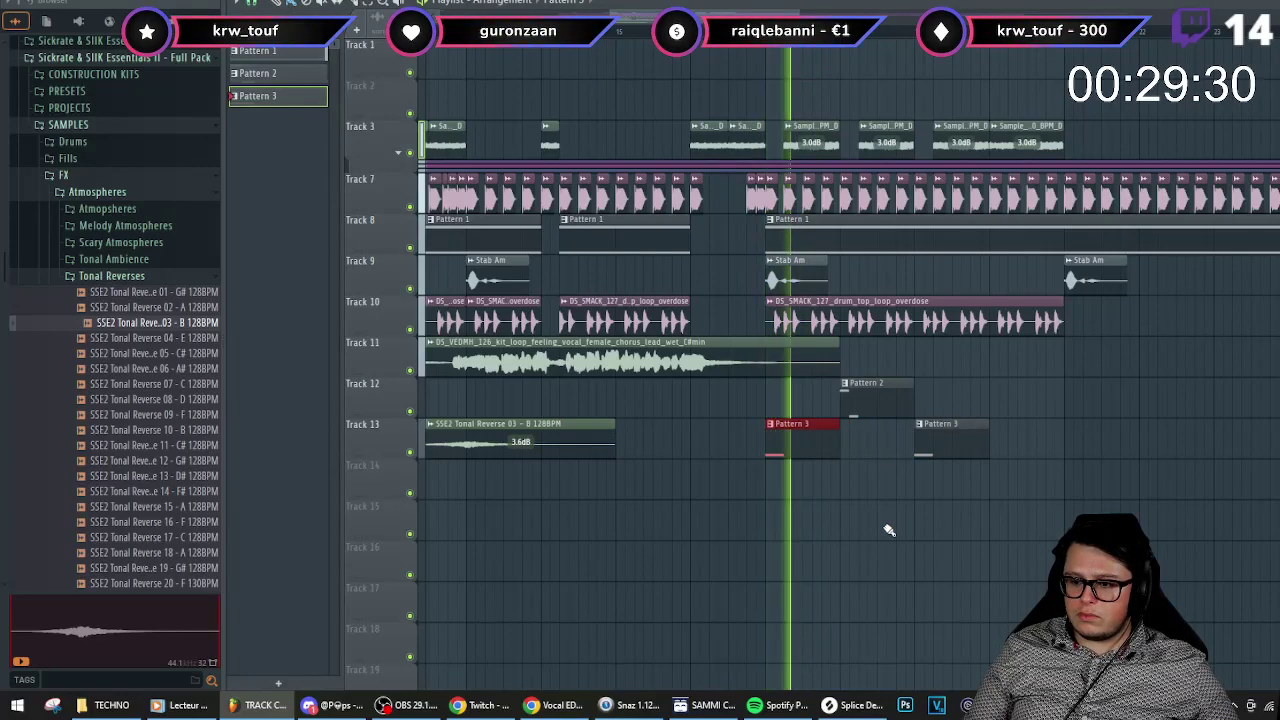
pyautogui.rightClick(818, 448)
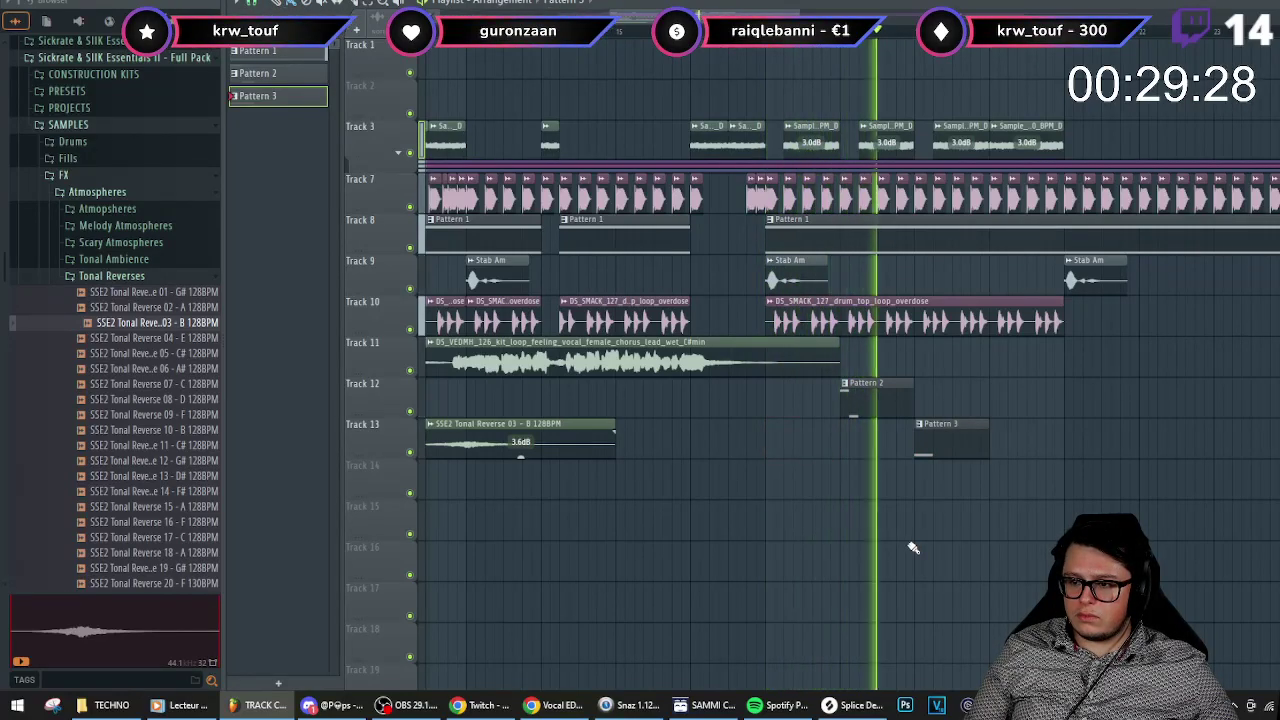
# - Slice out a short phrase of the Track 11 vocal and place a copy on the same track at bar 19's second beat
pyautogui.scroll(-3, 633, 48)
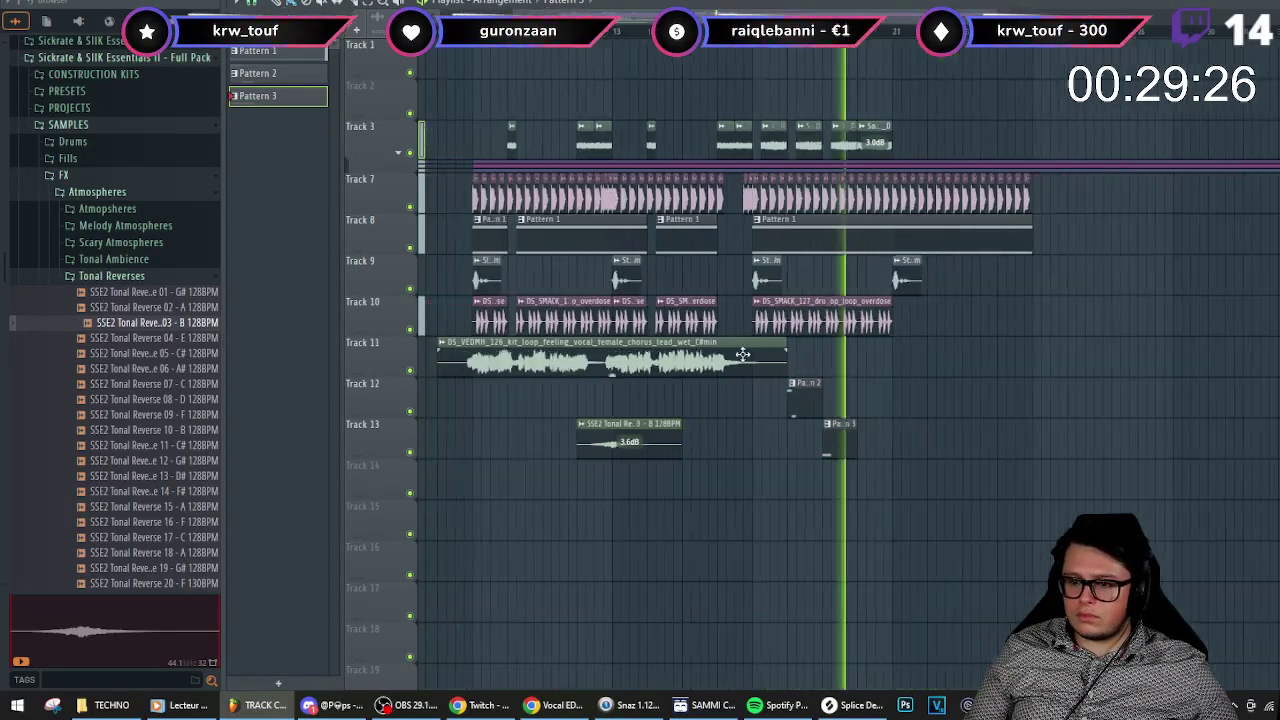
pyautogui.scroll(3, 614, 36)
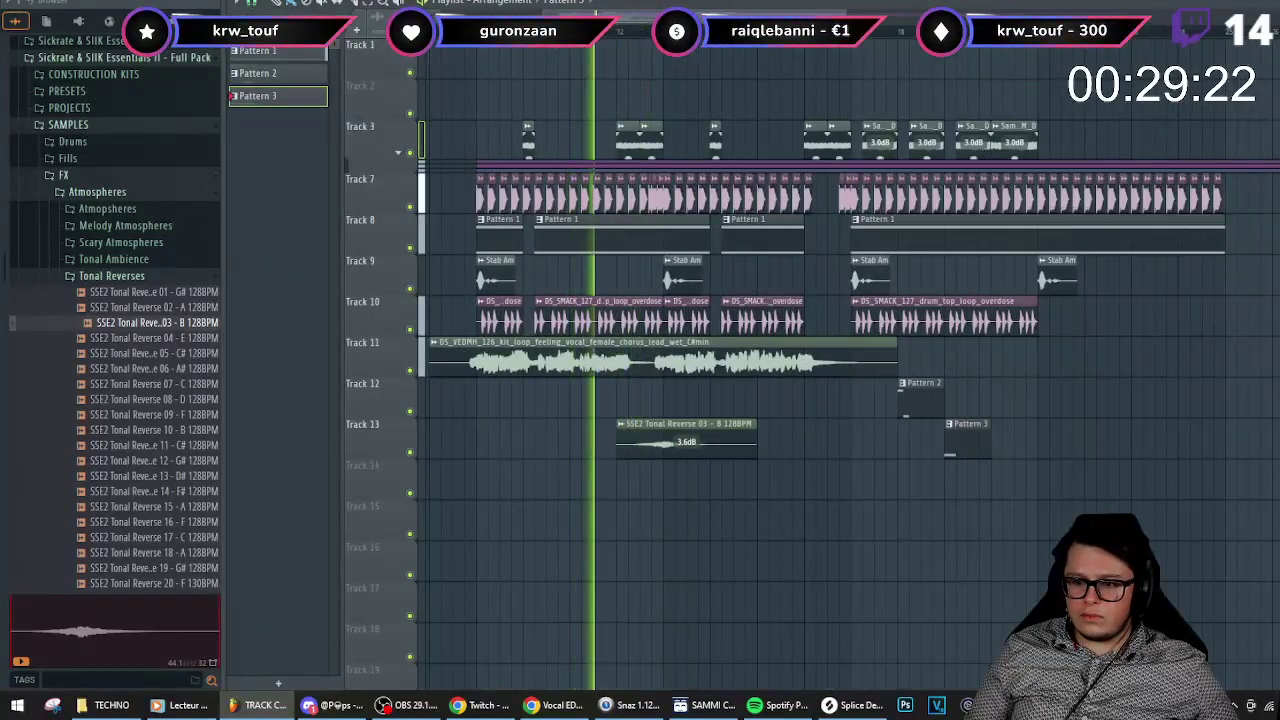
pyautogui.scroll(3, 733, 331)
pyautogui.scroll(2, 733, 331)
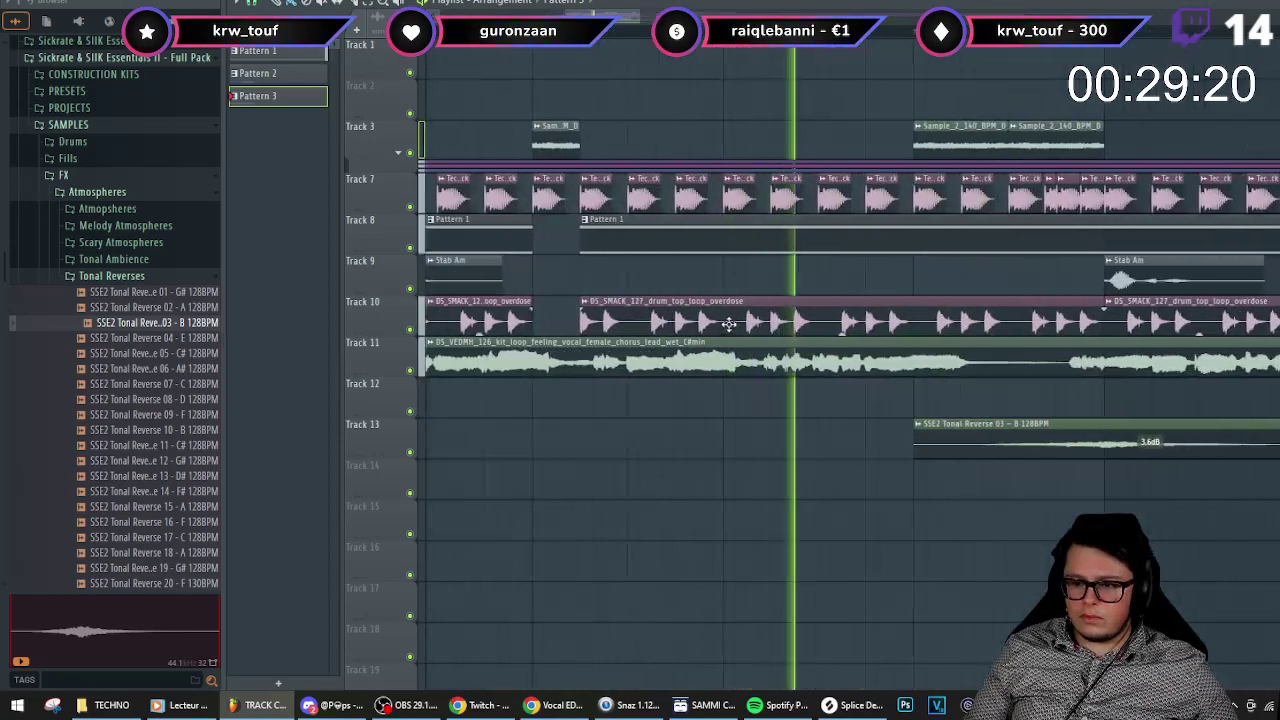
pyautogui.scroll(4, 817, 420)
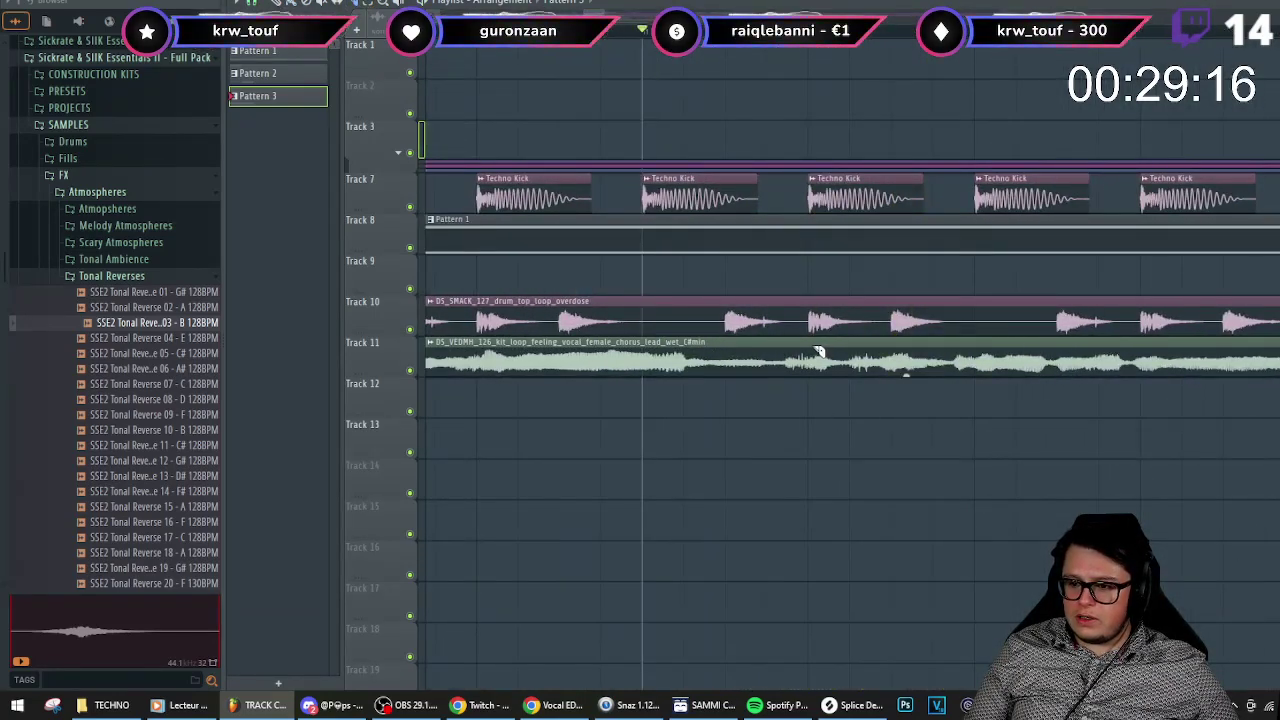
pyautogui.scroll(-5, 817, 386)
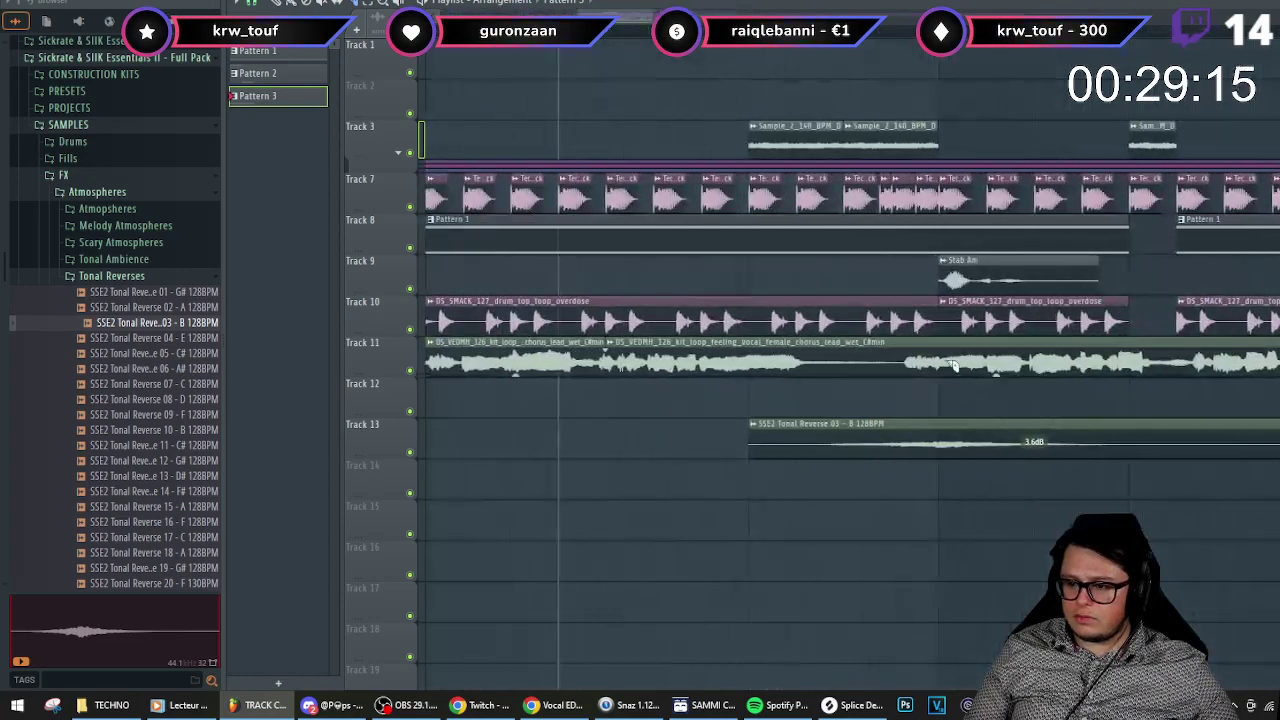
pyautogui.scroll(-6, 946, 385)
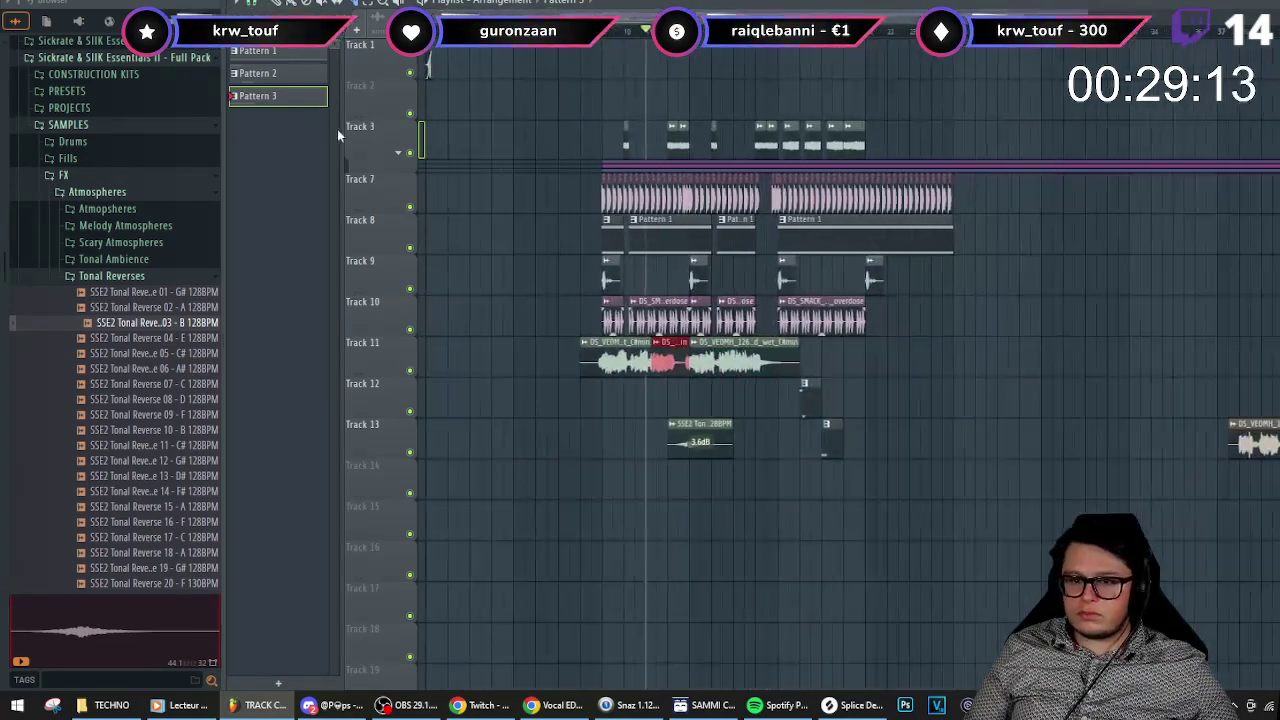
pyautogui.press('b')
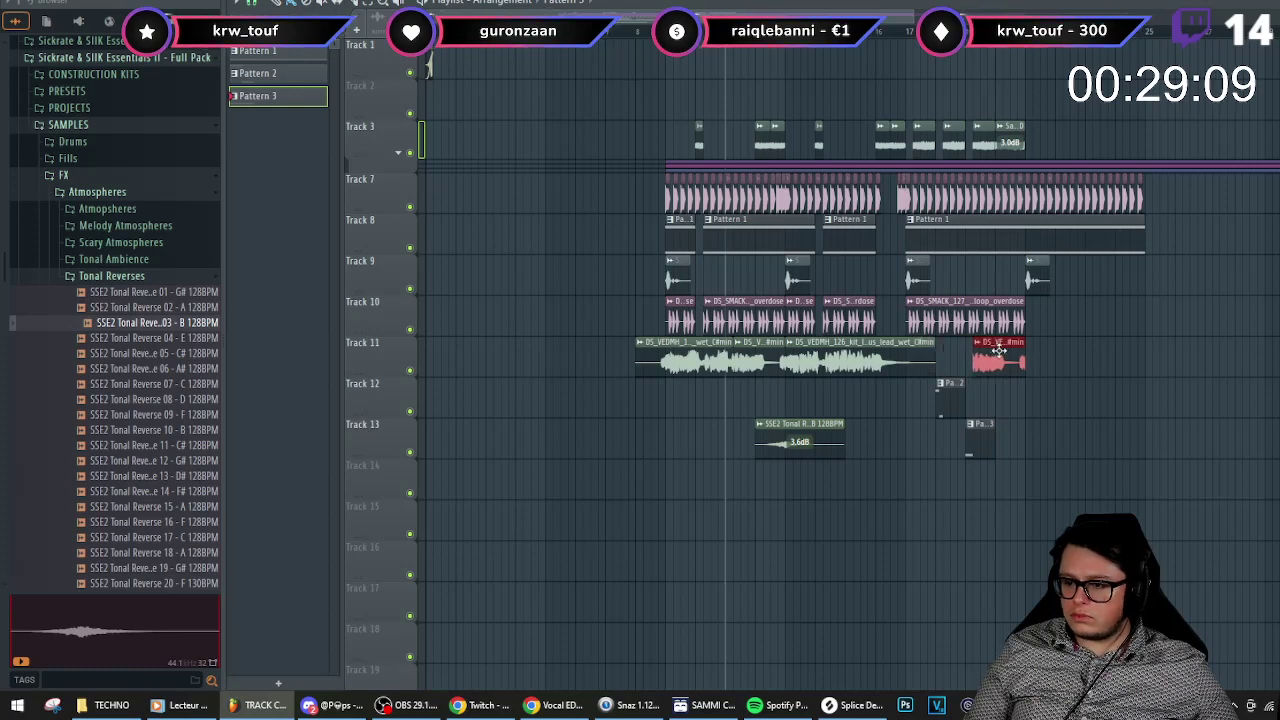
# - Shorten the copied vocal slice on Track 11 to one bar while playing the drop
pyautogui.scroll(4, 999, 350)
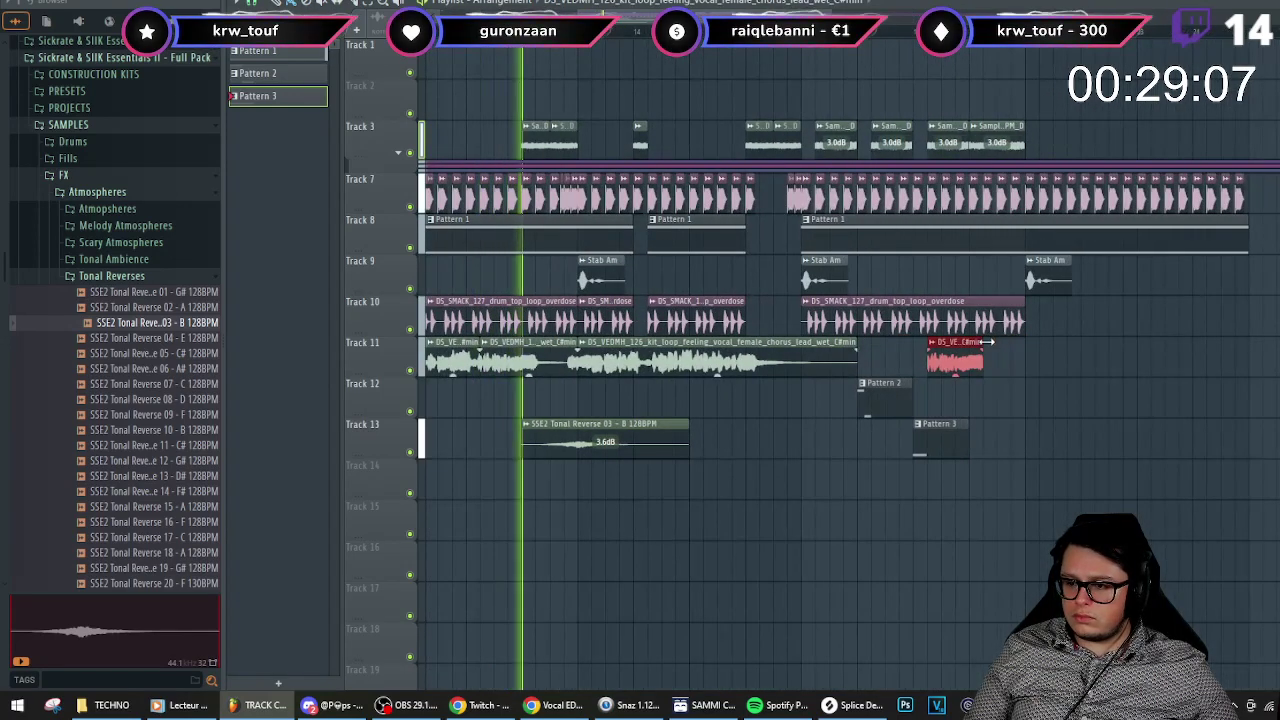
pyautogui.scroll(2, 960, 350)
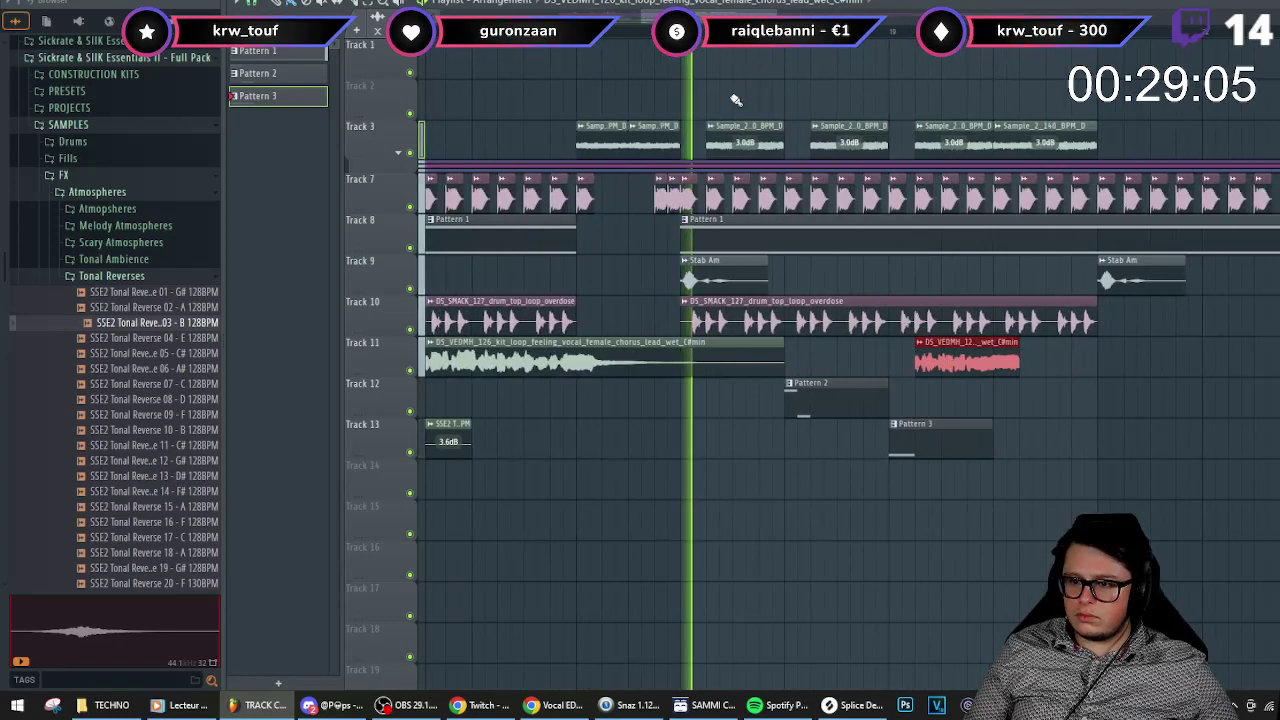
pyautogui.scroll(3, 935, 344)
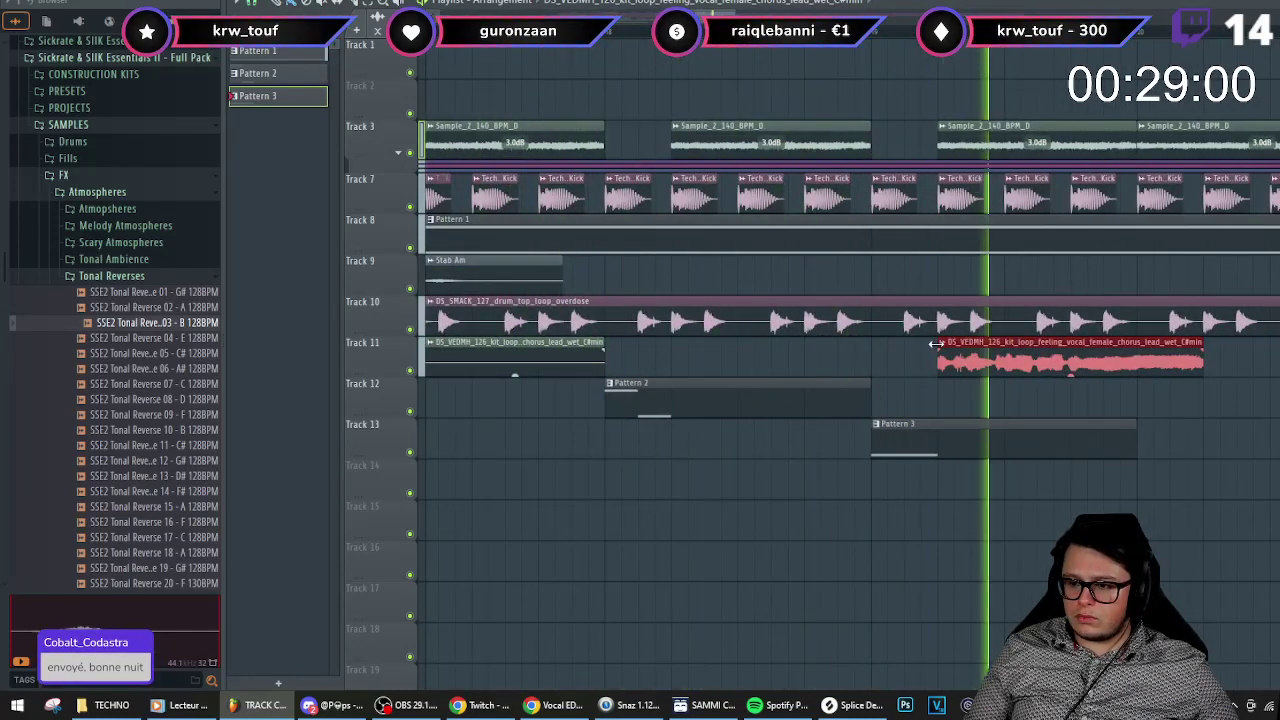
# - Extend the start of the copied vocal slice slightly ahead of bar 19's second beat
pyautogui.scroll(-4, 936, 350)
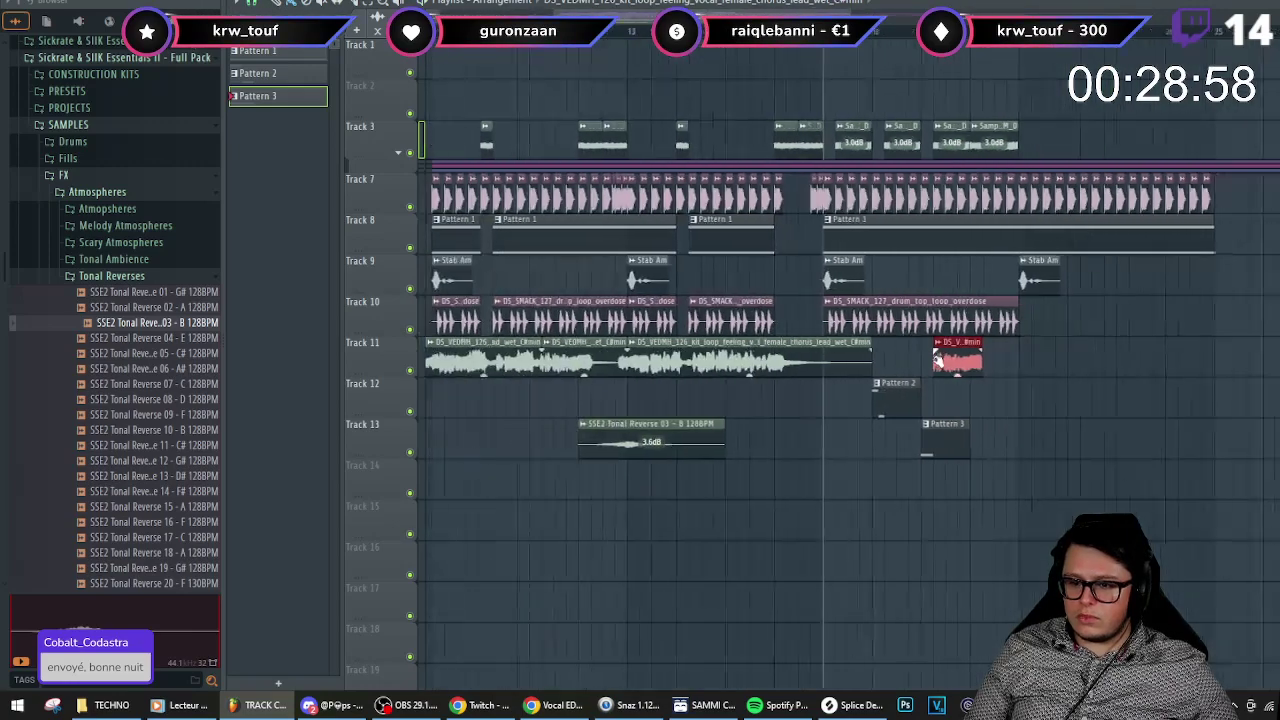
pyautogui.scroll(4, 970, 375)
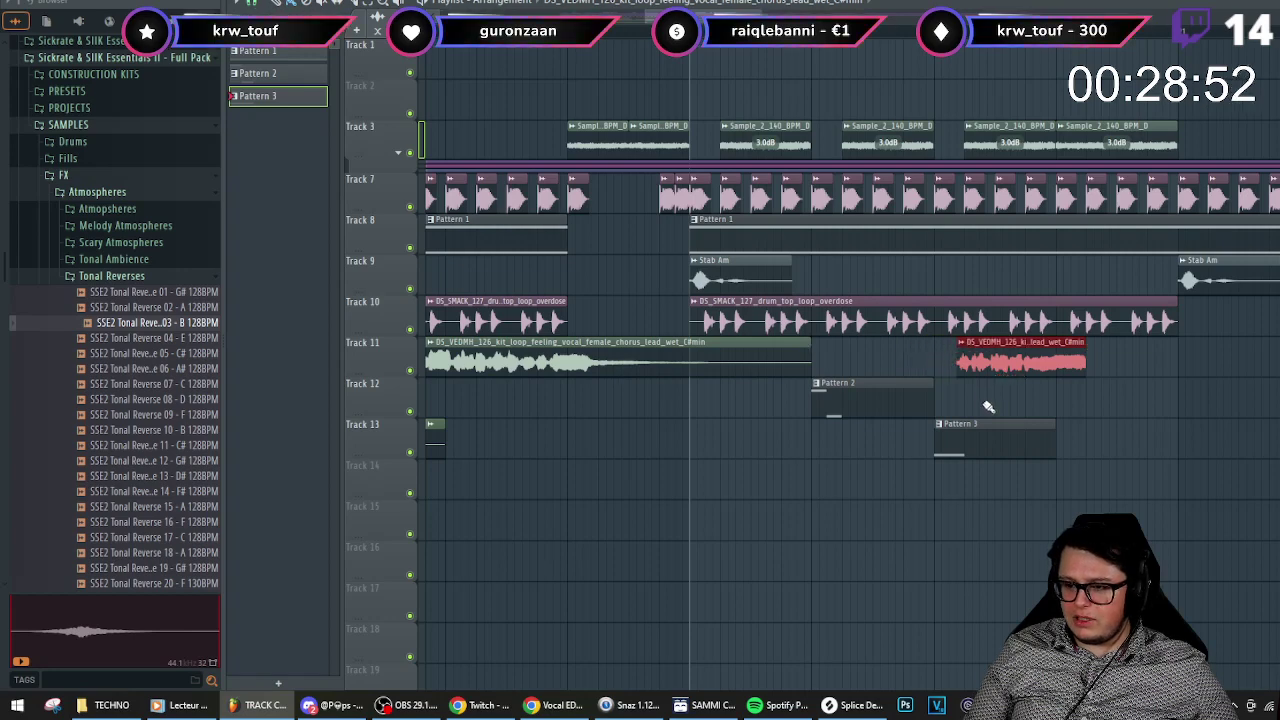
pyautogui.scroll(-2, 988, 407)
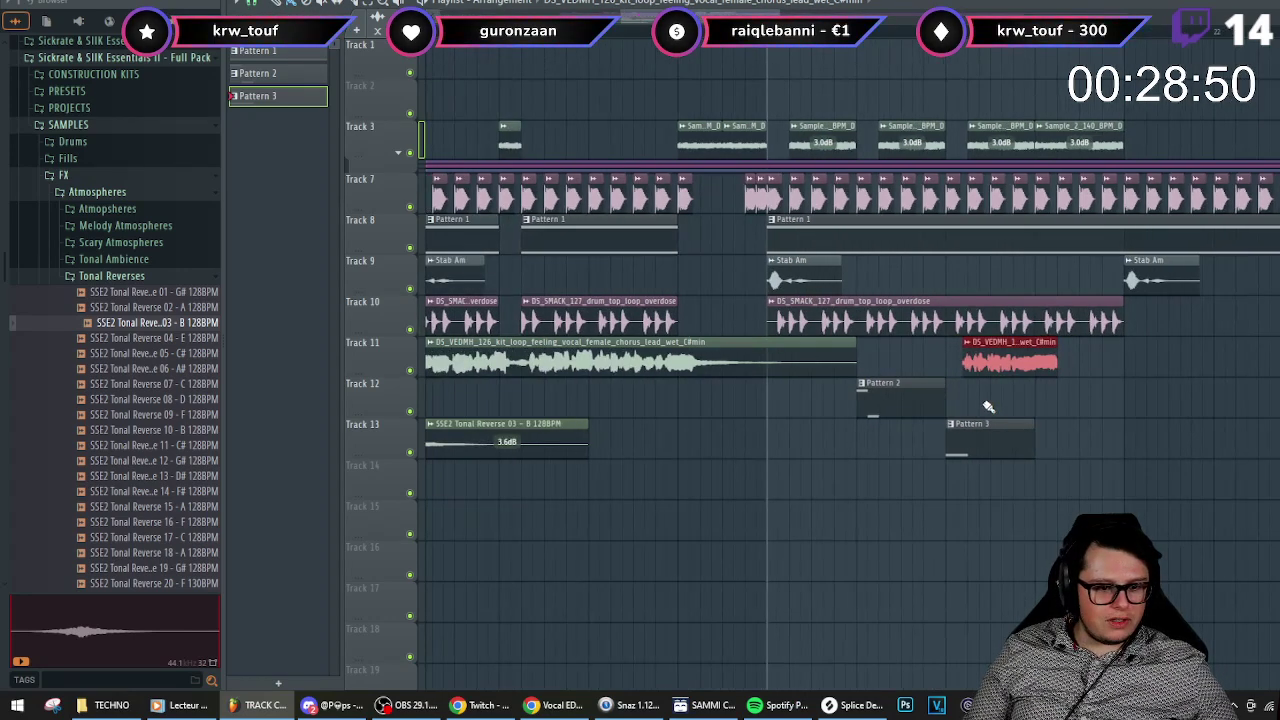
pyautogui.press('space')
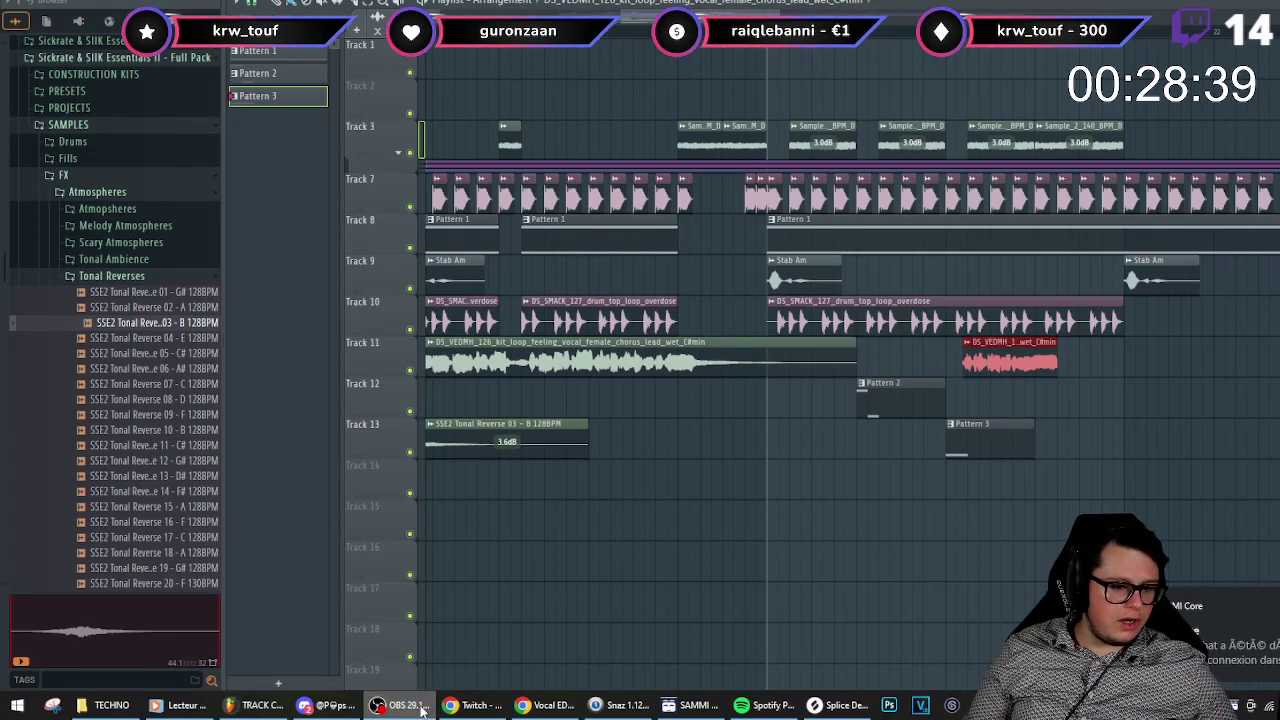
# - Switch to SAMMI to check its connection status, and return to the playlist
pyautogui.click(693, 703)
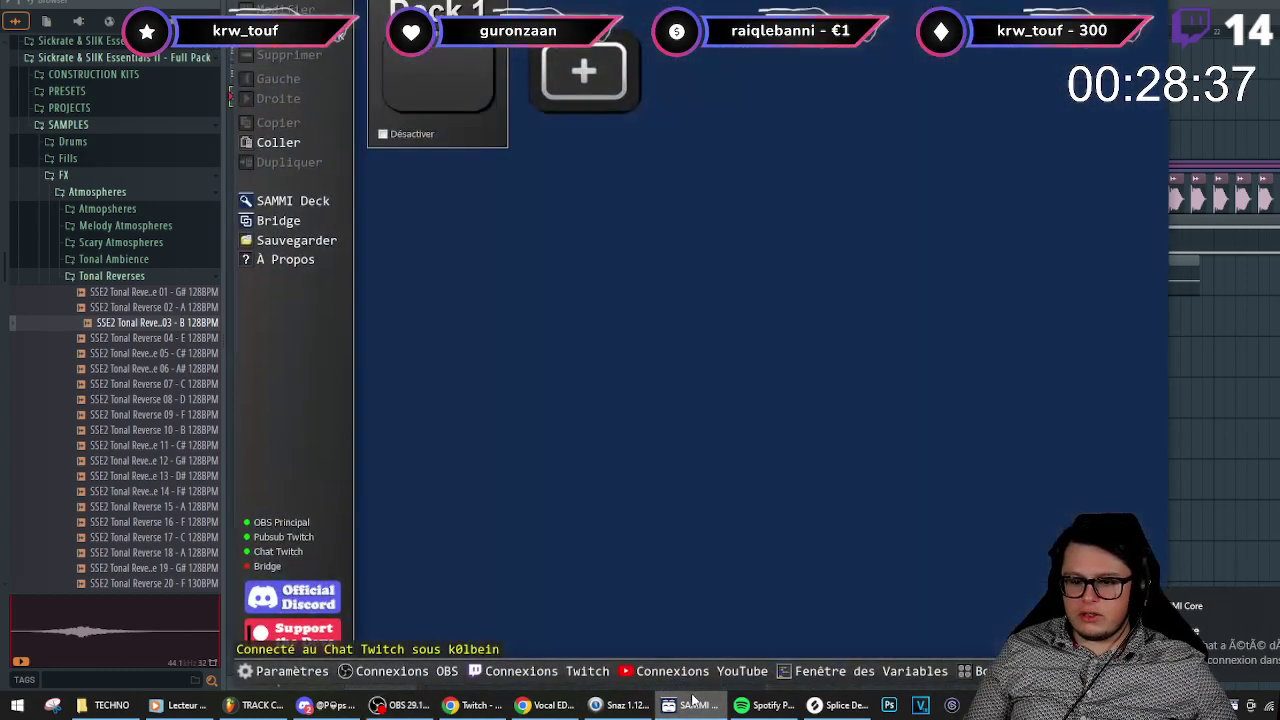
pyautogui.click(693, 703)
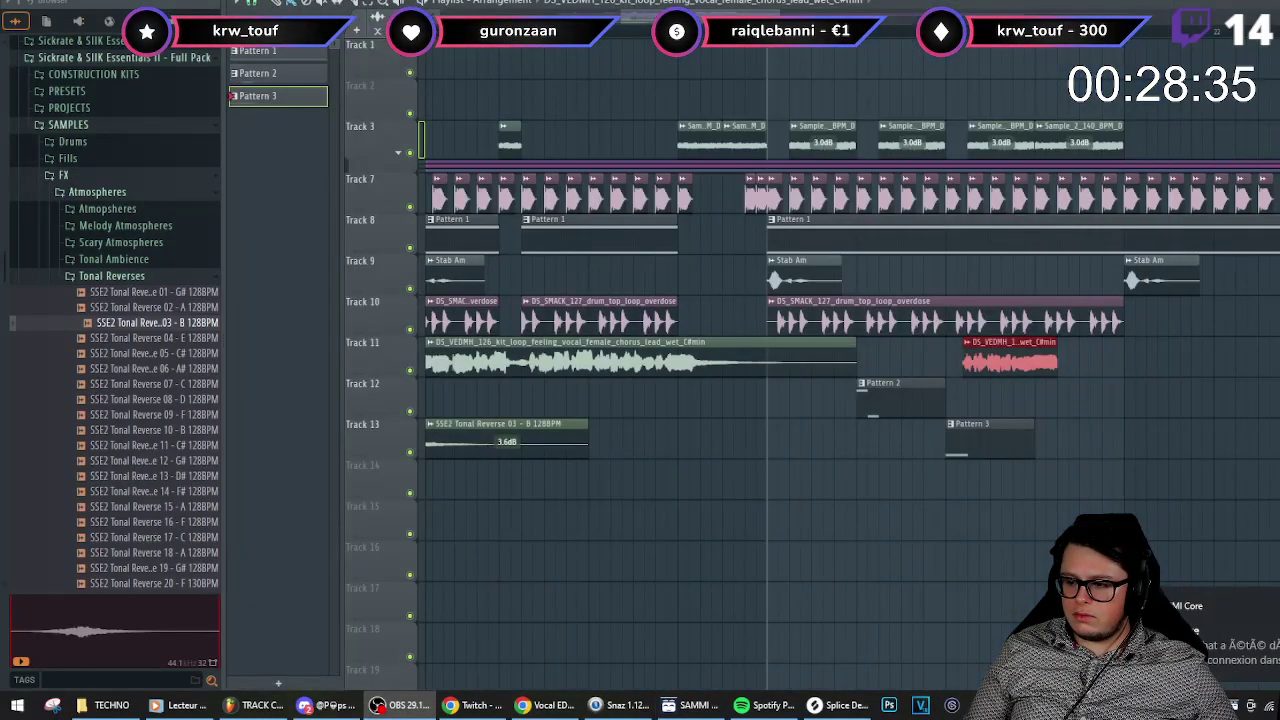
# - Try the vocal slice with a longer start at bar 20, directly after the Pattern 3 clip, and play it back
pyautogui.scroll(3, 1031, 405)
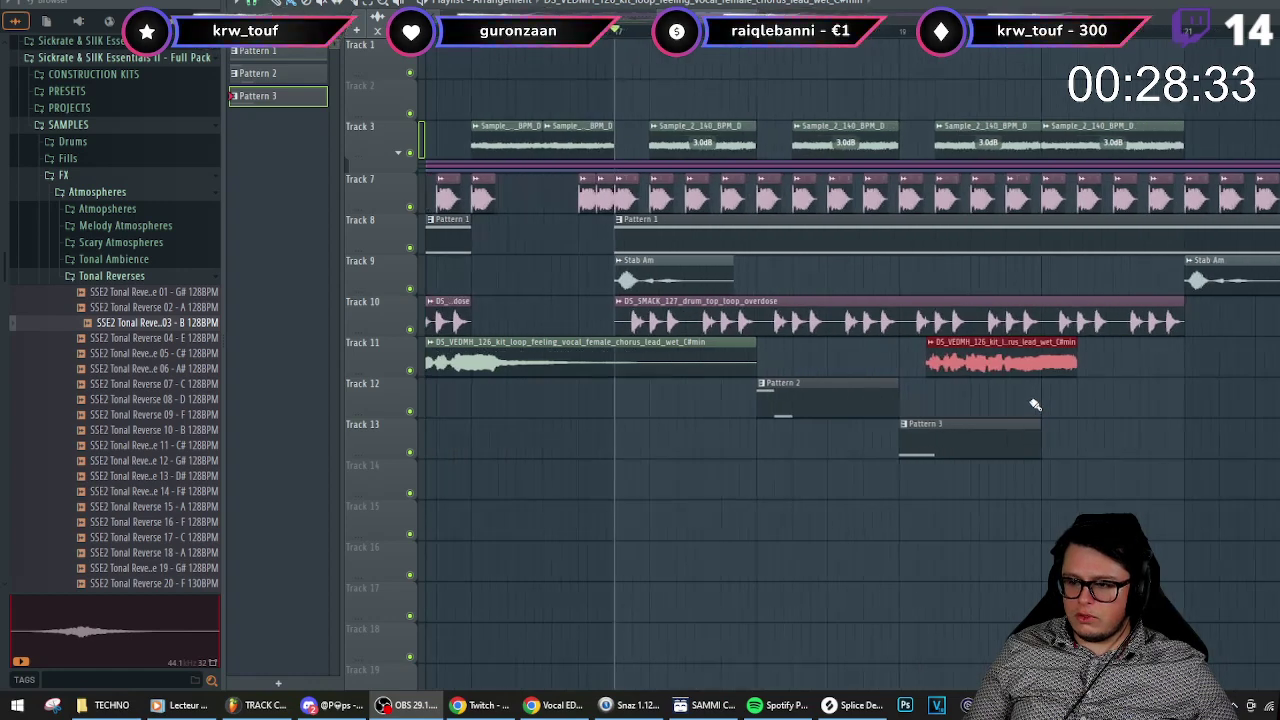
pyautogui.scroll(-2, 1033, 405)
pyautogui.scroll(2, 970, 360)
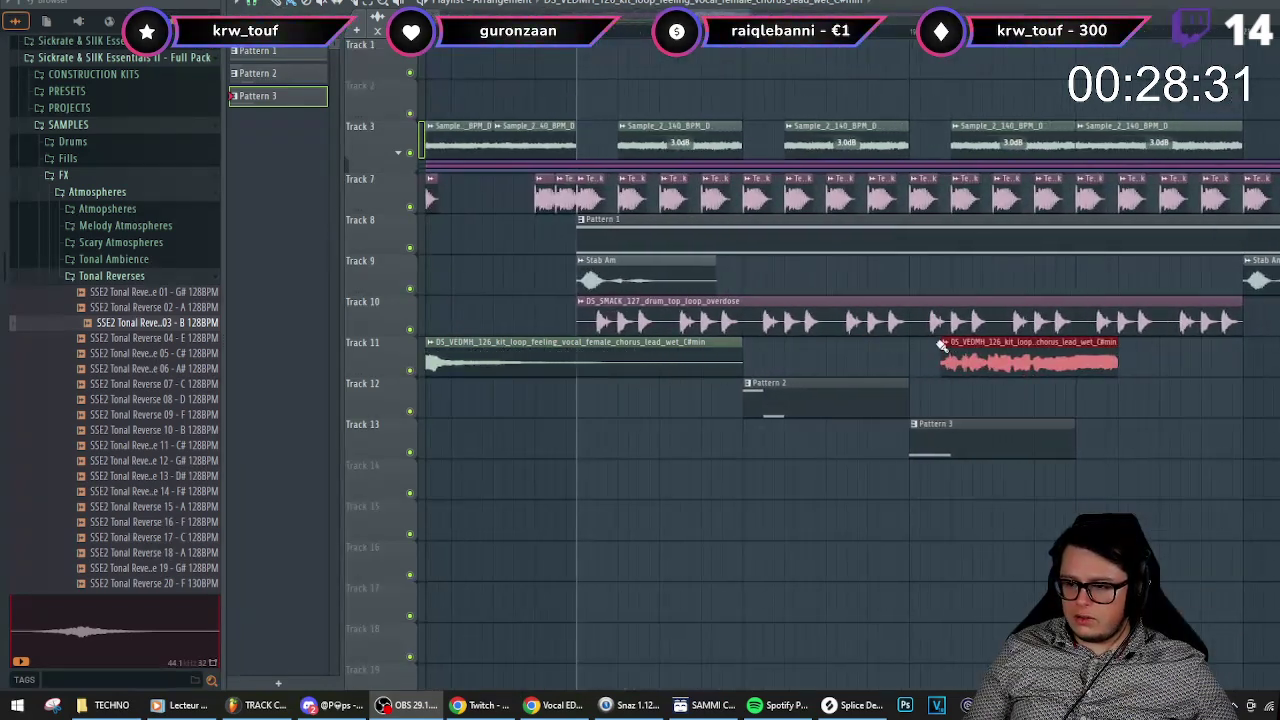
pyautogui.scroll(-2, 915, 347)
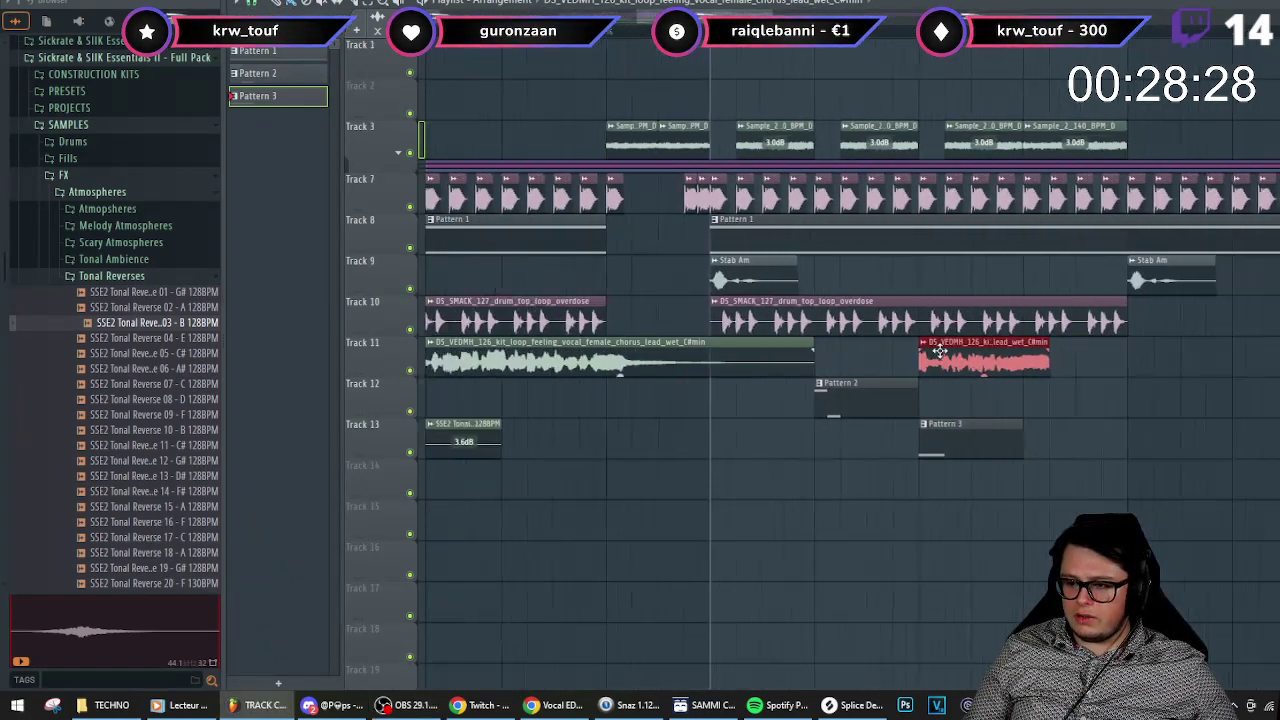
pyautogui.click(1050, 350)
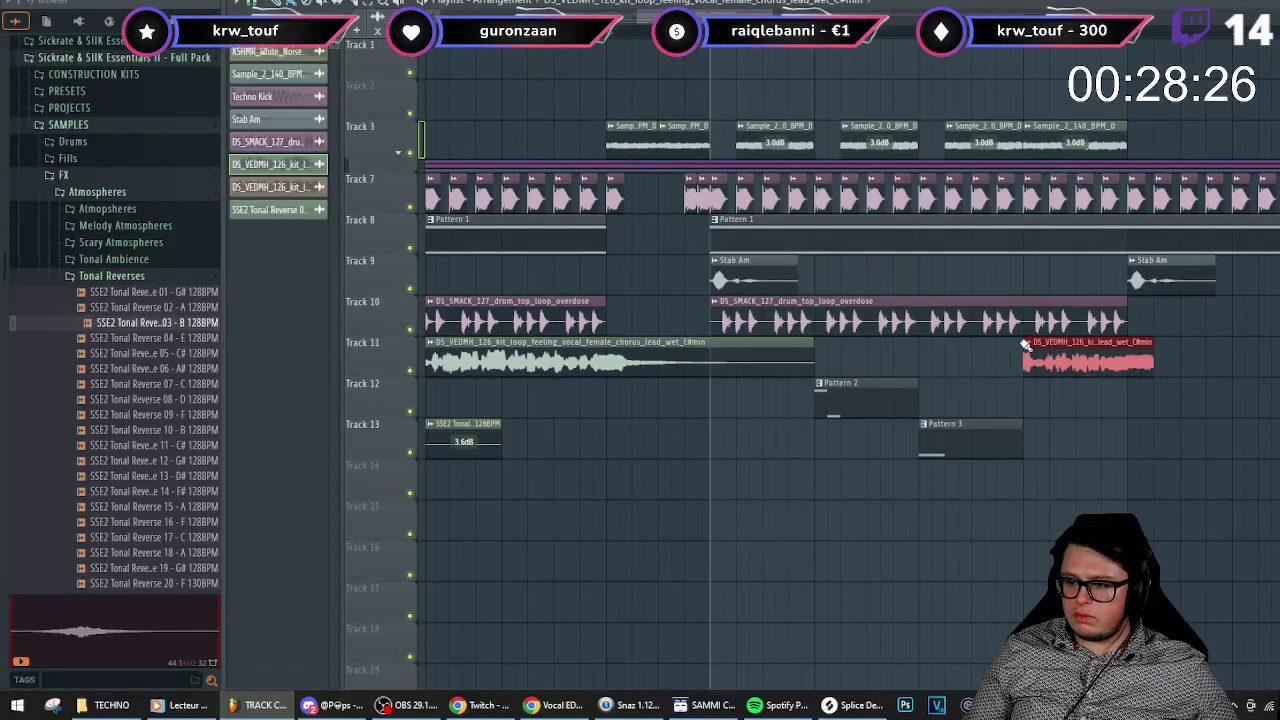
pyautogui.press('space')
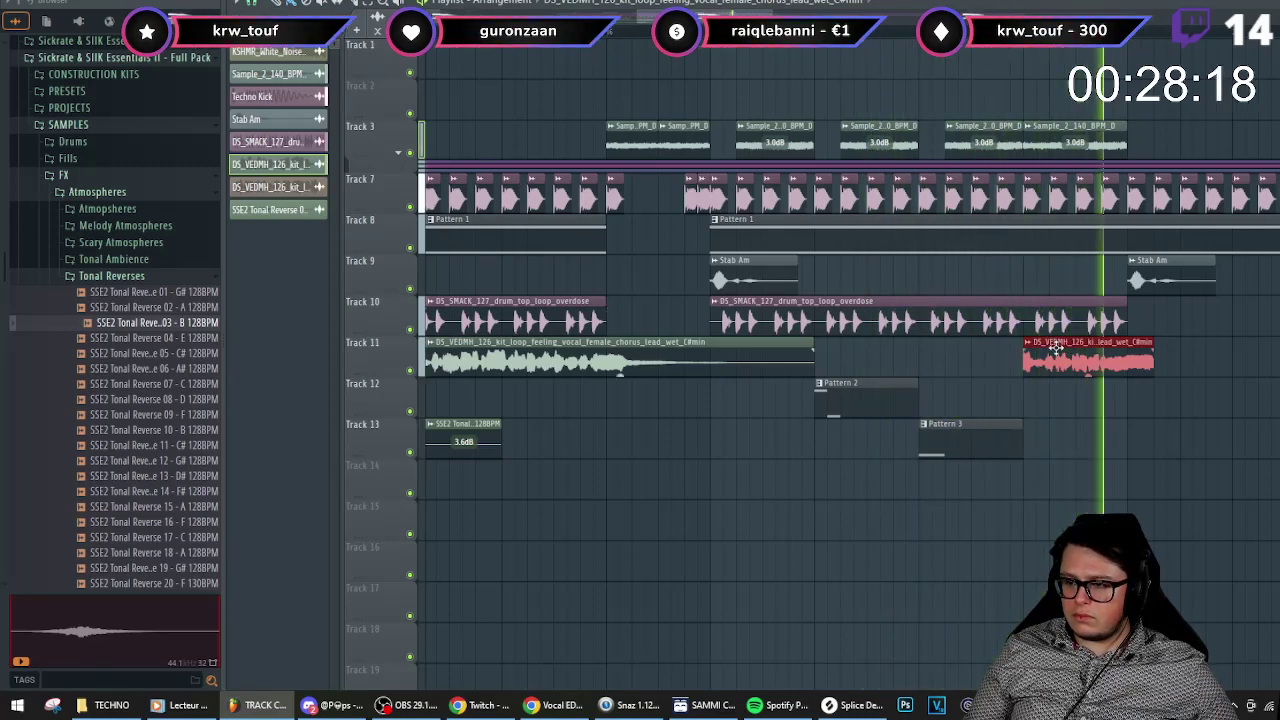
# - Move the vocal slice back to bar 19's third beat, trim its start, and replay the section
pyautogui.scroll(1, 1045, 346)
pyautogui.press('space')
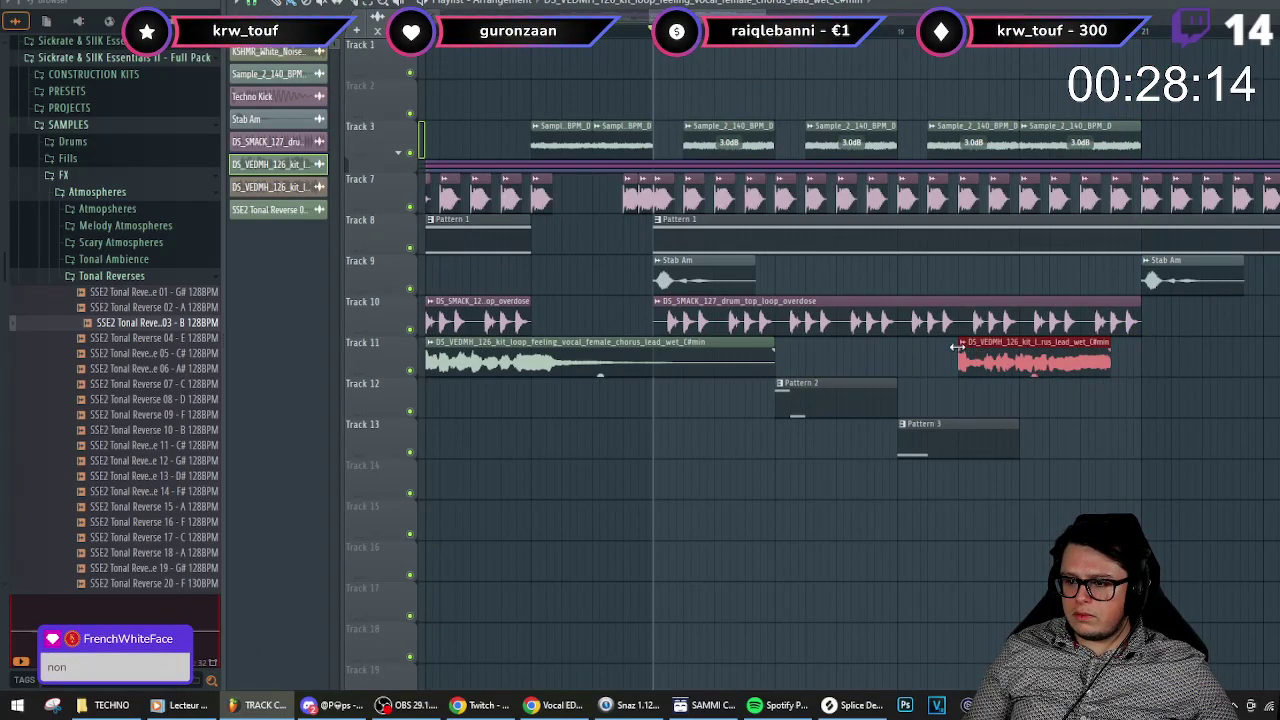
pyautogui.press('space')
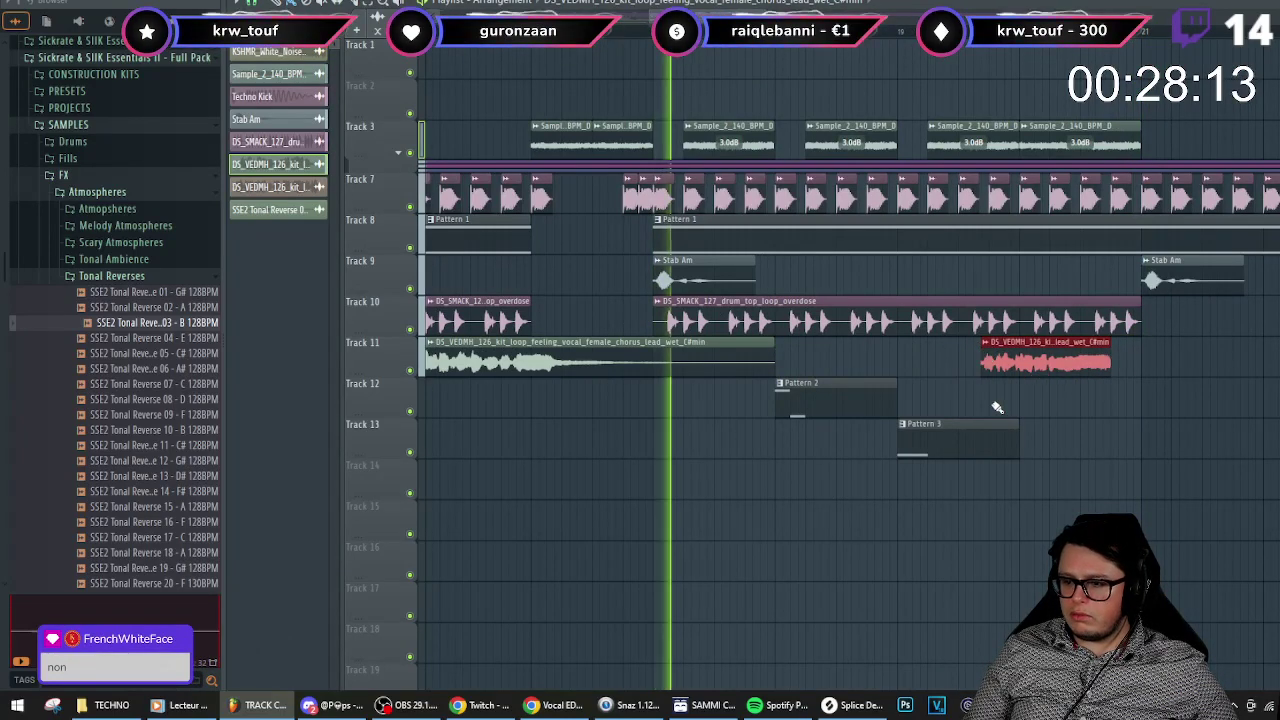
pyautogui.scroll(3, 994, 355)
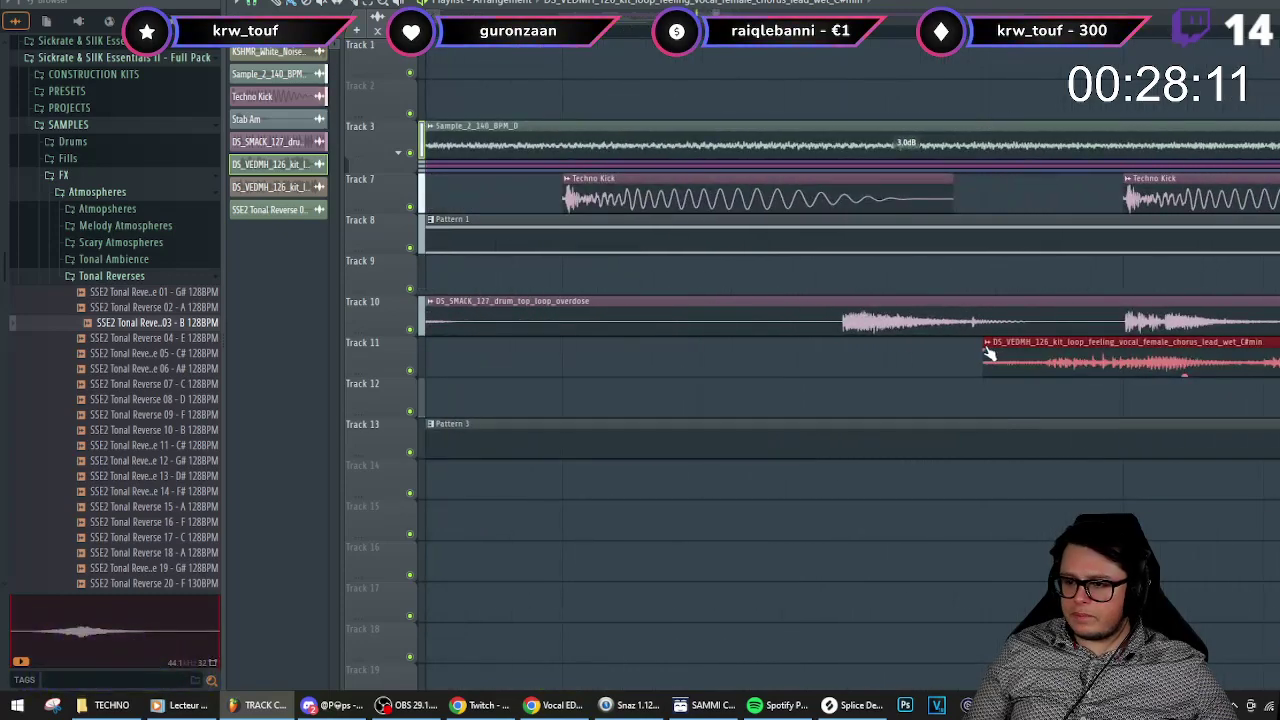
pyautogui.scroll(-4, 894, 391)
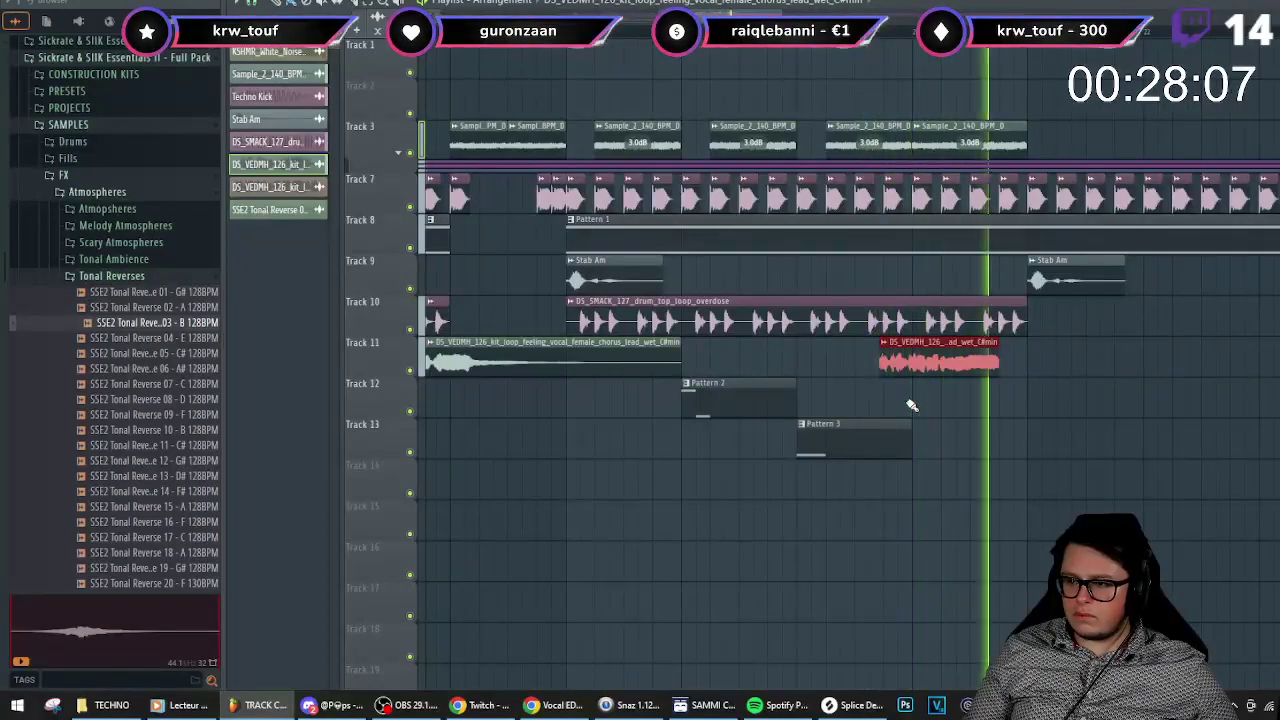
# - Delete the last Sample_2_140_BPM_D clip on Track 3 at bar 20 and try the vocal slice one beat later
pyautogui.rightClick(958, 135)
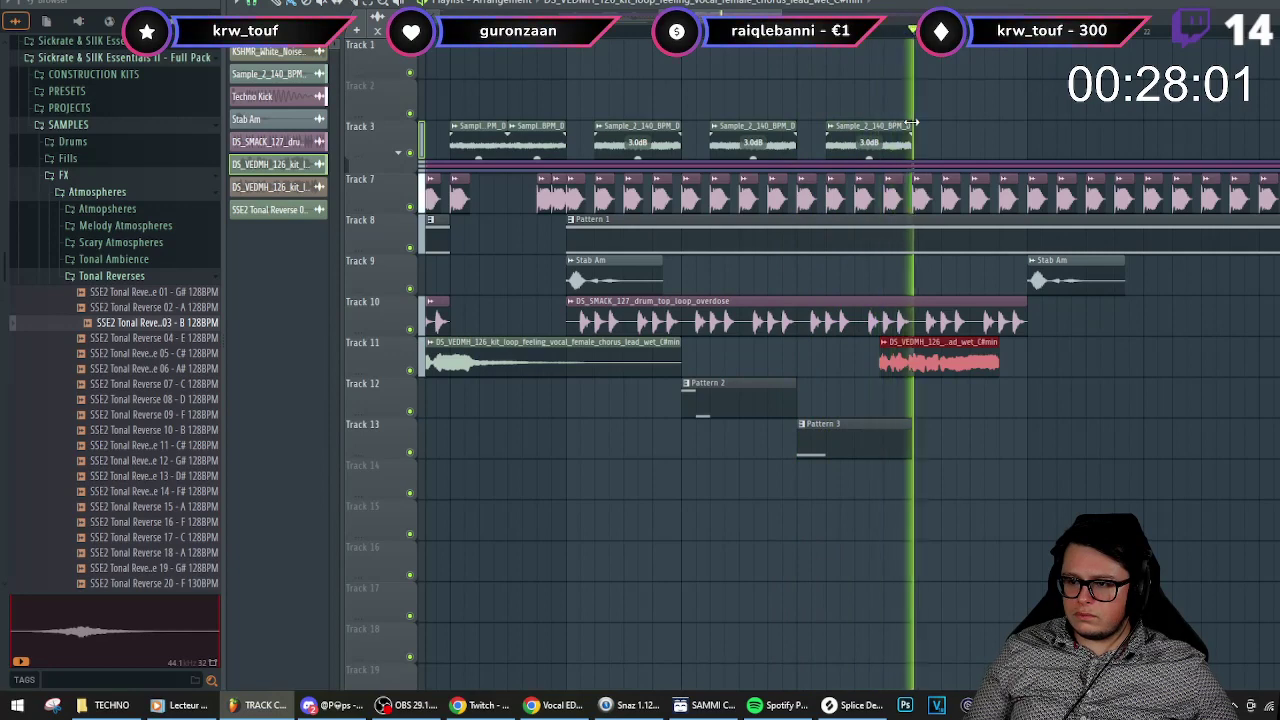
pyautogui.moveTo(928, 363); pyautogui.dragTo(957, 363)
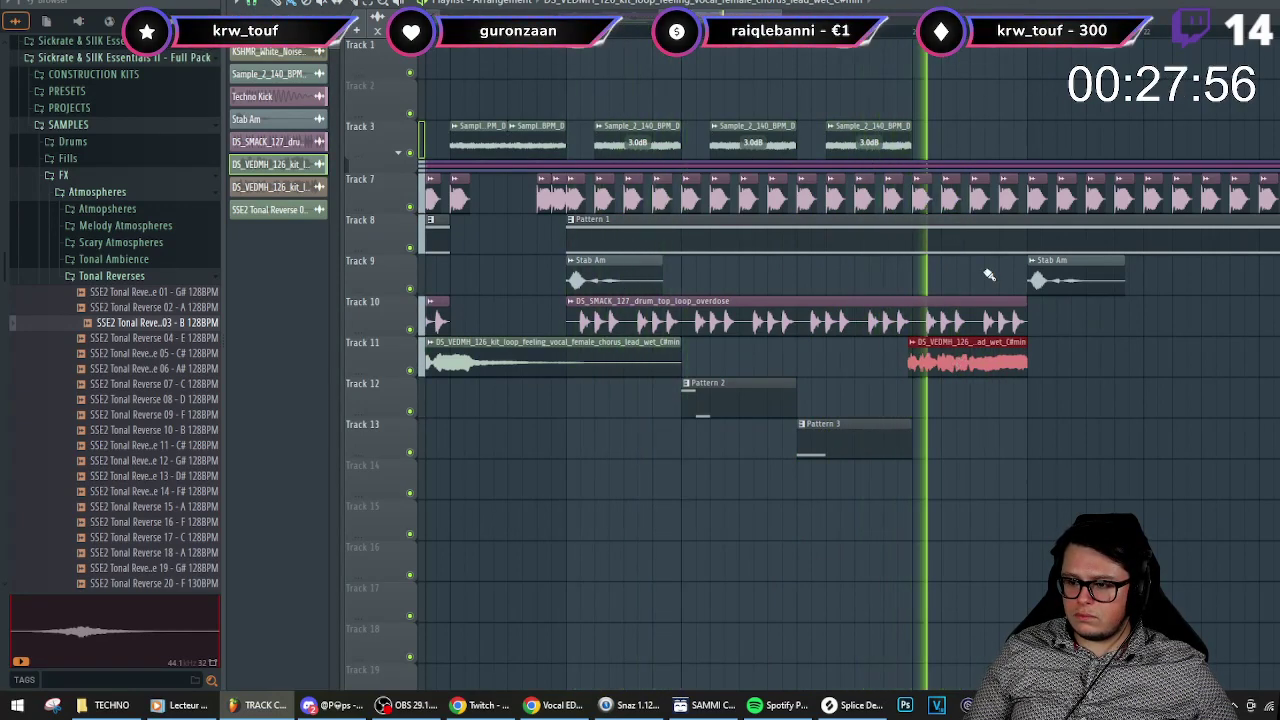
pyautogui.scroll(2, 955, 351)
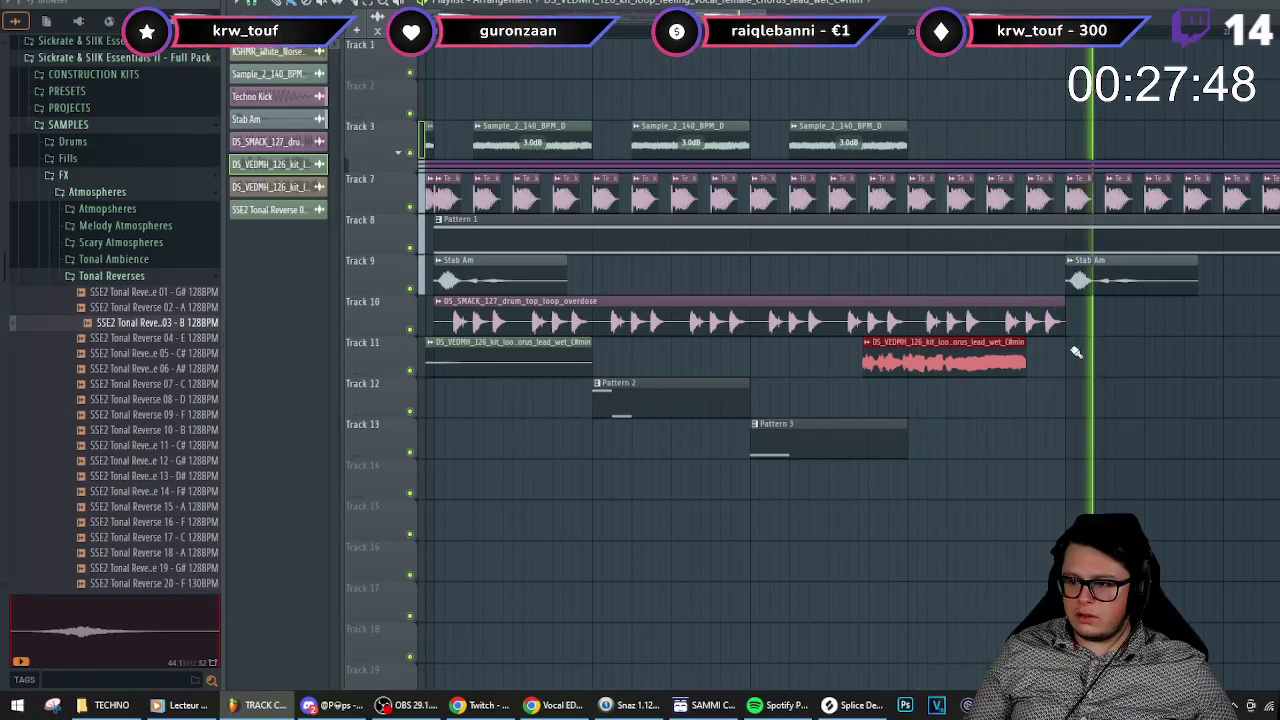
# - Replace the kicks from bar 17 on Track 7 with a copy of the first drop section's kick sequence, including its fill
pyautogui.scroll(-3, 1030, 250)
pyautogui.moveTo(1017, 207); pyautogui.dragTo(899, 204)
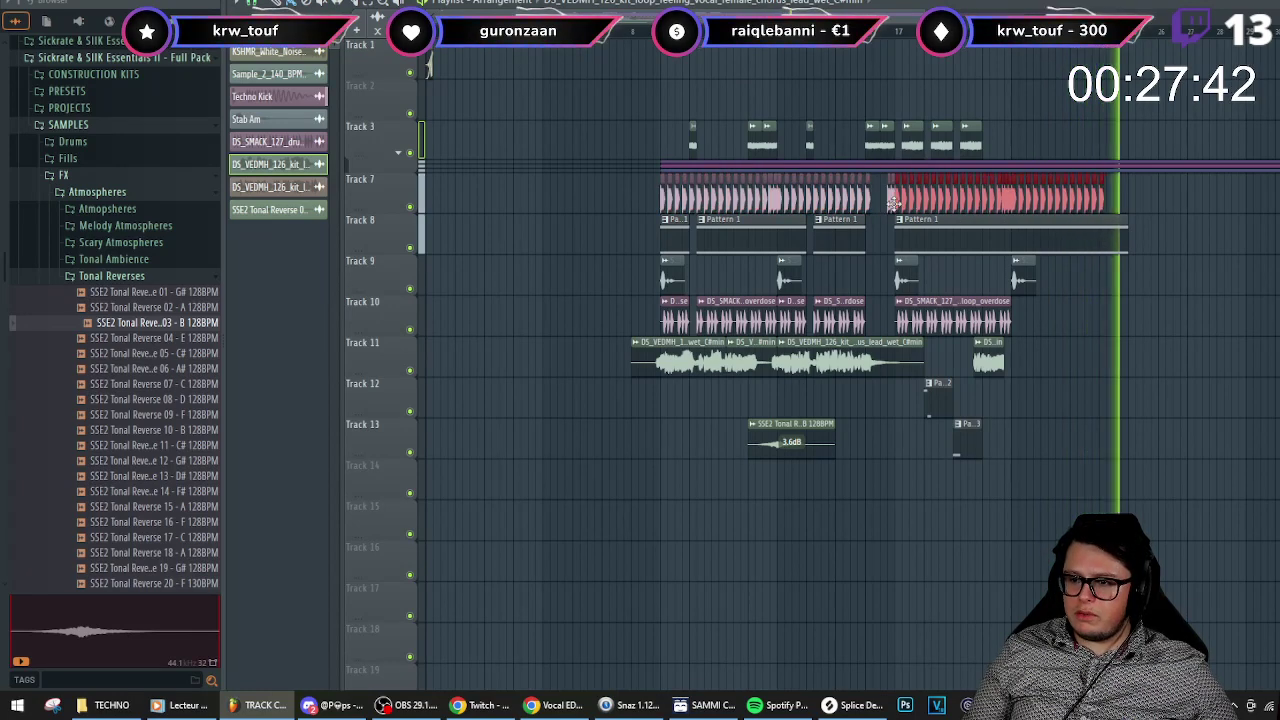
# - Play back the arrangement from bar 17 to check the copied kick sequence against the vocal slice and pattern clips
pyautogui.click(903, 37)
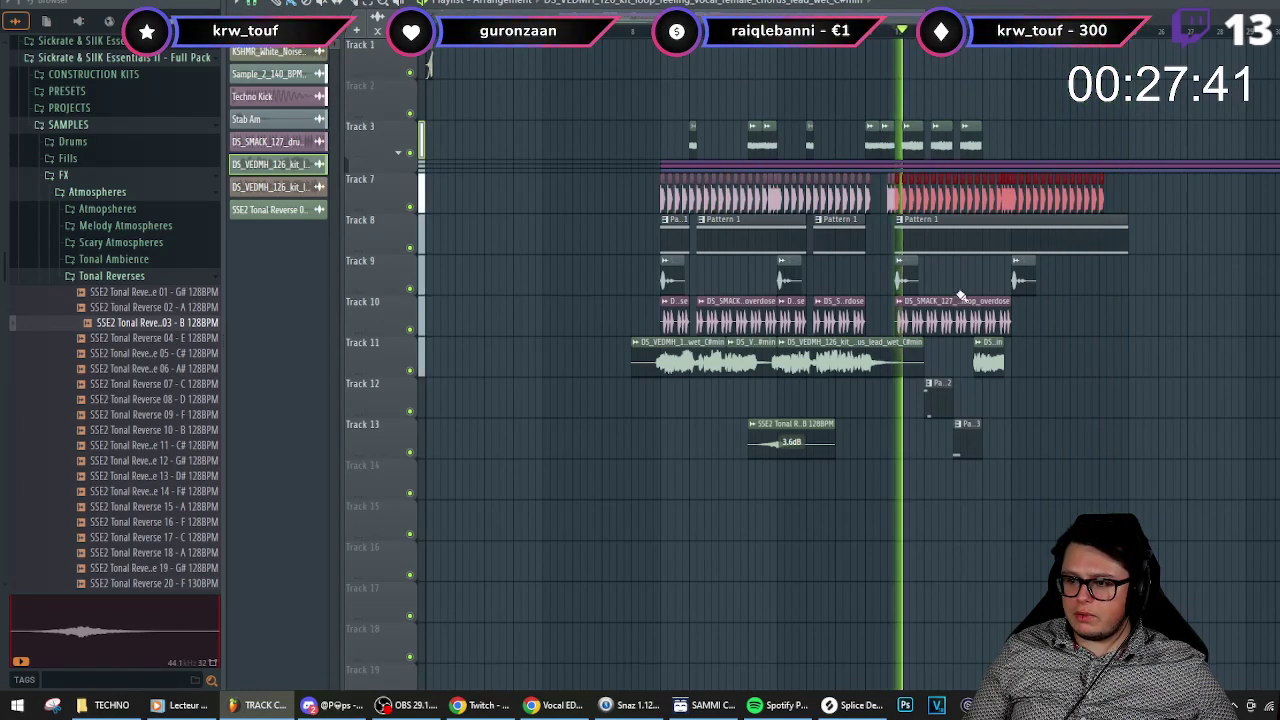
pyautogui.scroll(3, 955, 289)
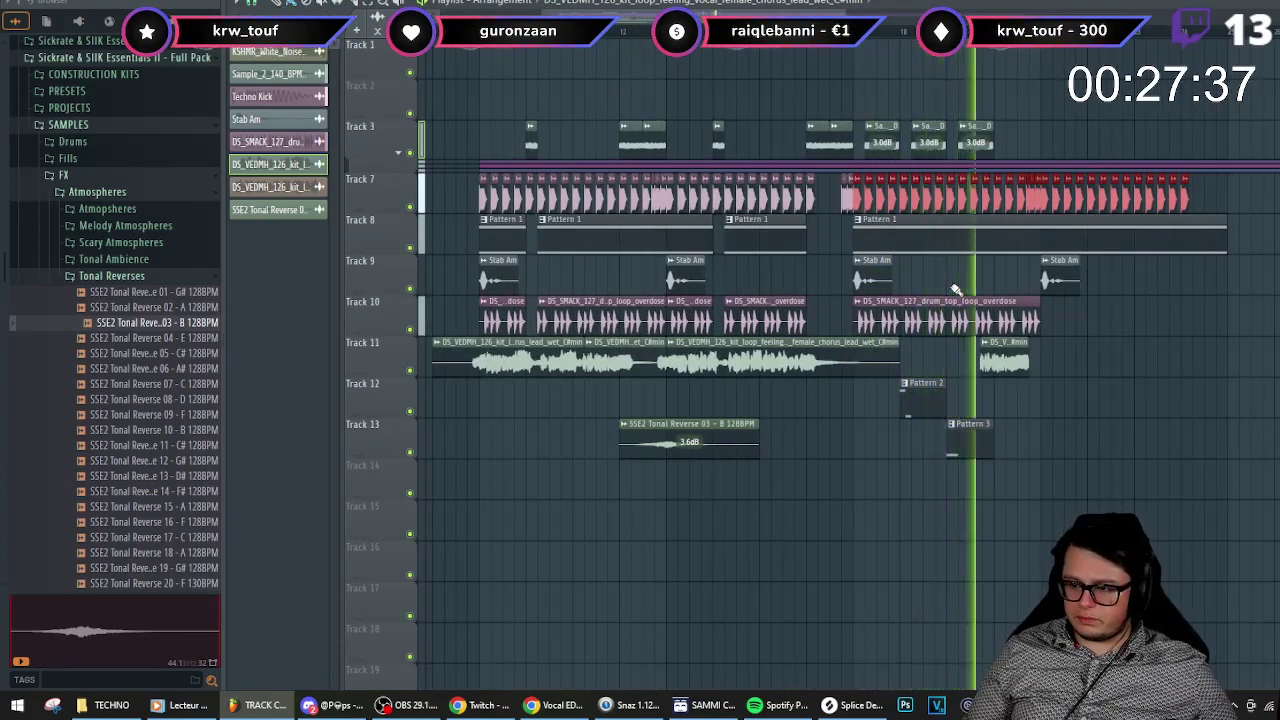
pyautogui.scroll(3, 1013, 398)
pyautogui.scroll(-2, 1008, 390)
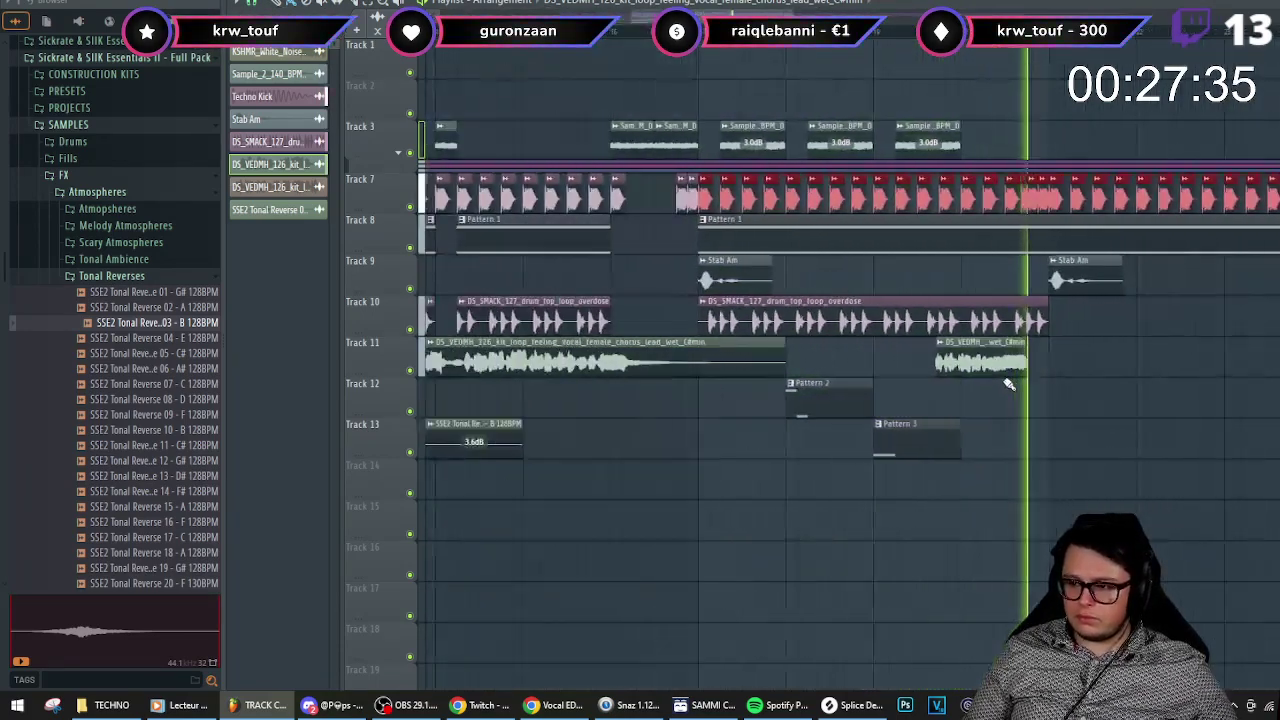
pyautogui.scroll(2, 975, 285)
pyautogui.scroll(-2, 908, 133)
pyautogui.scroll(3, 907, 131)
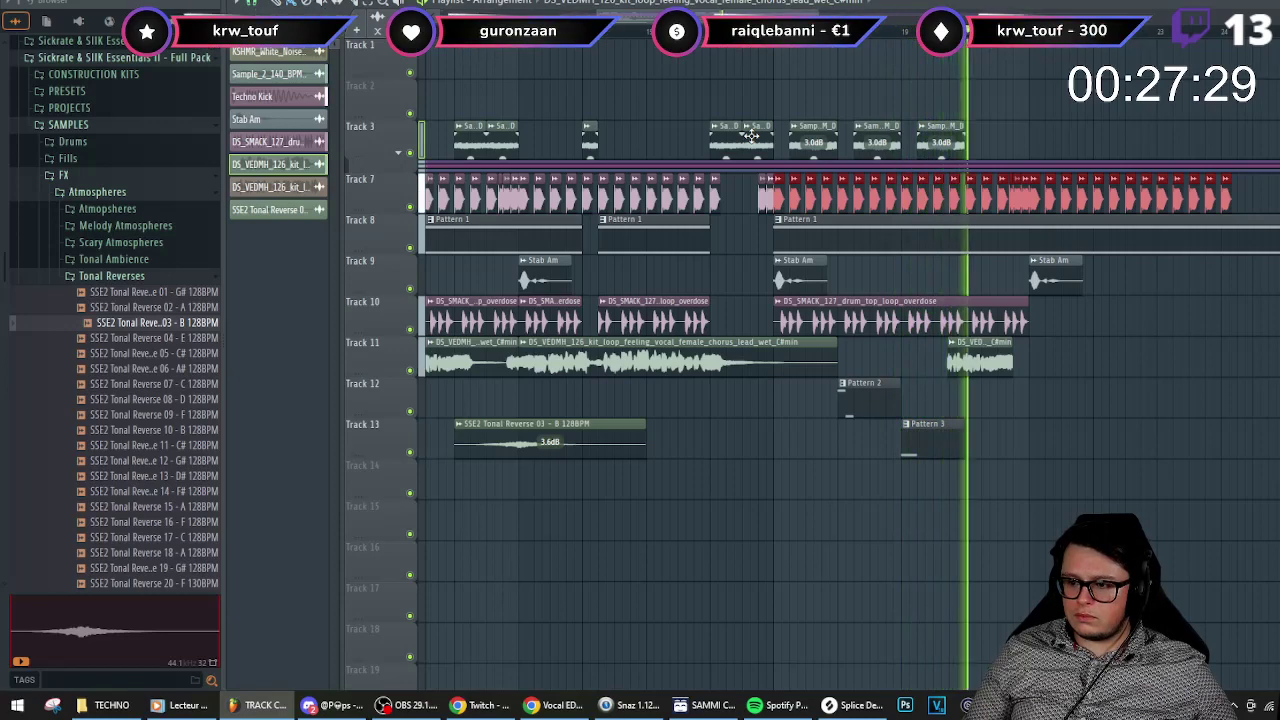
pyautogui.press('space')
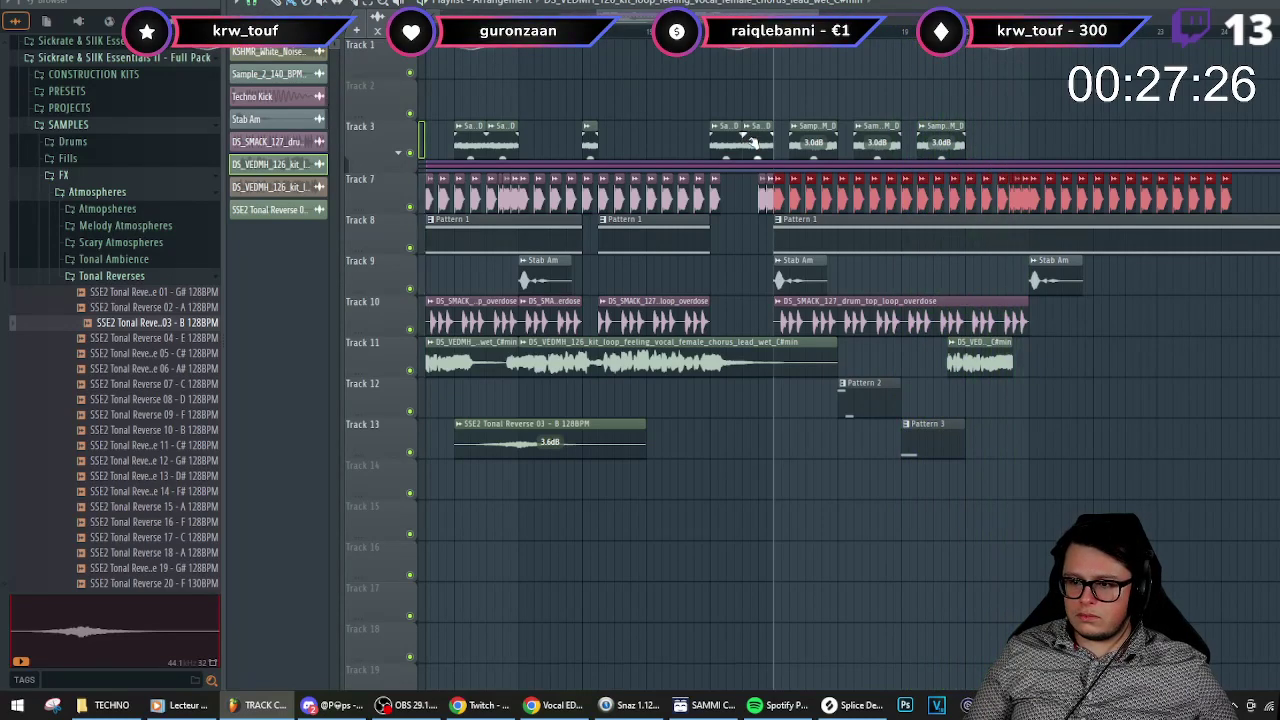
# - Place a short Sample_2_140_BPM_D clip in the second half of bar 20 on Track 3 and copy the channel pitch rise to bar 20
pyautogui.click(1003, 133)
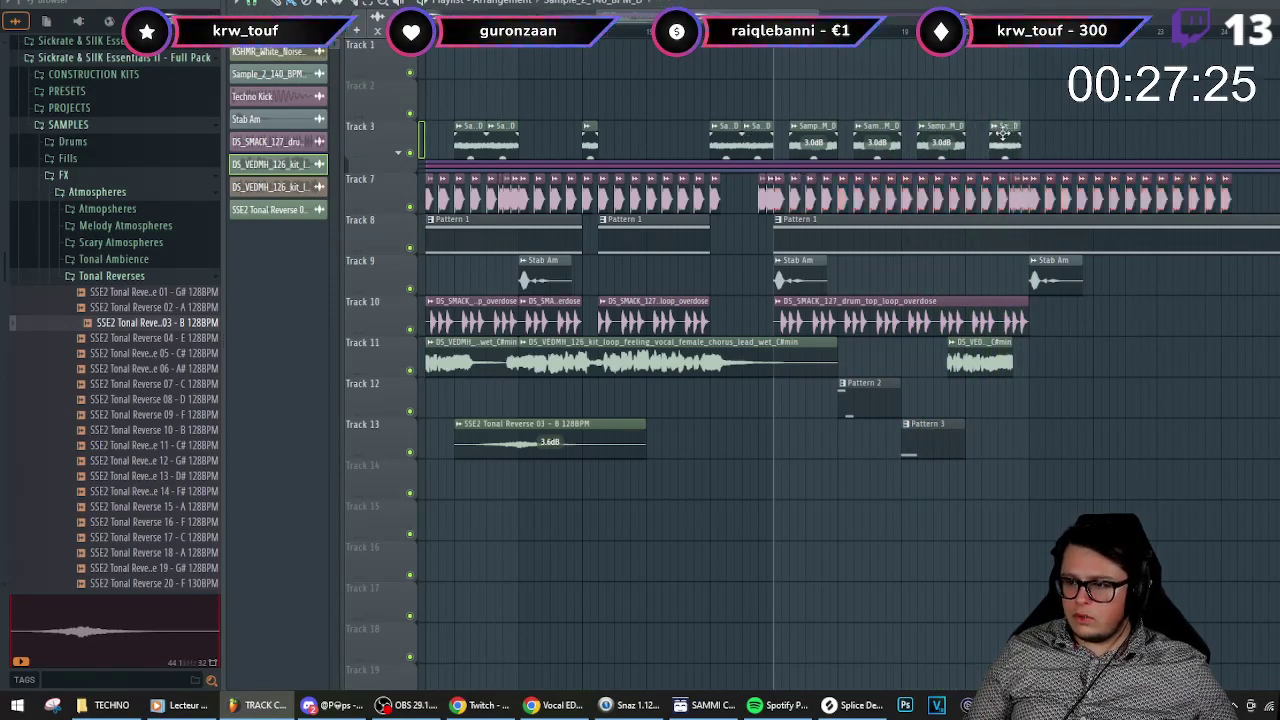
pyautogui.click(400, 153)
pyautogui.scroll(-3, 693, 203)
pyautogui.scroll(1, 785, 203)
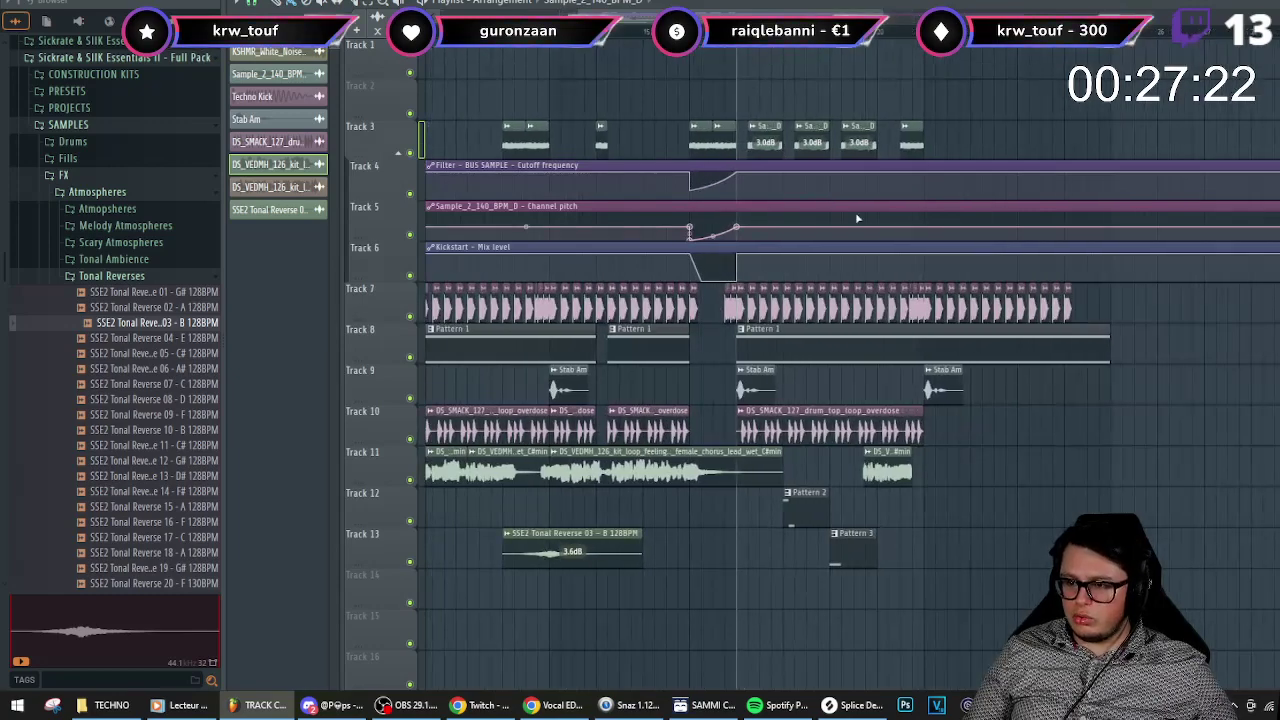
pyautogui.scroll(-3, 857, 218)
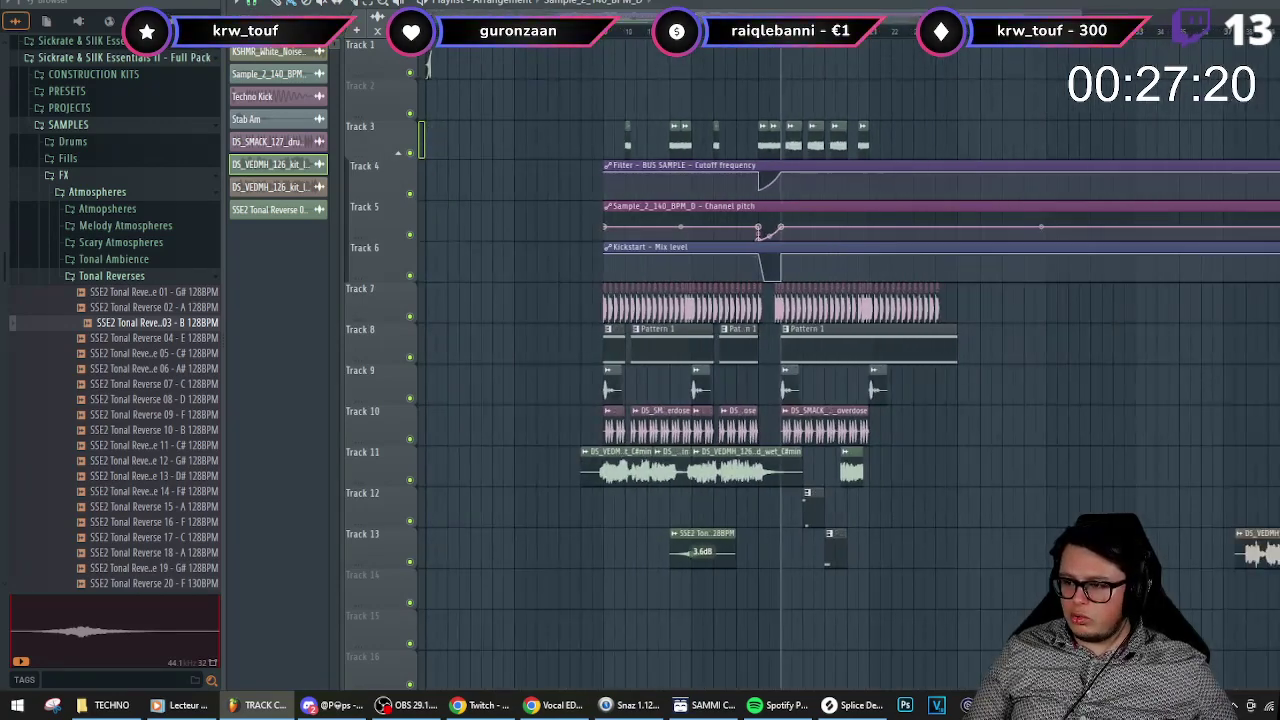
pyautogui.scroll(2, 425, 65)
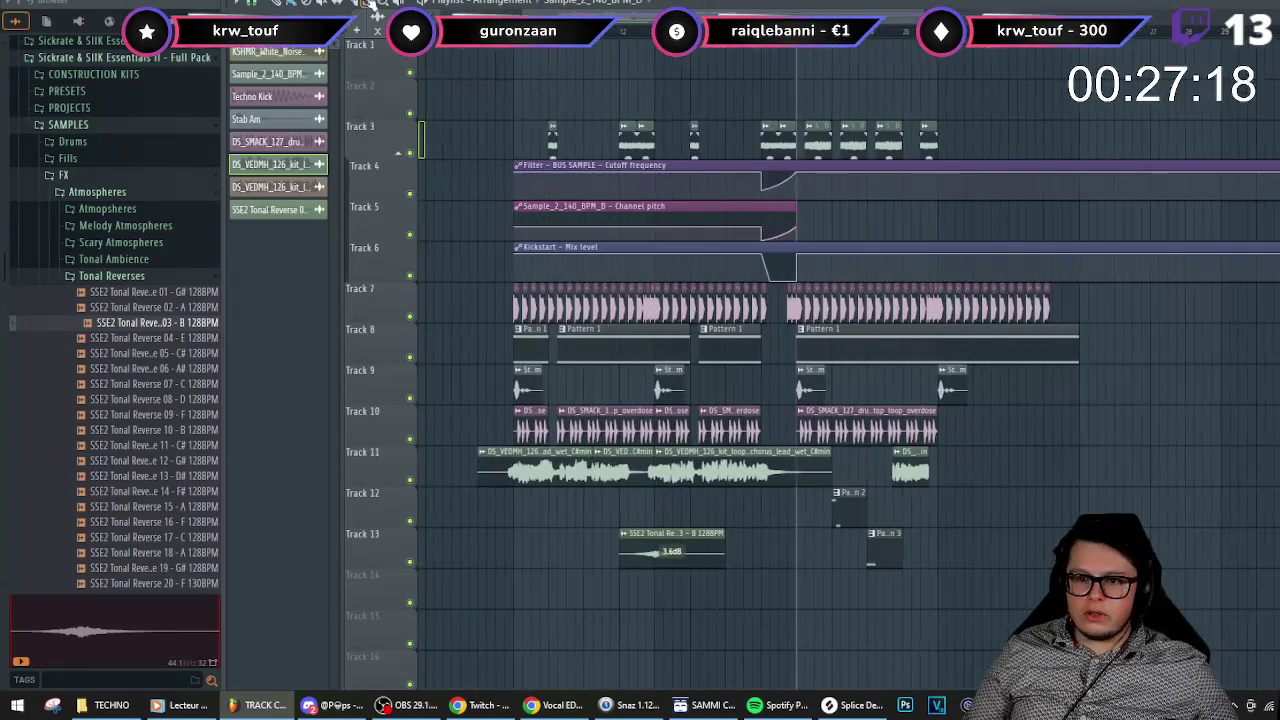
pyautogui.scroll(1, 663, 165)
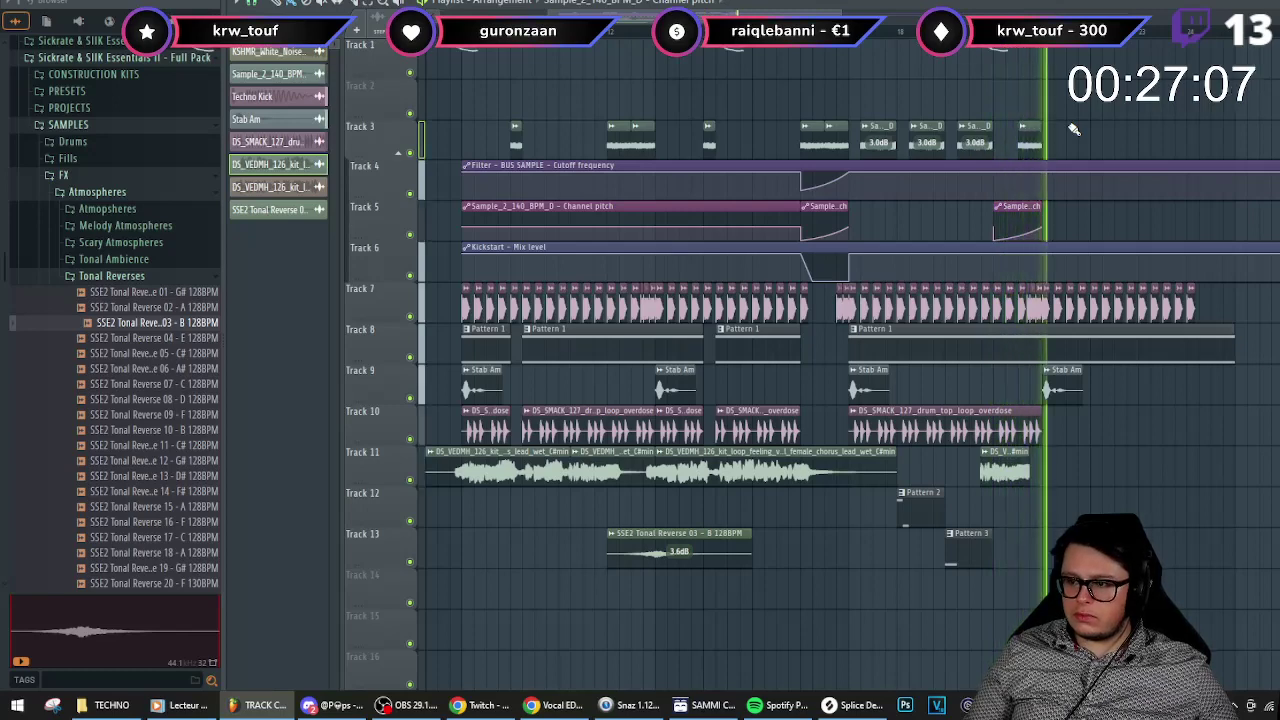
# - Copy the Track 3 sample clips from bars 17 to 20 over to bar 21, leaving out the last short clip
pyautogui.moveTo(1078, 130)
pyautogui.mouseDown()
pyautogui.moveTo(873, 167)
pyautogui.moveTo(1068, 131)
pyautogui.mouseUp()
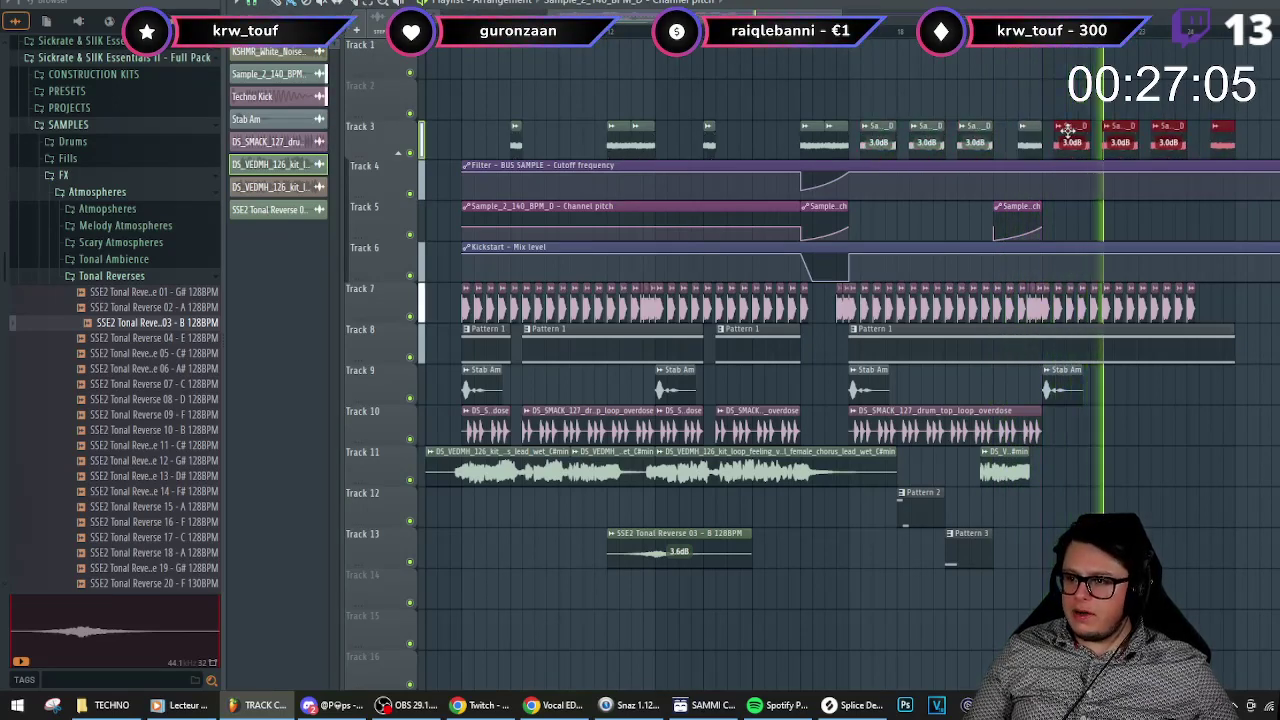
pyautogui.rightClick(1216, 138)
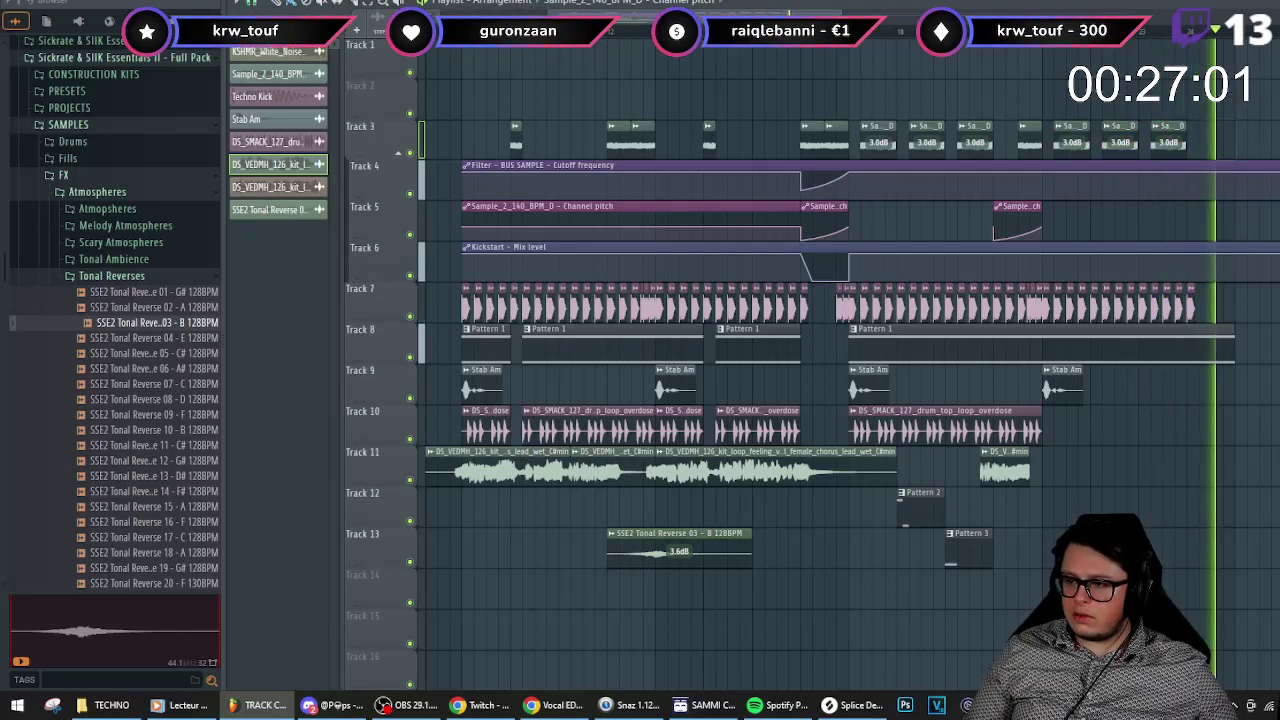
pyautogui.press('space')
pyautogui.press('space')
# - Shorten Track 8's Pattern 1 clip to bar 24 and repeat the drum top loop, Pattern 2 and Pattern 3 between bars 21 and 24
pyautogui.moveTo(1234, 344); pyautogui.dragTo(1197, 343)
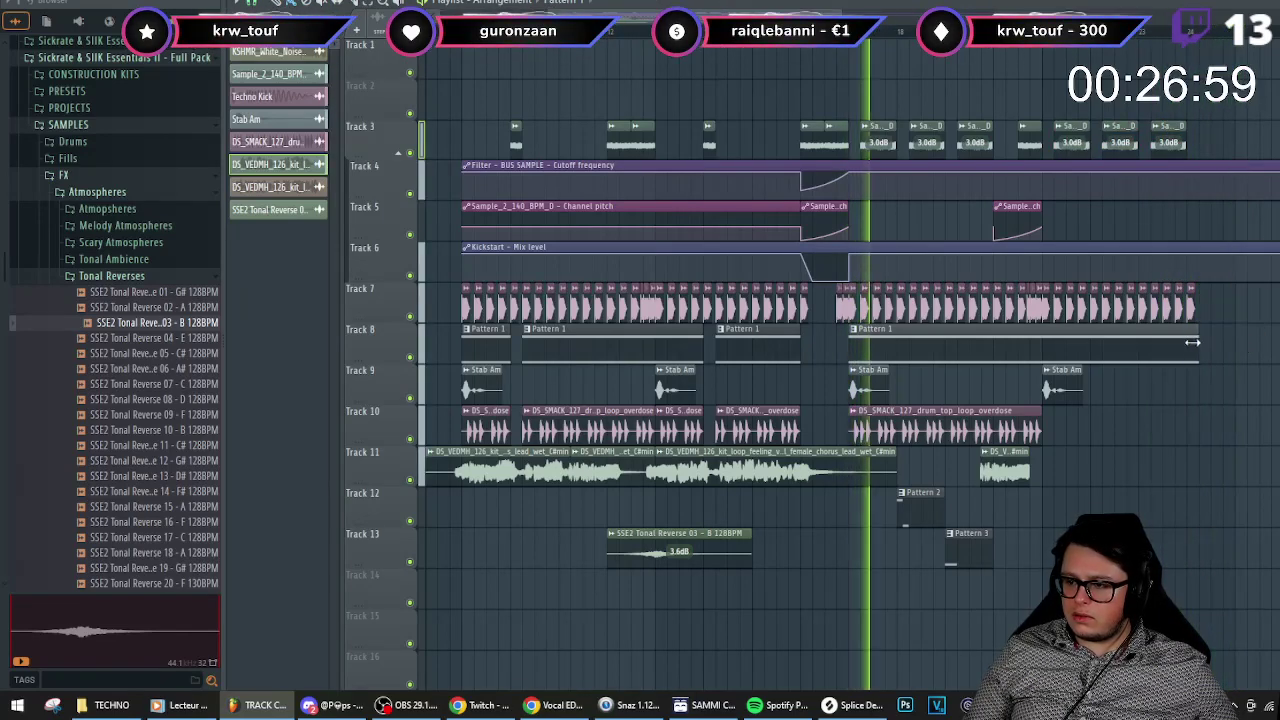
pyautogui.moveTo(1017, 566); pyautogui.dragTo(1116, 505)
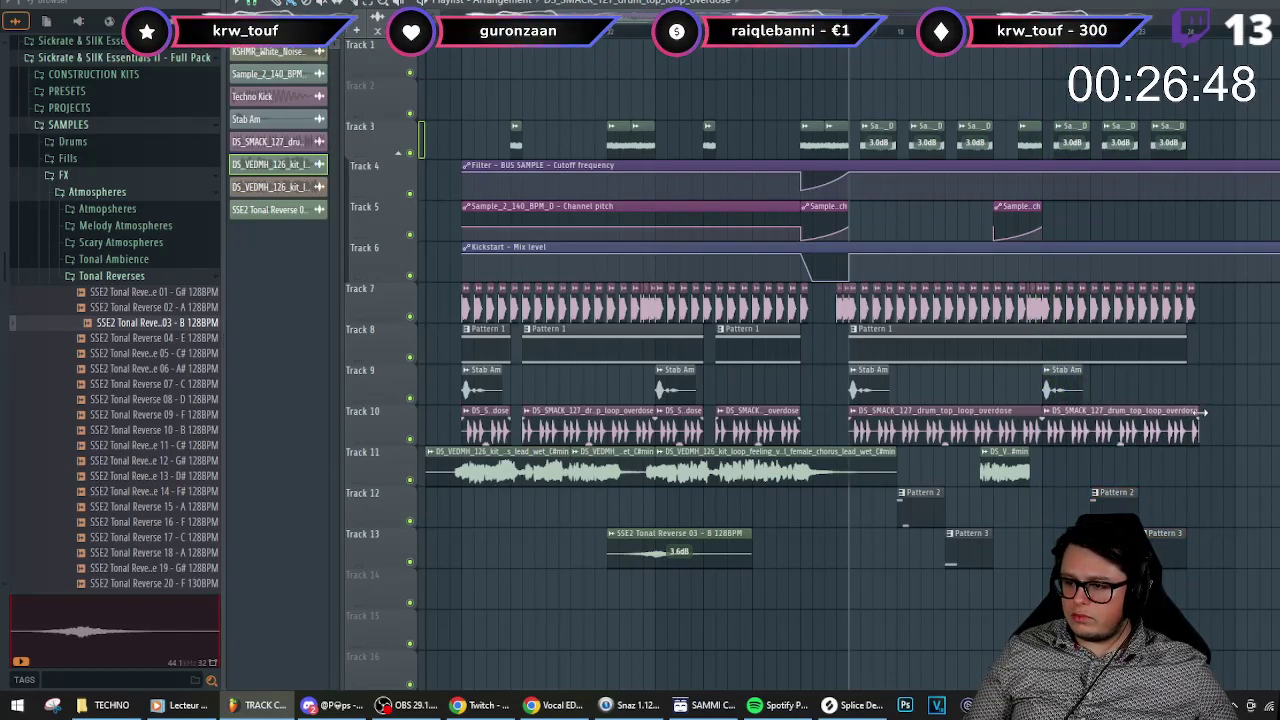
pyautogui.press('space')
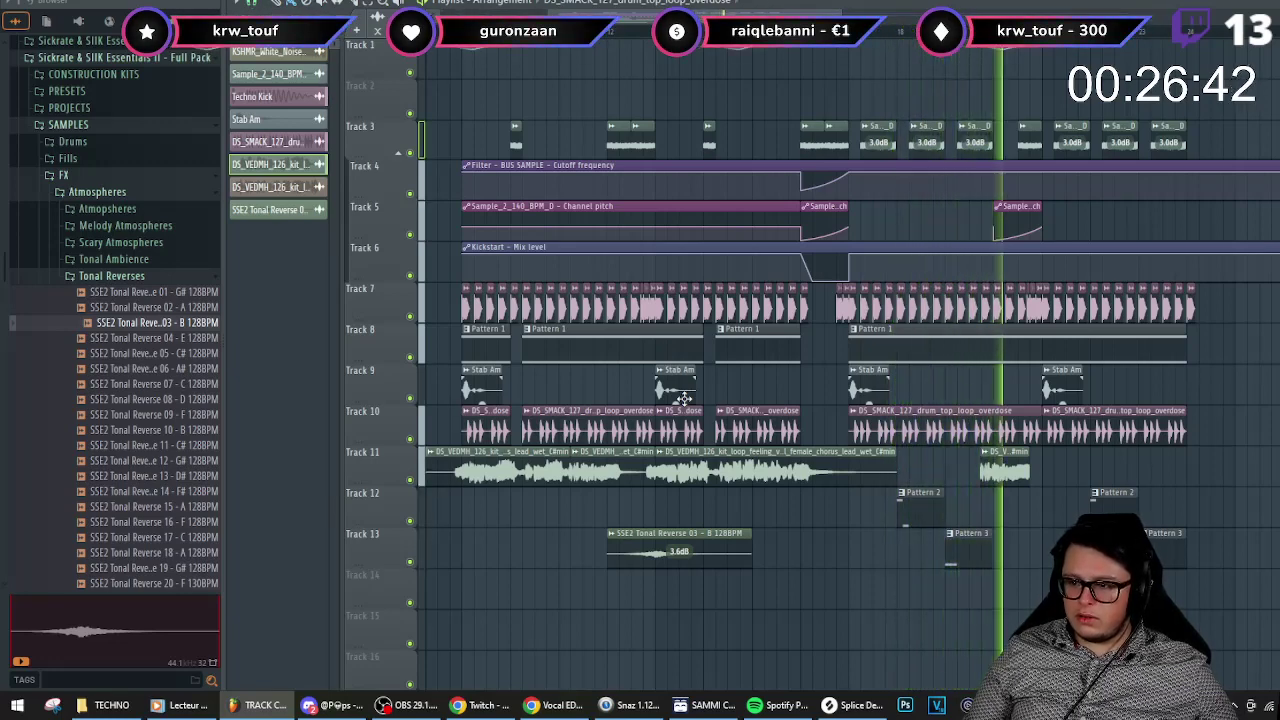
# - Listen for the vocal phrase around bar 15 and slice the Track 11 vocal clip at the start of bar 15
pyautogui.click(700, 30)
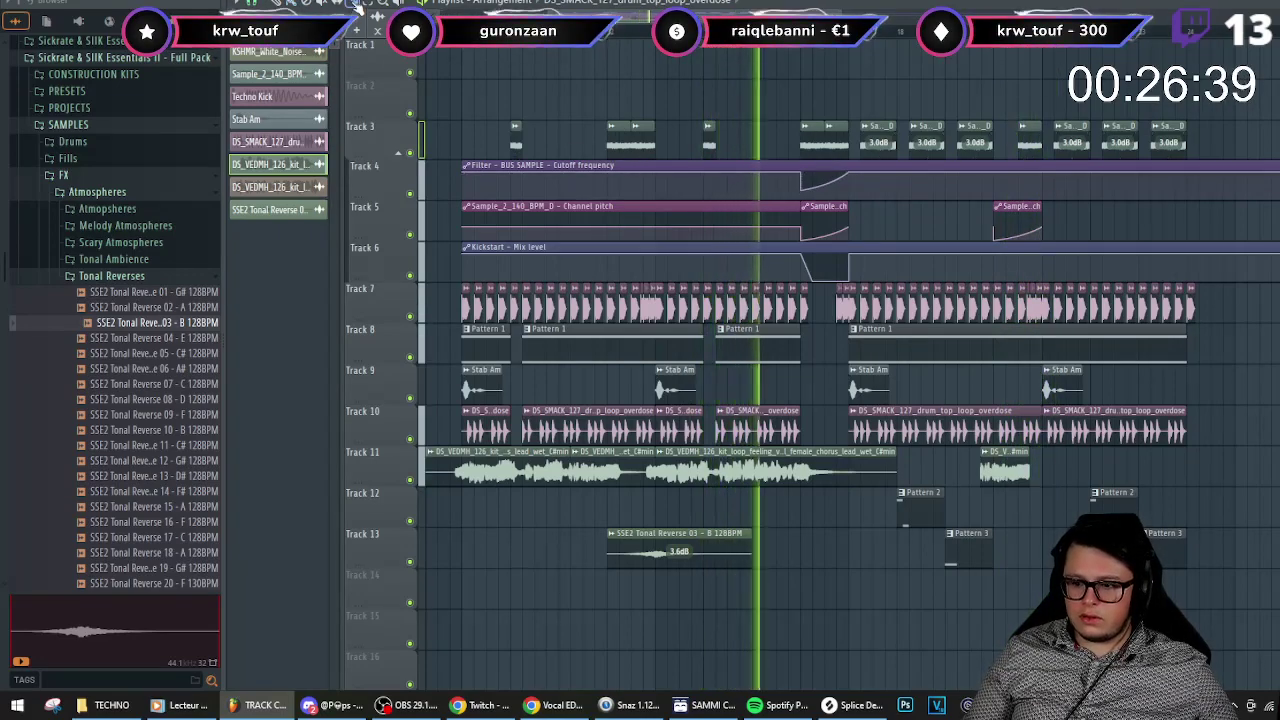
pyautogui.scroll(3, 757, 503)
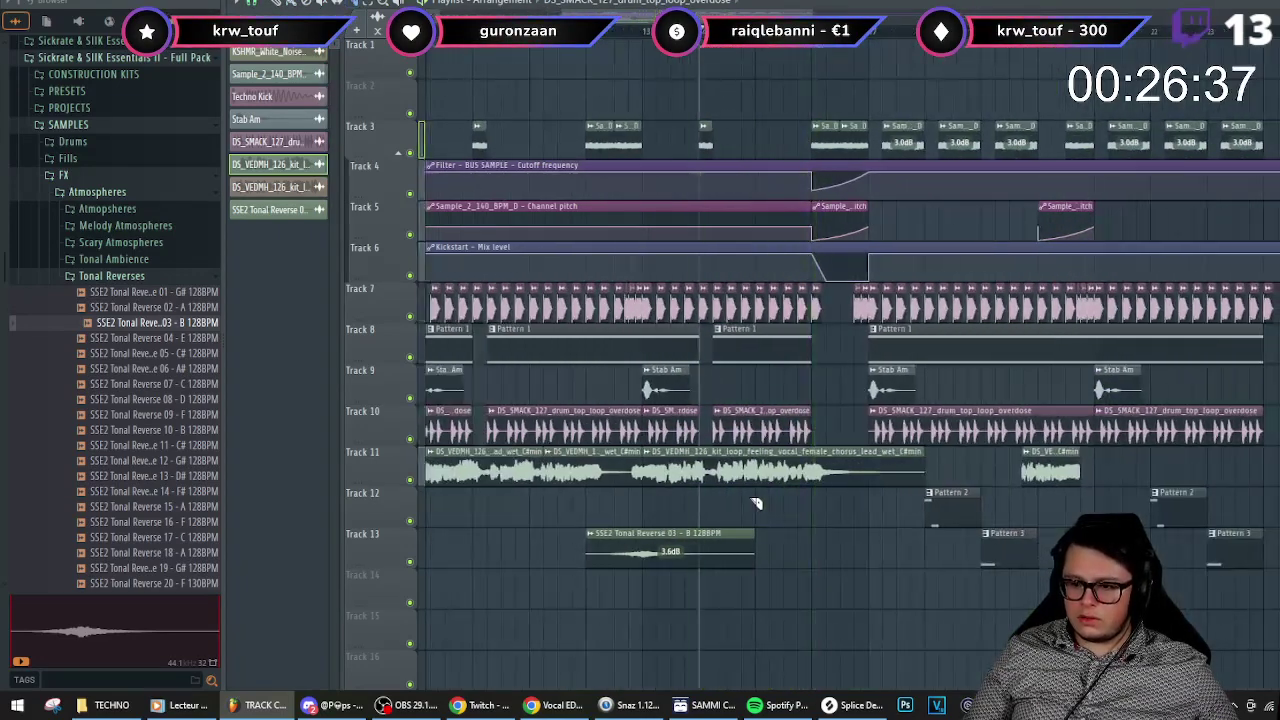
pyautogui.scroll(3, 757, 503)
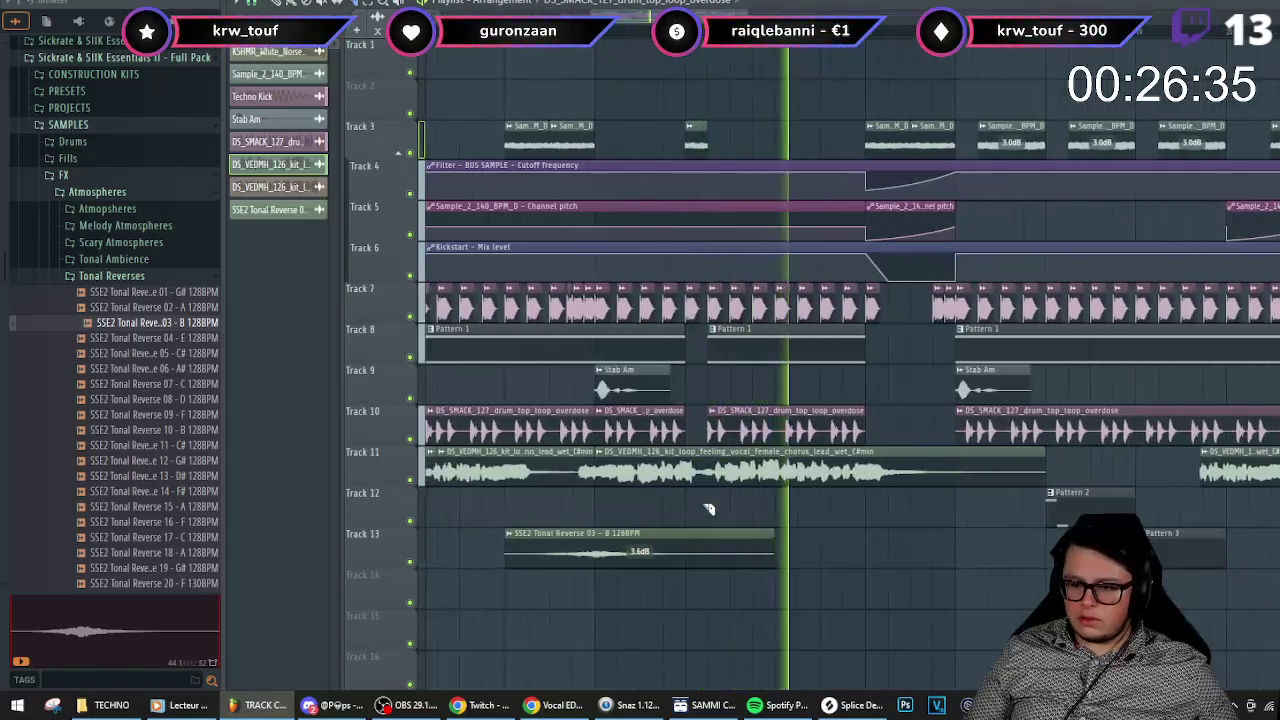
pyautogui.press('space')
pyautogui.press('space')
pyautogui.scroll(3, 757, 520)
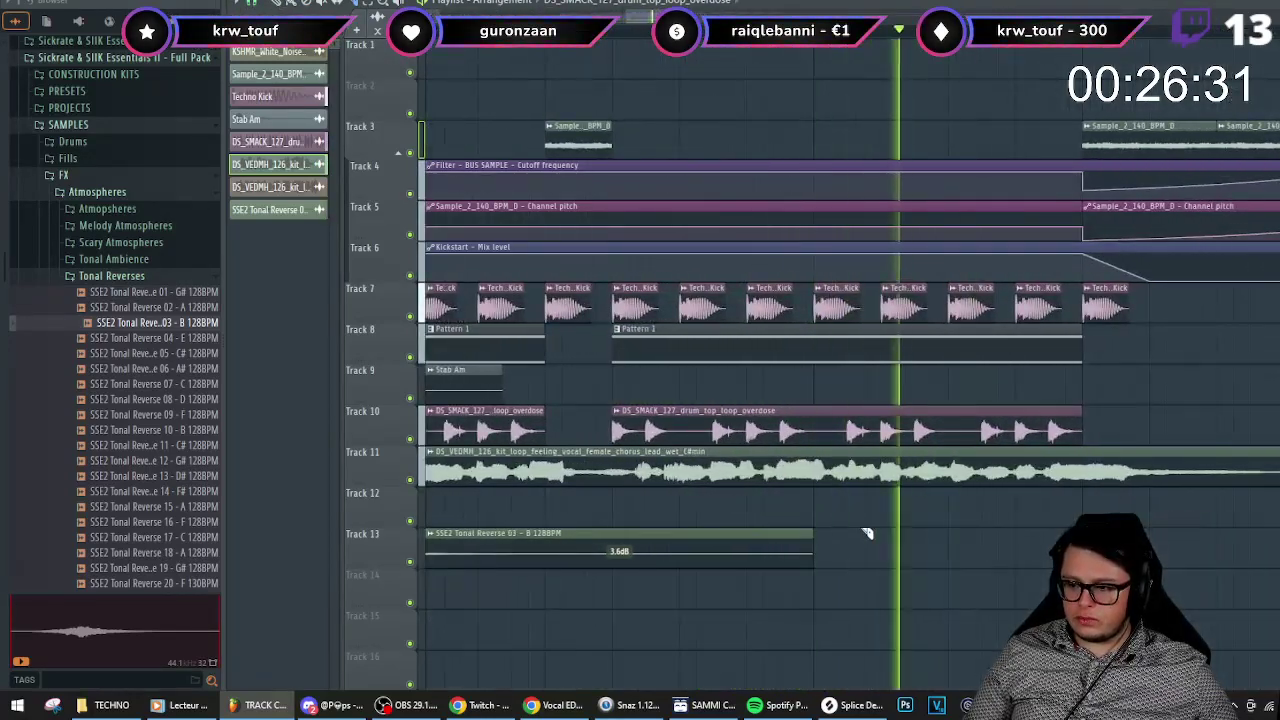
pyautogui.press('space')
pyautogui.press('space')
pyautogui.press('space')
pyautogui.moveTo(817, 455); pyautogui.dragTo(824, 474)
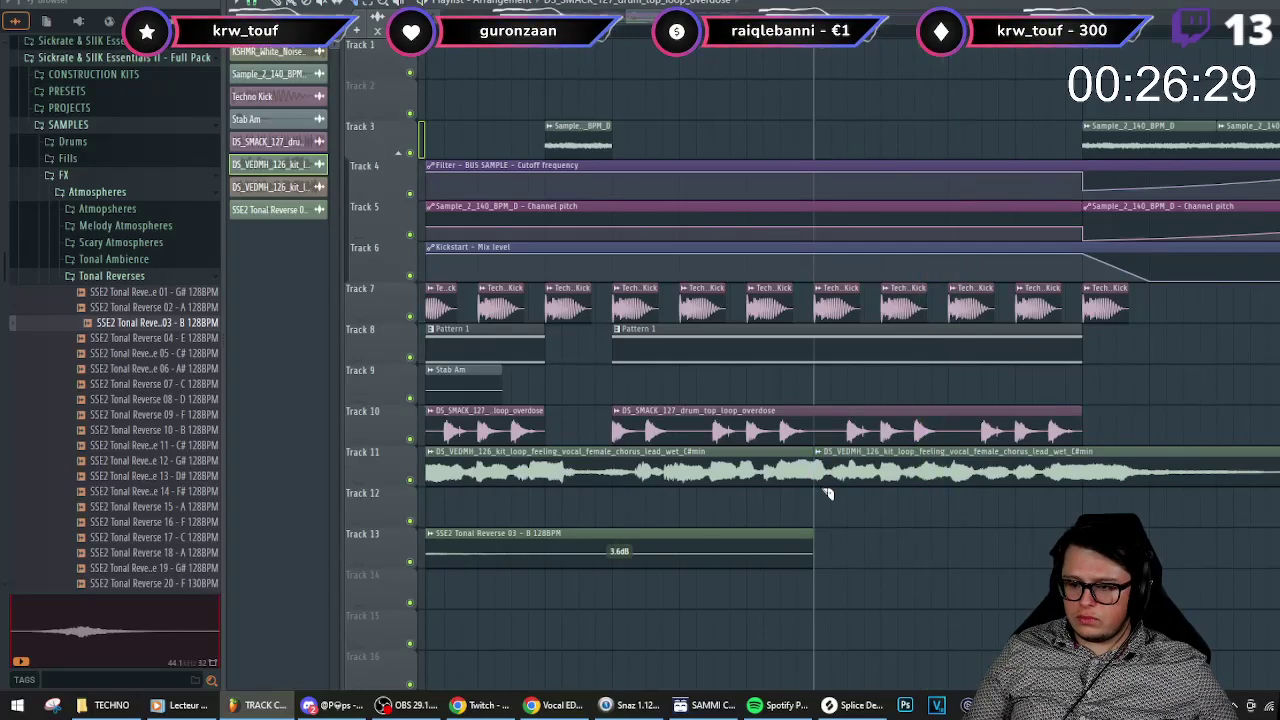
# - Copy the sliced vocal ending to bar 24 on Track 11 and give its start a short fade-in
pyautogui.scroll(-4, 828, 493)
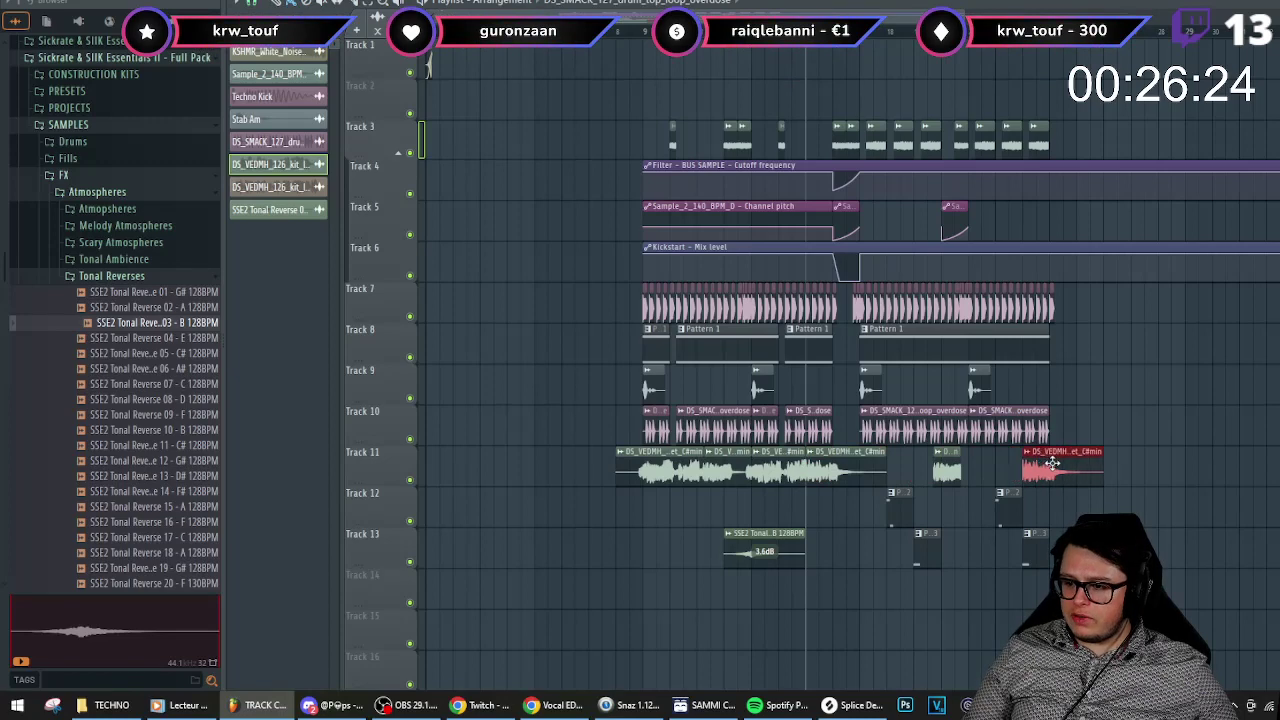
pyautogui.click(1016, 31)
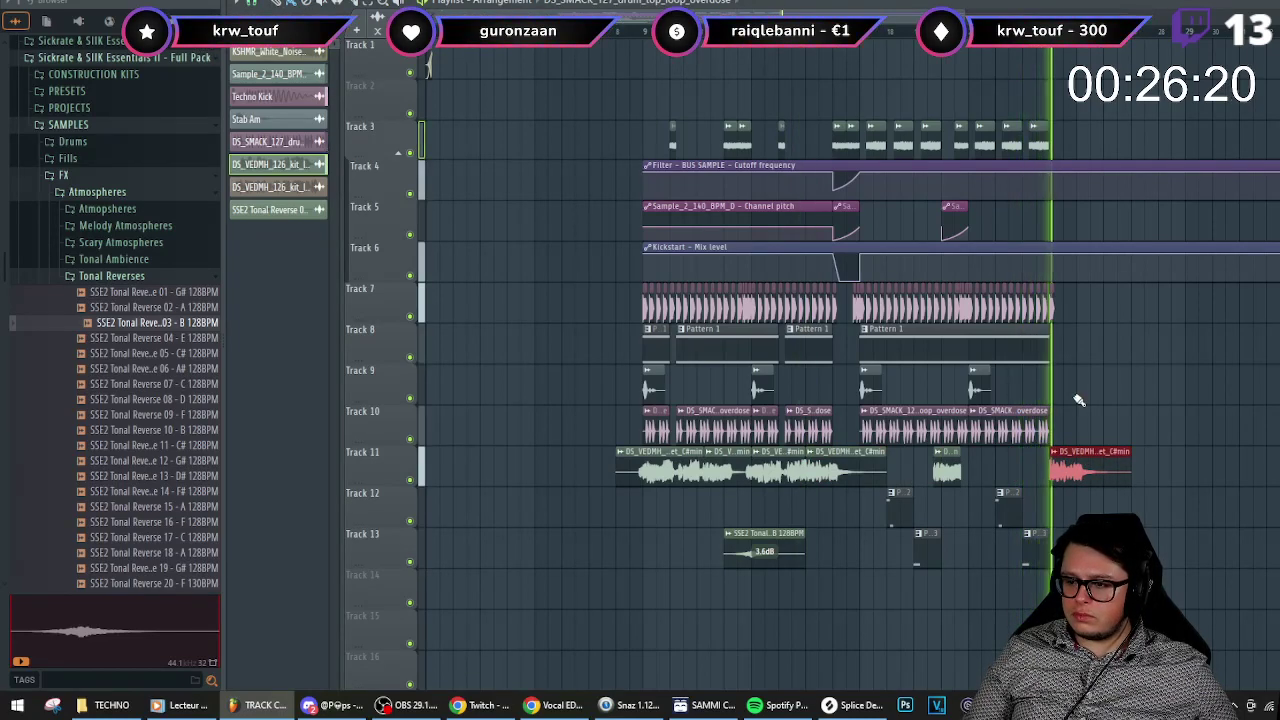
pyautogui.scroll(4, 1050, 383)
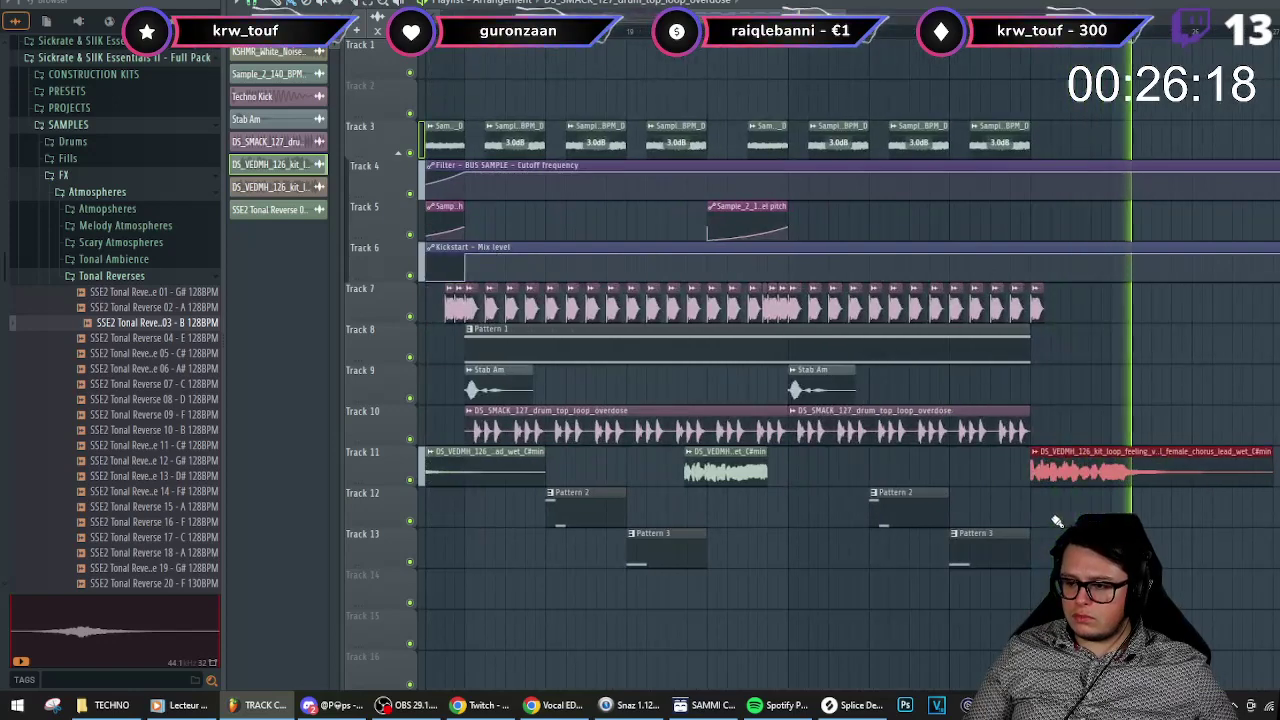
pyautogui.scroll(5, 1010, 460)
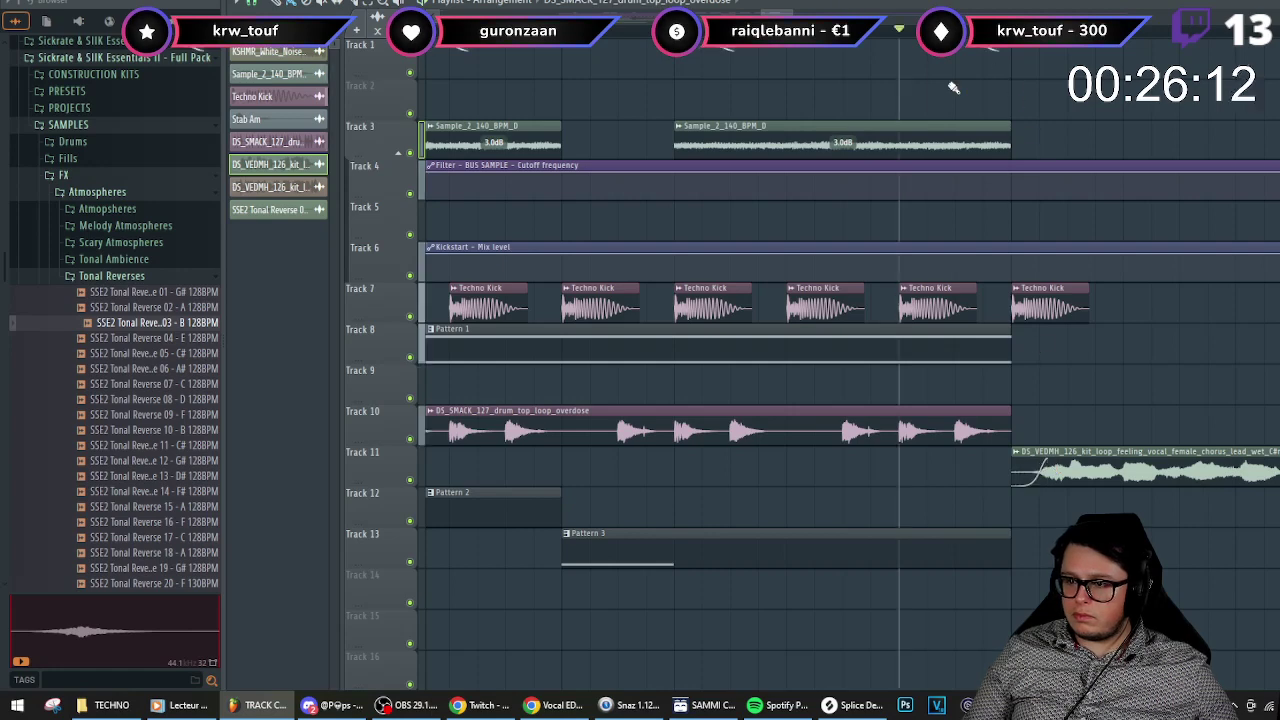
# - Collapse the automation tracks grouped under Track 3, and save the project while playing the drop through
pyautogui.scroll(-8, 886, 514)
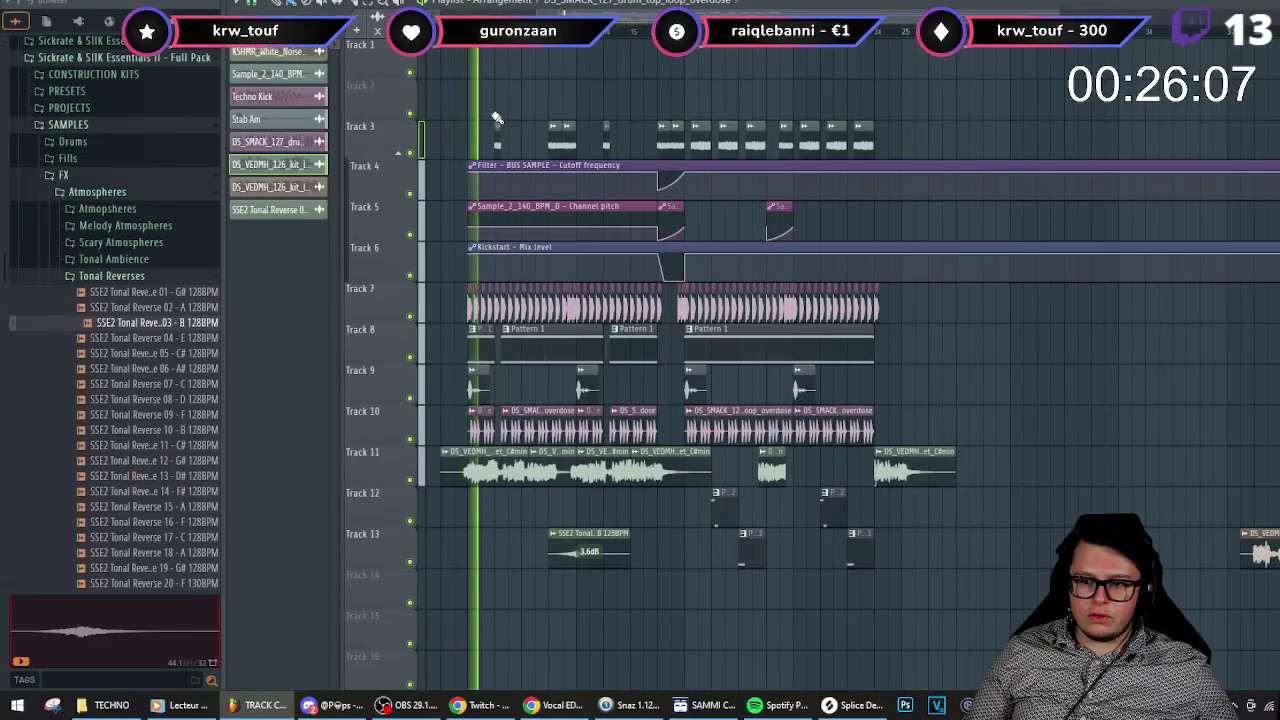
pyautogui.click(399, 154)
pyautogui.hotkey('alt', 'f')
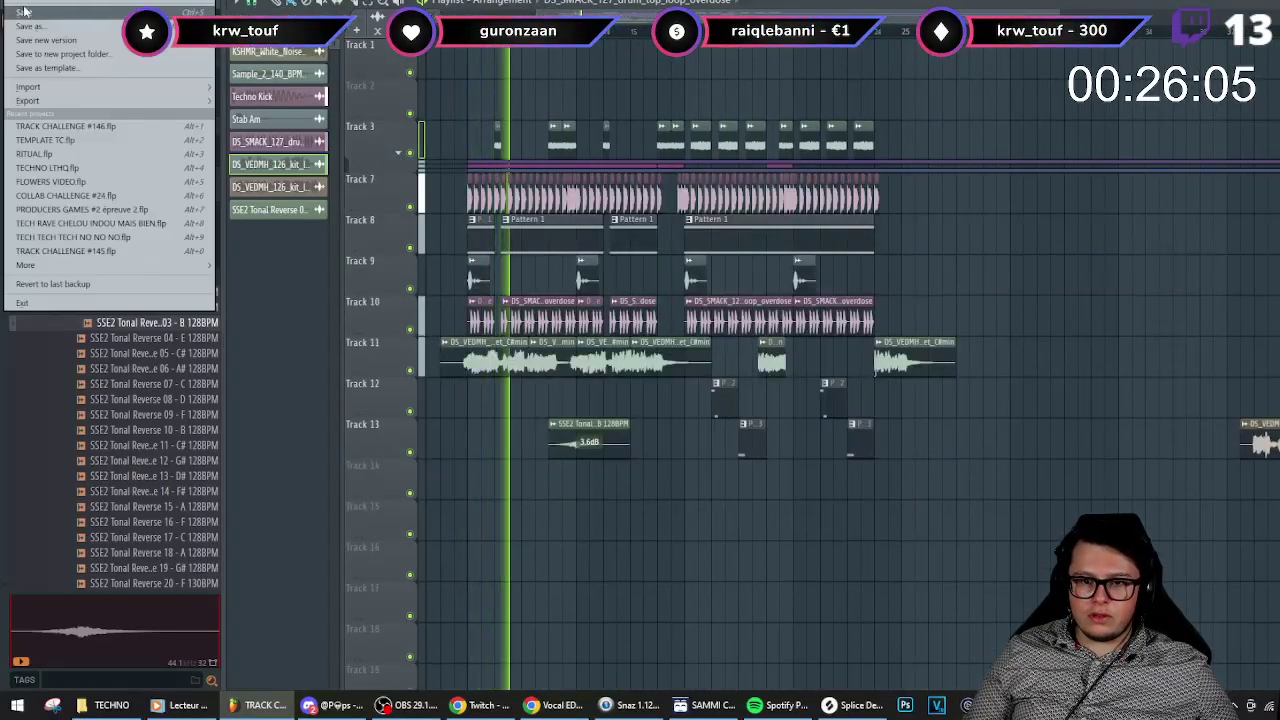
pyautogui.click(329, 175)
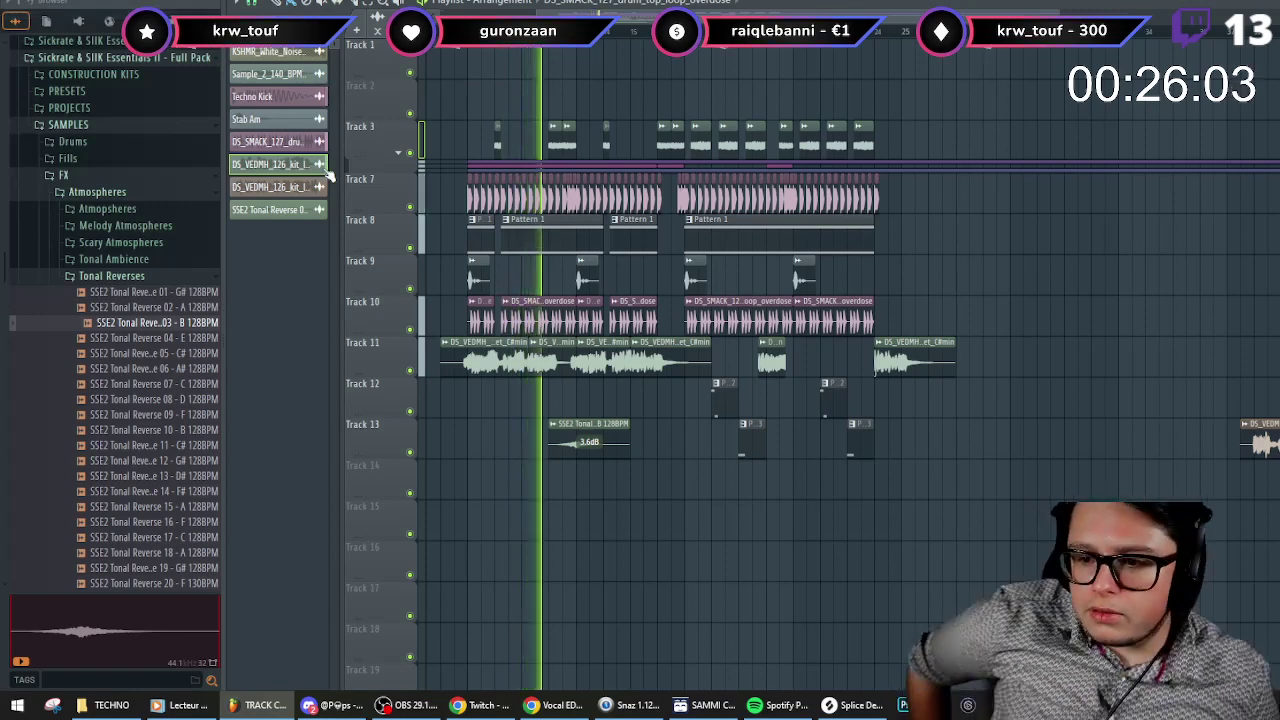
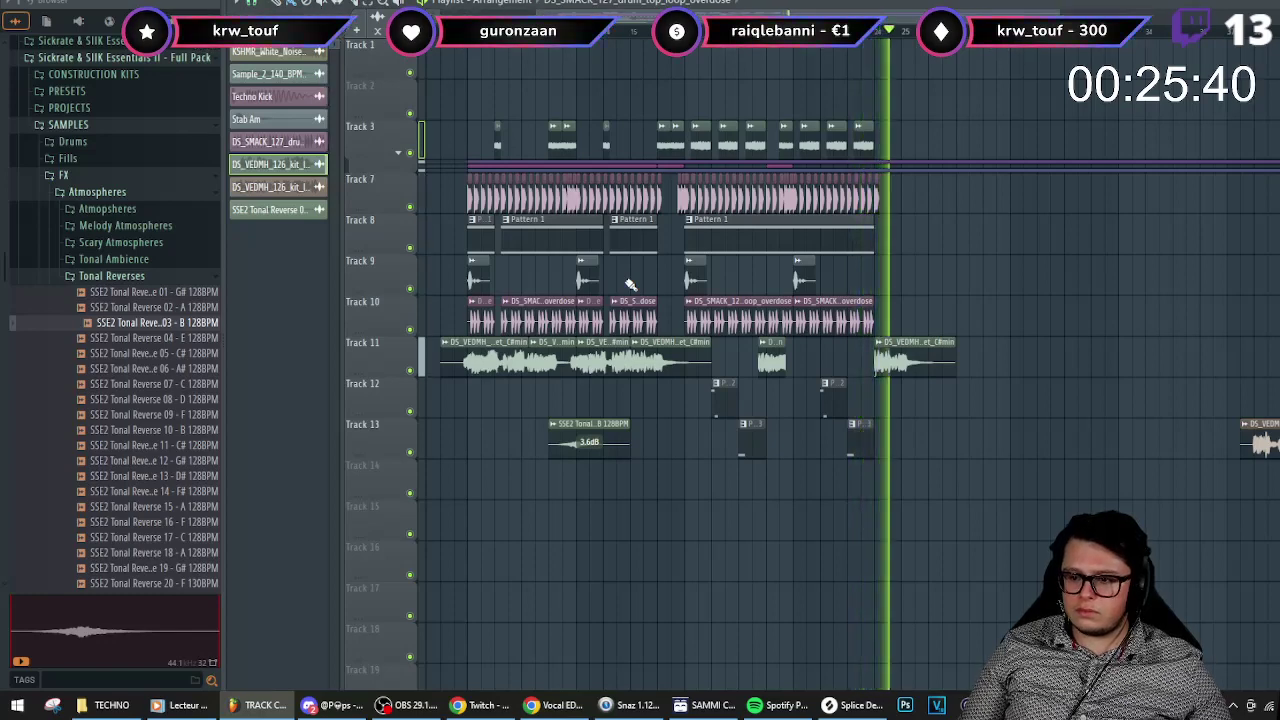
pyautogui.press('space')
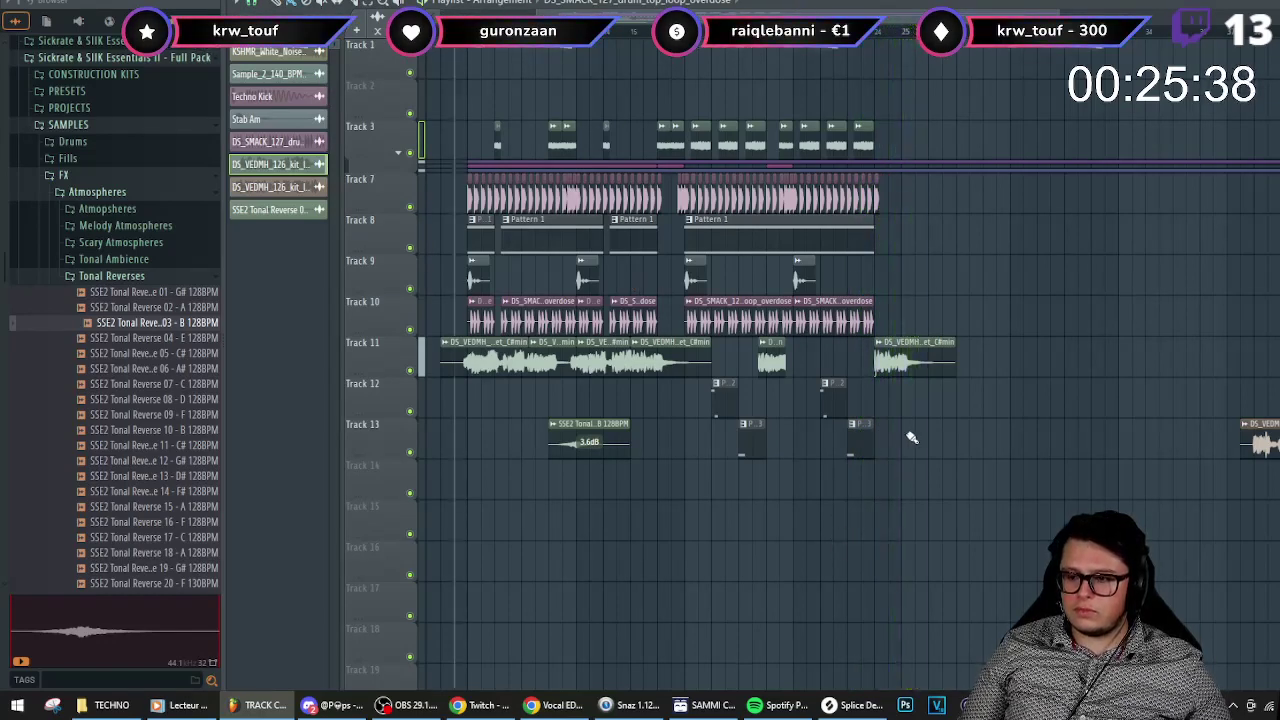
# - Insert an empty track directly below the Track 11 vocals and group it with Track 11
pyautogui.scroll(-1, 908, 434)
pyautogui.rightClick(361, 394)
pyautogui.click(420, 609)
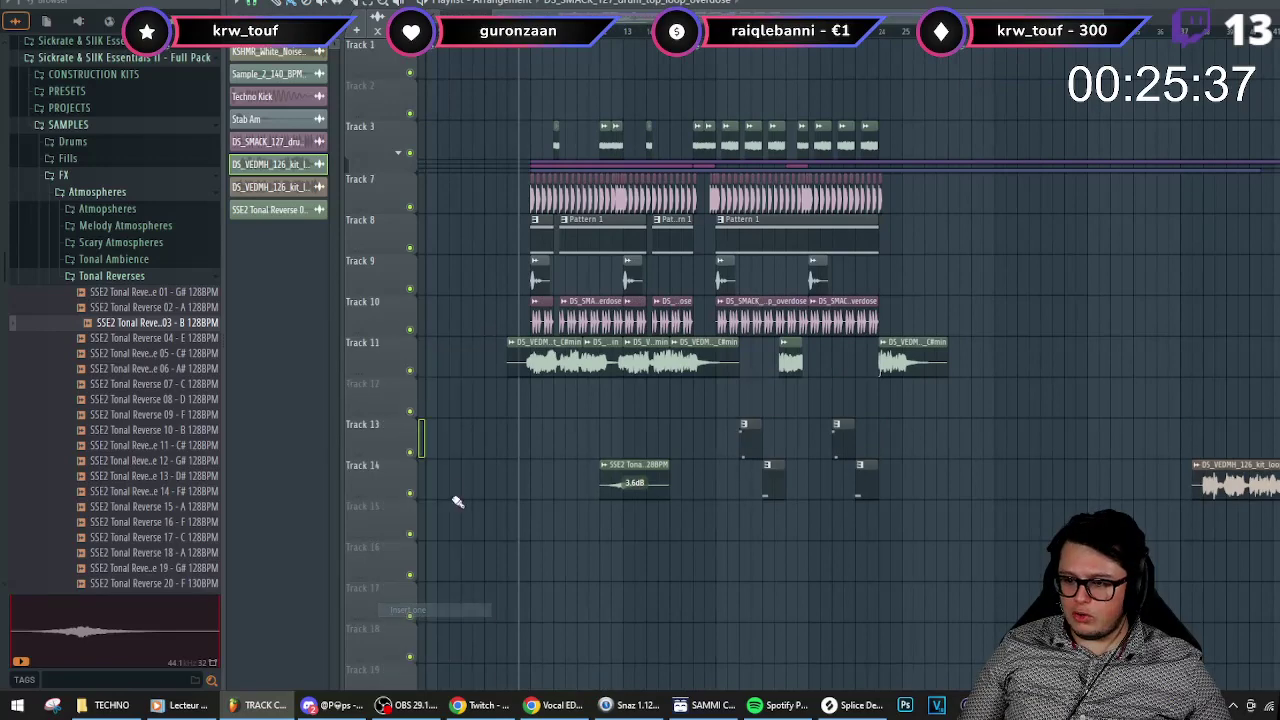
pyautogui.rightClick(390, 408)
pyautogui.click(455, 475)
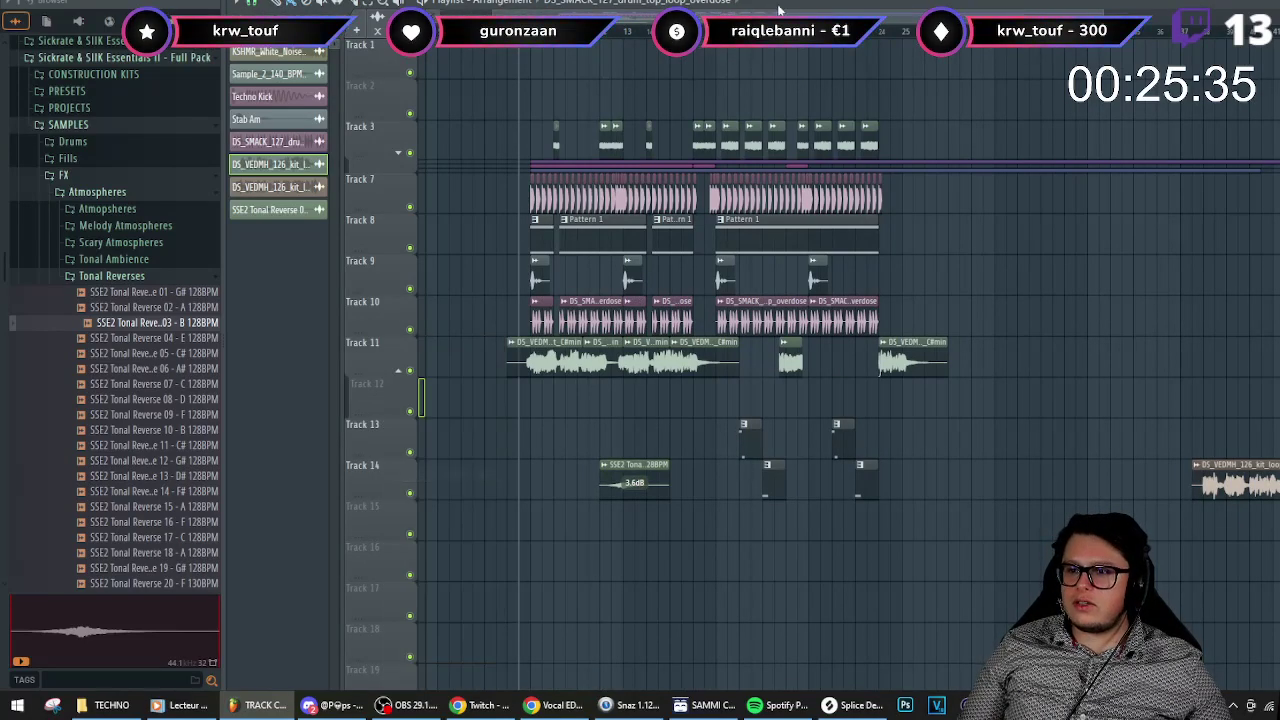
# - Create an automation clip for the Kickstart mix level on the vocal's mixer insert and place it on Track 12
pyautogui.press('F9')
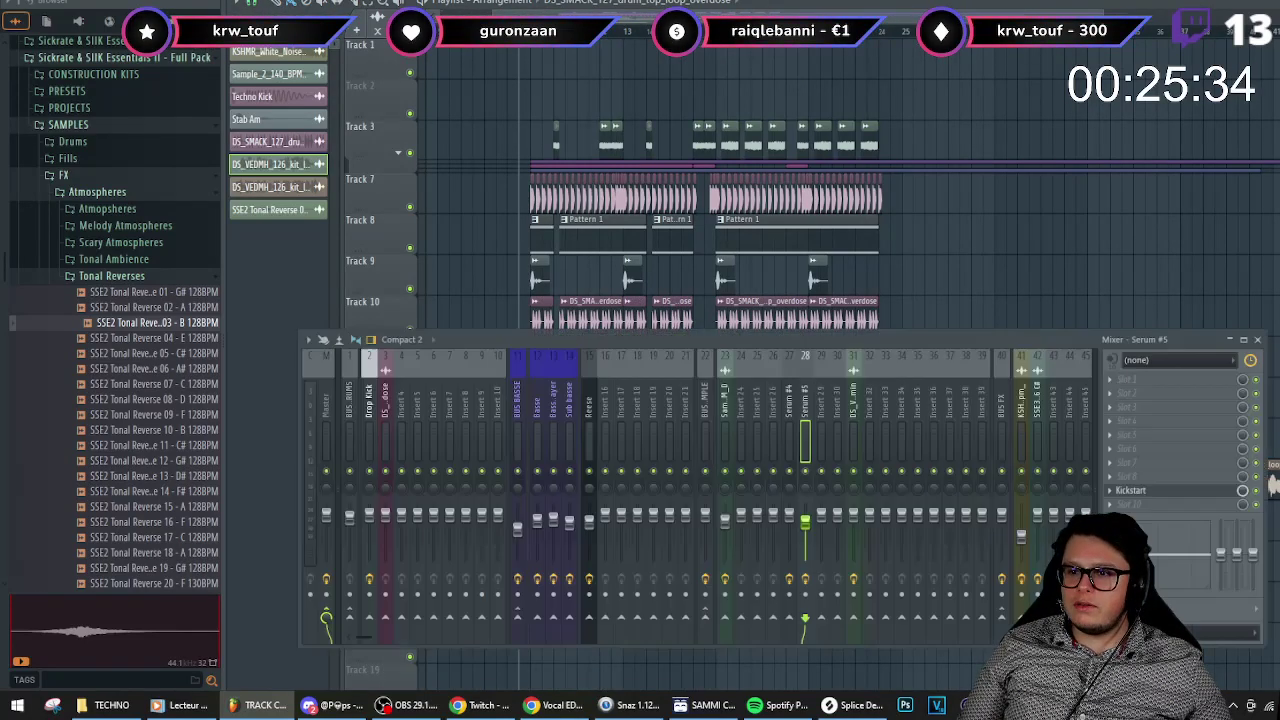
pyautogui.click(852, 440)
pyautogui.rightClick(1242, 506)
pyautogui.click(1256, 530)
pyautogui.click(971, 6)
pyautogui.moveTo(604, 87); pyautogui.dragTo(594, 395)
# - Shape the Track 12 Kickstart mix automation to drop steeply to its minimum at bar 24 and stay low under the vocal ending
pyautogui.scroll(3, 890, 398)
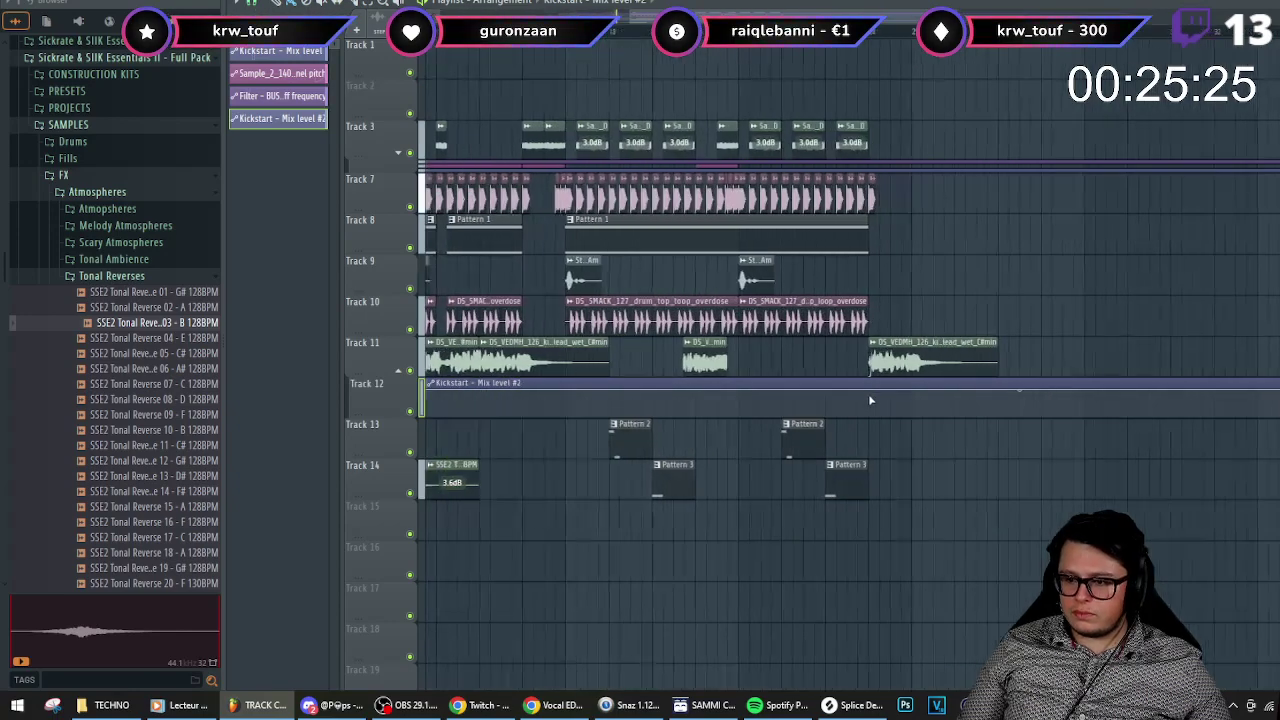
pyautogui.scroll(4, 870, 400)
pyautogui.scroll(2, 888, 418)
pyautogui.rightClick(886, 419)
pyautogui.moveTo(886, 419); pyautogui.dragTo(885, 455)
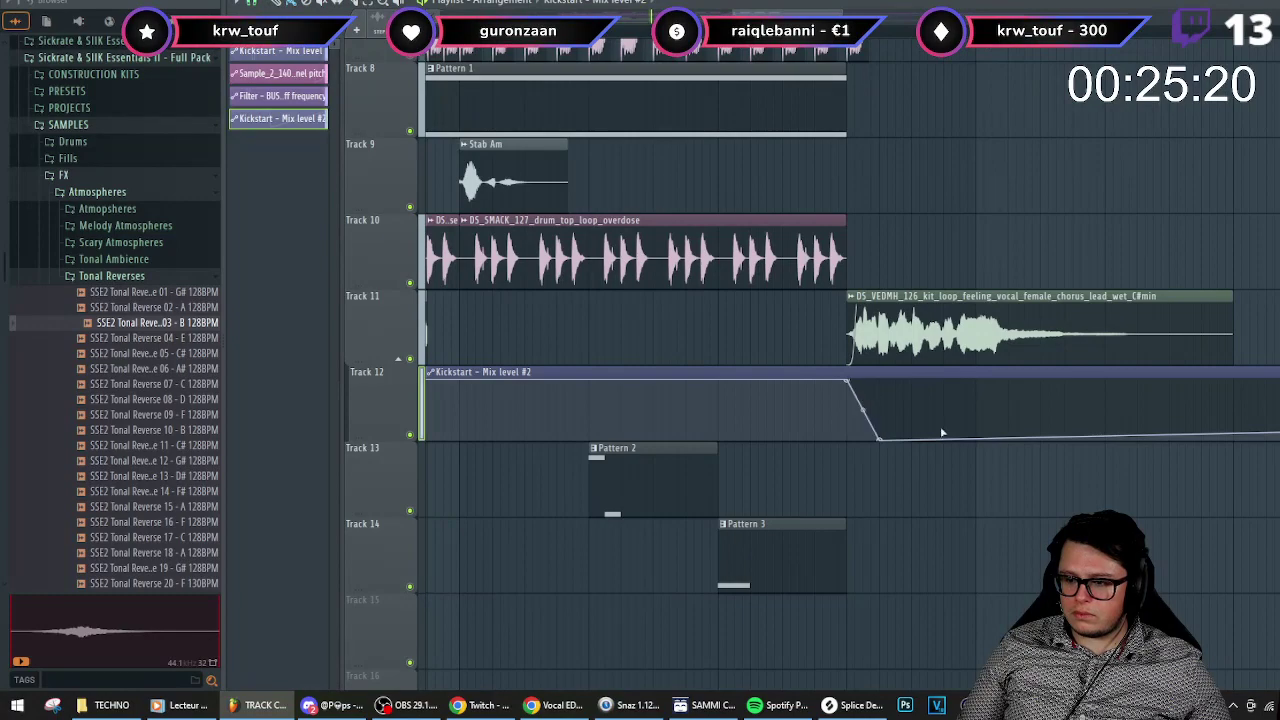
pyautogui.scroll(-3, 982, 440)
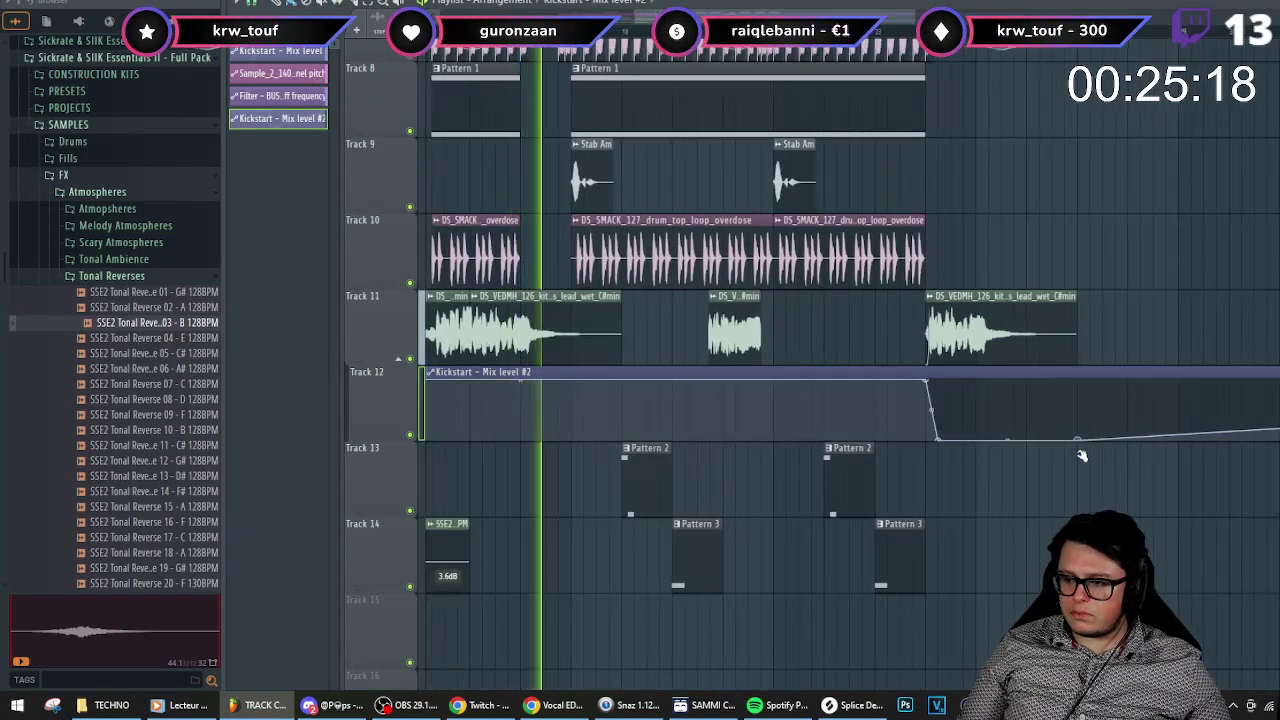
# - Delete the final control point of the Track 12 Kickstart mix automation so the clip ends with the Track 11 vocal
pyautogui.scroll(2, 1030, 456)
pyautogui.scroll(-2, 1030, 456)
pyautogui.rightClick(1129, 383)
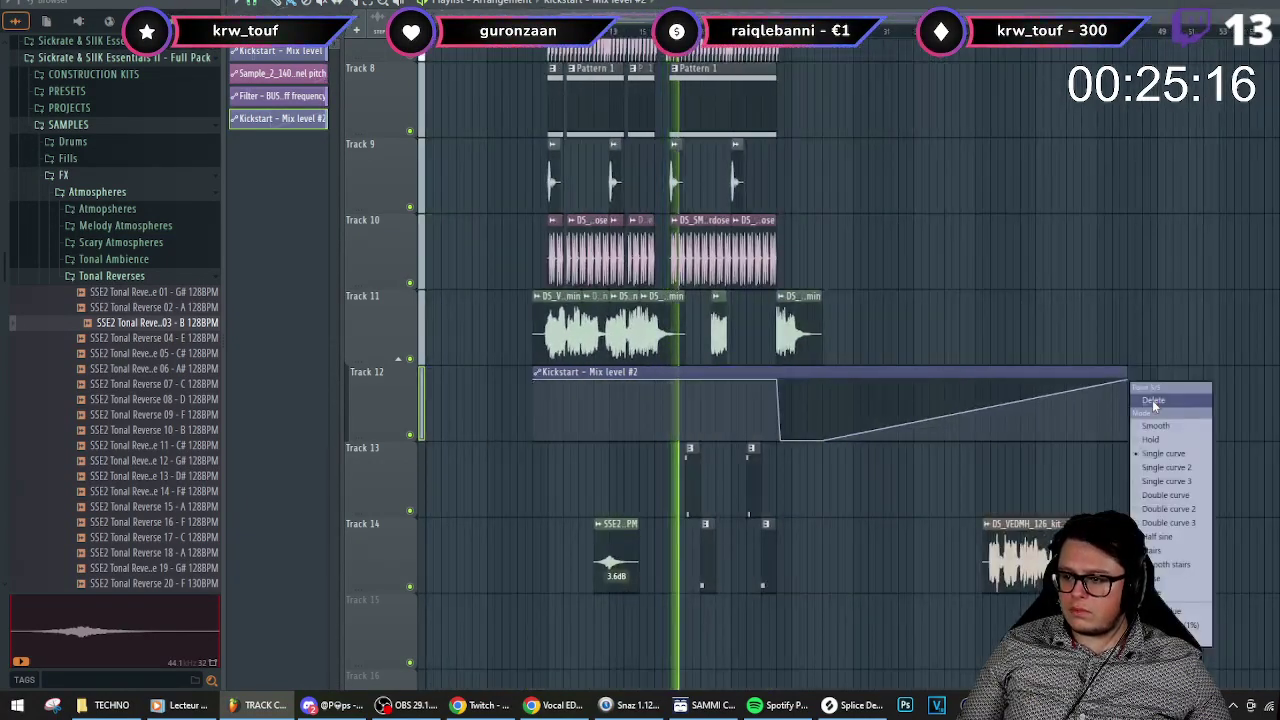
pyautogui.click(1153, 402)
pyautogui.scroll(-4, 723, 403)
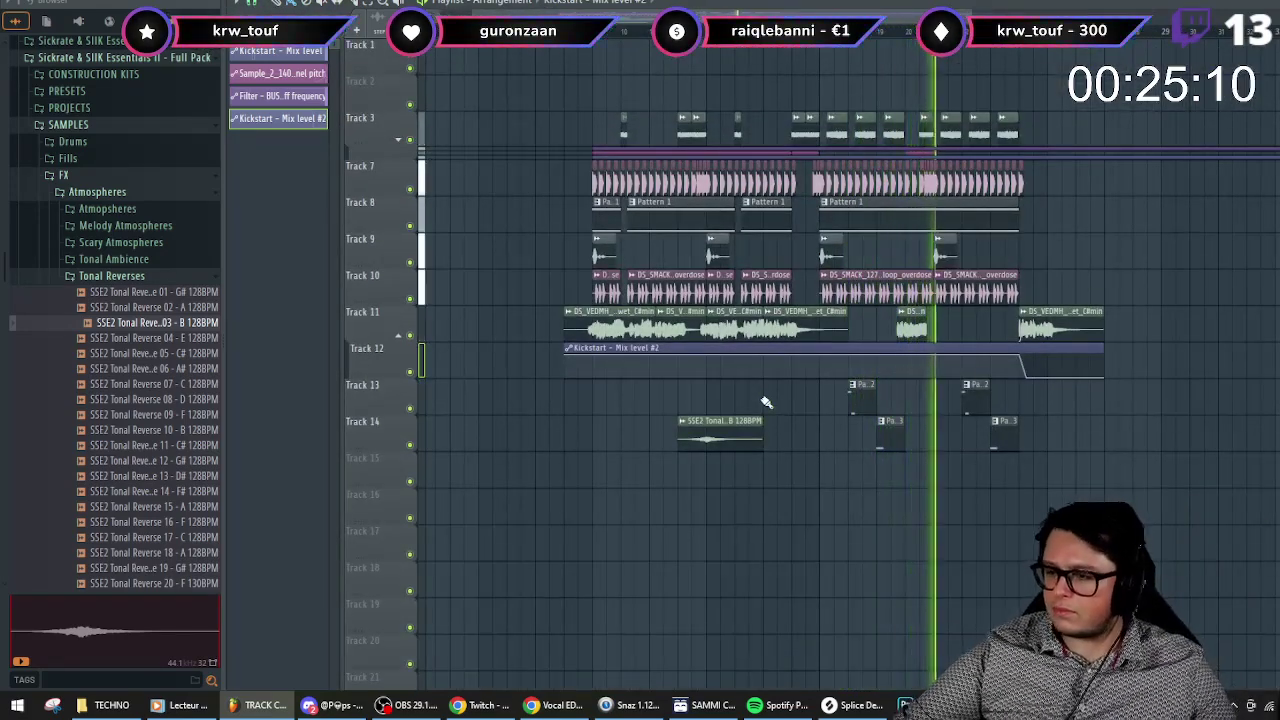
# - Open the channel settings of the Sample_2_140_BPM_D clip on Track 3 to check its time stretching
pyautogui.scroll(-1, 768, 414)
pyautogui.hscroll(1, 766, 413)
pyautogui.scroll(1, 752, 370)
pyautogui.press('space')
pyautogui.scroll(2, 748, 147)
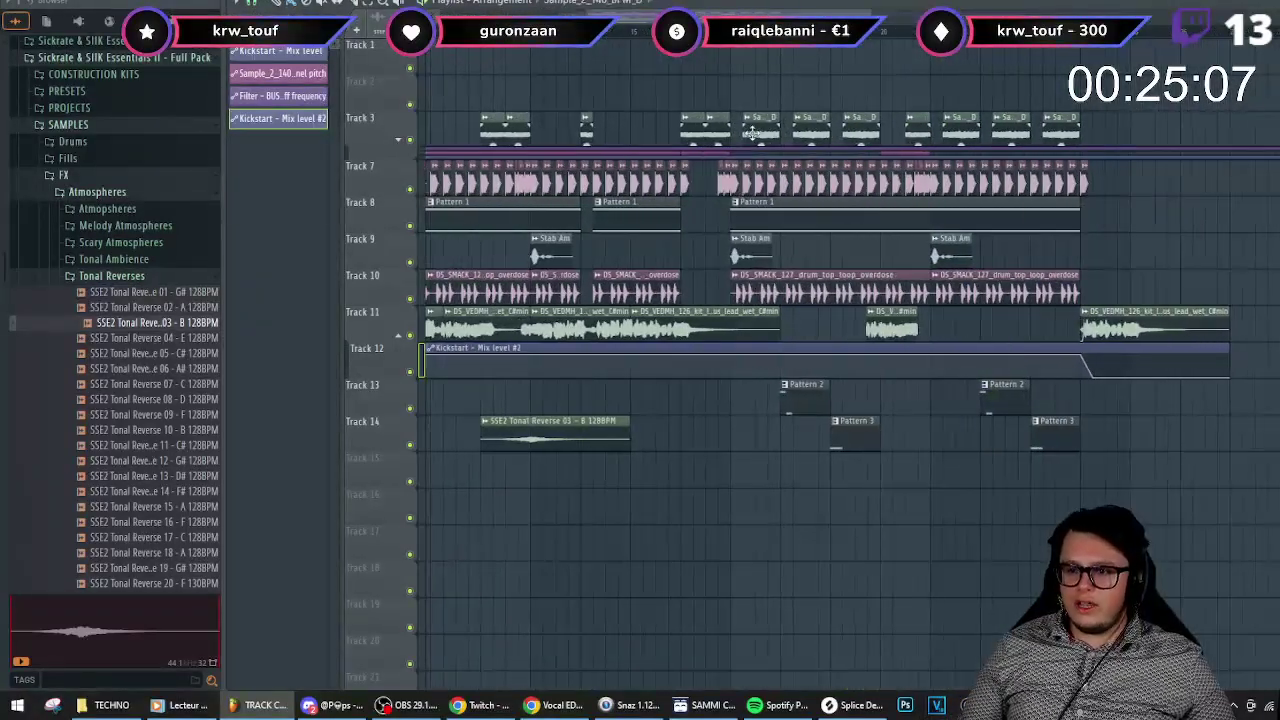
pyautogui.doubleClick(677, 126)
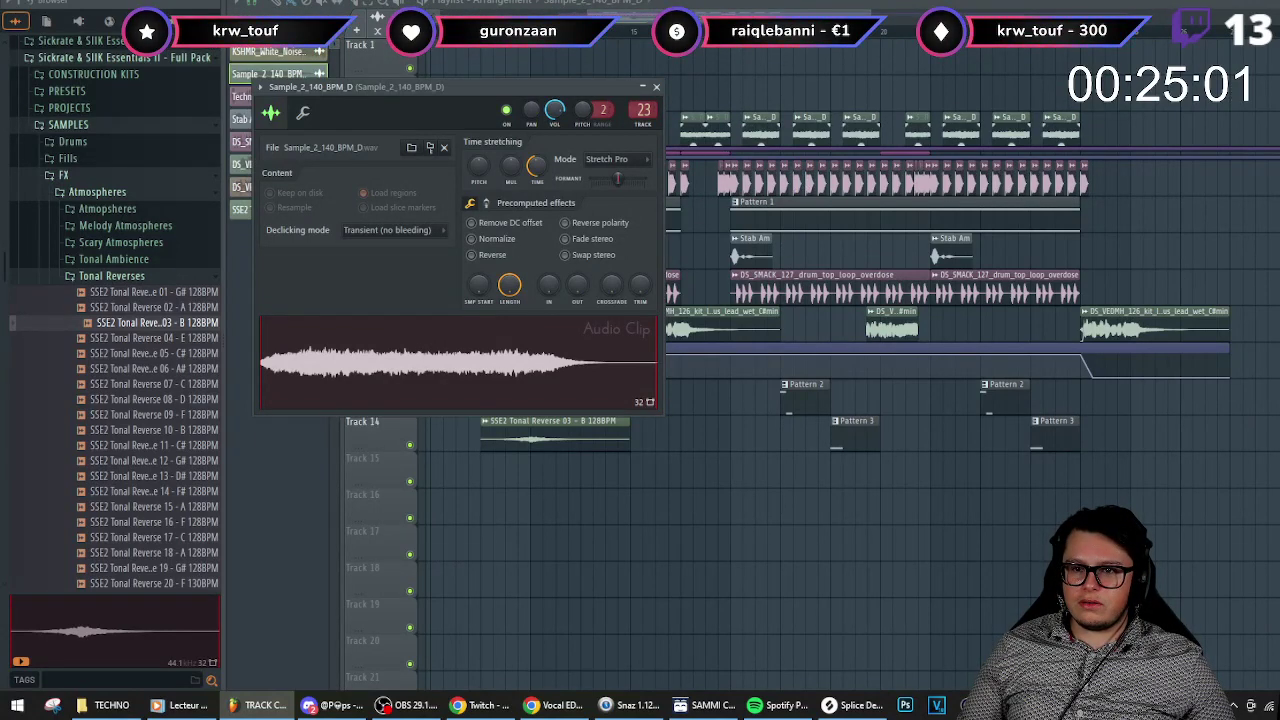
pyautogui.click(714, 358)
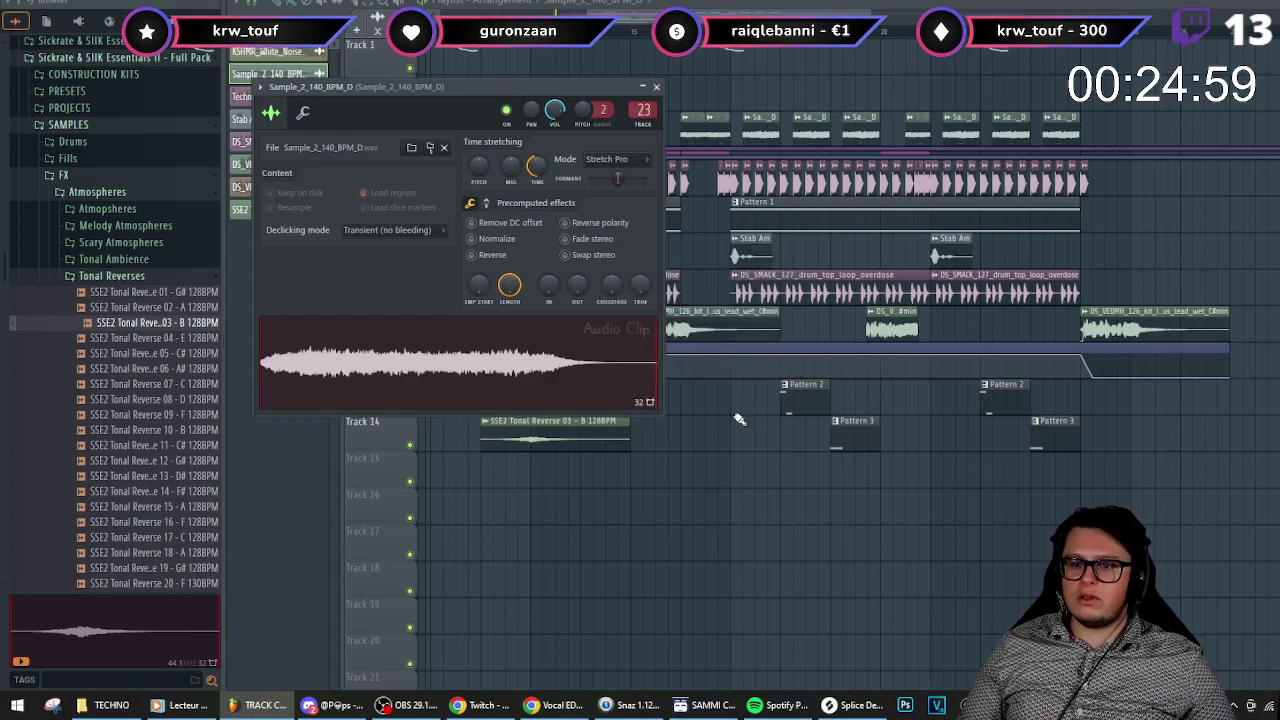
pyautogui.click(656, 87)
# - Restretch all channels while playing the arrangement
pyautogui.scroll(-3, 673, 405)
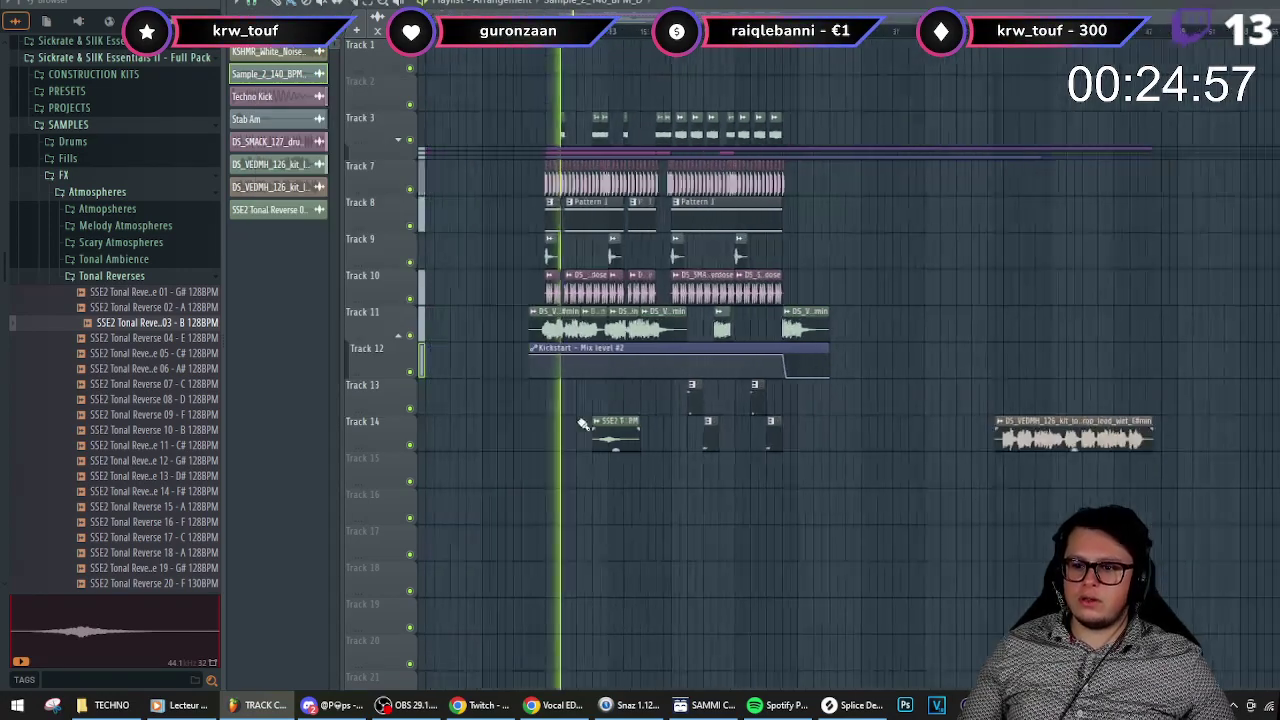
pyautogui.scroll(3, 580, 400)
pyautogui.scroll(-1, 598, 394)
pyautogui.scroll(2, 598, 394)
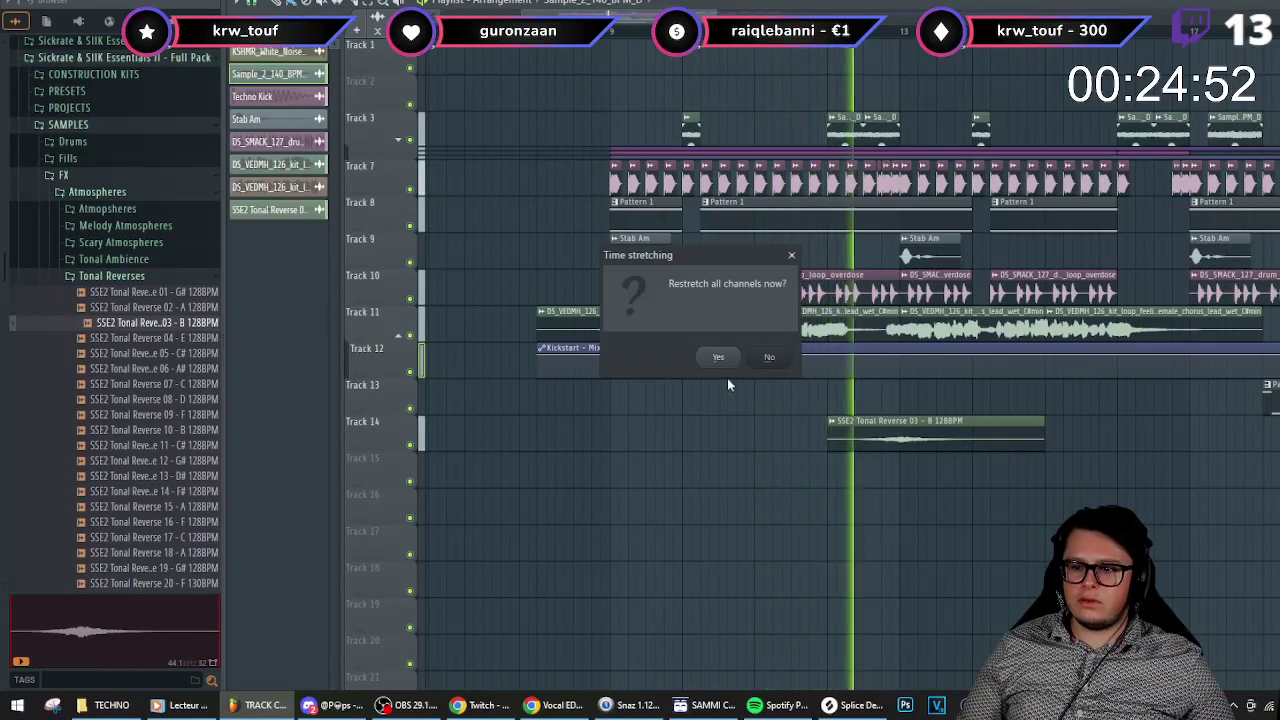
pyautogui.click(719, 358)
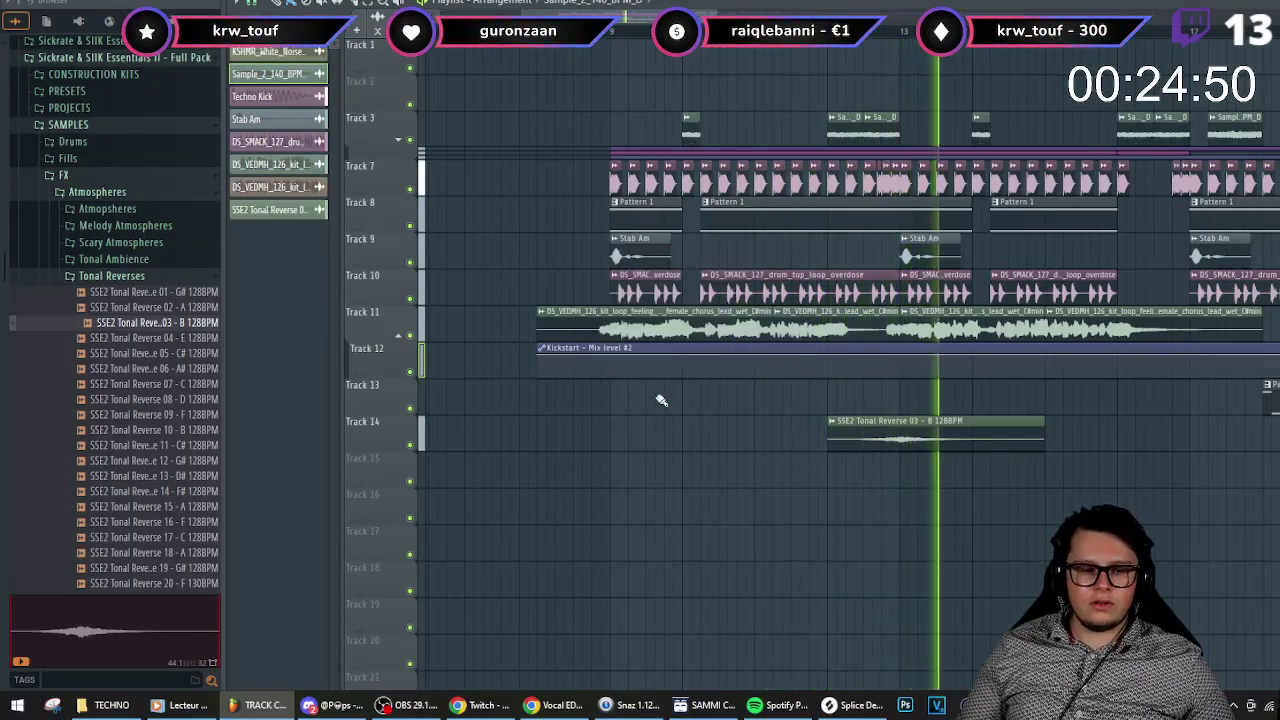
# - Move the SSE2 Tonal Reverse 03 clip down from Track 14 to Track 15
pyautogui.scroll(-1, 660, 403)
pyautogui.scroll(-2, 658, 404)
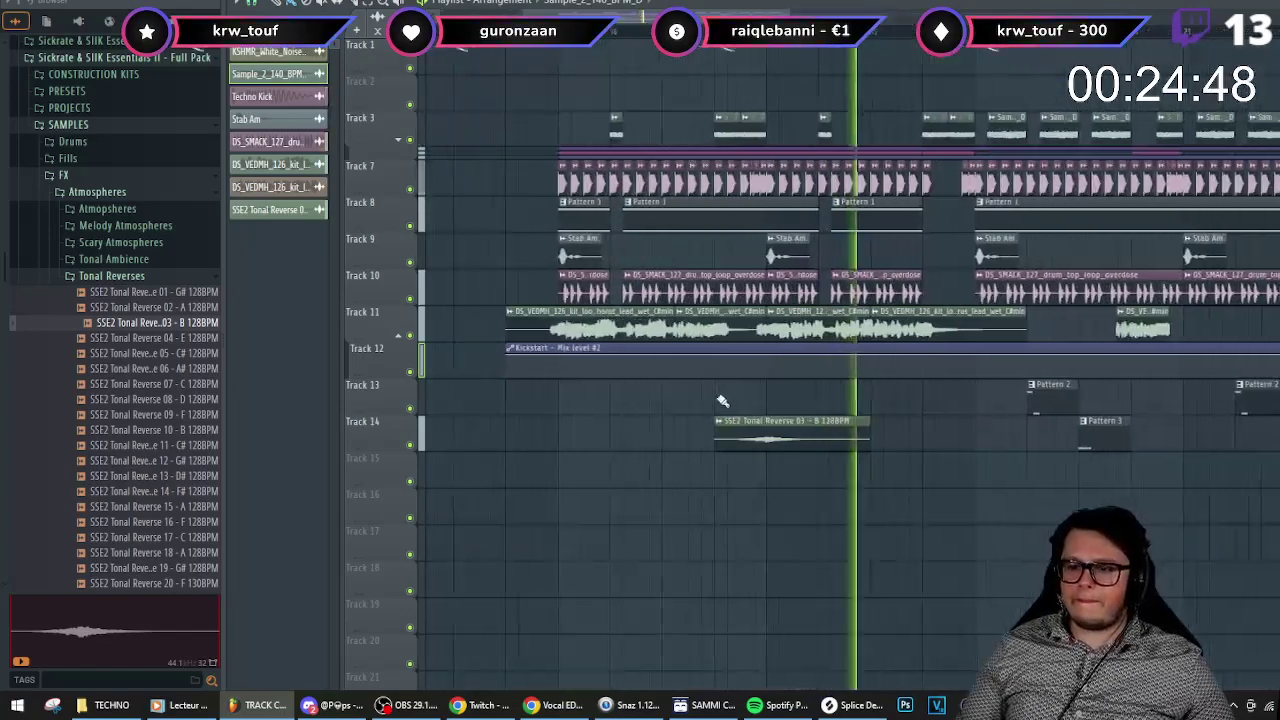
pyautogui.scroll(-2, 686, 388)
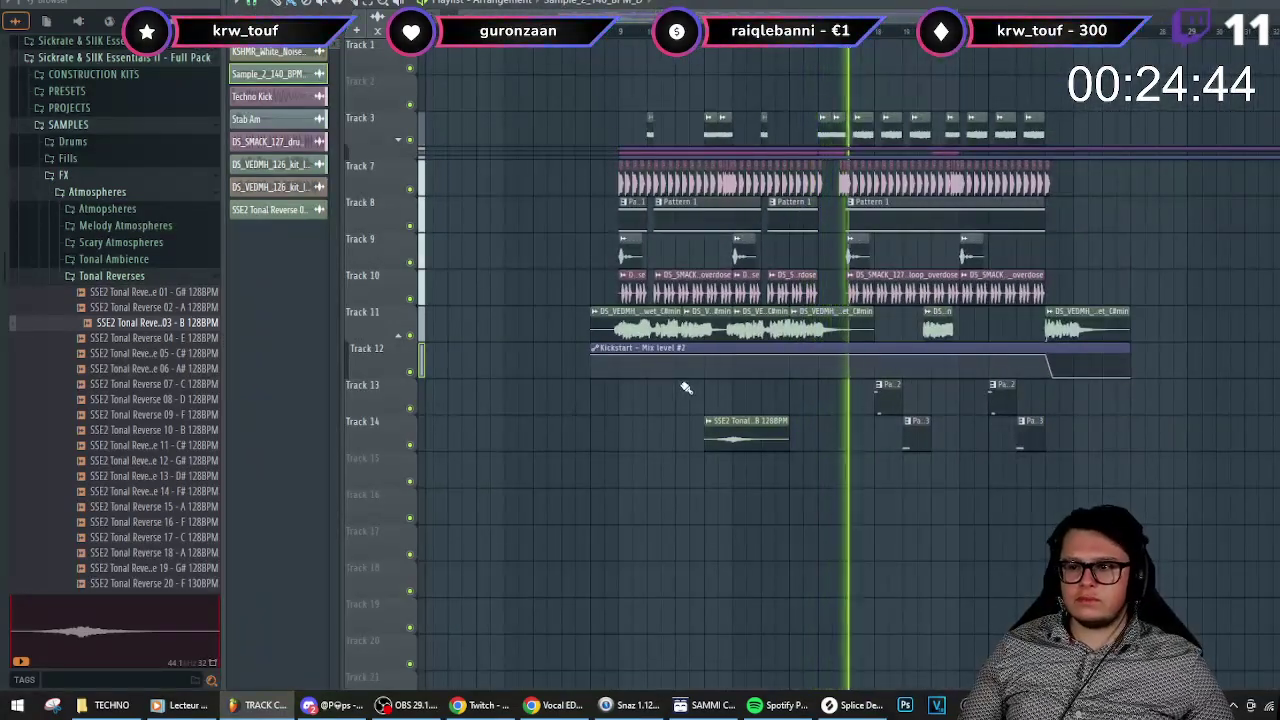
pyautogui.scroll(-2, 692, 400)
pyautogui.scroll(2, 692, 403)
pyautogui.scroll(-2, 651, 417)
pyautogui.scroll(1, 686, 440)
pyautogui.click(669, 435)
pyautogui.hotkey('shift', 'Down')
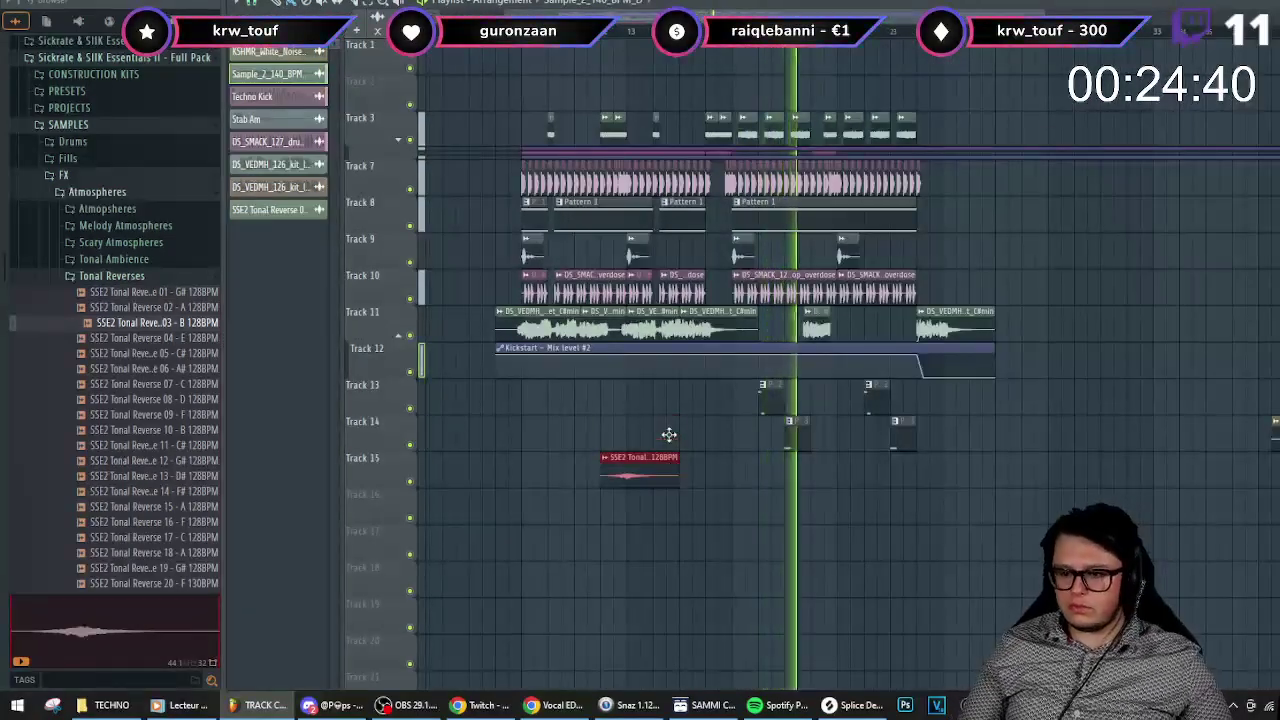
# - Move the KSHMR white noise clip from the project start to Track 16, ending at bar 17, and play that transition
pyautogui.scroll(-3, 669, 434)
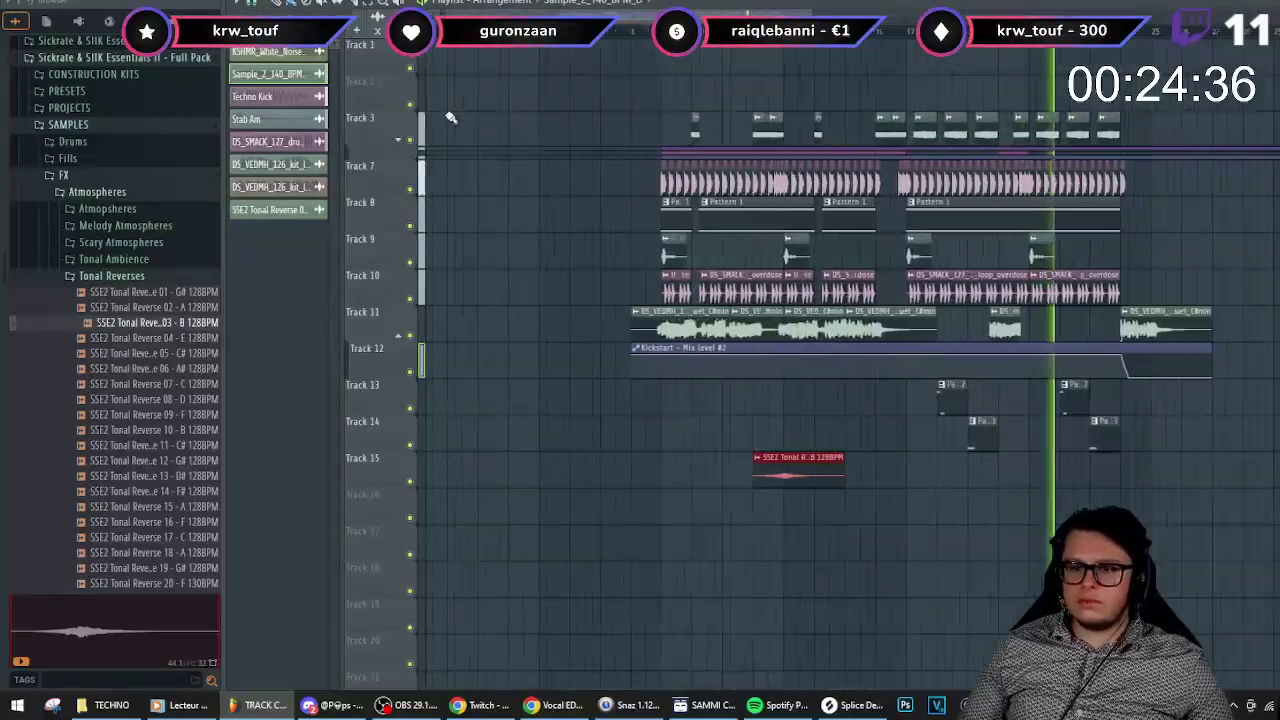
pyautogui.scroll(5, 435, 58)
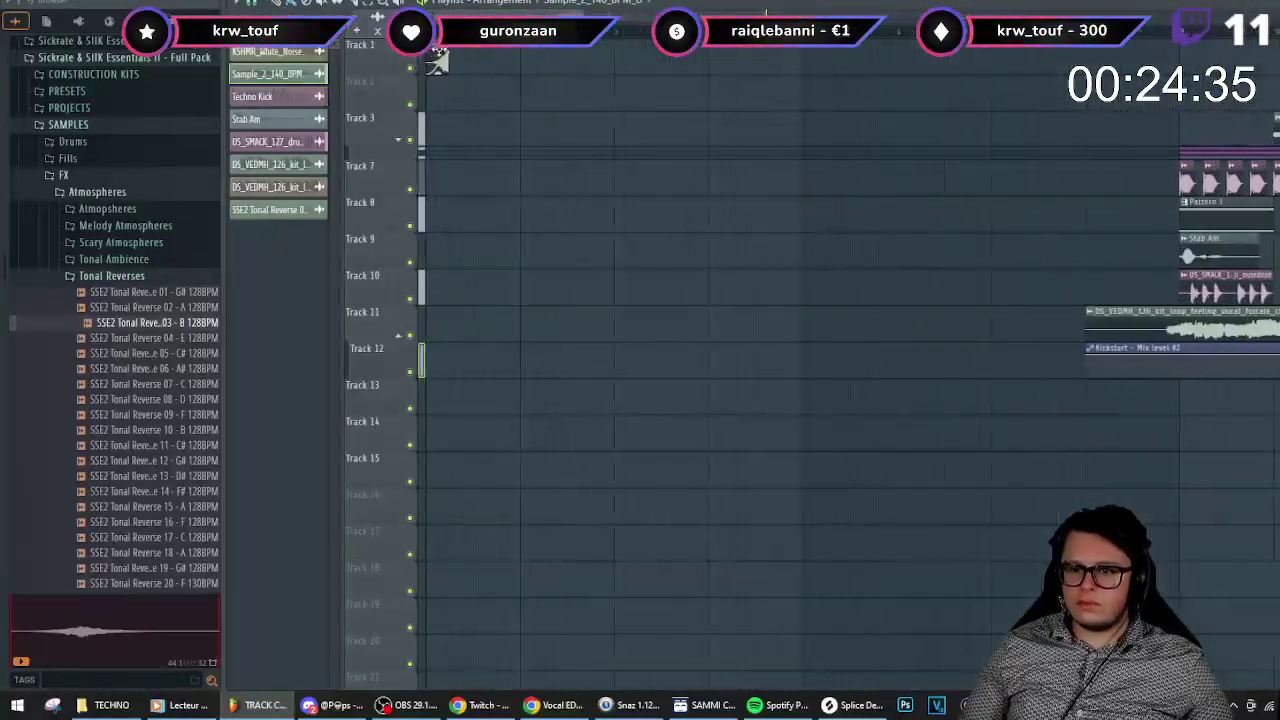
pyautogui.scroll(-4, 1131, 429)
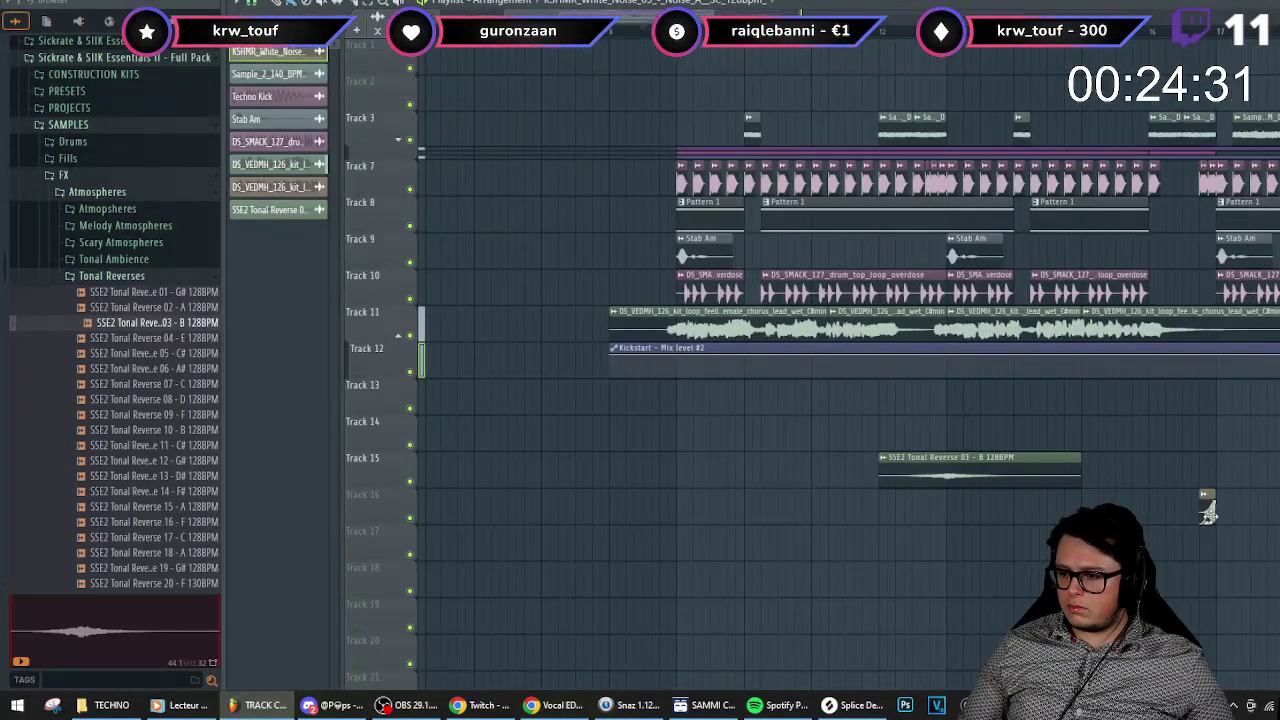
pyautogui.click(1155, 39)
pyautogui.scroll(-2, 1155, 39)
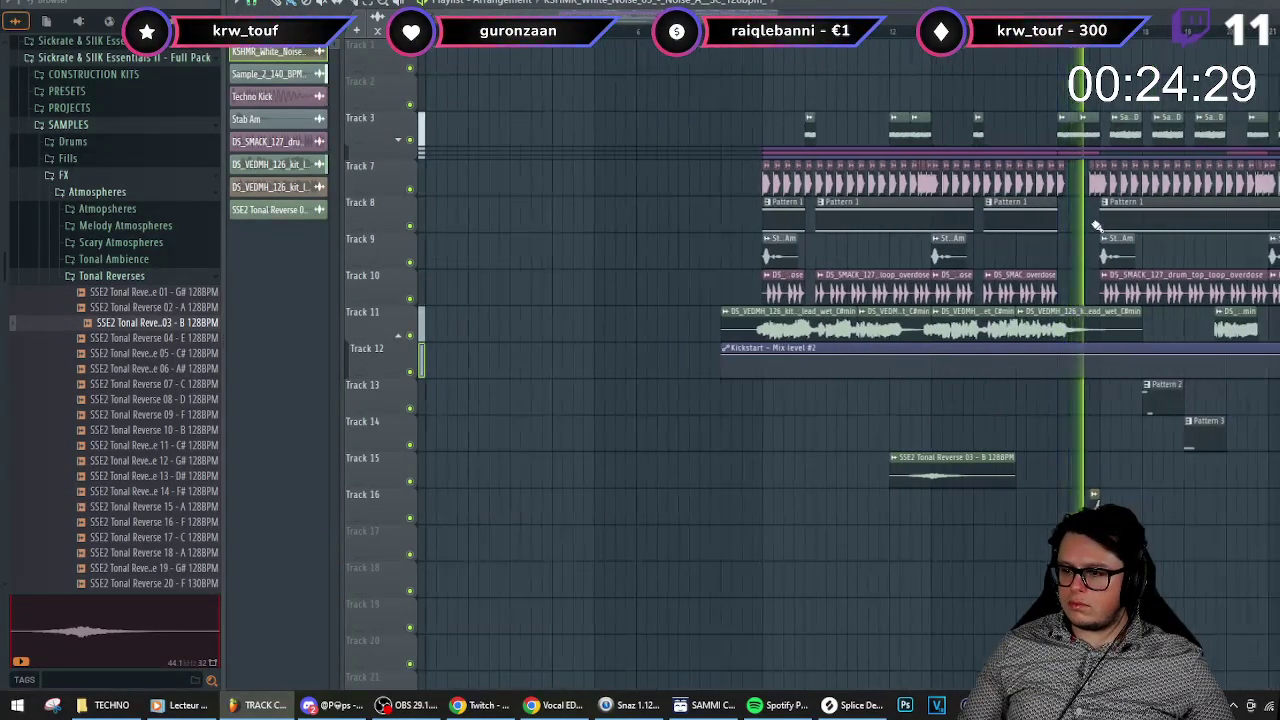
pyautogui.scroll(5, 1014, 506)
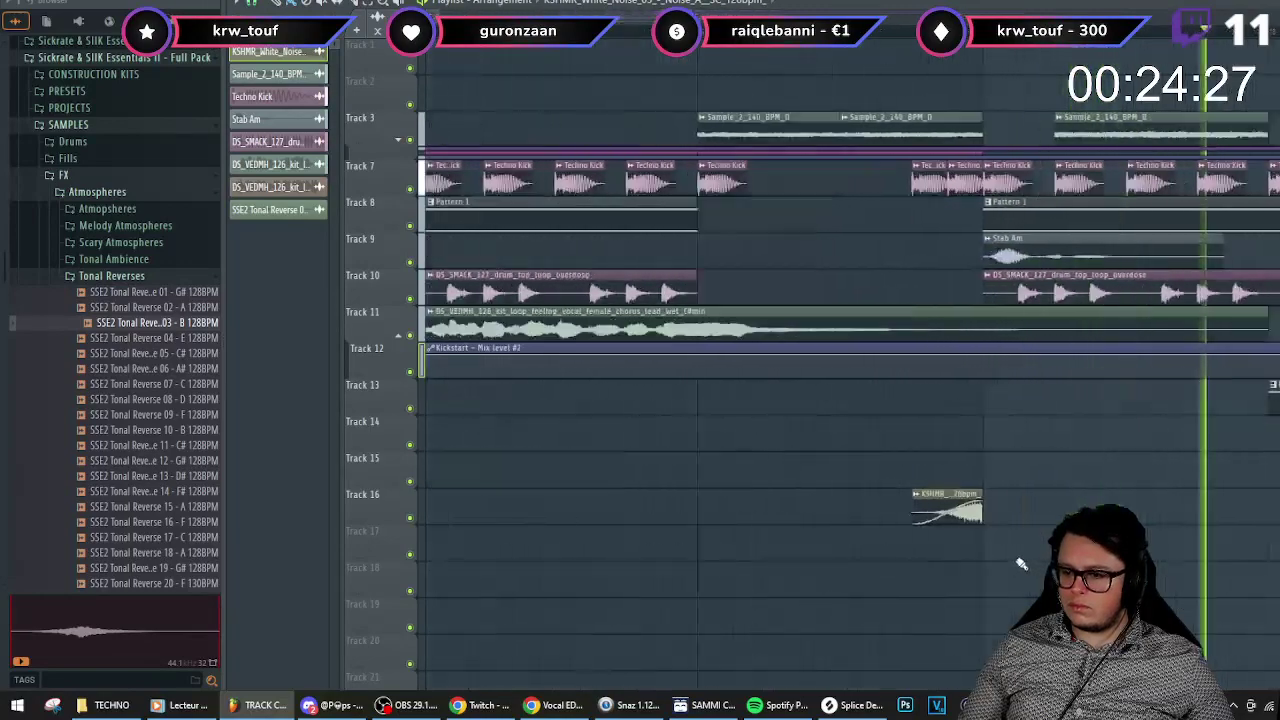
pyautogui.scroll(-3, 892, 508)
pyautogui.scroll(3, 897, 494)
# - Copy the white noise clip on Track 16 so the copy leads into the drop at bar 9
pyautogui.moveTo(897, 494); pyautogui.dragTo(294, 495)
pyautogui.scroll(-5, 594, 500)
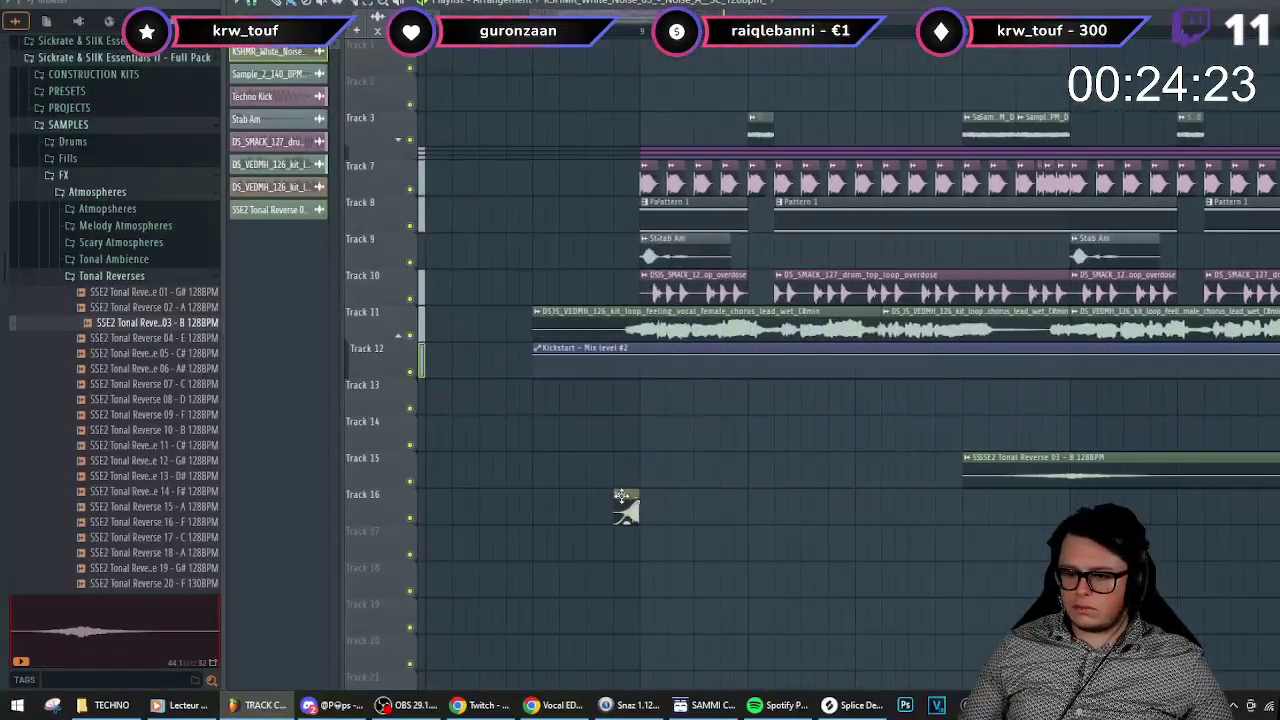
pyautogui.scroll(3, 586, 517)
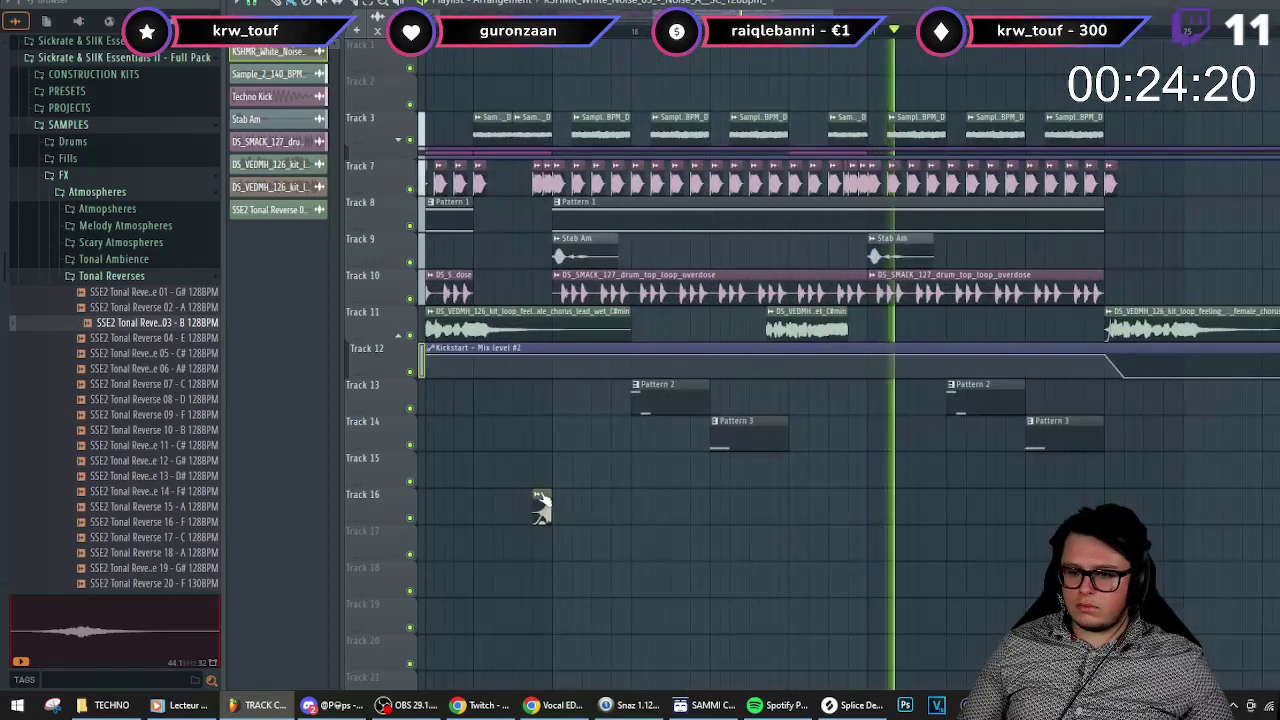
# - Try another white noise copy on Track 16 leading into bar 24, and remove it
pyautogui.moveTo(832, 496); pyautogui.dragTo(1092, 500)
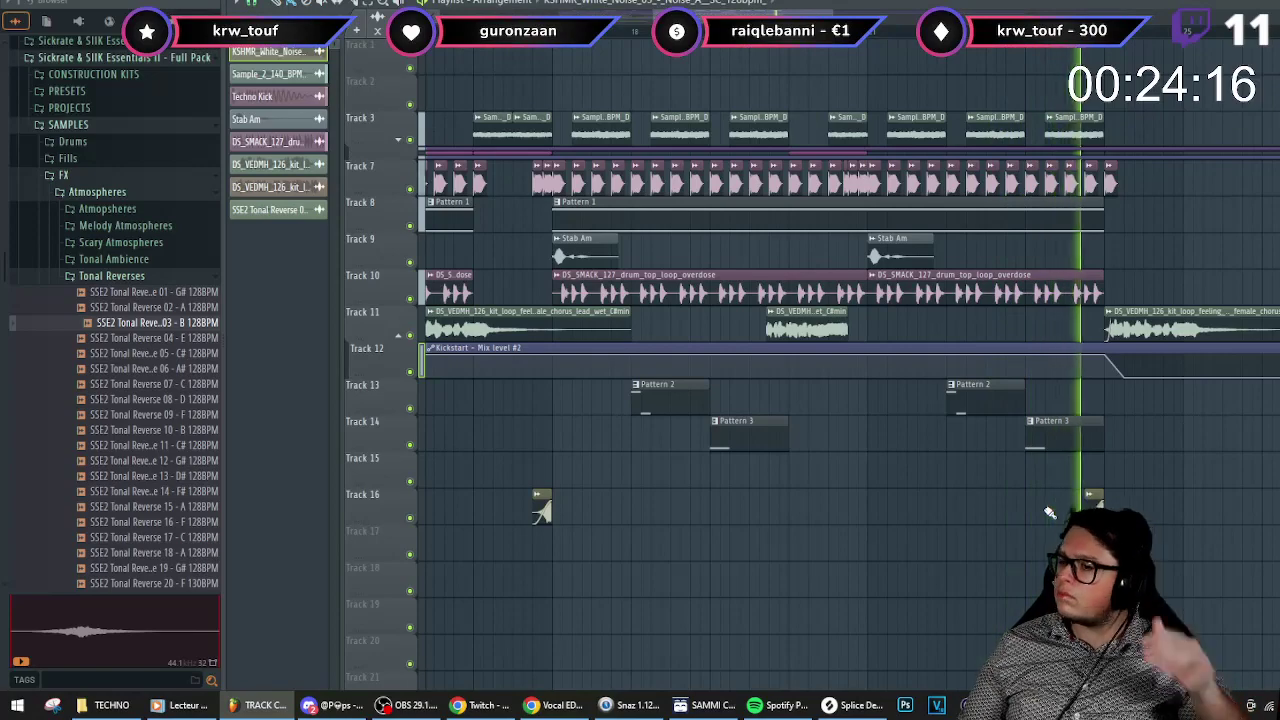
pyautogui.scroll(1, 1105, 501)
pyautogui.moveTo(1092, 498); pyautogui.dragTo(1186, 497)
pyautogui.rightClick(1187, 497)
pyautogui.scroll(-3, 1188, 518)
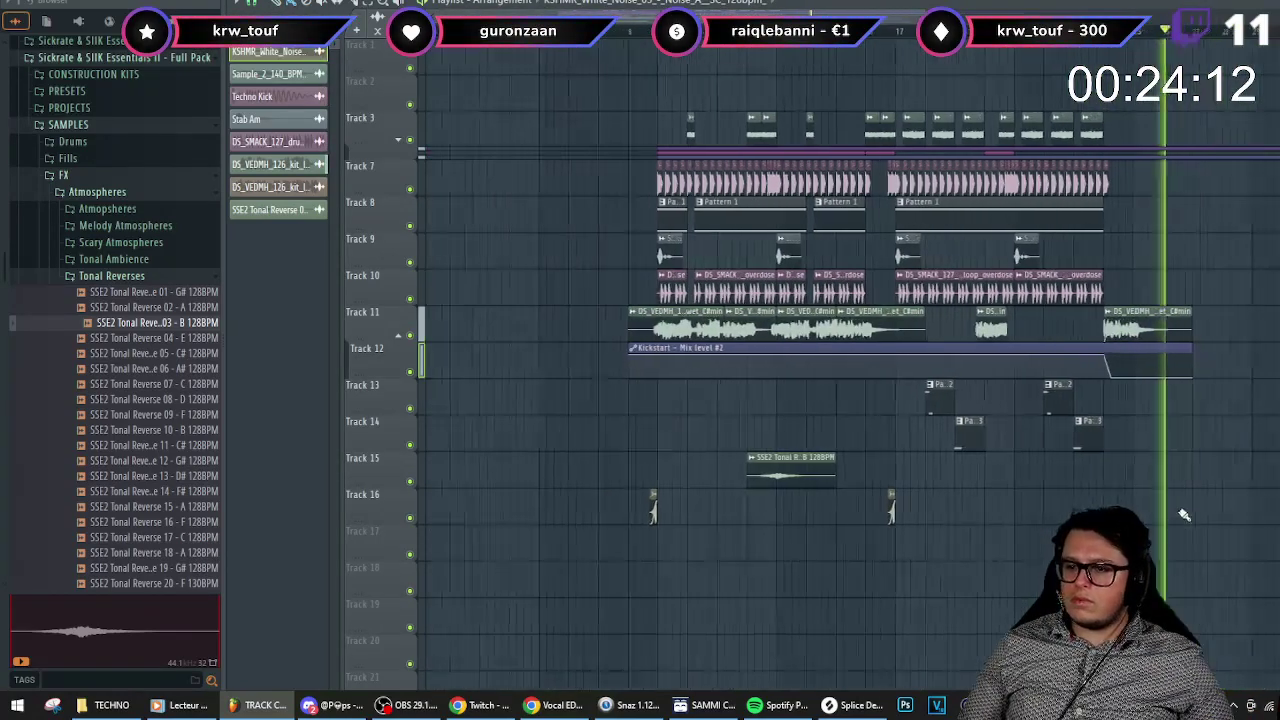
# - Play the drop again and collapse the automation track grouped under Track 11
pyautogui.press('space')
pyautogui.scroll(2, 723, 414)
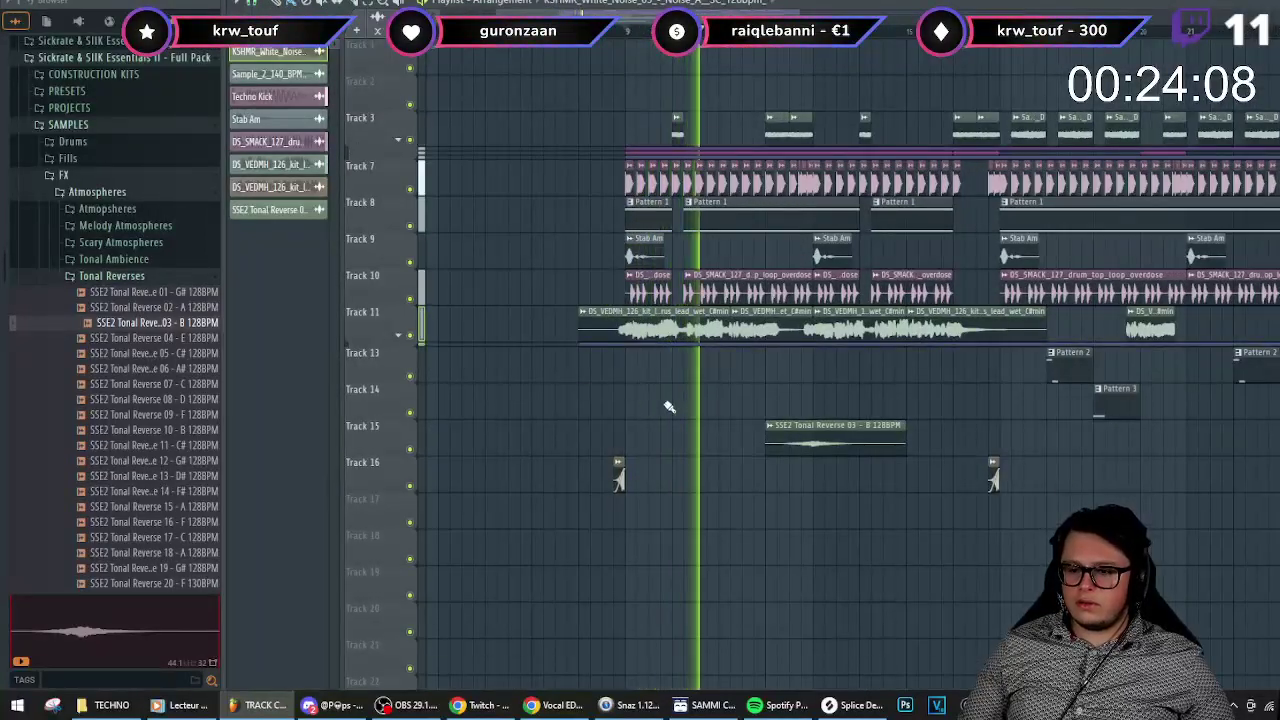
pyautogui.scroll(-3, 666, 410)
# - Find the Crashes folder among the drums of the SLCTD Collections sample pack
pyautogui.click(72, 141)
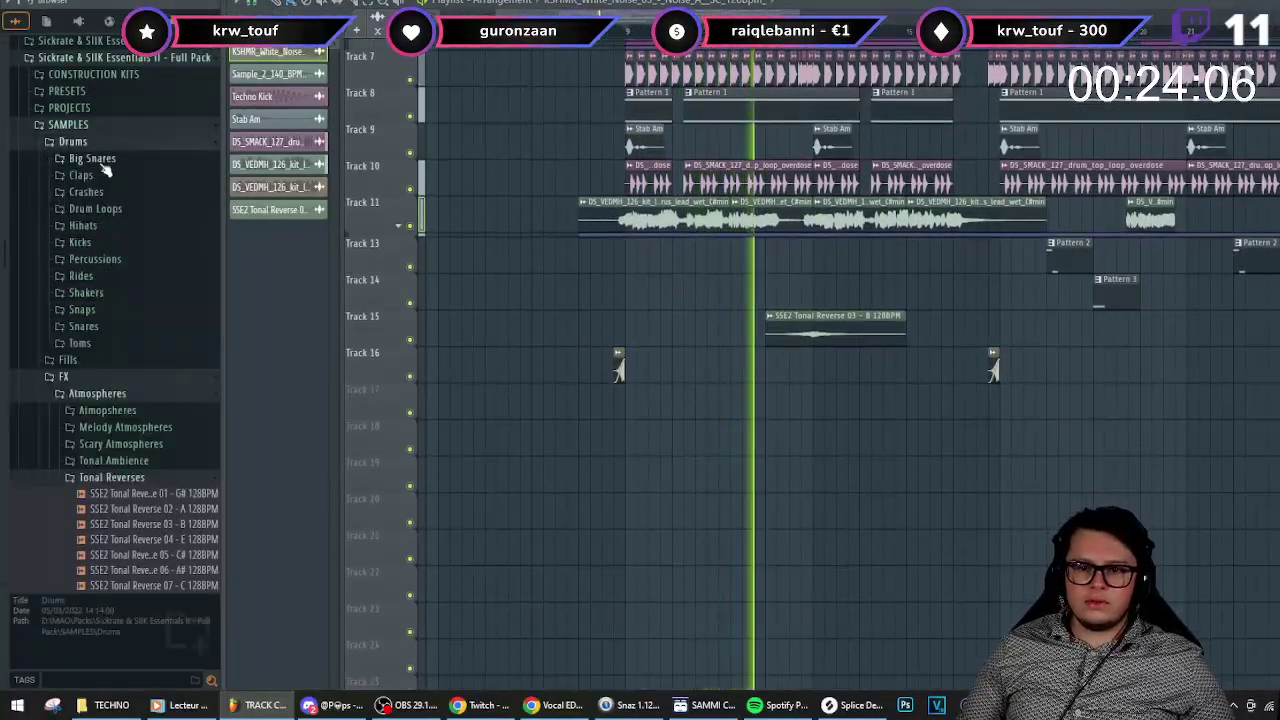
pyautogui.scroll(-15, 113, 190)
pyautogui.press('space')
pyautogui.scroll(-4, 523, 374)
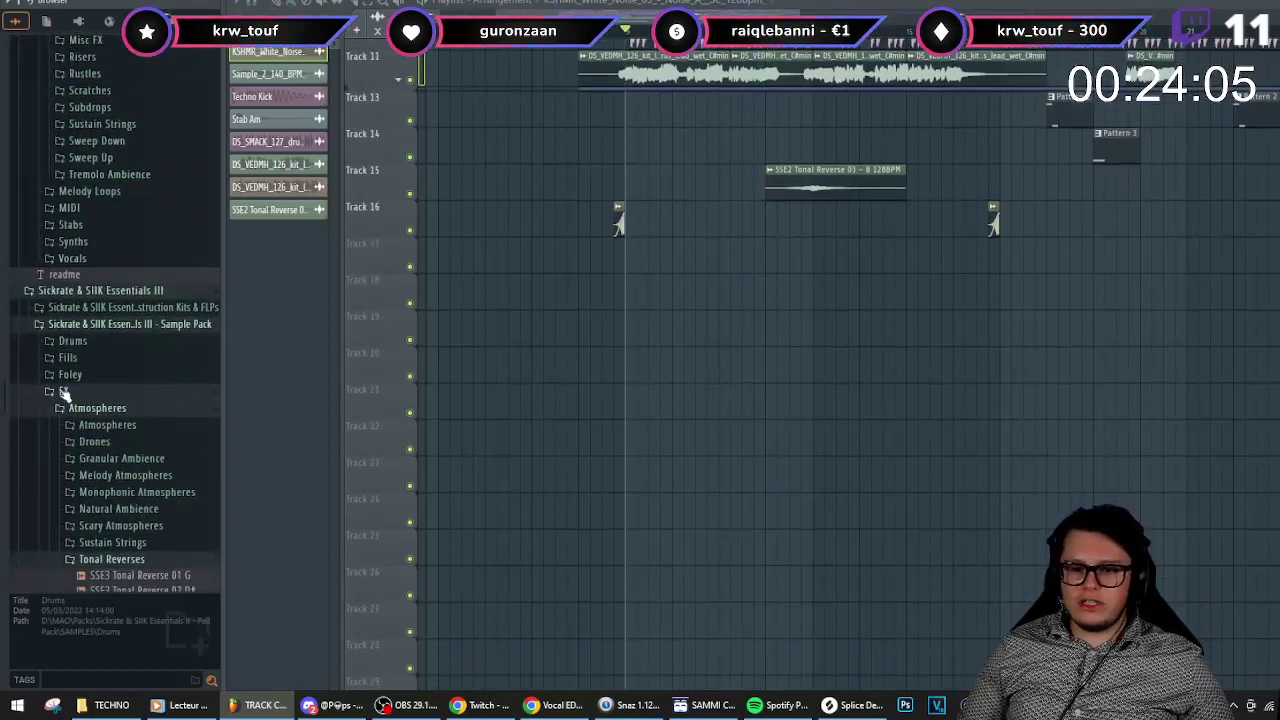
pyautogui.scroll(-4, 120, 188)
pyautogui.click(113, 108)
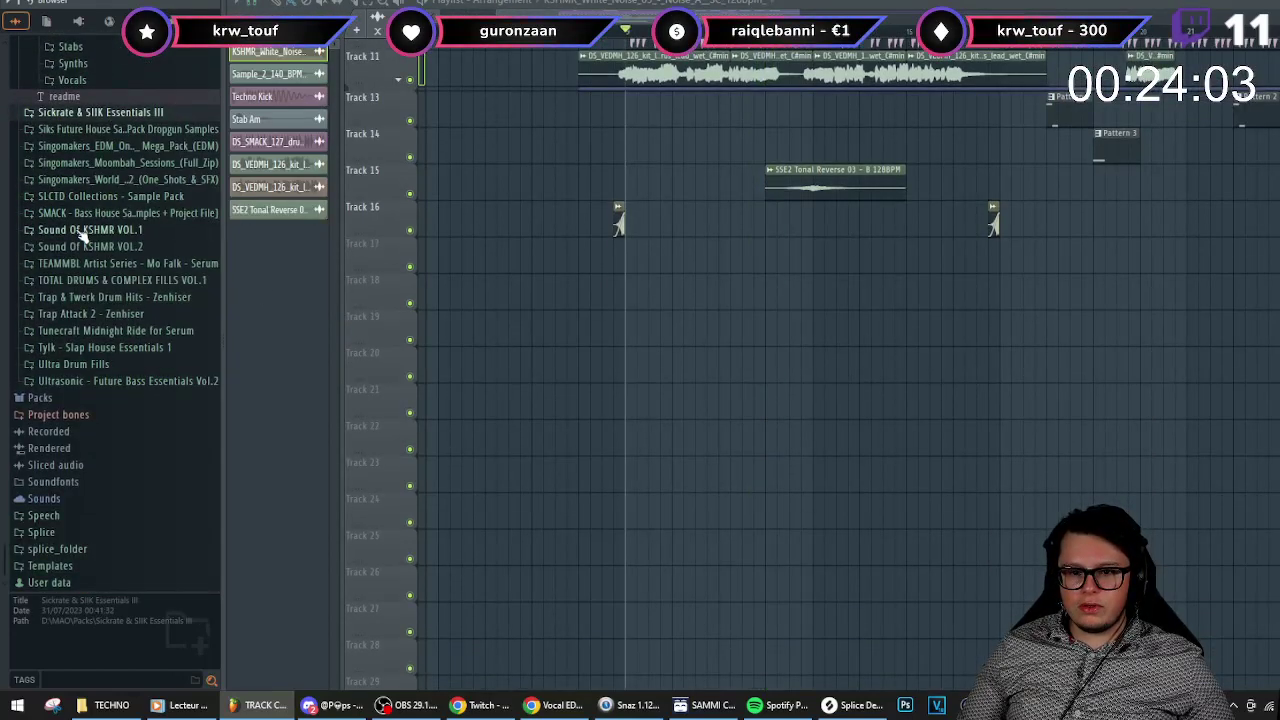
pyautogui.click(68, 197)
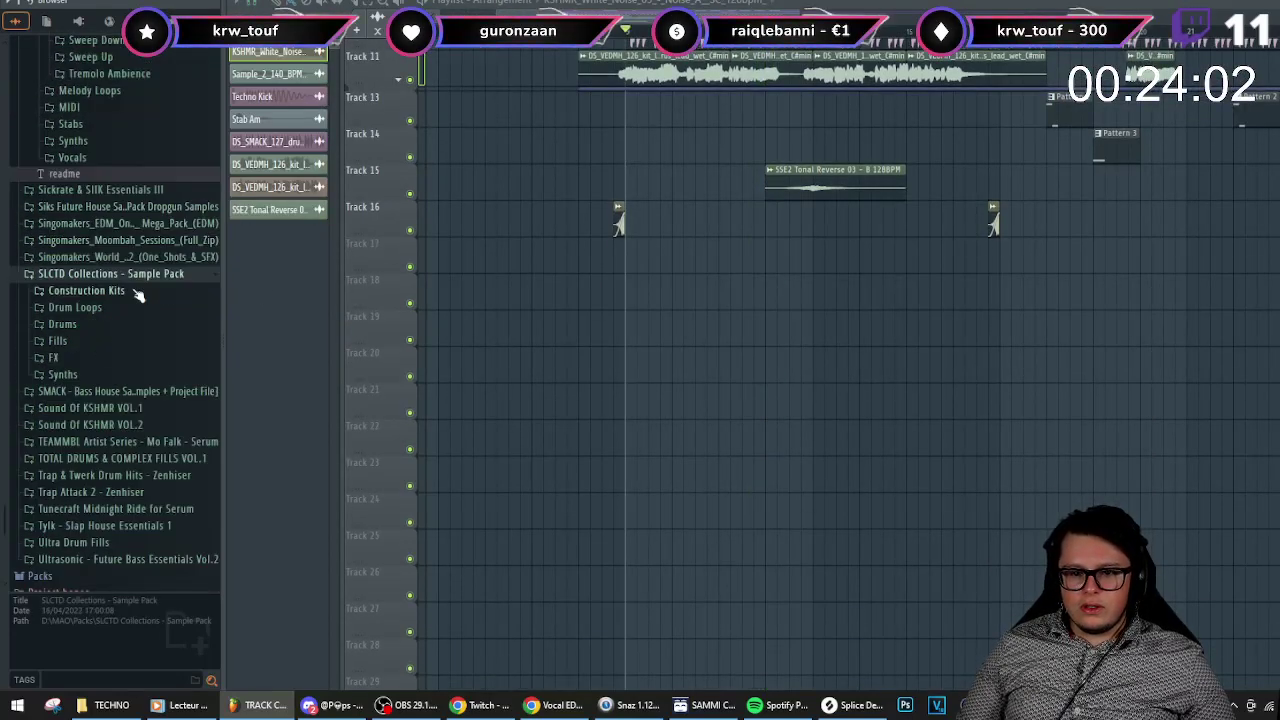
pyautogui.click(55, 358)
pyautogui.click(60, 360)
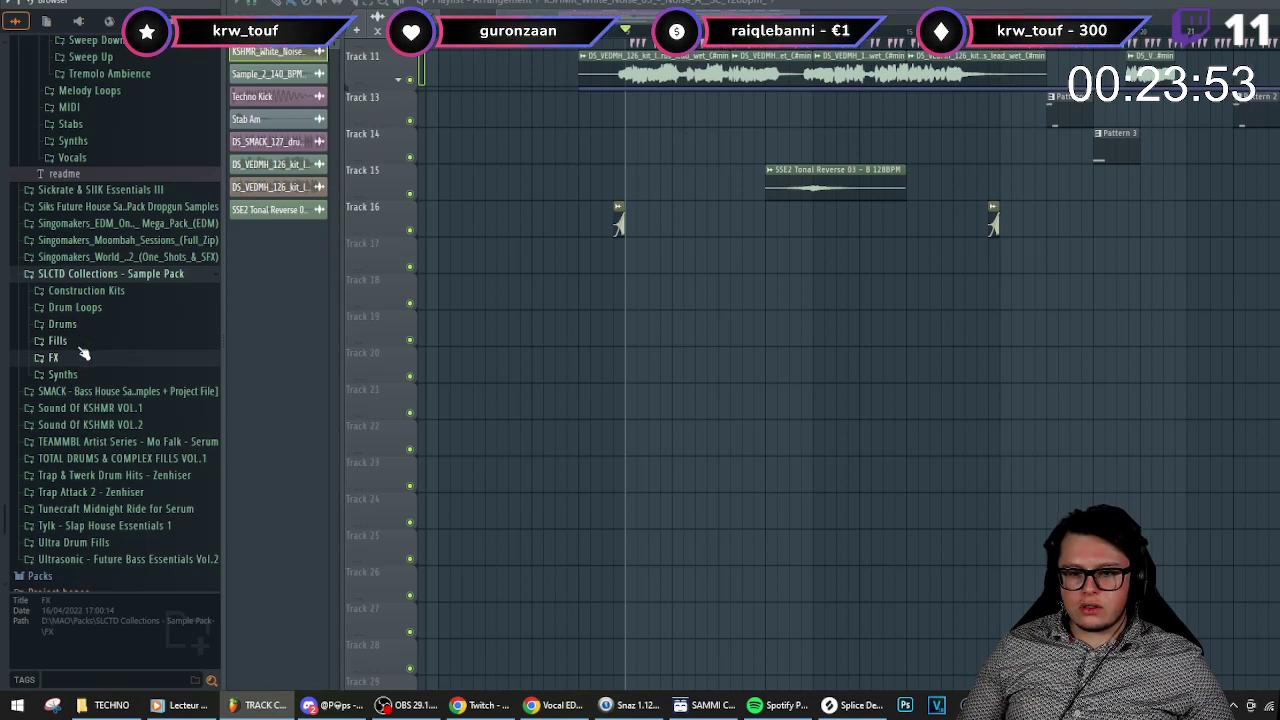
pyautogui.click(80, 326)
pyautogui.click(76, 358)
# - Load the SLCTD Crash 05 sample and place it on Track 17 at bar 9
pyautogui.moveTo(103, 435); pyautogui.dragTo(650, 249)
pyautogui.doubleClick(650, 249)
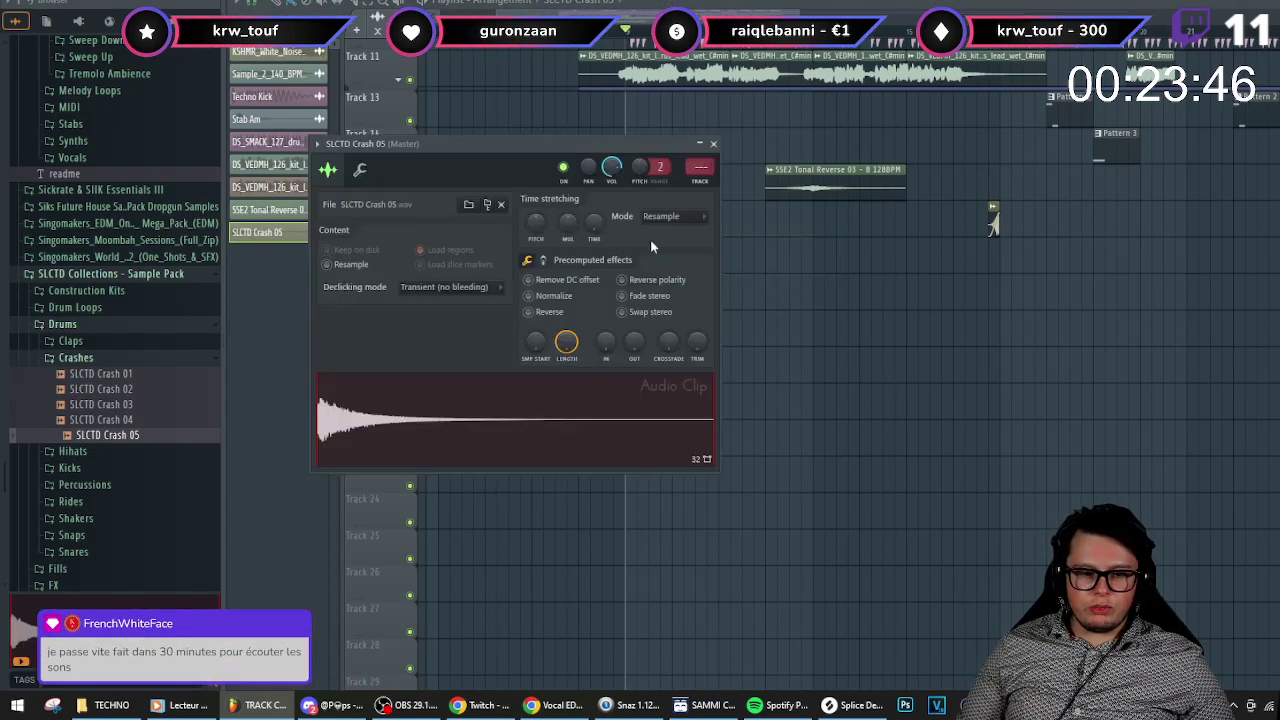
pyautogui.click(713, 143)
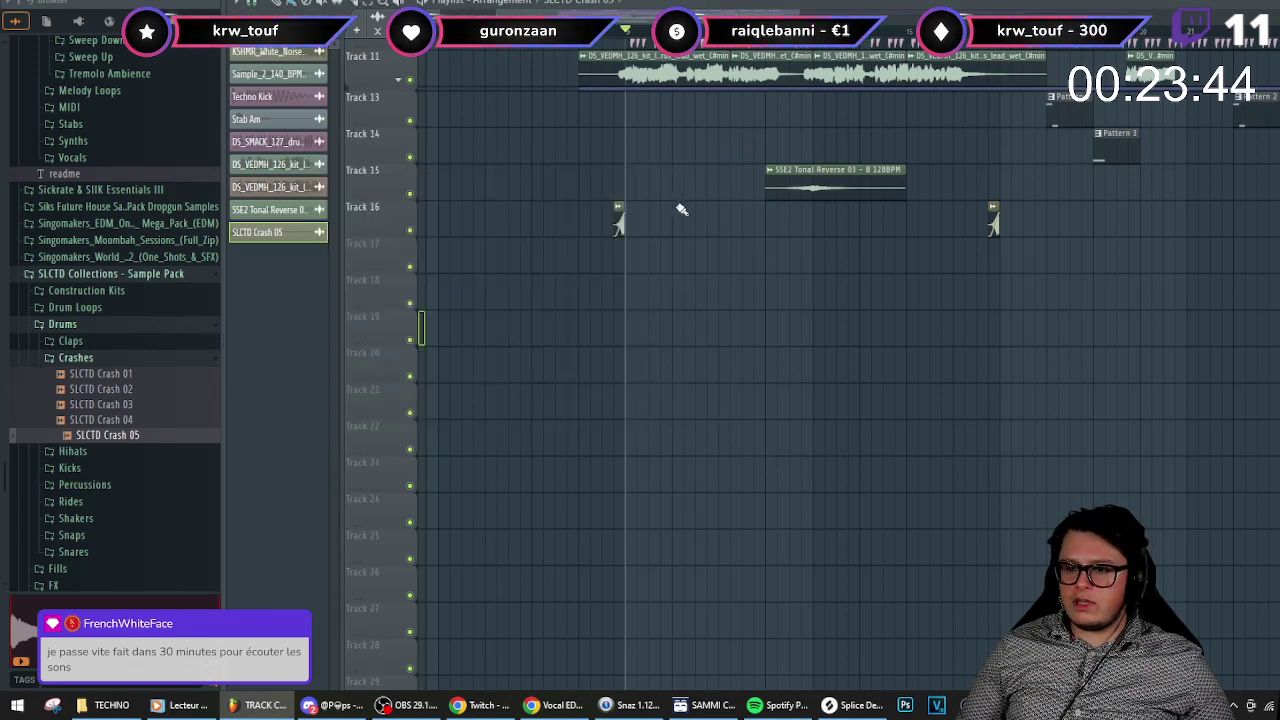
pyautogui.click(731, 259)
# - Set the time-stretching mode of SLCTD Crash 05 to Stretch
pyautogui.doubleClick(678, 243)
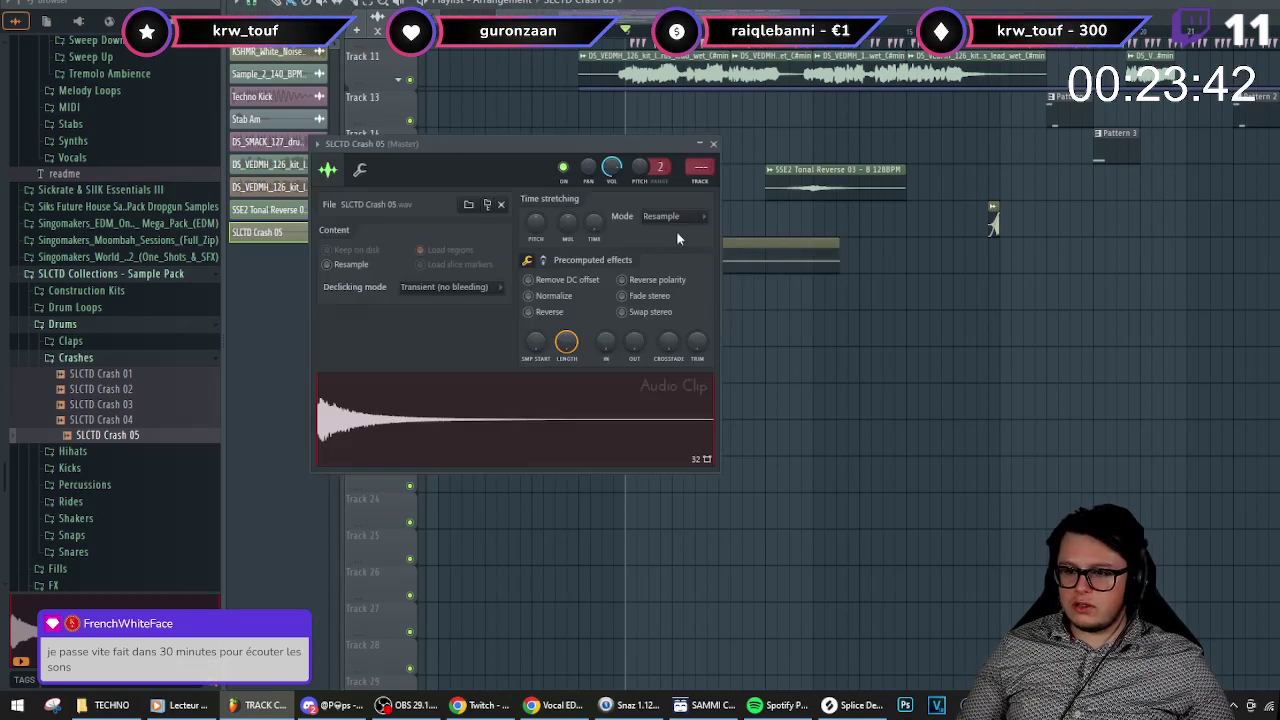
pyautogui.click(686, 219)
pyautogui.click(673, 257)
# - Route SLCTD Crash 05 to mixer insert 43 and lower its level slightly while playing the drop
pyautogui.press('F9')
pyautogui.click(1056, 412)
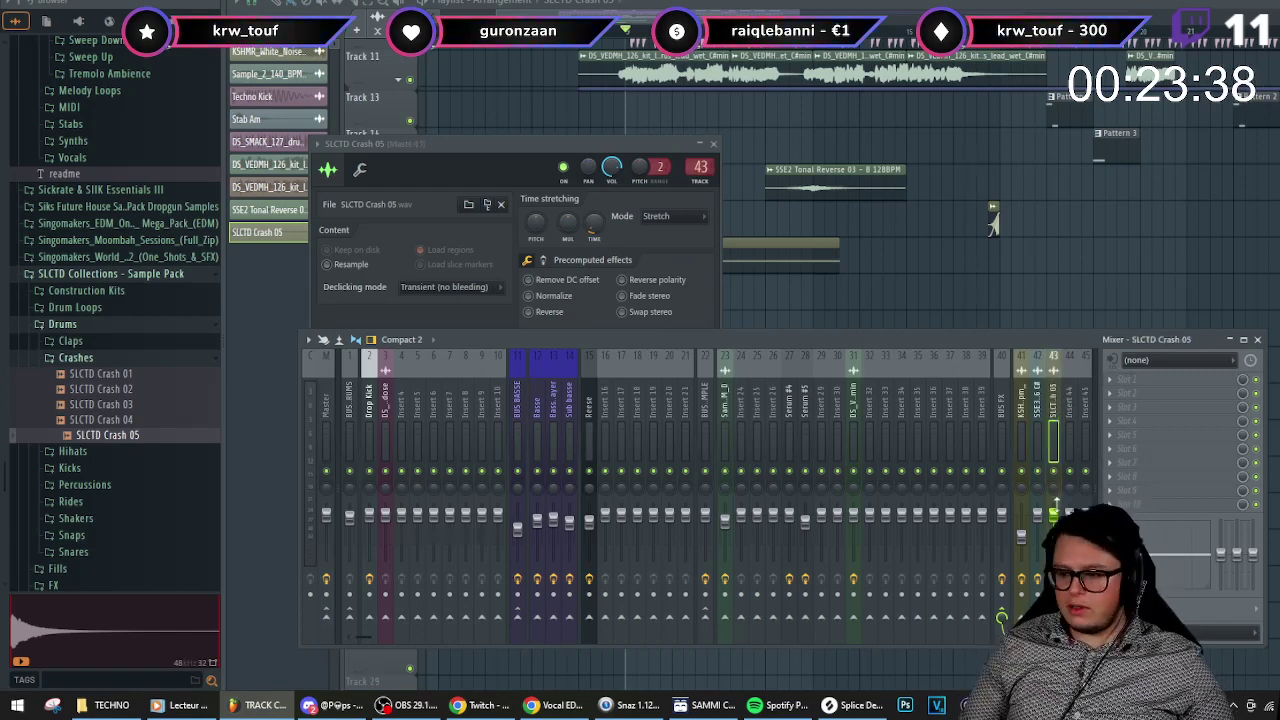
pyautogui.press('space')
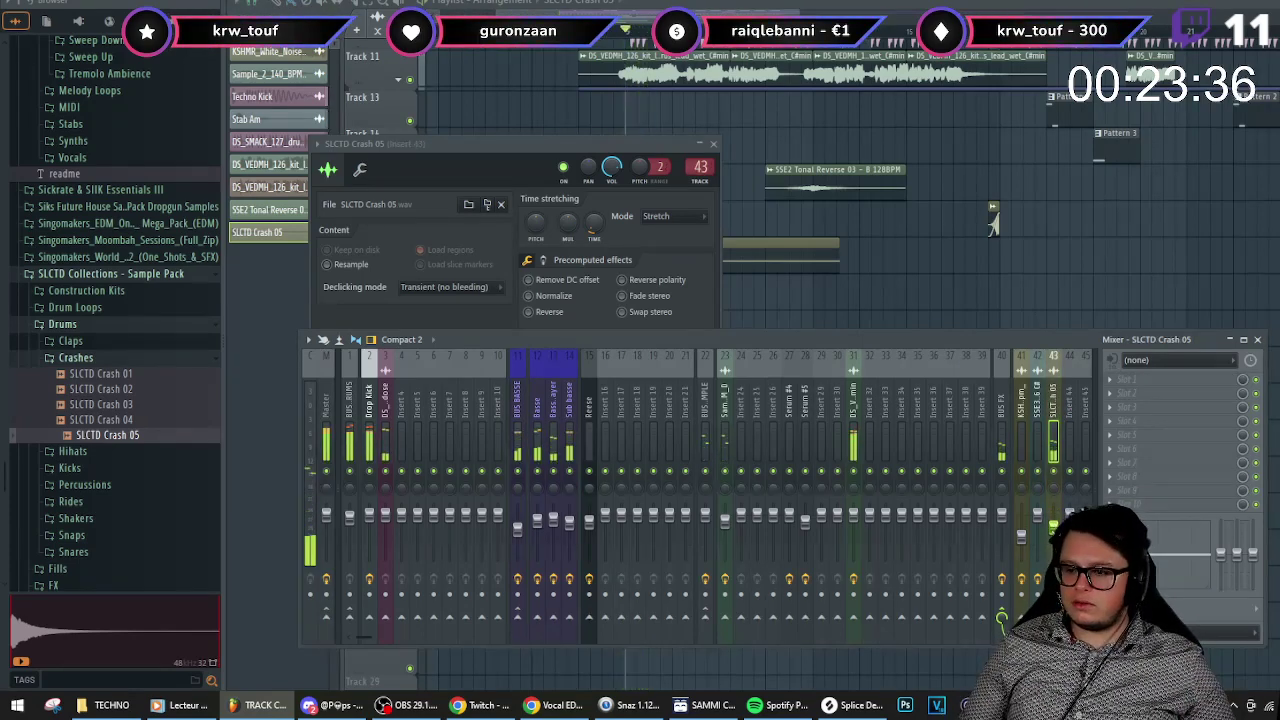
pyautogui.click(713, 144)
# - Copy the crash on Track 17 to bar 17 and the tonal reverse on Track 15 to bar 20
pyautogui.keyDown('shift'); pyautogui.moveTo(691, 253); pyautogui.dragTo(1064, 262); pyautogui.keyUp('shift')
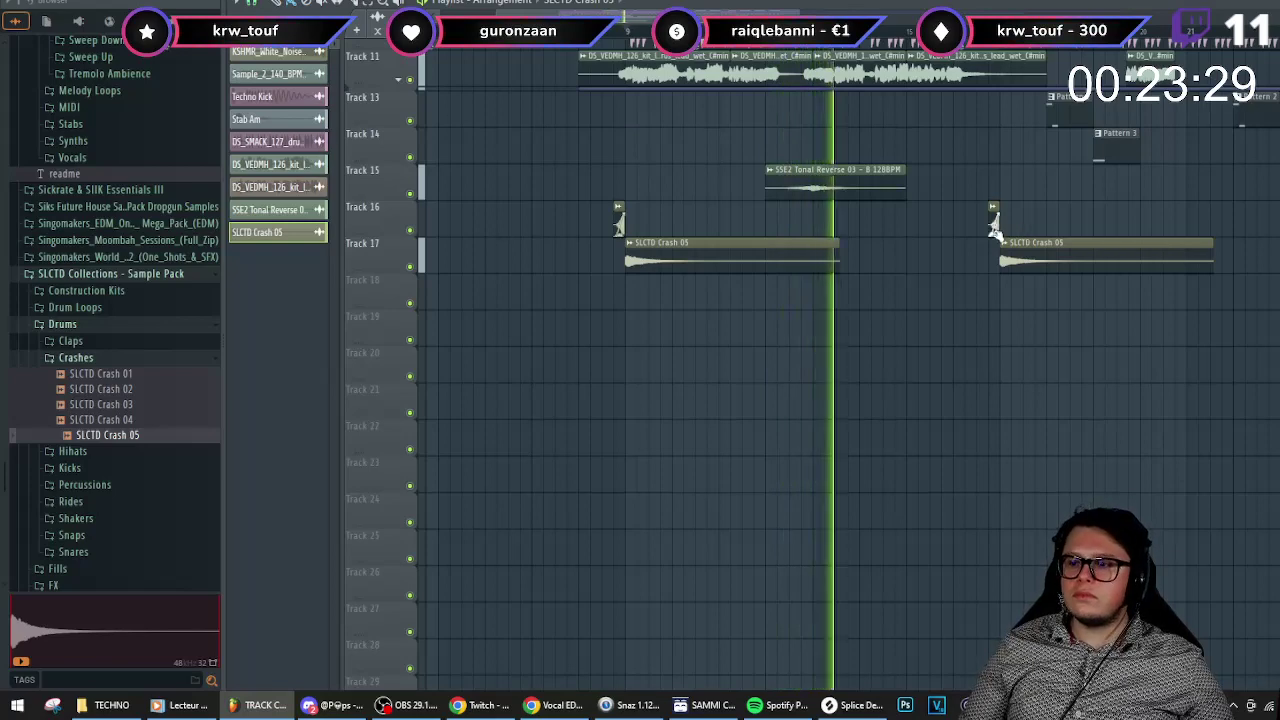
pyautogui.scroll(-2, 858, 272)
pyautogui.moveTo(962, 172); pyautogui.dragTo(1052, 170)
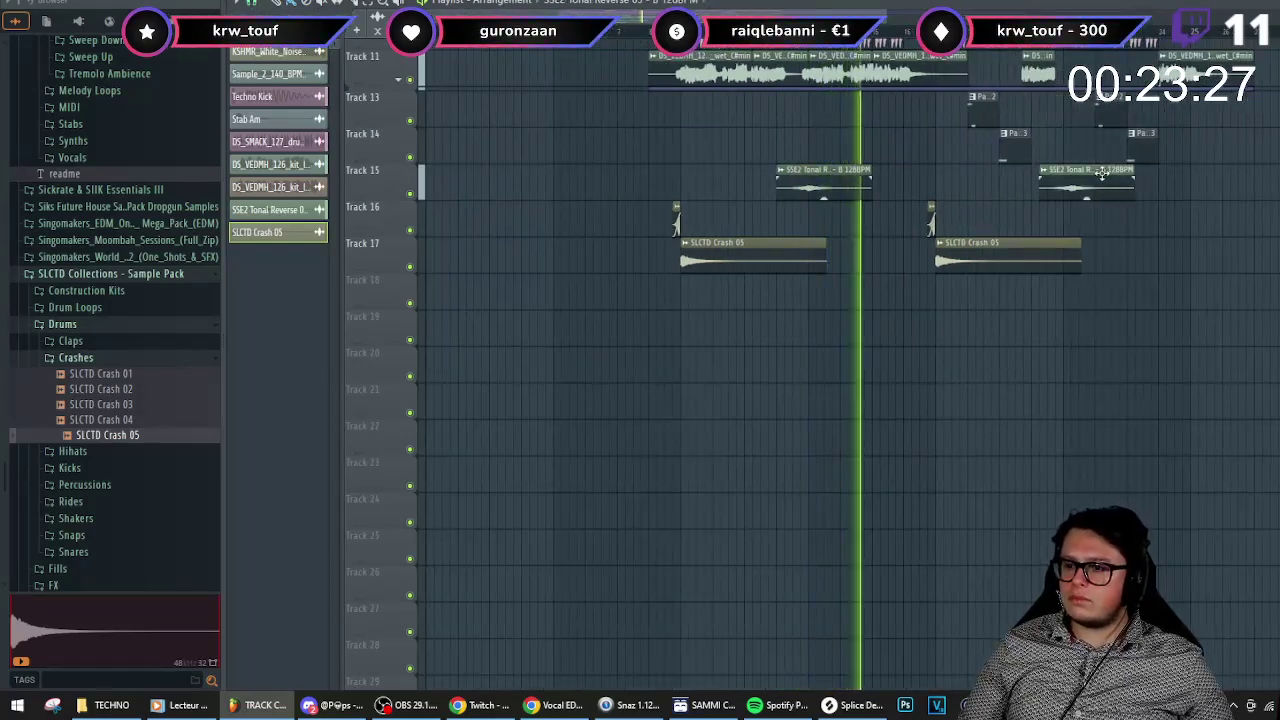
pyautogui.scroll(5, 1040, 193)
pyautogui.scroll(-3, 1052, 193)
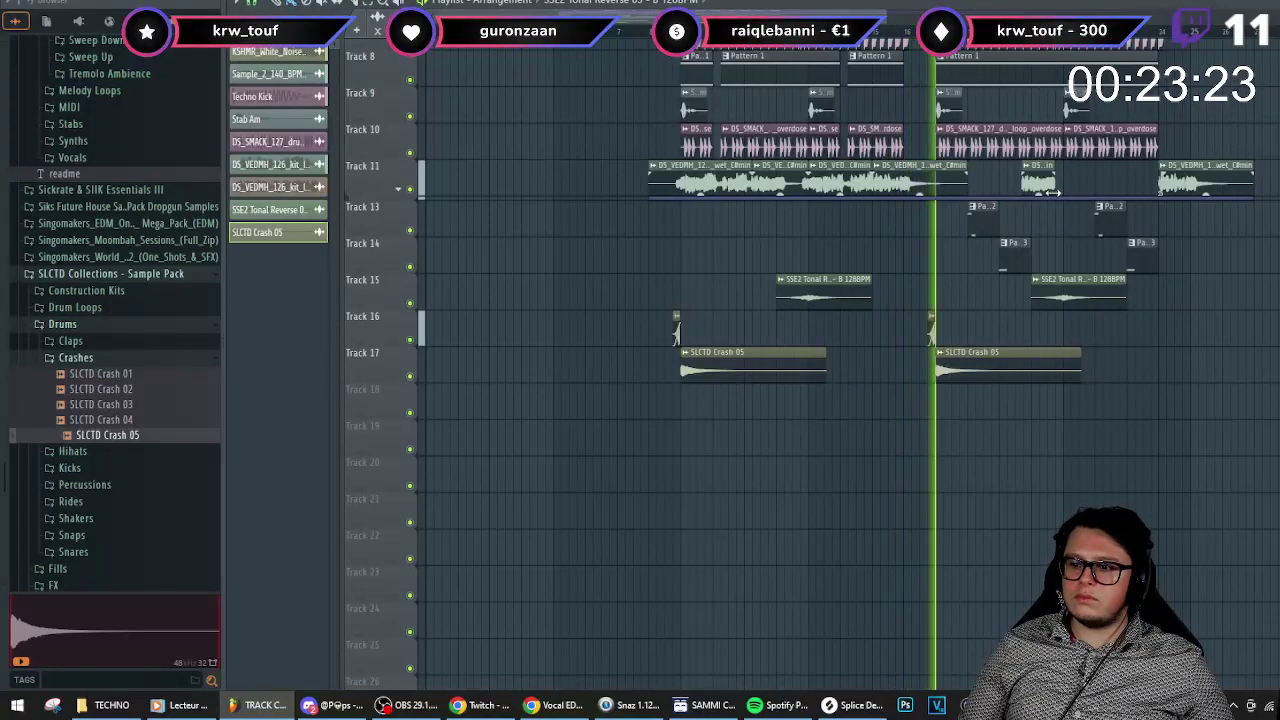
pyautogui.scroll(-2, 951, 331)
pyautogui.scroll(2, 877, 311)
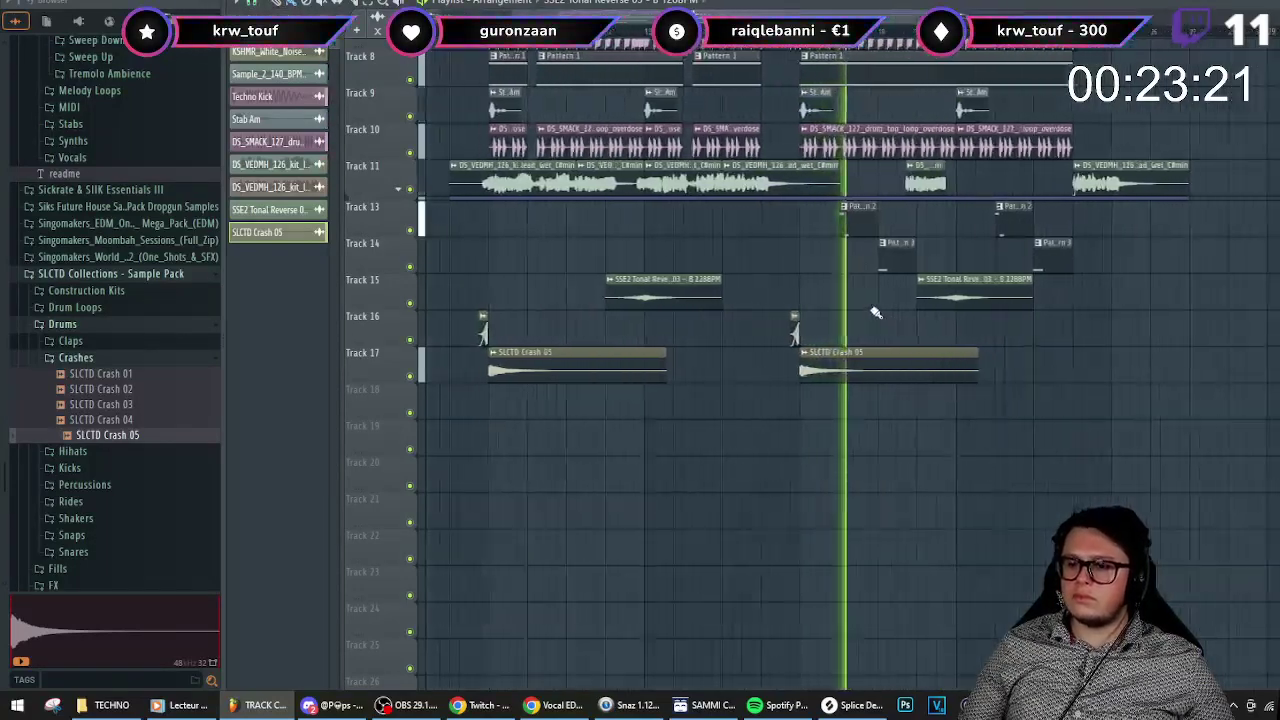
# - Play through the drop to check how the crashes and tonal reverses sit in the arrangement
pyautogui.scroll(-3, 764, 308)
pyautogui.scroll(5, 540, 258)
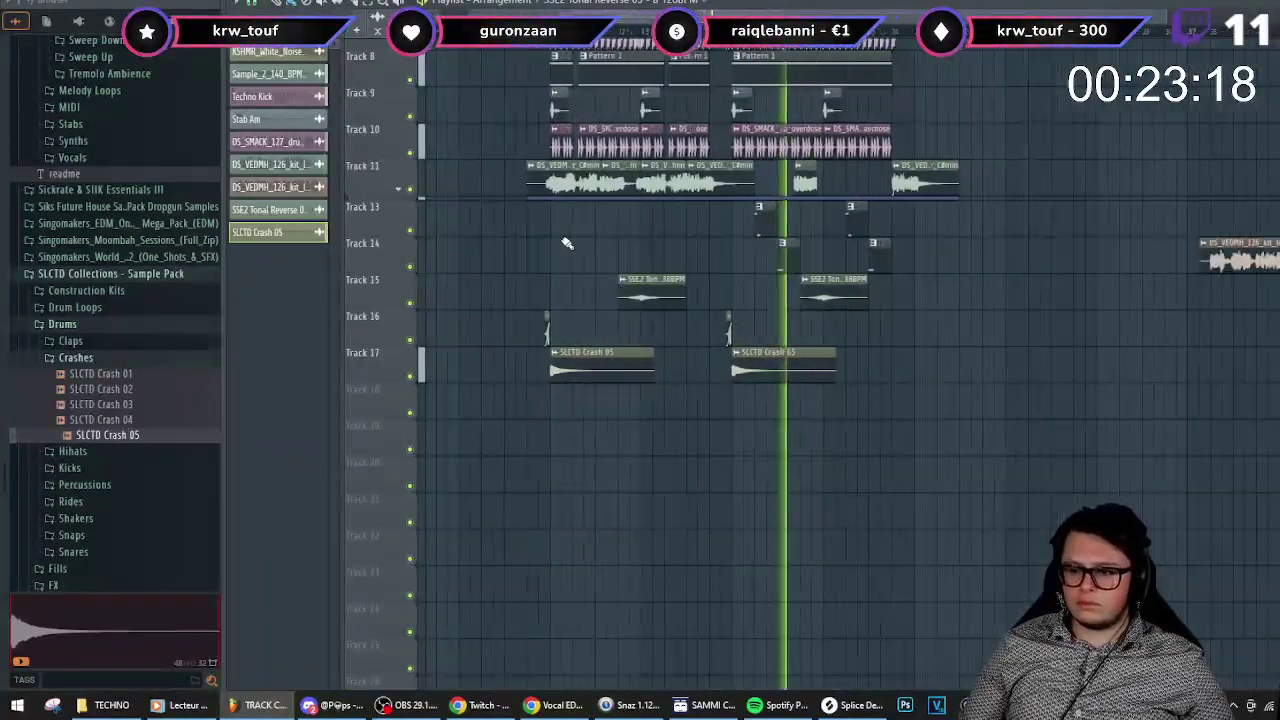
pyautogui.scroll(-1, 560, 252)
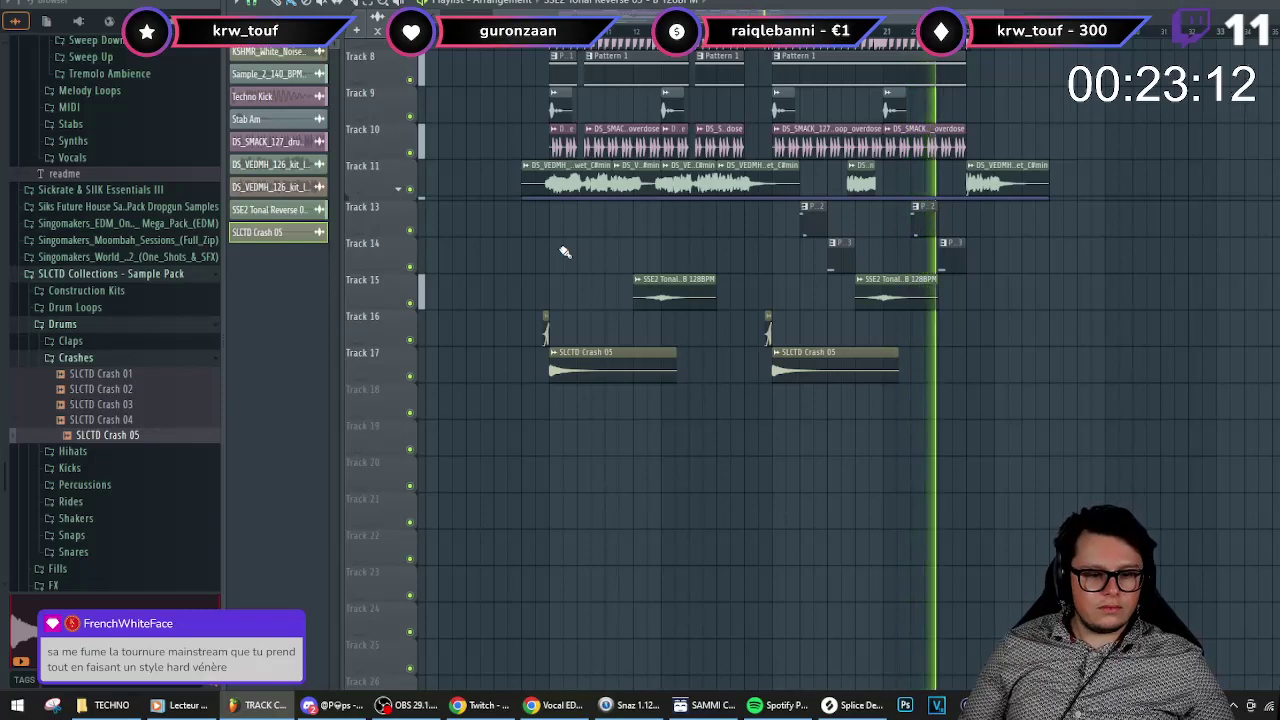
pyautogui.press('space')
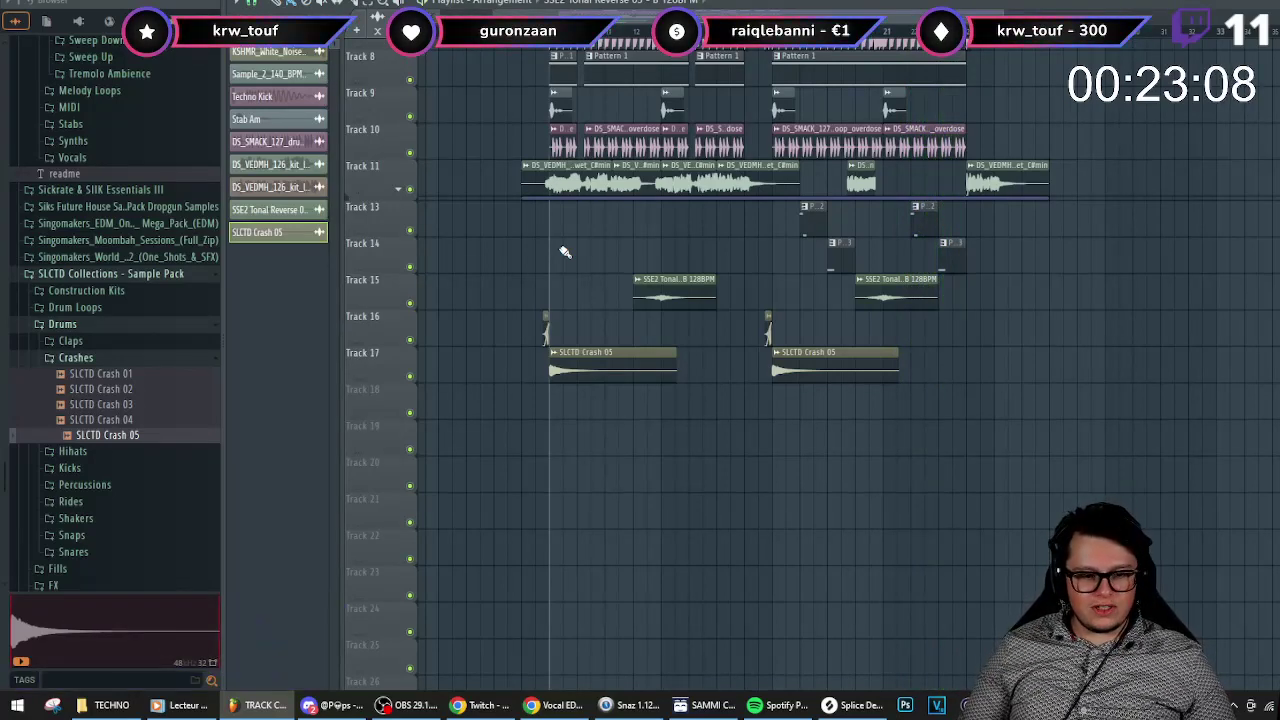
pyautogui.scroll(-2, 698, 282)
pyautogui.scroll(3, 585, 306)
pyautogui.scroll(-1, 590, 320)
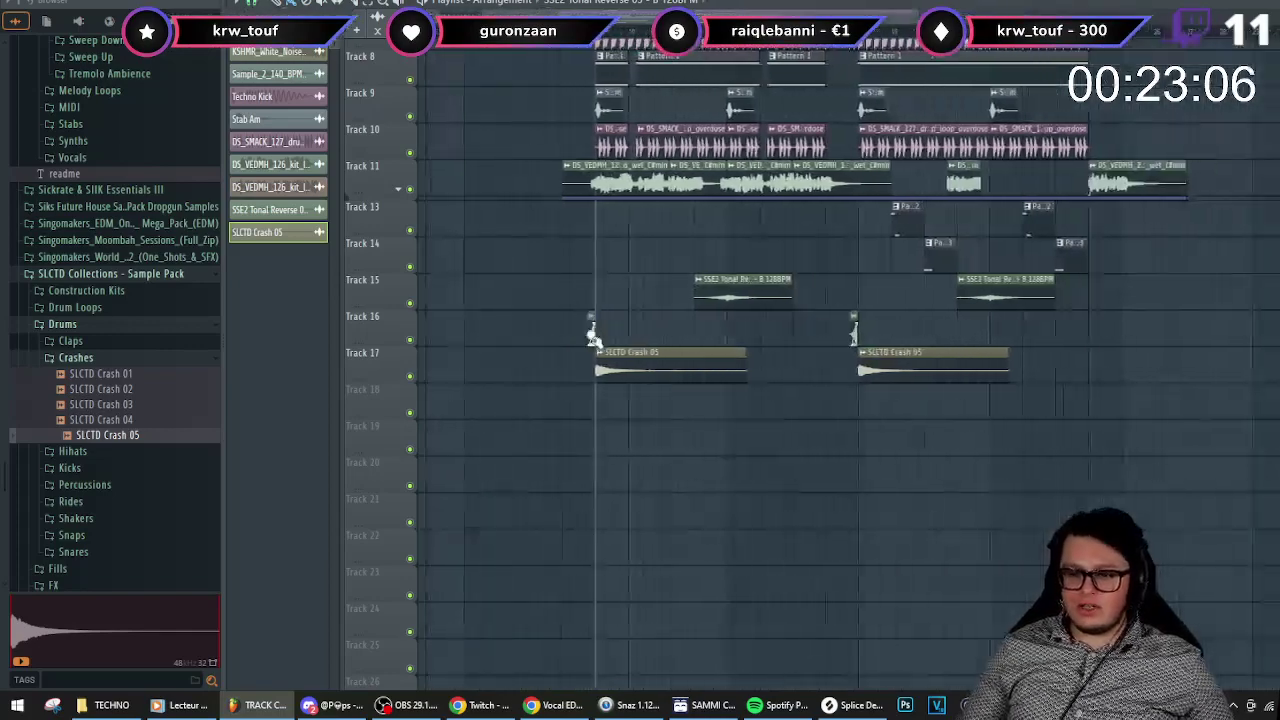
# - Delete the two empty playlist tracks, Track 2 and Track 1, above the drop's tracks
pyautogui.scroll(2, 602, 345)
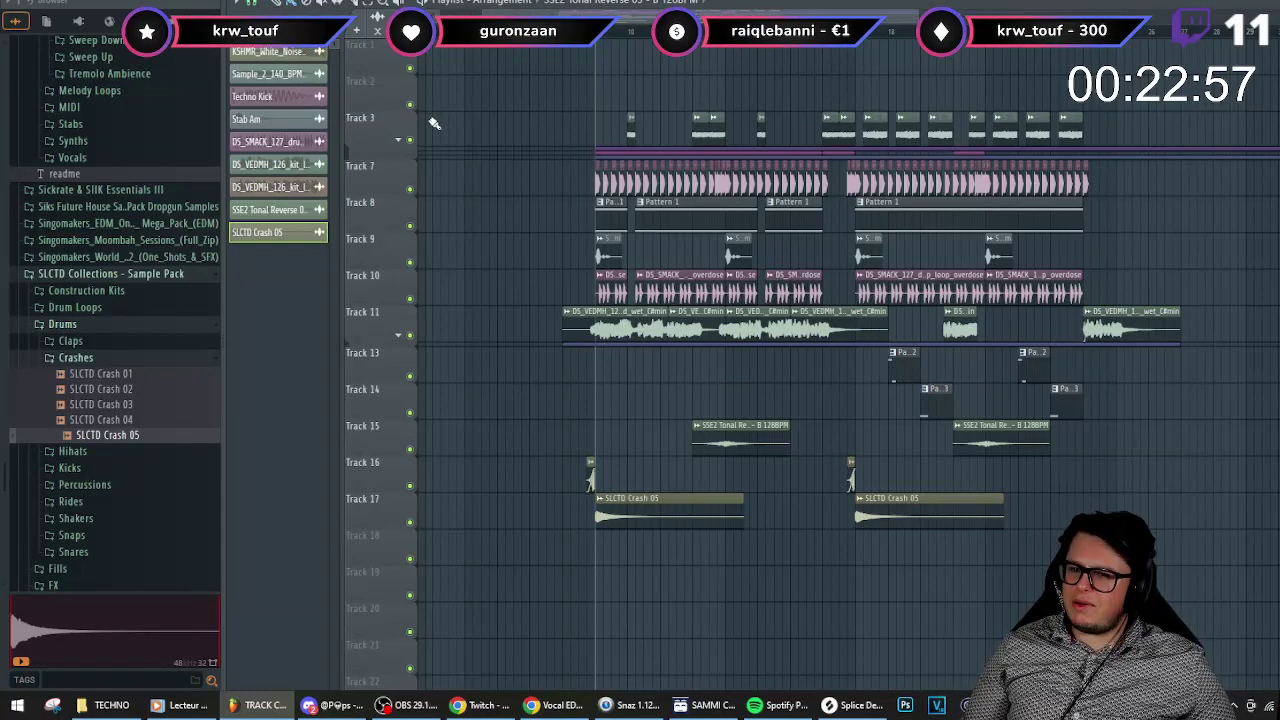
pyautogui.rightClick(381, 79)
pyautogui.click(401, 397)
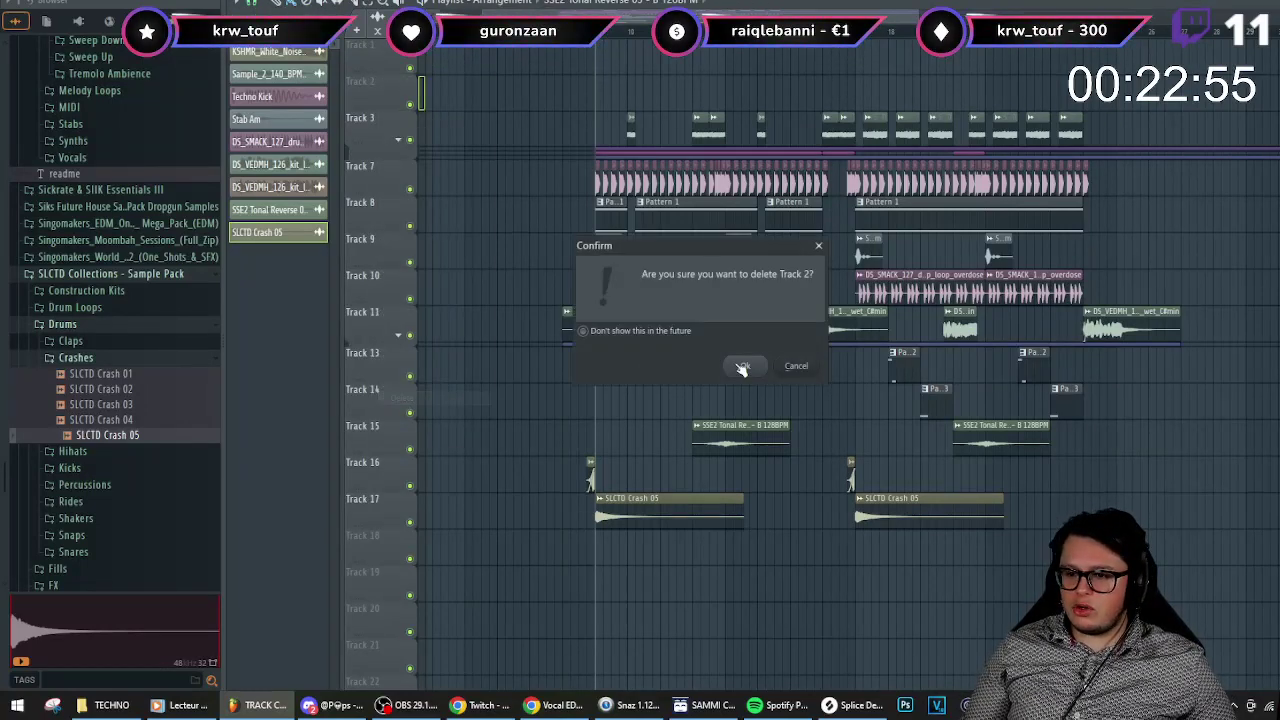
pyautogui.click(745, 364)
pyautogui.rightClick(381, 44)
pyautogui.click(403, 361)
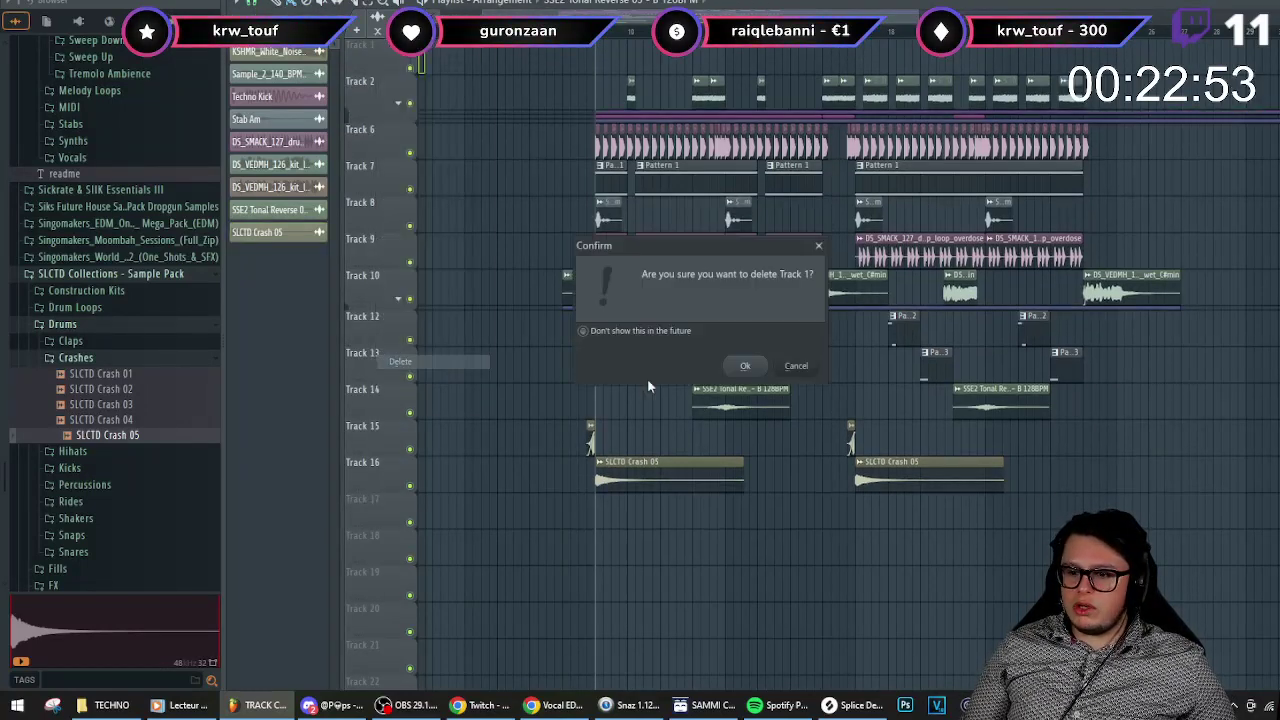
pyautogui.click(740, 364)
# - Select all the drop's clips and shift them along the timeline so the drop starts at bar 29
pyautogui.press('space')
pyautogui.scroll(-3, 657, 417)
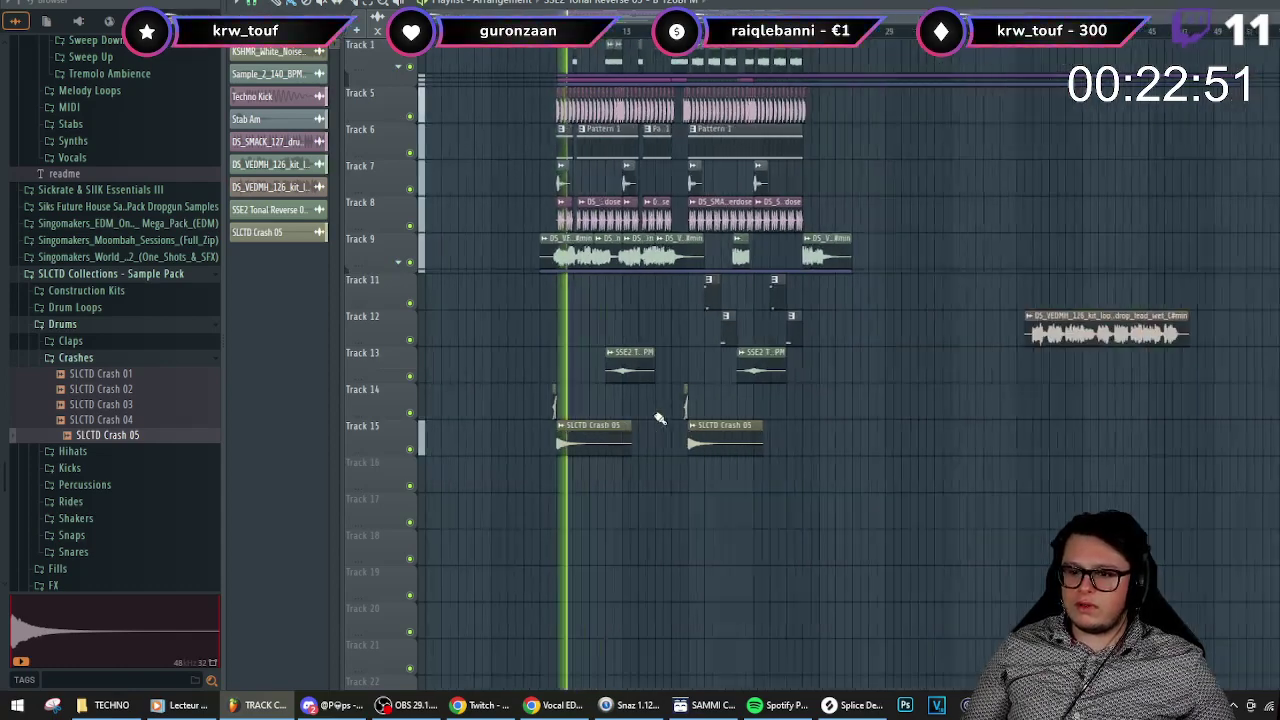
pyautogui.moveTo(1149, 526); pyautogui.dragTo(424, 42)
pyautogui.moveTo(583, 148); pyautogui.dragTo(875, 95)
pyautogui.click(843, 31)
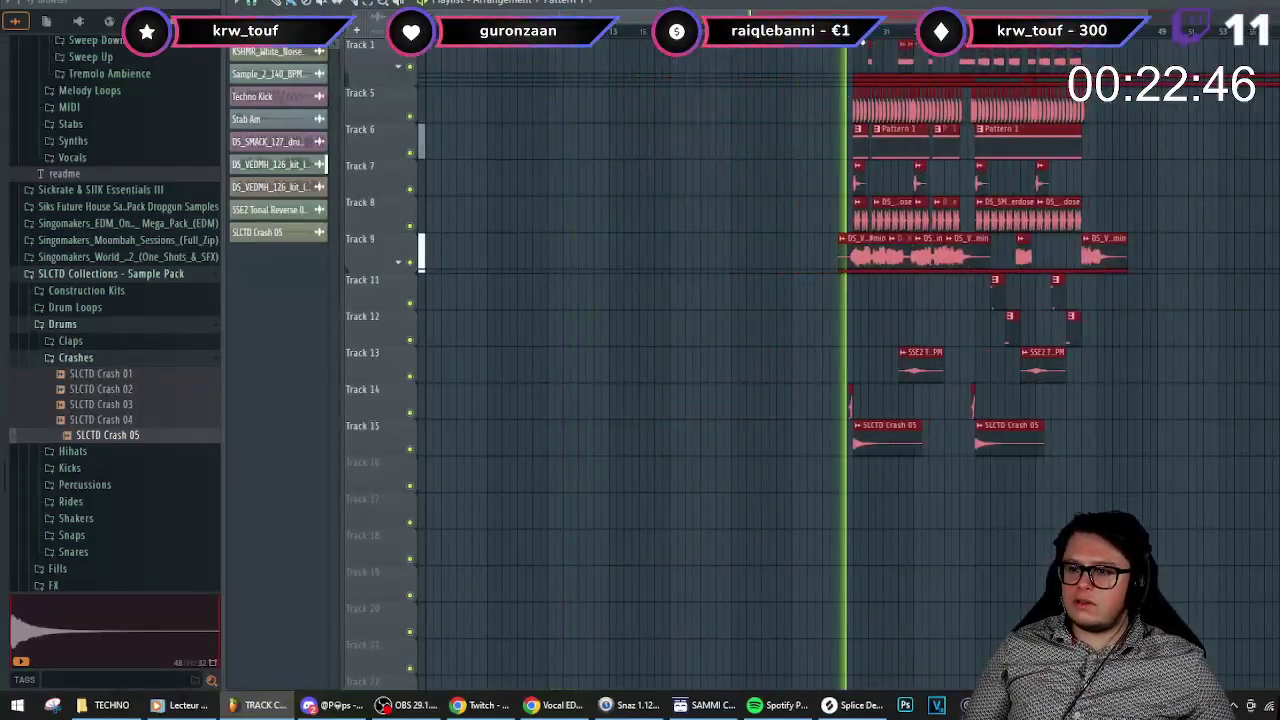
# - Play back the shifted drop and audition its second half
pyautogui.scroll(-1, 726, 254)
pyautogui.scroll(2, 720, 330)
pyautogui.scroll(-3, 724, 350)
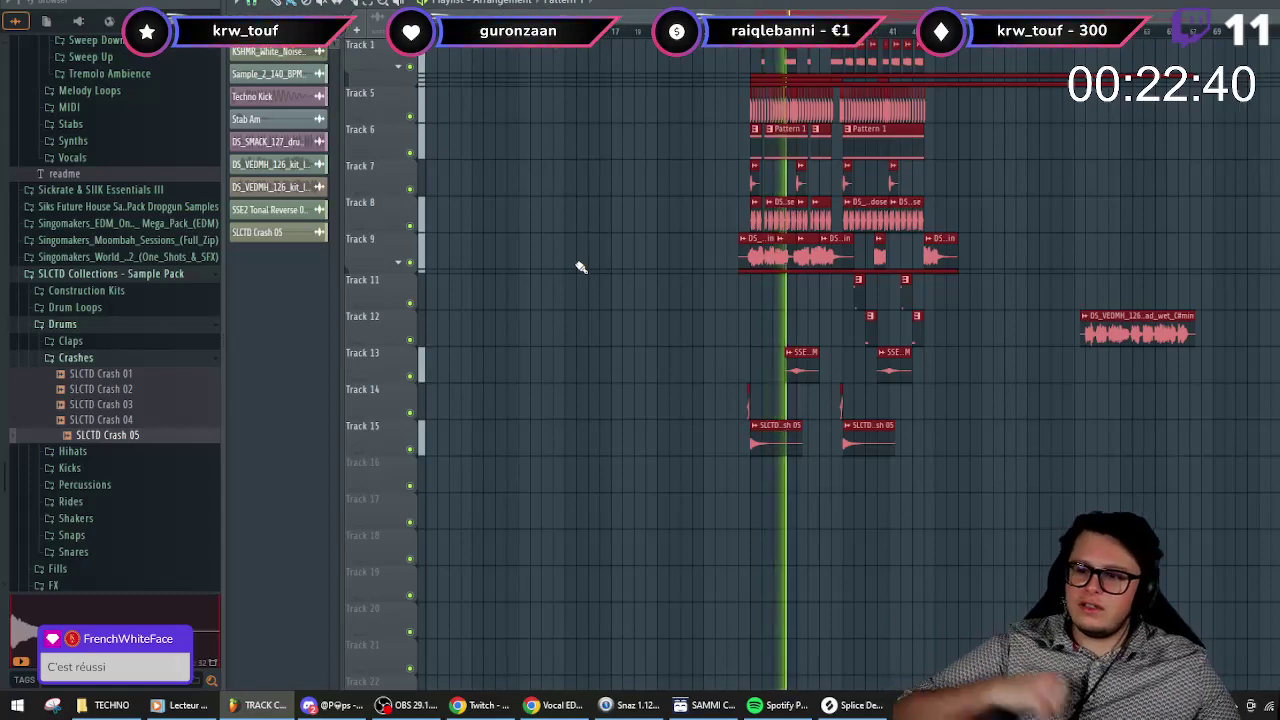
pyautogui.press('space')
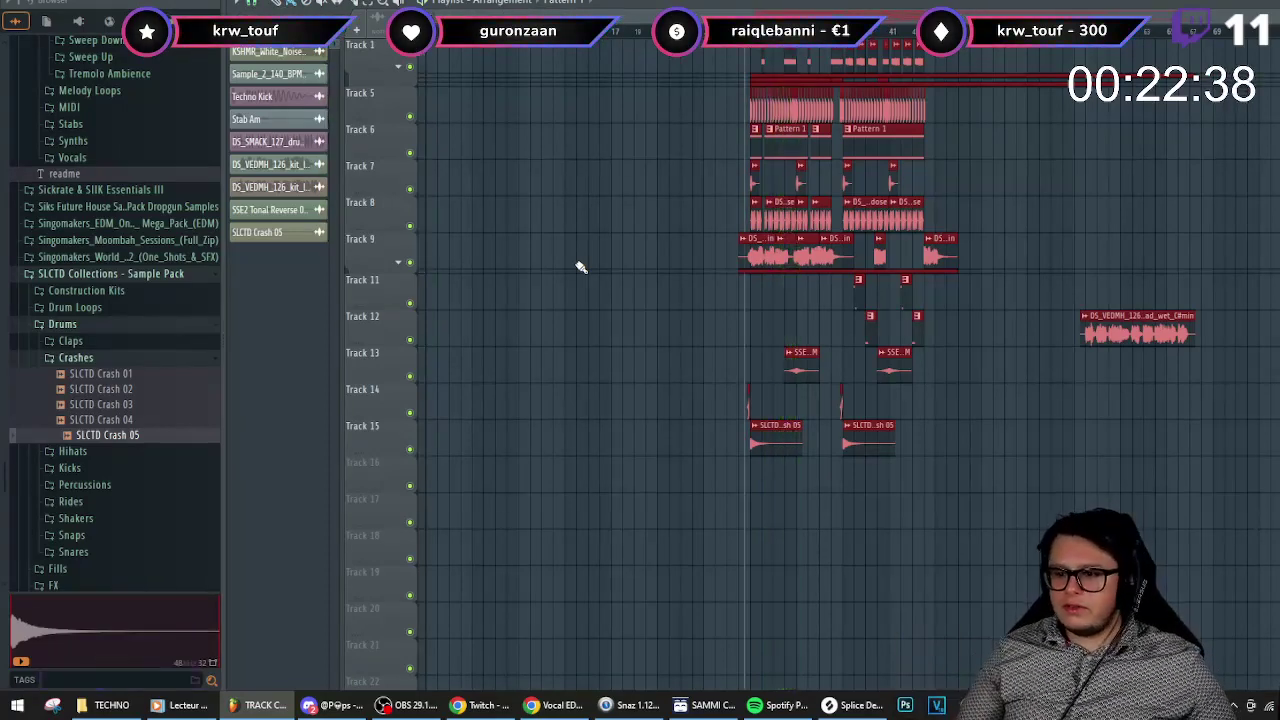
pyautogui.scroll(3, 894, 486)
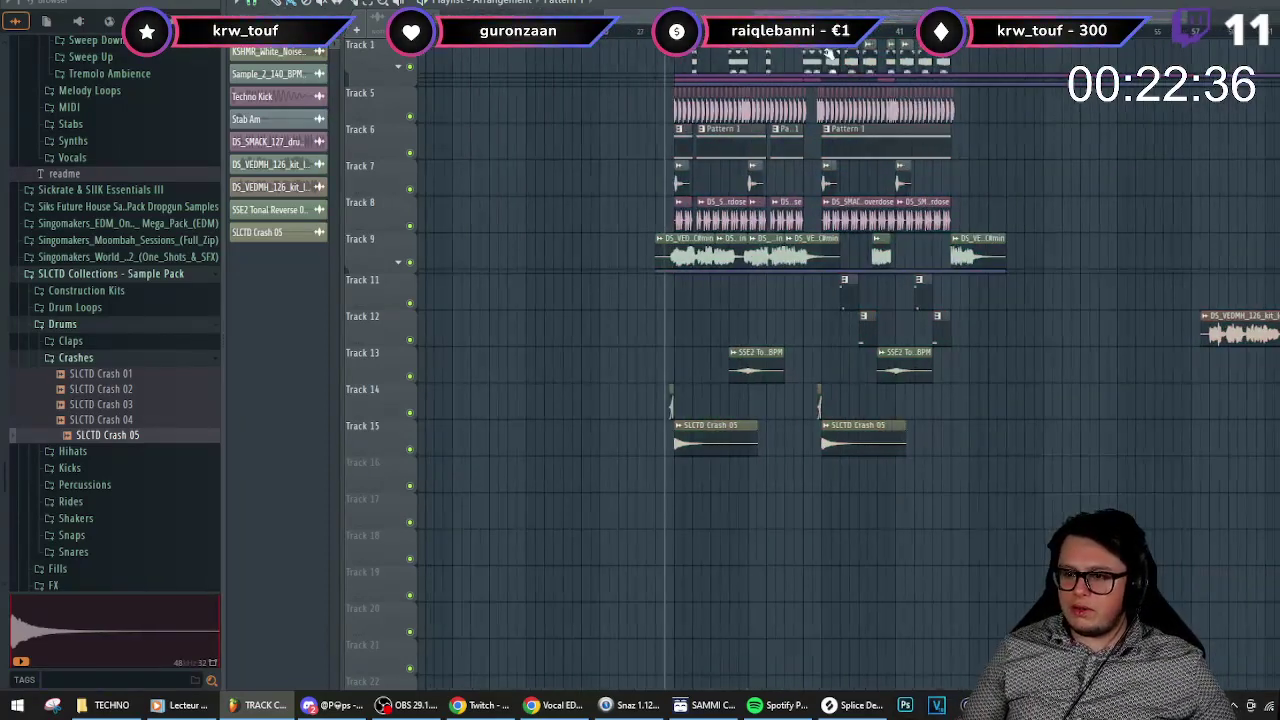
pyautogui.press('space')
pyautogui.scroll(2, 874, 250)
pyautogui.press('space')
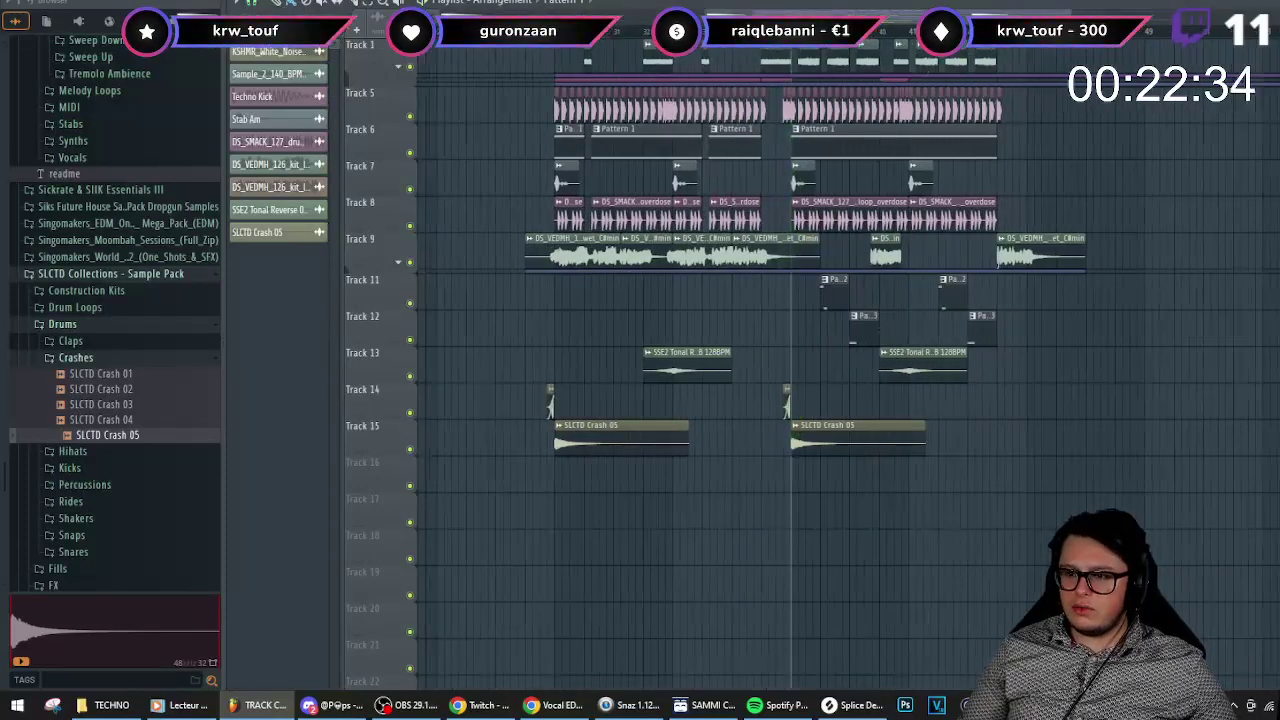
# - Open the earlier techno project from the LADY folder in ORIGINALS
pyautogui.press('F9')
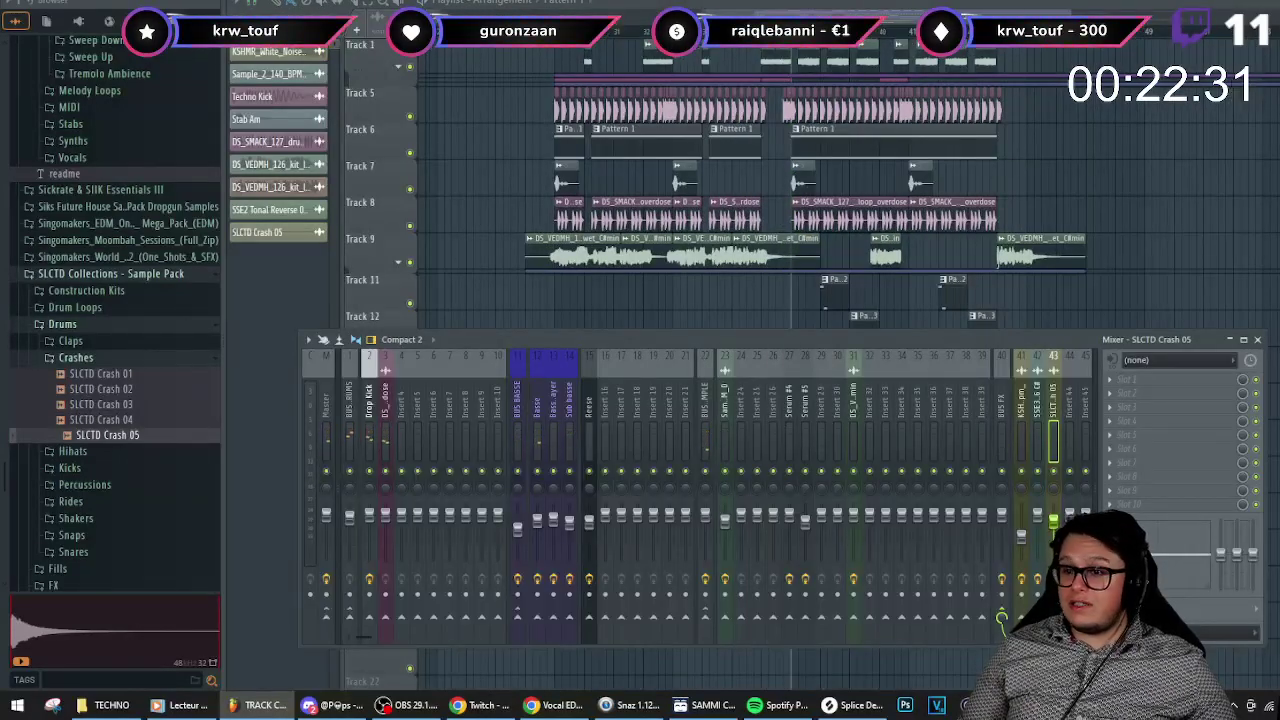
pyautogui.click(20, 2)
pyautogui.click(26, 14)
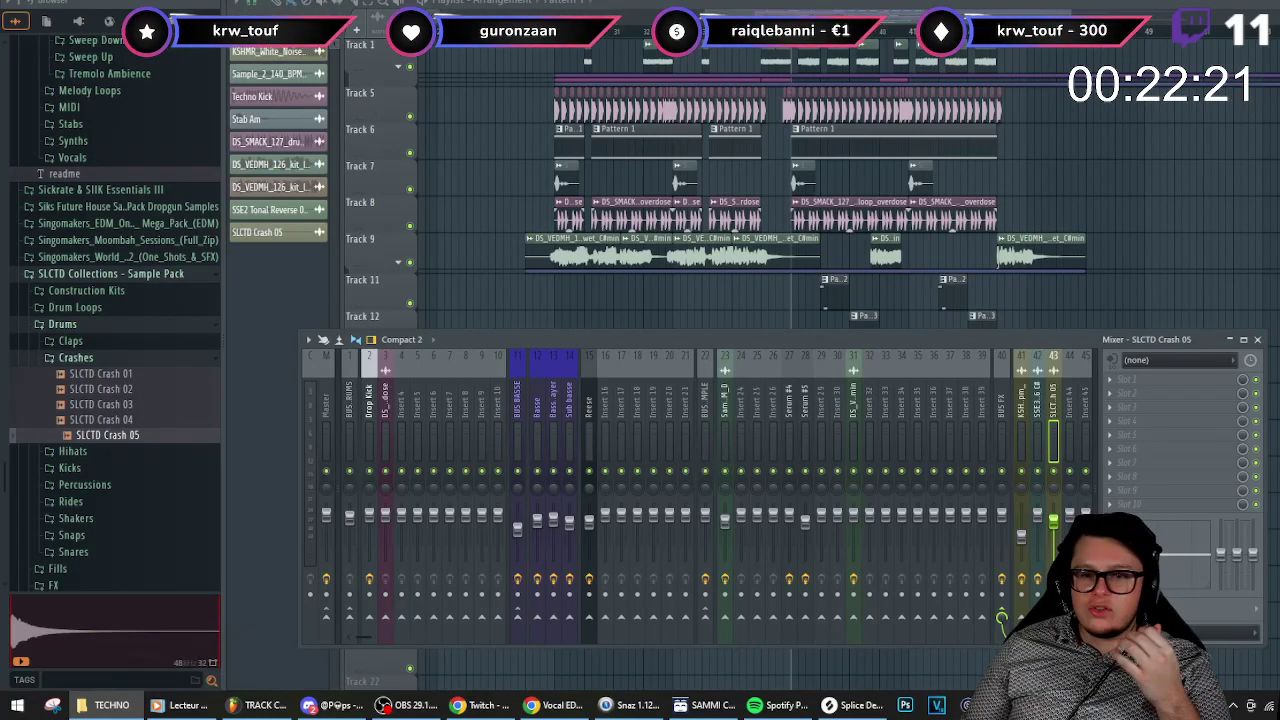
pyautogui.click(20, 2)
pyautogui.click(26, 6)
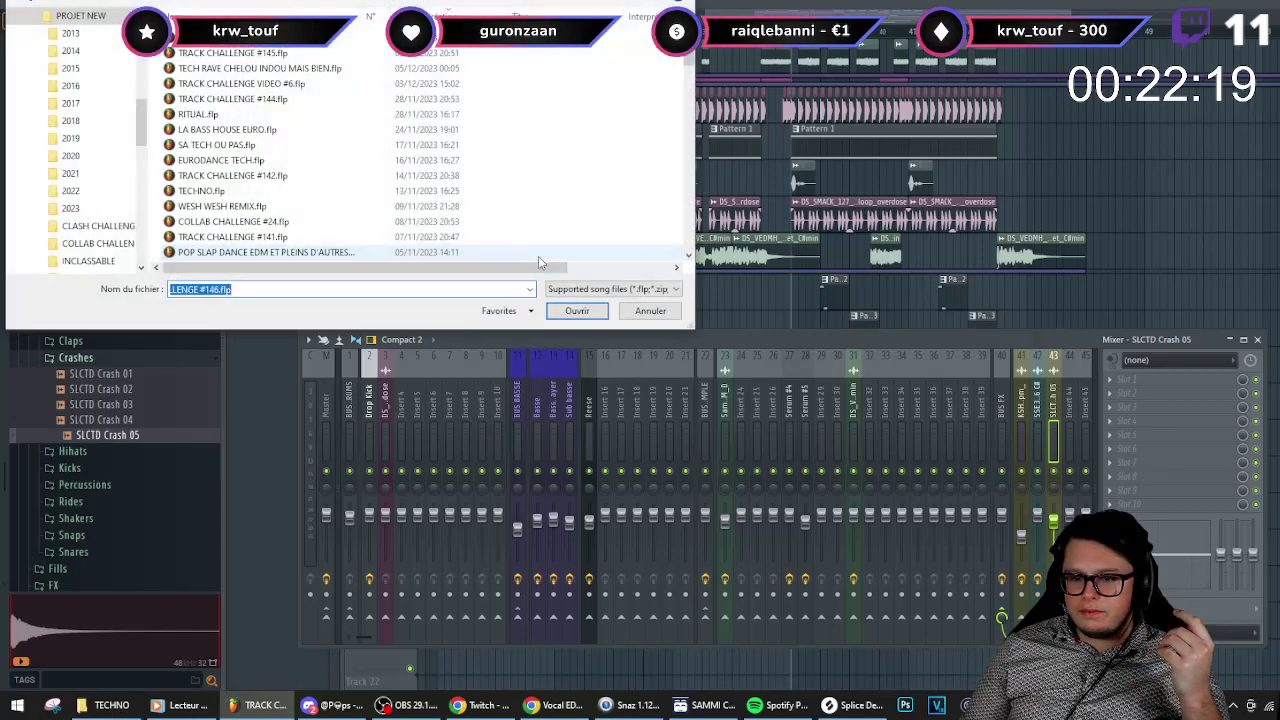
pyautogui.click(256, 1)
pyautogui.doubleClick(222, 160)
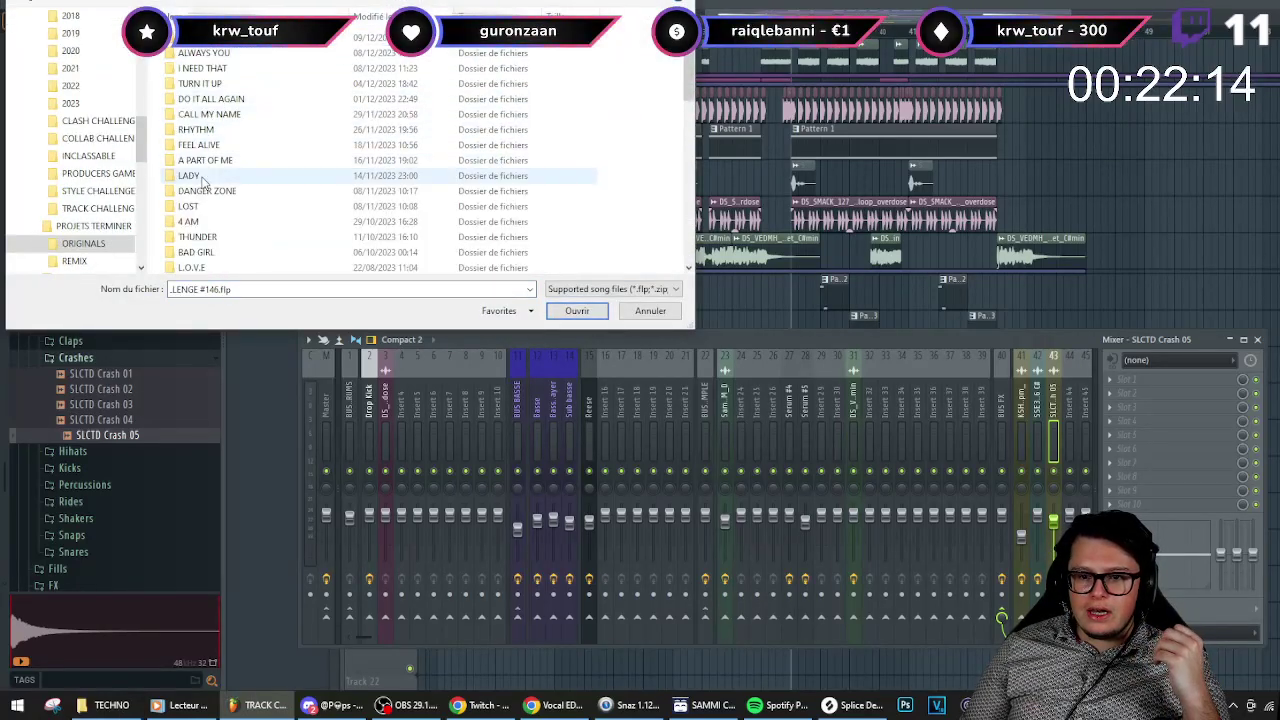
pyautogui.doubleClick(290, 180)
pyautogui.doubleClick(213, 53)
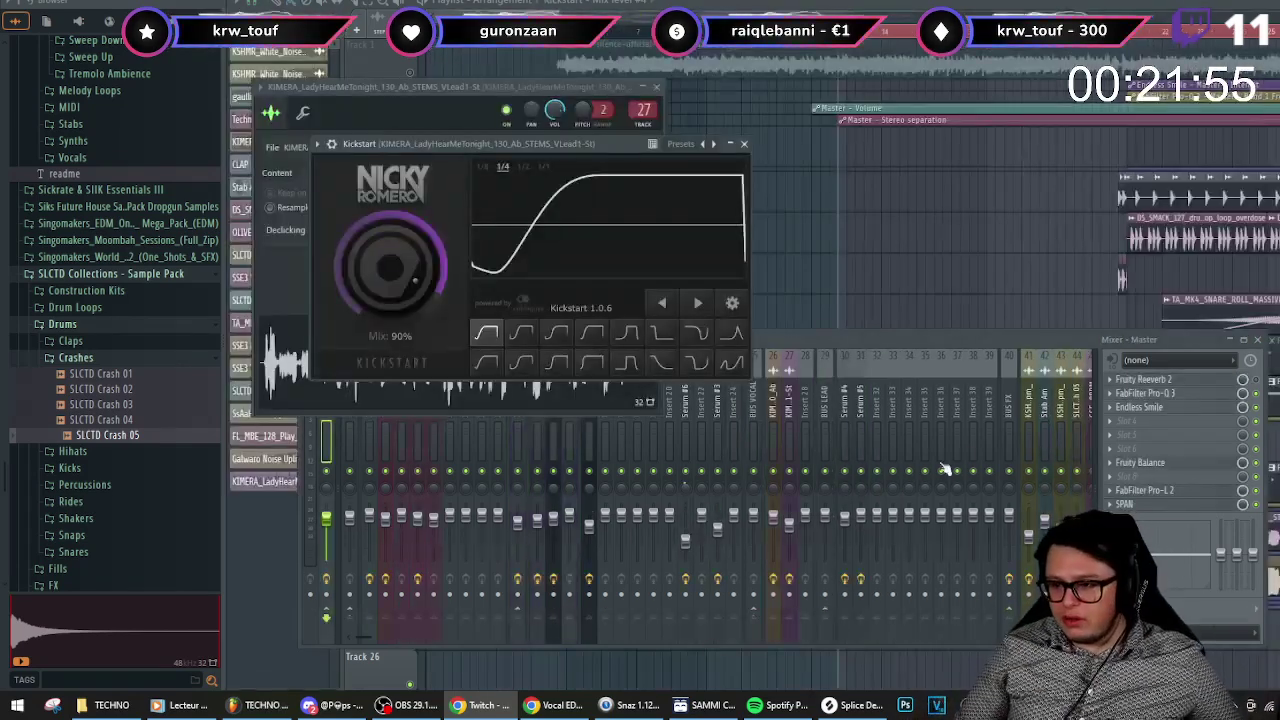
# - Find the Pattern 3 chords on Track 32 during playback and open their Serum #3 synth
pyautogui.click(1211, 14)
pyautogui.press('space')
pyautogui.scroll(-3, 889, 354)
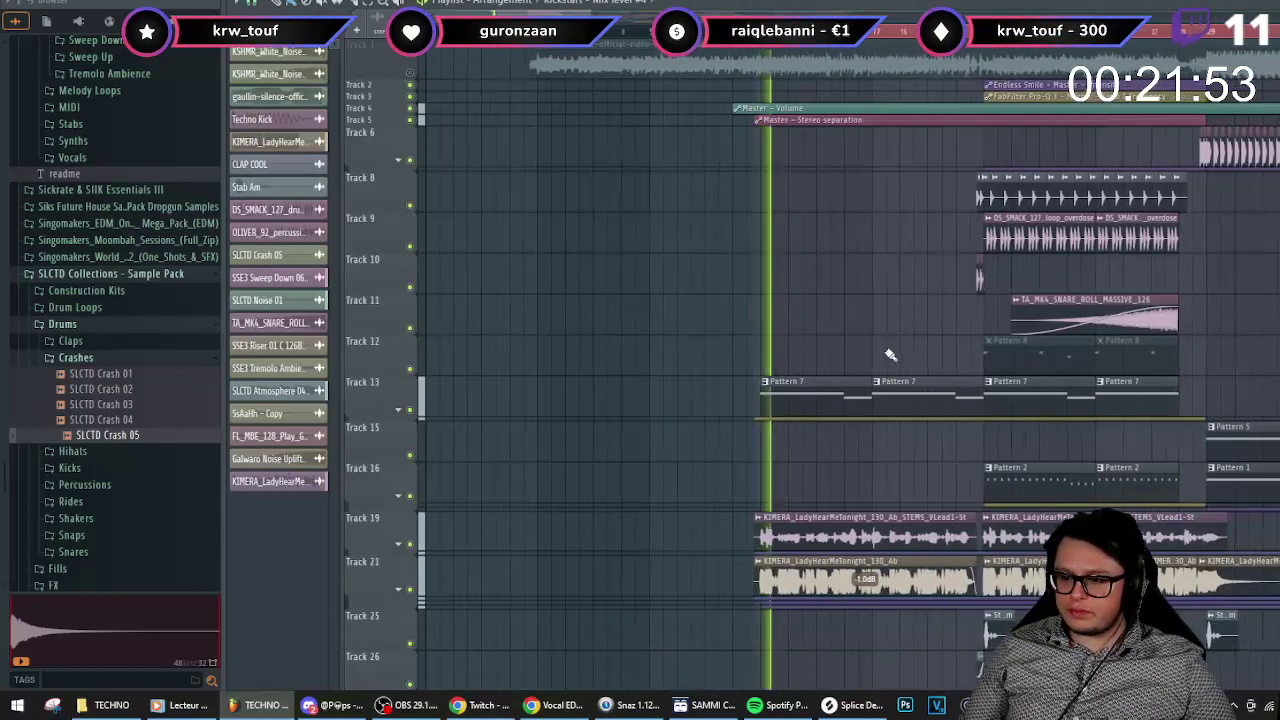
pyautogui.scroll(-5, 776, 362)
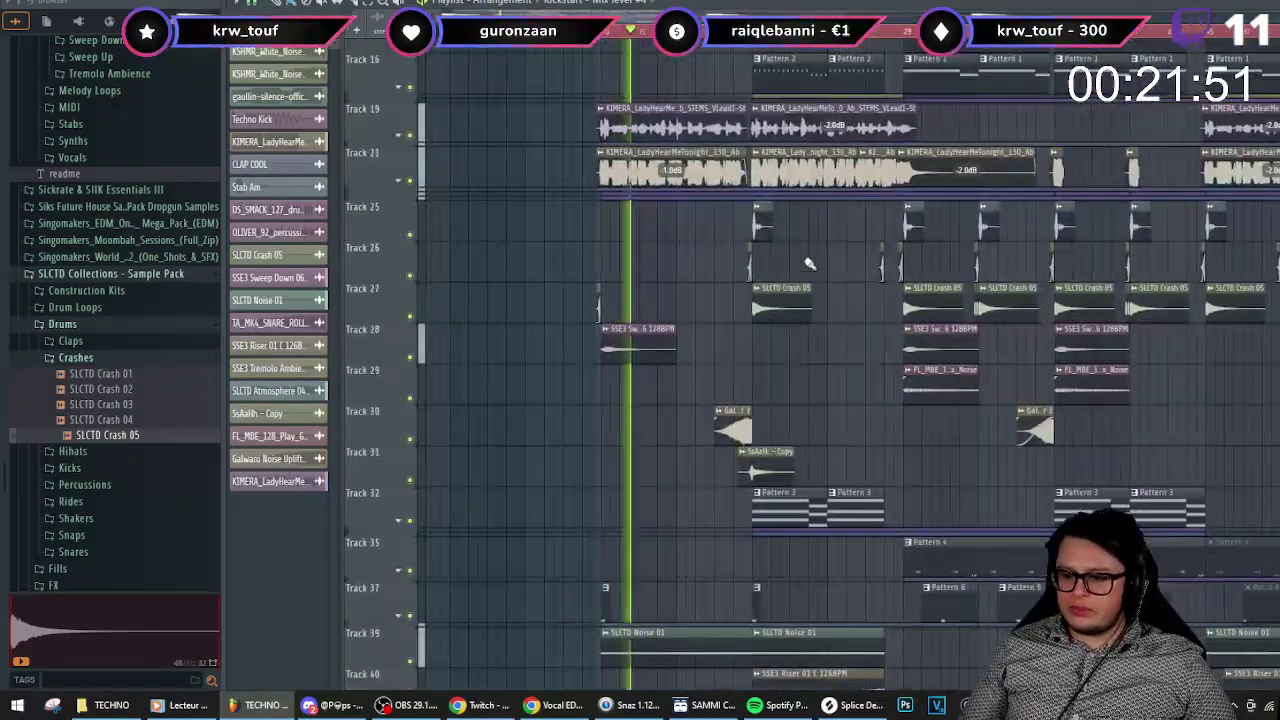
pyautogui.doubleClick(778, 500)
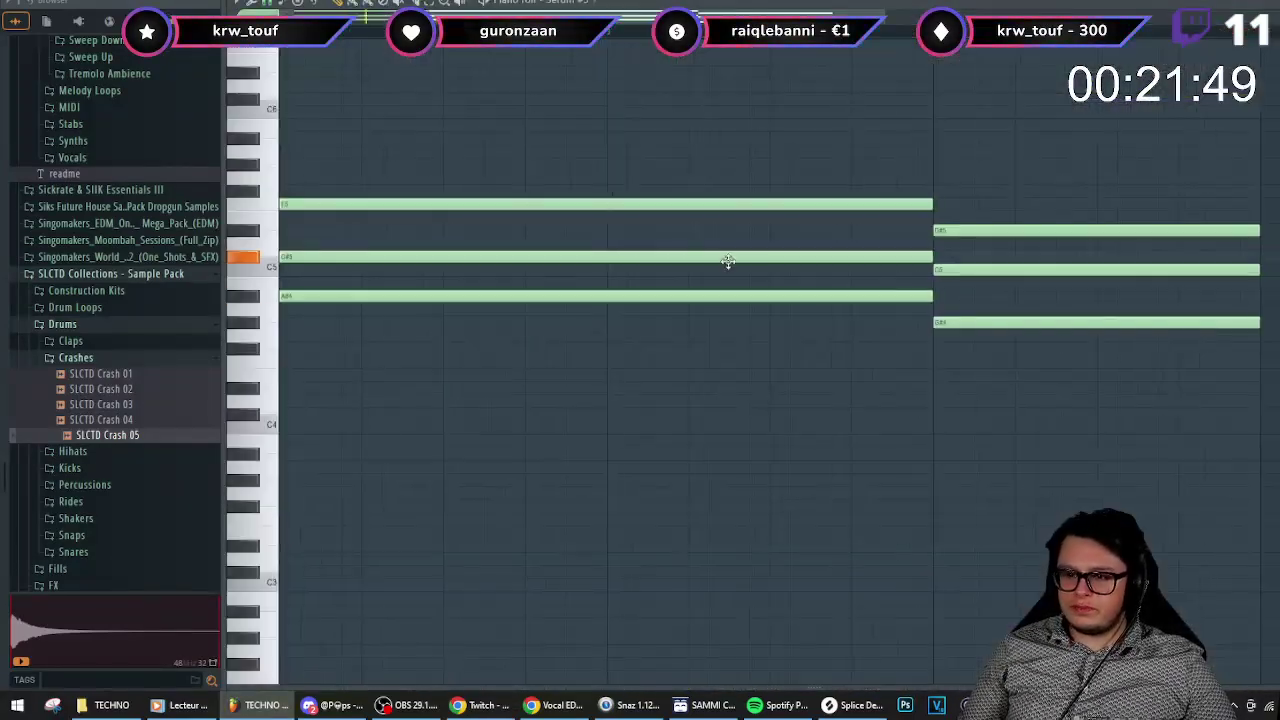
pyautogui.press('F6')
pyautogui.press('space')
pyautogui.click(771, 321)
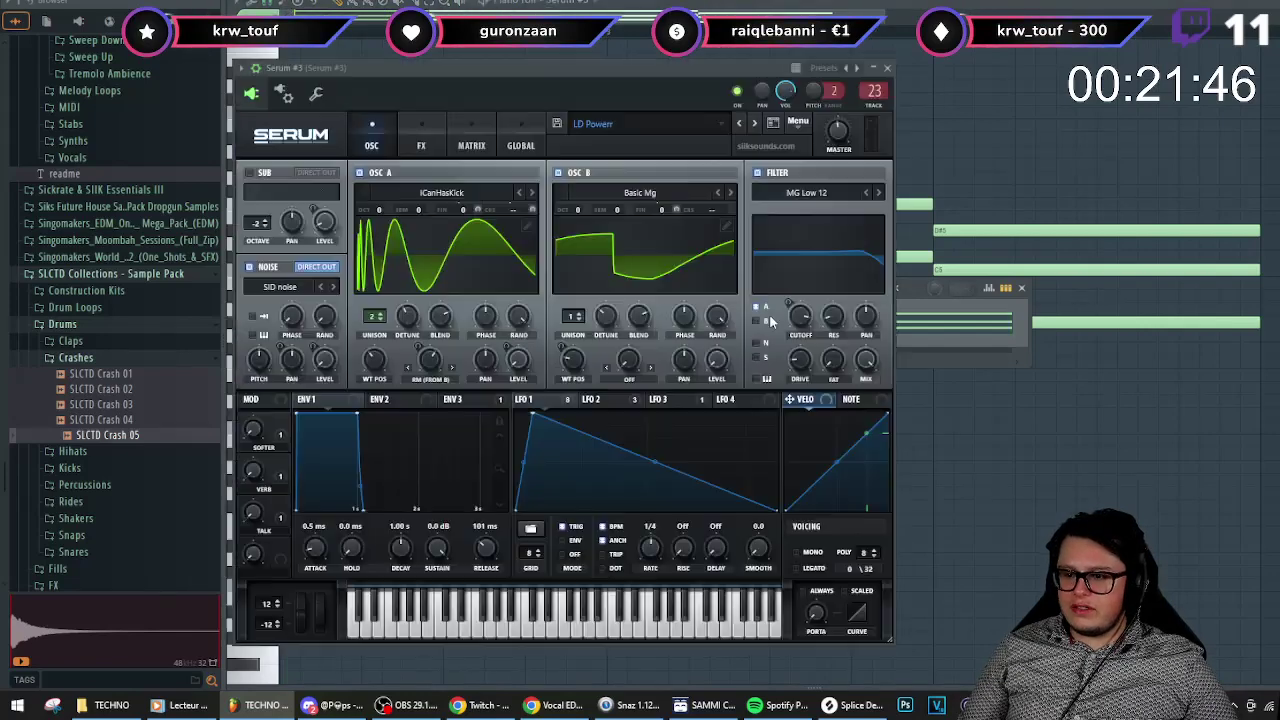
# - Save the Serum #3 preset as "LD Powerr [ARP]" in the TECHNO folder
pyautogui.click(773, 123)
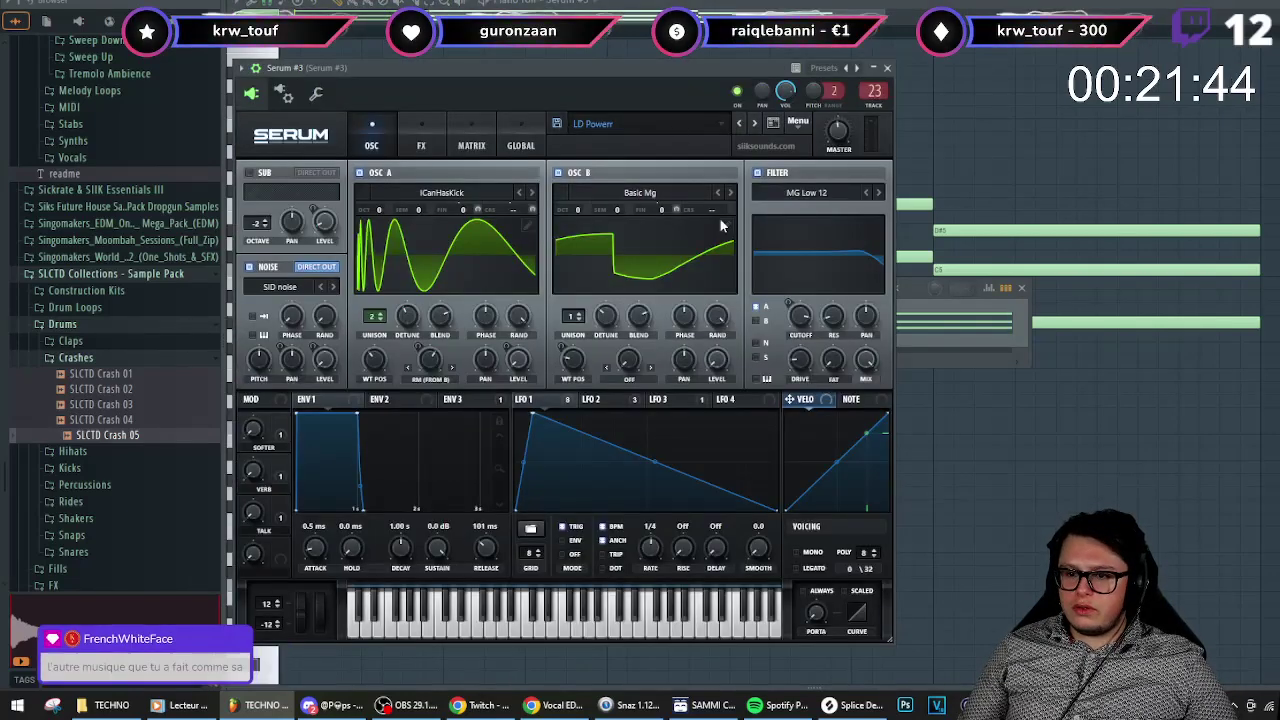
pyautogui.moveTo(124, 155); pyautogui.dragTo(126, 30)
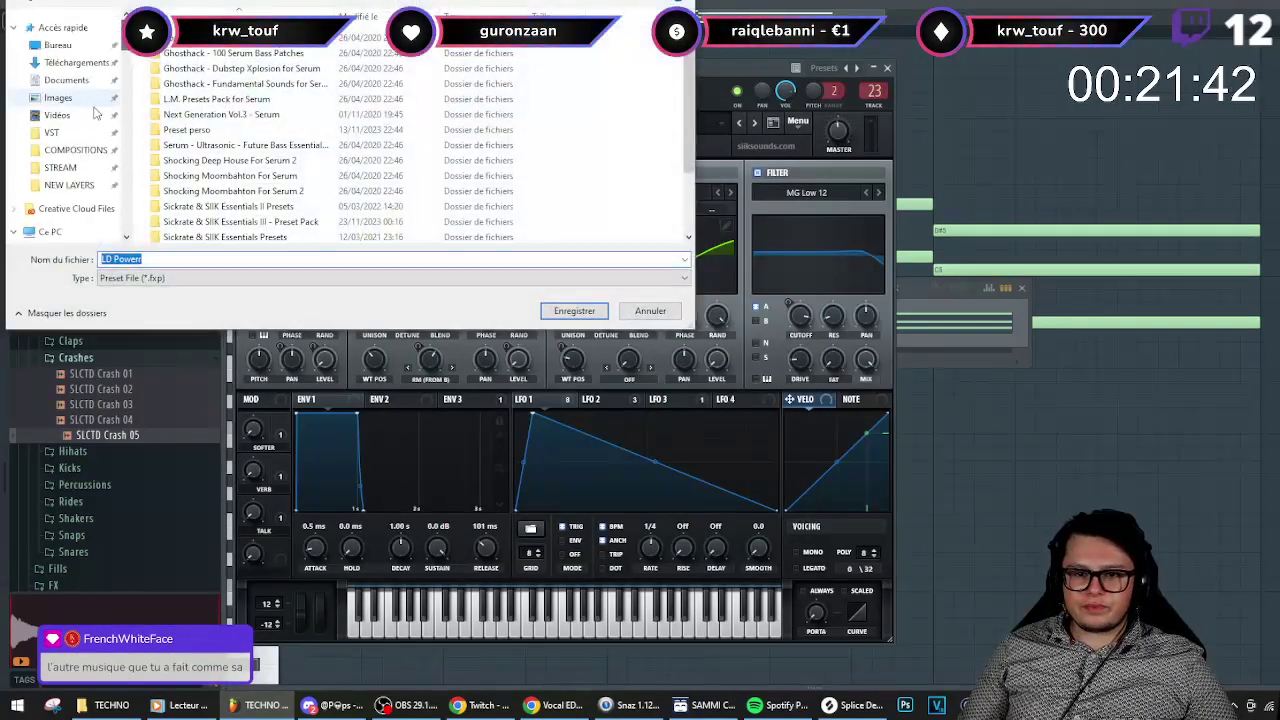
pyautogui.click(76, 188)
pyautogui.doubleClick(229, 40)
pyautogui.doubleClick(163, 258)
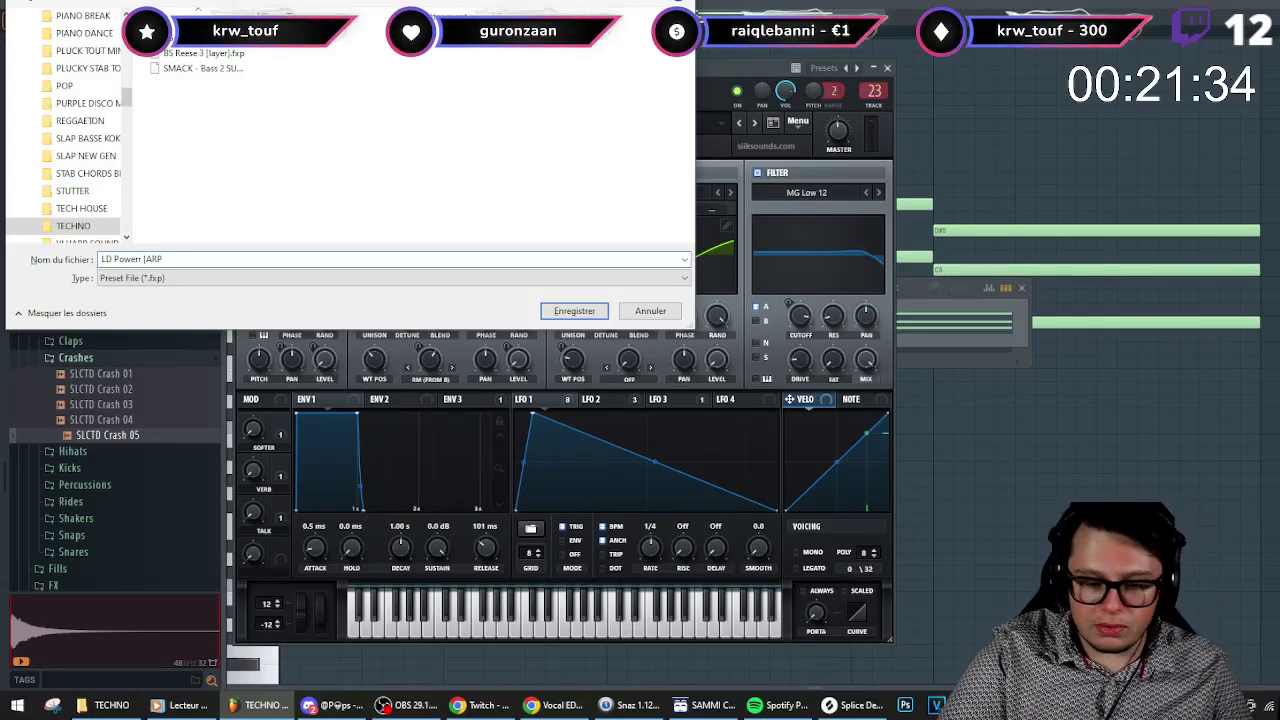
pyautogui.press('Return')
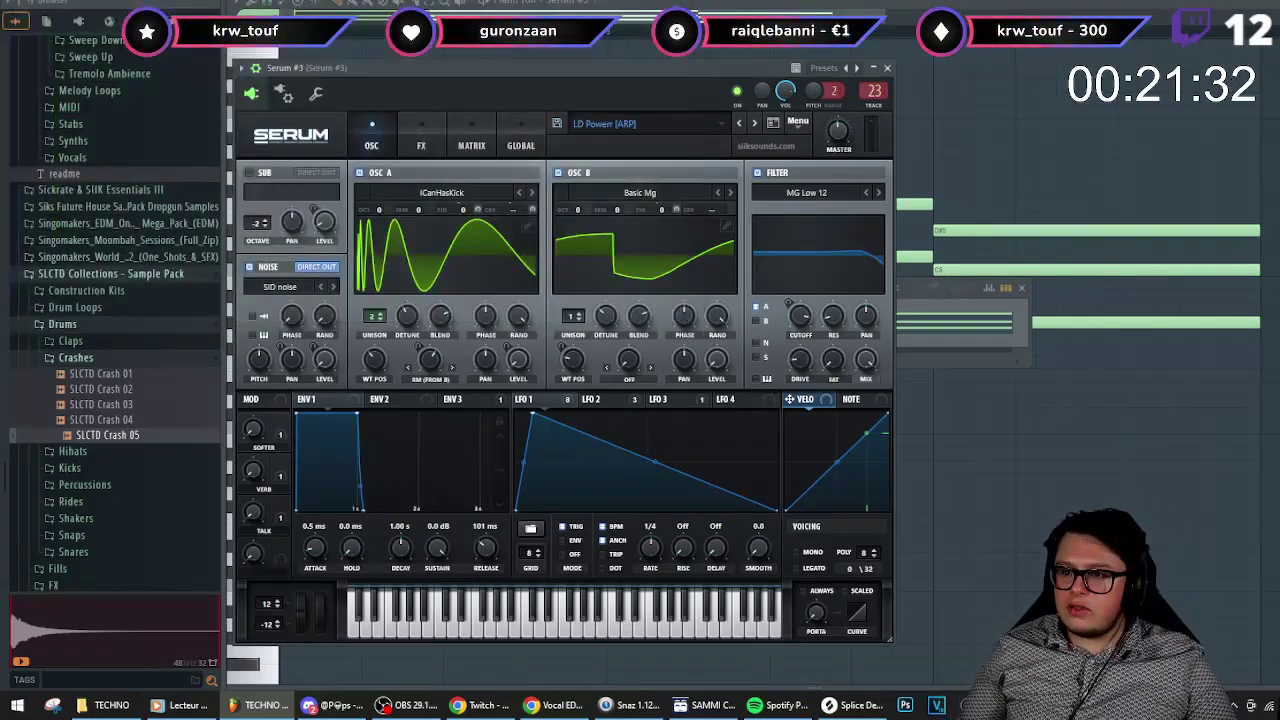
# - Play the second Pattern 3 section on Track 32 and review Serum #3's notes and mixer effects
pyautogui.press('F9')
pyautogui.press('F6')
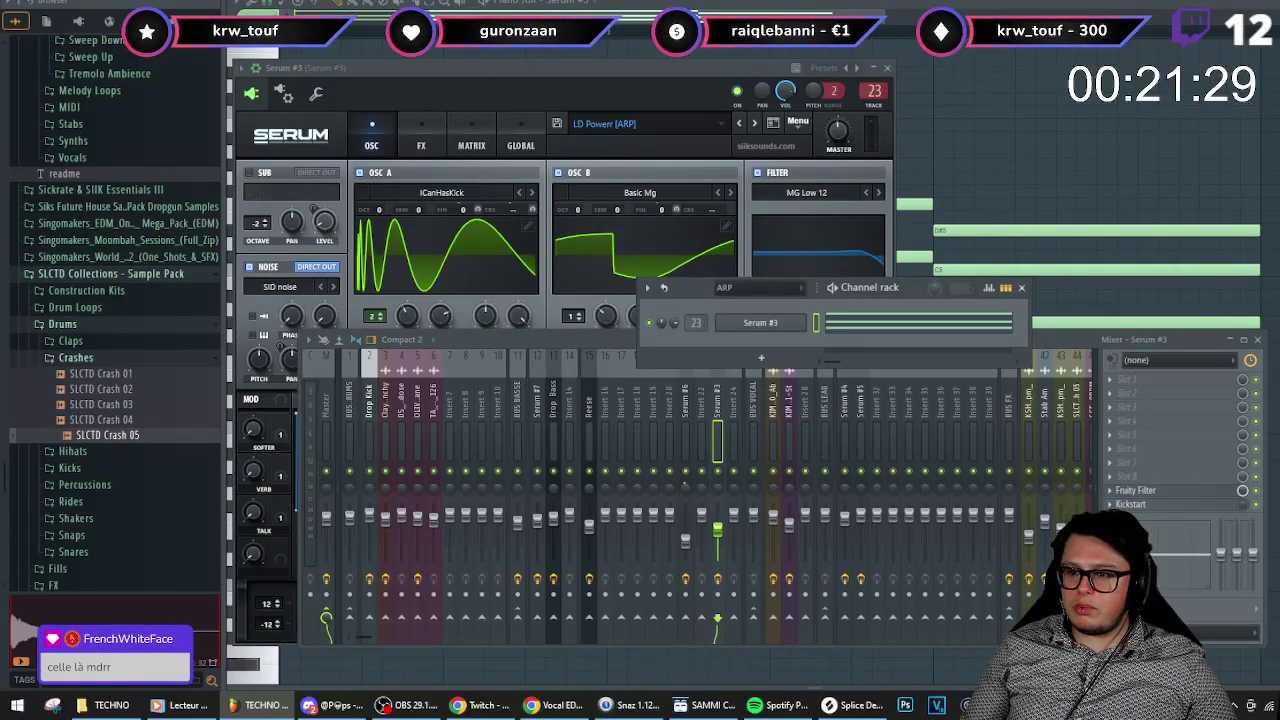
pyautogui.press('F5')
pyautogui.scroll(-2, 954, 120)
pyautogui.press('space')
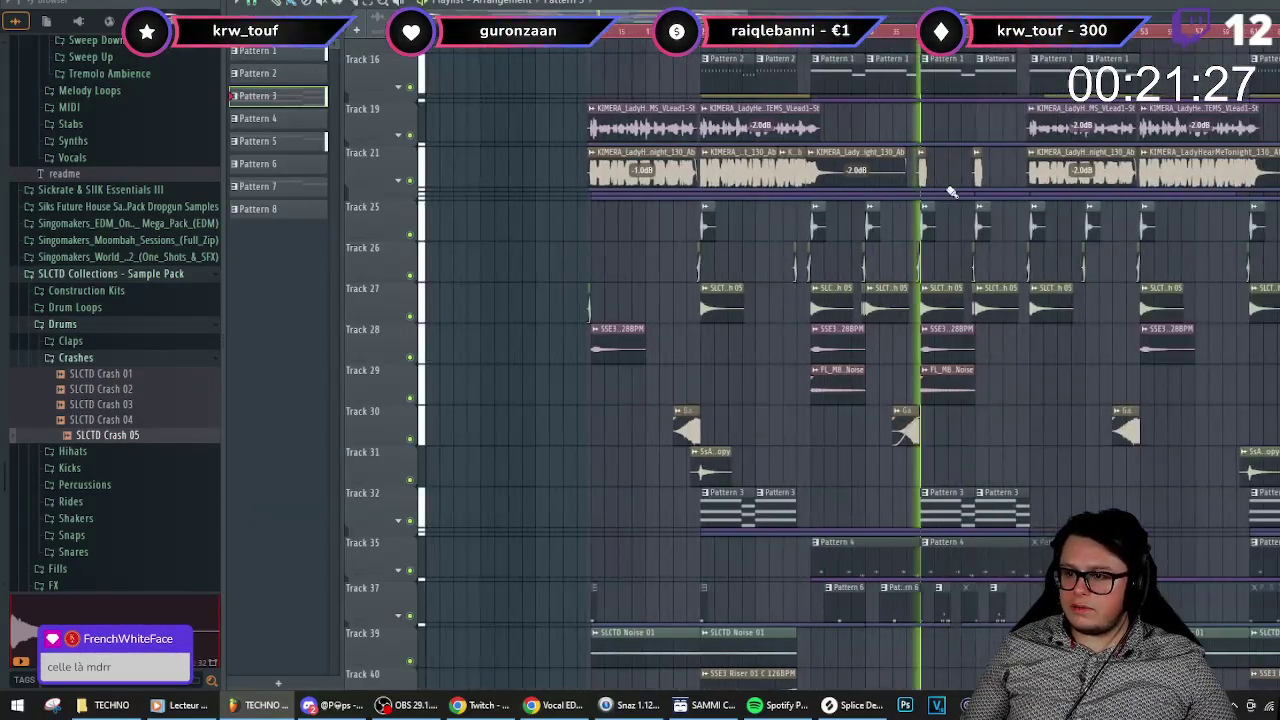
pyautogui.doubleClick(949, 506)
pyautogui.scroll(-2, 677, 211)
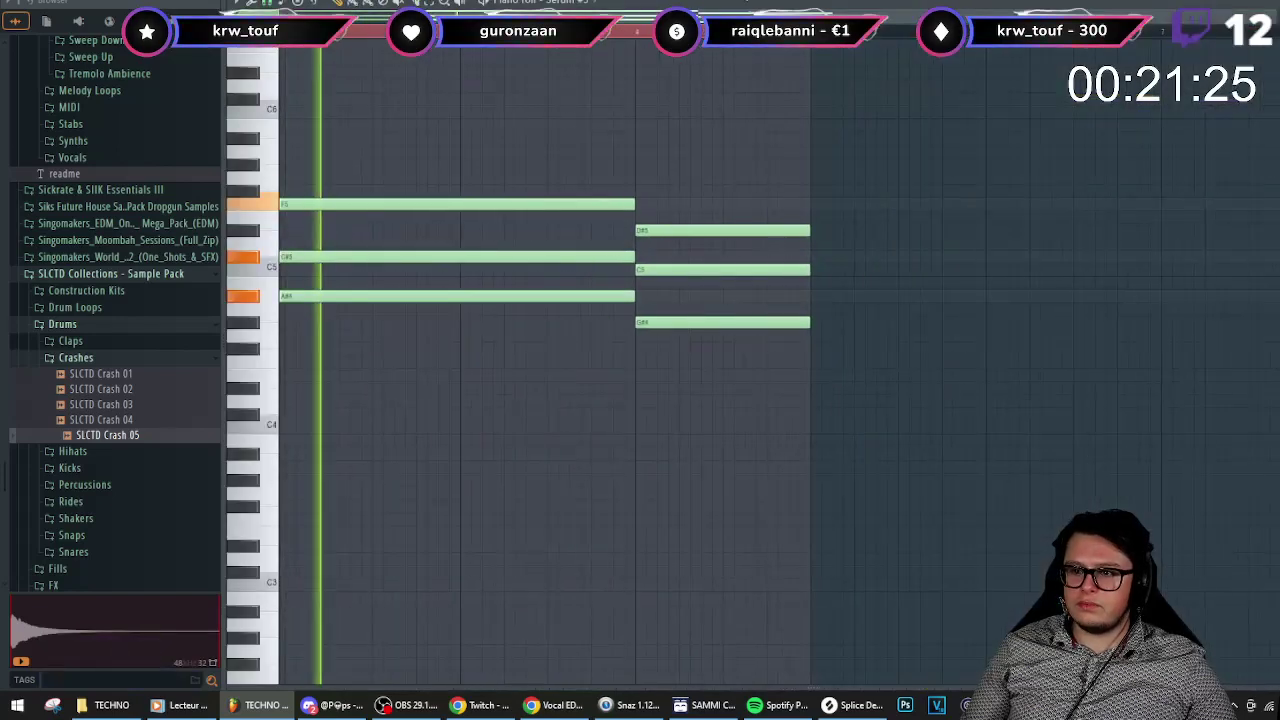
pyautogui.press('F6')
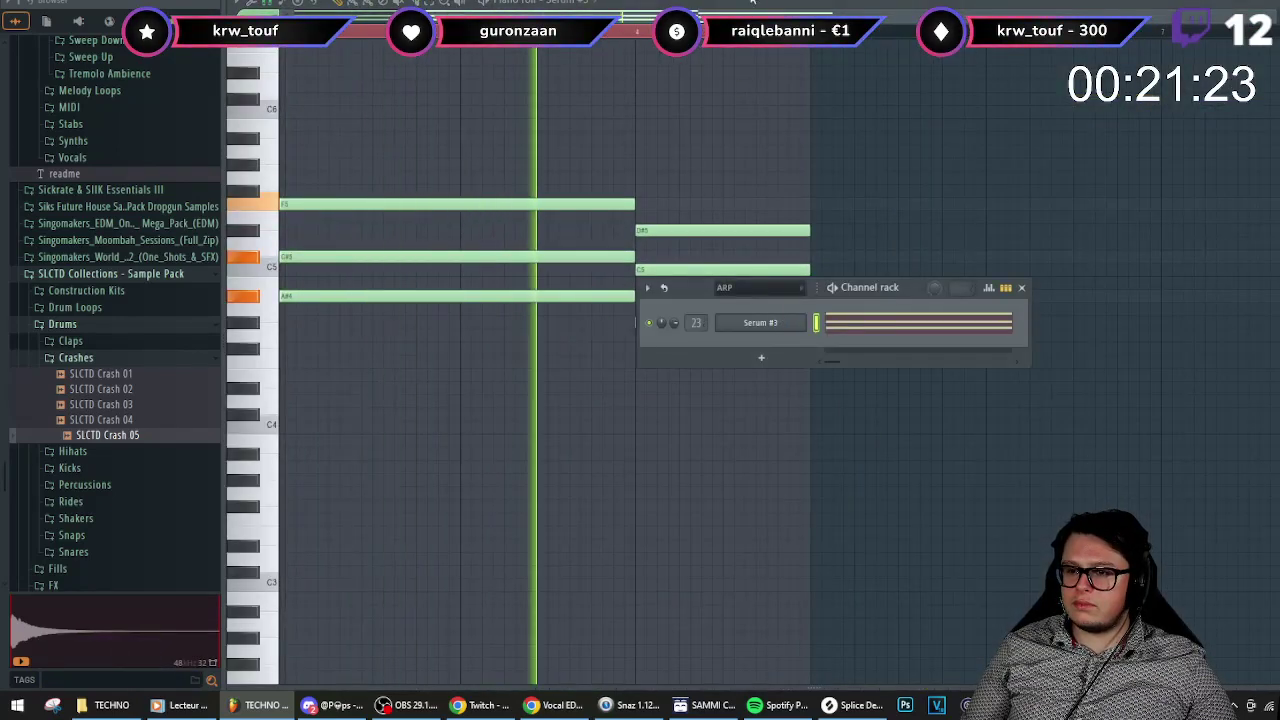
pyautogui.press('F6')
pyautogui.press('space')
pyautogui.press('F6')
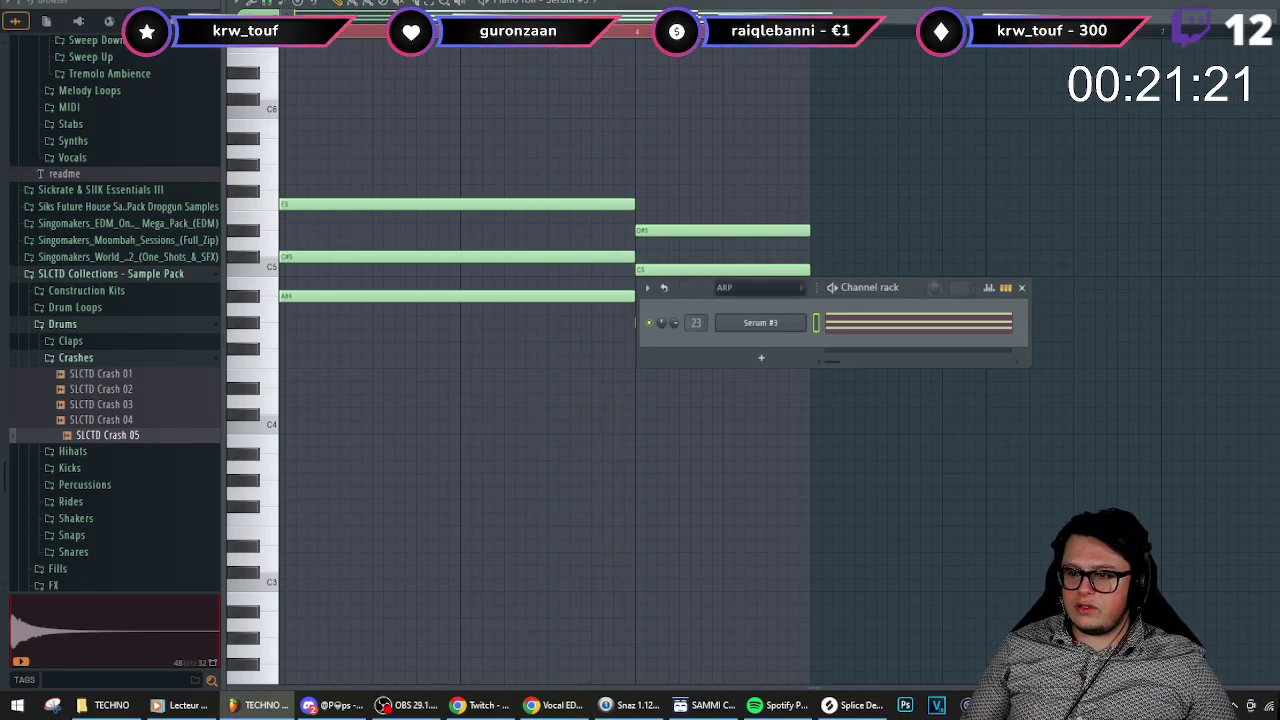
# - Save the Serum #3 mixer track state as "MIX ARP" in the TECHNO folder inside NEW LAYERS
pyautogui.press('F9')
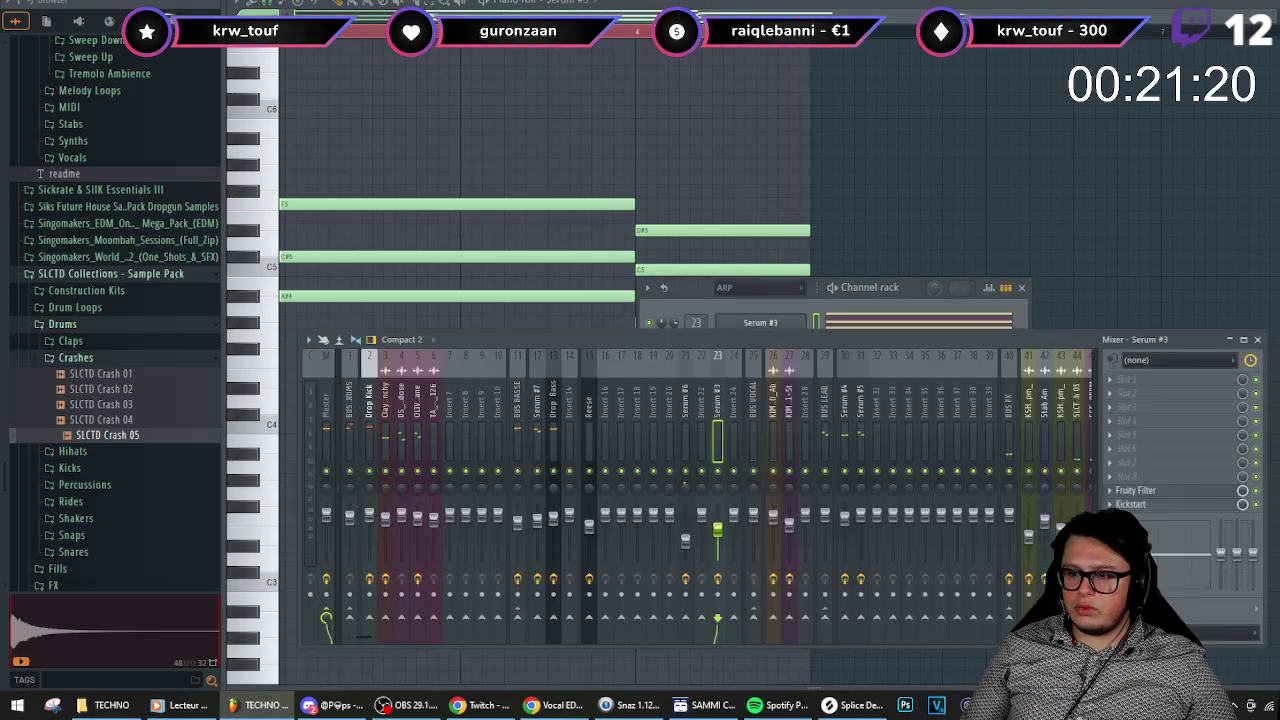
pyautogui.rightClick(716, 430)
pyautogui.moveTo(868, 346)
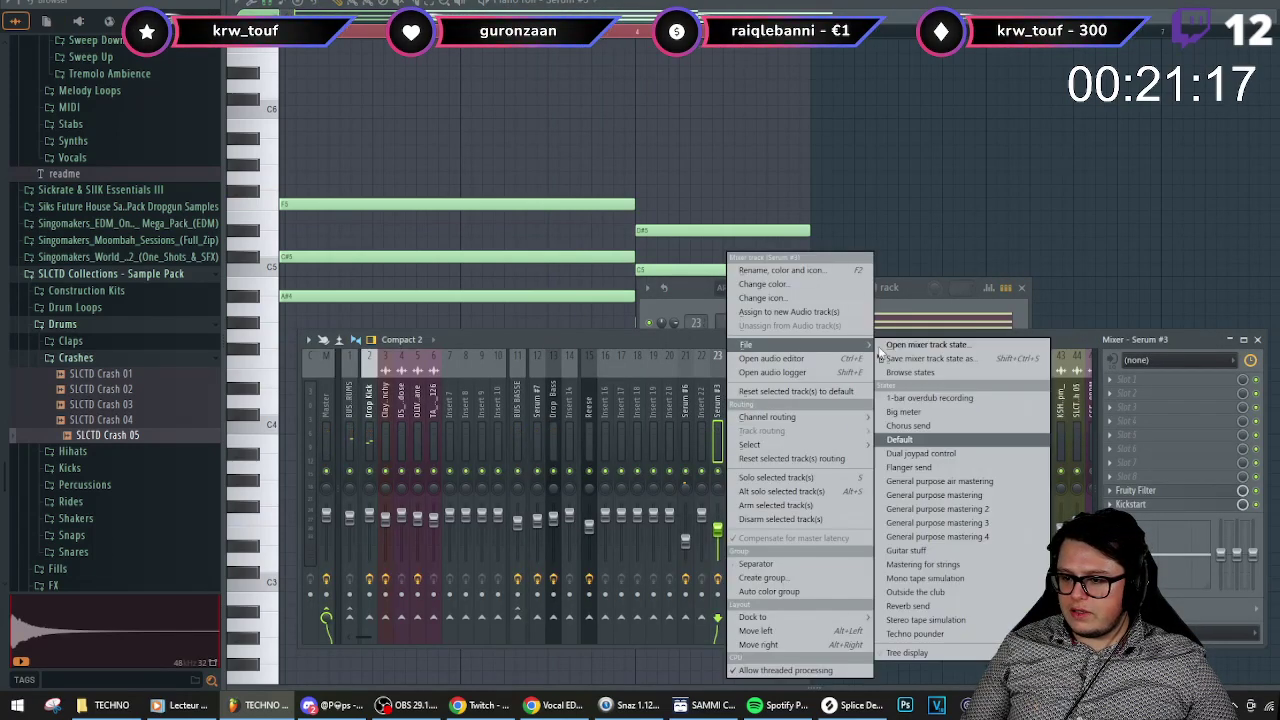
pyautogui.click(928, 358)
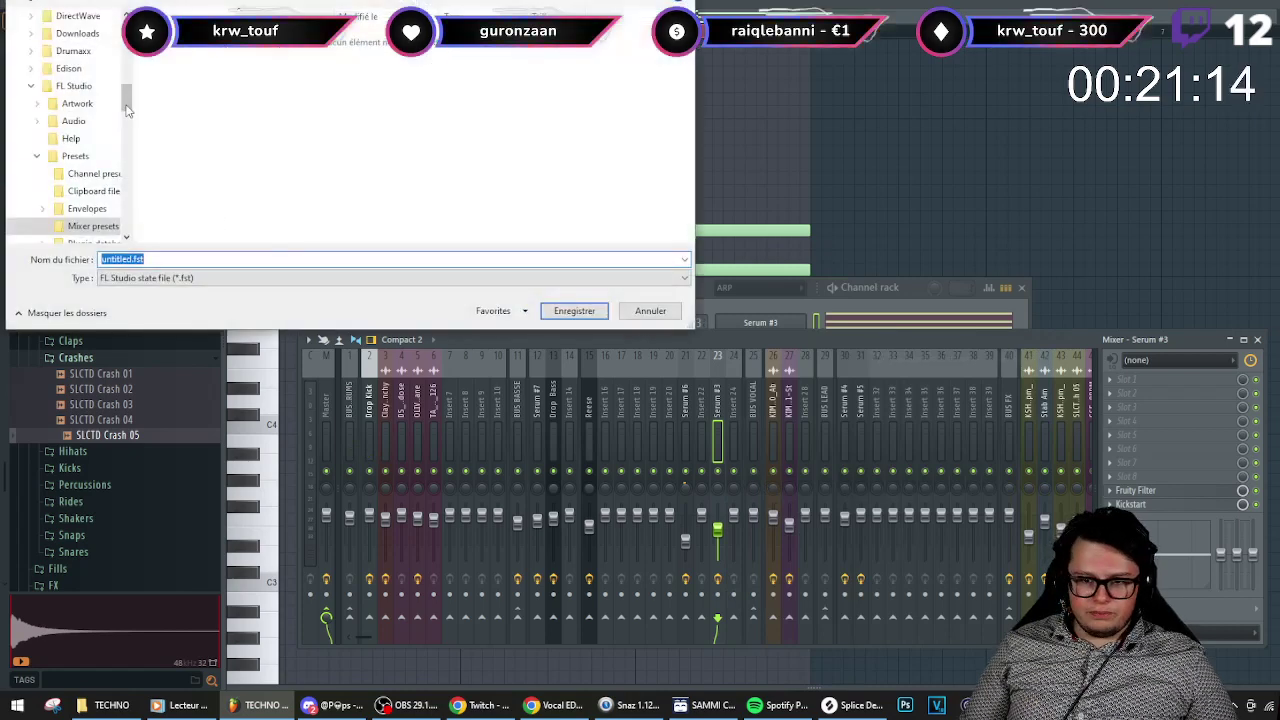
pyautogui.moveTo(127, 92); pyautogui.dragTo(127, 20)
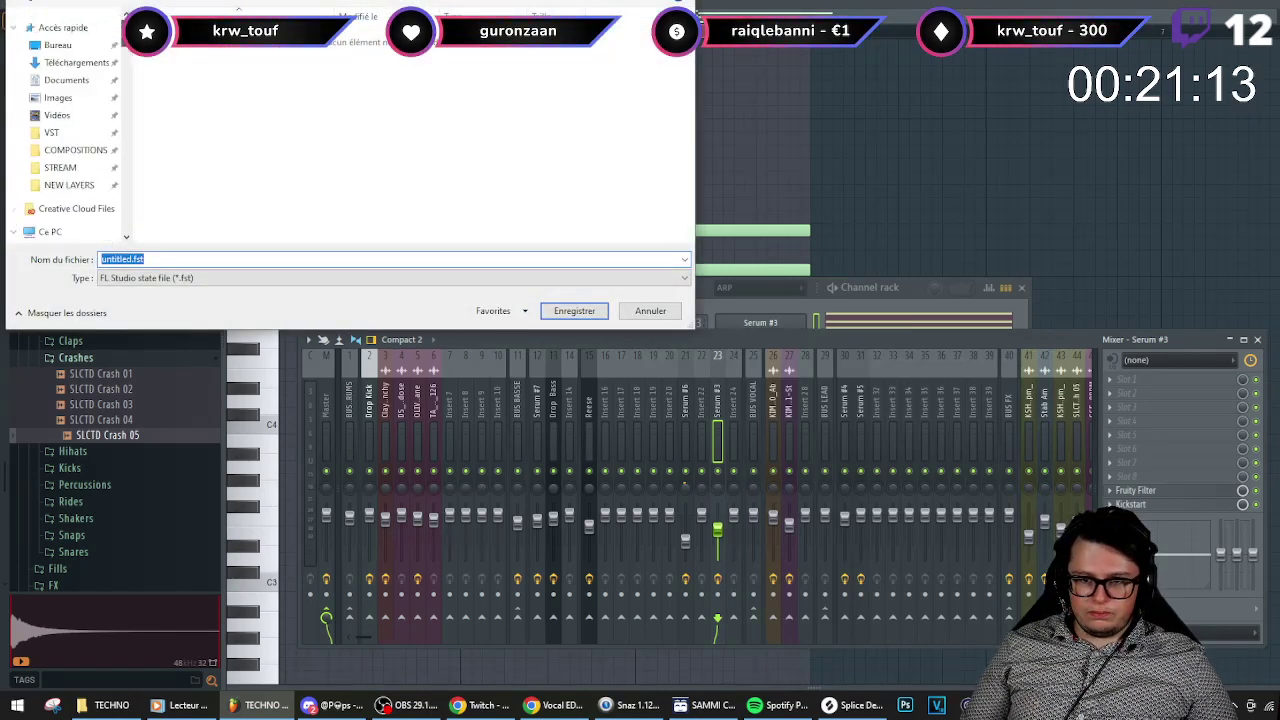
pyautogui.click(79, 152)
pyautogui.click(69, 103)
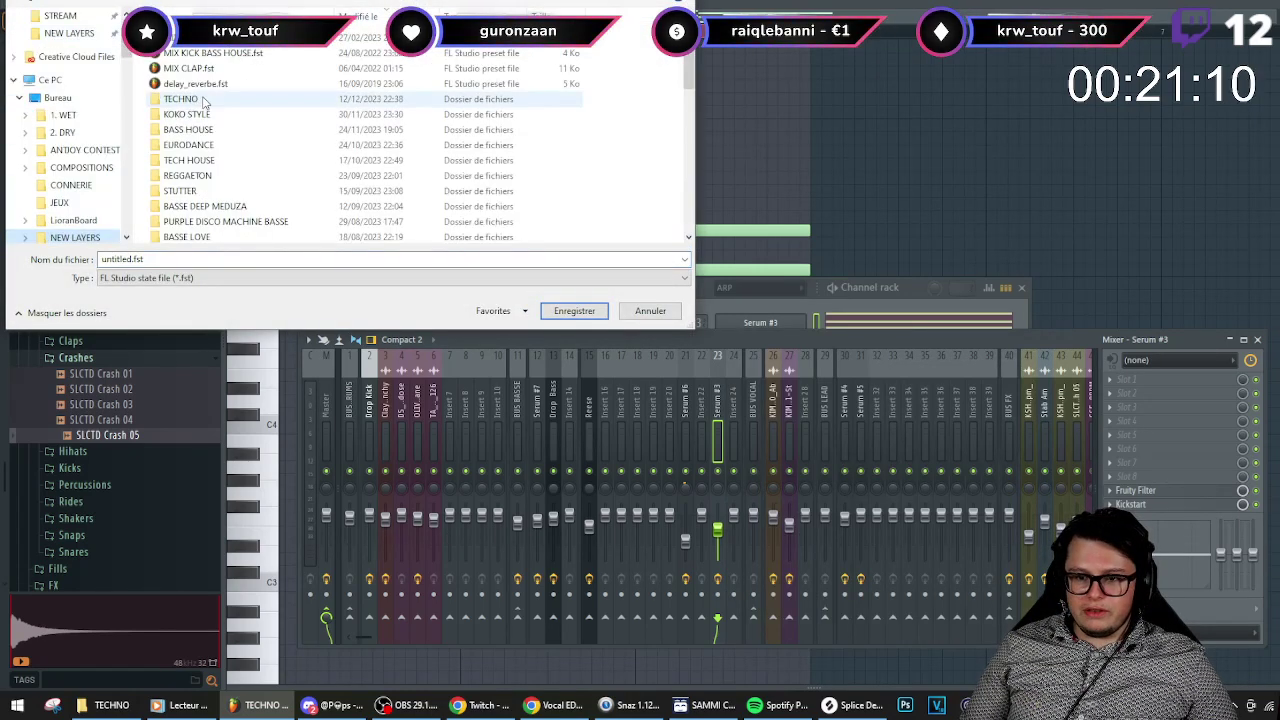
pyautogui.doubleClick(181, 99)
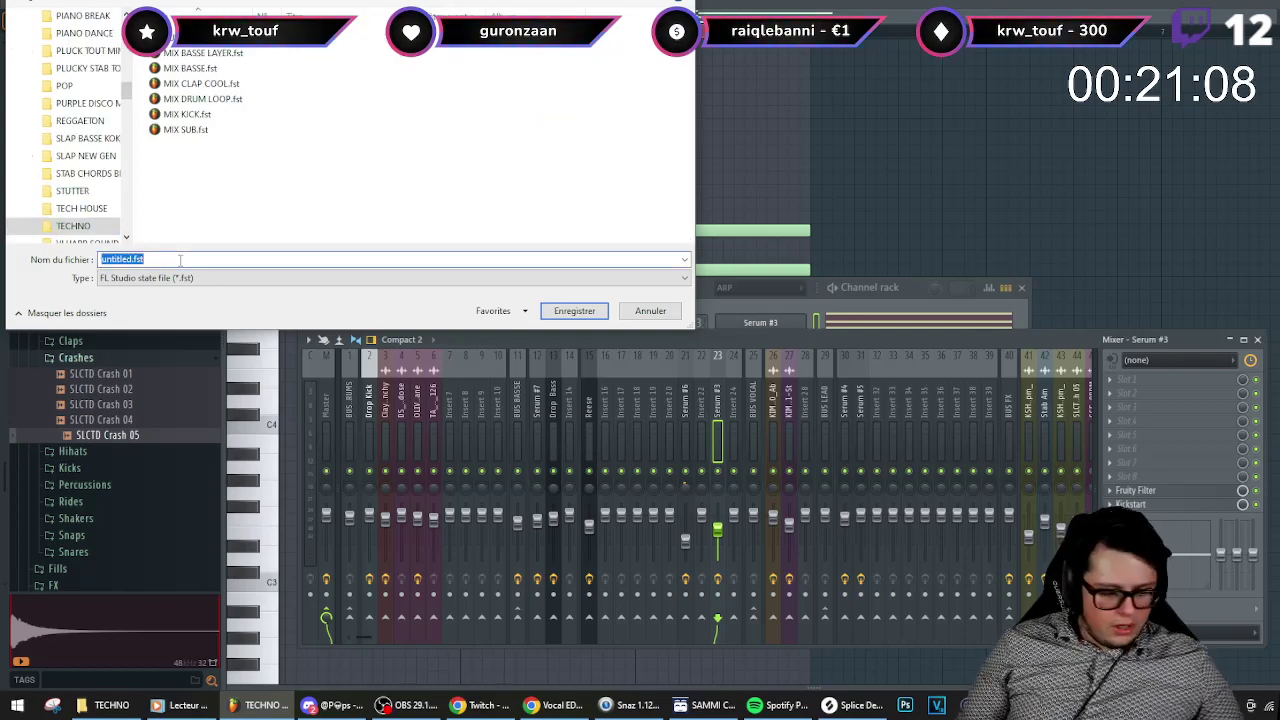
pyautogui.write('MIX ARP')
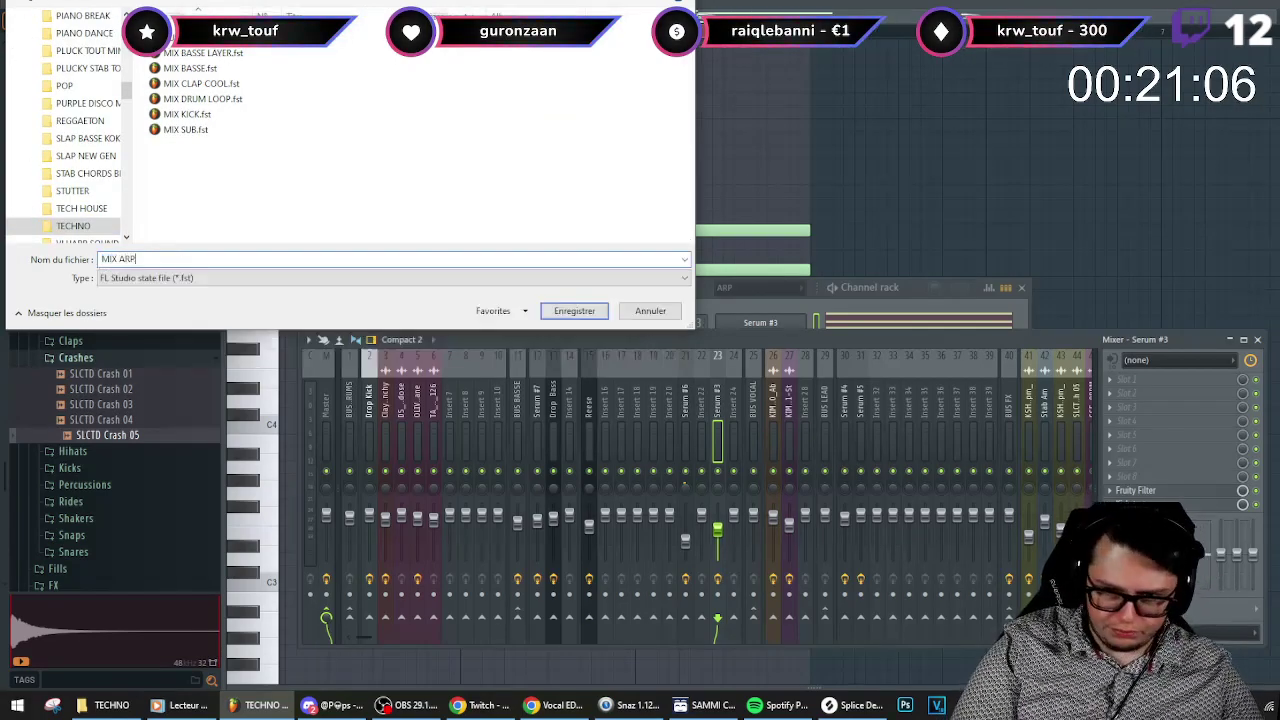
pyautogui.press('Return')
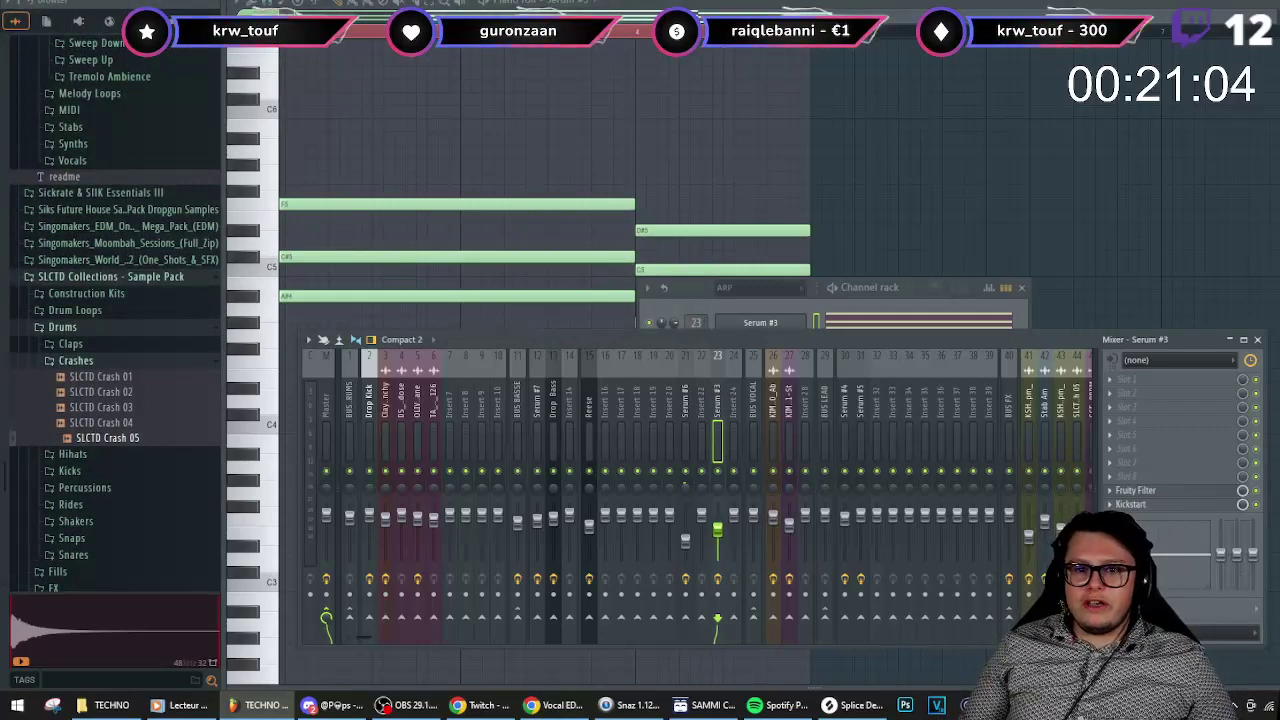
# - Reopen the current track project without saving changes to TECHNO LTHQ.flp, and clear its open plugin windows to show the playlist
pyautogui.click(15, 3)
pyautogui.click(80, 140)
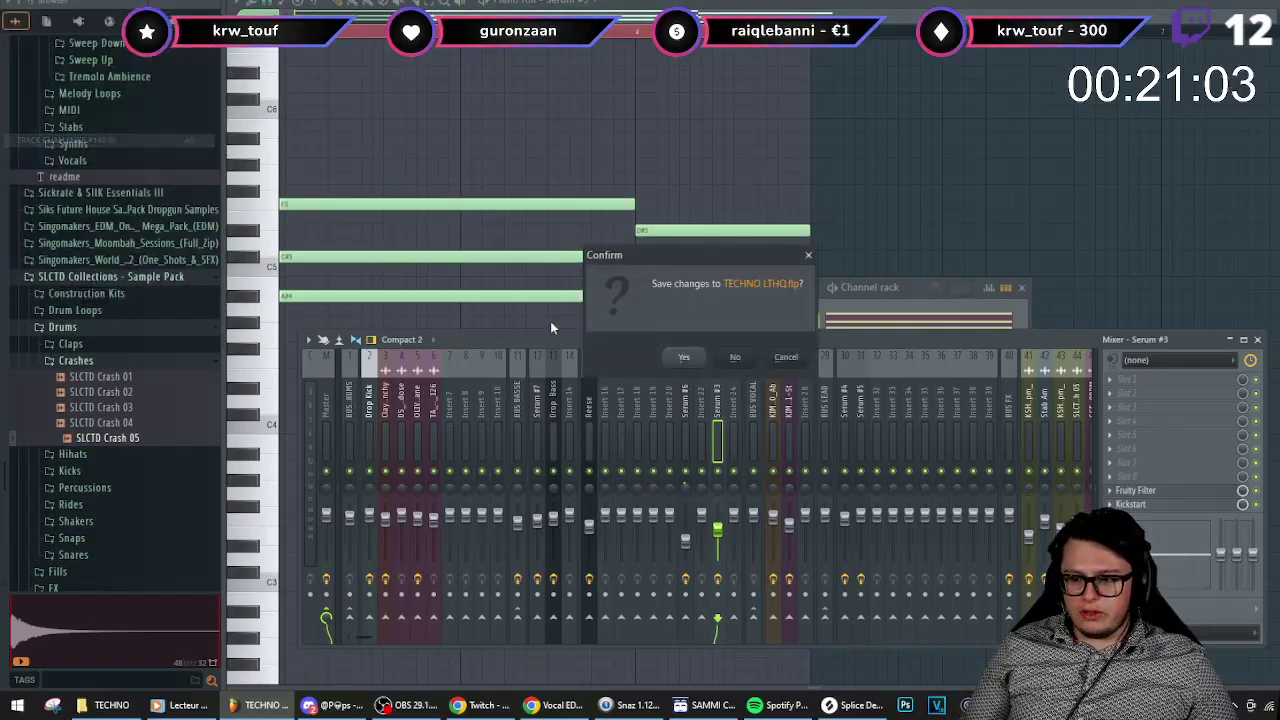
pyautogui.click(737, 357)
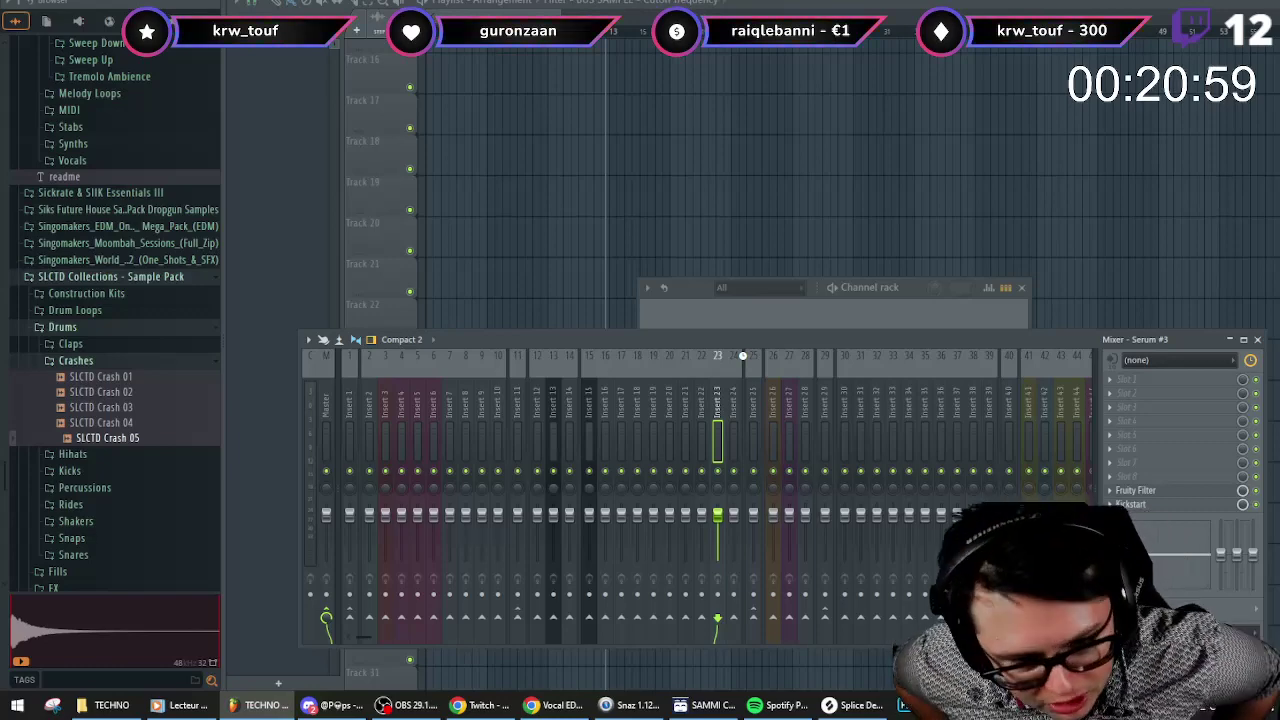
pyautogui.scroll(-5, 600, 180)
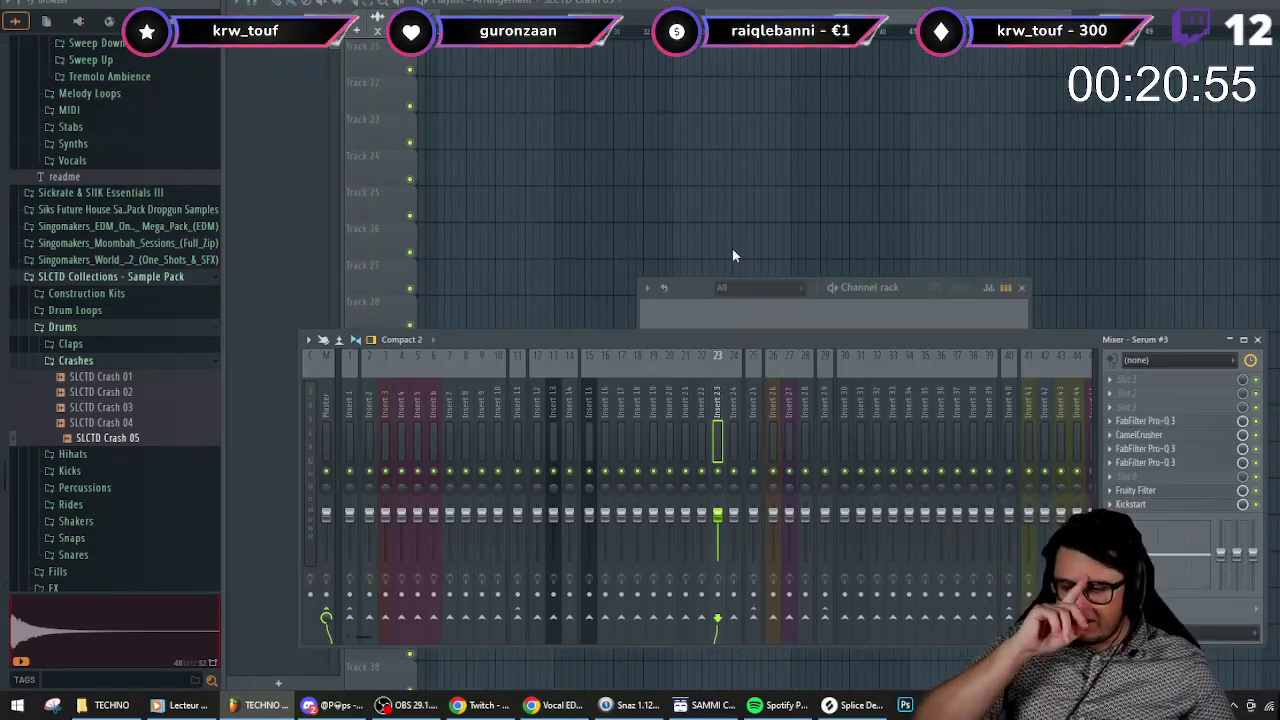
pyautogui.hotkey('alt', 'Tab')
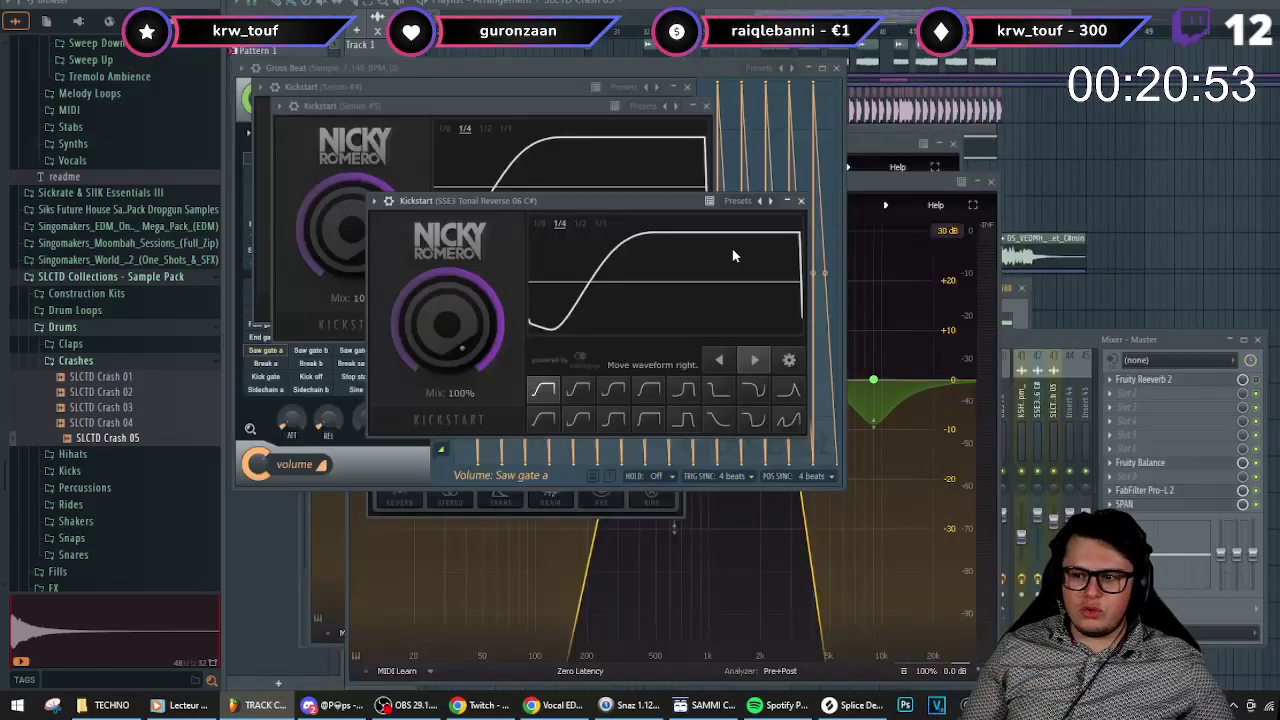
pyautogui.click(801, 201)
pyautogui.hotkey('alt', 'Tab')
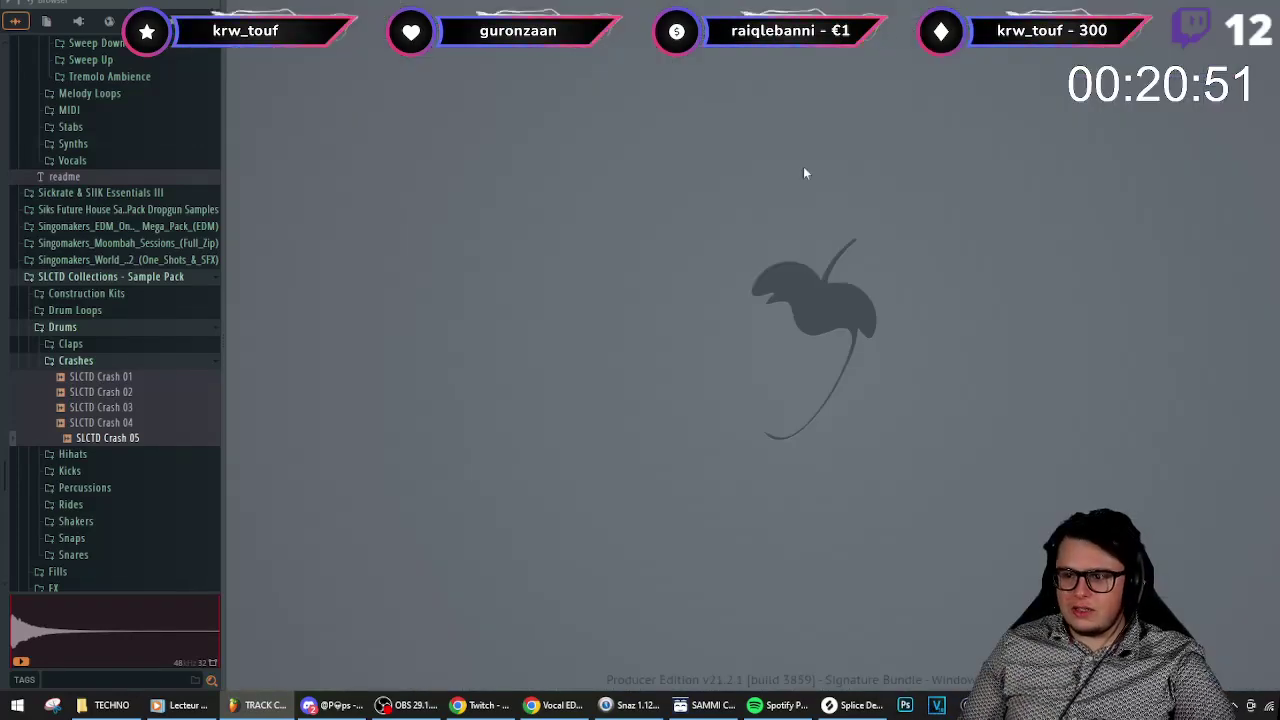
pyautogui.scroll(-2, 523, 191)
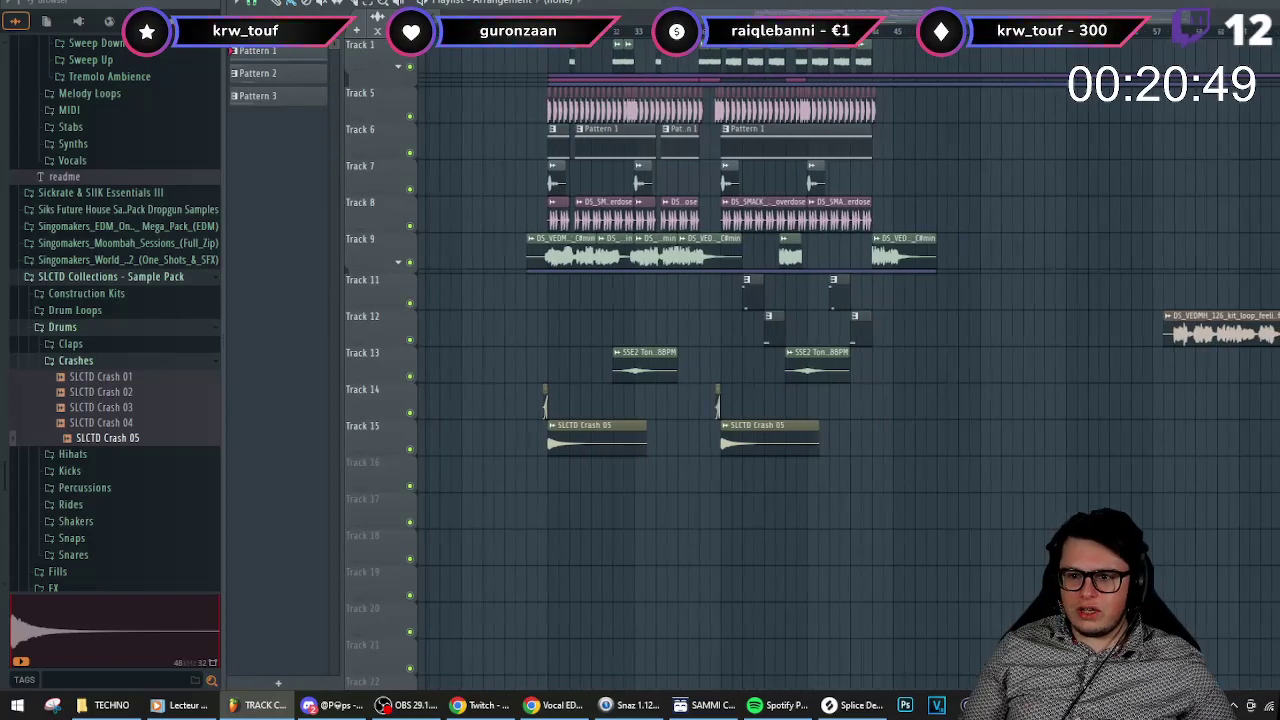
# - Create a channel group named "ARP" and add a new Serum instance to it
pyautogui.press('space')
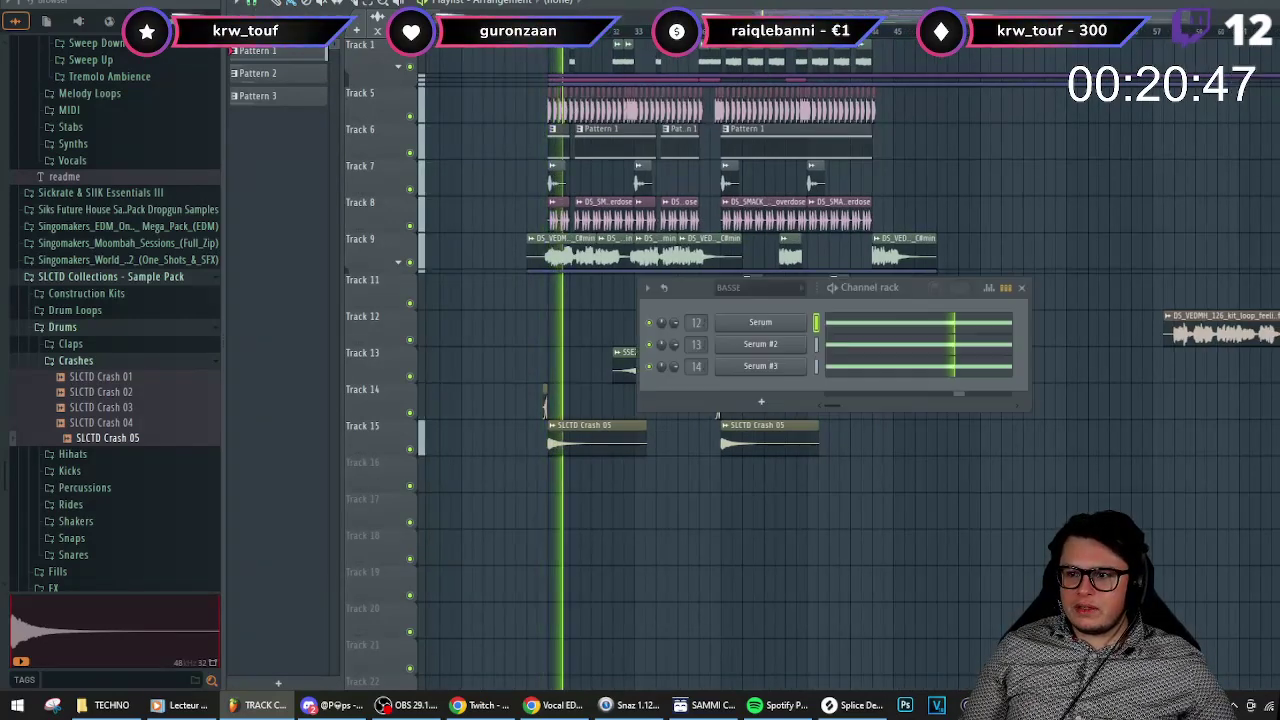
pyautogui.press('F6')
pyautogui.click(798, 291)
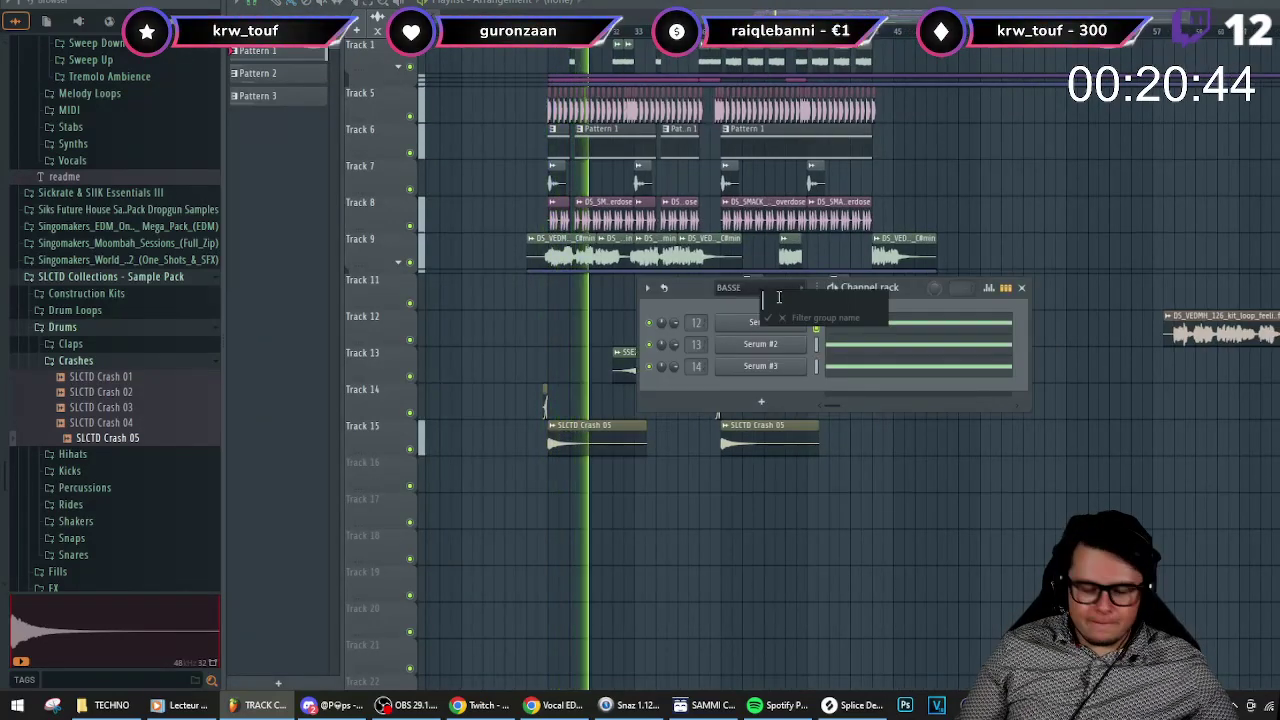
pyautogui.write('ARP')
pyautogui.press('Return')
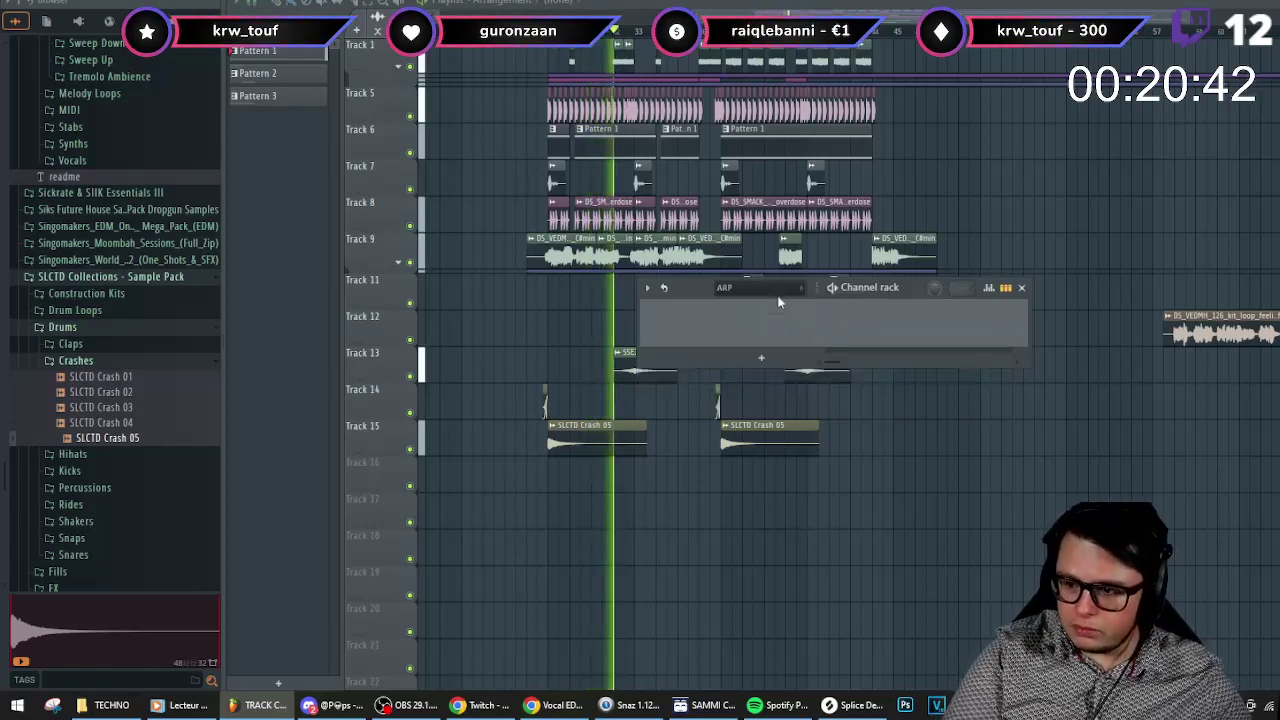
pyautogui.click(761, 357)
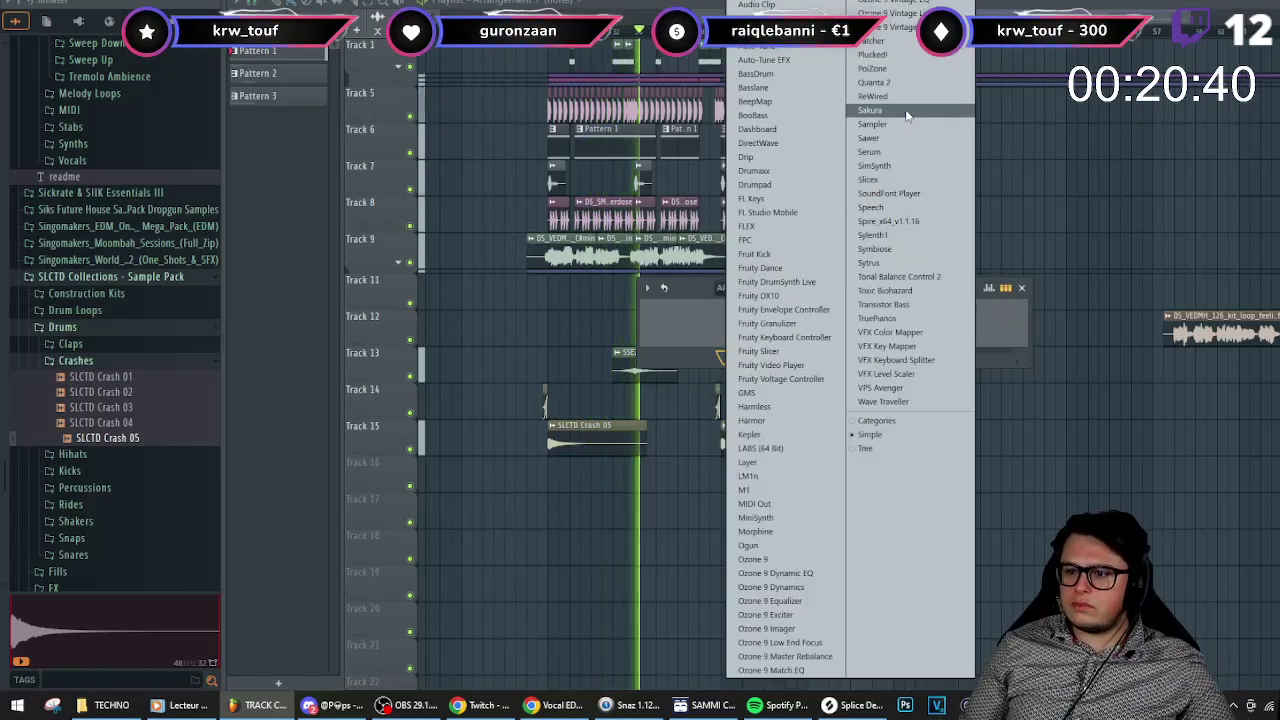
pyautogui.click(870, 152)
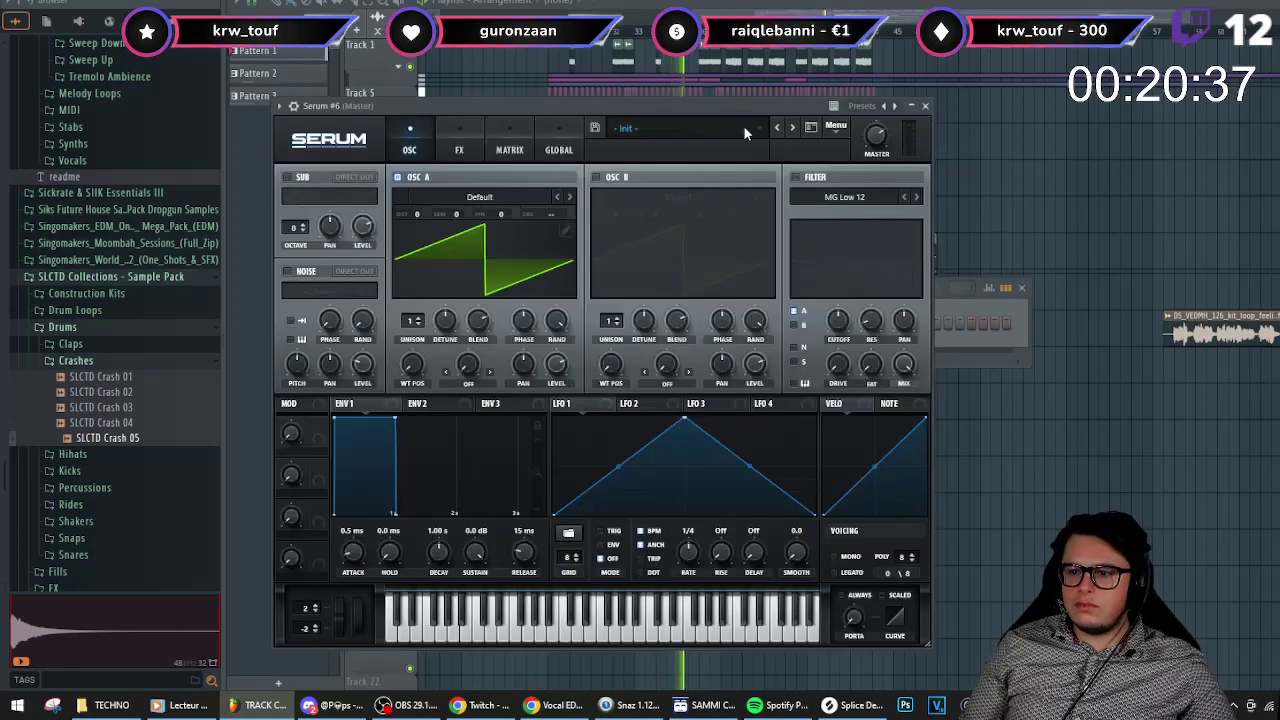
# - Load the "LD Powerr [ARP]" preset from the TECHNO folder into the new Serum #6
pyautogui.click(743, 130)
pyautogui.moveTo(660, 290)
pyautogui.moveTo(800, 290)
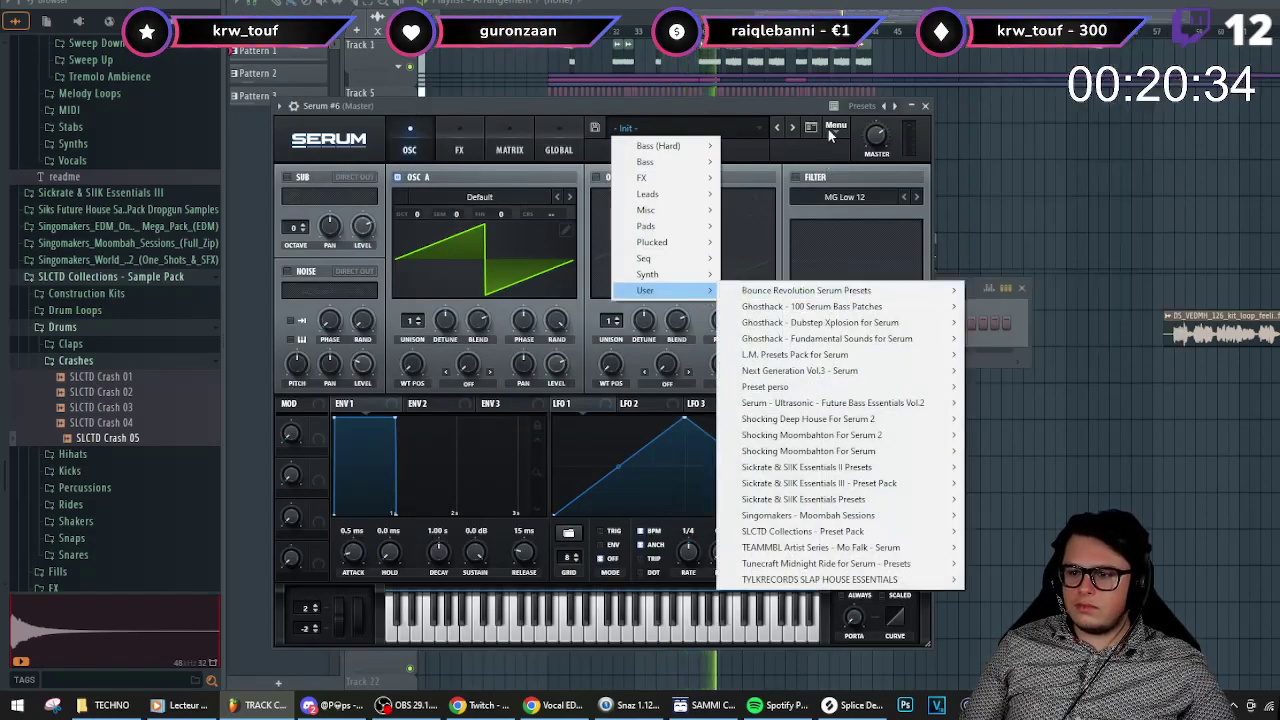
pyautogui.click(835, 126)
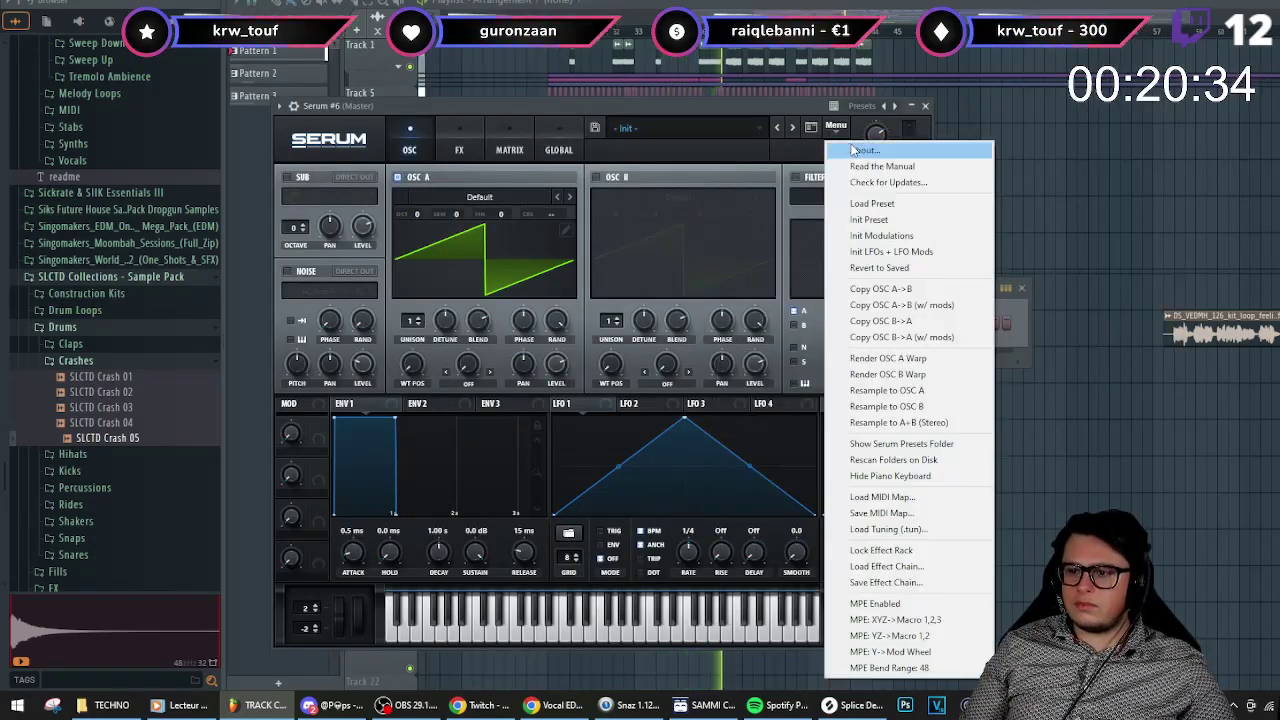
pyautogui.click(895, 204)
pyautogui.scroll(10, 100, 183)
pyautogui.click(75, 189)
pyautogui.doubleClick(208, 38)
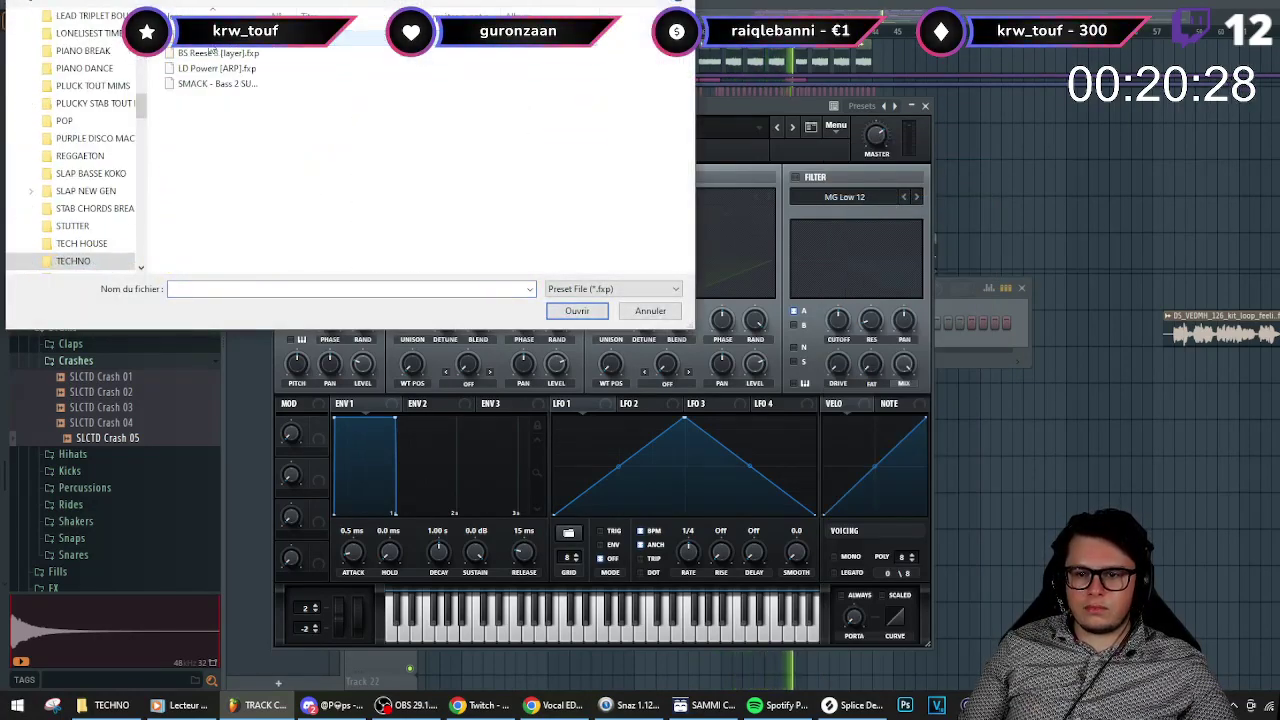
pyautogui.doubleClick(221, 72)
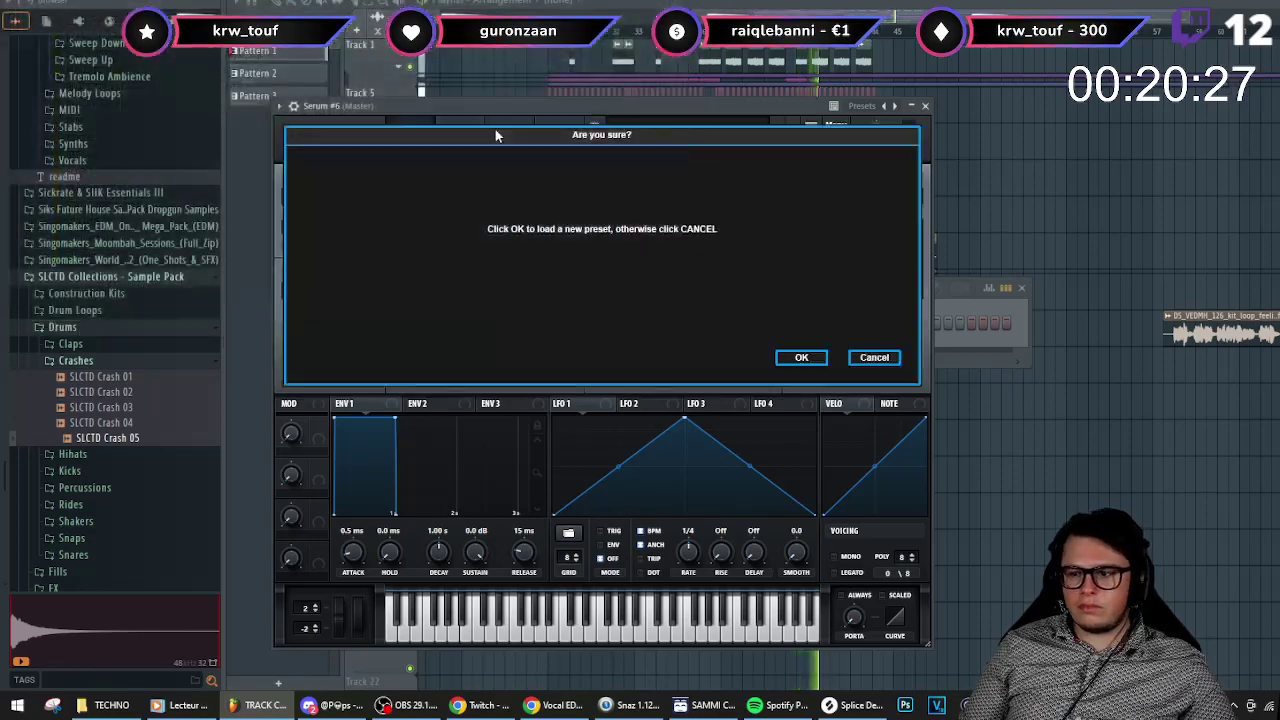
pyautogui.press('Return')
pyautogui.click(926, 108)
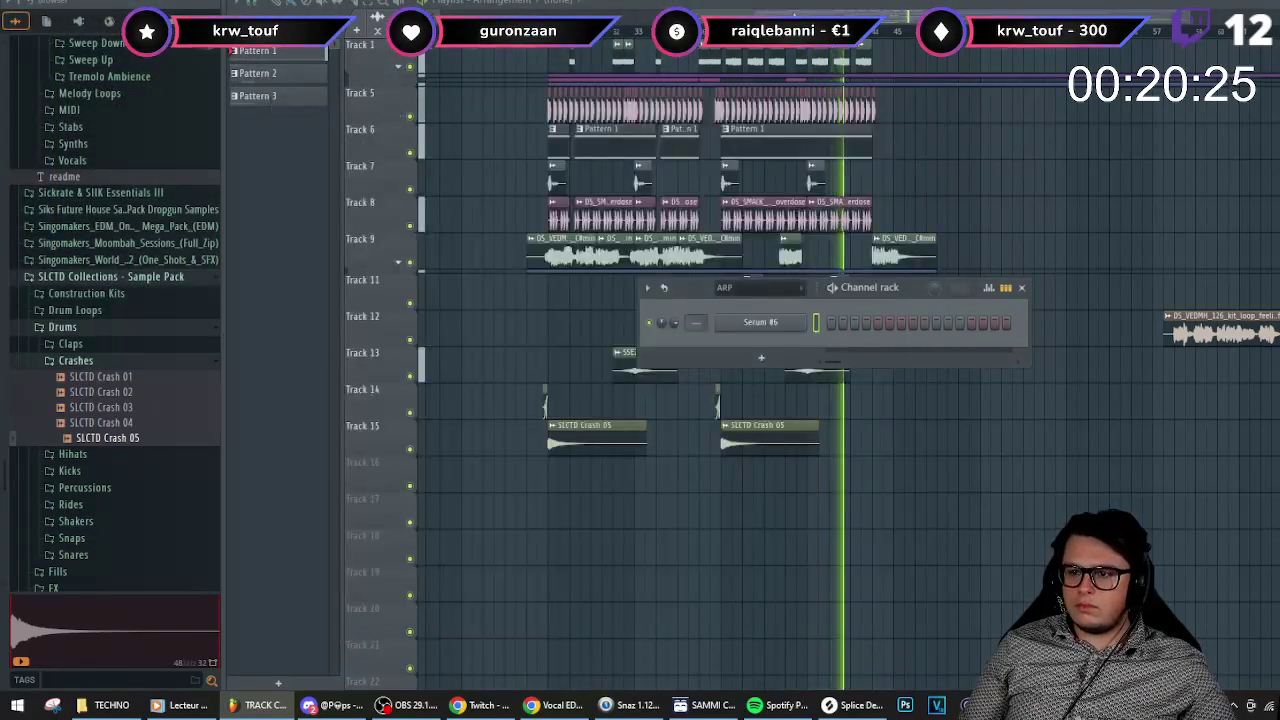
# - Load the MIX ARP state onto mixer insert 19 and route Serum #6 to it
pyautogui.press('F9')
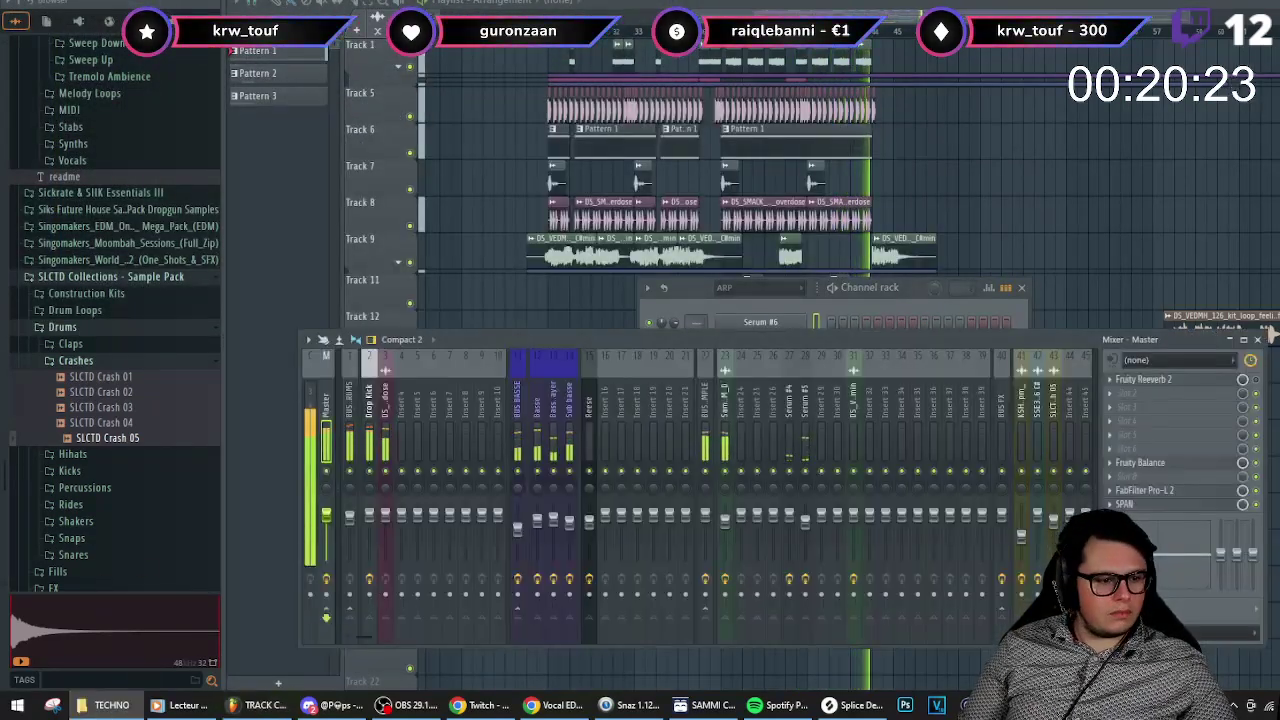
pyautogui.click(653, 433)
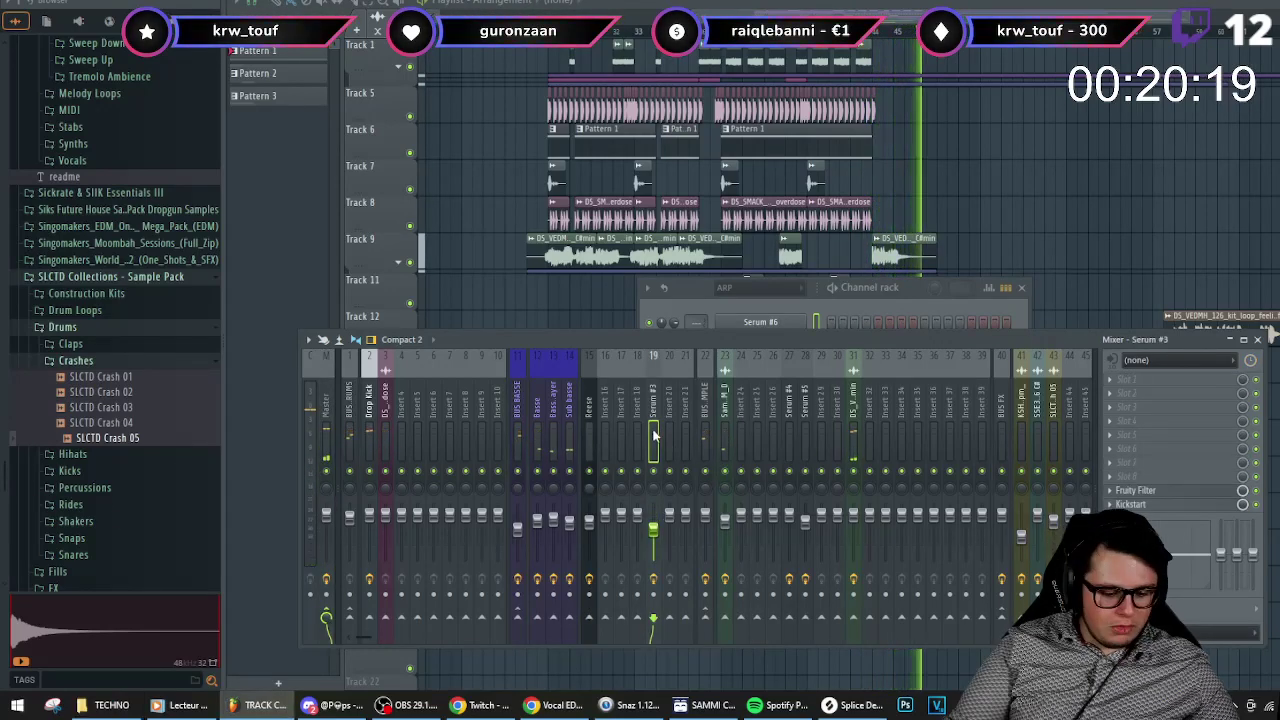
# - Draw a four-bar C#5, E5 and G#5 chord for Serum #6 in the new Pattern 4
pyautogui.rightClick(798, 323)
pyautogui.click(830, 321)
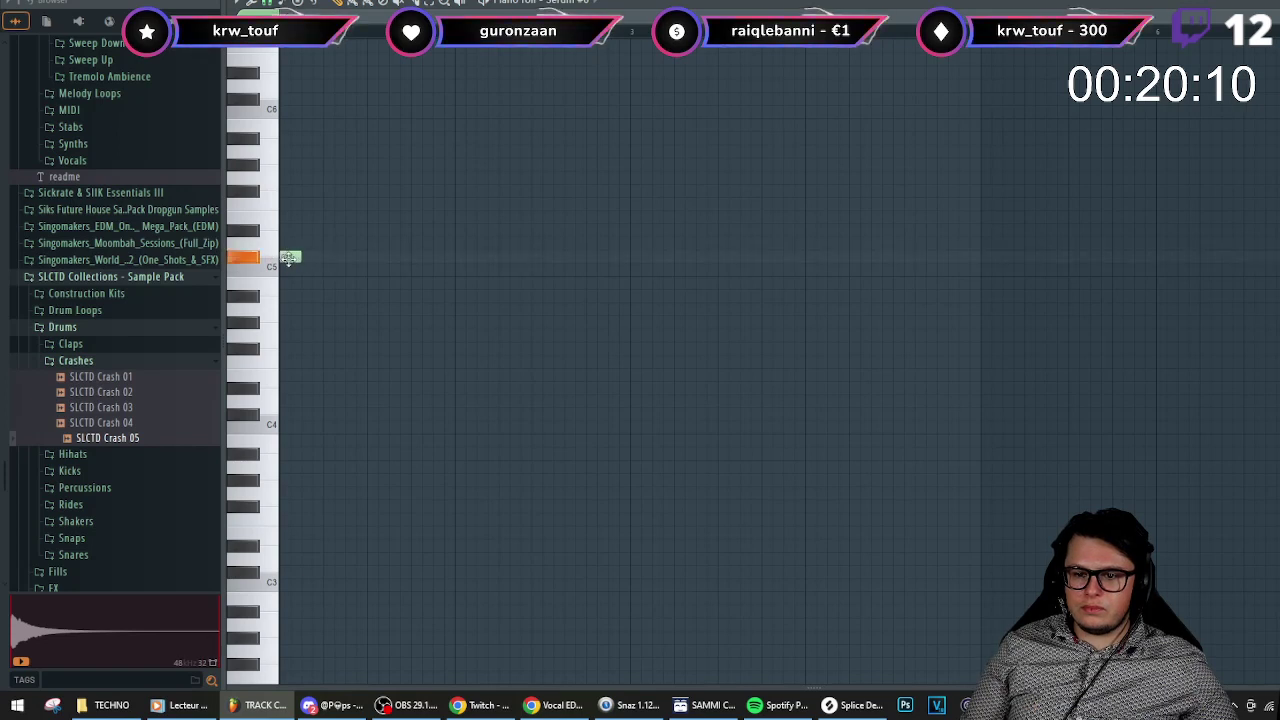
pyautogui.moveTo(300, 258); pyautogui.dragTo(962, 256)
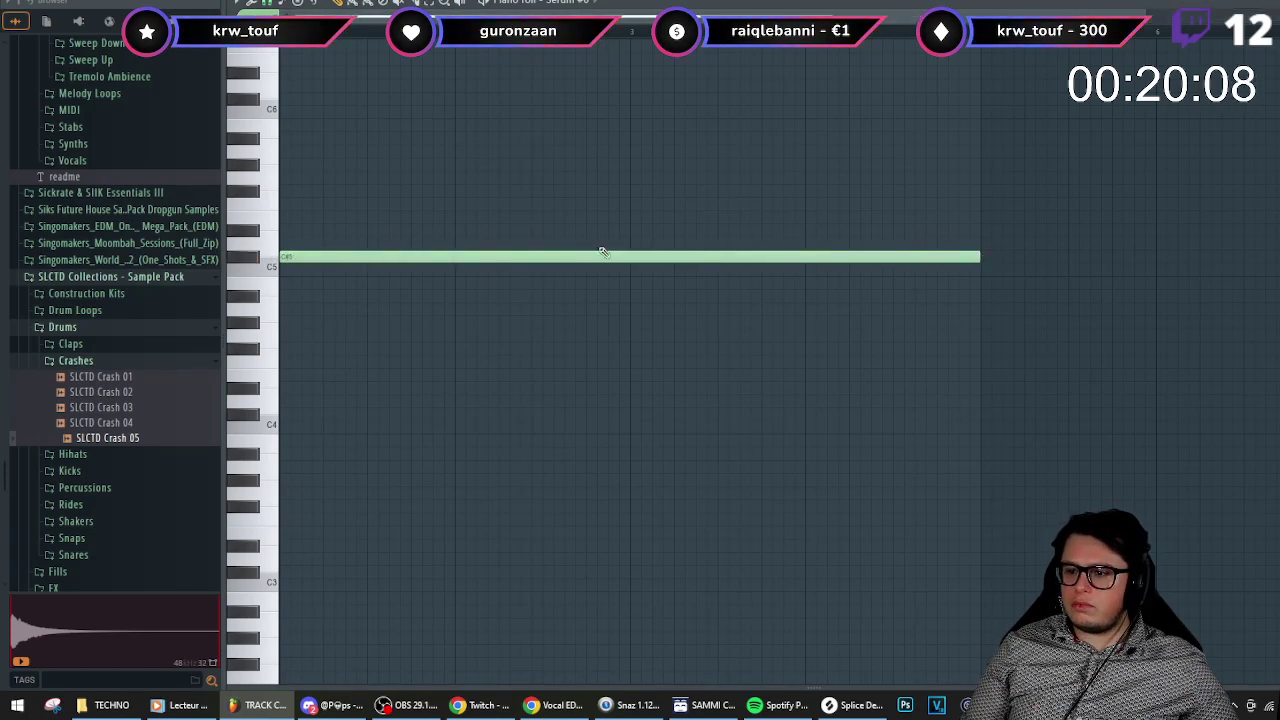
pyautogui.click(358, 230)
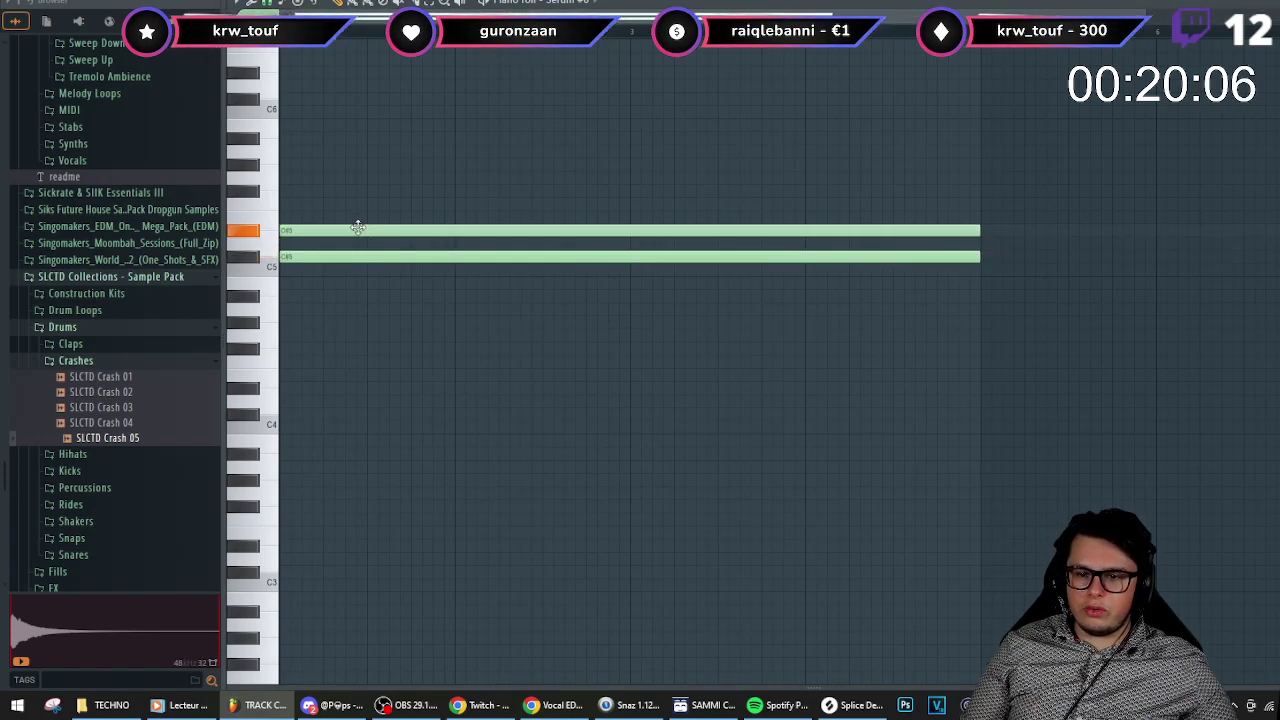
pyautogui.moveTo(357, 218); pyautogui.dragTo(352, 175)
# - Place Pattern 4 on Track 16 under the second crash and play that section
pyautogui.press('F7')
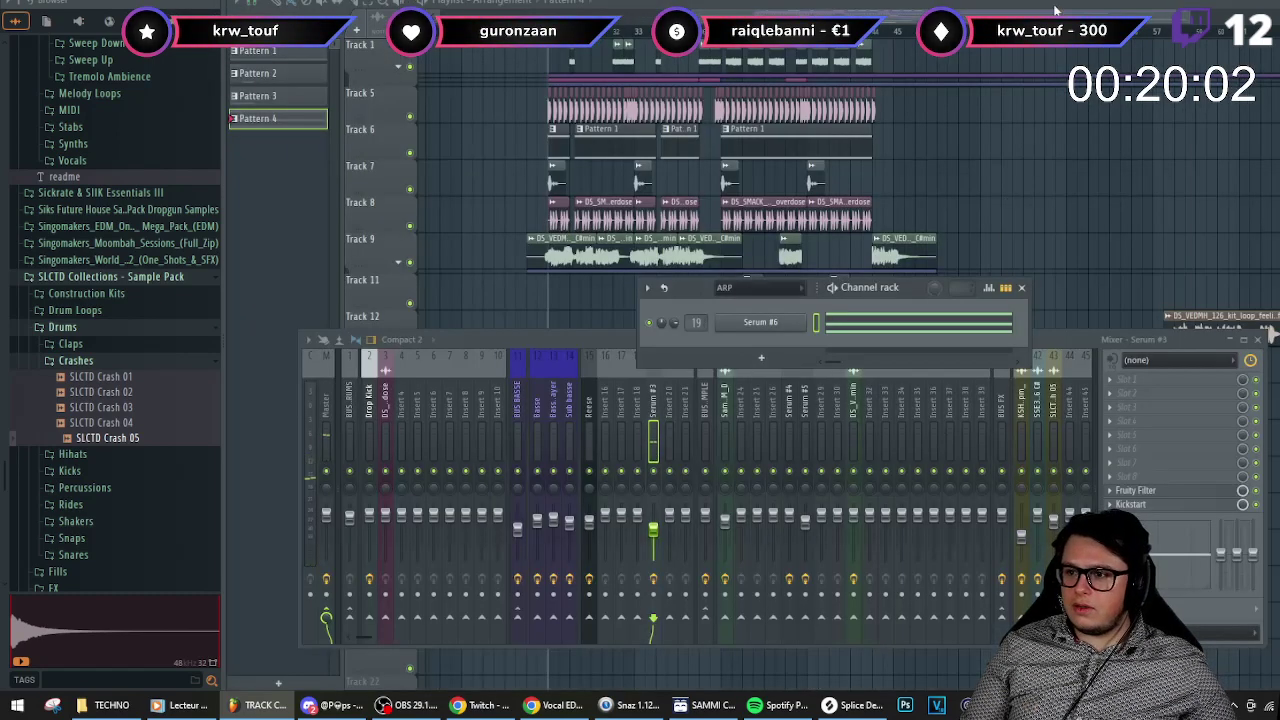
pyautogui.press('F12')
pyautogui.press('space')
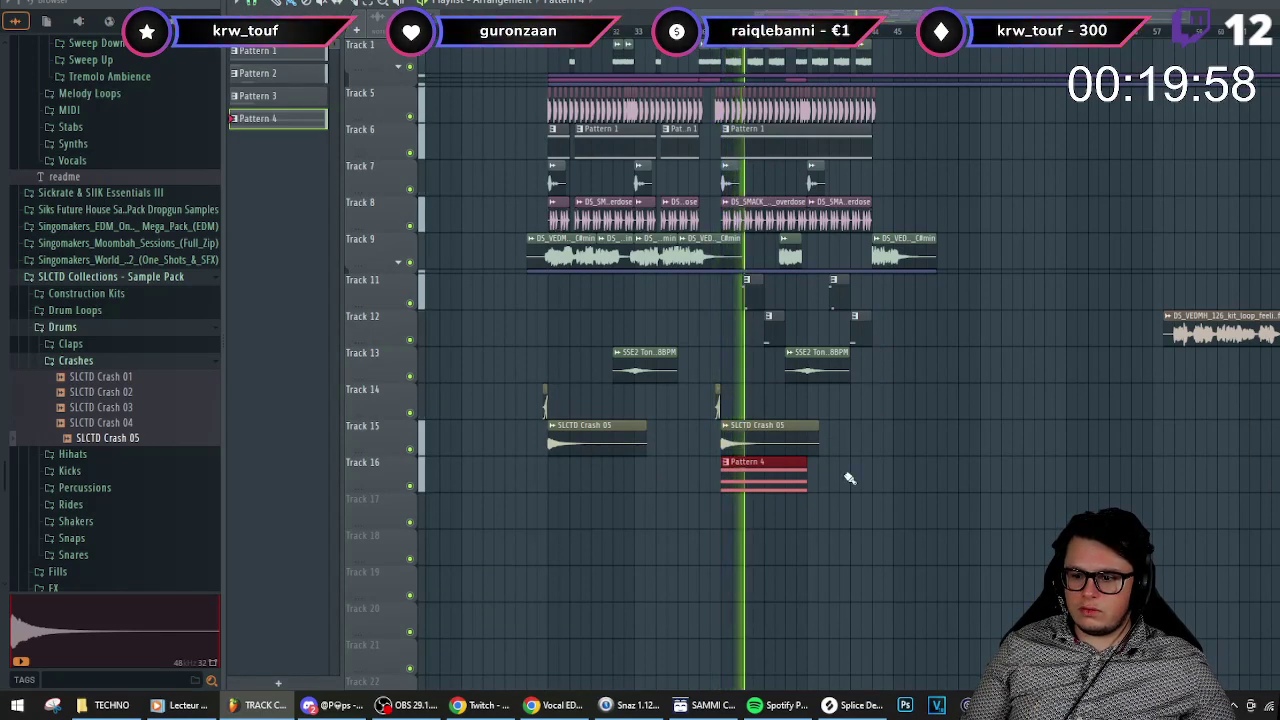
pyautogui.press('space')
# - Review the Pattern 4 chord notes in the piano roll
pyautogui.doubleClick(758, 482)
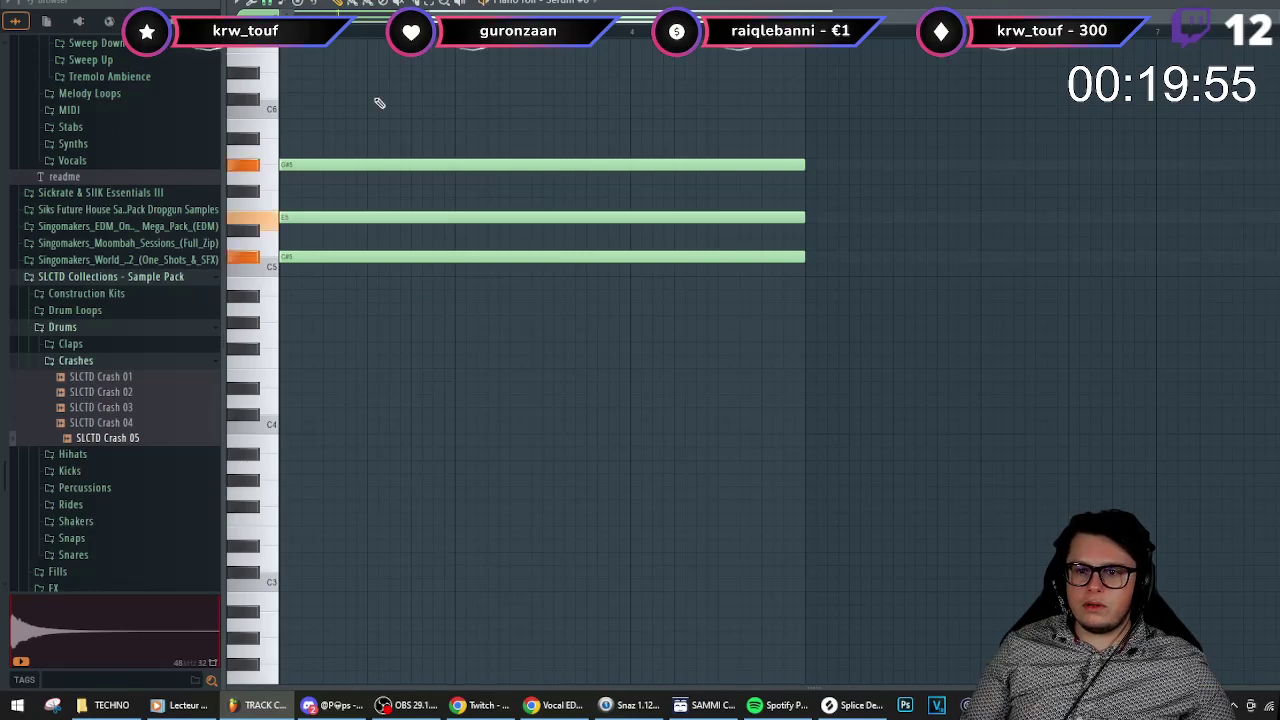
pyautogui.scroll(1, 534, 177)
pyautogui.press('Escape')
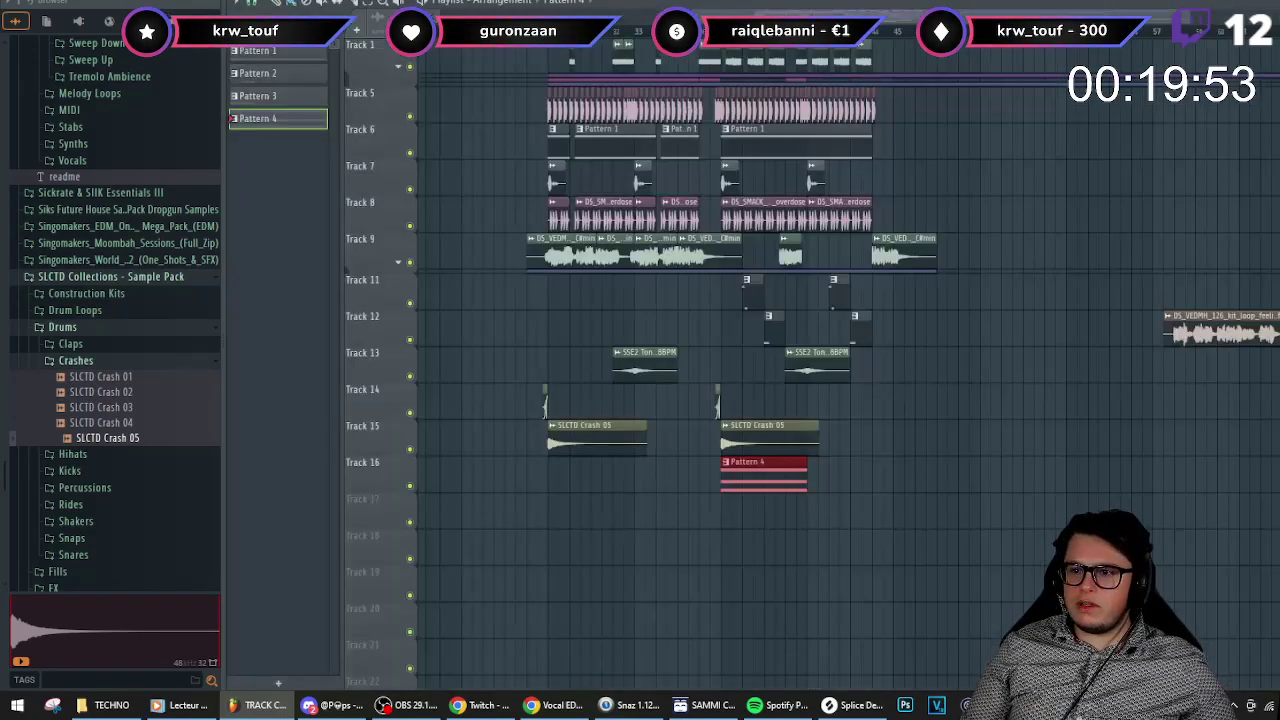
# - Turn on the Serum #6 channel's arpeggiator in the upward direction and audition the arp
pyautogui.press('F6')
pyautogui.click(772, 325)
pyautogui.click(296, 105)
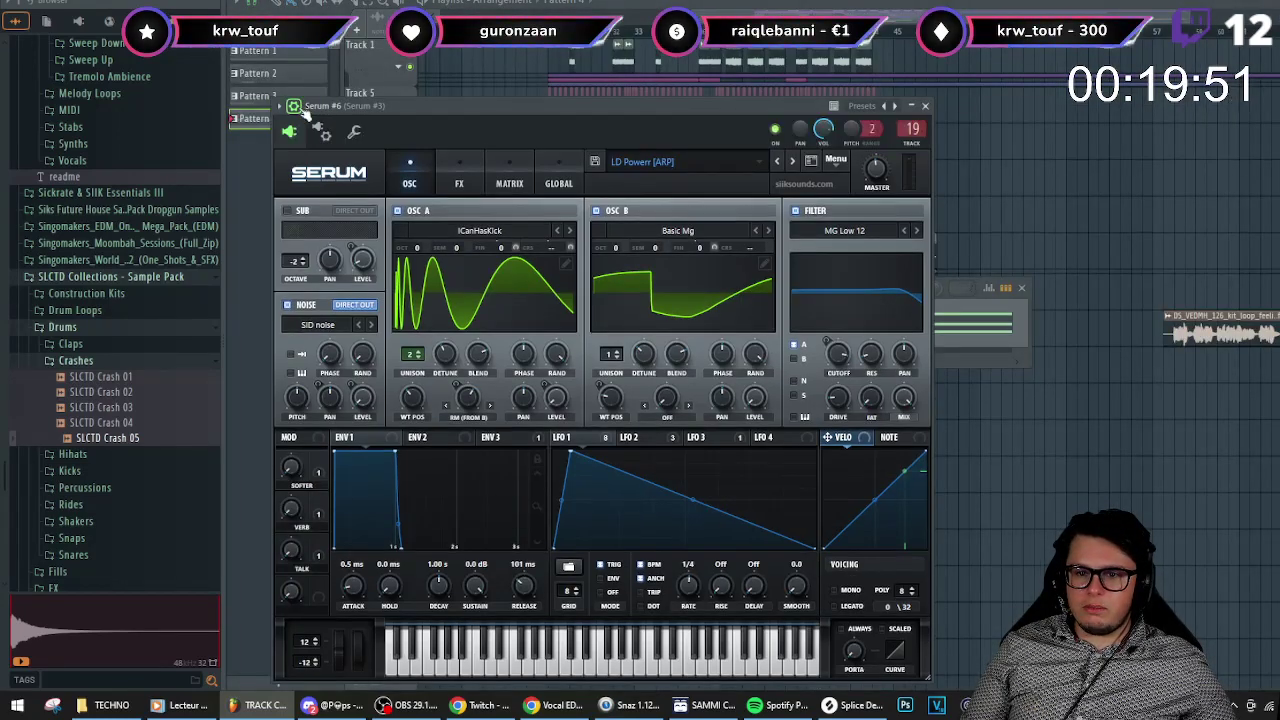
pyautogui.click(320, 131)
pyautogui.click(354, 133)
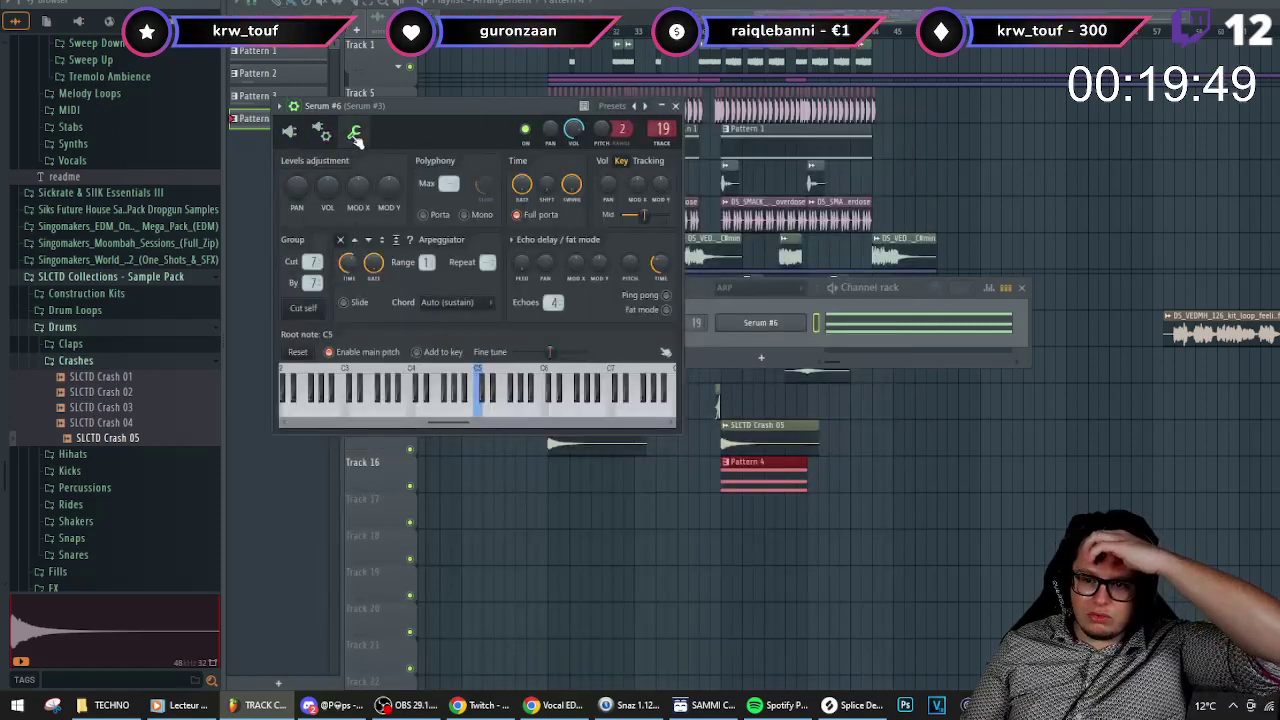
pyautogui.click(357, 241)
pyautogui.press('space')
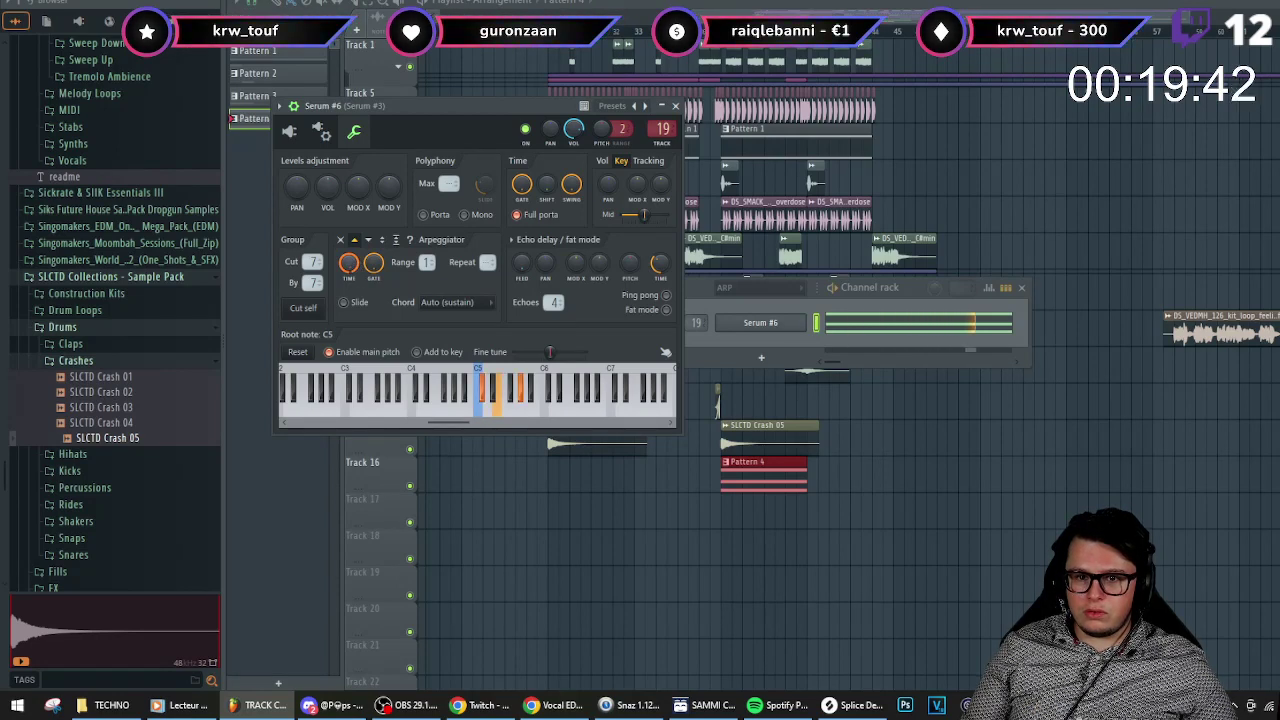
pyautogui.press('space')
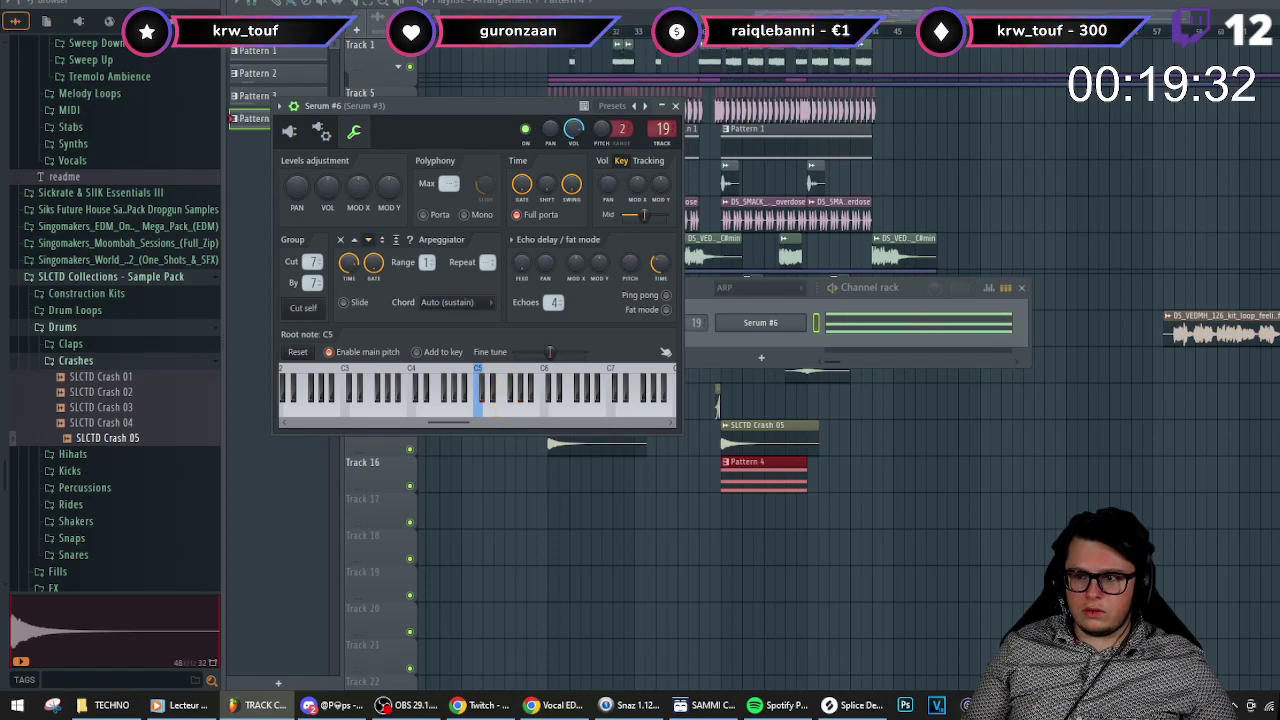
# - Switch the Serum #6 arpeggiator to the downward direction during playback, and return to the playlist
pyautogui.press('F5')
pyautogui.press('space')
pyautogui.press('F9')
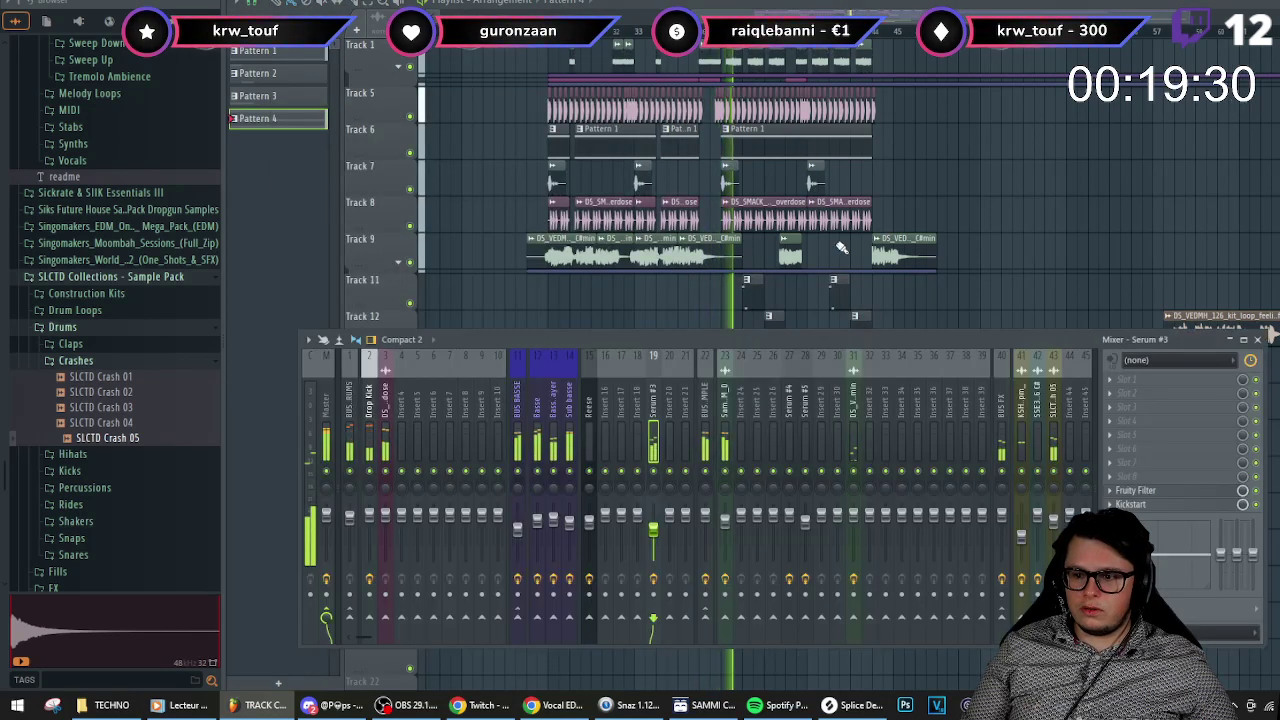
pyautogui.press('F6')
pyautogui.click(758, 322)
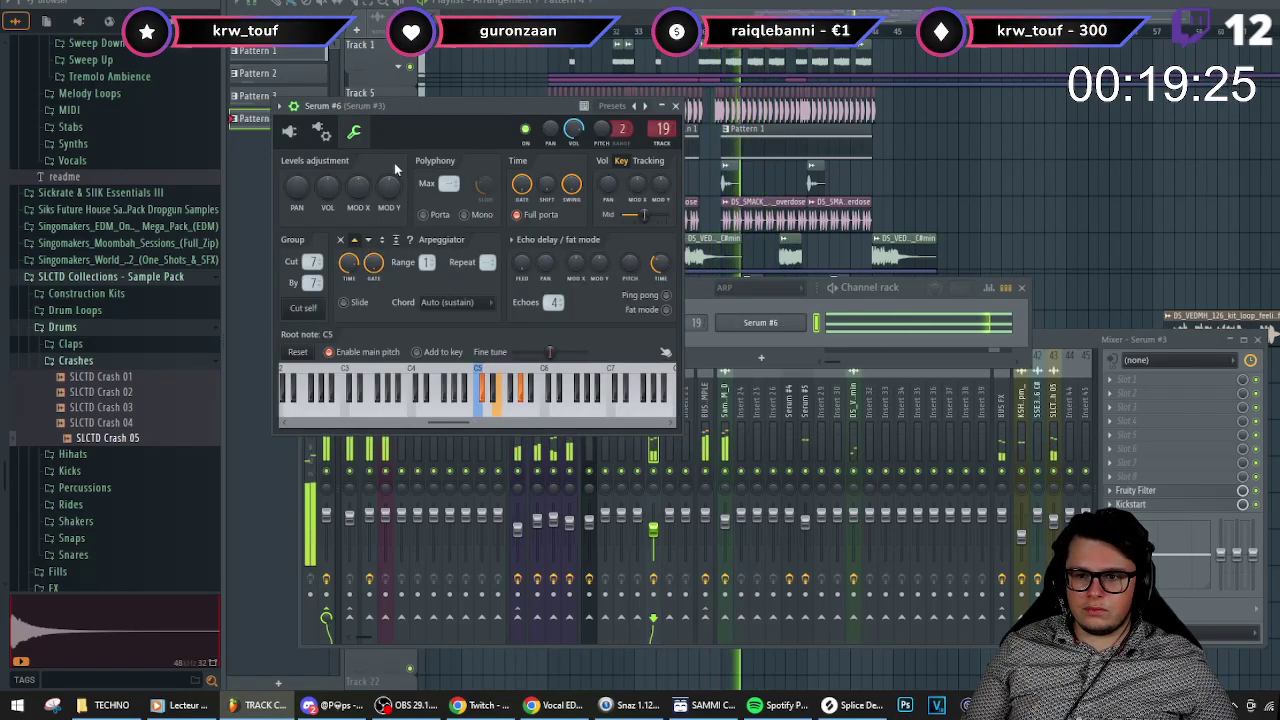
pyautogui.click(368, 240)
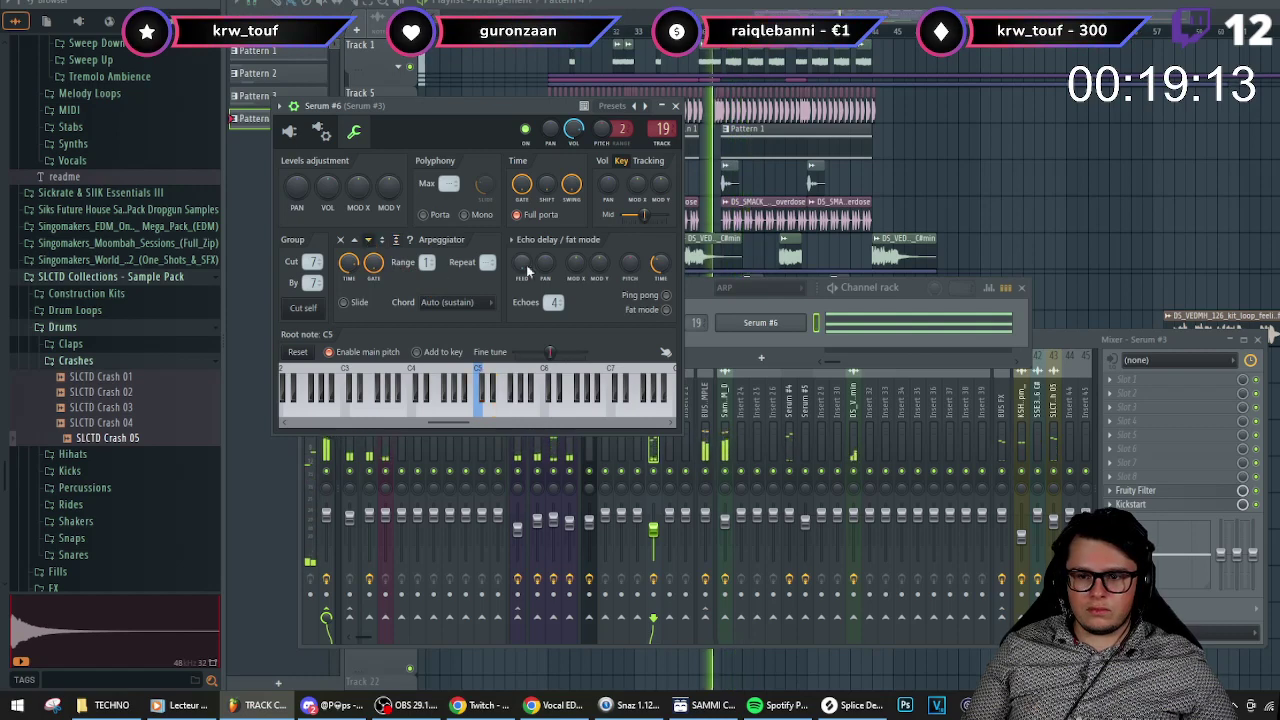
pyautogui.click(294, 128)
pyautogui.click(952, 309)
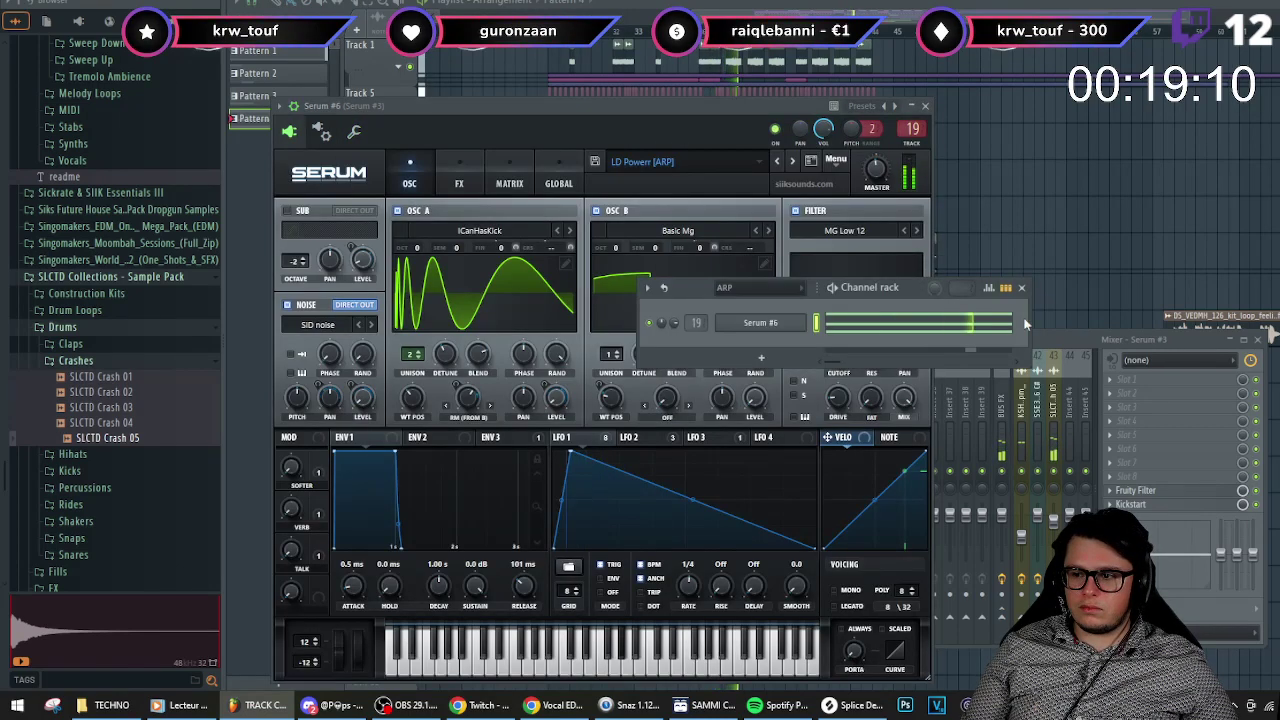
pyautogui.click(1080, 343)
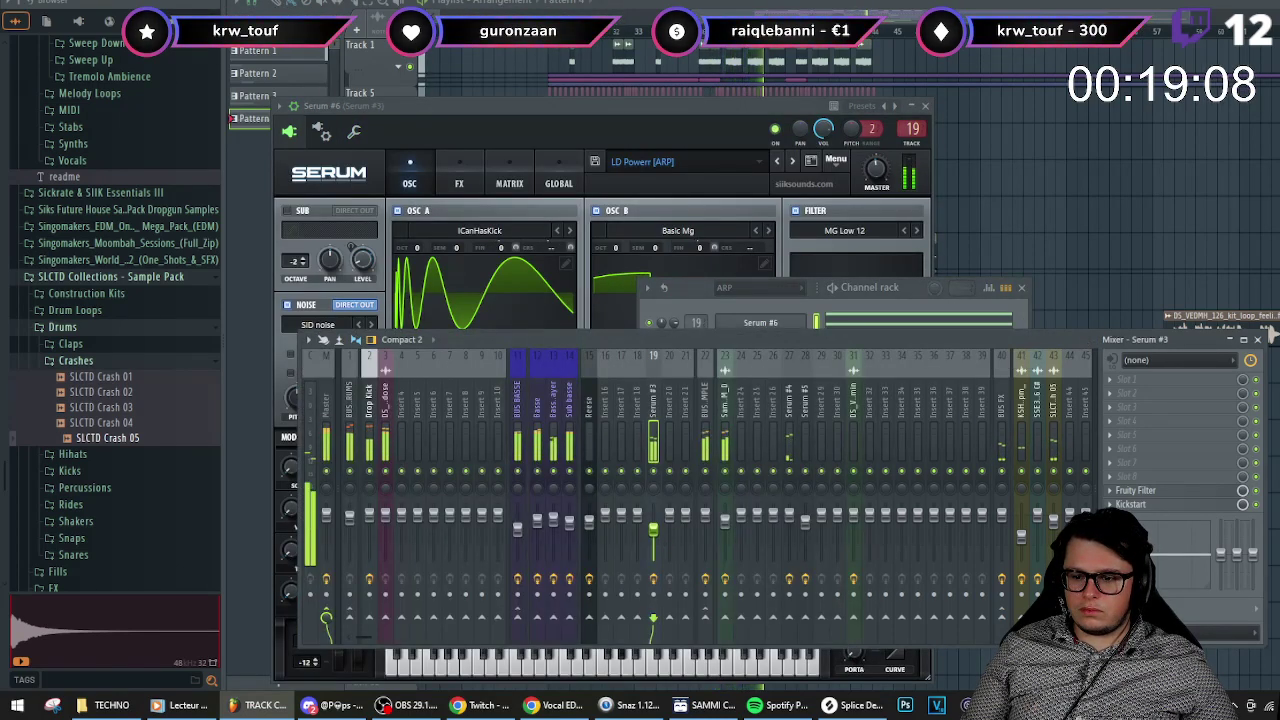
pyautogui.click(1056, 53)
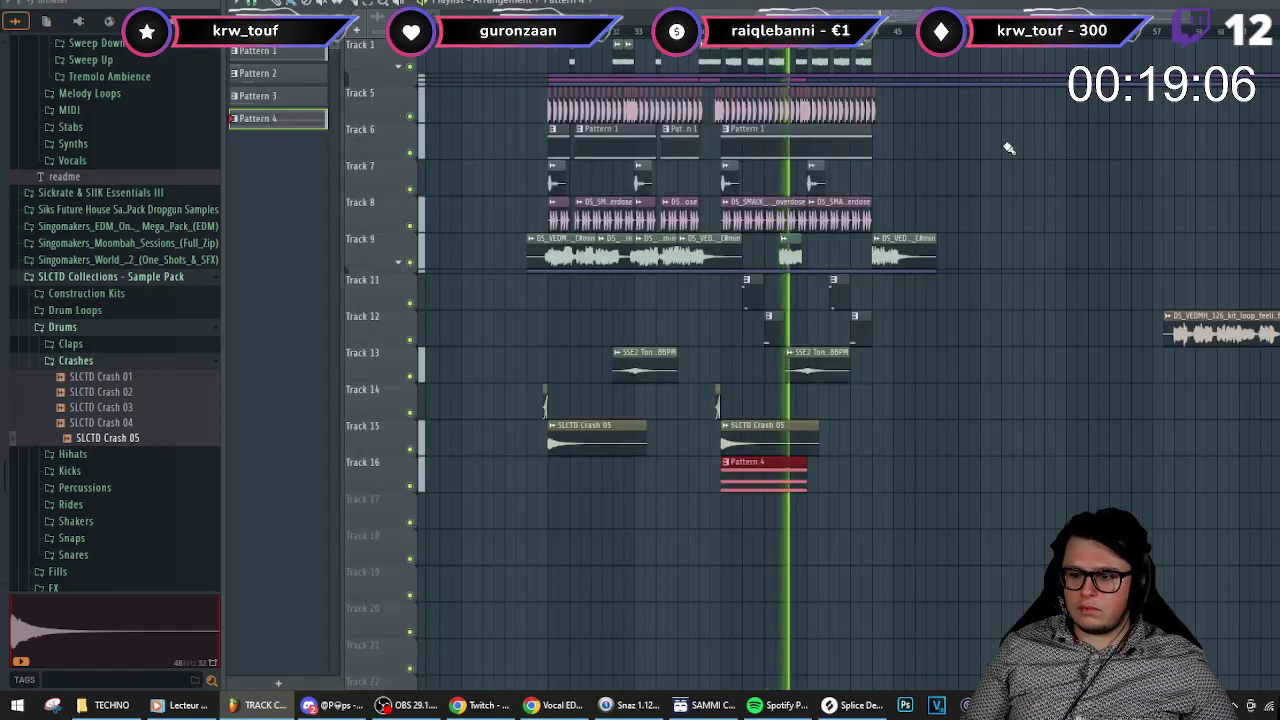
# - Duplicate the Pattern 4 clip directly after itself on Track 16 and trim the copy's end to the end of the second drop section
pyautogui.keyDown('shift'); pyautogui.moveTo(766, 466); pyautogui.dragTo(839, 484); pyautogui.keyUp('shift')
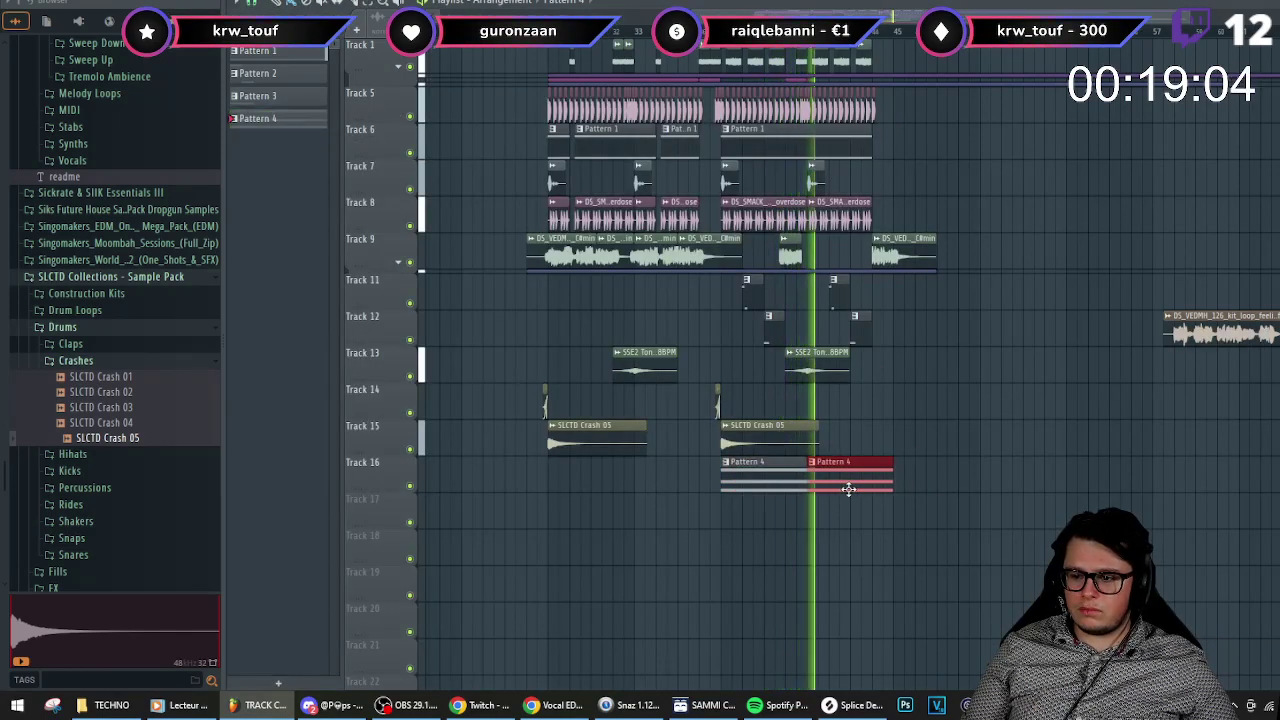
pyautogui.scroll(2, 894, 486)
pyautogui.moveTo(897, 463); pyautogui.dragTo(868, 463)
pyautogui.scroll(-5, 792, 449)
pyautogui.press('space')
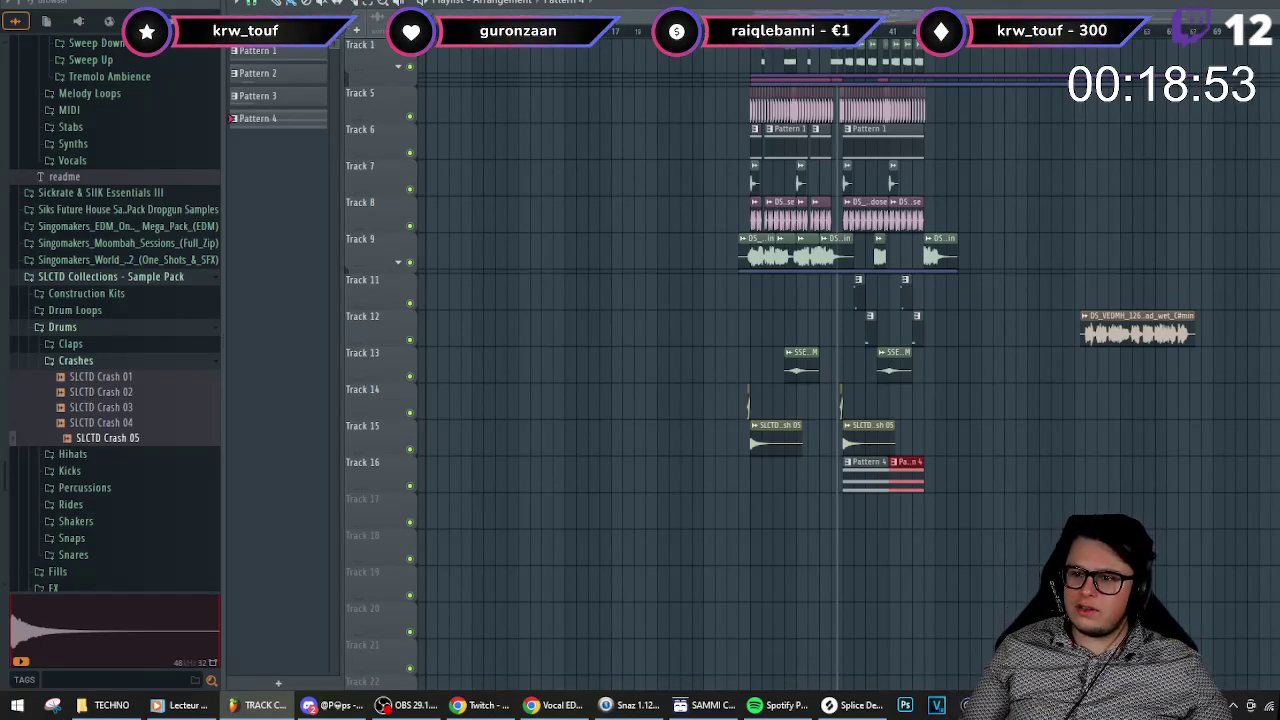
# - Play the arrangement from the first drop into the second and check the arp's level in the mixer
pyautogui.scroll(3, 771, 534)
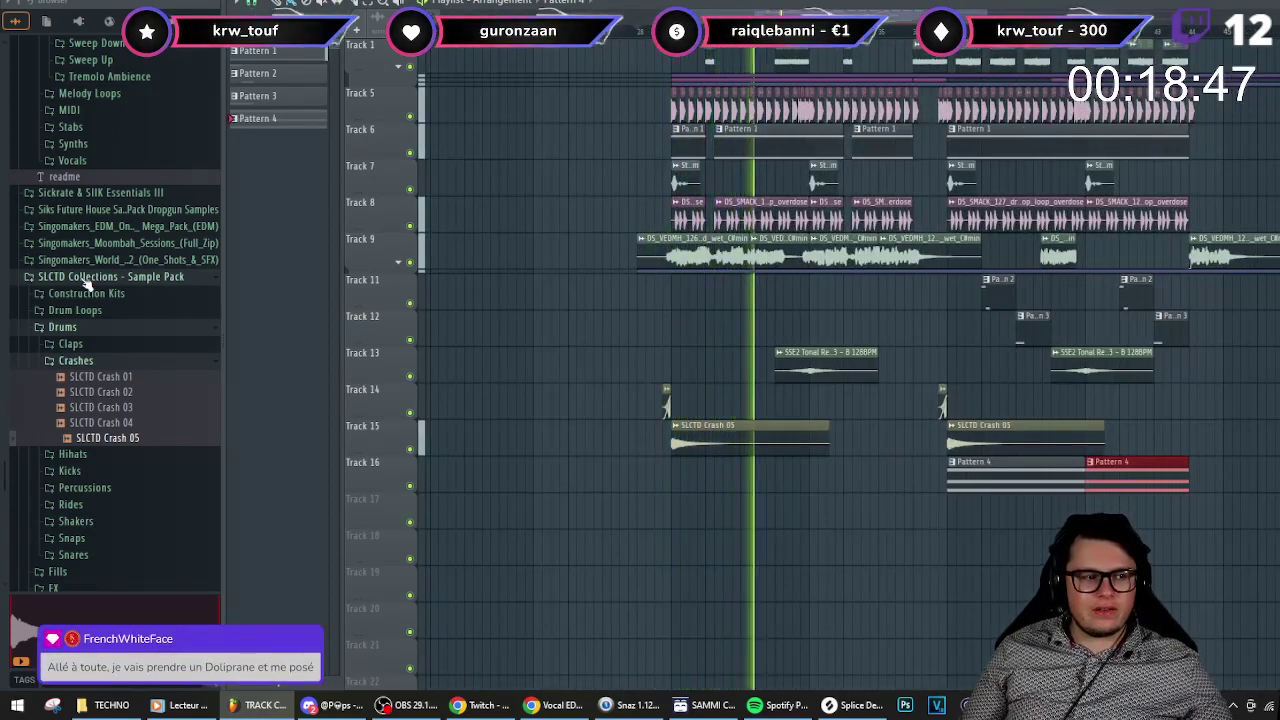
pyautogui.scroll(3, 770, 400)
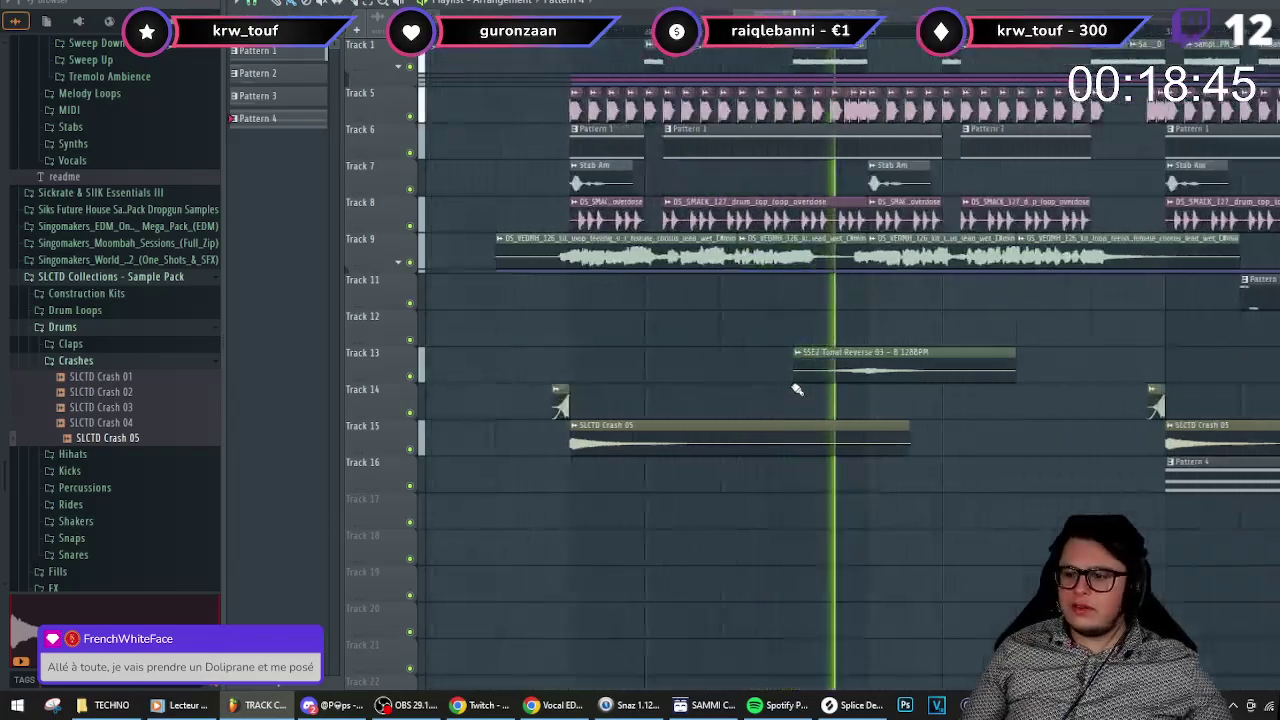
pyautogui.scroll(-1, 790, 398)
pyautogui.scroll(-2, 778, 410)
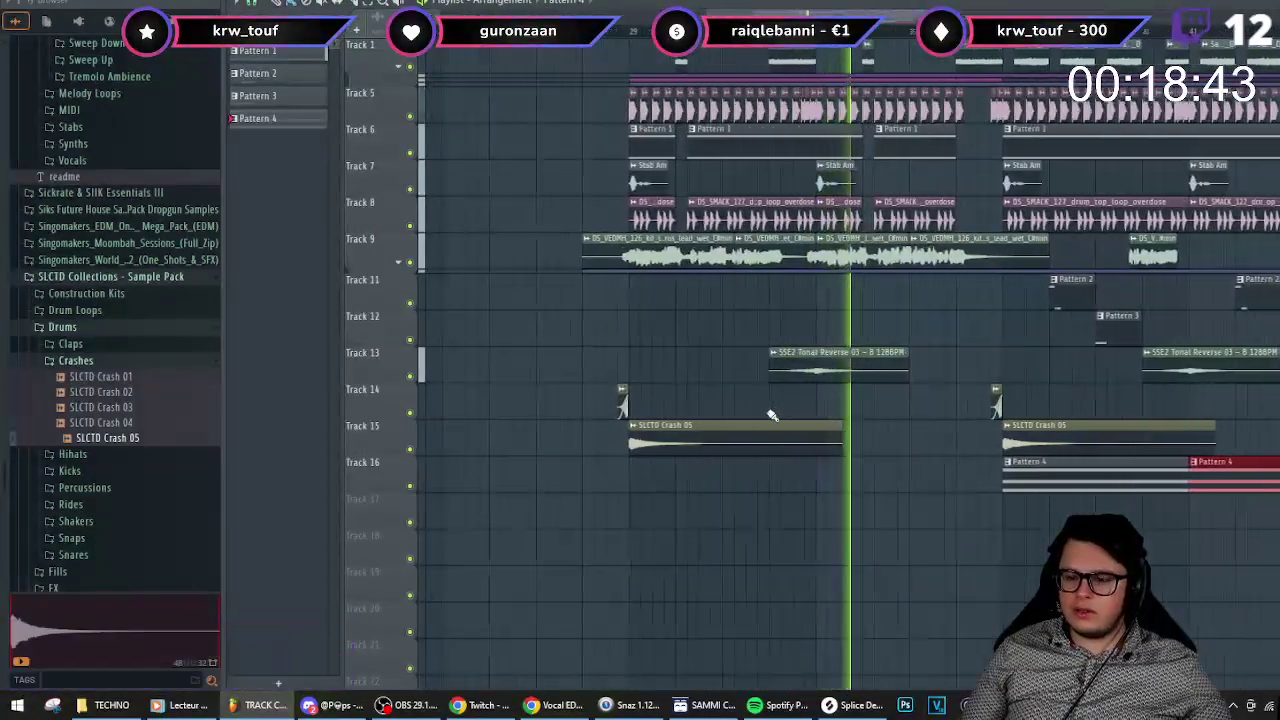
pyautogui.scroll(-3, 774, 414)
pyautogui.scroll(3, 788, 428)
pyautogui.scroll(-2, 783, 437)
pyautogui.scroll(1, 798, 452)
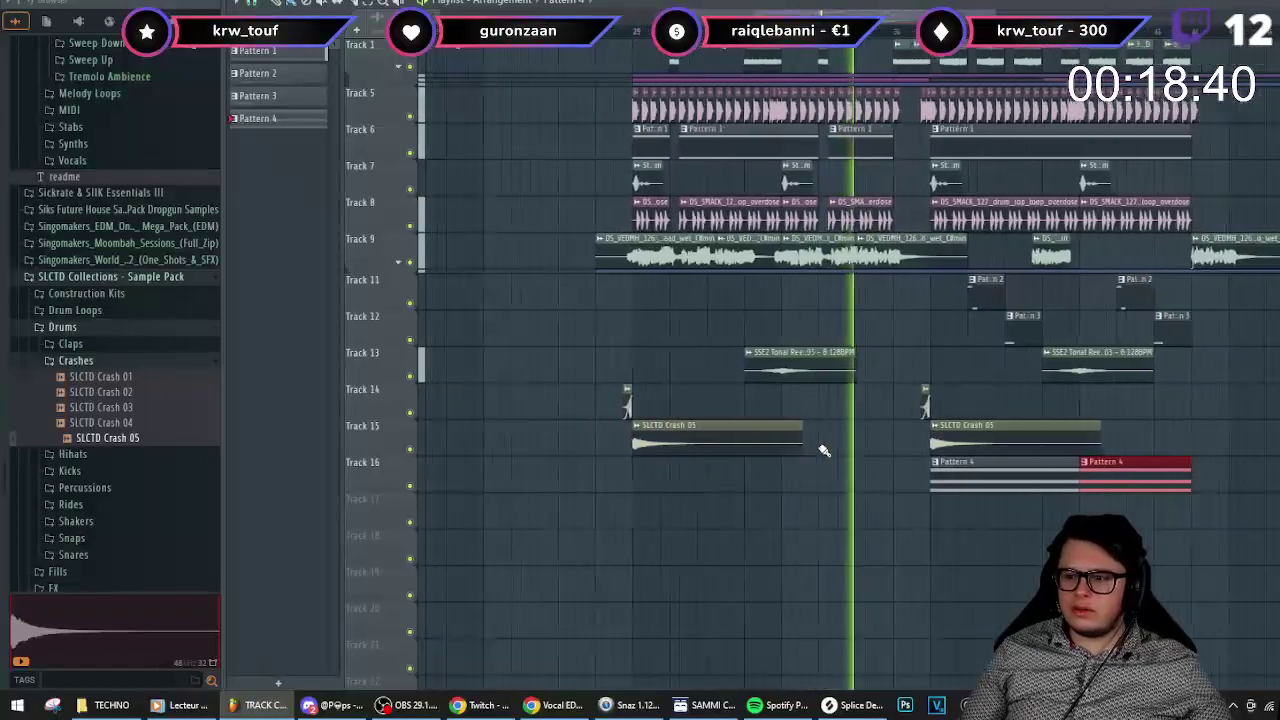
pyautogui.scroll(1, 910, 520)
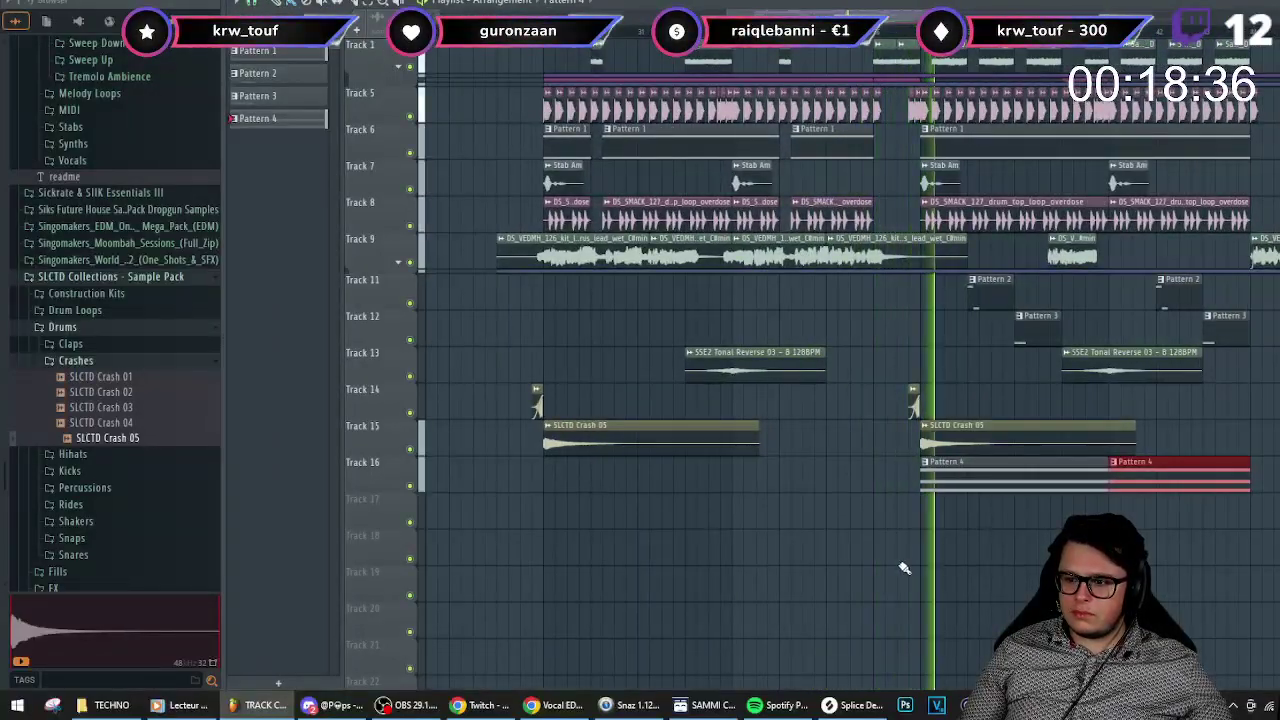
pyautogui.scroll(-3, 906, 512)
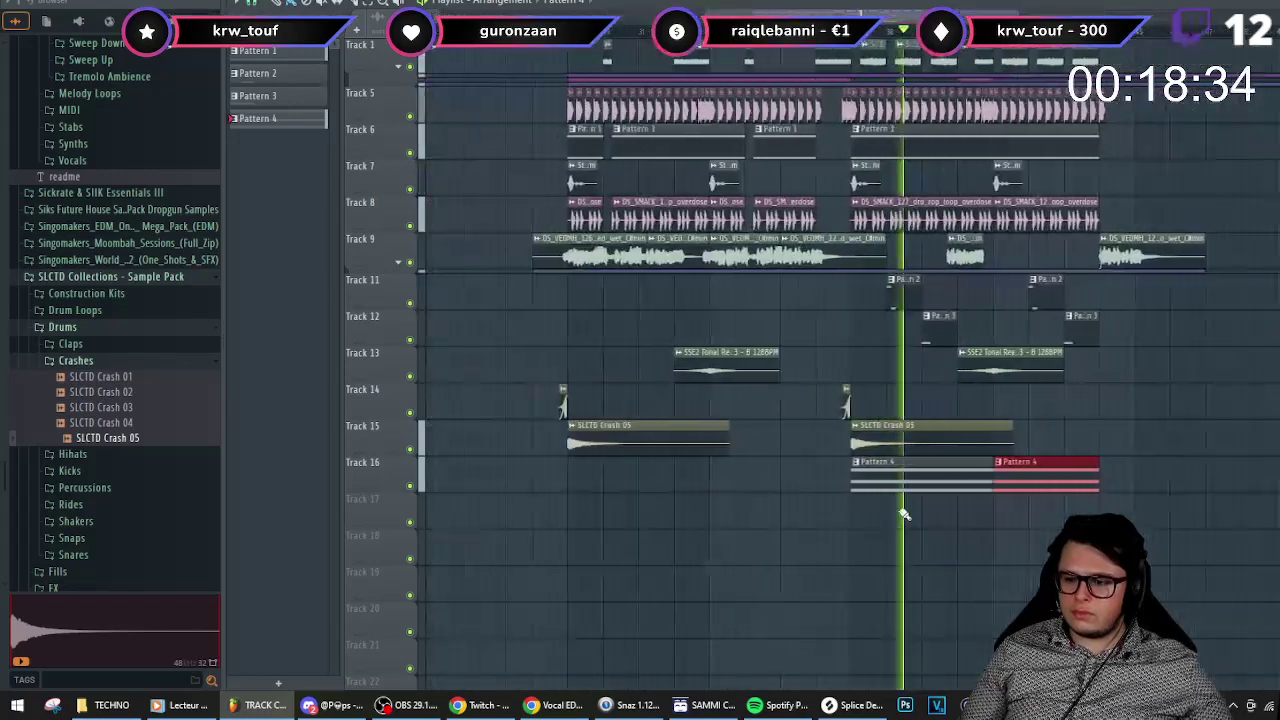
pyautogui.press('F9')
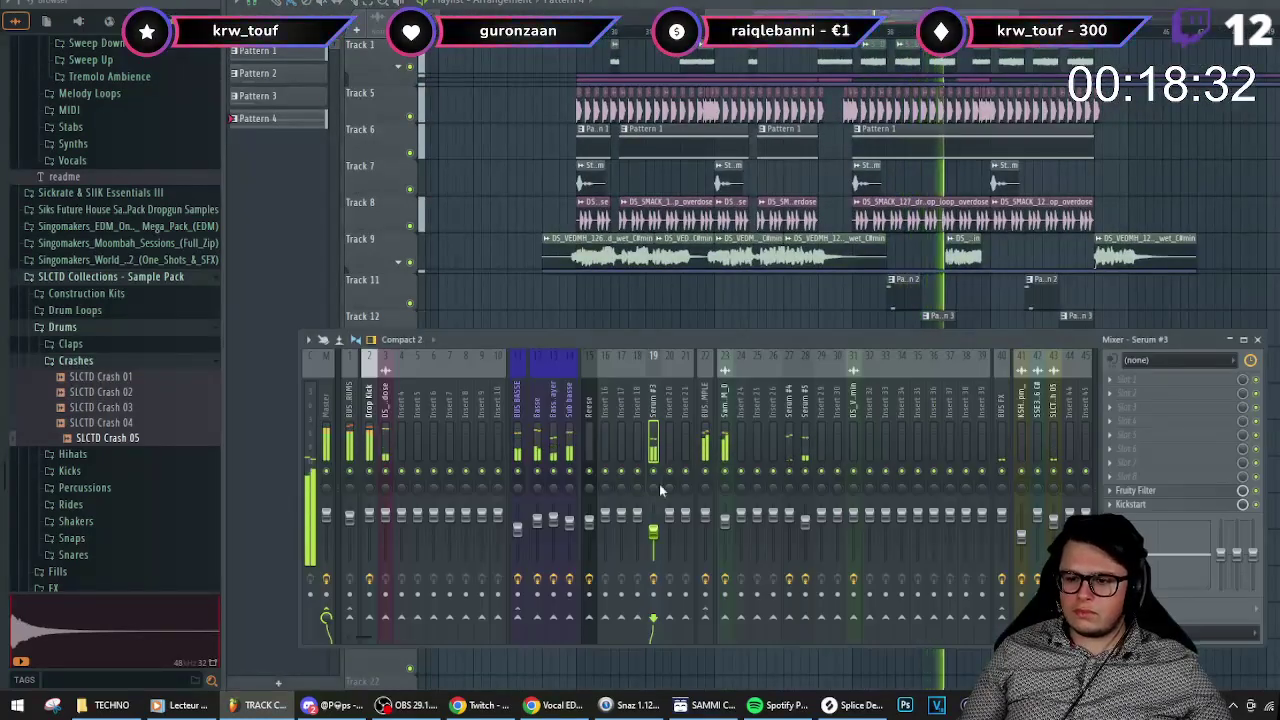
pyautogui.press('F9')
# - Trim the start of the first Pattern 4 clip on Track 16 so it enters one beat after the second crash
pyautogui.scroll(3, 871, 499)
pyautogui.scroll(2, 860, 490)
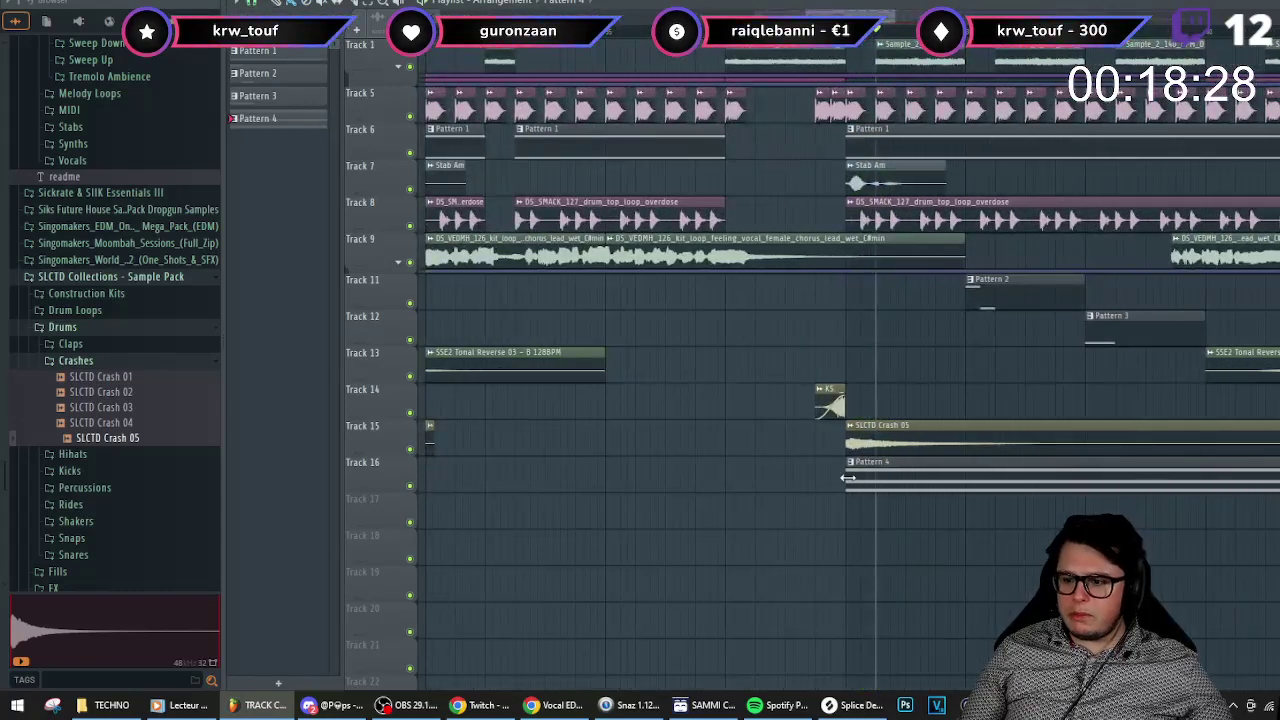
pyautogui.moveTo(847, 478); pyautogui.dragTo(884, 482)
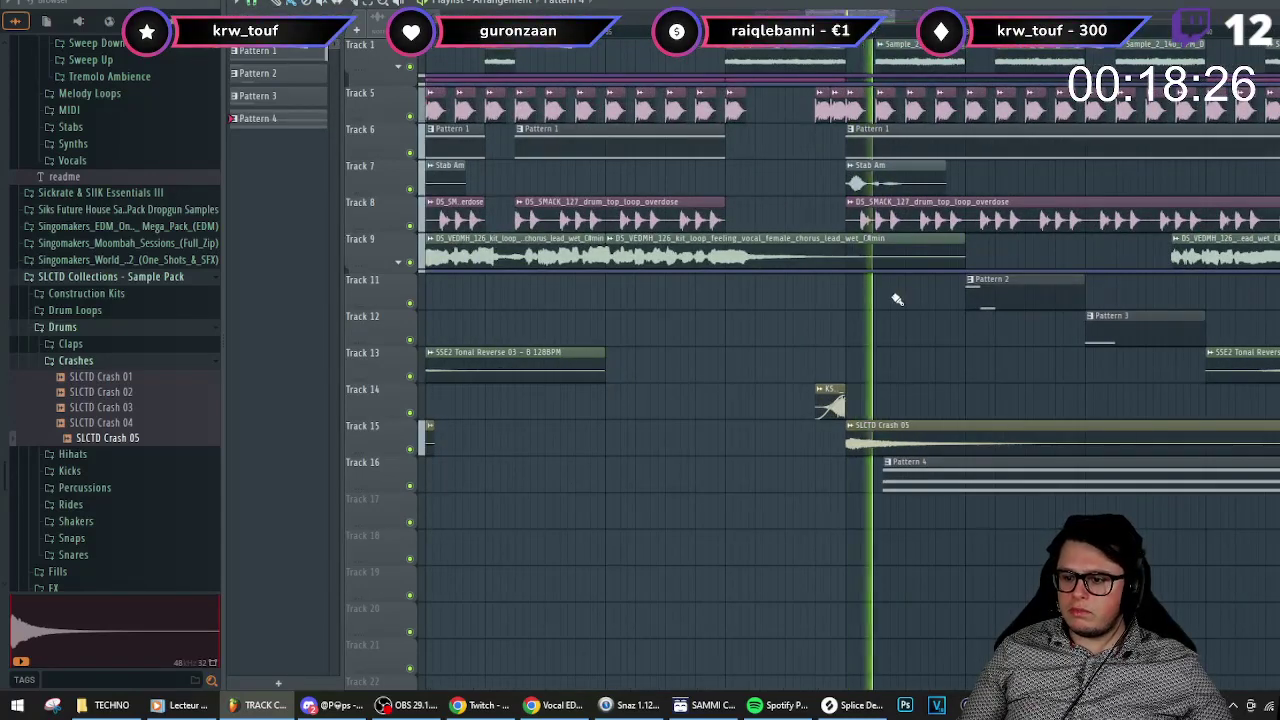
pyautogui.scroll(2, 866, 478)
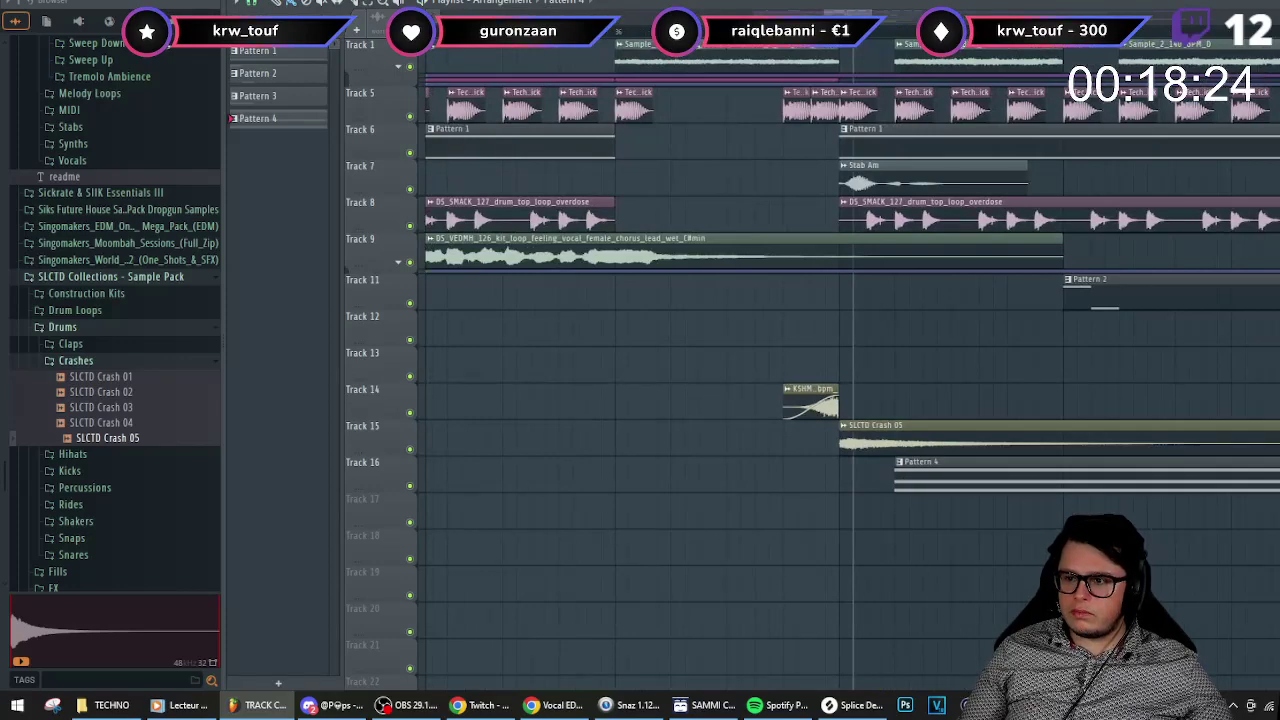
pyautogui.scroll(-3, 768, 470)
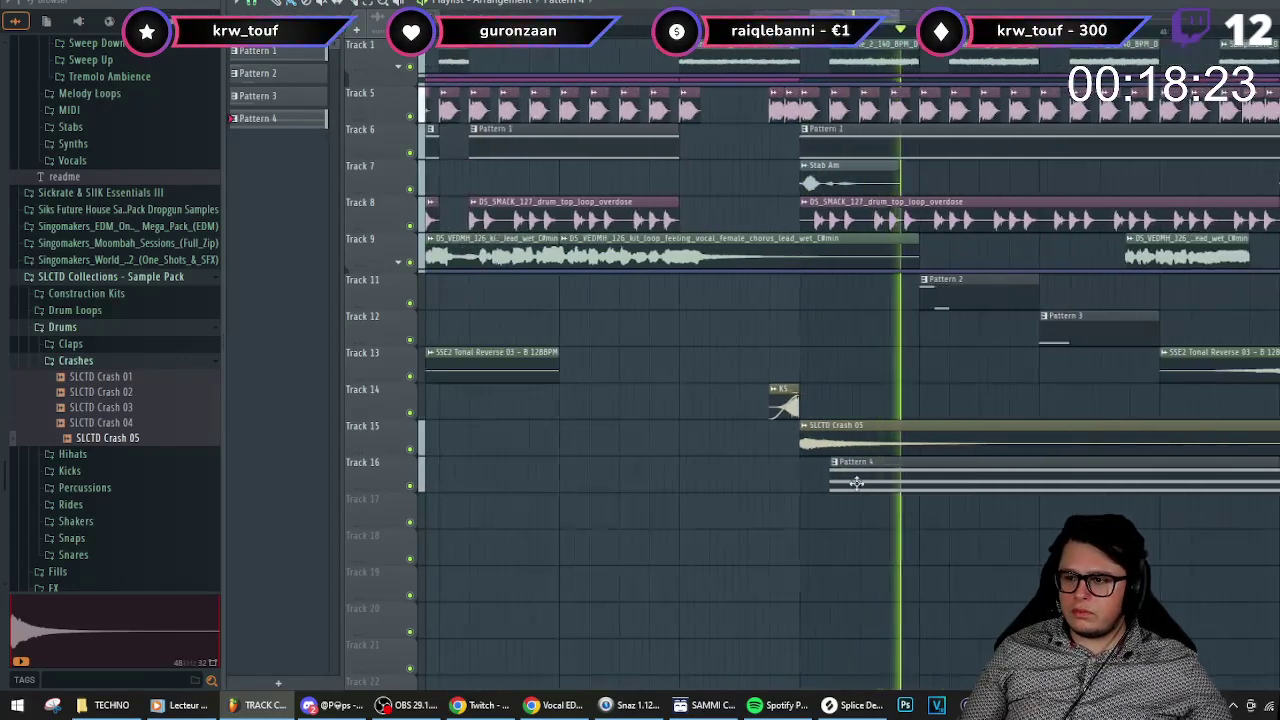
pyautogui.scroll(-3, 920, 506)
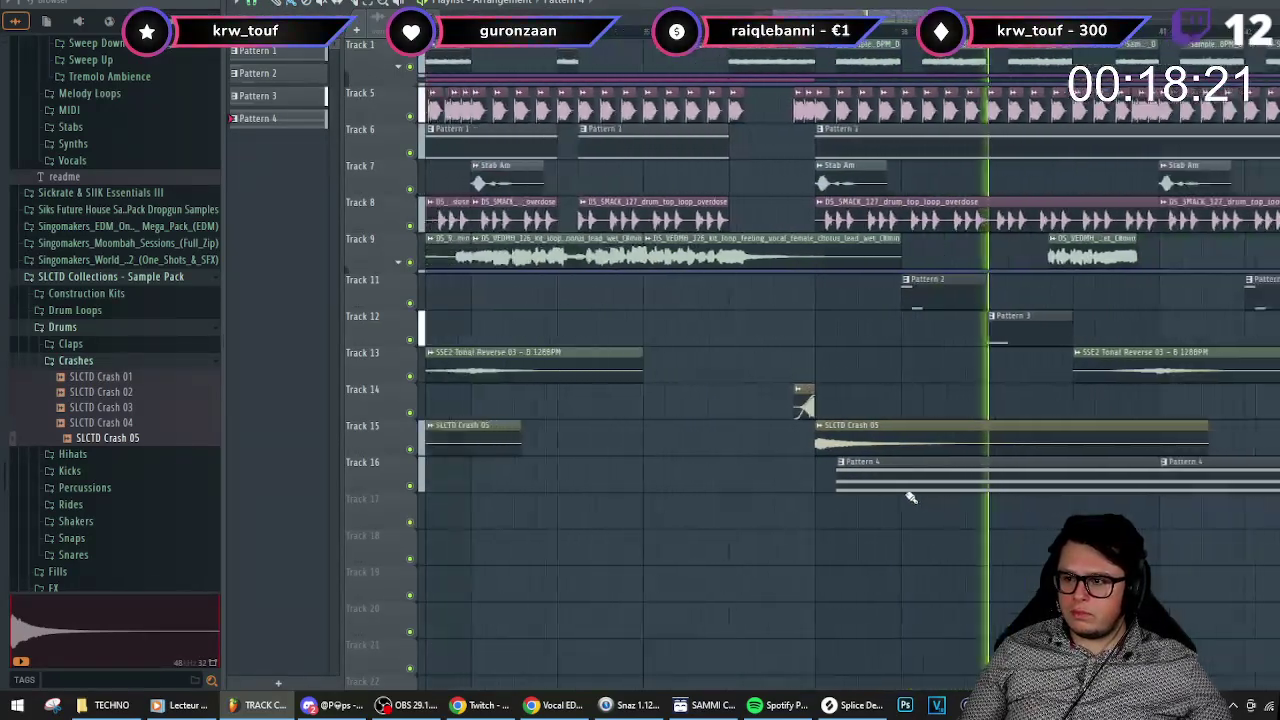
# - Trim one beat off the start of the second Pattern 4 clip on Track 16 and listen to the gap
pyautogui.scroll(3, 1120, 515)
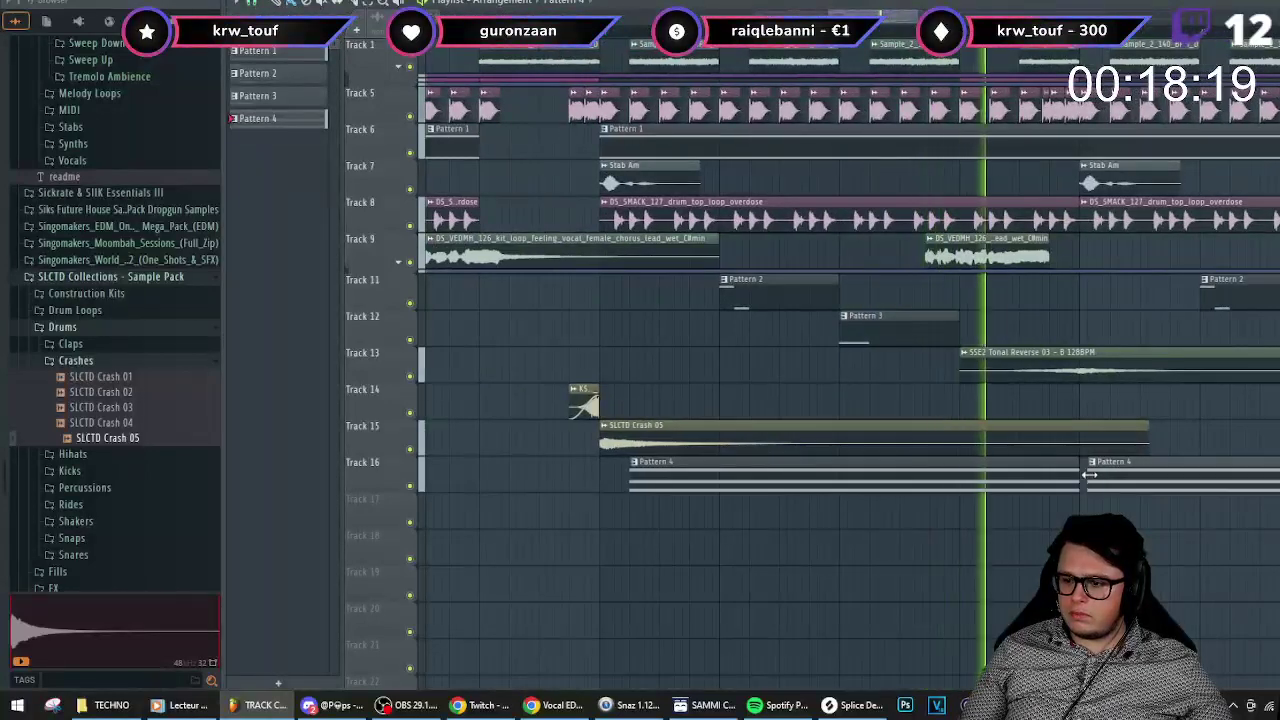
pyautogui.scroll(-1, 1110, 490)
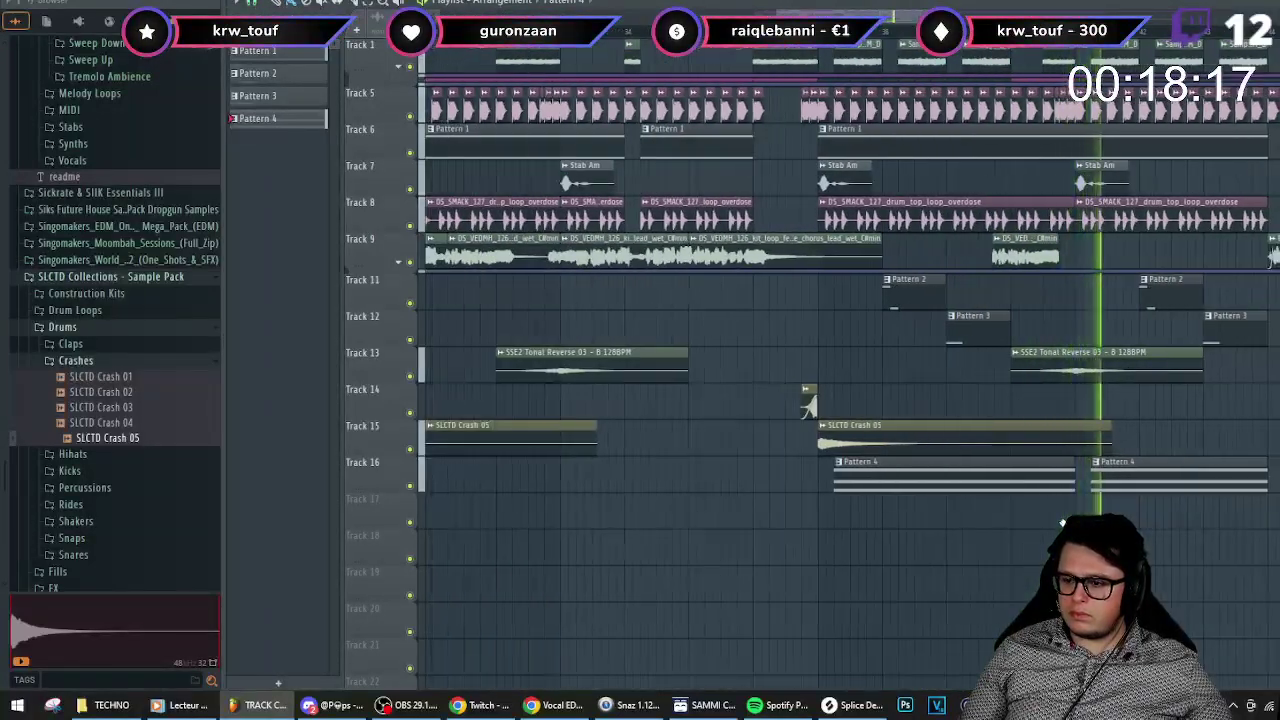
pyautogui.scroll(-2, 1095, 508)
pyautogui.scroll(1, 1090, 505)
pyautogui.scroll(1, 1082, 490)
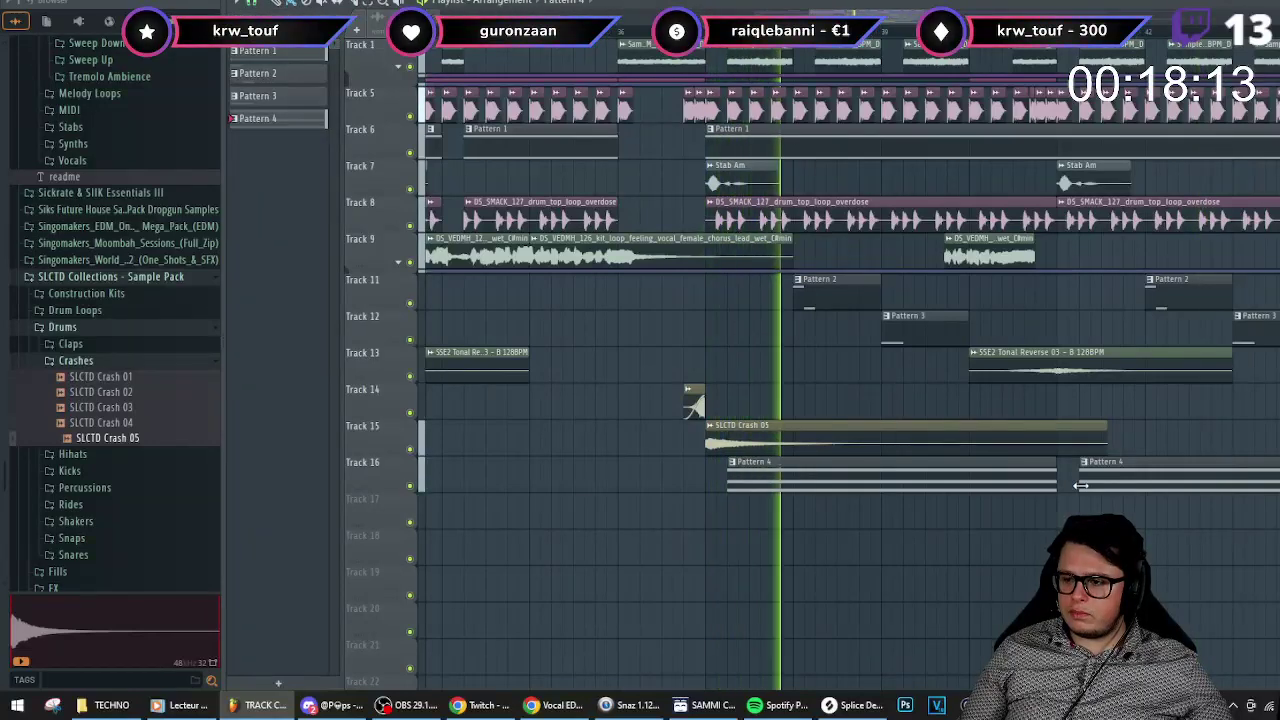
pyautogui.scroll(-3, 966, 514)
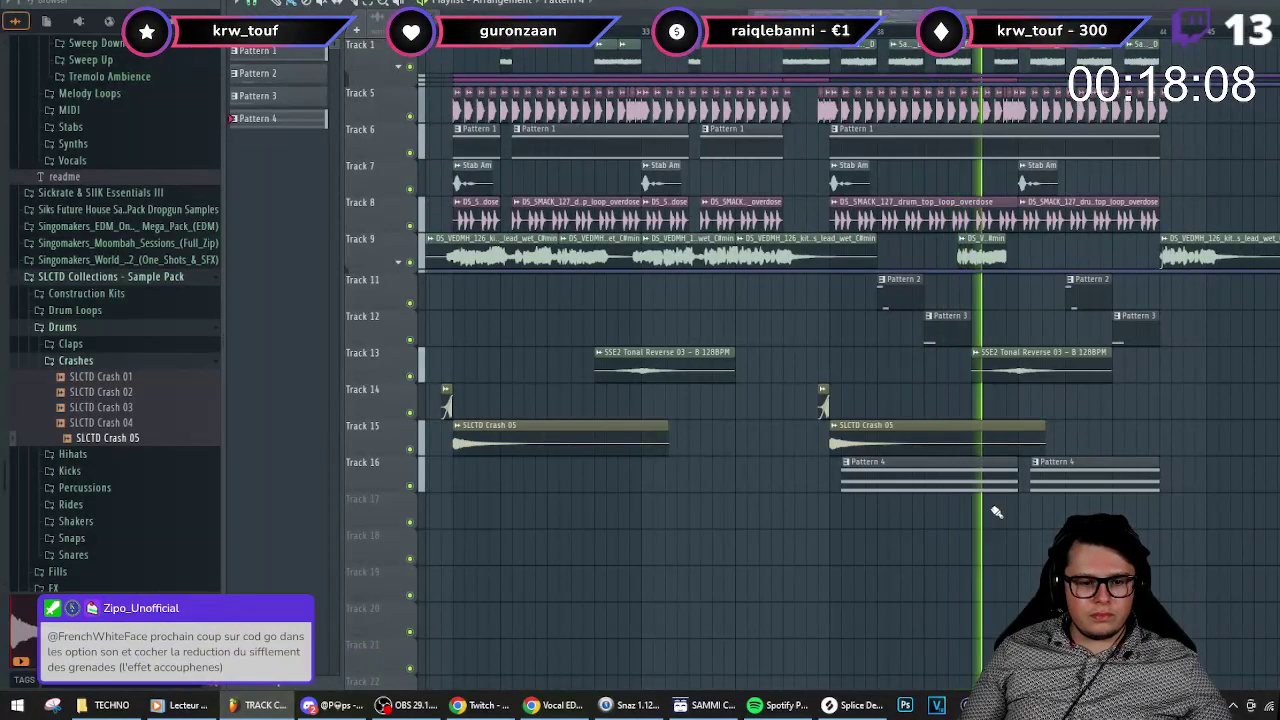
# - Extend the start of the second Pattern 4 clip back to the end of the first clip during playback
pyautogui.press('space')
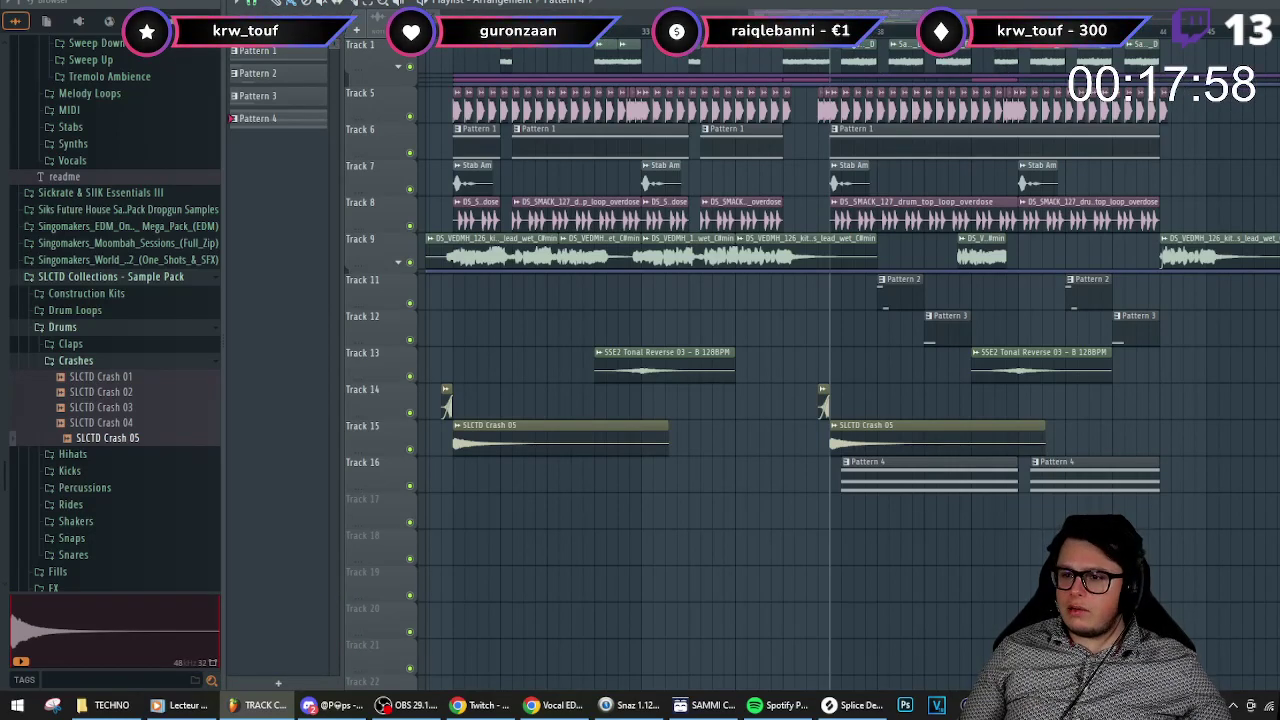
pyautogui.press('space')
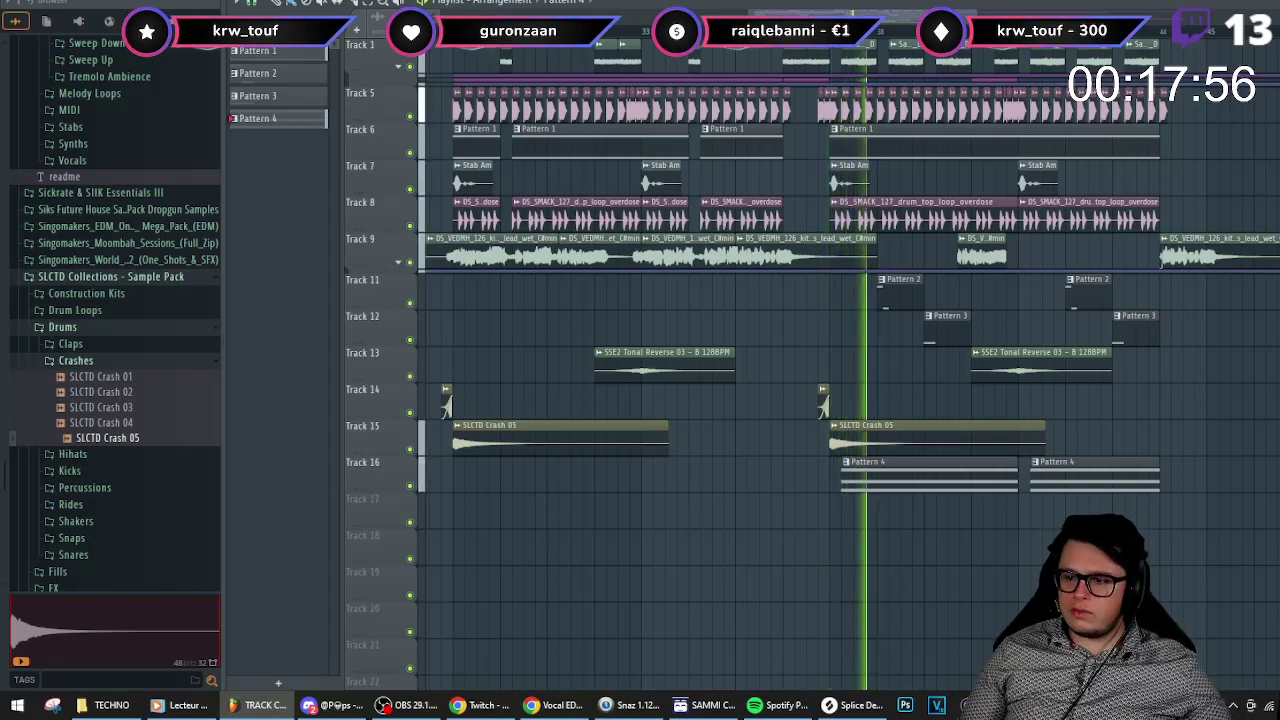
pyautogui.moveTo(1032, 479); pyautogui.dragTo(1020, 479)
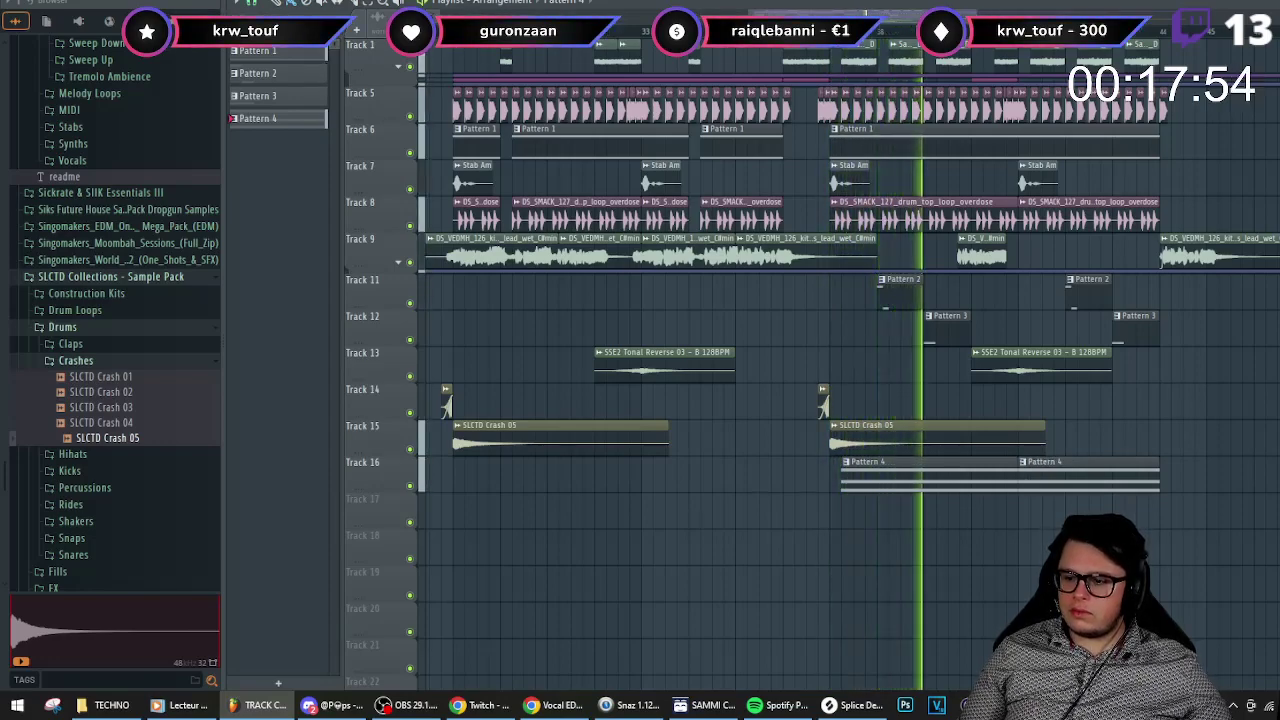
# - Listen to the second drop with the arp and to the first drop, and stop playback
pyautogui.scroll(3, 1032, 480)
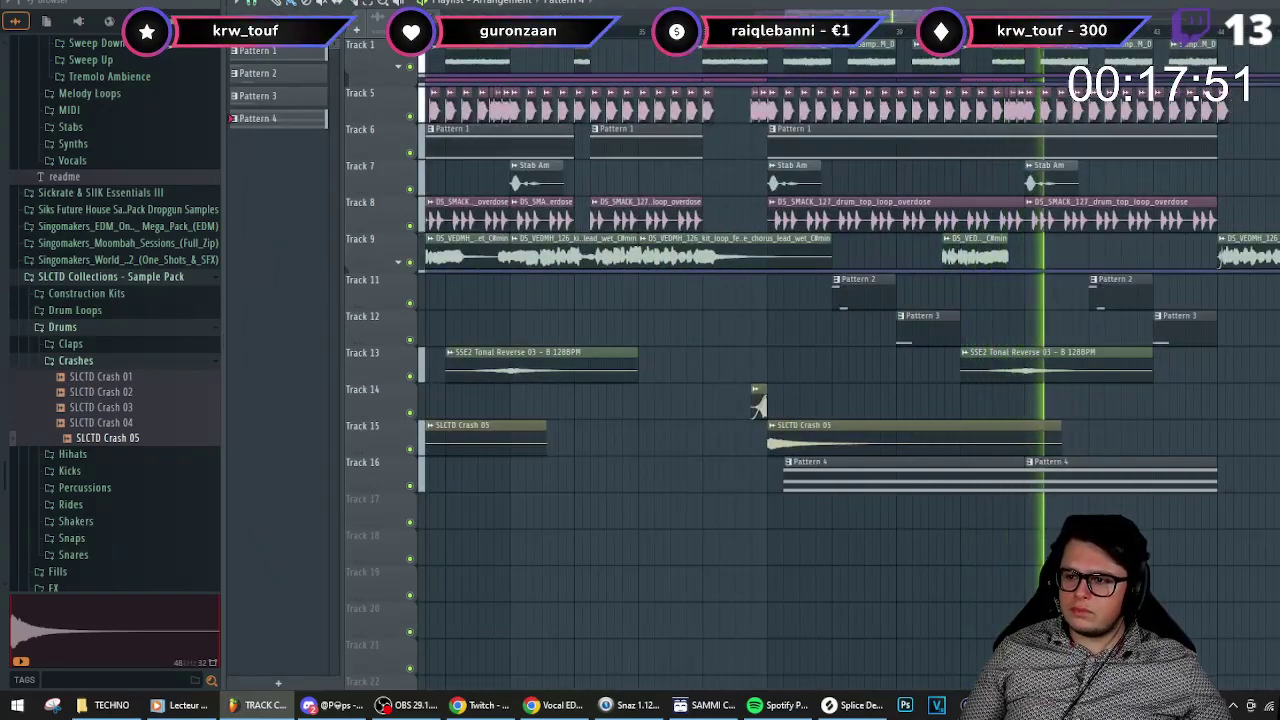
pyautogui.scroll(-3, 1018, 523)
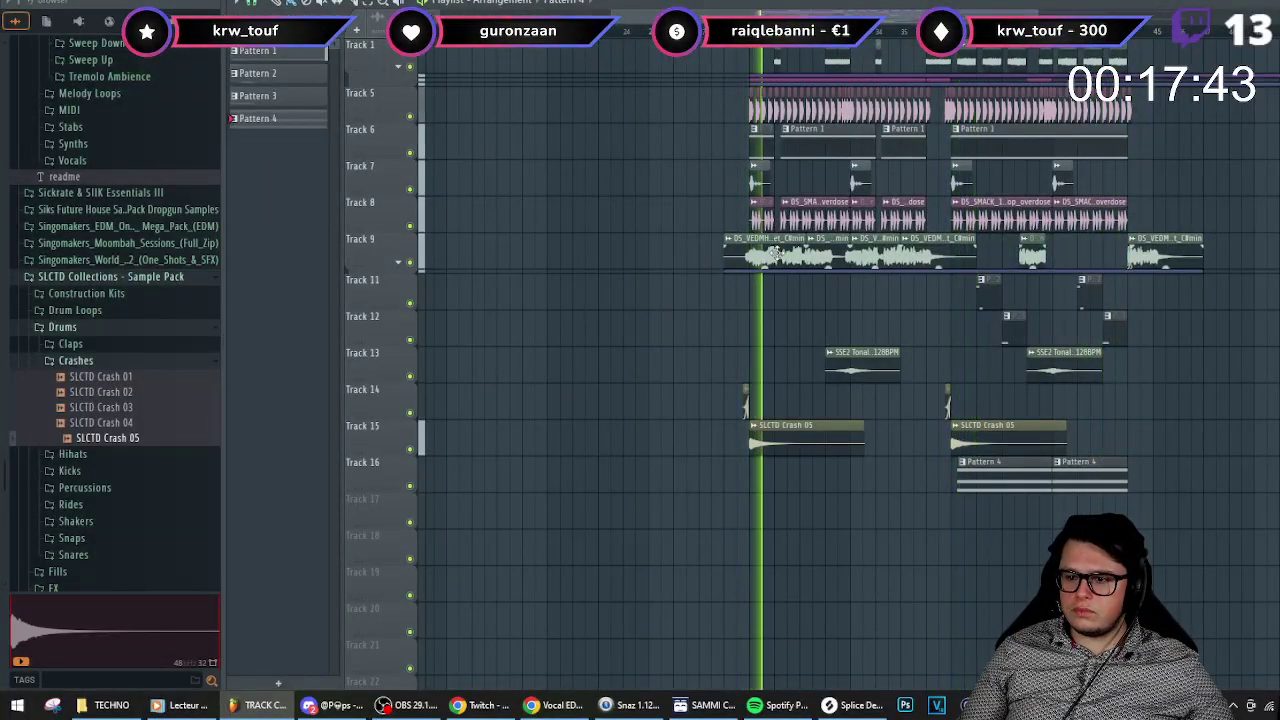
pyautogui.scroll(-3, 778, 256)
pyautogui.scroll(-2, 700, 272)
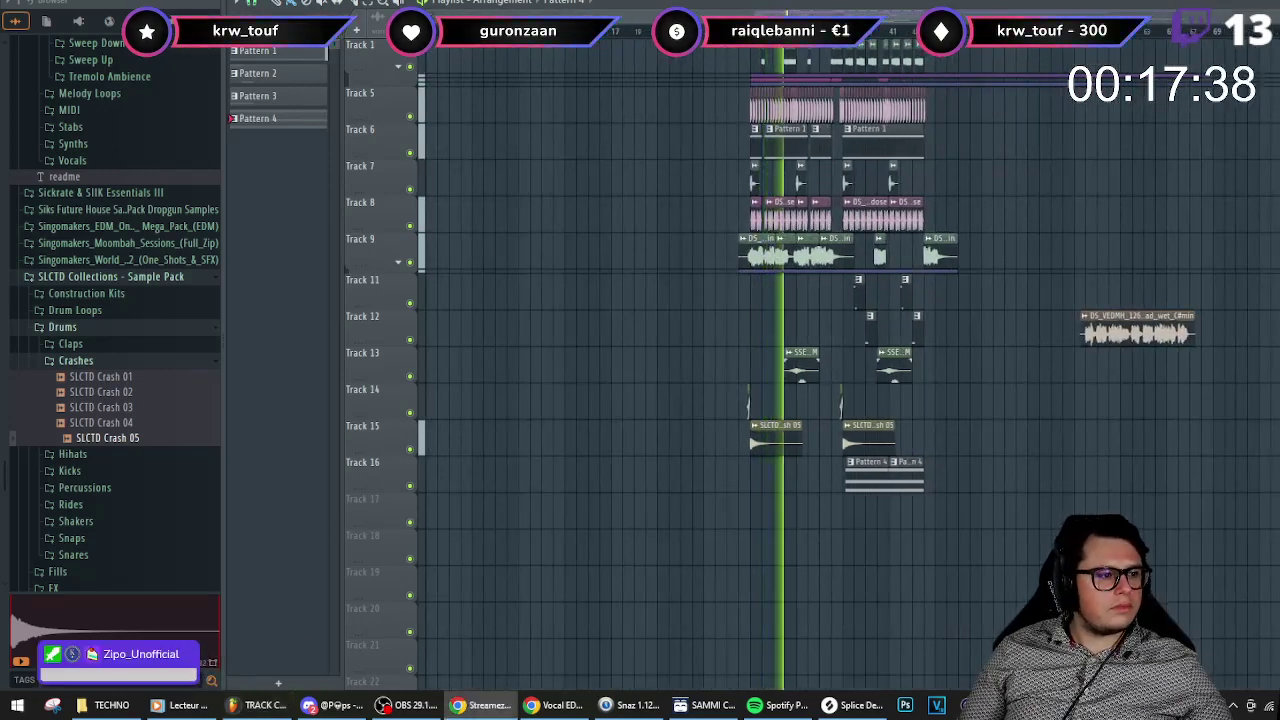
pyautogui.press('space')
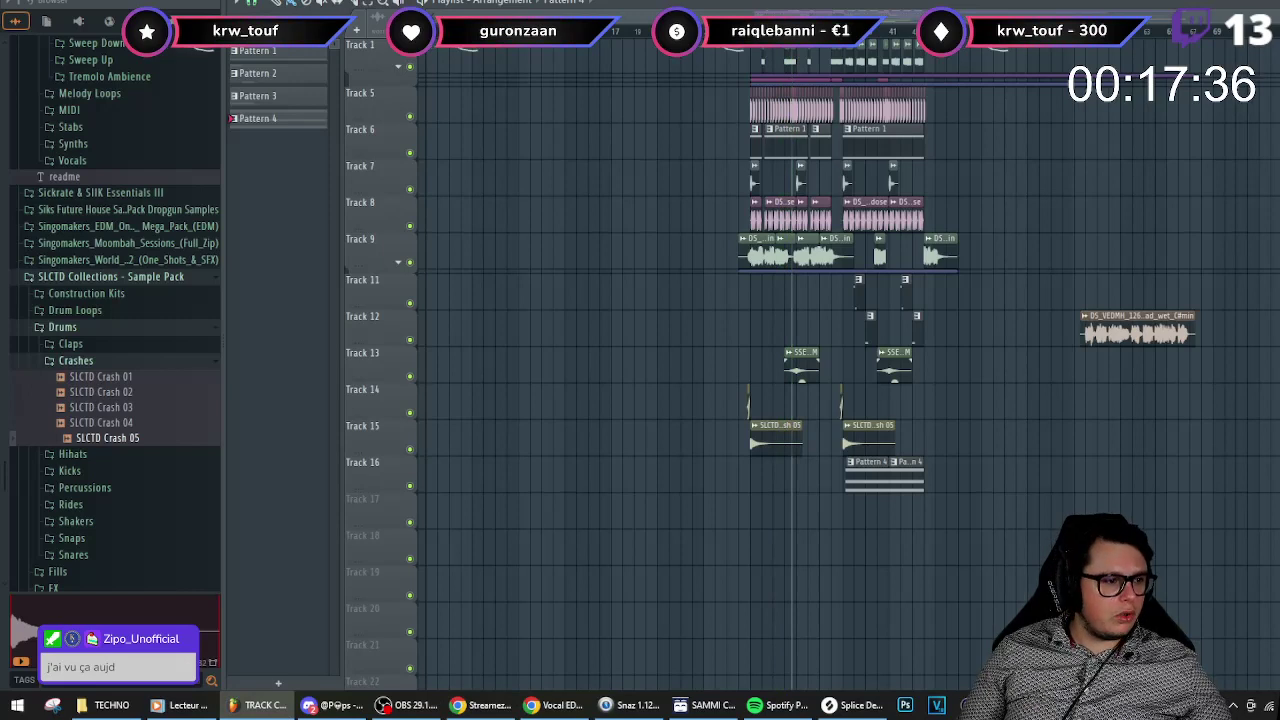
# - Move the female drop lead vocal clip from Track 12 to Track 17, ahead of the first drop
pyautogui.hotkey('alt', 'Tab')
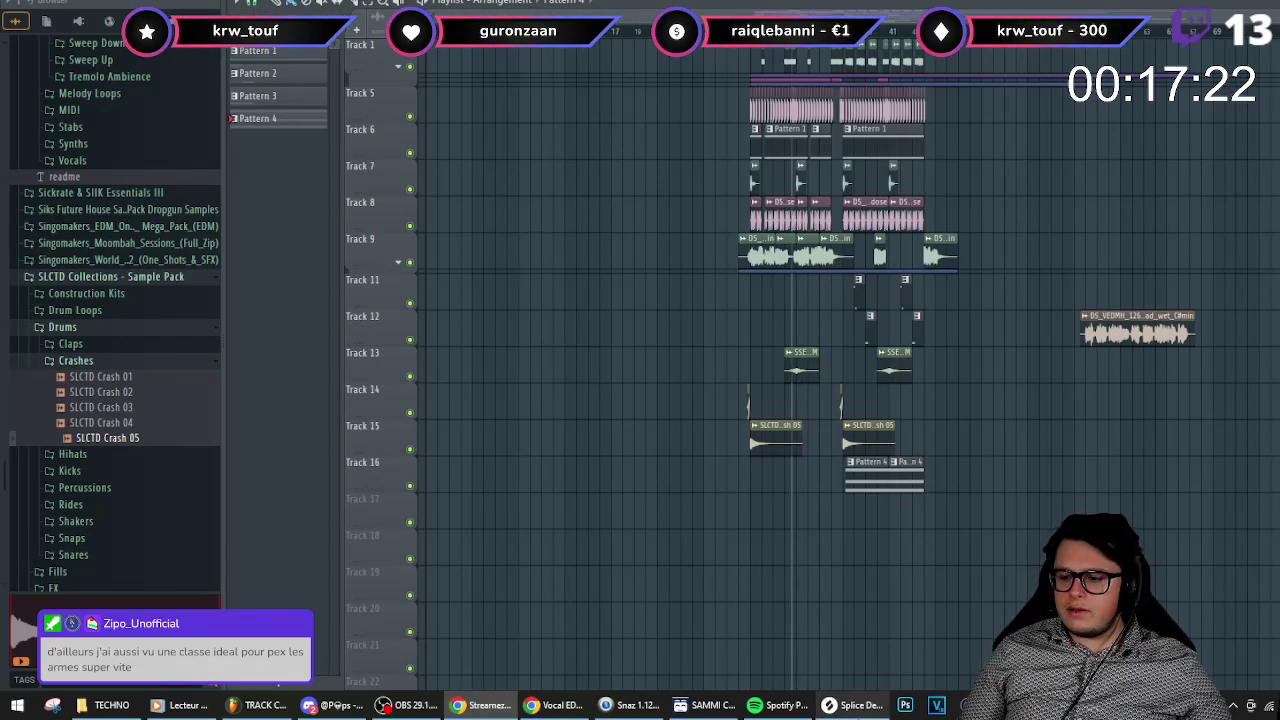
pyautogui.click(851, 705)
pyautogui.moveTo(613, 368); pyautogui.dragTo(630, 506)
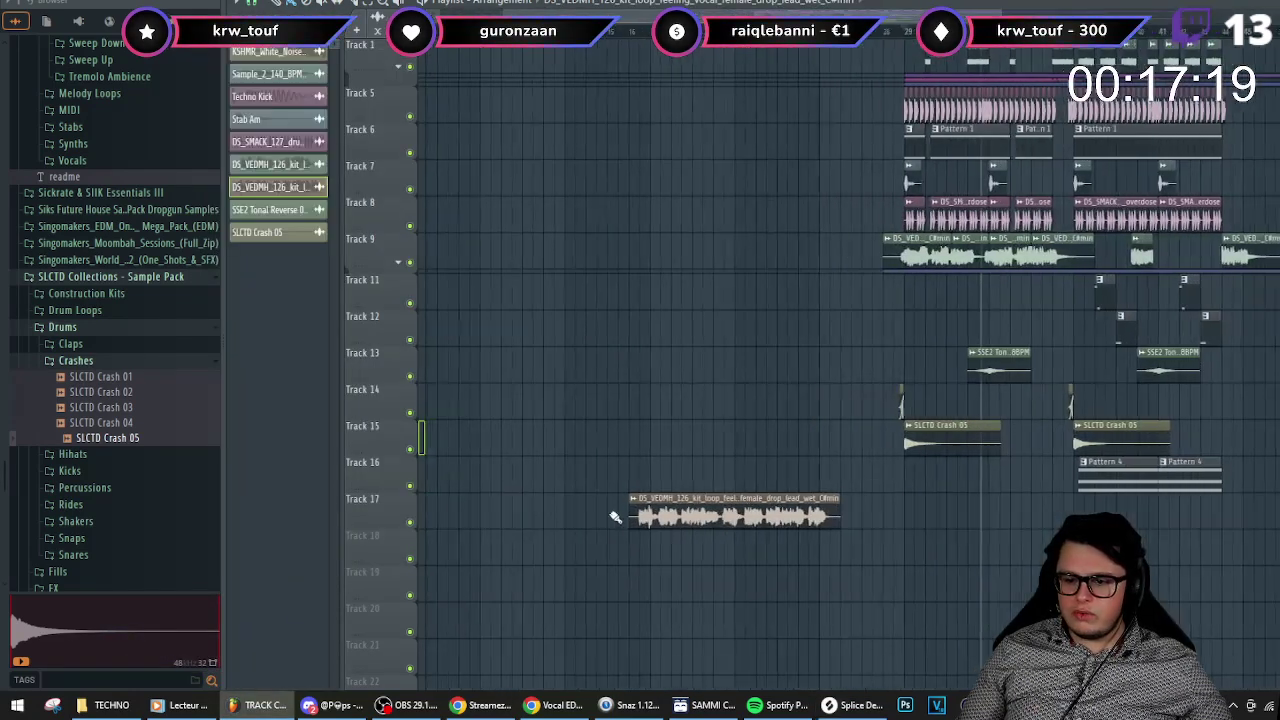
# - Fit the female drop lead vocal clip on Track 17 to the project tempo using a source tempo of 126 BPM
pyautogui.rightClick(640, 505)
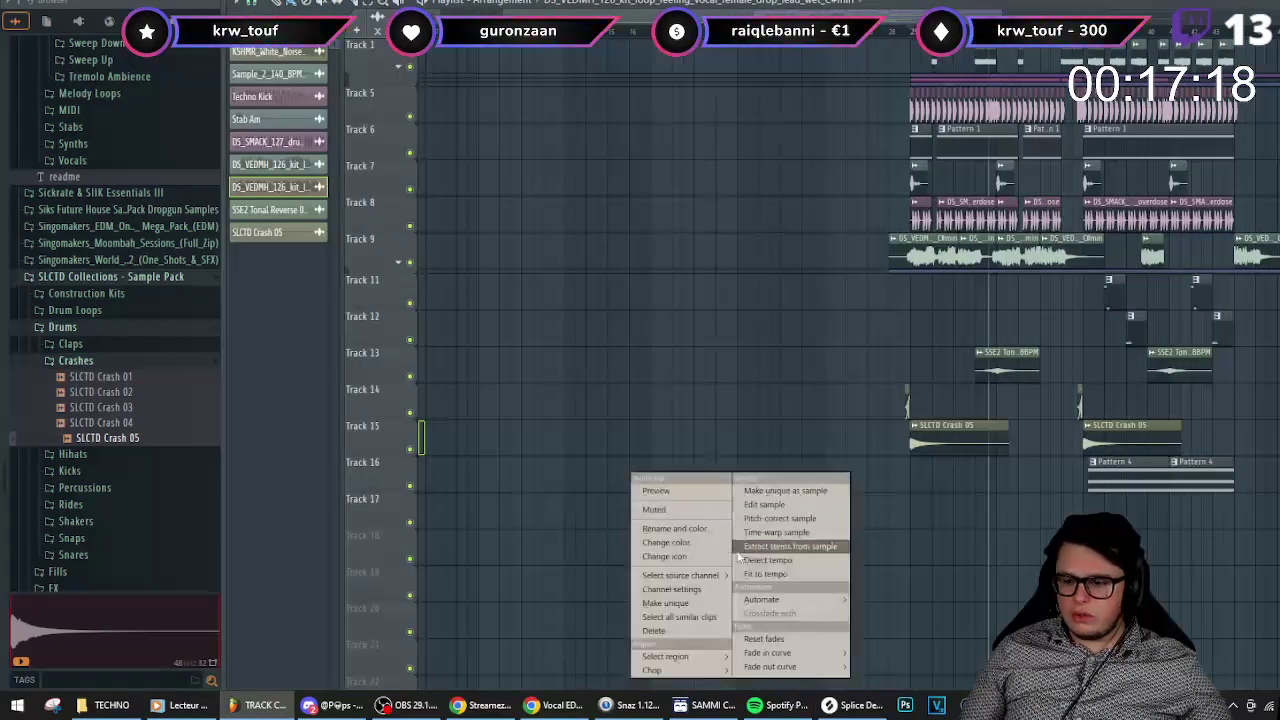
pyautogui.click(762, 574)
pyautogui.click(722, 469)
pyautogui.write('126')
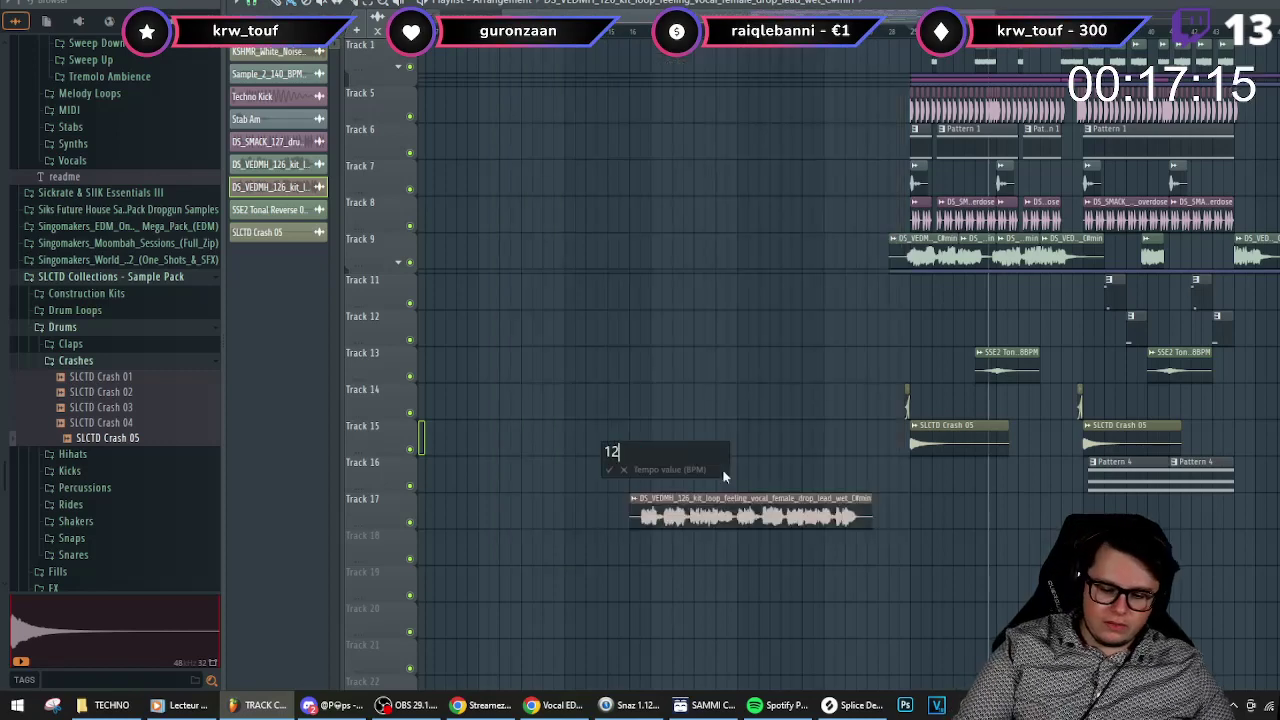
pyautogui.press('Return')
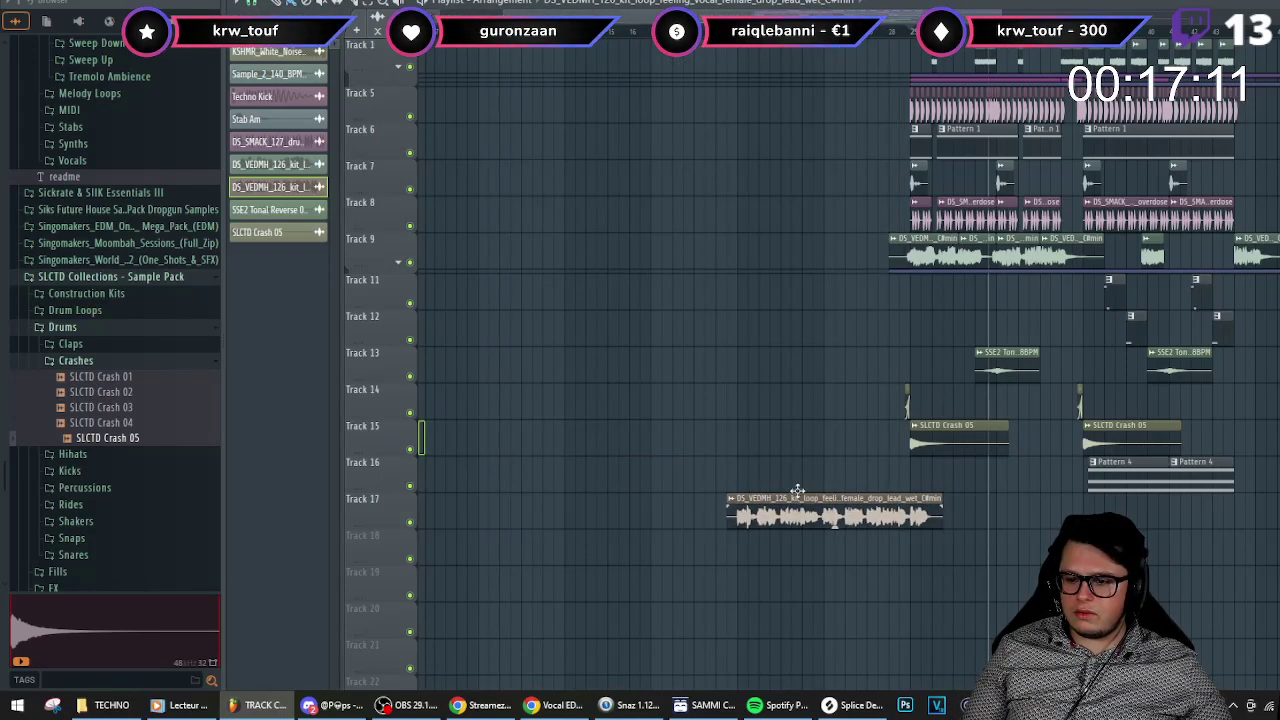
# - Play the vocal on Track 17 and shift its clip about half a bar earlier, listening to how it leads into the first drop
pyautogui.press('space')
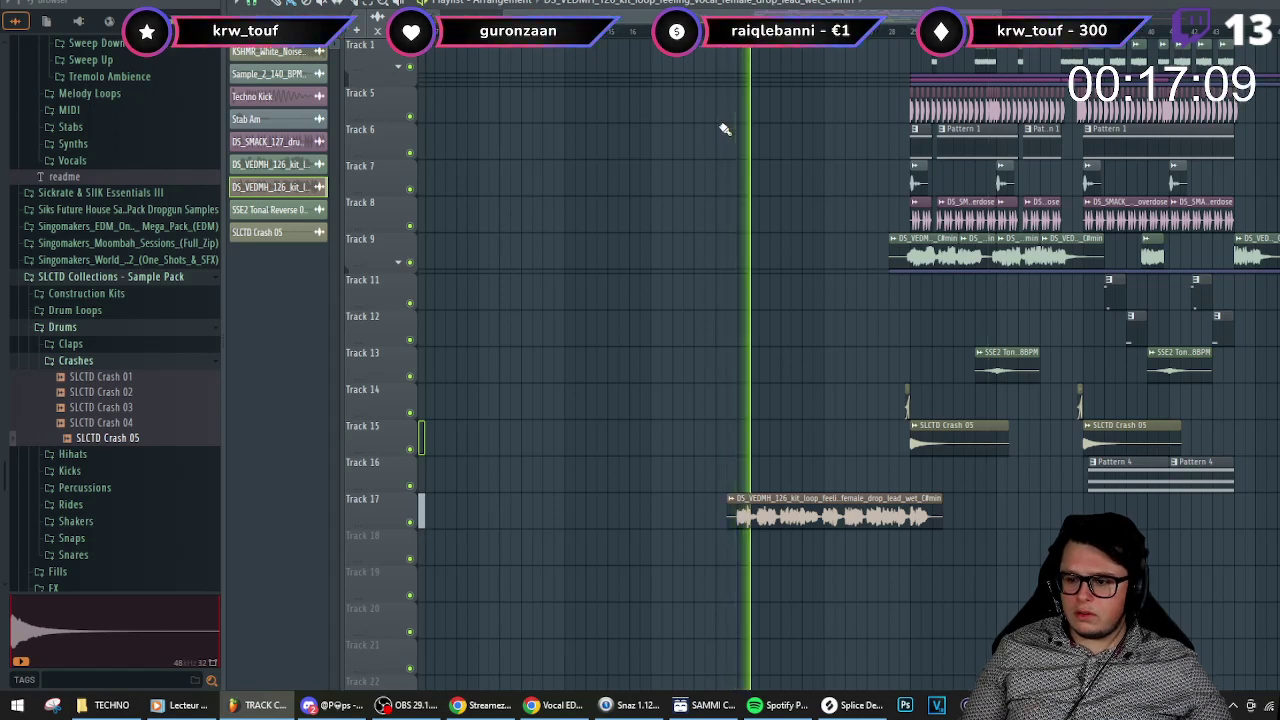
pyautogui.moveTo(762, 497); pyautogui.dragTo(751, 497)
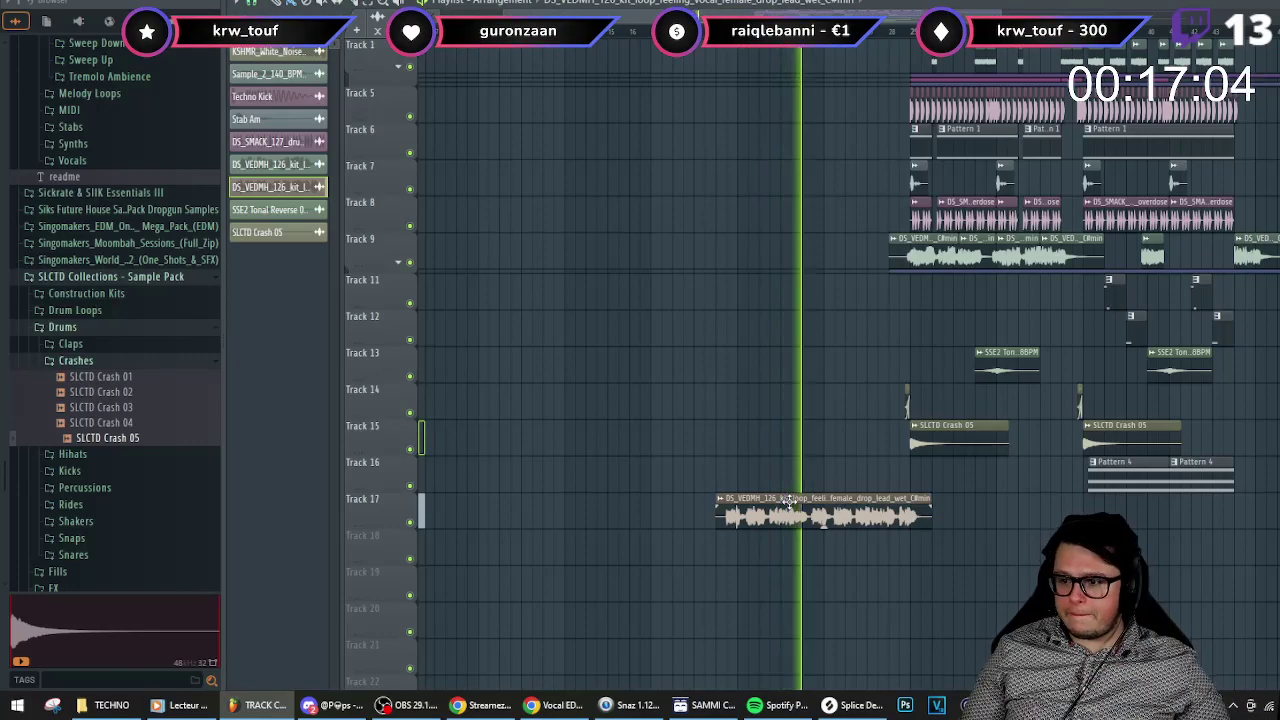
pyautogui.scroll(3, 880, 537)
pyautogui.scroll(-2, 867, 520)
pyautogui.scroll(2, 866, 520)
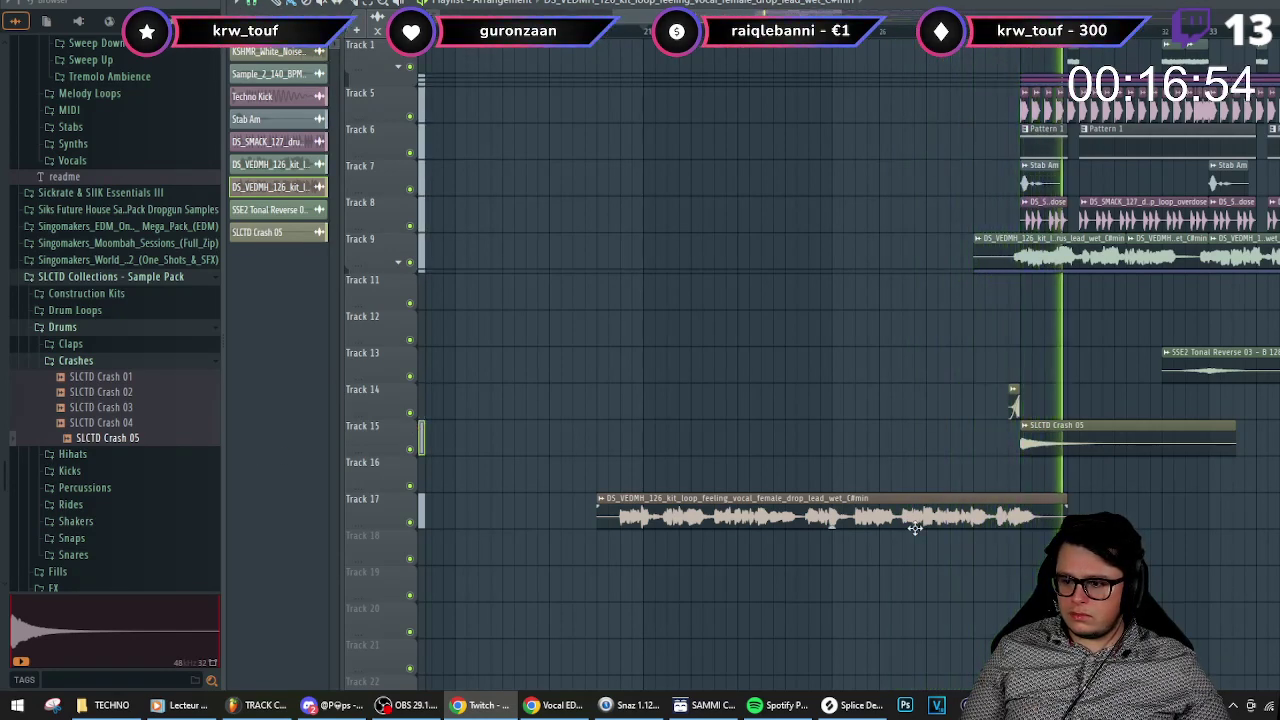
# - Play back the female drop vocal on Track 17 and listen to its transition into the first drop
pyautogui.scroll(-1, 915, 528)
pyautogui.click(916, 31)
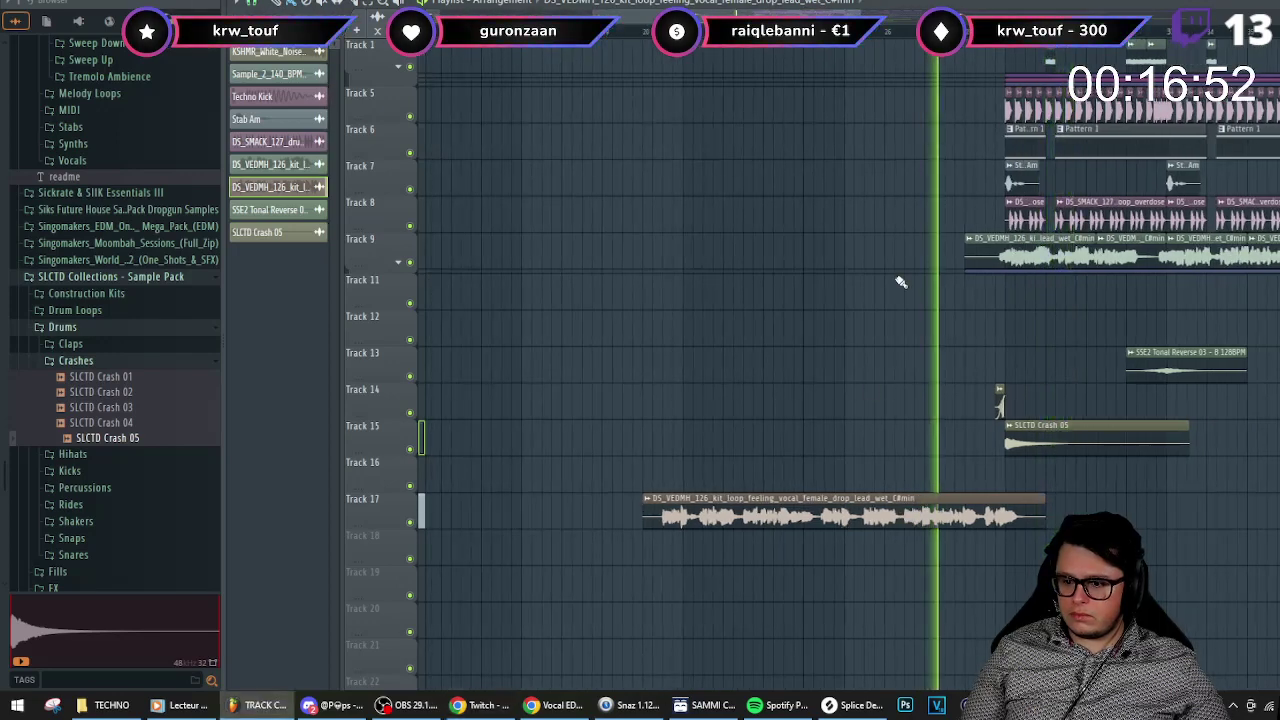
pyautogui.press('space')
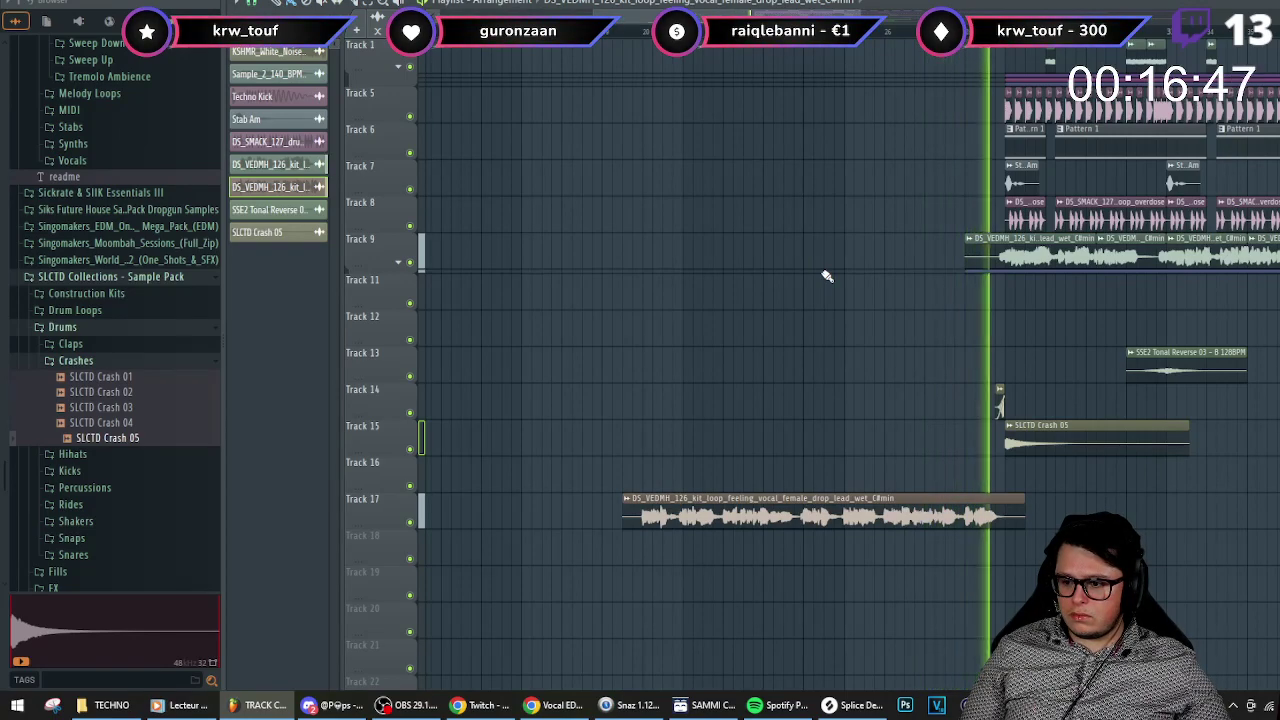
pyautogui.scroll(-1, 1011, 297)
pyautogui.scroll(1, 1090, 264)
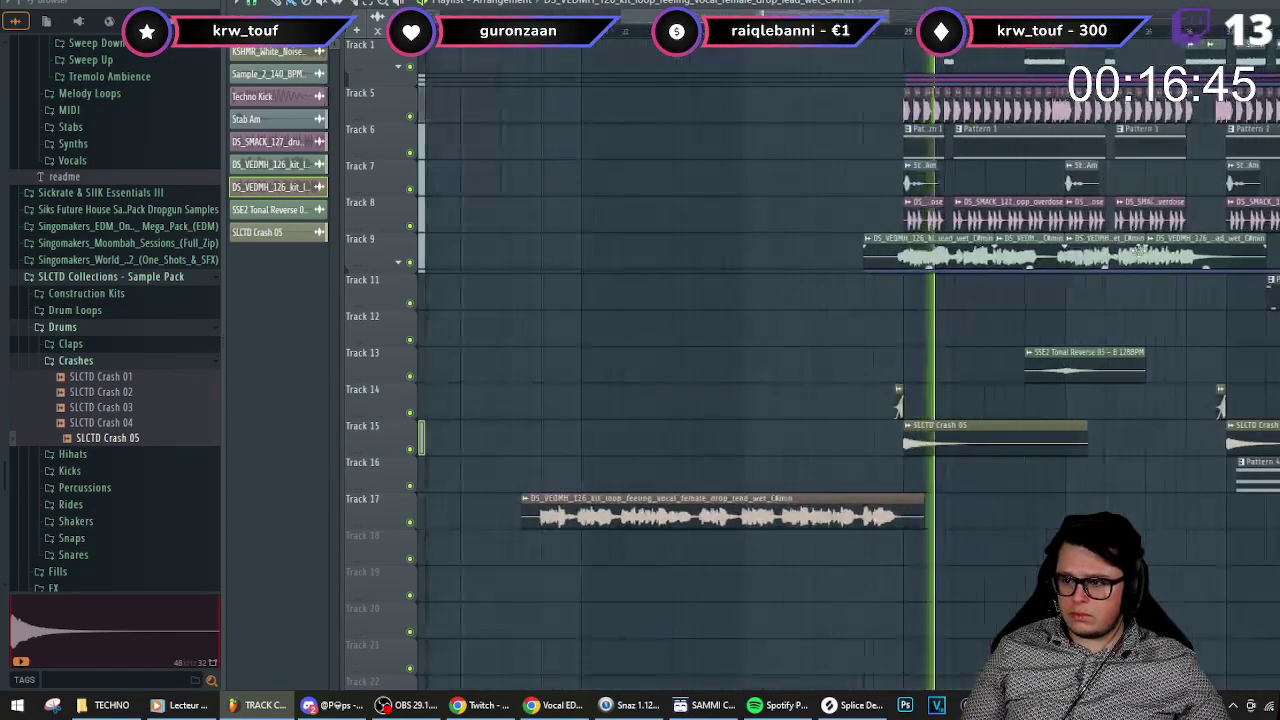
pyautogui.scroll(3, 1221, 110)
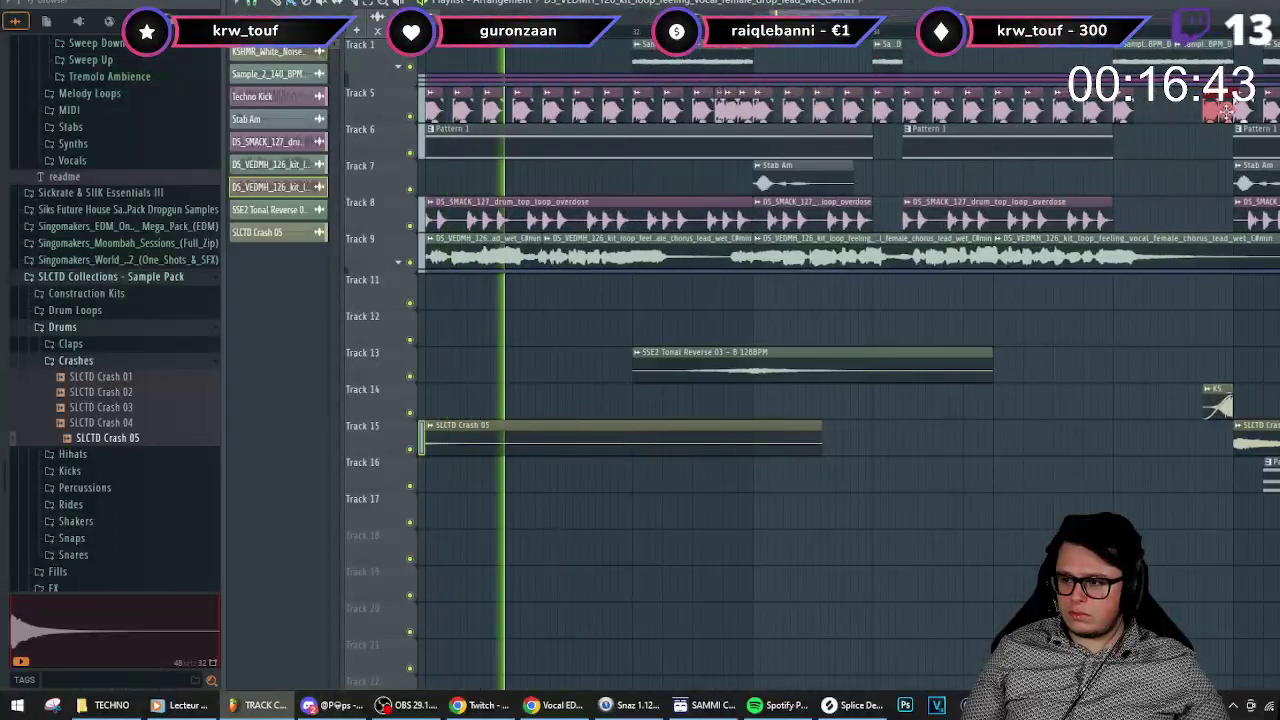
# - Copy the Track 5 kick fill from before the second drop to just before the first drop, and play the transition
pyautogui.moveTo(1230, 111); pyautogui.dragTo(612, 102)
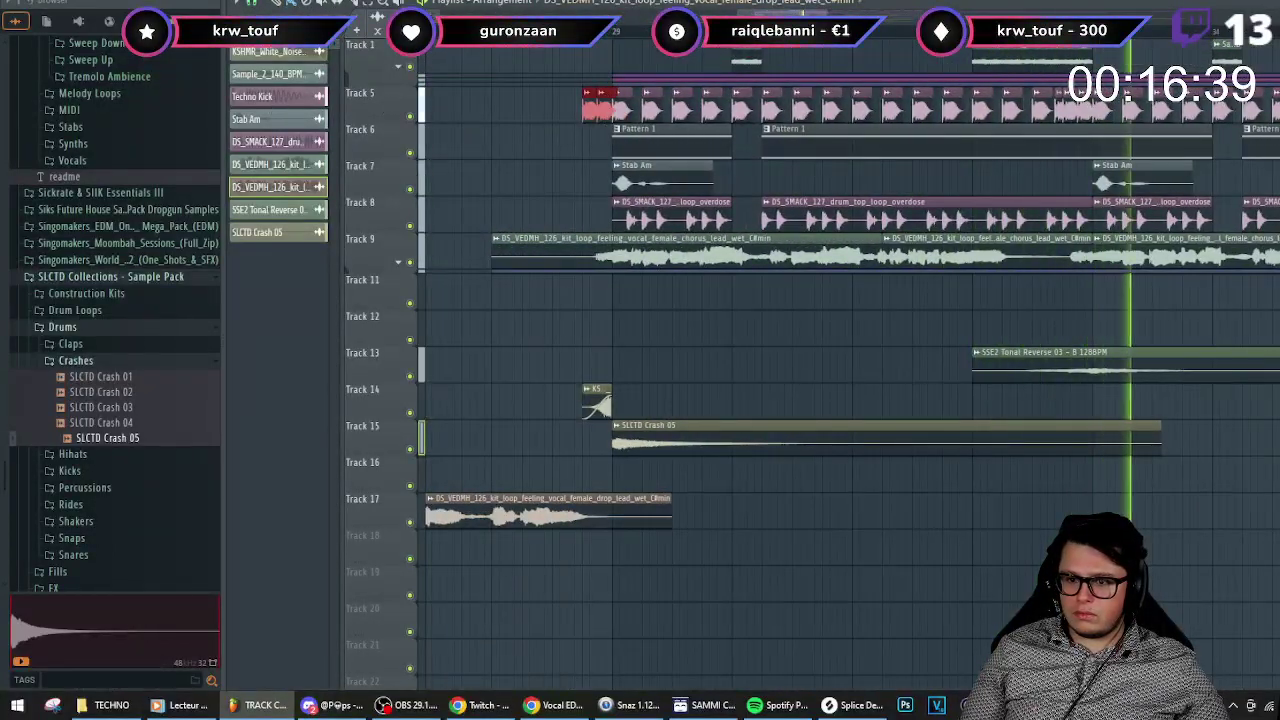
pyautogui.click(503, 47)
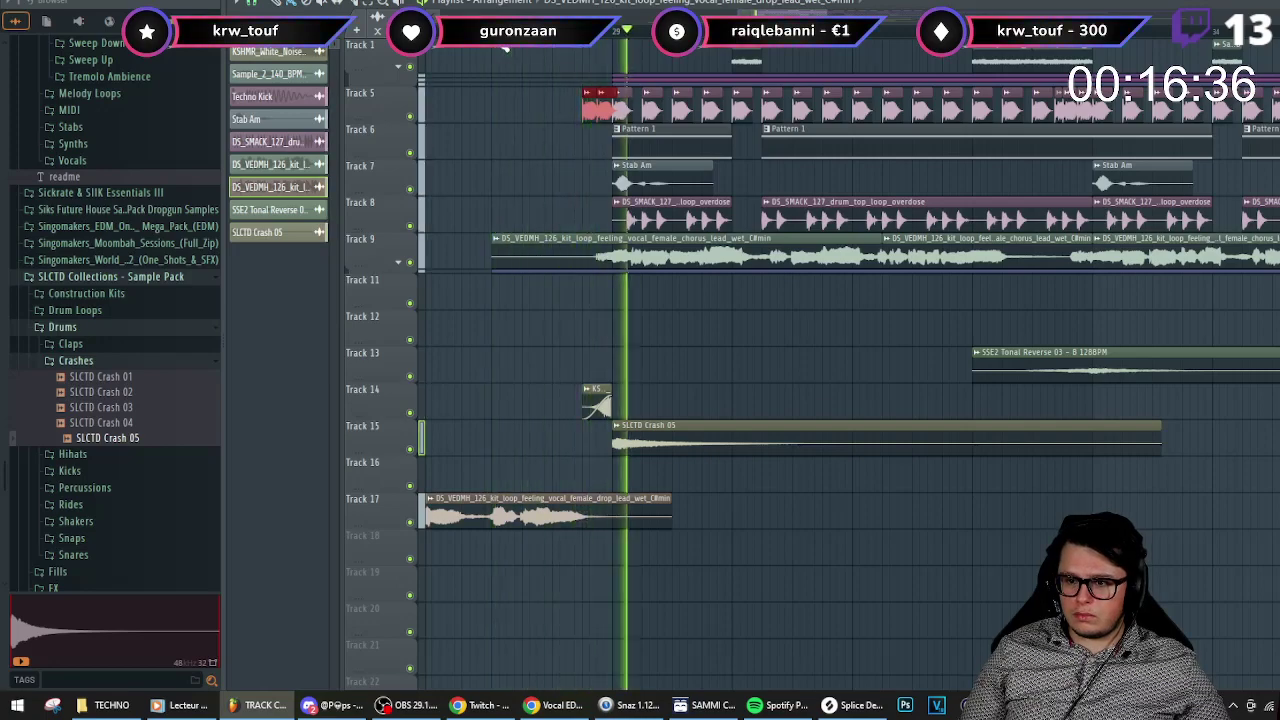
pyautogui.scroll(-5, 543, 349)
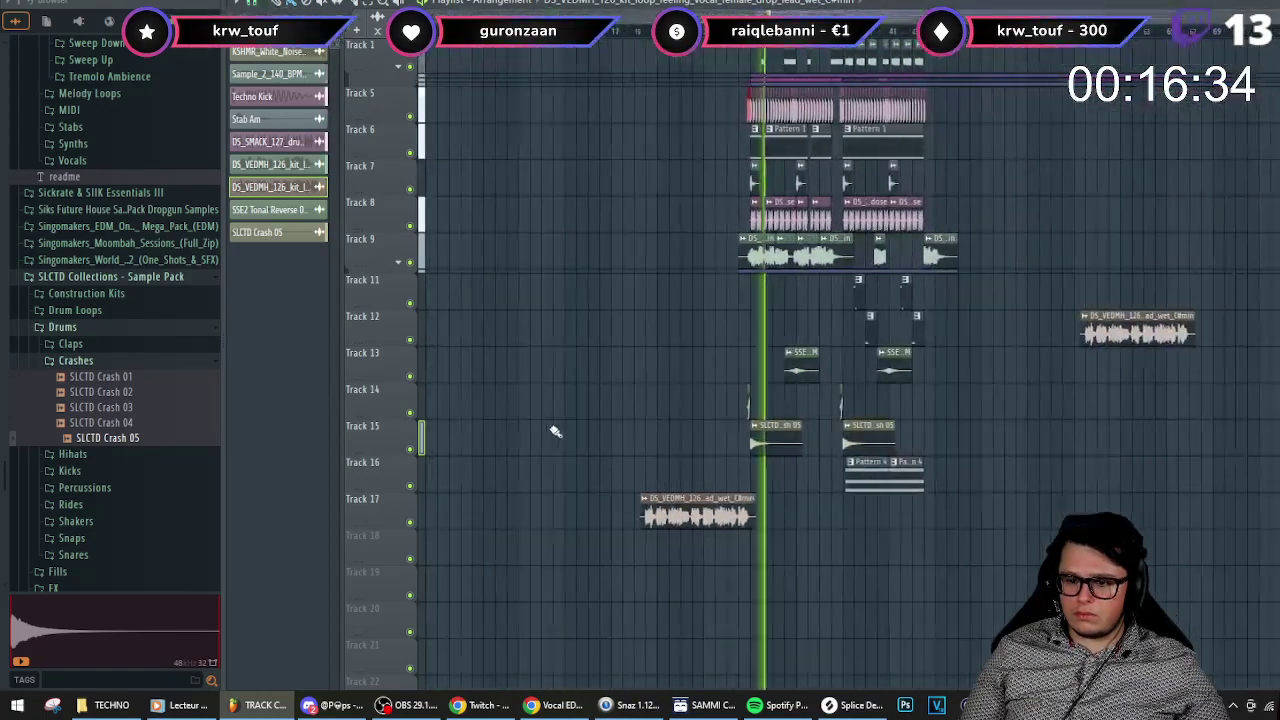
pyautogui.scroll(5, 668, 480)
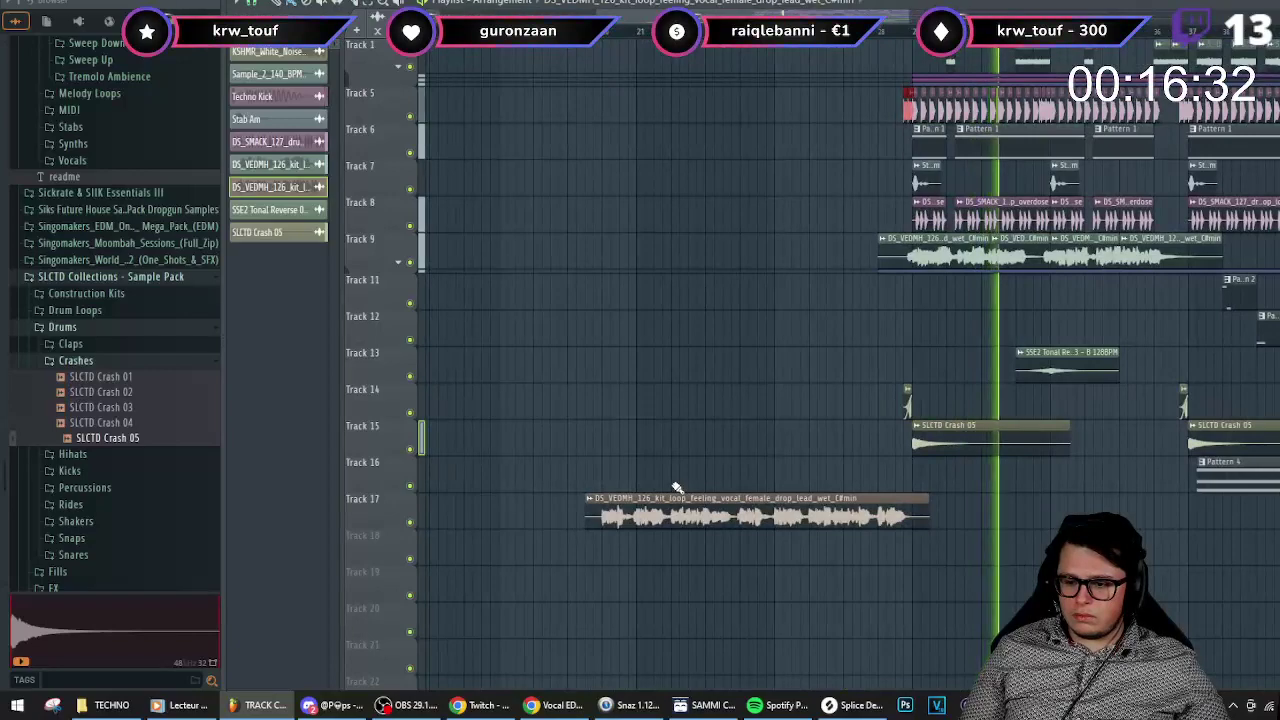
# - Delete the female drop lead vocal clip from Track 17 and stop playback
pyautogui.scroll(-5, 600, 505)
pyautogui.scroll(2, 691, 531)
pyautogui.rightClick(788, 524)
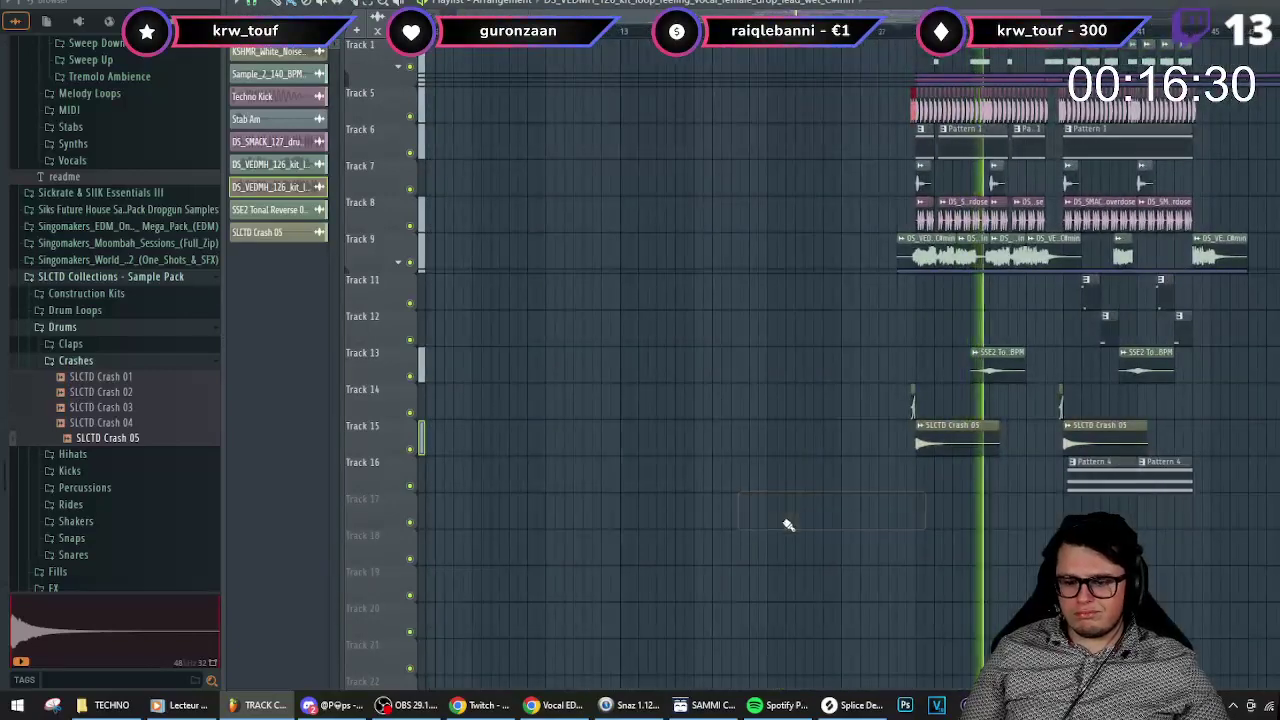
pyautogui.press('space')
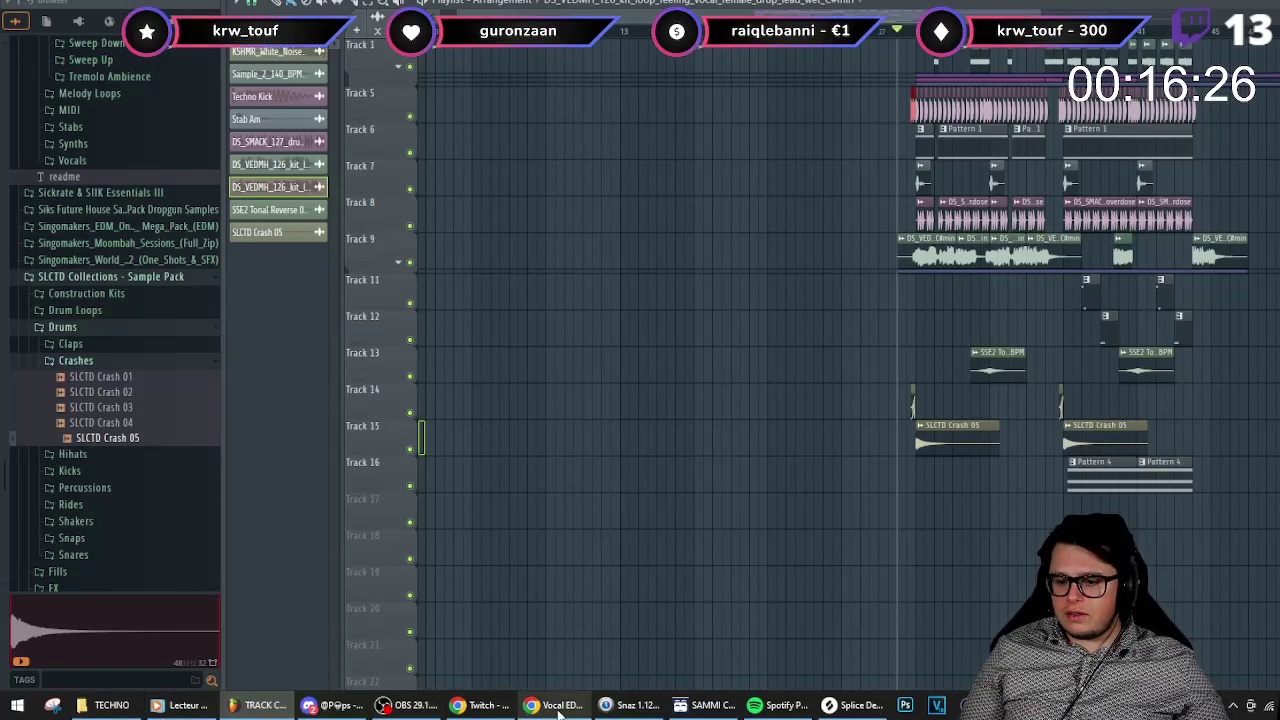
# - Switch to Splice in the browser, preview the chorus and verse lead vocals, and add the verse lead sample to the library
pyautogui.click(556, 705)
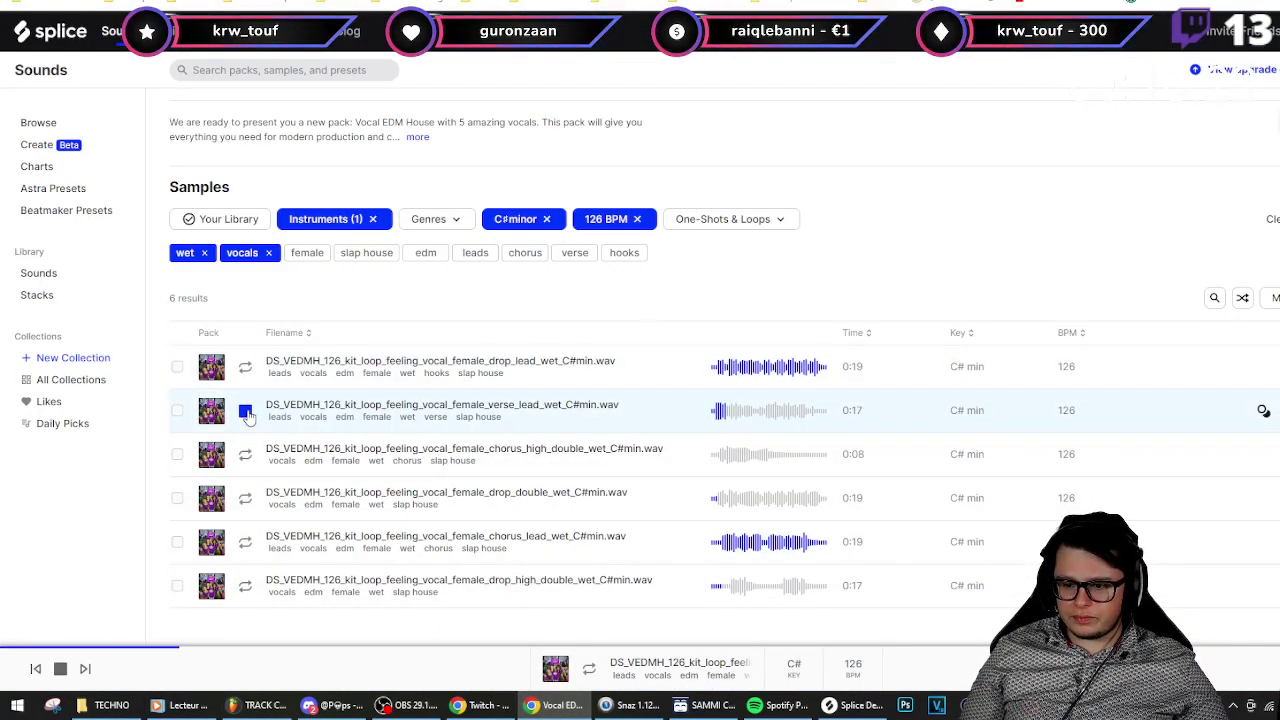
pyautogui.click(245, 544)
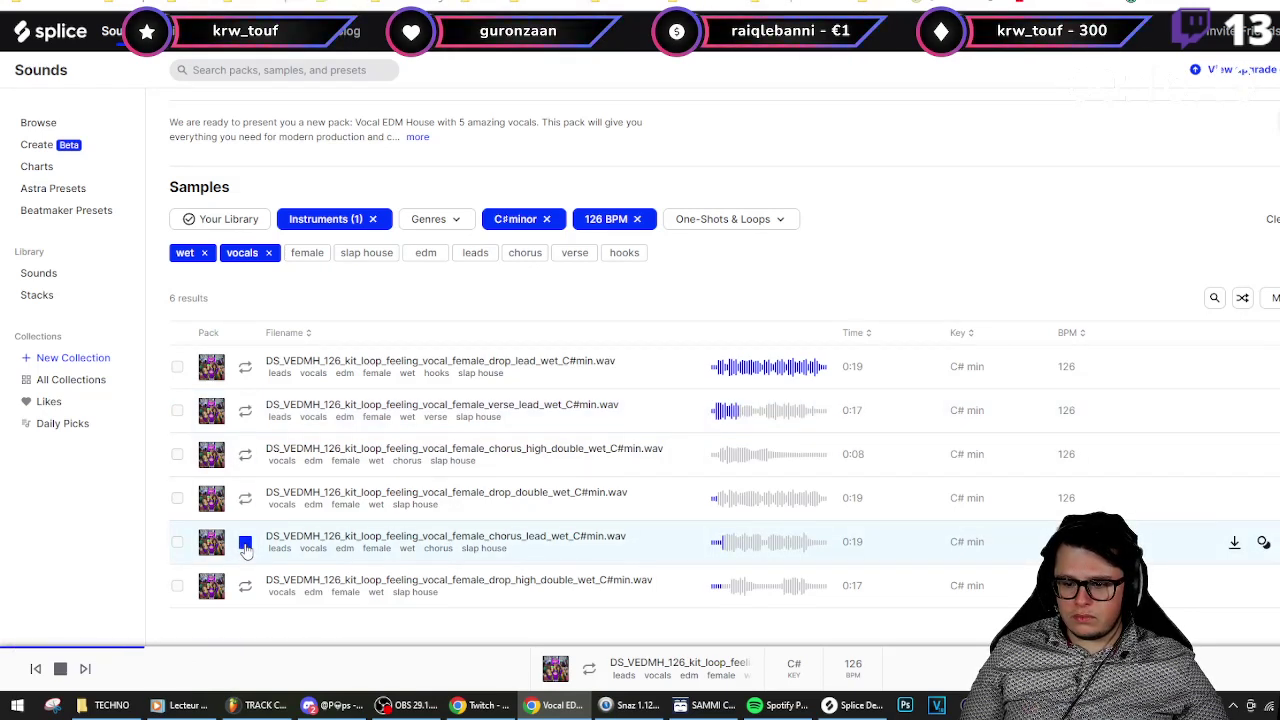
pyautogui.click(244, 412)
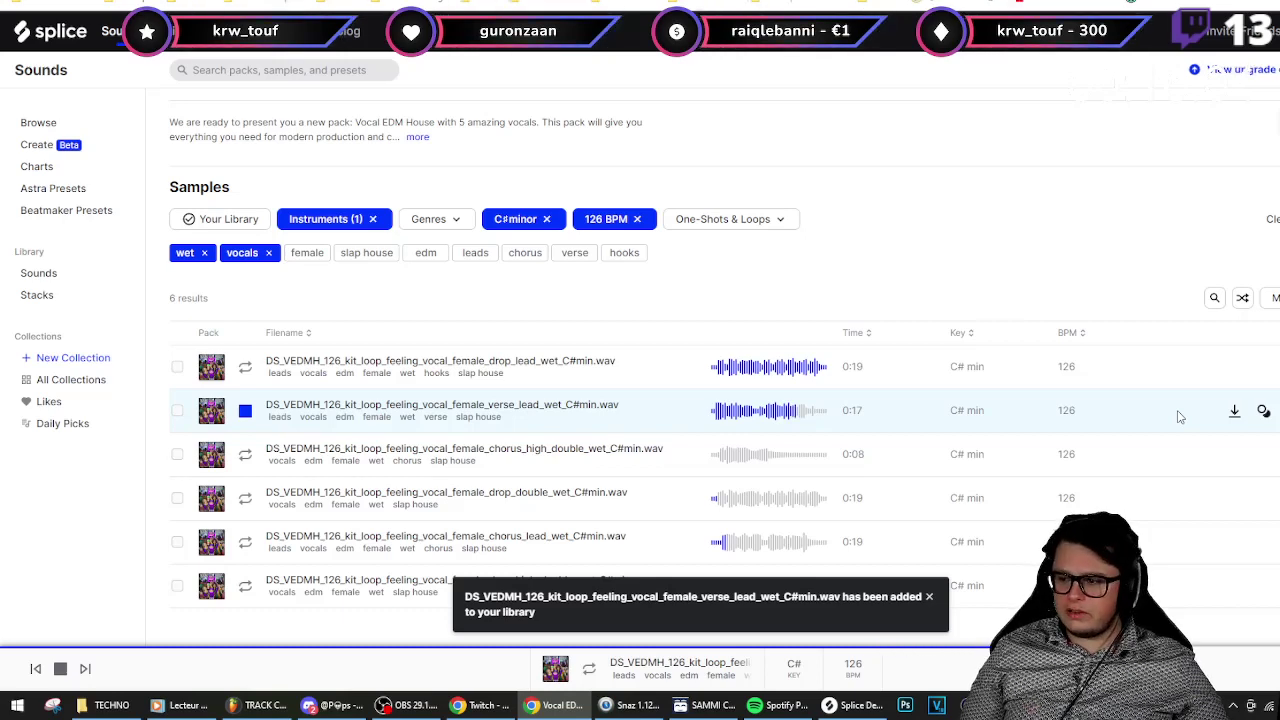
# - Preview the verse lead vocal in the Splice desktop app and place it on Track 17 in the FL Studio playlist
pyautogui.click(260, 705)
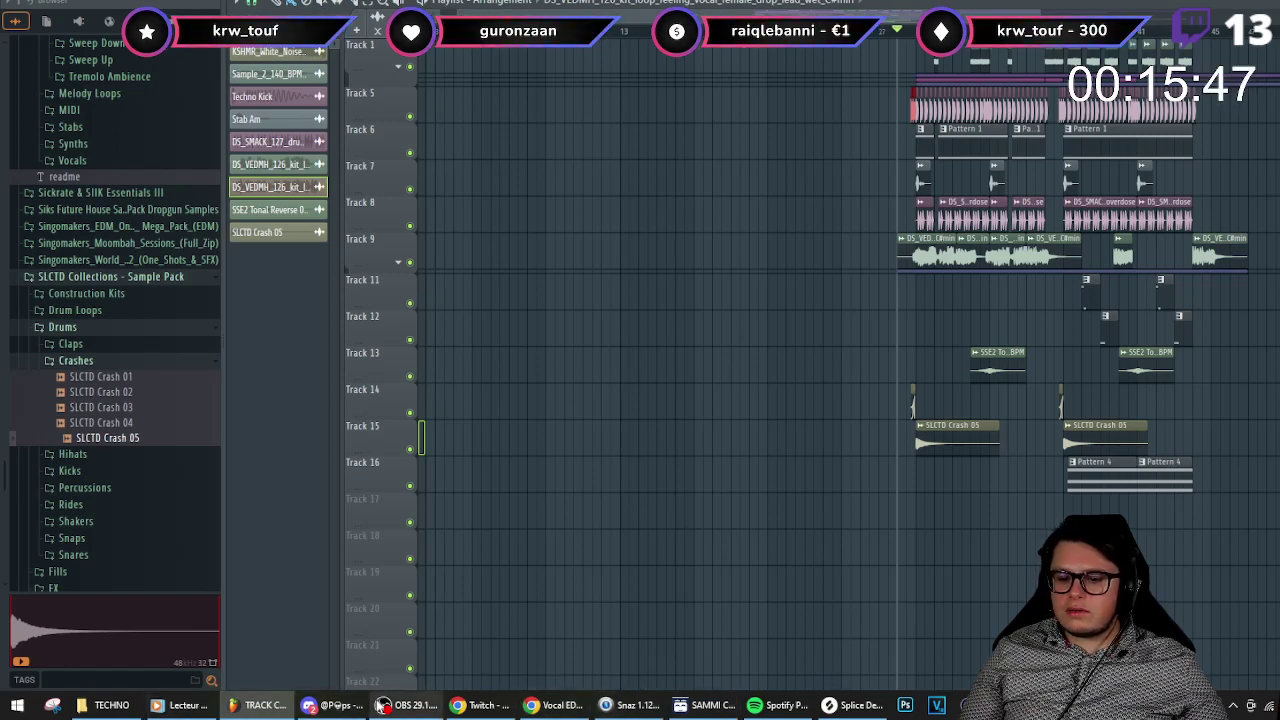
pyautogui.click(855, 705)
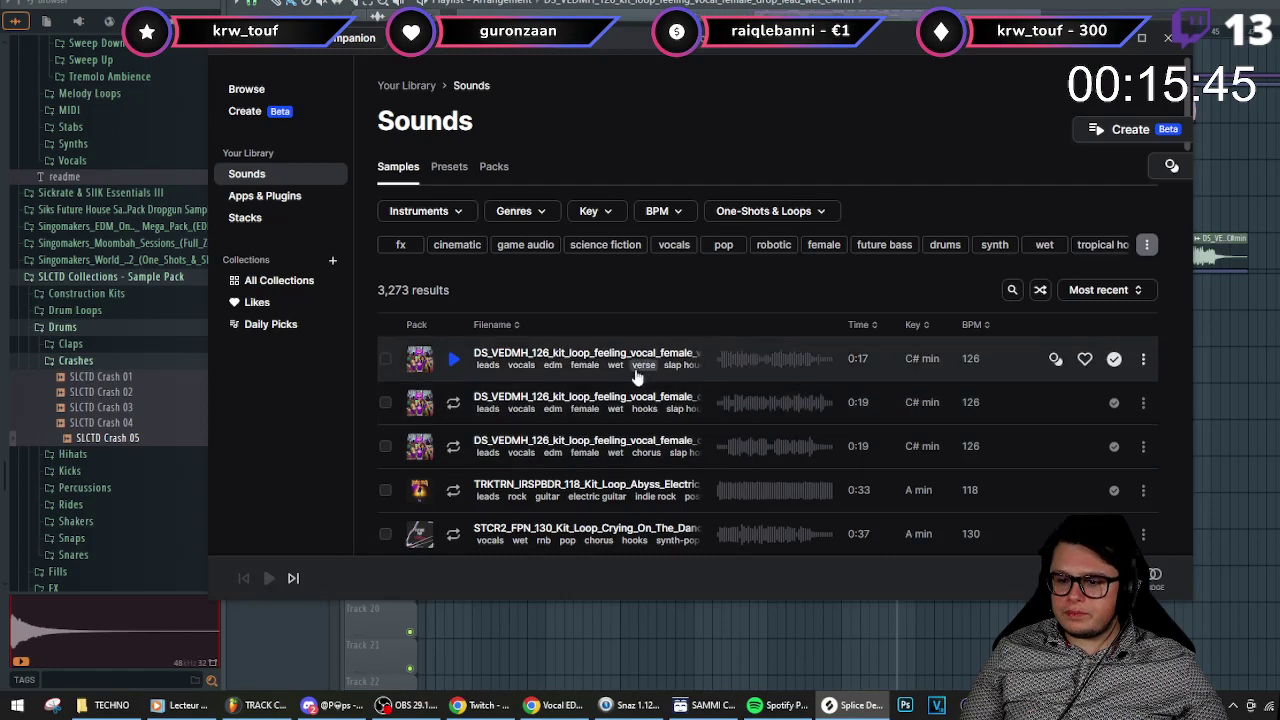
pyautogui.click(452, 359)
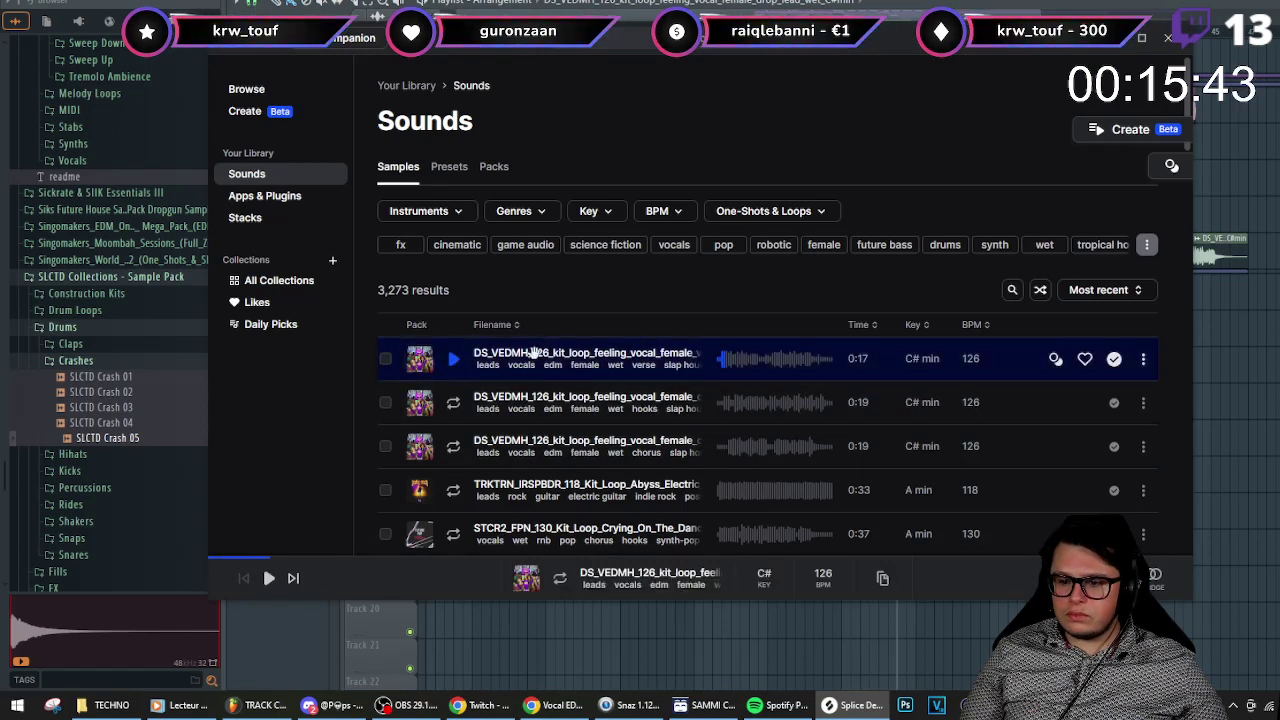
pyautogui.moveTo(478, 358); pyautogui.dragTo(683, 395)
pyautogui.moveTo(632, 340); pyautogui.dragTo(735, 522)
# - Fit the verse vocal clip to the project tempo, entering 126 BPM as its original tempo
pyautogui.rightClick(724, 508)
pyautogui.click(756, 527)
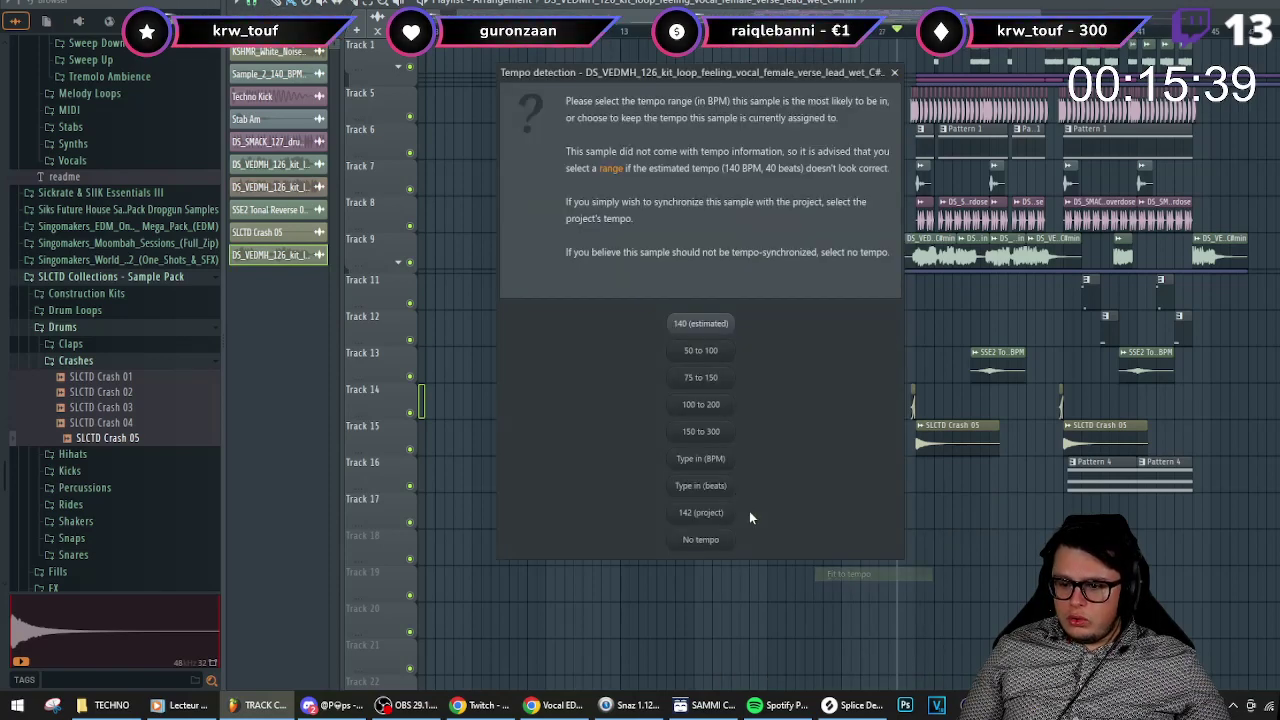
pyautogui.click(720, 462)
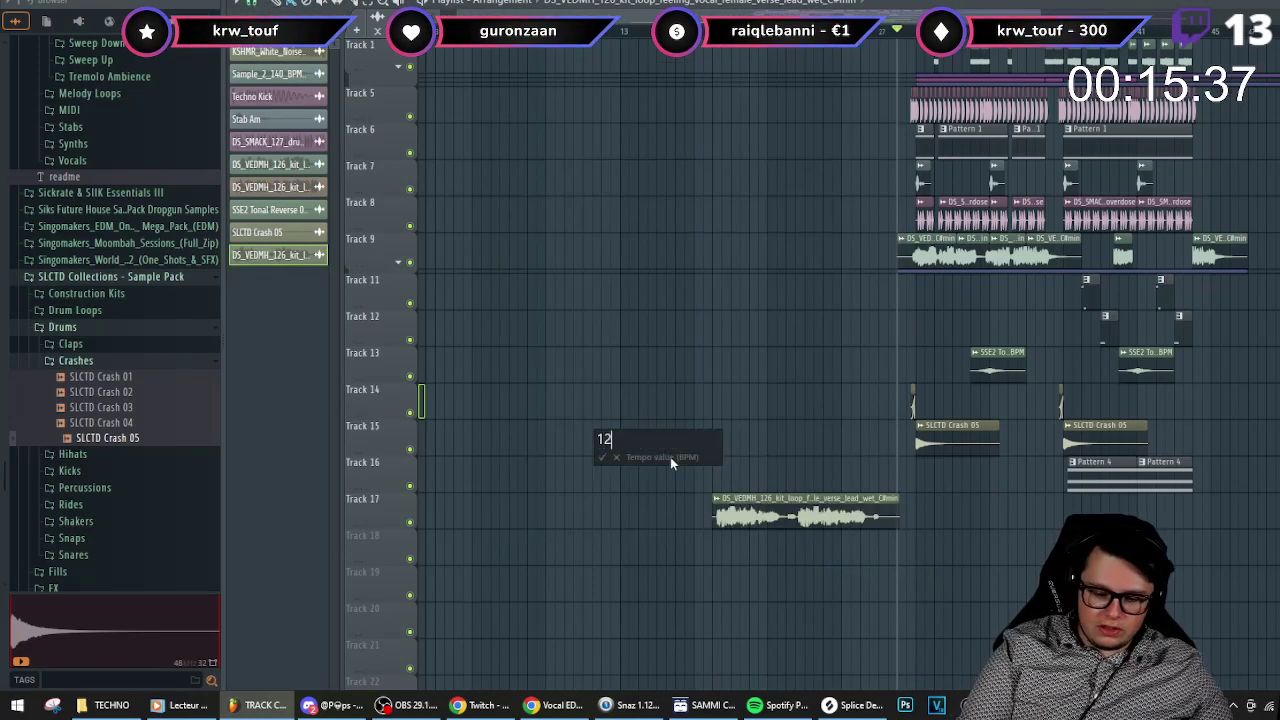
# - Move the verse vocal clip earlier in the arrangement and up to Track 9 while auditioning it
pyautogui.moveTo(748, 496); pyautogui.dragTo(581, 390)
pyautogui.press('space')
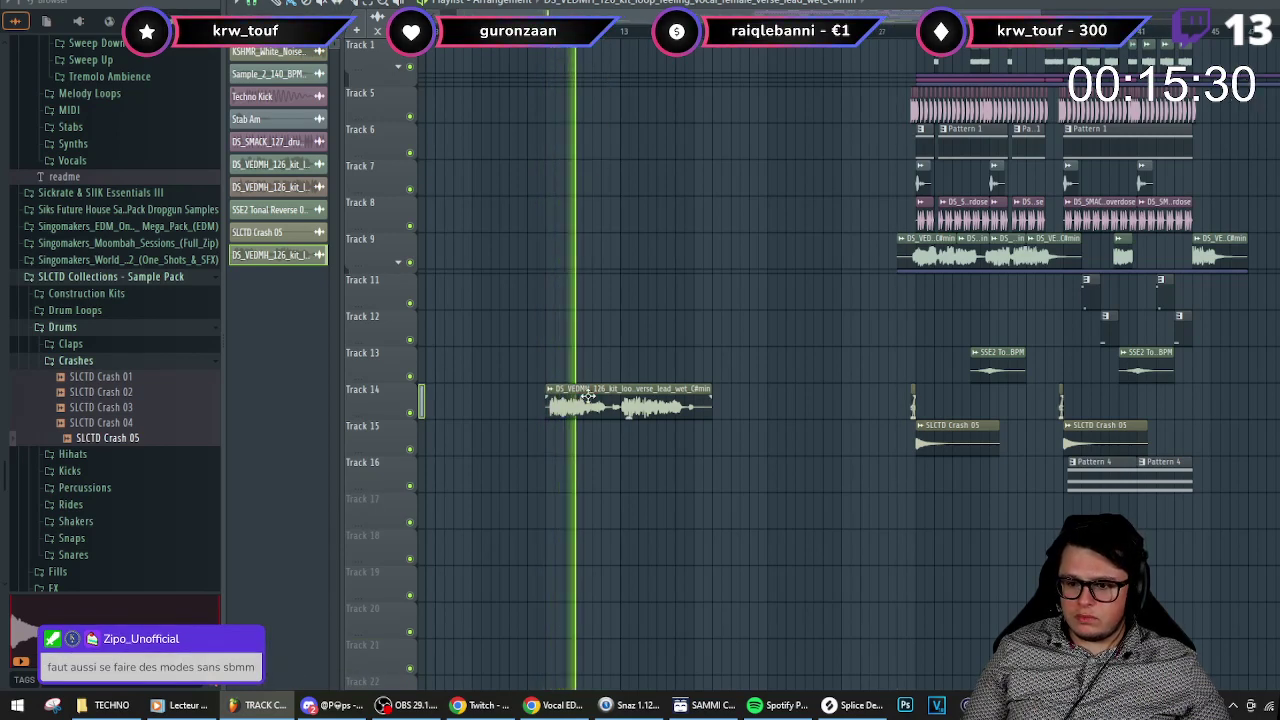
pyautogui.keyDown('ctrl'); pyautogui.click(586, 396); pyautogui.keyUp('ctrl')
pyautogui.hotkey('shift', 'Up')
pyautogui.hotkey('shift', 'Up')
pyautogui.hotkey('shift', 'Up')
pyautogui.hotkey('shift', 'Up')
pyautogui.hotkey('shift', 'Up')
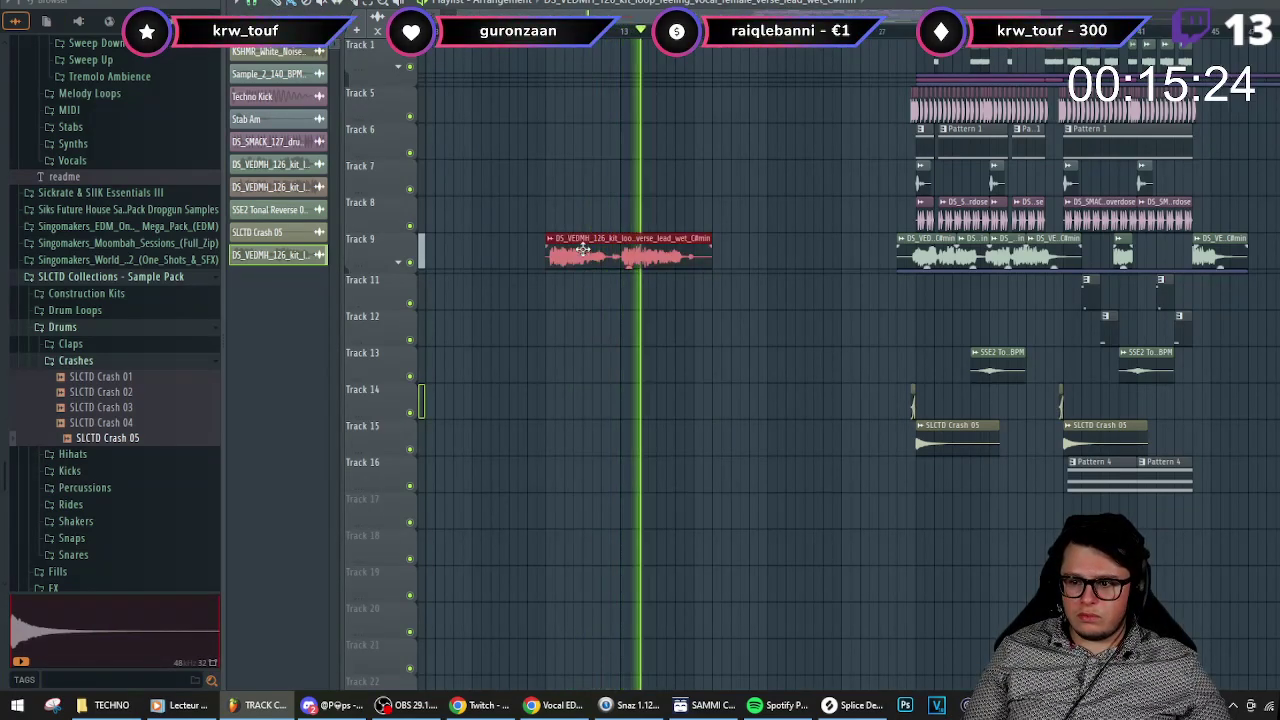
# - Copy the first drop's chorus vocal clips on Track 9 to the end of the verse vocal, and unfold Track 10
pyautogui.click(905, 245)
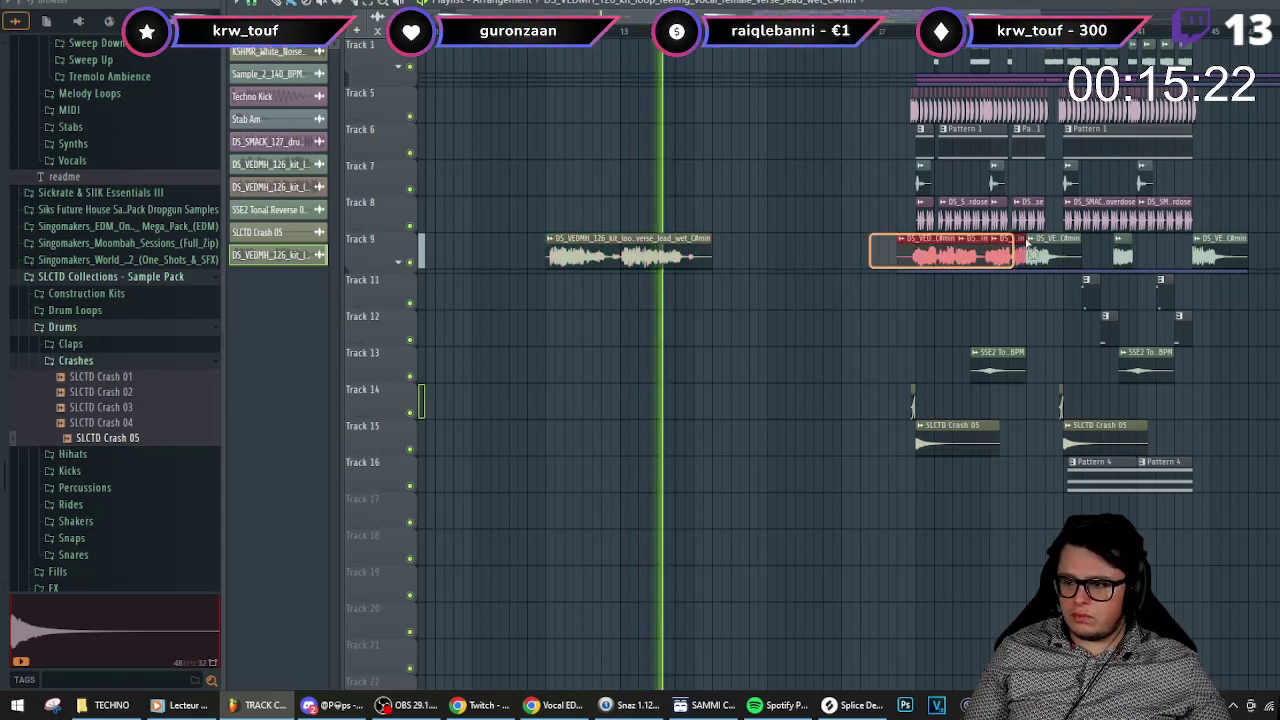
pyautogui.moveTo(913, 240); pyautogui.dragTo(679, 236)
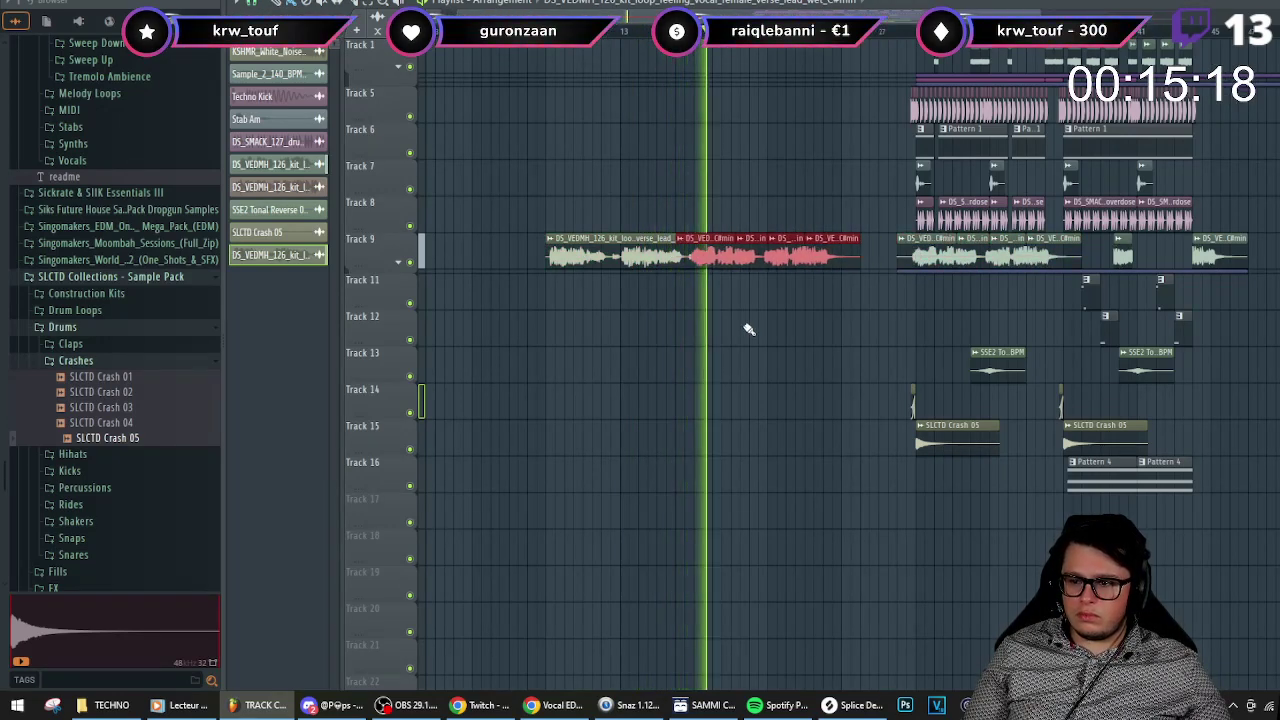
pyautogui.click(398, 262)
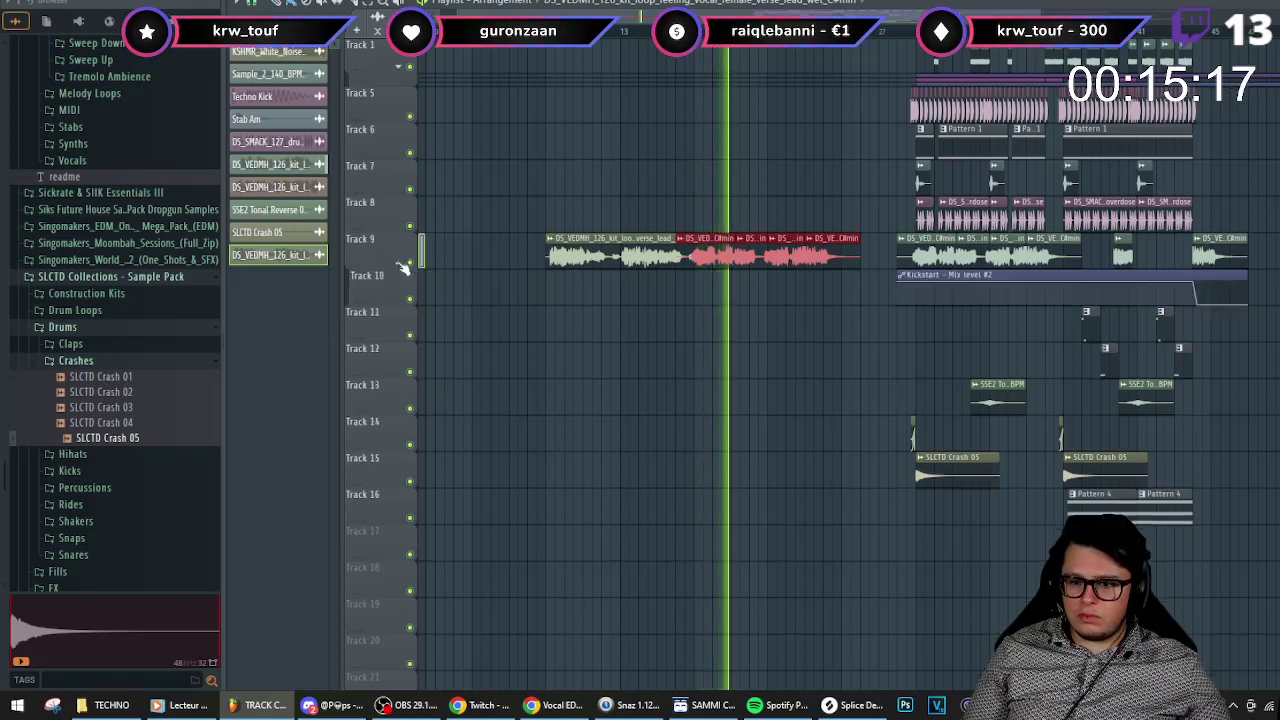
# - Route the verse vocal sample's channel to mixer track 31, alongside the existing vocal
pyautogui.doubleClick(605, 255)
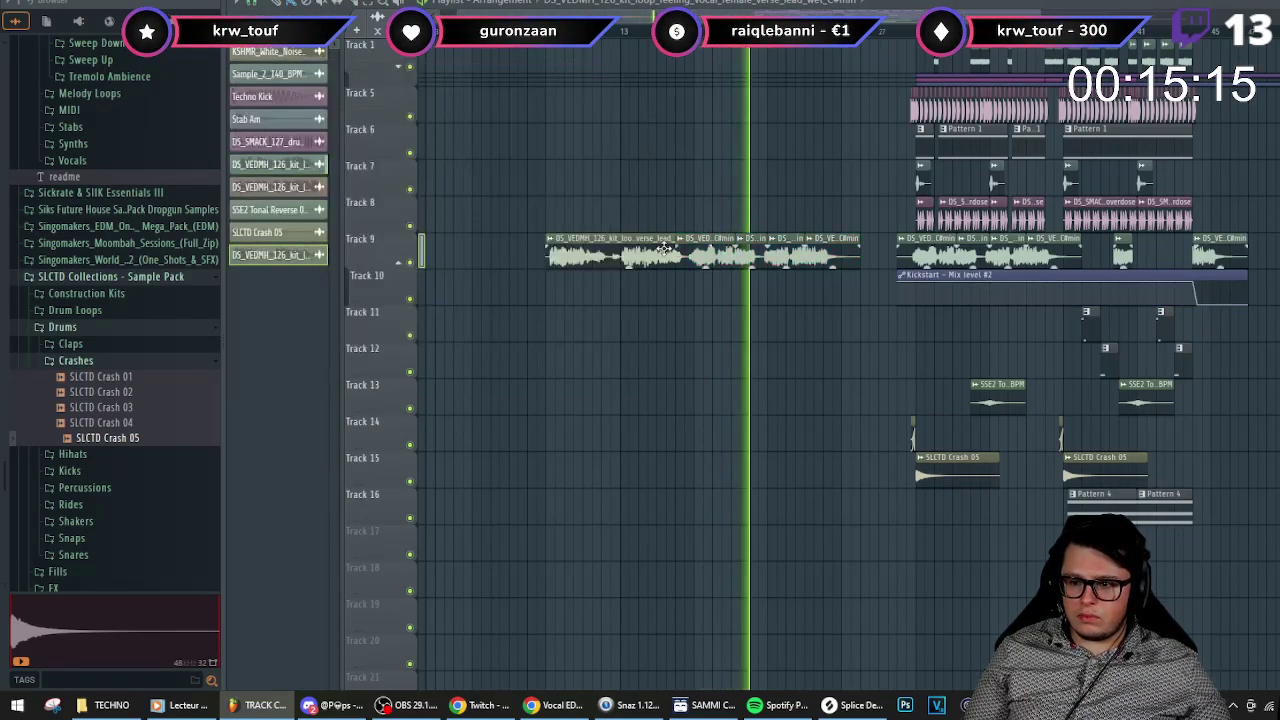
pyautogui.click(678, 198)
pyautogui.click(664, 231)
pyautogui.press('F9')
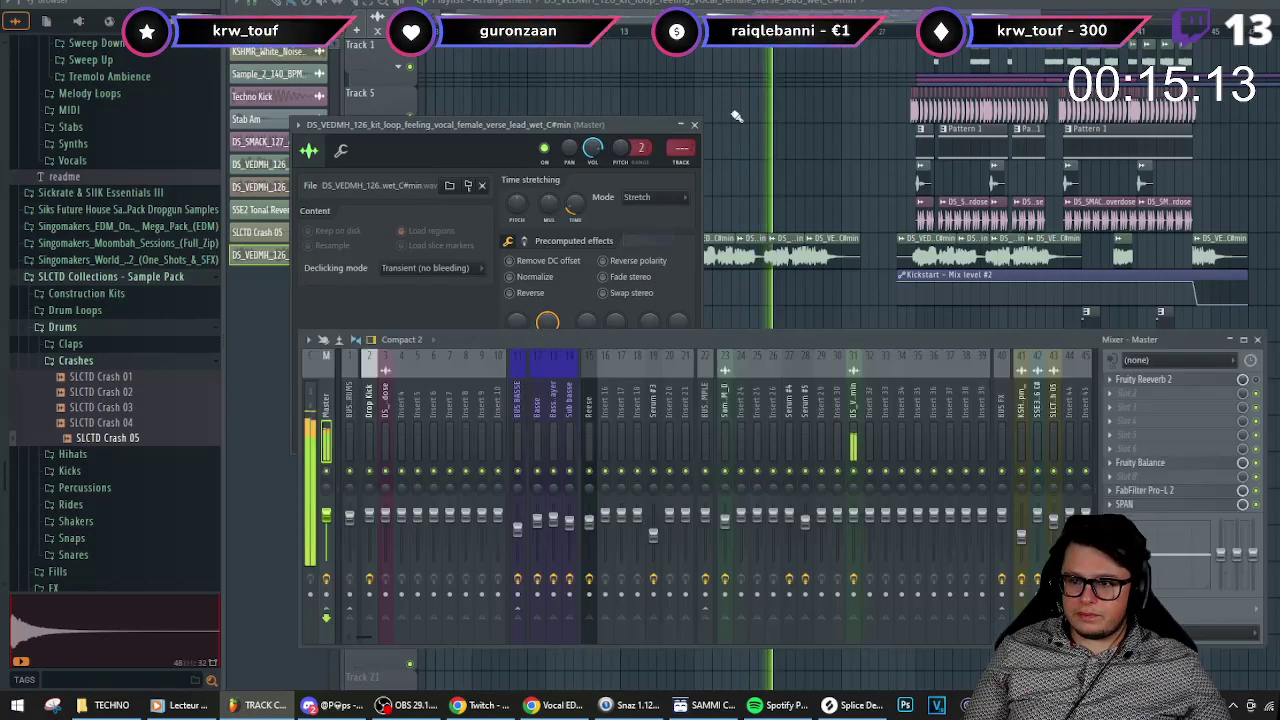
pyautogui.click(853, 435)
pyautogui.hotkey('ctrl', 'l')
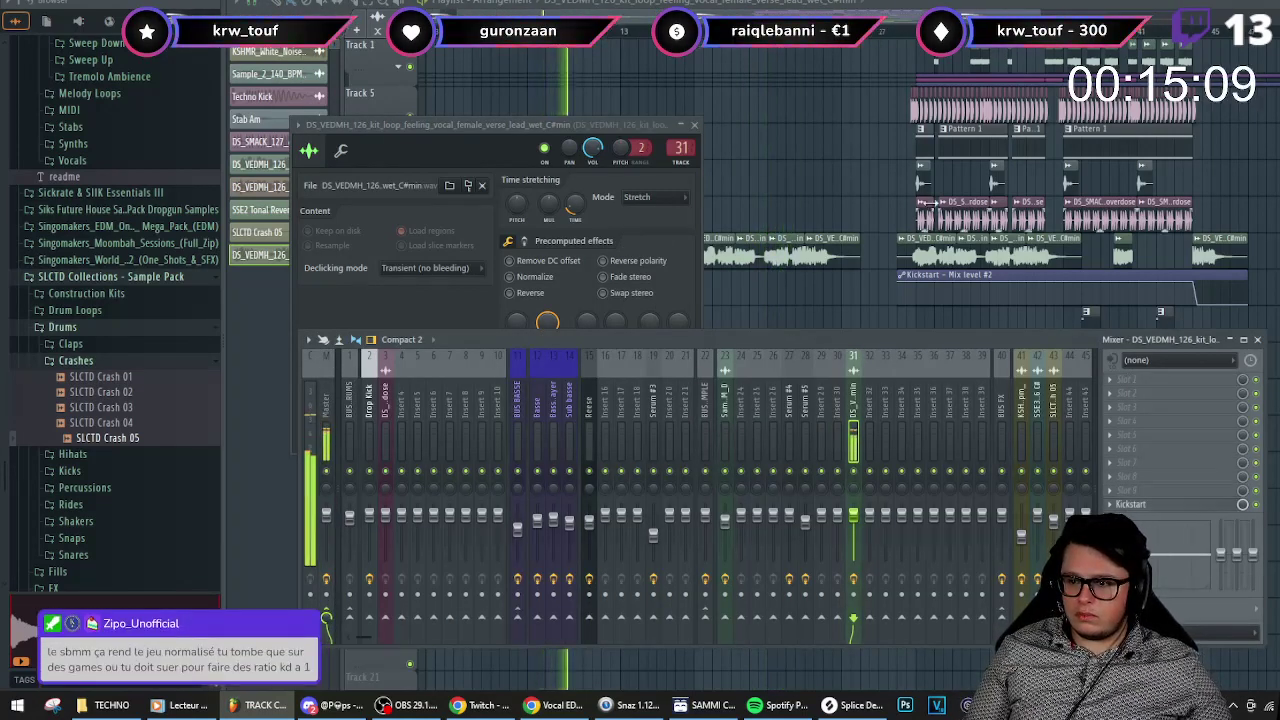
# - Copy the Kickstart - Mix level #2 automation to the intro on Track 10, shortened so its drop falls at the verse vocal's start
pyautogui.press('F5')
pyautogui.moveTo(1151, 271); pyautogui.dragTo(436, 288)
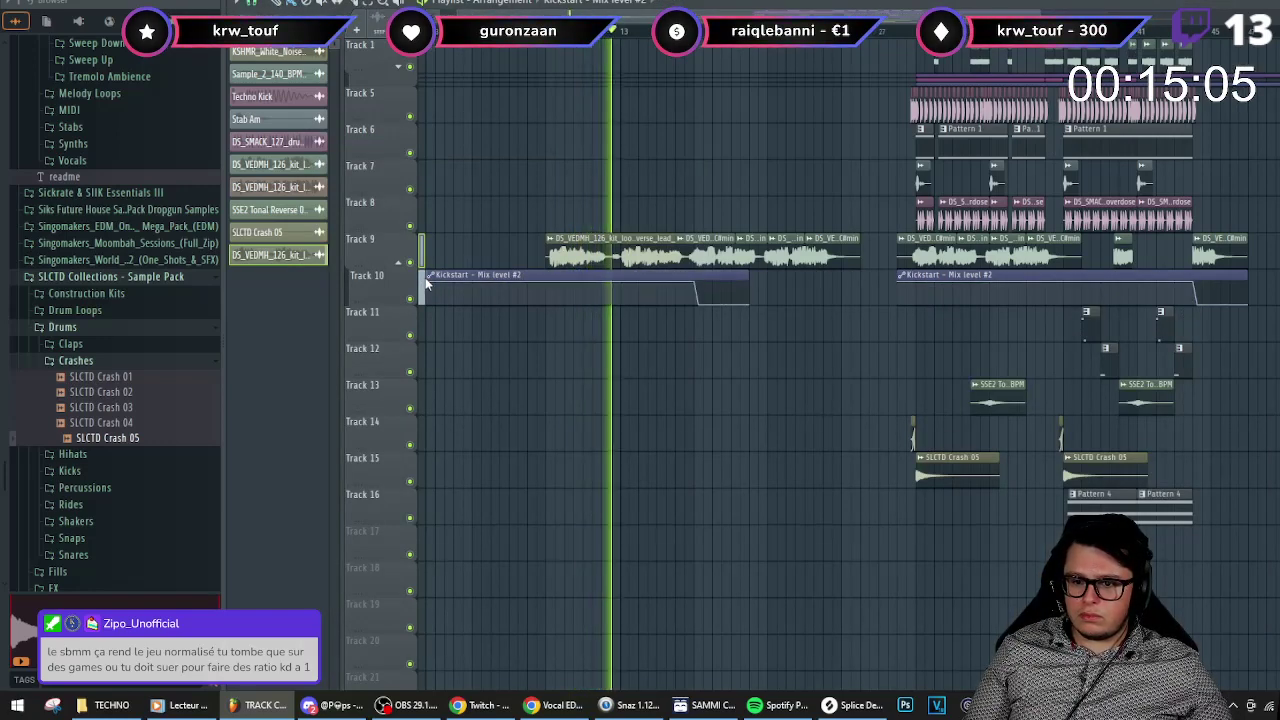
pyautogui.moveTo(434, 276); pyautogui.dragTo(535, 278)
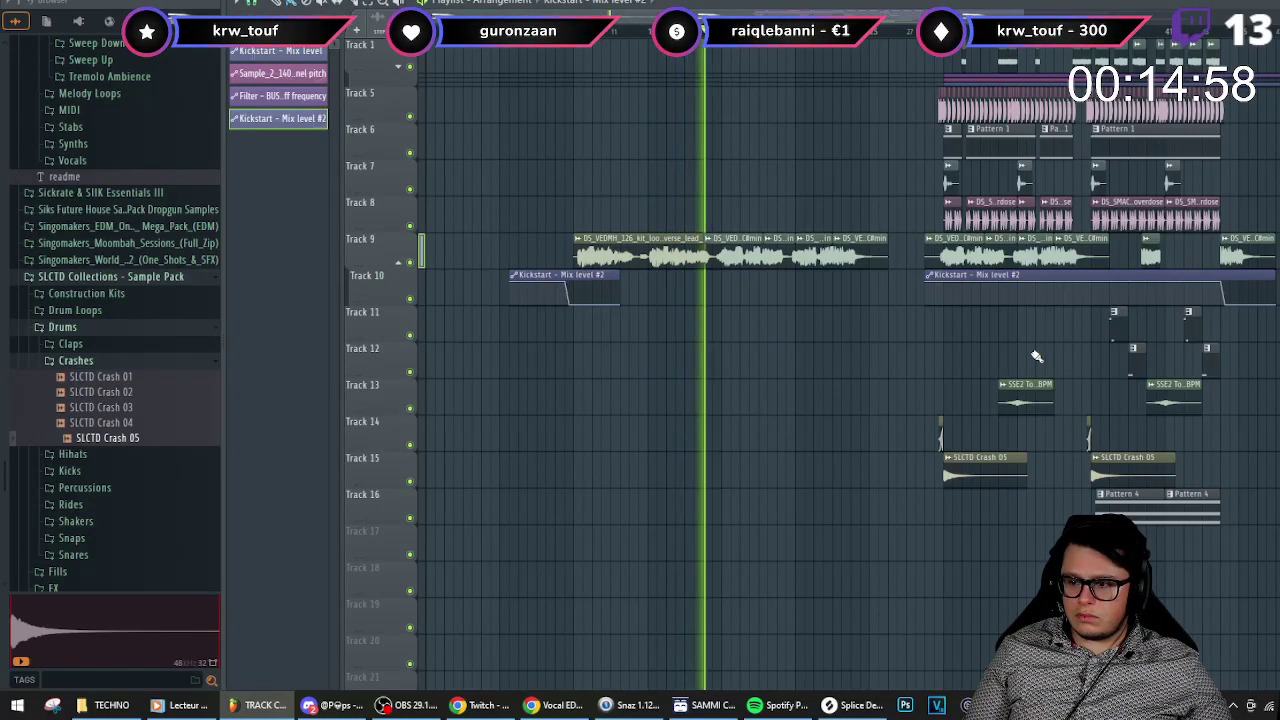
# - Copy the drum top loop clips on Track 8 to sit above the copied chorus vocals before the first drop
pyautogui.scroll(1, 1000, 248)
pyautogui.scroll(1, 1000, 248)
pyautogui.keyDown('shift'); pyautogui.moveTo(1151, 212); pyautogui.dragTo(750, 214); pyautogui.keyUp('shift')
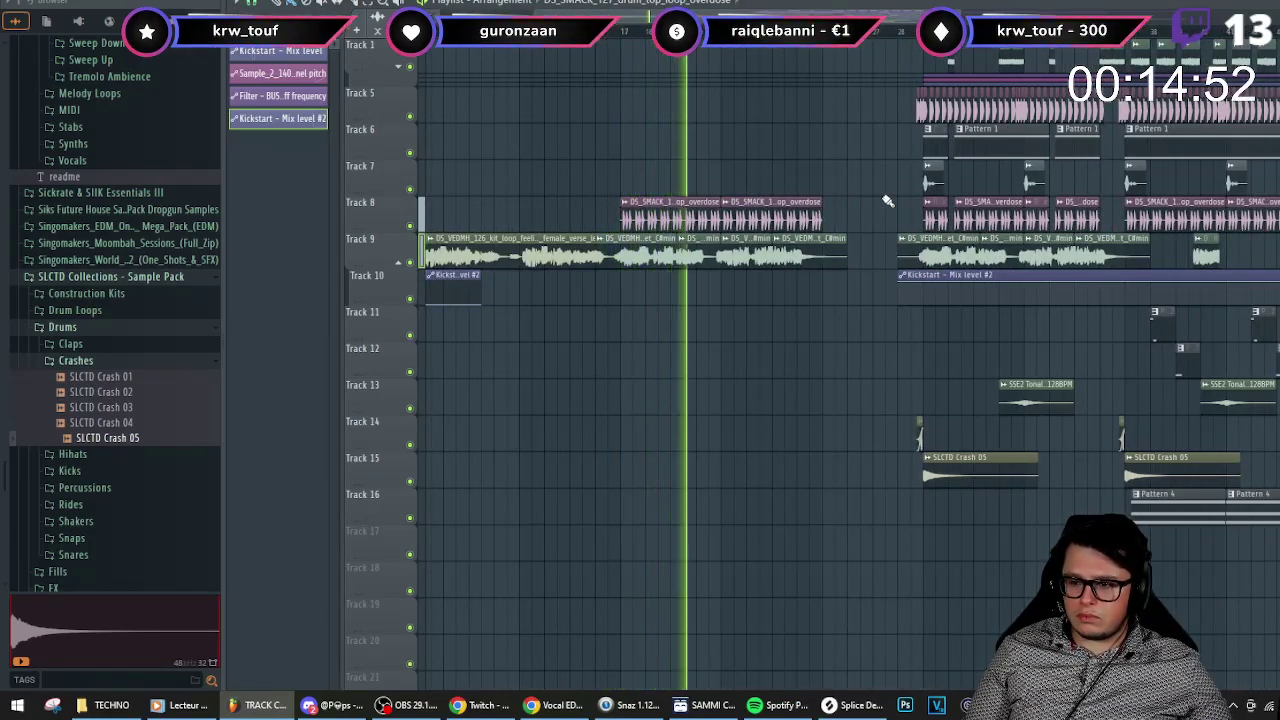
# - Select all intro clips on Tracks 8 to 10 and move them later so the drum loops end at the first drop
pyautogui.scroll(-1, 830, 245)
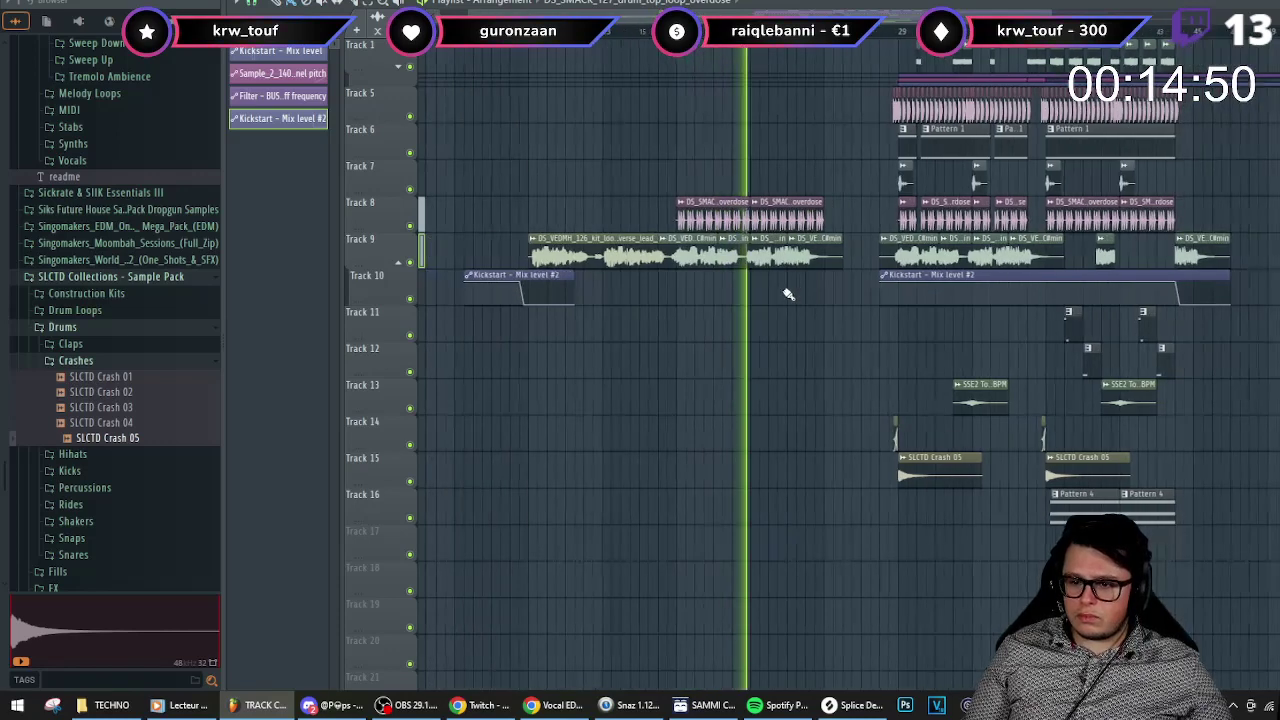
pyautogui.moveTo(797, 336); pyautogui.dragTo(450, 164)
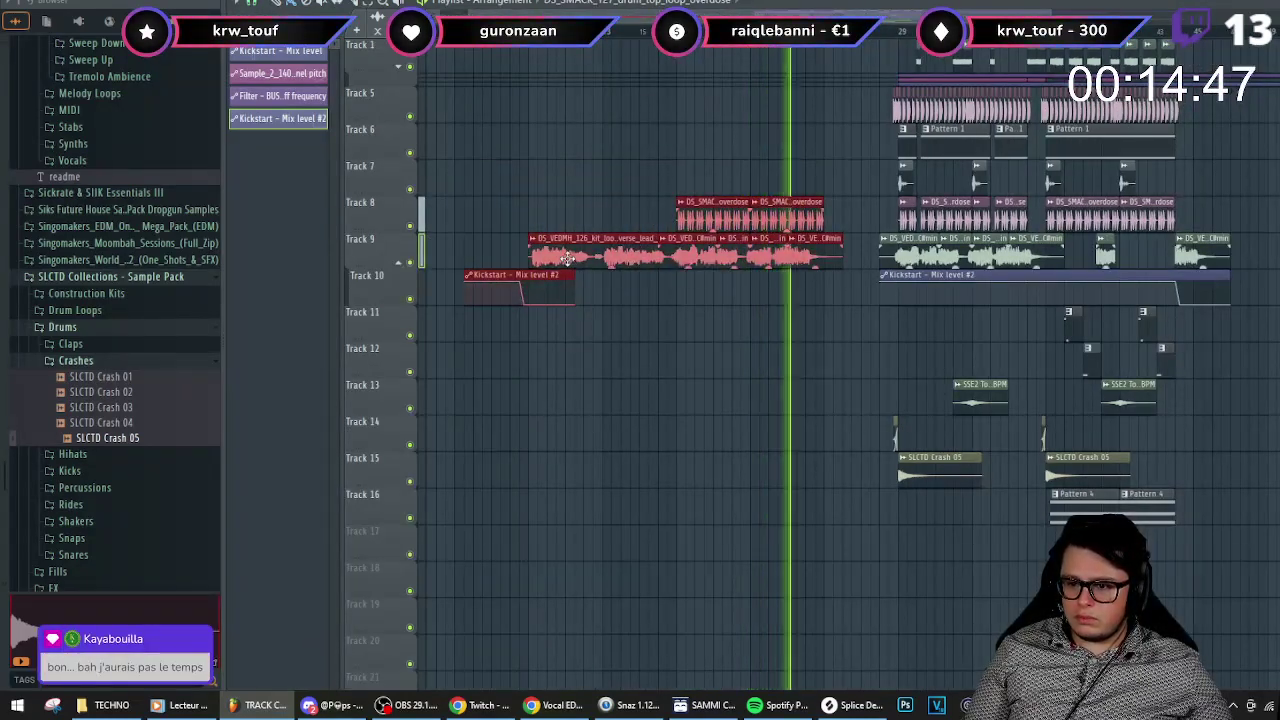
pyautogui.press('space')
pyautogui.moveTo(561, 250); pyautogui.dragTo(636, 250)
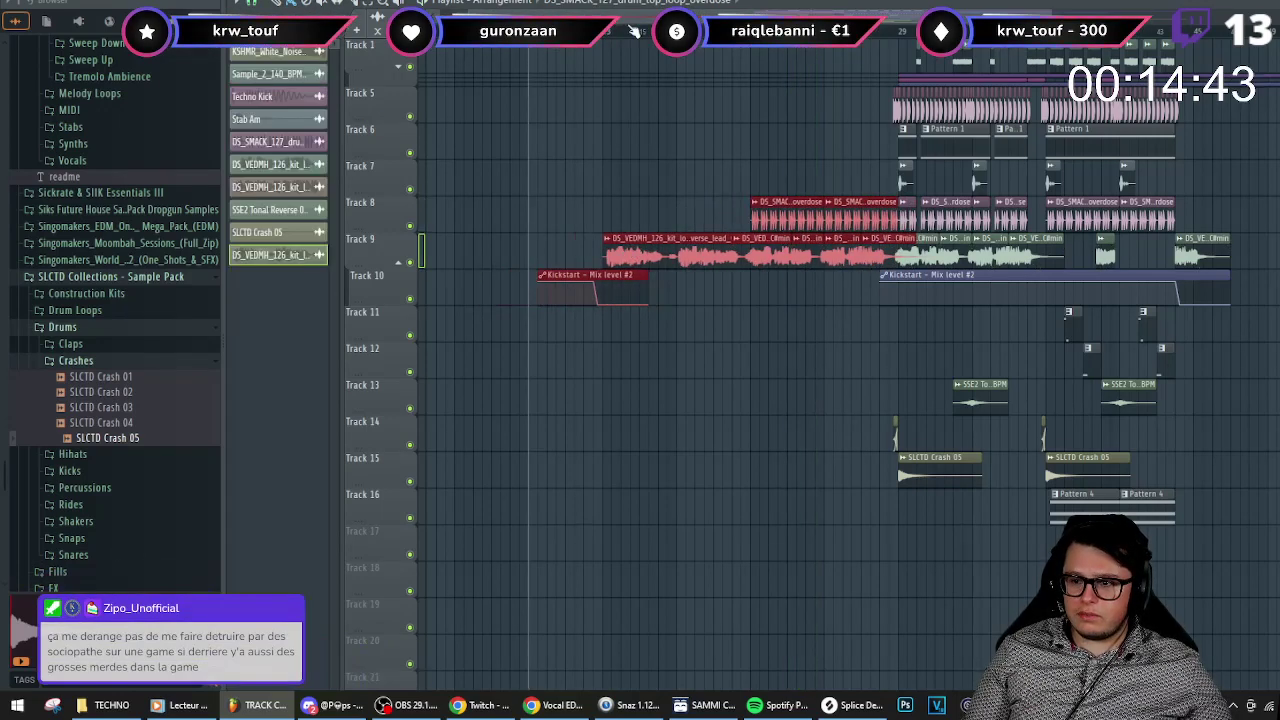
# - Shorten the last intro drum loop on Track 8 to leave a gap before the first drop, and fold Track 10 under Track 9
pyautogui.scroll(2, 877, 203)
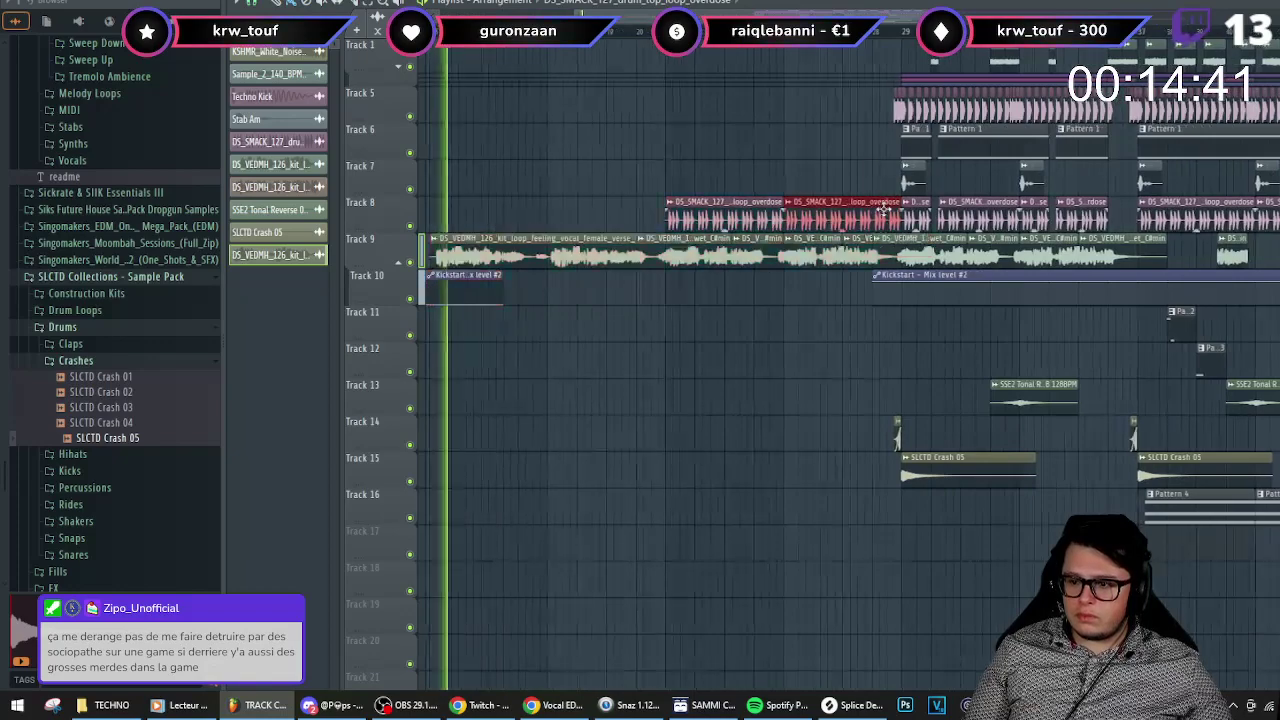
pyautogui.scroll(-2, 390, 220)
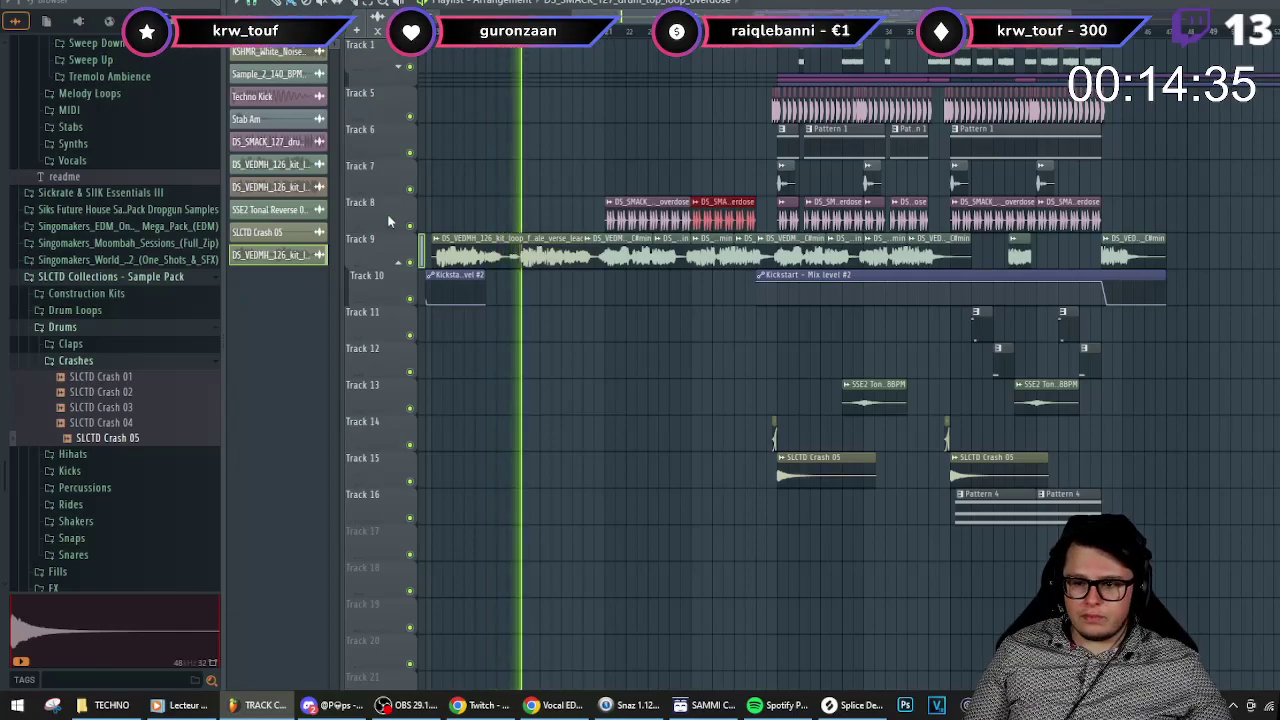
pyautogui.scroll(-2, 529, 313)
pyautogui.scroll(2, 550, 318)
pyautogui.scroll(-1, 563, 337)
pyautogui.click(399, 263)
pyautogui.scroll(2, 608, 326)
pyautogui.scroll(-3, 614, 314)
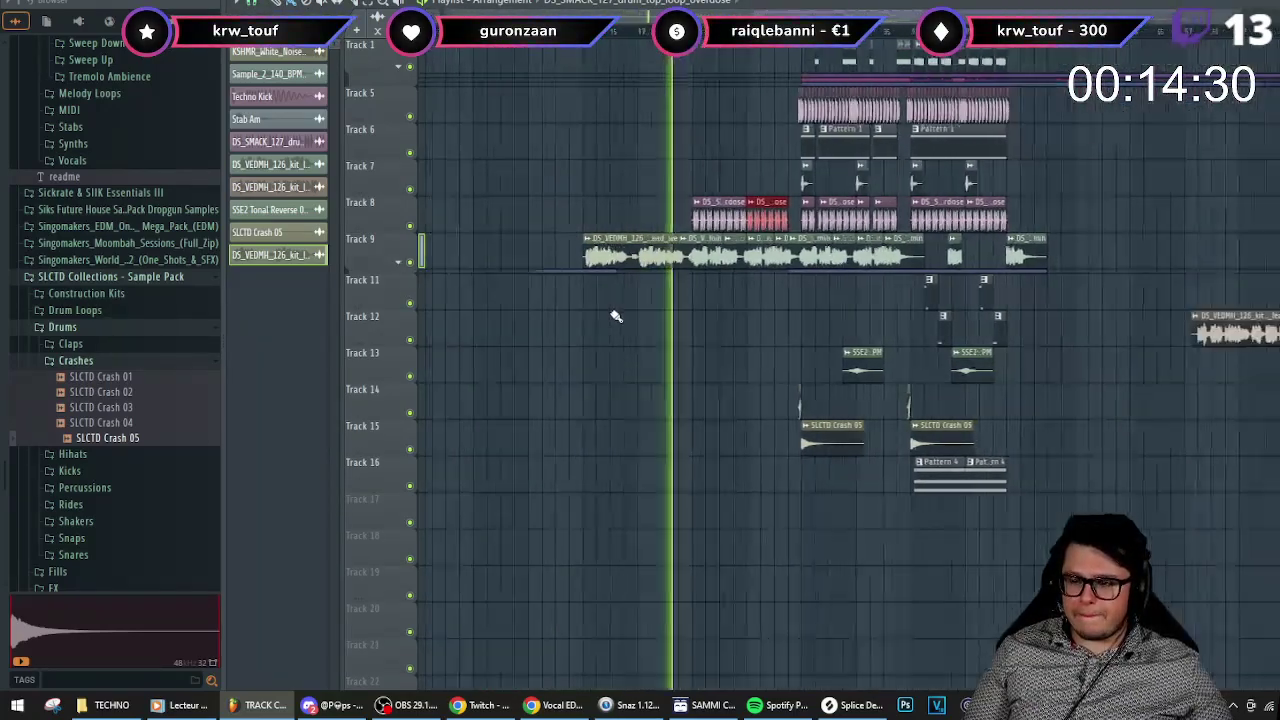
# - Place two Pattern 4 clips on Track 16 beneath the intro drum loops, trimming the second to end with the loops
pyautogui.scroll(1, 617, 312)
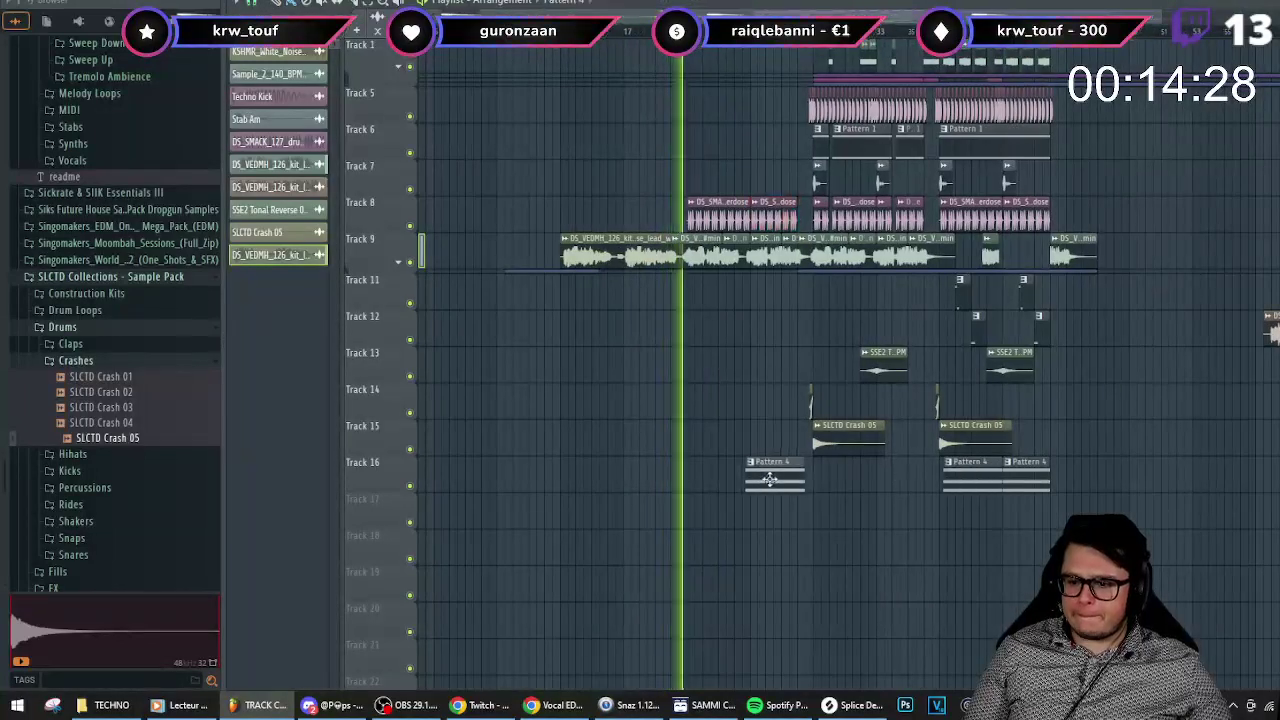
pyautogui.click(692, 478)
pyautogui.scroll(2, 685, 481)
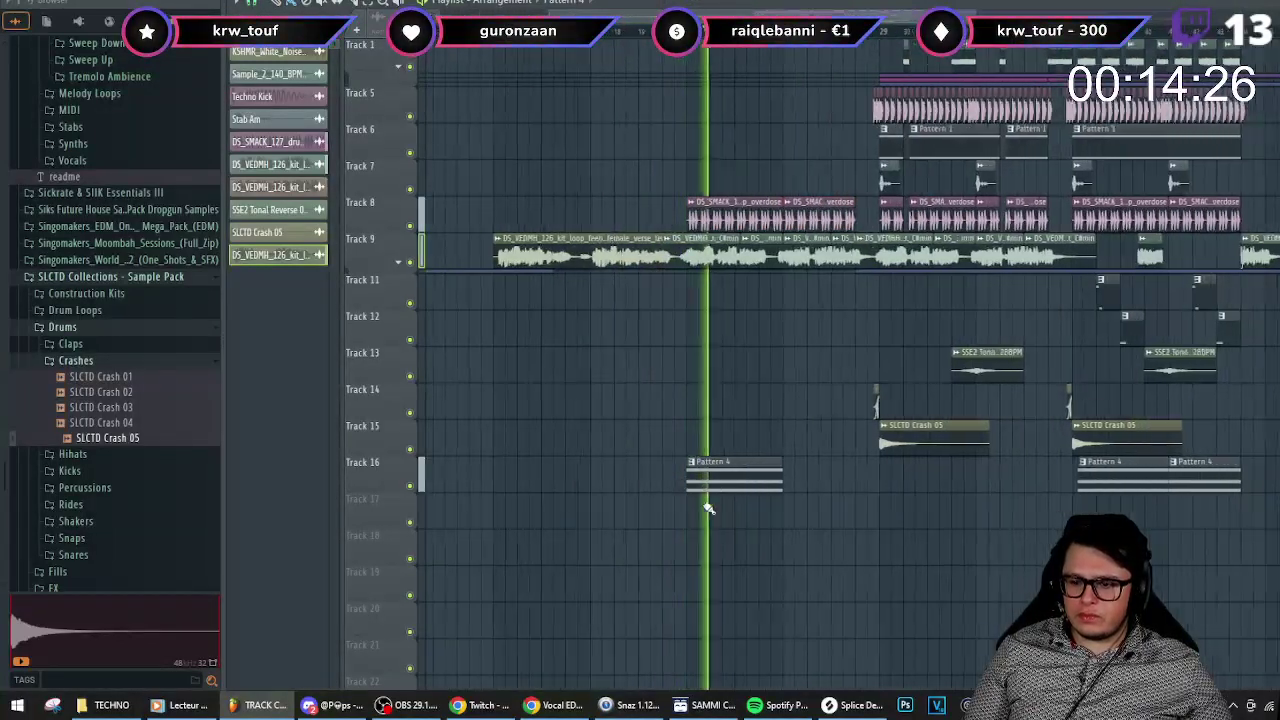
pyautogui.click(810, 482)
pyautogui.scroll(2, 808, 481)
pyautogui.moveTo(859, 474); pyautogui.dragTo(831, 472)
pyautogui.scroll(-2, 828, 471)
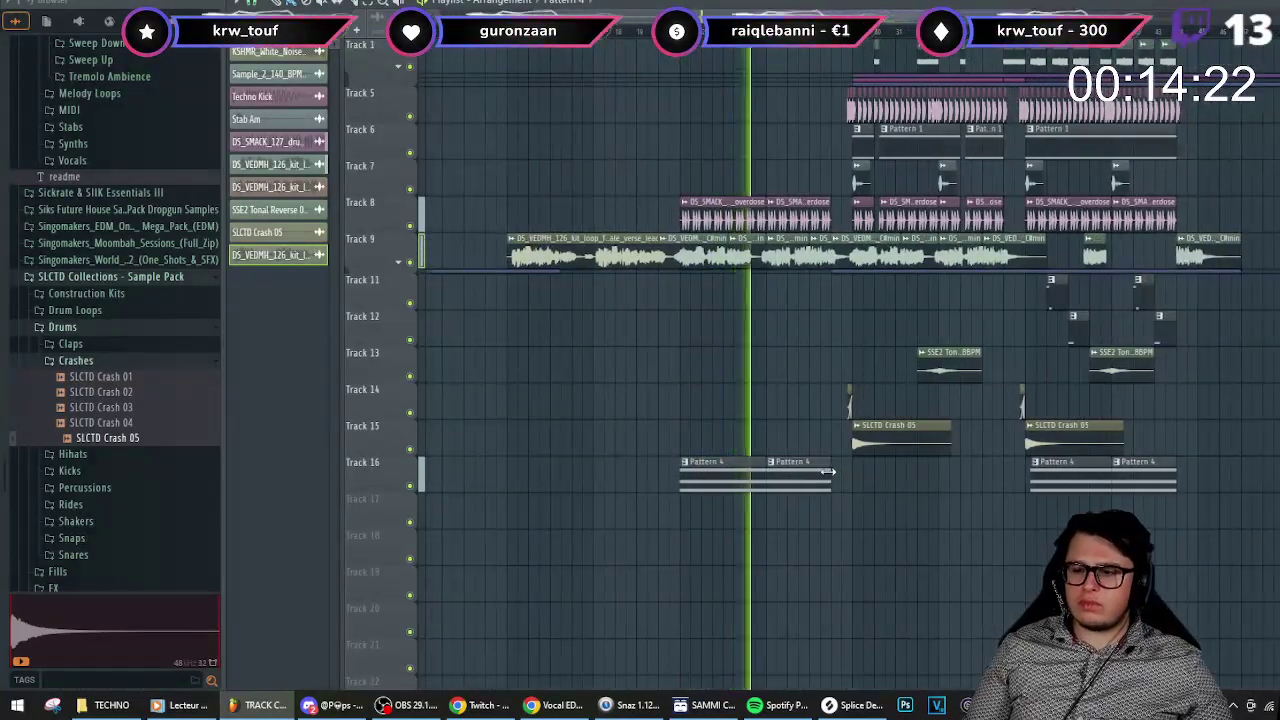
pyautogui.scroll(-2, 587, 456)
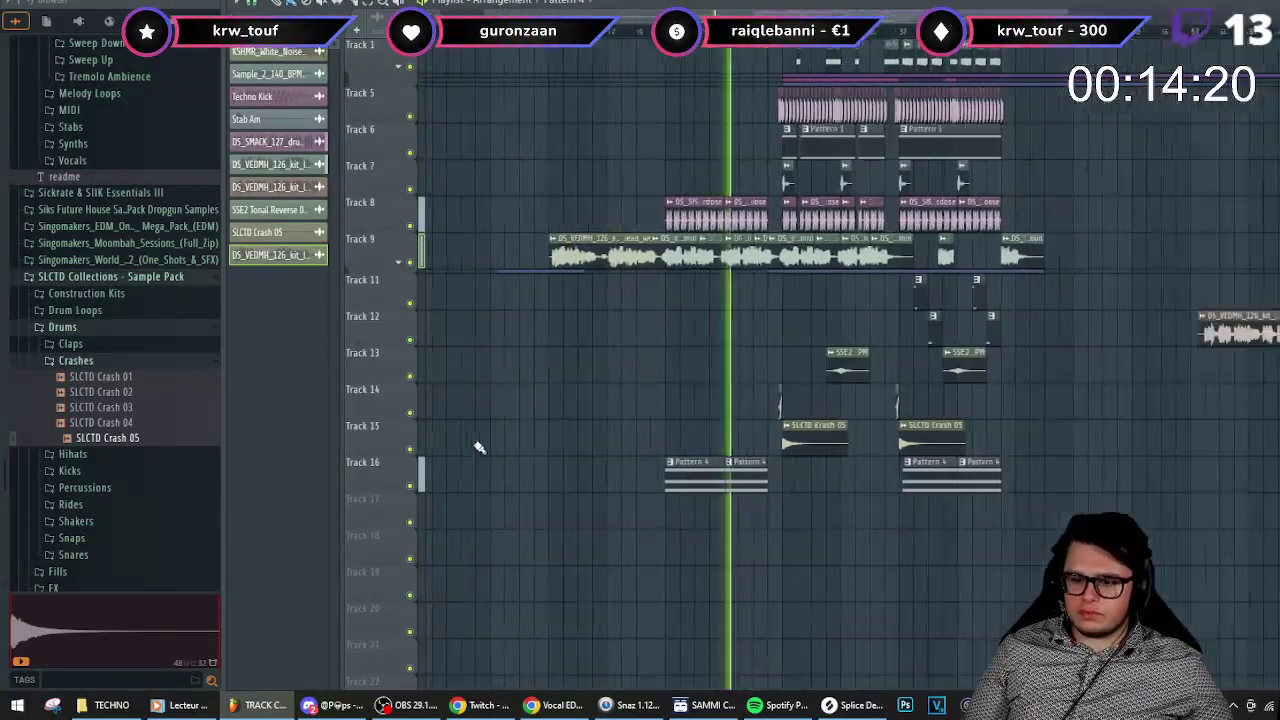
pyautogui.scroll(2, 460, 446)
# - In the sample browser, open the Melody Atmospheres folder within the FX Atmospheres of the Sickrate & SIIK Essentials III sample pack
pyautogui.click(125, 180)
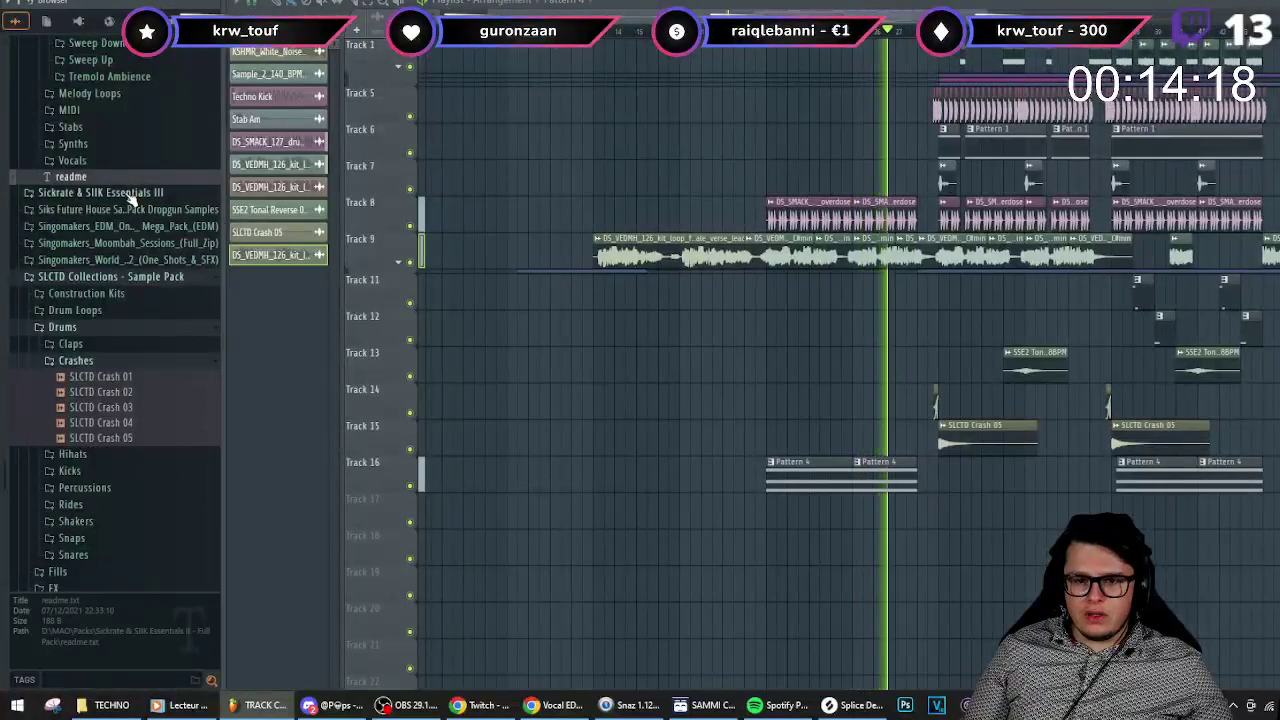
pyautogui.click(118, 192)
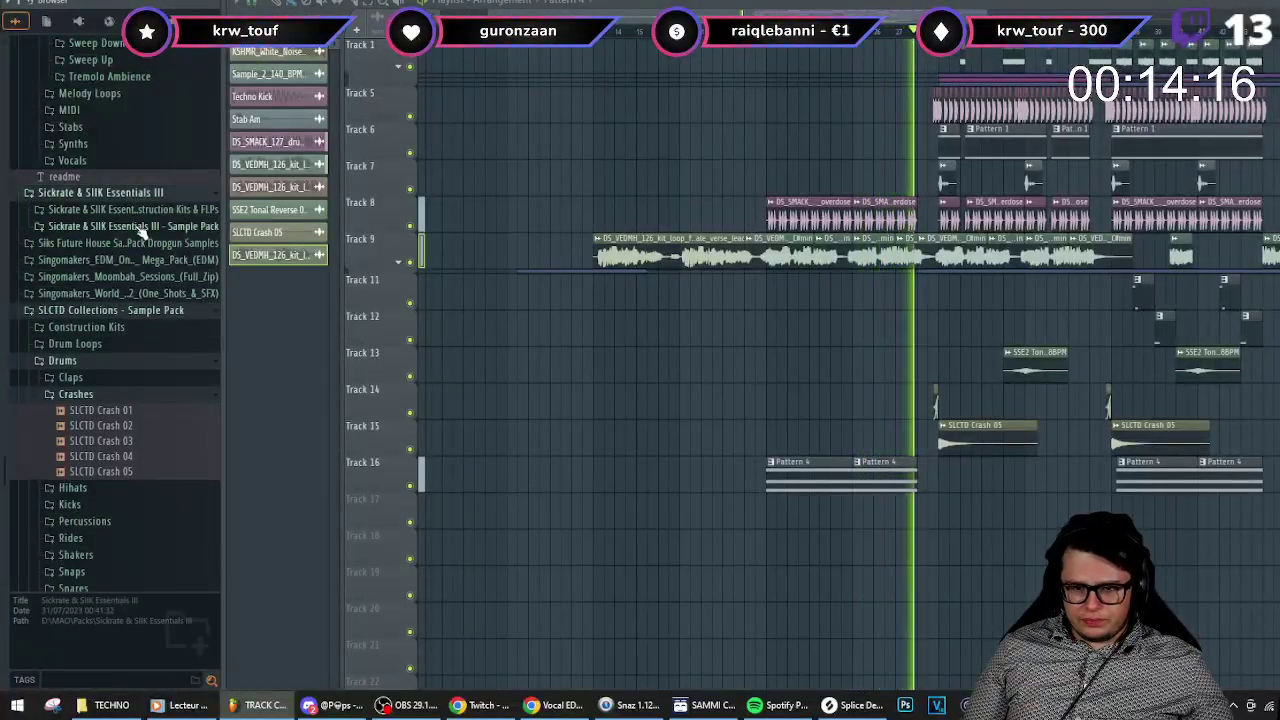
pyautogui.click(114, 226)
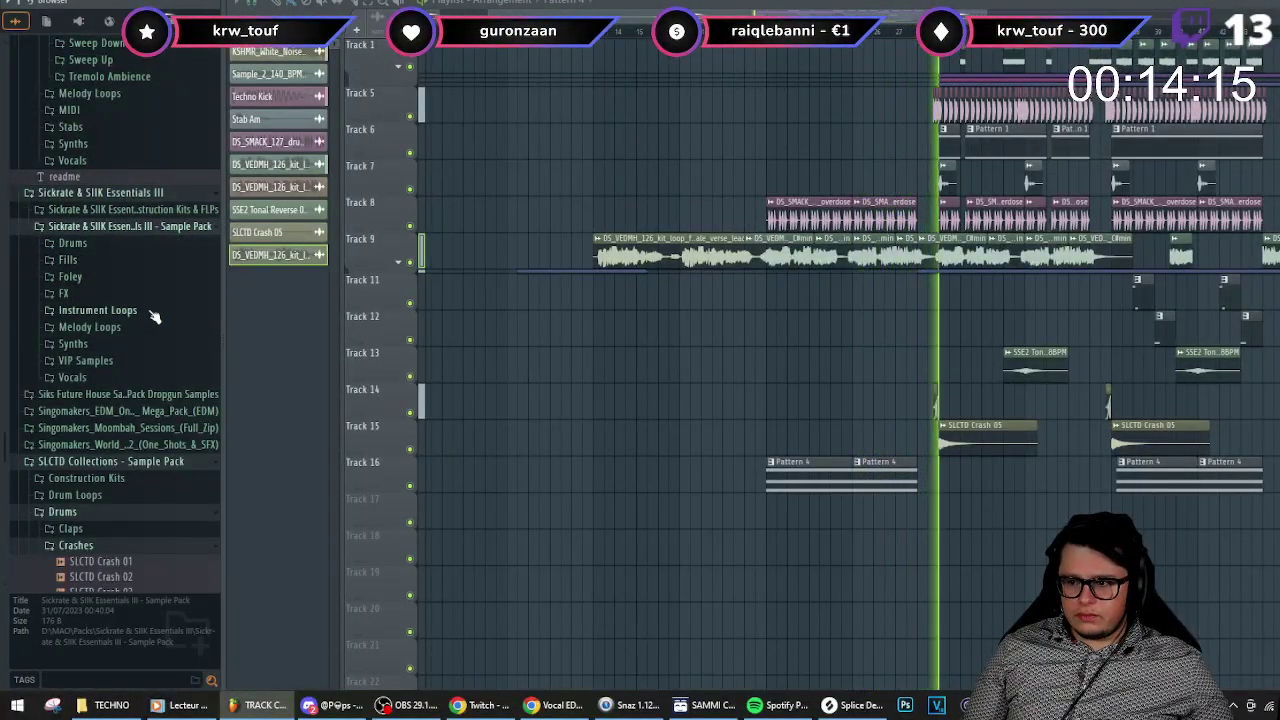
pyautogui.click(80, 293)
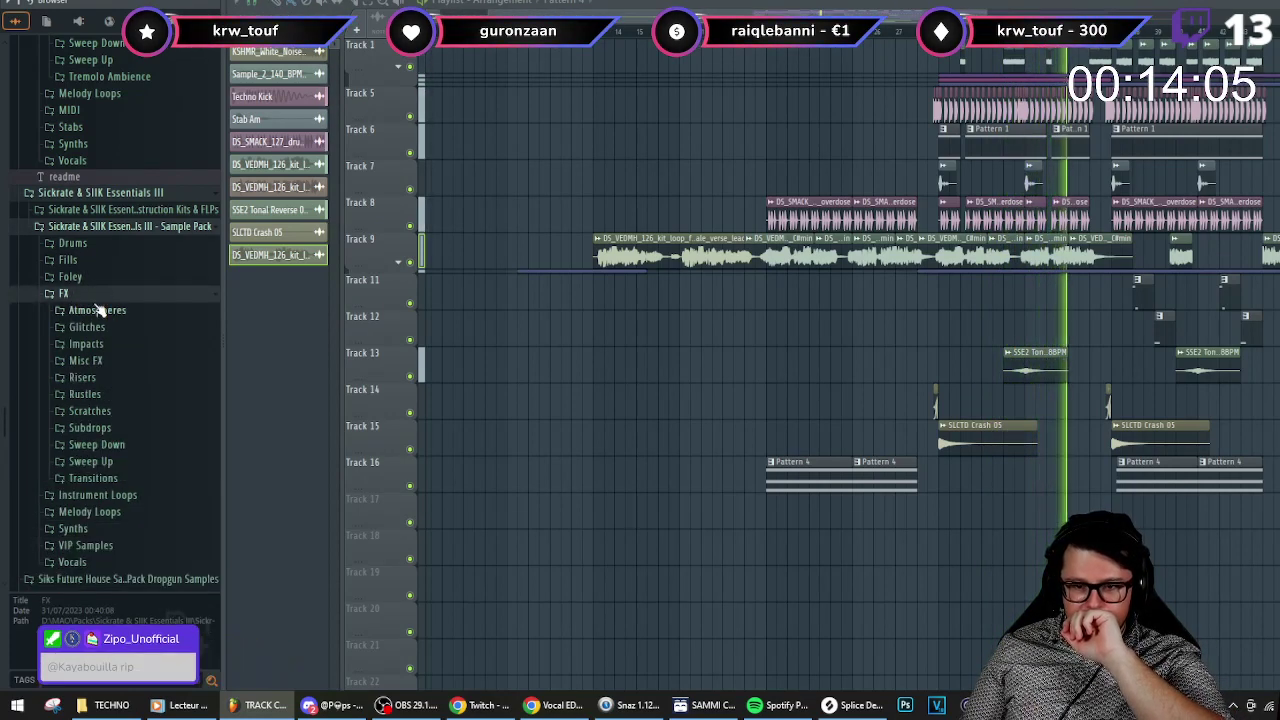
pyautogui.click(98, 311)
pyautogui.click(107, 328)
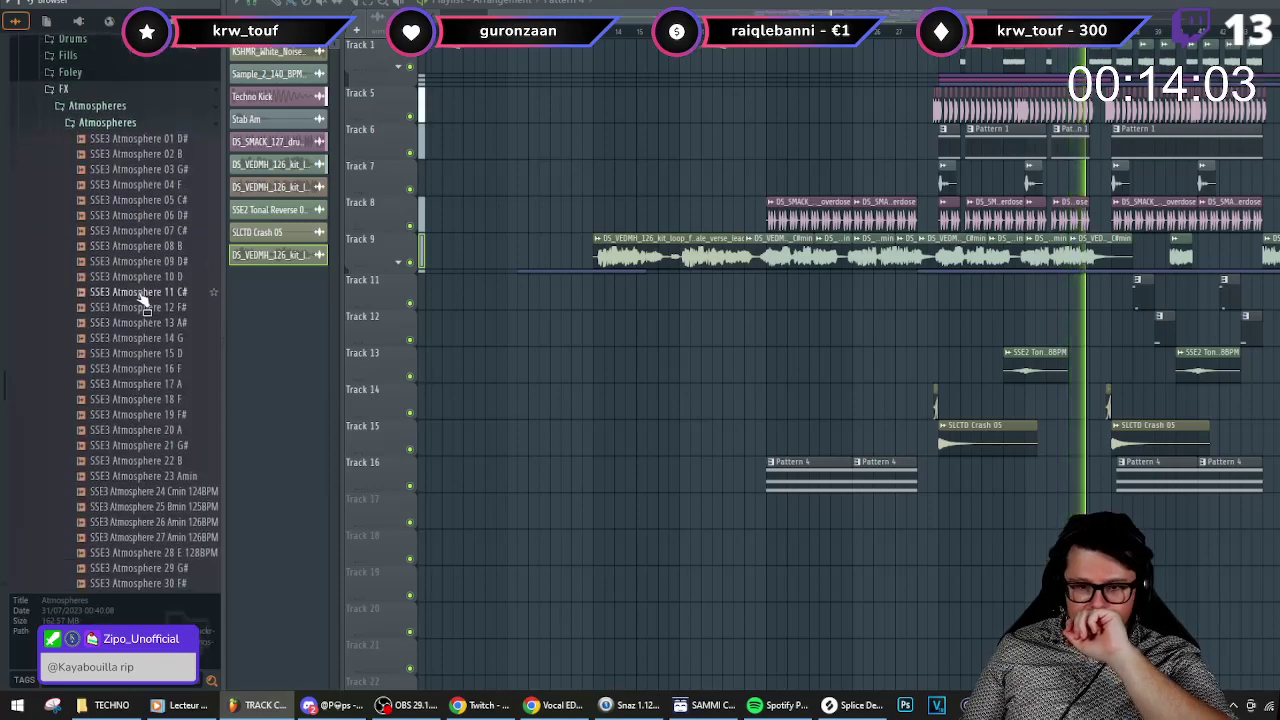
pyautogui.click(105, 124)
pyautogui.click(139, 176)
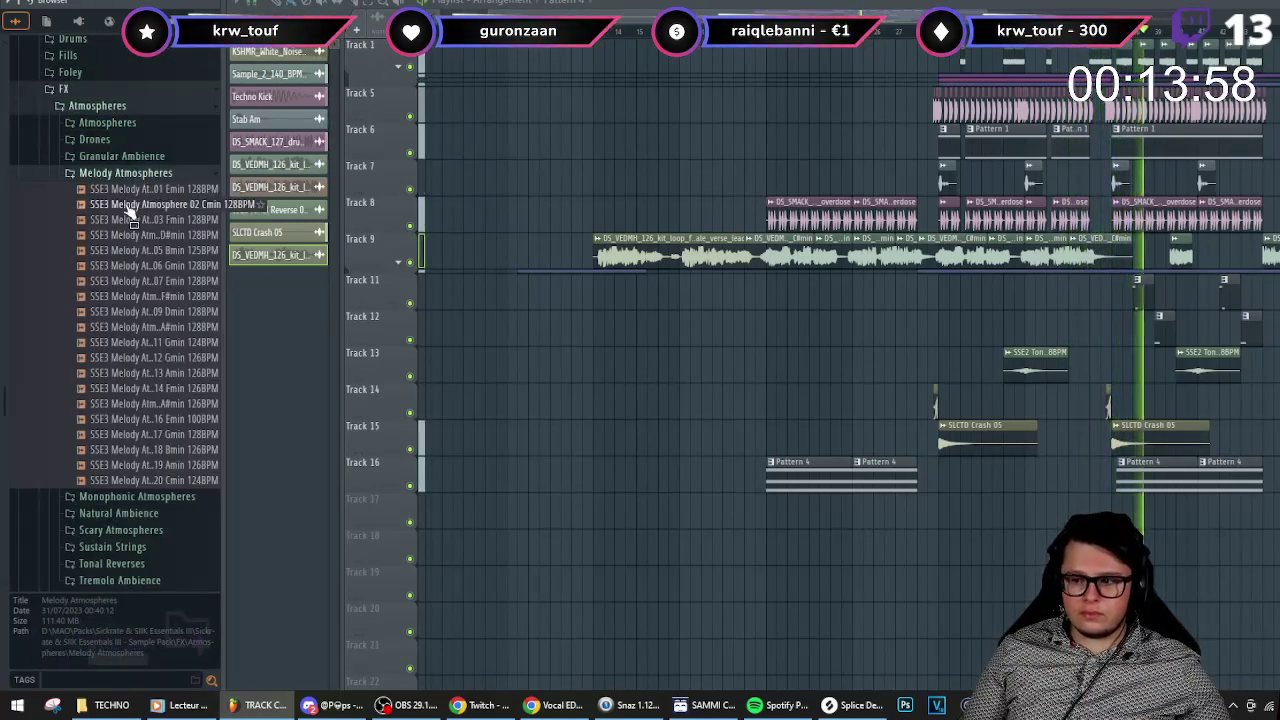
pyautogui.scroll(5, 1100, 500)
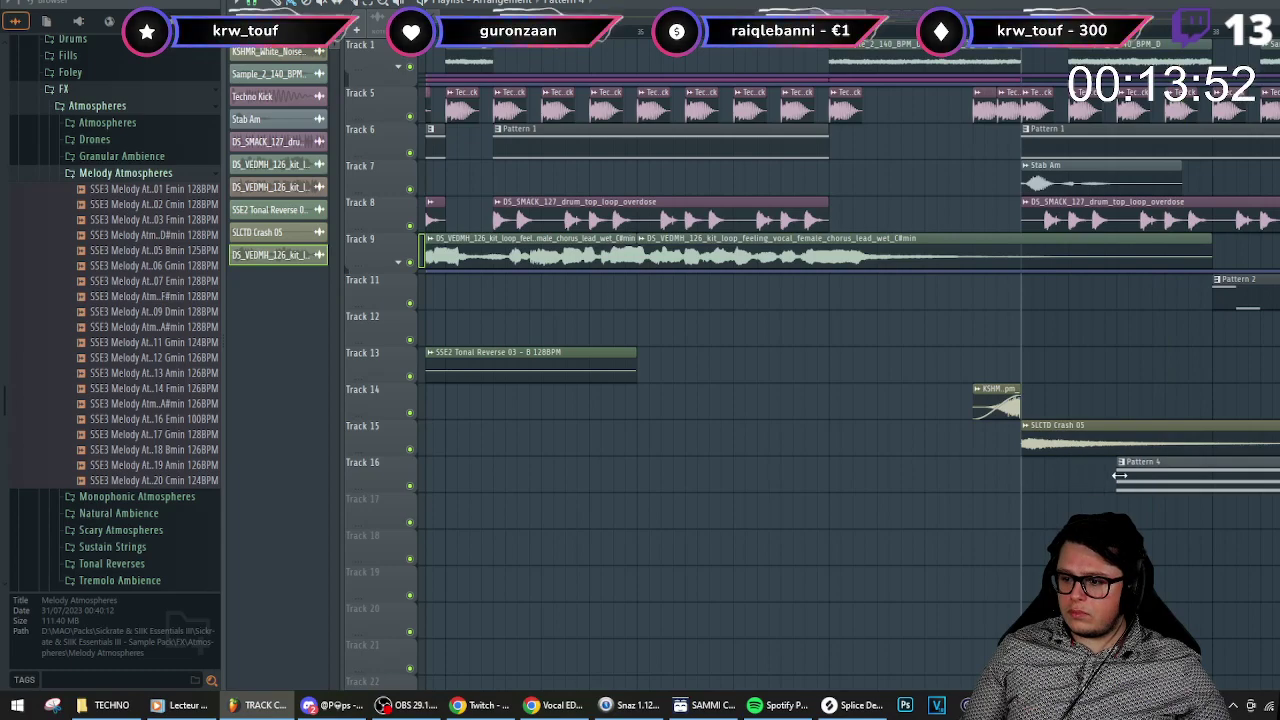
pyautogui.press('space')
pyautogui.scroll(-2, 995, 497)
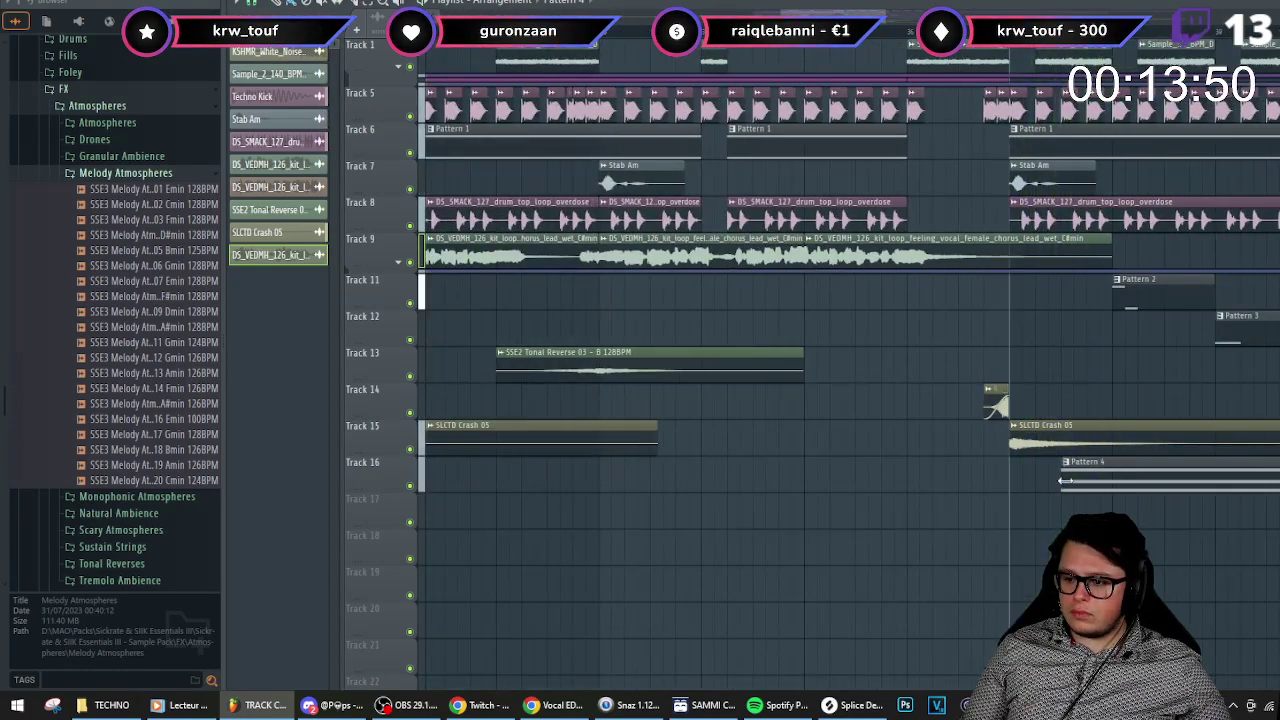
pyautogui.scroll(-3, 971, 540)
pyautogui.press('space')
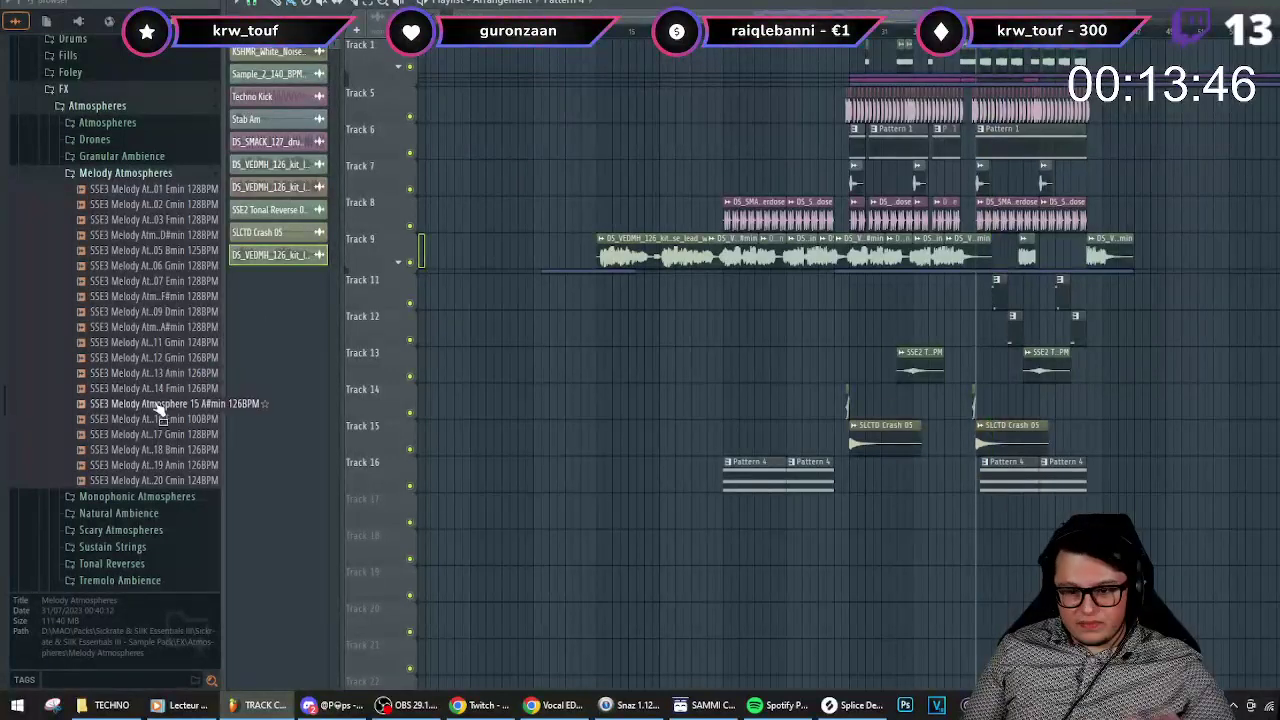
# - Place SSE3 Melody Atmosphere 02 Cmin 128BPM on Track 17 at the verse vocal's start and fit it to tempo from 128 BPM
pyautogui.click(181, 204)
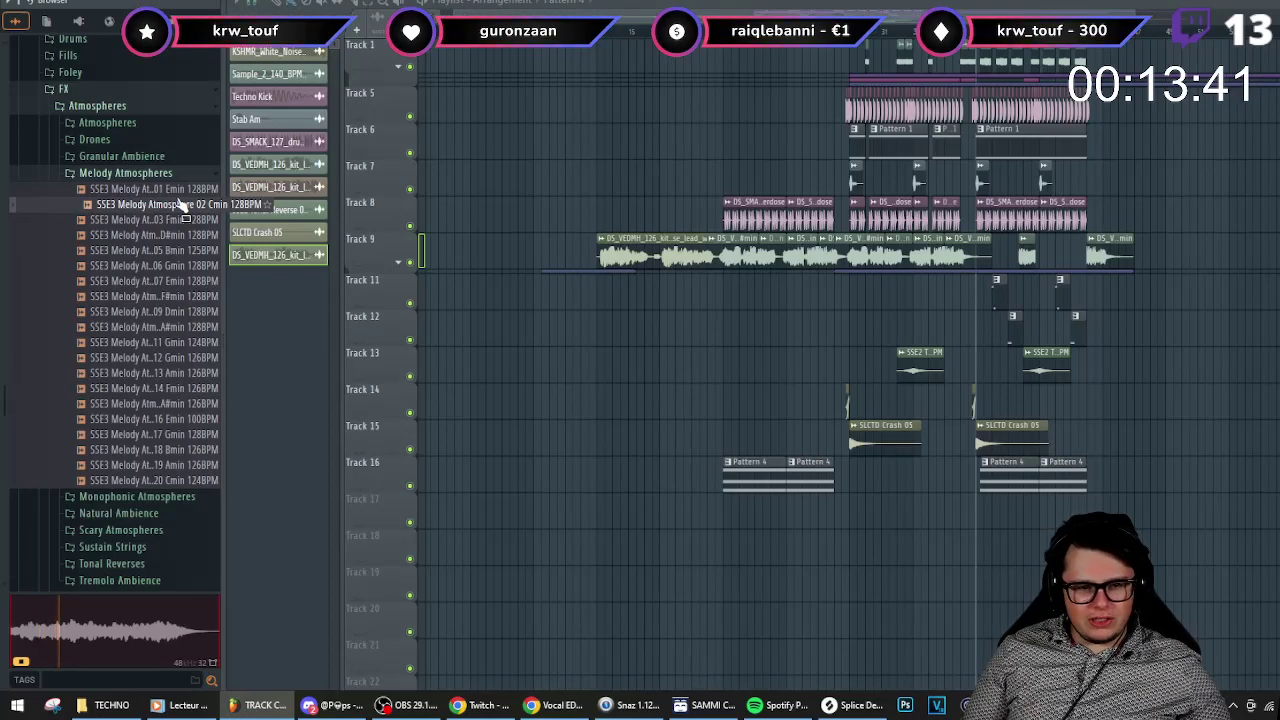
pyautogui.moveTo(176, 206); pyautogui.dragTo(632, 523)
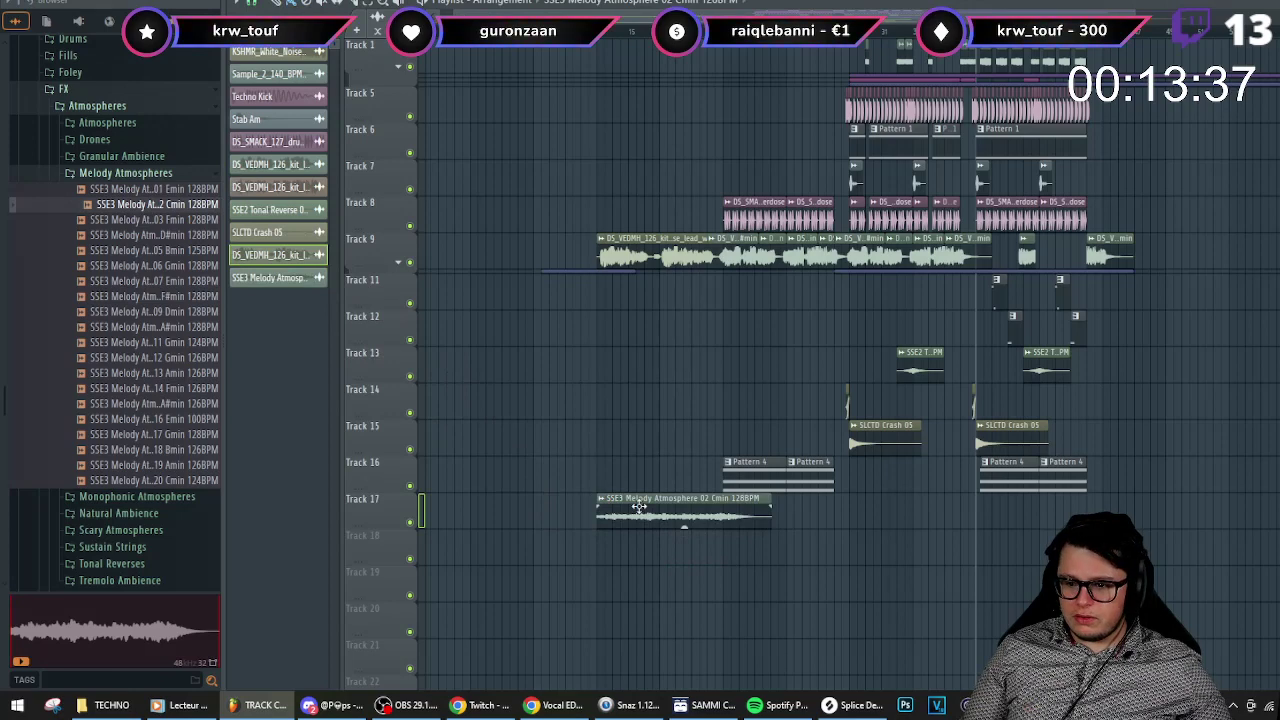
pyautogui.click(601, 499)
pyautogui.click(735, 575)
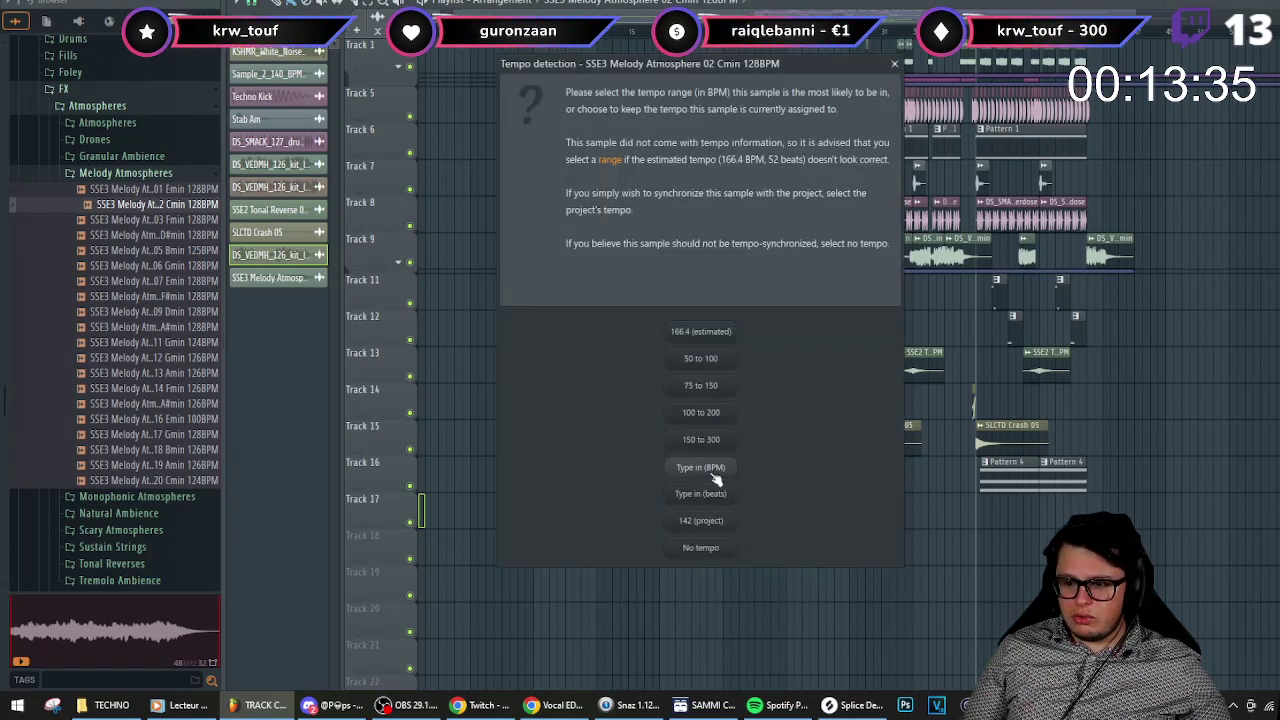
pyautogui.click(713, 476)
pyautogui.write('128')
pyautogui.press('Return')
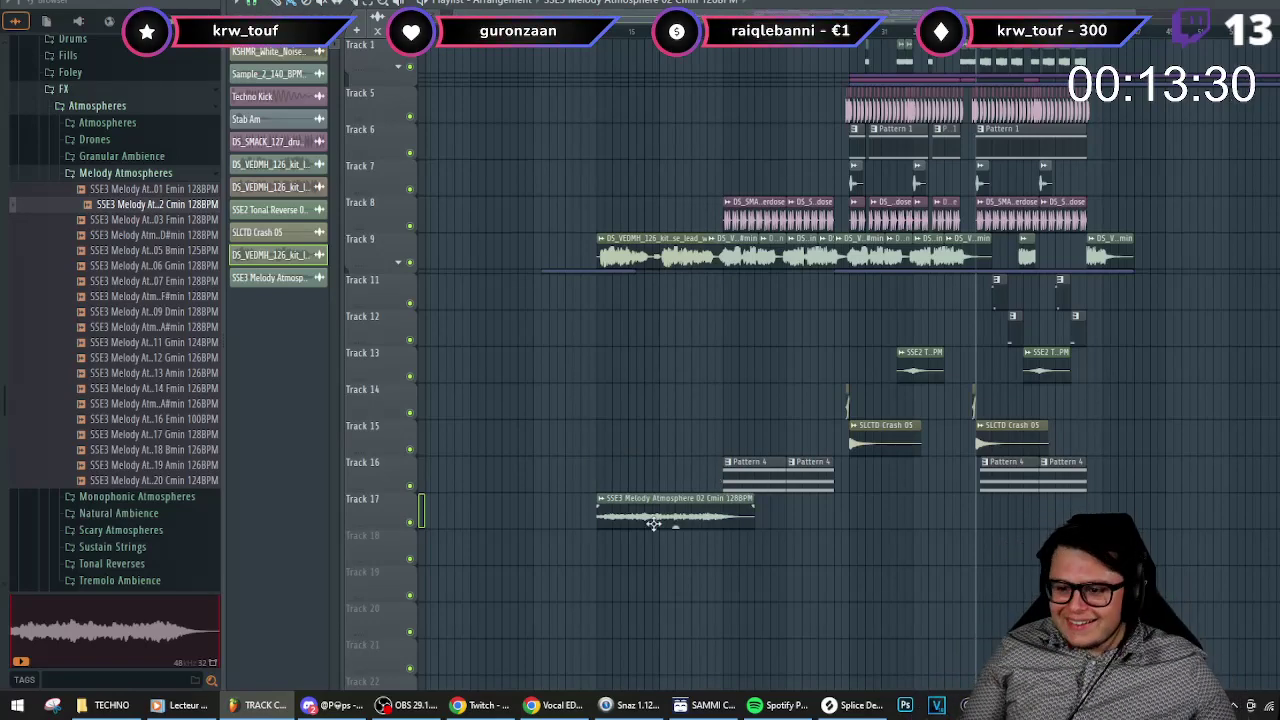
# - Check the root note settings of the Melody Atmosphere 02 clip and play the intro from the verse vocal's start
pyautogui.doubleClick(656, 506)
pyautogui.click(656, 227)
pyautogui.click(668, 249)
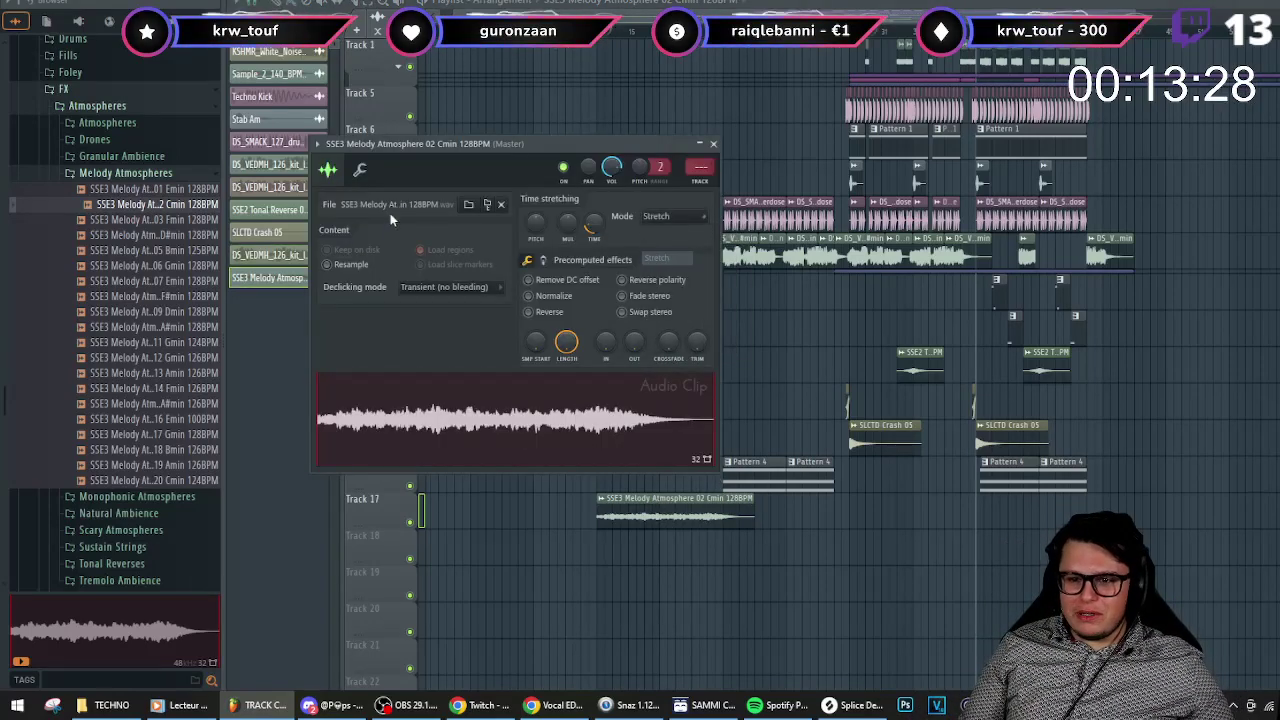
pyautogui.click(359, 170)
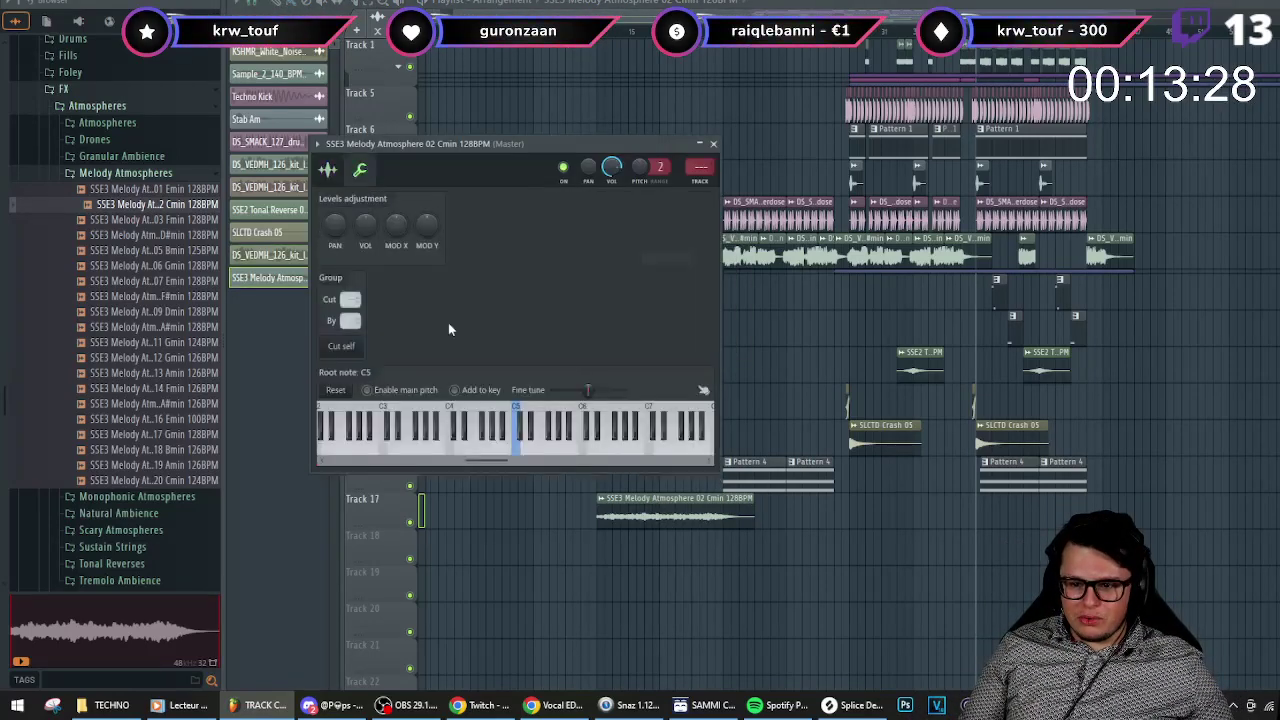
pyautogui.click(604, 38)
pyautogui.scroll(3, 671, 549)
pyautogui.scroll(-2, 606, 566)
pyautogui.press('space')
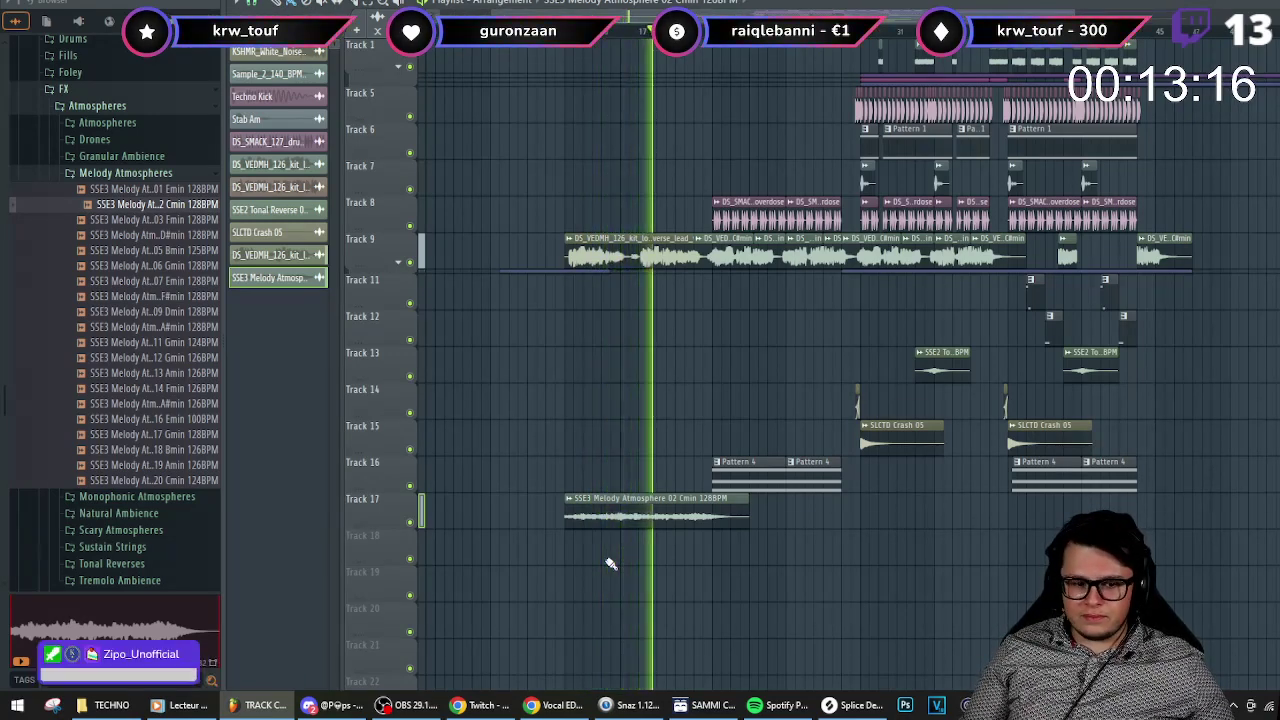
pyautogui.press('space')
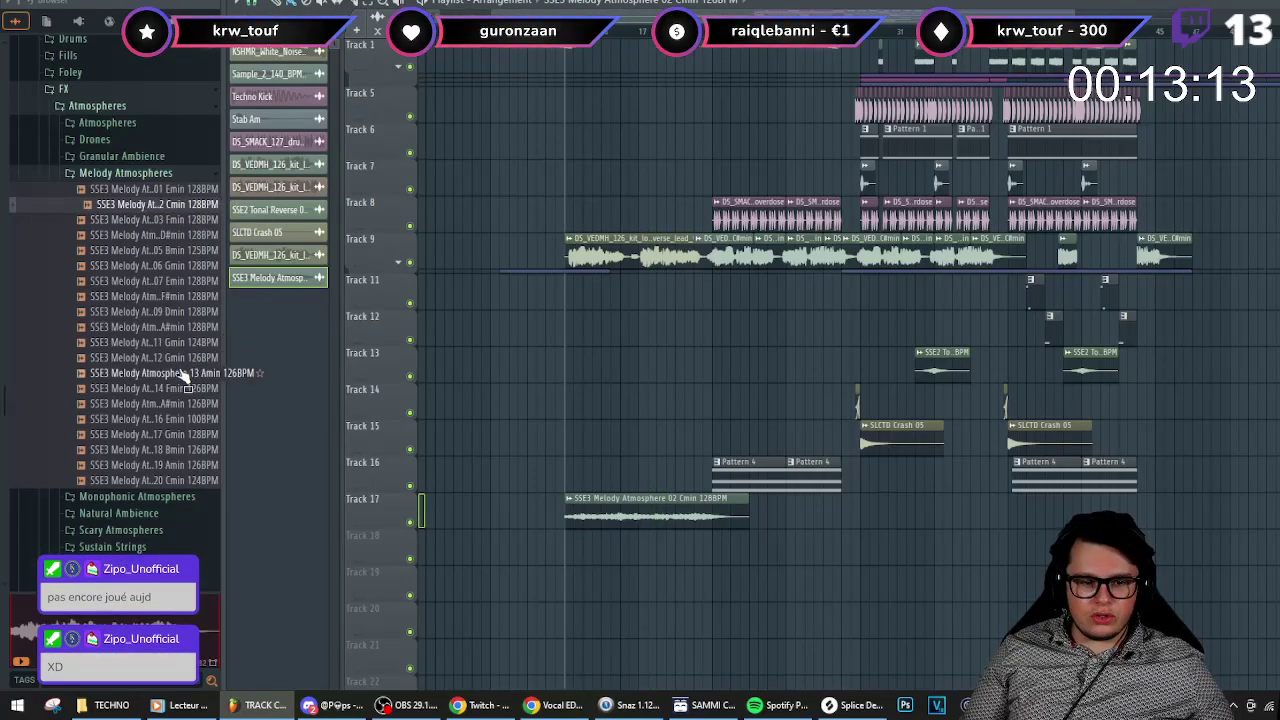
# - Audition other melody atmospheres, then replace the Track 17 clip with SSE3 Melody Atmosphere 15 A#min 126BPM, fitted to tempo from 126 BPM
pyautogui.click(182, 481)
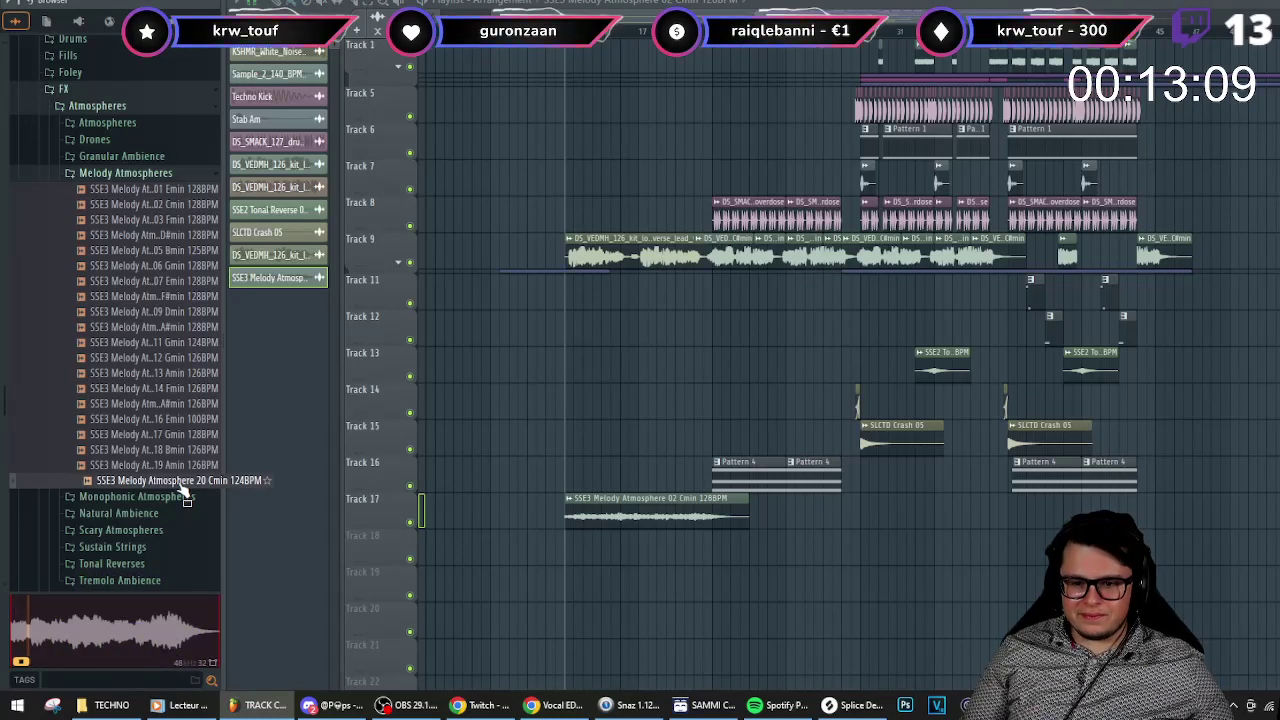
pyautogui.click(190, 450)
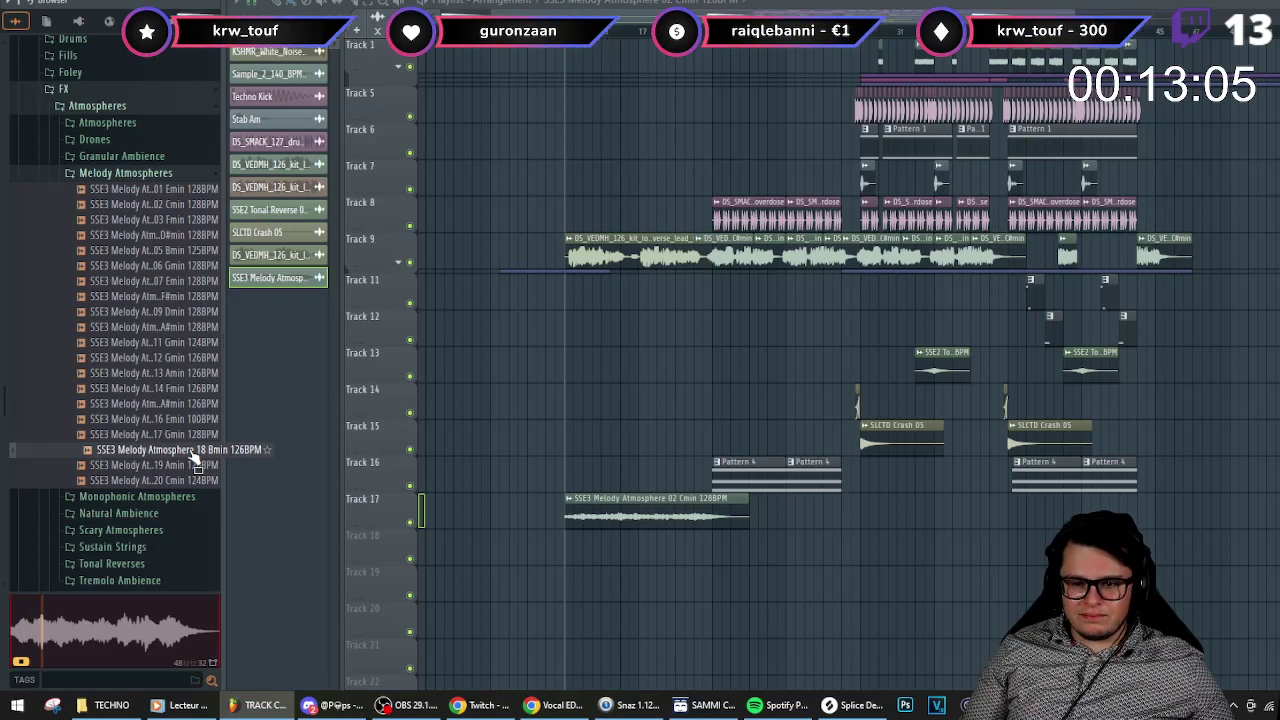
pyautogui.click(188, 404)
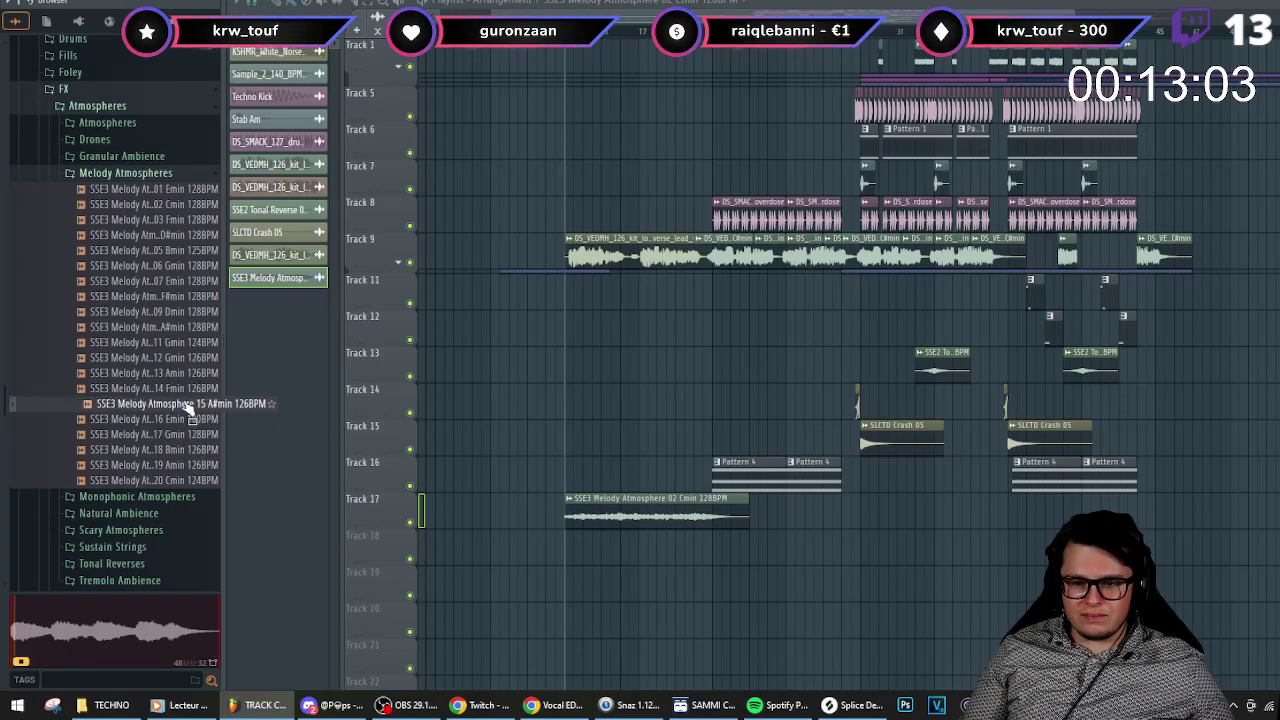
pyautogui.moveTo(190, 409); pyautogui.dragTo(638, 510)
pyautogui.click(581, 497)
pyautogui.click(745, 578)
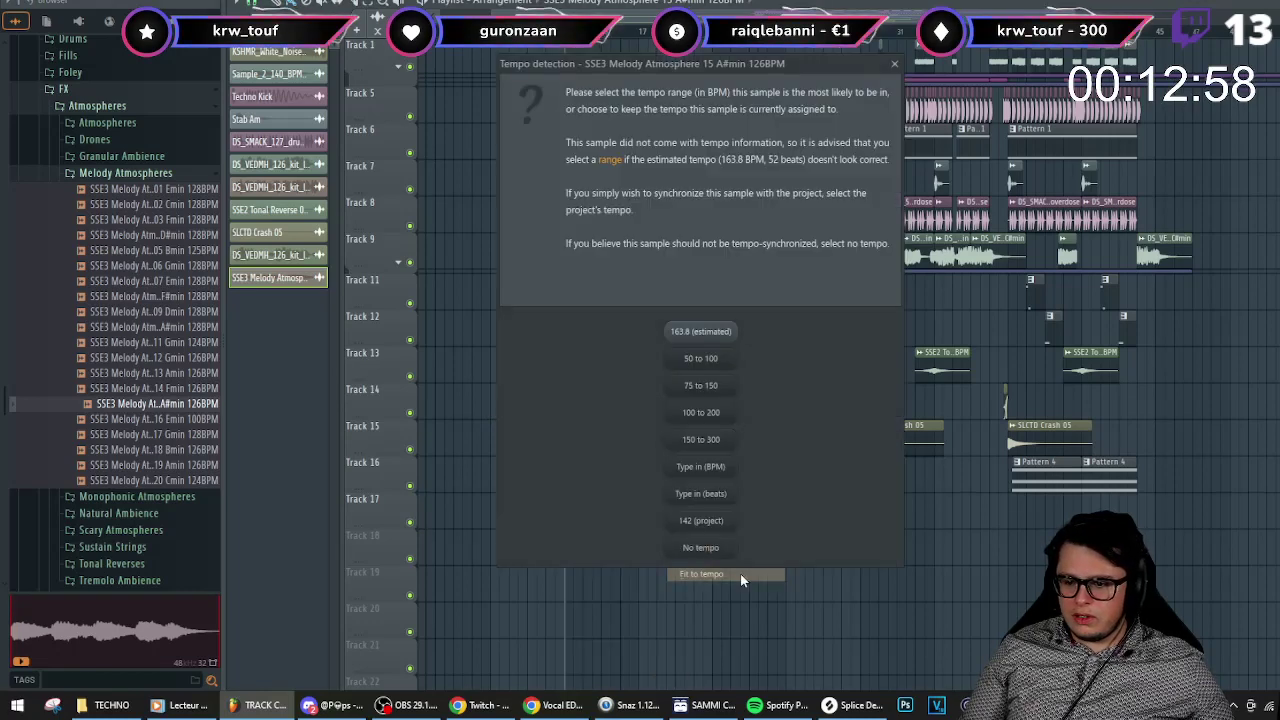
pyautogui.click(722, 482)
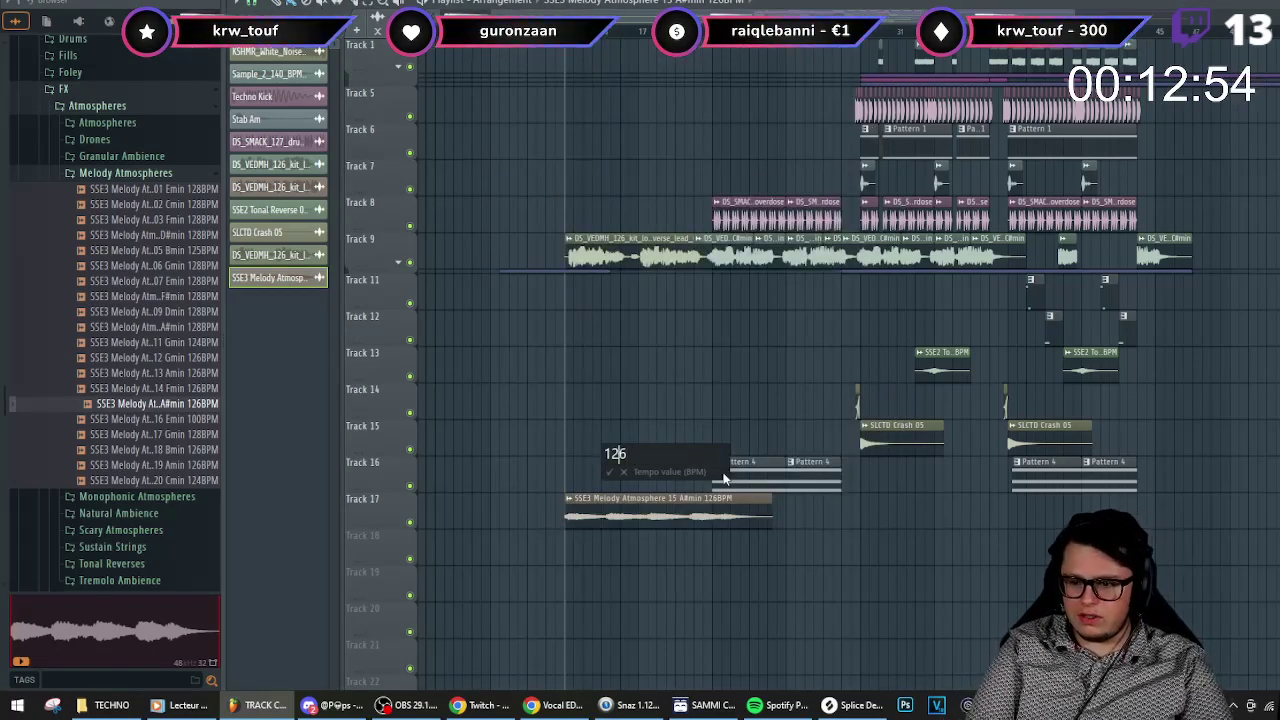
pyautogui.press('Return')
# - Transpose the Melody Atmosphere 15 clip by setting its root note a few keys below C5, and start playback
pyautogui.scroll(-3, 723, 476)
pyautogui.doubleClick(668, 398)
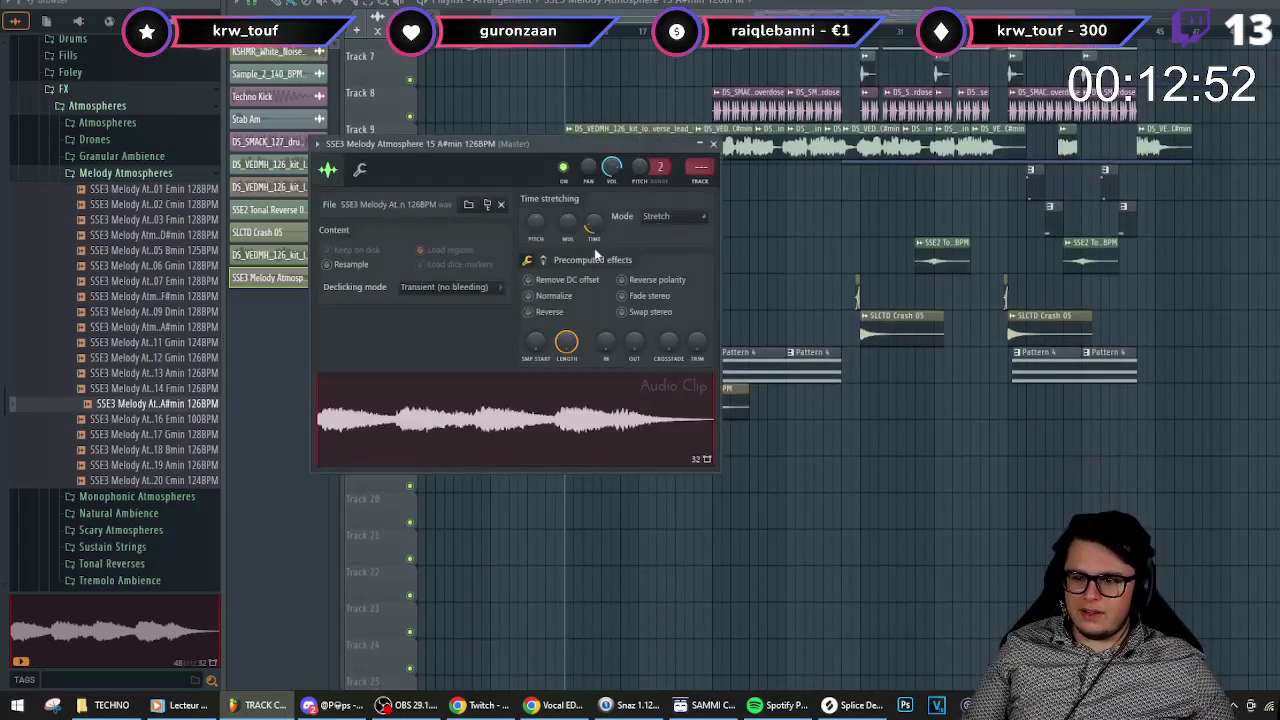
pyautogui.click(361, 170)
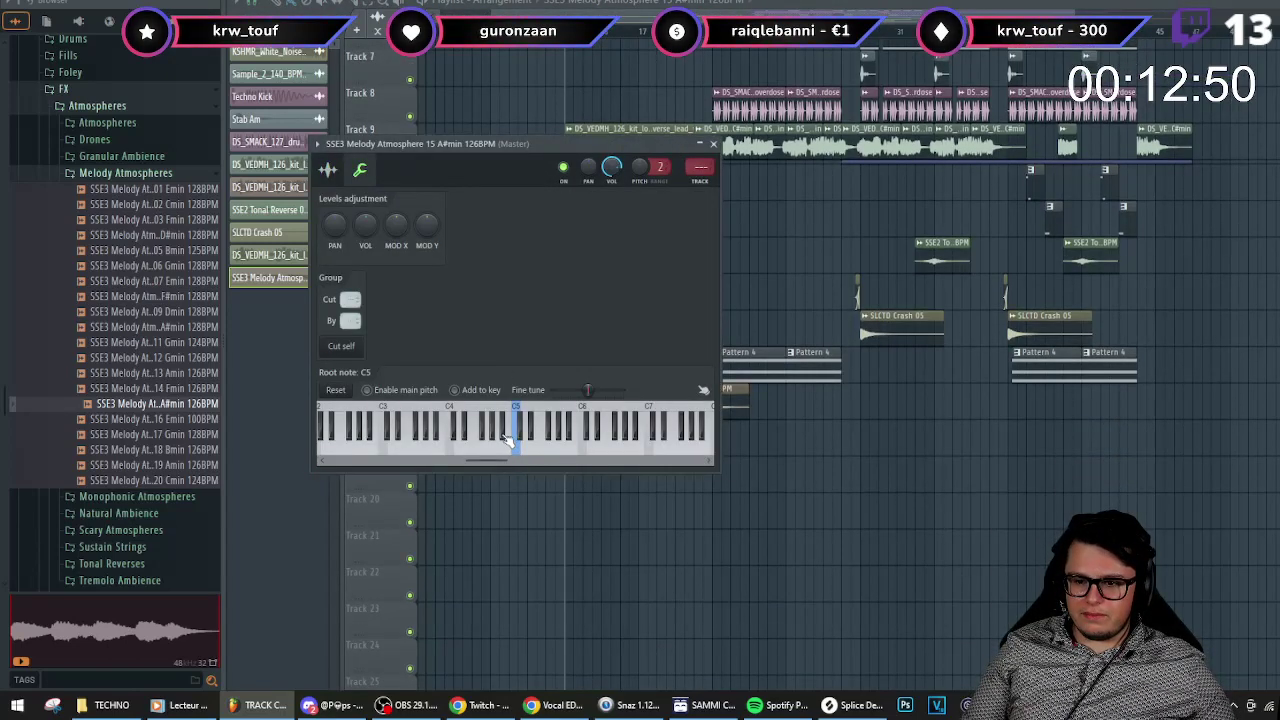
pyautogui.click(500, 449)
pyautogui.press('space')
pyautogui.click(713, 143)
# - Trim the Track 17 atmosphere clip to the drum loops' start and add a copy behind it that ends with the drum loops
pyautogui.moveTo(748, 390); pyautogui.dragTo(710, 391)
pyautogui.click(716, 398)
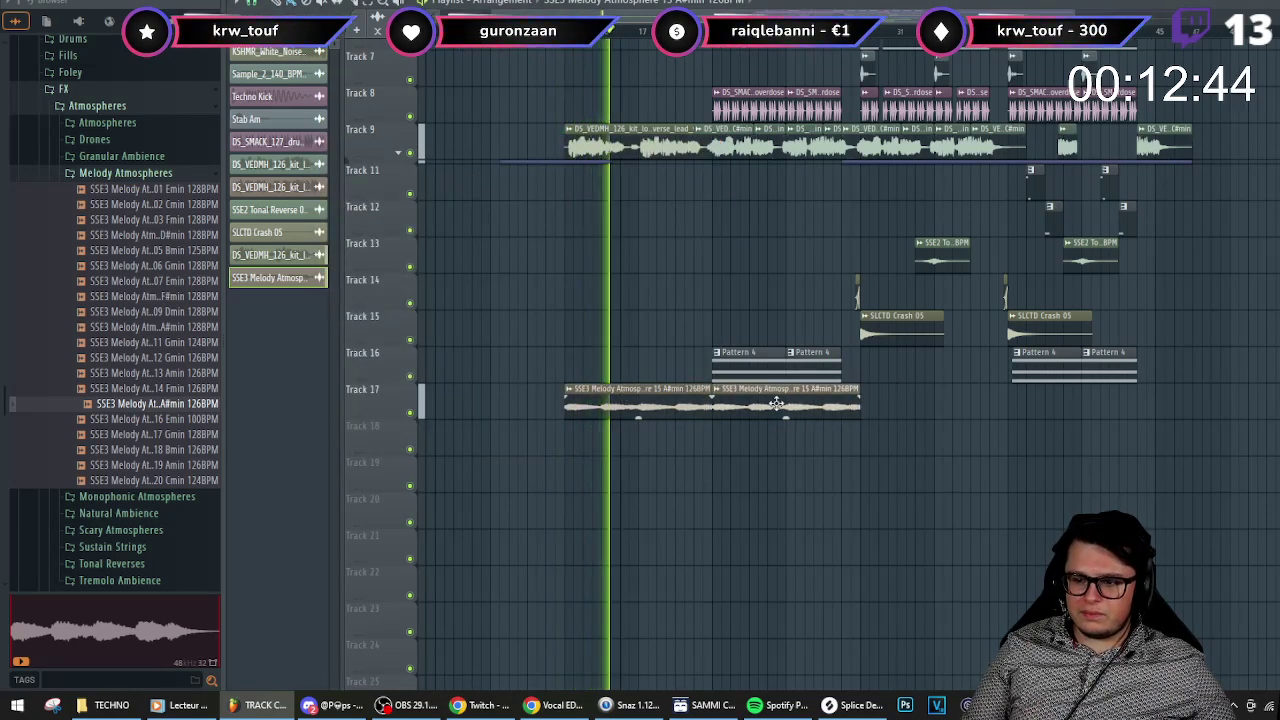
pyautogui.scroll(3, 531, 409)
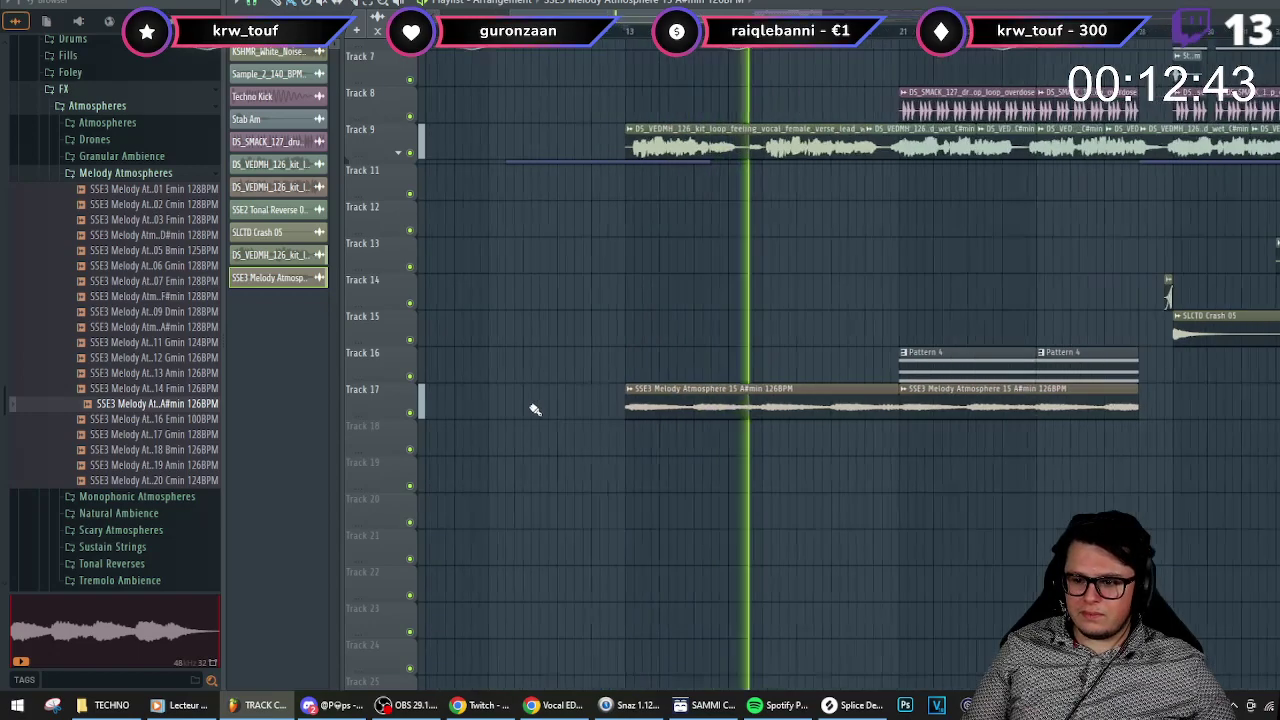
pyautogui.scroll(-4, 540, 403)
pyautogui.scroll(1, 566, 411)
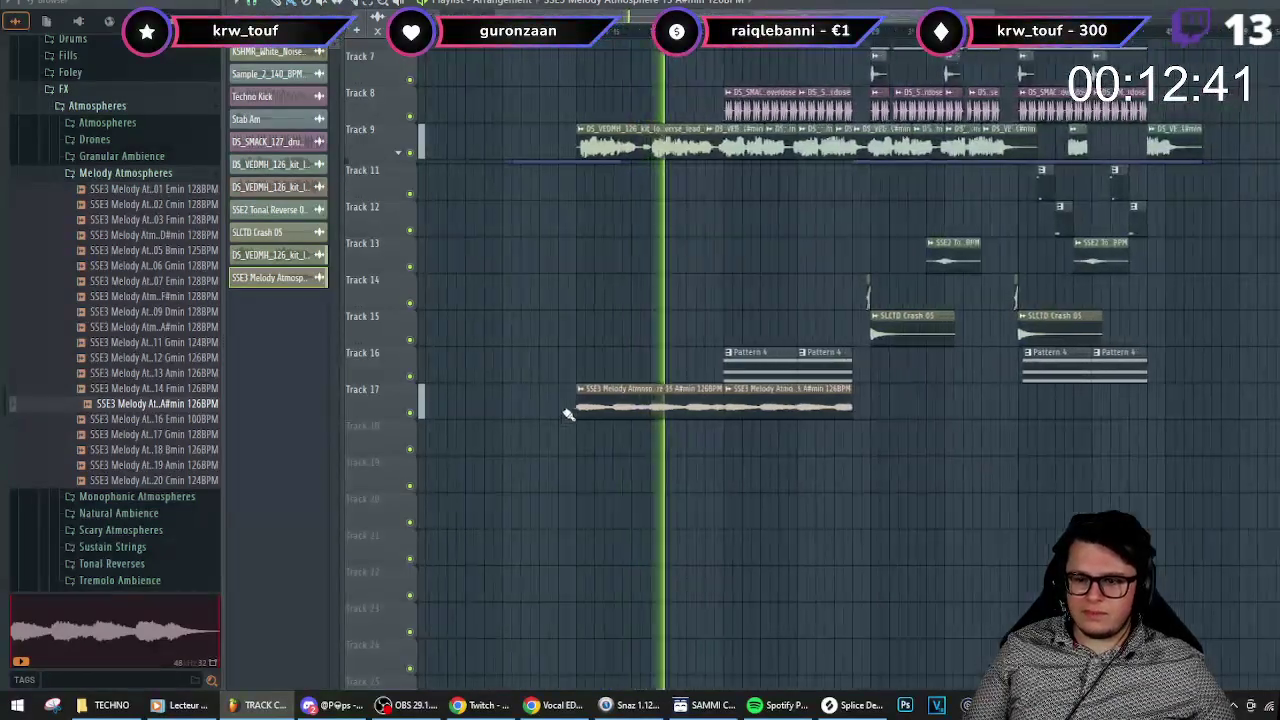
pyautogui.scroll(-1, 568, 412)
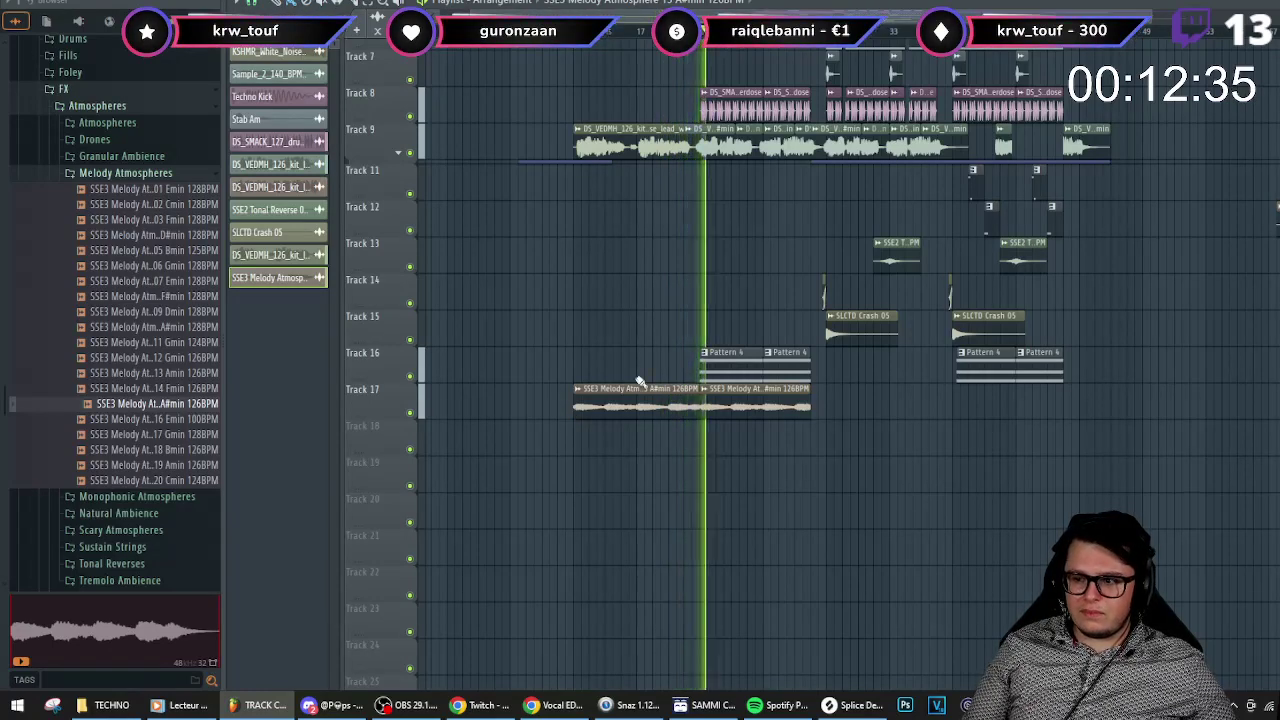
pyautogui.scroll(2, 670, 335)
pyautogui.scroll(2, 630, 348)
pyautogui.scroll(-2, 637, 351)
pyautogui.scroll(1, 760, 378)
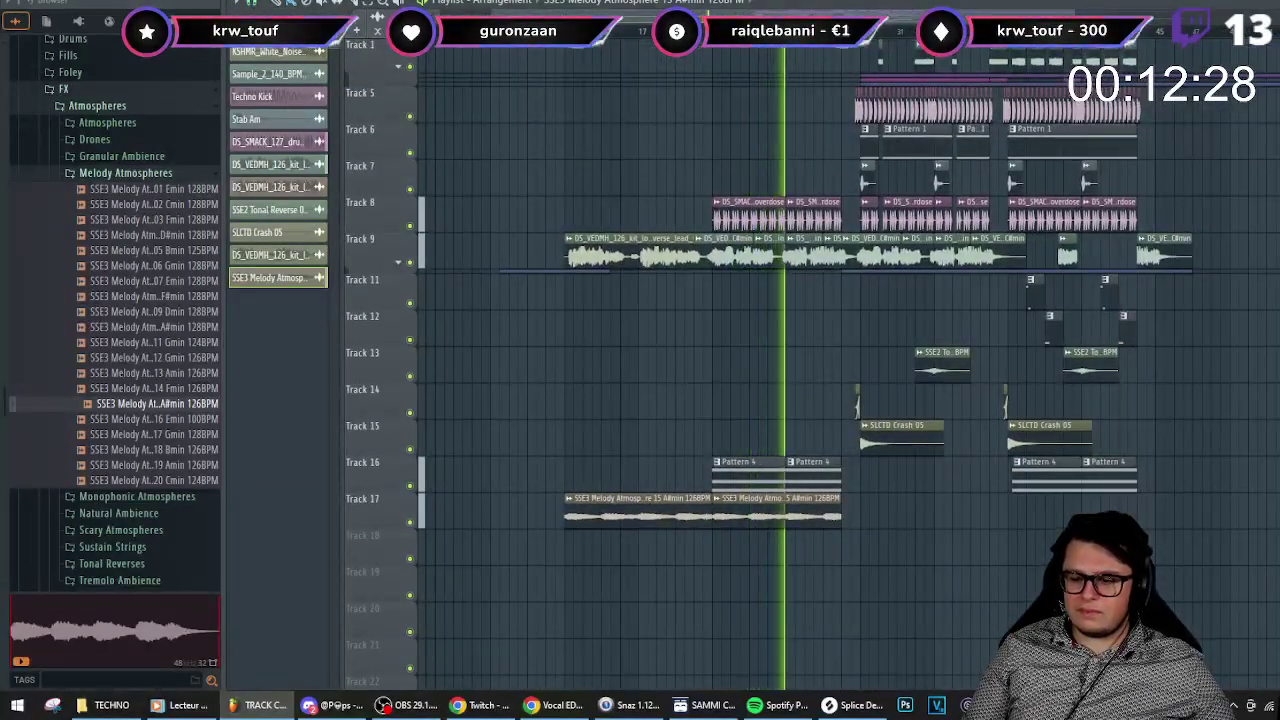
# - Route the Melody Atmosphere 15 channel to mixer insert 44 and load Fruity Stereo Enhancer in its first effect slot
pyautogui.doubleClick(744, 522)
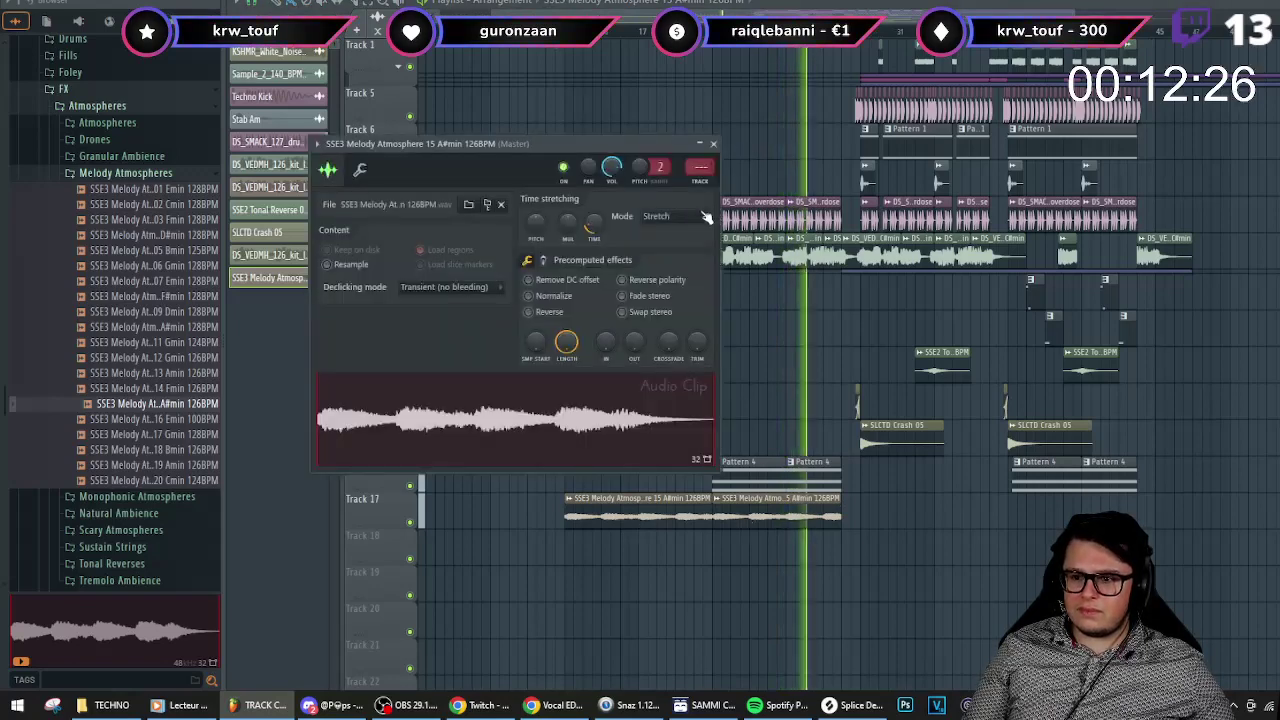
pyautogui.press('F6')
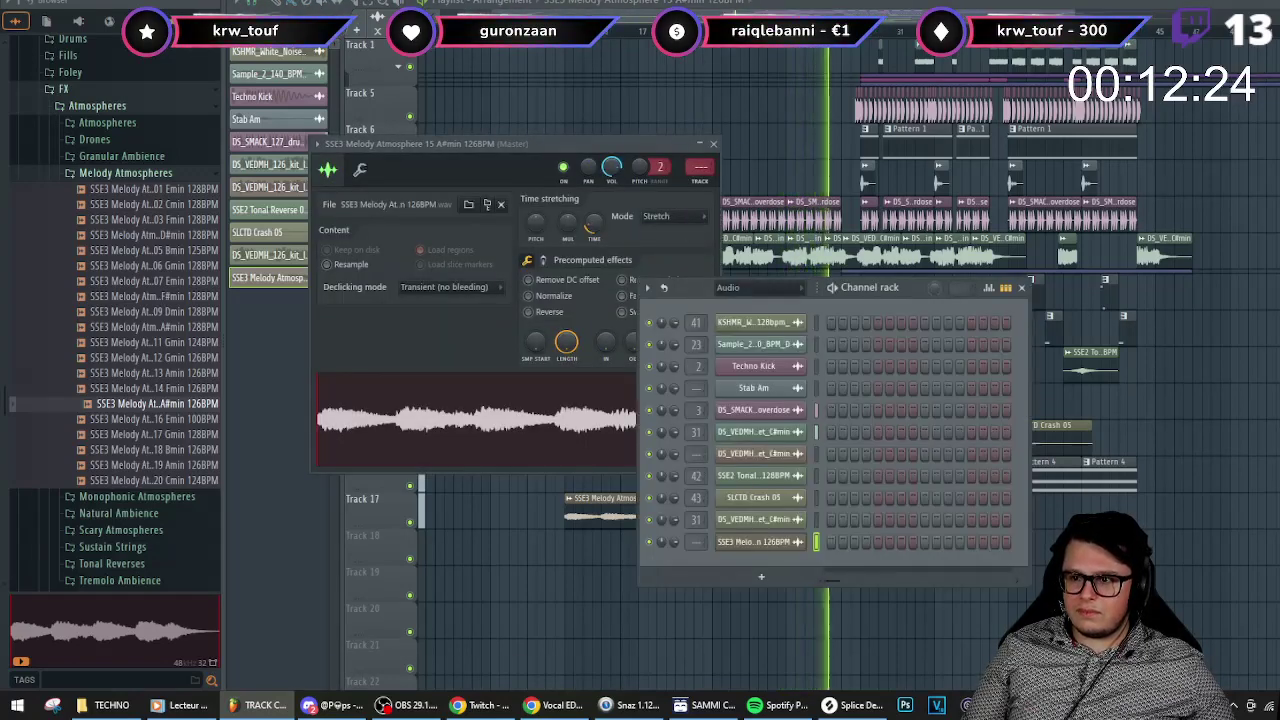
pyautogui.press('F9')
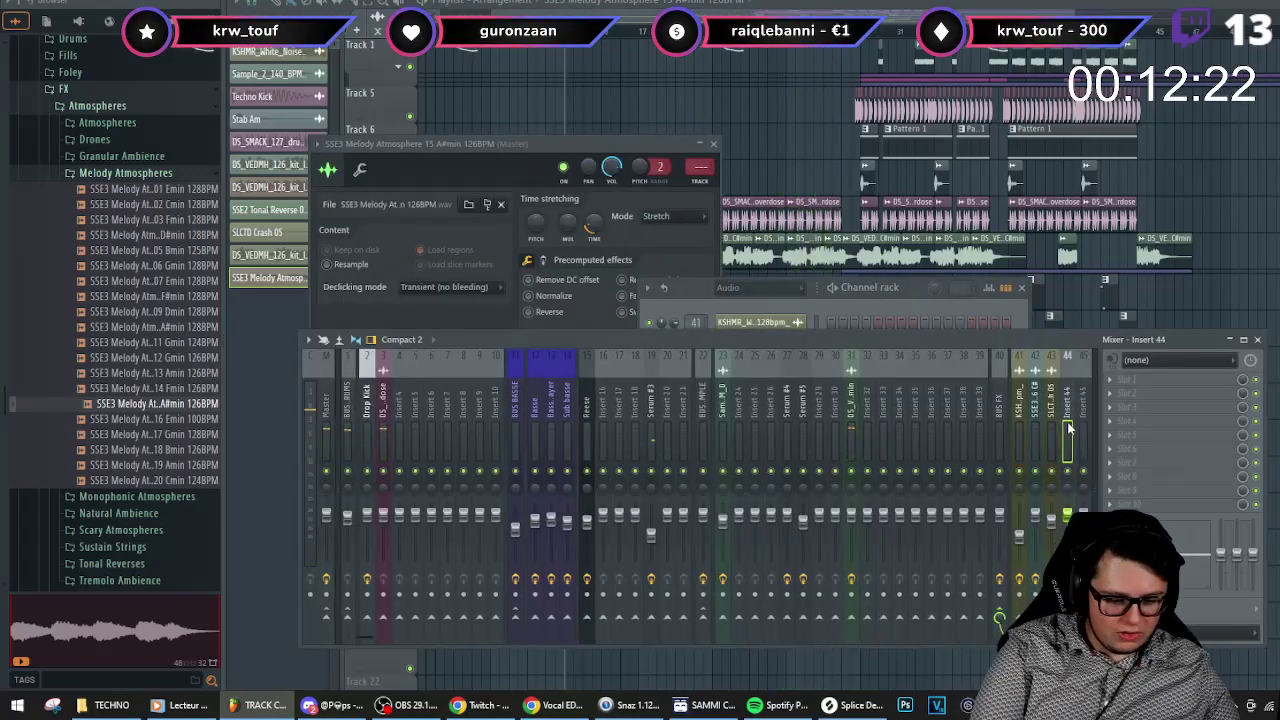
pyautogui.click(1131, 380)
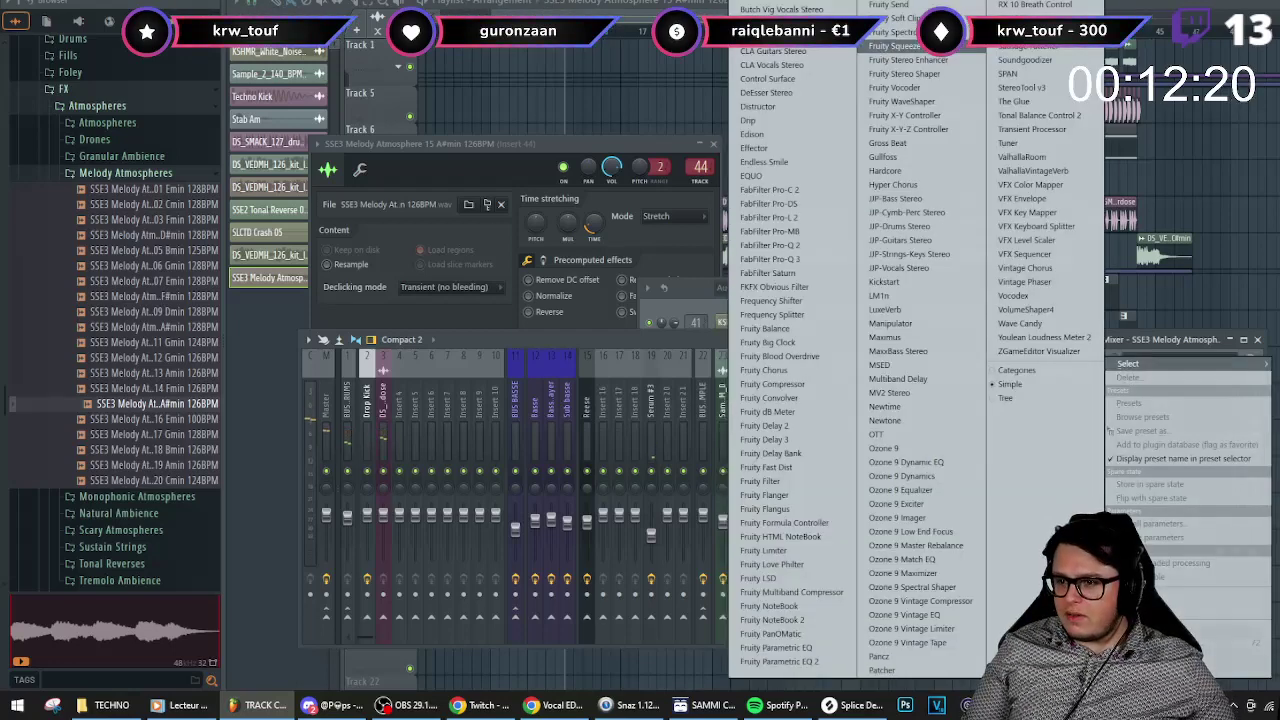
pyautogui.click(930, 61)
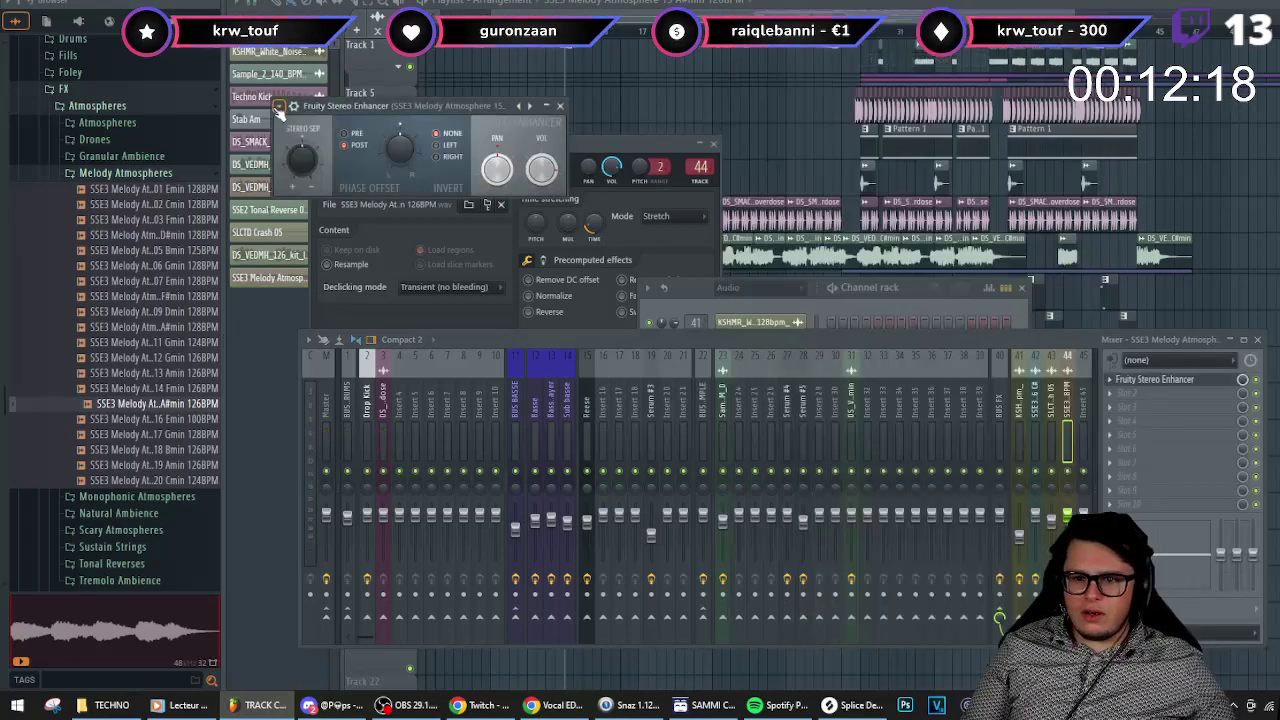
pyautogui.click(280, 106)
pyautogui.moveTo(400, 161)
pyautogui.click(473, 175)
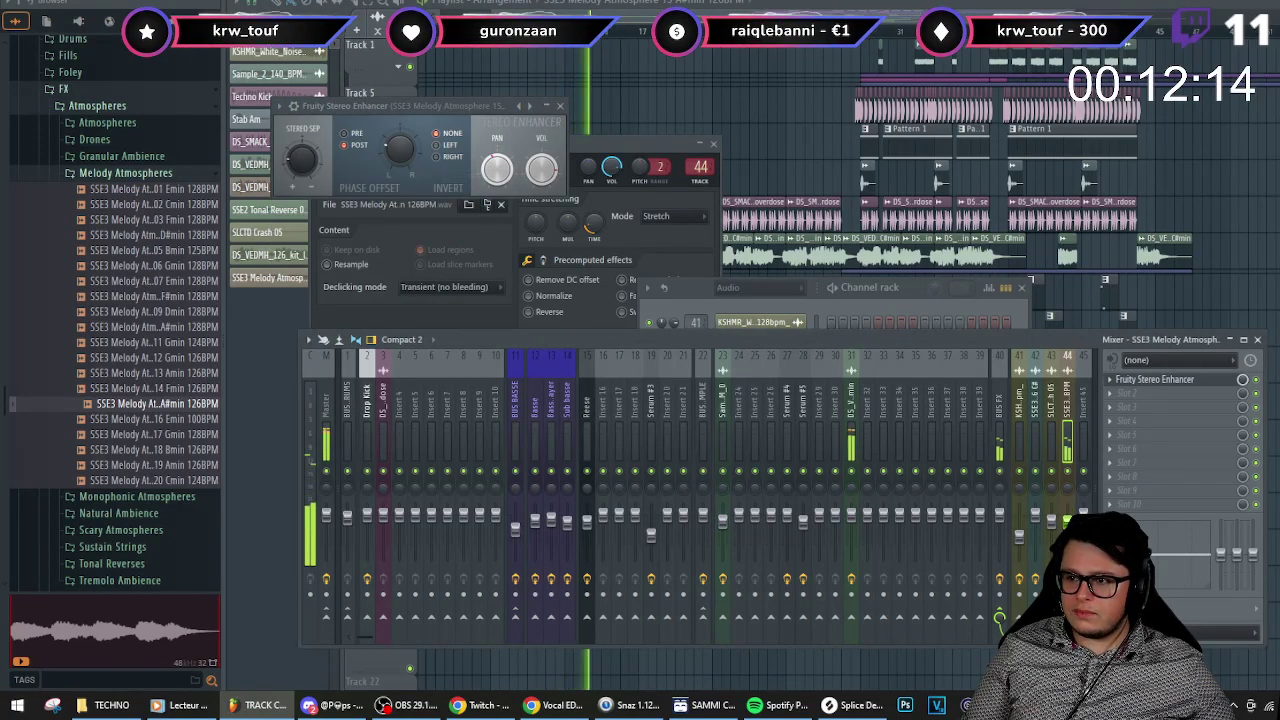
pyautogui.press('F12')
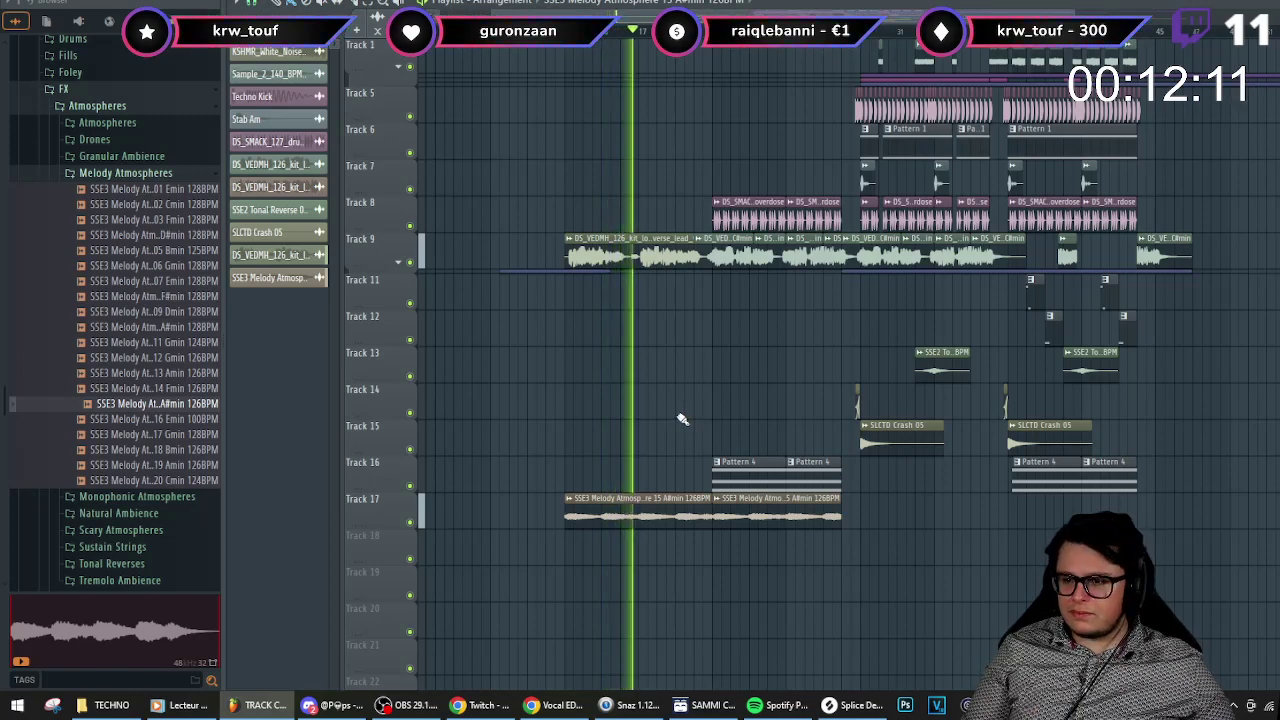
# - Create a new empty pattern and show the BASSE channel group in the channel rack
pyautogui.doubleClick(883, 177)
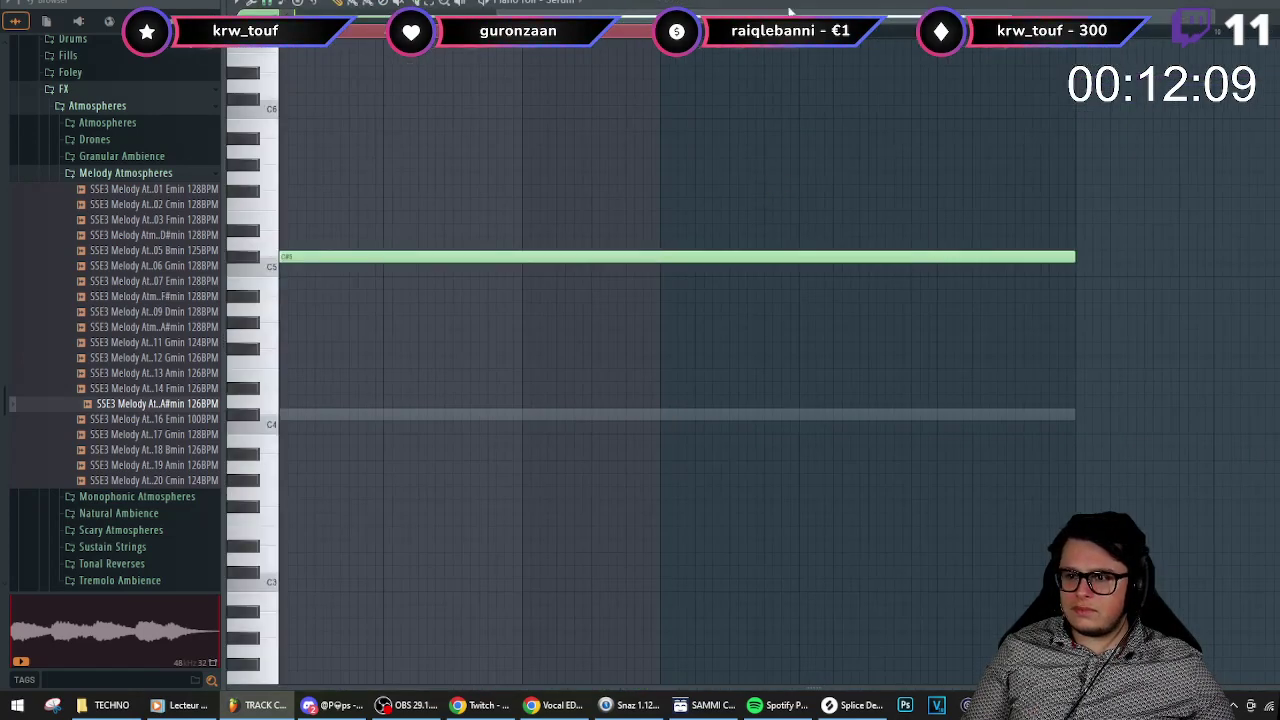
pyautogui.press('F6')
pyautogui.press('F4')
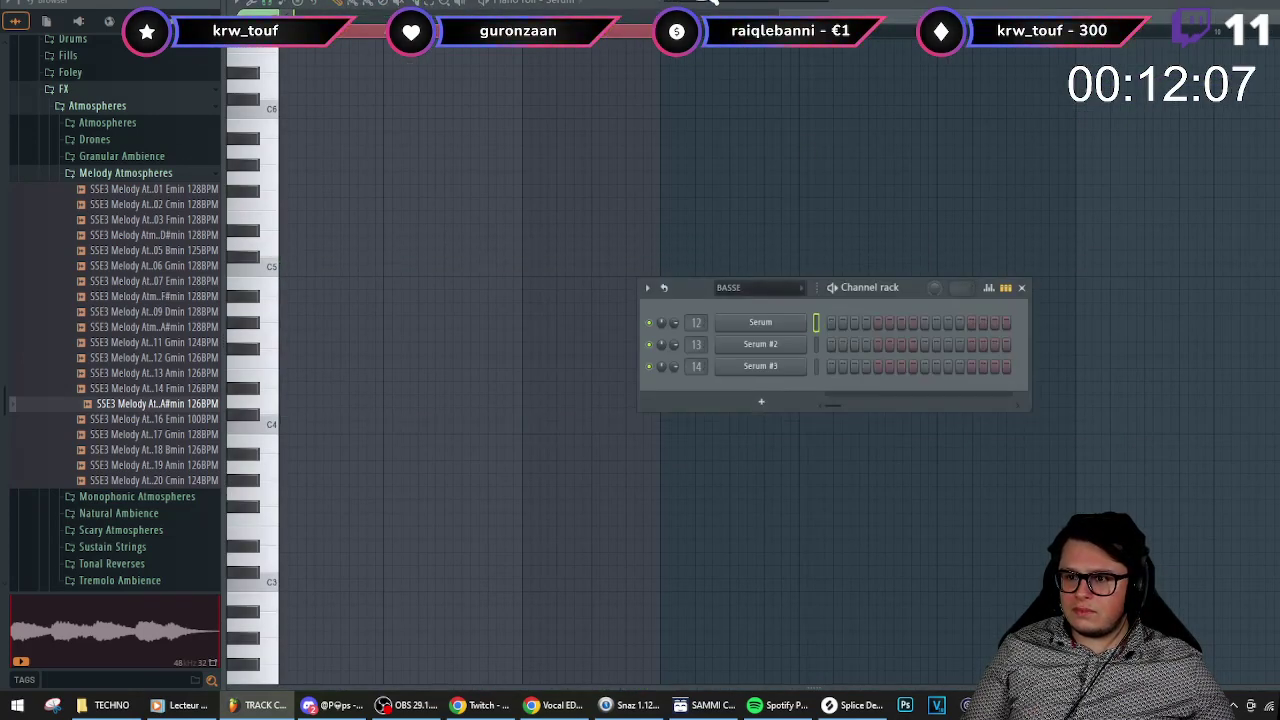
pyautogui.press('F6')
pyautogui.press('F6')
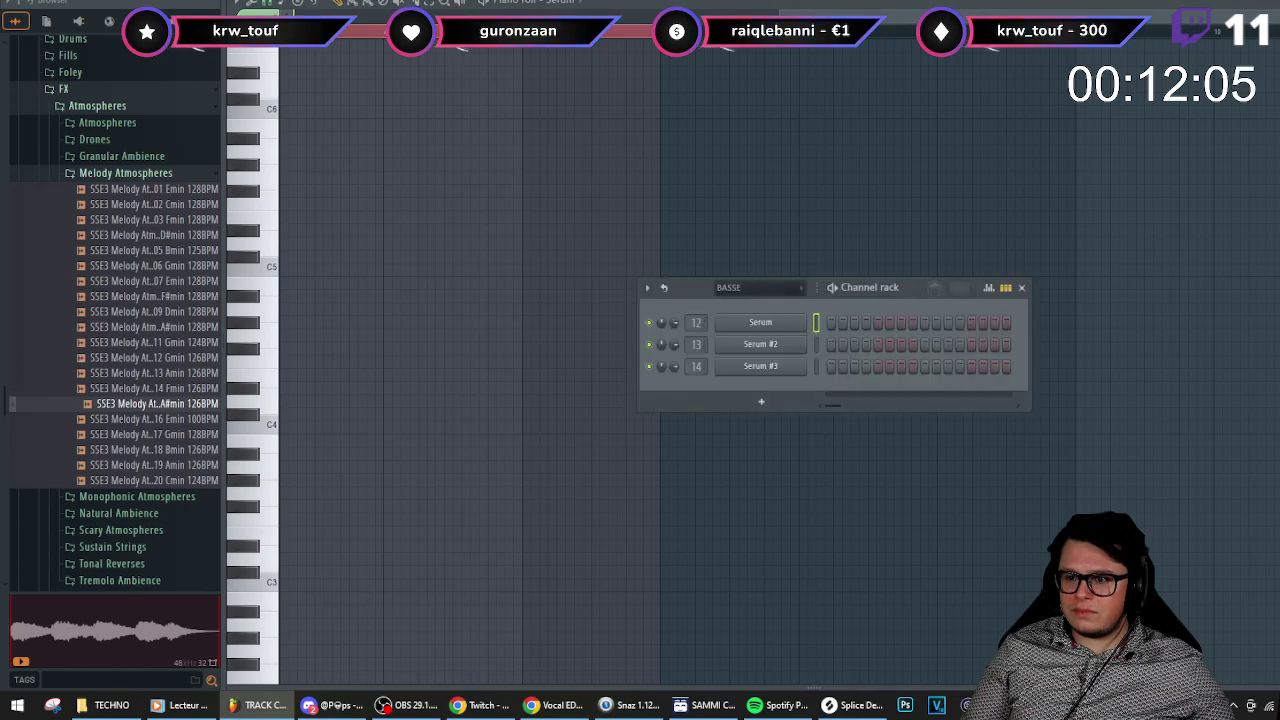
pyautogui.click(752, 288)
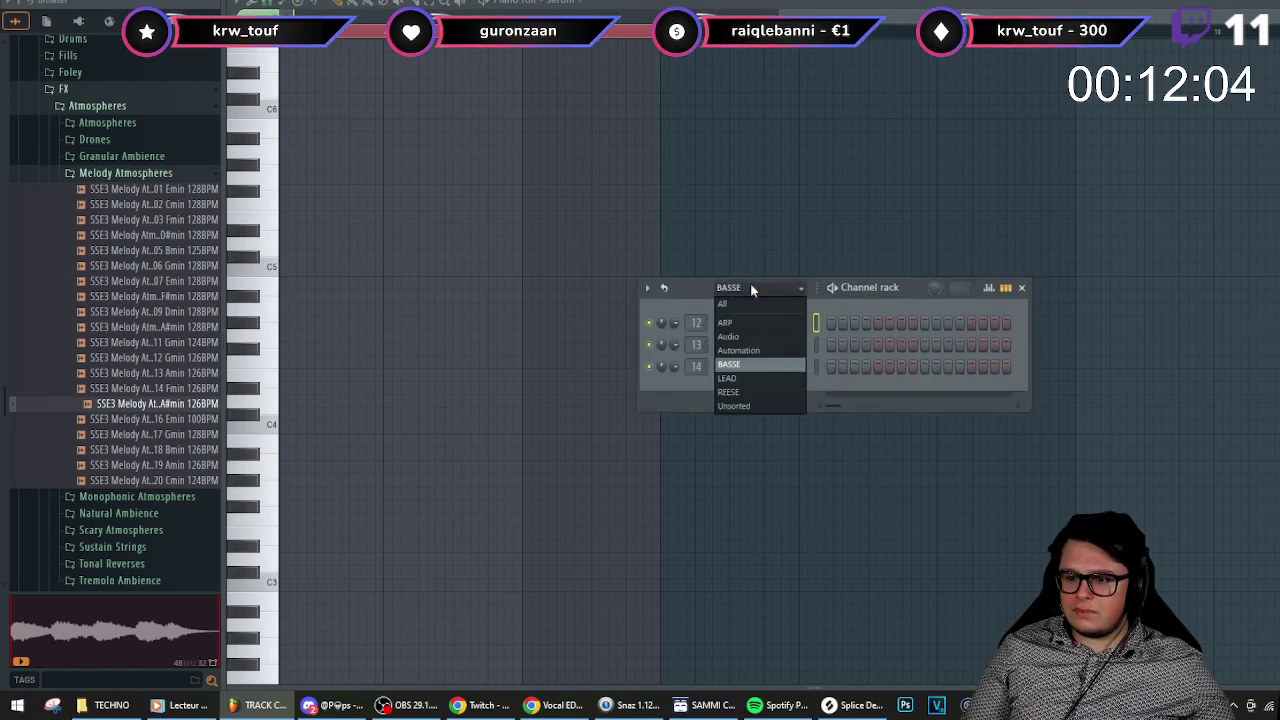
pyautogui.click(752, 366)
# - Write one bar of short off-beat C#5 notes for the first Serum bass channel
pyautogui.rightClick(785, 323)
pyautogui.click(836, 322)
pyautogui.rightClick(784, 324)
pyautogui.click(842, 334)
pyautogui.rightClick(783, 324)
pyautogui.click(836, 321)
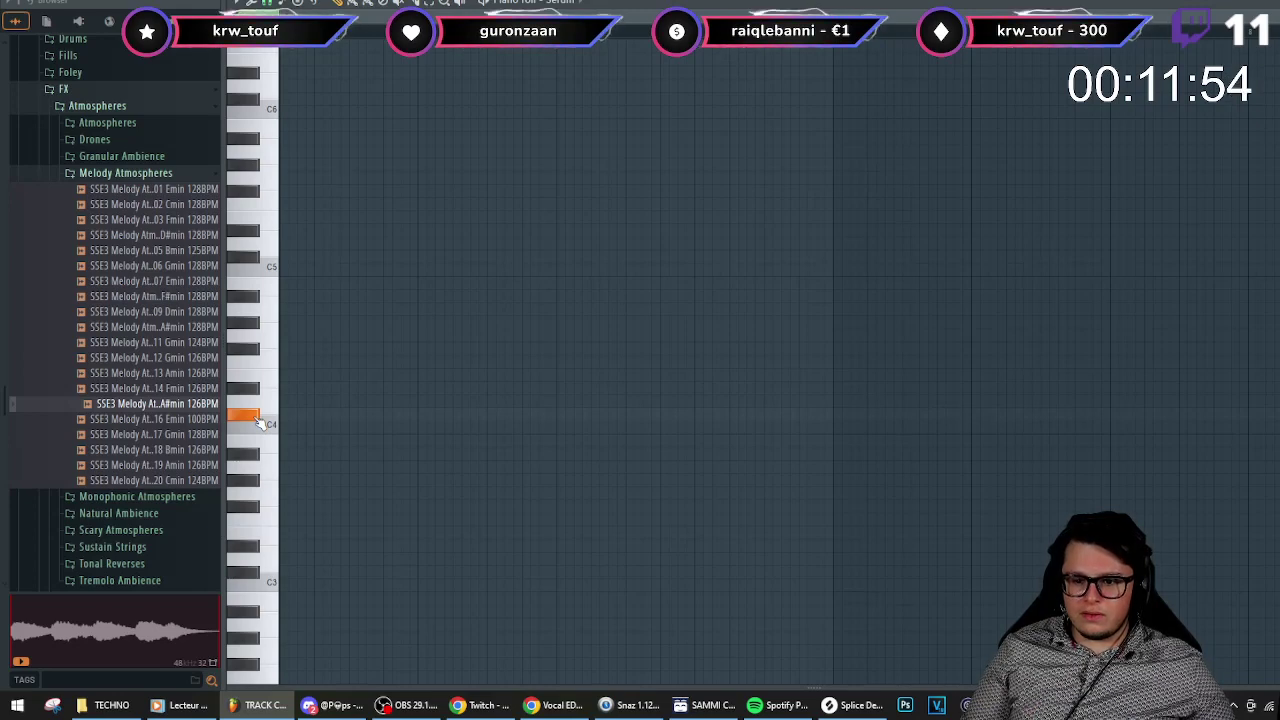
pyautogui.click(303, 258)
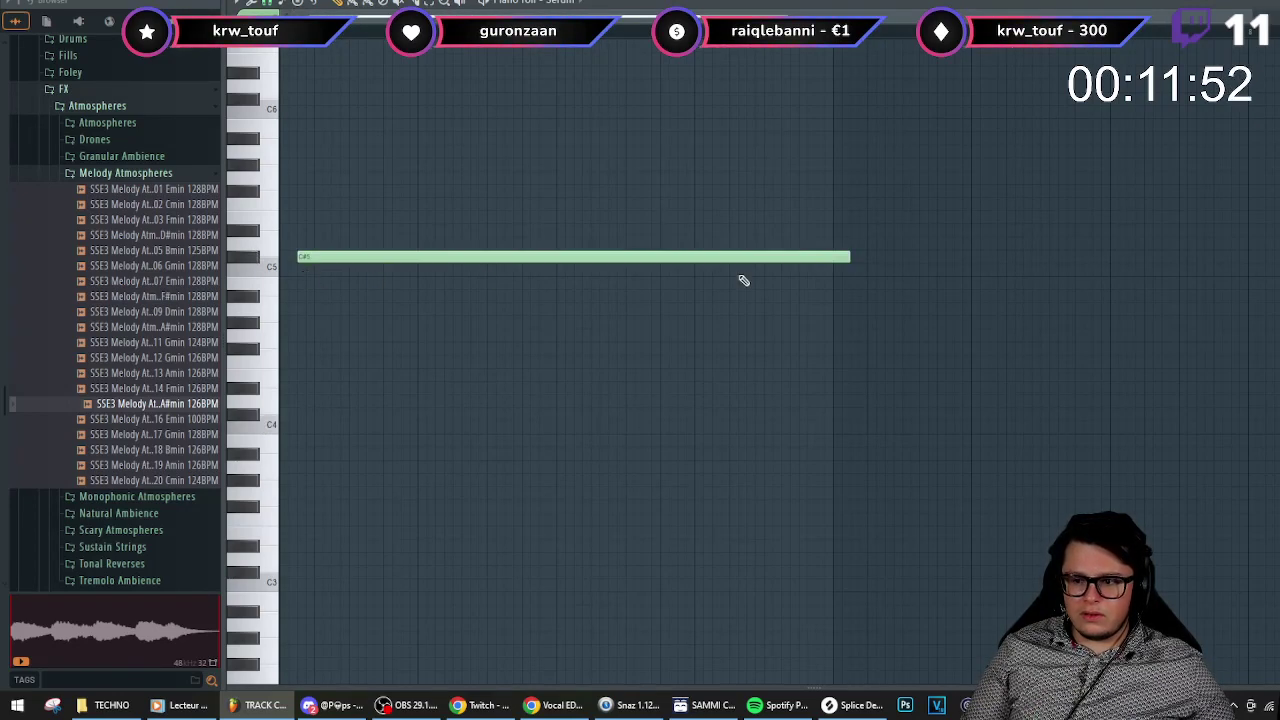
pyautogui.moveTo(850, 258); pyautogui.dragTo(381, 267)
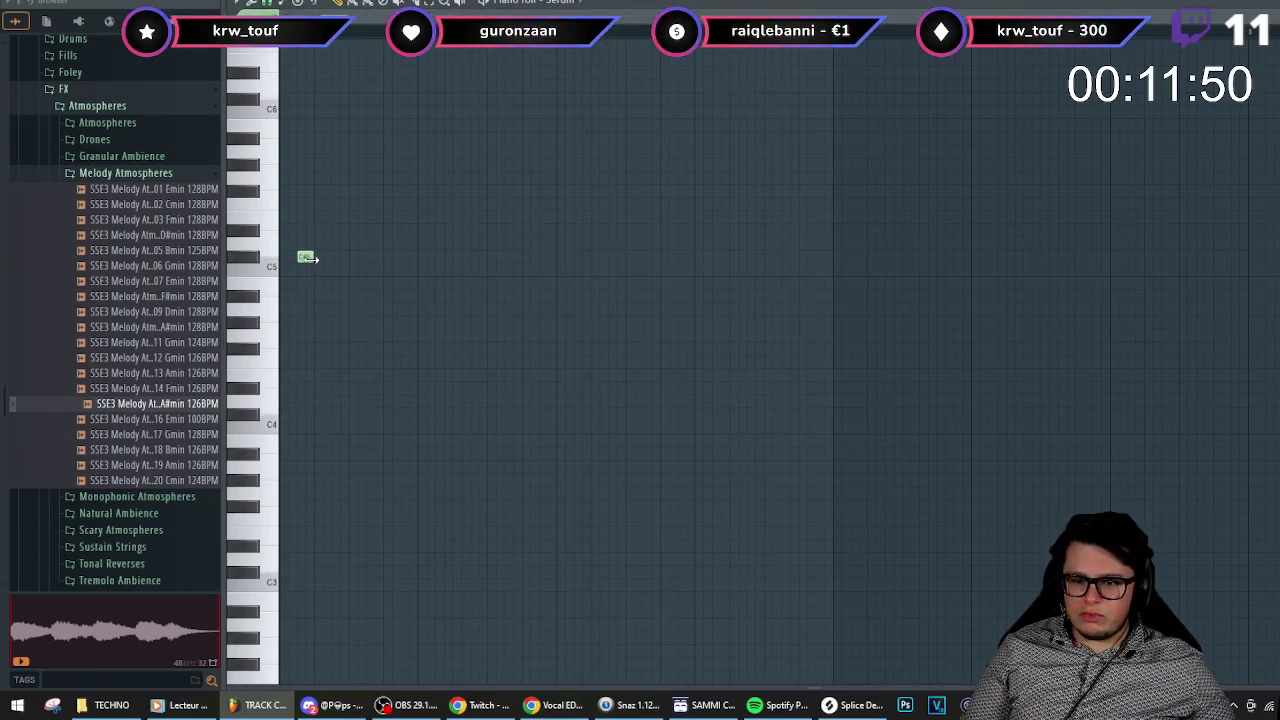
pyautogui.hotkey('ctrl', 'a')
pyautogui.press('Escape')
# - Copy the off-beat notes from the Serum channel to Serum #2
pyautogui.rightClick(790, 322)
pyautogui.click(960, 331)
pyautogui.rightClick(790, 344)
pyautogui.click(982, 376)
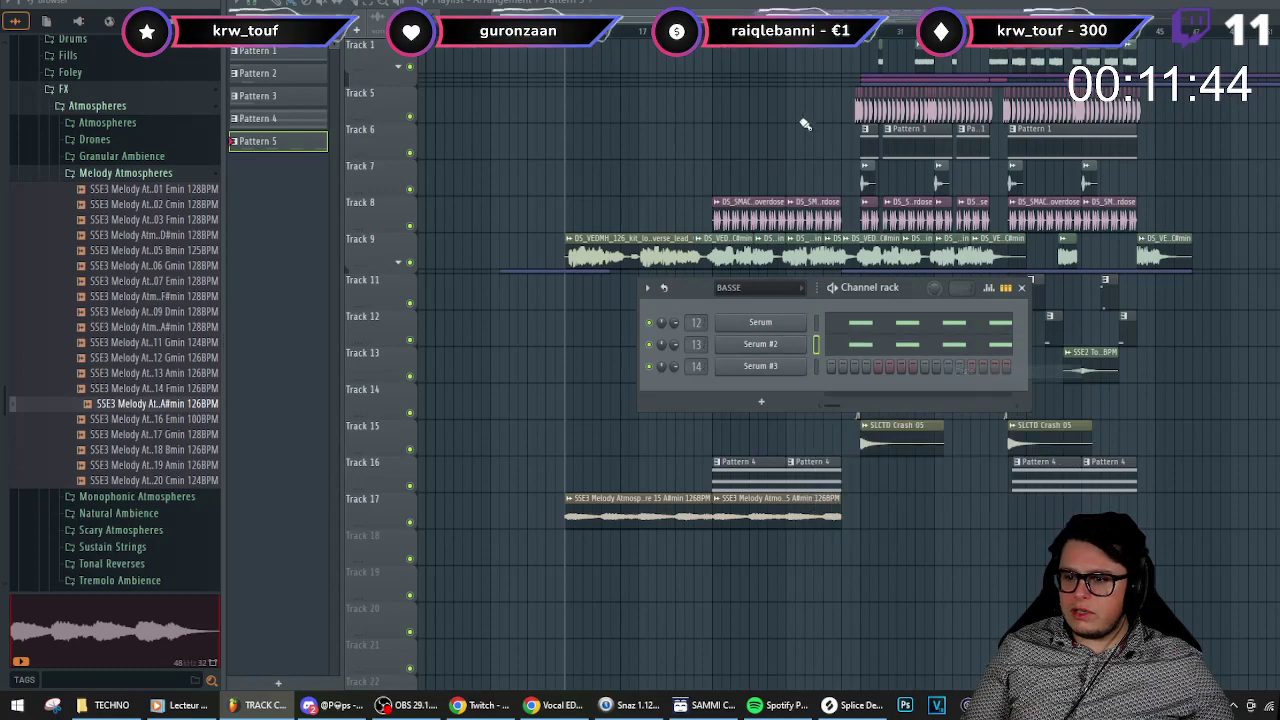
# - Place Pattern 5 on Track 6 at the first drum loop's start and repeat it until the loops end before the drop
pyautogui.click(730, 175)
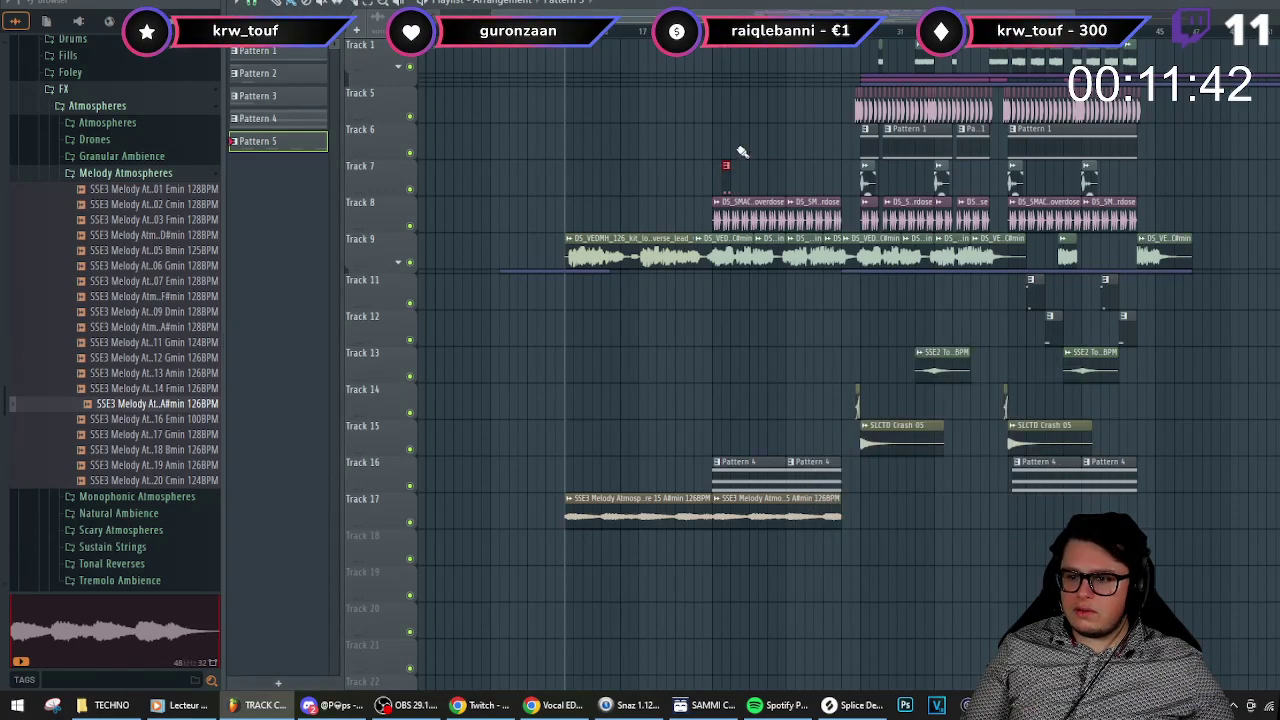
pyautogui.scroll(3, 722, 170)
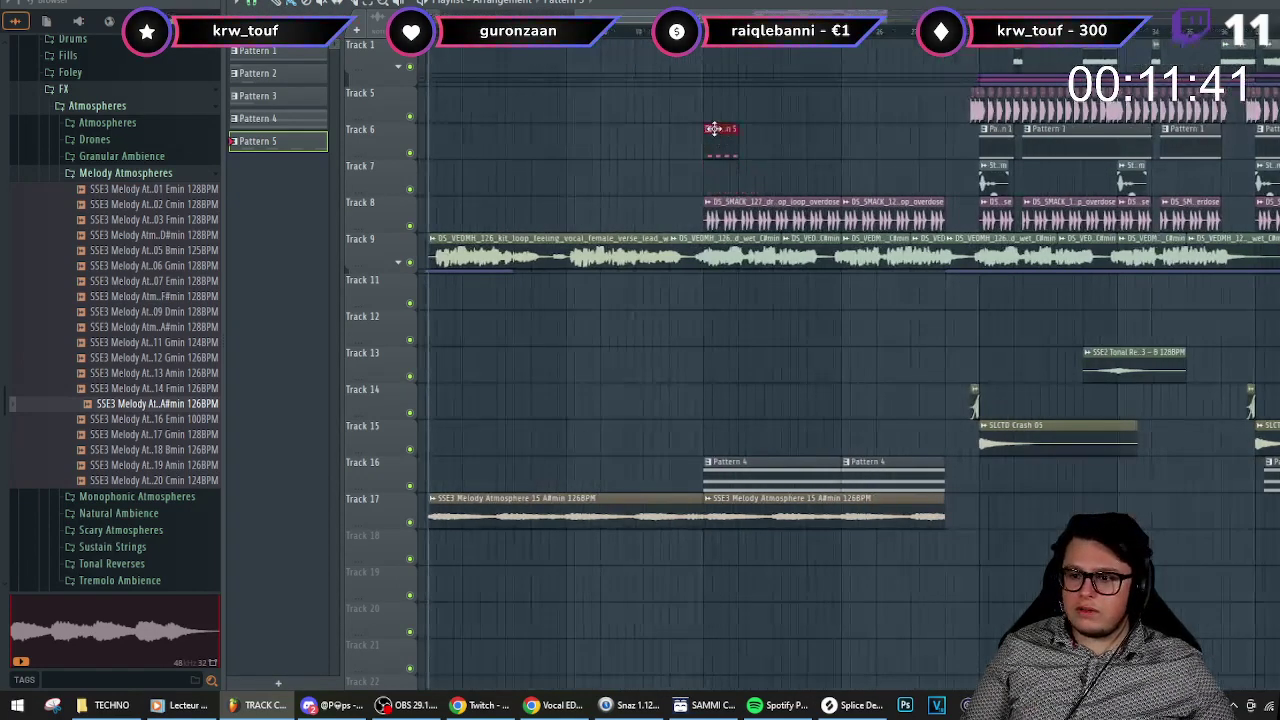
pyautogui.press('space')
pyautogui.click(757, 146)
pyautogui.click(793, 150)
pyautogui.moveTo(792, 150); pyautogui.dragTo(920, 143)
# - Listen to the arrangement from the vocal intro through the drop with the added bass pattern, then stop playback
pyautogui.scroll(-3, 920, 183)
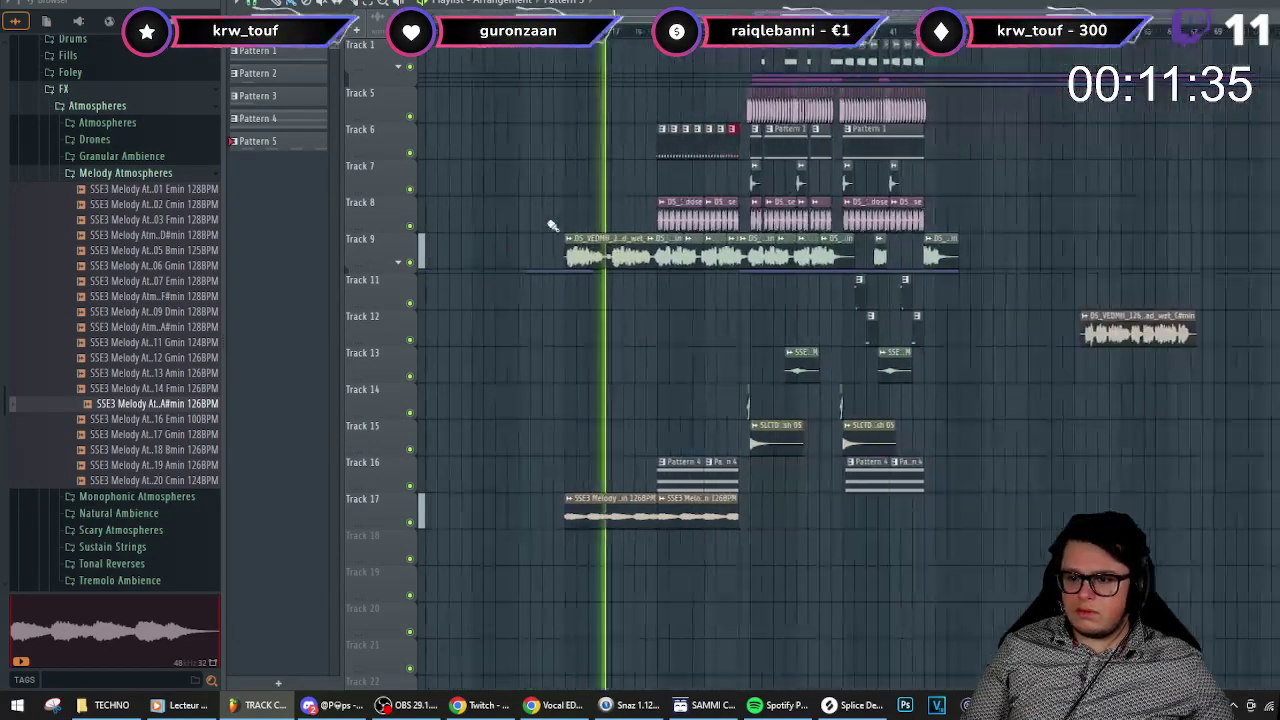
pyautogui.scroll(3, 571, 225)
pyautogui.scroll(-3, 574, 229)
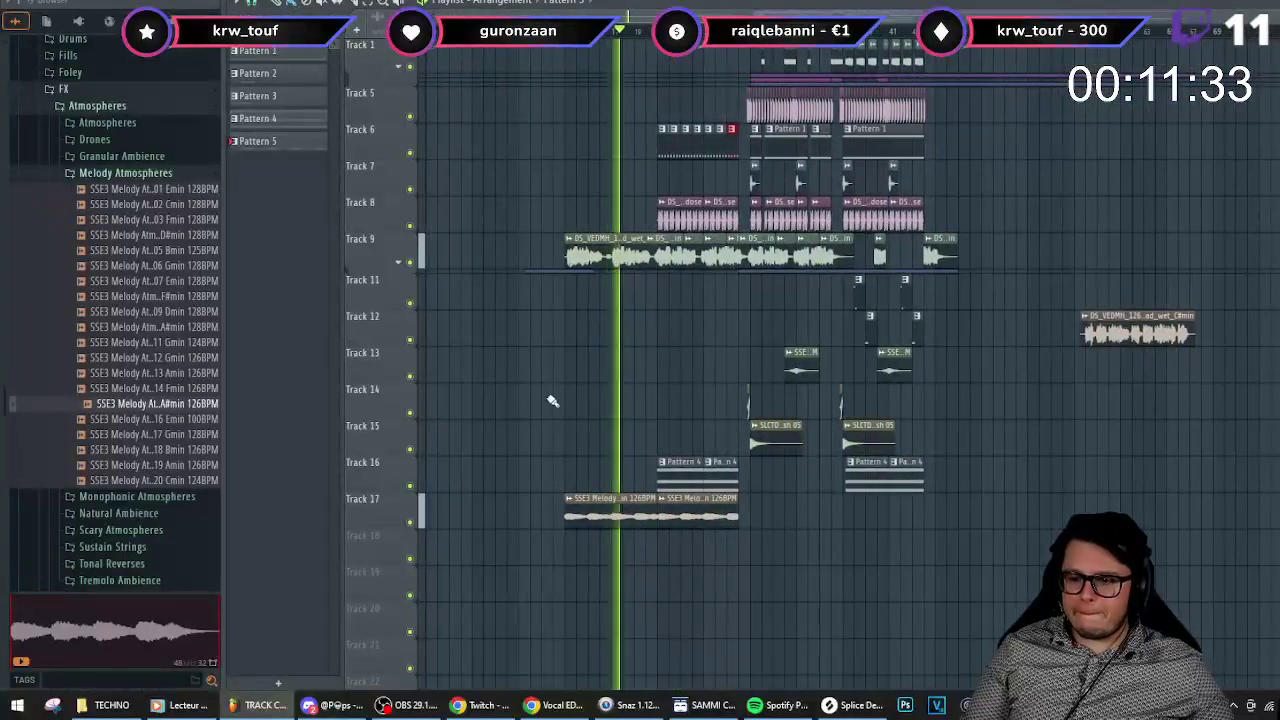
pyautogui.scroll(2, 568, 425)
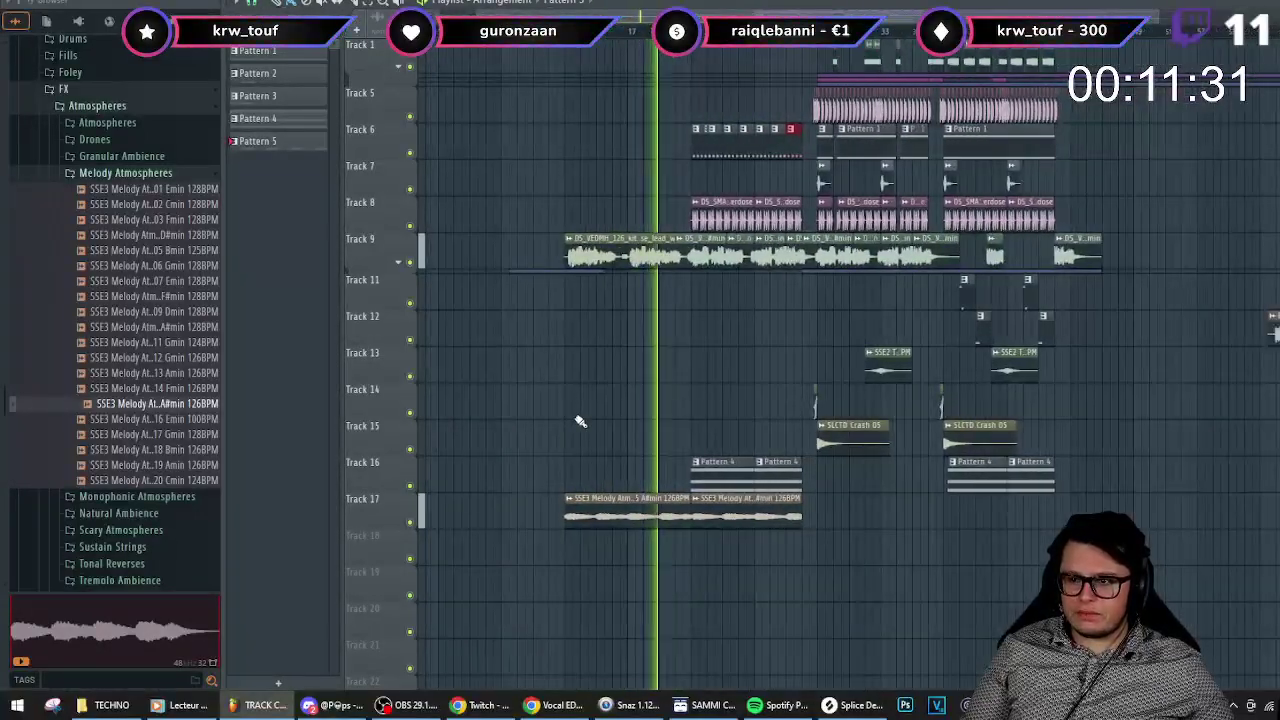
pyautogui.press('F6')
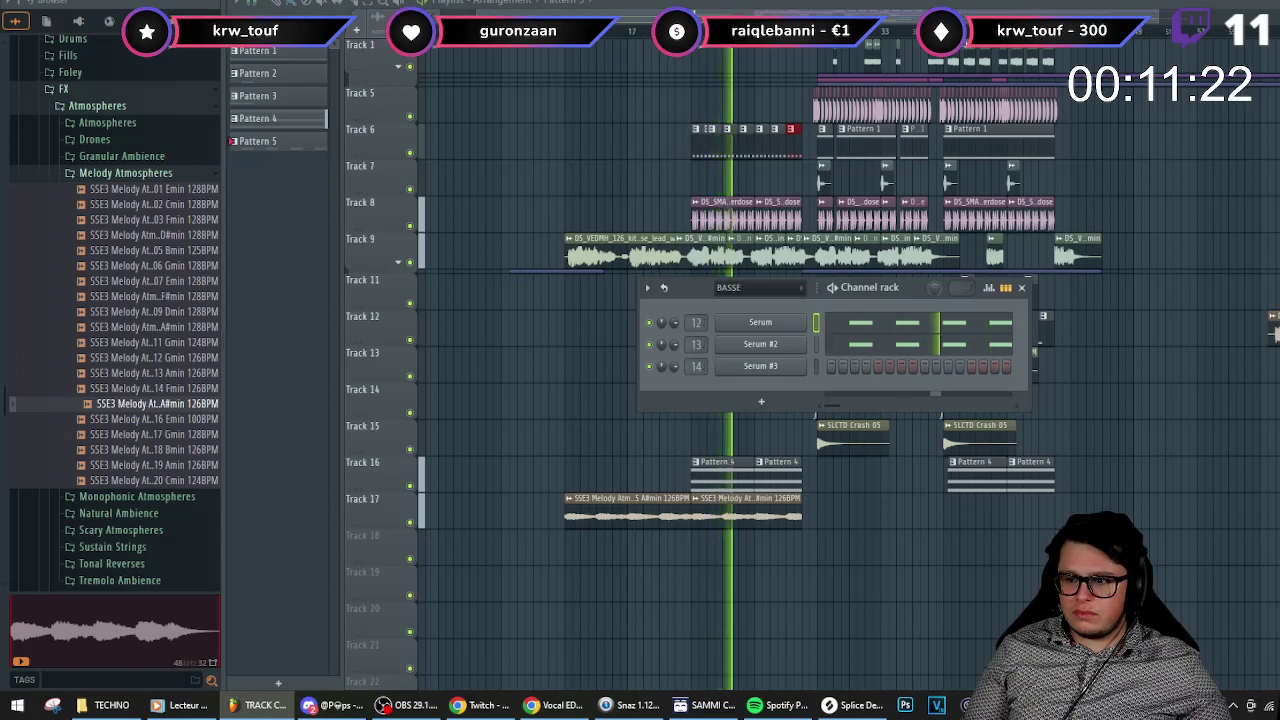
pyautogui.click(801, 3)
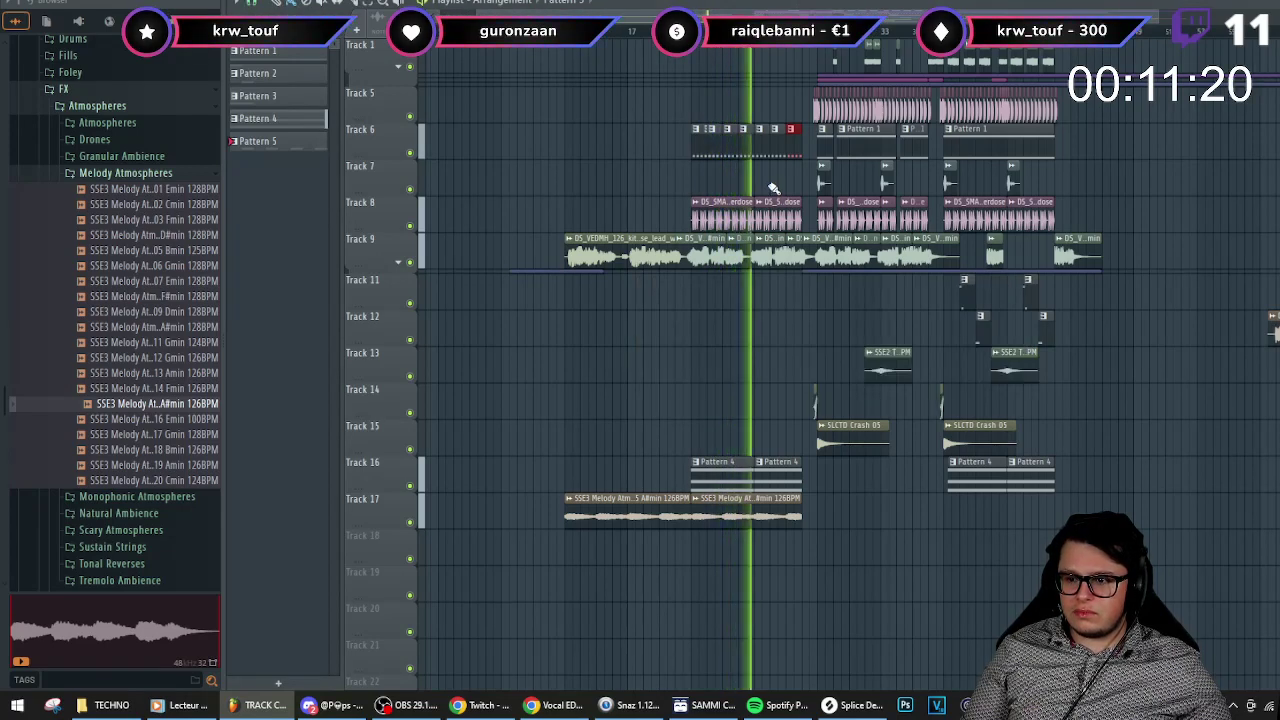
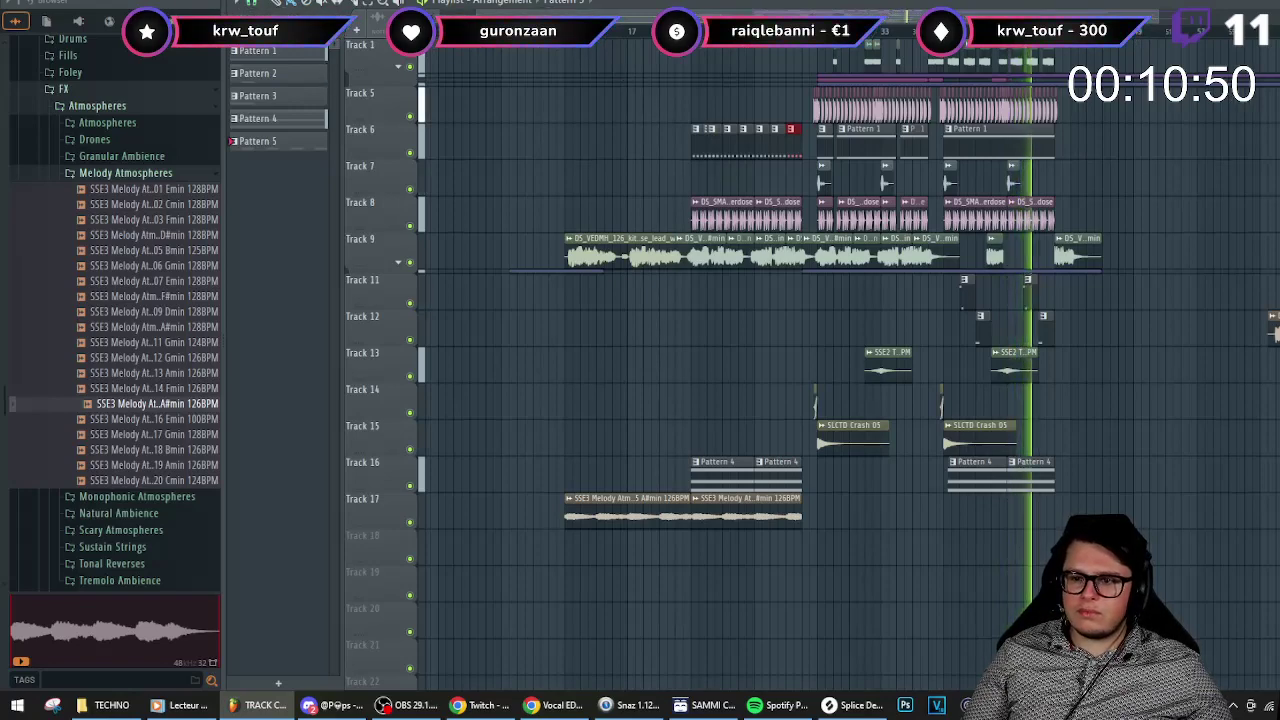
pyautogui.press('space')
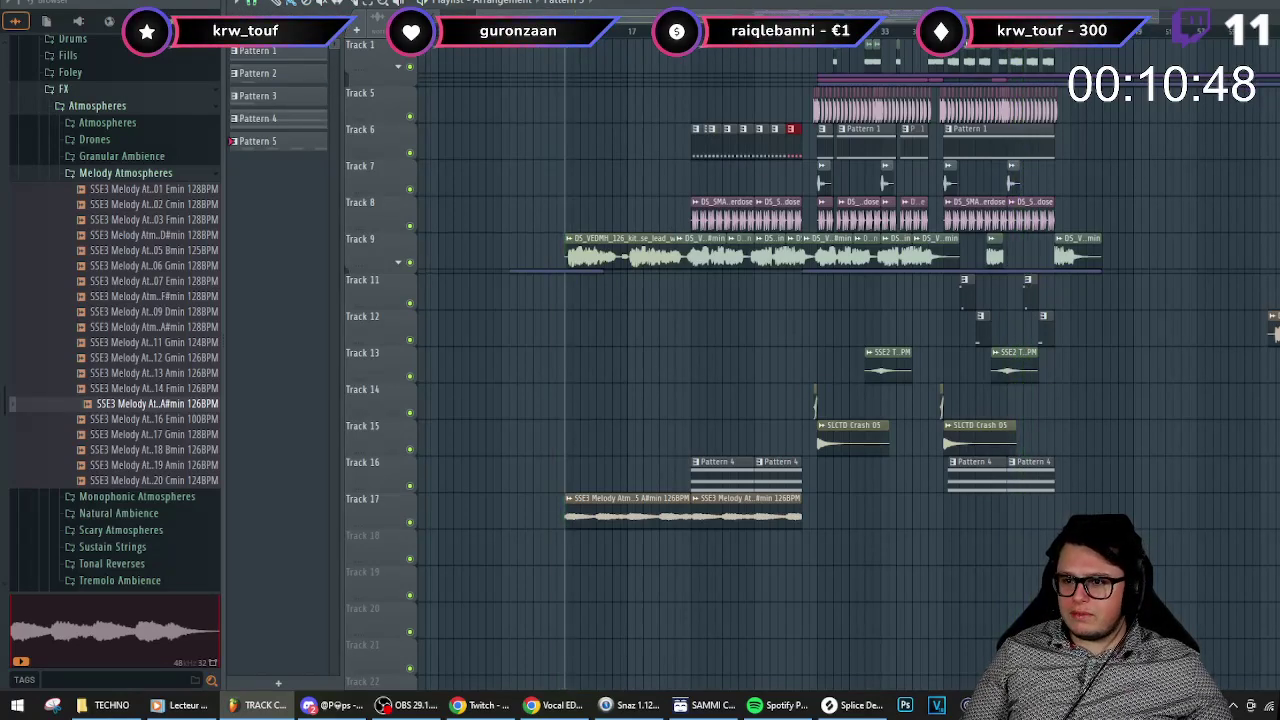
# - Add a channel rack filter group named PAD
pyautogui.press('F6')
pyautogui.rightClick(771, 291)
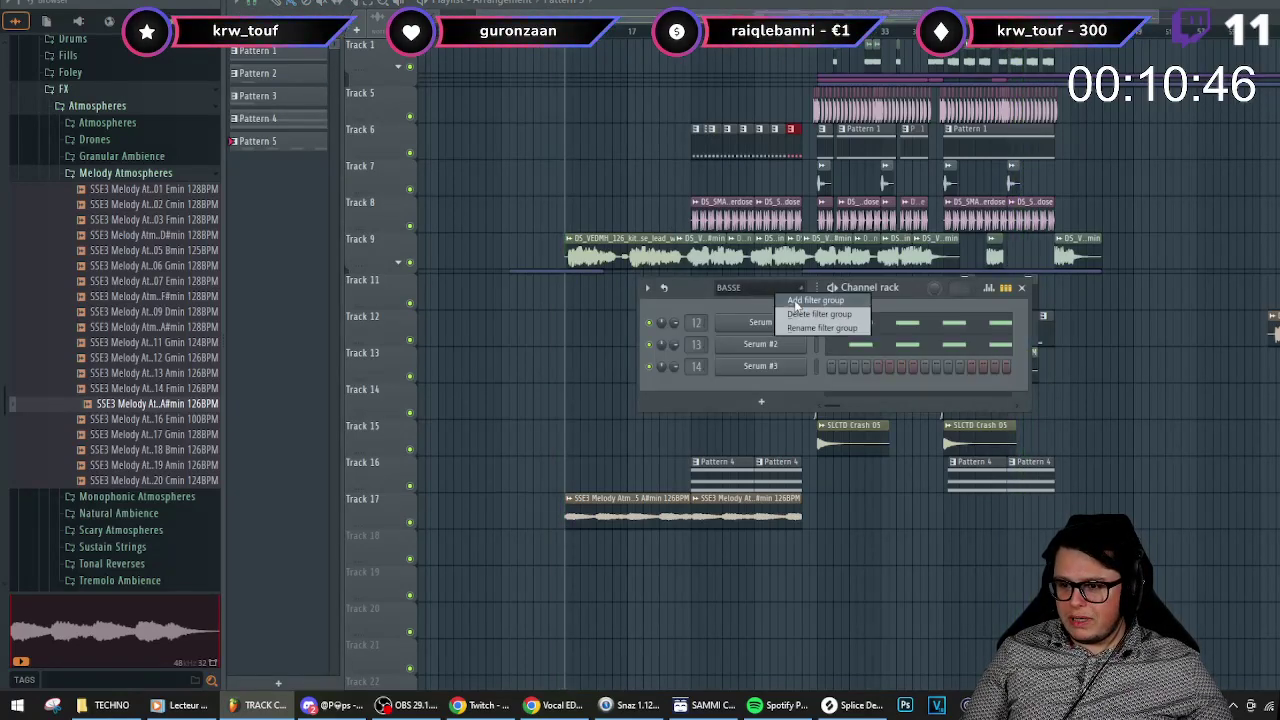
pyautogui.click(797, 301)
pyautogui.write('PAD')
pyautogui.press('Return')
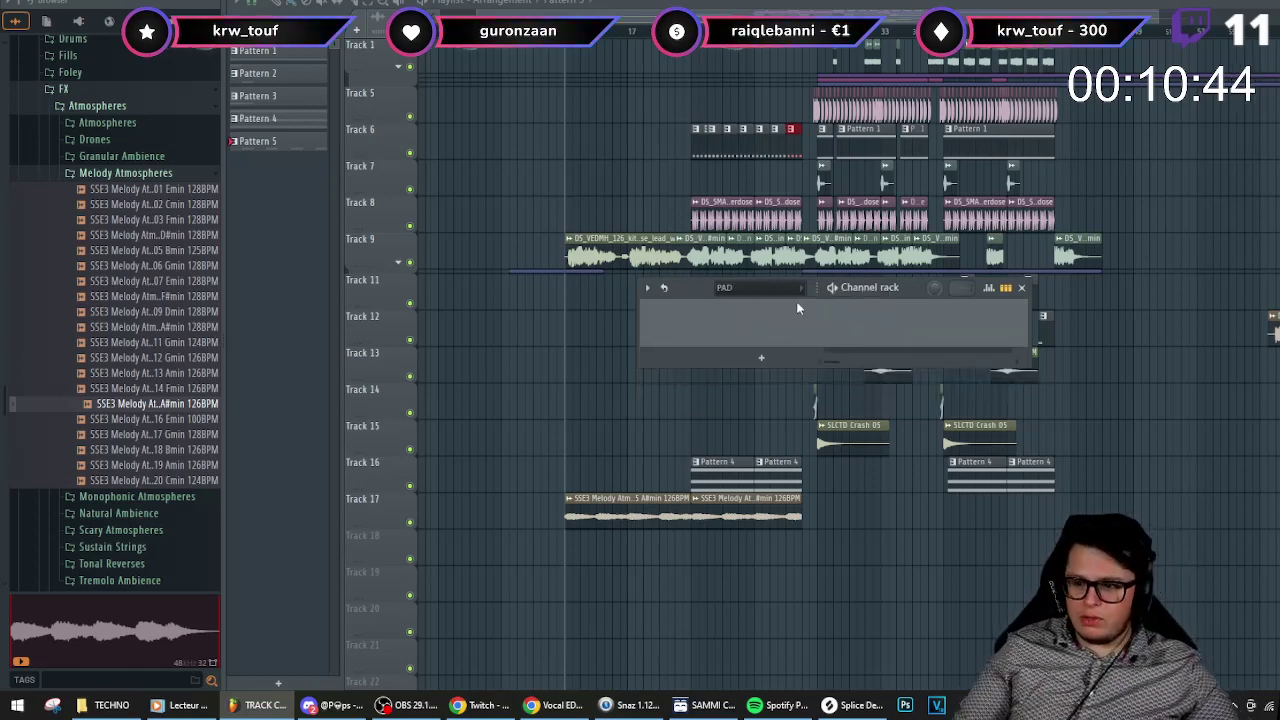
# - Add a Serum instrument to the PAD group and load the PD - Transmission preset from Tunecraft Midnight Ride
pyautogui.click(761, 356)
pyautogui.click(886, 152)
pyautogui.click(700, 185)
pyautogui.moveTo(757, 347)
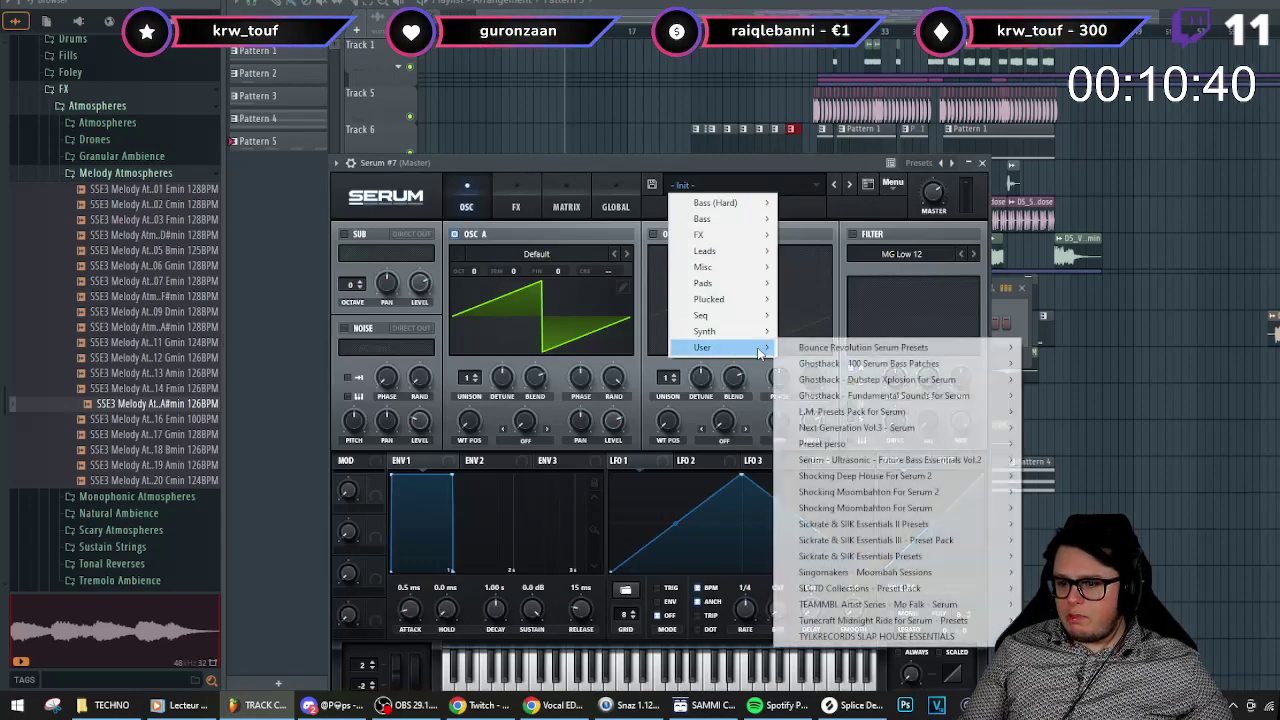
pyautogui.moveTo(872, 621)
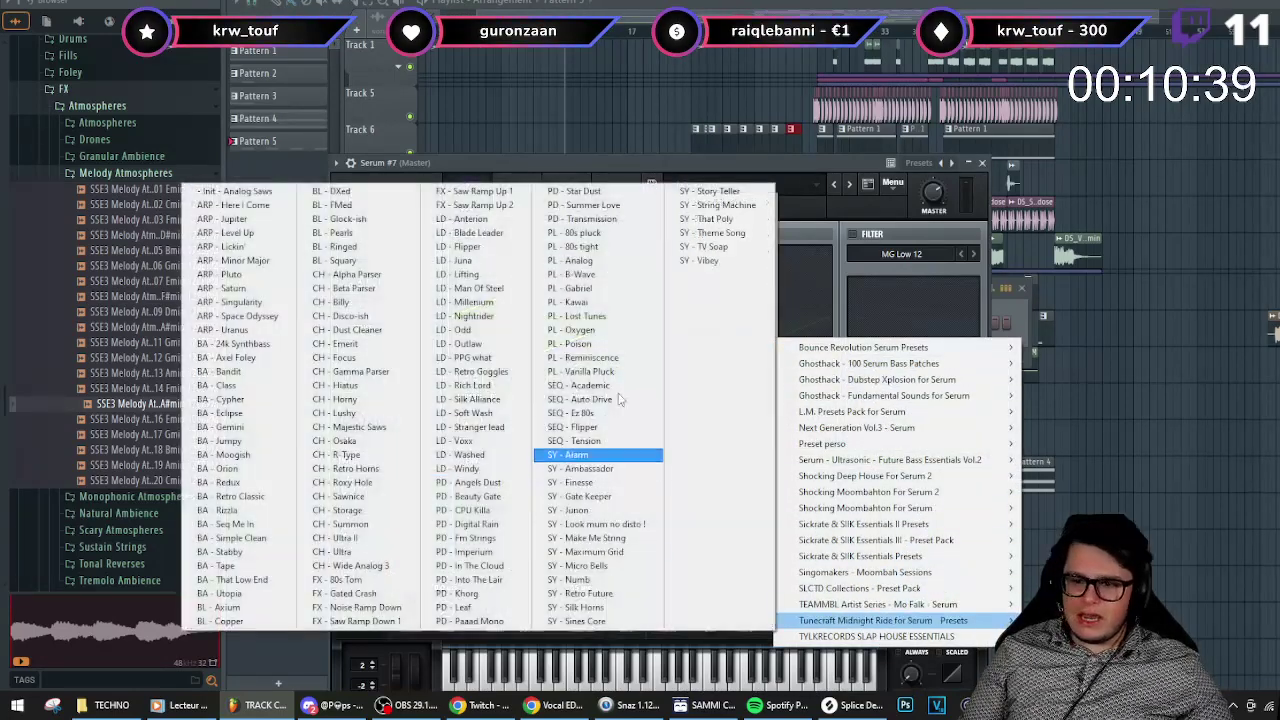
pyautogui.click(600, 218)
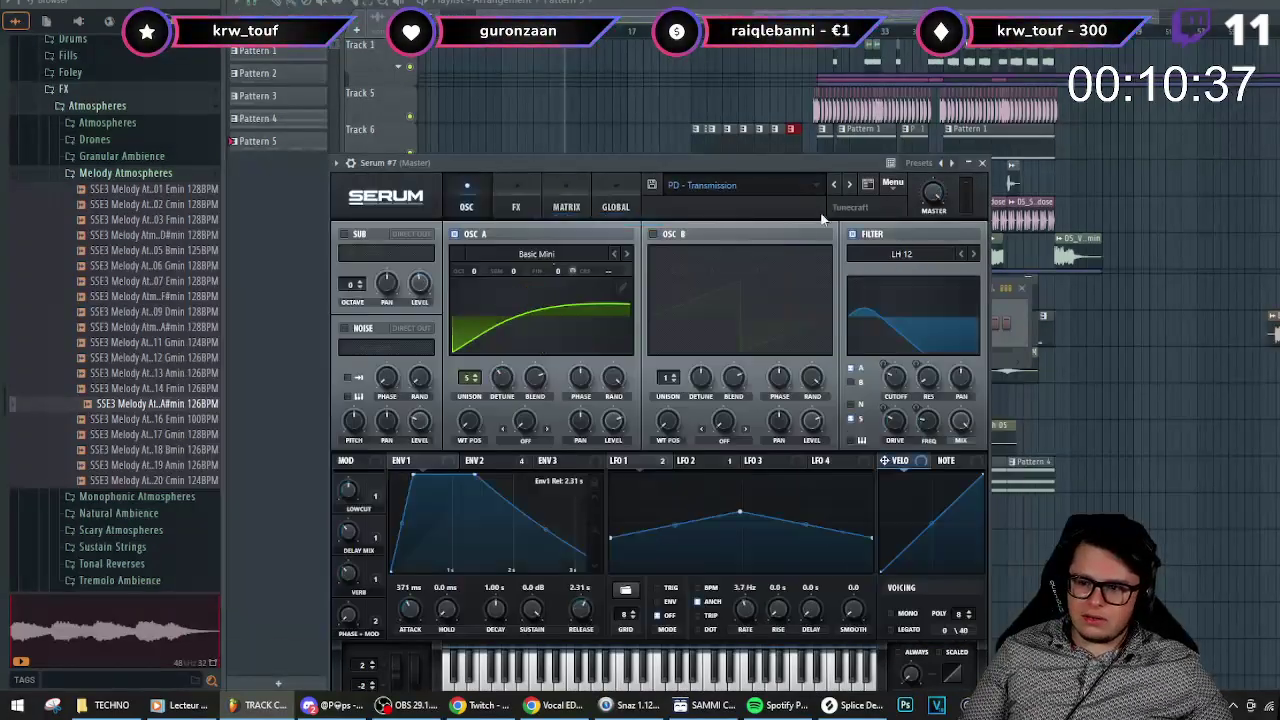
pyautogui.click(982, 163)
# - Copy Pattern 4's sustained C#5, E5 and G#5 chord into a new pattern on the PAD group's Serum #7 channel
pyautogui.doubleClick(973, 468)
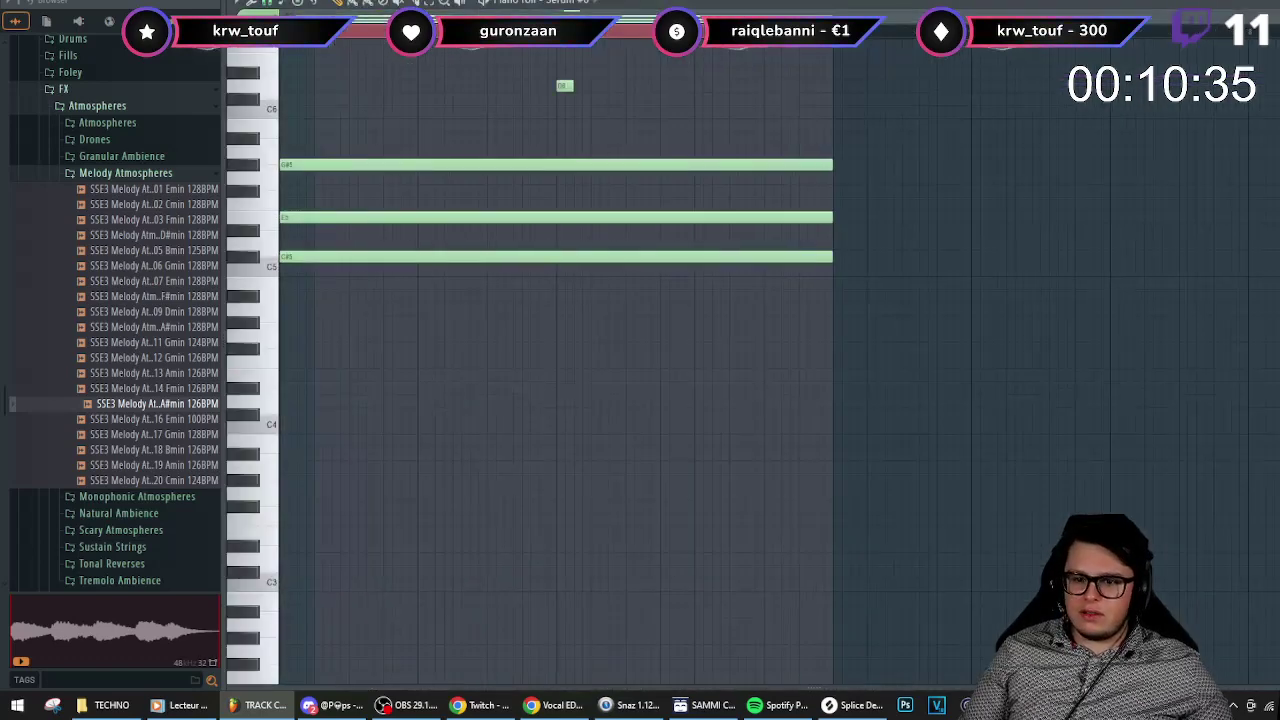
pyautogui.hotkey('ctrl', 'a')
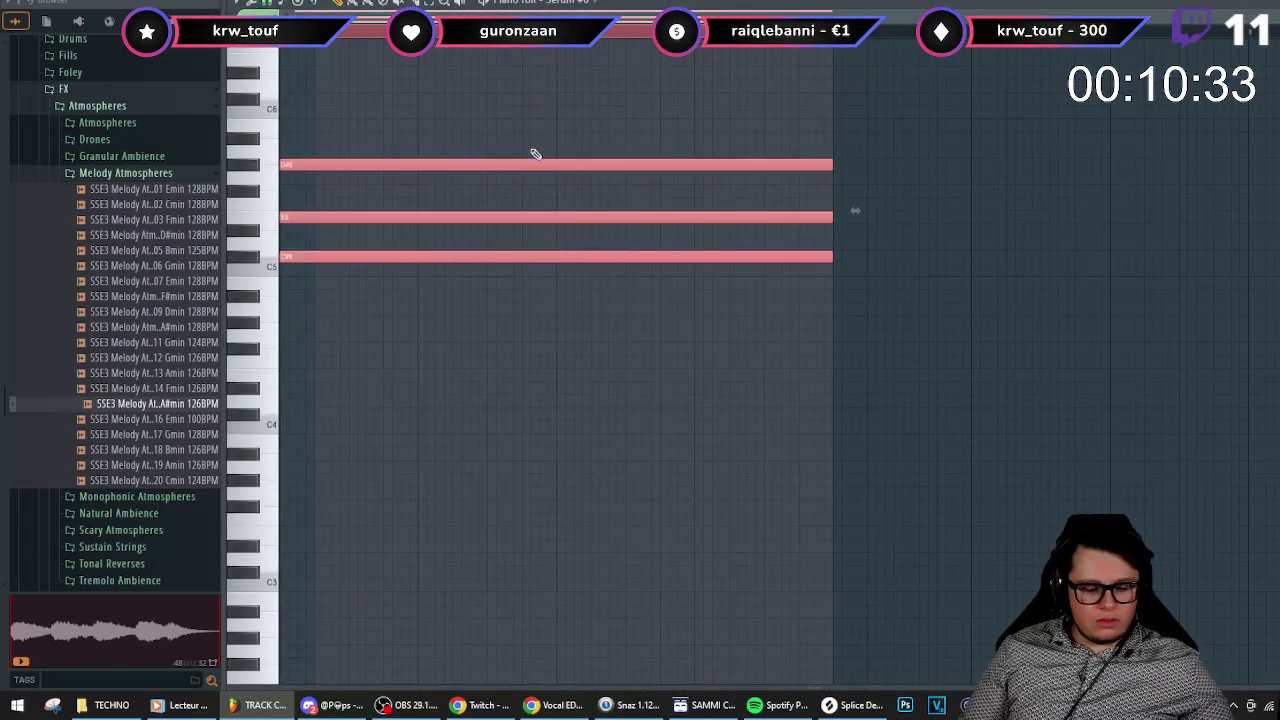
pyautogui.press('F5')
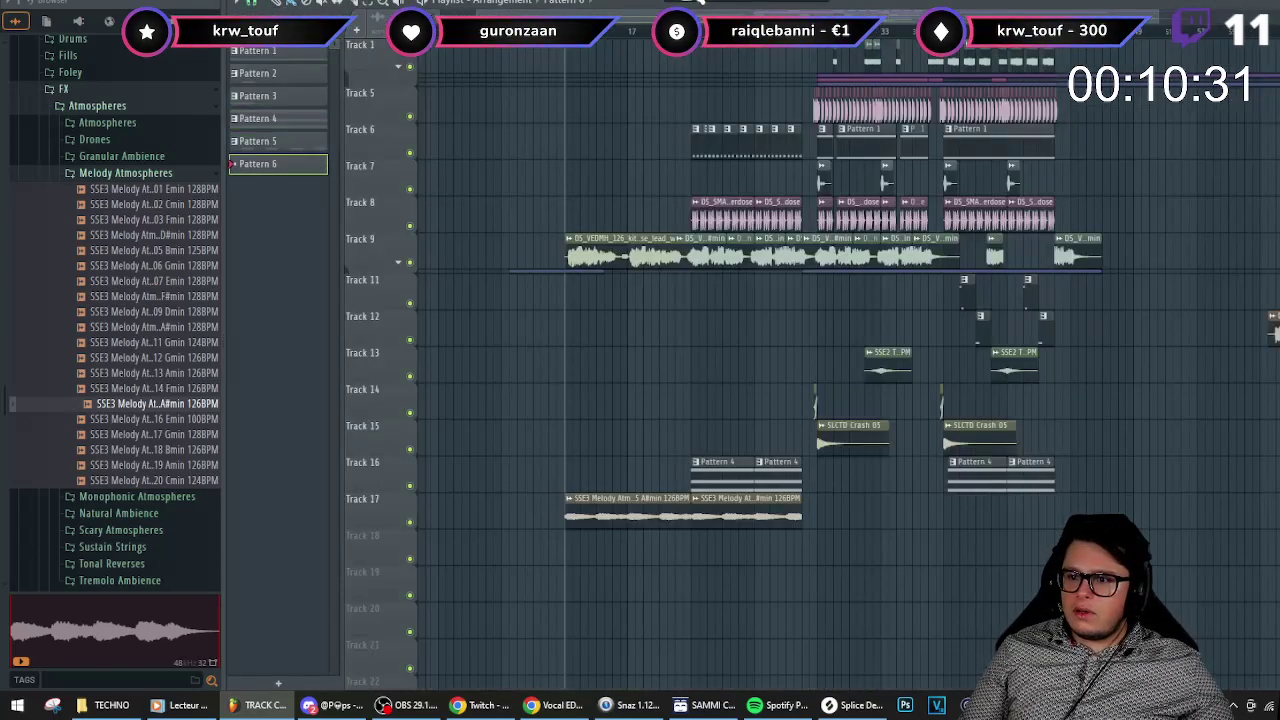
pyautogui.press('F6')
pyautogui.rightClick(773, 327)
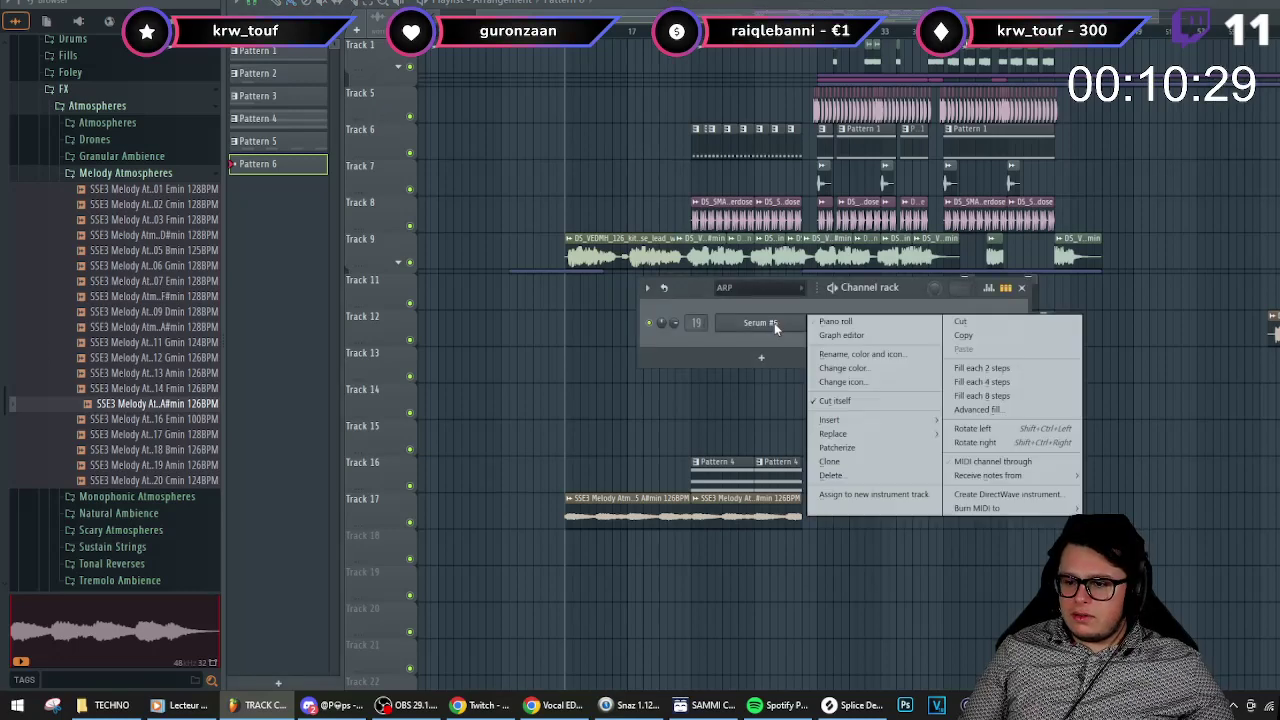
pyautogui.click(780, 287)
pyautogui.click(769, 329)
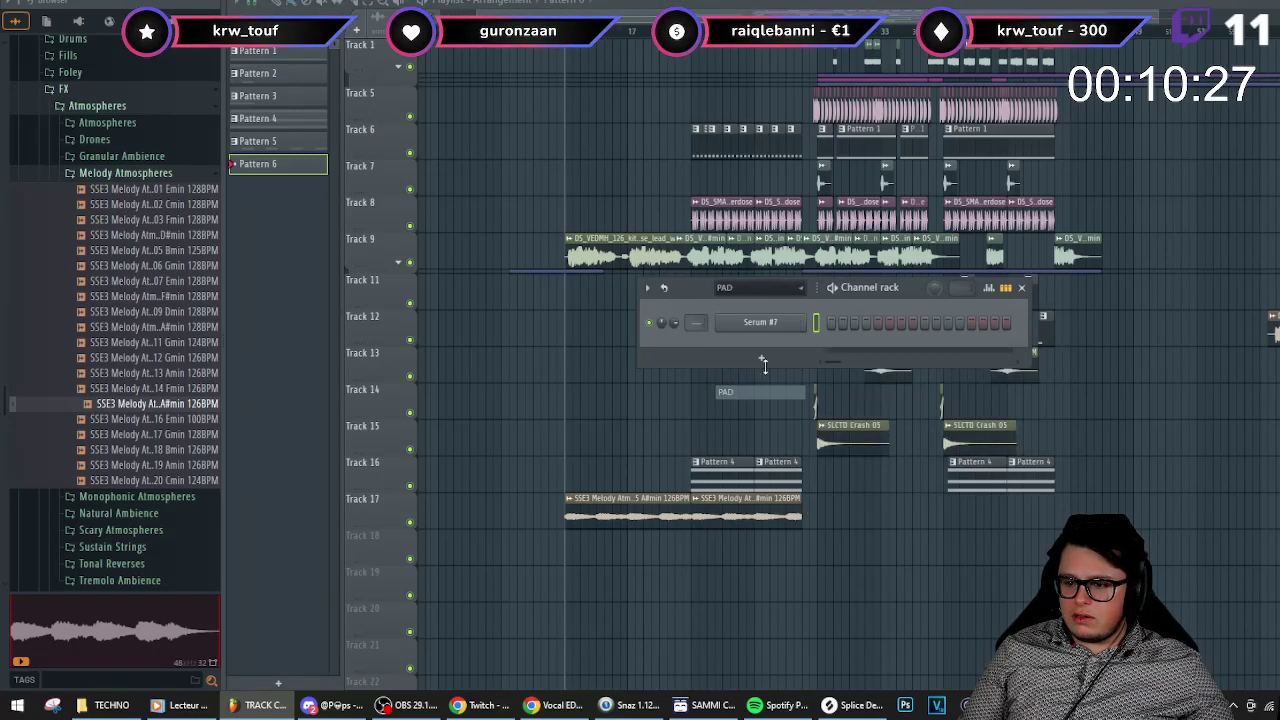
pyautogui.rightClick(780, 322)
pyautogui.click(830, 322)
pyautogui.hotkey('ctrl', 'v')
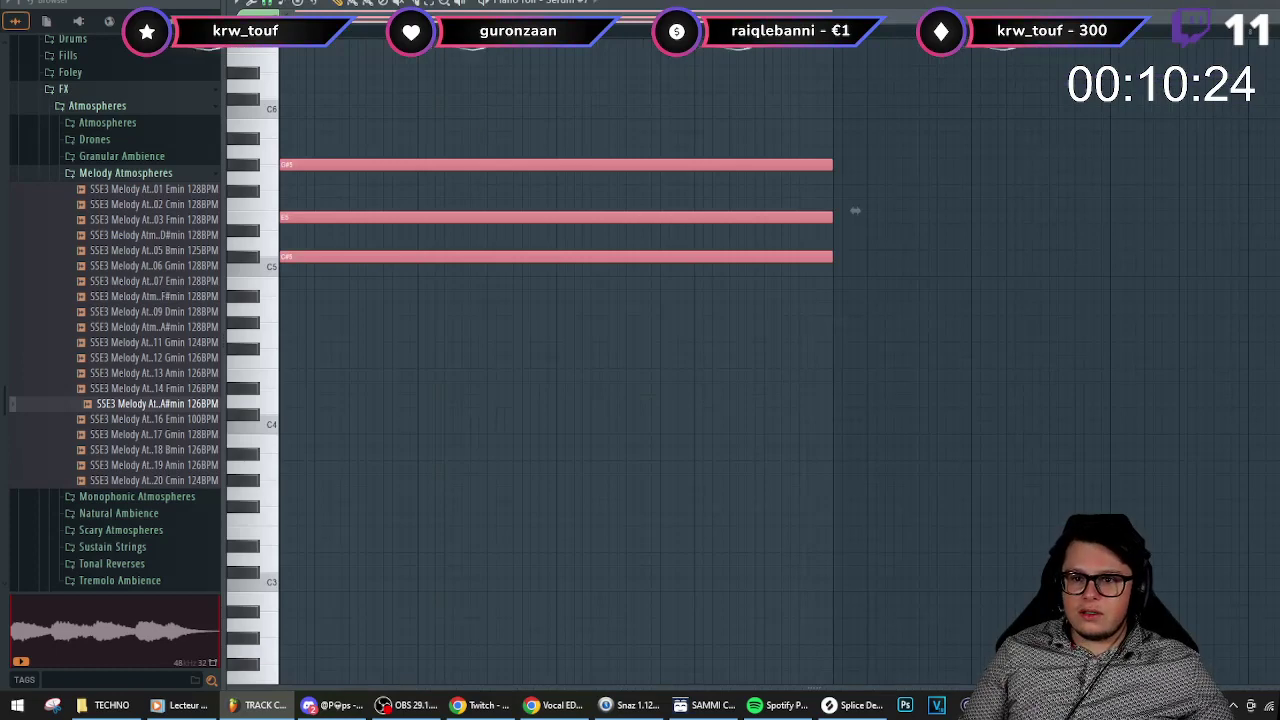
# - Play the pad pattern and lengthen its C#5, E5 and G#5 notes to eight bars
pyautogui.press('space')
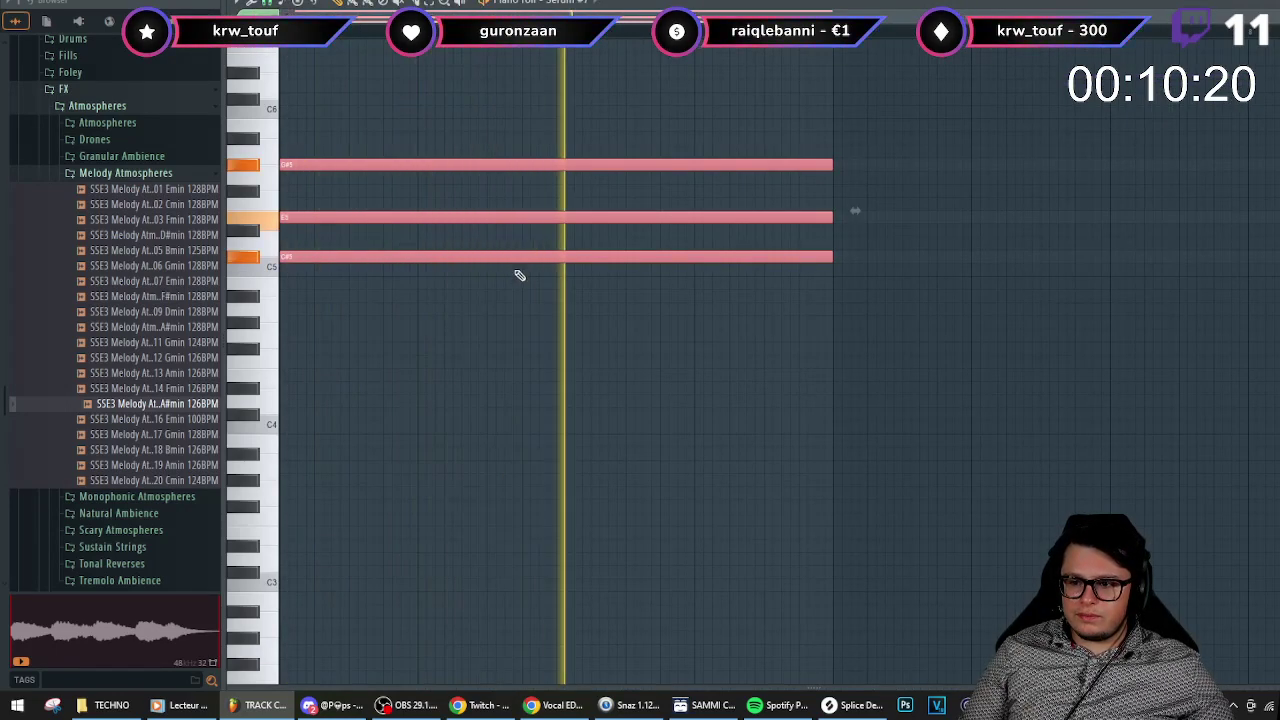
pyautogui.moveTo(833, 217); pyautogui.dragTo(1279, 217)
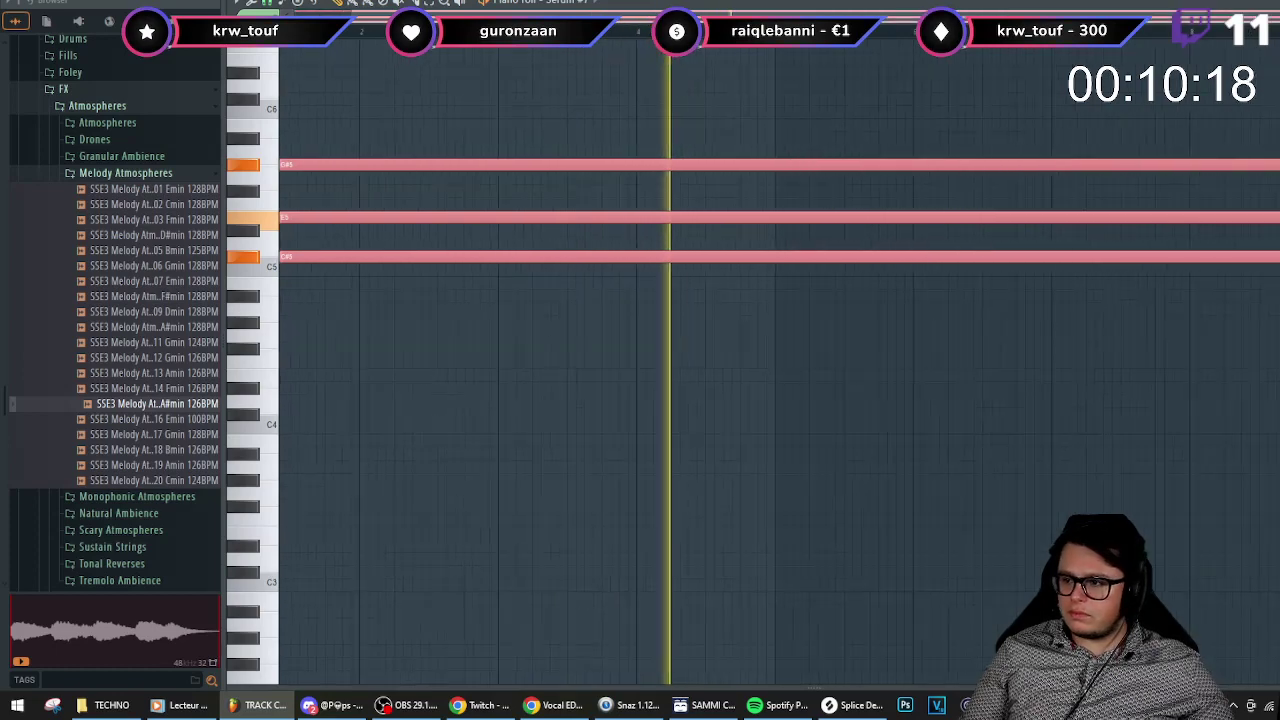
# - Audition the earlier pad presets in Serum #7 while the chord plays, load PD - Digital Rain and close the instrument
pyautogui.press('F7')
pyautogui.click(760, 323)
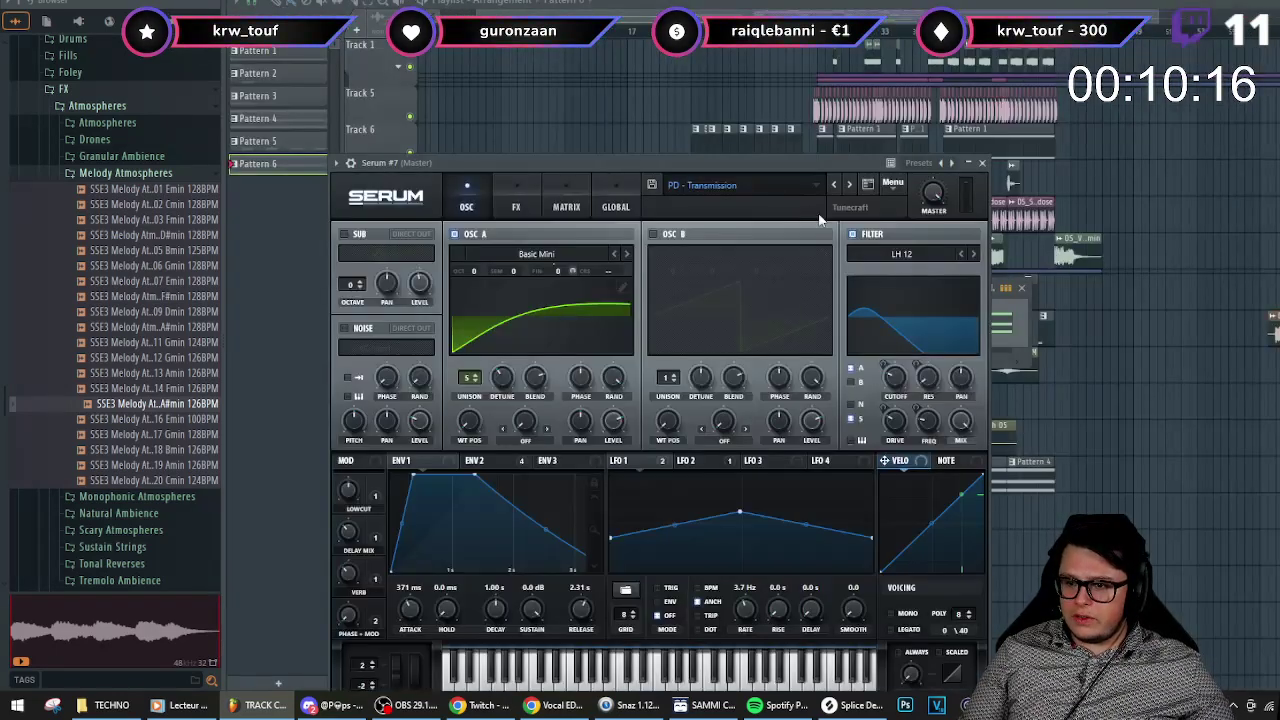
pyautogui.click(845, 185)
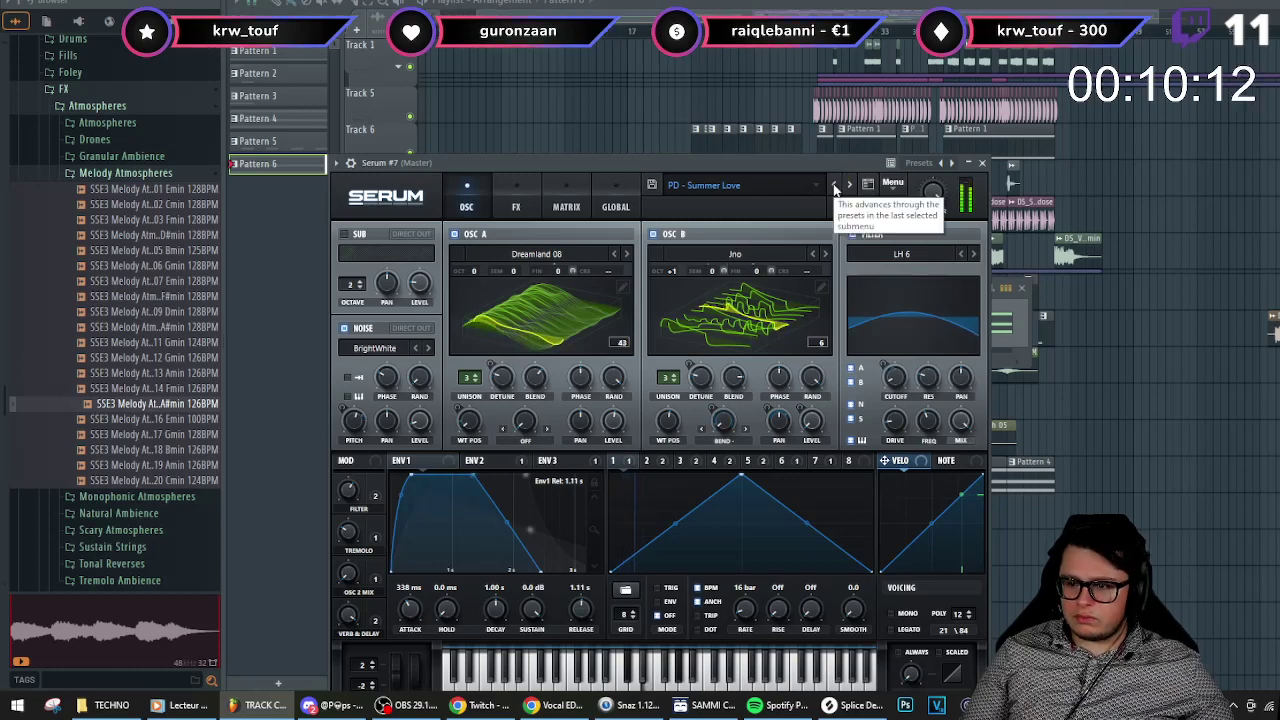
pyautogui.click(835, 187)
pyautogui.click(835, 187)
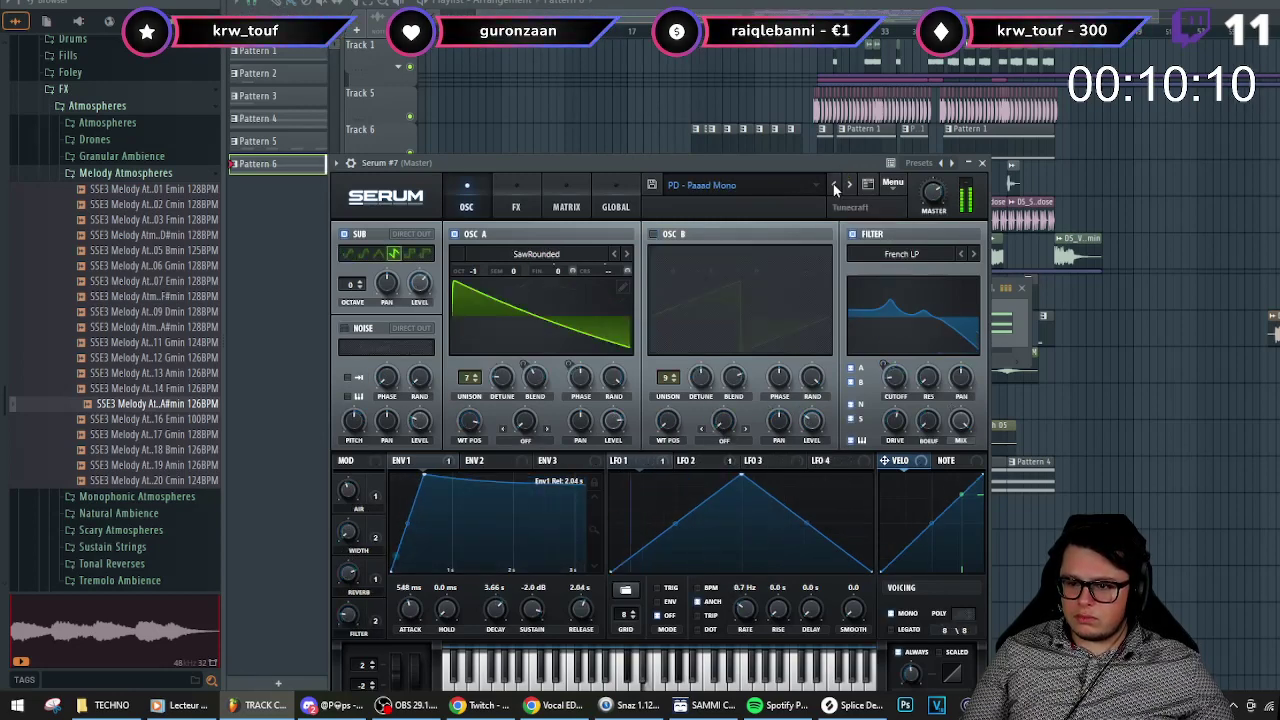
pyautogui.click(835, 187)
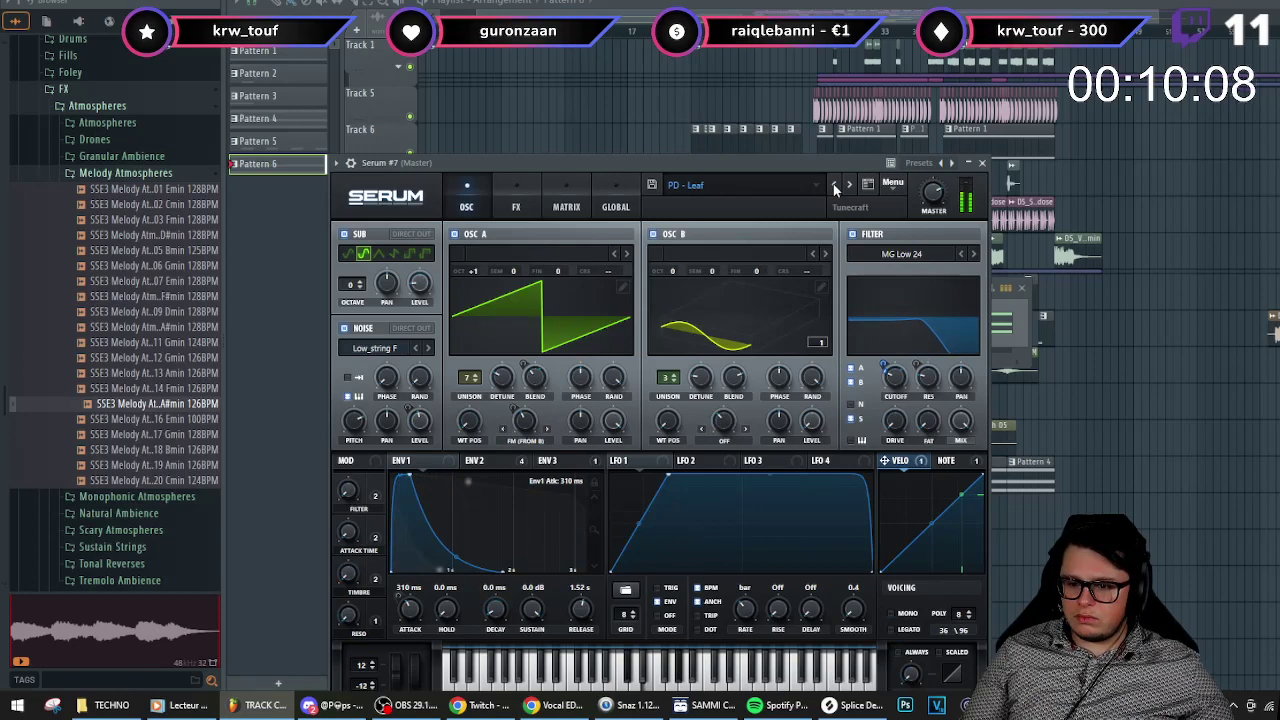
pyautogui.click(835, 187)
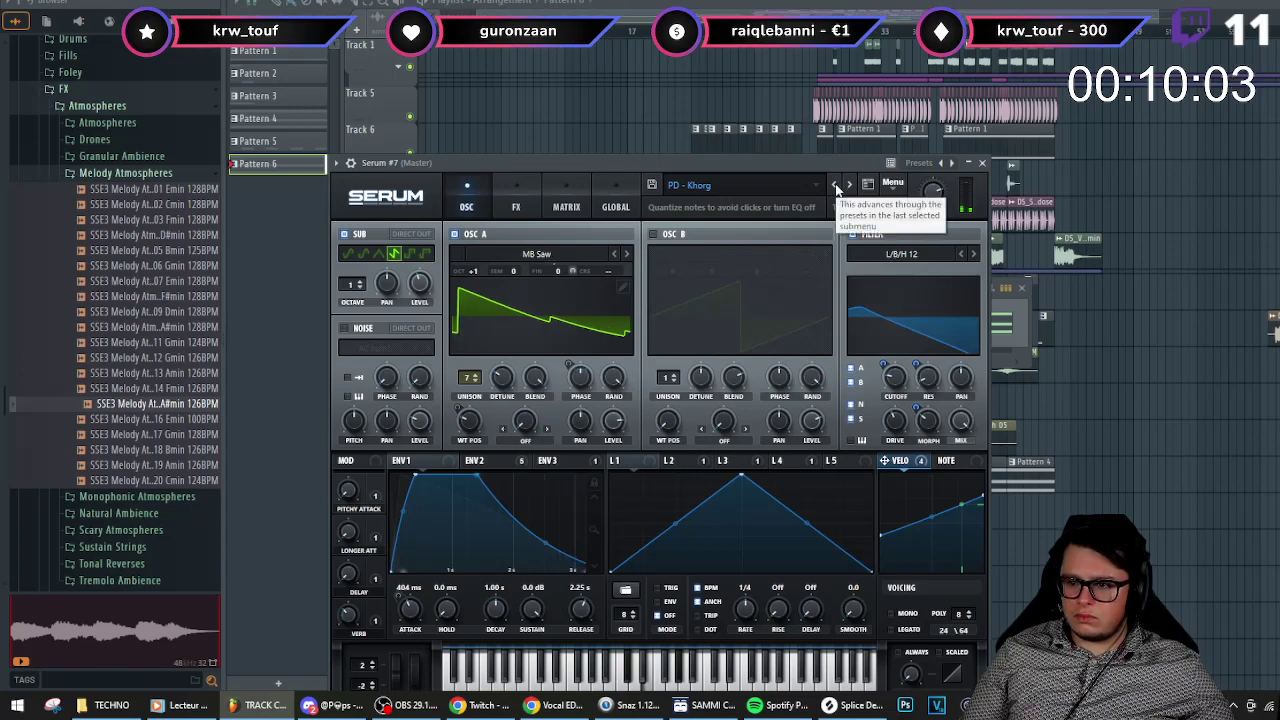
pyautogui.click(835, 187)
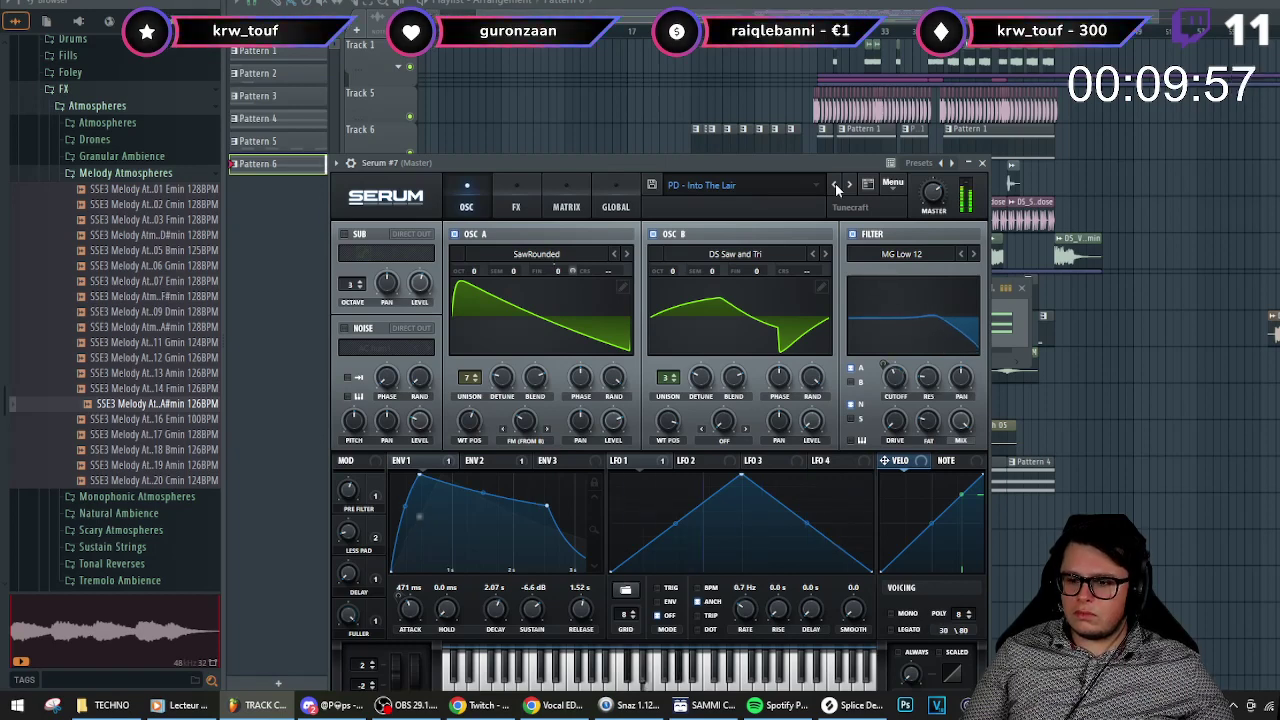
pyautogui.click(835, 185)
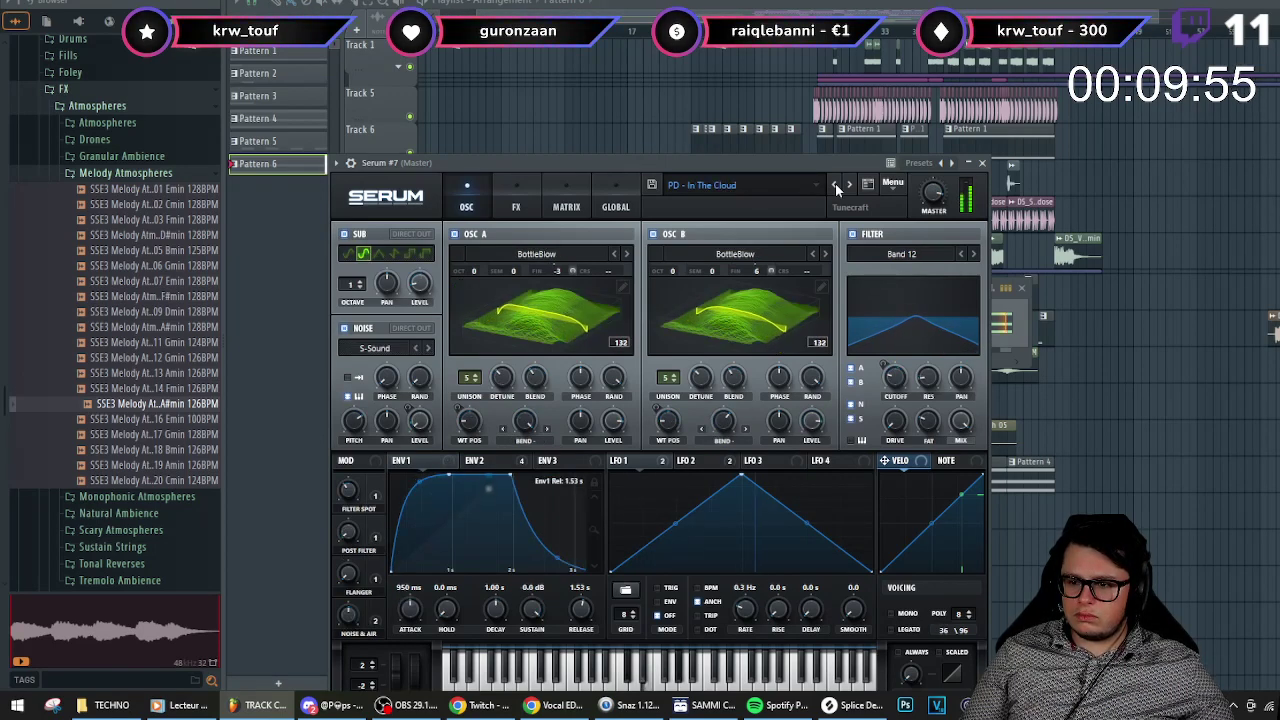
pyautogui.click(835, 185)
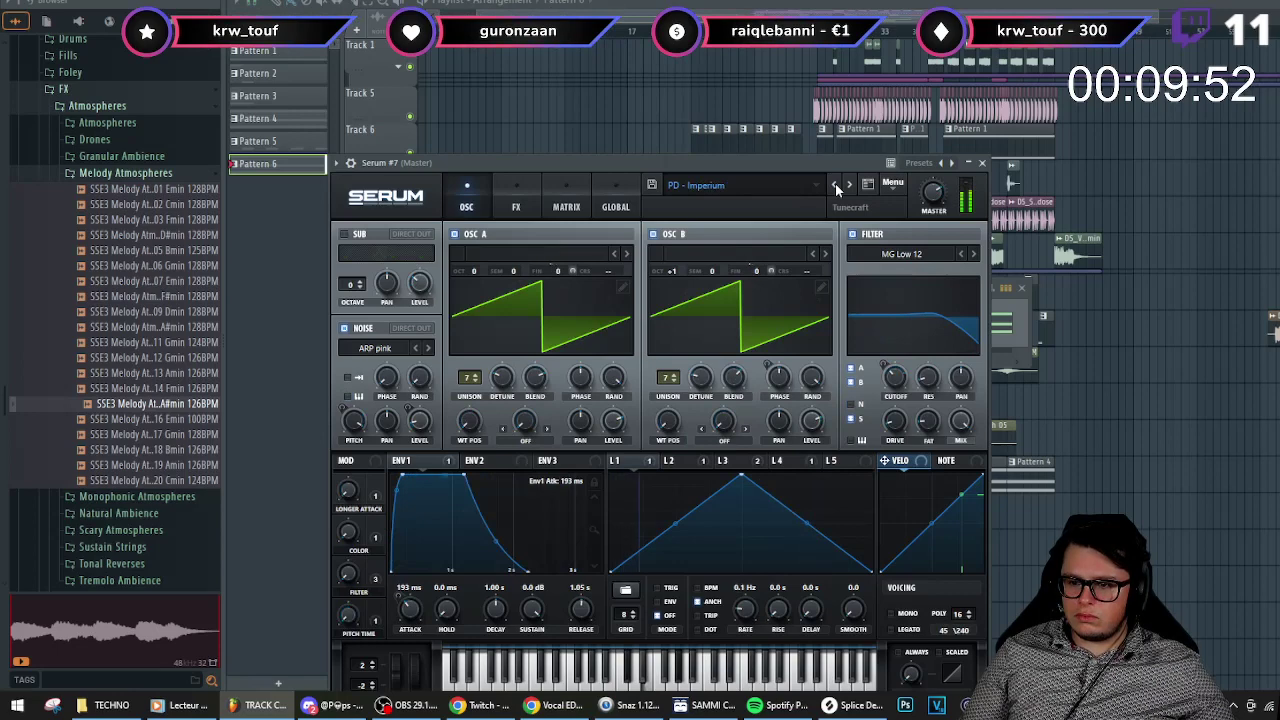
pyautogui.click(835, 185)
pyautogui.click(835, 185)
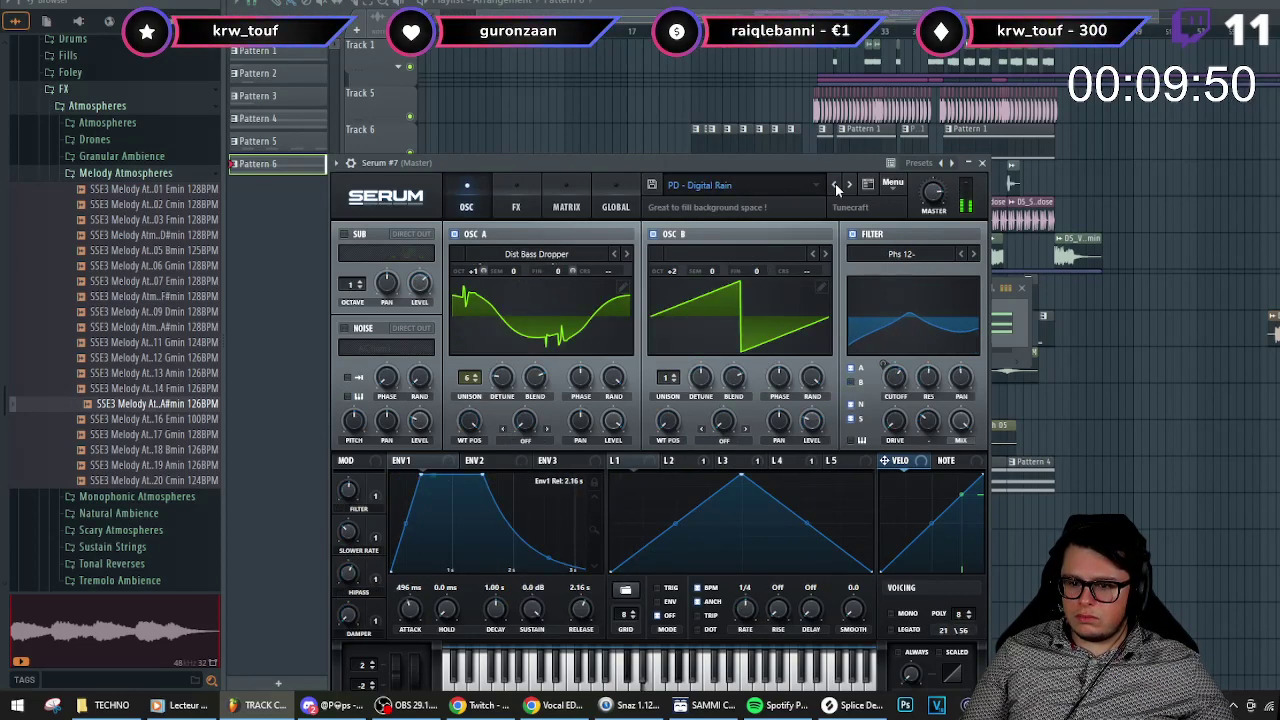
pyautogui.click(981, 162)
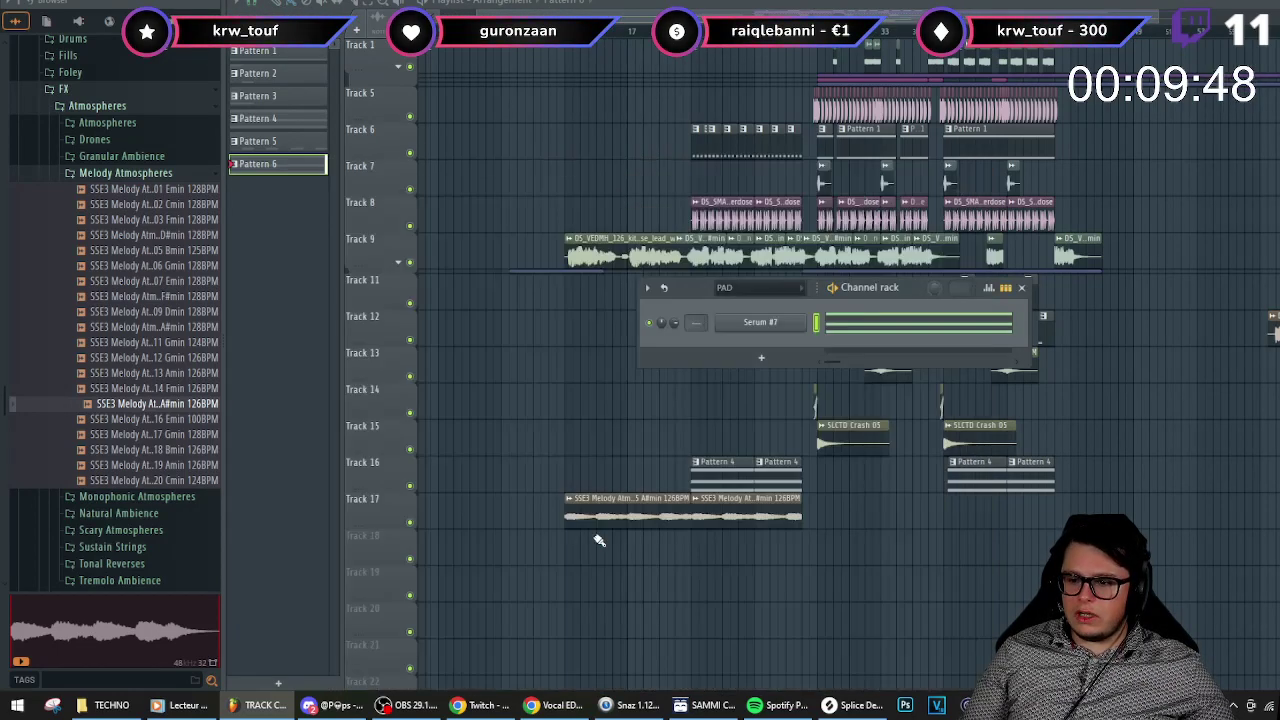
# - Place two consecutive Pattern 6 clips on Track 18 under the melody atmosphere, ending where the atmosphere ends, and start song playback
pyautogui.click(580, 560)
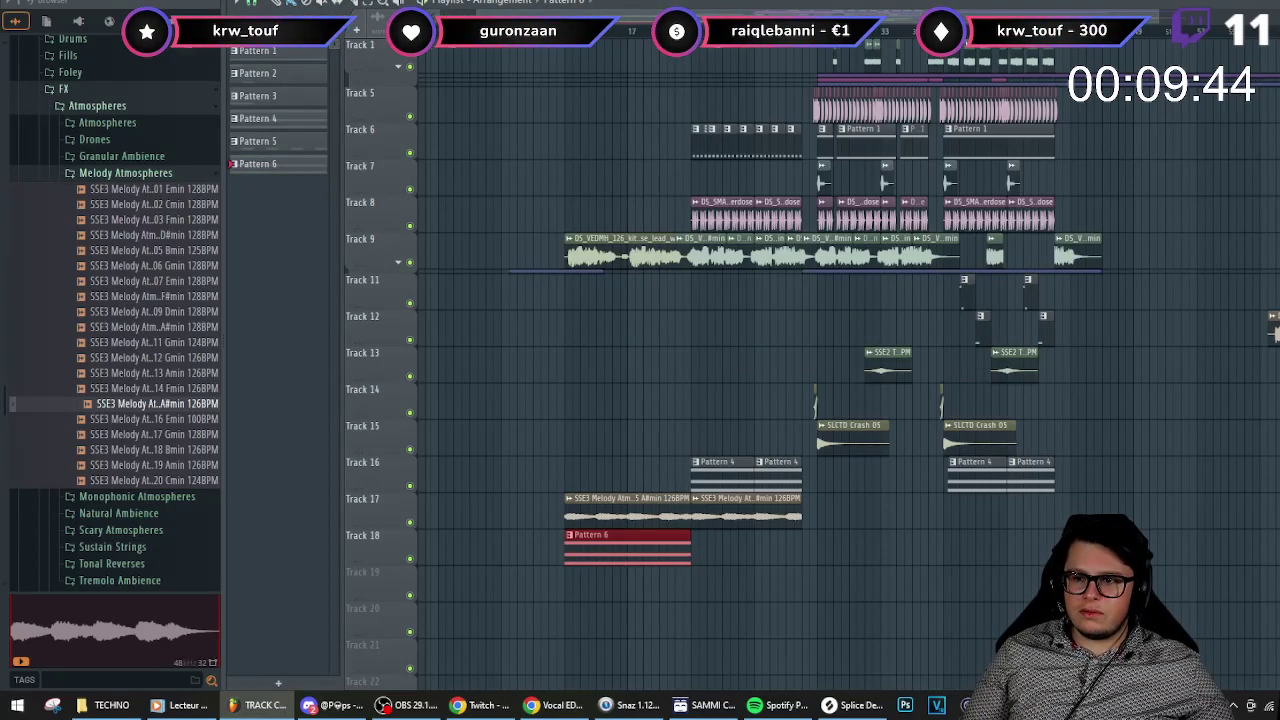
pyautogui.press('space')
pyautogui.click(740, 548)
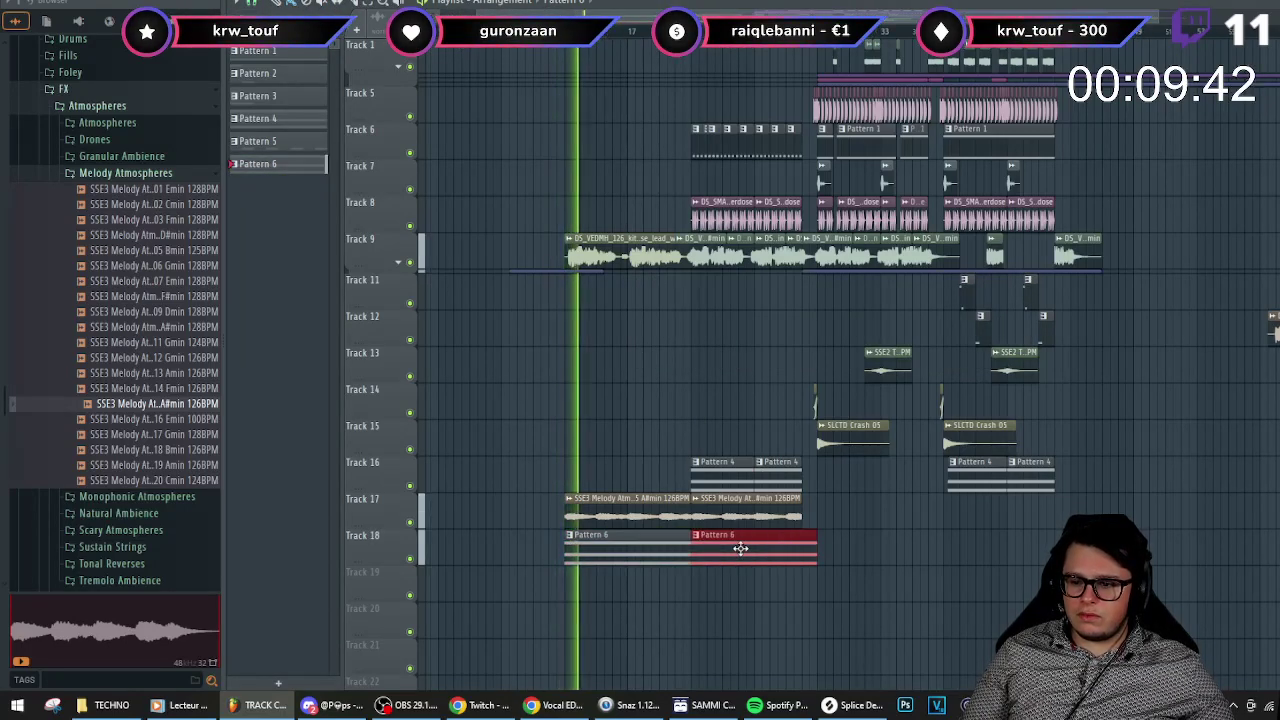
# - Transpose Pattern 6's whole chord down one octave to C#4, E4 and G#4, and listen to it in the arrangement
pyautogui.doubleClick(799, 545)
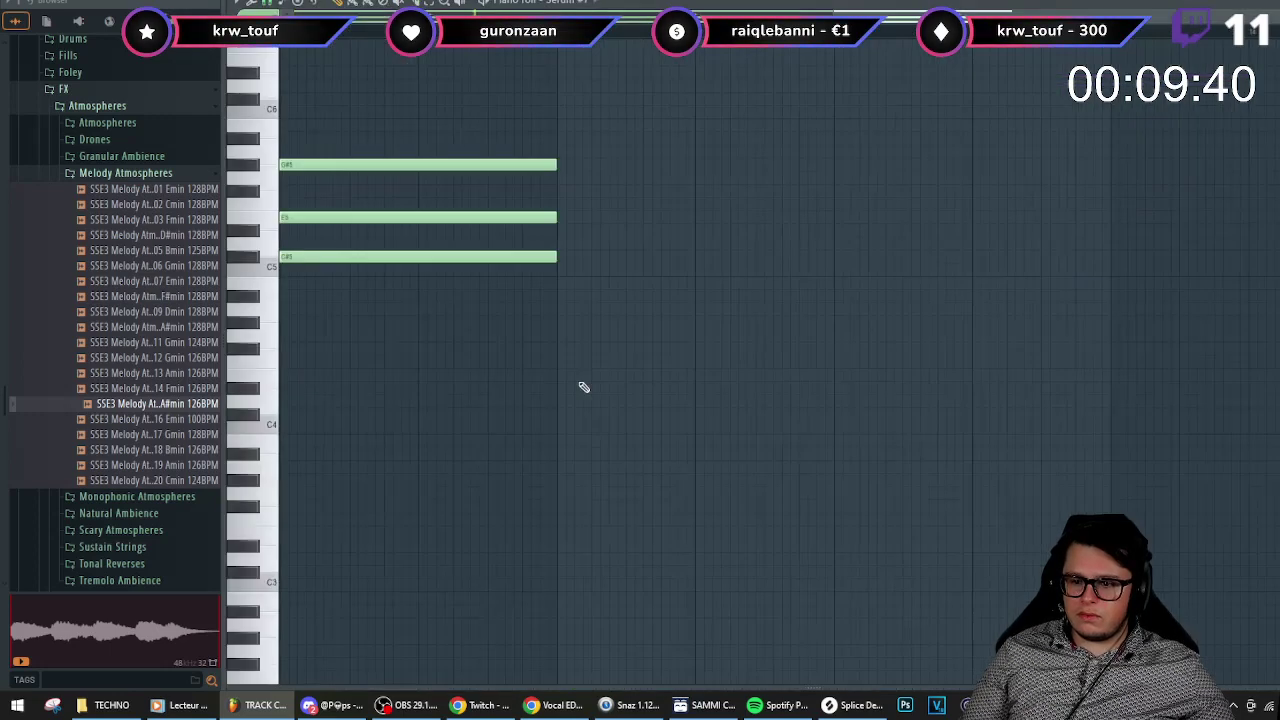
pyautogui.hotkey('ctrl', 'a')
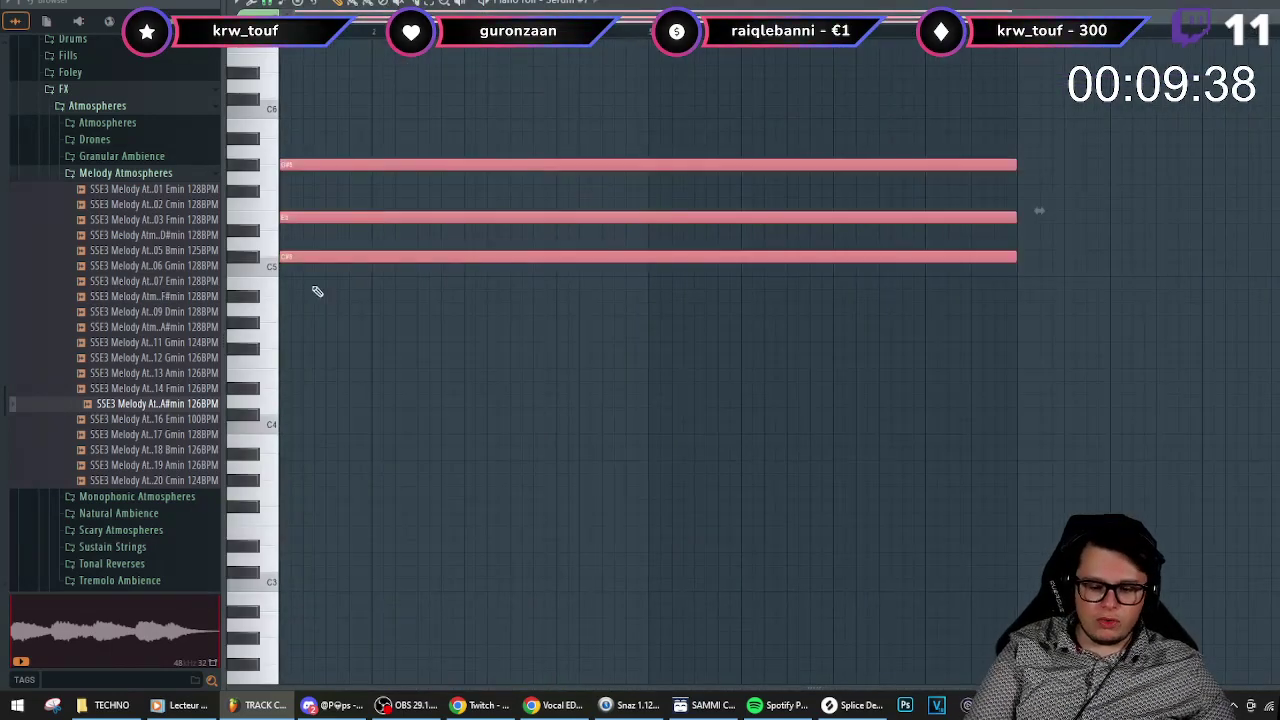
pyautogui.hotkey('ctrl', 'Down')
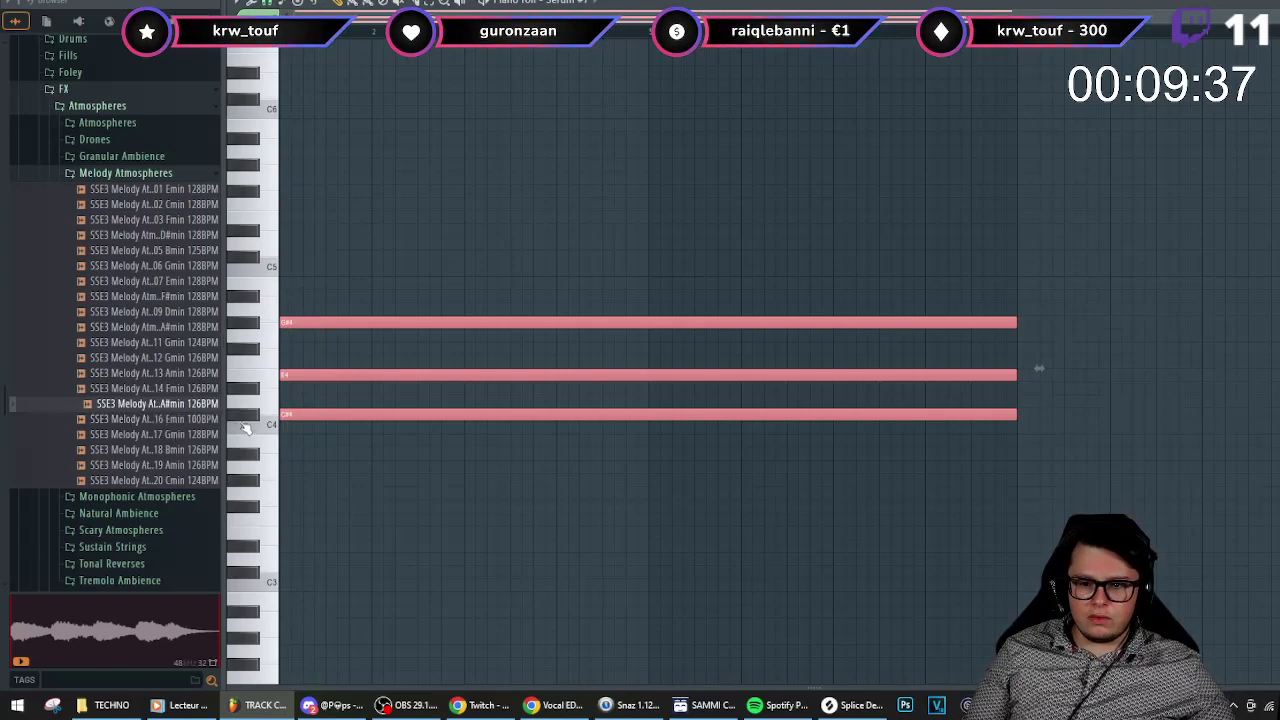
pyautogui.press('space')
pyautogui.press('F5')
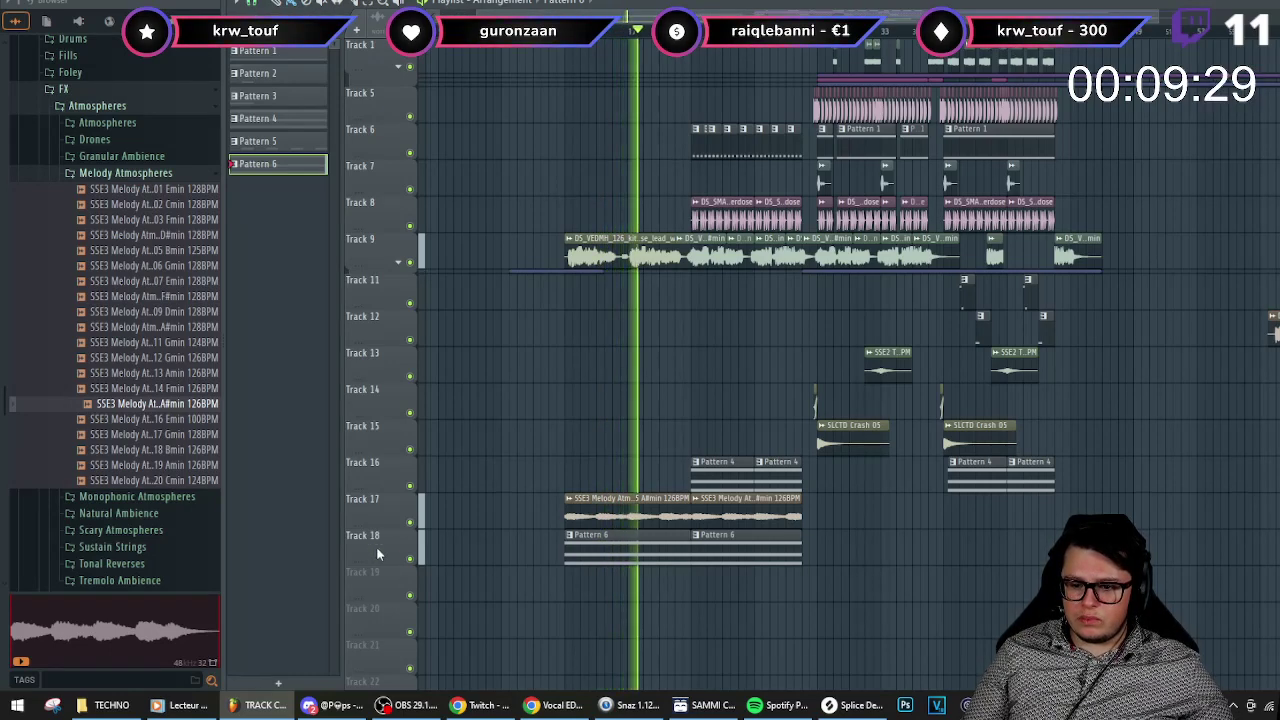
# - Lower Pattern 6's chord another octave to C#3, E3 and G#3, and add an equally long C#4 note on top
pyautogui.doubleClick(605, 555)
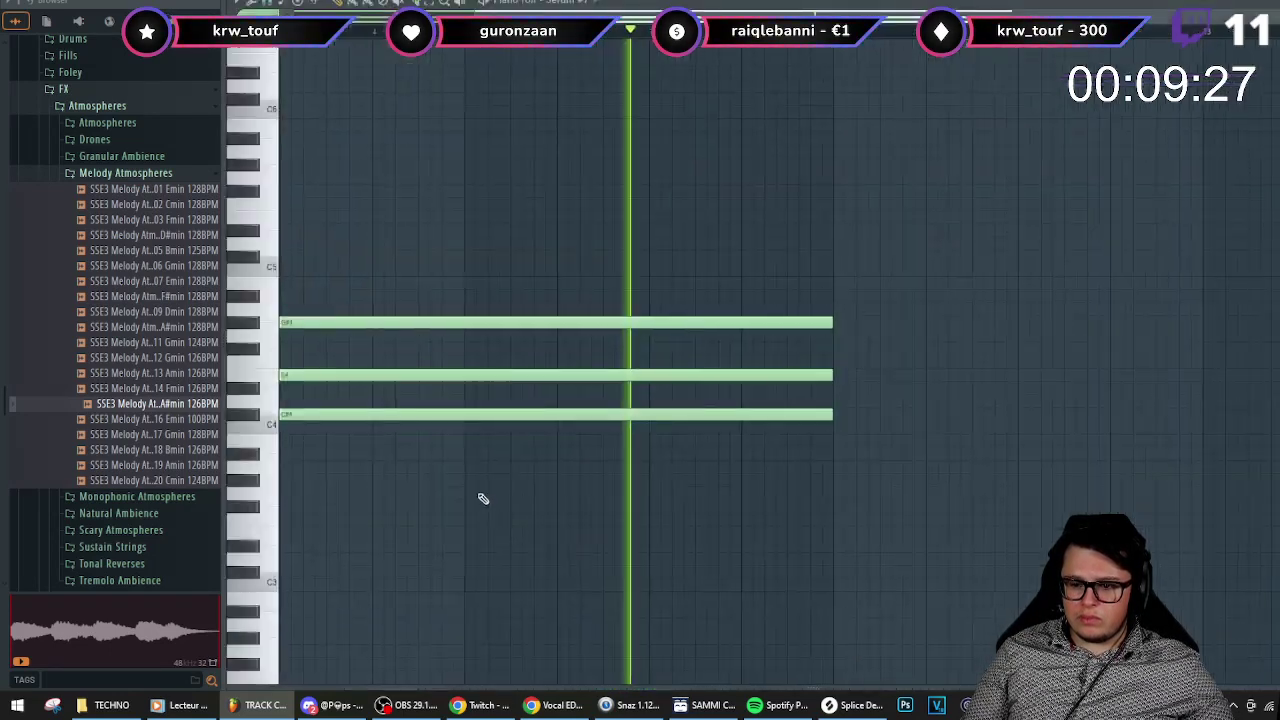
pyautogui.hotkey('ctrl', 'a')
pyautogui.hotkey('ctrl', 'Down')
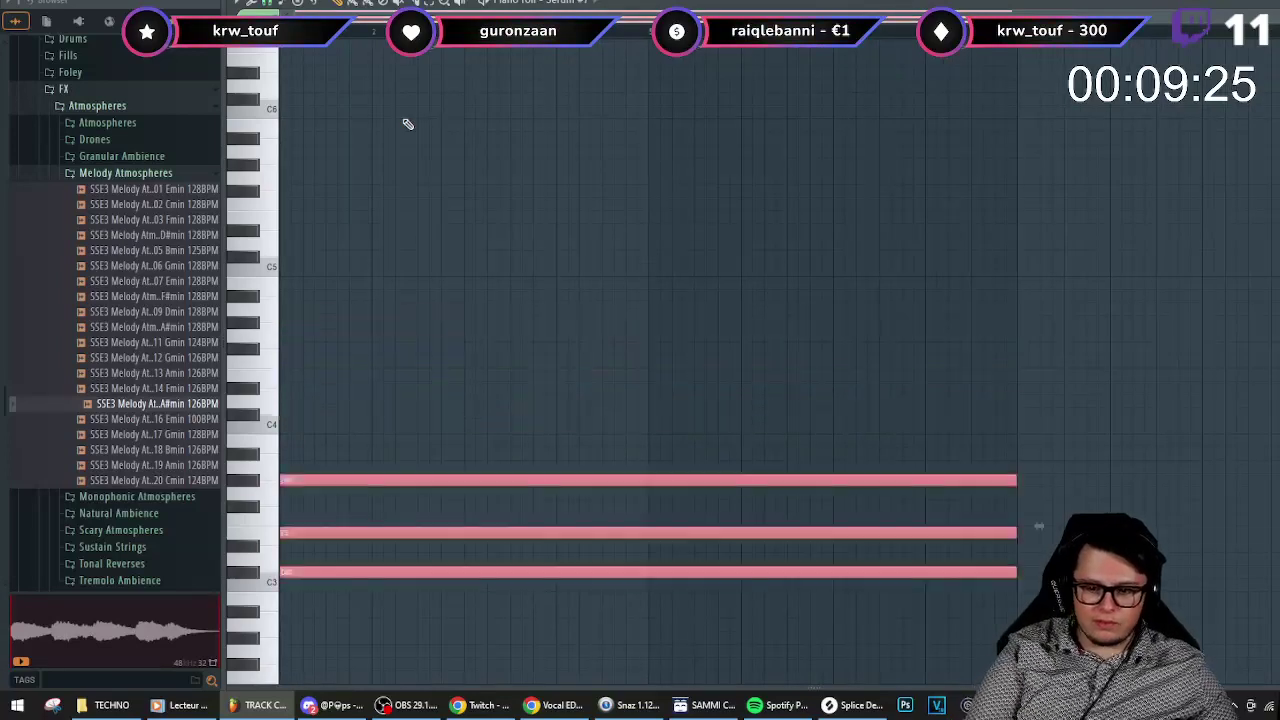
pyautogui.press('space')
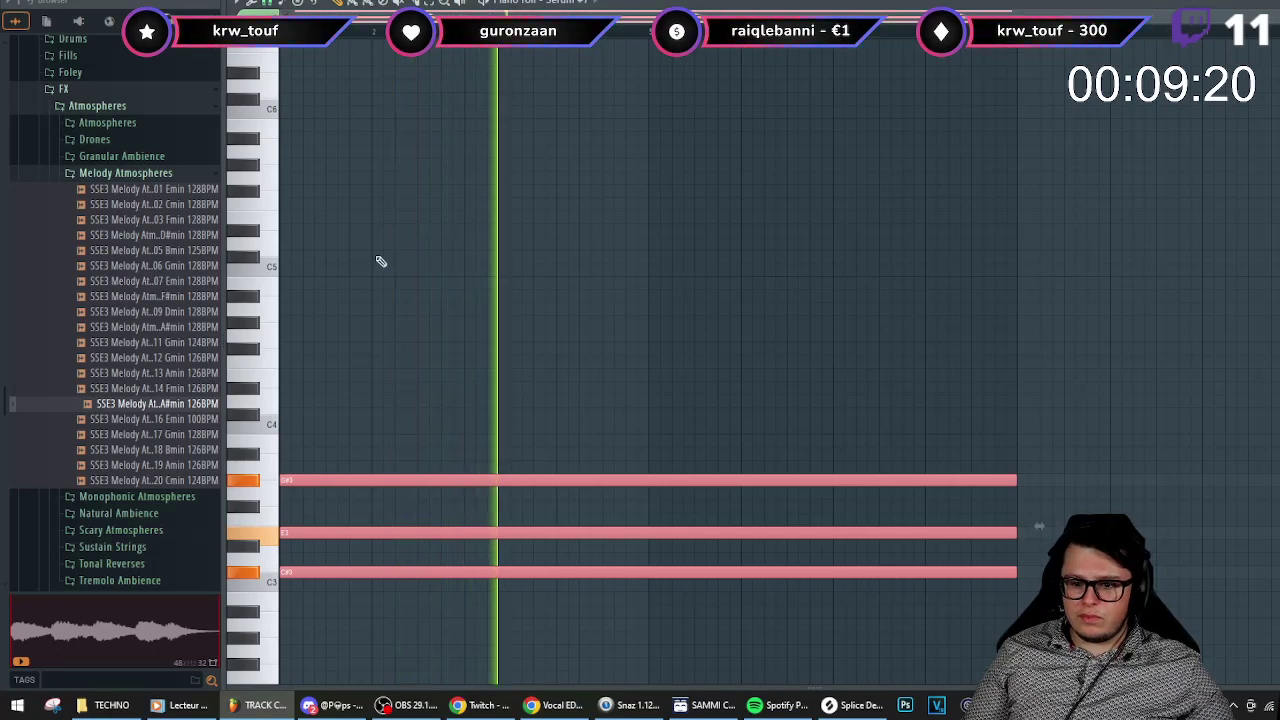
pyautogui.hotkey('ctrl', 'd')
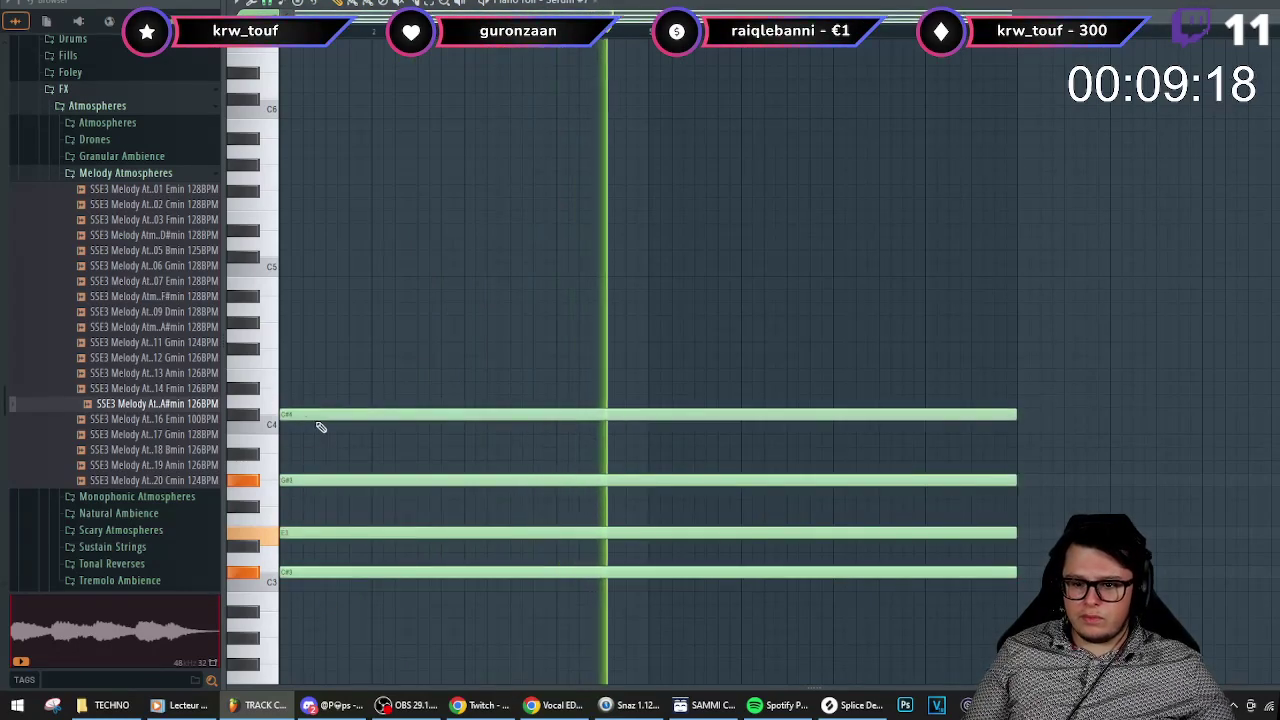
# - Insert an empty track above the Pattern 6 track and group it with Track 17
pyautogui.press('F5')
pyautogui.rightClick(392, 540)
pyautogui.click(472, 599)
pyautogui.rightClick(392, 536)
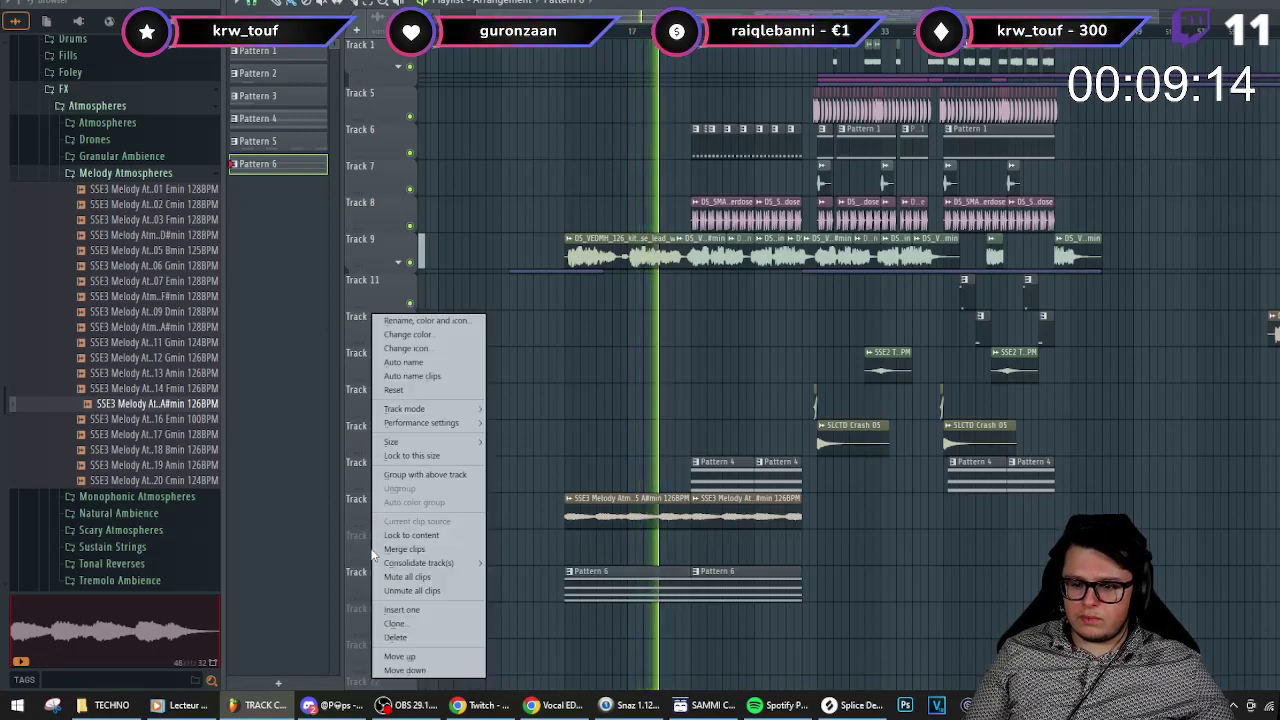
pyautogui.click(440, 465)
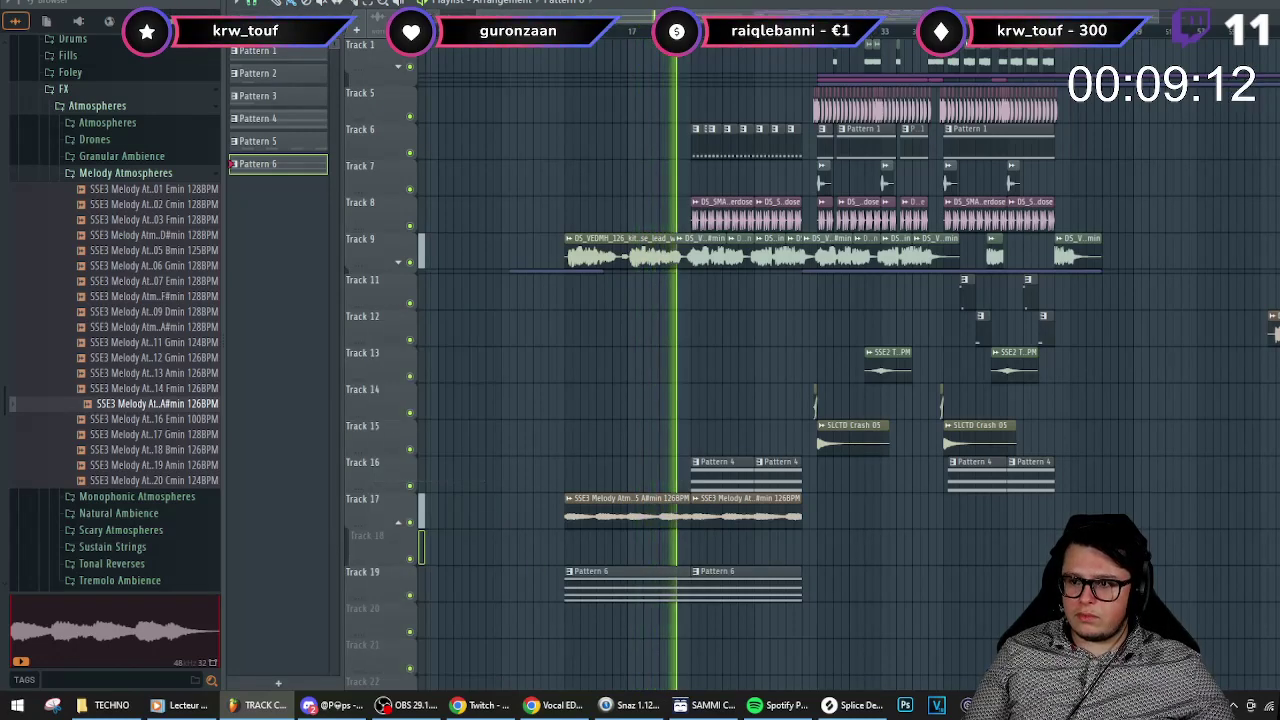
# - Add a Fruity Filter to the last effect slot of the SSE3 Melody Atmosphere insert and create an automation clip for its cutoff frequency
pyautogui.press('F9')
pyautogui.click(1068, 428)
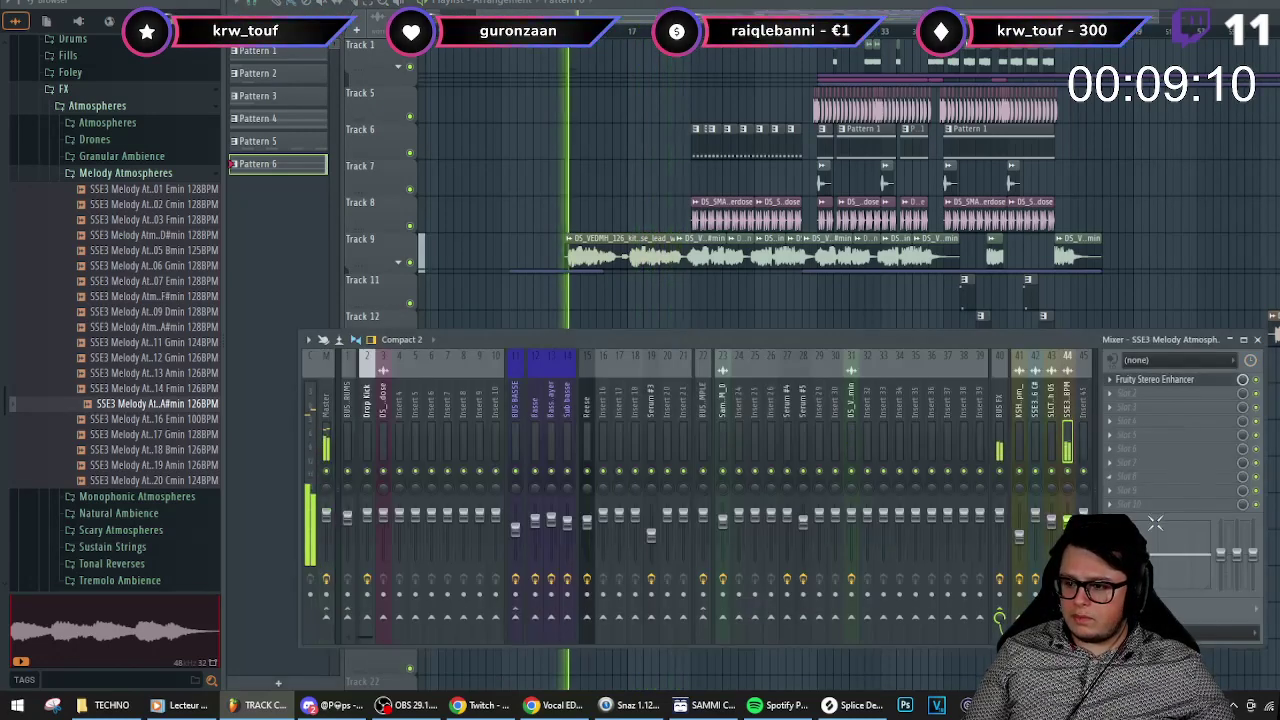
pyautogui.click(1135, 503)
pyautogui.click(783, 485)
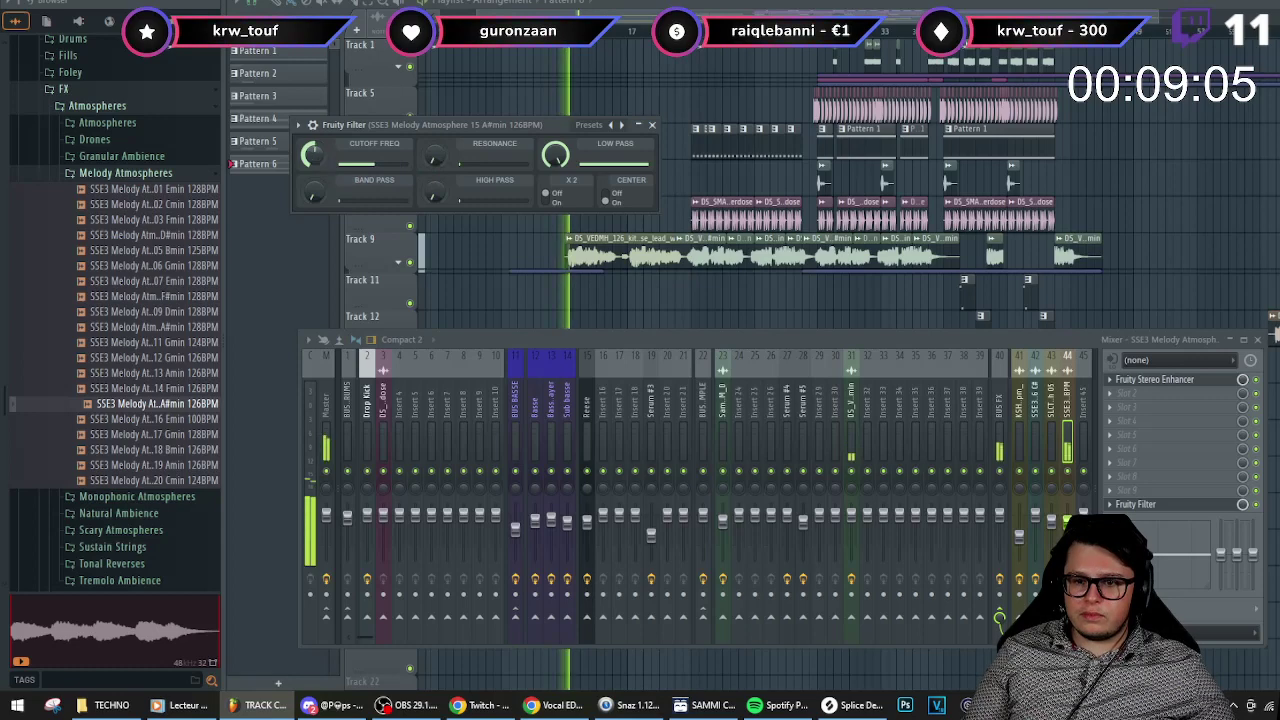
pyautogui.rightClick(311, 160)
pyautogui.click(357, 268)
pyautogui.press('F5')
# - Shape the cutoff automation to curve upward across the first atmosphere clip and then hold, ending the automation clip with the second atmosphere clip
pyautogui.scroll(2, 595, 558)
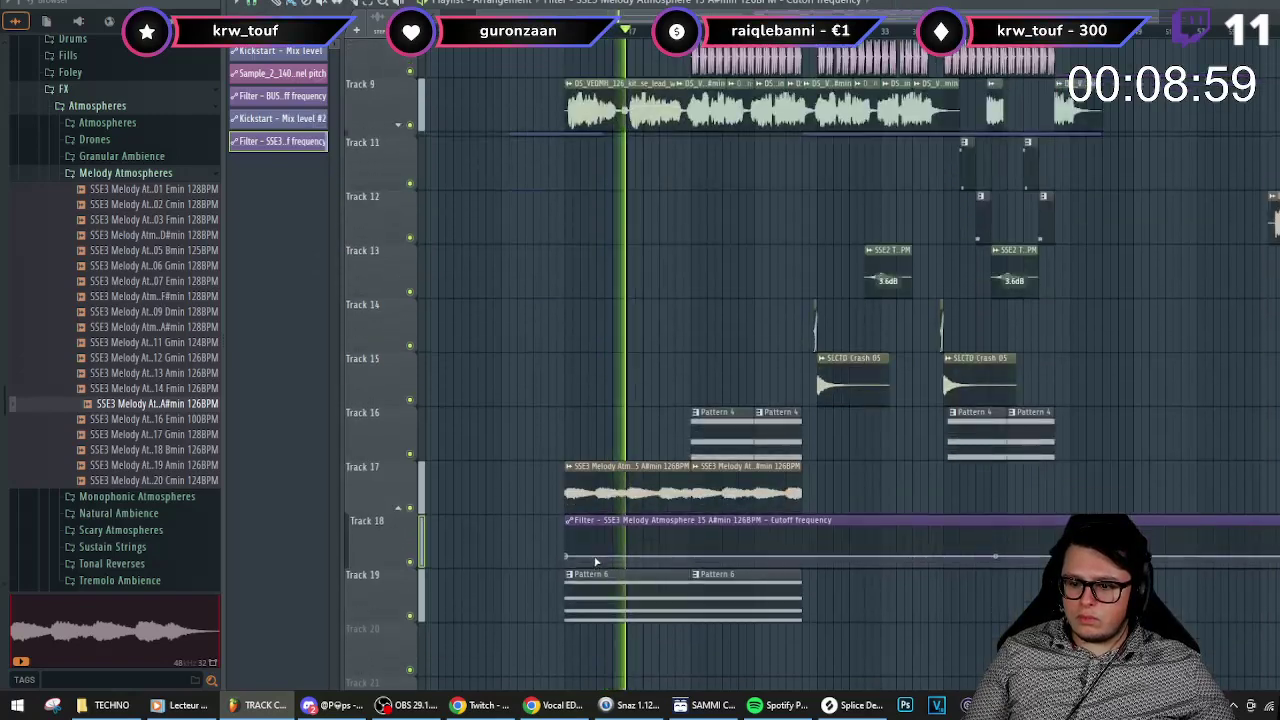
pyautogui.scroll(1, 596, 561)
pyautogui.rightClick(696, 541)
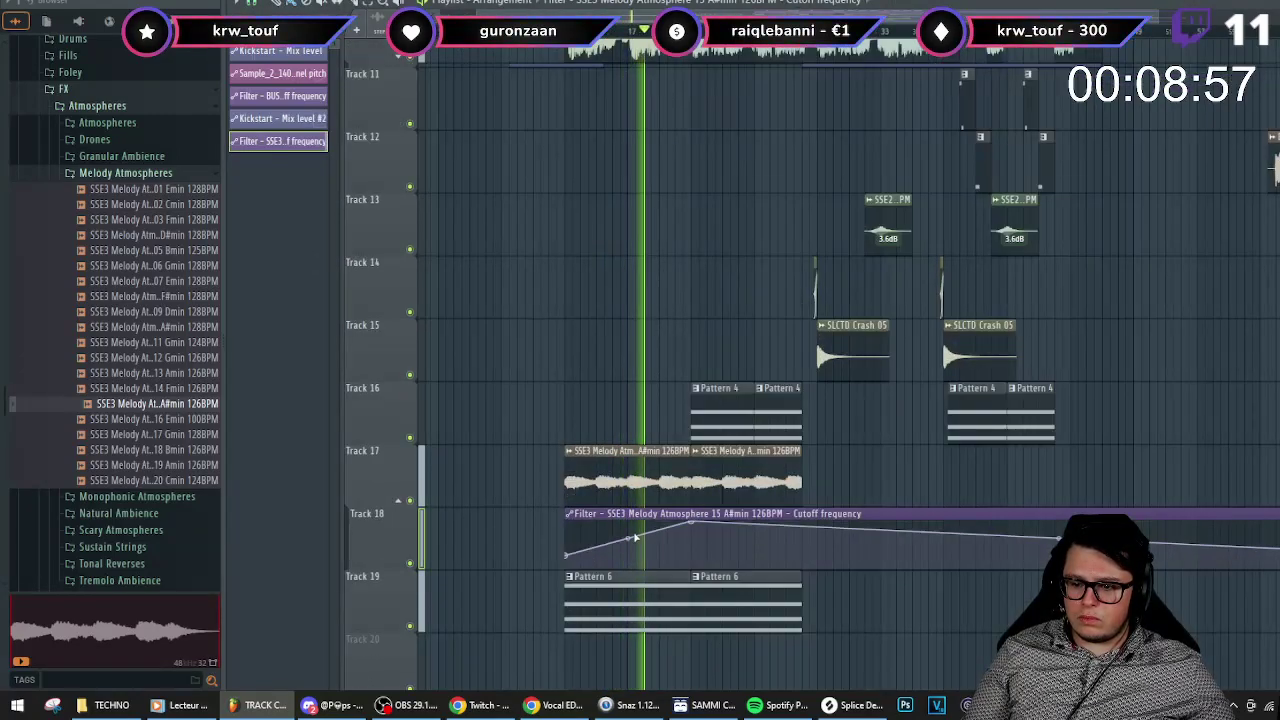
pyautogui.scroll(-2, 711, 554)
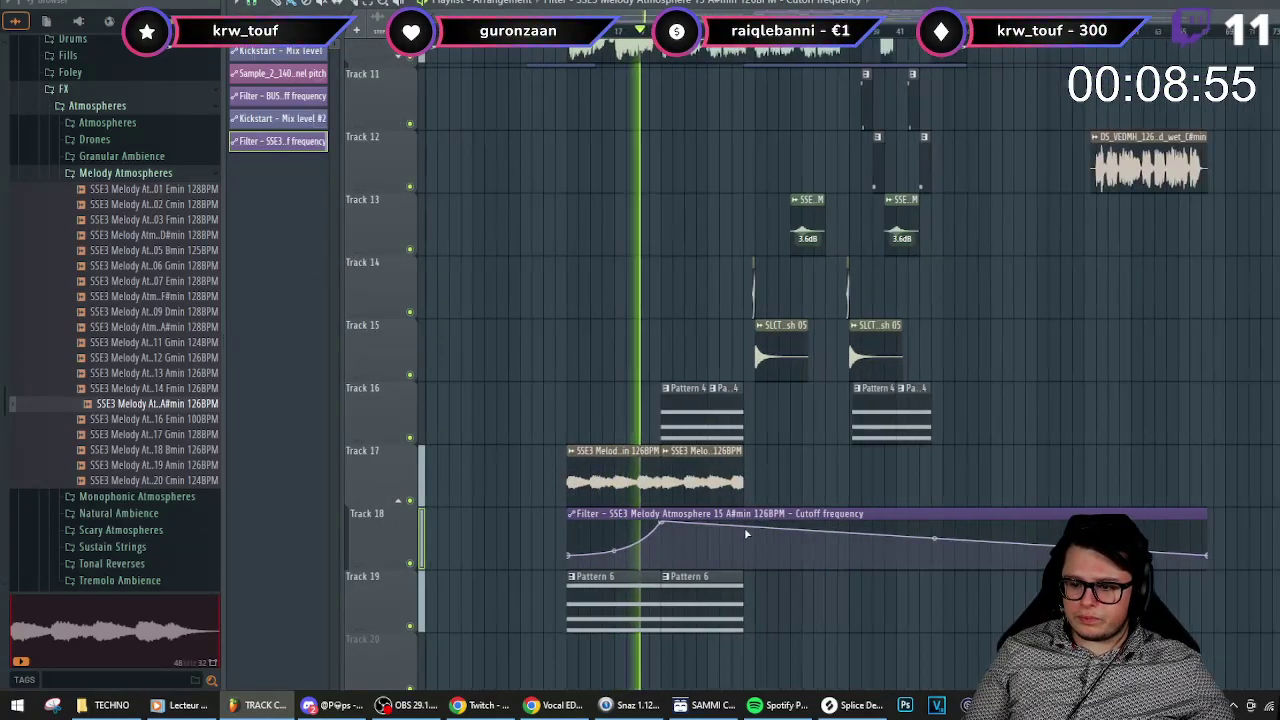
pyautogui.rightClick(746, 530)
pyautogui.scroll(2, 1205, 557)
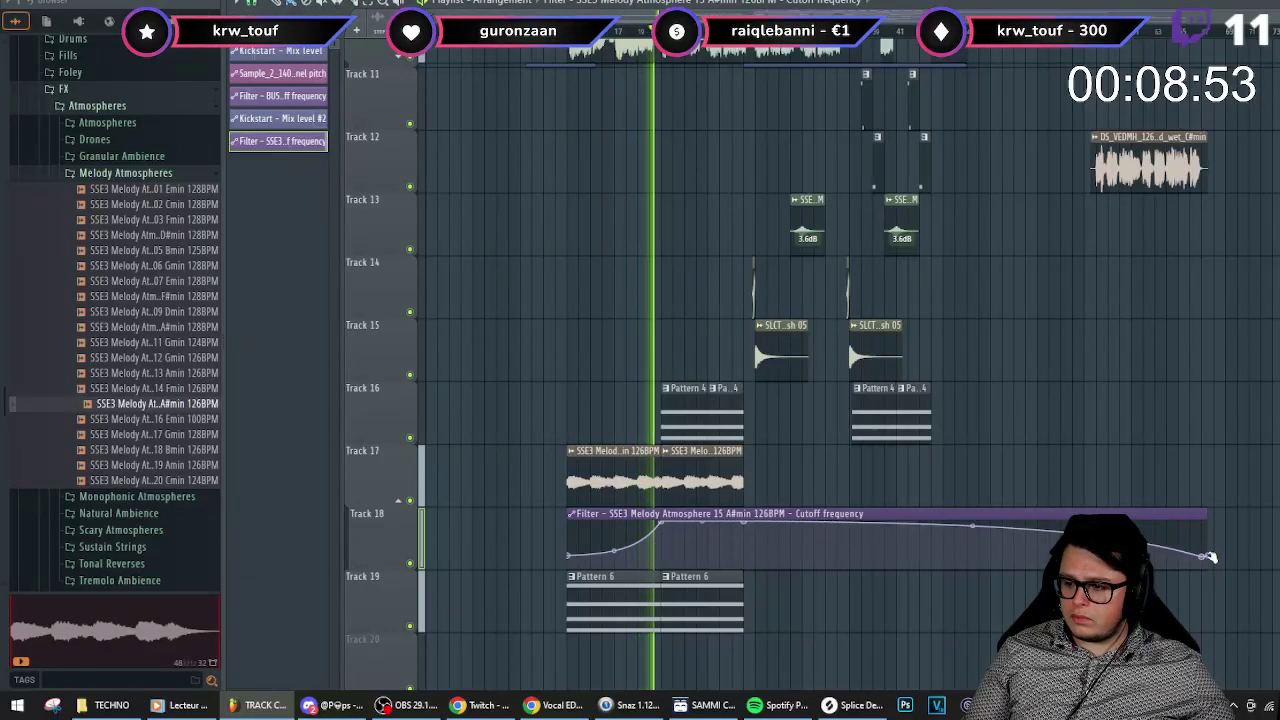
pyautogui.rightClick(1204, 557)
pyautogui.click(1233, 433)
pyautogui.rightClick(1208, 556)
pyautogui.click(1240, 432)
pyautogui.scroll(2, 648, 480)
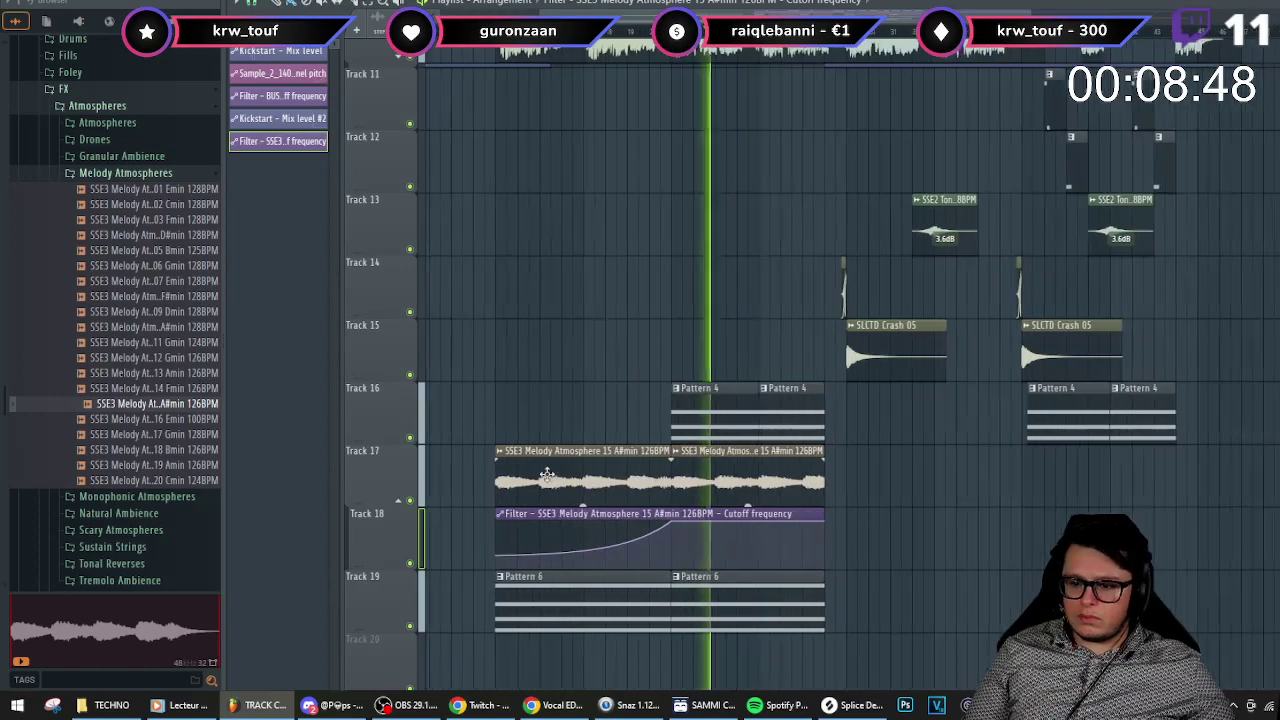
# - Find the Serum #7 channel in the PAD group, link it to mixer insert 17 and replay the arrangement
pyautogui.scroll(-3, 547, 466)
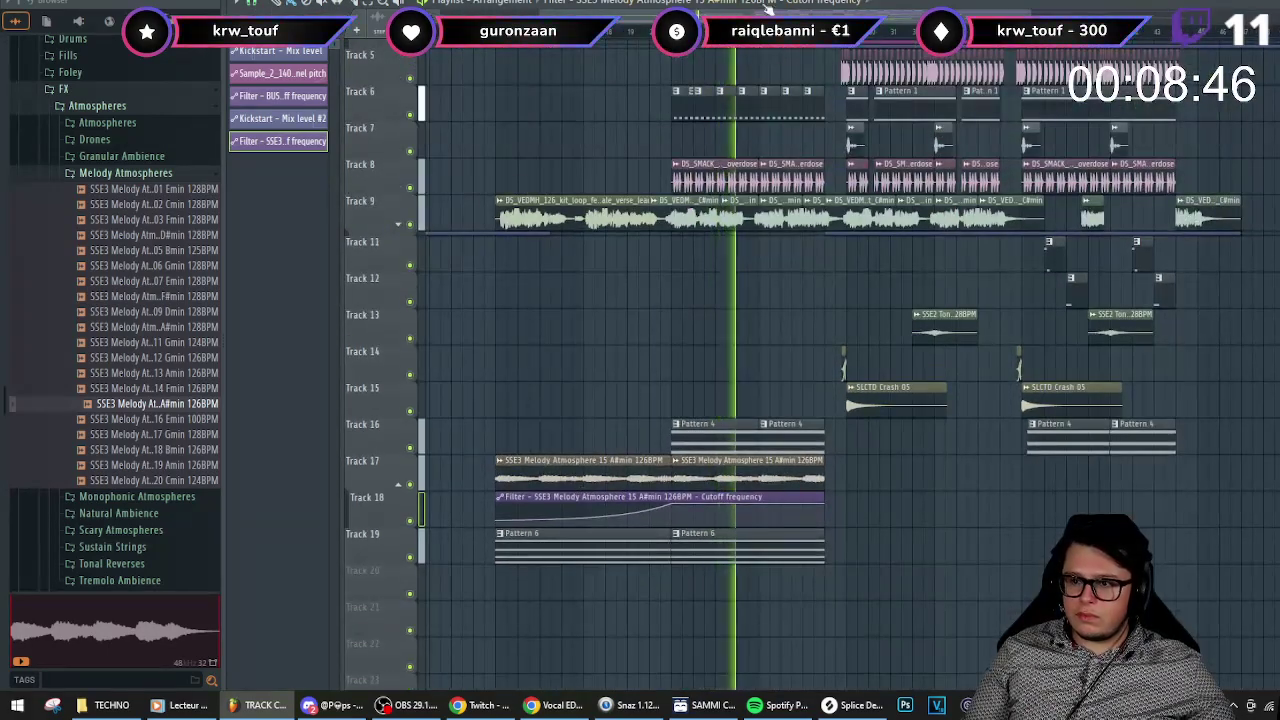
pyautogui.press('F6')
pyautogui.press('F9')
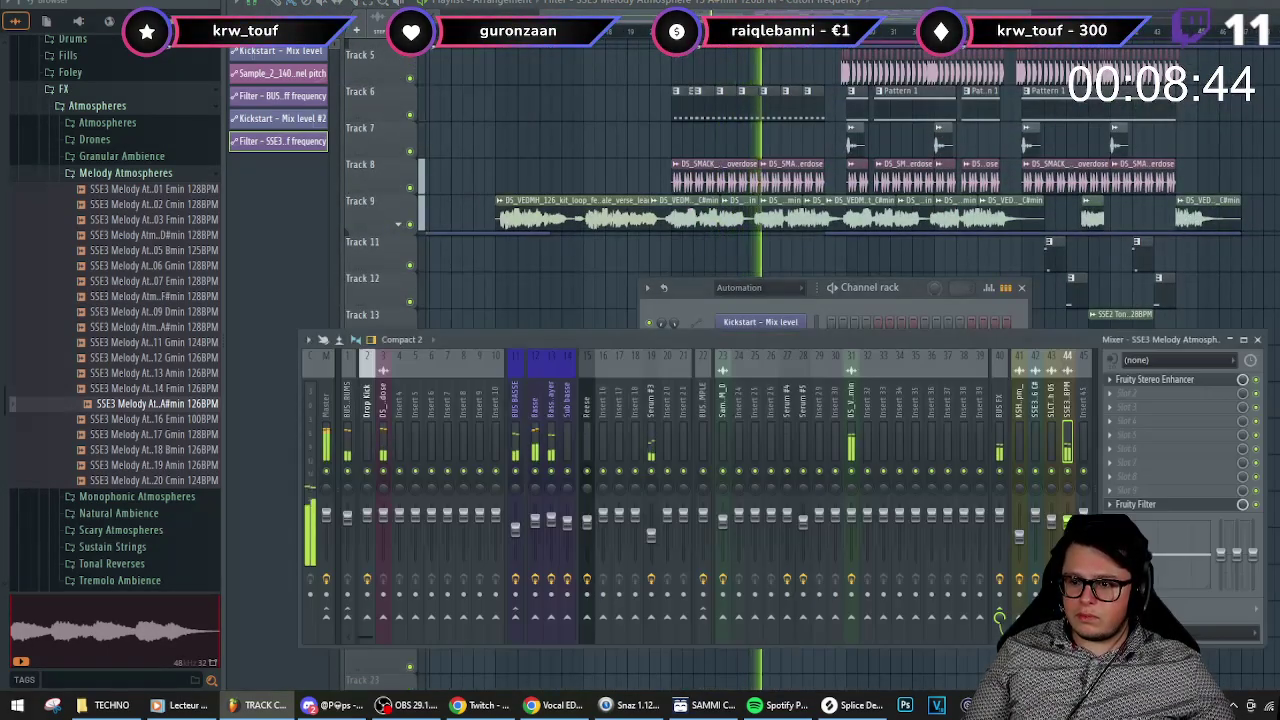
pyautogui.click(784, 288)
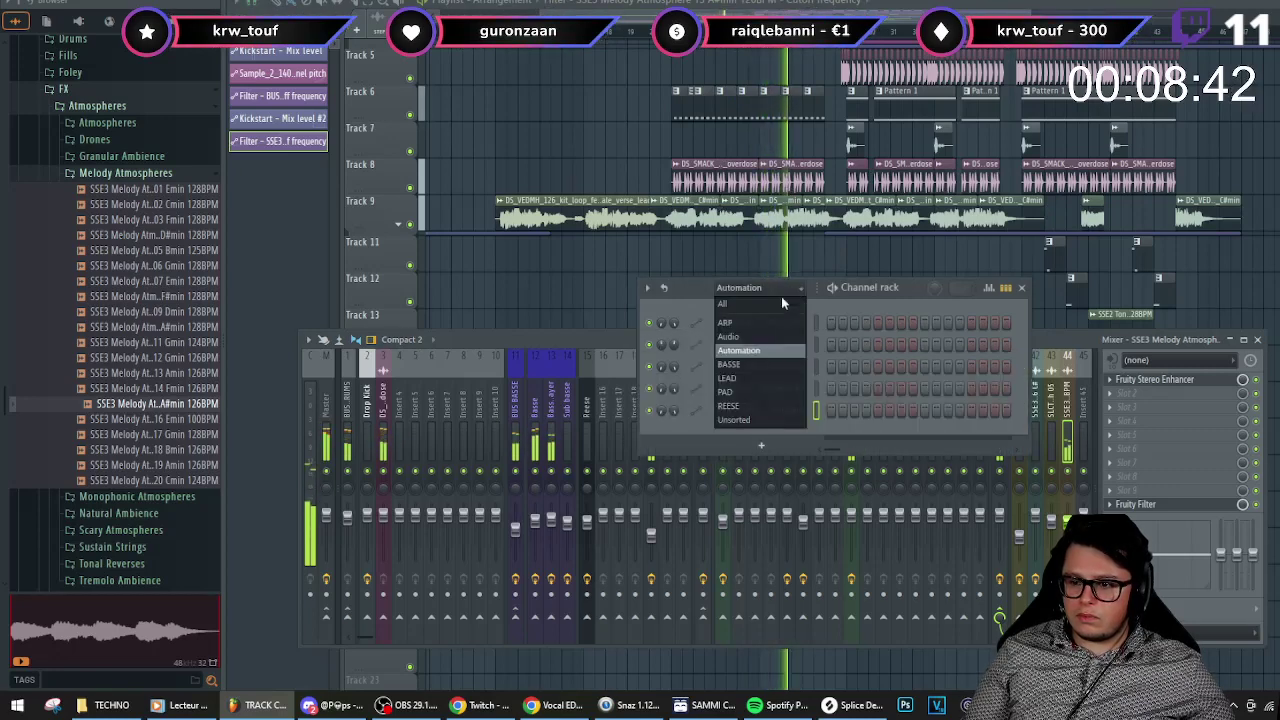
pyautogui.click(743, 392)
pyautogui.click(619, 440)
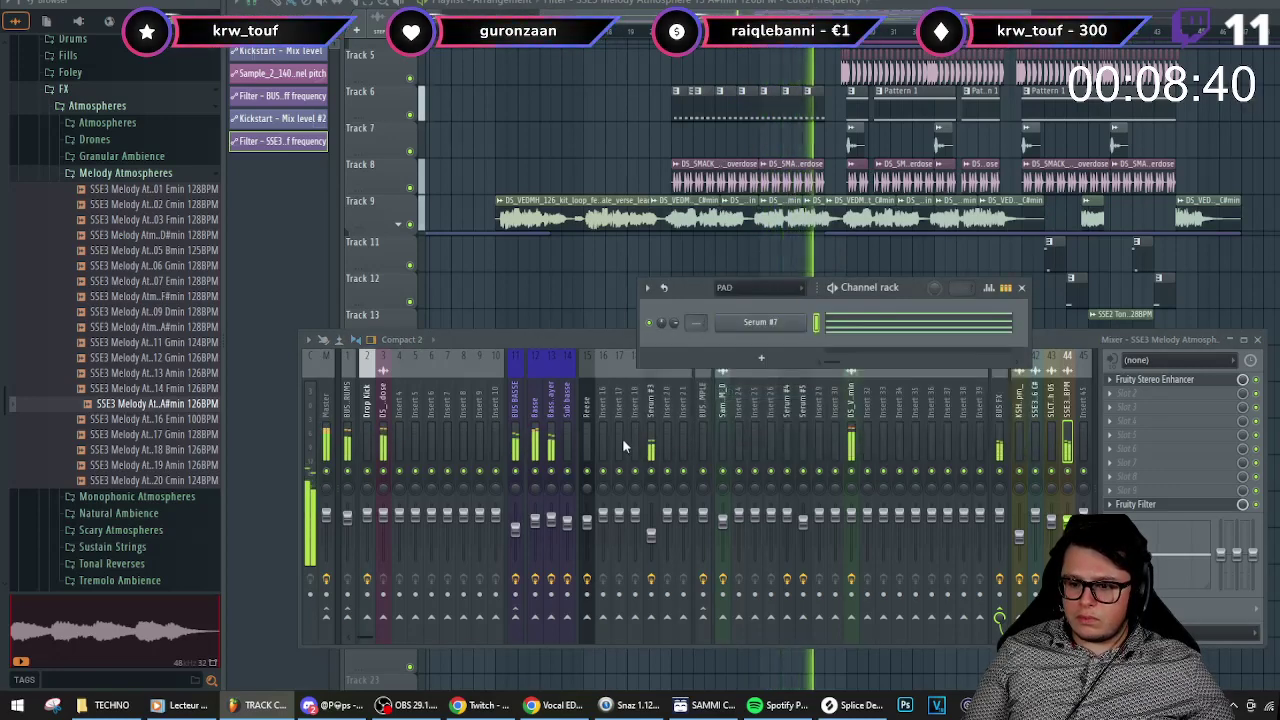
pyautogui.hotkey('ctrl', 'l')
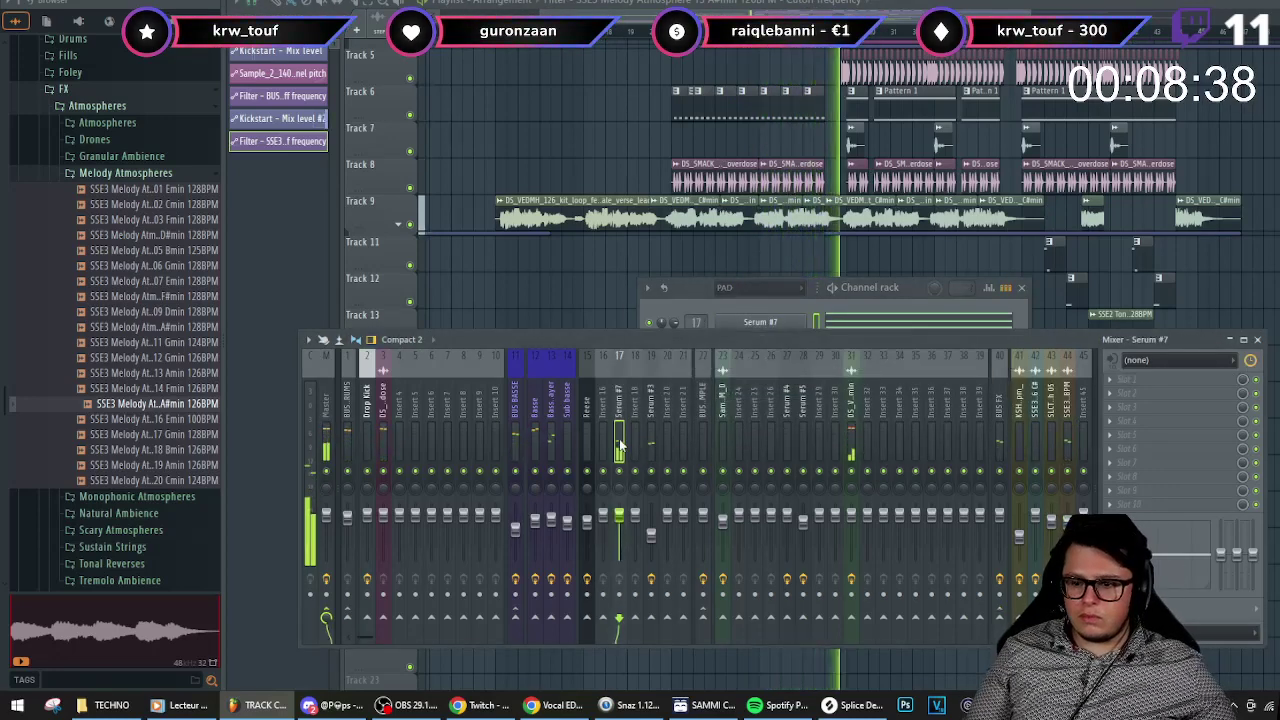
pyautogui.press('space')
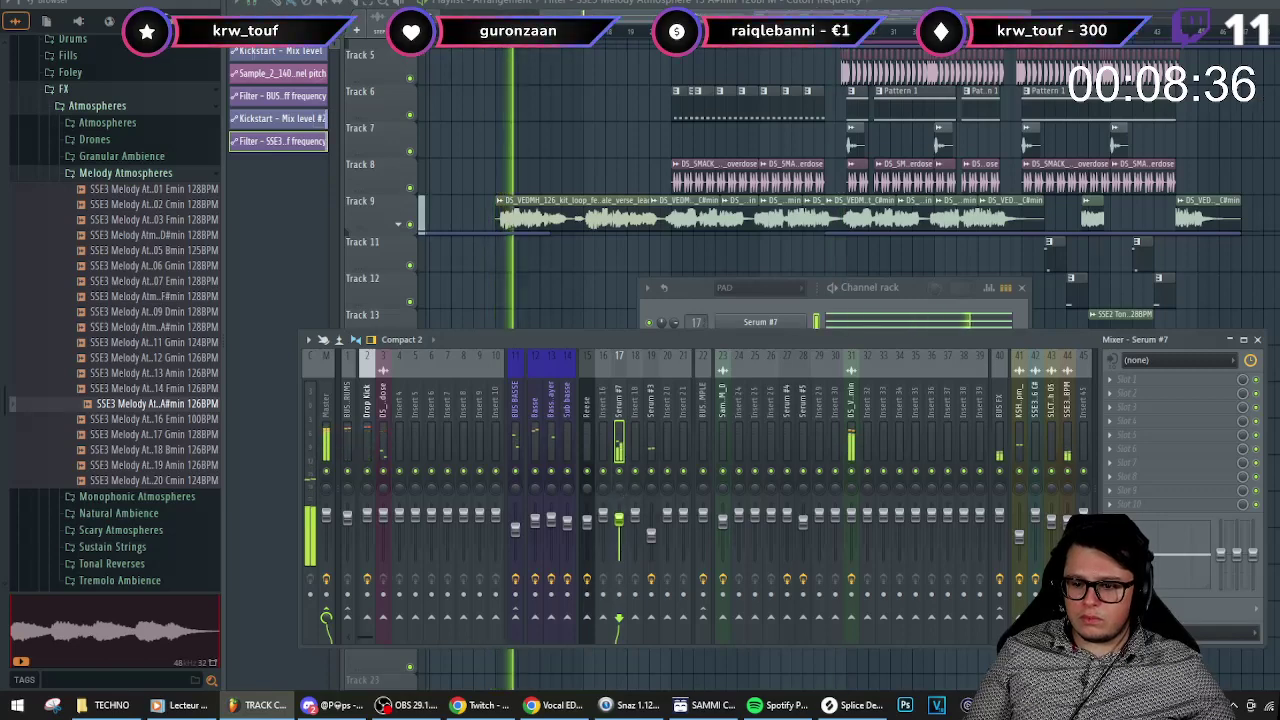
# - Group the empty Track 20 with Track 19, which holds the Pattern 6 clips
pyautogui.press('F5')
pyautogui.click(822, 547)
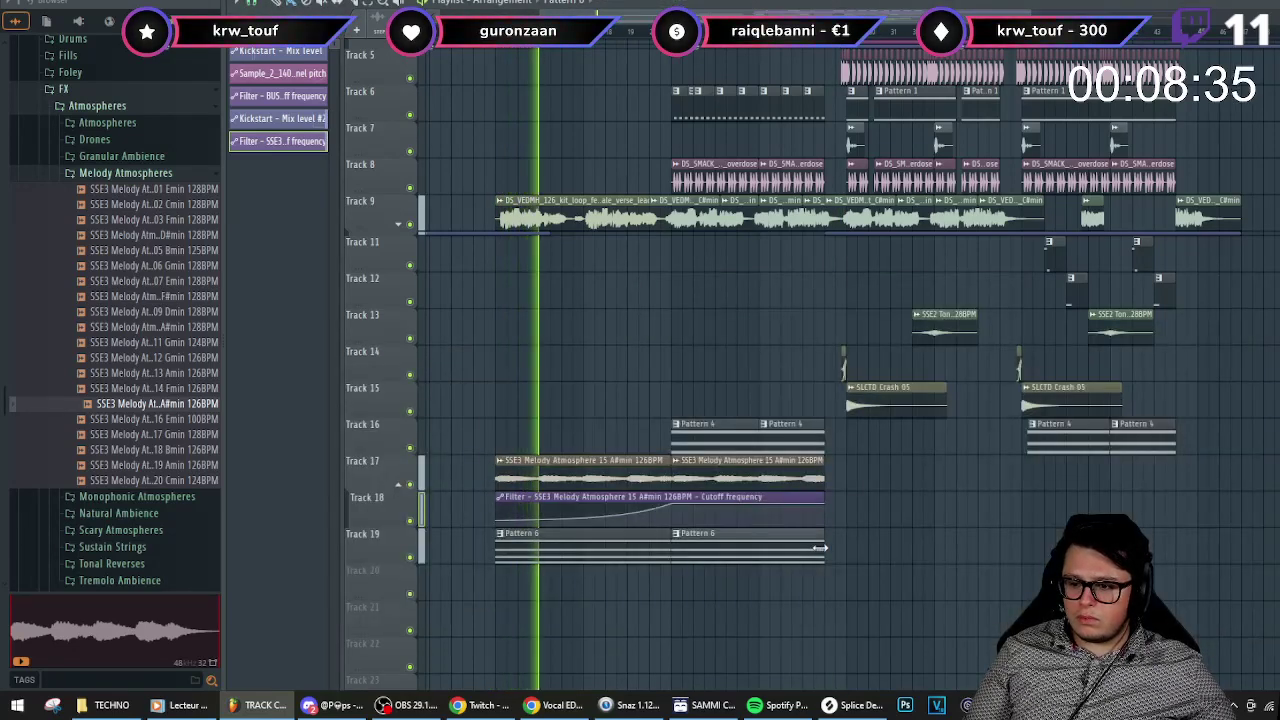
pyautogui.rightClick(395, 497)
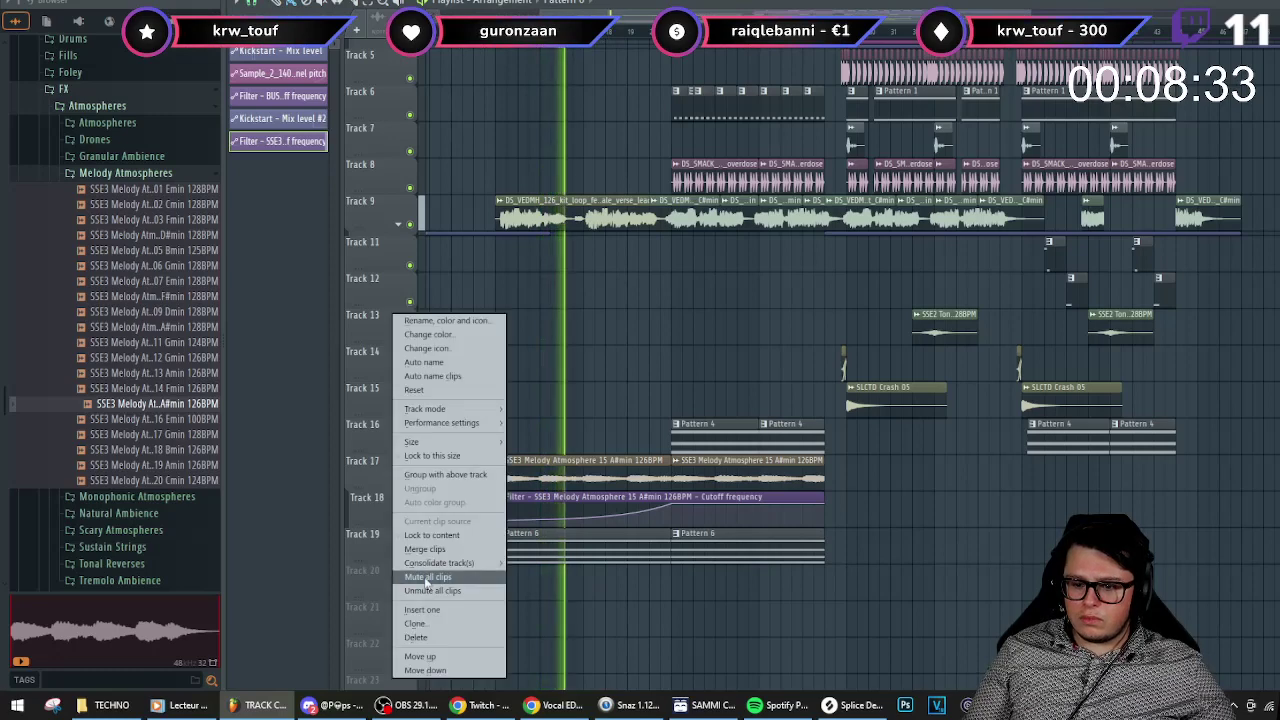
pyautogui.click(466, 476)
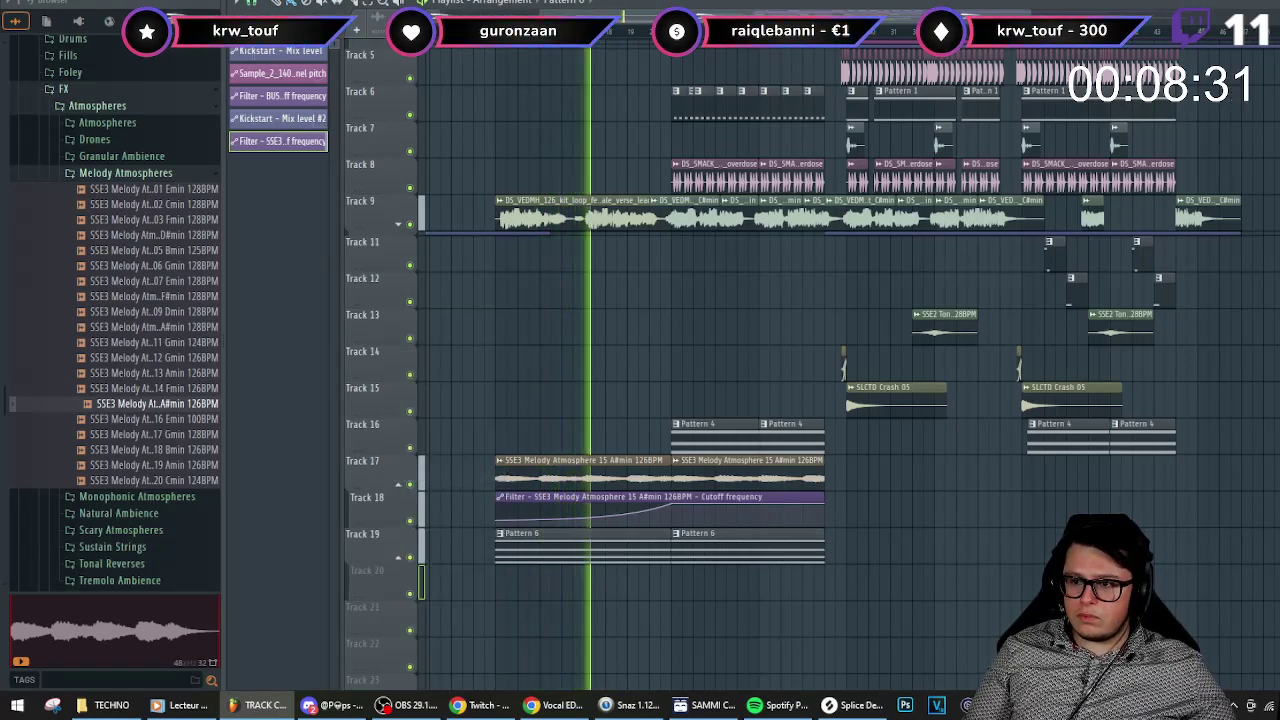
# - Add Fruity Balance to the last effect slot of the Serum #7 insert and create an automation clip for its volume
pyautogui.press('F9')
pyautogui.click(1162, 457)
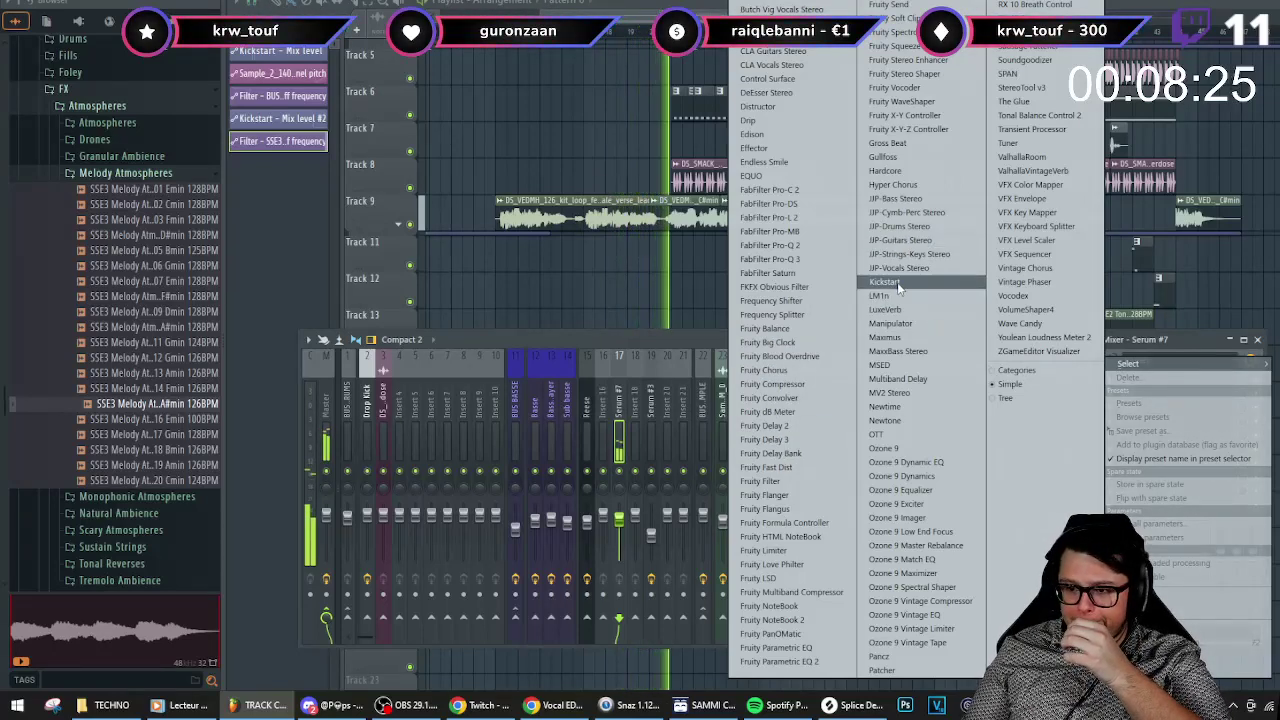
pyautogui.click(790, 329)
pyautogui.rightClick(450, 230)
pyautogui.click(500, 306)
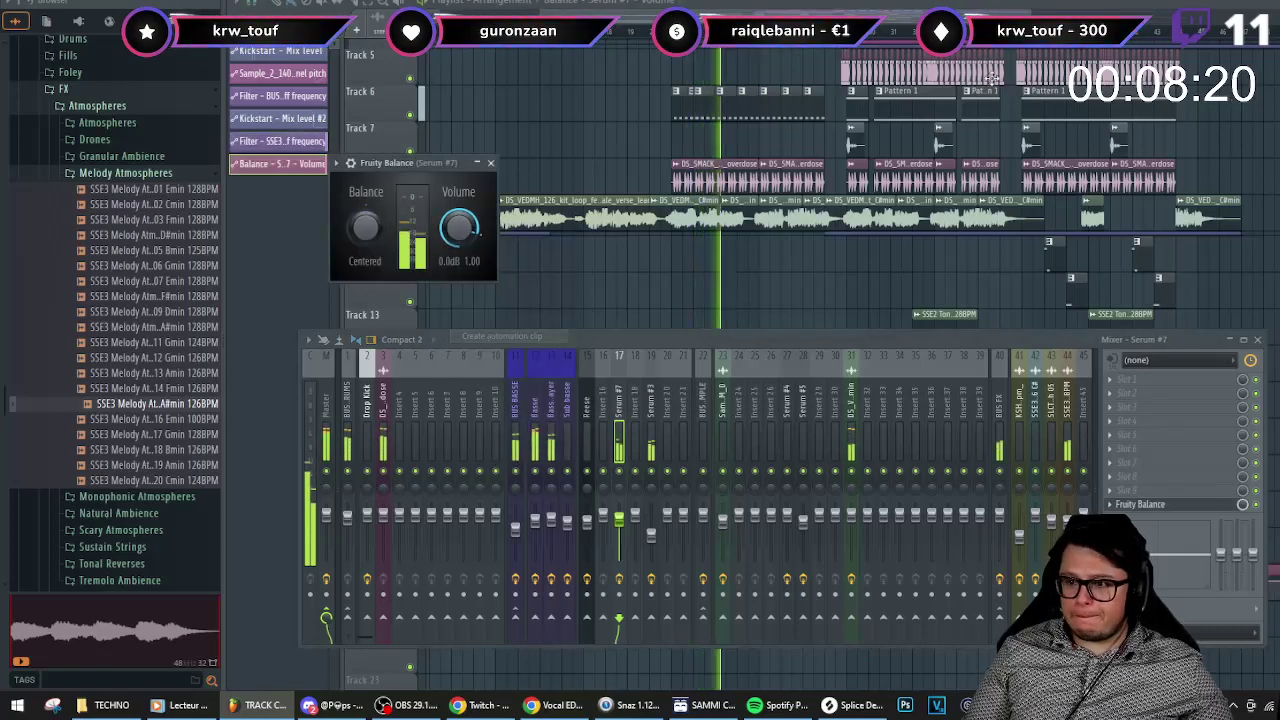
# - Shape the volume automation to hold level until the second Pattern 6 clip ends, drop abruptly to minimum, and delete its far end point
pyautogui.rightClick(497, 581)
pyautogui.click(537, 640)
pyautogui.scroll(3, 821, 582)
pyautogui.rightClick(826, 572)
pyautogui.rightClick(826, 572)
pyautogui.click(863, 655)
pyautogui.rightClick(826, 595)
pyautogui.moveTo(828, 597); pyautogui.dragTo(830, 610)
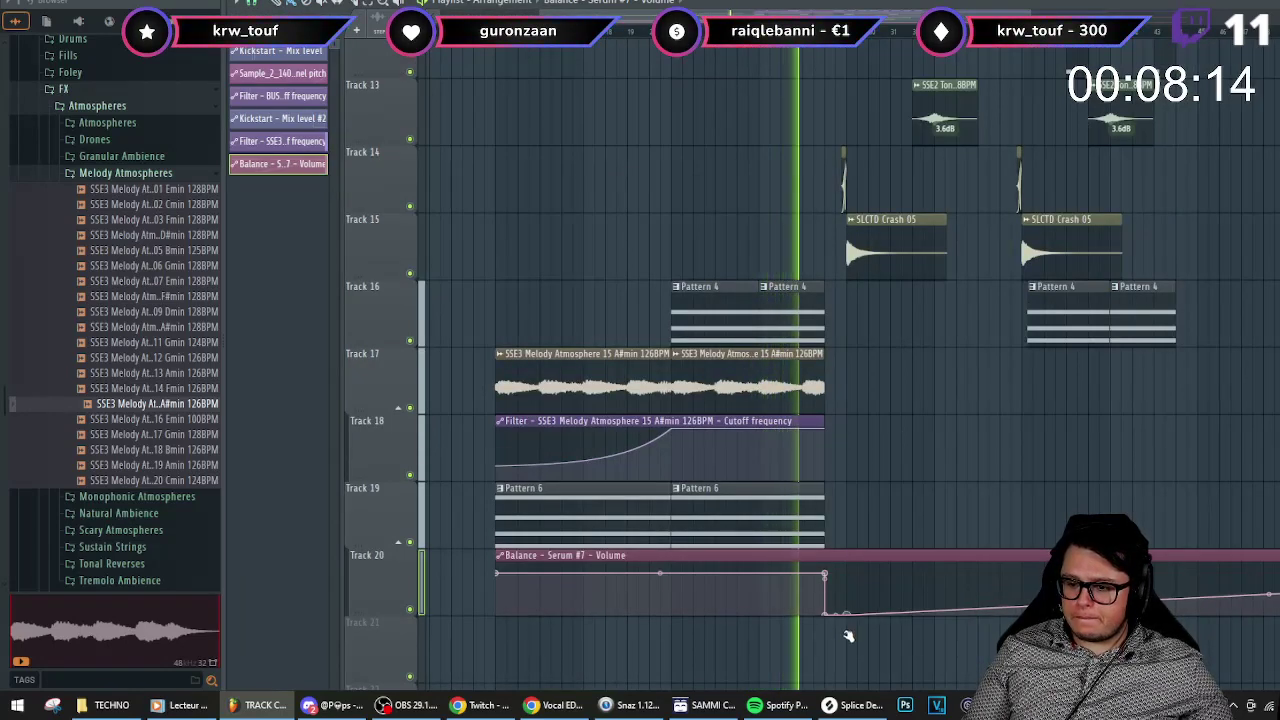
pyautogui.scroll(-3, 829, 614)
pyautogui.rightClick(1197, 575)
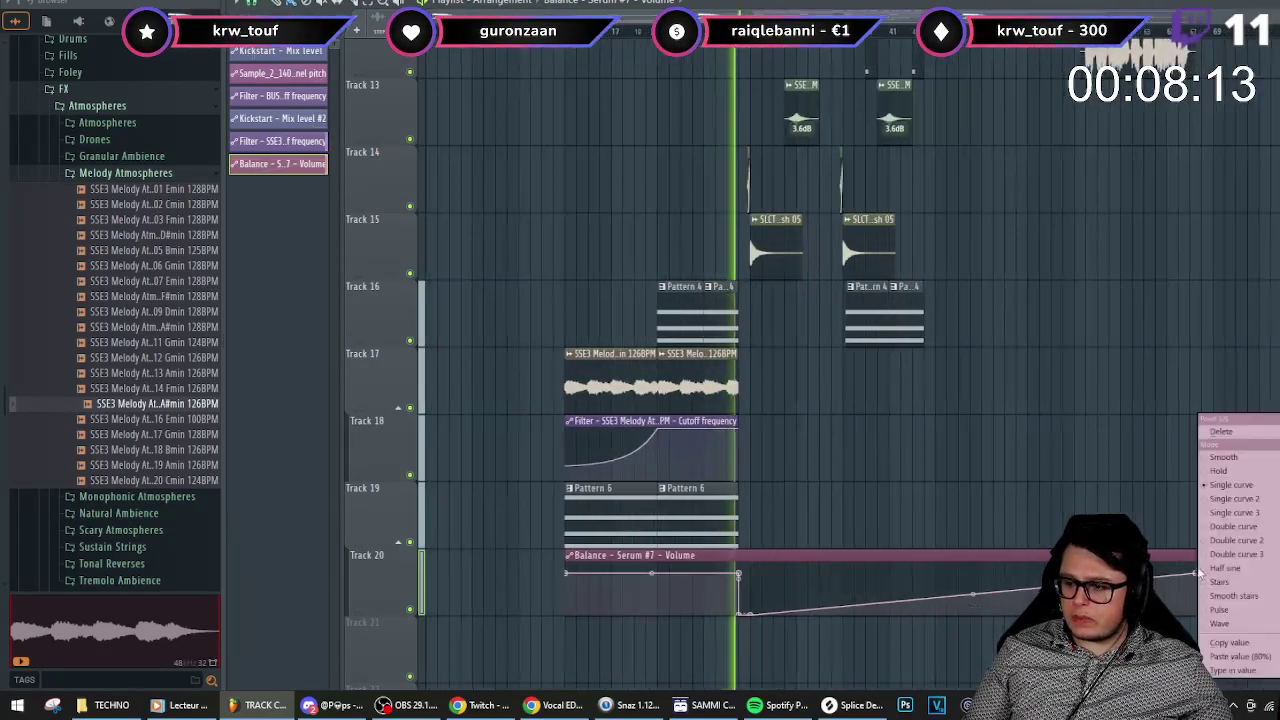
pyautogui.click(1236, 434)
# - Collapse the Track 19 and Track 17 groups and replay the arrangement from the intro
pyautogui.scroll(-3, 539, 449)
pyautogui.scroll(2, 474, 429)
pyautogui.click(398, 481)
pyautogui.click(398, 416)
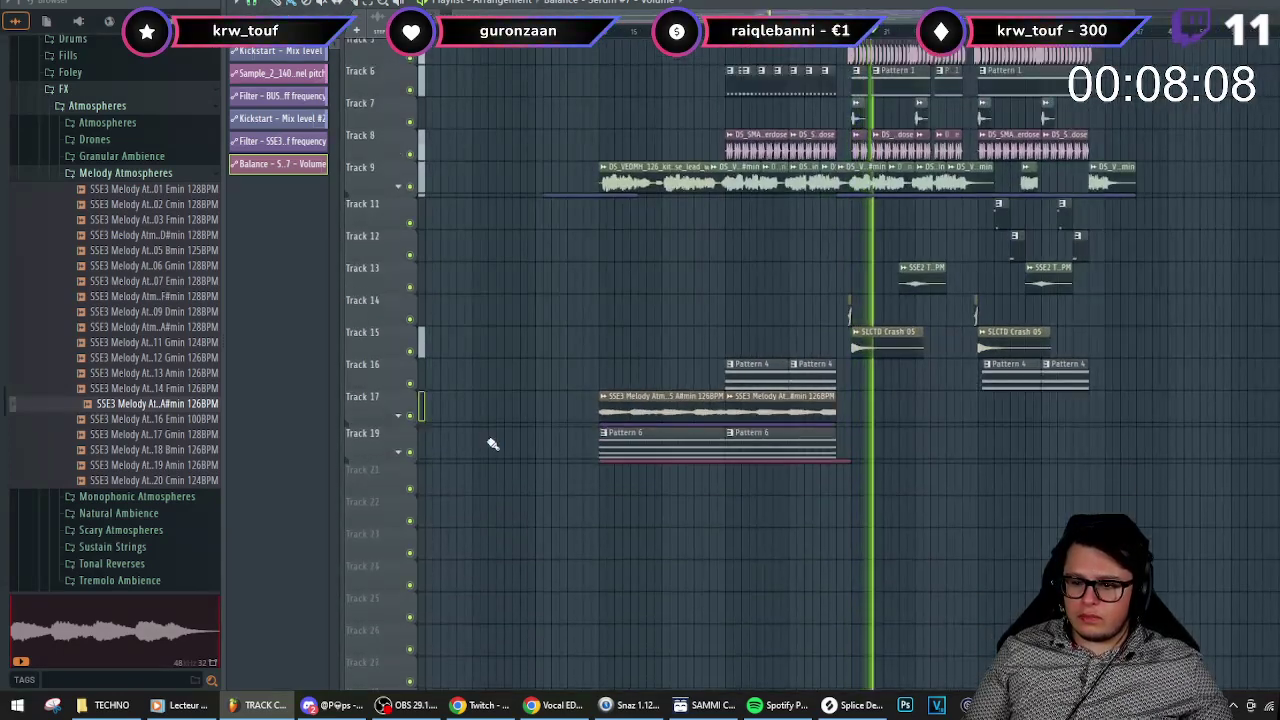
pyautogui.press('space')
pyautogui.press('space')
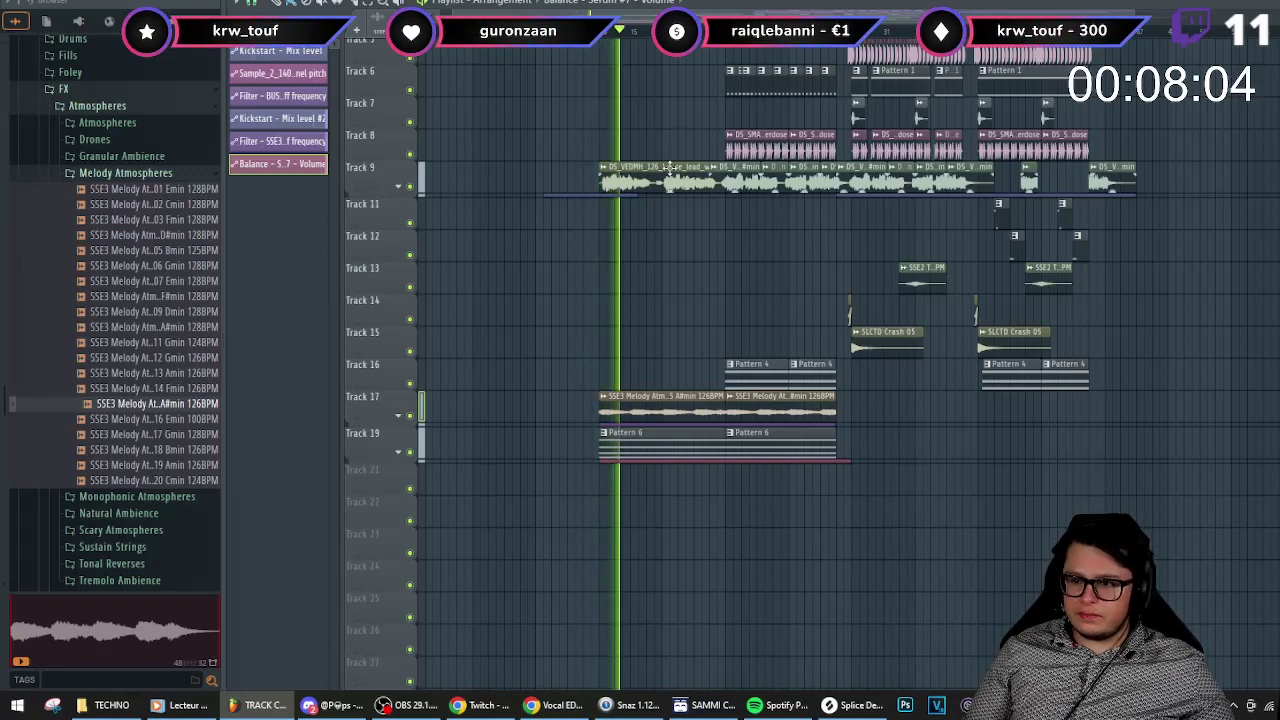
# - Show the REESE channel group and check the NALYRO Signature Reese patch and its preset categories in Serum
pyautogui.press('F6')
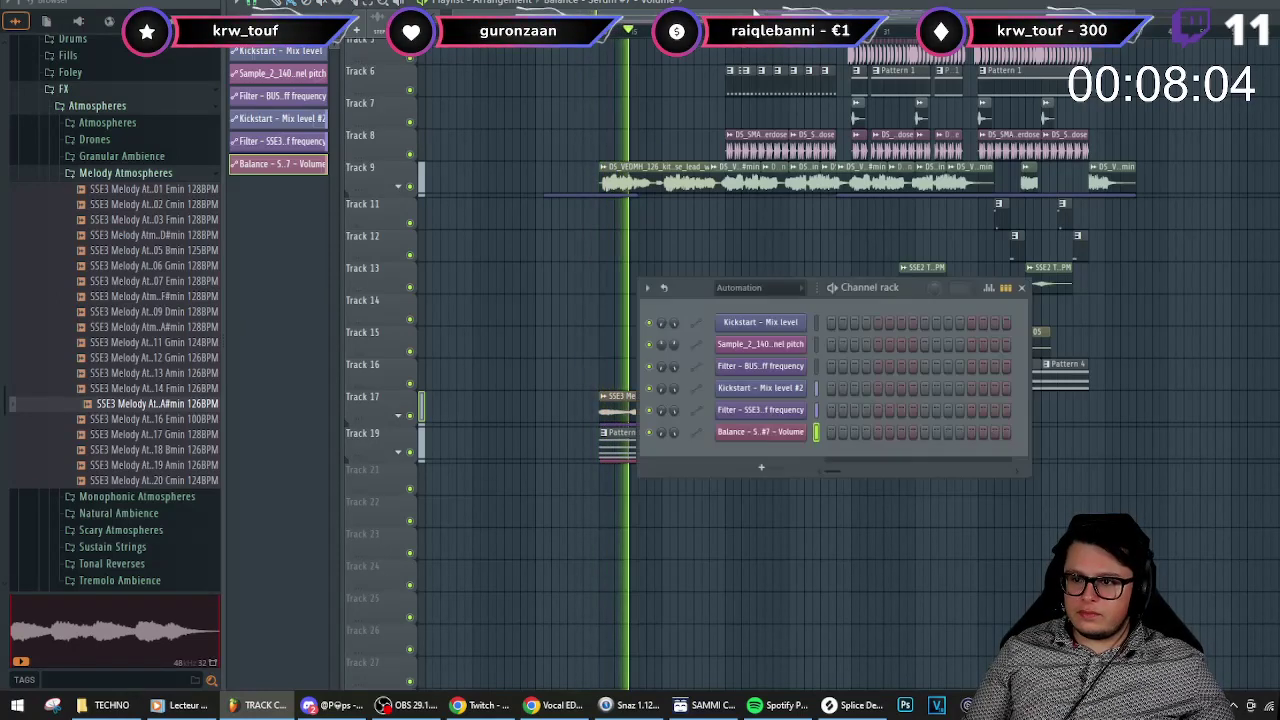
pyautogui.click(773, 285)
pyautogui.click(738, 400)
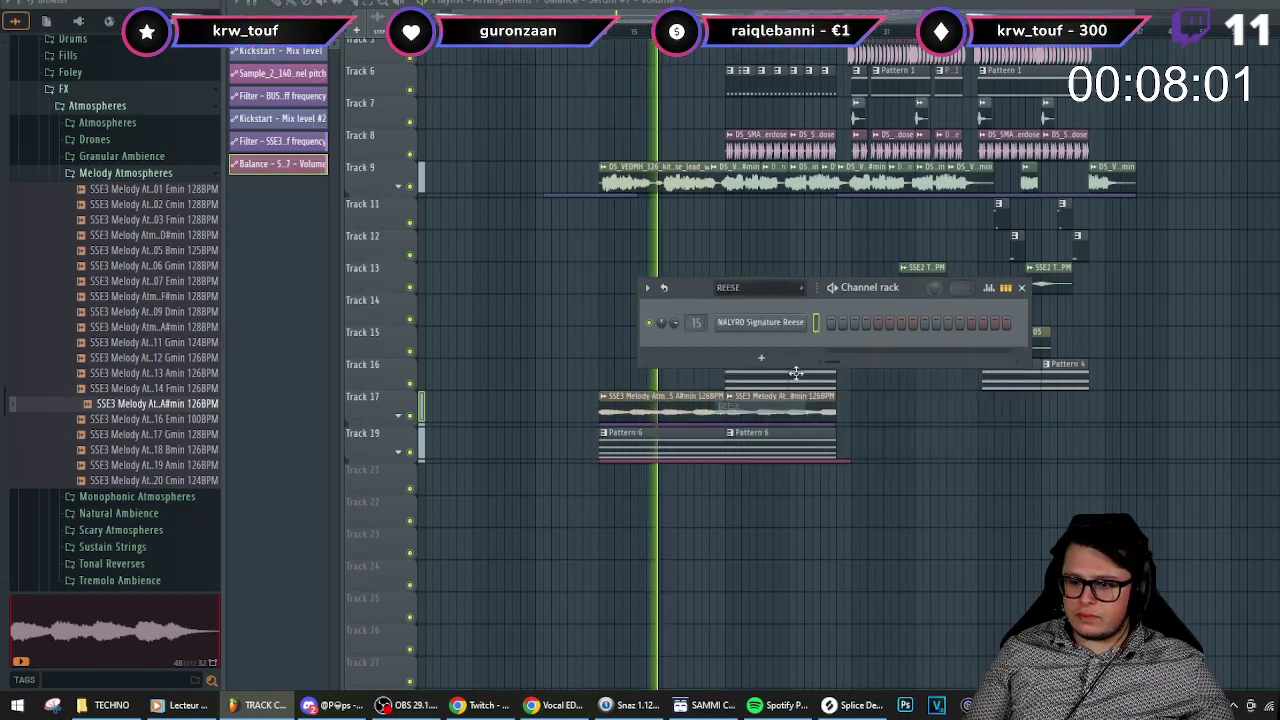
pyautogui.click(787, 328)
pyautogui.click(774, 170)
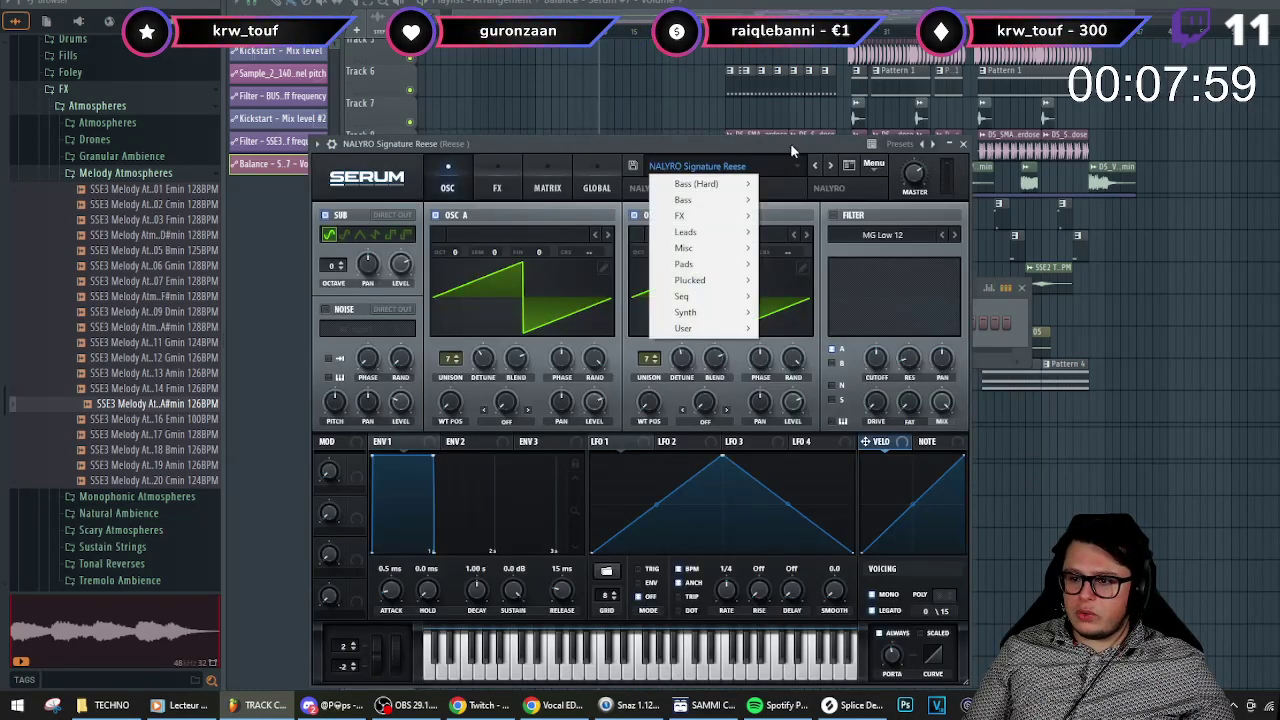
pyautogui.click(964, 145)
# - Draw a C#2 note as long as the Pattern 6 chord for the Reese in a new pattern, and place it on Track 21 at the intro's start
pyautogui.rightClick(805, 318)
pyautogui.click(840, 321)
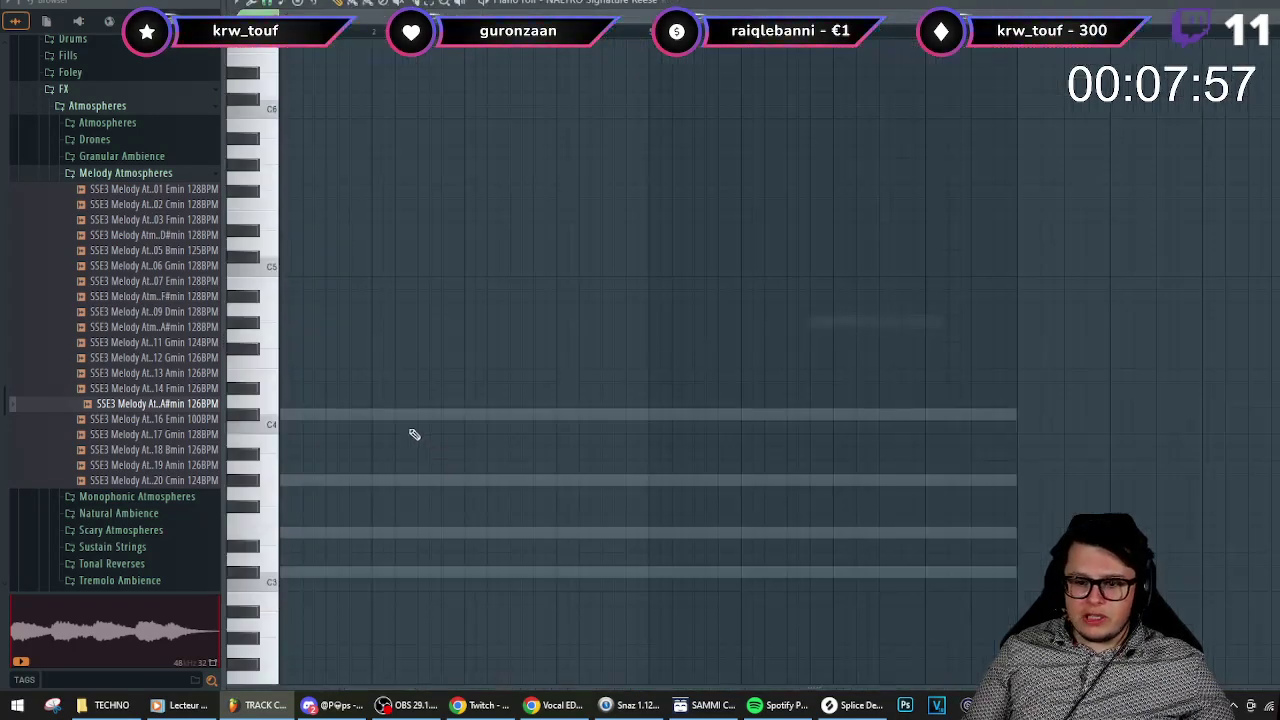
pyautogui.press('F4')
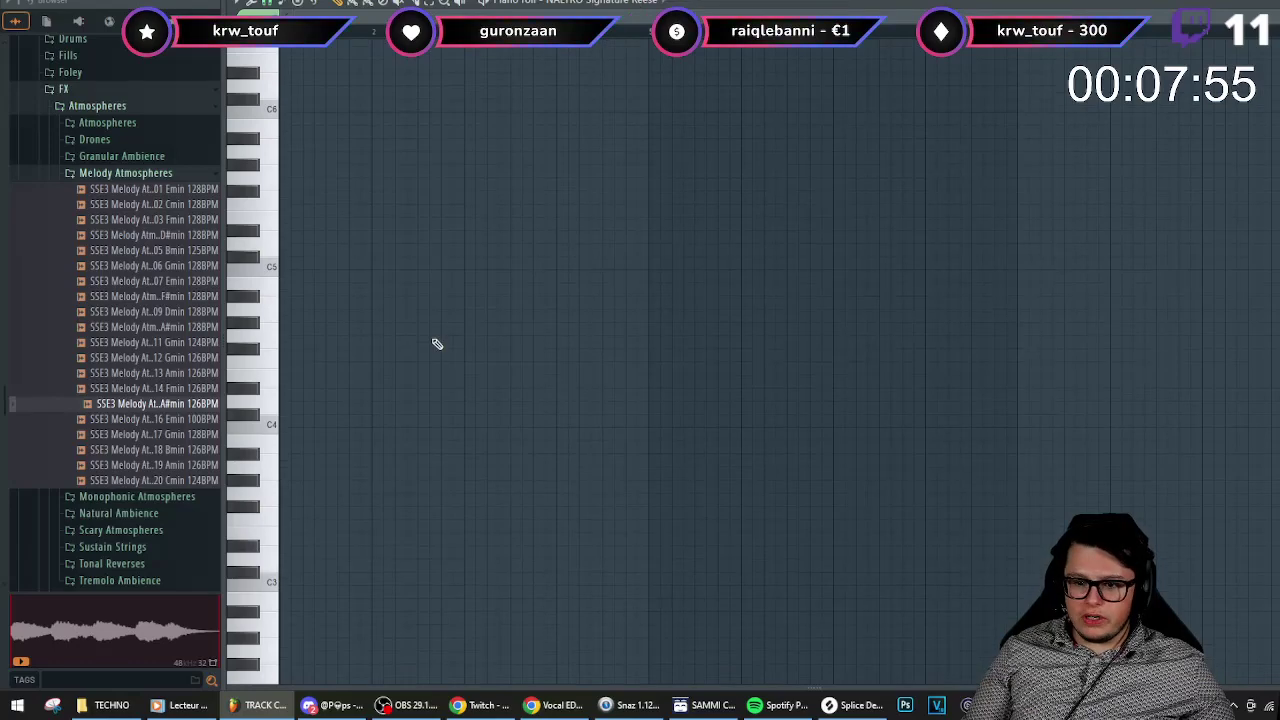
pyautogui.scroll(-5, 434, 346)
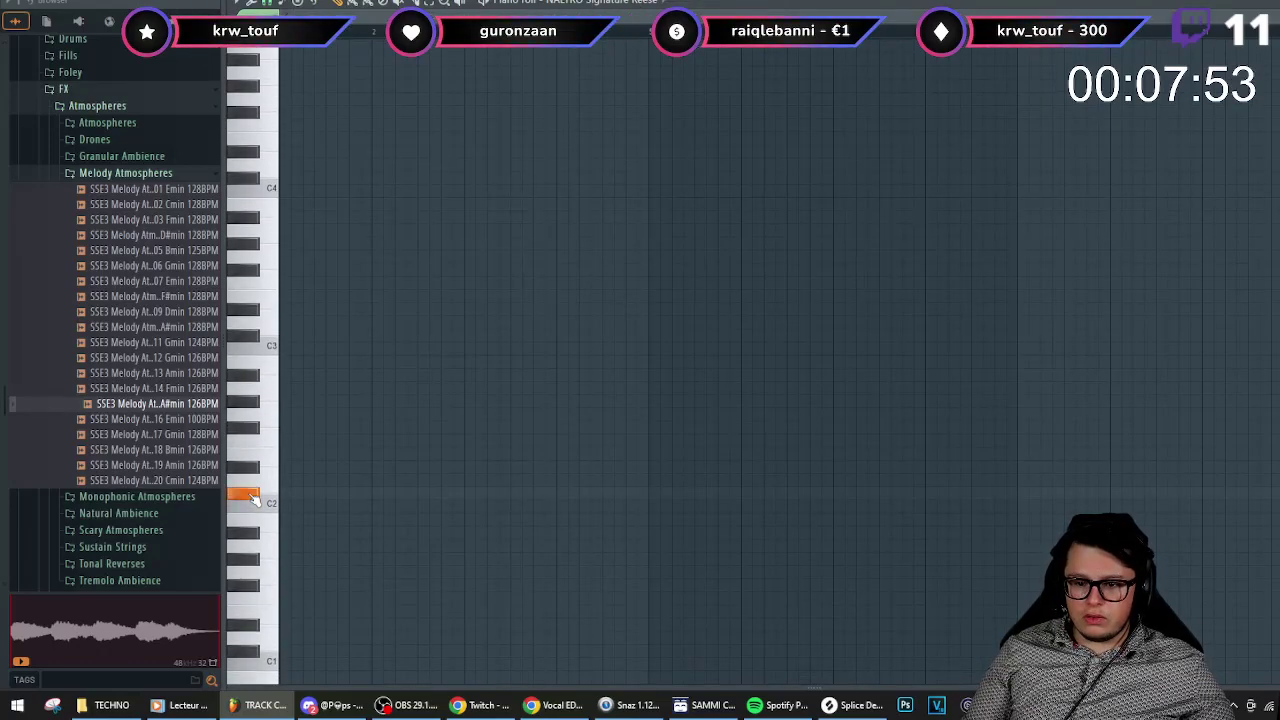
pyautogui.click(287, 493)
pyautogui.press('F7')
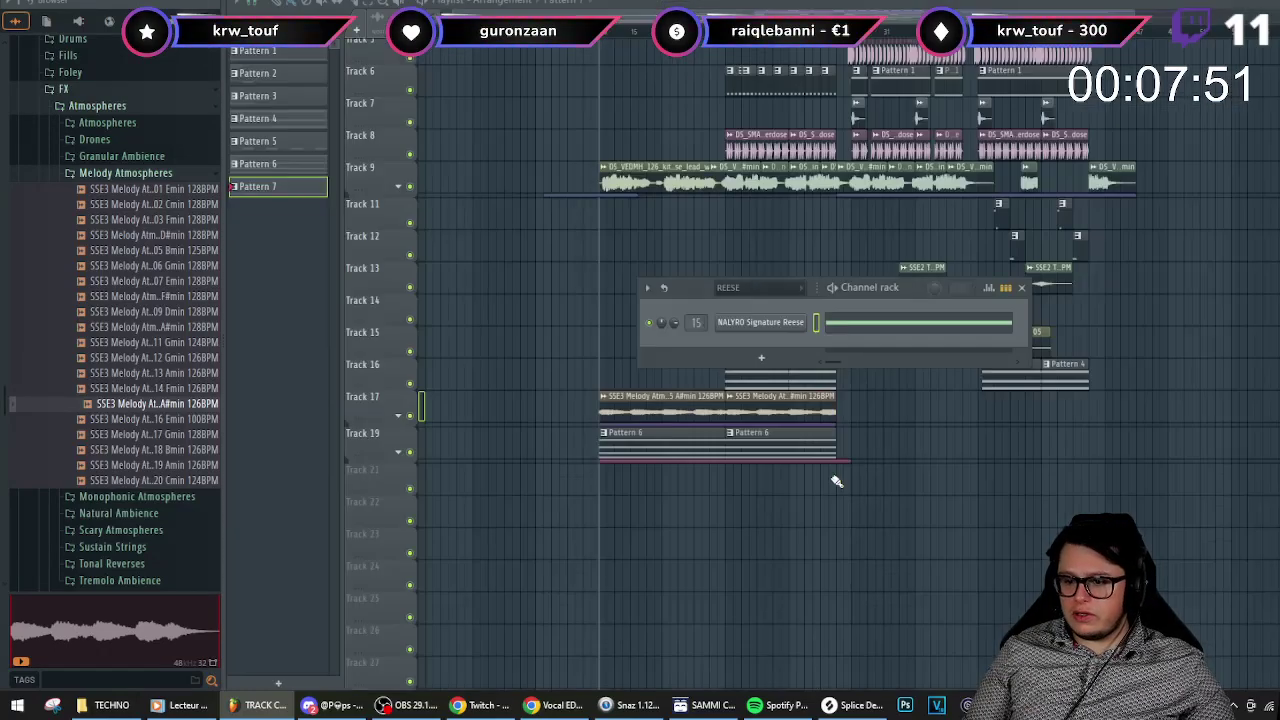
pyautogui.click(620, 507)
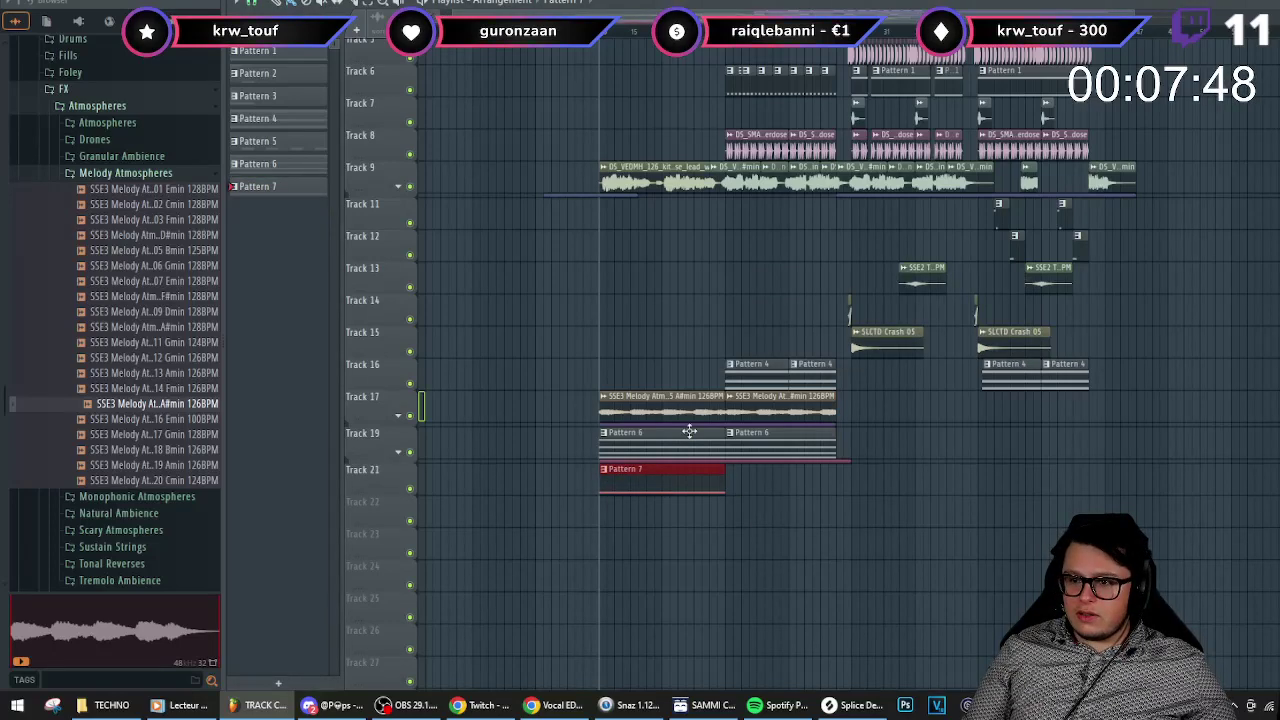
# - Add FabFilter Pro-Q 3 to the fifth effect slot of the Reese insert with a 48 dB/oct low cut at 110 Hz
pyautogui.press('F9')
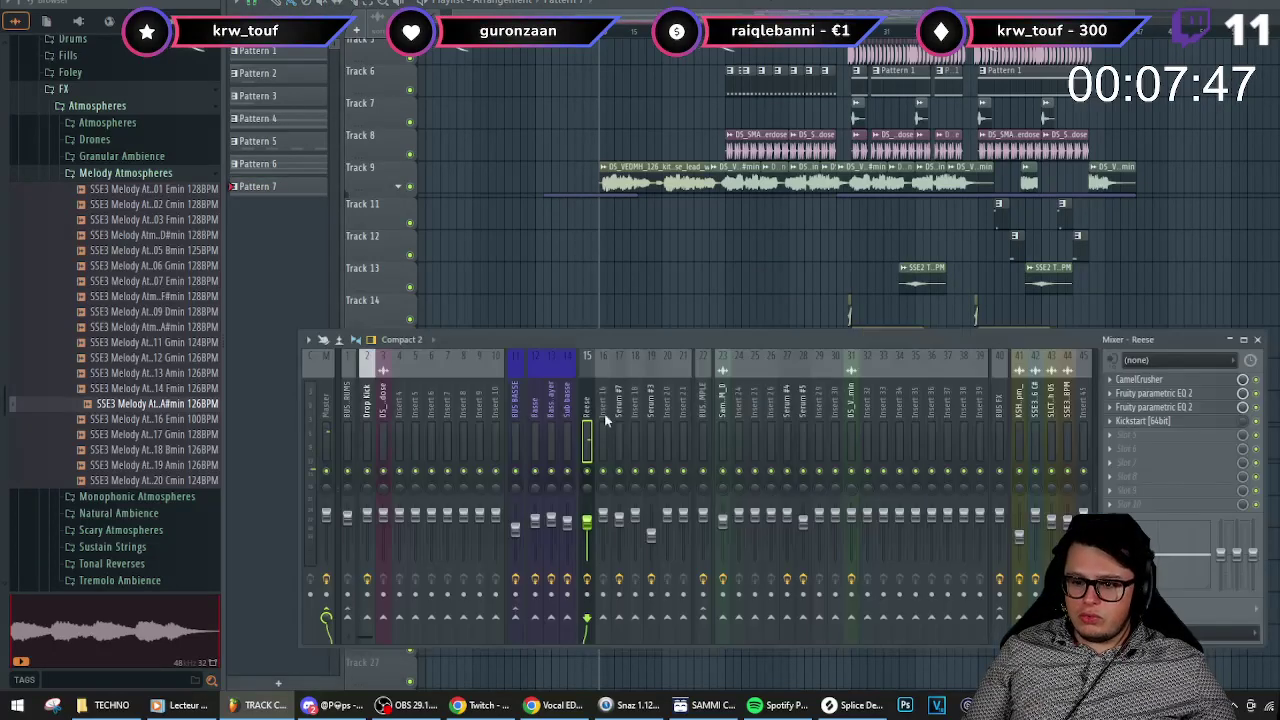
pyautogui.click(1138, 441)
pyautogui.click(790, 260)
pyautogui.click(355, 343)
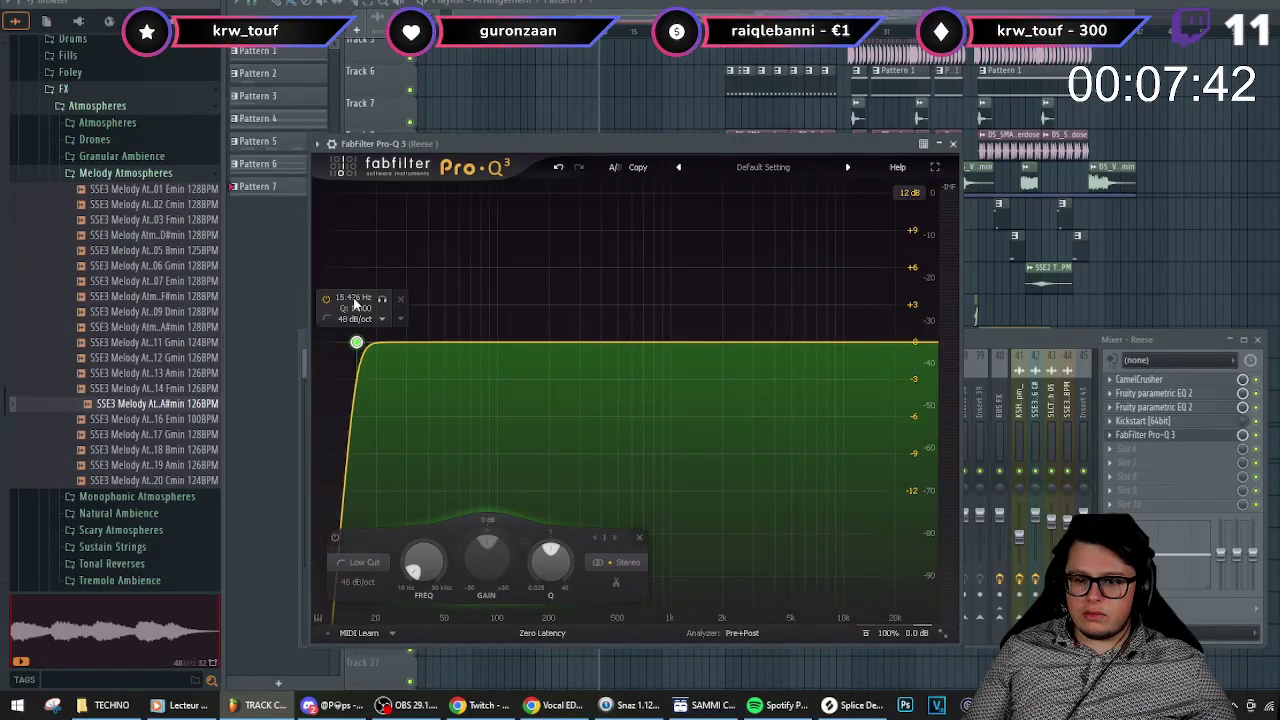
pyautogui.write('110')
pyautogui.press('Return')
pyautogui.press('space')
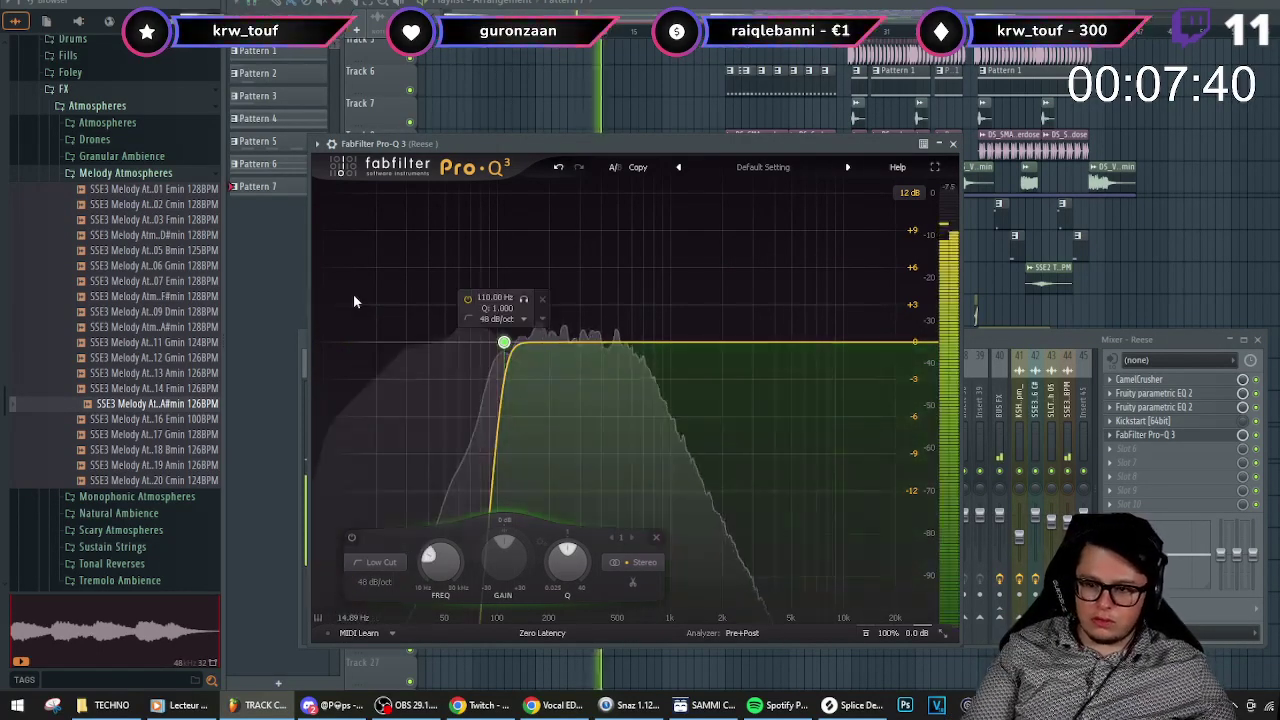
pyautogui.click(967, 342)
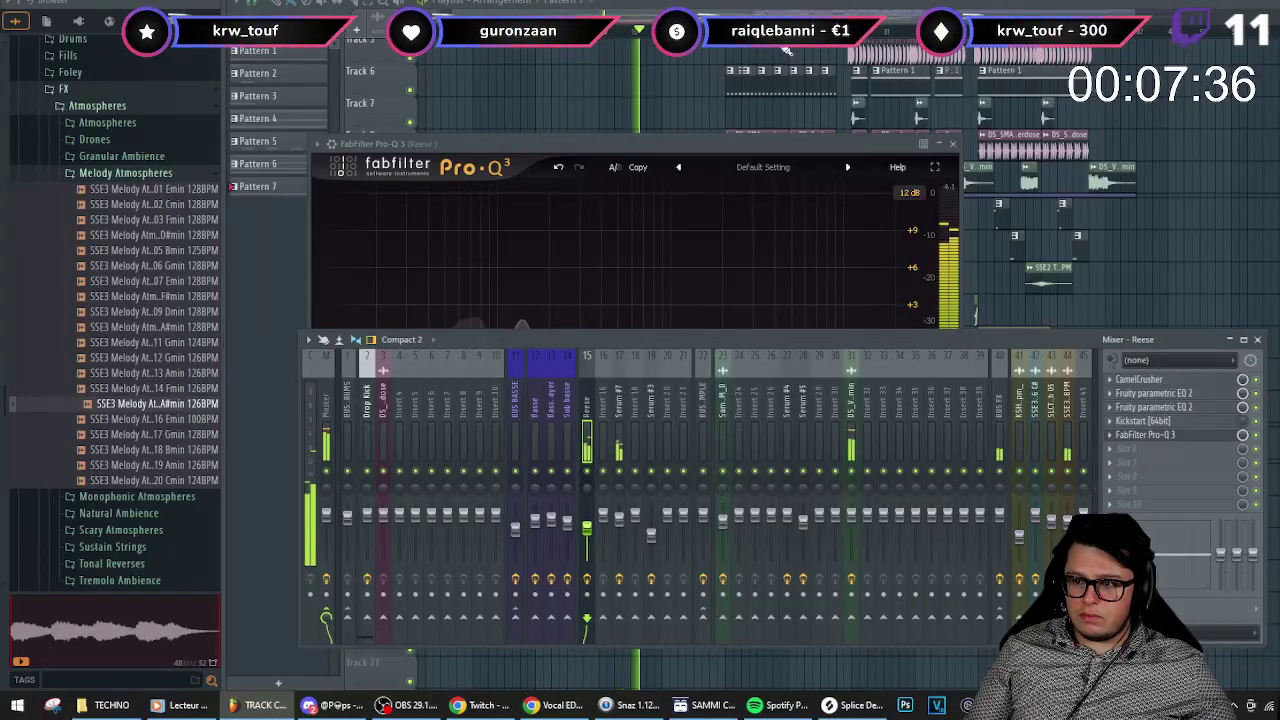
# - Repeat the Pattern 7 clip directly after the first, ending with the Pattern 6 clips, and raise its note an octave to C#3
pyautogui.click(783, 73)
pyautogui.moveTo(640, 477); pyautogui.dragTo(769, 484)
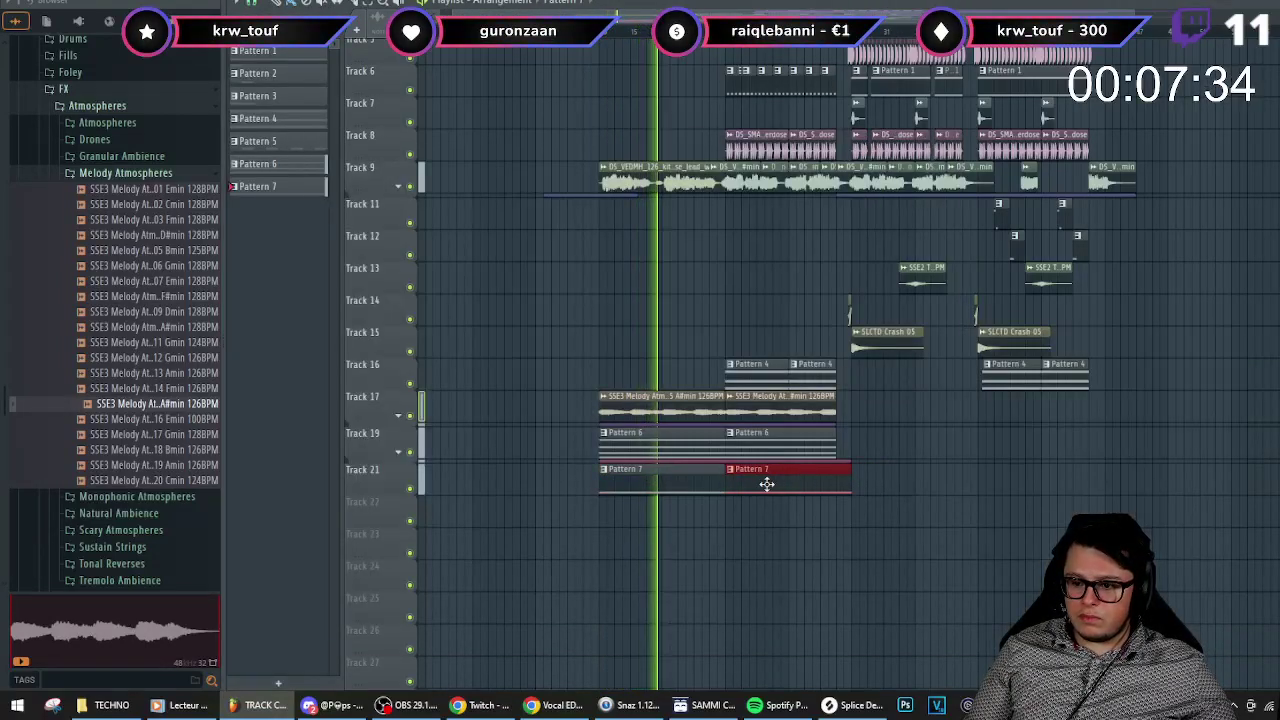
pyautogui.doubleClick(660, 480)
pyautogui.press('space')
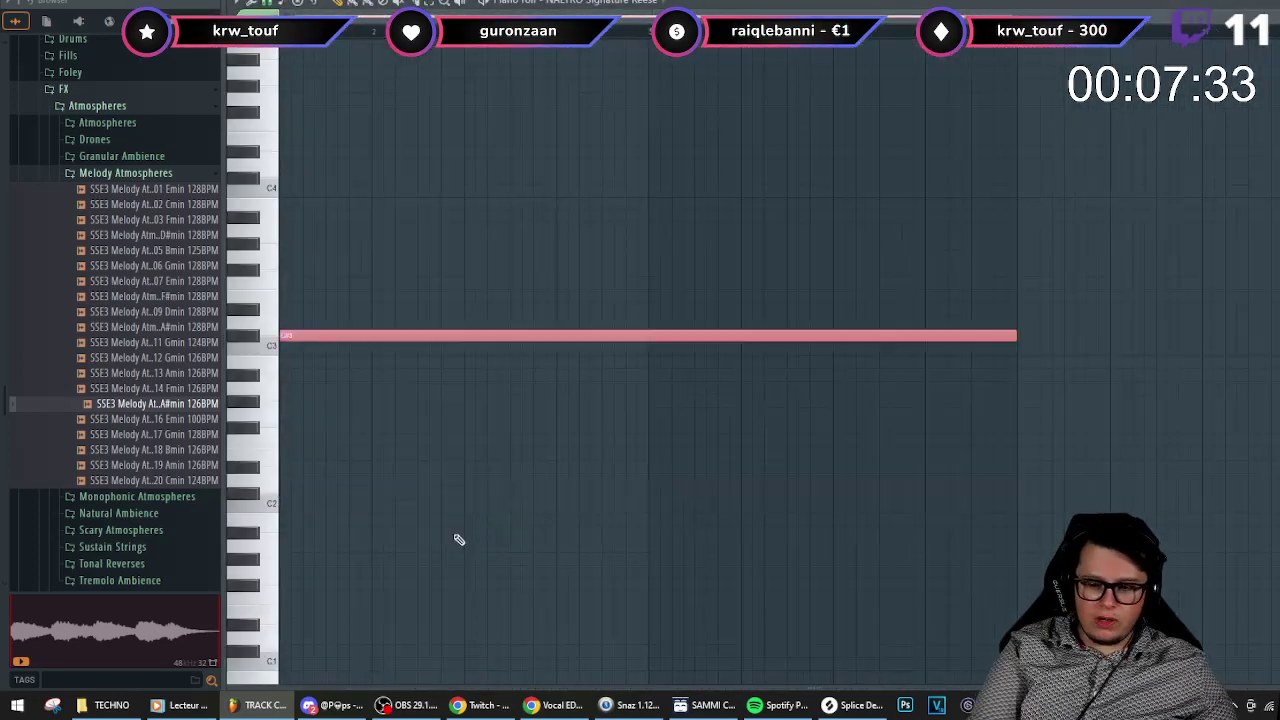
pyautogui.press('F5')
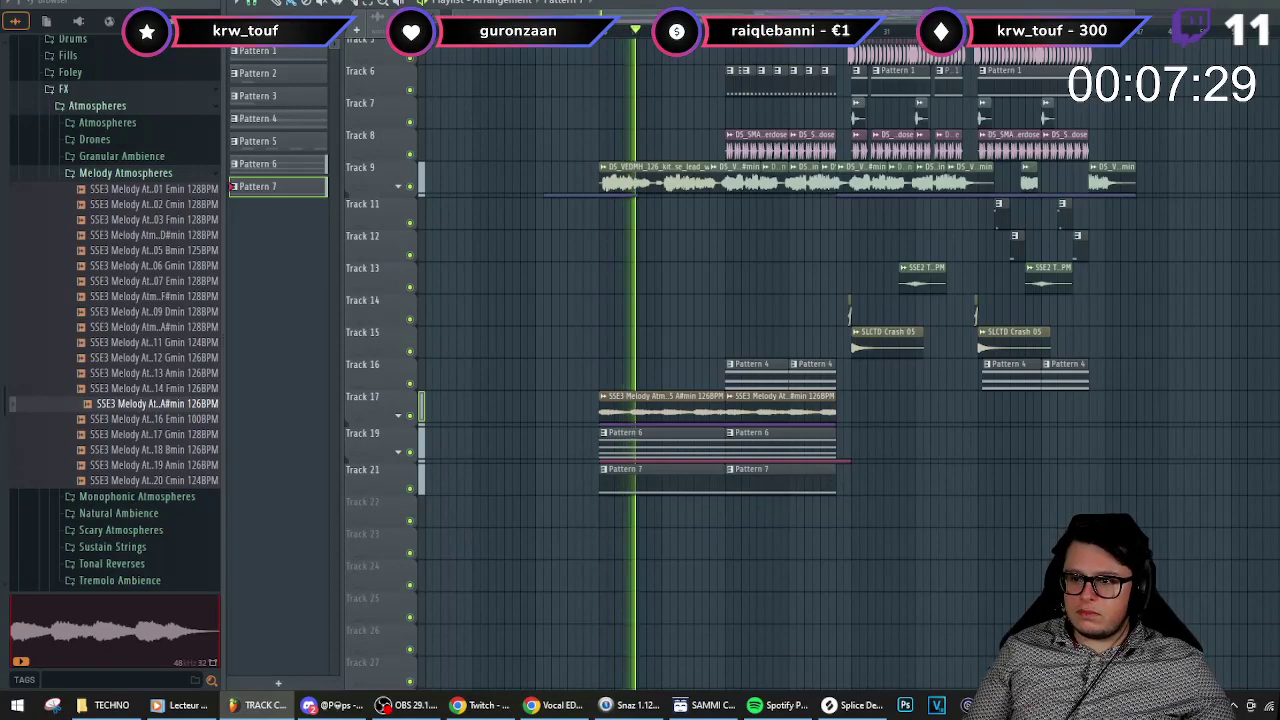
# - Lower the volume fader of the Reese mixer insert during playback
pyautogui.press('F9')
pyautogui.moveTo(588, 517); pyautogui.dragTo(588, 541)
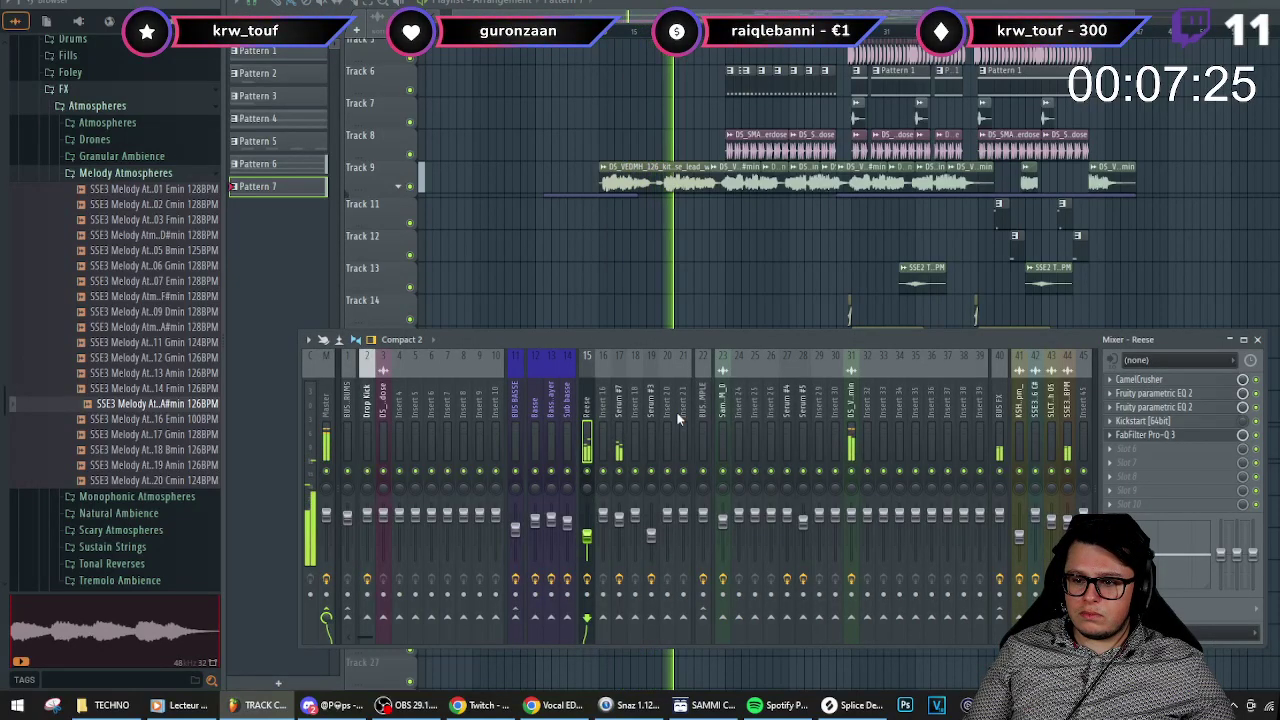
pyautogui.press('F9')
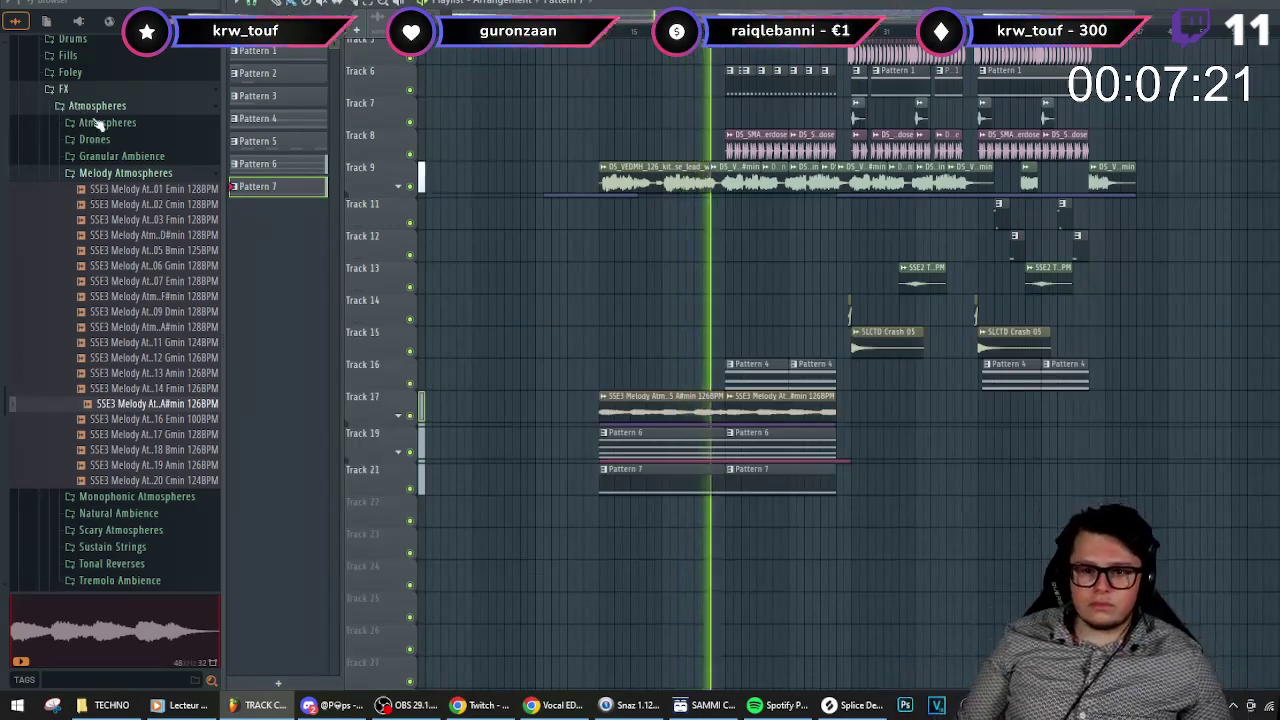
# - Collapse the FX folder and the whole Sickrate & SIIK Essentials II - Full Pack in the sample browser
pyautogui.scroll(4, 118, 187)
pyautogui.scroll(8, 115, 205)
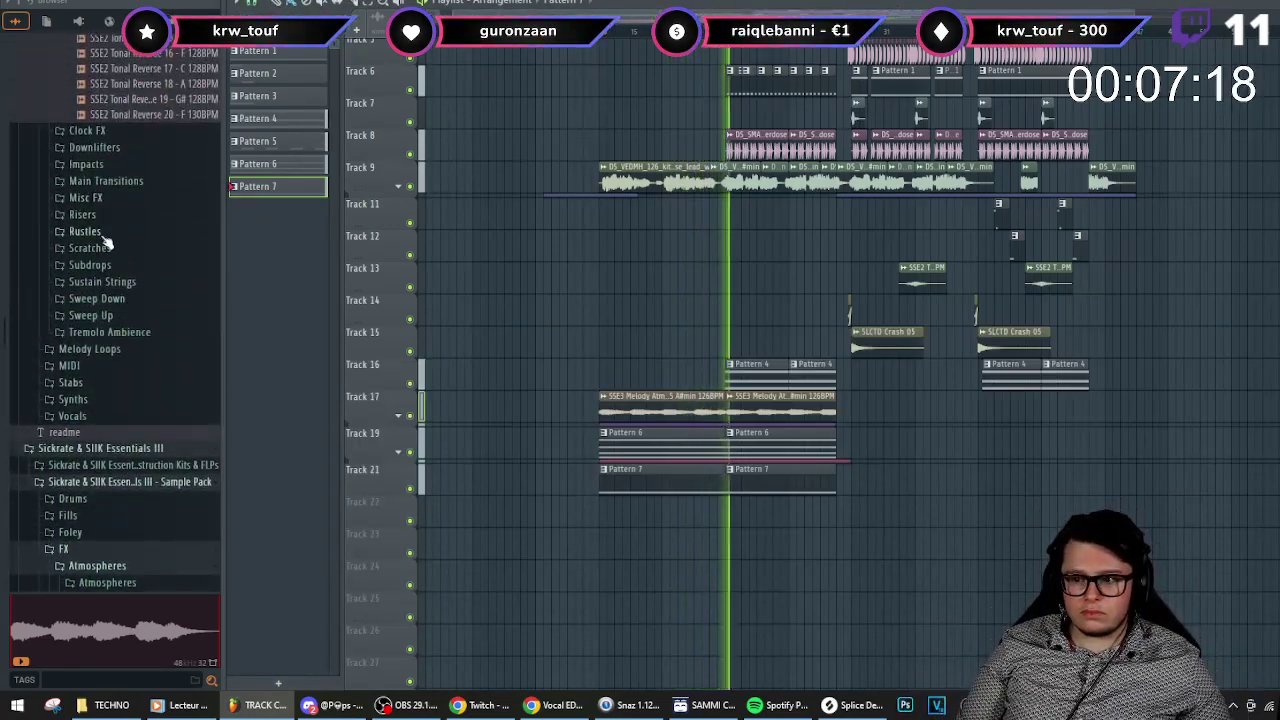
pyautogui.scroll(6, 106, 300)
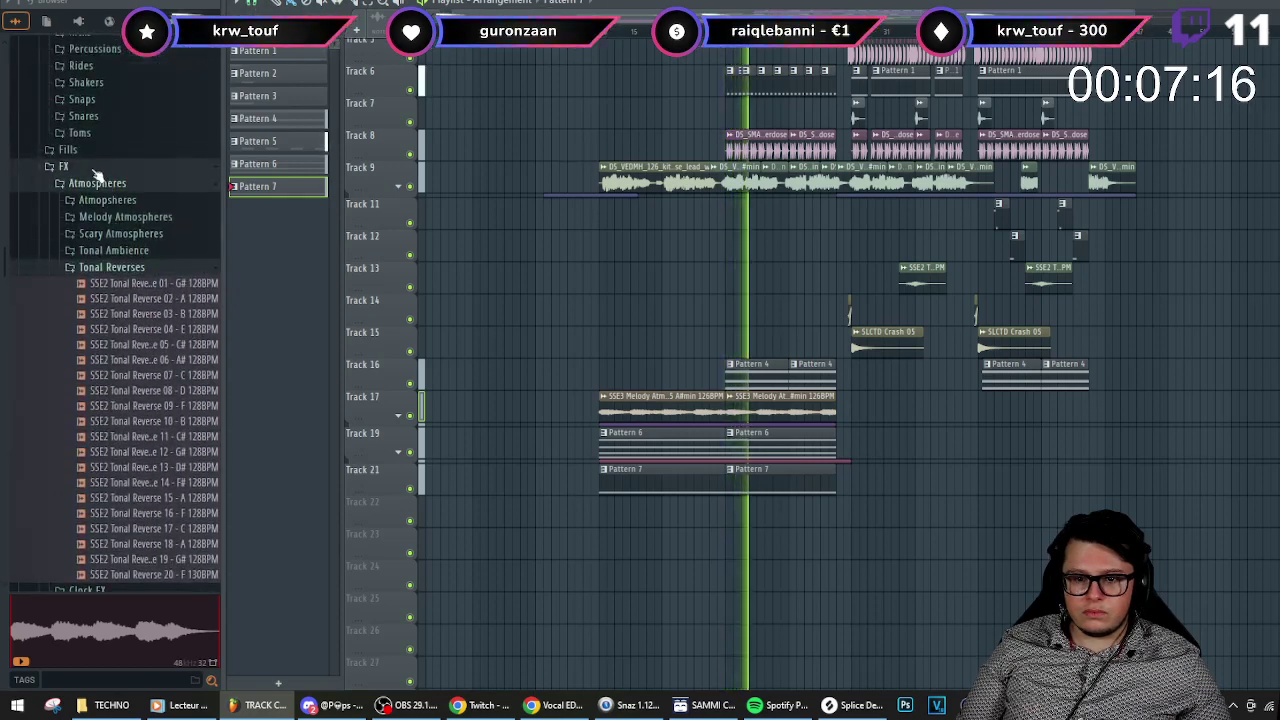
pyautogui.click(98, 170)
pyautogui.scroll(6, 110, 215)
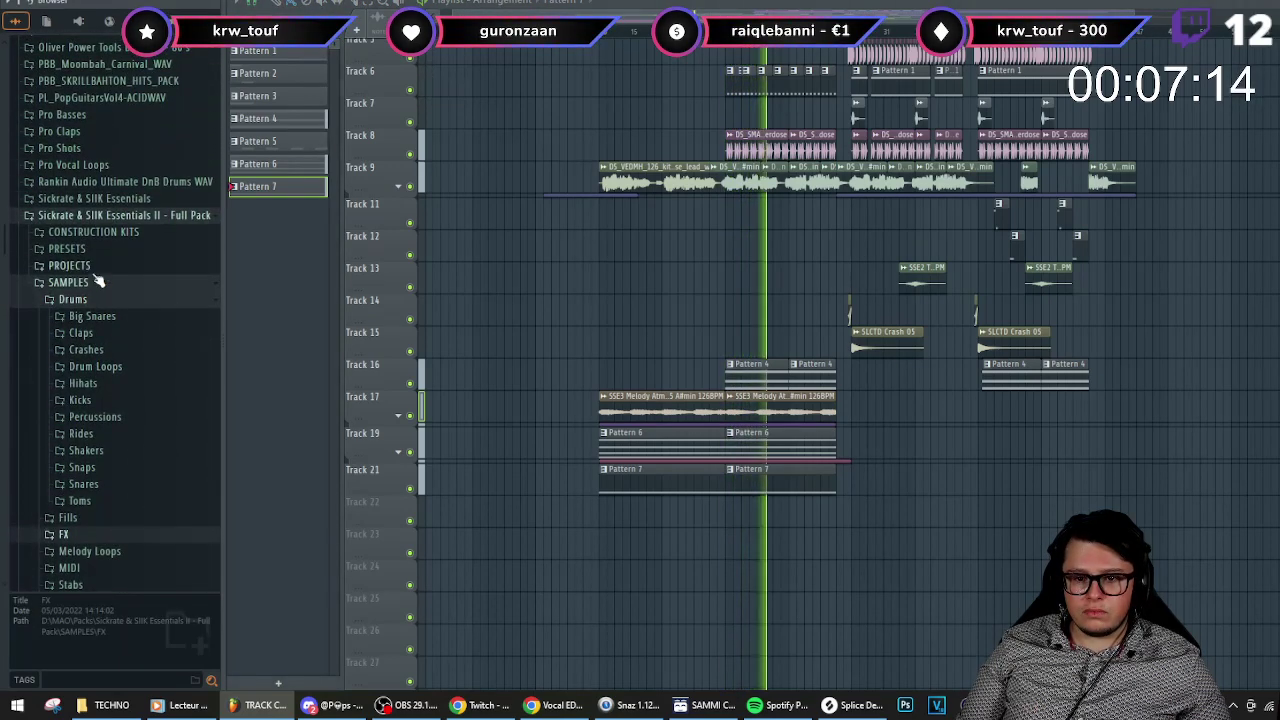
pyautogui.click(101, 220)
pyautogui.scroll(5, 111, 250)
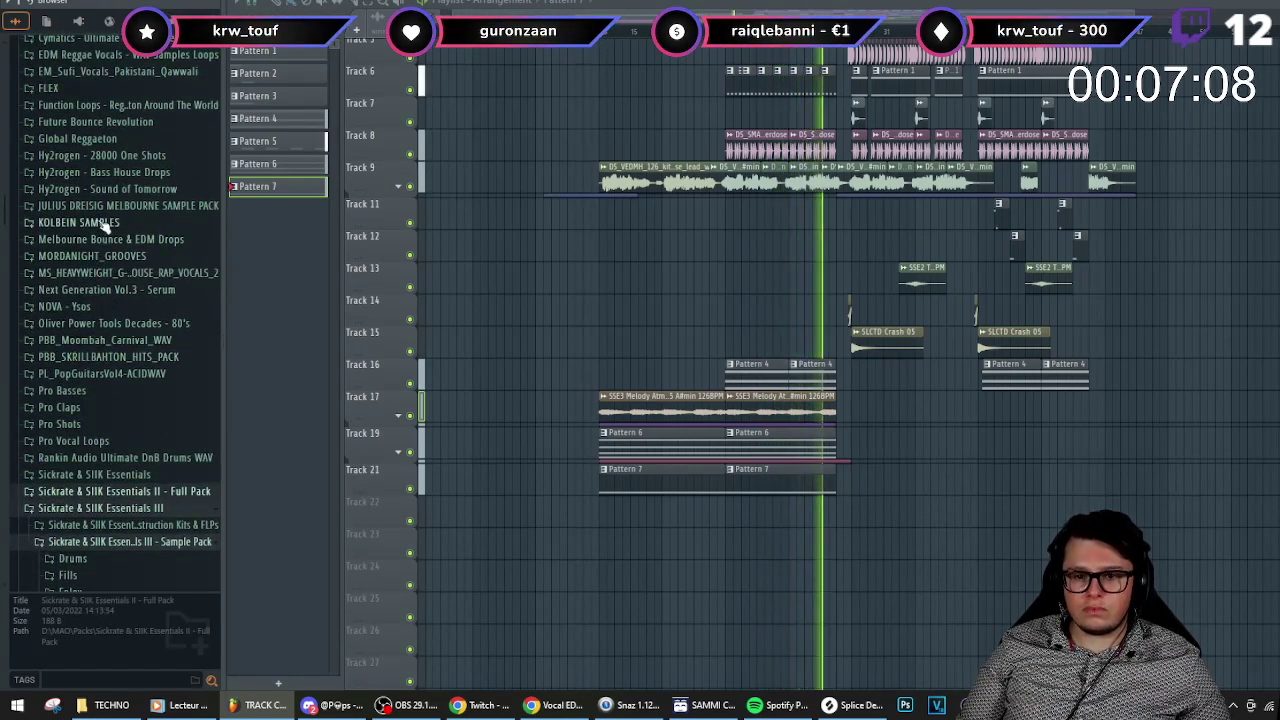
# - Place SsAaHh - Copy from the KOLBEIN SAMPLES FX folder on Track 22, with its peak where the drums enter
pyautogui.scroll(7, 100, 224)
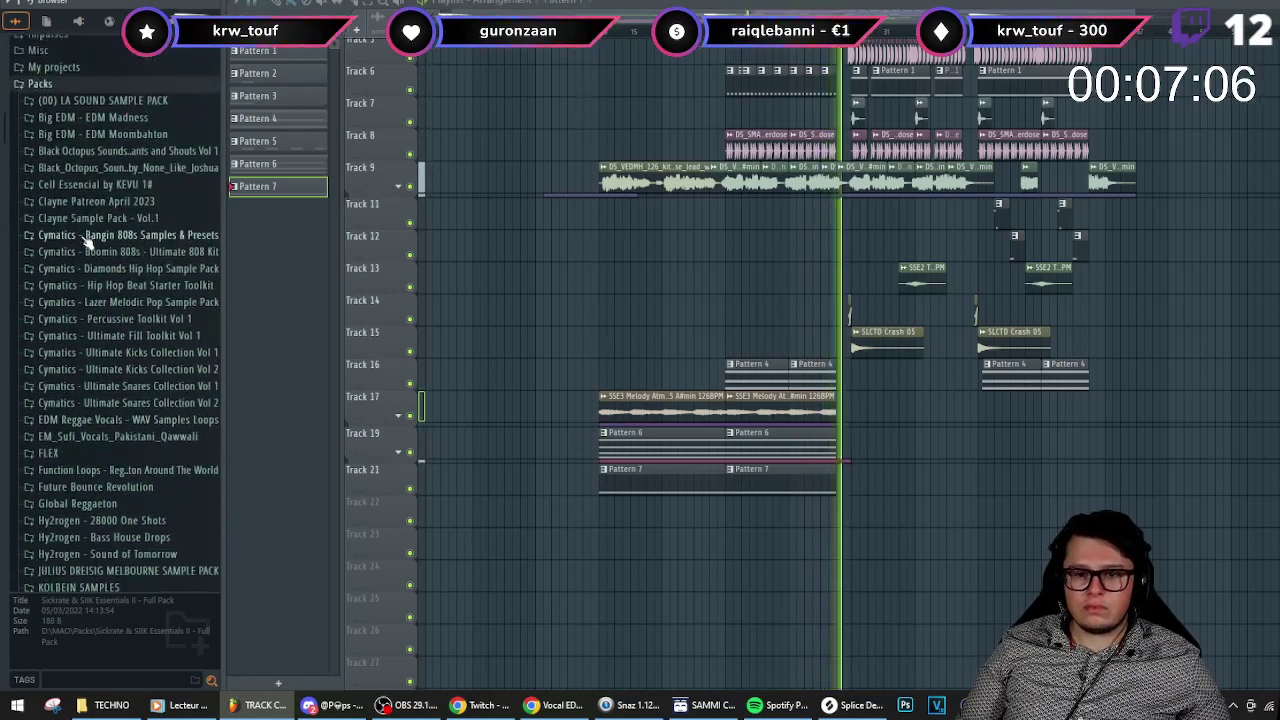
pyautogui.scroll(-5, 88, 224)
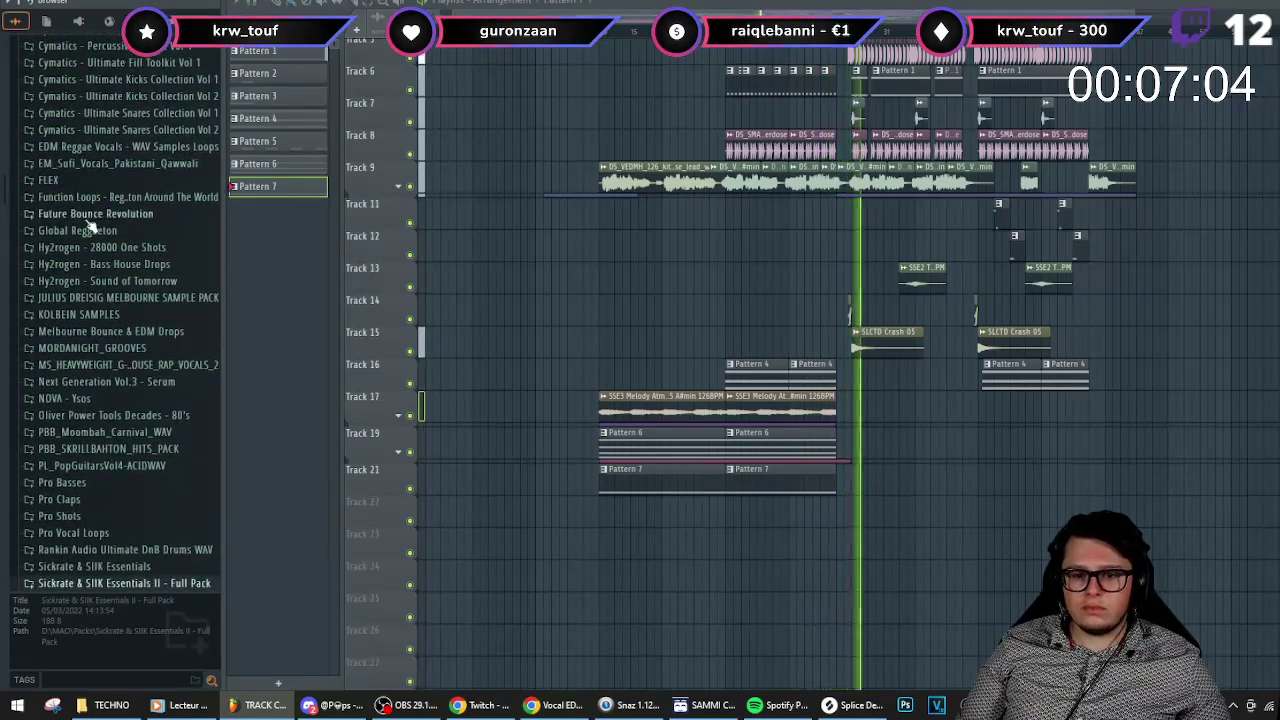
pyautogui.click(95, 314)
pyautogui.click(84, 306)
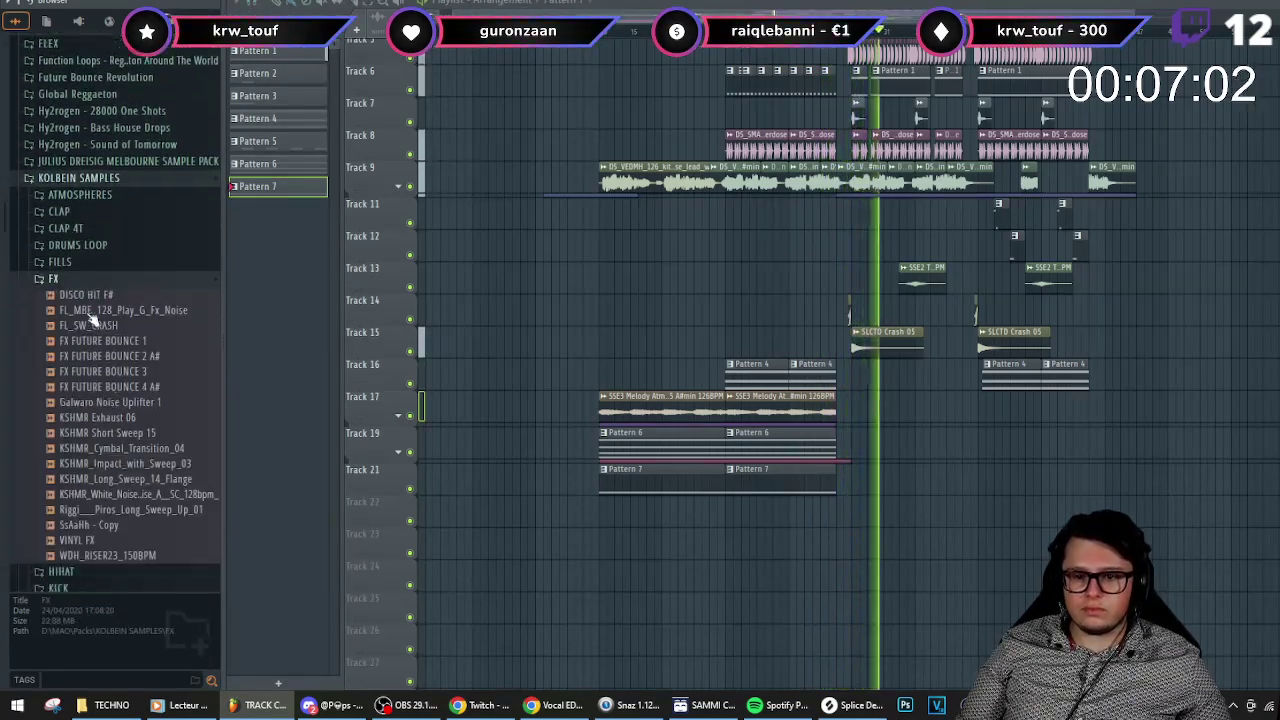
pyautogui.moveTo(85, 368); pyautogui.dragTo(738, 514)
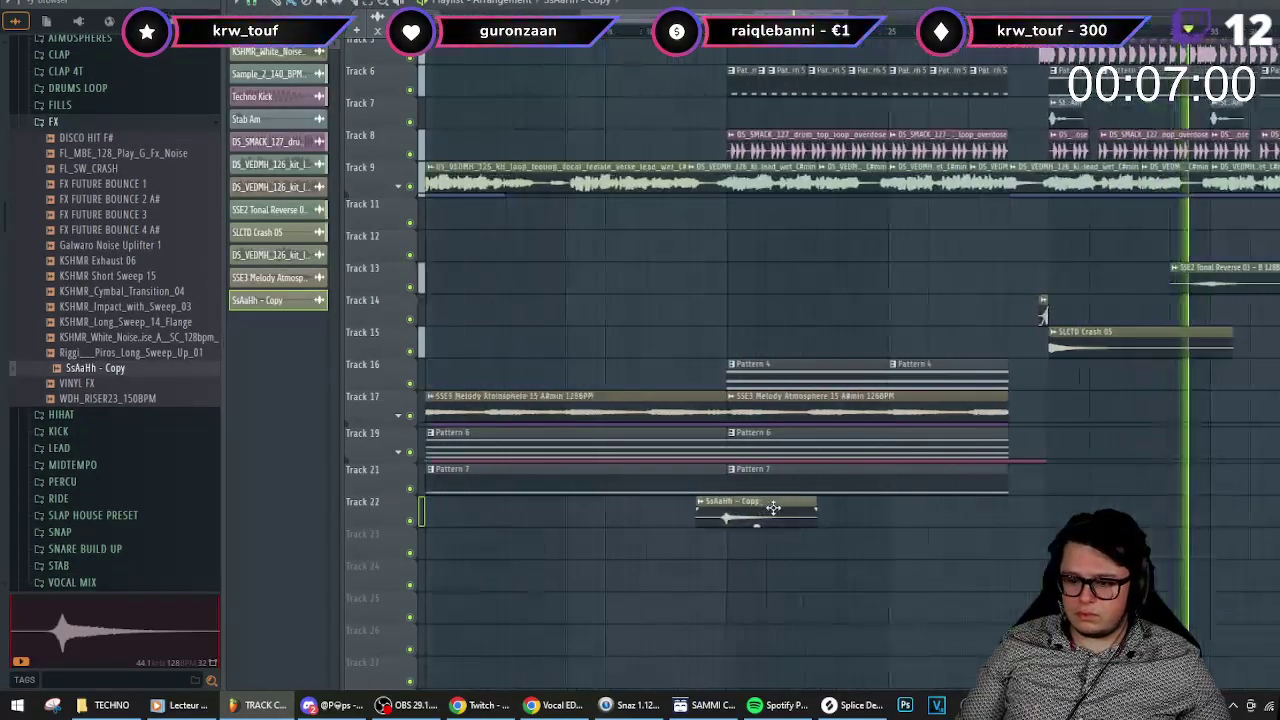
pyautogui.click(708, 50)
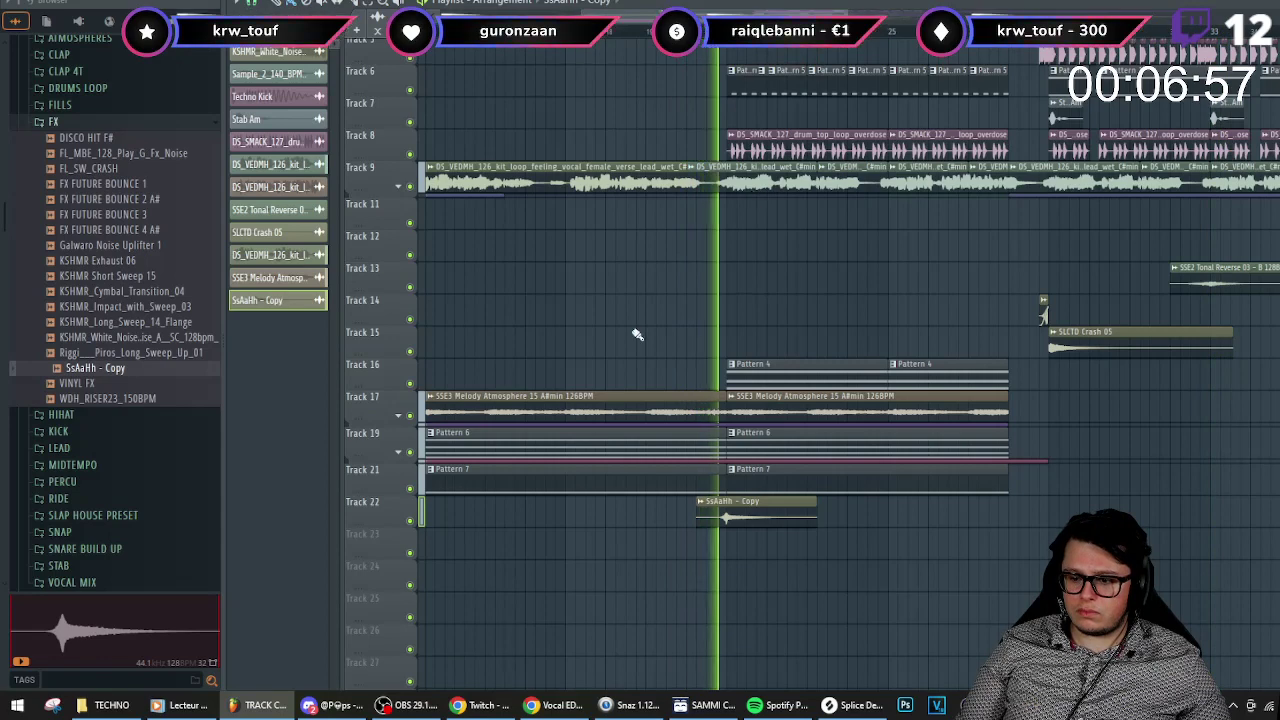
# - Set the time stretching mode of the SsAaHh - Copy clip to Stretch
pyautogui.scroll(2, 737, 514)
pyautogui.doubleClick(737, 514)
pyautogui.click(598, 140)
pyautogui.click(597, 184)
# - Assign the SsAaHh - Copy clip to mixer insert 45 and lower its volume fader slightly
pyautogui.press('F9')
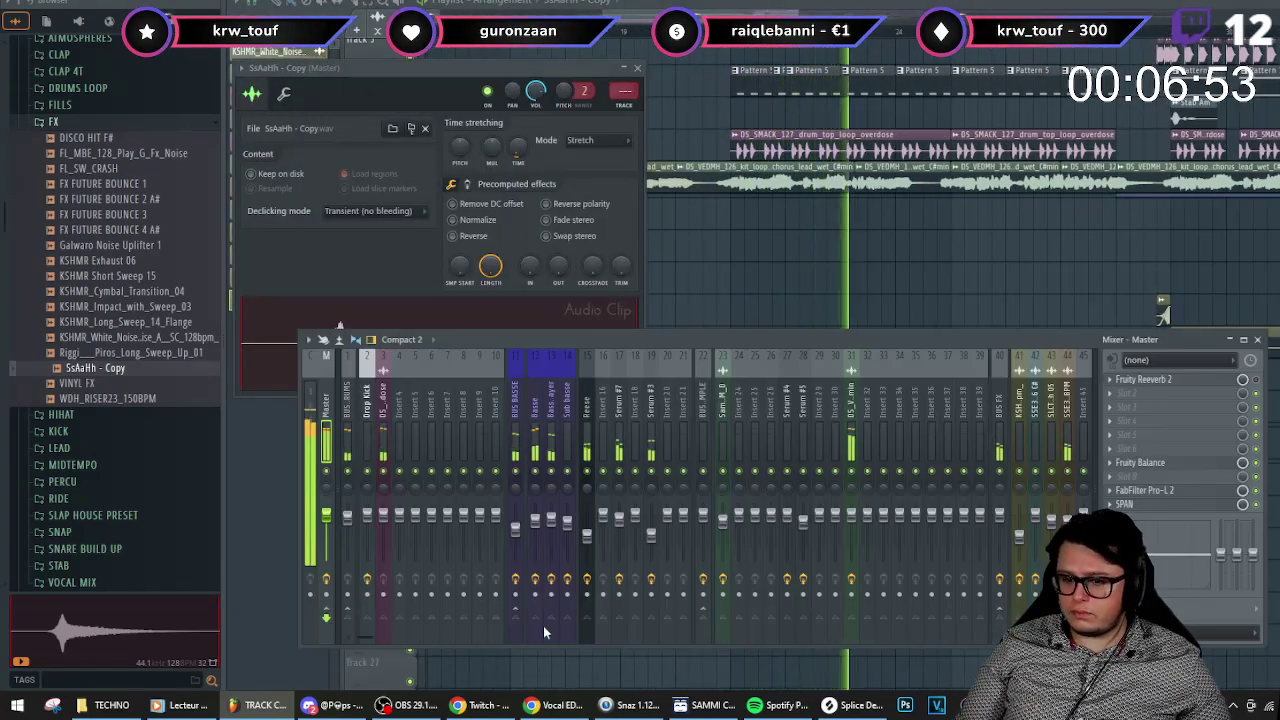
pyautogui.moveTo(369, 644); pyautogui.dragTo(468, 644)
pyautogui.click(905, 440)
pyautogui.hotkey('ctrl', 'l')
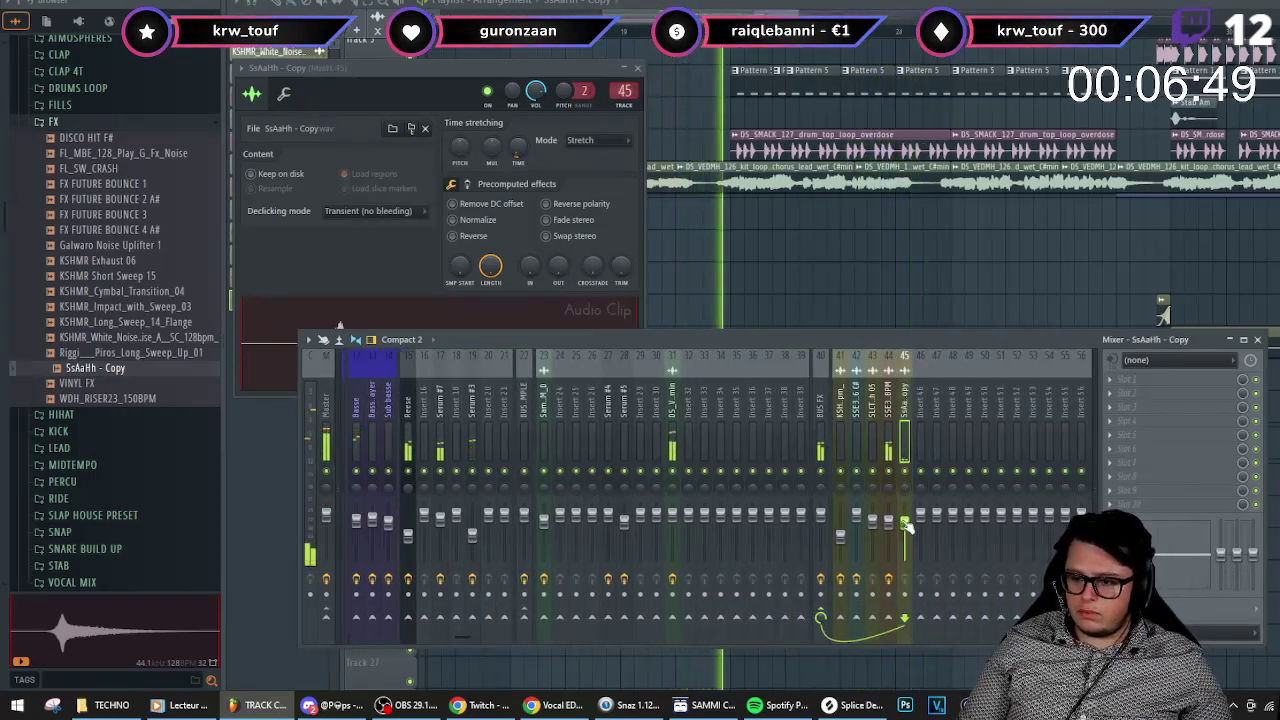
pyautogui.click(868, 6)
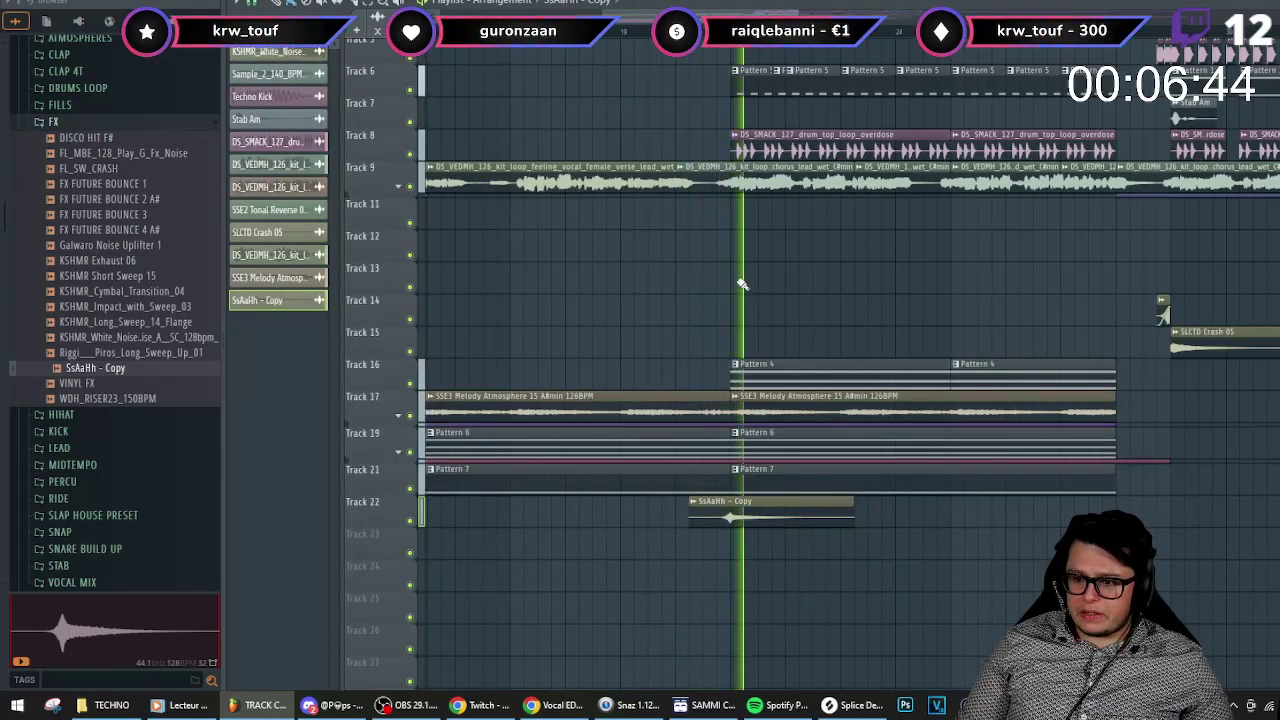
# - Collapse the Sickrate & SIIK Essentials III pack and the Drums folder of SLCTD Collections in the sample browser
pyautogui.scroll(-1, 745, 560)
pyautogui.scroll(-10, 107, 150)
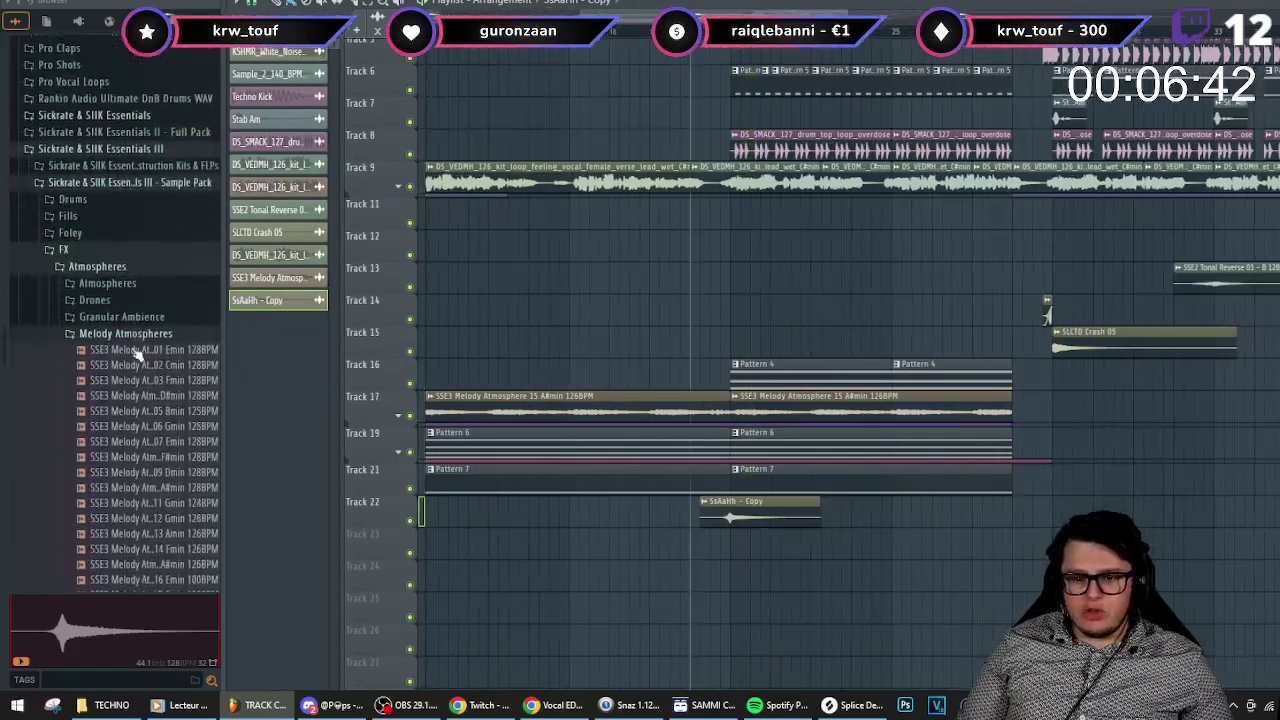
pyautogui.click(105, 133)
pyautogui.scroll(-5, 100, 180)
pyautogui.scroll(3, 92, 150)
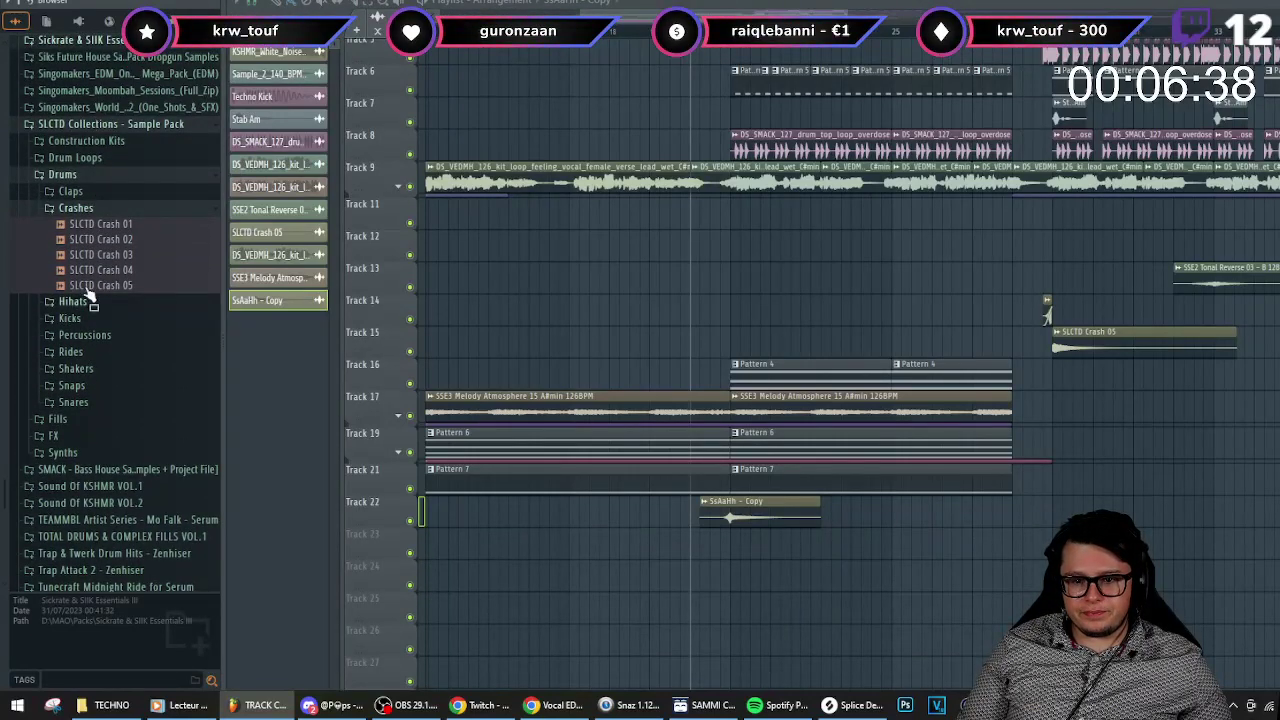
pyautogui.click(88, 192)
pyautogui.click(75, 108)
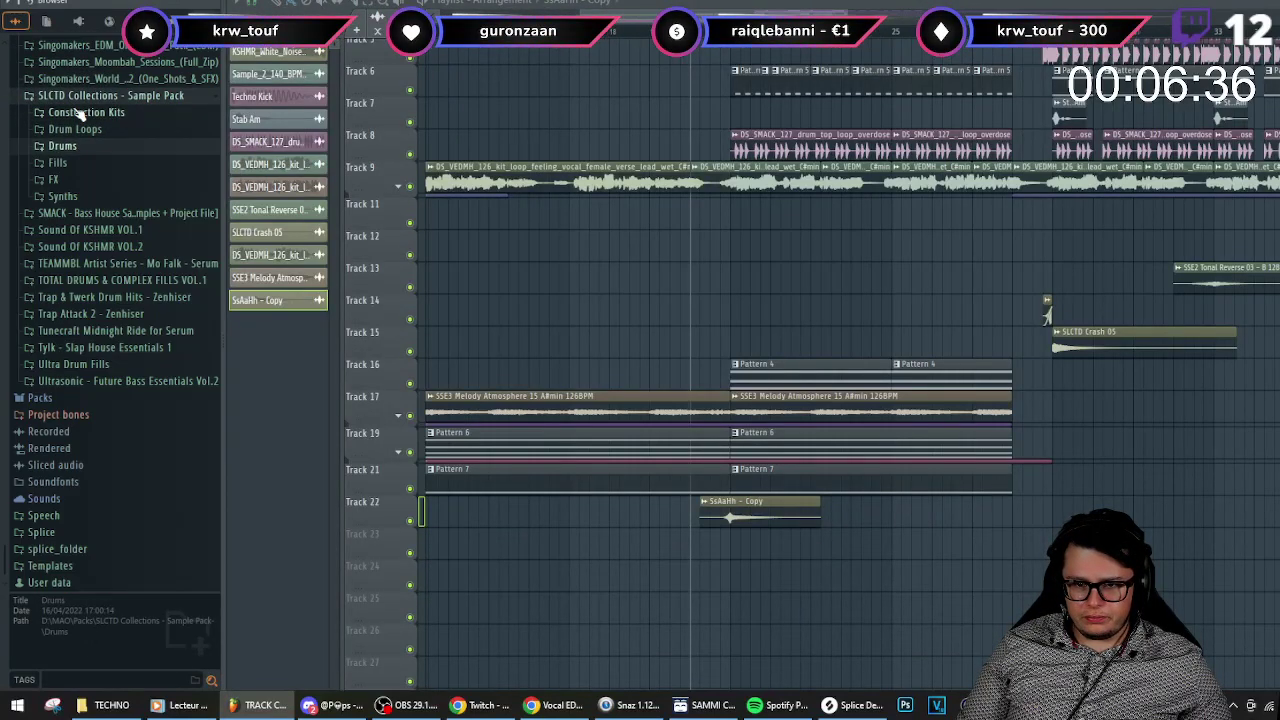
# - Preview the SLCTD FX Transitions samples and replace the SsAaHh - Copy clip on Track 22 with SLCTD Transition 03 124BPM
pyautogui.click(63, 198)
pyautogui.click(68, 276)
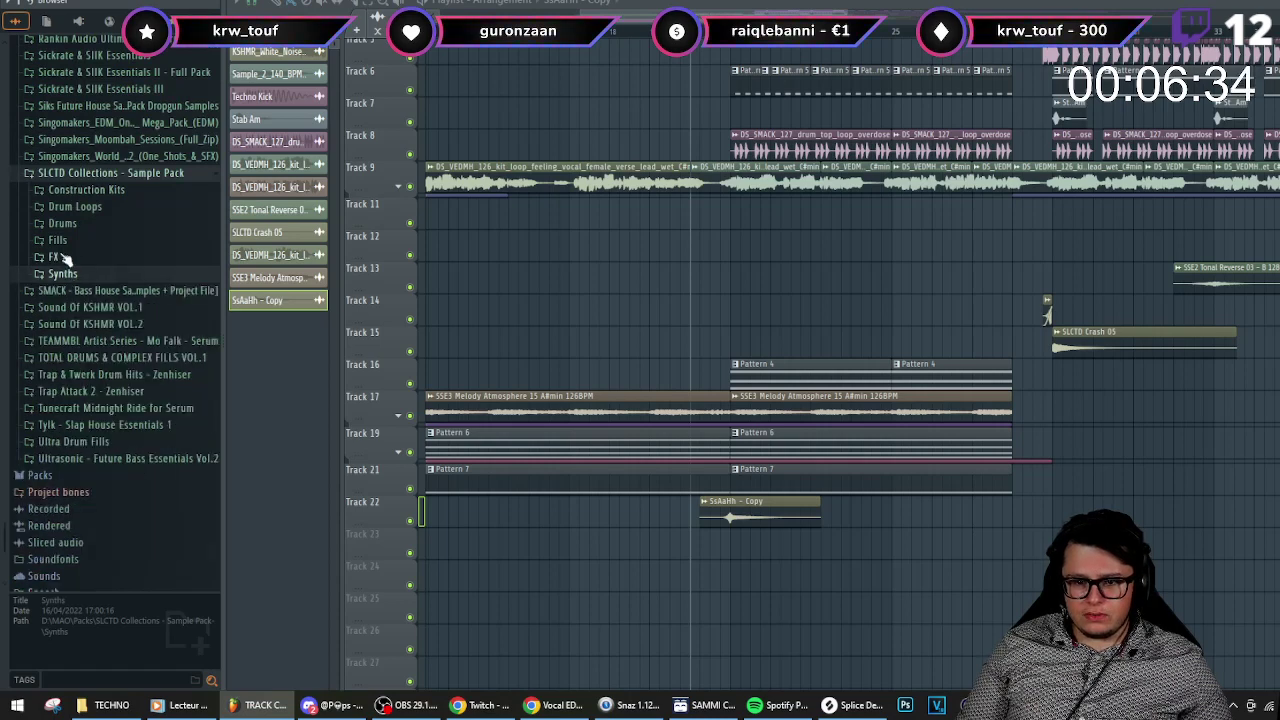
pyautogui.click(53, 256)
pyautogui.click(82, 324)
pyautogui.click(90, 341)
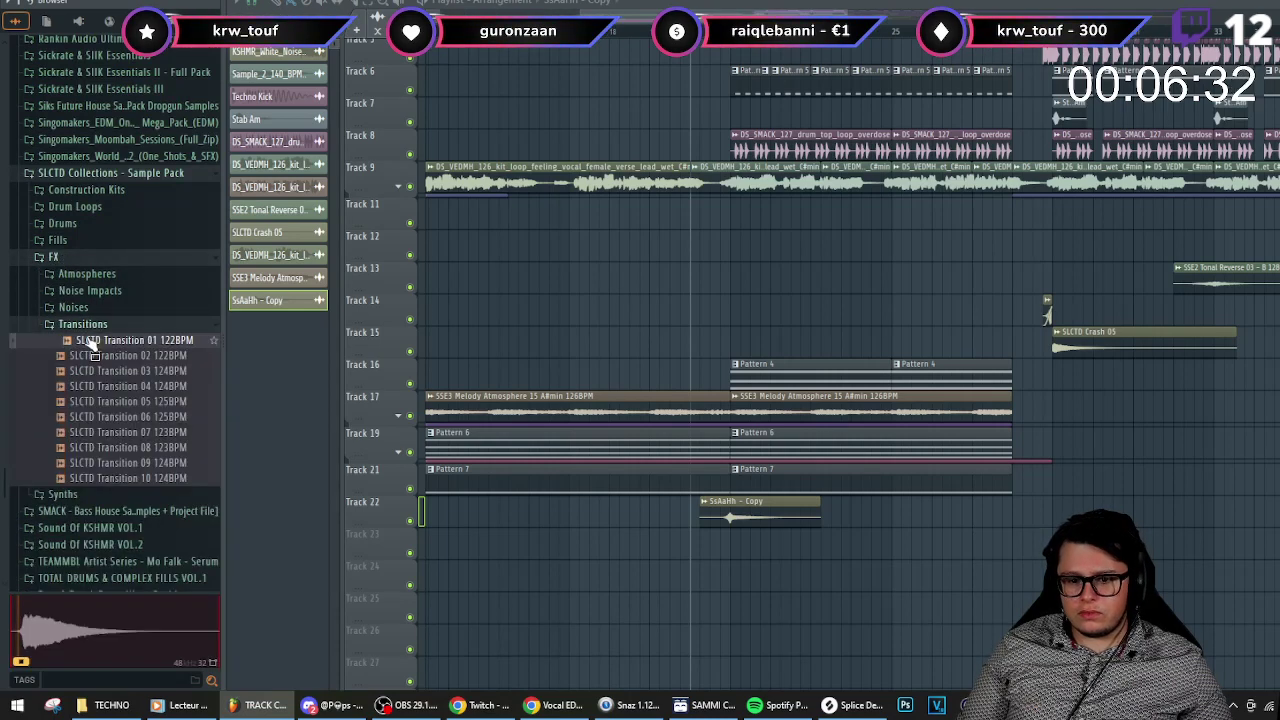
pyautogui.click(98, 356)
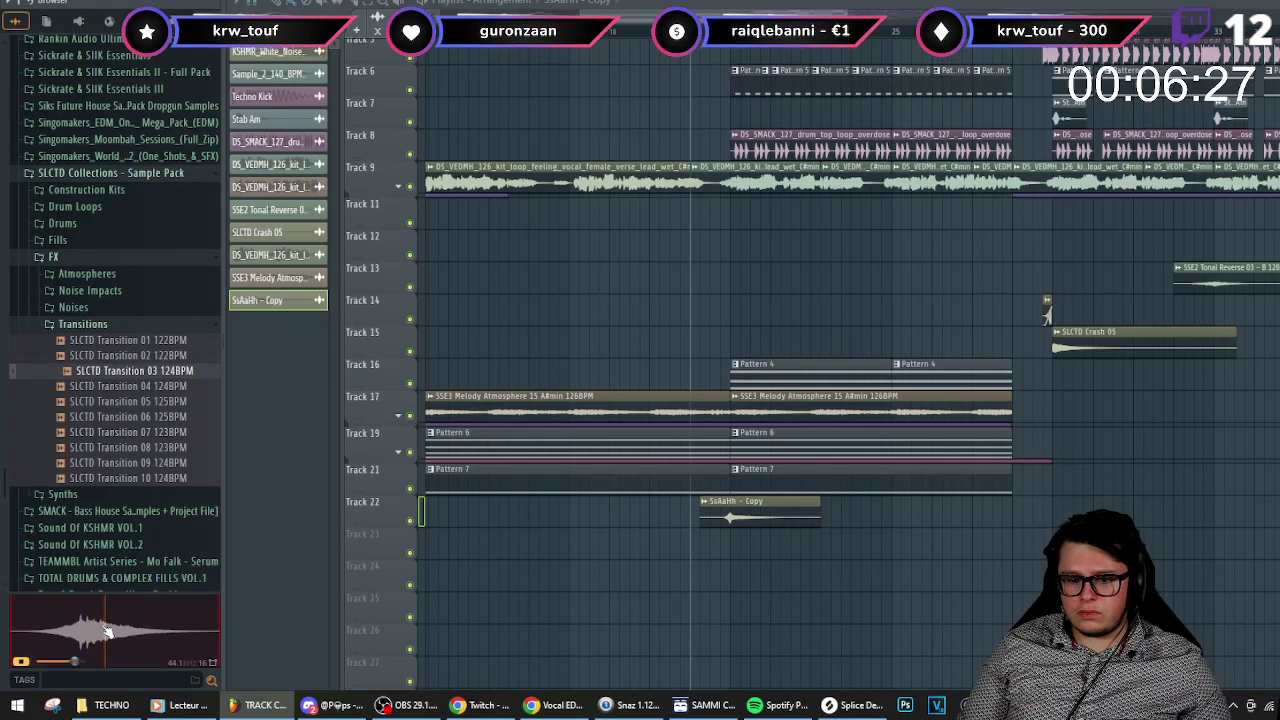
pyautogui.moveTo(771, 538); pyautogui.dragTo(705, 506)
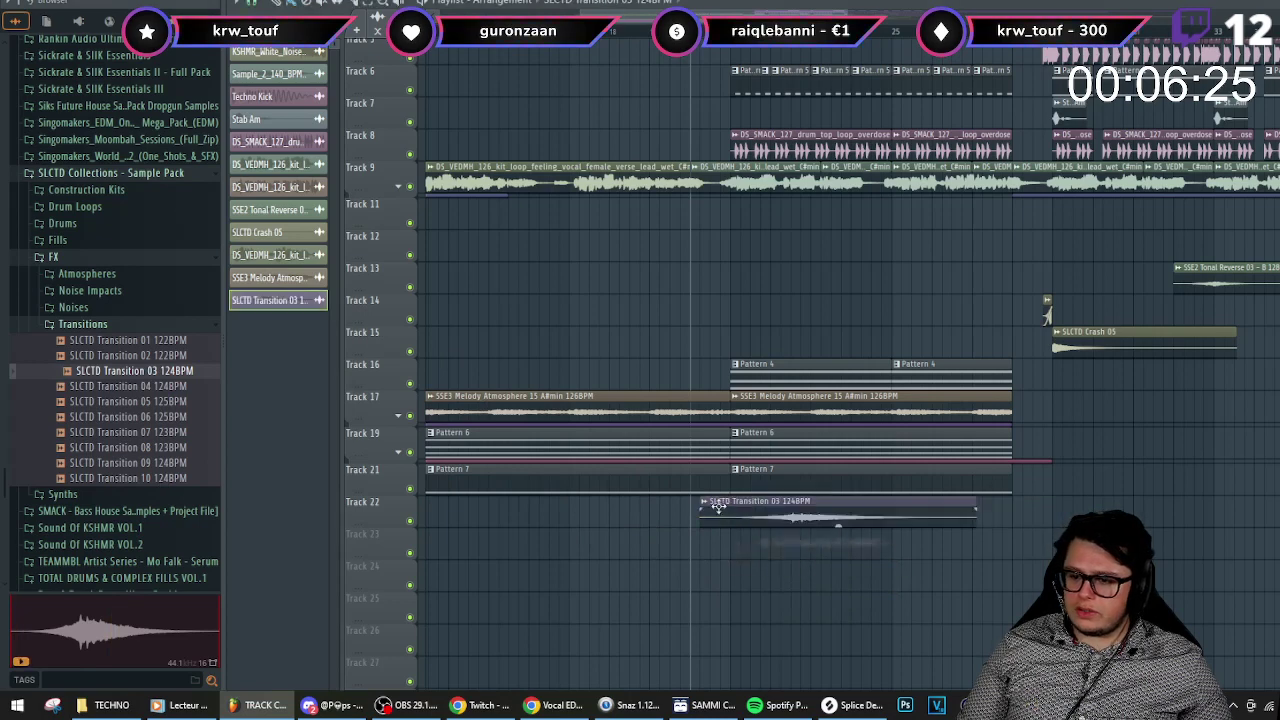
# - Fit the SLCTD Transition 03 clip to the project tempo as 124 BPM and align its peak with the drums' entry
pyautogui.rightClick(704, 506)
pyautogui.click(856, 574)
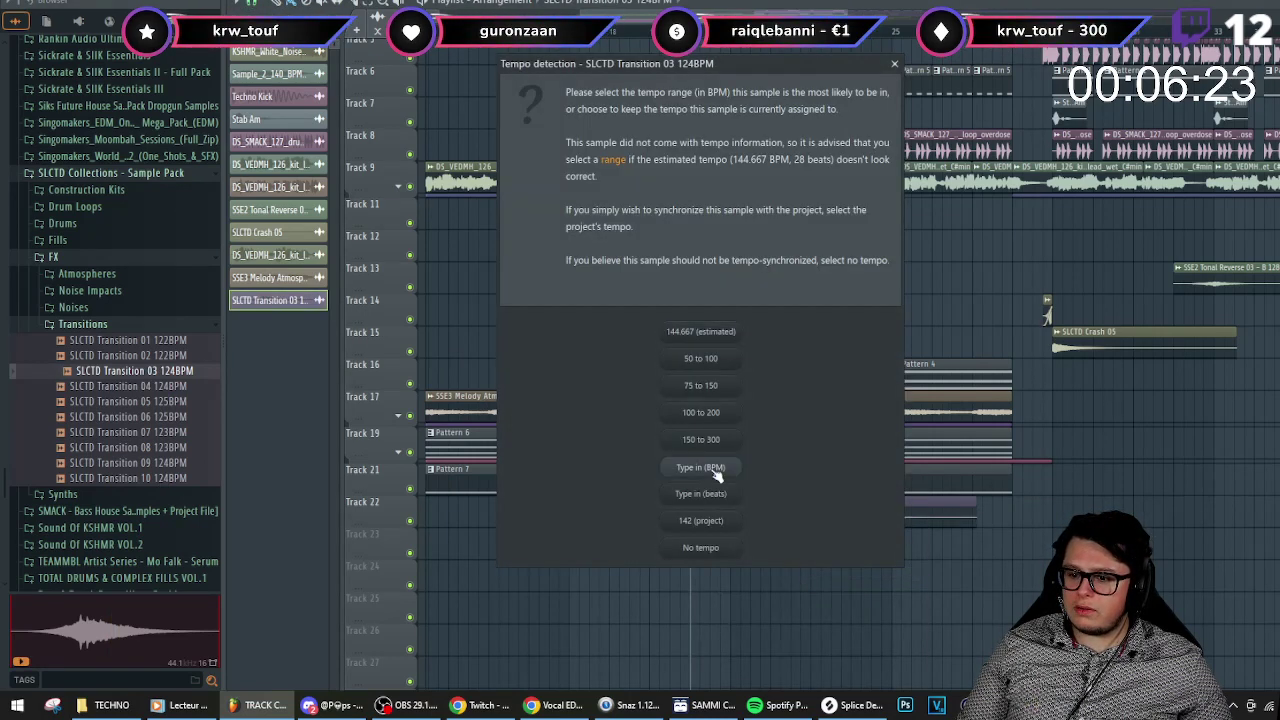
pyautogui.click(714, 474)
pyautogui.write('124')
pyautogui.press('Return')
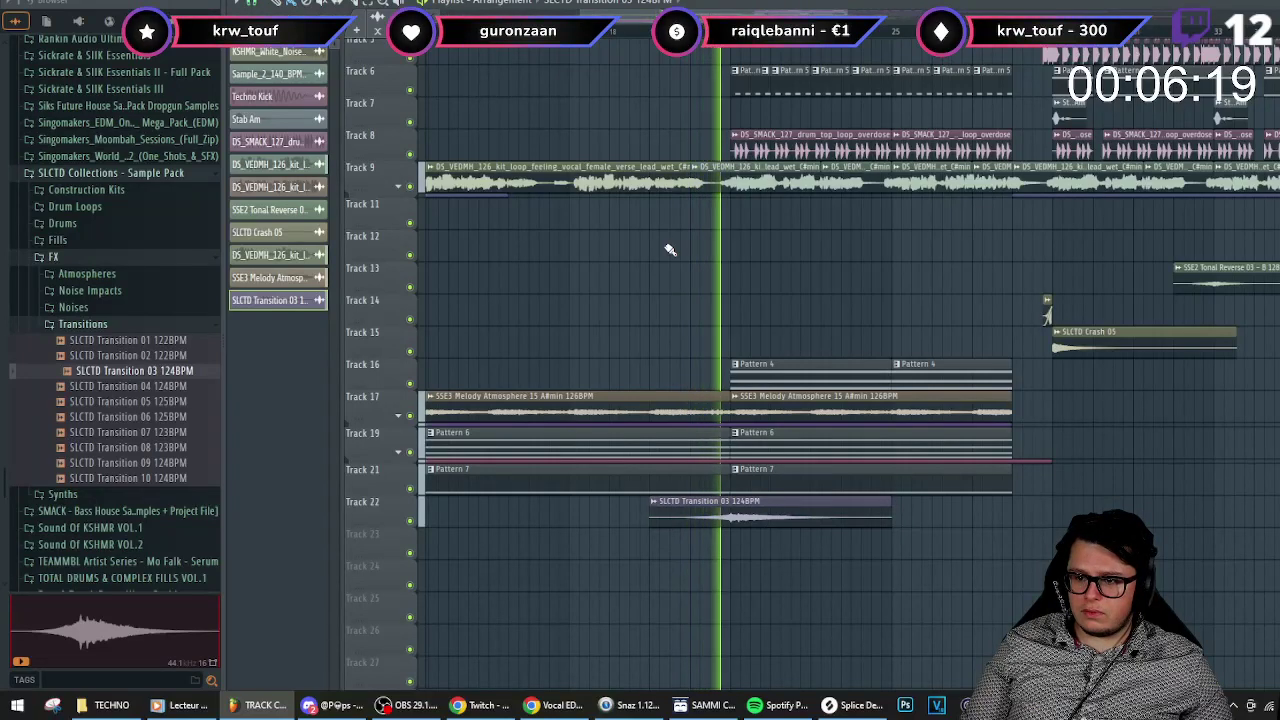
# - Lower the volume fader of mixer insert 45 slightly while replaying the transition
pyautogui.press('F9')
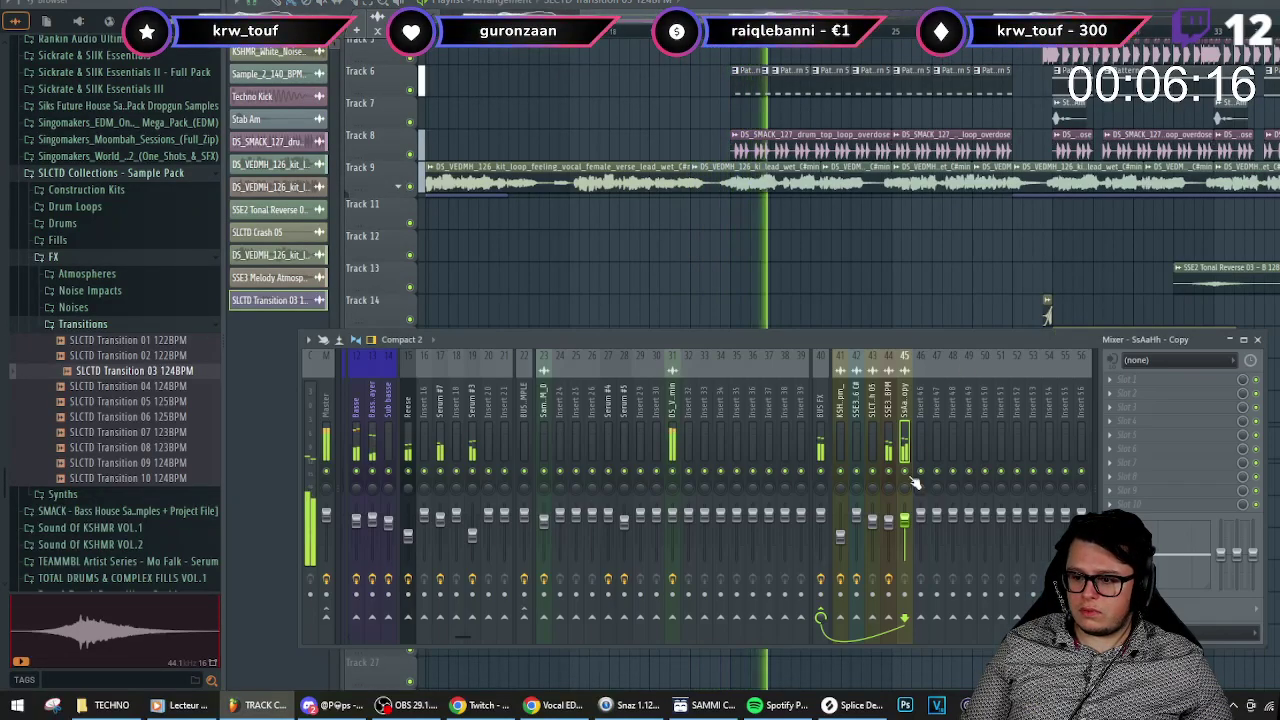
pyautogui.press('space')
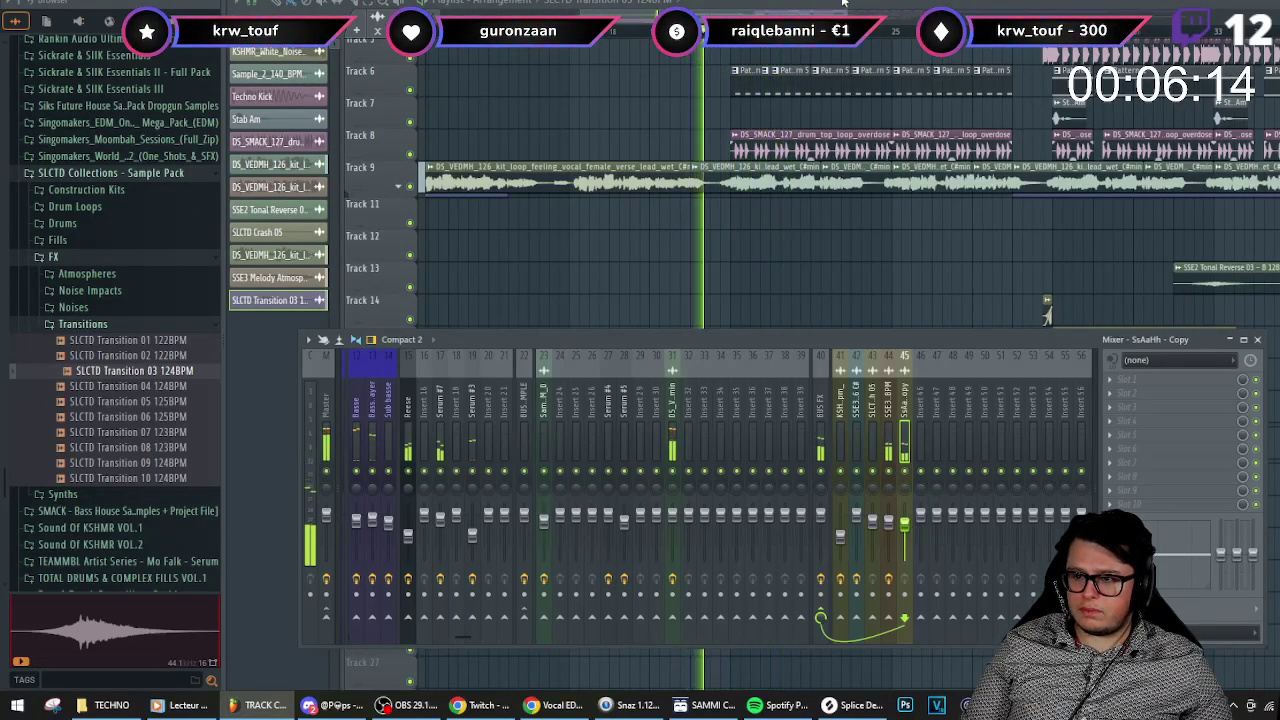
pyautogui.press('F9')
# - Insert an empty playlist track above the vocal track, between the drum loop and the vocals
pyautogui.scroll(2, 740, 325)
pyautogui.scroll(-5, 708, 310)
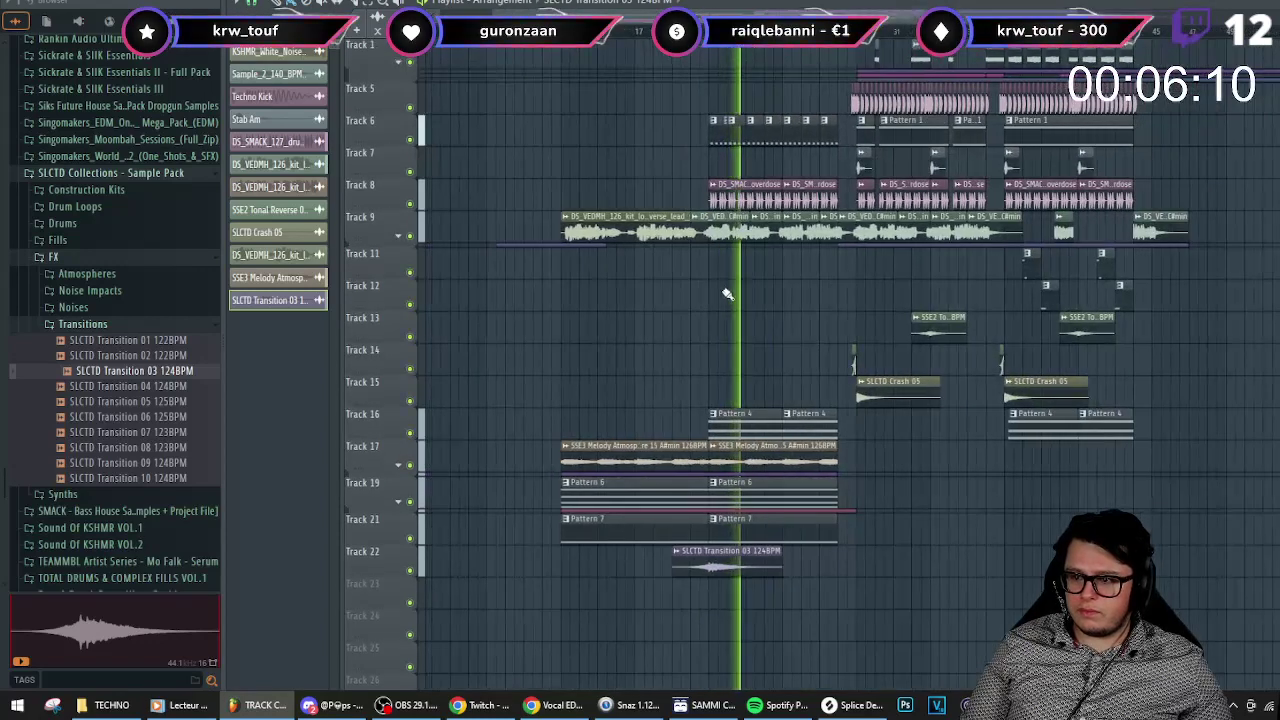
pyautogui.rightClick(394, 211)
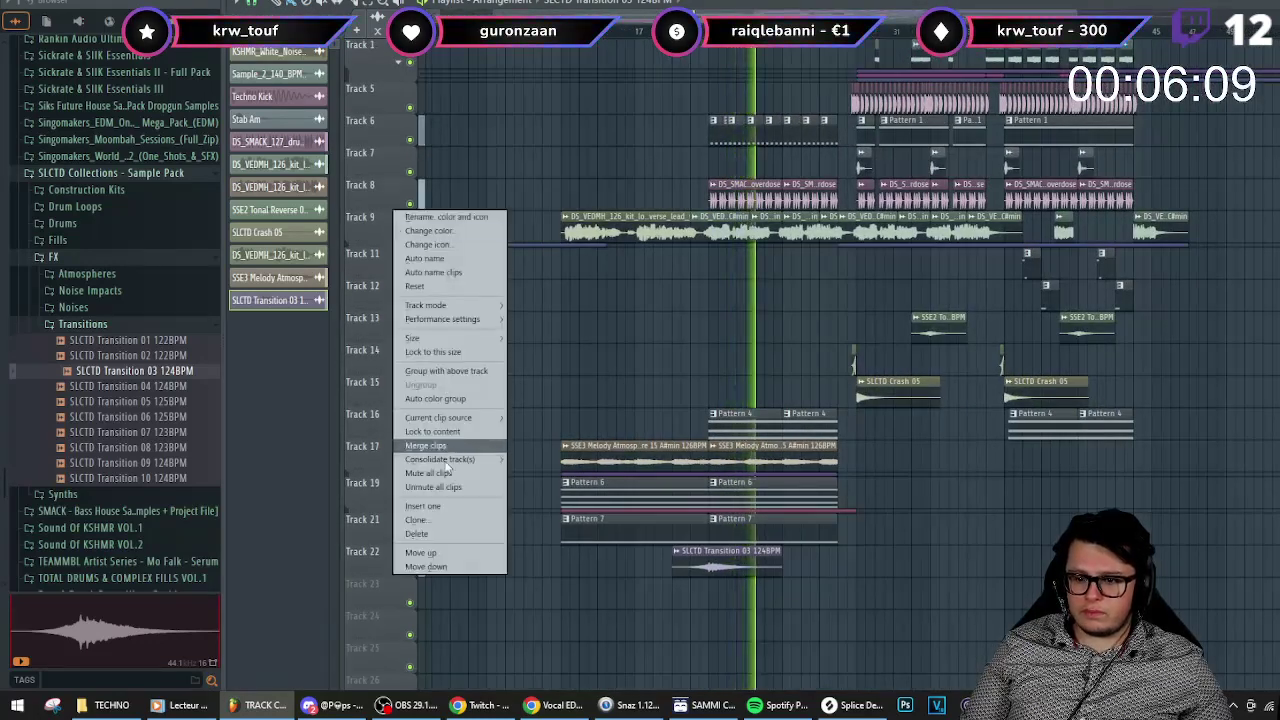
pyautogui.click(424, 506)
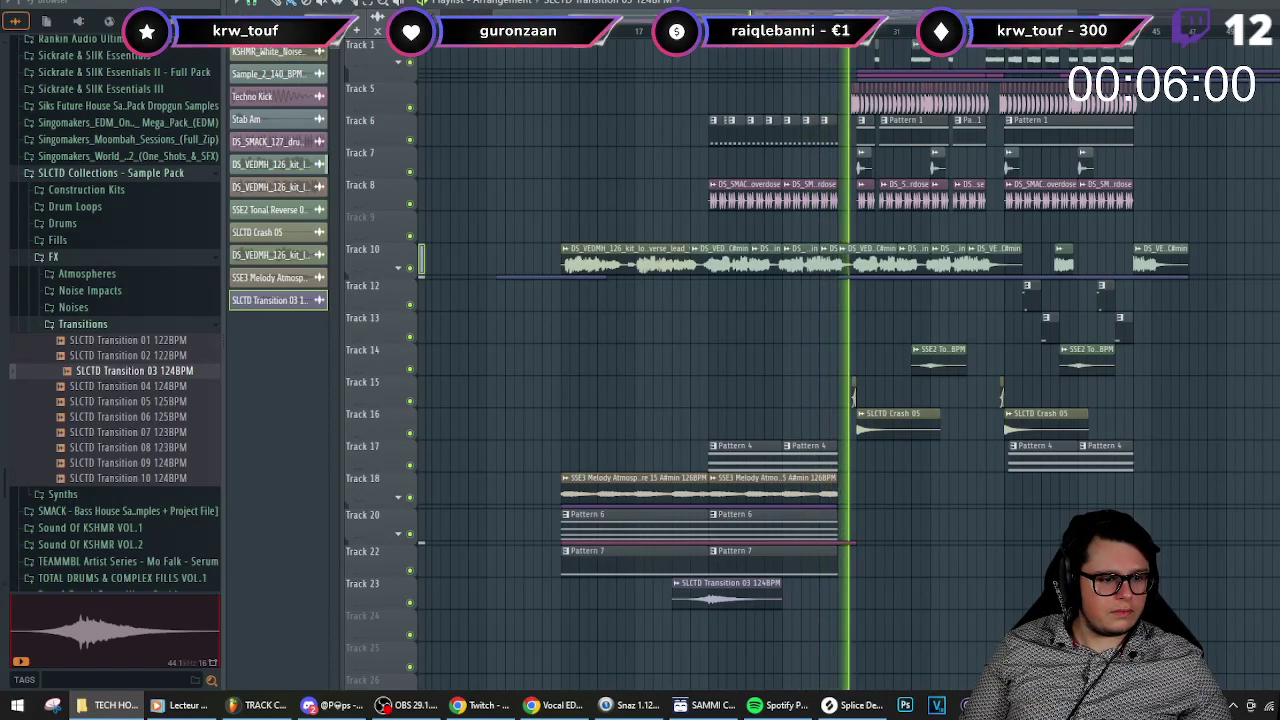
# - Place TA_MK4_SNARE_ROLL_MASSIVE_126 from the sample folder on Track 12 and fit it to the project tempo as 126 BPM
pyautogui.moveTo(623, 334); pyautogui.dragTo(717, 310)
pyautogui.scroll(2, 717, 310)
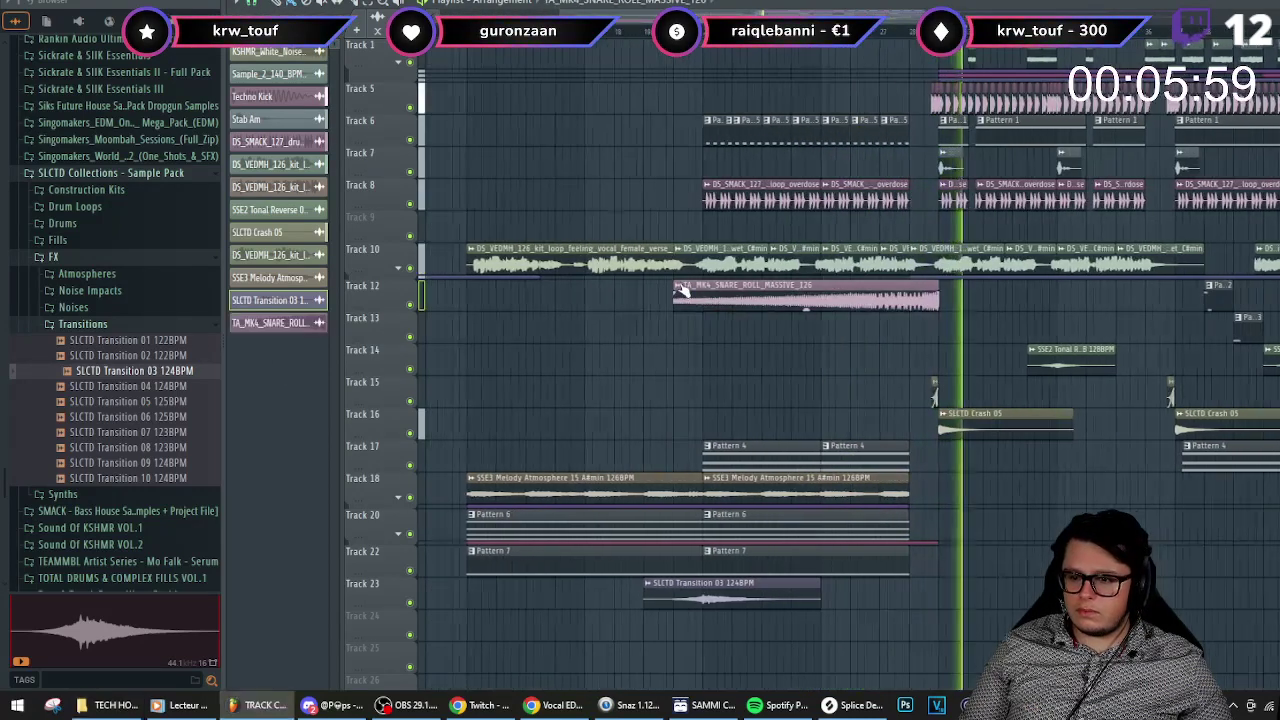
pyautogui.click(677, 286)
pyautogui.click(818, 394)
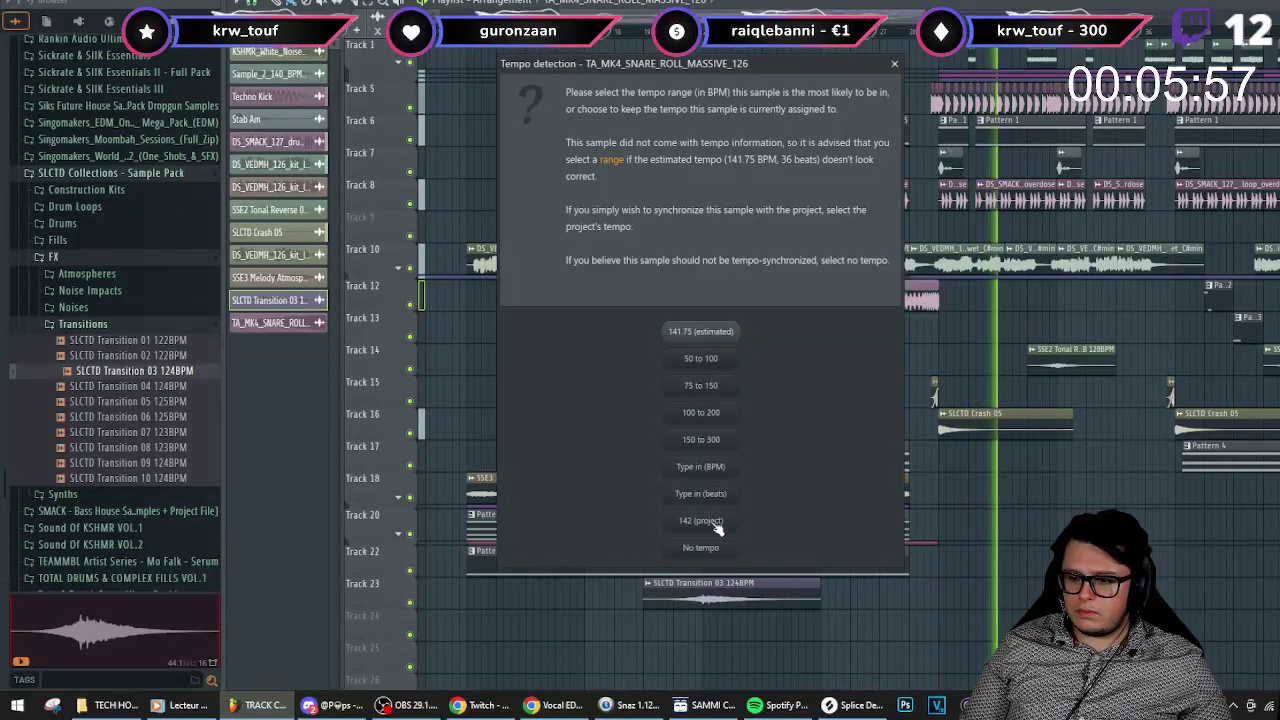
pyautogui.click(700, 466)
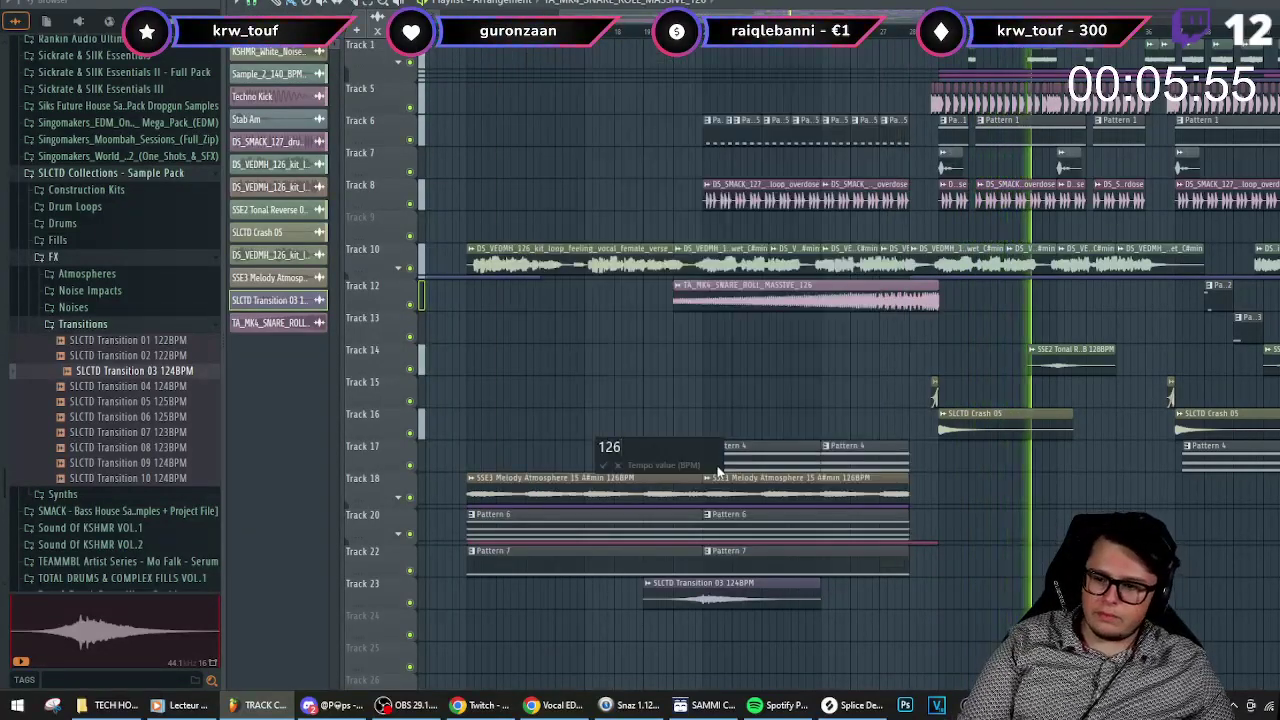
pyautogui.press('Return')
# - Align the snare roll's start with the build-up drums, trim its end to the drum loop's end, and replay the section
pyautogui.scroll(2, 742, 312)
pyautogui.moveTo(745, 292); pyautogui.dragTo(792, 292)
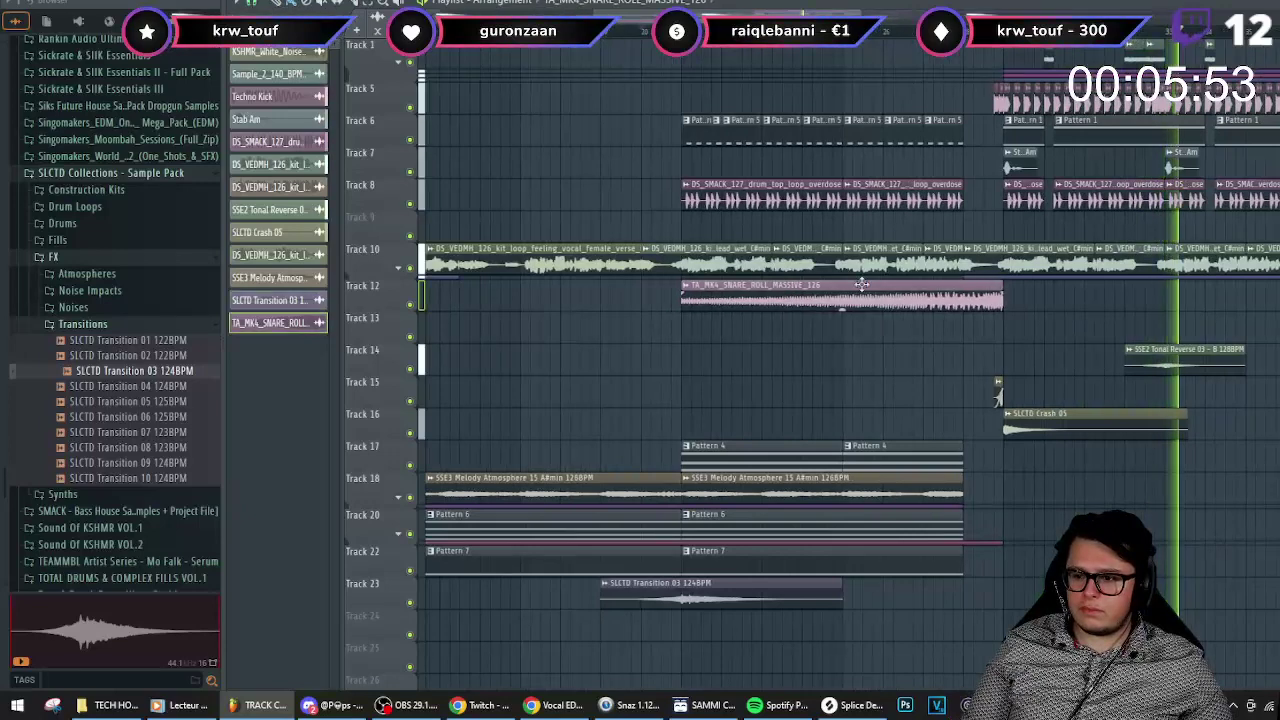
pyautogui.moveTo(1001, 292); pyautogui.dragTo(963, 285)
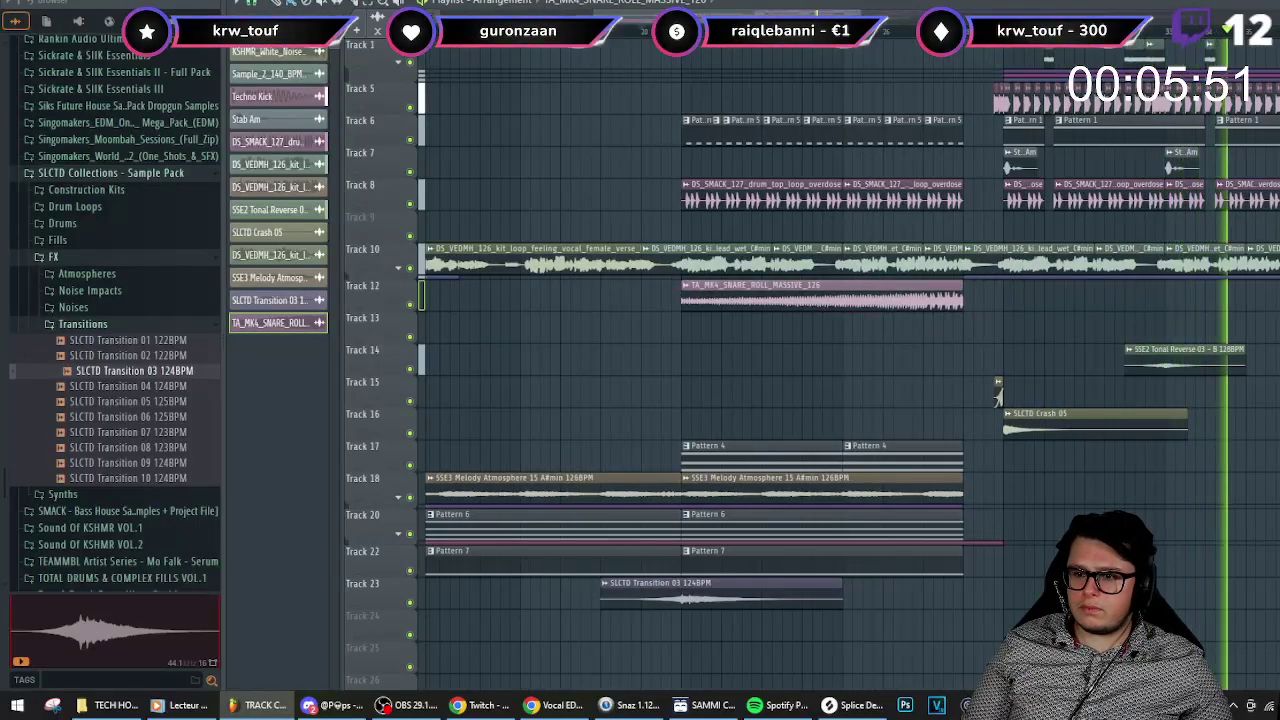
pyautogui.press('space')
pyautogui.press('space')
# - Set the time stretching mode of the TA_MK4_SNARE_ROLL_MASSIVE_126 clip to Stretch
pyautogui.doubleClick(725, 287)
pyautogui.click(612, 159)
pyautogui.click(610, 201)
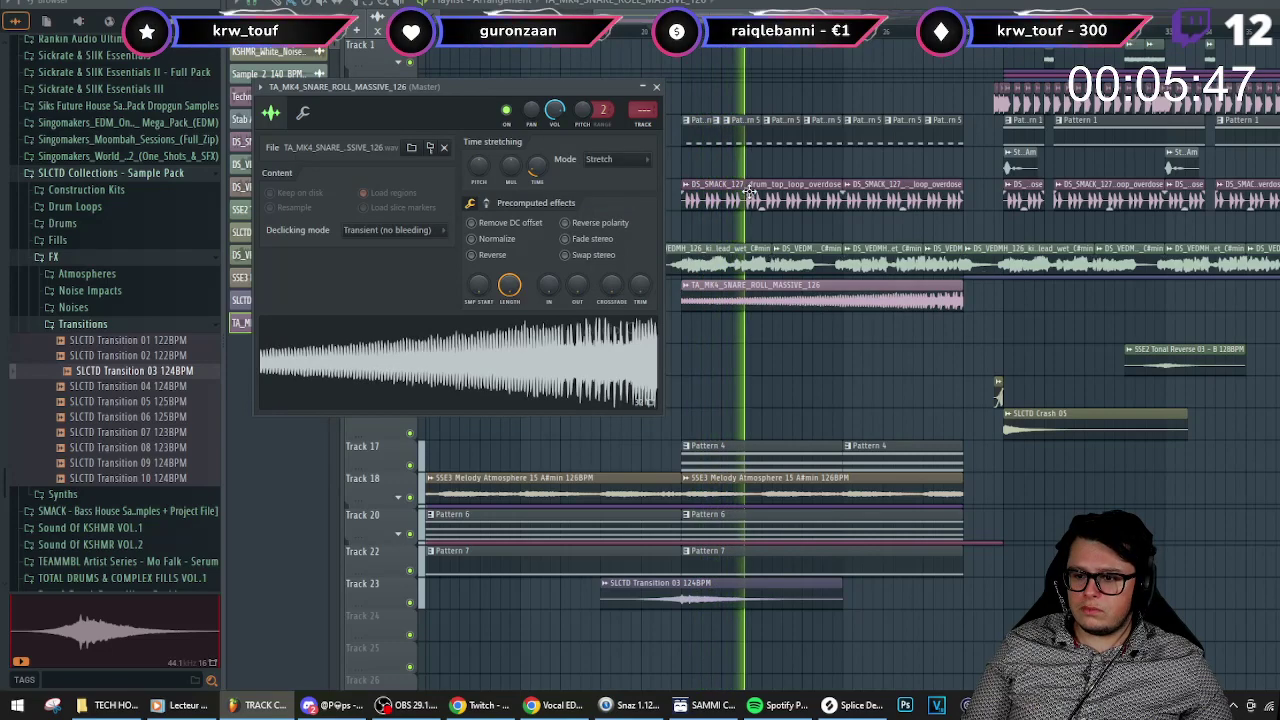
# - Assign the snare roll to mixer insert 4 beside the drum loop and lower its volume fader slightly
pyautogui.press('F9')
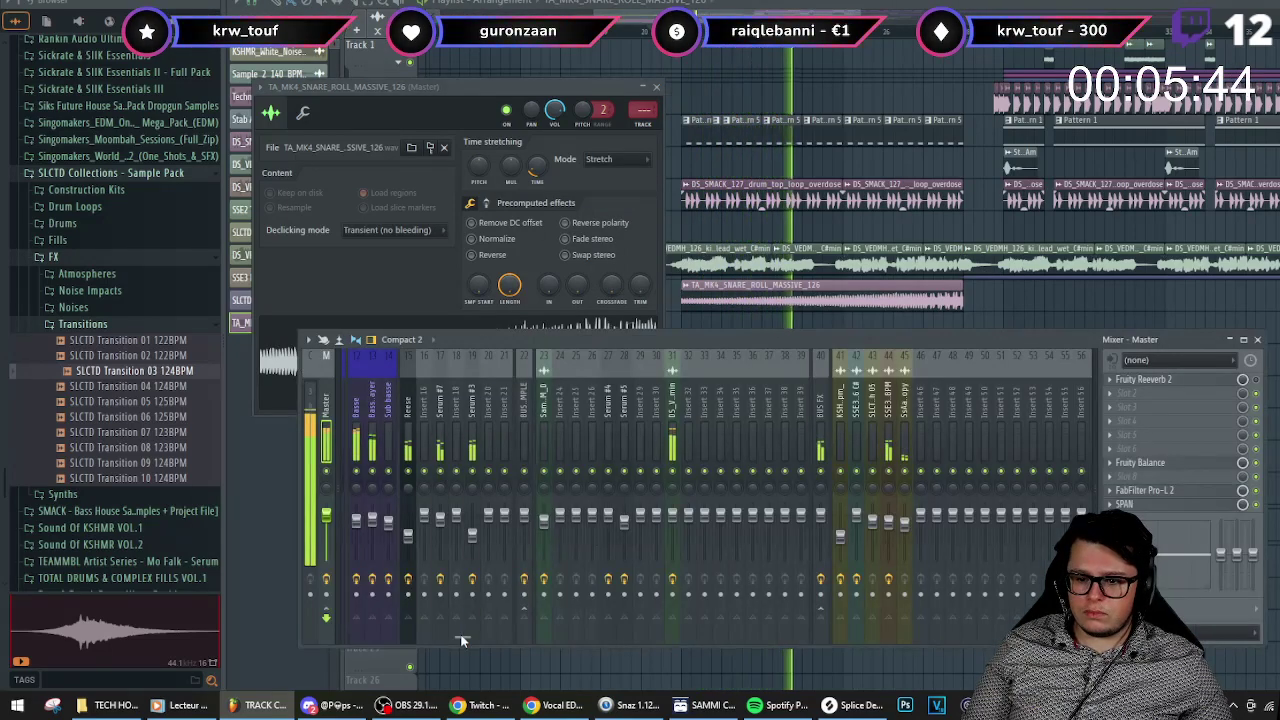
pyautogui.hotkey('ctrl', 'l')
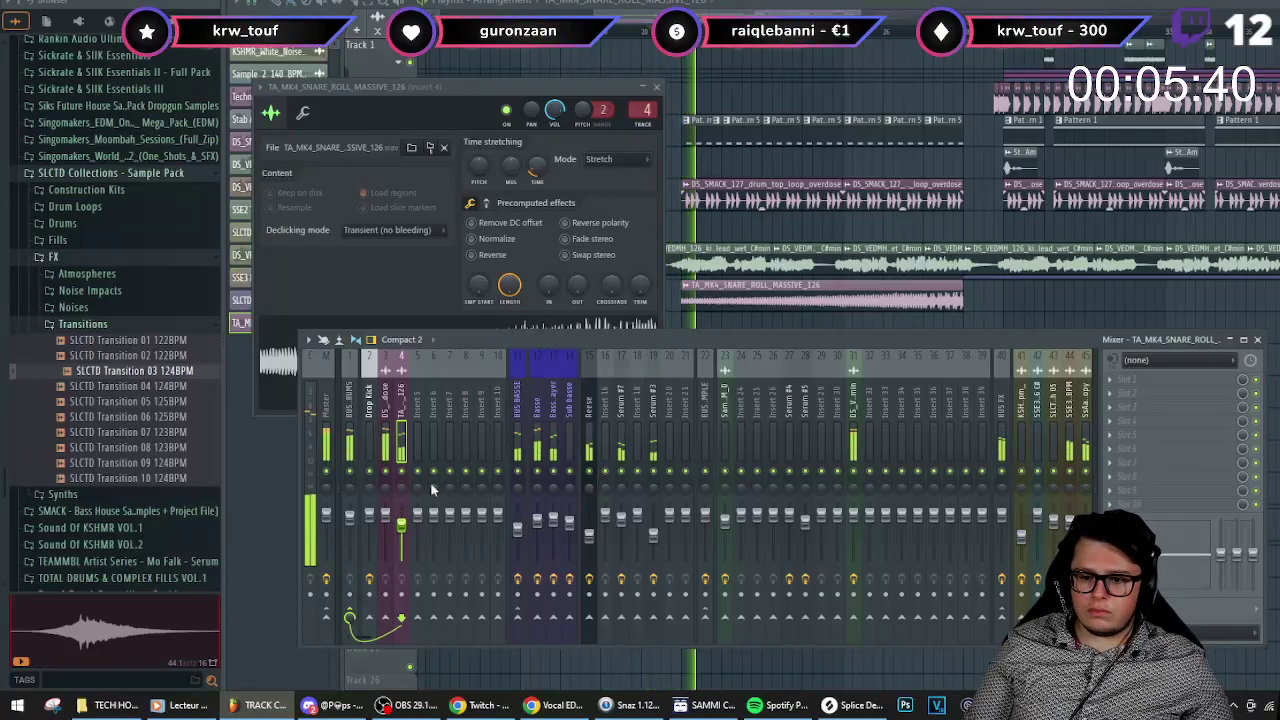
pyautogui.press('F12')
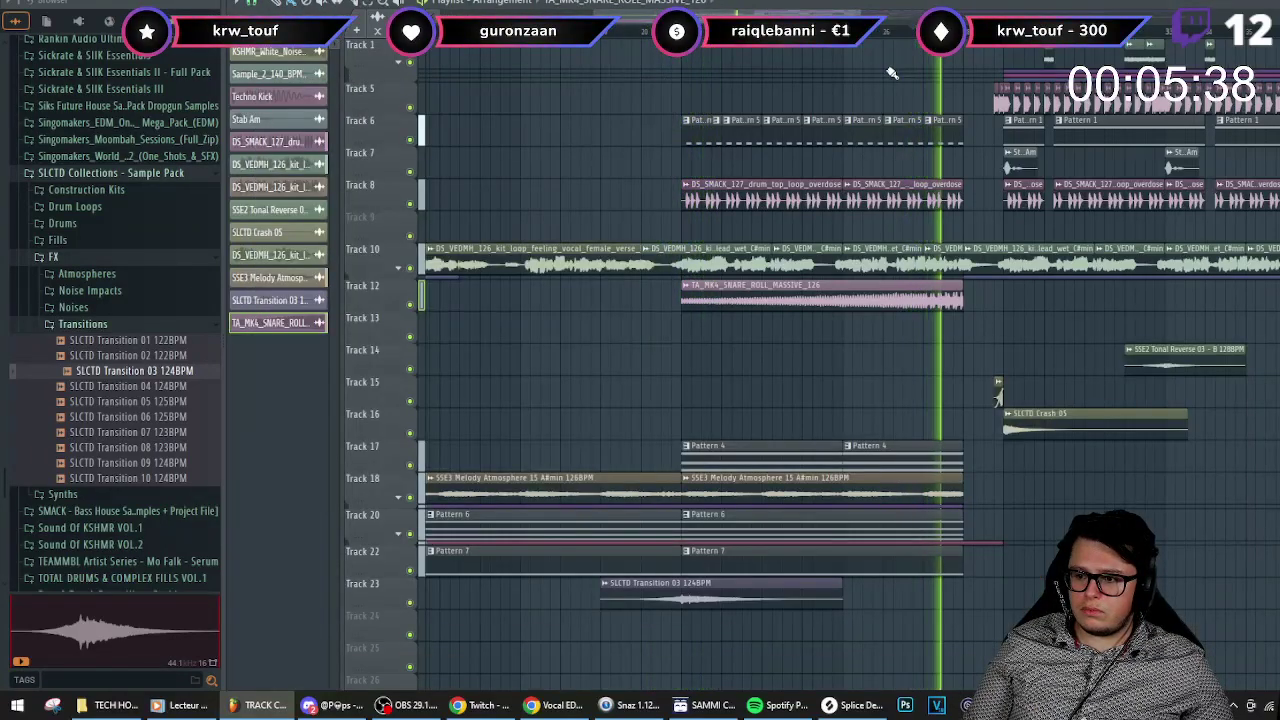
# - Replay the build-up, insert a new track below Track 6 and group it with the track above
pyautogui.click(683, 32)
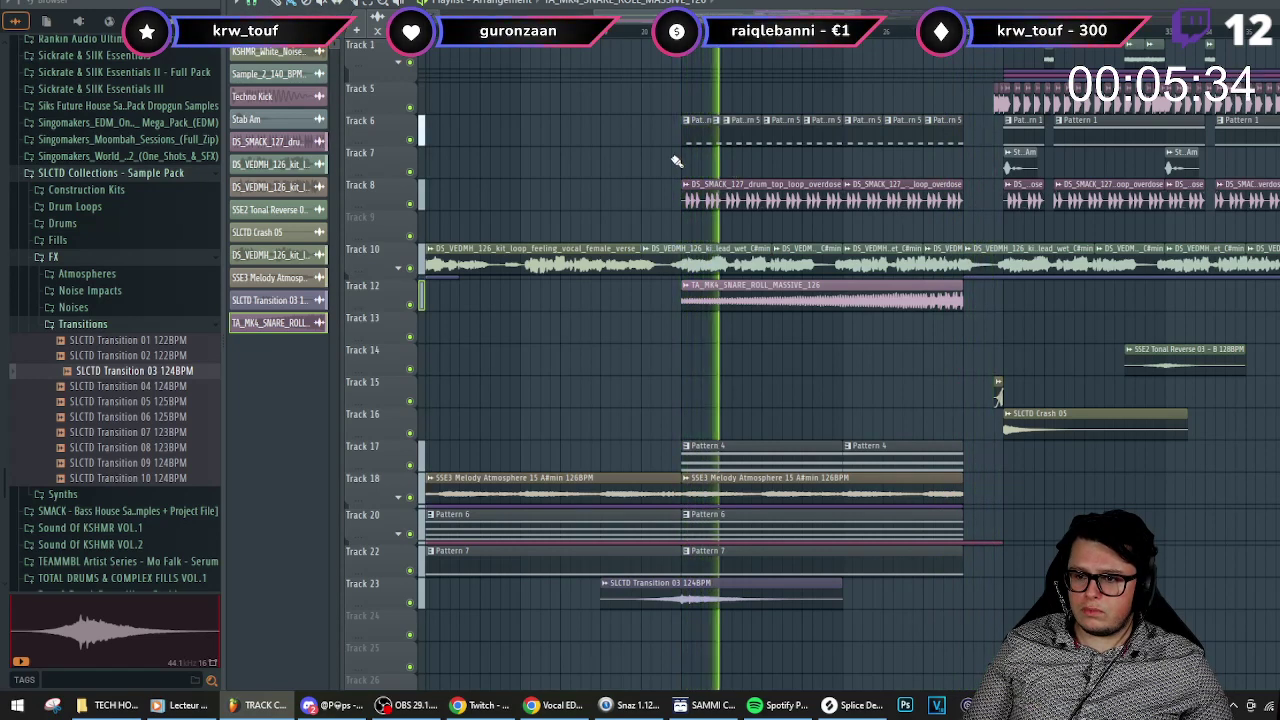
pyautogui.rightClick(410, 165)
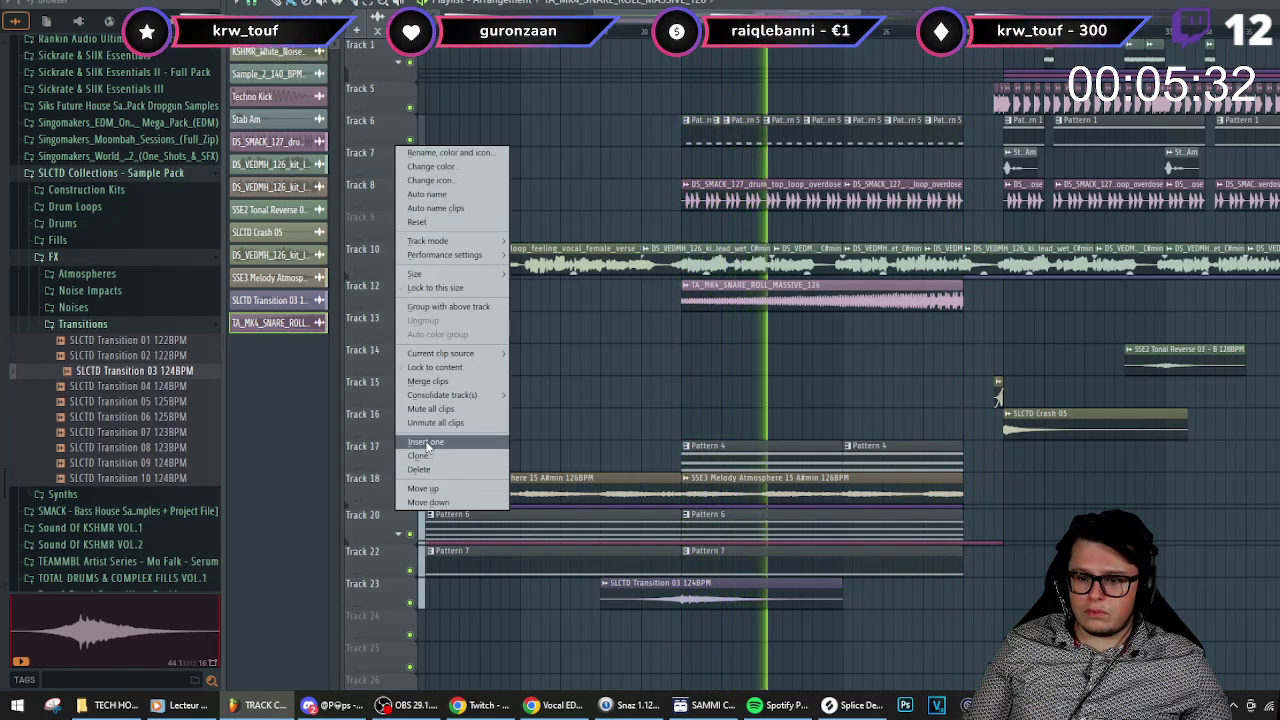
pyautogui.click(428, 442)
pyautogui.rightClick(410, 160)
pyautogui.click(453, 306)
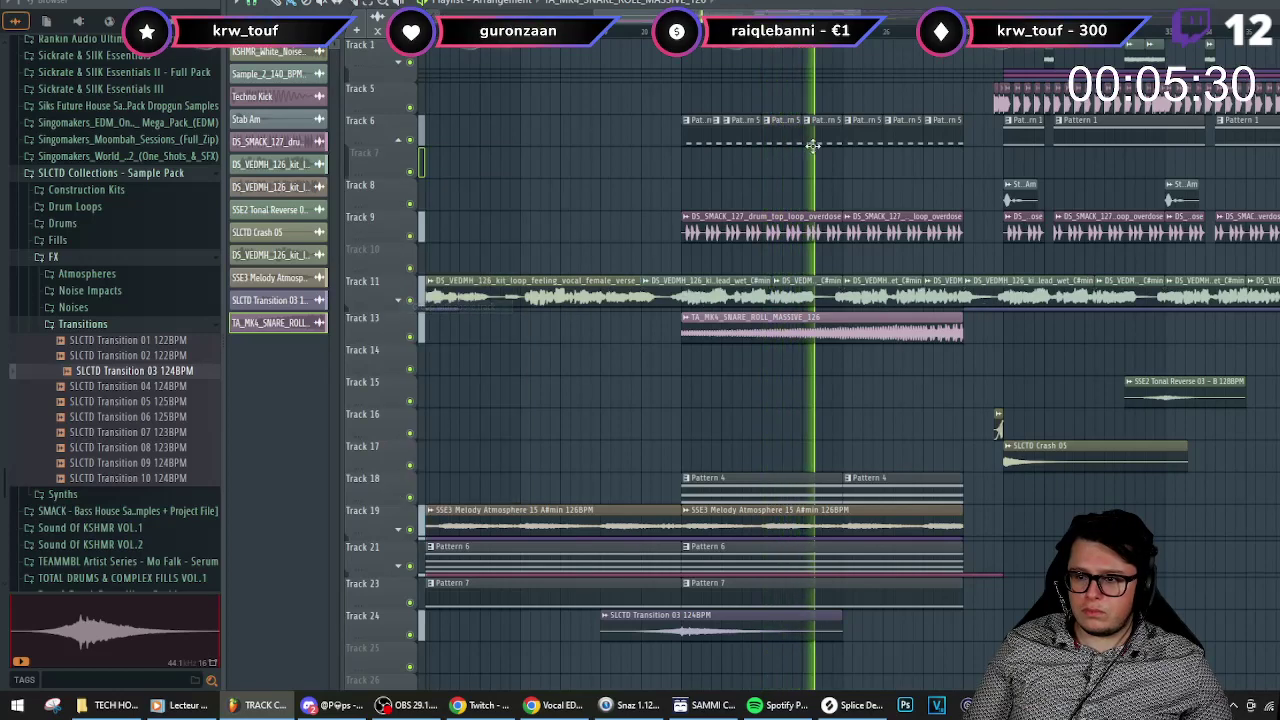
# - Create an automation clip for the cutoff frequency of the Fruity Filter on the BUS BASSE mixer track
pyautogui.press('F9')
pyautogui.click(523, 431)
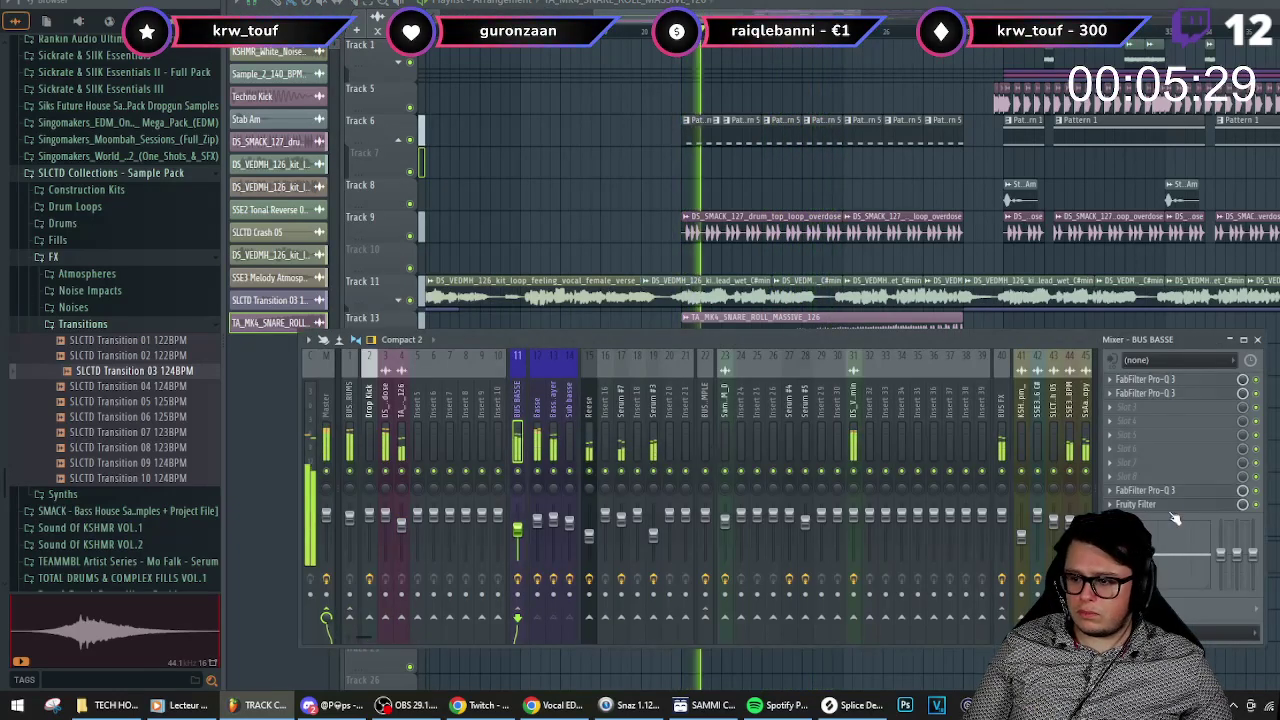
pyautogui.click(1170, 506)
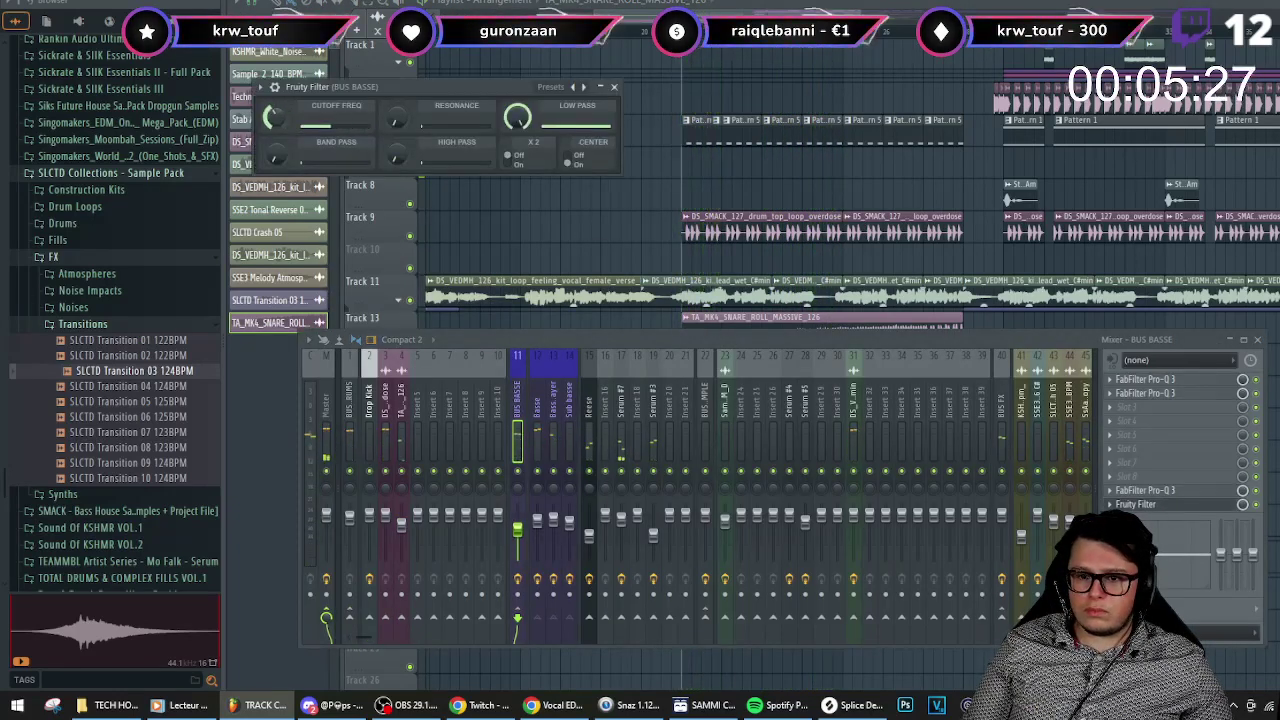
pyautogui.press('space')
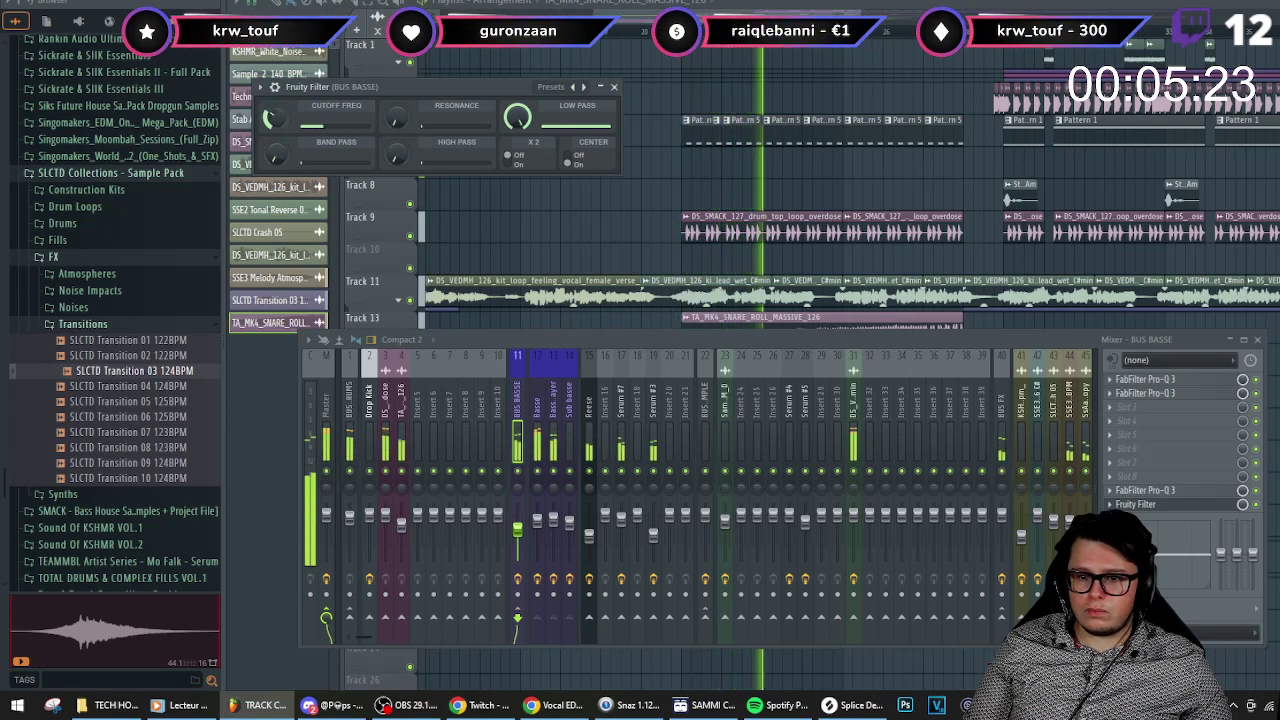
pyautogui.rightClick(273, 120)
pyautogui.rightClick(270, 120)
pyautogui.click(330, 224)
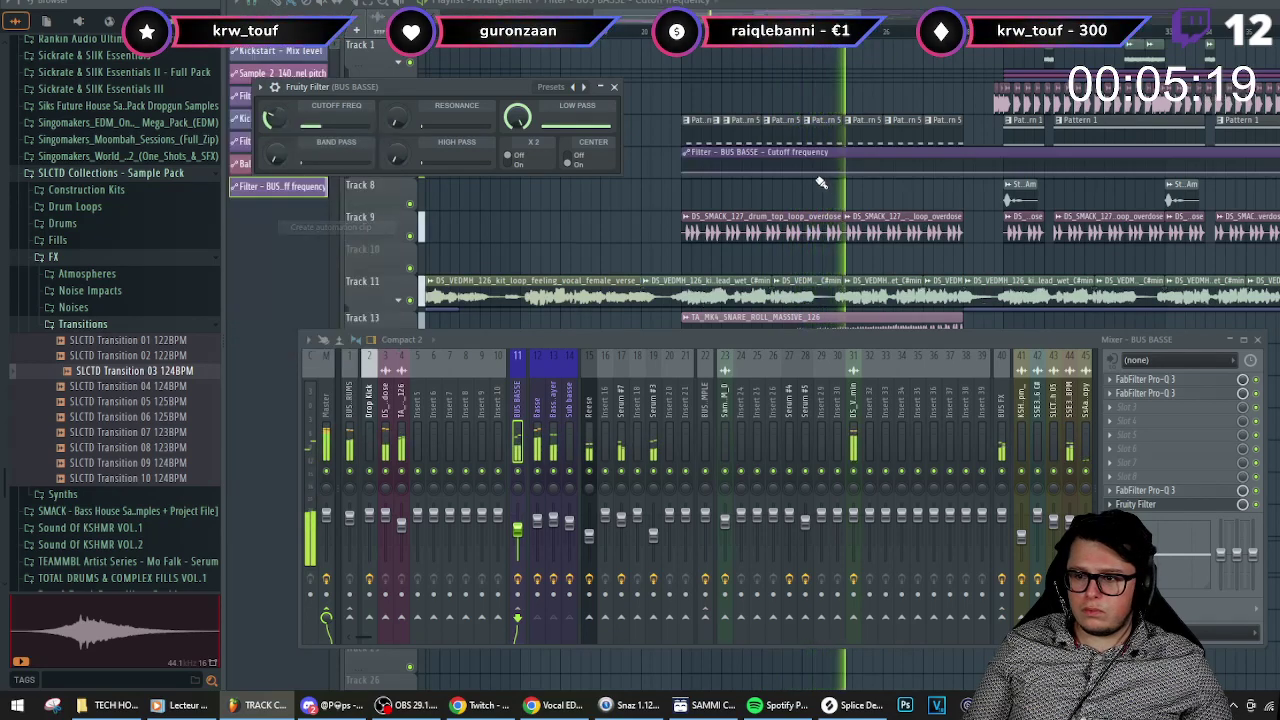
# - Shape the BUS BASSE cutoff automation to rise gradually from the build-up's start to its end and stay open into the drop, replaying it
pyautogui.rightClick(685, 173)
pyautogui.click(762, 401)
pyautogui.scroll(3, 871, 249)
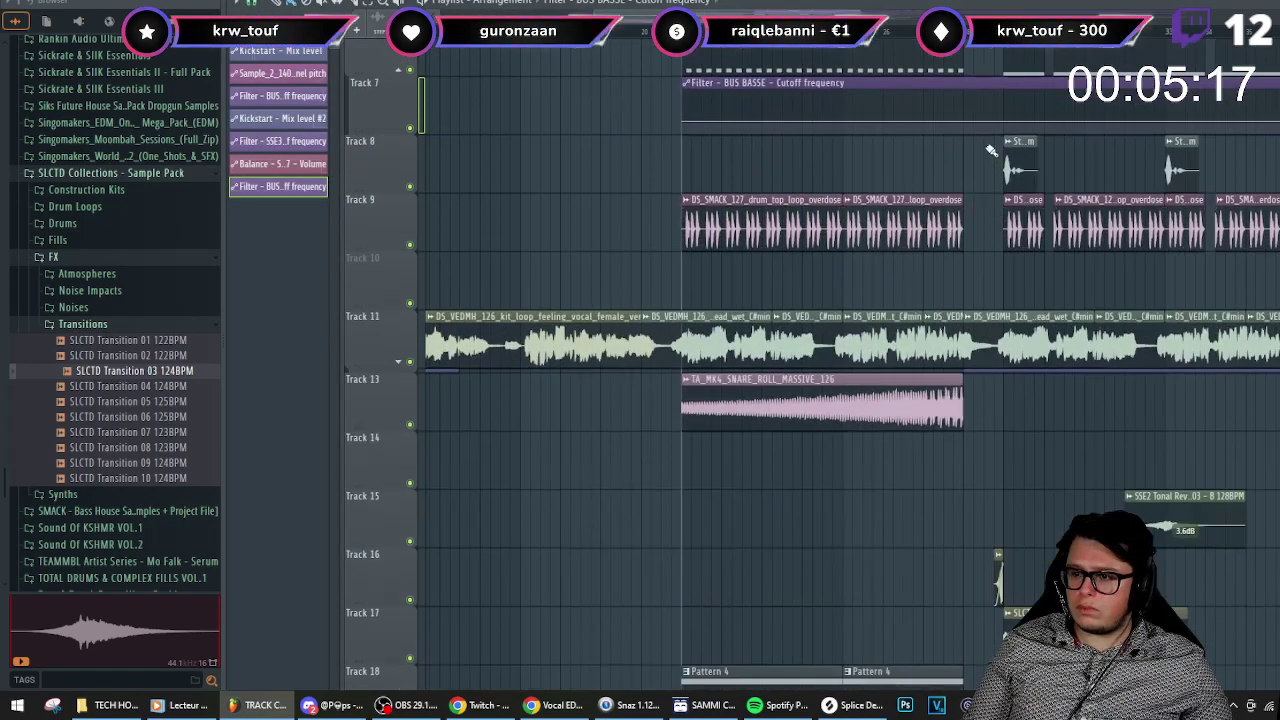
pyautogui.scroll(3, 978, 200)
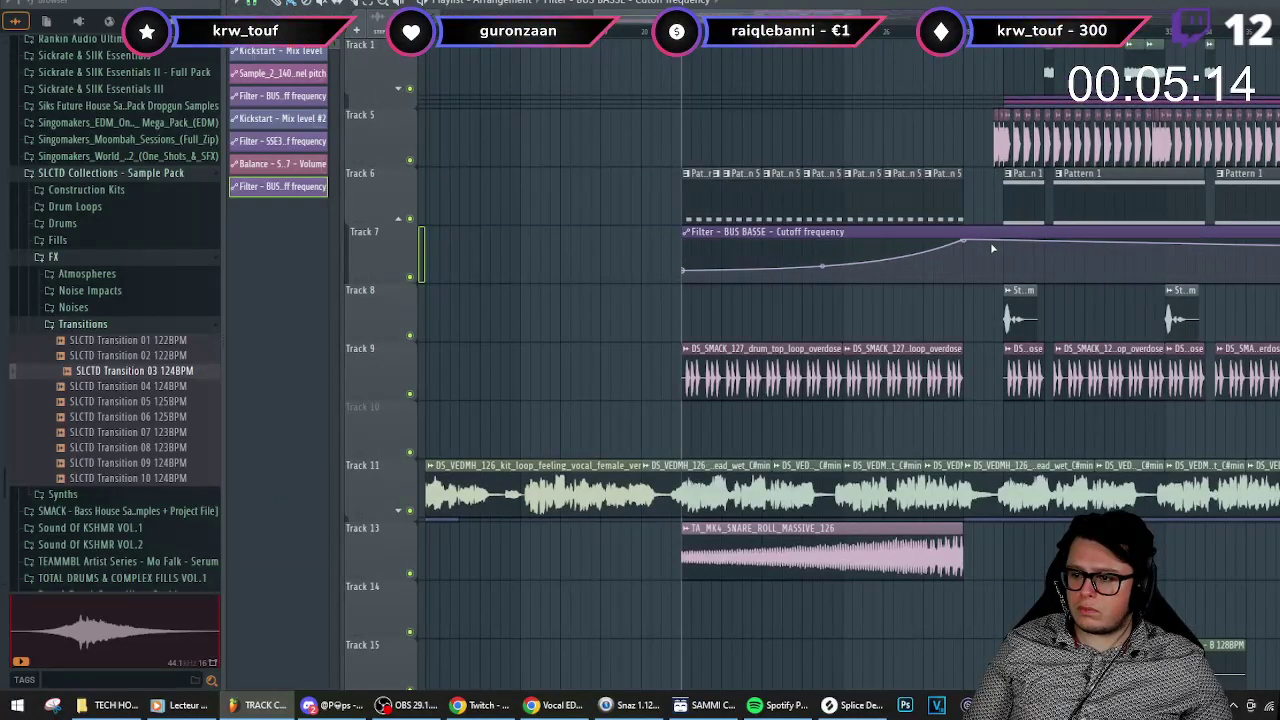
pyautogui.scroll(-2, 990, 250)
pyautogui.rightClick(996, 245)
pyautogui.moveTo(996, 245); pyautogui.dragTo(991, 234)
pyautogui.scroll(-2, 993, 236)
pyautogui.press('space')
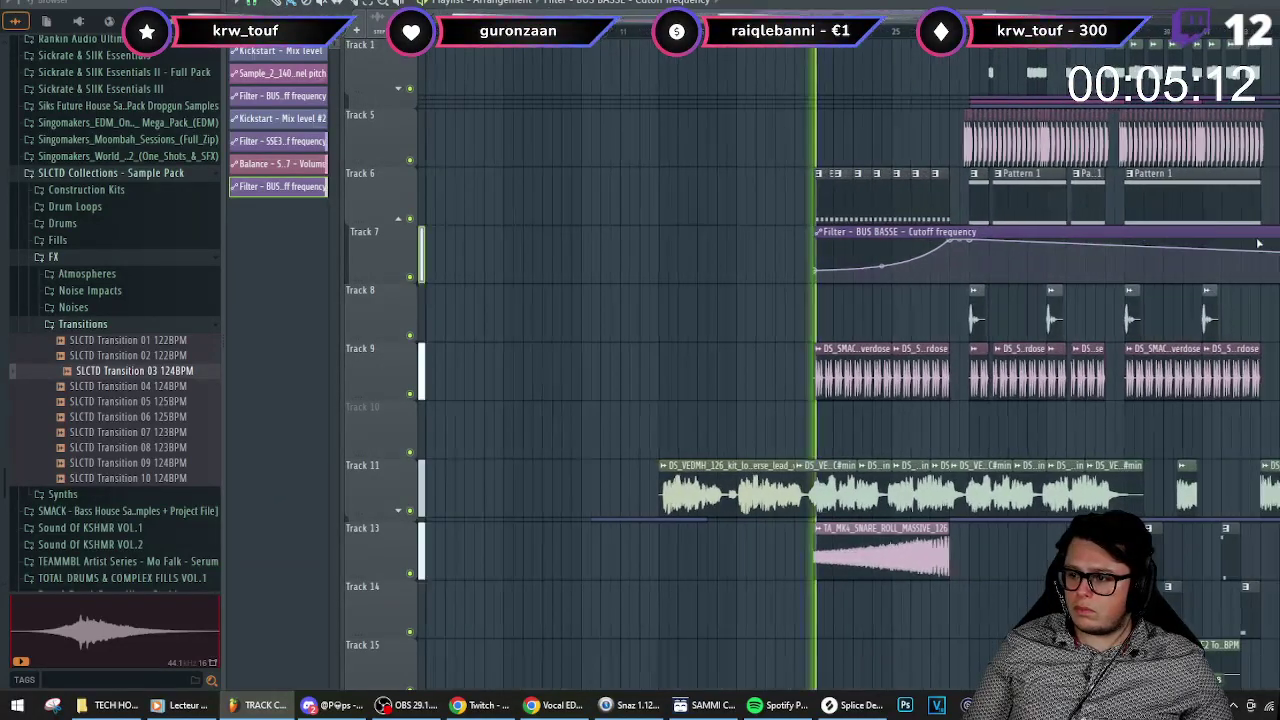
# - Insert an empty track between Track 6 and the BUS BASSE cutoff automation
pyautogui.scroll(-5, 880, 268)
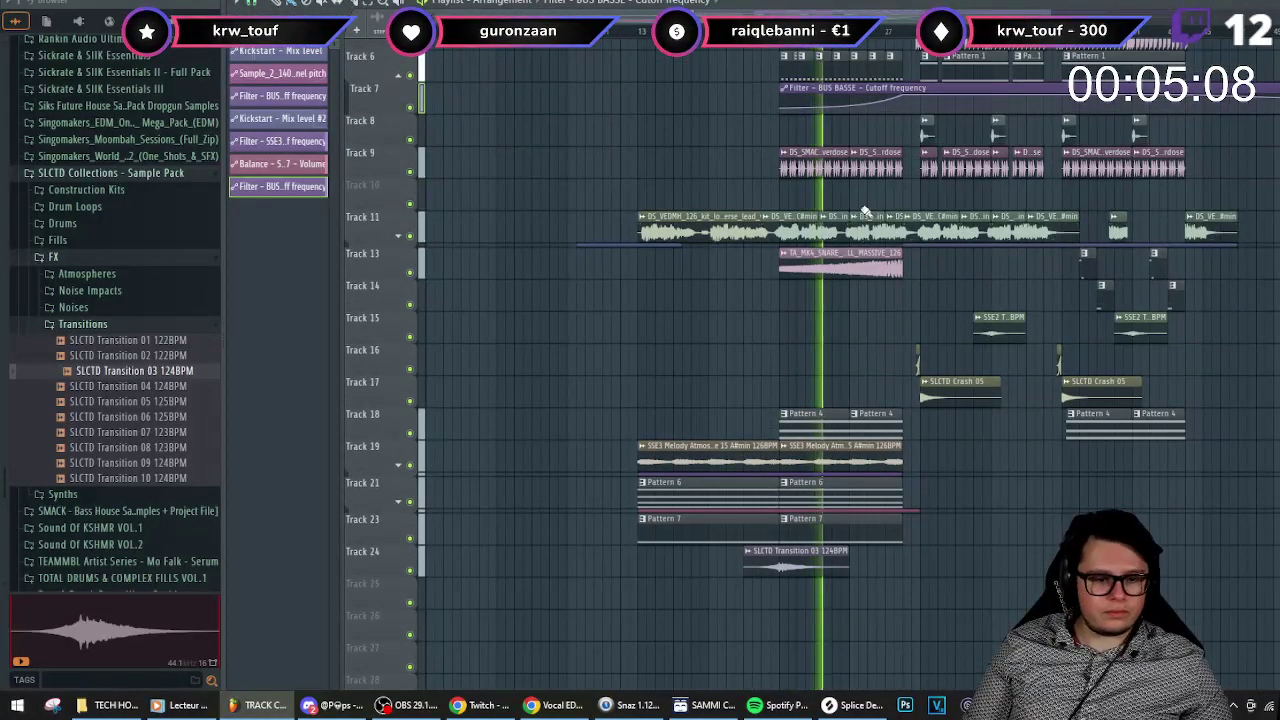
pyautogui.scroll(2, 880, 212)
pyautogui.rightClick(399, 138)
pyautogui.click(437, 440)
# - Find the low-cut FabFilter Pro-Q 3 in slot 9 of BUS BASSE and create an automation clip for its Band 1 frequency
pyautogui.press('F9')
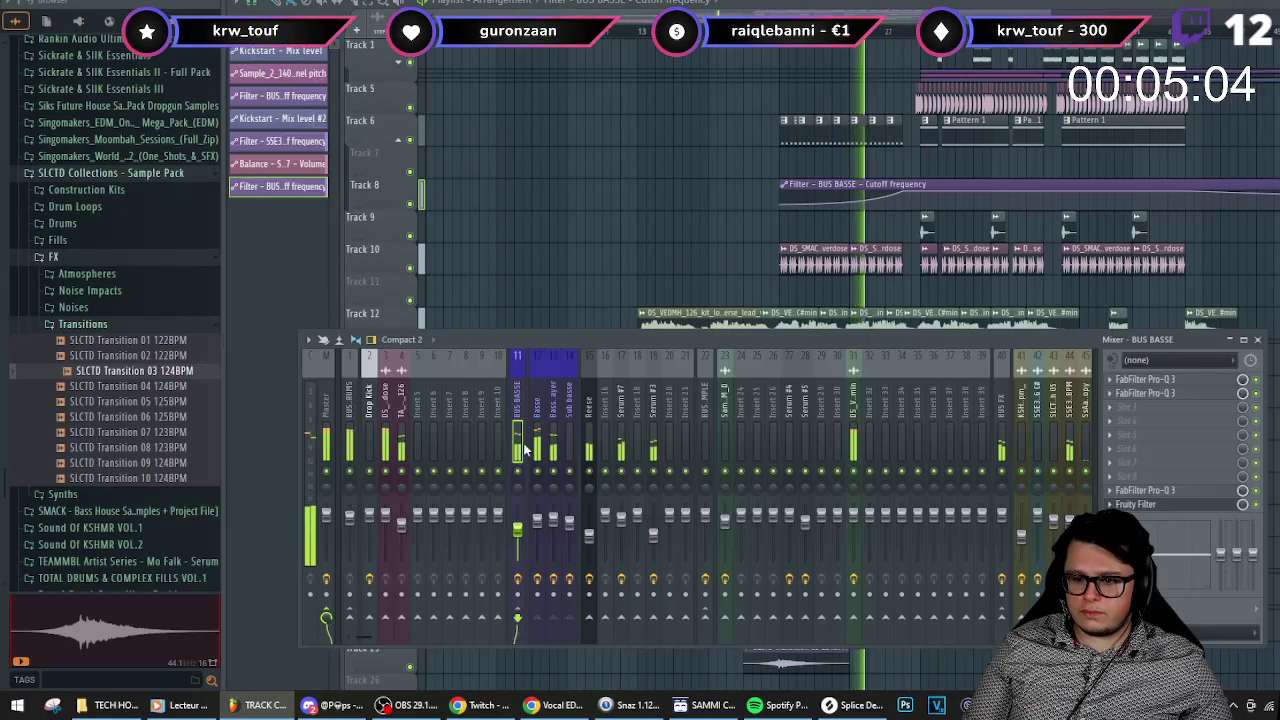
pyautogui.click(1176, 394)
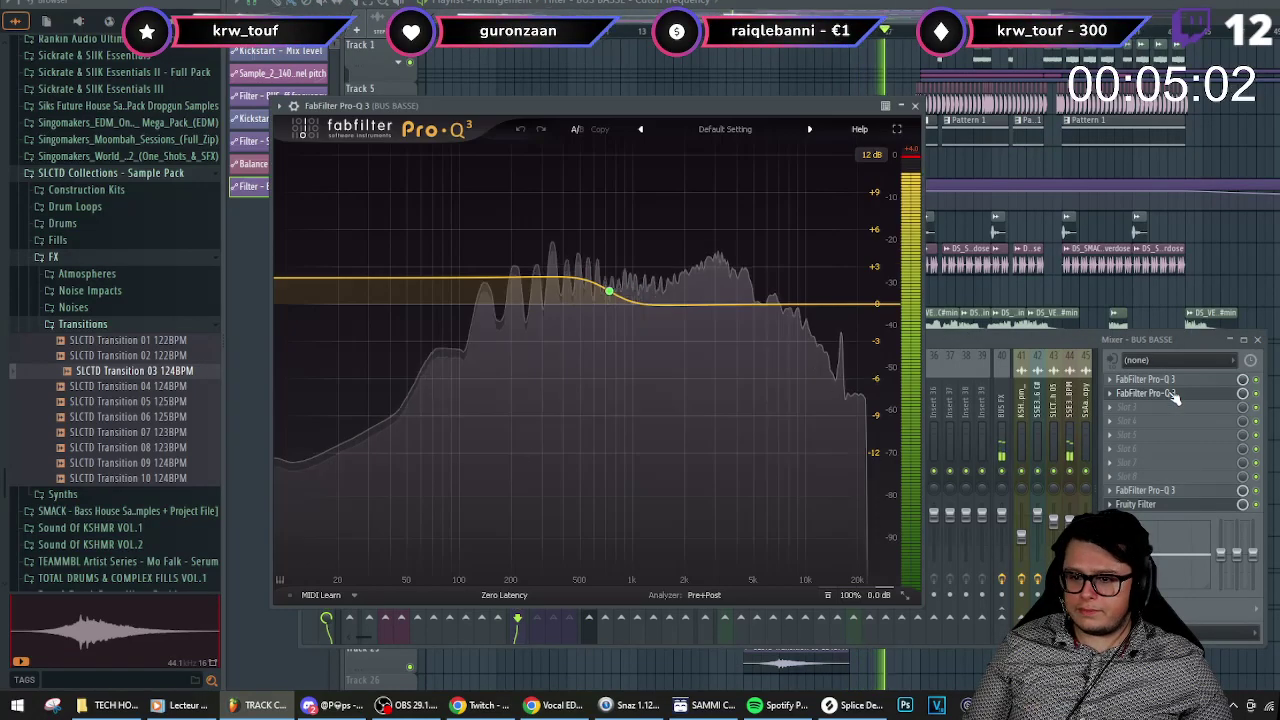
pyautogui.click(1177, 381)
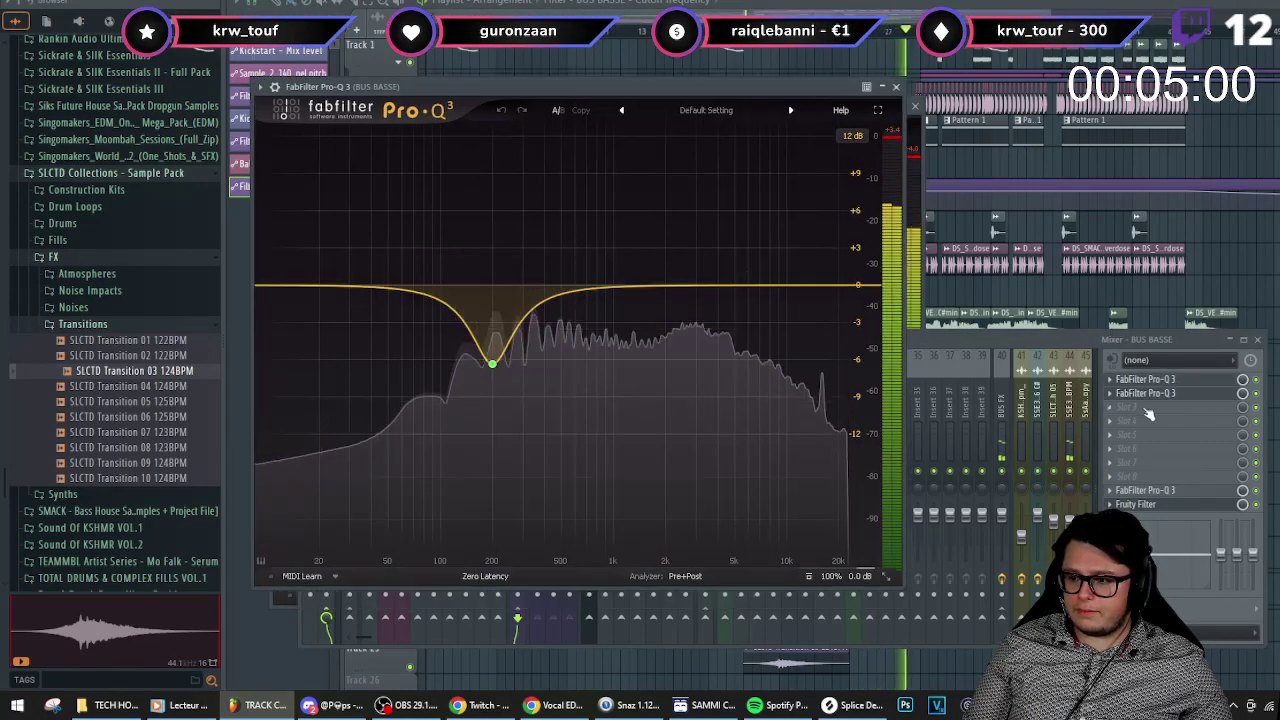
pyautogui.click(1149, 491)
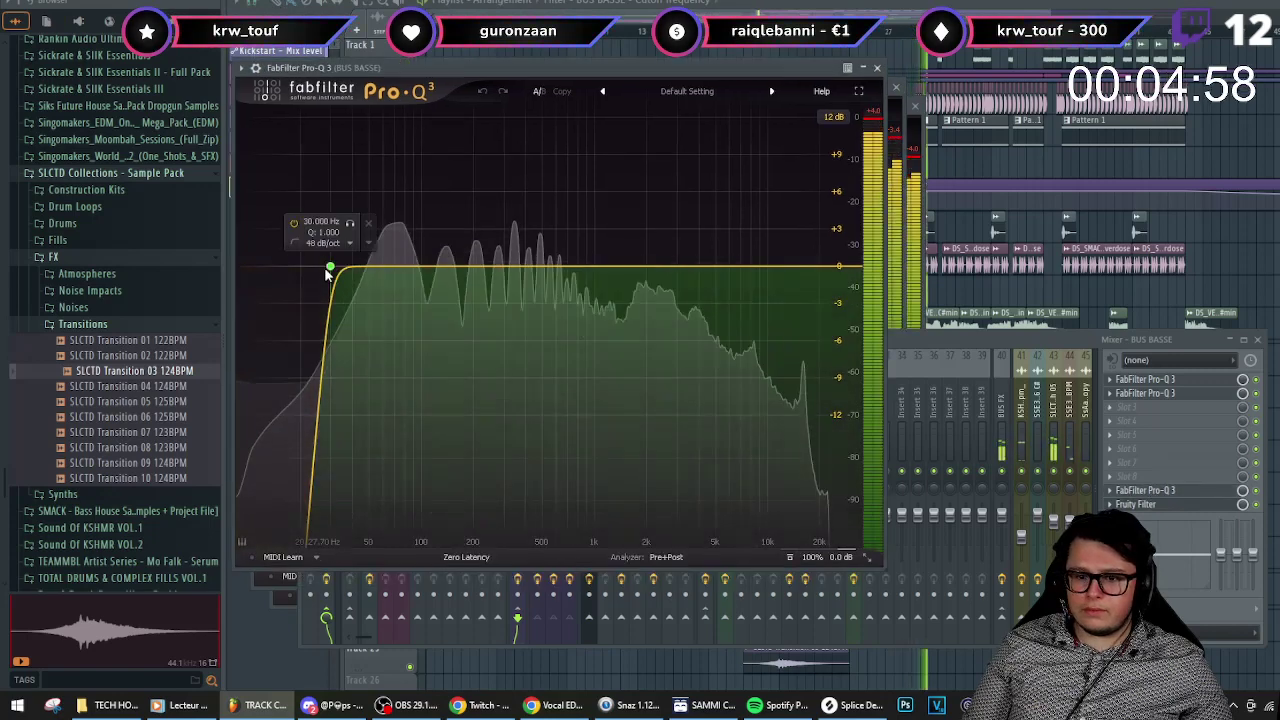
pyautogui.rightClick(352, 472)
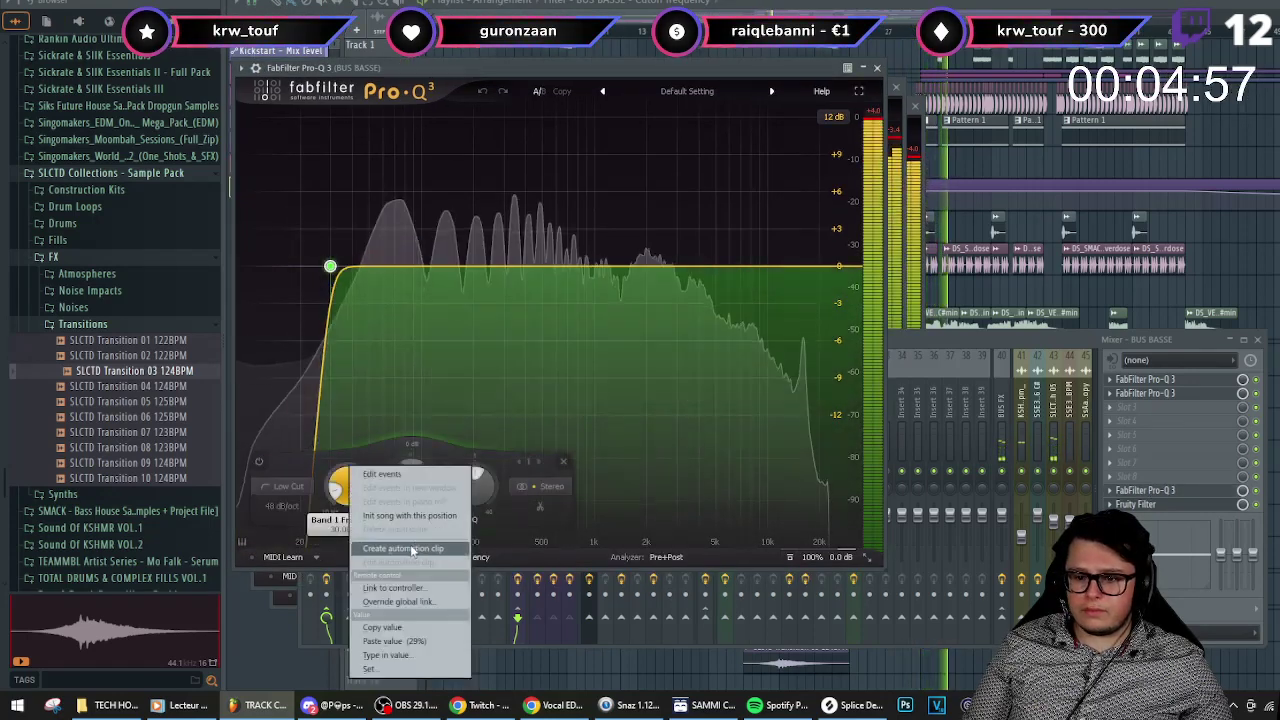
pyautogui.click(410, 548)
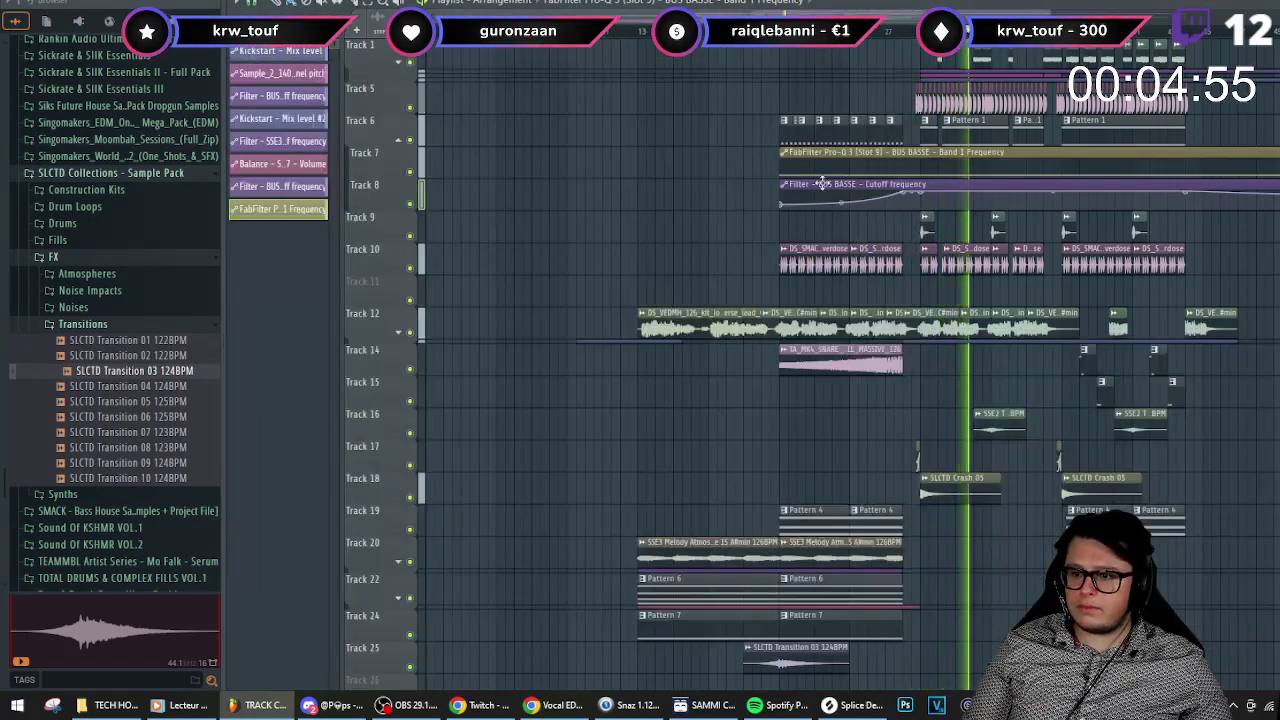
# - Shape the BUS BASSE Band 1 frequency automation to rise until the build-up's end and fall back to its starting value at the drop, replaying the transition
pyautogui.scroll(3, 821, 185)
pyautogui.rightClick(770, 186)
pyautogui.click(800, 411)
pyautogui.scroll(2, 940, 181)
pyautogui.rightClick(932, 177)
pyautogui.moveTo(932, 177); pyautogui.dragTo(931, 149)
pyautogui.rightClick(966, 176)
pyautogui.rightClick(966, 182)
pyautogui.click(1016, 421)
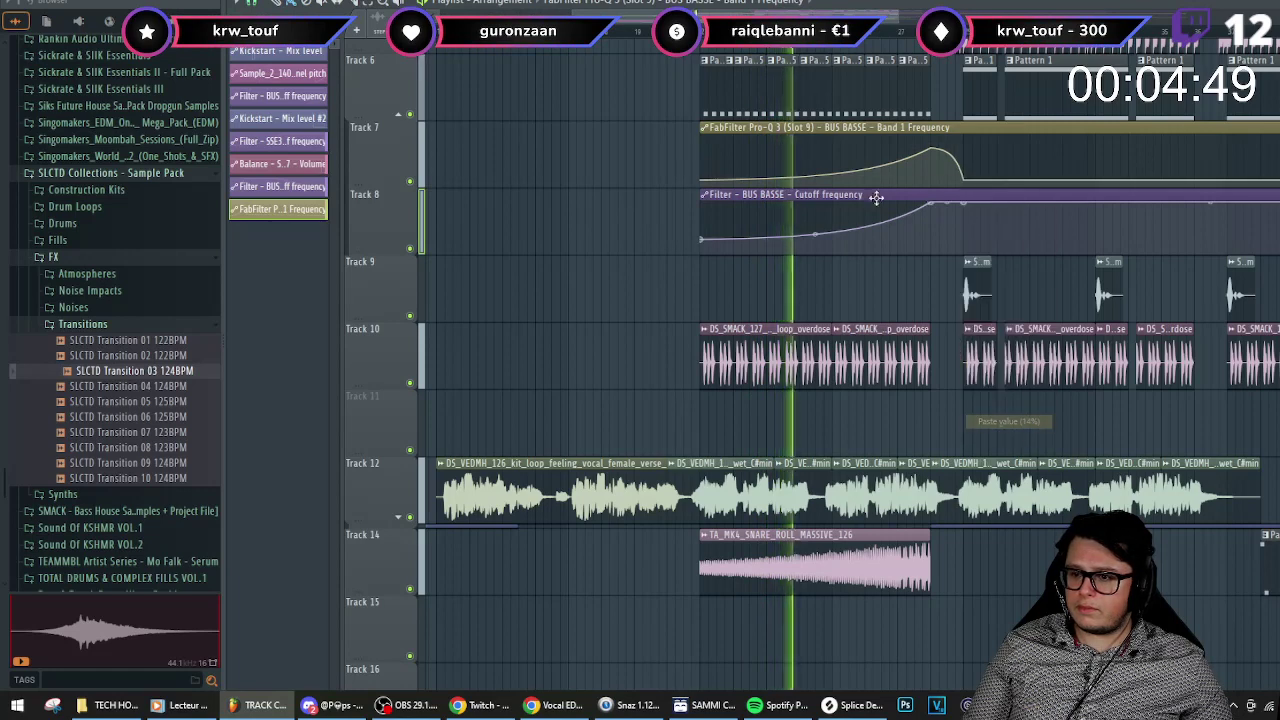
pyautogui.click(885, 36)
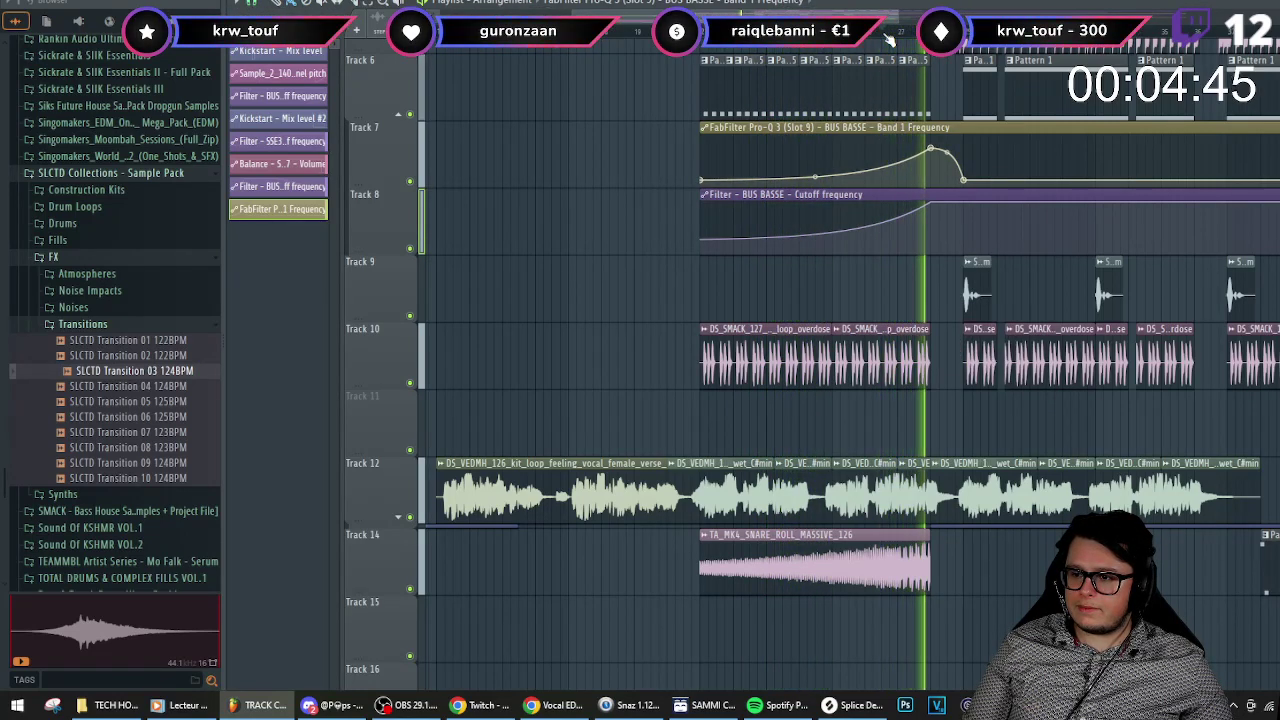
# - Stop playback, insert a new track below the Pattern 7 clips on Track 24 and group it with the track above
pyautogui.scroll(-3, 880, 250)
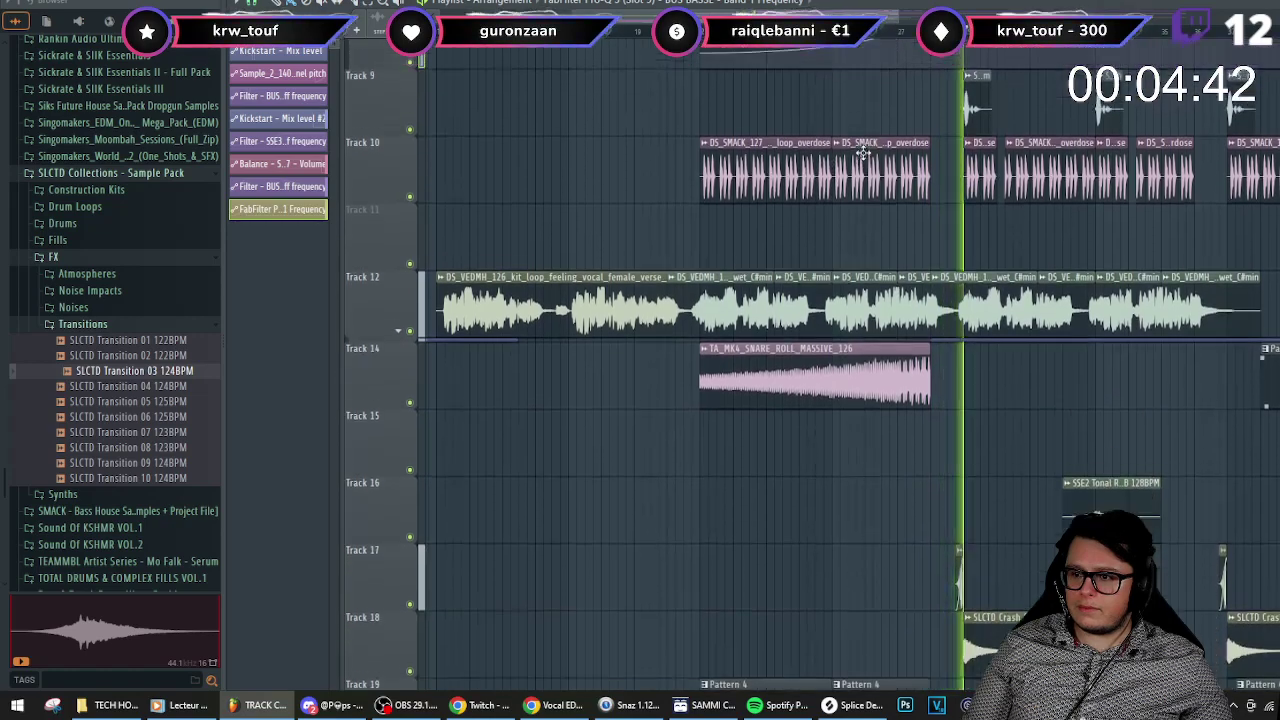
pyautogui.scroll(4, 864, 160)
pyautogui.scroll(-2, 866, 158)
pyautogui.press('space')
pyautogui.scroll(-1, 866, 158)
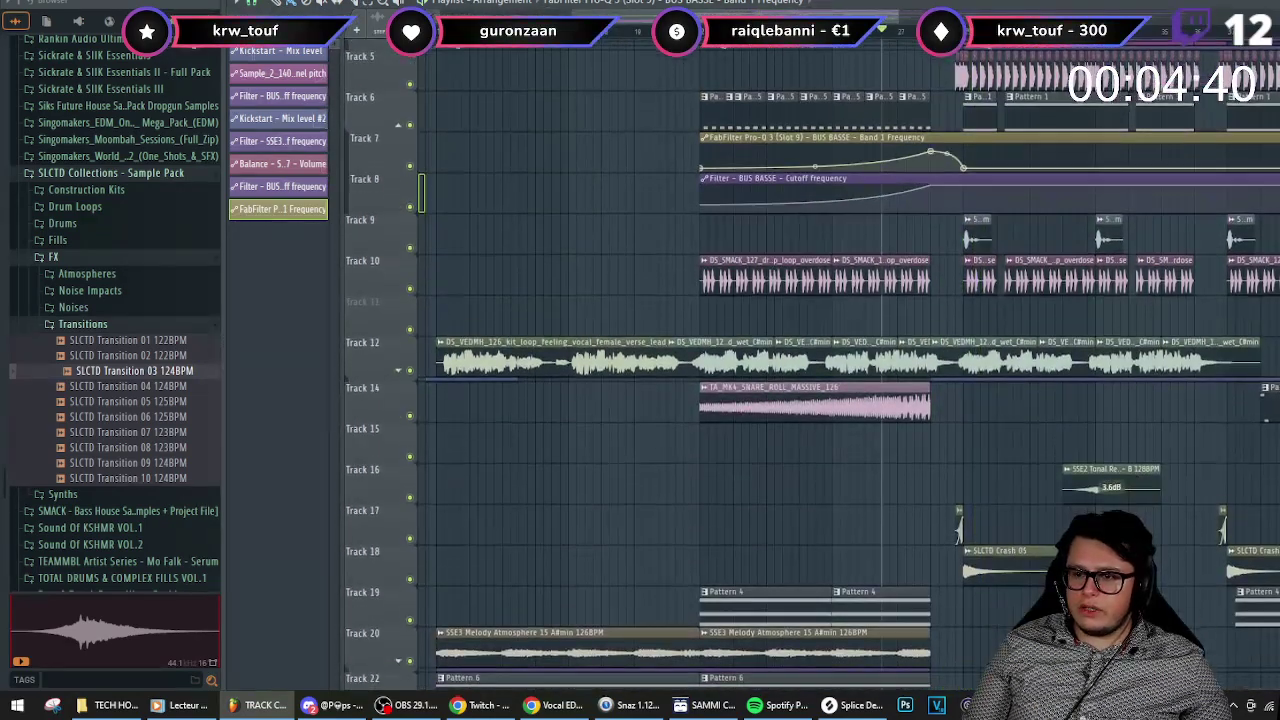
pyautogui.scroll(-8, 740, 115)
pyautogui.rightClick(402, 455)
pyautogui.click(430, 609)
pyautogui.rightClick(384, 440)
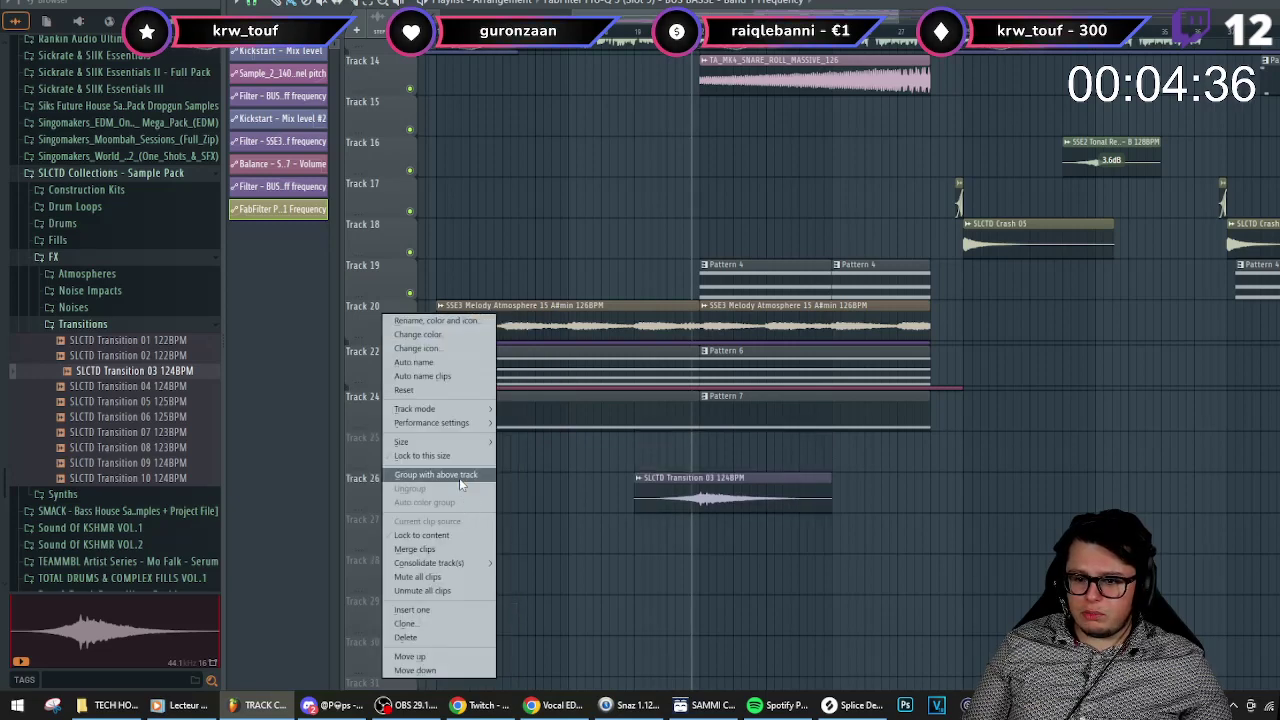
pyautogui.click(459, 476)
# - Create an automation clip for the Band 1 low-cut frequency of FabFilter Pro-Q 3 on the Reese mixer track
pyautogui.press('F9')
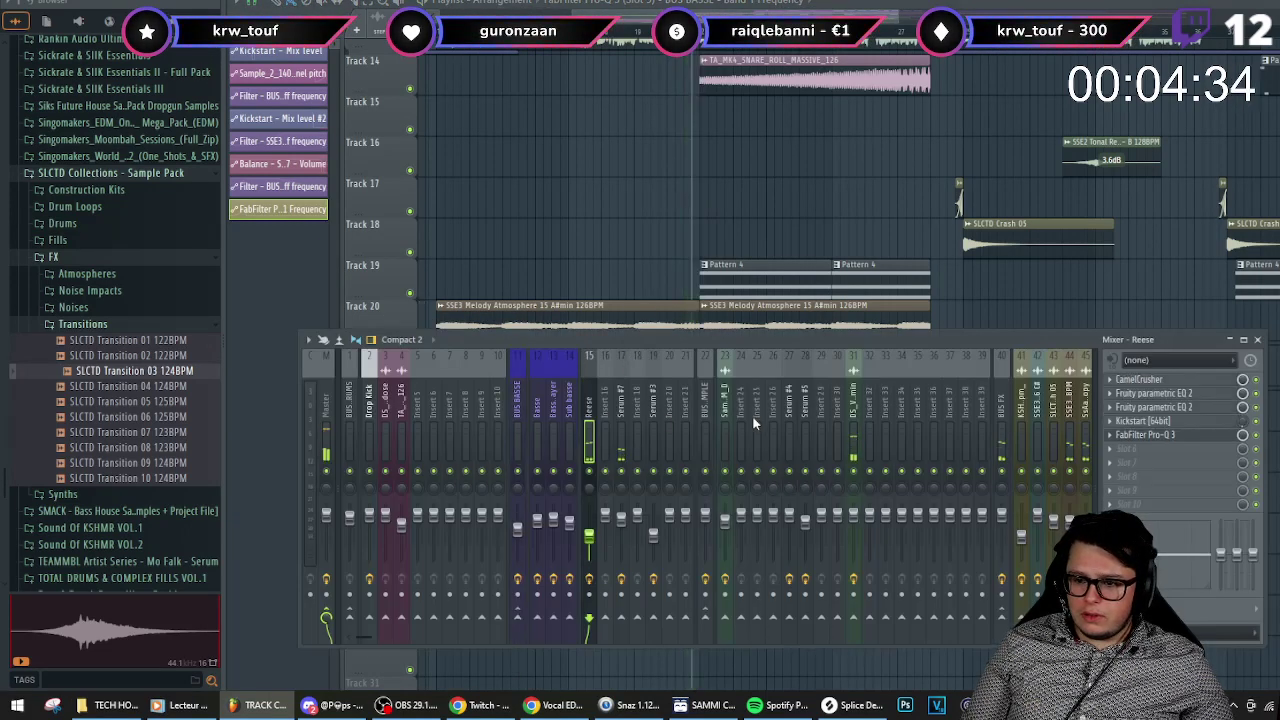
pyautogui.click(1185, 436)
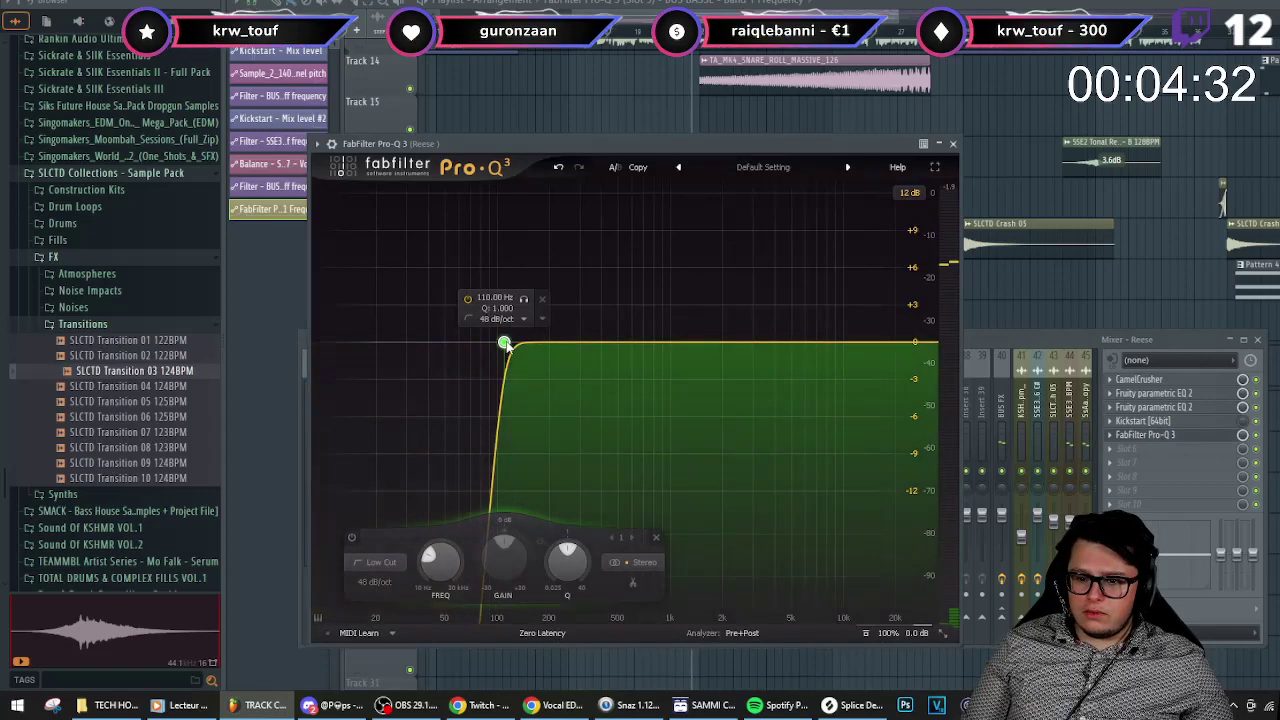
pyautogui.rightClick(440, 560)
pyautogui.click(498, 547)
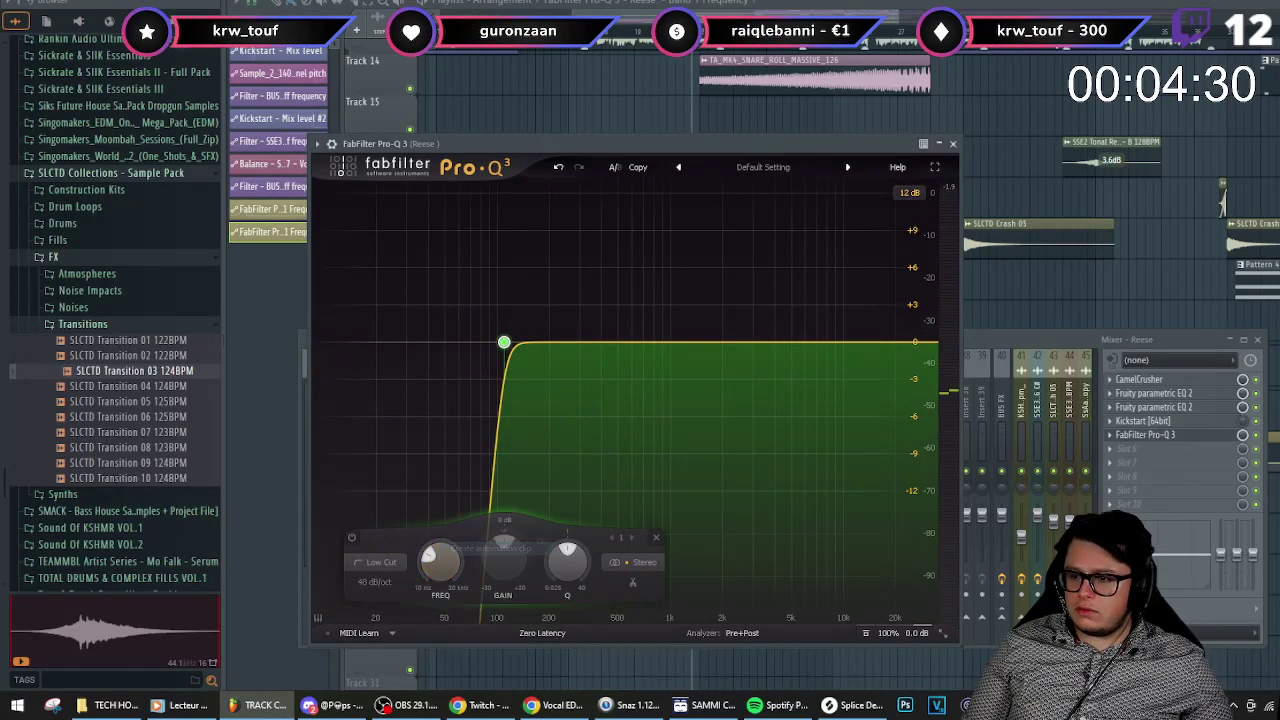
pyautogui.click(1092, 3)
# - Align the start of the Reese Band 1 frequency automation clip on Track 25 with the first Pattern 7 clip
pyautogui.scroll(2, 760, 455)
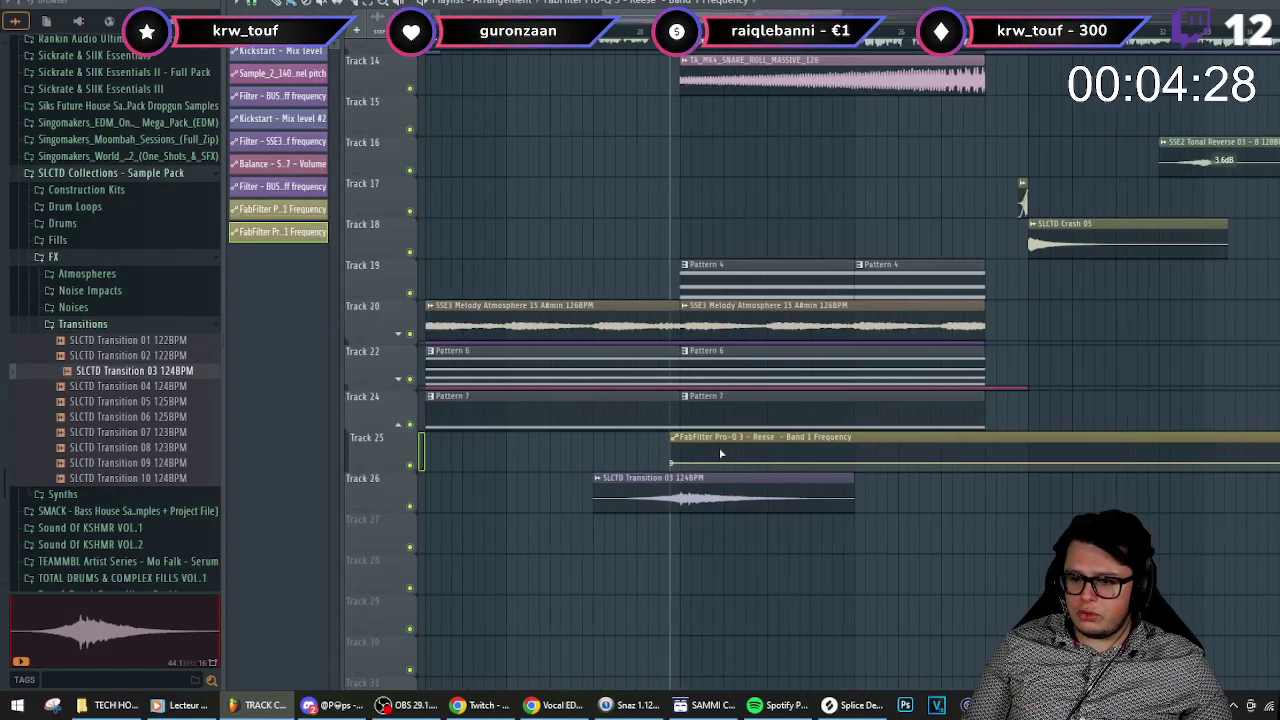
pyautogui.scroll(-2, 500, 435)
pyautogui.moveTo(518, 434); pyautogui.dragTo(608, 437)
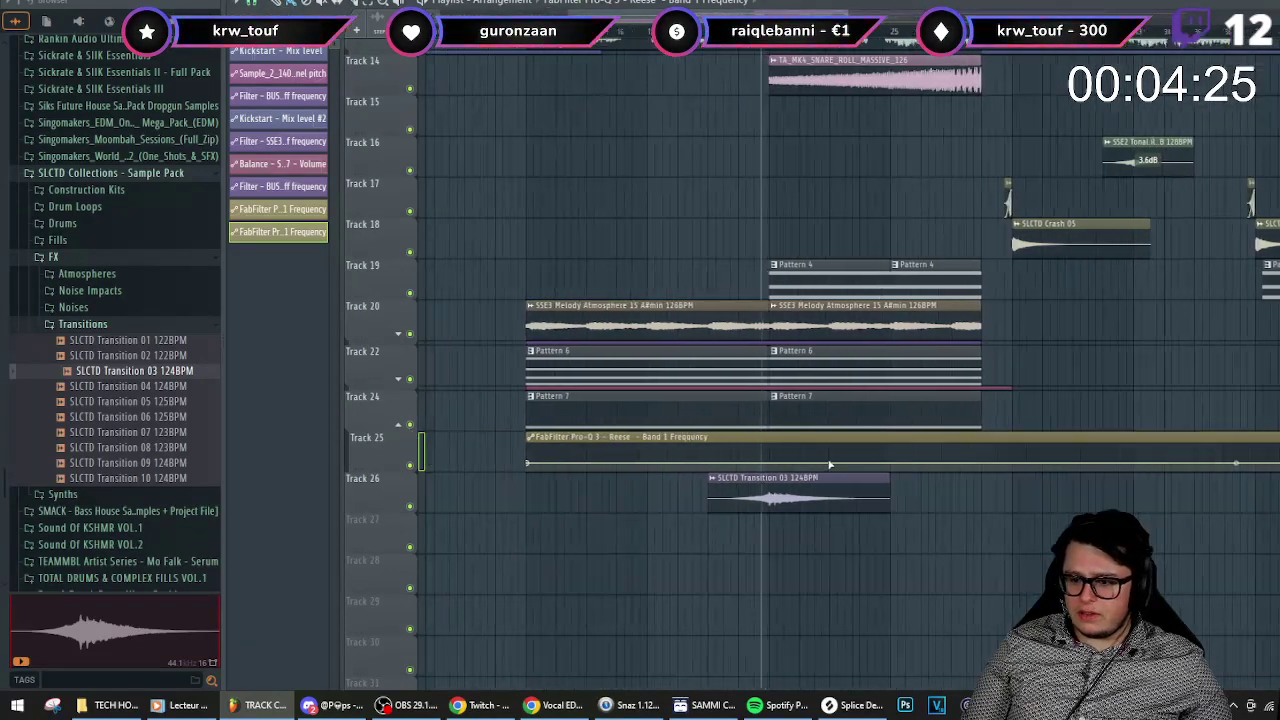
# - Make the Reese frequency automation rise towards the build-up's end and drop back at the drop by pasting the copied value, replaying it
pyautogui.scroll(2, 830, 465)
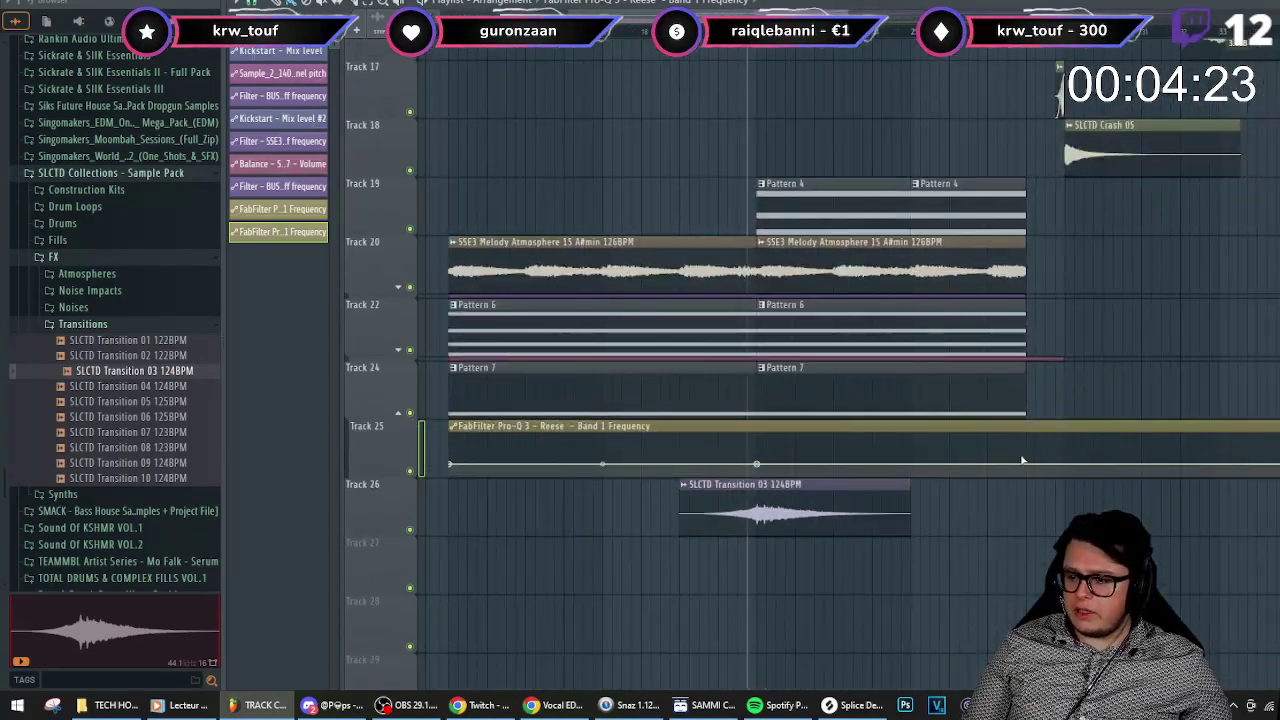
pyautogui.rightClick(1067, 465)
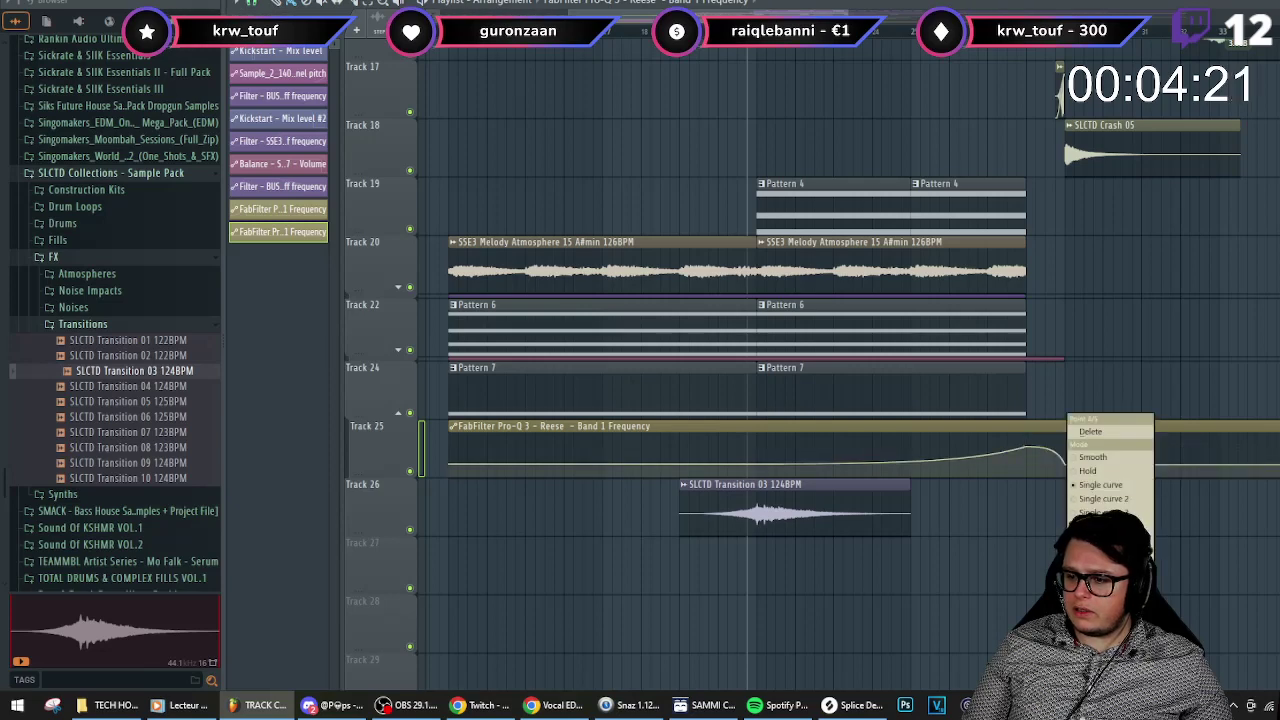
pyautogui.click(1110, 660)
pyautogui.press('space')
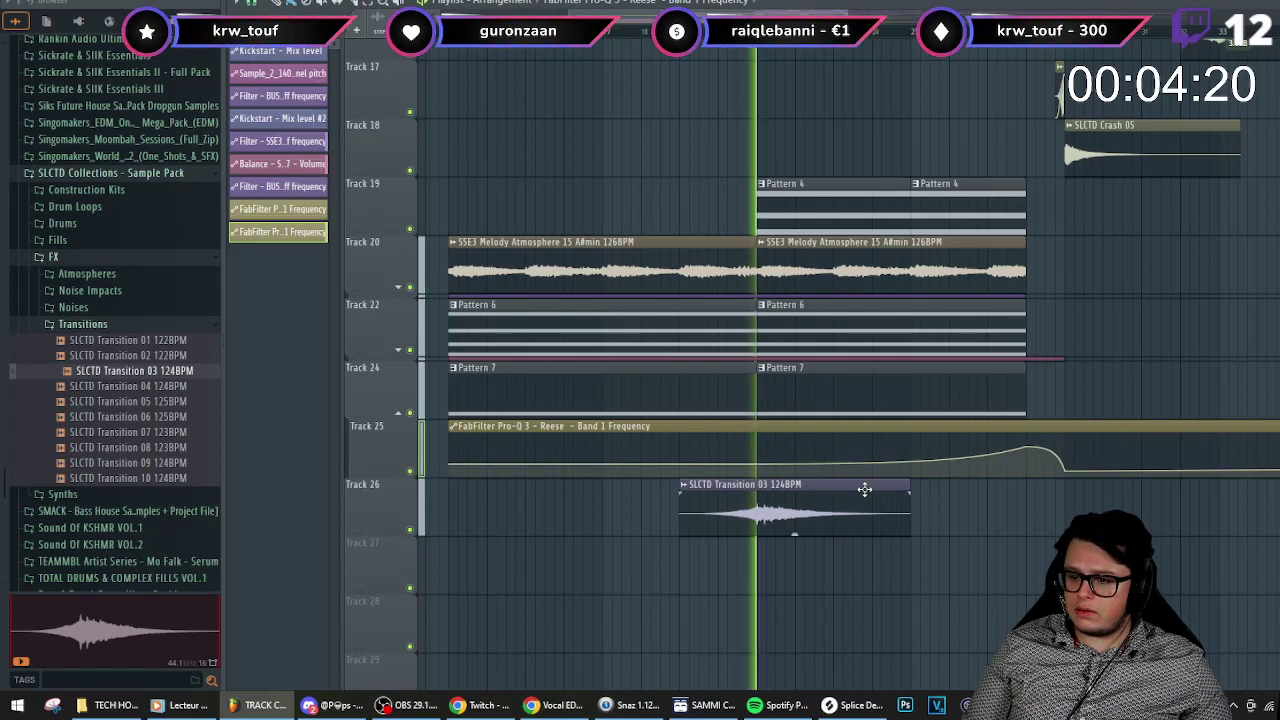
# - Give the Reese automation point at the build-up's start the first point's value and bend the following curve so it rises later
pyautogui.rightClick(452, 467)
pyautogui.click(497, 641)
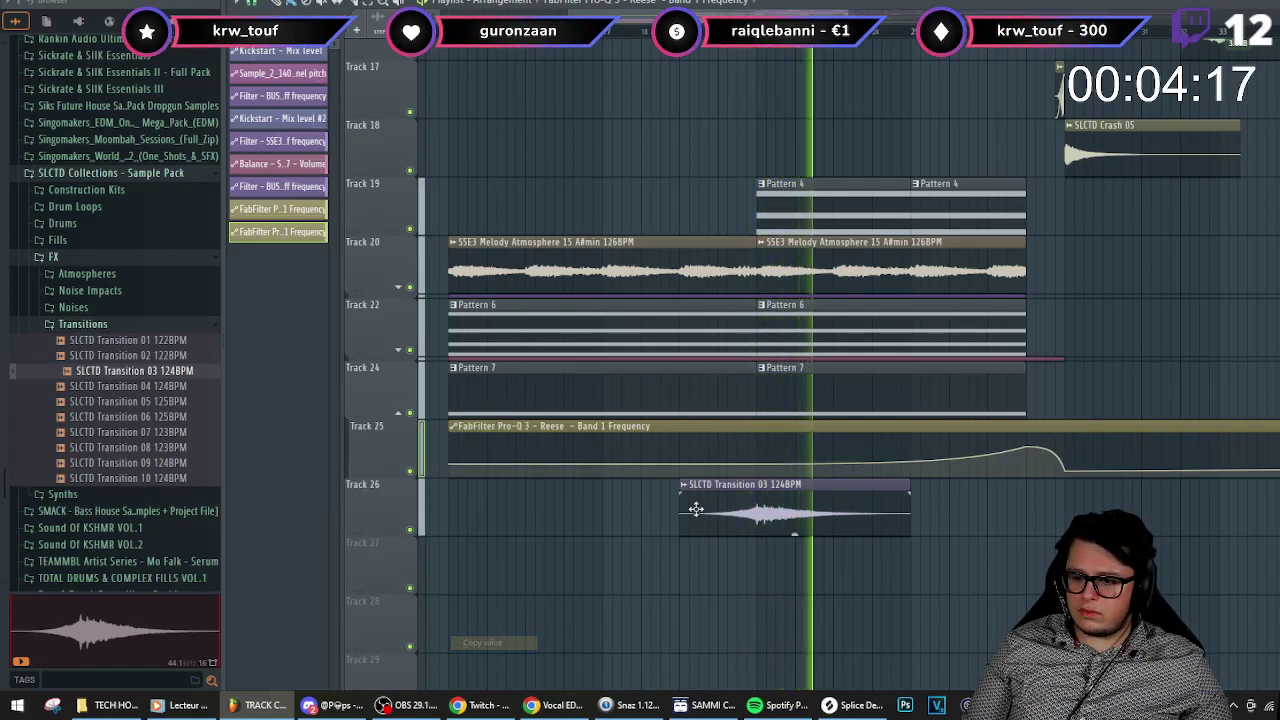
pyautogui.rightClick(760, 467)
pyautogui.click(800, 657)
pyautogui.scroll(-2, 900, 440)
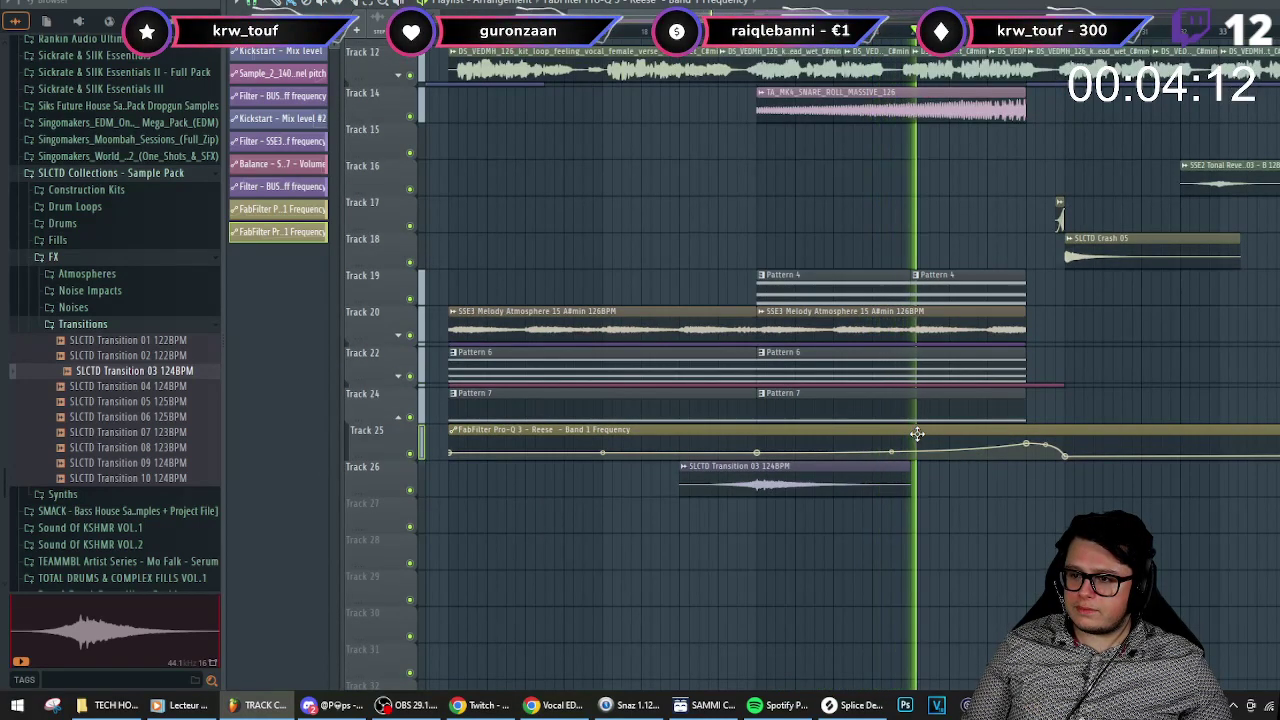
pyautogui.moveTo(892, 452); pyautogui.dragTo(892, 459)
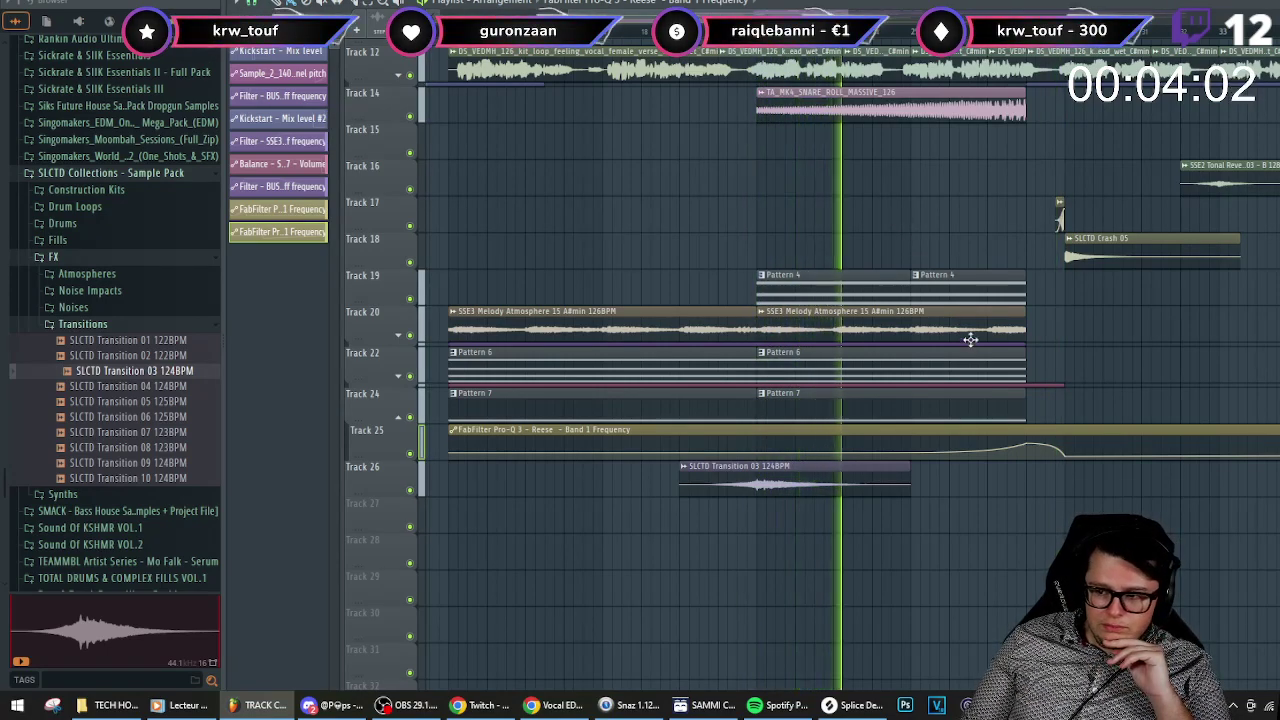
# - Delete the last point of the Reese frequency automation so the clip ends at the drop
pyautogui.scroll(-3, 814, 463)
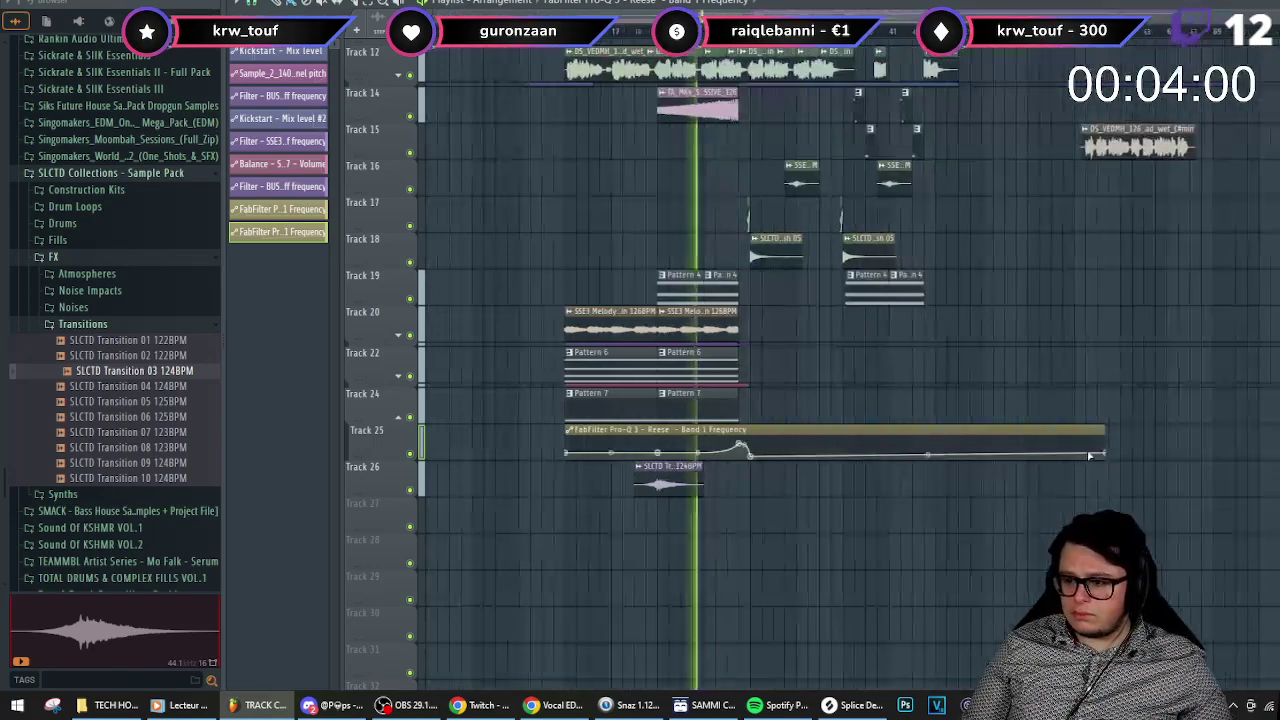
pyautogui.rightClick(1106, 454)
pyautogui.click(1154, 432)
pyautogui.scroll(2, 775, 446)
pyautogui.scroll(-3, 572, 390)
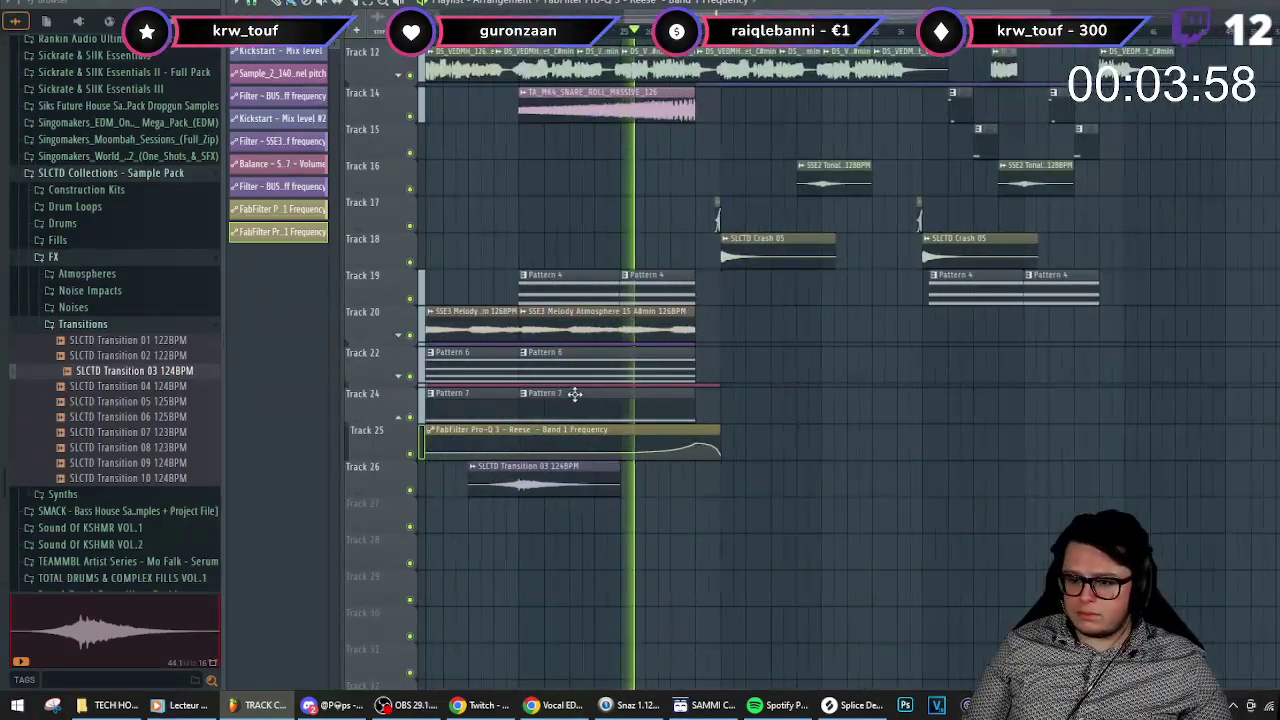
# - Expand the Track 22 group and insert an empty track between Pattern 6 and the Balance - Serum #7 volume automation
pyautogui.scroll(2, 618, 323)
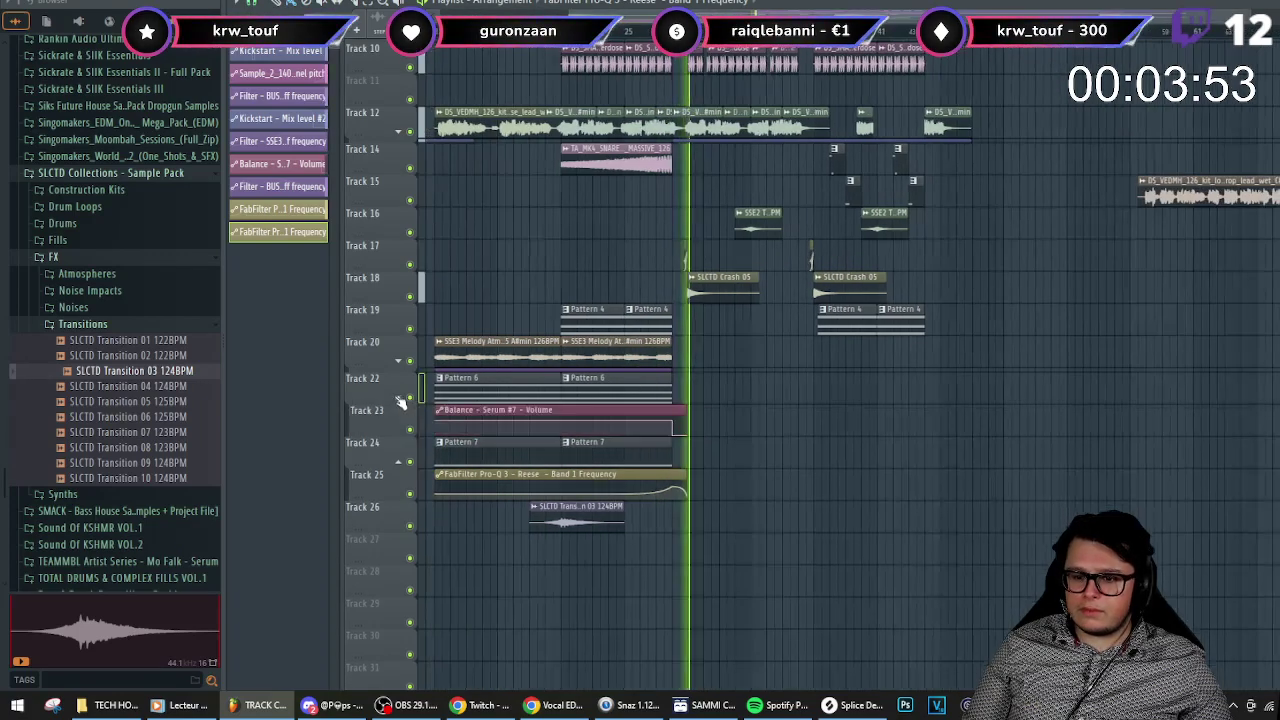
pyautogui.rightClick(394, 414)
pyautogui.click(445, 609)
pyautogui.scroll(1, 460, 428)
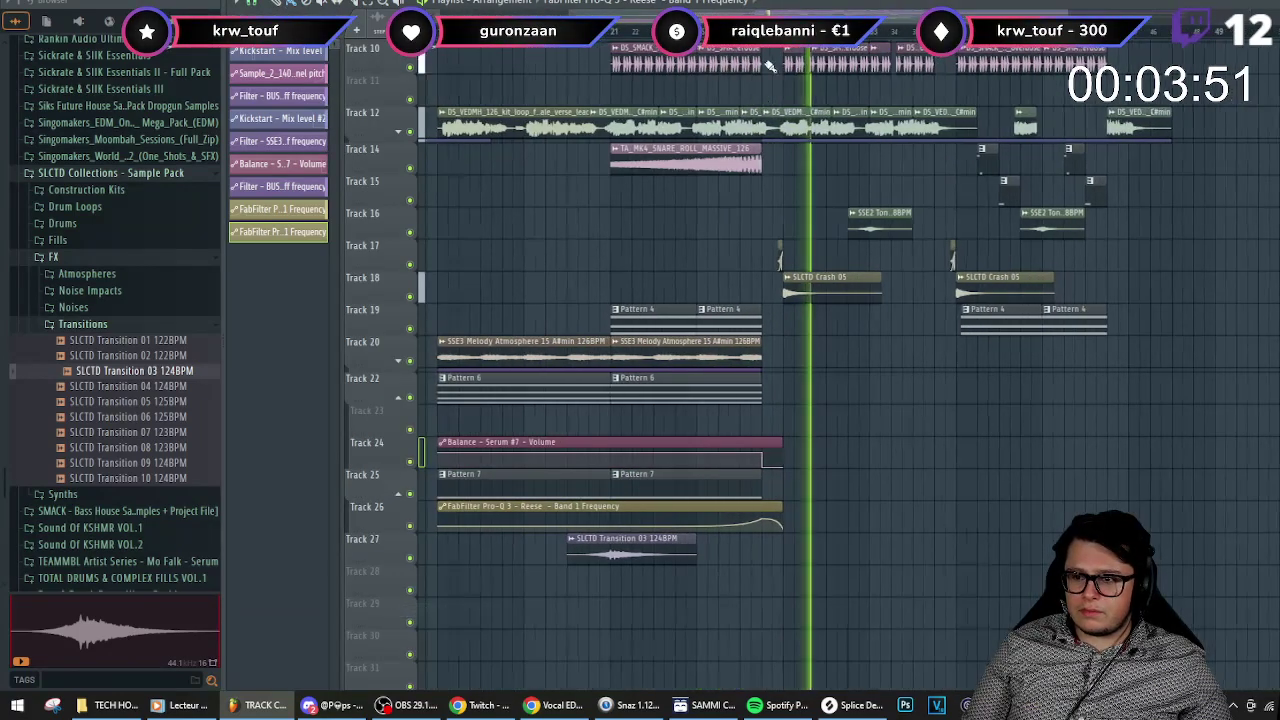
# - Add FabFilter Pro-Q 3 to the Serum #7 mixer track with a 48 dB/oct low cut at 30 Hz
pyautogui.press('F9')
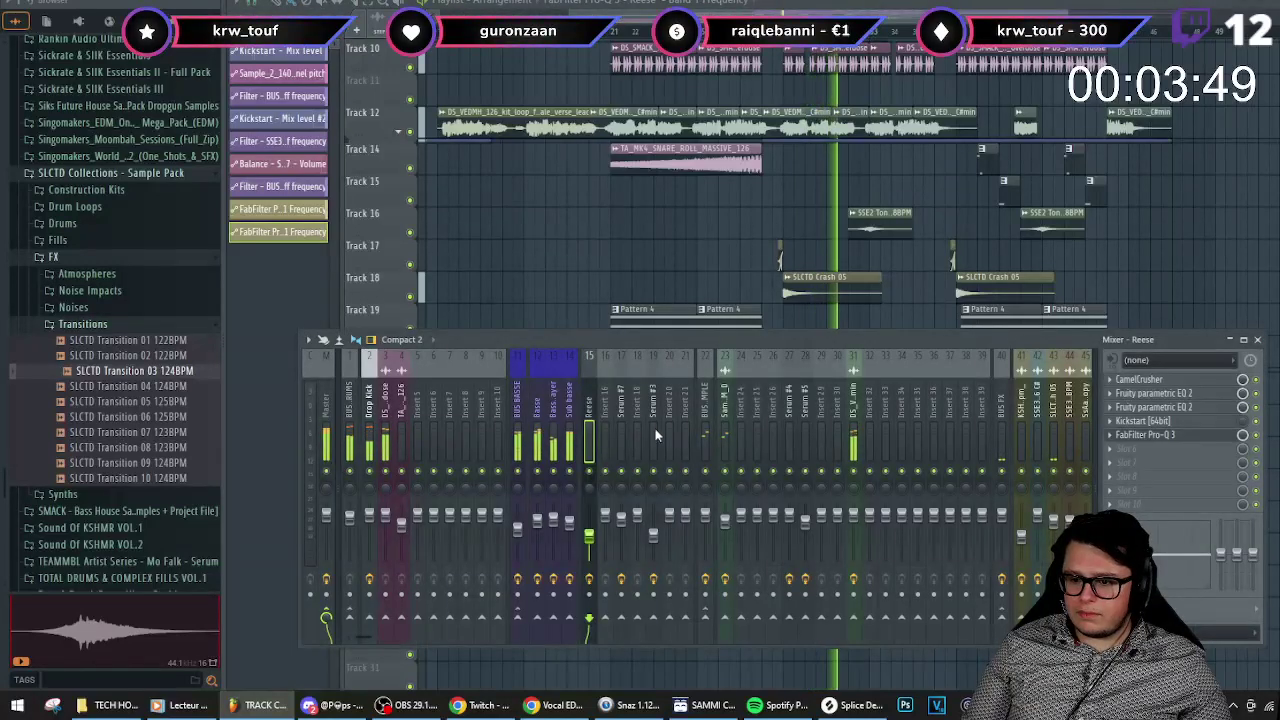
pyautogui.click(620, 440)
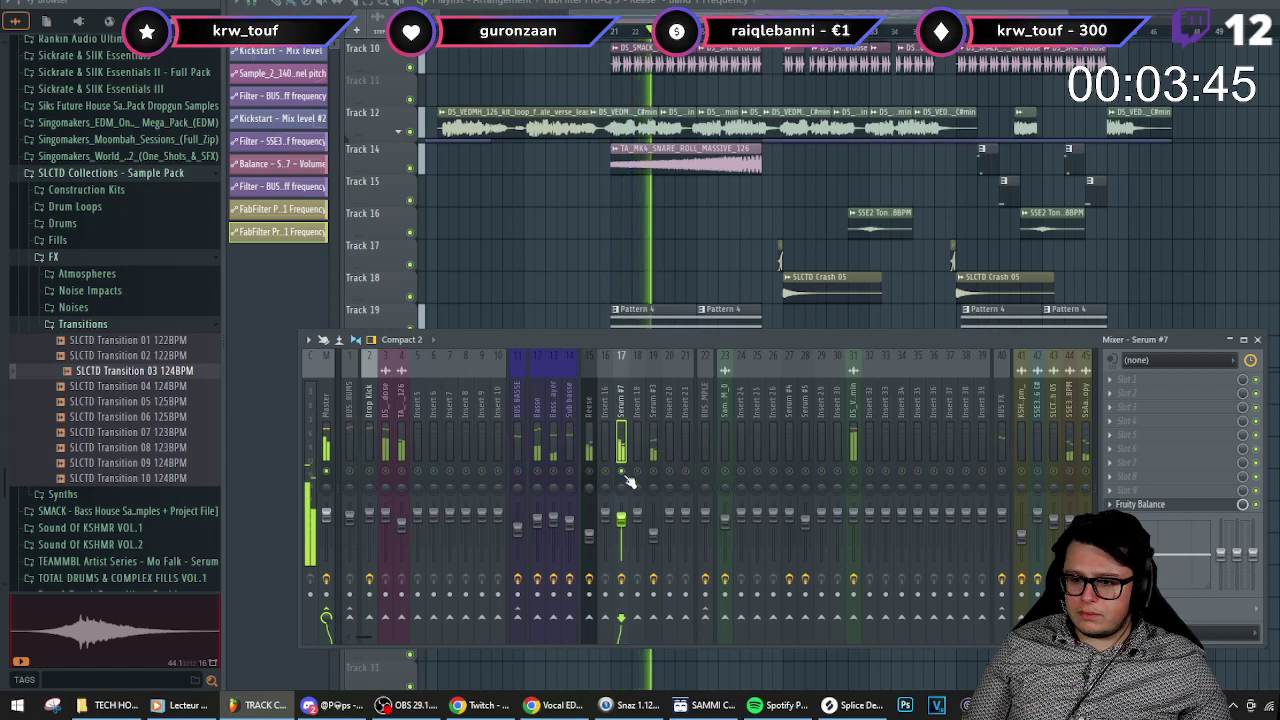
pyautogui.click(1137, 384)
pyautogui.click(800, 259)
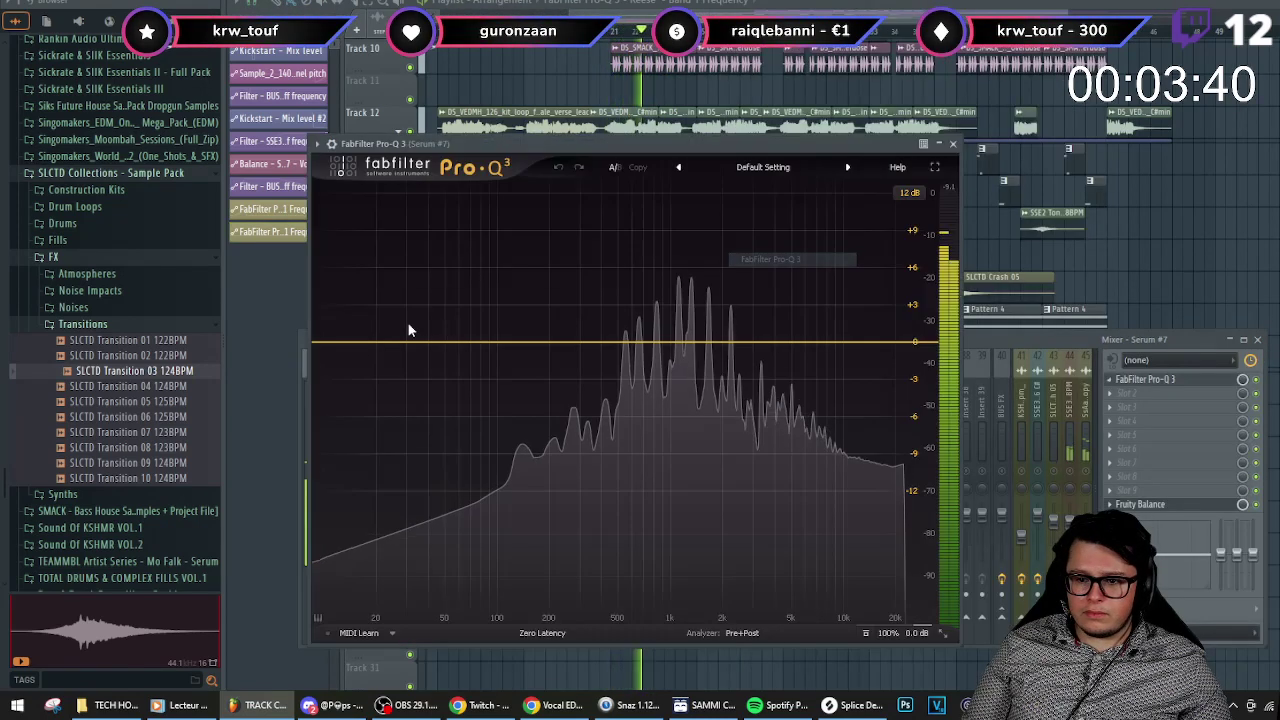
pyautogui.click(346, 343)
pyautogui.scroll(-3, 346, 343)
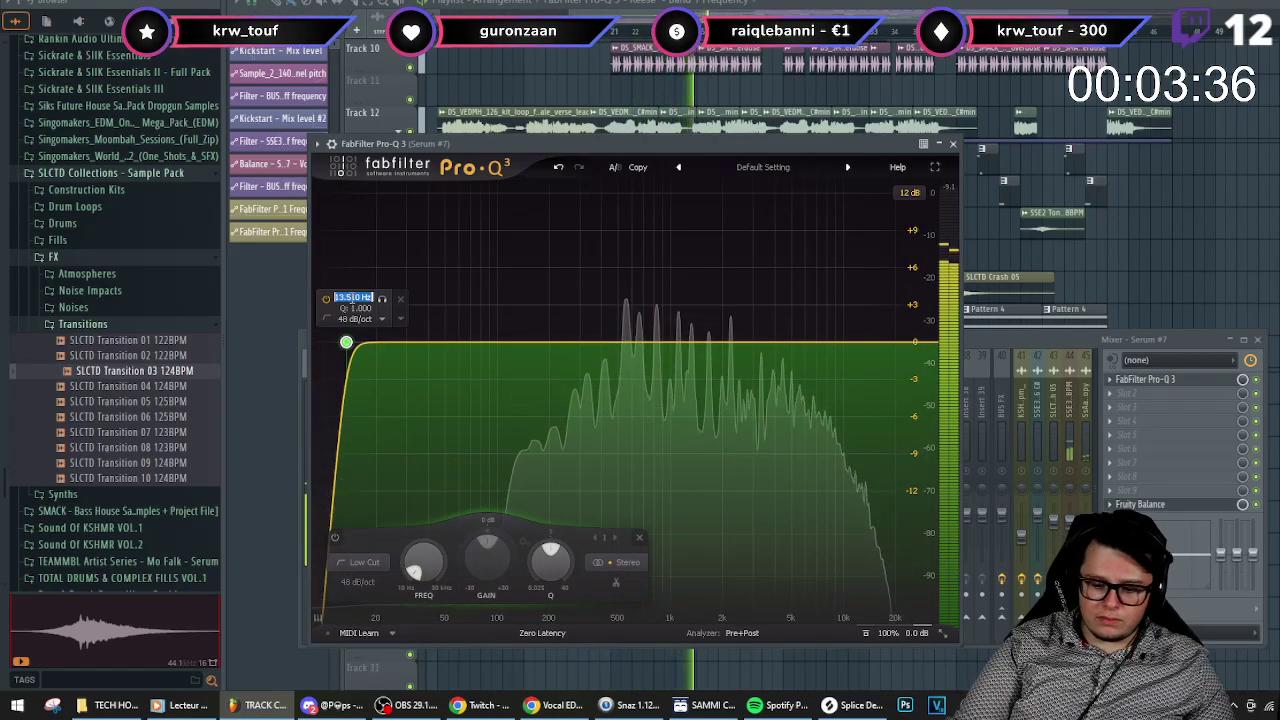
pyautogui.write('30')
pyautogui.press('Return')
# - Create an automation clip for the Serum #7 low-cut frequency and move it to Track 23 at the intro's start
pyautogui.rightClick(426, 564)
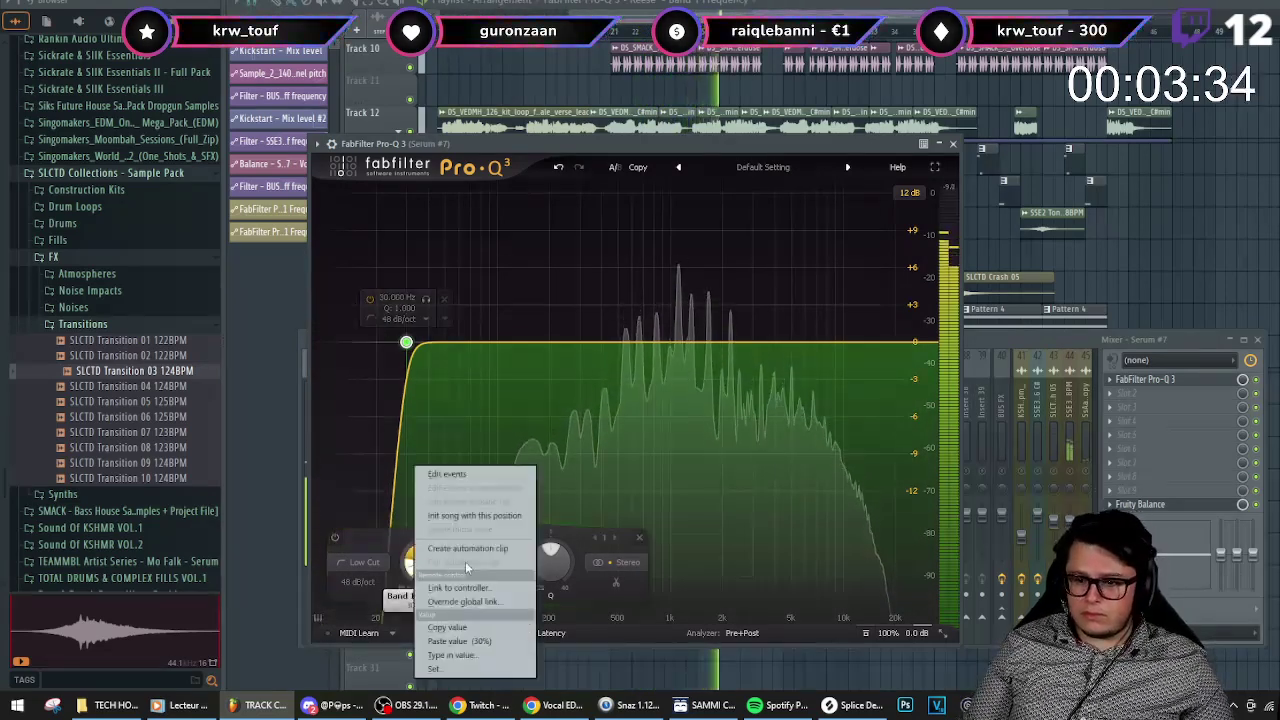
pyautogui.click(466, 548)
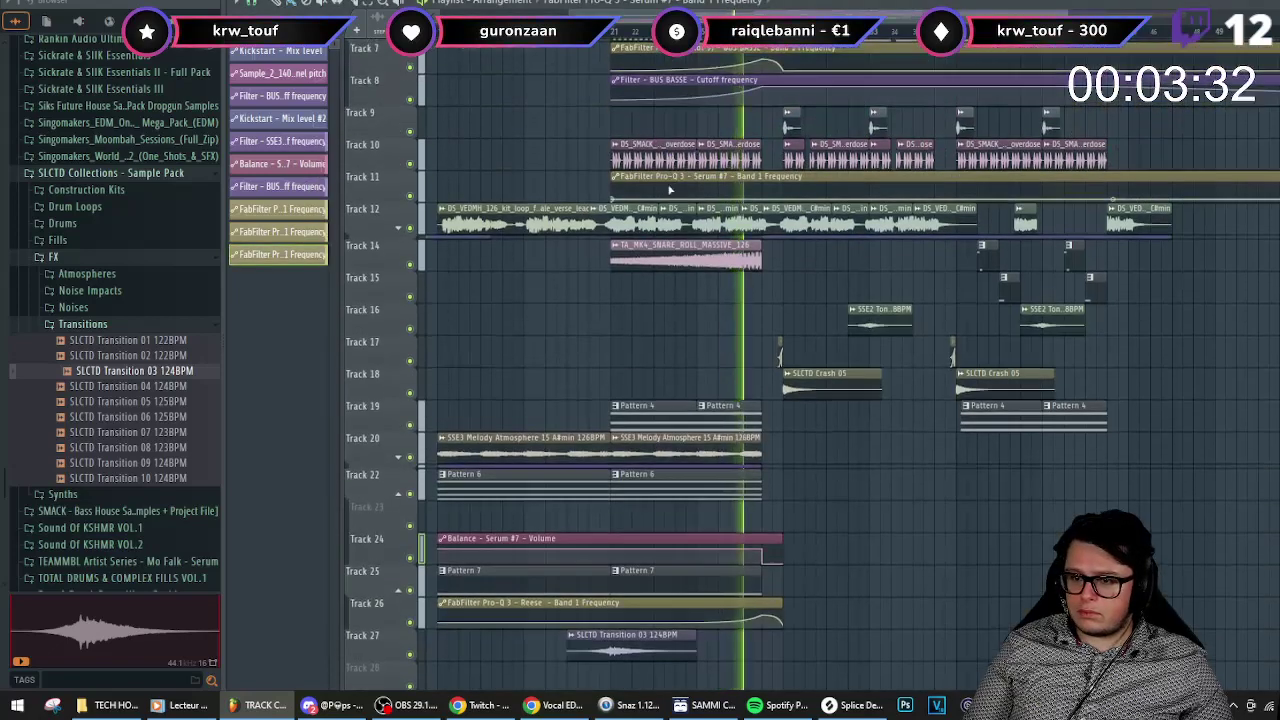
pyautogui.moveTo(670, 190); pyautogui.dragTo(533, 524)
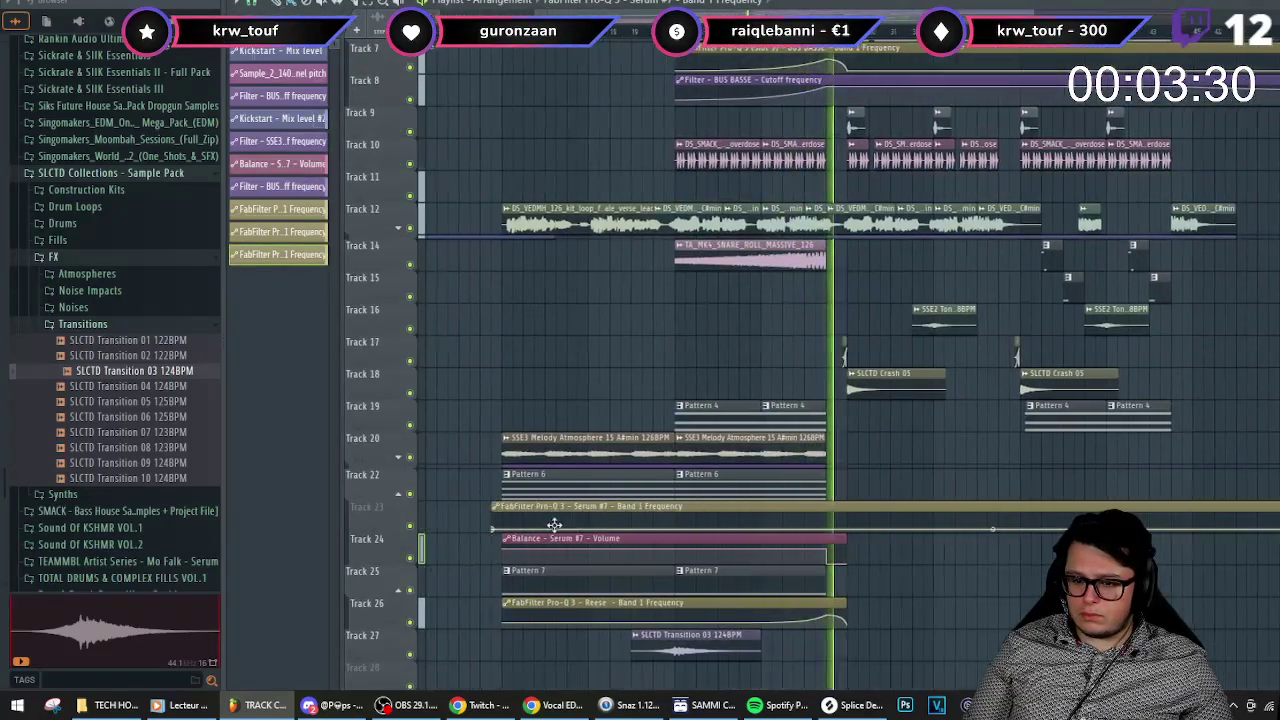
# - Copy the BUS BASSE Band 1 Frequency automation state into the Serum #7 frequency clip and start that clip at the build-up
pyautogui.scroll(3, 557, 523)
pyautogui.rightClick(680, 156)
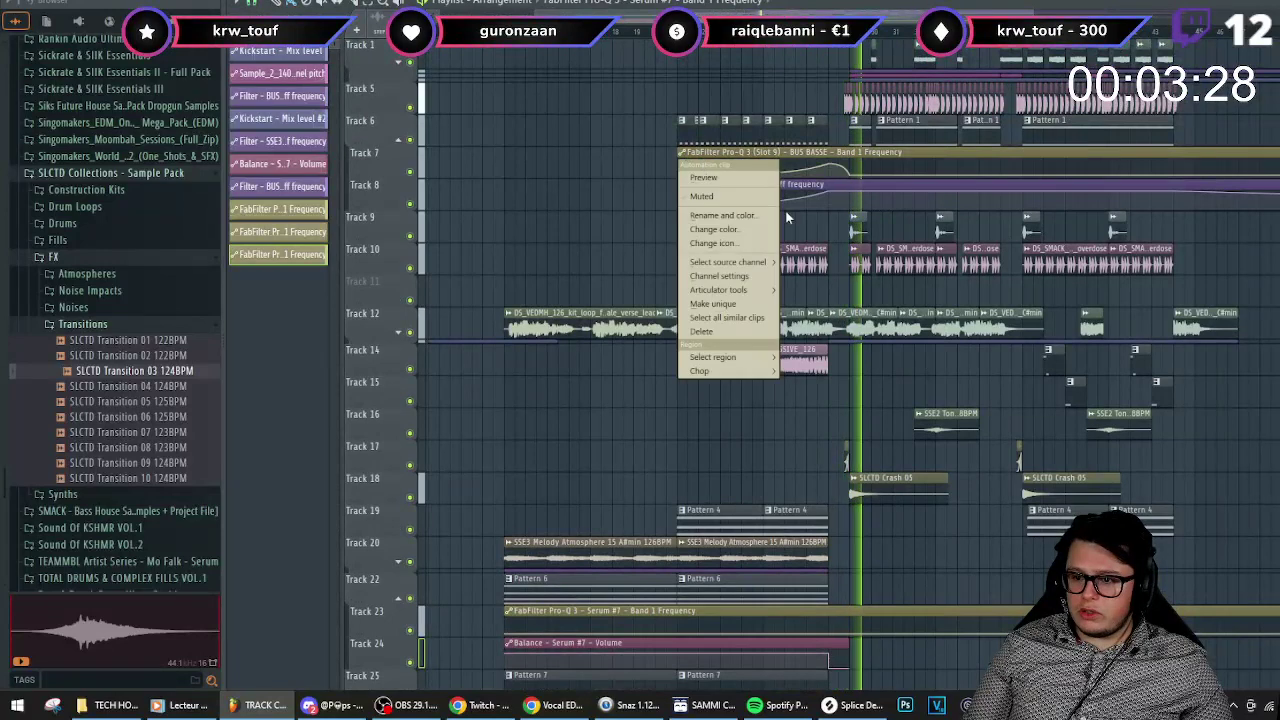
pyautogui.moveTo(750, 289)
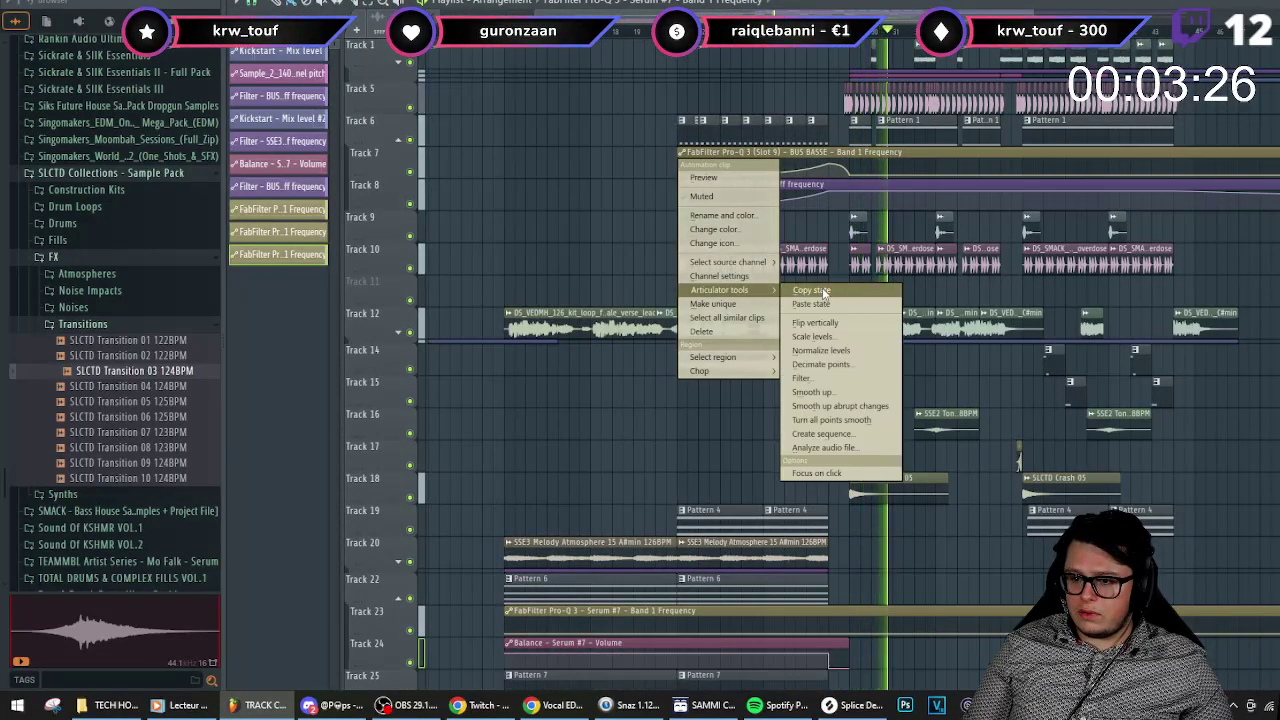
pyautogui.click(822, 290)
pyautogui.rightClick(507, 611)
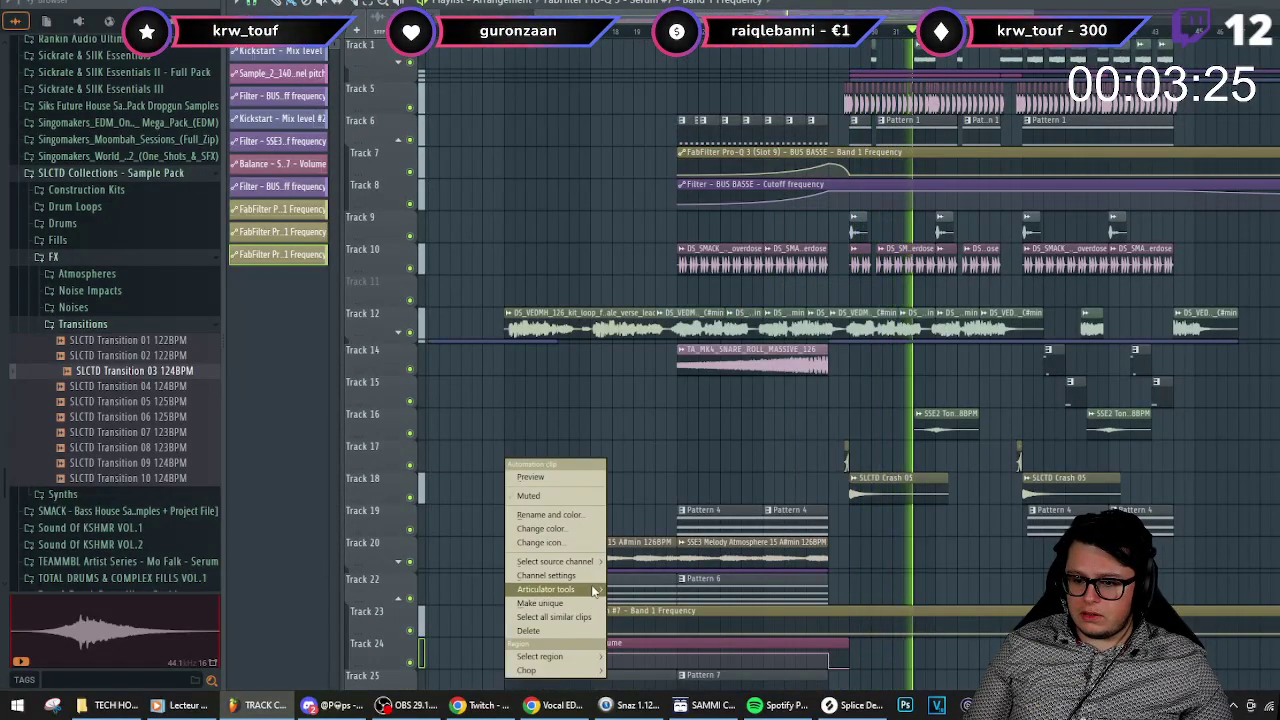
pyautogui.moveTo(593, 591)
pyautogui.click(655, 501)
pyautogui.moveTo(775, 613); pyautogui.dragTo(754, 613)
# - Replay the build-up into the drop and collapse the Track 22 group
pyautogui.press('space')
pyautogui.press('space')
pyautogui.click(795, 31)
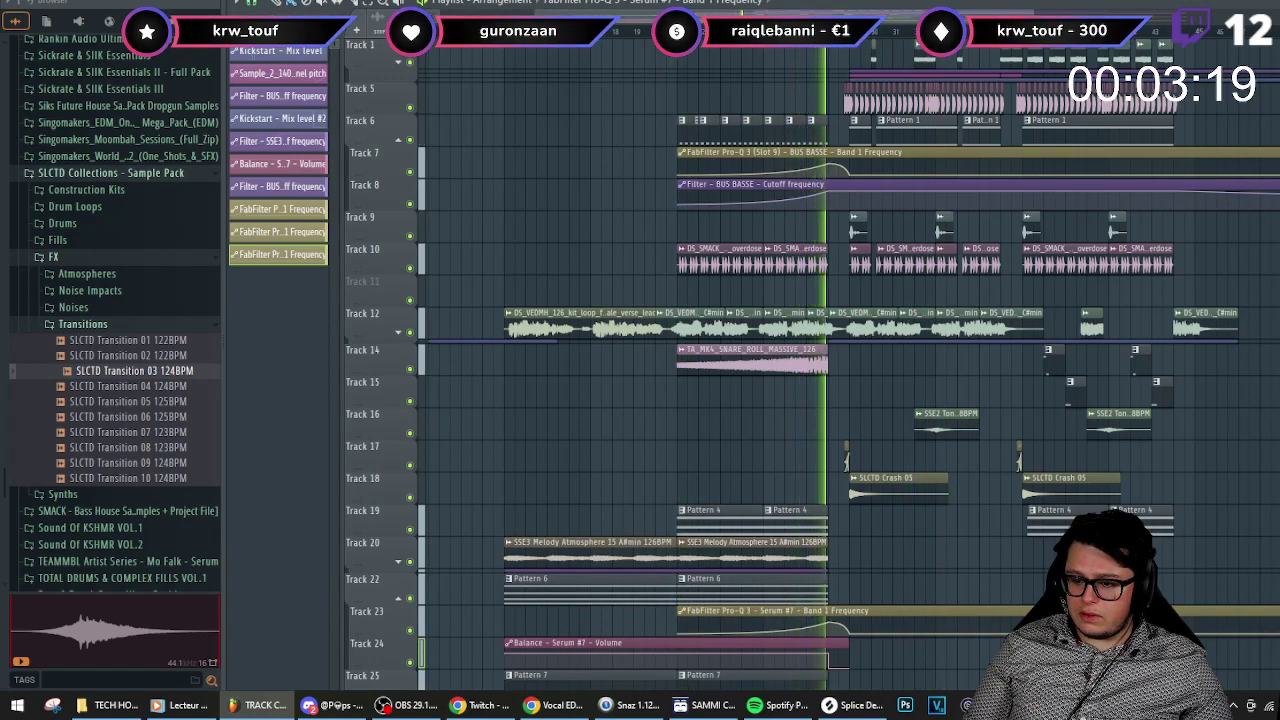
pyautogui.click(397, 598)
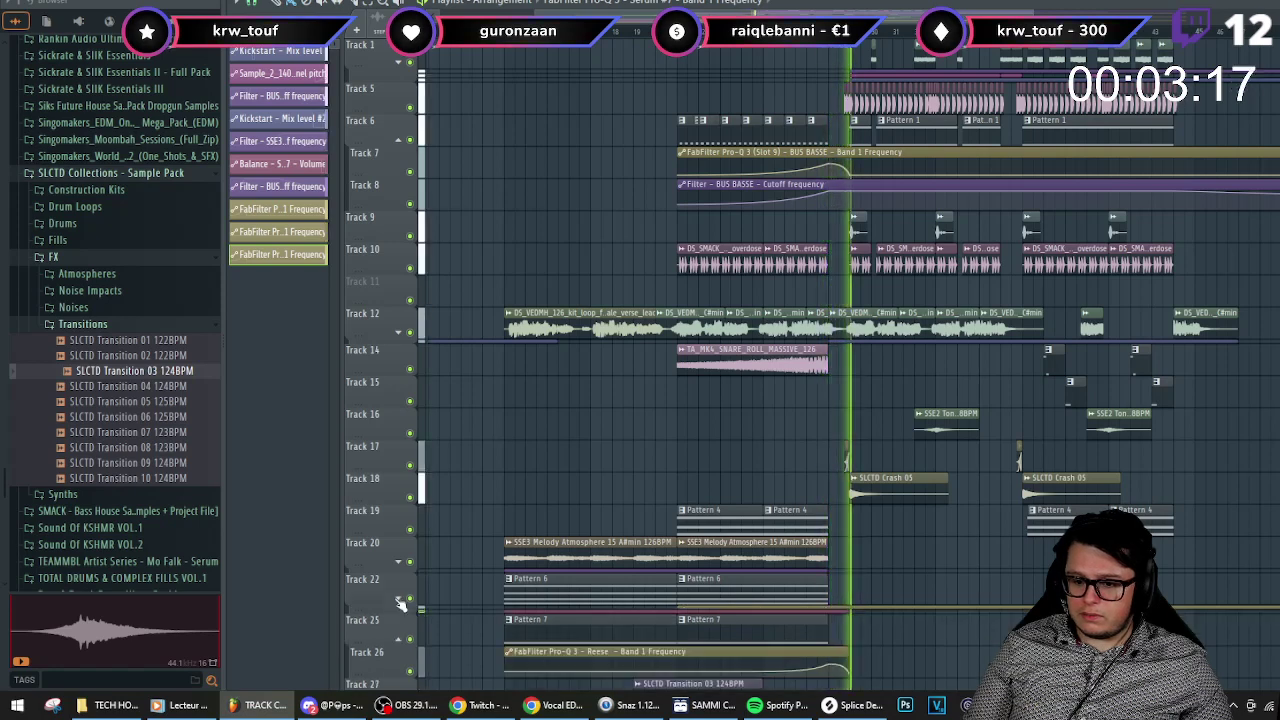
pyautogui.press('space')
pyautogui.press('F9')
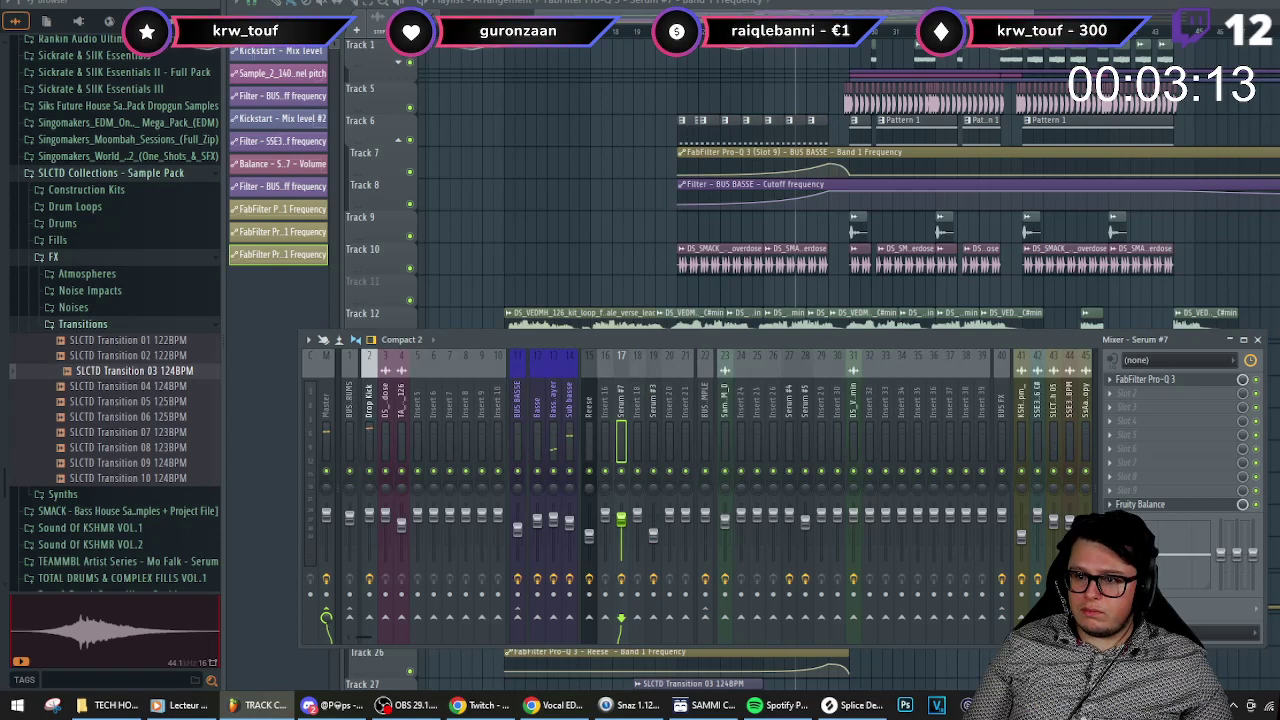
pyautogui.press('F9')
pyautogui.press('space')
# - Route the Stab Am sample on Track 9 to mixer track 46, among the FX channels
pyautogui.doubleClick(858, 223)
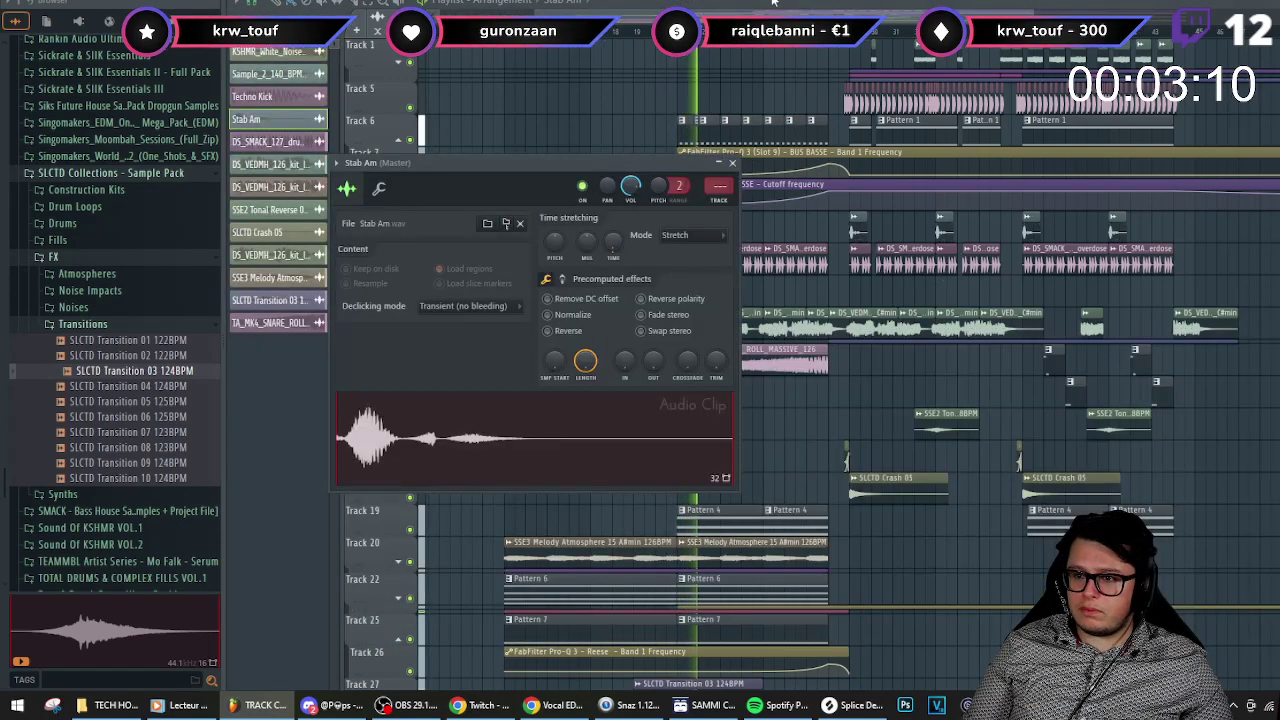
pyautogui.press('F9')
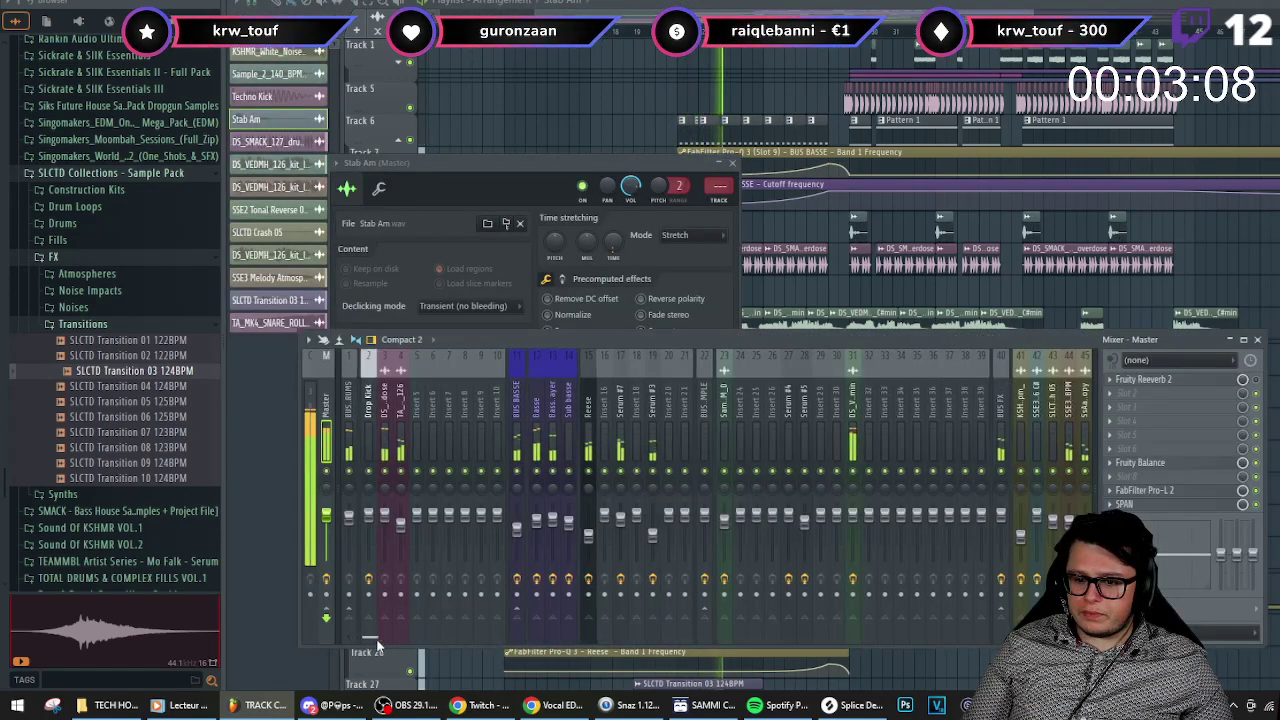
pyautogui.moveTo(365, 642); pyautogui.dragTo(400, 642)
pyautogui.click(978, 432)
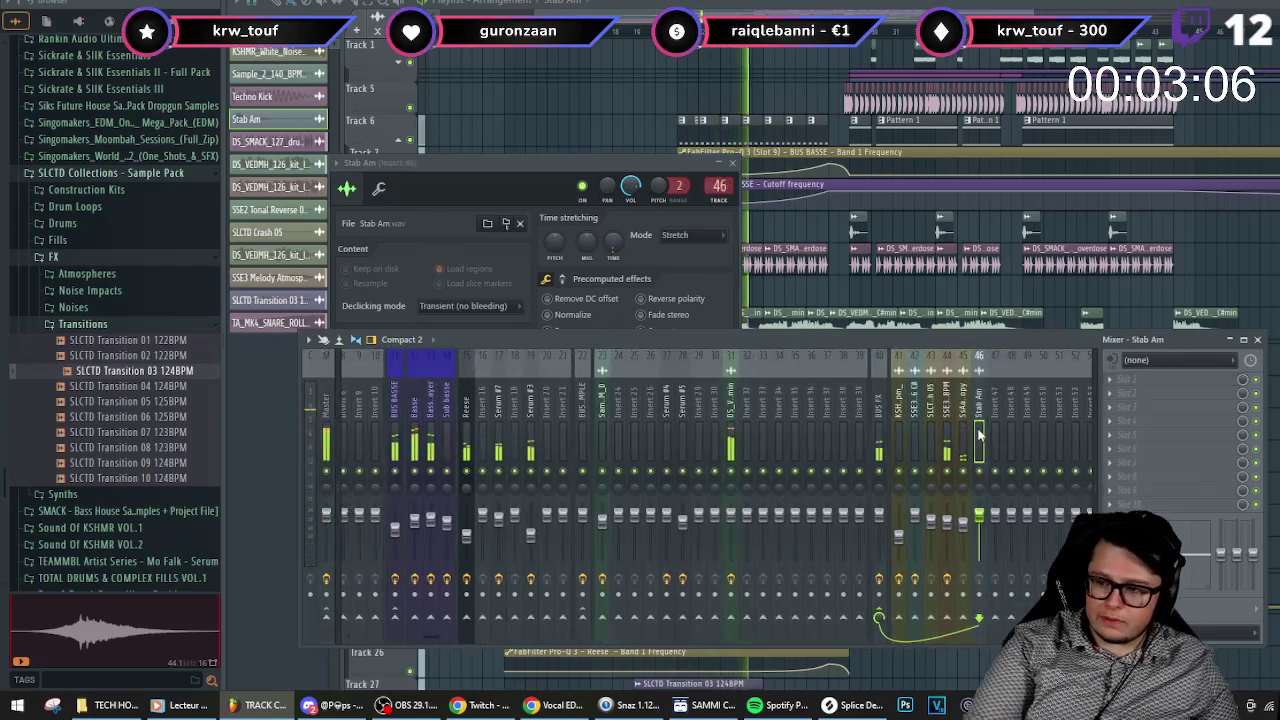
# - Browse to the FX Risers of Sickrate & SIIK Essentials III and preview SSE3 Riser 01 C 126BPM
pyautogui.click(145, 176)
pyautogui.click(132, 112)
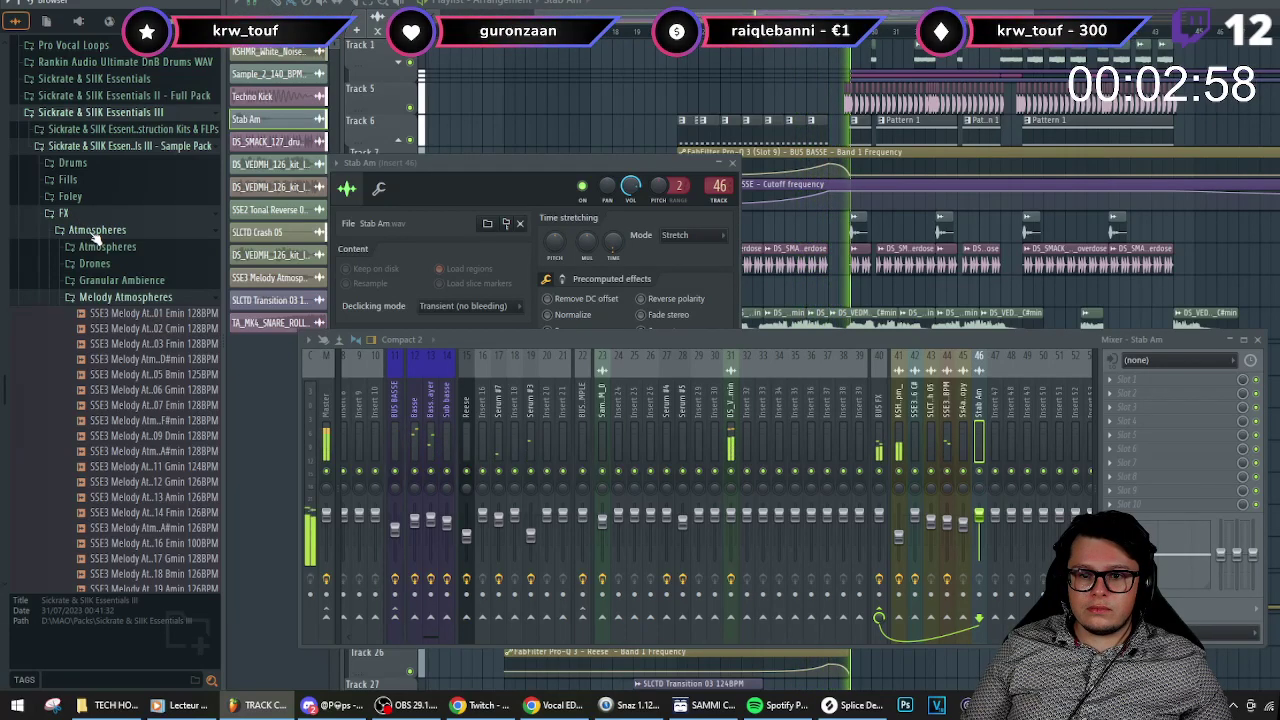
pyautogui.click(1261, 340)
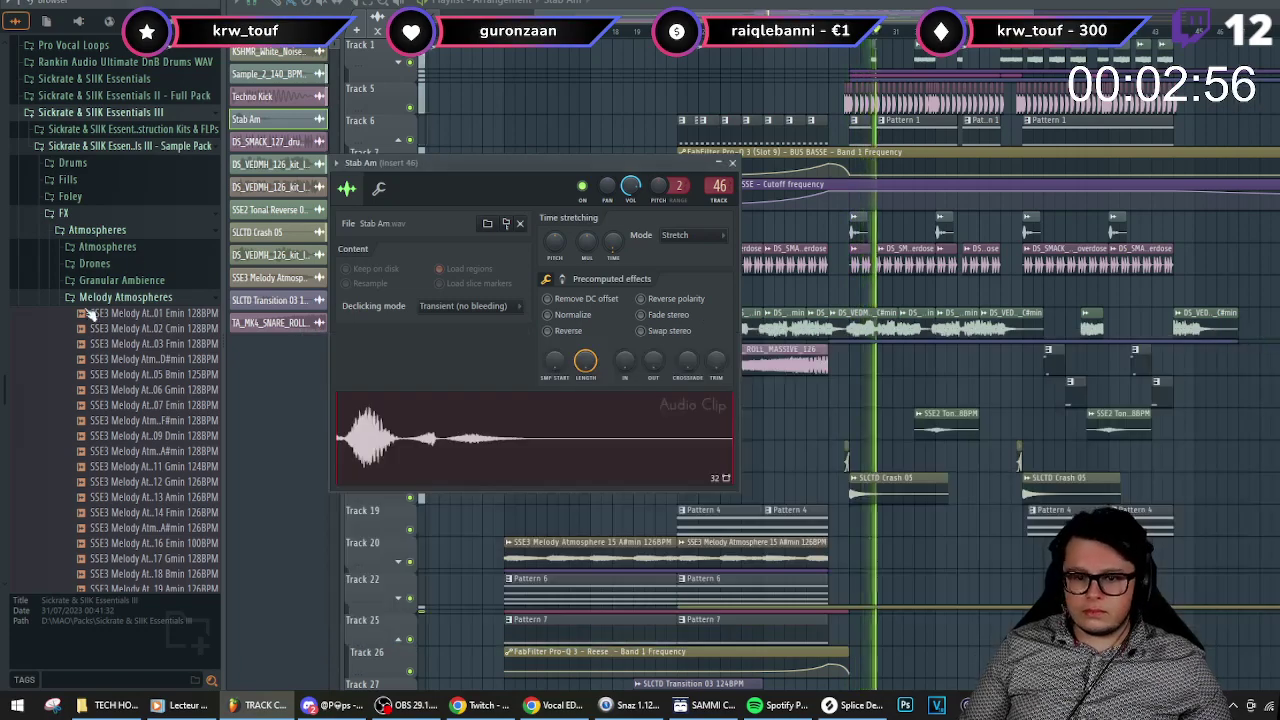
pyautogui.click(70, 214)
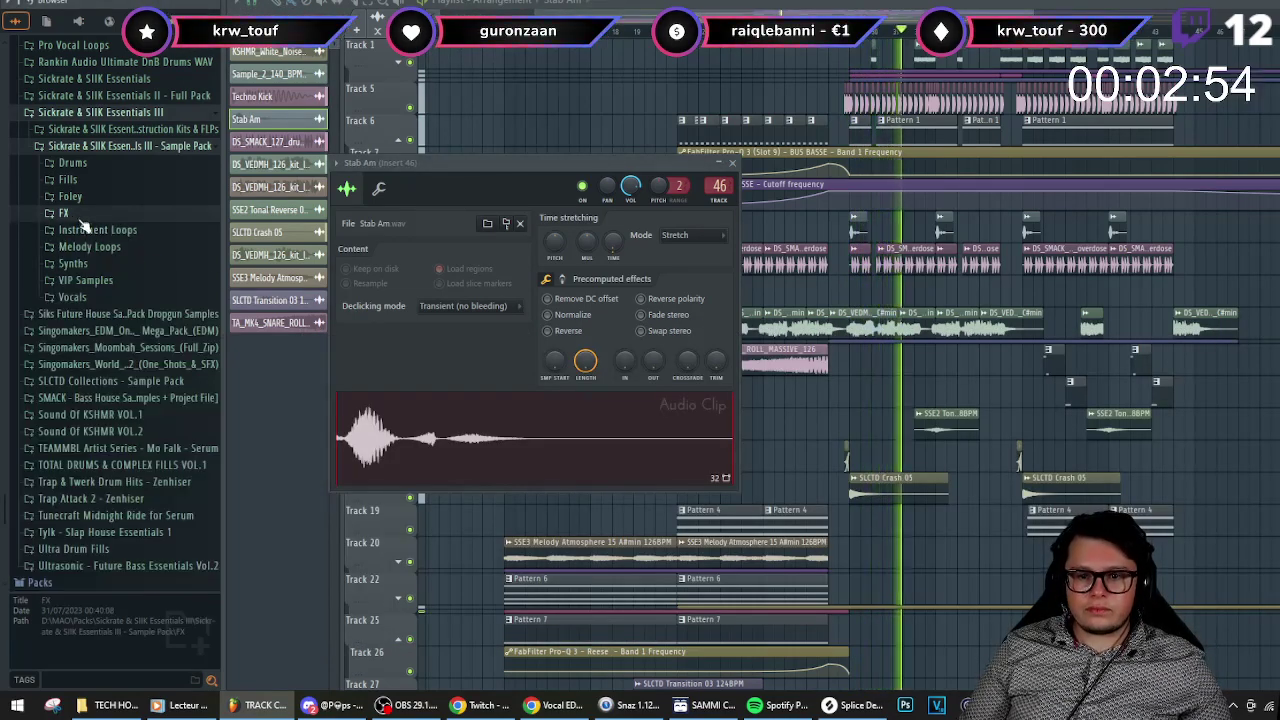
pyautogui.click(78, 218)
pyautogui.click(115, 128)
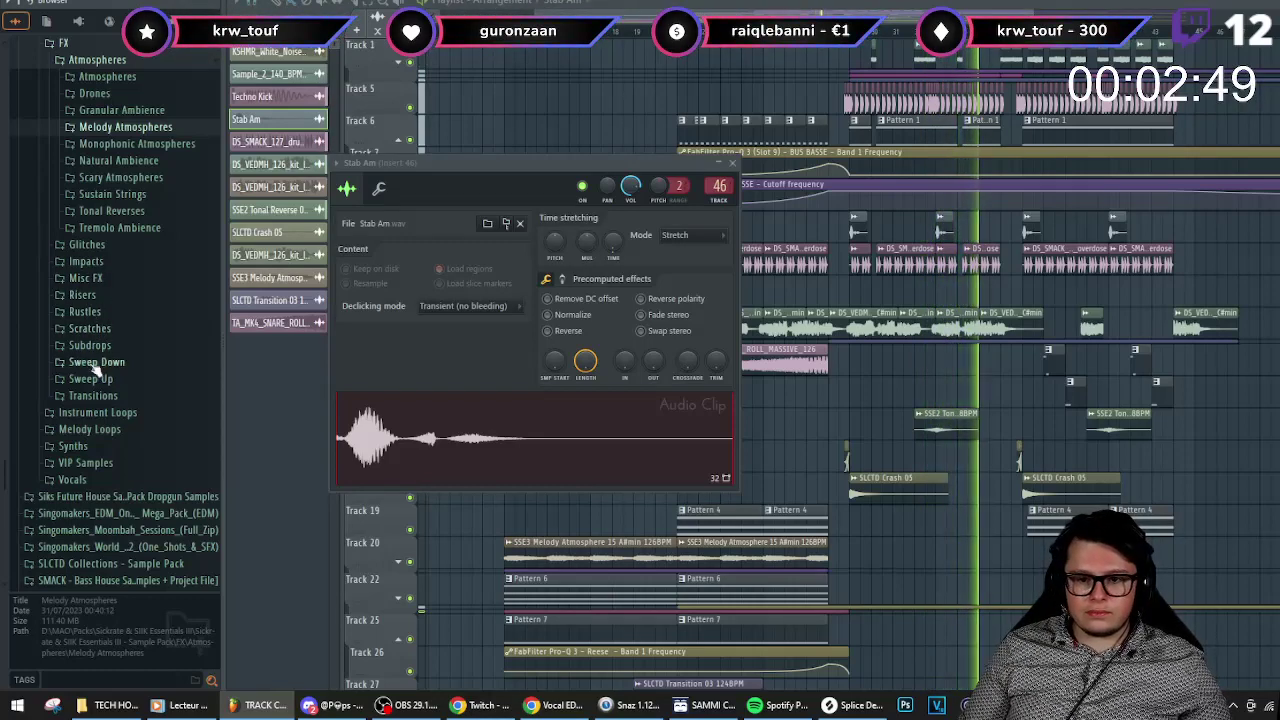
pyautogui.click(92, 298)
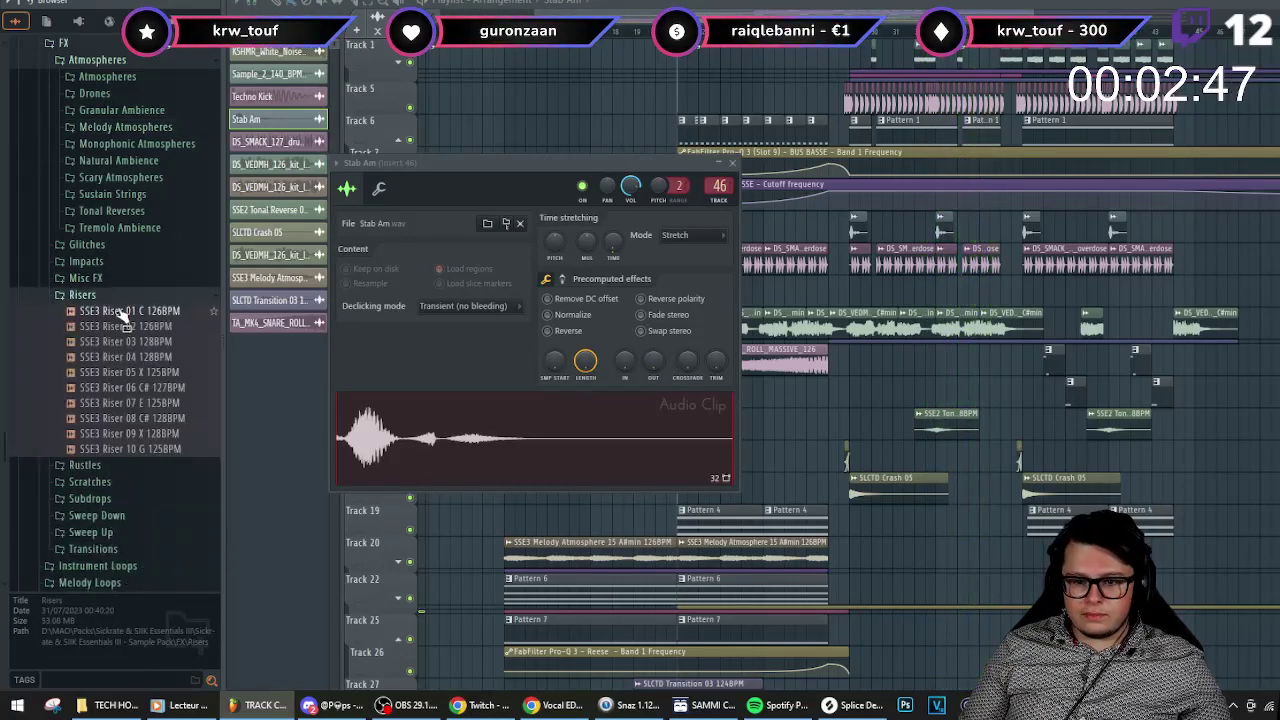
pyautogui.click(118, 312)
# - Place SSE3 Riser 01 C 126BPM on Track 28 near the start of the build-up
pyautogui.moveTo(124, 314); pyautogui.dragTo(770, 546)
pyautogui.scroll(-2, 905, 474)
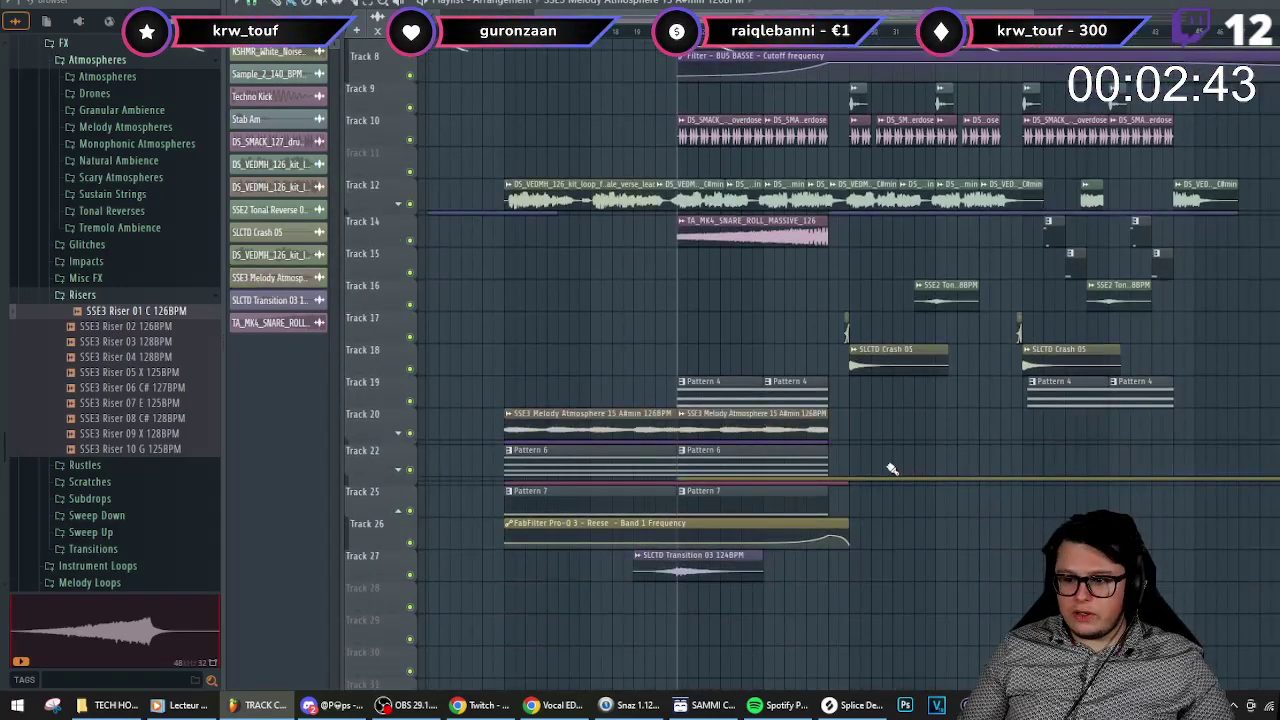
pyautogui.moveTo(221, 364); pyautogui.dragTo(690, 590)
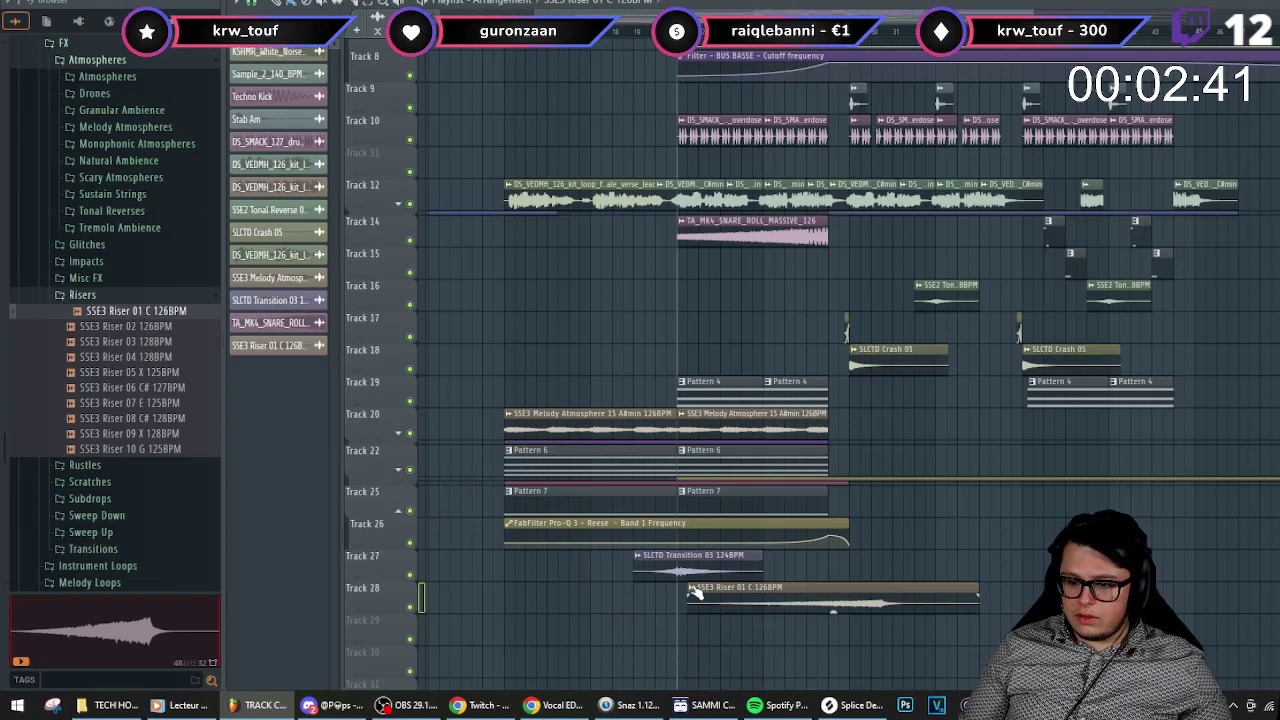
# - Try to fit the riser clip on Track 28 to the project tempo and run tempo detection on it
pyautogui.click(691, 587)
pyautogui.click(830, 575)
pyautogui.click(718, 487)
pyautogui.press('Return')
pyautogui.click(691, 588)
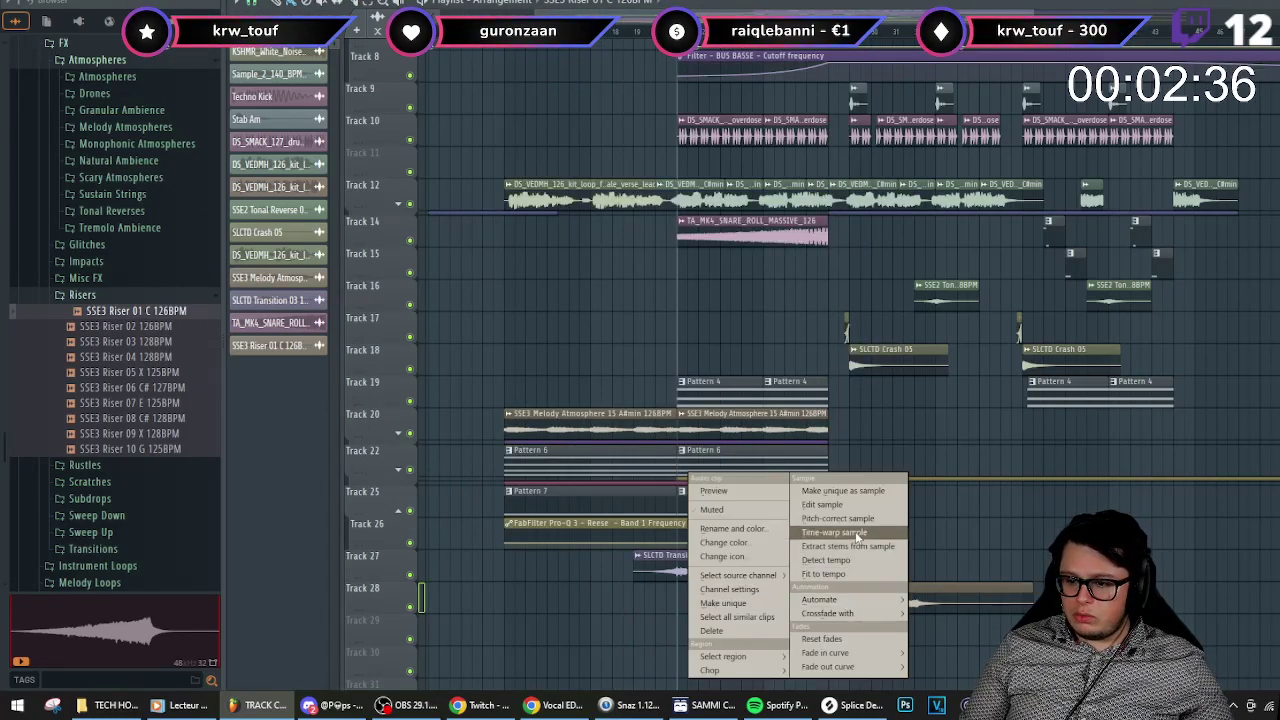
pyautogui.click(836, 575)
pyautogui.click(691, 588)
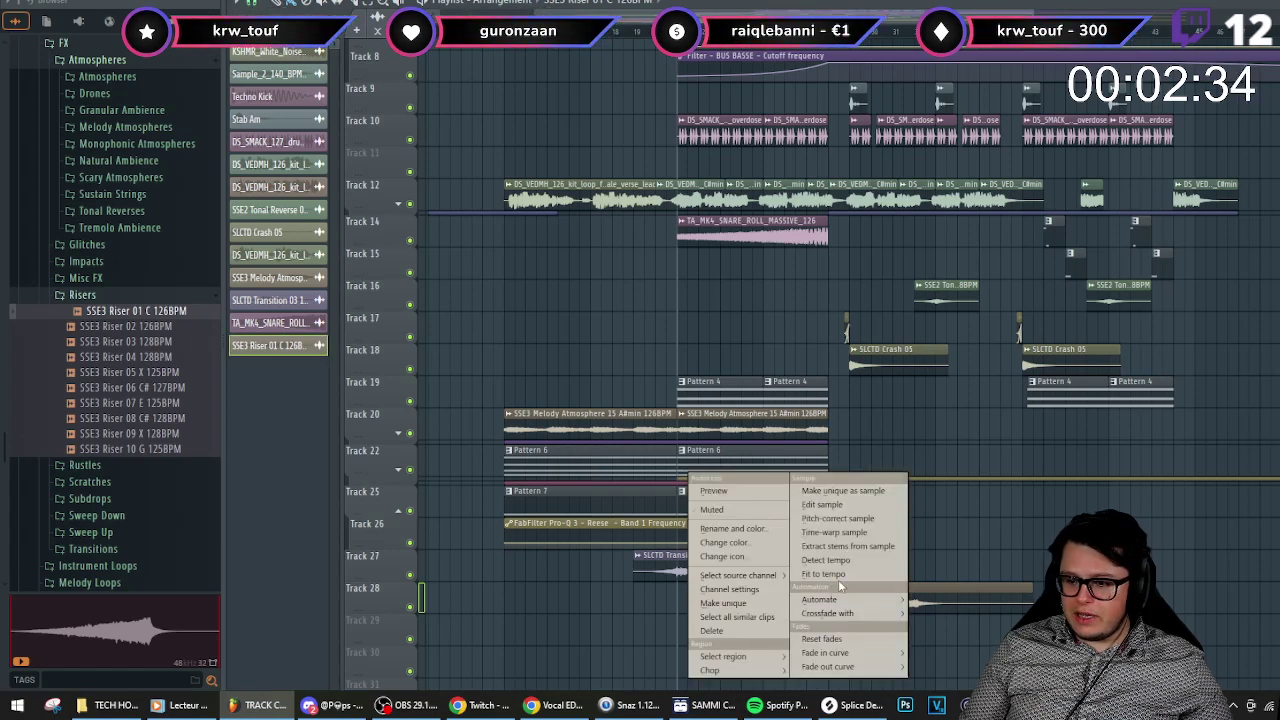
pyautogui.click(839, 559)
# - Fit the riser clip to the project tempo using a source tempo of 126 BPM
pyautogui.click(691, 588)
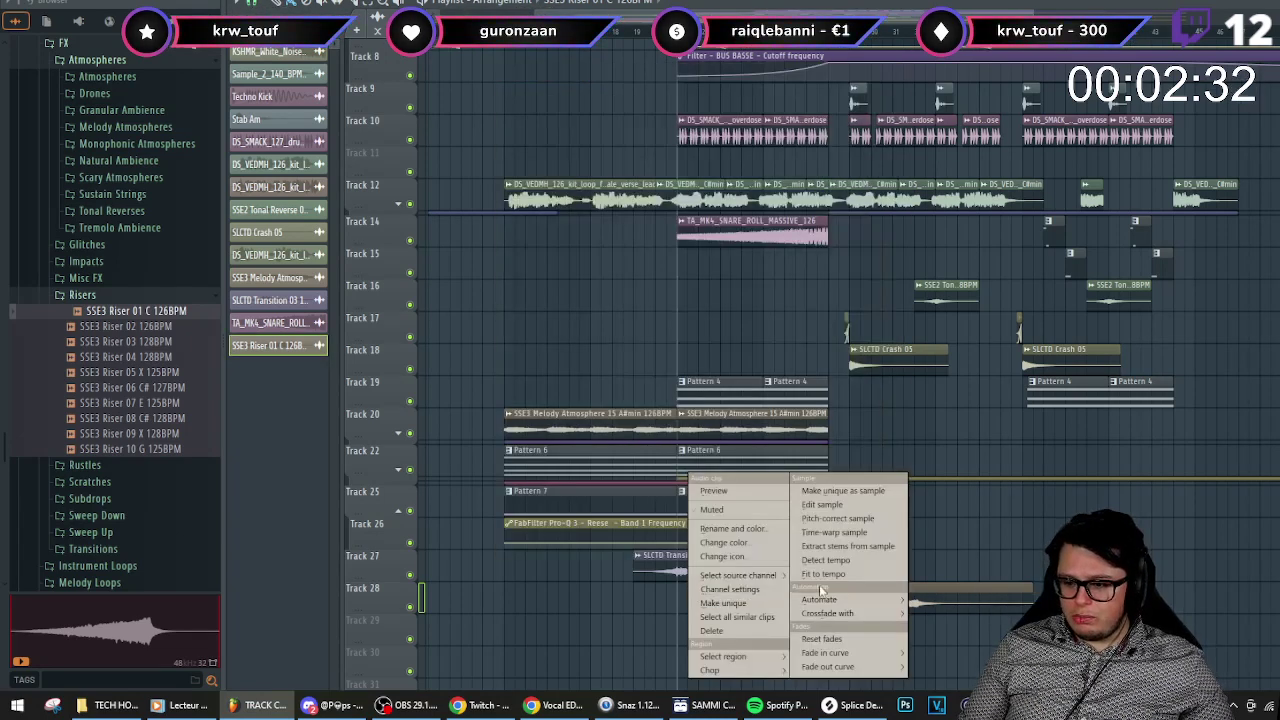
pyautogui.click(836, 574)
pyautogui.click(718, 461)
pyautogui.write('128')
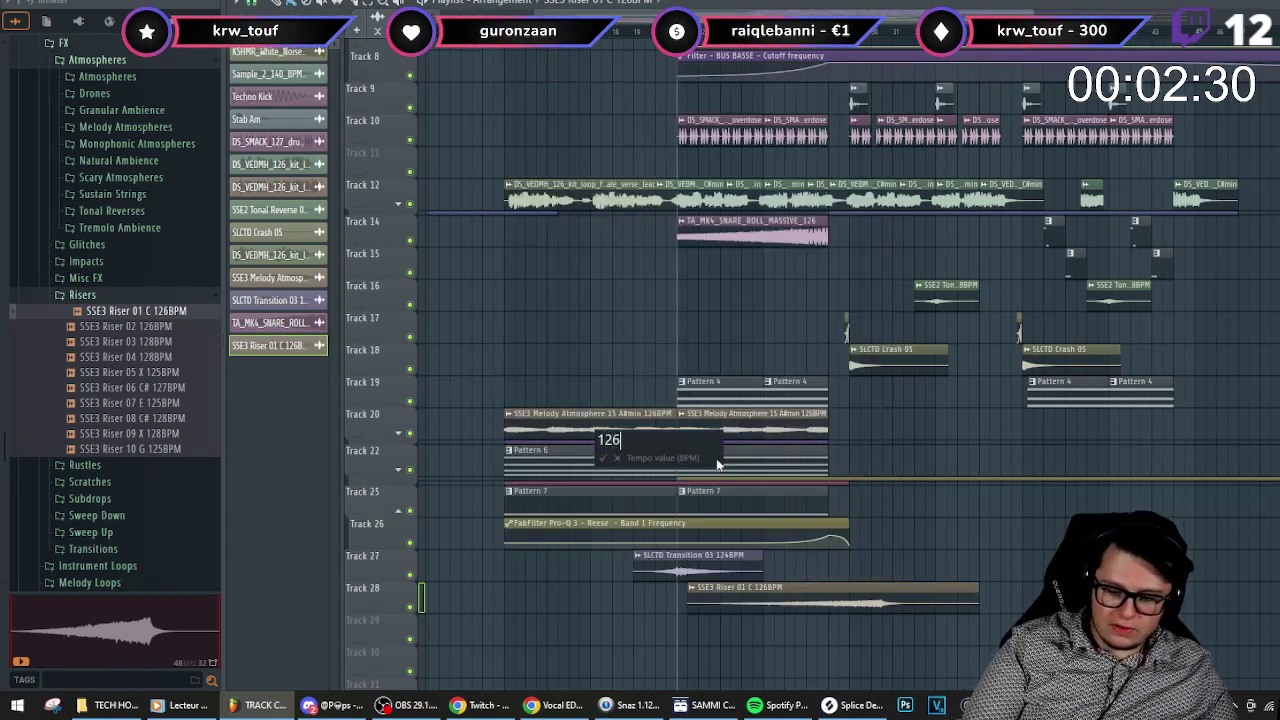
pyautogui.press('Return')
# - Set the riser sample's time-stretching mode to Stretch and open its root note settings
pyautogui.doubleClick(798, 582)
pyautogui.click(710, 259)
pyautogui.click(706, 295)
pyautogui.click(400, 209)
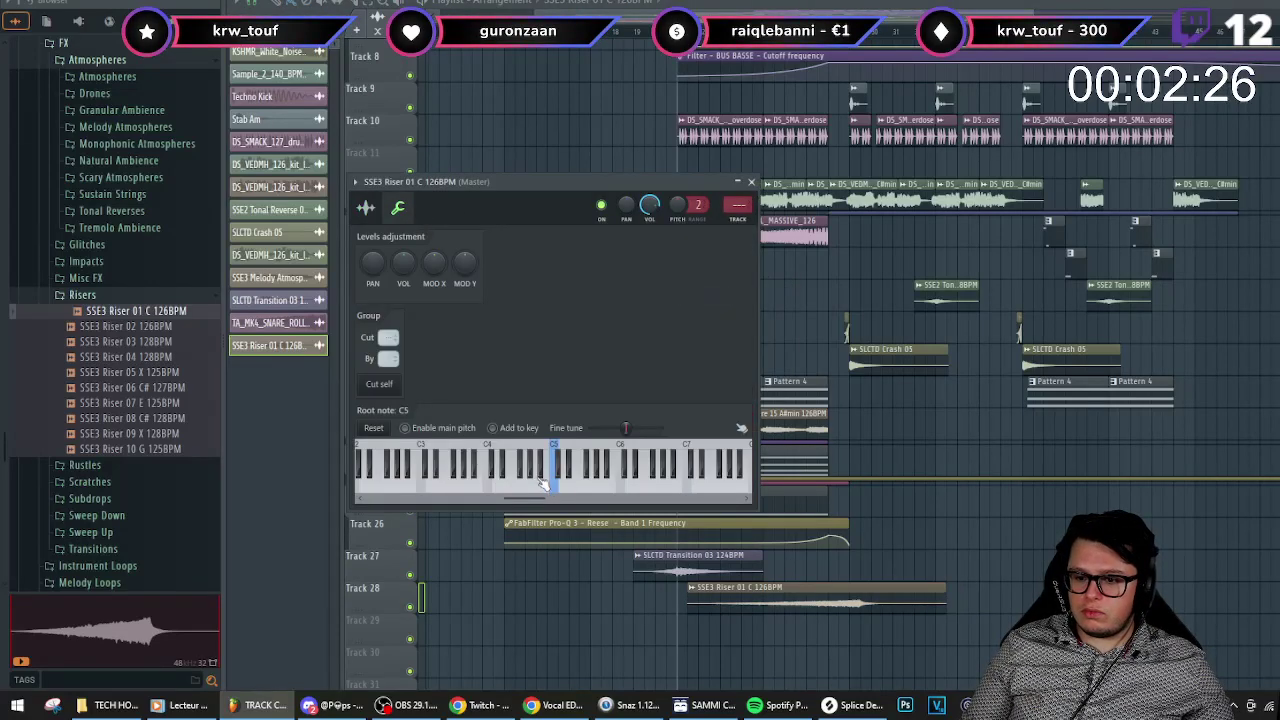
# - Shift the riser clip on Track 28 earlier so its peak lines up with the end of the snare roll
pyautogui.moveTo(793, 599); pyautogui.dragTo(738, 600)
pyautogui.doubleClick(769, 594)
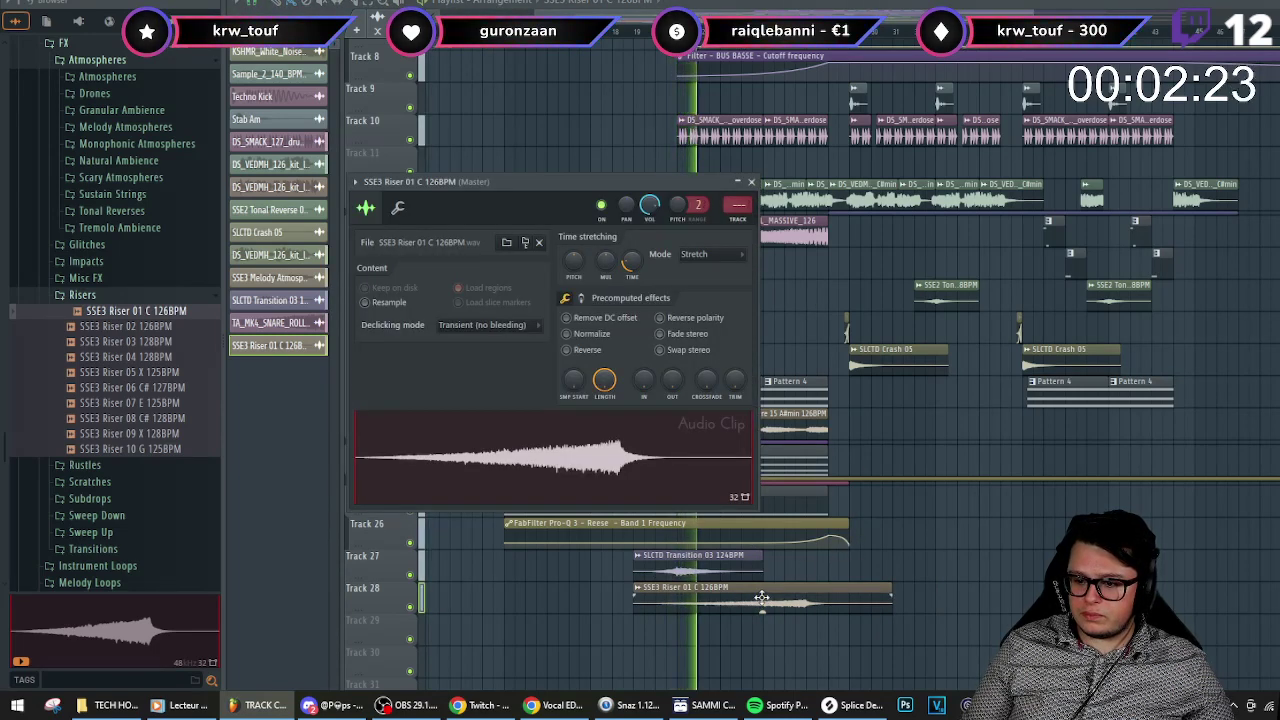
pyautogui.moveTo(762, 598)
pyautogui.mouseDown()
pyautogui.moveTo(806, 600)
pyautogui.moveTo(783, 600)
pyautogui.mouseUp()
# - Route the riser sample to mixer track 47, lower that track's level slightly, and close the open windows
pyautogui.doubleClick(815, 600)
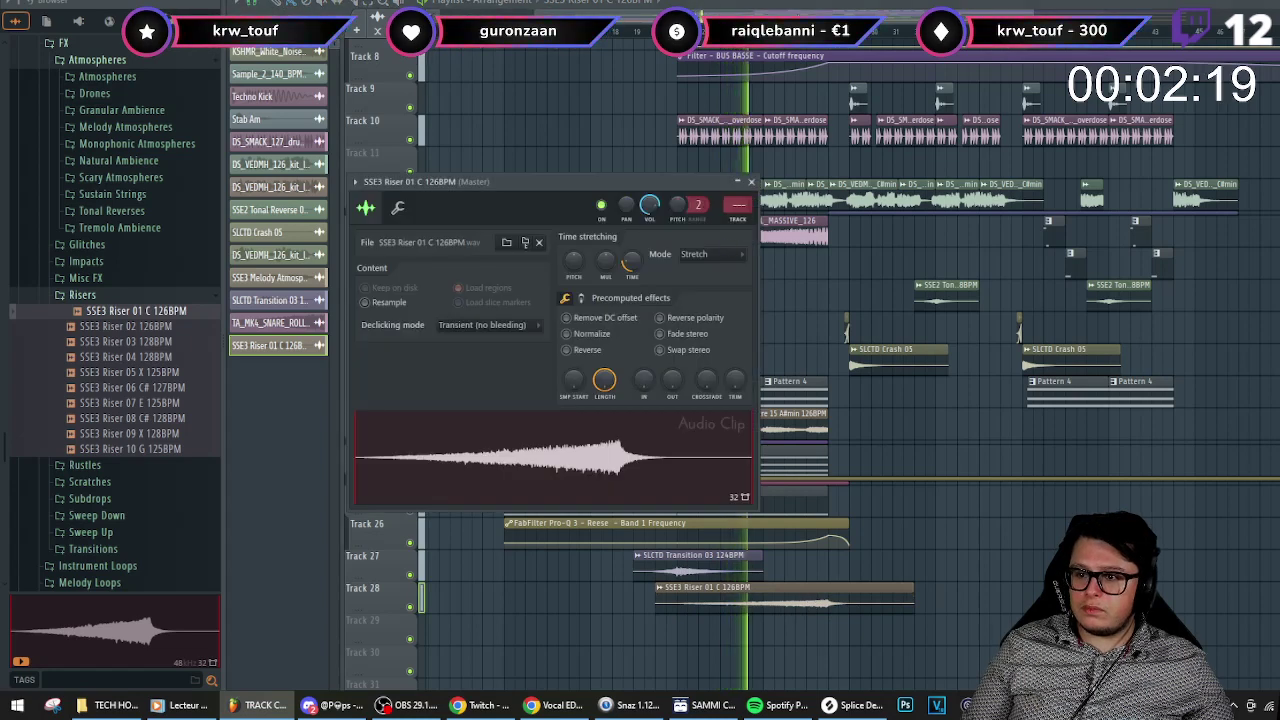
pyautogui.press('F9')
pyautogui.click(995, 428)
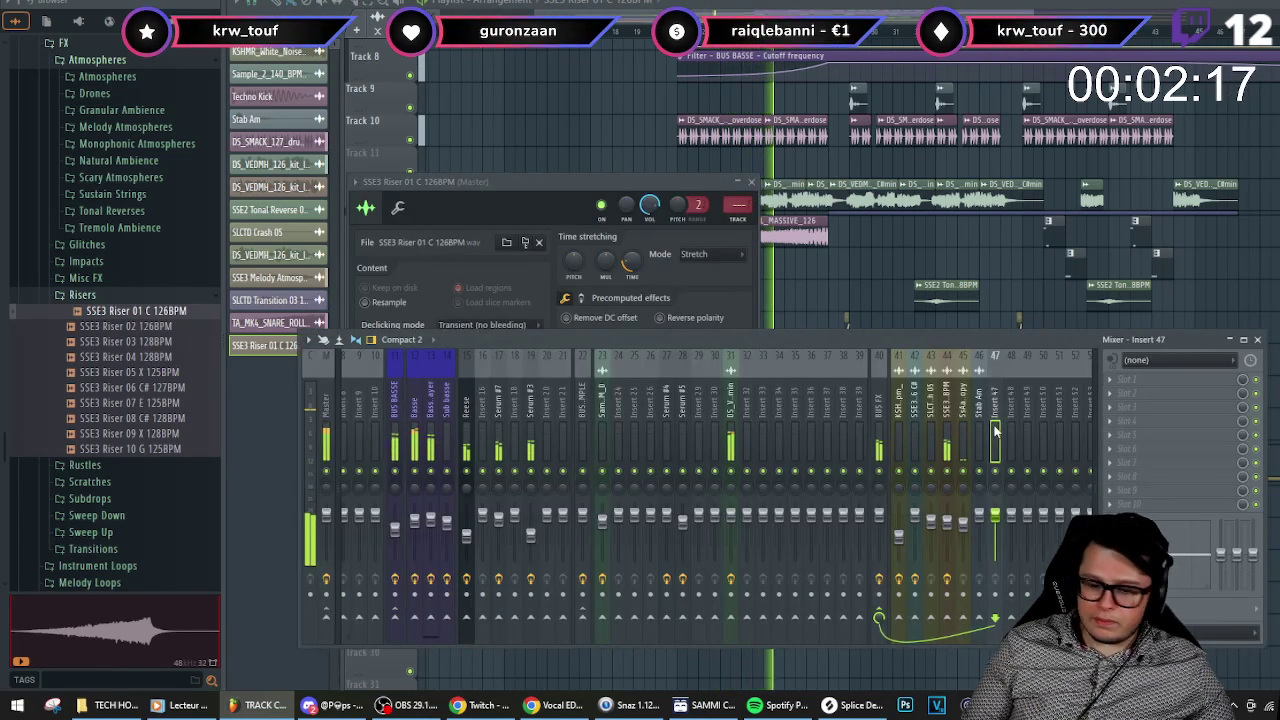
pyautogui.hotkey('ctrl', 'l')
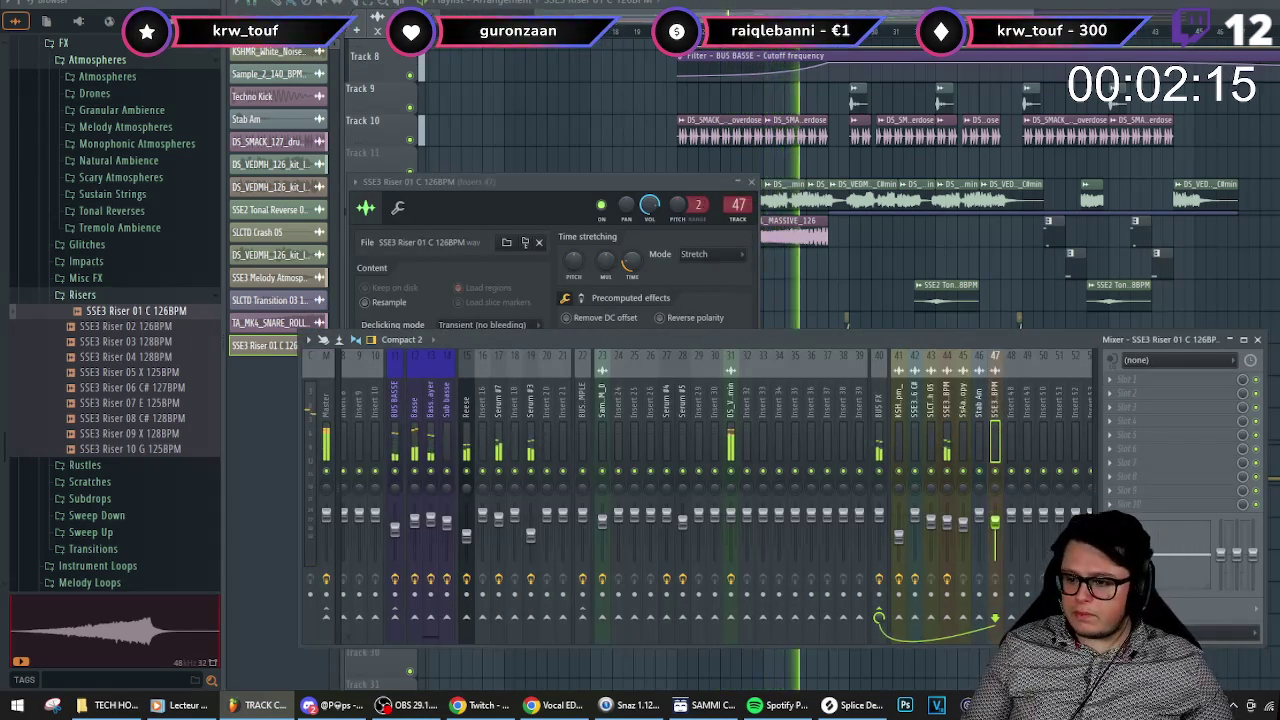
pyautogui.press('F12')
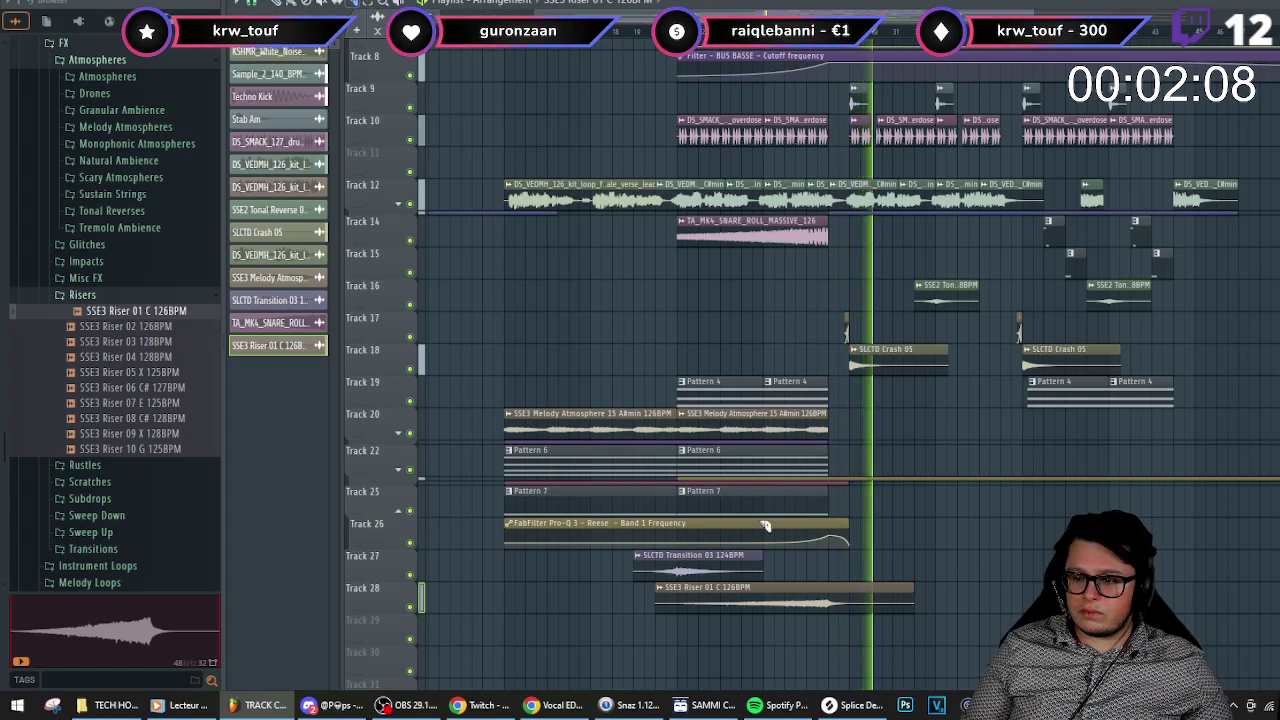
# - Trim both ends of the riser clip on Track 28 so it starts with the snare roll and ends at the drop
pyautogui.moveTo(858, 590); pyautogui.dragTo(858, 627)
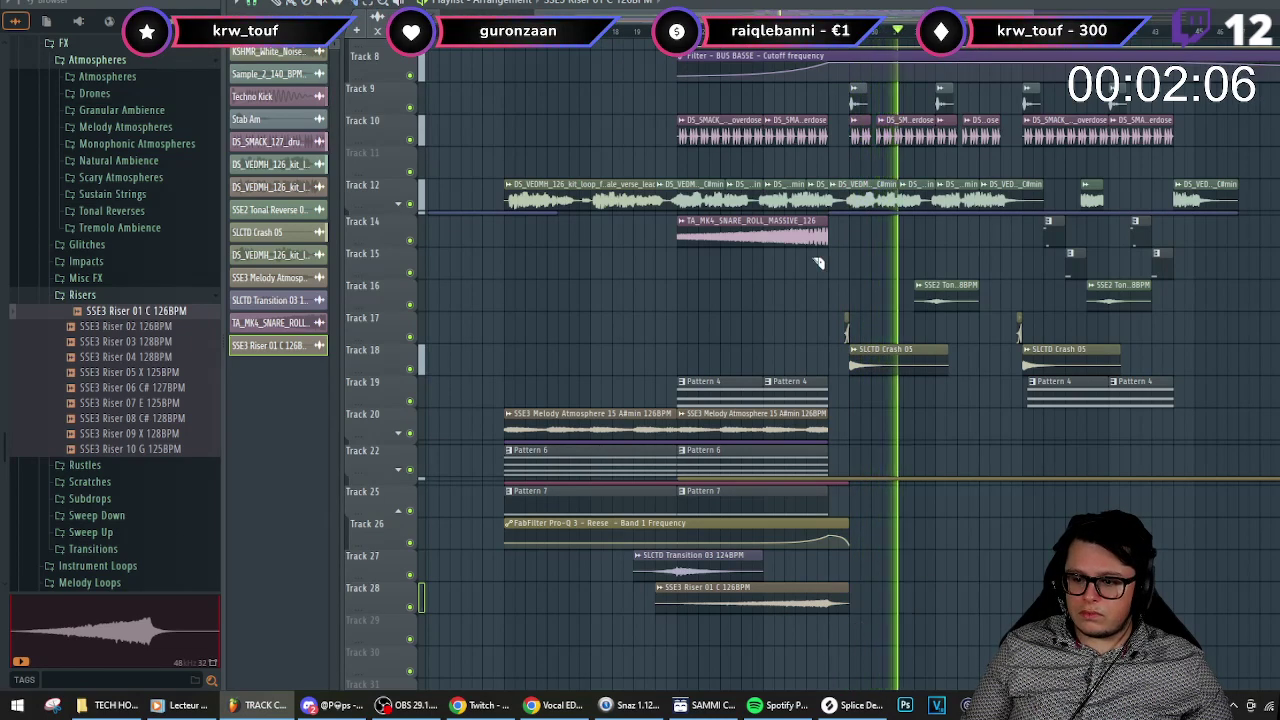
pyautogui.click(791, 31)
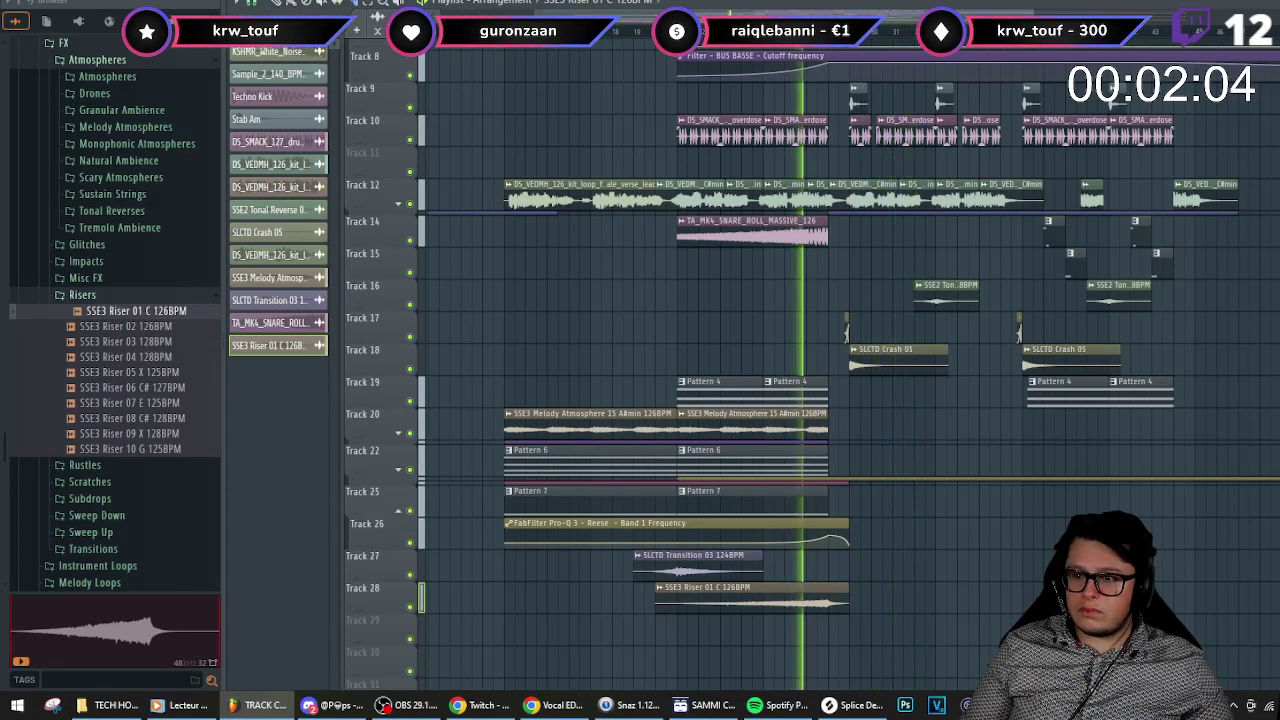
pyautogui.press('F9')
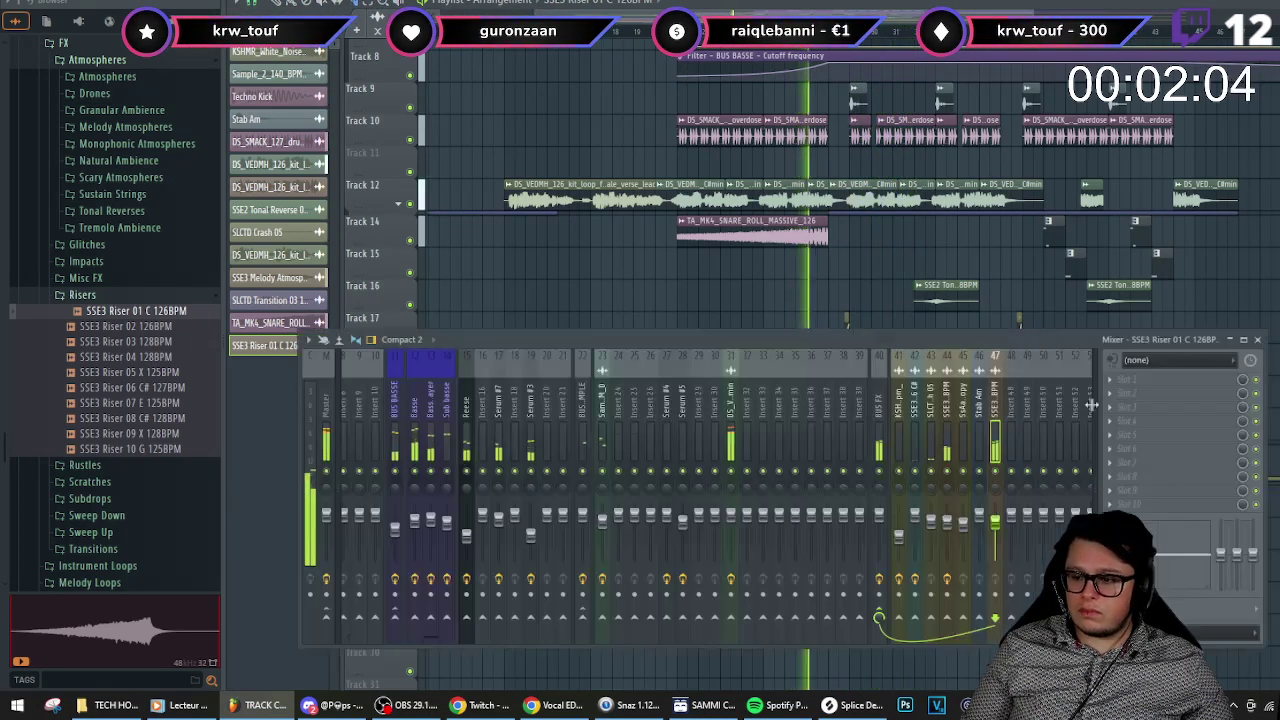
pyautogui.click(1259, 340)
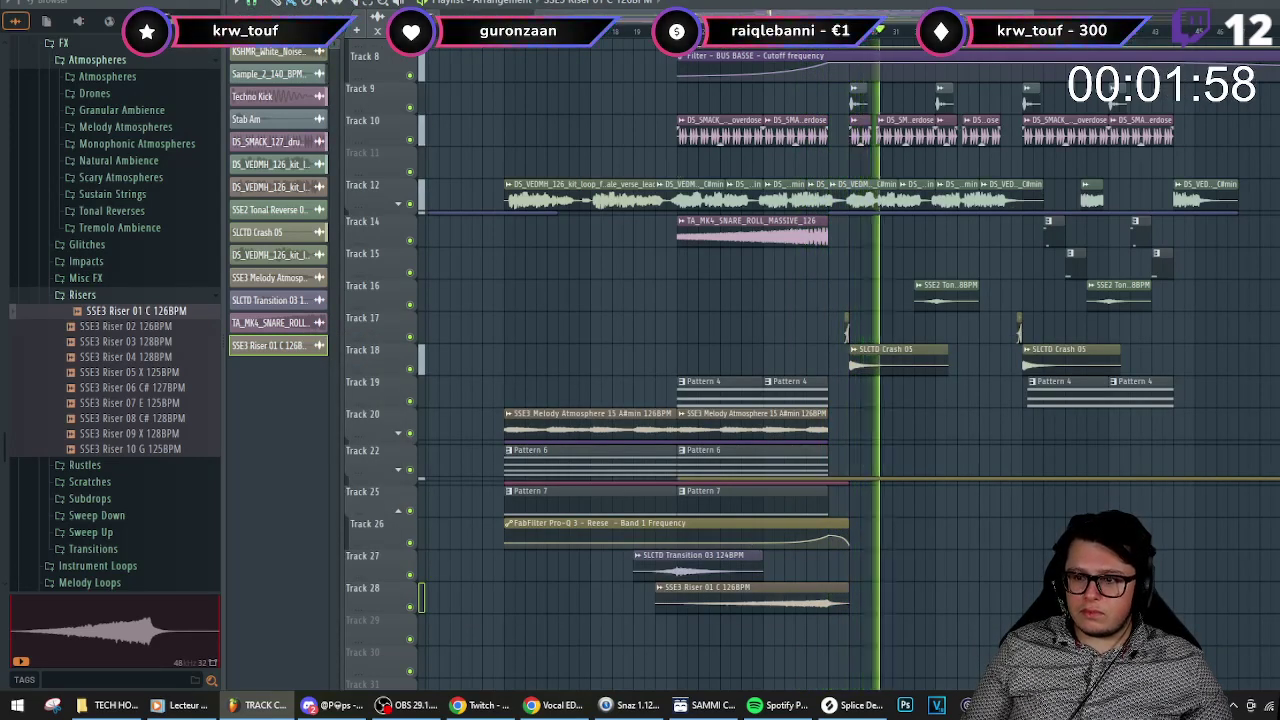
pyautogui.press('space')
pyautogui.press('space')
pyautogui.moveTo(660, 589); pyautogui.dragTo(682, 589)
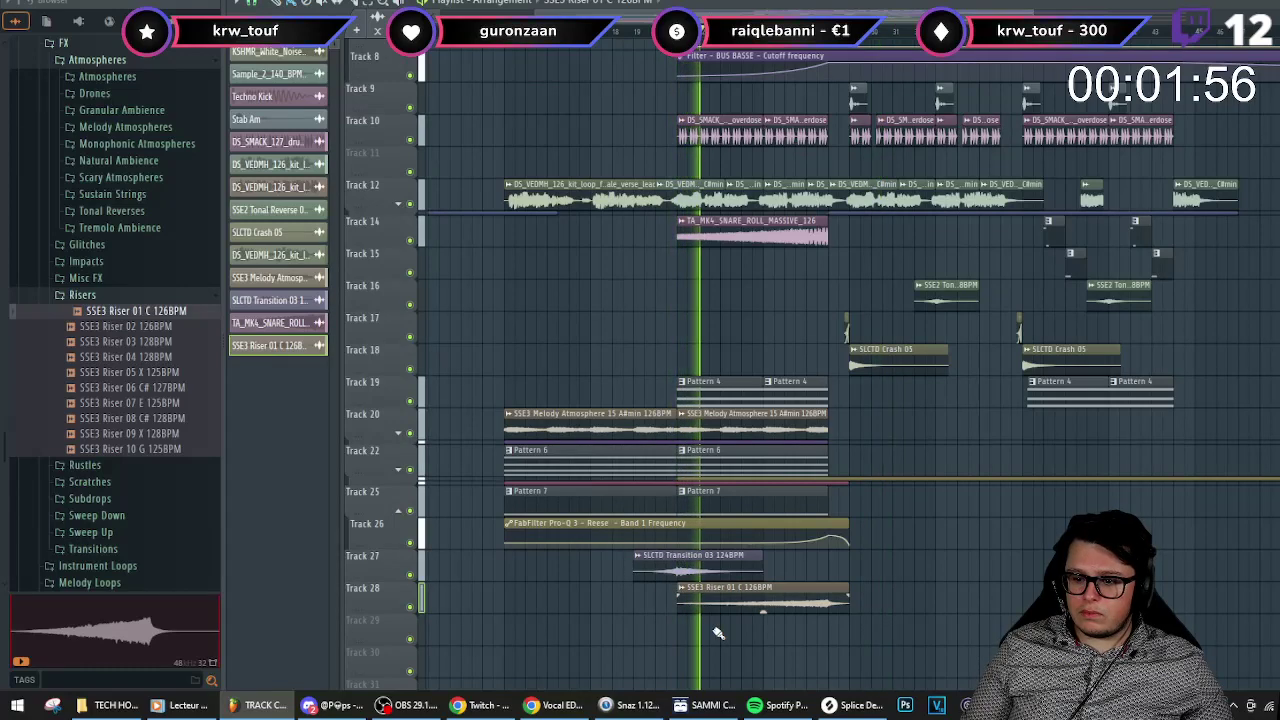
# - Collapse the Track 25 group, insert a new empty track above the melody atmosphere, and group it with Track 19
pyautogui.click(397, 510)
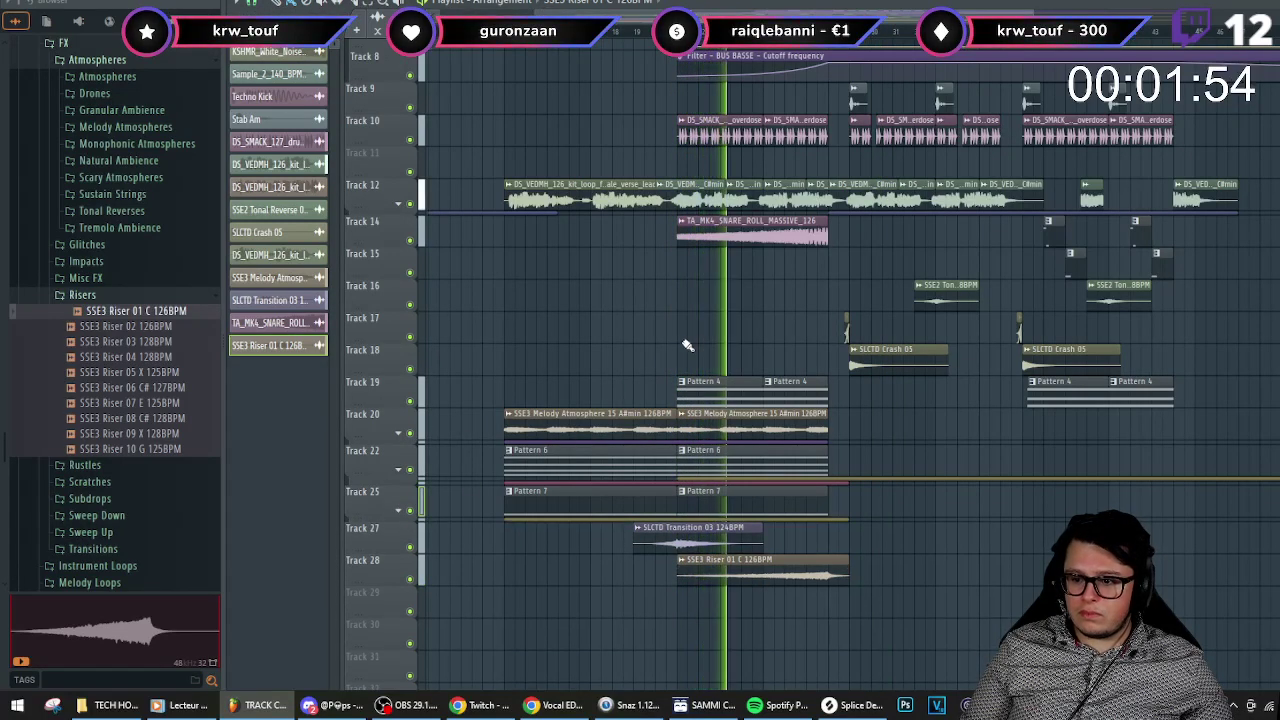
pyautogui.scroll(-2, 766, 331)
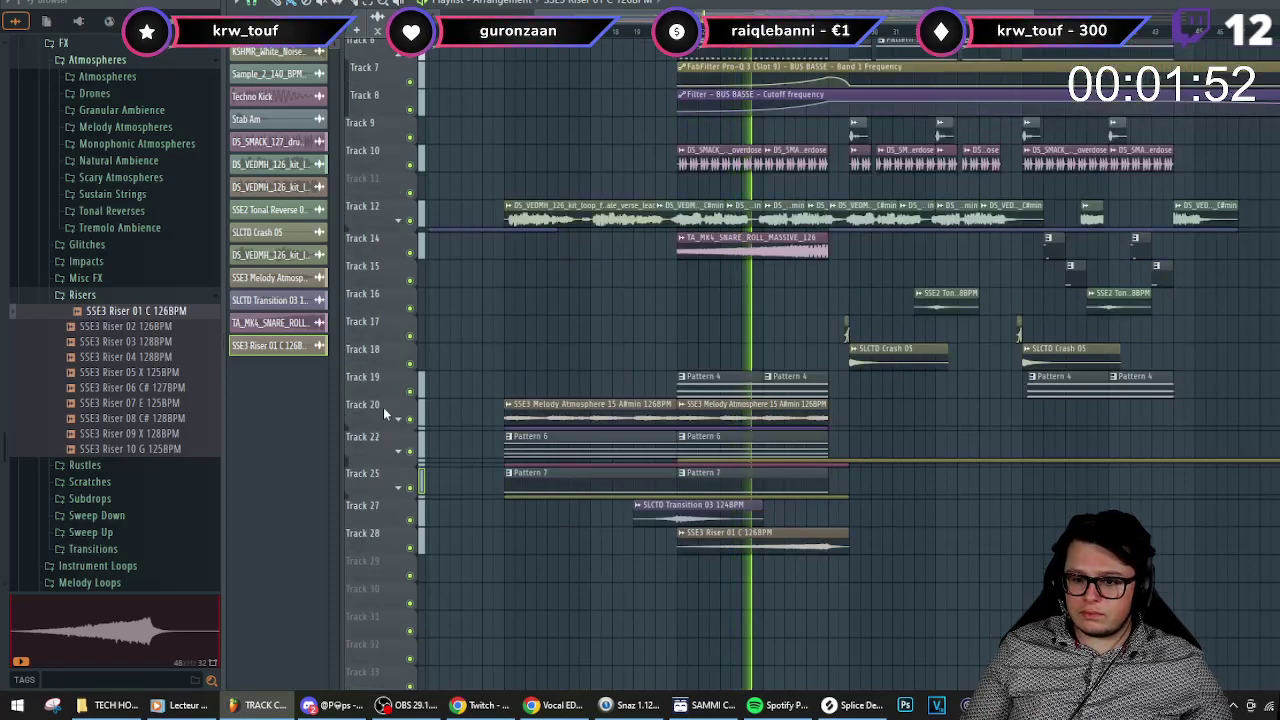
pyautogui.rightClick(383, 408)
pyautogui.click(430, 612)
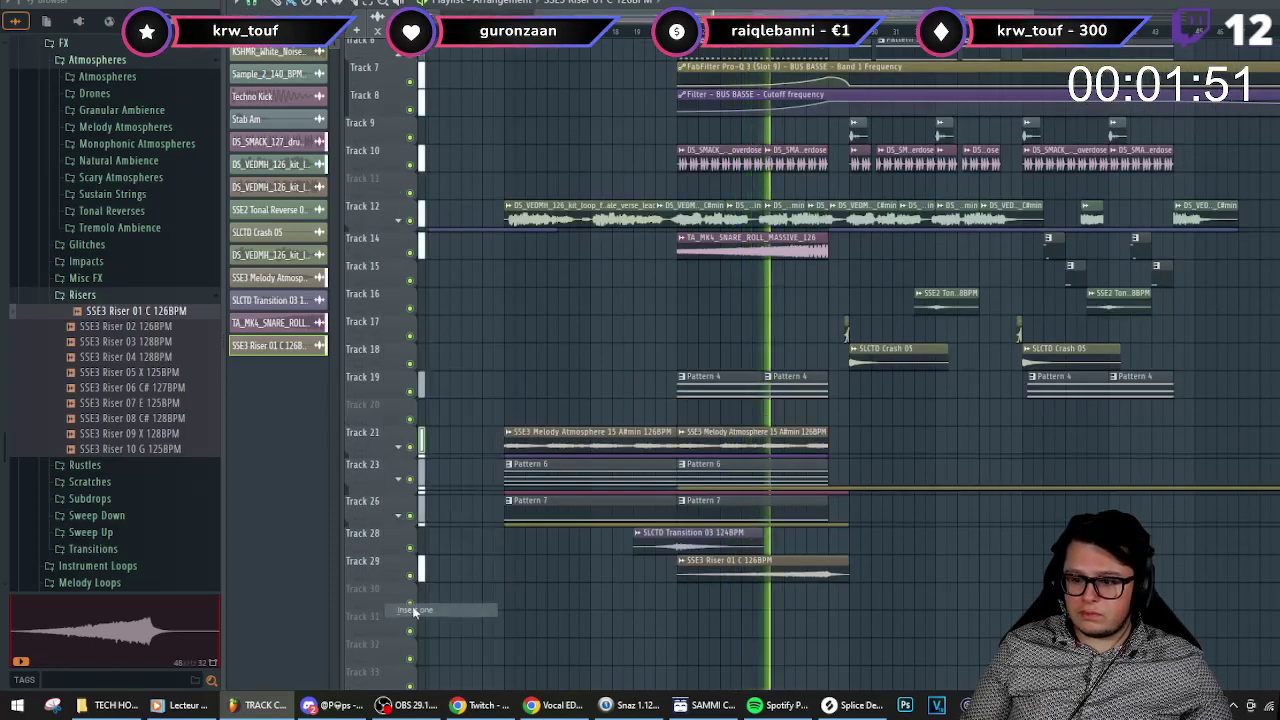
pyautogui.rightClick(380, 406)
pyautogui.click(453, 482)
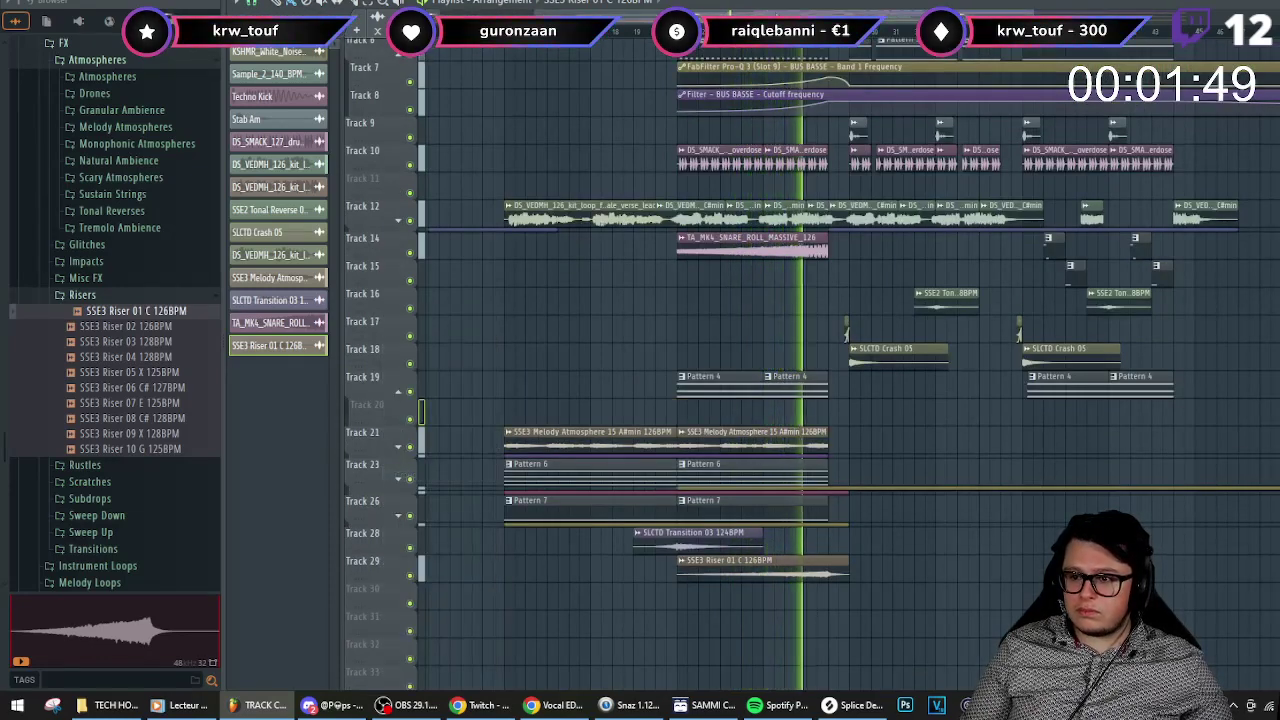
# - Create an automation clip for the Fruity Filter cutoff frequency on the Serum #3 mixer track, placed on Track 20
pyautogui.press('F9')
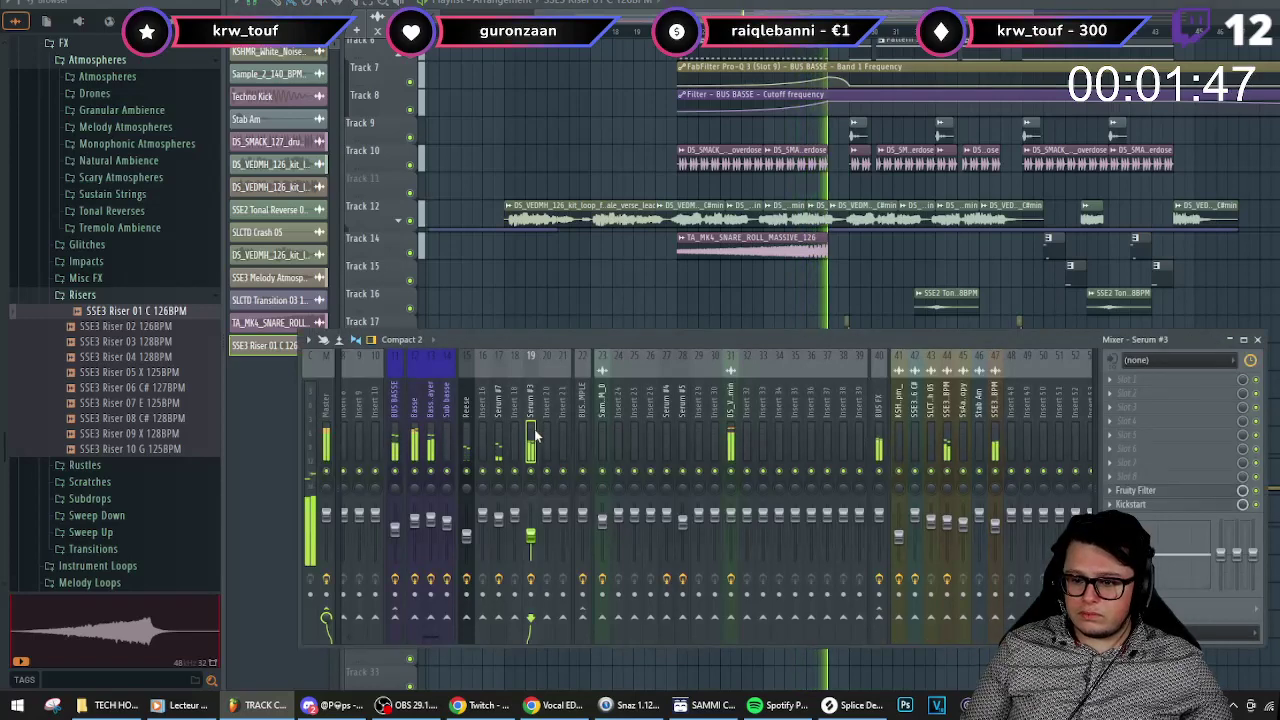
pyautogui.click(1135, 490)
pyautogui.rightClick(259, 93)
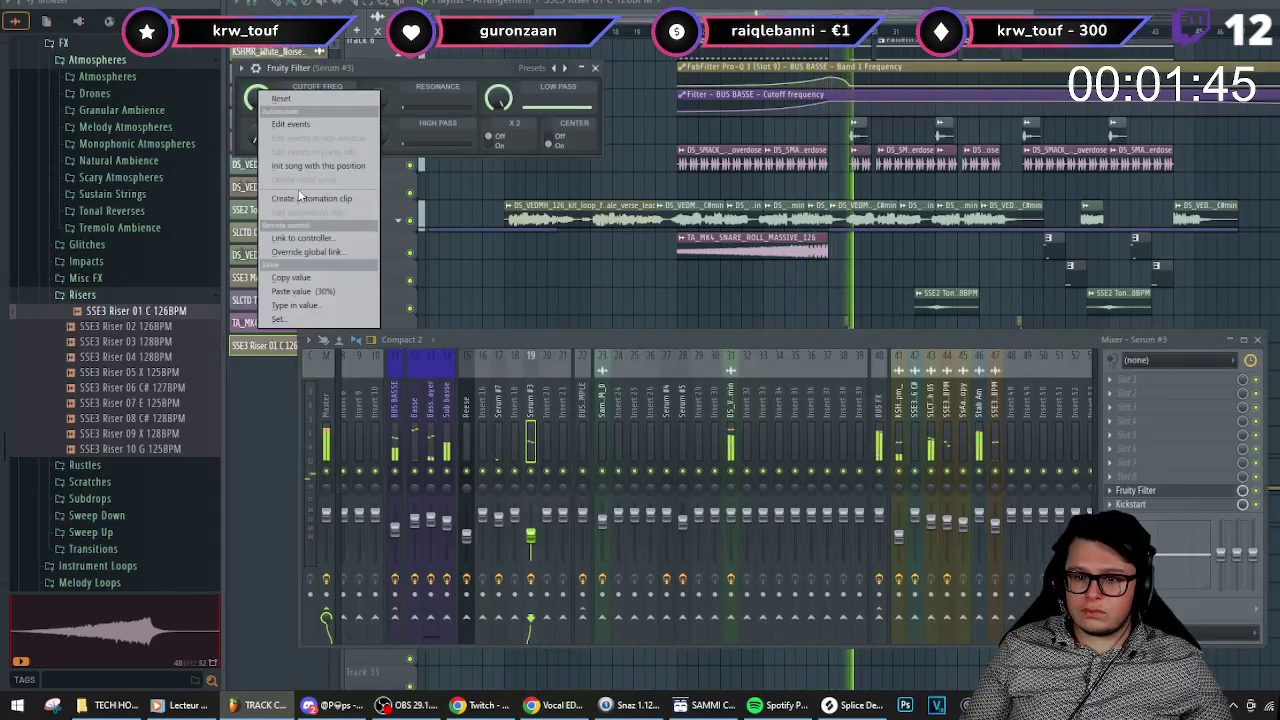
pyautogui.click(298, 197)
pyautogui.moveTo(748, 393); pyautogui.dragTo(749, 405)
# - Shape the Serum #3 cutoff automation to fall to its minimum by the end of the build-up and rise back by the second Pattern 4 section
pyautogui.scroll(3, 780, 412)
pyautogui.press('space')
pyautogui.press('space')
pyautogui.rightClick(829, 428)
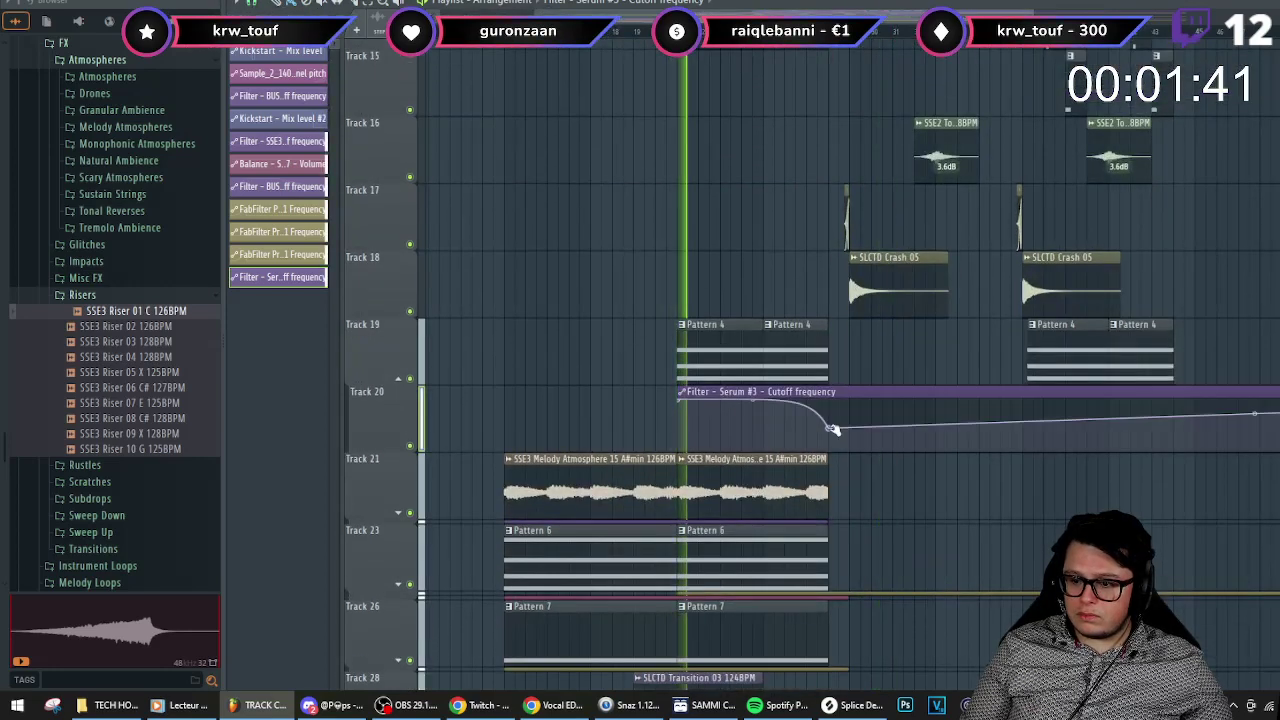
pyautogui.moveTo(831, 428); pyautogui.dragTo(831, 443)
pyautogui.rightClick(831, 449)
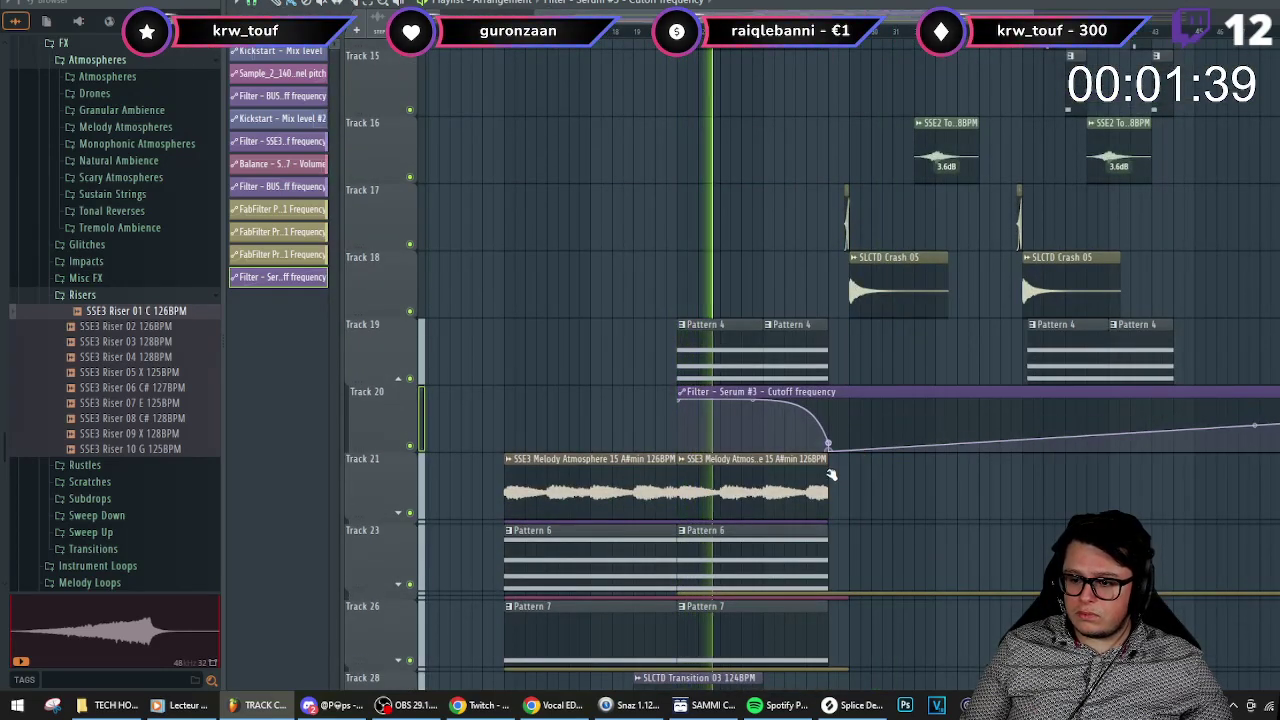
pyautogui.rightClick(850, 449)
pyautogui.moveTo(1026, 415); pyautogui.dragTo(1030, 376)
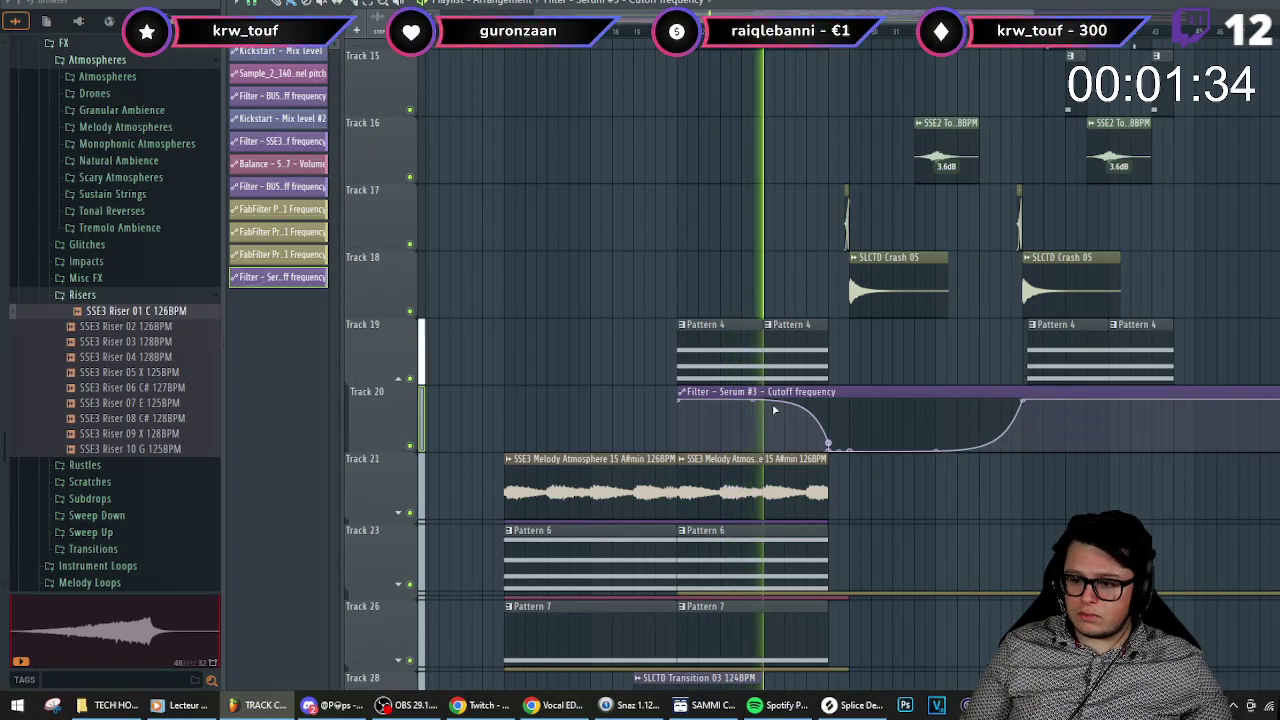
# - Refine the falling curve of the Serum #3 cutoff automation at the end of the build-up while auditioning the synth
pyautogui.moveTo(753, 400); pyautogui.dragTo(751, 402)
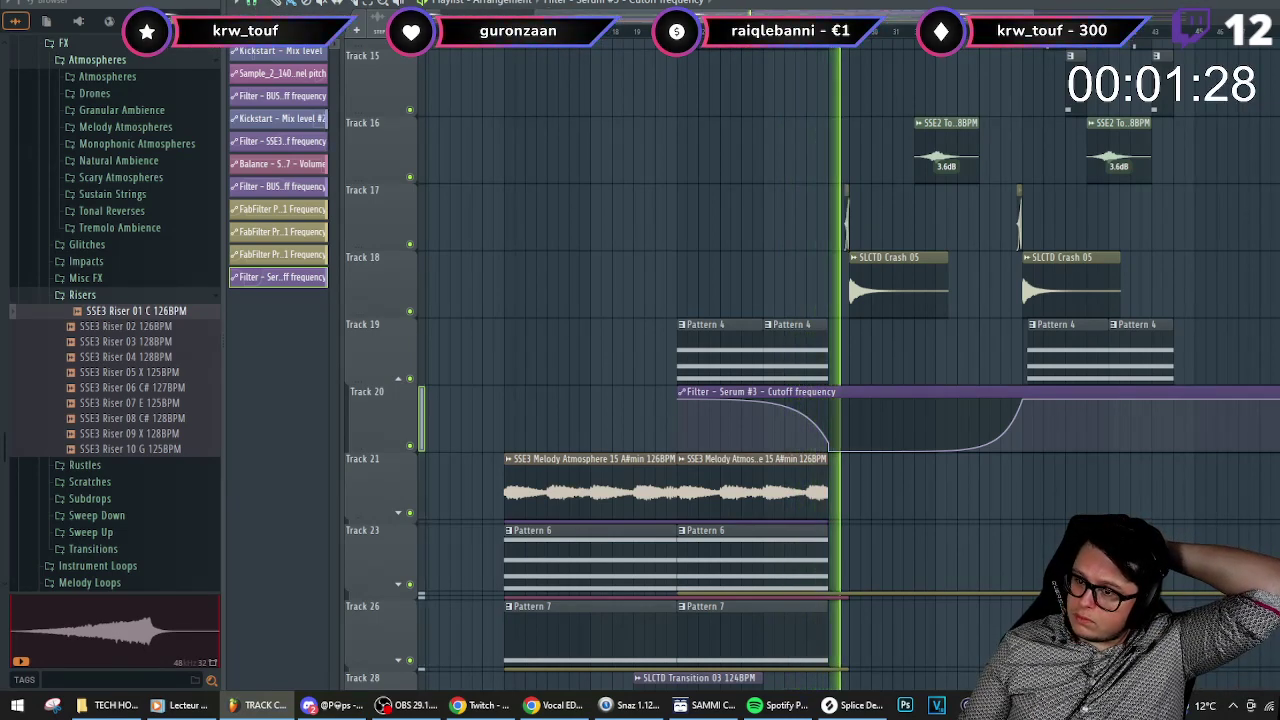
pyautogui.click(797, 32)
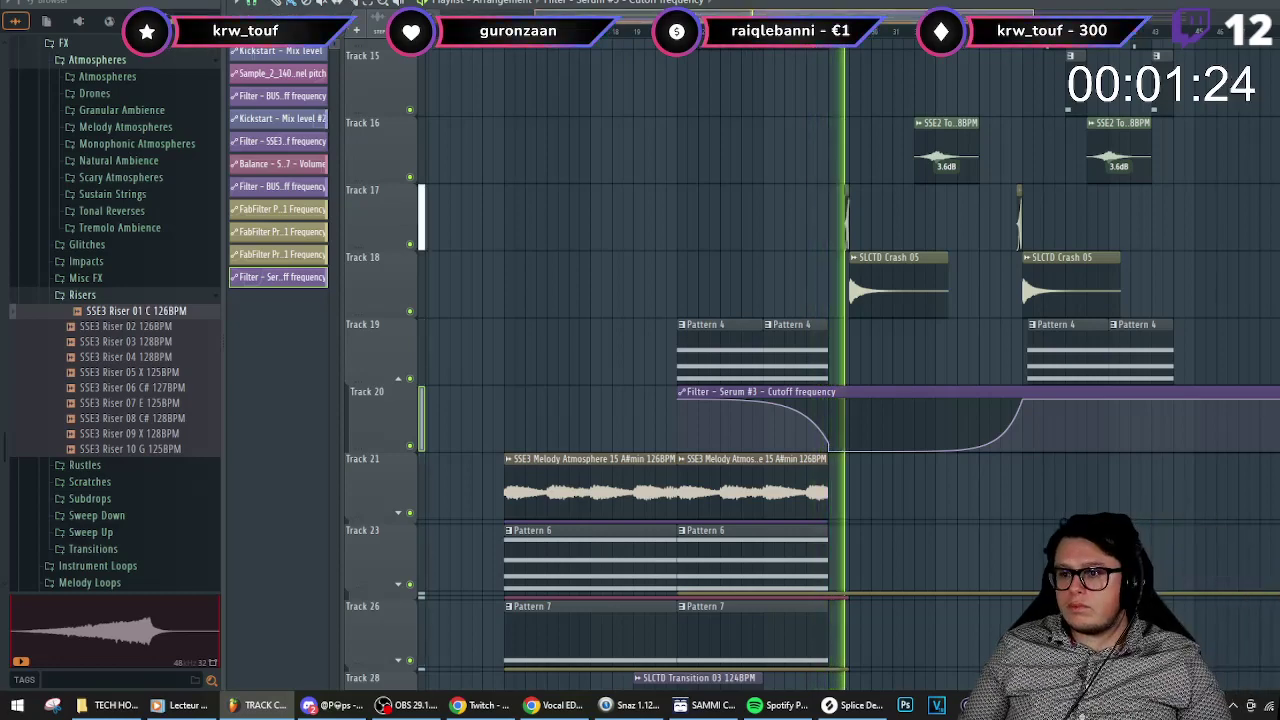
pyautogui.press('F9')
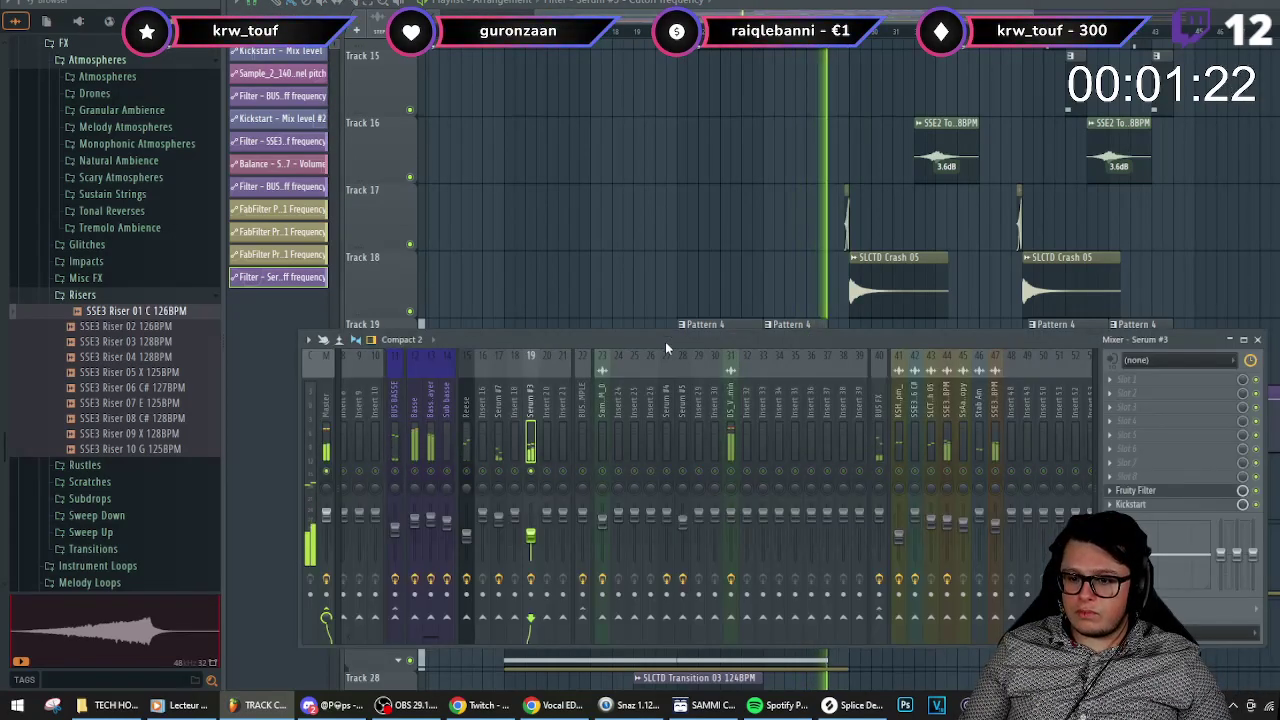
pyautogui.press('F9')
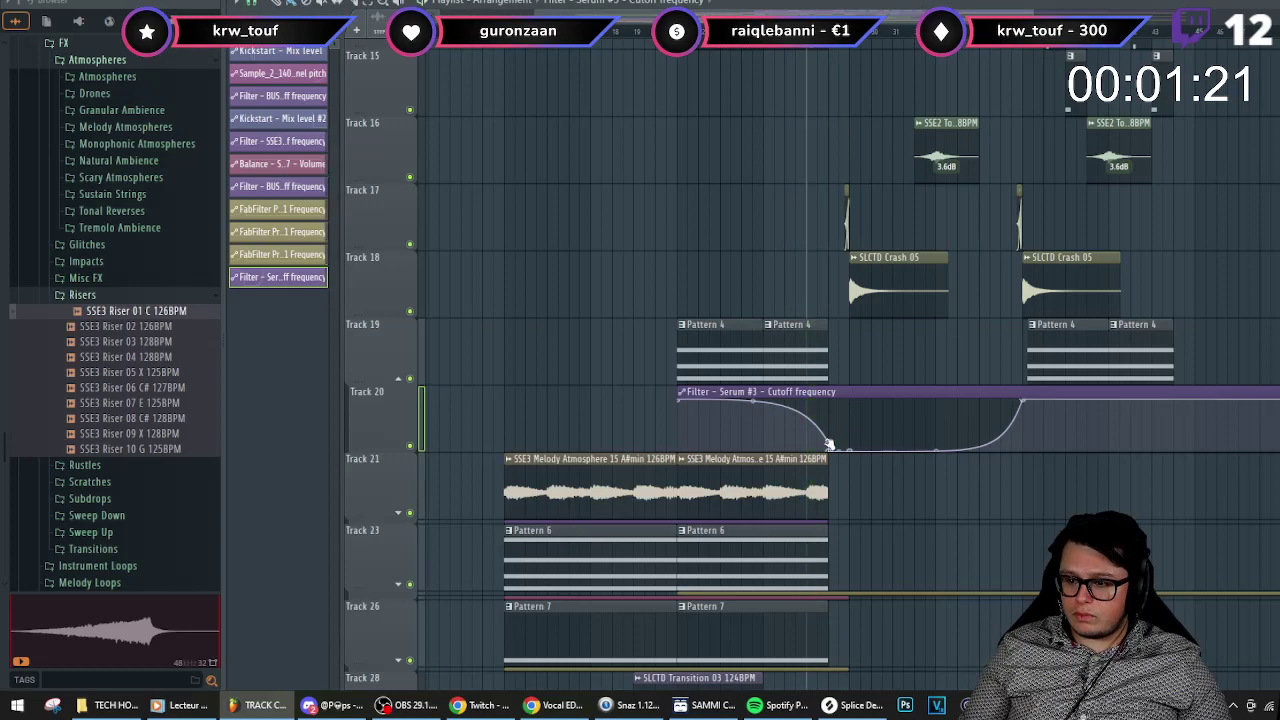
pyautogui.rightClick(828, 446)
pyautogui.click(858, 431)
pyautogui.press('space')
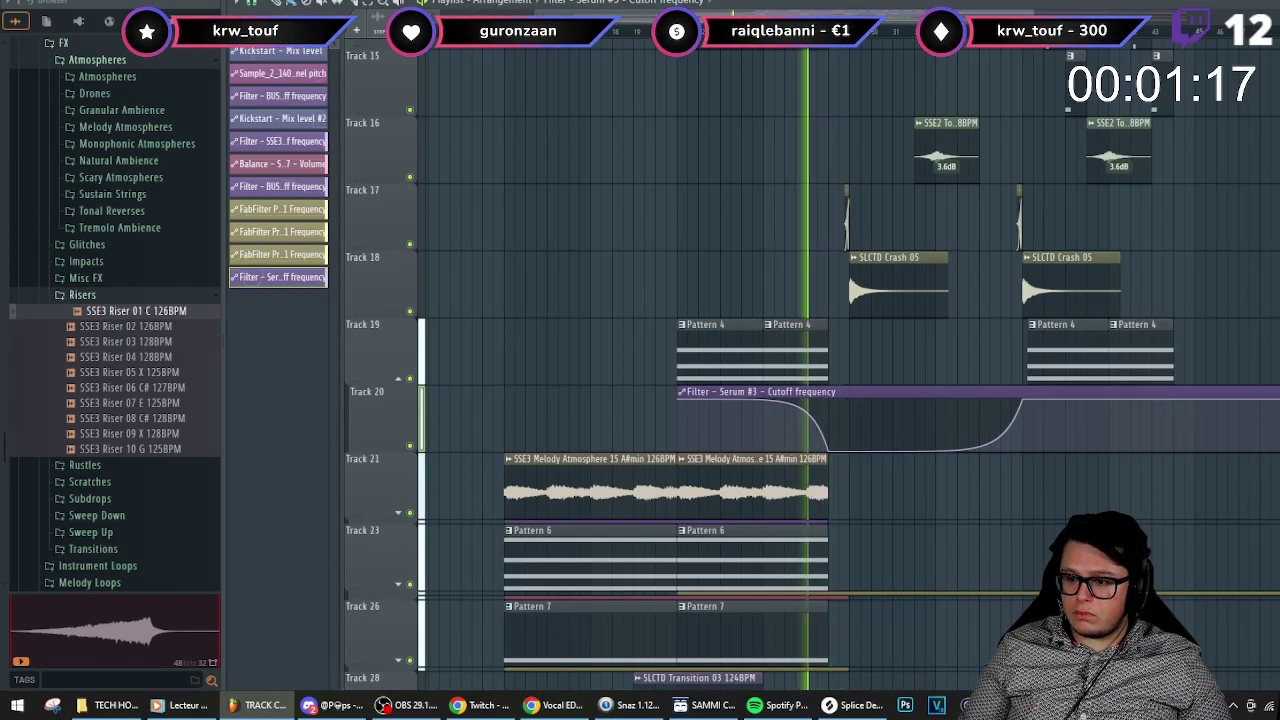
pyautogui.press('F9')
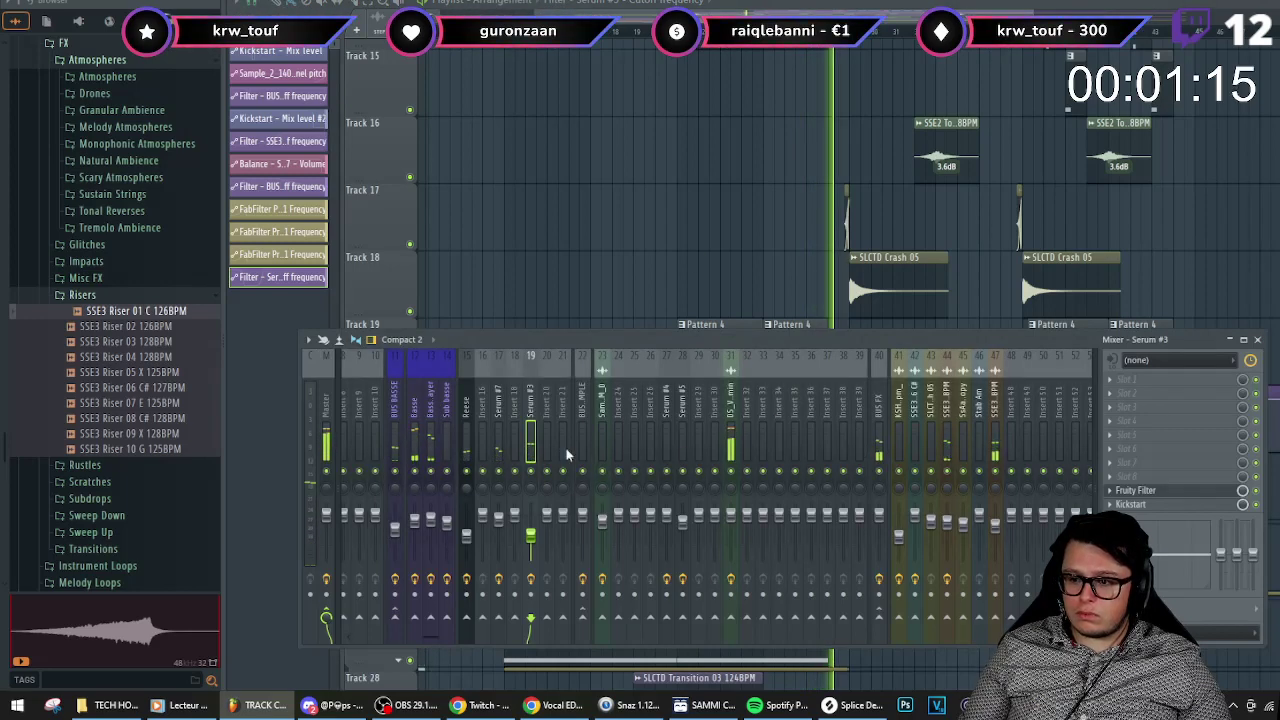
pyautogui.press('F9')
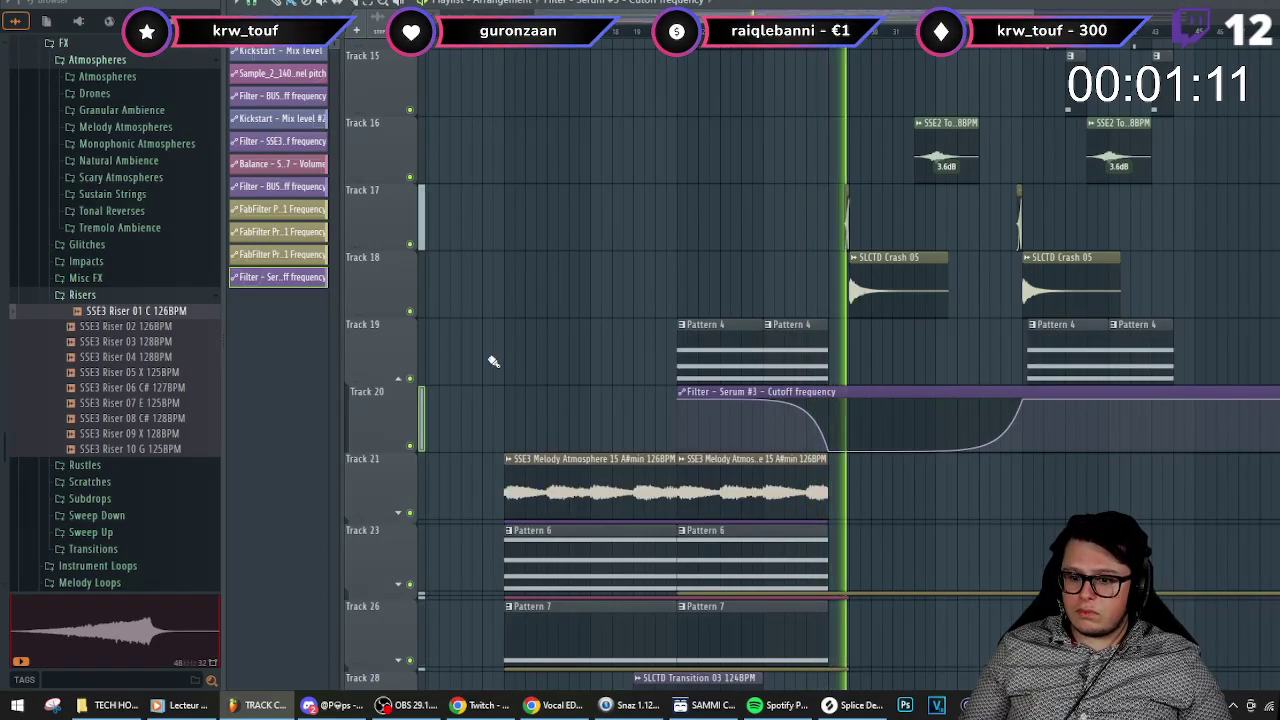
# - Trim the end of the riser clip on Track 29 to the end of the snare roll and collapse the Track 19 group
pyautogui.scroll(-3, 712, 263)
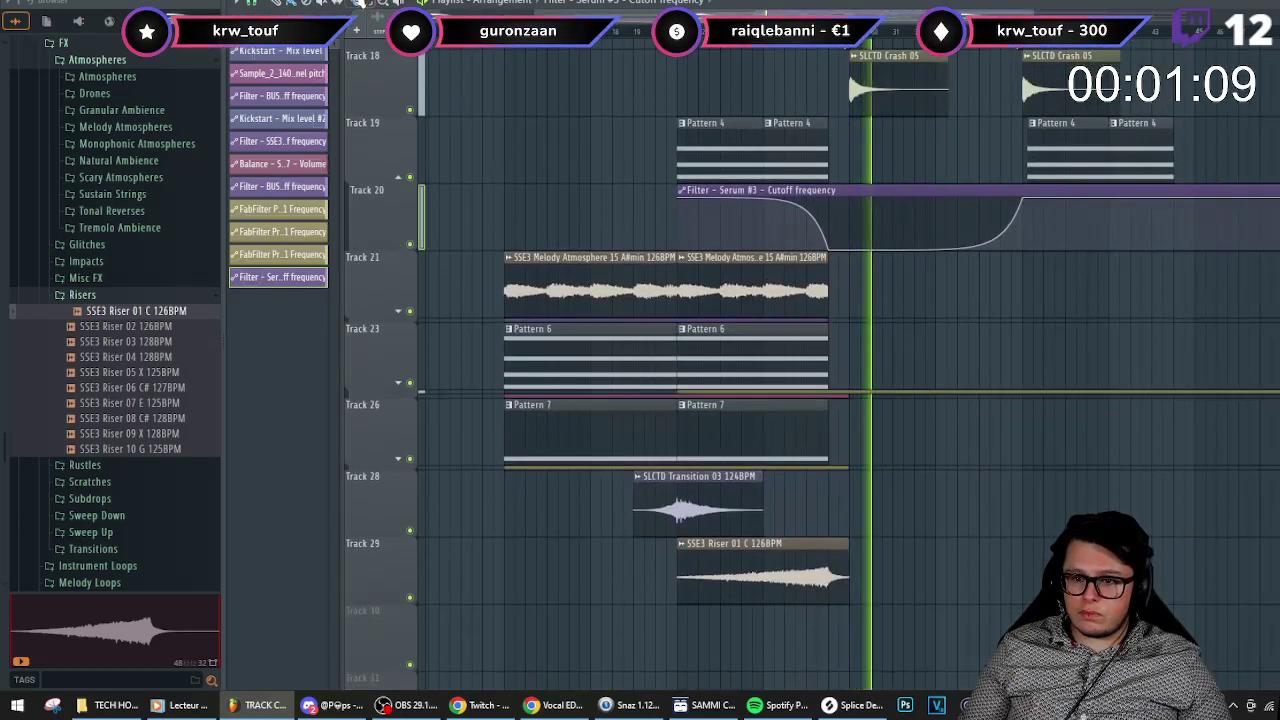
pyautogui.moveTo(838, 545); pyautogui.dragTo(837, 624)
pyautogui.press('space')
pyautogui.press('space')
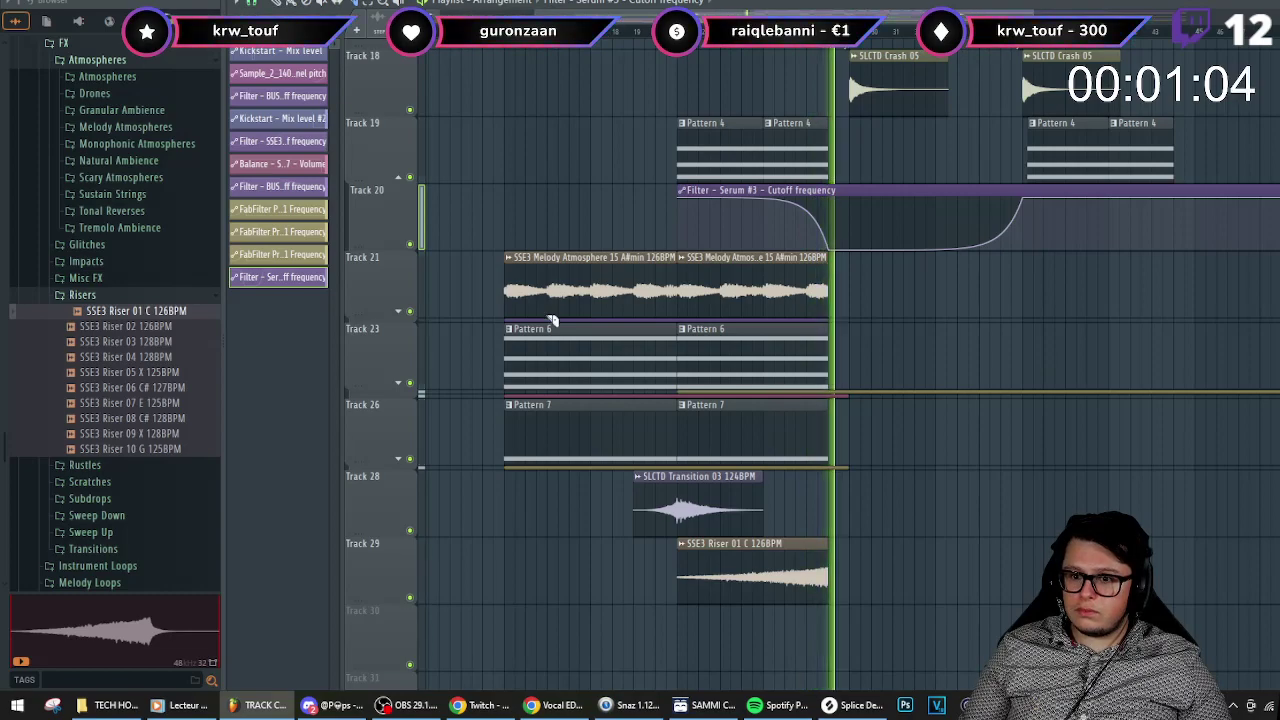
pyautogui.click(398, 178)
# - Place a copy of the KSHMR white noise clip on Track 17 so it ends with the snare roll
pyautogui.scroll(7, 780, 283)
pyautogui.scroll(5, 800, 430)
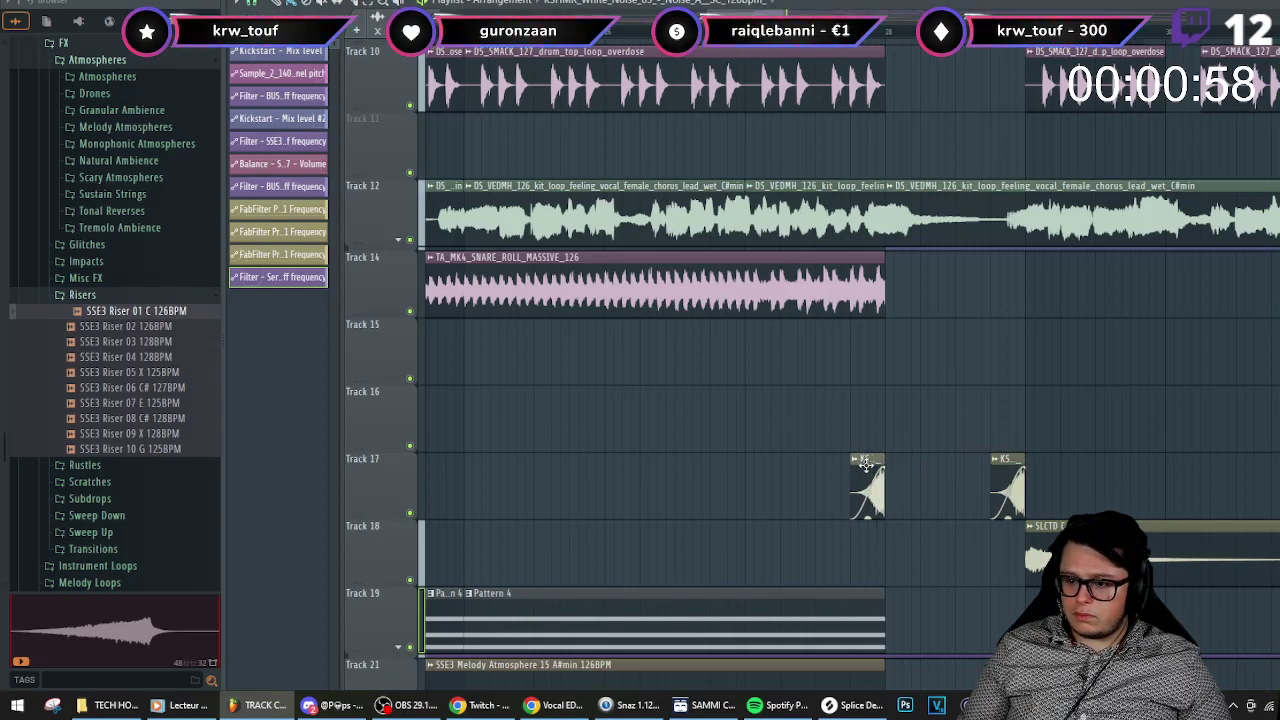
pyautogui.scroll(5, 657, 340)
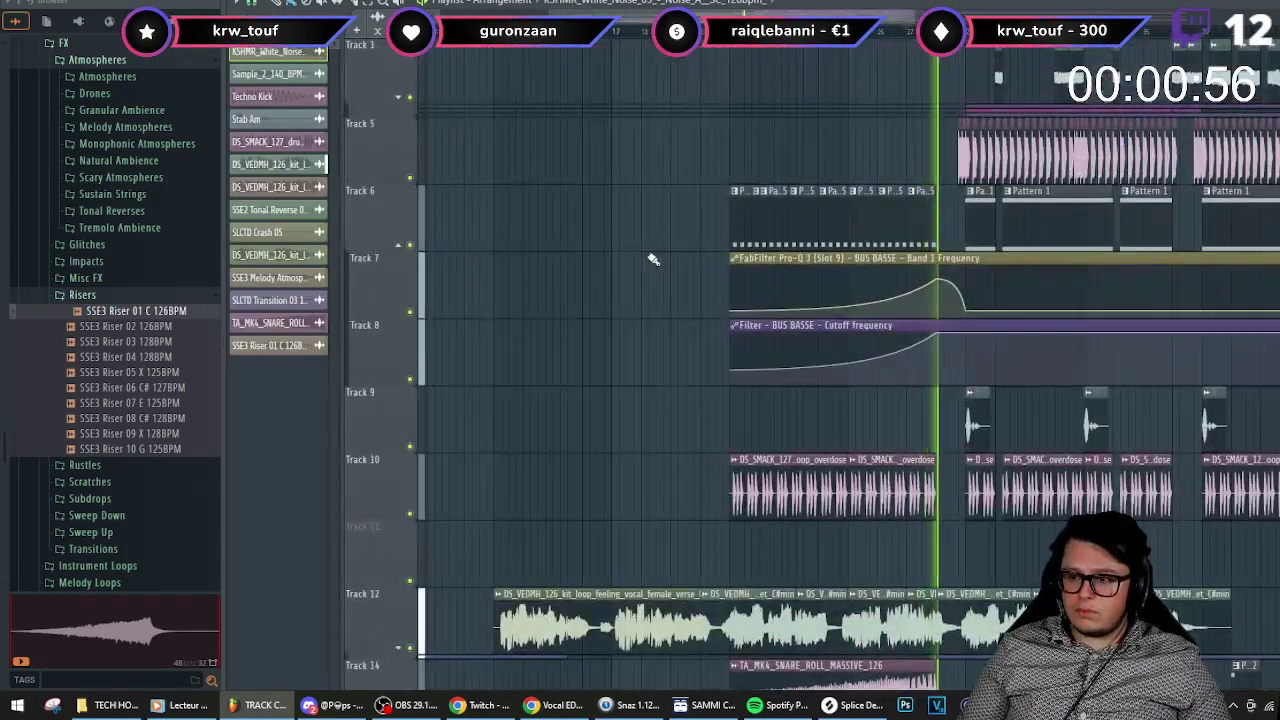
# - Create an automation clip for the Master volume and move it to Track 30, starting at the beginning of the intro
pyautogui.press('F9')
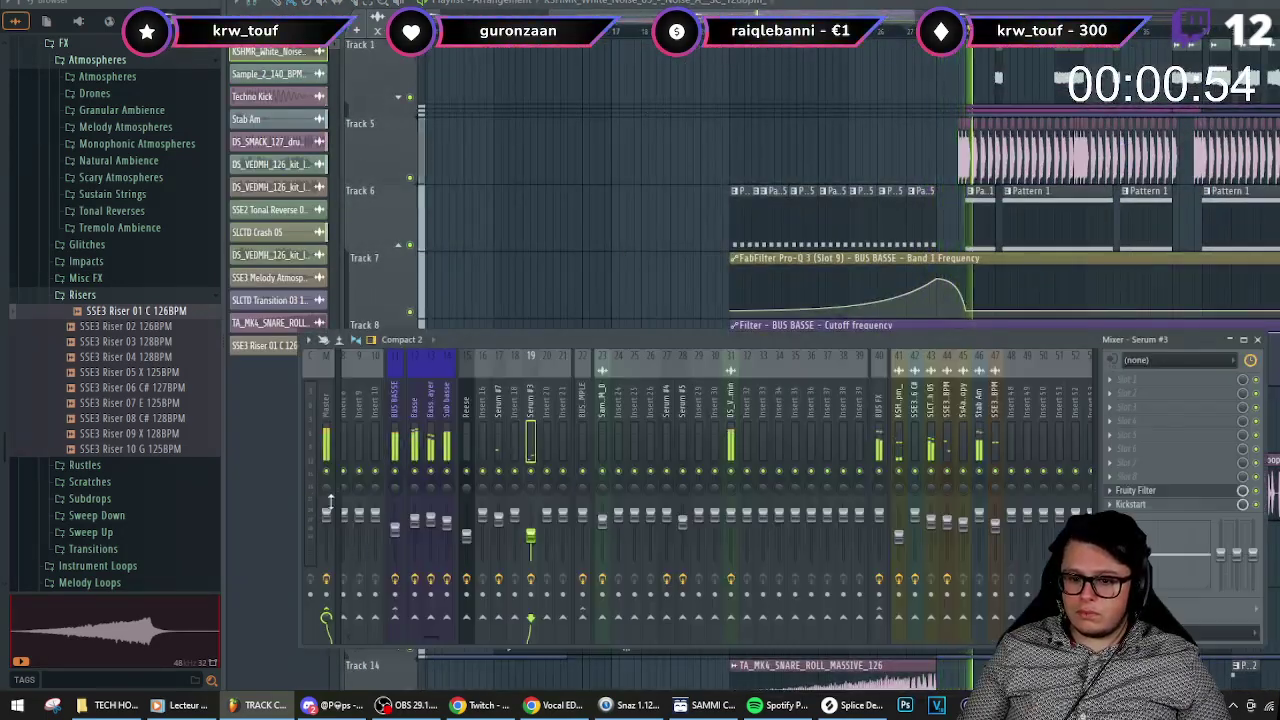
pyautogui.rightClick(330, 515)
pyautogui.click(394, 551)
pyautogui.press('F9')
pyautogui.scroll(-4, 731, 441)
pyautogui.scroll(-3, 732, 441)
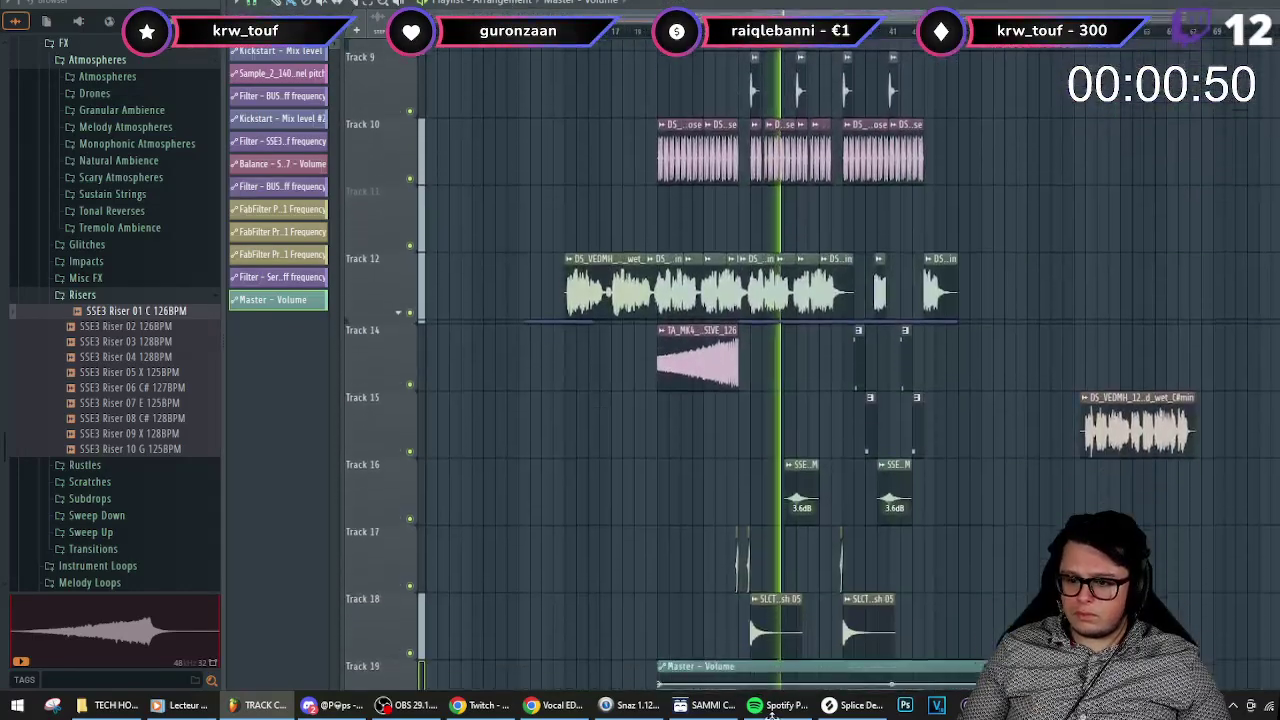
pyautogui.scroll(-4, 730, 400)
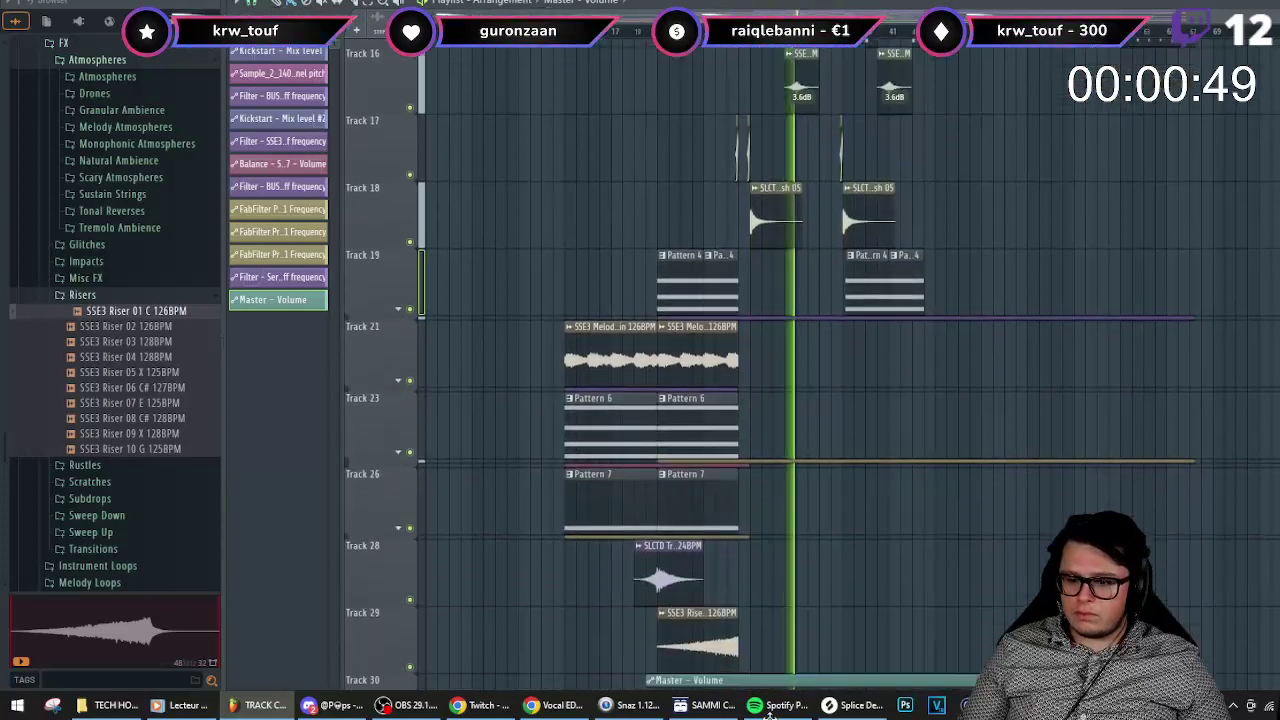
pyautogui.moveTo(769, 716); pyautogui.dragTo(686, 520)
pyautogui.scroll(2, 515, 511)
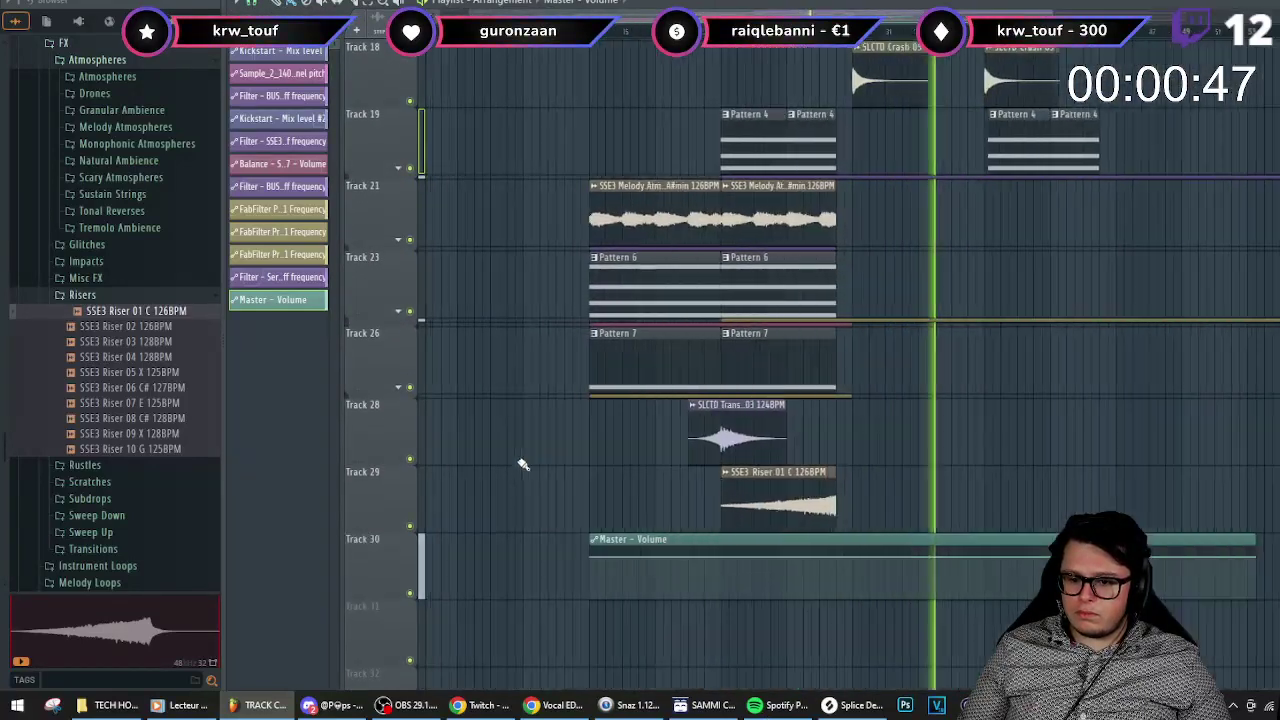
# - Add points to the Master volume automation that dip before the drop, and paste the copied 80% starting value at the drop
pyautogui.click(610, 38)
pyautogui.scroll(-6, 686, 574)
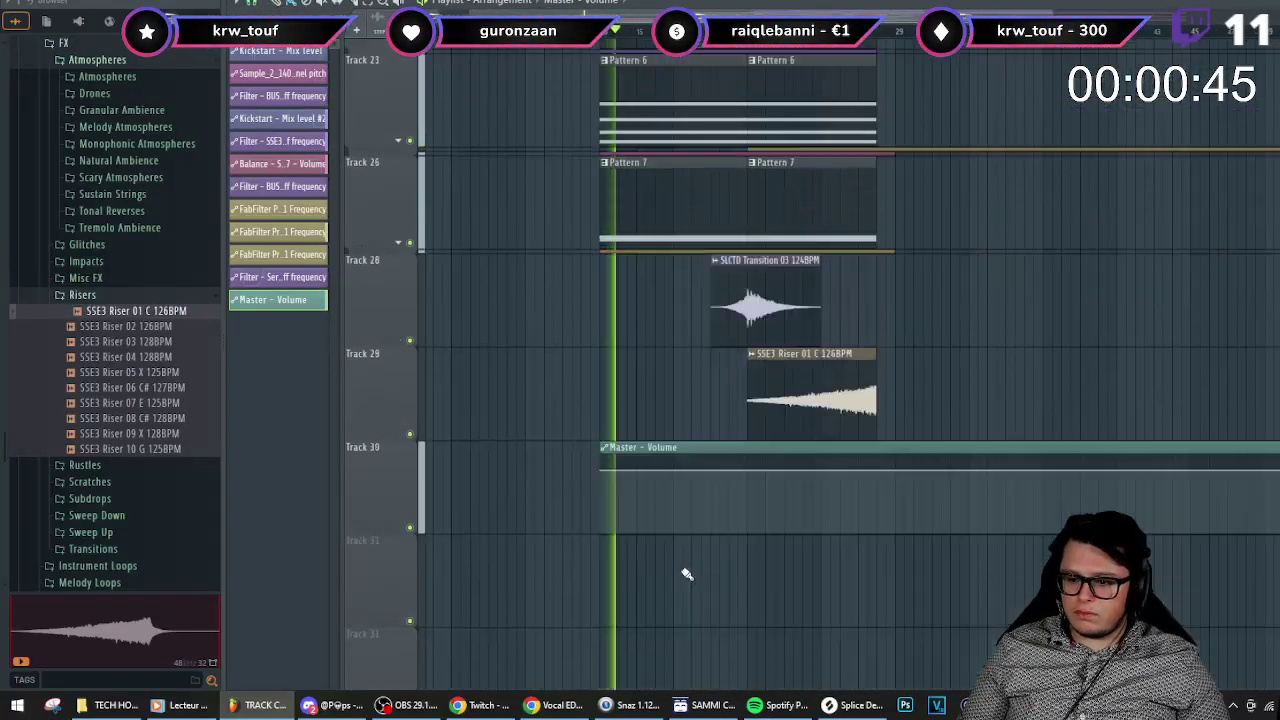
pyautogui.press('space')
pyautogui.rightClick(601, 253)
pyautogui.click(631, 486)
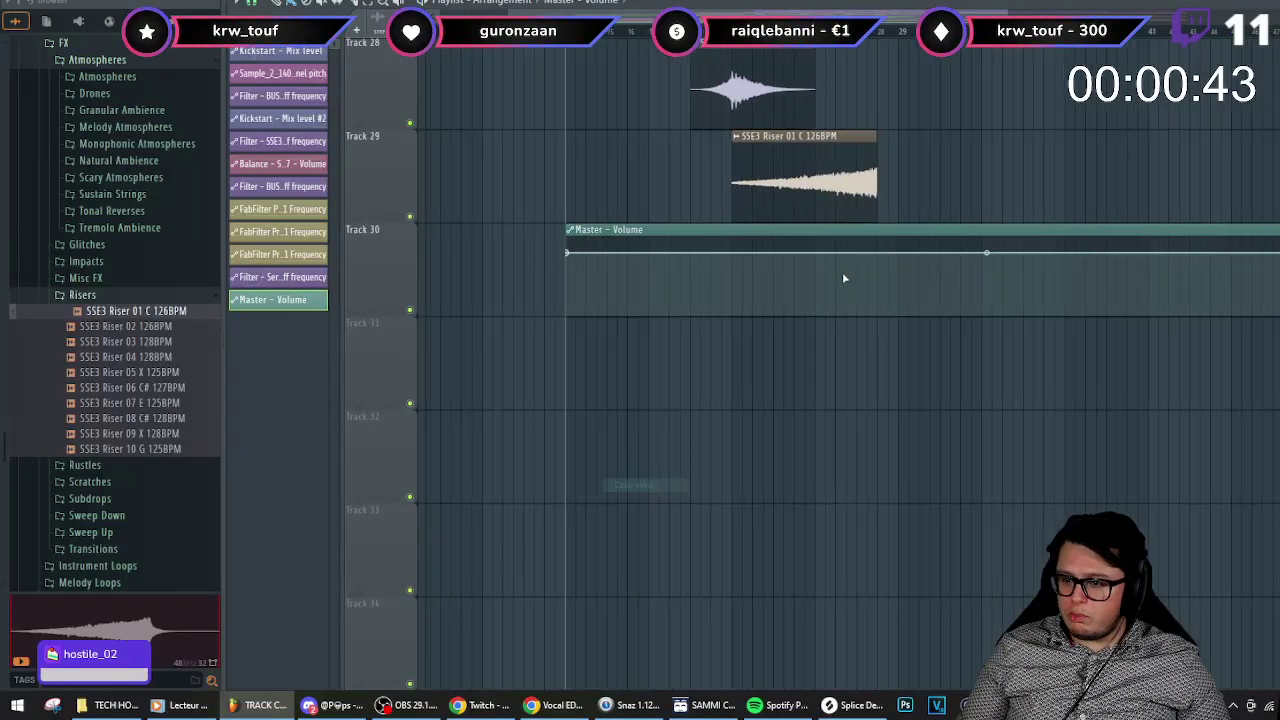
pyautogui.keyDown('ctrl'); pyautogui.scroll(2, 923, 266); pyautogui.keyUp('ctrl')
pyautogui.rightClick(957, 255)
pyautogui.rightClick(957, 255)
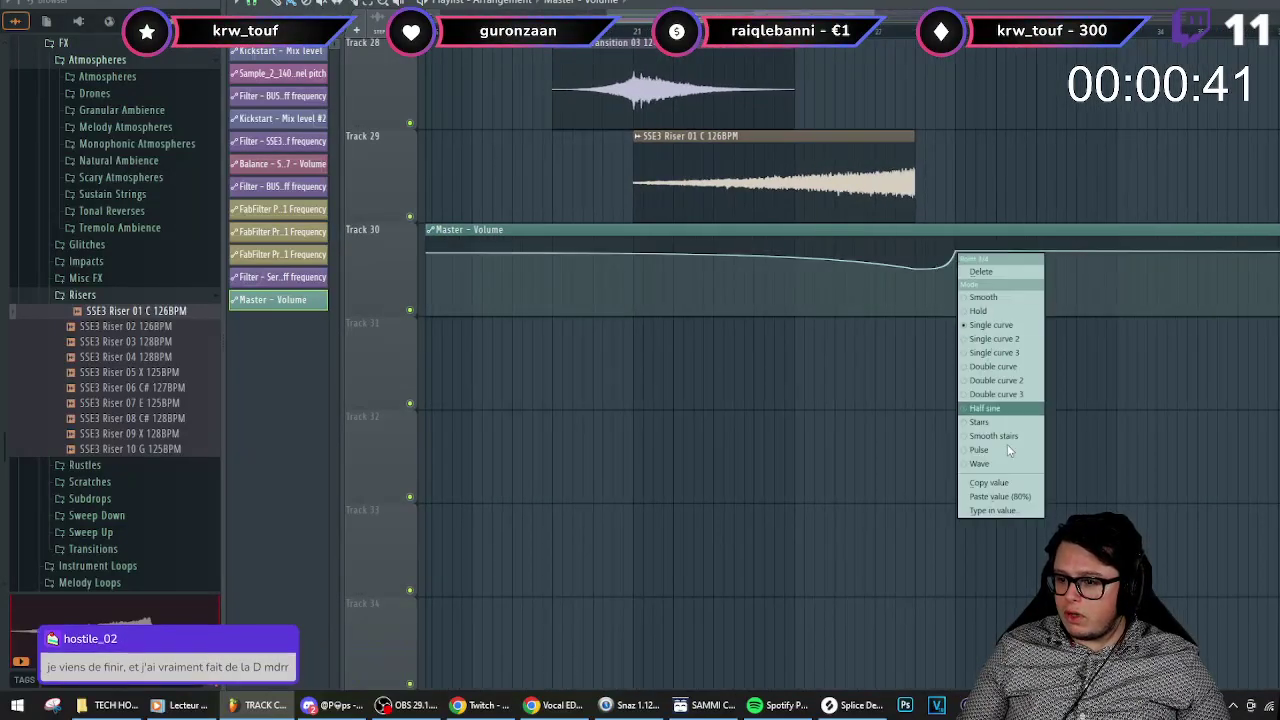
pyautogui.click(1015, 499)
# - Set the first point of the Master volume automation to 74% and copy that value onto the second point
pyautogui.keyDown('ctrl'); pyautogui.scroll(-2, 876, 372); pyautogui.keyUp('ctrl')
pyautogui.rightClick(578, 254)
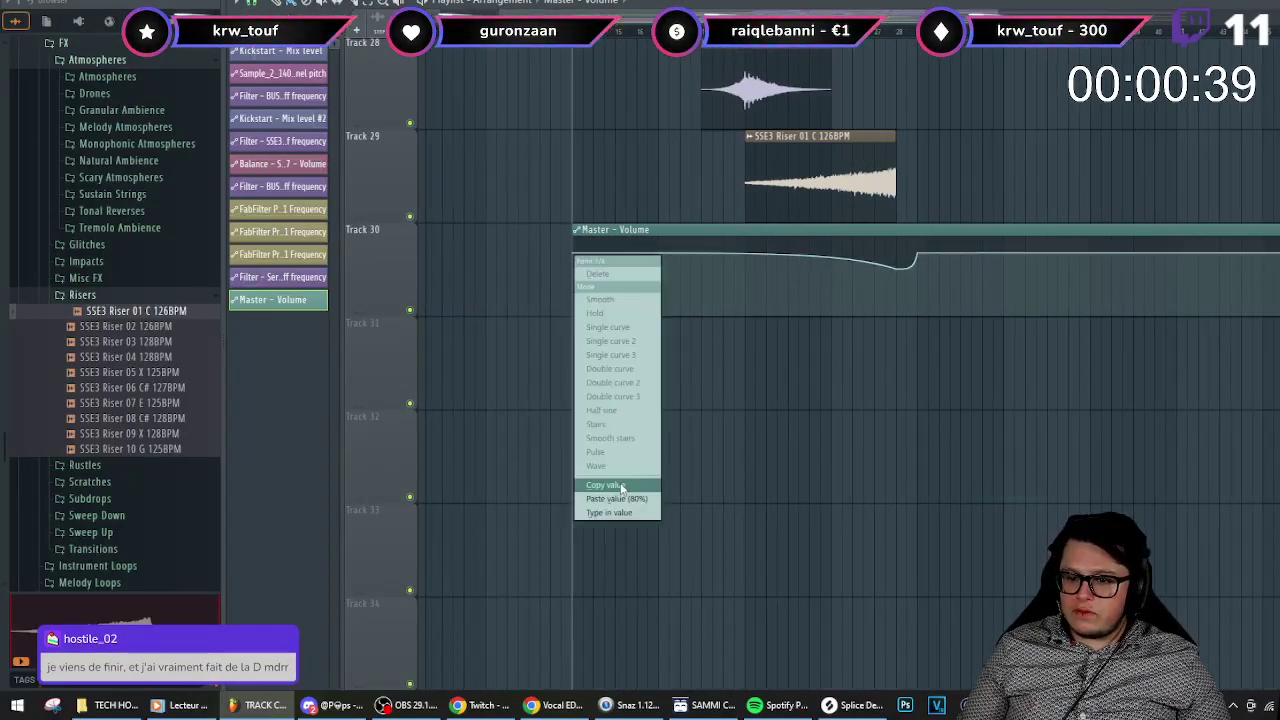
pyautogui.click(615, 505)
pyautogui.press('Return')
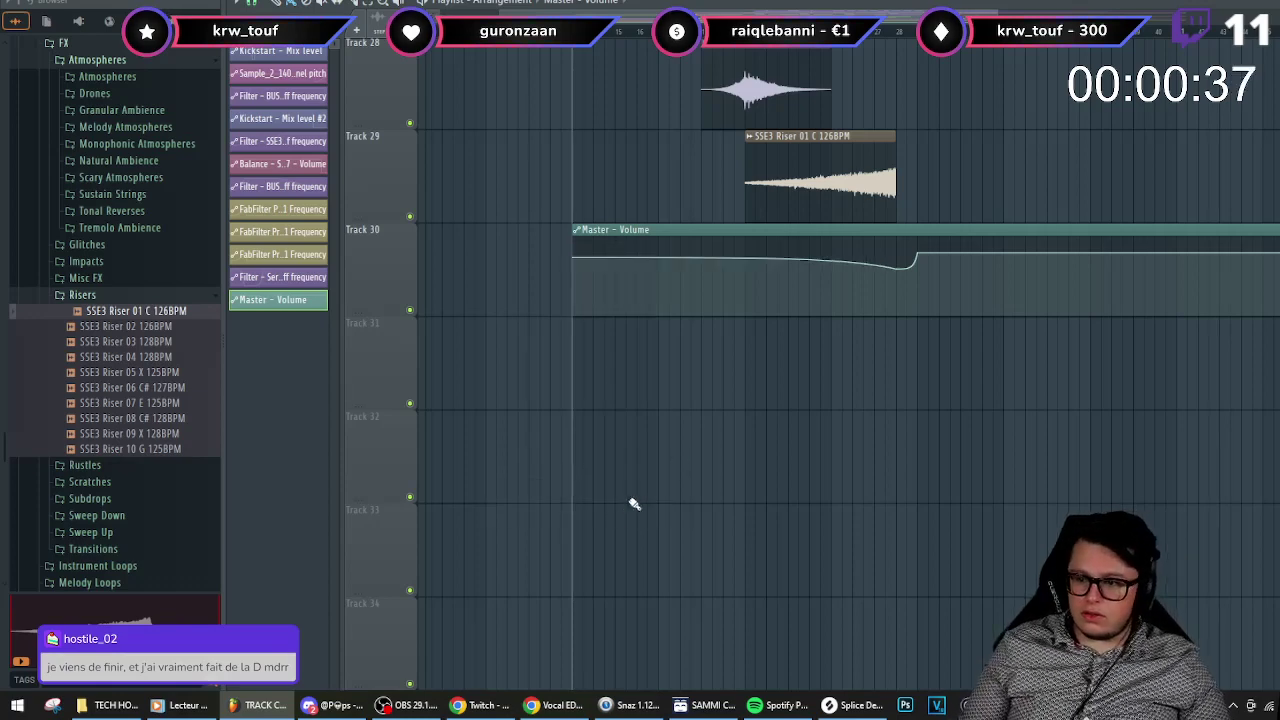
pyautogui.rightClick(574, 258)
pyautogui.click(608, 495)
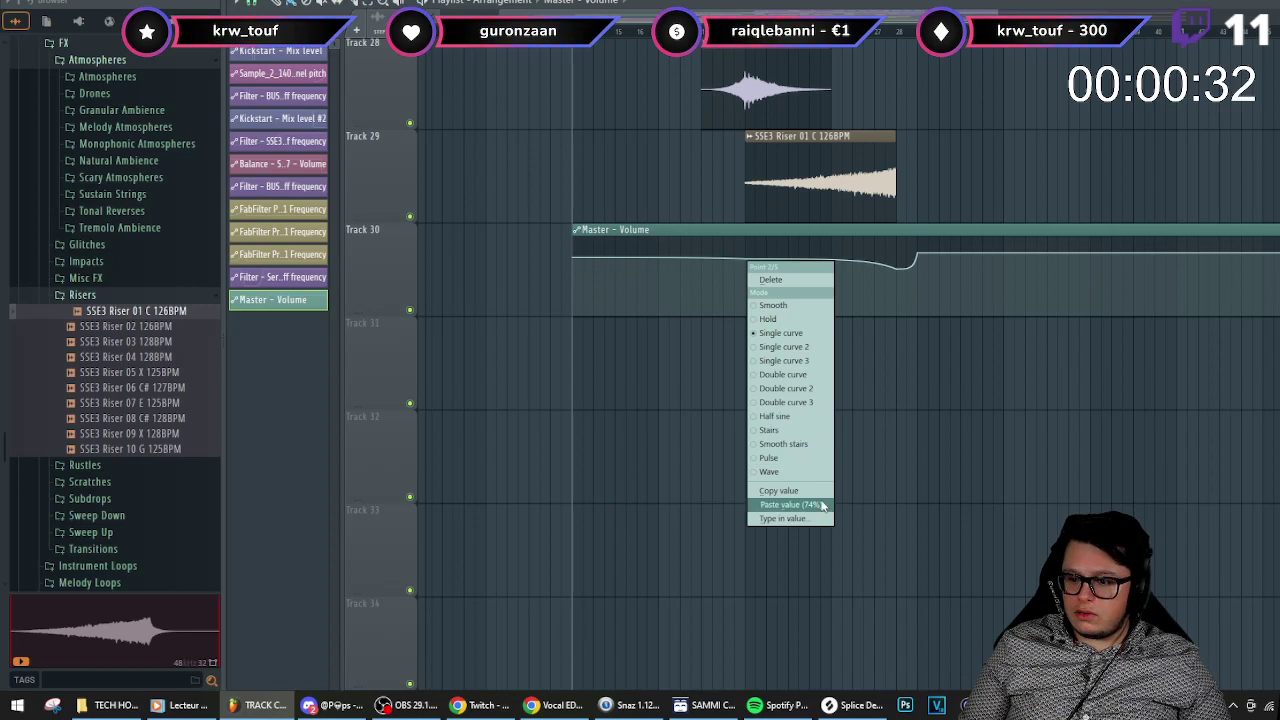
pyautogui.click(820, 505)
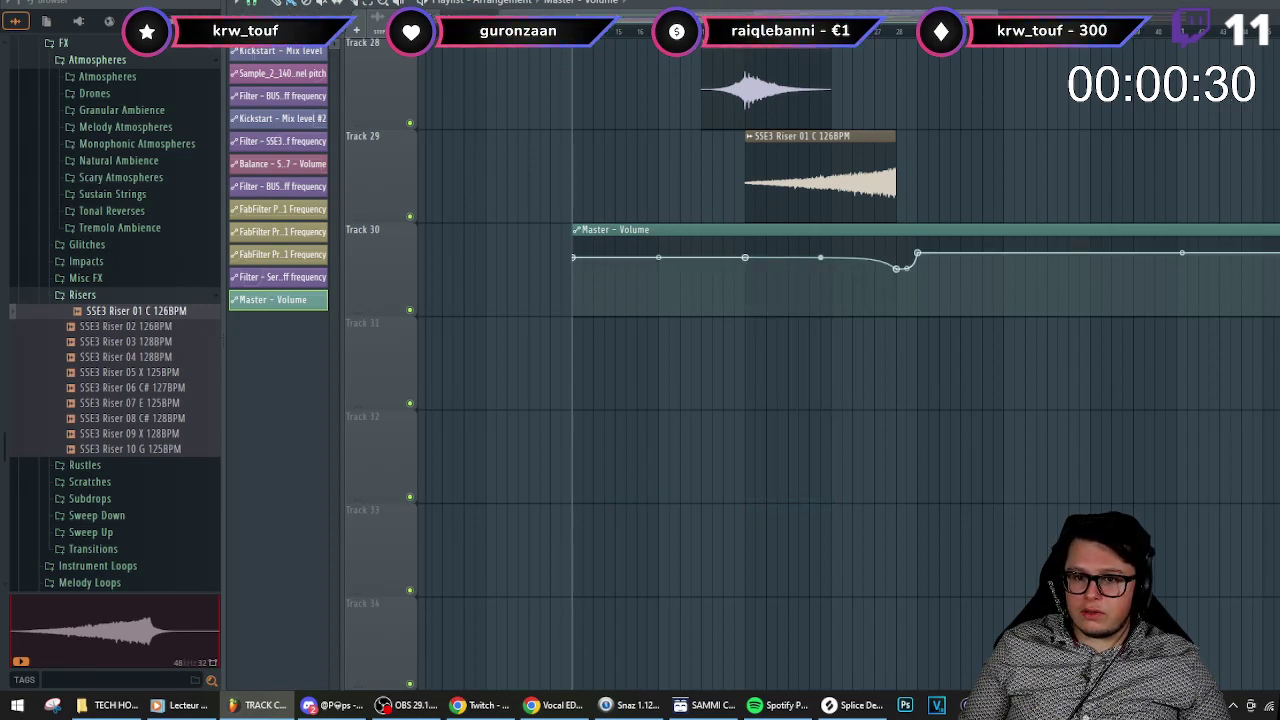
# - Set the Master volume automation's dip point just before the drop to 0.7
pyautogui.rightClick(904, 270)
pyautogui.click(951, 533)
pyautogui.write('0.7')
pyautogui.press('Return')
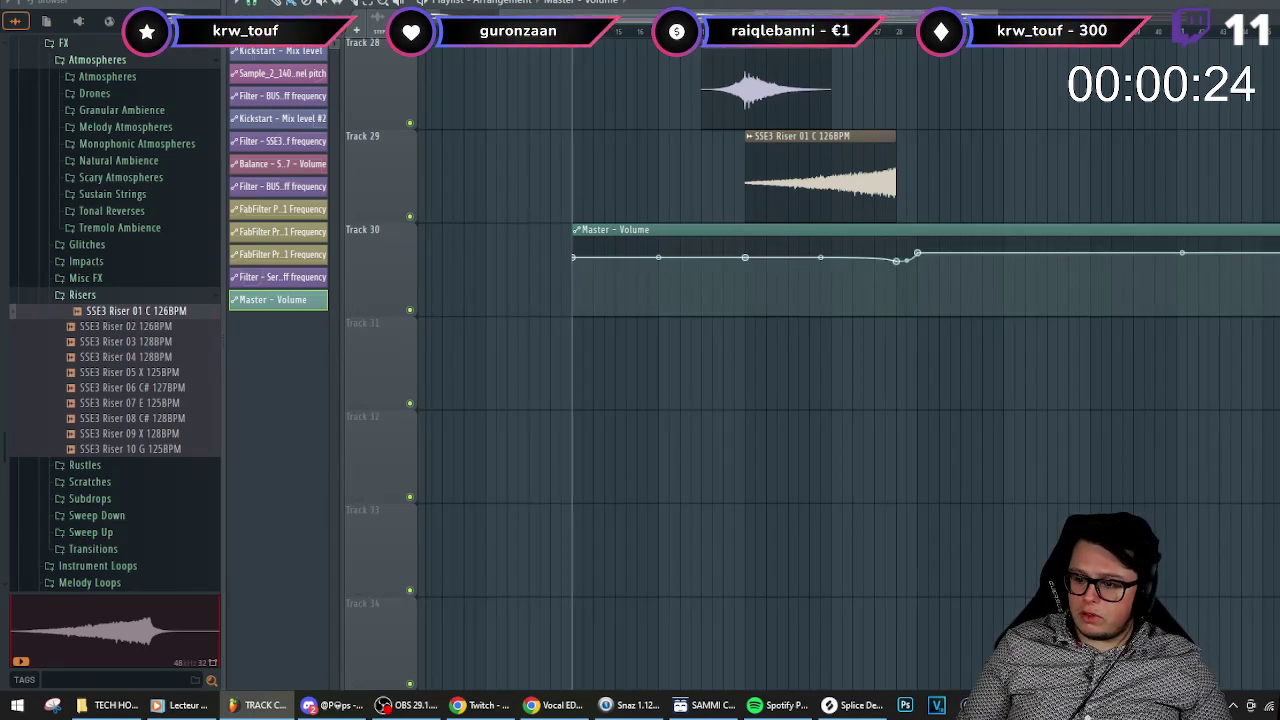
# - Play the arrangement from around the drop to check the transition with the adjusted Master volume automation
pyautogui.click(898, 42)
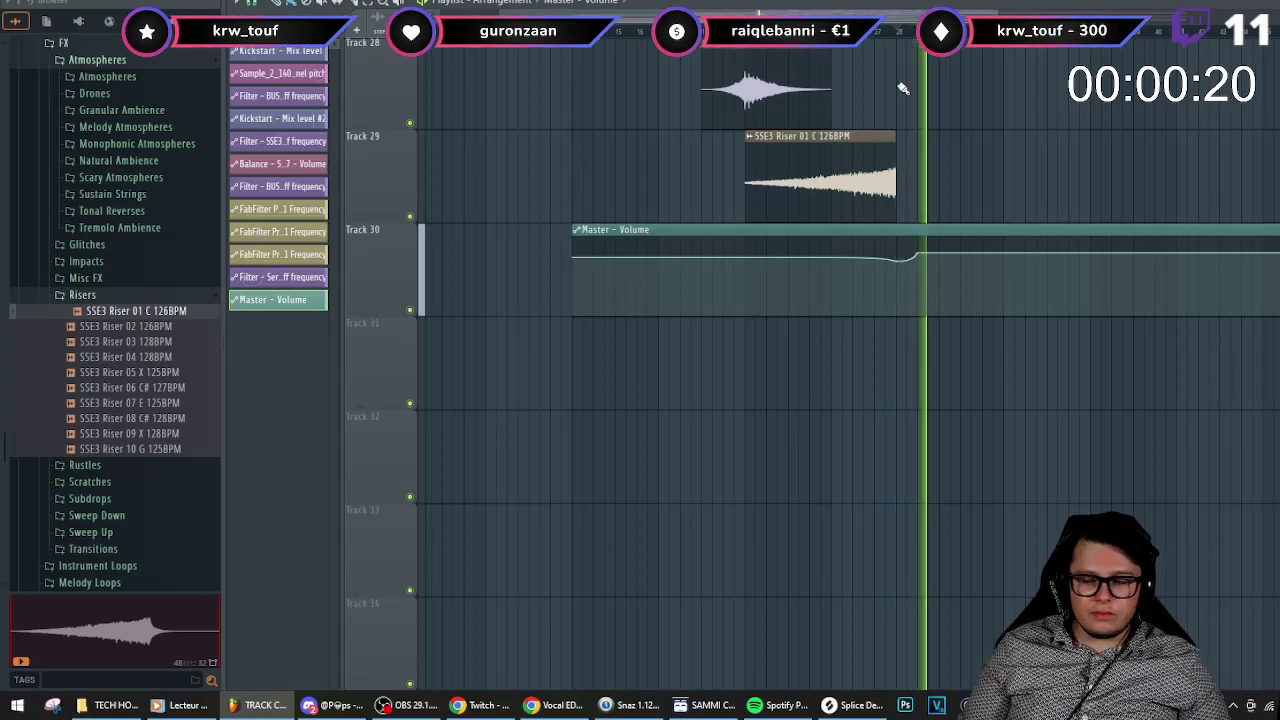
pyautogui.scroll(-6, 588, 168)
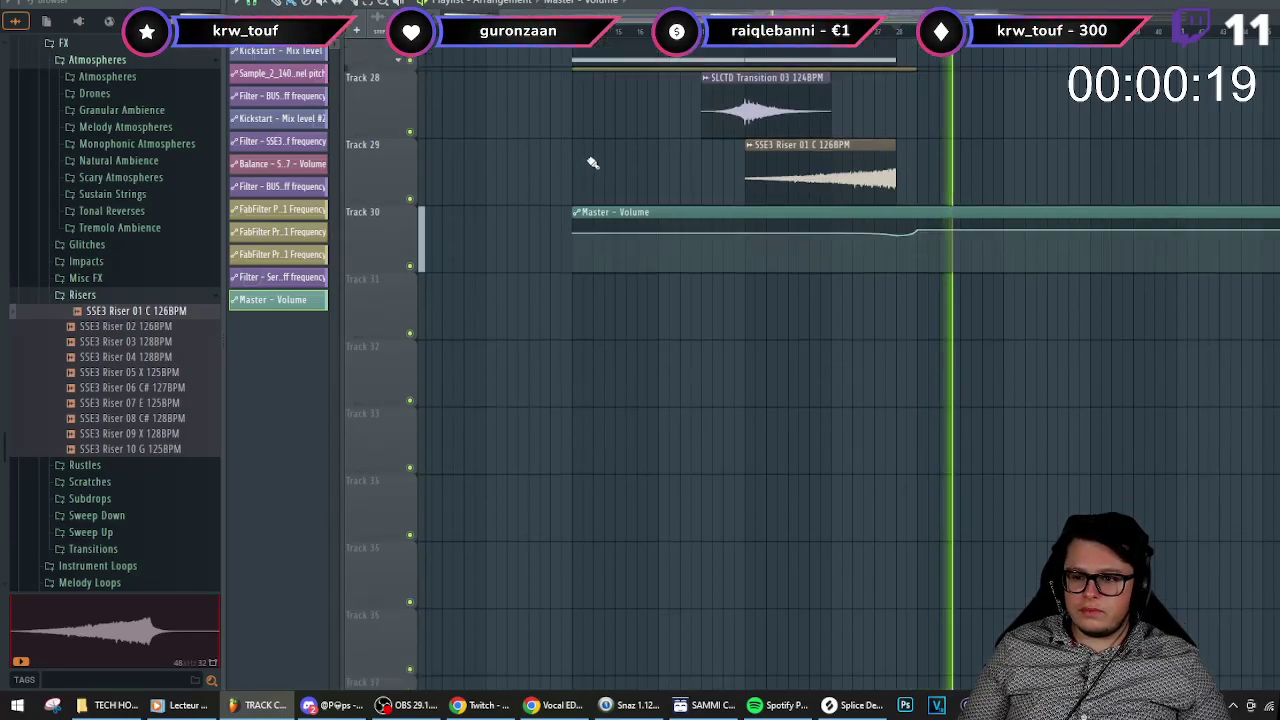
pyautogui.scroll(8, 650, 165)
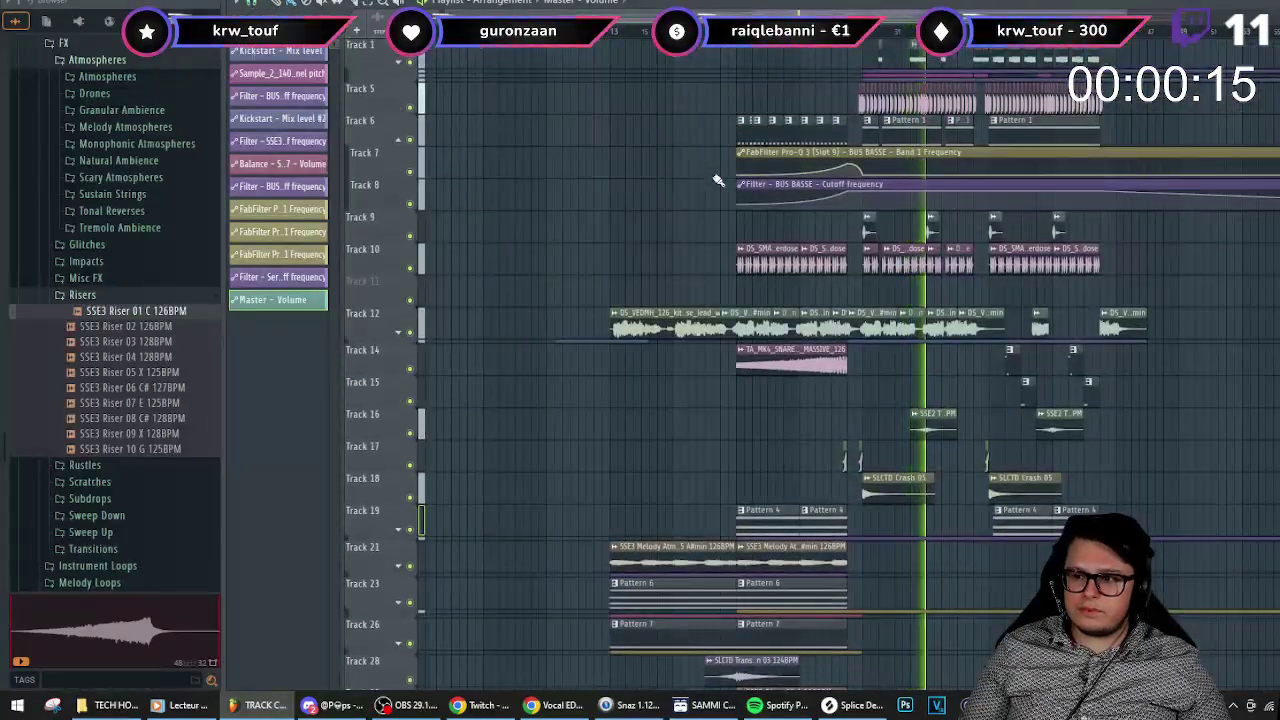
# - Select all the clips in the playlist arrangement, from the vocal intro through the drop
pyautogui.keyDown('ctrl'); pyautogui.scroll(-3, 1165, 215); pyautogui.keyUp('ctrl')
pyautogui.keyDown('ctrl'); pyautogui.scroll(3, 612, 108); pyautogui.keyUp('ctrl')
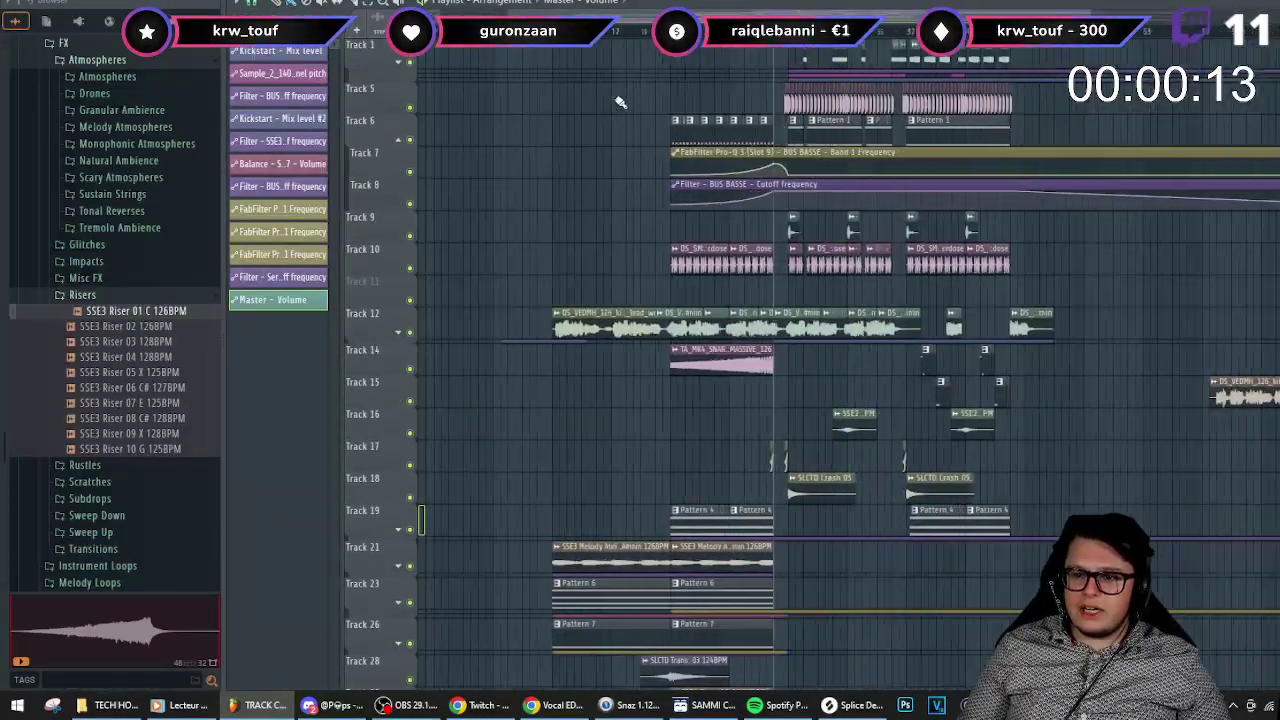
pyautogui.hotkey('ctrl', 'a')
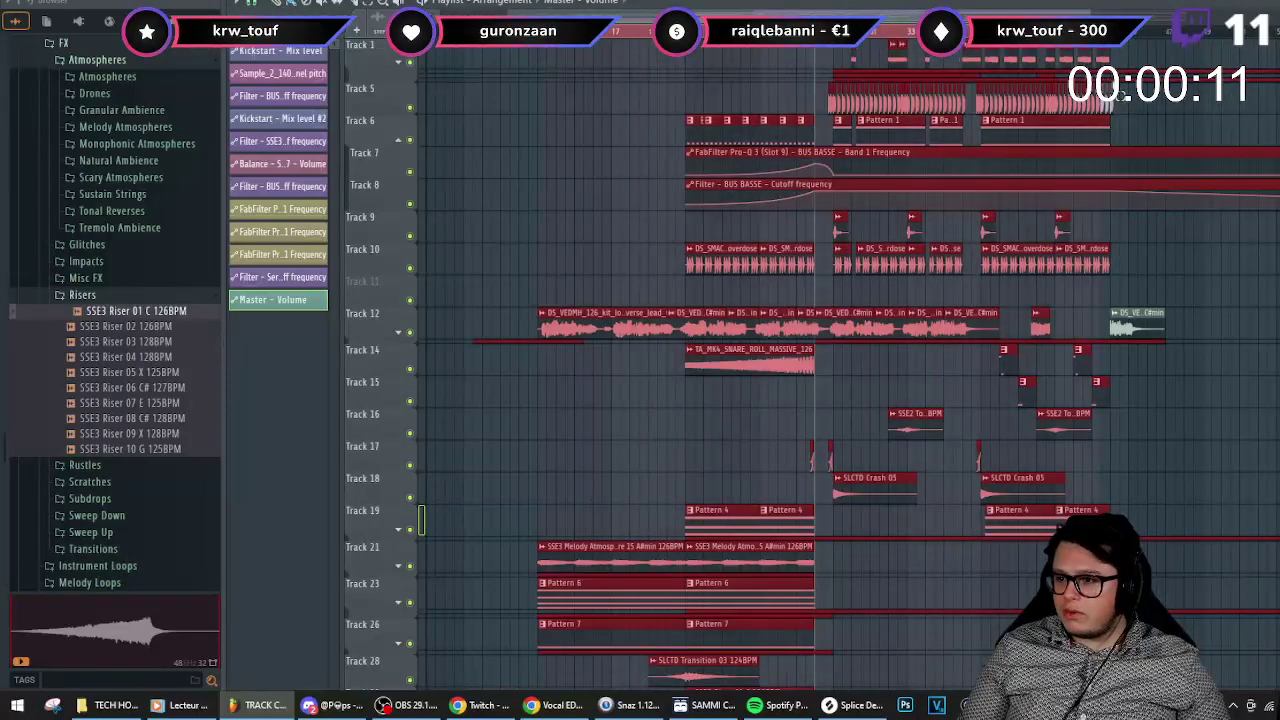
pyautogui.keyDown('ctrl'); pyautogui.scroll(4, 1122, 87); pyautogui.keyUp('ctrl')
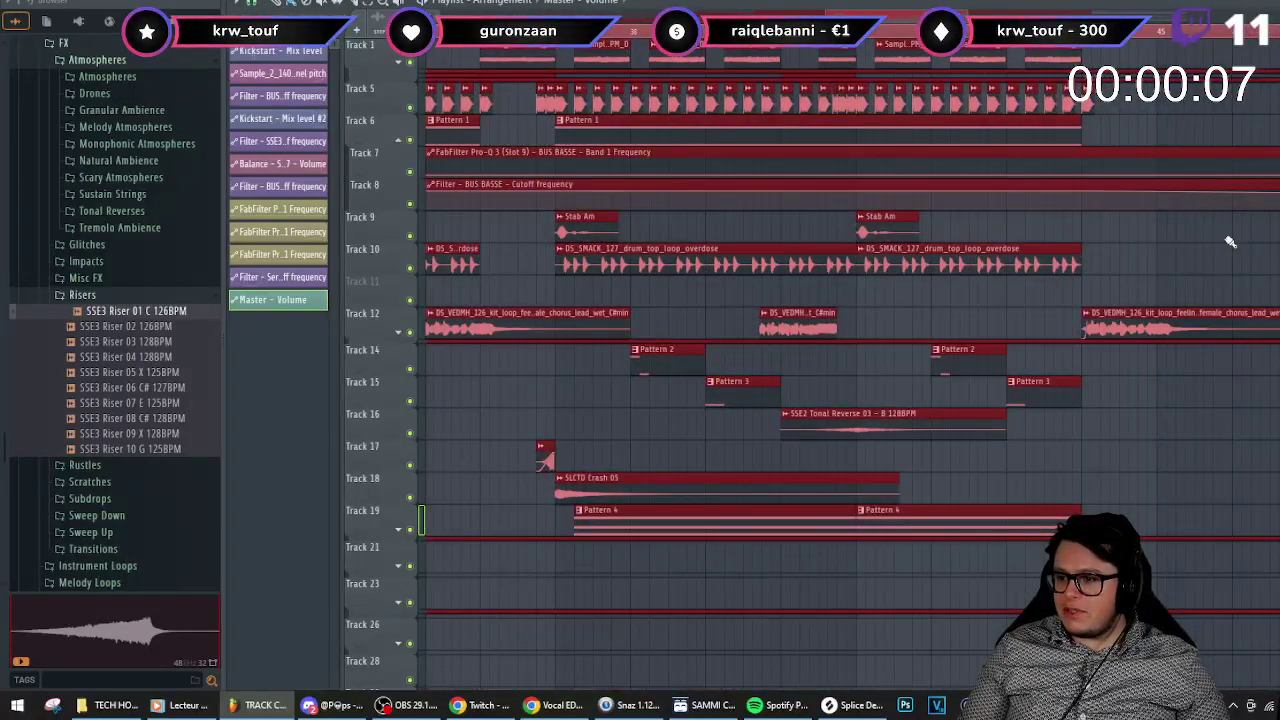
pyautogui.keyDown('ctrl'); pyautogui.scroll(-2, 1230, 238); pyautogui.keyUp('ctrl')
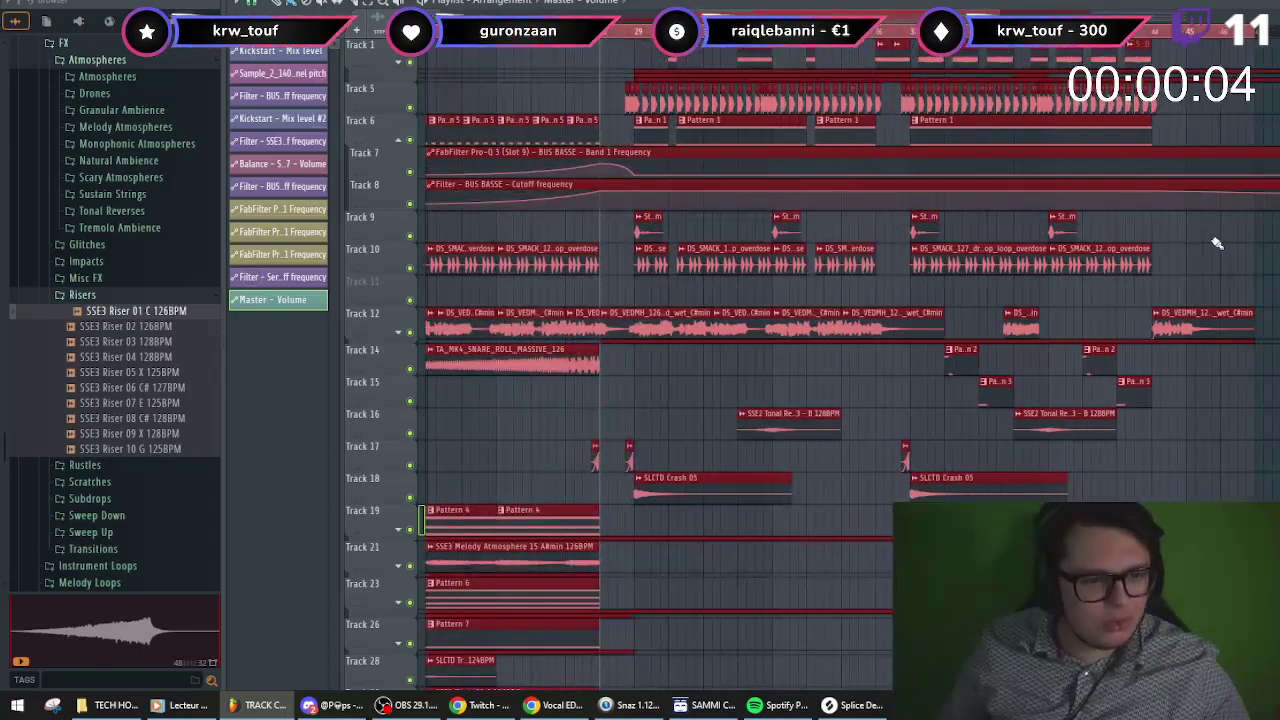